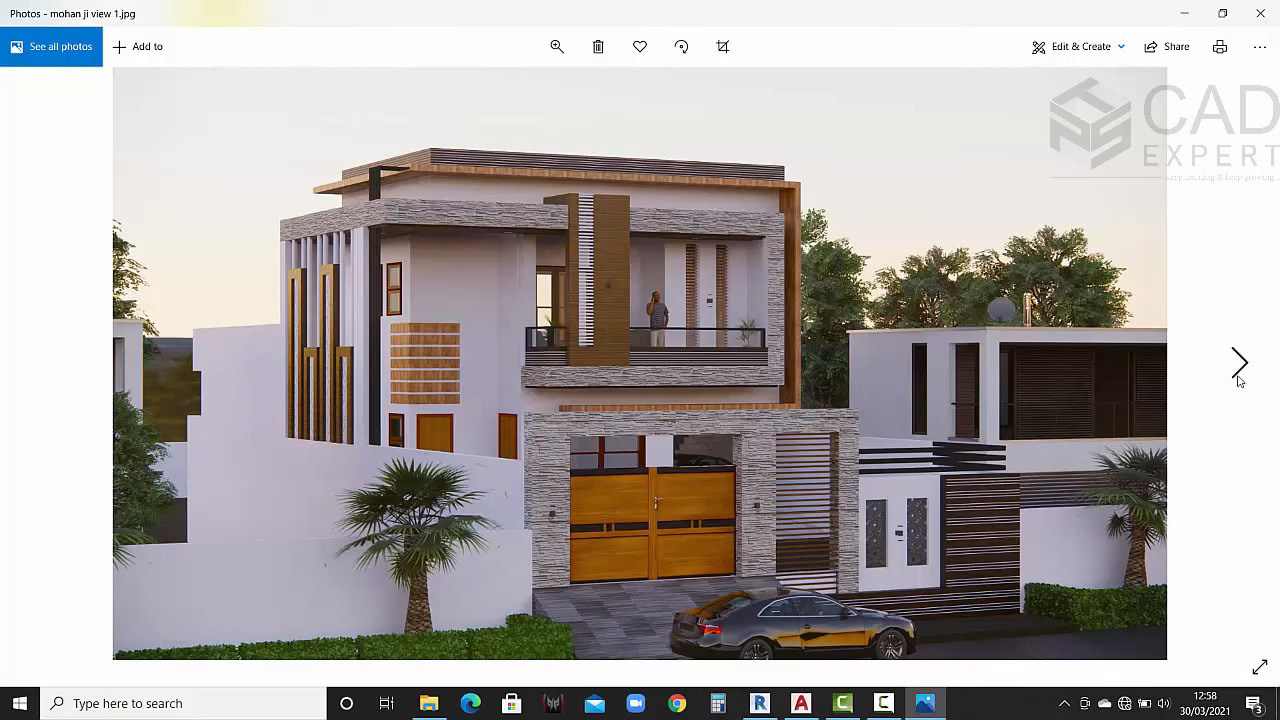
Step: Browse the rendered exterior views of the house in the photo viewer, comparing the day and evening images
click(1238, 364)
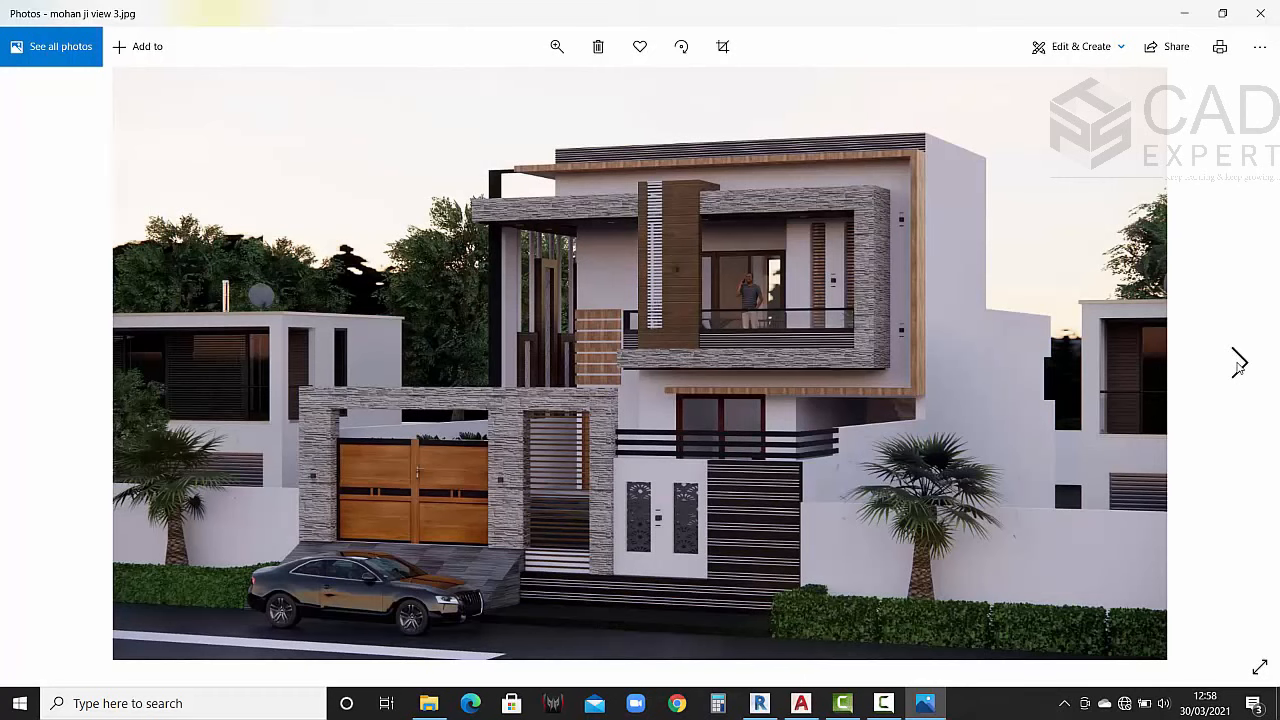
click(1238, 364)
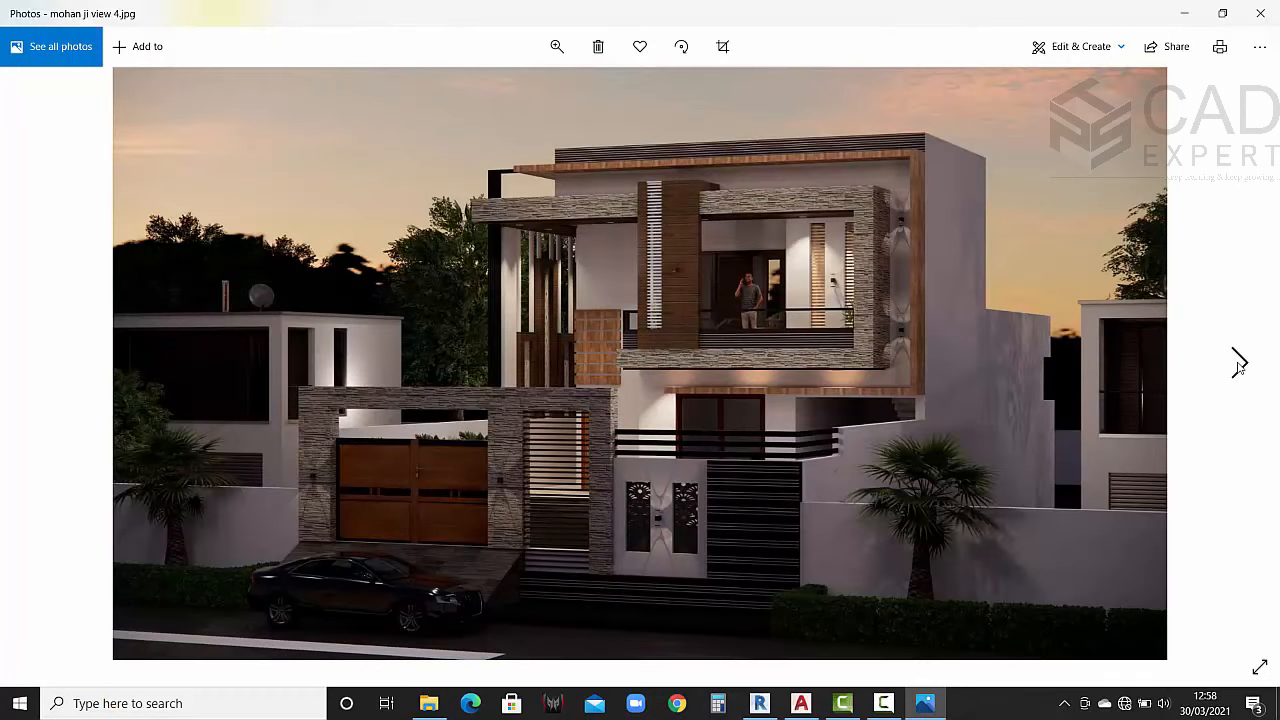
click(1238, 364)
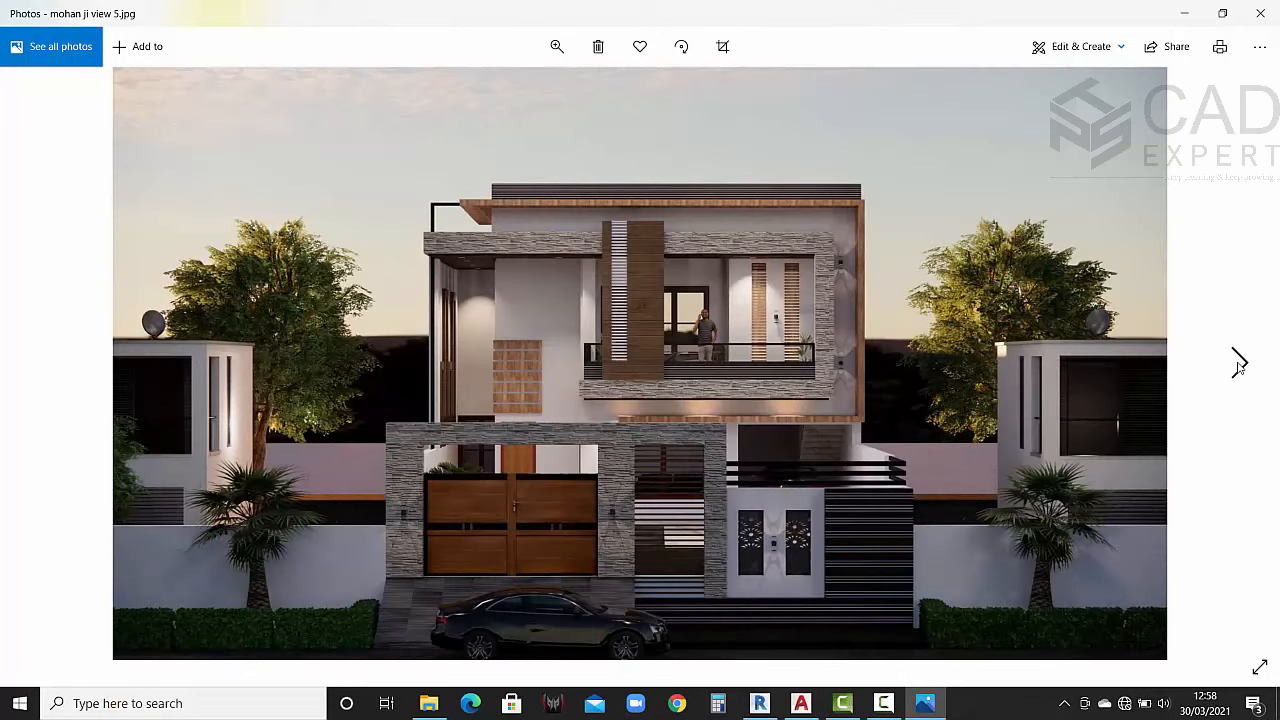
click(1238, 364)
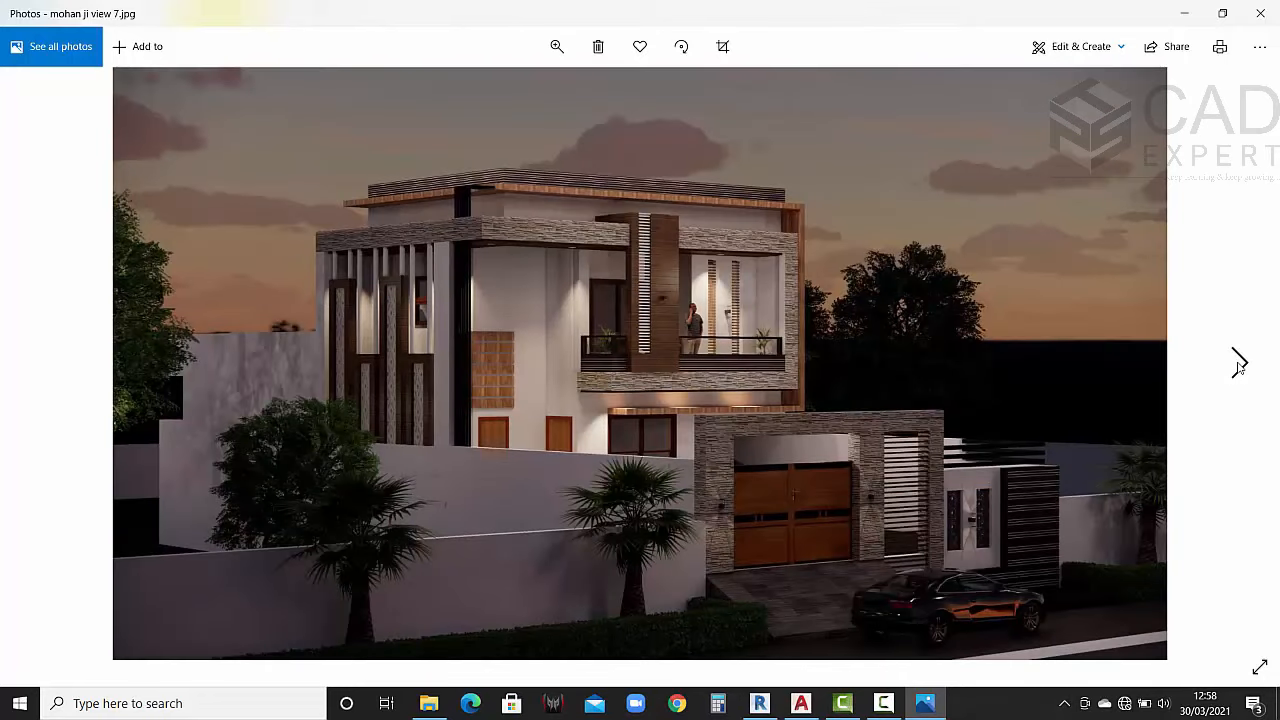
click(1238, 364)
click(1238, 364)
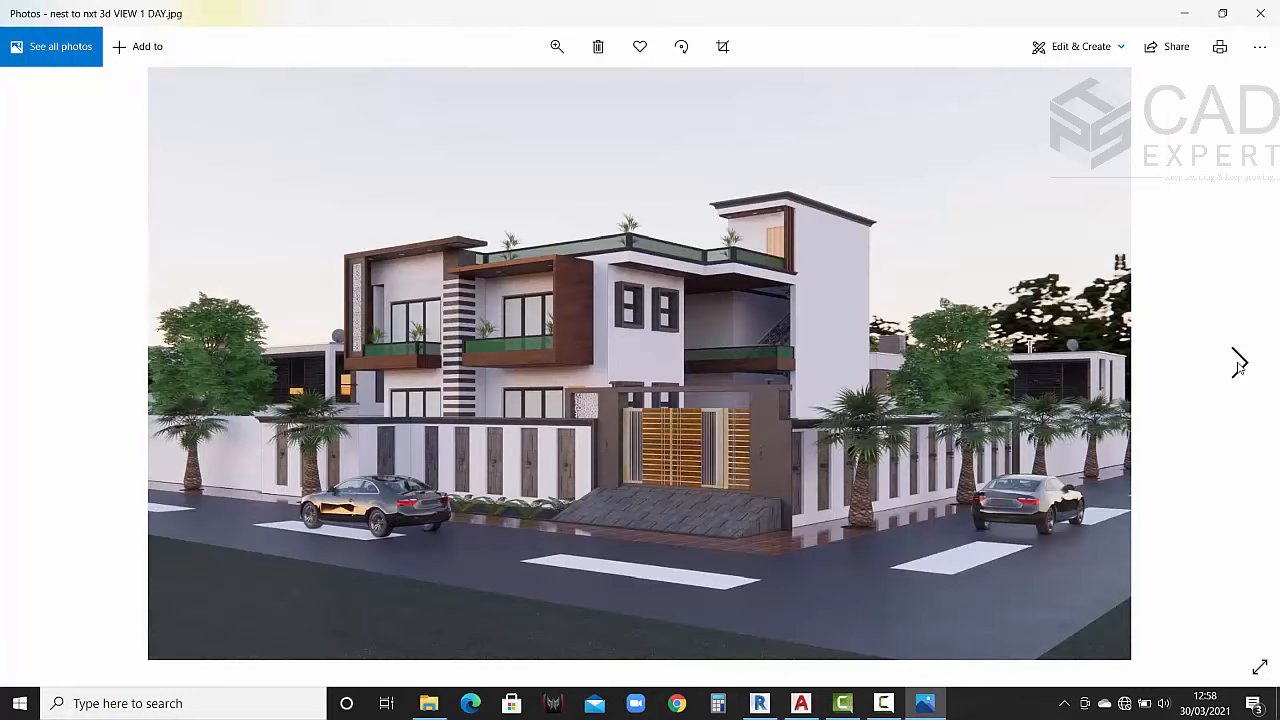
click(50, 374)
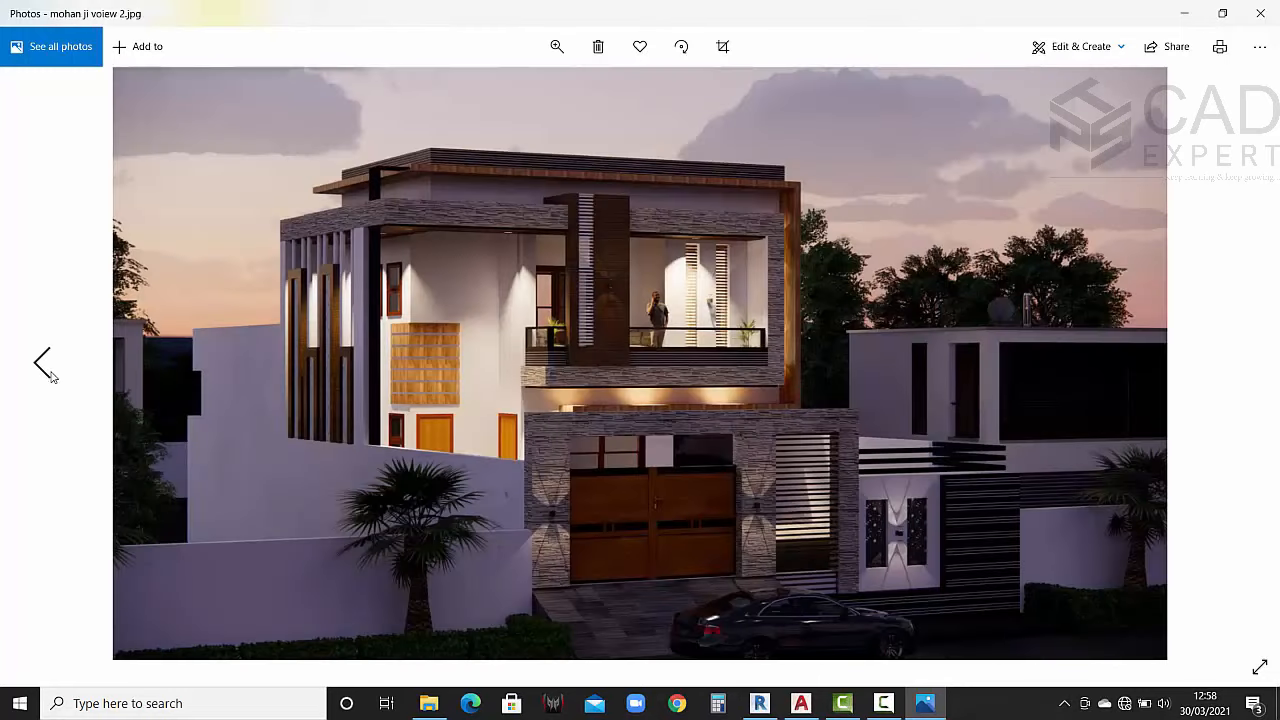
click(50, 374)
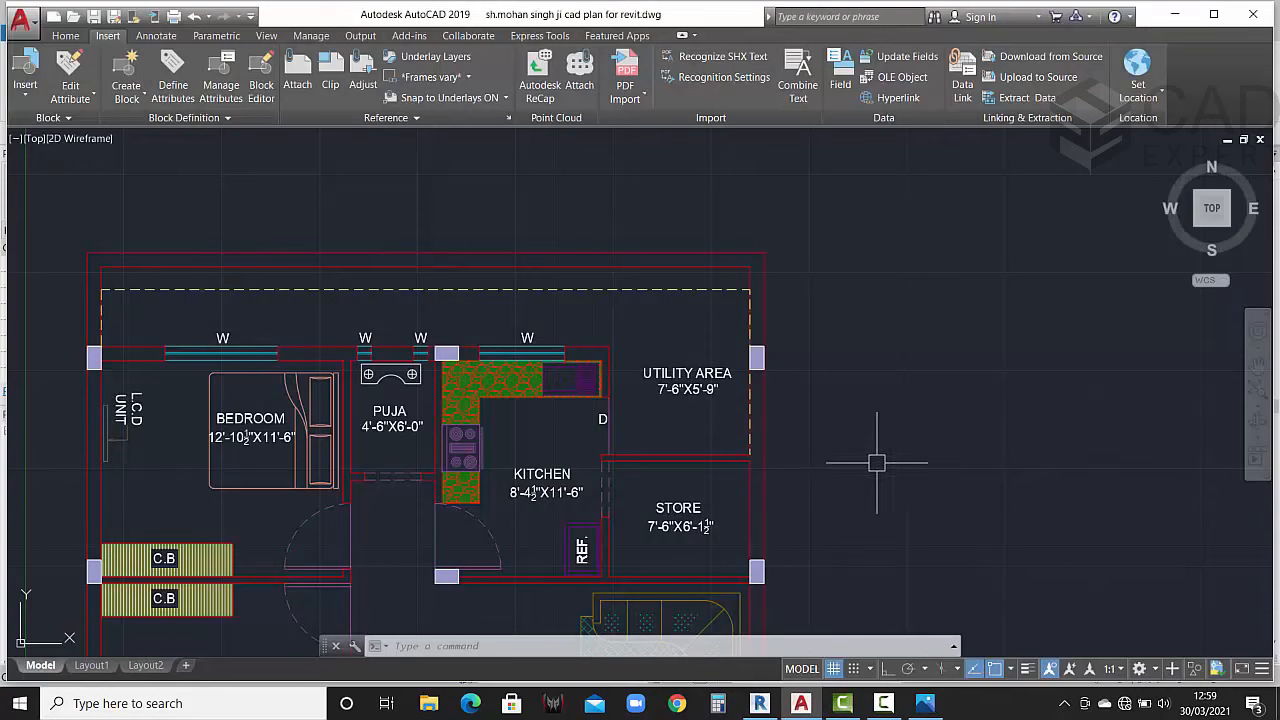
Step: Examine the house floor plan in AutoCAD, from the rear bedrooms, puja and kitchen to the drawing room, staircase and main gate
scroll(866, 457, down, 5)
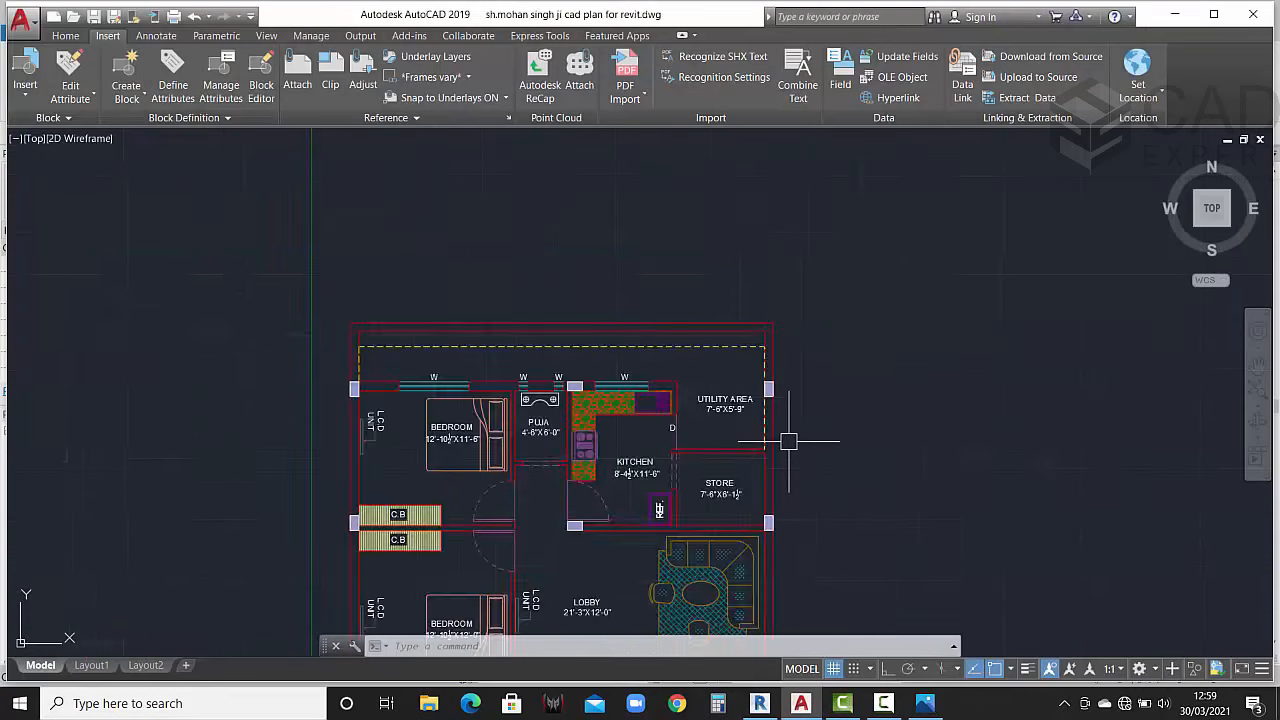
middle_drag(783, 440, 751, 383)
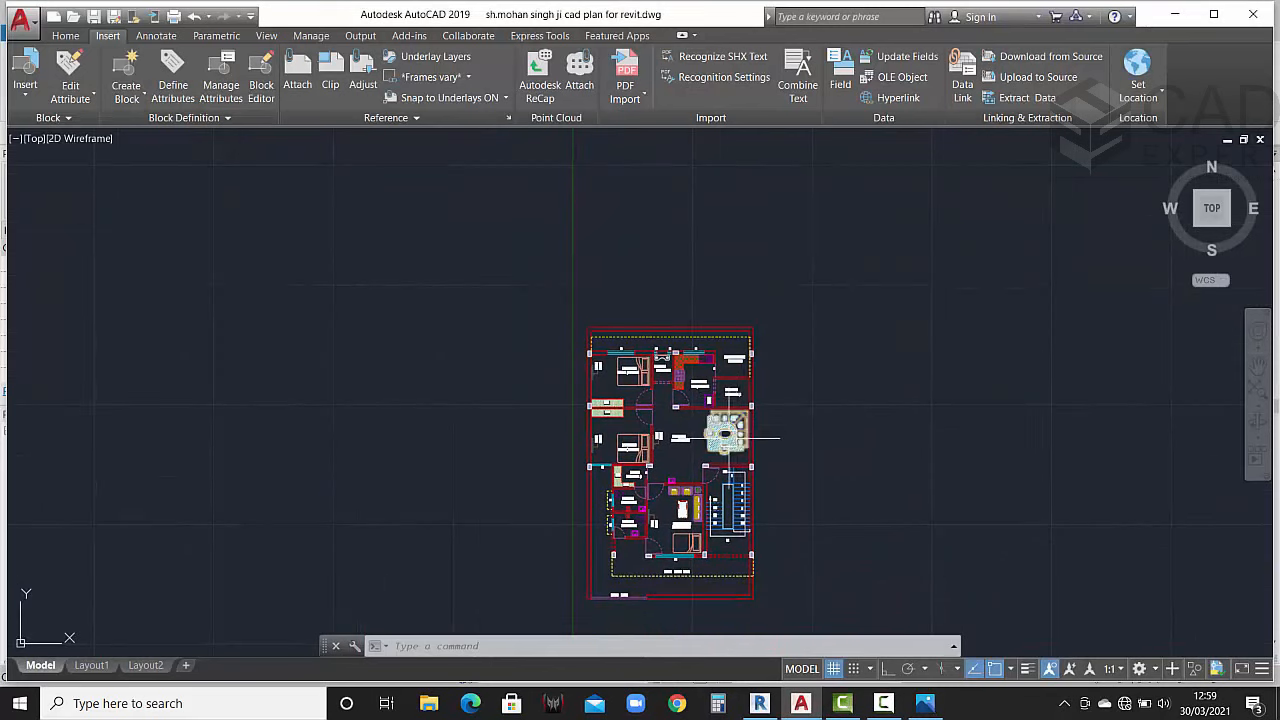
scroll(728, 438, up, 5)
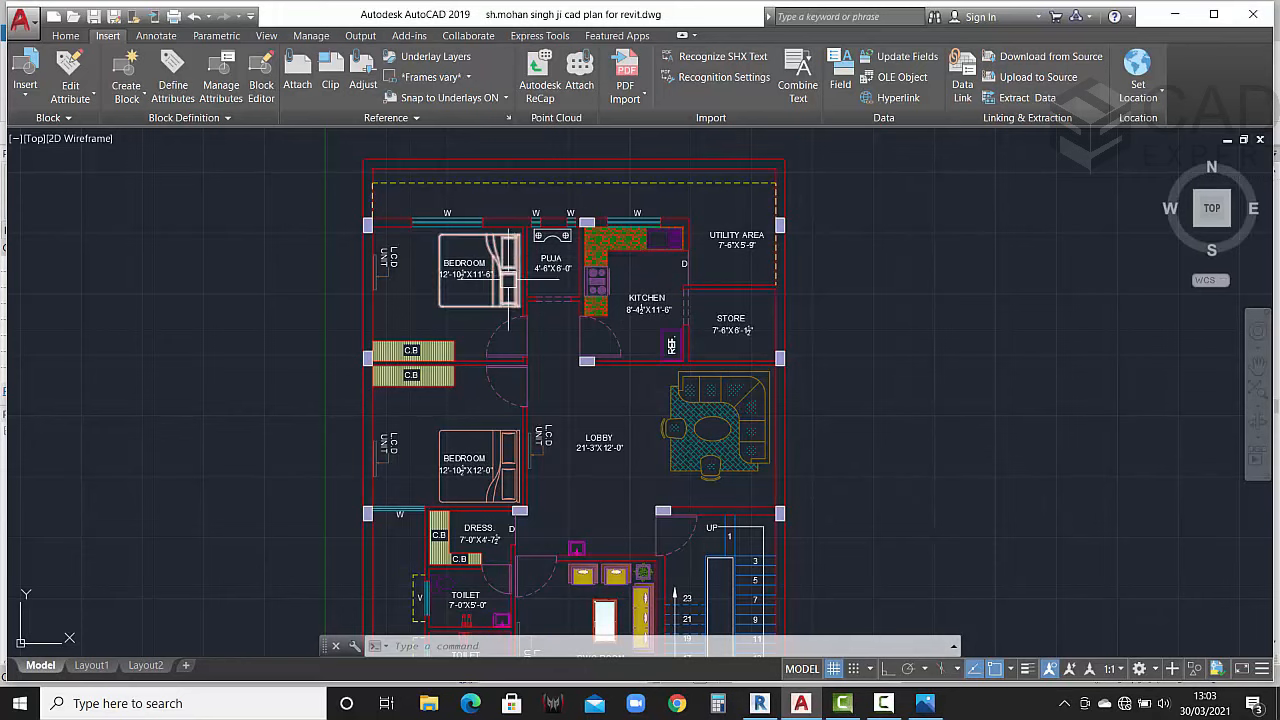
middle_drag(495, 288, 503, 265)
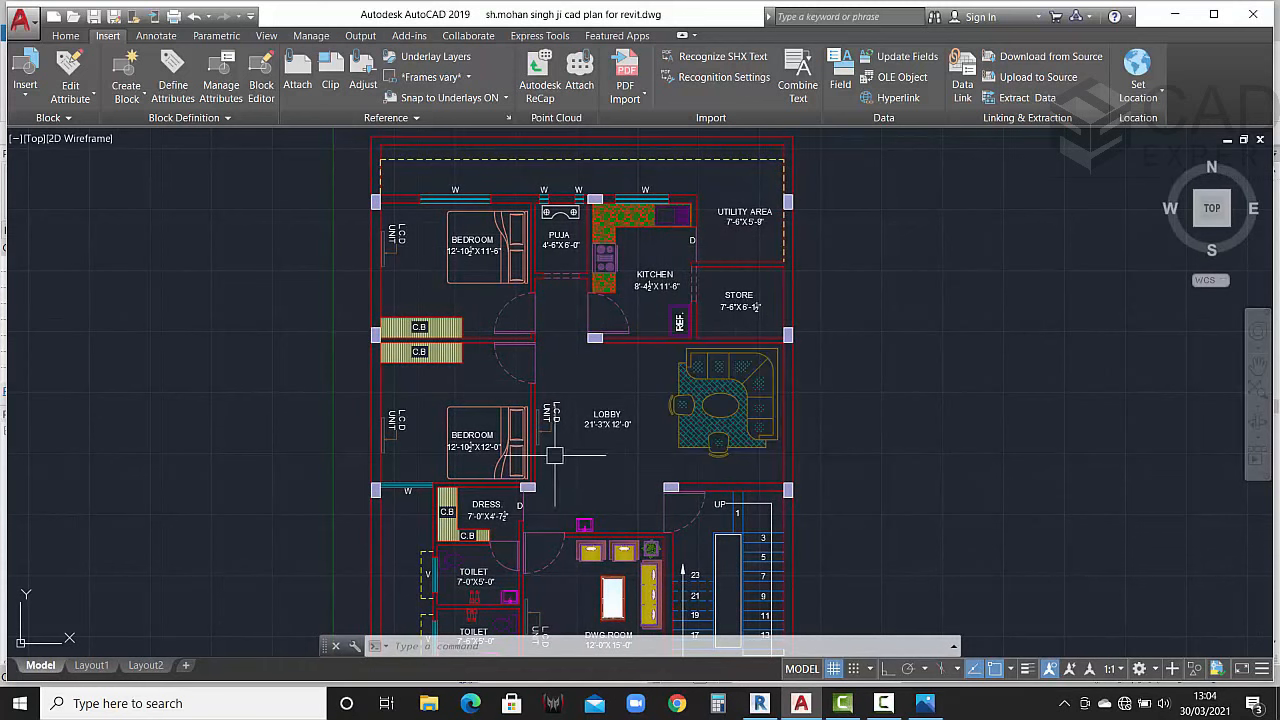
middle_drag(554, 457, 560, 342)
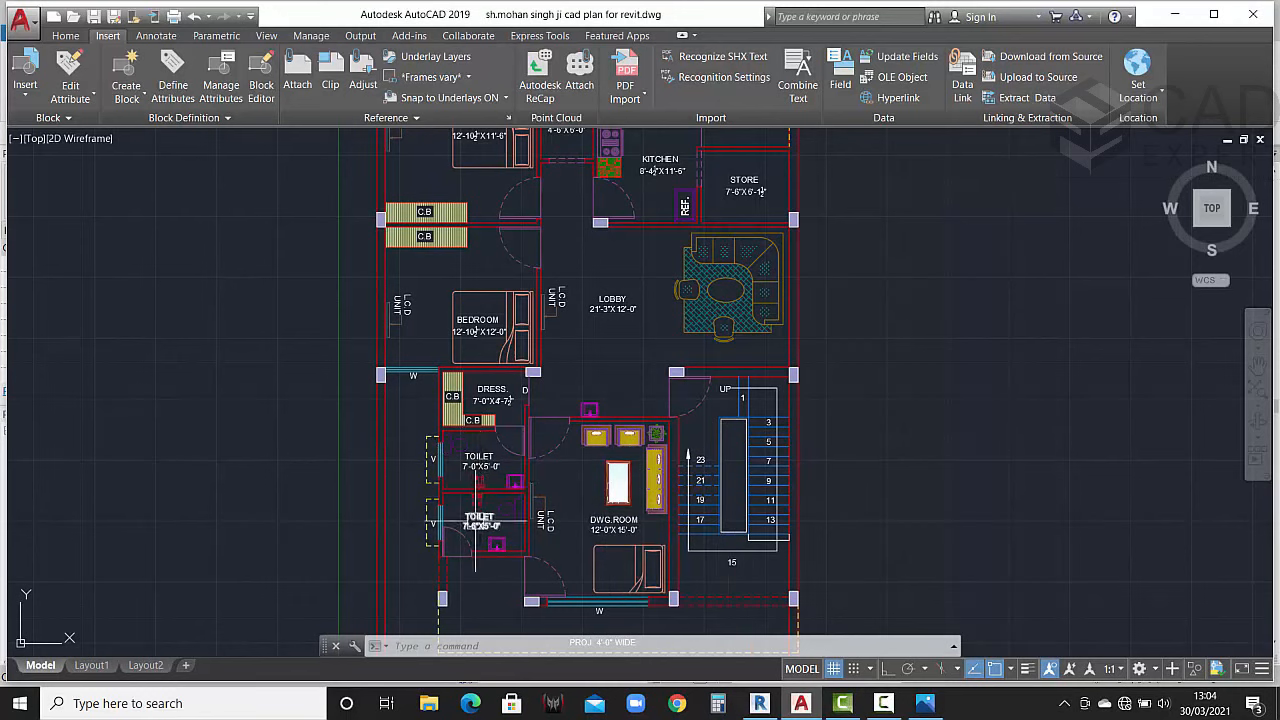
middle_drag(507, 505, 495, 590)
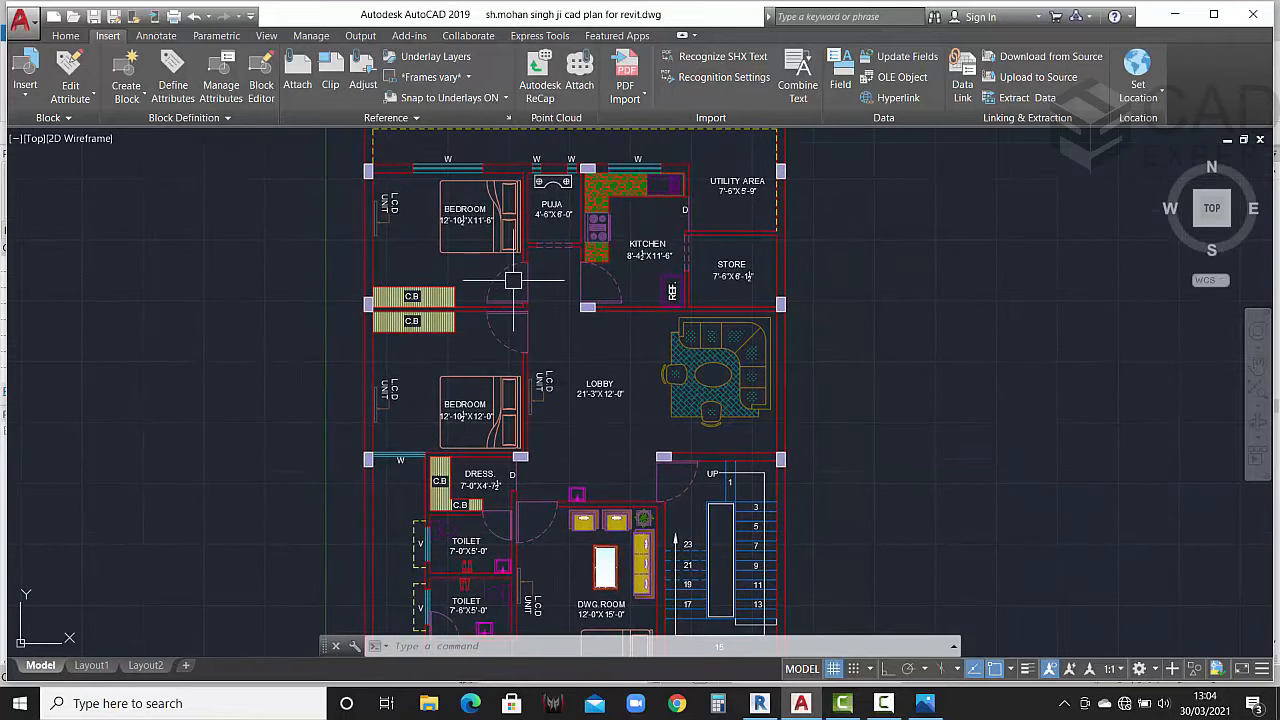
middle_drag(610, 440, 649, 377)
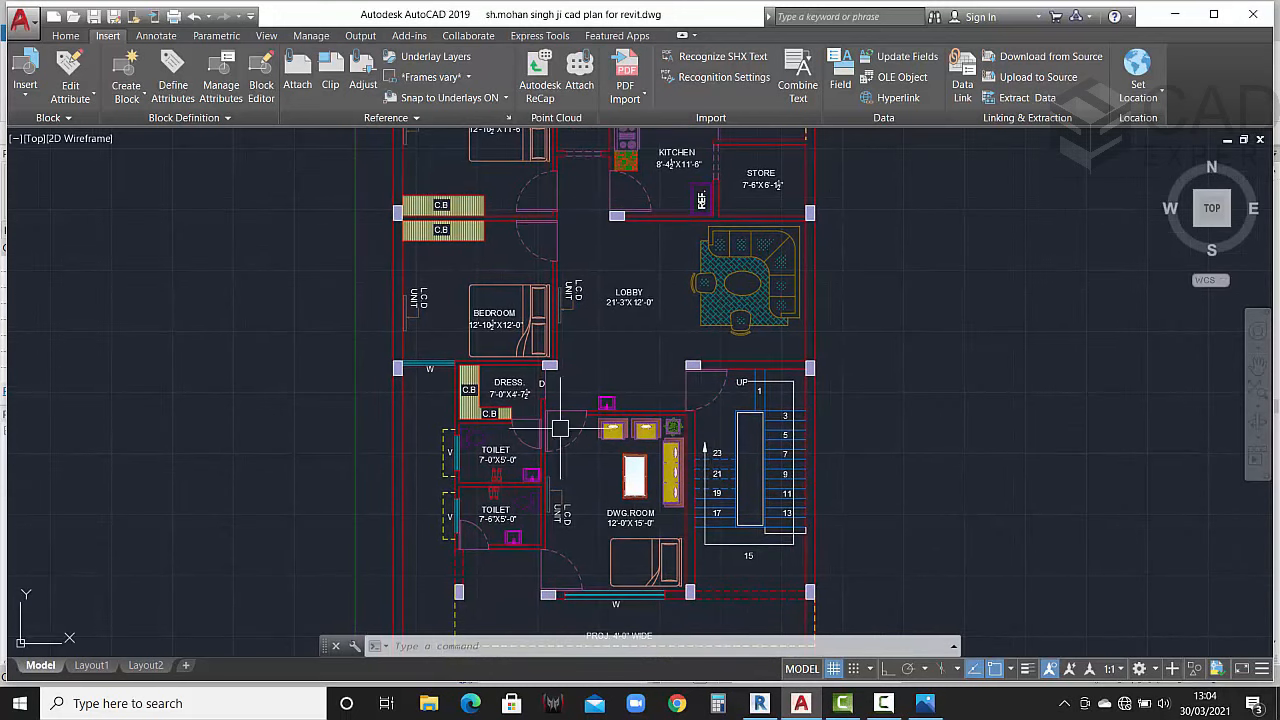
middle_drag(767, 514, 745, 430)
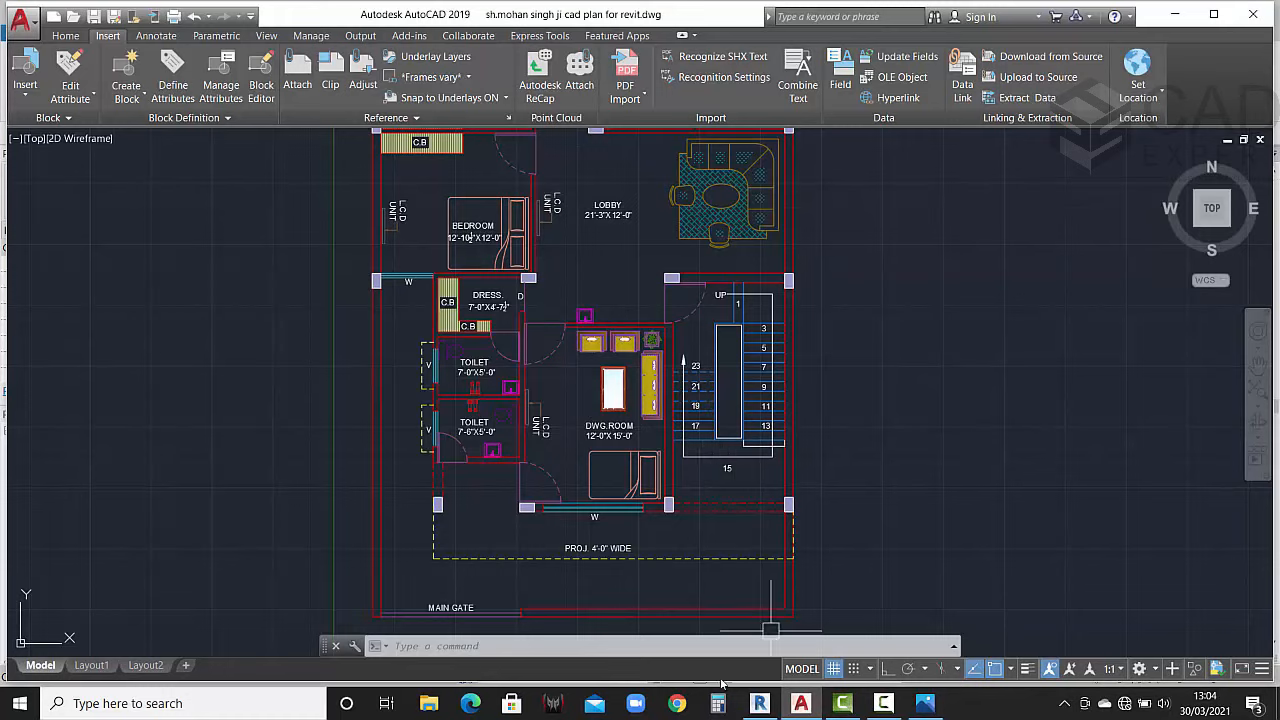
Step: Switch to Revit, open the default 3D view of the finished house project and close 3D View 18
click(776, 706)
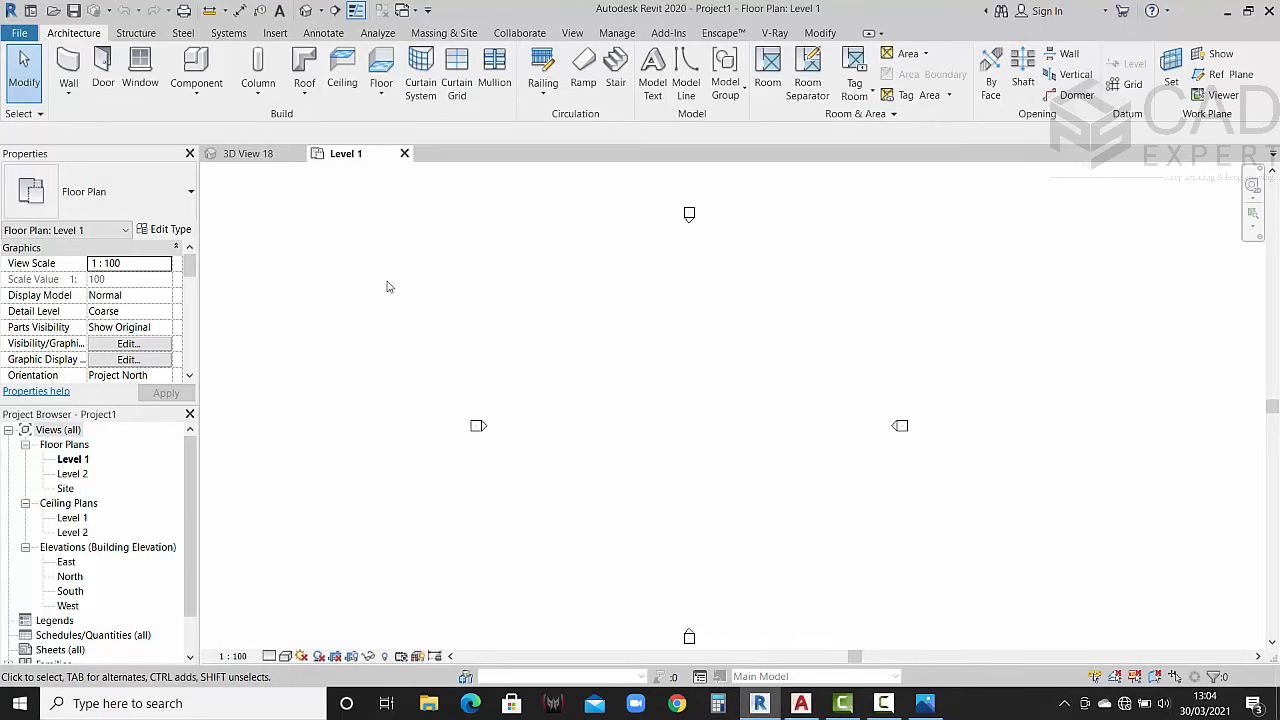
click(262, 155)
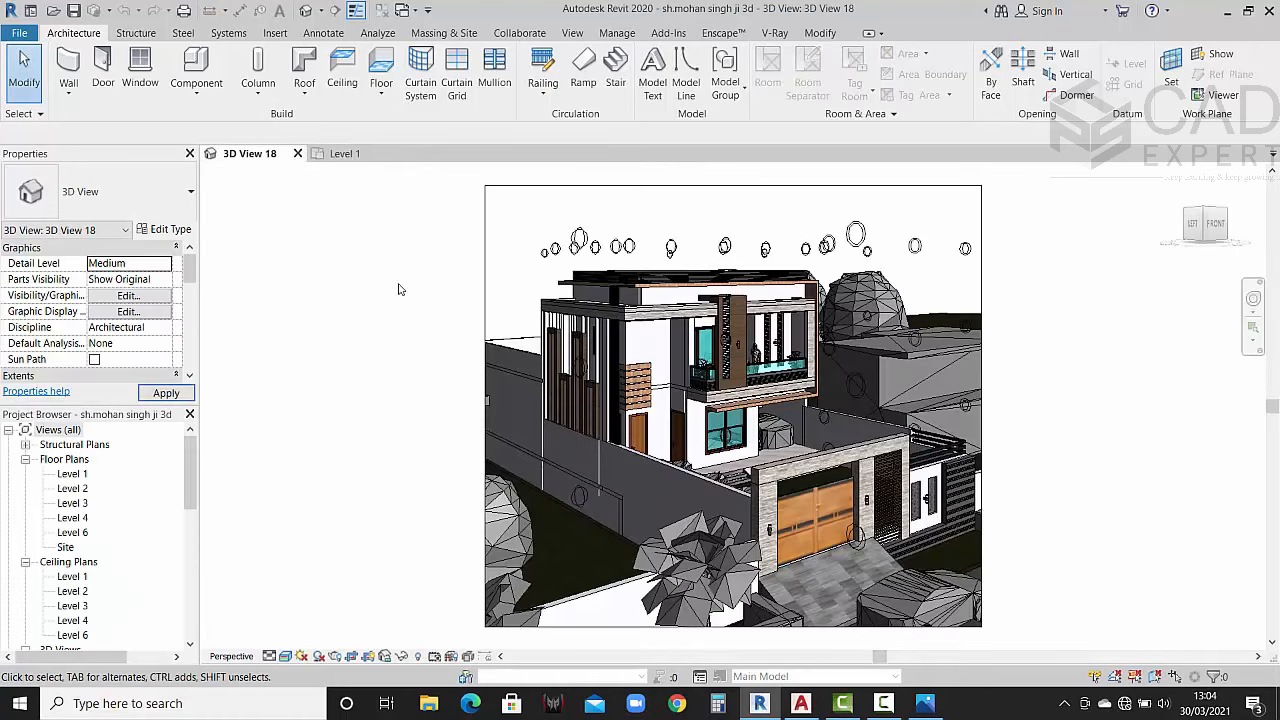
click(306, 10)
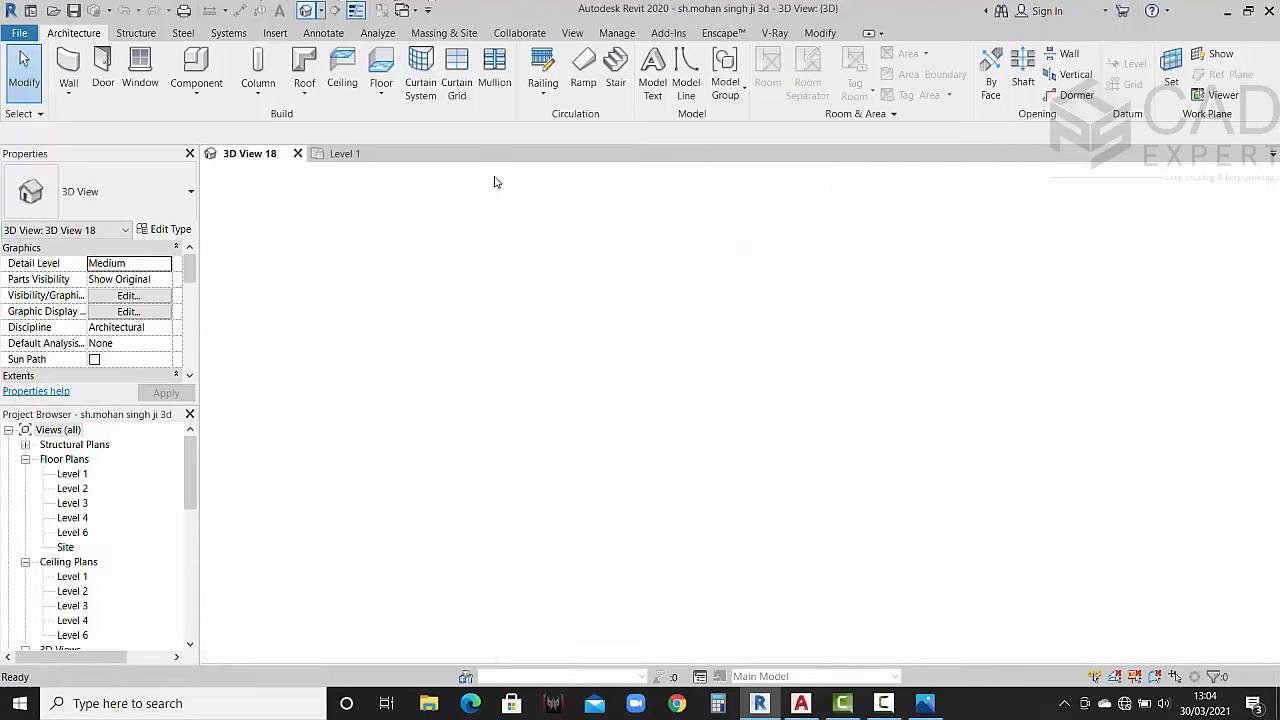
click(297, 153)
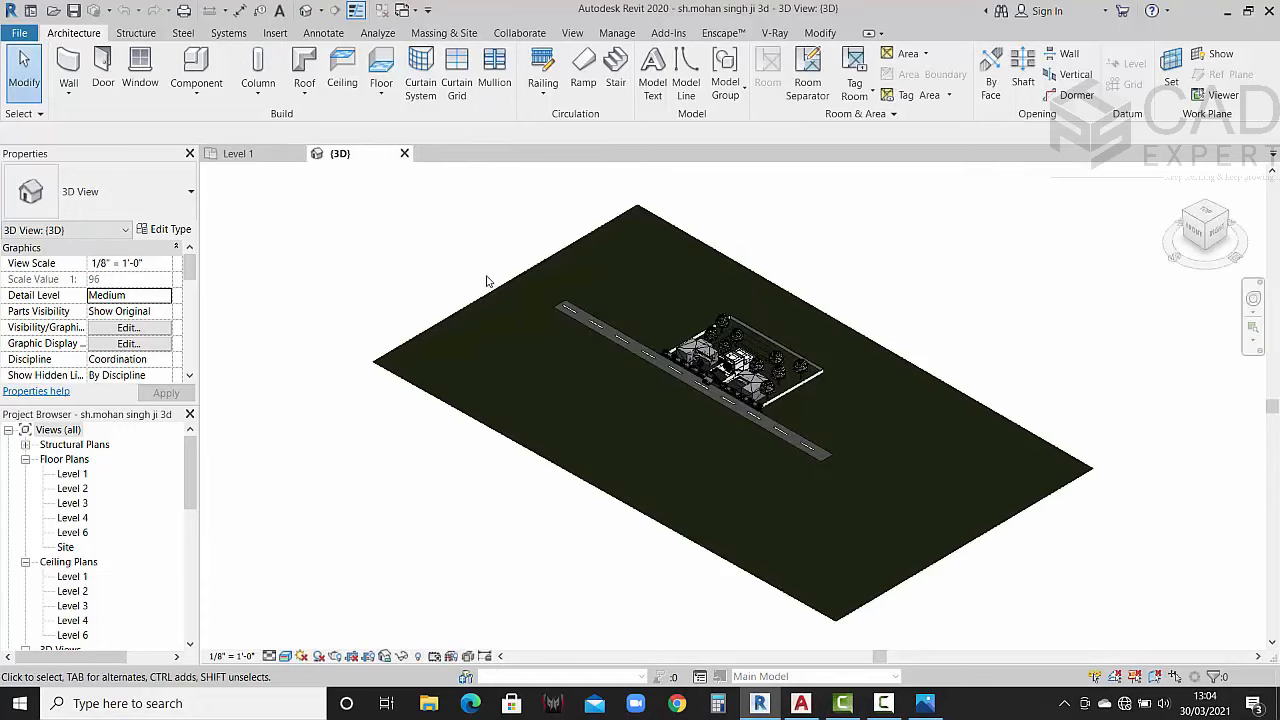
Step: Examine the finished house model in the 3D view, covering the front facade, gate, boundary walls and surrounding site
scroll(742, 365, up, 10)
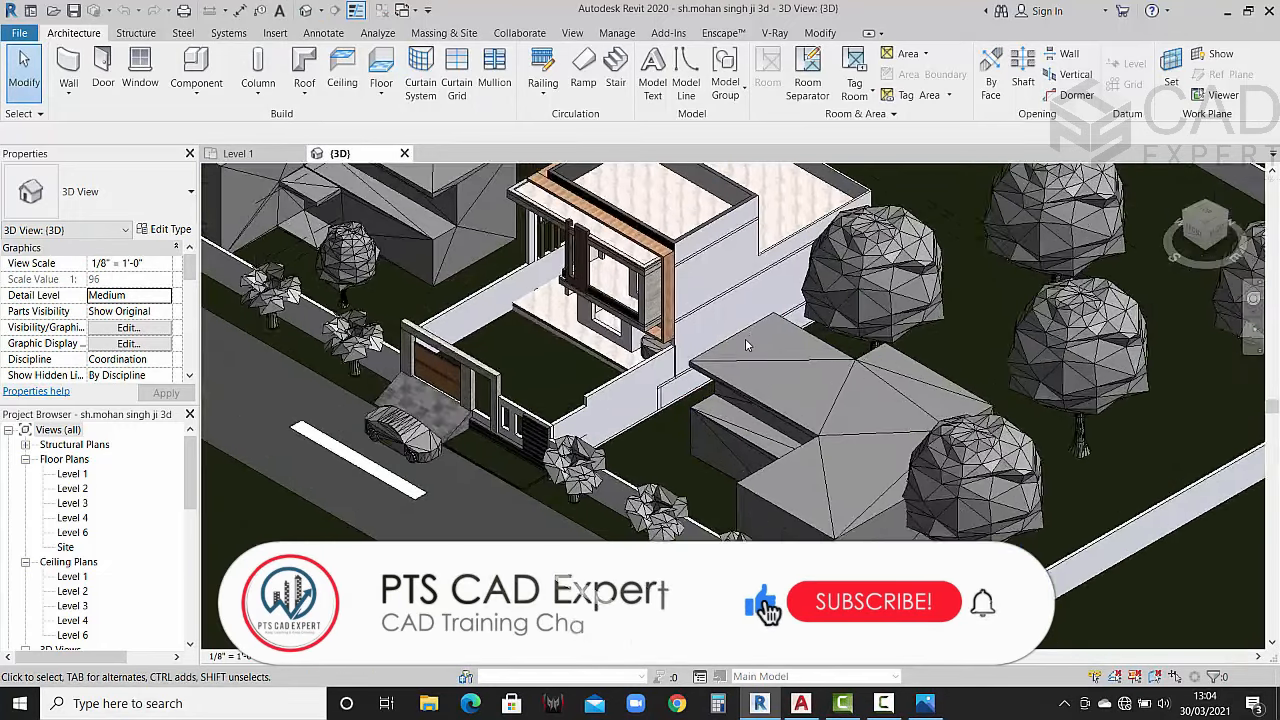
scroll(746, 344, up, 2)
middle_drag(737, 337, 795, 371)
scroll(702, 350, down, 2)
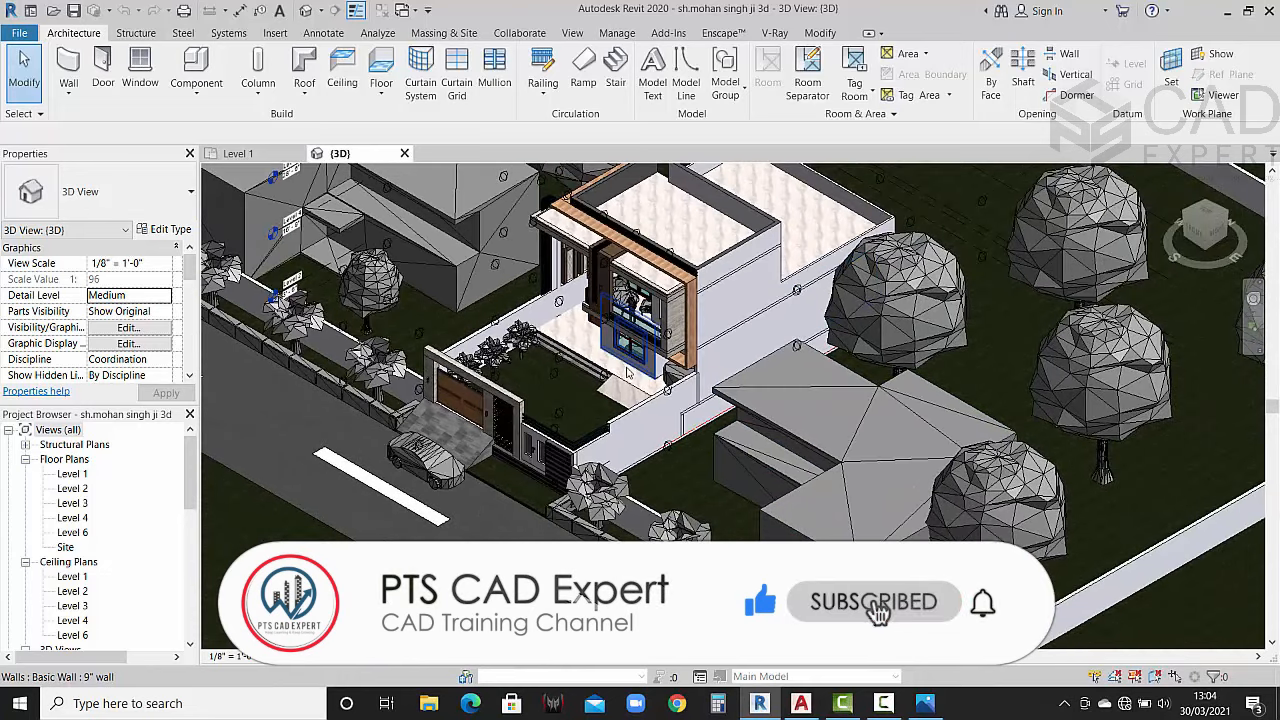
shift+middle_drag(629, 374, 764, 337)
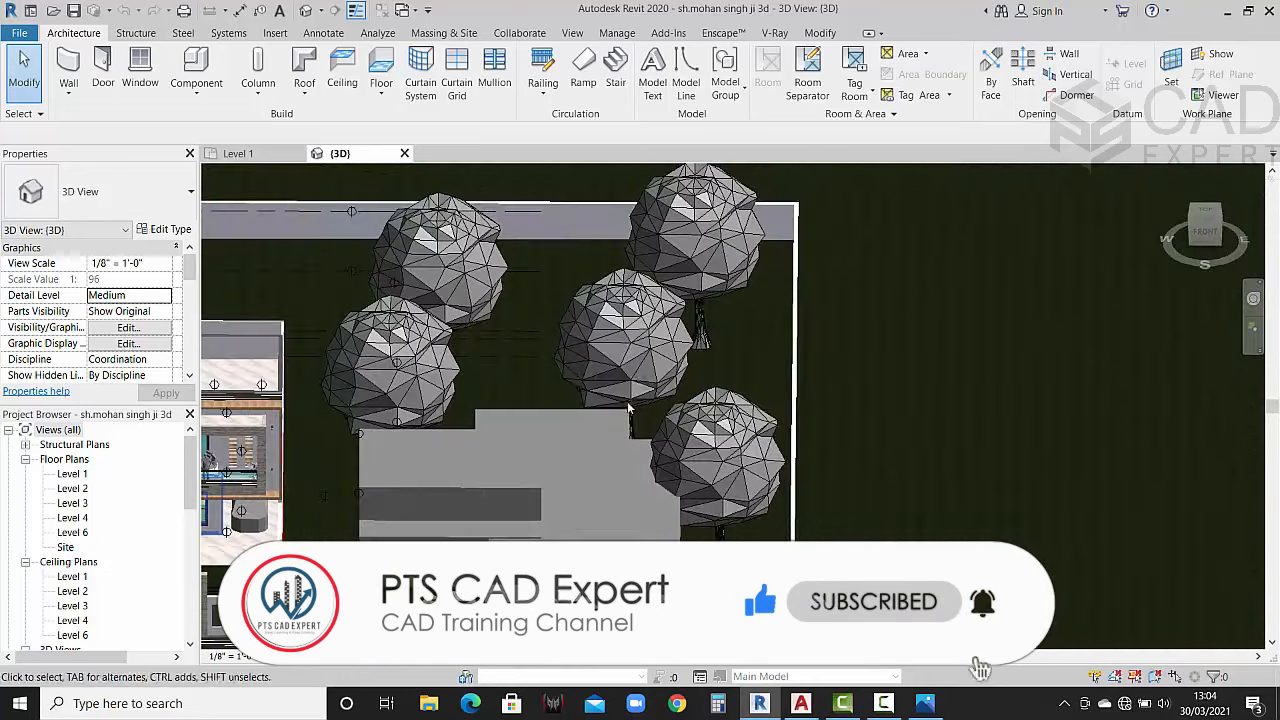
middle_drag(629, 407, 958, 335)
scroll(552, 368, up, 2)
middle_drag(562, 374, 666, 316)
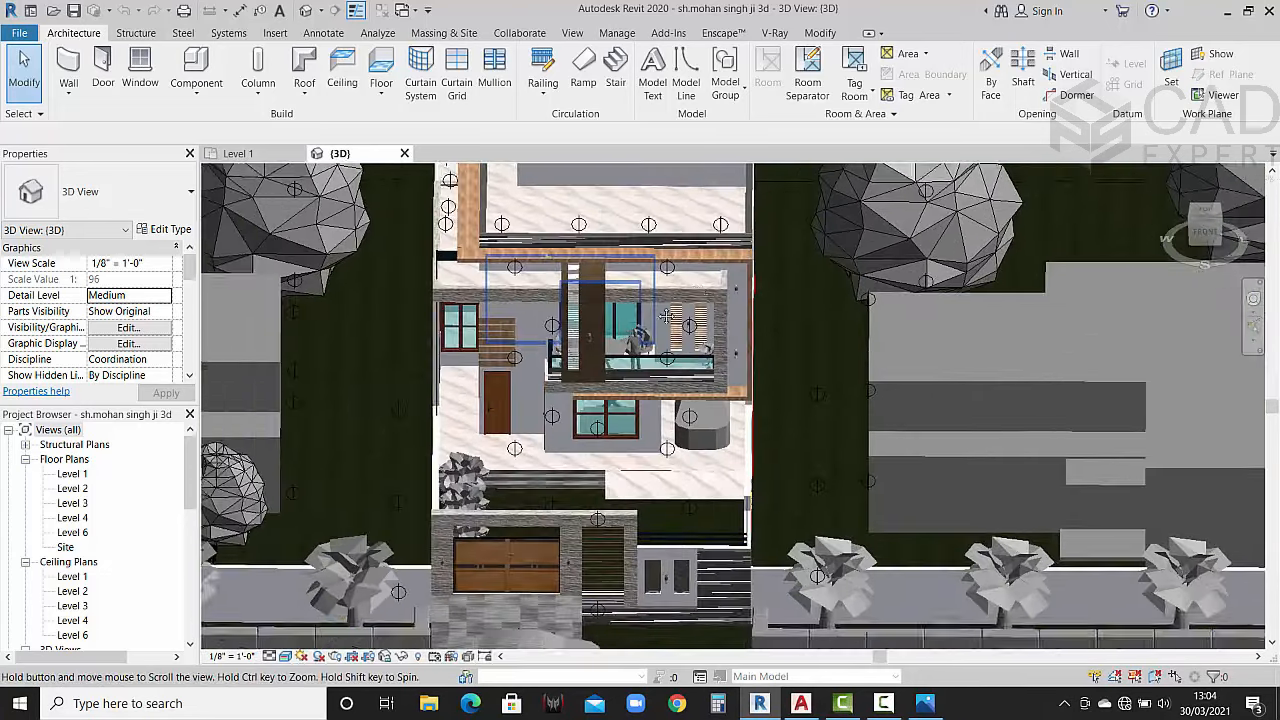
scroll(614, 364, down, 2)
scroll(103, 543, down, 2)
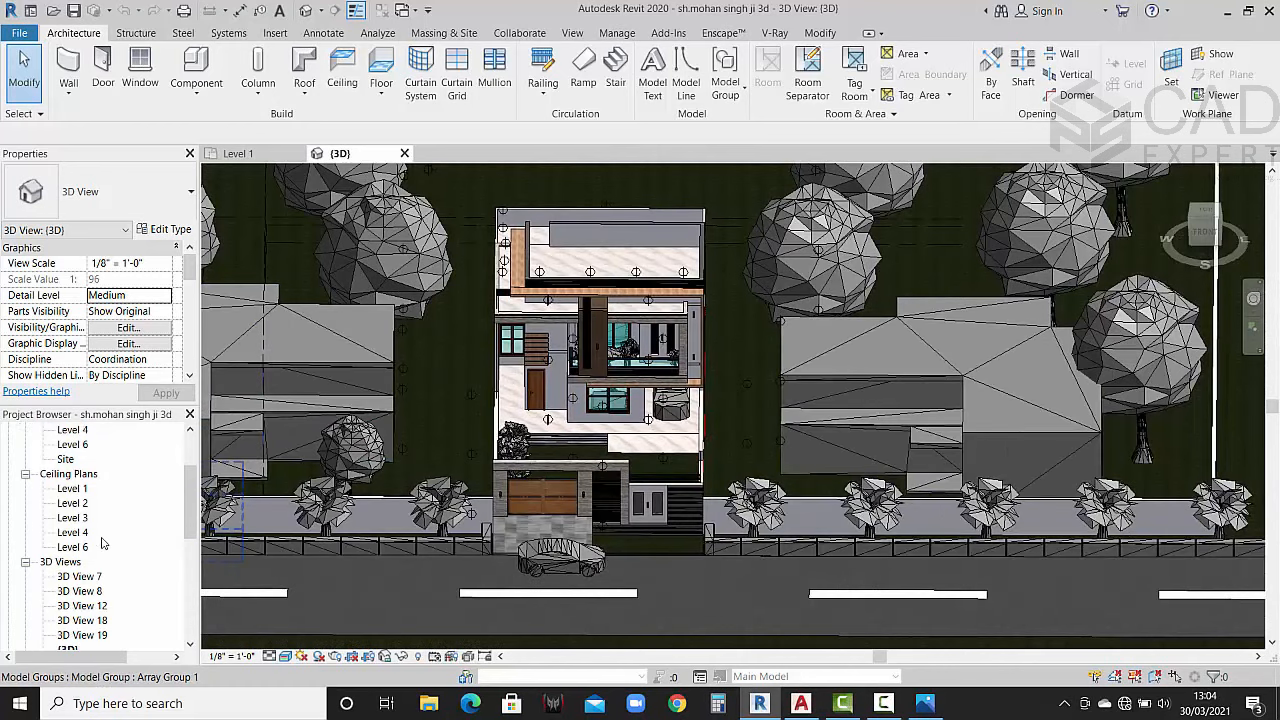
Step: Open the East building elevation and examine the level lines along the side of the house
scroll(103, 543, down, 6)
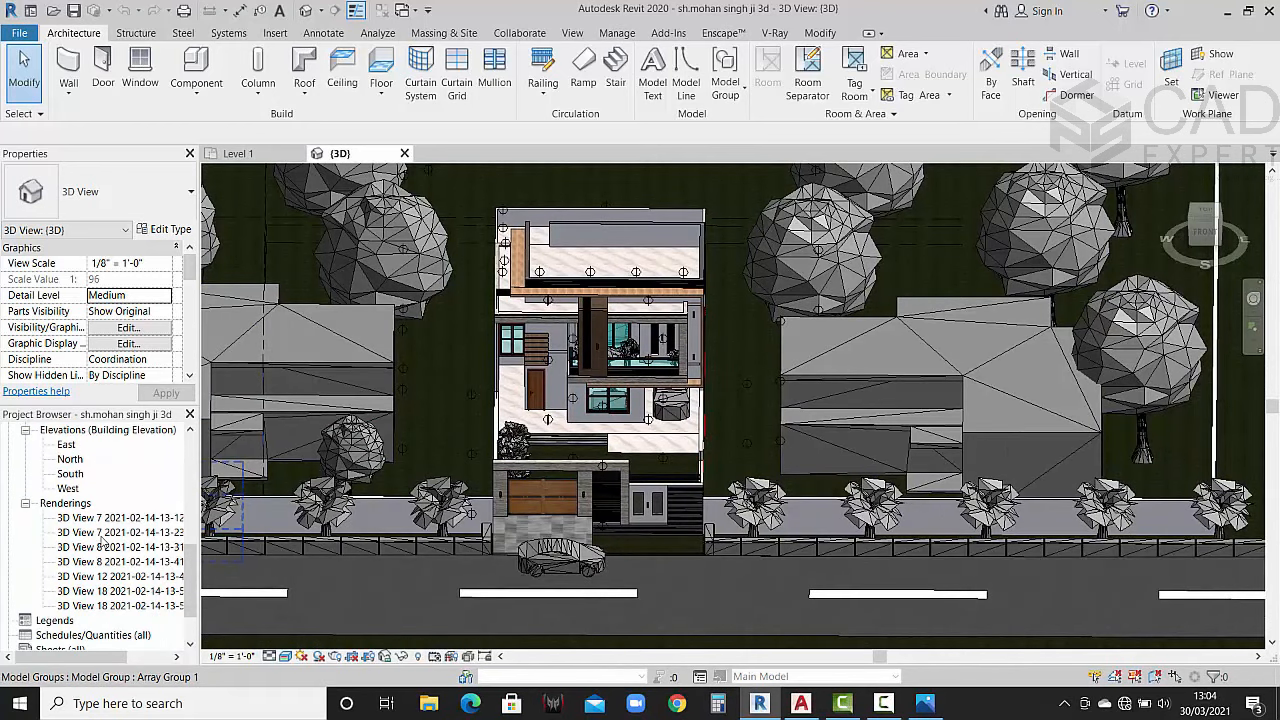
double_click(66, 446)
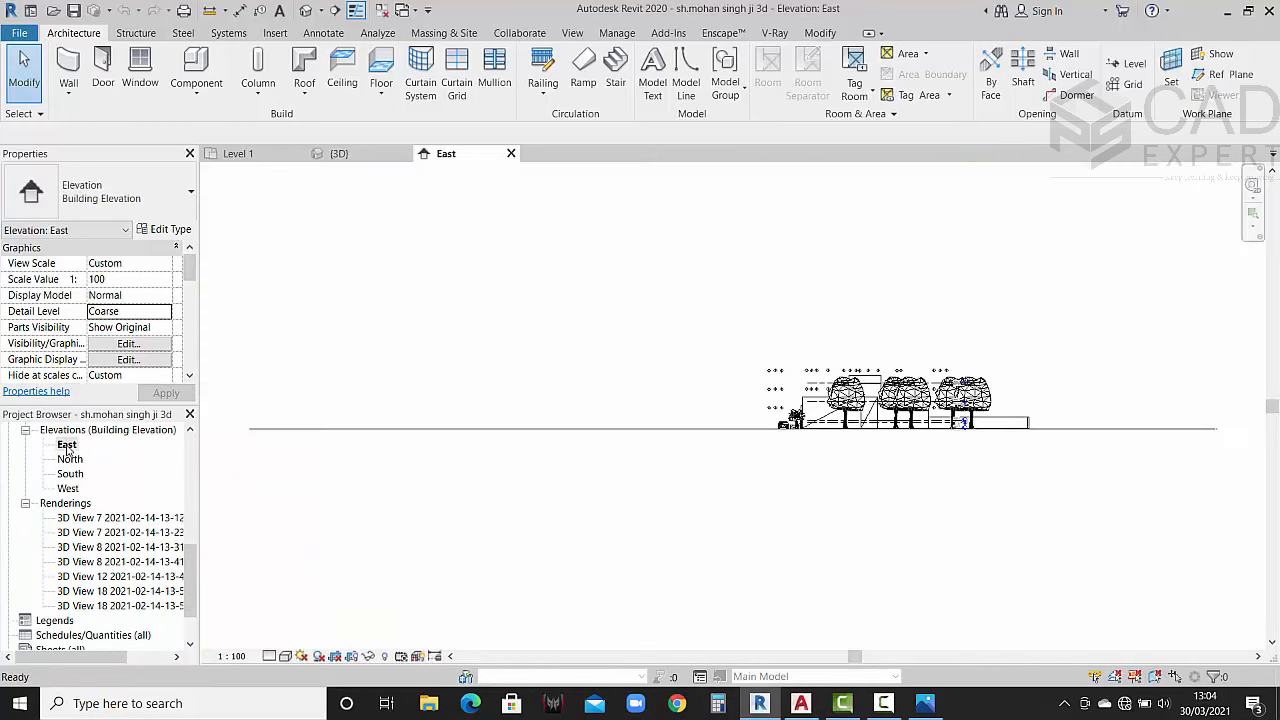
scroll(736, 438, up, 10)
scroll(736, 440, down, 2)
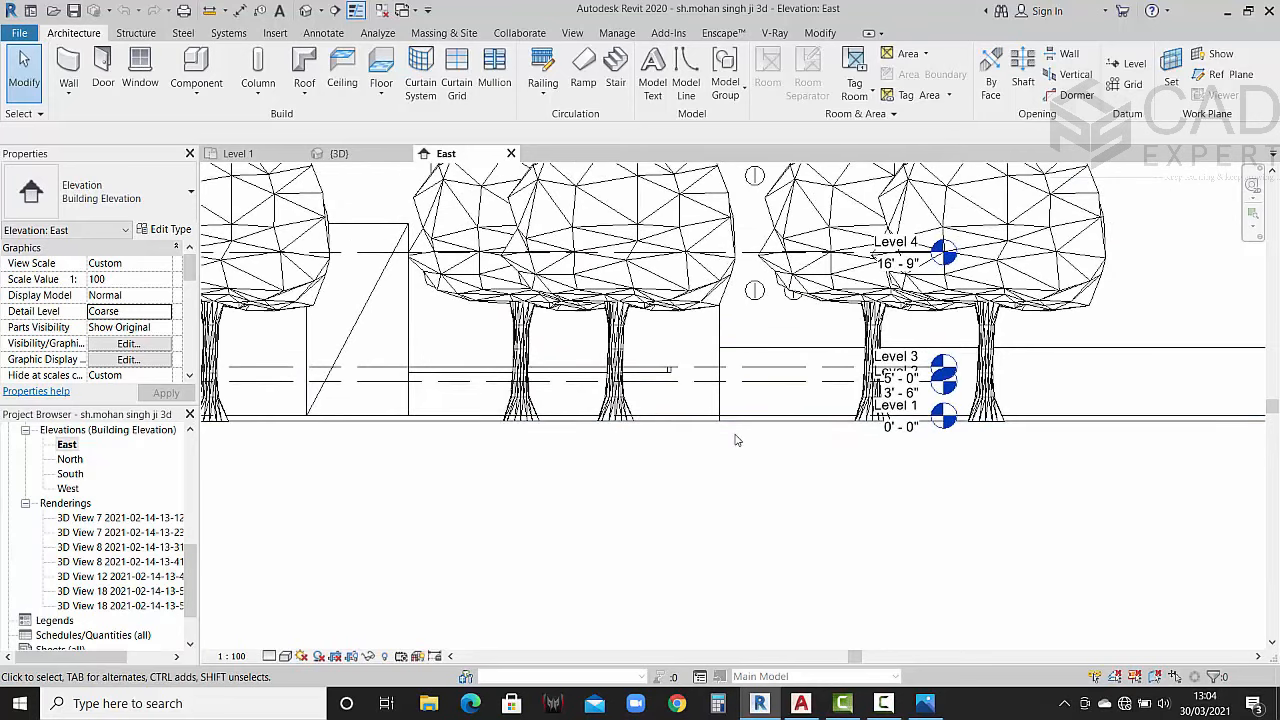
scroll(766, 431, down, 2)
scroll(757, 426, down, 2)
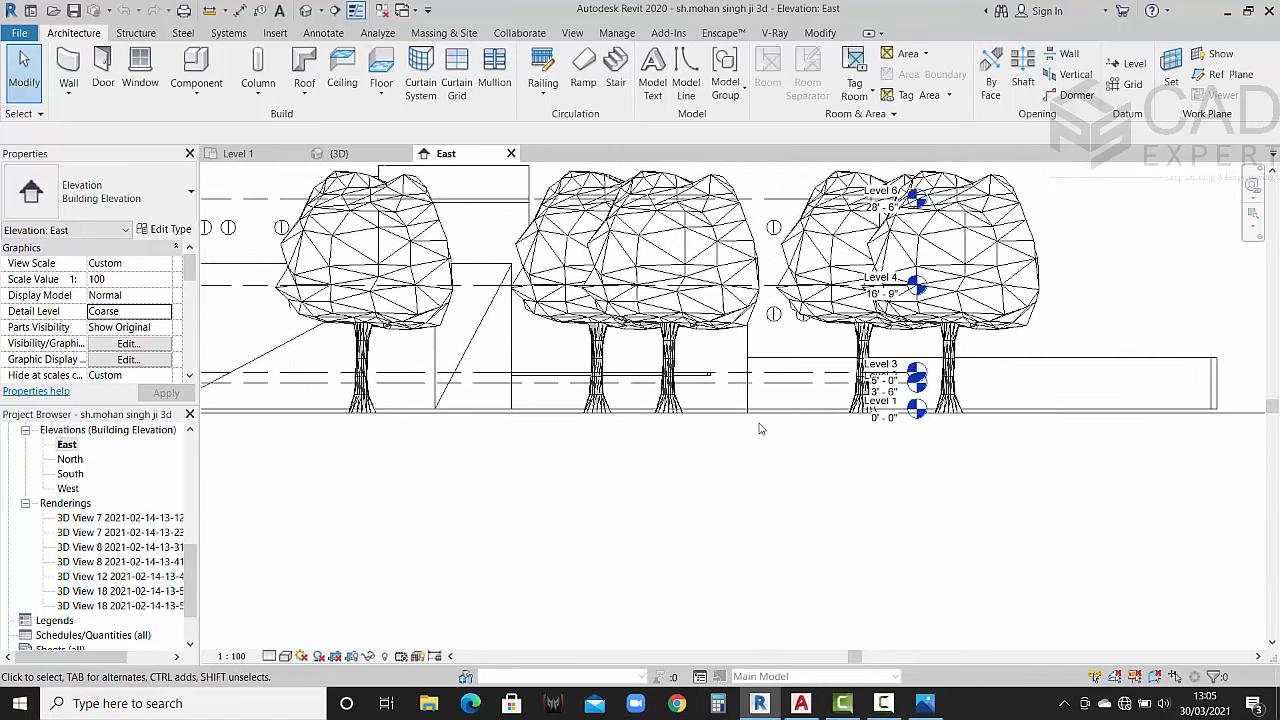
middle_drag(447, 418, 614, 423)
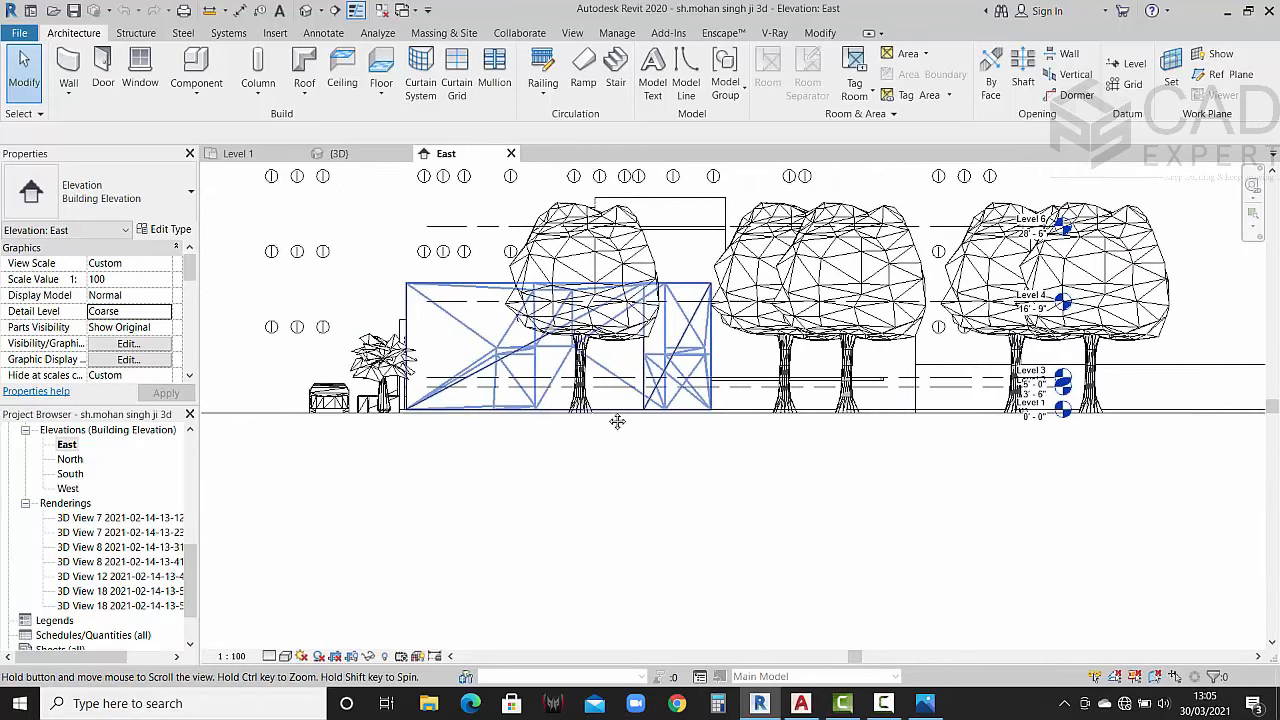
Step: Open the North and South elevations and examine the front facade, gate and level heights in the South elevation
double_click(72, 459)
double_click(70, 473)
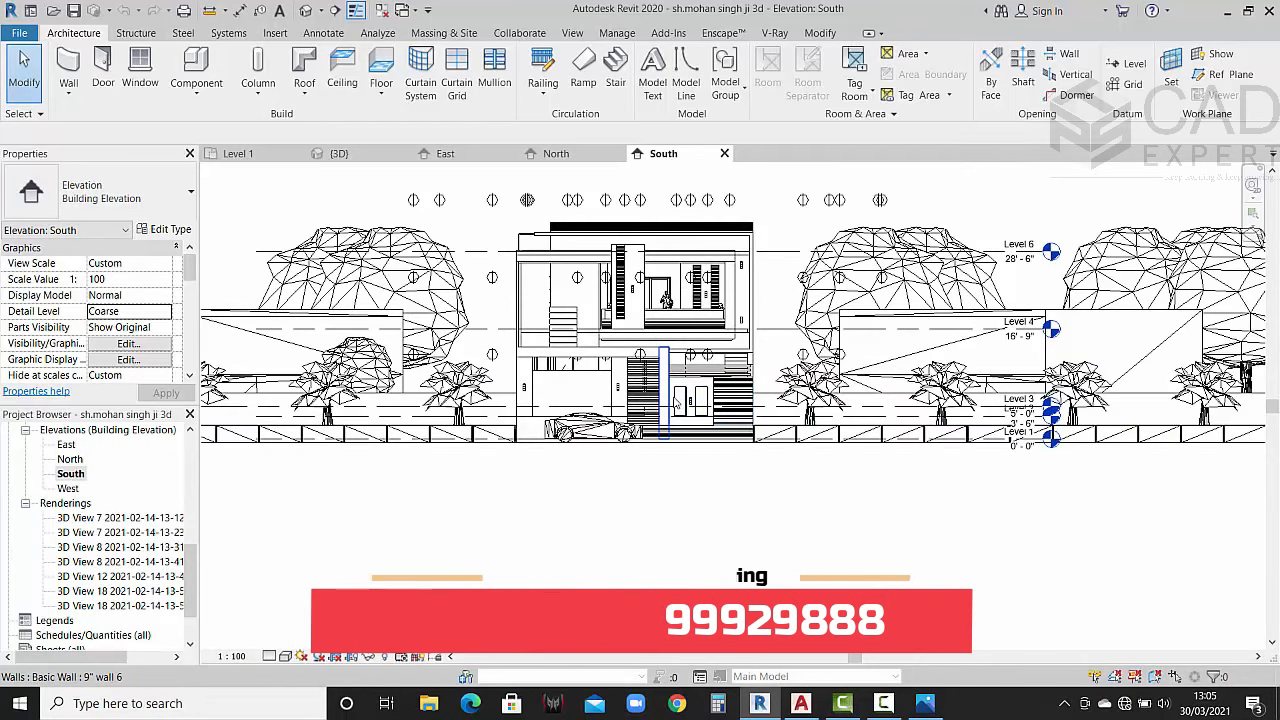
scroll(674, 401, up, 2)
middle_drag(494, 408, 497, 388)
scroll(488, 397, down, 1)
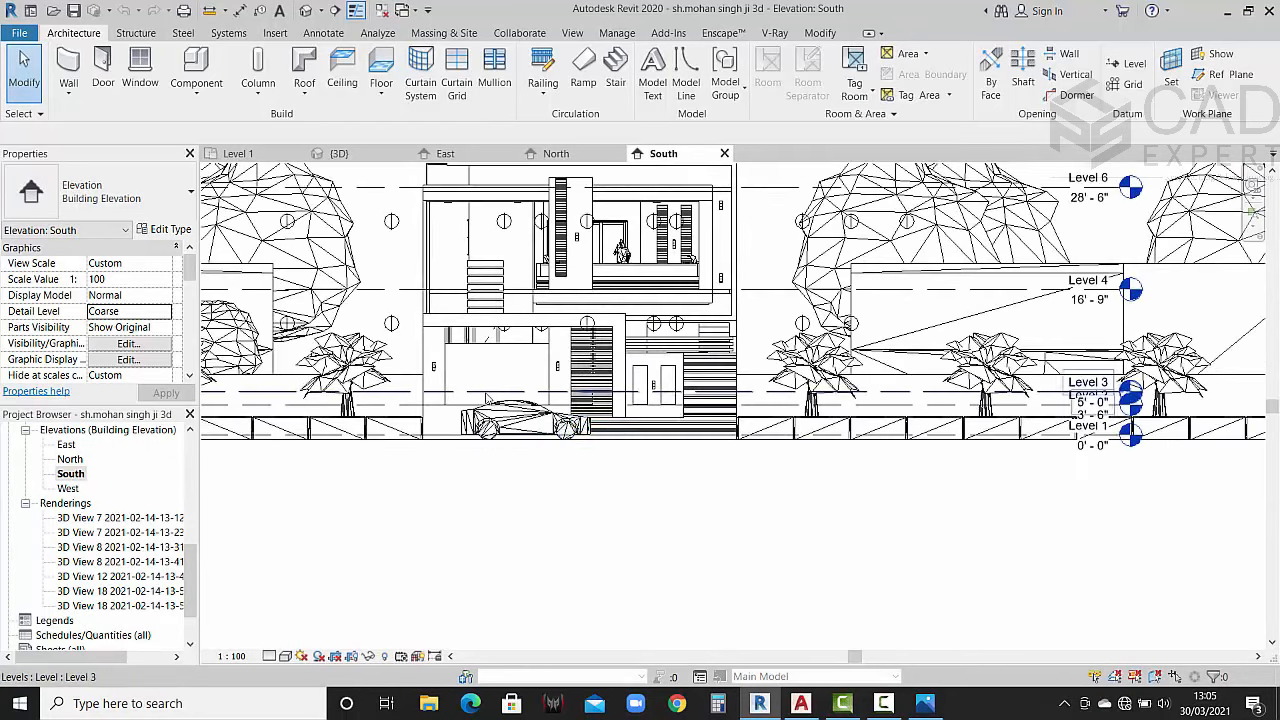
middle_drag(700, 447, 617, 435)
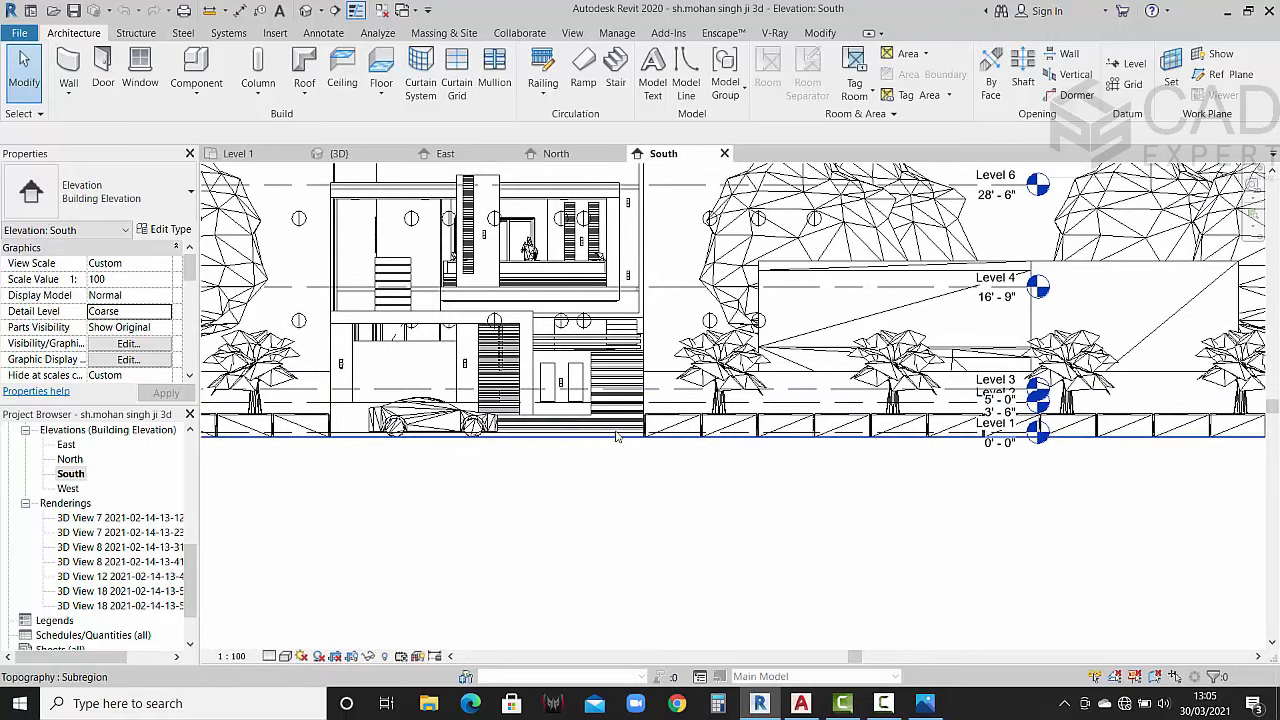
scroll(548, 412, up, 1)
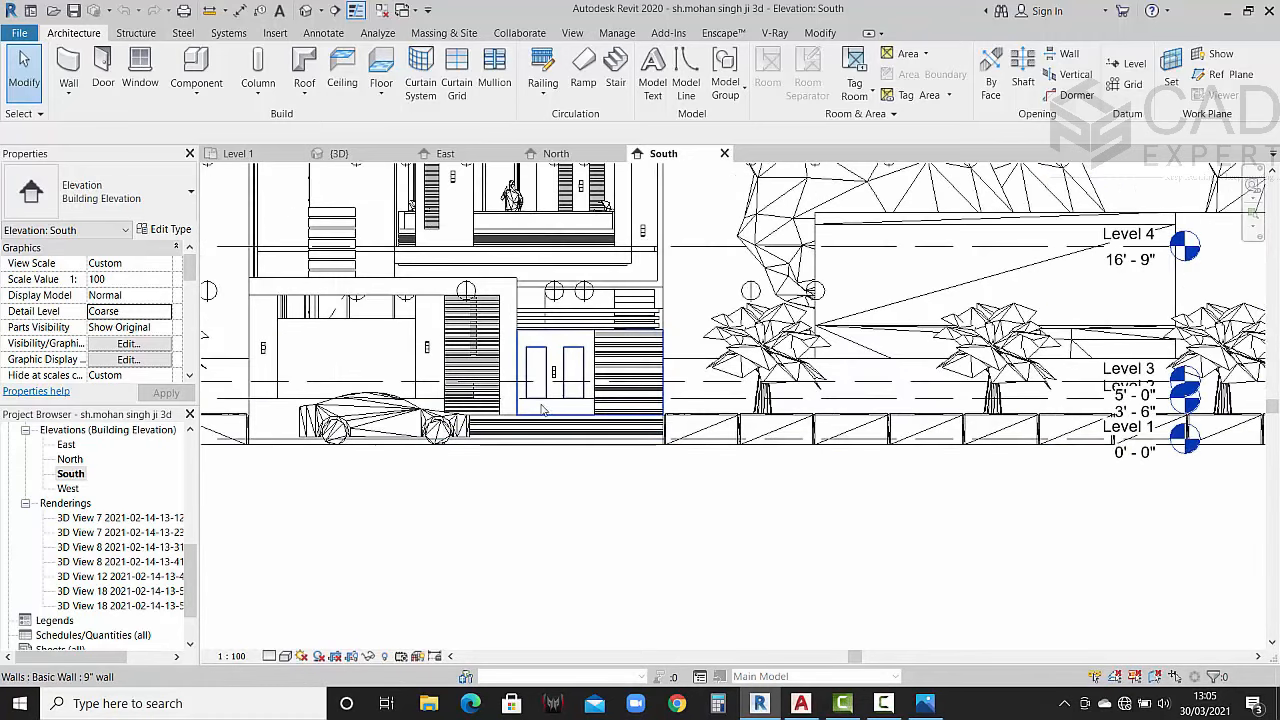
middle_drag(655, 414, 653, 469)
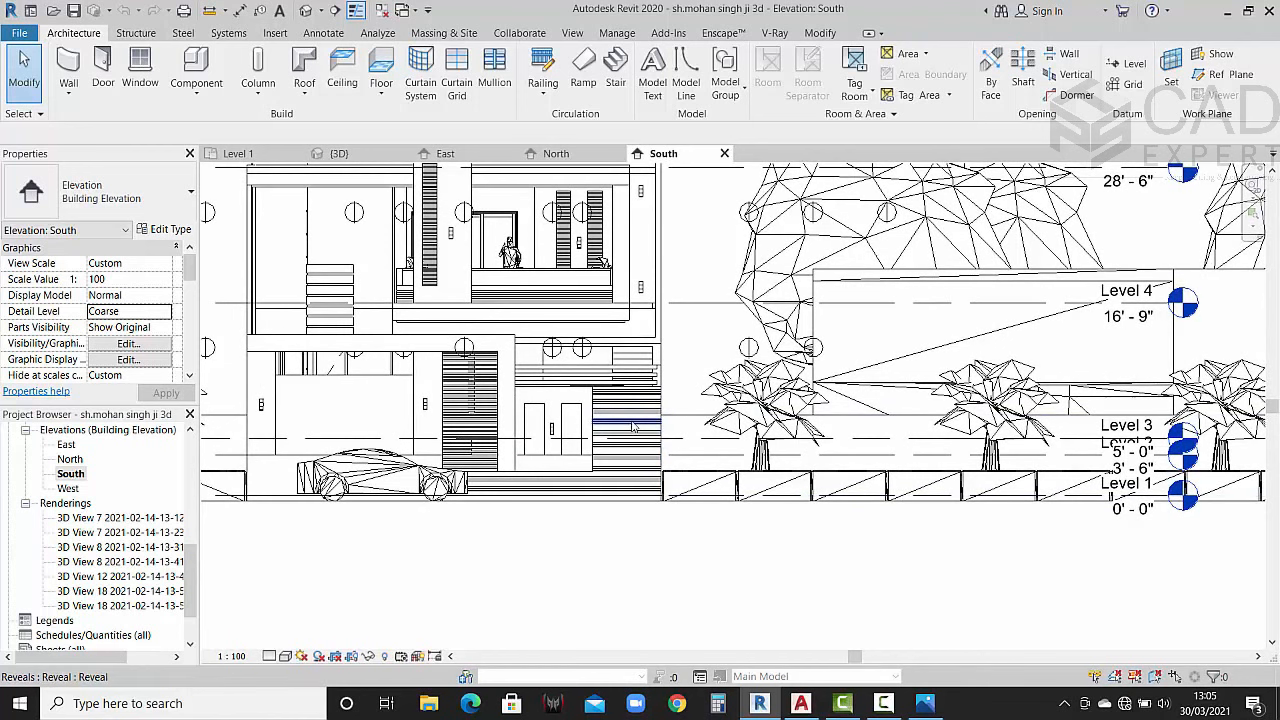
middle_drag(653, 469, 640, 476)
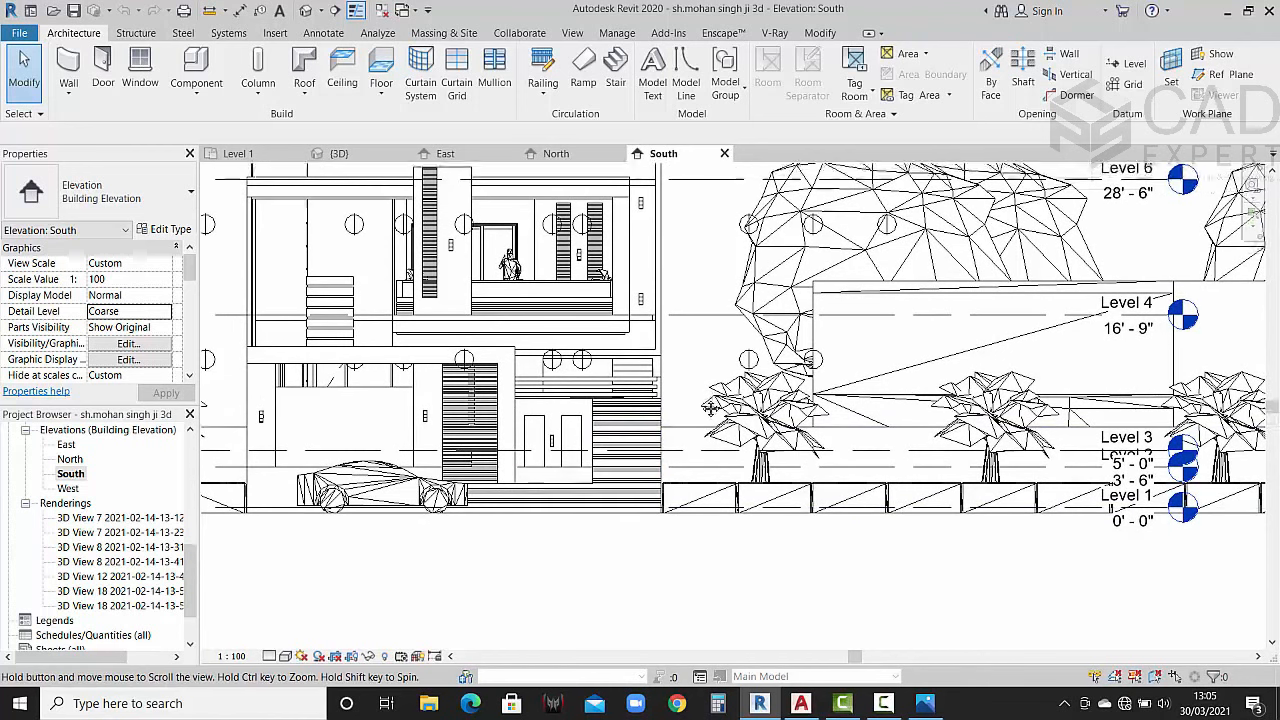
Step: Examine the front porch, steps, lawn and gate area in the 3D view and compare them with the level lines in the South elevation
scroll(630, 480, down, 2)
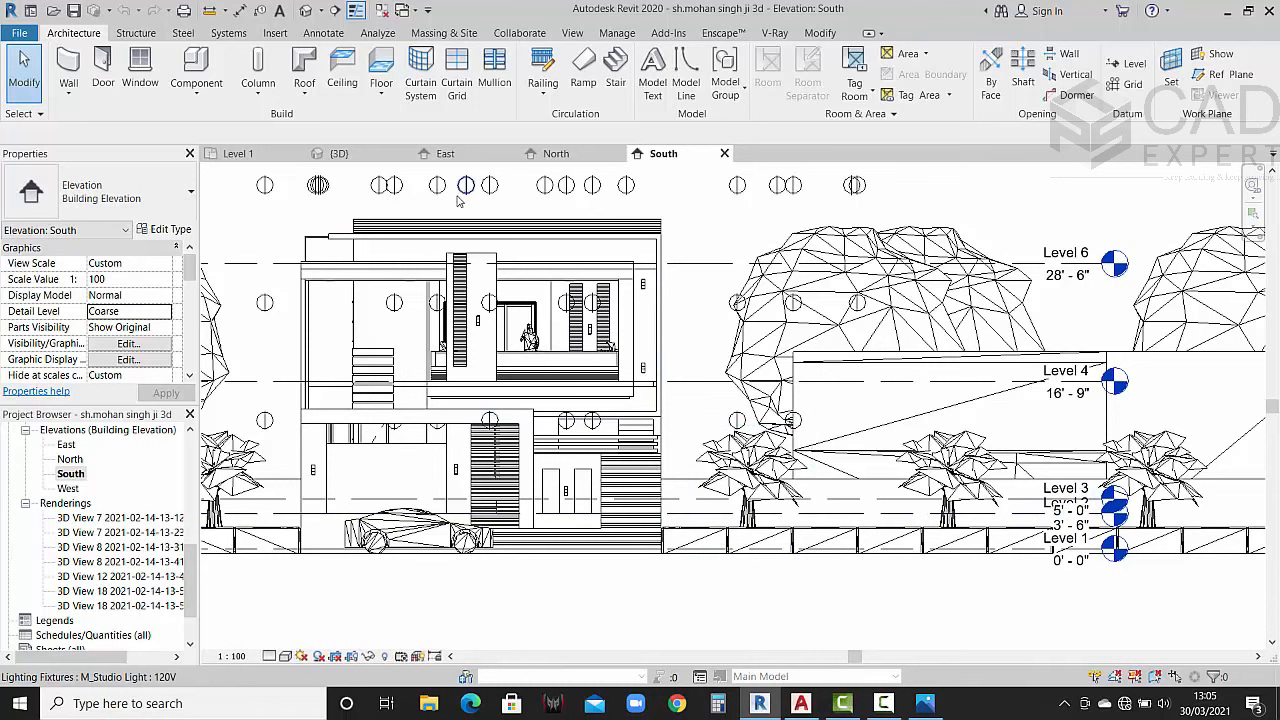
click(339, 153)
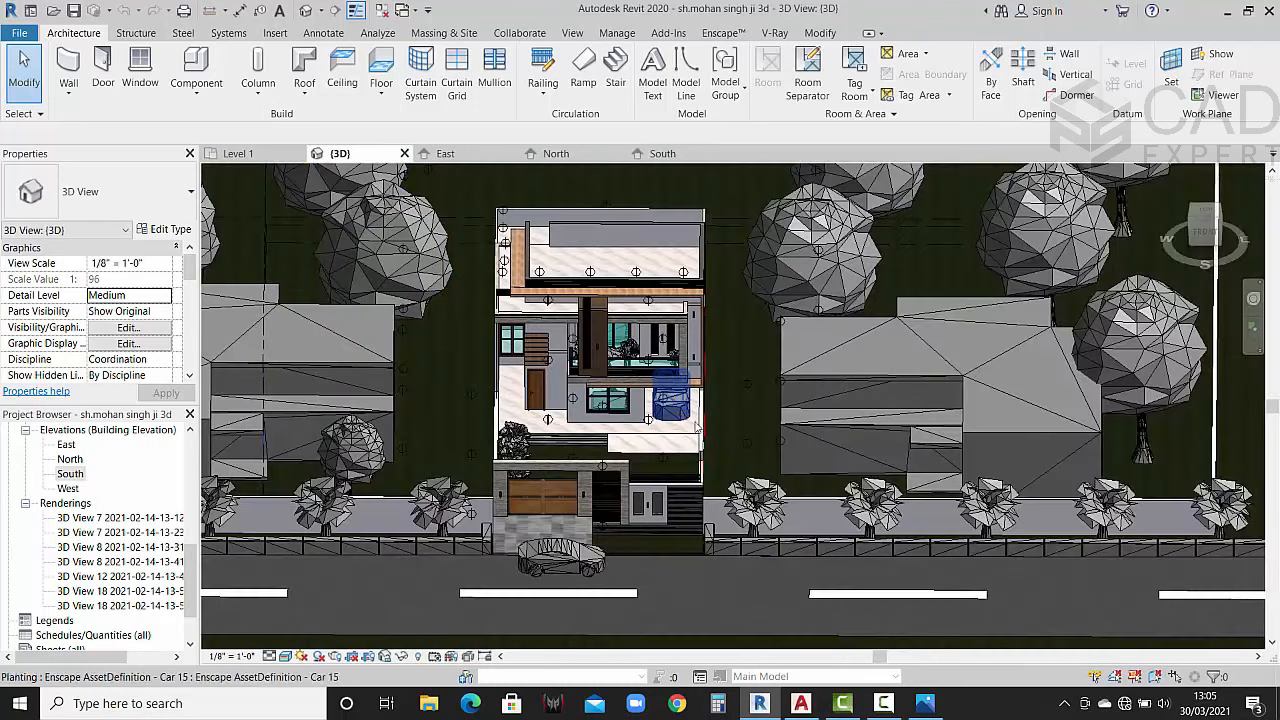
shift+middle_drag(757, 465, 720, 480)
scroll(707, 360, up, 6)
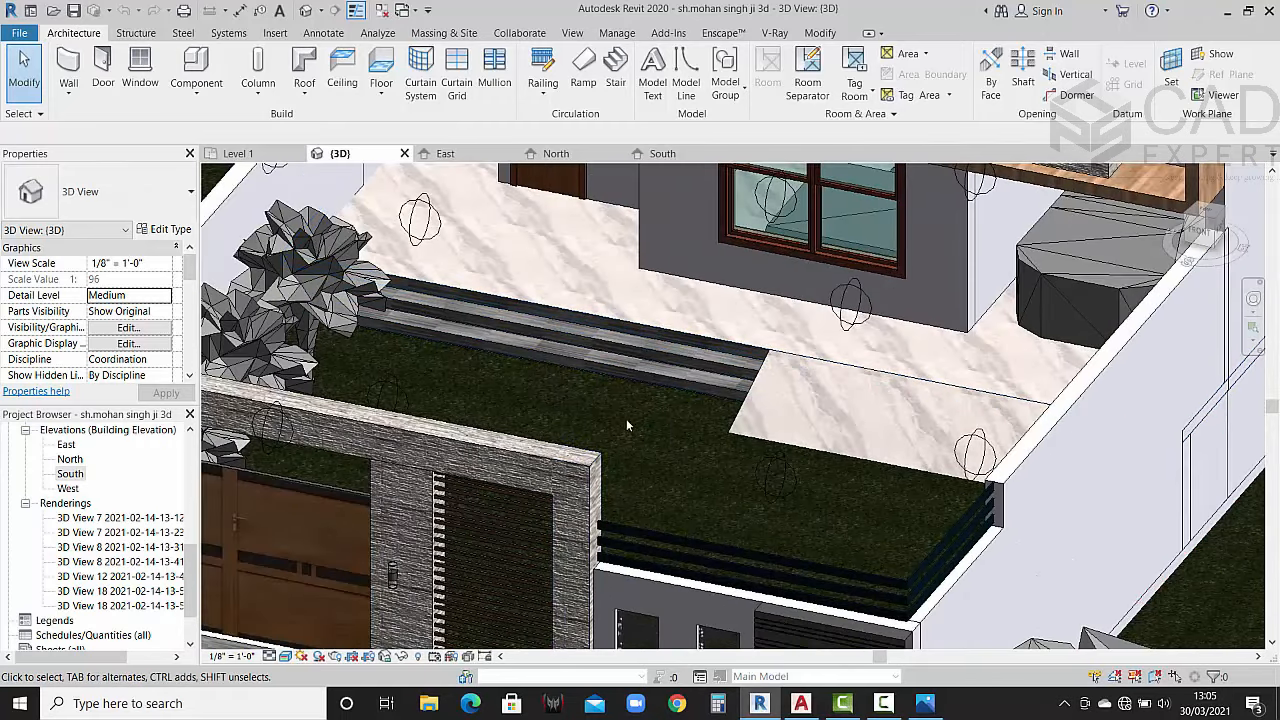
scroll(709, 340, down, 5)
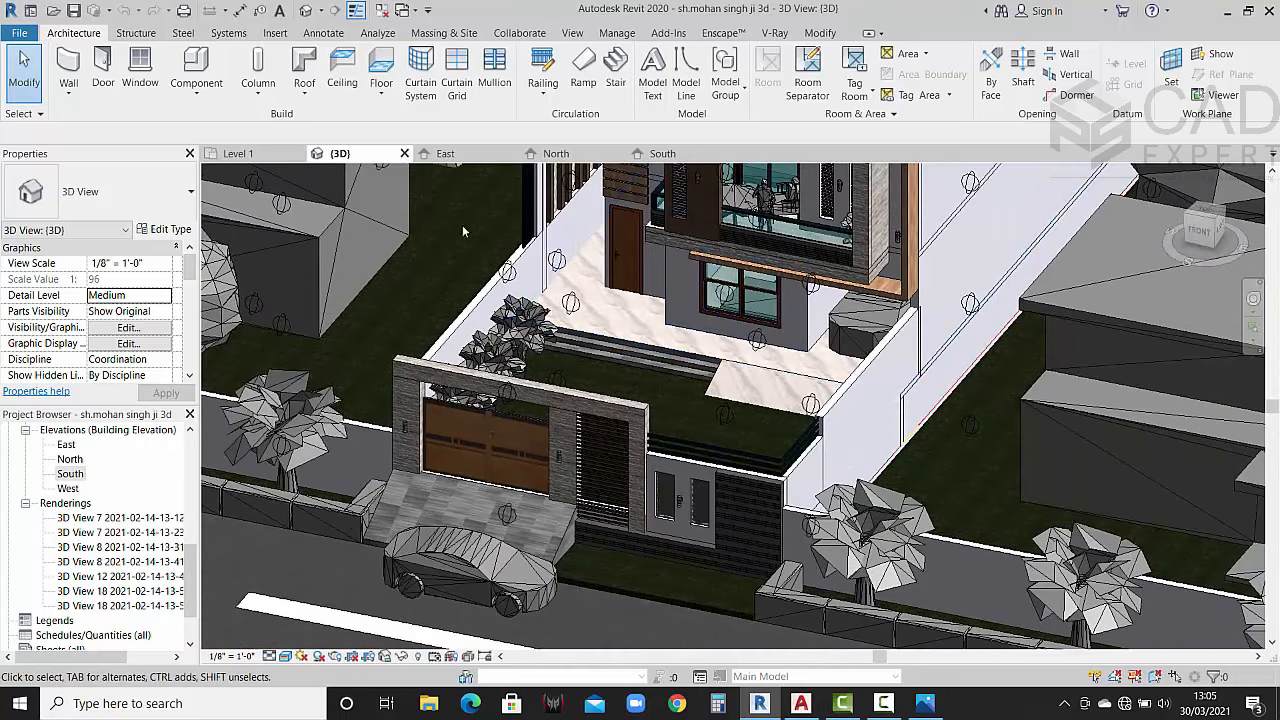
click(664, 156)
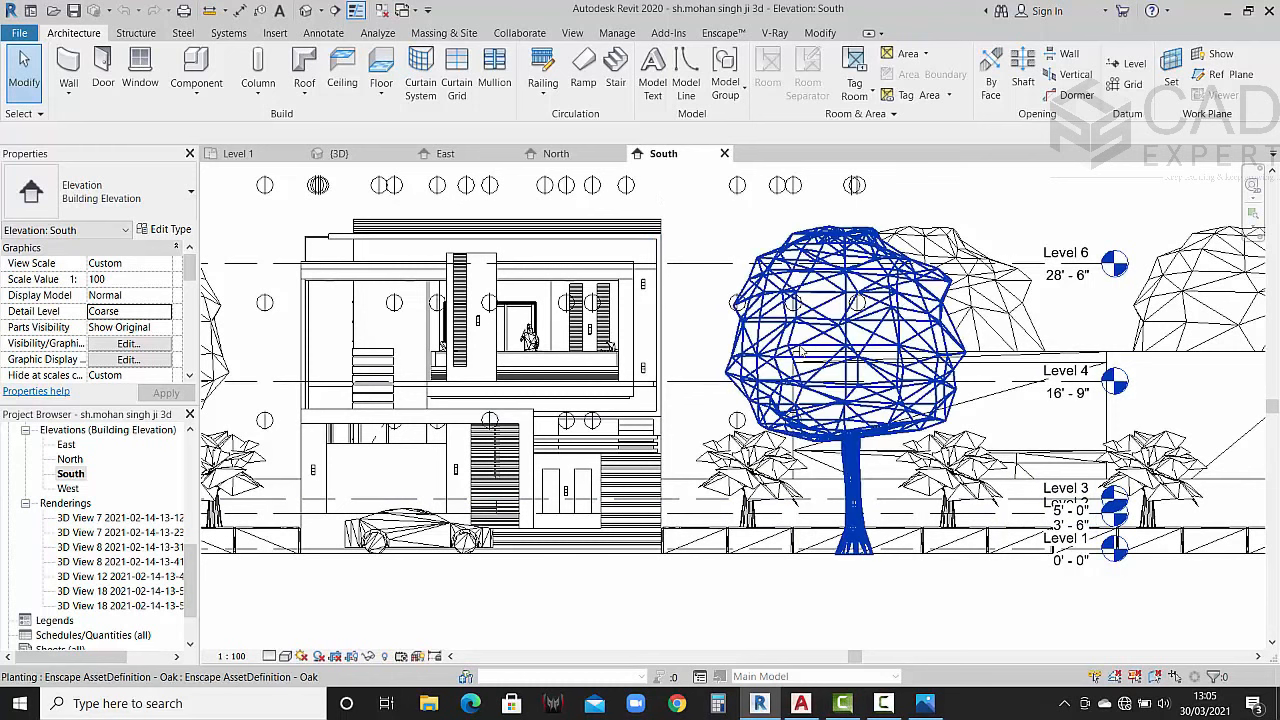
scroll(794, 351, down, 1)
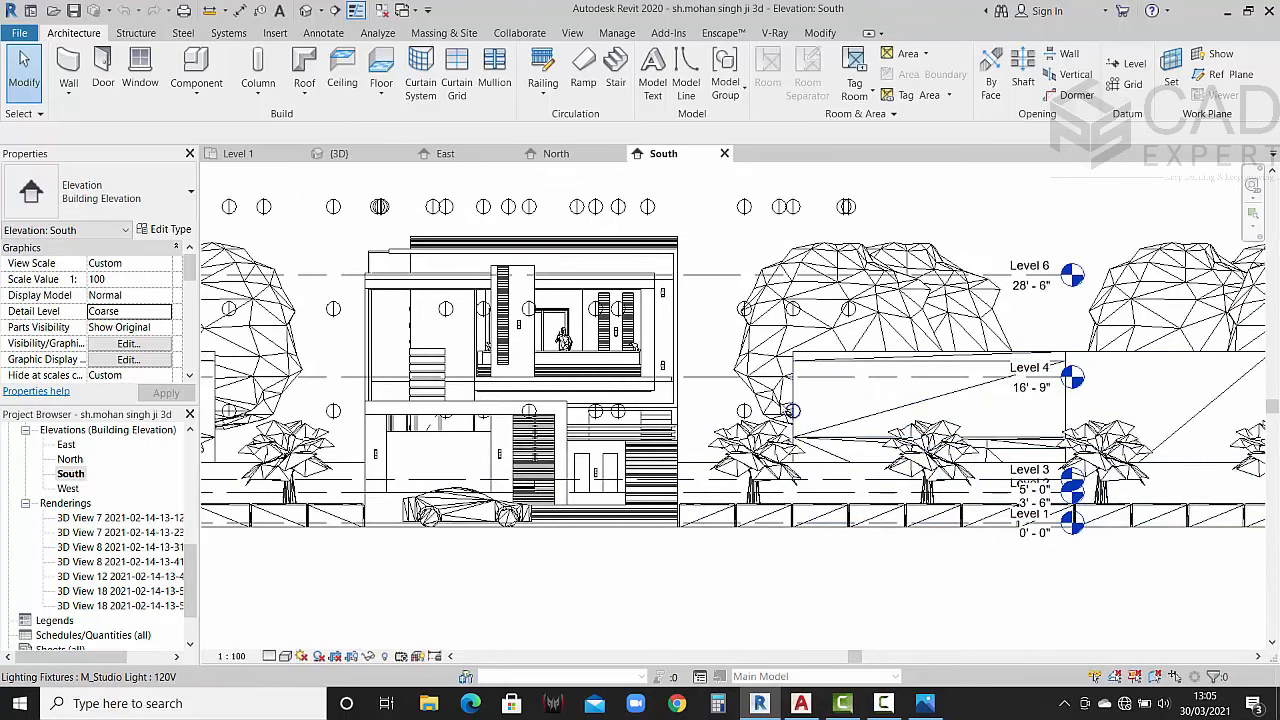
Step: Close the North and East elevation views and switch to the Level 1 floor plan of the empty Project1
click(612, 154)
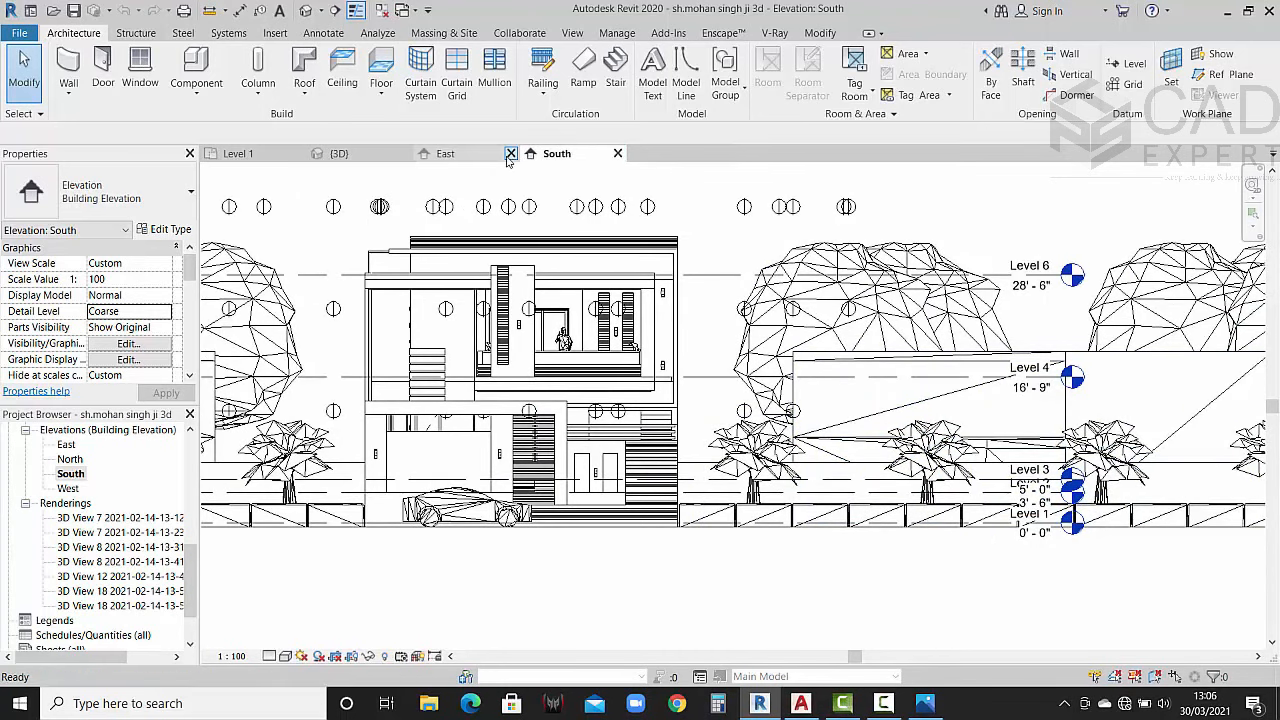
click(510, 154)
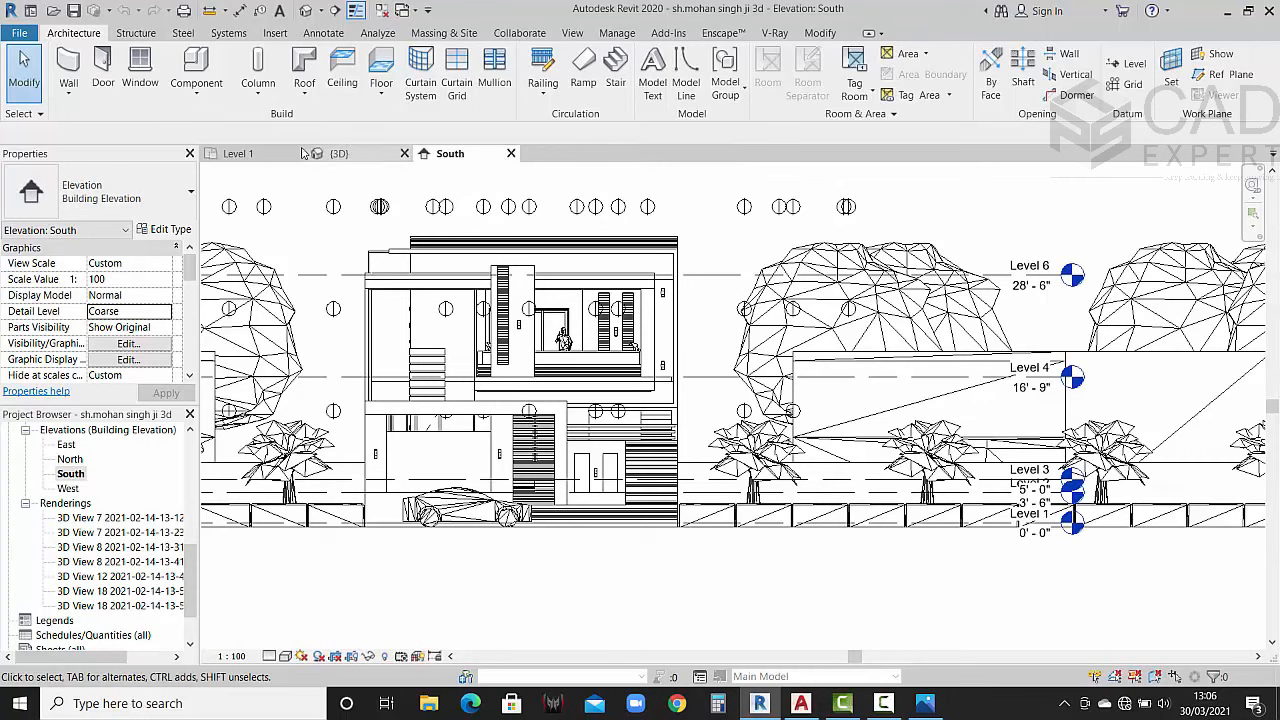
click(238, 155)
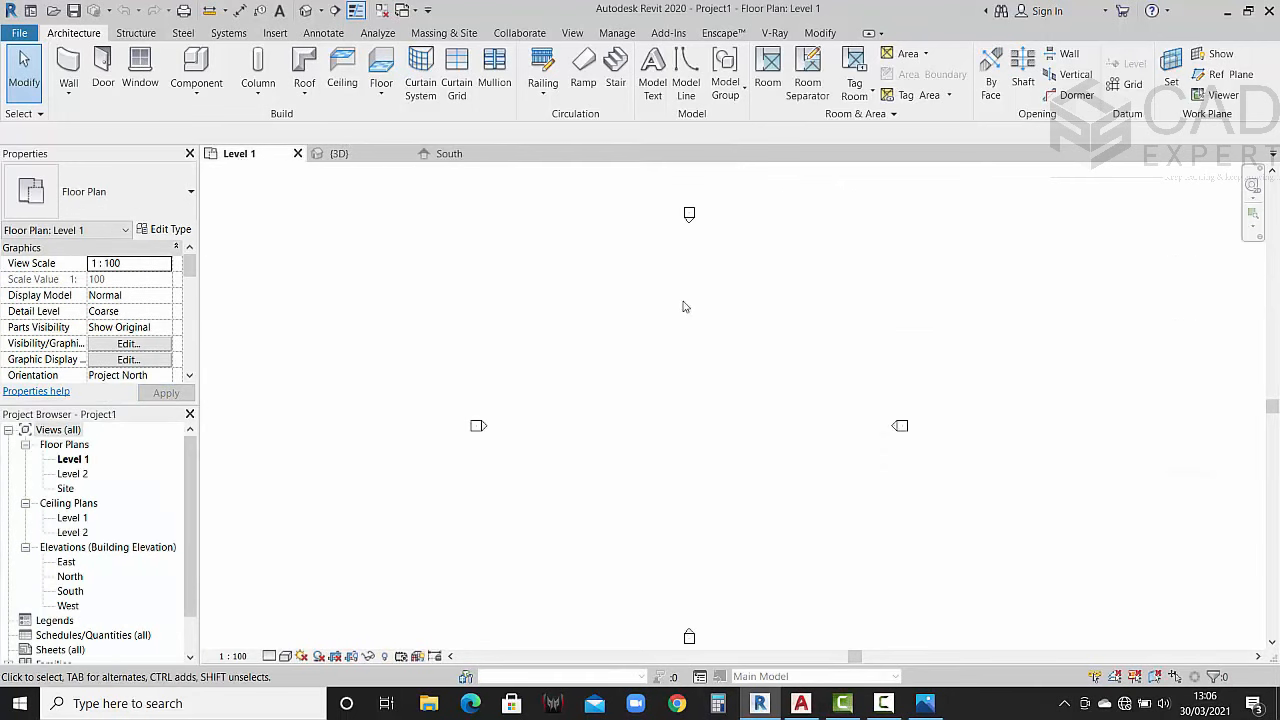
Step: Set the project's length units to feet and fractional inches
key(u)
key(n)
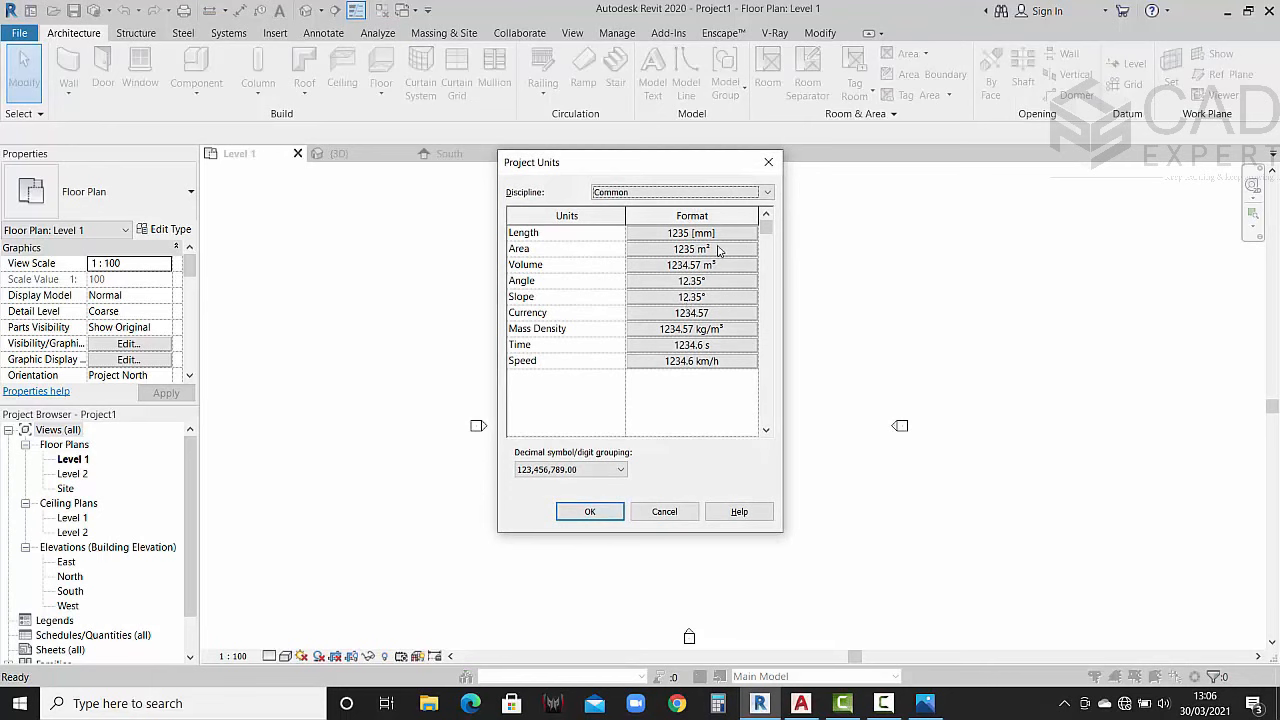
click(700, 232)
click(690, 259)
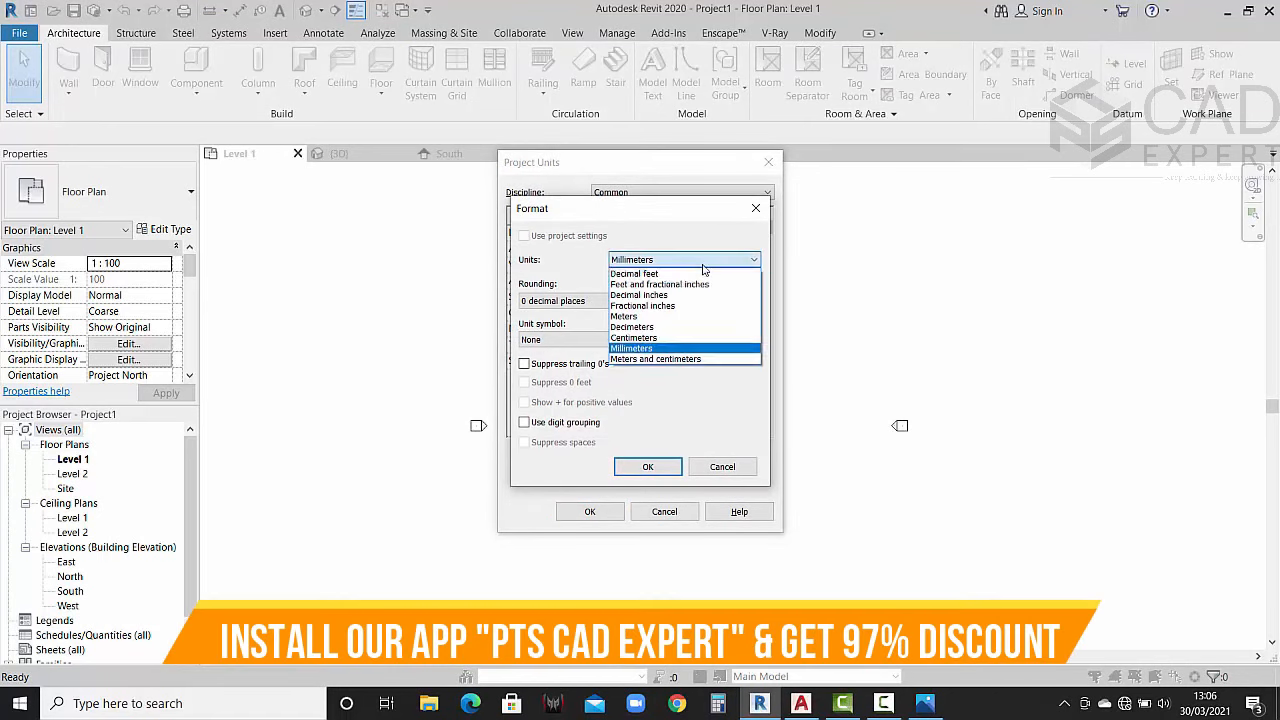
click(679, 285)
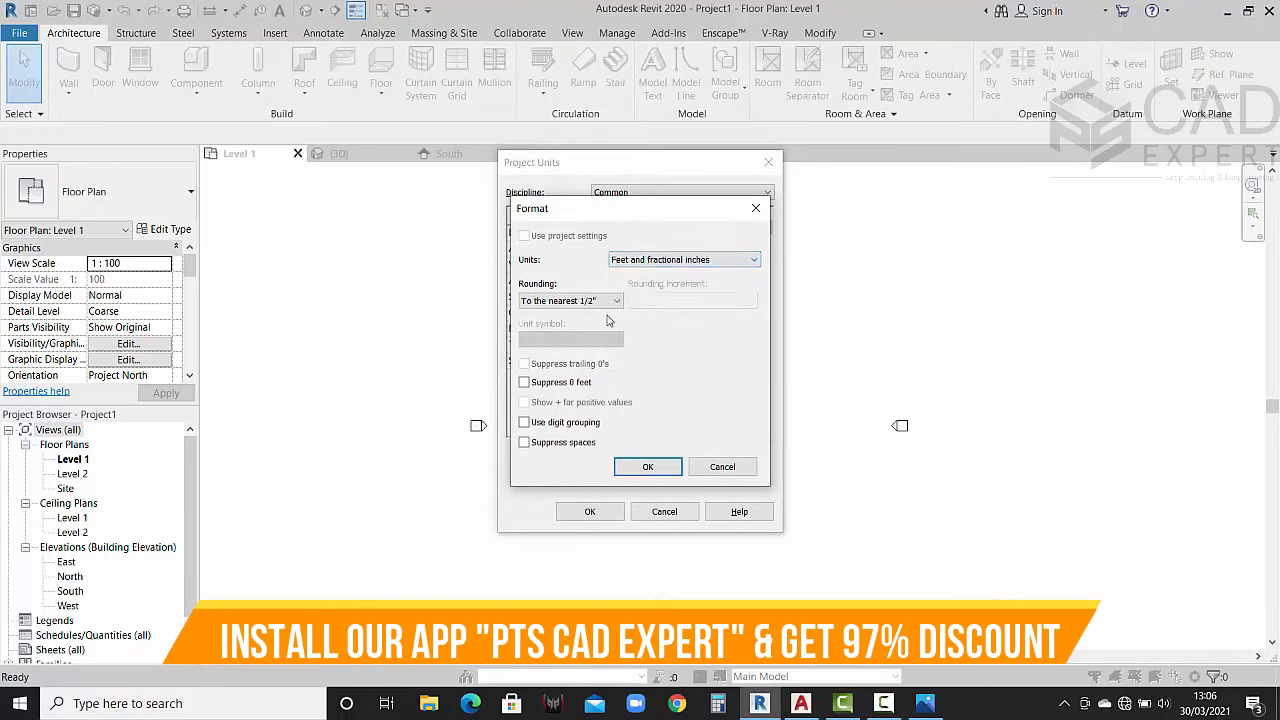
click(648, 467)
click(590, 511)
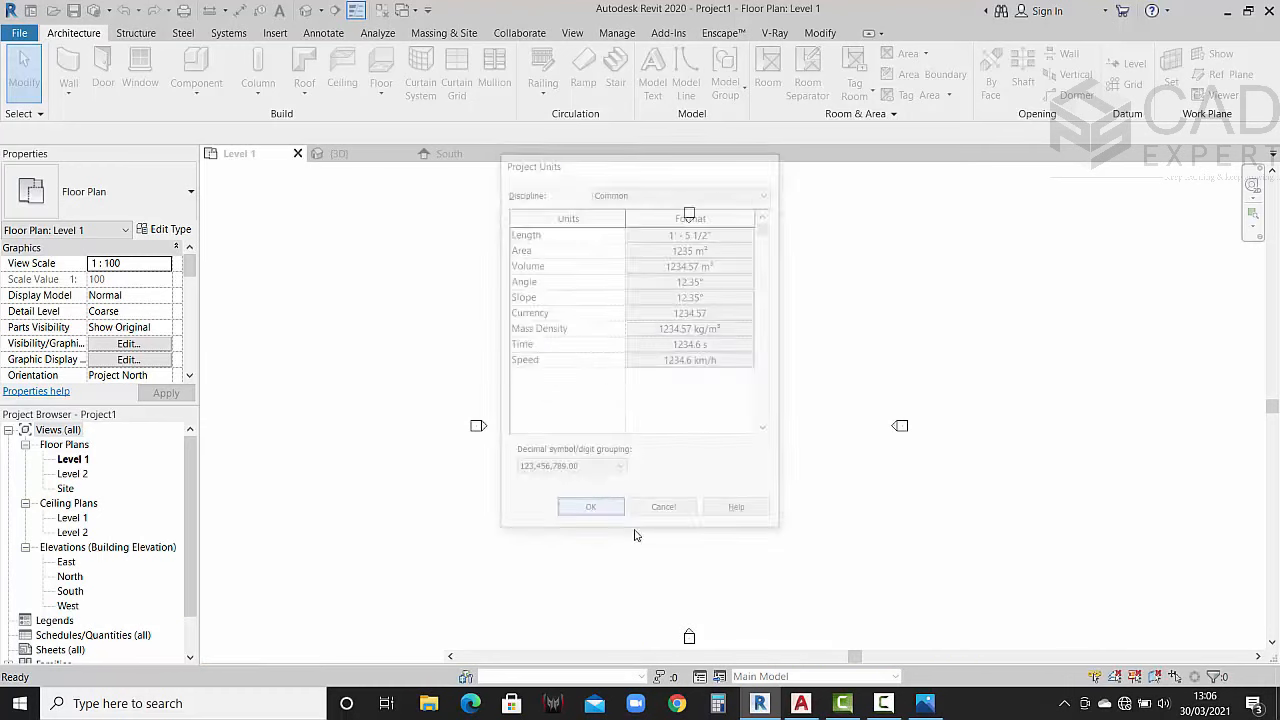
Step: Switch to AutoCAD and check the length type, precision and insertion scale in the floor plan's drawing units
click(801, 703)
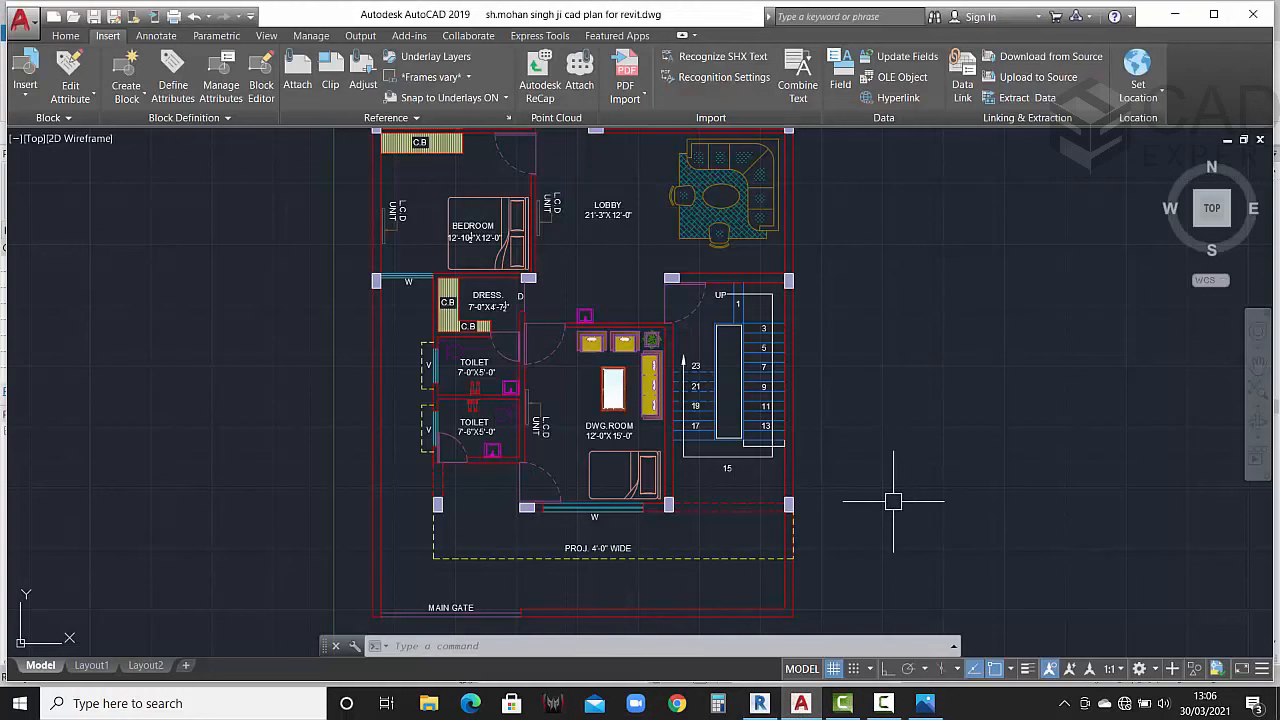
text(un)
key(Return)
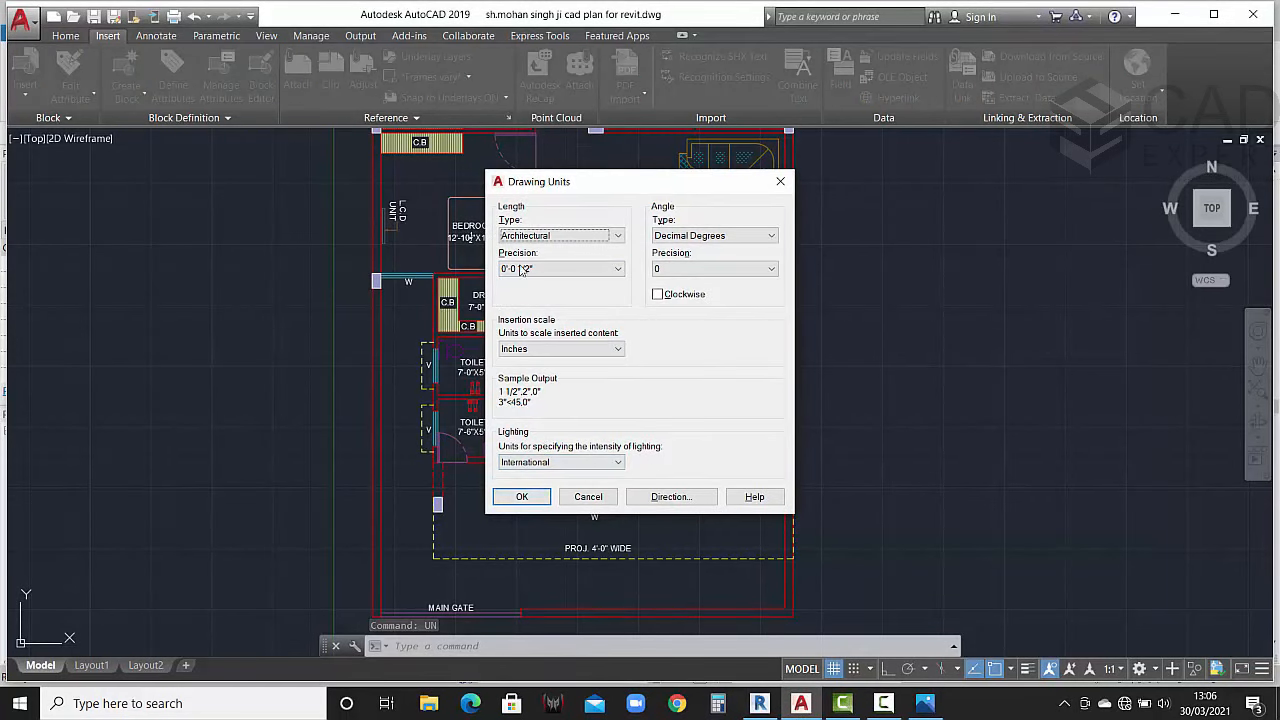
click(521, 498)
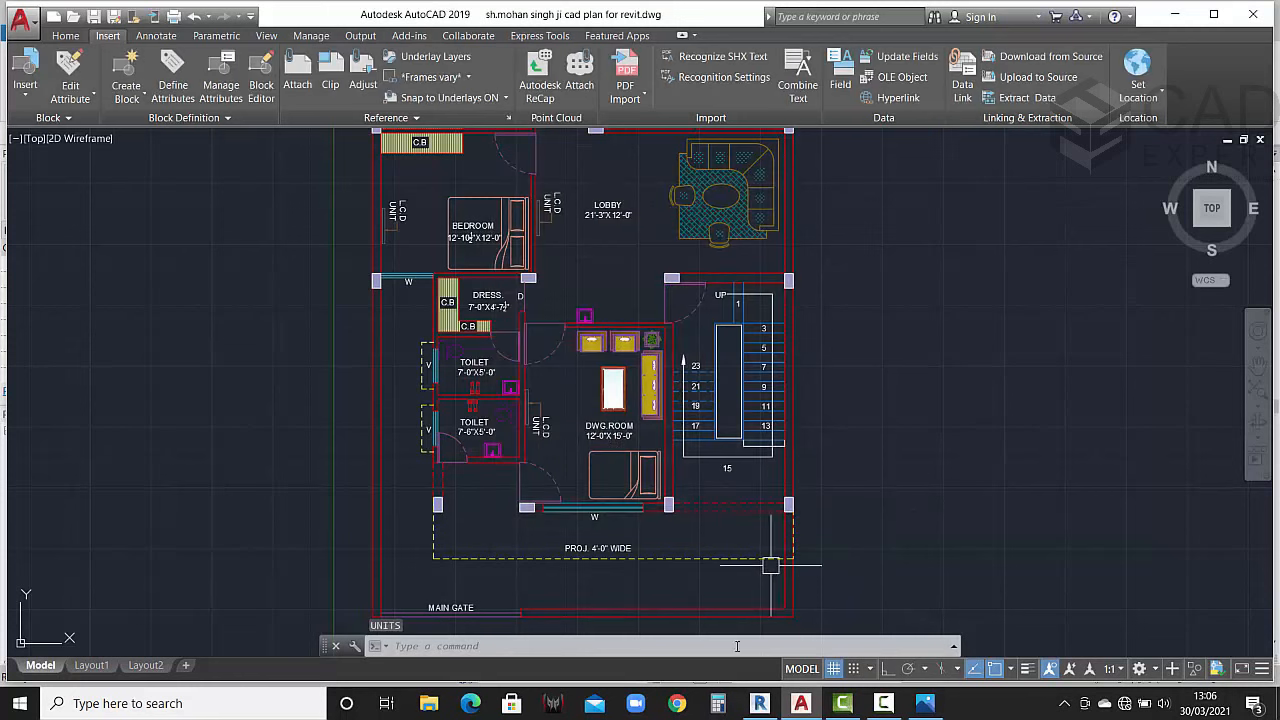
Step: Return to Revit and import the client's "cad plan for revit" DWG from BUILNCARE PROJECTS onto Level 1, positioned Auto - Center to Center
click(760, 704)
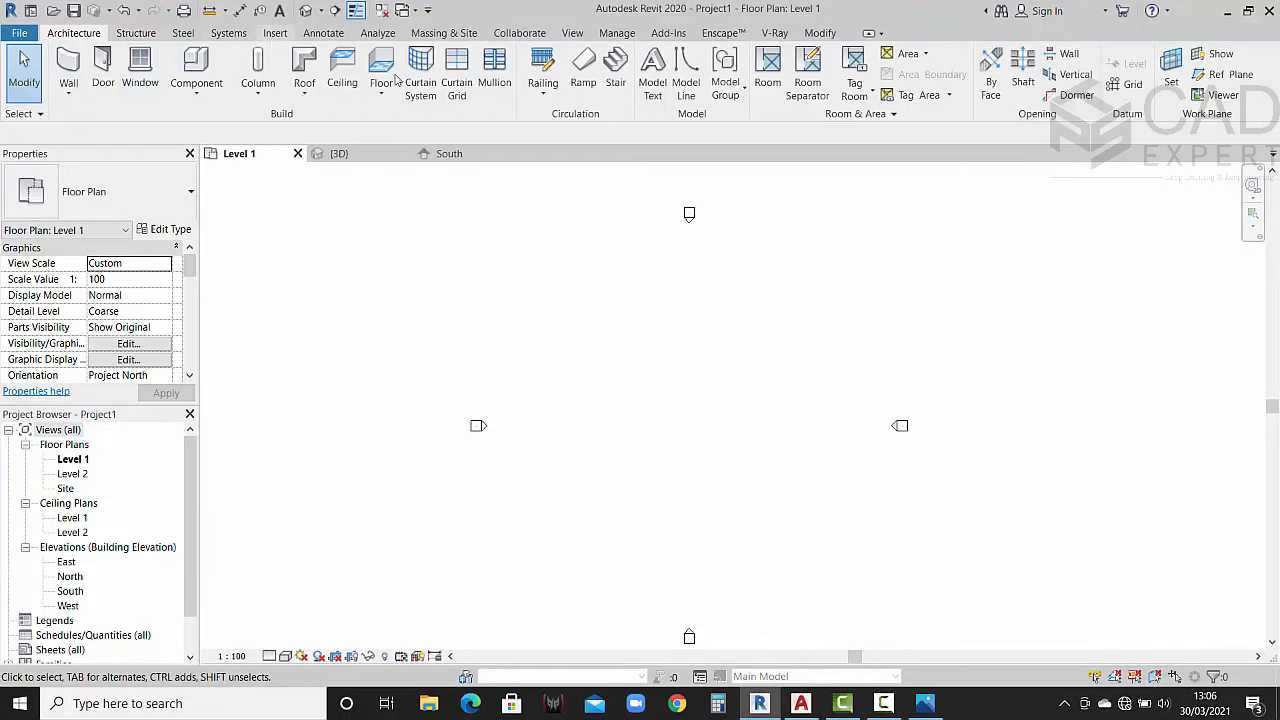
click(275, 33)
click(447, 101)
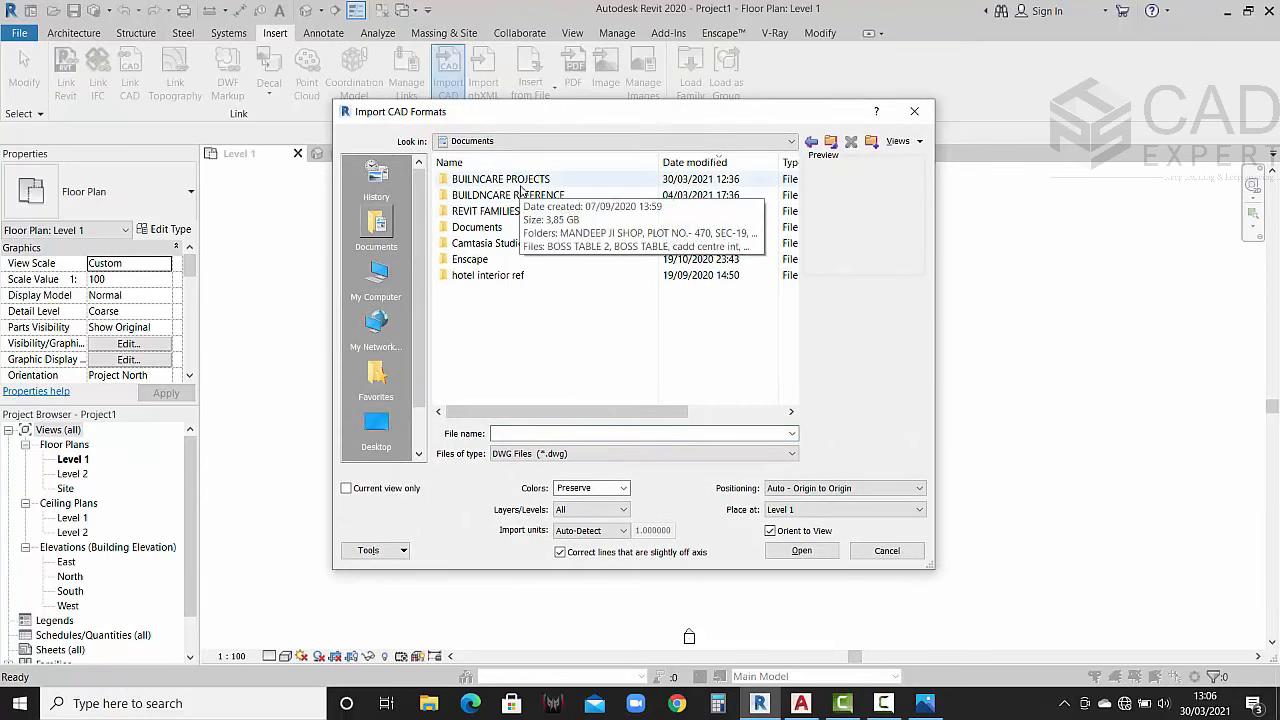
double_click(520, 182)
scroll(500, 310, down, 1)
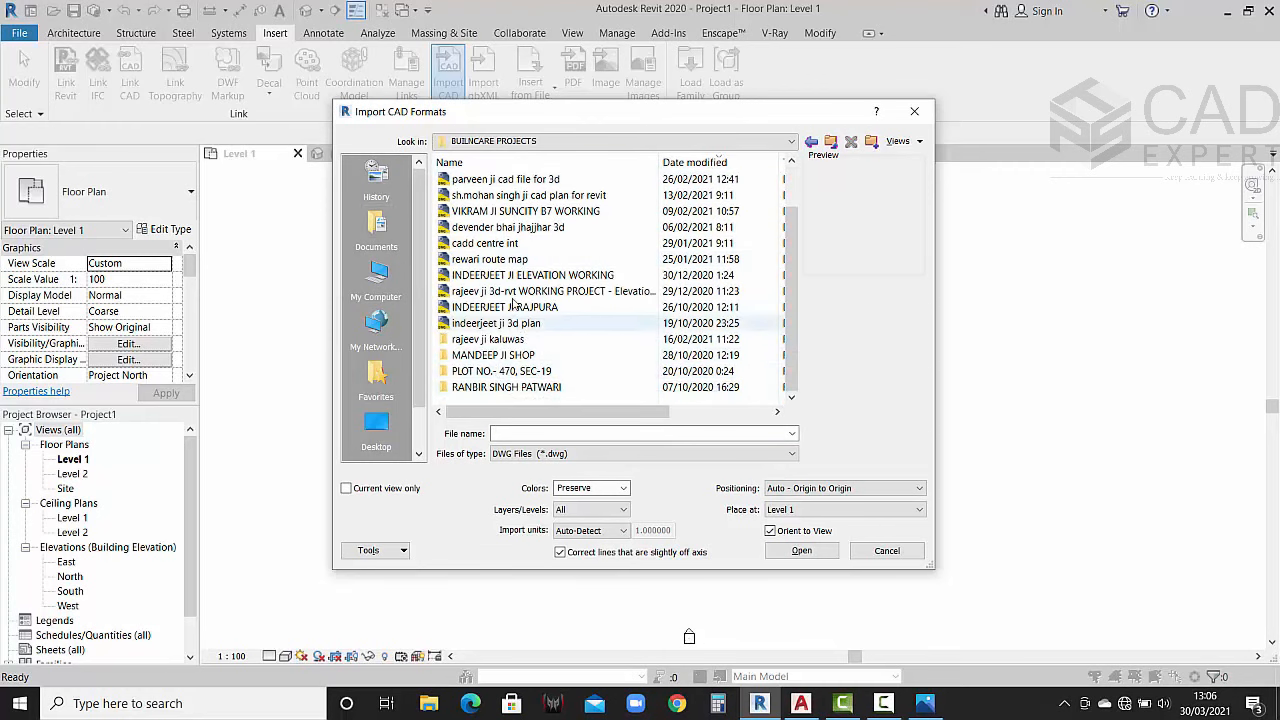
click(505, 195)
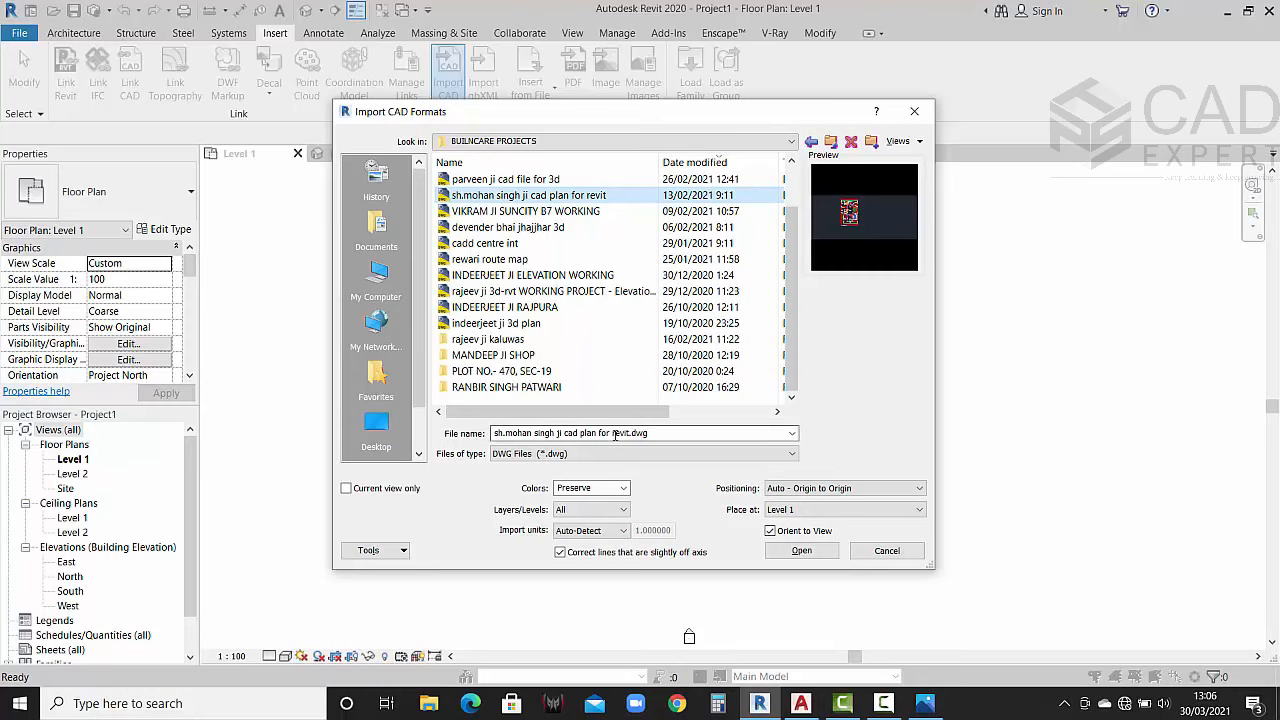
click(840, 488)
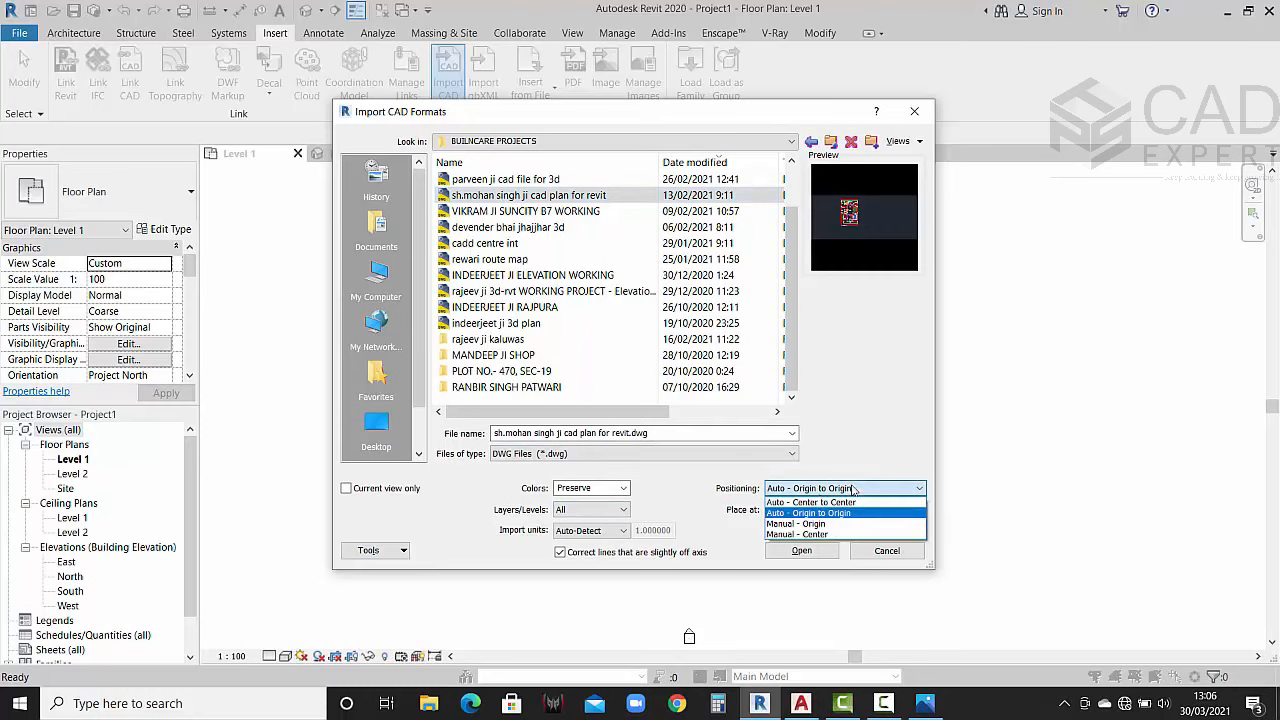
click(826, 501)
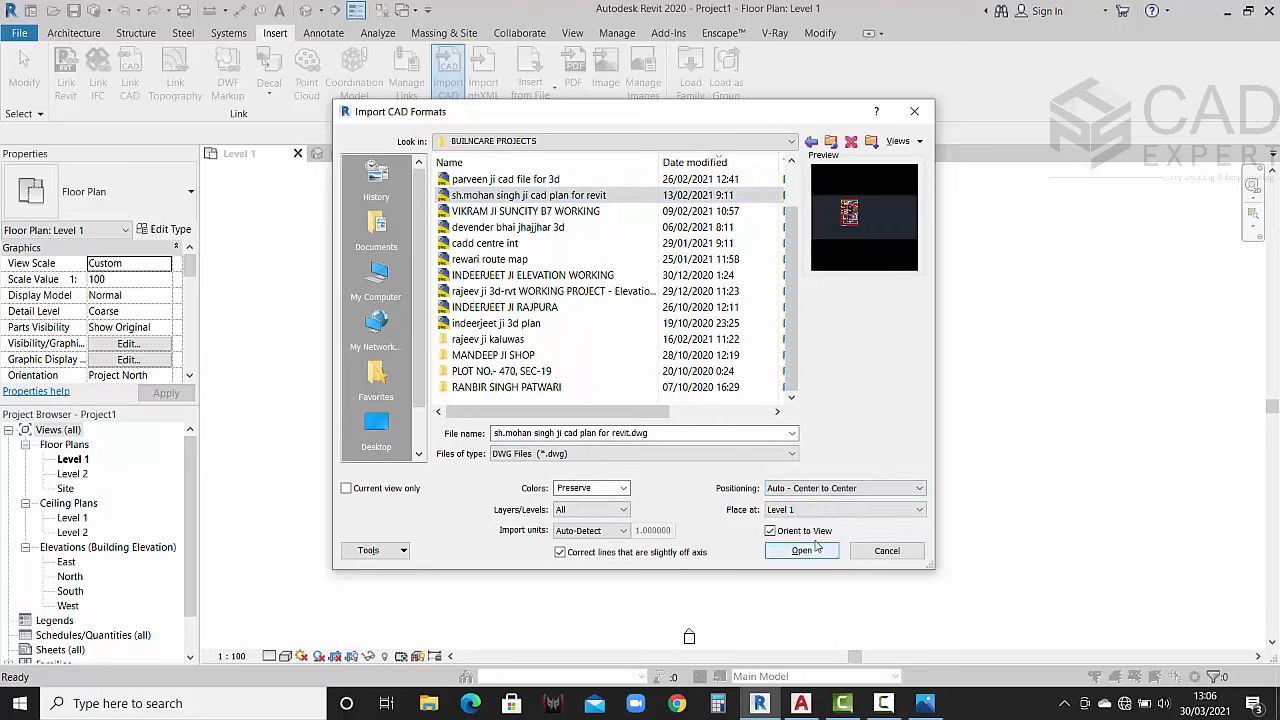
click(804, 551)
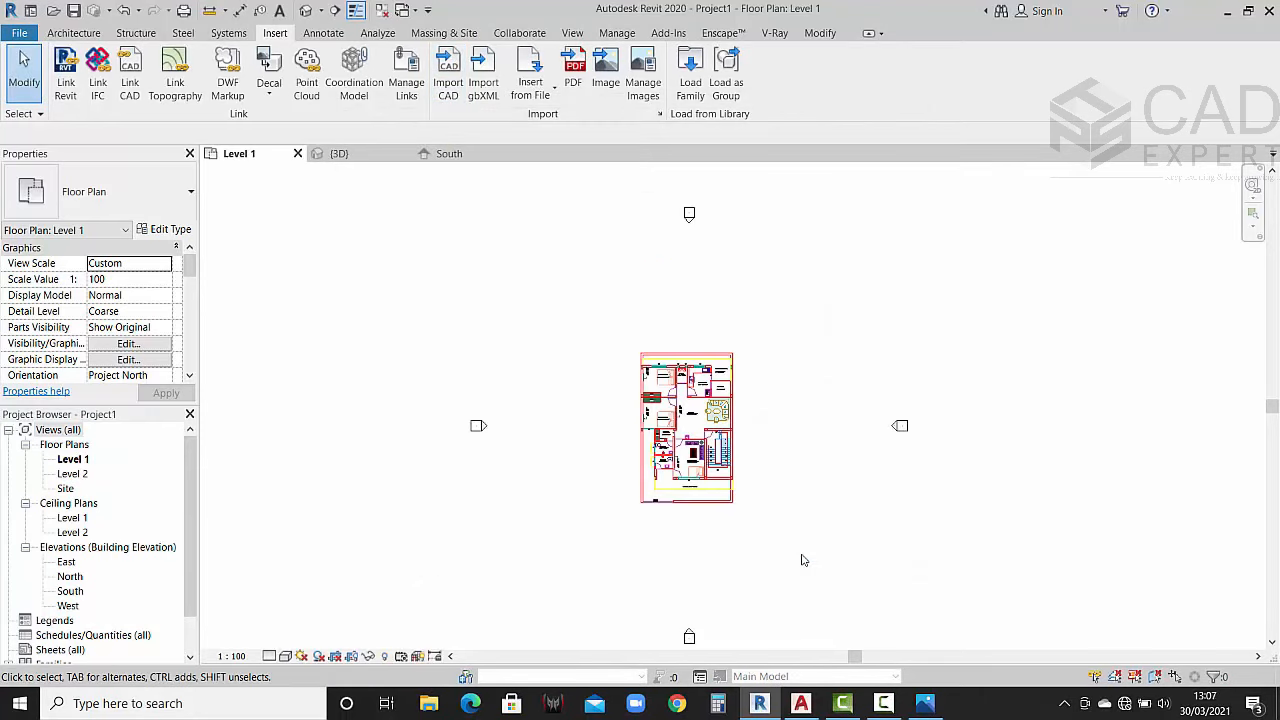
Step: Check the thickness of the outer boundary wall and the wall between the two bedrooms with the Aligned dimension tool, without placing dimensions
scroll(712, 398, up, 5)
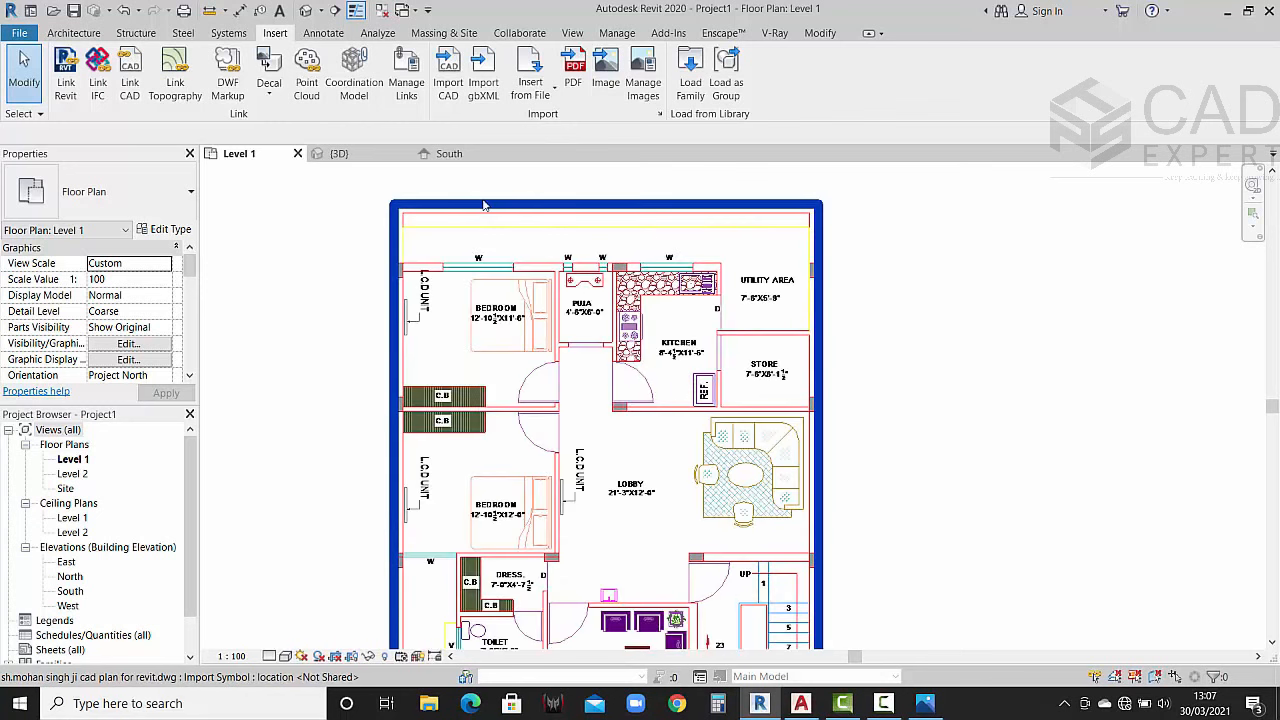
scroll(483, 205, up, 1)
click(471, 171)
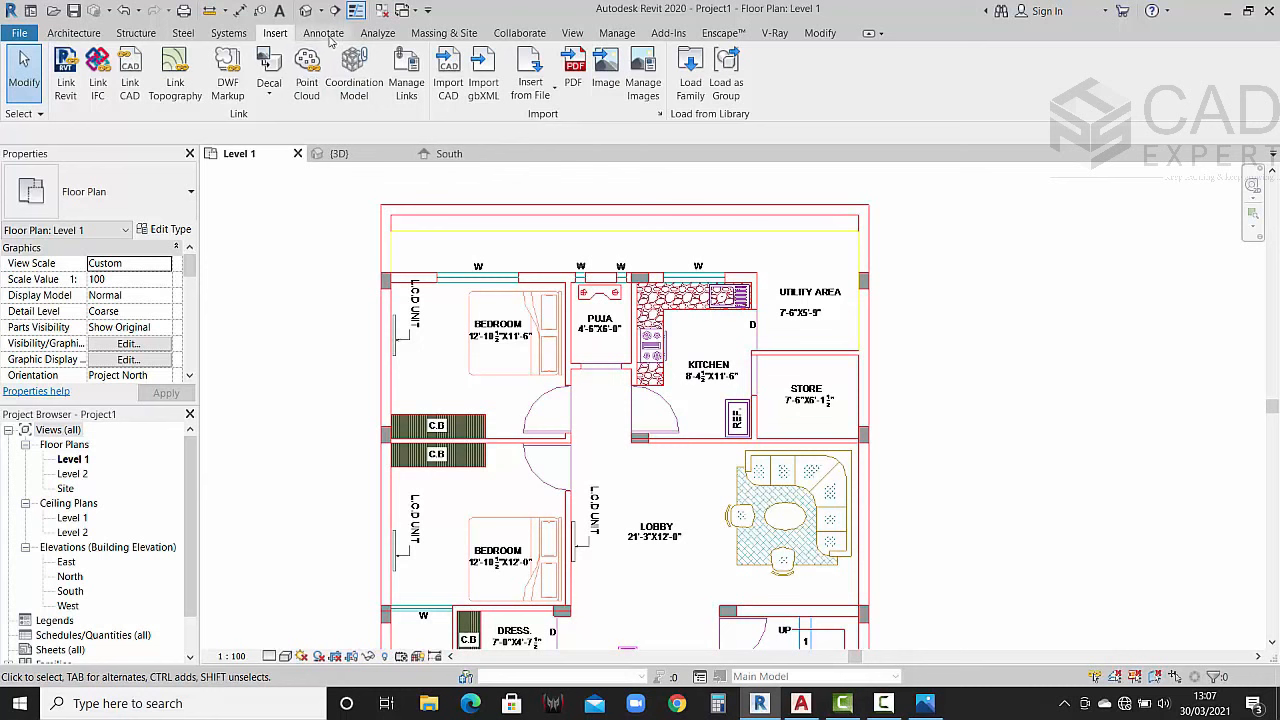
click(436, 222)
scroll(434, 225, up, 1)
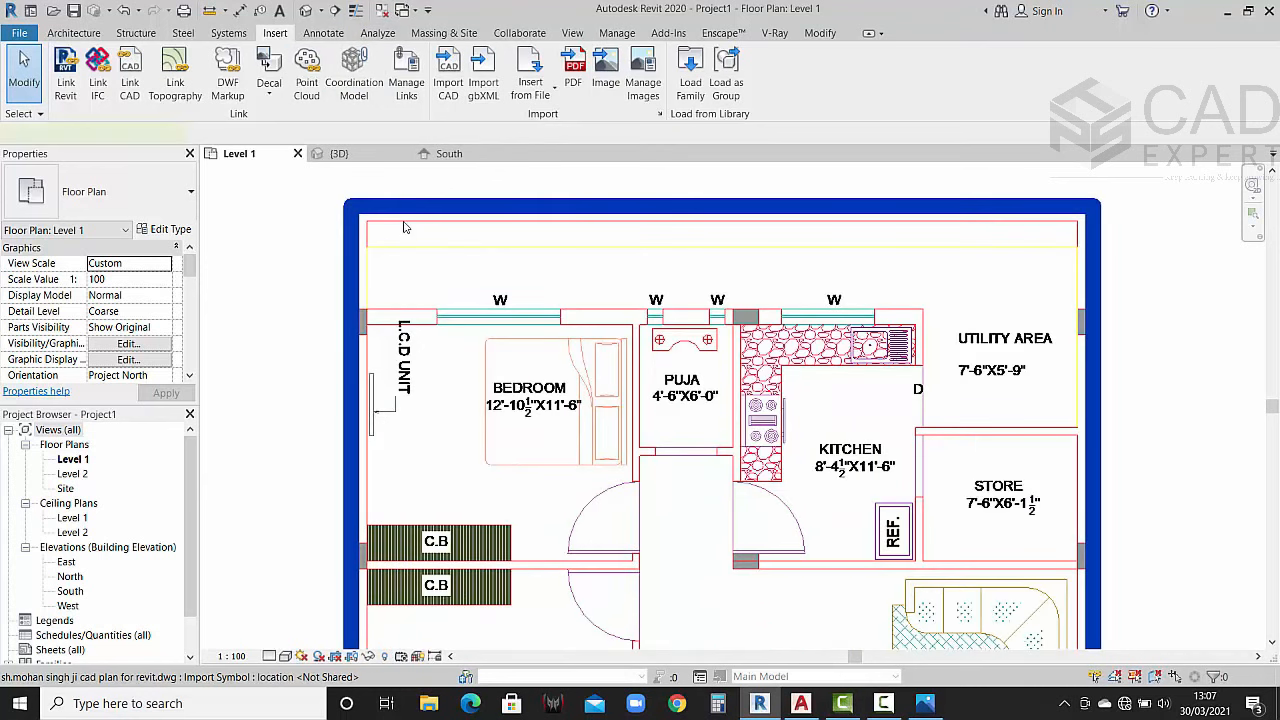
click(405, 228)
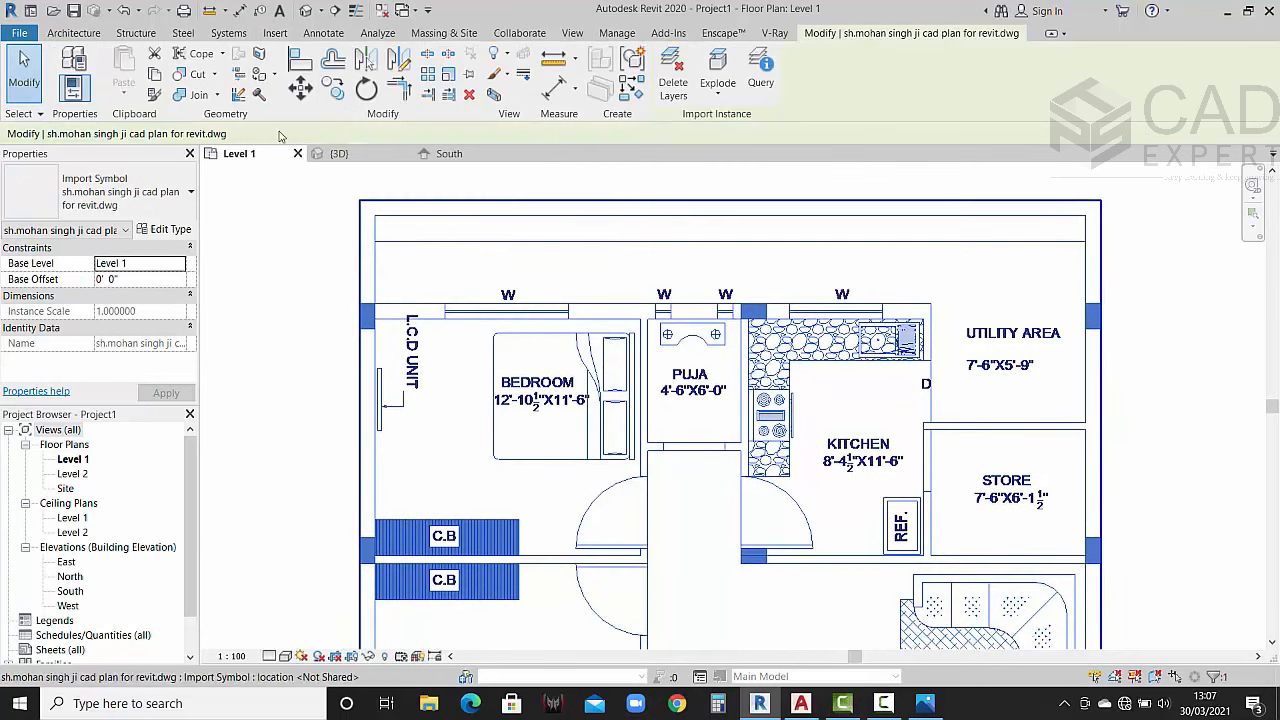
click(313, 33)
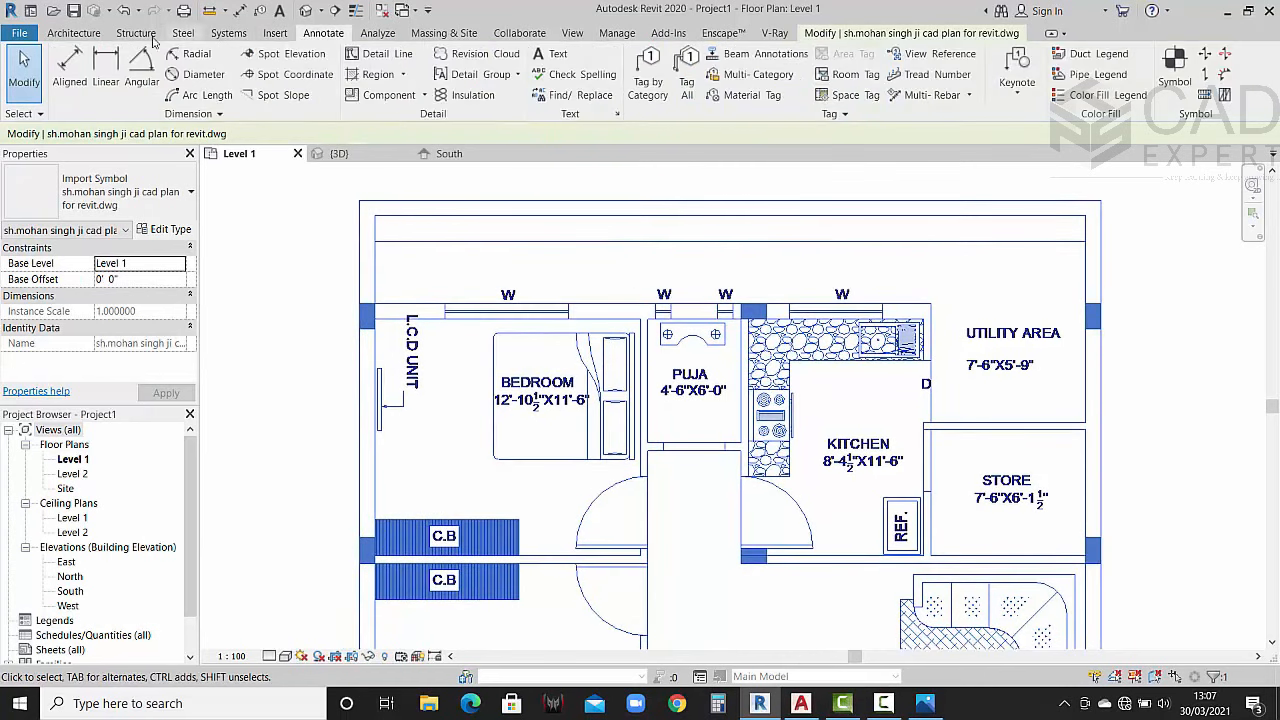
click(70, 70)
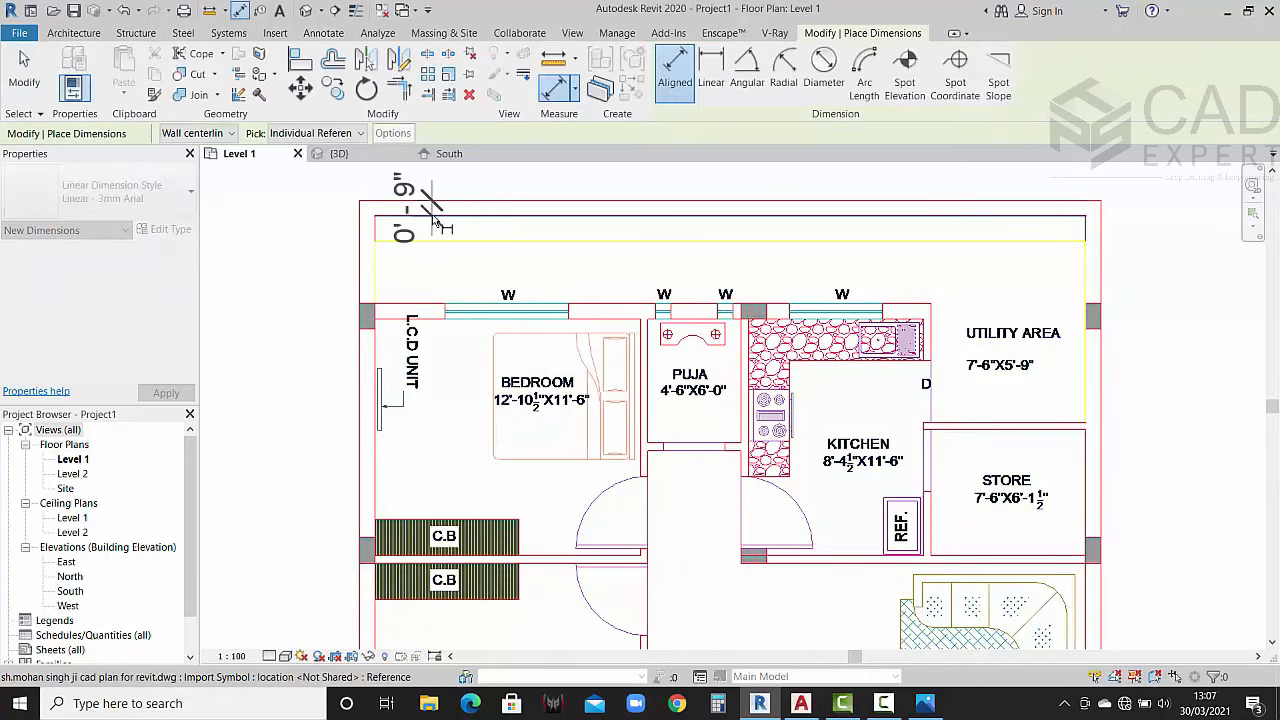
scroll(435, 215, down, 3)
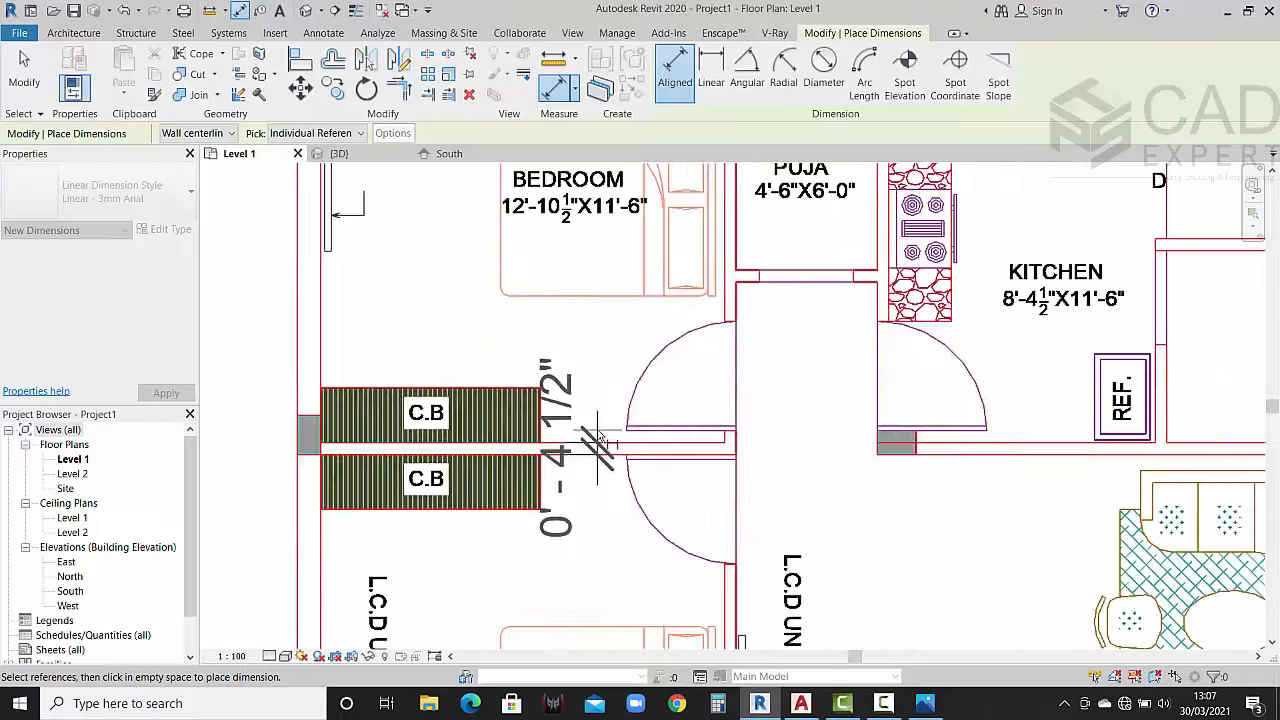
scroll(597, 431, down, 7)
scroll(598, 428, up, 8)
key(Escape)
key(Escape)
Step: Start the Wall tool and duplicate the Generic - 200mm wall type as wall9"
scroll(599, 423, down, 4)
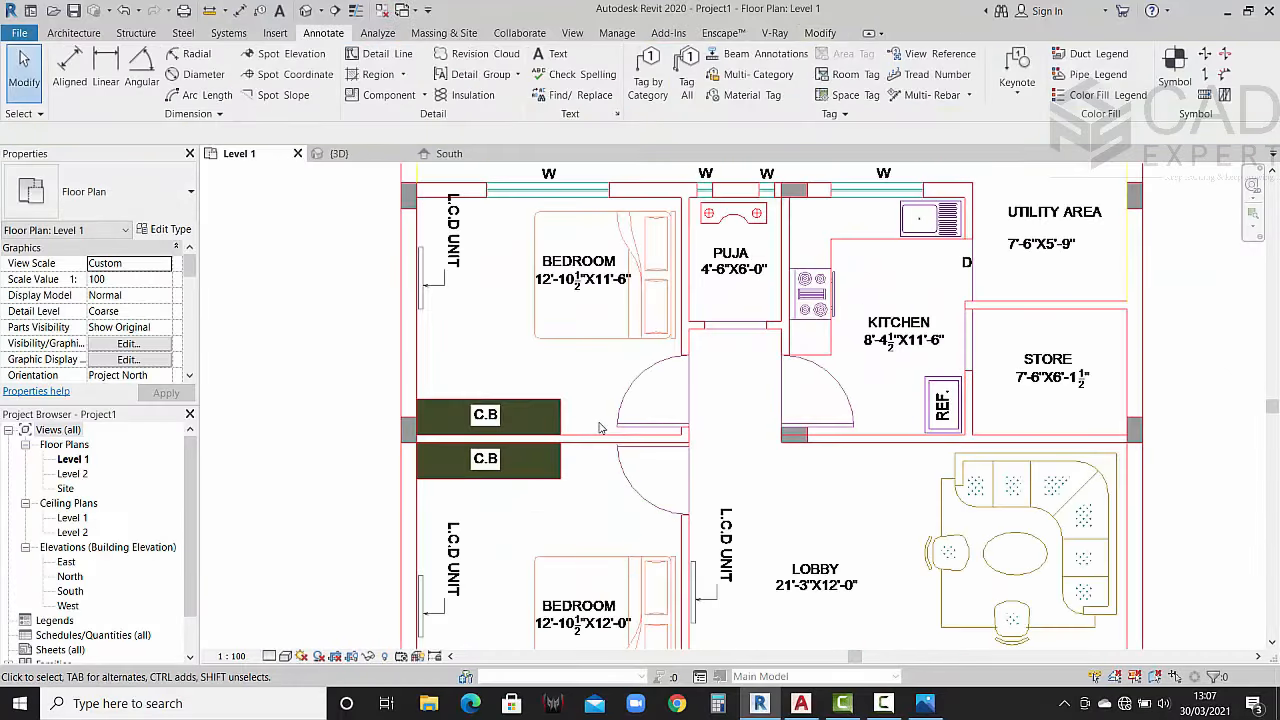
scroll(599, 428, down, 5)
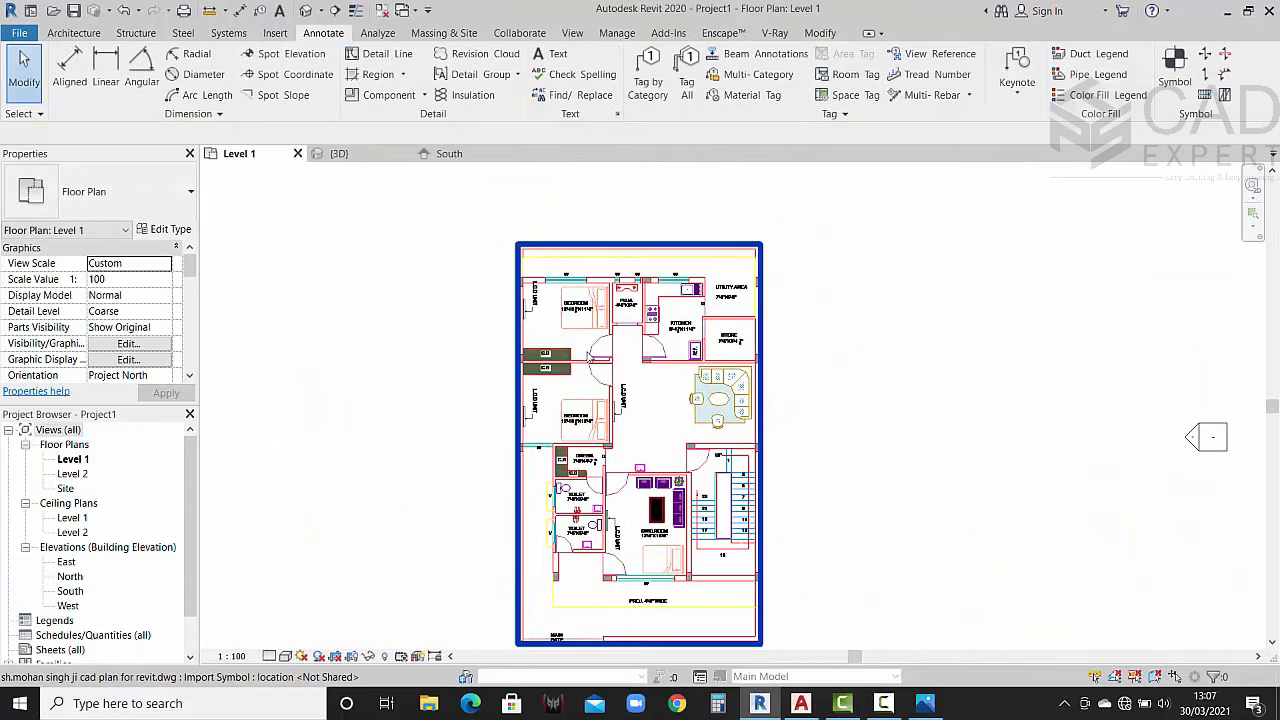
click(73, 32)
click(40, 92)
click(100, 118)
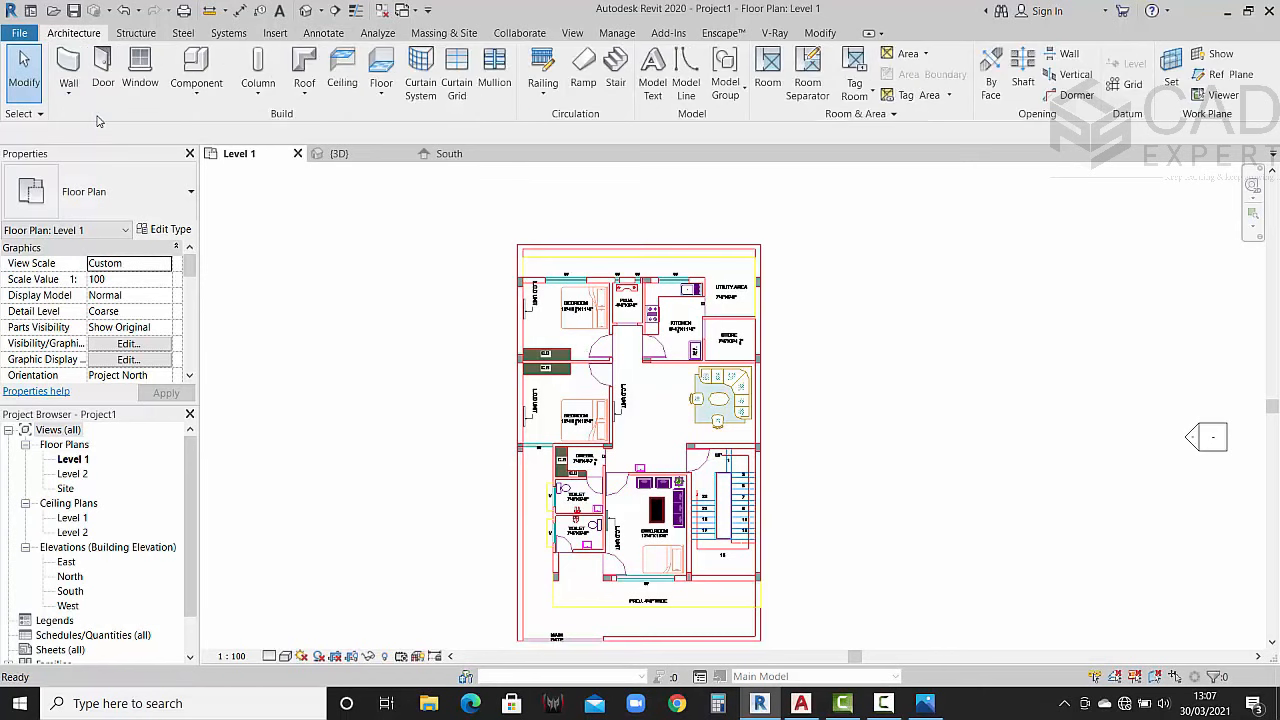
click(170, 233)
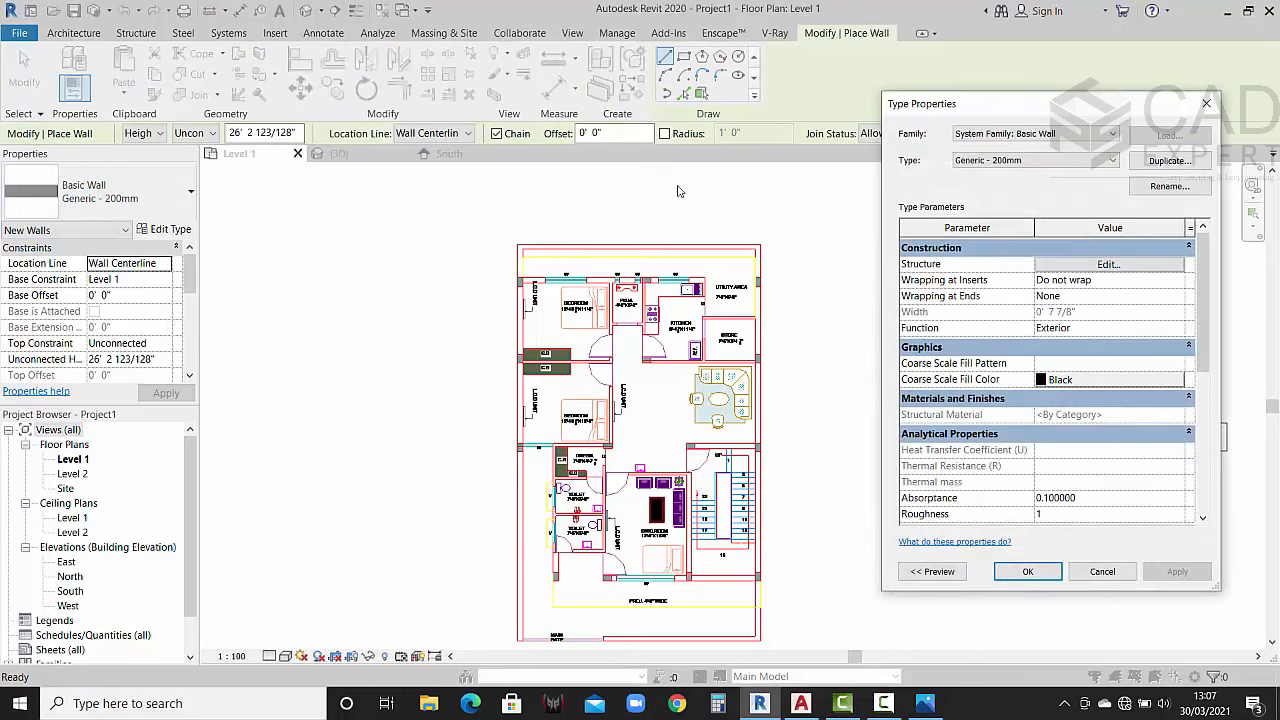
click(1146, 164)
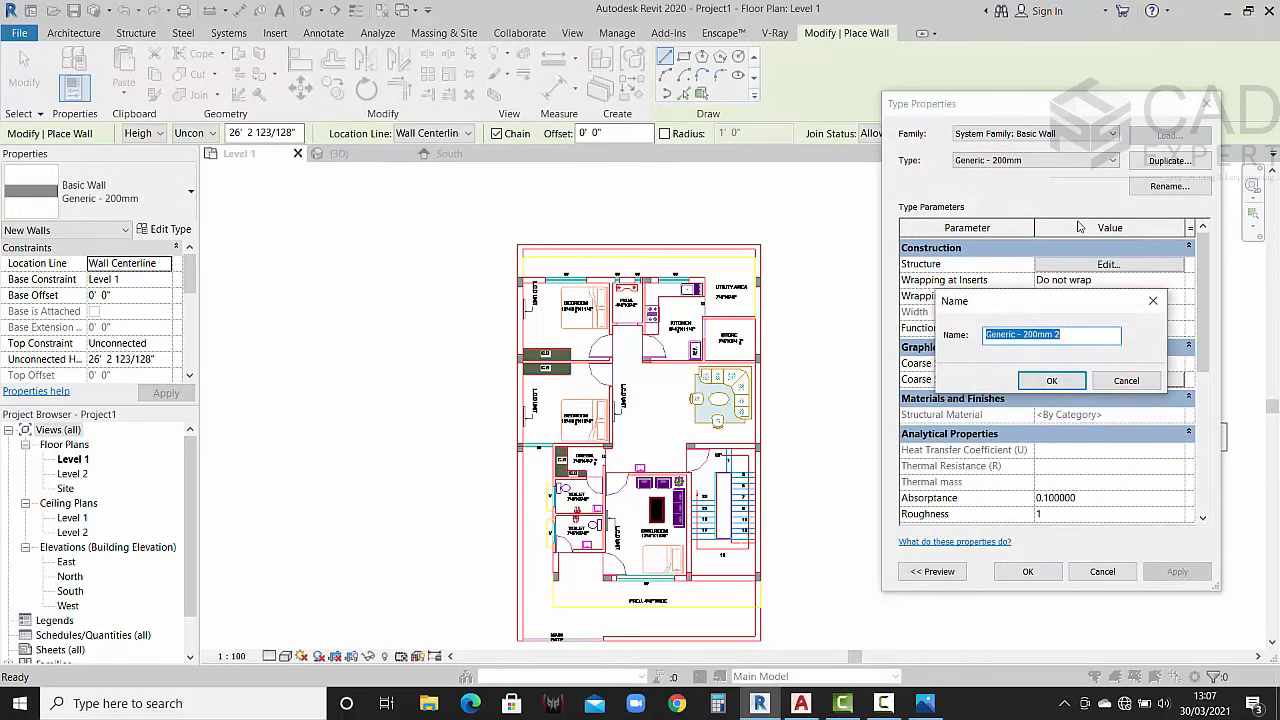
text(wall9")
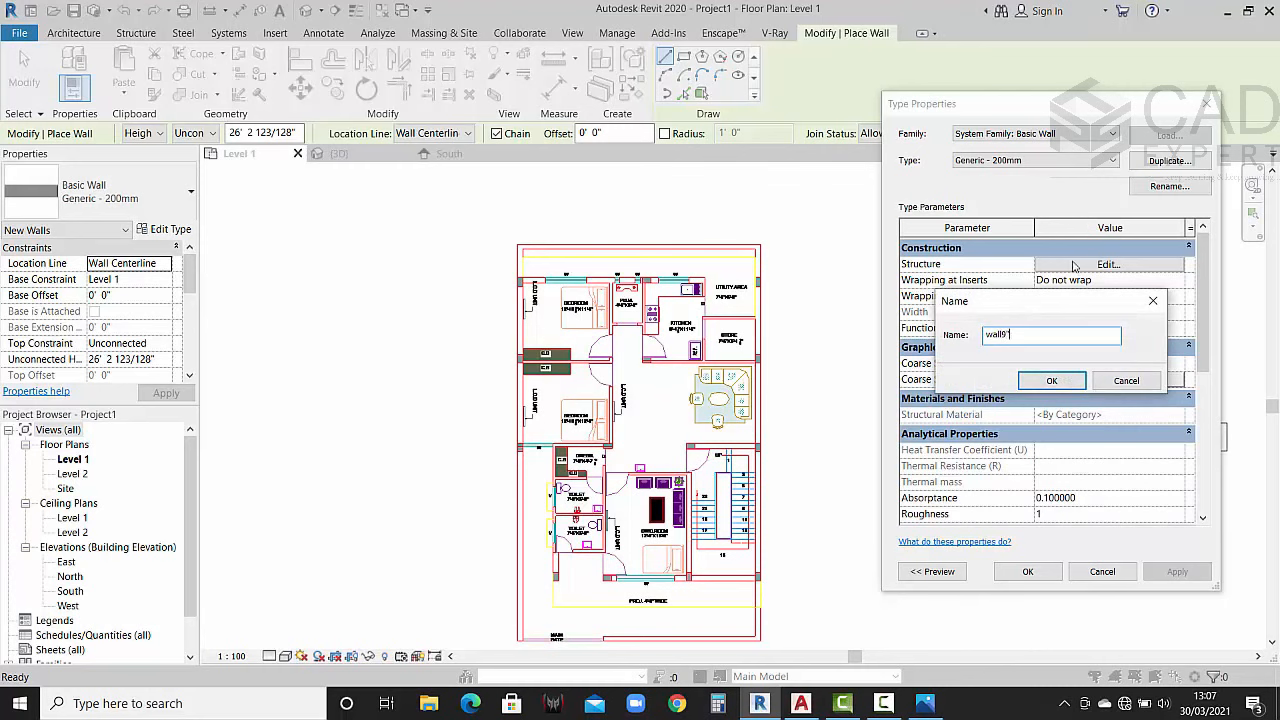
click(1052, 380)
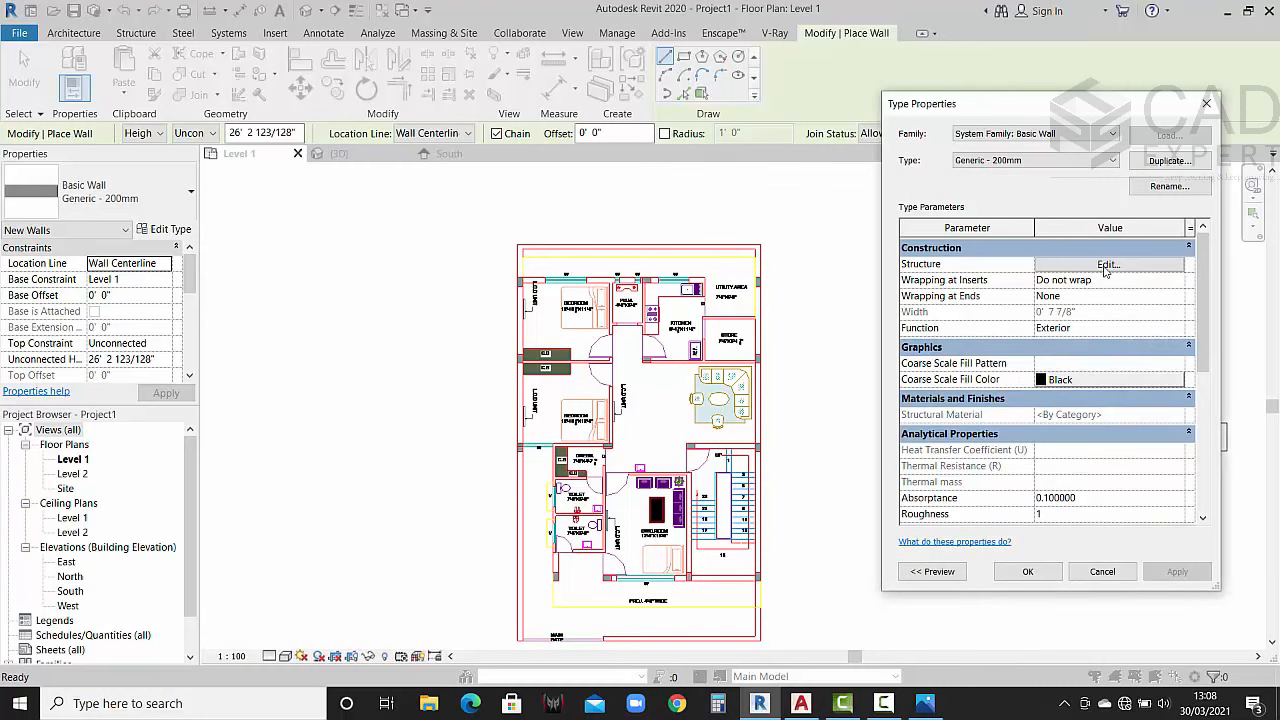
Step: Set the structure layer thickness of the wall9" type to 9 inches and apply the type changes
click(1105, 265)
click(1092, 279)
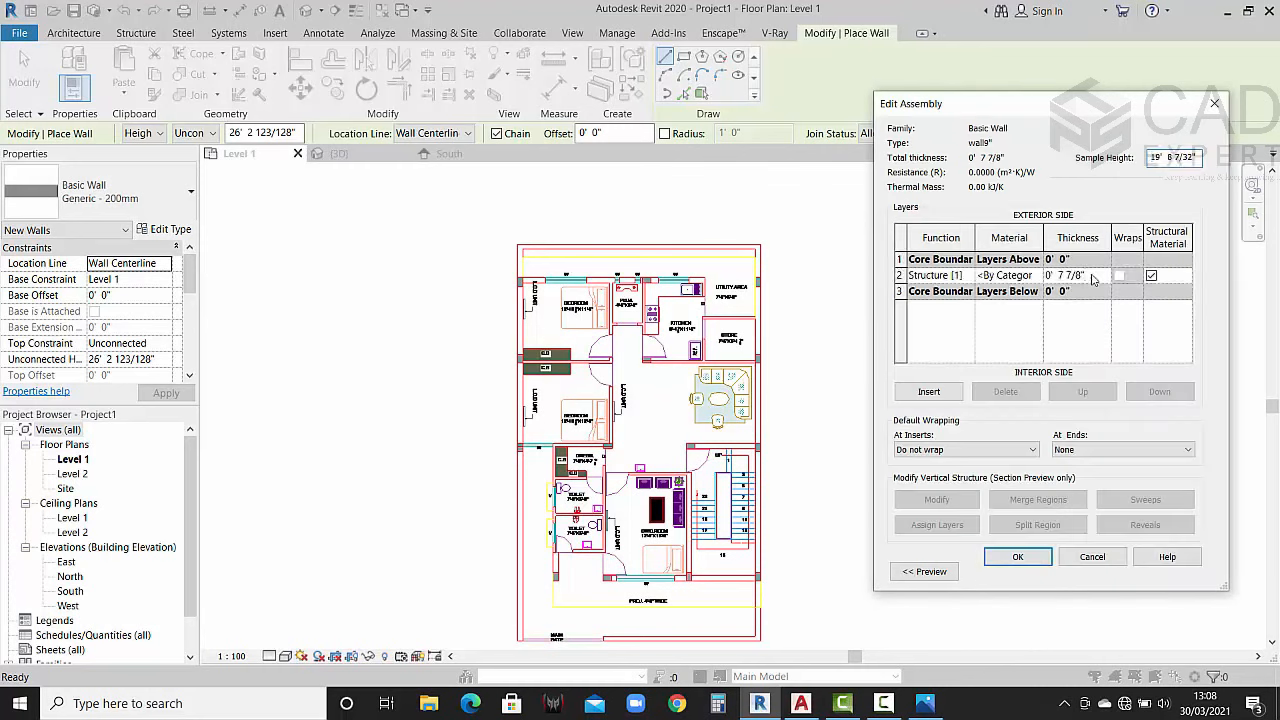
drag(1083, 277, 985, 279)
text(9)
click(1020, 557)
click(1025, 572)
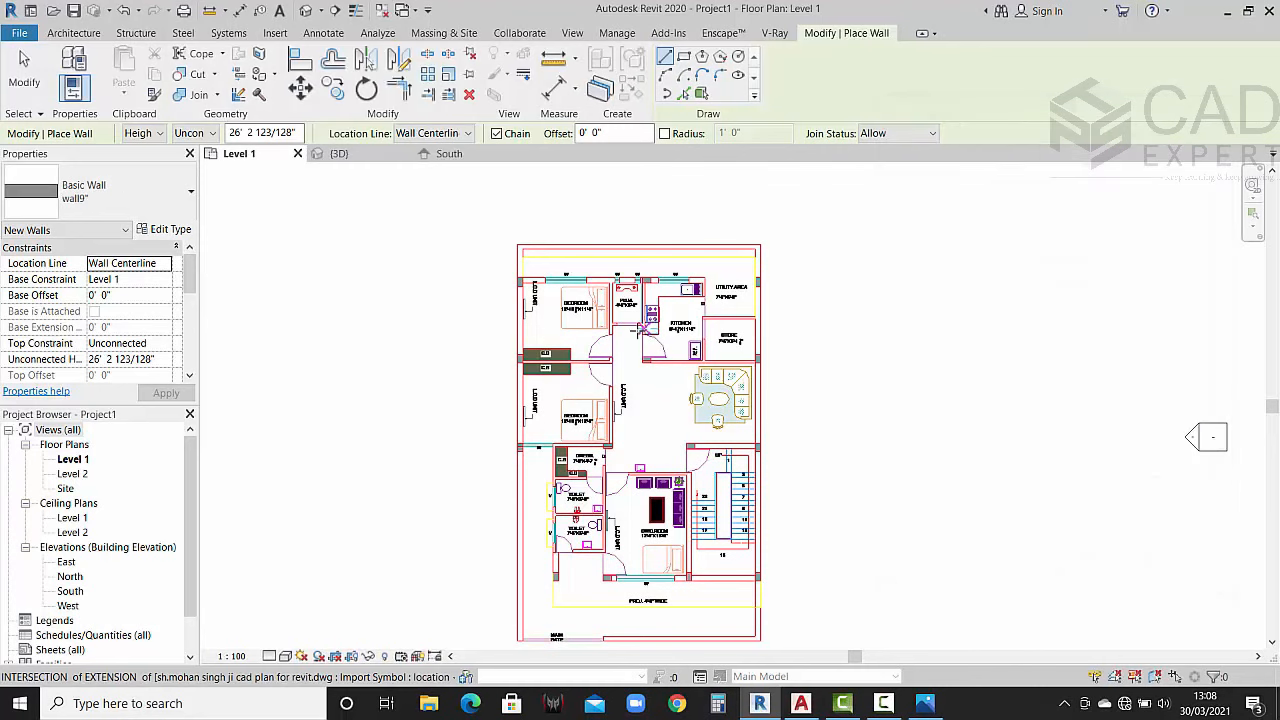
Step: Set the wall location line to Finish Face: Exterior and trace the plan's outer boundary with wall9" walls
scroll(585, 260, up, 2)
scroll(470, 245, up, 3)
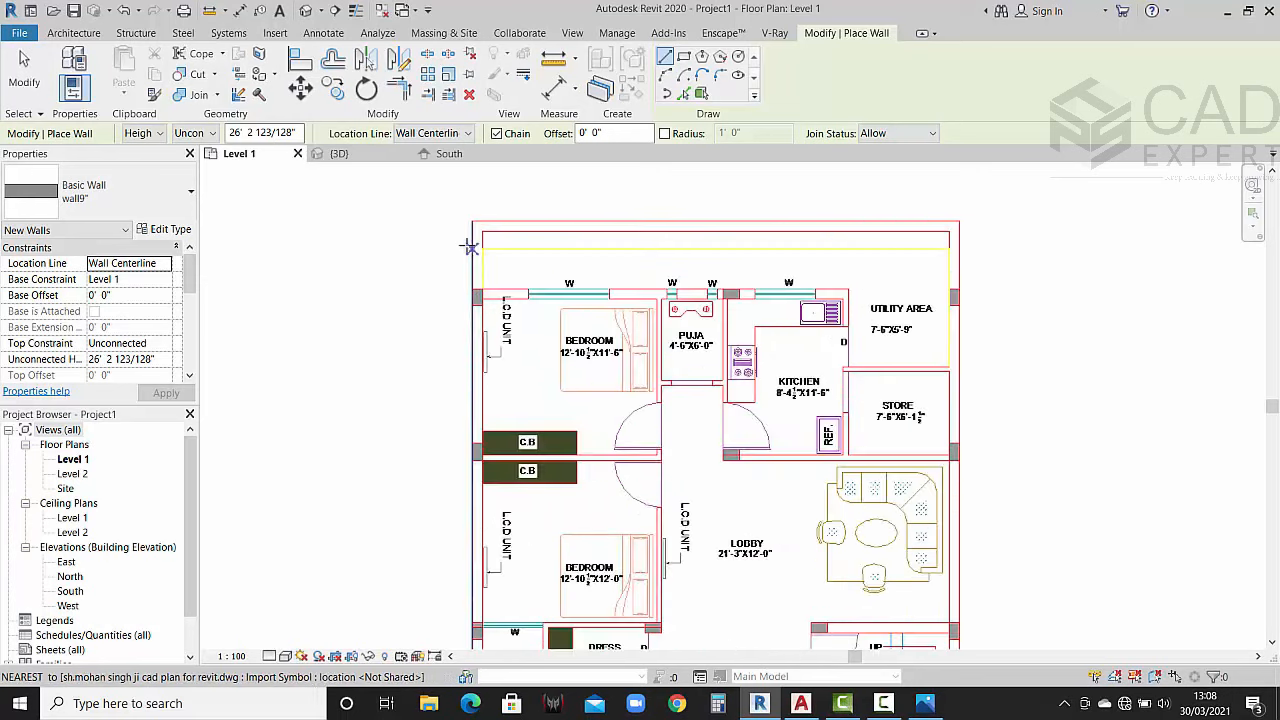
click(466, 133)
click(455, 177)
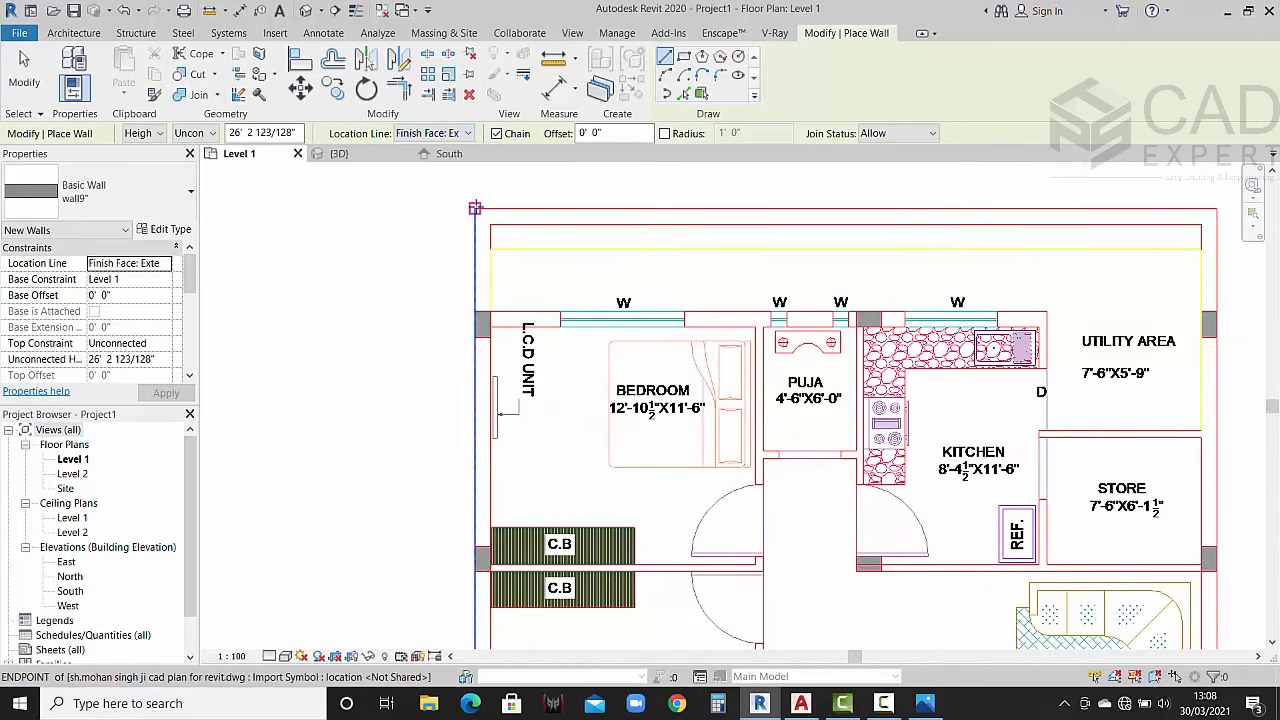
click(475, 211)
middle_drag(966, 224, 798, 198)
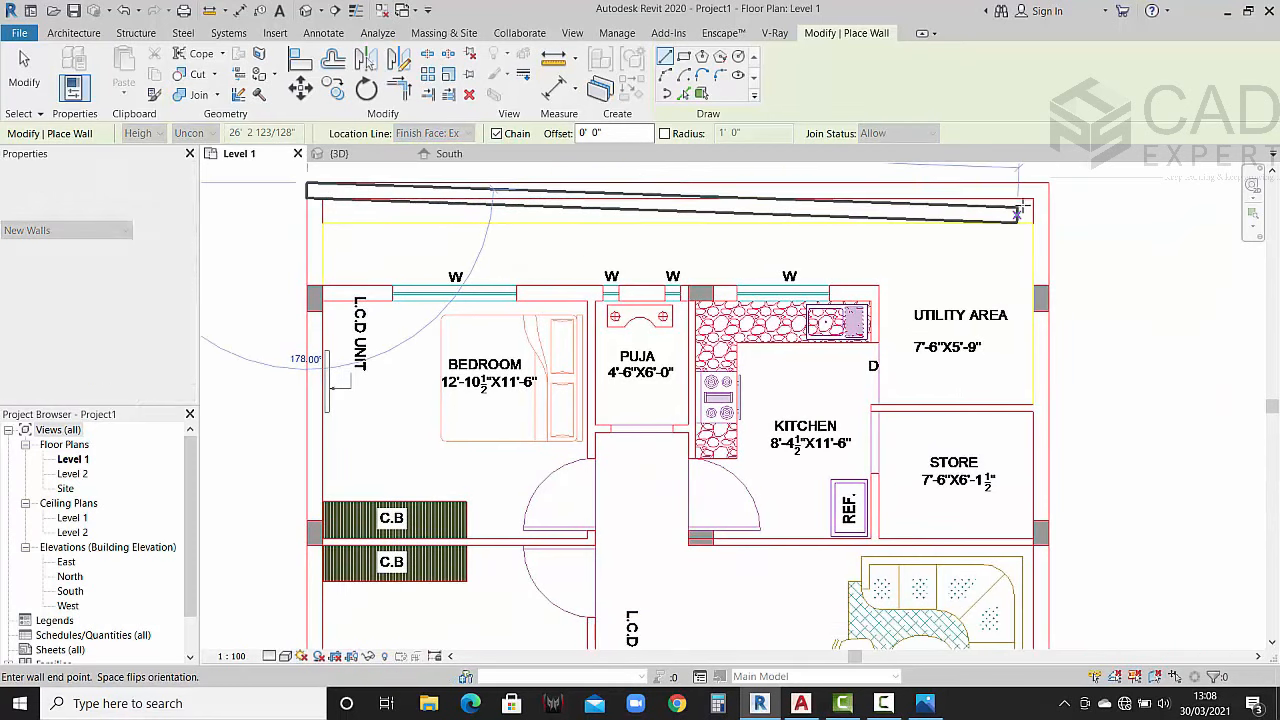
click(1049, 252)
scroll(1045, 400, down, 6)
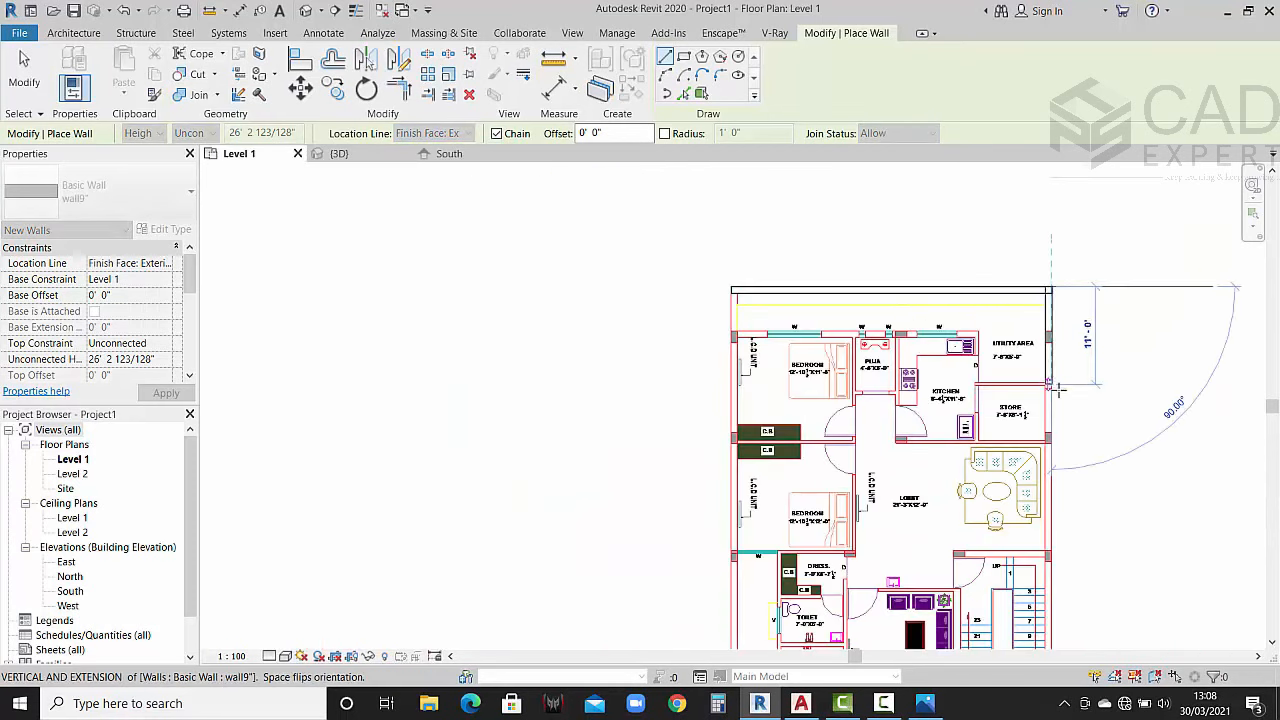
scroll(1014, 487, up, 3)
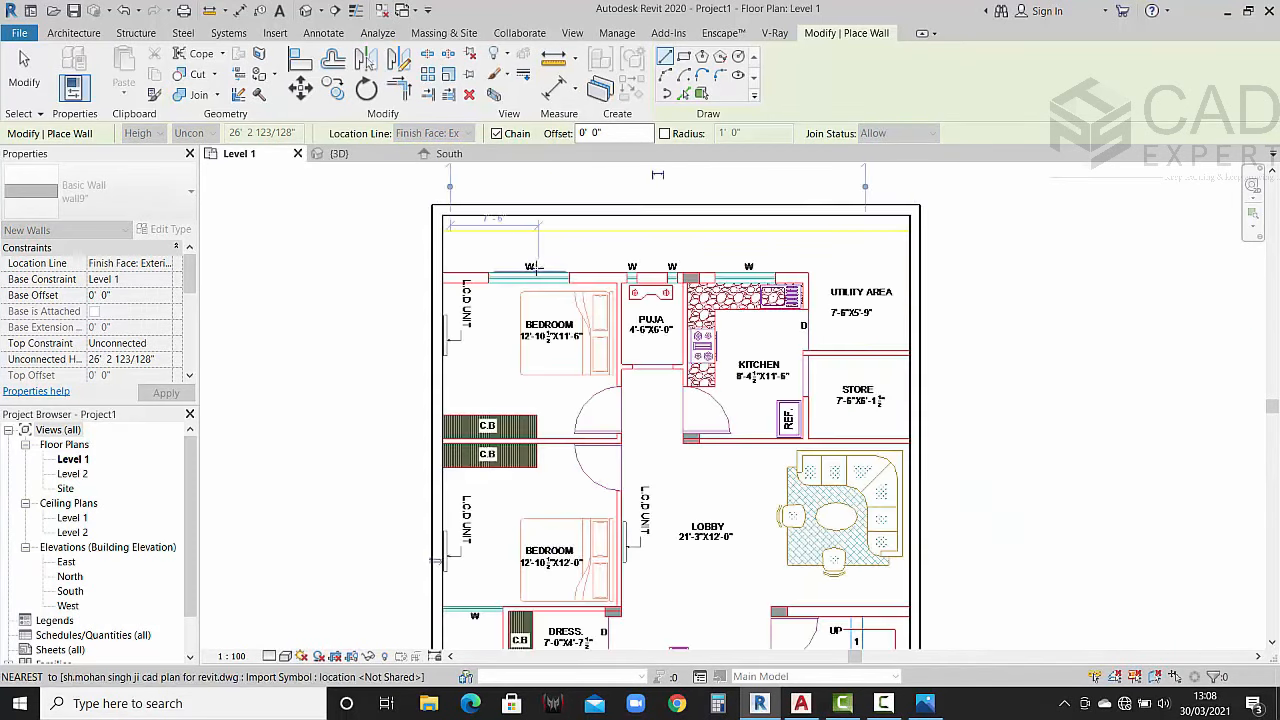
scroll(538, 270, down, 5)
scroll(488, 272, up, 5)
scroll(489, 270, up, 2)
Step: Draw the rear wall9" wall behind the bedroom, puja and kitchen, from the boundary wall's inner face to the kitchen's utility-side corner
click(492, 263)
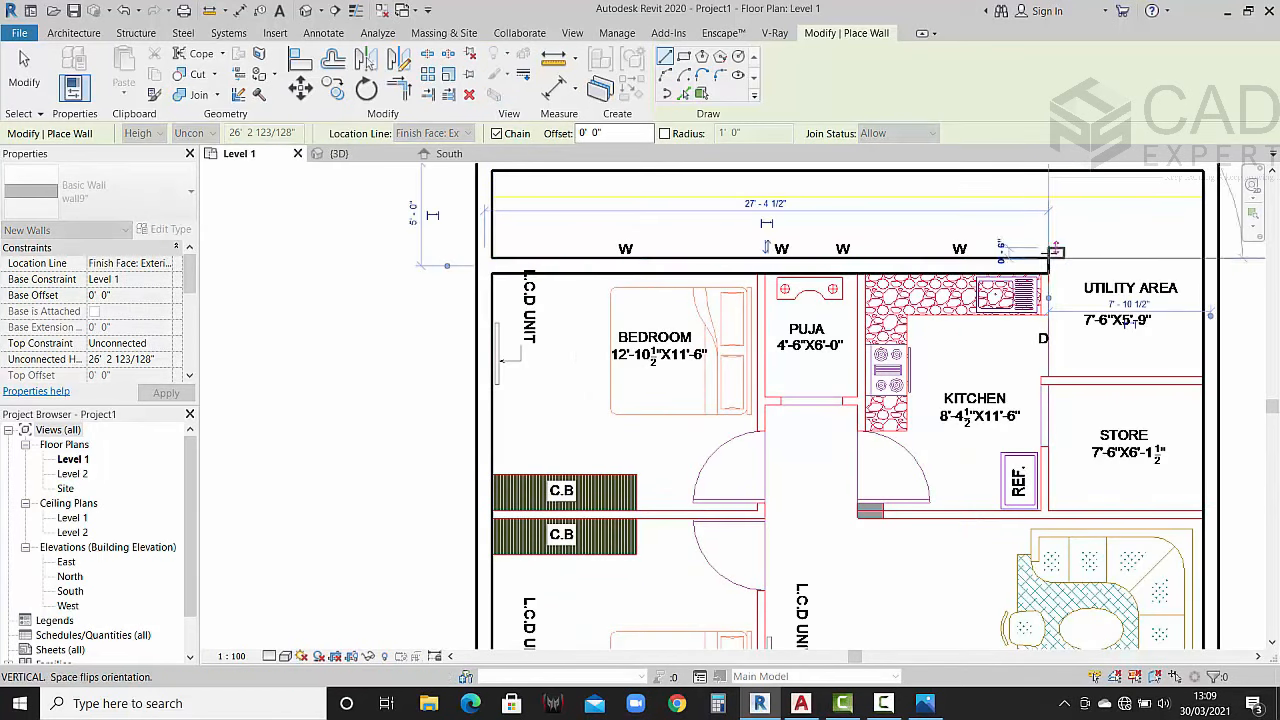
click(1047, 261)
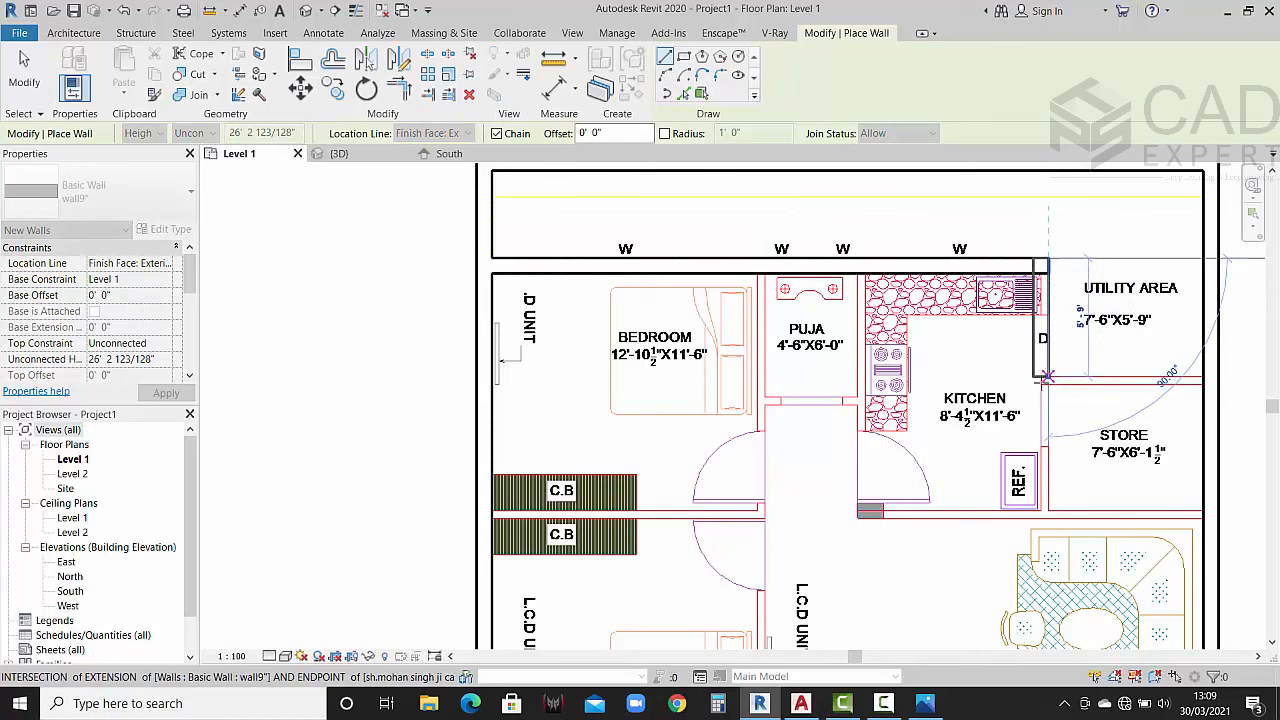
key(Escape)
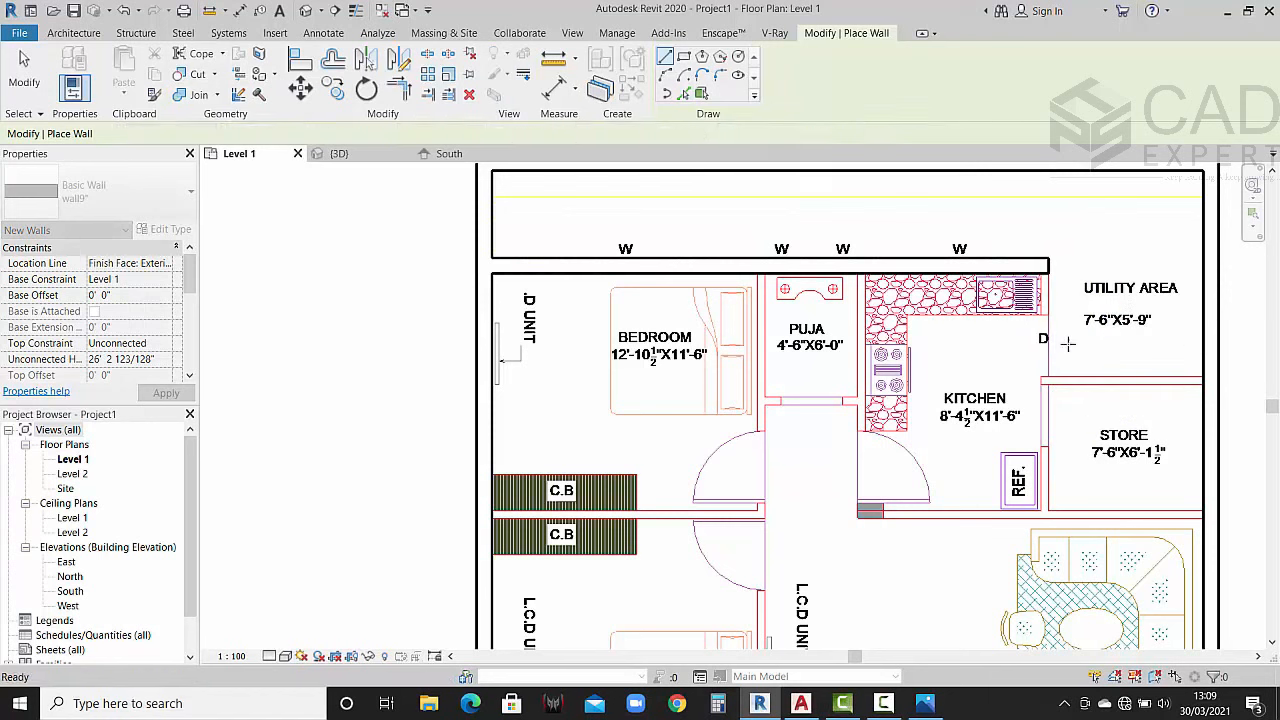
Step: Draw a wall9" wall over the window beside the dress room, from the boundary wall's inner face to the dress room's outer wall line
middle_drag(1038, 399, 1014, 271)
scroll(1014, 271, down, 5)
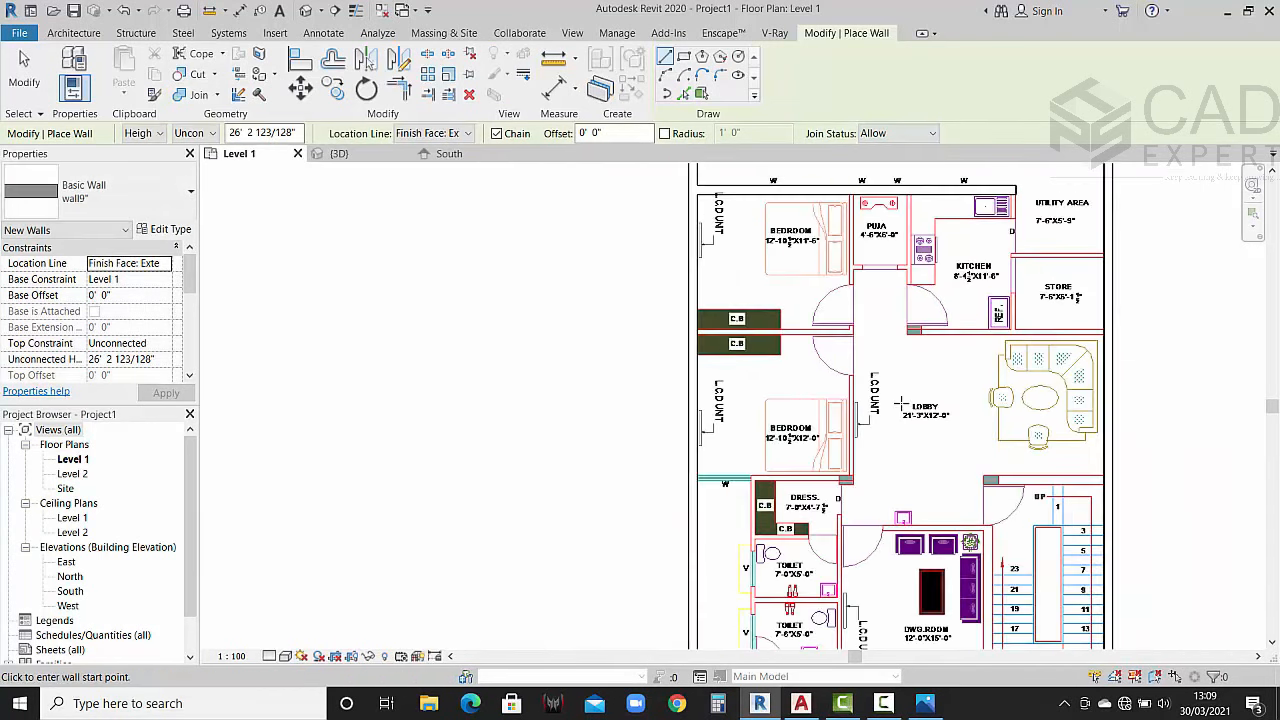
scroll(749, 355, up, 6)
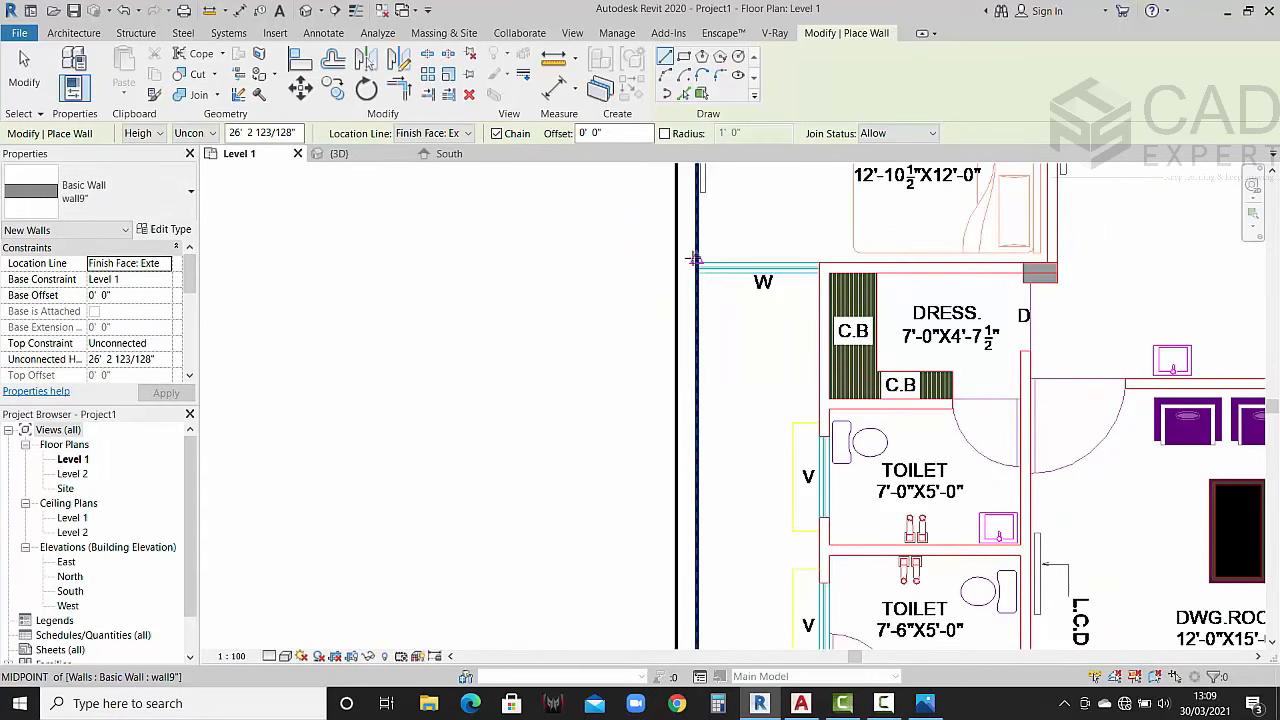
click(694, 259)
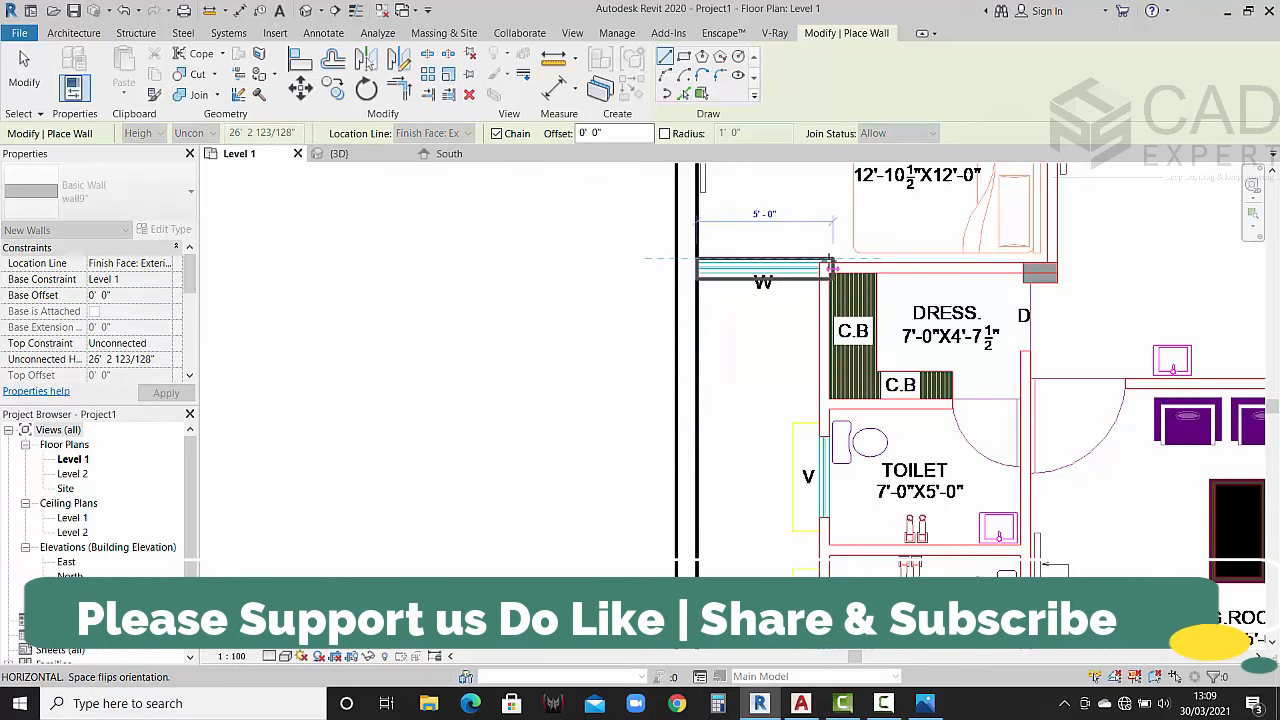
scroll(830, 268, up, 3)
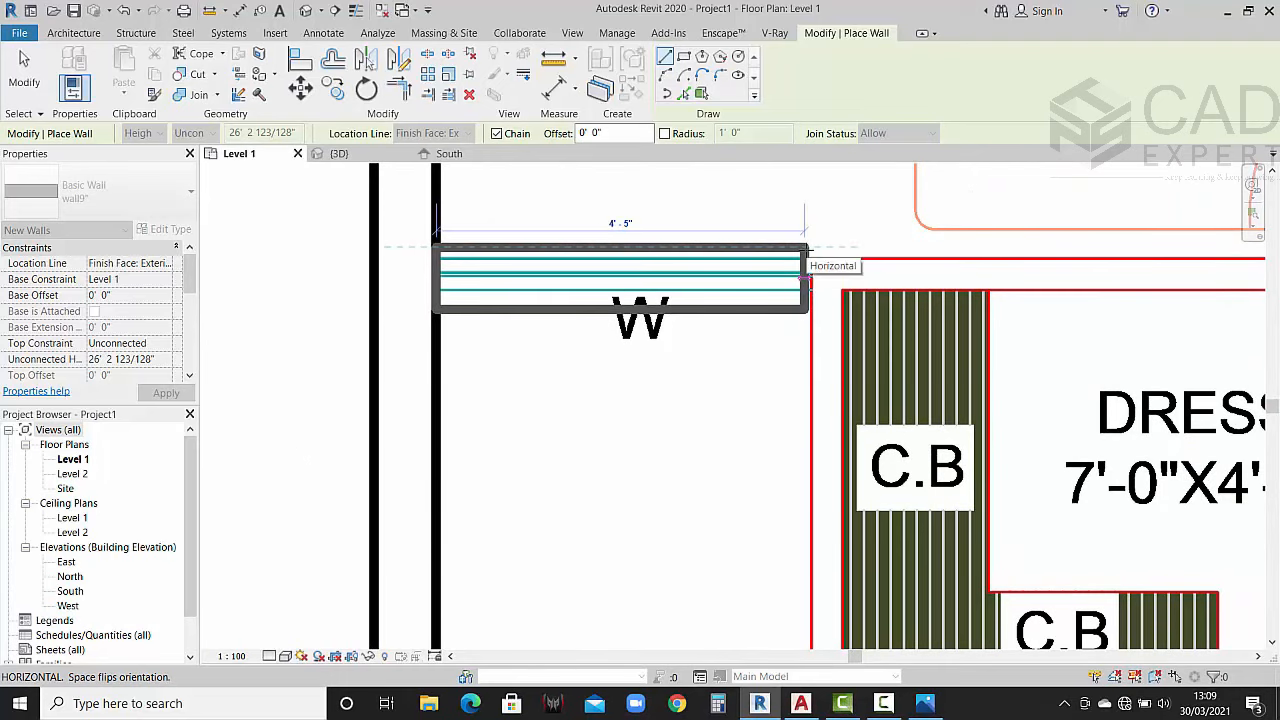
click(812, 248)
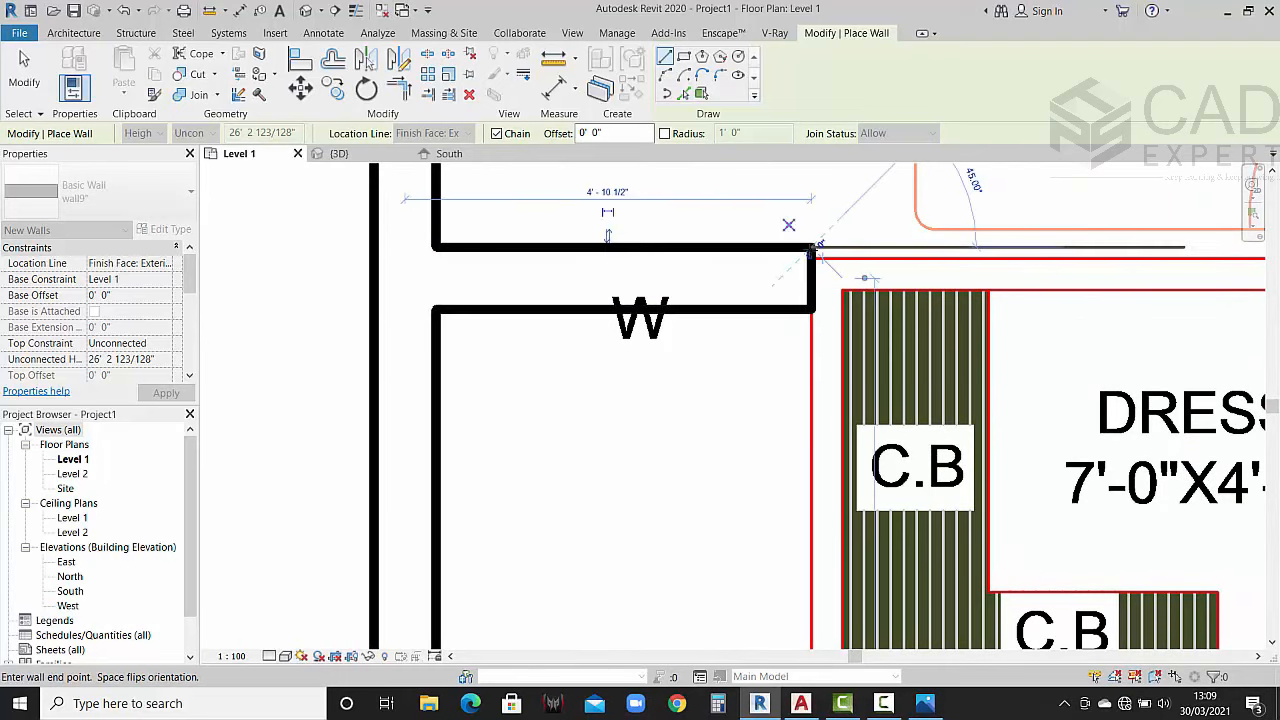
key(Escape)
Step: Draw a 4'-3" long wall9" wall from the lower toilet's outer corner down to the far end of the column
scroll(712, 318, down, 4)
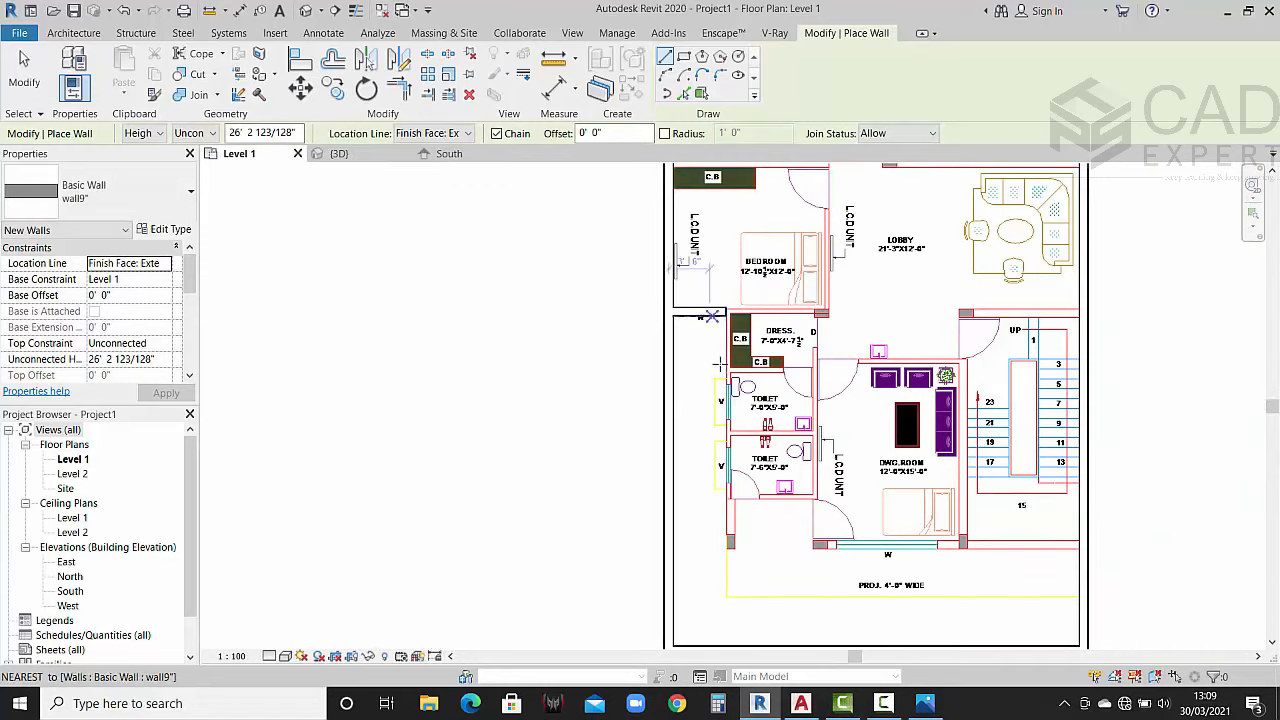
scroll(718, 366, up, 5)
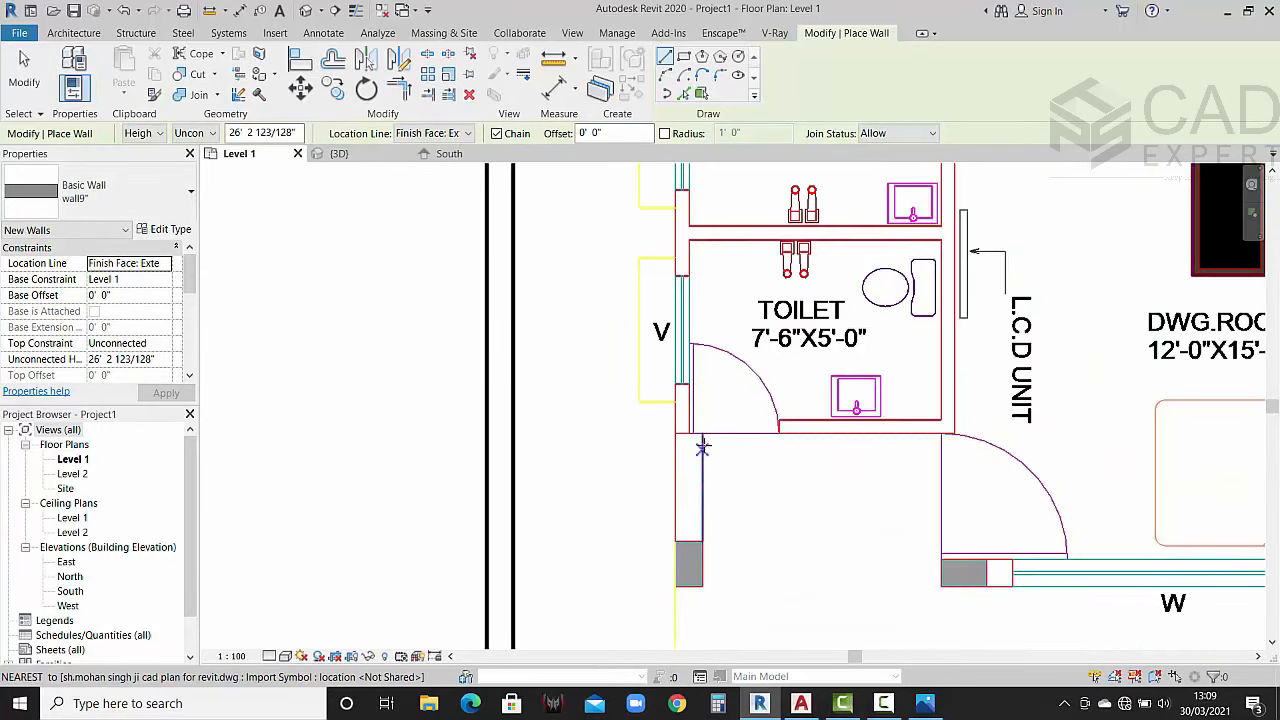
click(702, 434)
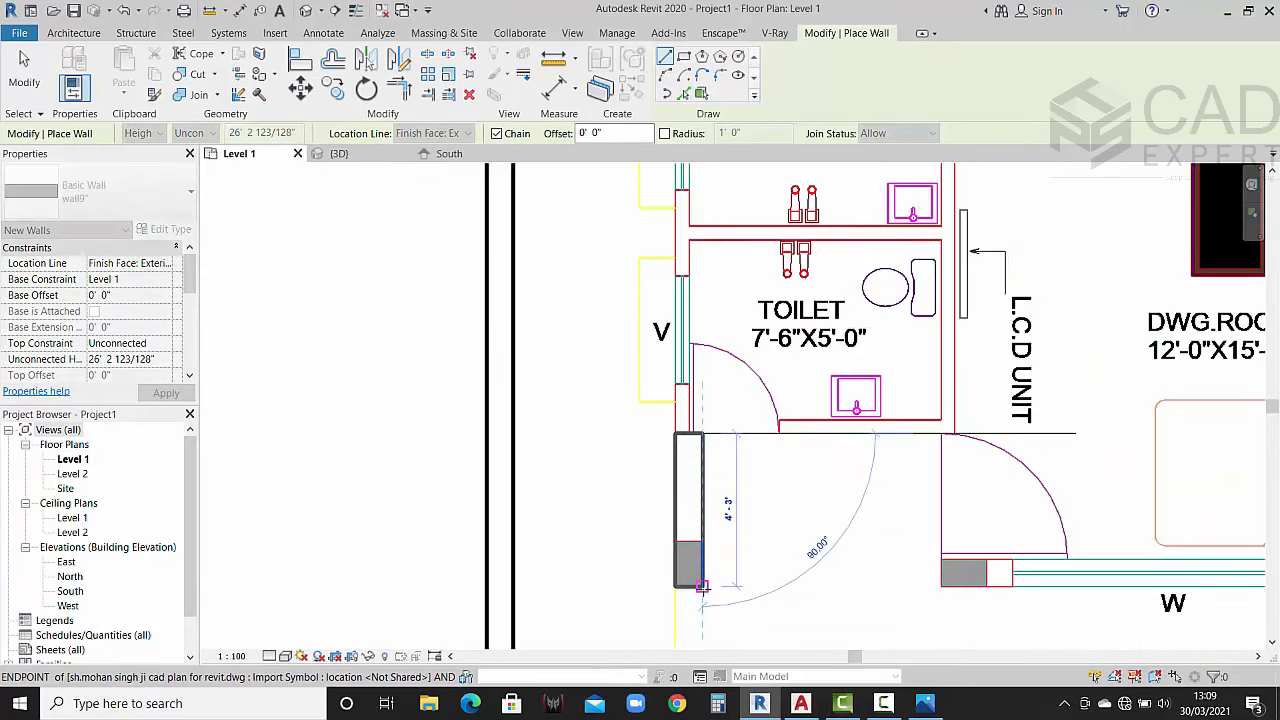
click(702, 586)
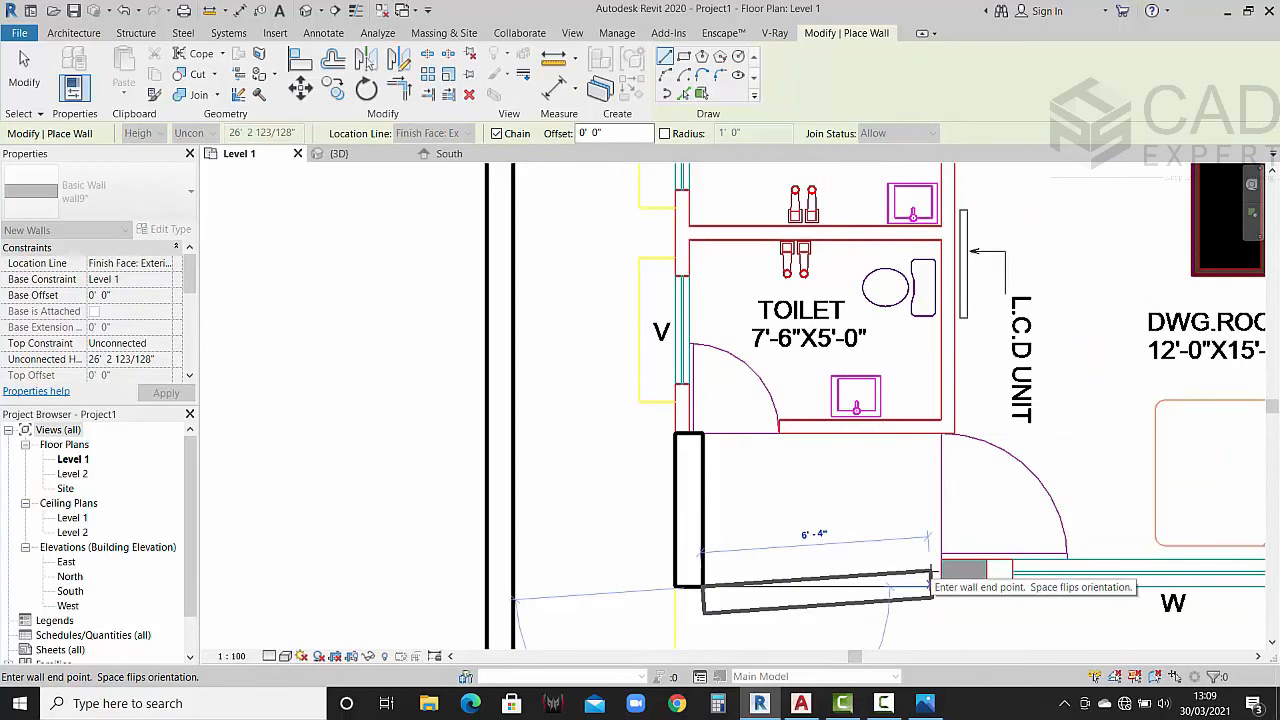
key(Escape)
Step: Draw the front wall9" wall from the stair-side boundary wall past the drawing room to the end of the short wall below the toilet
scroll(931, 571, down, 3)
middle_drag(848, 516, 674, 477)
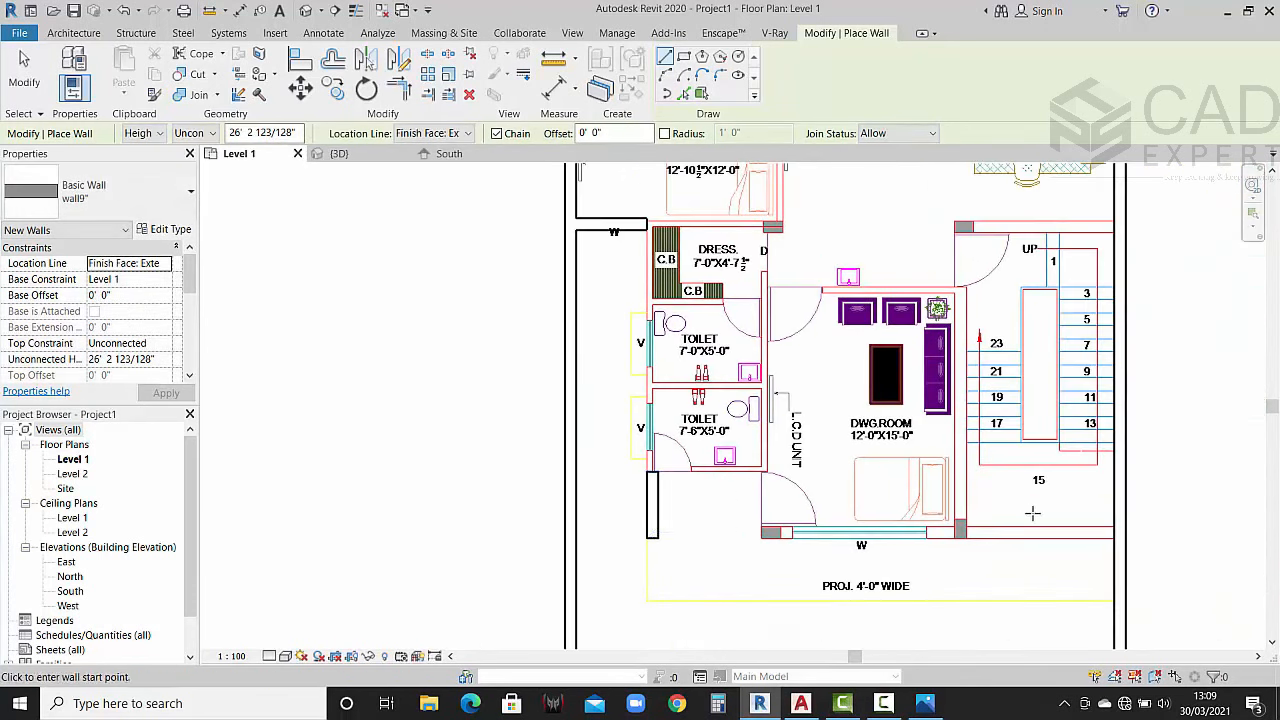
click(1112, 530)
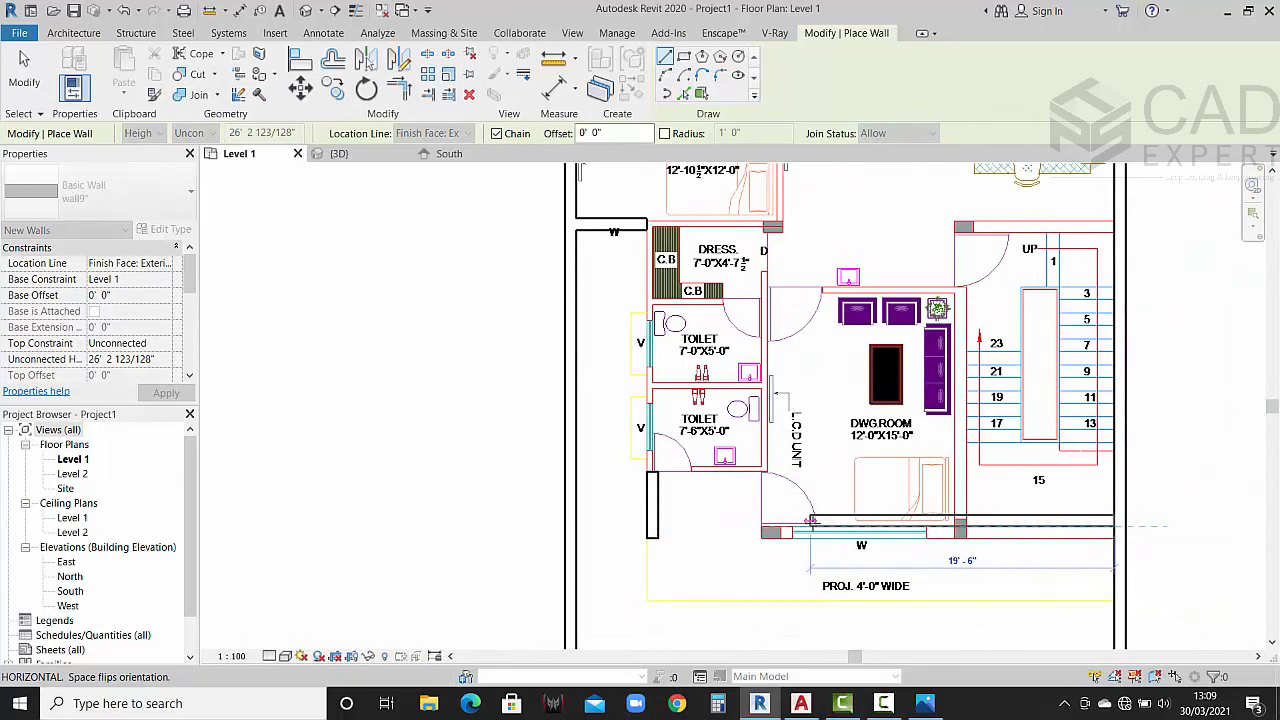
key(Escape)
click(1102, 538)
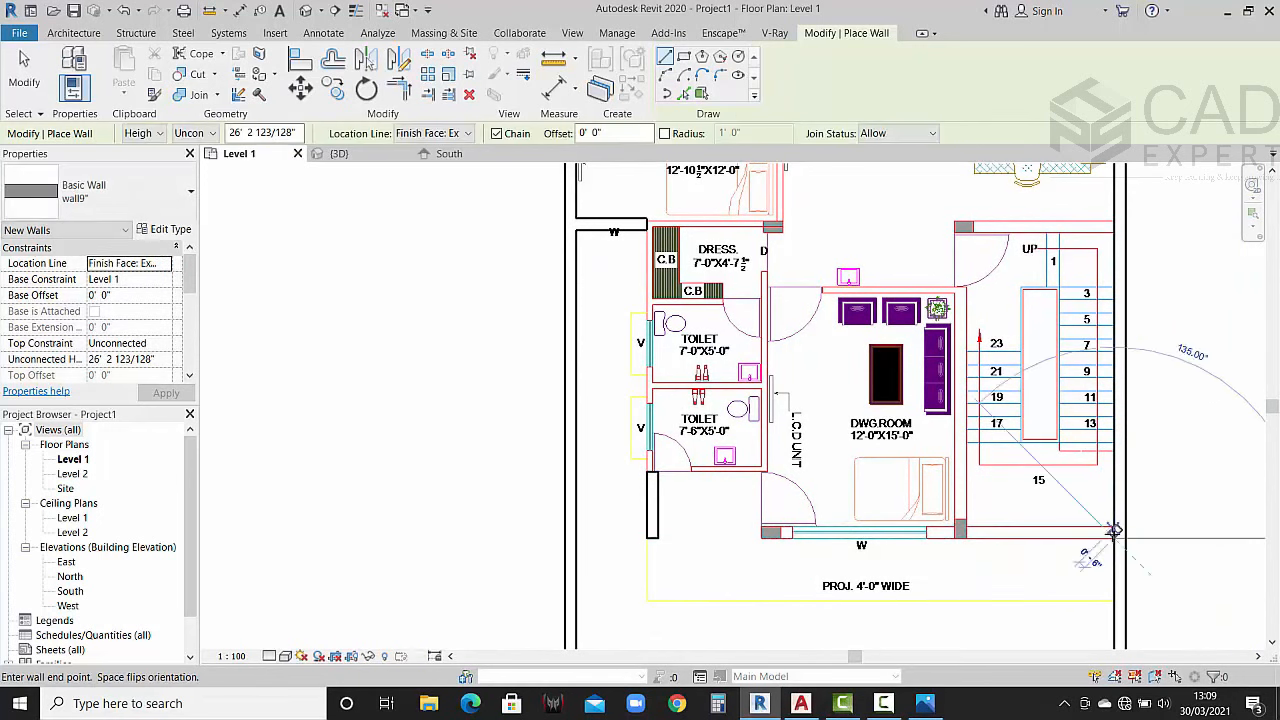
click(646, 538)
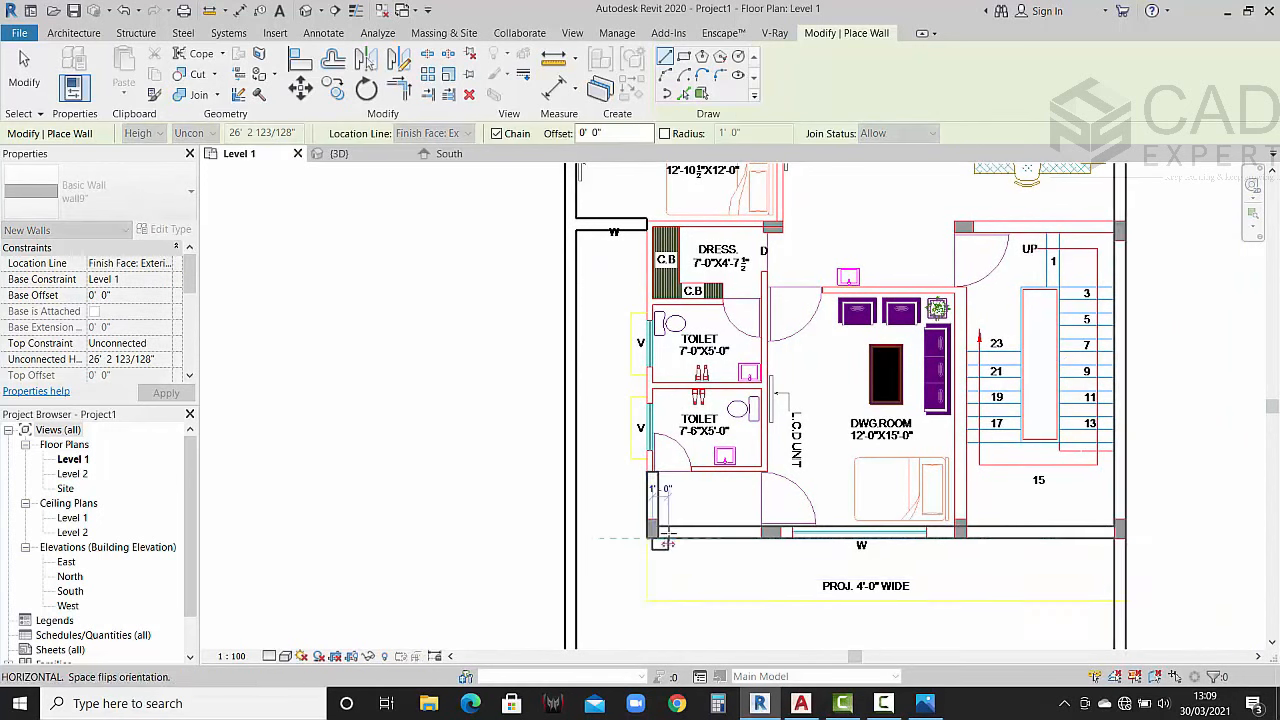
key(Escape)
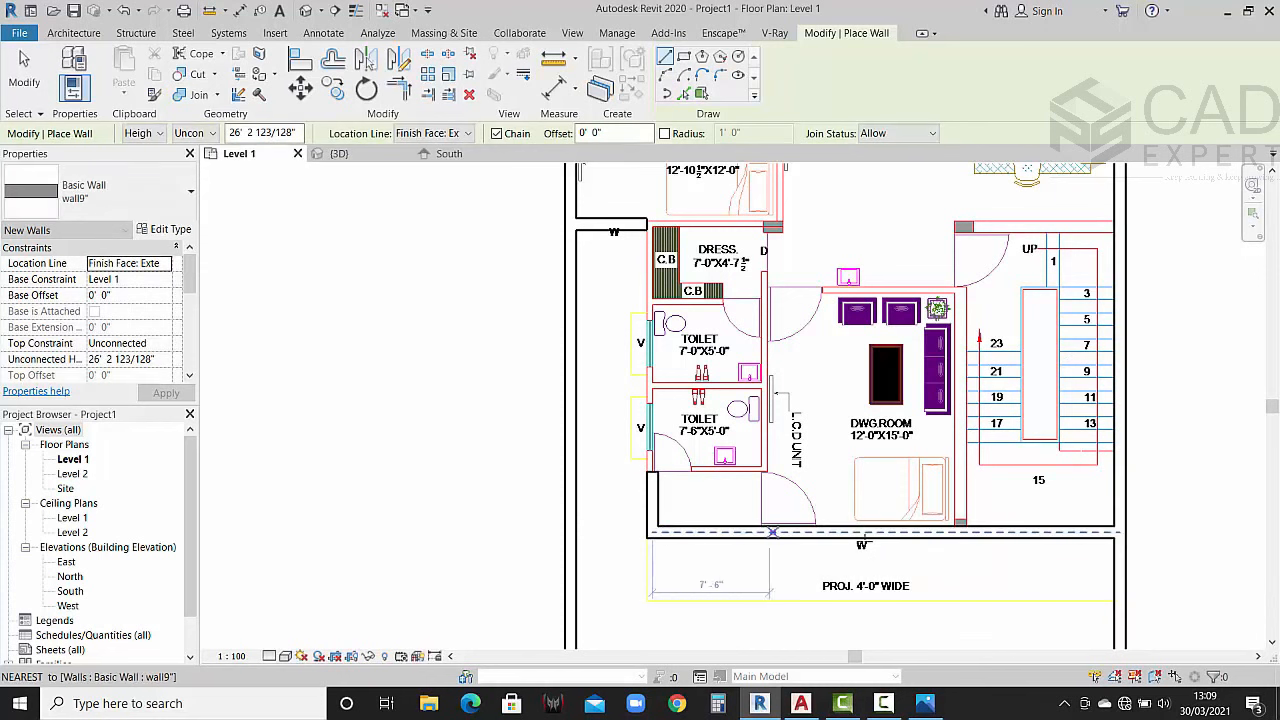
Step: Draw the wall9" wall between the drawing room and the staircase, from the front wall to the drawing room's upper corner
scroll(977, 522, up, 3)
scroll(900, 528, down, 5)
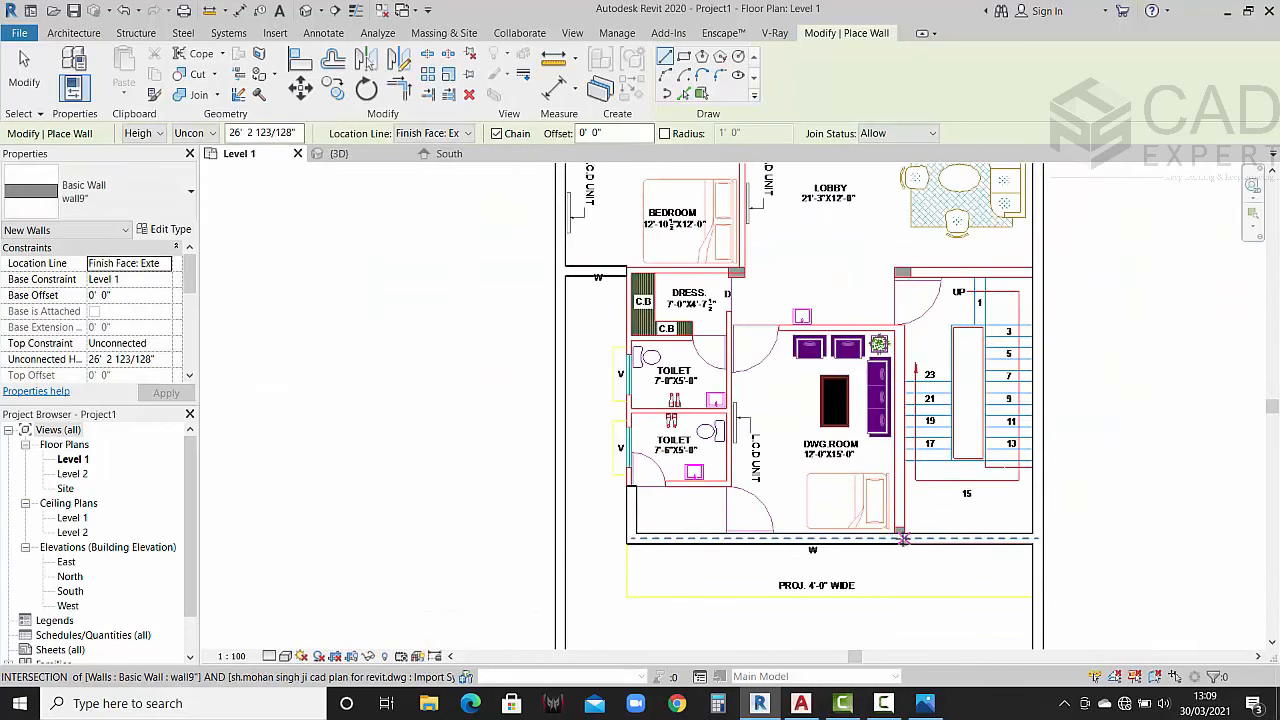
click(899, 532)
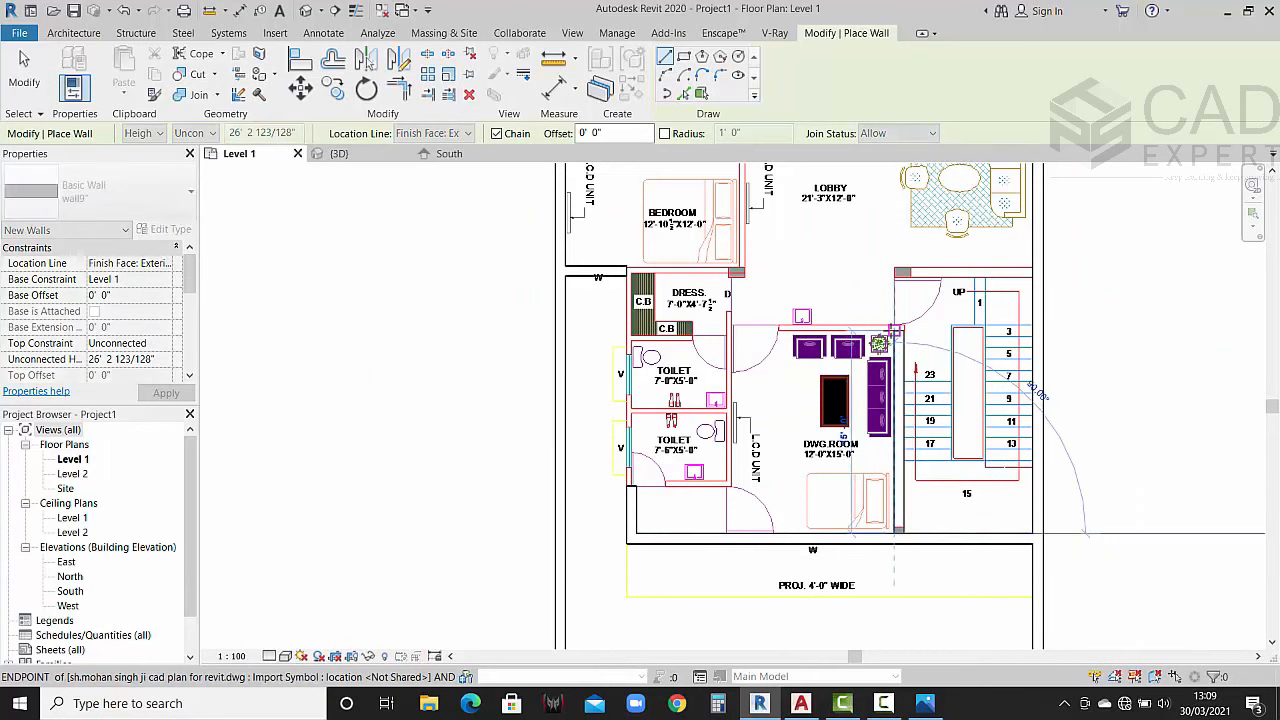
scroll(899, 330, up, 4)
click(899, 330)
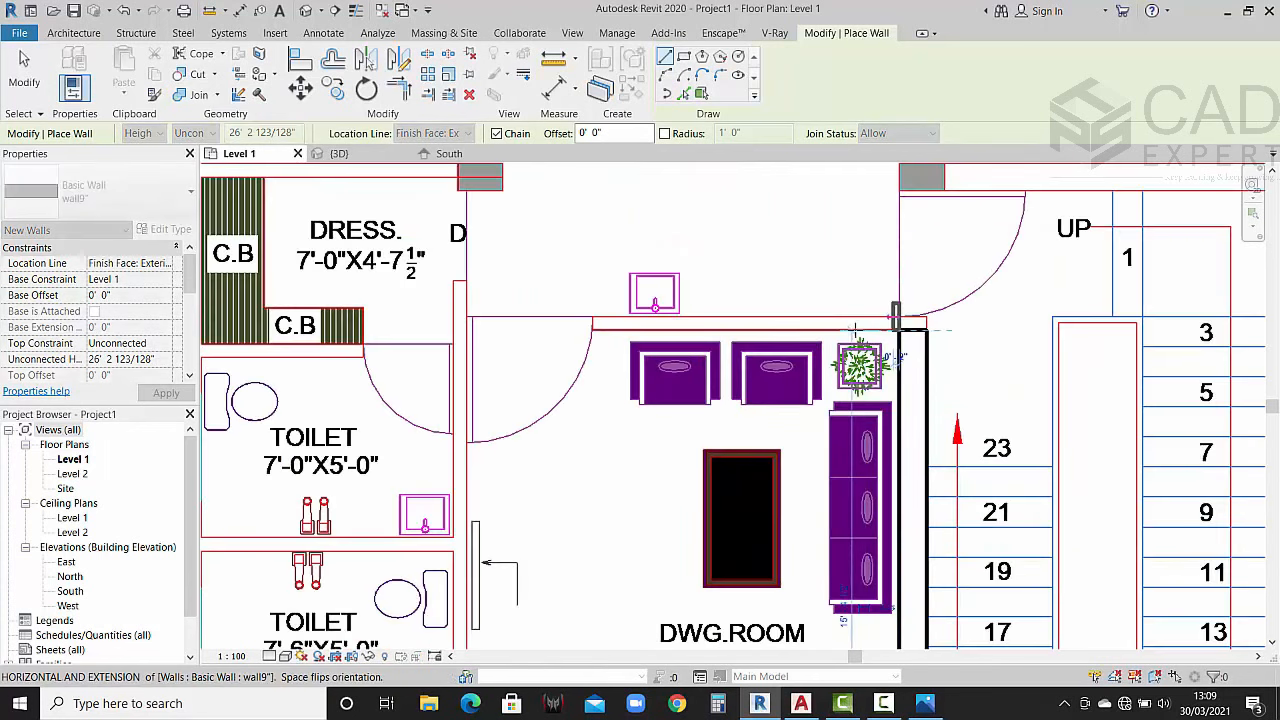
scroll(870, 300, down, 3)
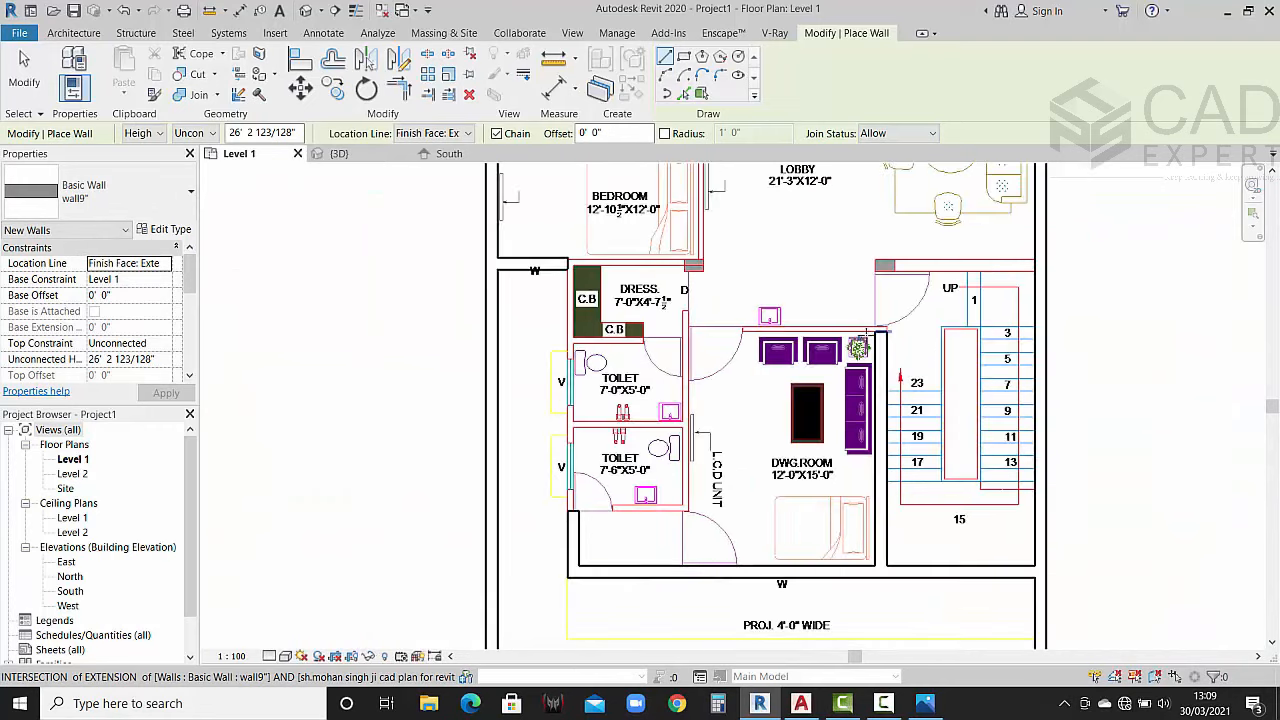
Step: Draw wall9" walls from the drawing room's upper corner up past the staircase door, and across above the staircase to the boundary wall
scroll(886, 259, up, 2)
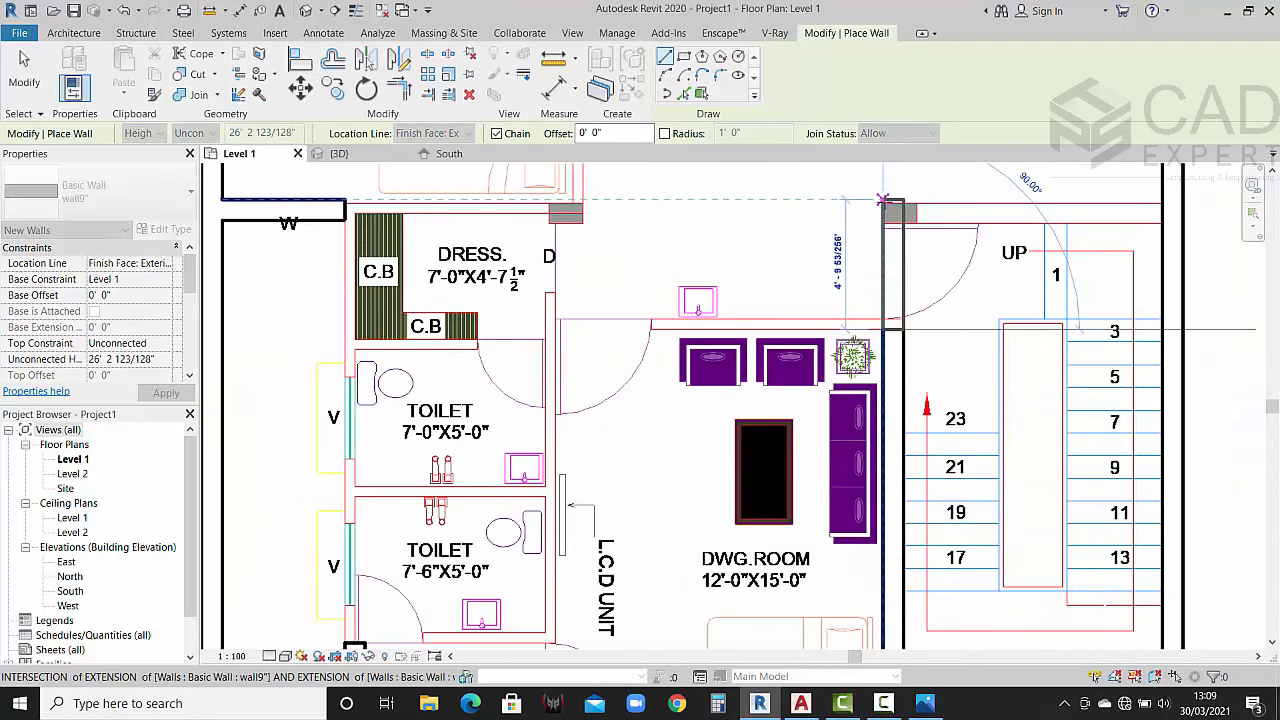
click(884, 201)
key(Escape)
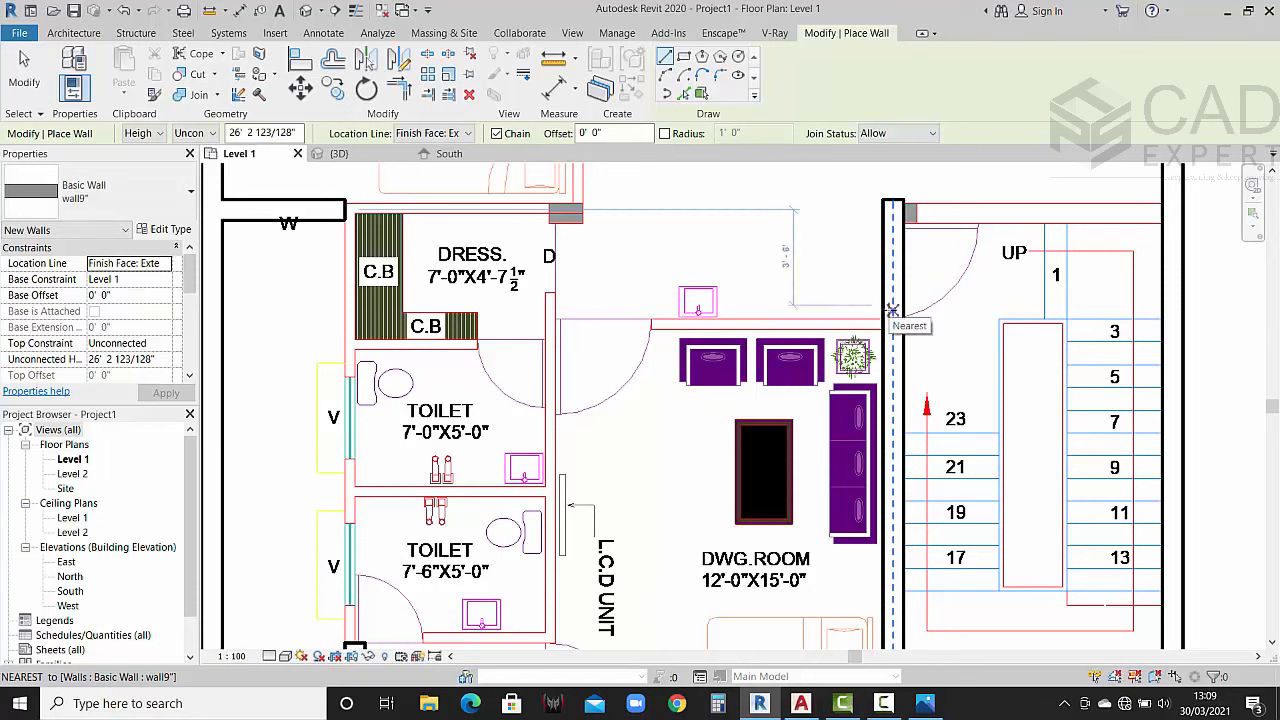
click(892, 324)
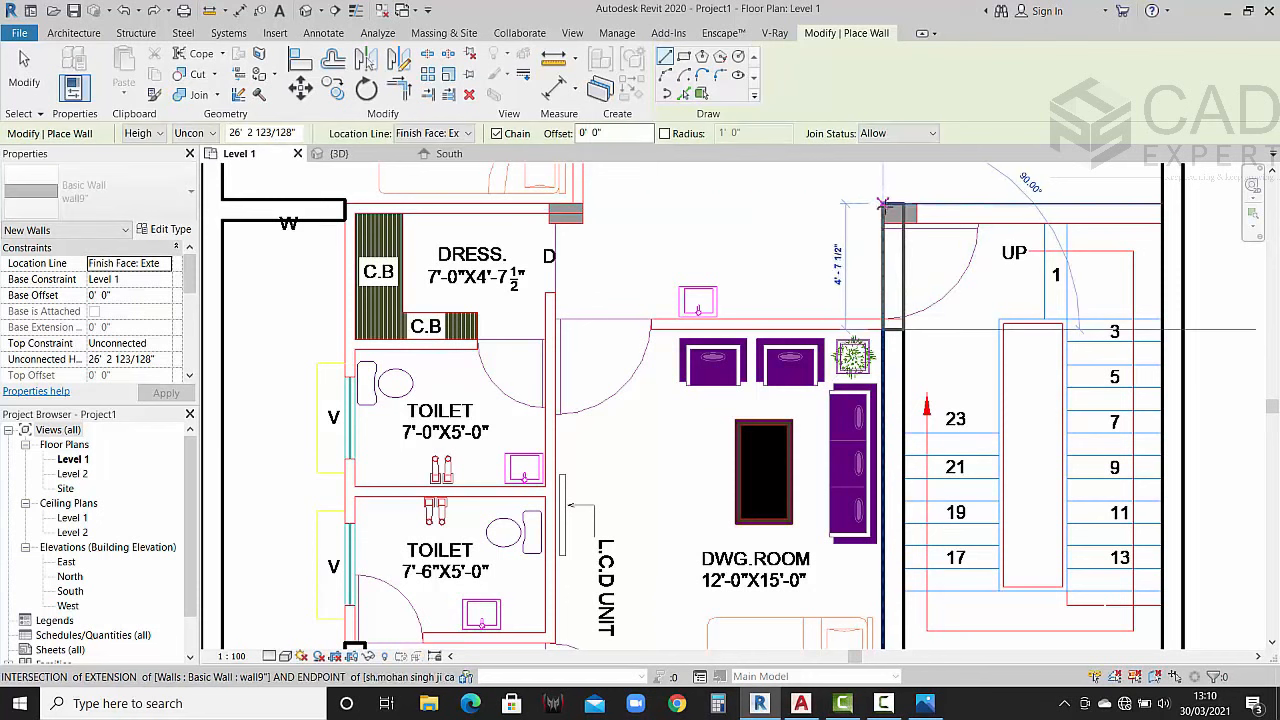
click(884, 207)
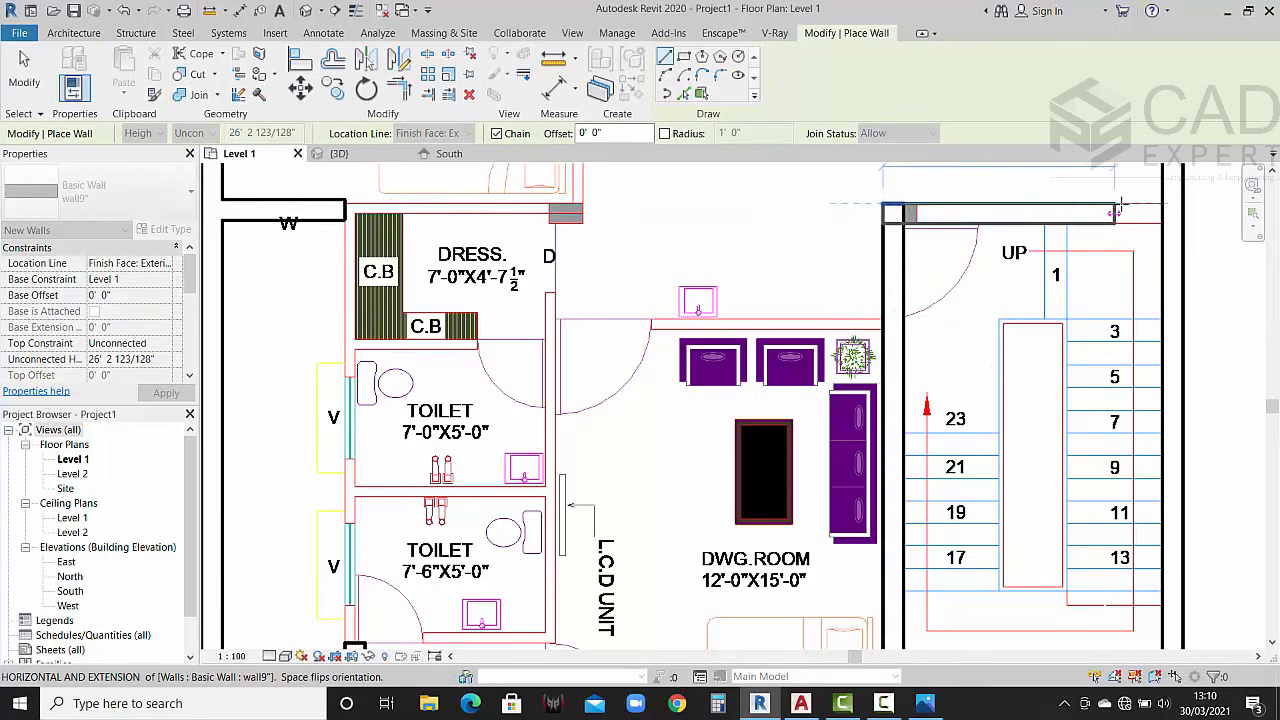
click(1160, 207)
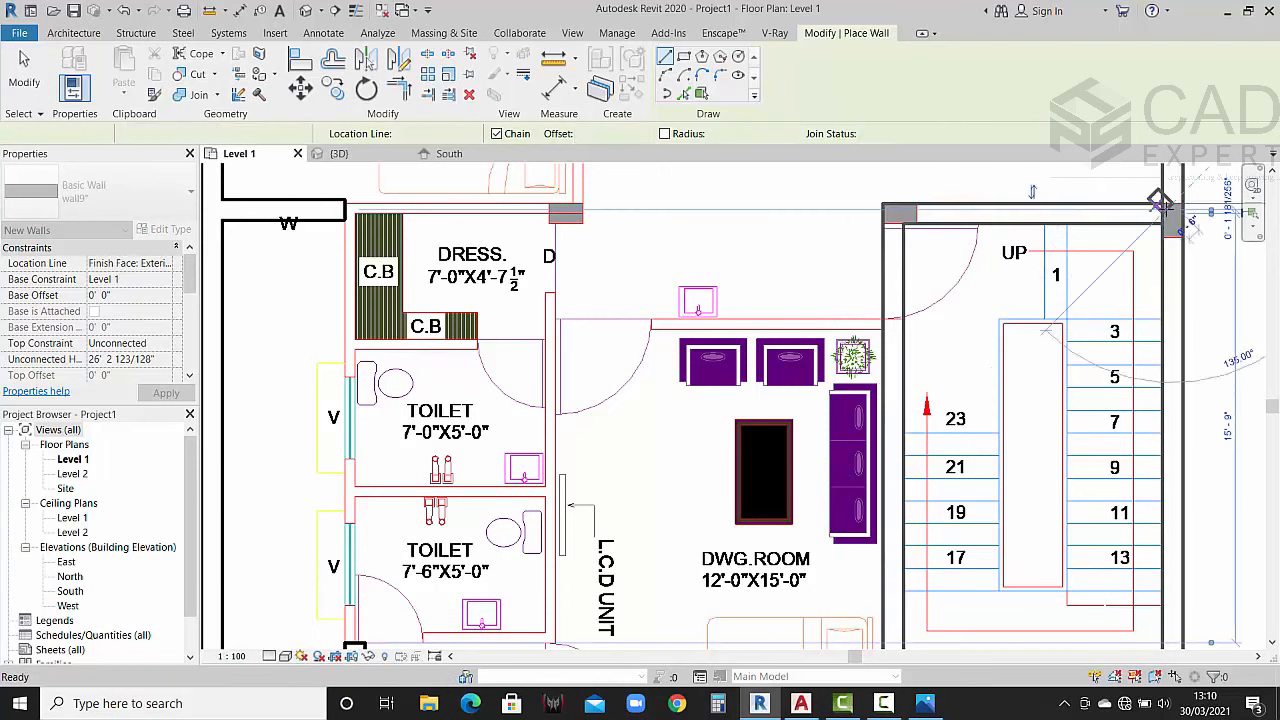
key(Escape)
scroll(1000, 350, down, 5)
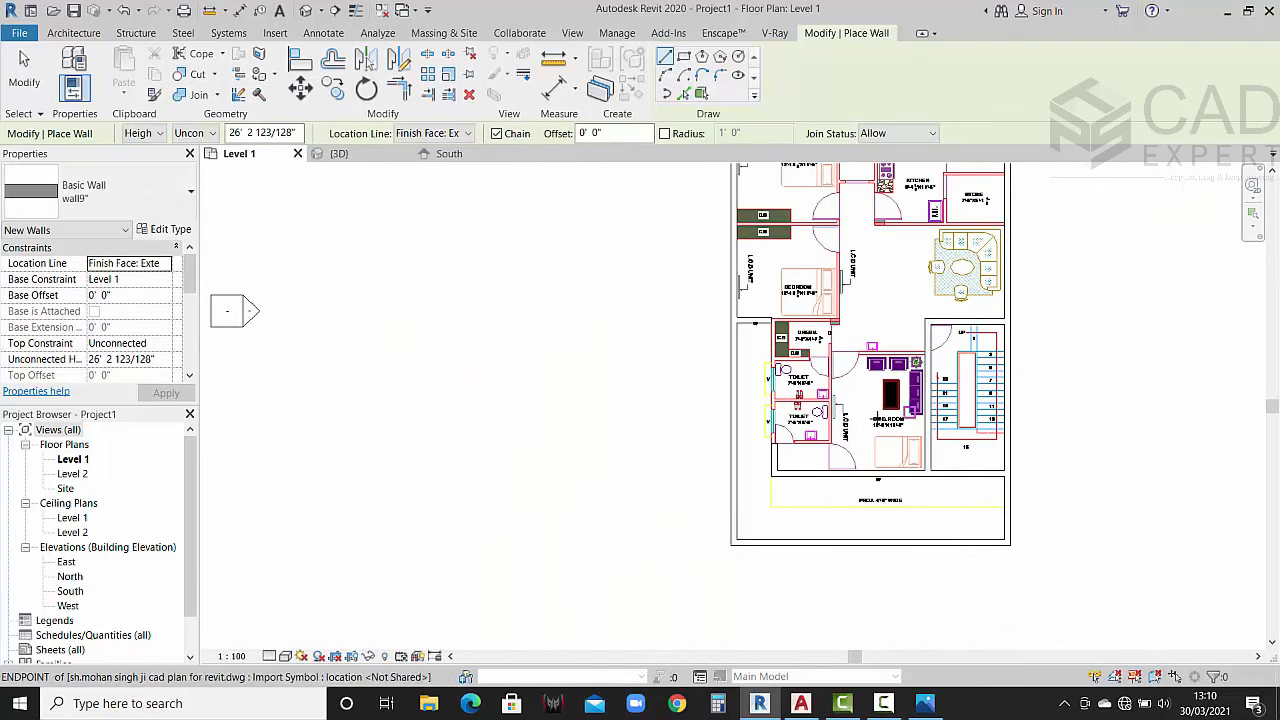
scroll(880, 400, up, 3)
key(Escape)
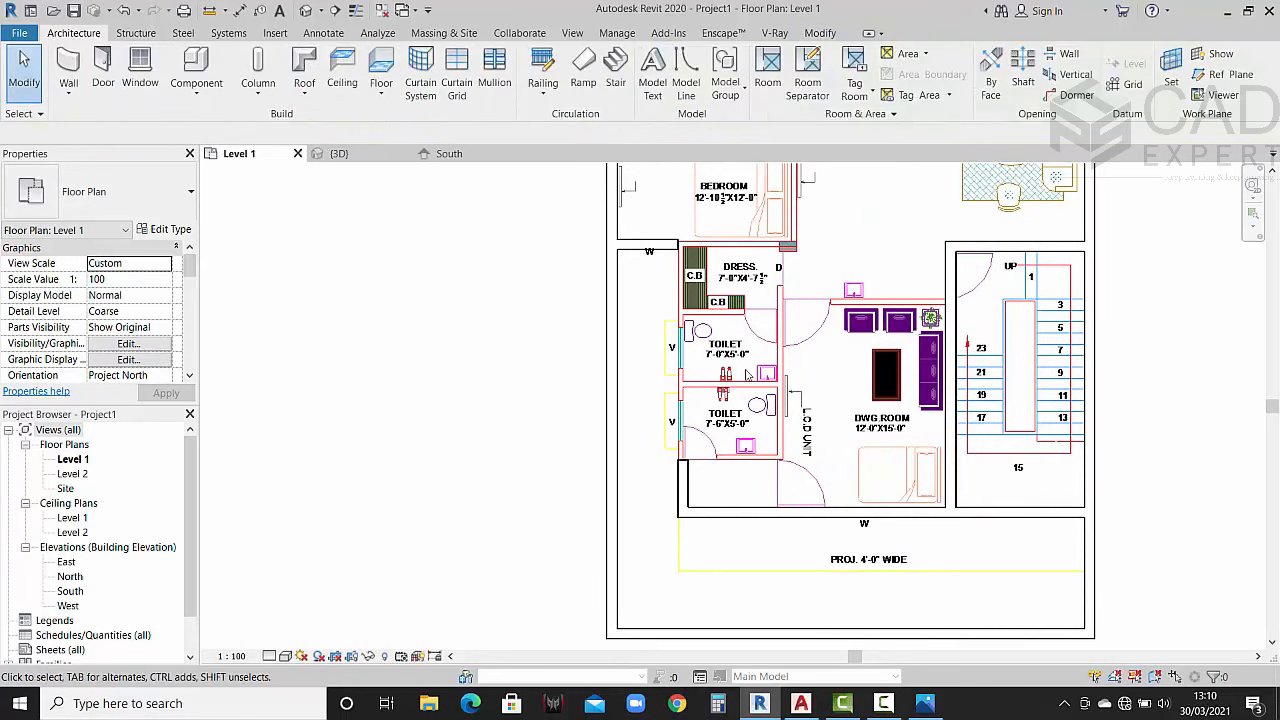
Step: Duplicate the wall9" wall type as wall4.5" and set its structure layer's thickness to 4.5"
click(66, 70)
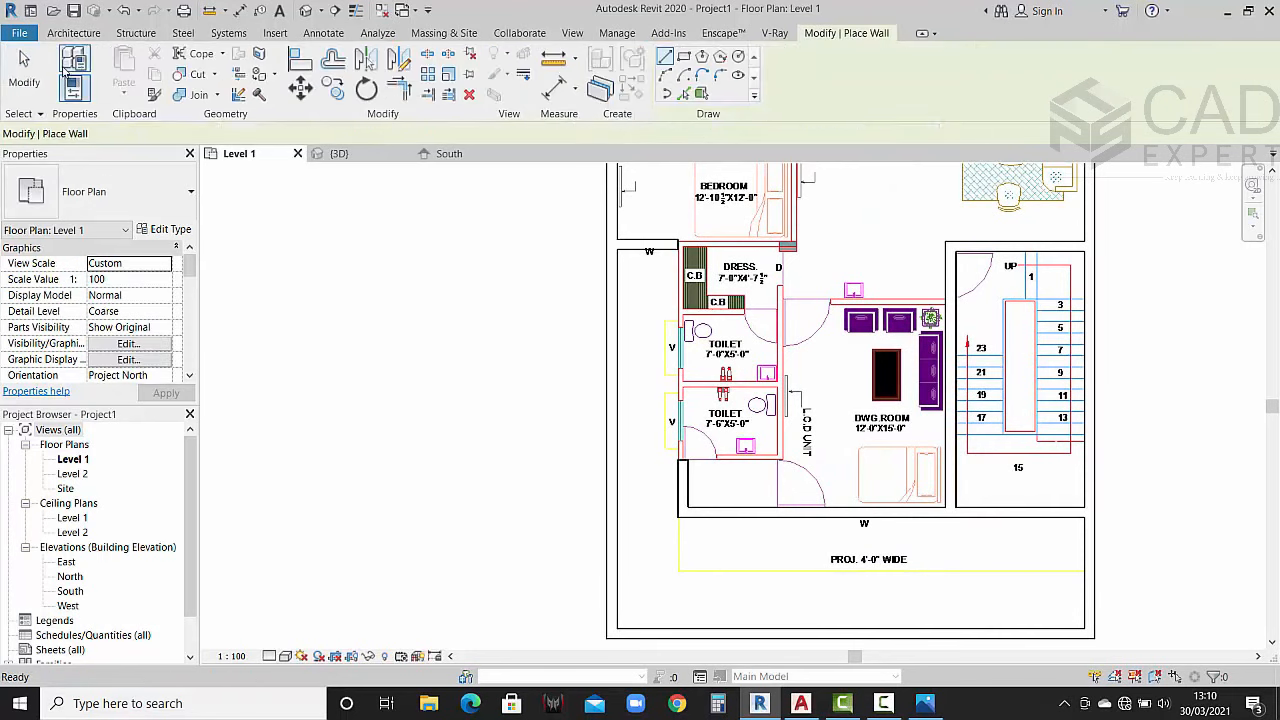
click(164, 229)
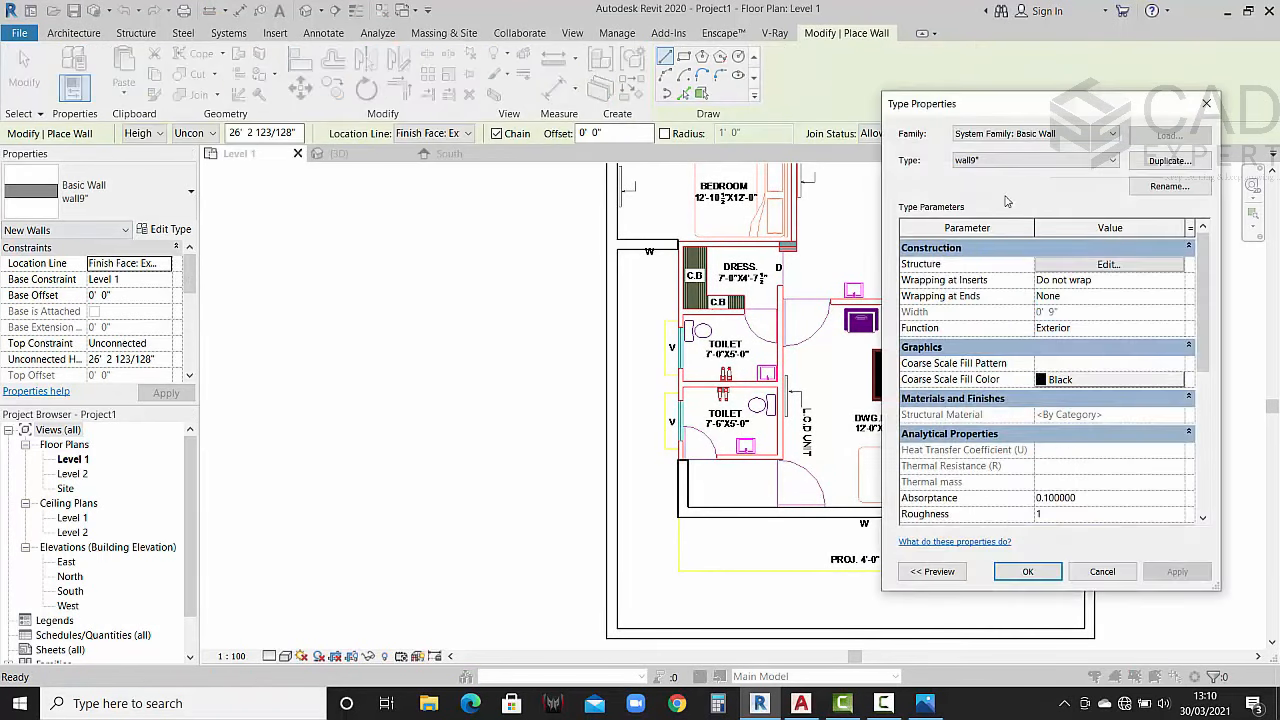
click(1168, 161)
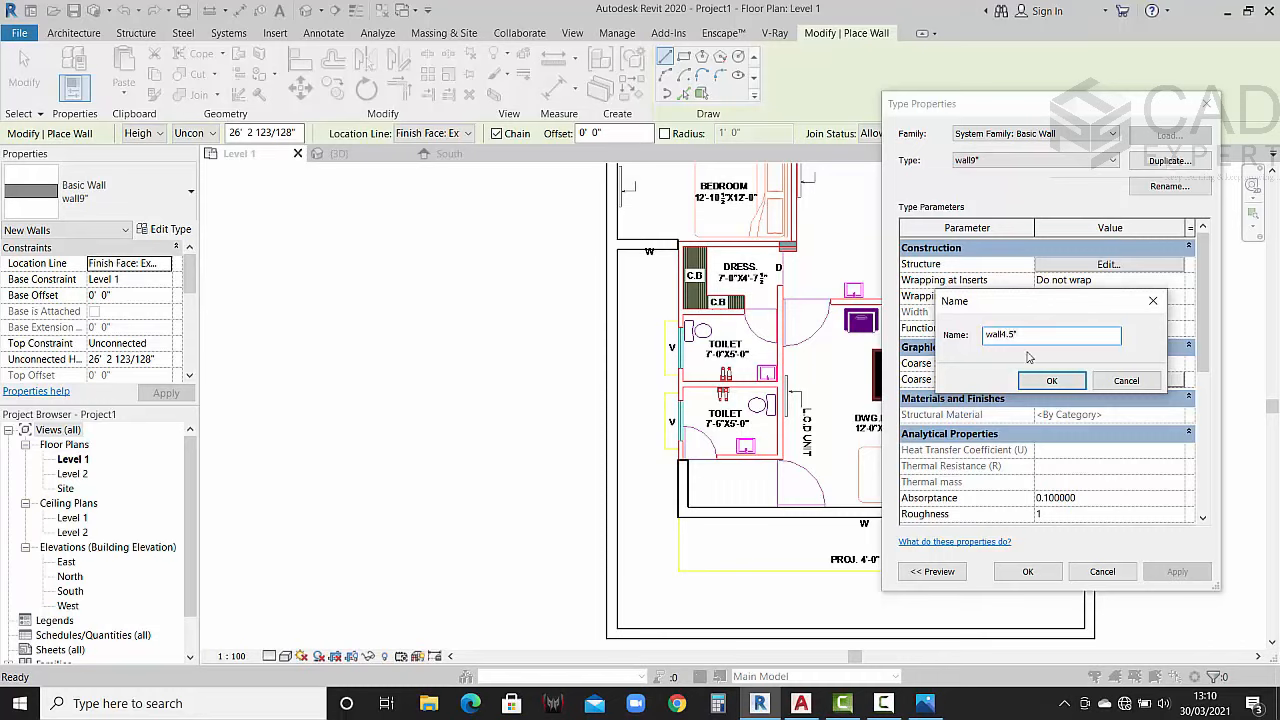
click(1051, 381)
click(1108, 264)
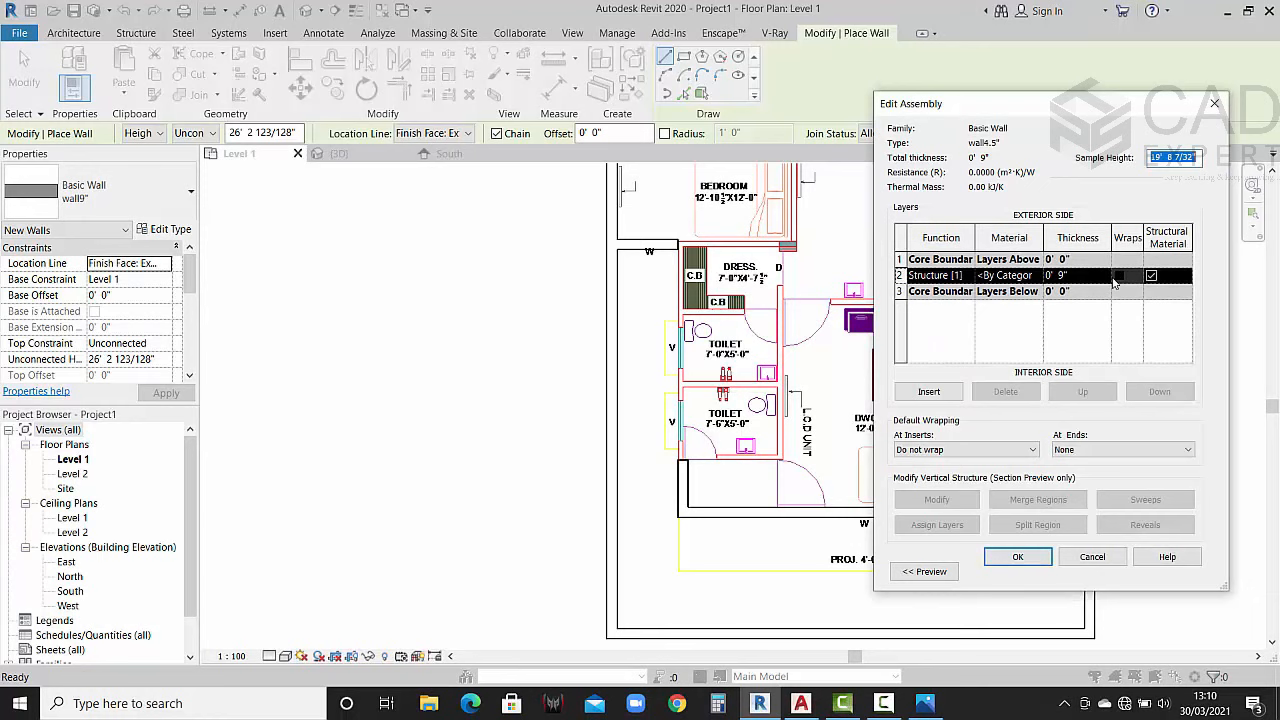
click(1085, 280)
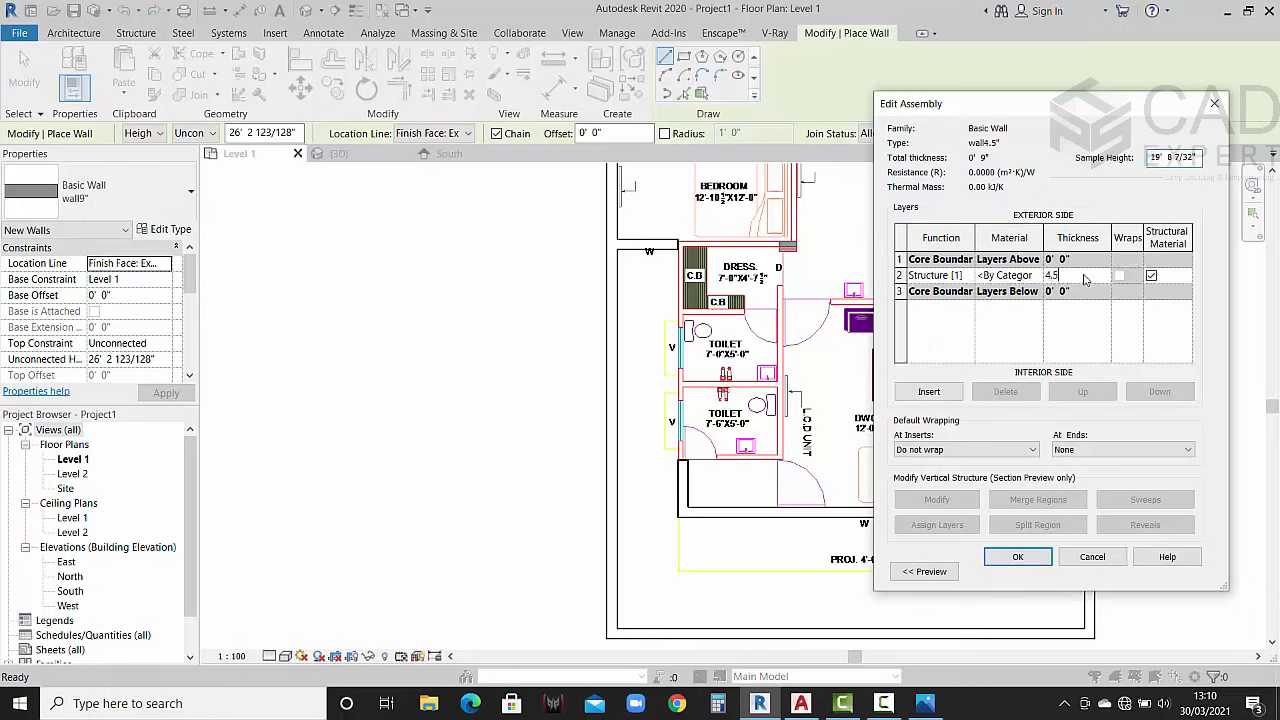
click(1017, 557)
click(1025, 572)
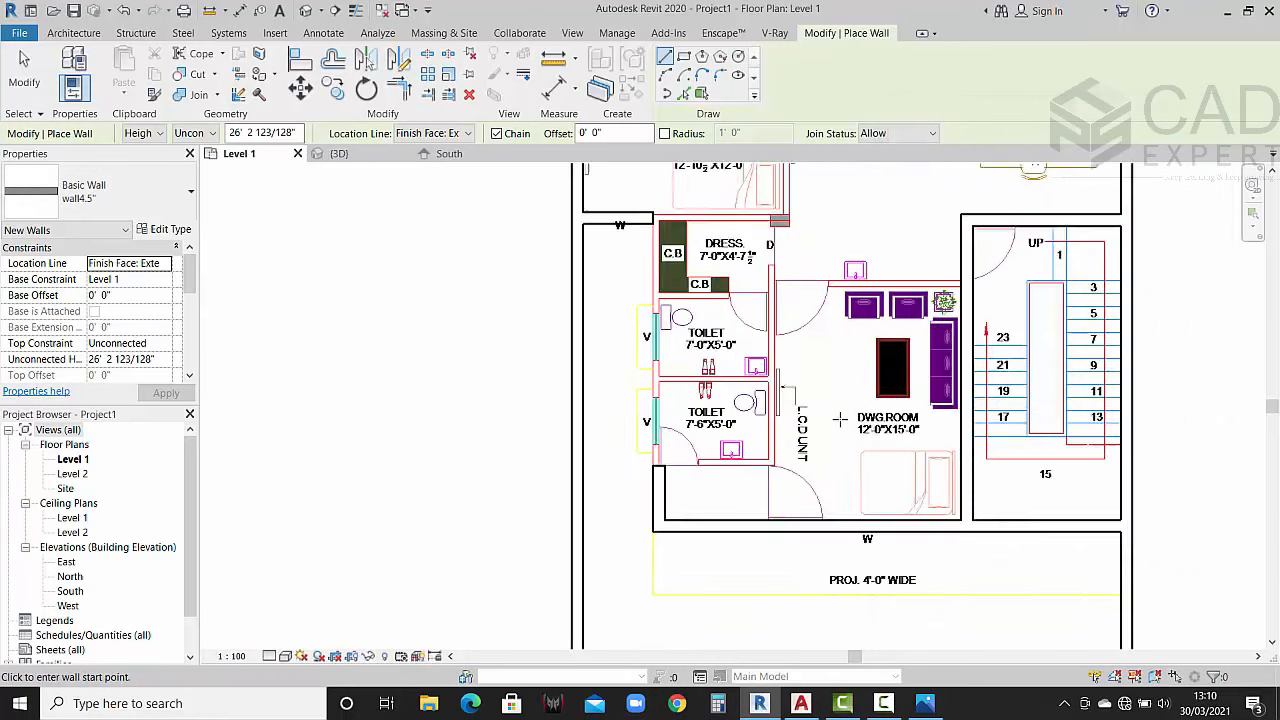
scroll(760, 260, up, 3)
click(622, 227)
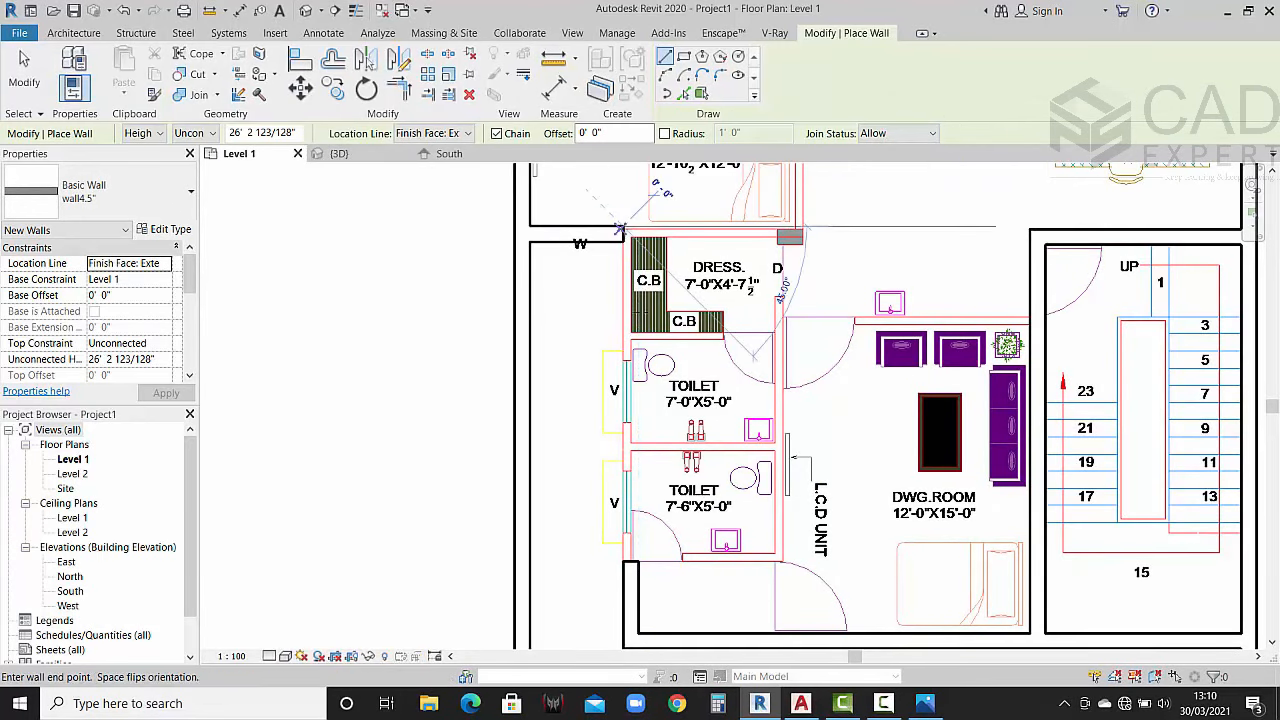
key(Escape)
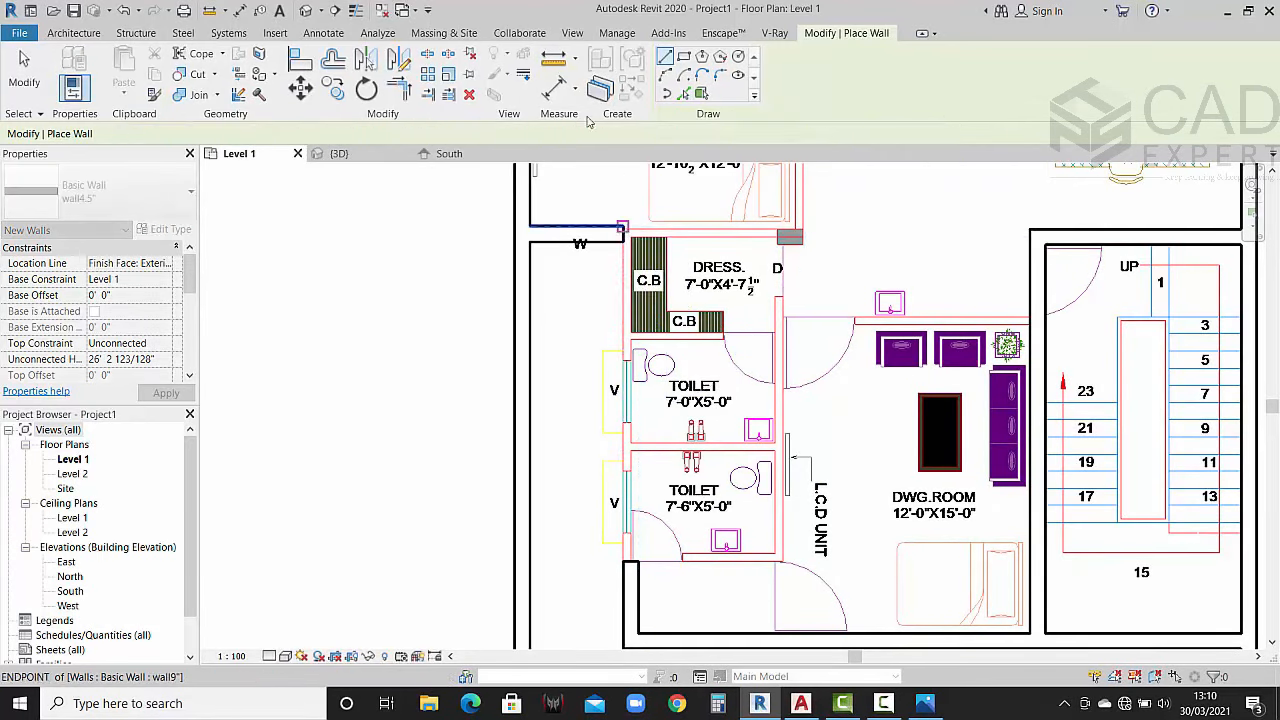
Step: With the location line on Finish Face: Interior, draw a wall4.5" wall along the dress room and both toilets to the short wall9" wall
click(467, 133)
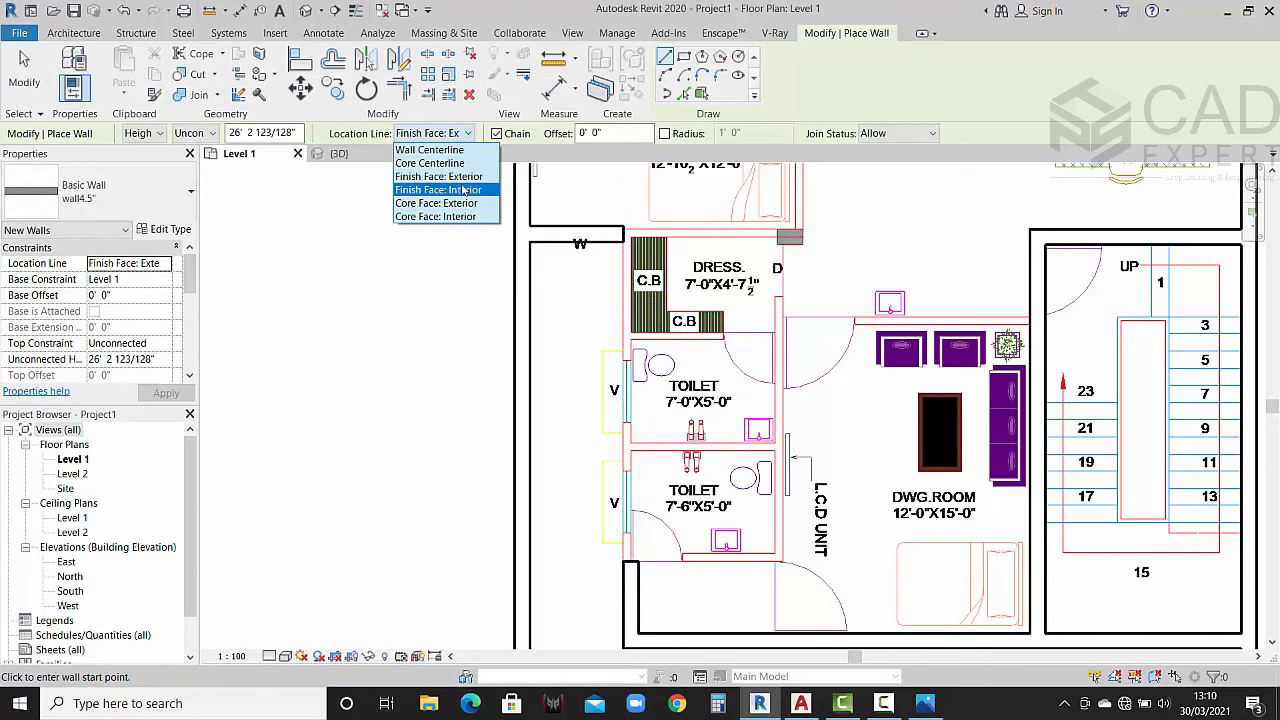
click(465, 191)
scroll(622, 227, up, 1)
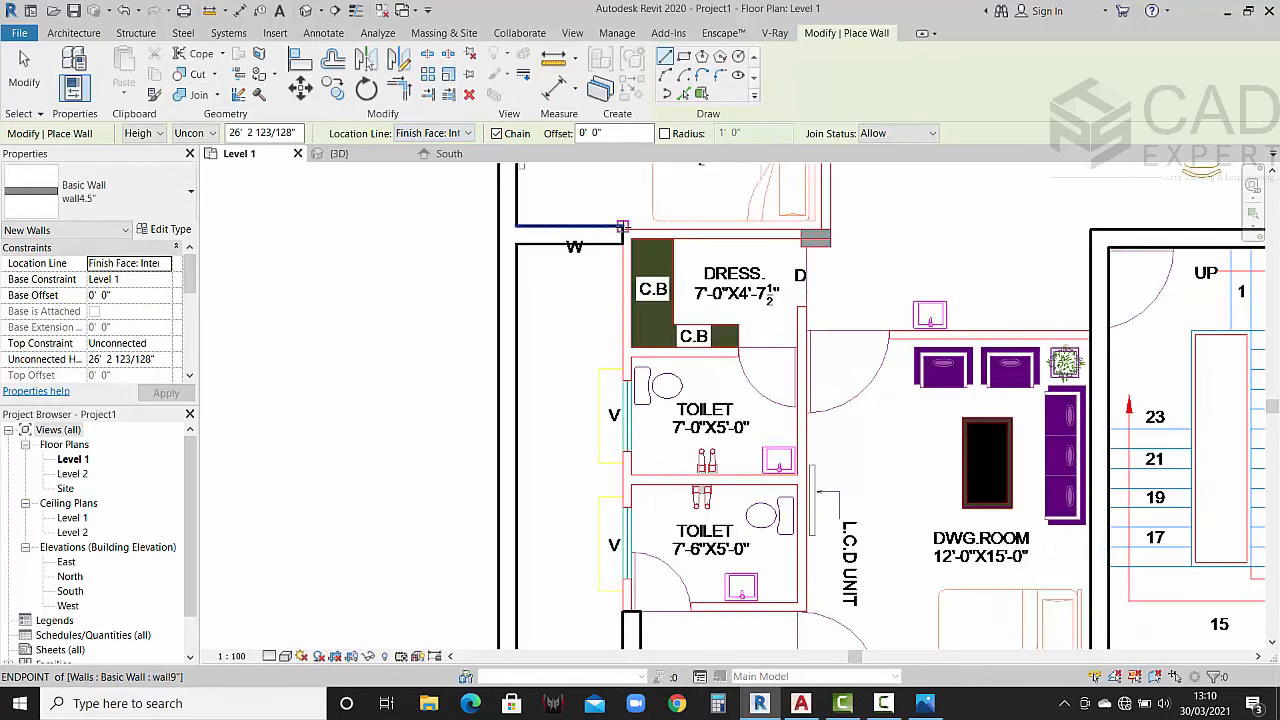
click(624, 229)
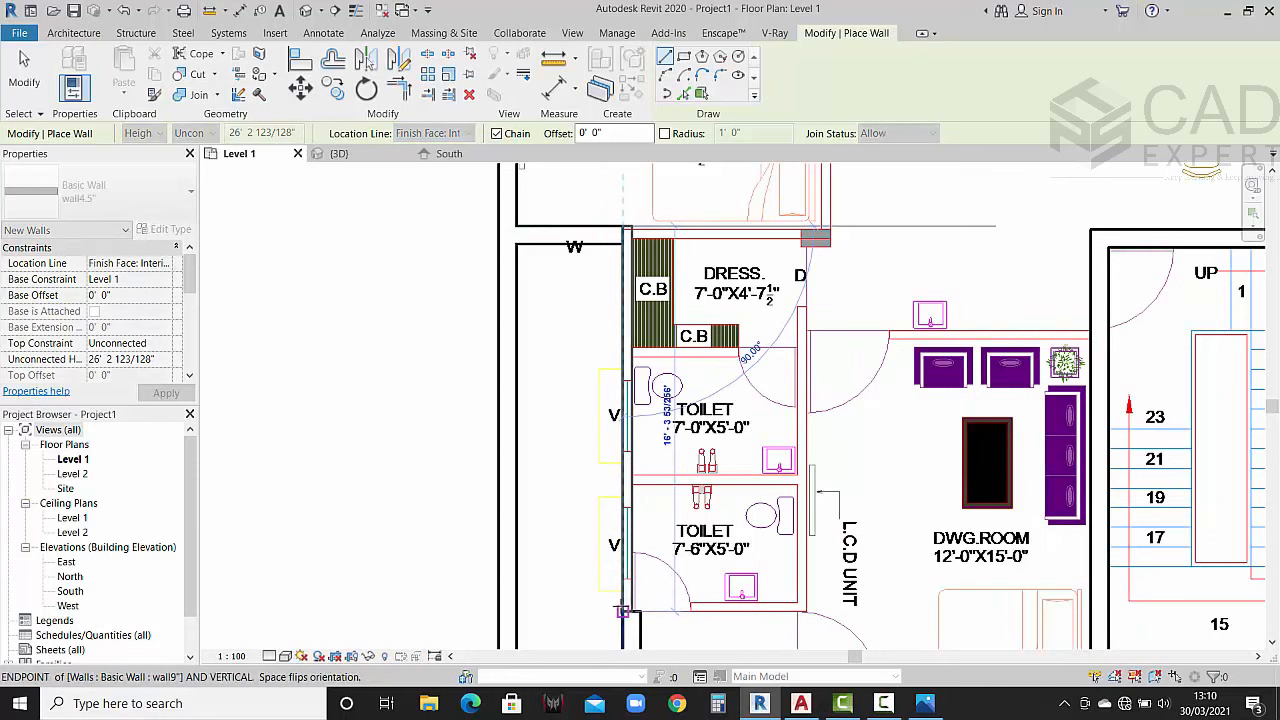
scroll(611, 522, down, 2)
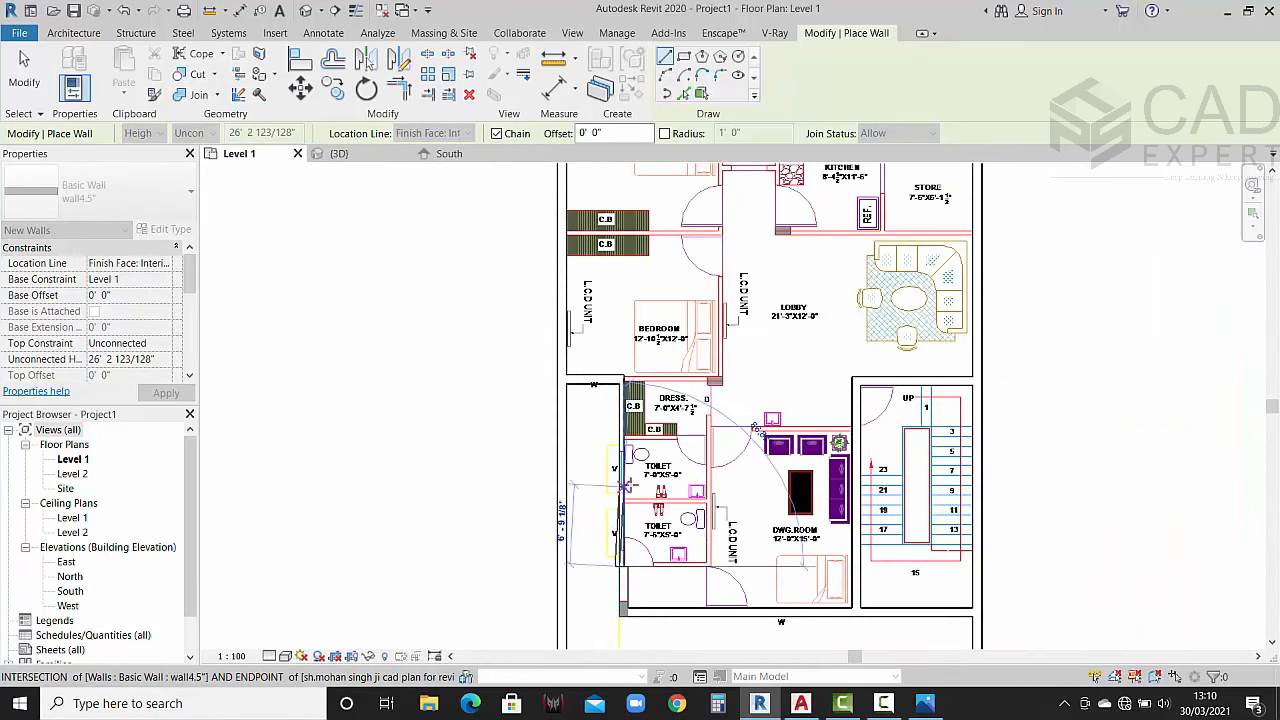
key(Escape)
Step: Draw wall4.5" walls around the utility area, 5'-4 1/2" down from the kitchen's outer corner and across above the store to the boundary wall
scroll(612, 522, up, 2)
scroll(624, 470, down, 2)
scroll(628, 469, down, 2)
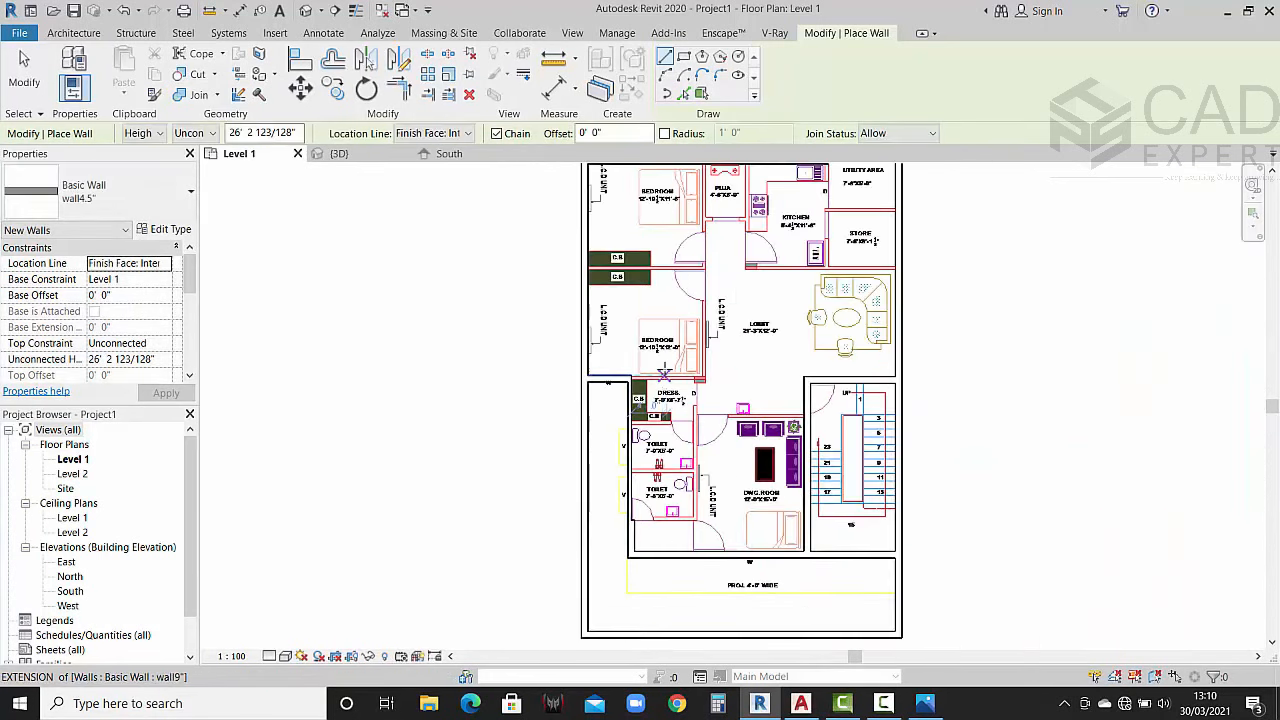
middle_drag(637, 232, 618, 347)
scroll(752, 281, up, 3)
scroll(832, 280, up, 3)
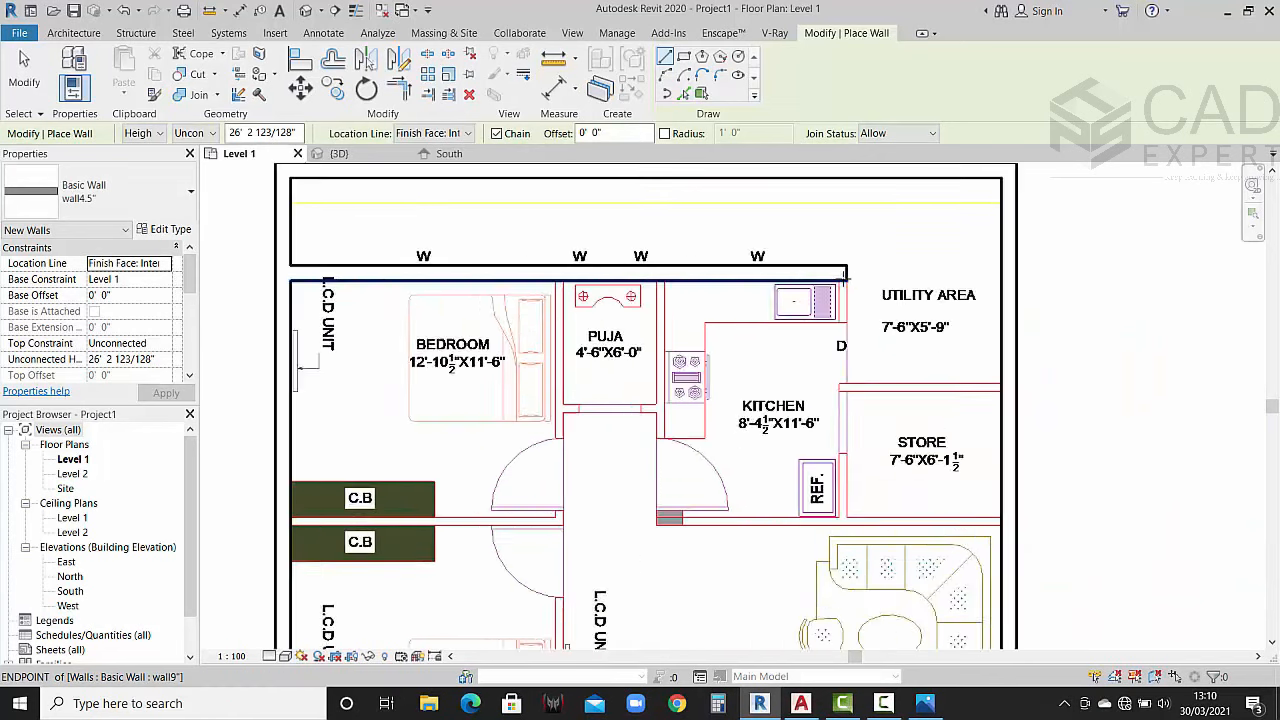
click(843, 277)
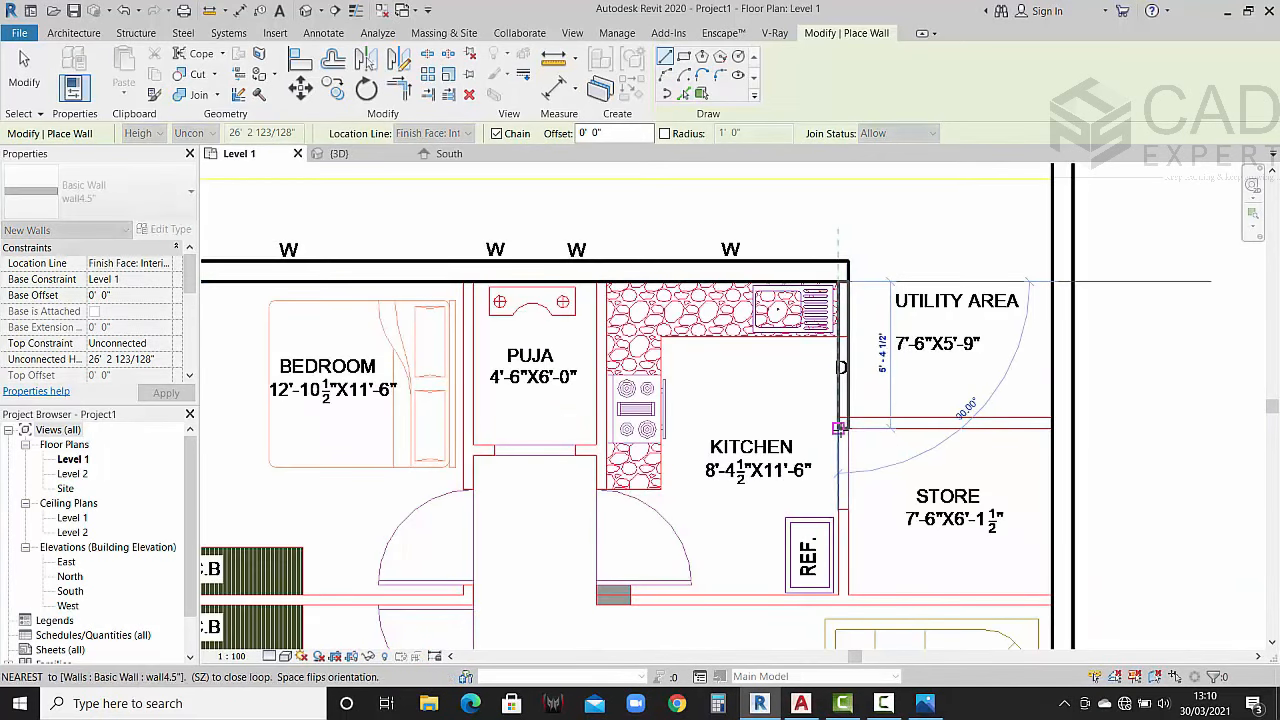
click(840, 428)
click(1052, 428)
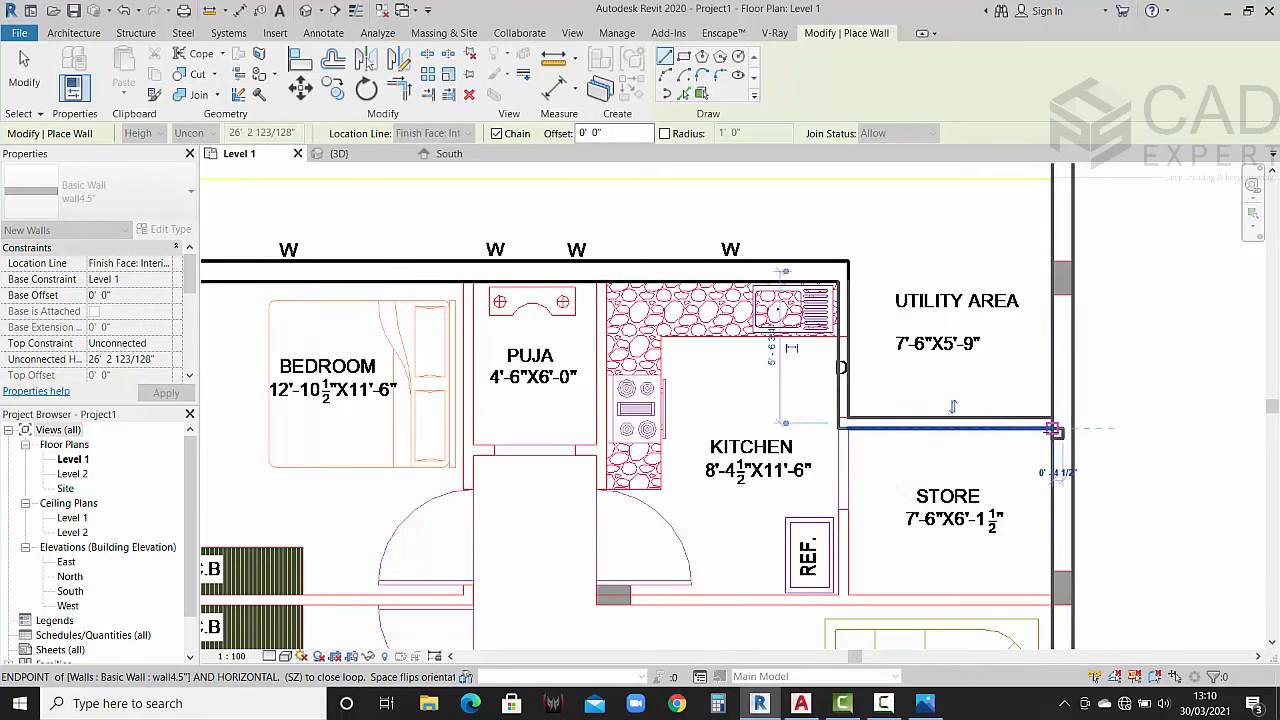
scroll(1052, 428, down, 4)
key(Escape)
Step: Examine the traced walls across the whole Level 1 floor plan and end wall placement
scroll(1029, 427, down, 5)
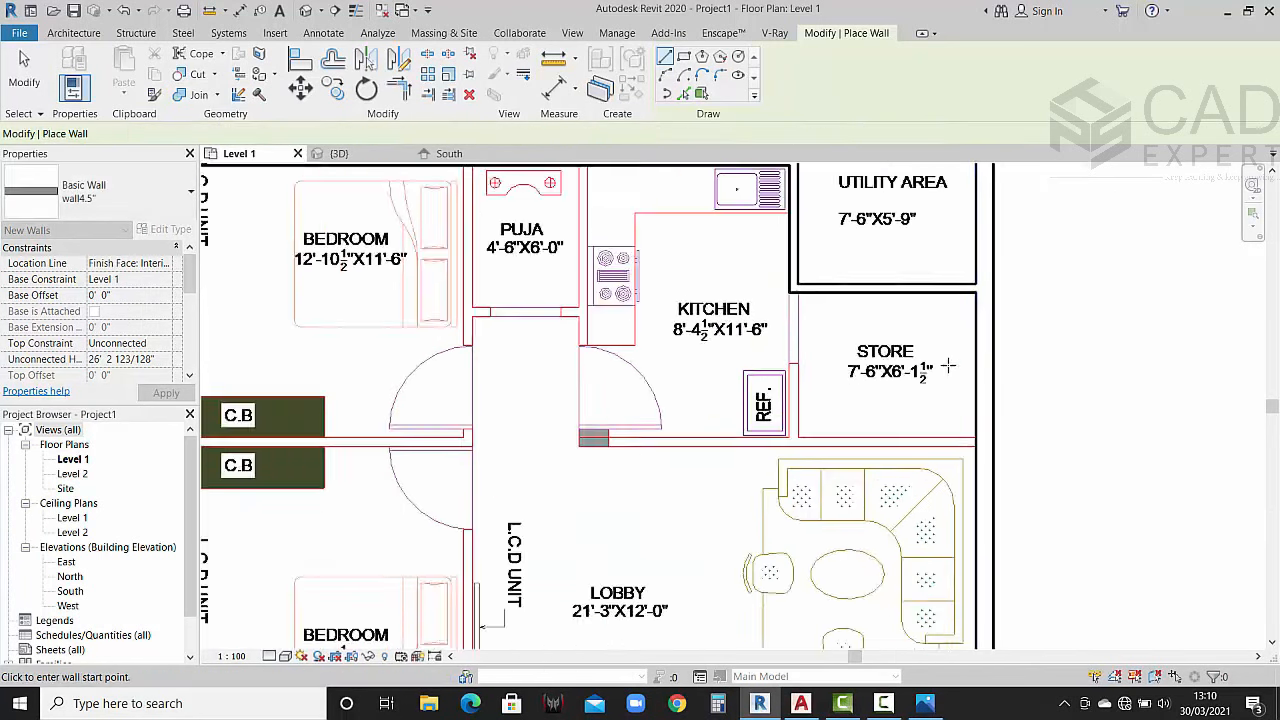
middle_drag(986, 451, 956, 393)
scroll(852, 540, up, 2)
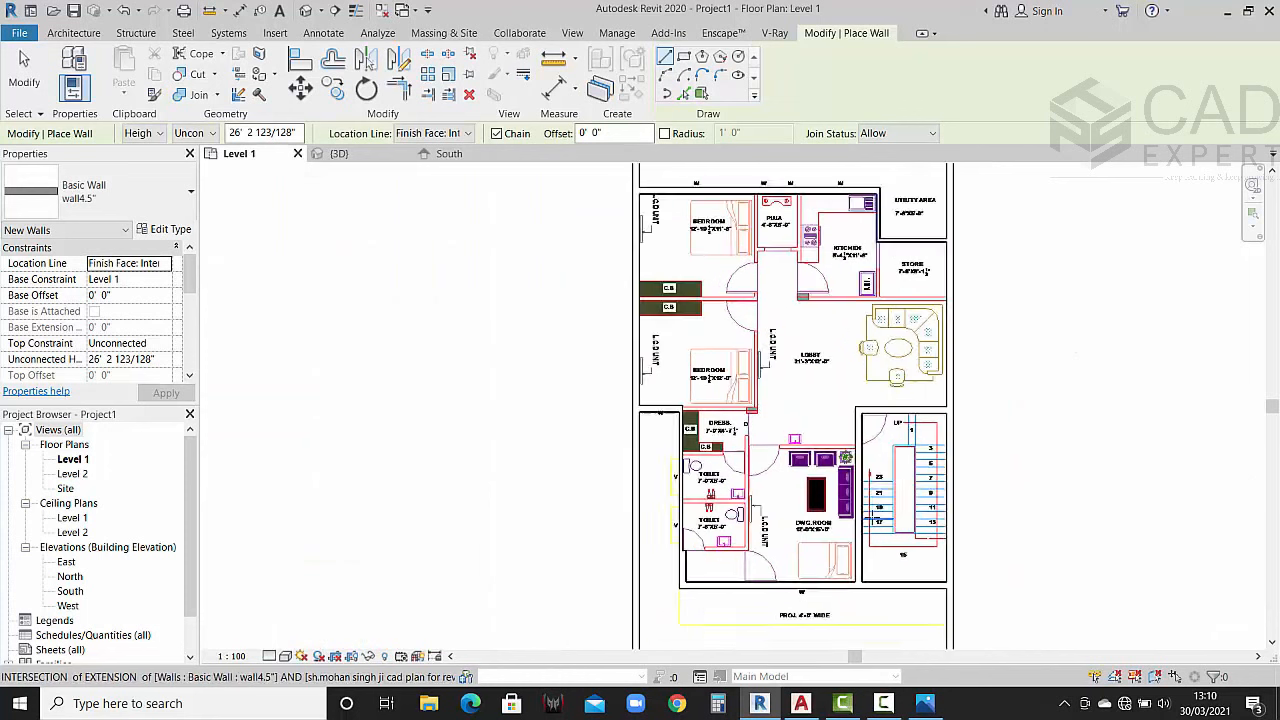
middle_drag(886, 496, 884, 475)
scroll(734, 475, down, 4)
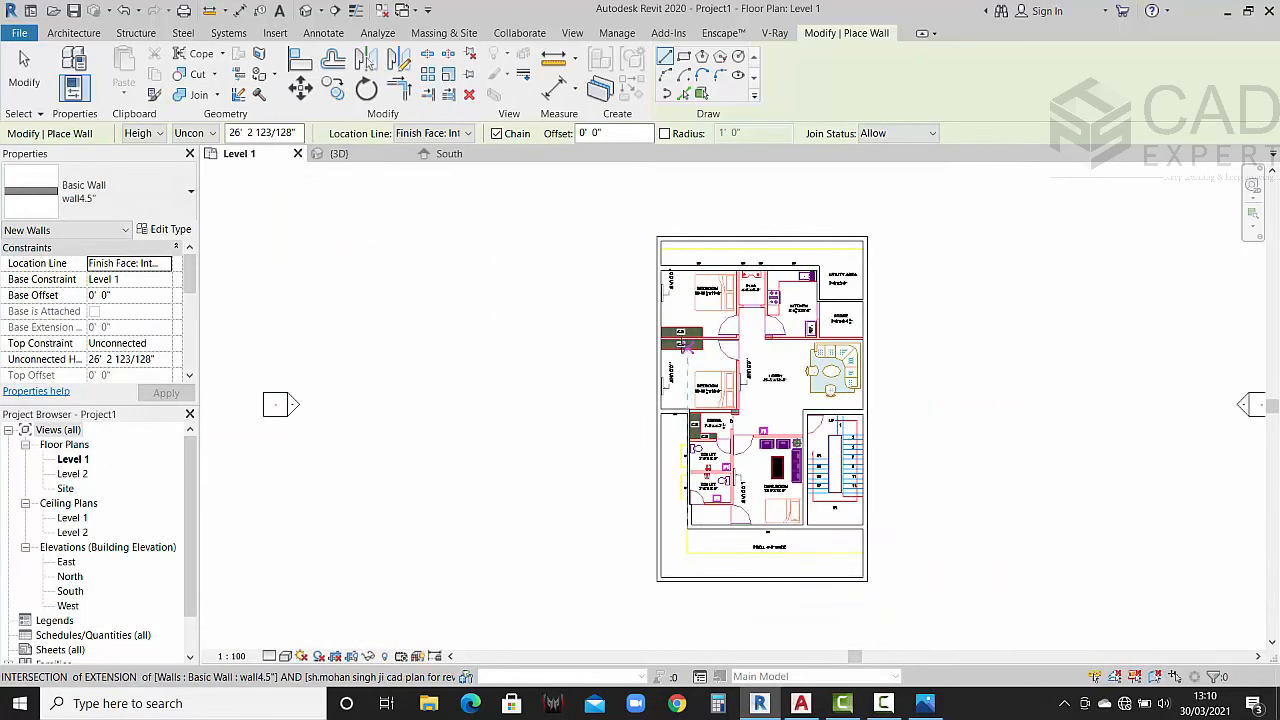
scroll(803, 338, up, 3)
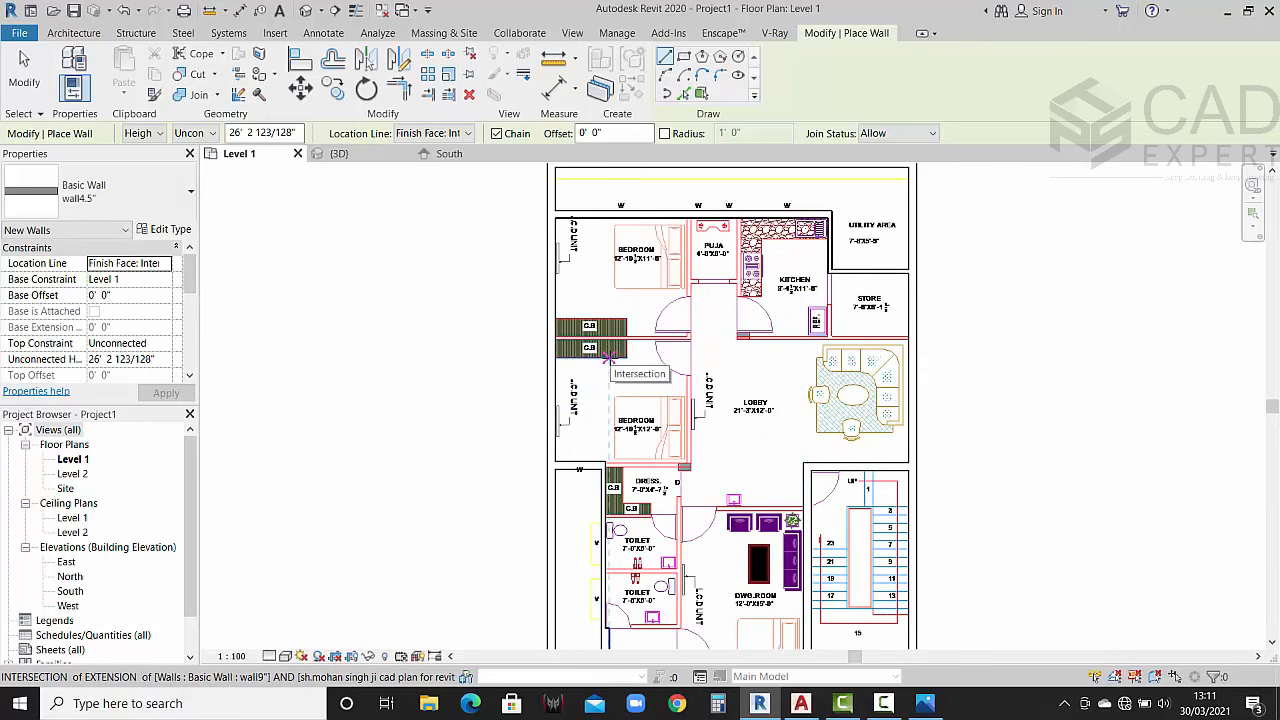
scroll(607, 356, down, 4)
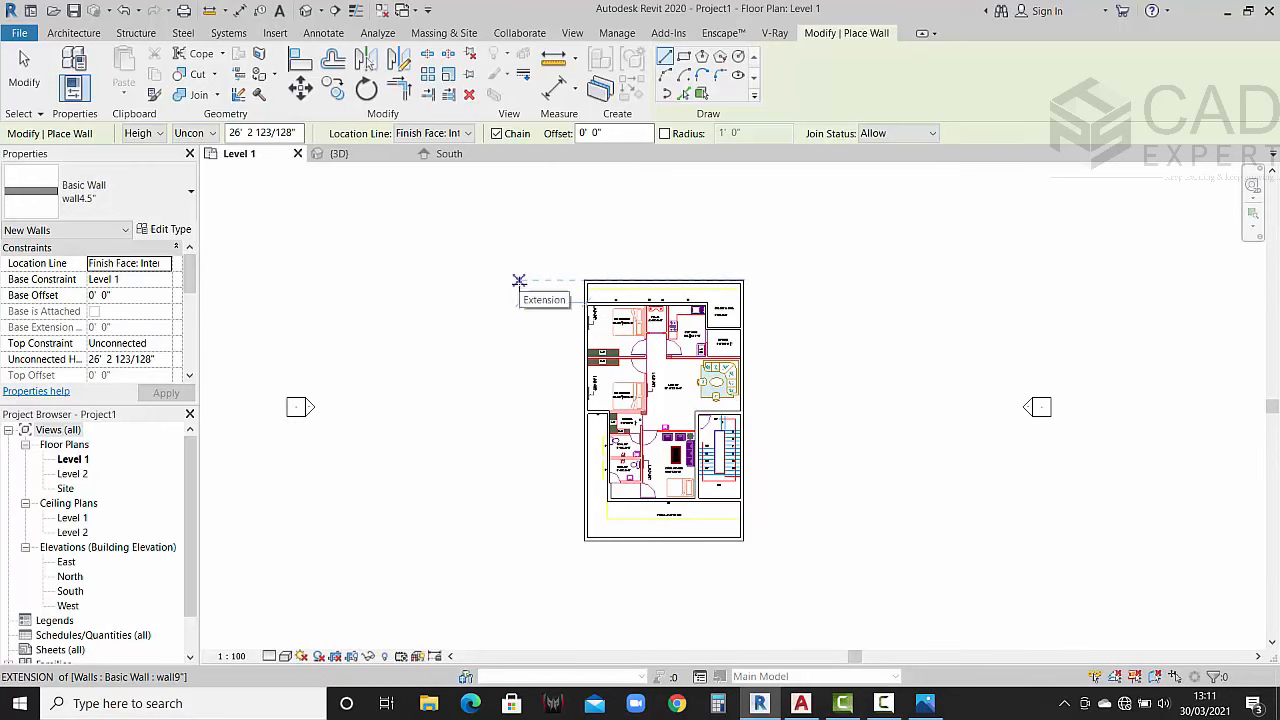
key(Escape)
key(Escape)
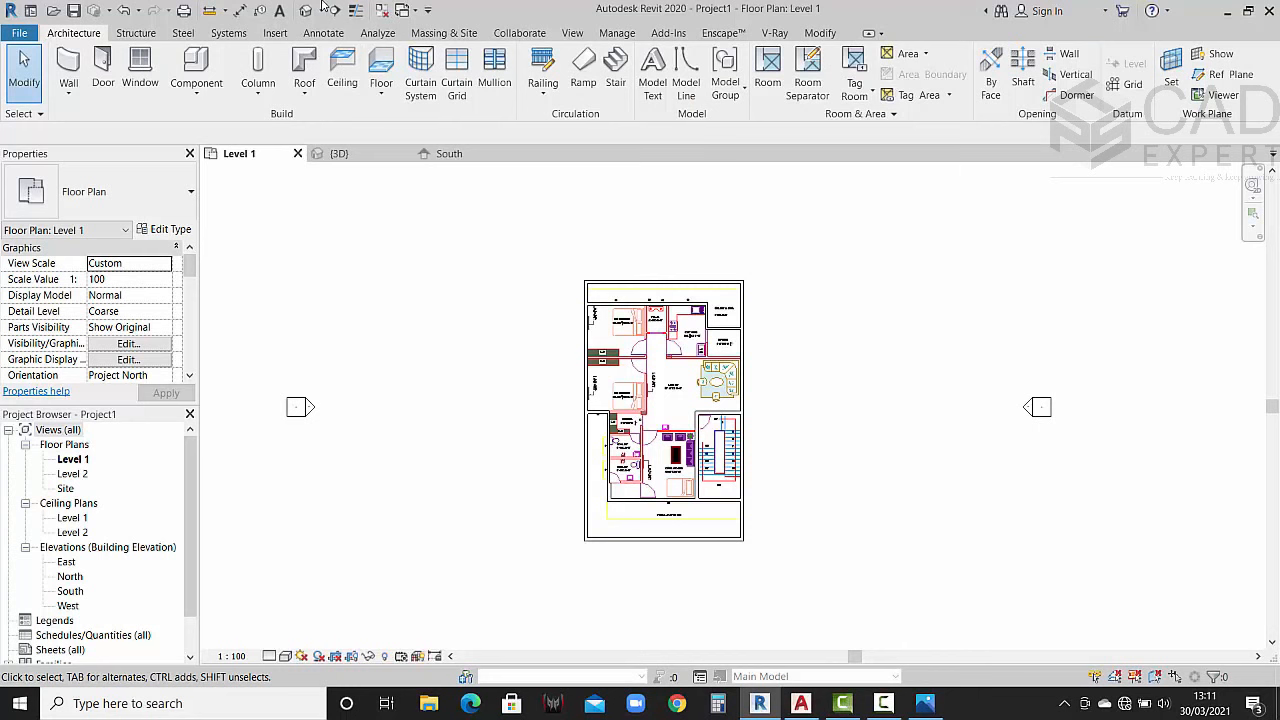
Step: Open the default 3D view and inspect the modelled walls
click(305, 10)
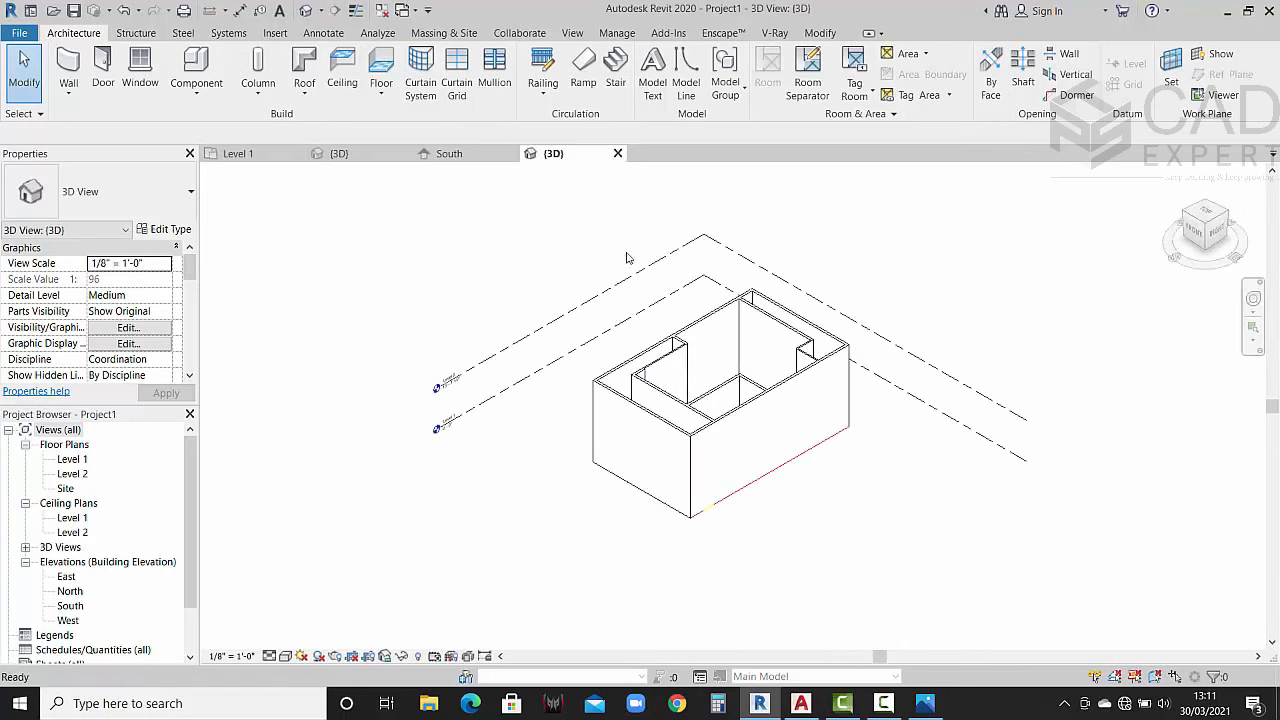
scroll(673, 380, up, 3)
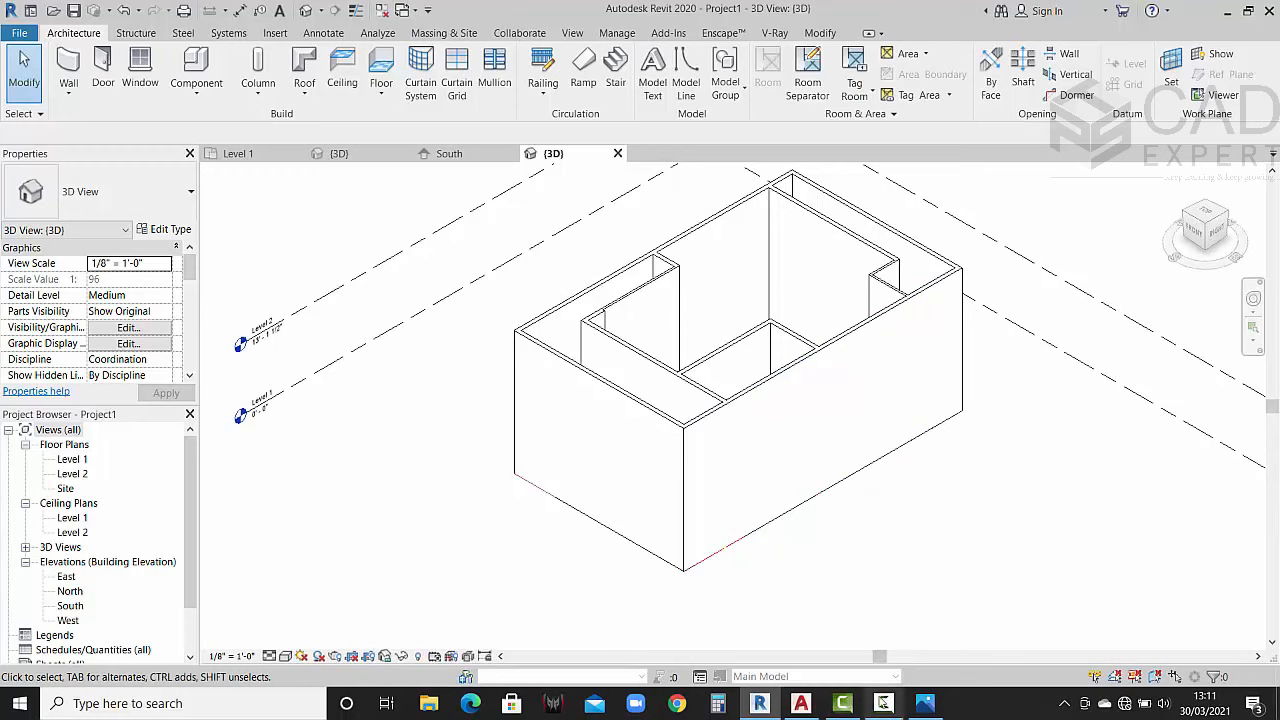
click(884, 703)
click(1216, 641)
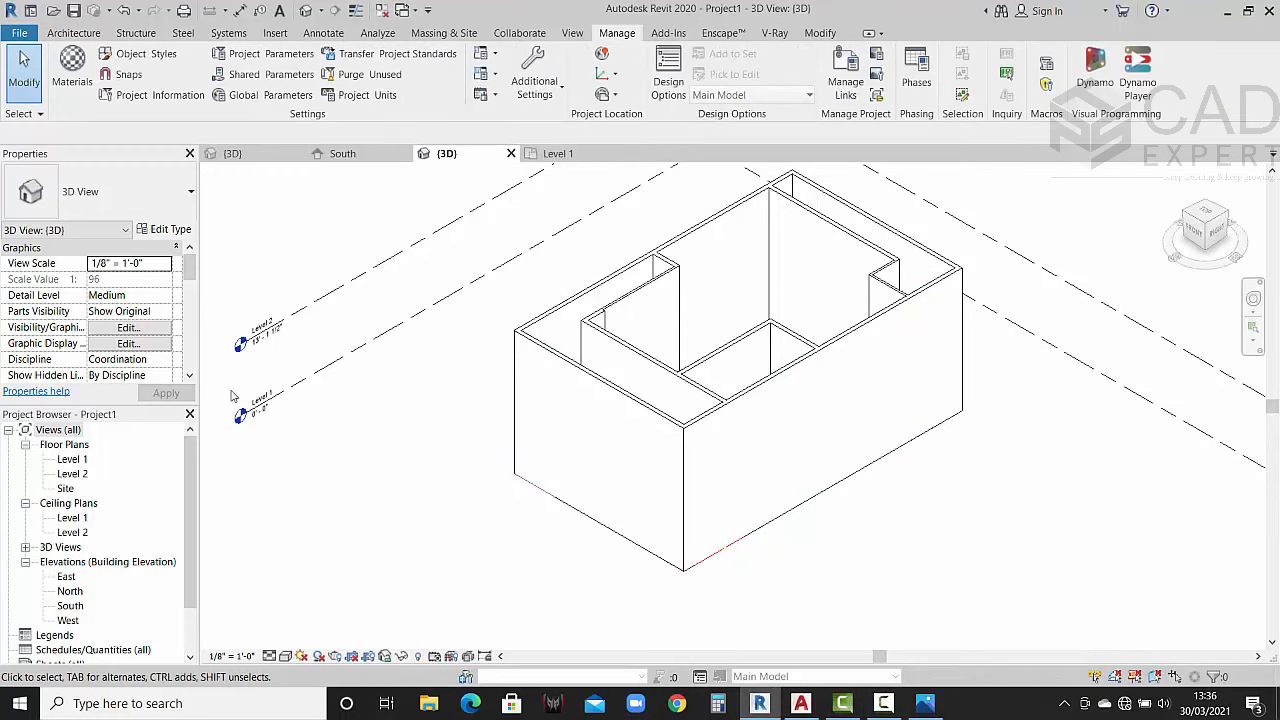
Step: Open the East elevation, dismiss the save reminder and examine the walls against the level lines
double_click(66, 578)
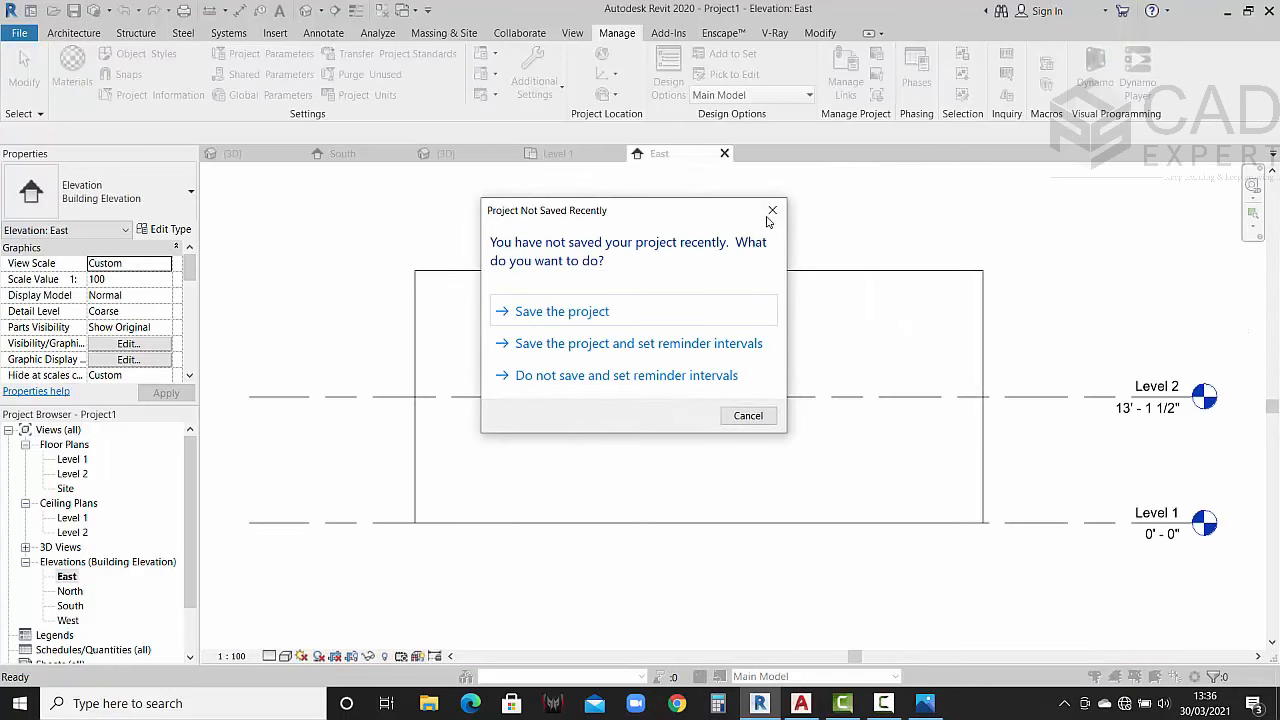
click(772, 211)
scroll(802, 372, down, 2)
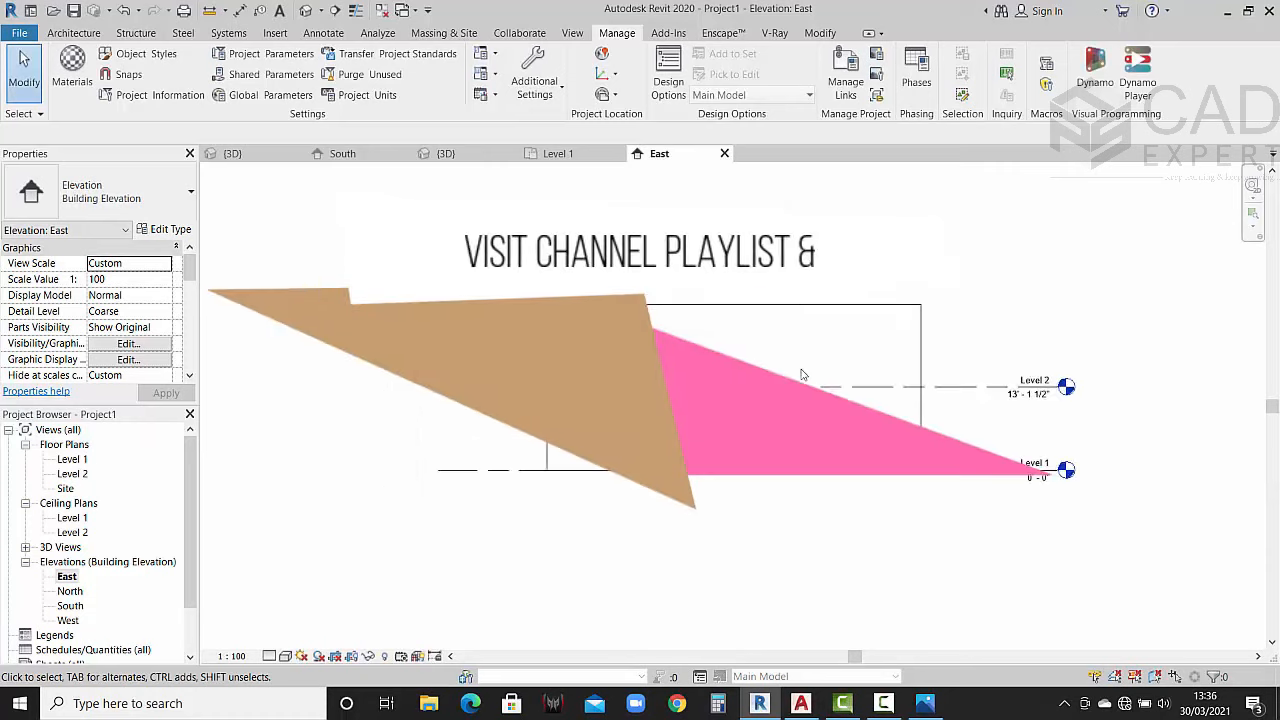
middle_drag(801, 370, 475, 338)
scroll(475, 338, up, 2)
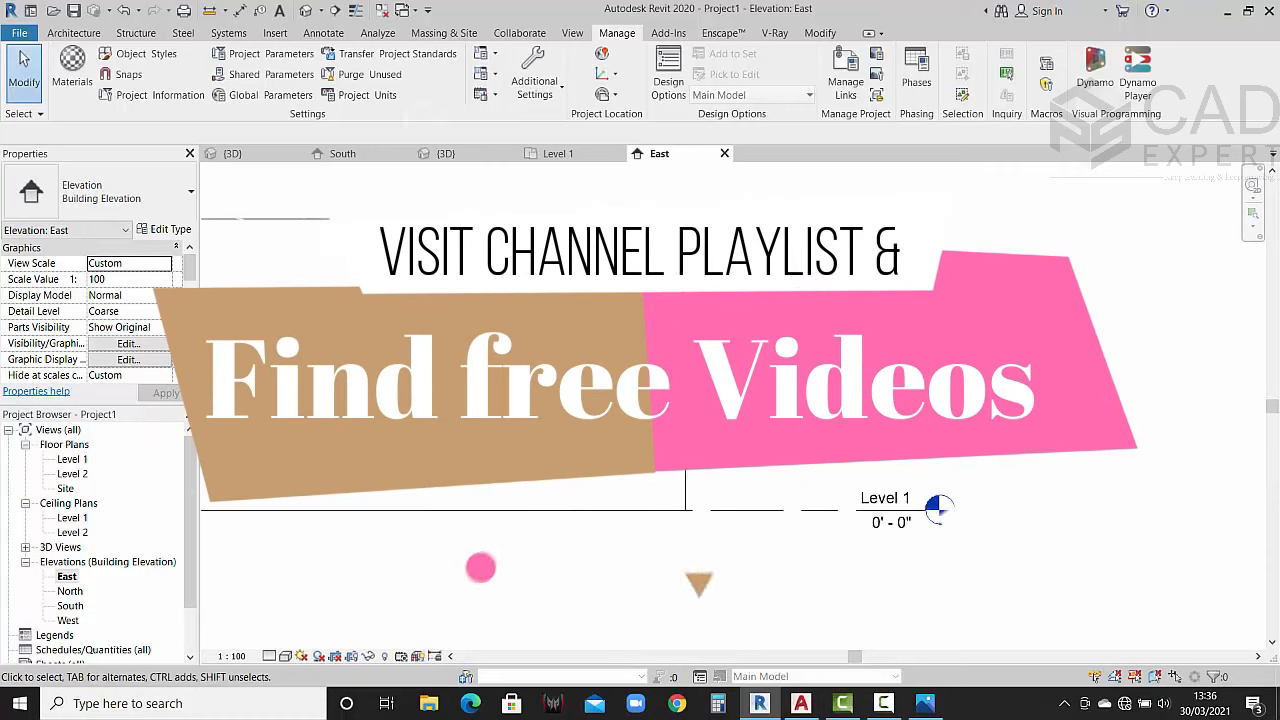
Step: Examine the level heights in the East elevation and compare them with the reference project's South elevation
scroll(876, 385, up, 3)
scroll(645, 293, down, 4)
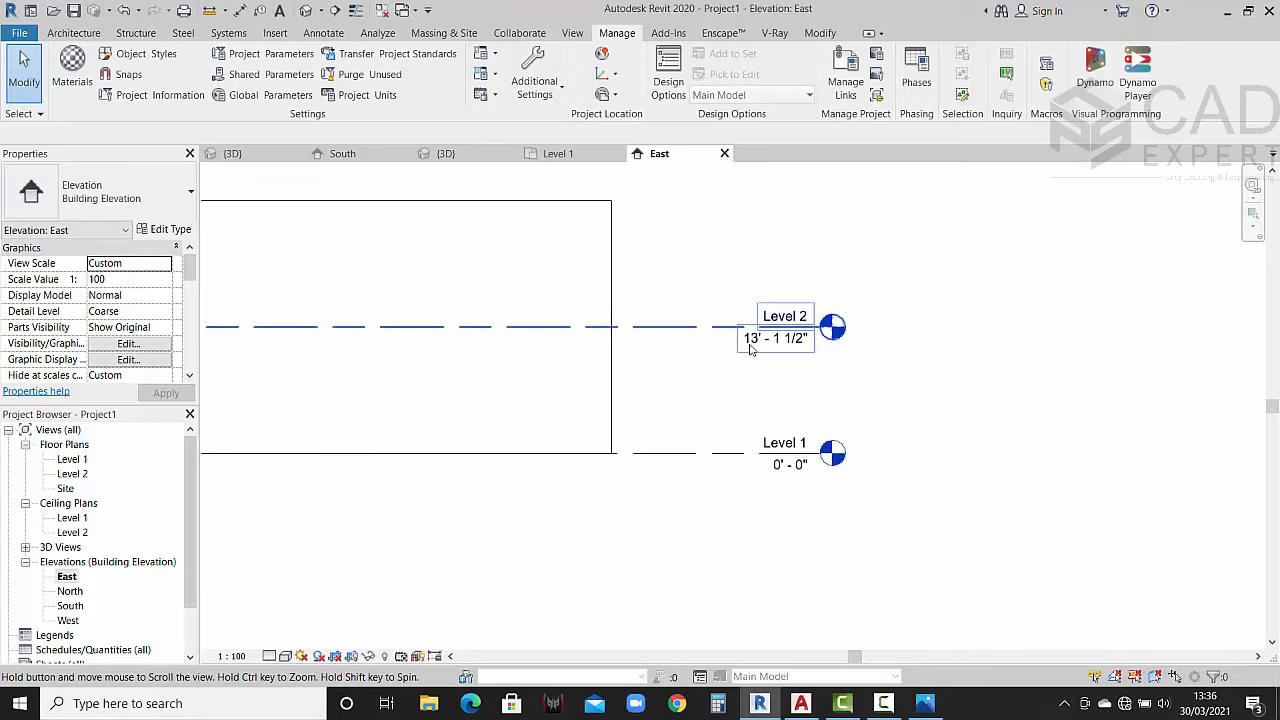
middle_drag(751, 347, 765, 353)
scroll(740, 346, up, 2)
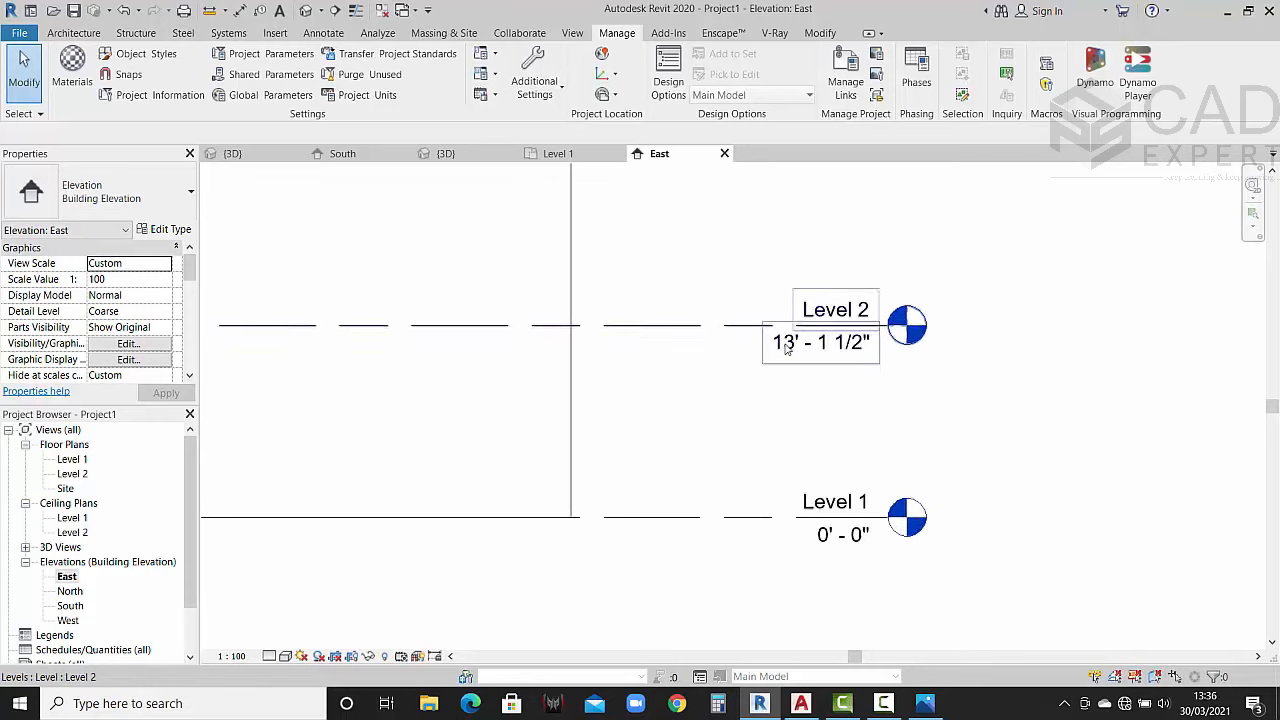
scroll(786, 347, up, 1)
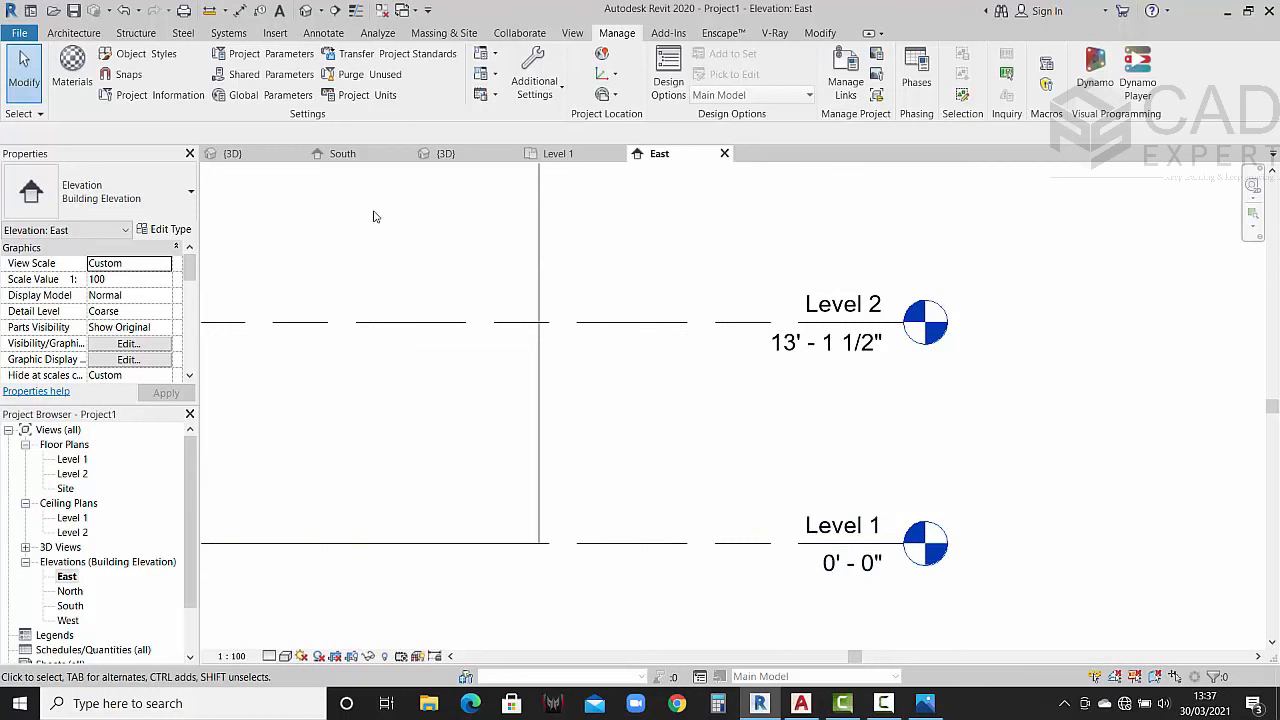
click(262, 158)
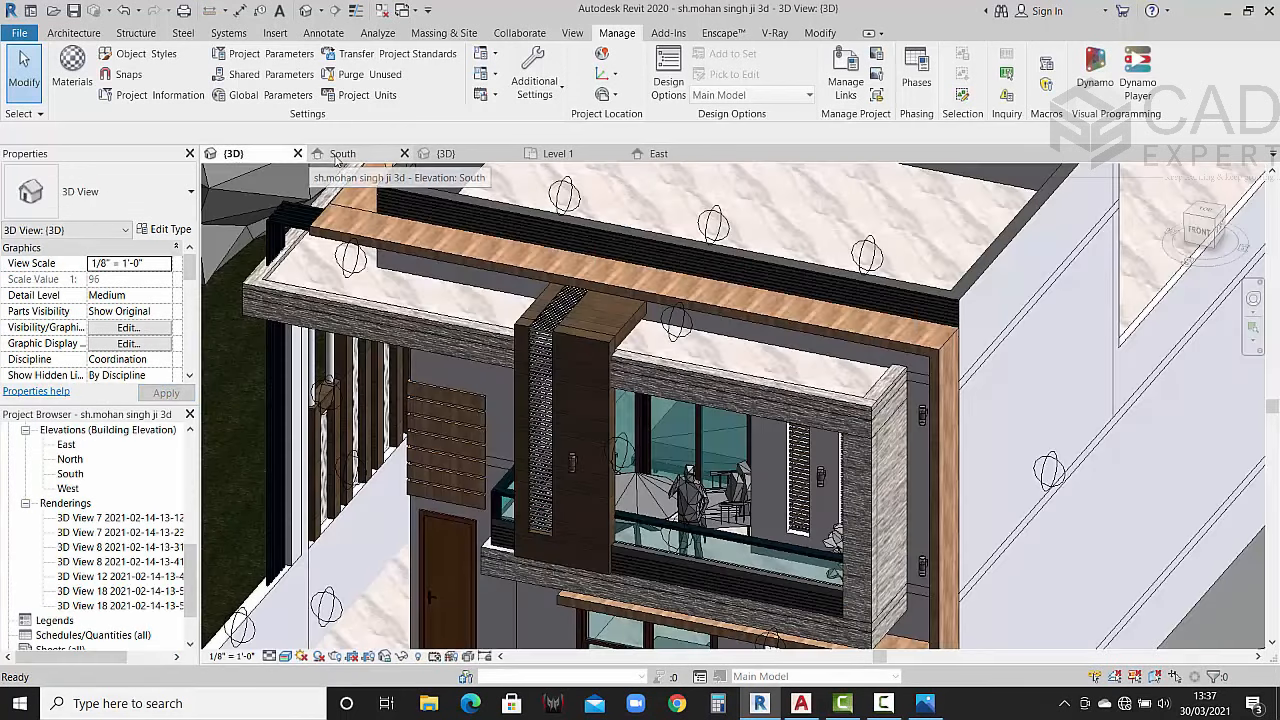
click(337, 158)
scroll(860, 505, up, 3)
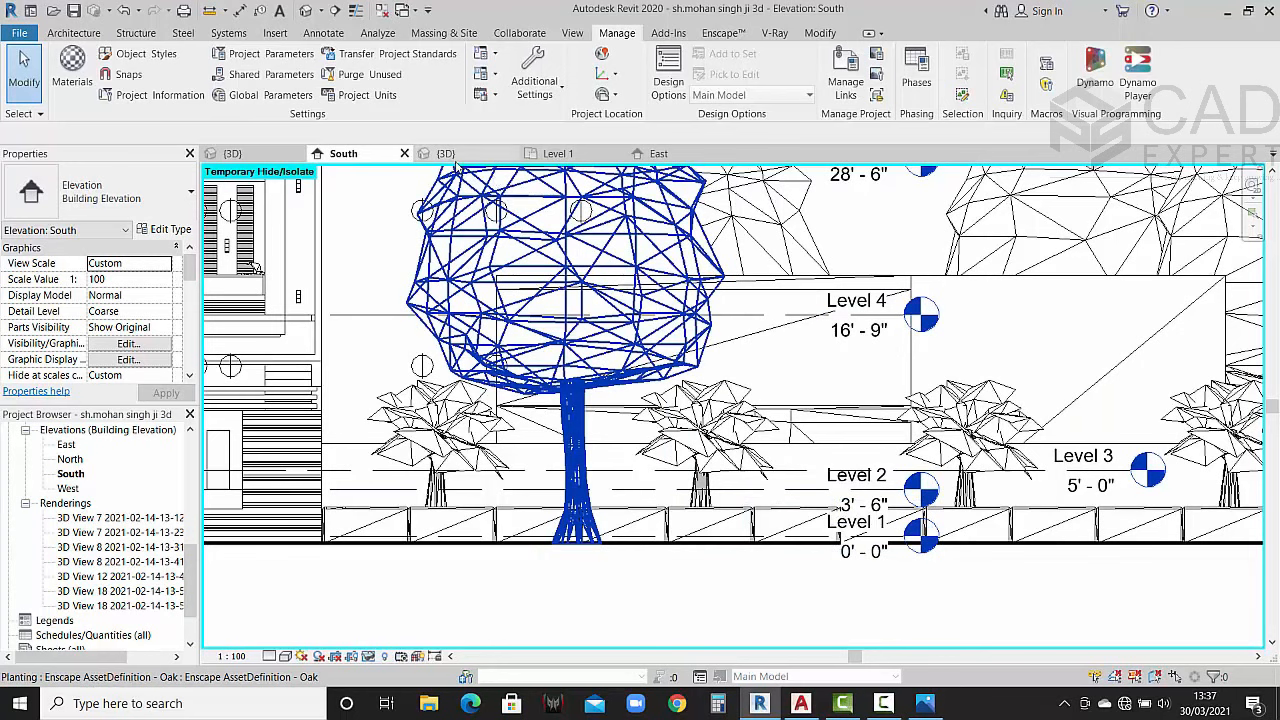
Step: Close Project1's Level 1 floor plan view and return to its East elevation
click(558, 153)
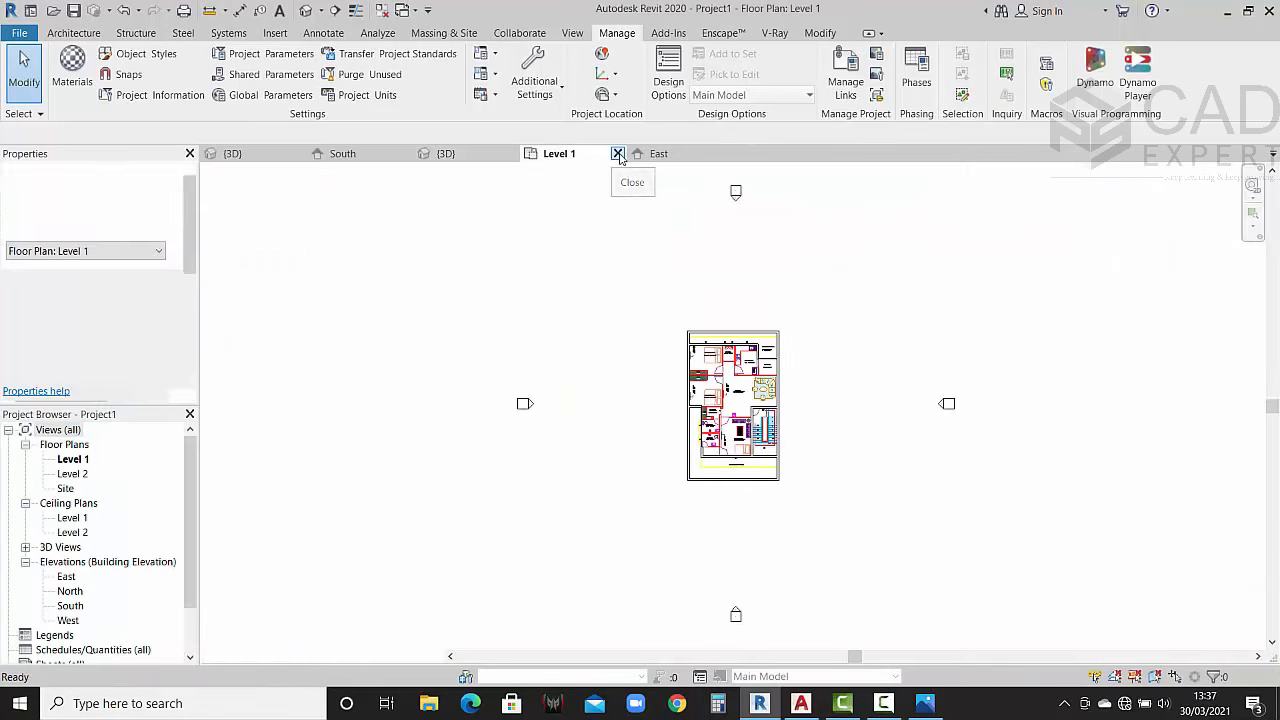
click(617, 154)
click(579, 155)
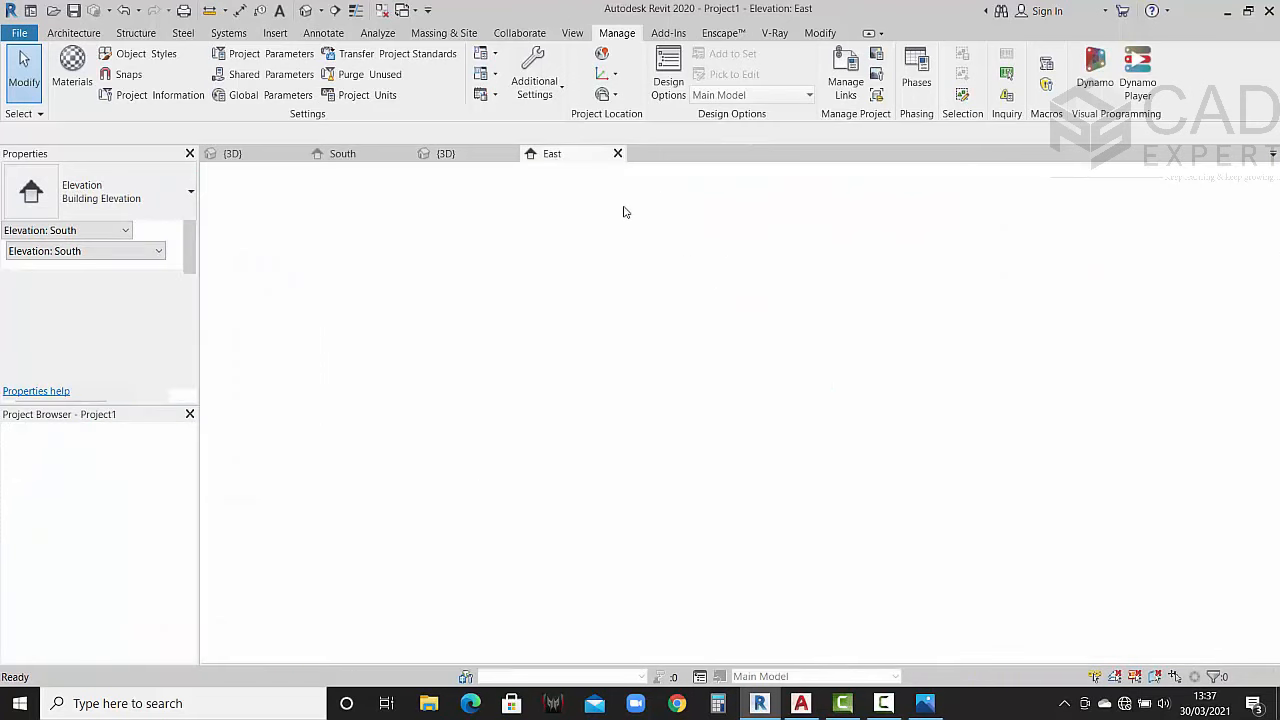
Step: Set Level 2's elevation to 3' 6" in the East elevation
scroll(775, 370, down, 5)
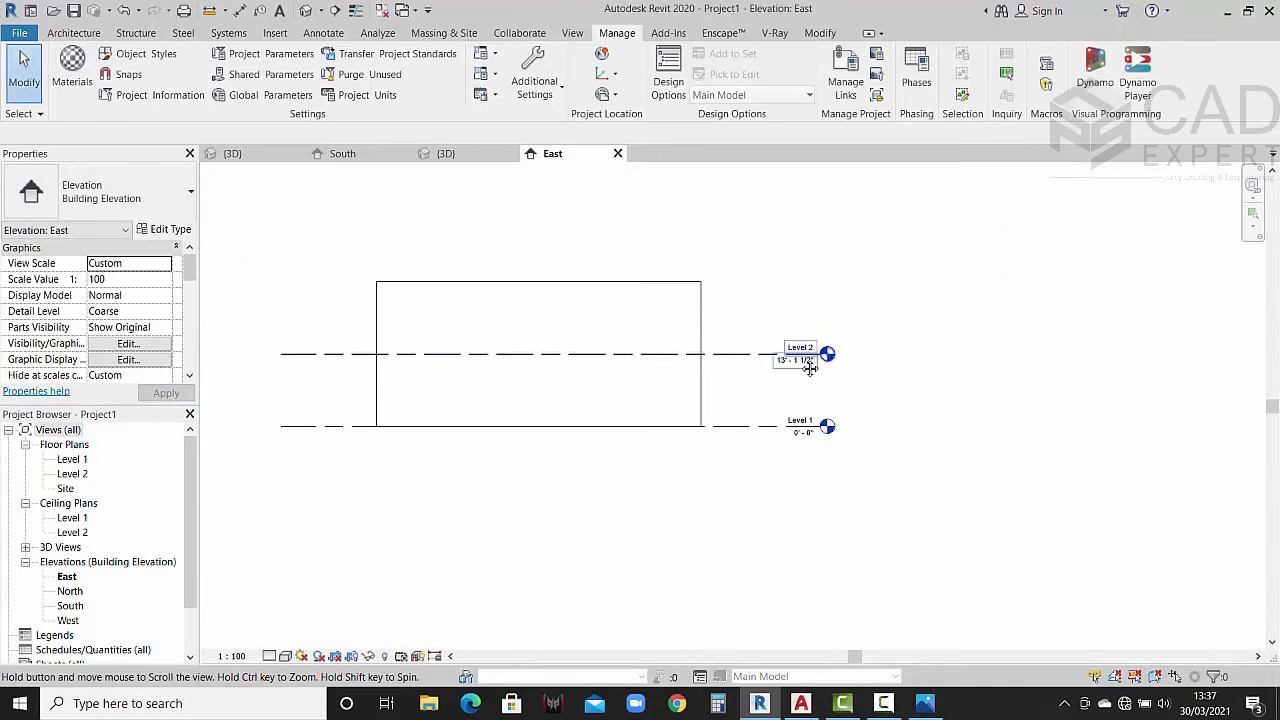
scroll(785, 368, up, 4)
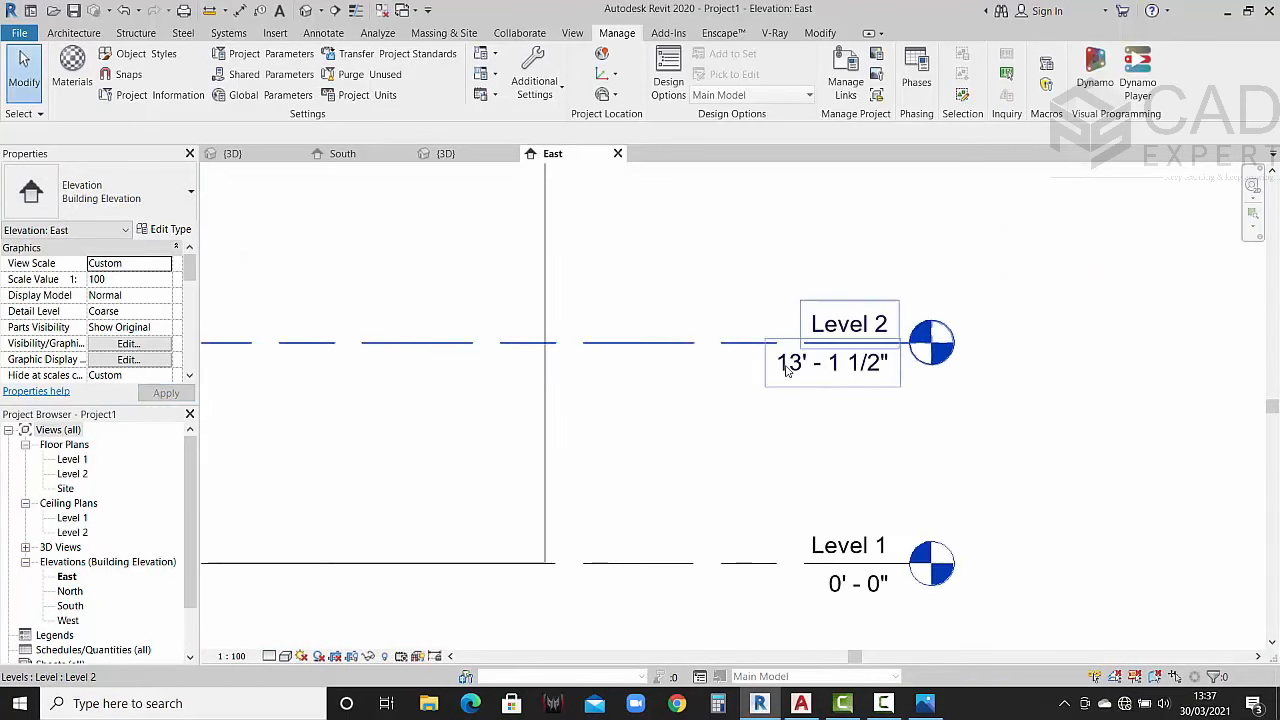
click(788, 366)
click(788, 366)
text(3)
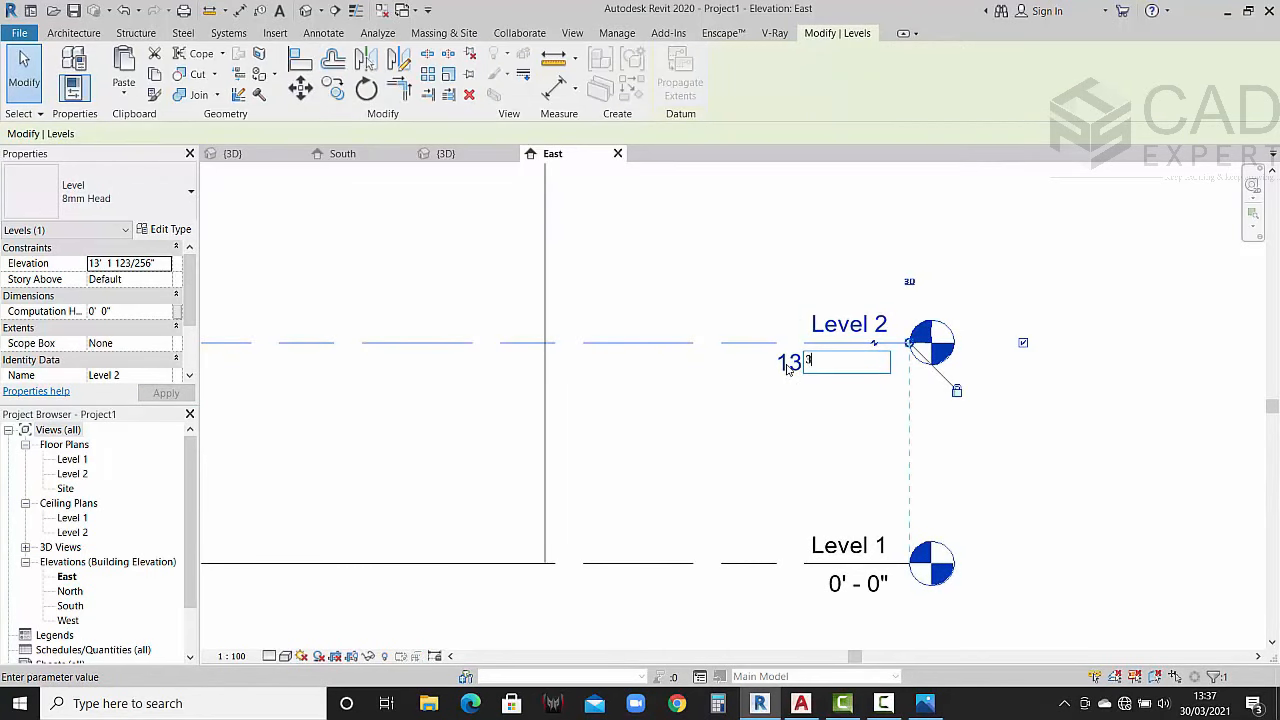
text(' 6")
key(Return)
Step: Extend the head end of the Level 2 line outward, well past the Level 1 head, so their labels separate
scroll(760, 422, down, 2)
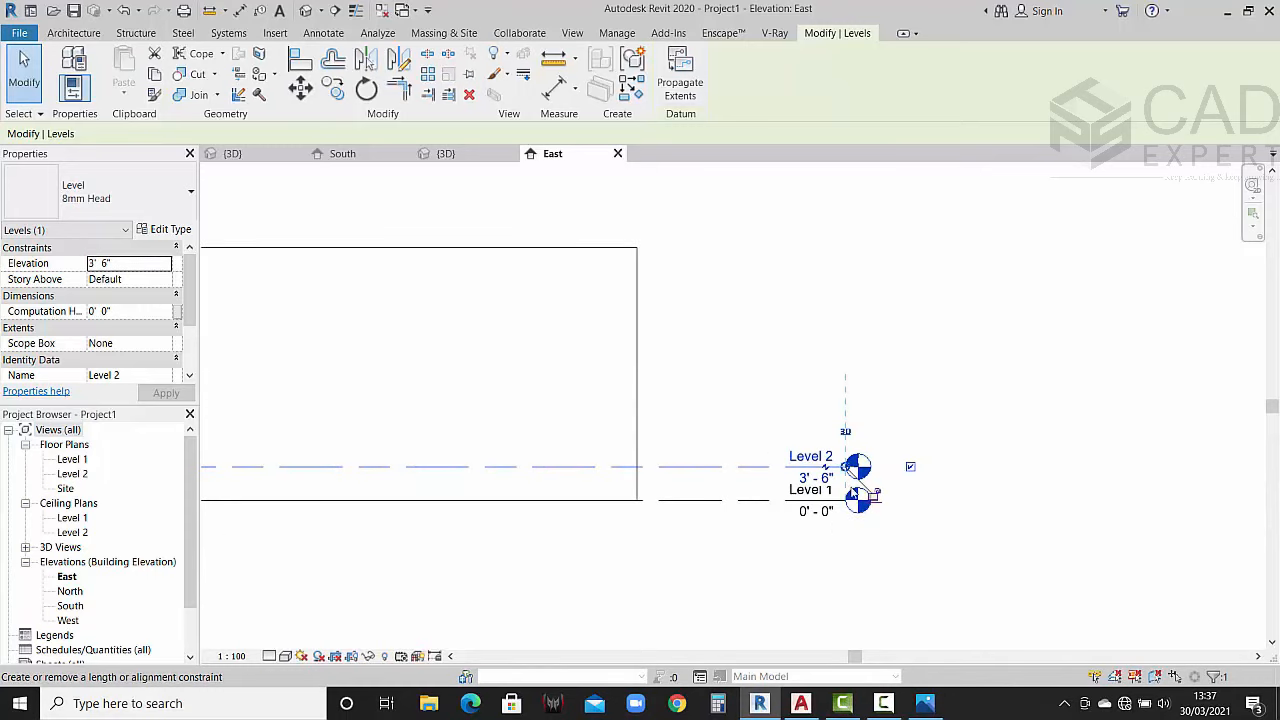
drag(848, 470, 1060, 466)
click(814, 550)
scroll(814, 550, down, 2)
middle_drag(829, 509, 940, 515)
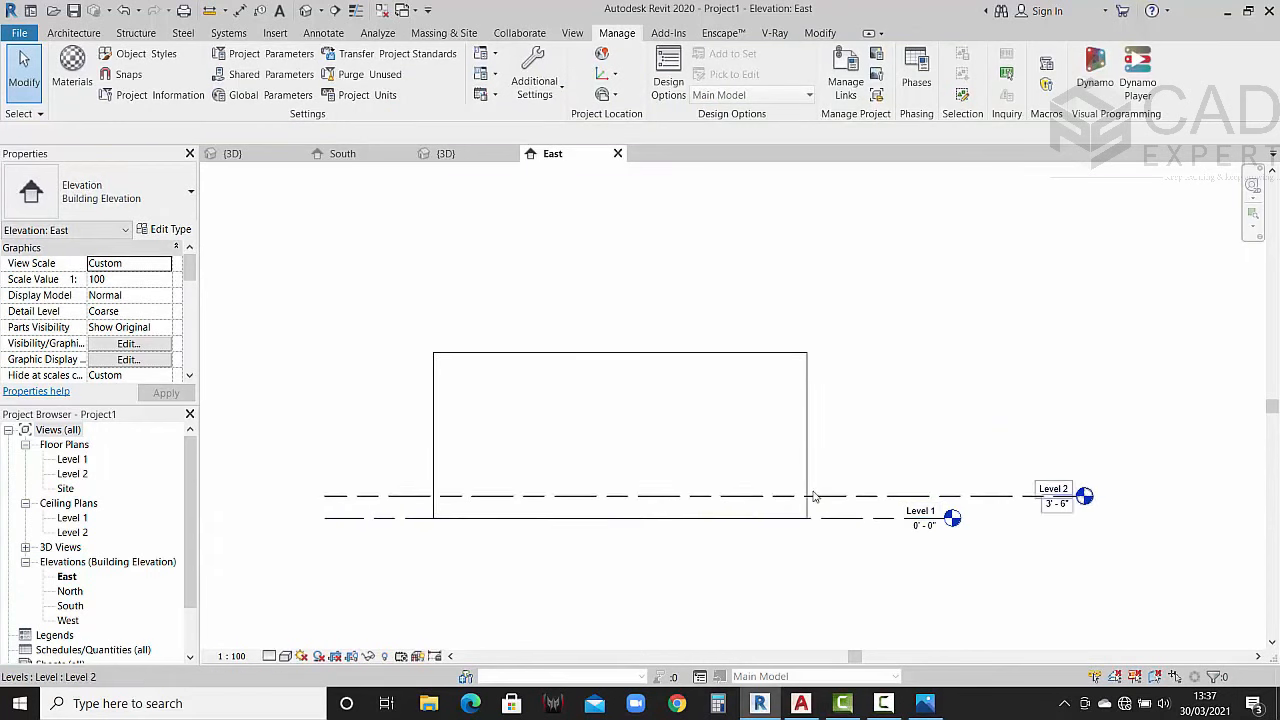
Step: Add a new level by picking the Level 1 line with a 5' 0" upward offset
click(93, 33)
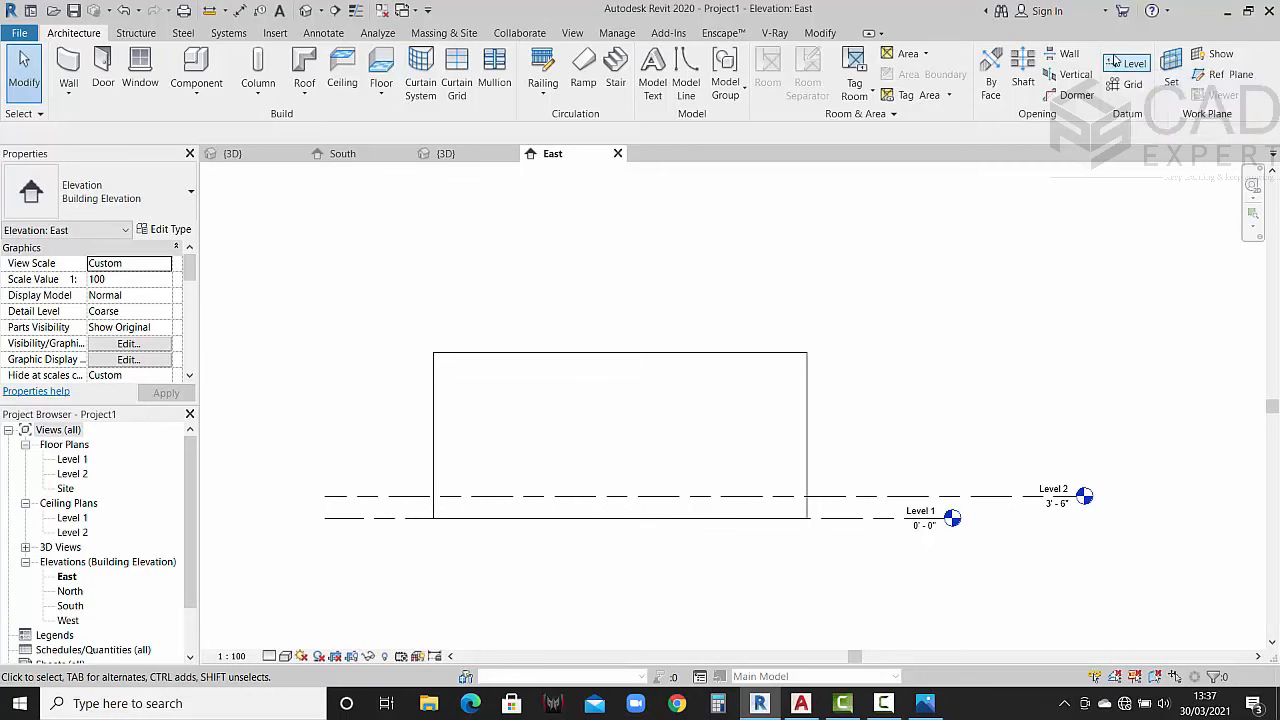
click(1128, 64)
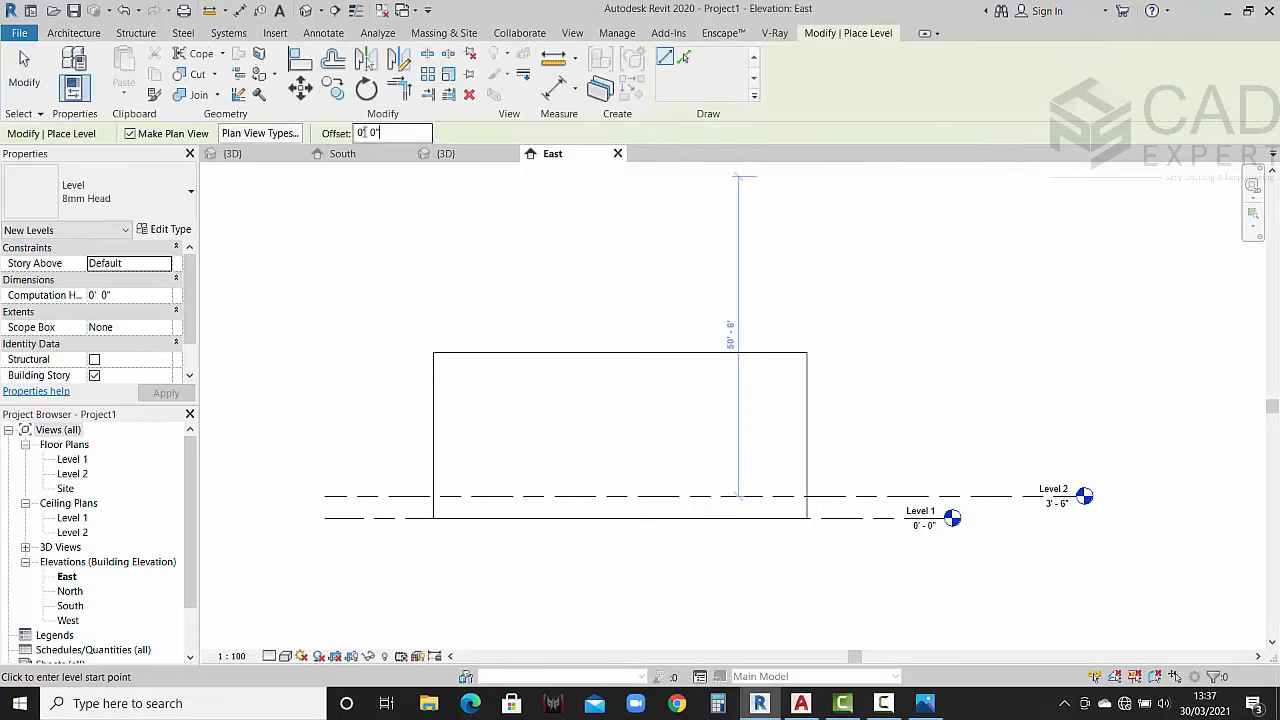
click(358, 132)
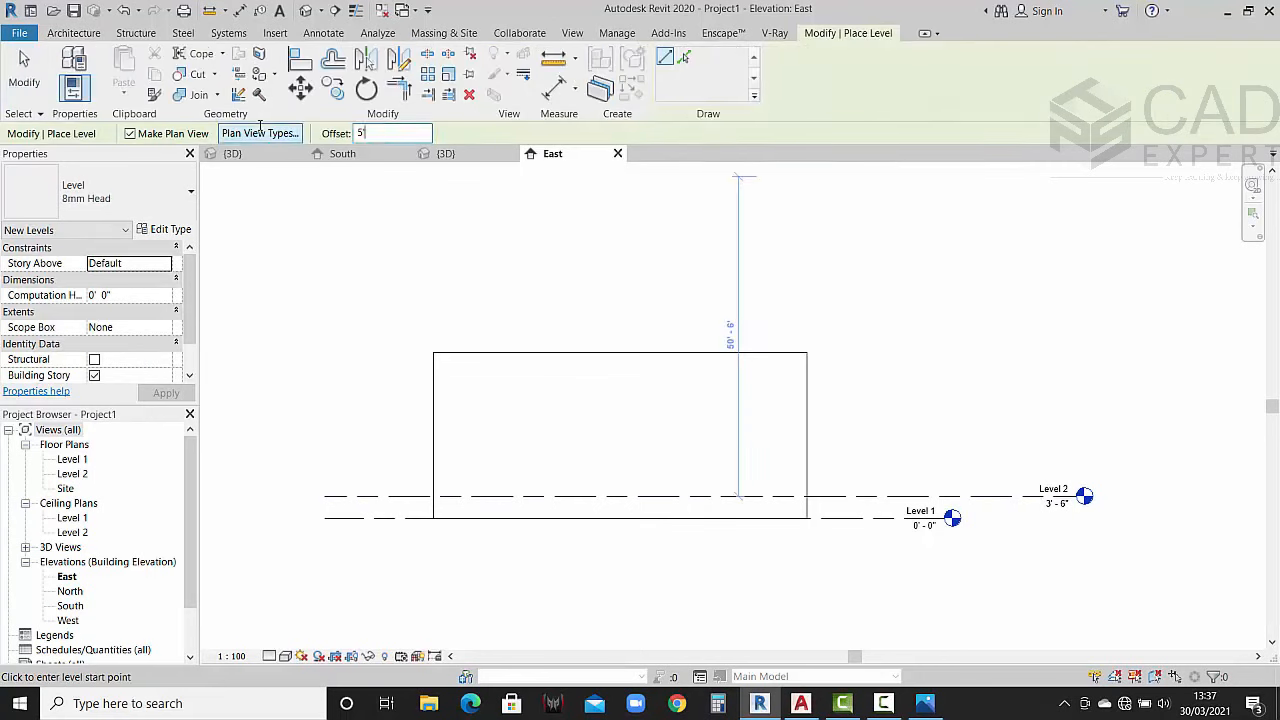
key(Return)
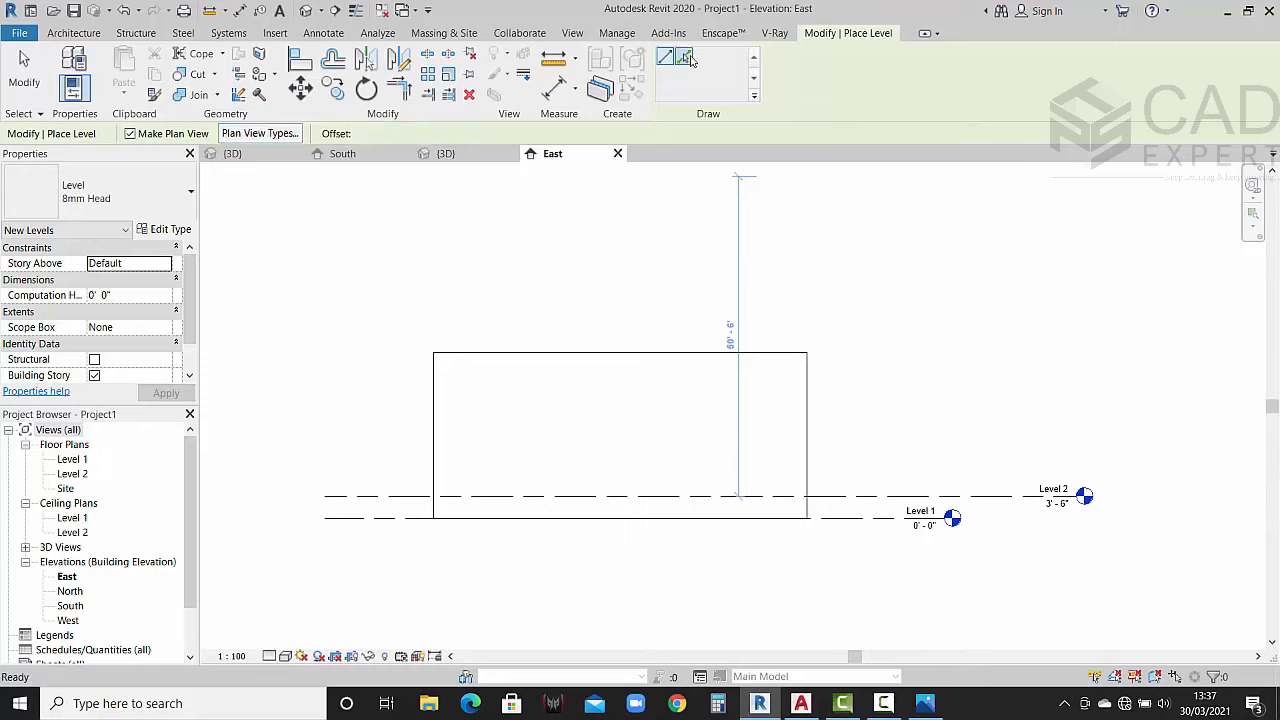
click(848, 519)
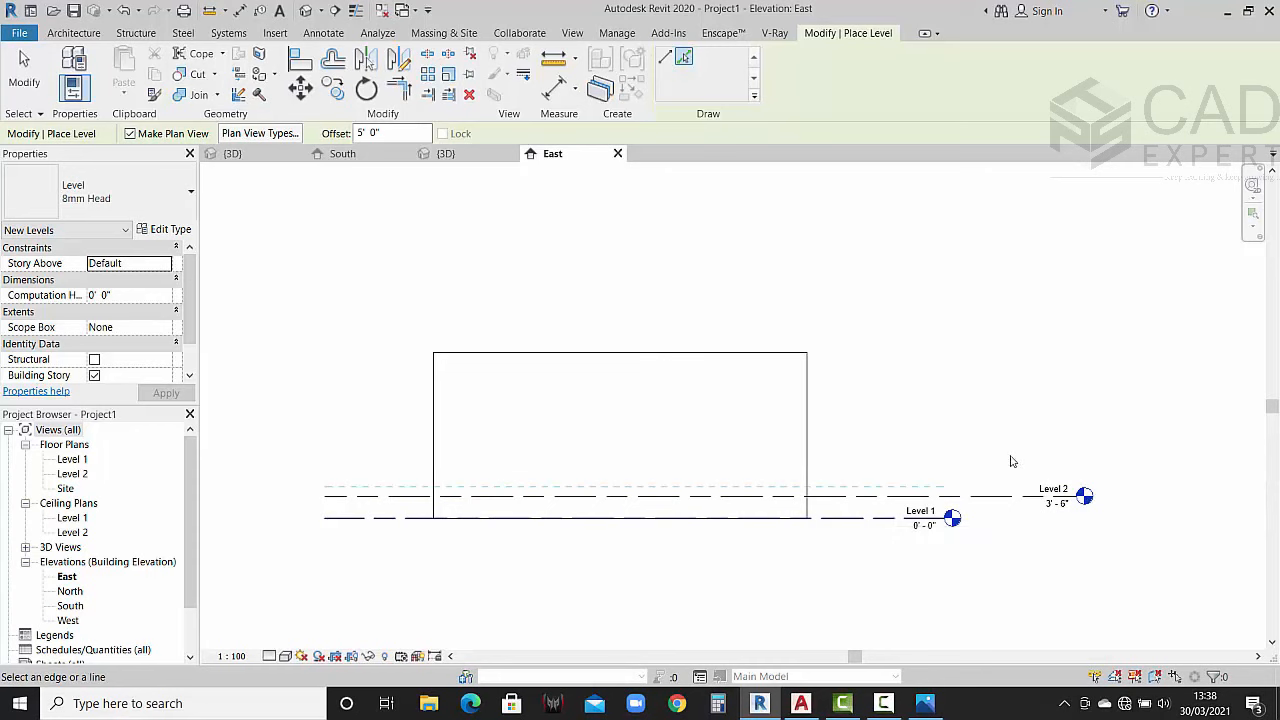
scroll(882, 483, up, 2)
scroll(910, 456, down, 2)
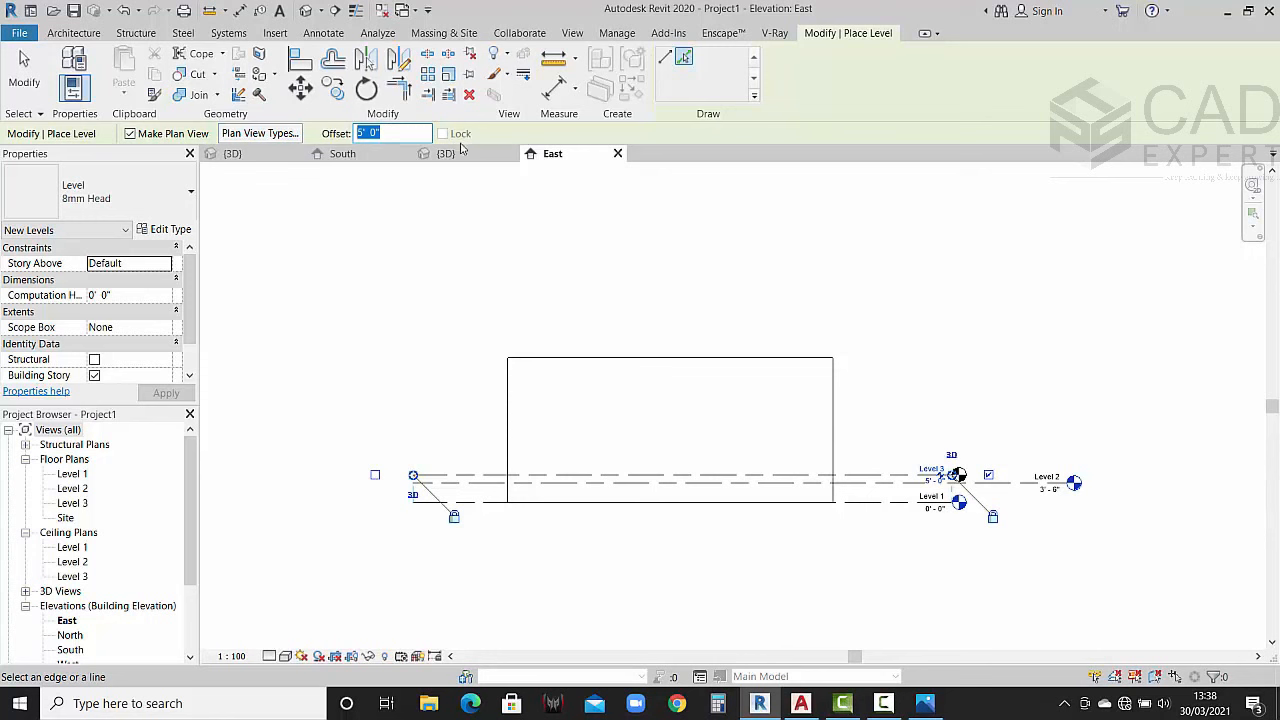
Step: Consult the reference project's South elevation and add a level in Project1's East elevation, offset 16' 9" above the Level 1 line
click(340, 153)
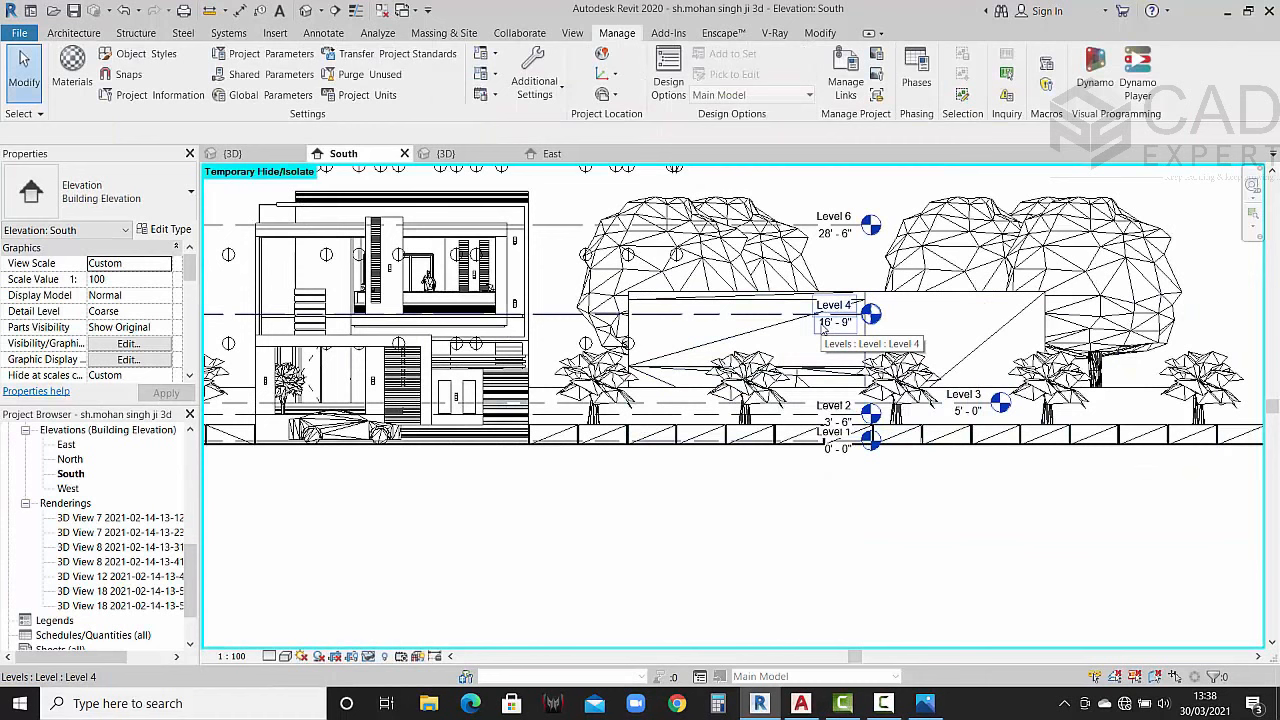
click(552, 153)
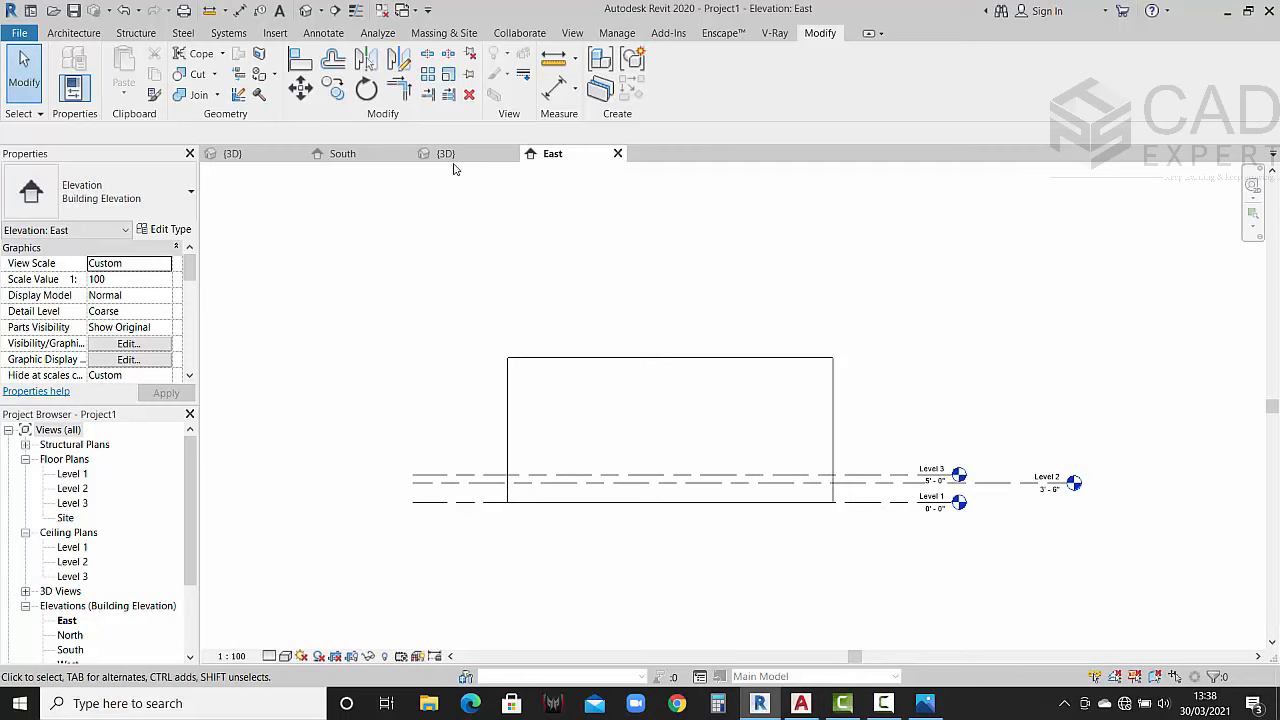
click(73, 33)
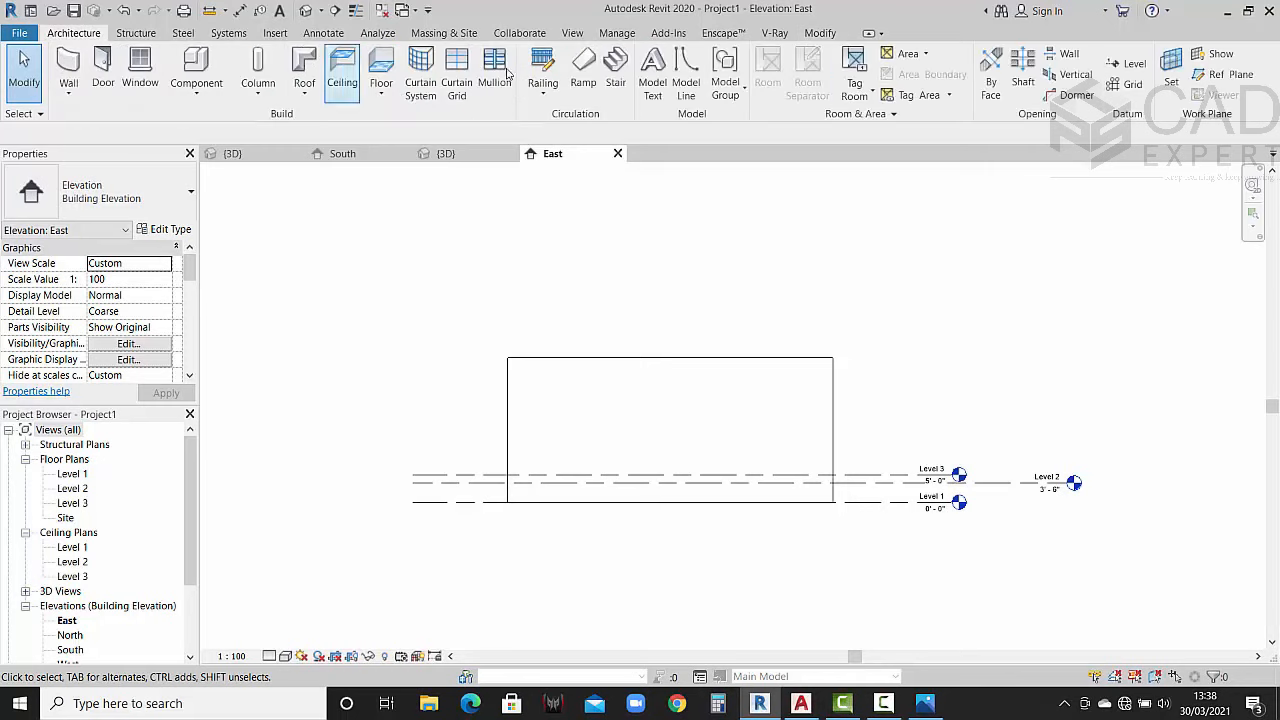
click(1125, 64)
click(390, 132)
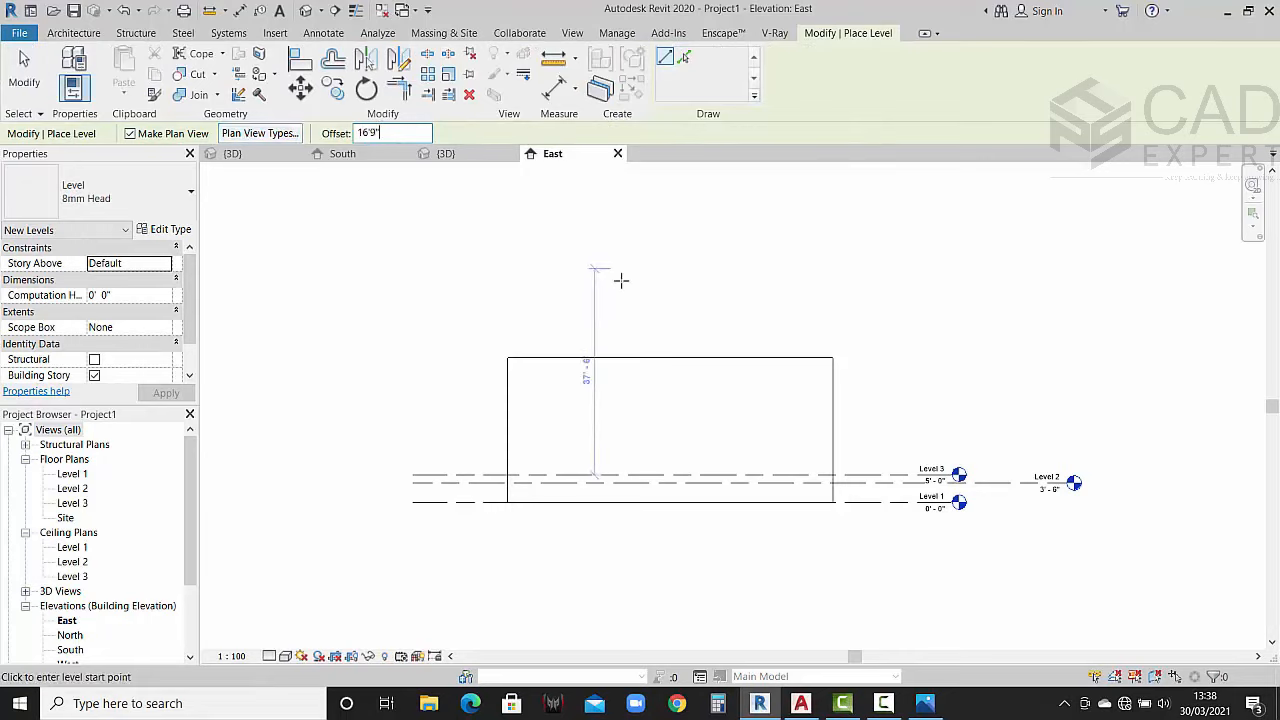
click(684, 57)
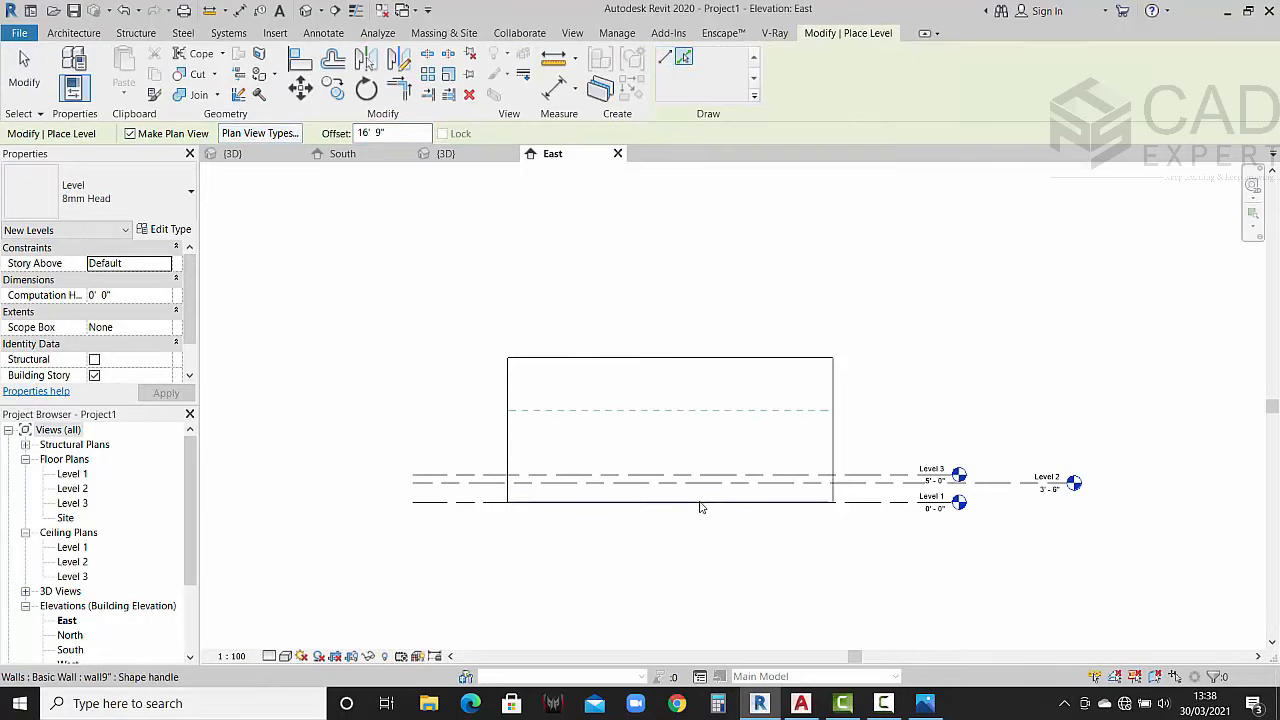
click(855, 505)
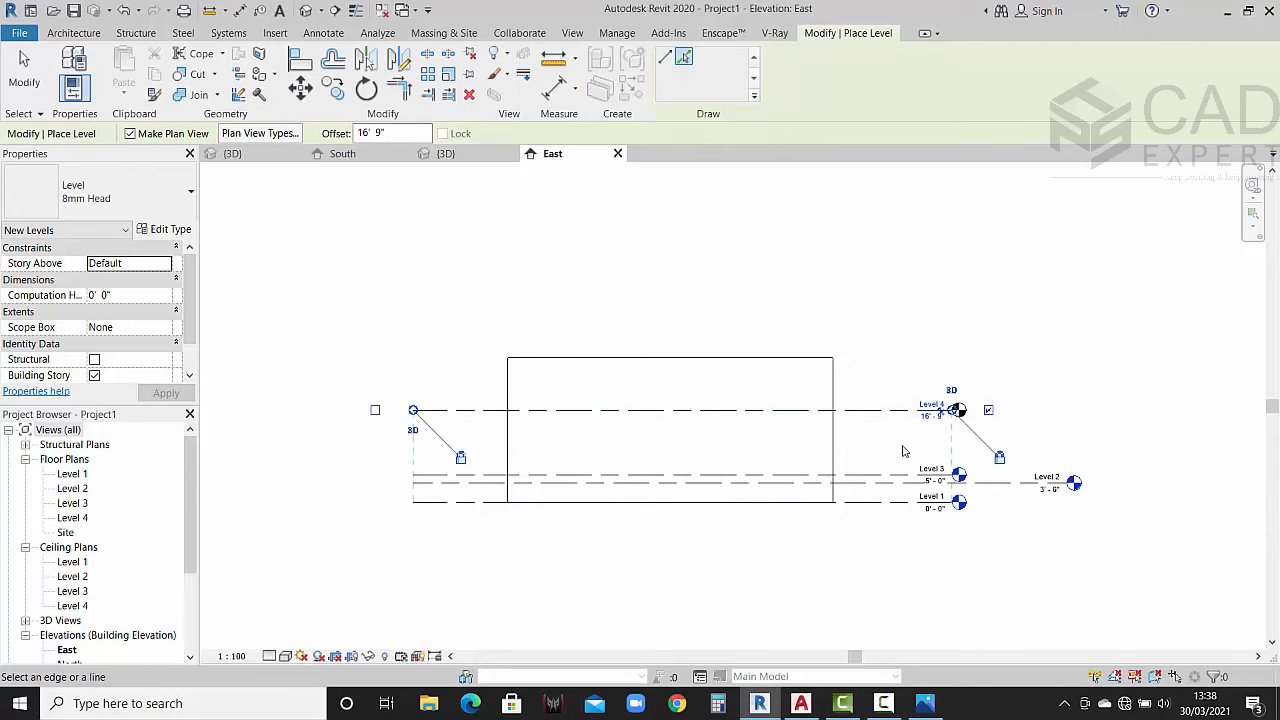
scroll(945, 430, up, 2)
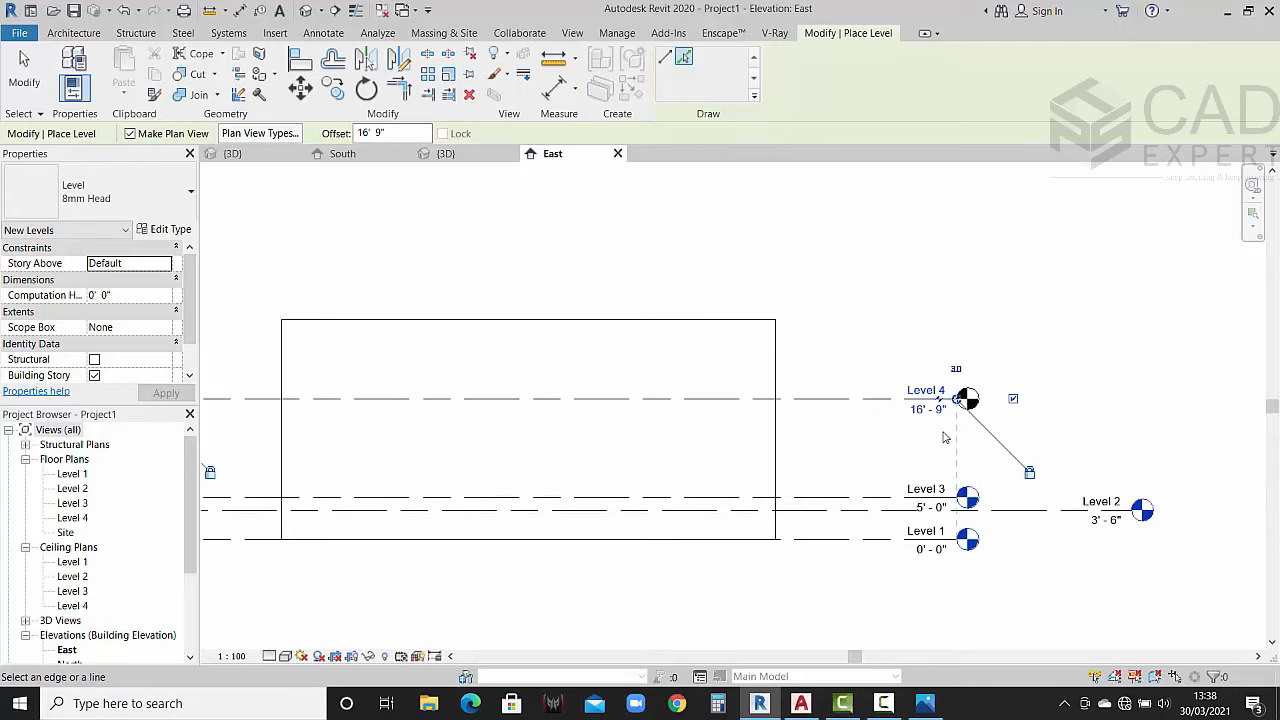
Step: Examine the topmost level's height in the reference project's South elevation and return to Project1's East elevation
click(352, 157)
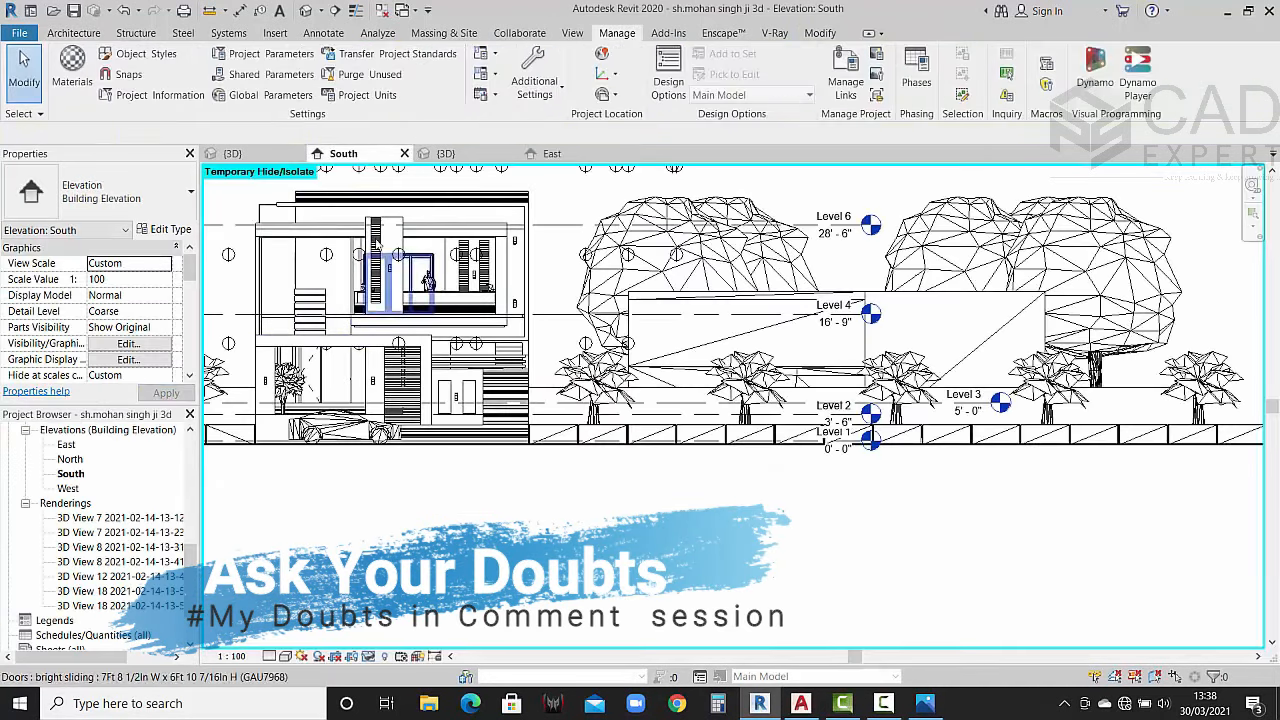
middle_drag(460, 236, 481, 253)
middle_drag(350, 250, 443, 258)
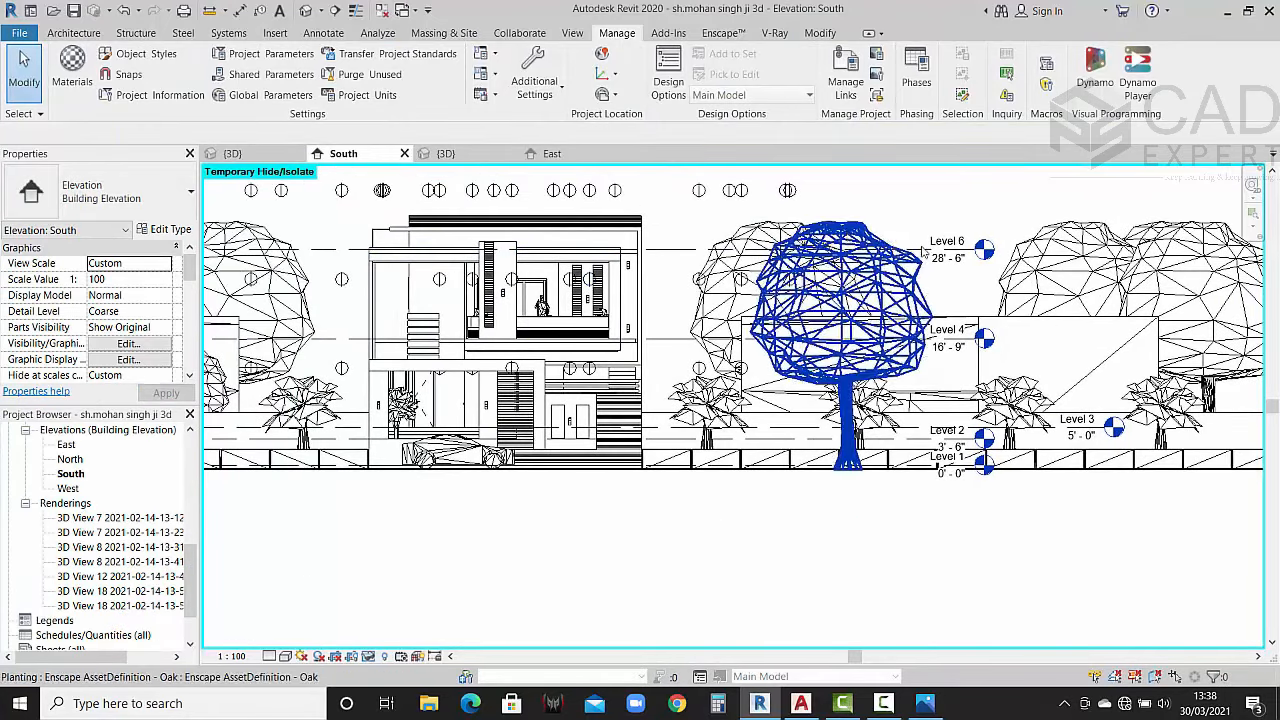
scroll(930, 285, up, 3)
scroll(930, 288, down, 3)
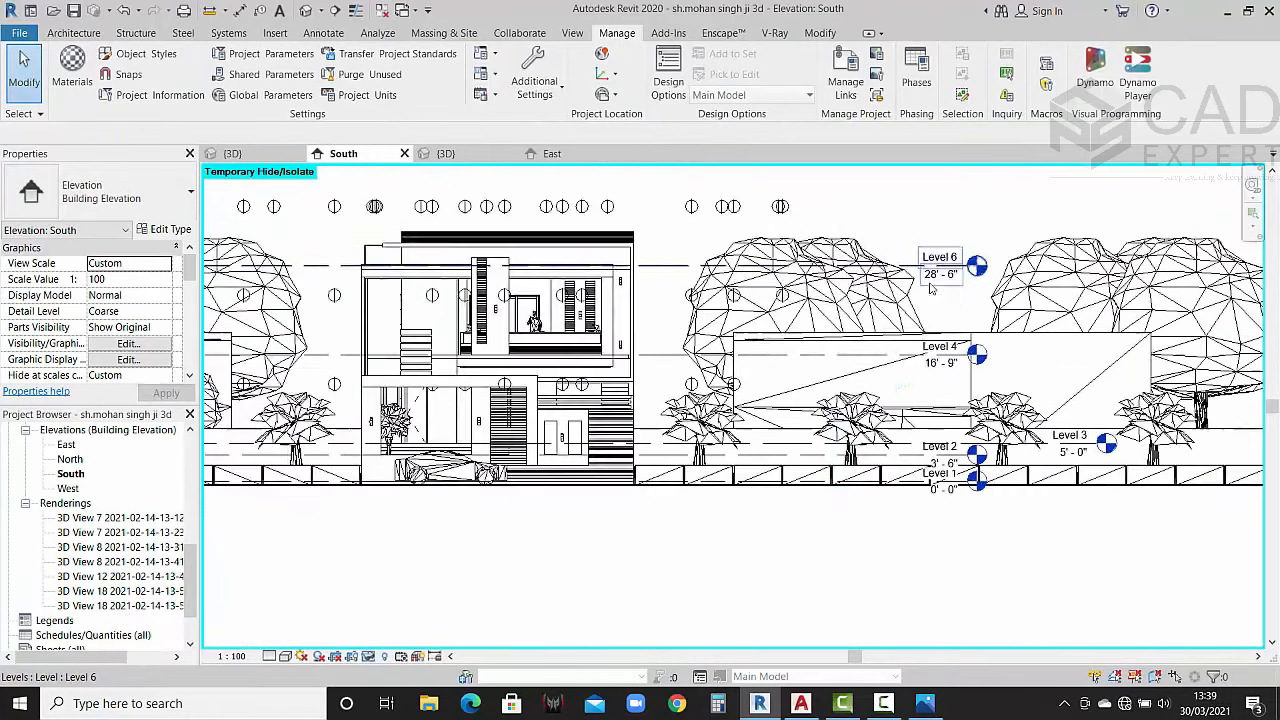
click(575, 158)
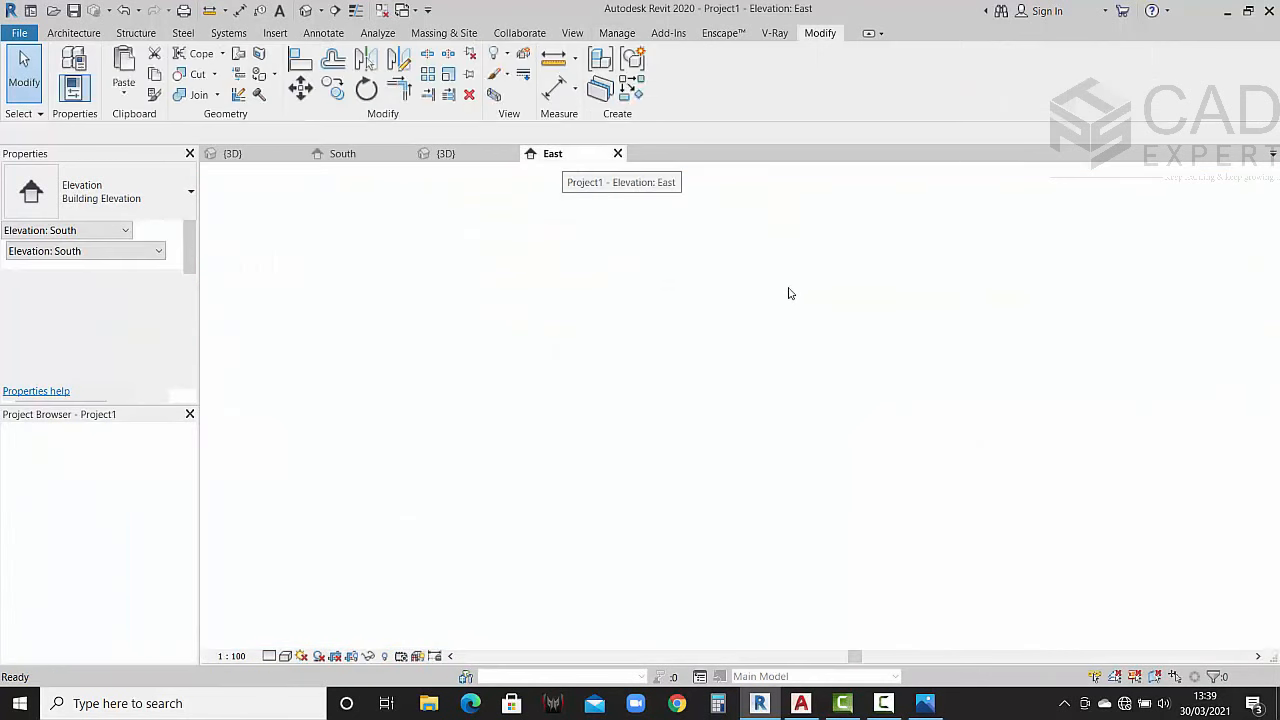
Step: Add a level offset 28' 6" above the picked Level 1 line and open Project1's 3D view
click(74, 33)
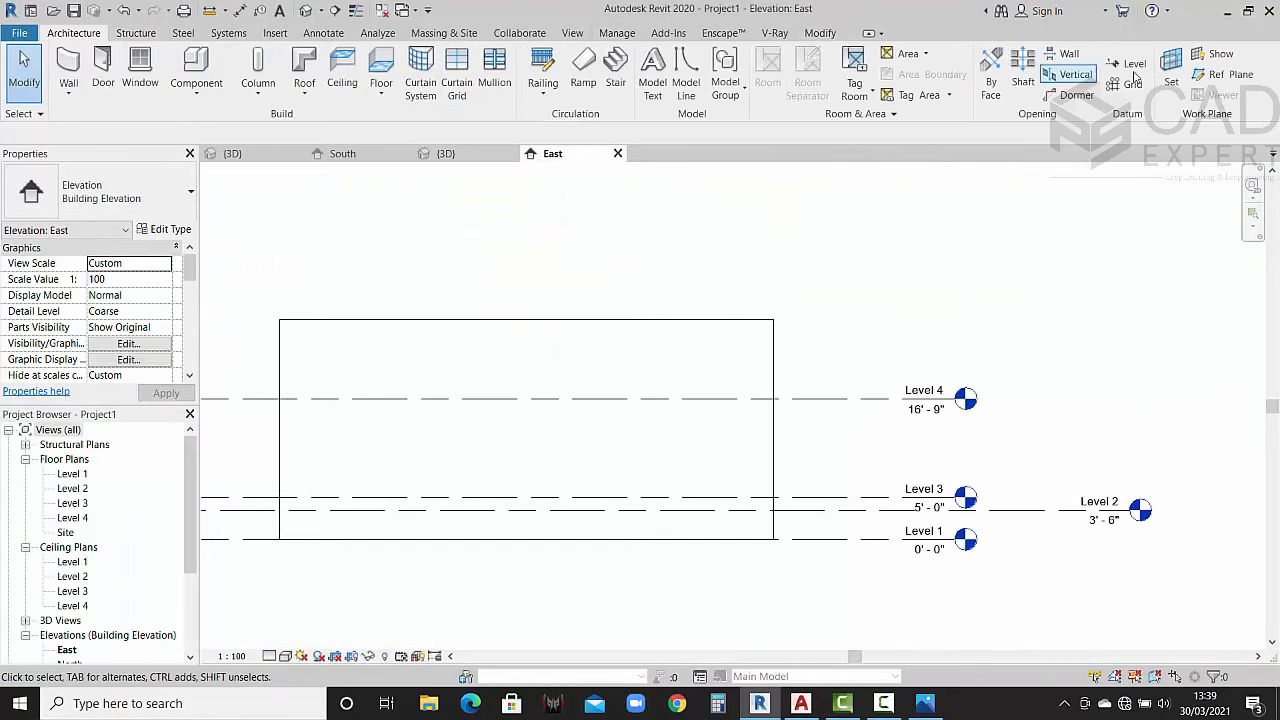
click(1127, 66)
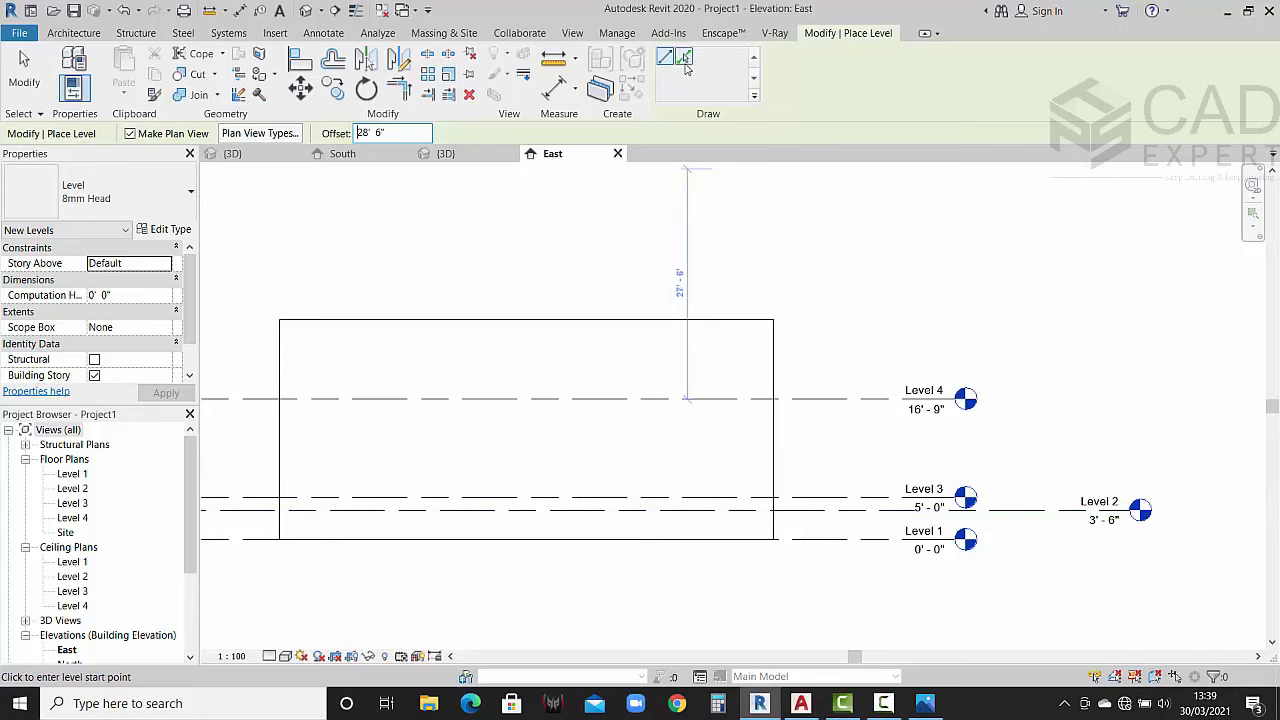
click(685, 62)
click(829, 539)
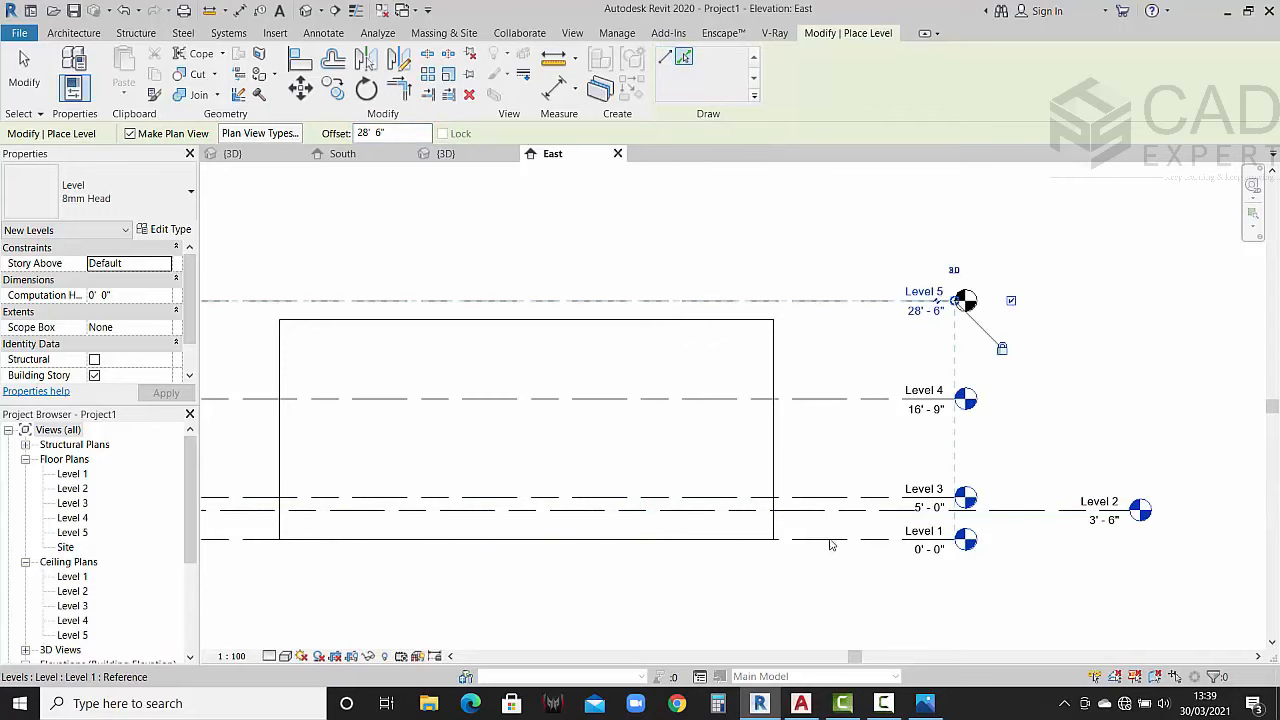
scroll(841, 463, down, 3)
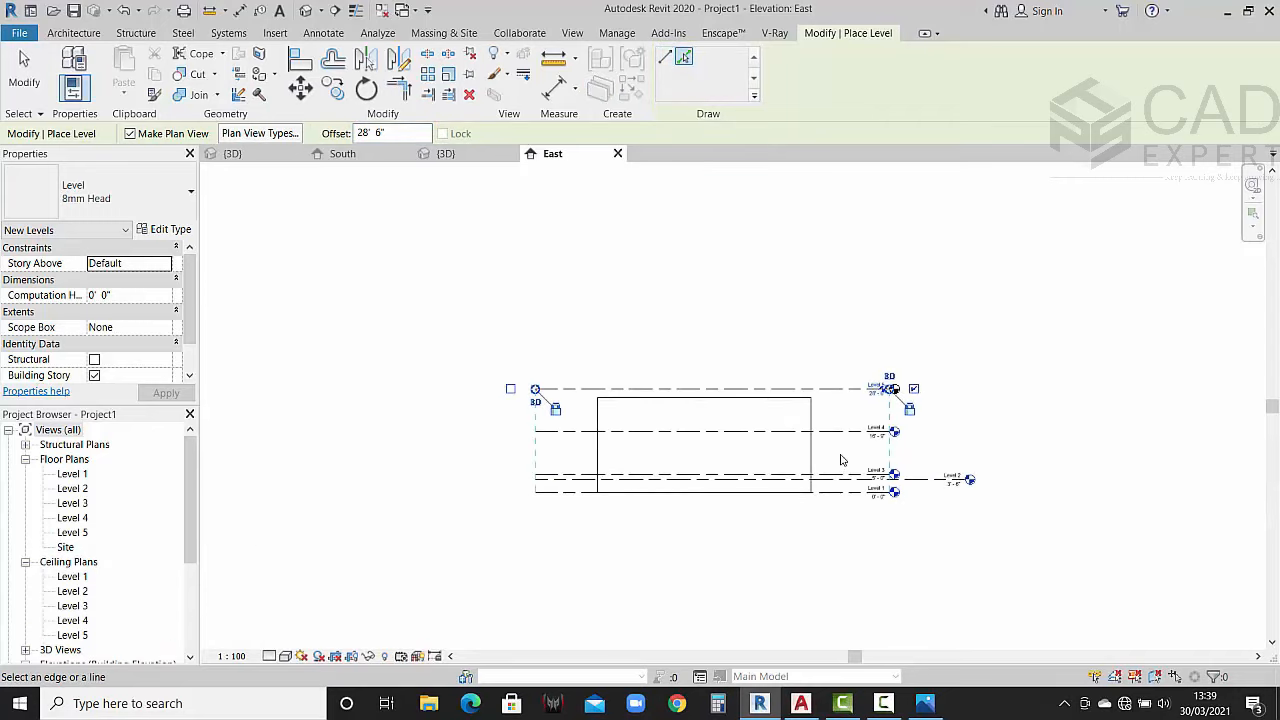
key(Escape)
key(Escape)
scroll(884, 441, up, 3)
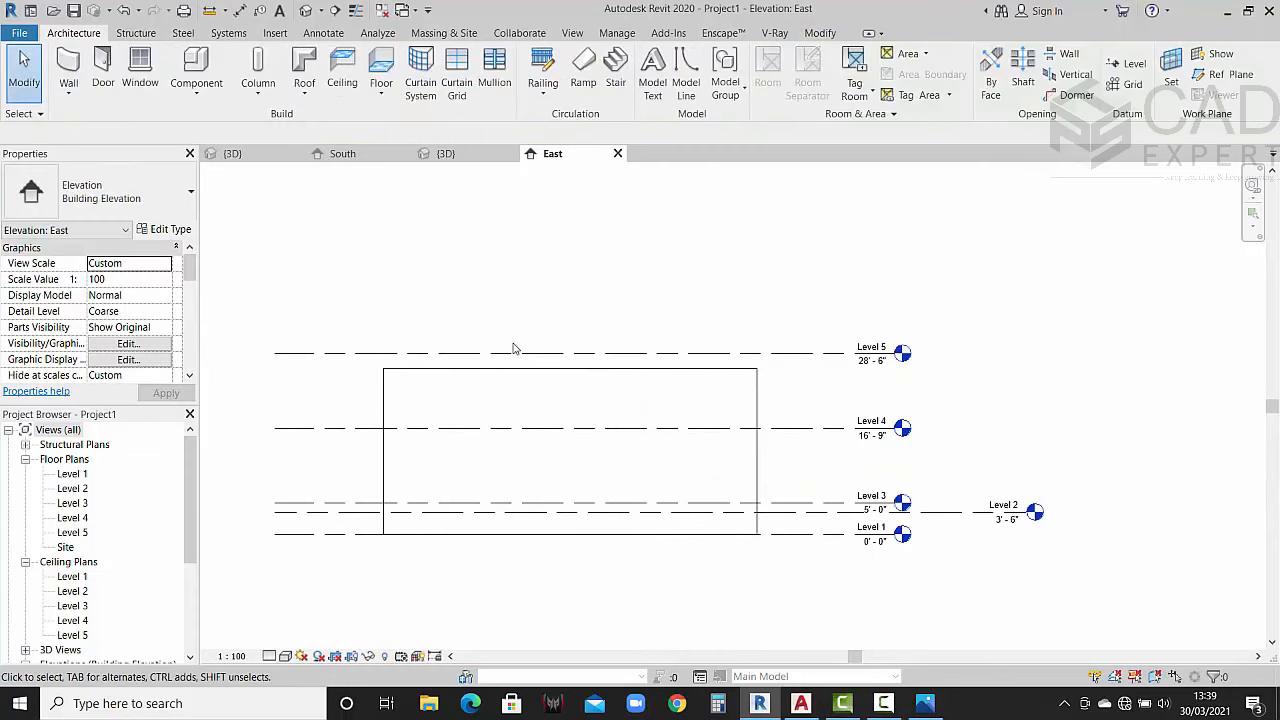
click(445, 153)
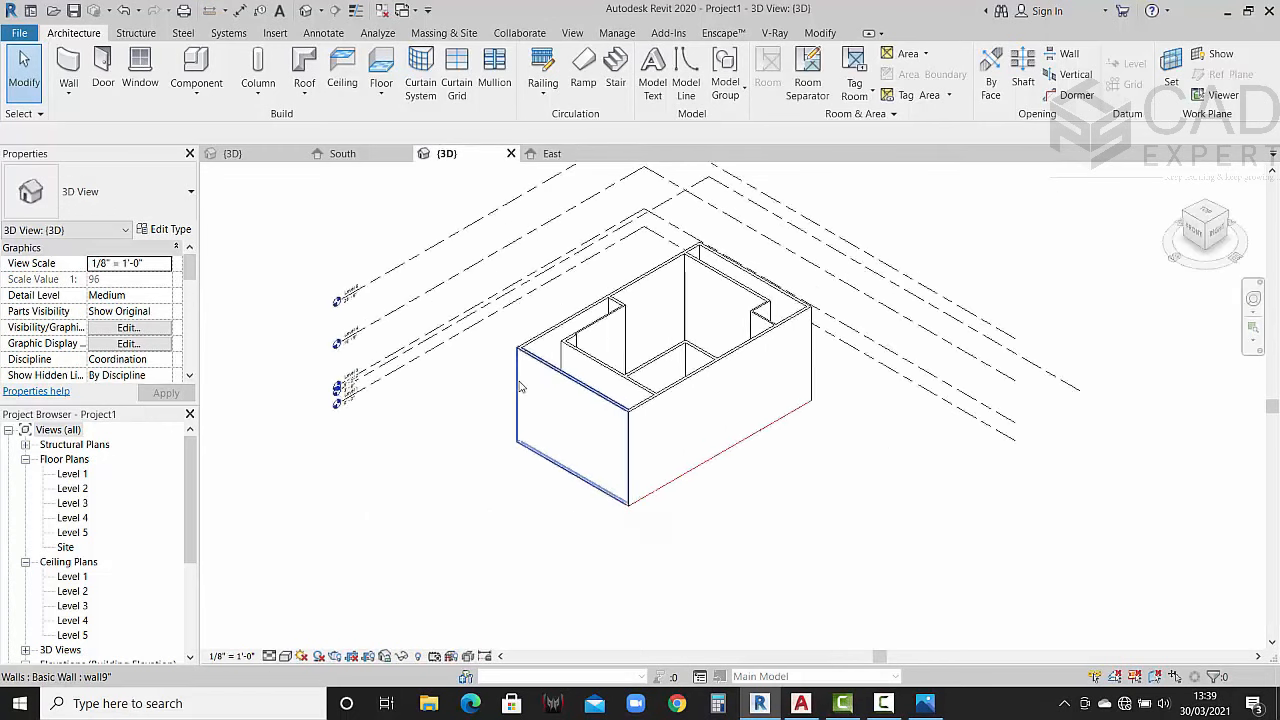
Step: Examine the reference house's front facade, gate and boundary walls in the reference project's 3D view
scroll(519, 387, down, 2)
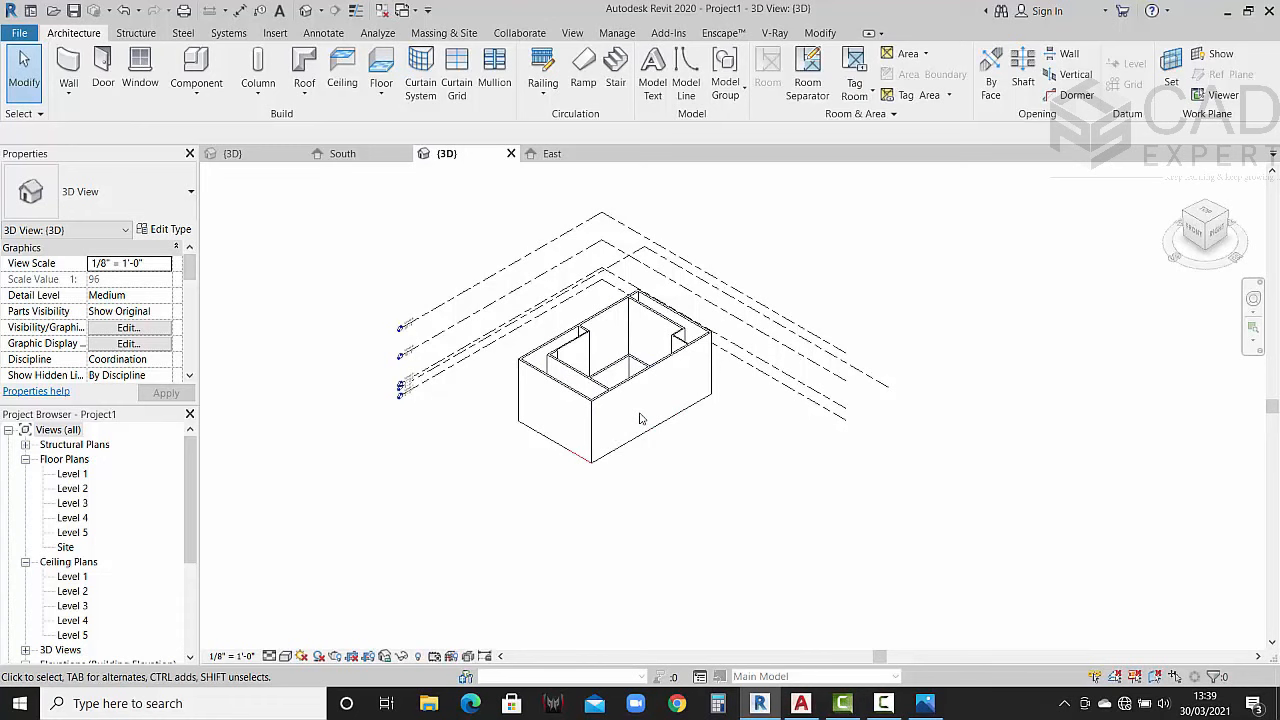
click(284, 156)
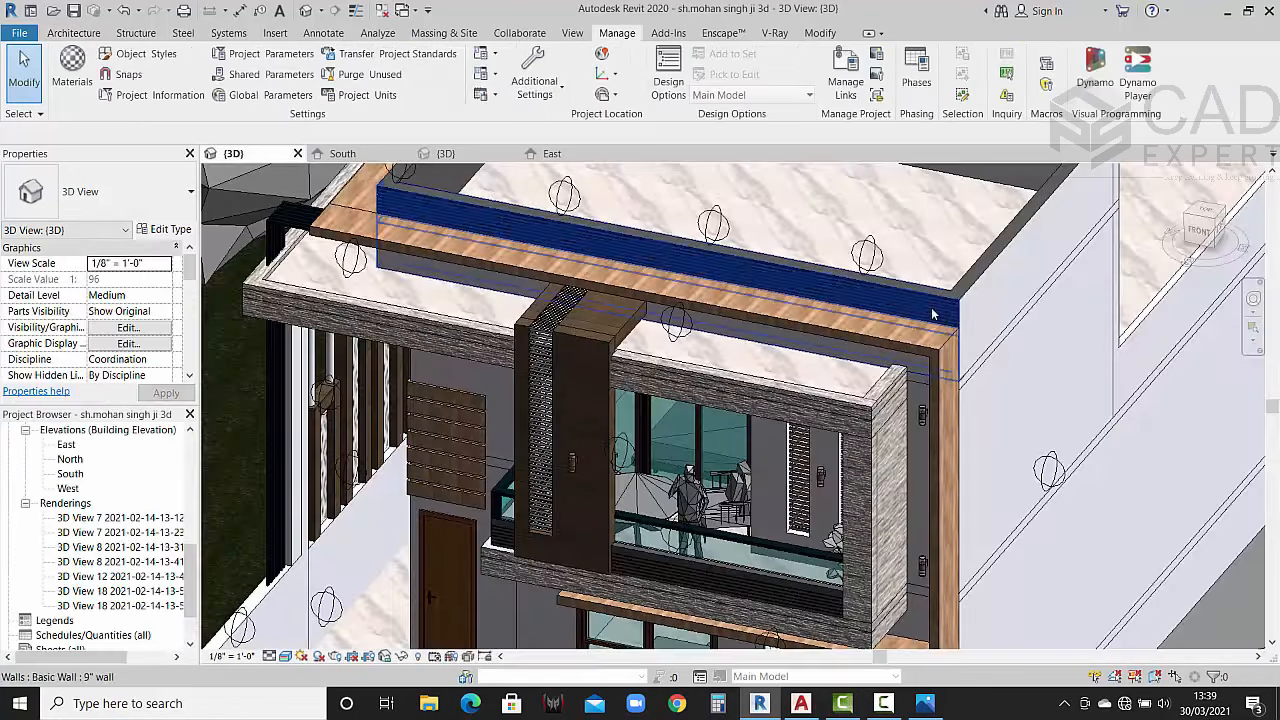
scroll(750, 320, down, 6)
scroll(700, 440, up, 5)
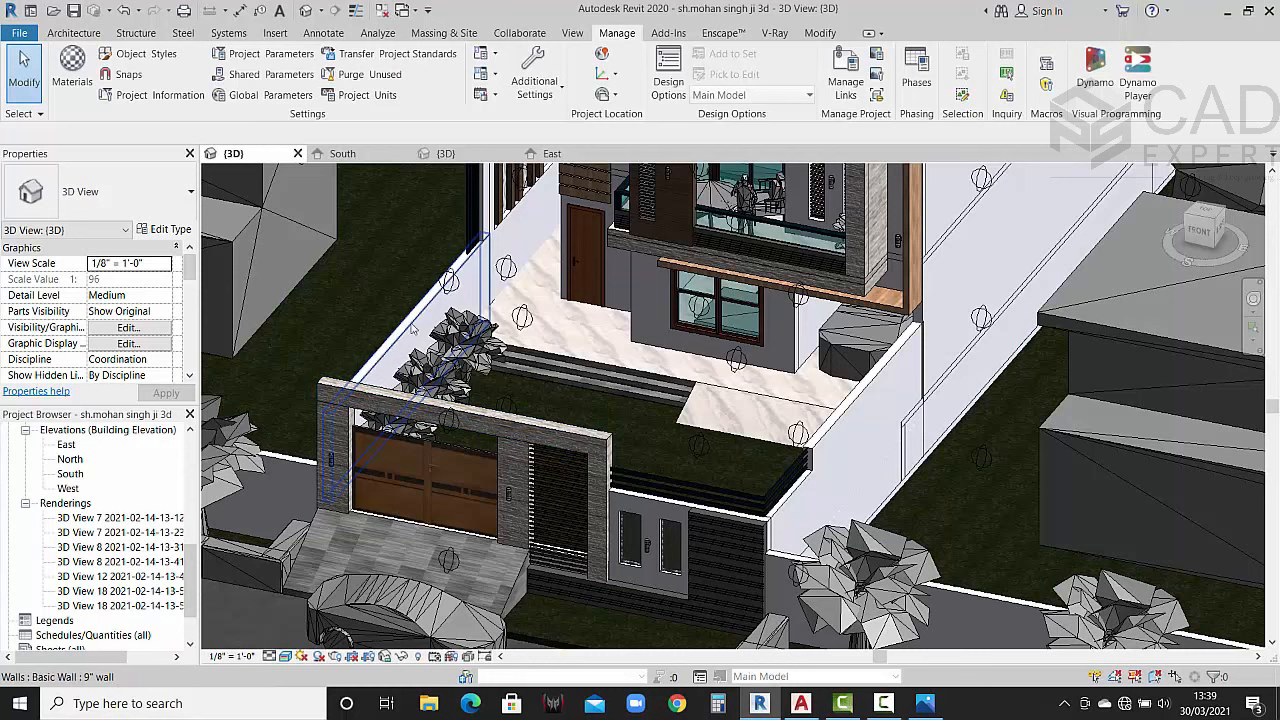
scroll(402, 339, down, 4)
scroll(430, 277, up, 3)
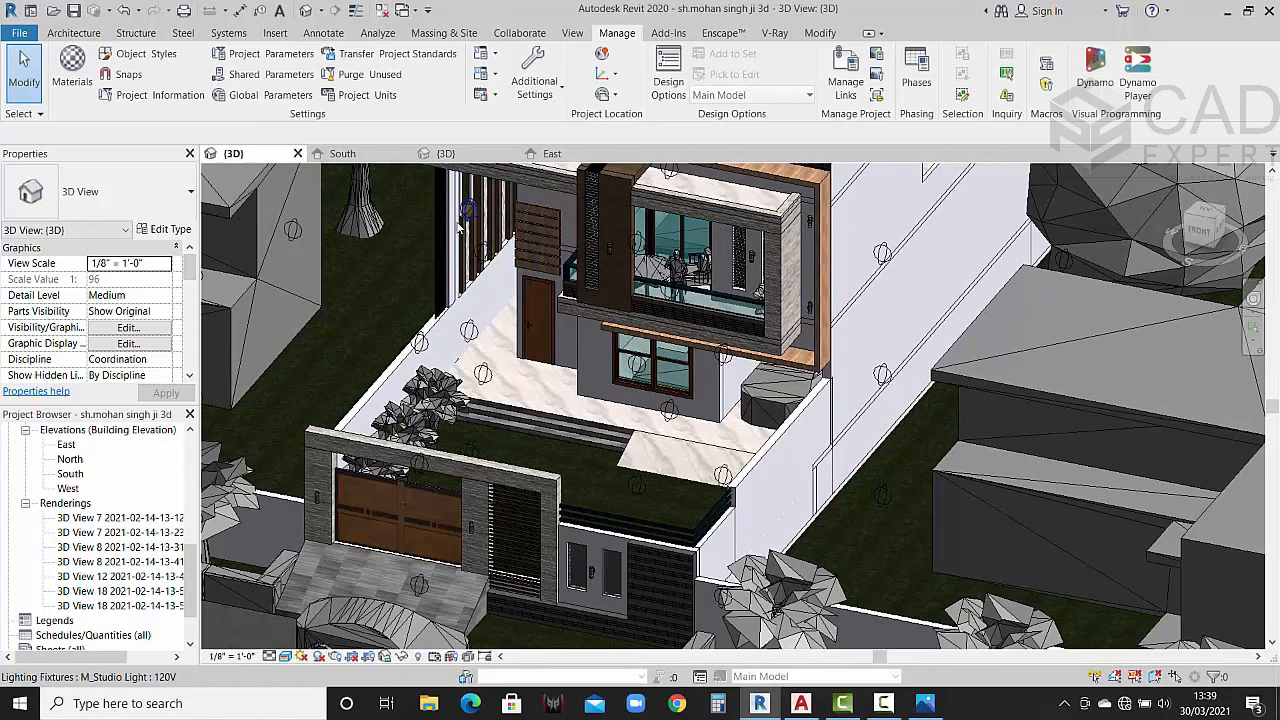
scroll(463, 283, down, 3)
middle_drag(463, 283, 530, 265)
middle_drag(440, 346, 735, 325)
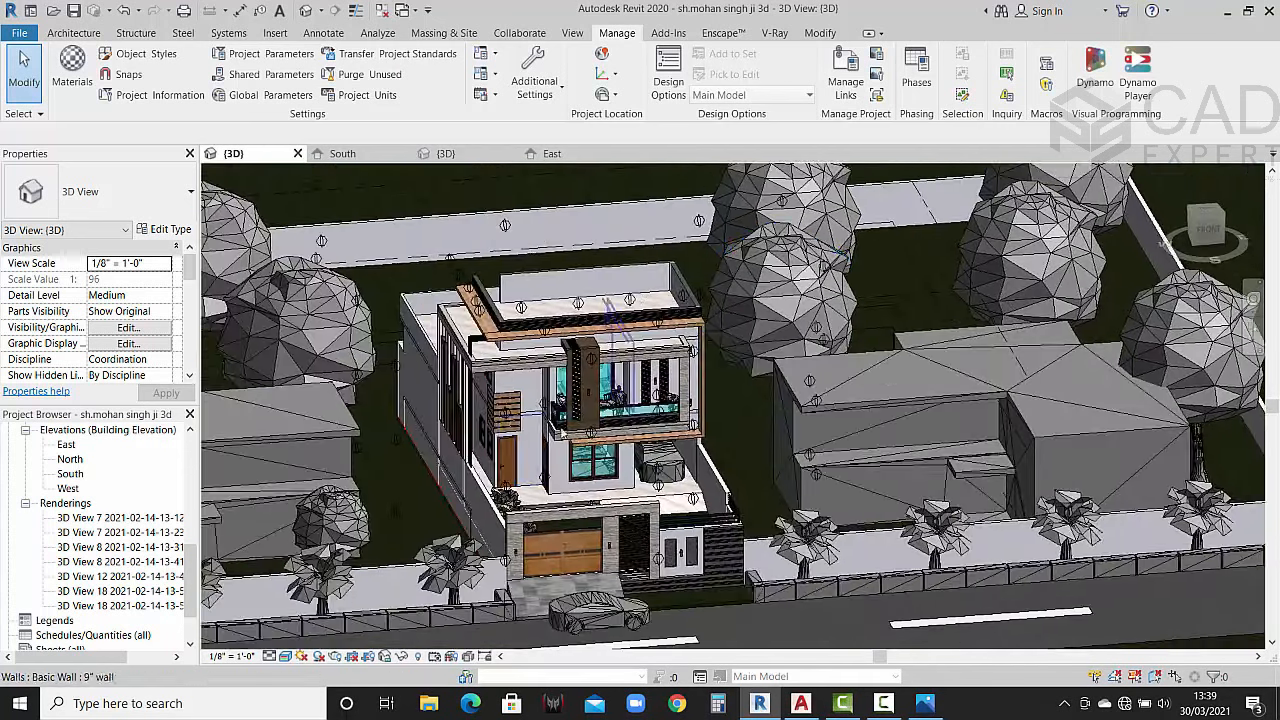
shift+middle_drag(555, 450, 577, 435)
scroll(540, 430, up, 6)
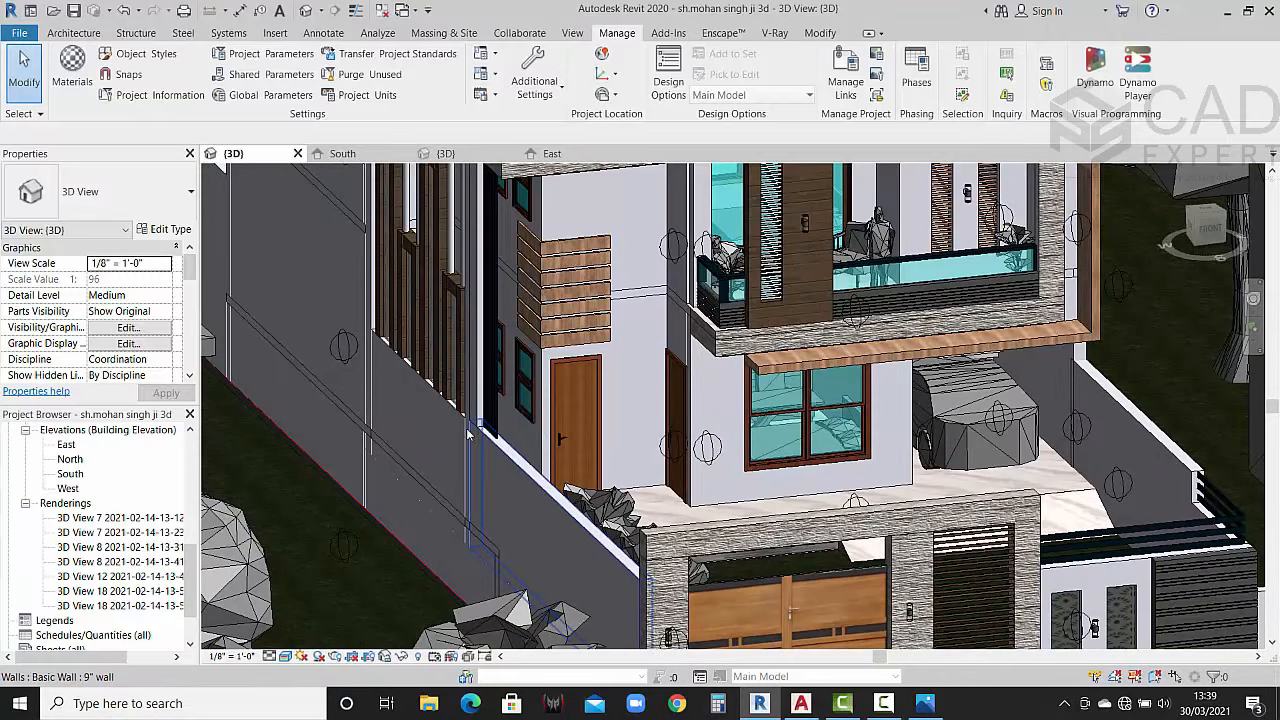
Step: Inspect where the reference house's tall side walls step down to the lower boundary walls on both sides
scroll(480, 425, down, 2)
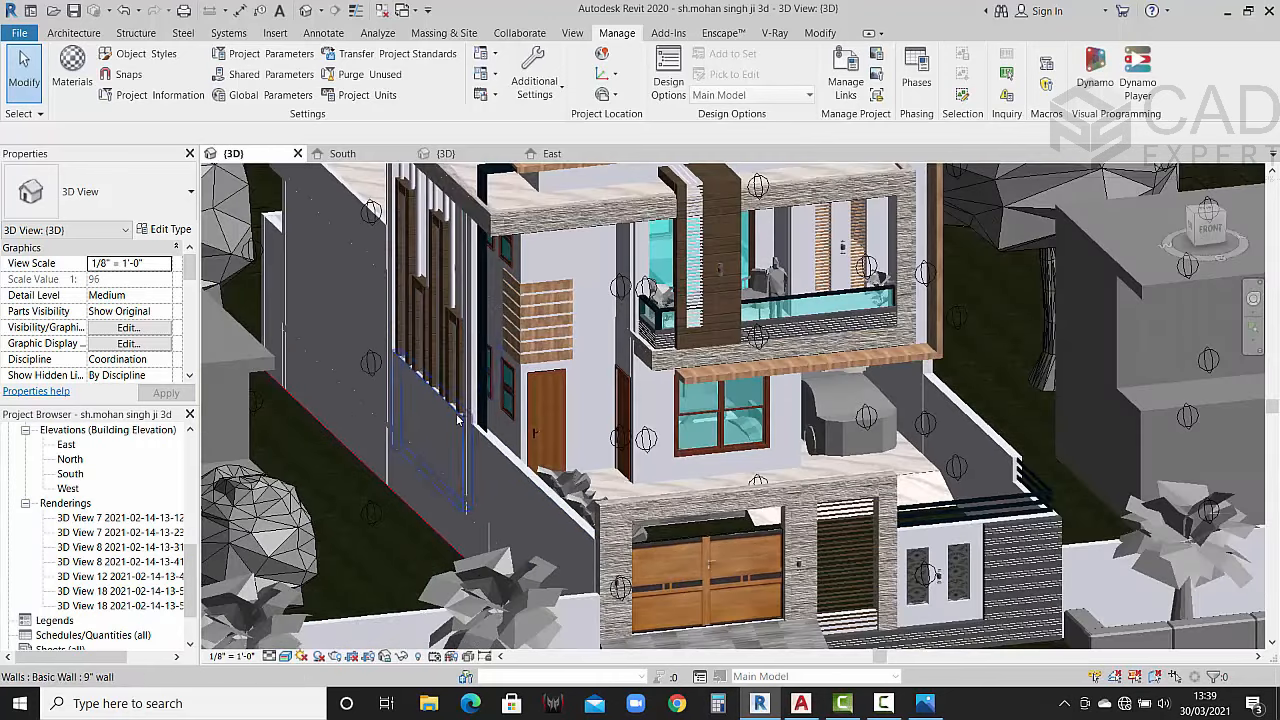
scroll(505, 390, up, 1)
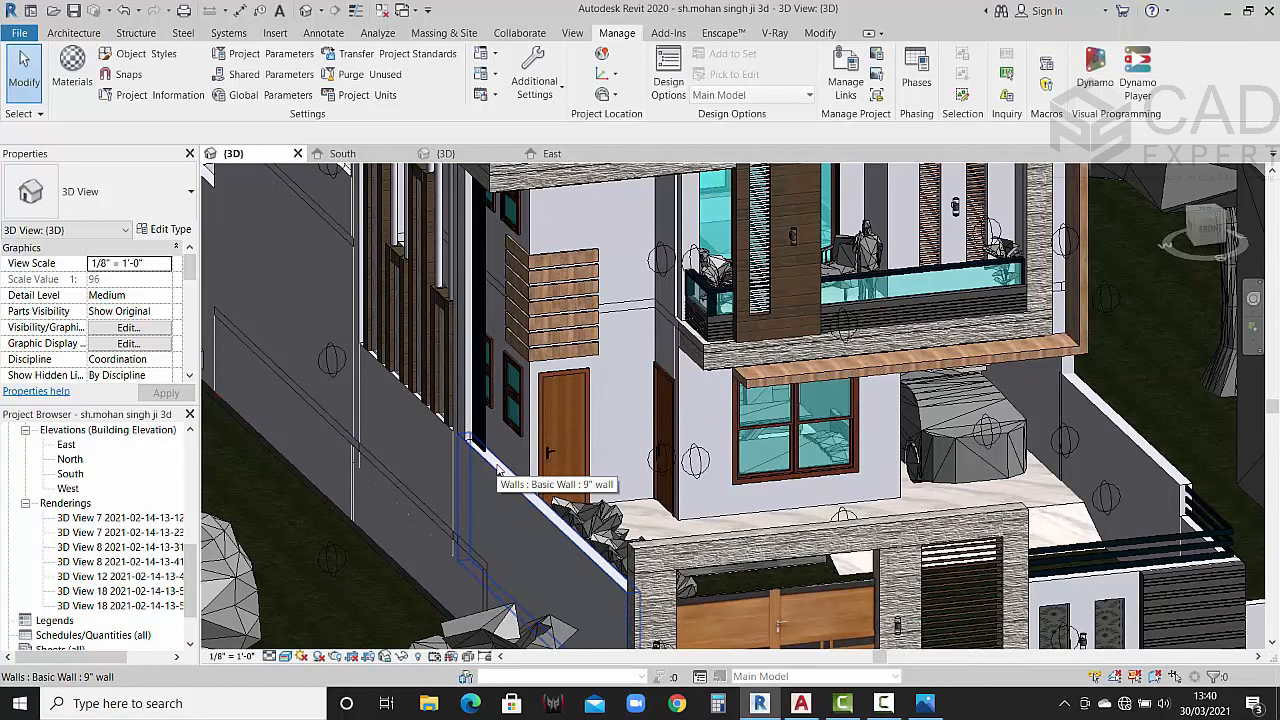
scroll(498, 470, down, 2)
scroll(934, 405, up, 2)
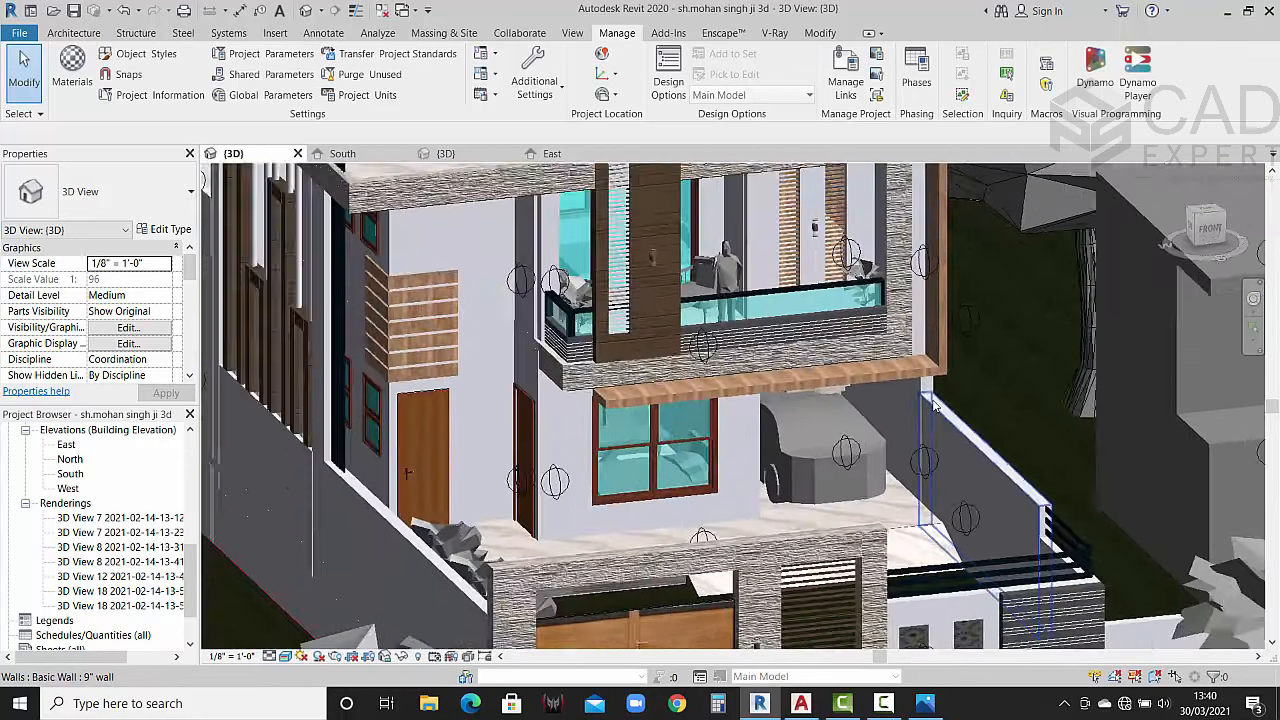
scroll(900, 440, up, 1)
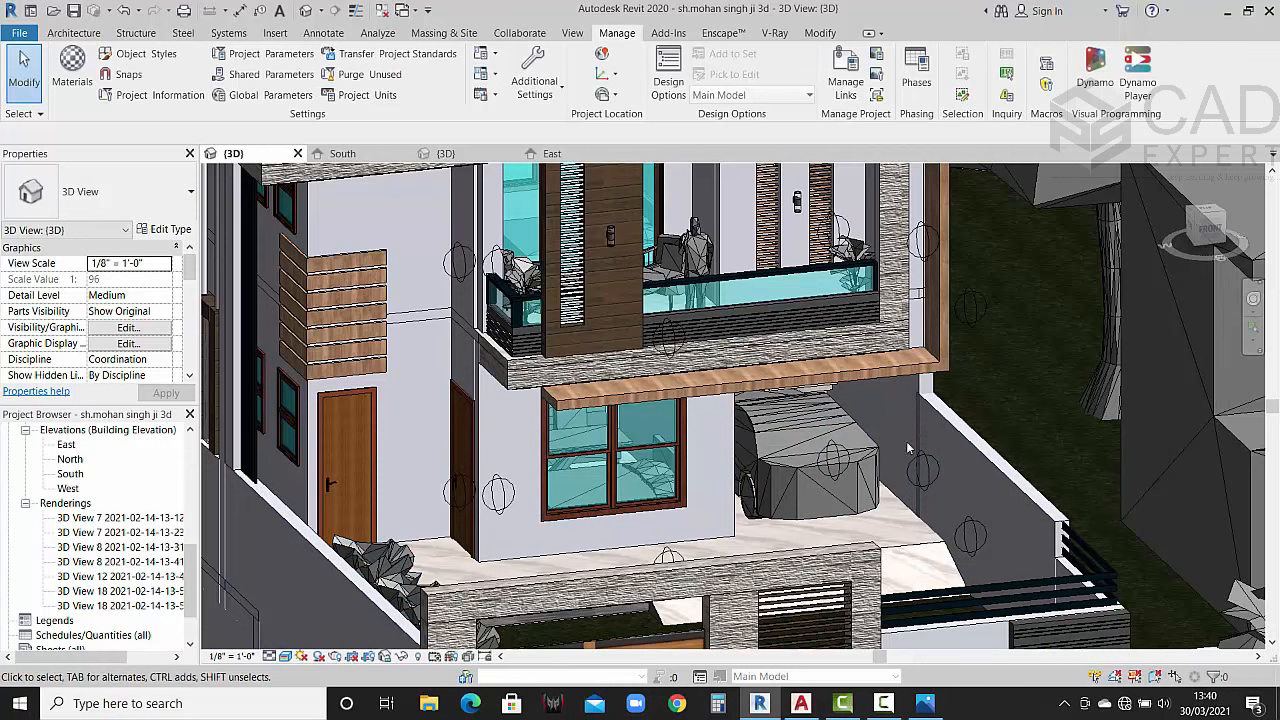
scroll(1012, 458, down, 4)
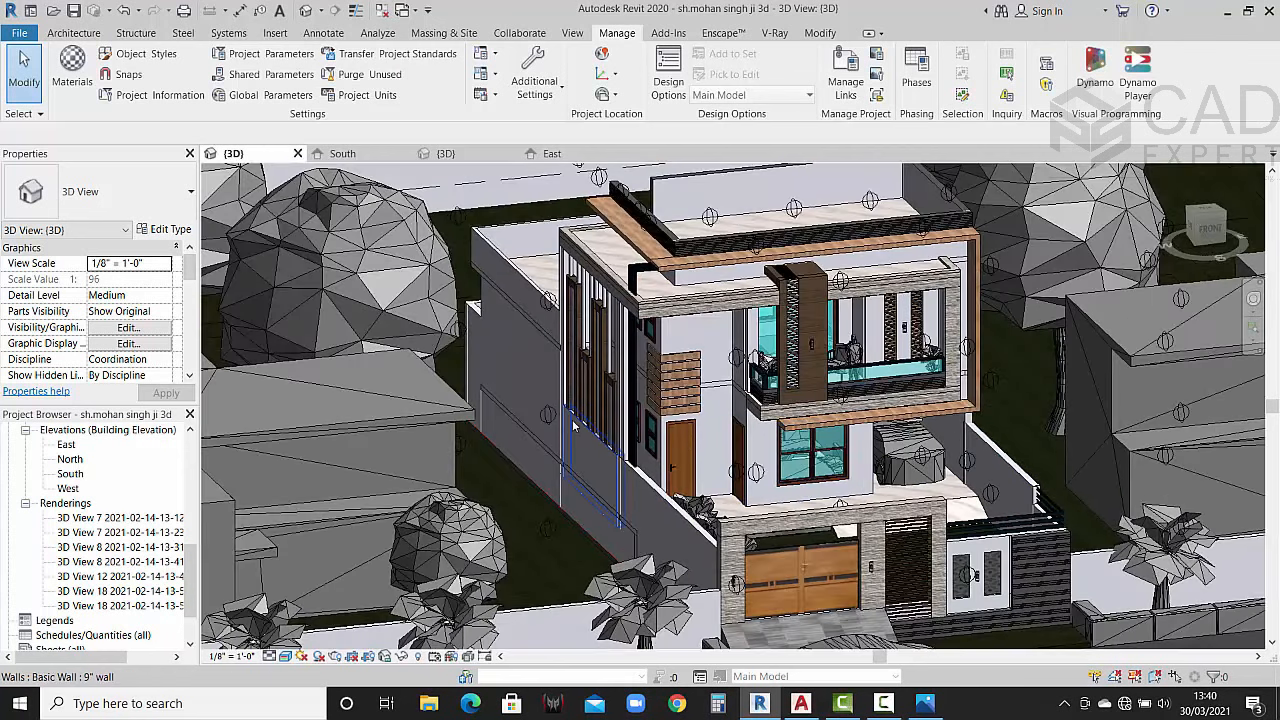
scroll(518, 340, up, 2)
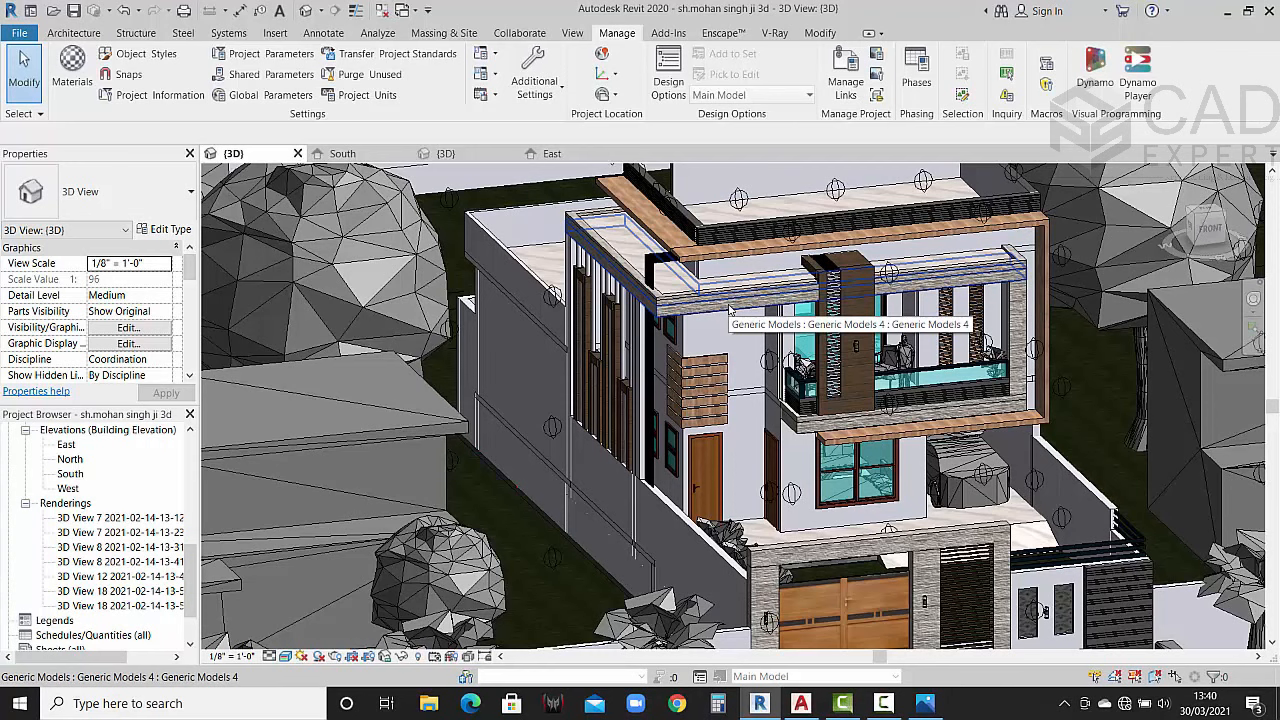
scroll(130, 509, up, 7)
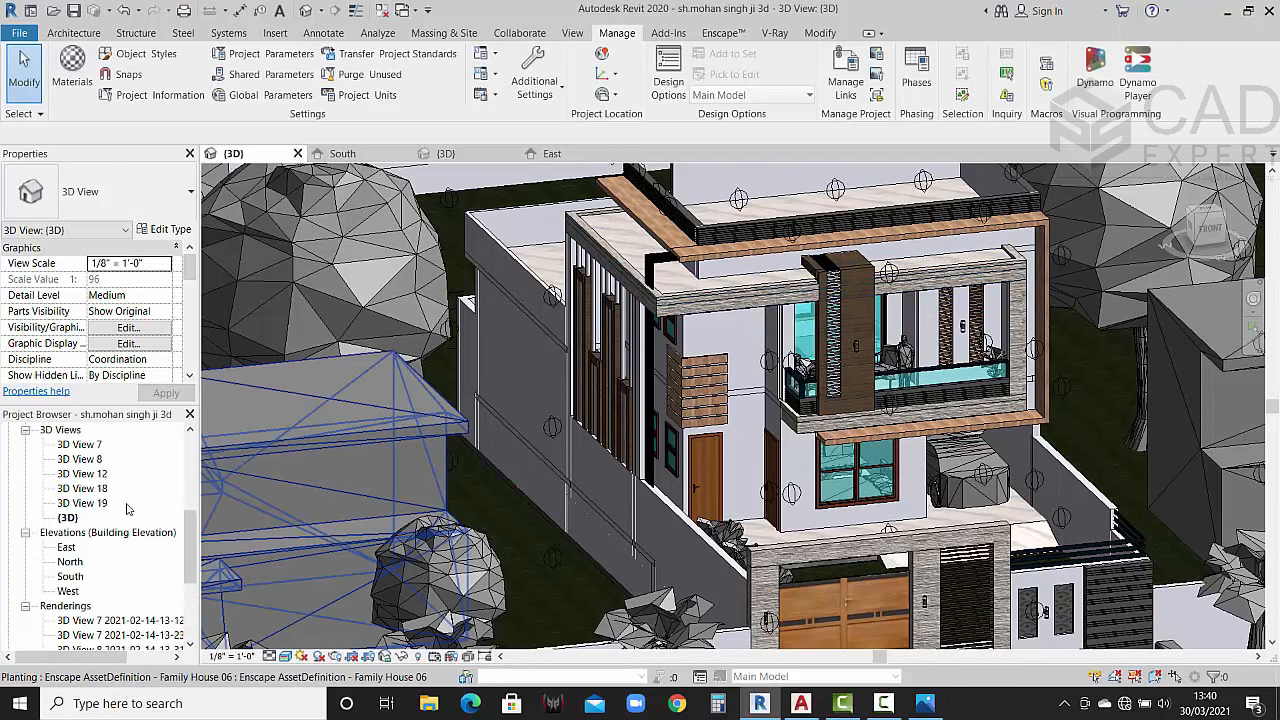
scroll(122, 509, up, 1)
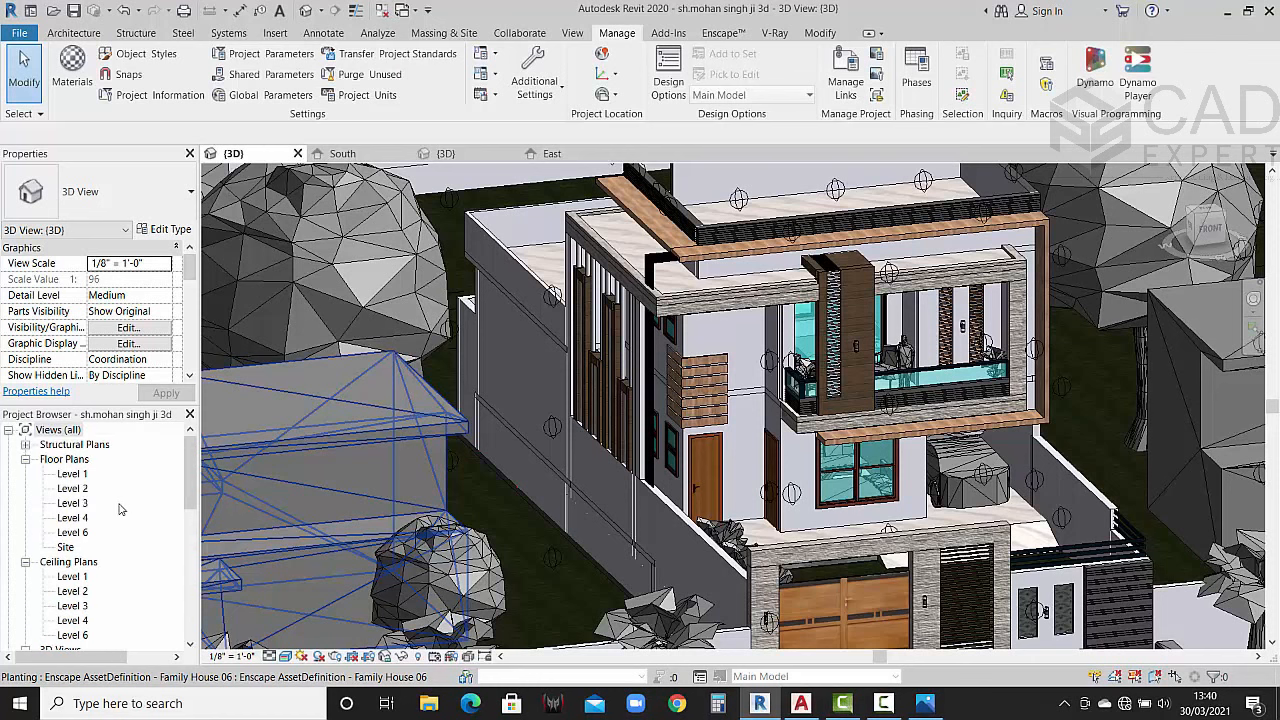
click(76, 476)
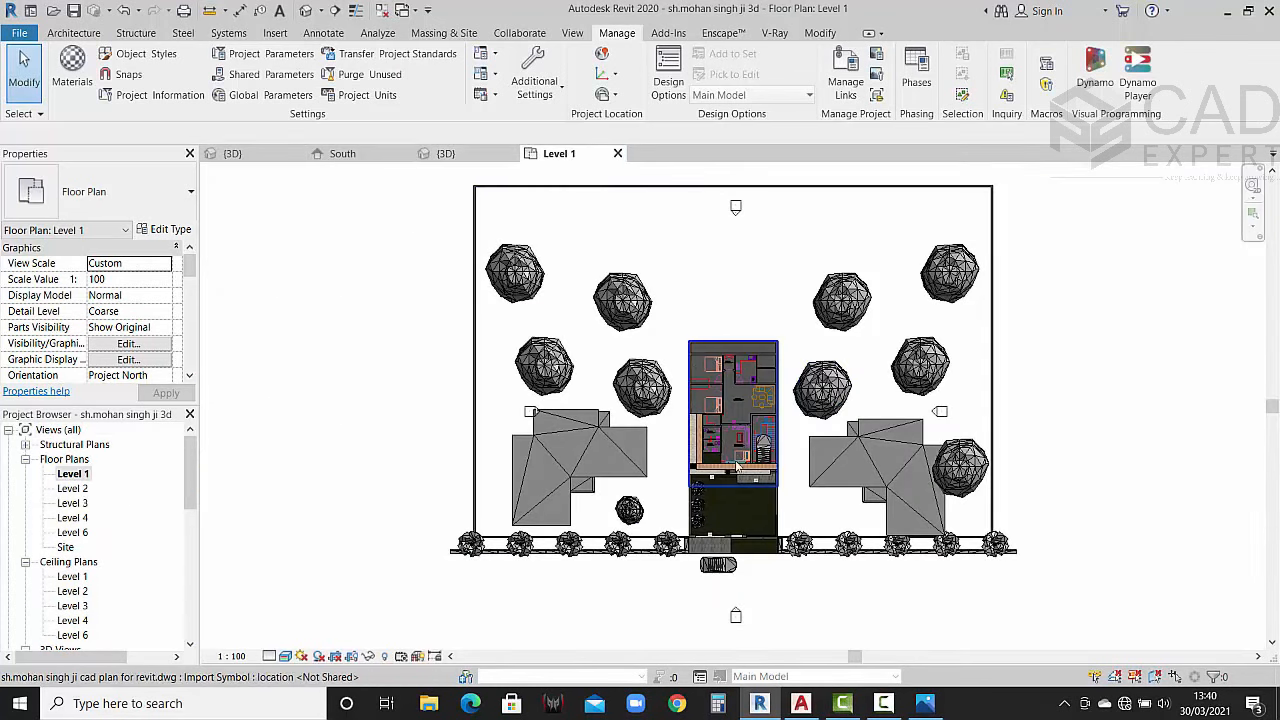
click(619, 154)
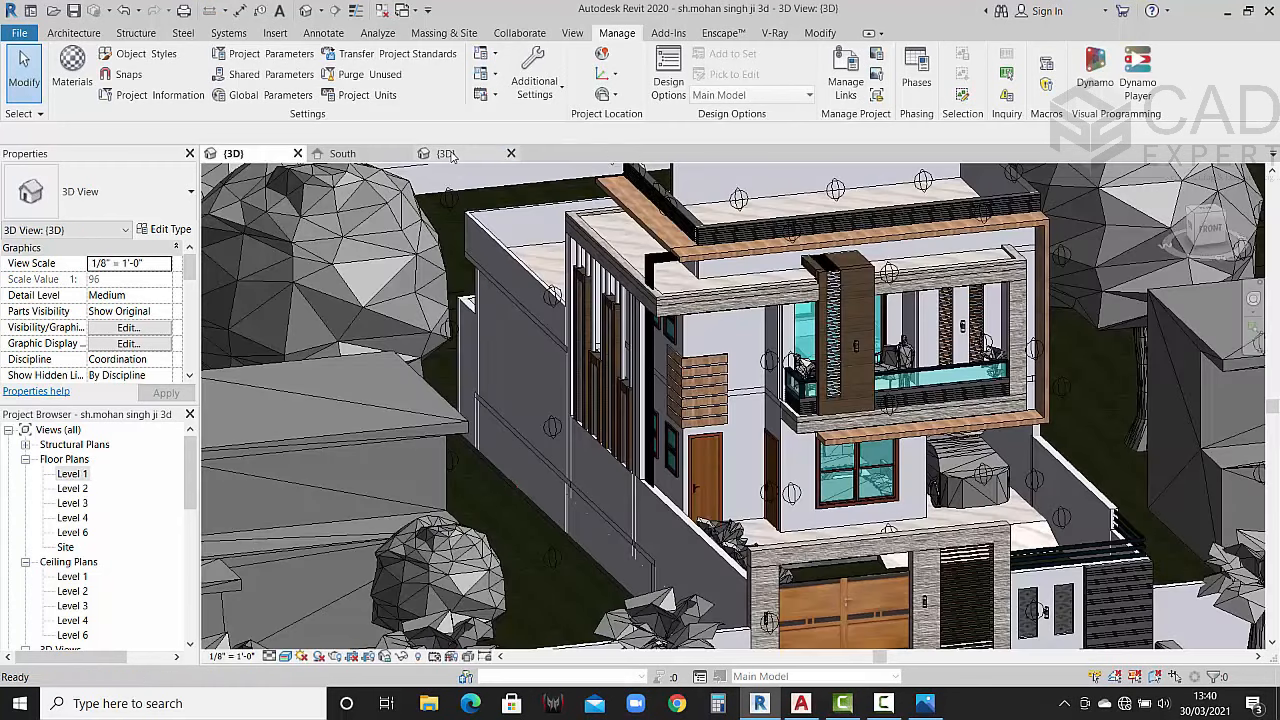
Step: In Project1's Level 1 floor plan, split the left outer 9" wall in line with the lower face of the wall below the bedroom
click(511, 153)
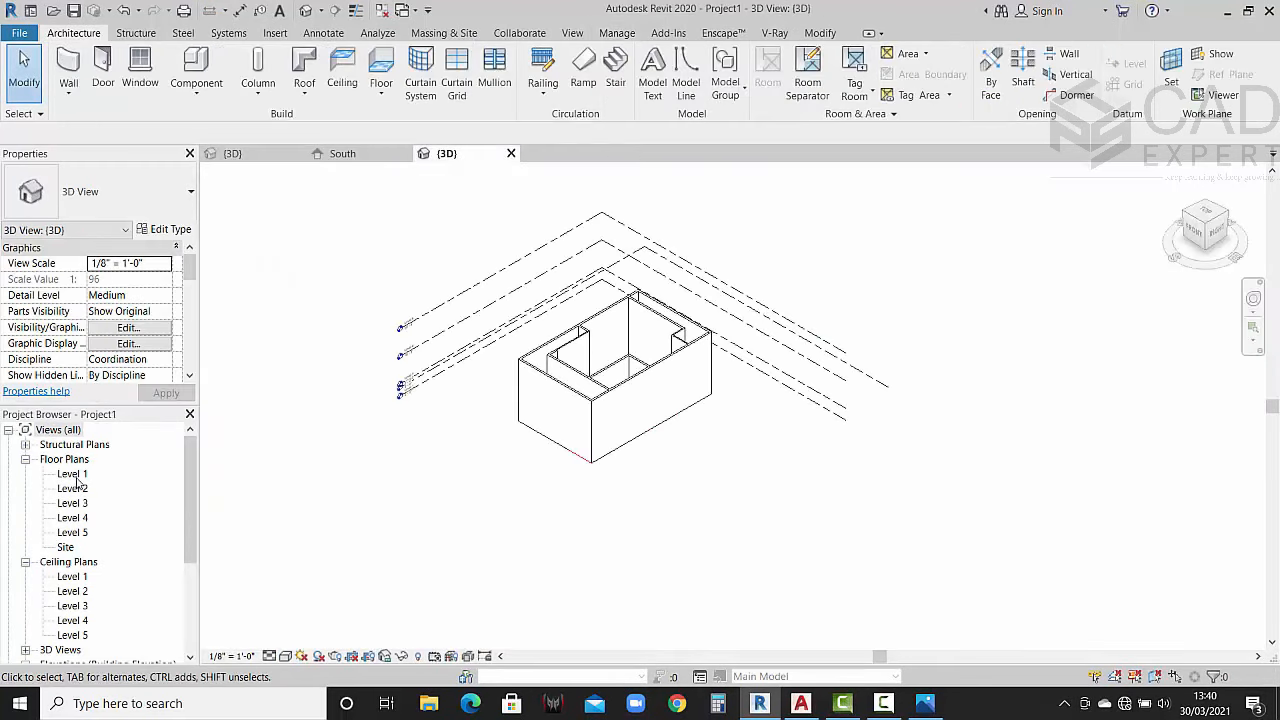
double_click(72, 475)
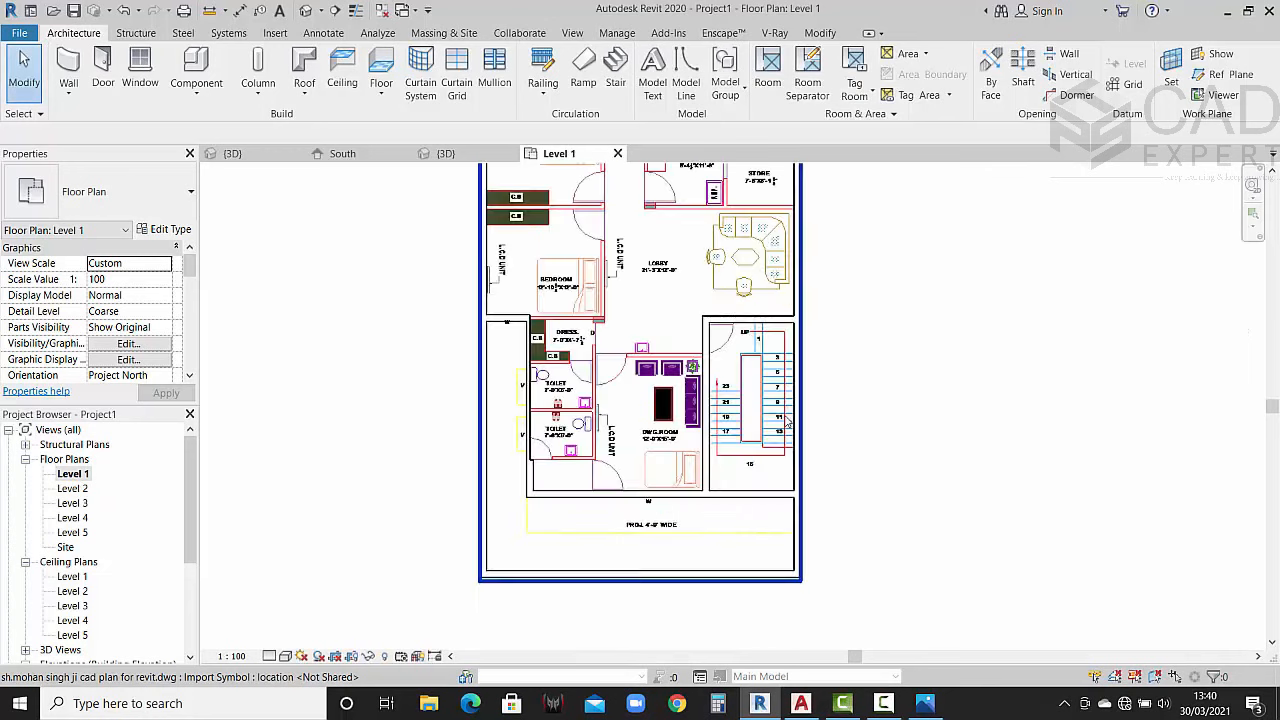
scroll(508, 344, up, 3)
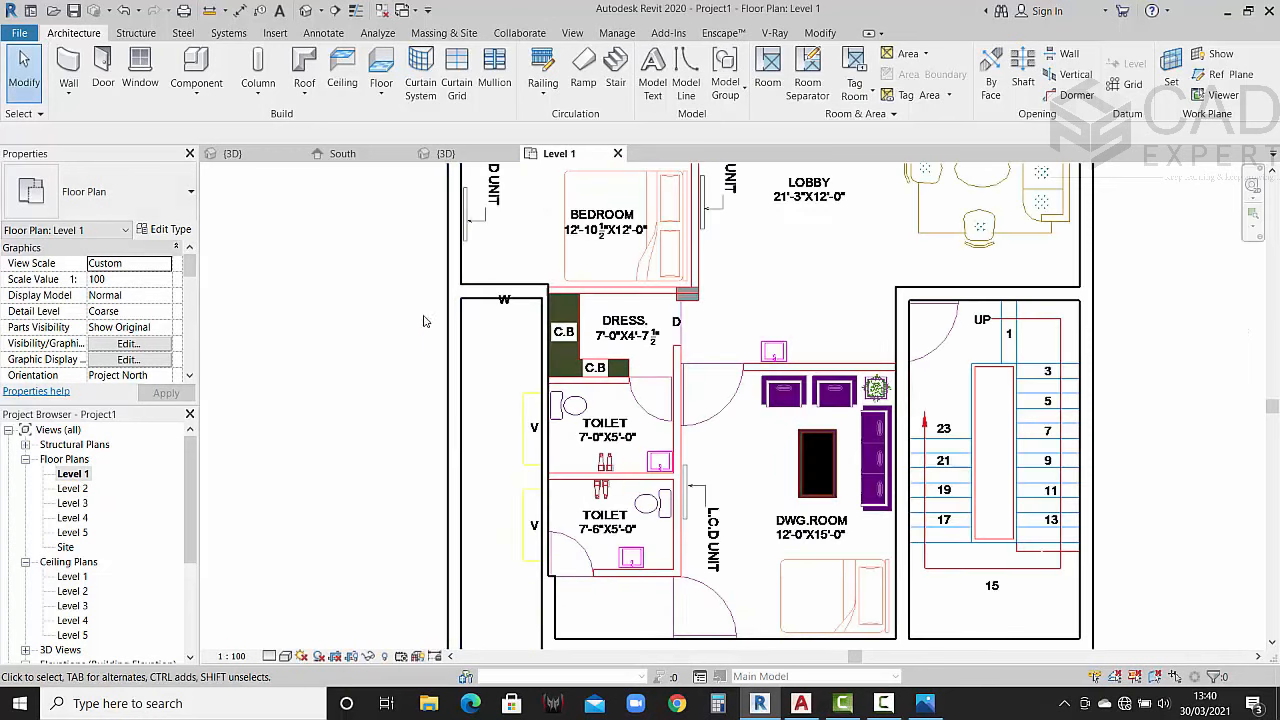
click(461, 351)
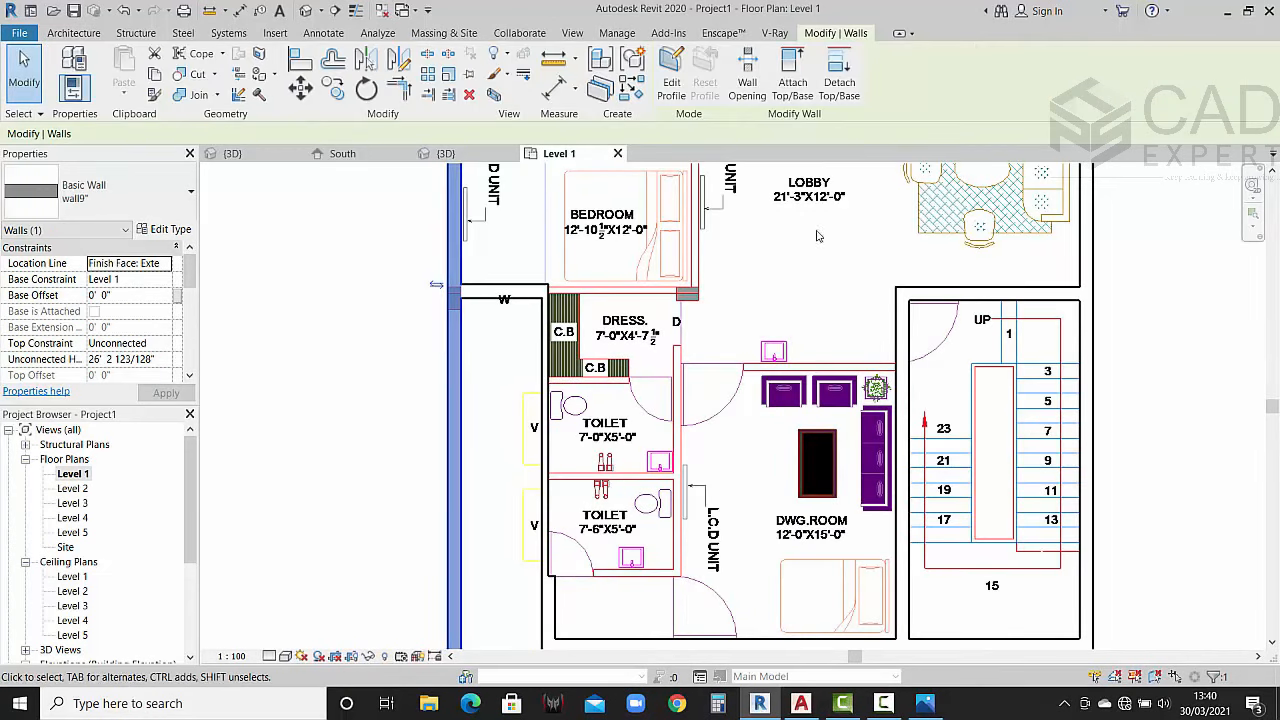
key(s)
key(l)
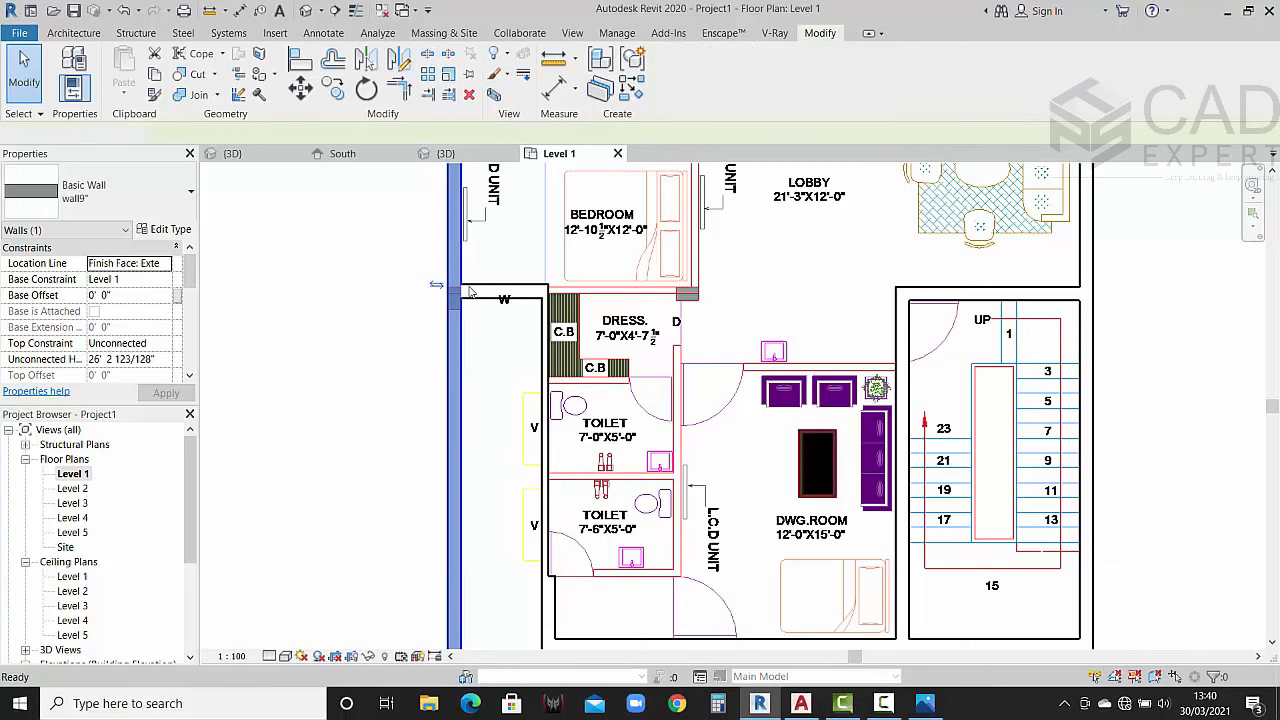
scroll(450, 300, up, 5)
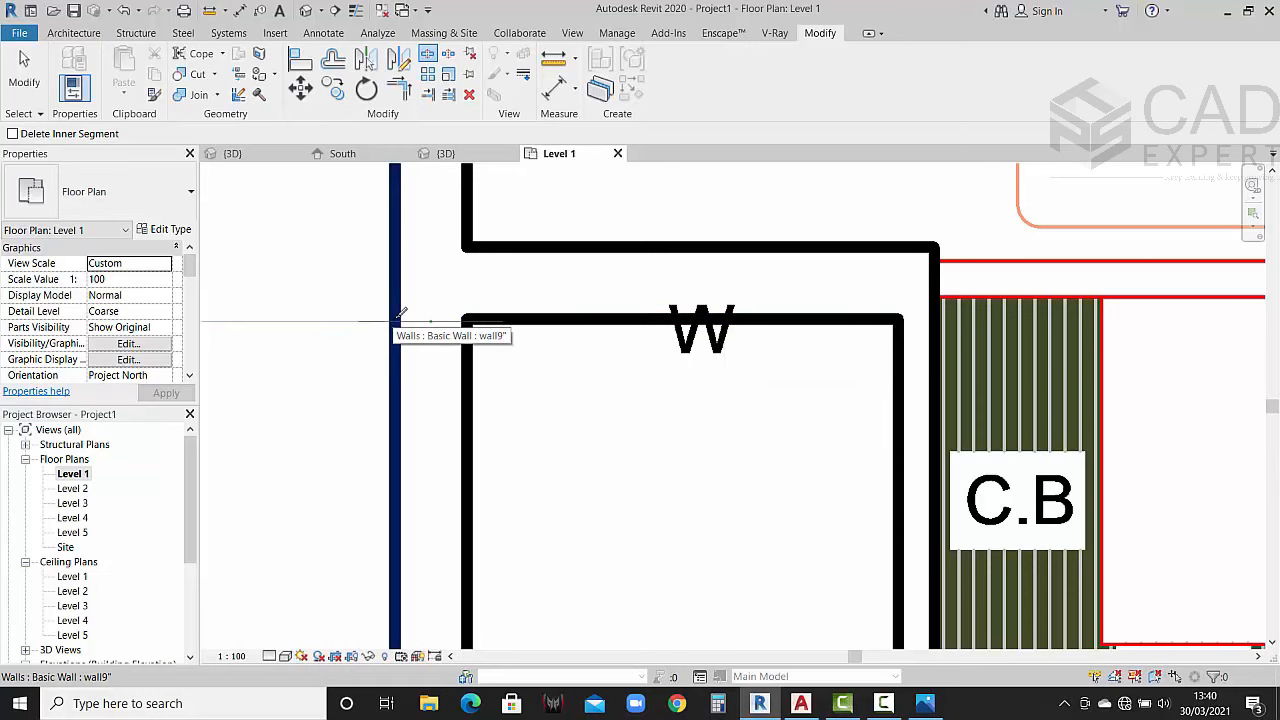
scroll(405, 318, down, 2)
scroll(408, 318, down, 5)
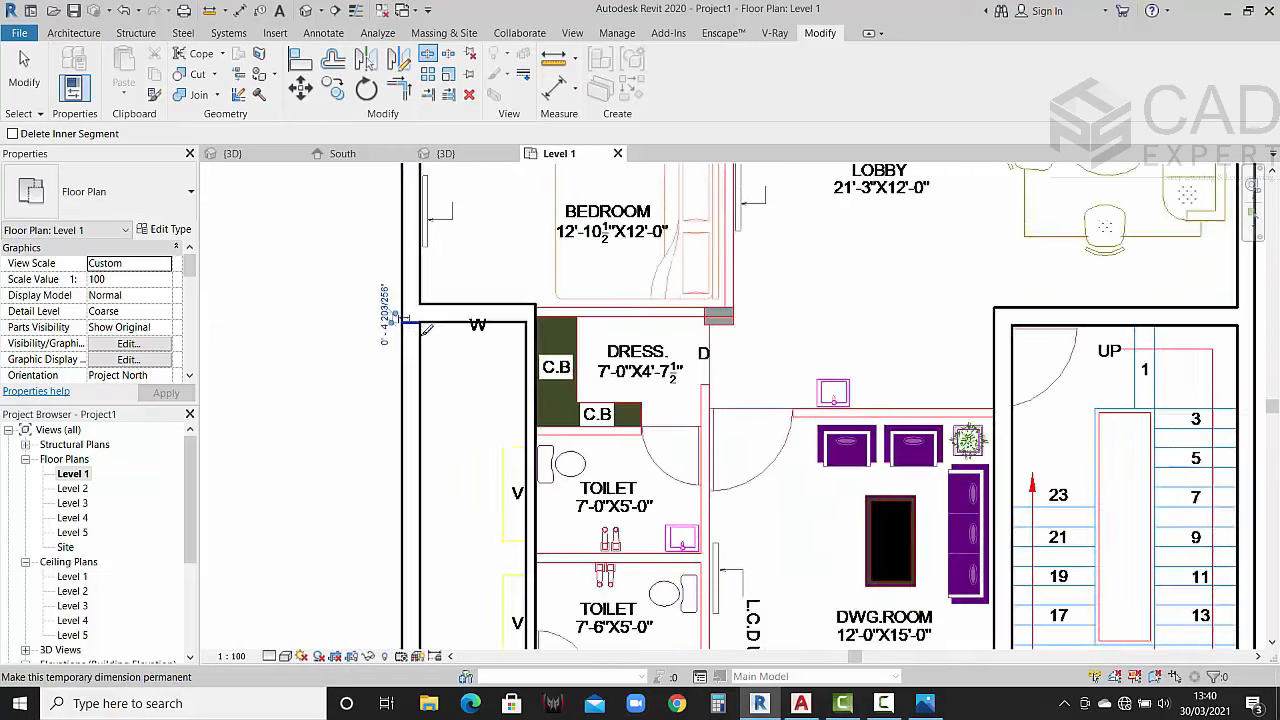
Step: Split the right outer wall beside the staircase in line with the outer face of the house's front wall
scroll(640, 424, up, 4)
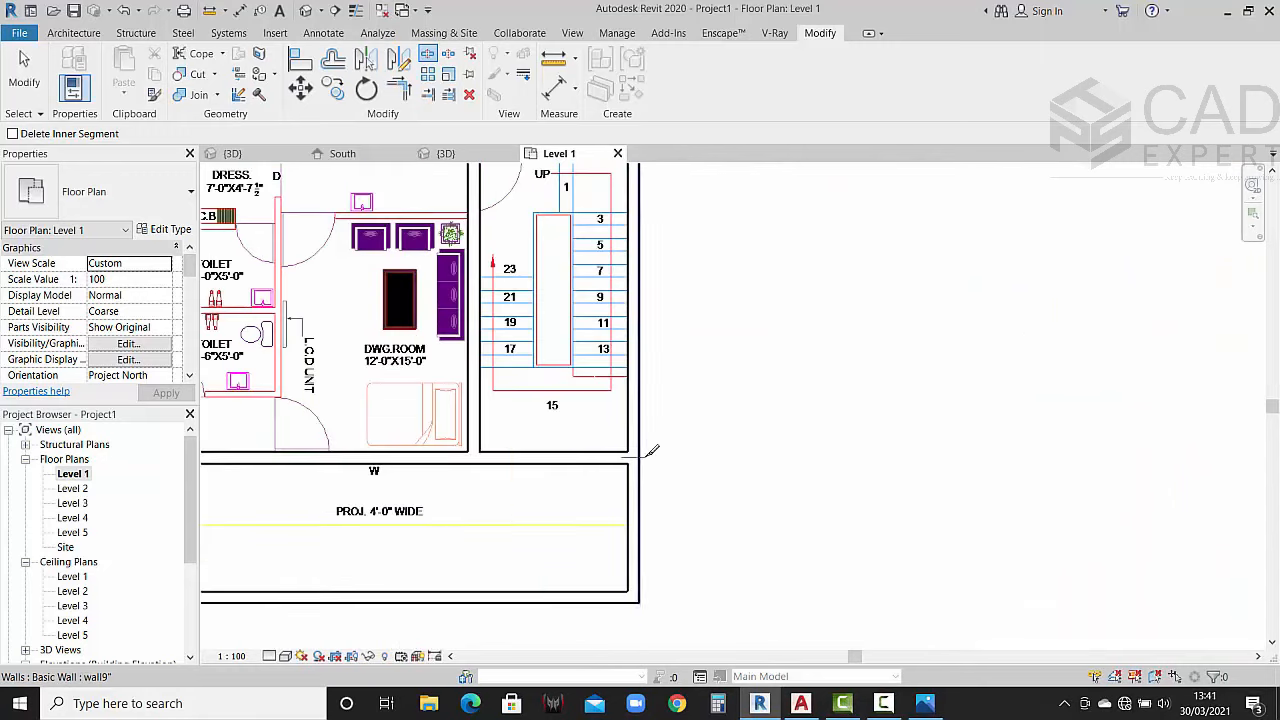
scroll(643, 447, up, 5)
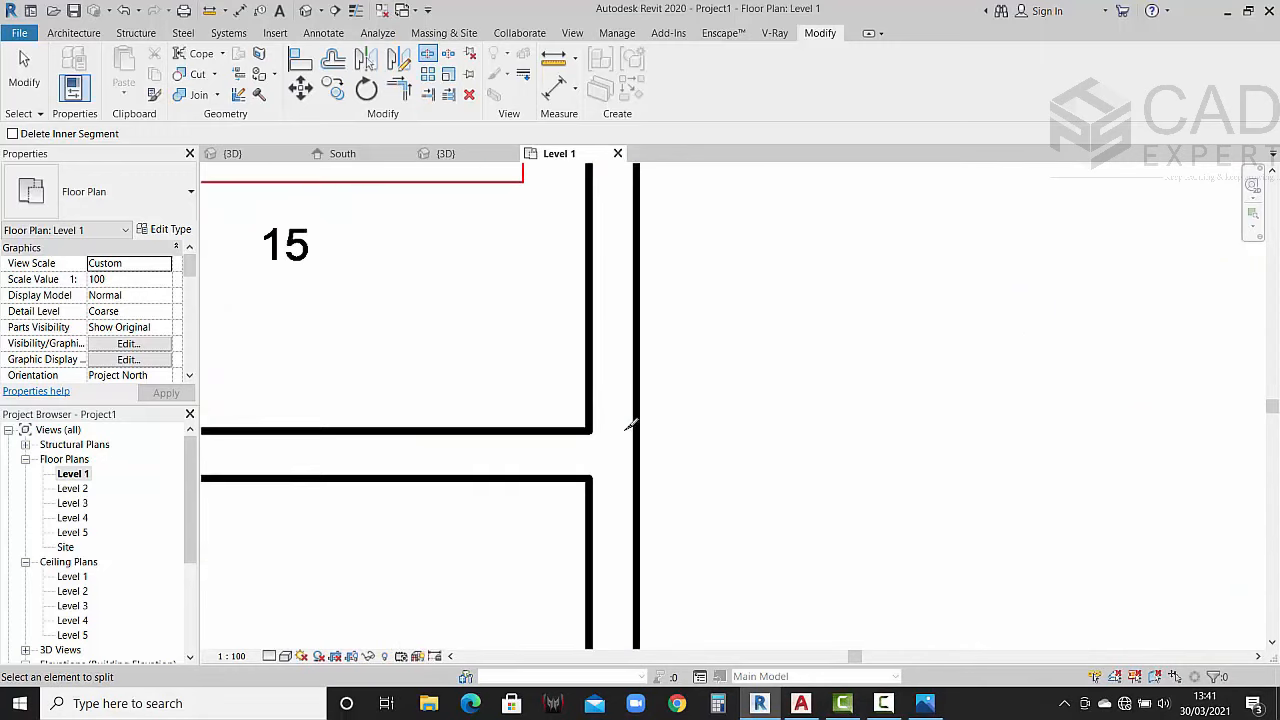
scroll(651, 436, down, 3)
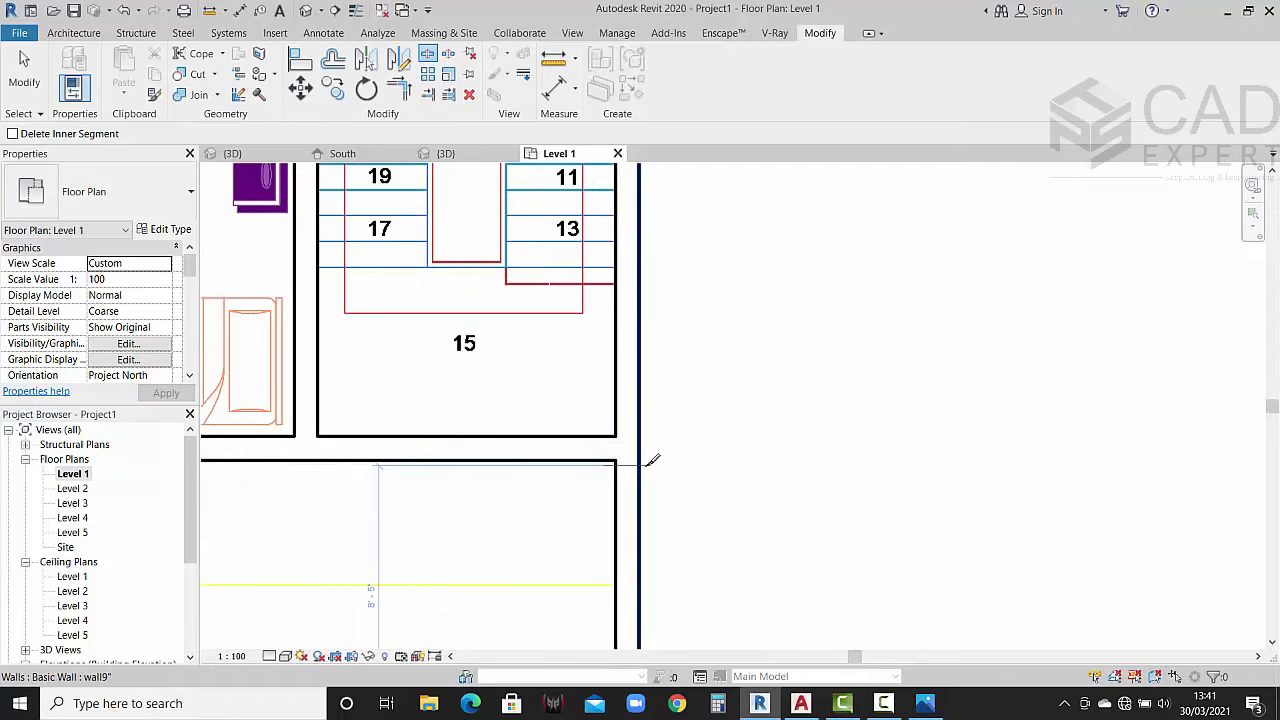
scroll(650, 456, up, 5)
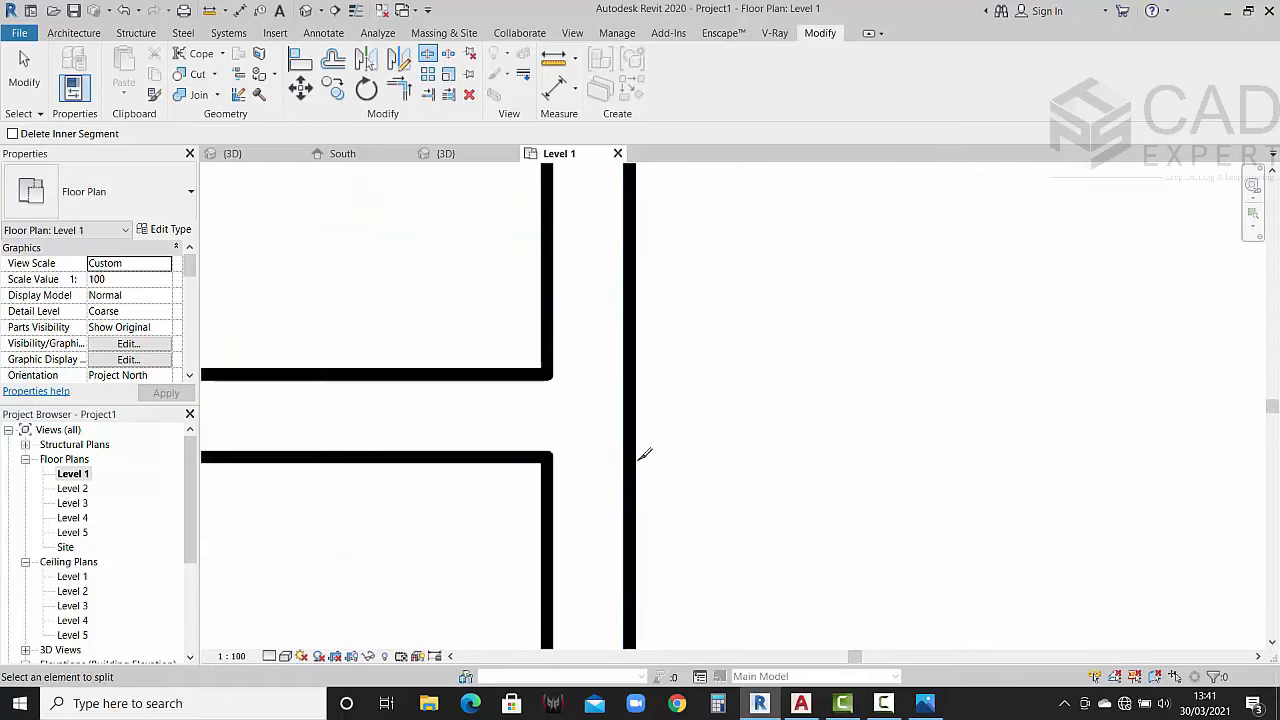
scroll(645, 450, down, 5)
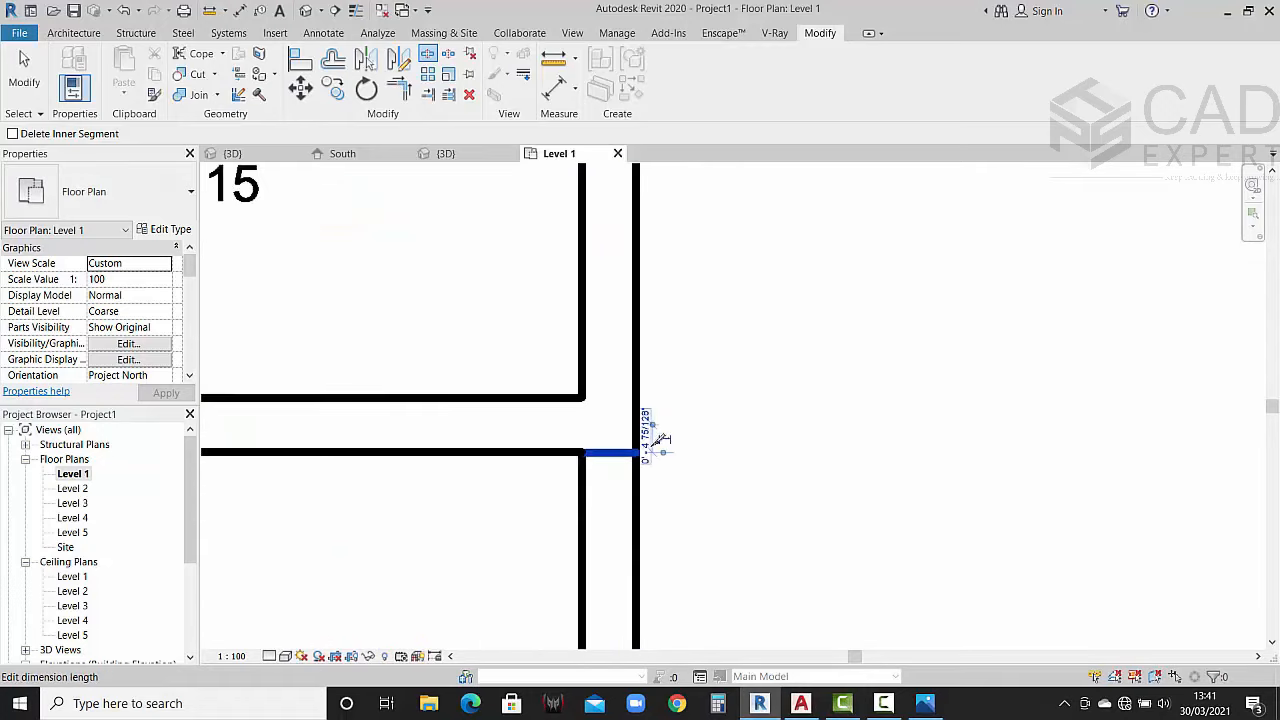
key(Escape)
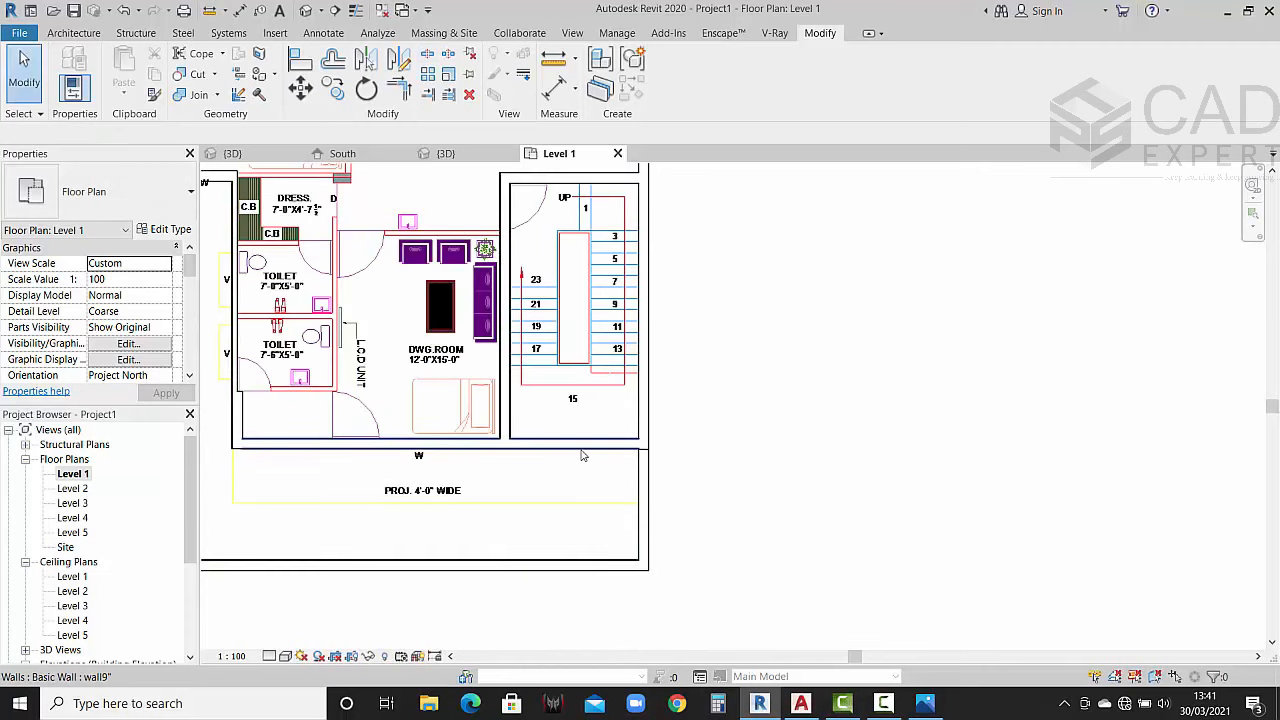
Step: Shorten the front wall so it ends at the wall between the drawing room and the staircase
click(643, 451)
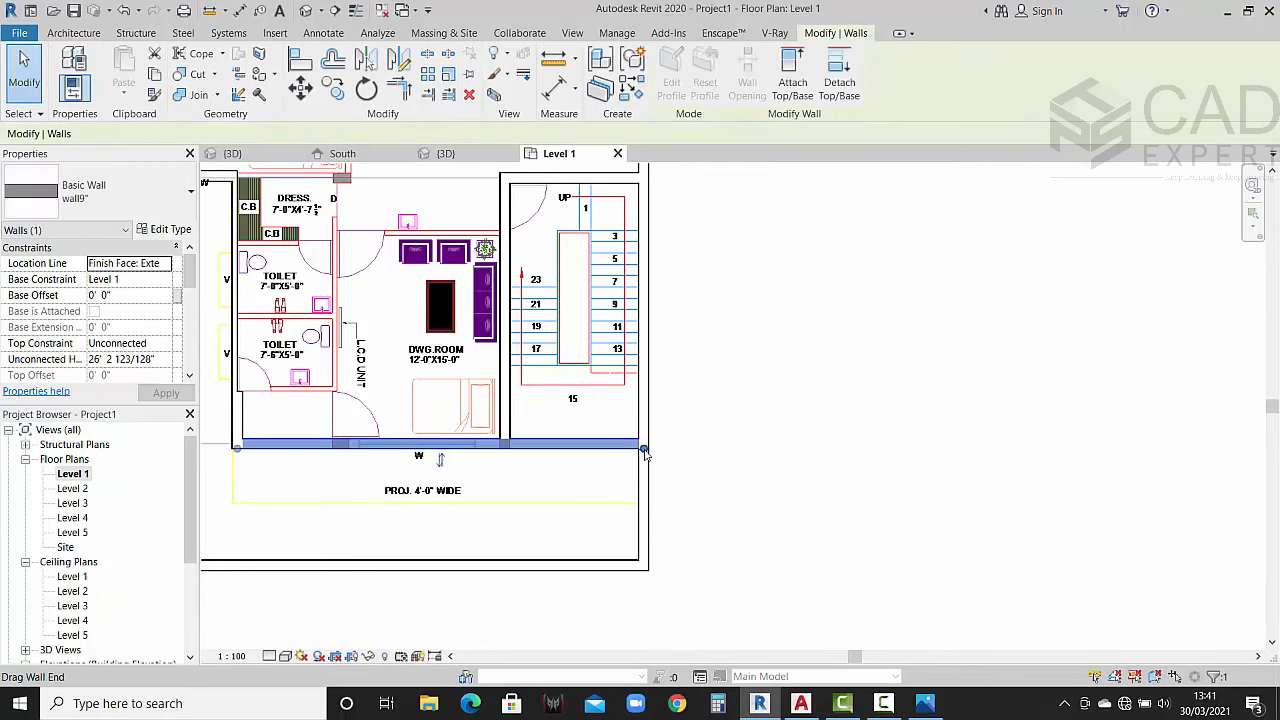
drag(516, 455, 510, 449)
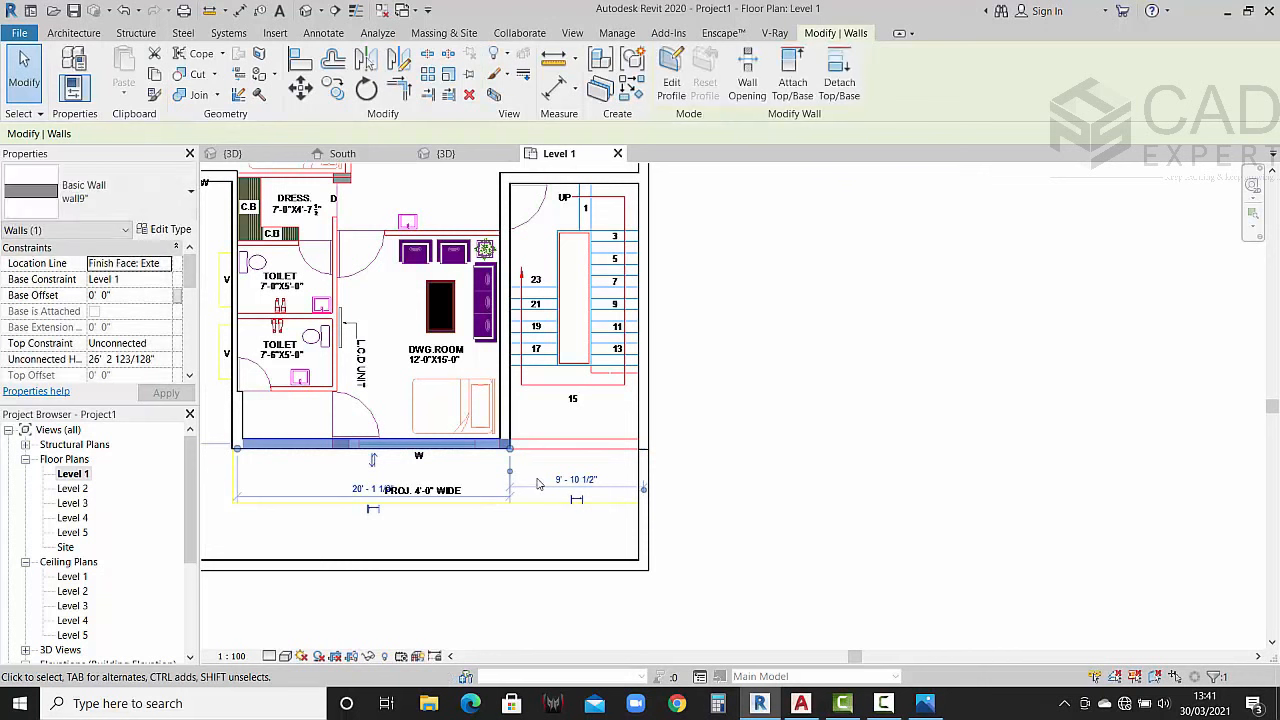
key(Escape)
Step: Review the edited outer walls in the Level 1 plan and return to Project1's 3D view
scroll(643, 457, up, 3)
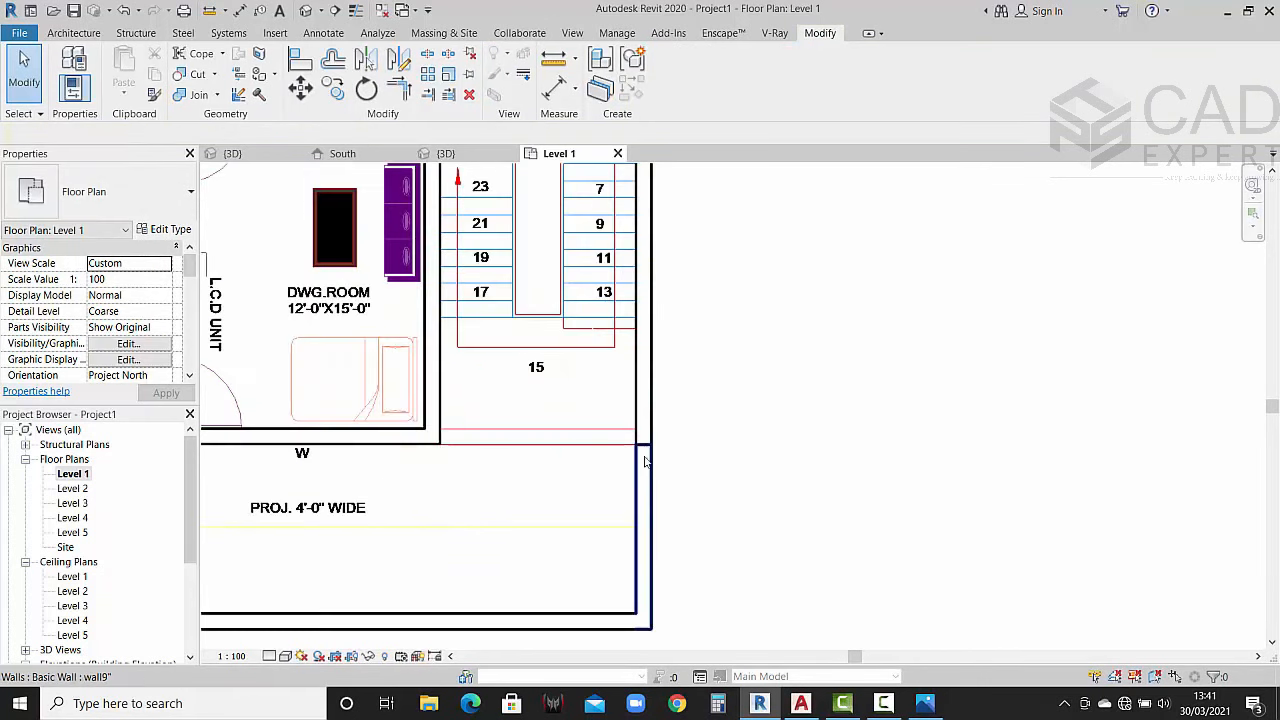
scroll(643, 492, down, 3)
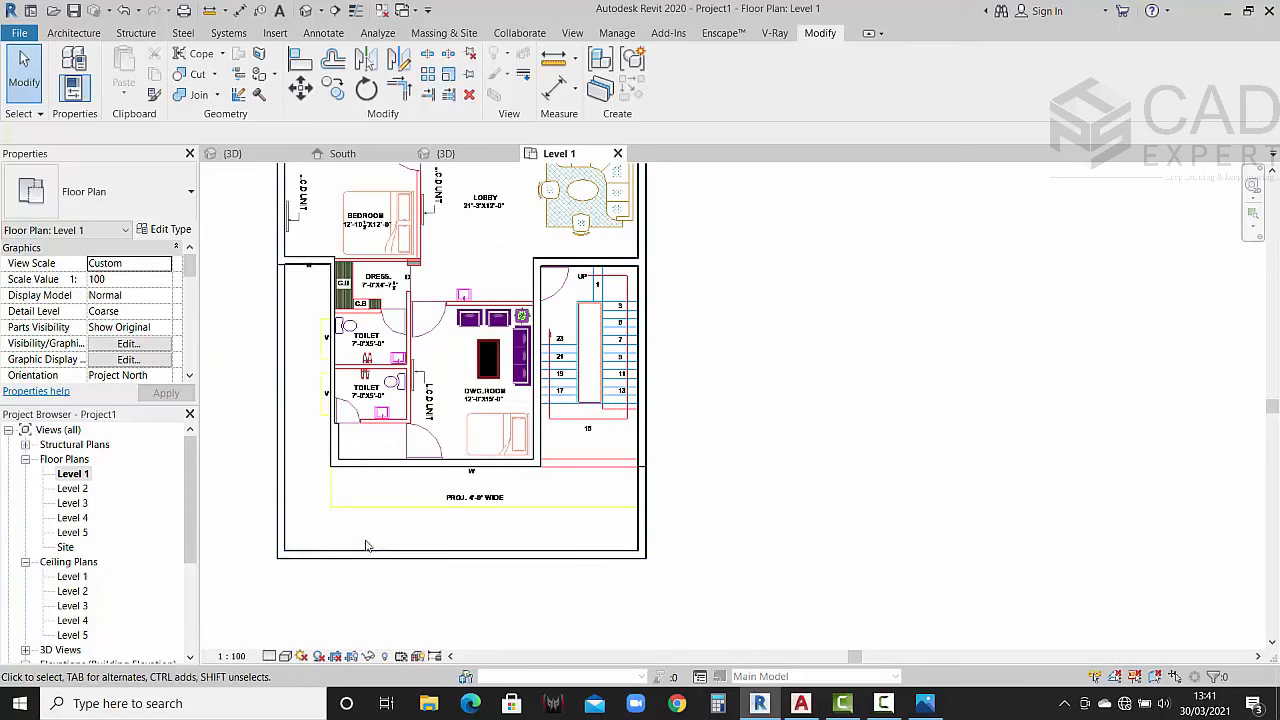
scroll(366, 540, down, 3)
middle_drag(361, 484, 363, 490)
scroll(301, 328, up, 2)
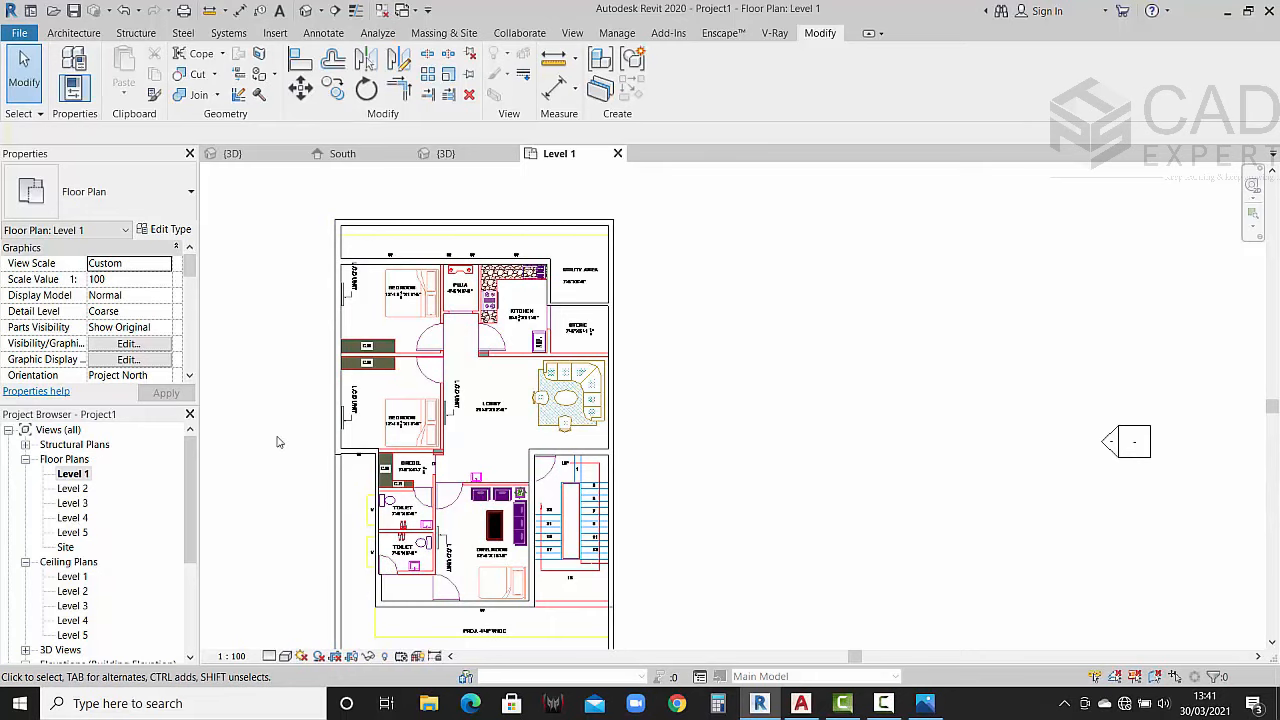
click(459, 163)
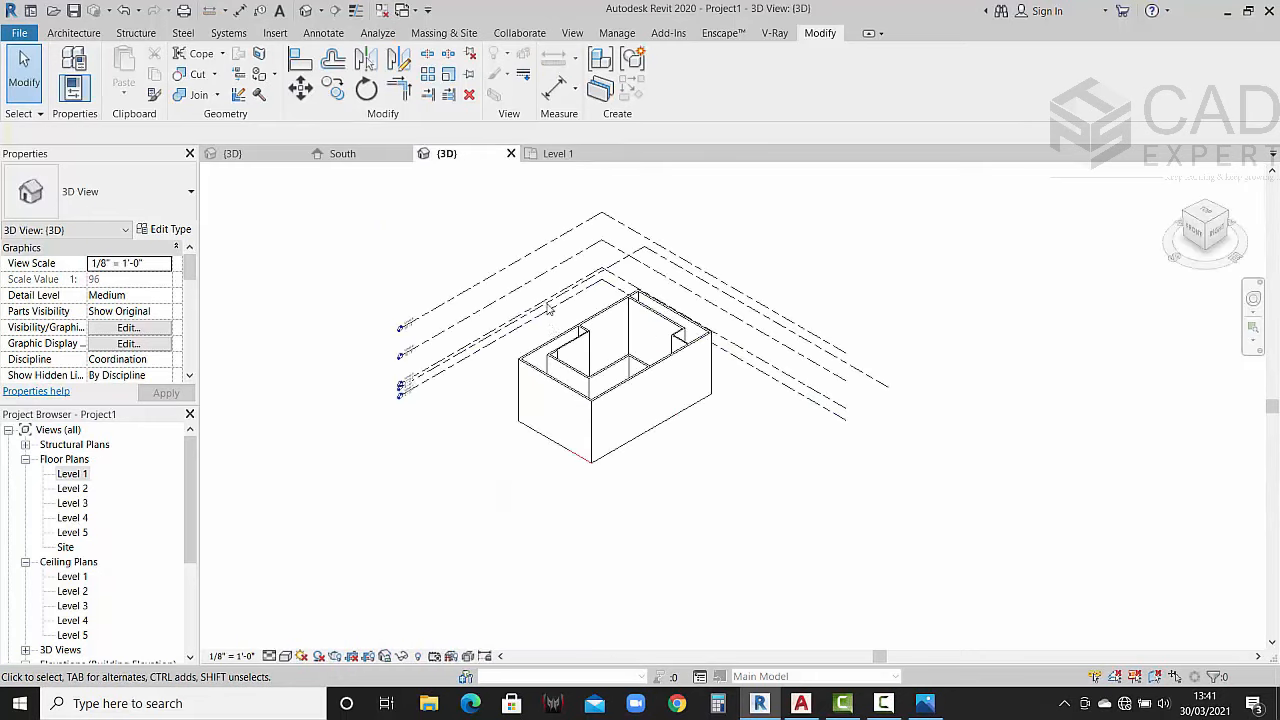
Step: Set the Unconnected Height of the front boundary wall and its two adjoining split side walls to 12'
scroll(557, 378, up, 3)
scroll(557, 378, up, 2)
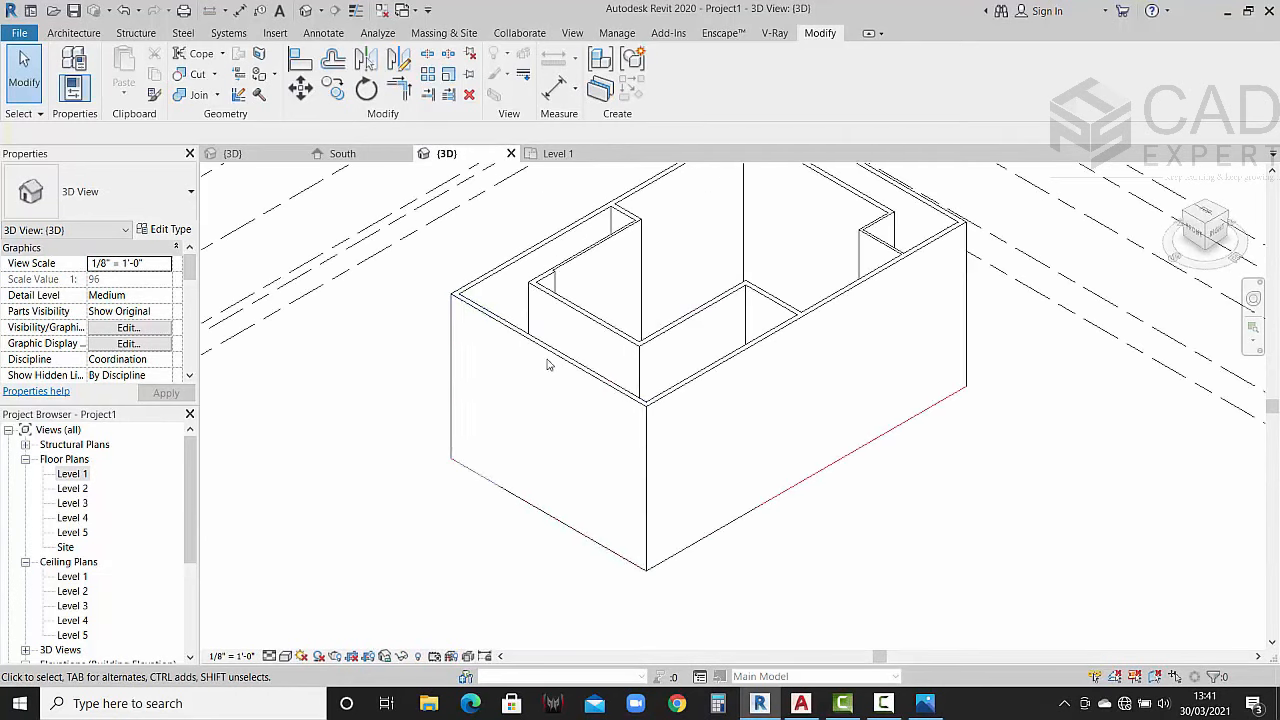
click(550, 362)
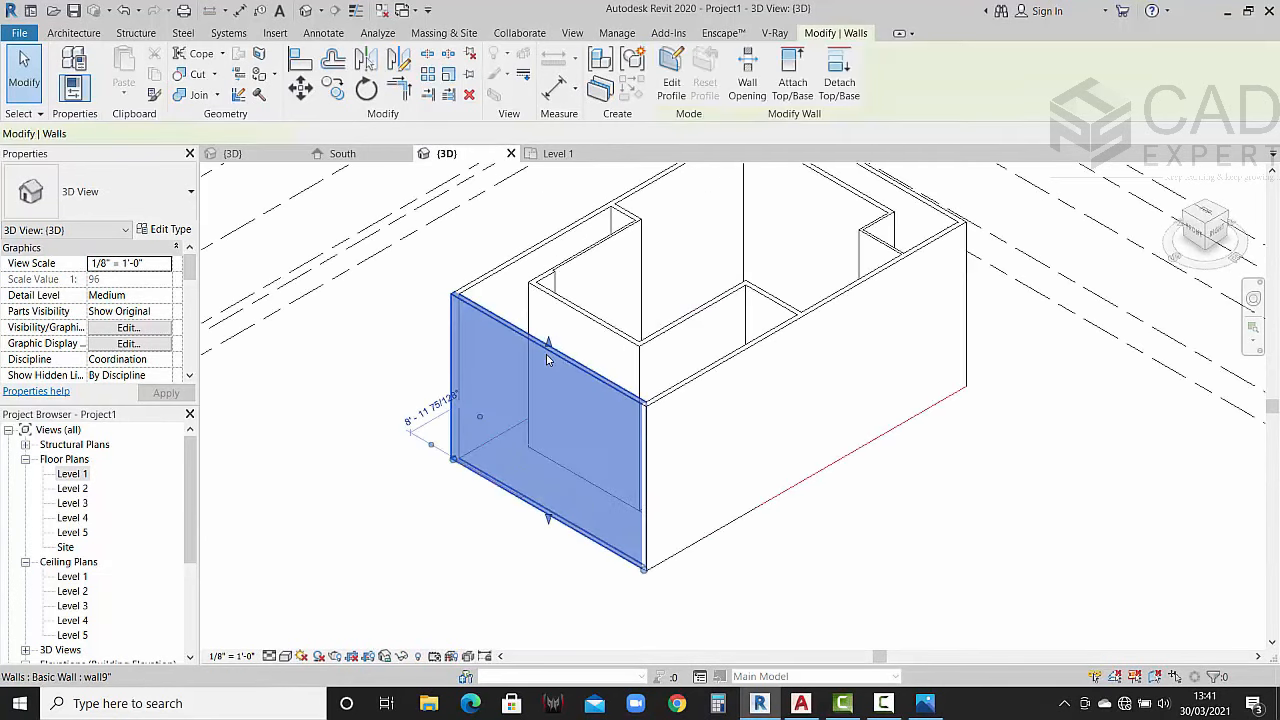
ctrl+click(507, 278)
ctrl+click(680, 403)
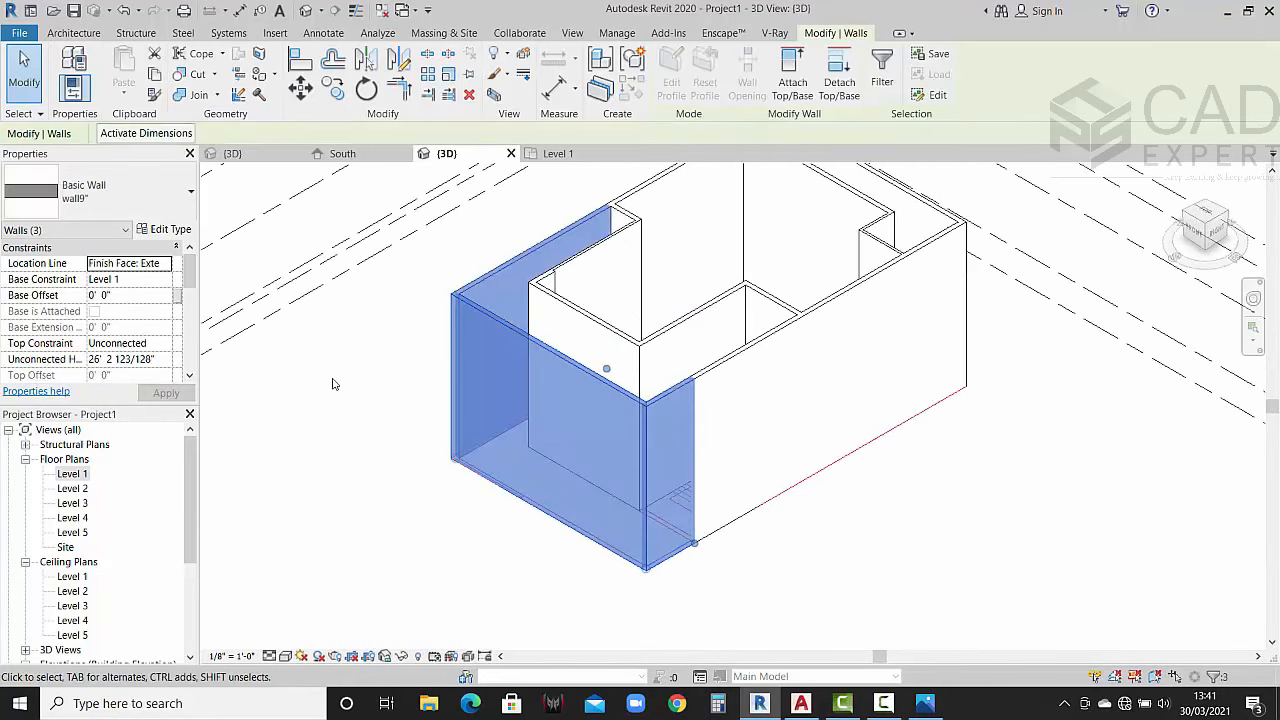
scroll(366, 383, down, 3)
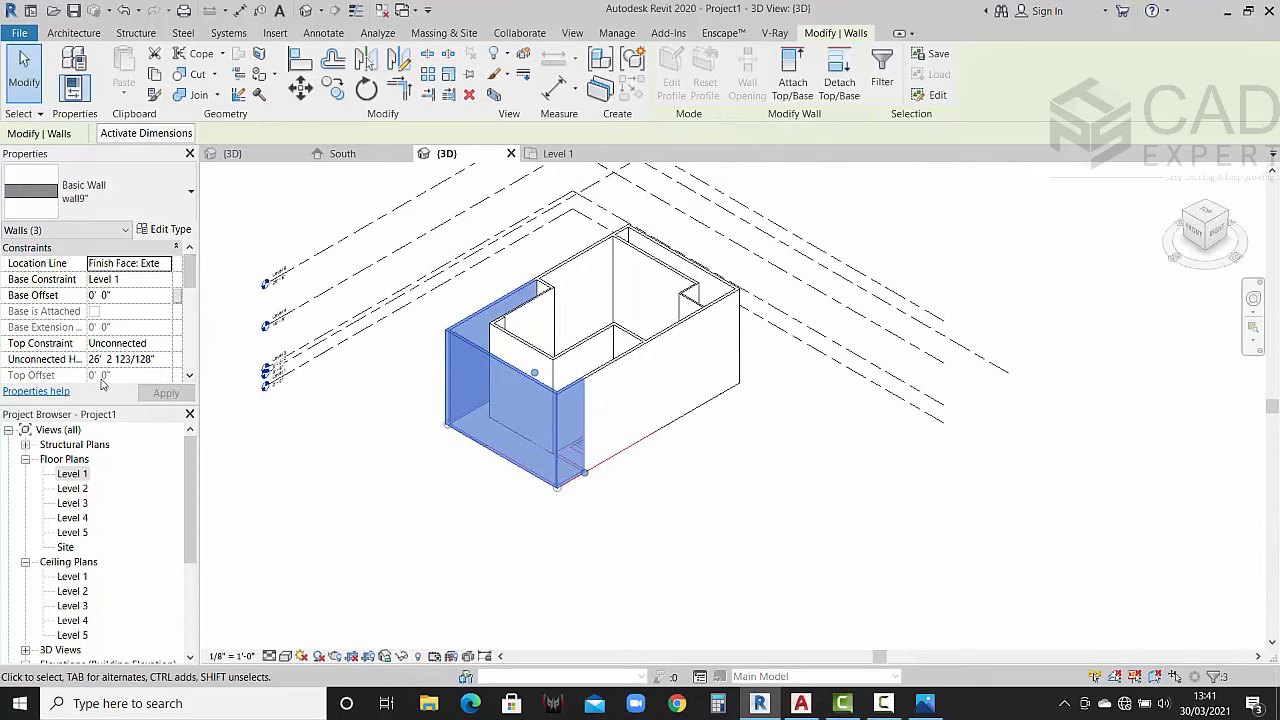
drag(163, 361, 53, 368)
text(8)
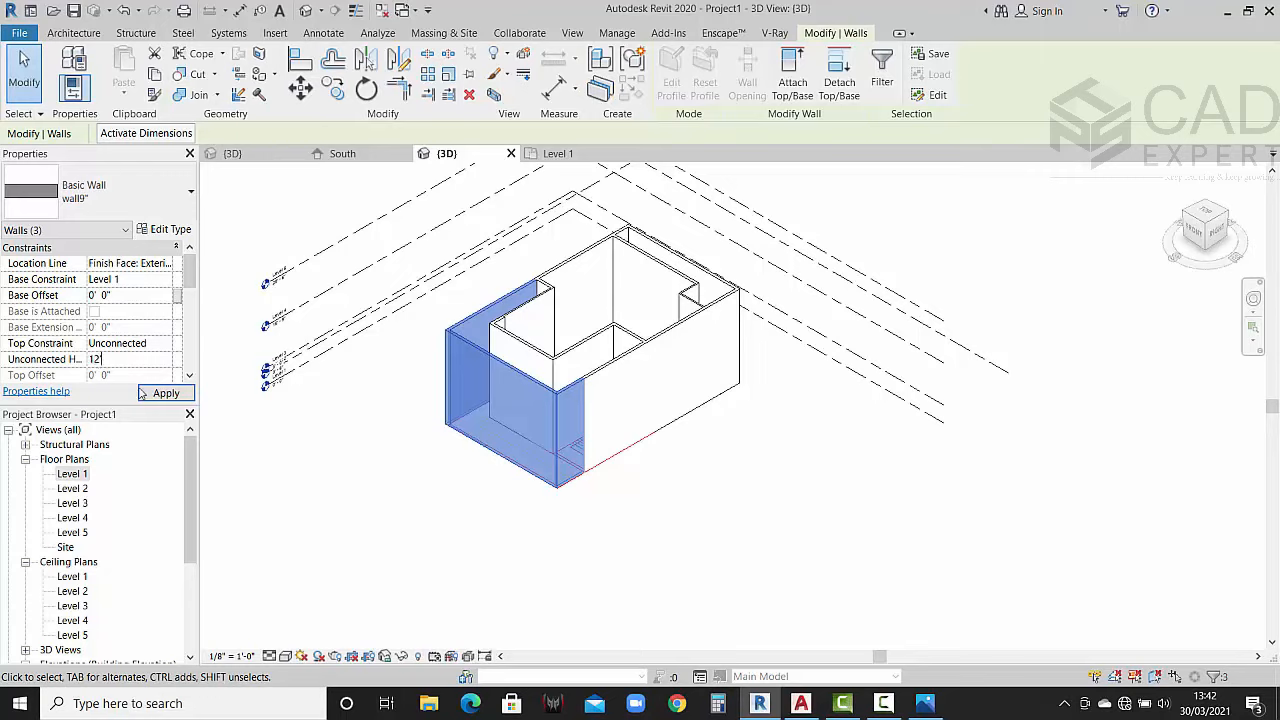
click(162, 393)
click(363, 452)
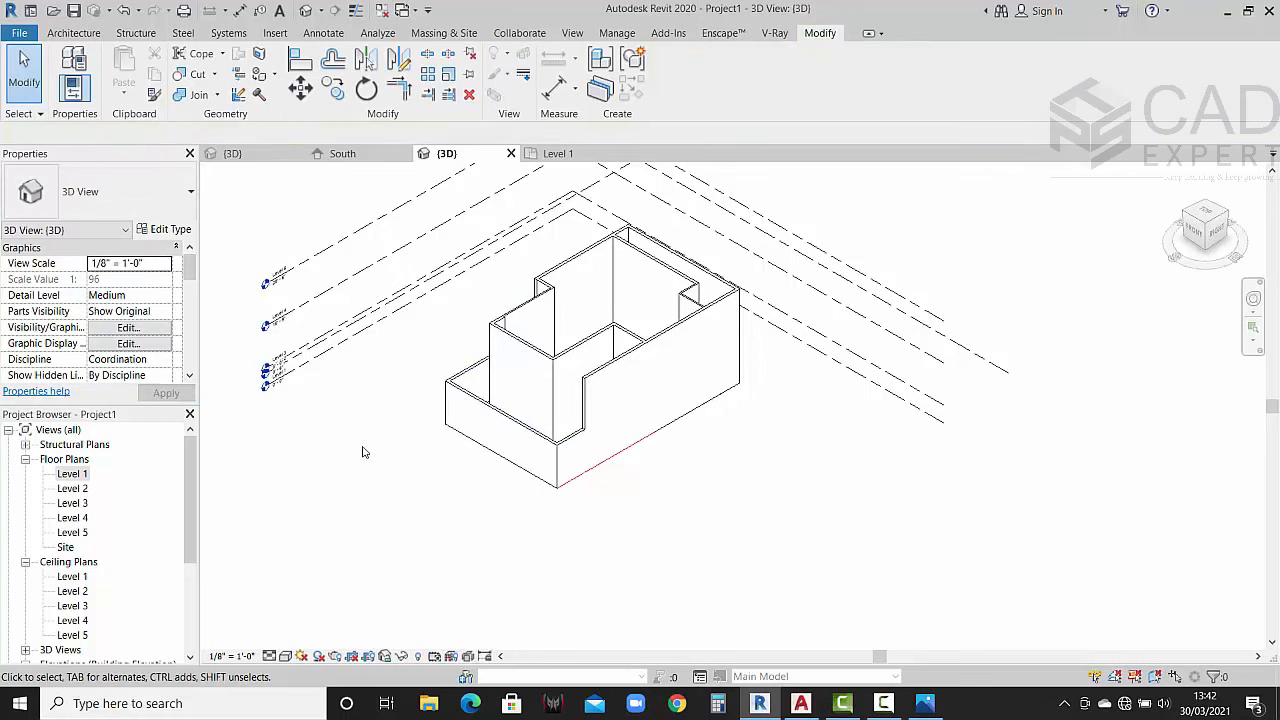
Step: Inspect Project1's lowered front walls in 3D and examine the side and rear outer walls of the reference project's 3D model
shift+middle_drag(377, 448, 667, 397)
scroll(667, 397, up, 5)
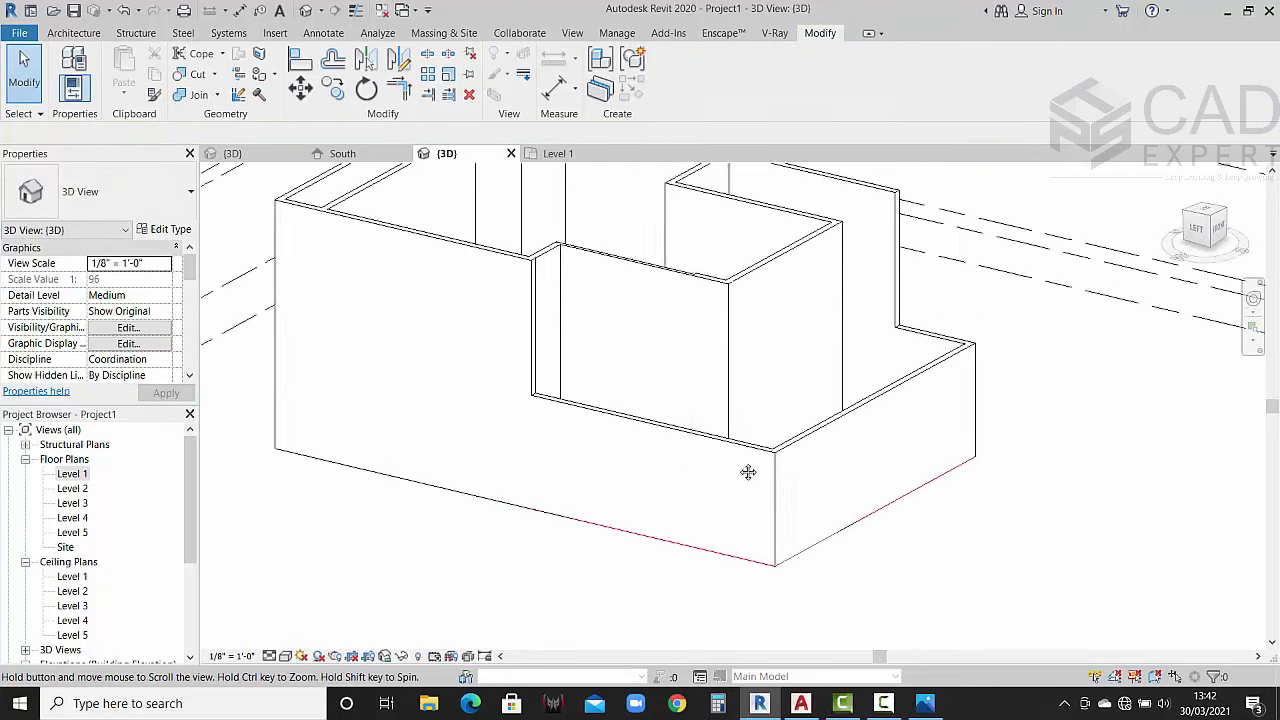
scroll(443, 329, down, 4)
scroll(360, 280, up, 6)
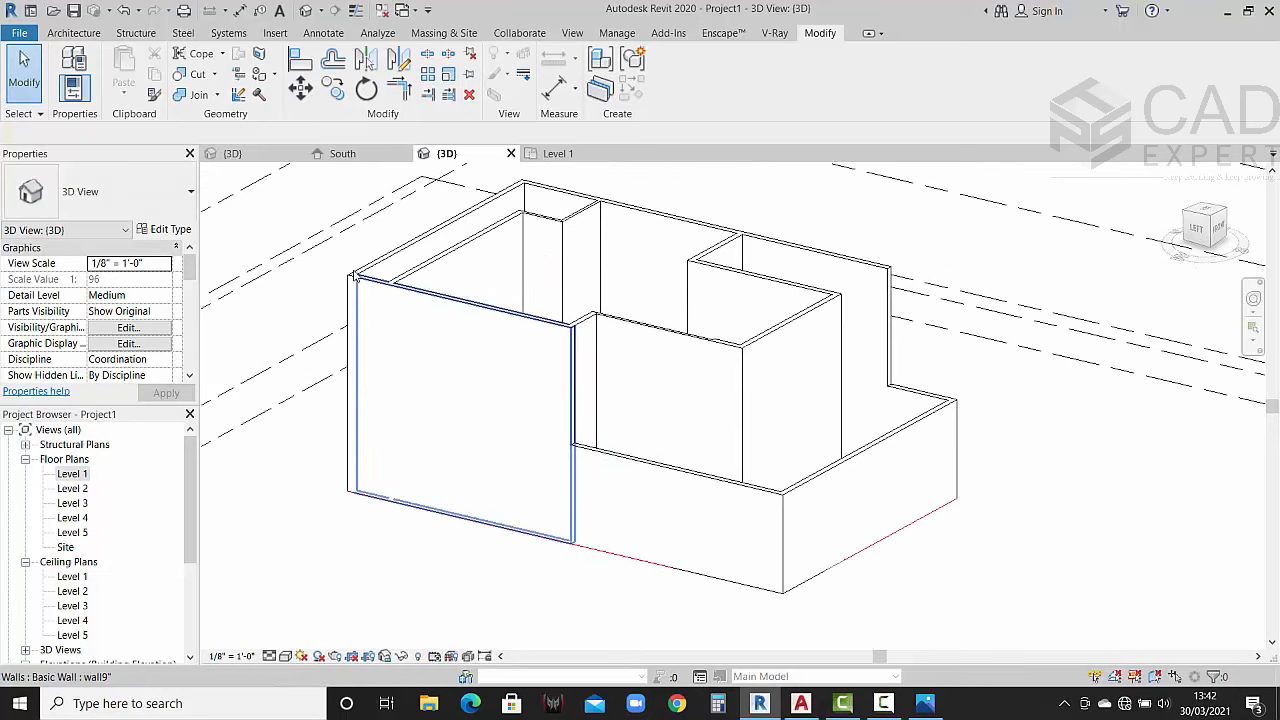
click(232, 153)
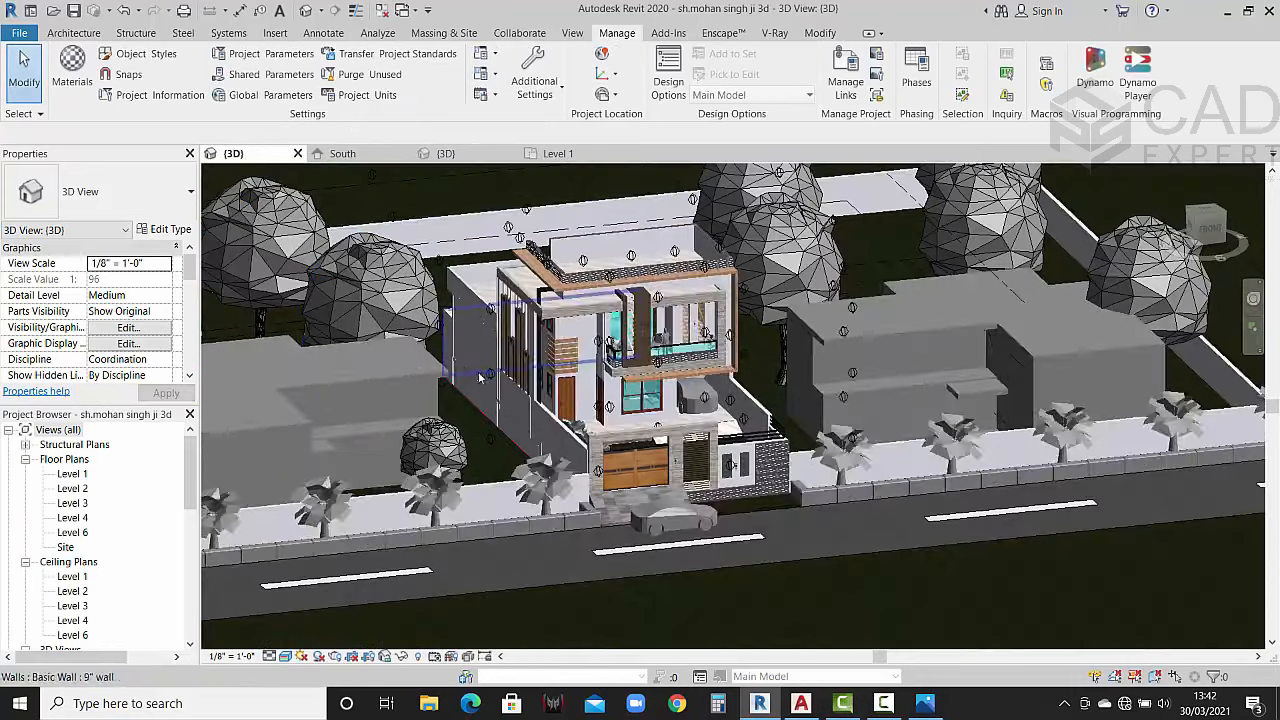
shift+middle_drag(480, 377, 784, 231)
middle_drag(765, 489, 749, 370)
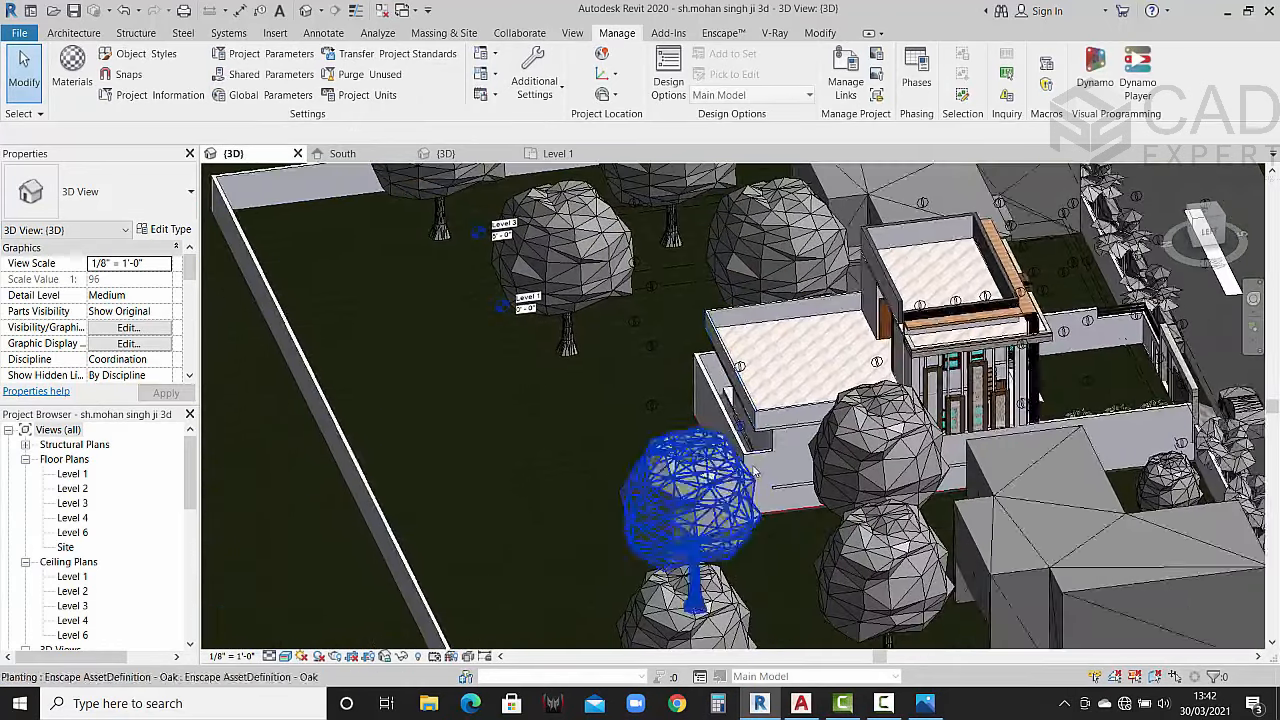
scroll(755, 471, up, 2)
scroll(745, 462, up, 2)
scroll(709, 414, down, 2)
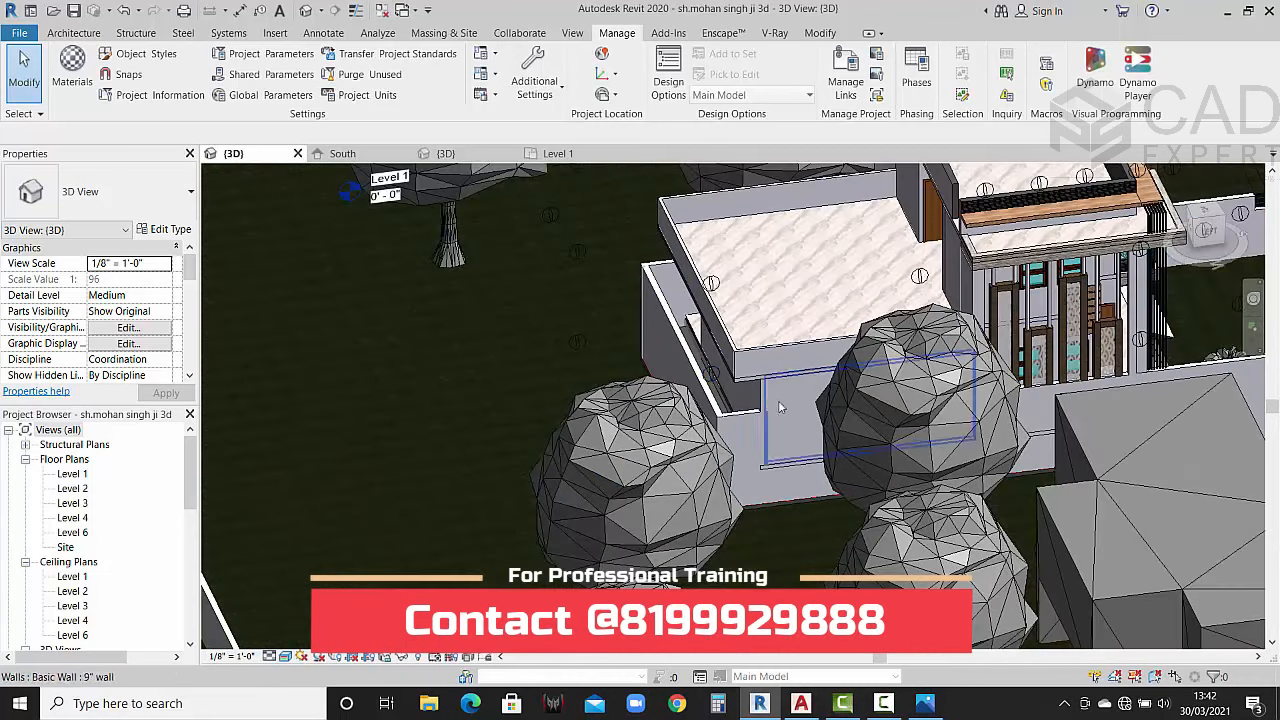
shift+middle_drag(800, 412, 775, 589)
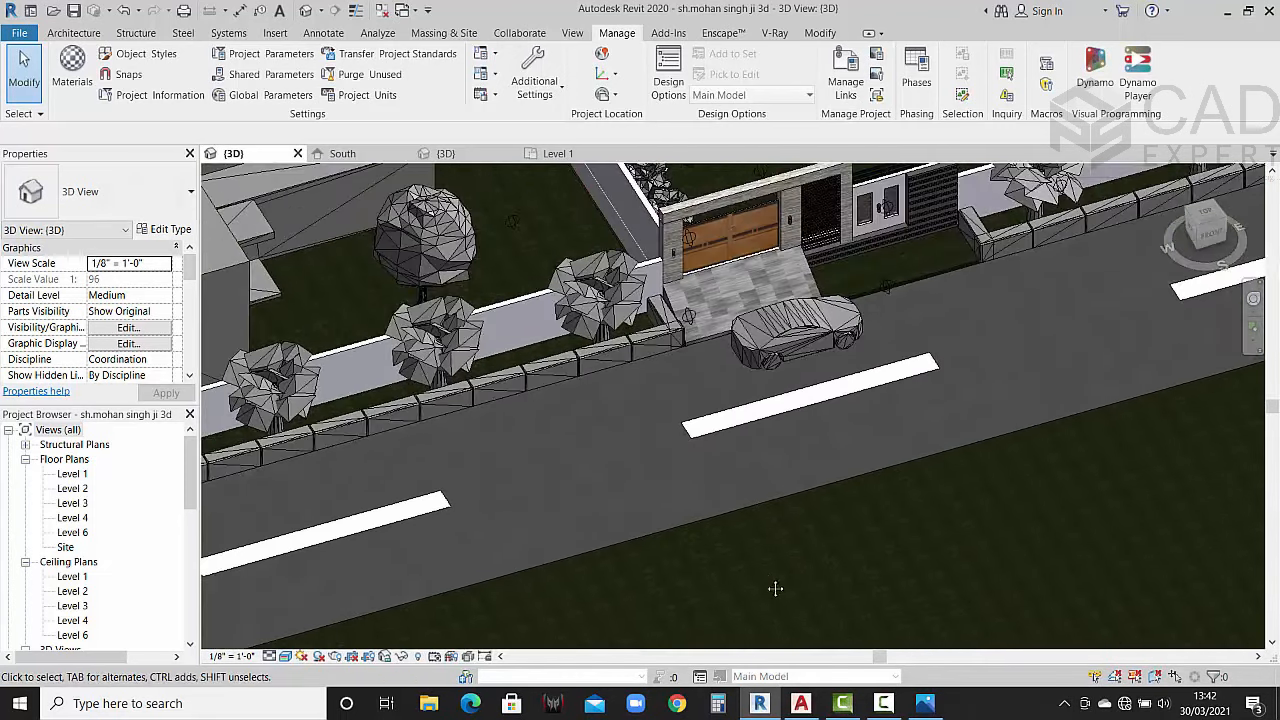
scroll(770, 610, down, 2)
scroll(722, 502, down, 2)
scroll(636, 466, down, 2)
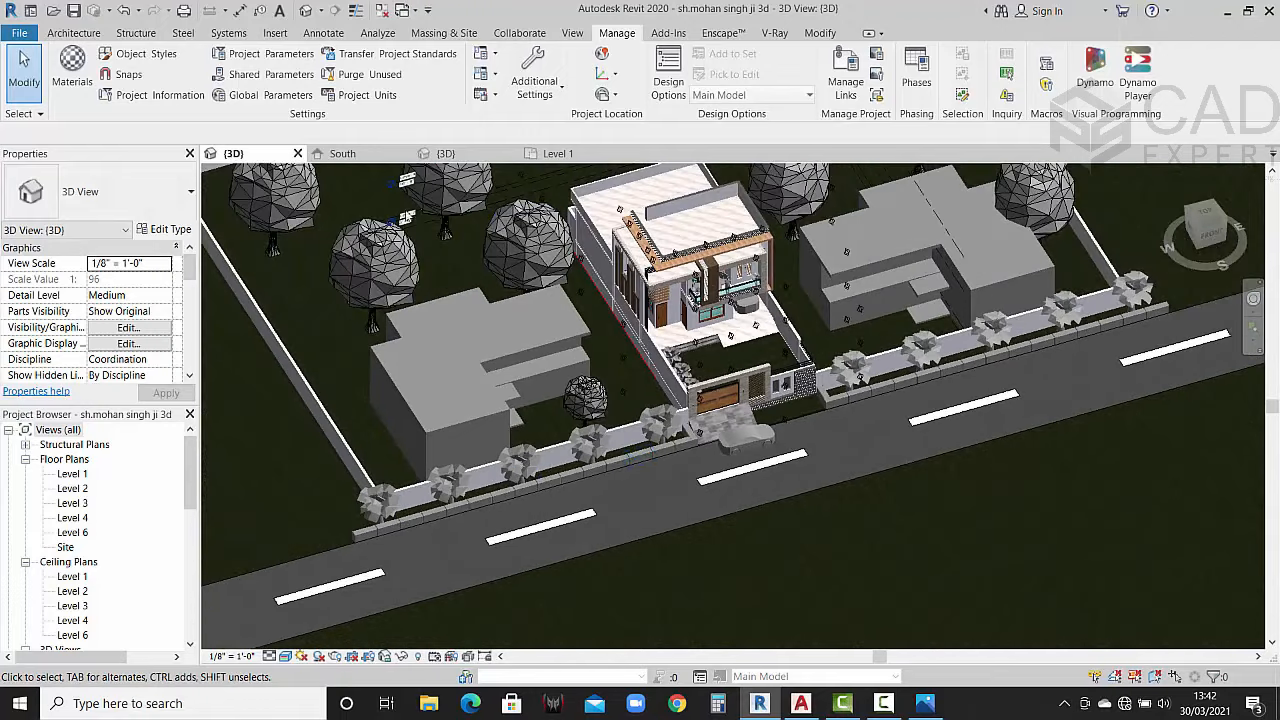
scroll(636, 466, down, 2)
Step: In Project1's Level 1 floor plan, split the left outer wall in line with the outer face of the upper bedroom's rear wall
click(558, 153)
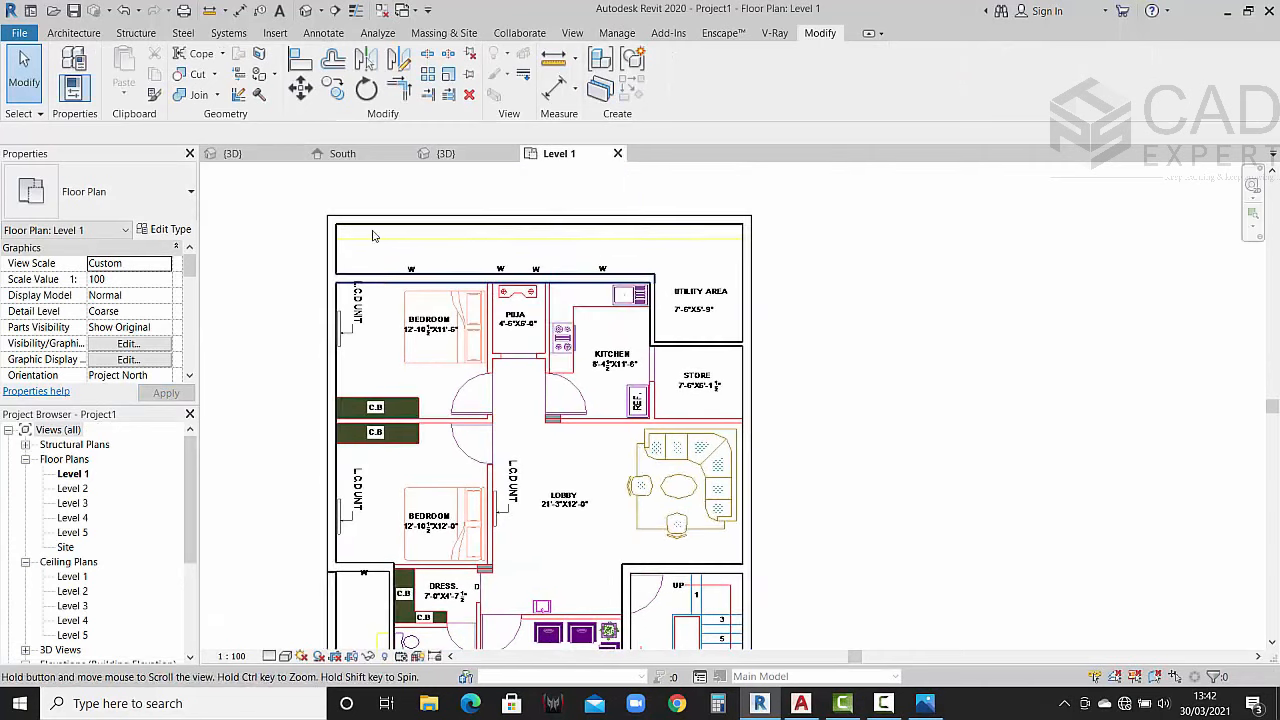
click(428, 54)
scroll(356, 279, up, 2)
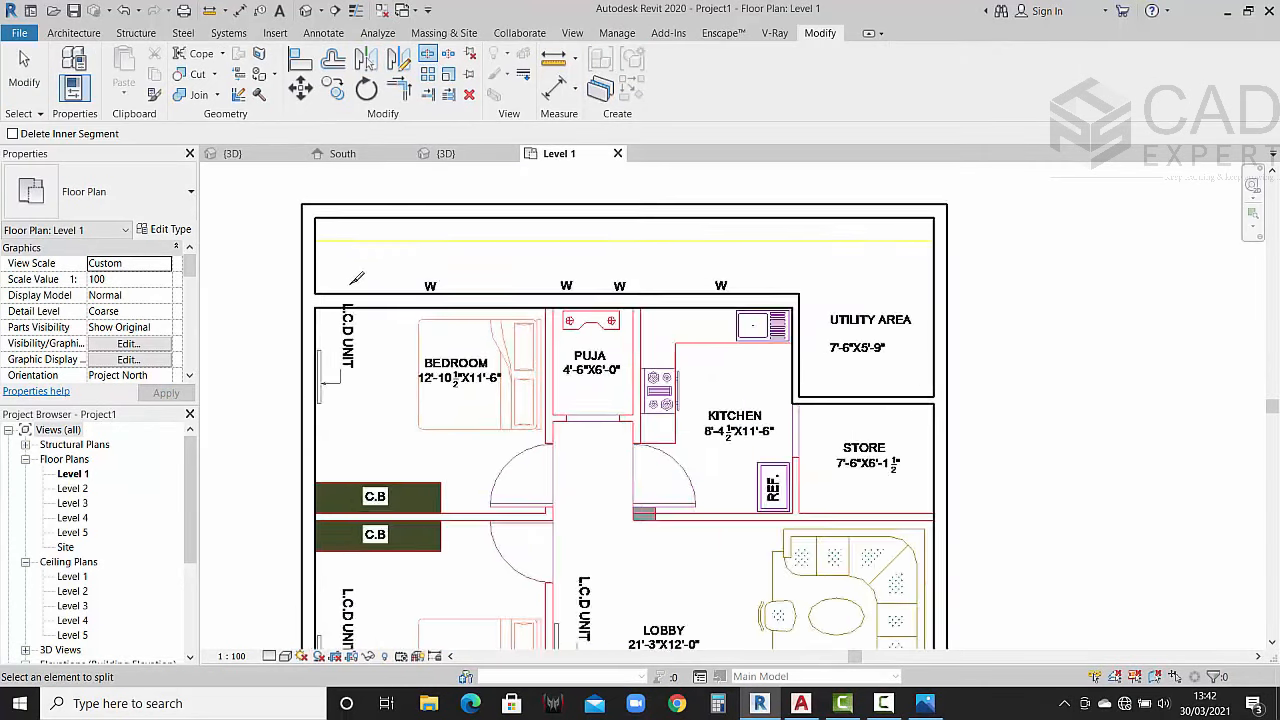
scroll(330, 285, up, 3)
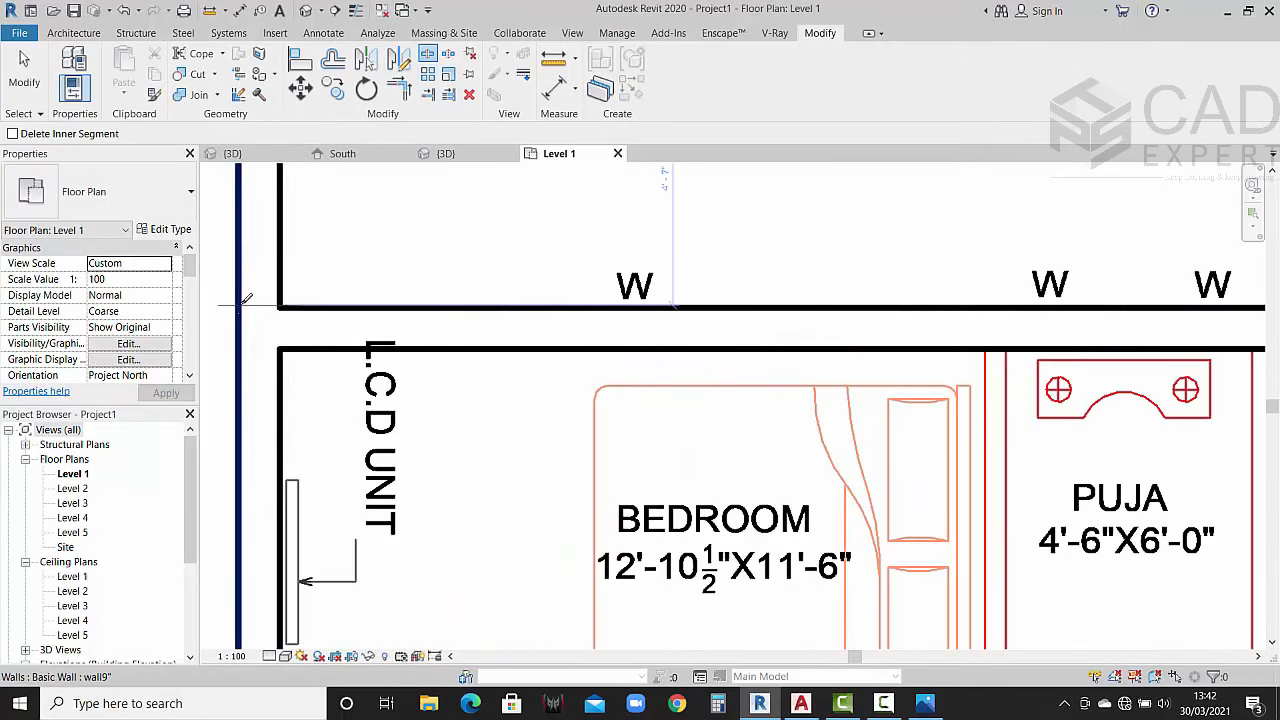
scroll(247, 300, up, 3)
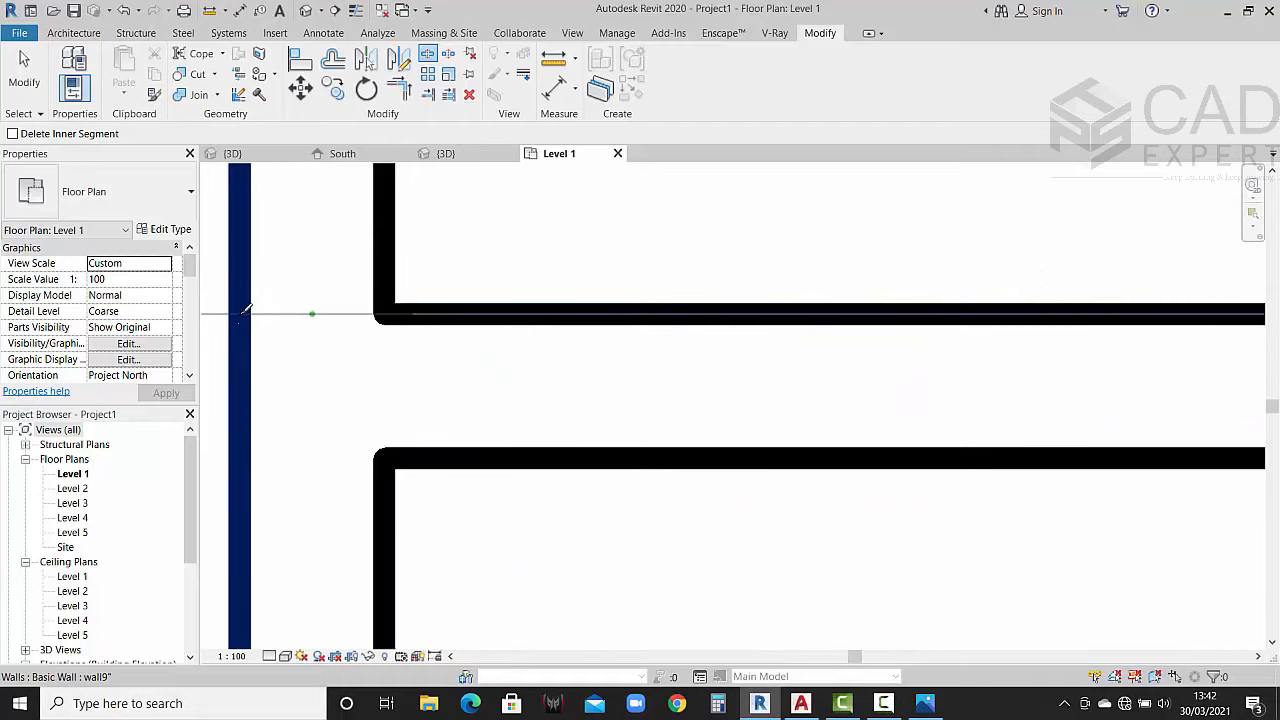
scroll(247, 310, down, 6)
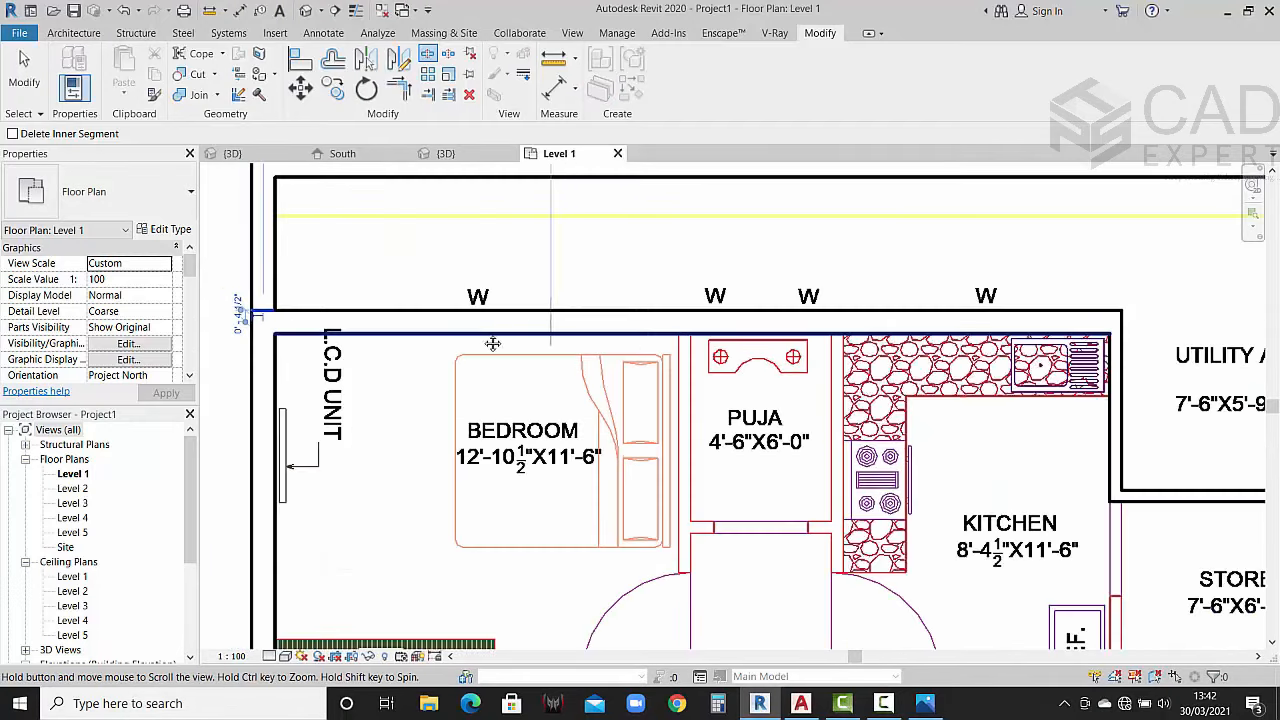
Step: Split the right outer wall in line with the utility-side face of the wall between the utility area and the store
middle_drag(493, 343, 179, 316)
scroll(1046, 438, up, 3)
middle_drag(1138, 518, 1052, 482)
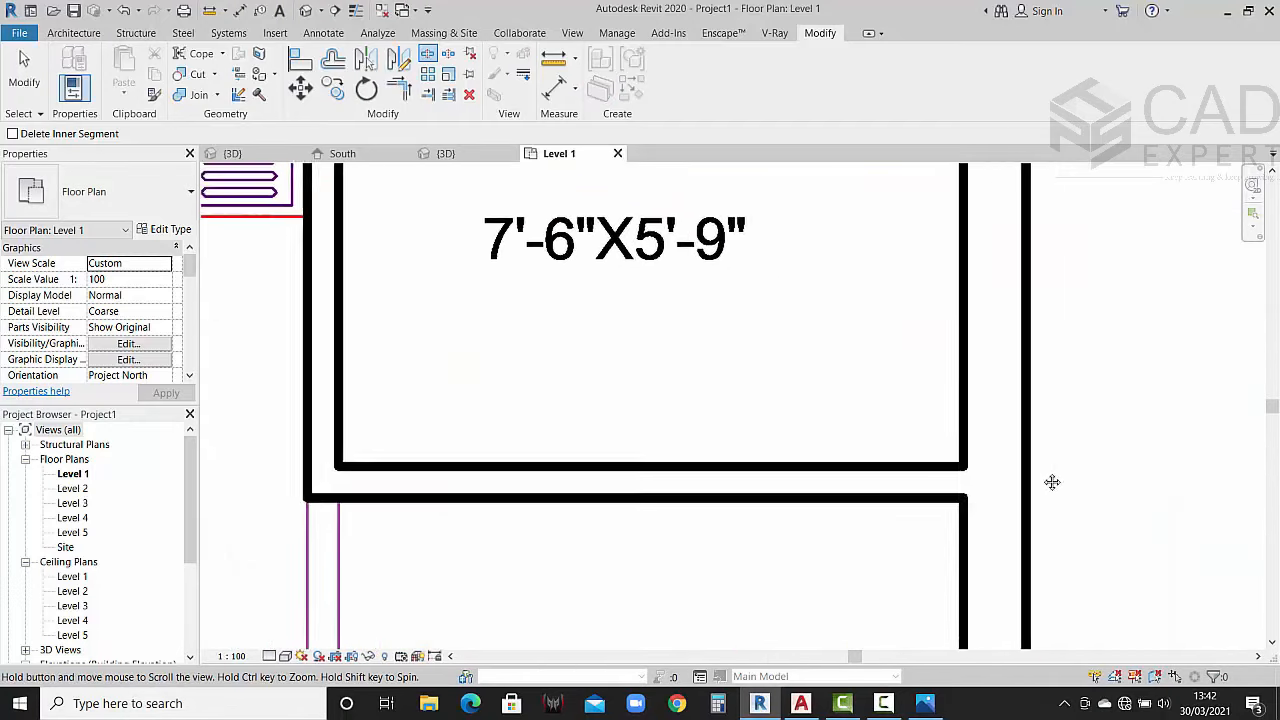
scroll(1030, 465, up, 3)
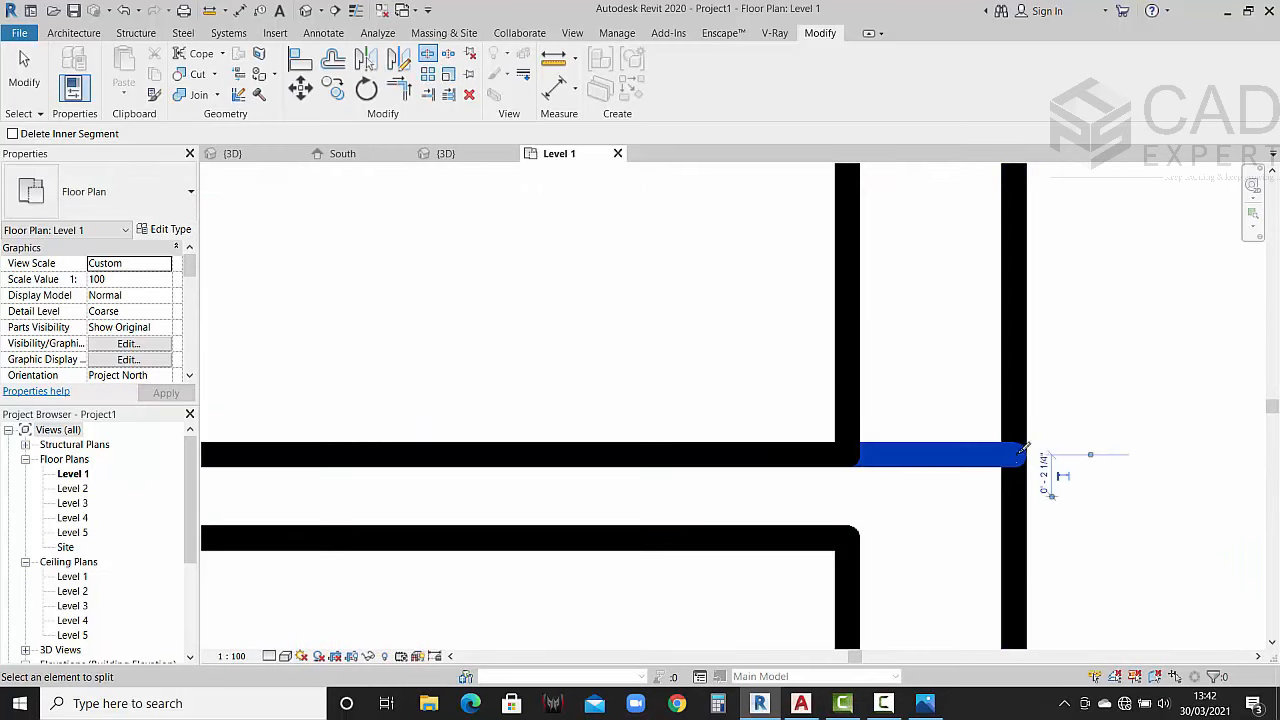
scroll(1022, 450, down, 6)
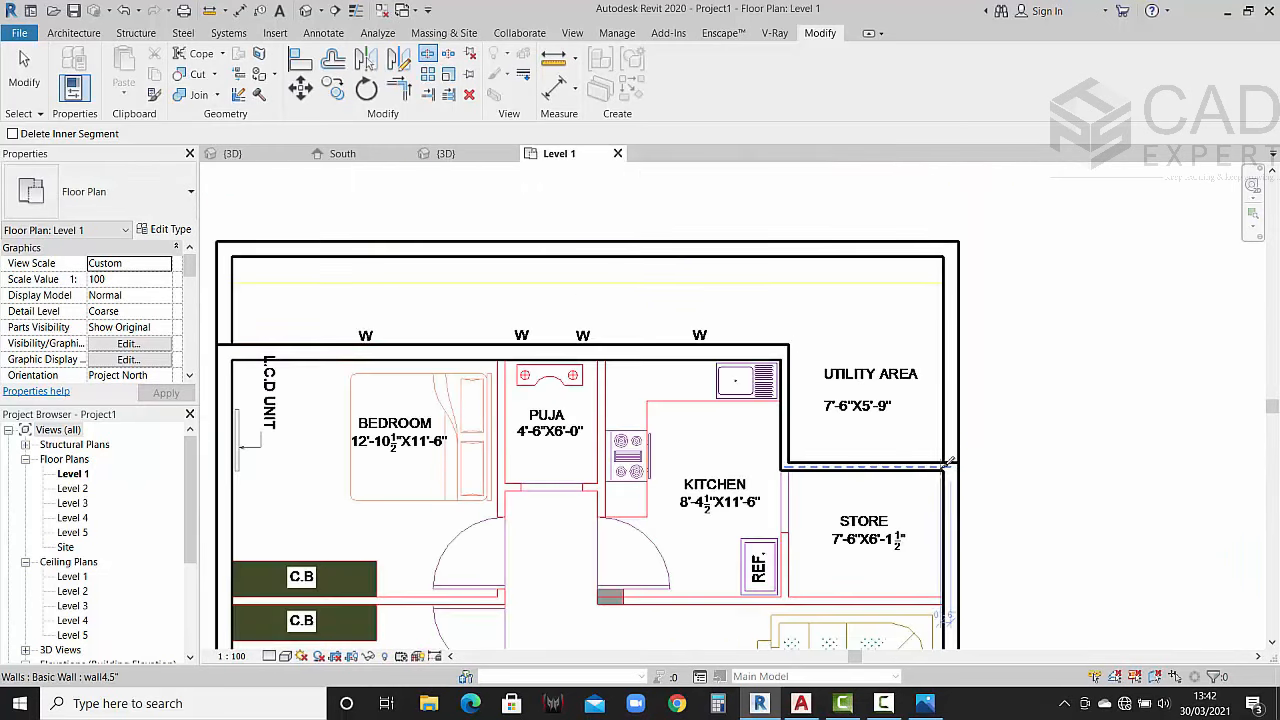
key(Escape)
scroll(856, 461, down, 2)
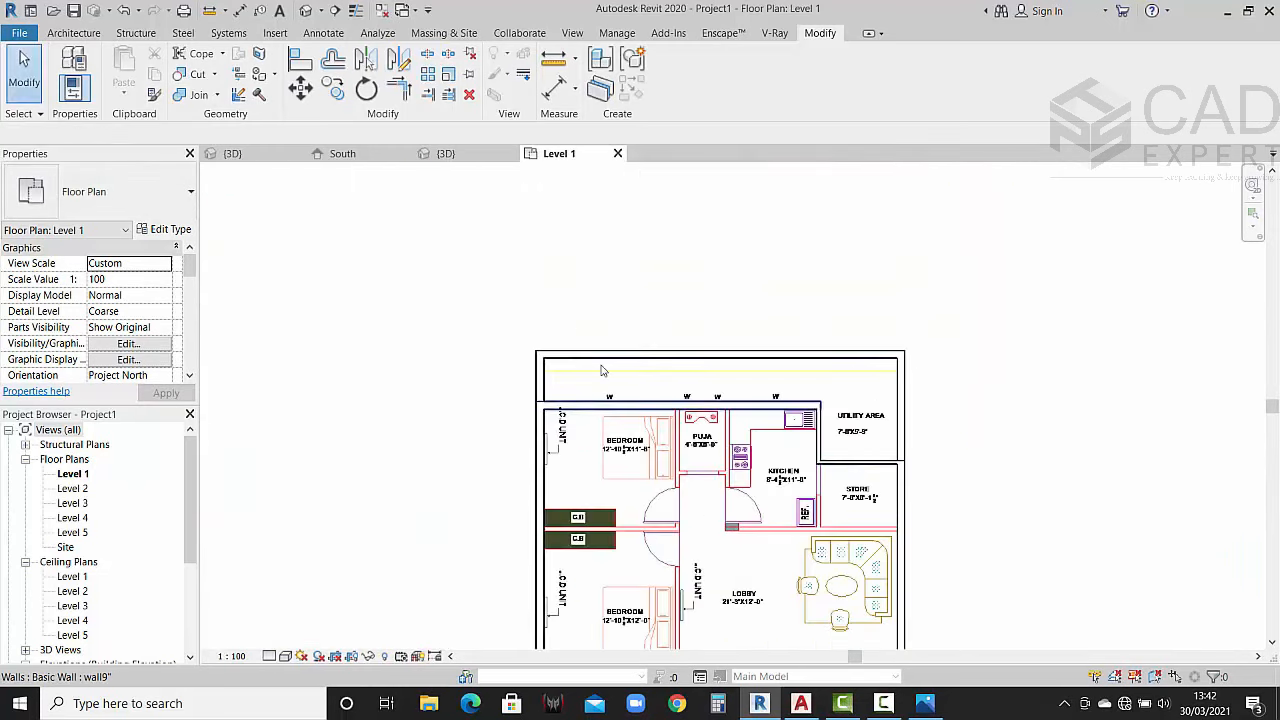
Step: Set the Unconnected Height of the rear outer wall and its two adjoining split side walls to 12'
click(535, 379)
ctrl+click(571, 353)
ctrl+click(901, 391)
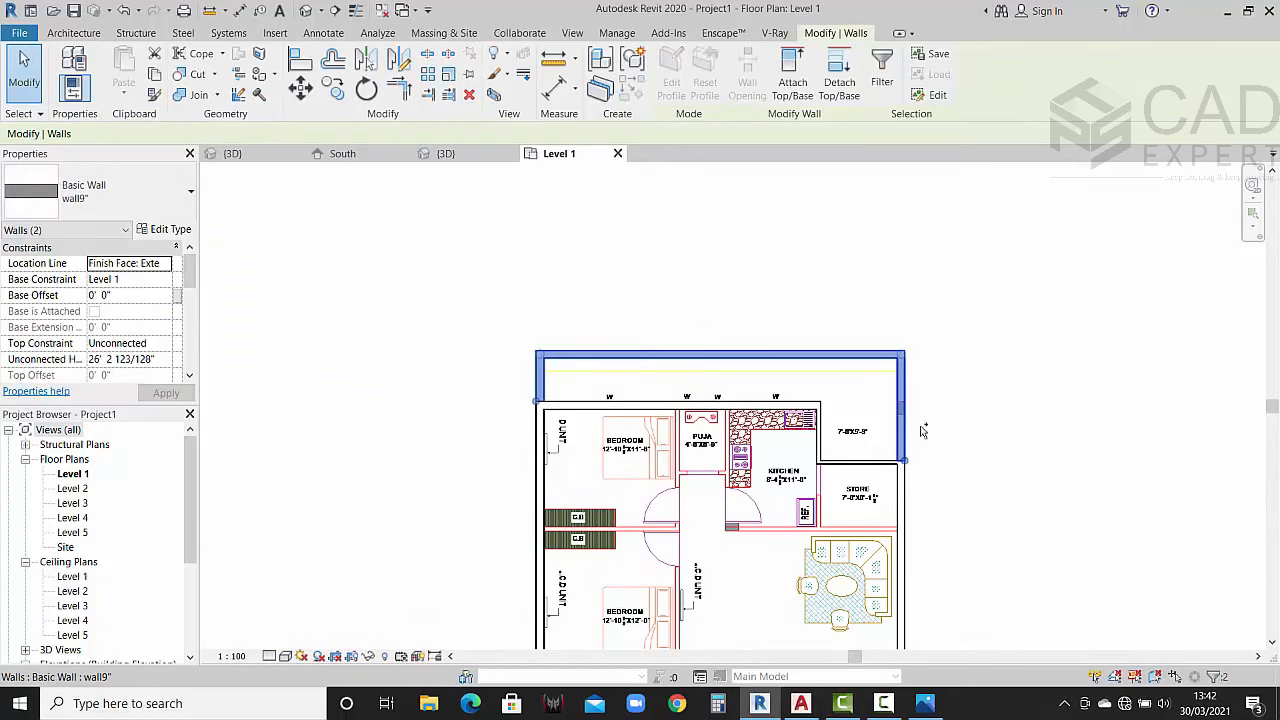
ctrl+click(920, 430)
click(163, 364)
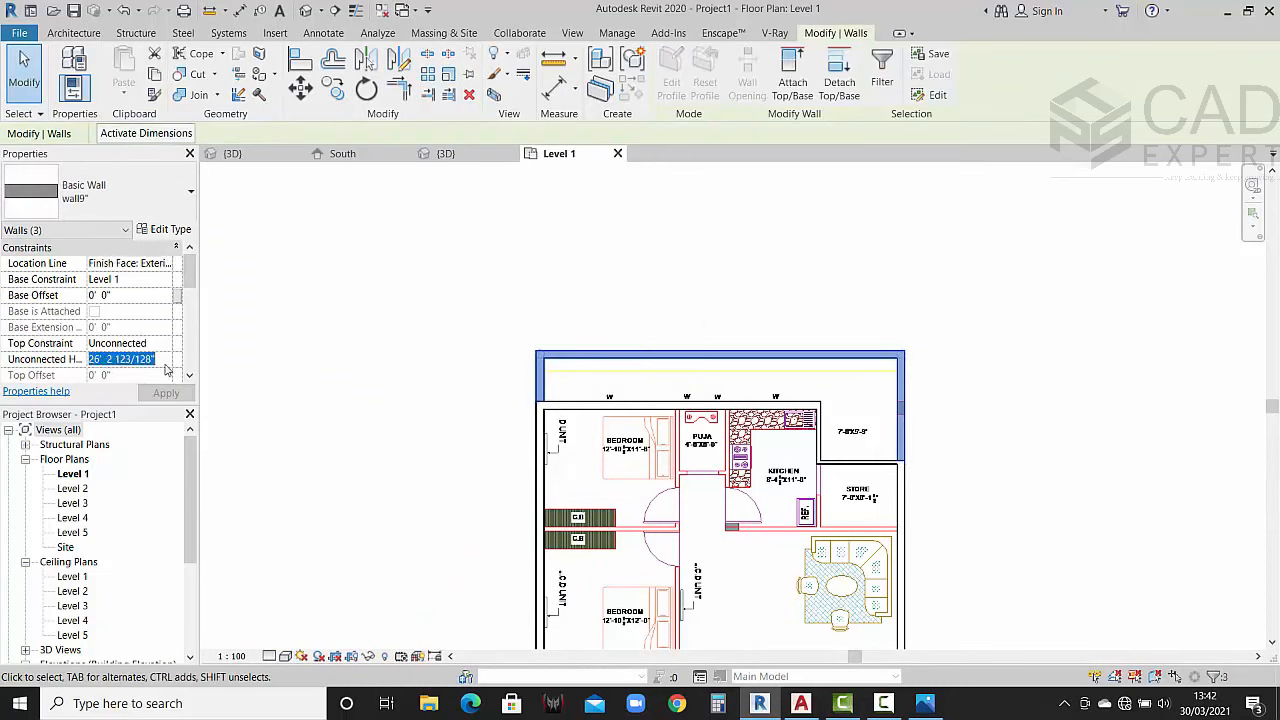
text(12)
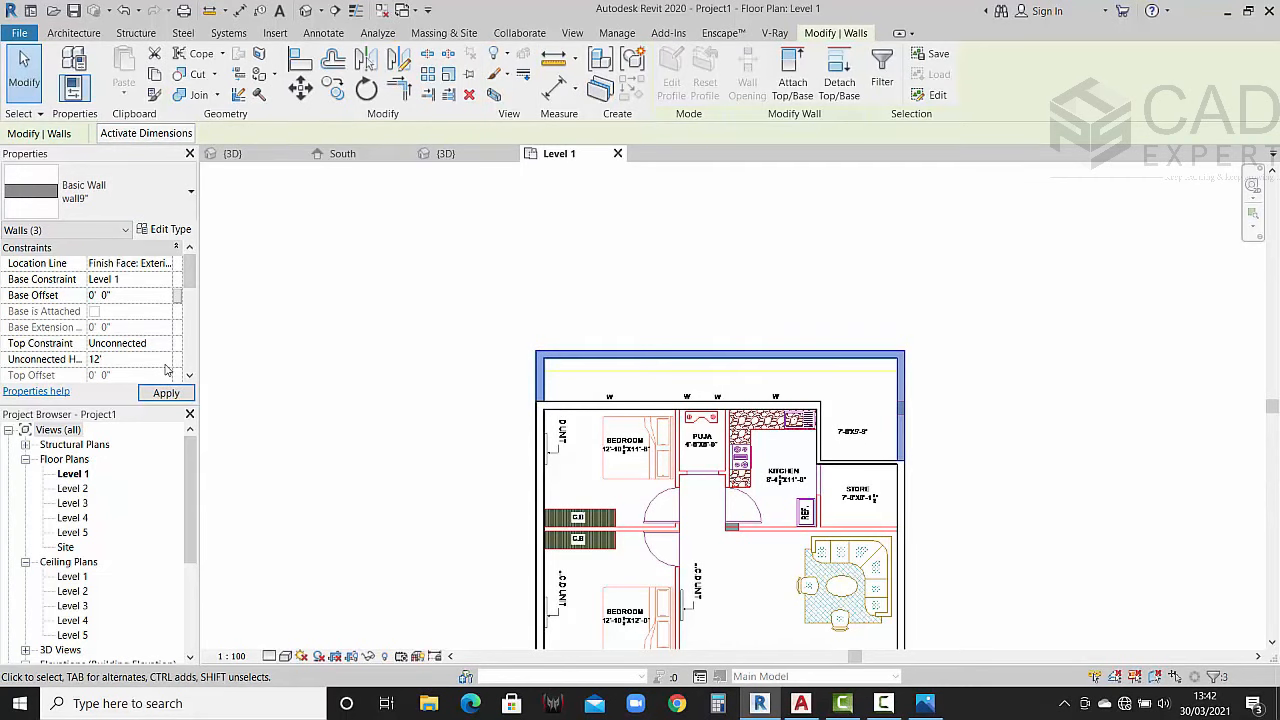
click(166, 393)
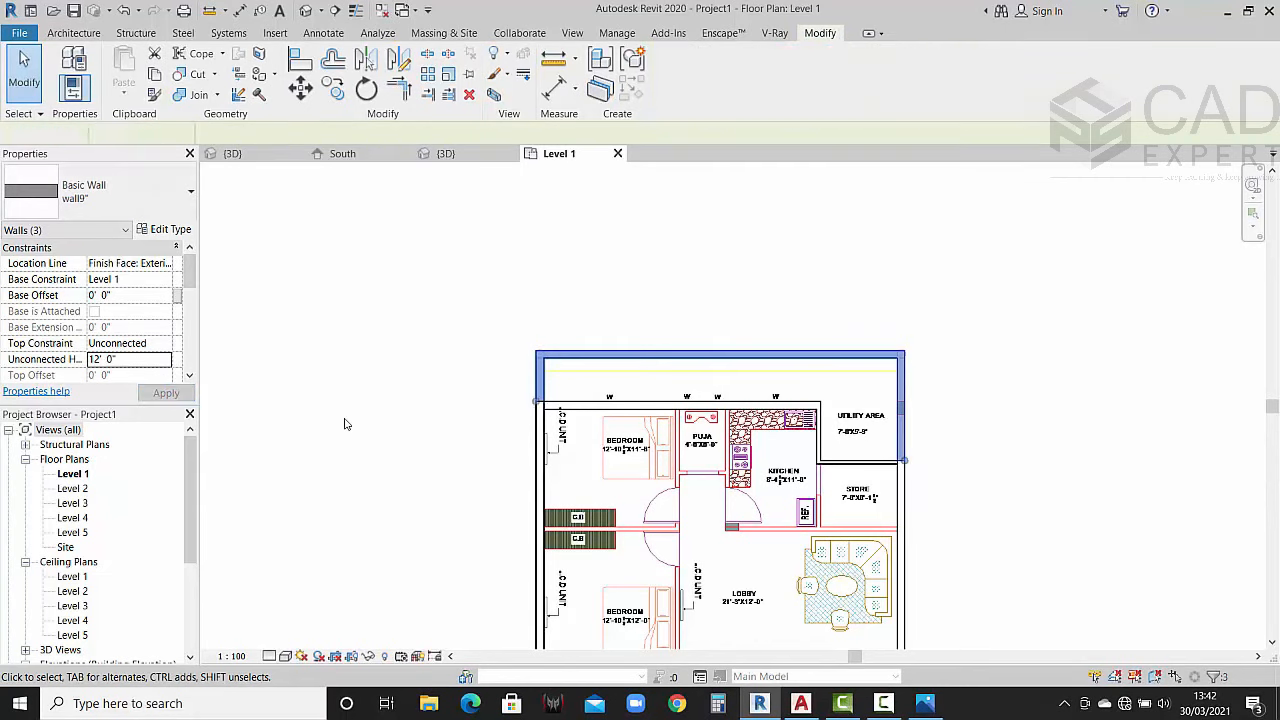
click(350, 400)
Step: In the 3D view, constrain the tops of the eleven house walls up to Level 4, leaving out the outer walls
click(432, 154)
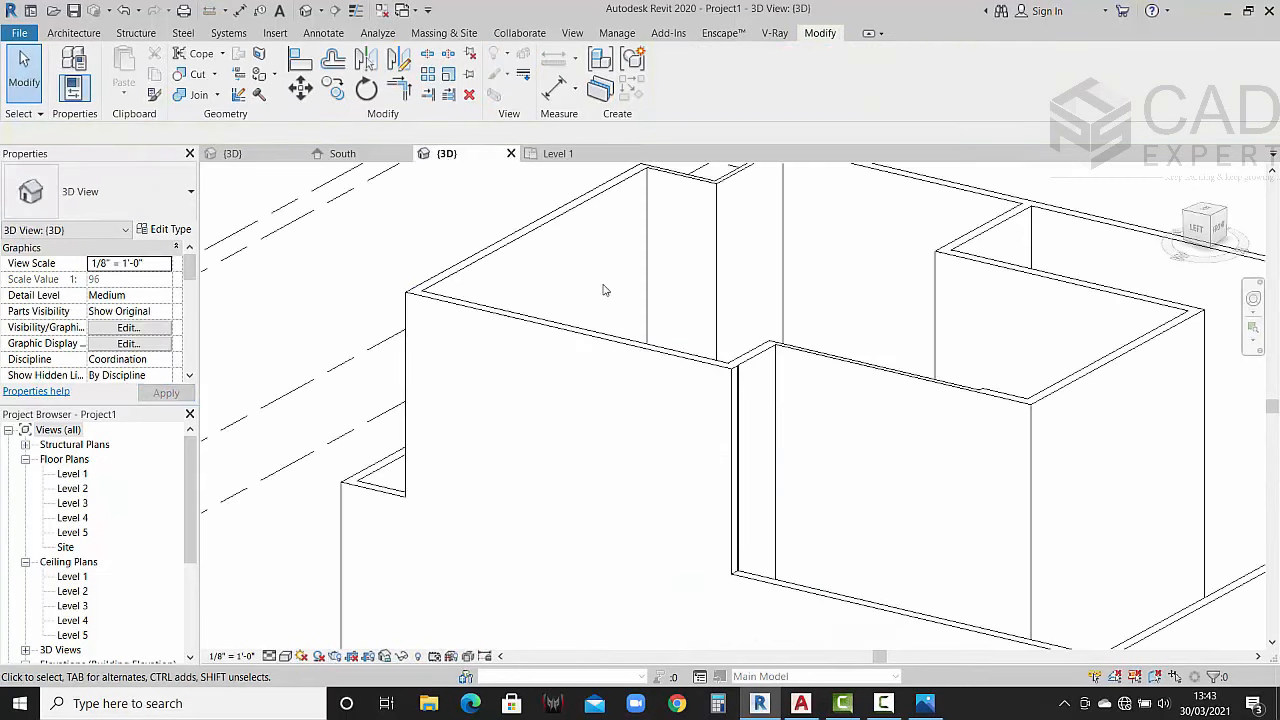
scroll(603, 286, down, 5)
shift+middle_drag(520, 385, 491, 408)
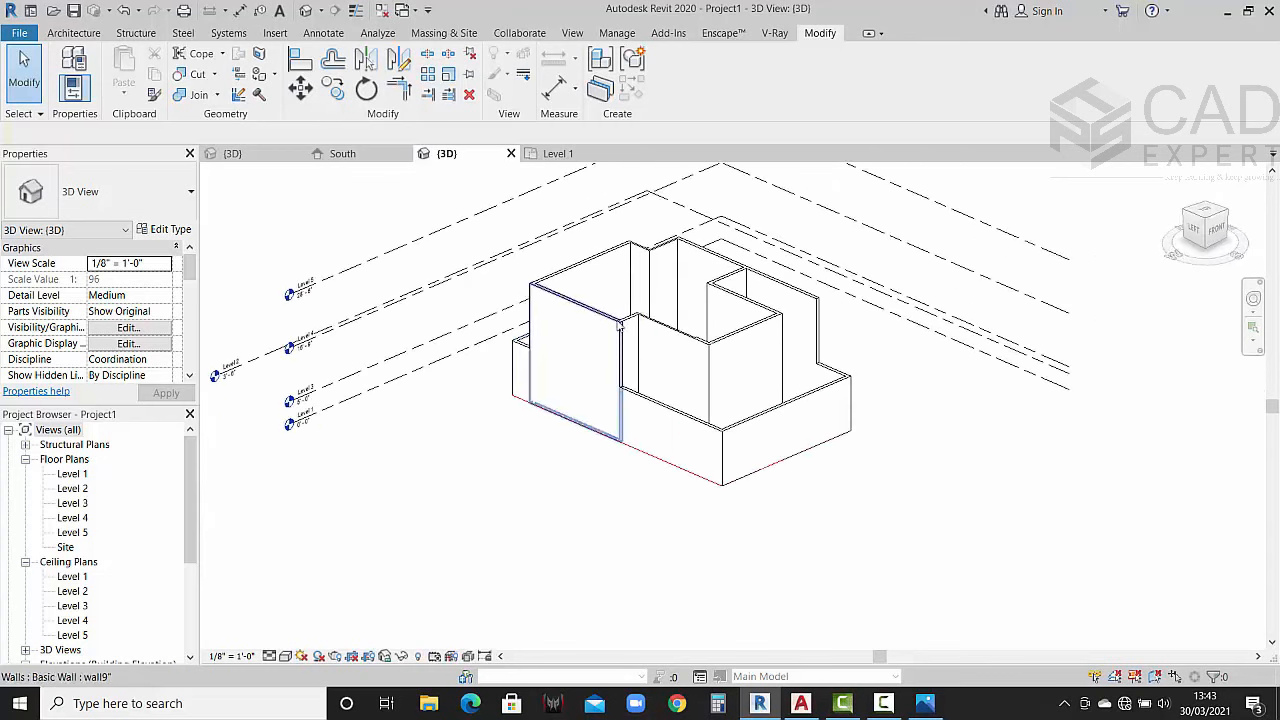
scroll(547, 315, up, 5)
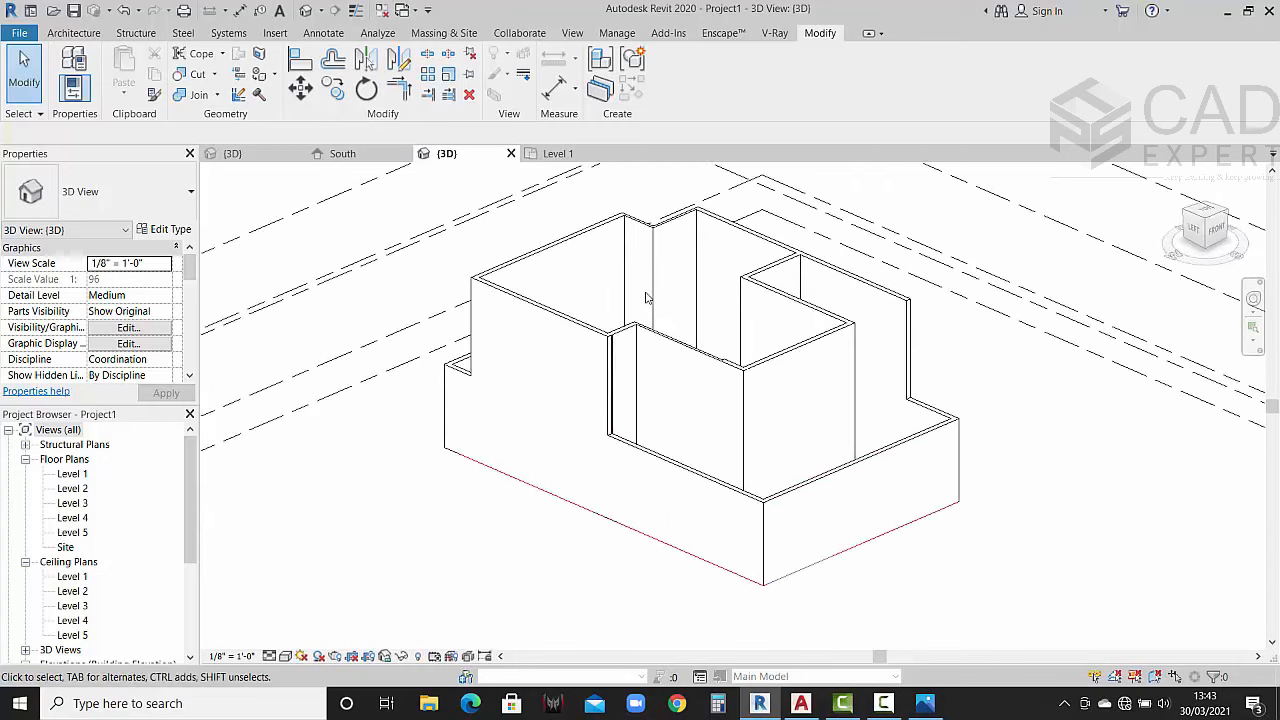
click(495, 305)
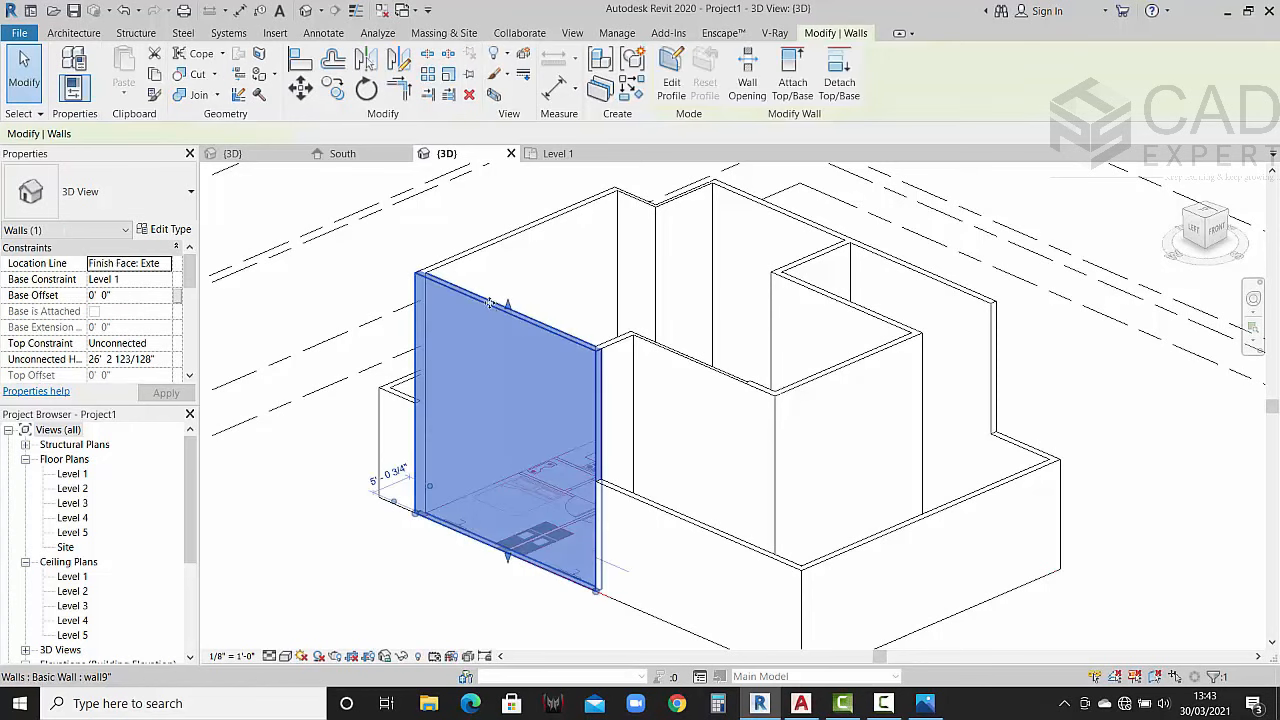
ctrl+click(648, 212)
ctrl+click(700, 205)
ctrl+click(793, 262)
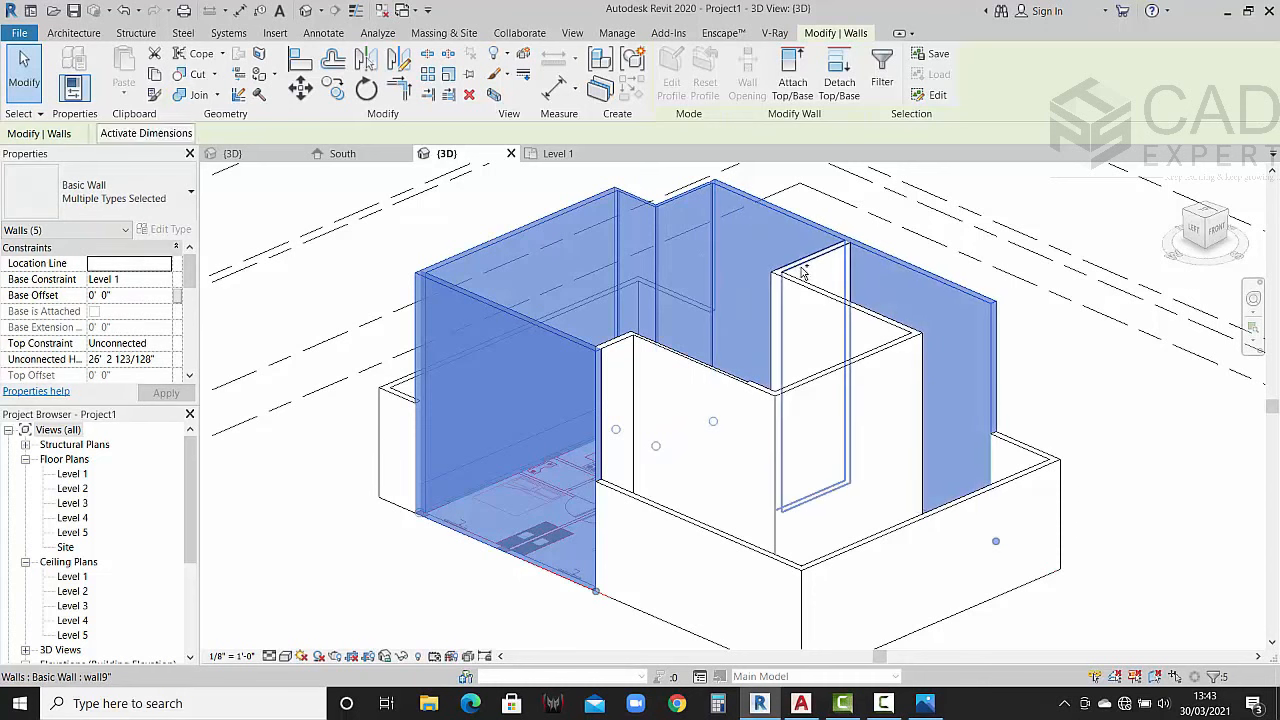
ctrl+click(800, 266)
ctrl+click(816, 287)
ctrl+click(836, 368)
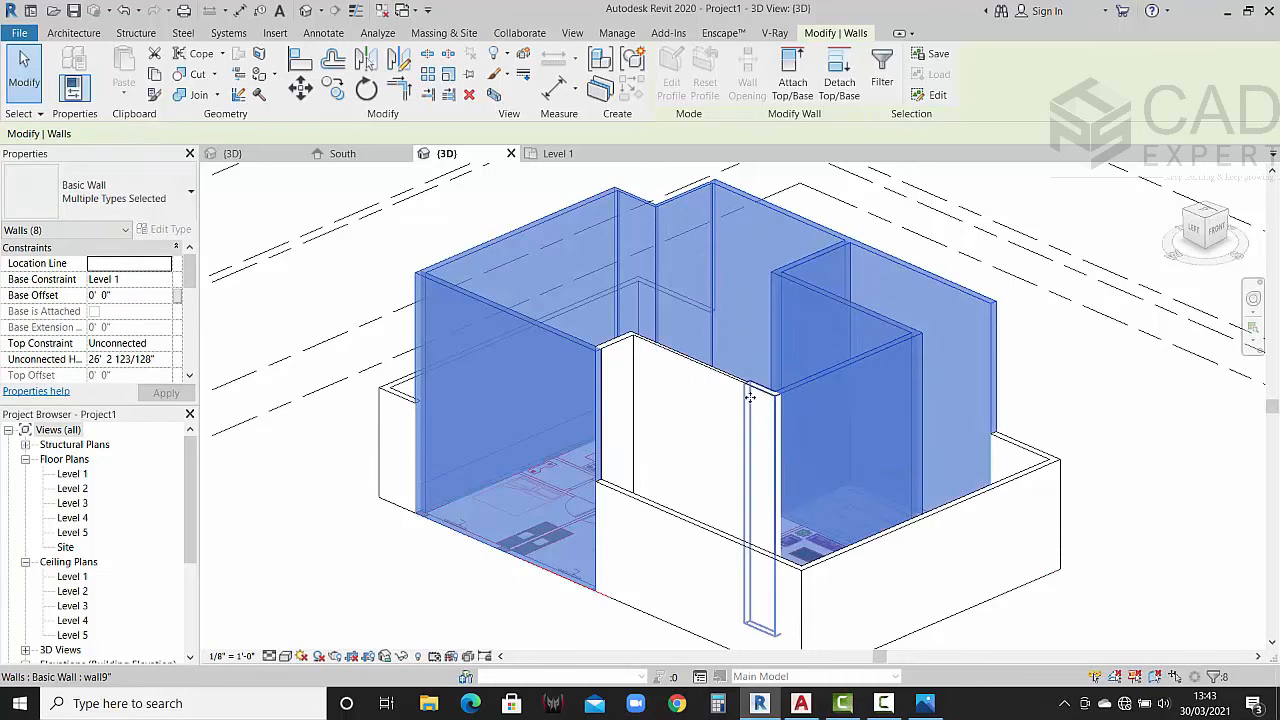
ctrl+click(765, 400)
ctrl+click(706, 368)
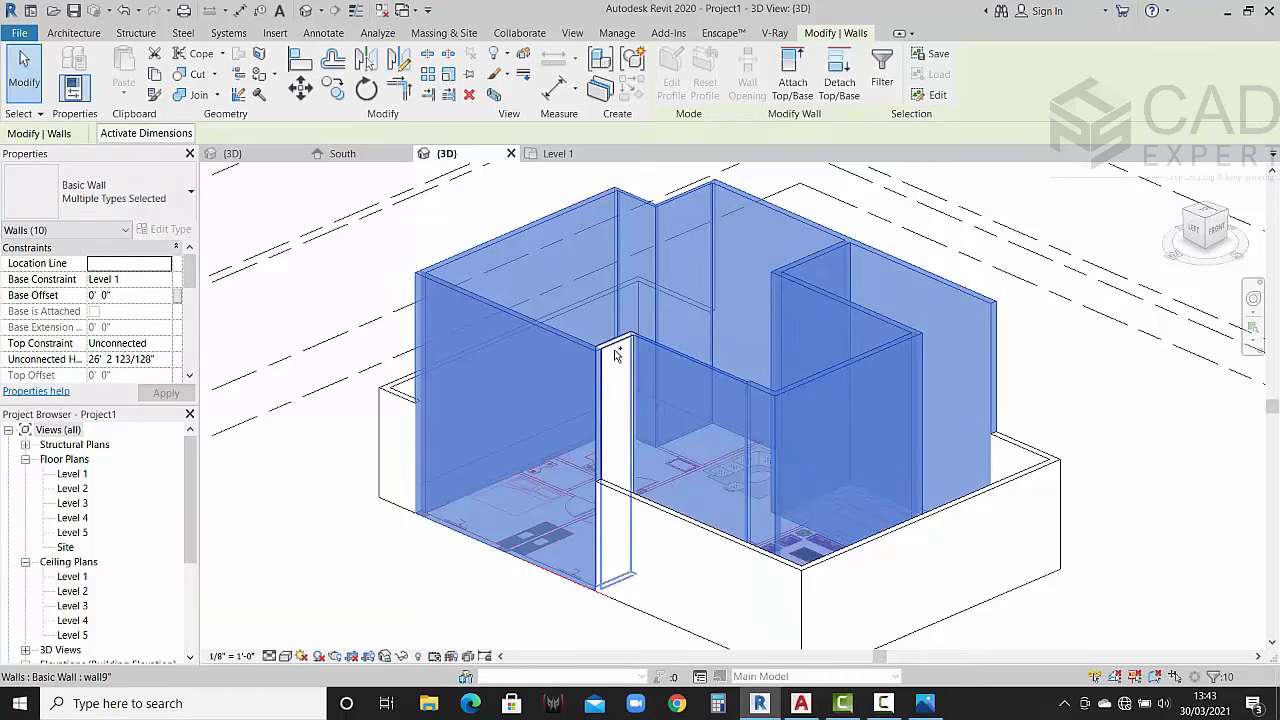
ctrl+click(618, 355)
click(165, 345)
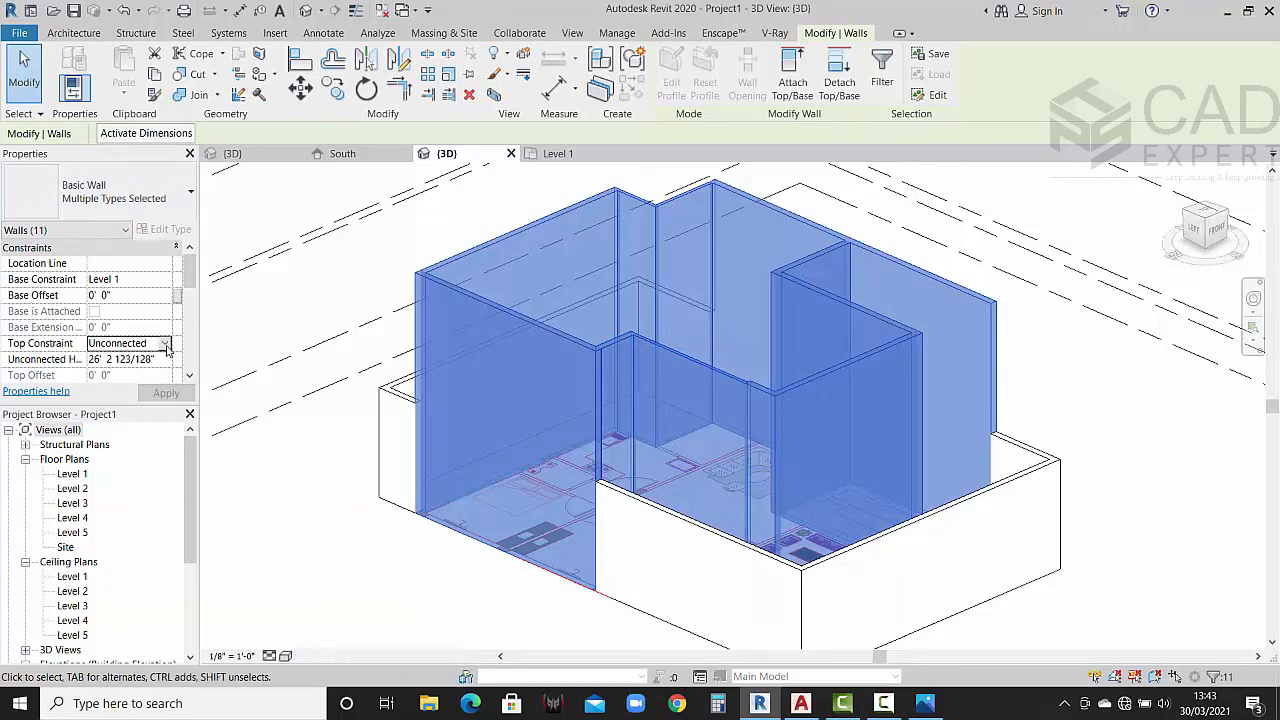
click(165, 344)
click(155, 414)
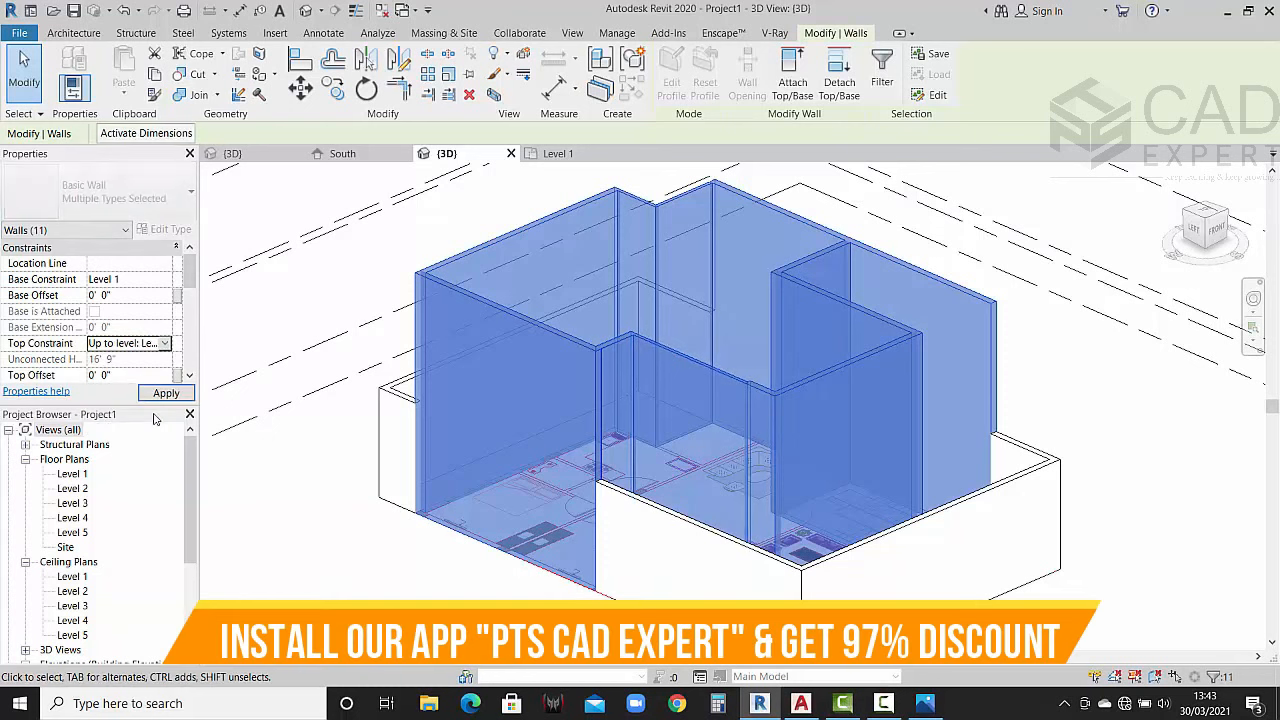
click(307, 455)
Step: Examine the house walls and the surrounding outer walls in 3D from the front, the side and above
scroll(307, 455, down, 3)
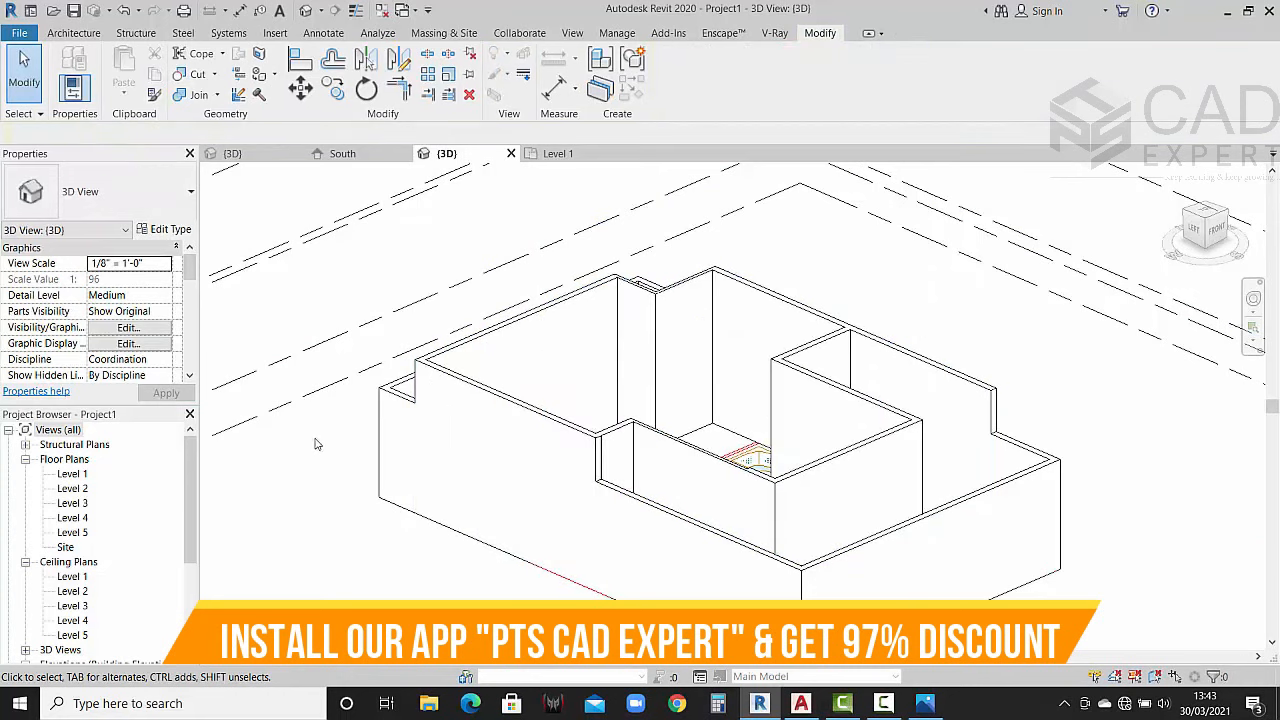
shift+middle_drag(494, 486, 440, 428)
scroll(290, 488, up, 2)
scroll(373, 484, up, 3)
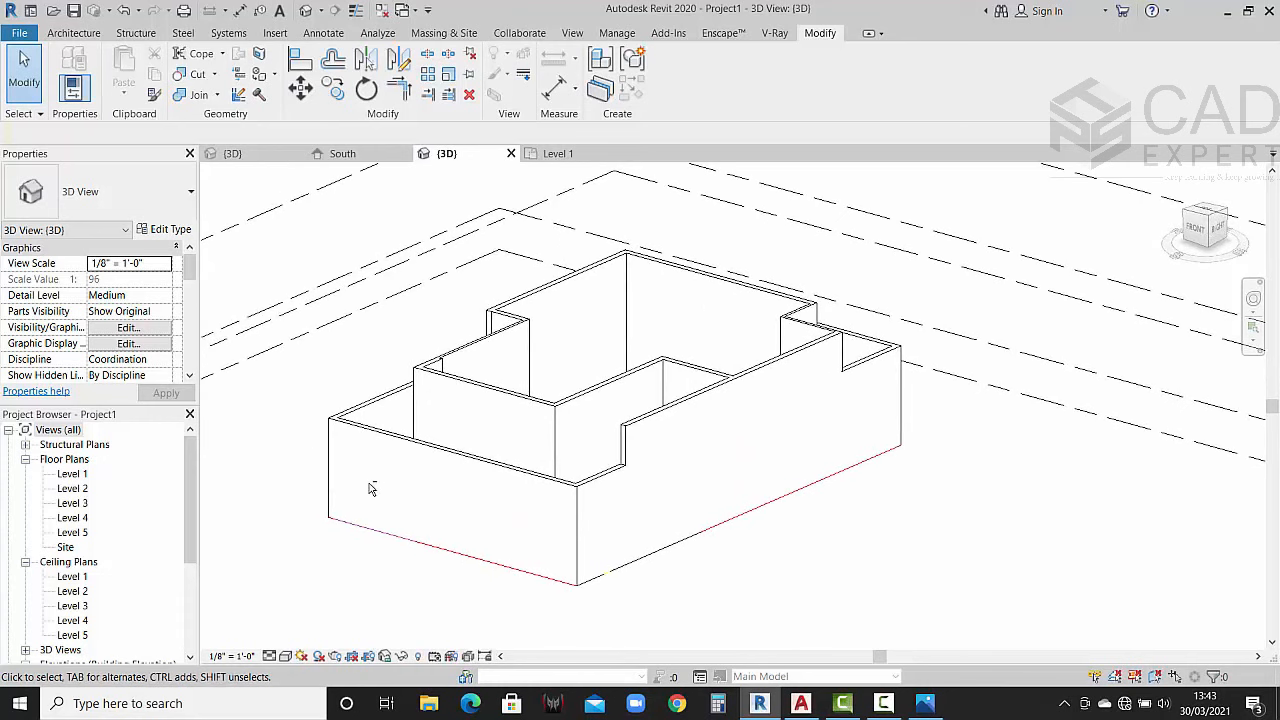
shift+middle_drag(378, 476, 328, 542)
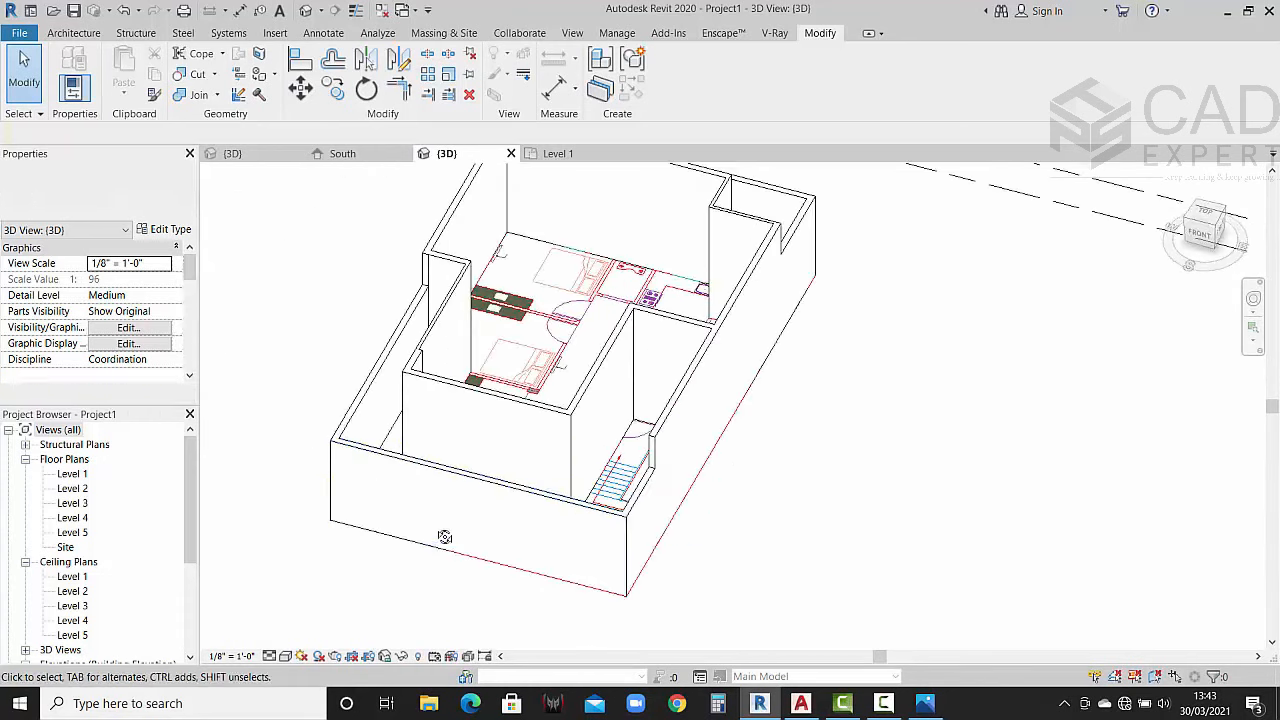
shift+middle_drag(347, 497, 357, 457)
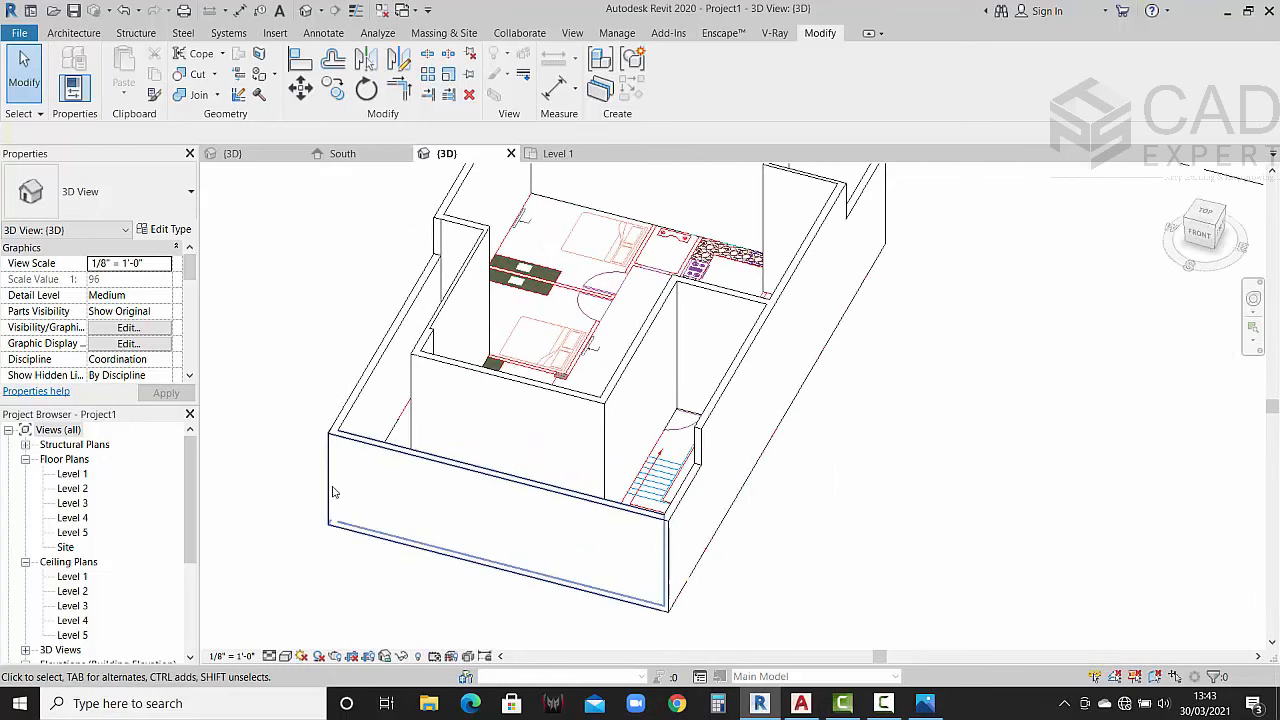
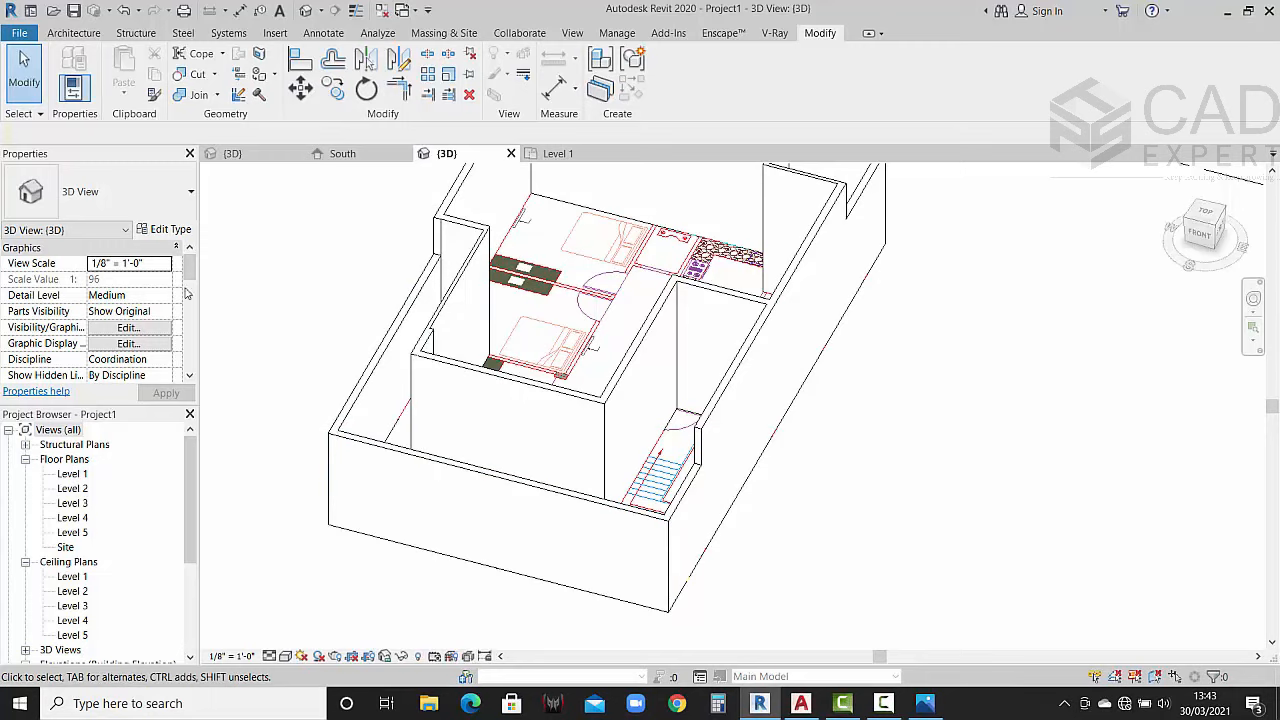
Step: In the East elevation, rename Level 1 to "road lvl" together with its corresponding views
scroll(73, 598, down, 2)
click(66, 607)
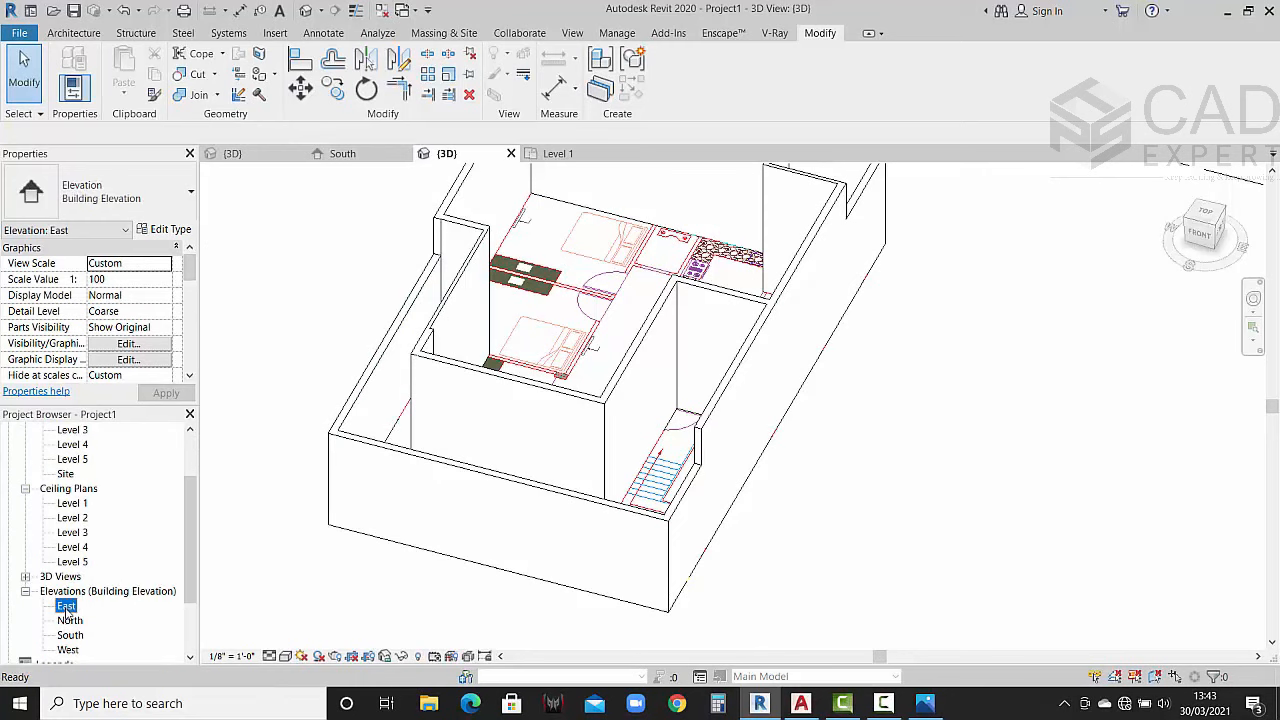
double_click(66, 607)
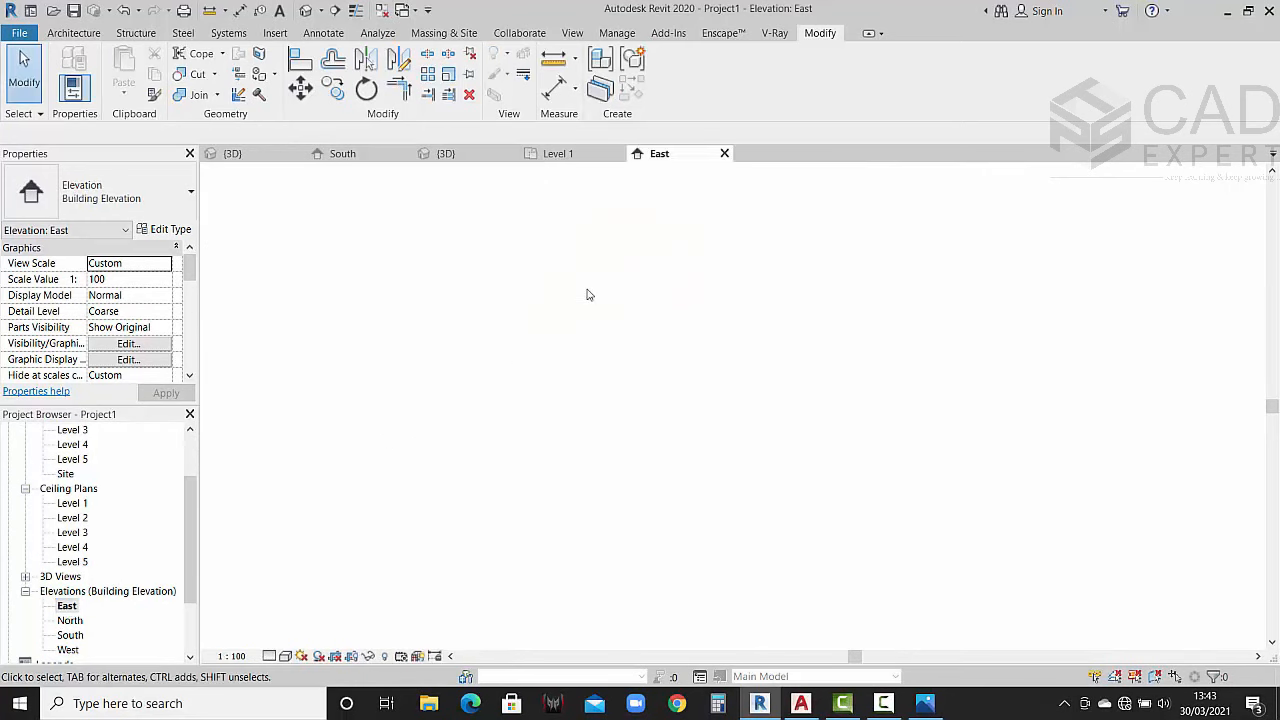
scroll(1038, 492, up, 1)
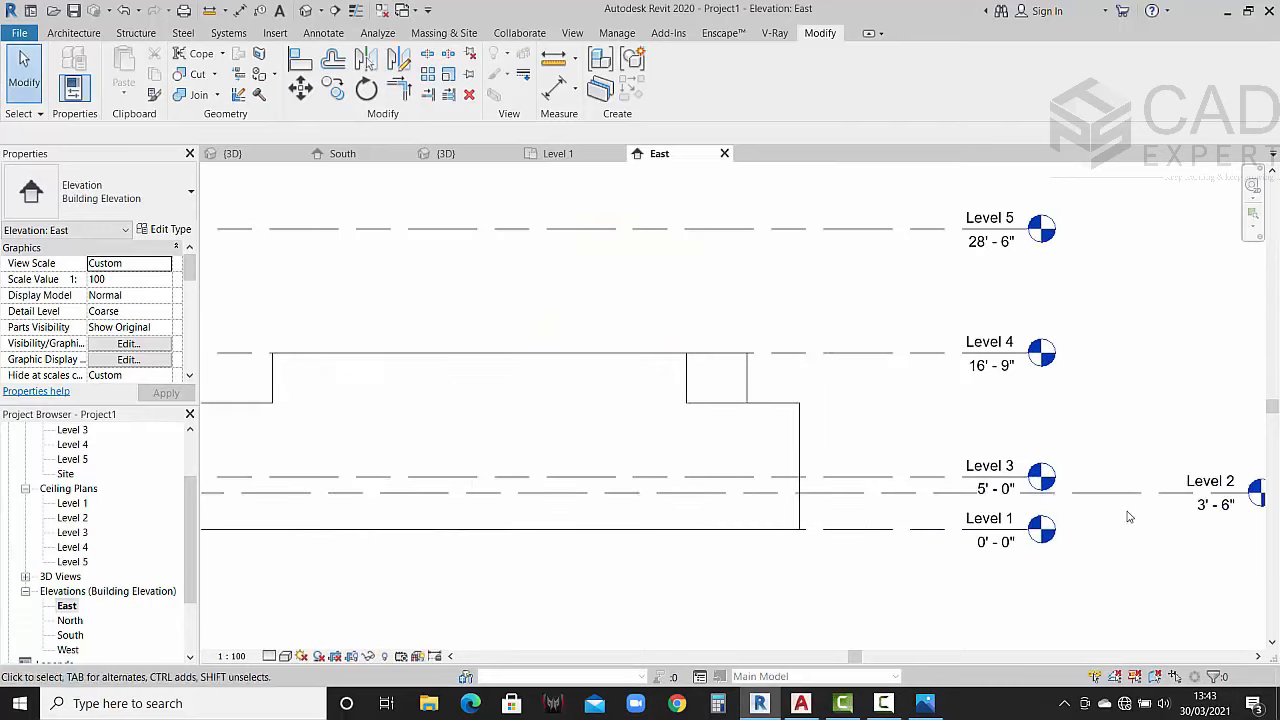
scroll(831, 506, down, 3)
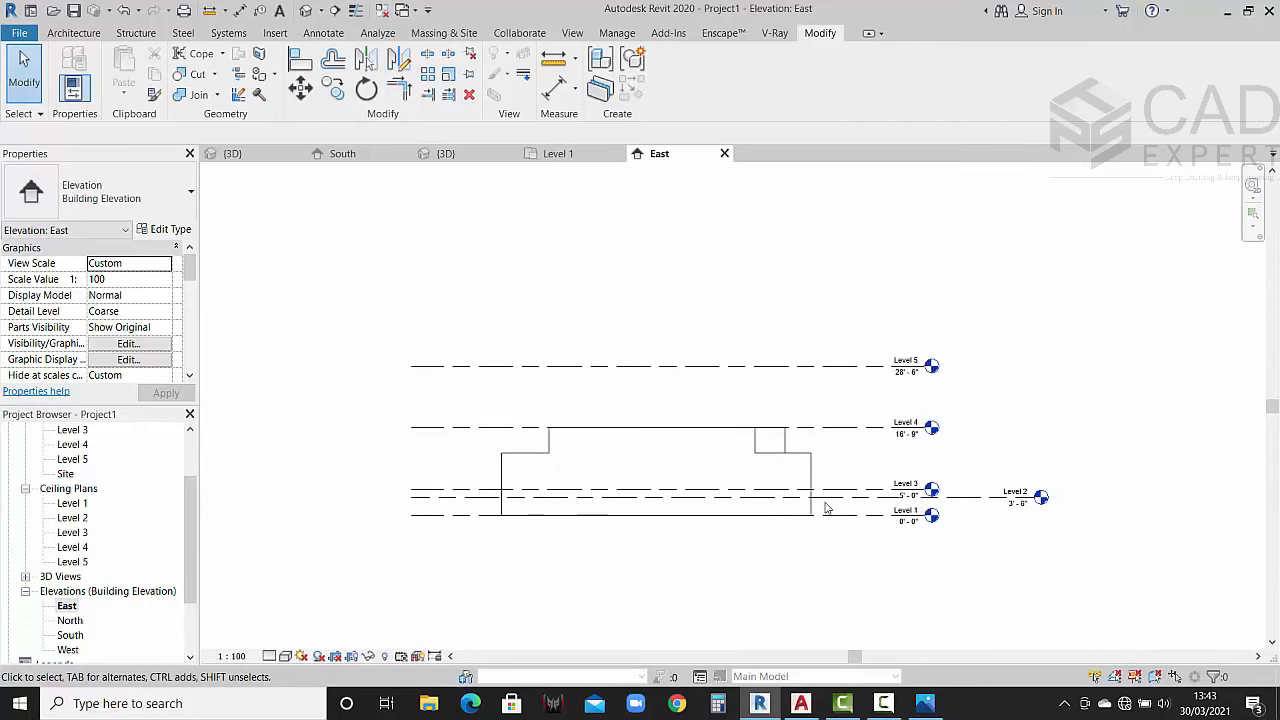
scroll(835, 490, up, 3)
scroll(793, 493, down, 2)
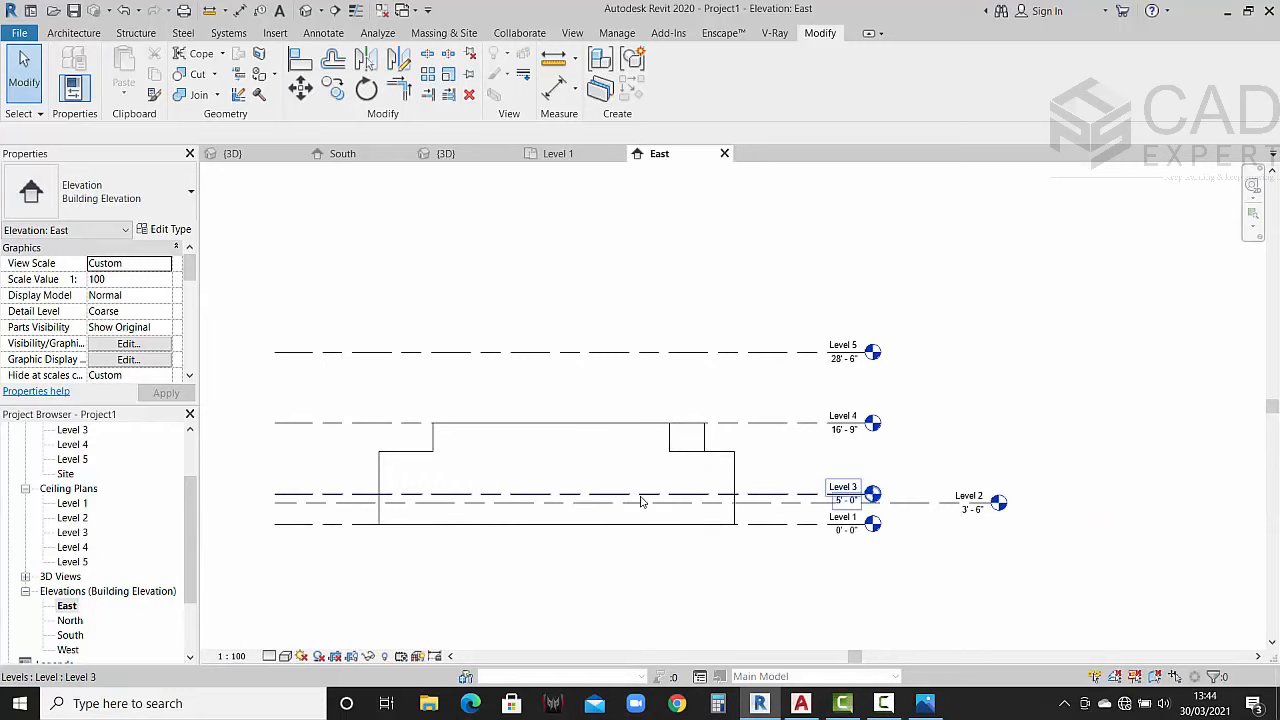
scroll(870, 515, up, 1)
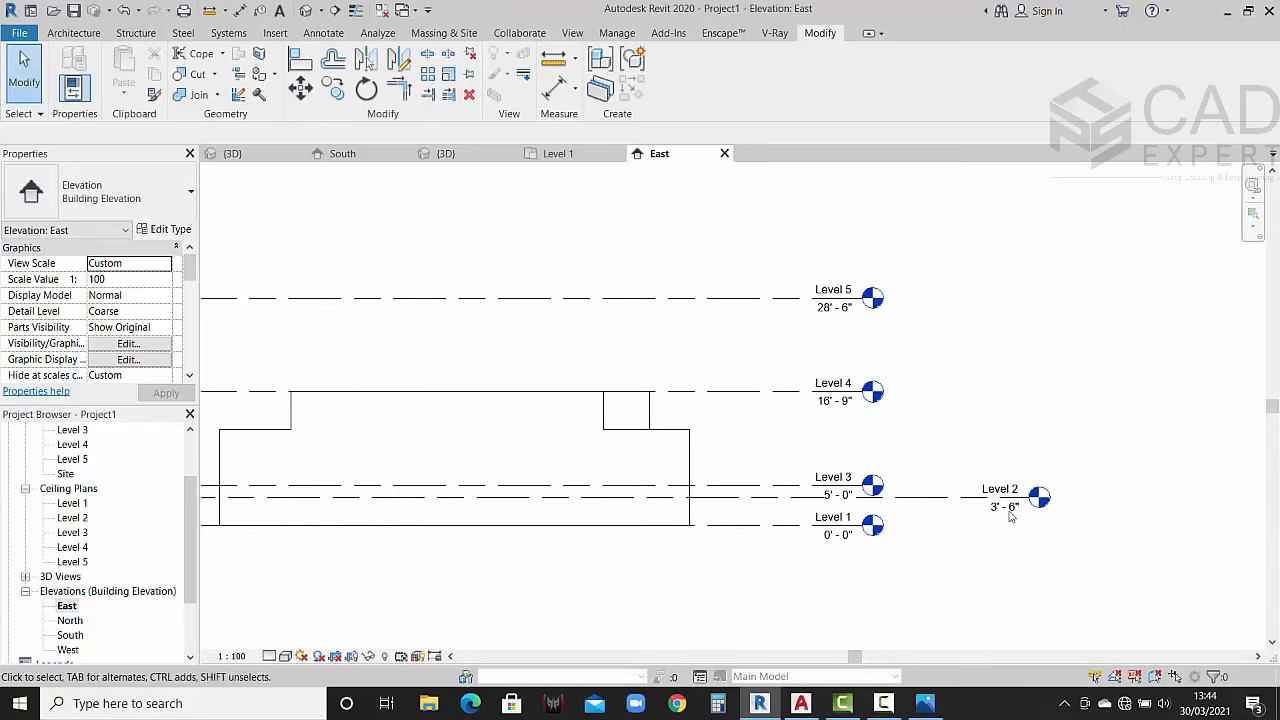
scroll(825, 516, up, 4)
double_click(818, 516)
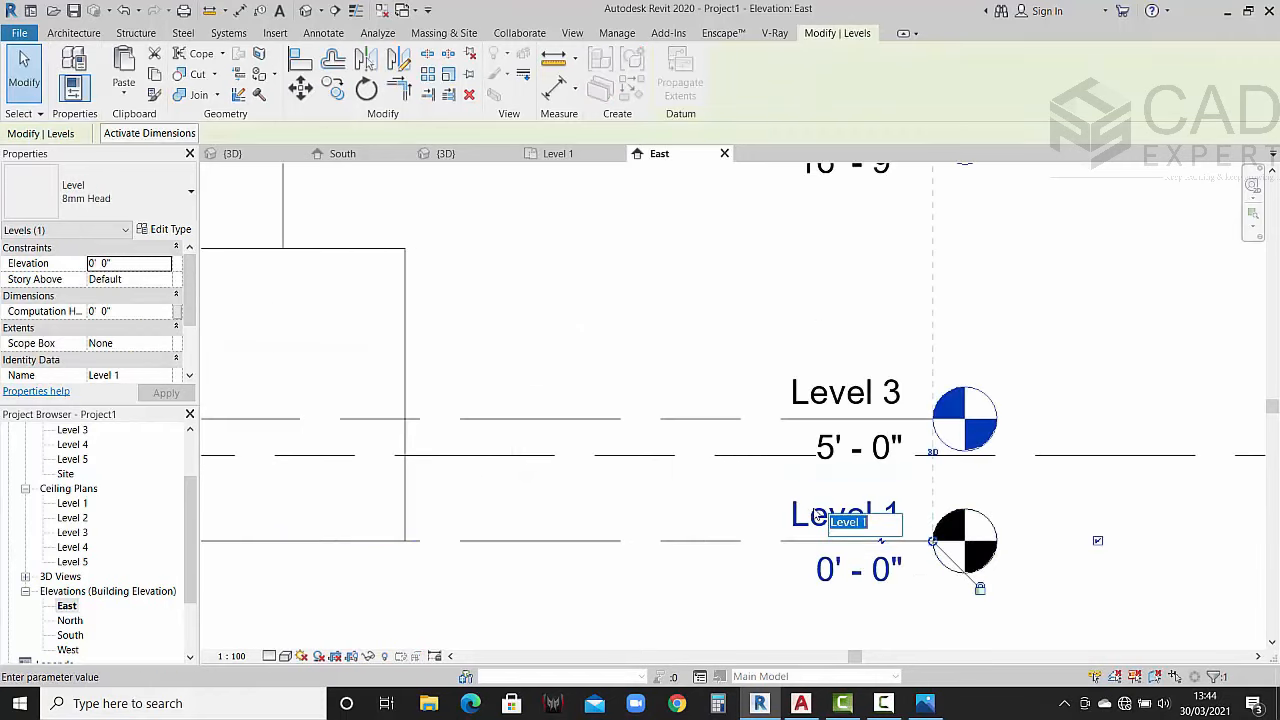
text(road lvl)
key(Return)
click(724, 360)
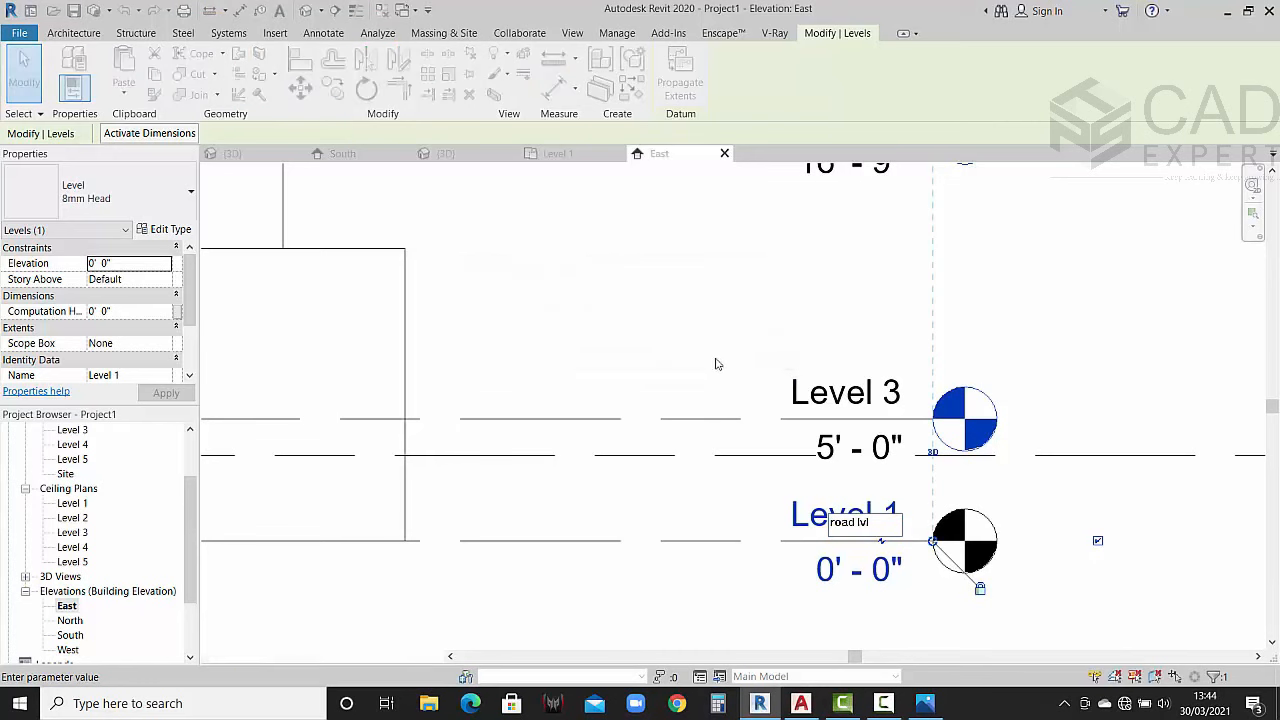
Step: Rename Level 2 to "plinth lvl" together with its corresponding views
middle_drag(665, 451, 448, 436)
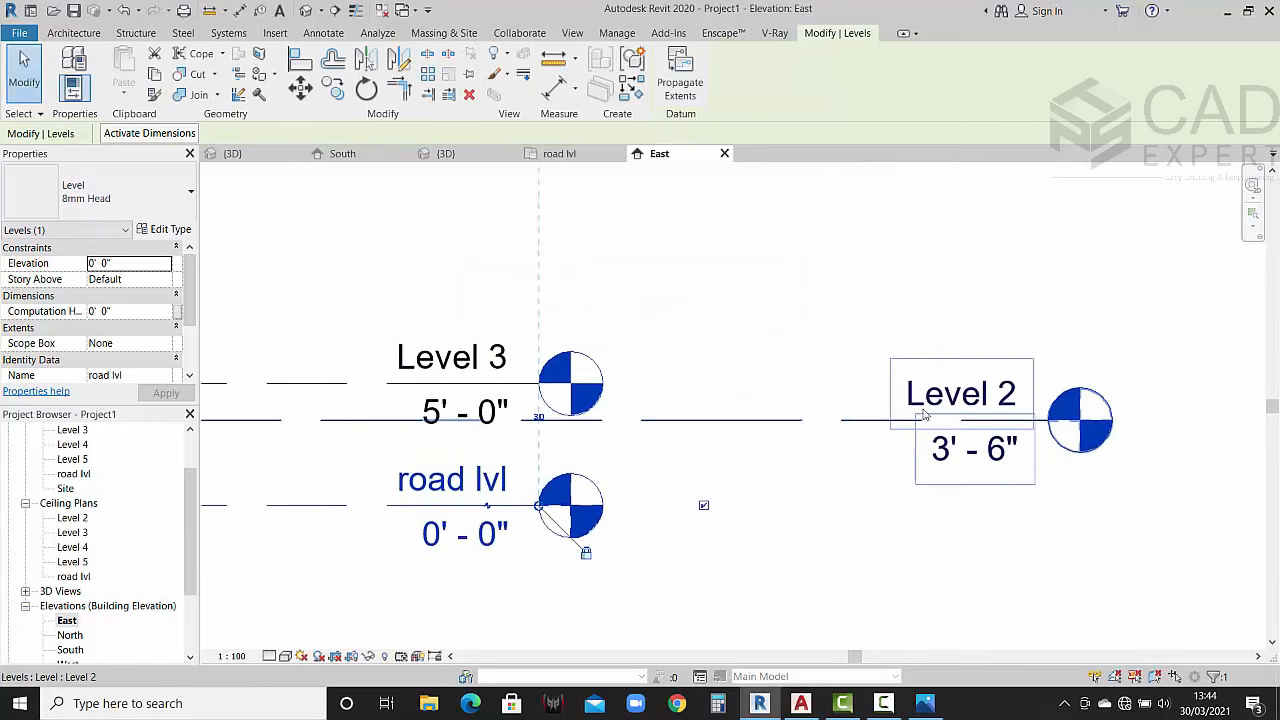
double_click(922, 395)
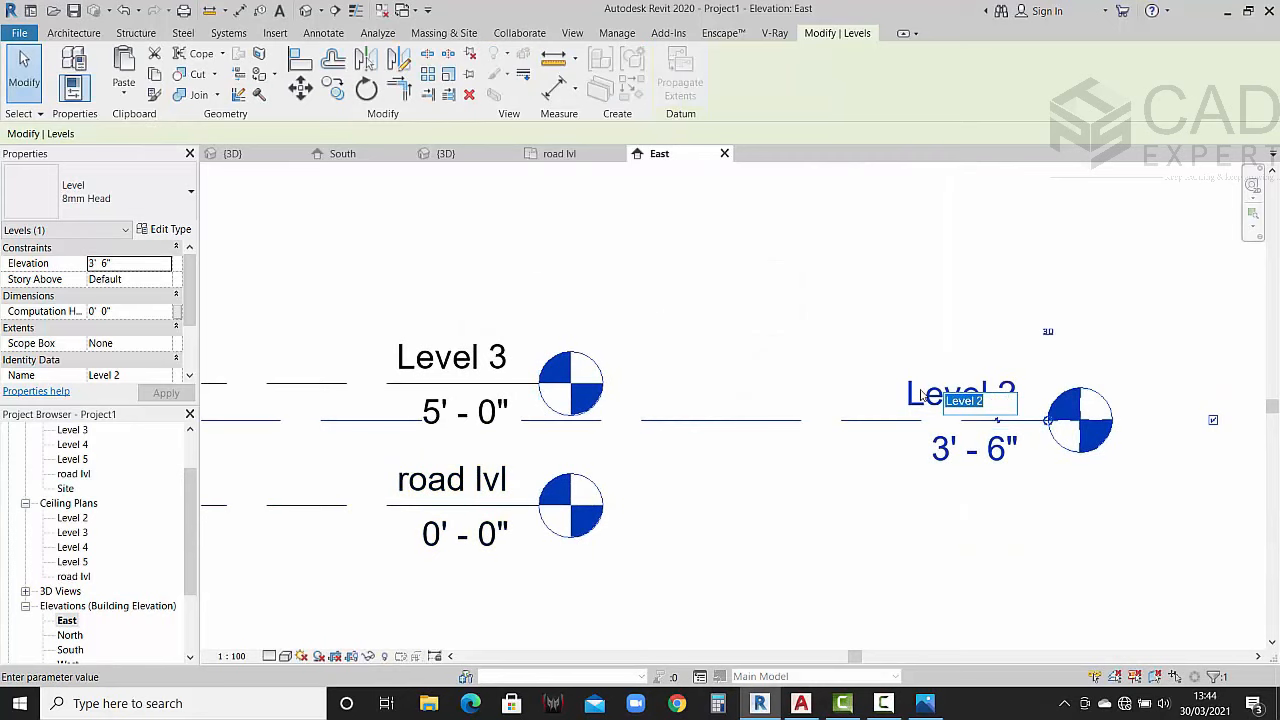
text(plinth lvl)
key(Return)
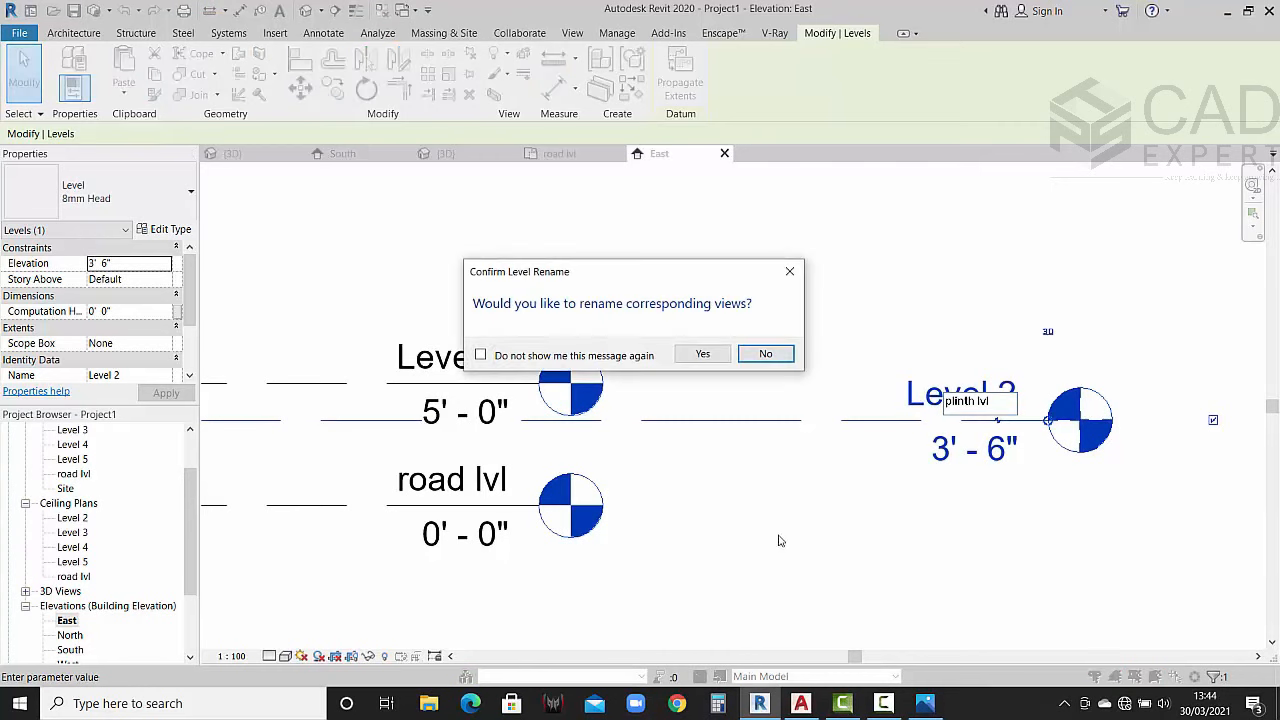
click(724, 359)
Step: Rename Level 3 to "ground lvl" together with its corresponding views
scroll(655, 410, down, 2)
click(509, 384)
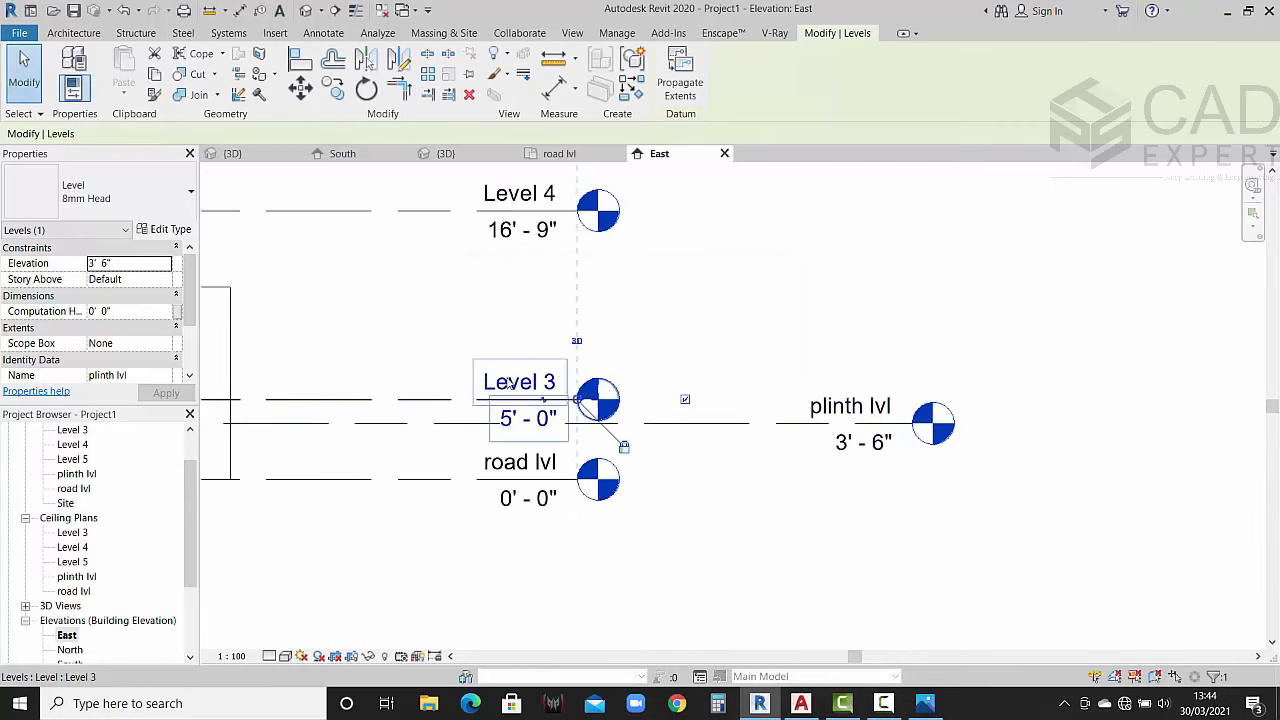
click(509, 384)
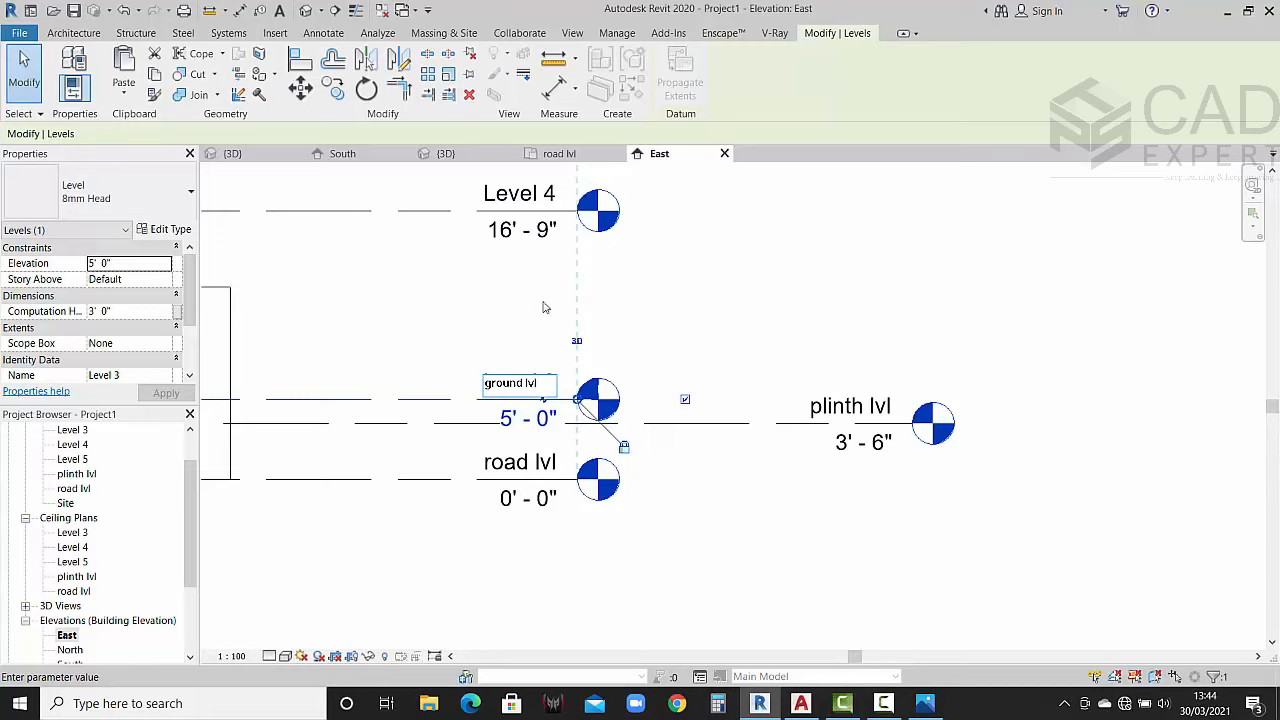
key(Return)
click(700, 351)
Step: Rename Level 4 to "1st floor" together with its corresponding views
scroll(743, 330, down, 2)
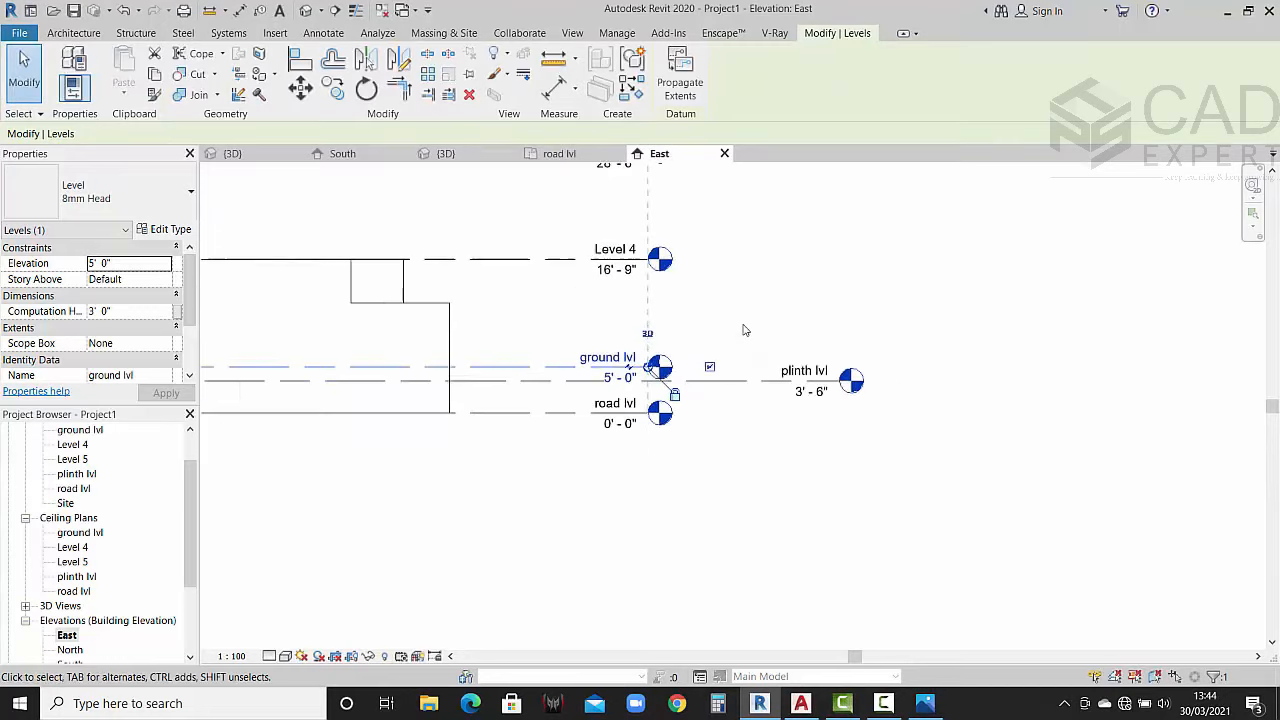
middle_drag(743, 330, 751, 403)
click(605, 318)
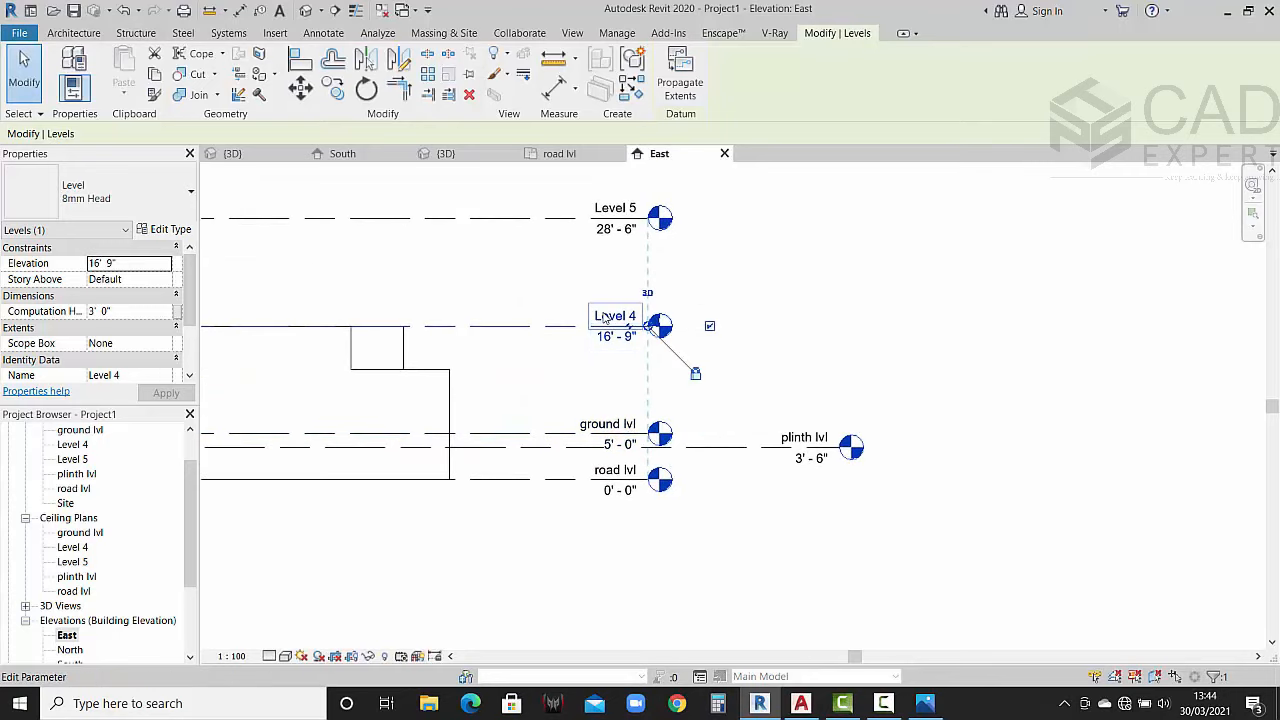
click(605, 318)
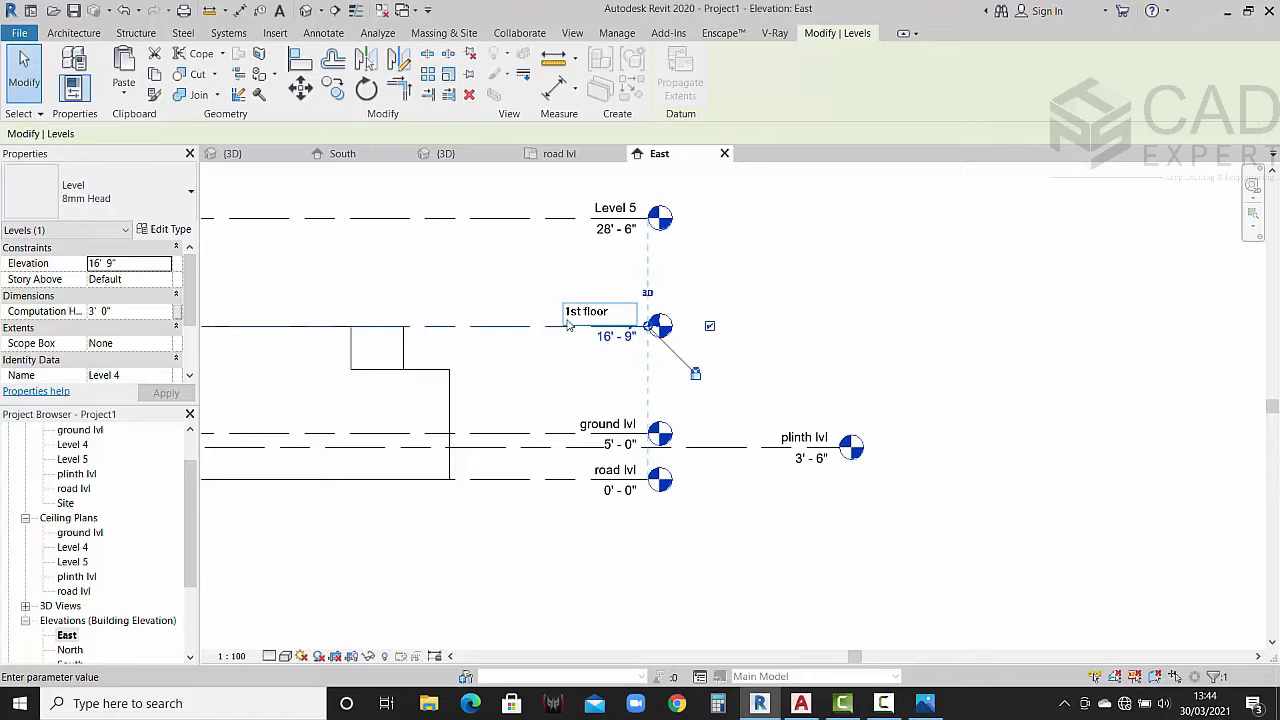
click(825, 281)
click(703, 353)
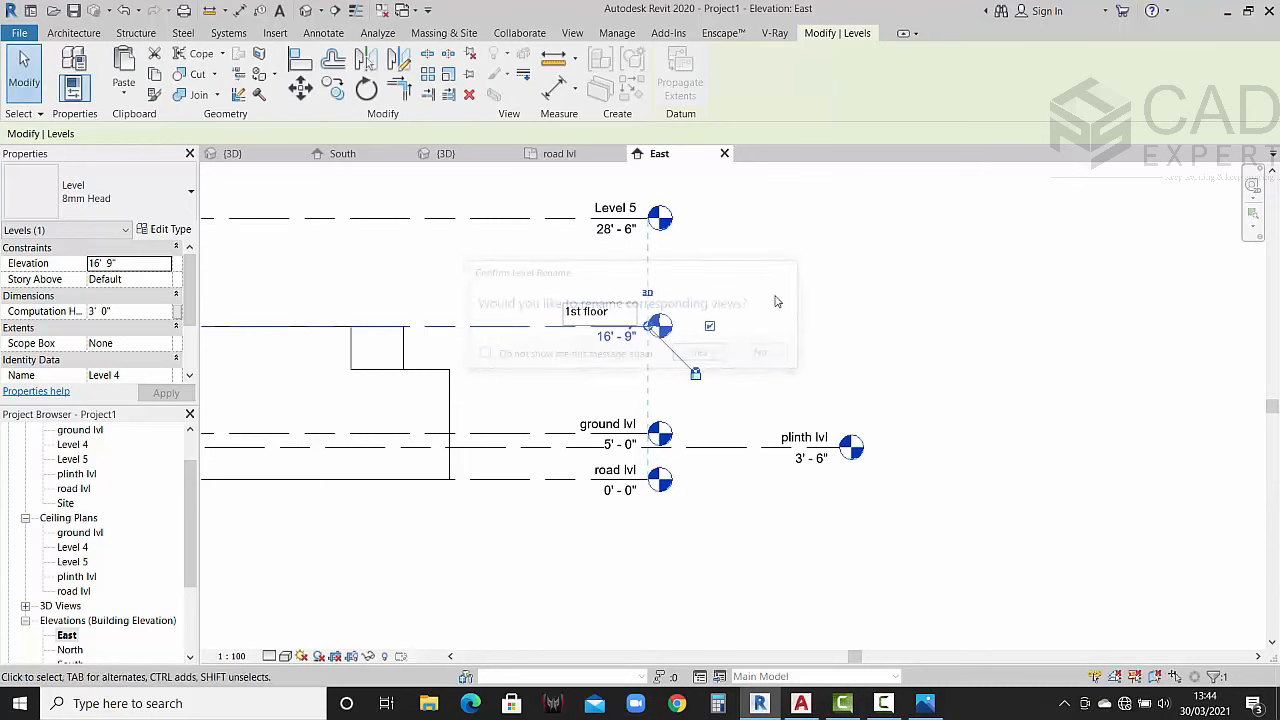
Step: Rename Level 5 to "top roof" together with its corresponding views
middle_drag(774, 297, 806, 357)
click(609, 293)
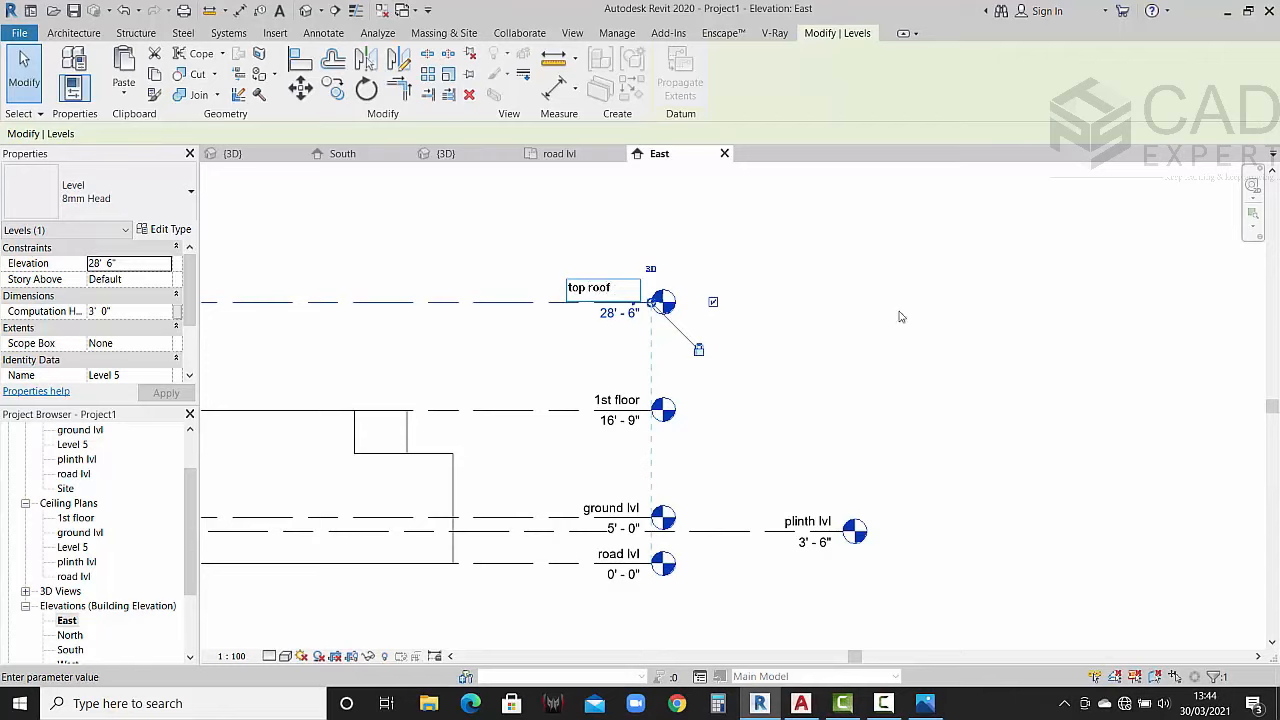
key(Return)
click(700, 352)
Step: Open the plinth lvl floor plan
scroll(869, 388, down, 2)
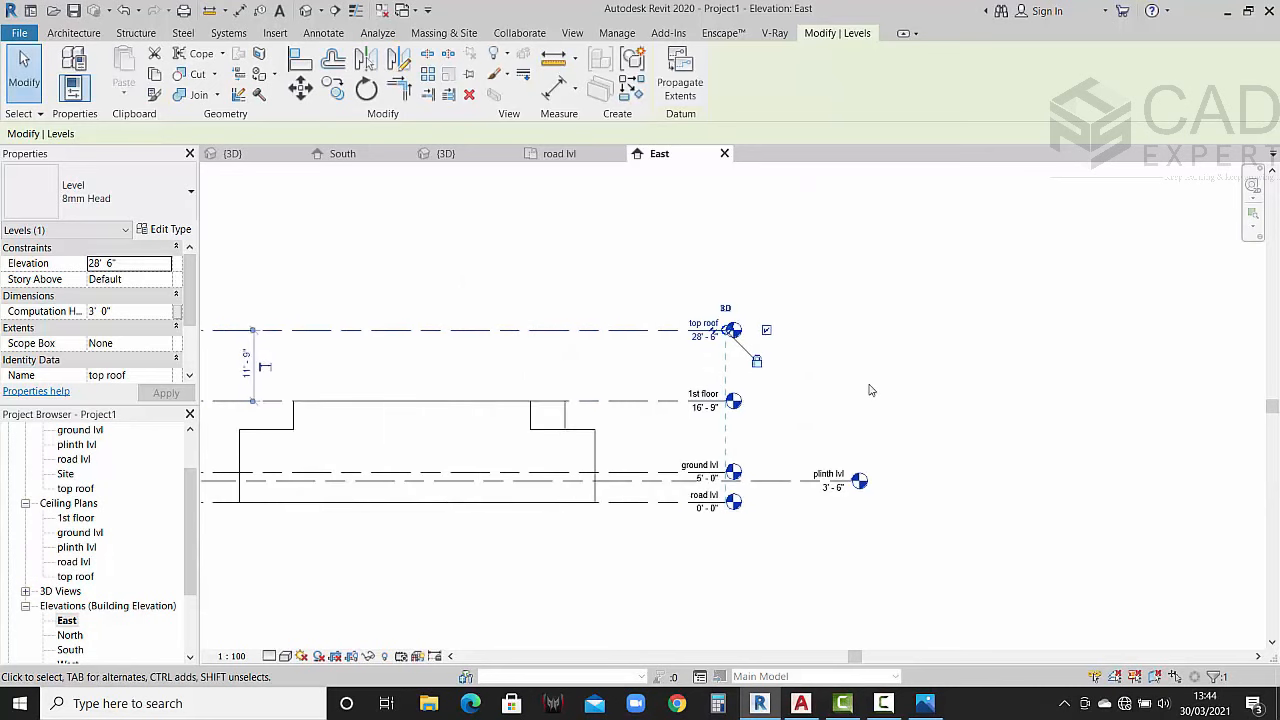
scroll(135, 498, up, 2)
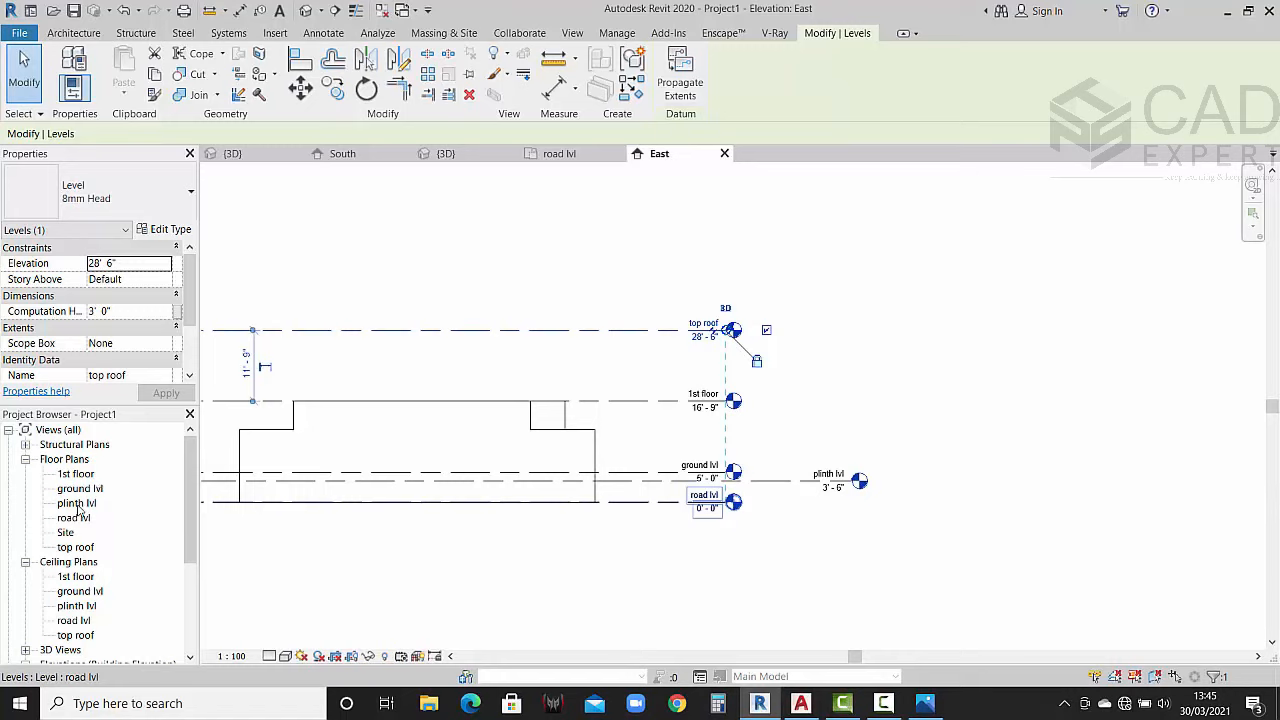
double_click(78, 504)
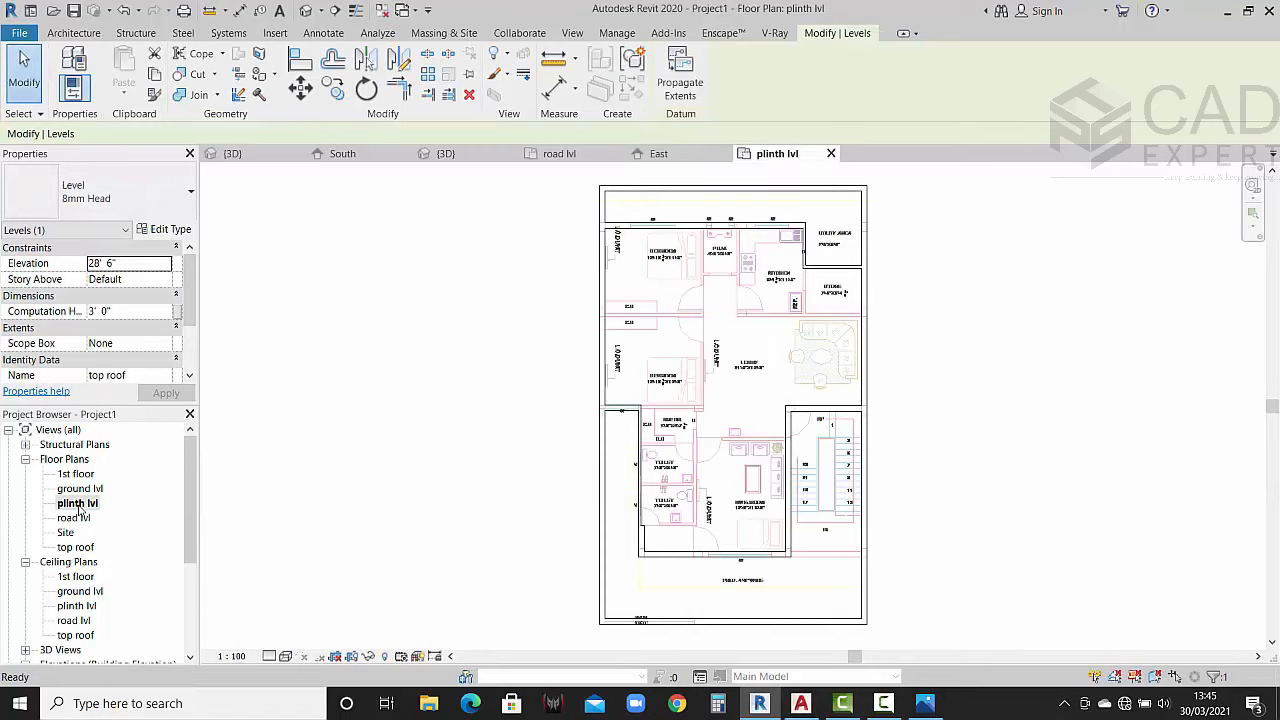
Step: Create an architectural floor on plinth lvl with a rectangular boundary spanning the outer corners of the boundary wall
click(73, 34)
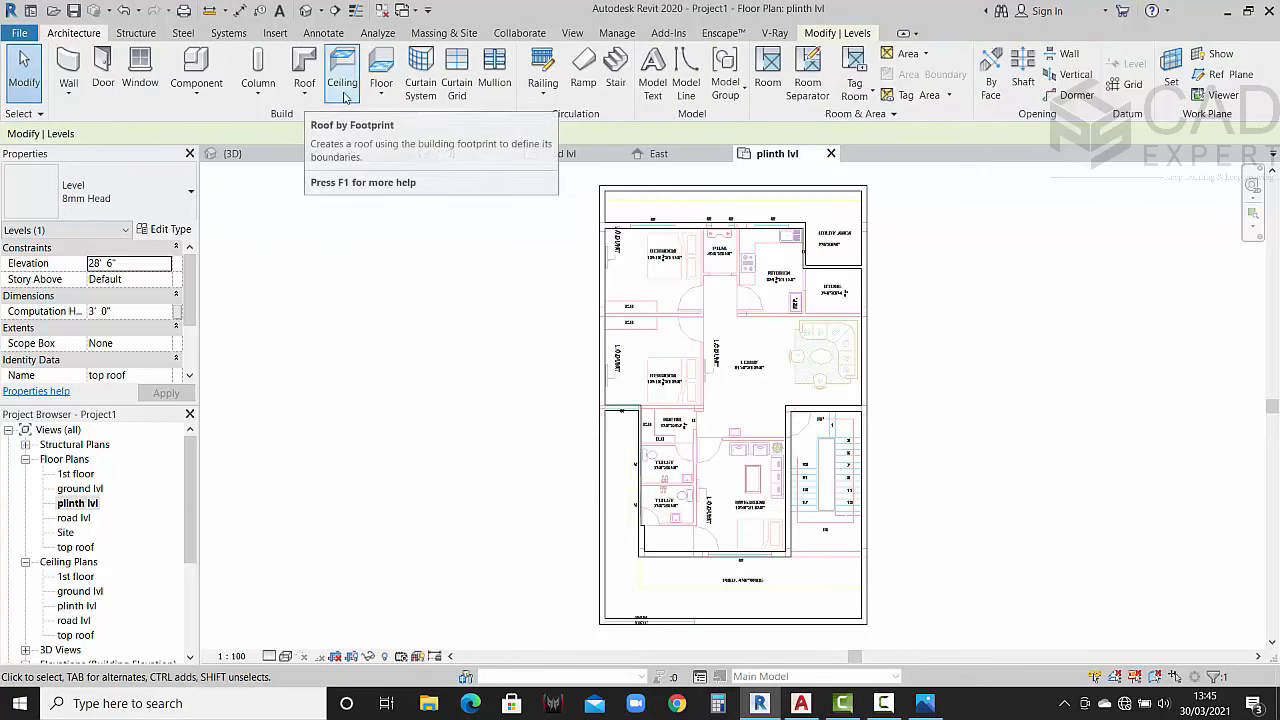
click(380, 96)
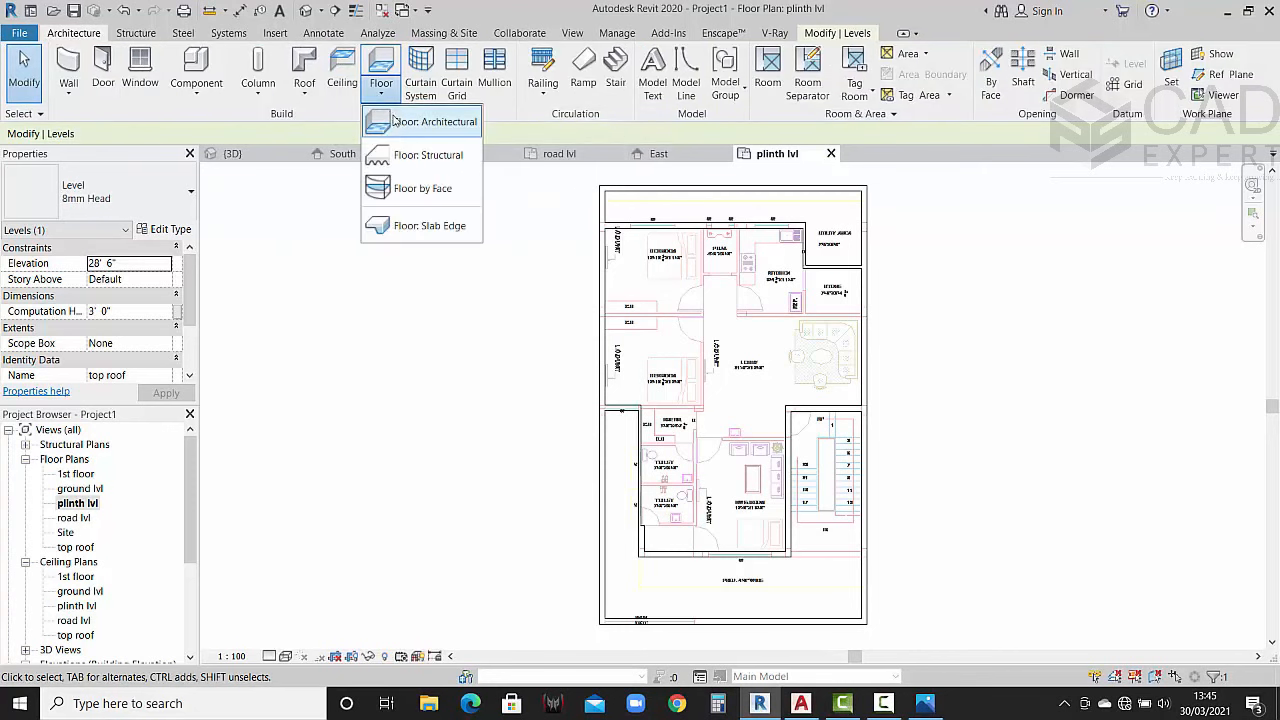
click(420, 120)
click(812, 55)
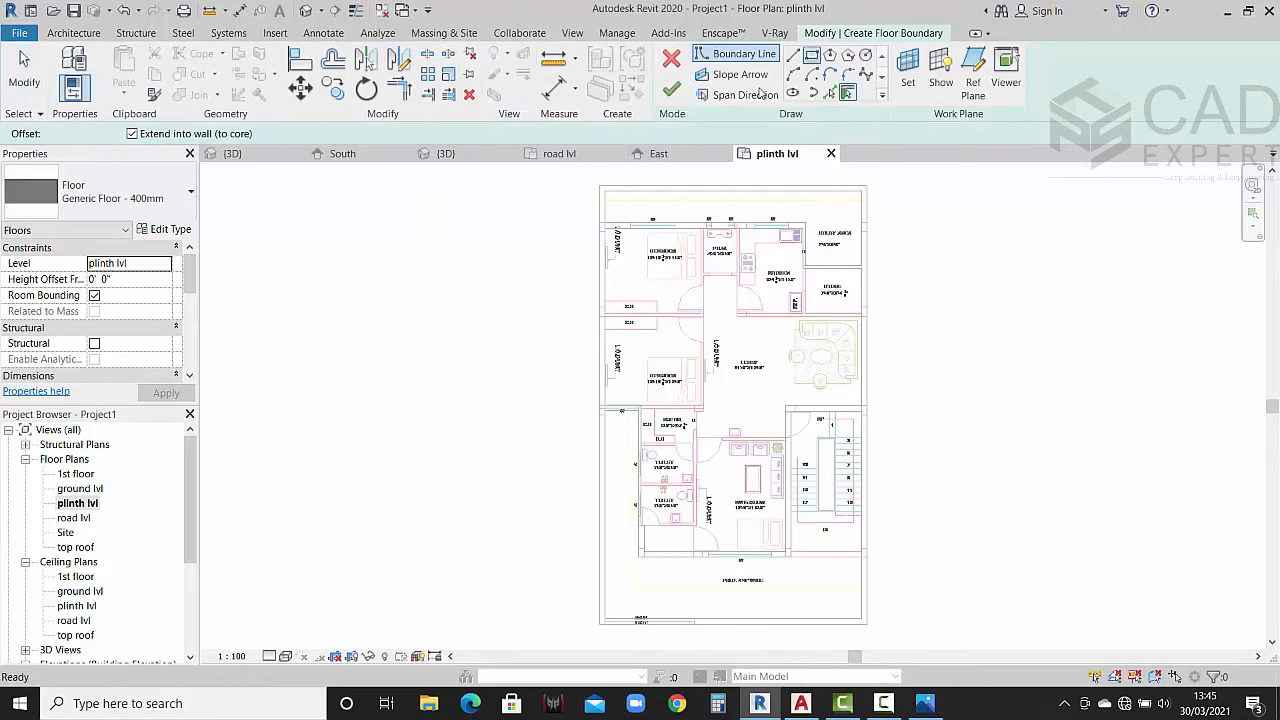
click(600, 186)
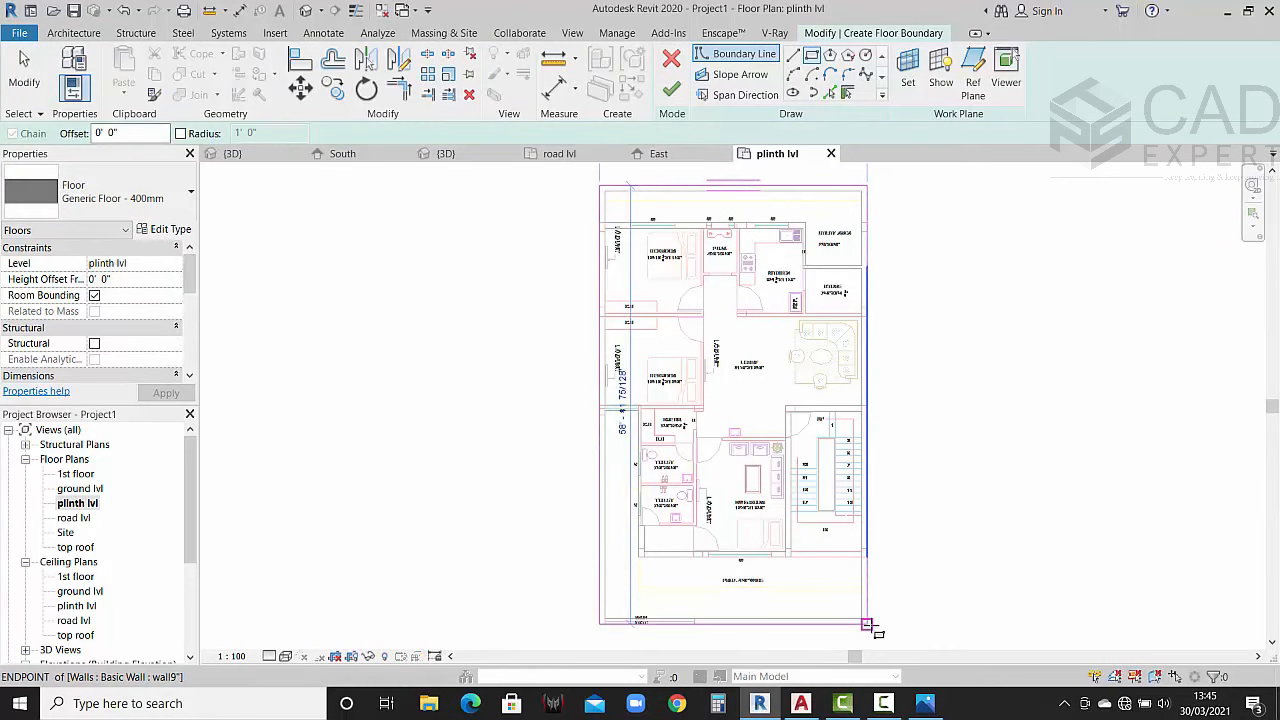
click(866, 624)
click(671, 89)
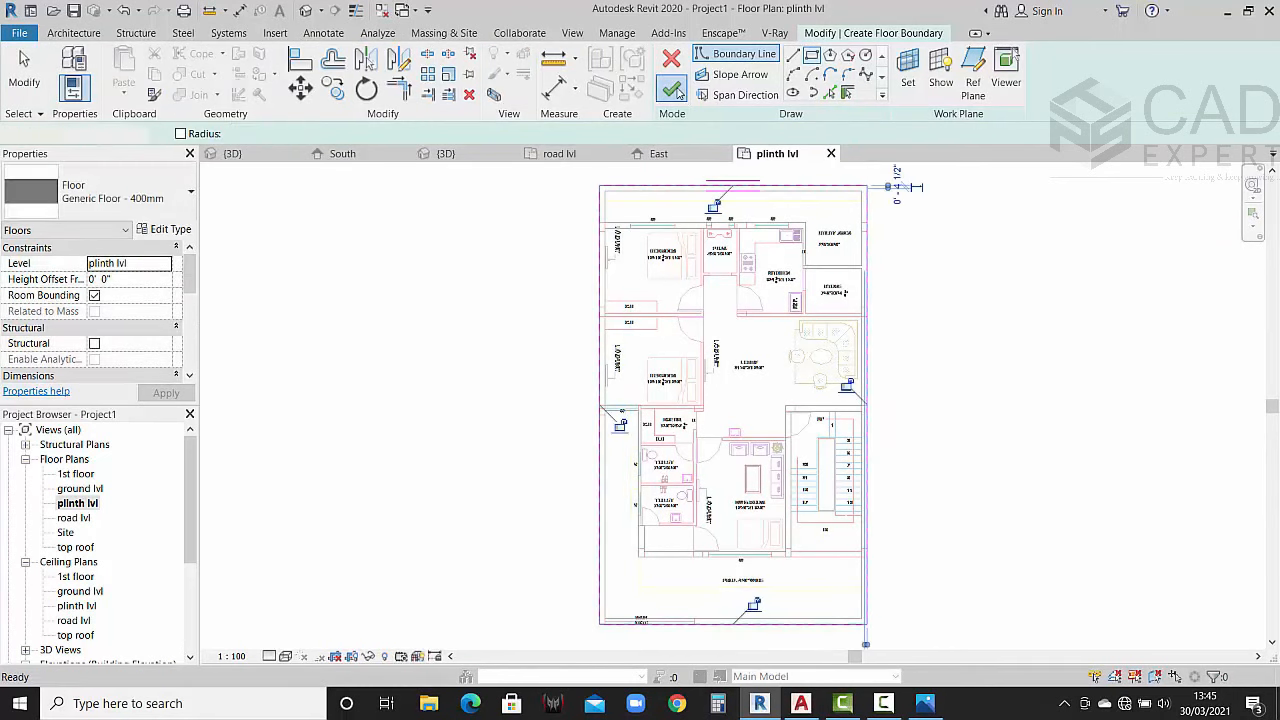
Step: Close the East elevation and bring the new floor's outer edge at the front corner into view in 3D
click(445, 154)
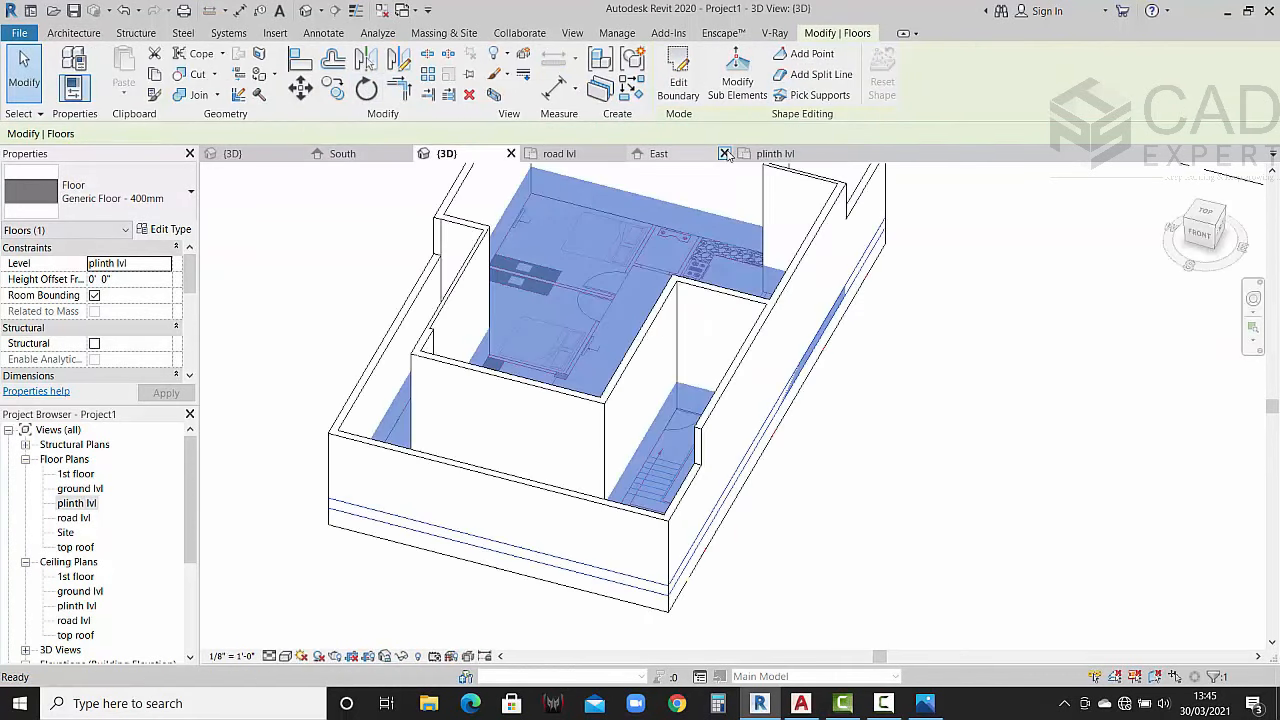
click(724, 154)
shift+middle_drag(766, 471, 886, 429)
scroll(846, 452, up, 5)
scroll(846, 452, up, 1)
Step: Duplicate the plinth floor's type and set its structure layer thickness to 6"
click(846, 452)
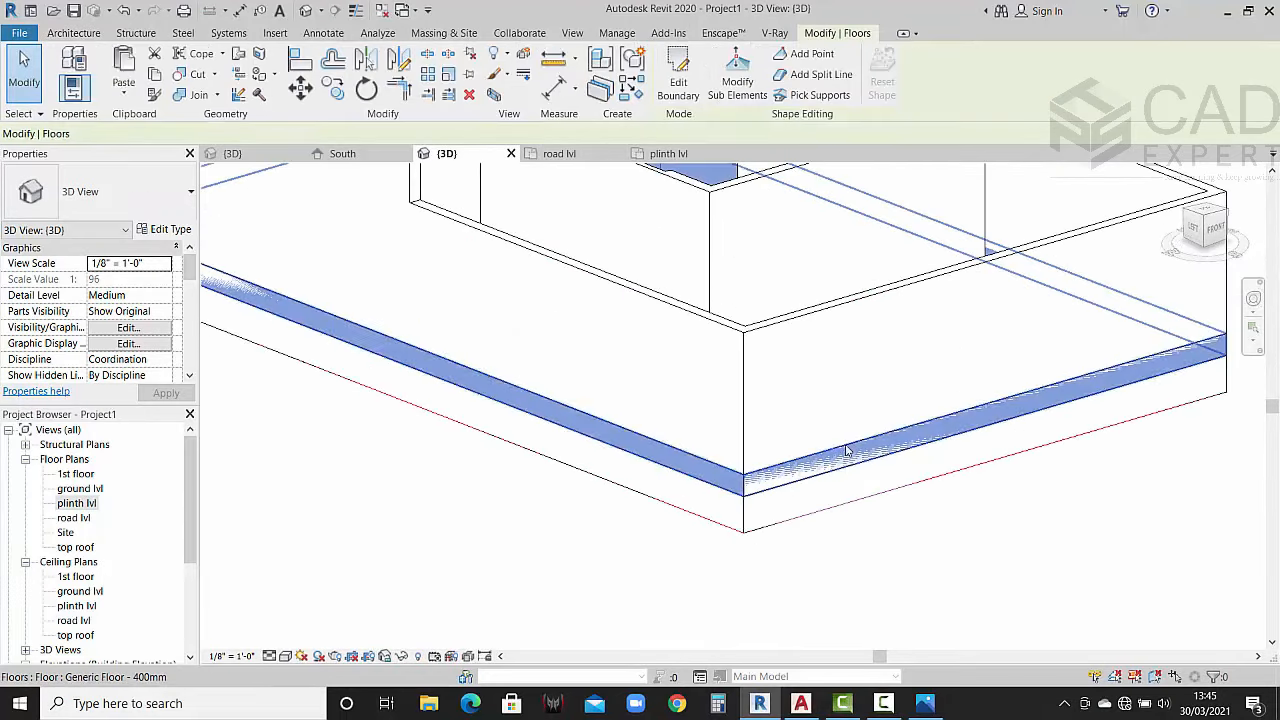
click(182, 231)
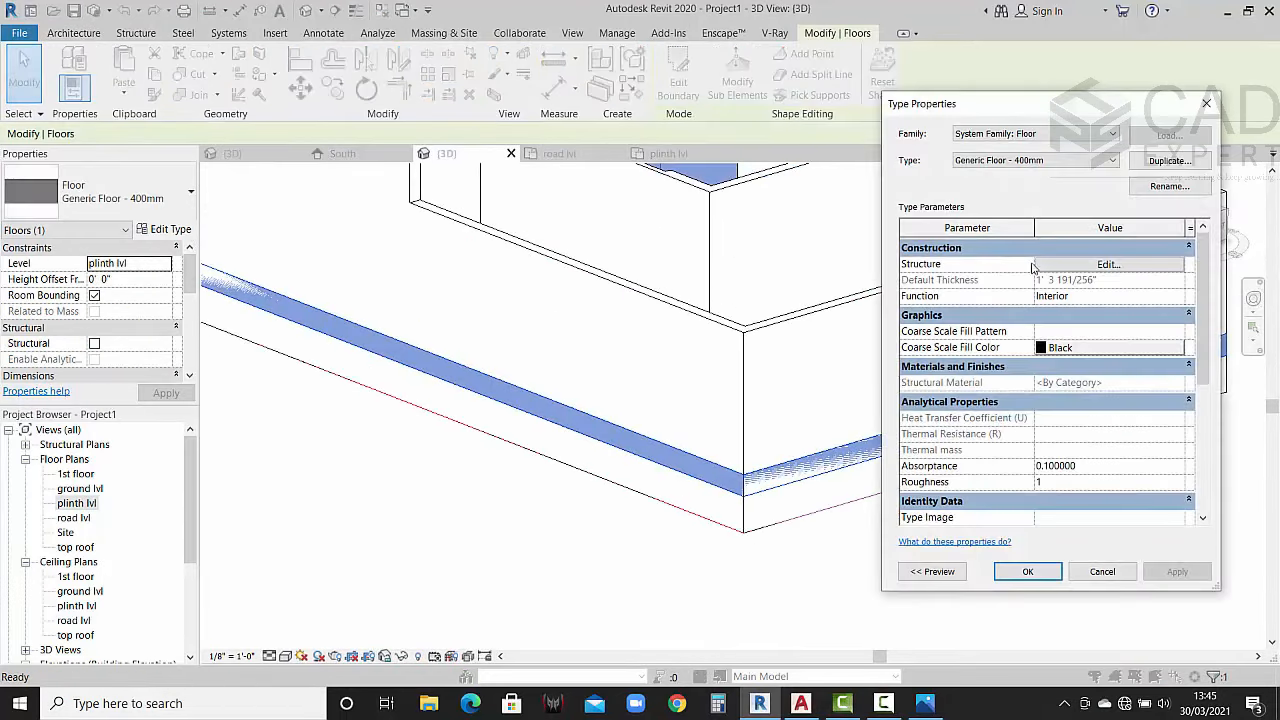
click(1166, 161)
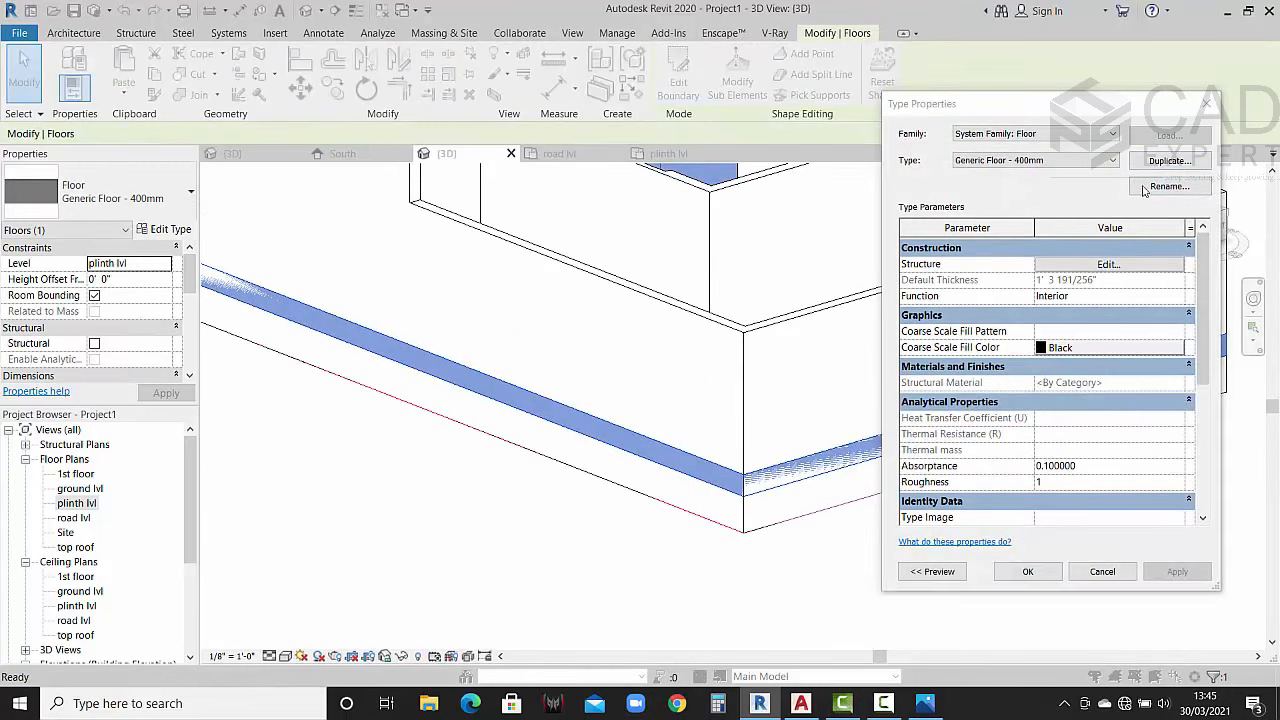
click(1056, 380)
click(1107, 263)
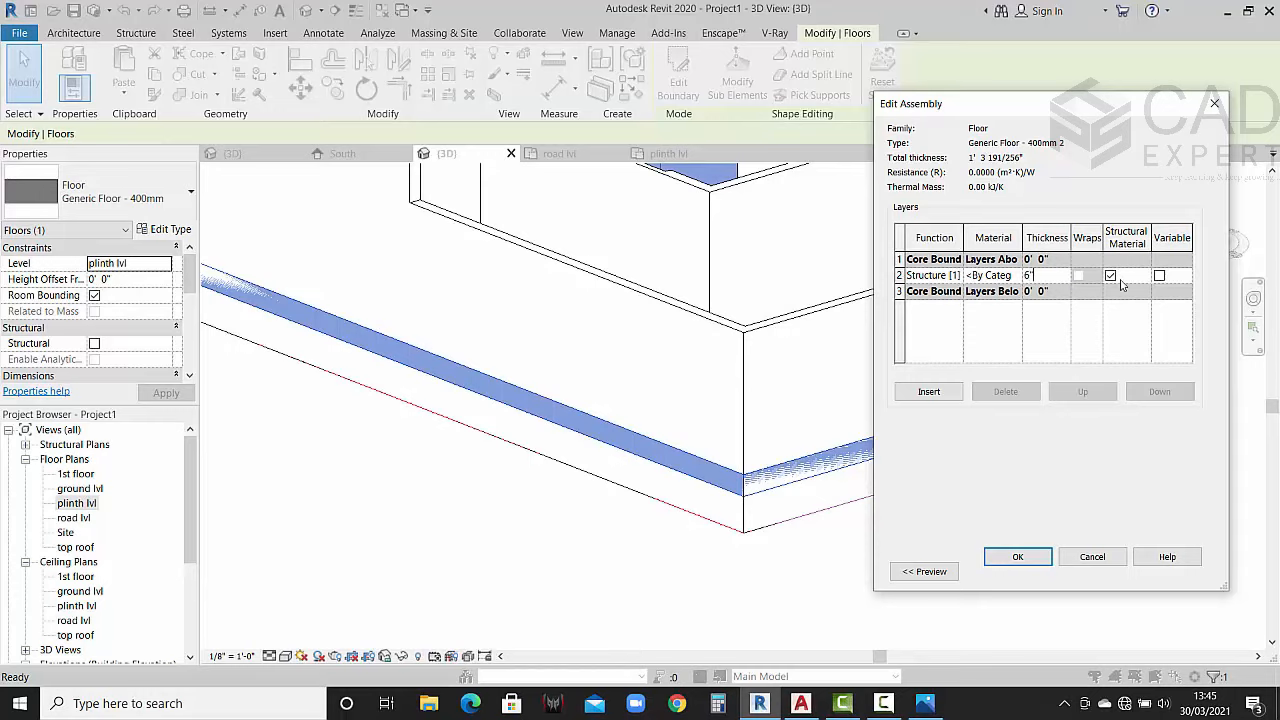
click(1036, 555)
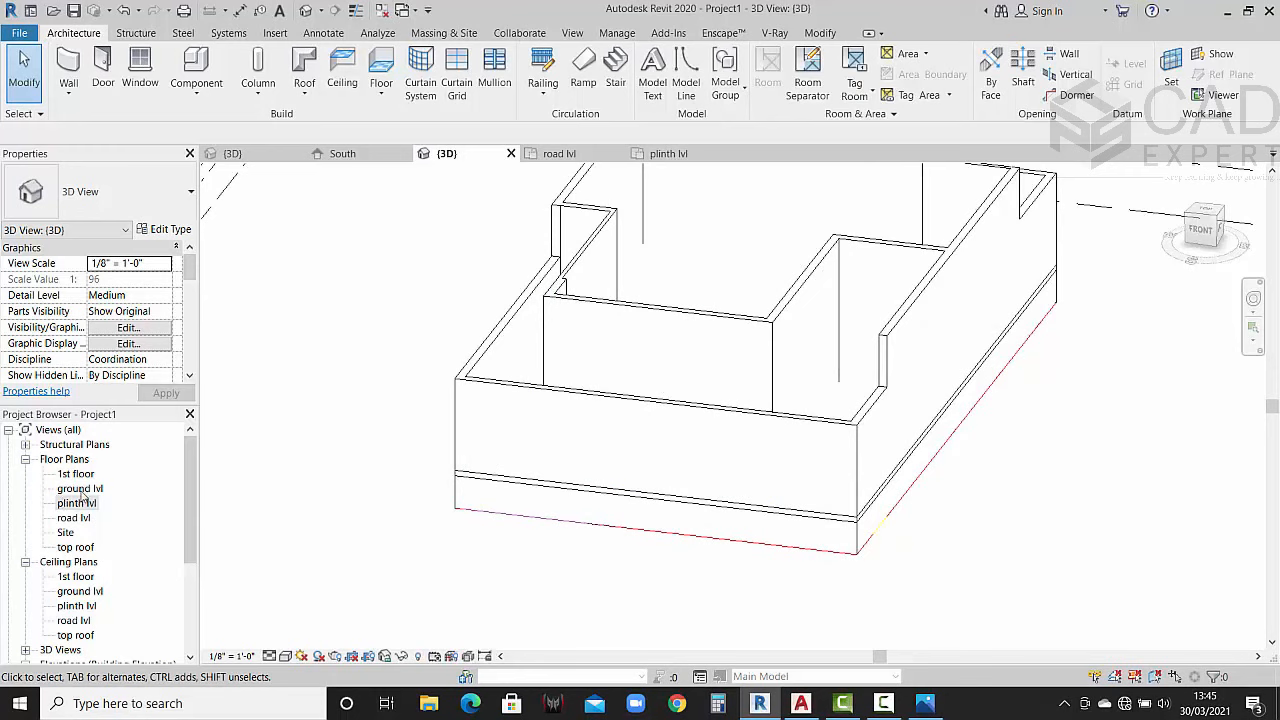
Step: Open the ground lvl floor plan, and examine the front porch floor, steps and facade in the reference house's 3D view
double_click(81, 490)
scroll(800, 440, up, 5)
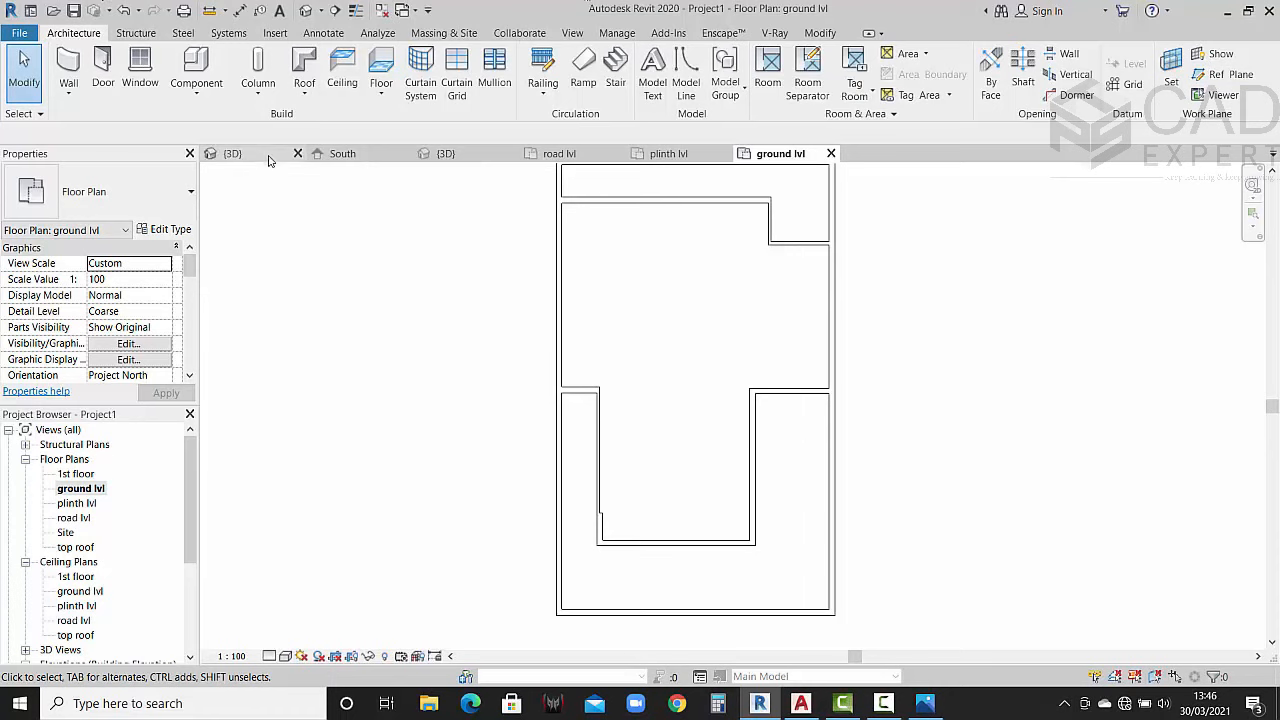
click(230, 153)
scroll(697, 357, up, 5)
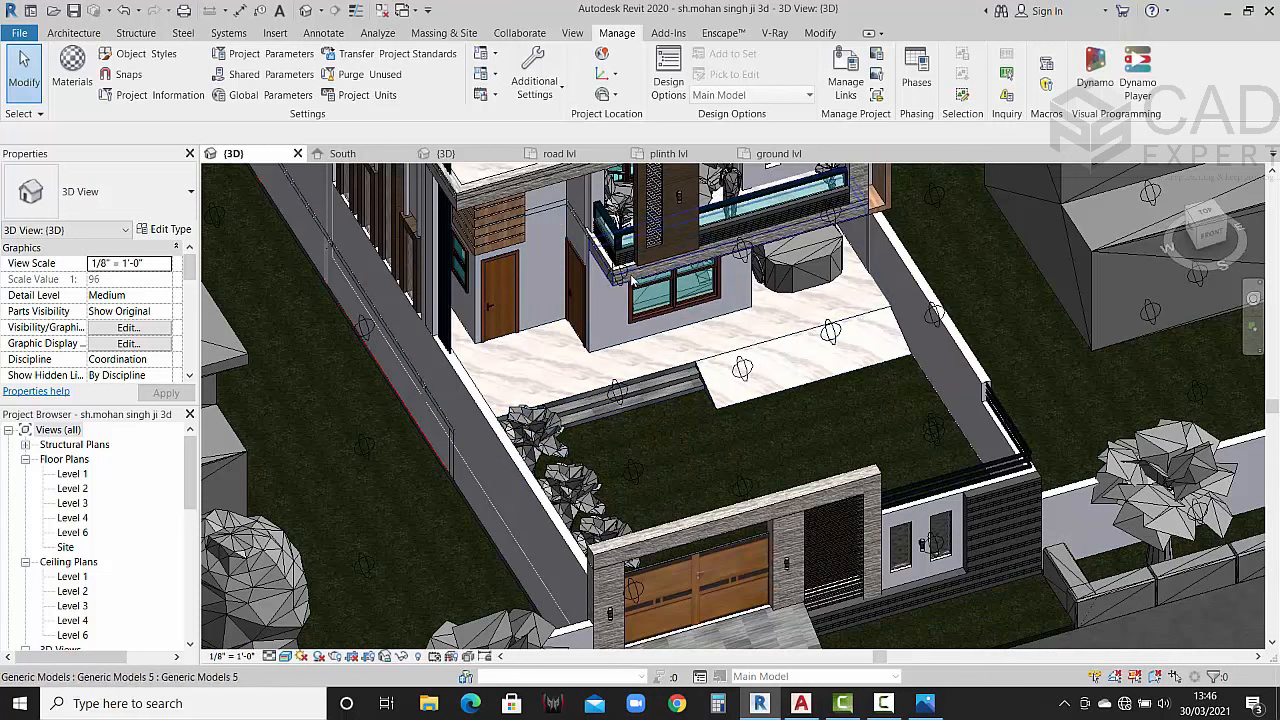
scroll(595, 250, up, 5)
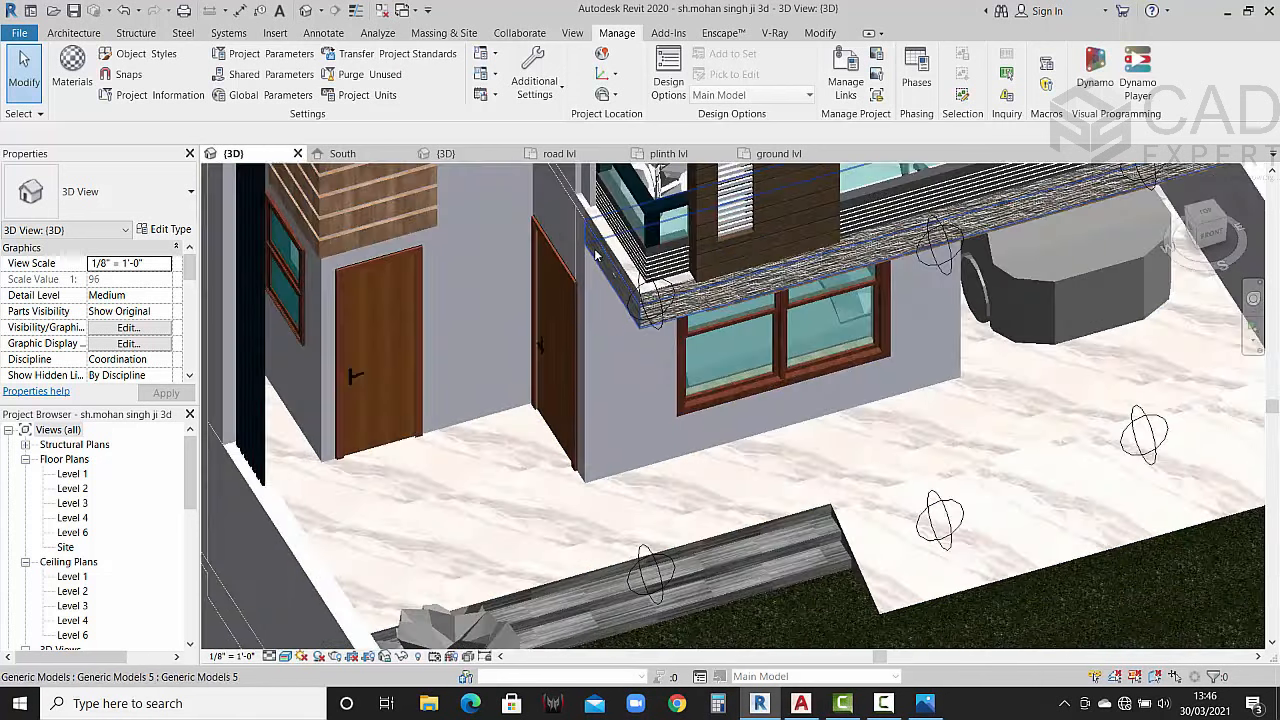
scroll(710, 295, down, 4)
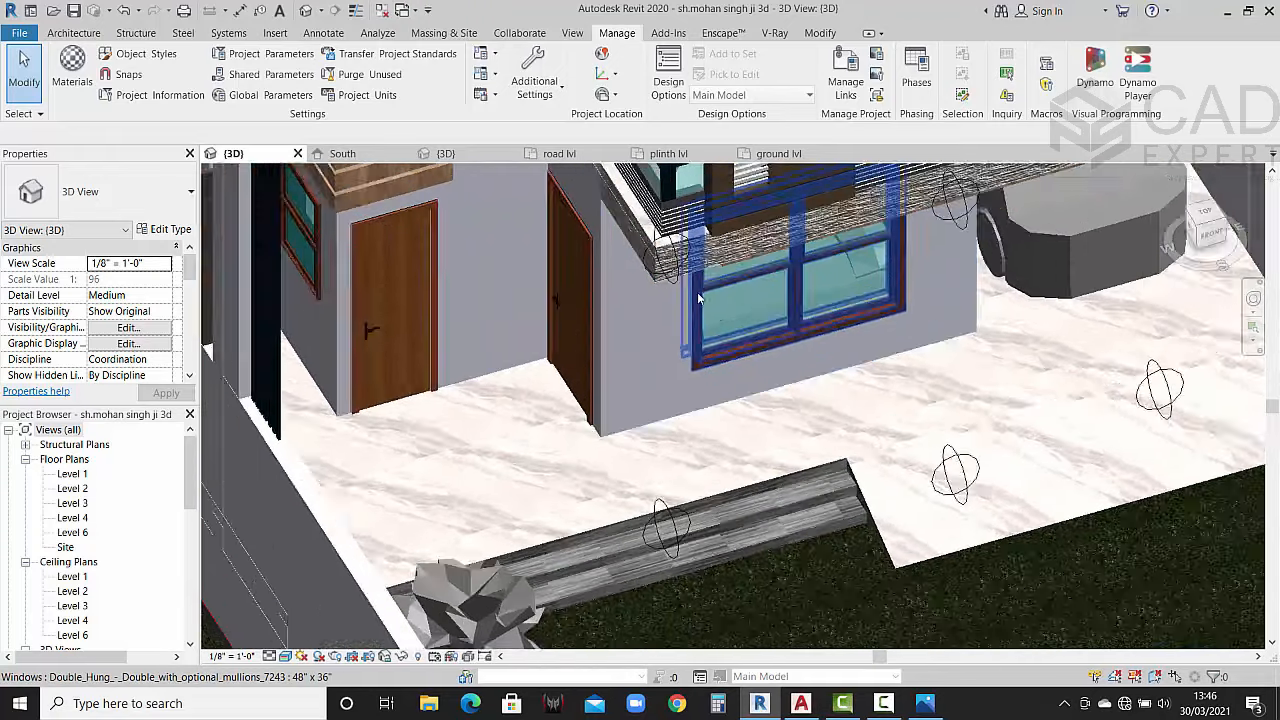
scroll(741, 453, up, 6)
scroll(741, 453, down, 8)
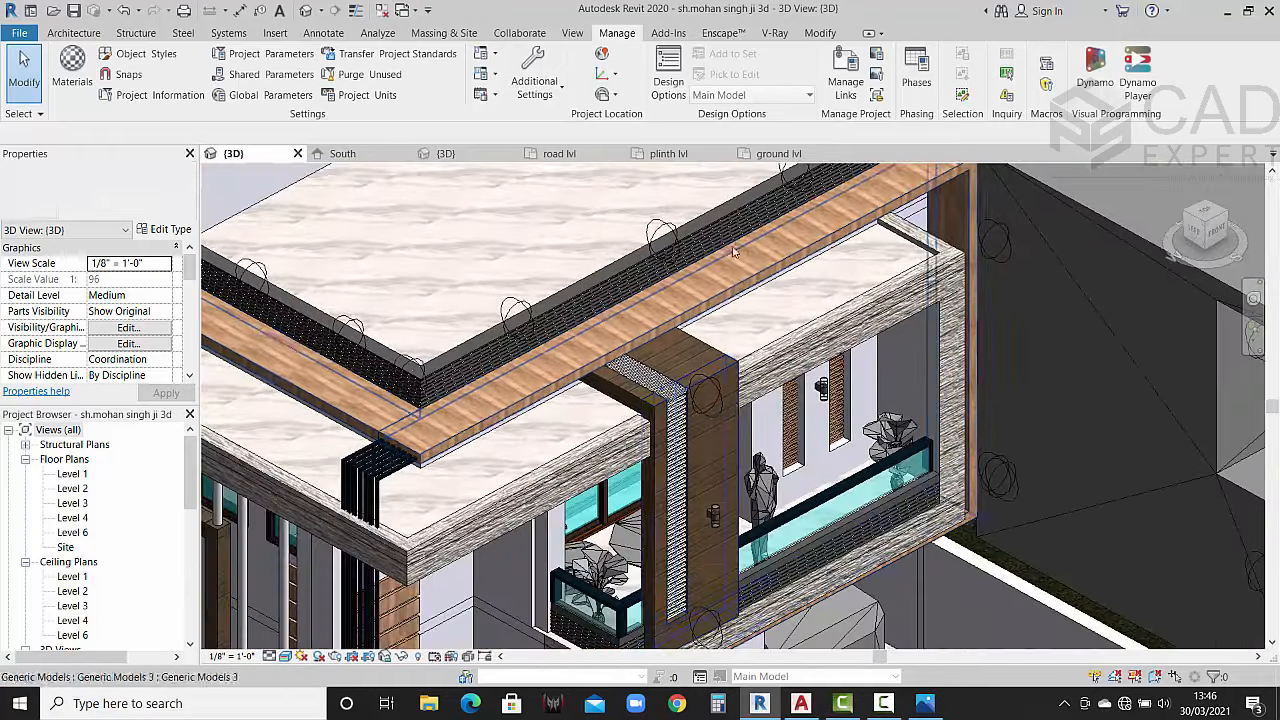
scroll(857, 480, up, 8)
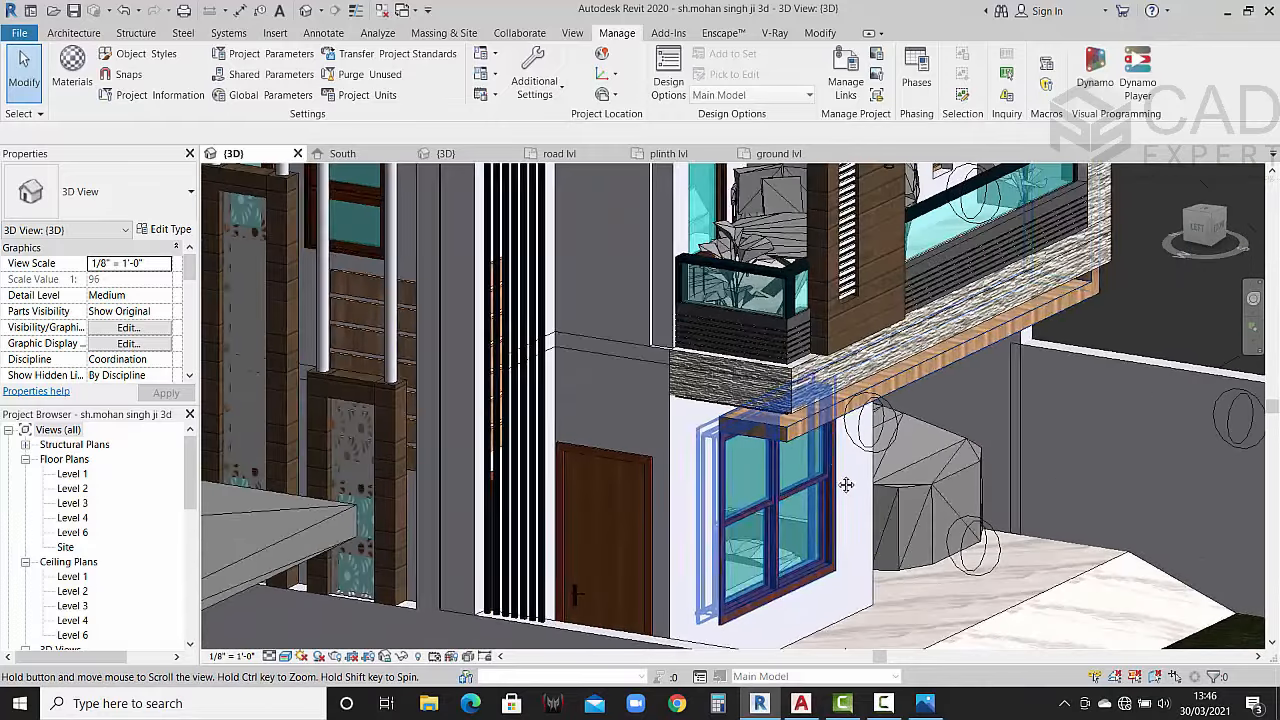
middle_drag(846, 485, 760, 440)
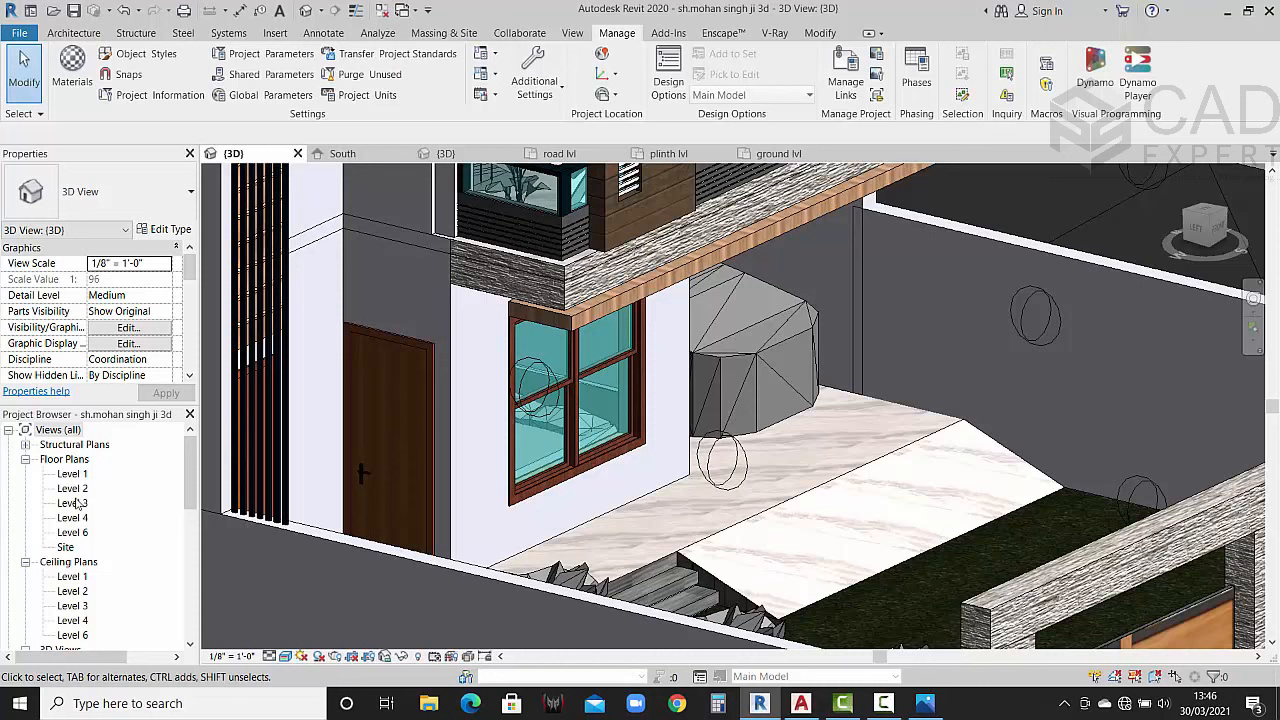
Step: Measure from the front wall to the edge of the entrance steps in the reference model's Level 3 plan, and close that plan
double_click(74, 503)
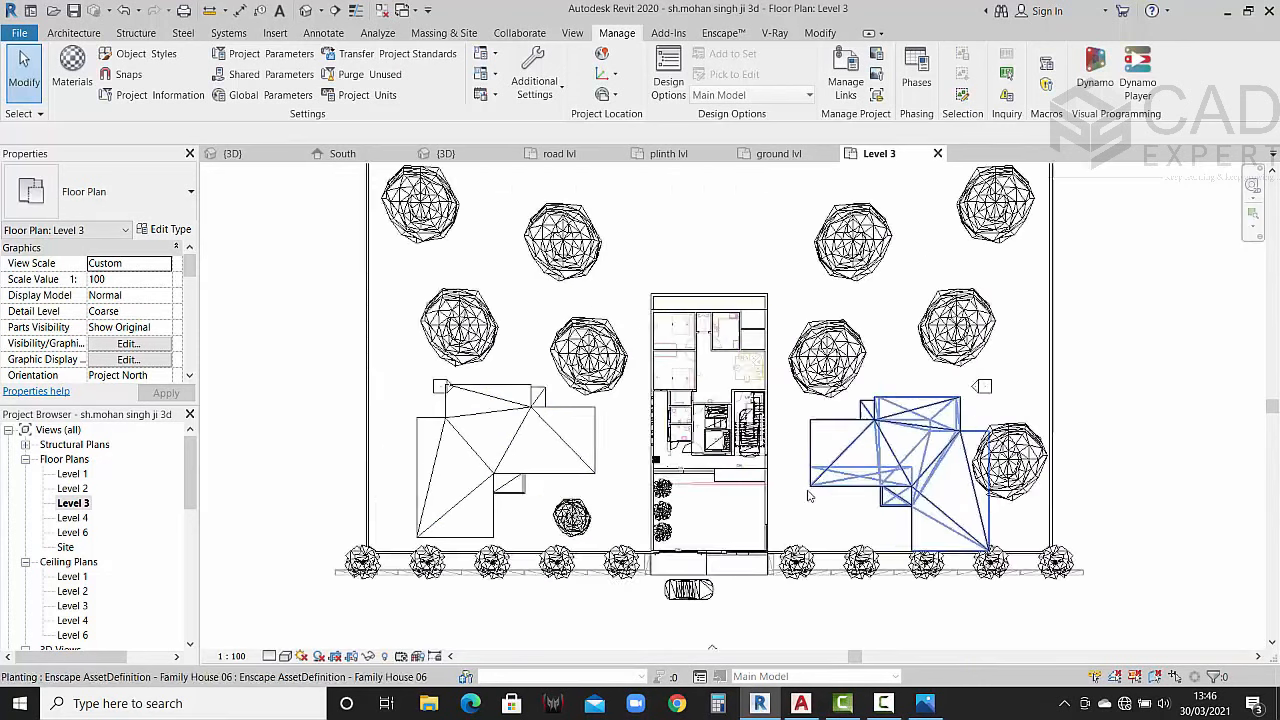
scroll(730, 470, up, 8)
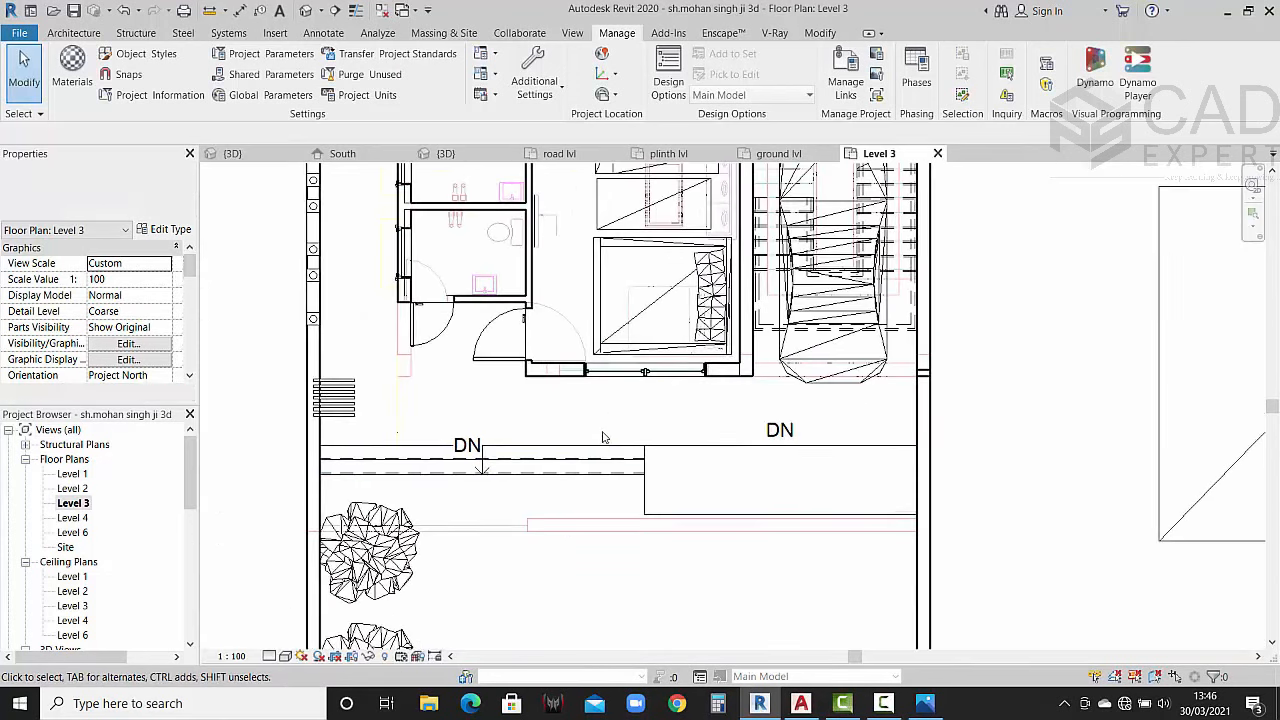
click(323, 33)
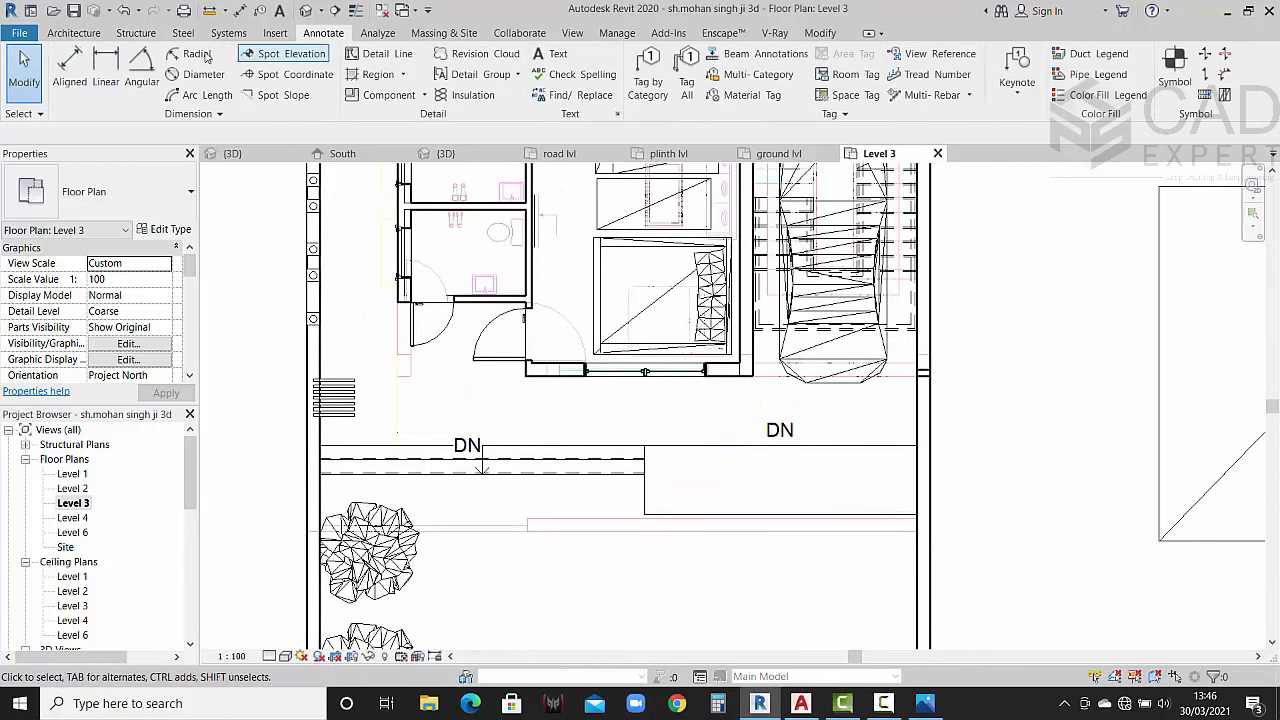
click(71, 72)
scroll(590, 392, up, 2)
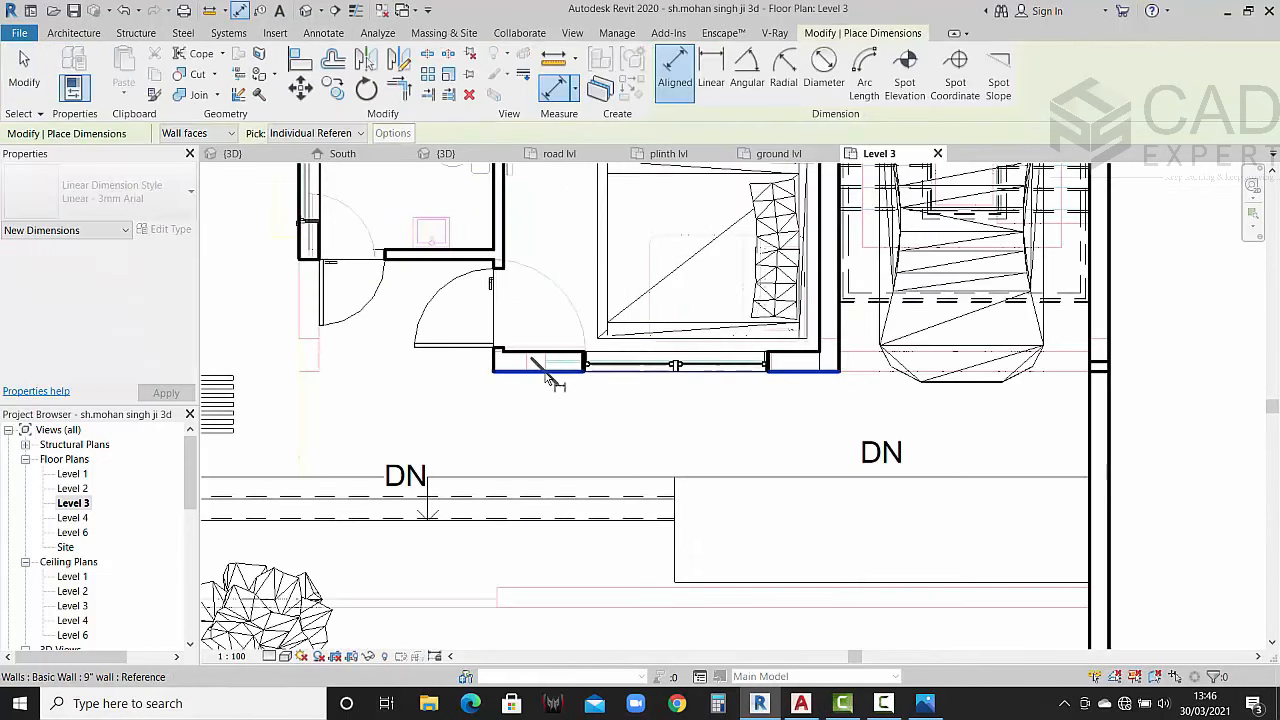
click(551, 372)
click(558, 481)
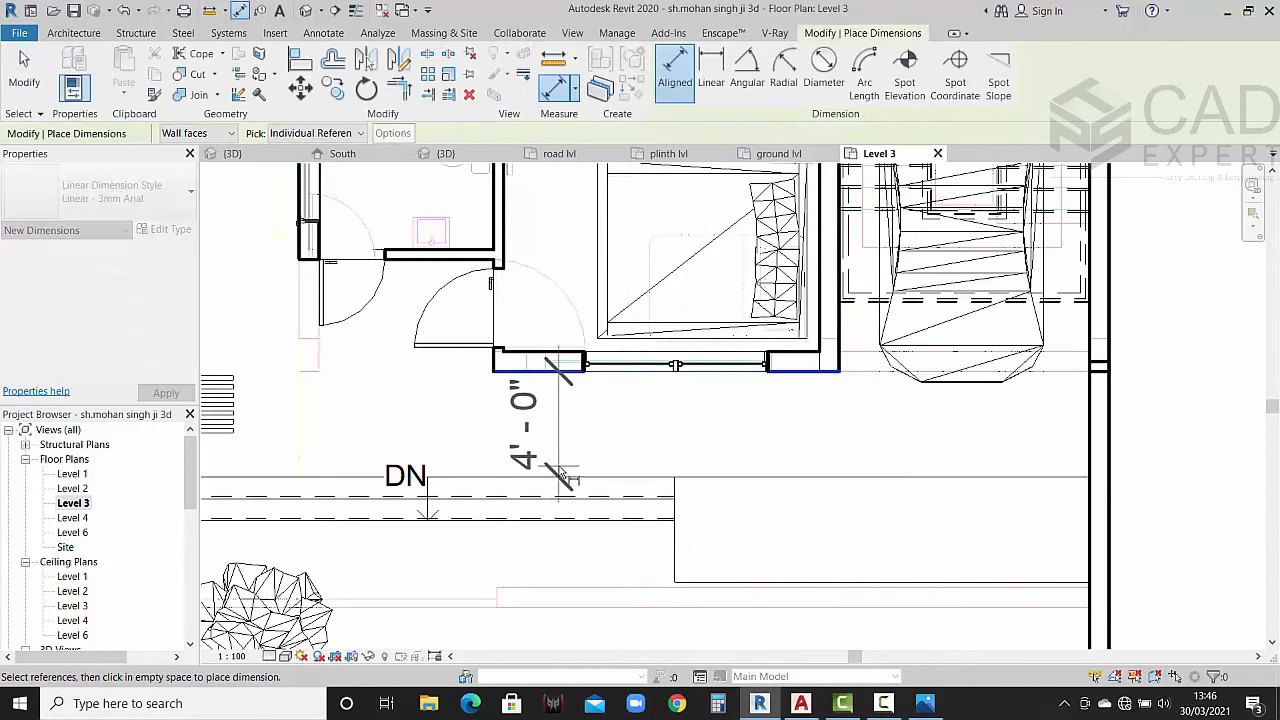
key(Escape)
key(Escape)
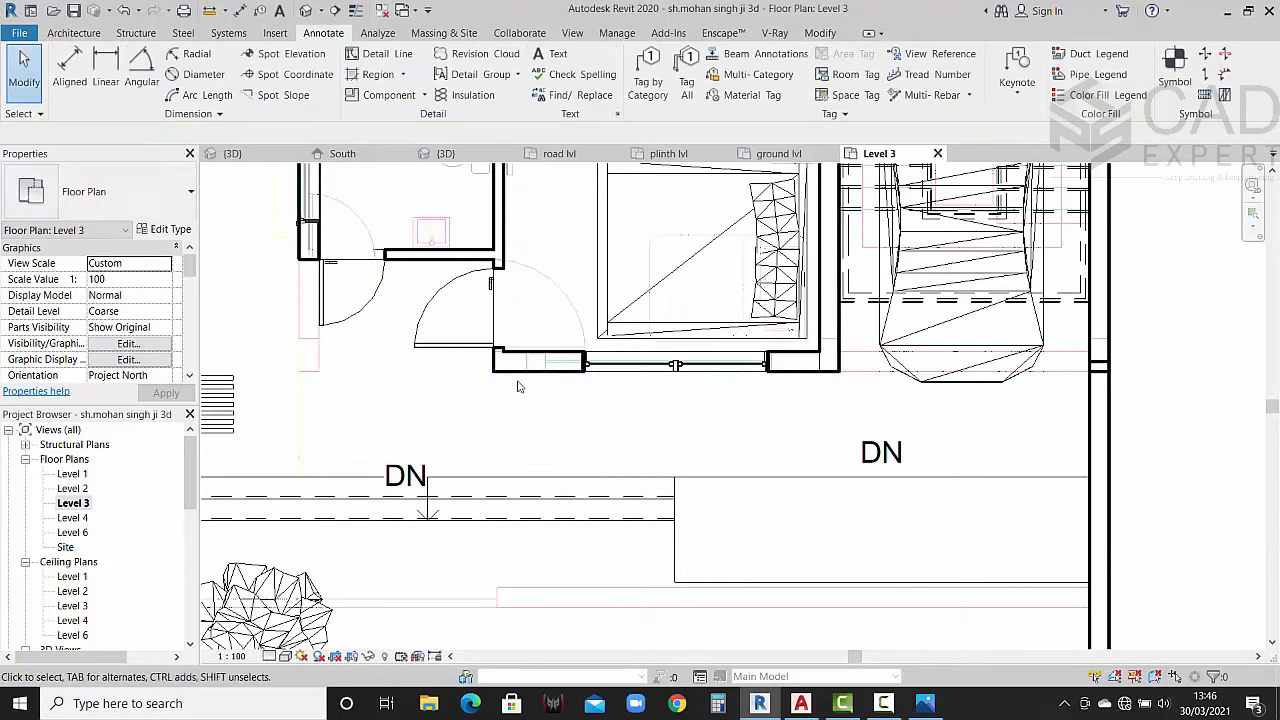
click(938, 153)
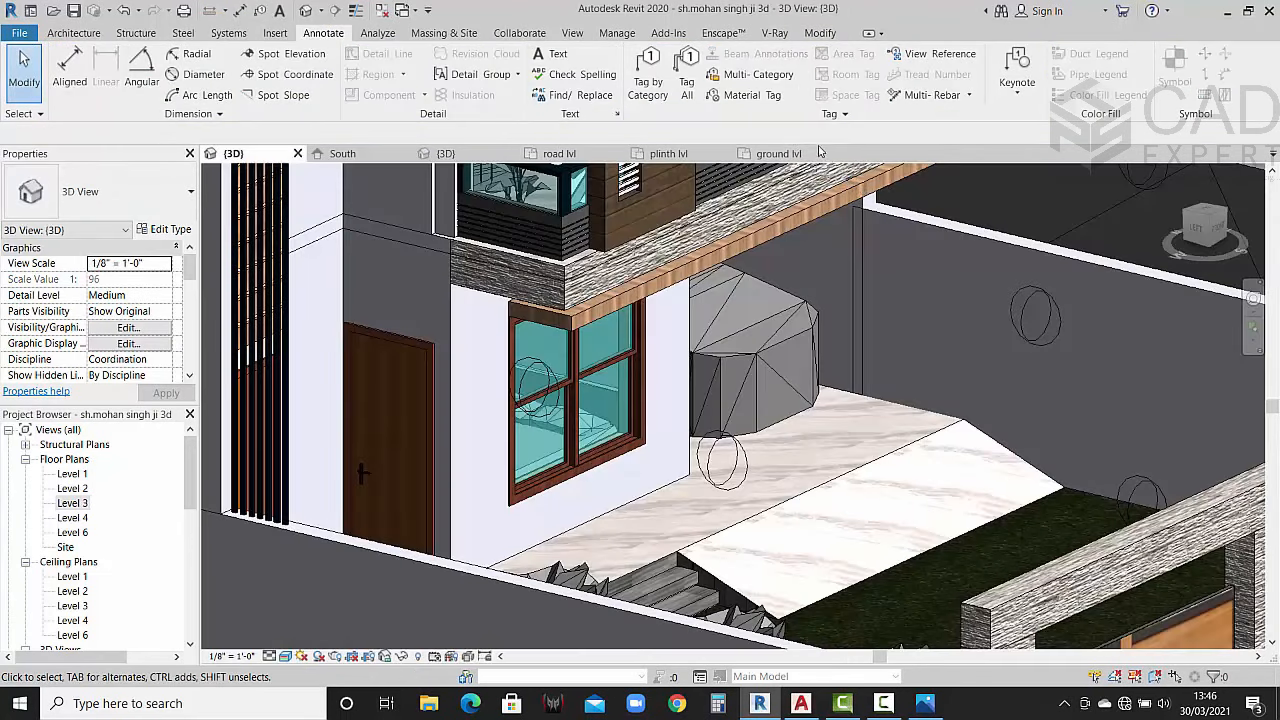
click(818, 152)
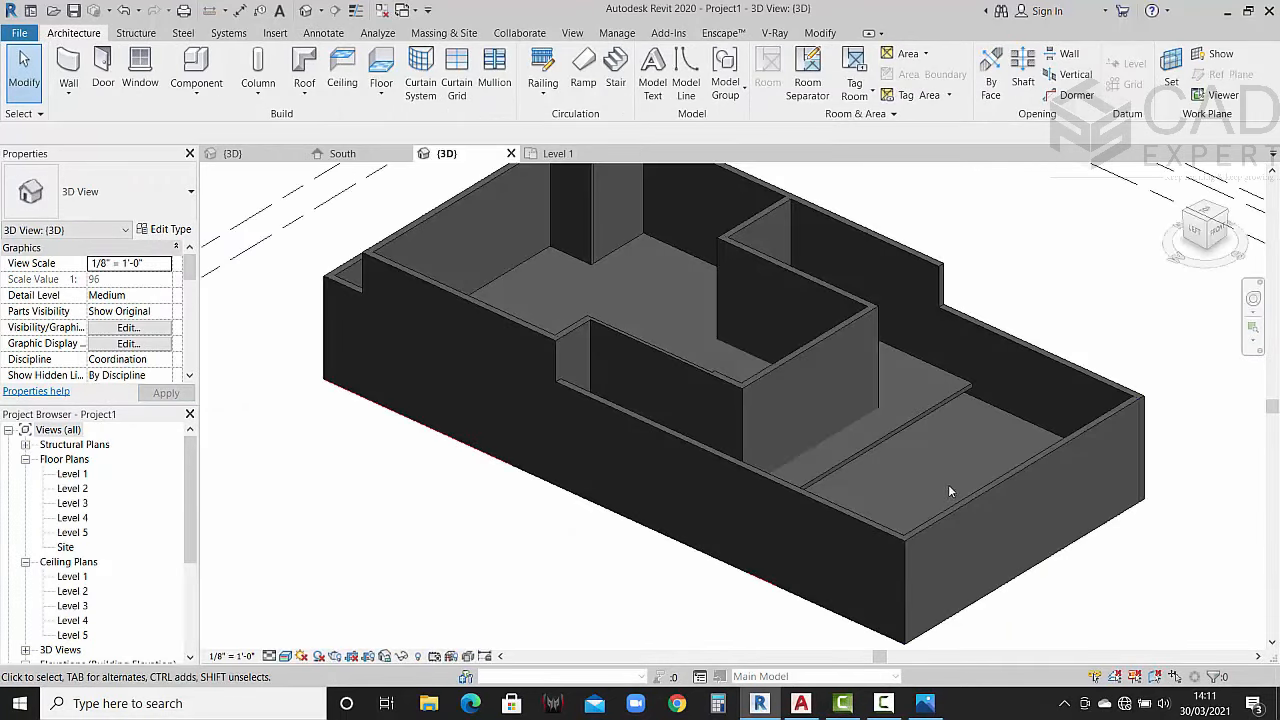
Step: Examine the front and rear floor slabs of Project1 in the 3D view, checking the level each is assigned to
shift+middle_drag(948, 484, 877, 477)
scroll(720, 408, up, 2)
shift+middle_drag(720, 408, 680, 420)
scroll(640, 371, down, 3)
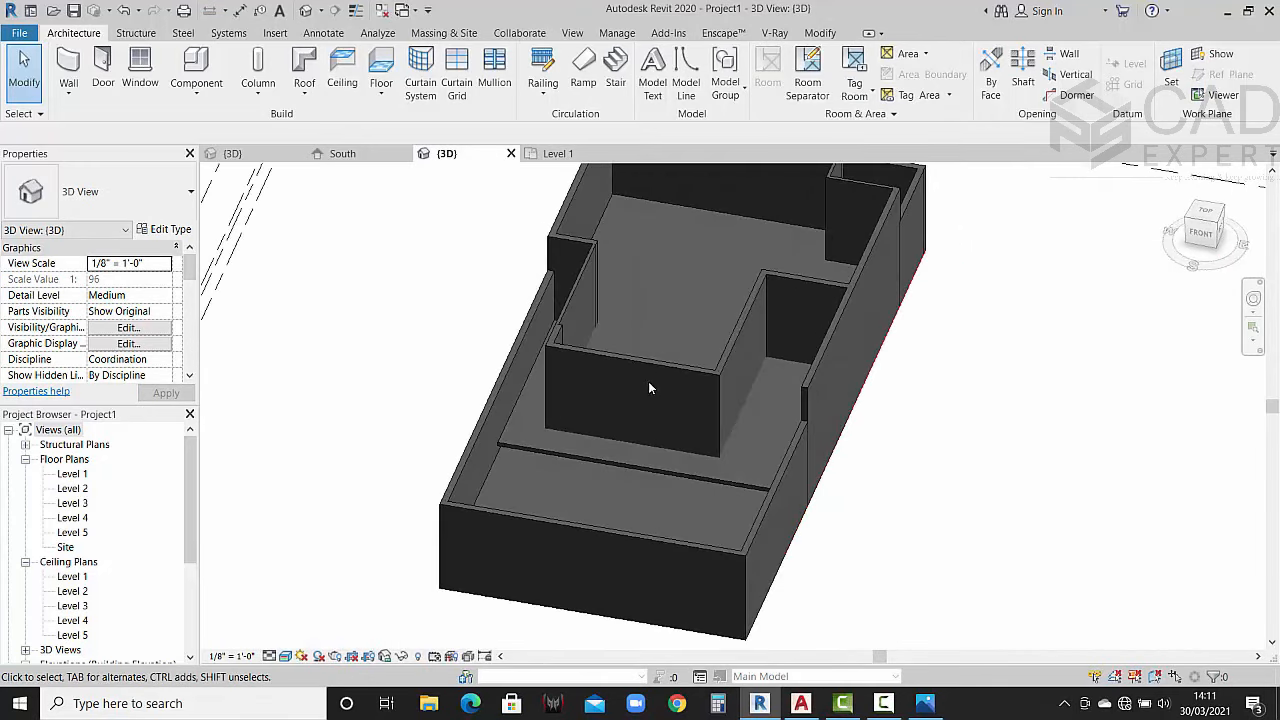
middle_drag(550, 200, 538, 300)
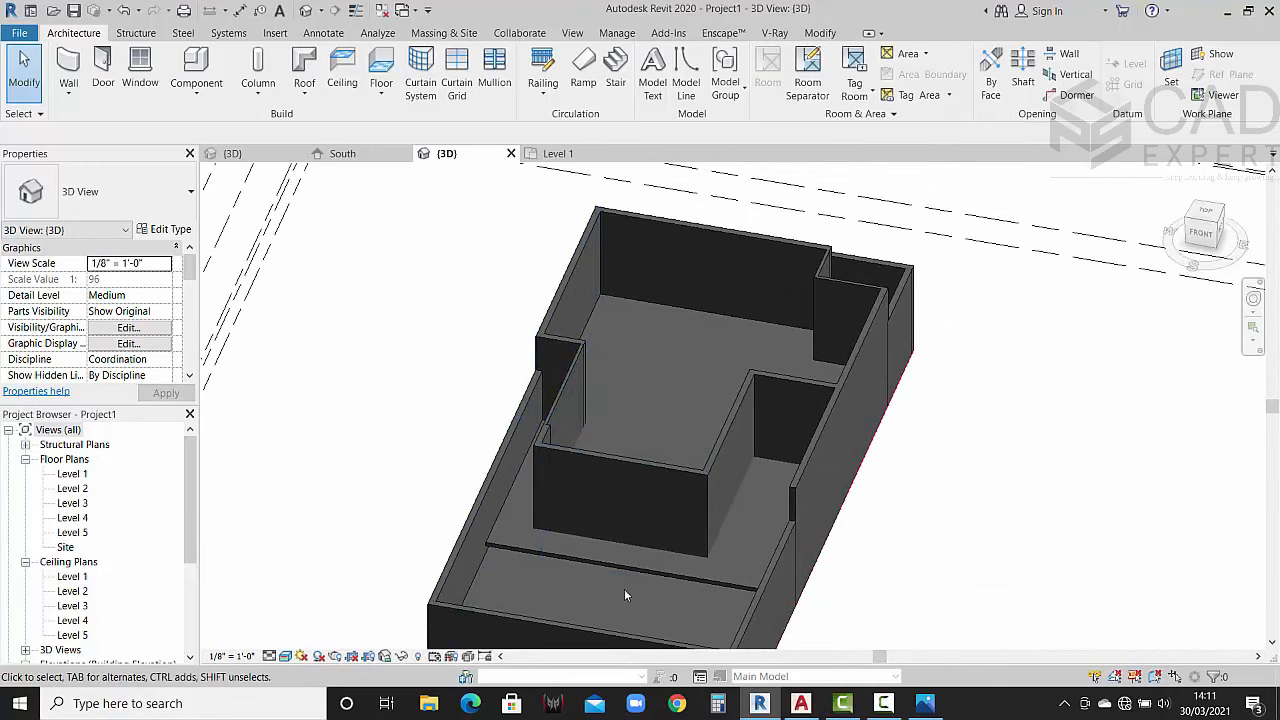
scroll(624, 596, up, 3)
scroll(567, 499, up, 3)
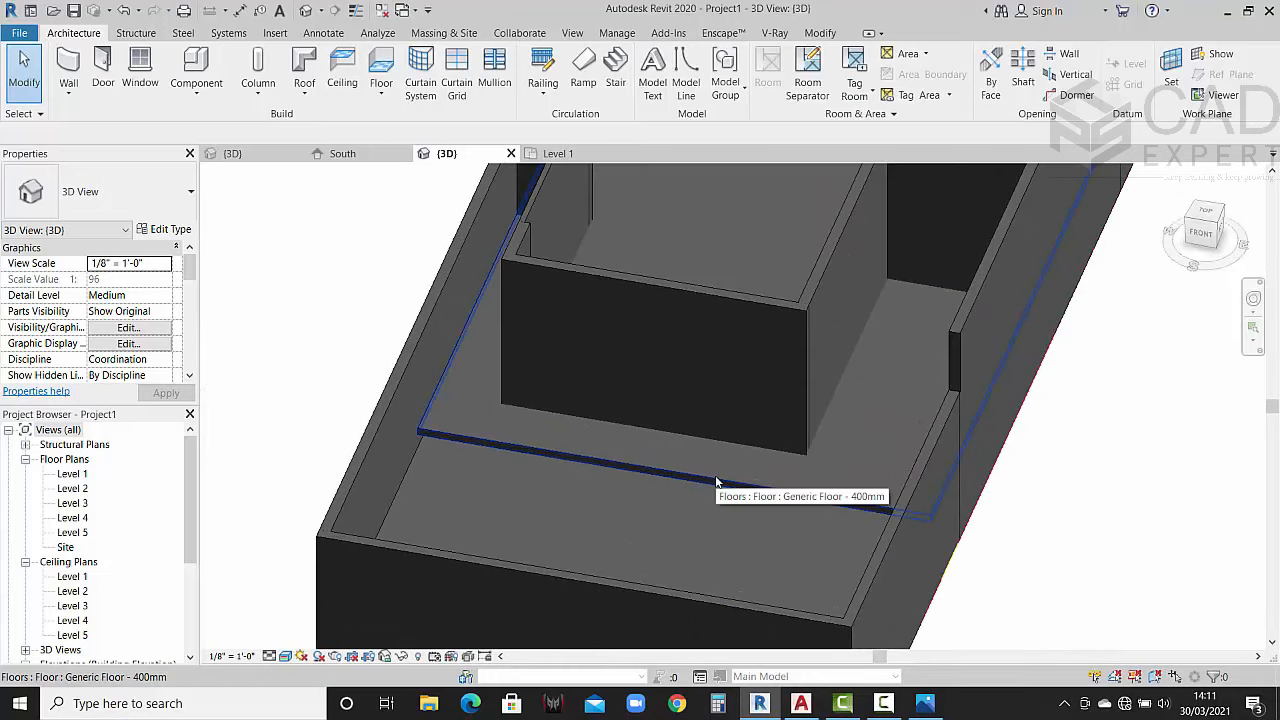
click(398, 502)
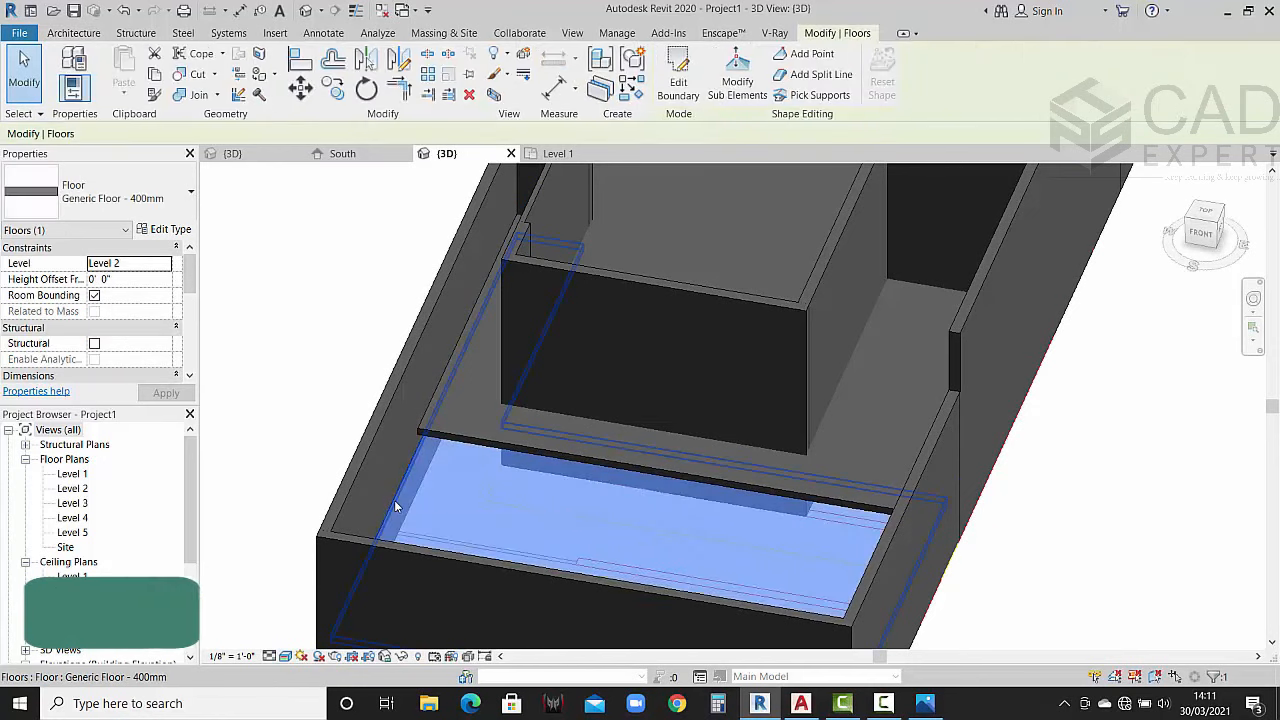
click(357, 425)
click(470, 442)
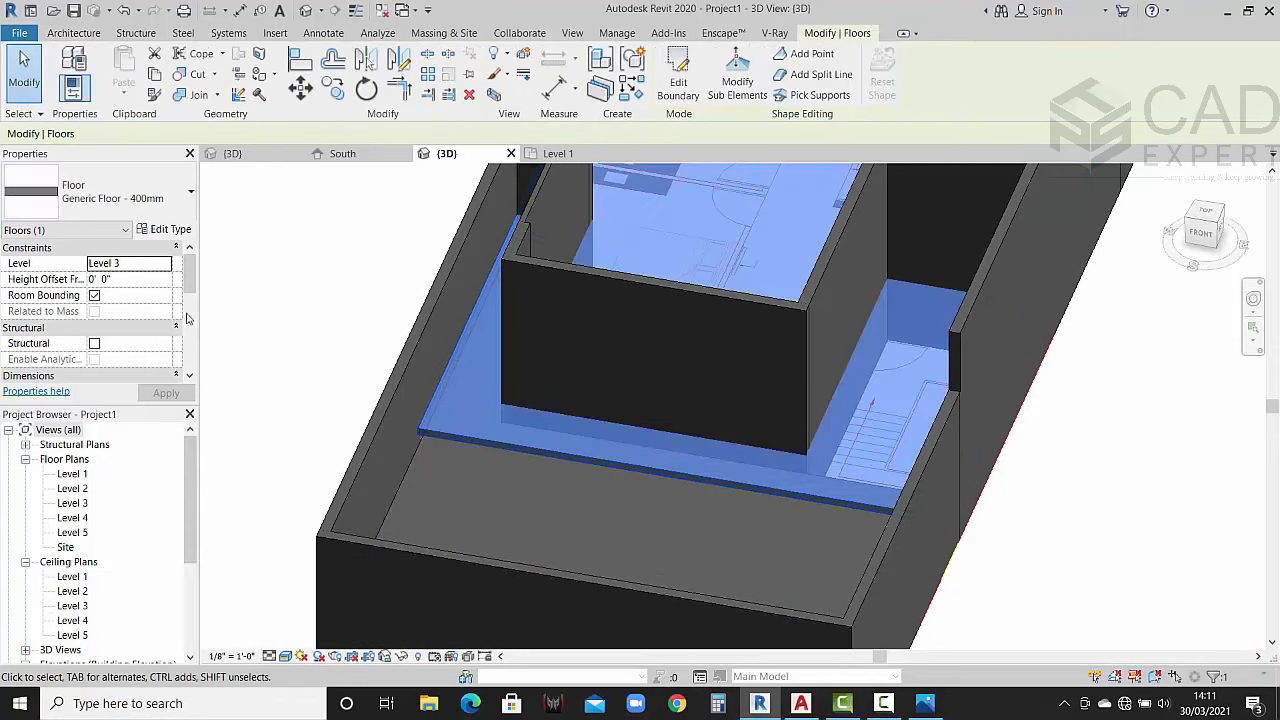
click(411, 478)
click(447, 430)
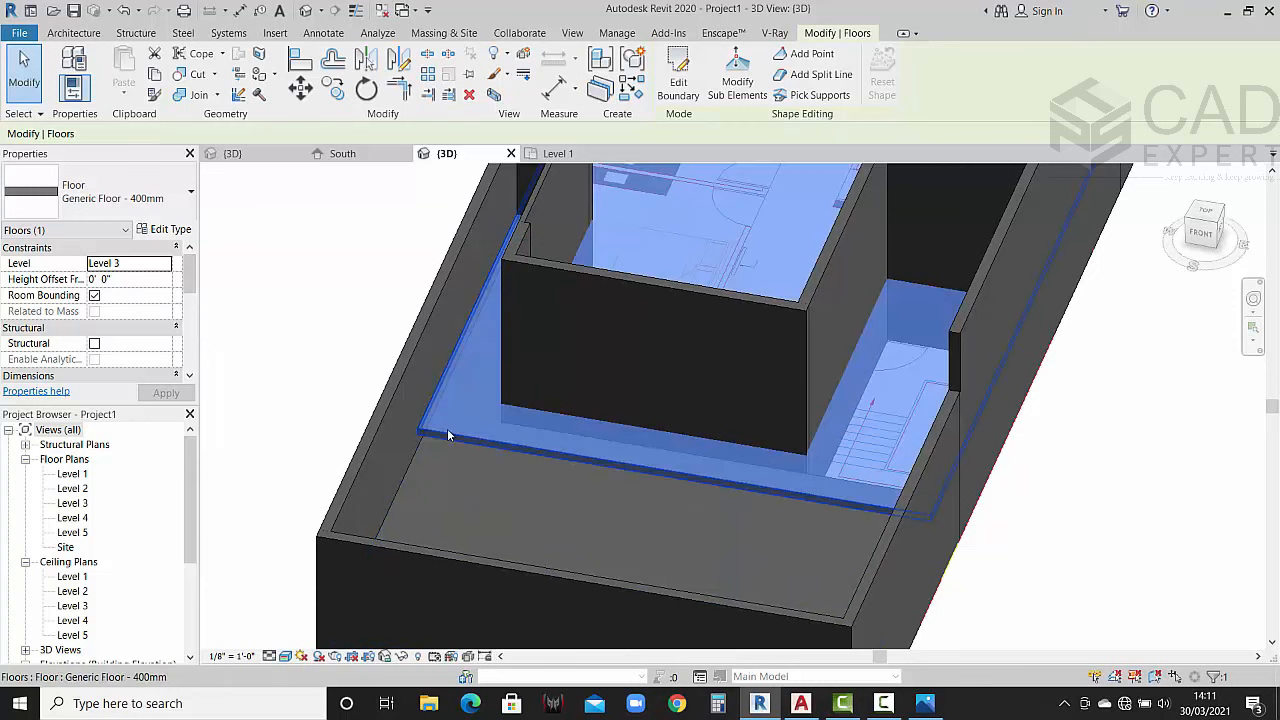
Step: Select the long side boundary wall beside the toilets and show it in the Level 1 floor plan
click(408, 396)
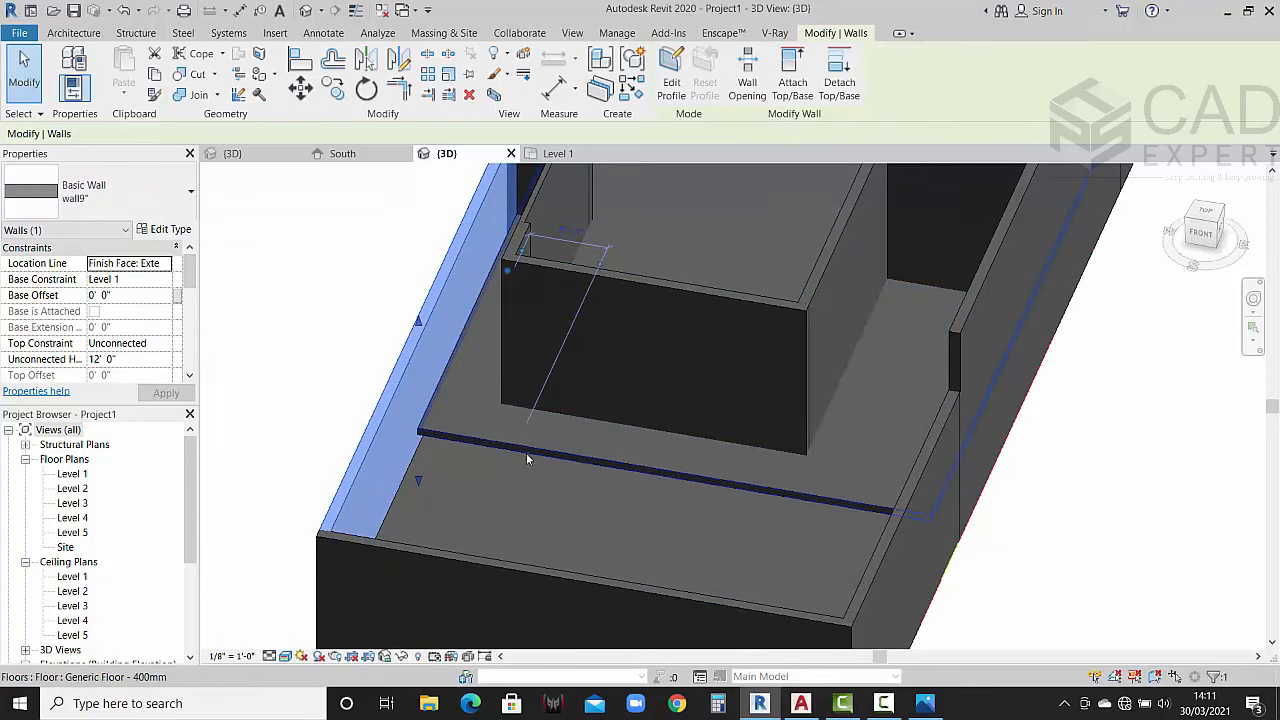
double_click(74, 476)
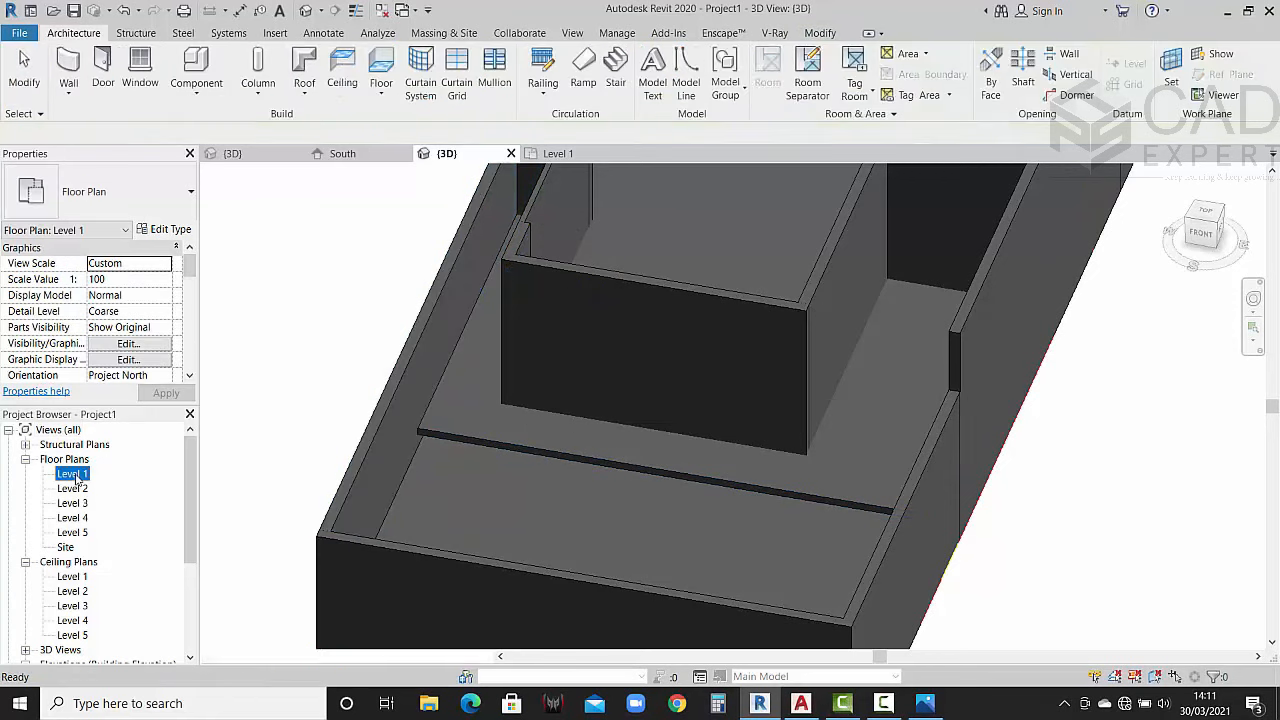
middle_drag(459, 417, 456, 430)
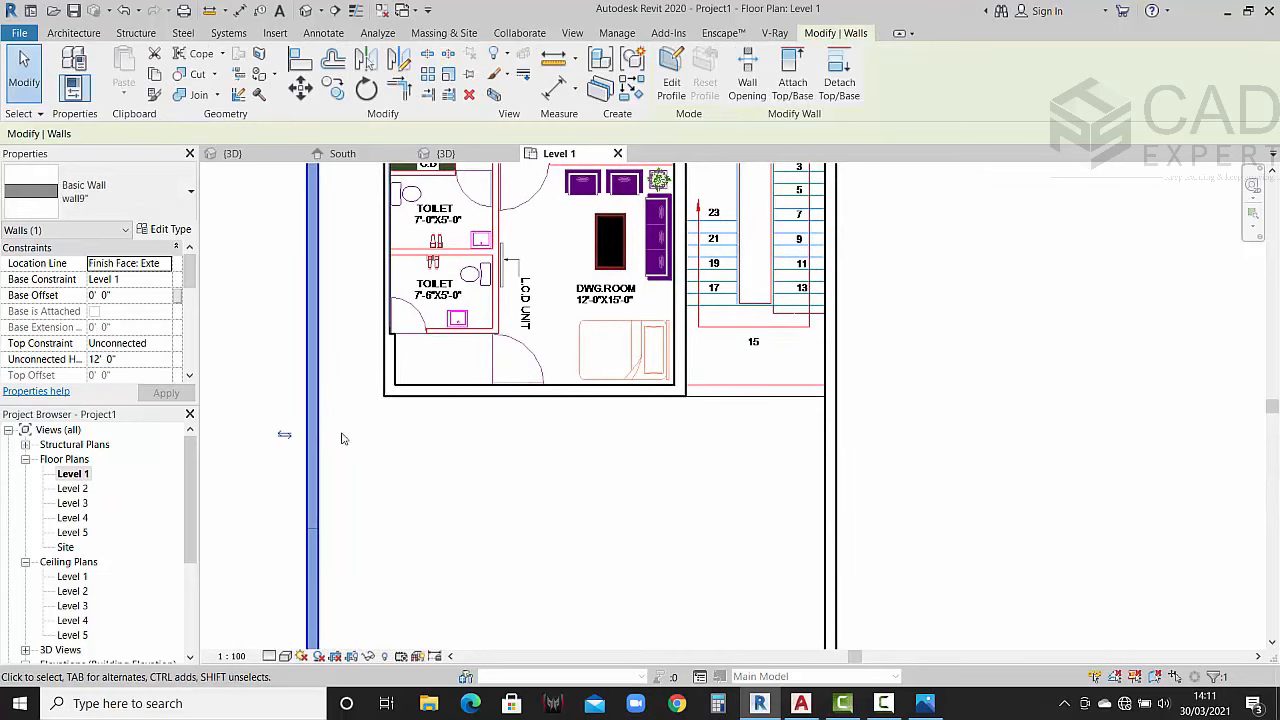
Step: Open the Level 2 floor plan and show the front slab edge near the main gate
click(73, 488)
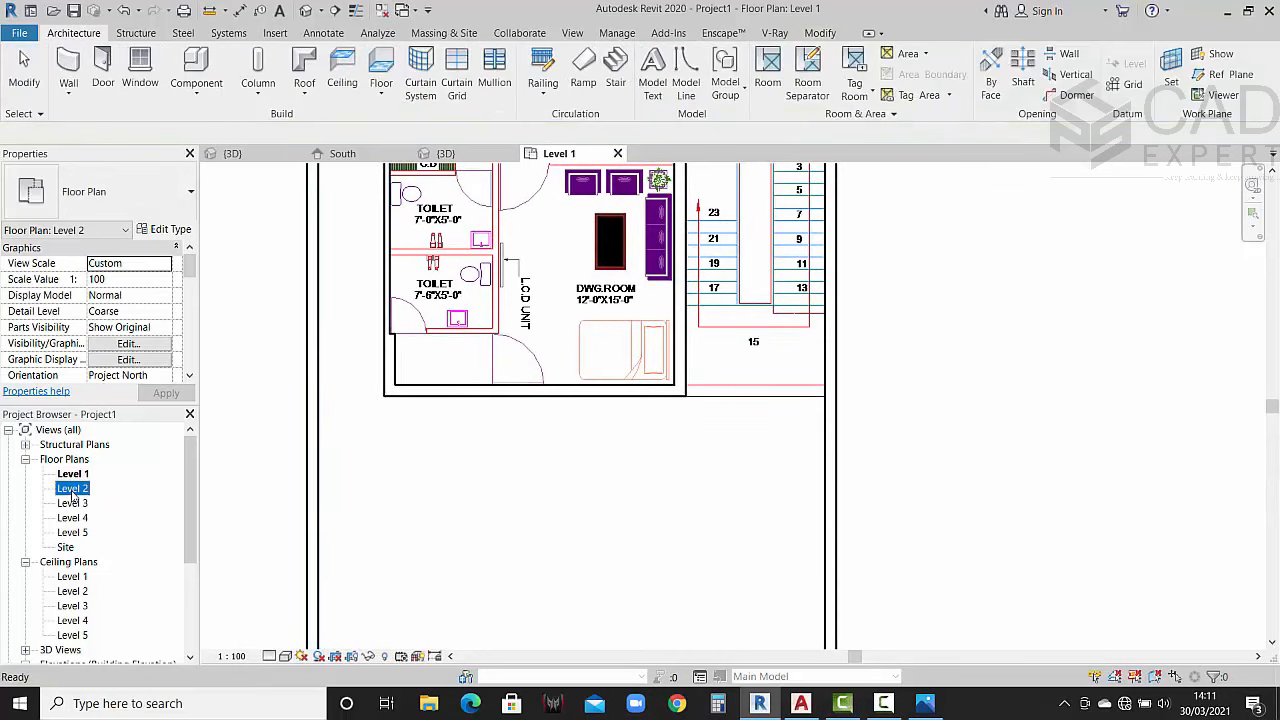
double_click(72, 490)
scroll(591, 403, up, 4)
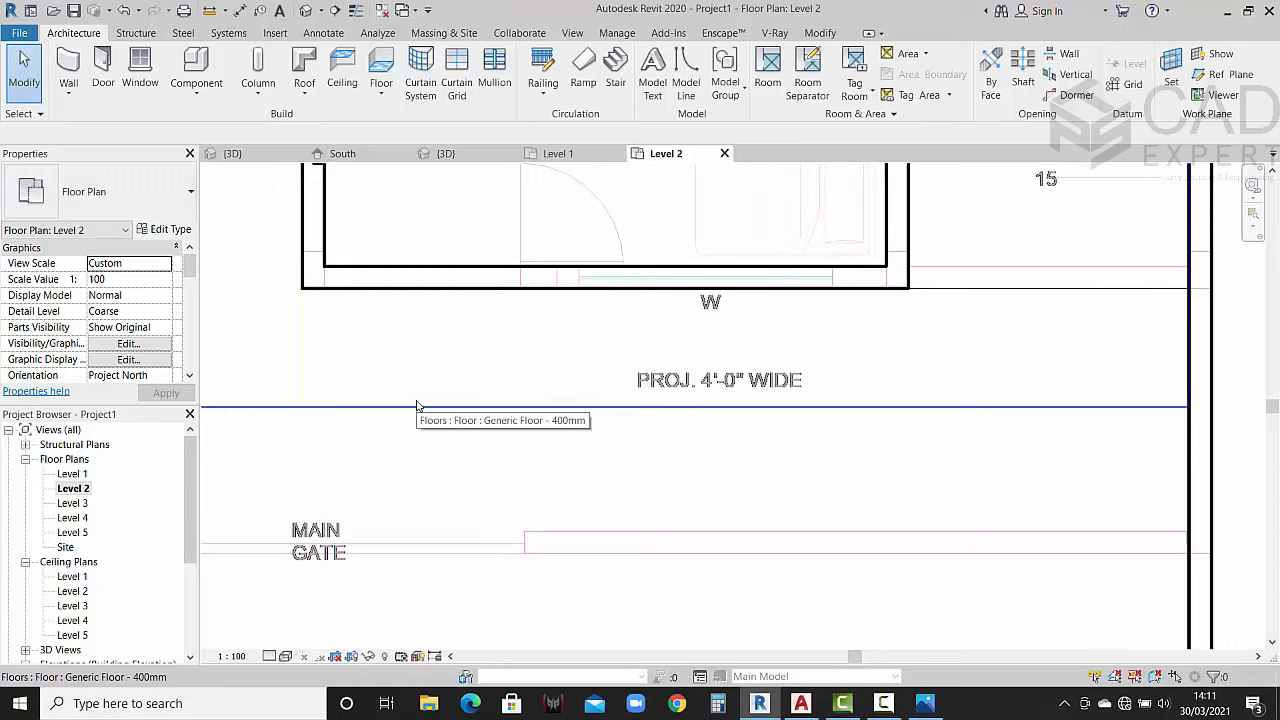
scroll(531, 352, down, 1)
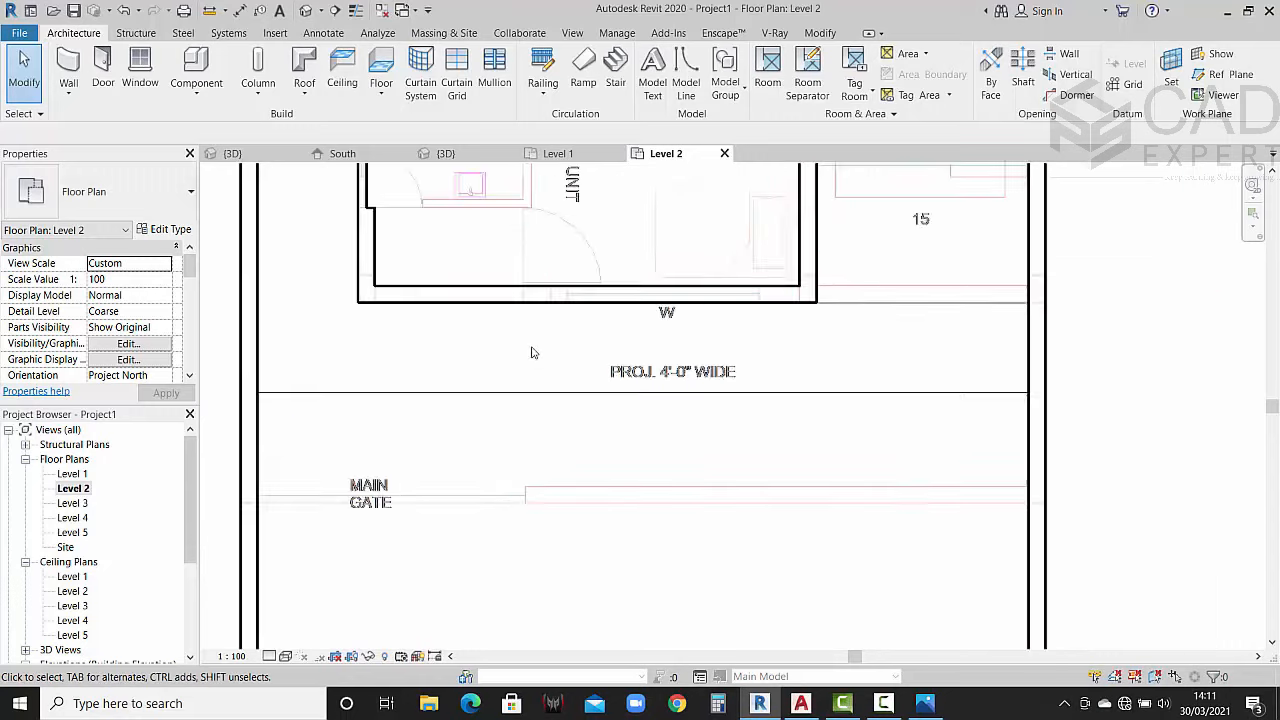
scroll(531, 352, down, 2)
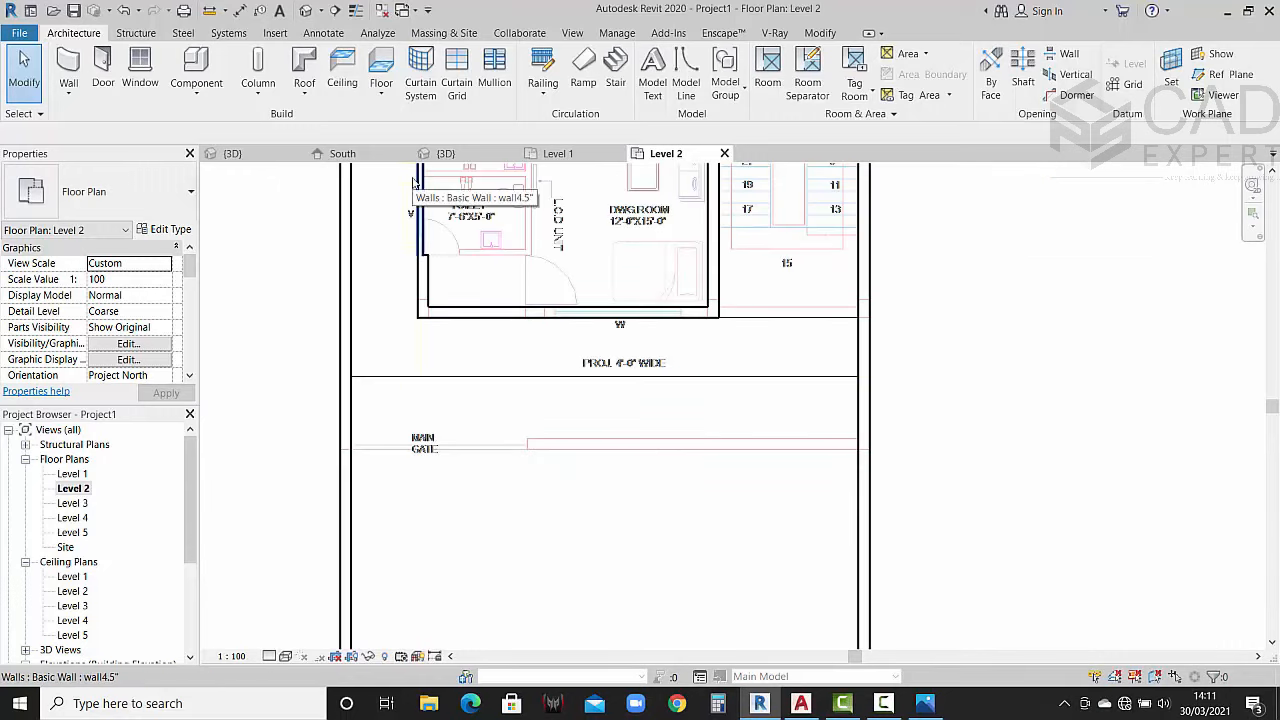
Step: Start a ramp from Level 2 to Level 3 and set its type's maximum slope (1/x) to 1.5
click(583, 88)
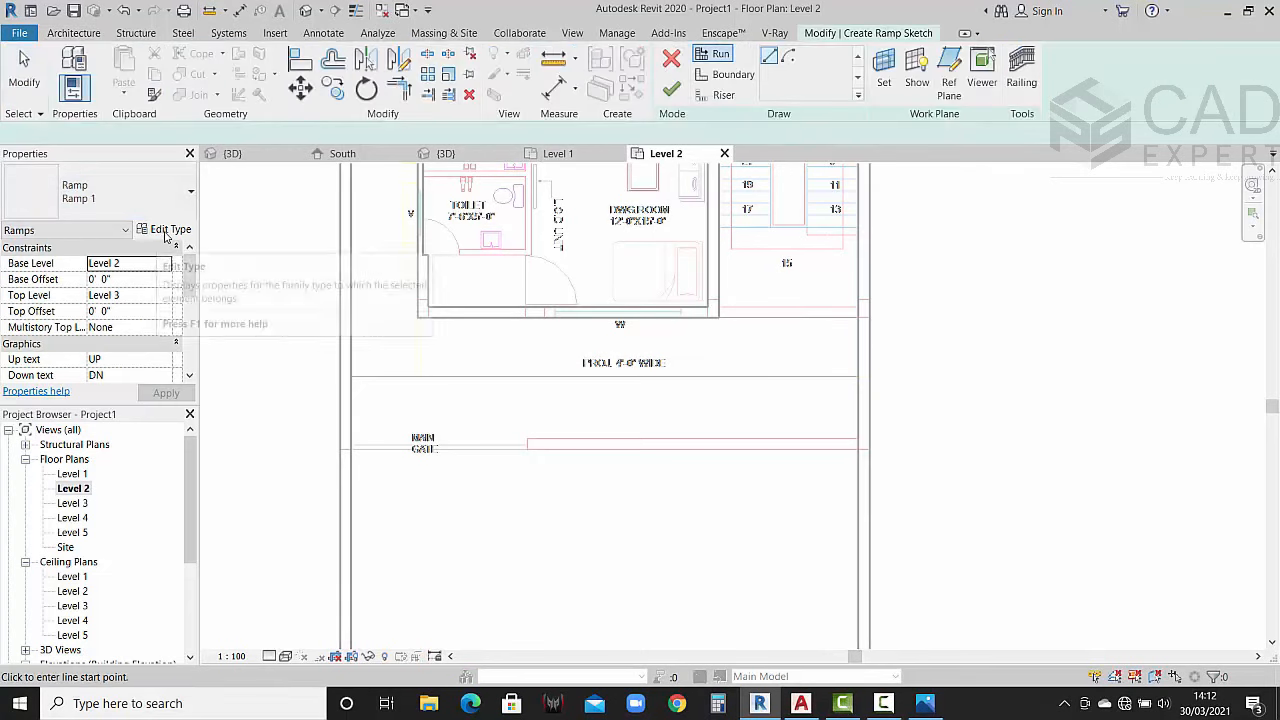
click(166, 230)
scroll(1089, 395, down, 3)
scroll(1089, 395, up, 1)
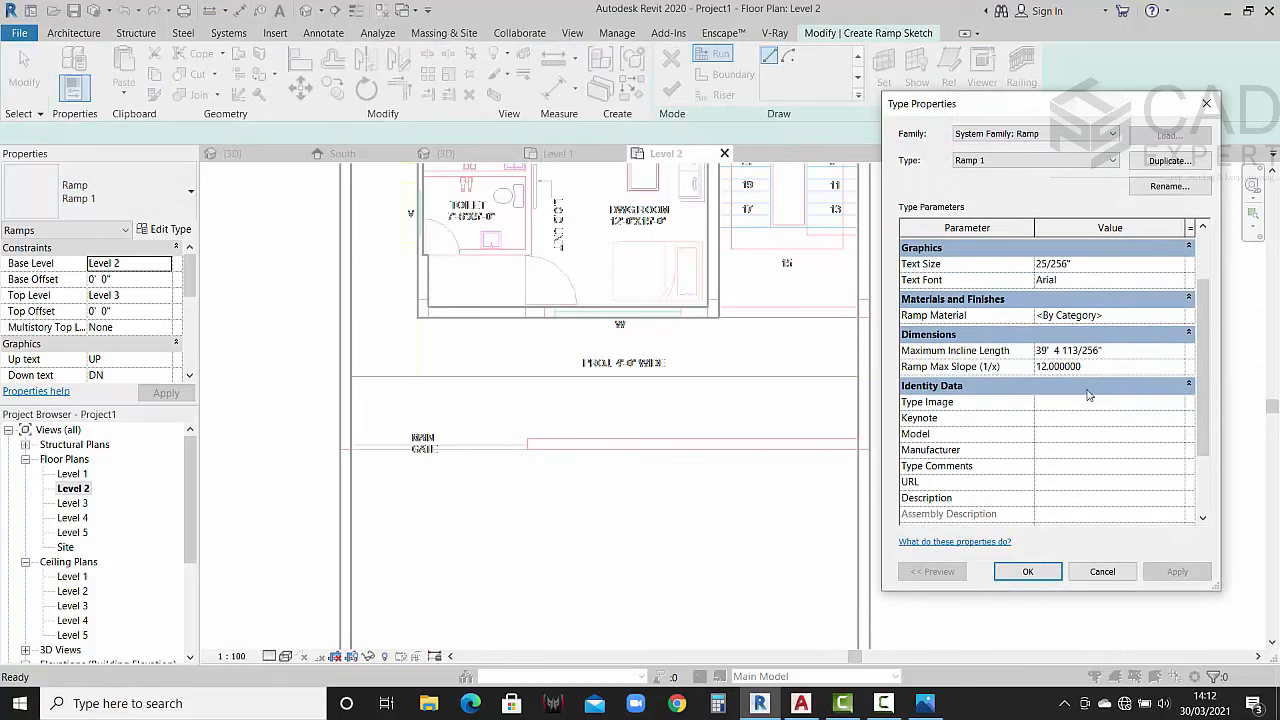
double_click(1130, 366)
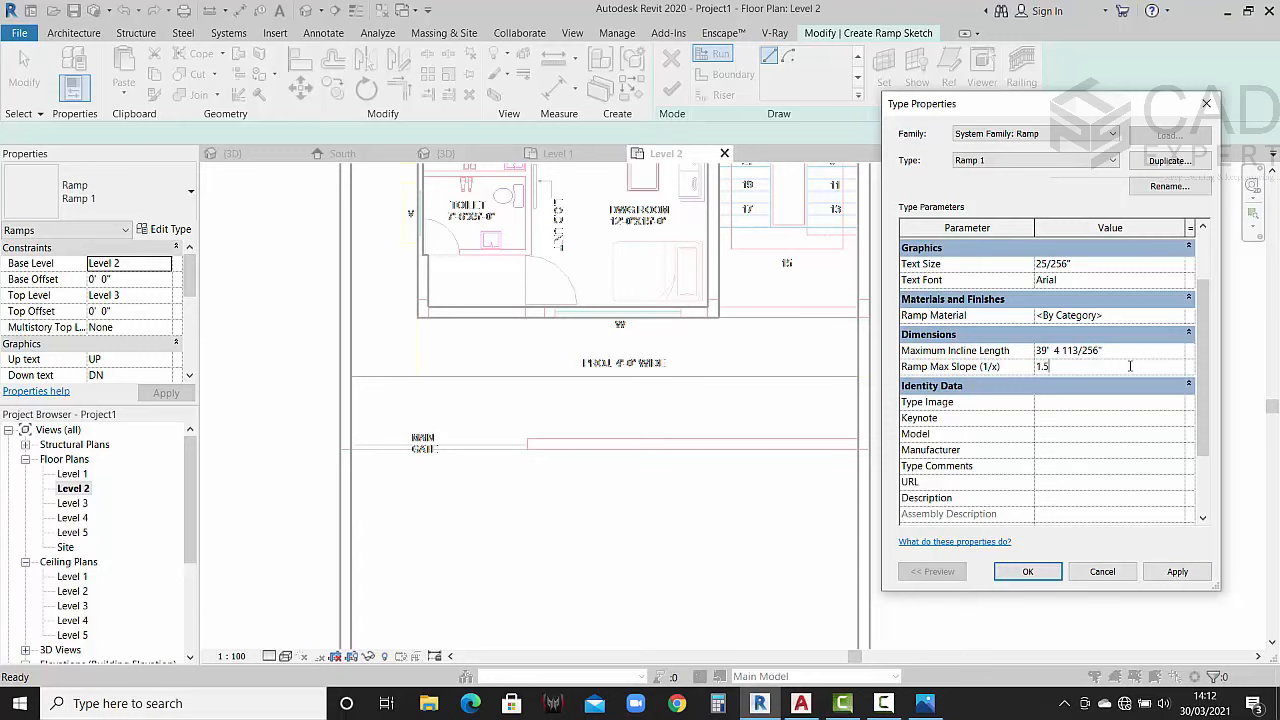
click(1150, 573)
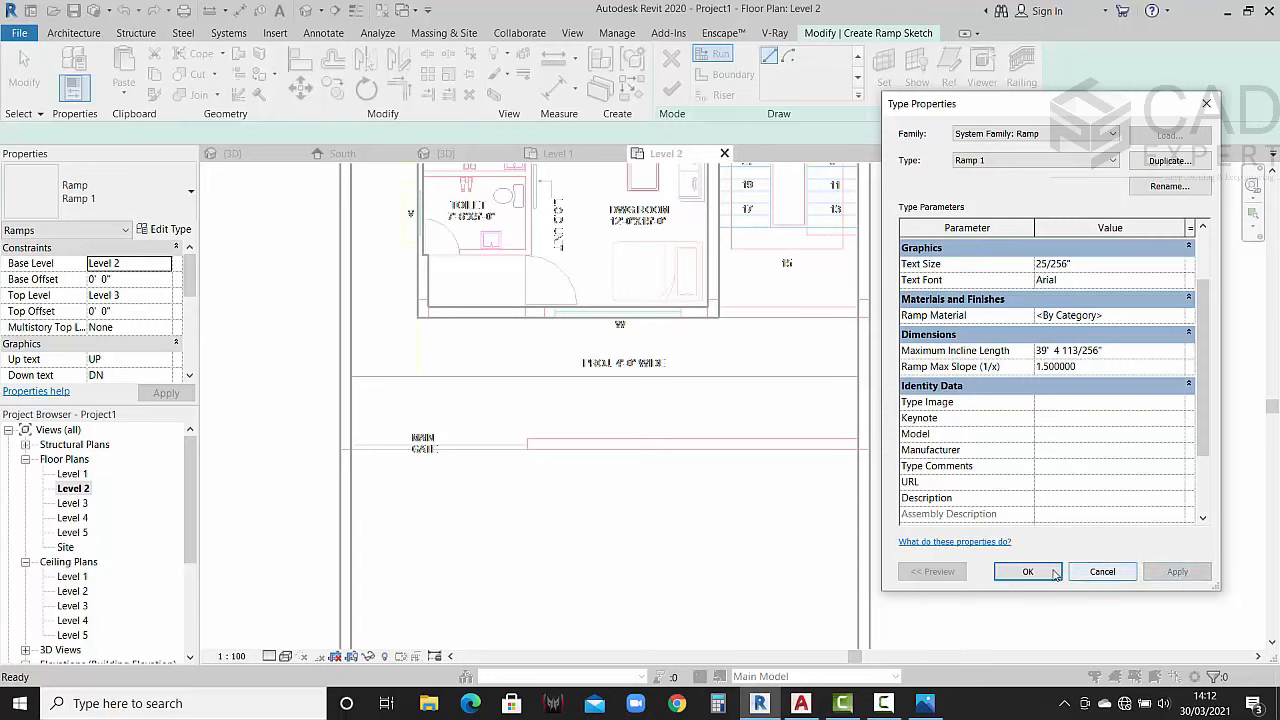
click(1025, 570)
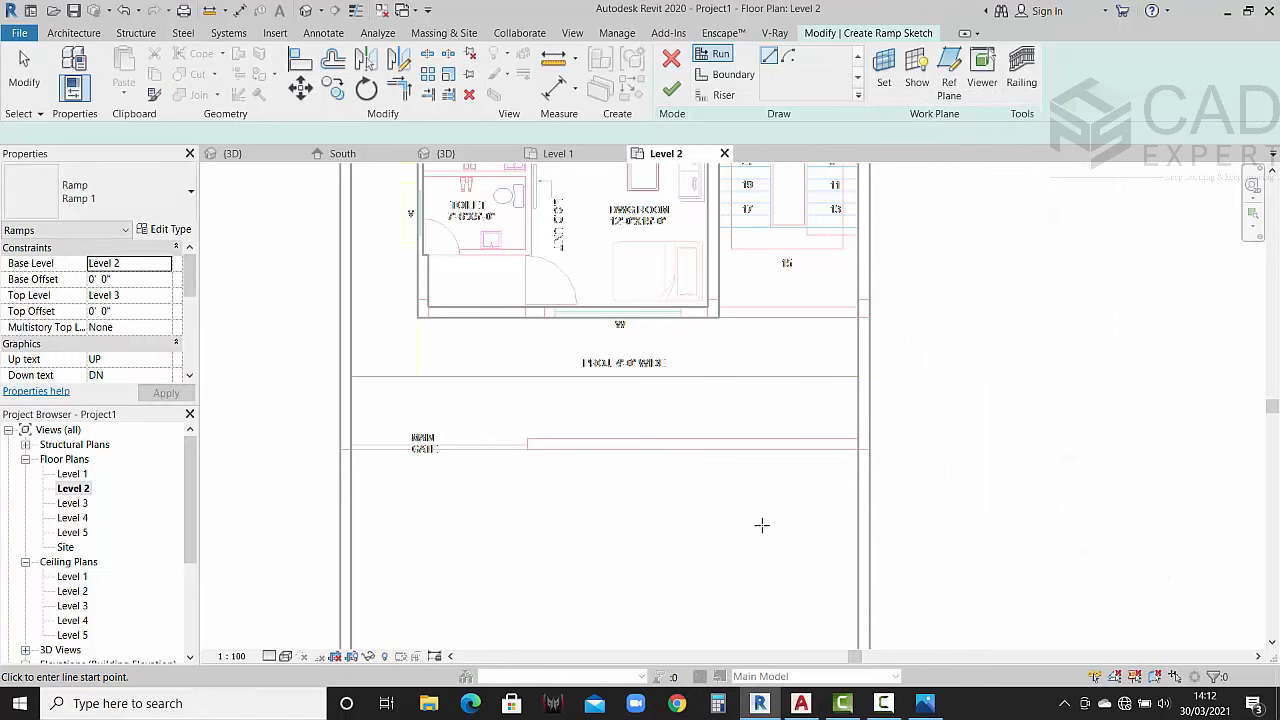
Step: Sketch a straight ramp run 2' 3" long in front of the porch slab, and move the whole sketch against the slab's front edge
click(744, 422)
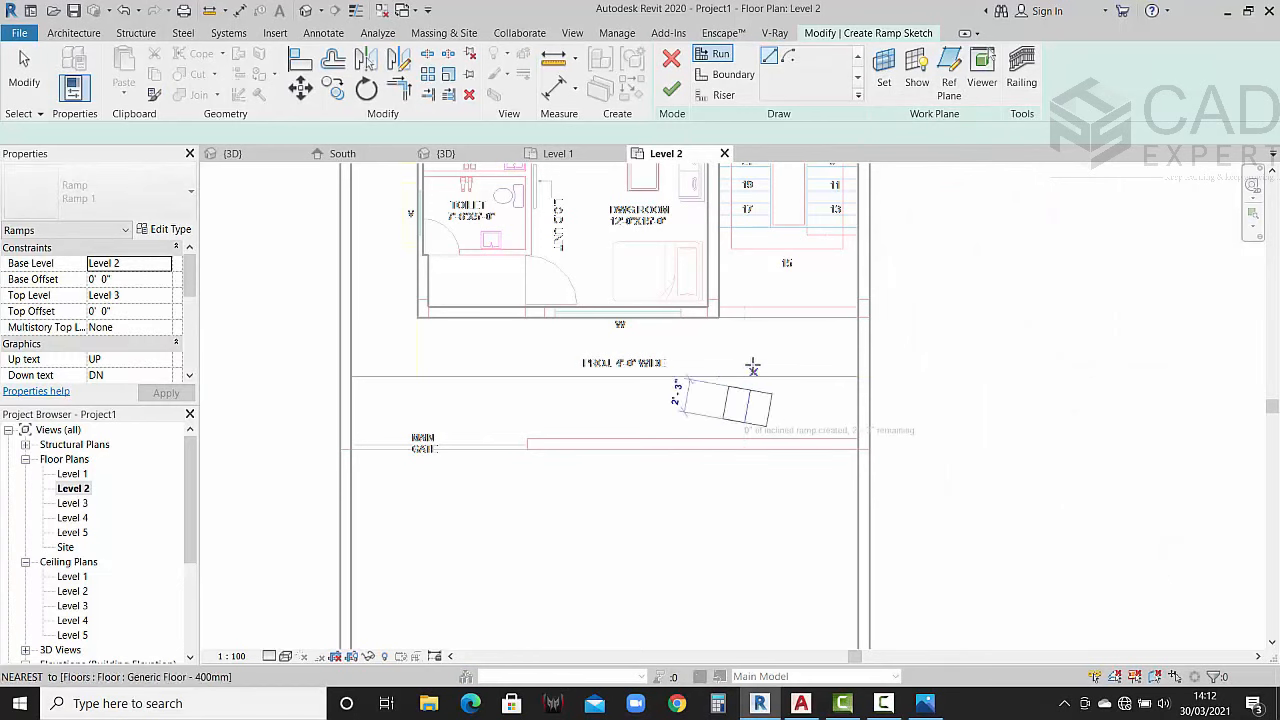
click(772, 338)
key(Escape)
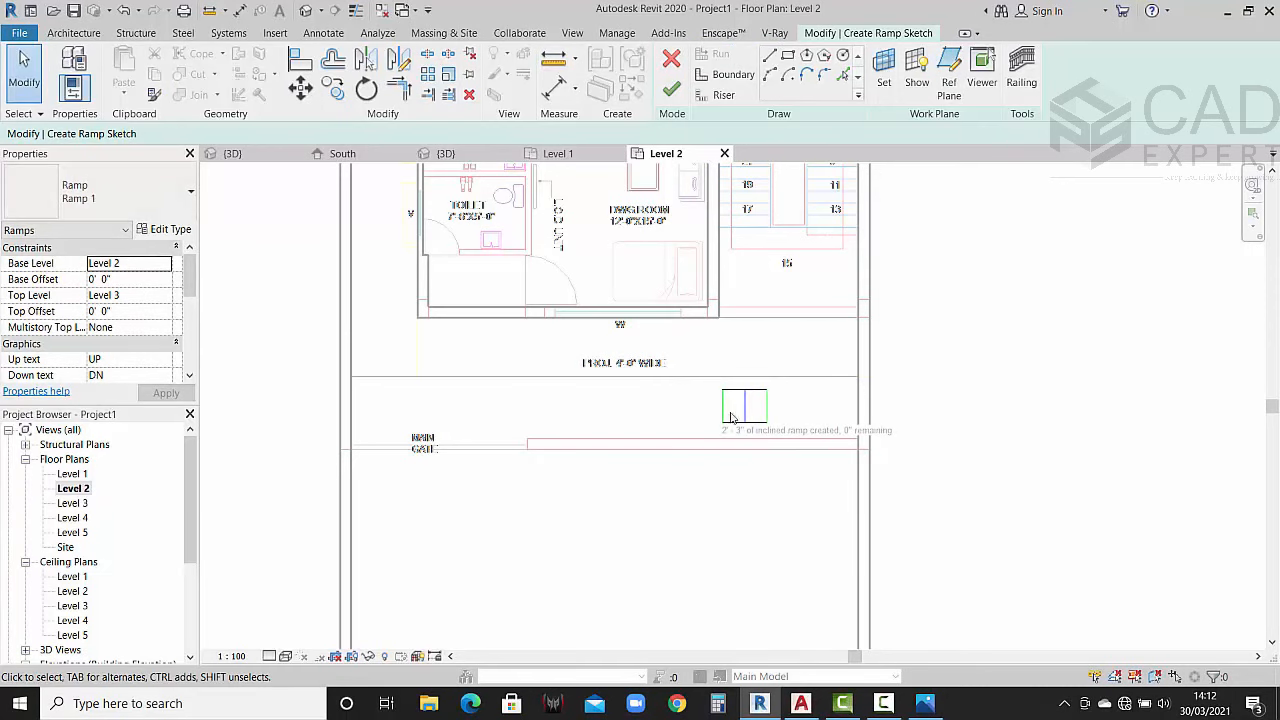
drag(786, 460, 699, 386)
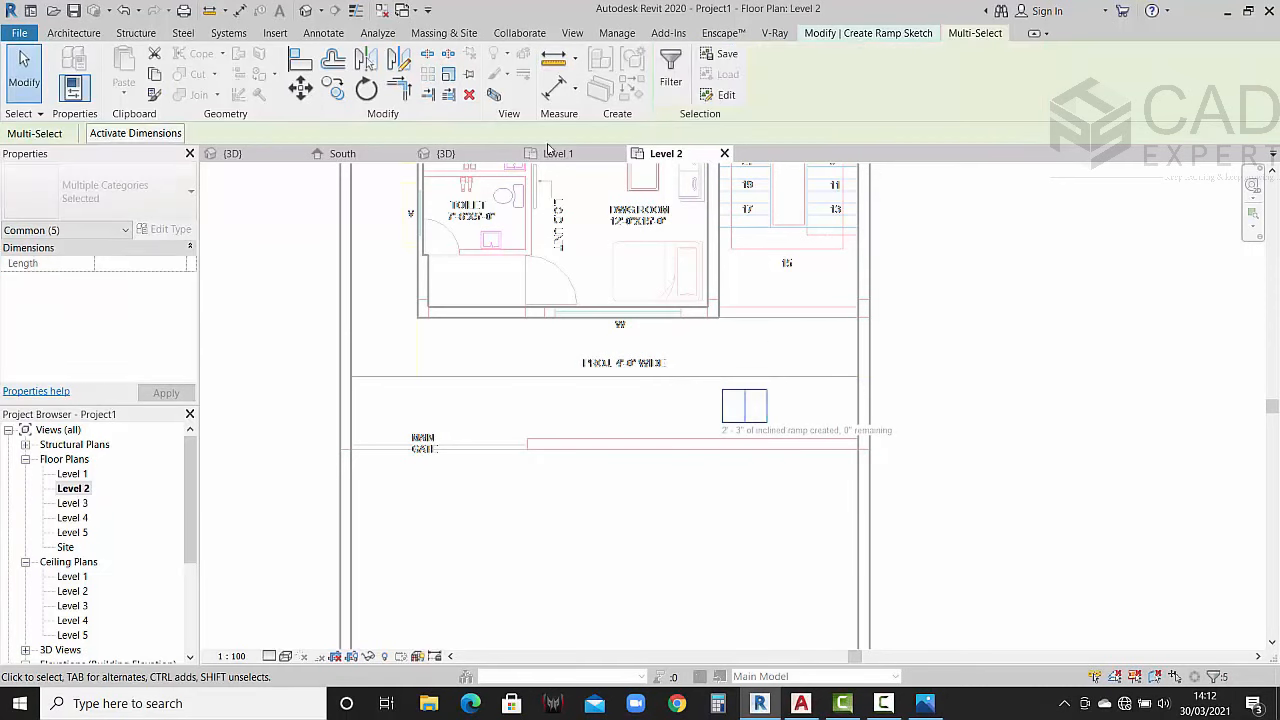
click(302, 88)
scroll(766, 397, up, 4)
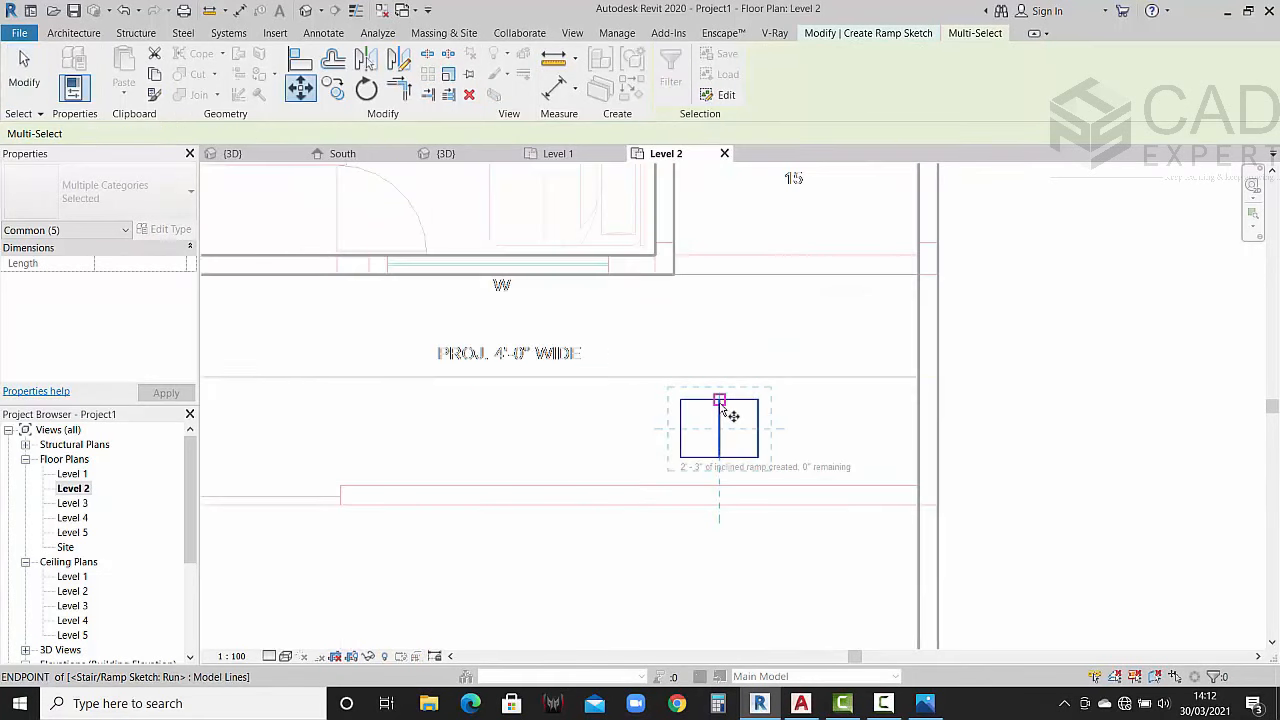
click(720, 377)
click(795, 403)
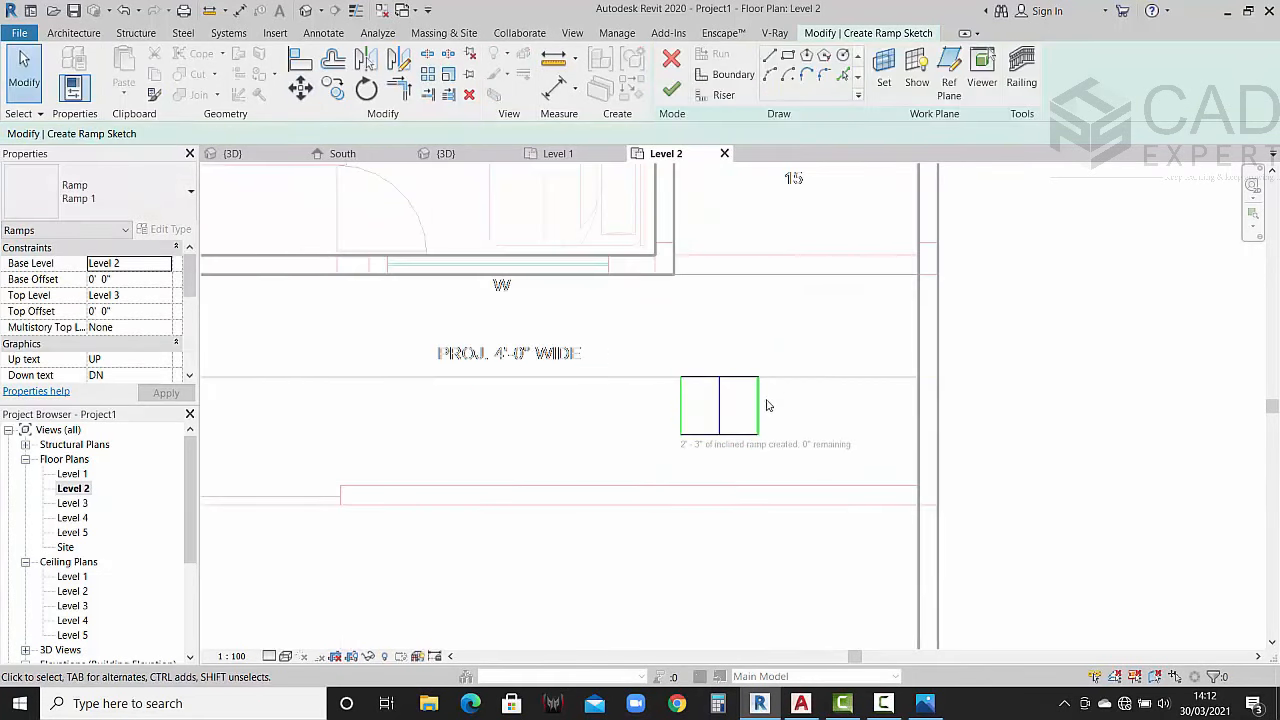
Step: Move the ramp's boundary line nearest the staircase-side boundary wall out to that wall's inner face
click(759, 405)
click(301, 89)
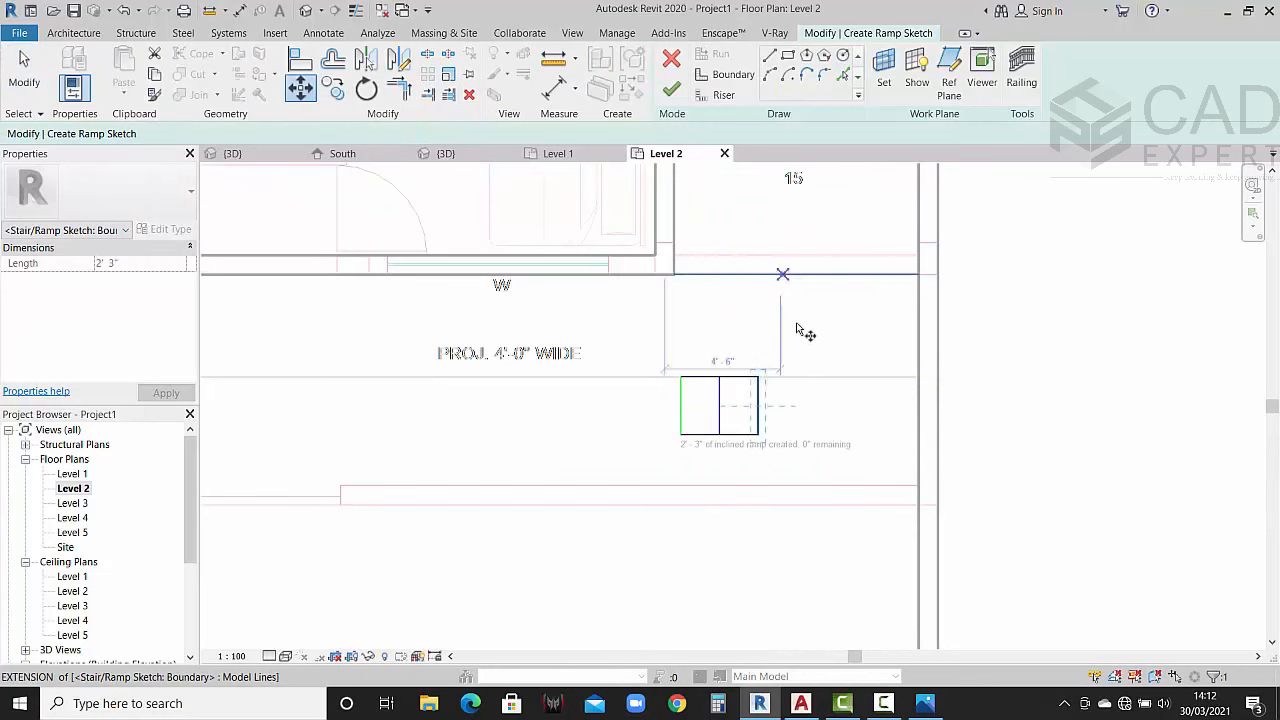
click(759, 380)
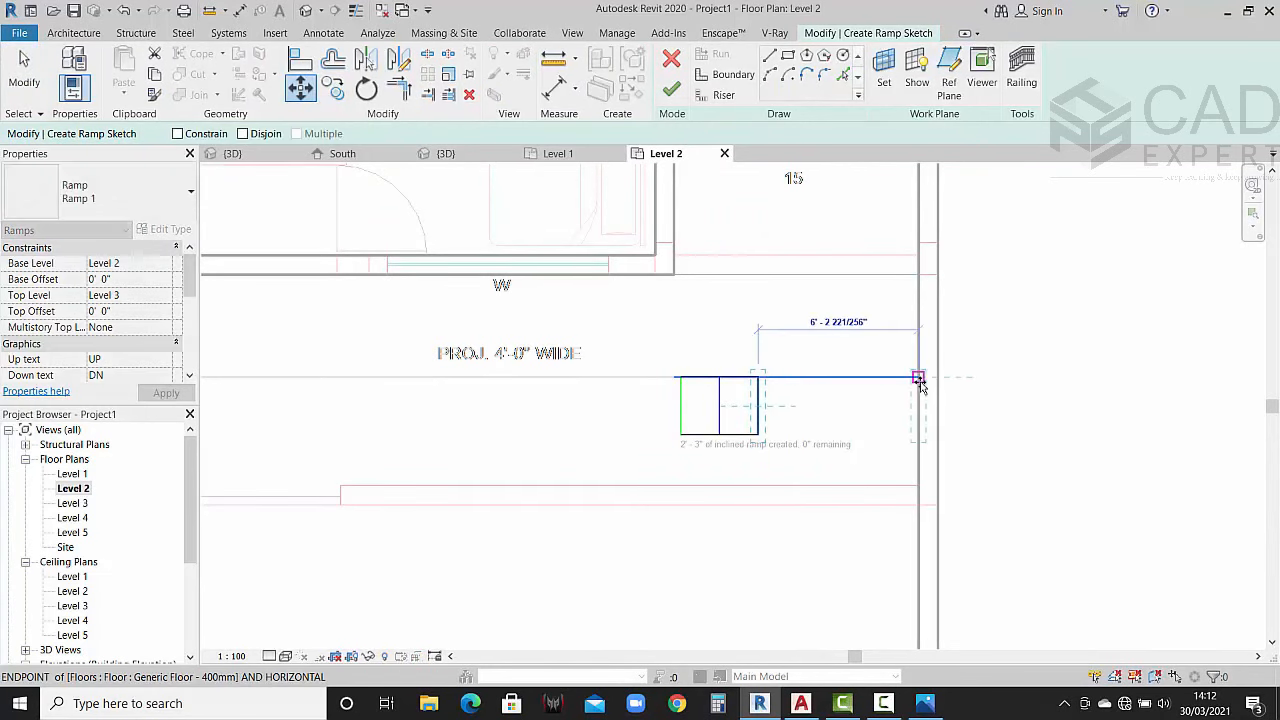
click(922, 380)
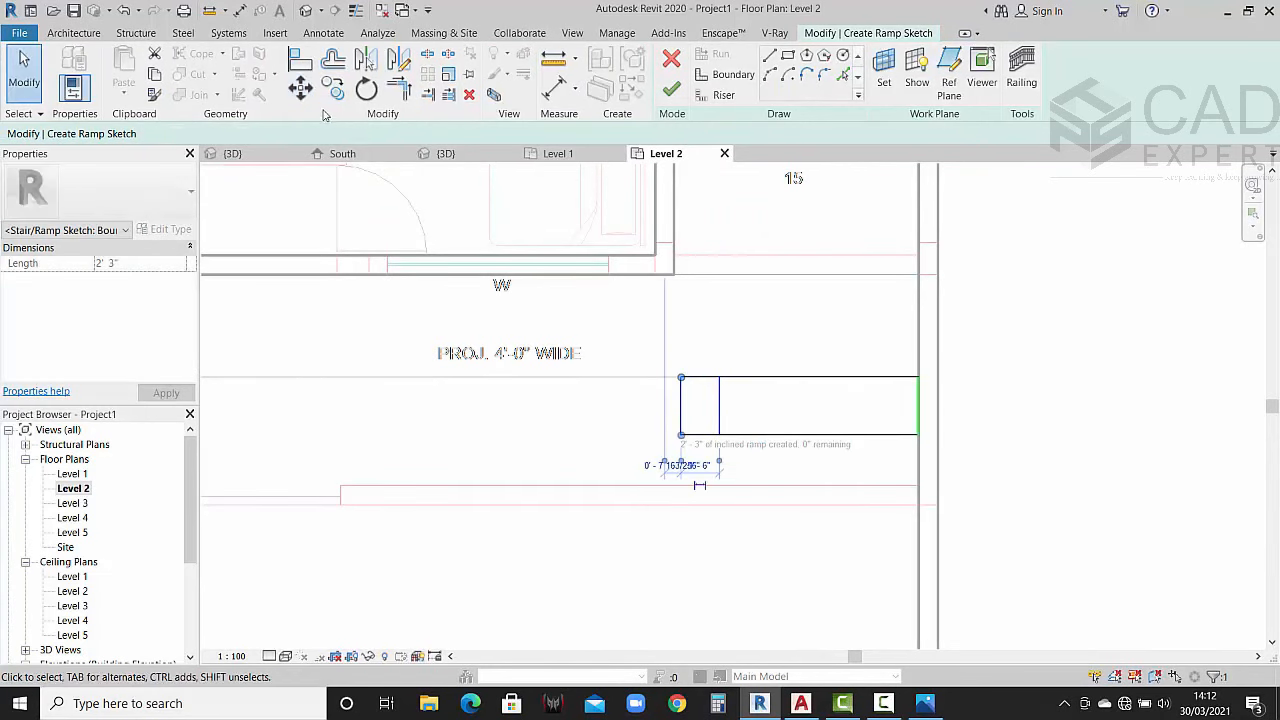
Step: Widen the ramp by moving its other boundary line 8' 6" along the slab edge toward the main gate, and finish the sketch
key(m)
key(v)
click(681, 378)
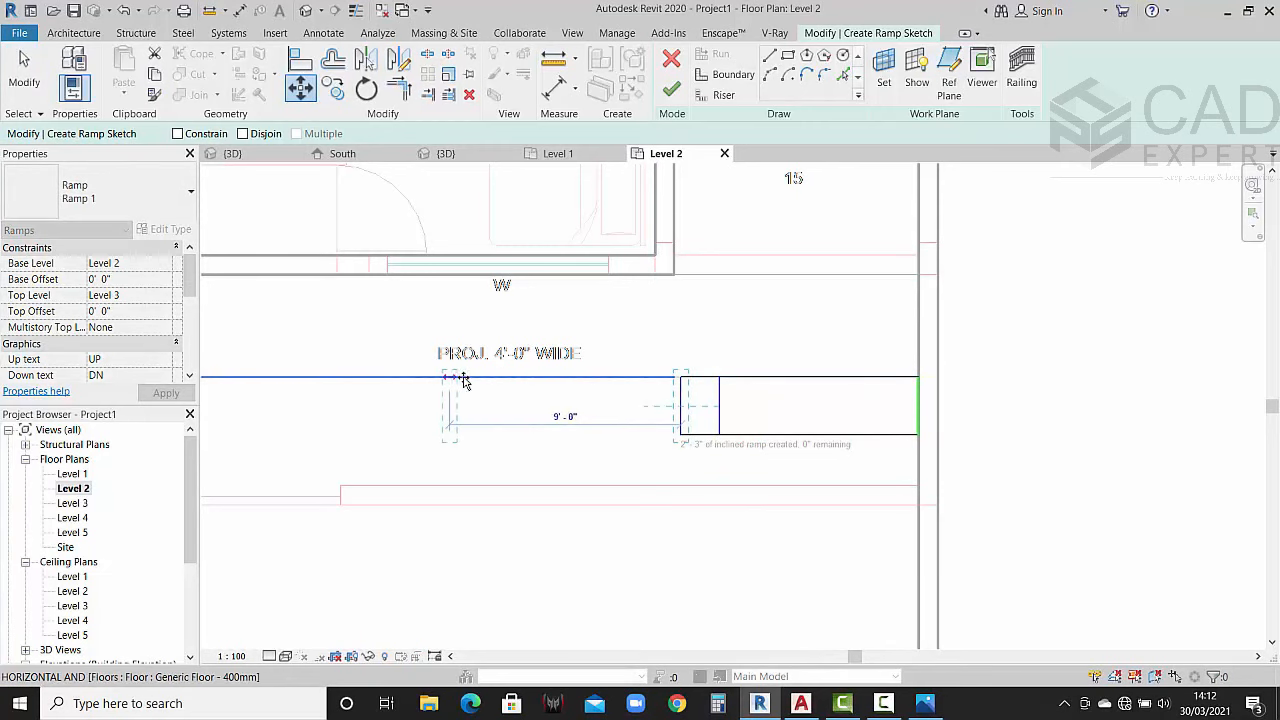
scroll(474, 379, down, 3)
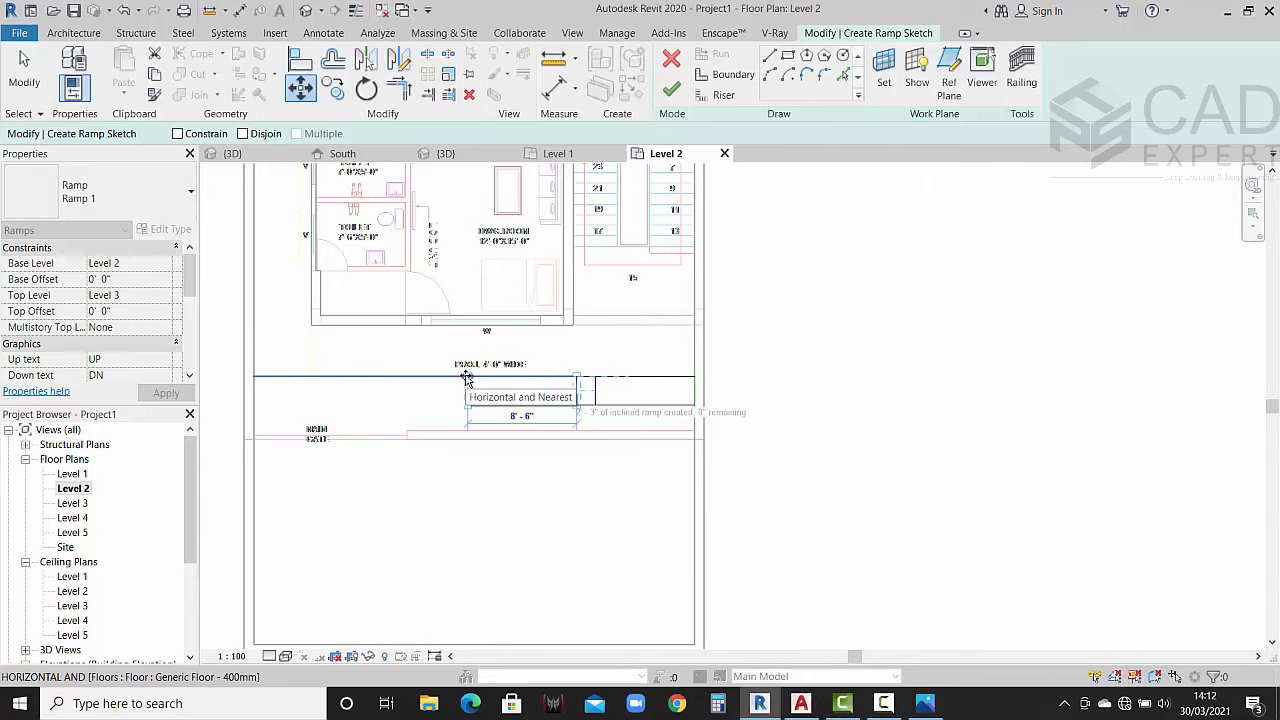
click(466, 378)
click(560, 507)
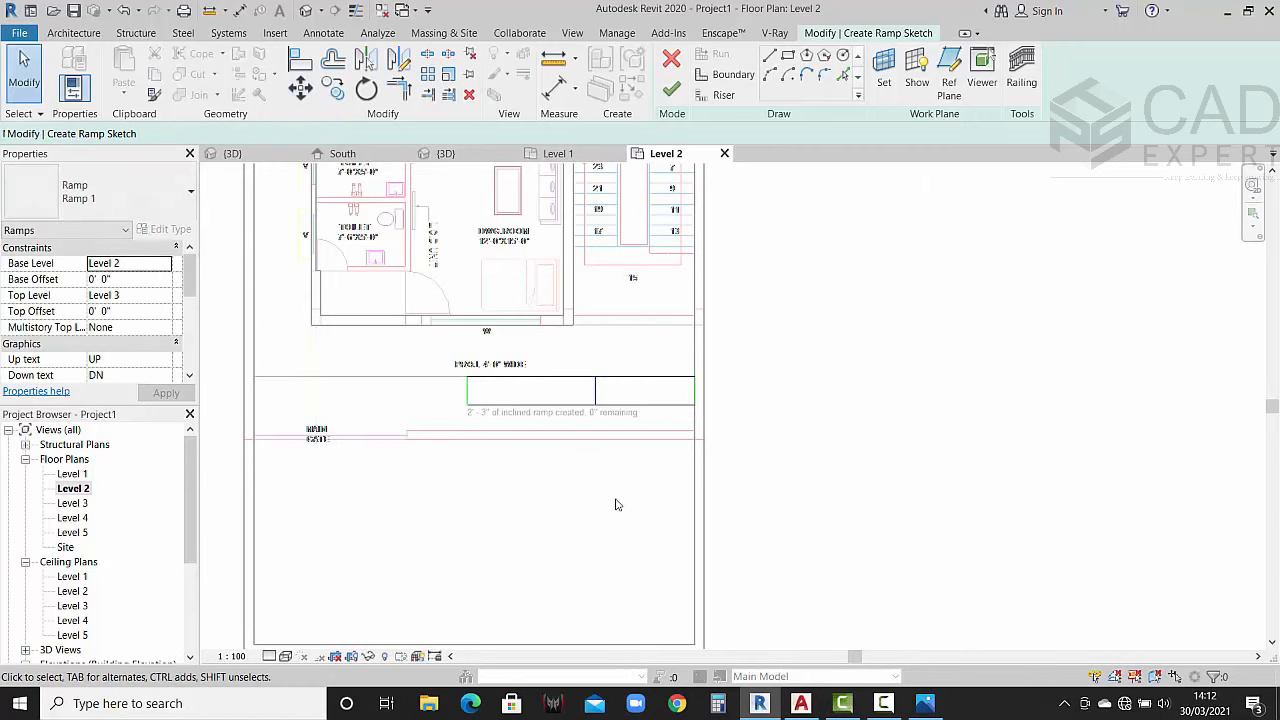
scroll(672, 446, up, 2)
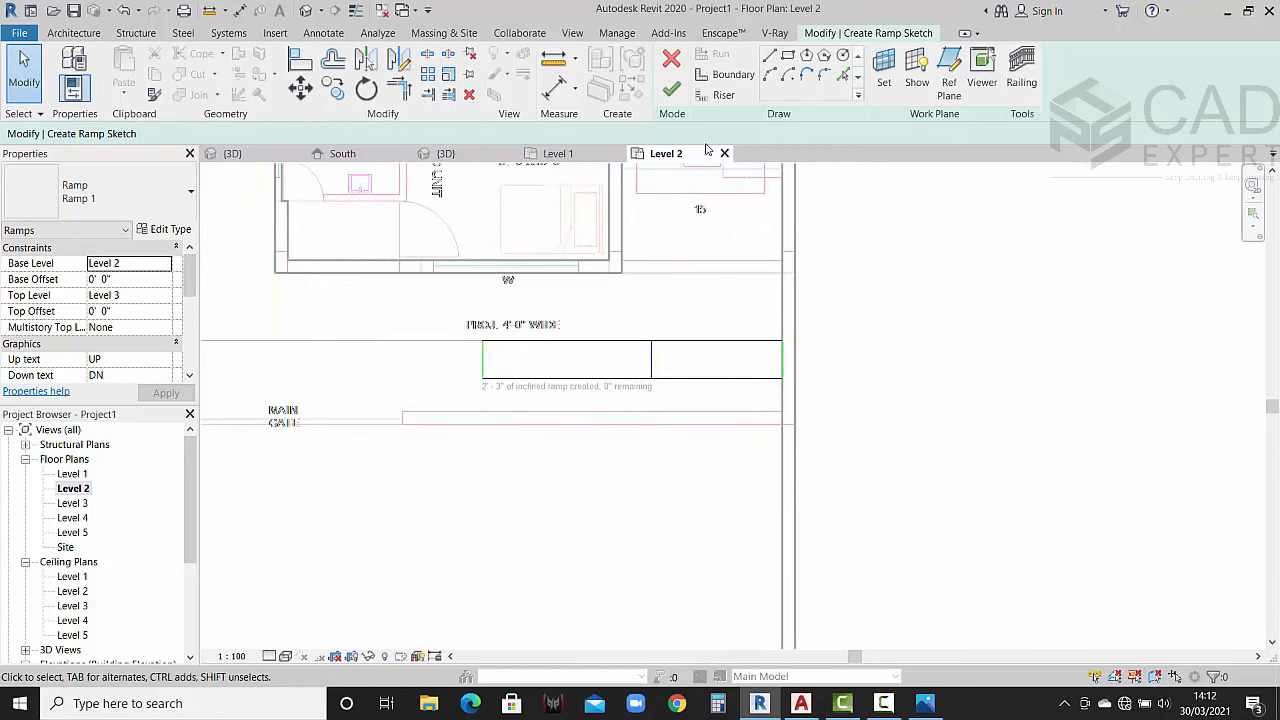
click(672, 90)
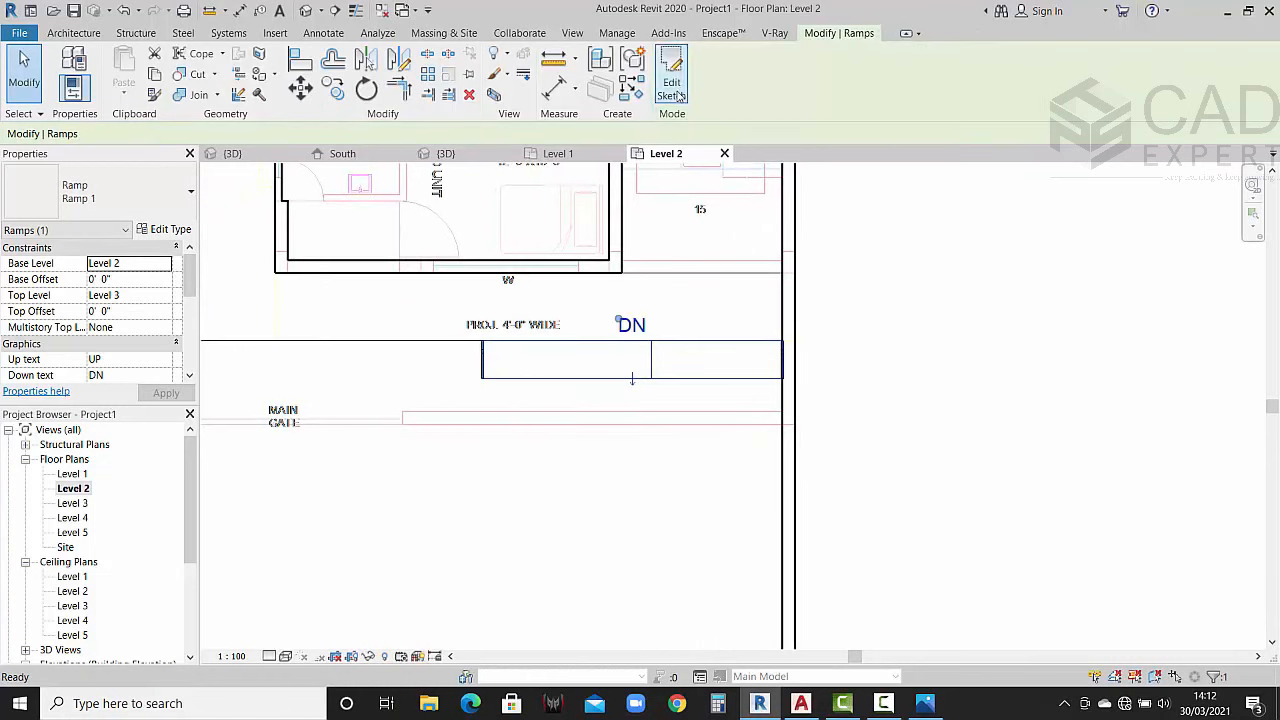
Step: Show the ramp in Project1's 3D view and delete the railings at both of its ends
click(472, 157)
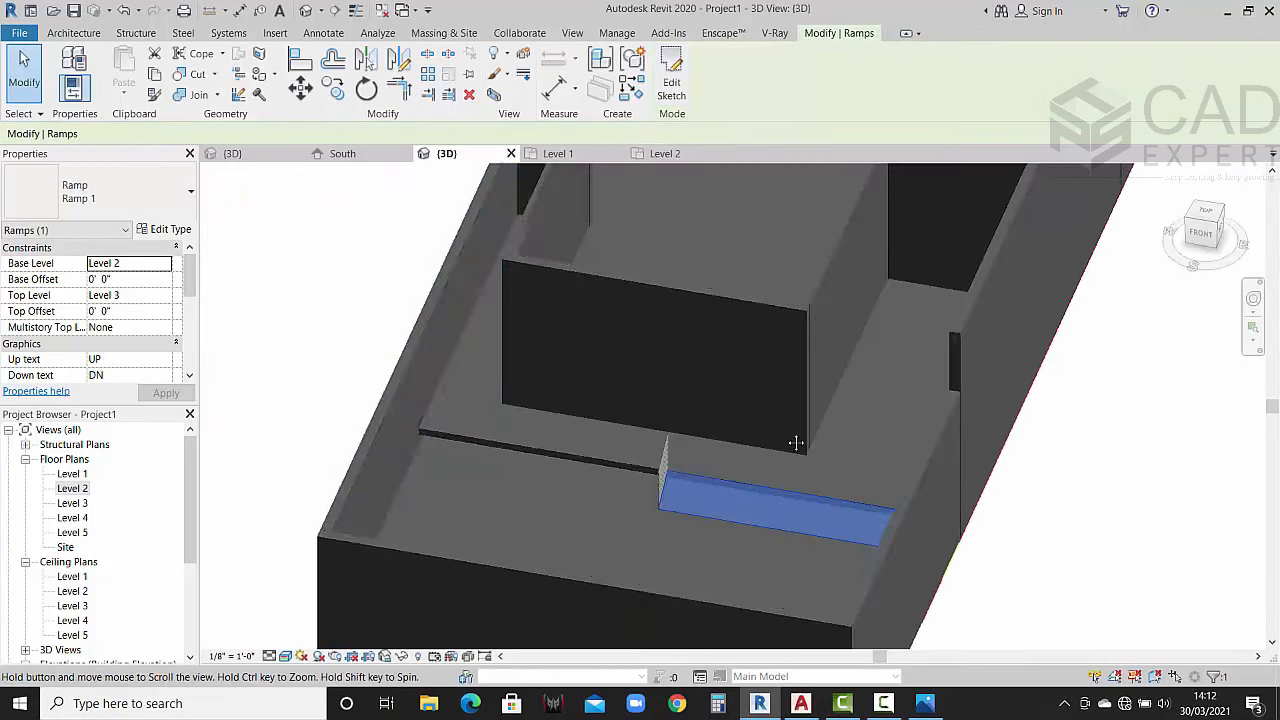
middle_drag(797, 443, 807, 425)
shift+middle_drag(633, 495, 670, 588)
key(Escape)
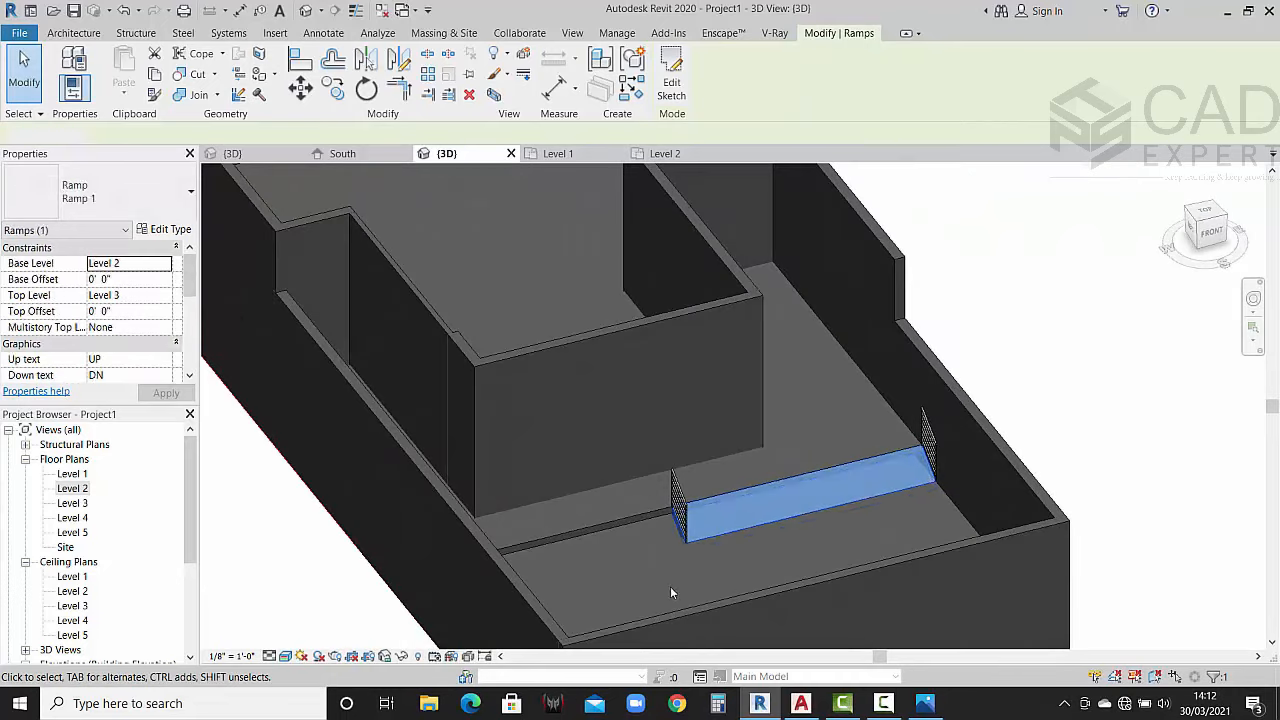
click(682, 511)
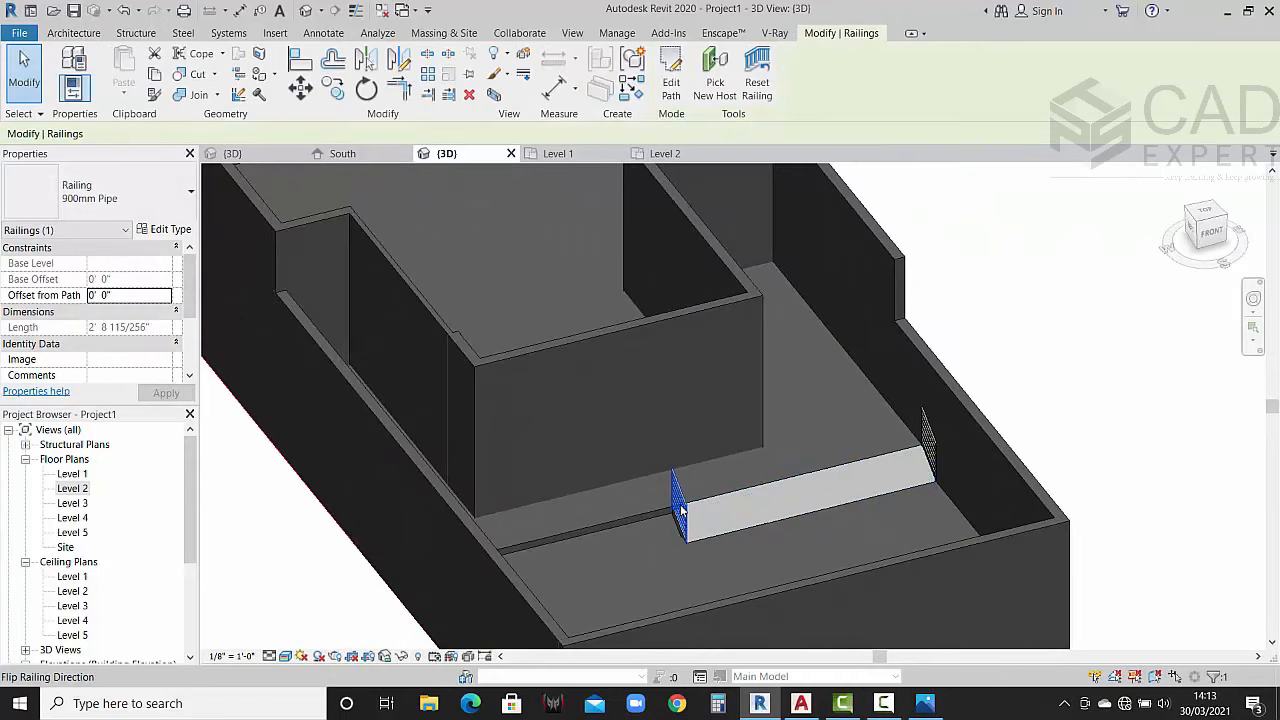
key(Escape)
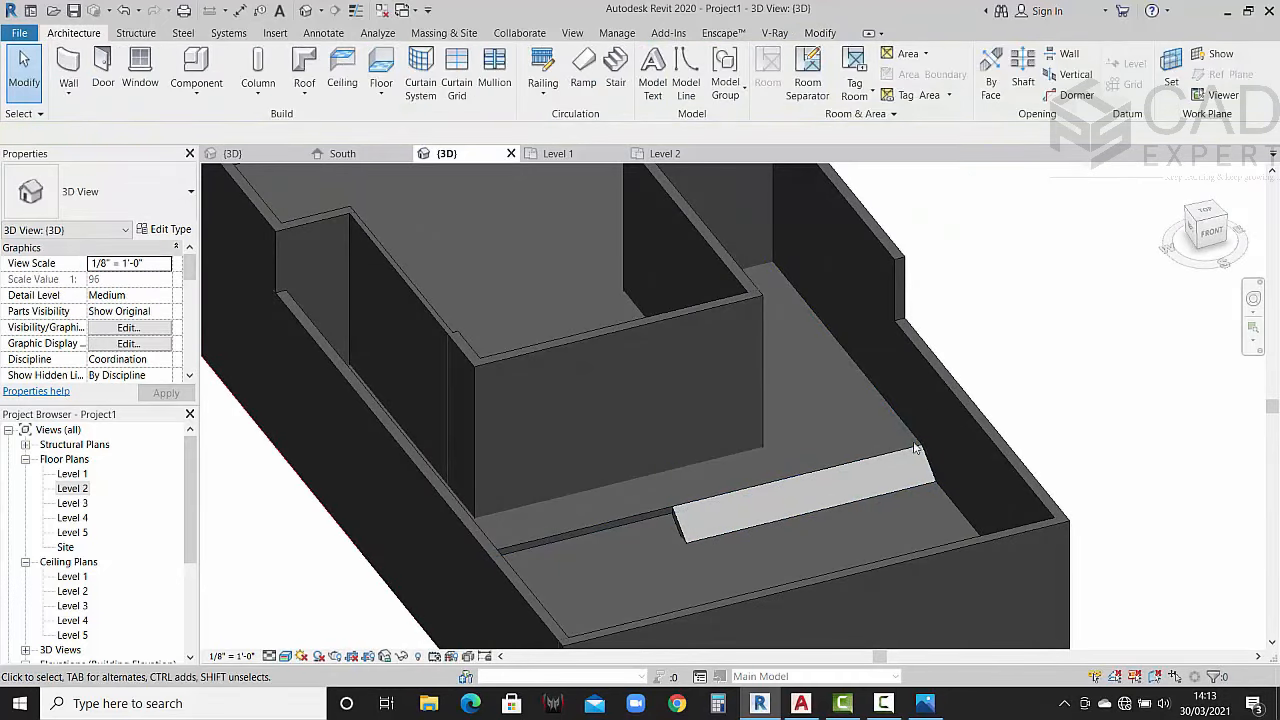
Step: Change the ramp type's shape to Solid
scroll(682, 530, up, 5)
click(680, 530)
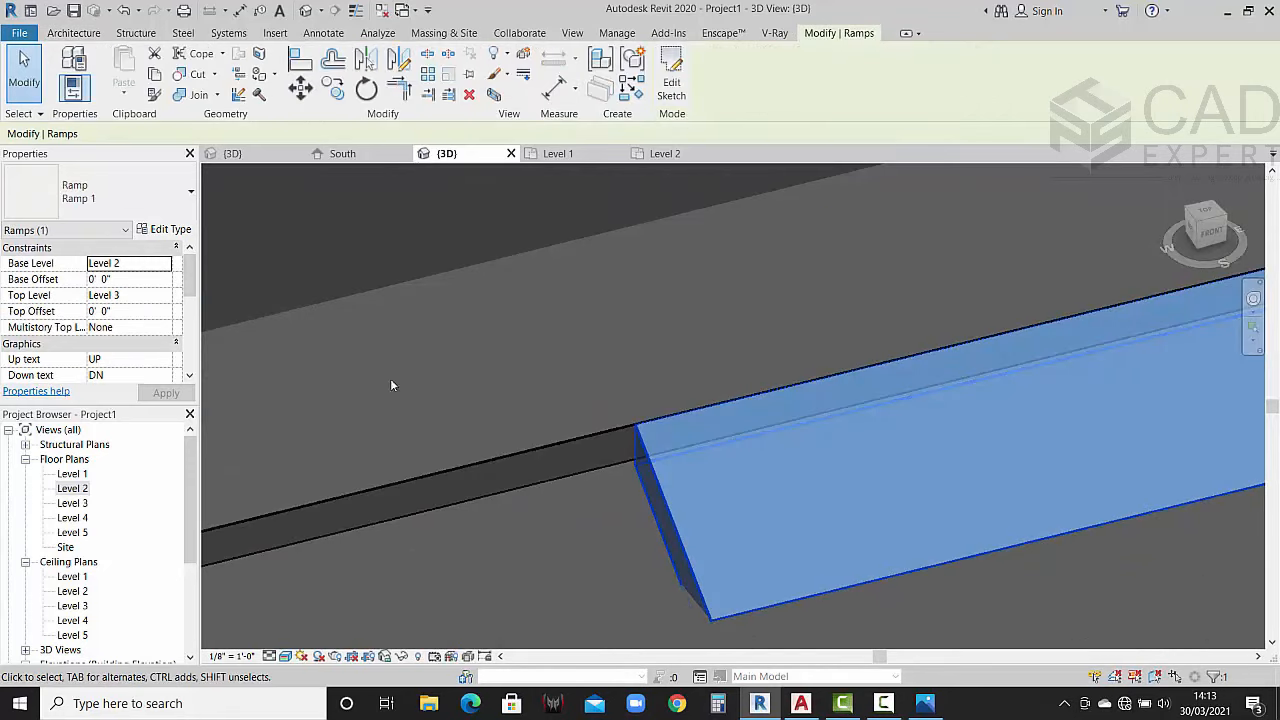
click(176, 233)
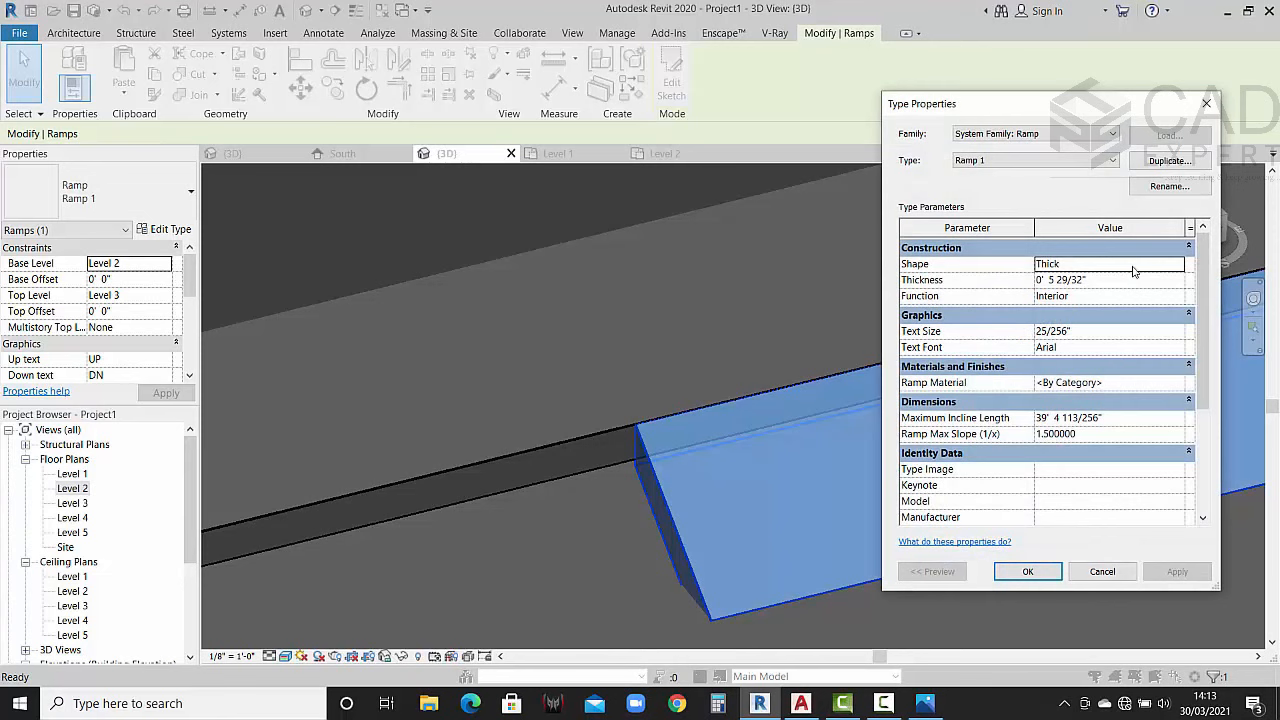
click(1178, 266)
click(1056, 296)
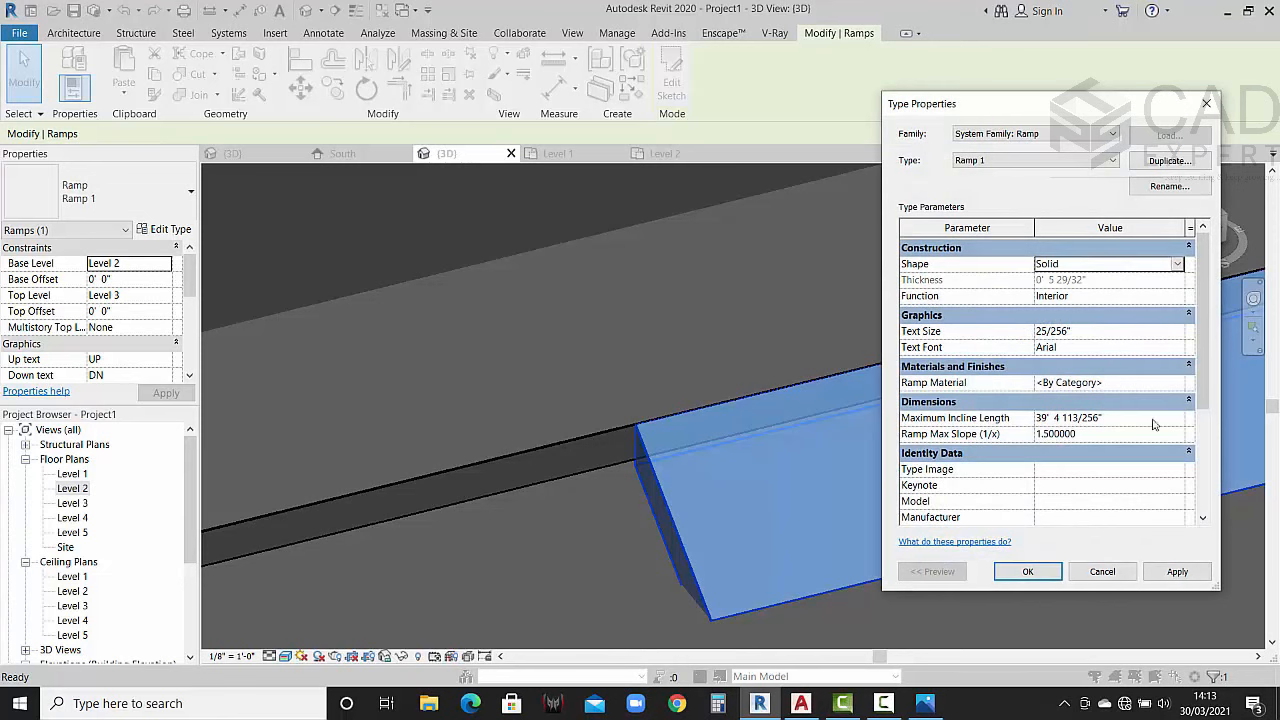
click(1025, 572)
click(576, 566)
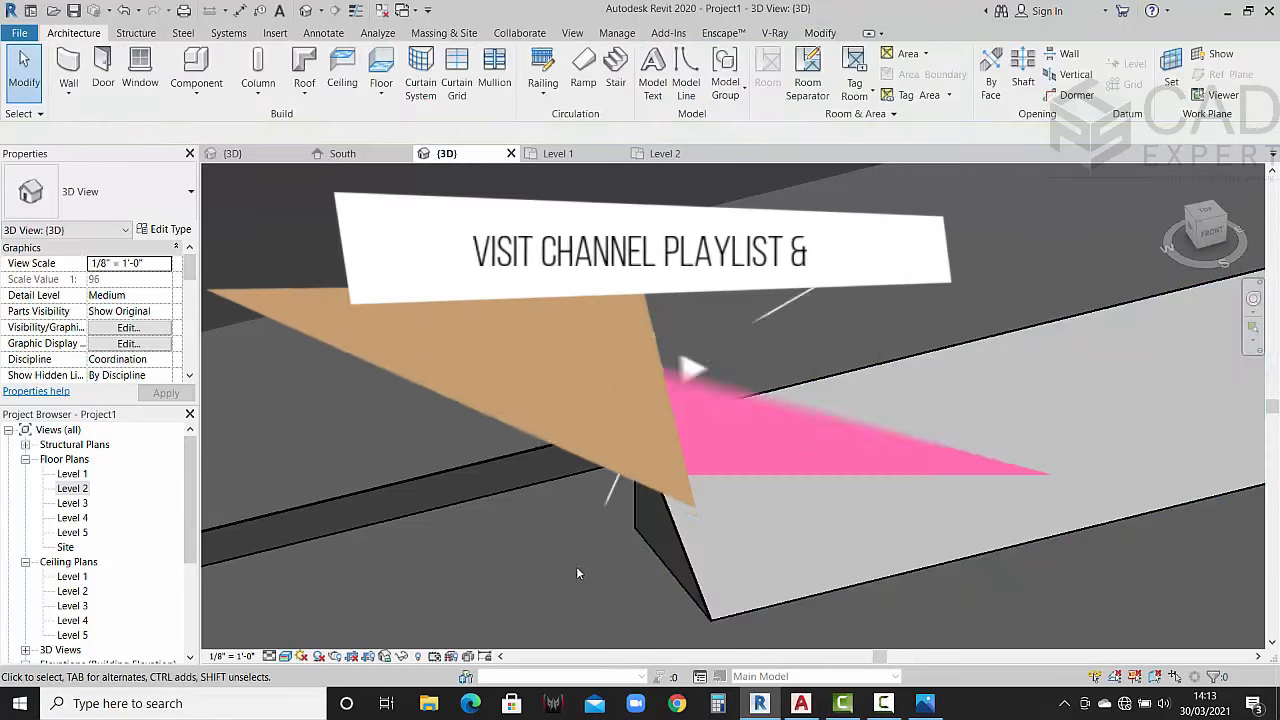
Step: Examine the ramp in Project1's 3D view and compare it with the entrance steps and ramp in the reference house's 3D view
scroll(598, 537, down, 2)
middle_drag(720, 520, 990, 385)
scroll(990, 385, down, 4)
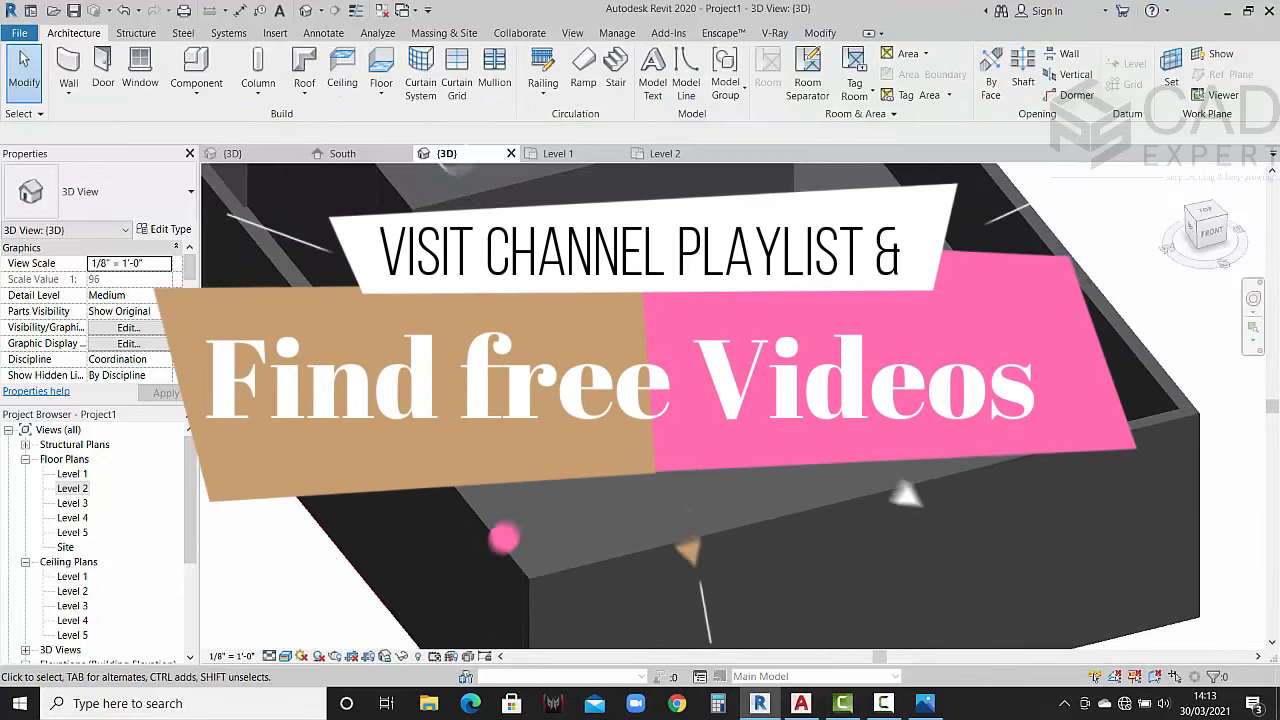
scroll(400, 430, up, 3)
shift+middle_drag(540, 280, 334, 214)
click(262, 155)
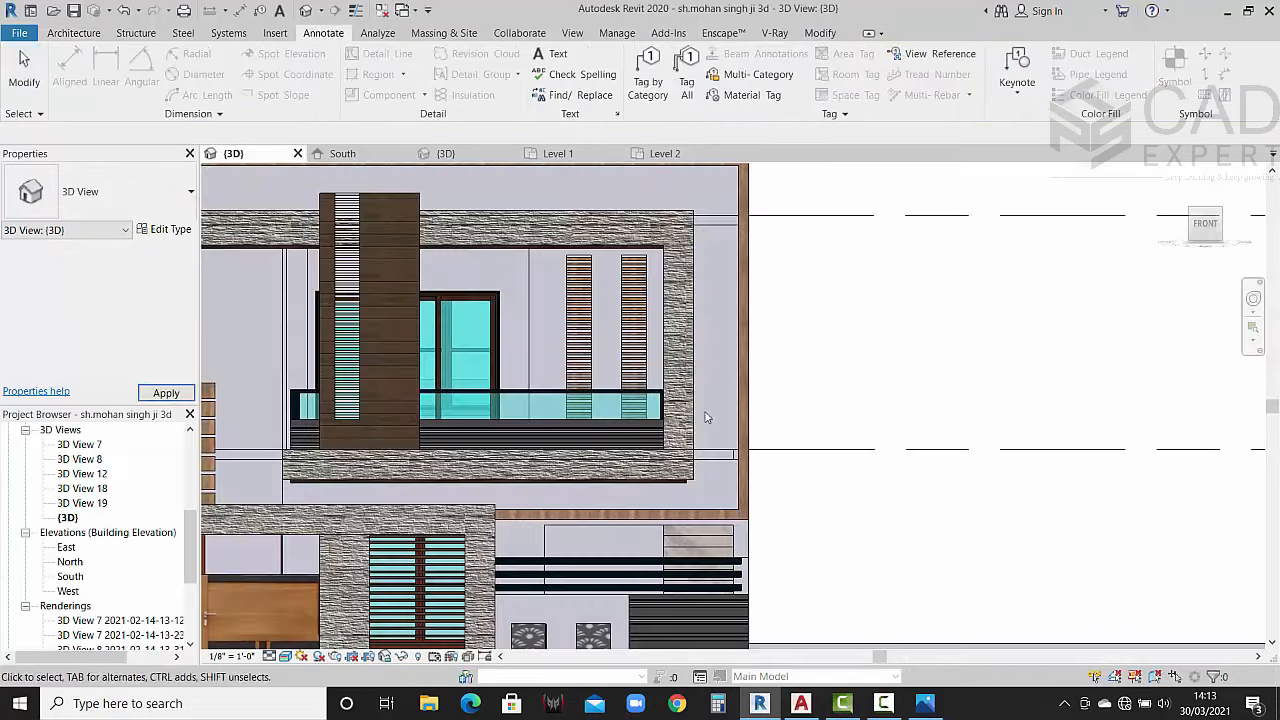
scroll(672, 428, down, 3)
shift+middle_drag(672, 428, 733, 532)
scroll(491, 589, up, 6)
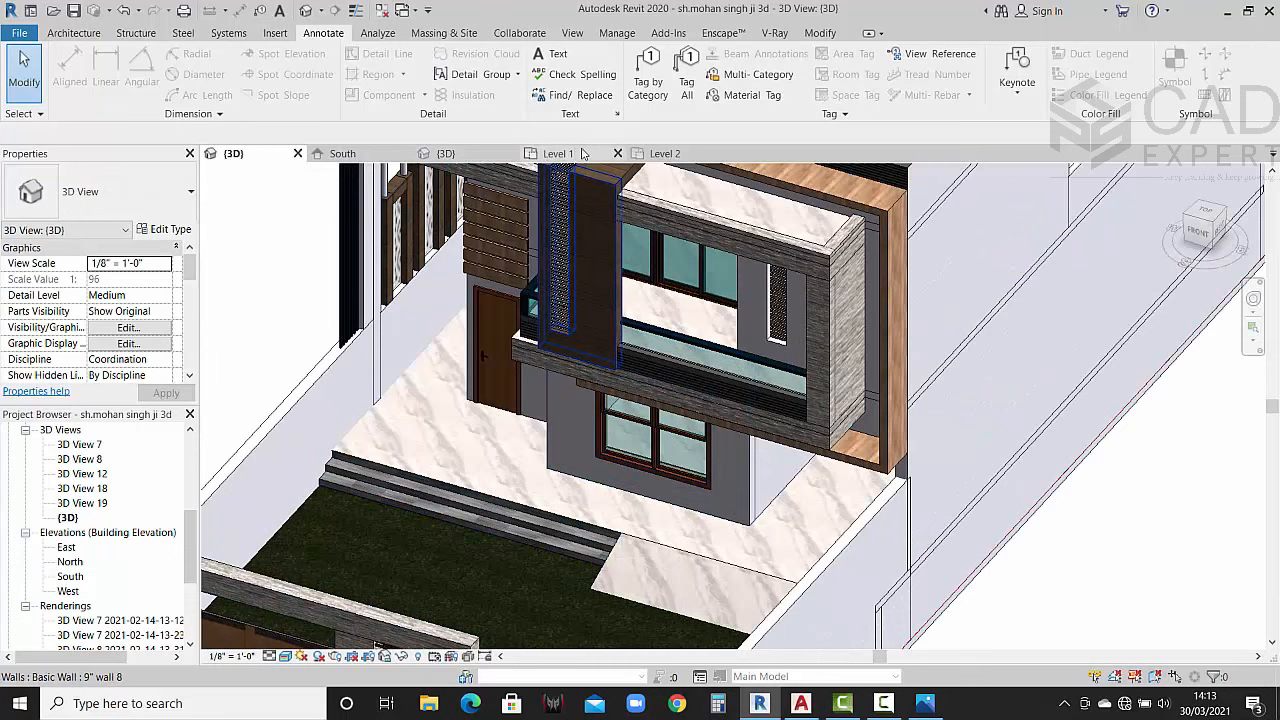
Step: Start a stair in Project1's Level 2 plan and set its type to 7" maximum riser height and 10" minimum tread depth
click(662, 154)
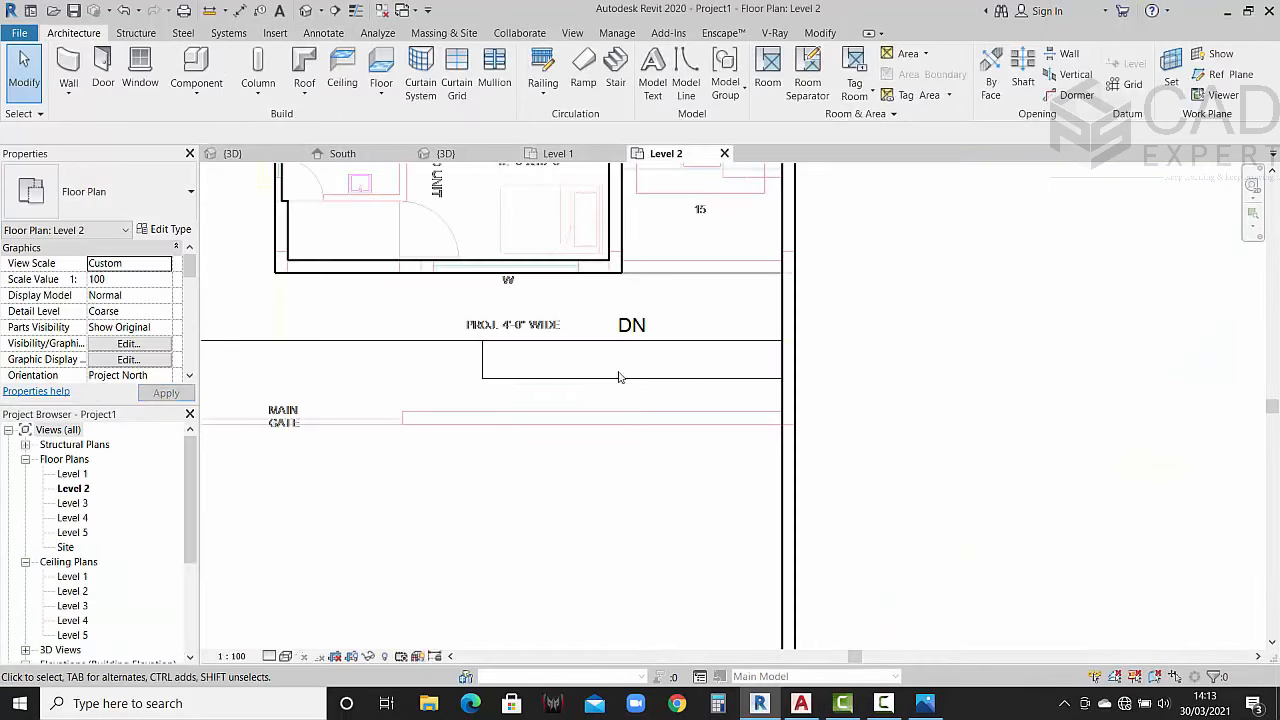
middle_drag(663, 414, 932, 408)
scroll(547, 360, up, 1)
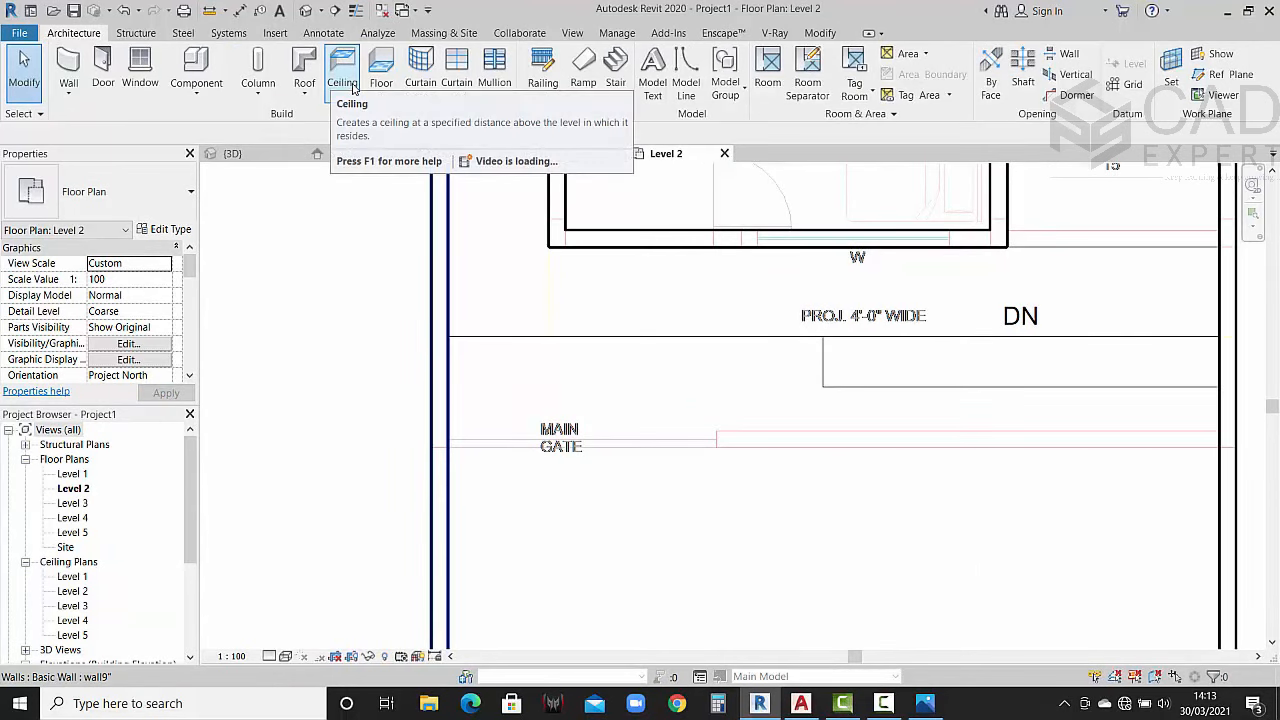
click(615, 68)
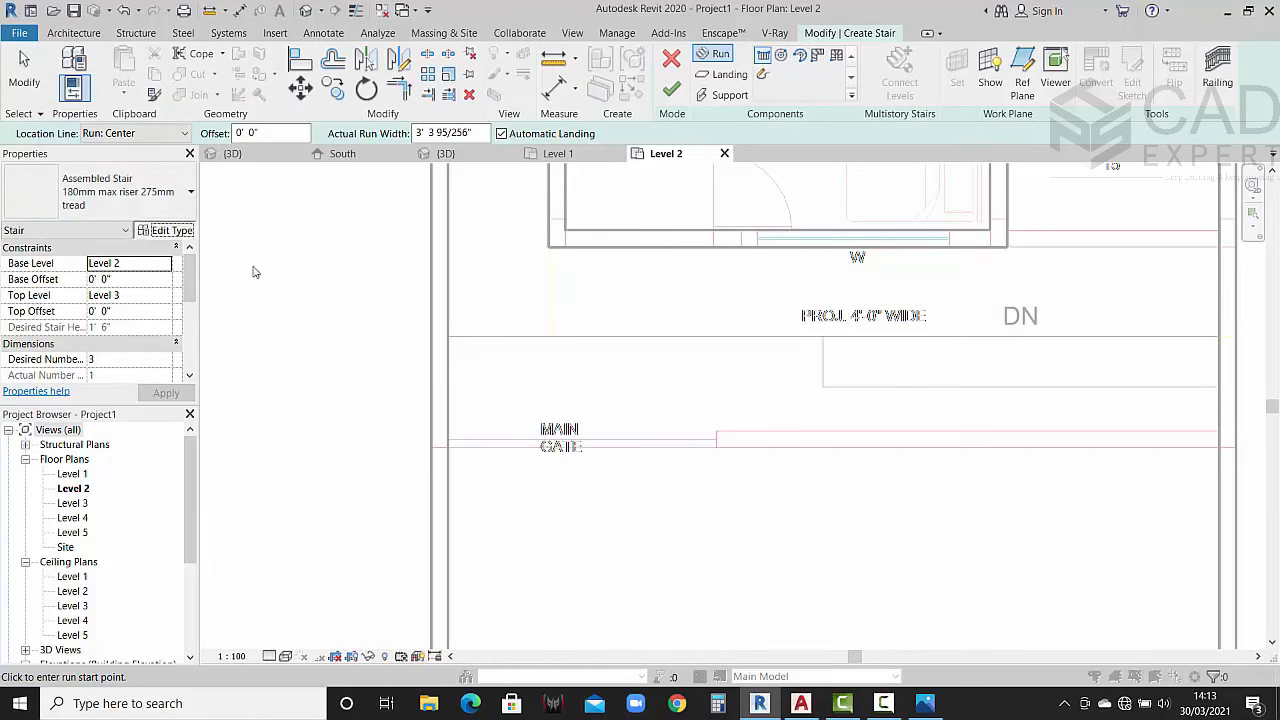
click(166, 230)
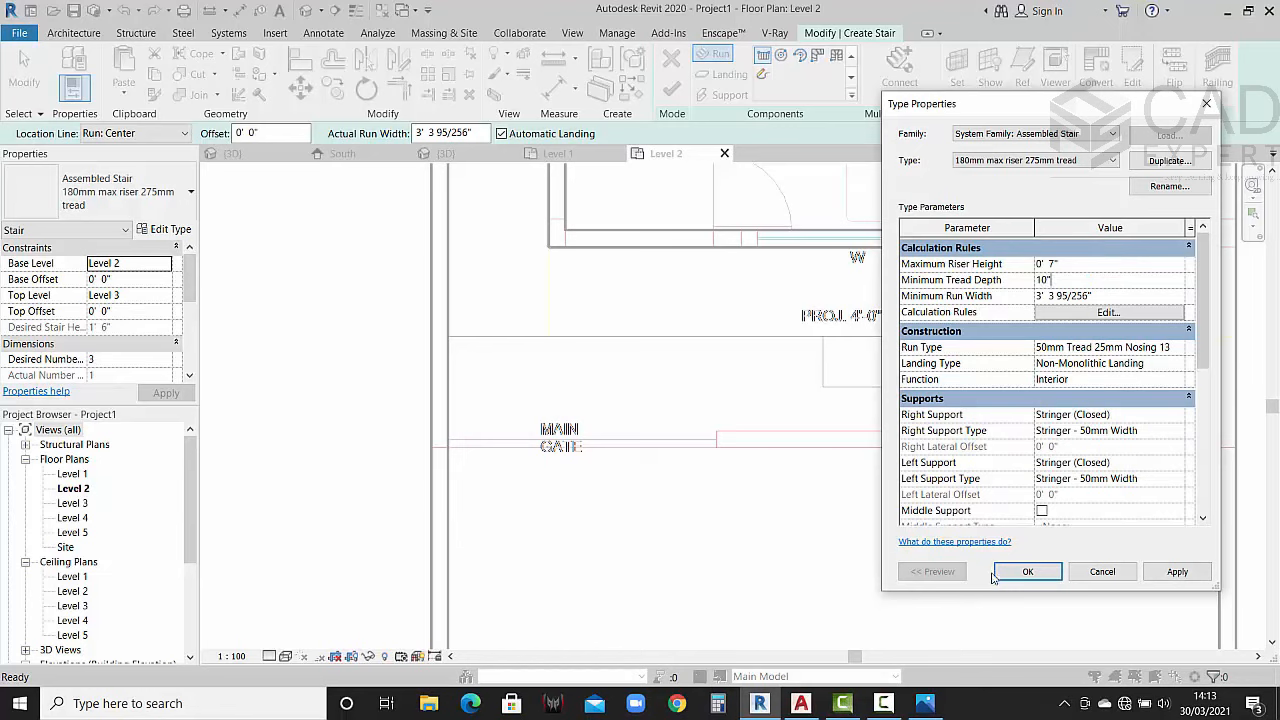
click(1027, 572)
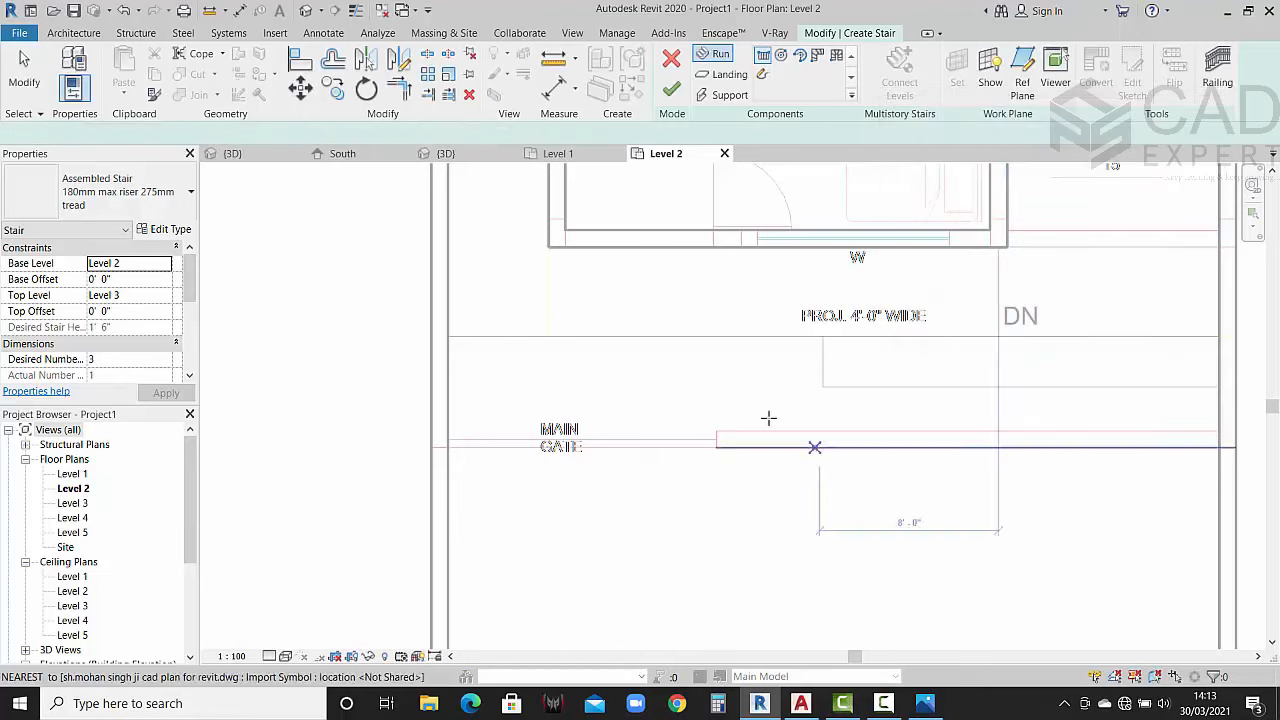
Step: Draw a straight three-riser stair run near the main gate and move its upper end onto the slab edge
click(615, 413)
click(614, 280)
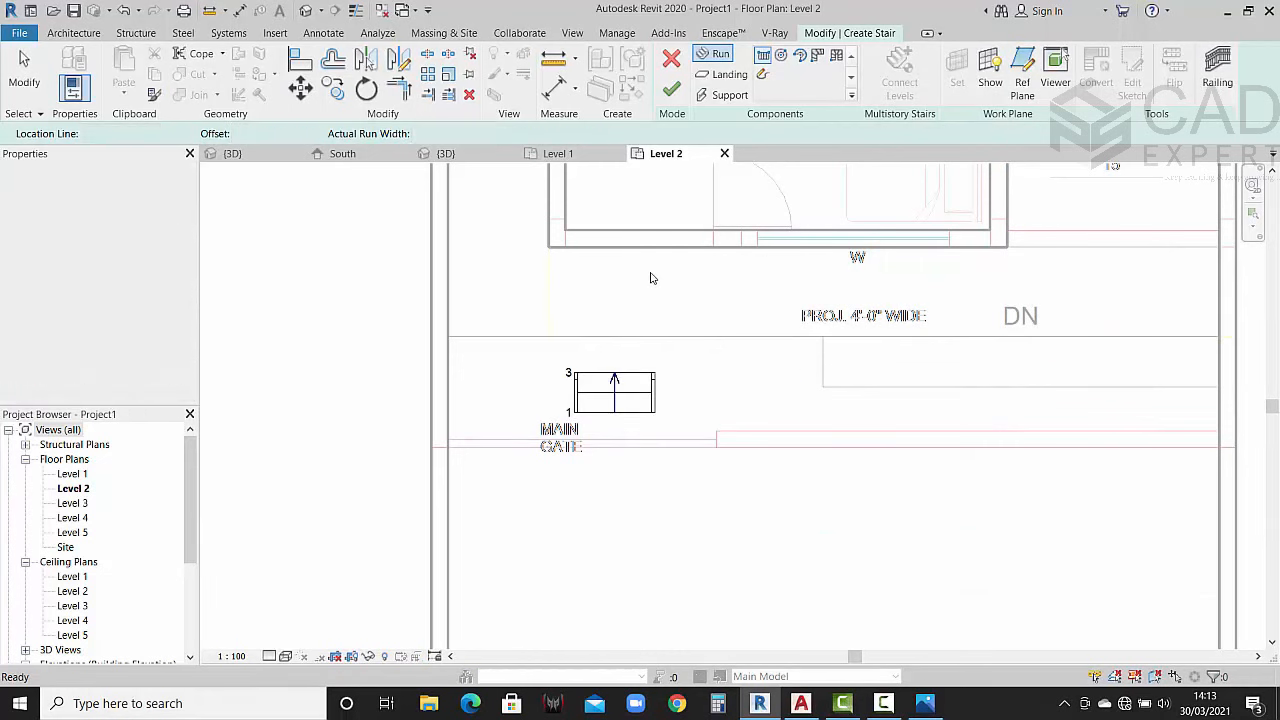
key(Escape)
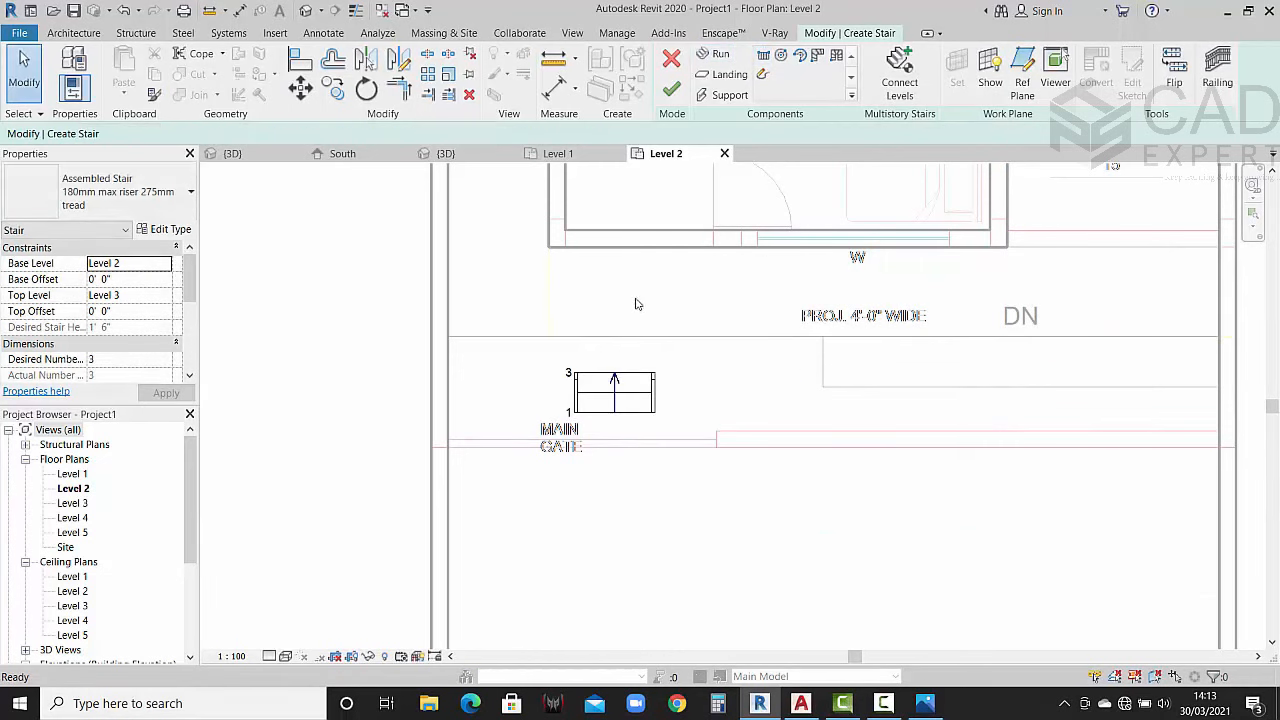
click(614, 388)
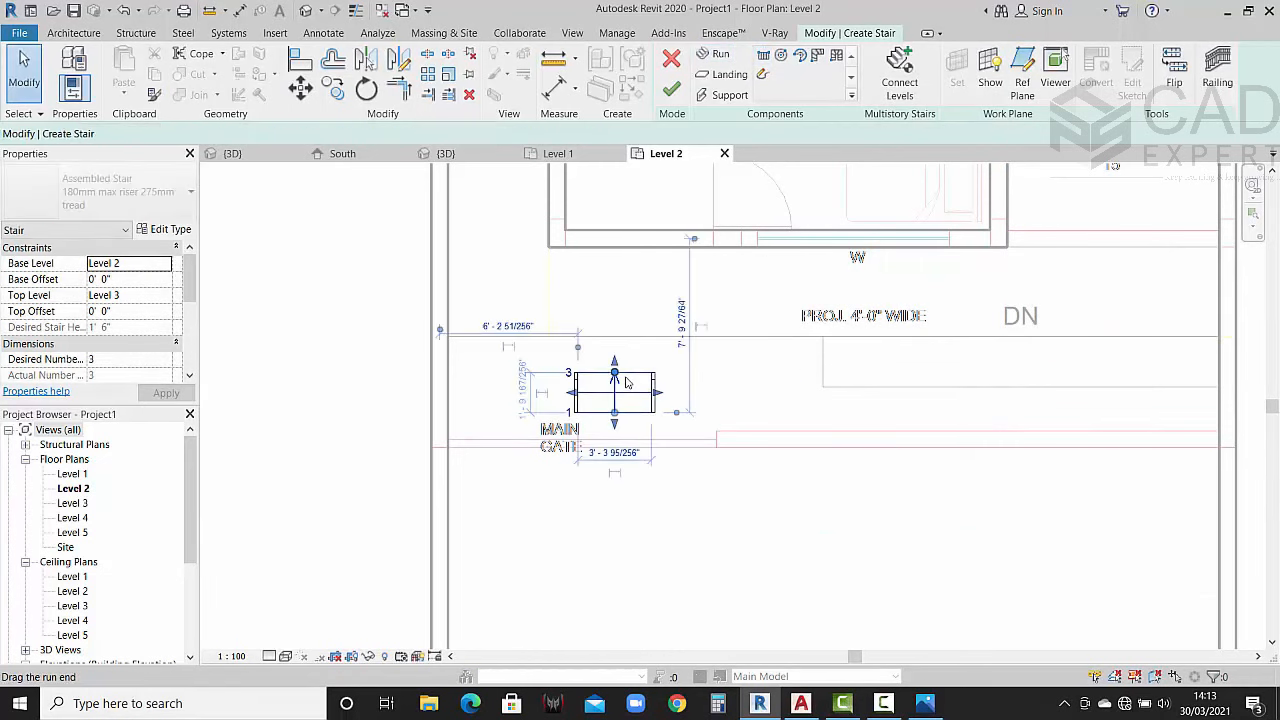
click(301, 91)
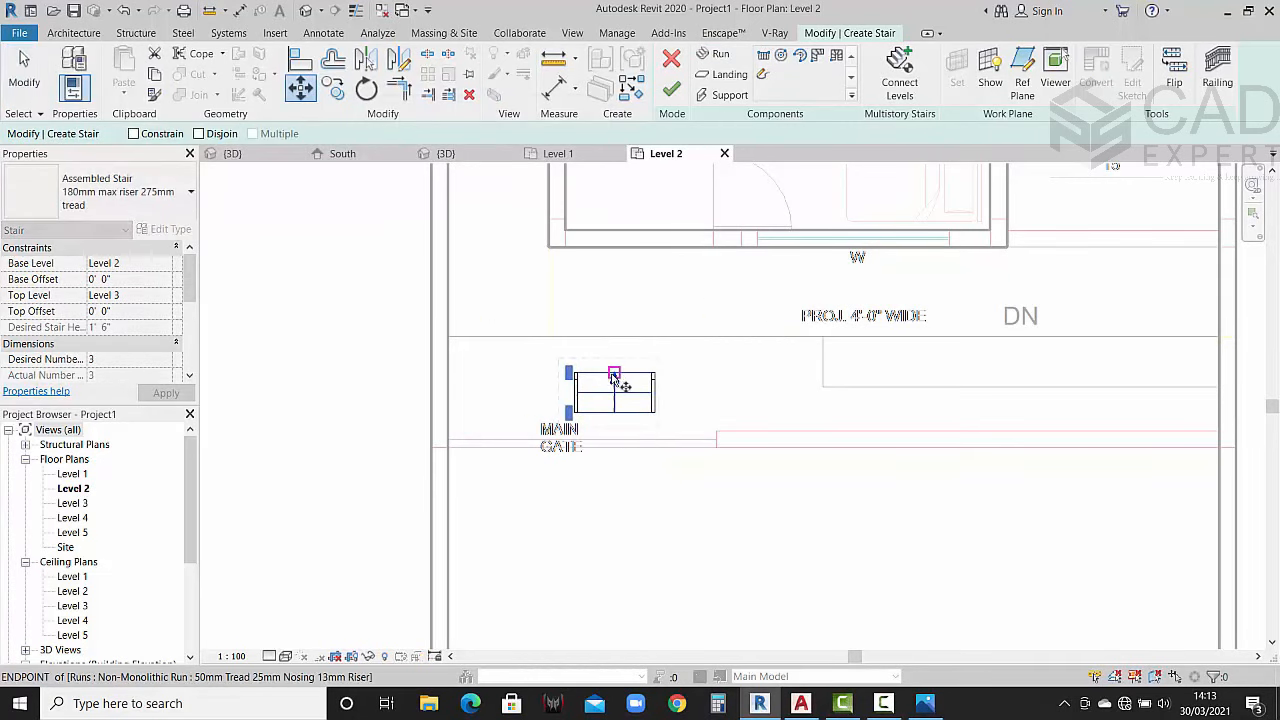
click(614, 373)
click(614, 340)
key(Escape)
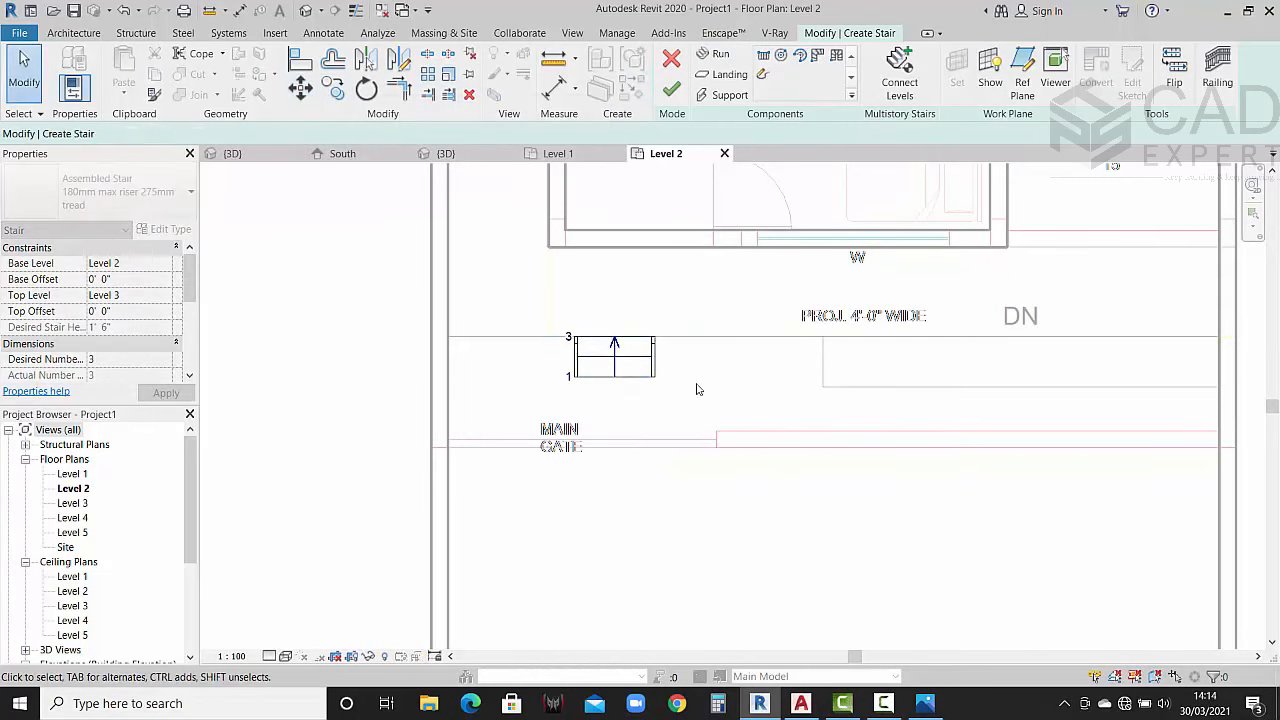
Step: Widen the stair run on both sides so it spans from the boundary wall to the ramp, and finish the stair
click(625, 343)
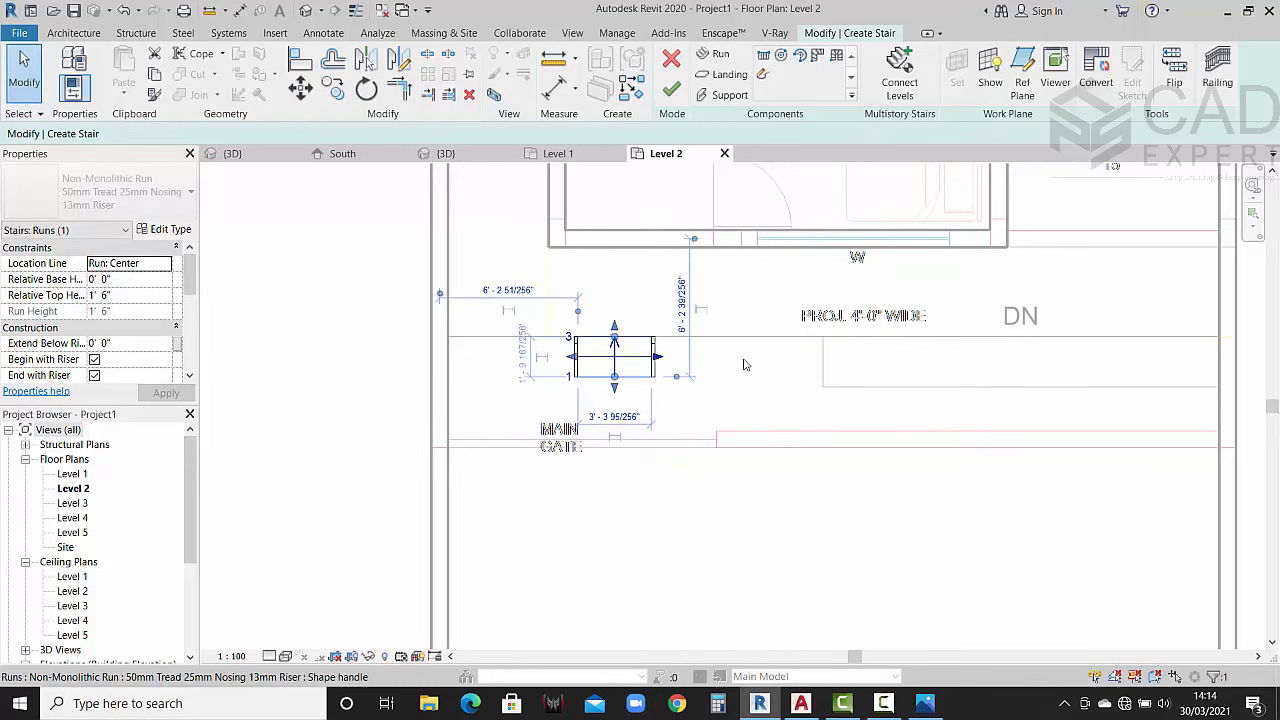
drag(657, 357, 822, 366)
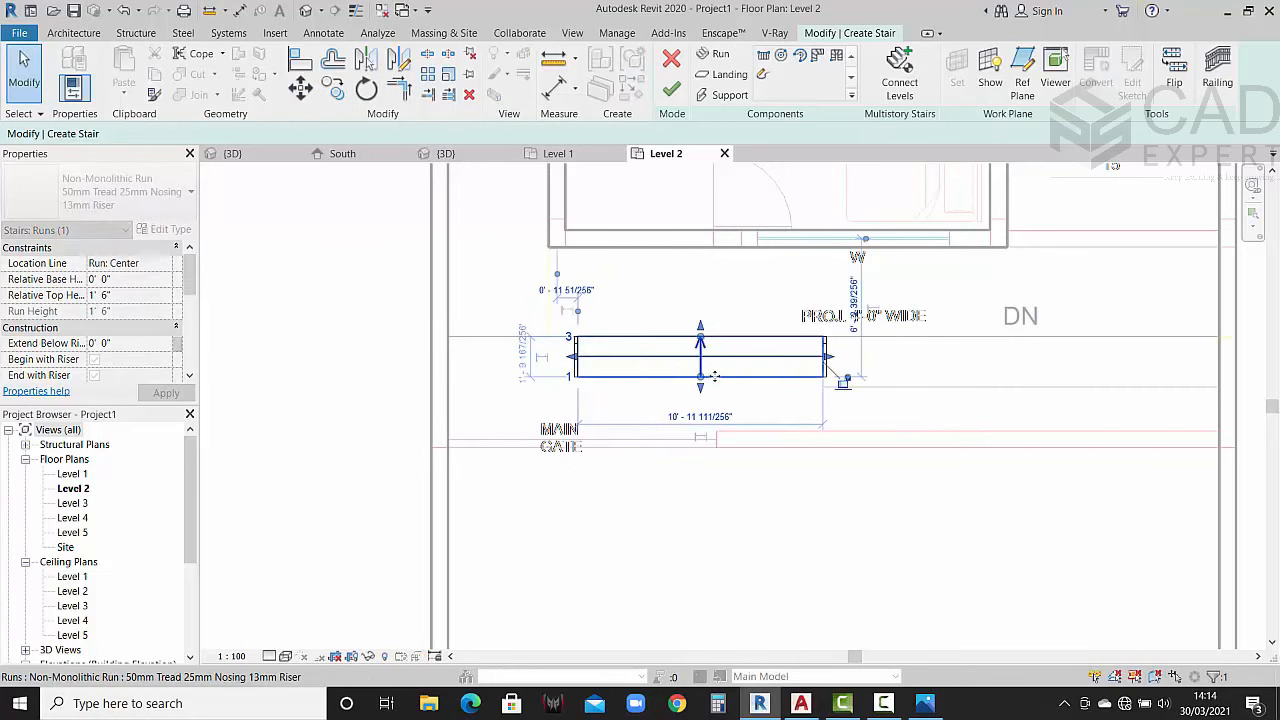
drag(570, 357, 445, 366)
click(504, 503)
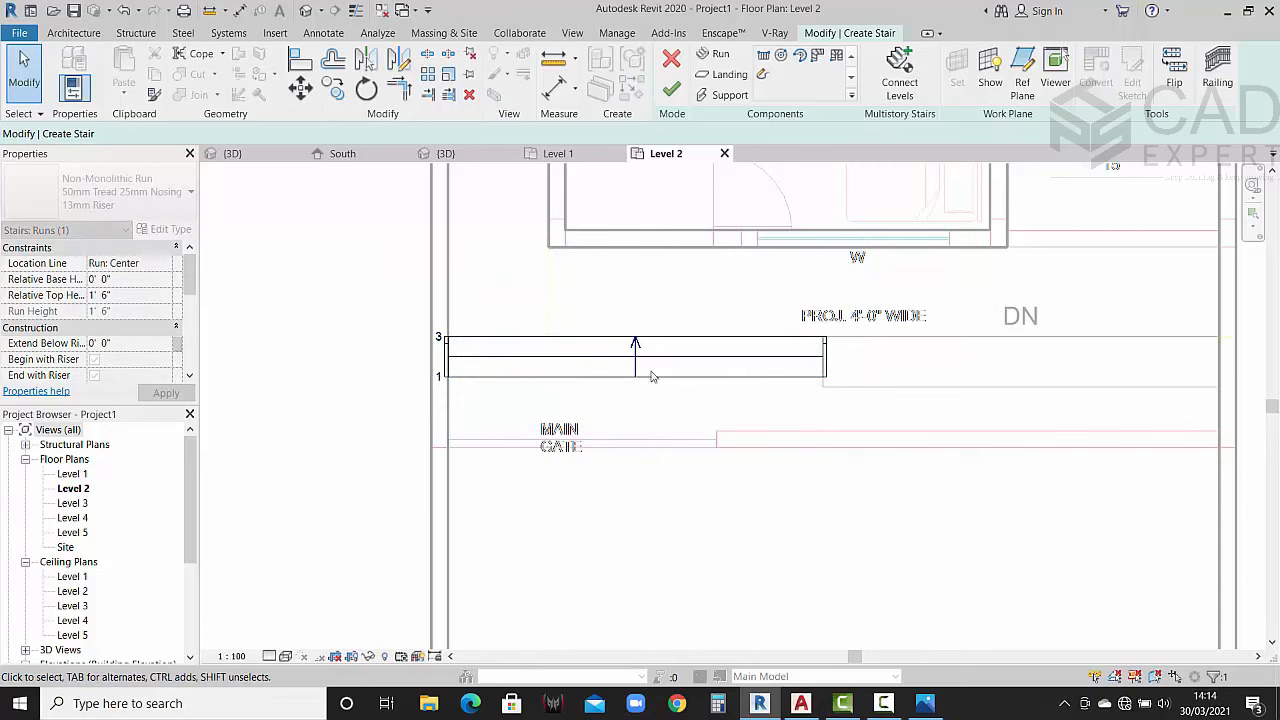
click(671, 89)
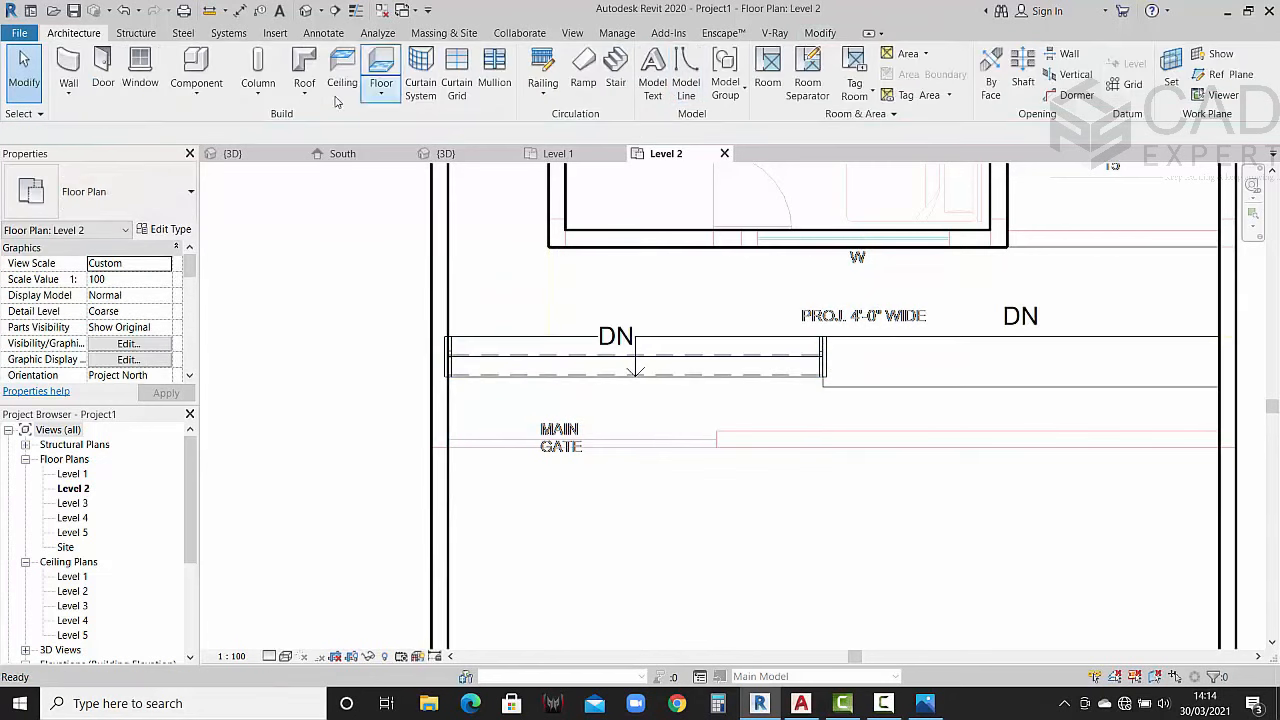
Step: Show the stair in Project1's 3D view and delete the railings at both of its ends
click(446, 154)
scroll(730, 343, down, 2)
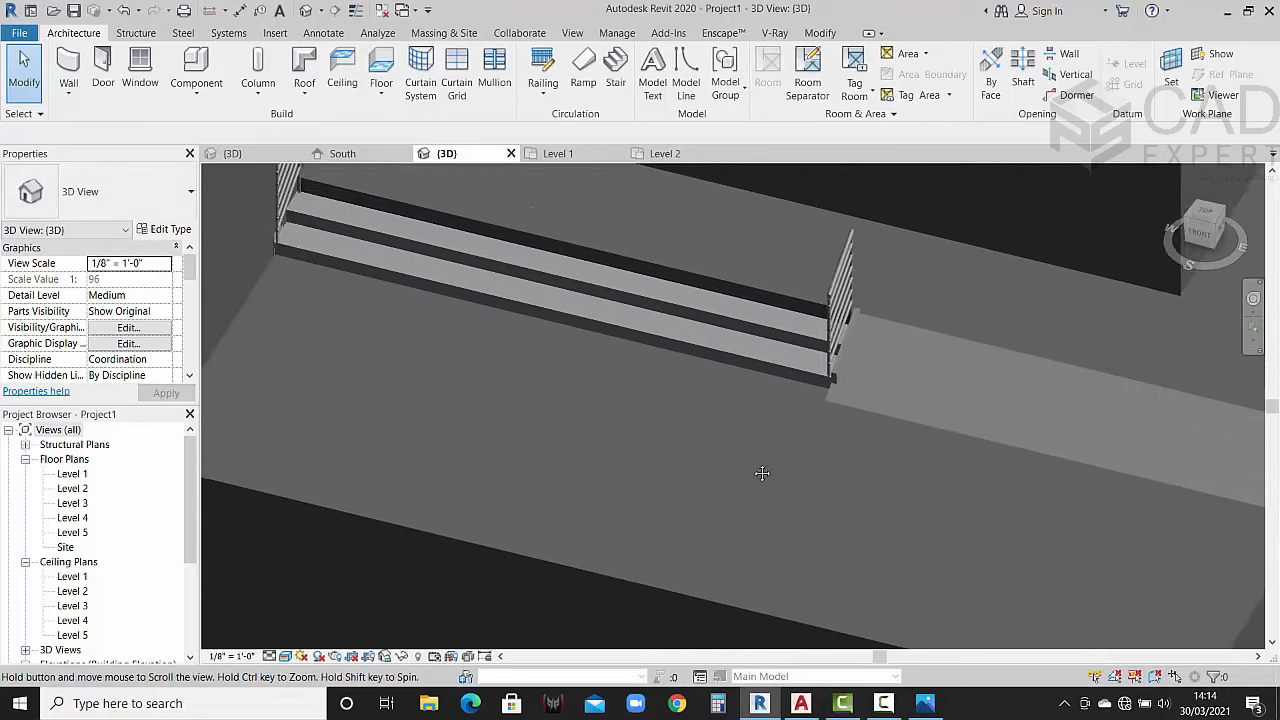
click(838, 330)
key(Escape)
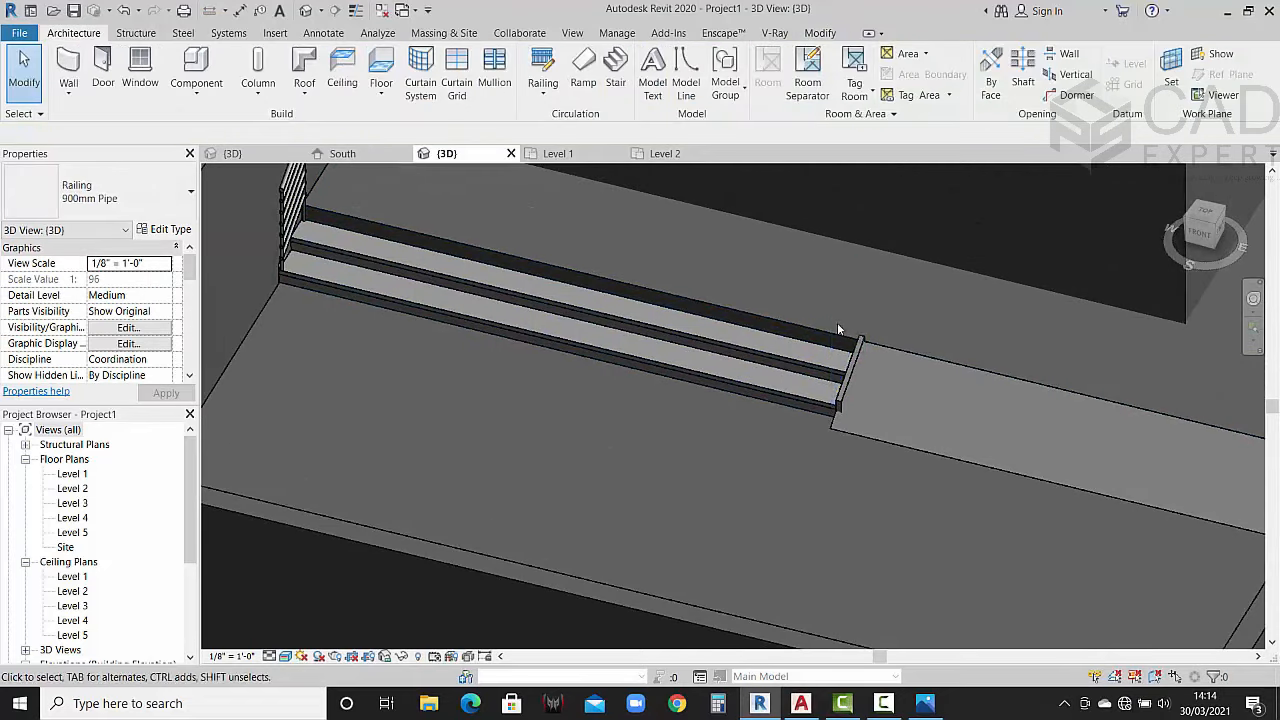
click(279, 203)
key(Escape)
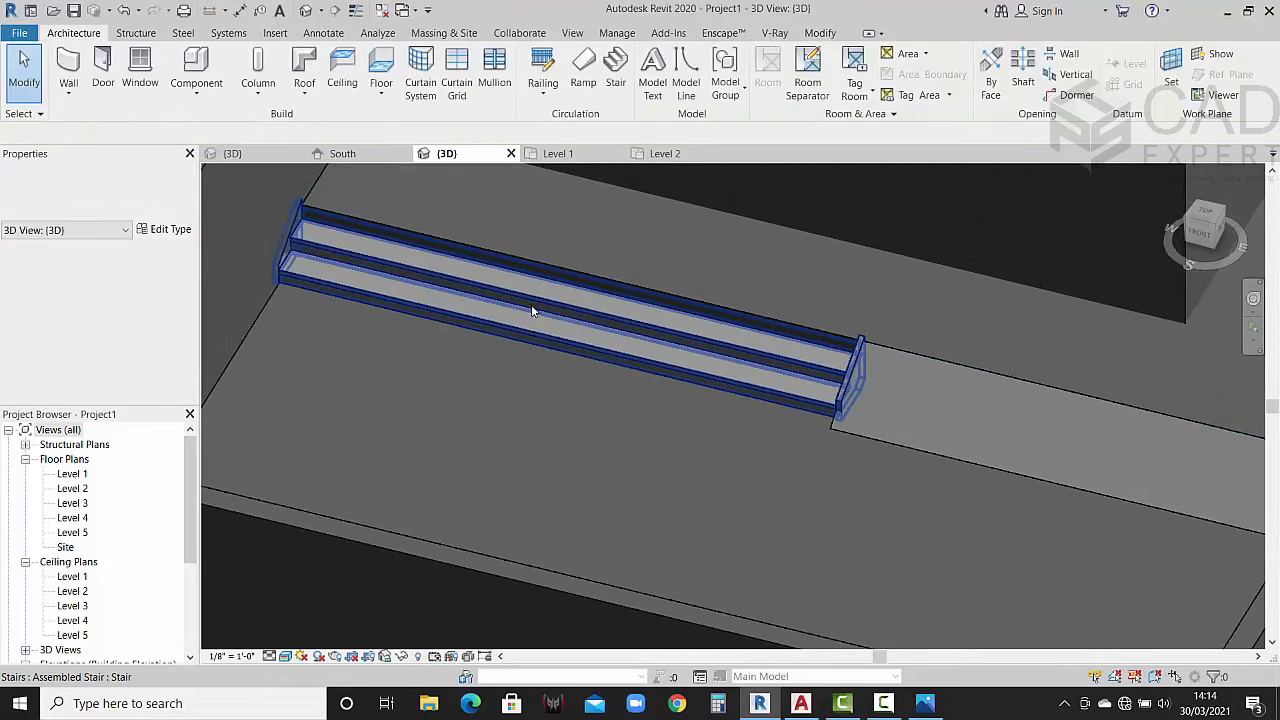
Step: Examine the steps and ramp in Project1's 3D view and compare them with the entrance and front elevation of the reference house
scroll(545, 320, down, 4)
shift+middle_drag(543, 377, 660, 415)
scroll(660, 392, up, 2)
scroll(680, 410, up, 2)
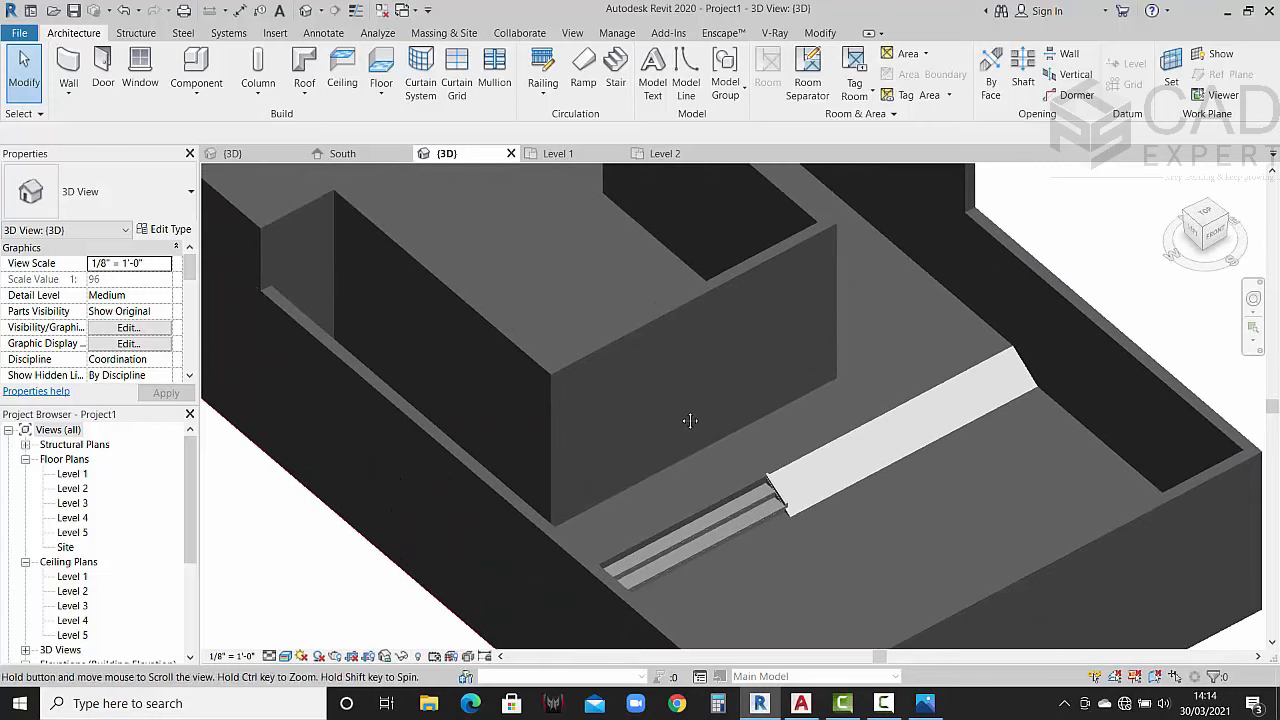
scroll(771, 509, up, 3)
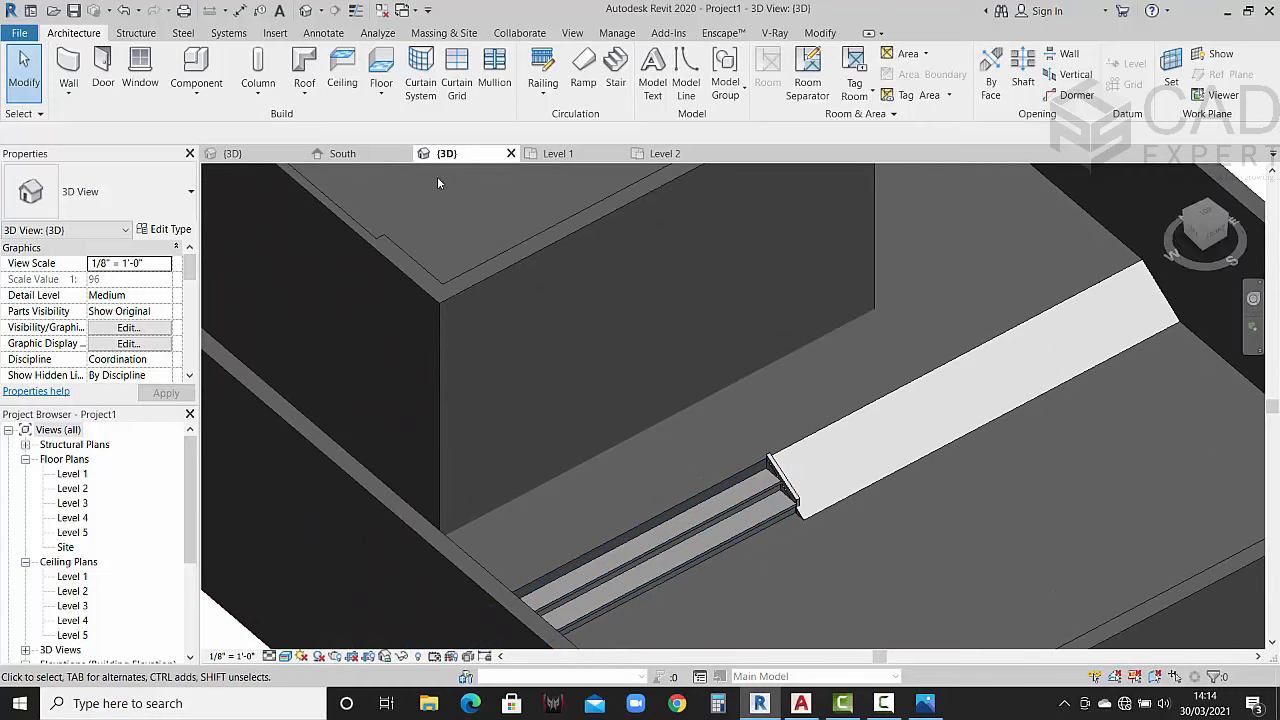
scroll(666, 442, down, 2)
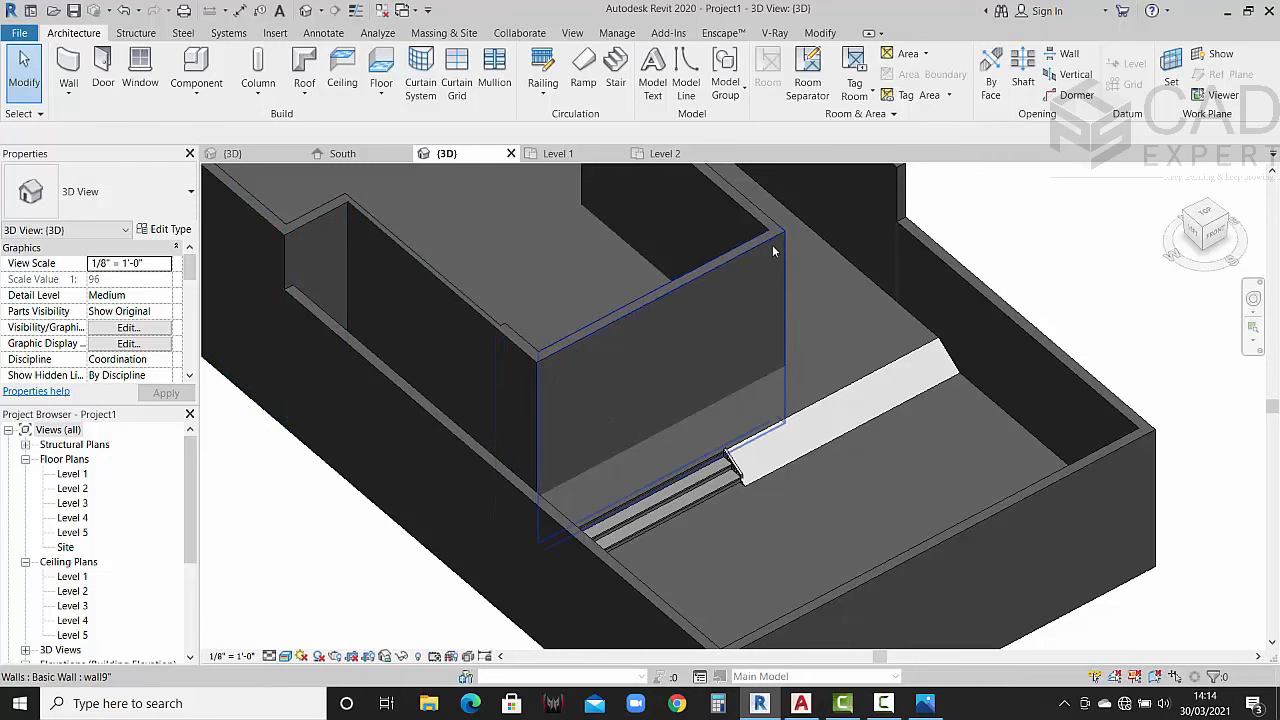
click(255, 154)
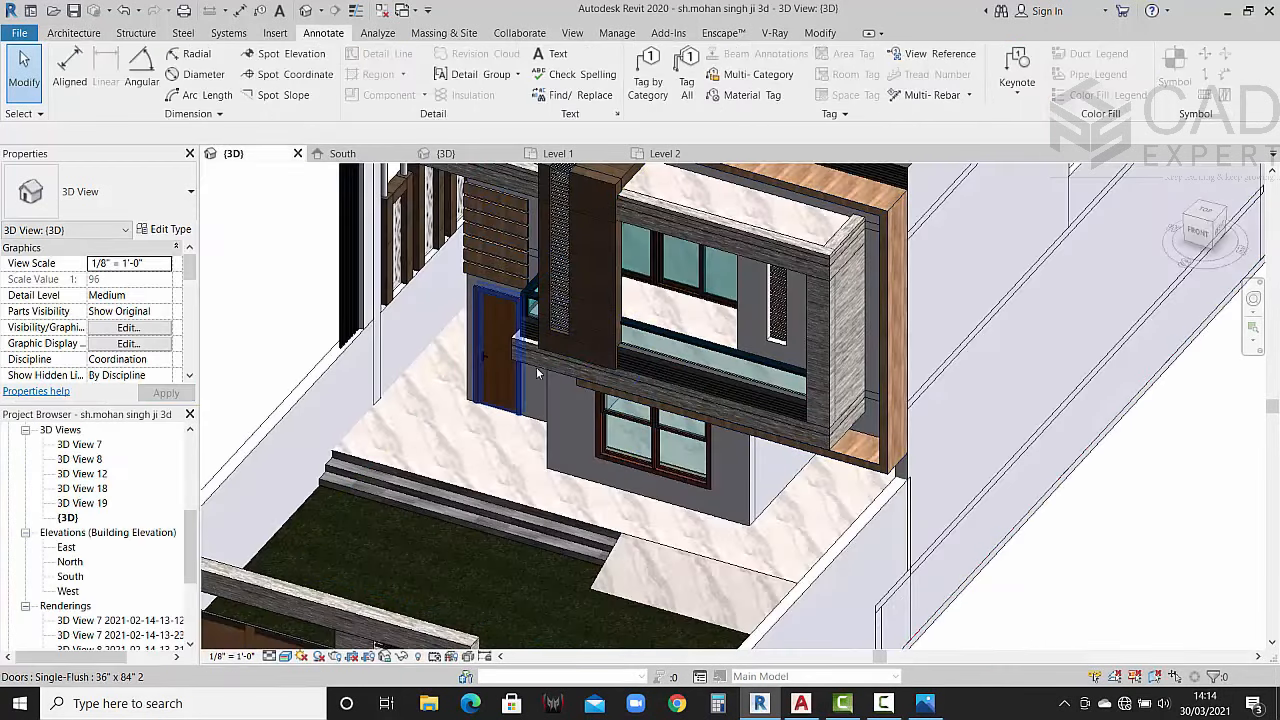
shift+middle_drag(543, 385, 900, 330)
shift+middle_drag(950, 262, 831, 315)
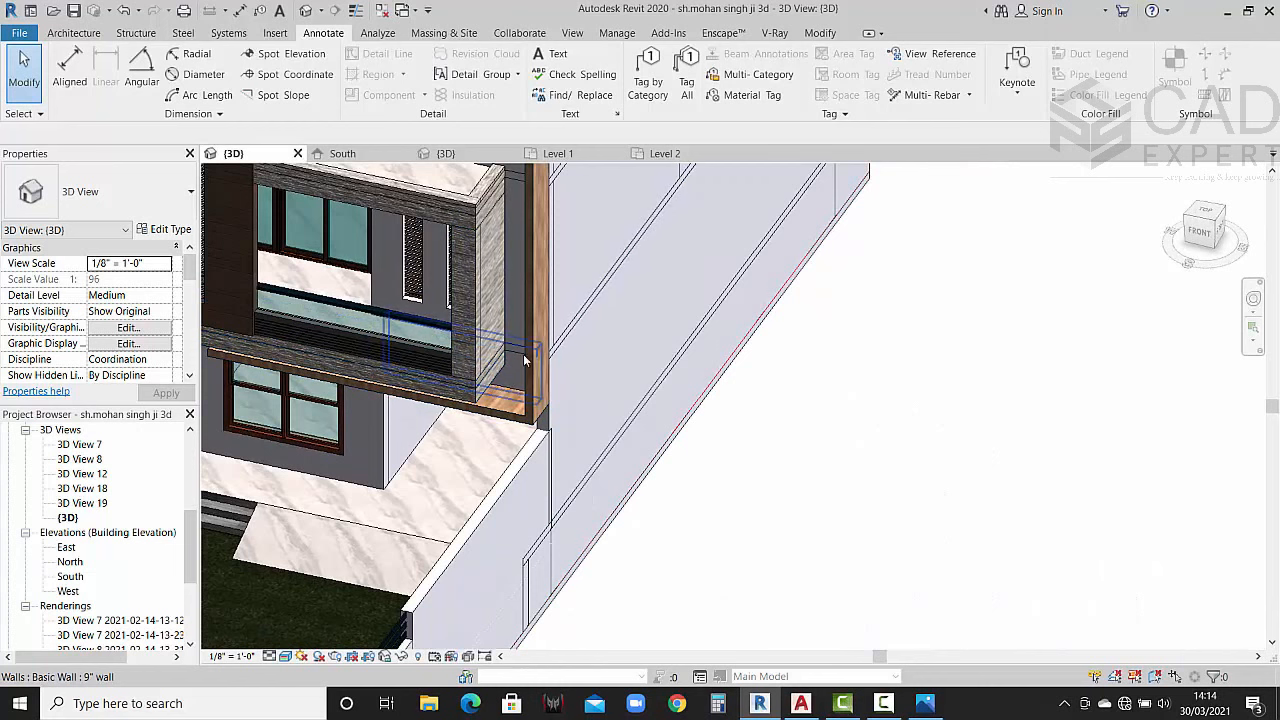
shift+middle_drag(576, 368, 686, 325)
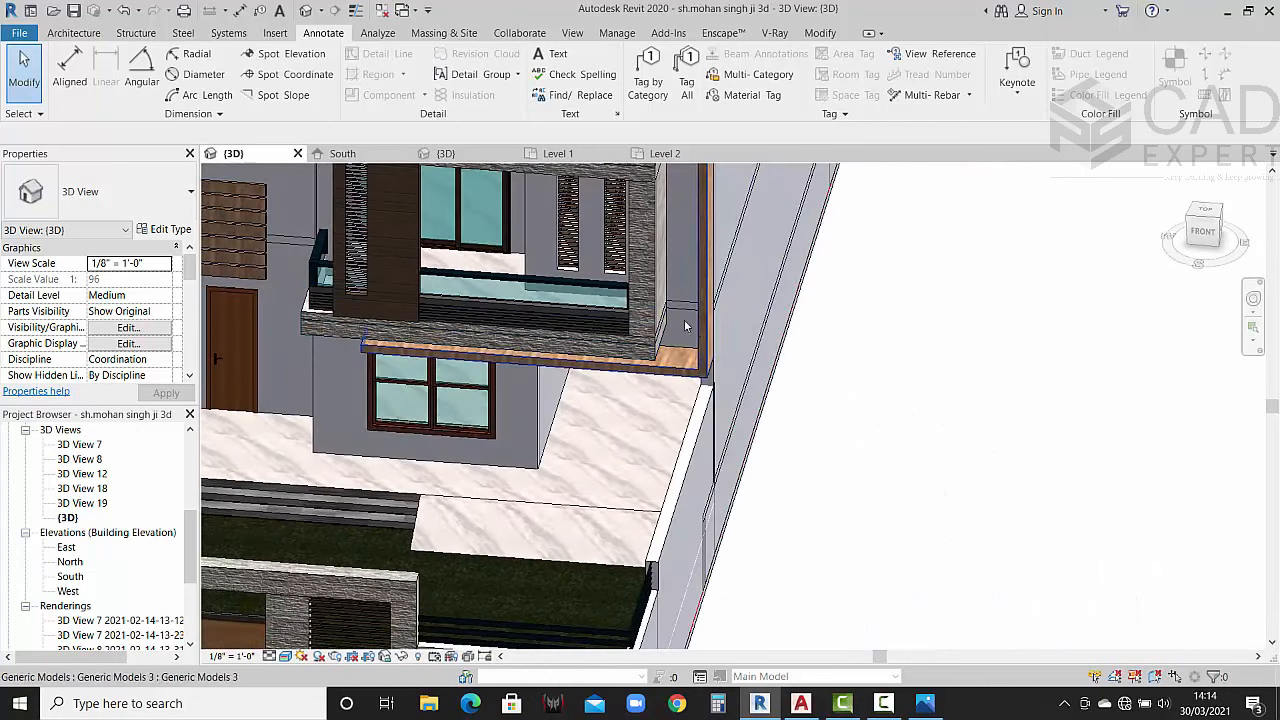
scroll(659, 323, down, 3)
shift+middle_drag(547, 352, 653, 306)
scroll(652, 306, up, 3)
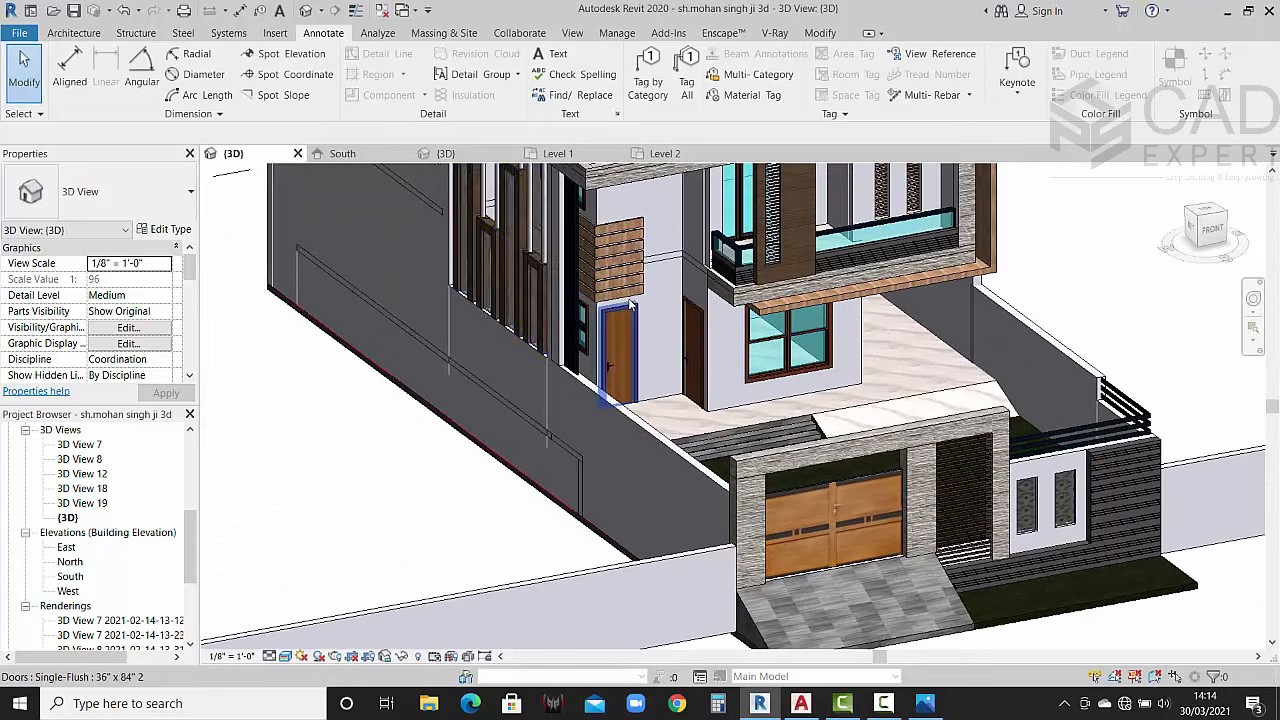
Step: Open Project1's Level 3 floor plan and start an architectural floor sketch with straight boundary lines
click(445, 154)
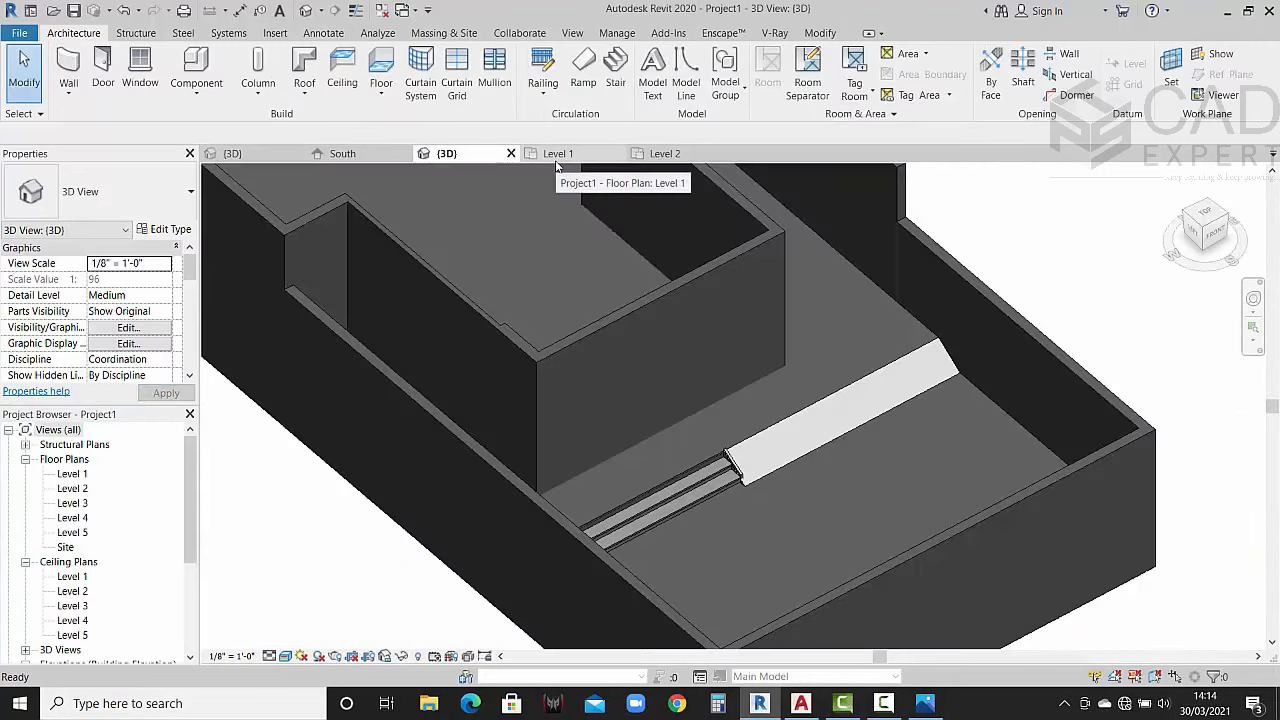
double_click(83, 519)
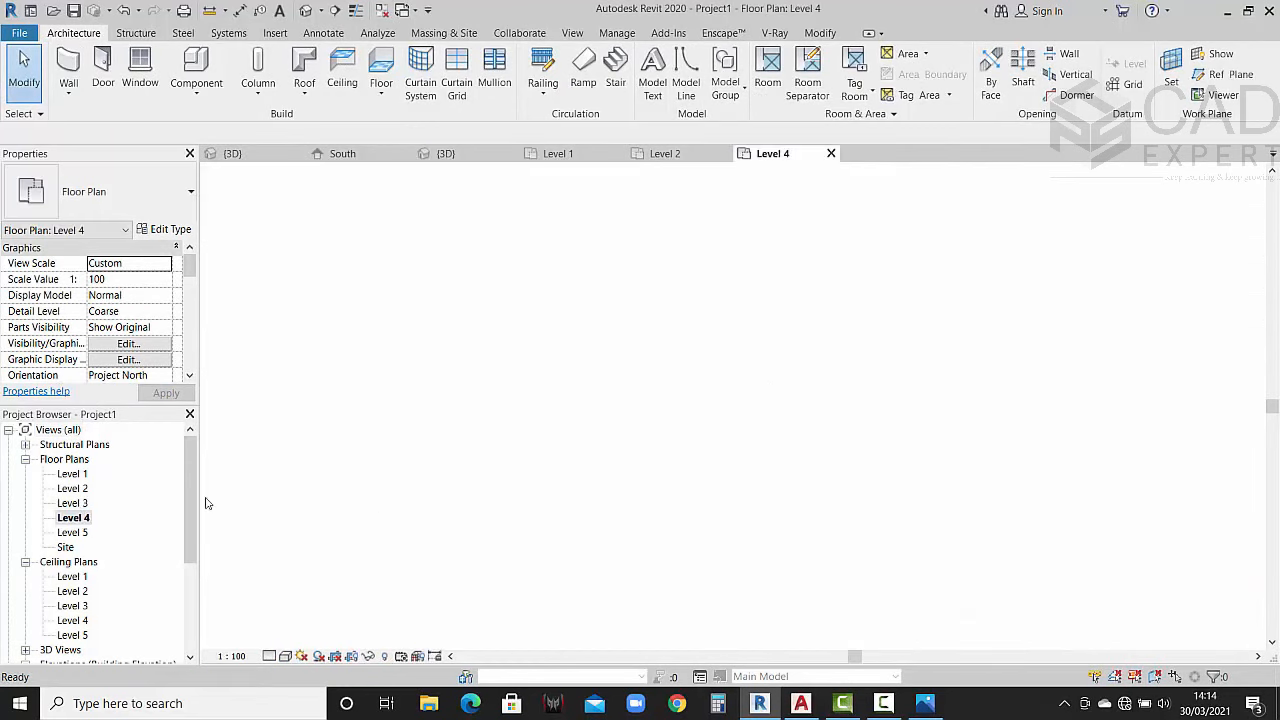
double_click(72, 504)
scroll(774, 454, up, 4)
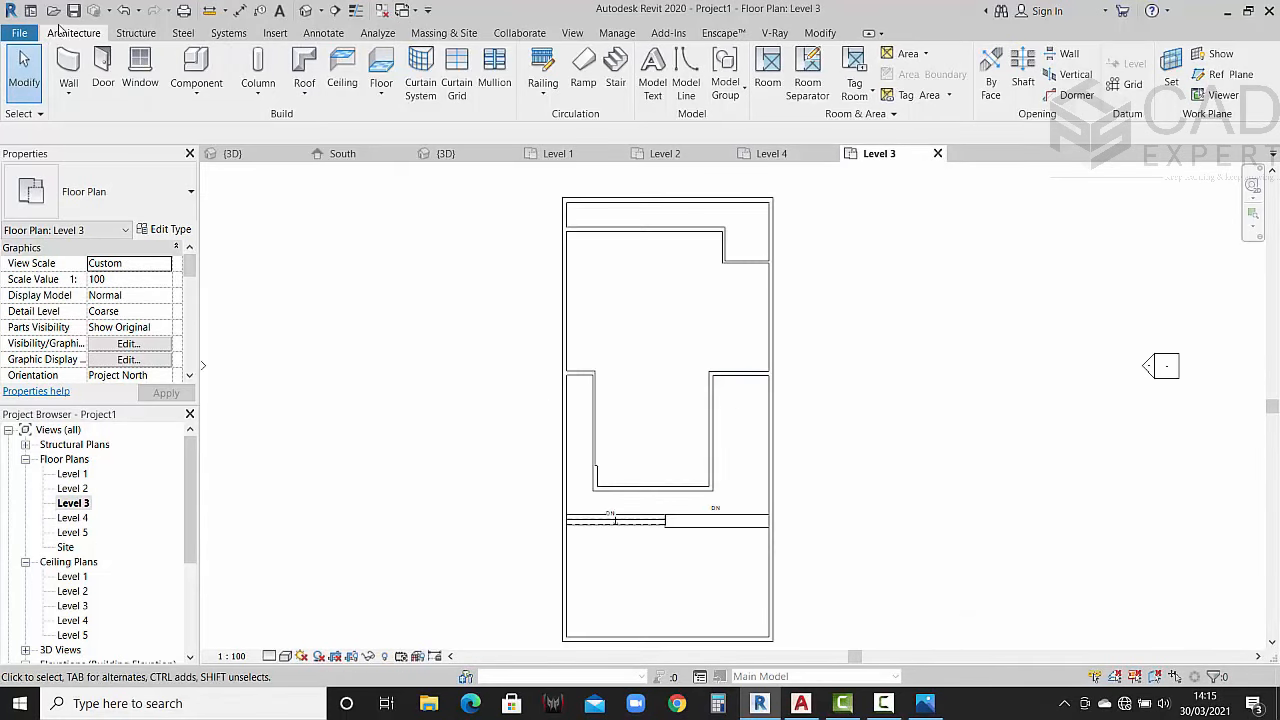
click(381, 95)
click(410, 127)
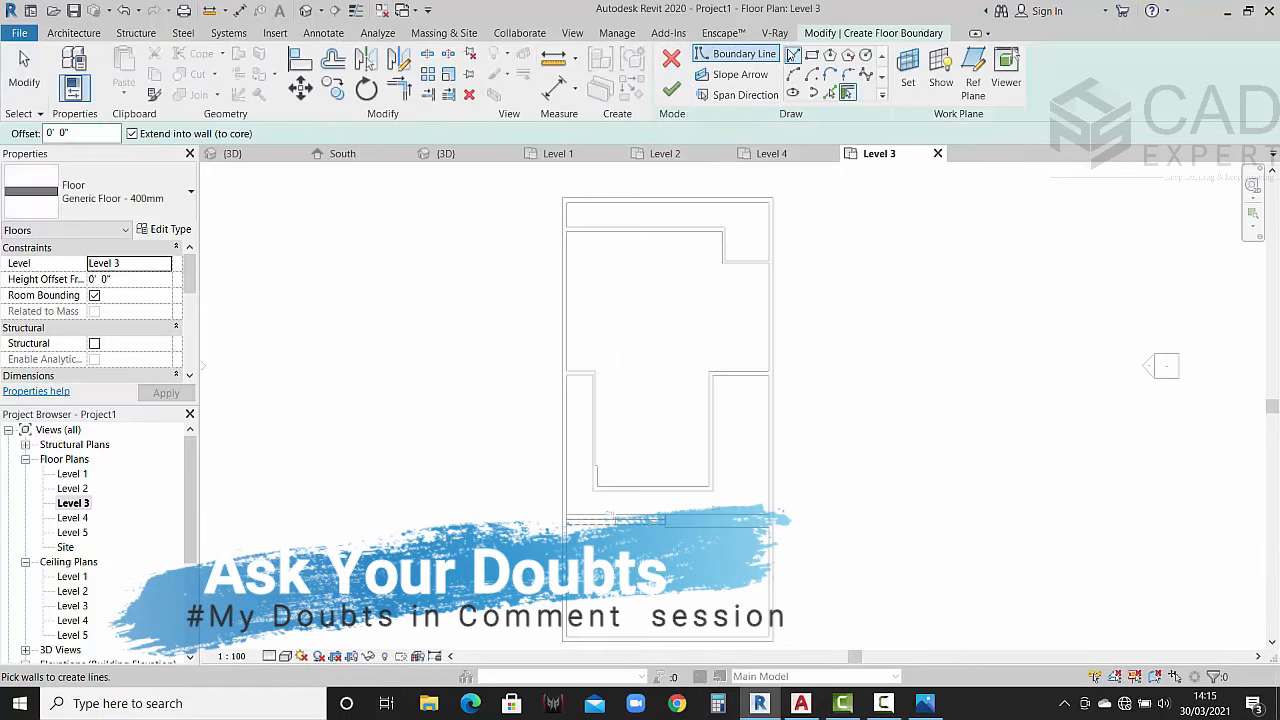
click(793, 54)
Step: Sketch the slab's rear boundary between both side walls' outer faces, following the stepped rear wall at a slight outward offset
scroll(557, 214, up, 4)
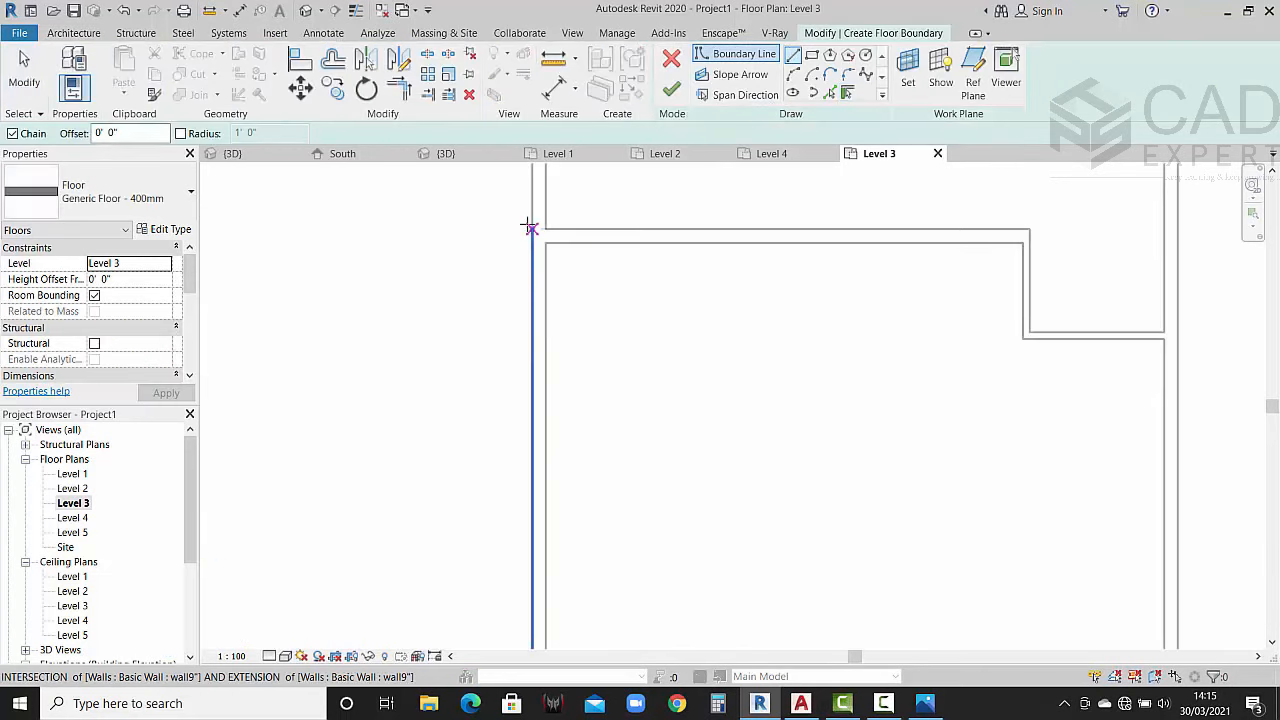
middle_drag(530, 228, 526, 280)
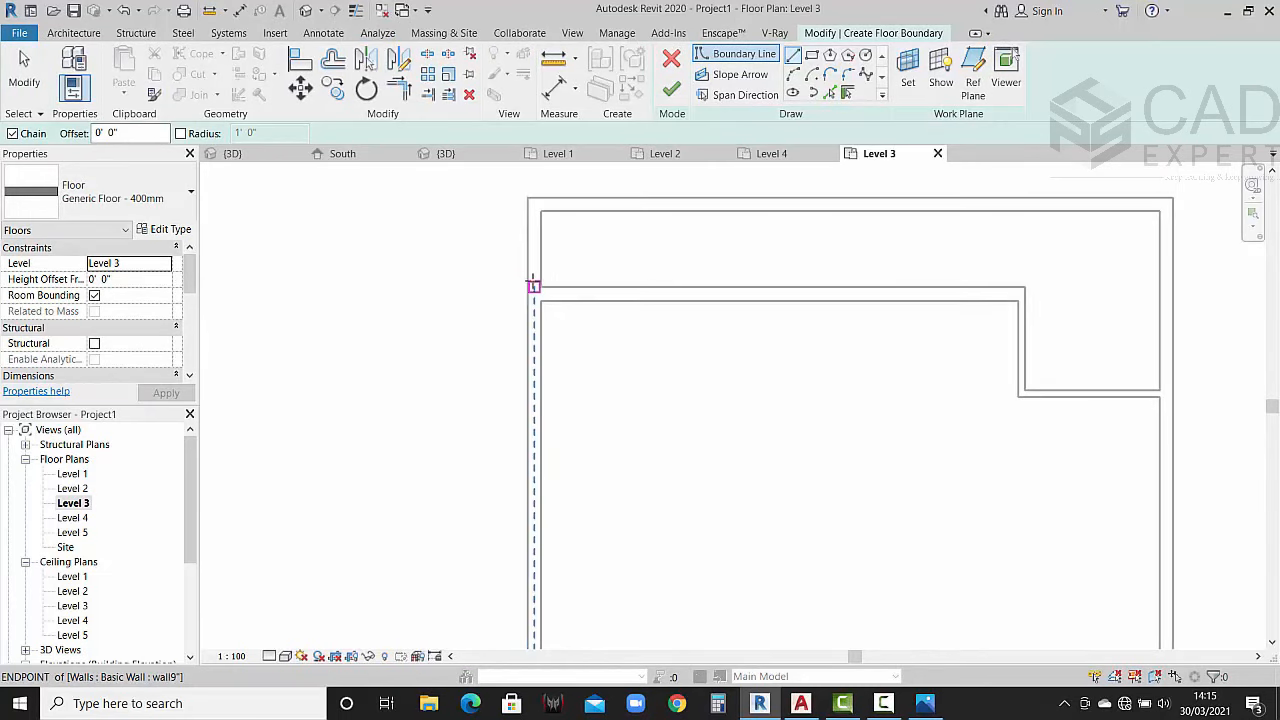
click(526, 257)
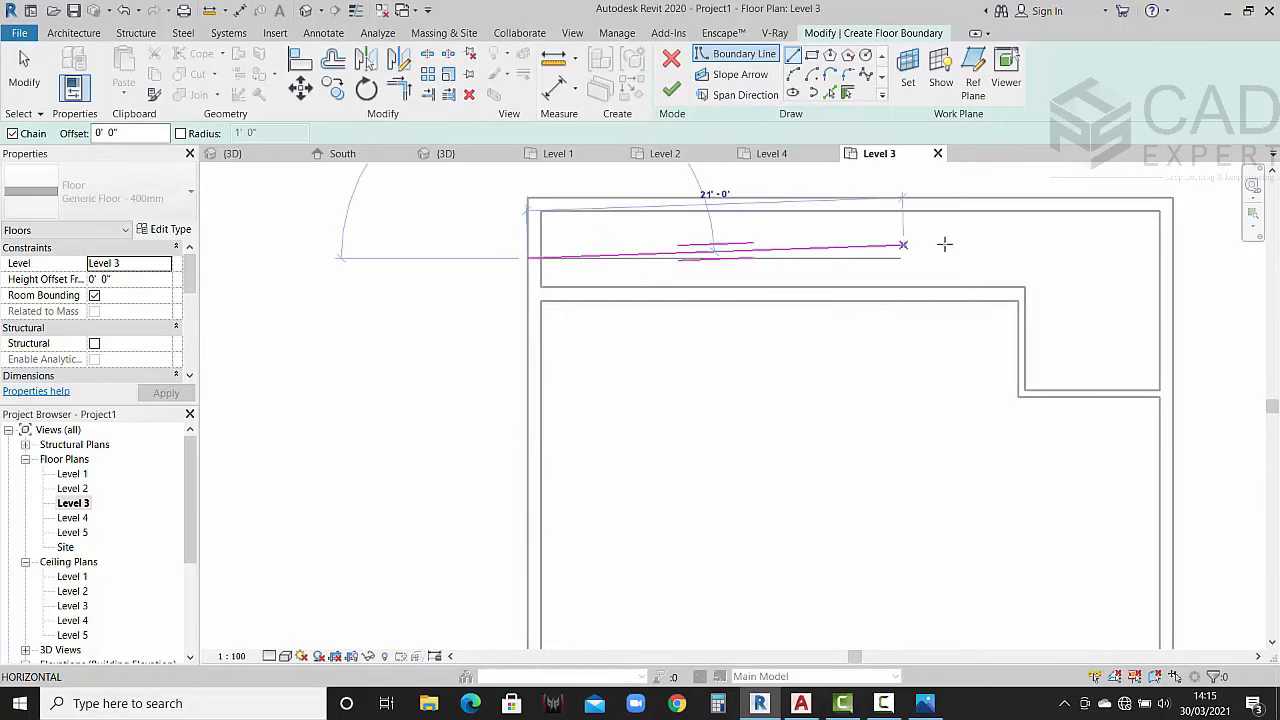
click(1047, 258)
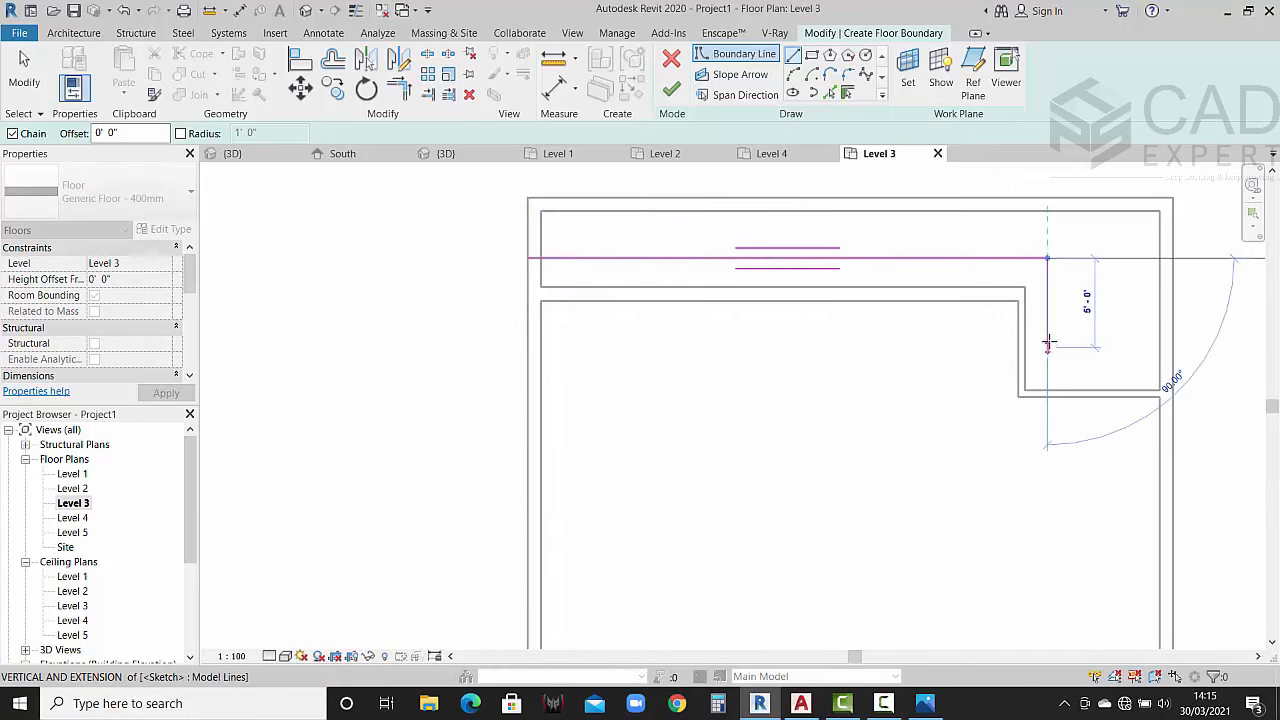
click(1048, 355)
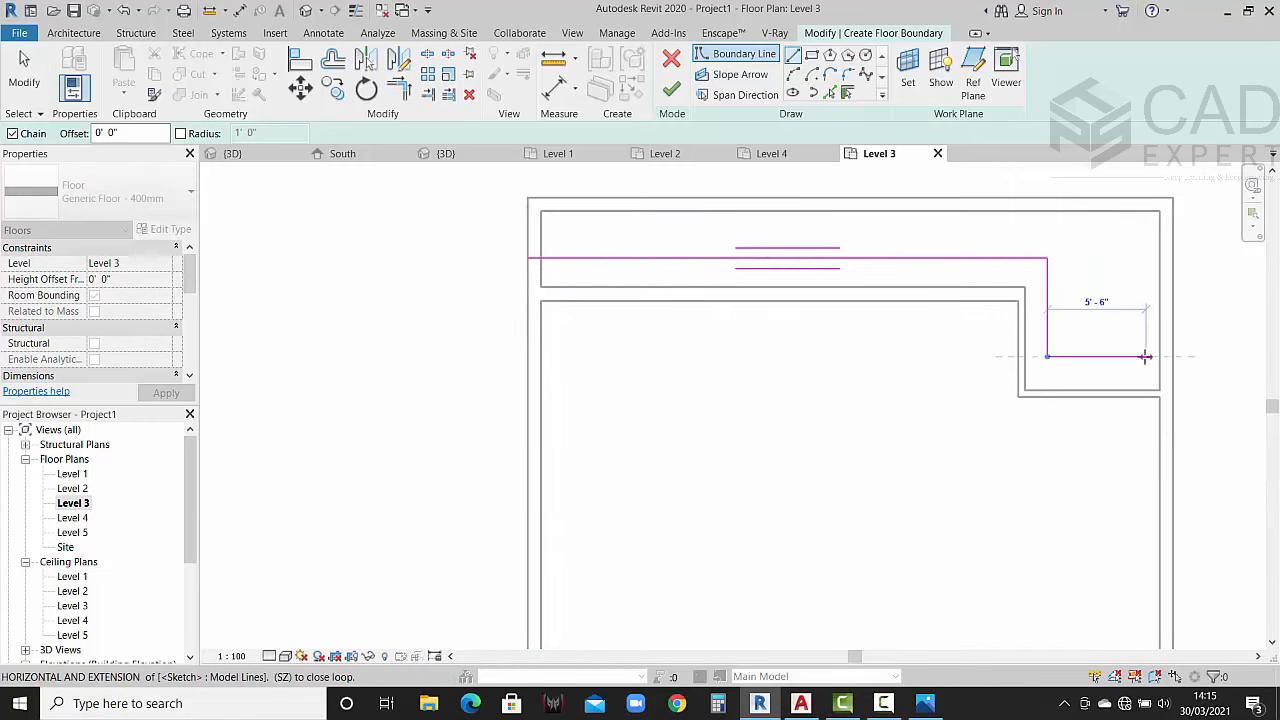
click(1172, 357)
Step: Continue the boundary along the side wall's outer face to the house's front wall line, jog inward, and run 4'-0" forward to the ramp edge
scroll(1166, 440, down, 5)
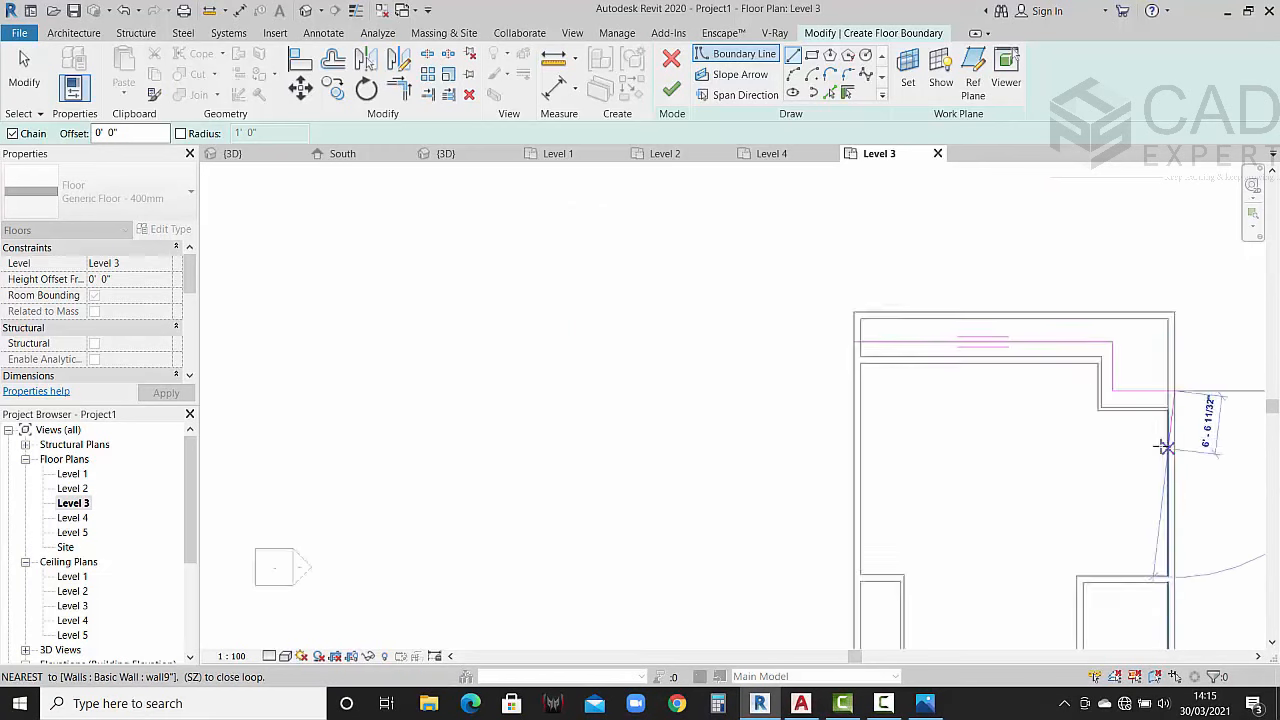
scroll(1045, 410, up, 6)
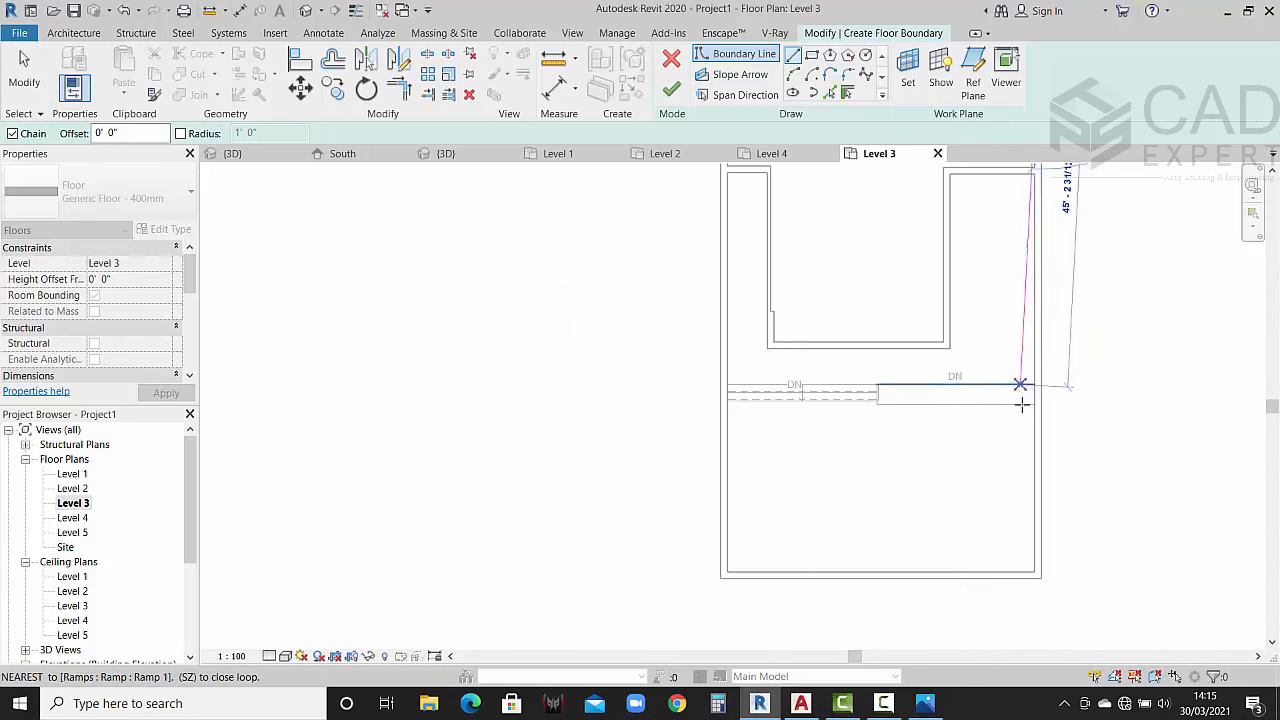
middle_drag(1050, 395, 1060, 488)
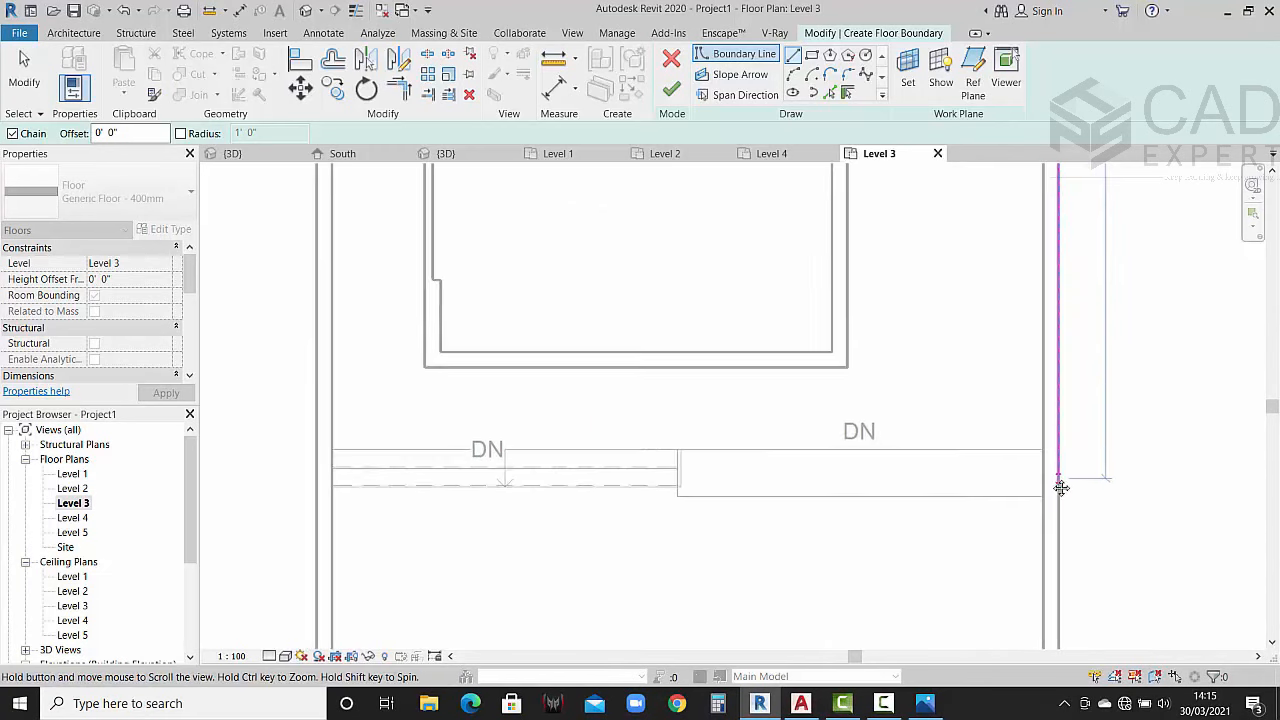
middle_drag(1060, 389, 1060, 434)
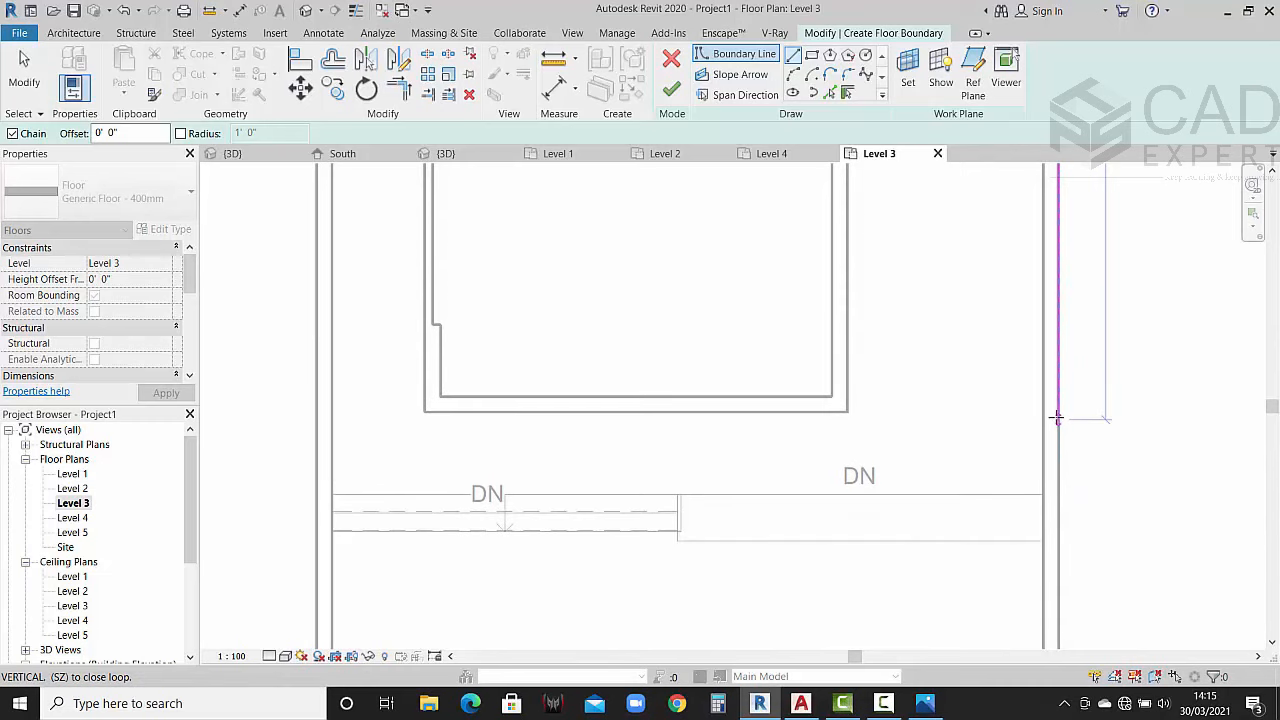
click(1057, 411)
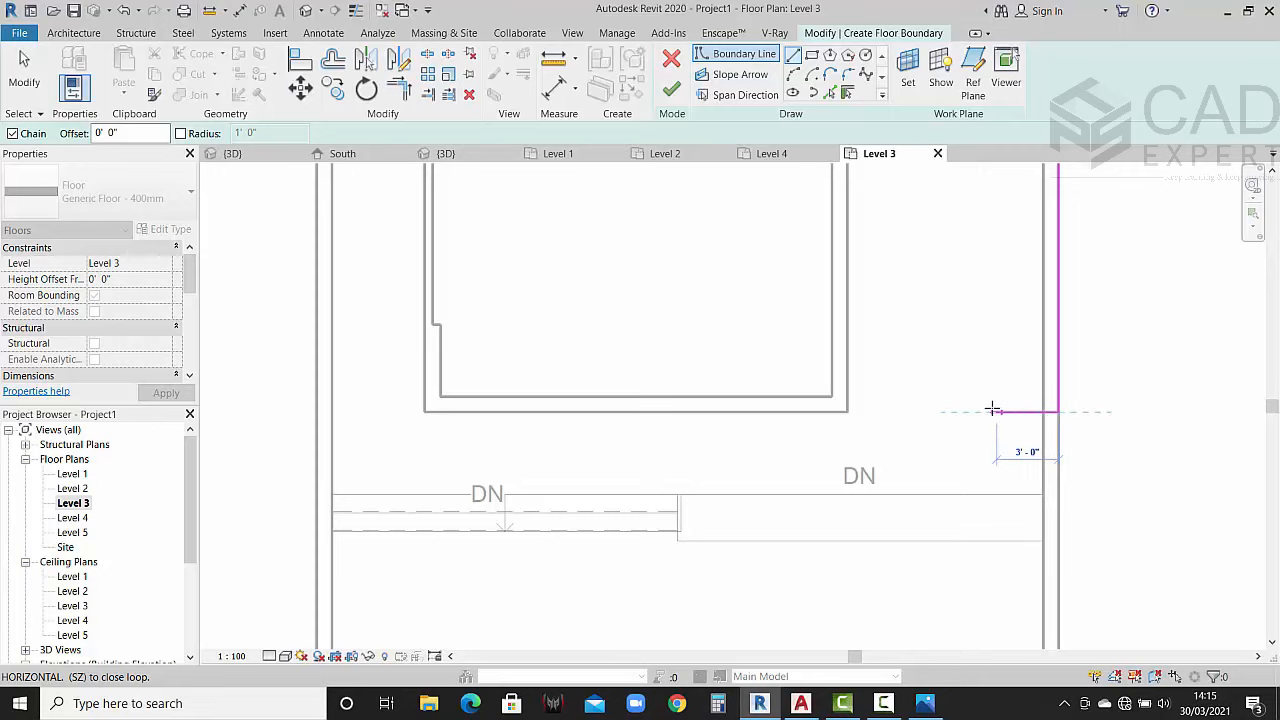
click(988, 410)
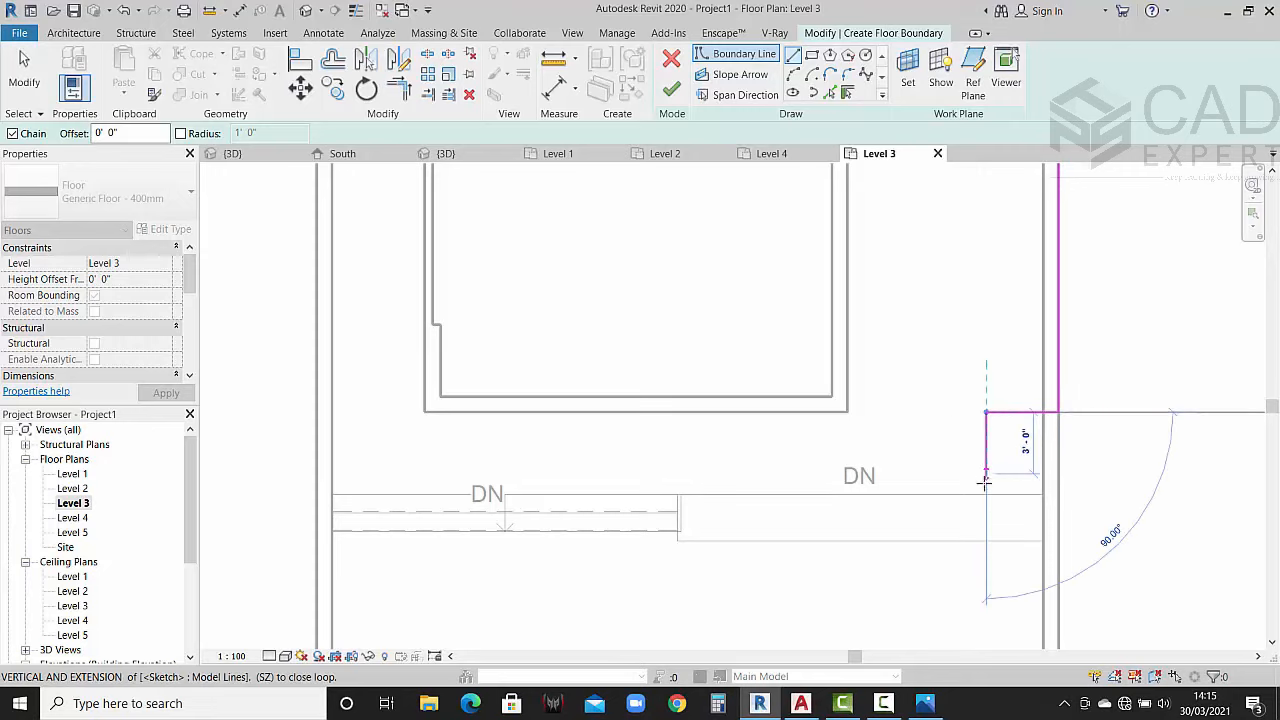
click(986, 491)
Step: Run the boundary 27'-3" along the ramp and steps, back along the projecting room's outer wall face, and 5'-3" across to the outer side wall
middle_drag(614, 486, 749, 486)
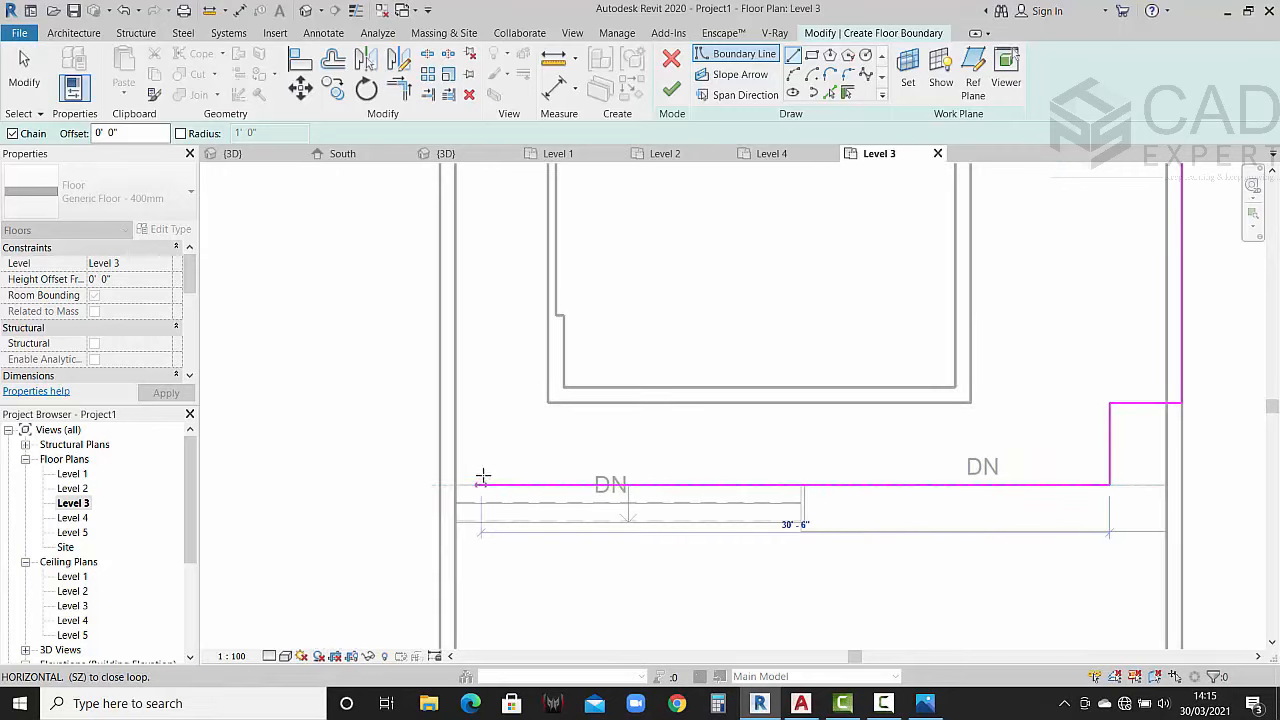
click(546, 480)
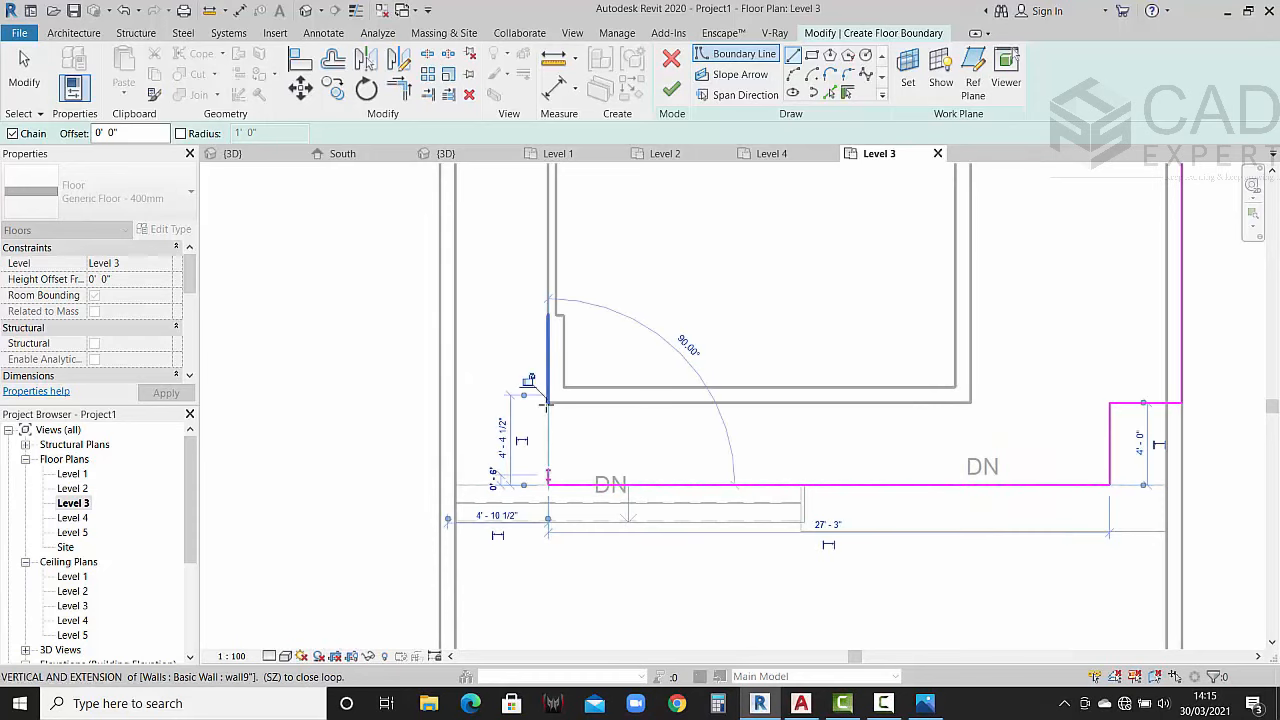
middle_drag(564, 403, 546, 591)
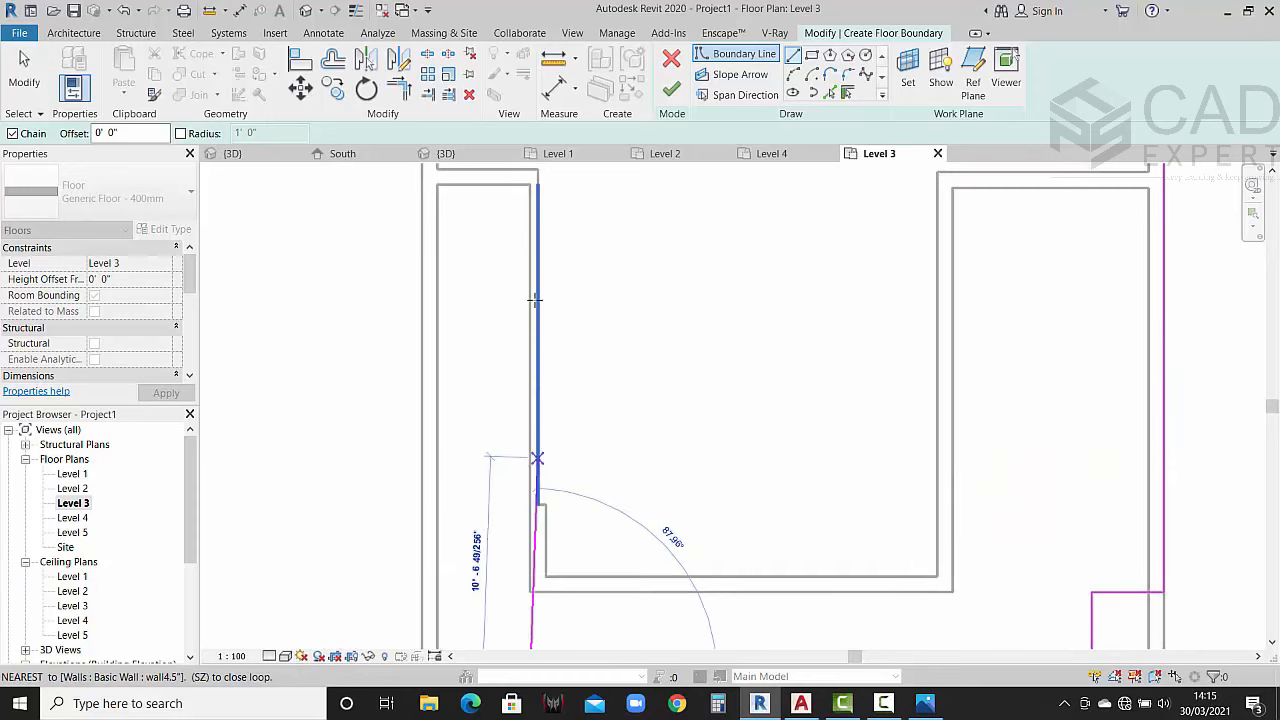
click(530, 185)
click(423, 185)
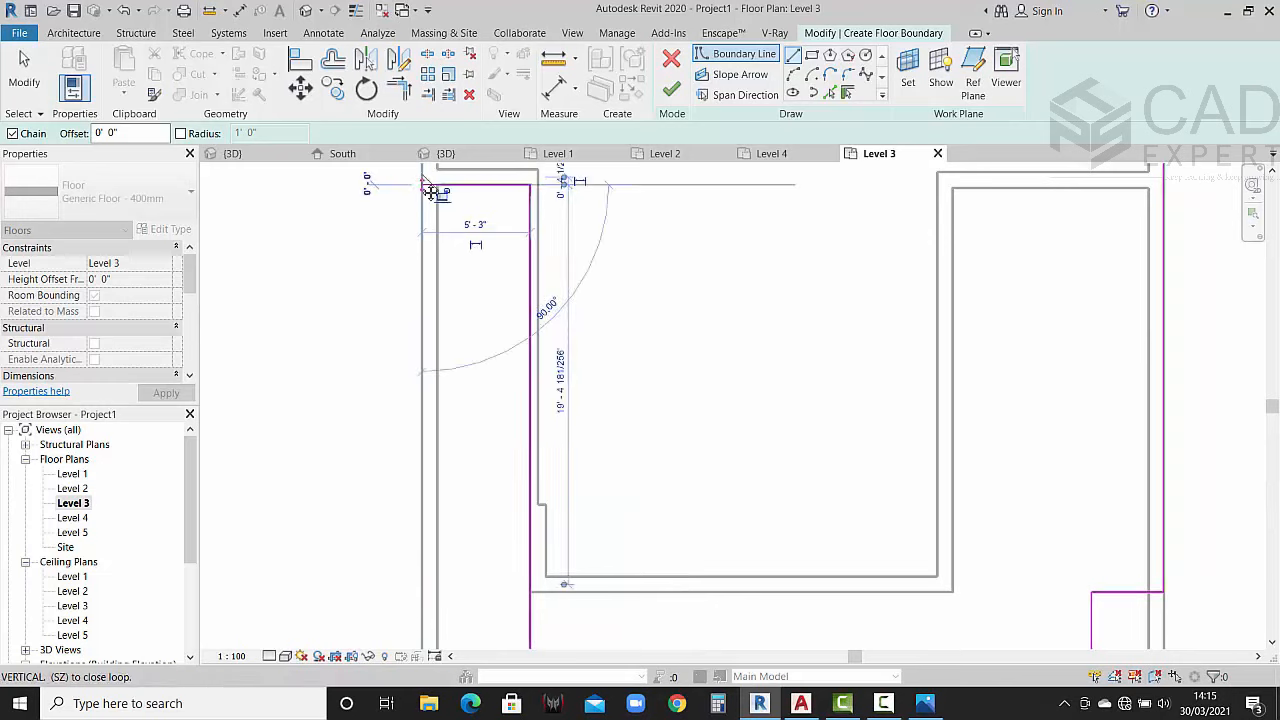
Step: Close the floor boundary along the side wall's outer face, back to the rear starting point of the sketch
middle_drag(427, 193, 446, 538)
scroll(444, 272, down, 2)
middle_drag(461, 152, 466, 357)
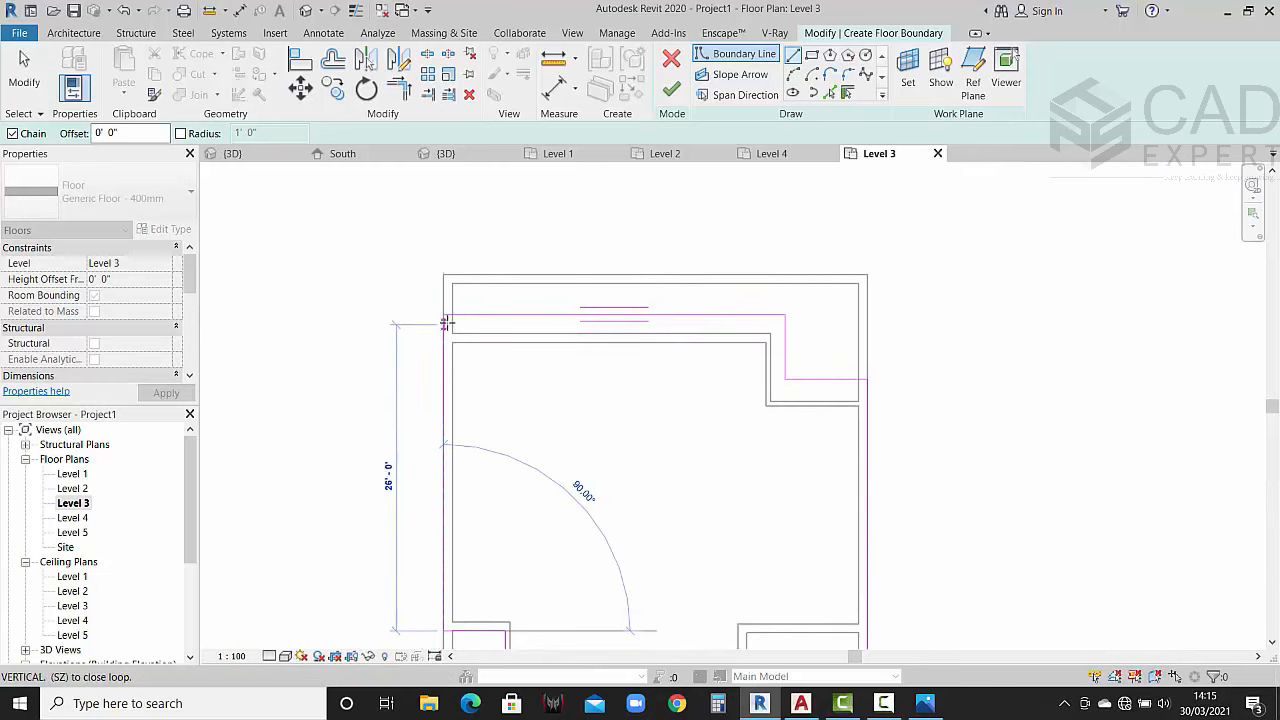
Step: Close the floor boundary at the upper-left corner of the outer wall, finish the sketch, and set the floor's level to Level 4
click(444, 316)
click(673, 90)
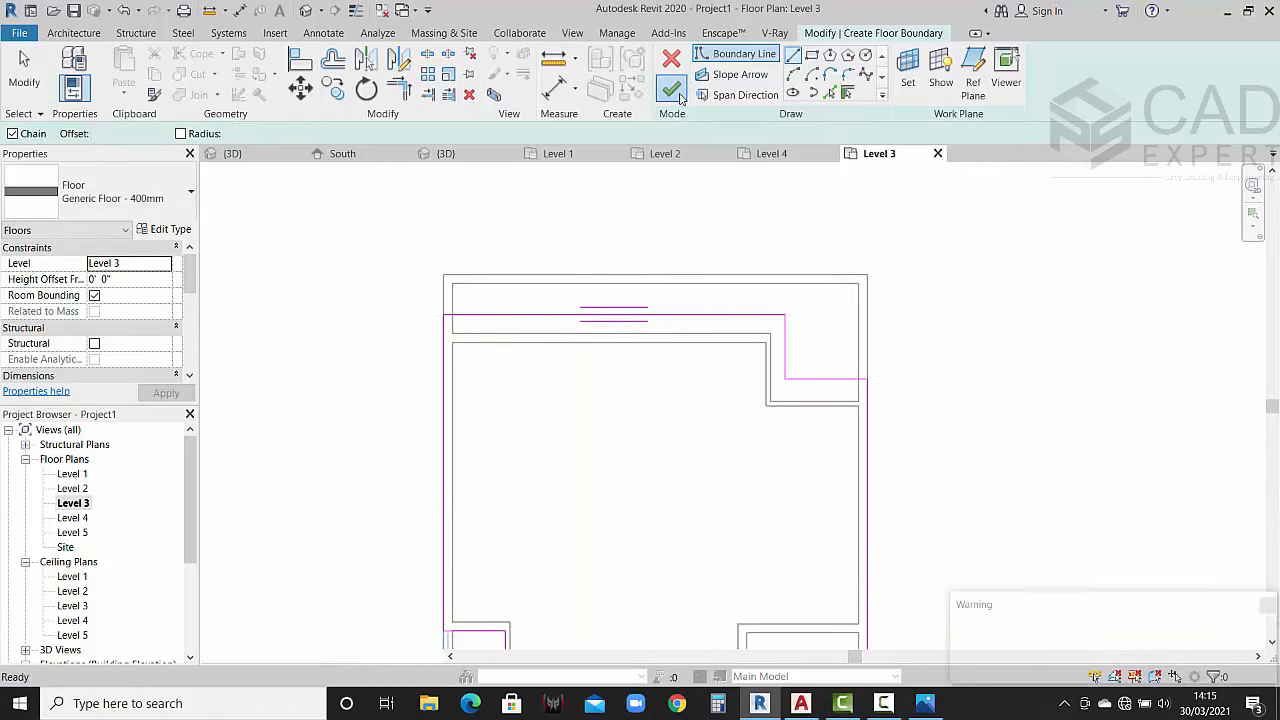
click(163, 266)
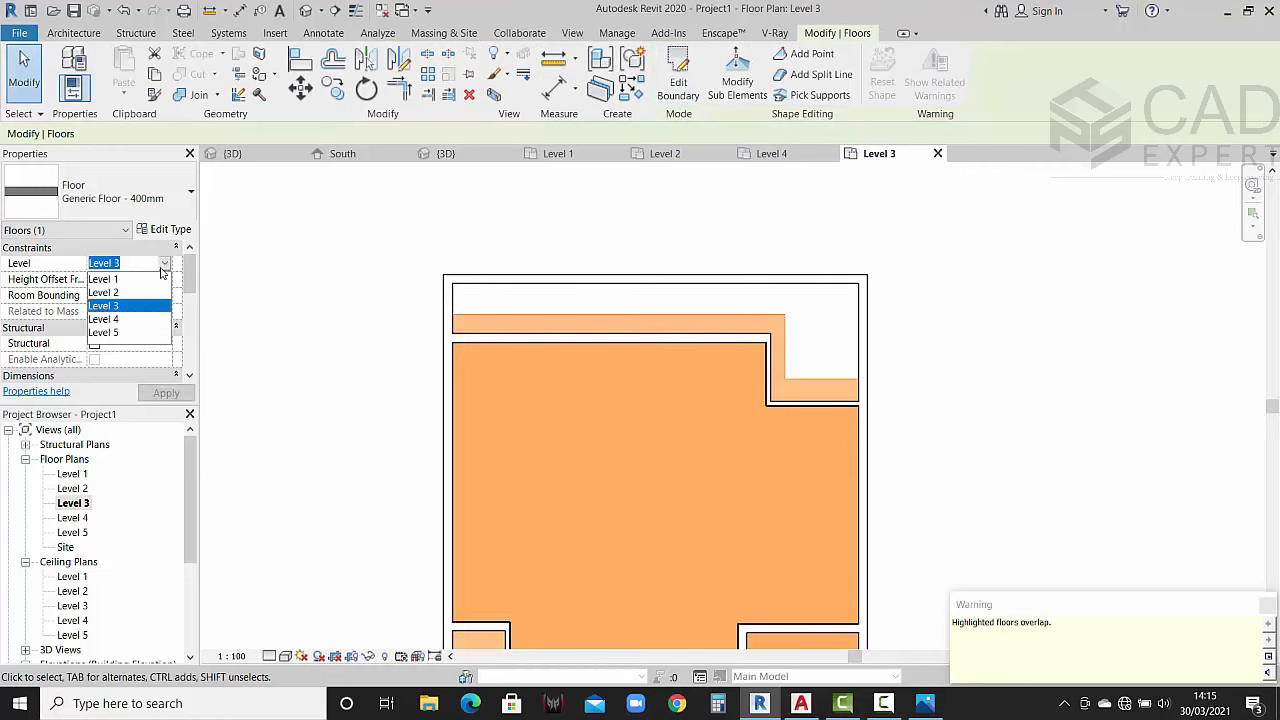
click(105, 319)
click(166, 393)
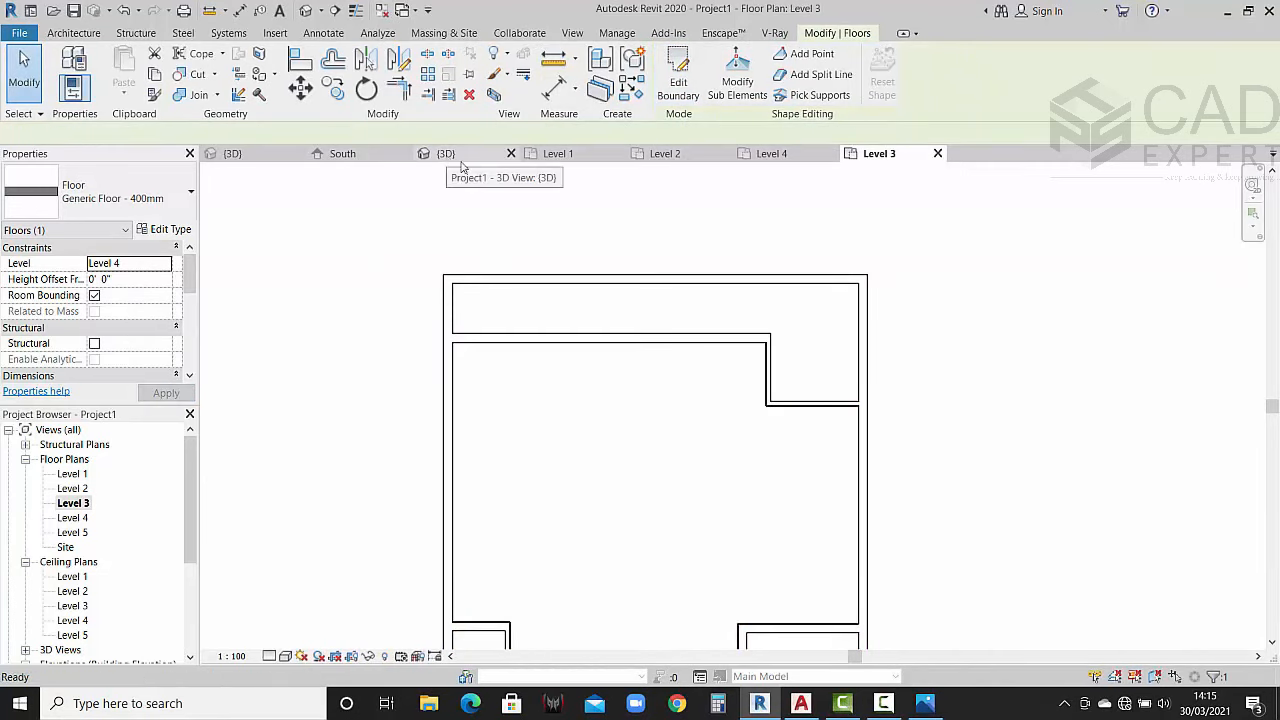
Step: Inspect the Level 4 floor slab on top of the building in Project1's 3D view
click(447, 157)
scroll(668, 320, down, 2)
shift+middle_drag(758, 373, 768, 408)
click(923, 409)
scroll(768, 408, up, 2)
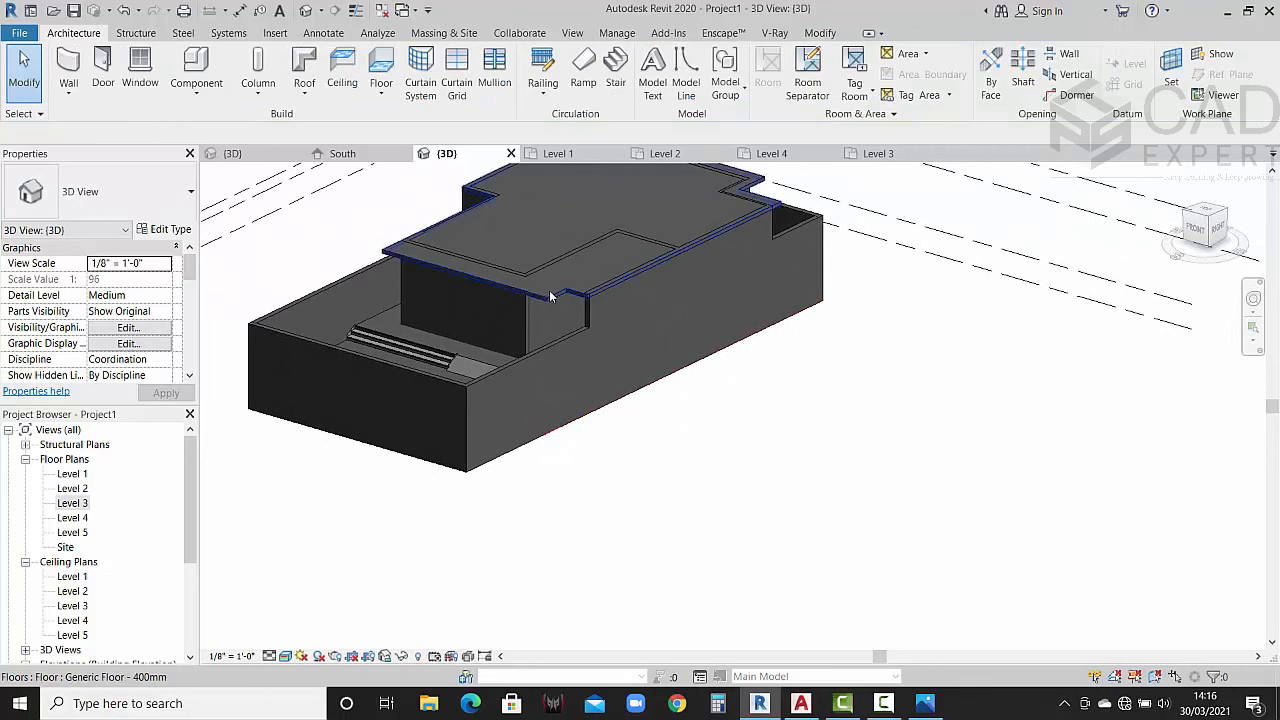
shift+middle_drag(551, 294, 745, 355)
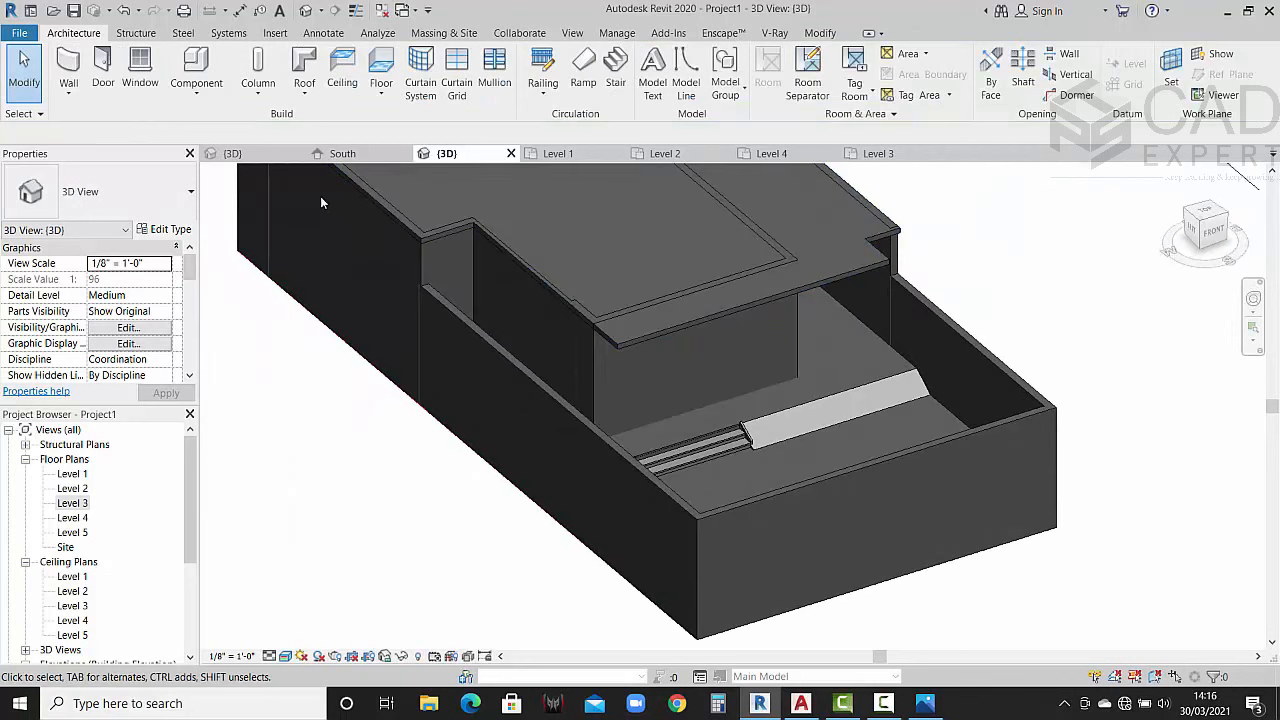
Step: Switch to the finished house project's 3D view and examine its front facade, projecting balcony, side louvres and roof frame
click(233, 153)
middle_drag(570, 190, 514, 324)
scroll(884, 406, down, 2)
shift+middle_drag(884, 418, 811, 441)
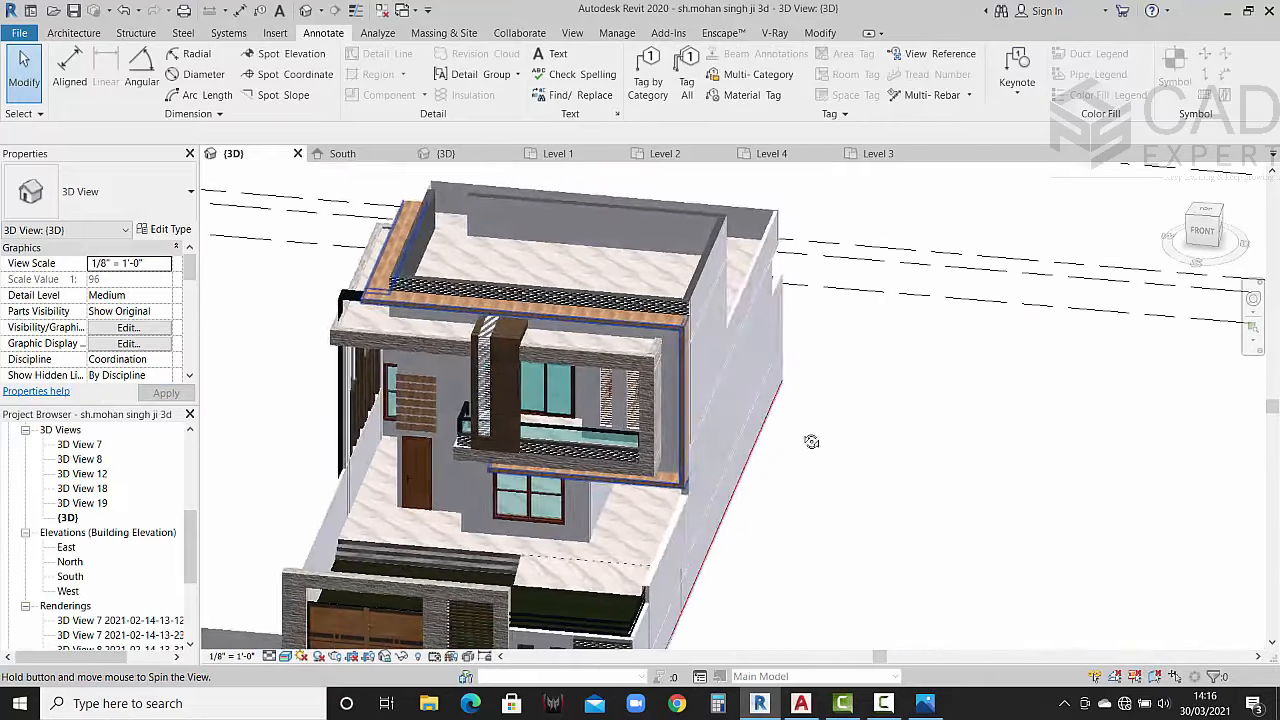
scroll(700, 470, up, 4)
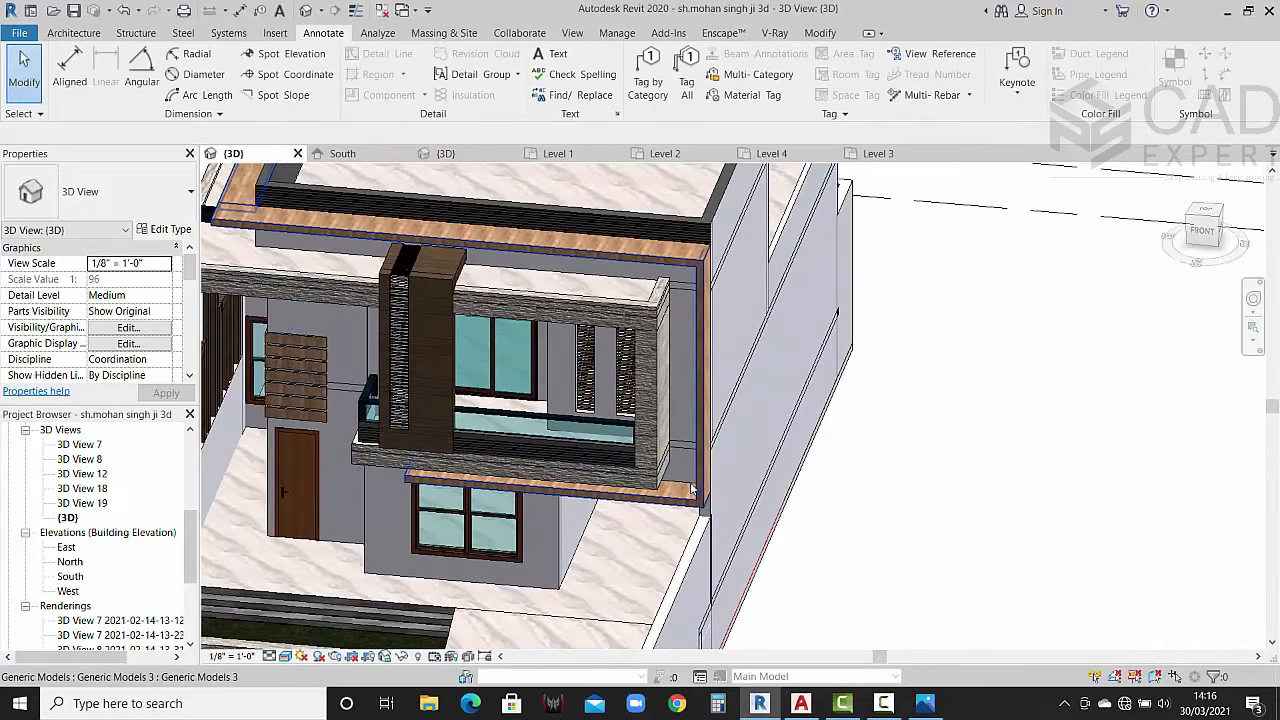
middle_drag(676, 478, 693, 471)
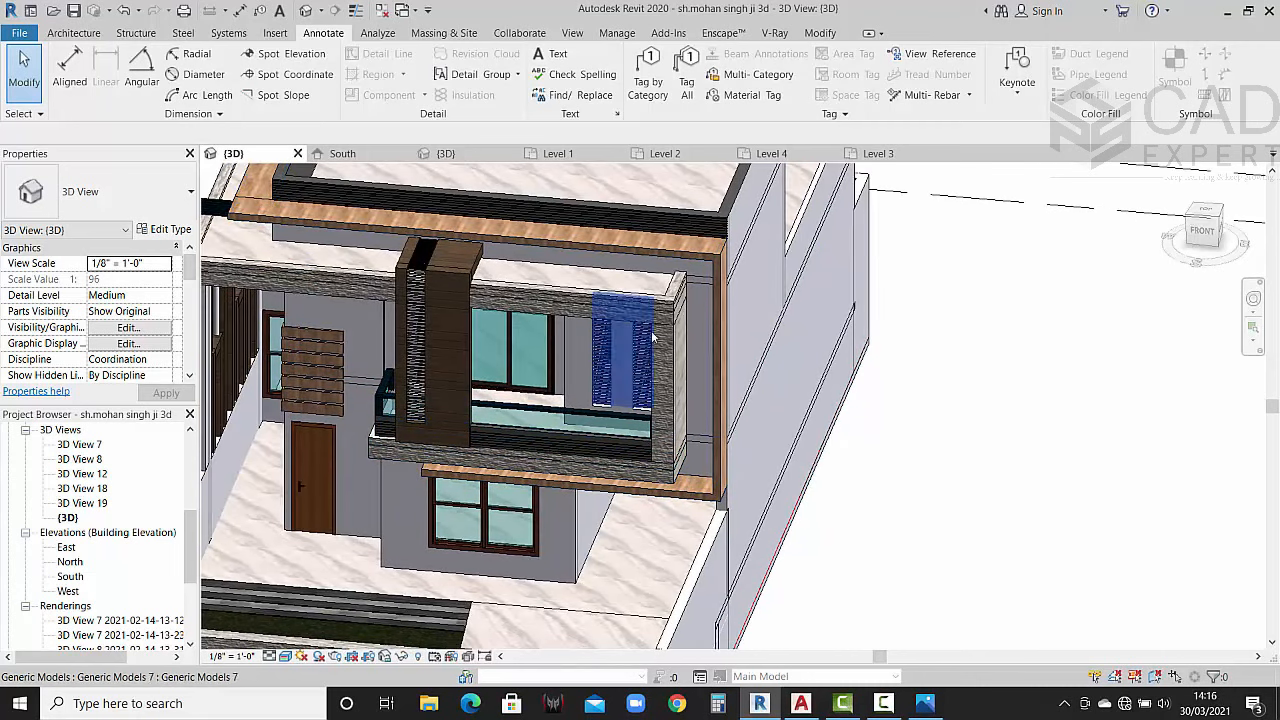
scroll(697, 450, up, 2)
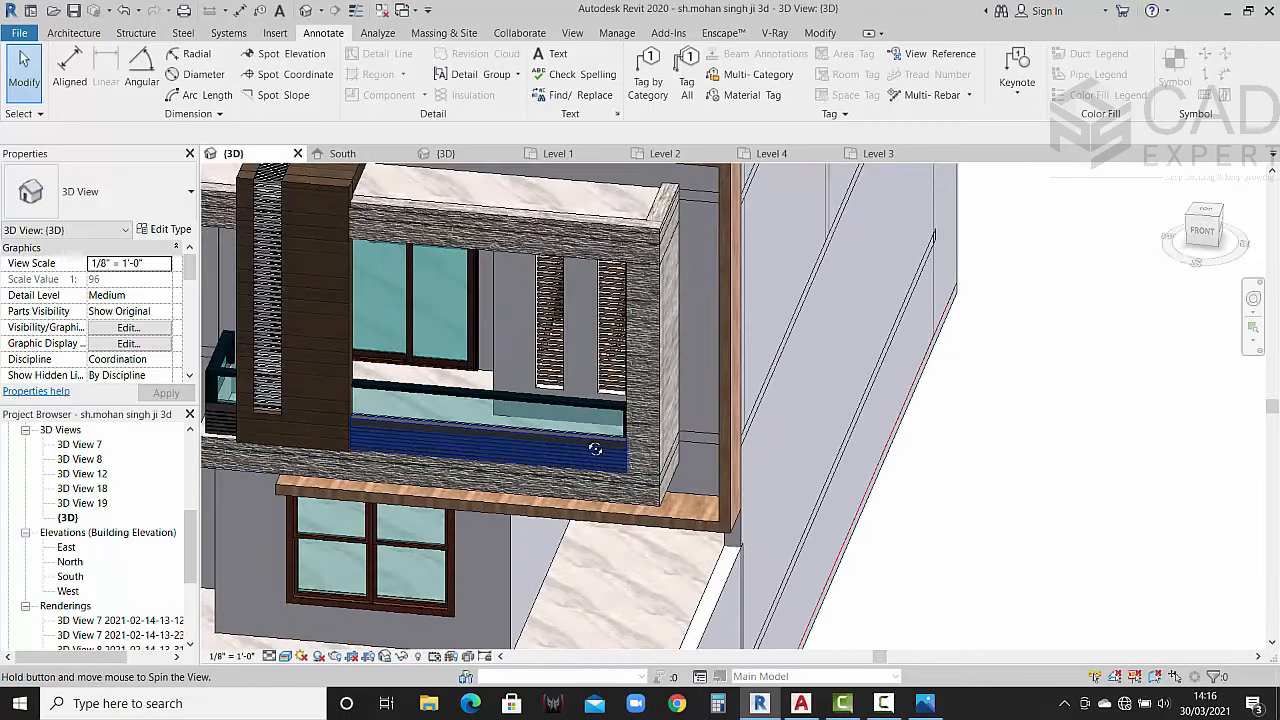
scroll(600, 443, down, 3)
scroll(690, 410, up, 1)
middle_drag(703, 380, 574, 424)
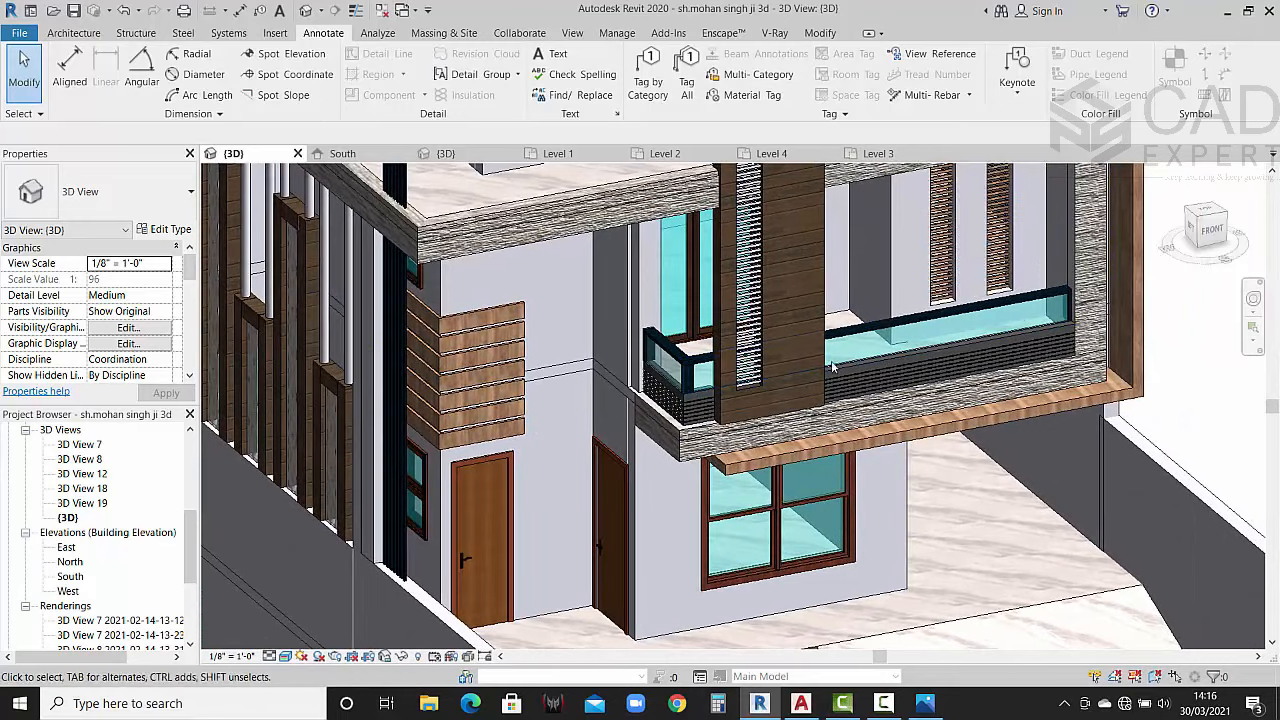
shift+middle_drag(972, 292, 848, 441)
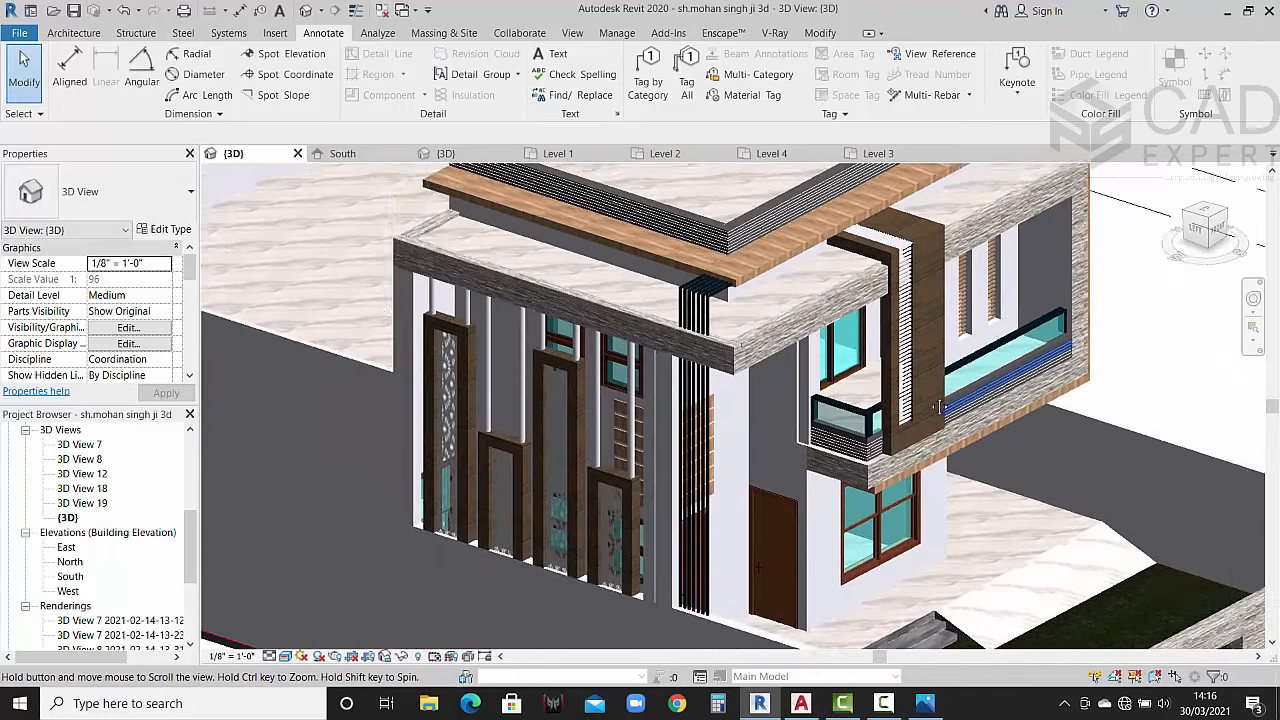
scroll(848, 441, up, 3)
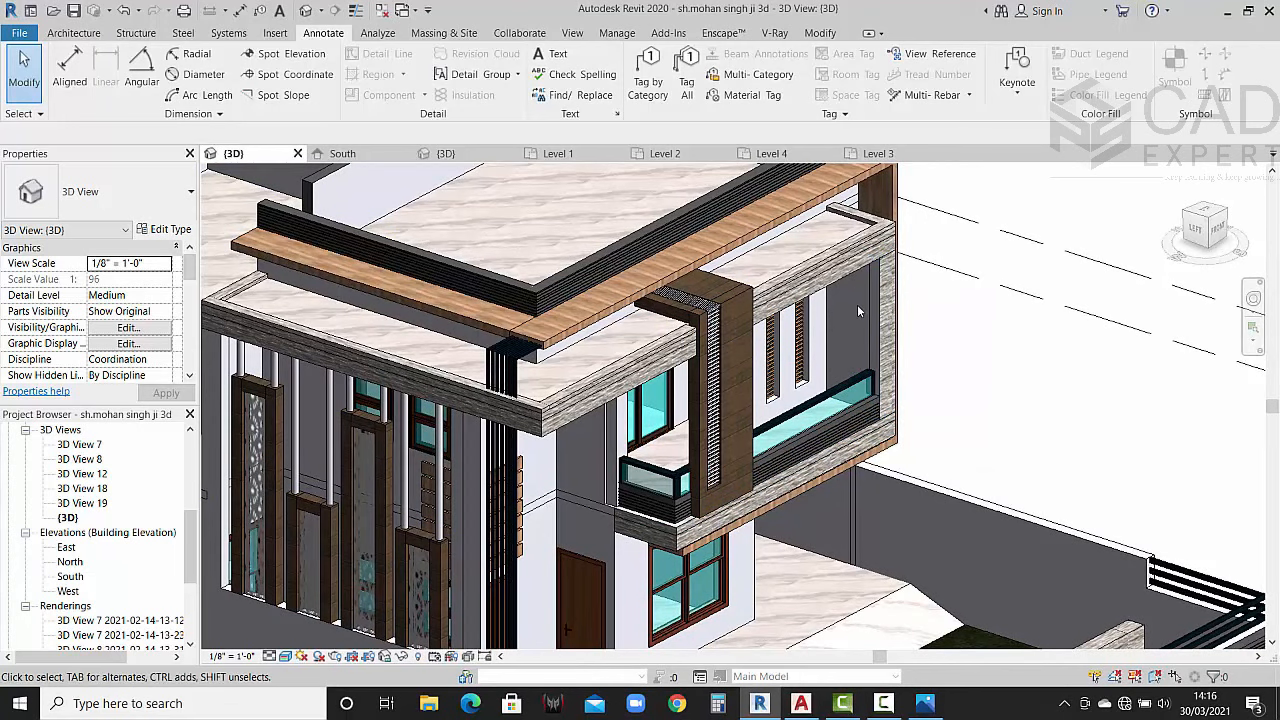
shift+middle_drag(871, 338, 772, 442)
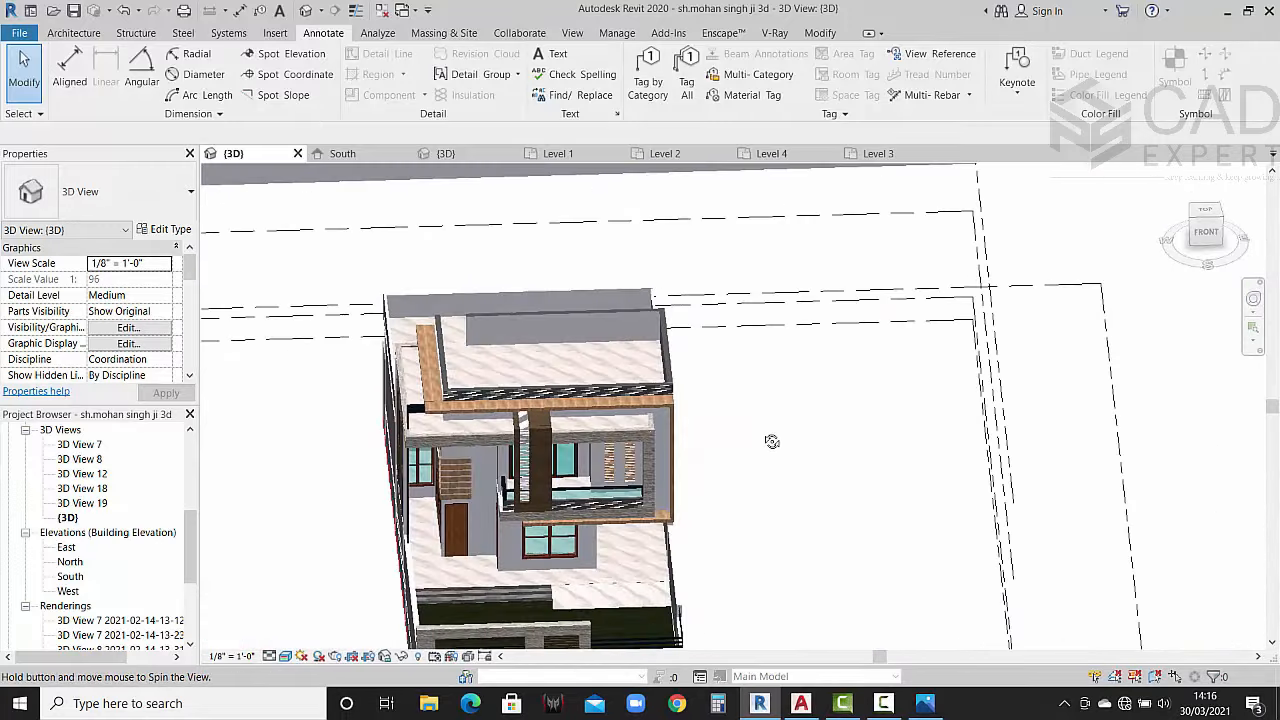
scroll(511, 420, up, 2)
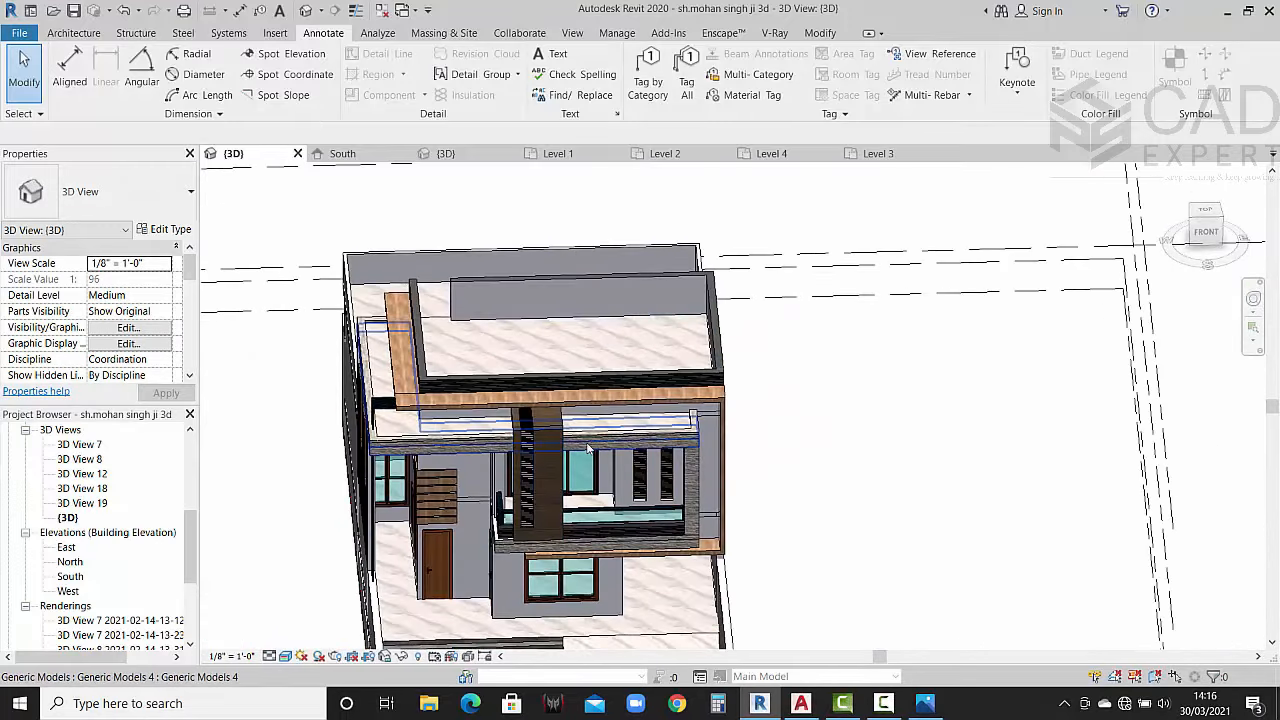
Step: Select the front wall beneath the balcony and examine the projecting balcony and its railing from the left-front corner
click(616, 595)
shift+middle_drag(624, 582, 714, 542)
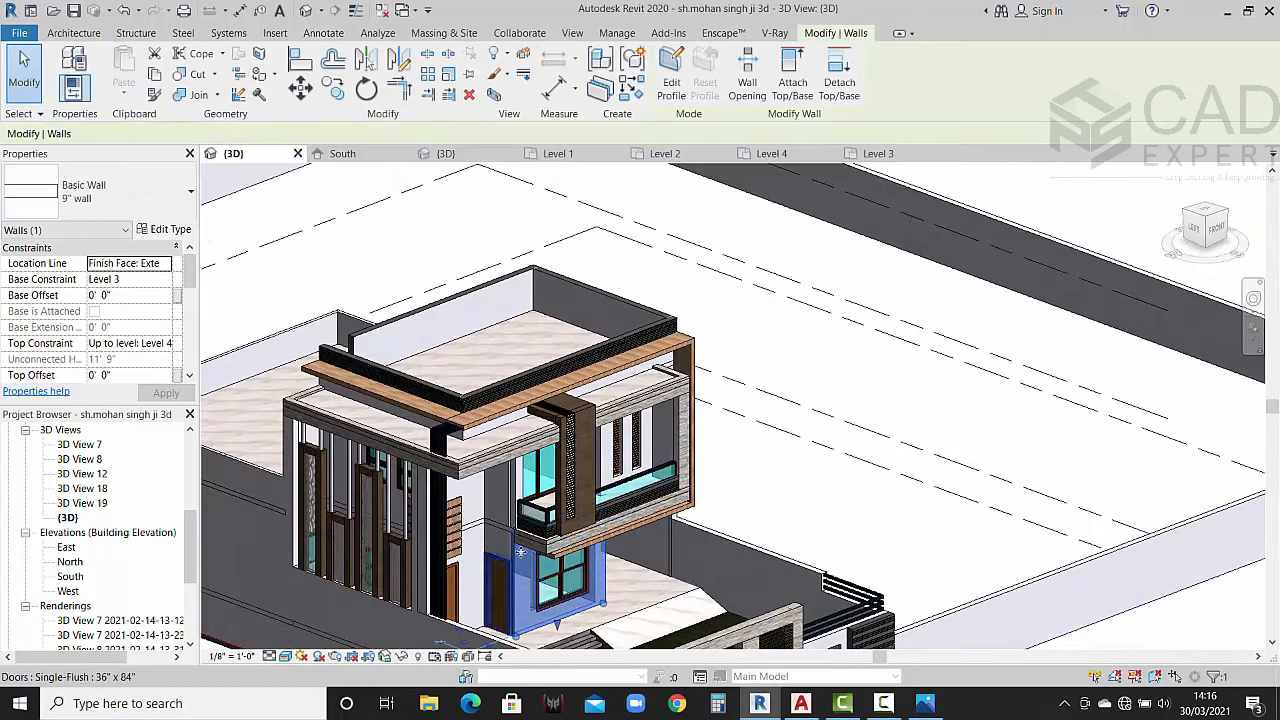
scroll(570, 530, up, 3)
scroll(570, 530, up, 3)
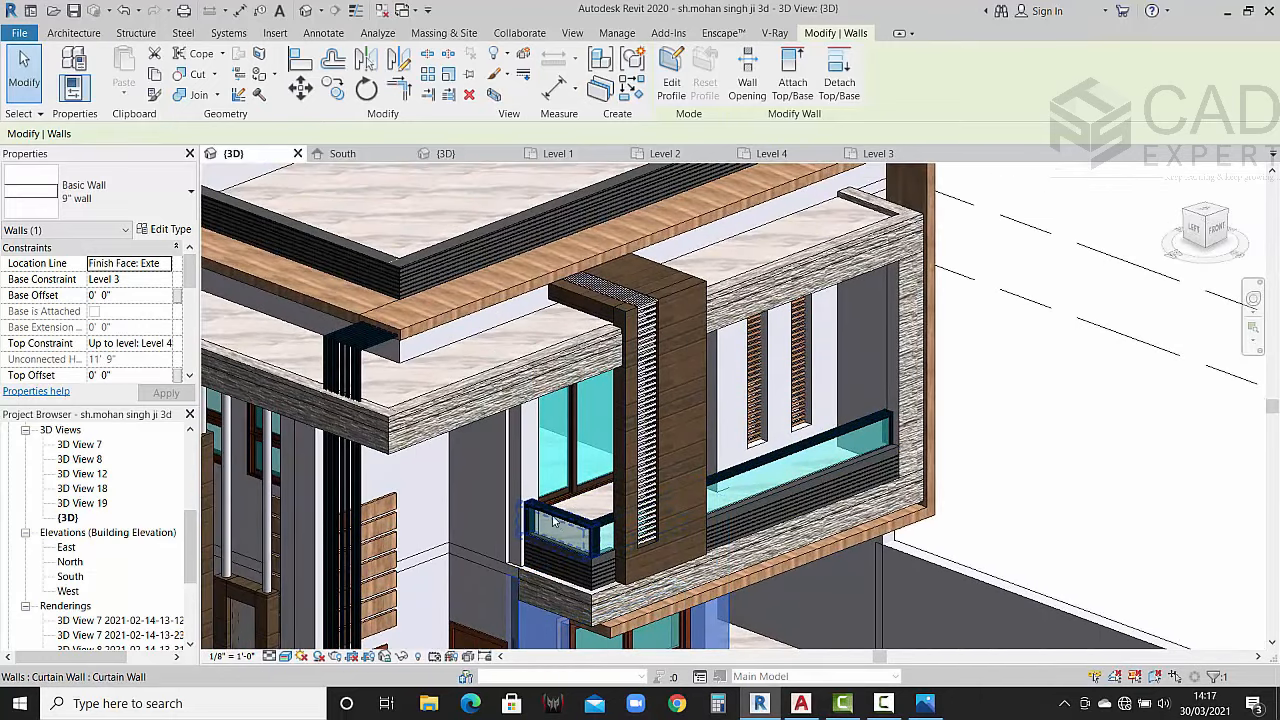
scroll(514, 504, down, 2)
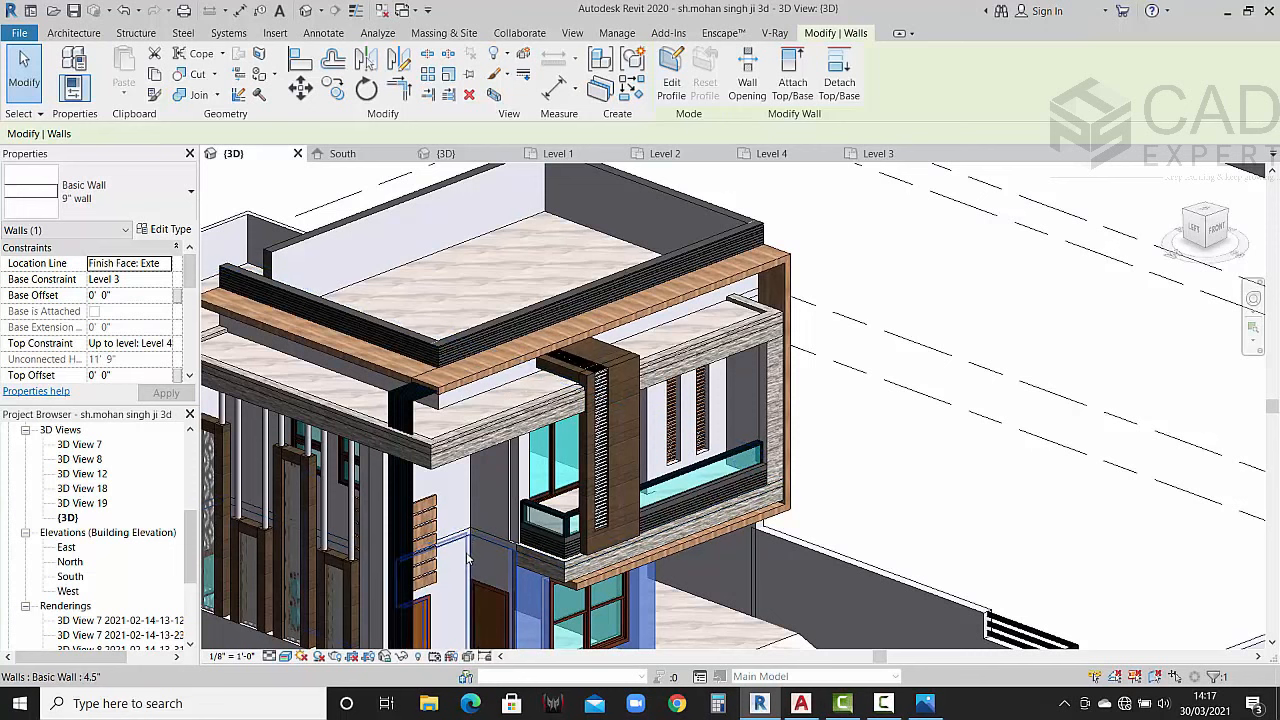
shift+middle_drag(525, 505, 666, 545)
scroll(671, 525, up, 3)
scroll(622, 520, down, 2)
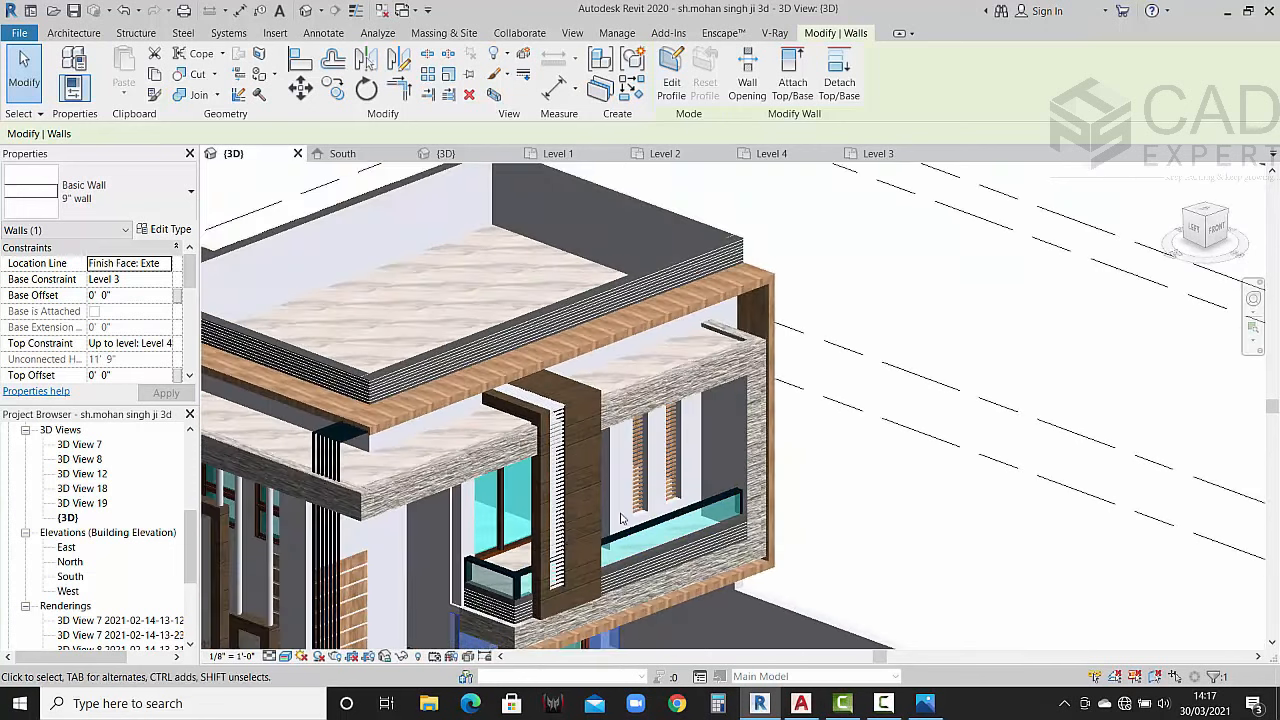
middle_drag(616, 543, 666, 513)
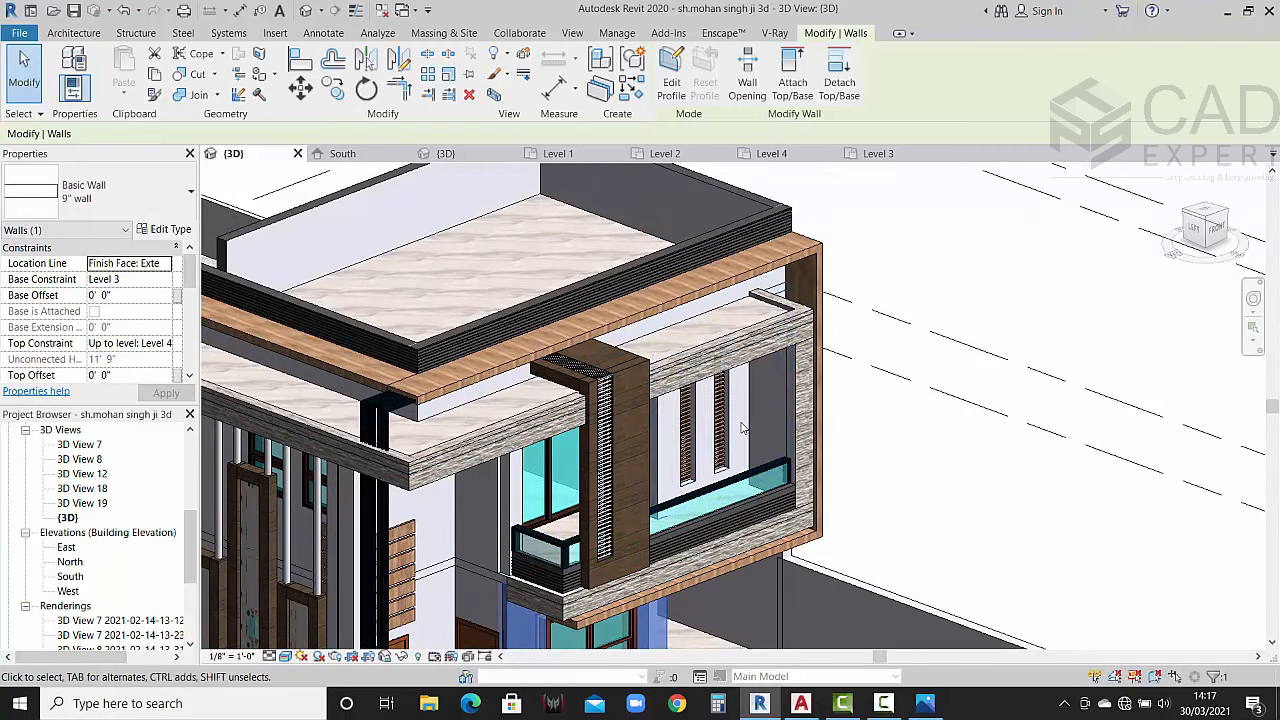
Step: Examine the wooden roof frame from the front and select the 6" floor slab above the balcony to show its extent
shift+middle_drag(757, 420, 838, 461)
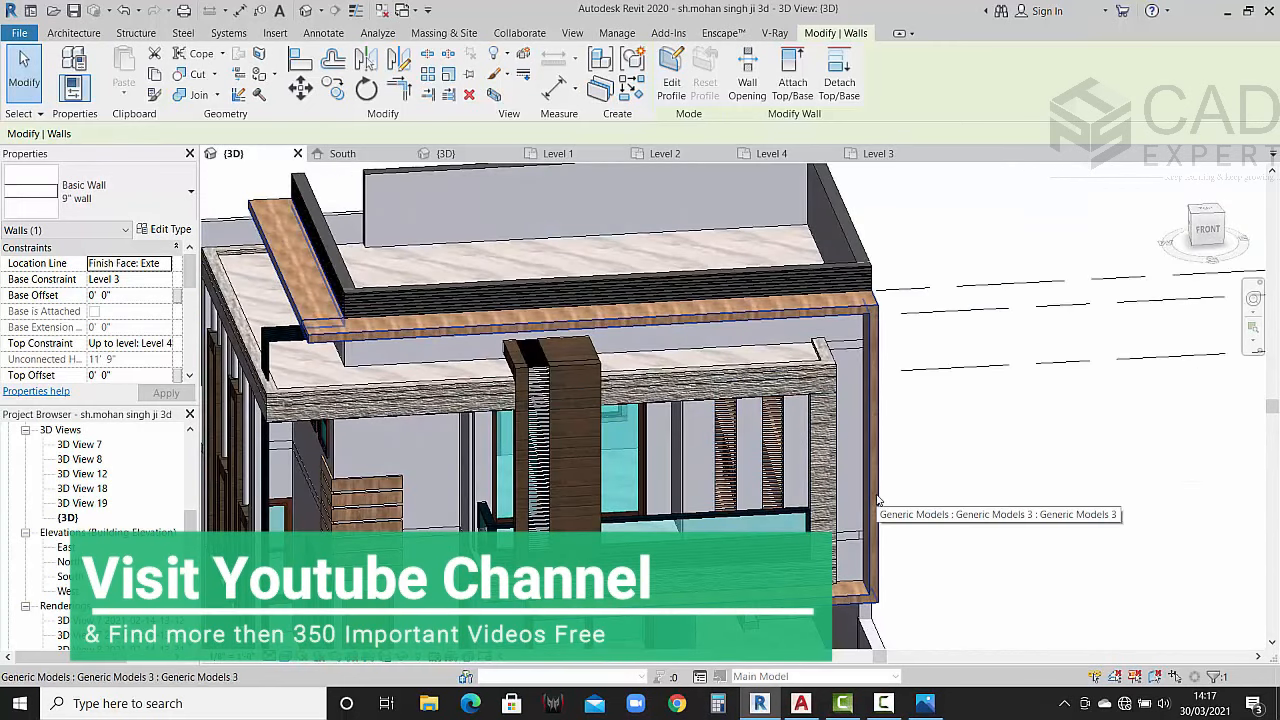
scroll(877, 501, down, 1)
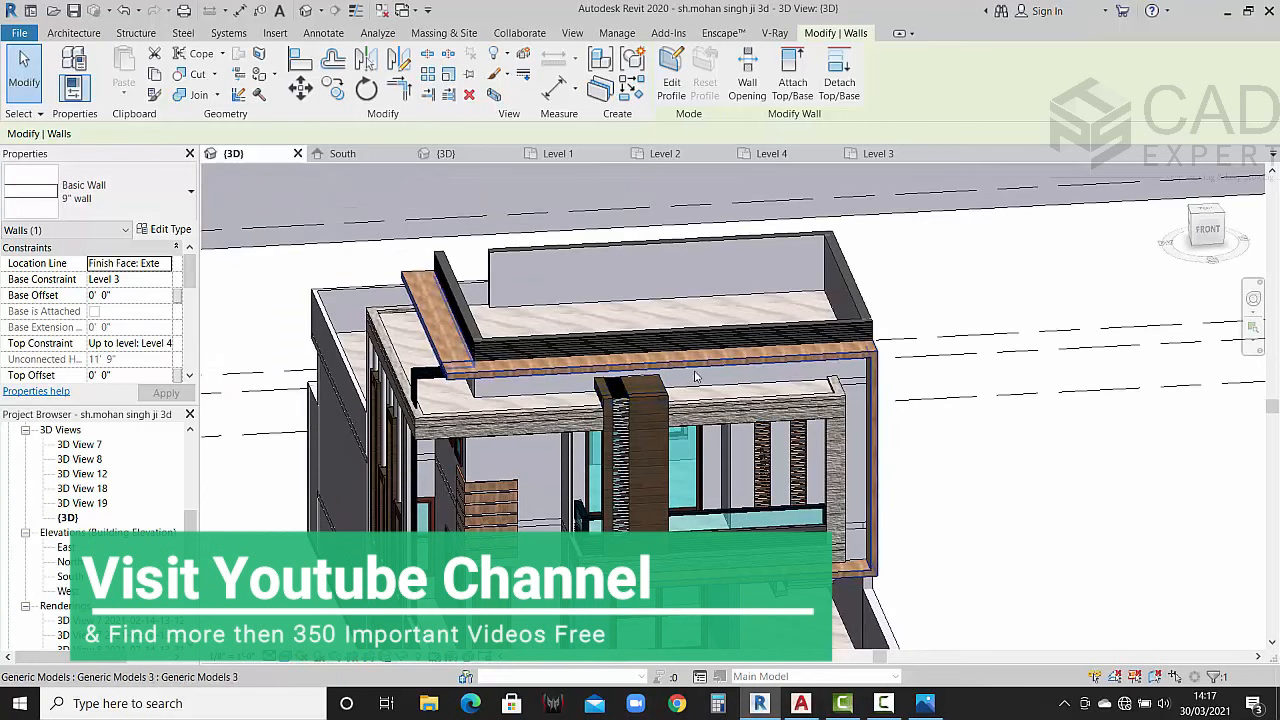
scroll(772, 394, up, 1)
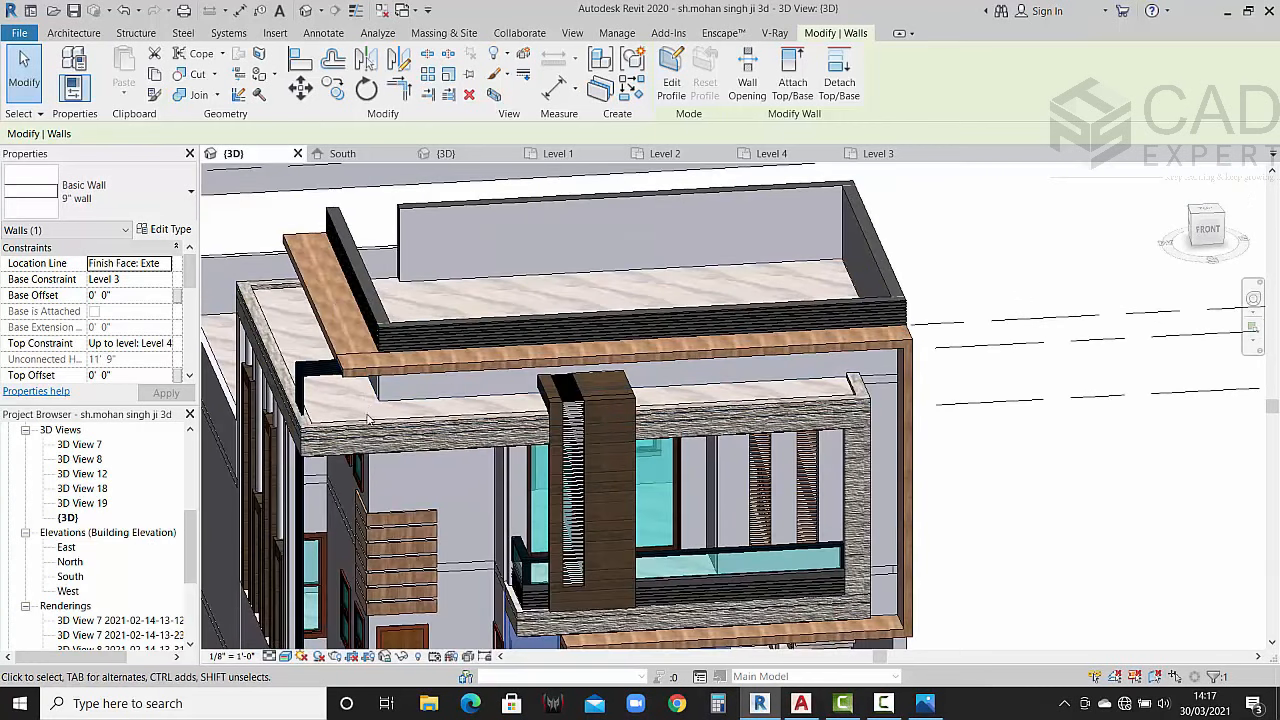
click(425, 408)
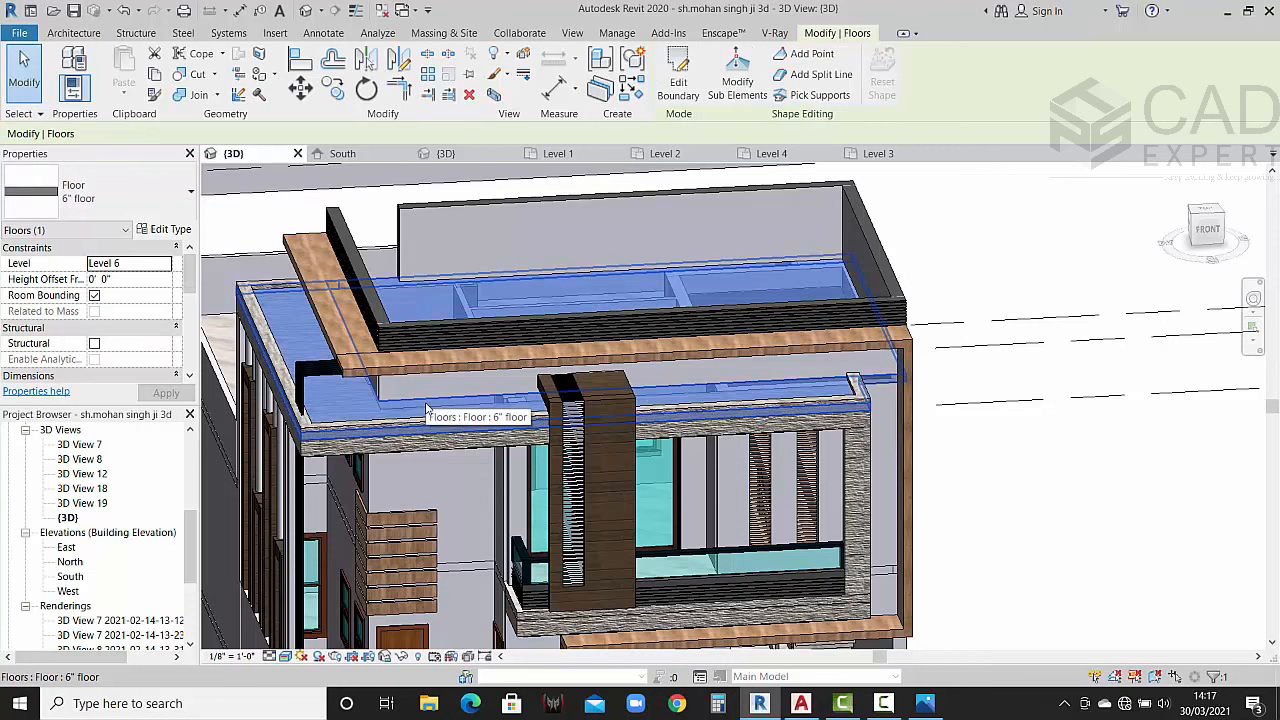
middle_drag(807, 574, 817, 529)
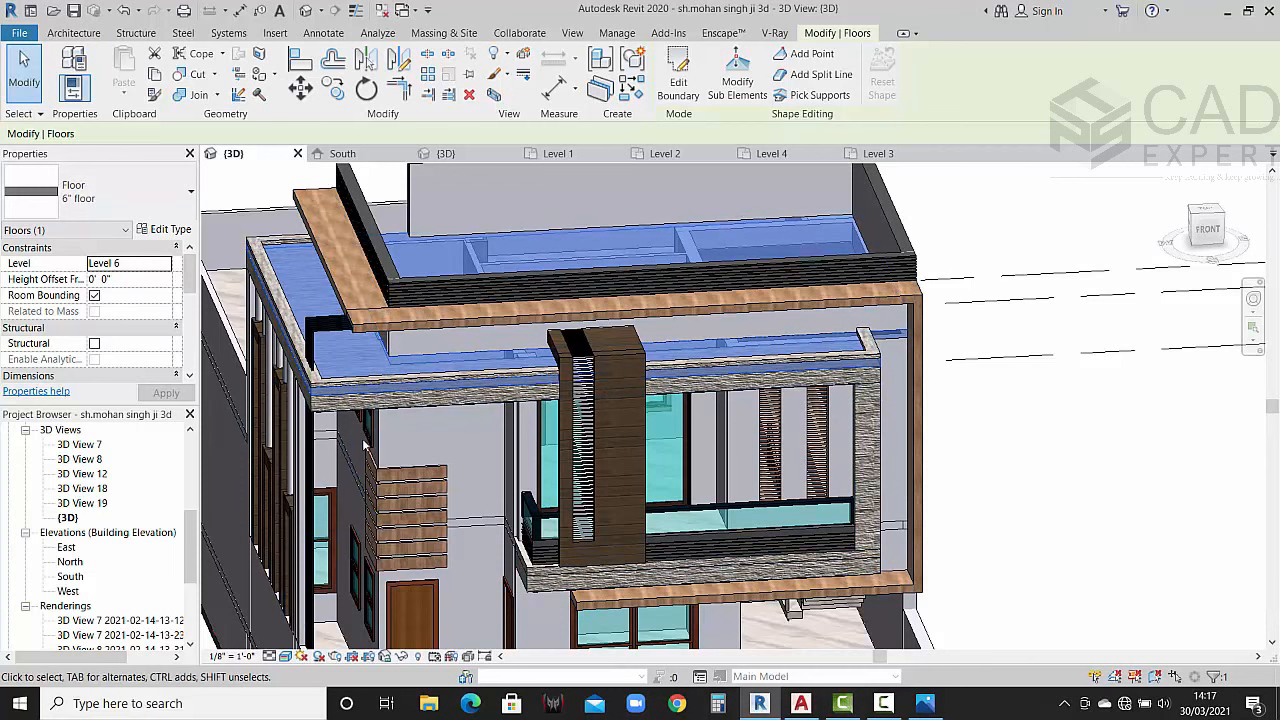
scroll(365, 445, down, 2)
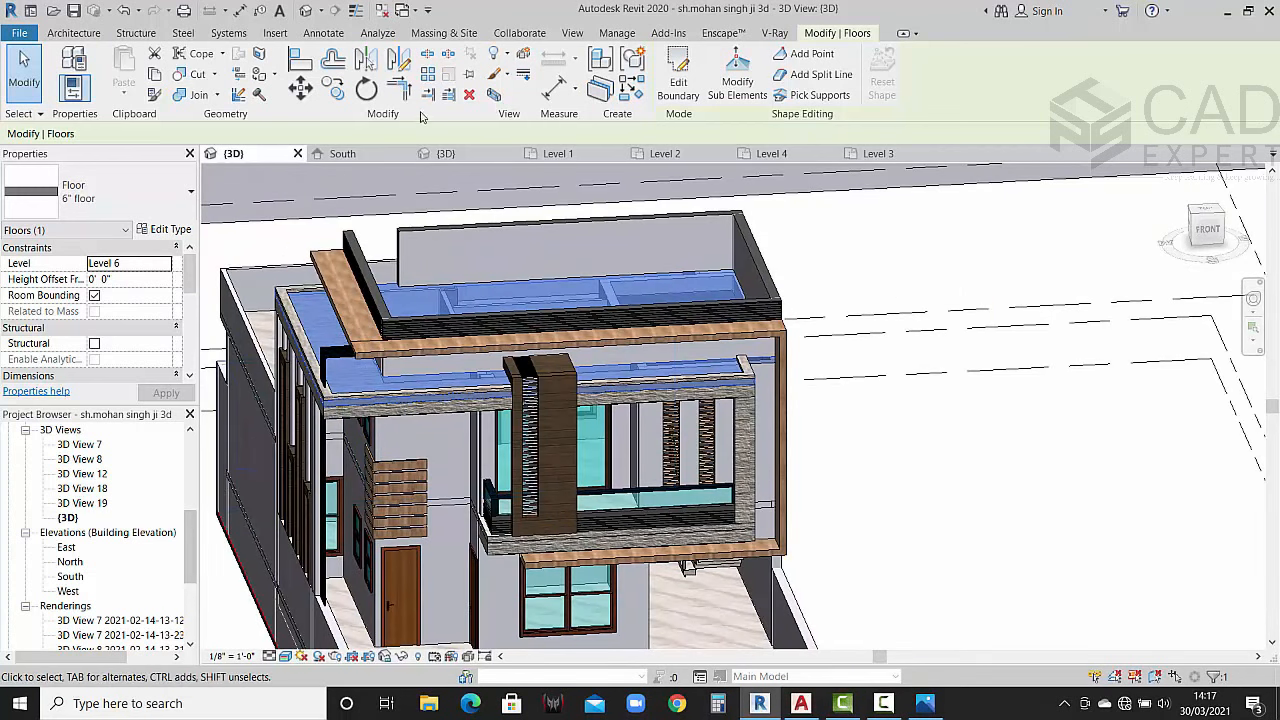
Step: Return to Project1 and open the Level 4 floor plan with the slab outline in view
click(475, 151)
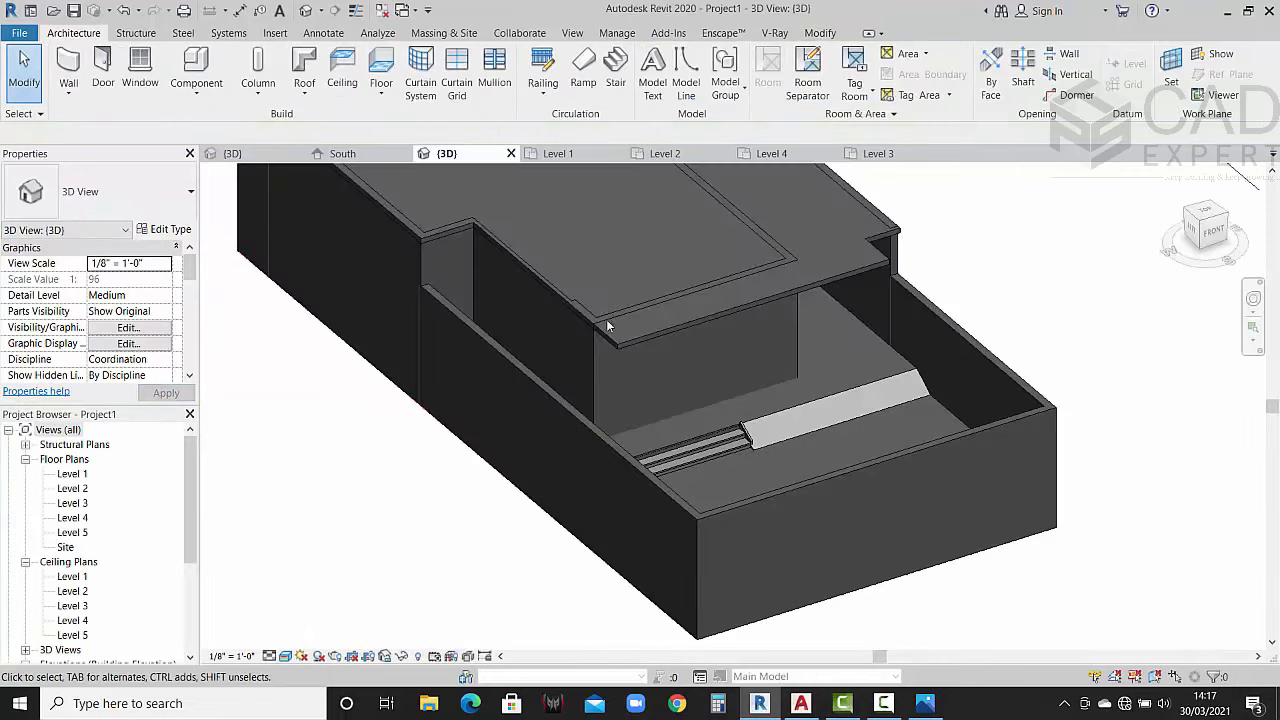
scroll(615, 352, down, 3)
scroll(615, 352, down, 2)
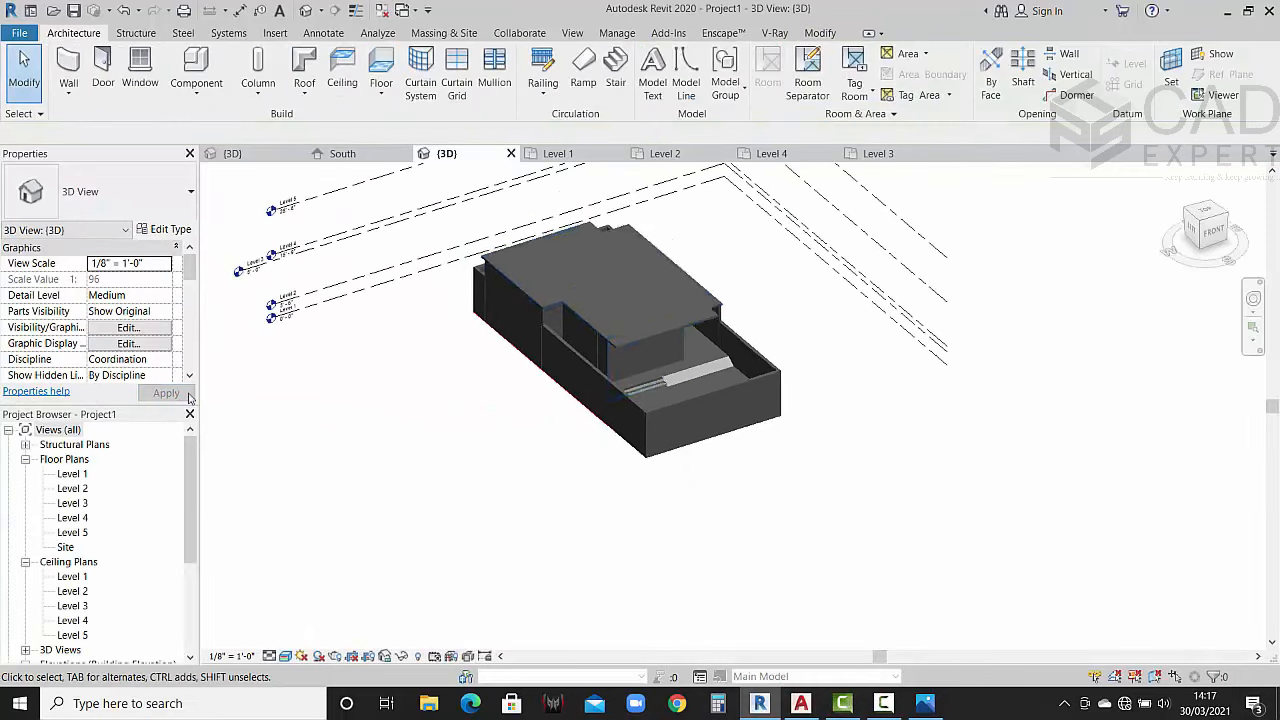
double_click(73, 518)
scroll(700, 420, up, 4)
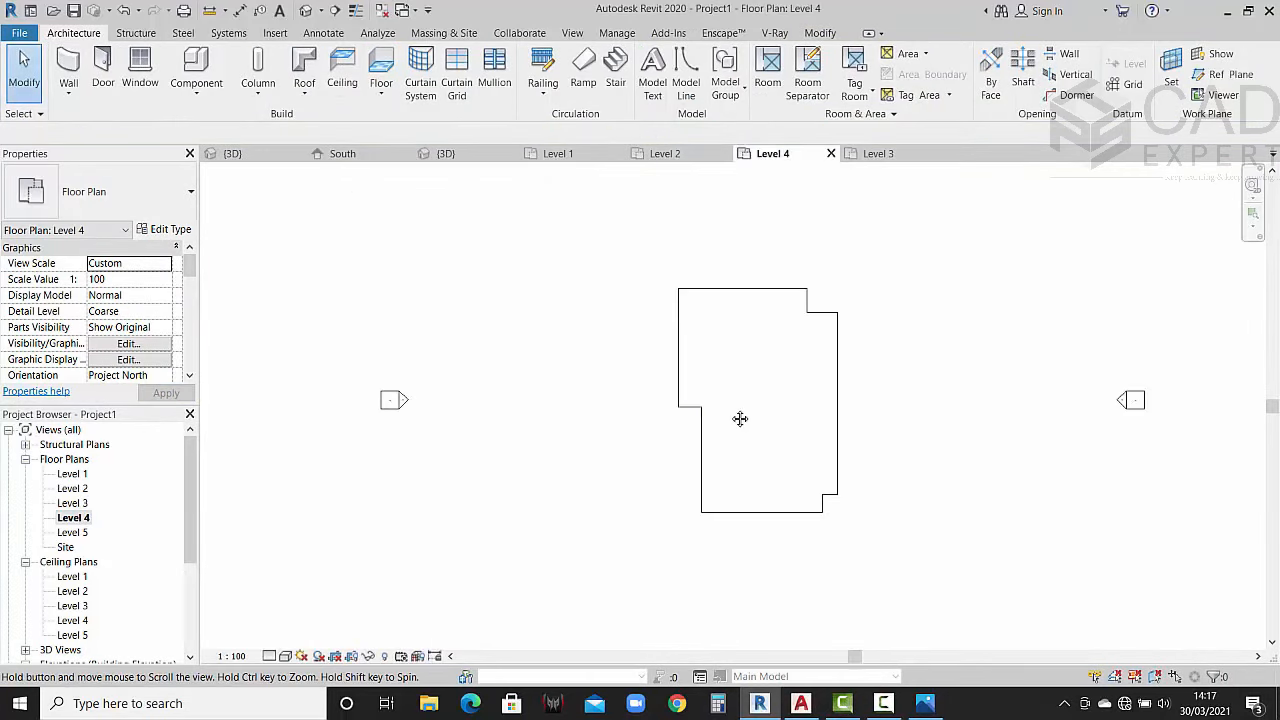
middle_drag(740, 420, 538, 382)
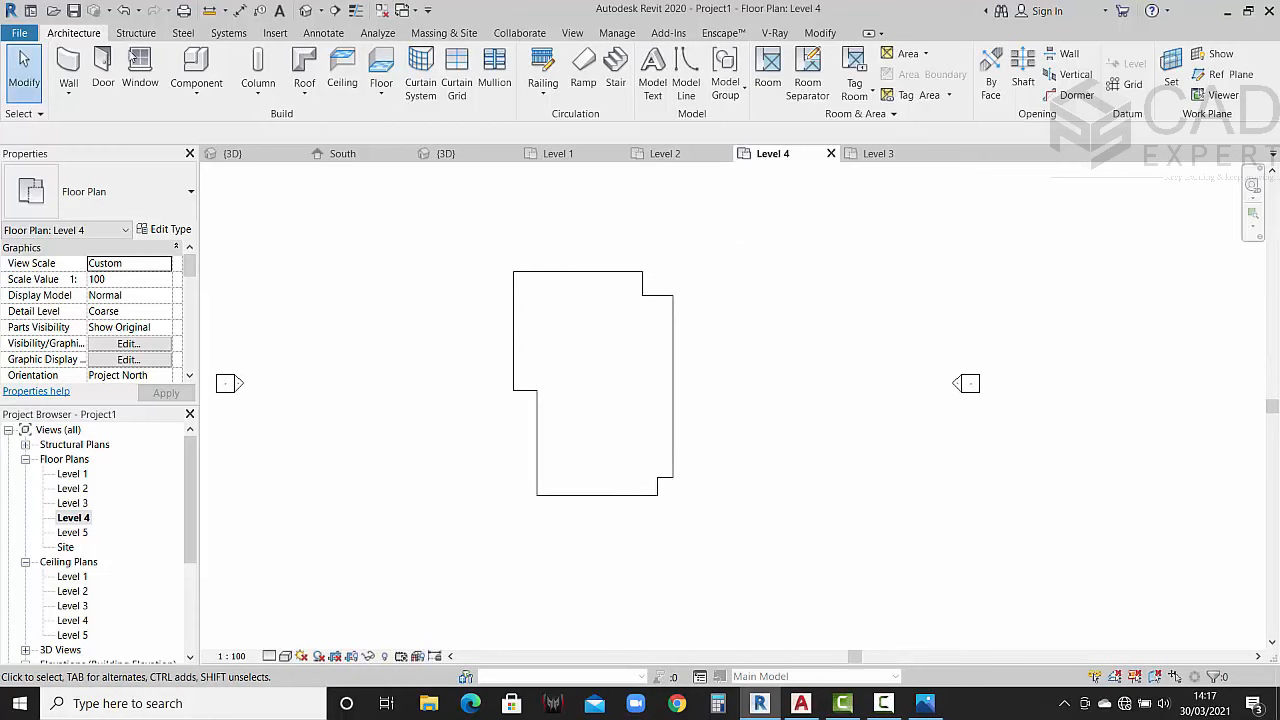
Step: Start a new floor on Level 4 and sketch a rectangular boundary about 36' by 51' enclosing the existing slab outline
click(381, 92)
click(420, 123)
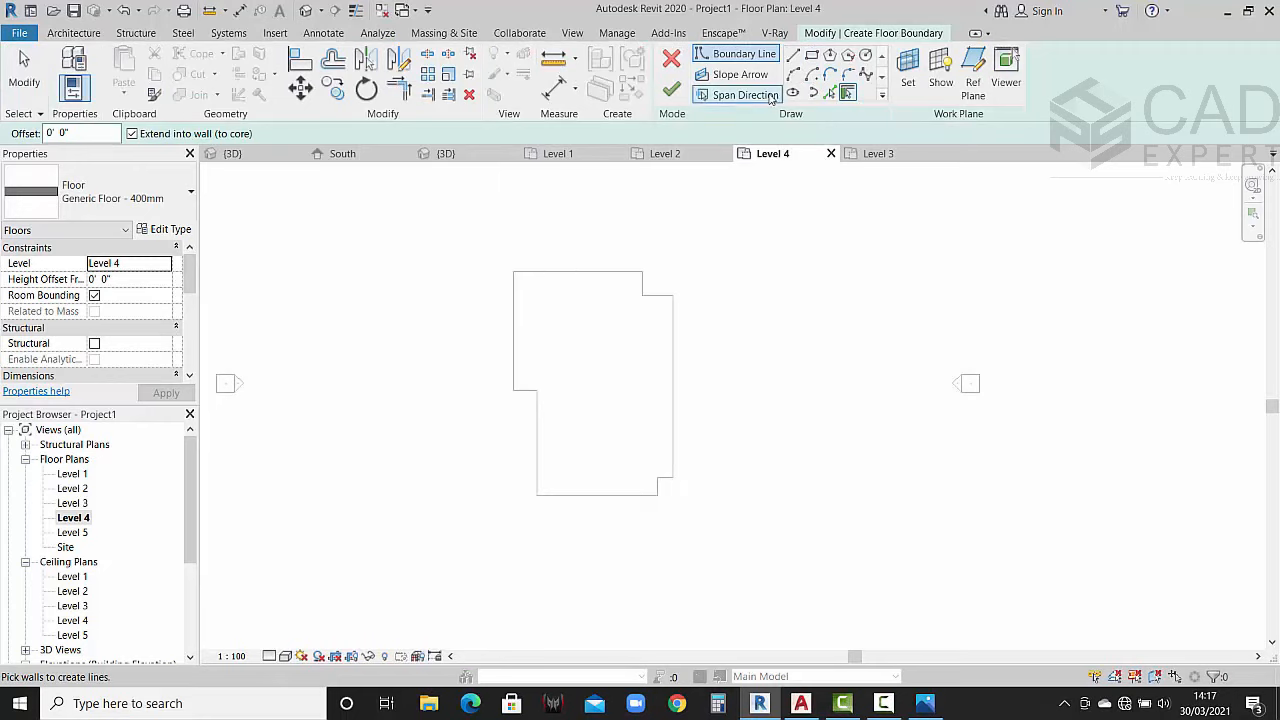
click(813, 55)
click(513, 271)
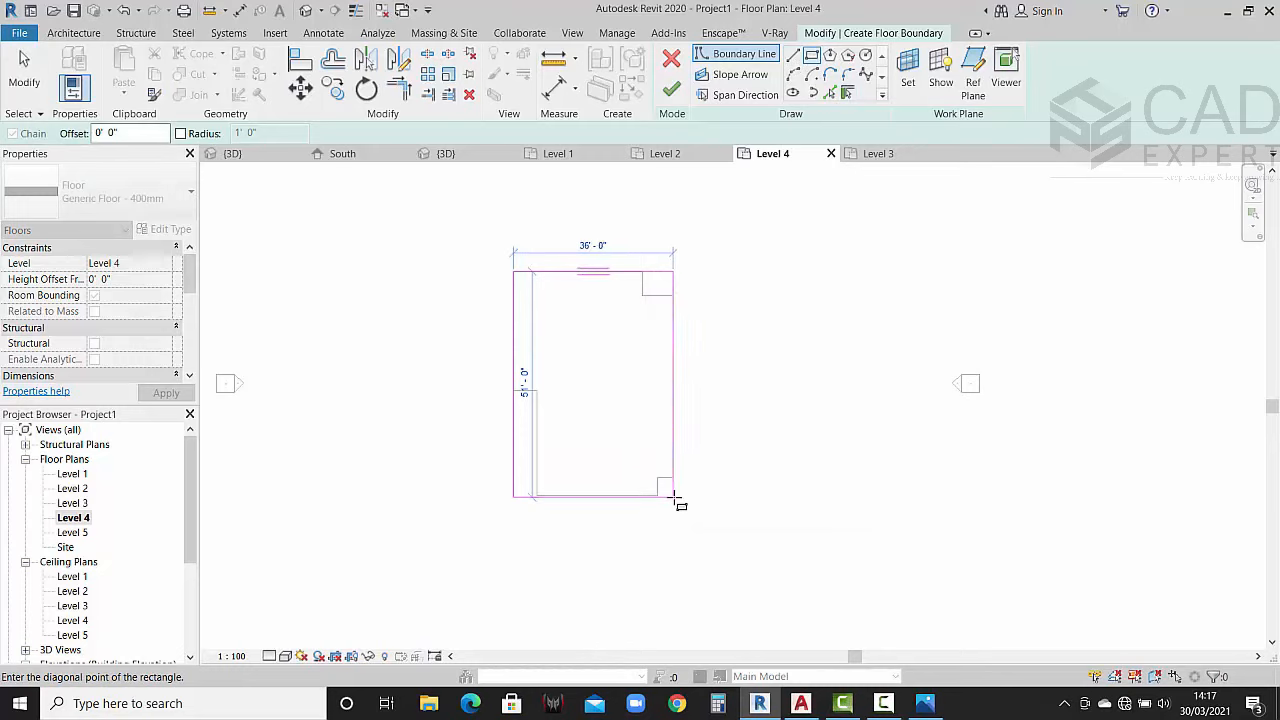
click(676, 497)
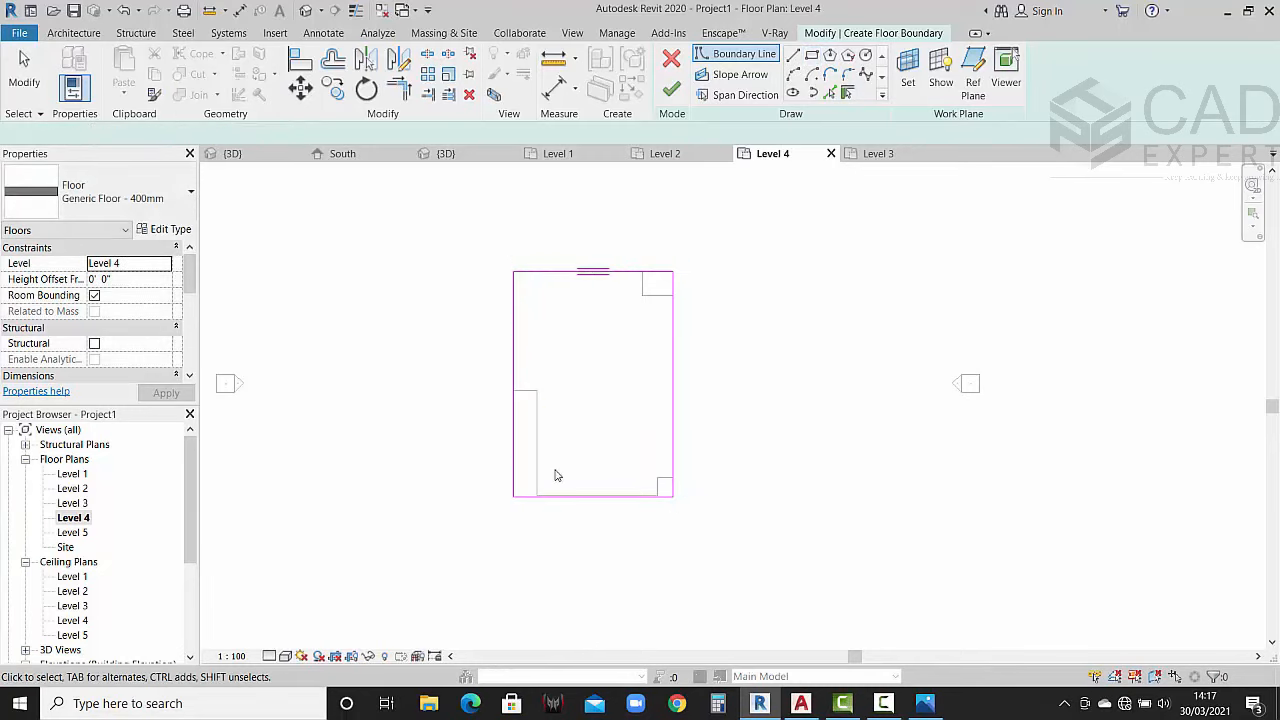
key(Escape)
Step: Move the front line of the floor boundary onto the front edge of the existing slab outline
scroll(557, 476, up, 5)
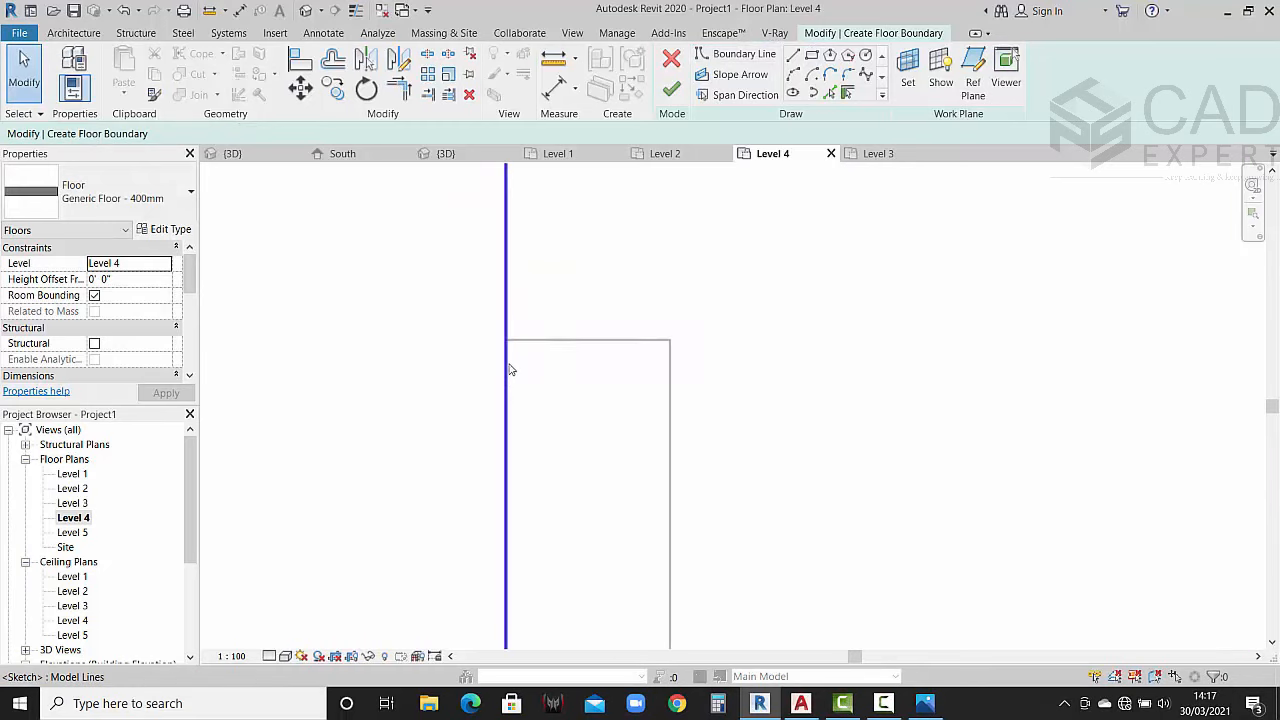
scroll(509, 370, up, 4)
scroll(526, 420, down, 5)
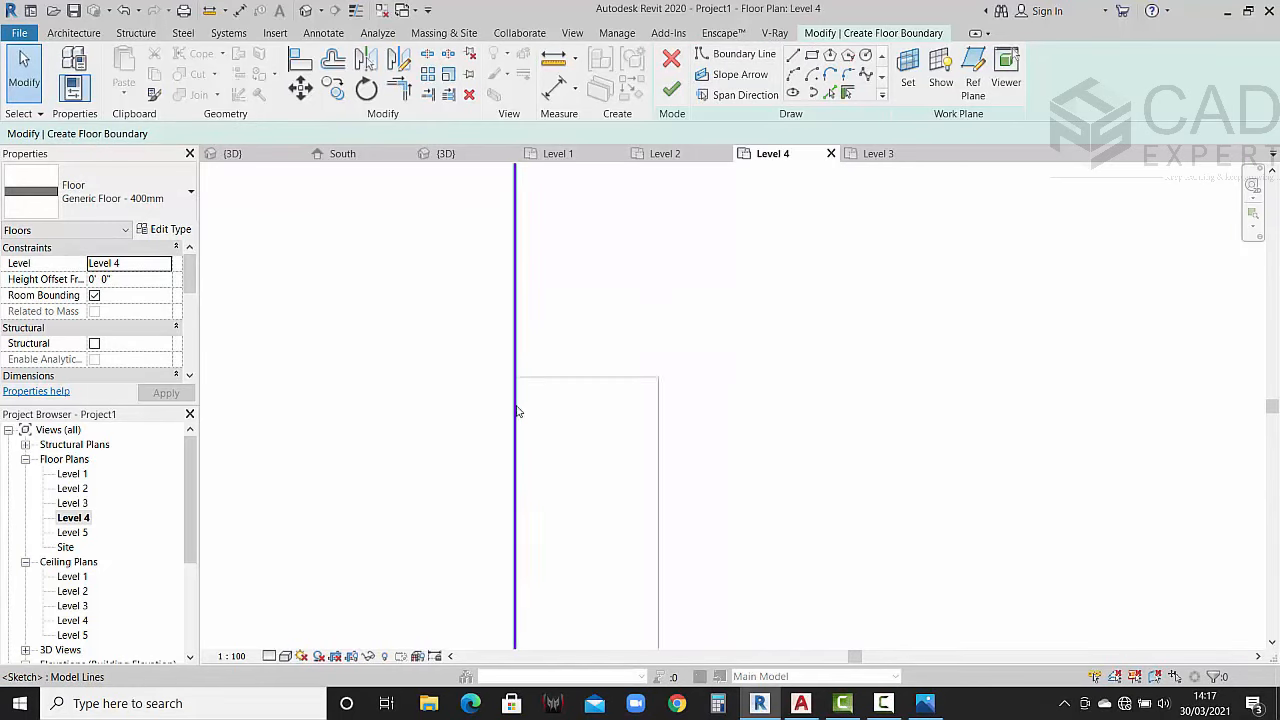
scroll(518, 411, down, 5)
middle_drag(565, 414, 512, 200)
scroll(589, 515, up, 3)
click(590, 503)
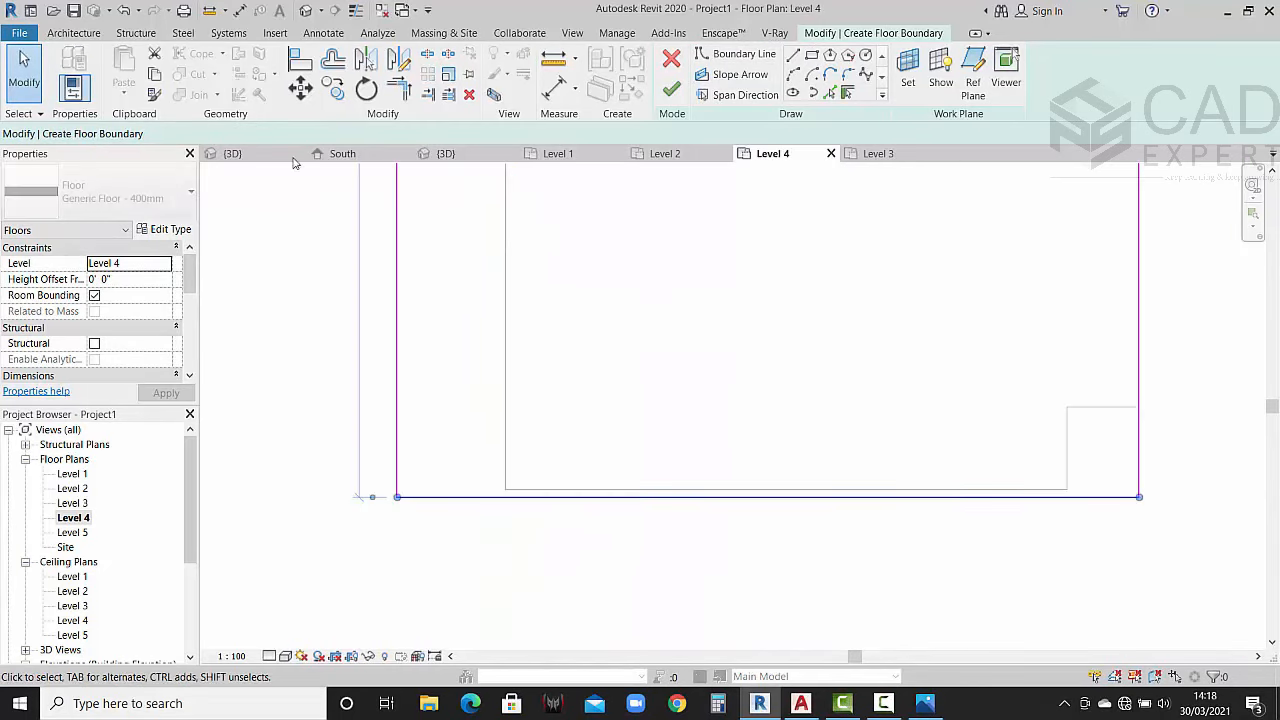
click(300, 88)
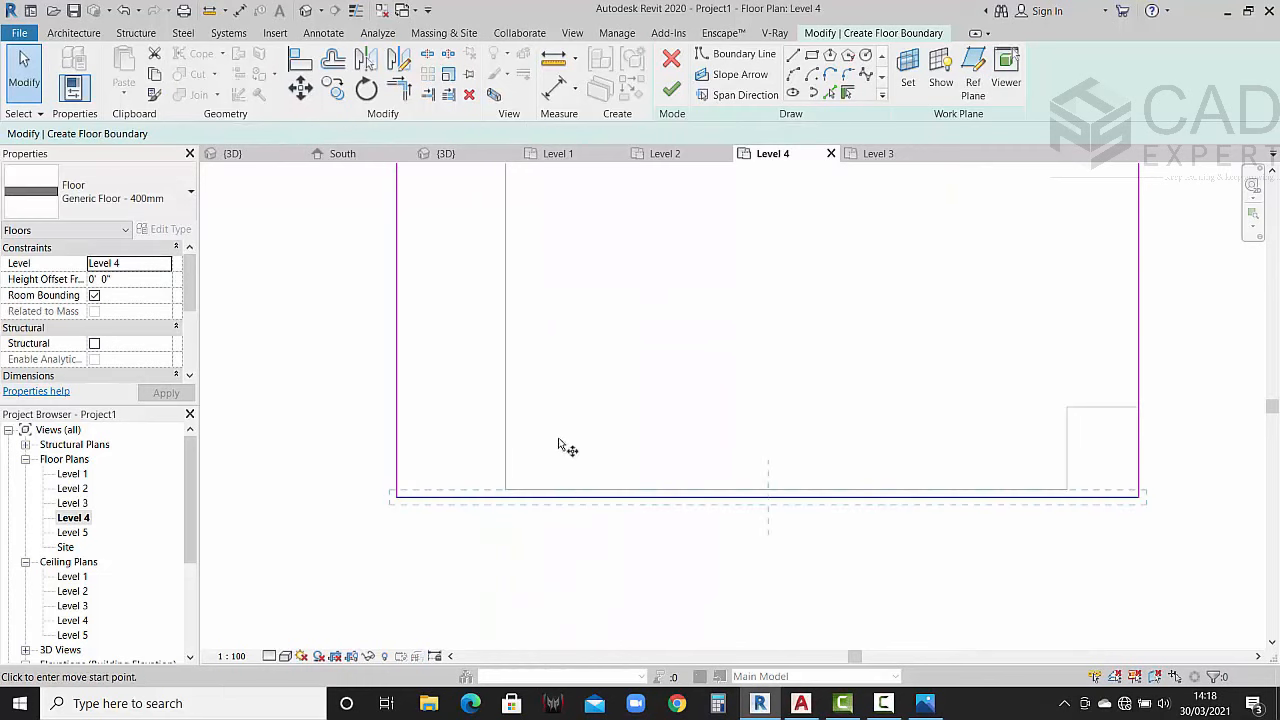
click(665, 498)
click(666, 489)
scroll(635, 547, down, 3)
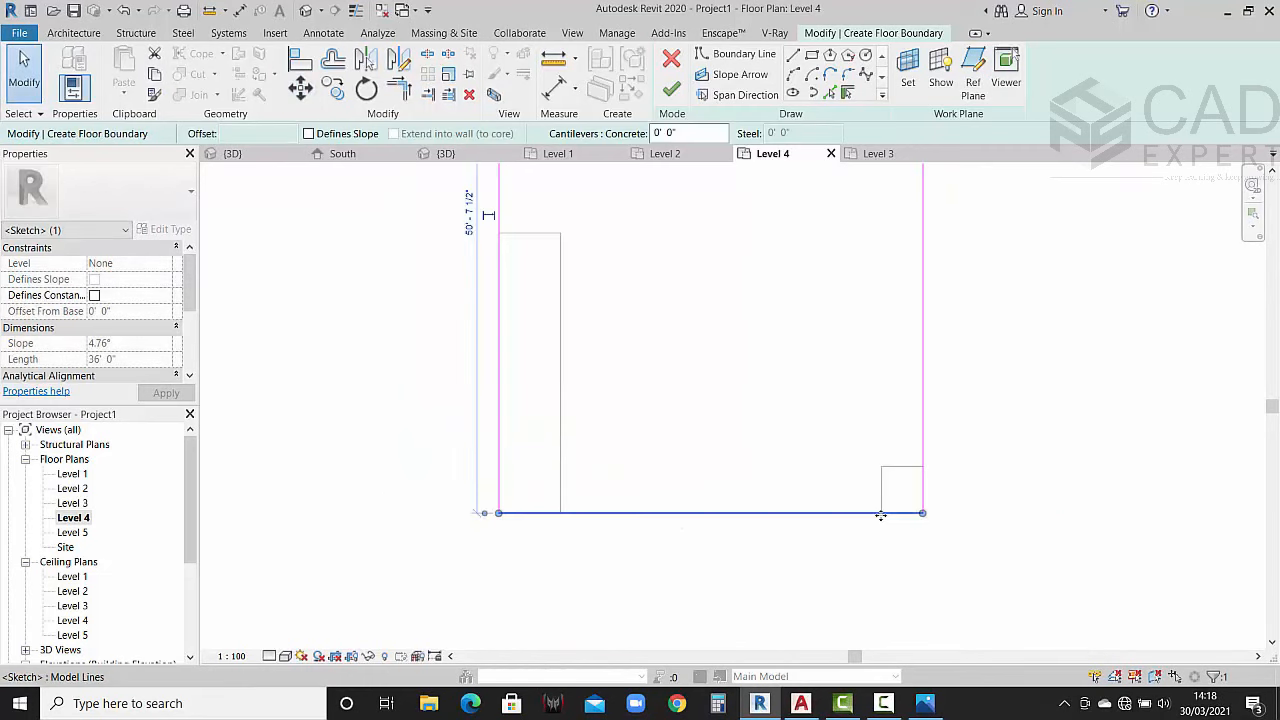
Step: Draw two boundary lines tracing the 4' deep notch at the slab's front-right corner
middle_drag(880, 515, 817, 523)
scroll(830, 500, up, 3)
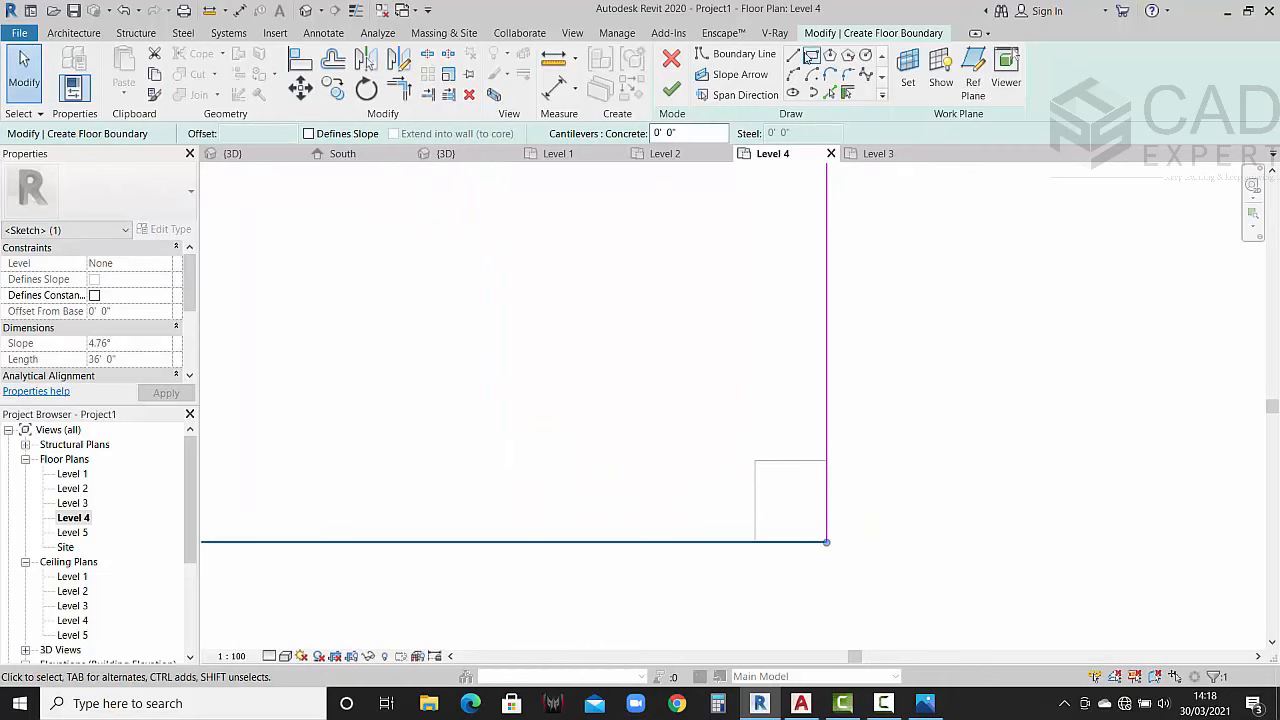
click(793, 55)
click(754, 541)
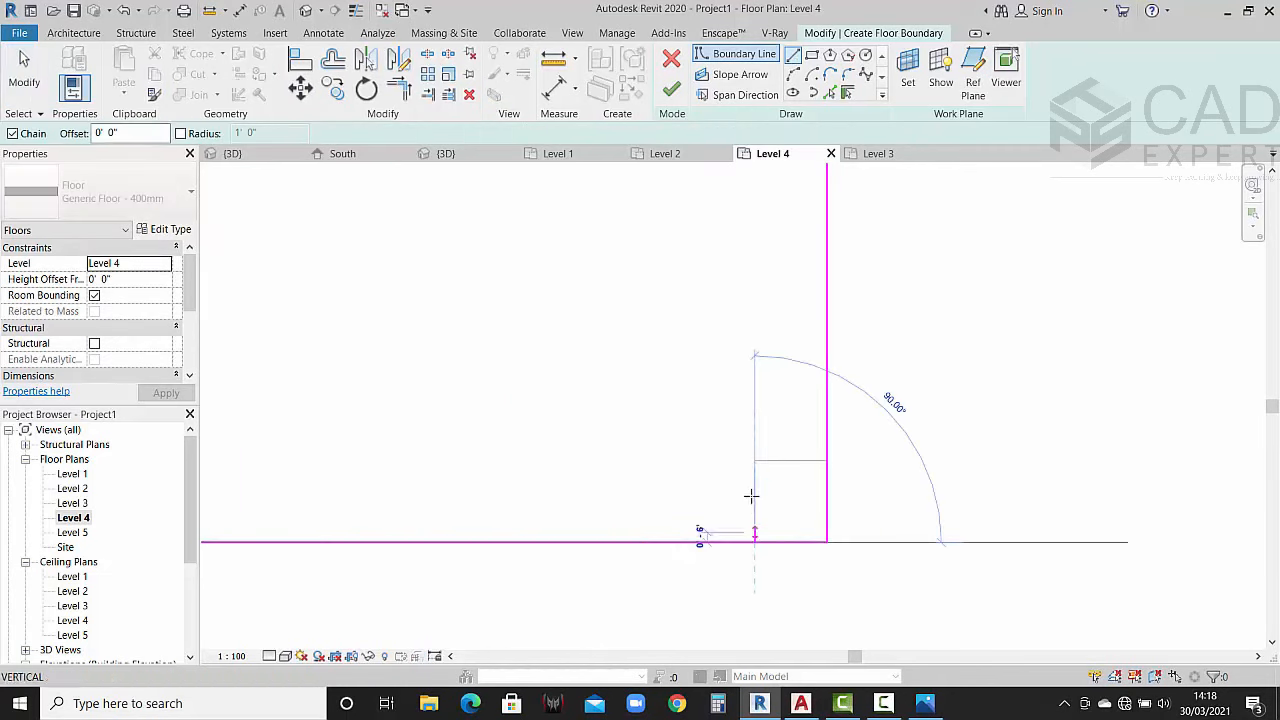
click(754, 460)
click(826, 460)
key(Escape)
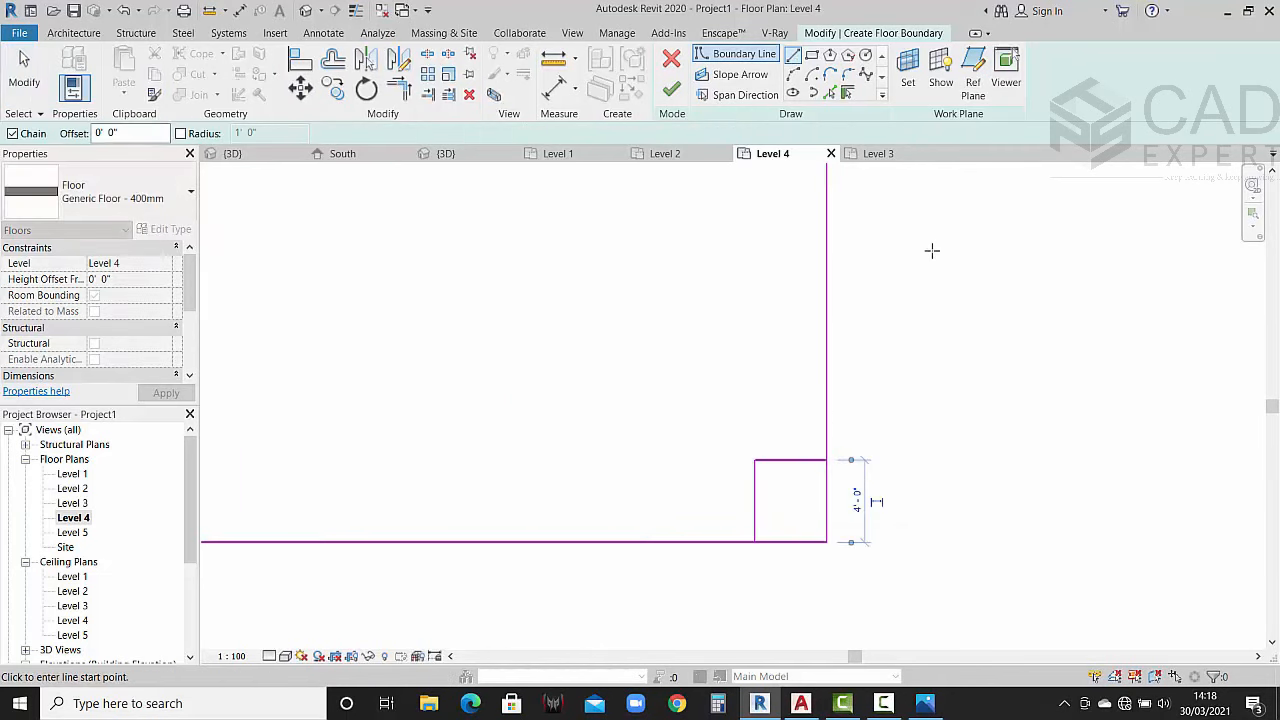
Step: Trim the right and front boundary lines to the front-right notch lines so the outline follows the notch
click(398, 88)
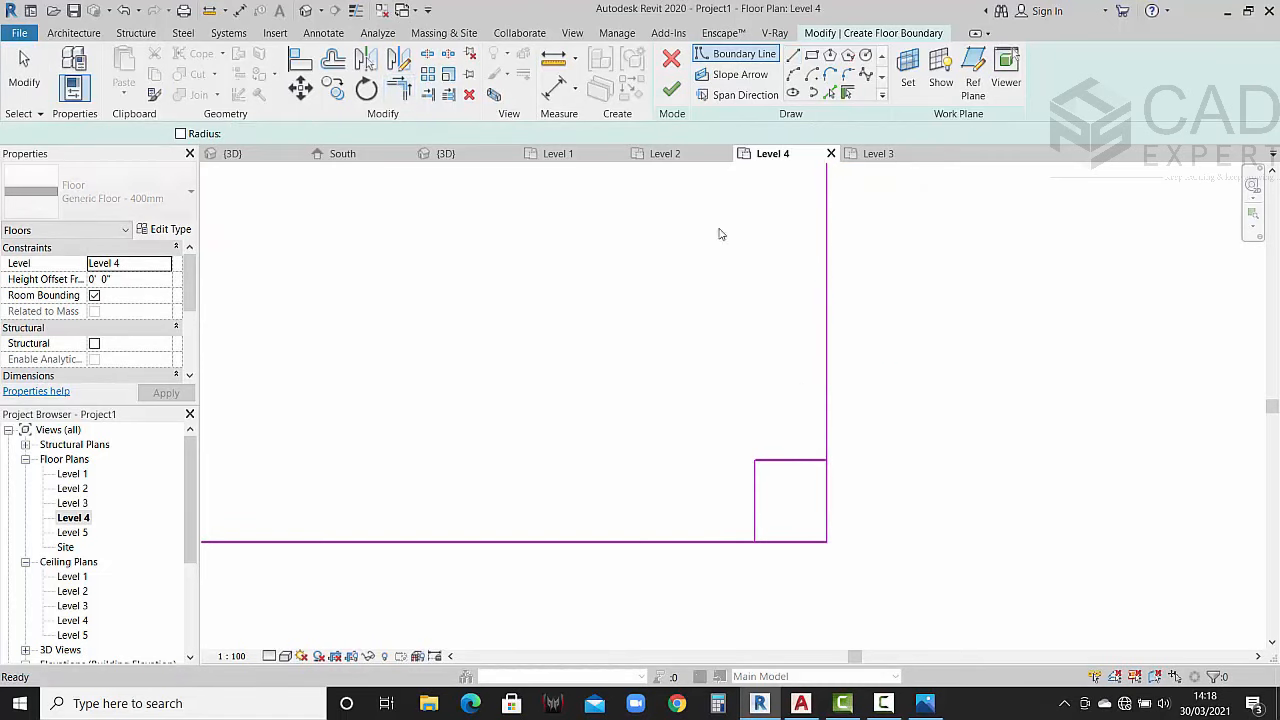
click(810, 461)
click(826, 441)
click(755, 522)
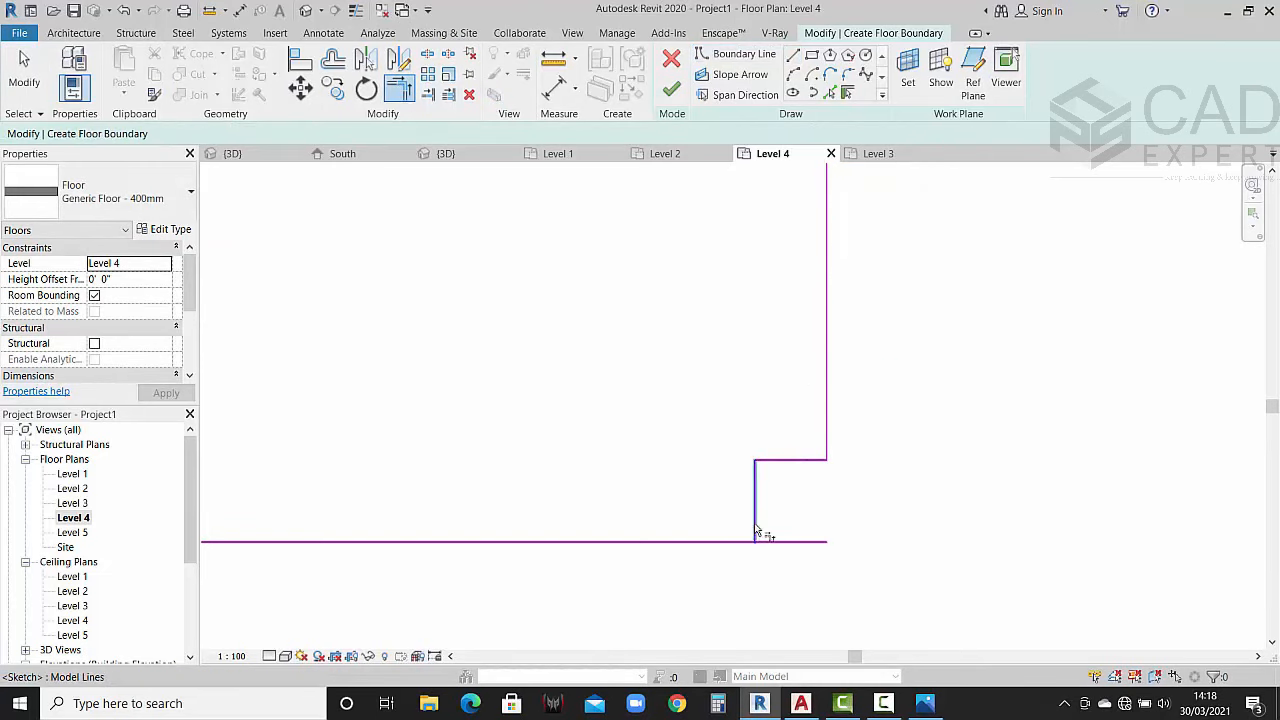
click(733, 541)
scroll(789, 488, down, 1)
scroll(789, 488, down, 3)
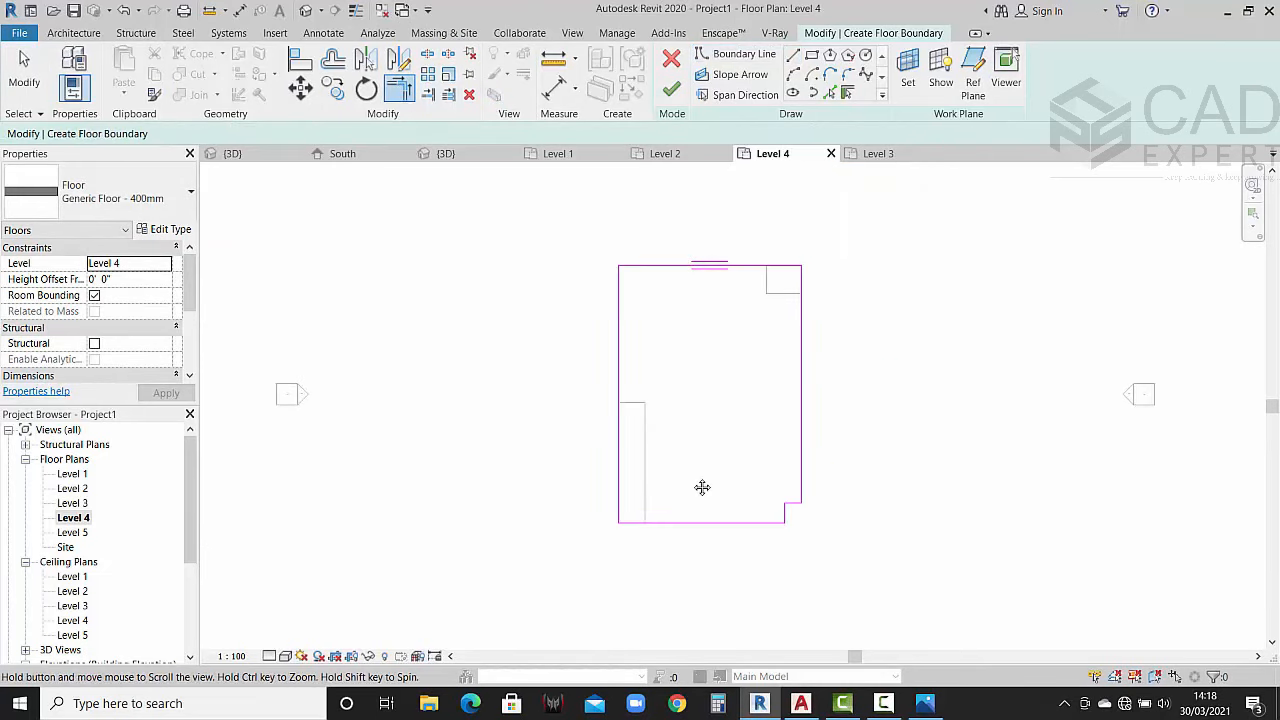
Step: Draw boundary lines tracing the 7' wide notch at the slab's rear-right corner
scroll(800, 252, up, 4)
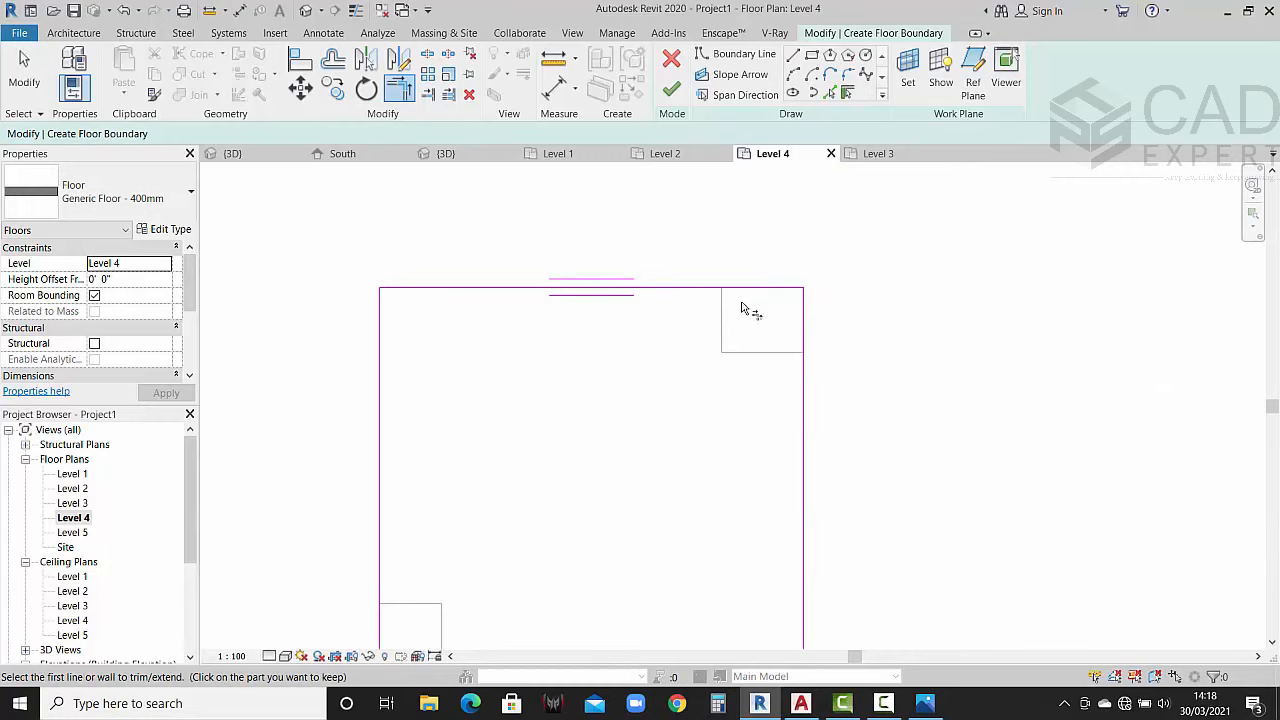
scroll(741, 308, down, 3)
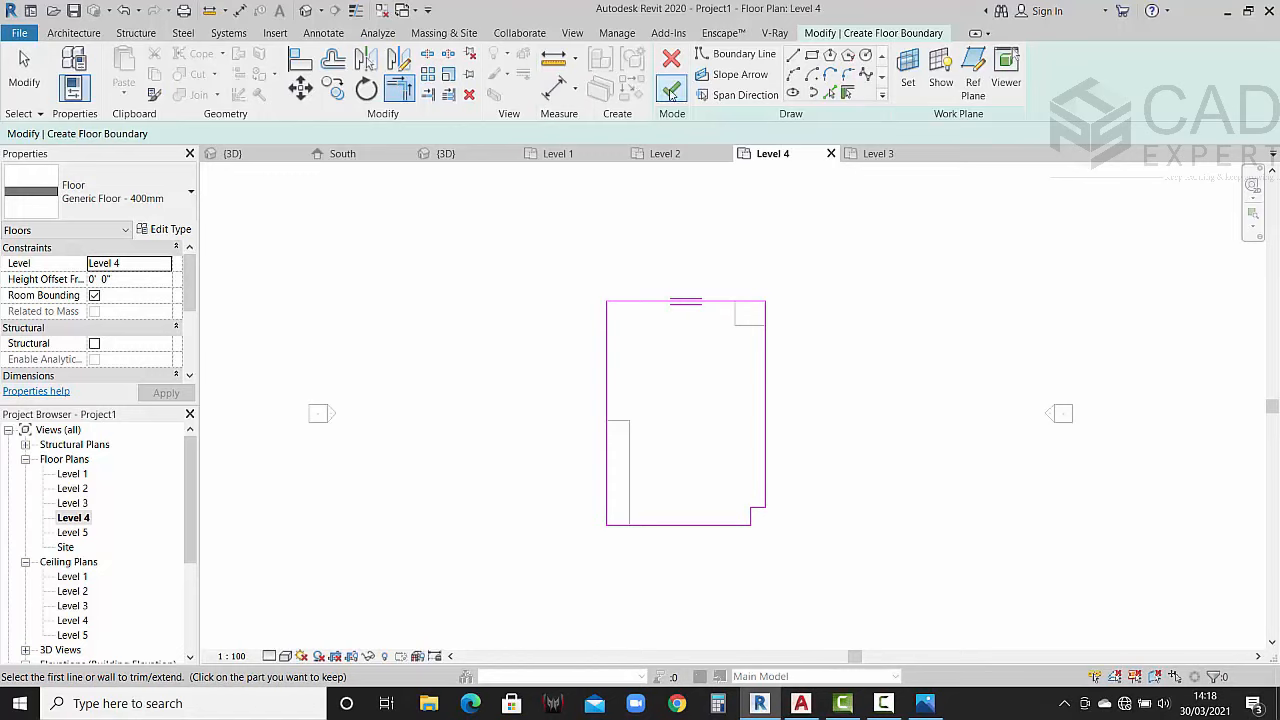
scroll(747, 311, up, 2)
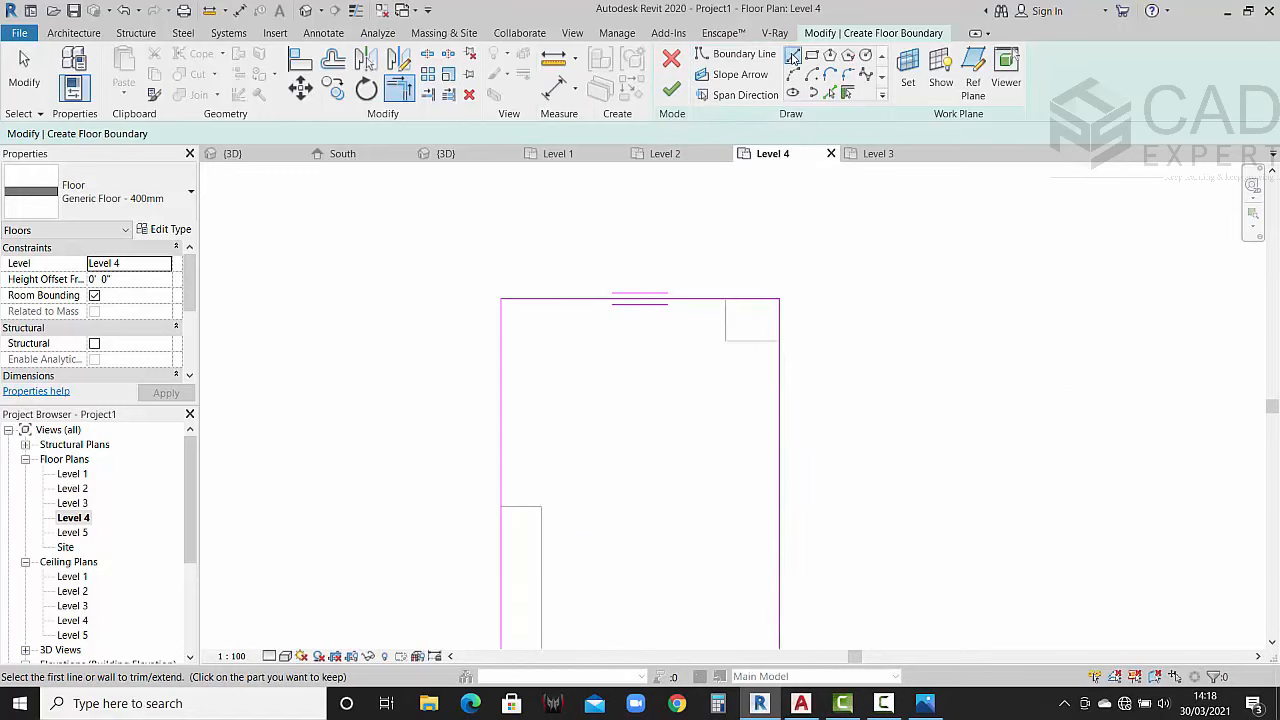
click(792, 56)
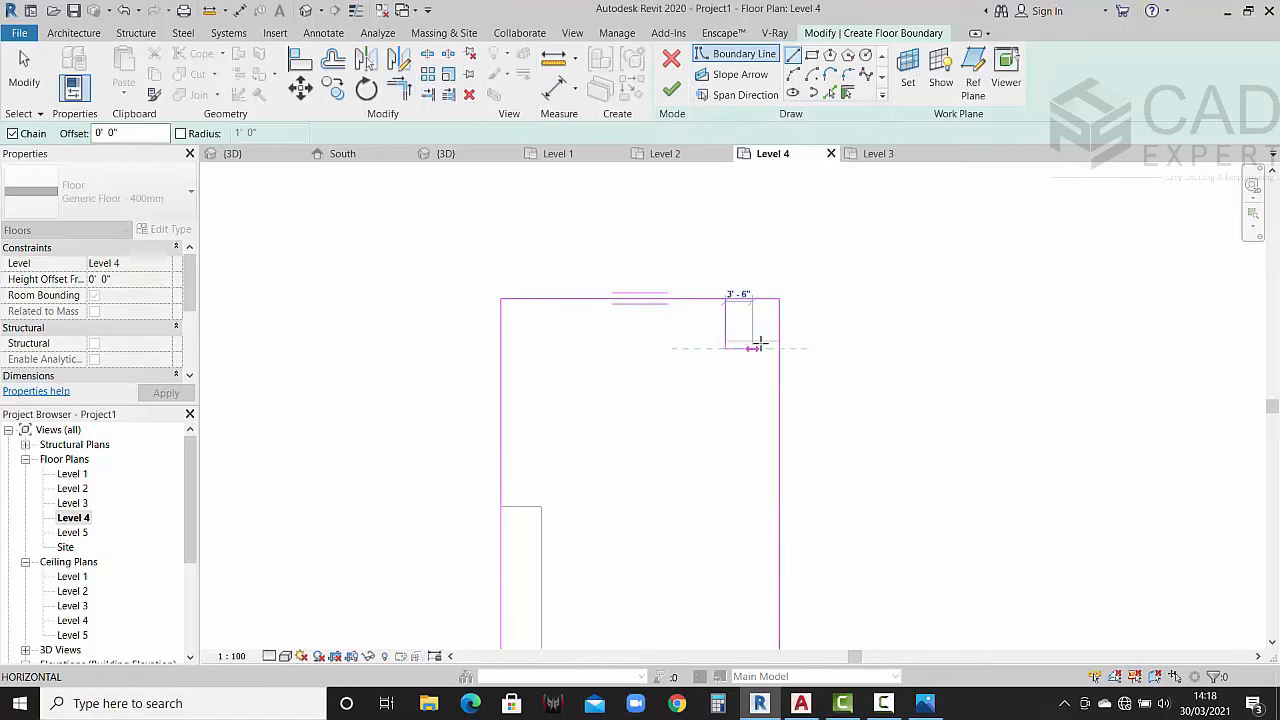
key(Escape)
click(726, 341)
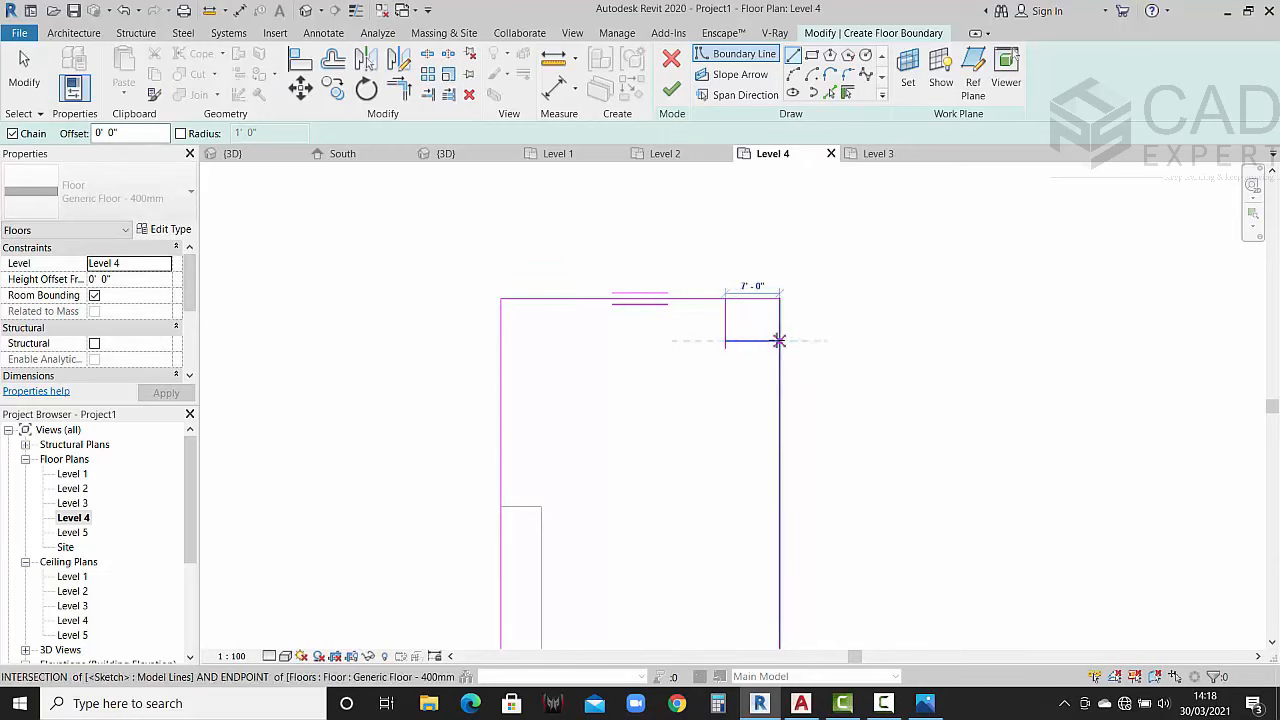
click(779, 341)
Step: Trim the boundary lines at the rear-right notch into one closed outline
click(398, 88)
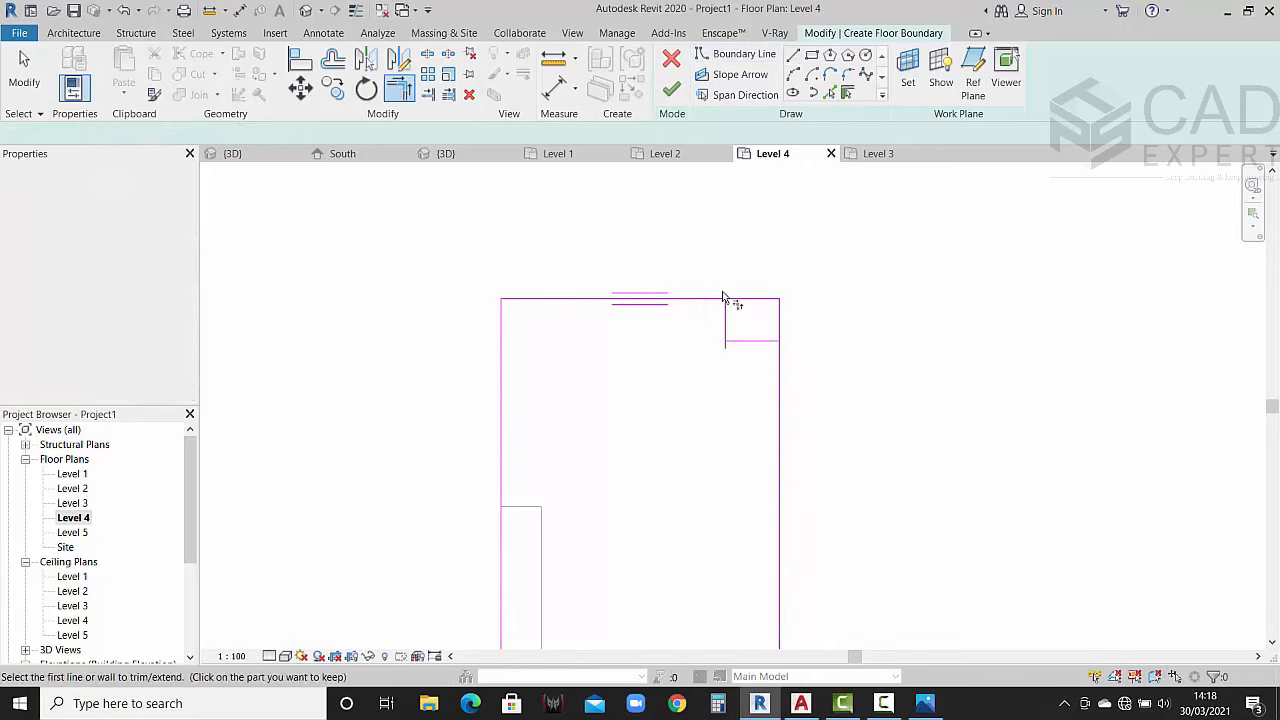
click(782, 358)
scroll(800, 260, down, 3)
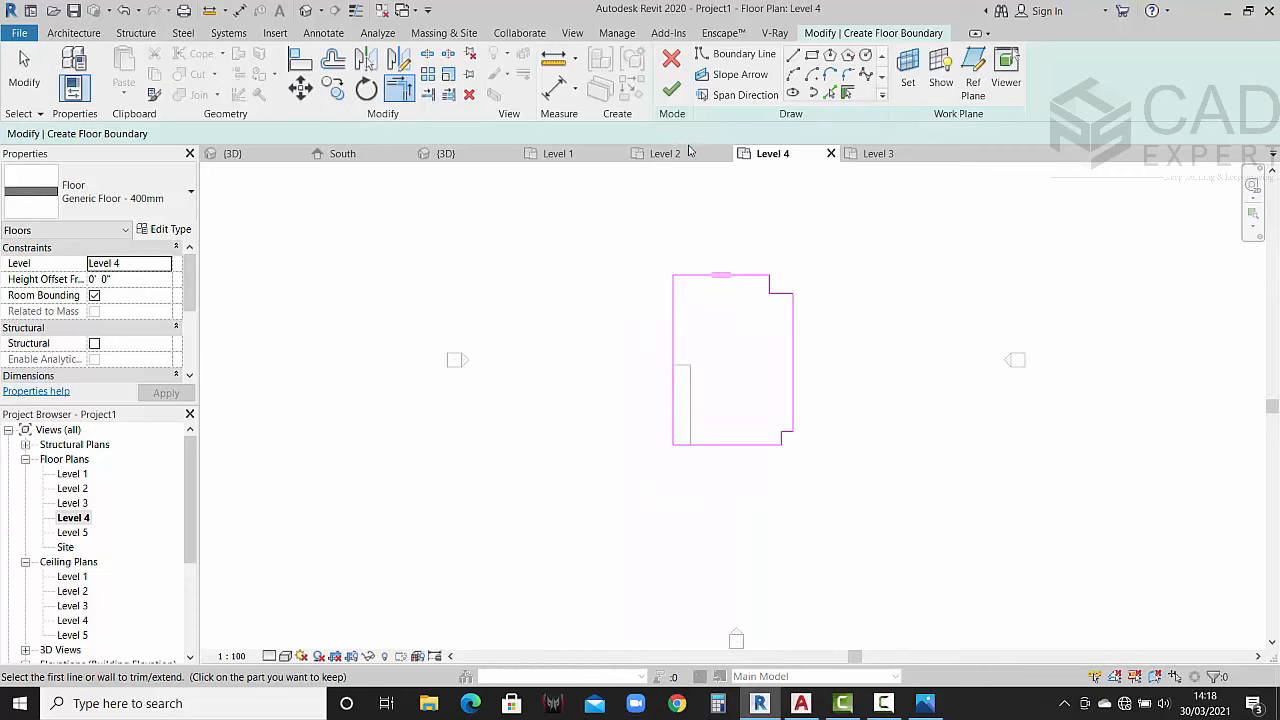
Step: Finish the floor sketch without attaching walls to its bottom and set the new floor's level to Level 5
click(672, 90)
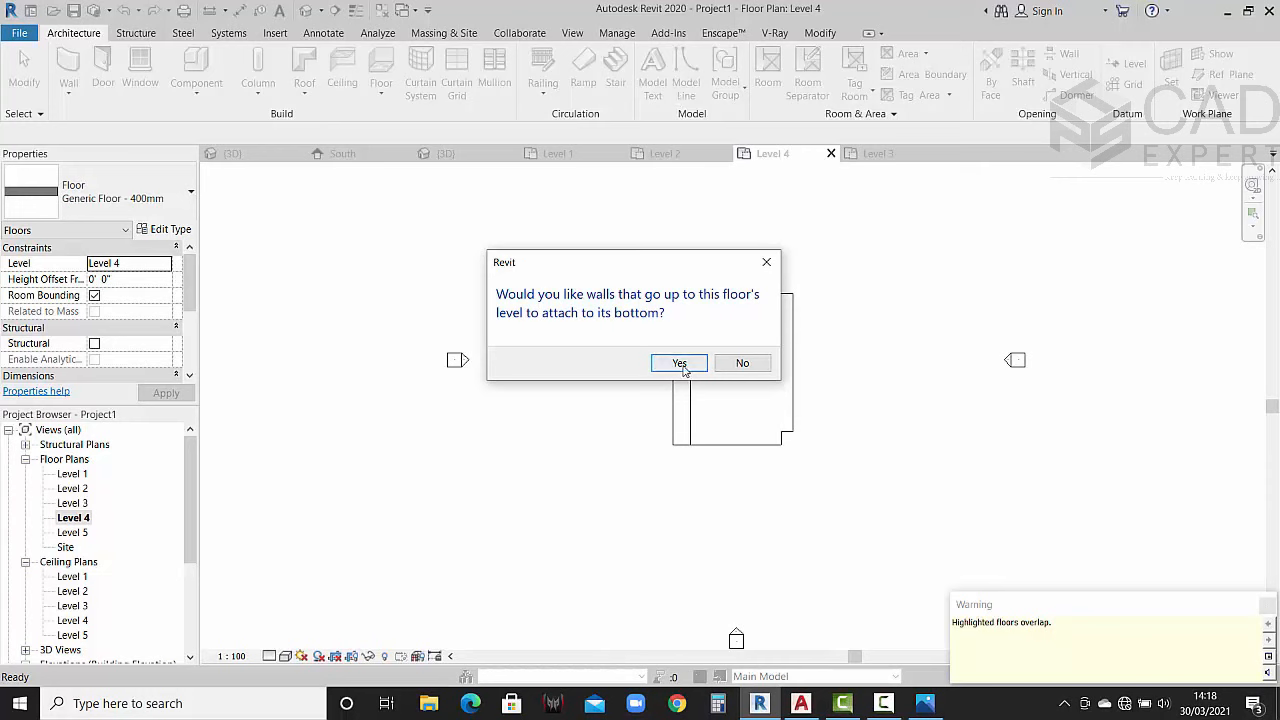
click(725, 367)
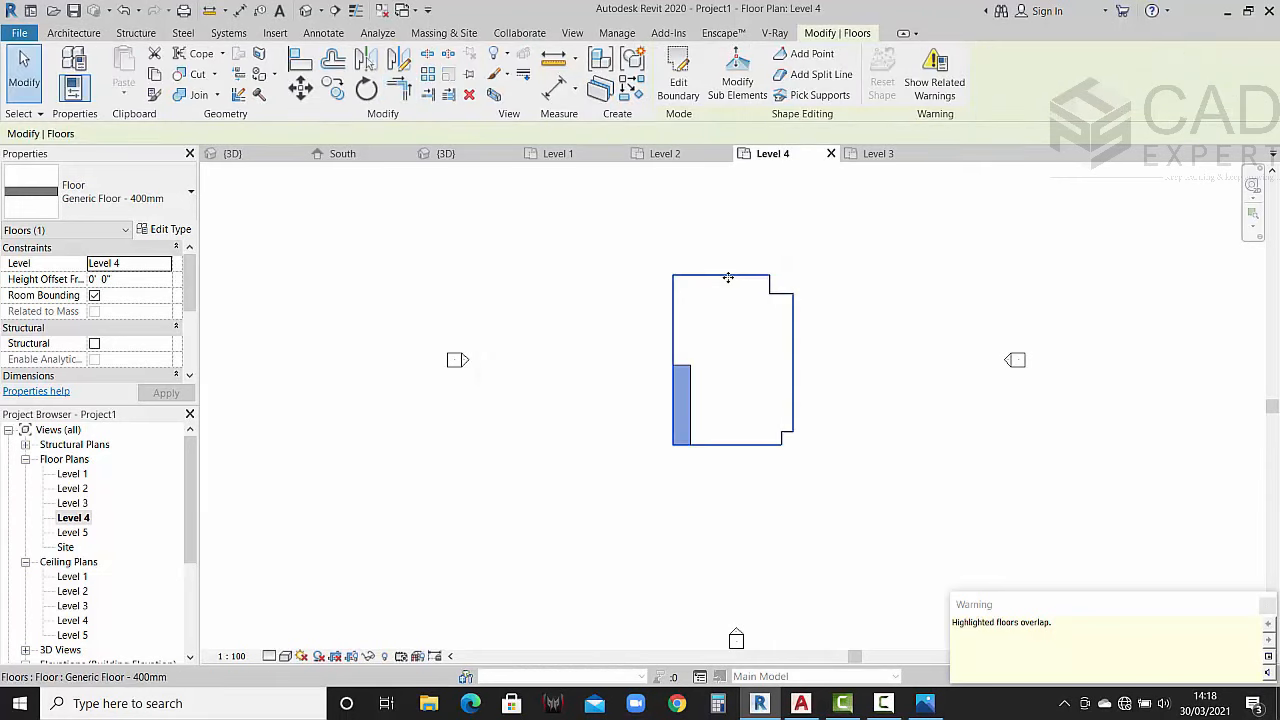
click(168, 264)
click(110, 332)
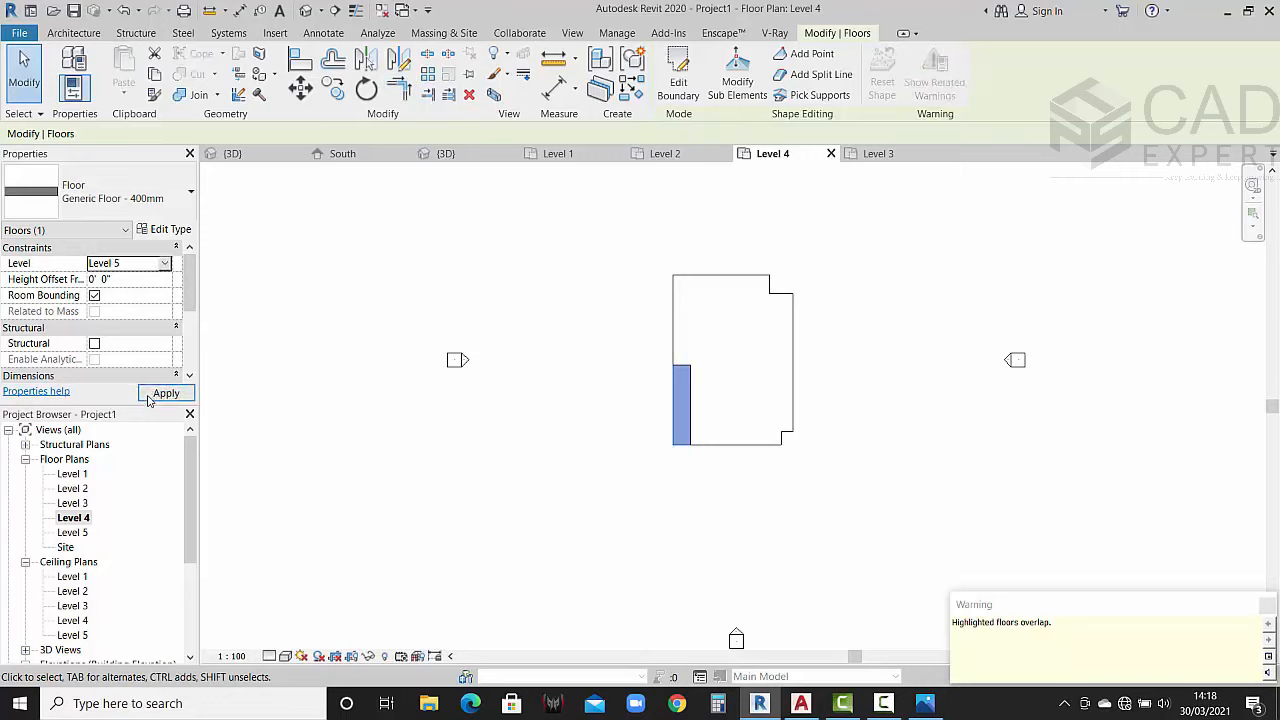
click(150, 396)
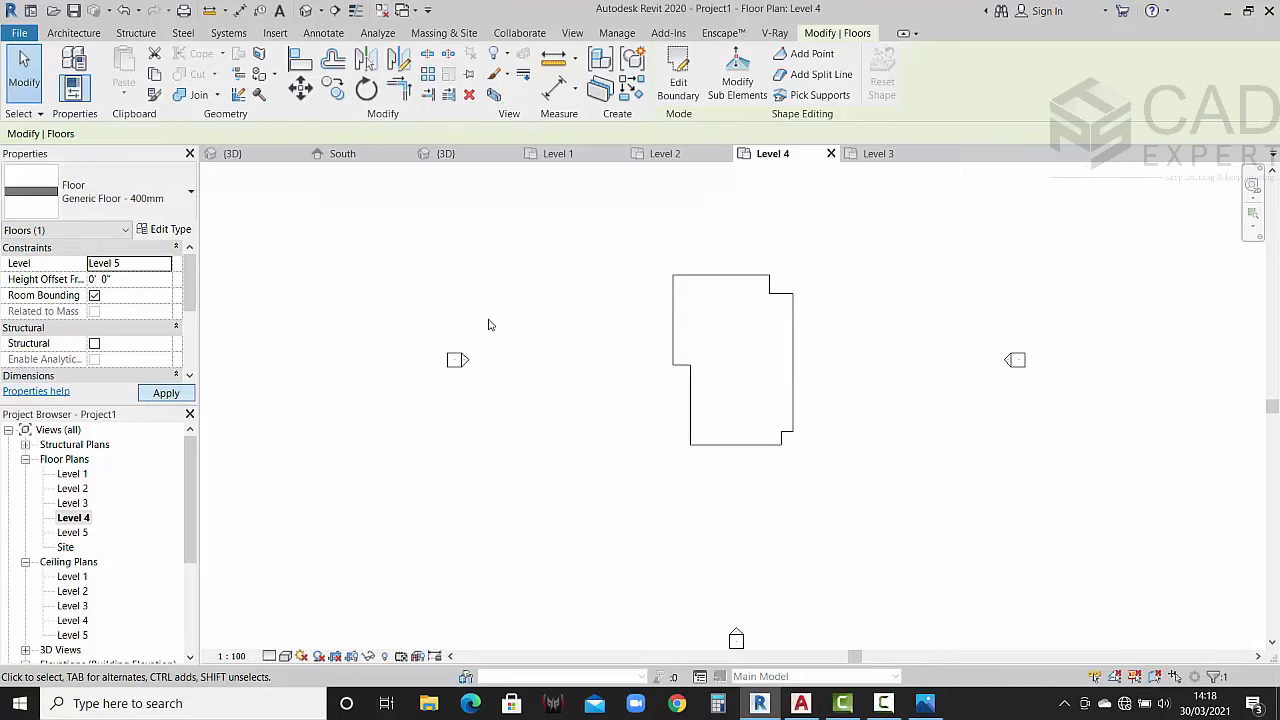
Step: Inspect the raised slab in 3D, and examine the front of the house on the Level 3 and Level 2 floor plans
click(446, 155)
shift+middle_drag(560, 394, 600, 367)
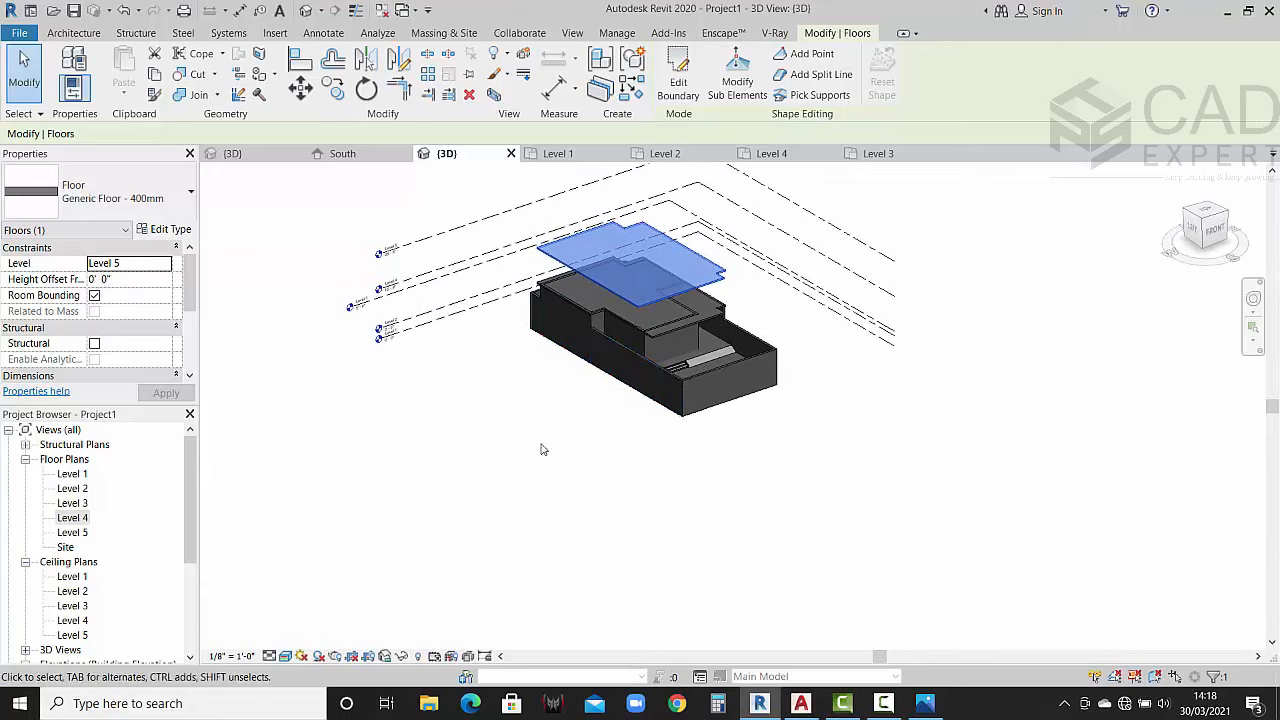
double_click(72, 517)
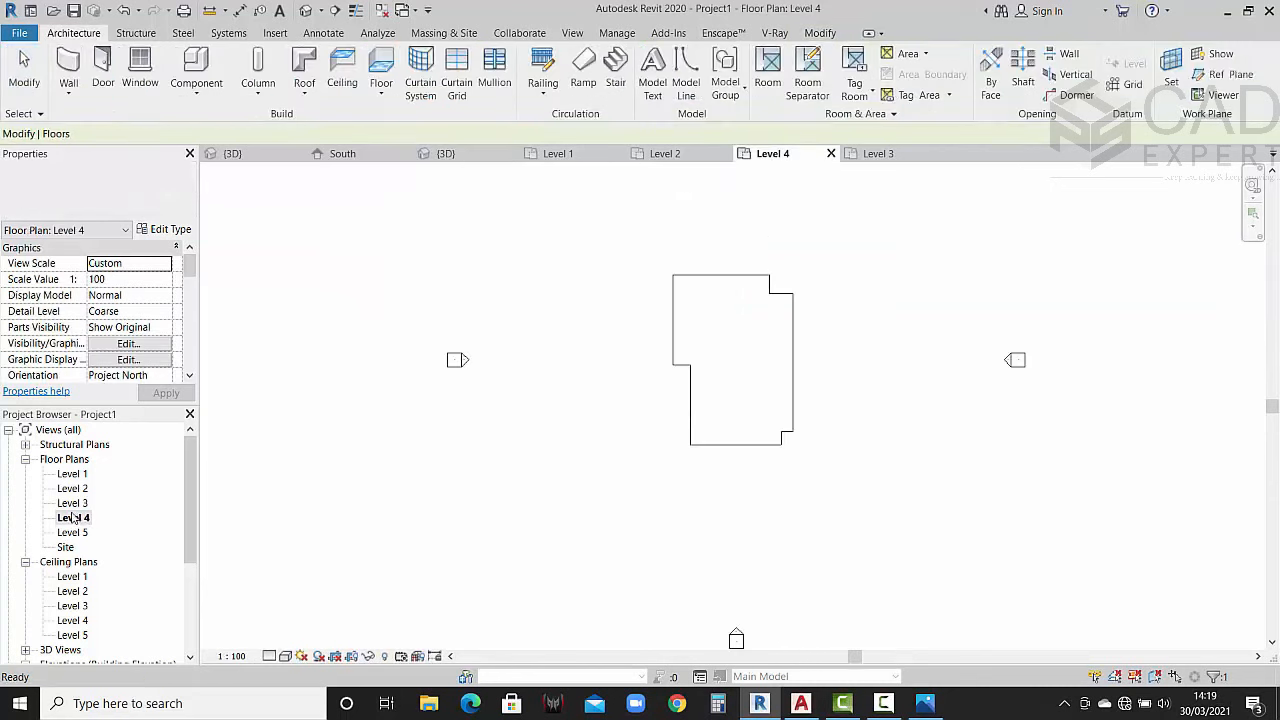
double_click(72, 503)
scroll(484, 391, down, 4)
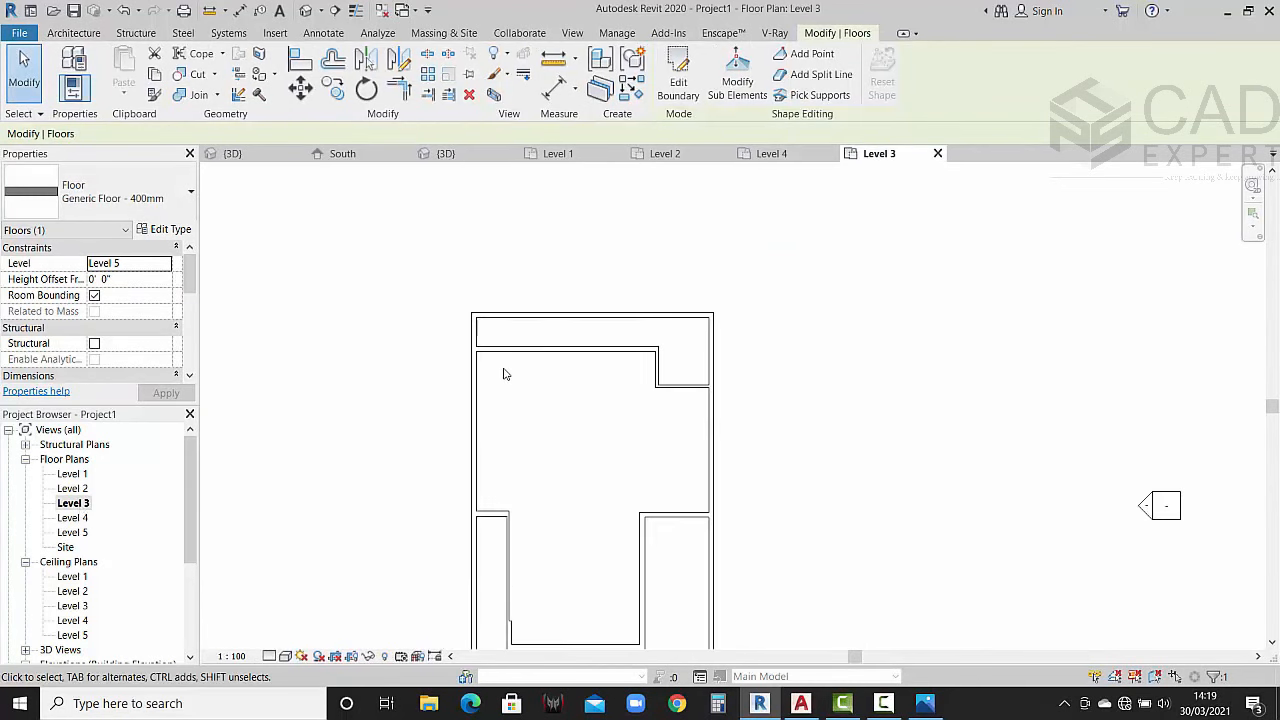
scroll(553, 488, up, 5)
scroll(553, 488, up, 1)
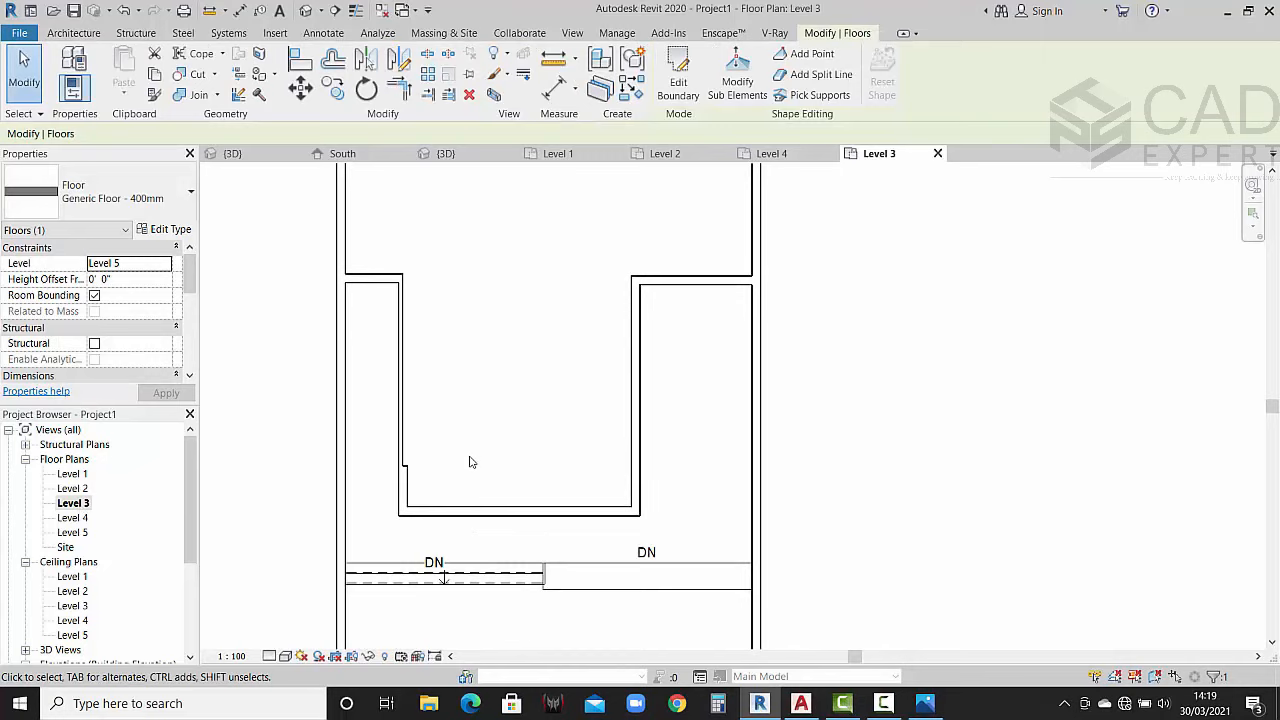
double_click(80, 489)
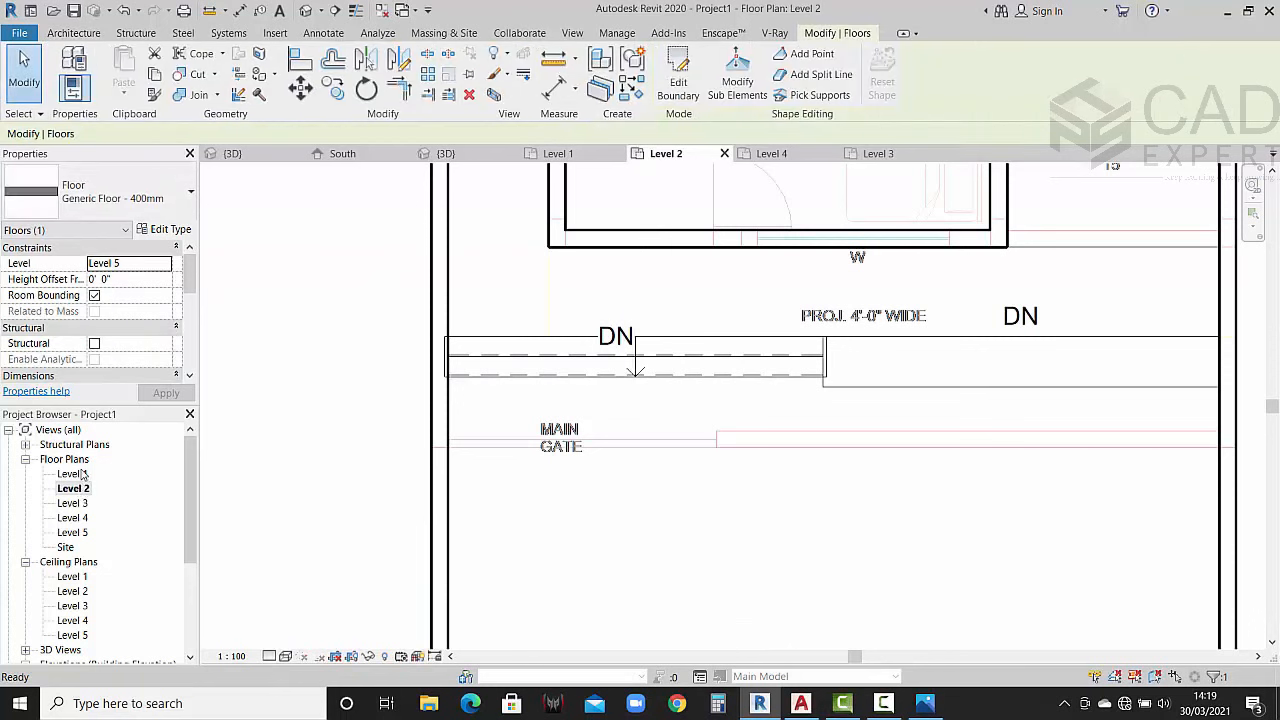
scroll(90, 500, down, 2)
middle_drag(585, 364, 487, 496)
scroll(474, 491, down, 2)
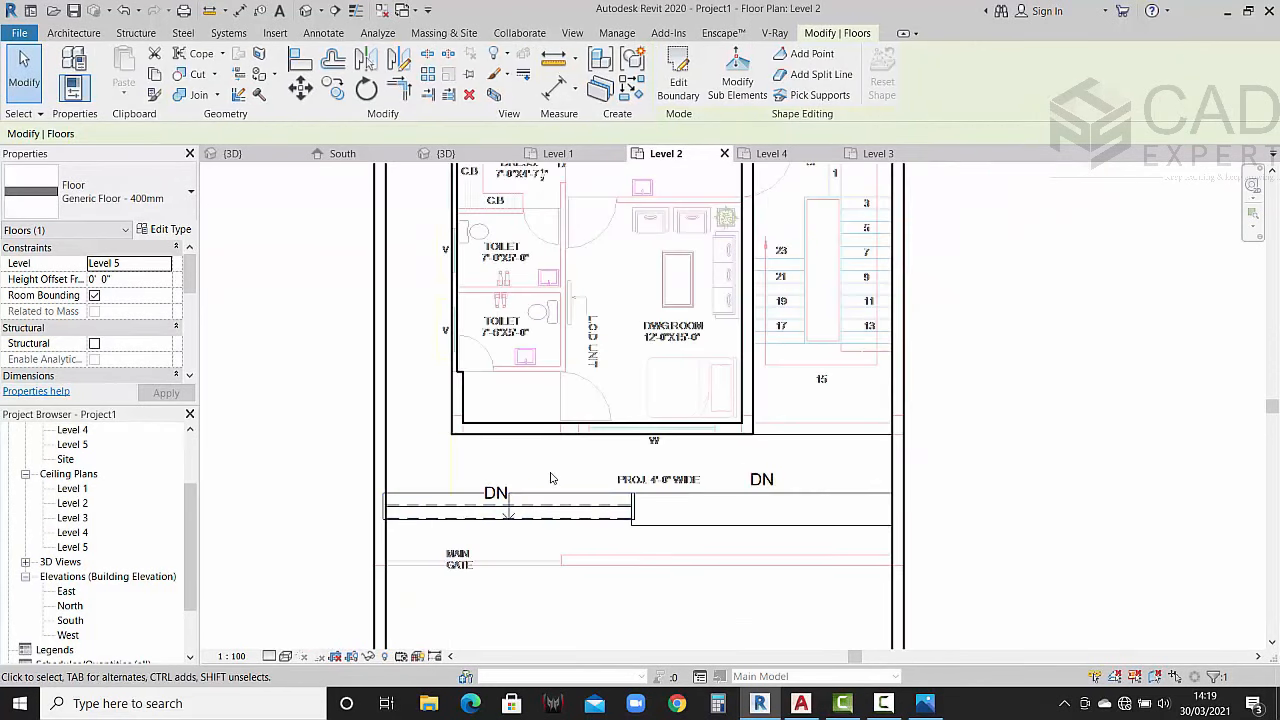
middle_drag(553, 447, 451, 436)
scroll(475, 438, up, 1)
scroll(438, 454, down, 1)
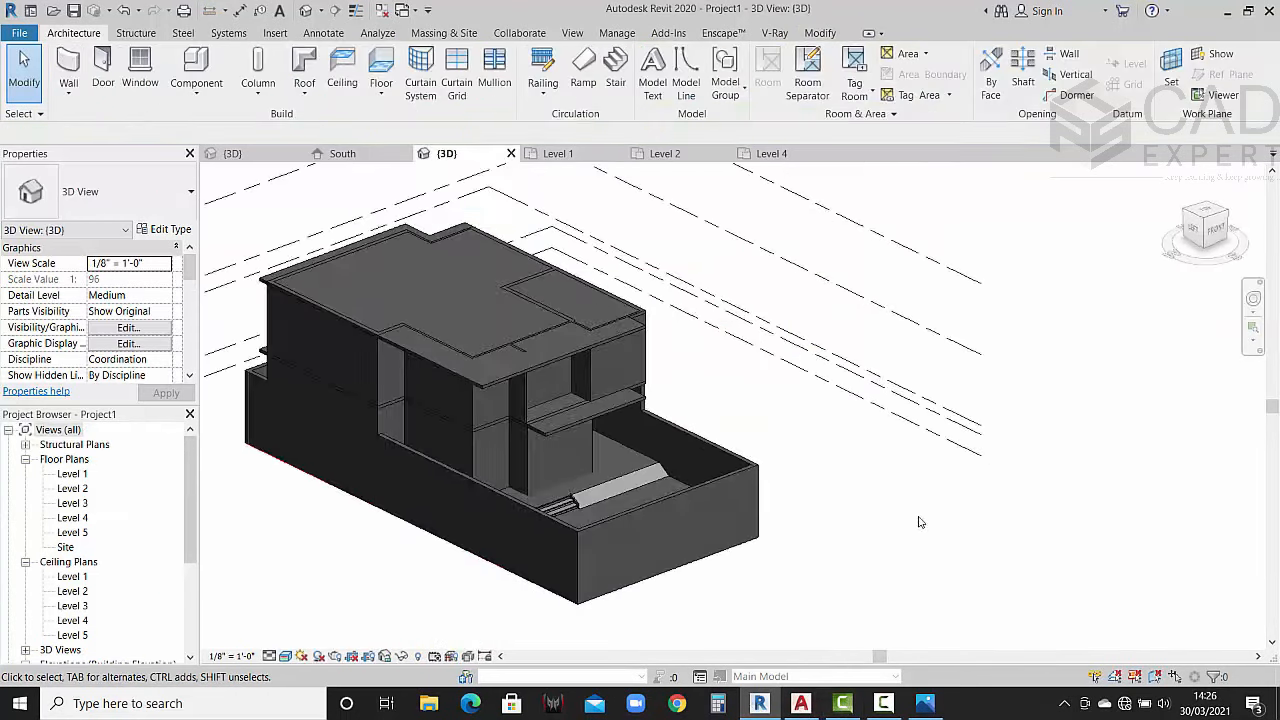
Step: On Level 4, draw a 4.5" wall with its Finish Face: Exterior along the balcony slab's right edge, from the room's front wall to the slab corner
scroll(608, 419, up, 2)
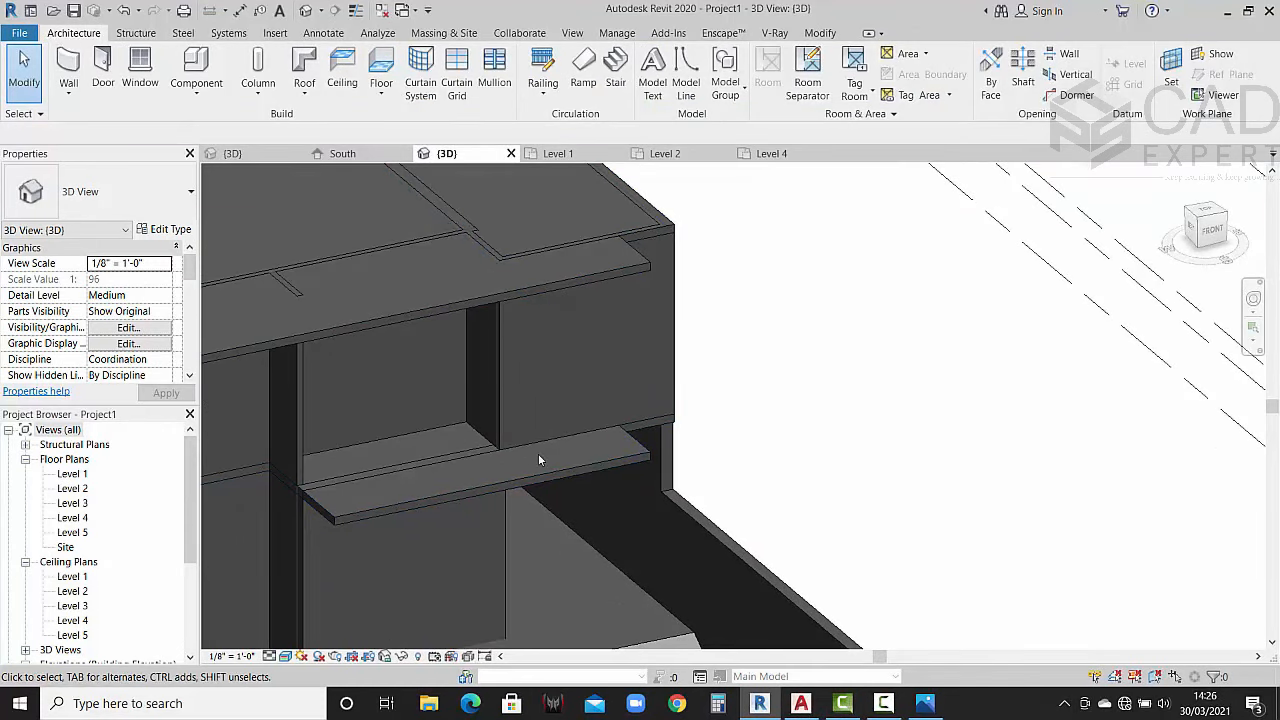
double_click(80, 518)
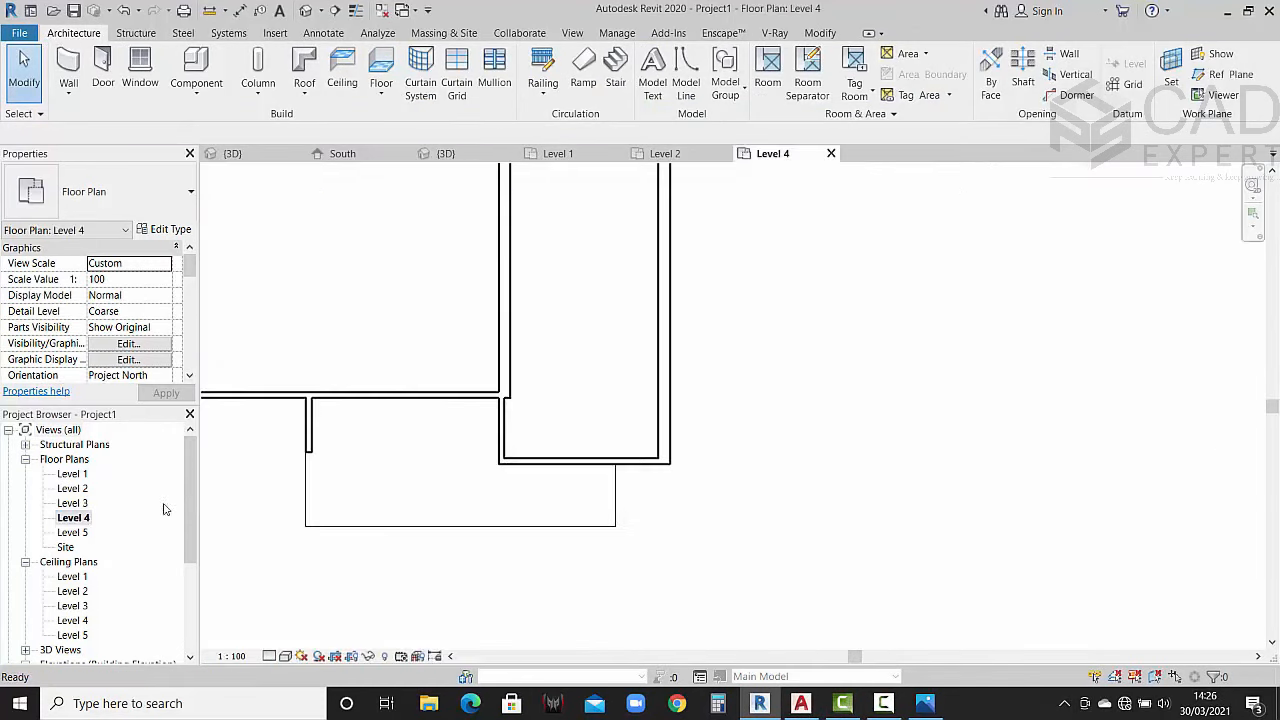
scroll(583, 443, down, 2)
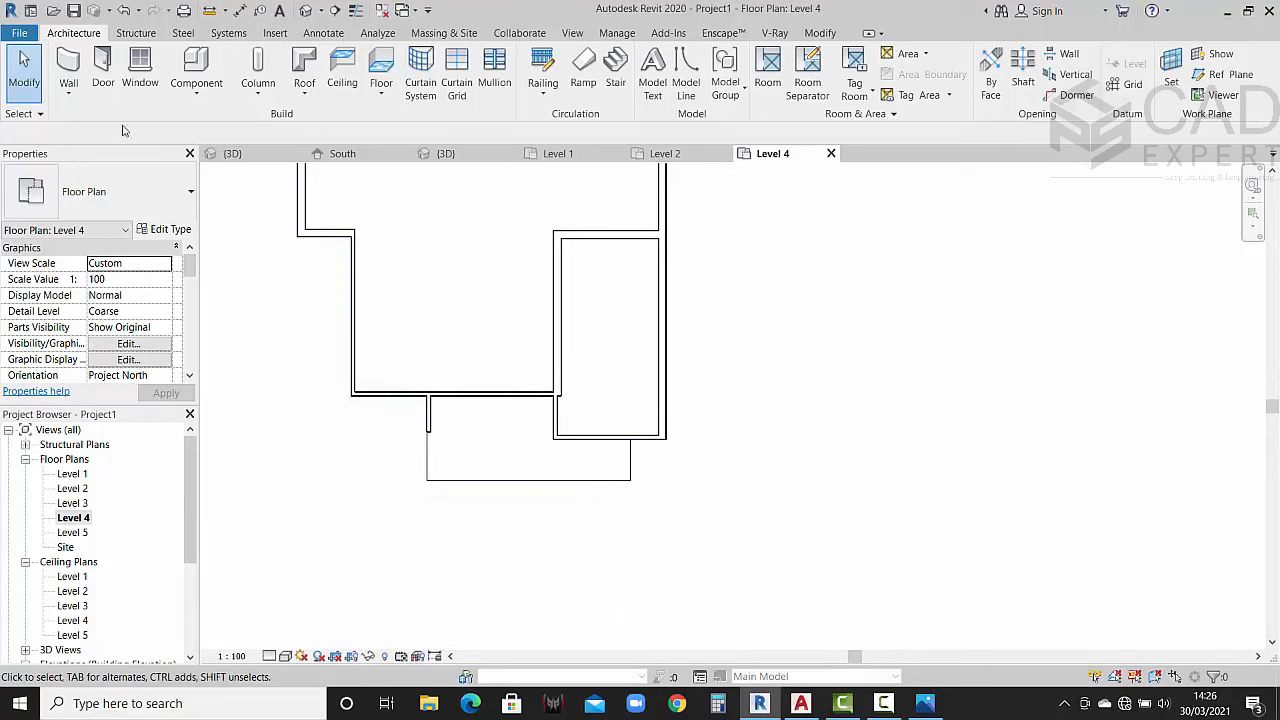
click(80, 84)
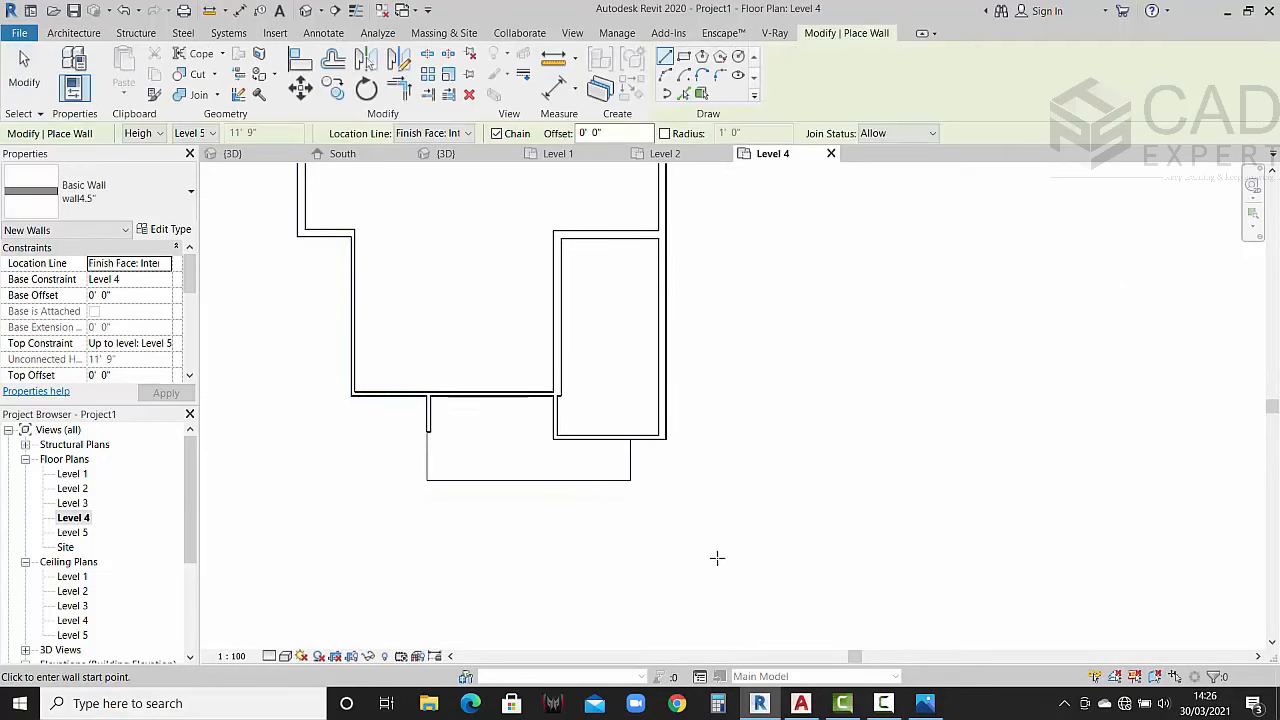
scroll(580, 422, up, 4)
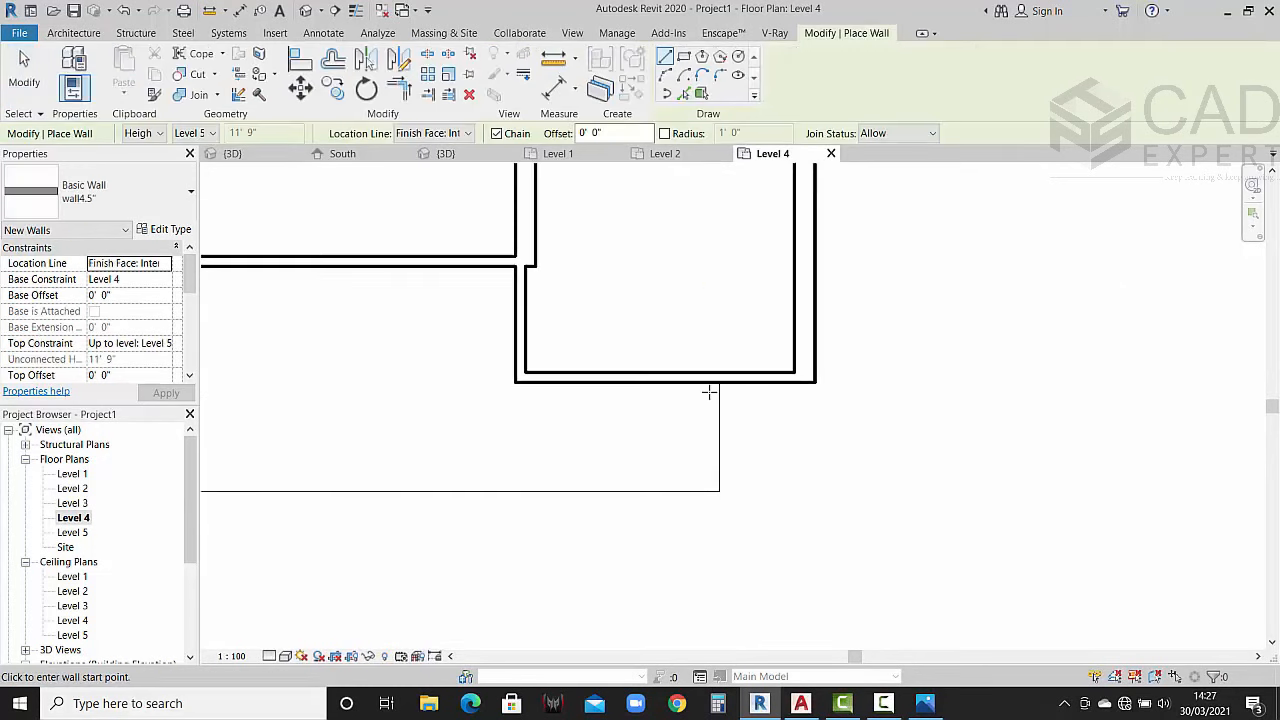
click(719, 386)
click(712, 460)
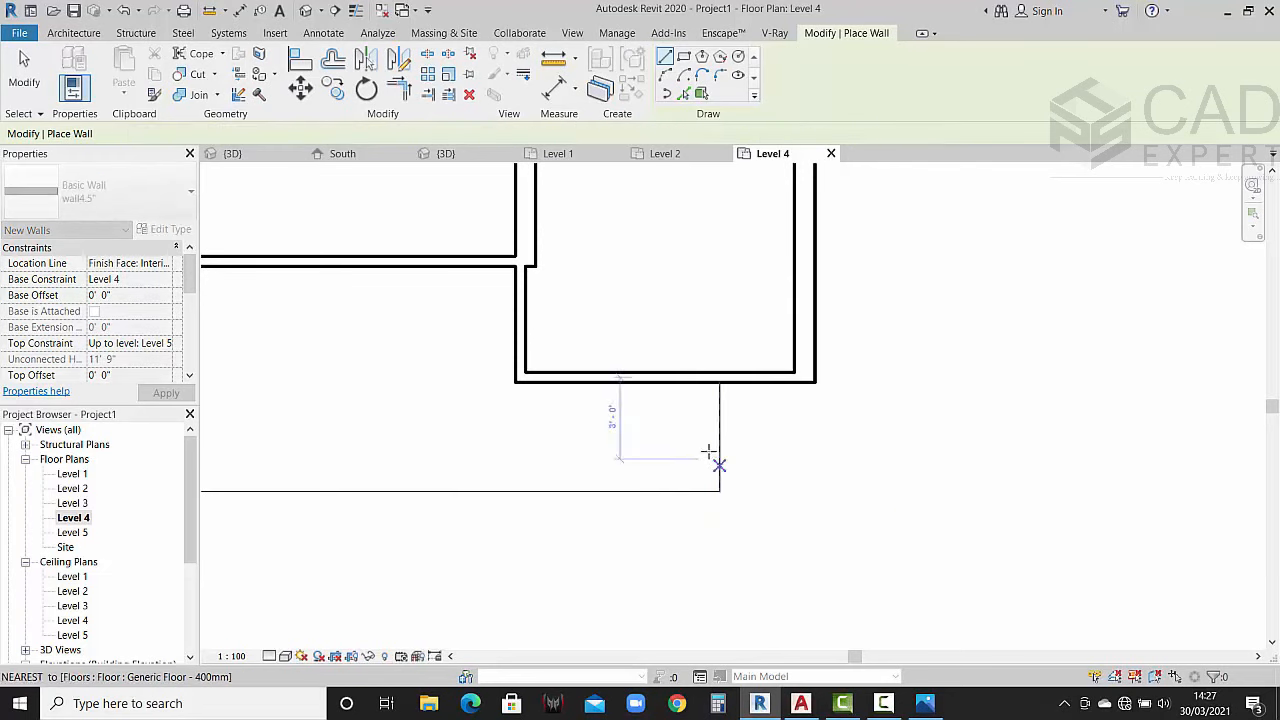
click(466, 133)
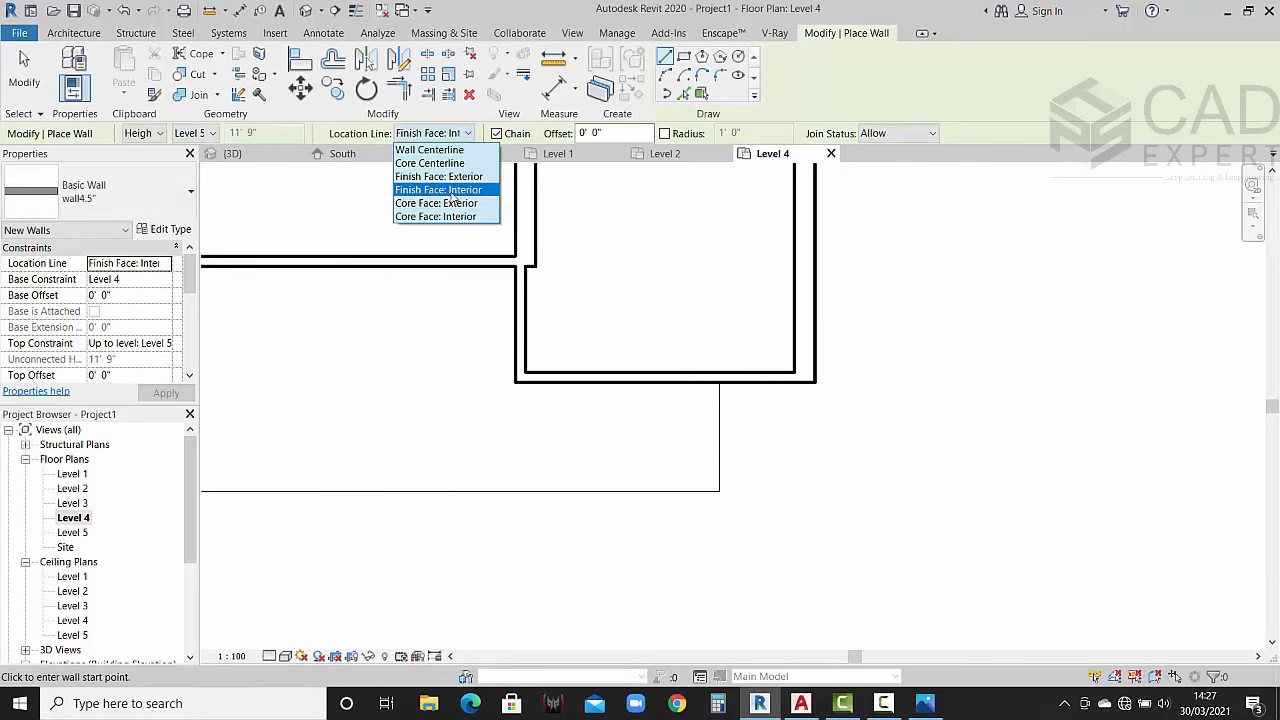
click(456, 178)
click(716, 382)
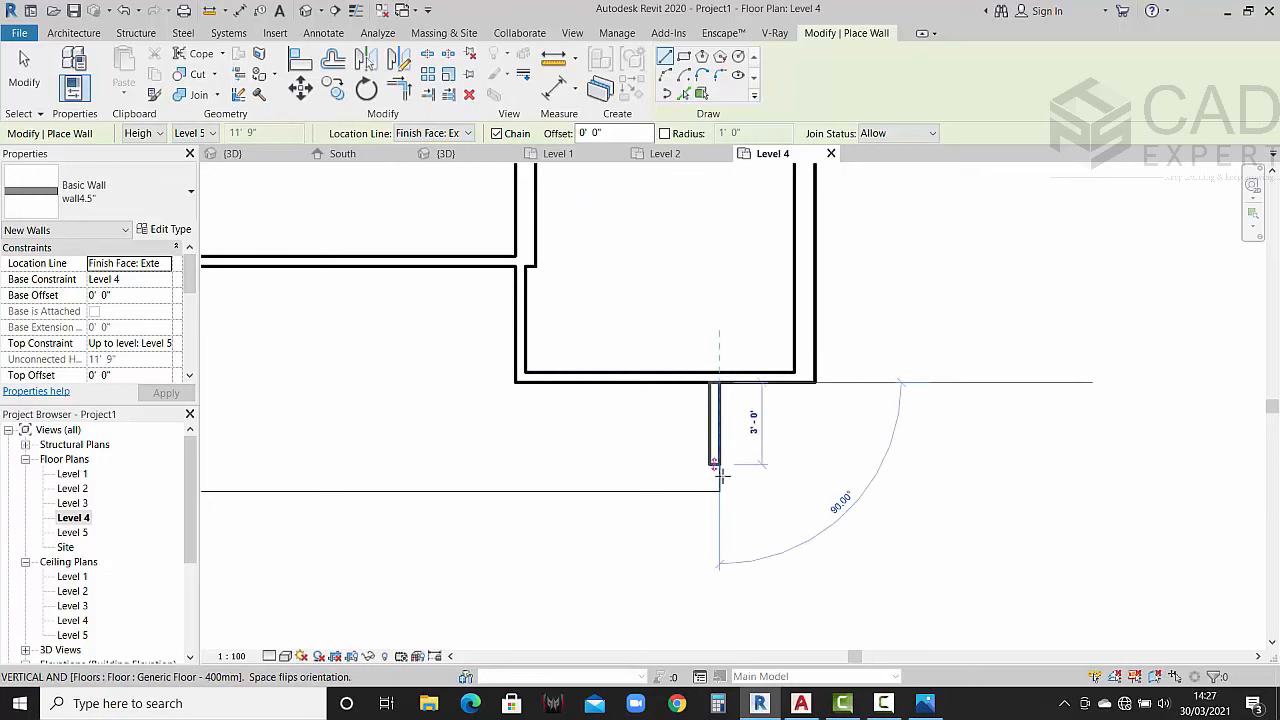
click(718, 491)
key(Escape)
key(Escape)
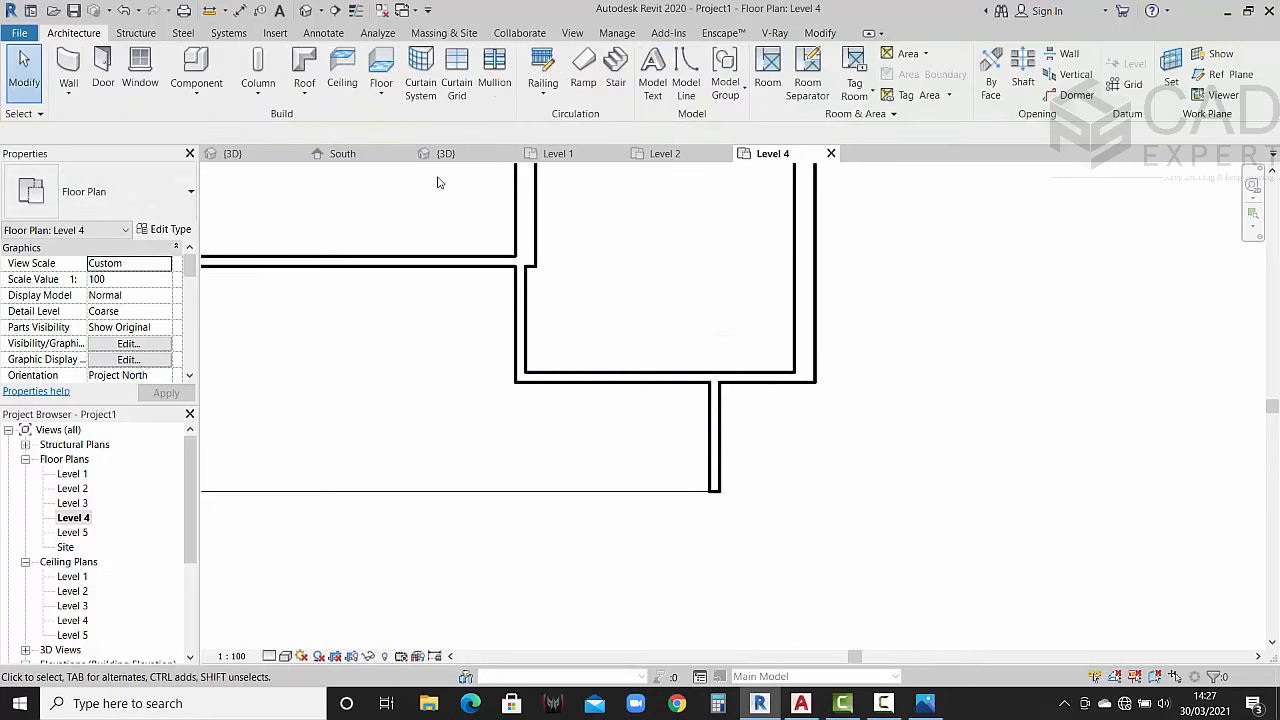
Step: Compare the new balcony side wall in 3D with the framed front balcony of the finished reference house
click(445, 153)
scroll(600, 360, down, 3)
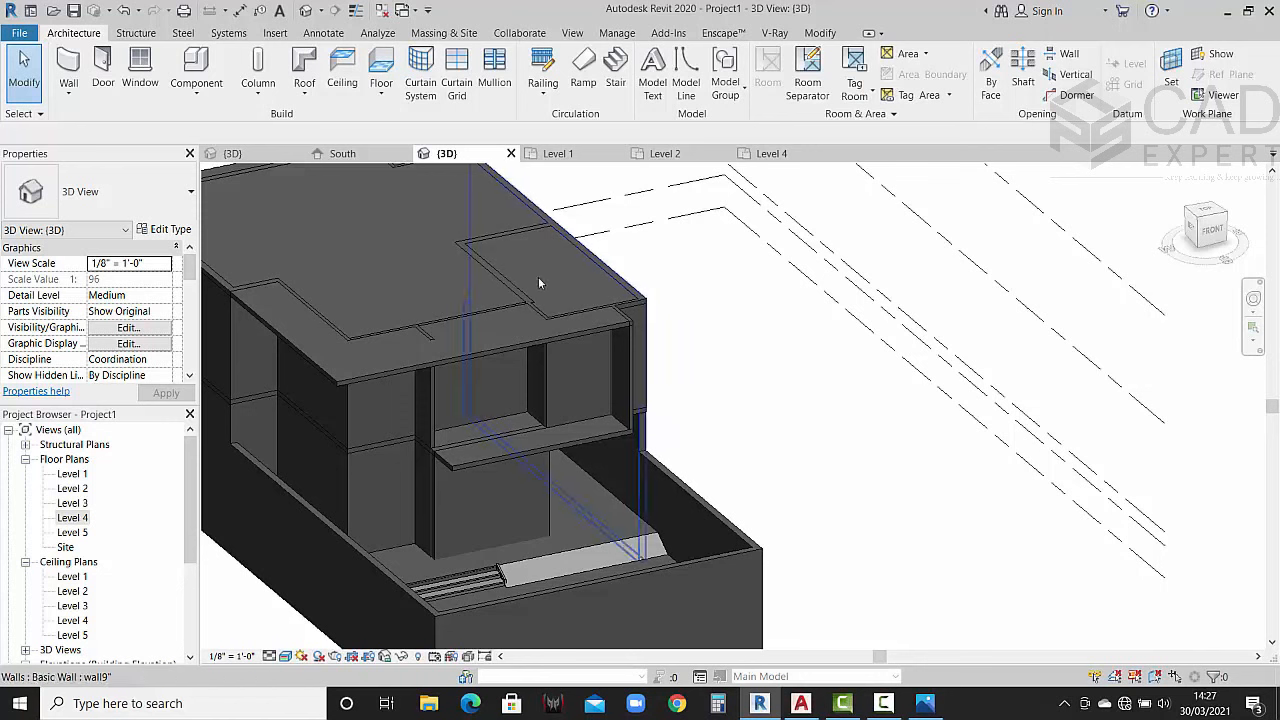
click(262, 153)
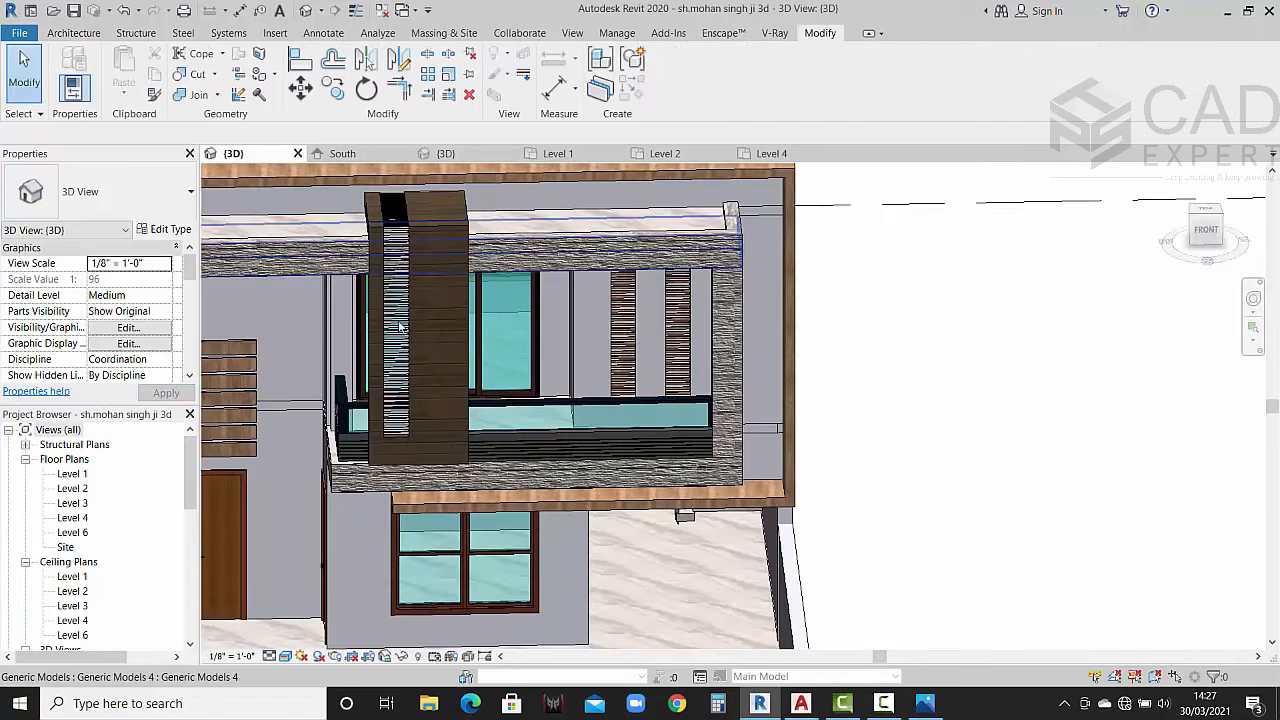
middle_drag(342, 462, 376, 430)
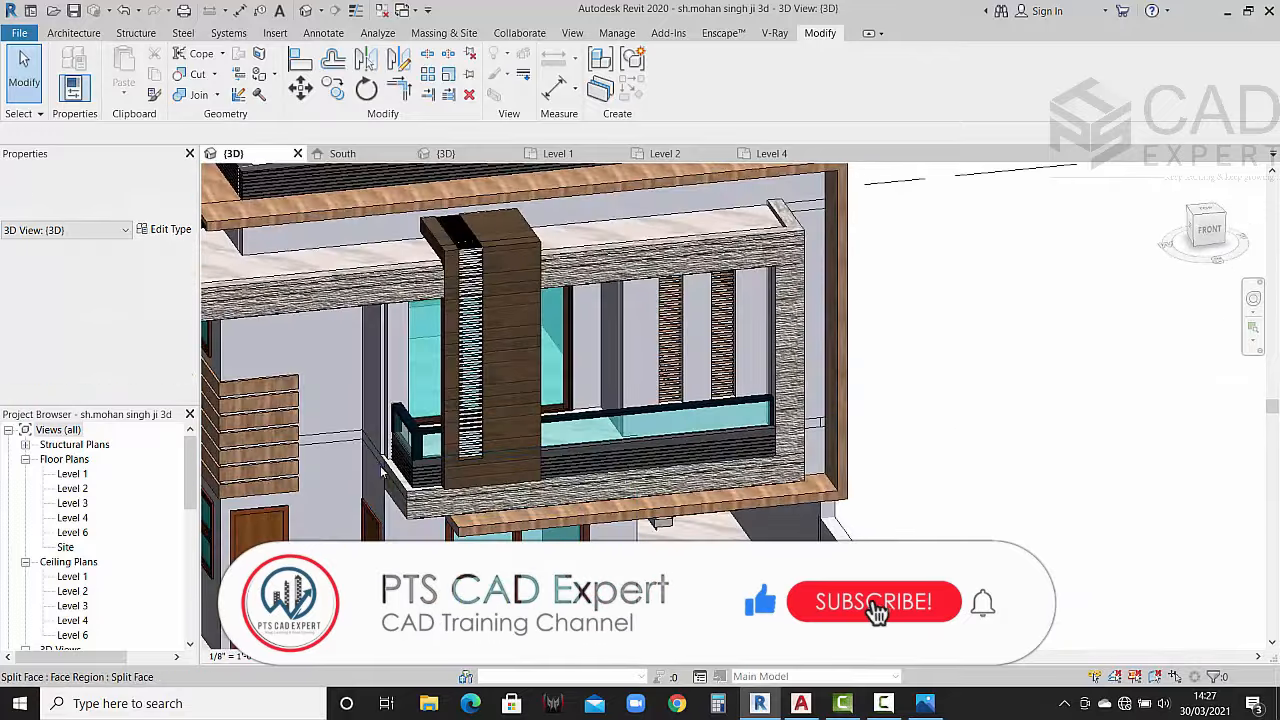
click(448, 153)
scroll(514, 257, down, 3)
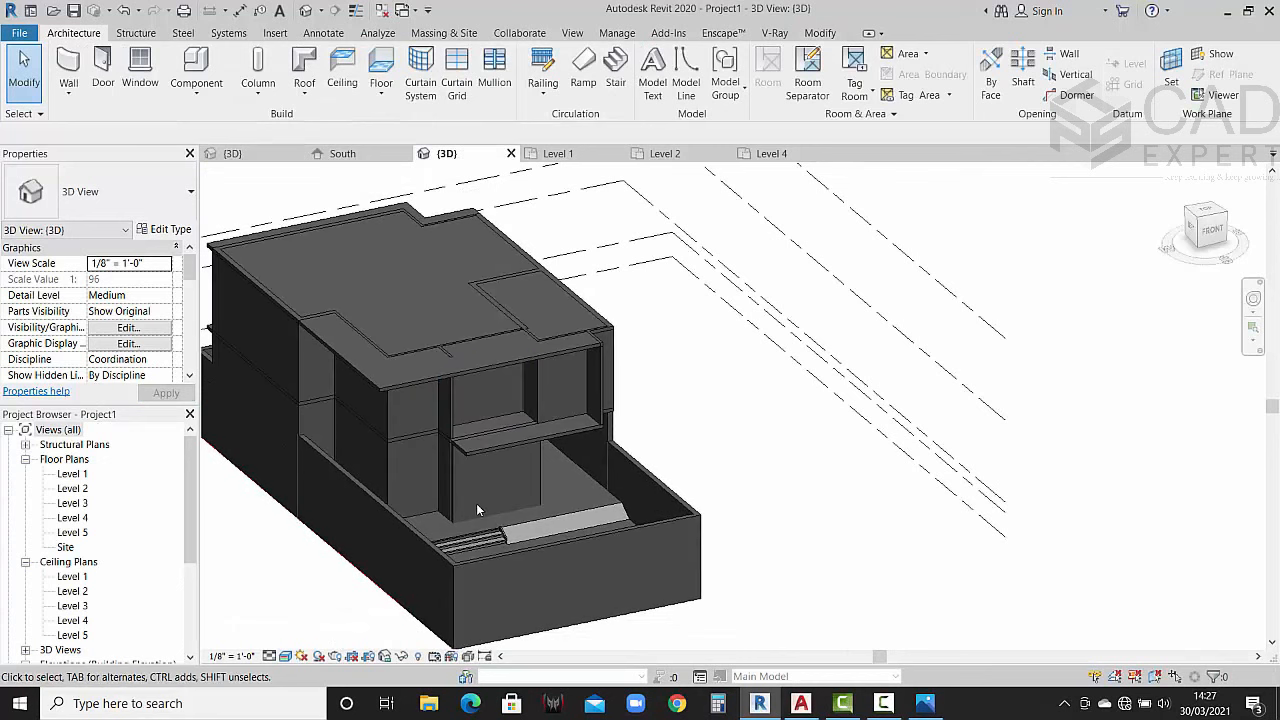
shift+middle_drag(506, 480, 484, 432)
scroll(498, 441, up, 2)
middle_drag(566, 449, 528, 428)
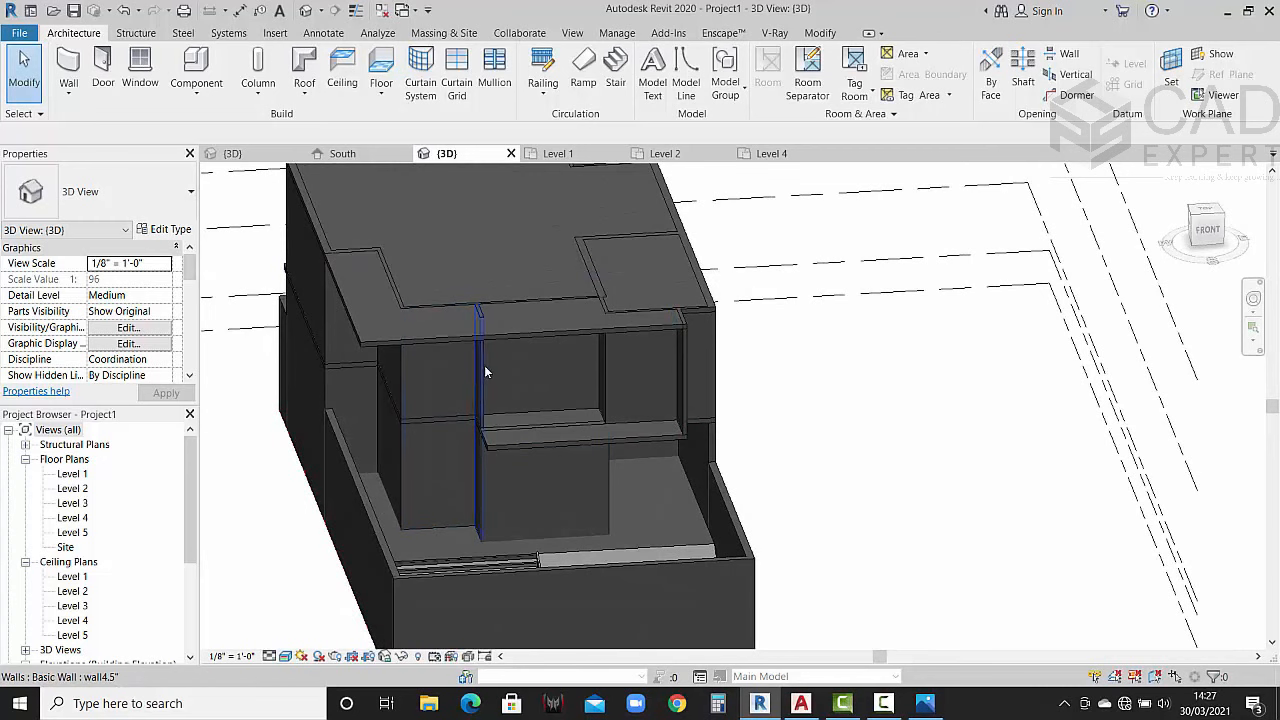
Step: Examine the parapets and front overhang on the reference house's roof, and compare them with the Level 5 slab in Project1's 3D view
click(255, 153)
middle_drag(530, 281, 605, 456)
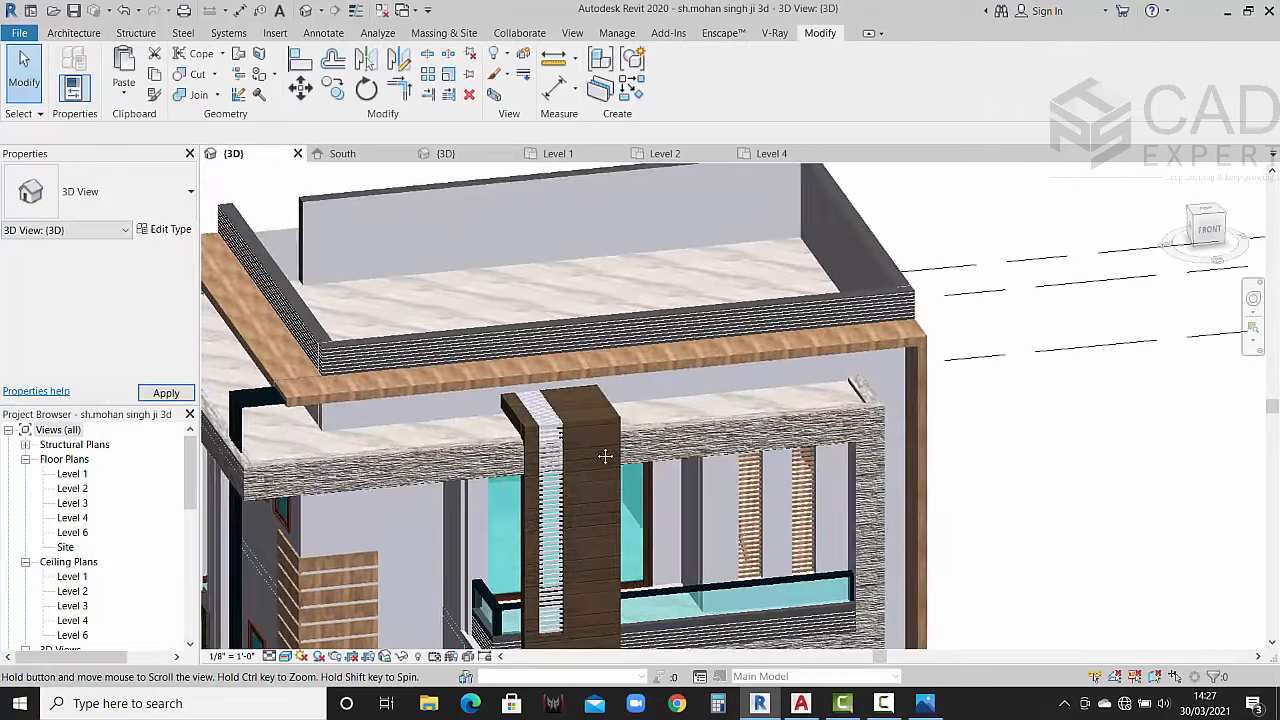
scroll(605, 456, down, 4)
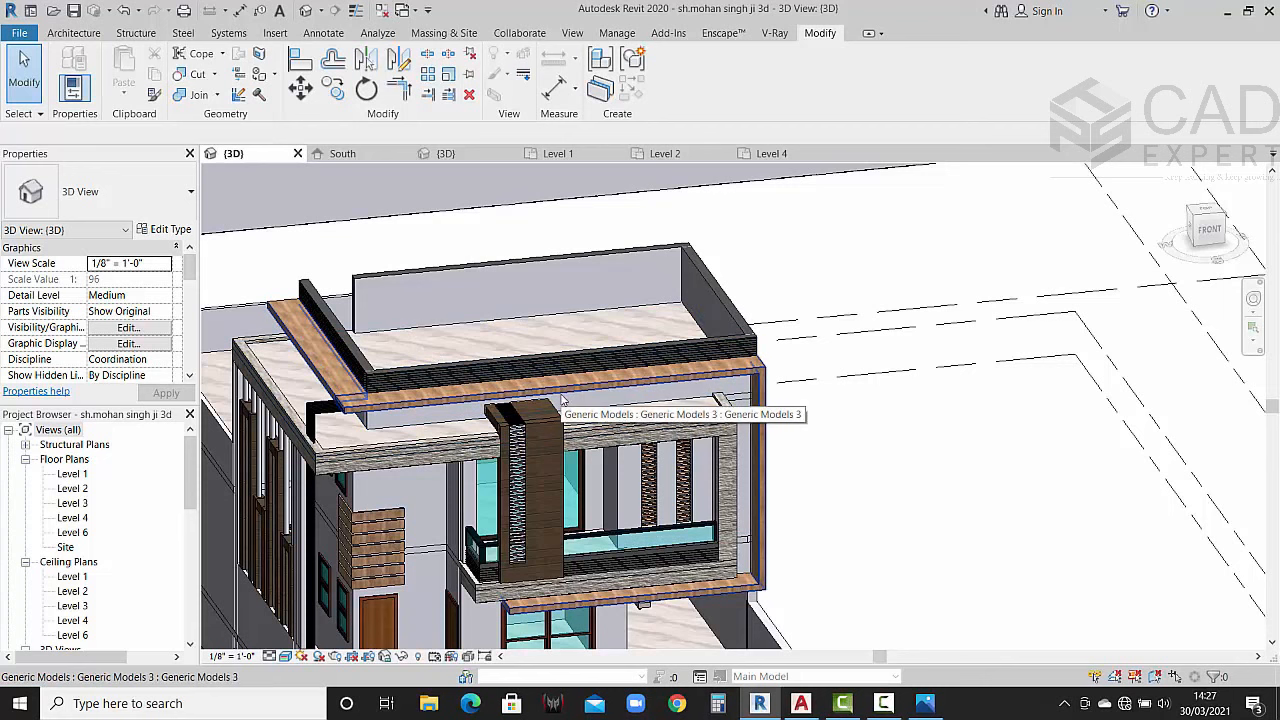
scroll(475, 383, down, 3)
scroll(560, 470, up, 3)
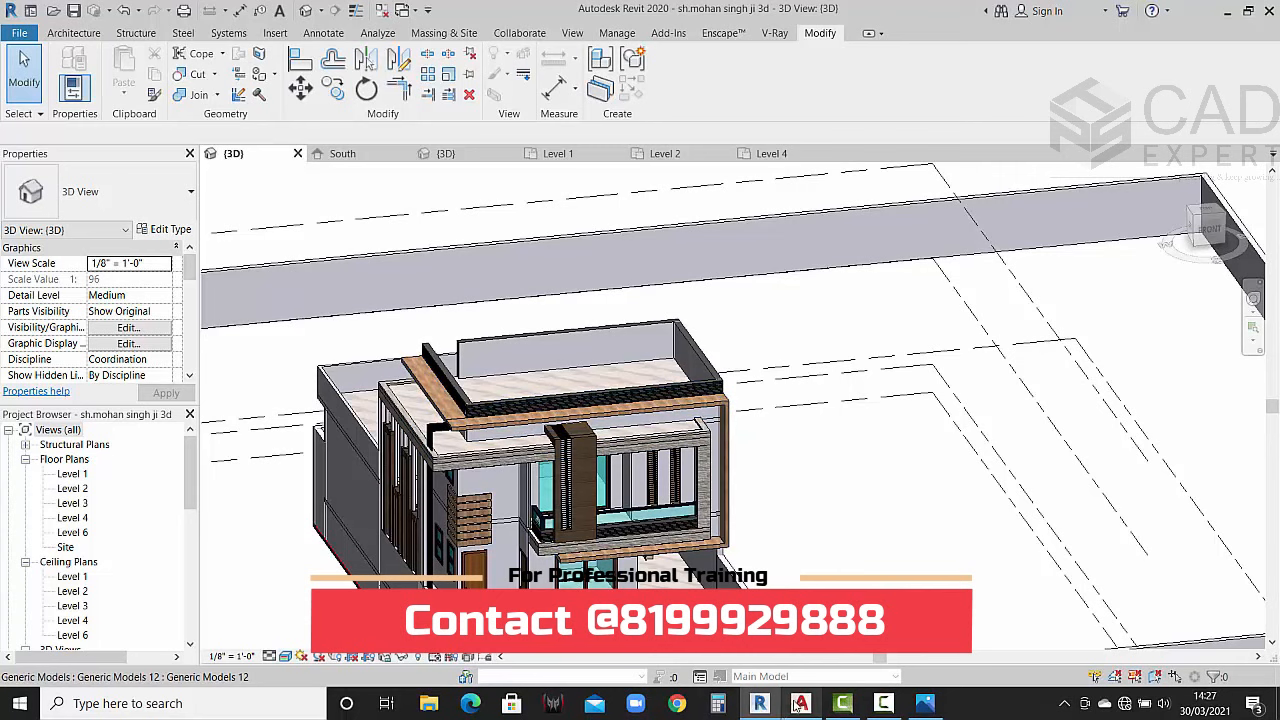
click(483, 160)
scroll(481, 322, down, 3)
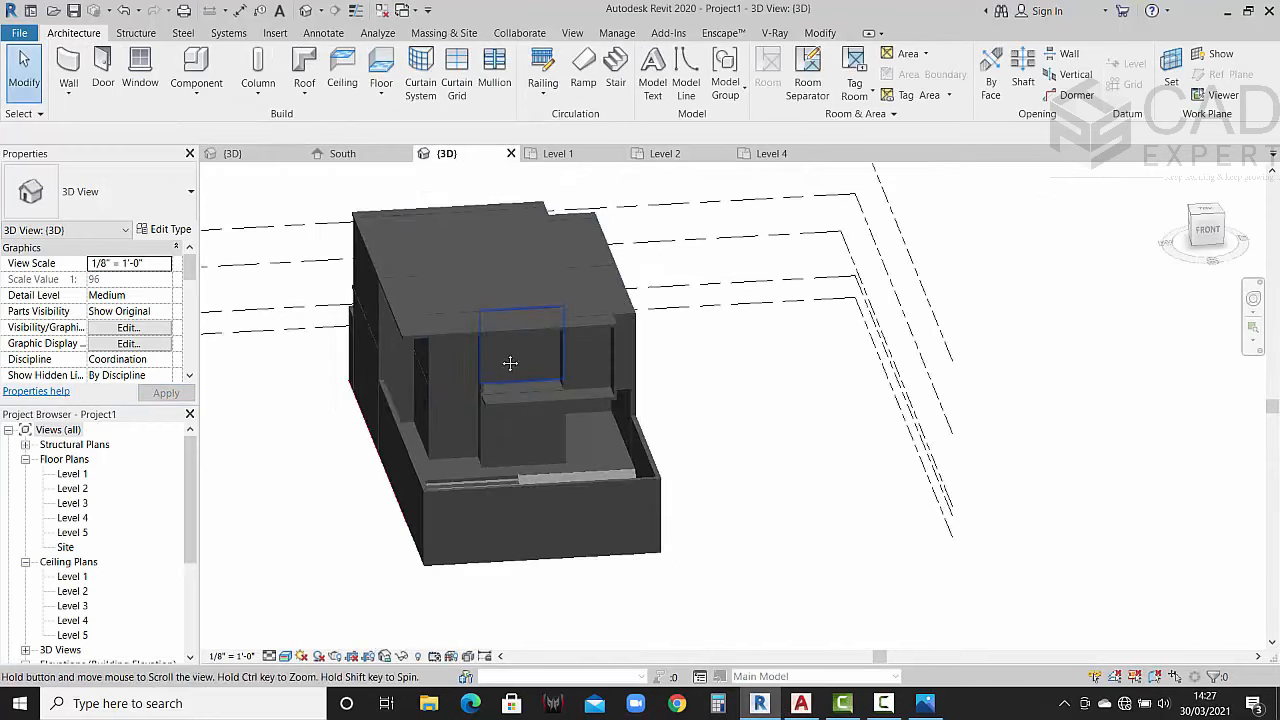
middle_drag(508, 363, 538, 409)
scroll(402, 307, up, 4)
middle_drag(408, 311, 435, 356)
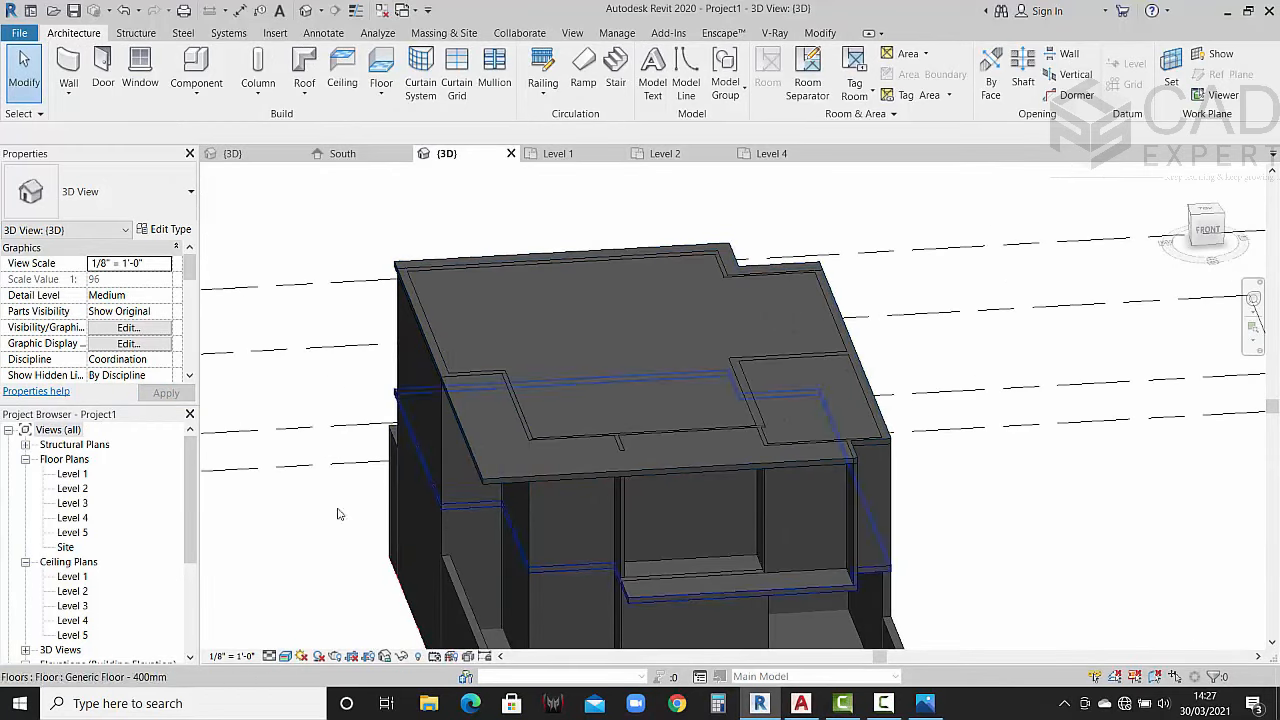
Step: On Level 4, draw a 4.5" wall from the inner corner of the left side wall's step across to the interior wall, closing the front room's rear side
double_click(72, 517)
scroll(610, 395, down, 4)
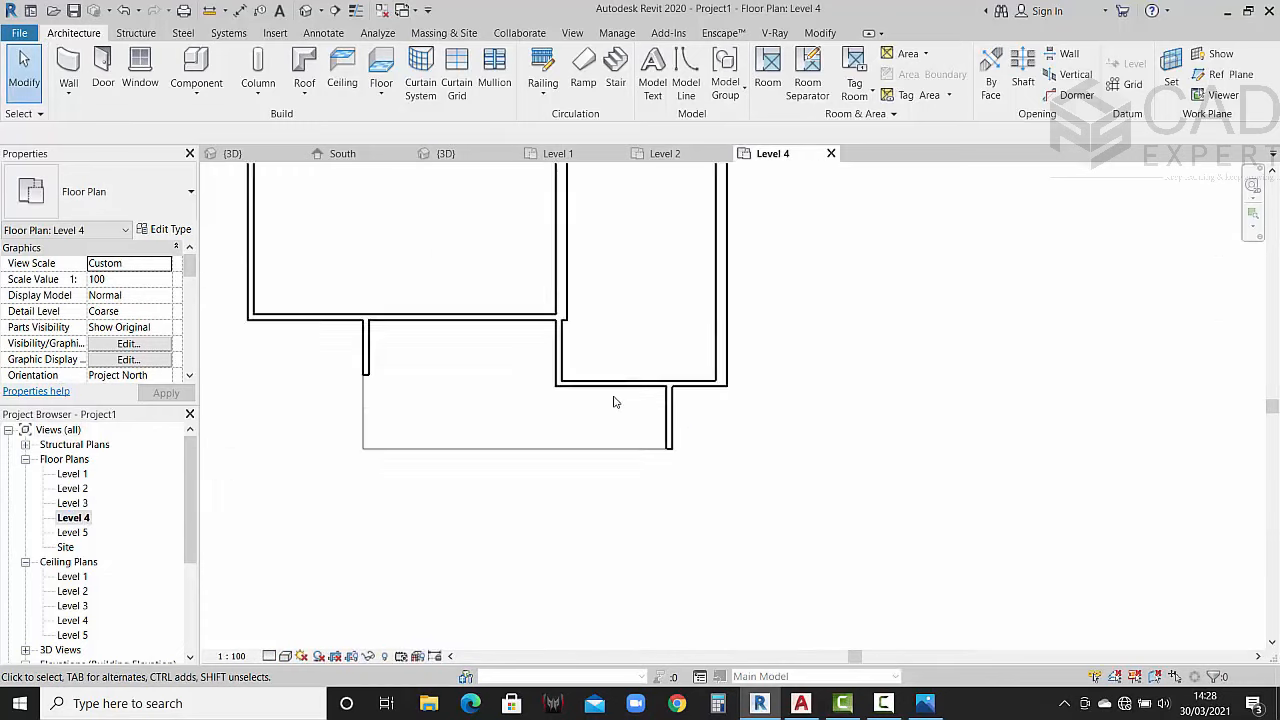
middle_drag(610, 376, 616, 460)
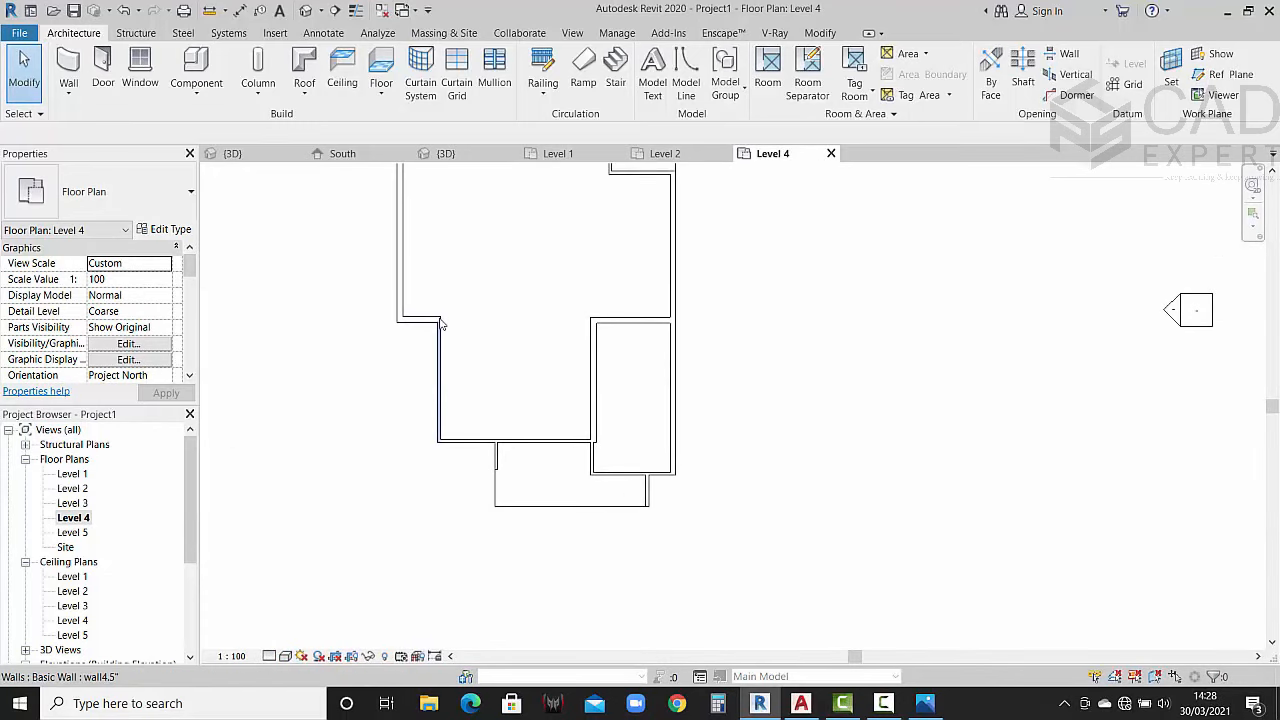
middle_drag(441, 325, 443, 341)
scroll(450, 350, up, 3)
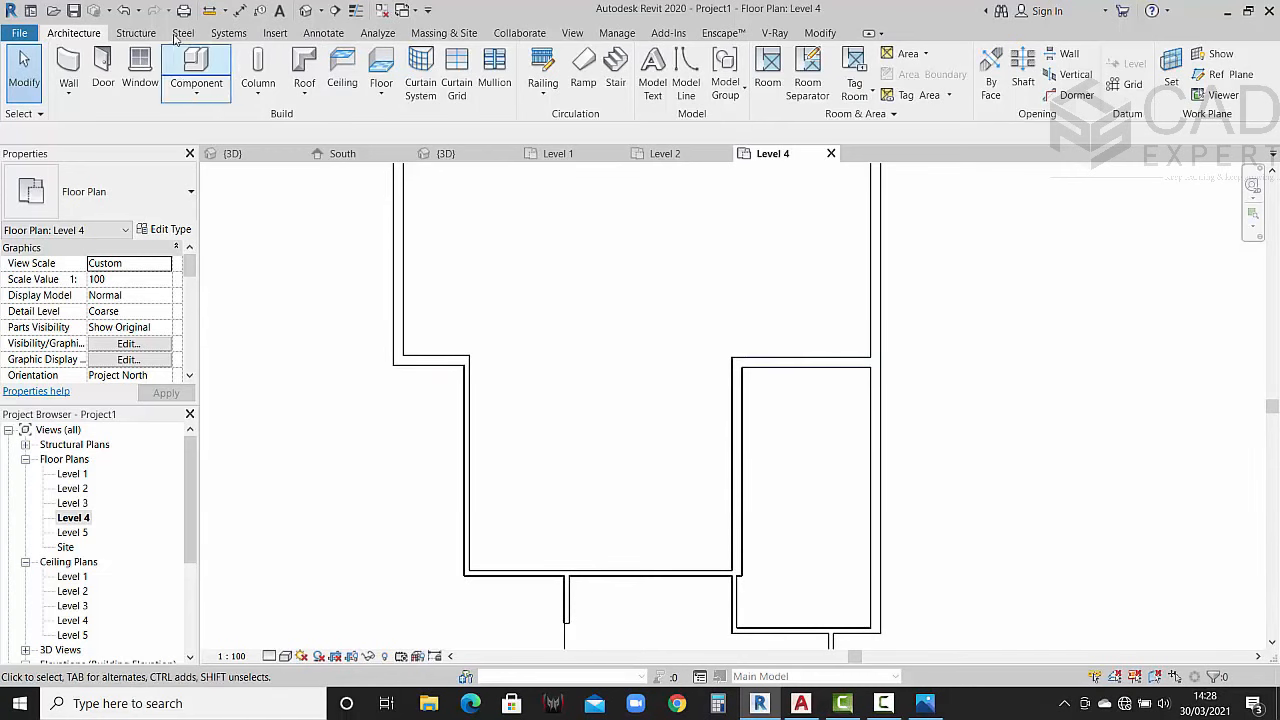
click(69, 65)
click(467, 360)
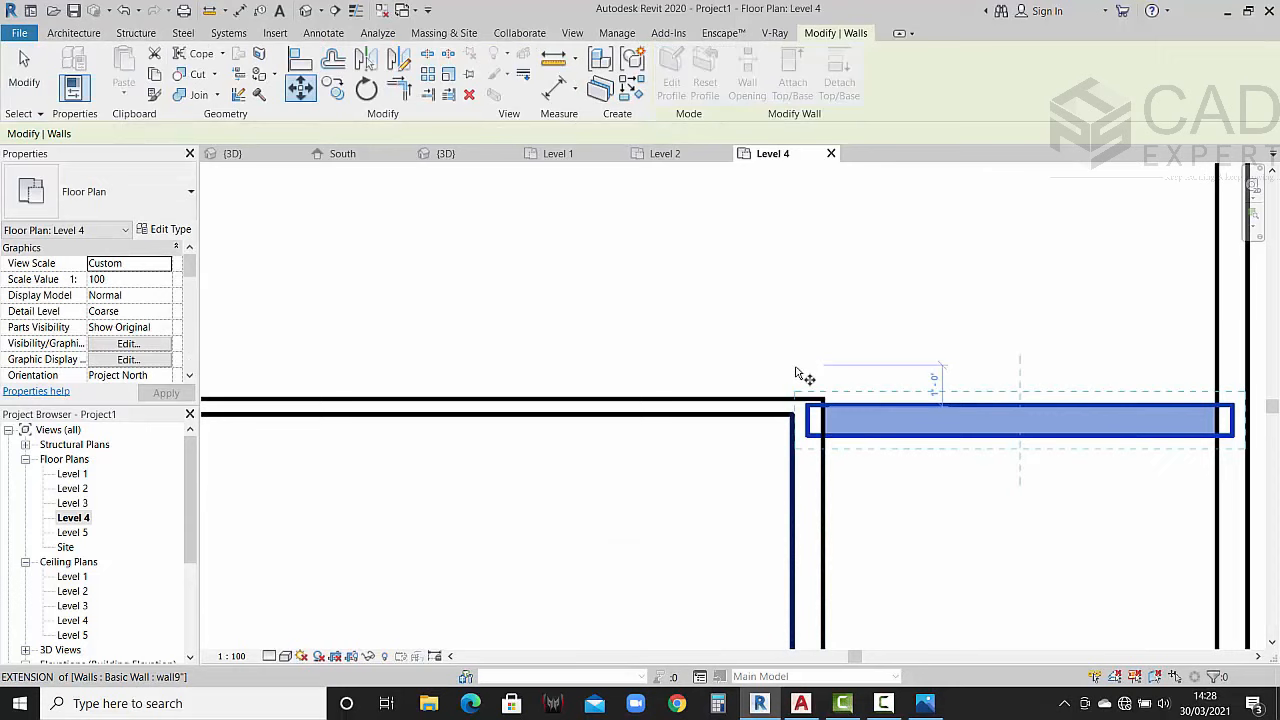
Step: Move the 9" cross wall so its upper face lines up with the end of the new 4.5" wall
scroll(801, 378, up, 3)
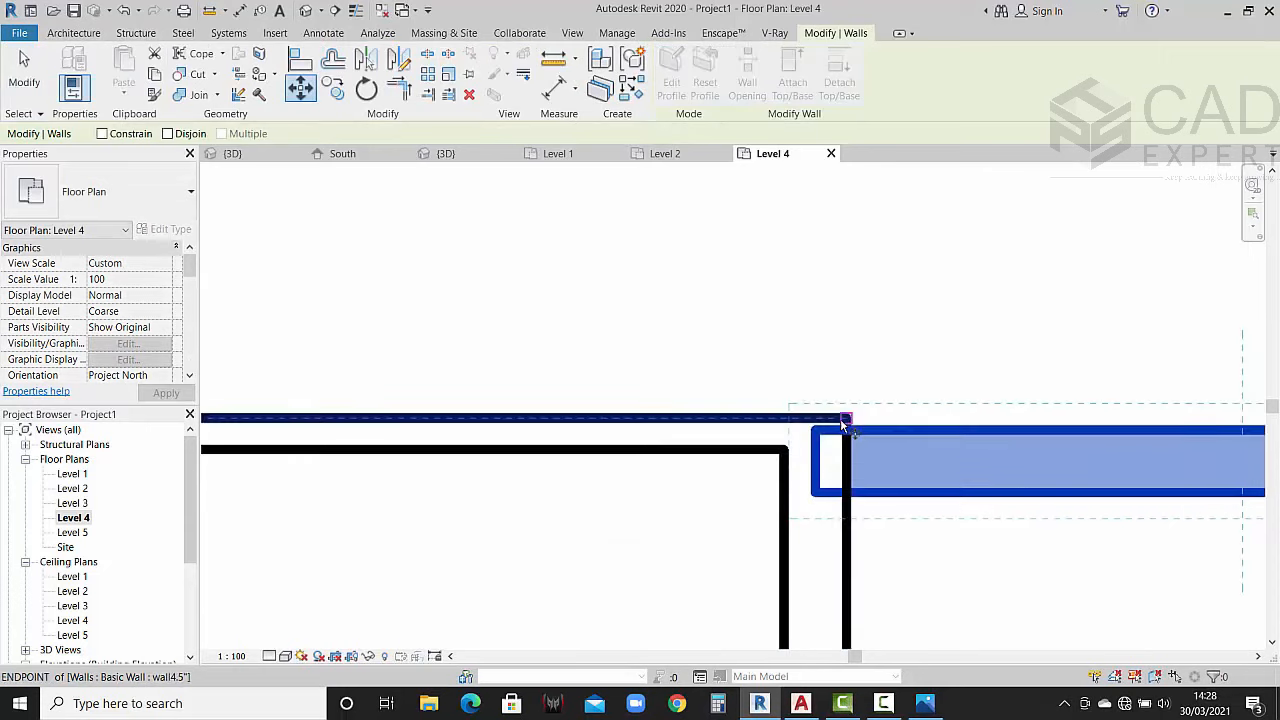
click(848, 429)
click(841, 417)
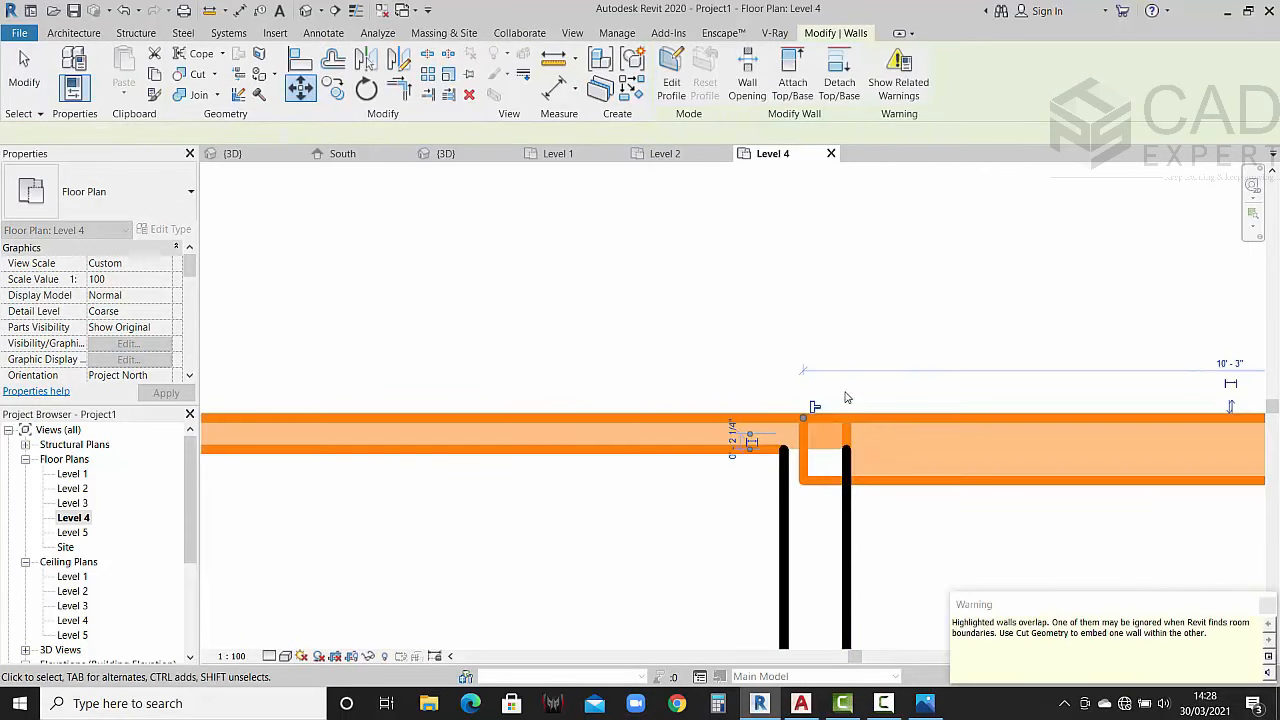
click(850, 365)
scroll(870, 394, down, 2)
Step: Shorten the left end of the 9" cross wall to the right face of the adjoining interior wall
click(831, 438)
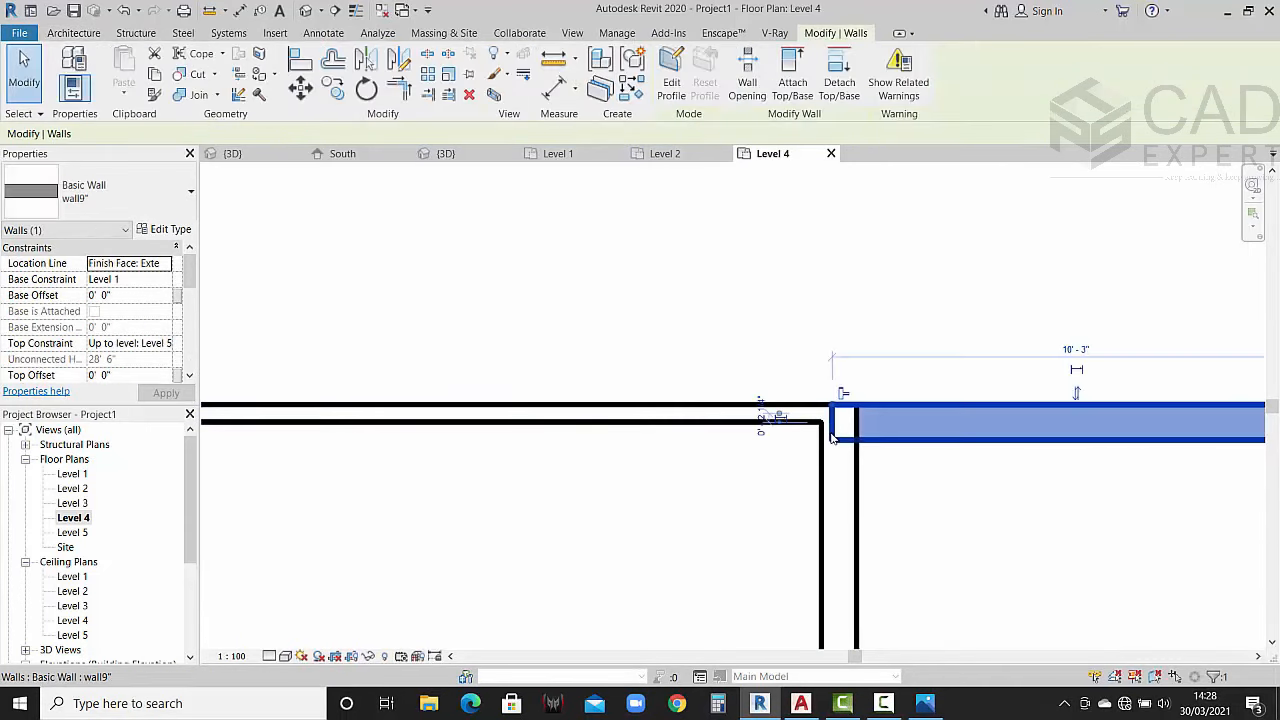
drag(828, 414, 857, 405)
click(847, 361)
click(798, 325)
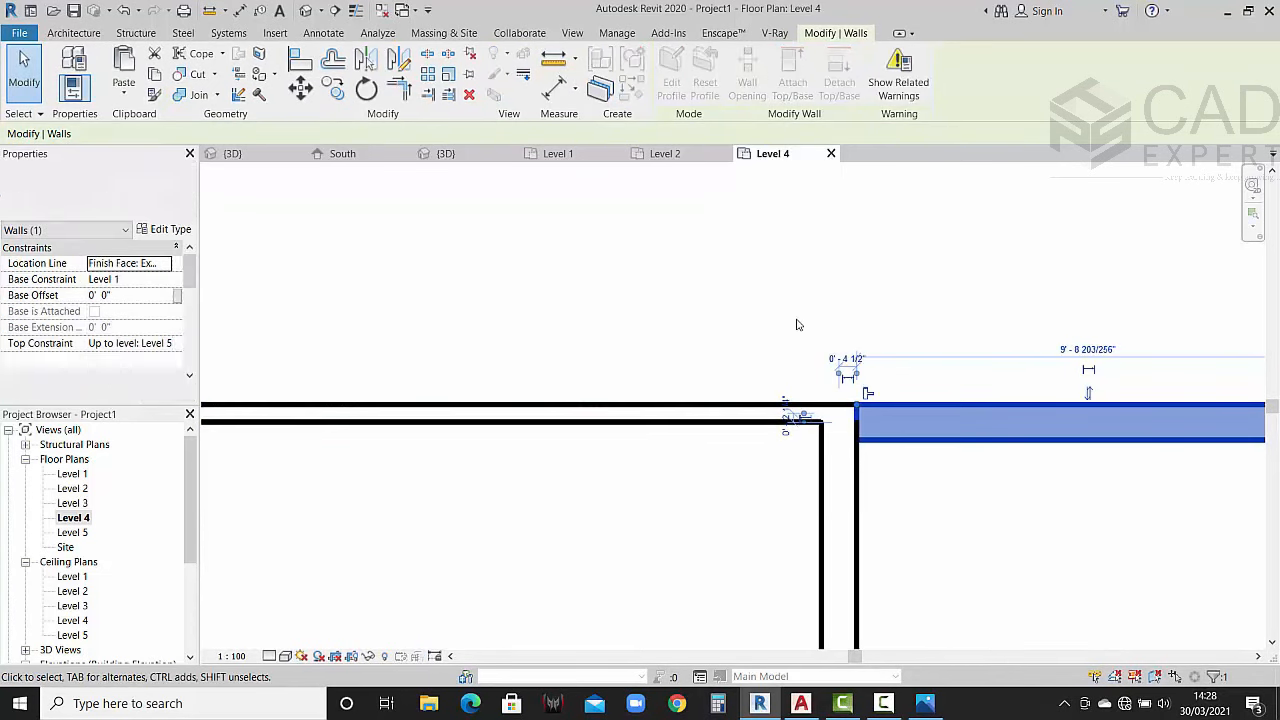
click(792, 371)
Step: Shorten the right end of the 9" cross wall to the inner face of the right side wall
scroll(814, 387, down, 3)
middle_drag(897, 436, 887, 441)
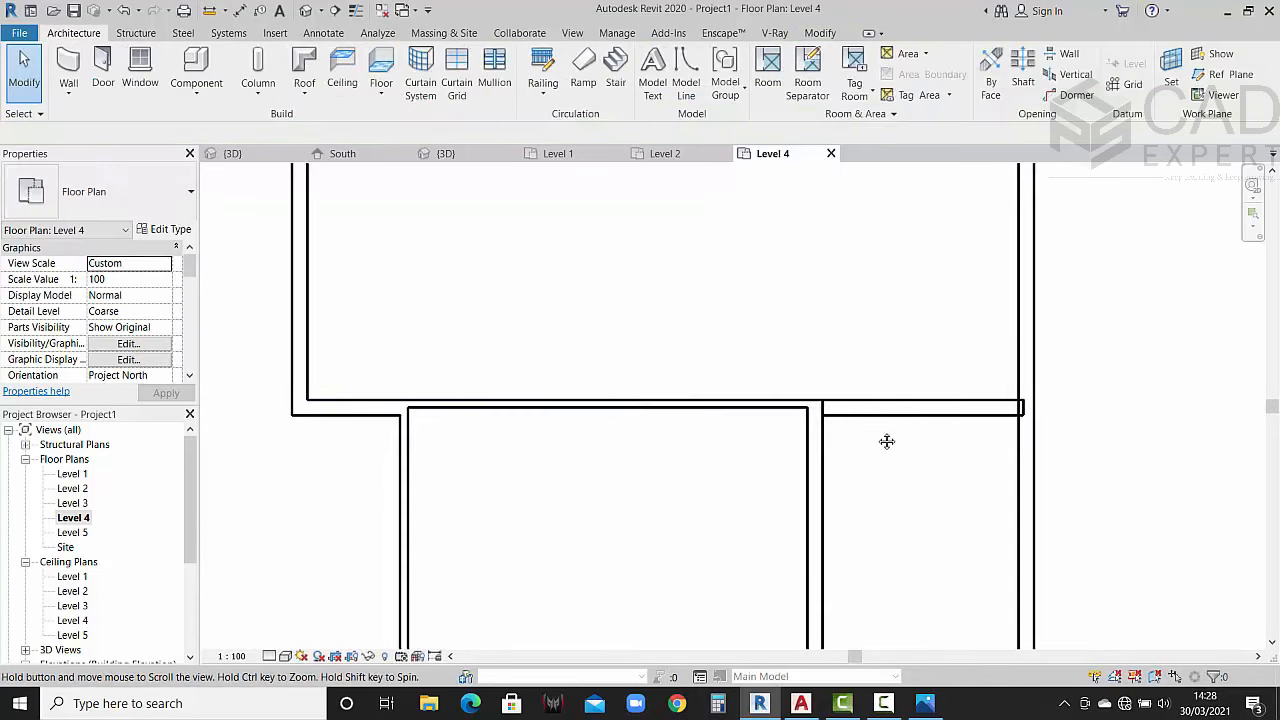
scroll(1031, 405, up, 2)
click(1020, 420)
scroll(1017, 418, up, 2)
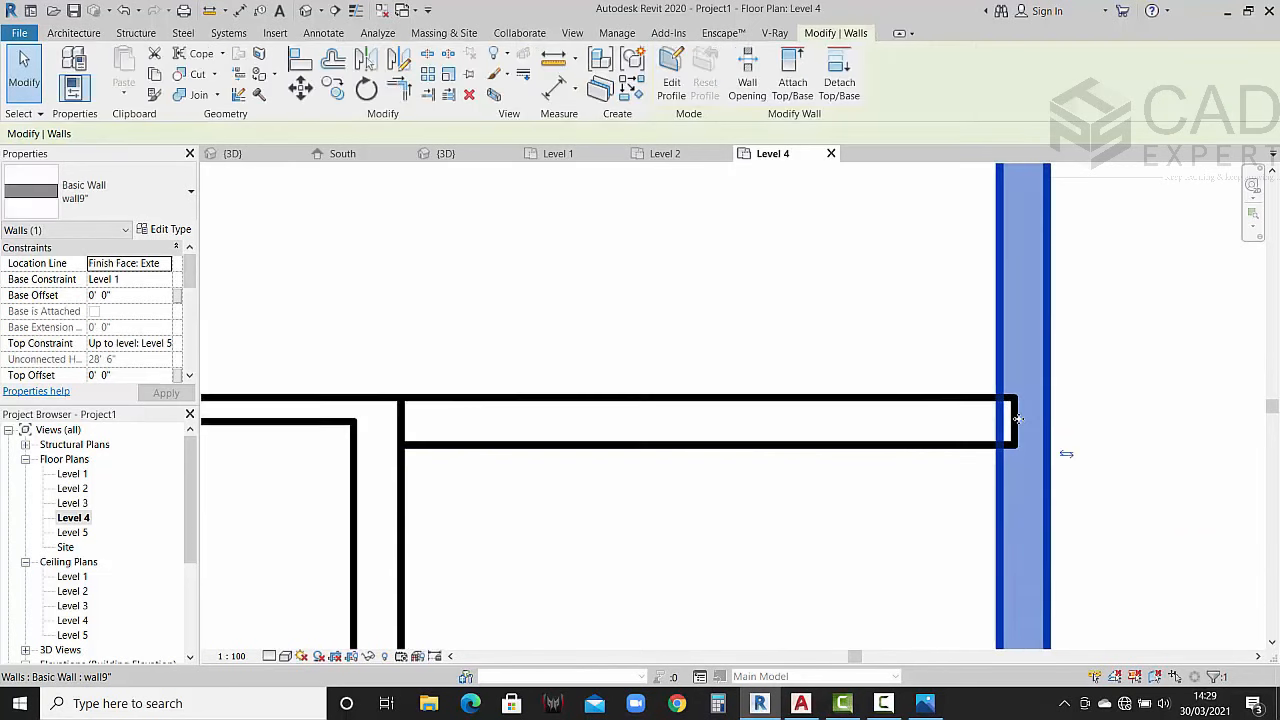
scroll(1017, 418, up, 1)
click(1010, 420)
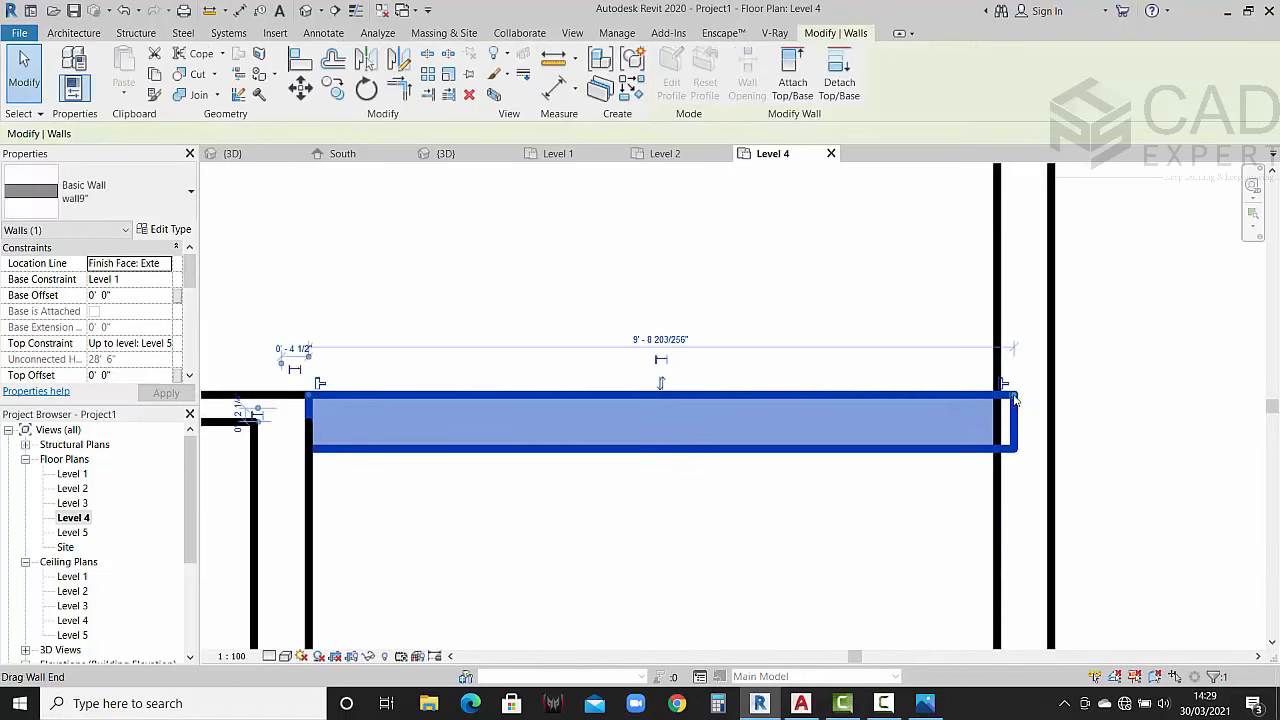
drag(1014, 400, 997, 410)
click(951, 363)
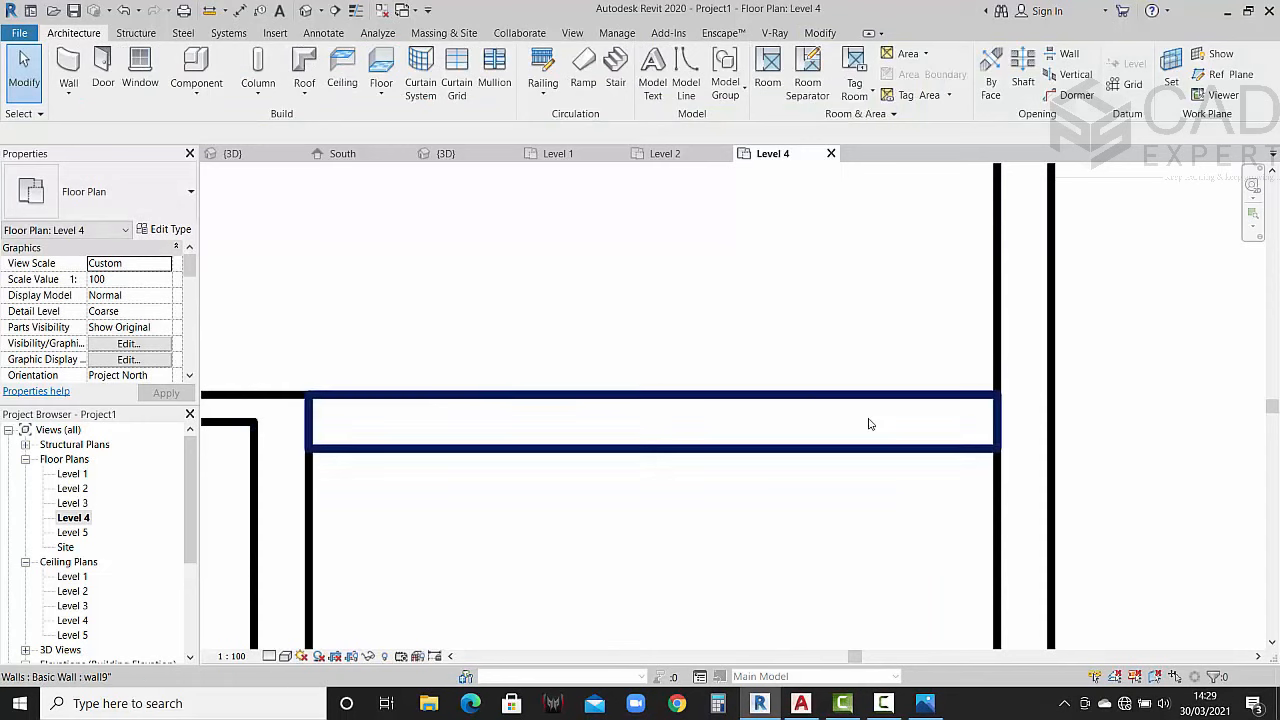
Step: Inspect the house's roof slab and left side in 3D, and compare them with the finished reference house
scroll(868, 424, down, 5)
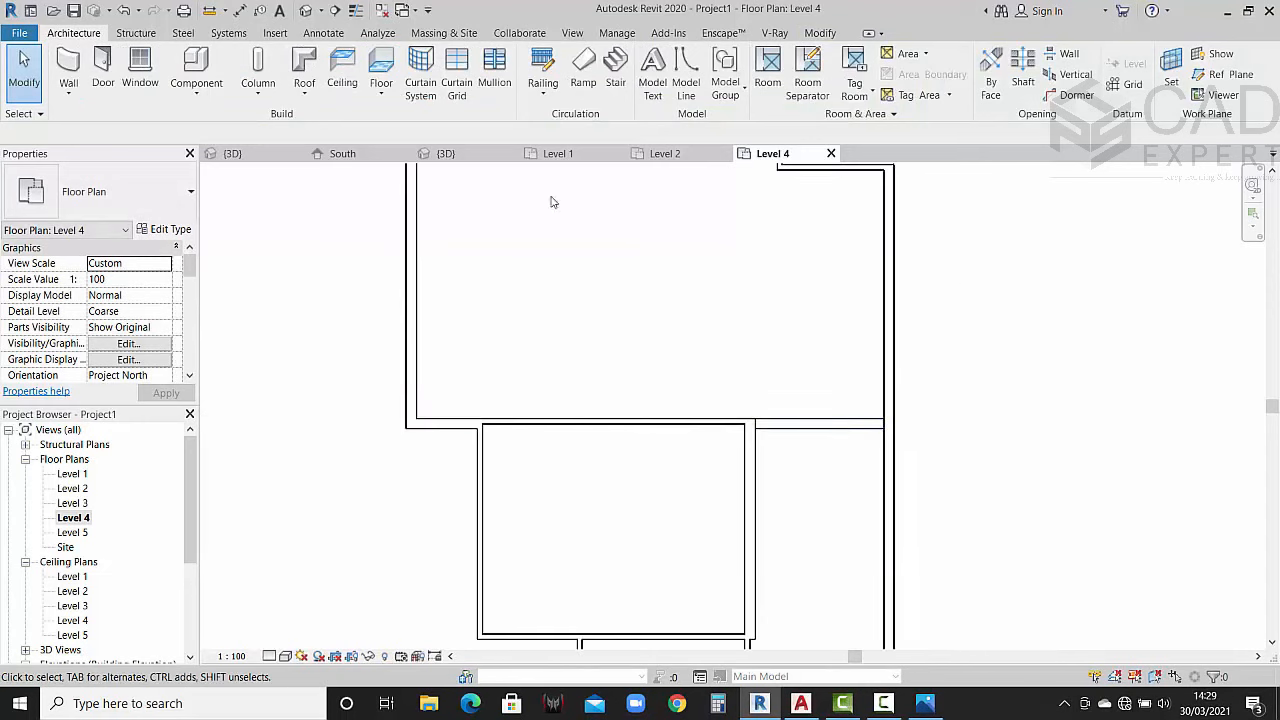
click(449, 161)
scroll(571, 309, down, 2)
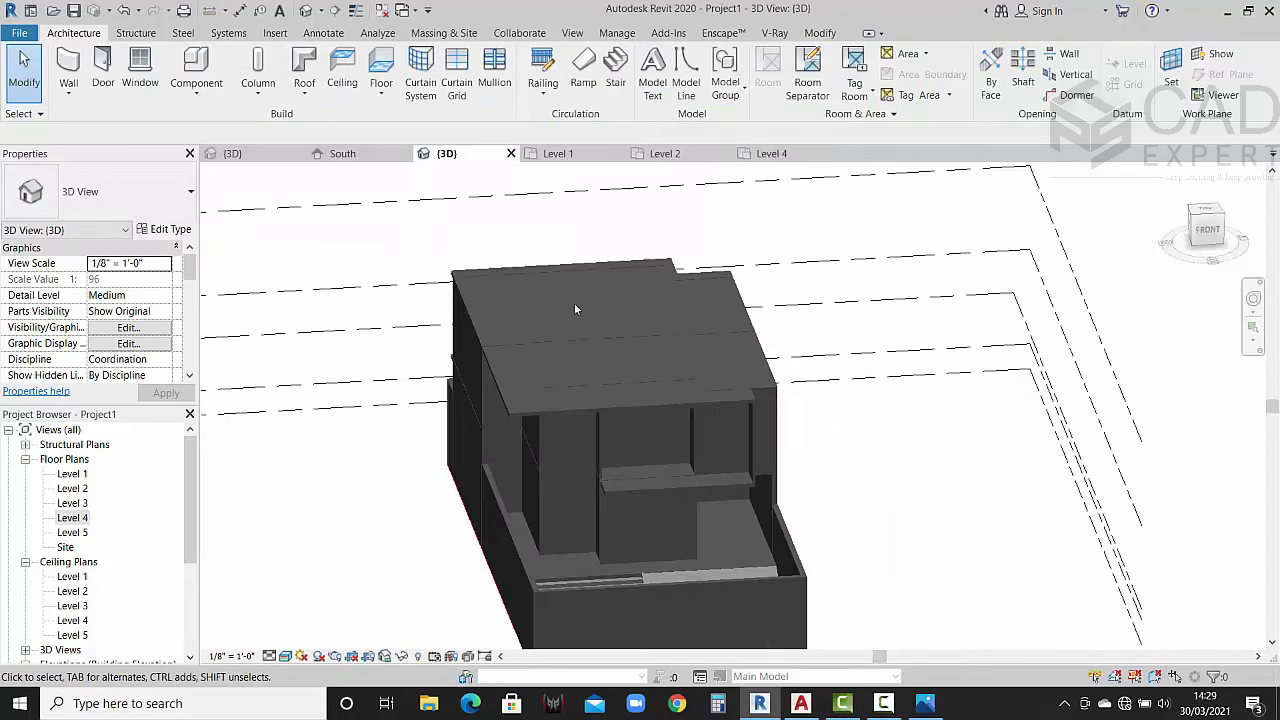
shift+middle_drag(571, 309, 684, 462)
scroll(574, 344, up, 2)
shift+middle_drag(618, 392, 518, 346)
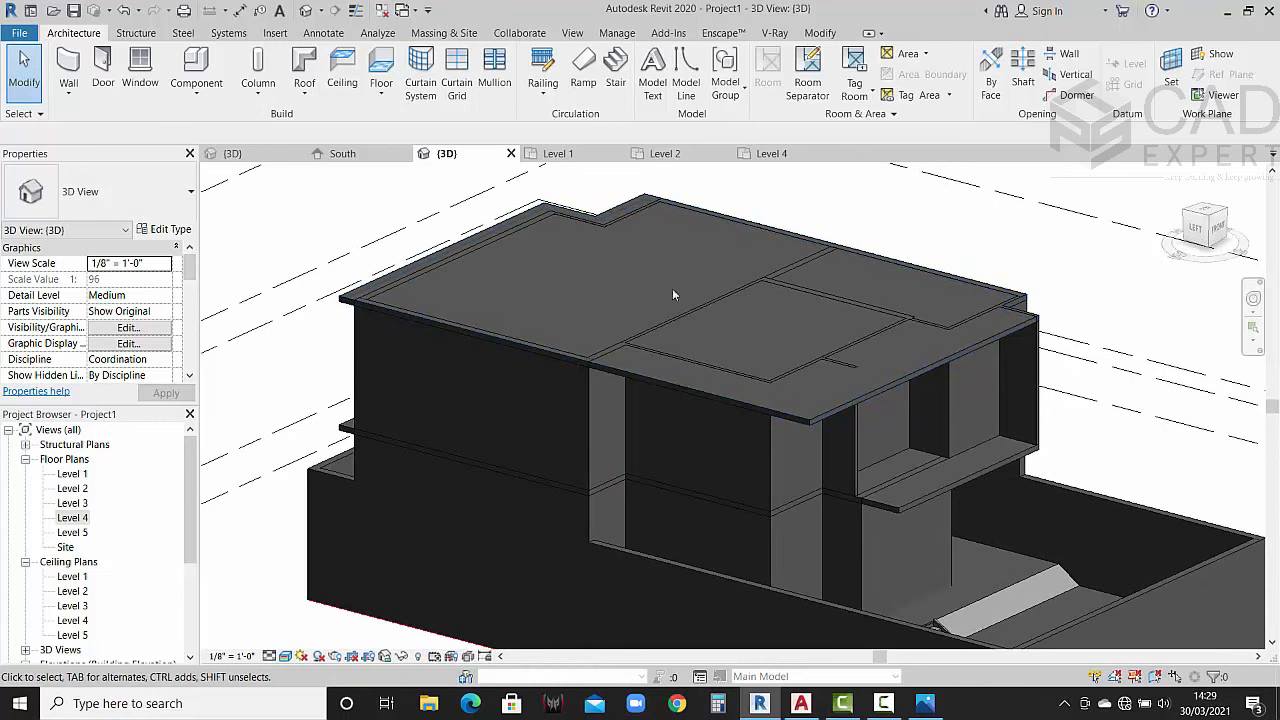
click(261, 156)
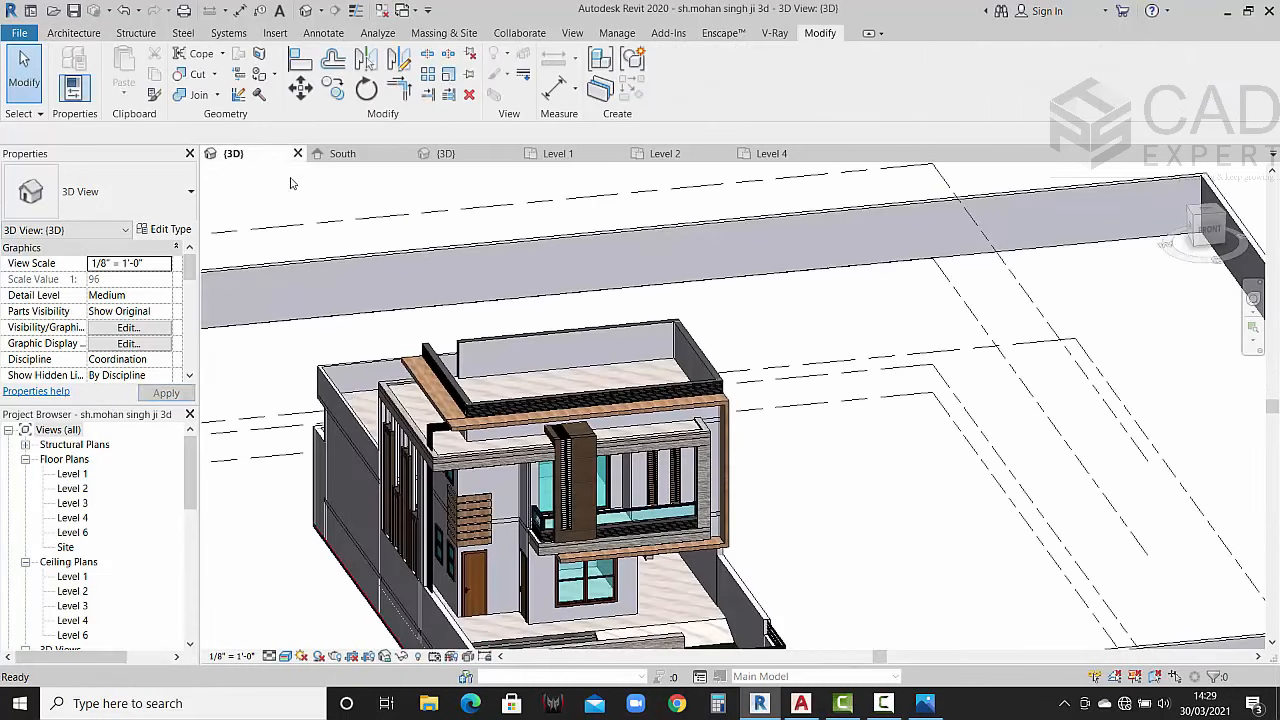
Step: Examine the extent of the upper roof slab on the finished reference house, then return to the project's 3D model
scroll(549, 389, up, 3)
shift+middle_drag(549, 389, 558, 412)
shift+middle_drag(543, 479, 512, 497)
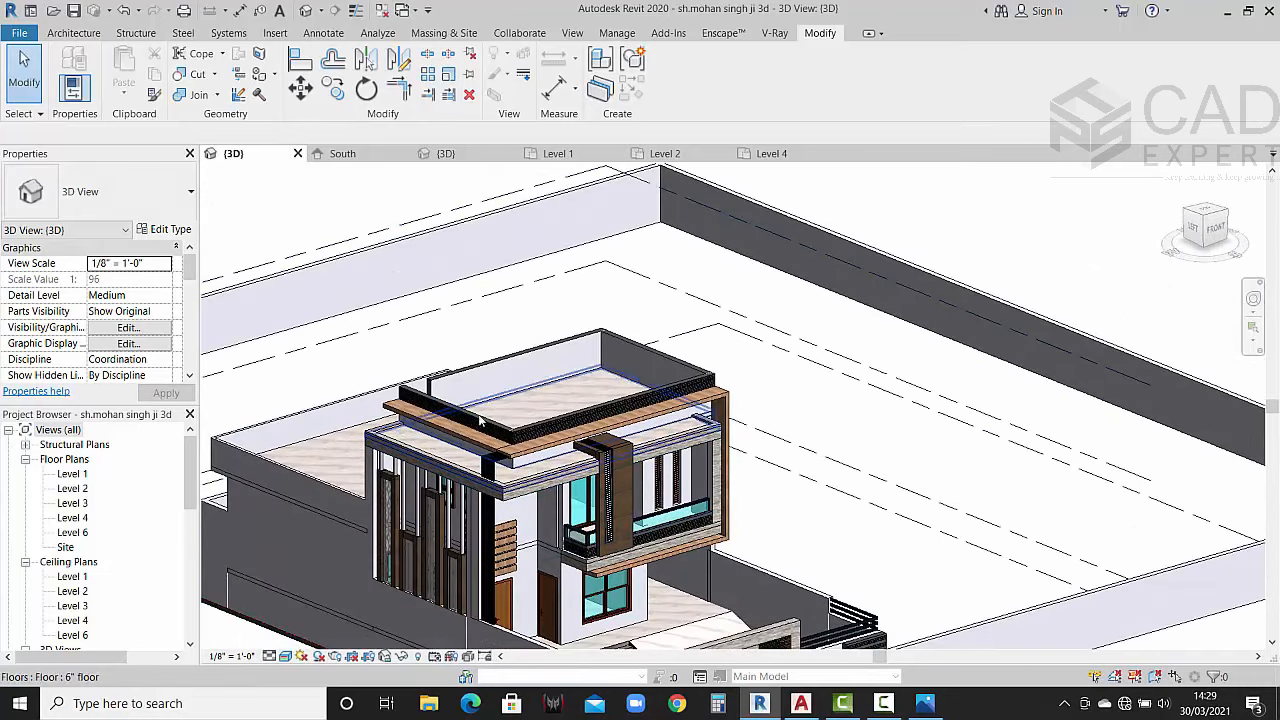
click(446, 154)
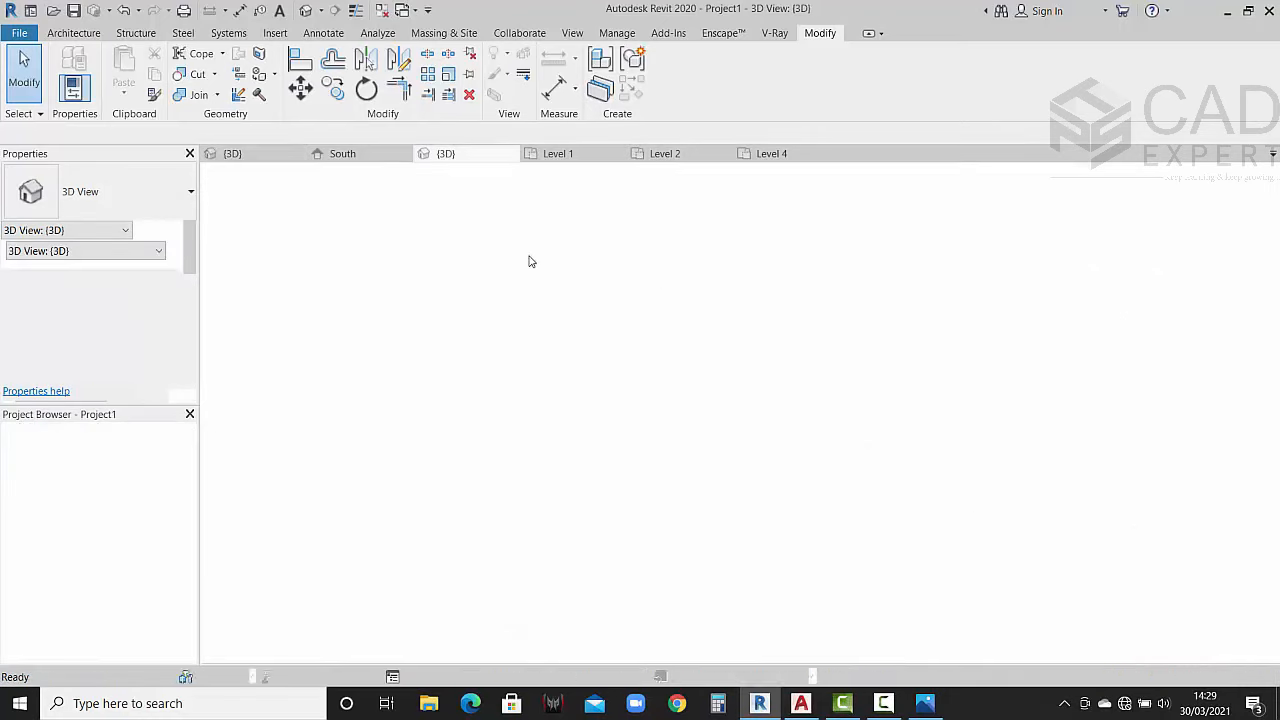
scroll(540, 286, down, 3)
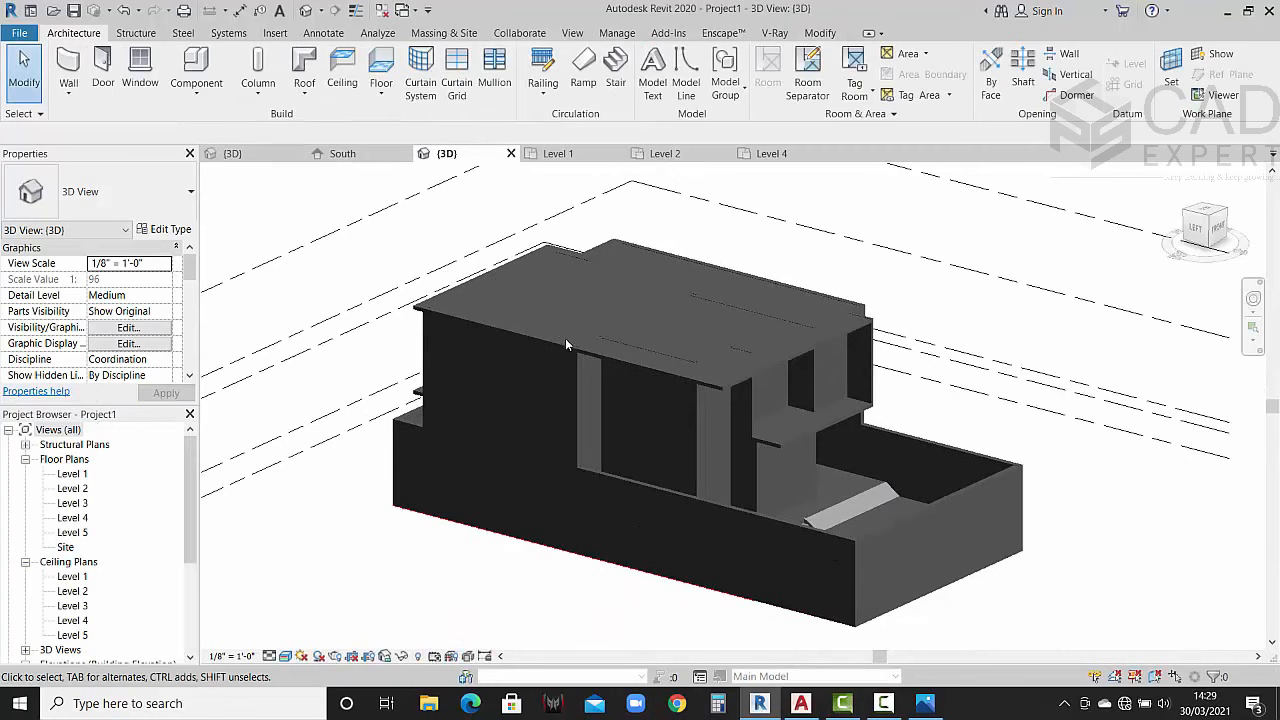
Step: Open the boundary sketch of the Level 5 floor slab for editing in the Level 4 floor plan
double_click(78, 534)
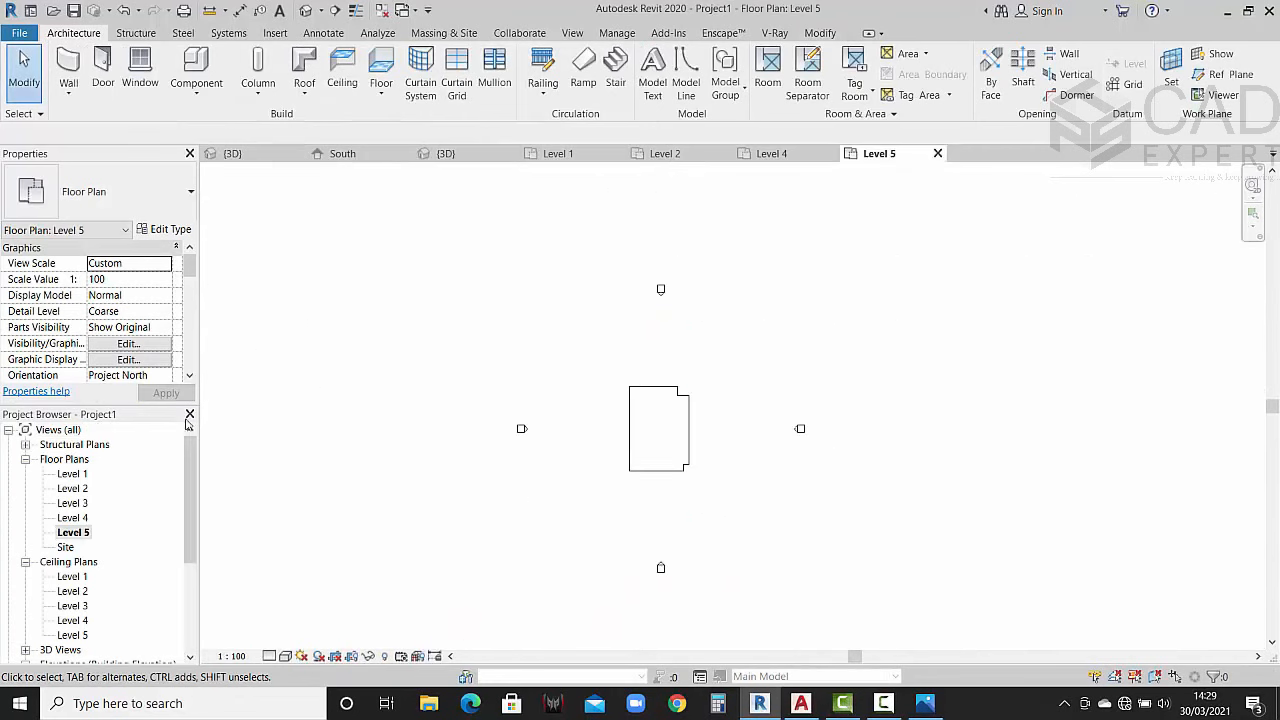
double_click(78, 518)
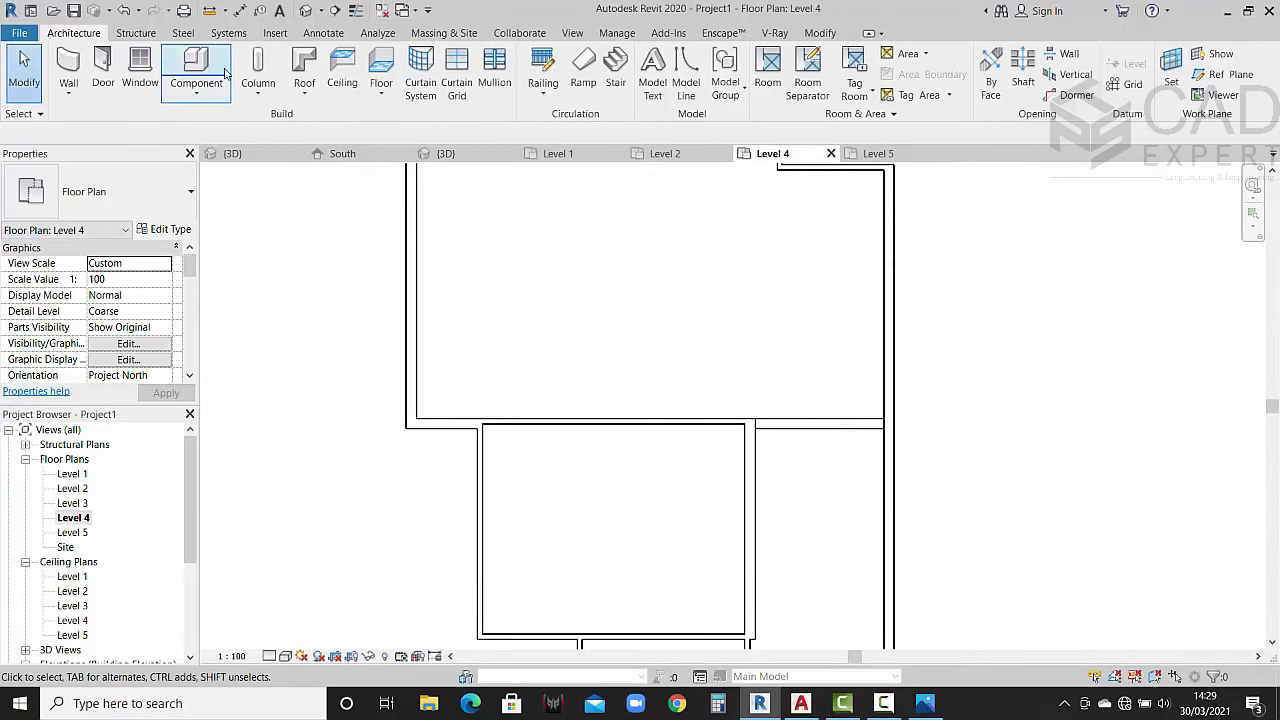
click(450, 153)
click(652, 369)
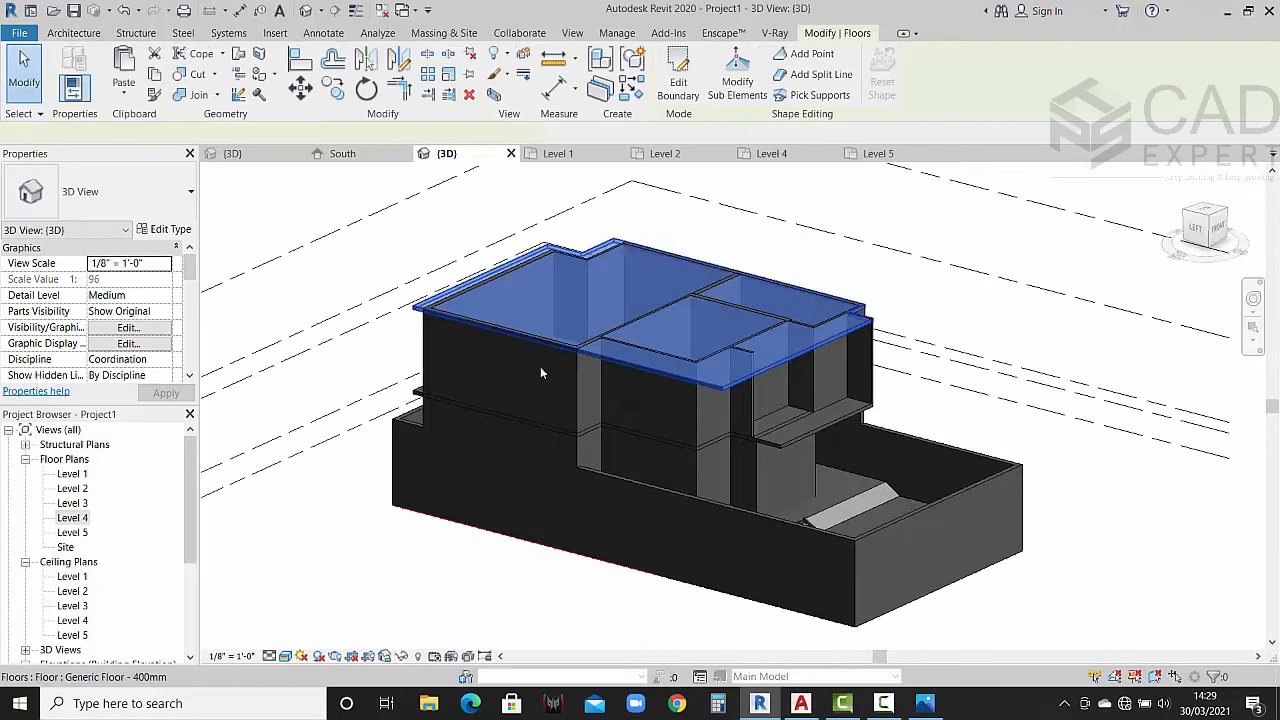
double_click(73, 518)
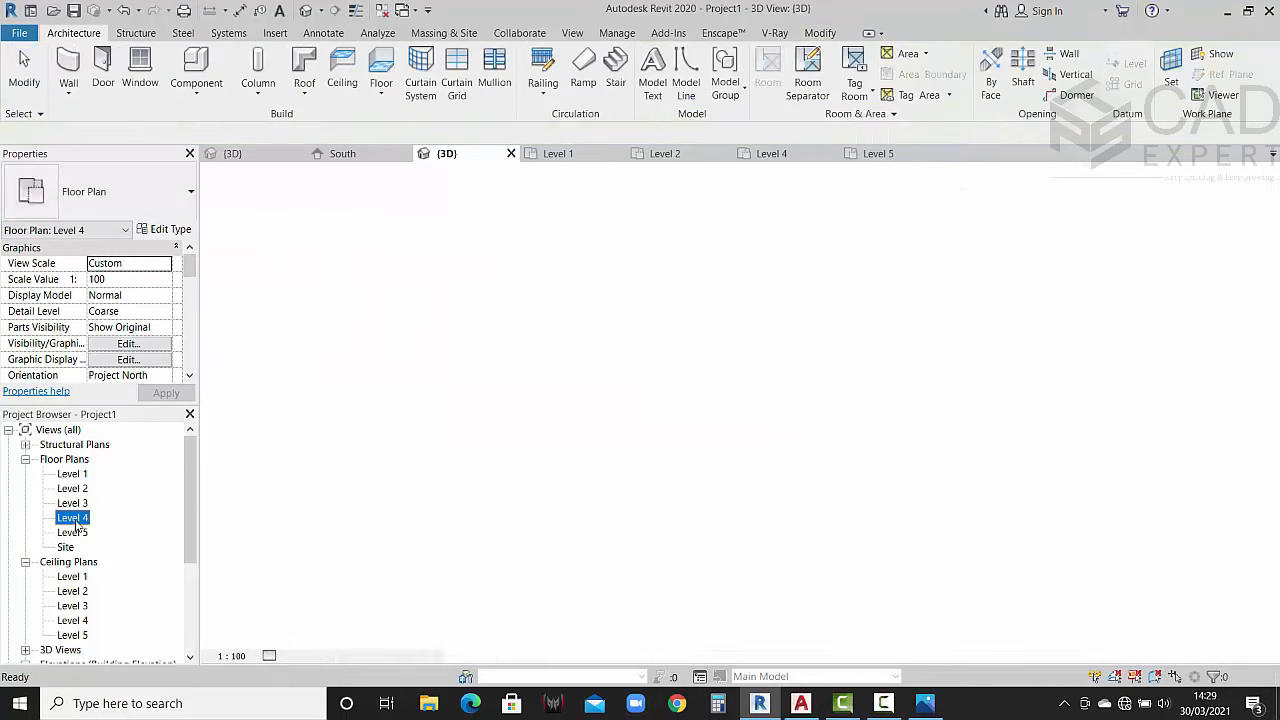
click(678, 88)
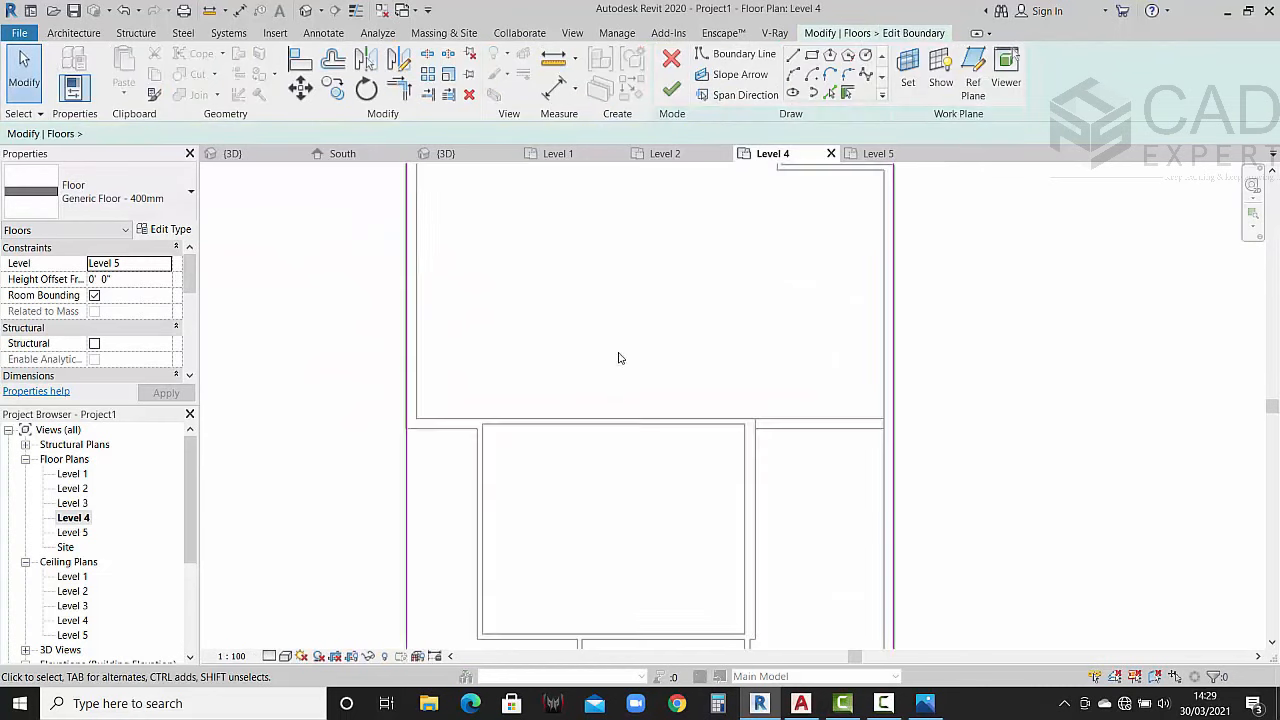
scroll(625, 357, down, 3)
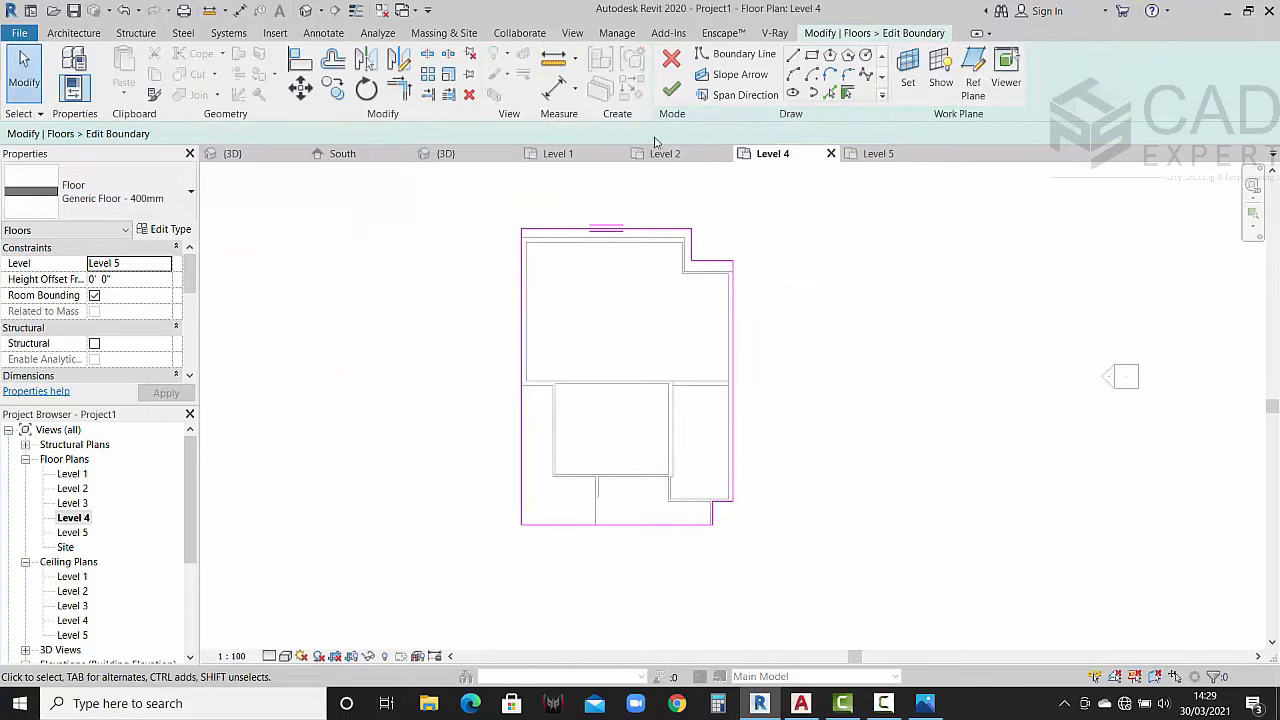
Step: Move the slab's rear boundary line forward onto the upper face of the cross wall behind the front rooms
click(639, 231)
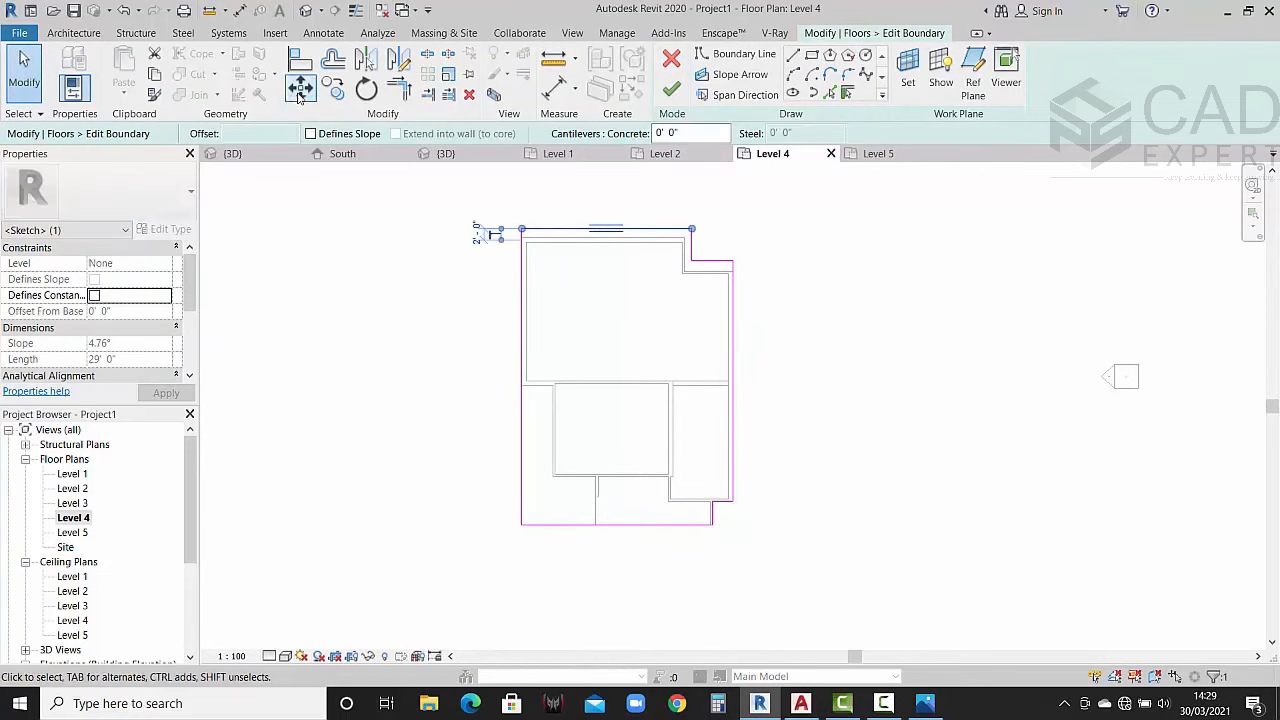
click(300, 88)
click(522, 230)
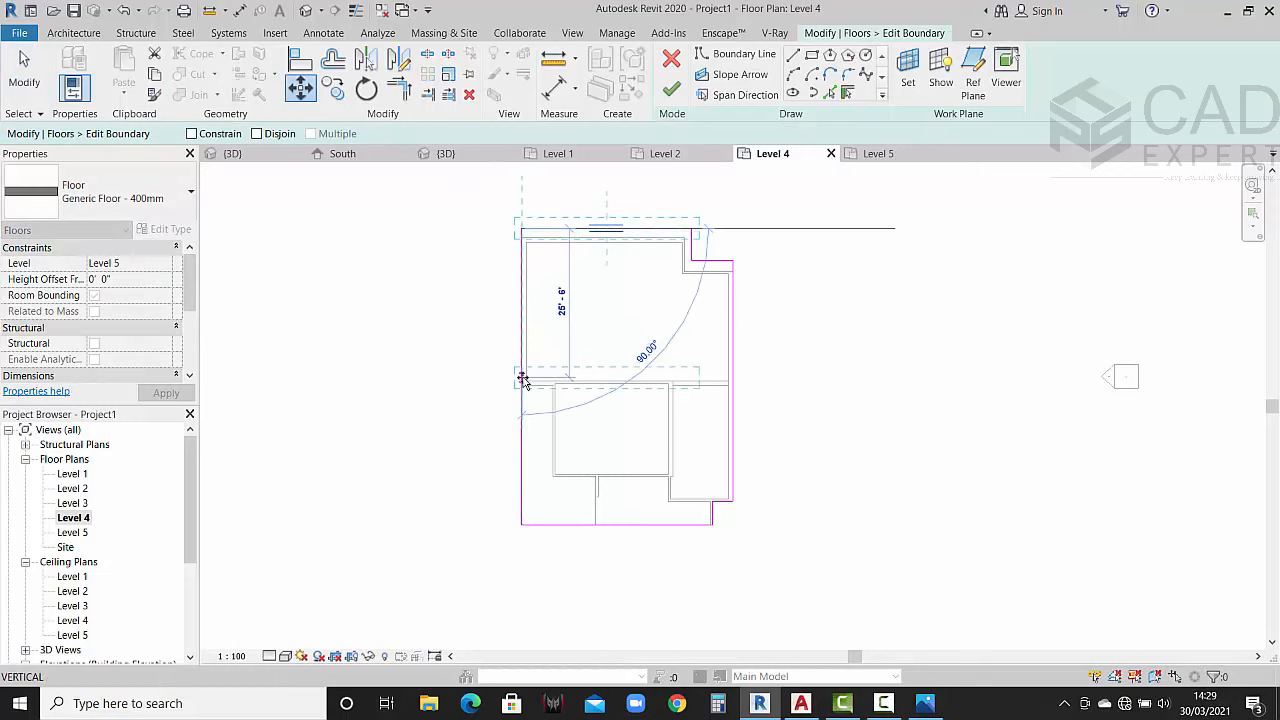
click(522, 378)
scroll(535, 388, up, 6)
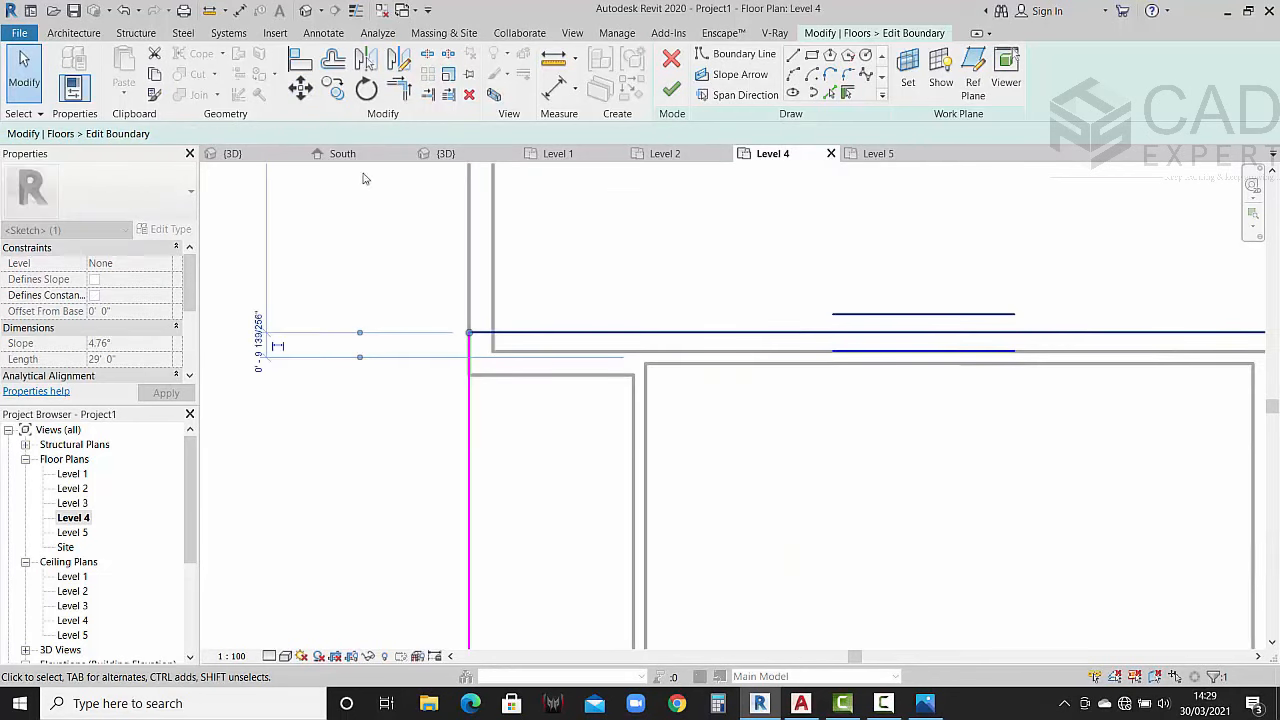
click(300, 88)
click(492, 333)
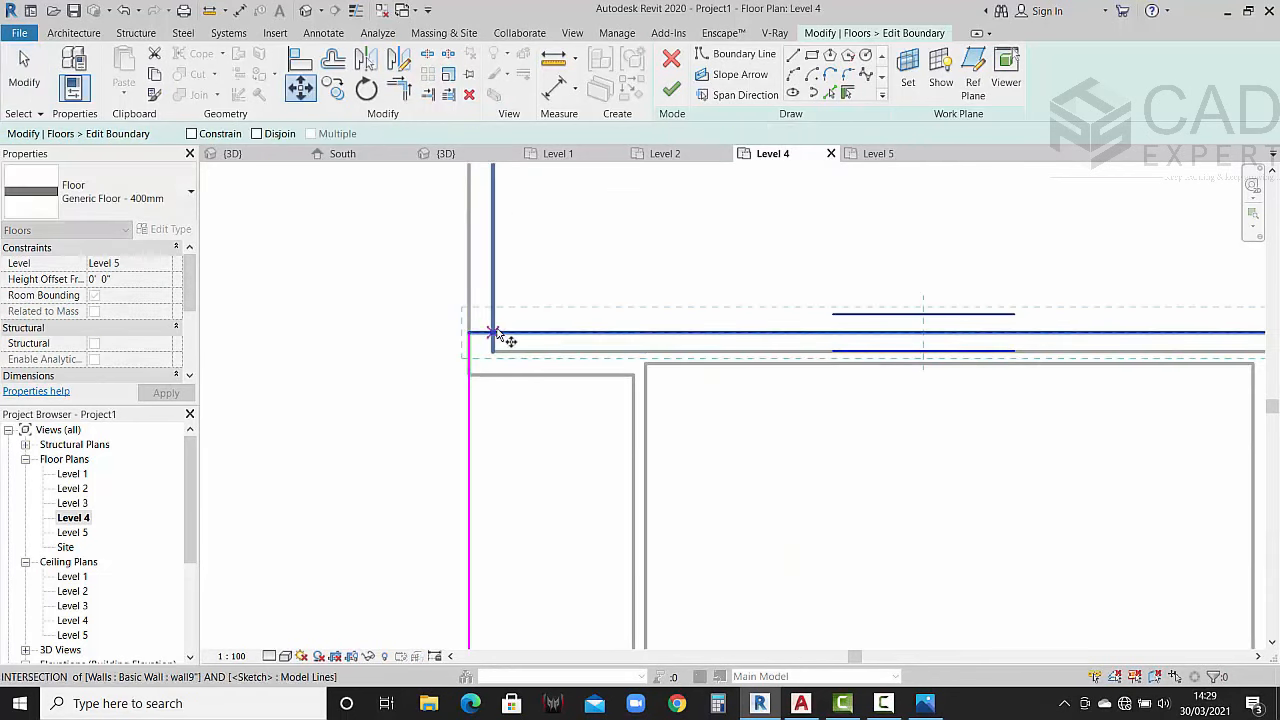
click(493, 352)
scroll(523, 308, down, 5)
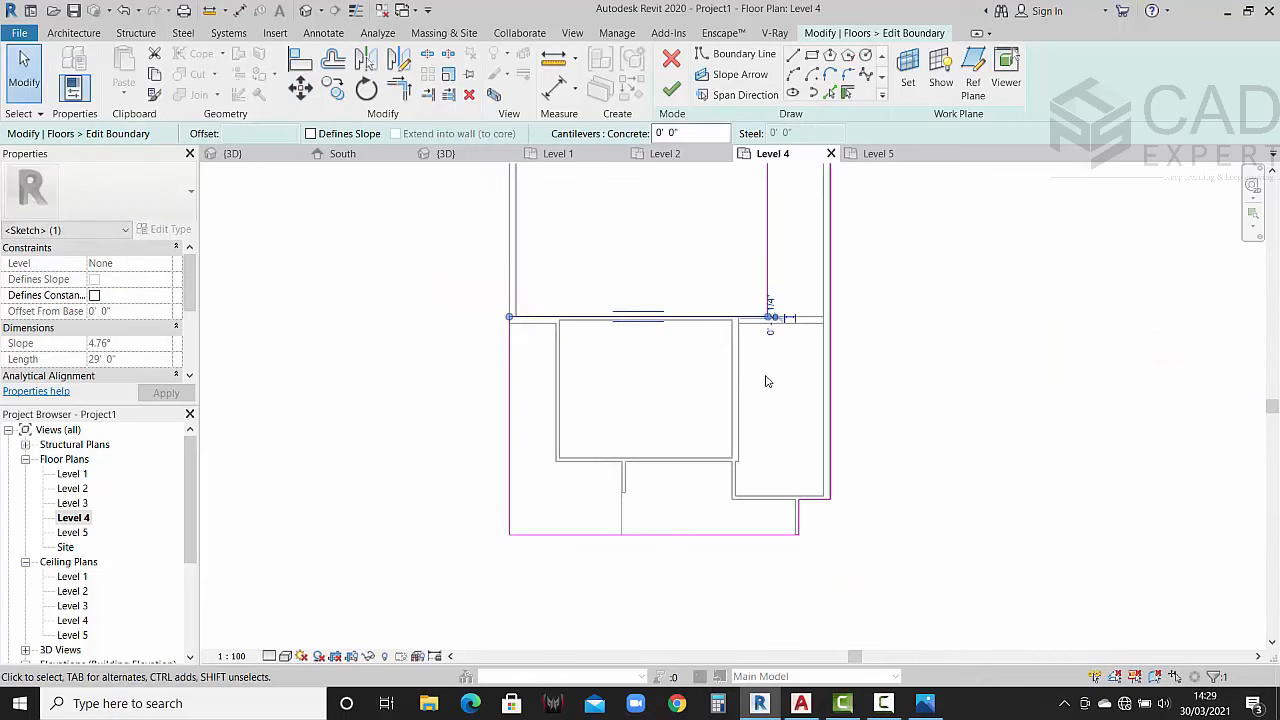
Step: Delete the vertical boundary line of the slab's rear corner step
click(855, 350)
middle_drag(855, 350, 846, 407)
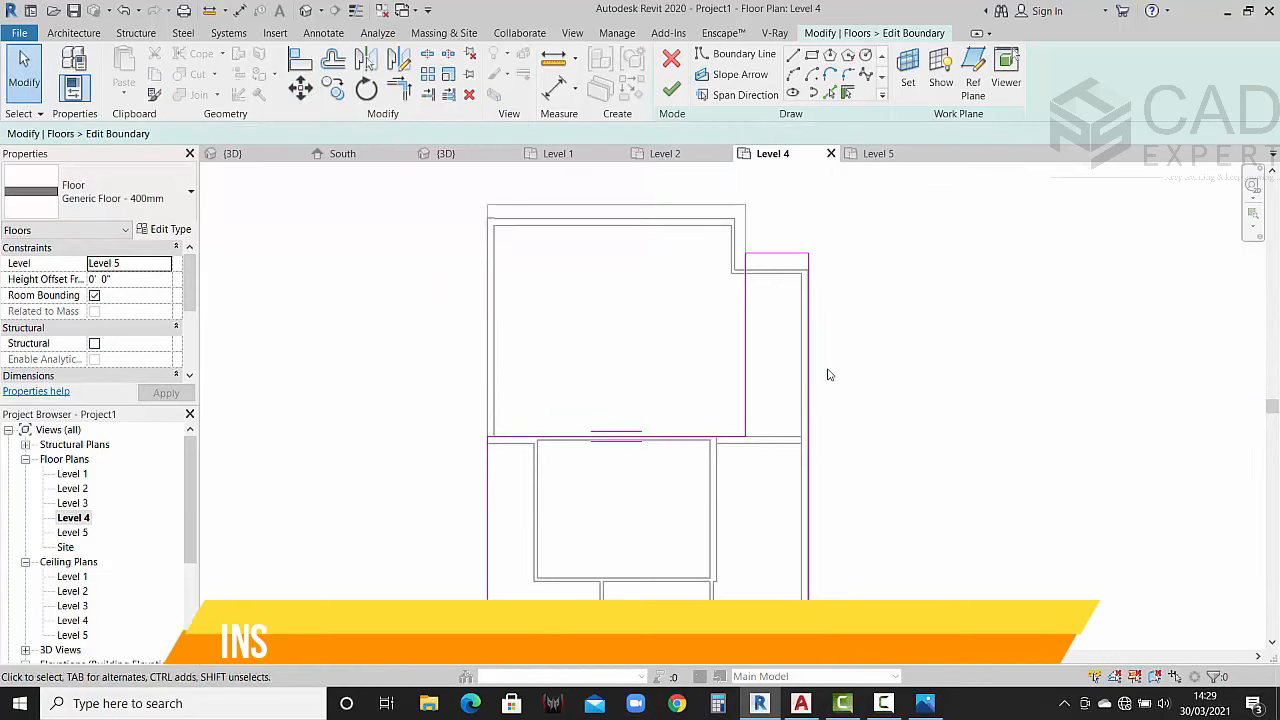
click(746, 355)
key(Delete)
Step: Move the short boundary line at the rear right corner to continue the new rear edge along the cross wall
click(791, 253)
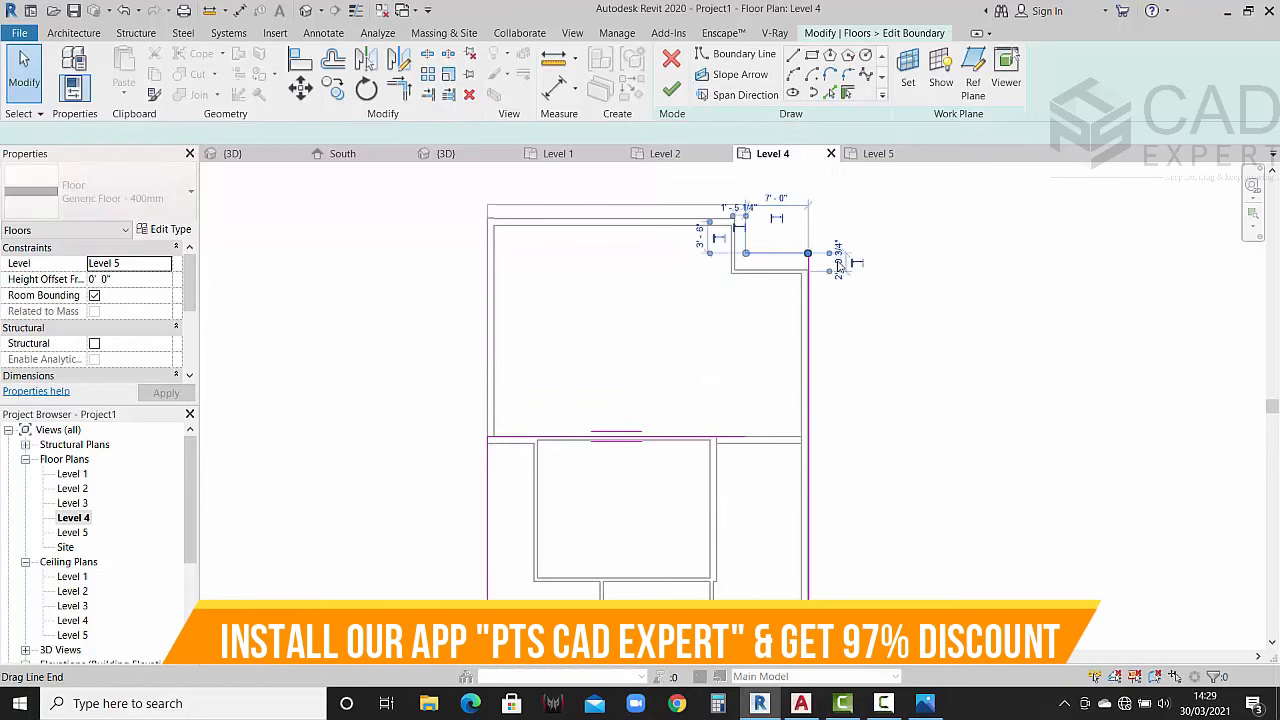
click(300, 87)
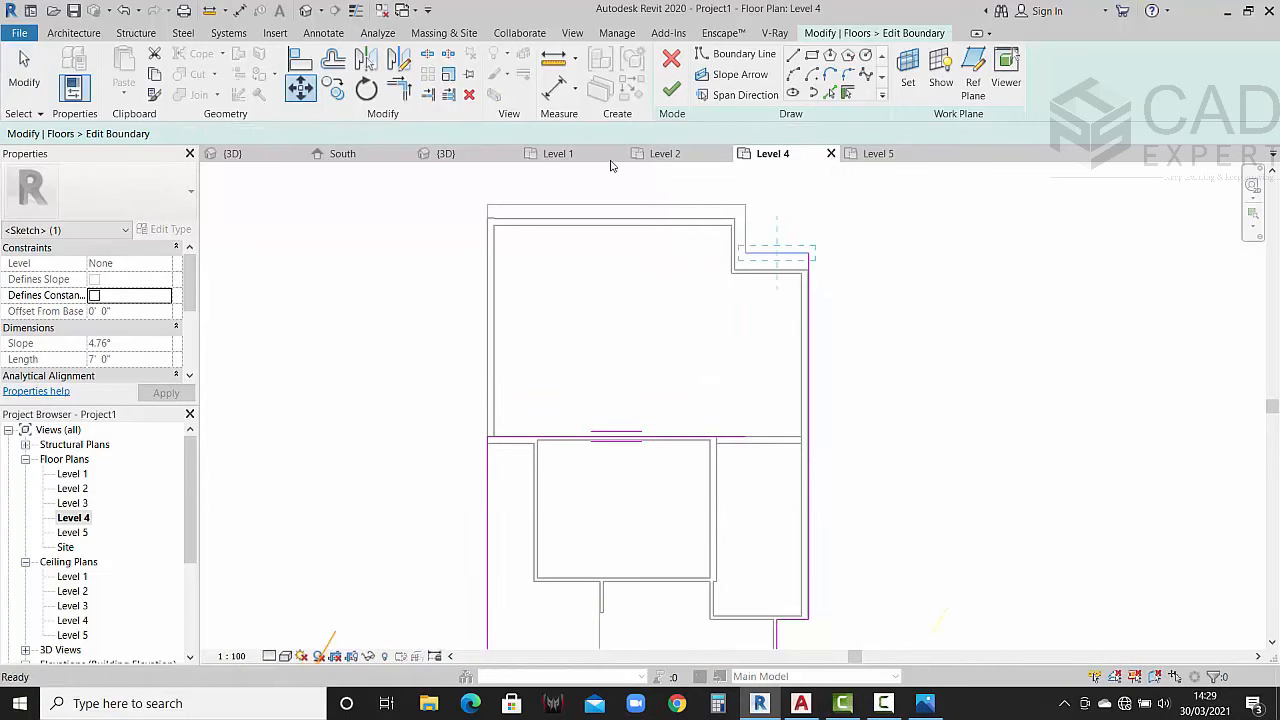
click(746, 254)
scroll(745, 440, up, 4)
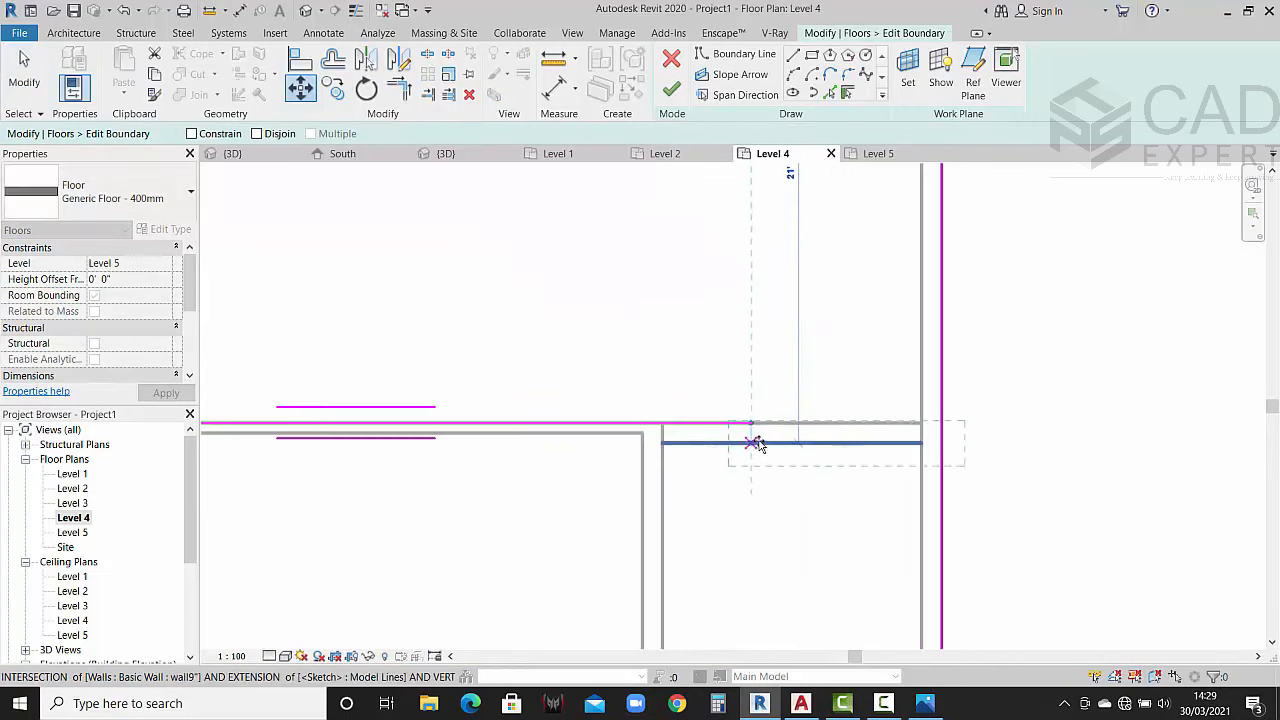
click(751, 425)
key(Escape)
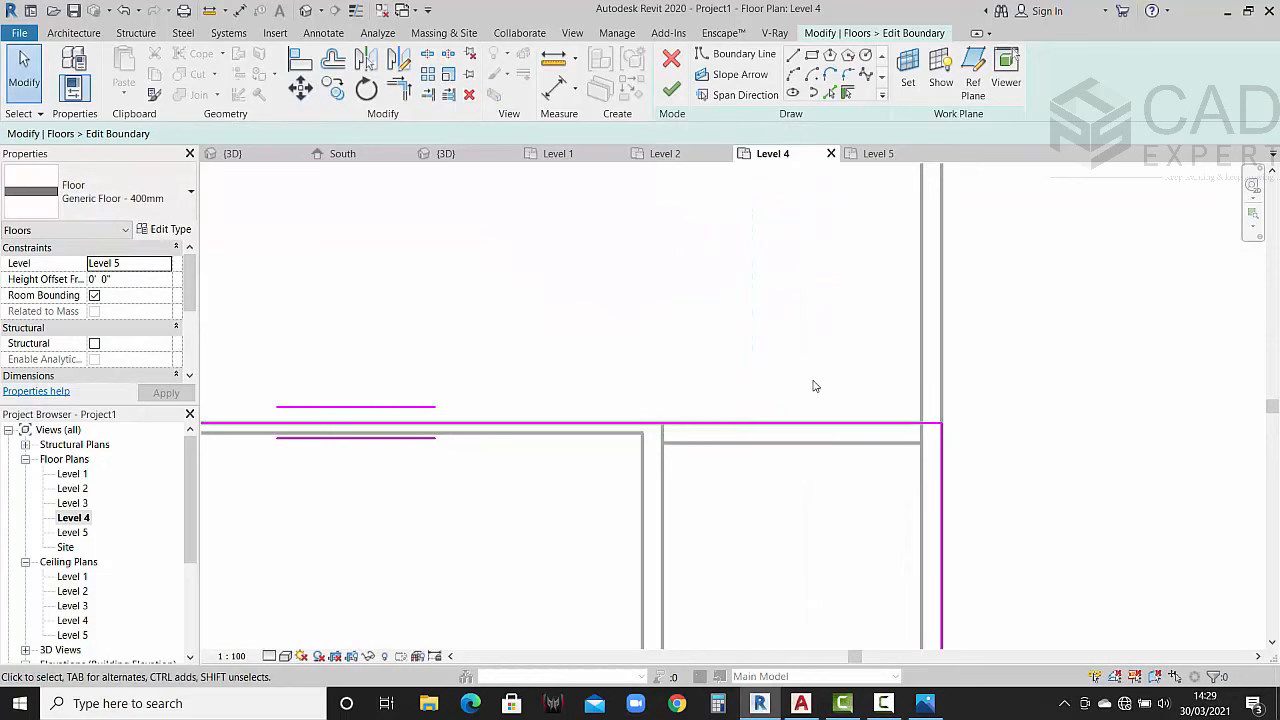
Step: Finish the slab's boundary edit and check the shortened slab in 3D
scroll(814, 387, down, 5)
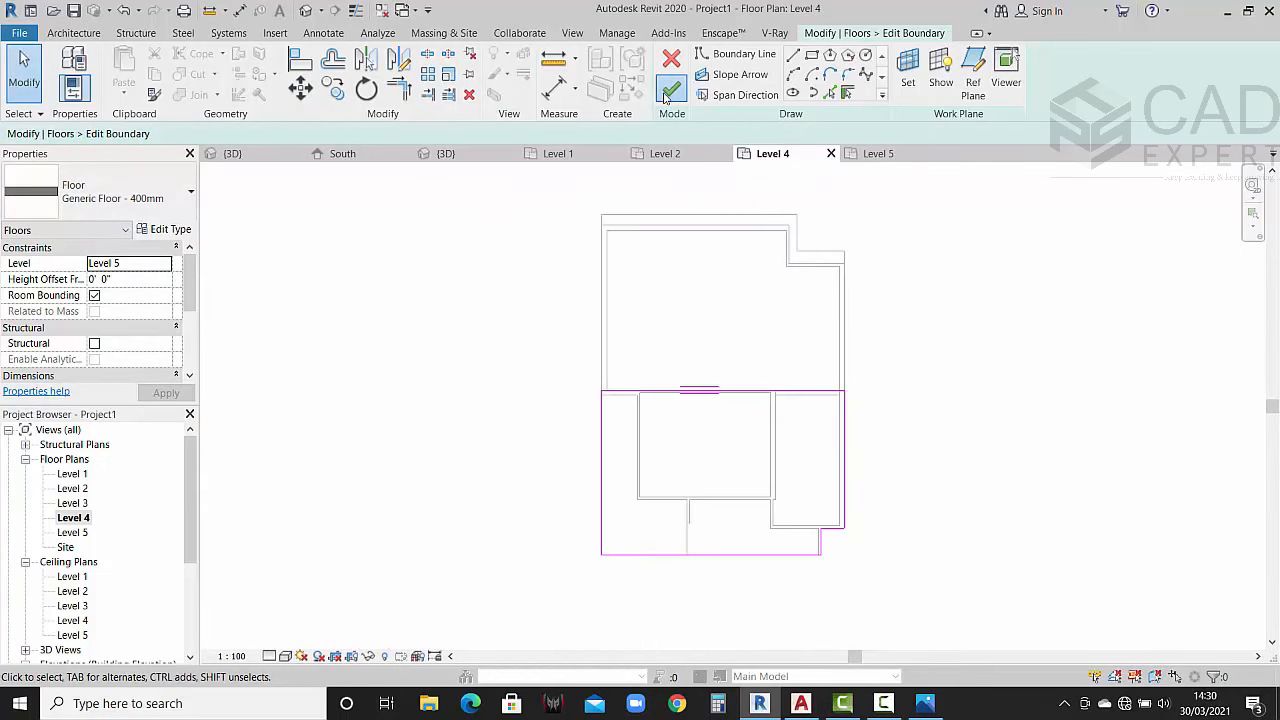
click(671, 90)
click(742, 363)
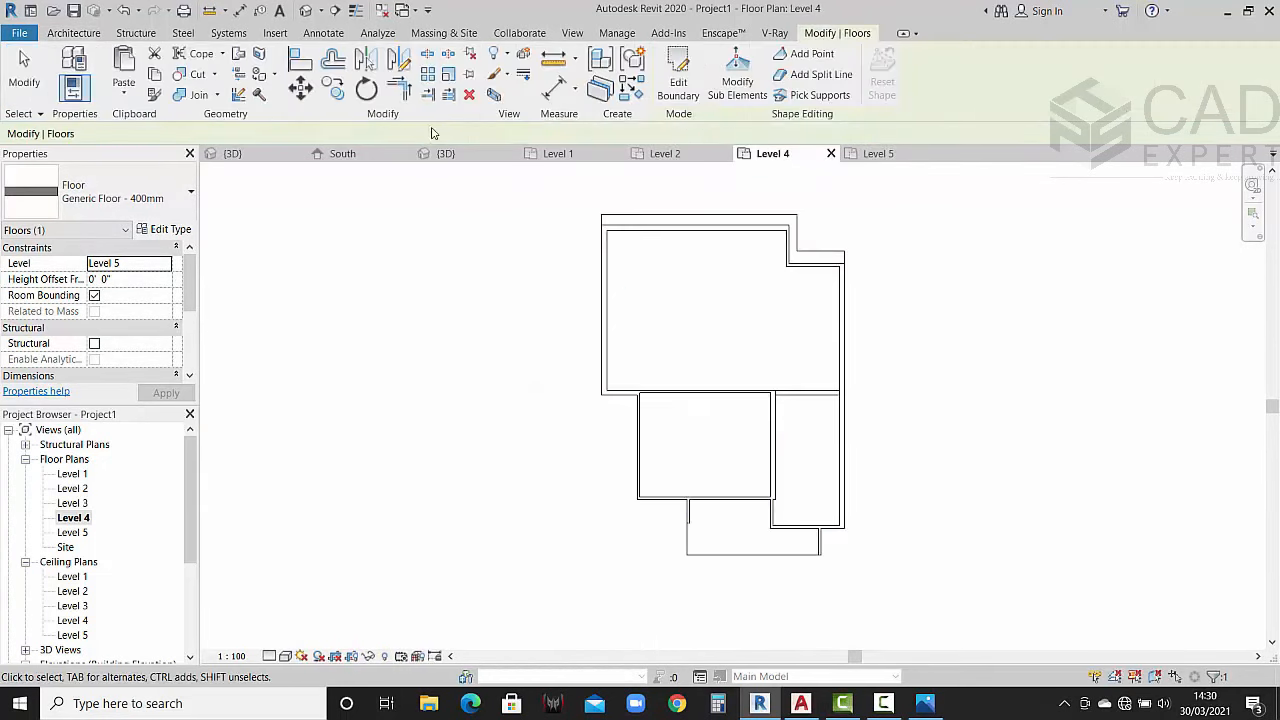
click(455, 154)
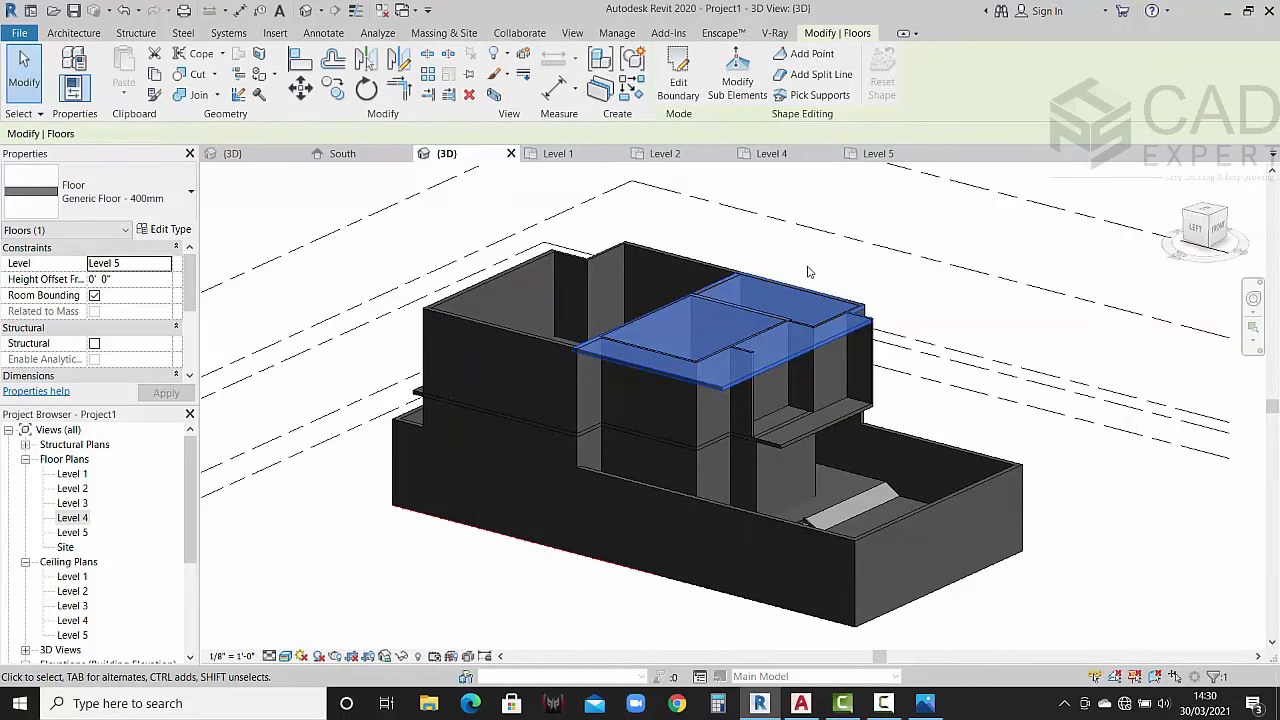
key(Escape)
Step: Set the top constraint of the rear part's left side wall to Level 4
shift+middle_drag(451, 358, 514, 343)
click(514, 341)
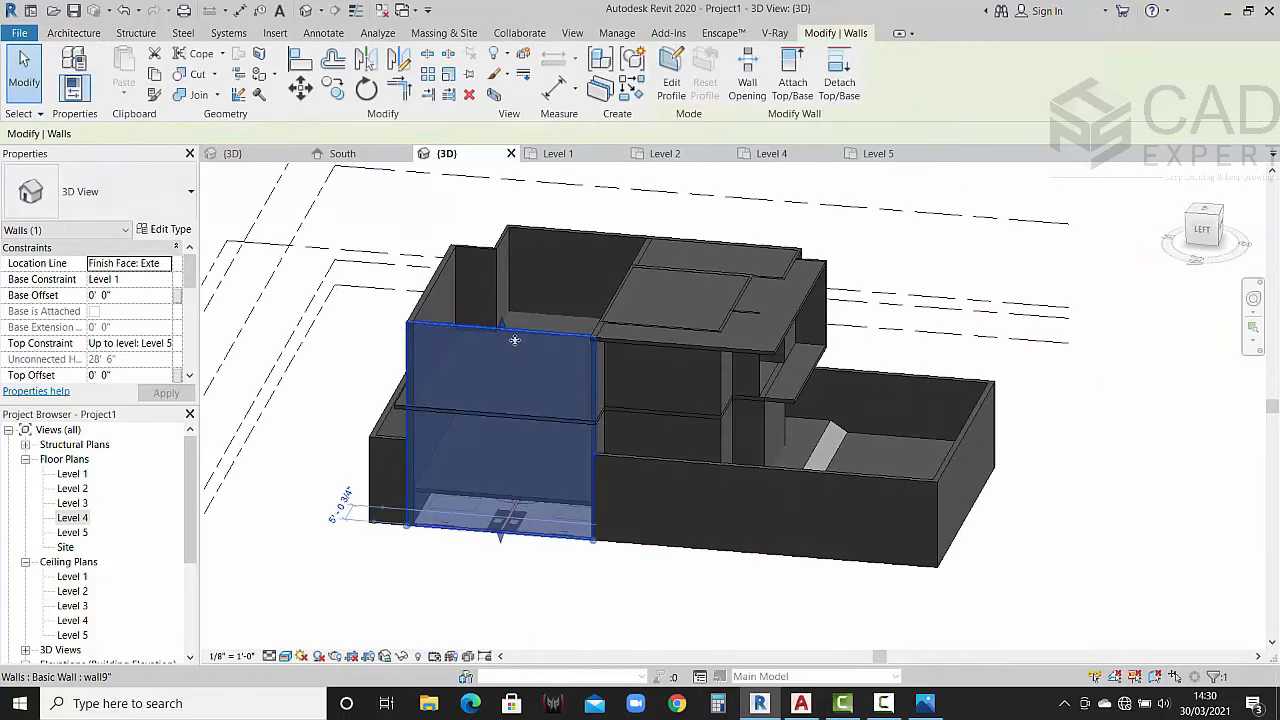
click(163, 343)
click(157, 413)
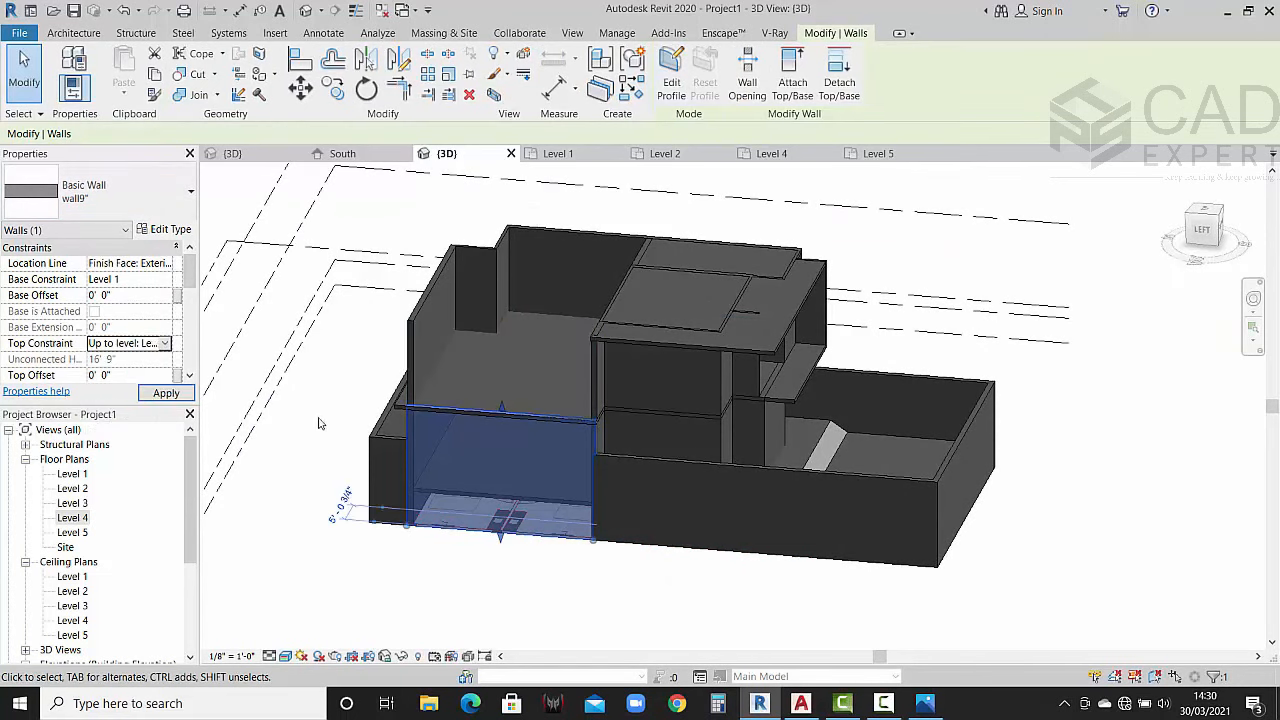
key(Escape)
Step: Set the top constraint of the rear wall and the two walls forming the rear corner step to Level 4
click(412, 346)
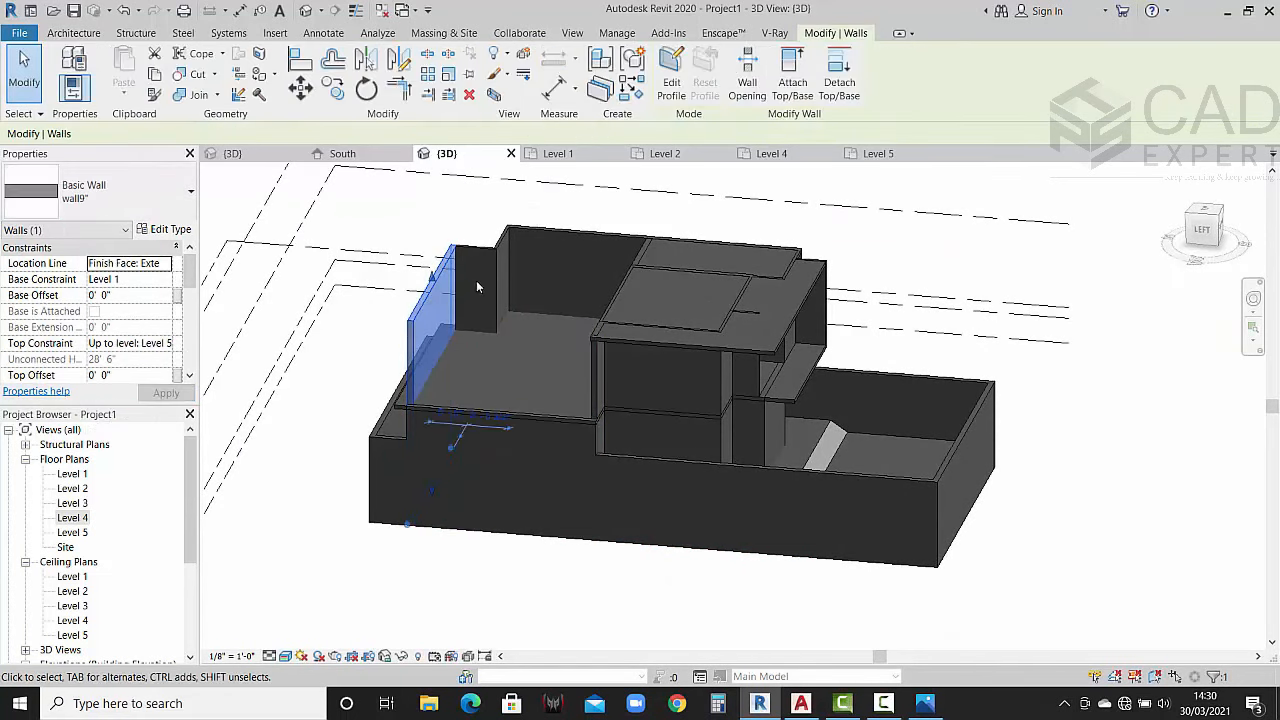
ctrl+click(486, 240)
ctrl+click(528, 236)
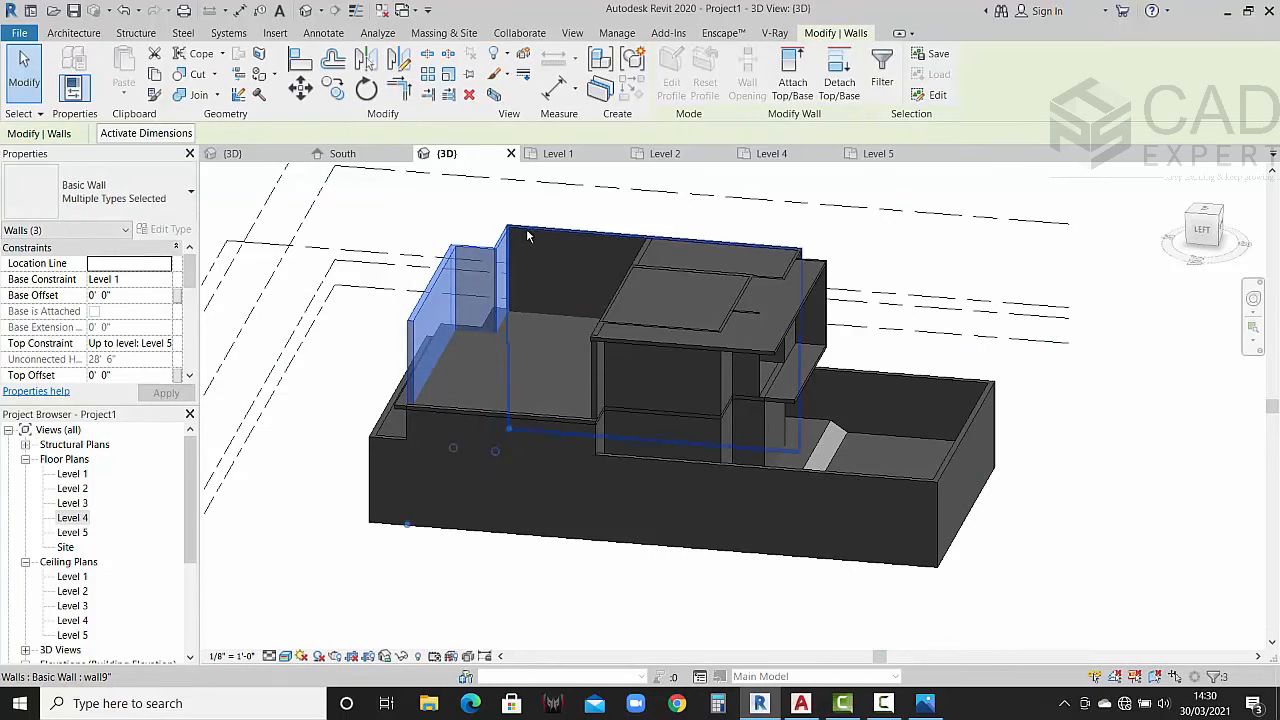
click(166, 343)
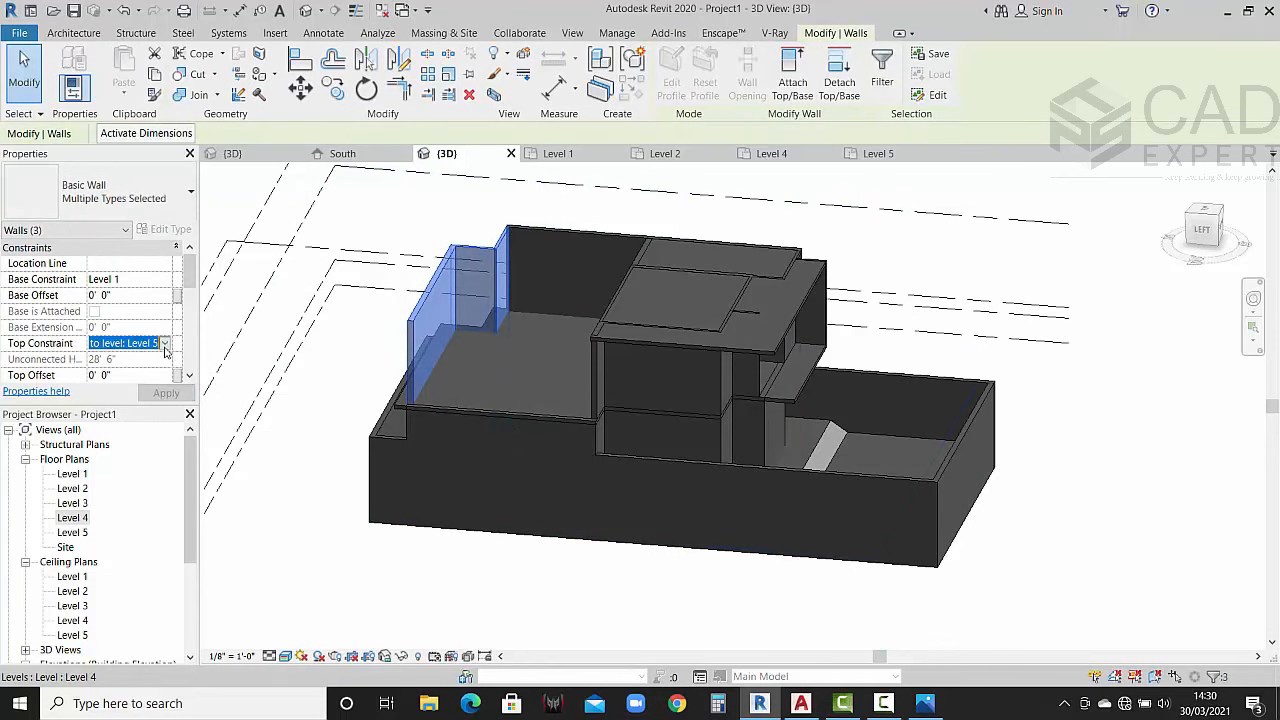
click(166, 343)
click(172, 420)
click(185, 393)
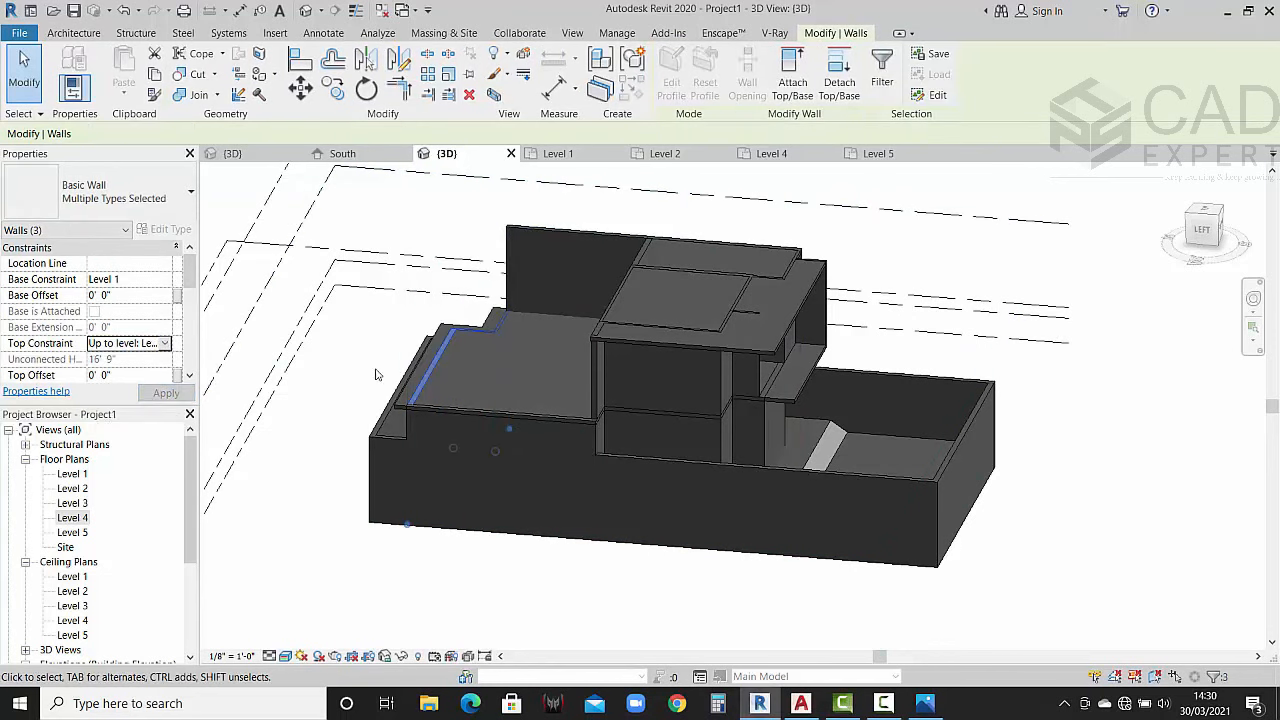
key(Escape)
Step: Split the 9" right side wall in the Level 4 plan at the upper face of the cross wall
click(571, 228)
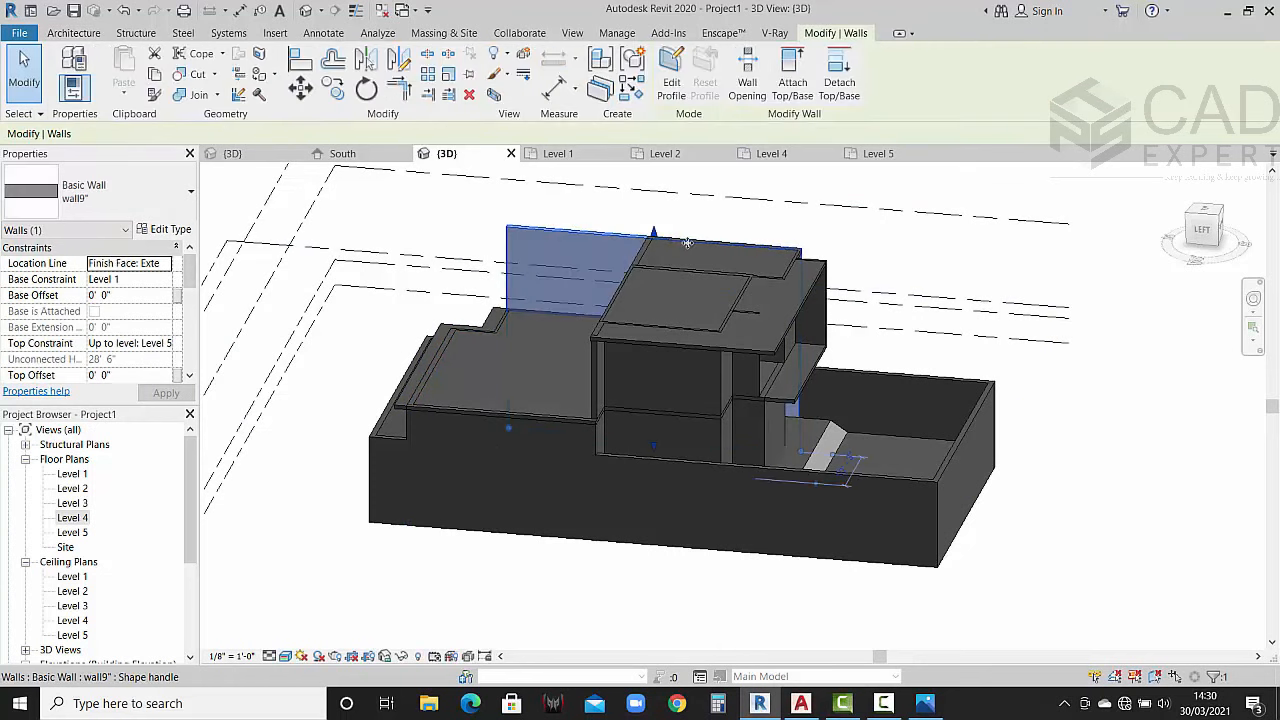
shift+middle_drag(438, 400, 657, 288)
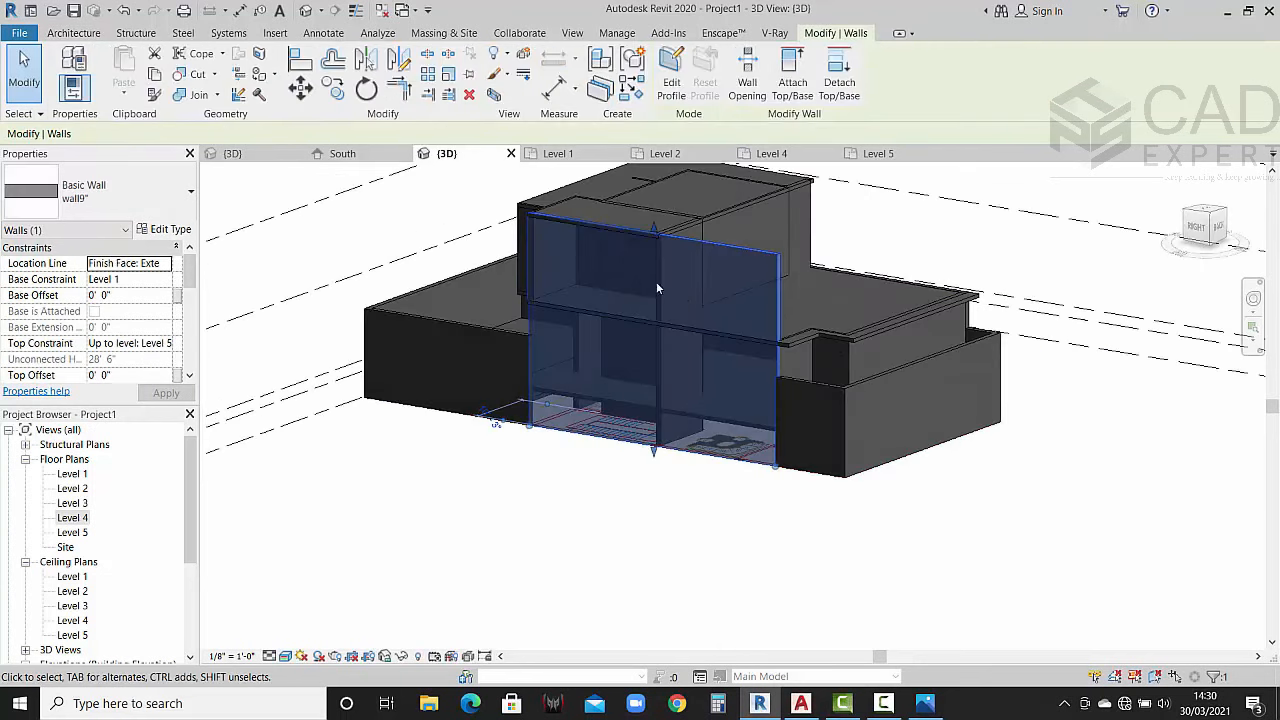
double_click(73, 518)
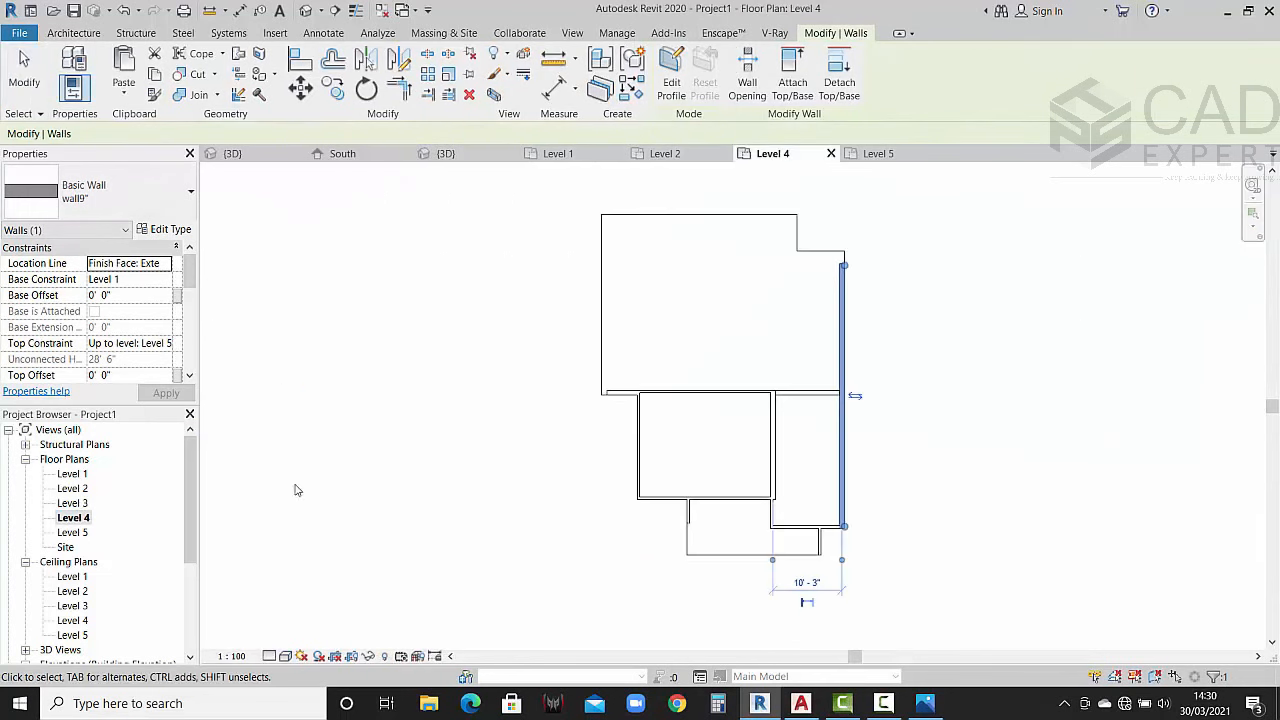
scroll(833, 388, up, 5)
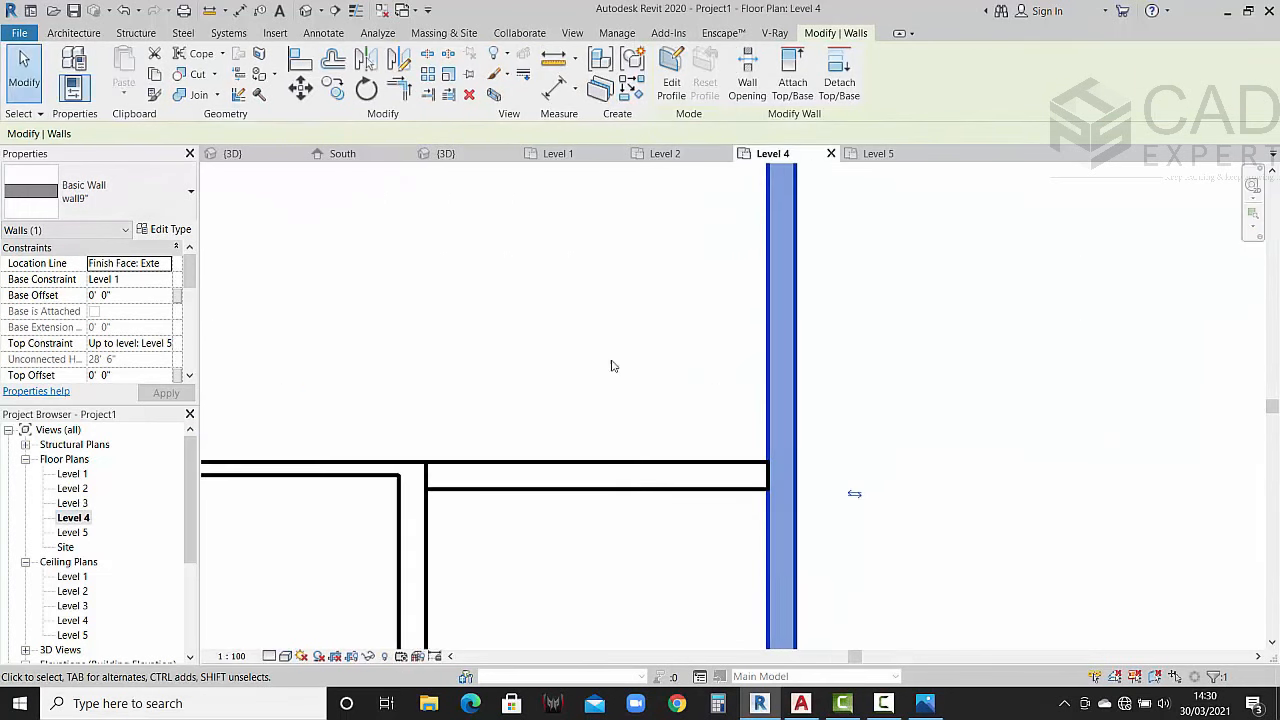
key(s)
key(l)
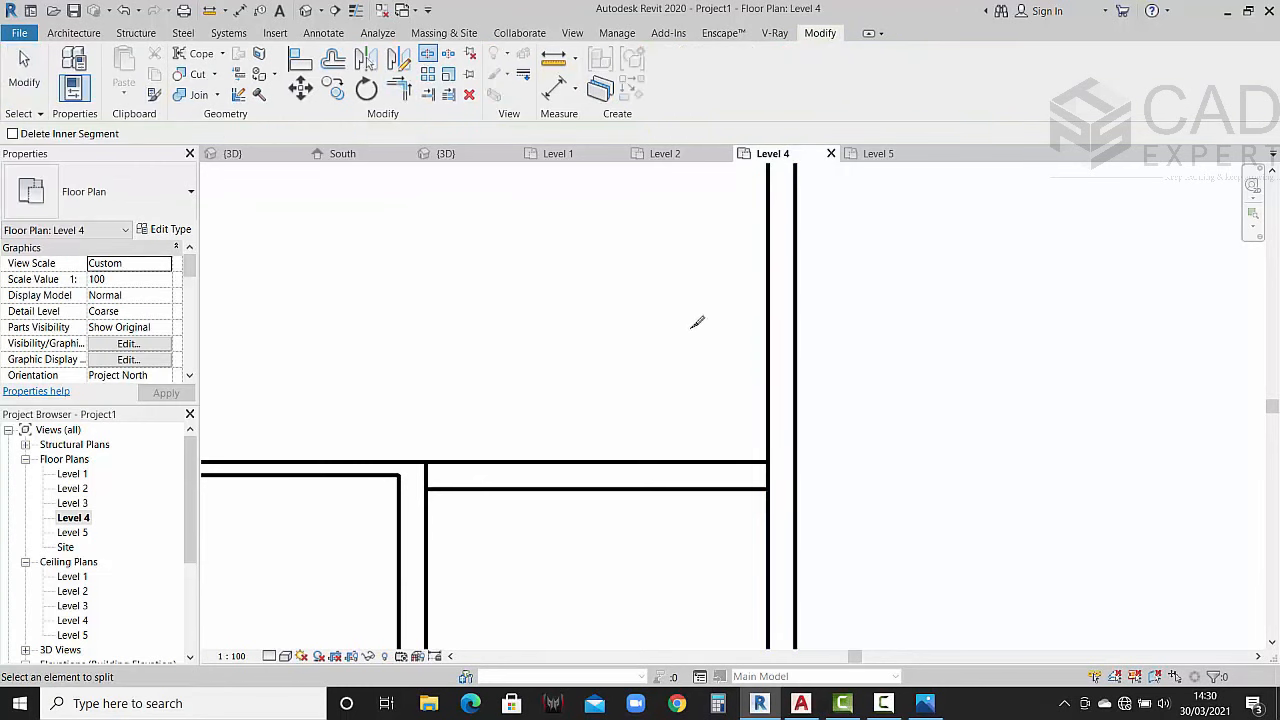
scroll(790, 440, up, 4)
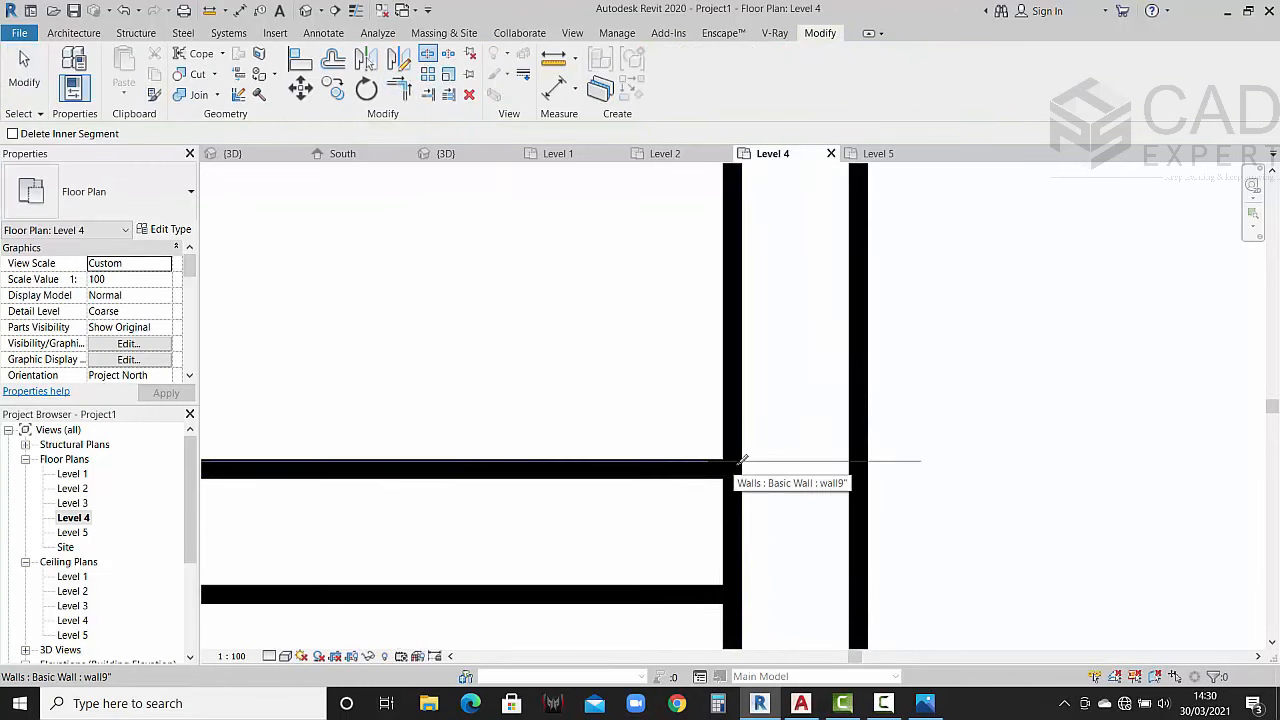
scroll(738, 466, up, 3)
scroll(724, 440, down, 8)
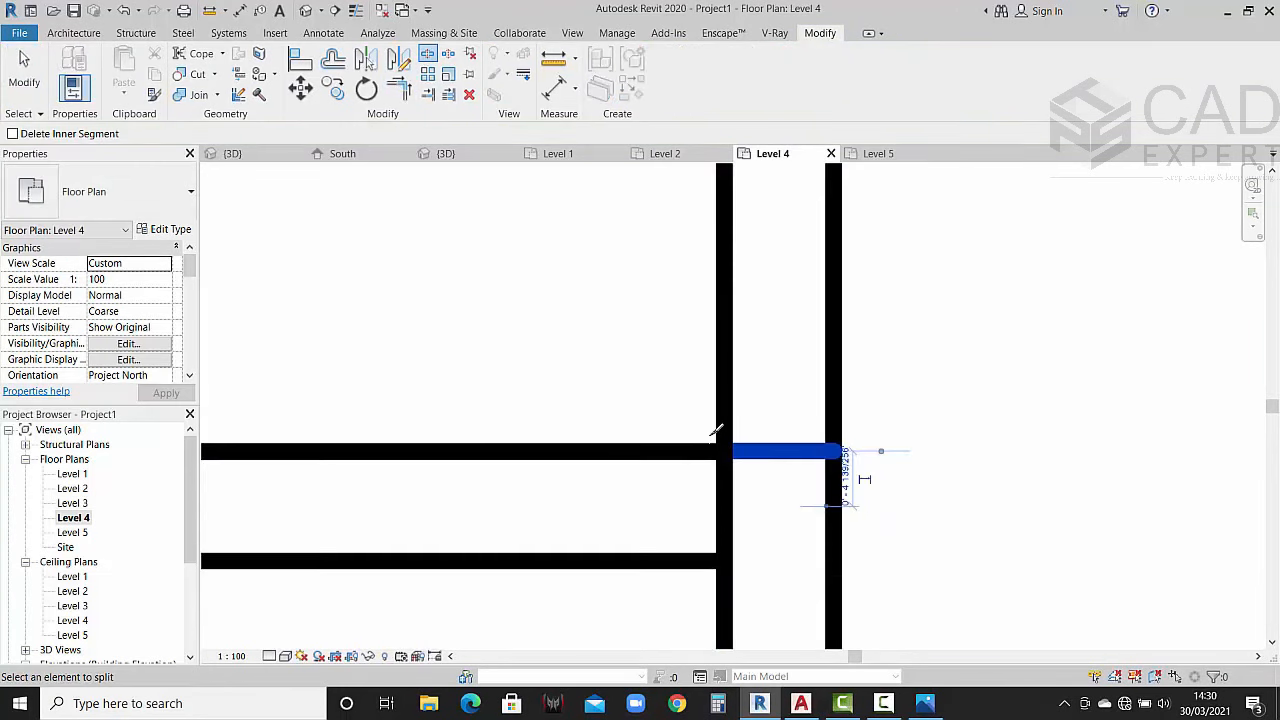
Step: Set the top constraint of the rear part of the 9" right side wall to Level 4
key(Escape)
key(Escape)
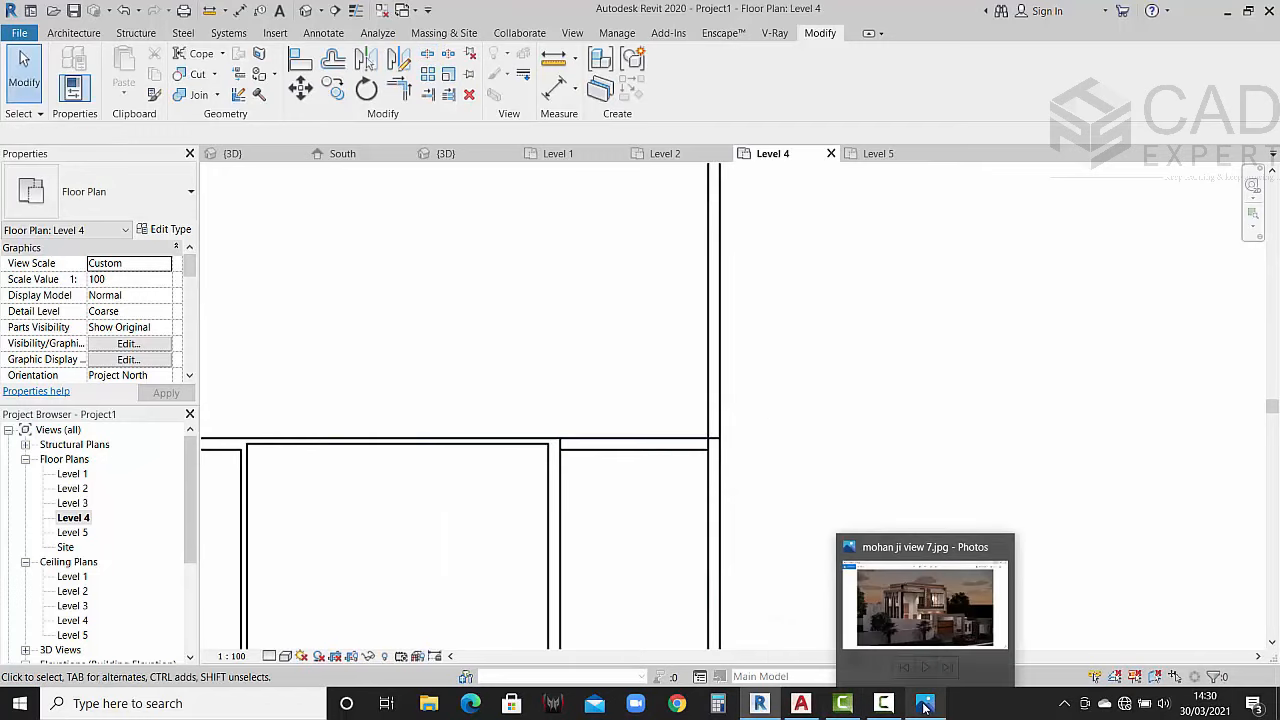
click(889, 706)
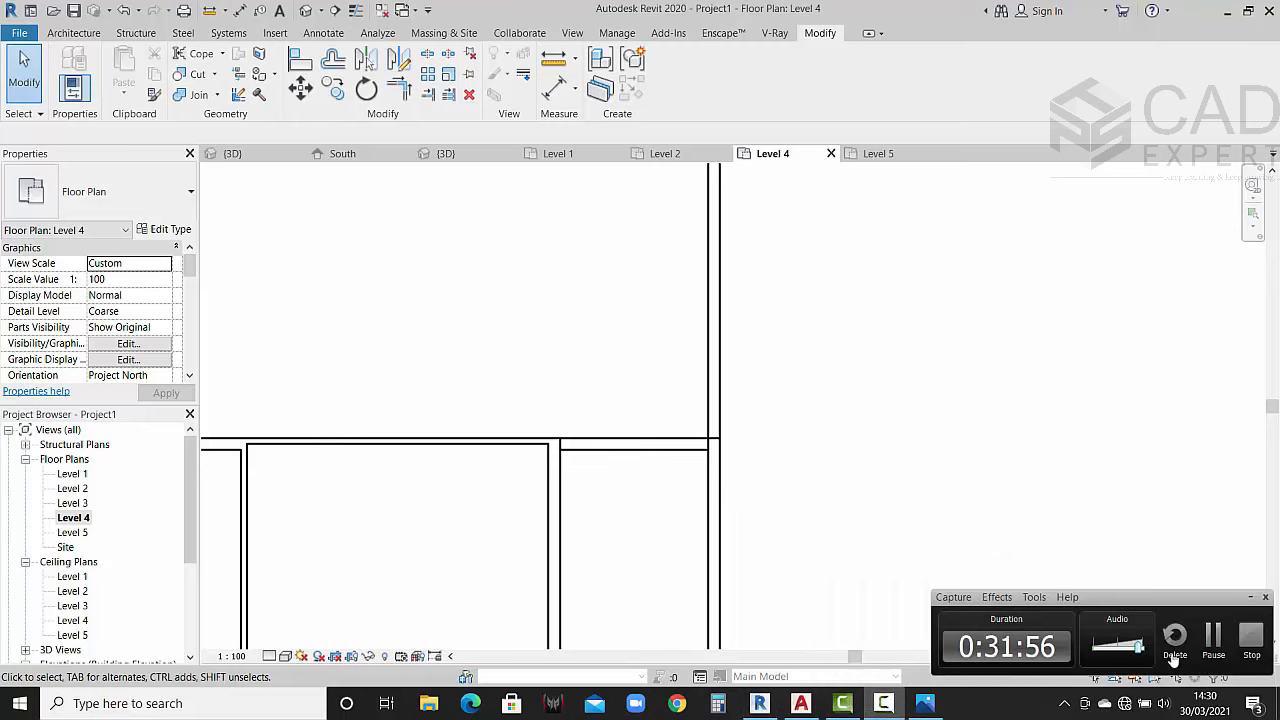
click(1213, 645)
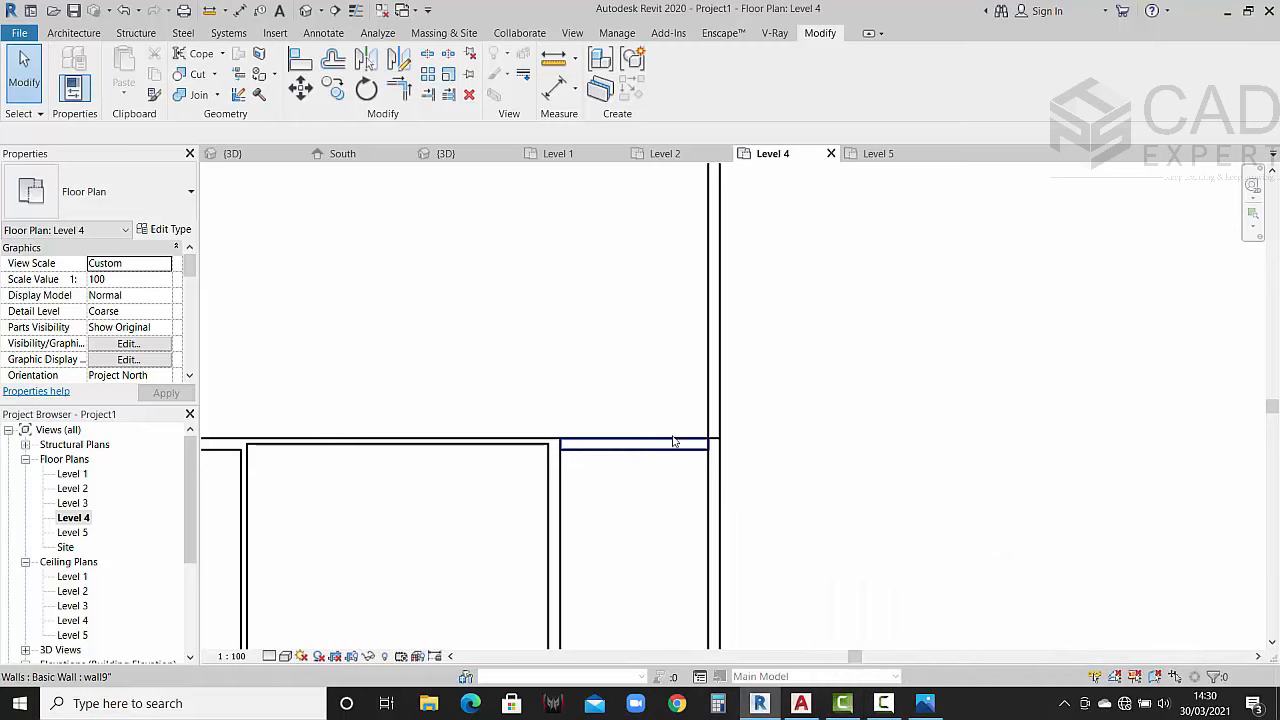
click(725, 383)
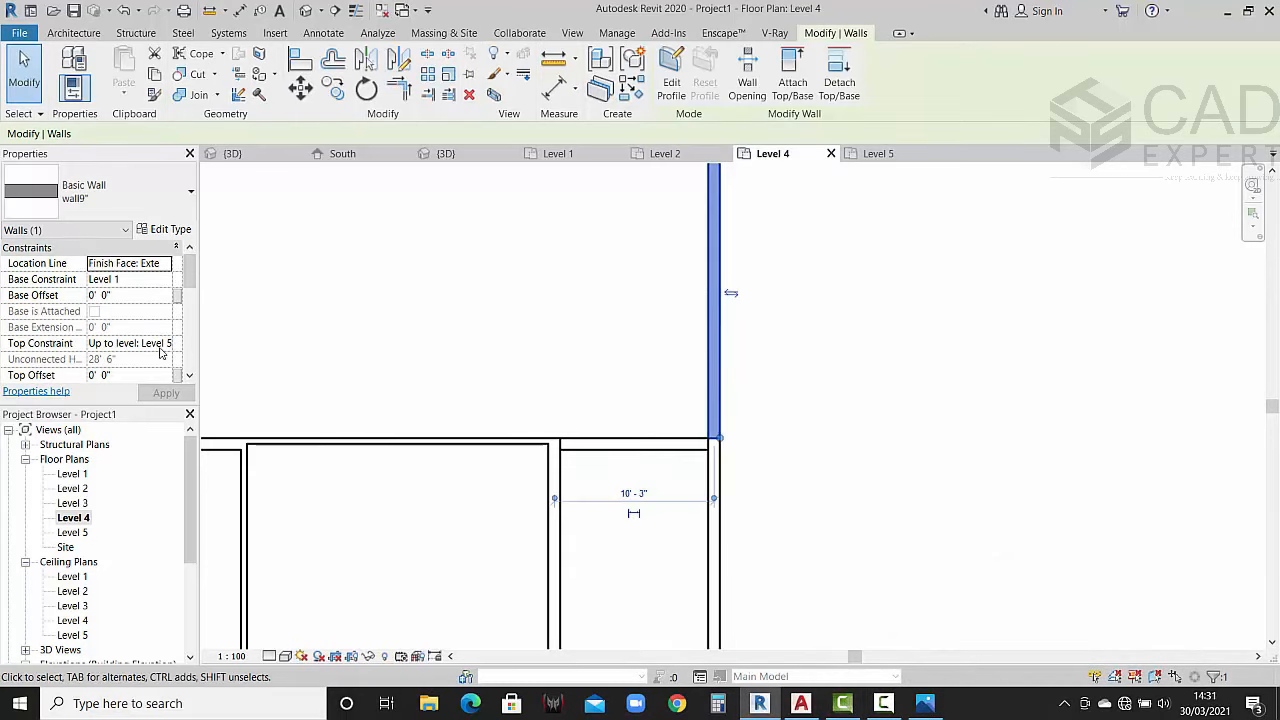
click(162, 345)
click(160, 413)
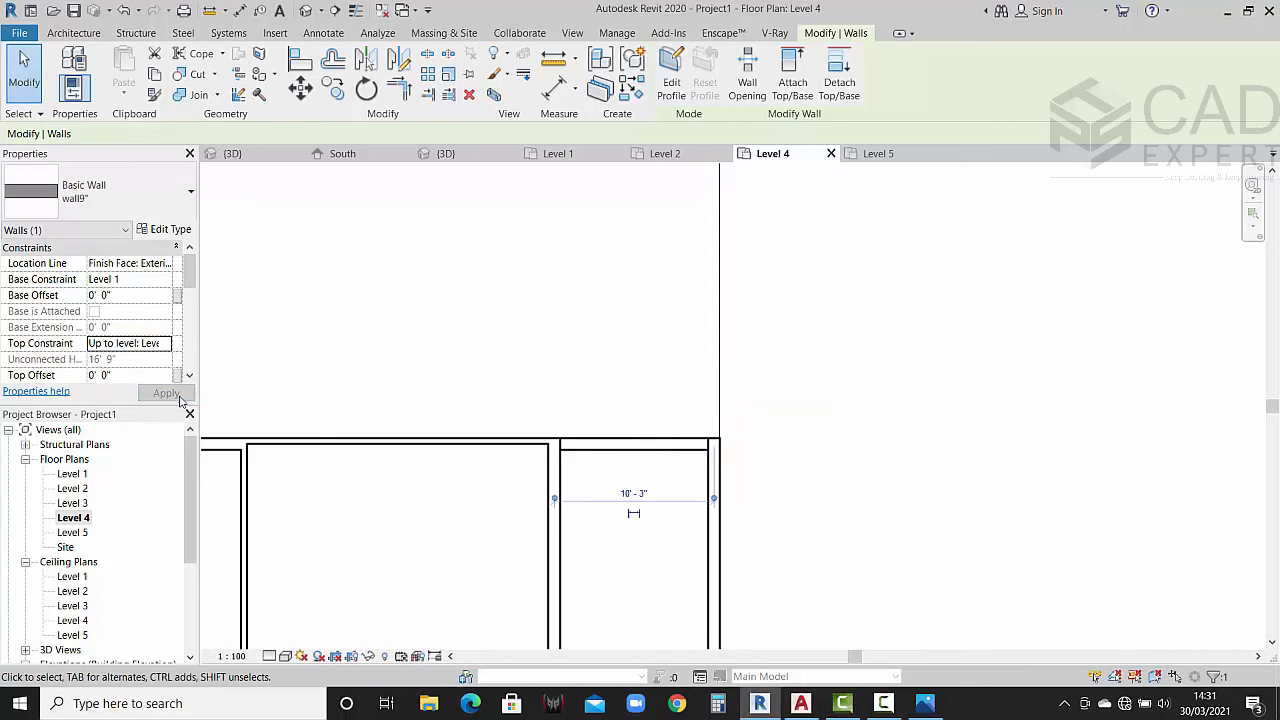
click(502, 347)
Step: Check the lowered rear walls and the Level 4 slab from both sides and the rear in 3D
click(446, 153)
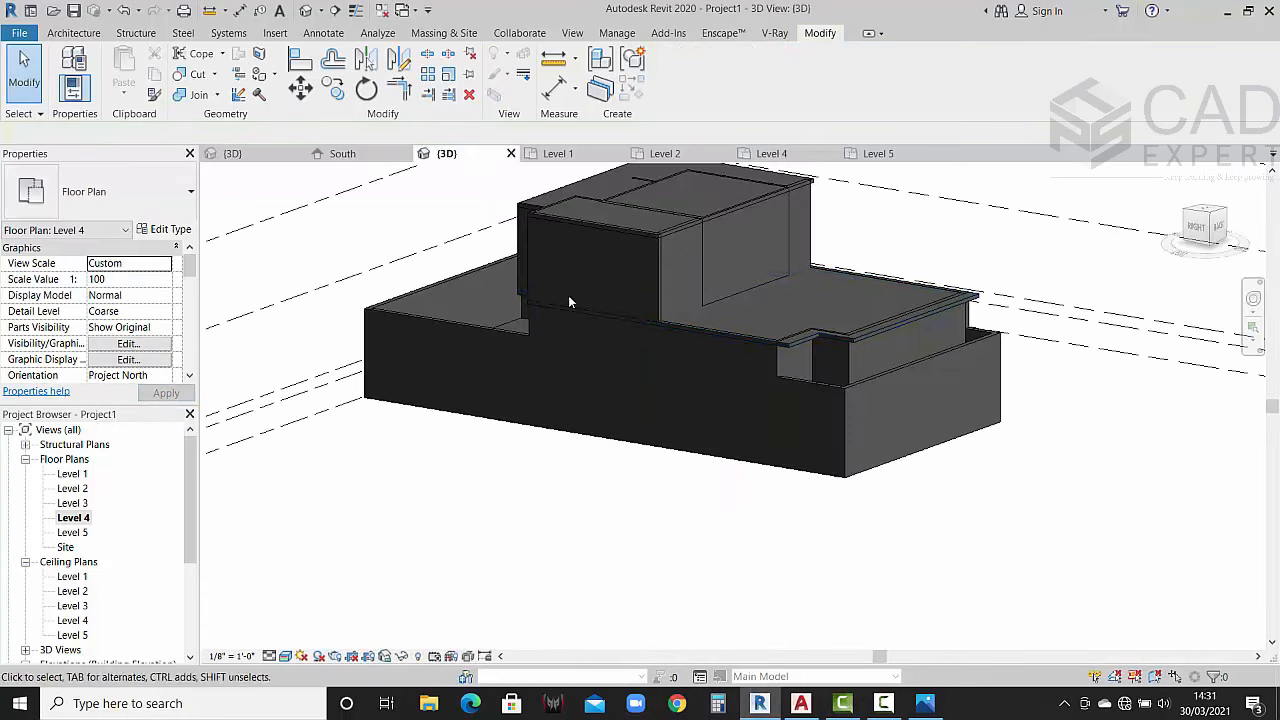
shift+middle_drag(597, 368, 630, 470)
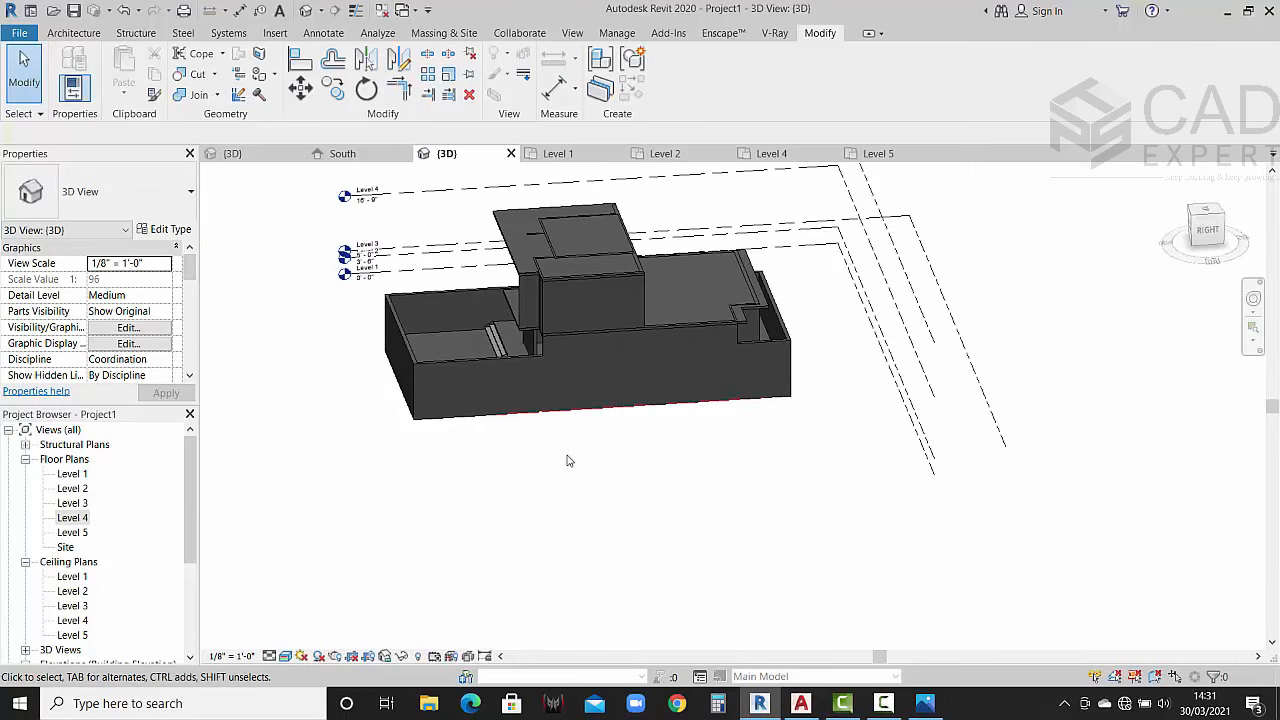
shift+middle_drag(567, 460, 697, 368)
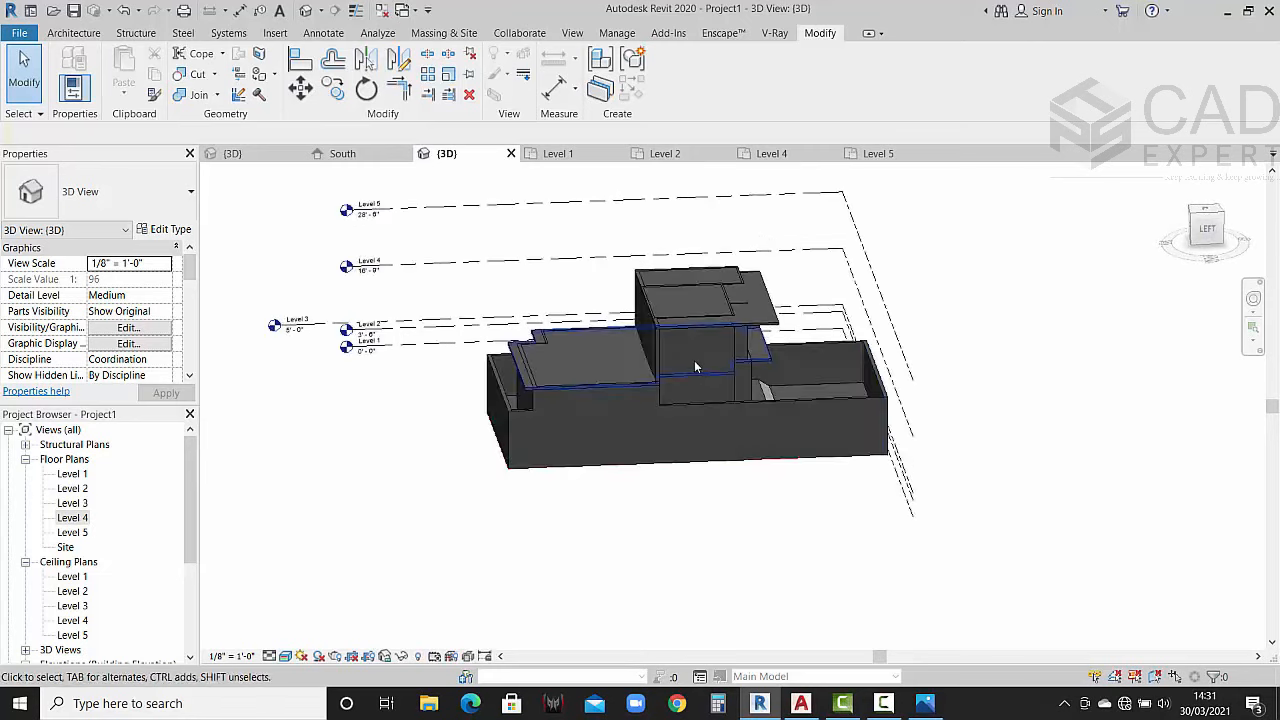
scroll(680, 350, up, 8)
middle_drag(720, 457, 657, 457)
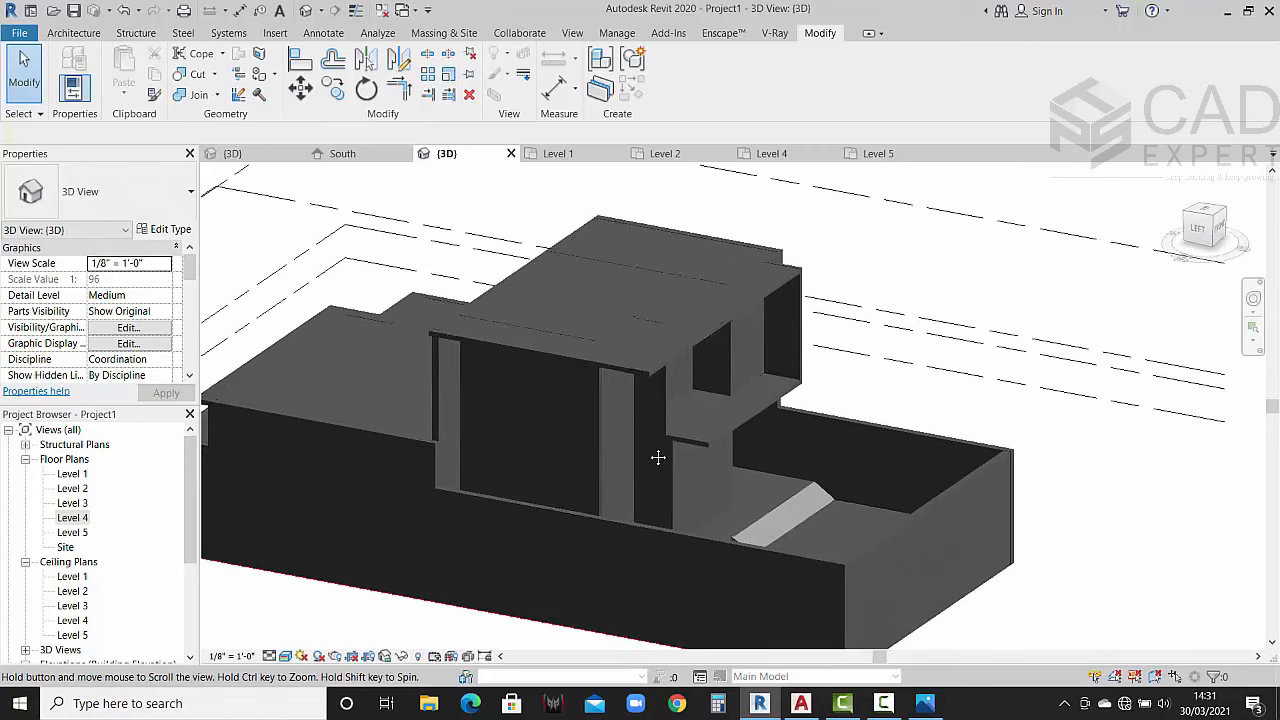
scroll(718, 399, down, 5)
shift+middle_drag(718, 399, 488, 401)
shift+middle_drag(568, 330, 592, 296)
scroll(635, 440, up, 1)
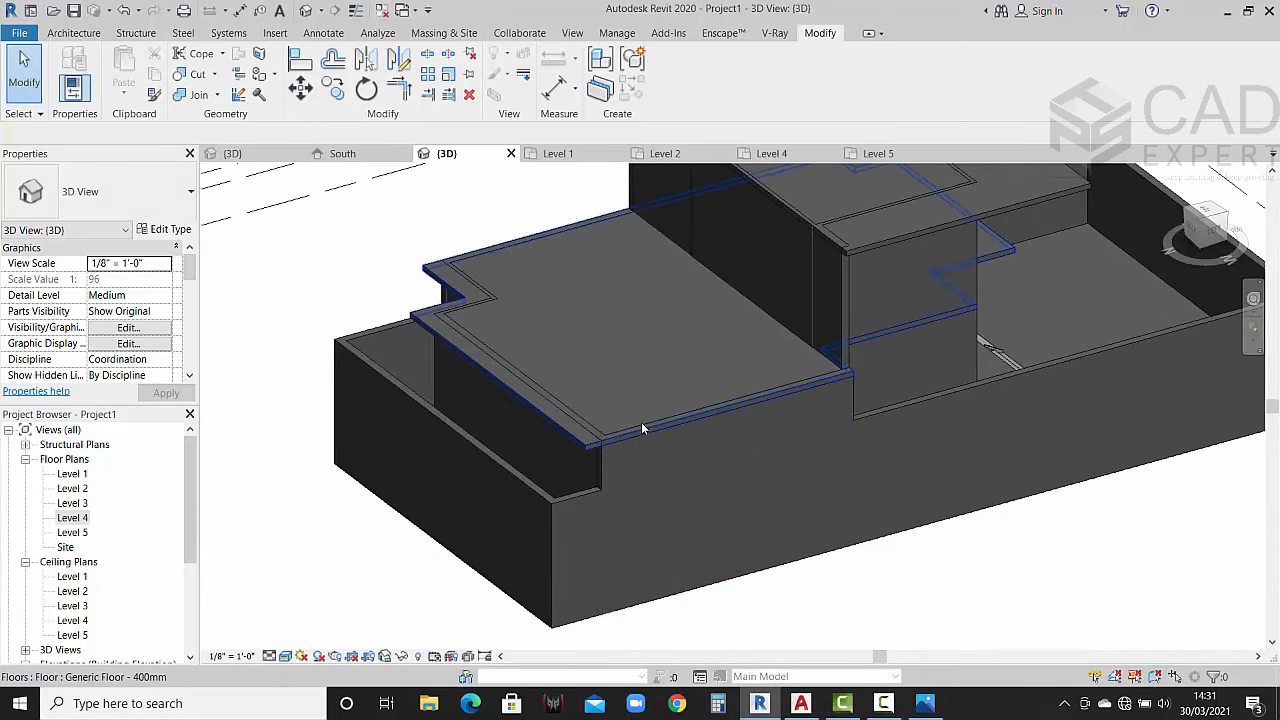
click(594, 434)
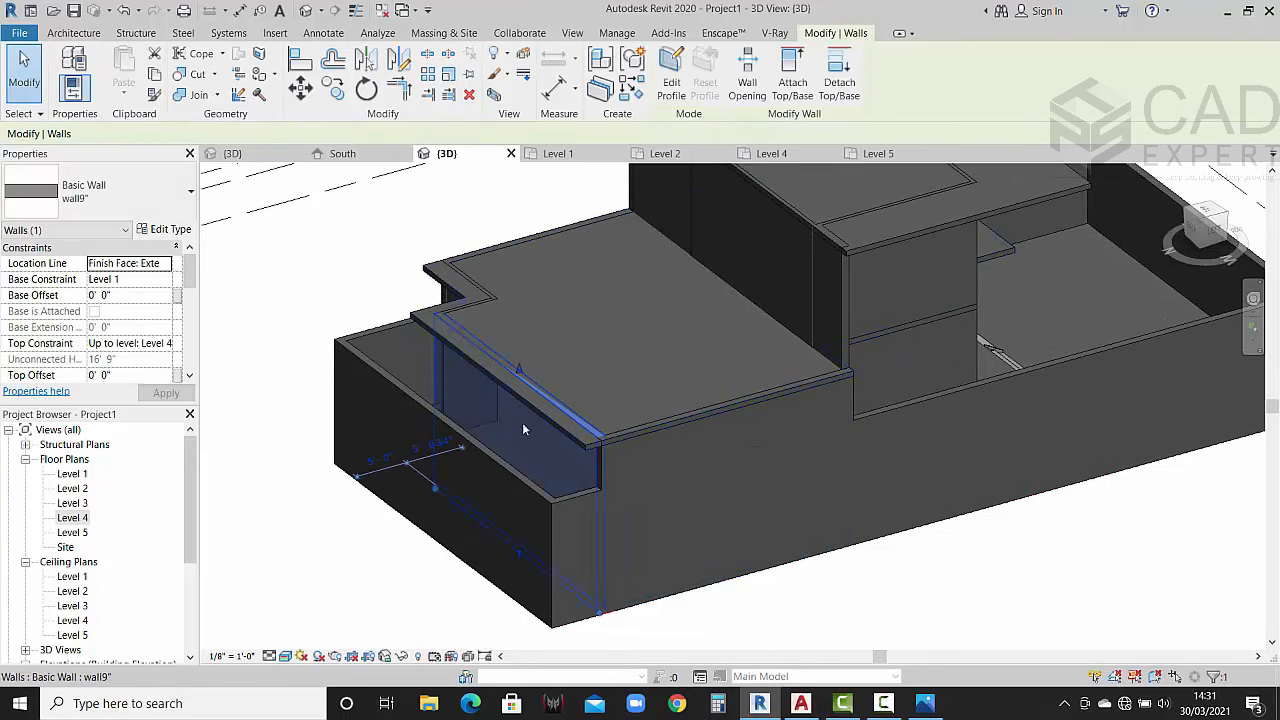
click(316, 511)
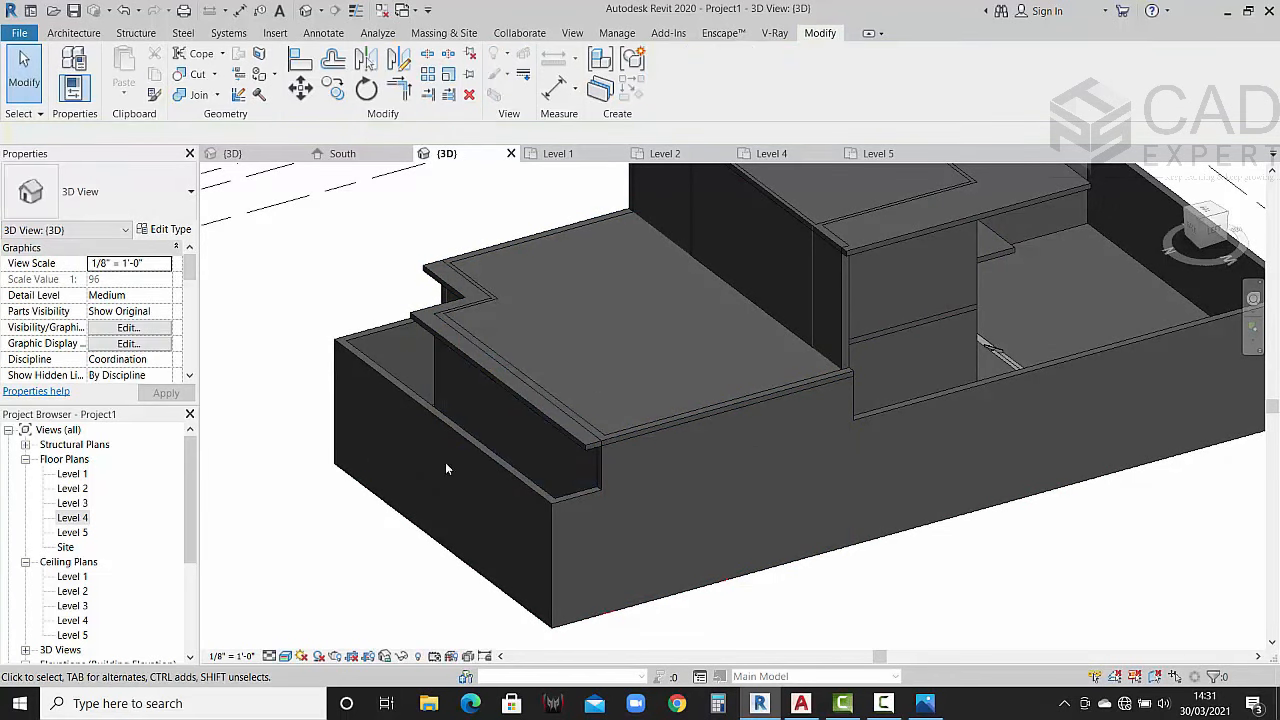
Step: Open the Level 3 floor plan and select the left side wall of the rear part
double_click(72, 517)
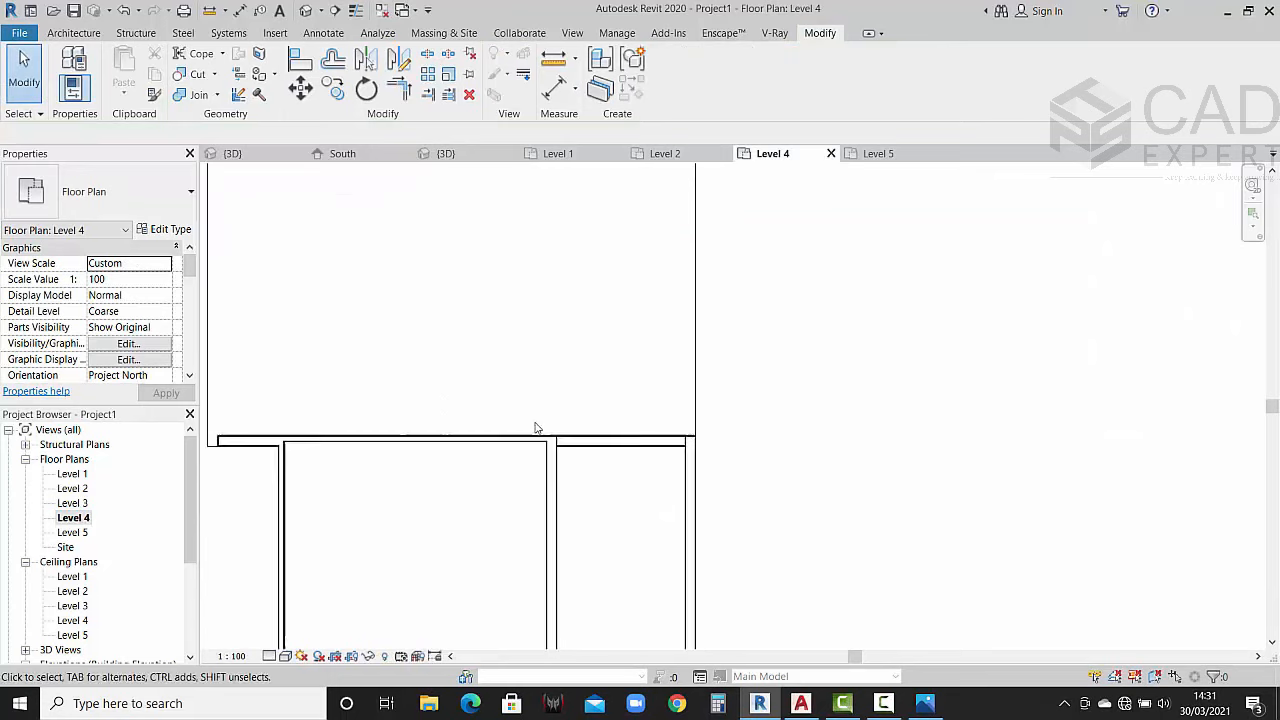
scroll(540, 432, down, 4)
double_click(78, 503)
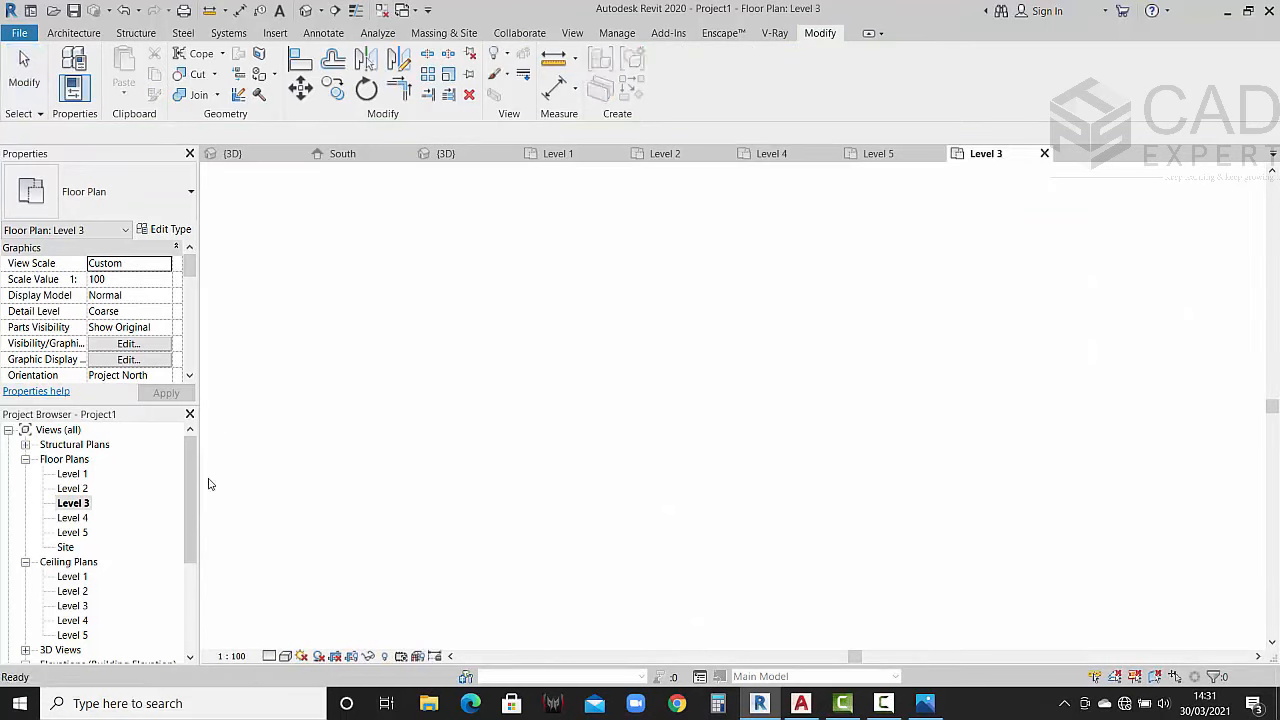
scroll(466, 397, up, 4)
scroll(483, 423, down, 3)
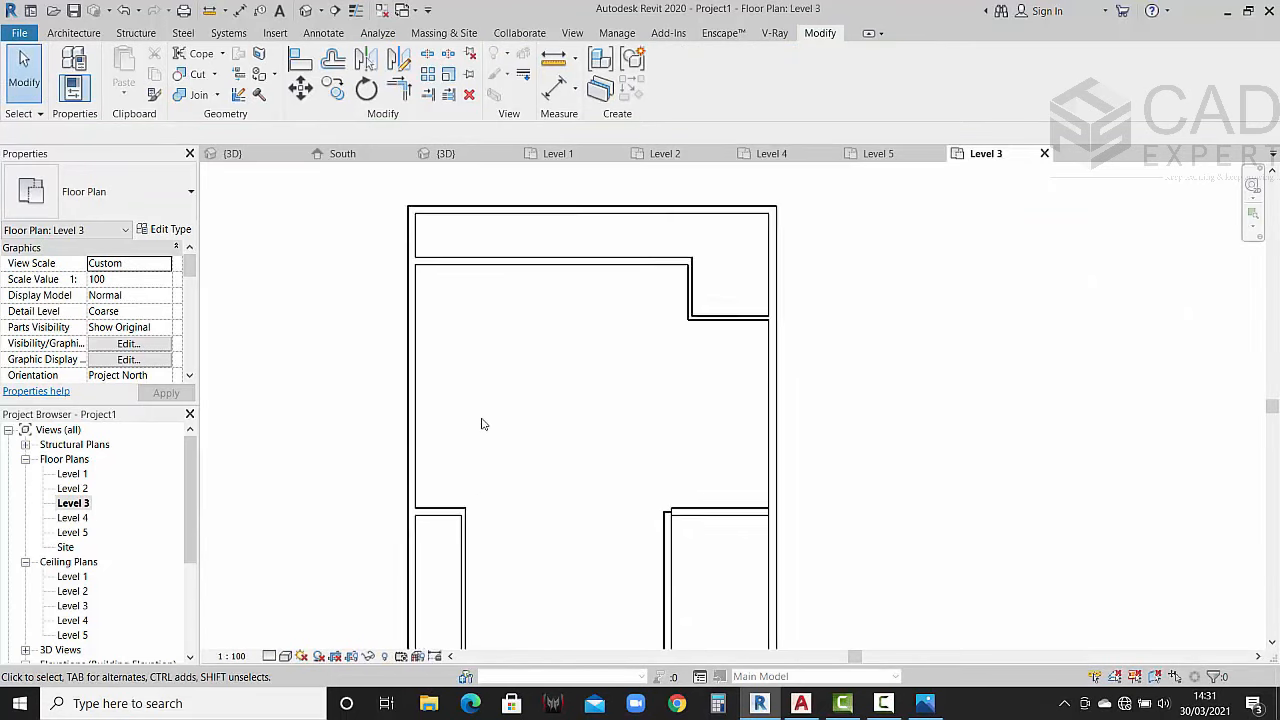
click(440, 428)
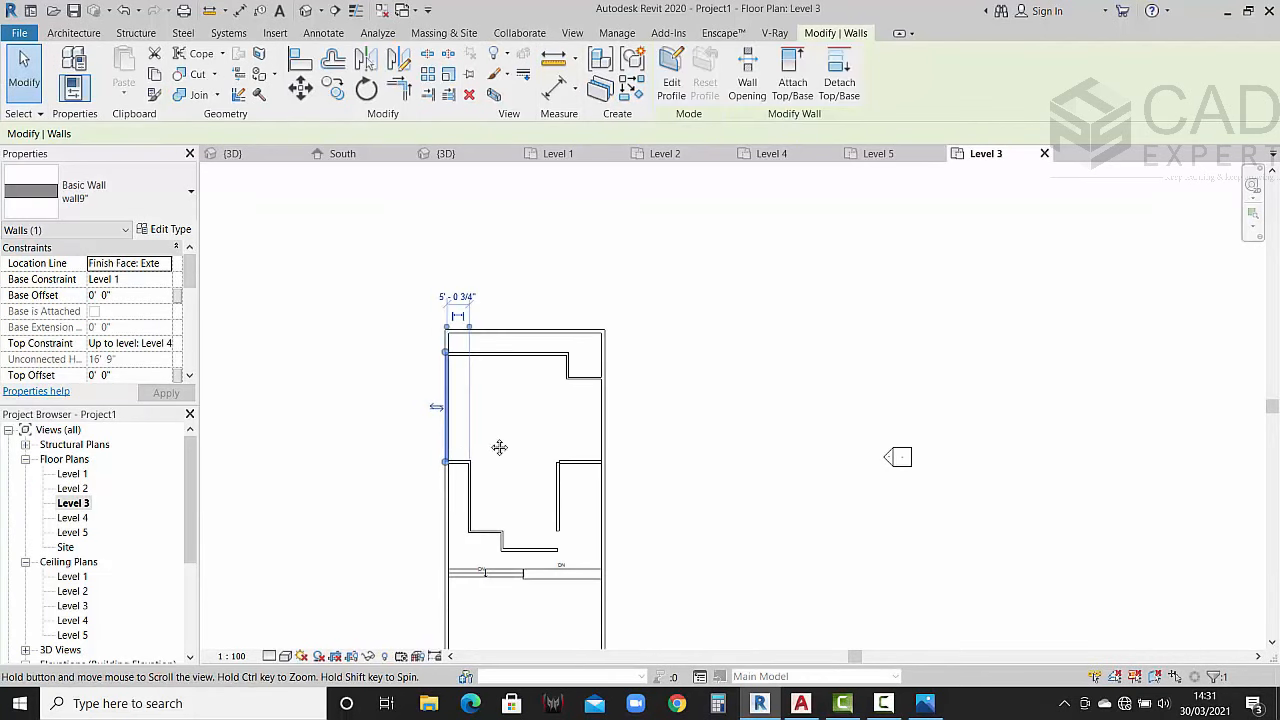
scroll(391, 378, up, 1)
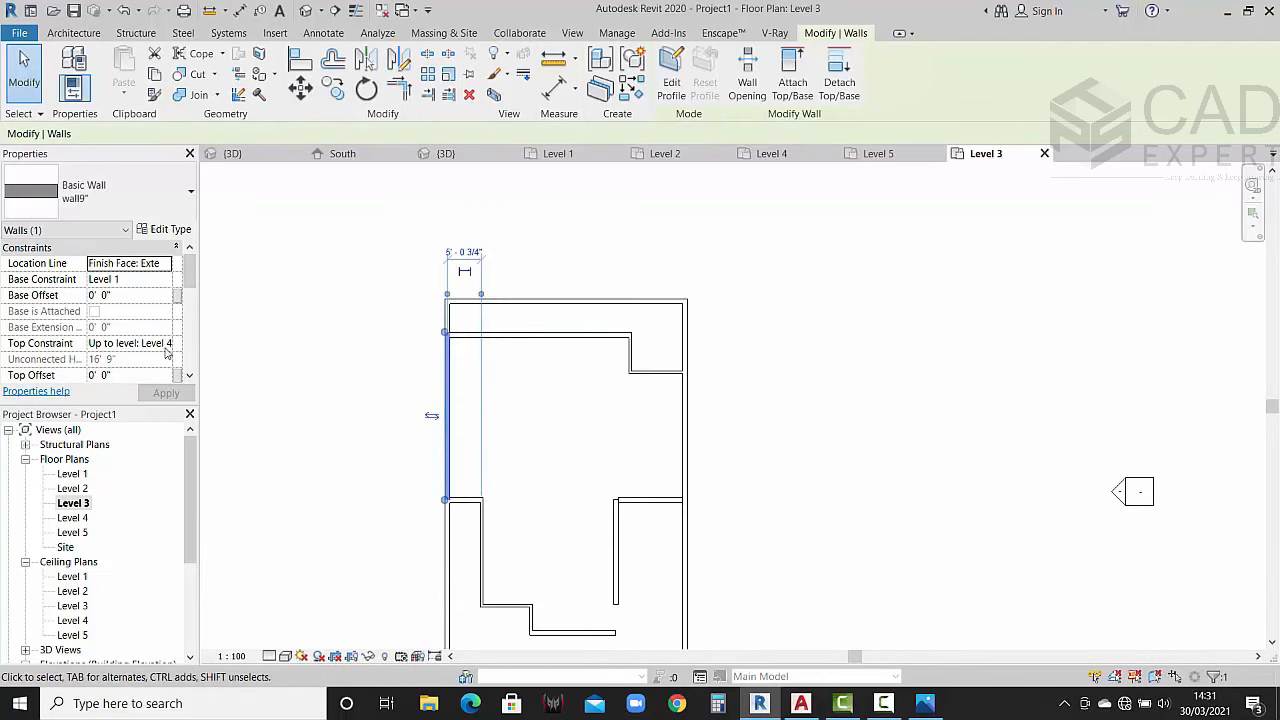
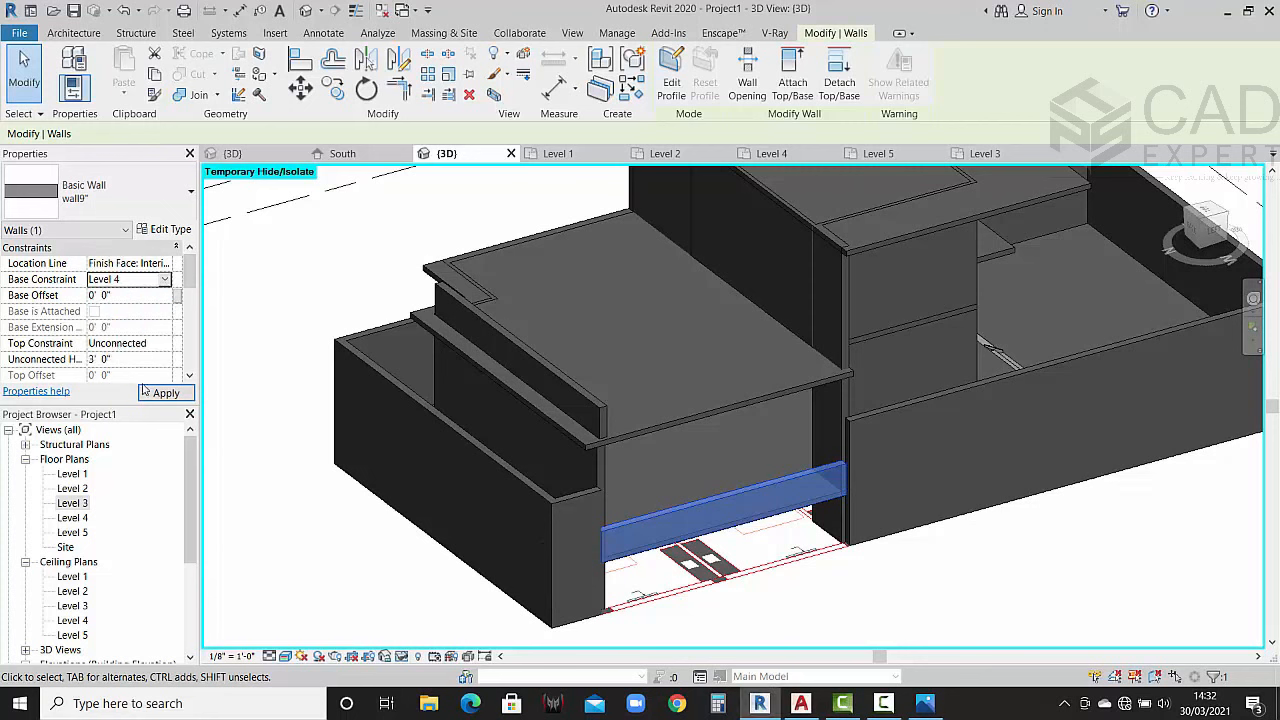
Step: Apply Level 4 as the base constraint of the 3' left side parapet wall and restore the temporarily hidden elements in 3D
click(165, 394)
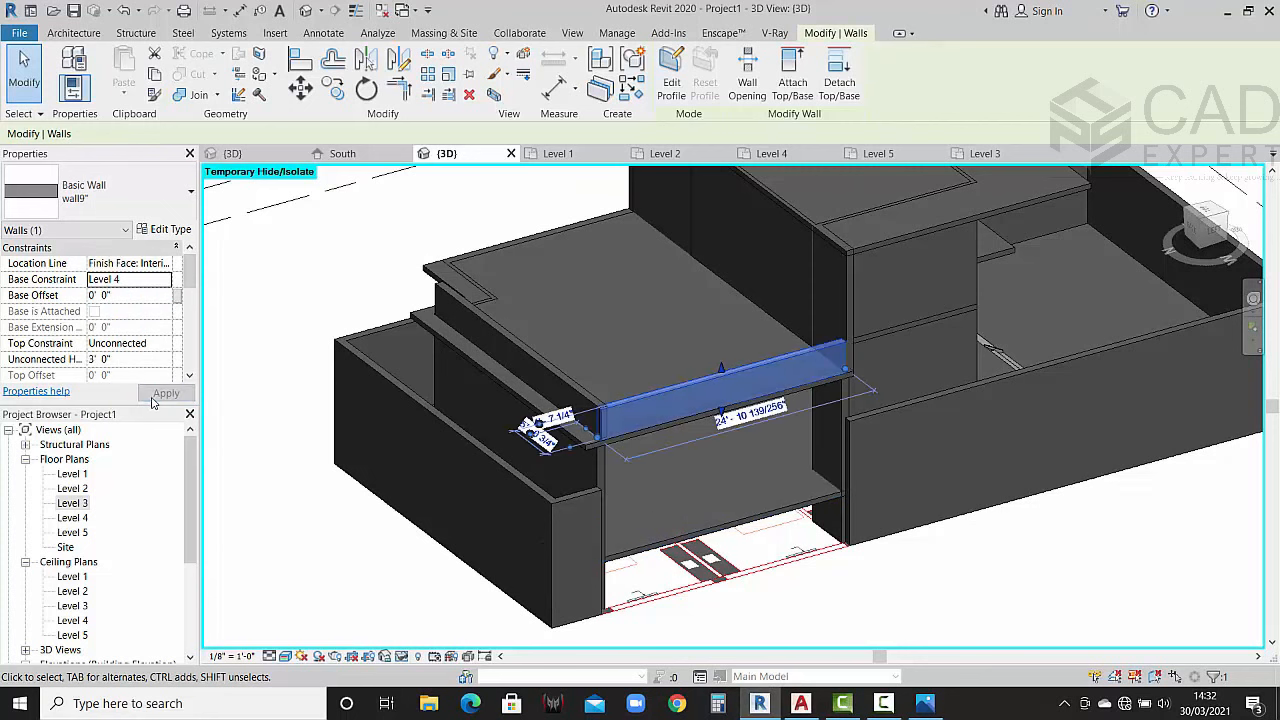
click(757, 622)
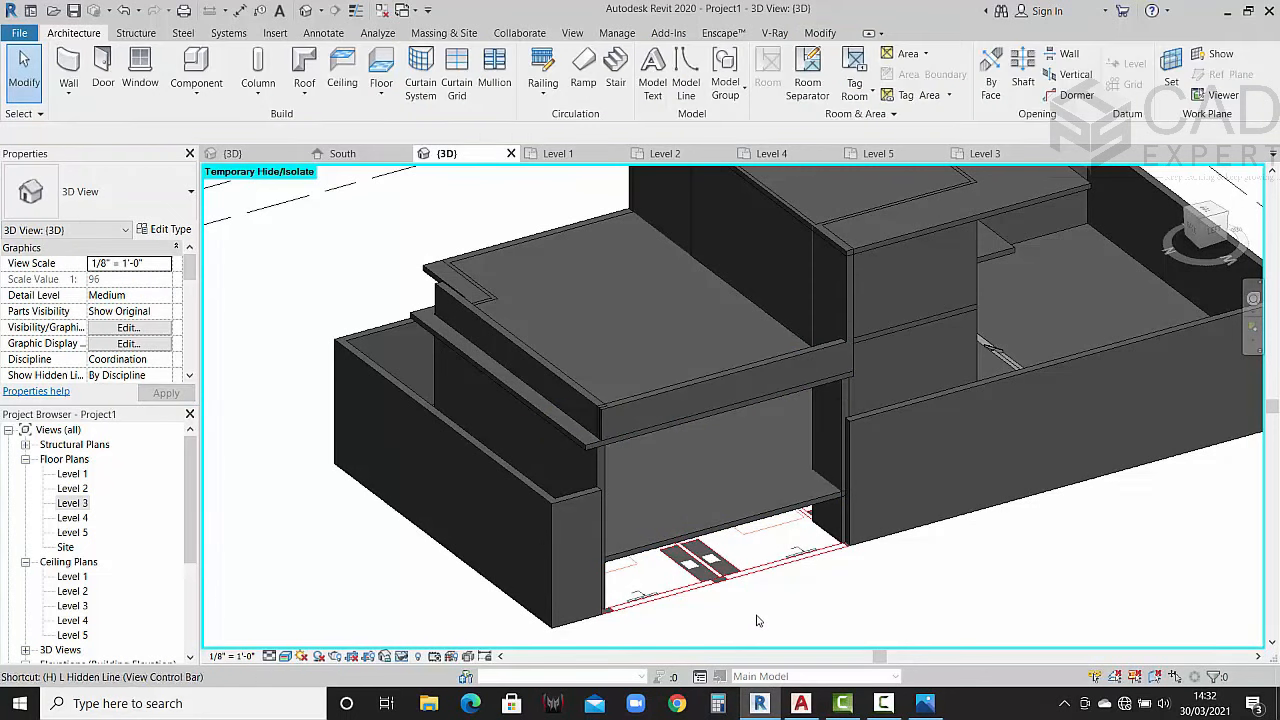
key(h)
key(r)
shift+middle_drag(755, 612, 703, 608)
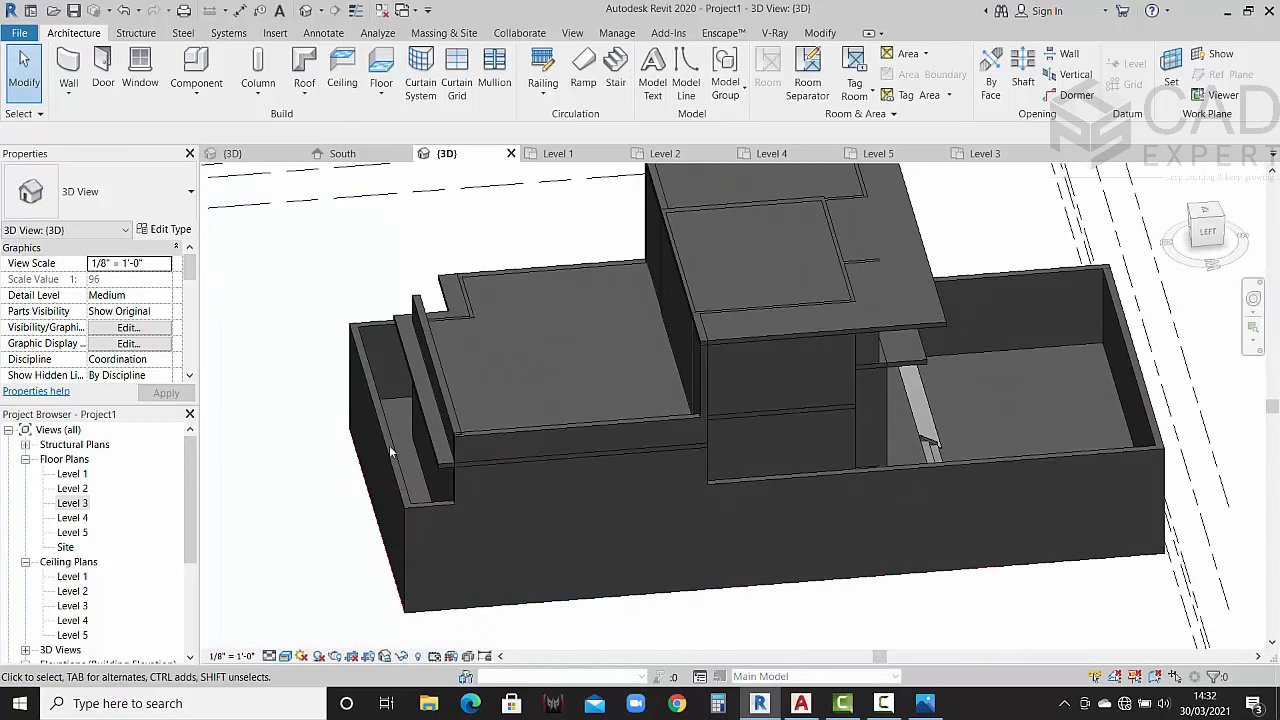
Step: Trim the rear and left side parapet walls to a corner in the Level 4 floor plan
double_click(72, 517)
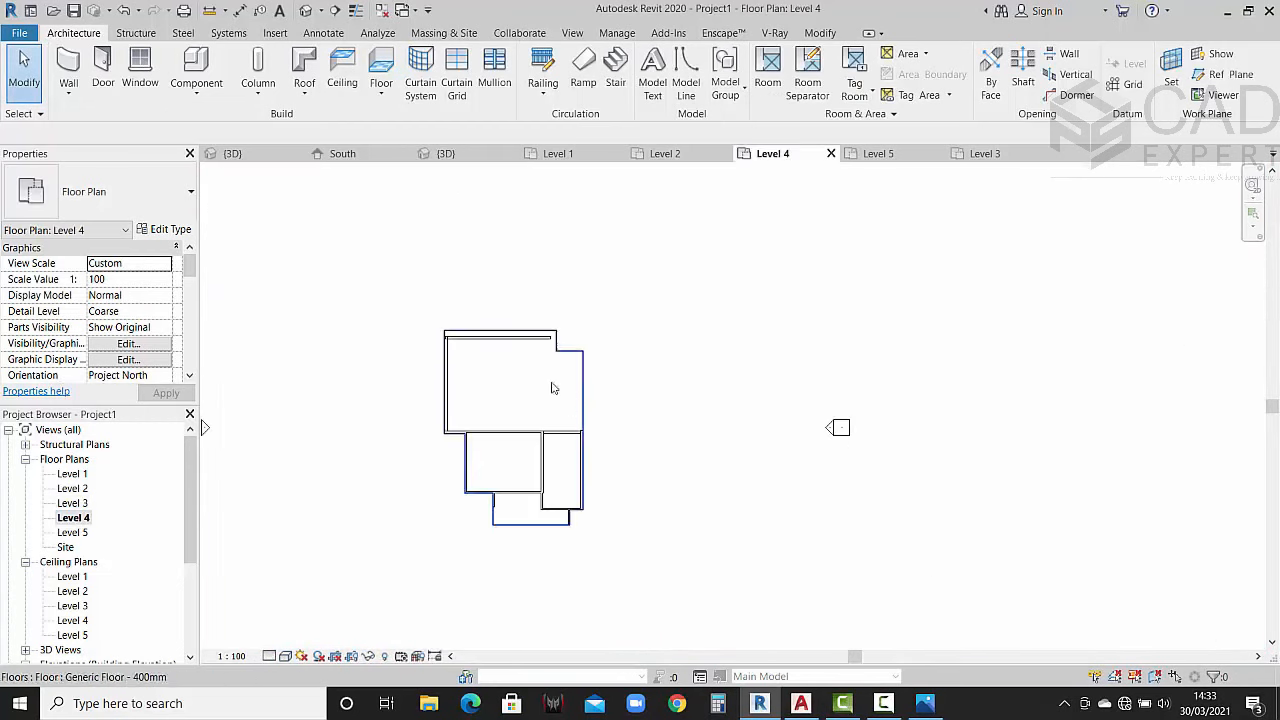
scroll(517, 346, up, 5)
scroll(388, 337, up, 3)
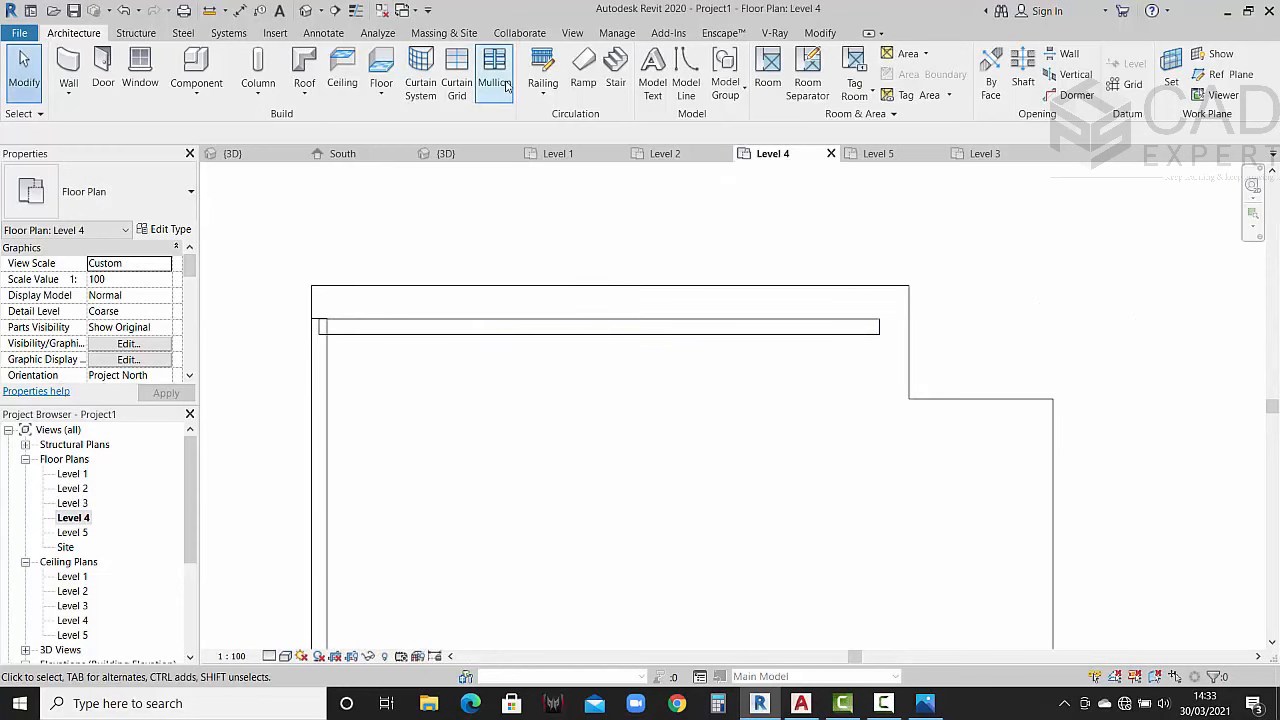
click(820, 35)
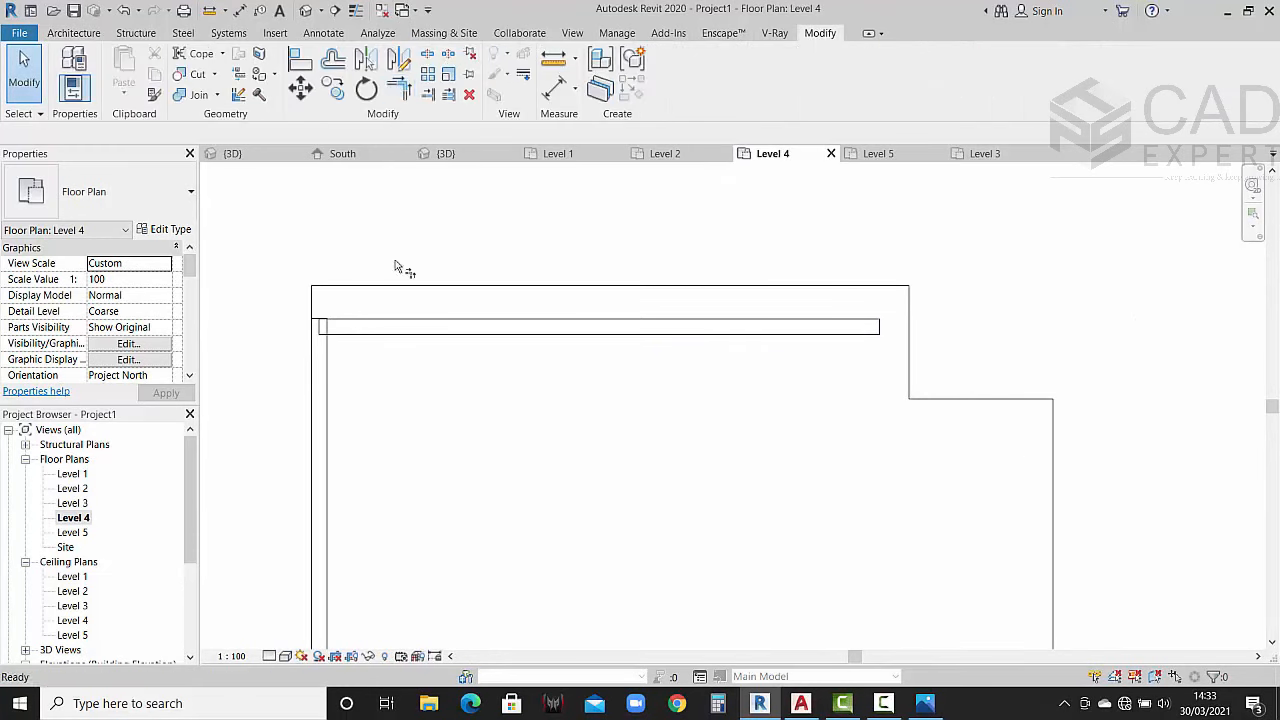
key(t)
key(r)
click(334, 366)
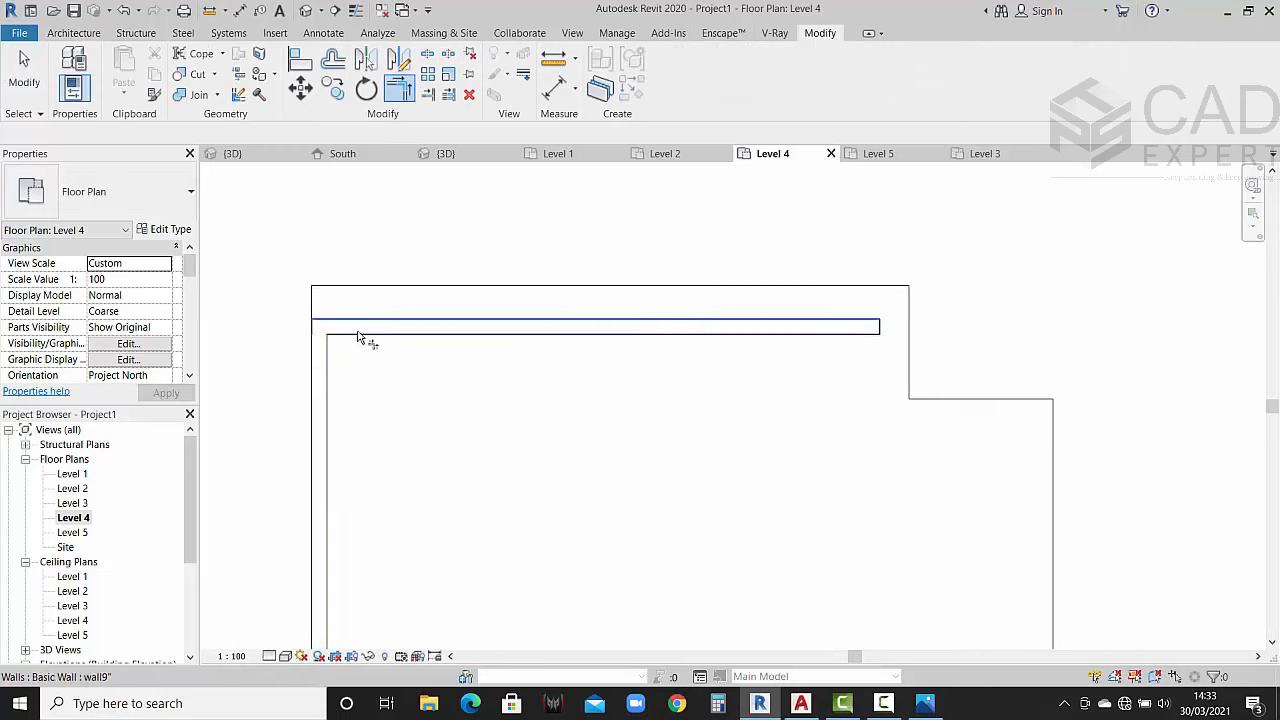
click(358, 334)
scroll(416, 369, down, 2)
key(Escape)
scroll(697, 330, up, 3)
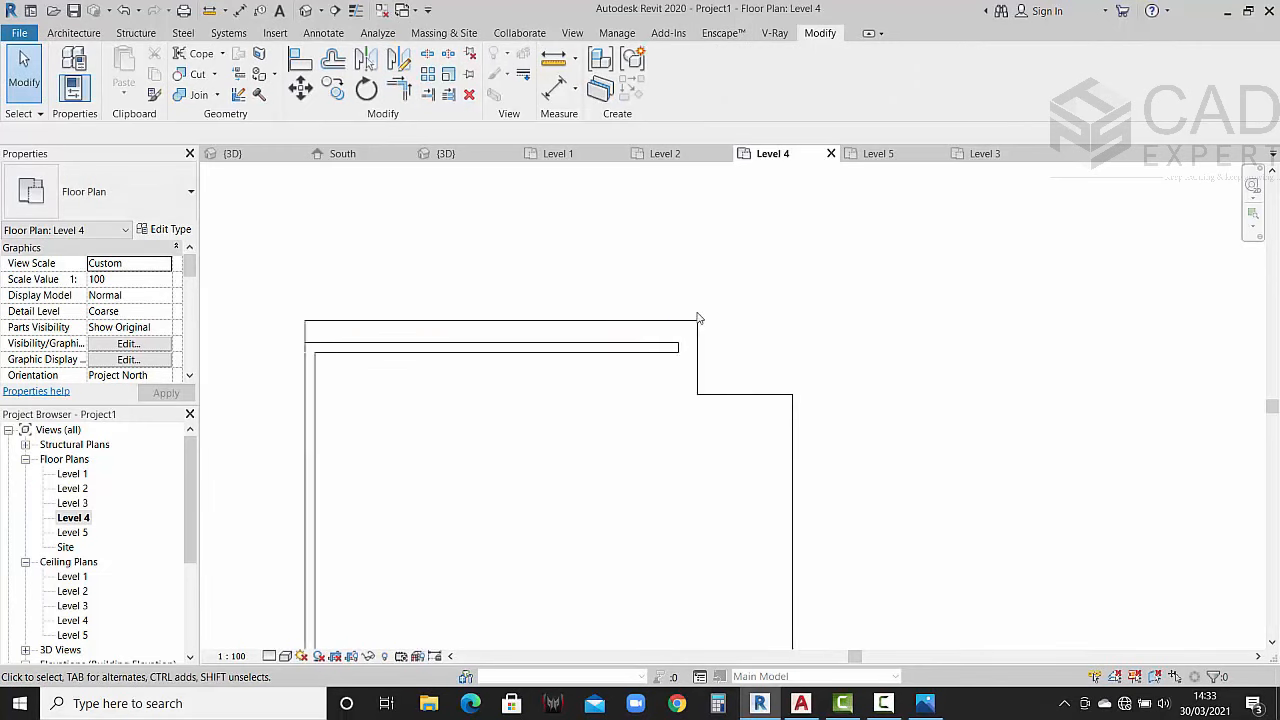
scroll(727, 358, down, 3)
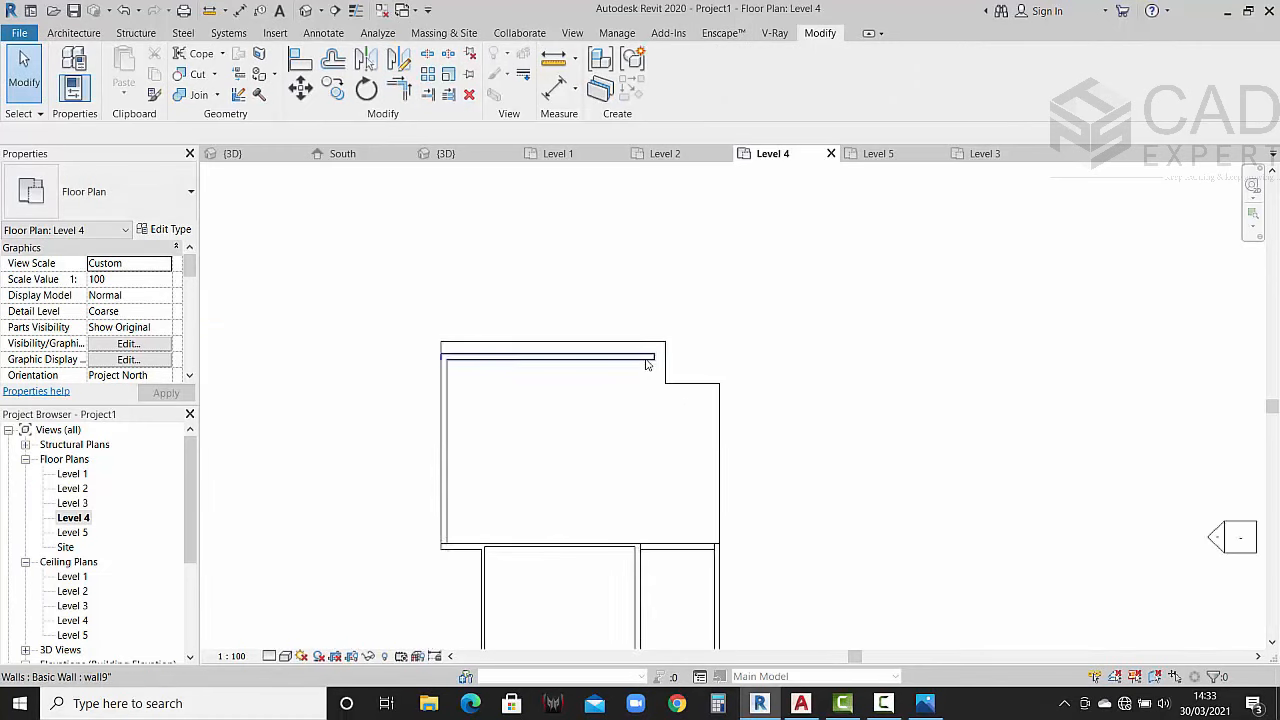
Step: Inspect the 4.5" wall of the rear corner step in 3D and locate it in the Level 3 floor plan
click(460, 160)
scroll(440, 328, up, 5)
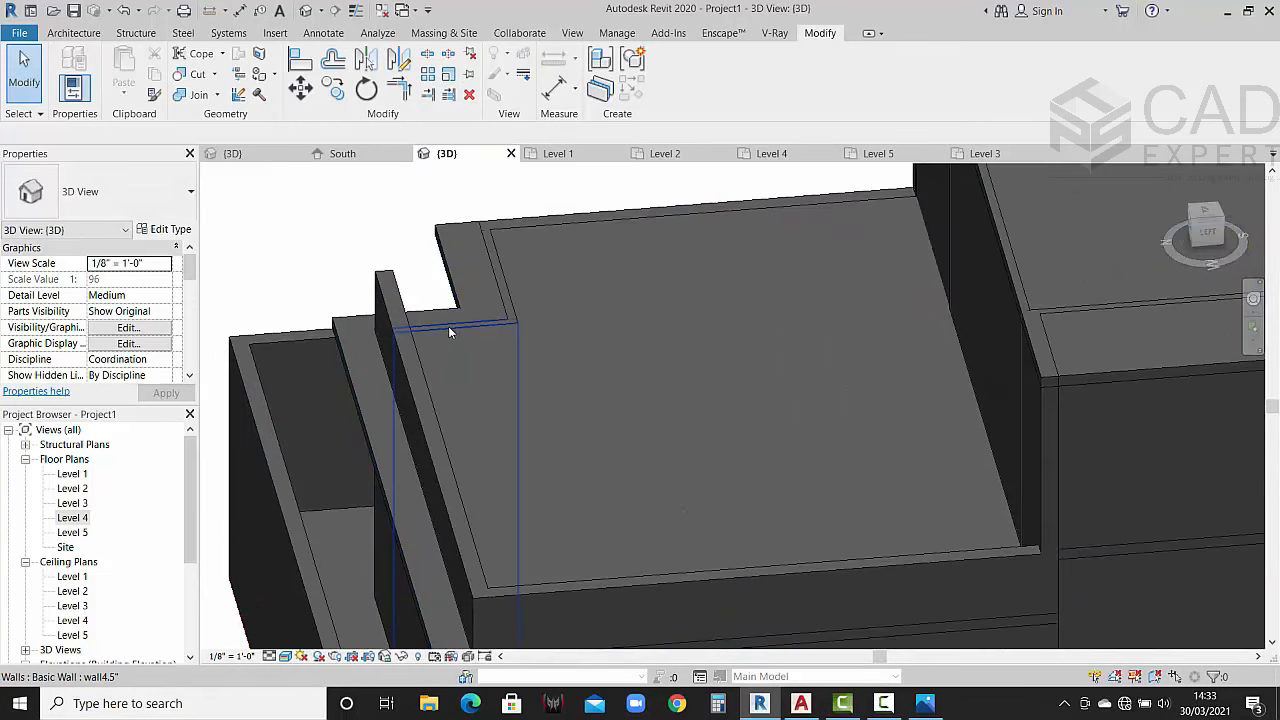
click(447, 335)
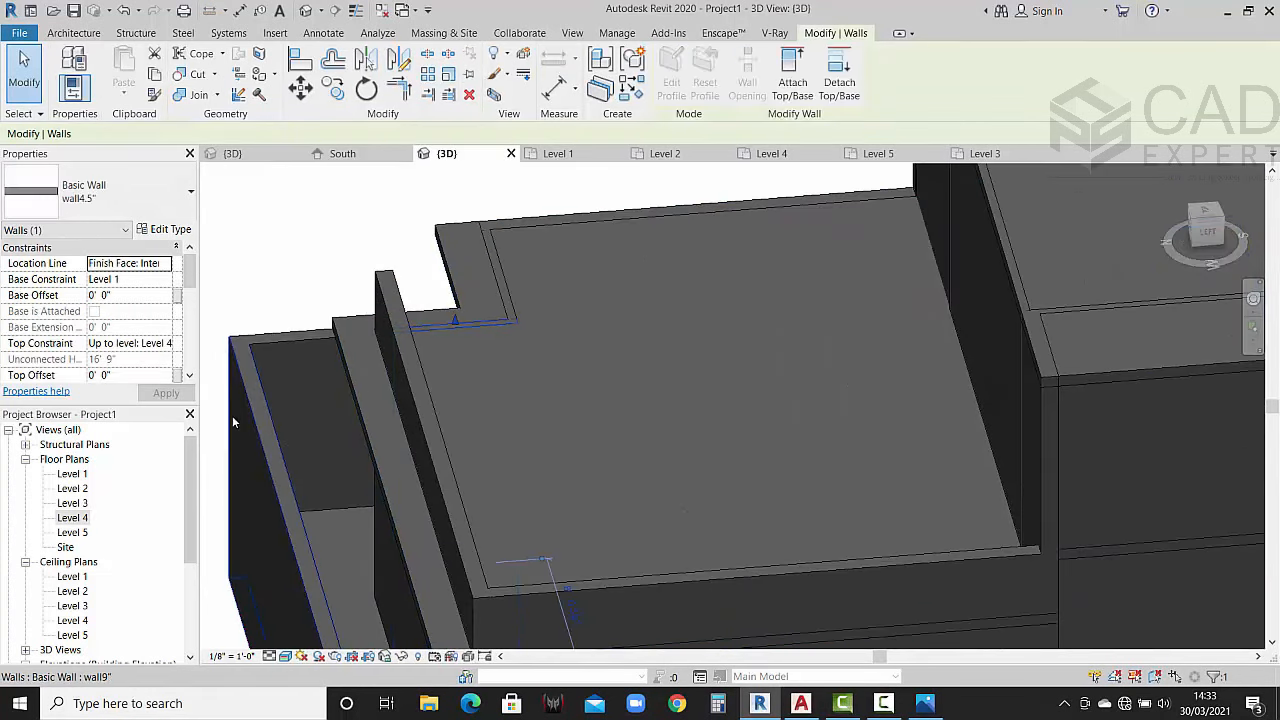
double_click(72, 503)
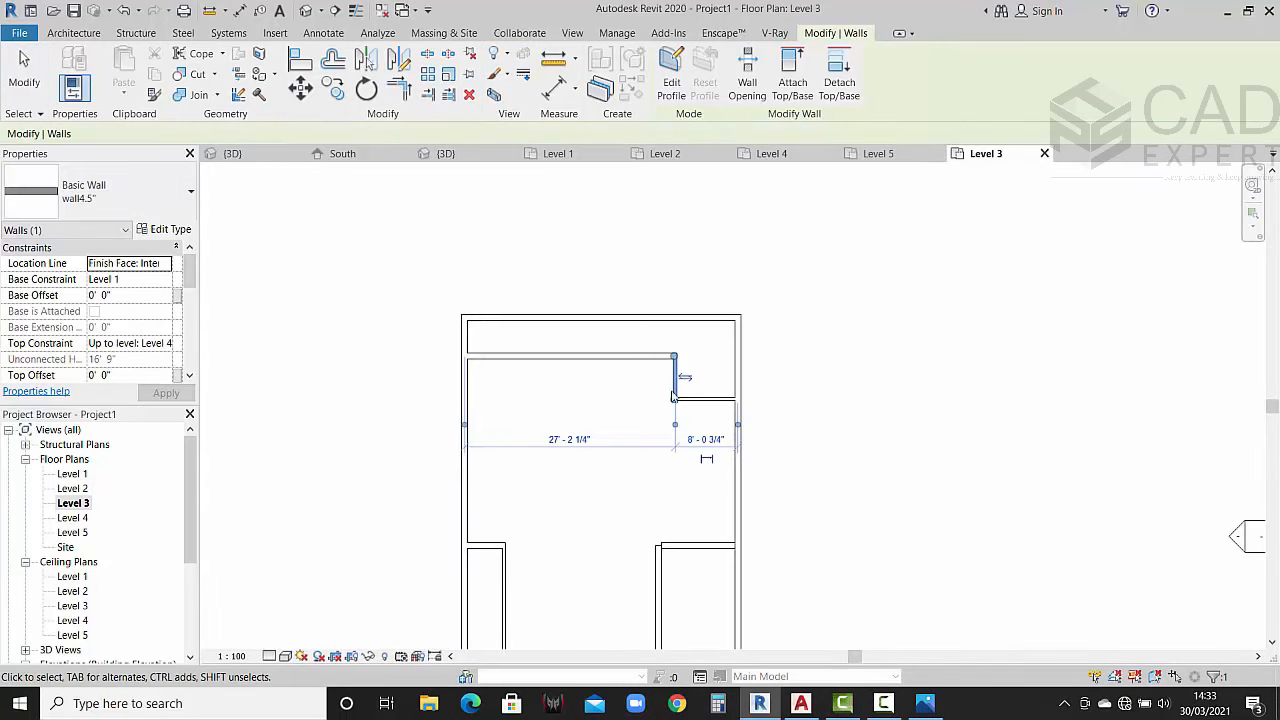
click(823, 383)
Step: Draw 3' high 9" parapet walls along the rear corner step in the Level 3 floor plan, with Level 4 as base constraint
scroll(700, 371, up, 4)
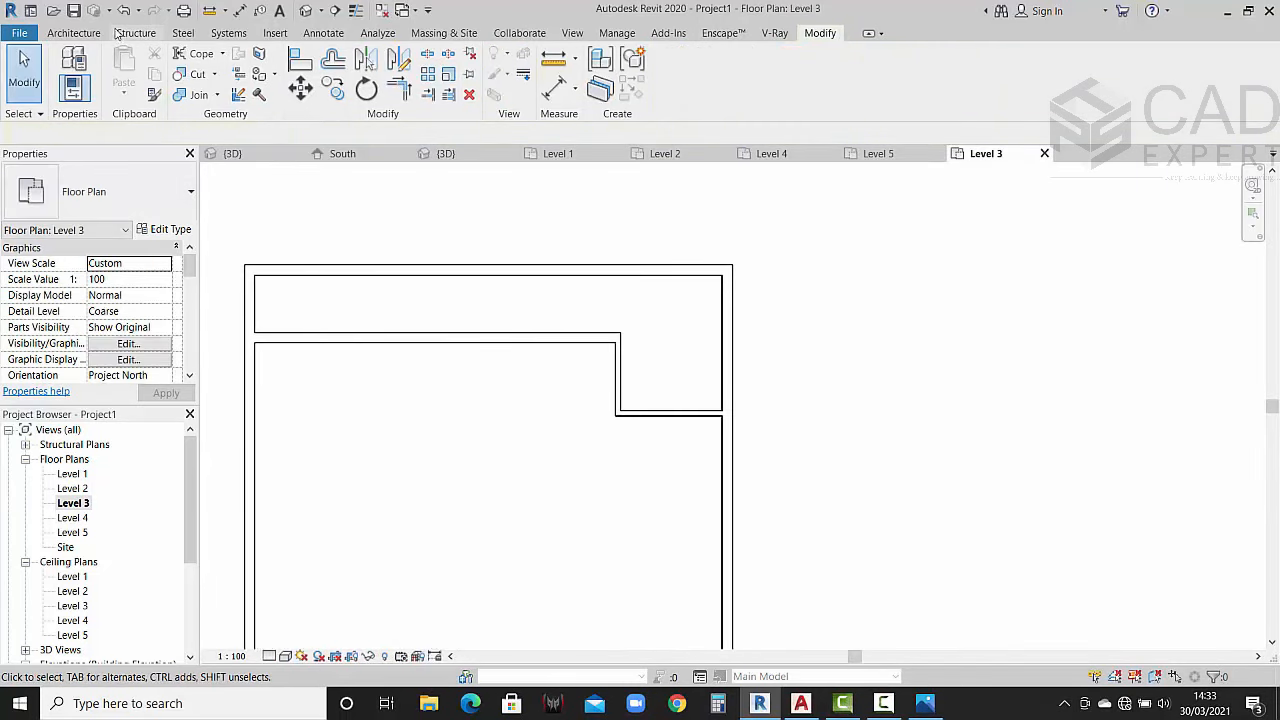
click(80, 33)
click(68, 70)
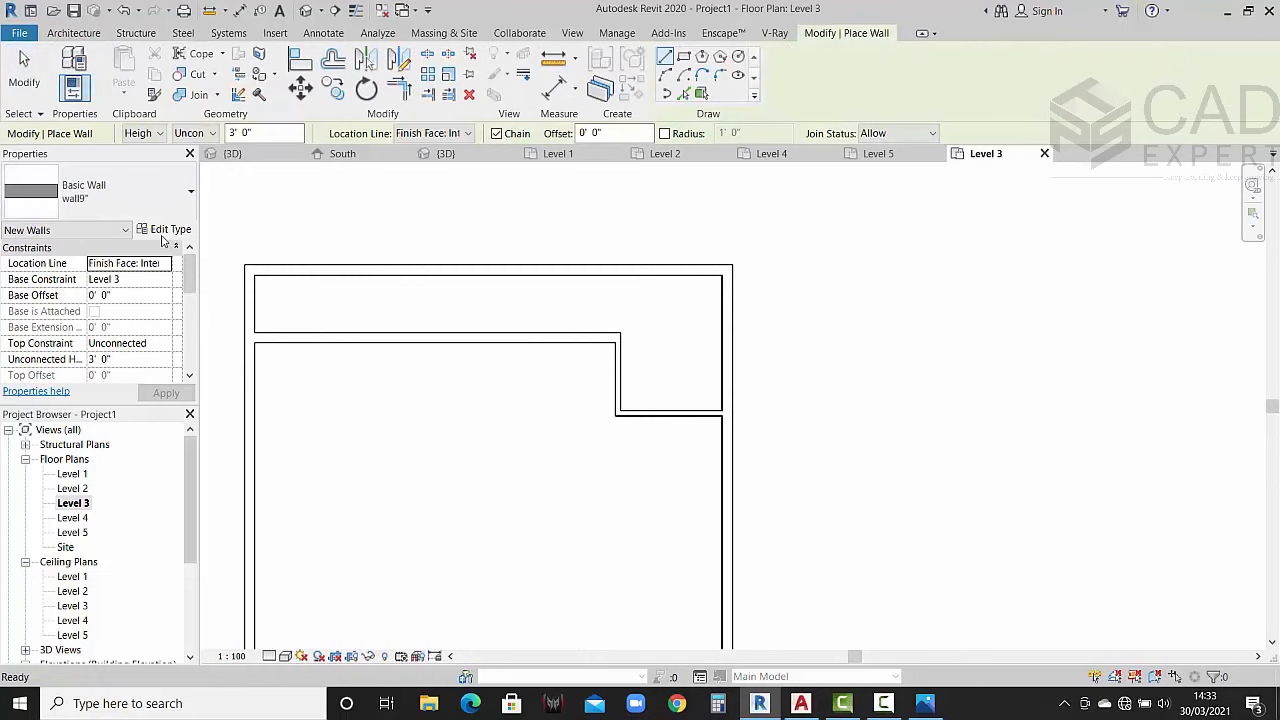
click(165, 280)
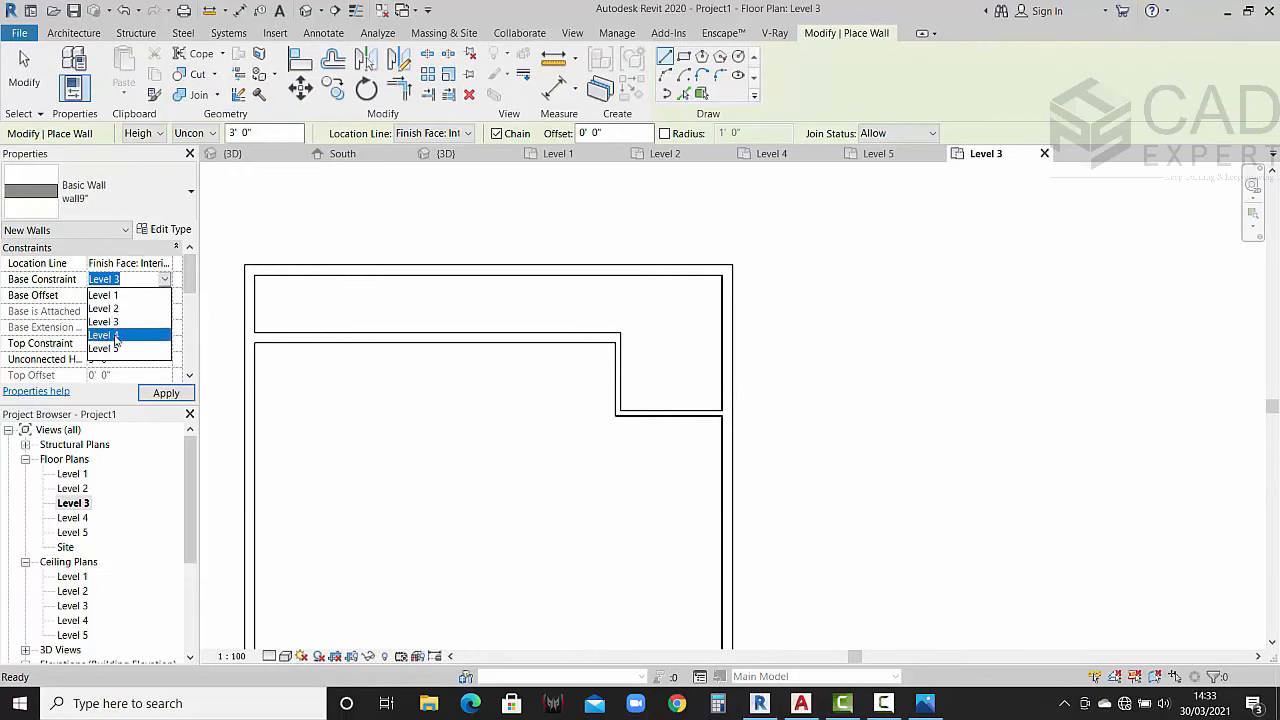
click(115, 336)
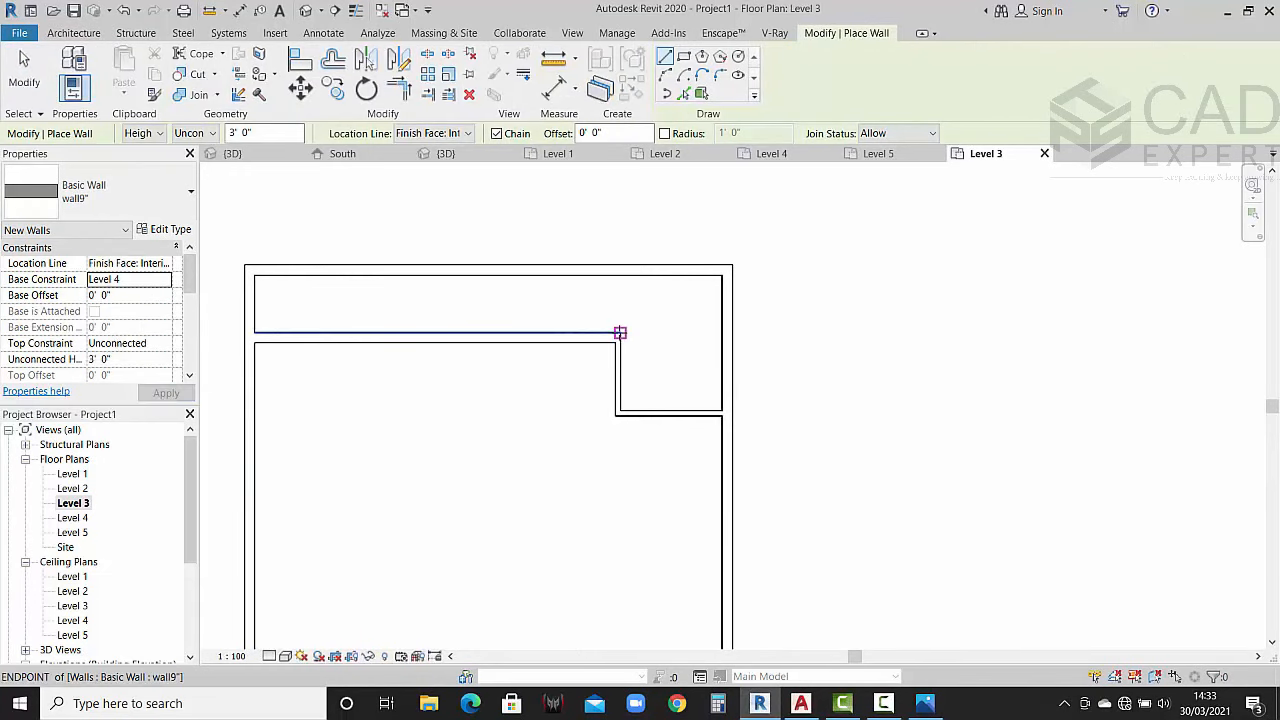
click(620, 333)
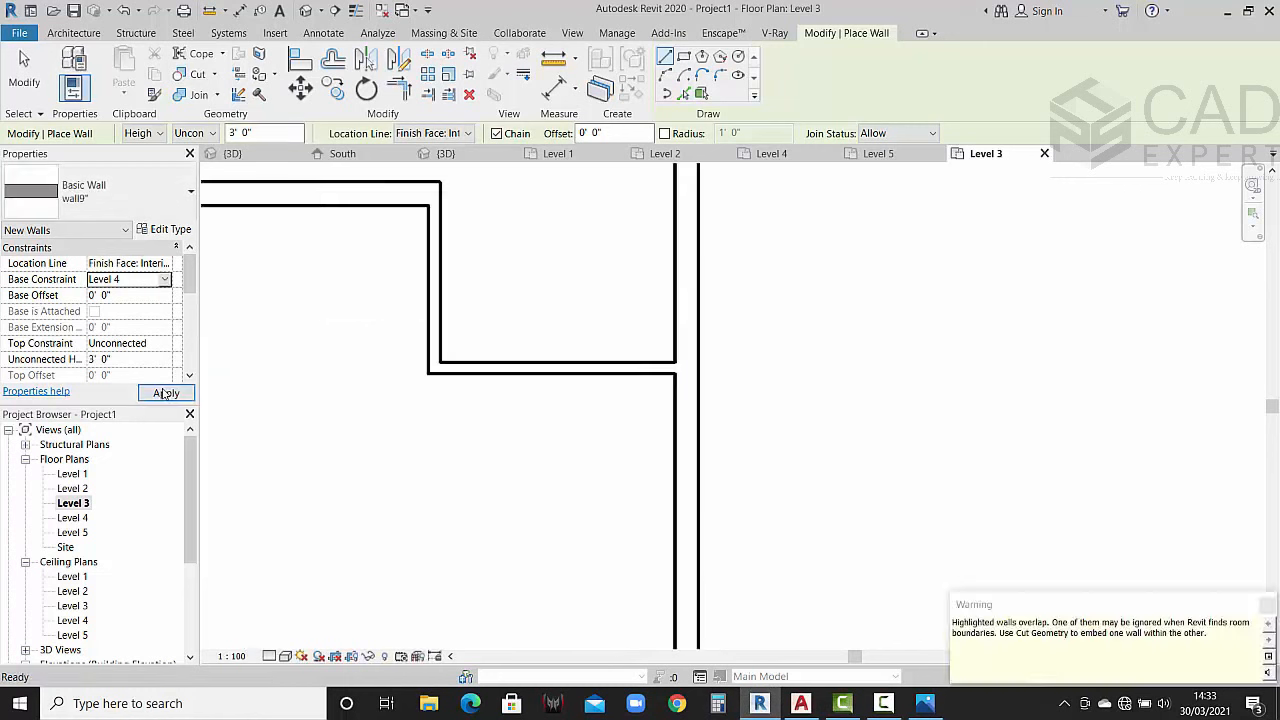
click(166, 393)
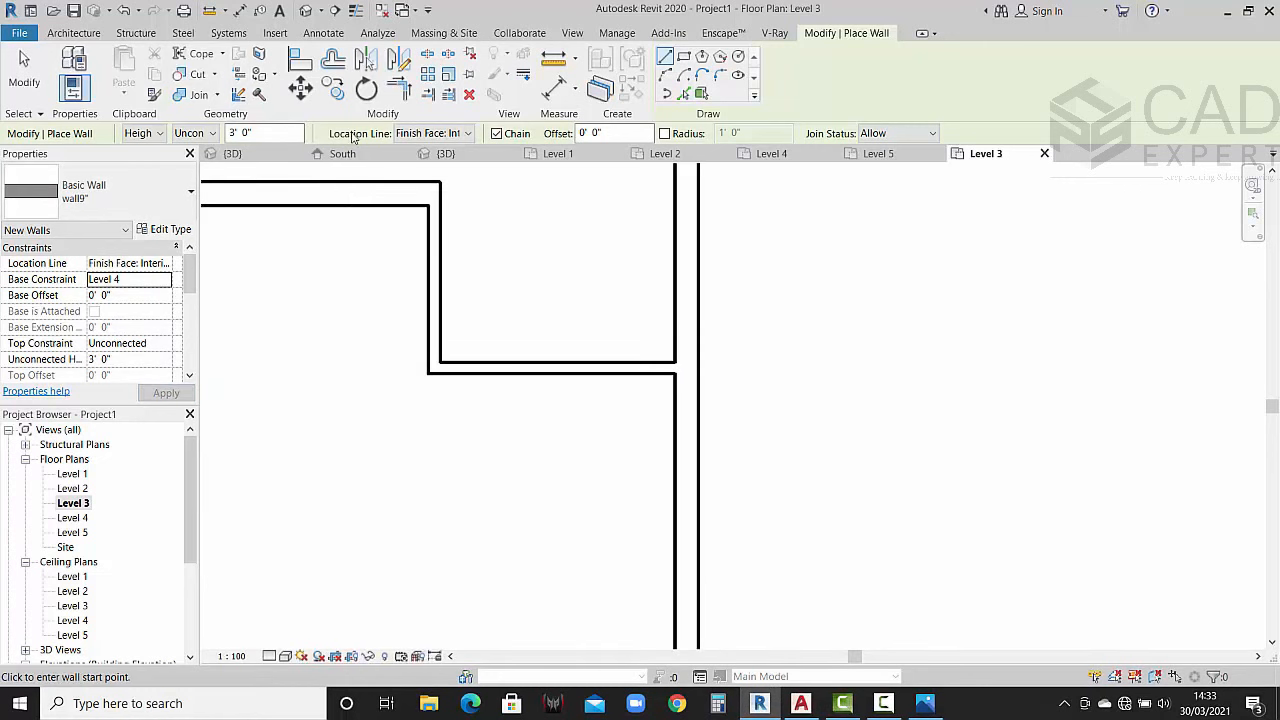
Step: Temporarily hide the tall 9" right side wall beside the rear corner step in 3D
click(446, 153)
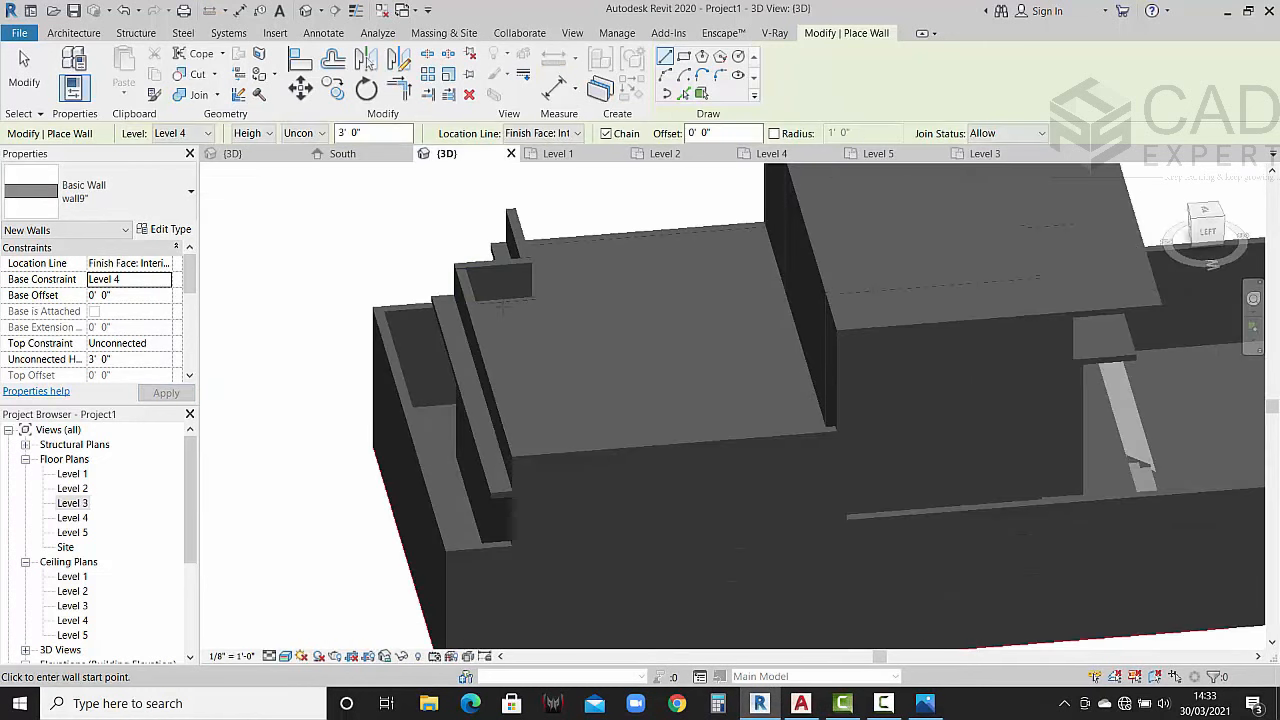
key(Escape)
key(Escape)
scroll(463, 342, down, 2)
shift+middle_drag(463, 342, 790, 309)
scroll(818, 322, up, 5)
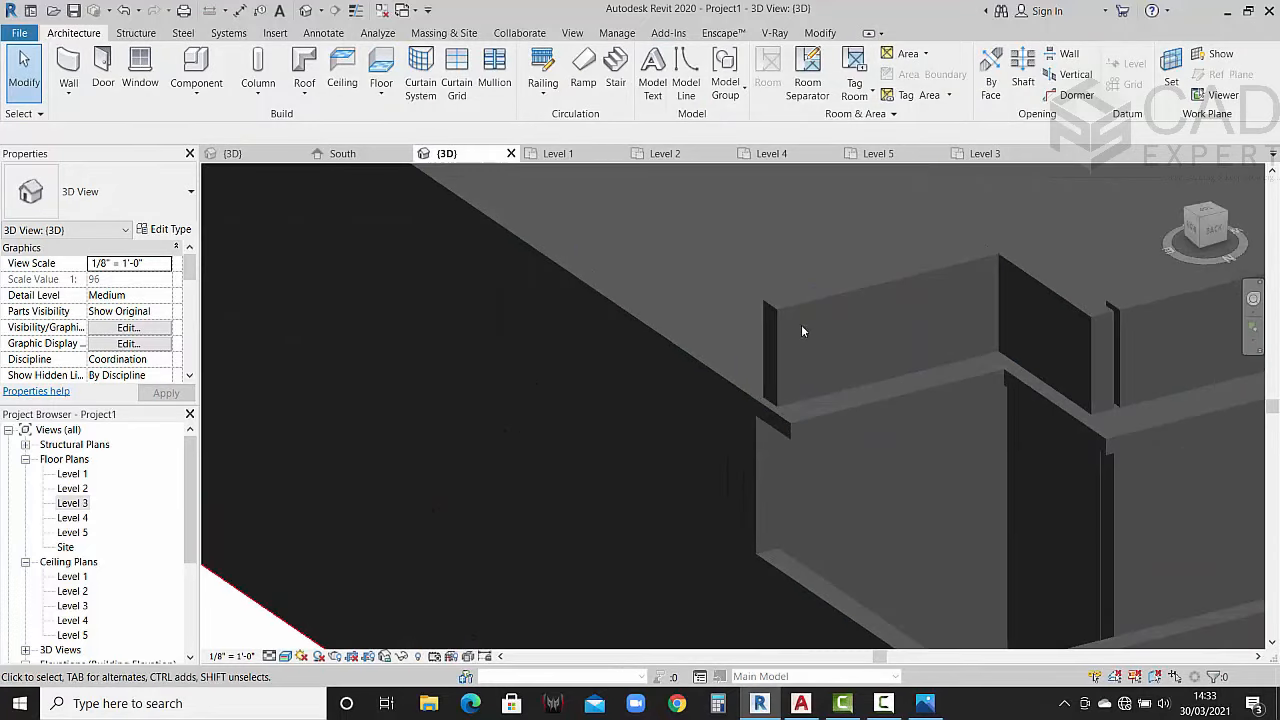
click(735, 481)
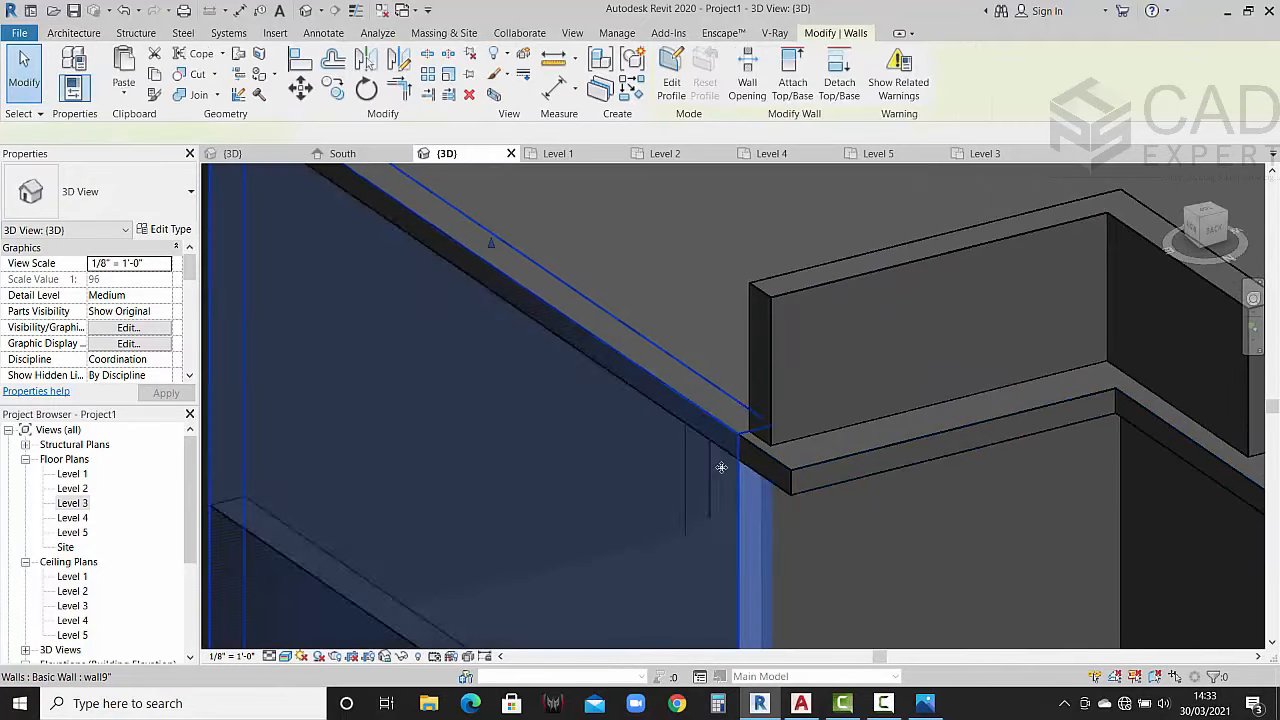
middle_drag(716, 458, 680, 226)
middle_drag(598, 436, 599, 307)
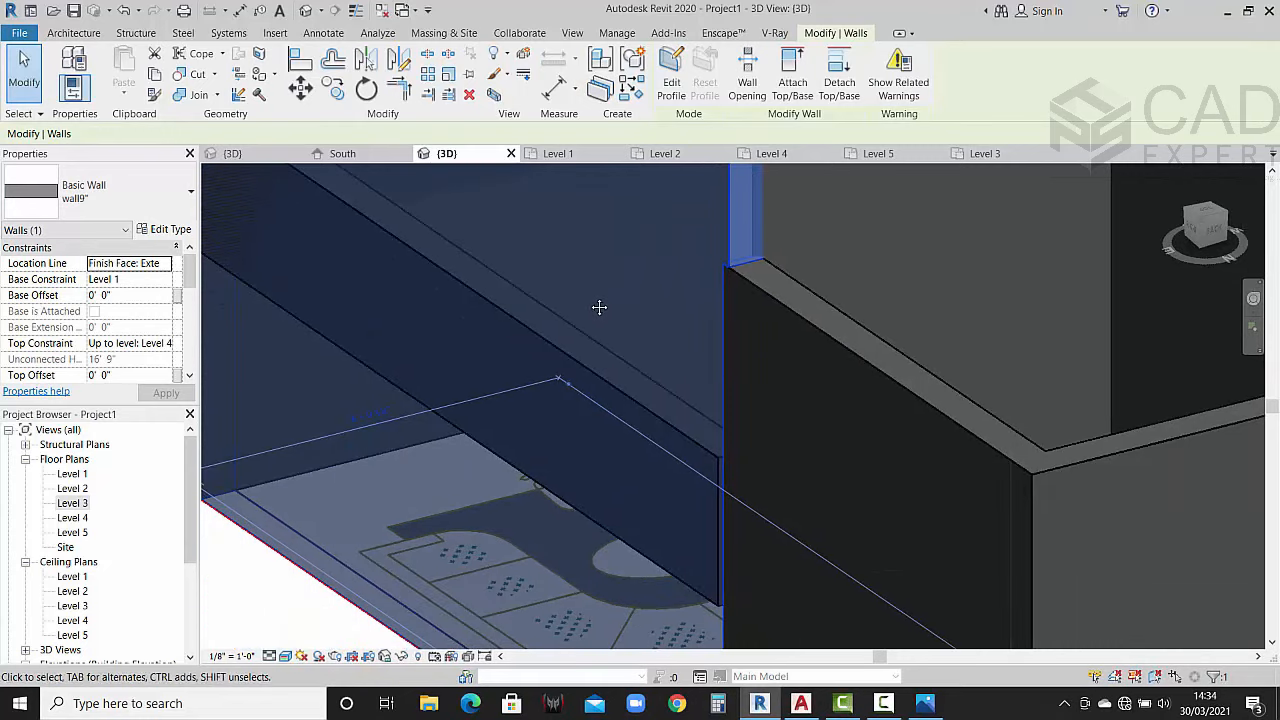
key(h)
Step: Set the base constraint of the 3' right side parapet wall to Level 4
click(443, 277)
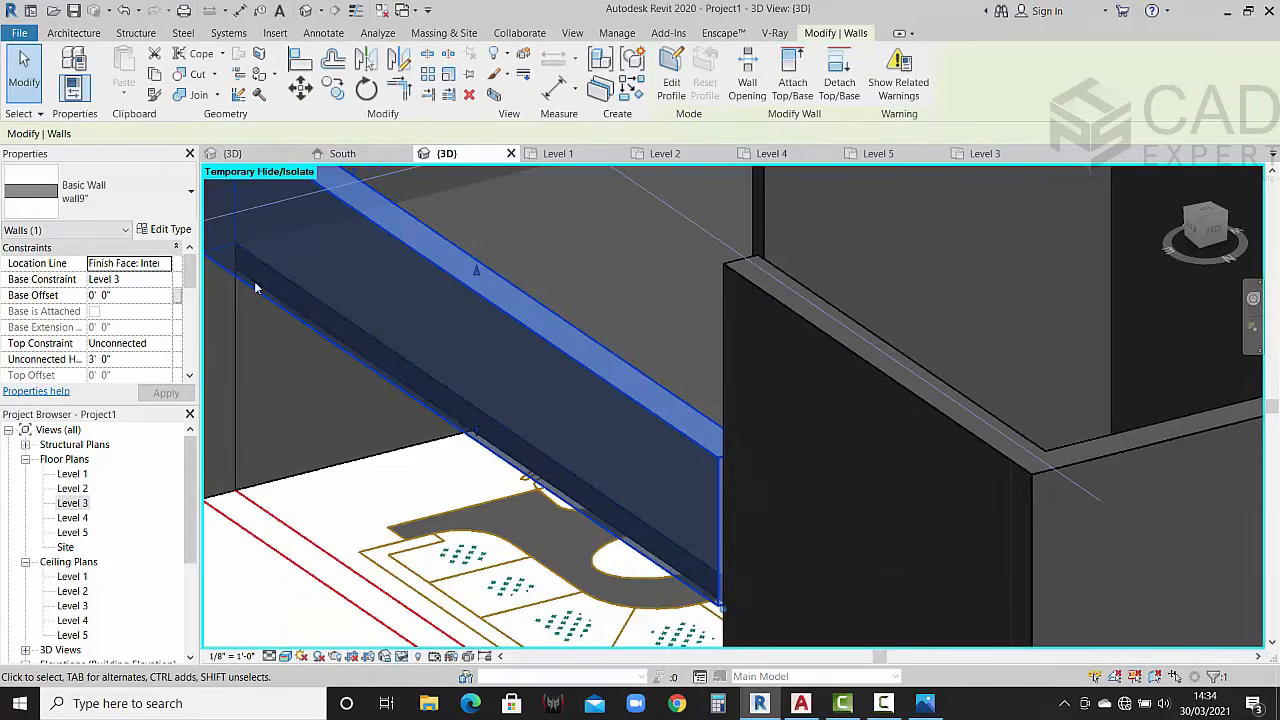
click(130, 279)
click(166, 279)
click(122, 323)
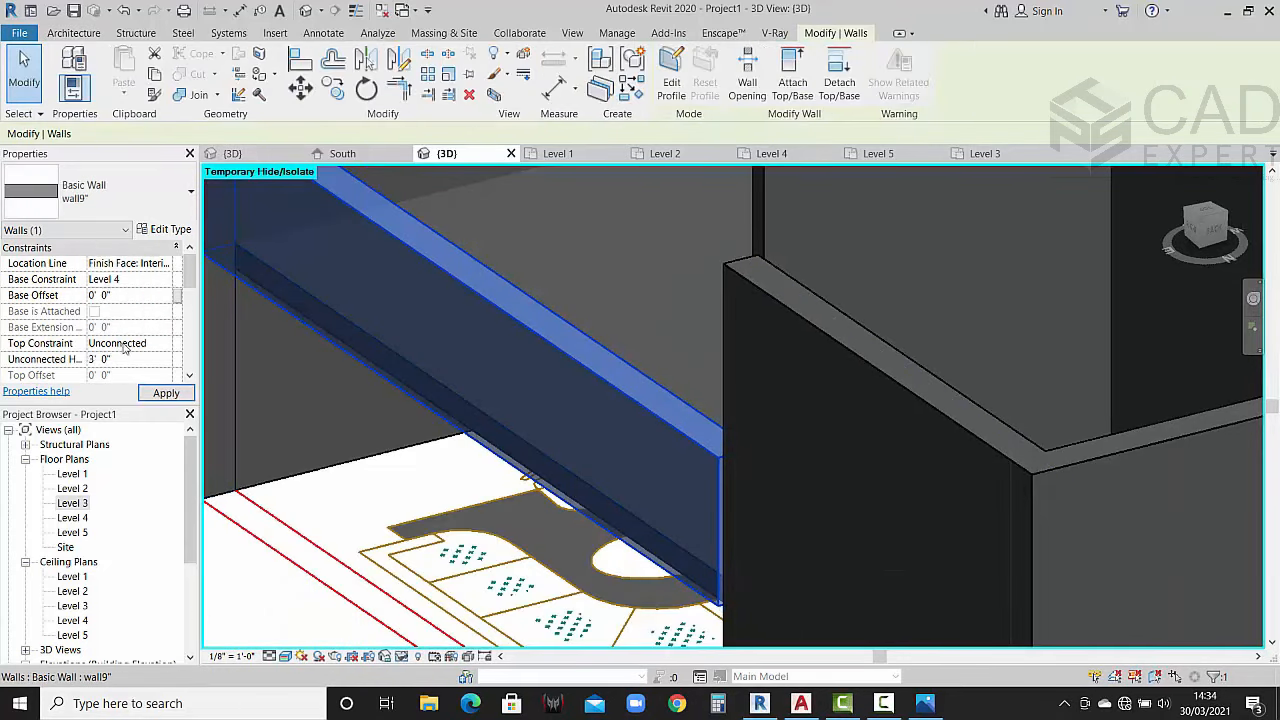
scroll(334, 411, down, 6)
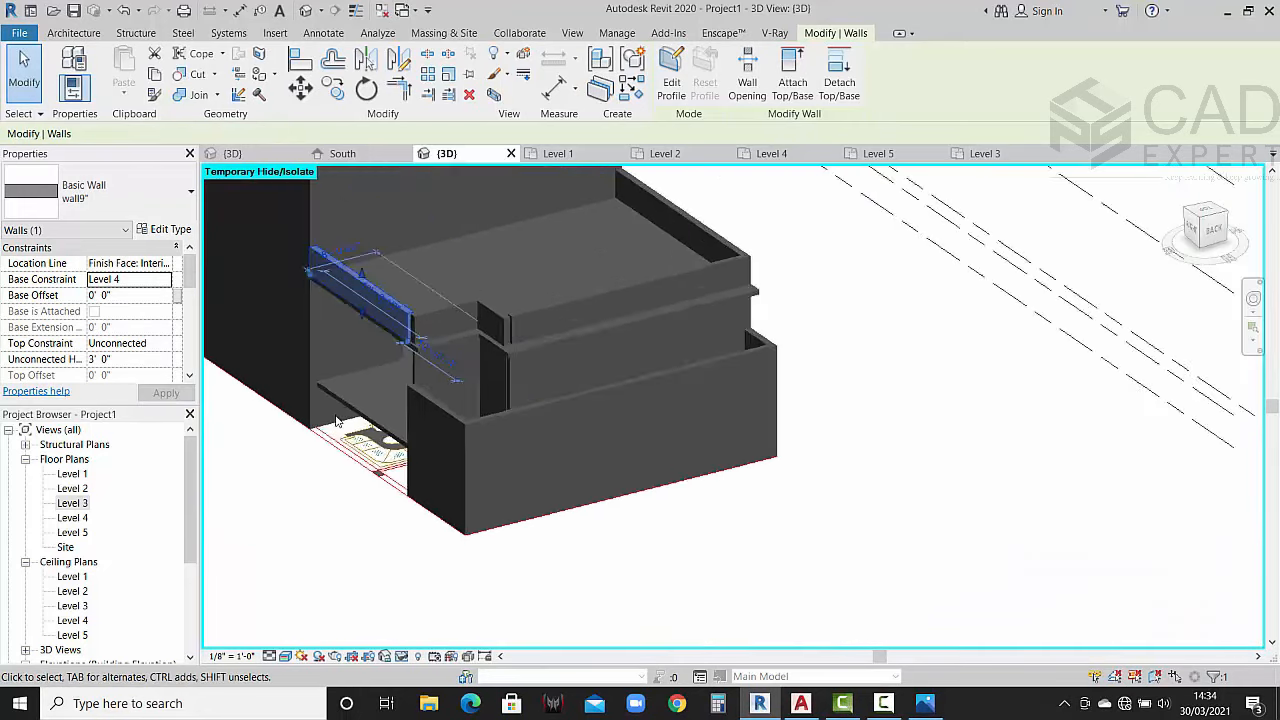
key(Escape)
scroll(391, 378, up, 6)
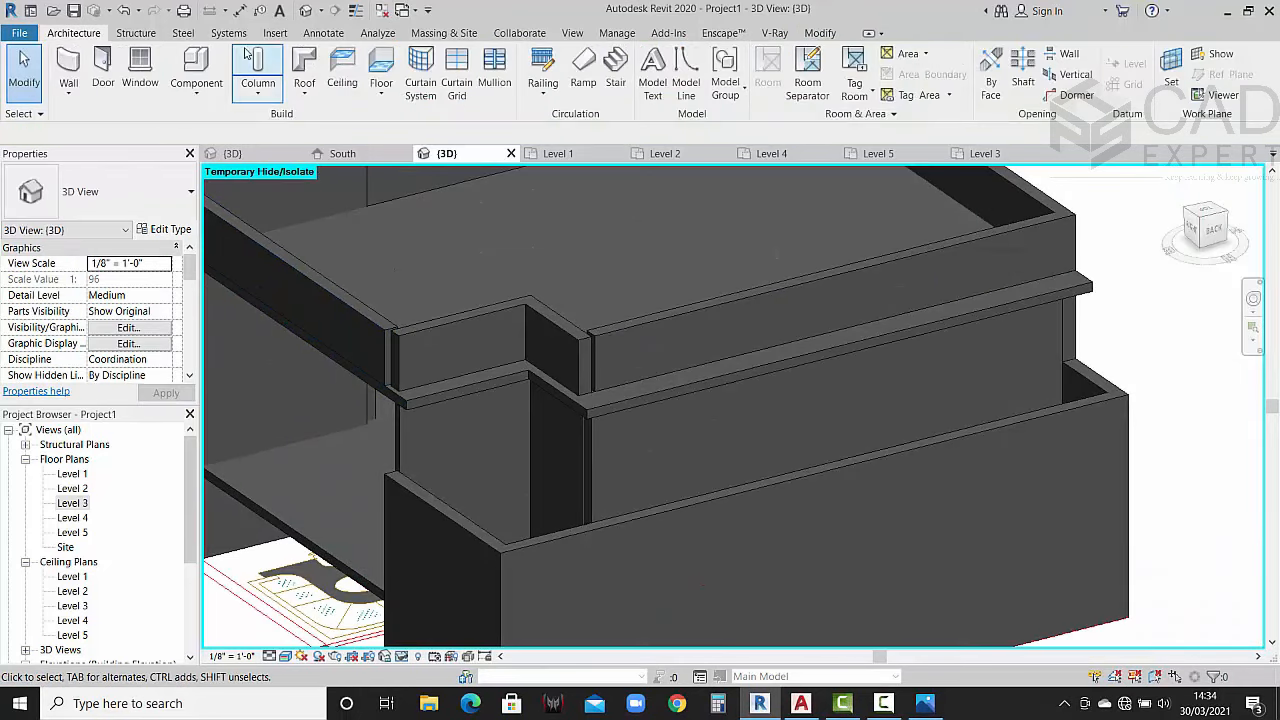
Step: Trim the rear, corner step and right side parapet walls to corners in the Level 4 floor plan
double_click(76, 517)
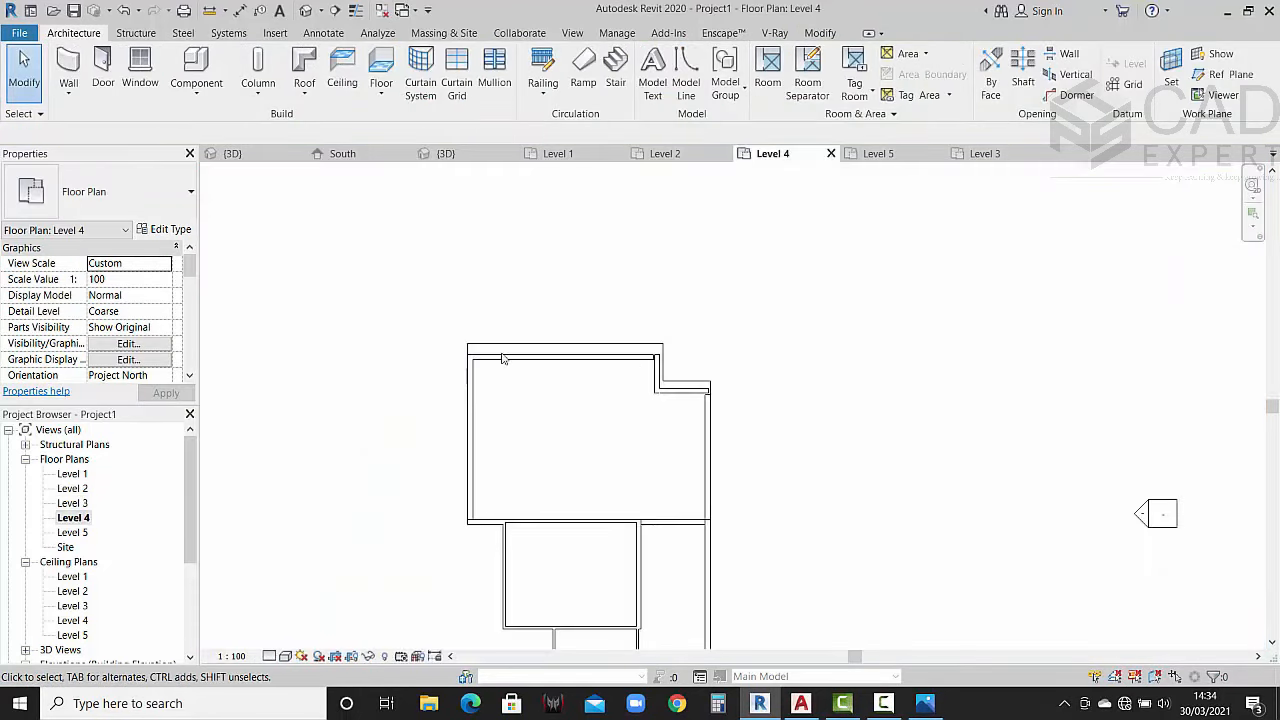
scroll(670, 355, up, 4)
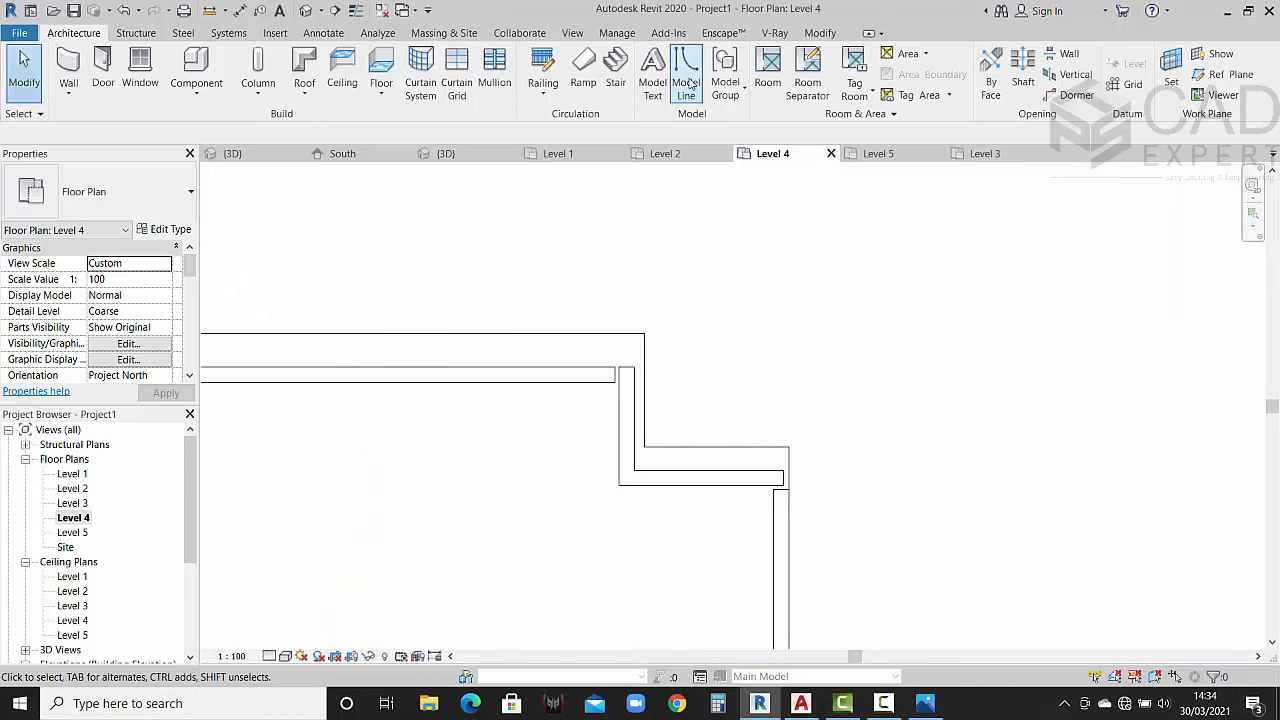
click(812, 34)
click(401, 88)
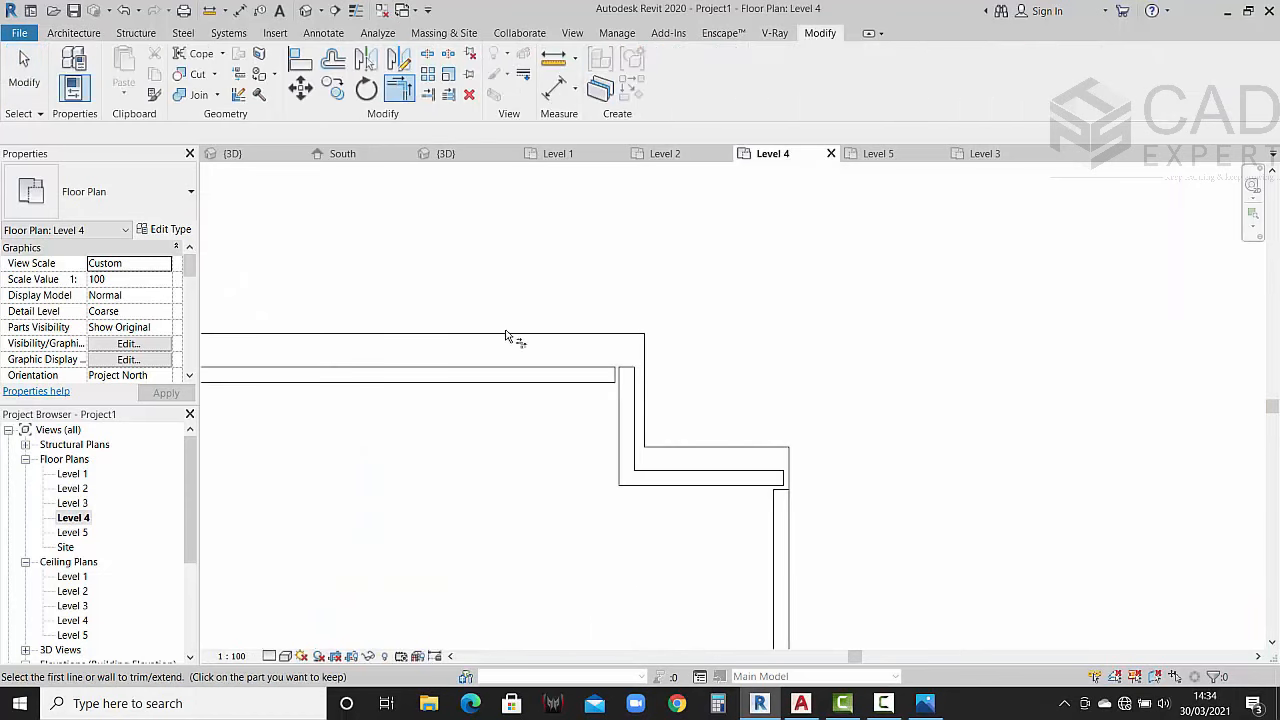
click(528, 376)
click(625, 420)
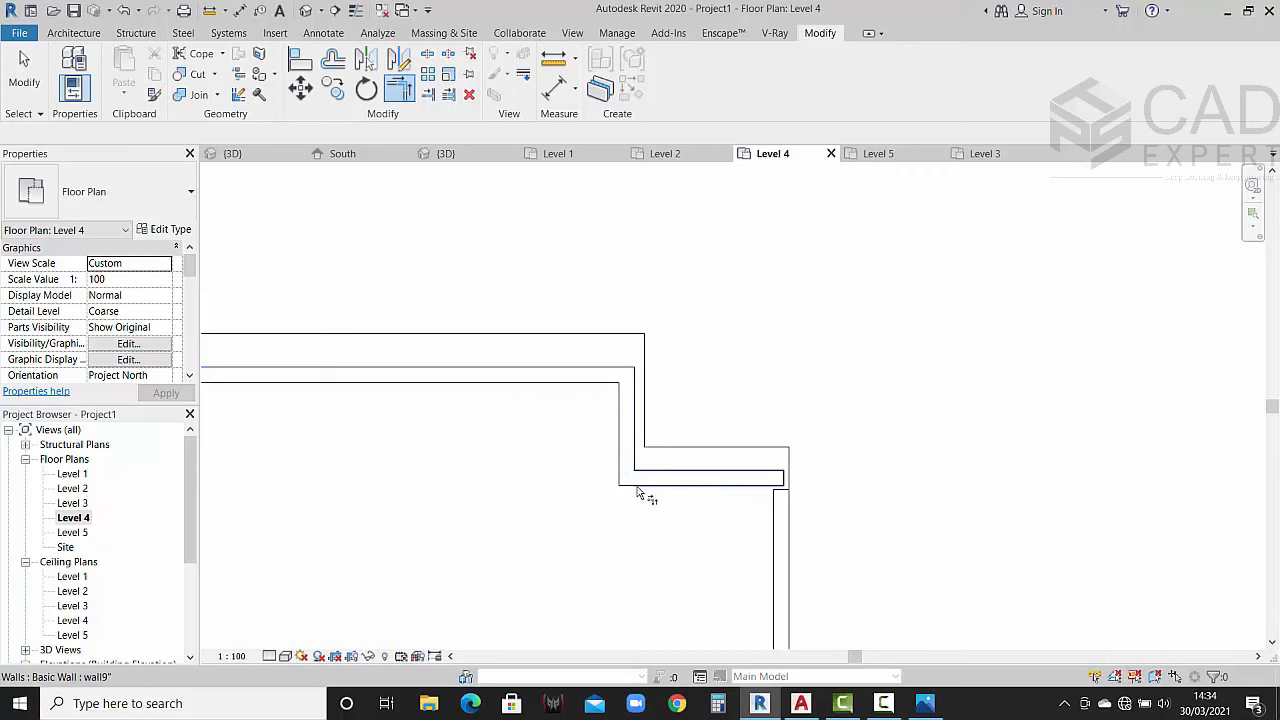
click(748, 487)
click(780, 512)
scroll(776, 452, down, 3)
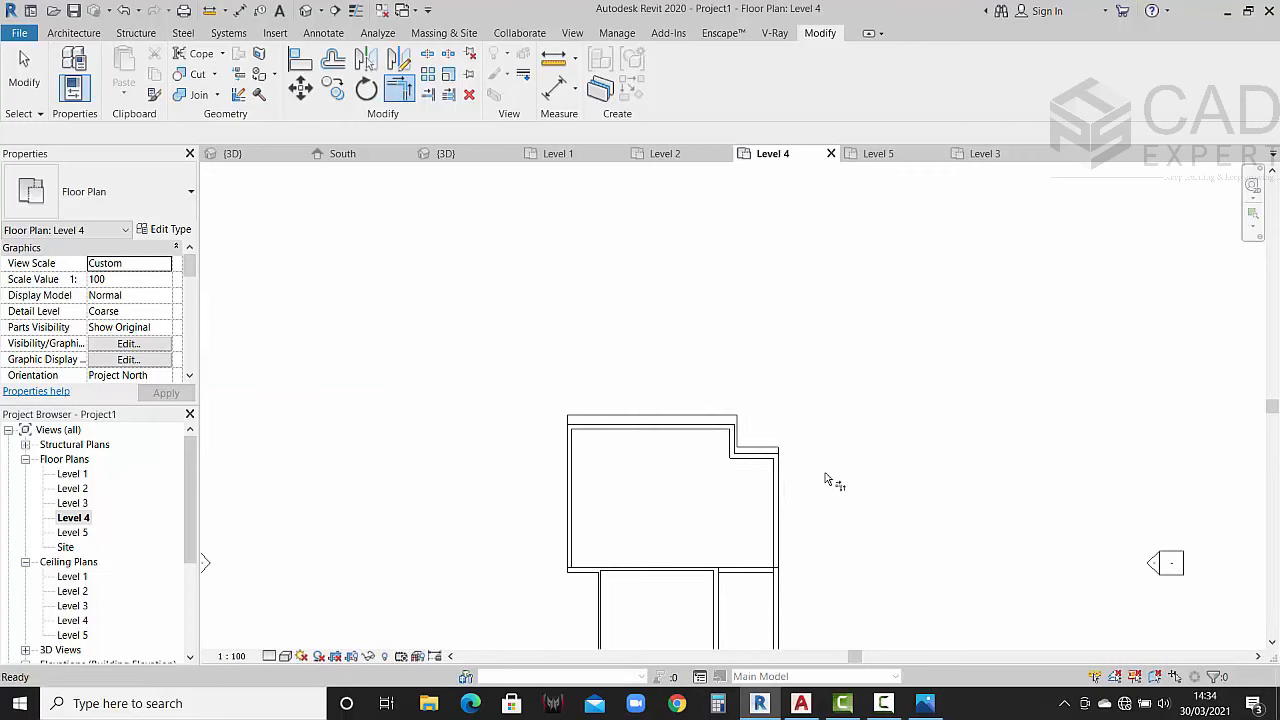
key(Escape)
key(Escape)
middle_drag(829, 477, 860, 342)
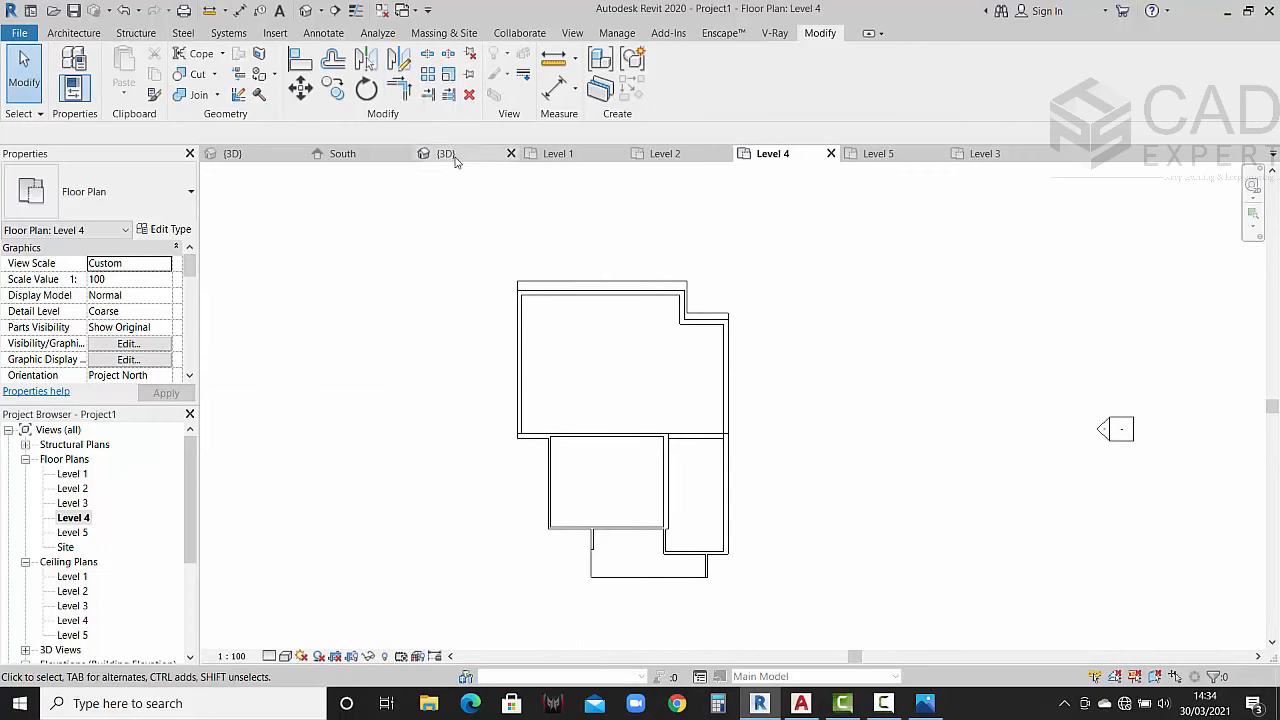
Step: Restore the temporarily hidden elements in the 3D view
click(452, 155)
scroll(706, 329, down, 5)
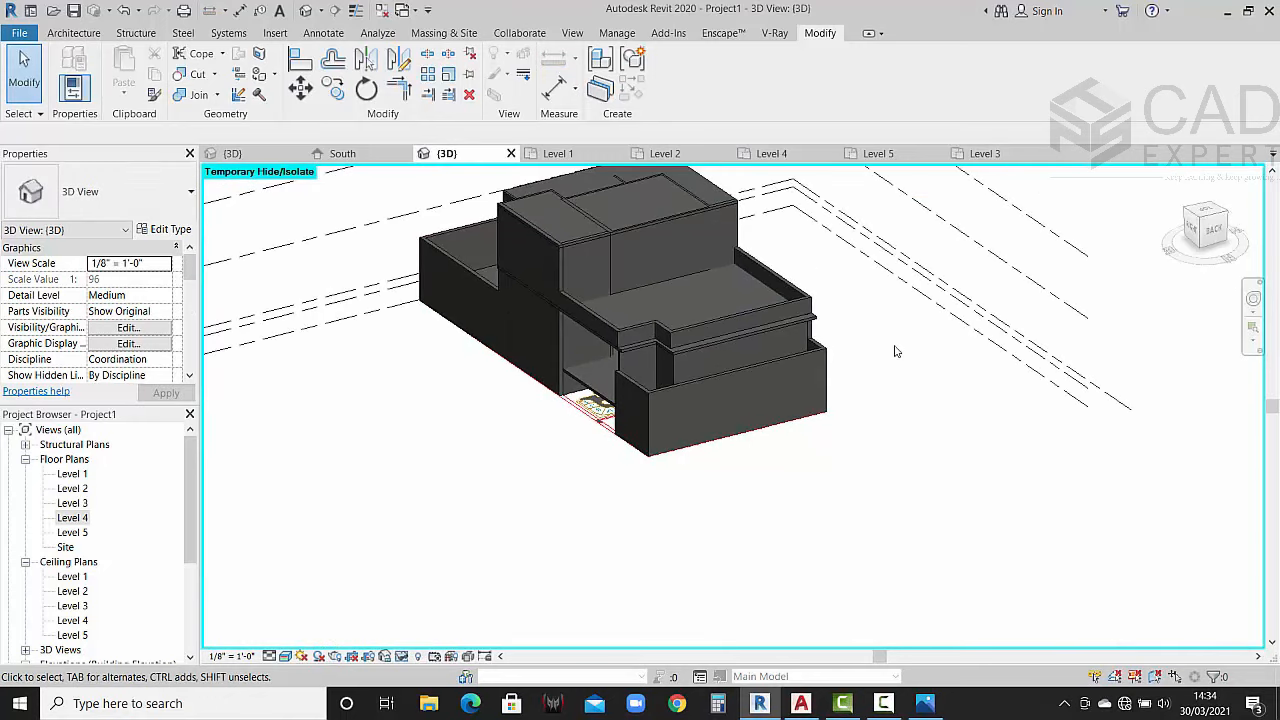
key(r)
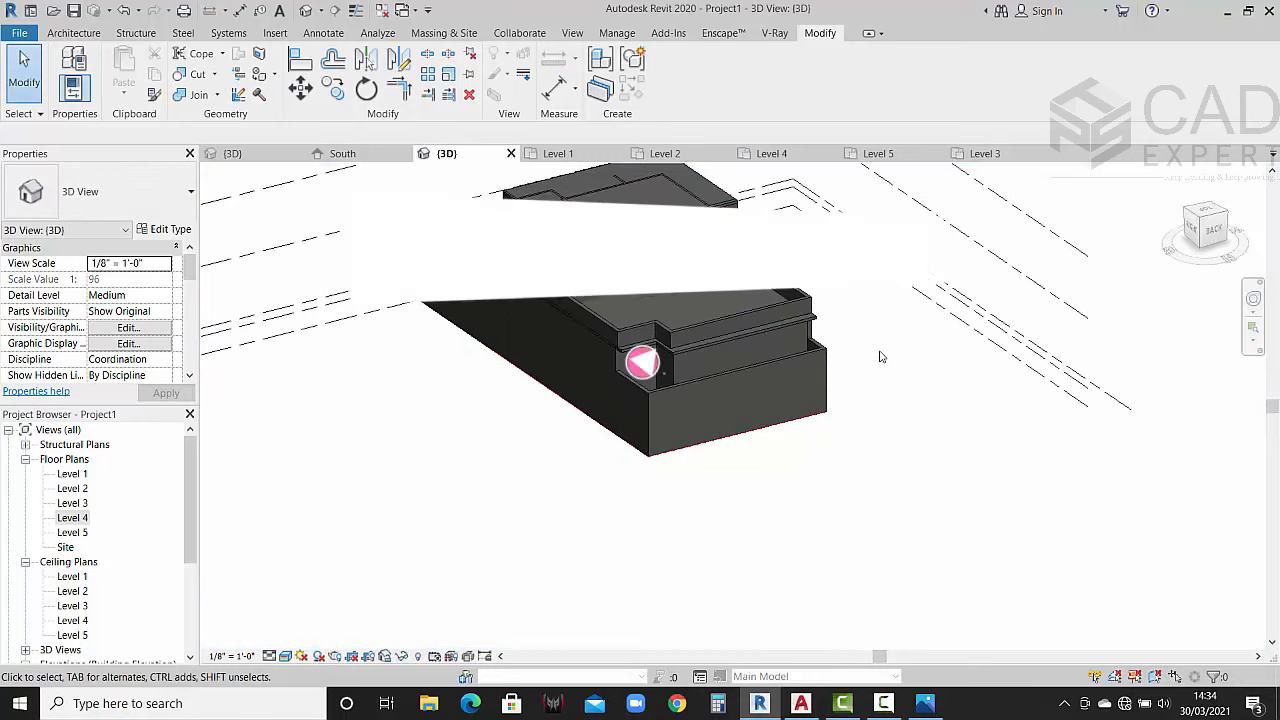
Step: Examine the house in 3D from the side and front, including the rear parapets, front roof slab and balcony
shift+middle_drag(880, 357, 336, 248)
scroll(600, 360, up, 3)
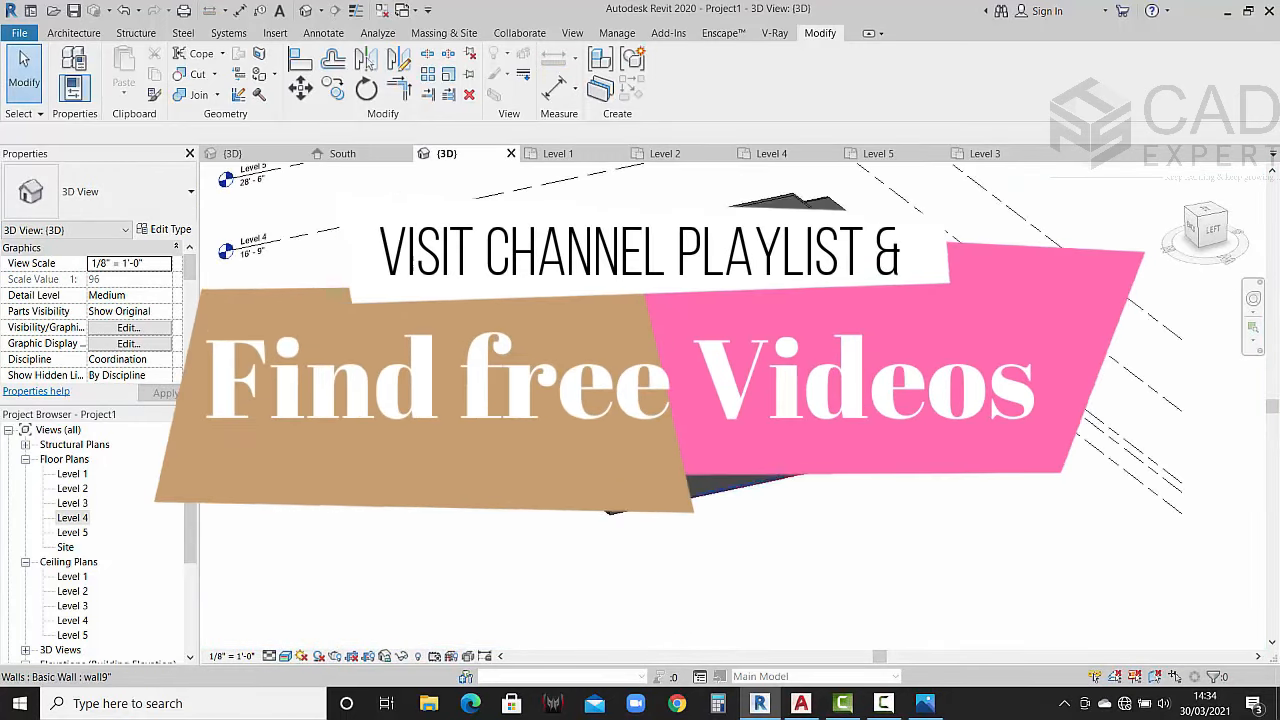
shift+middle_drag(600, 360, 480, 320)
scroll(570, 385, down, 1)
shift+middle_drag(570, 385, 635, 346)
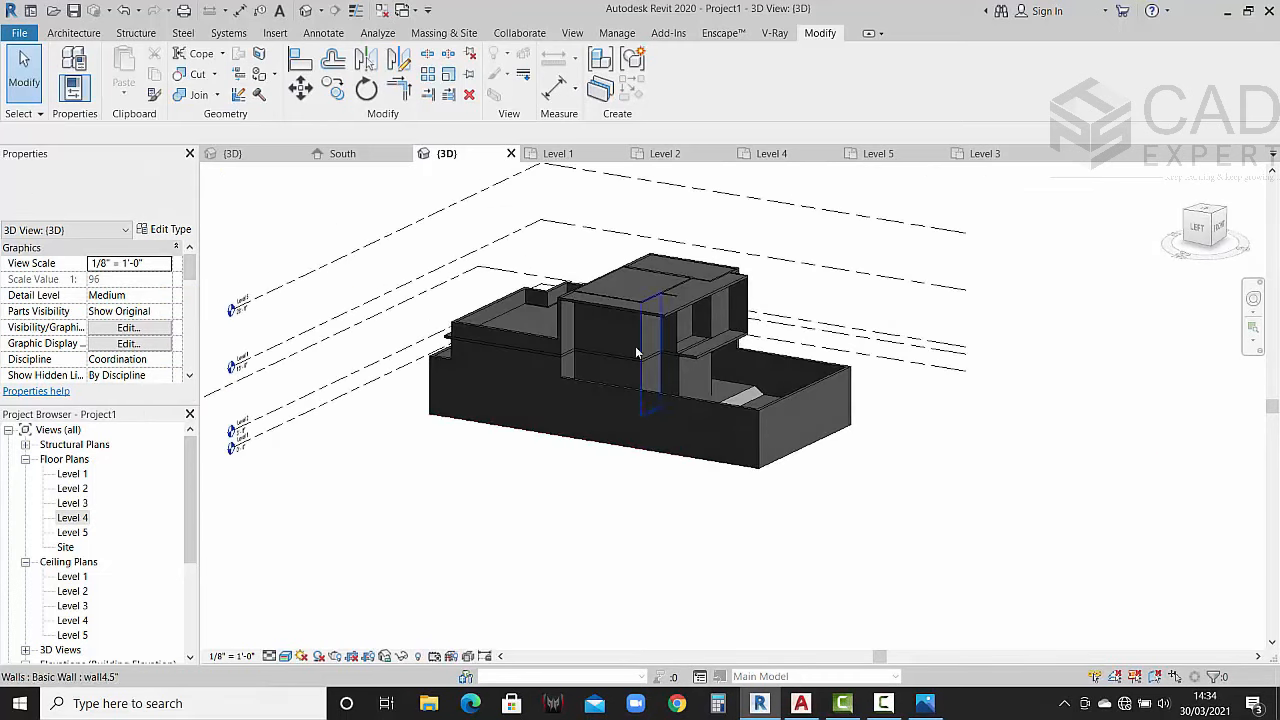
scroll(608, 300, up, 3)
scroll(640, 384, down, 2)
mouse_move(676, 400)
shift+middle_down()
mouse_move(742, 384)
mouse_move(720, 426)
mouse_move(686, 423)
mouse_move(725, 376)
mouse_move(720, 408)
mouse_move(691, 413)
shift+middle_up()
scroll(463, 316, up, 2)
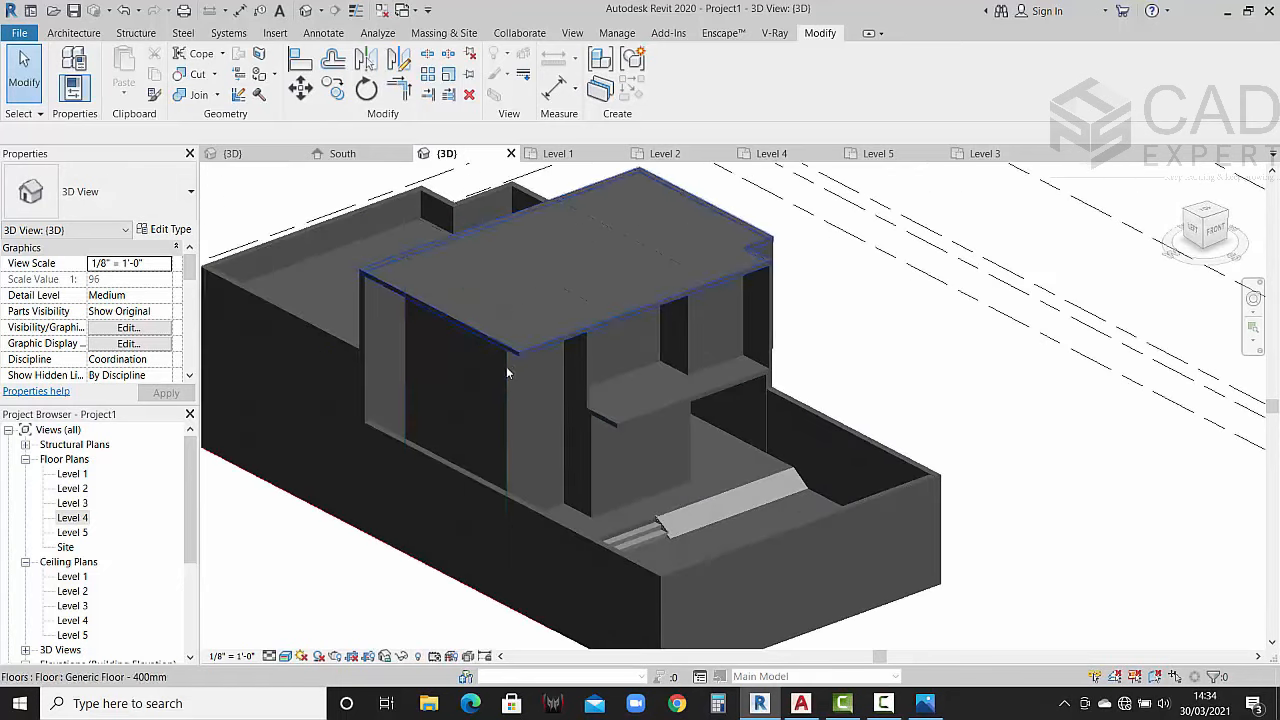
middle_drag(514, 384, 560, 337)
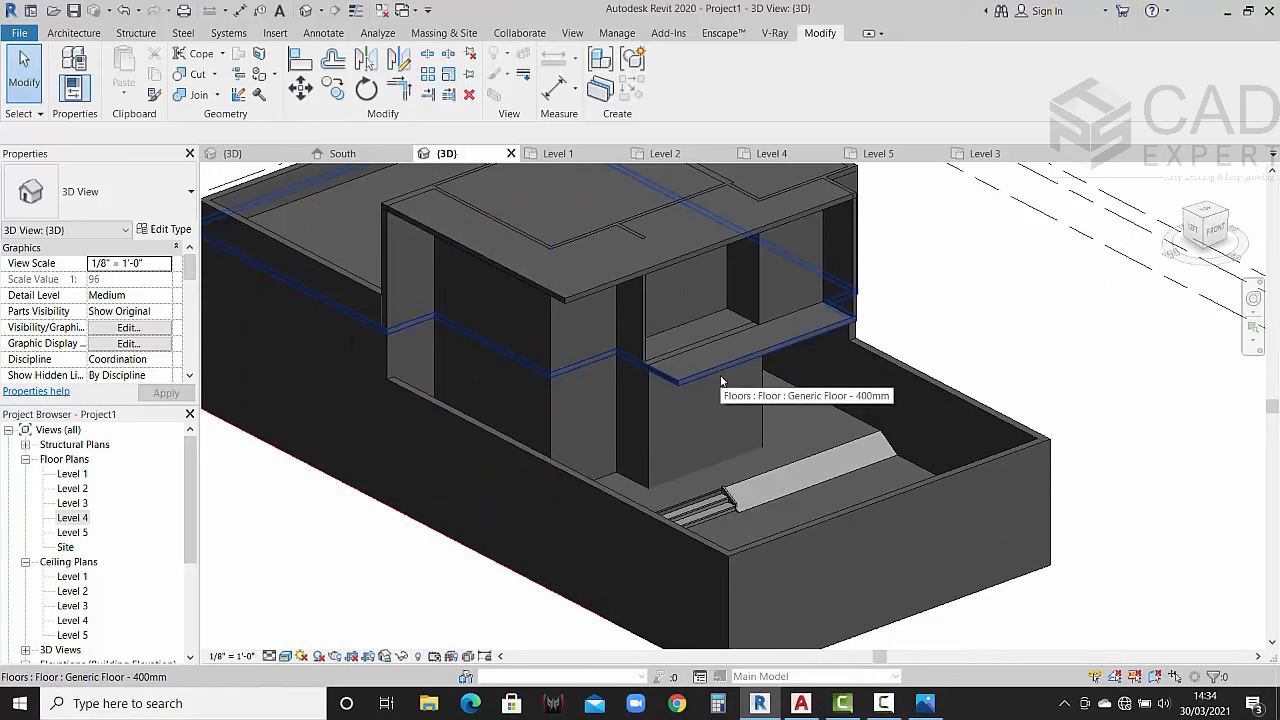
scroll(722, 381, down, 6)
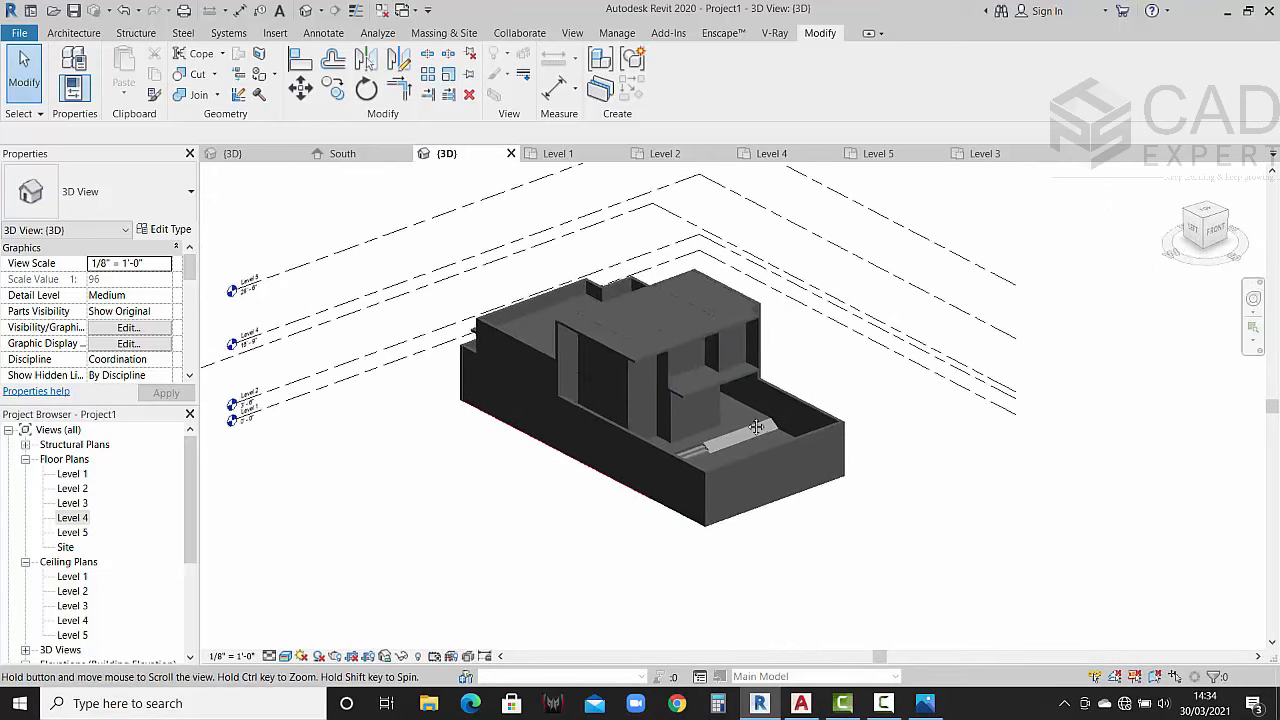
shift+middle_drag(758, 431, 697, 422)
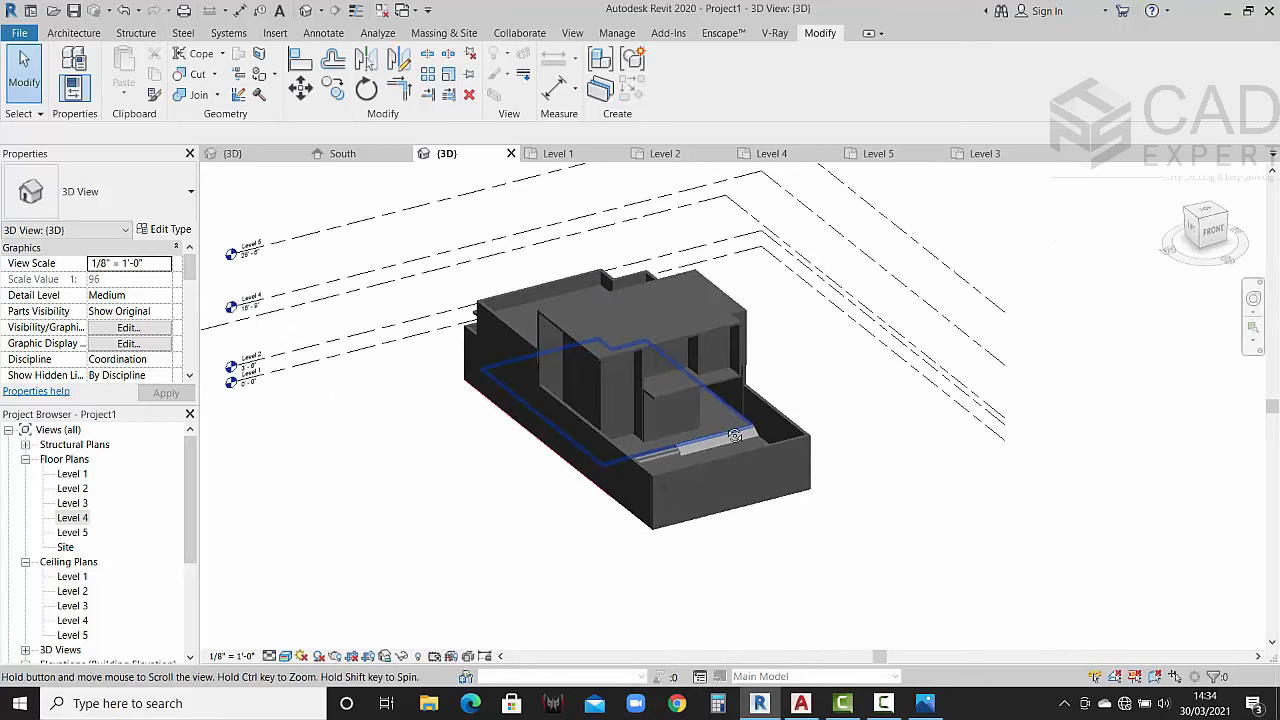
scroll(696, 420, down, 1)
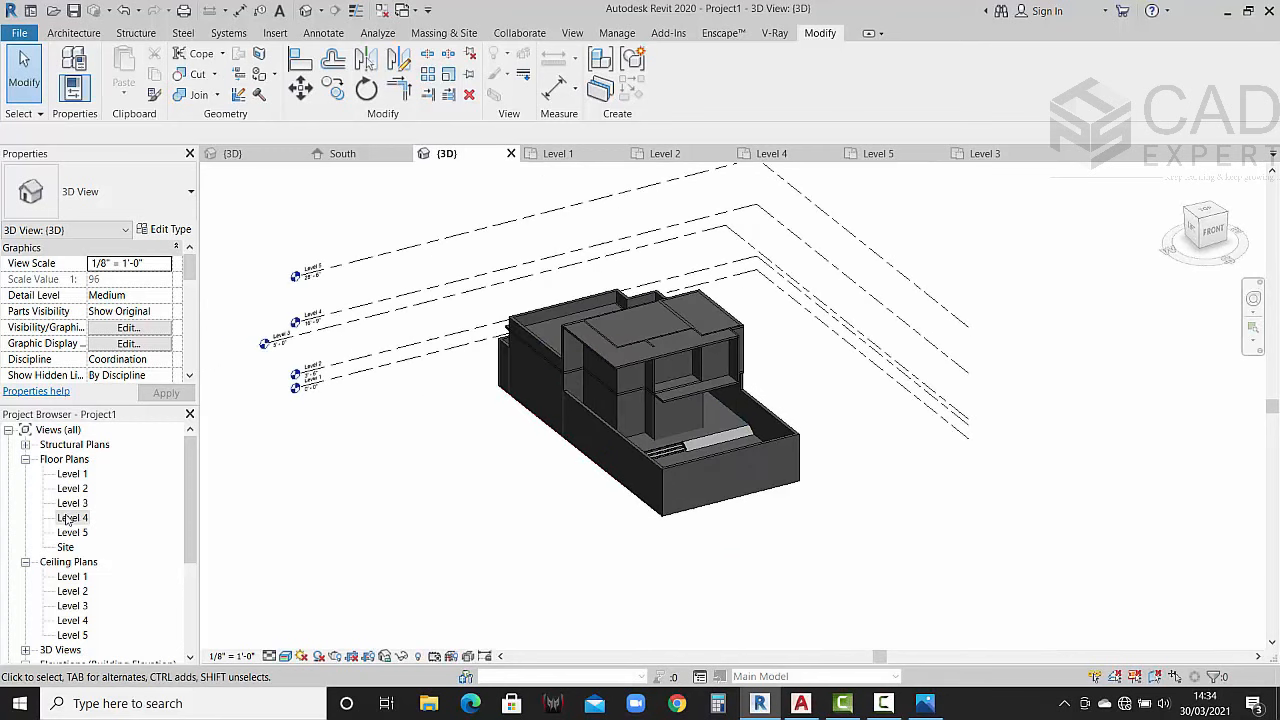
Step: Examine the front part's wall layout in the Level 3 floor plan and compare it with the front roof in 3D
click(670, 449)
click(351, 497)
double_click(88, 505)
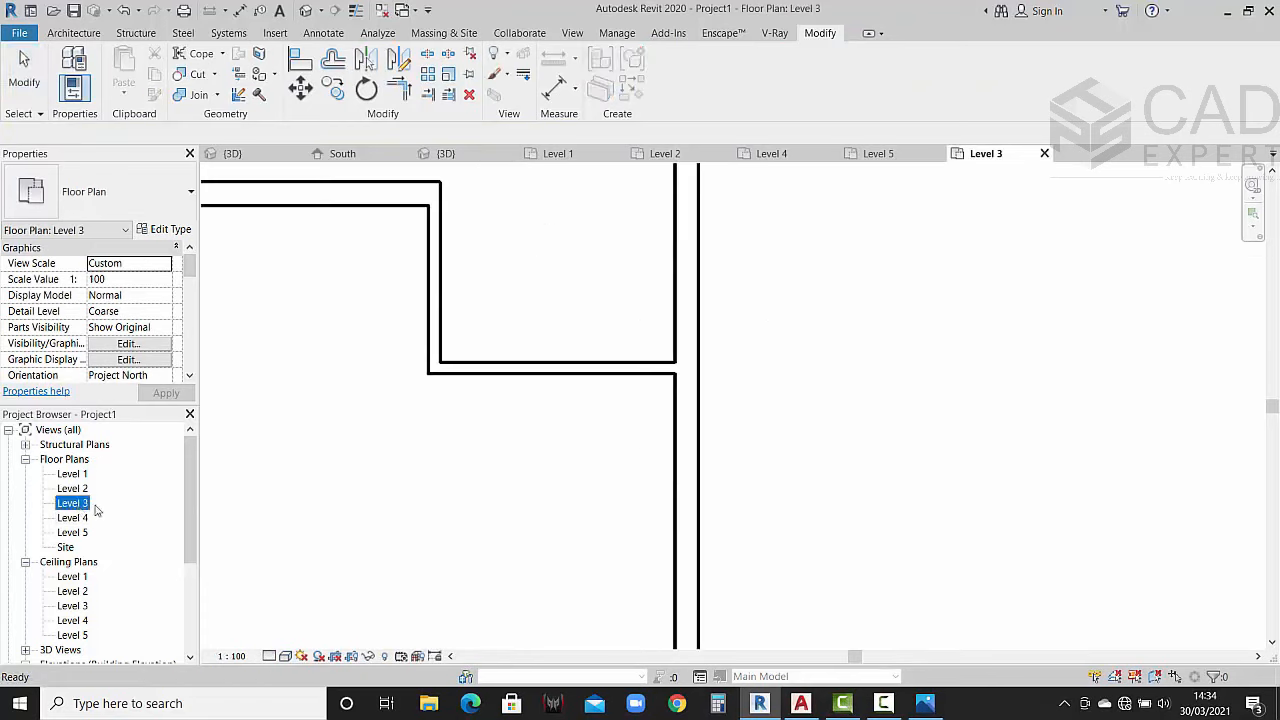
scroll(551, 468, down, 5)
middle_drag(483, 506, 608, 386)
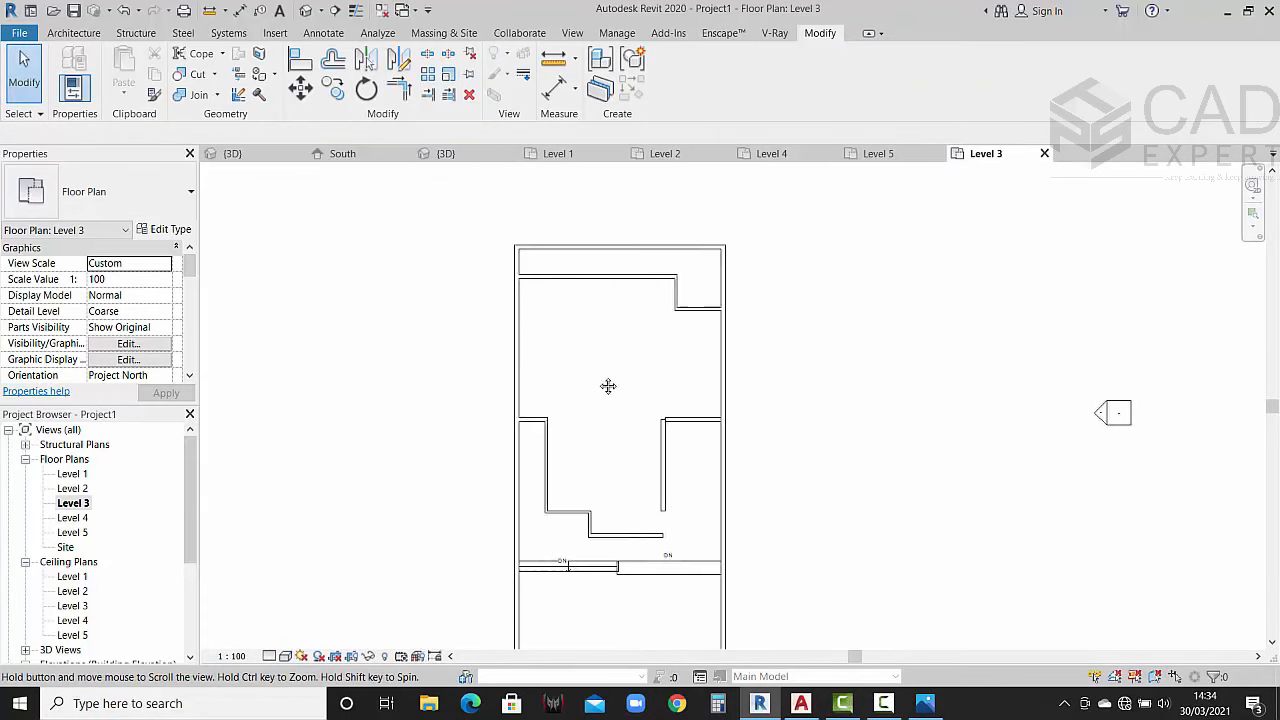
scroll(630, 500, up, 5)
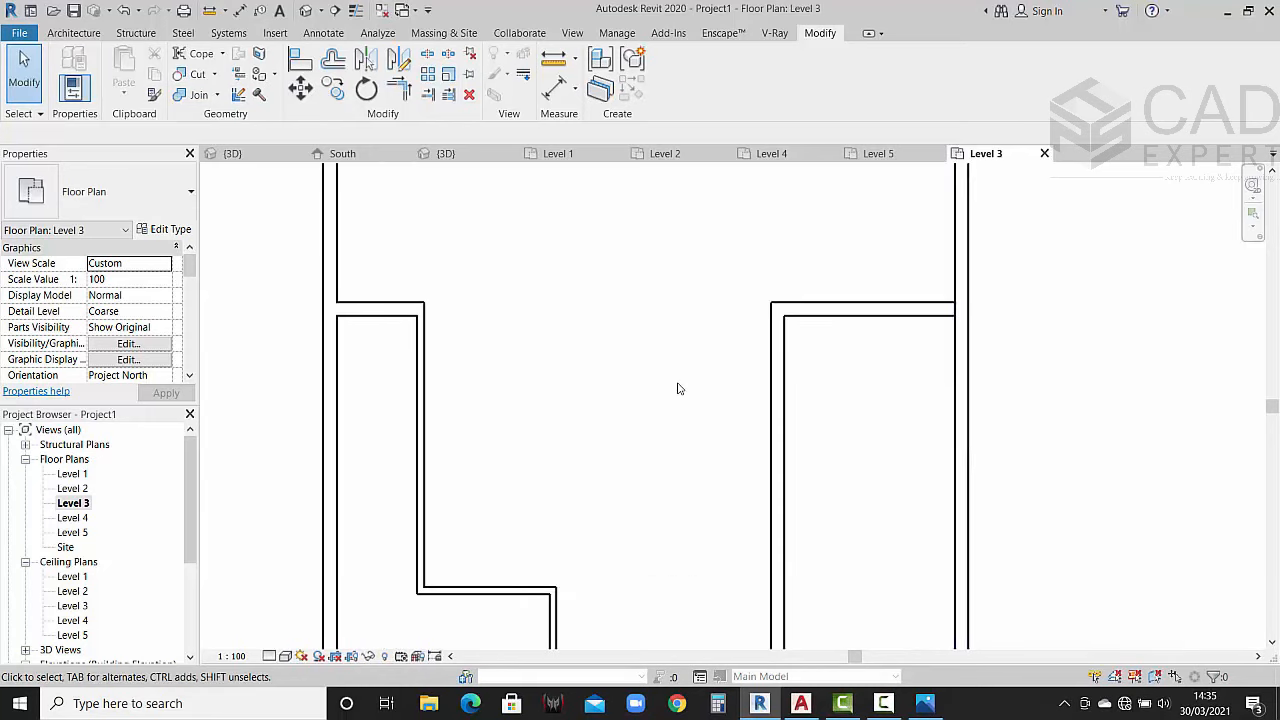
scroll(677, 388, down, 3)
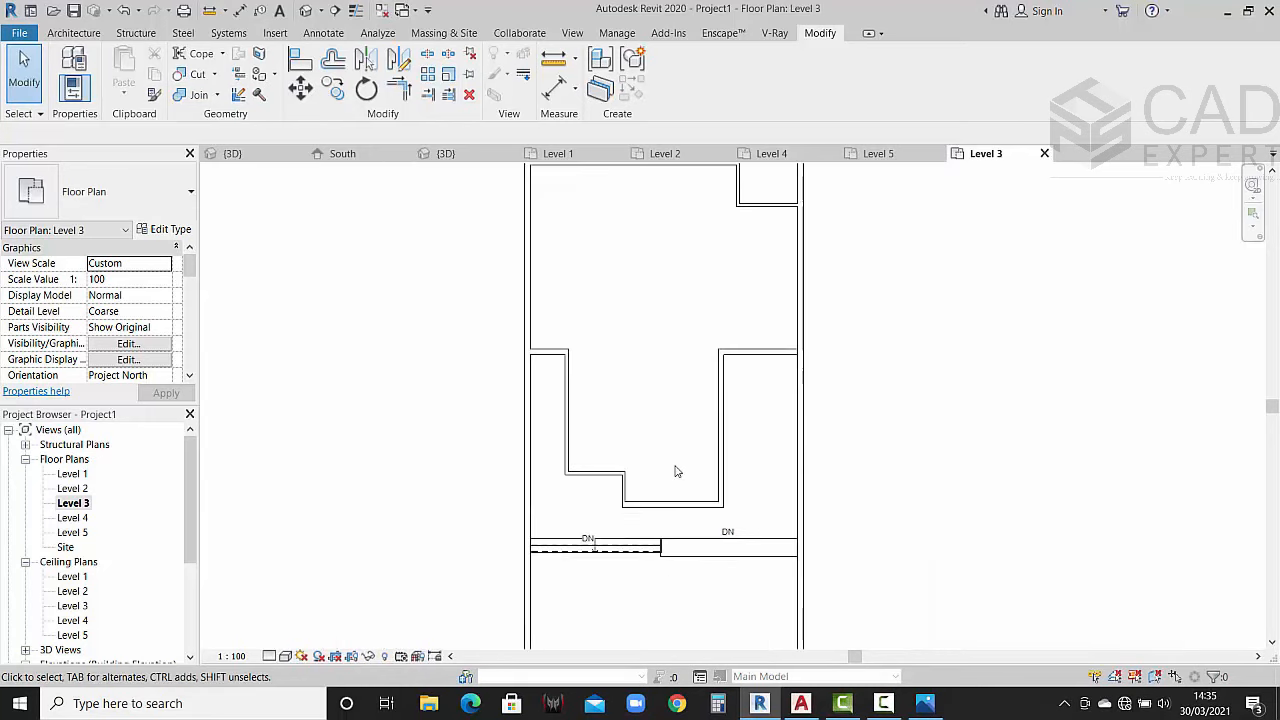
click(450, 156)
shift+middle_drag(920, 416, 646, 363)
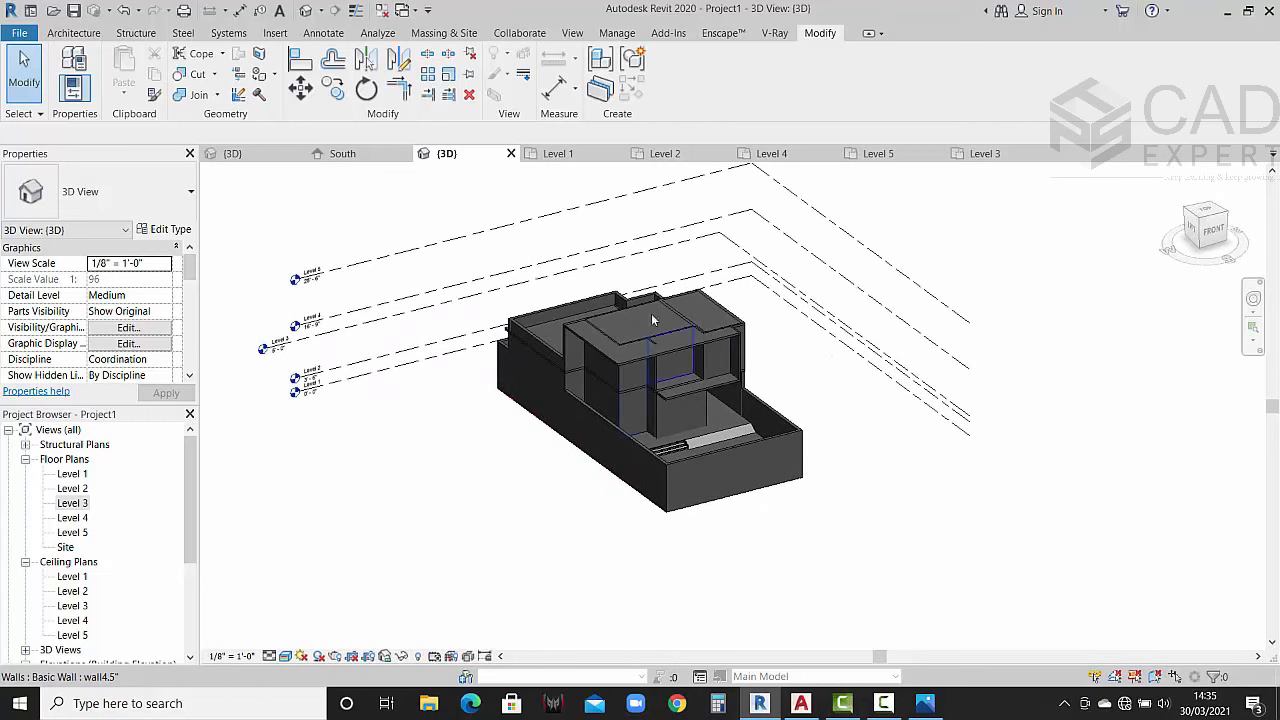
scroll(630, 345, up, 5)
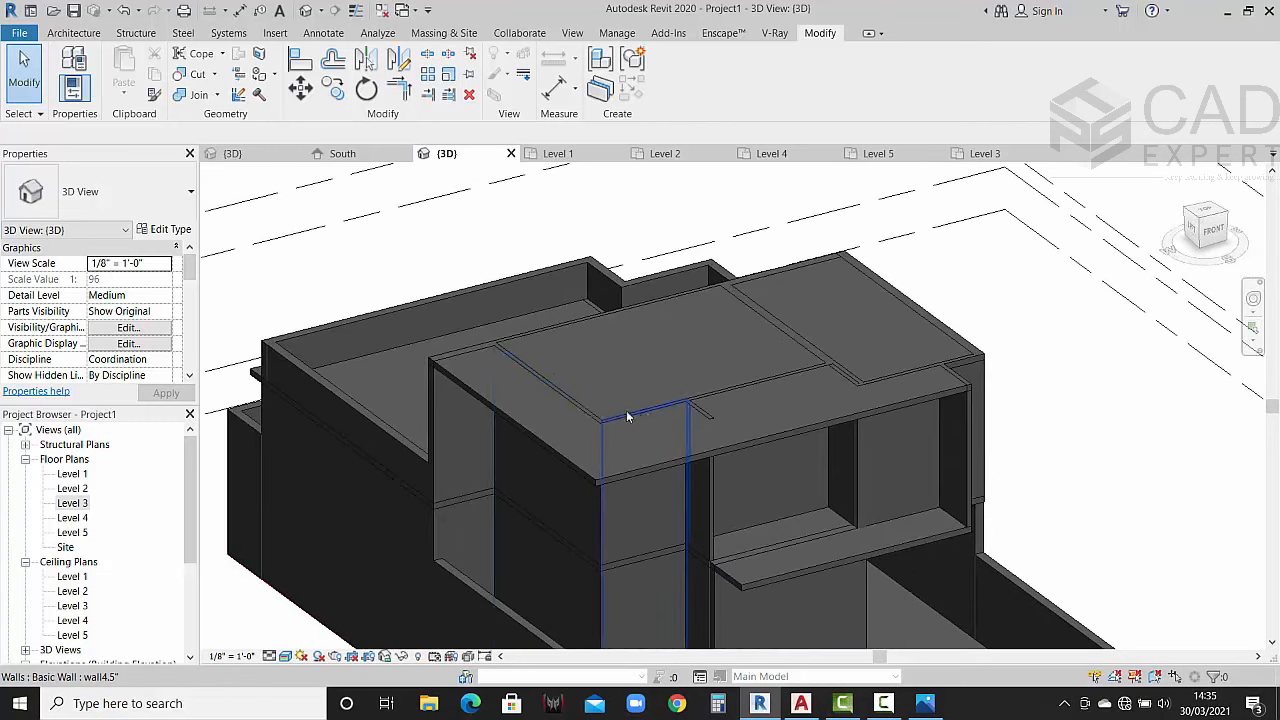
Step: Examine the front part's walls in the Level 4 floor plan and in the project's 3D view
double_click(83, 520)
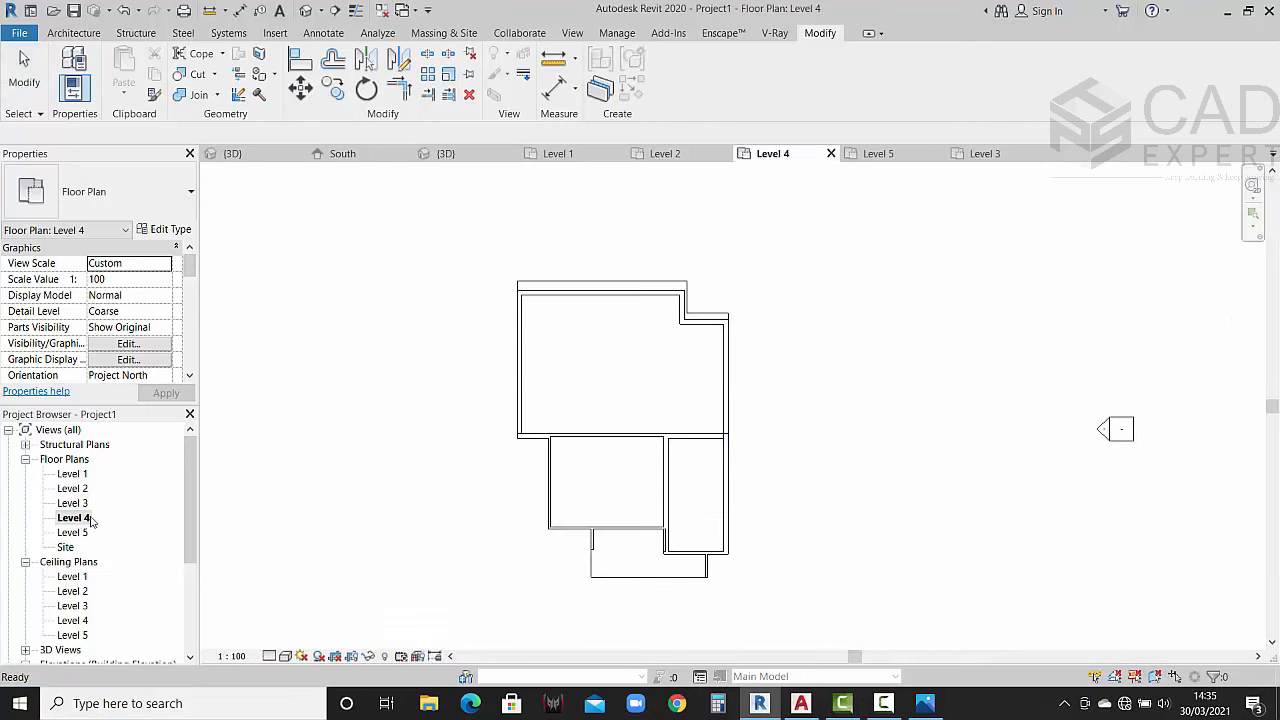
click(551, 536)
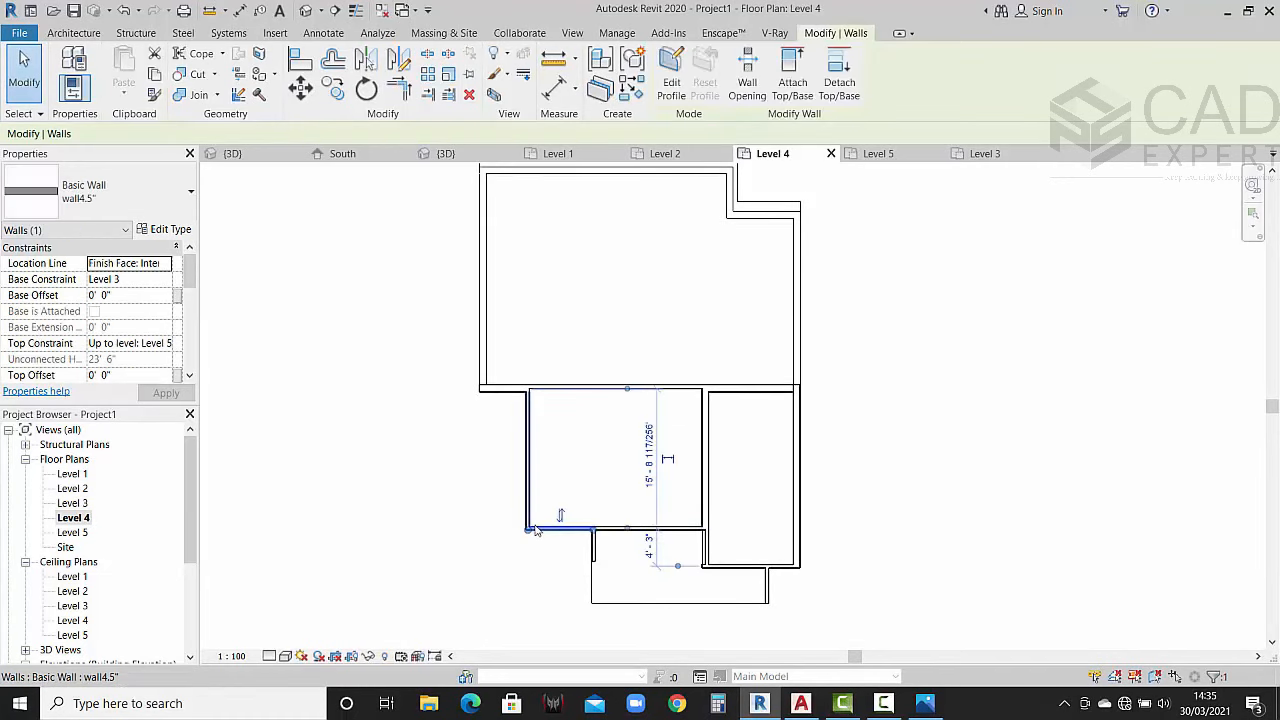
click(445, 153)
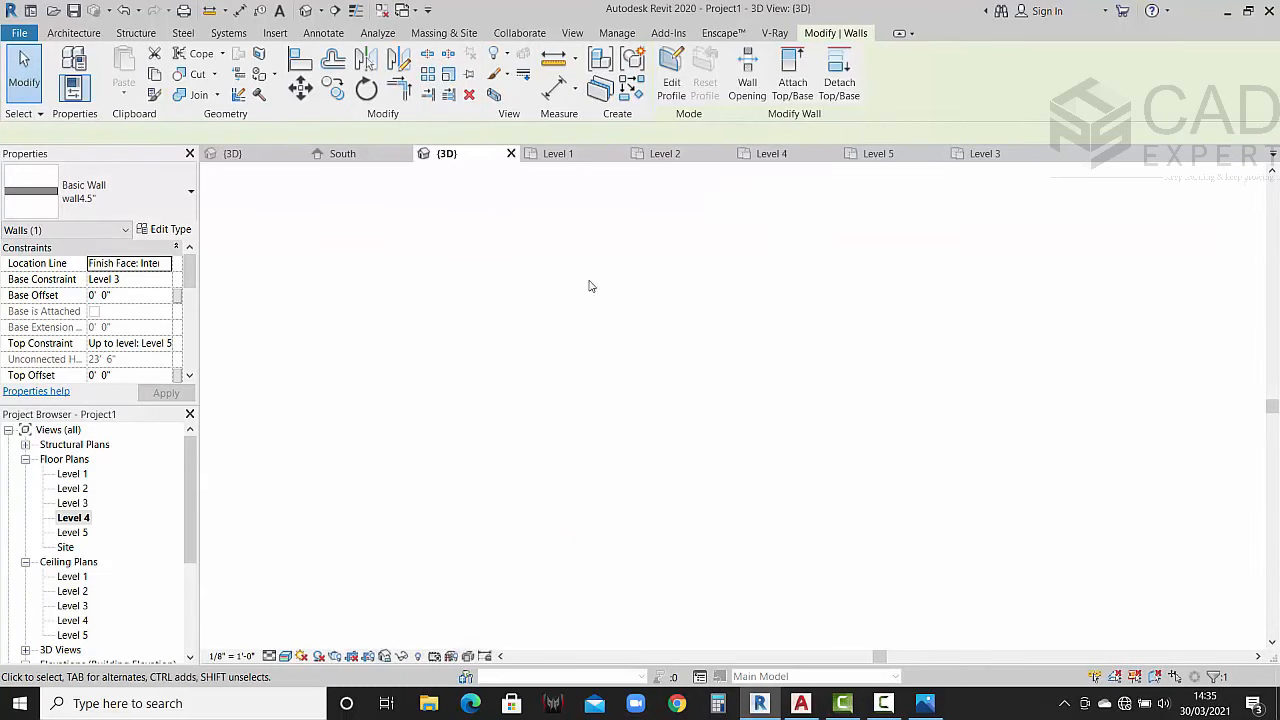
click(1032, 314)
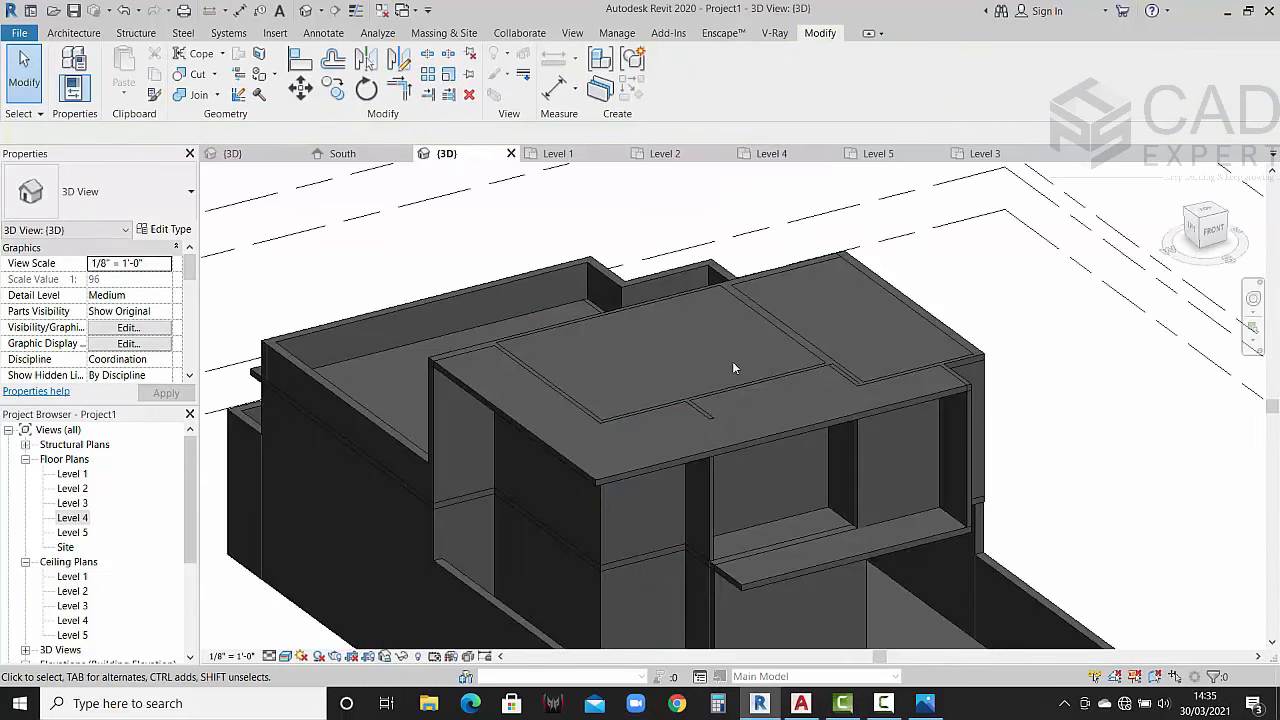
Step: Examine the front roof in the finished reference model's 3D view, including the front 9" parapet wall and its constraints
click(246, 154)
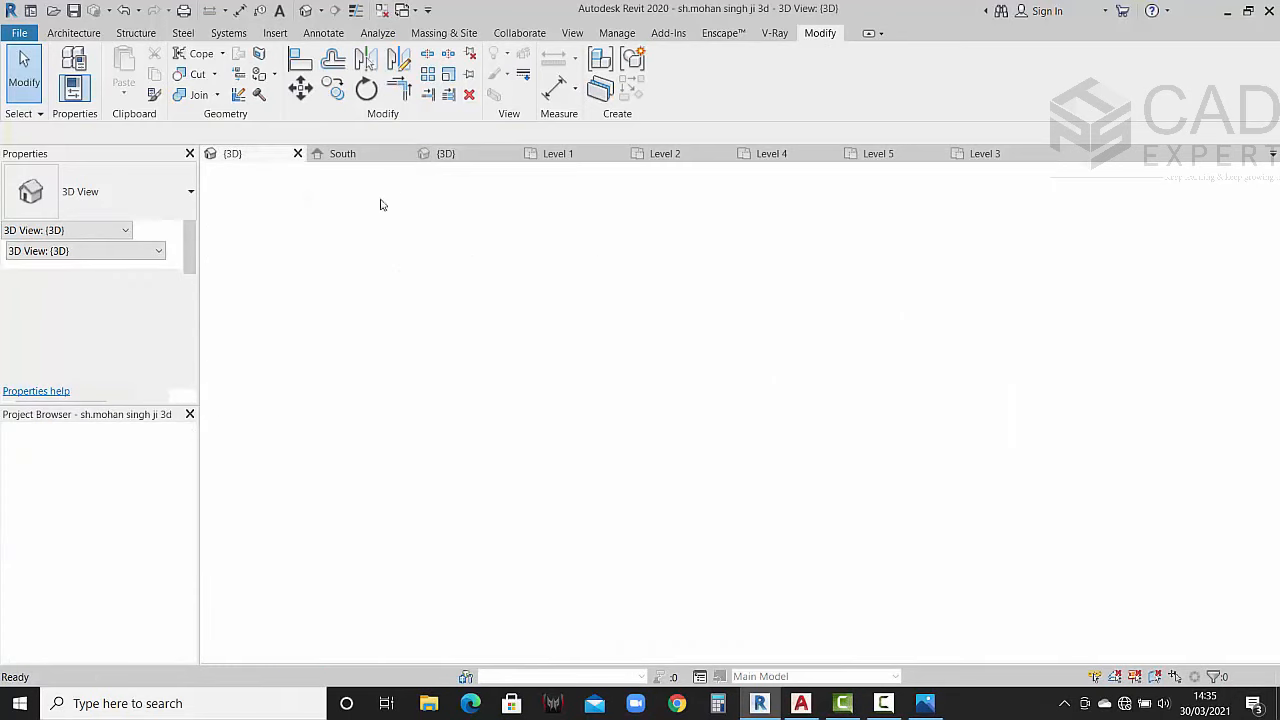
scroll(563, 380, up, 5)
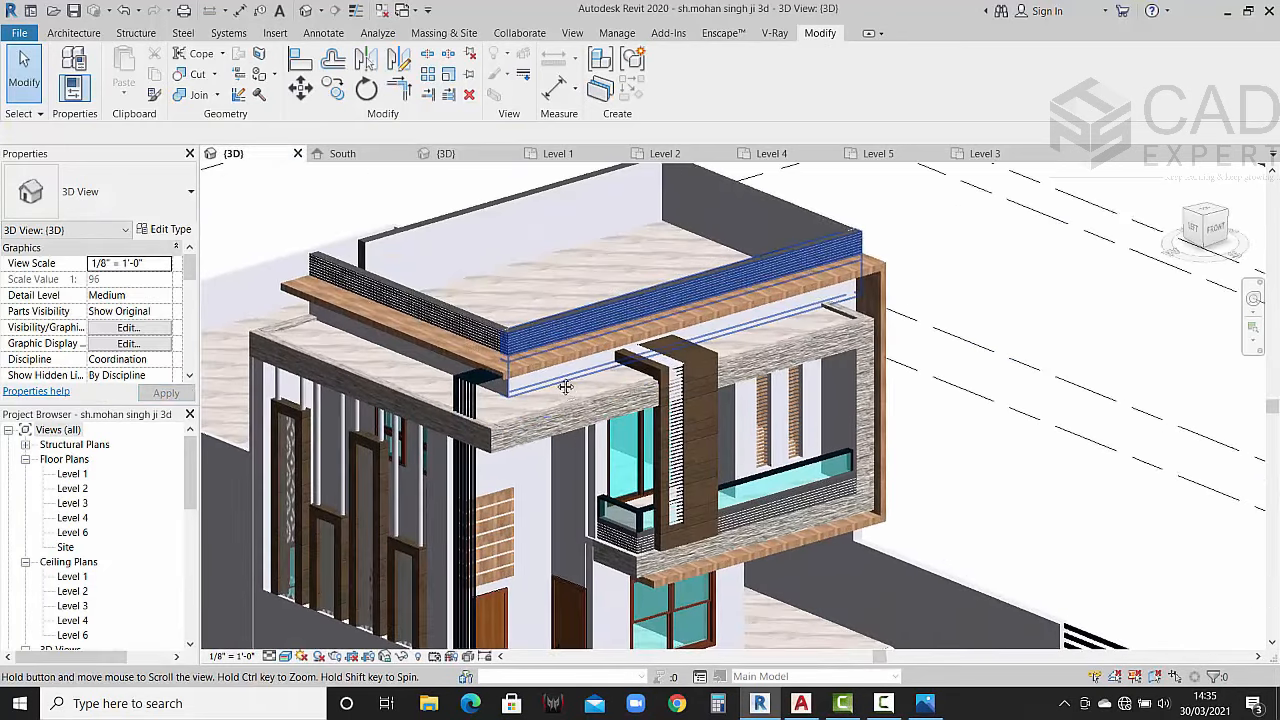
shift+middle_drag(565, 386, 530, 382)
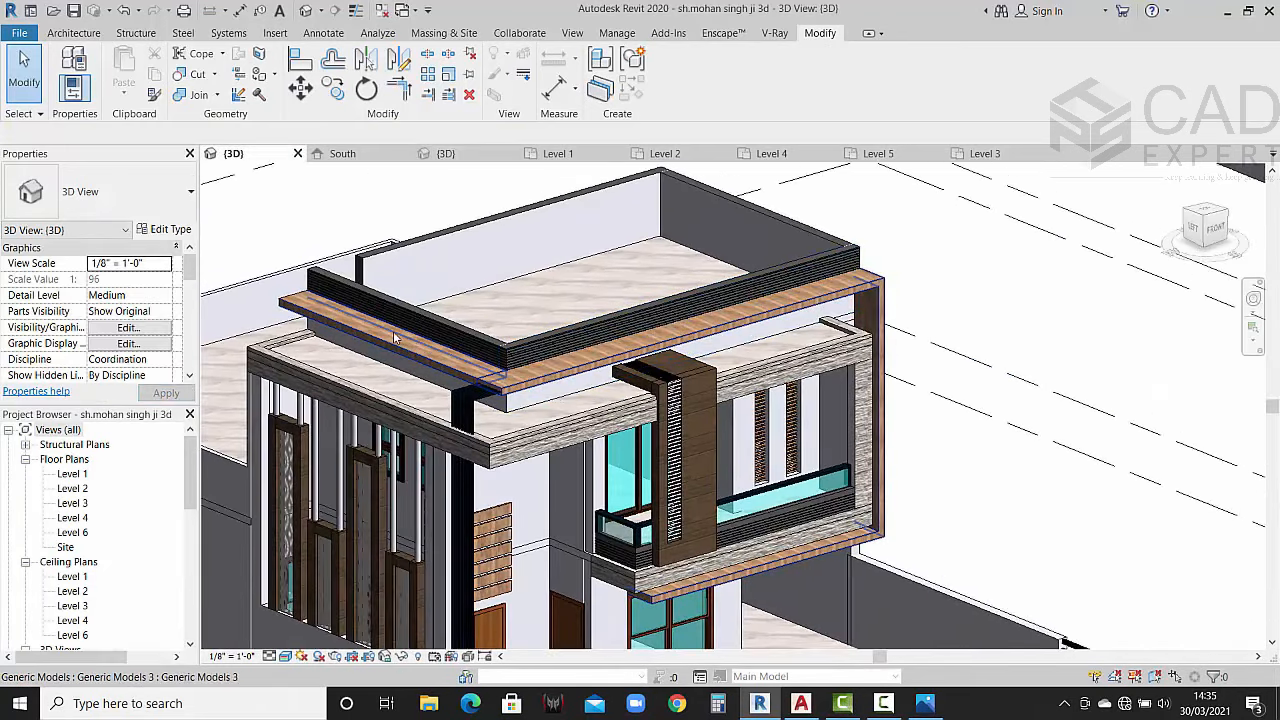
scroll(393, 331, up, 2)
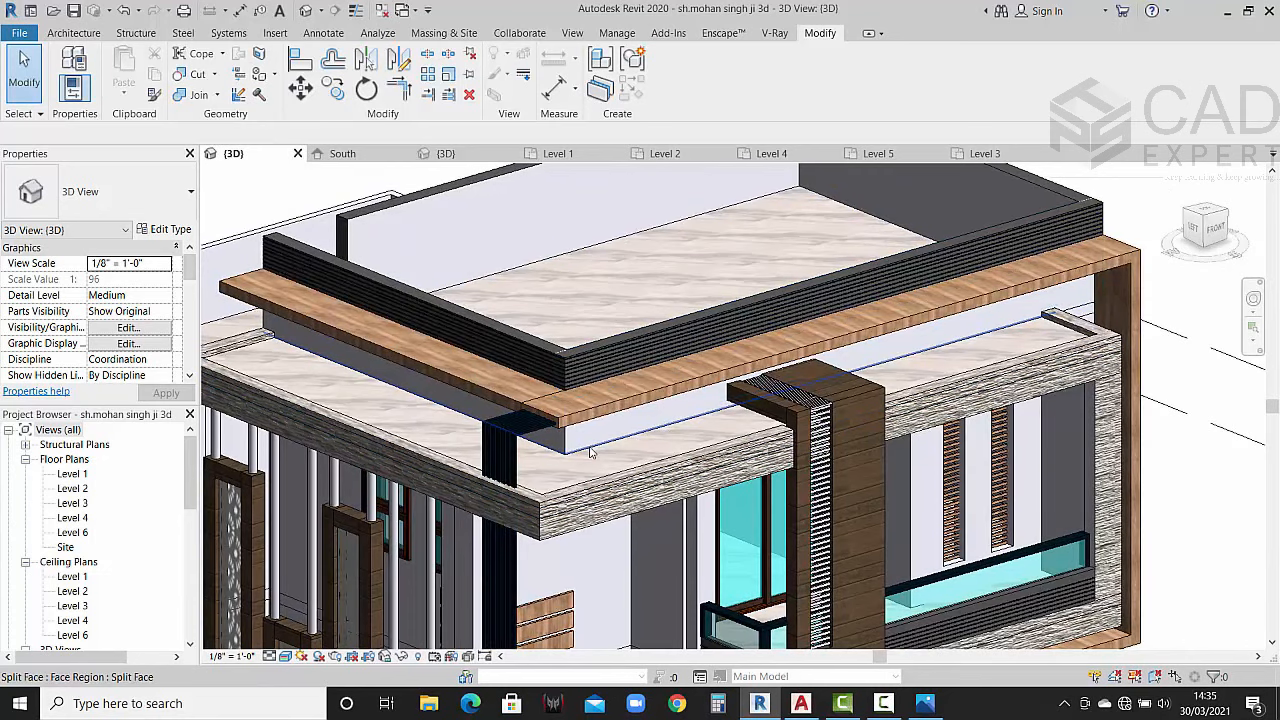
key(s)
key(f)
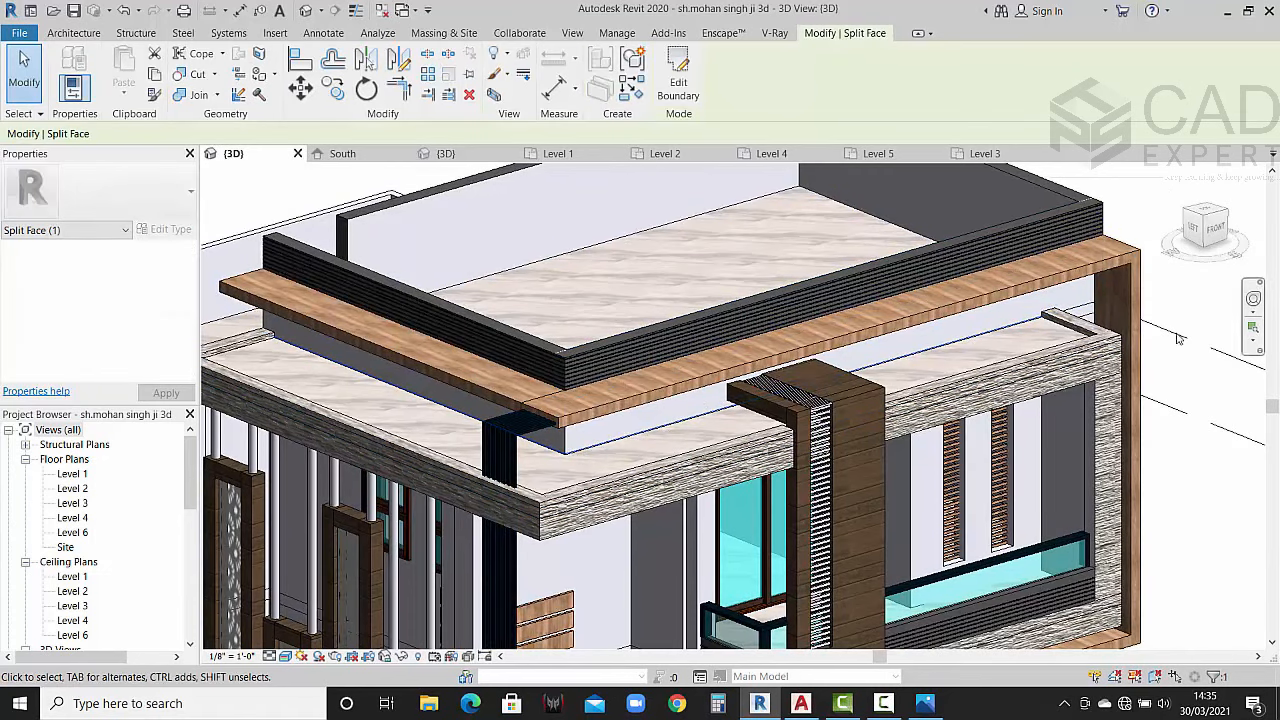
key(Escape)
click(713, 412)
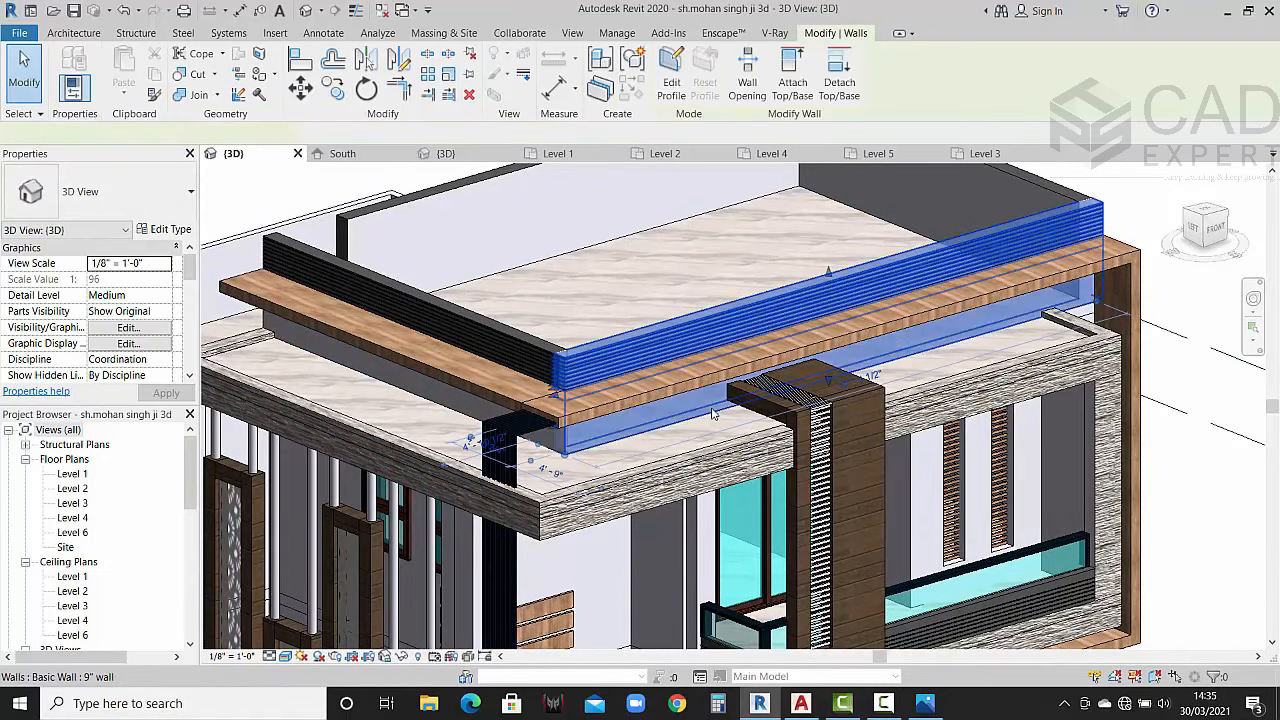
scroll(711, 430, up, 3)
scroll(709, 455, down, 5)
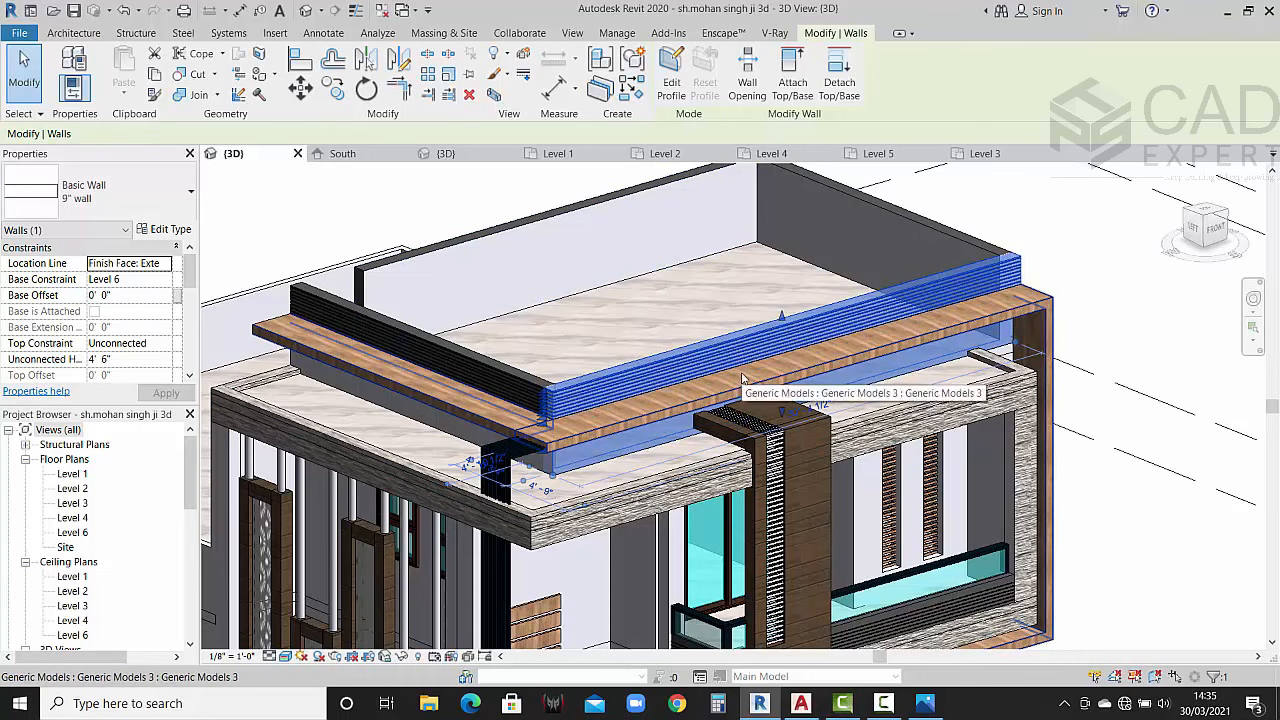
key(Escape)
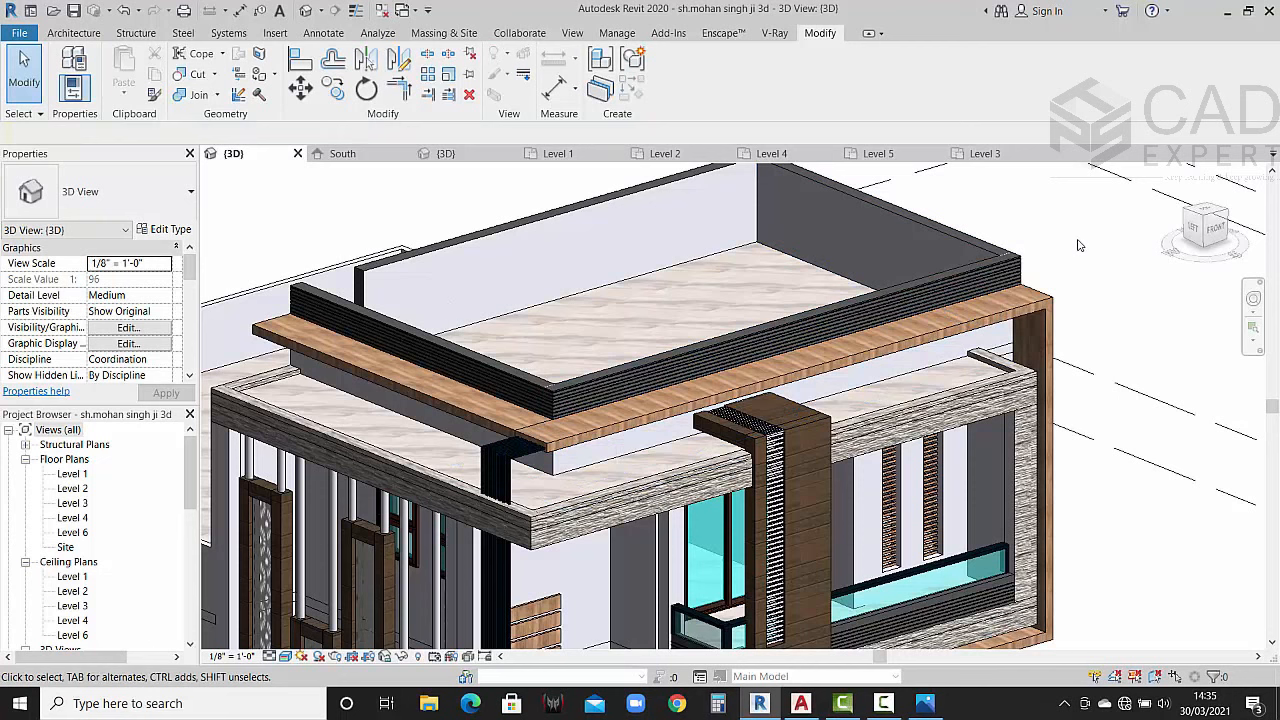
scroll(609, 370, up, 3)
scroll(603, 393, down, 5)
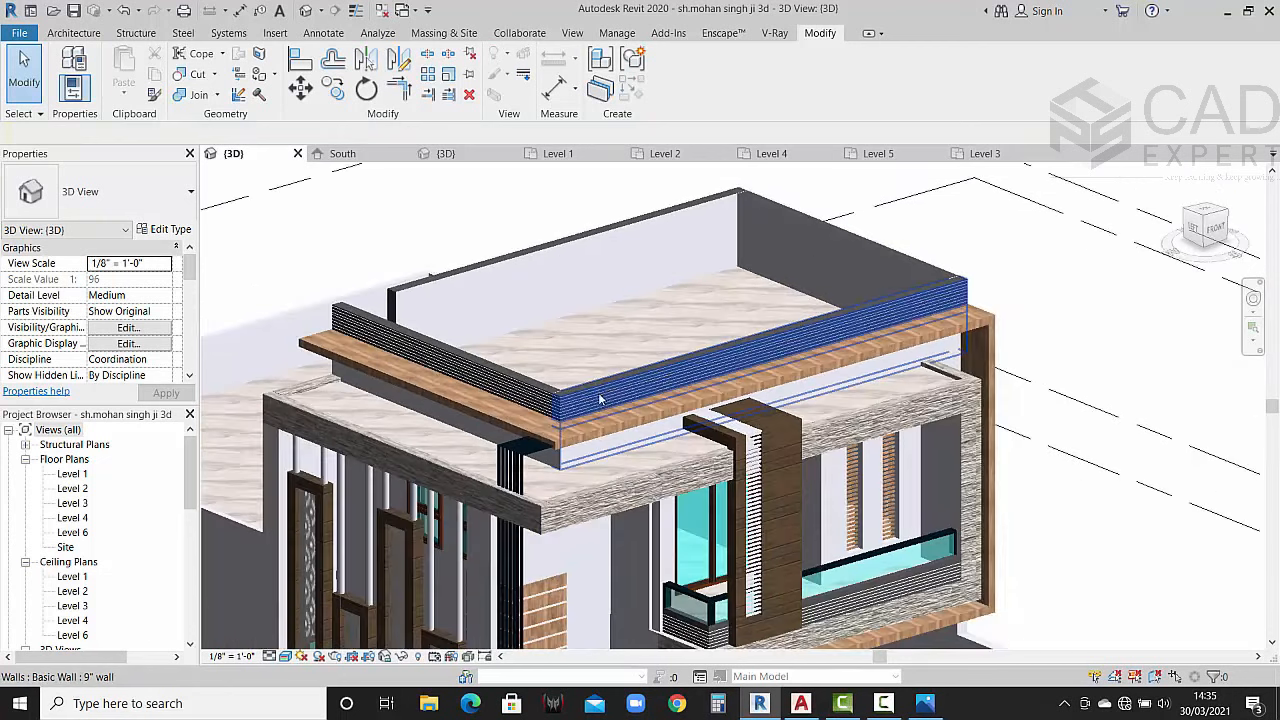
Step: Compare the project's front roof walls with the reference model in 3D and in the reference's Level 4 floor plan
click(445, 153)
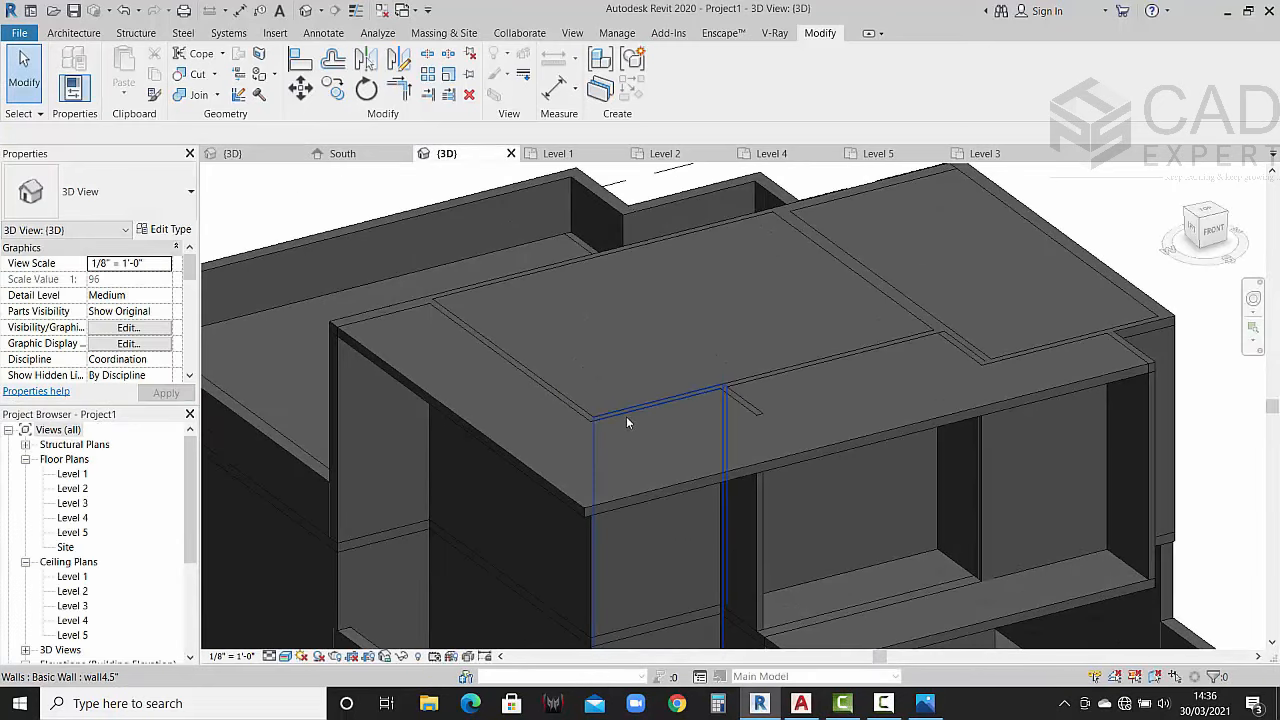
click(626, 418)
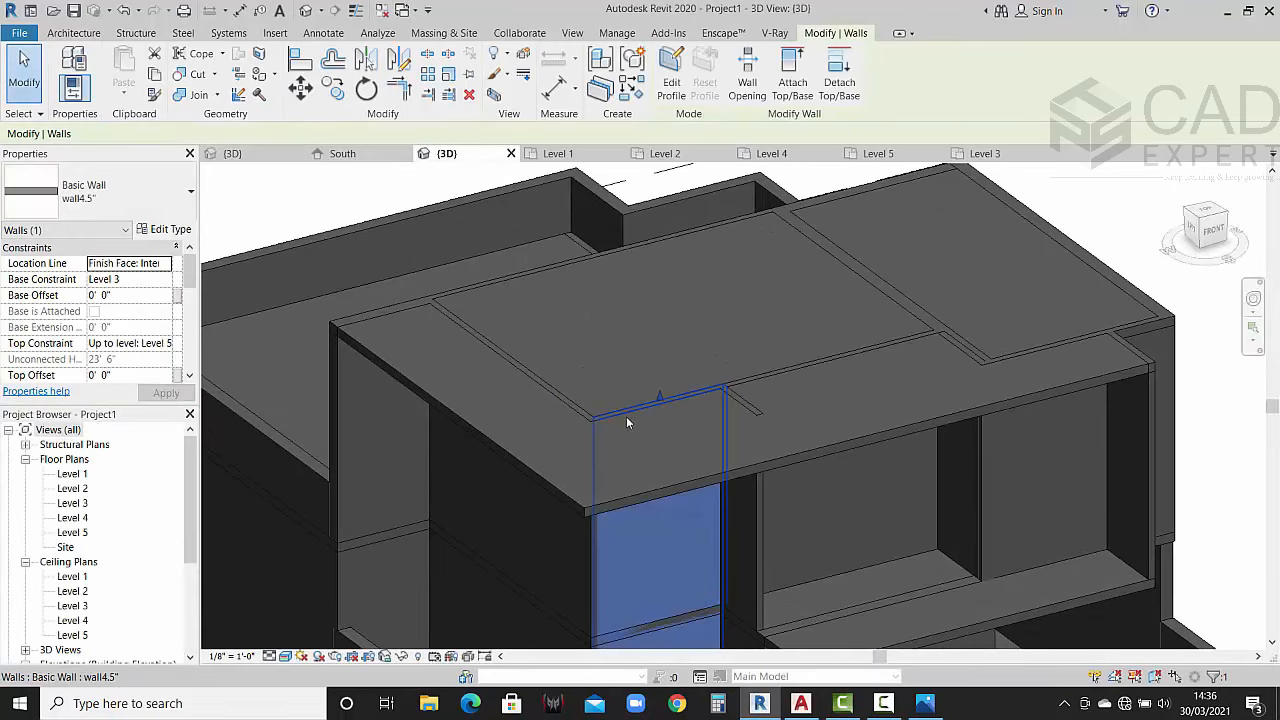
ctrl+click(768, 375)
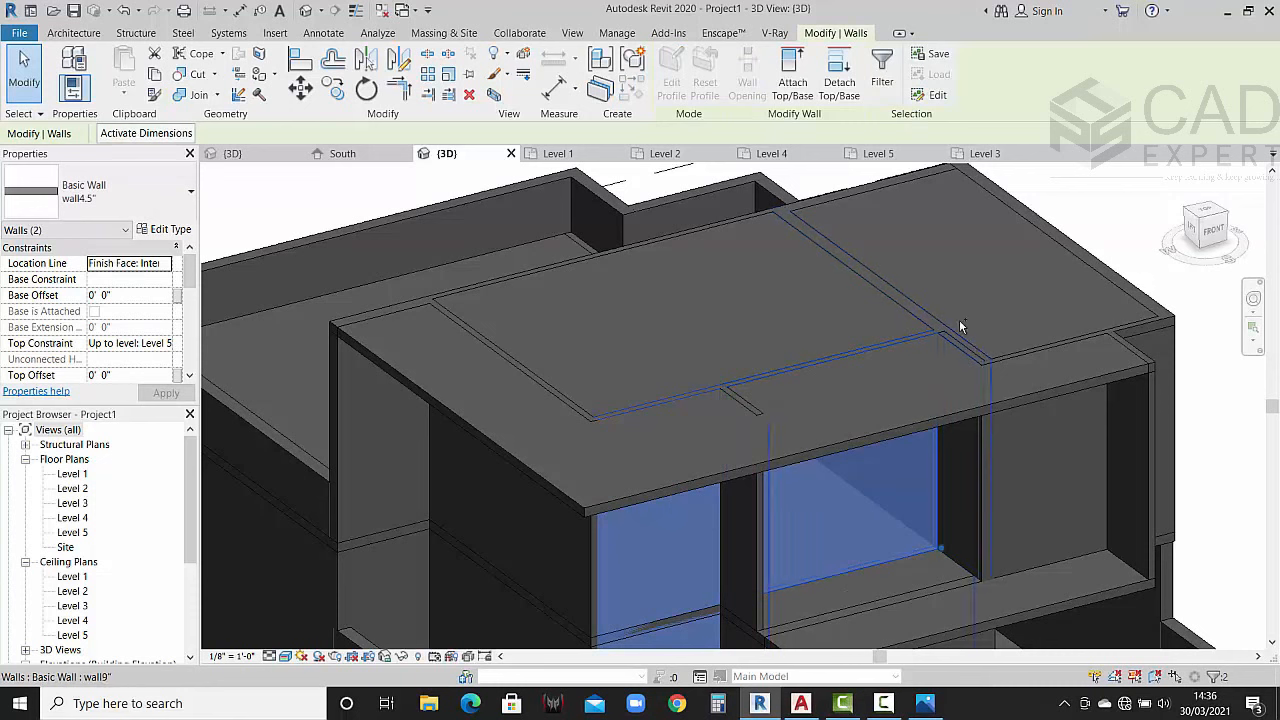
click(253, 155)
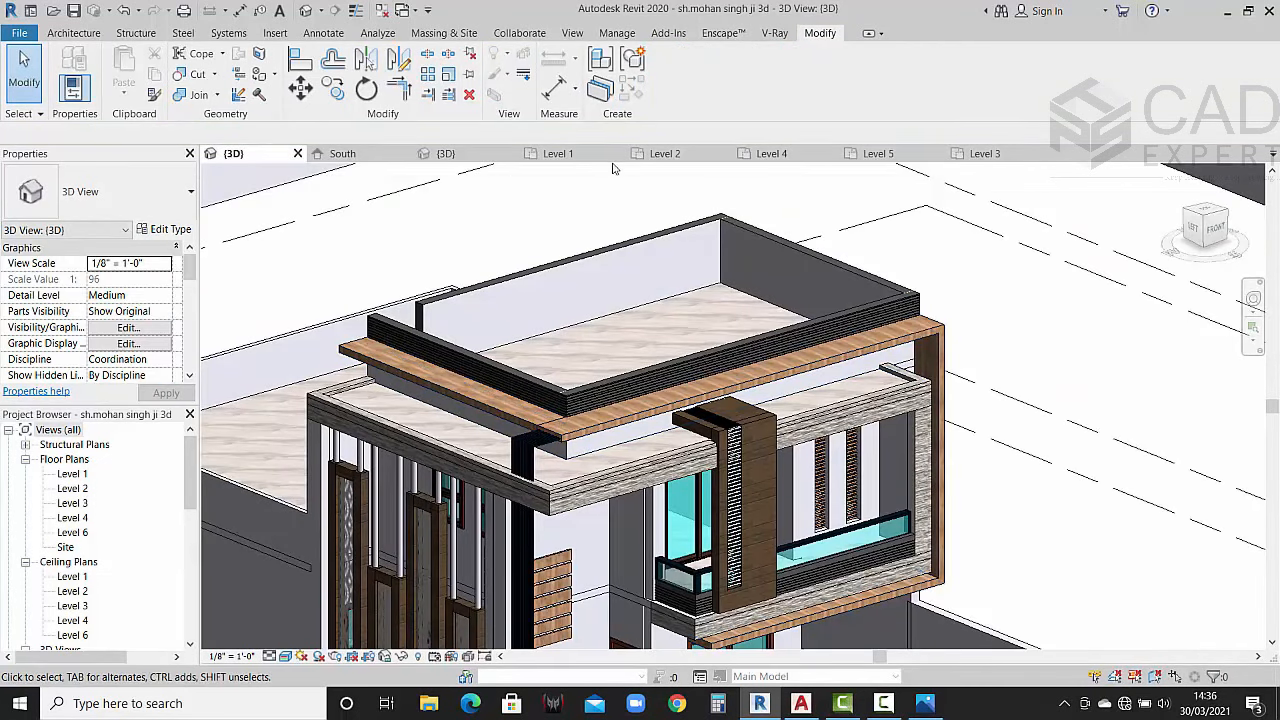
click(445, 153)
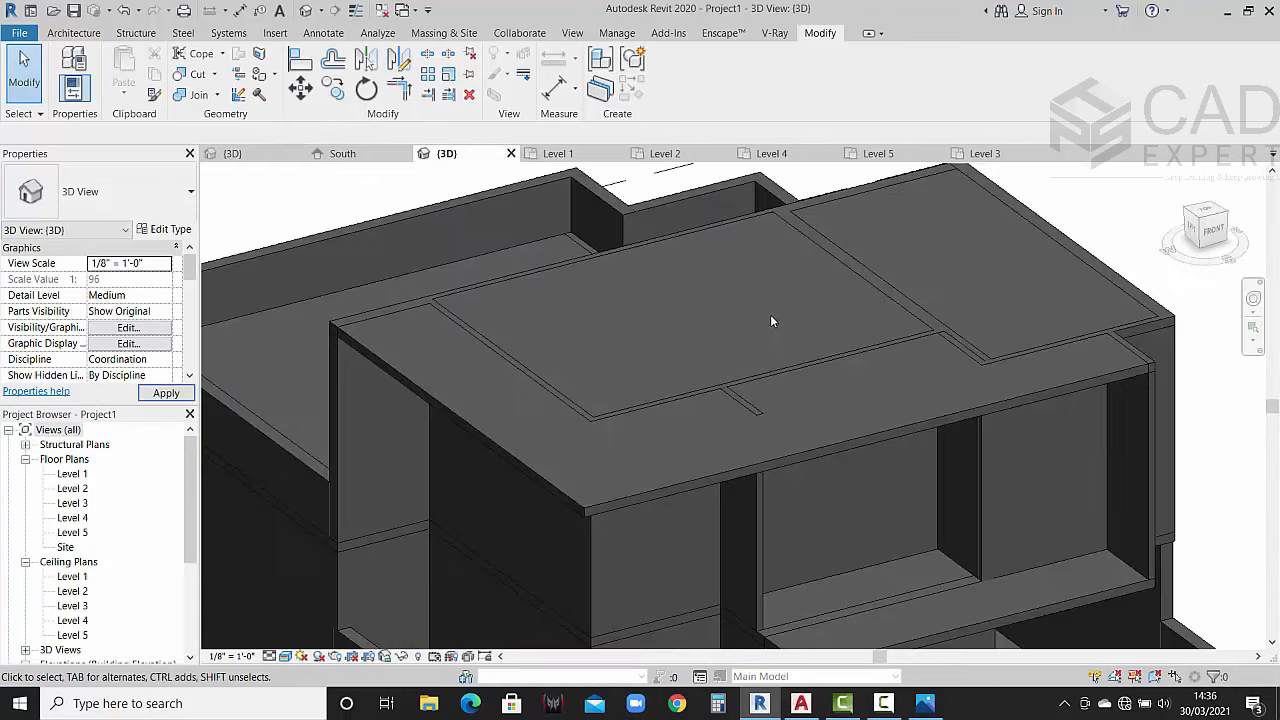
middle_drag(925, 352, 874, 355)
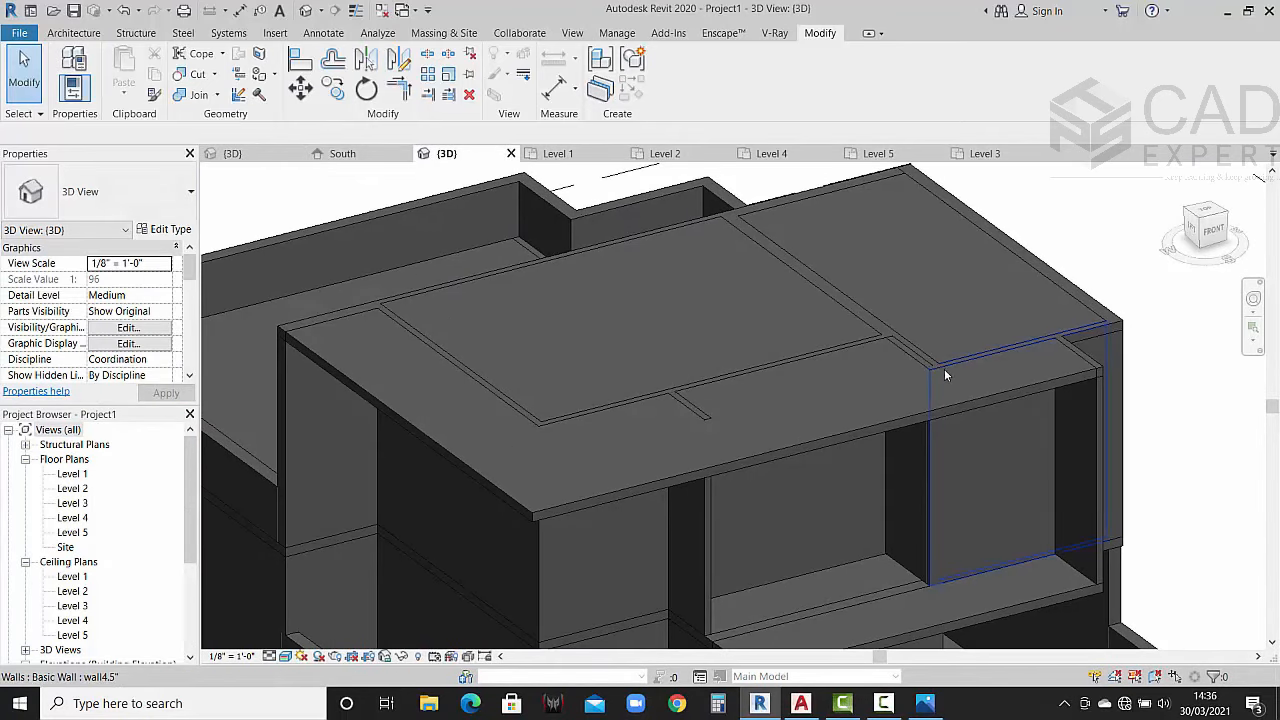
scroll(958, 366, up, 2)
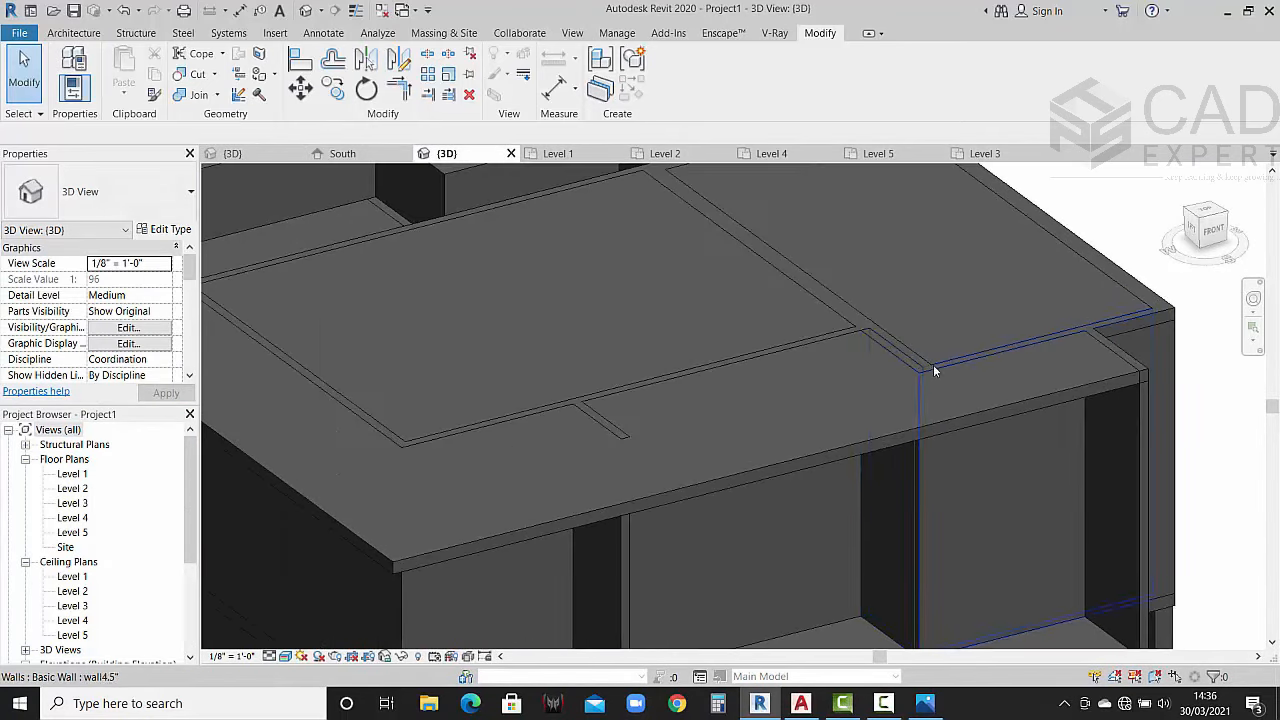
scroll(706, 414, down, 3)
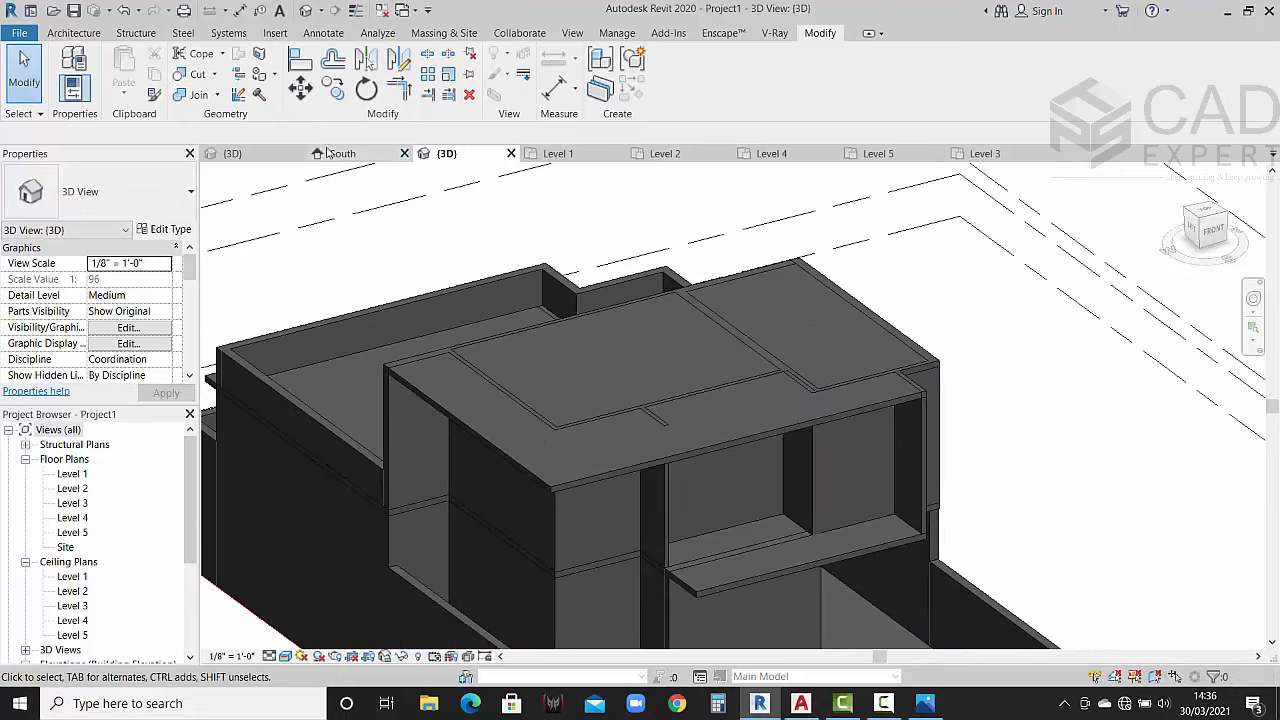
click(289, 153)
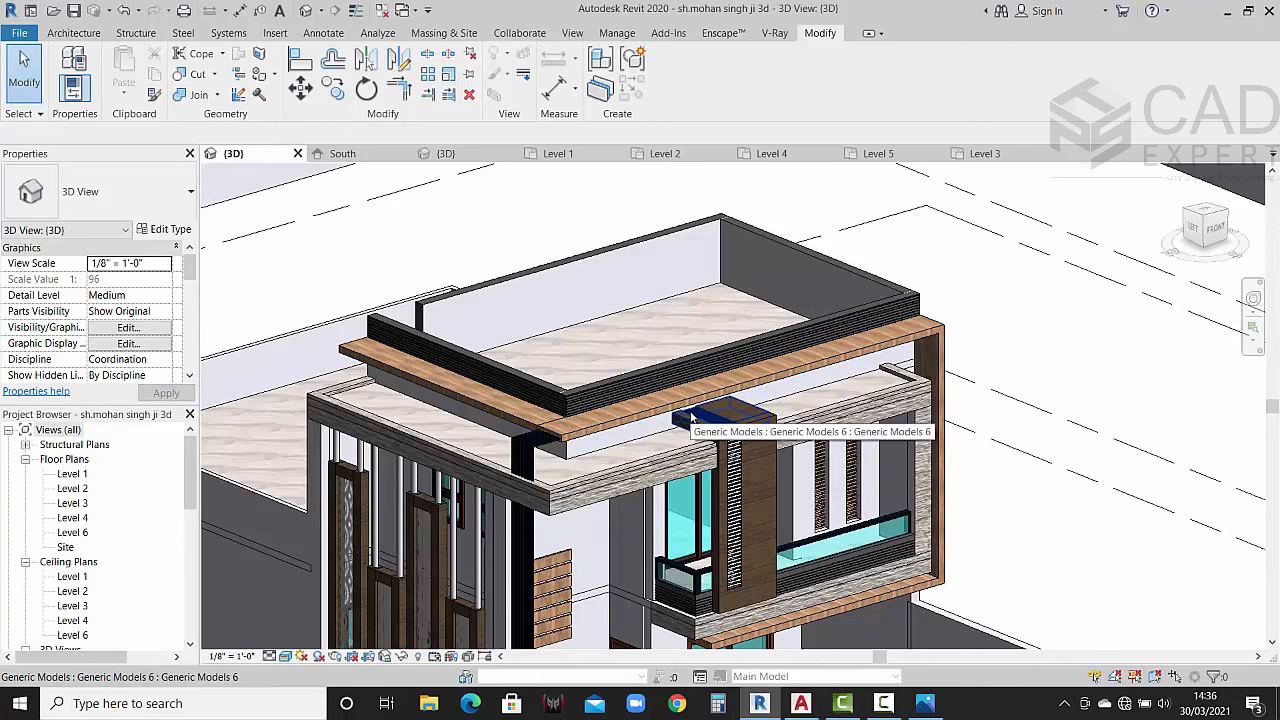
double_click(74, 517)
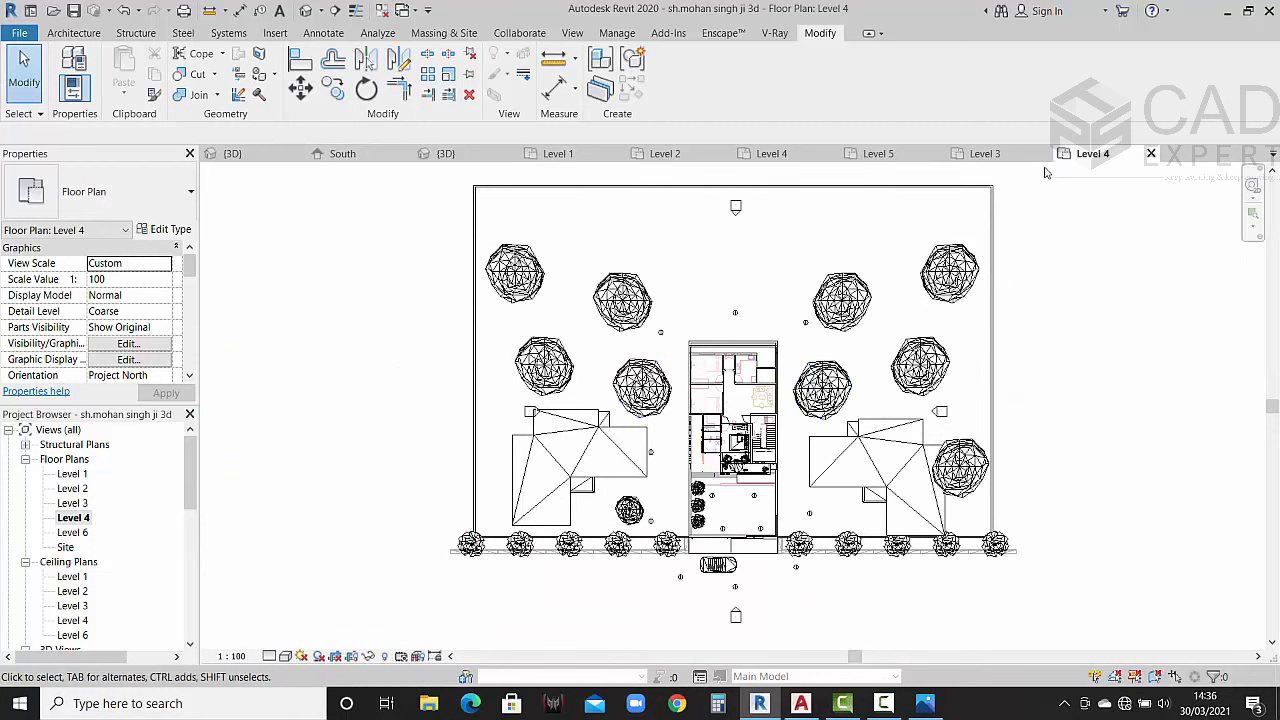
click(1151, 153)
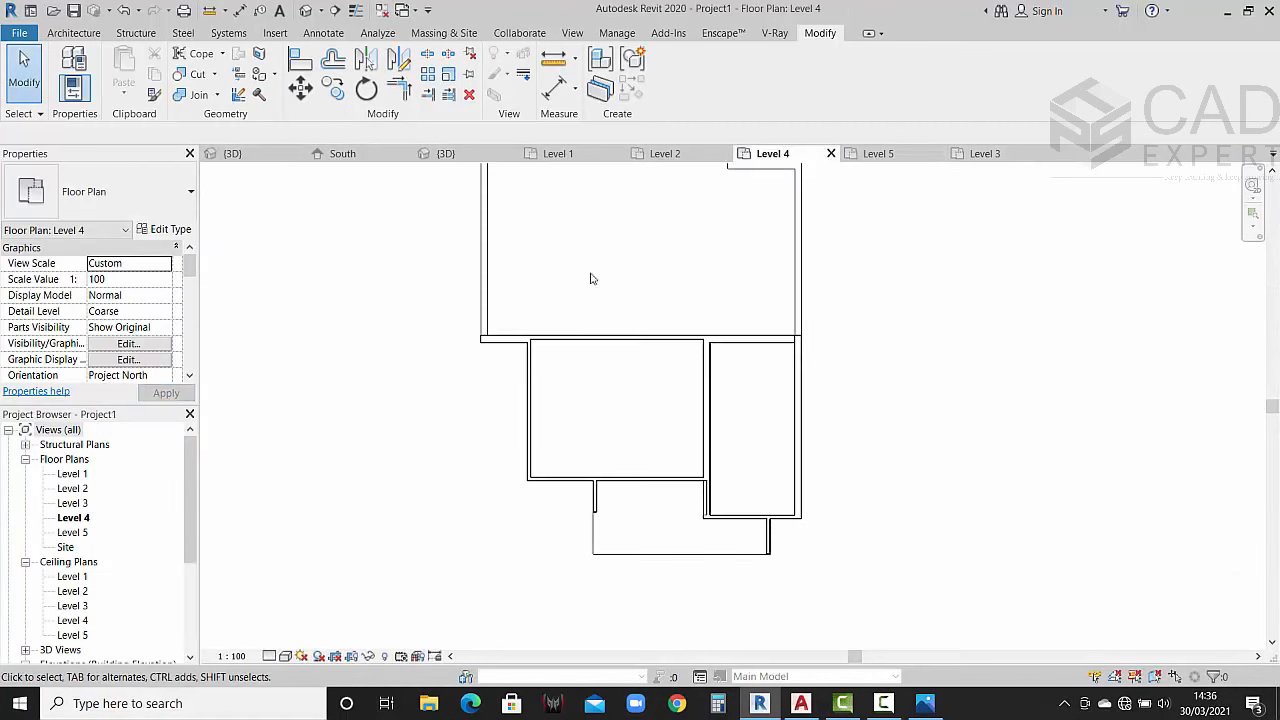
Step: Draw 3' high parapet walls of type wall9" 2 around the front roof outline in the project's Level 4 floor plan
click(74, 33)
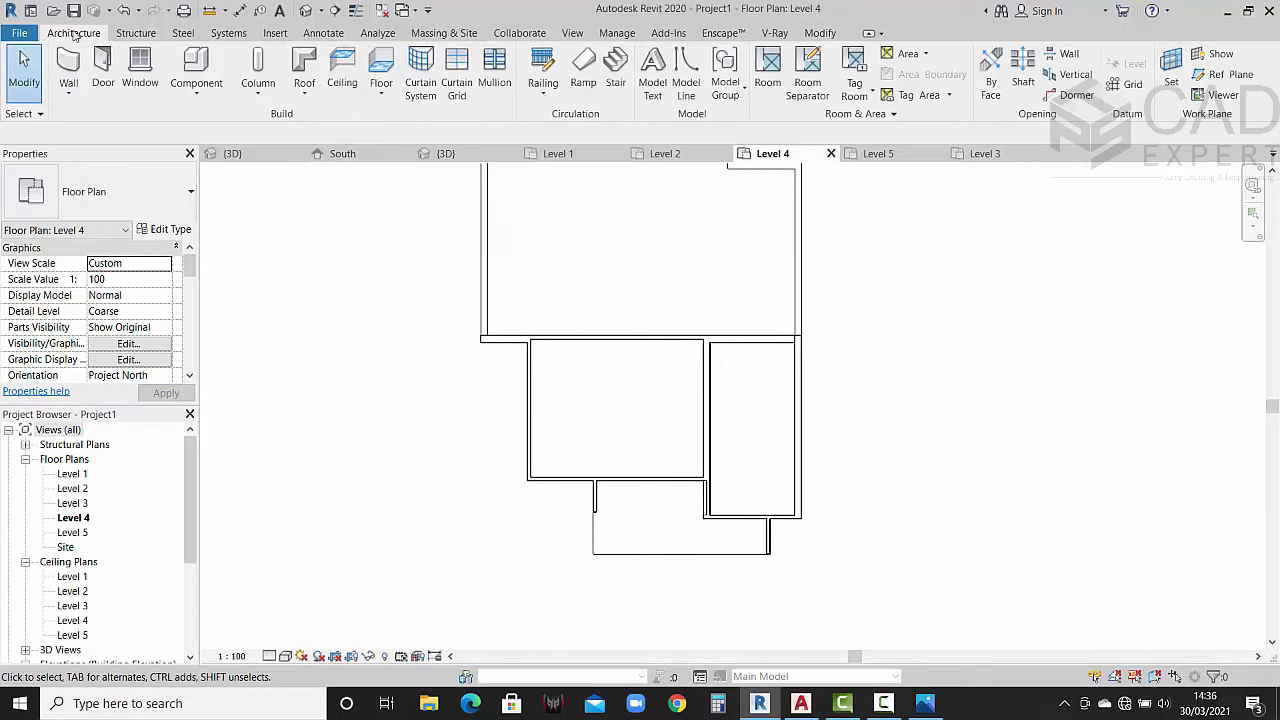
click(68, 95)
click(110, 120)
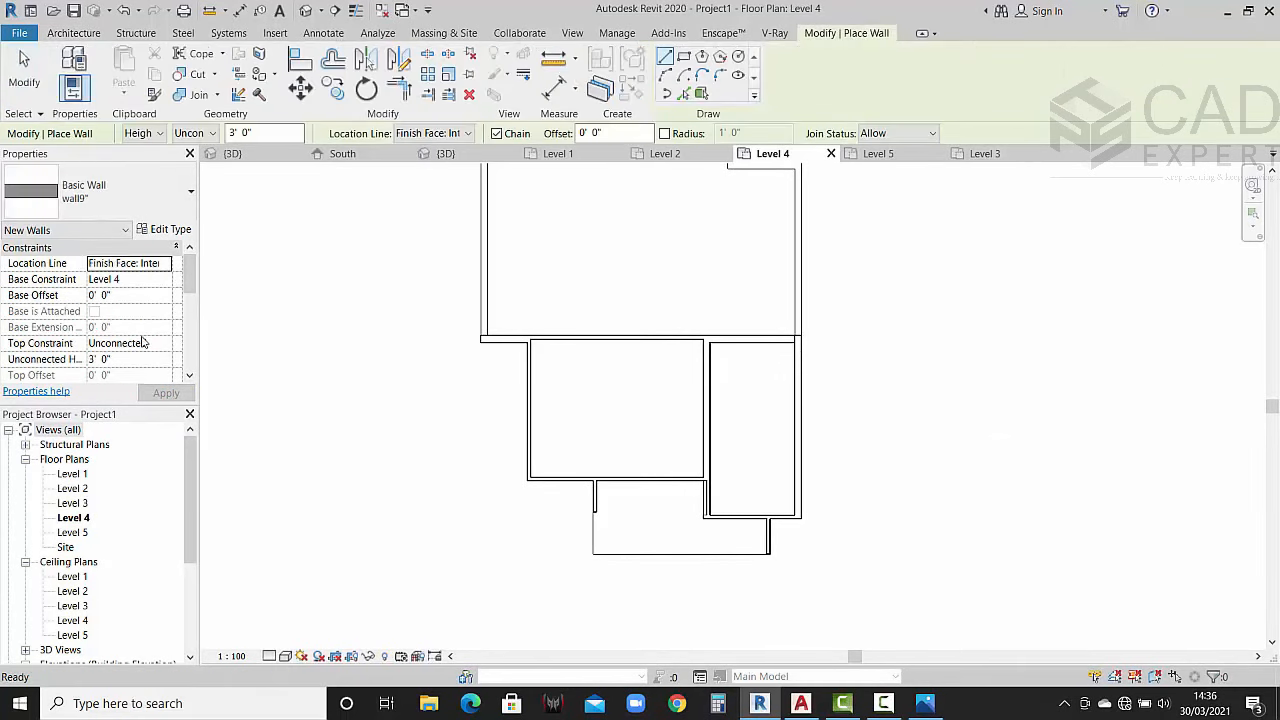
click(166, 281)
click(110, 348)
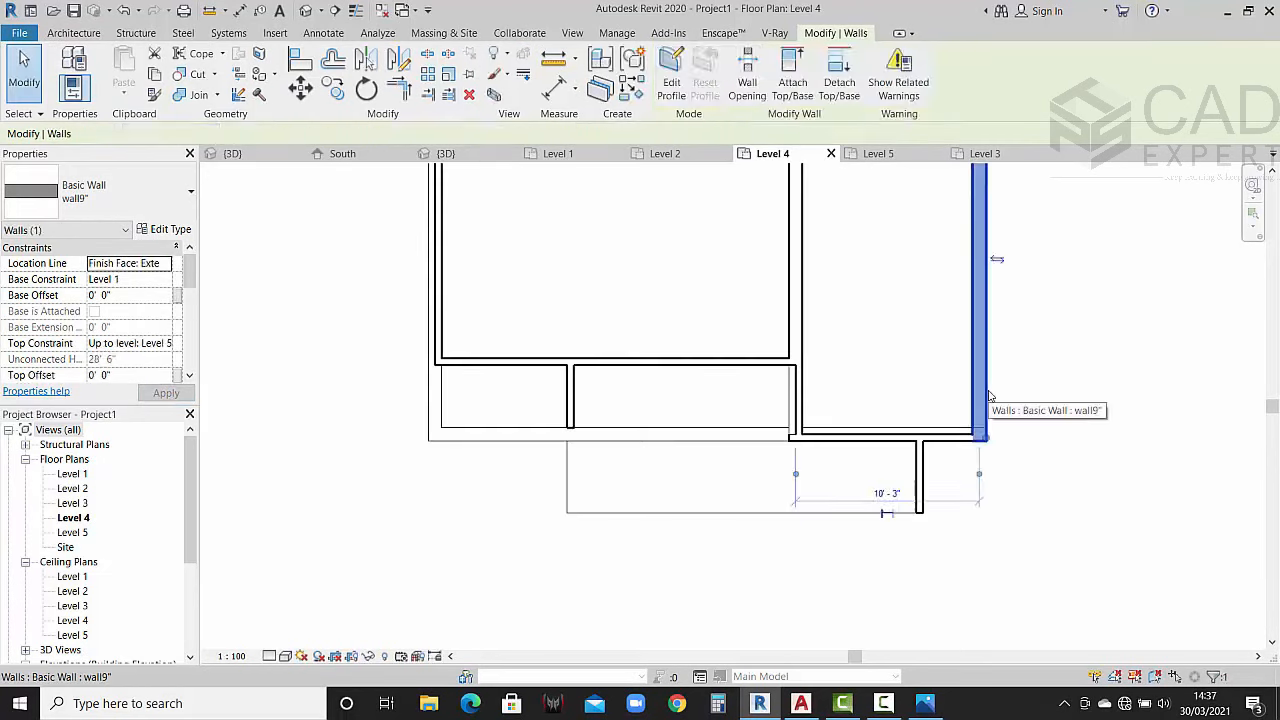
key(Escape)
key(Escape)
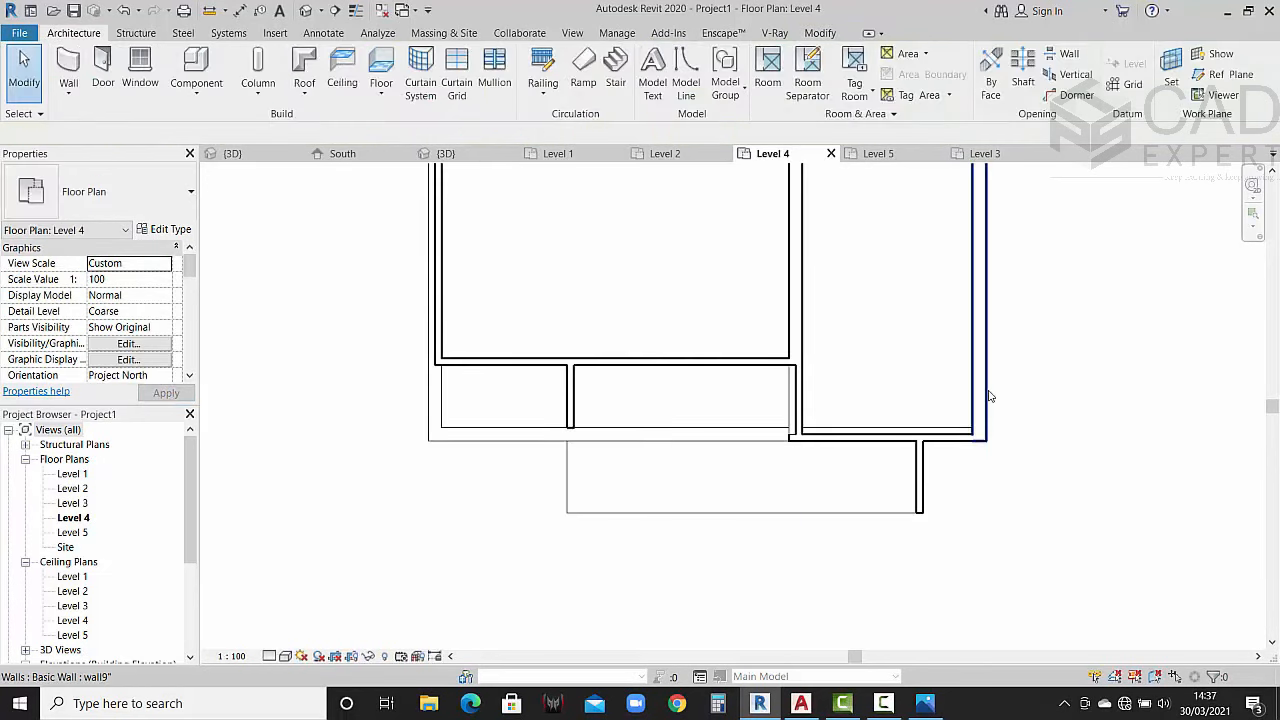
Step: Select the whole chain of new front parapet walls in 3D and set their base constraint to Level 5
click(482, 155)
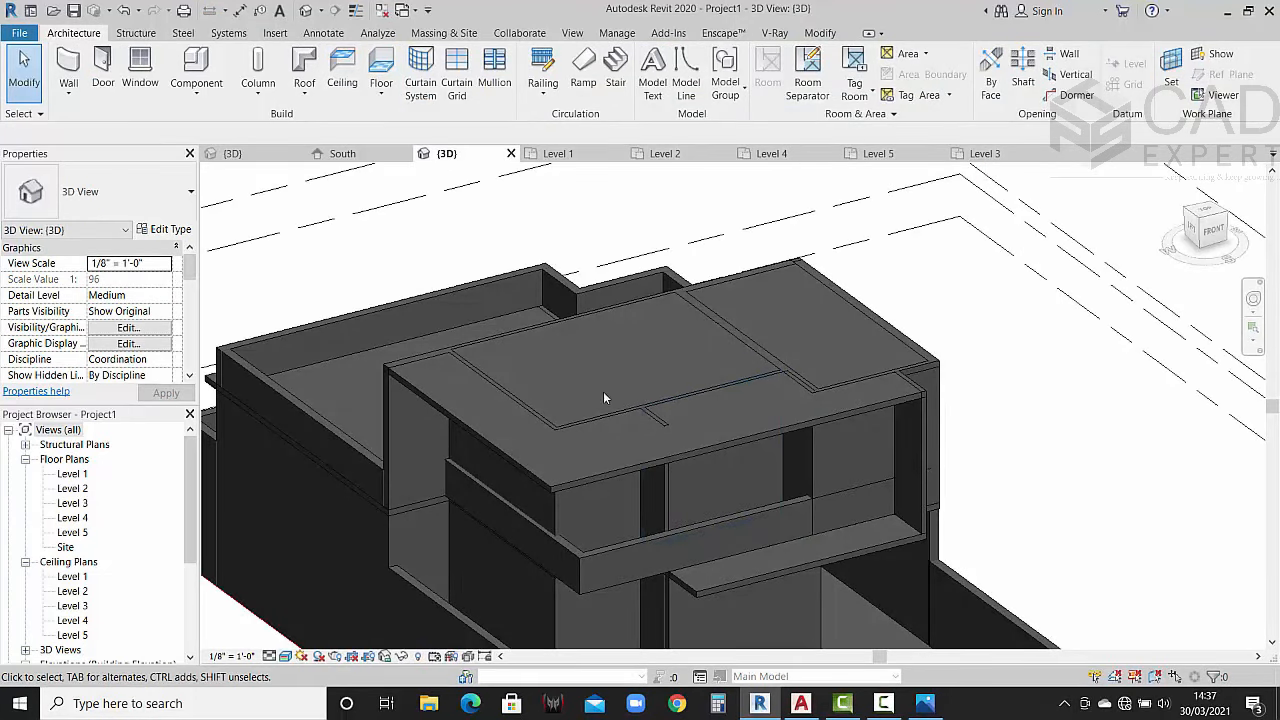
middle_drag(735, 432, 727, 434)
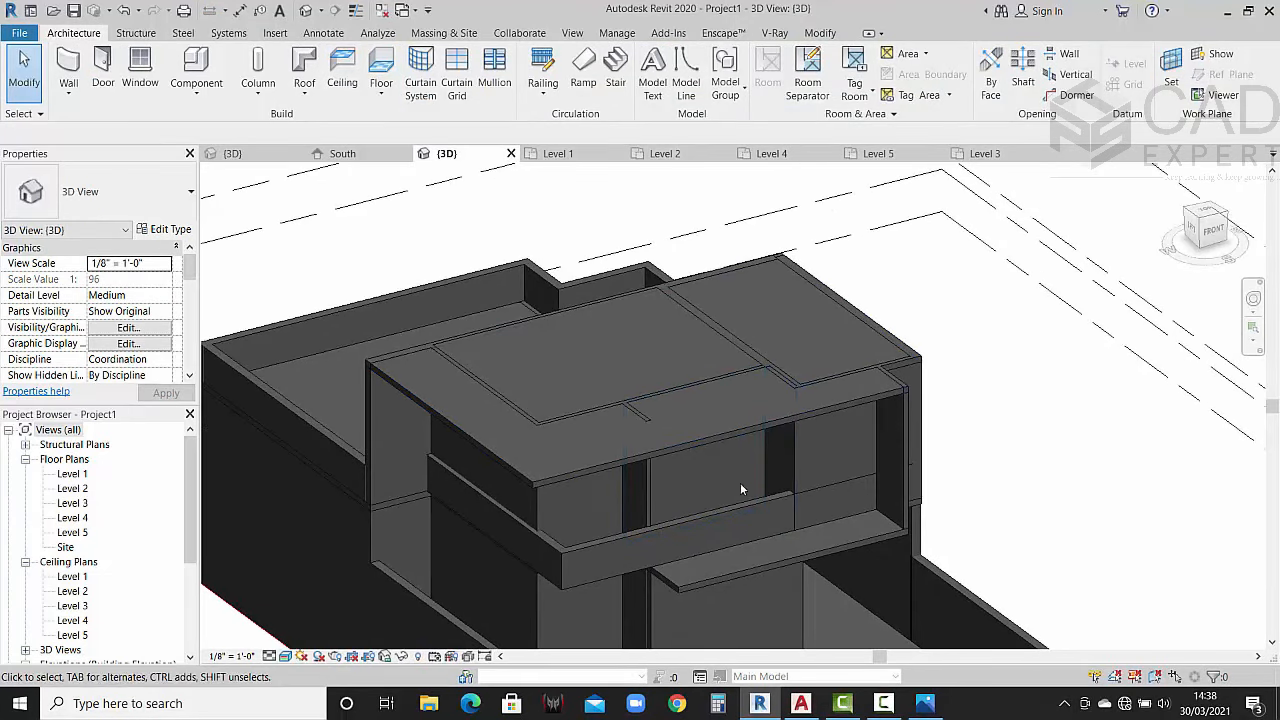
click(727, 510)
key(Tab)
click(725, 512)
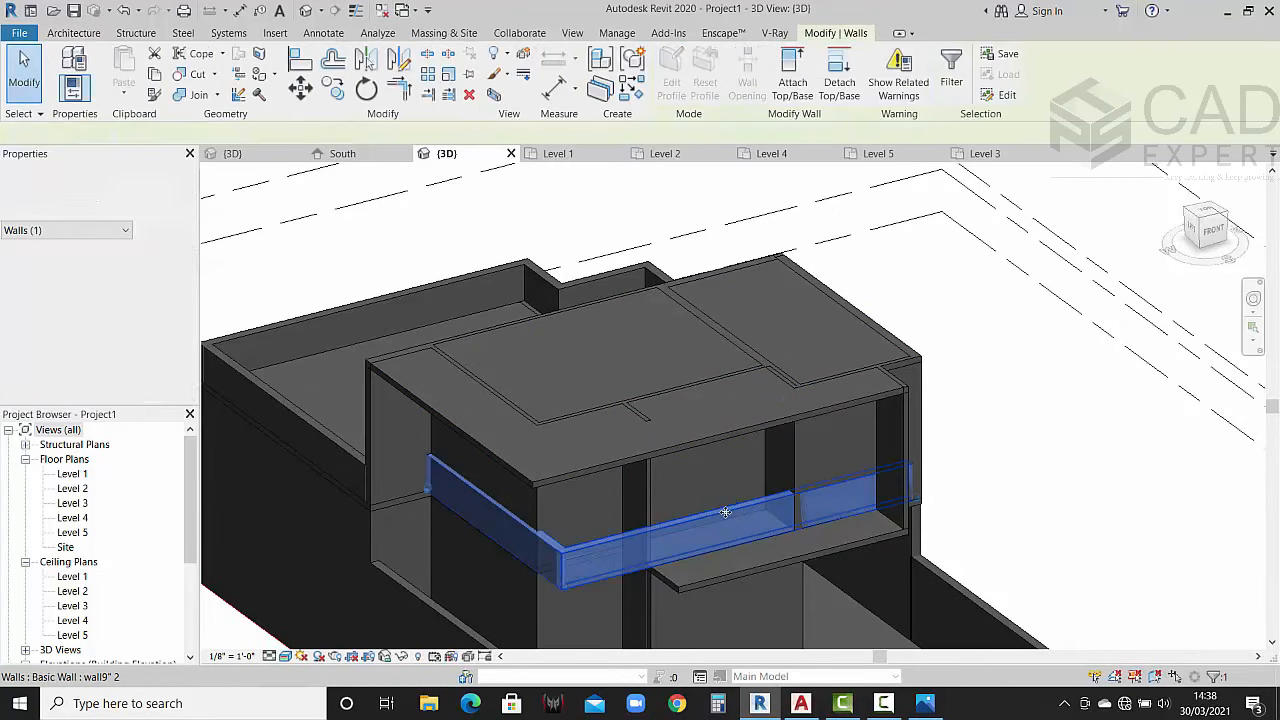
click(159, 281)
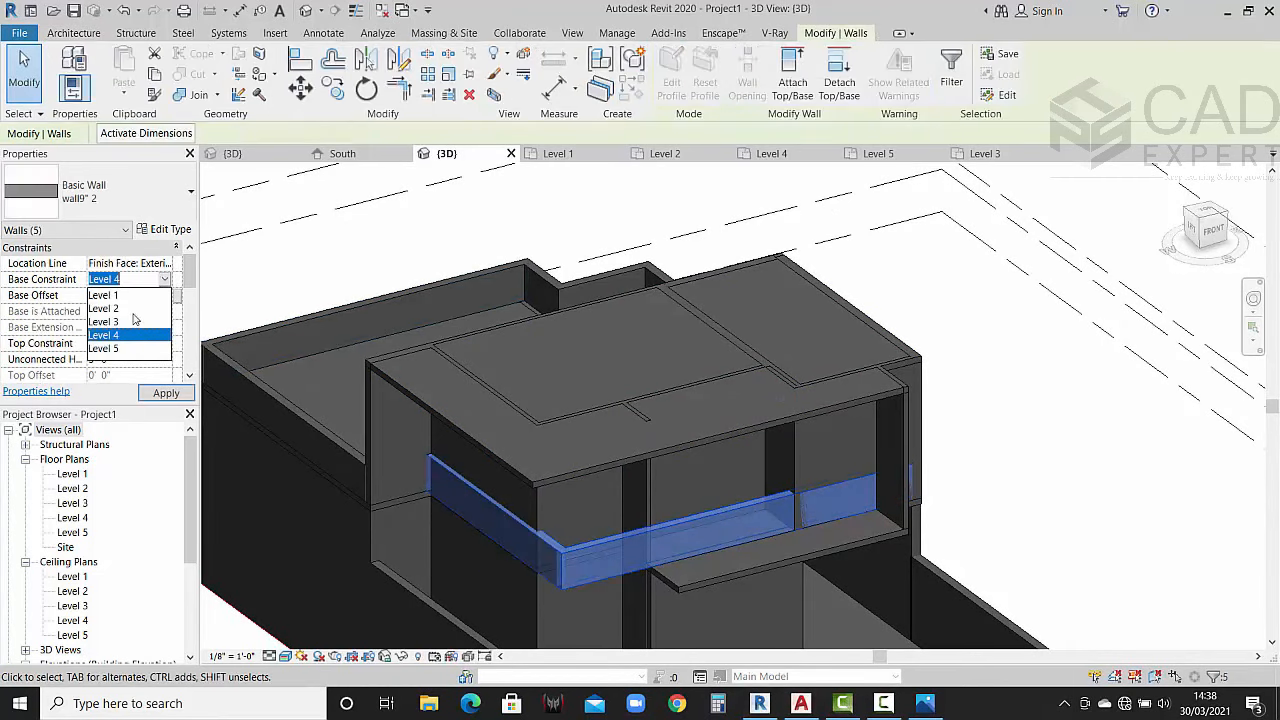
click(106, 348)
click(166, 393)
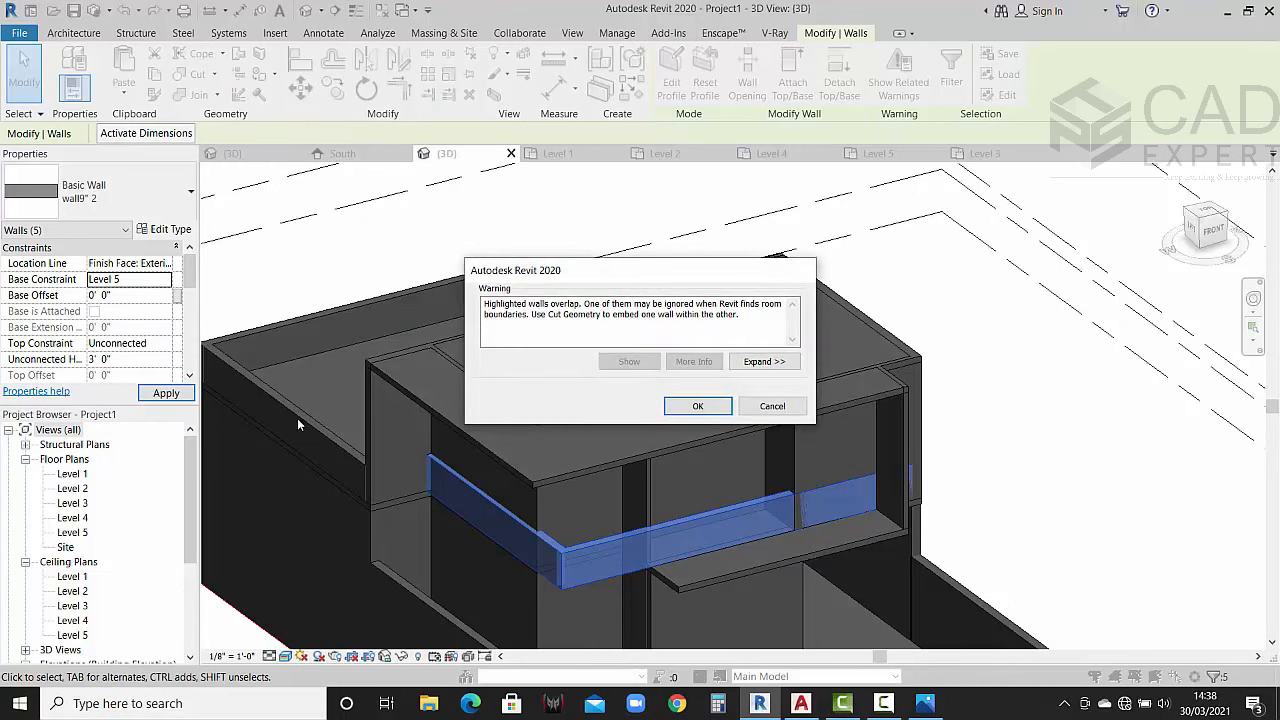
click(698, 406)
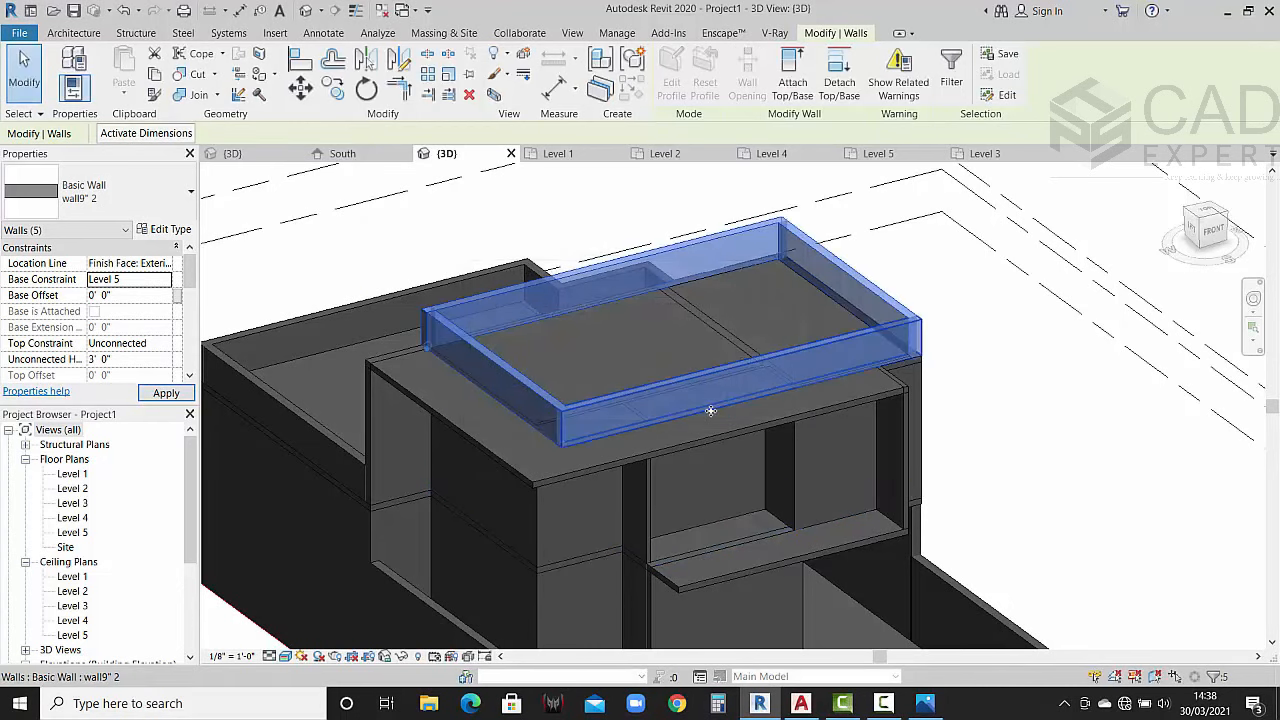
click(1003, 375)
shift+middle_drag(1125, 412, 1171, 403)
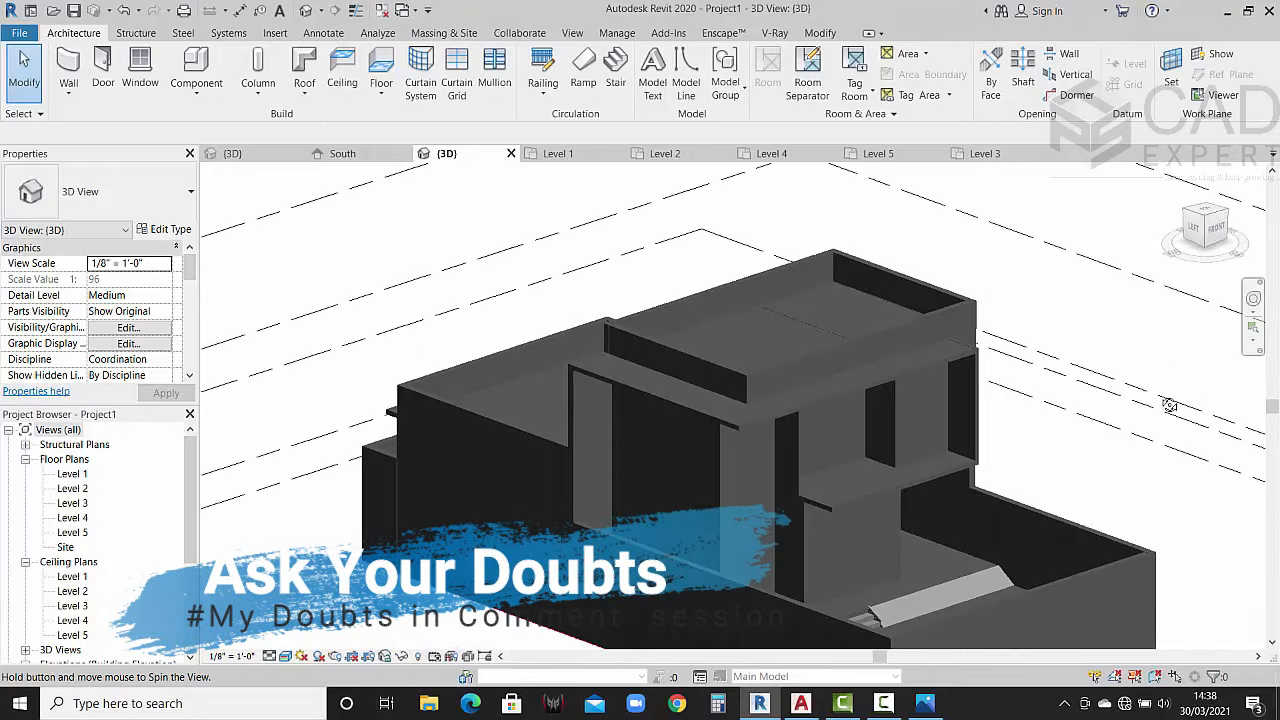
Step: Shorten the 3' rear parapet wall in the Level 5 floor plan, pulling its side end back about 7'-5"
scroll(940, 394, up, 3)
shift+middle_drag(940, 394, 591, 286)
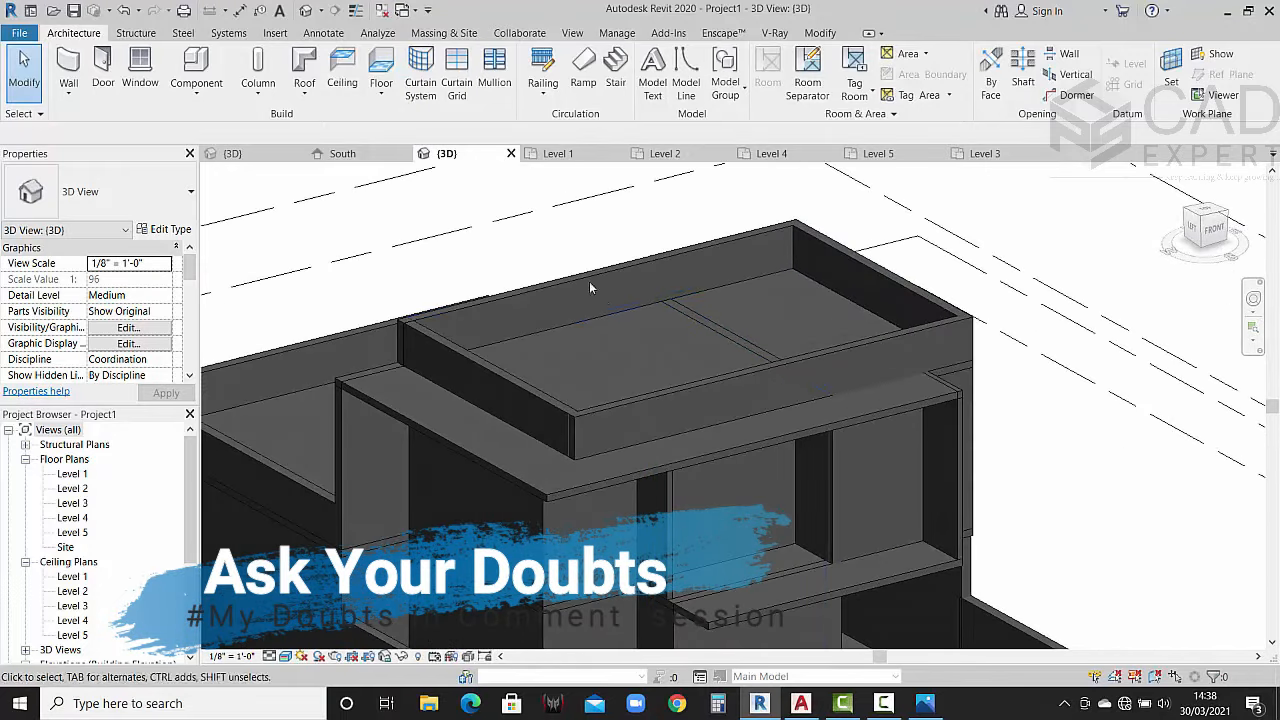
click(491, 306)
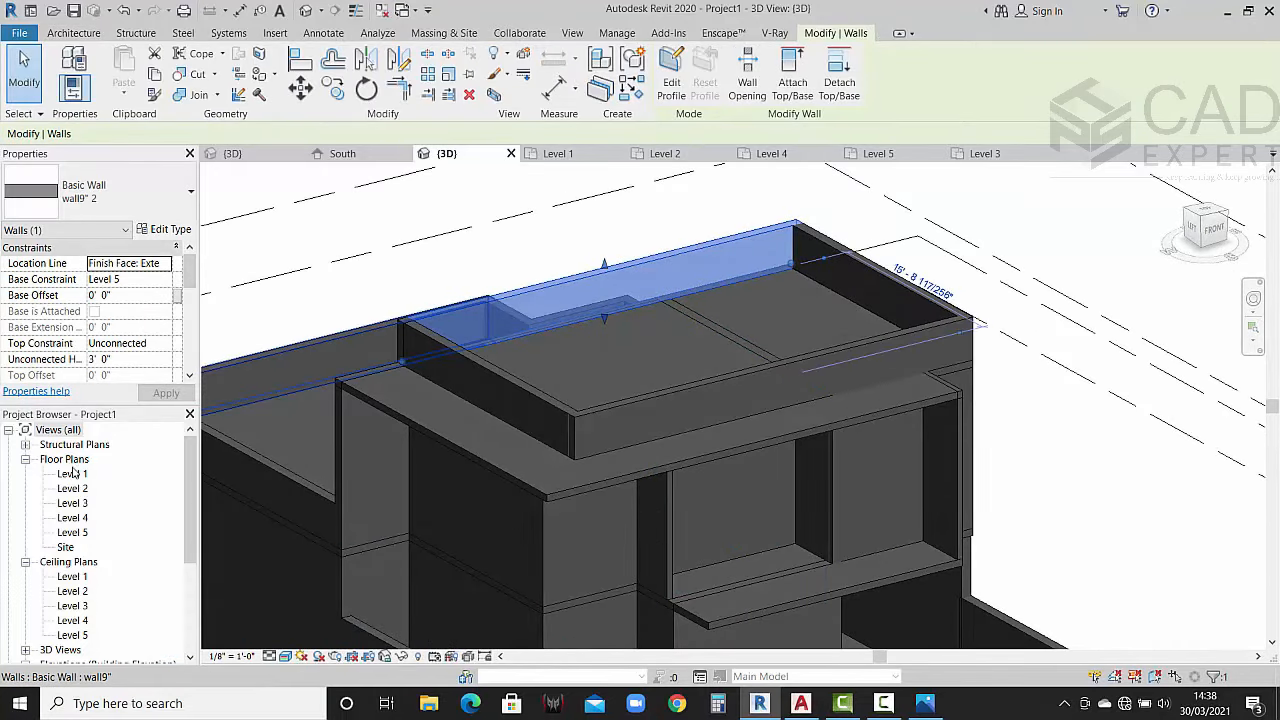
double_click(72, 532)
scroll(634, 480, up, 5)
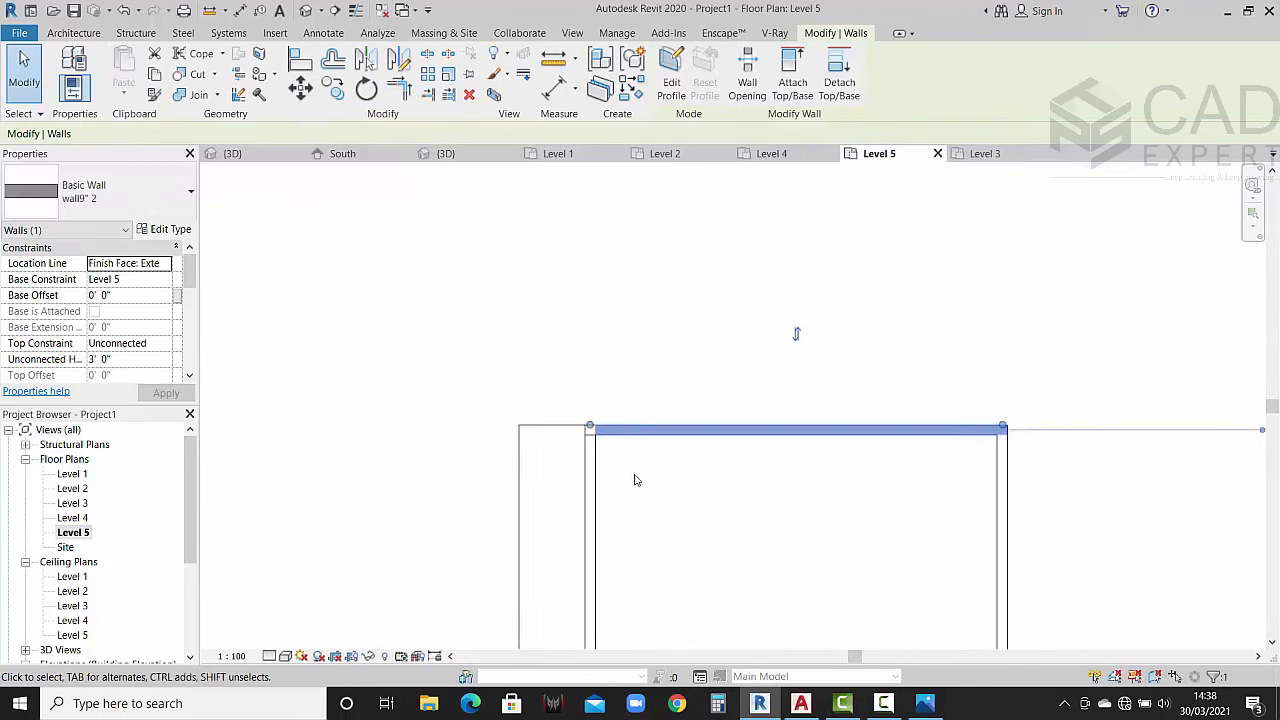
scroll(634, 480, up, 2)
drag(557, 392, 734, 393)
key(Escape)
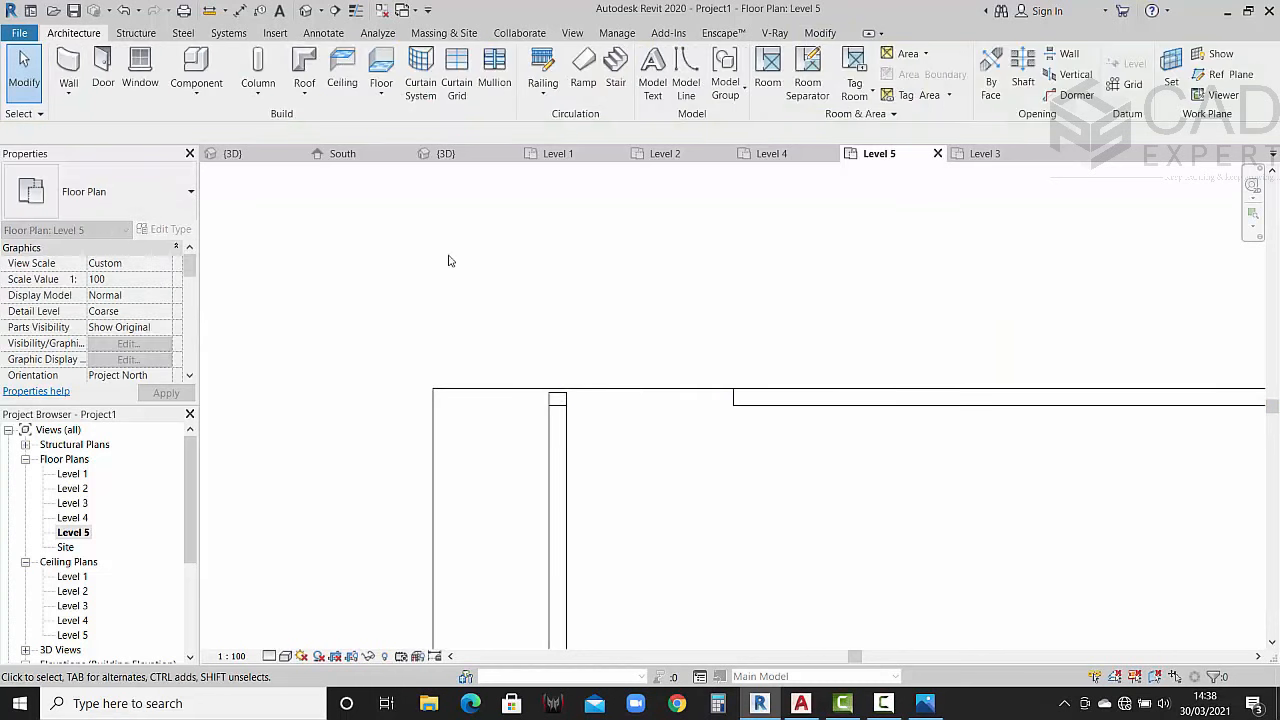
Step: Join the short stub wall with the side parapet on Level 5 and stretch the stub to the rear roof edge
click(563, 412)
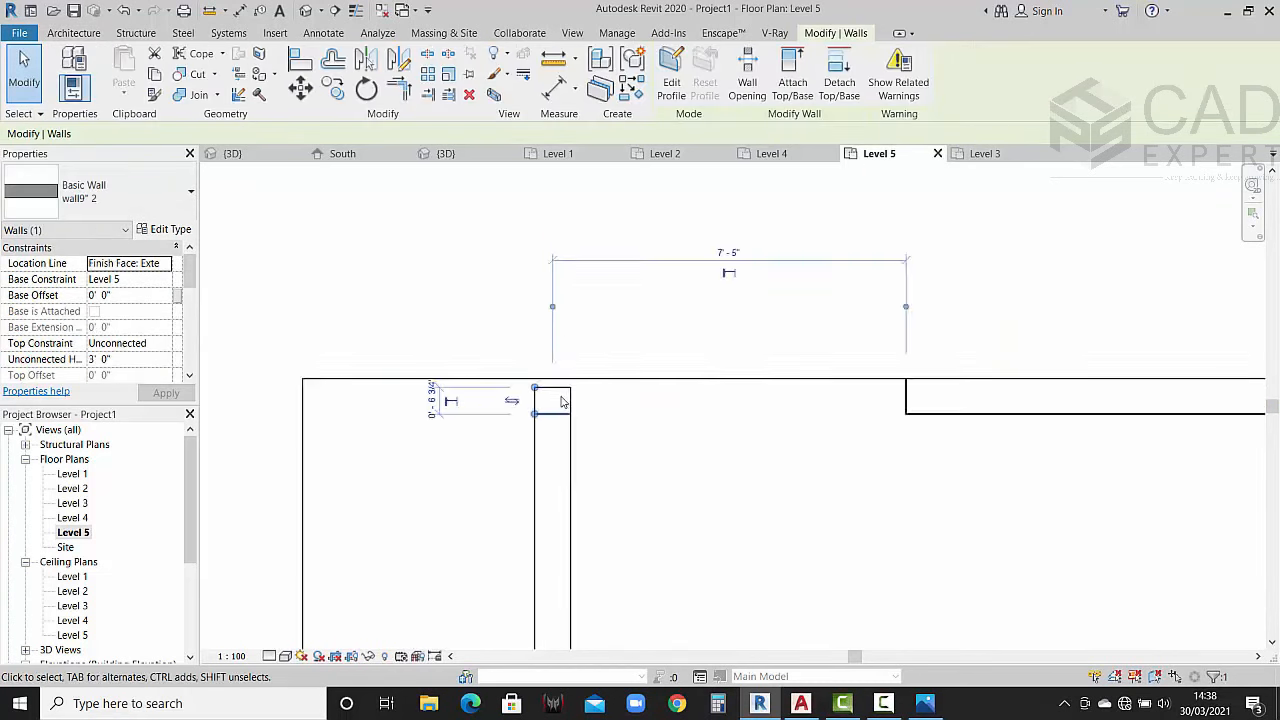
scroll(558, 404, up, 3)
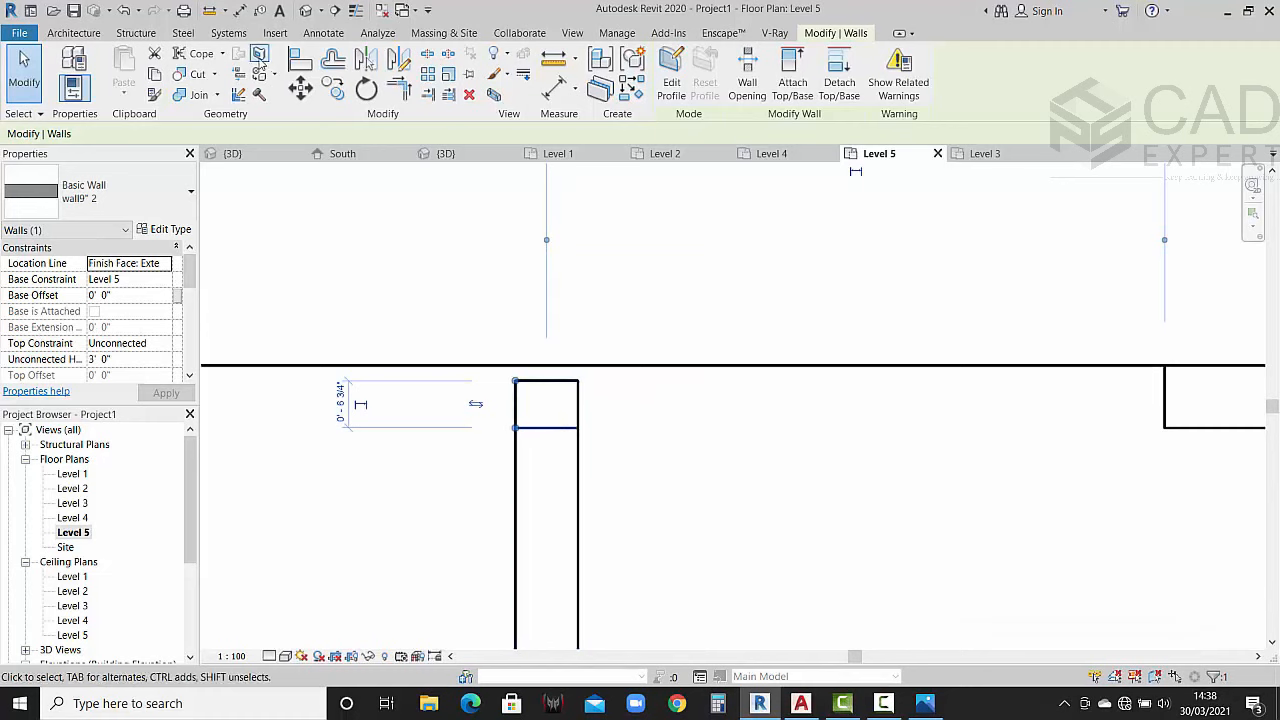
click(217, 95)
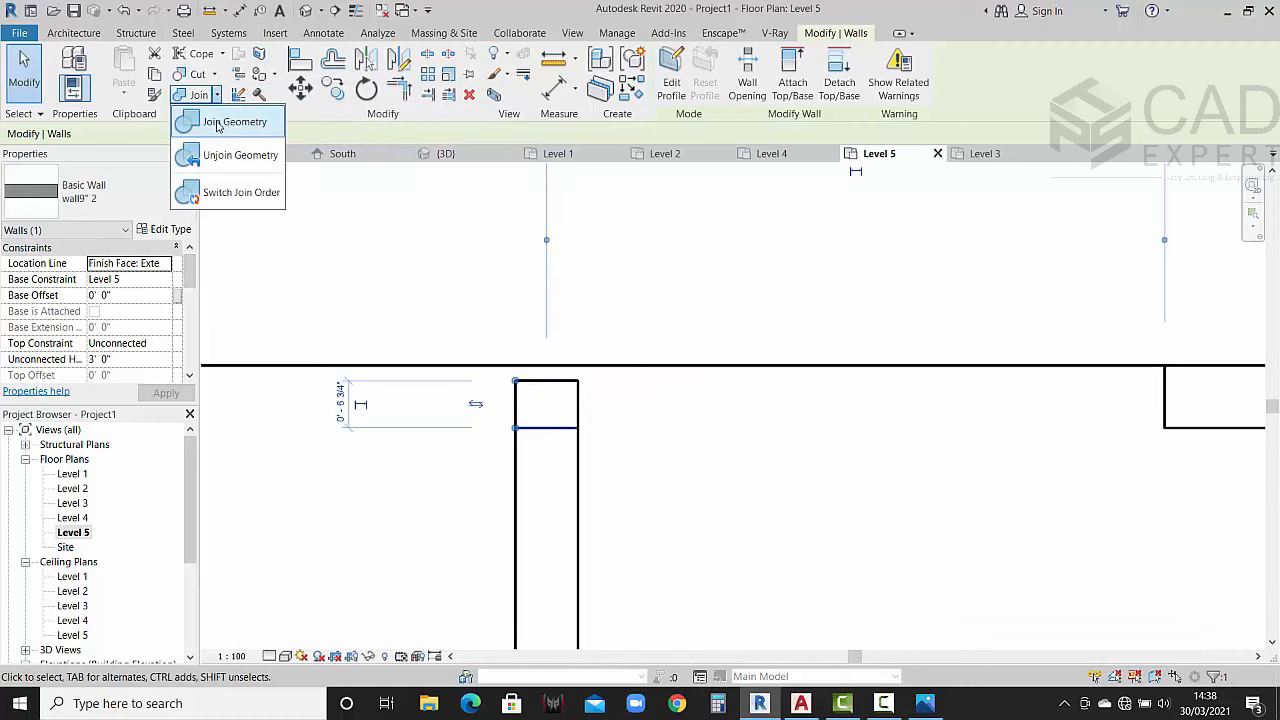
click(218, 122)
click(525, 416)
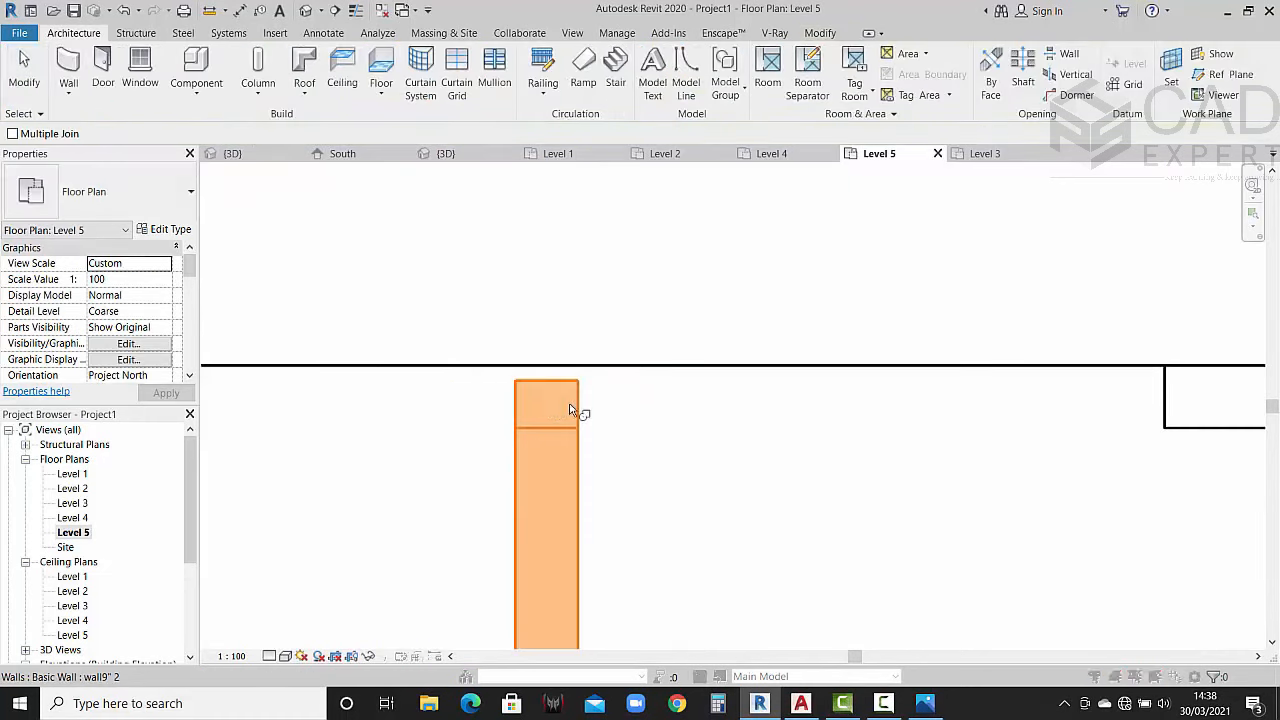
click(570, 410)
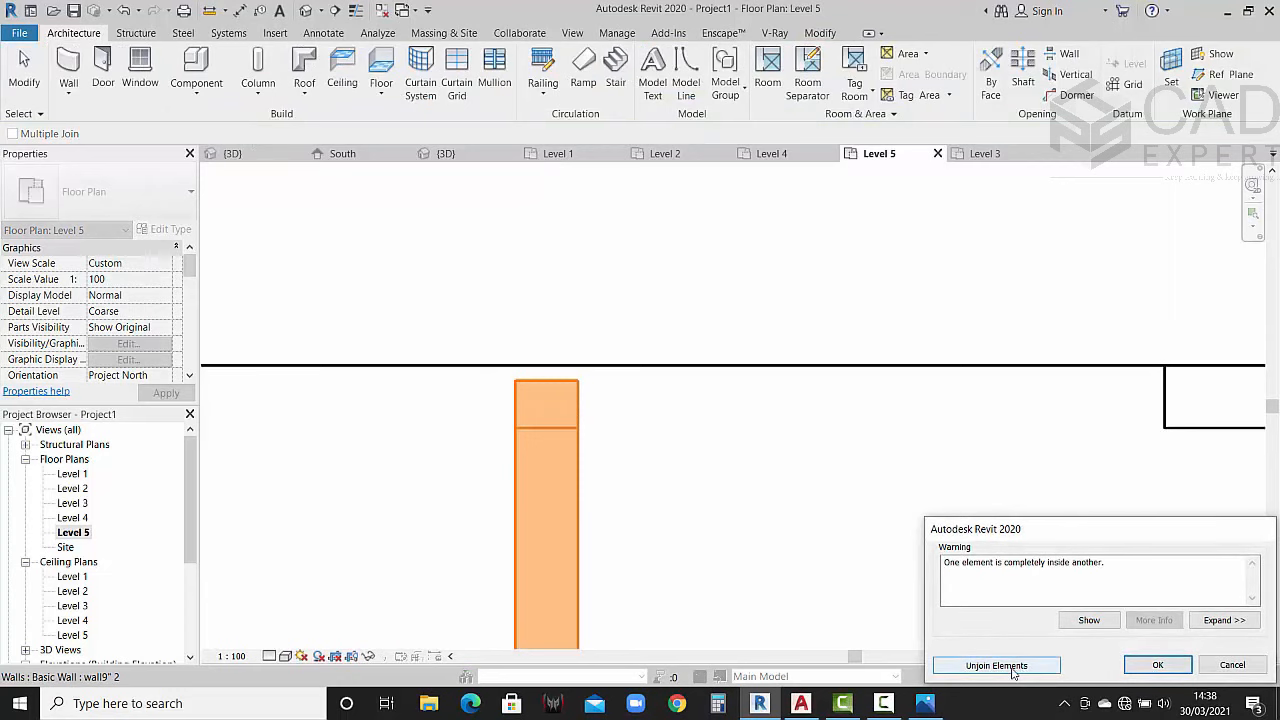
click(1157, 665)
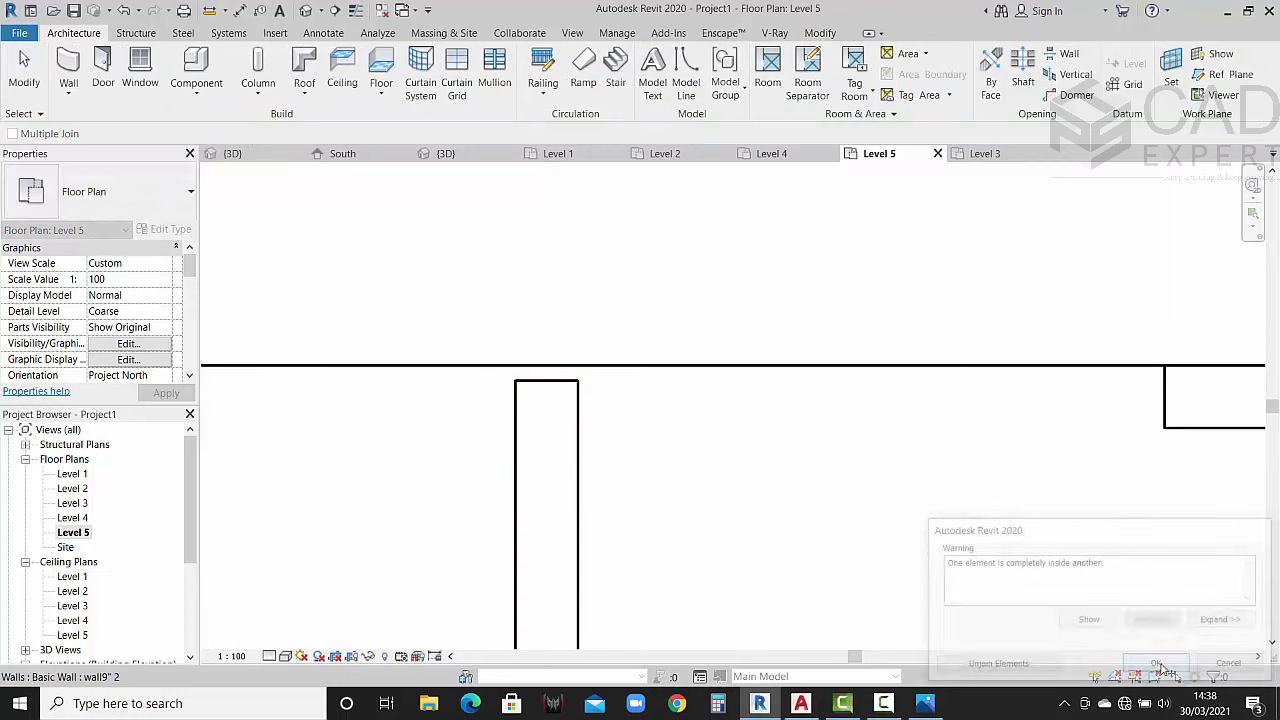
click(577, 390)
scroll(518, 380, up, 2)
drag(514, 383, 513, 359)
click(591, 257)
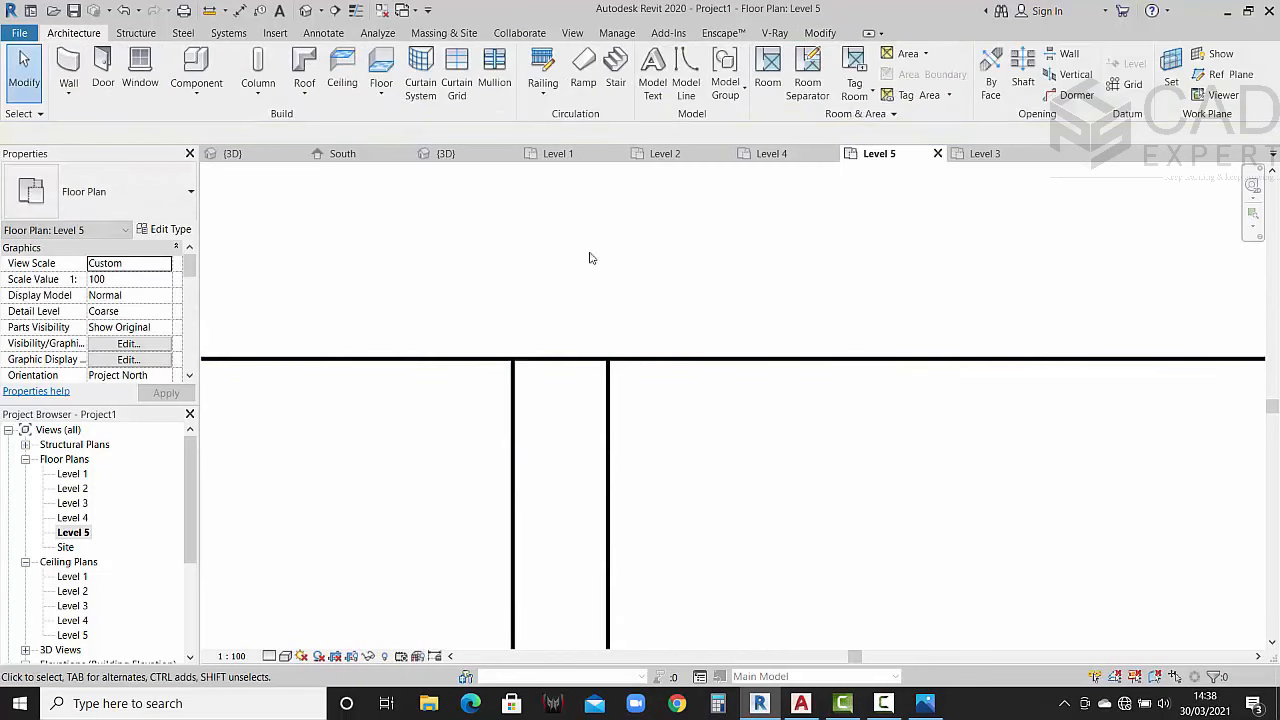
Step: Delete the short stub wall at the rear end of the side parapet in the 3D view
click(447, 154)
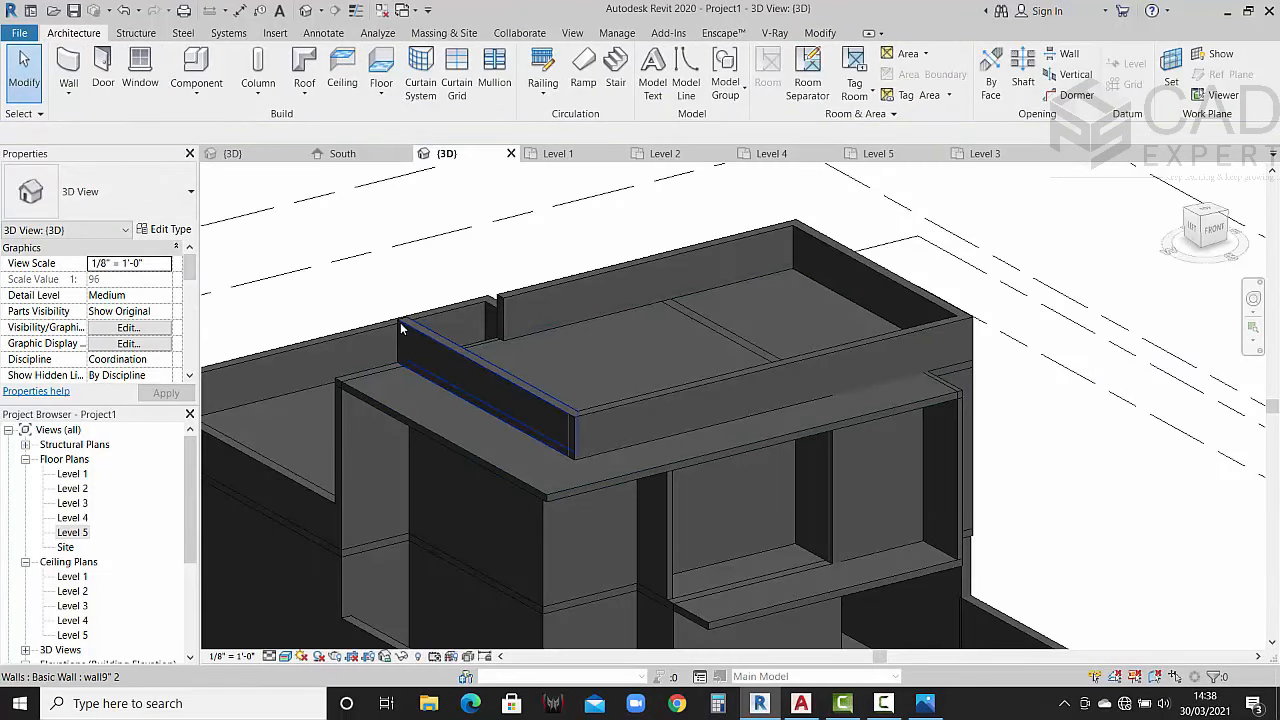
scroll(400, 322, up, 5)
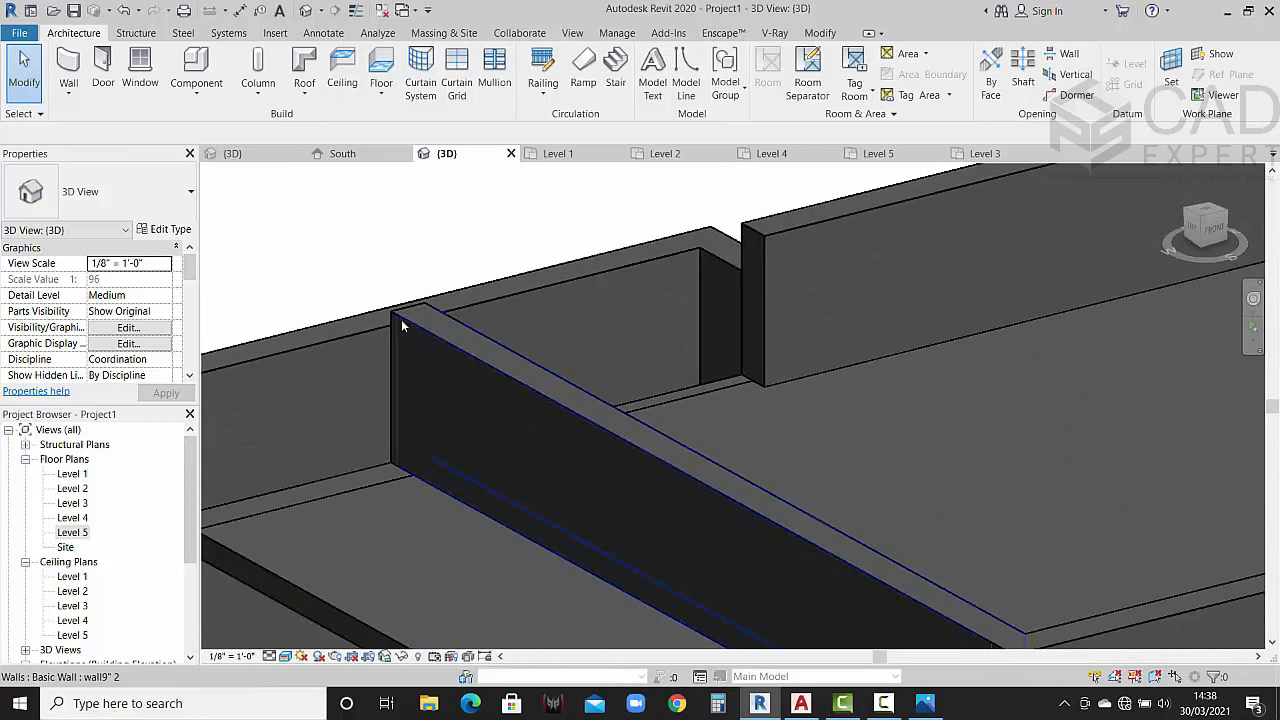
click(391, 320)
click(360, 286)
click(396, 322)
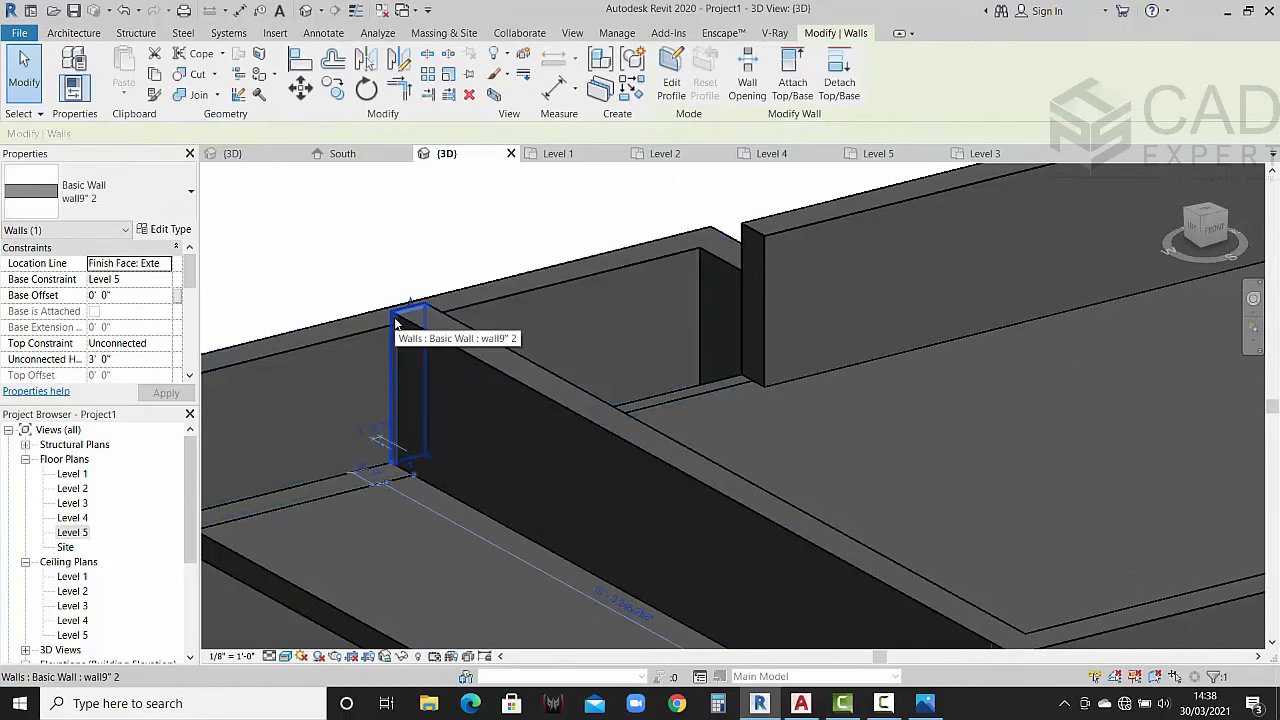
key(Escape)
click(414, 329)
scroll(441, 376, down, 2)
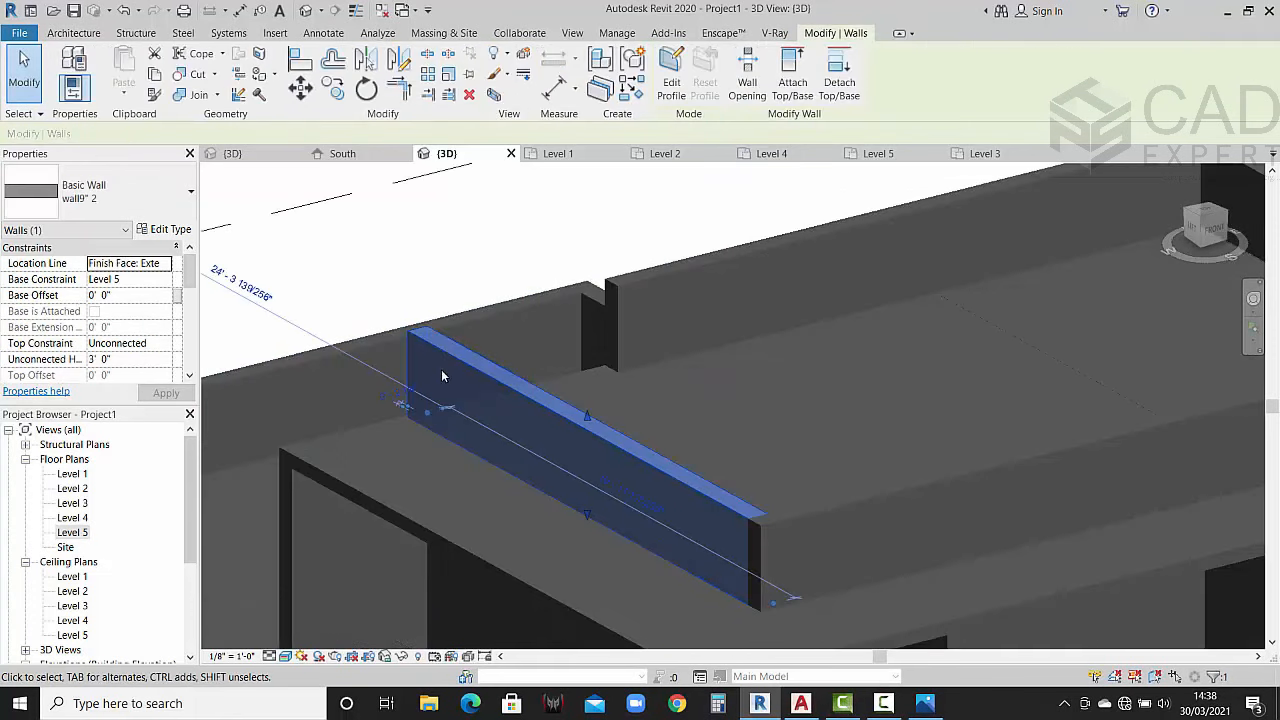
scroll(441, 376, down, 2)
key(Escape)
shift+middle_drag(426, 436, 612, 390)
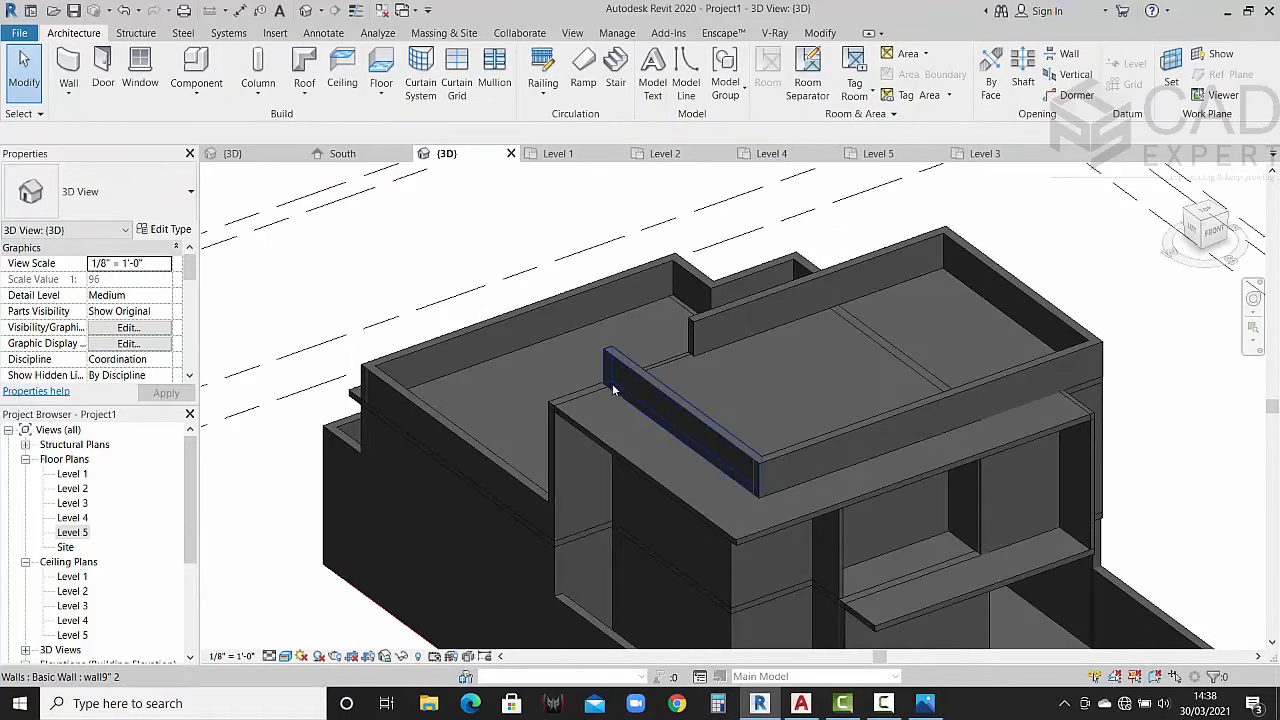
Step: Extend the side parapet wall to the rear roof edge in the Level 5 floor plan
double_click(72, 532)
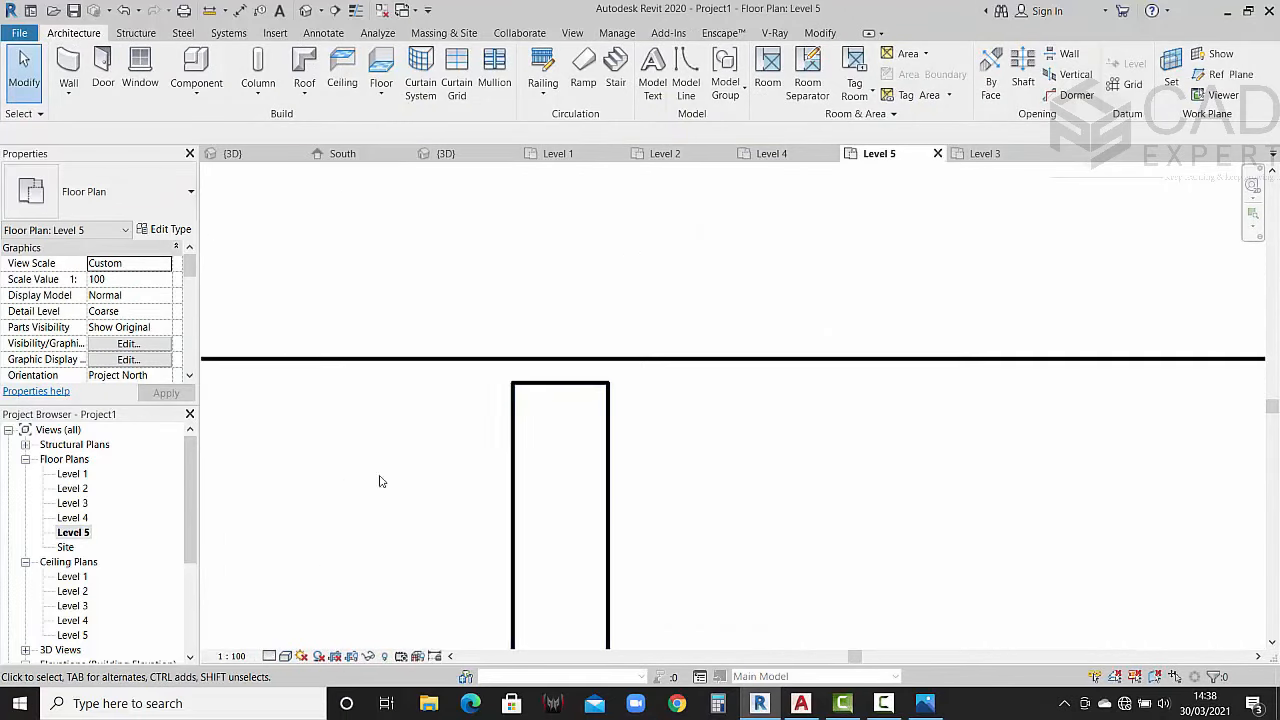
click(571, 381)
drag(608, 382, 608, 358)
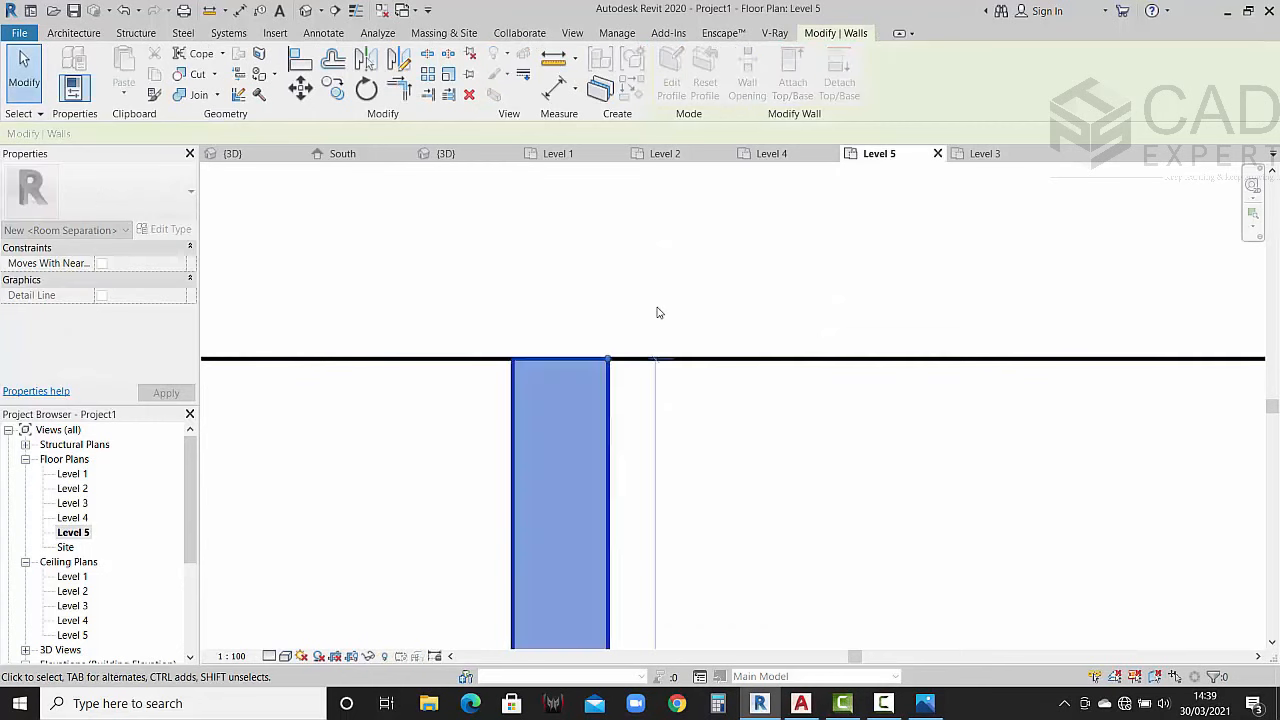
click(657, 309)
scroll(638, 427, down, 4)
scroll(627, 442, down, 5)
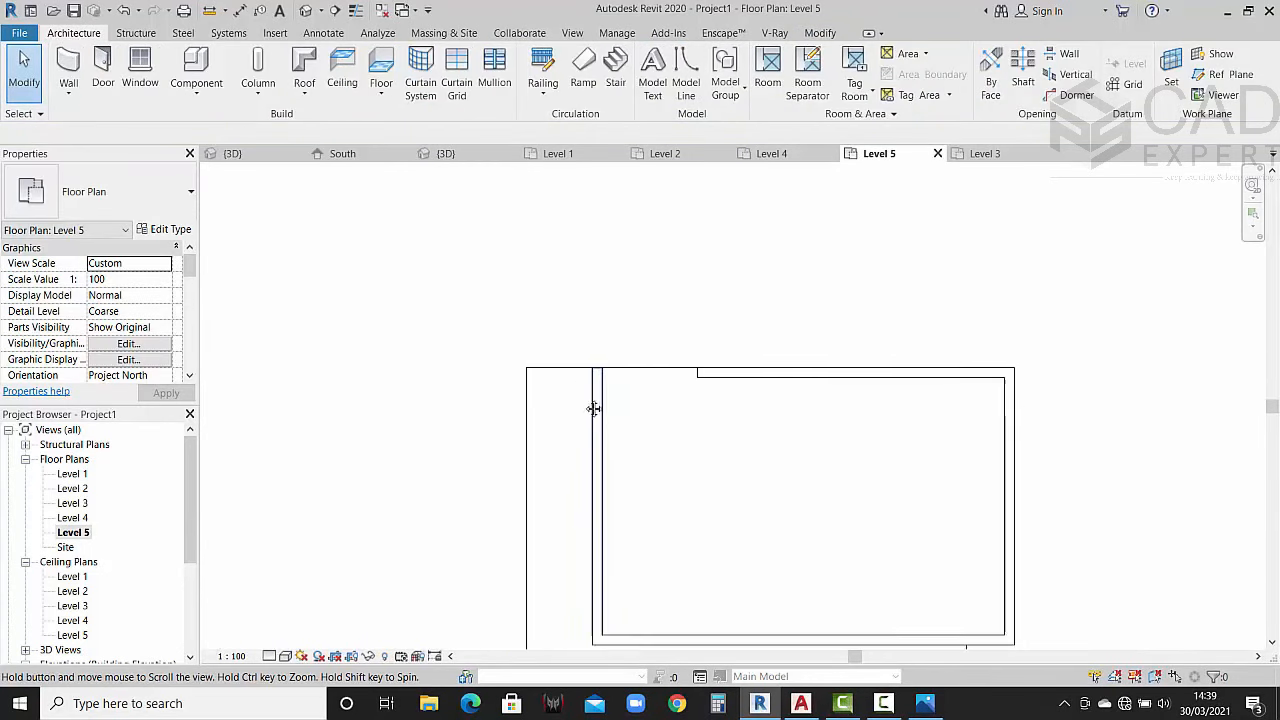
Step: From the Level 3 floor plan, load the Double_Hung double window family from the Desktop and accept its 5' window type
double_click(76, 503)
scroll(540, 420, down, 4)
scroll(575, 436, up, 4)
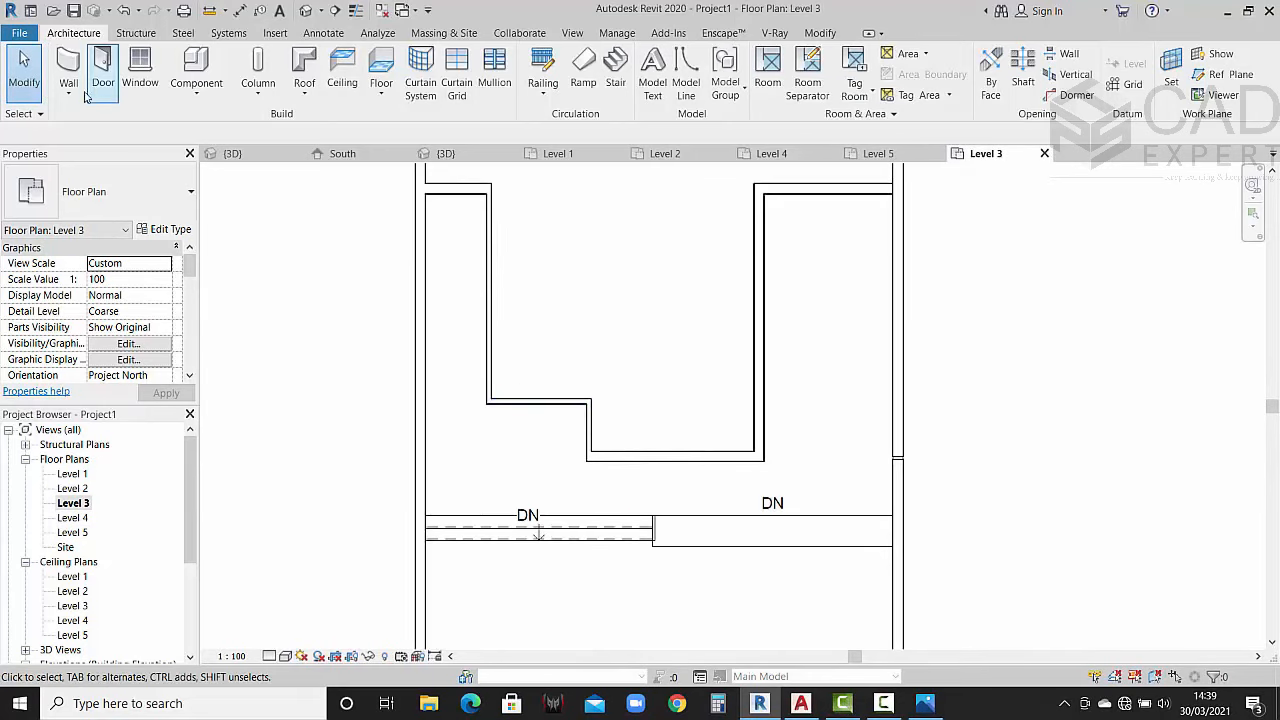
click(140, 68)
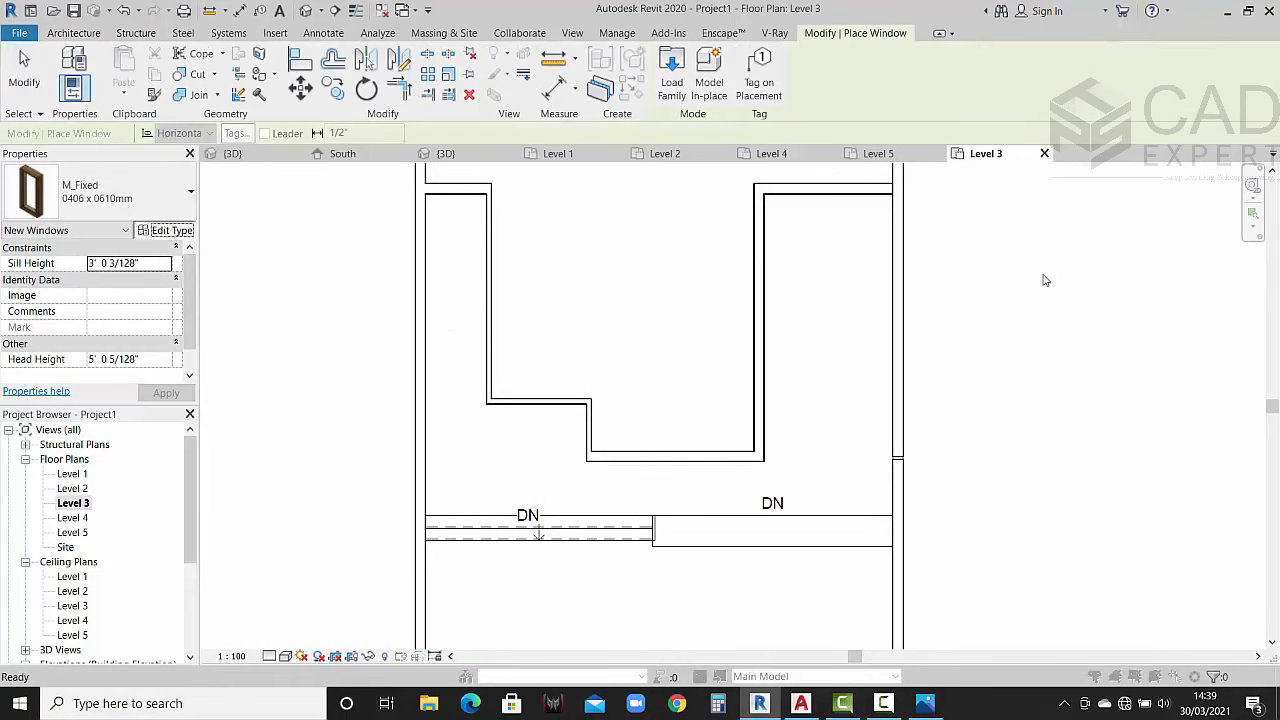
click(1167, 136)
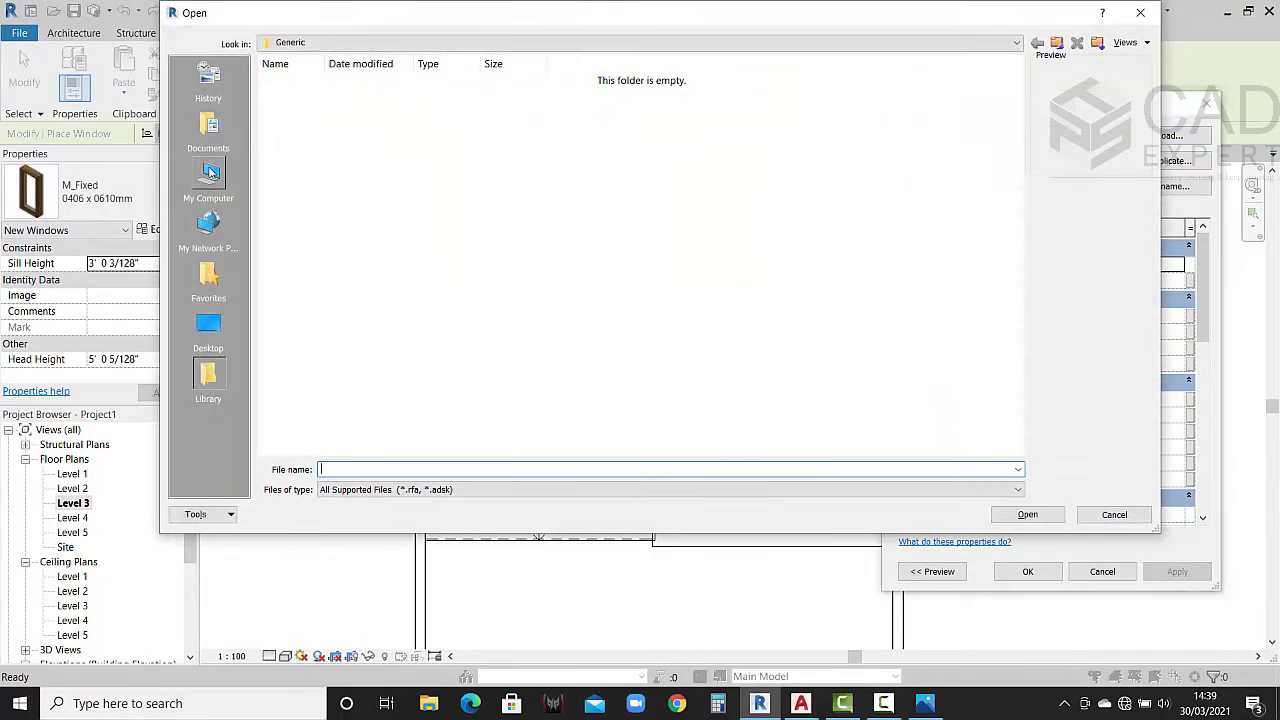
click(203, 344)
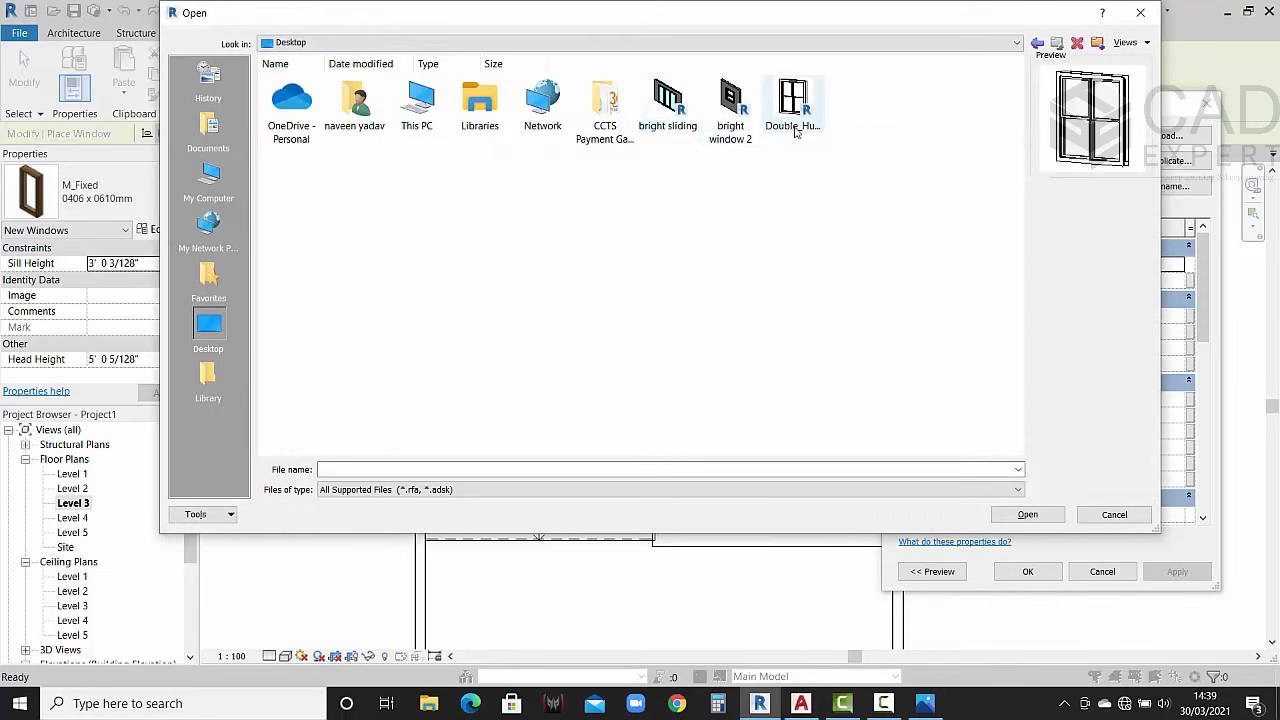
click(792, 105)
click(1027, 514)
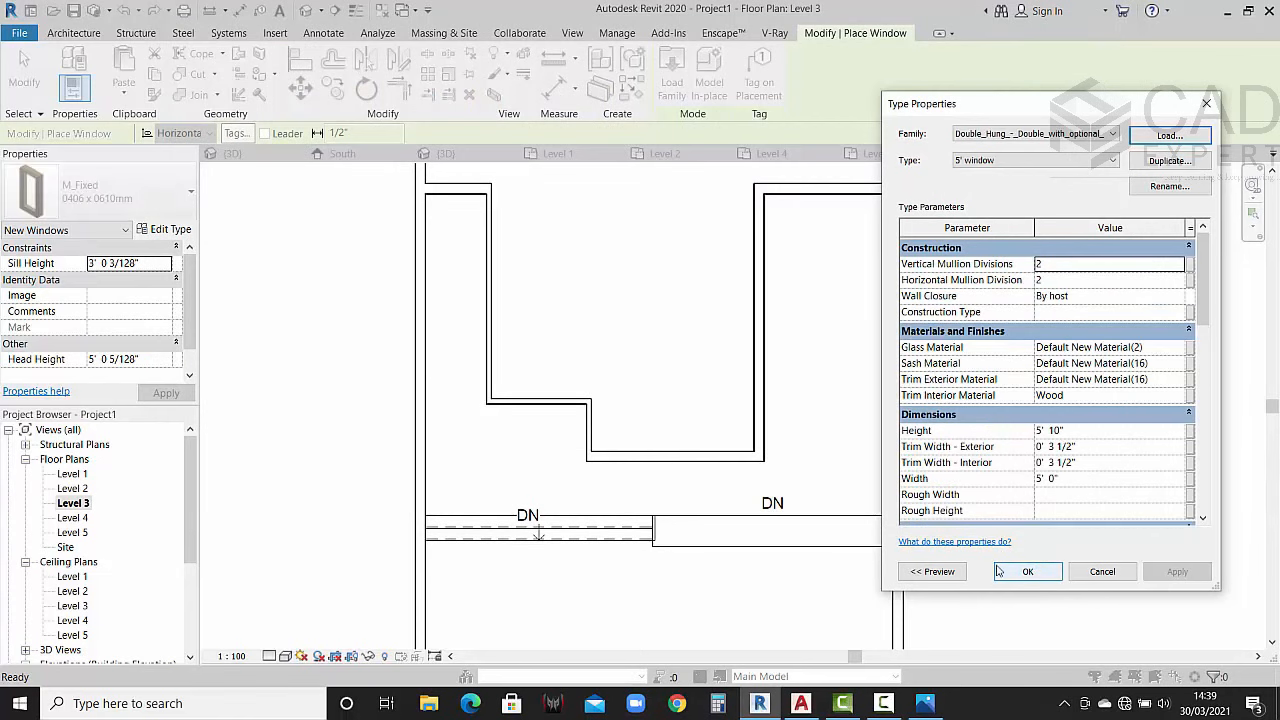
click(1026, 571)
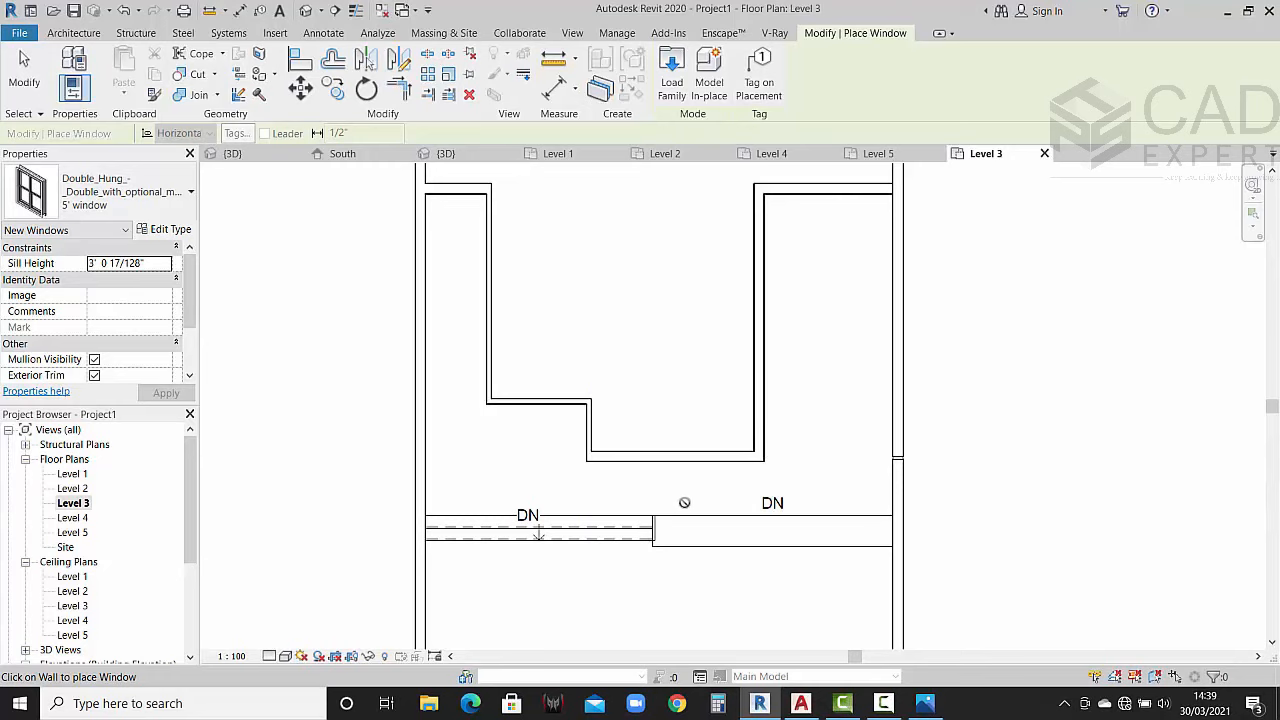
key(Escape)
key(Escape)
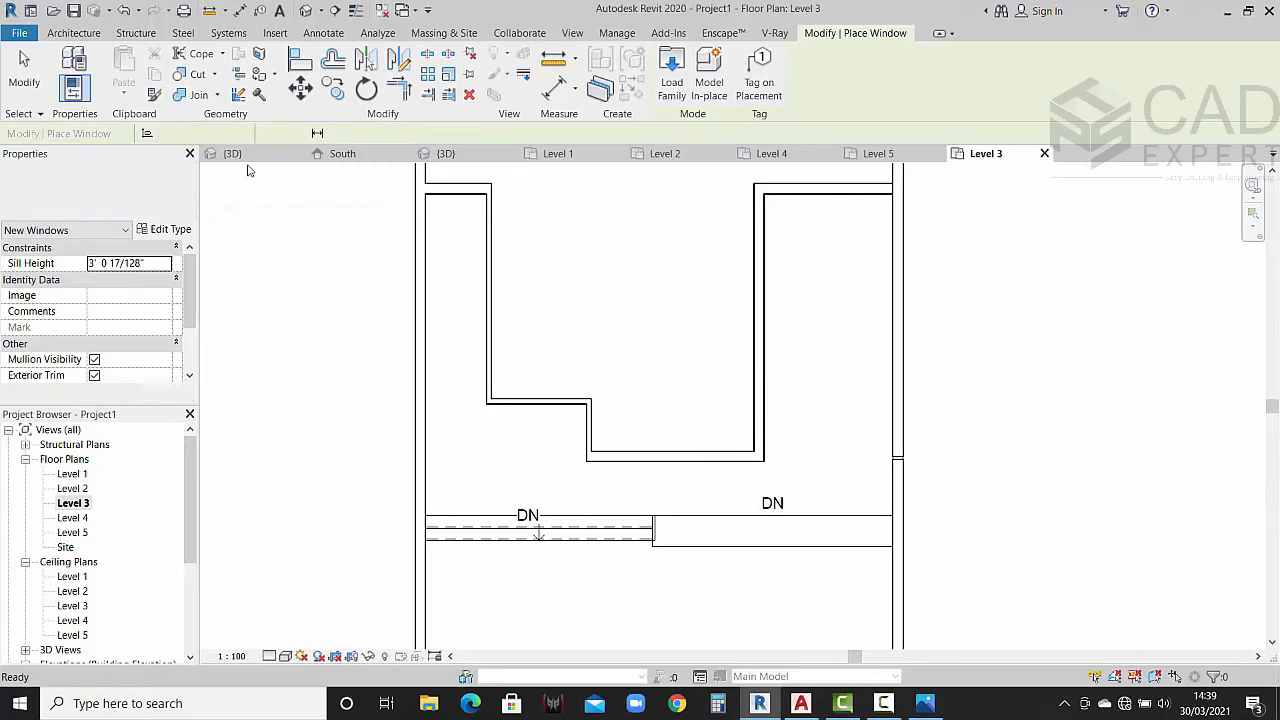
Step: Display the Level 1 floor plan in Wireframe so the imported CAD windows around the drawing room show through the walls
double_click(80, 475)
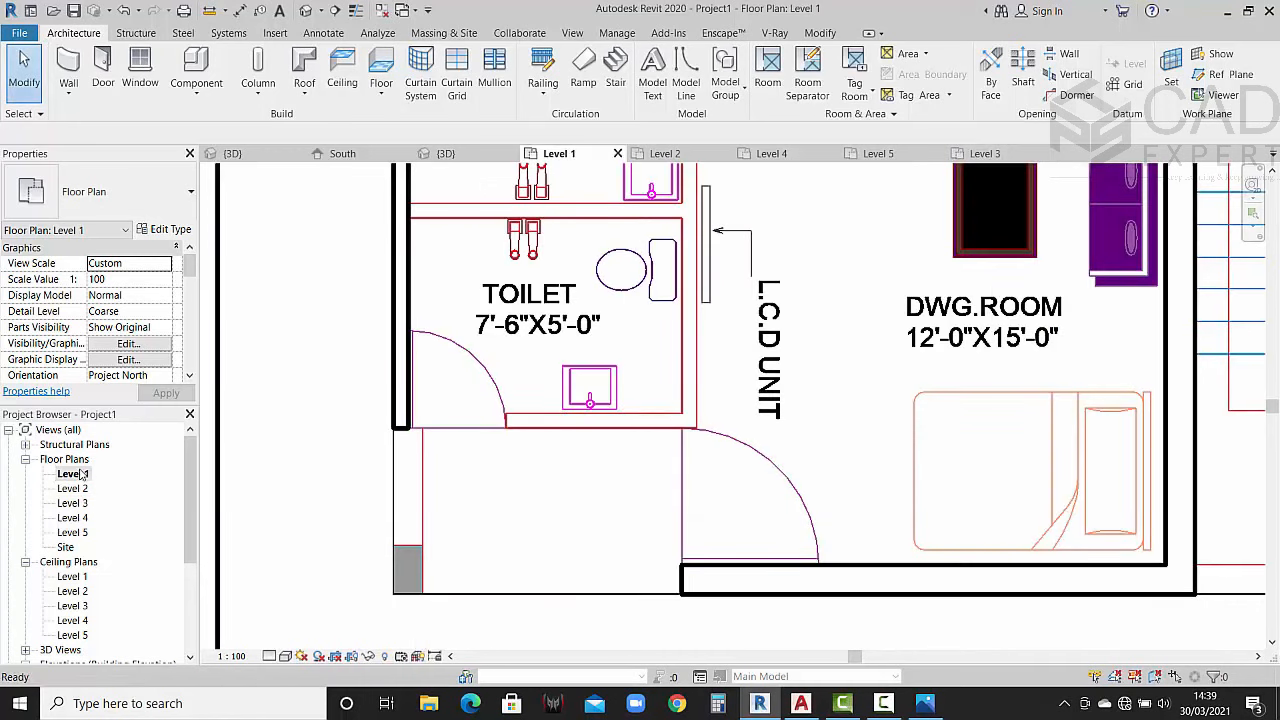
scroll(826, 454, down, 3)
middle_drag(826, 454, 657, 493)
scroll(658, 494, down, 1)
click(298, 652)
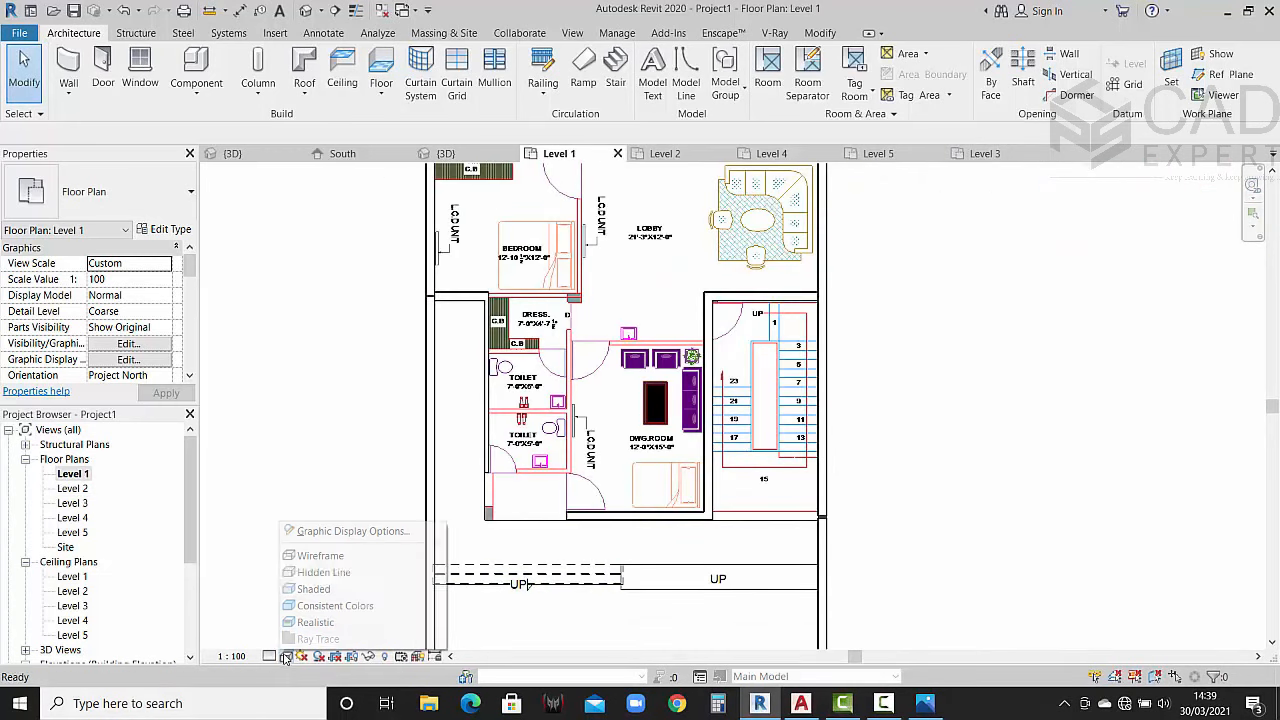
click(340, 553)
scroll(616, 500, up, 5)
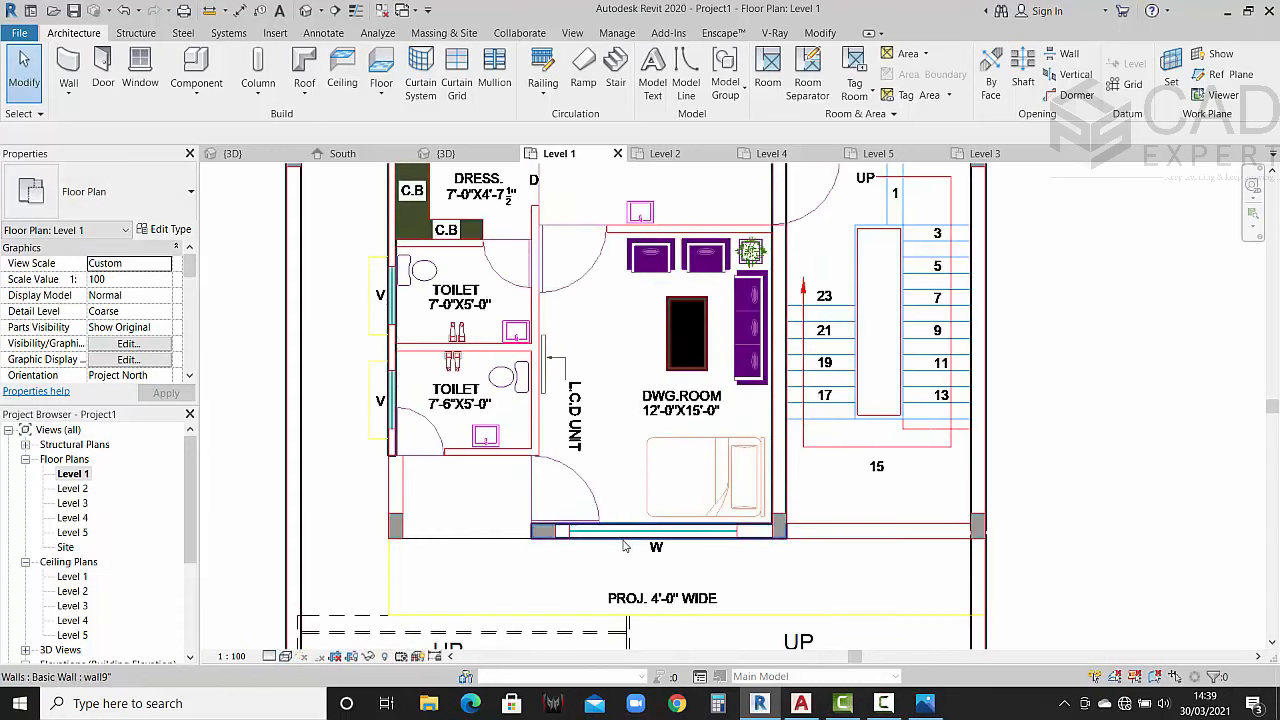
Step: Measure the width of window W in the drawing room's front wall with an aligned dimension
click(323, 33)
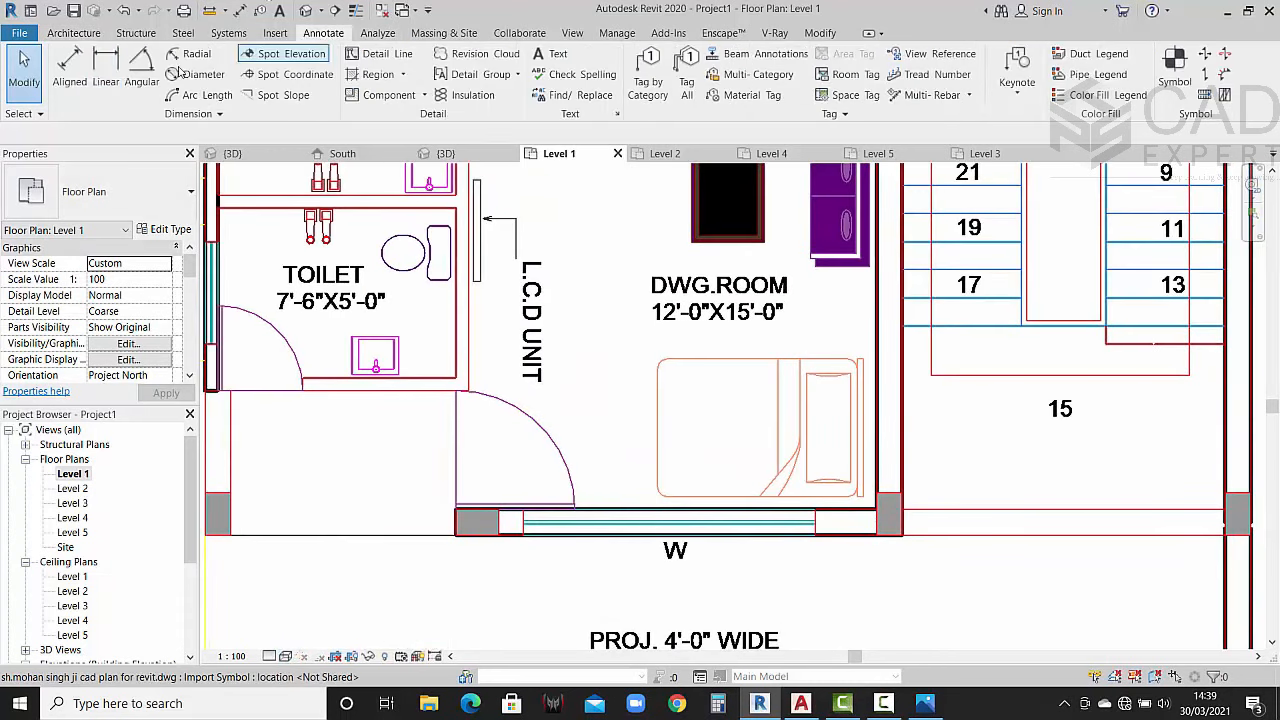
click(68, 68)
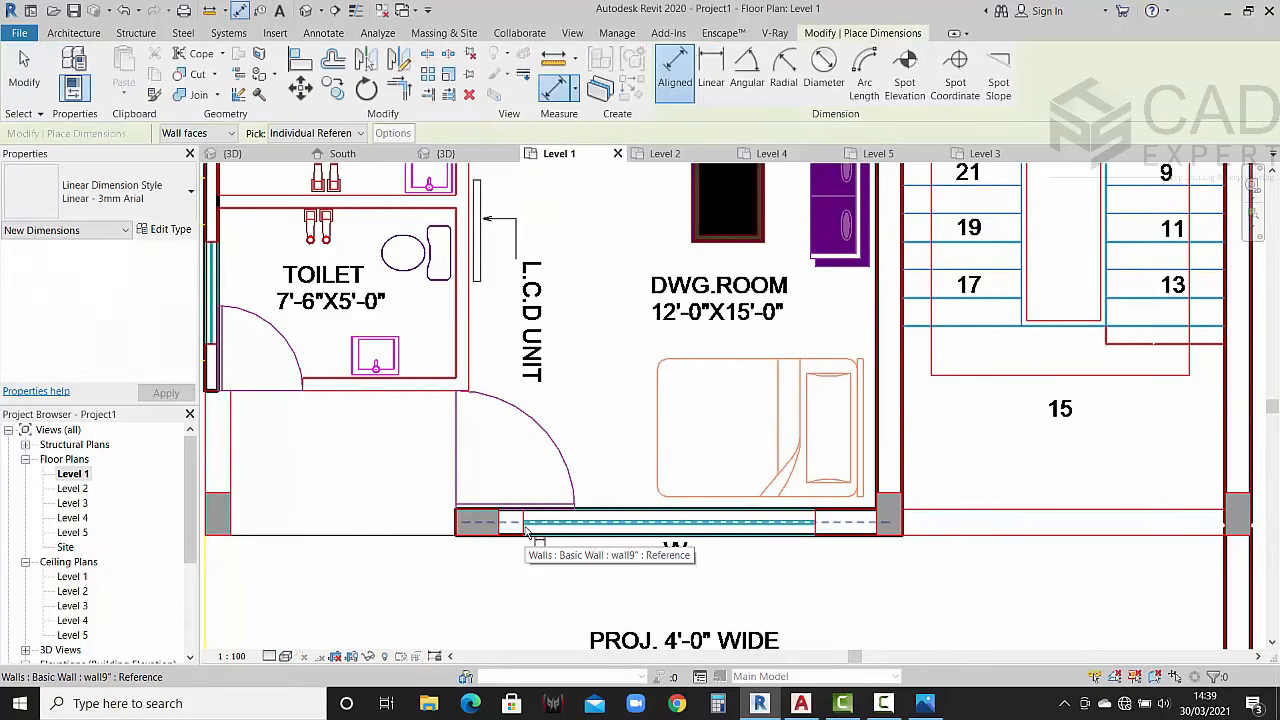
scroll(520, 528, up, 5)
click(516, 502)
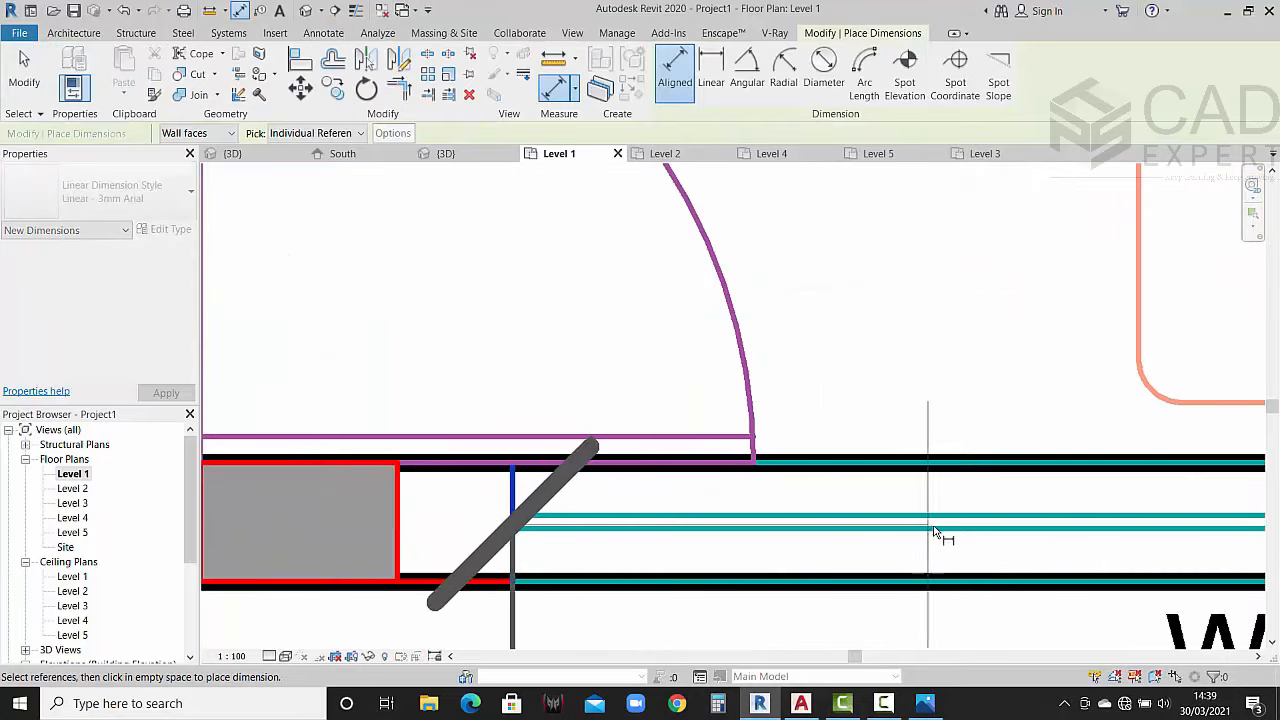
scroll(980, 531, down, 5)
middle_drag(1008, 530, 580, 483)
scroll(580, 483, up, 1)
click(1018, 470)
scroll(1015, 475, down, 4)
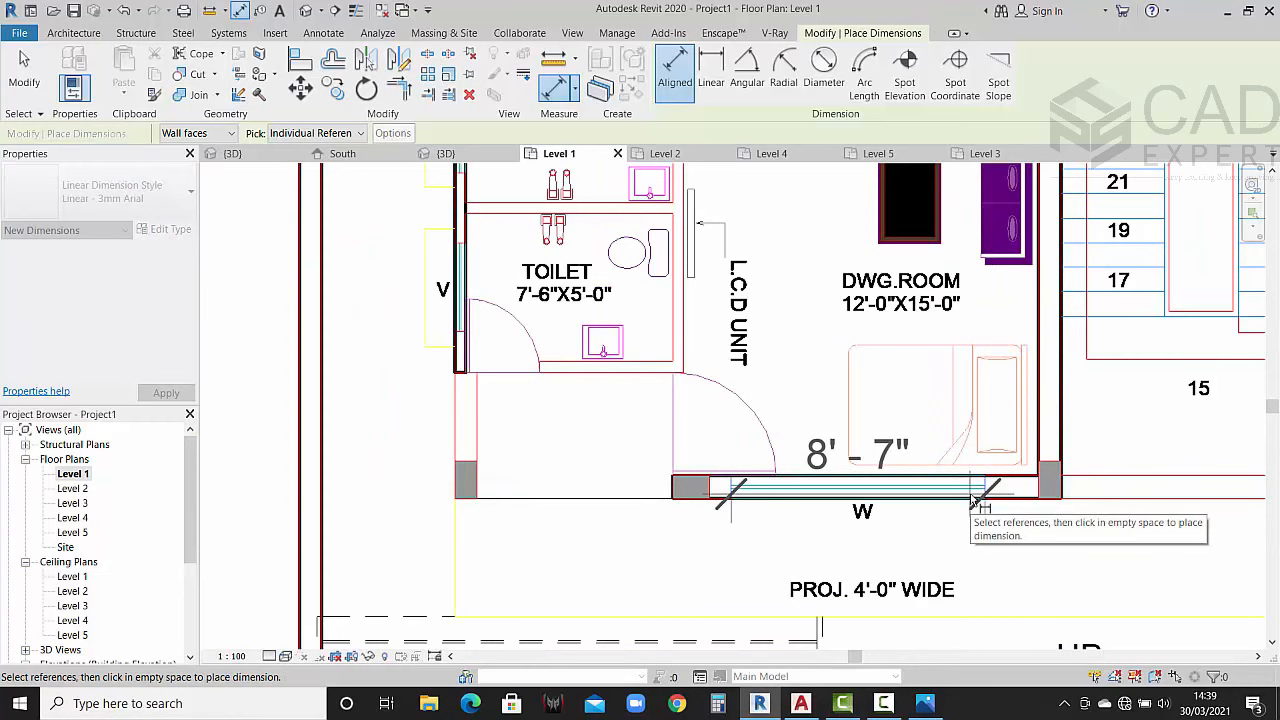
key(Escape)
key(Escape)
scroll(696, 473, down, 2)
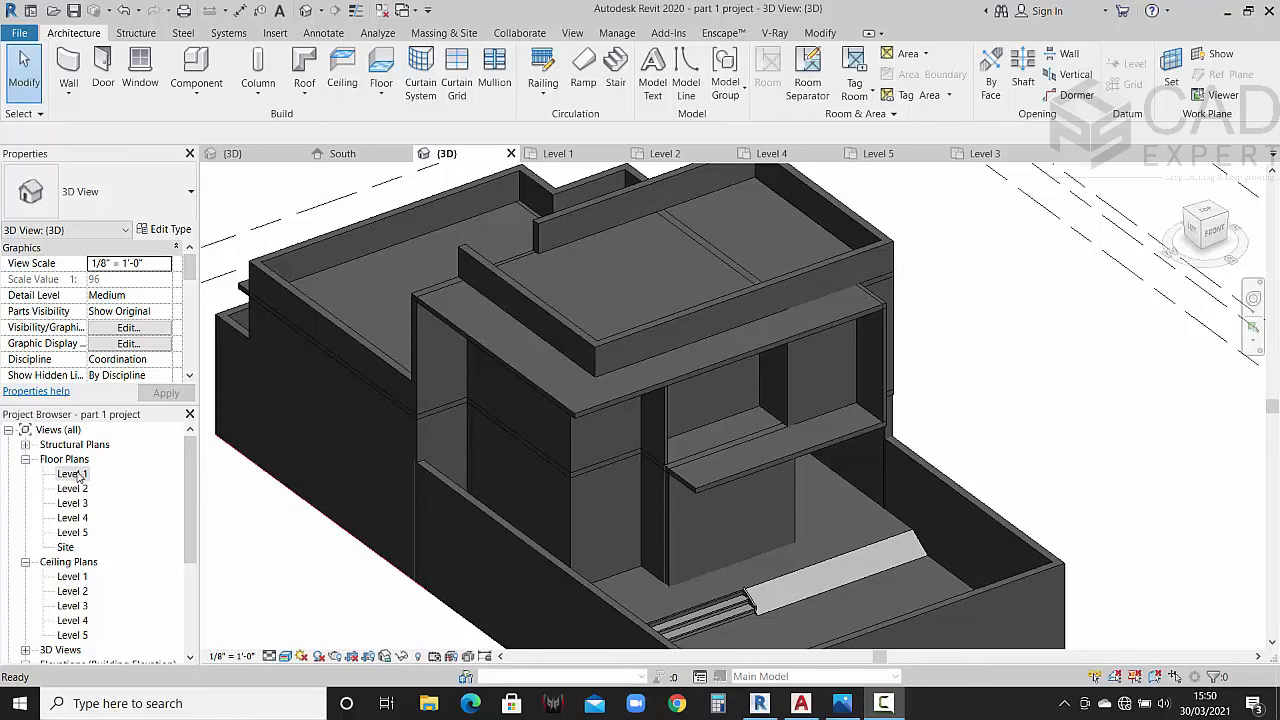
Step: Try to dimension window W again in the drawing room's front wall on the Level 1 floor plan
double_click(73, 474)
scroll(735, 484, down, 5)
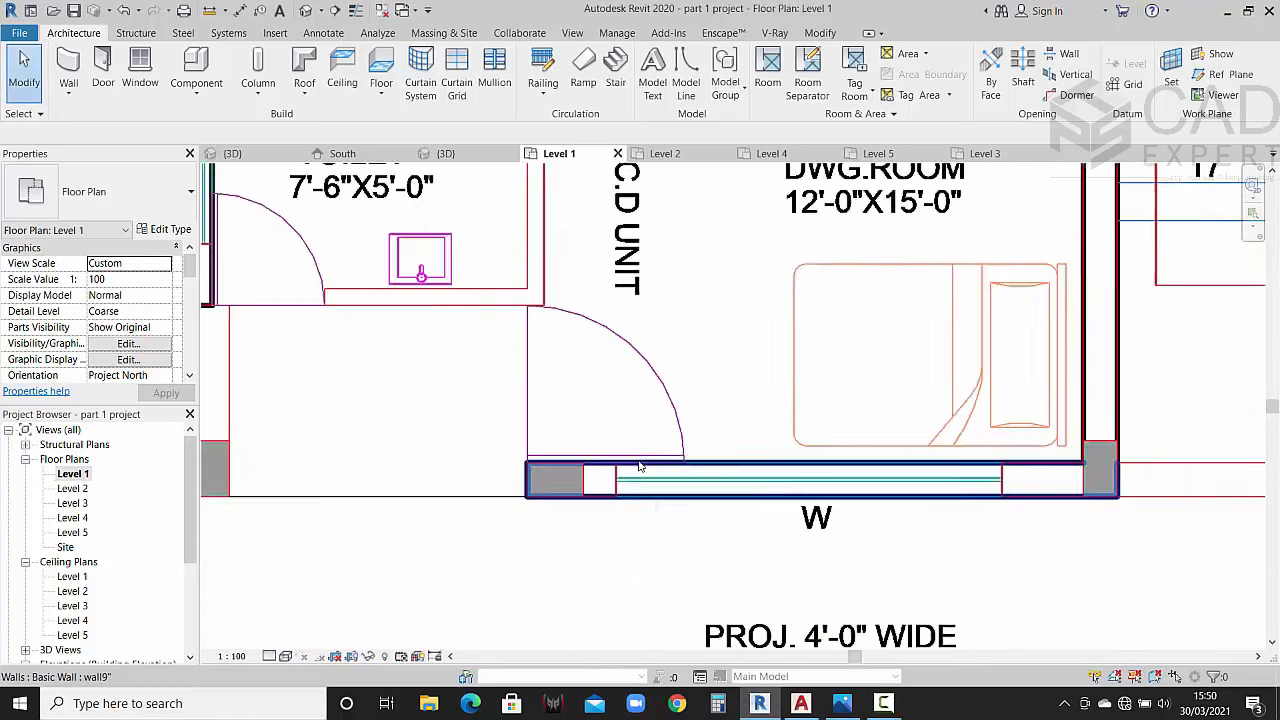
middle_drag(735, 484, 709, 479)
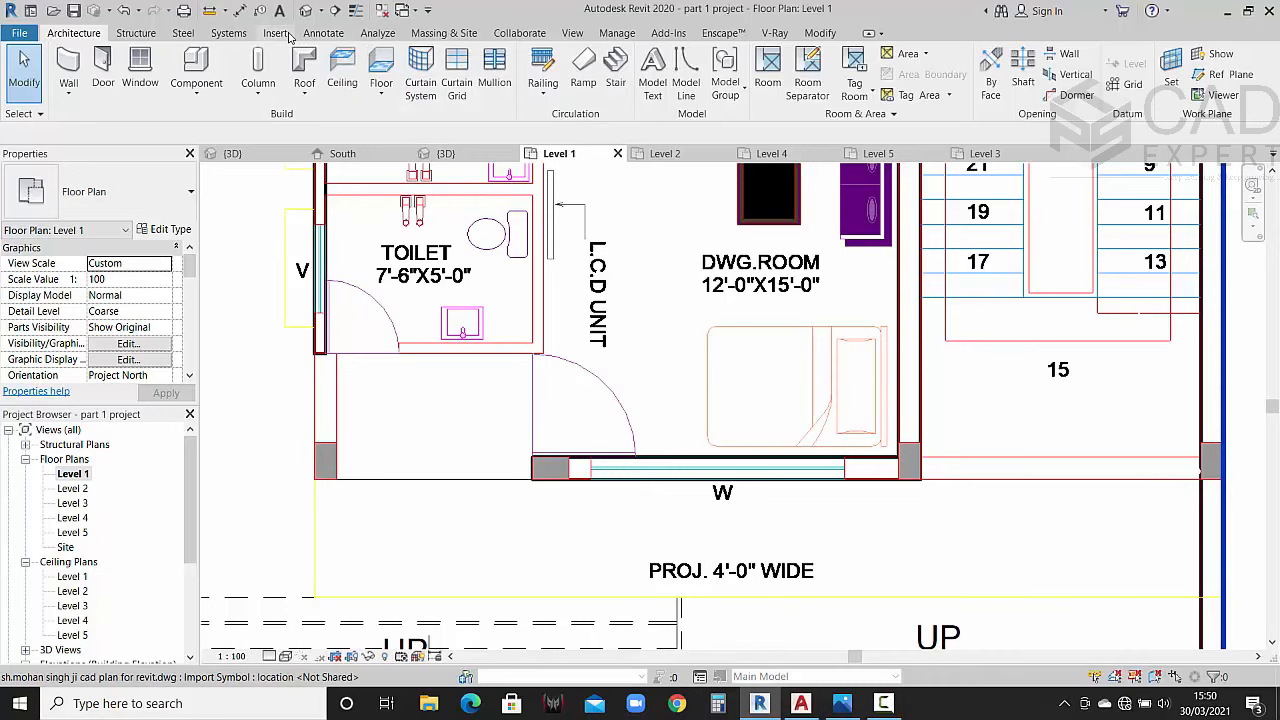
click(323, 33)
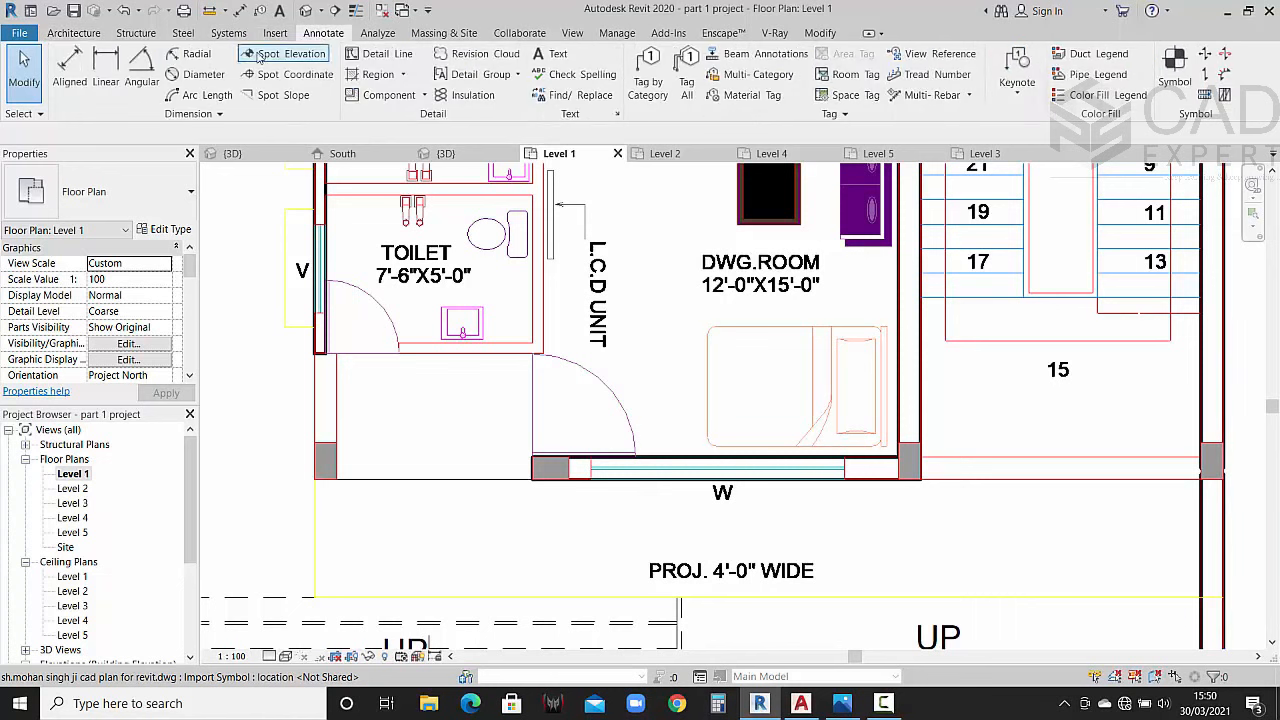
click(67, 62)
scroll(590, 467, up, 2)
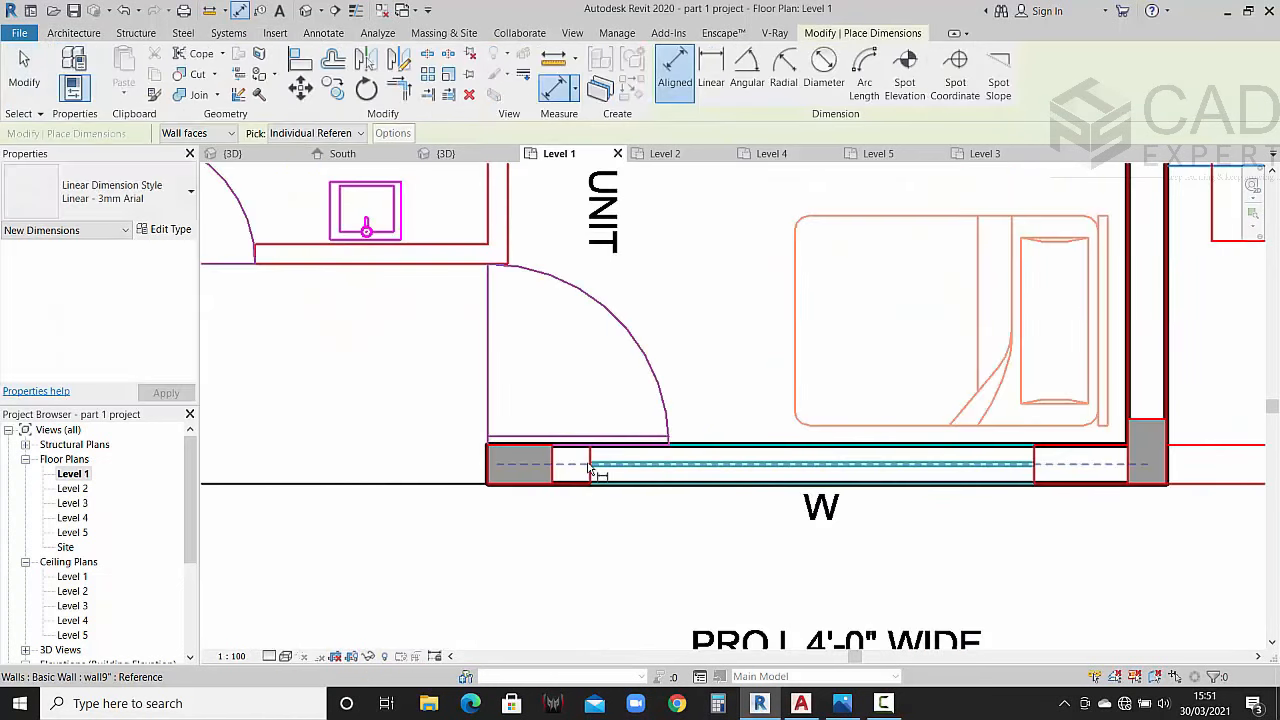
scroll(590, 467, up, 4)
click(590, 465)
scroll(723, 449, down, 4)
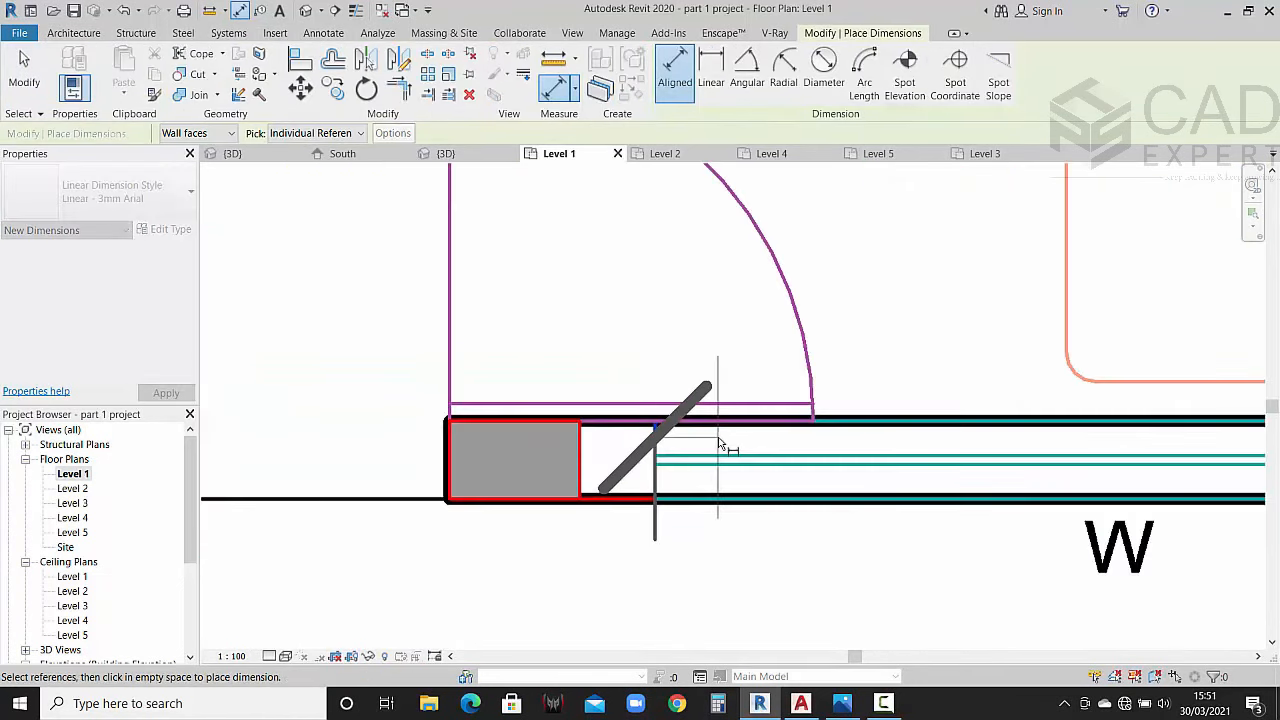
scroll(762, 447, down, 2)
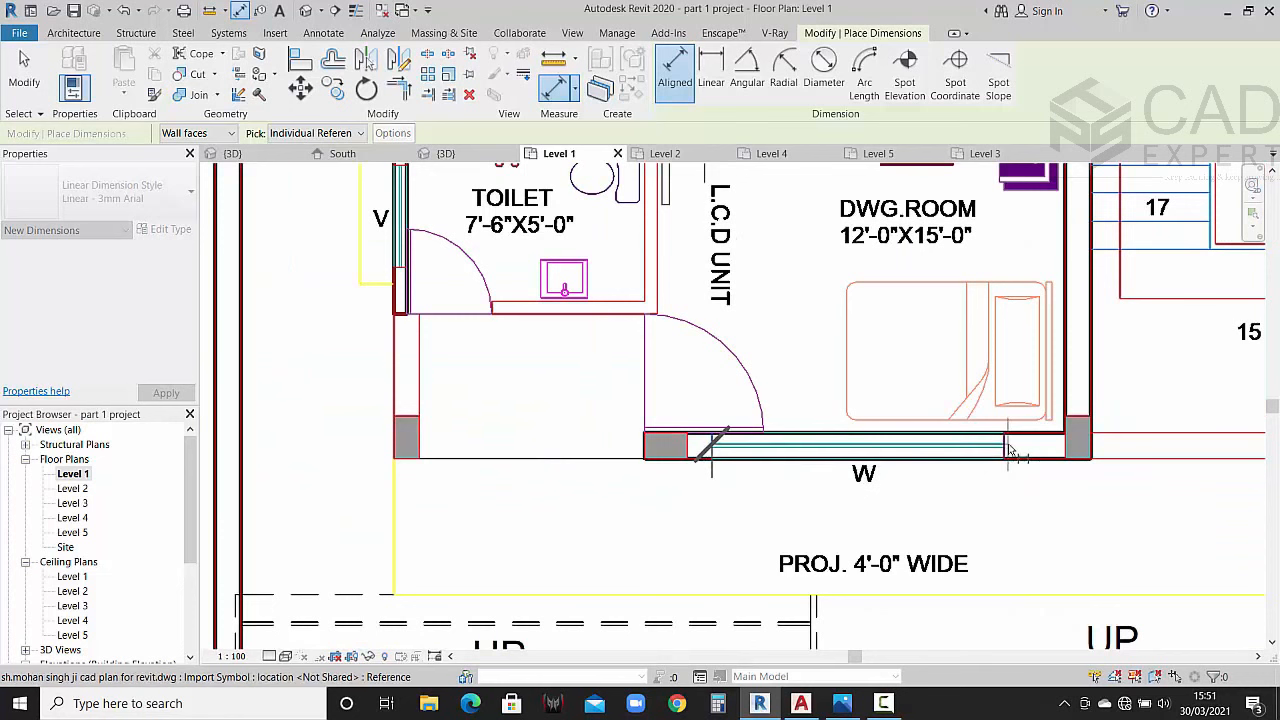
scroll(1010, 452, up, 4)
key(Escape)
key(Escape)
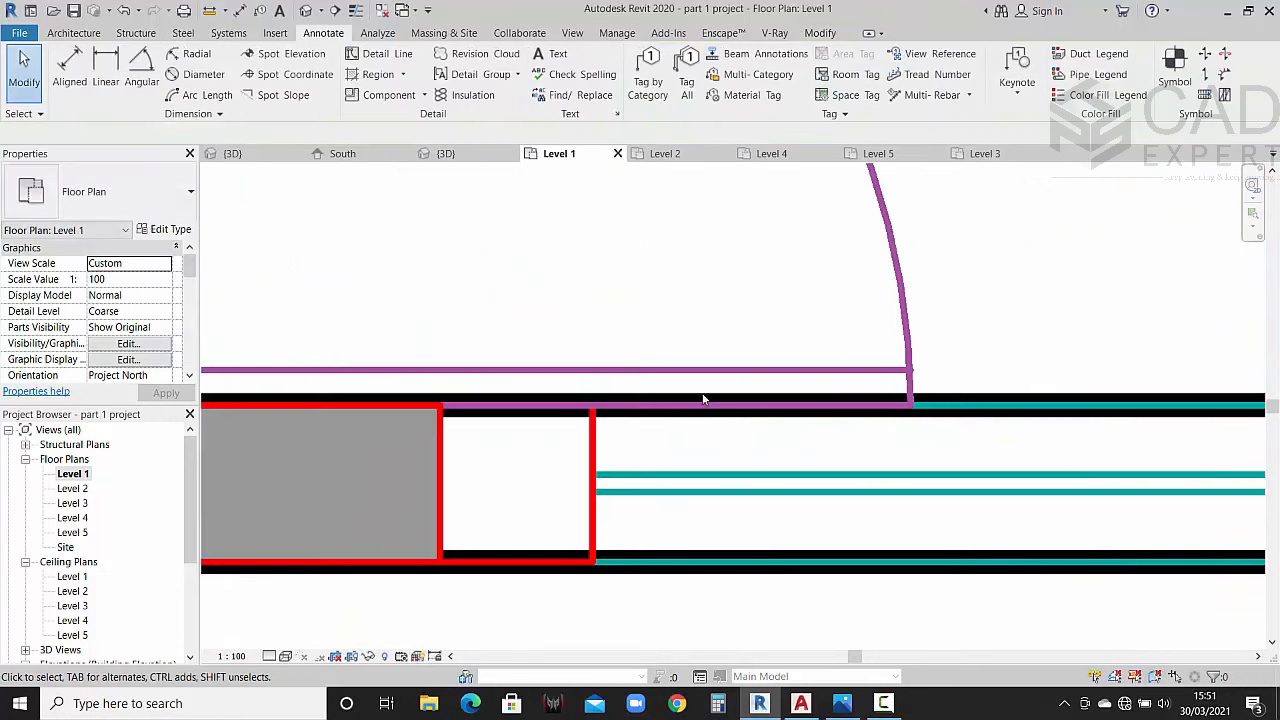
scroll(705, 400, down, 2)
scroll(372, 425, down, 2)
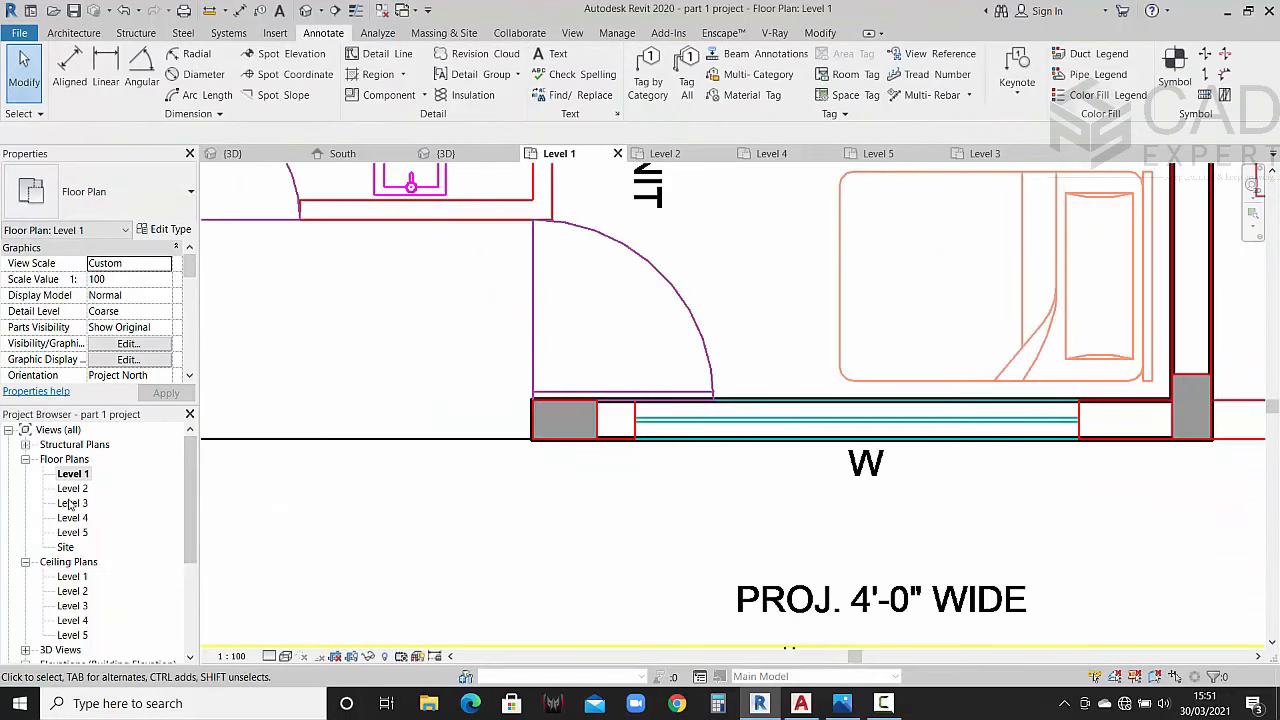
Step: In the Level 3 floor plan, place one 5' Double_Hung window in the projecting front wall, after checking the reference render
double_click(72, 503)
scroll(457, 508, down, 1)
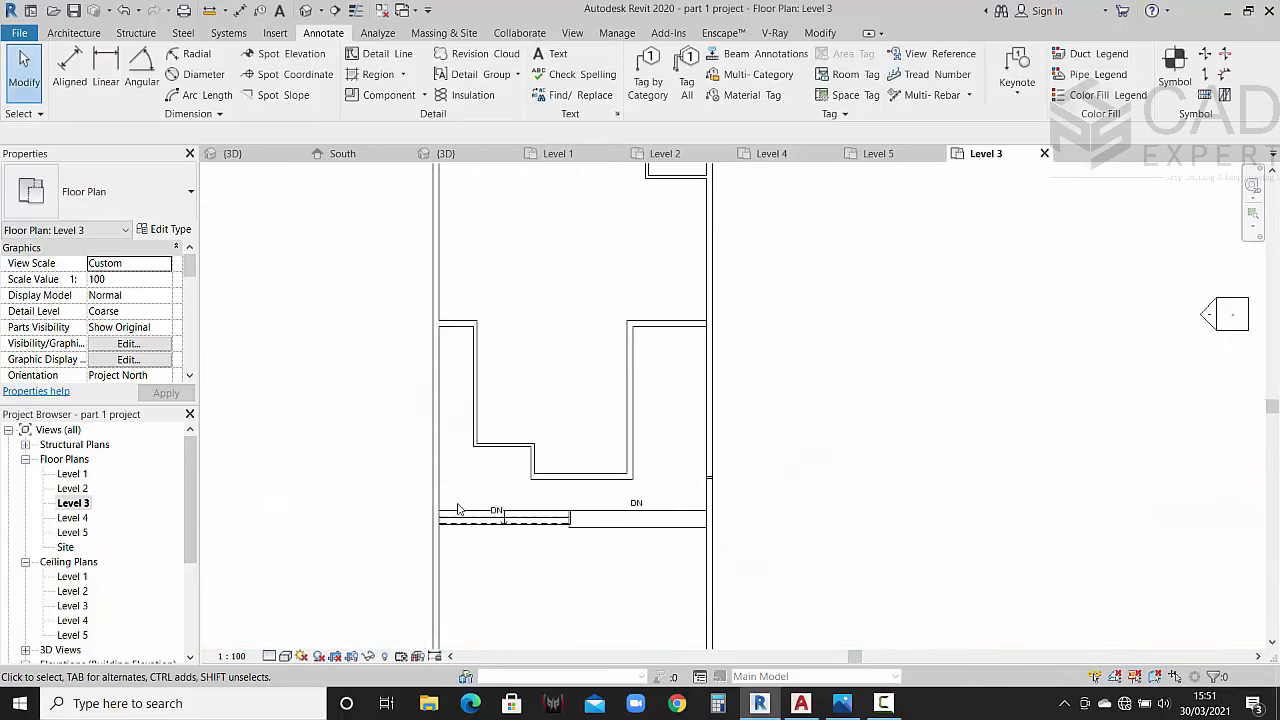
scroll(561, 500, up, 2)
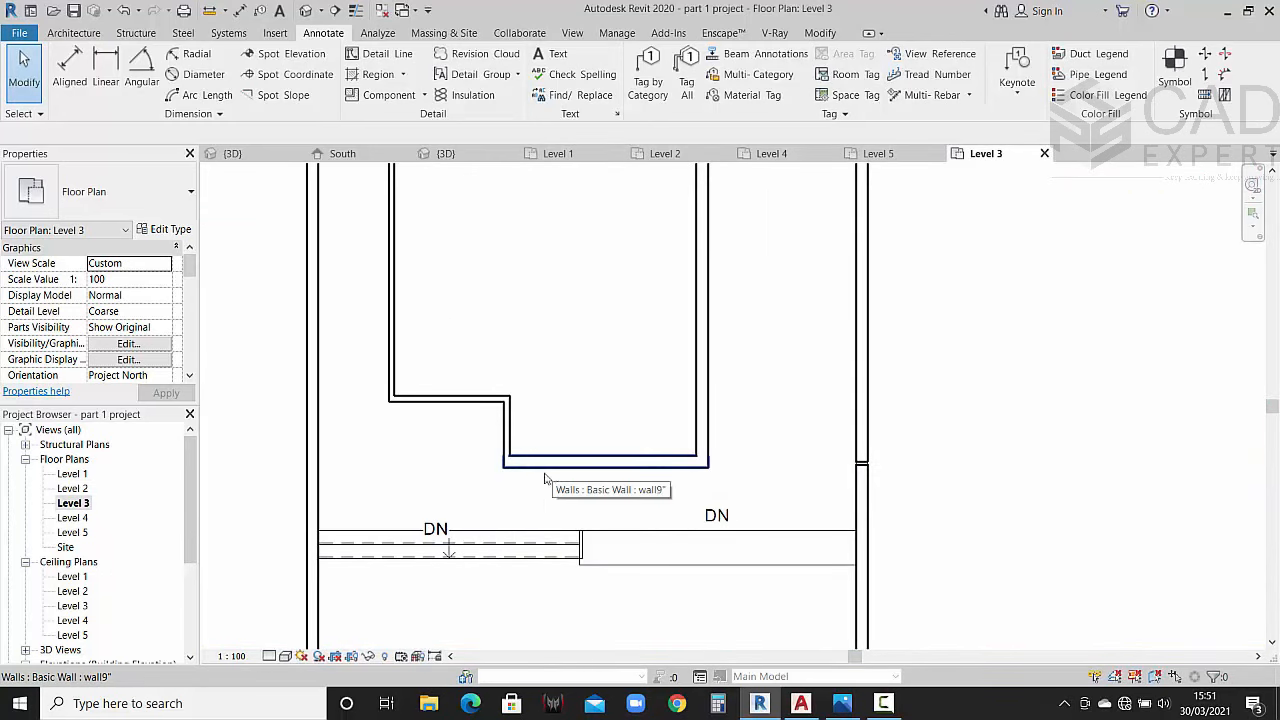
click(843, 704)
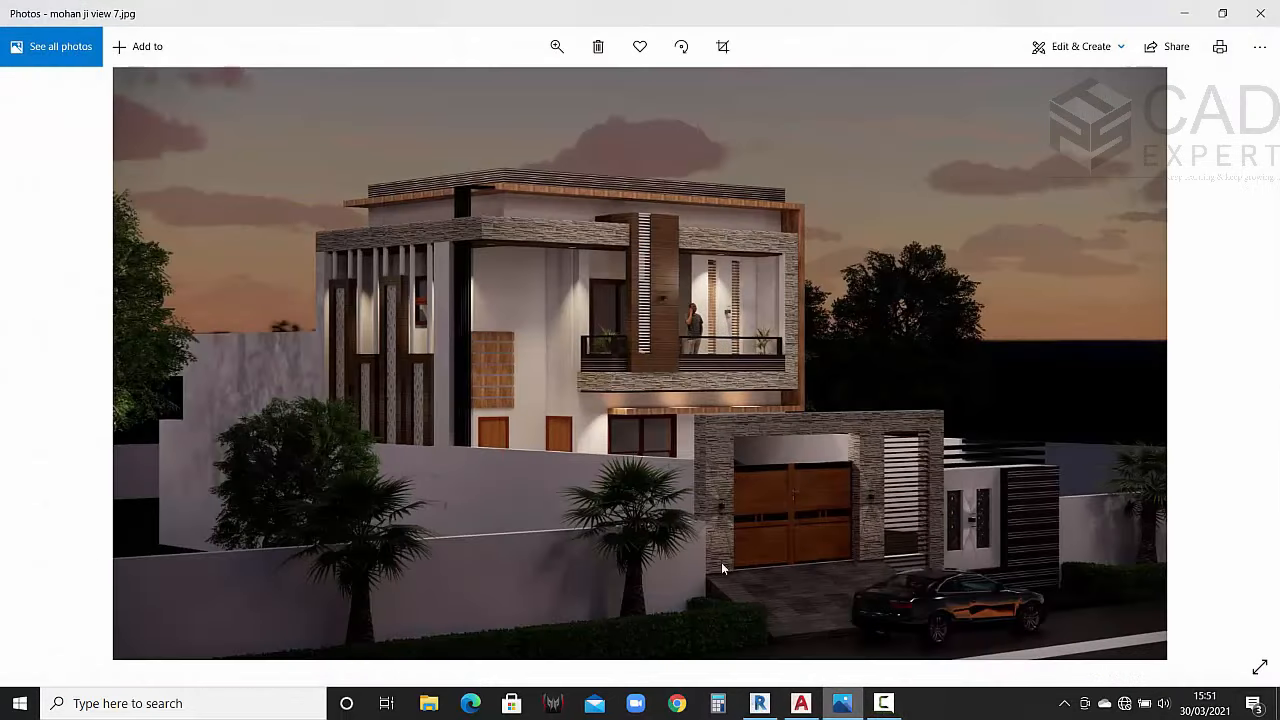
click(1184, 13)
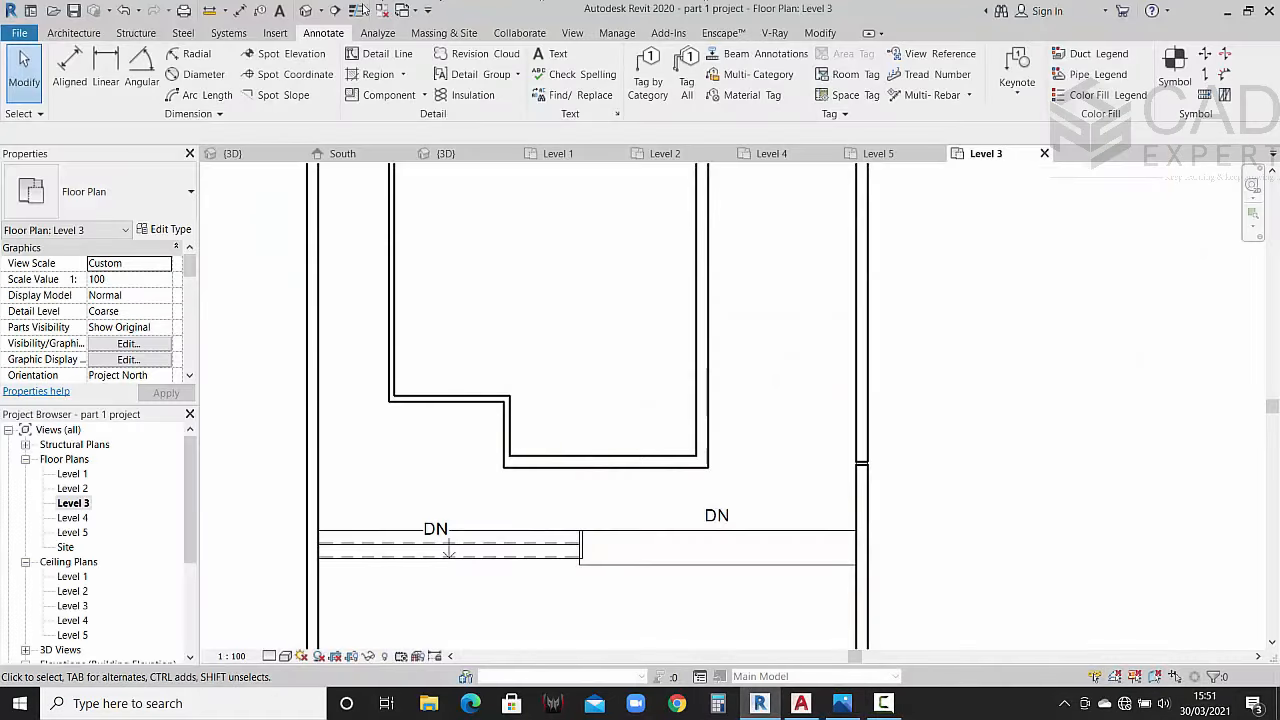
click(70, 36)
click(128, 62)
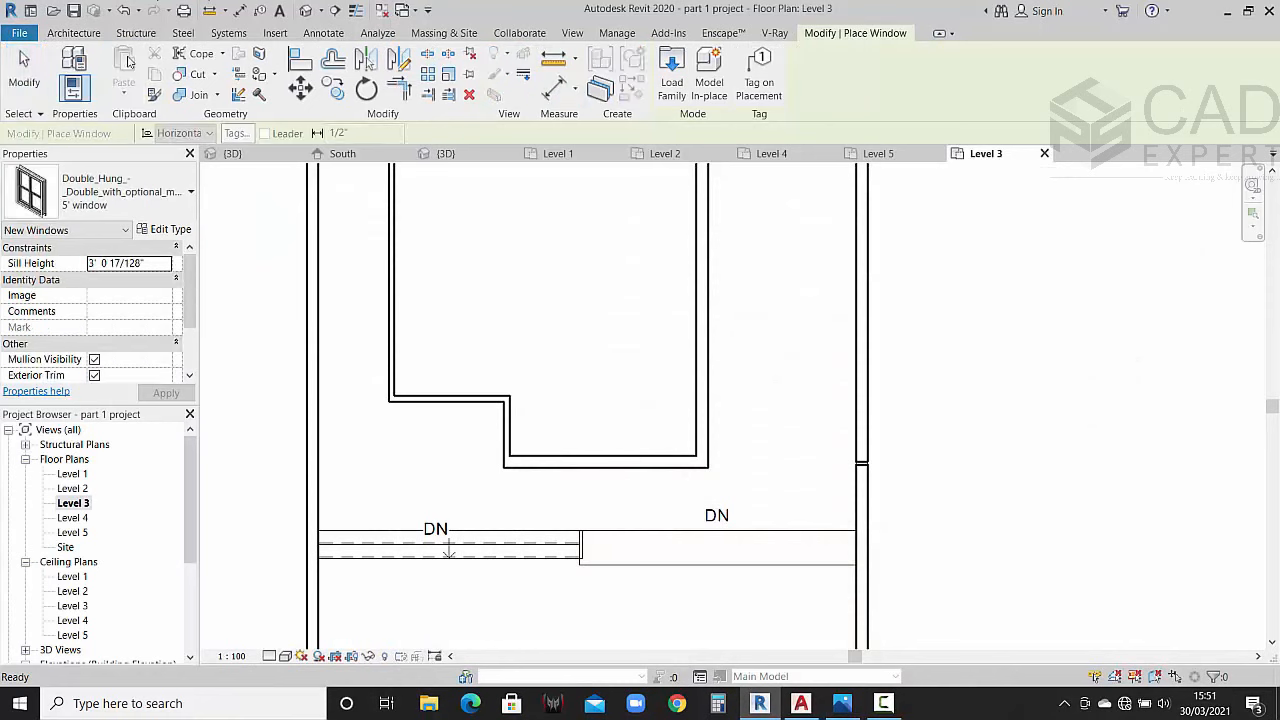
click(168, 230)
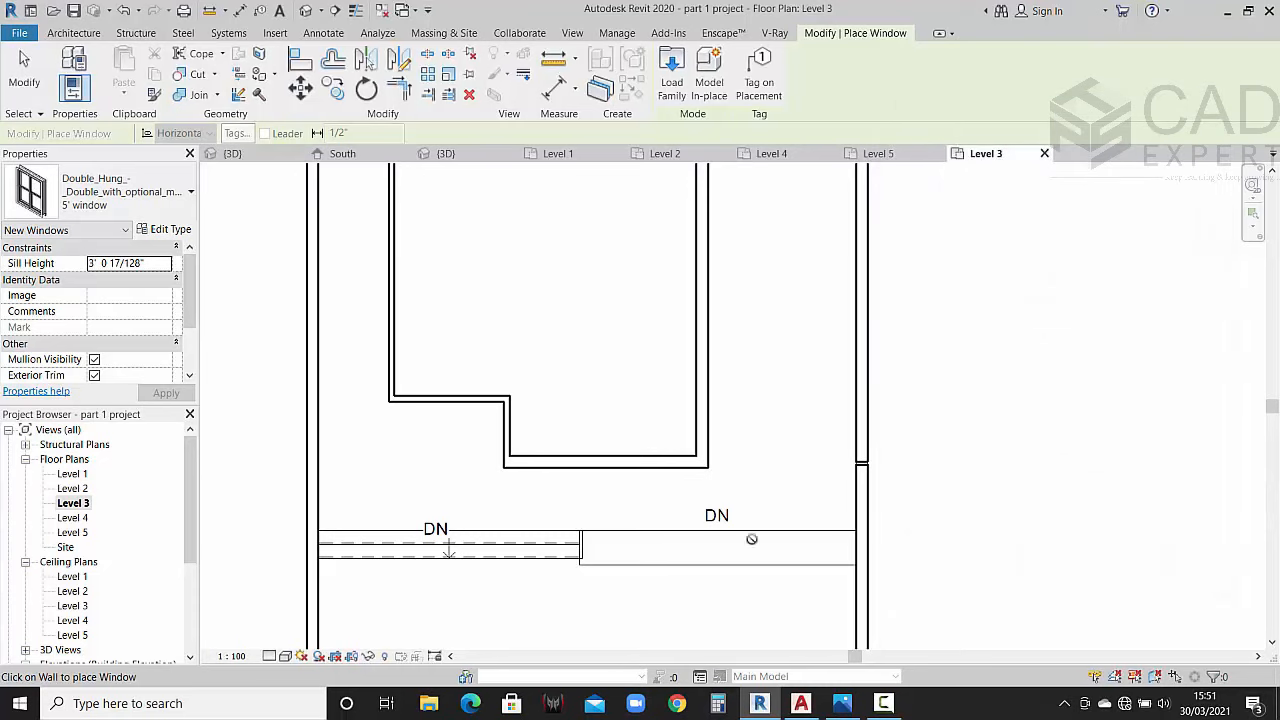
scroll(591, 461, up, 3)
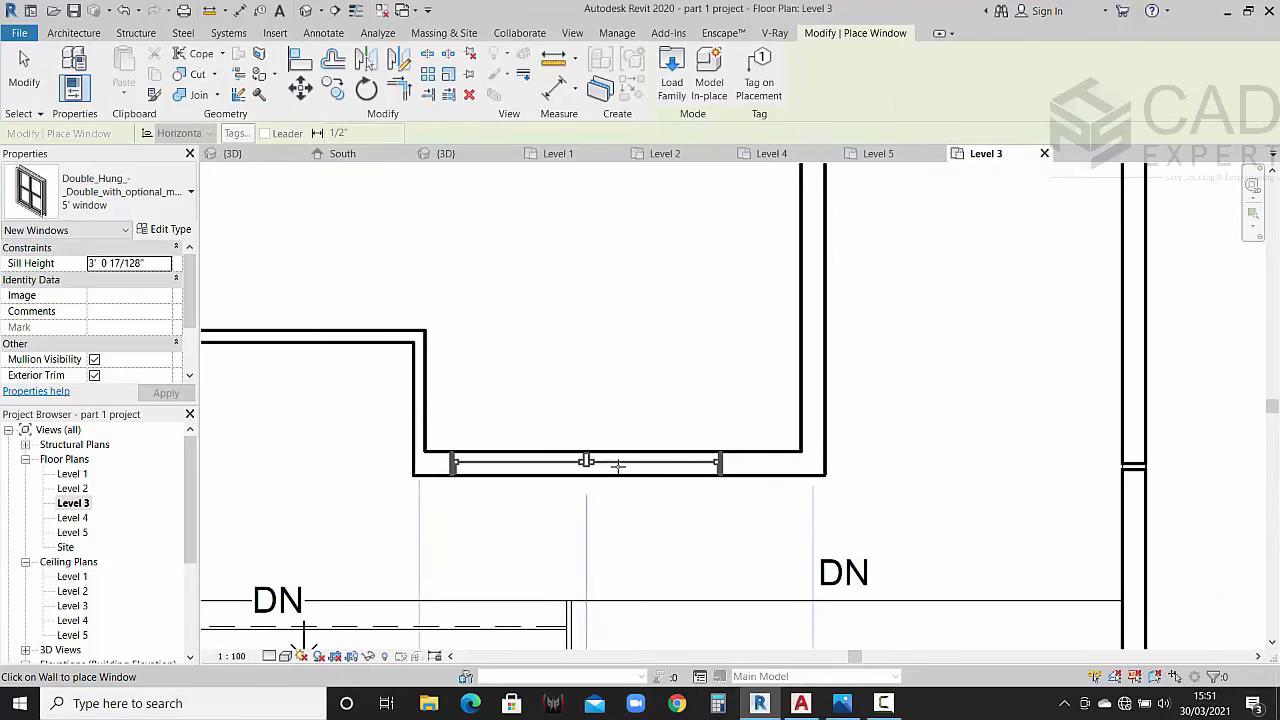
click(618, 466)
scroll(674, 517, down, 4)
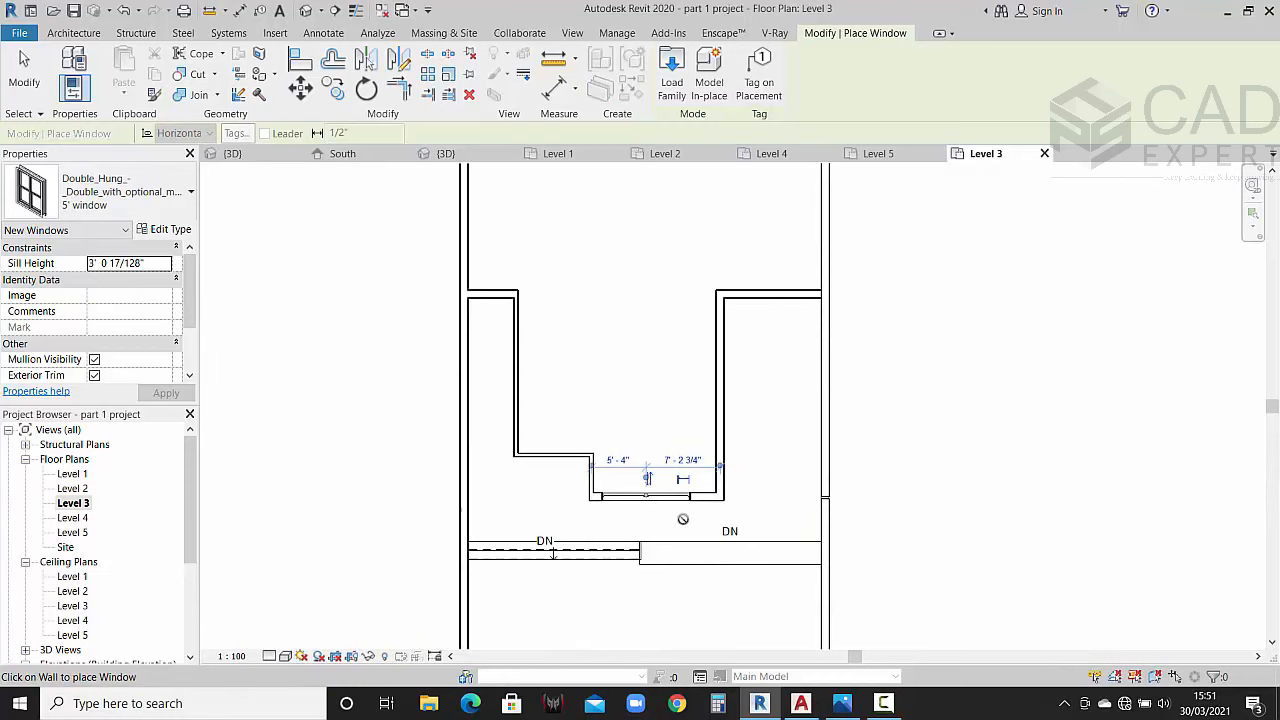
key(Escape)
key(Escape)
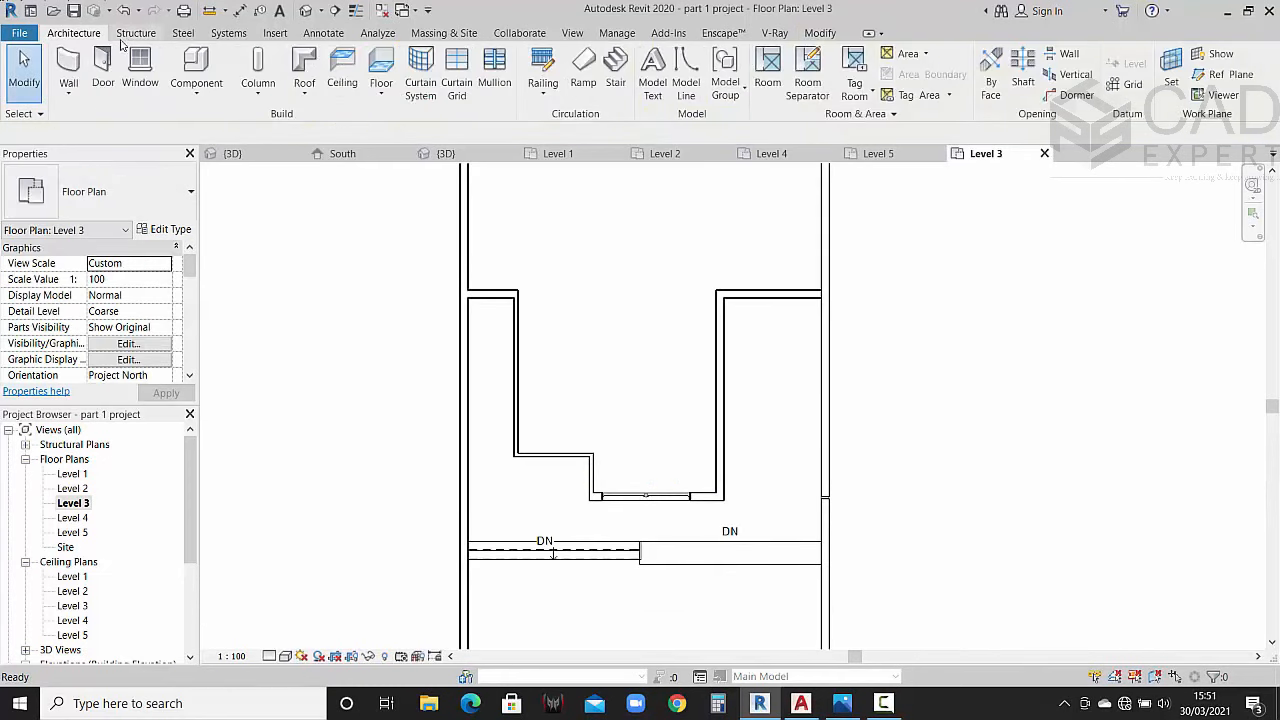
Step: Place M_Single-Flush 0915 x 2134mm doors in the short side wall beside the window and the recessed front wall, flipping the second door's swing
scroll(600, 478, up, 5)
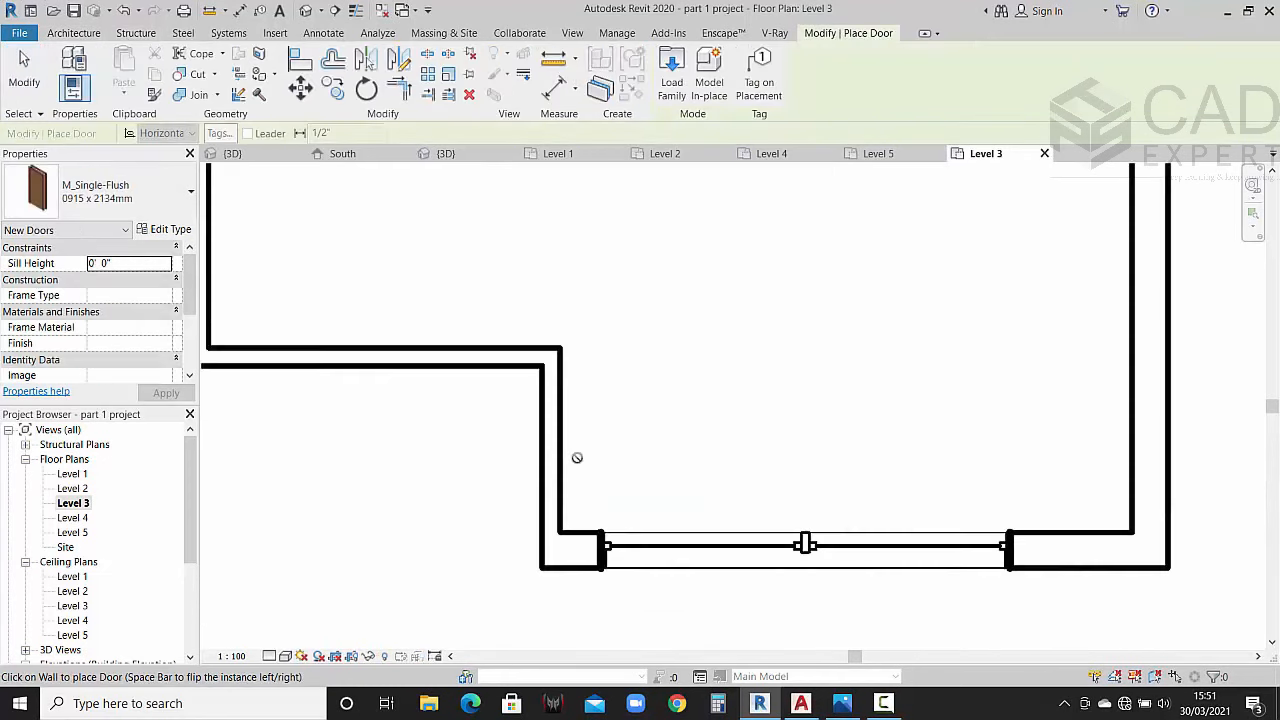
click(563, 453)
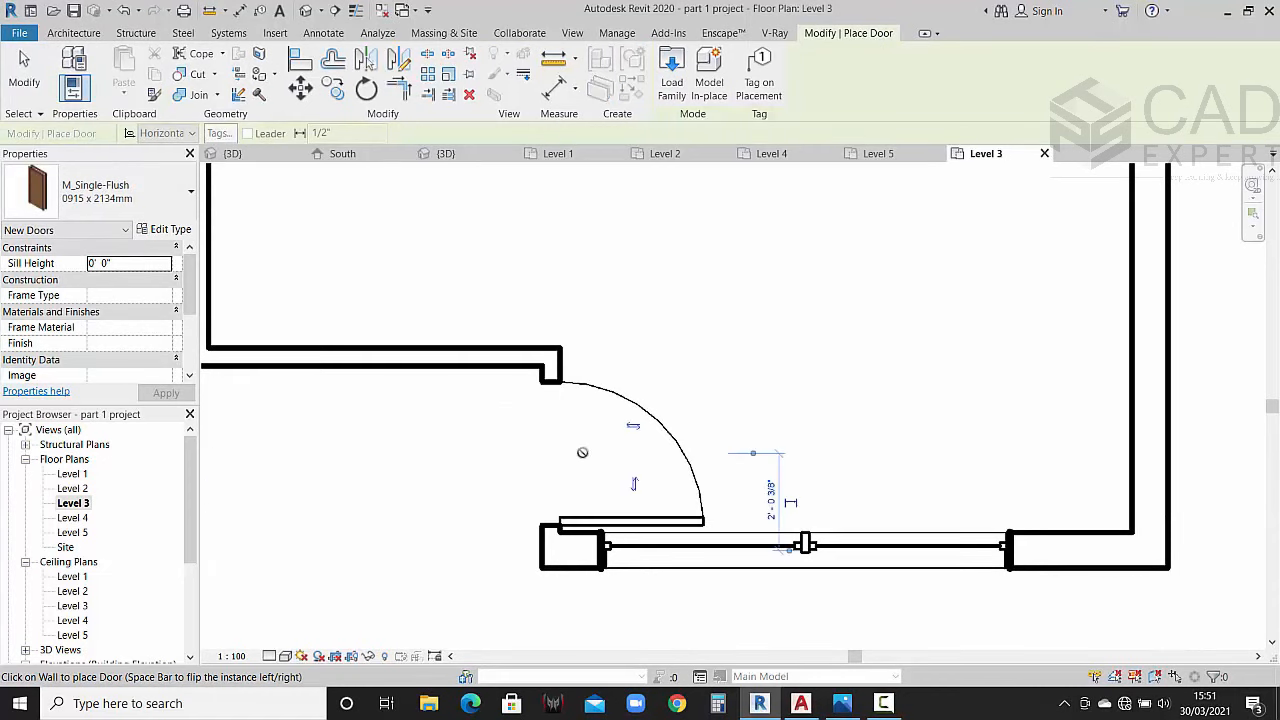
scroll(592, 453, down, 2)
key(space)
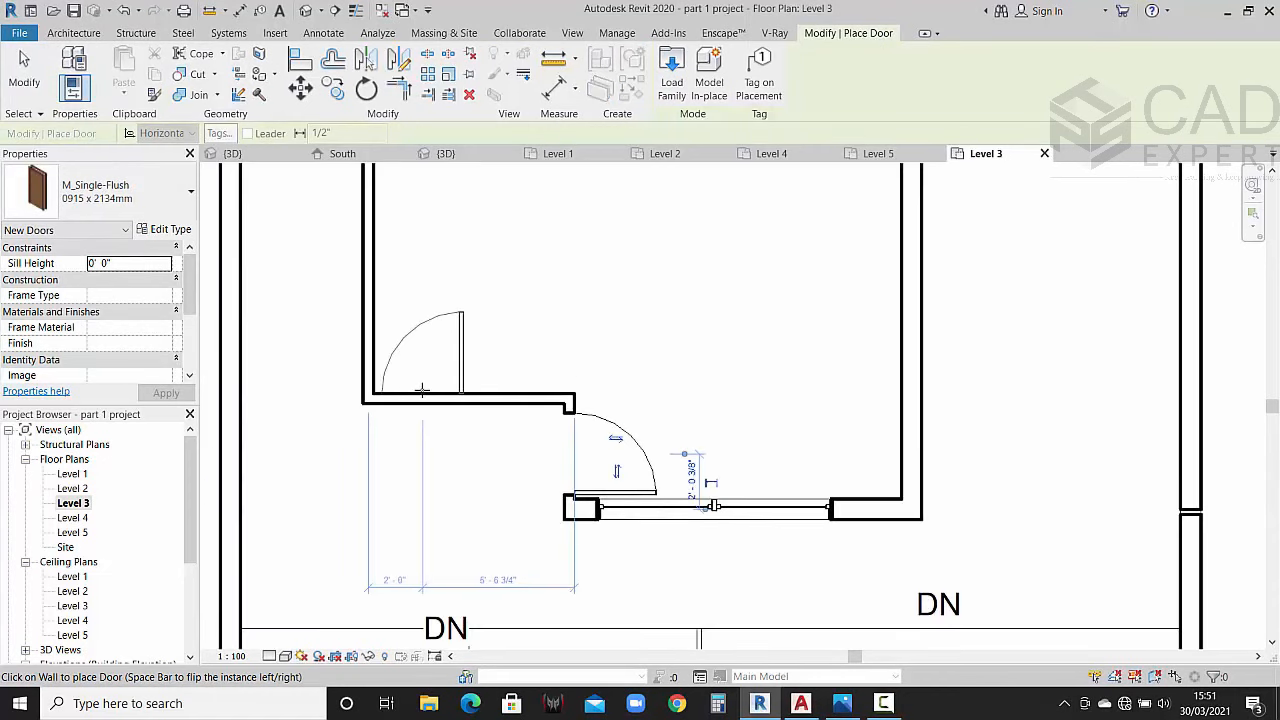
click(422, 390)
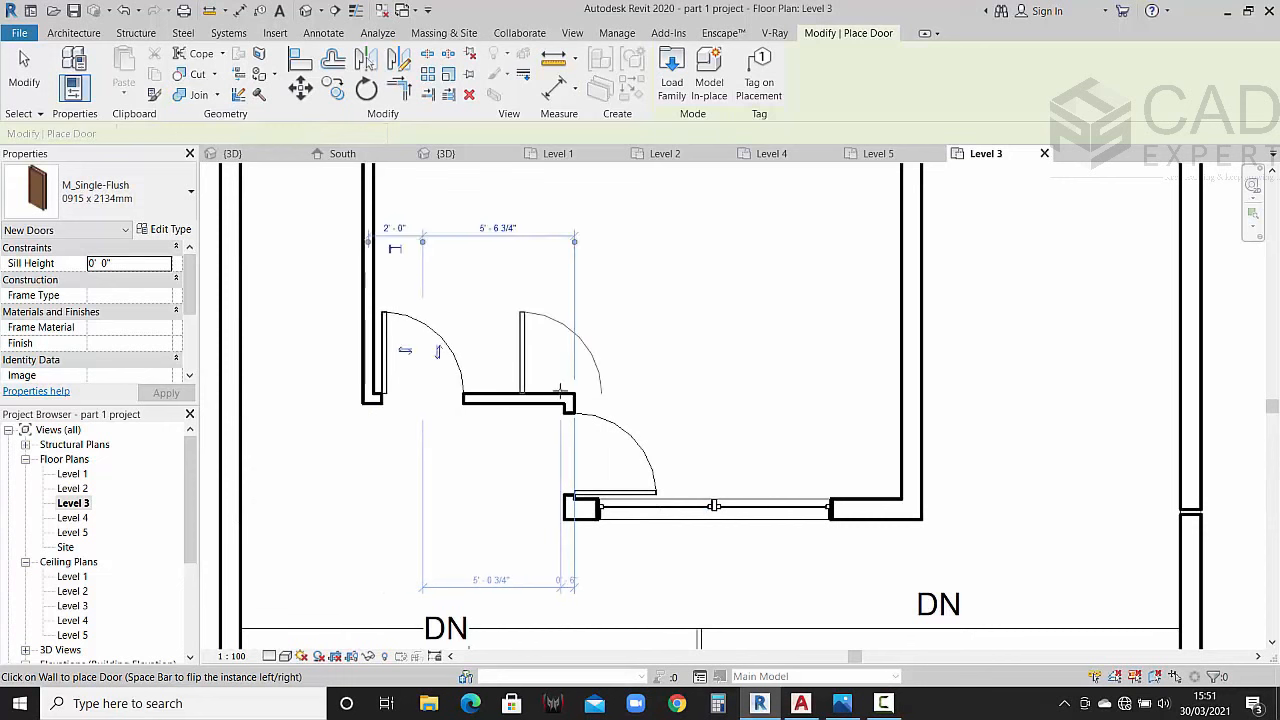
key(Escape)
key(Escape)
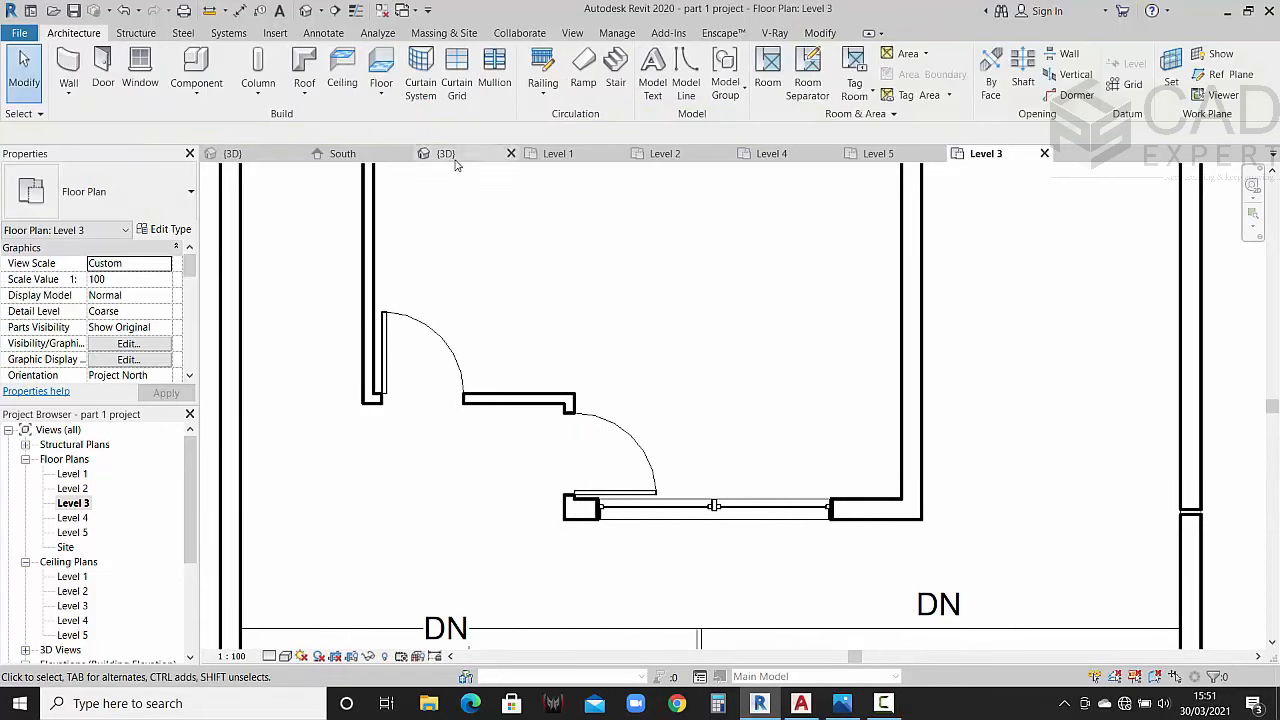
Step: Show the house in the 3D view and close the Level 2 and Level 1 floor plan views
click(446, 153)
click(724, 153)
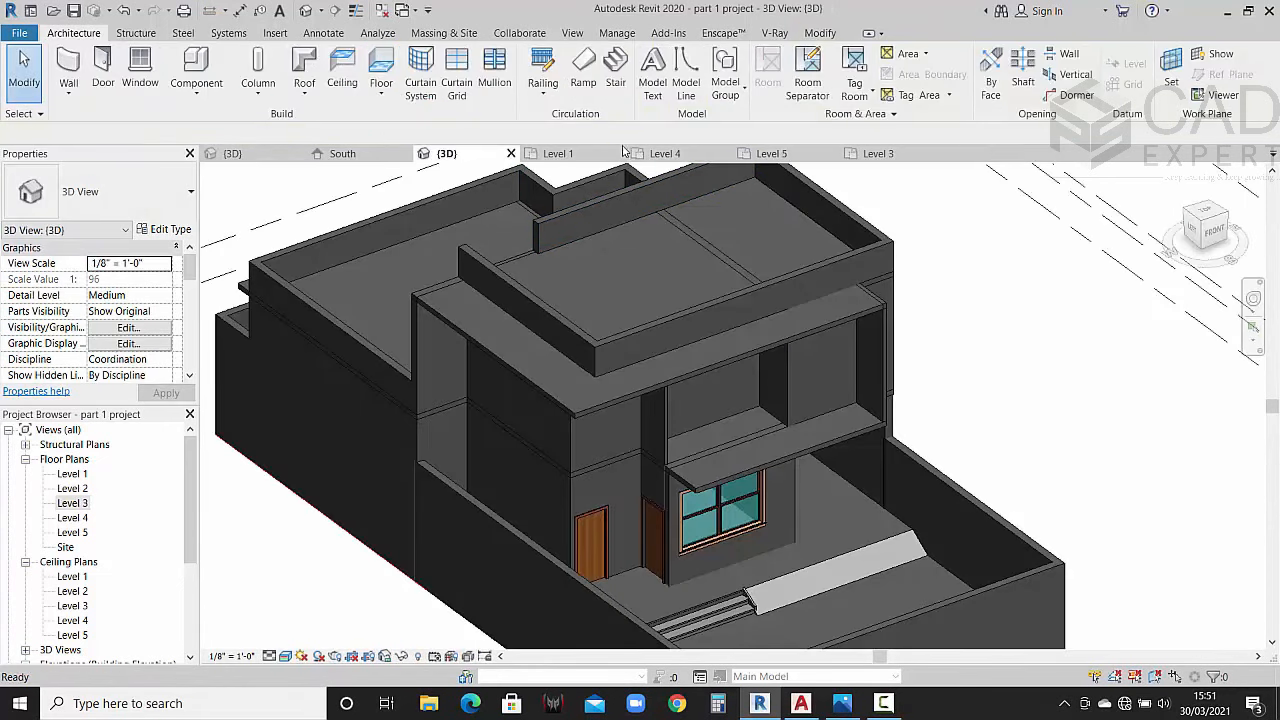
click(617, 154)
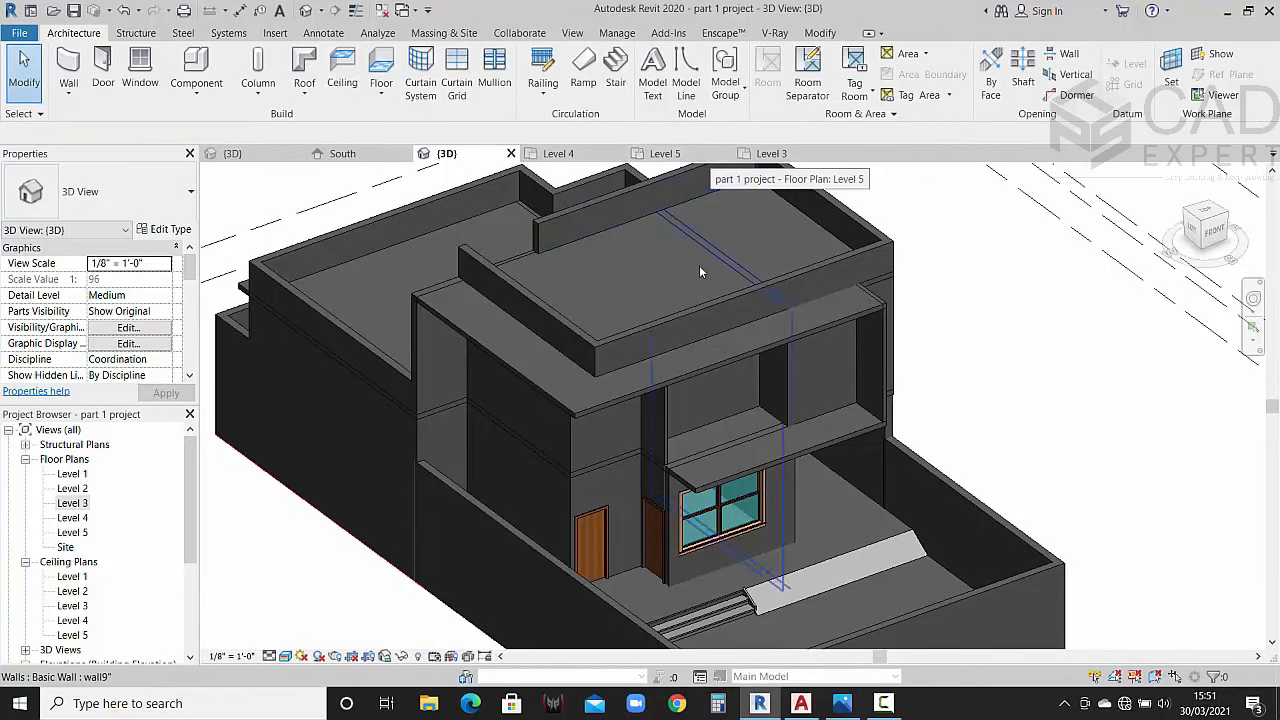
scroll(769, 563, up, 3)
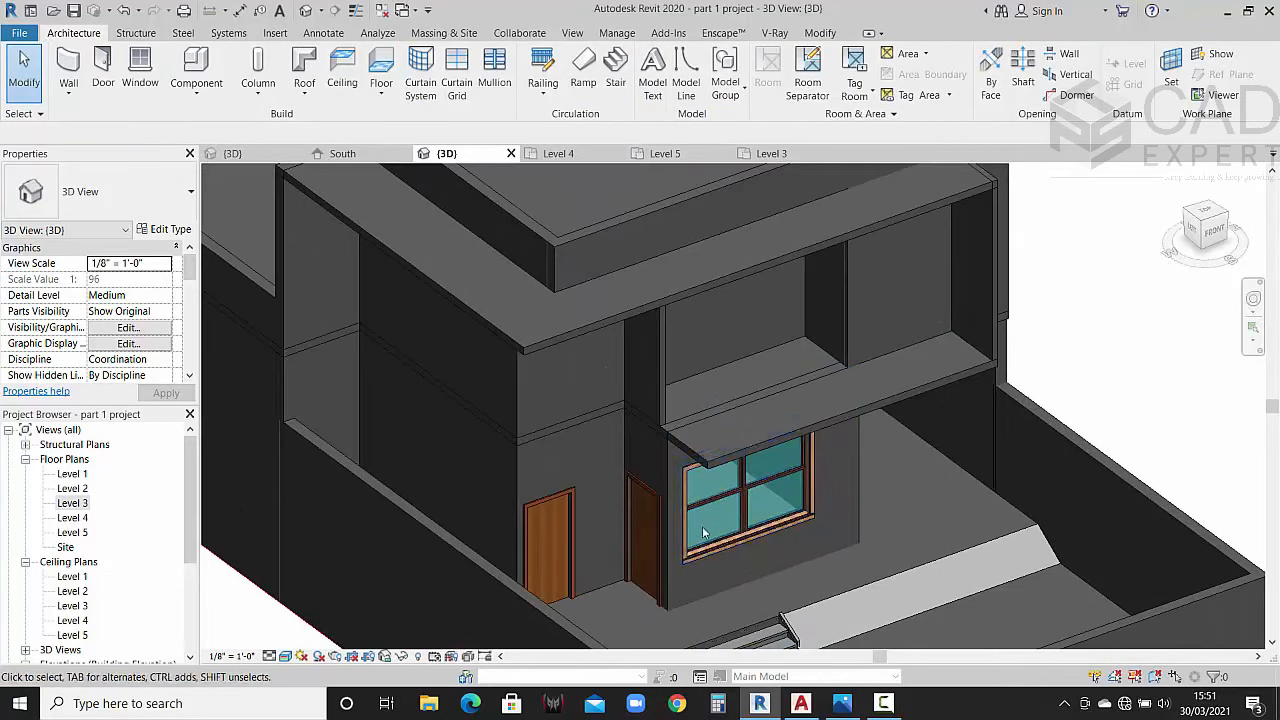
Step: Inspect the new side door and front window in 3D and compare them with the reference render
click(647, 494)
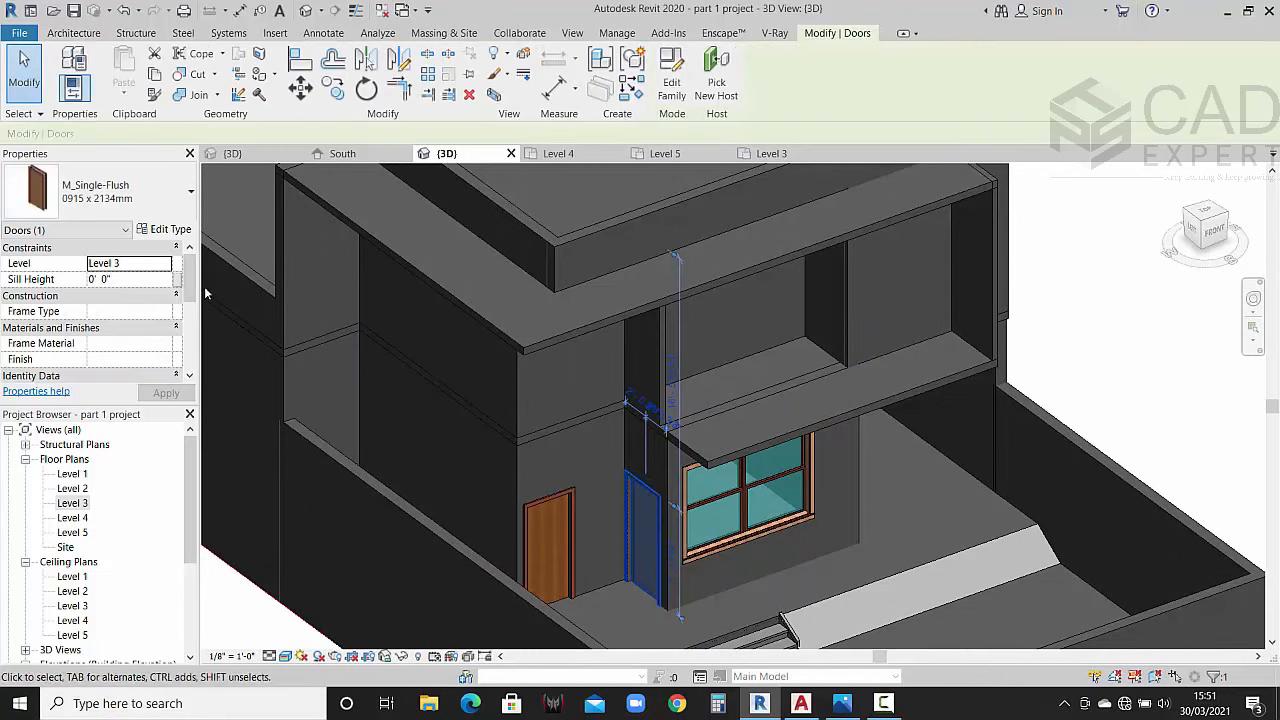
key(Escape)
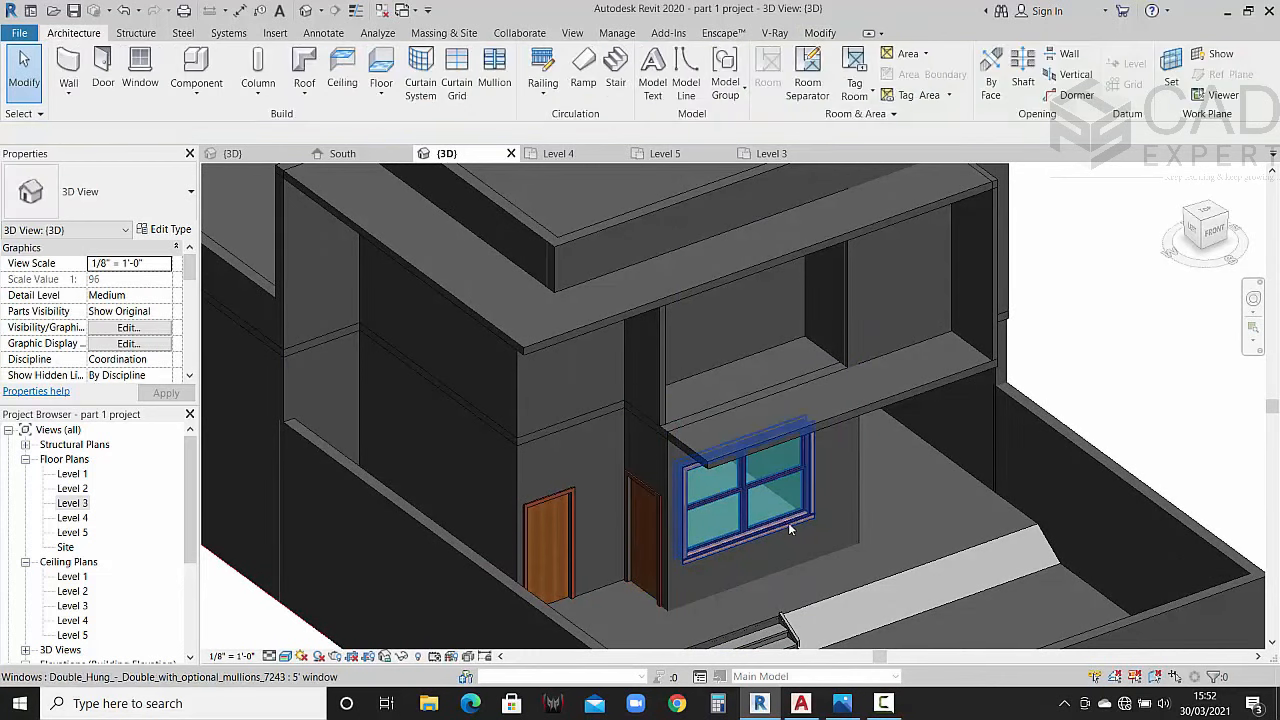
click(790, 530)
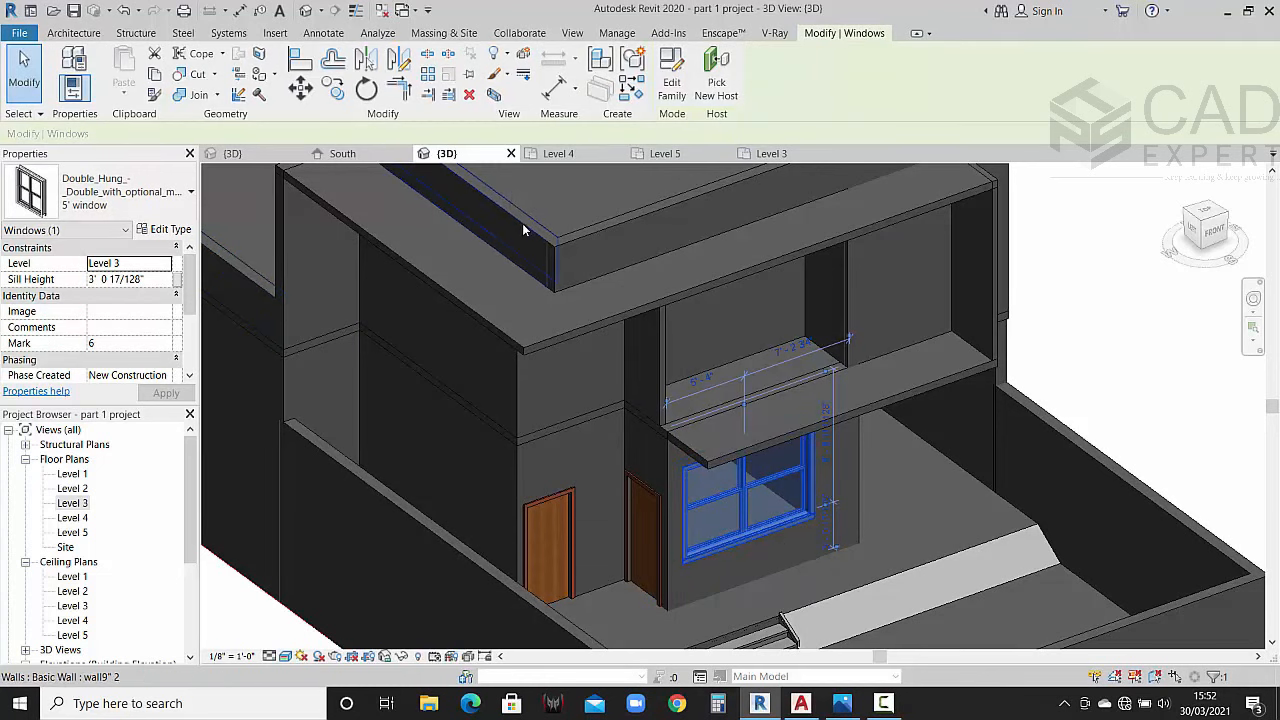
click(843, 705)
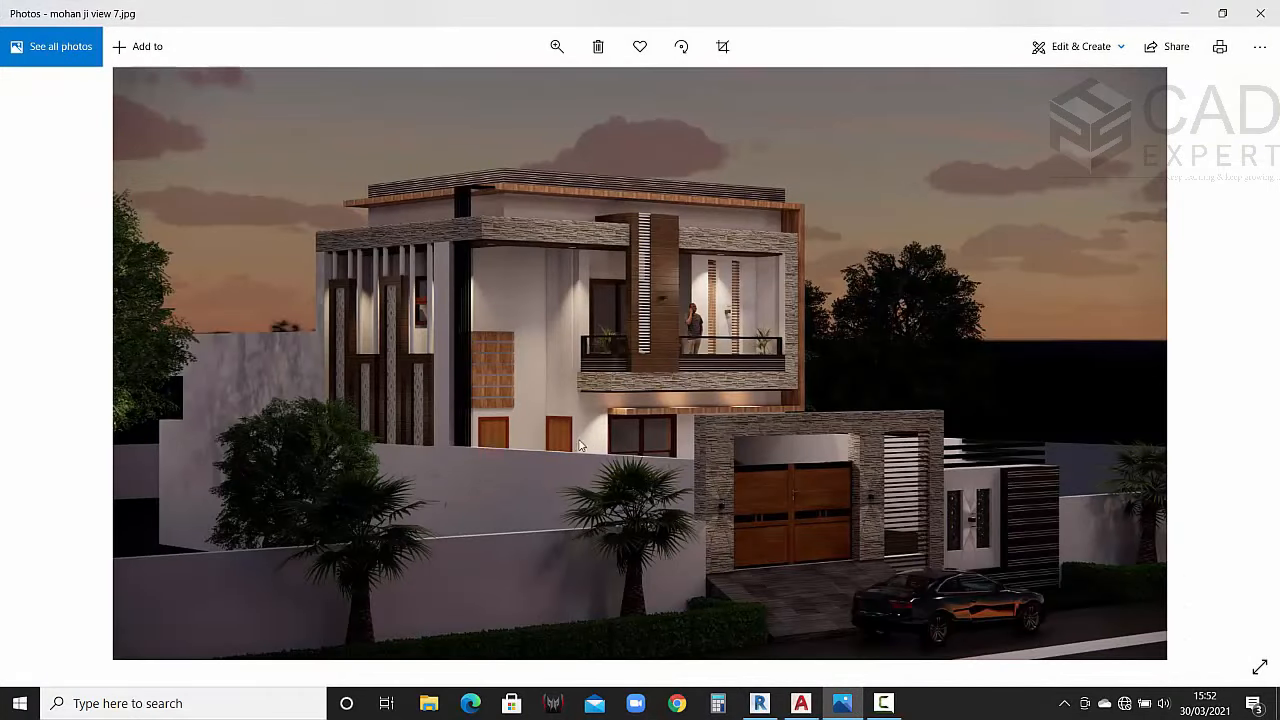
click(1184, 13)
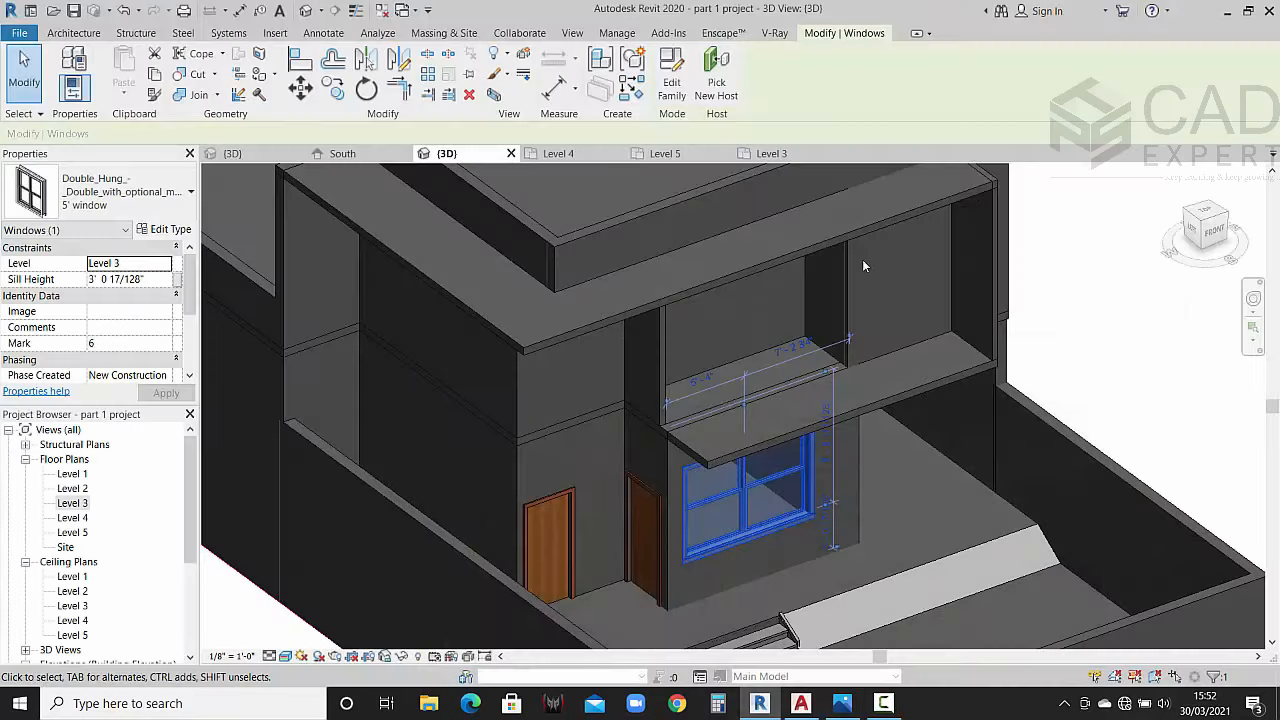
Step: Select both entrance doors and set the height of their M_Single-Flush type to 8'
click(645, 498)
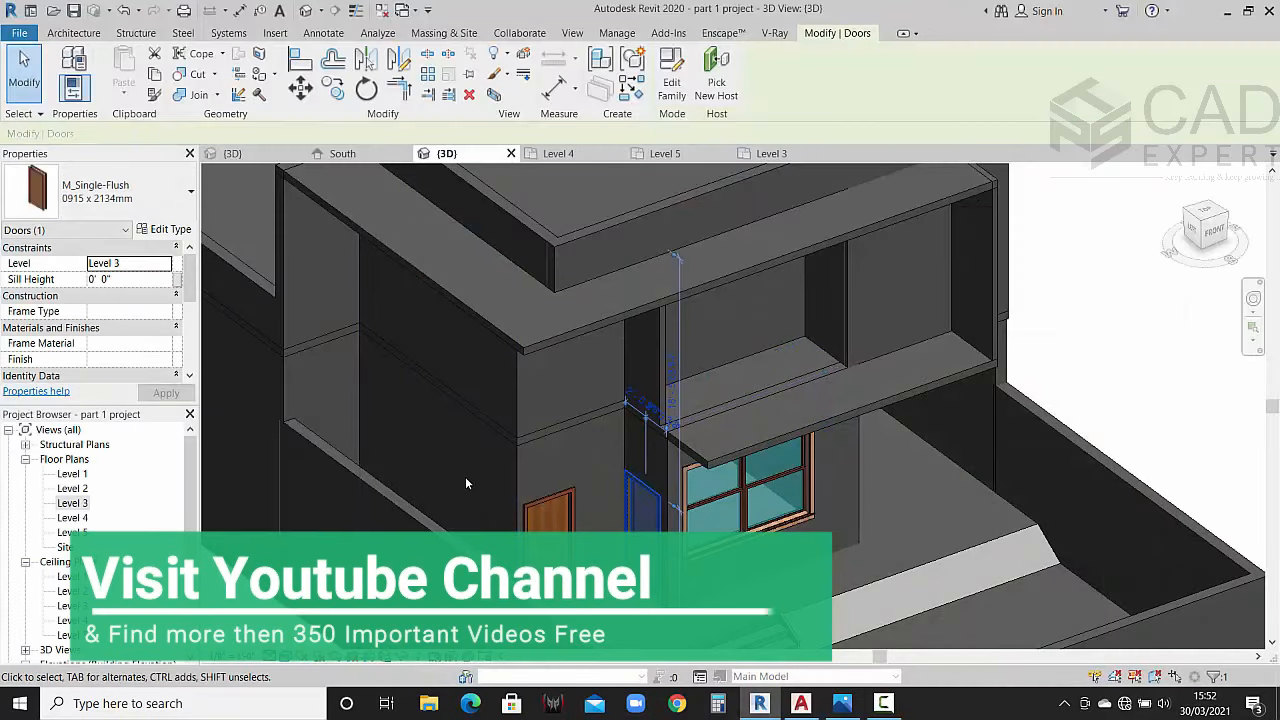
ctrl+click(548, 510)
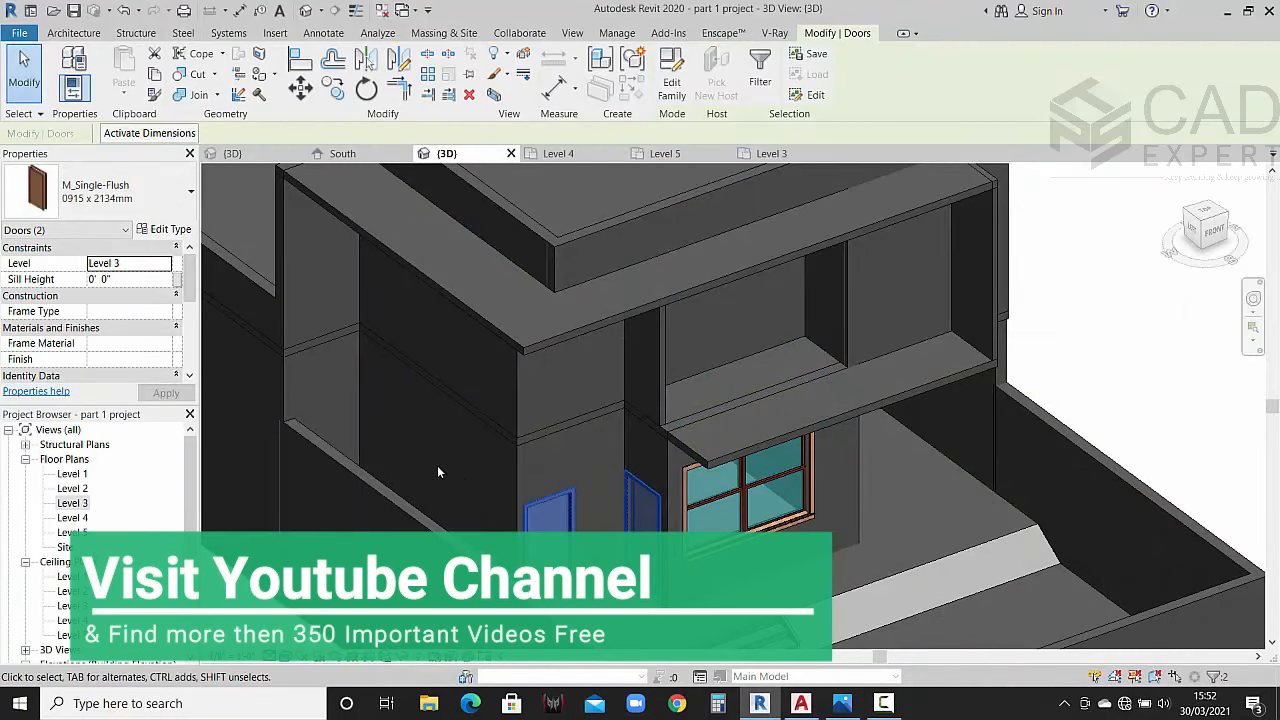
click(163, 229)
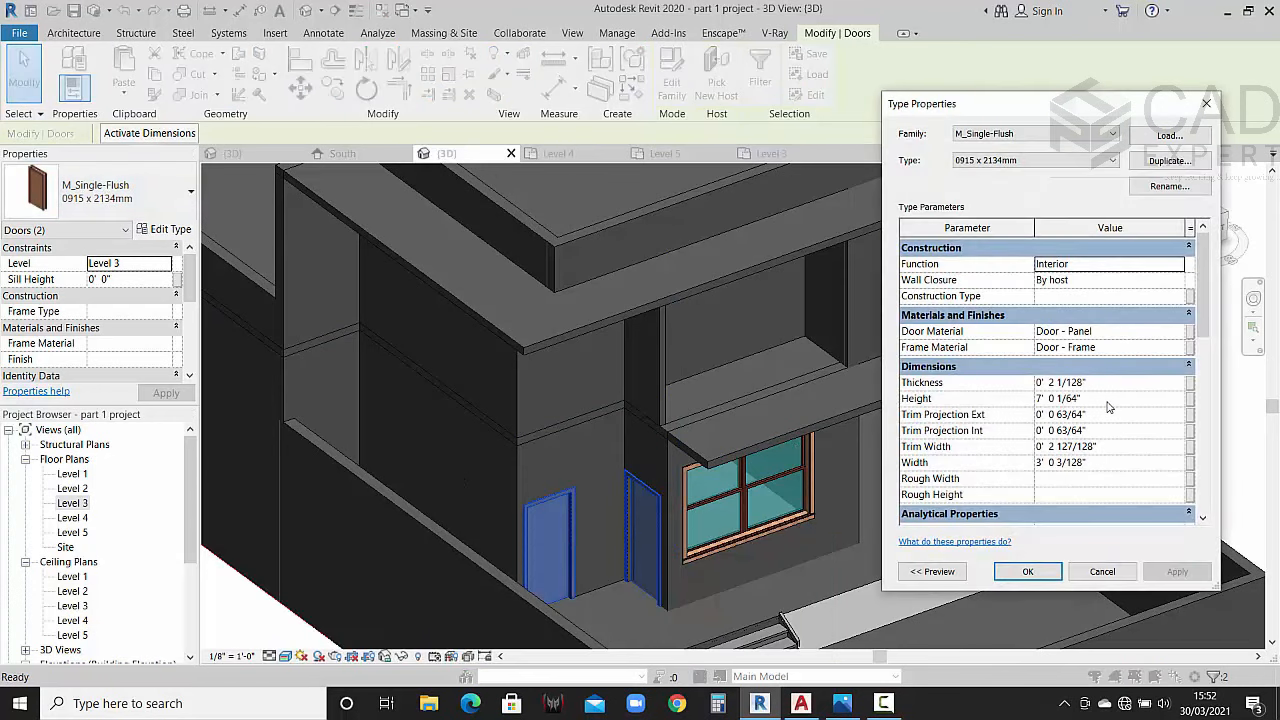
click(1107, 401)
text(8)
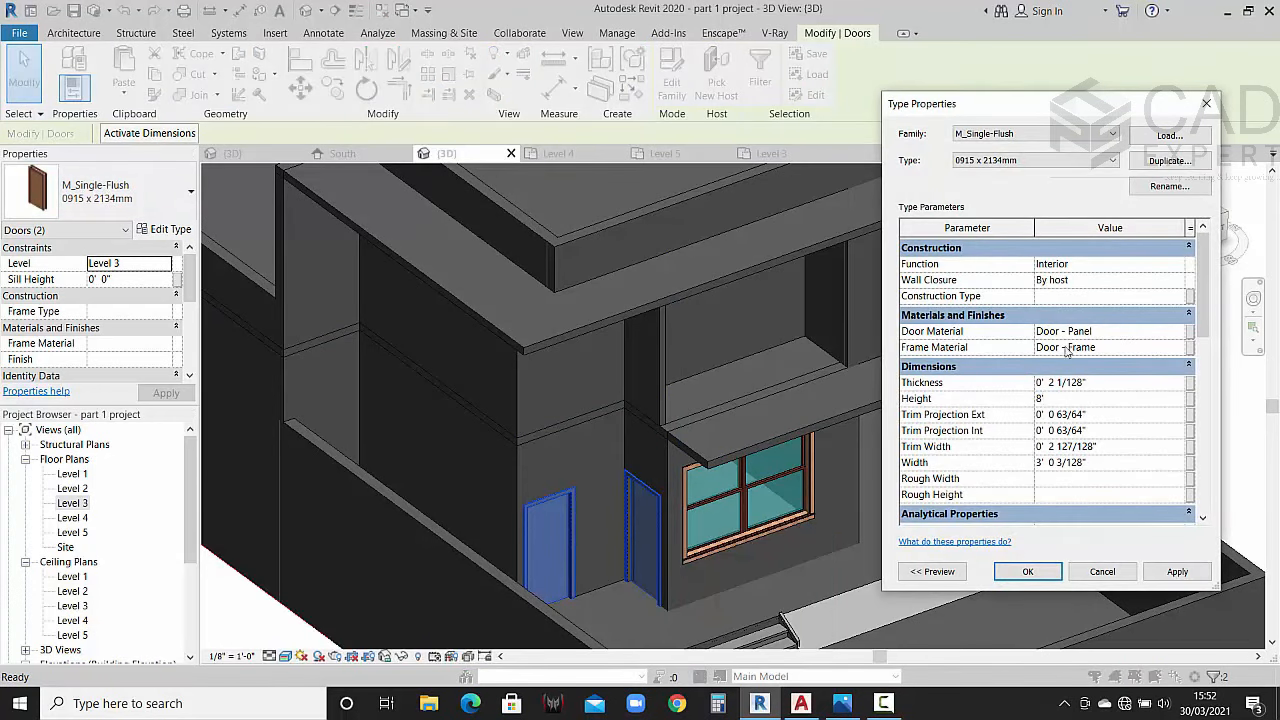
click(1028, 571)
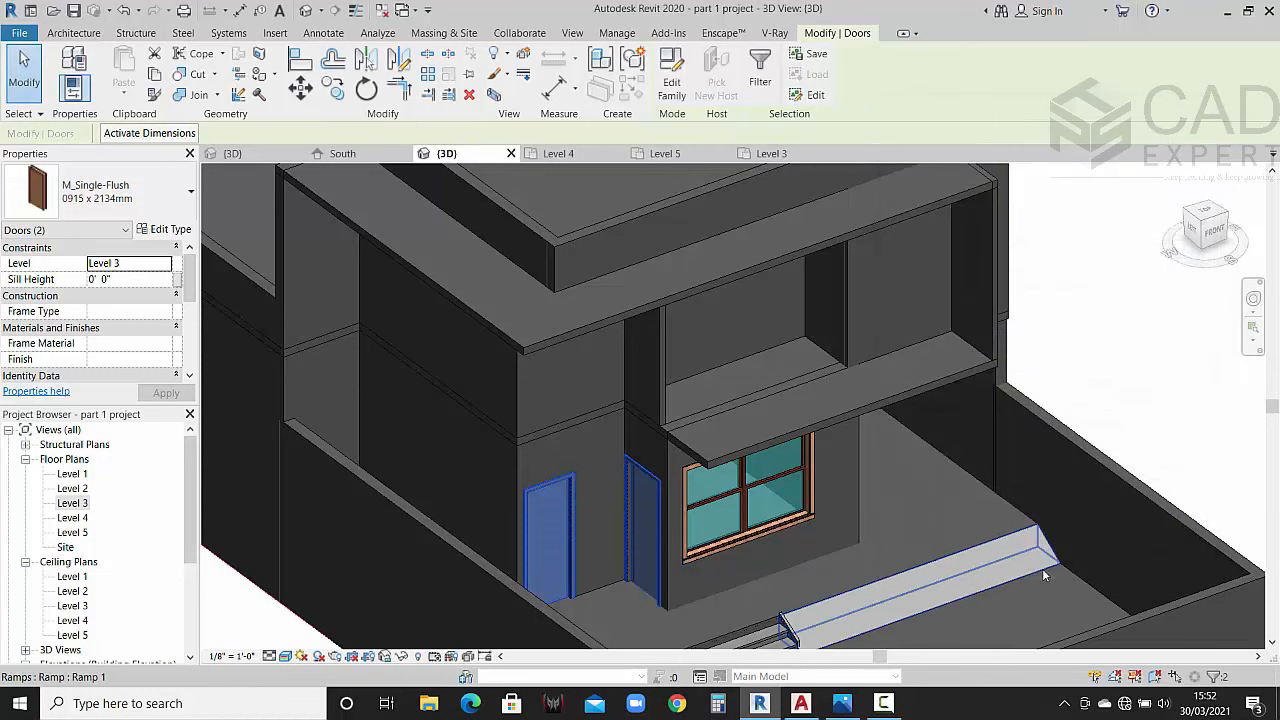
Step: Set the sill height of the double-hung window in the ground-floor front wall to 3'
key(Escape)
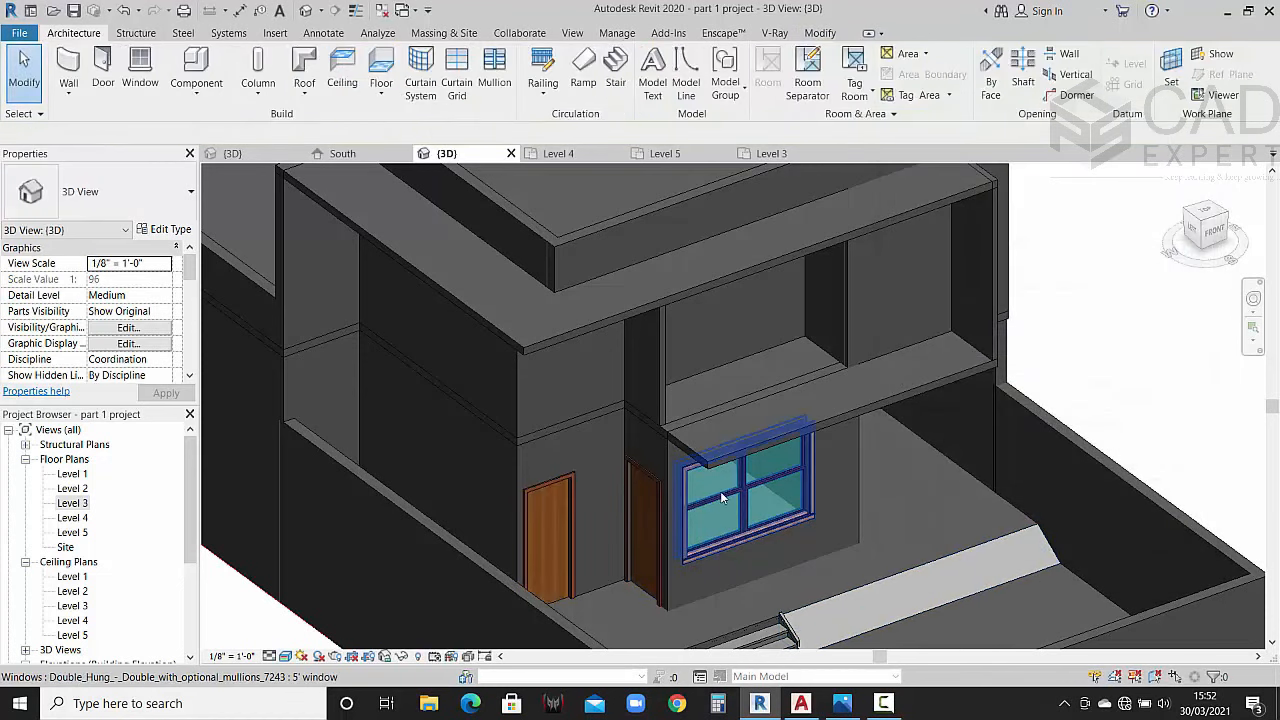
click(691, 484)
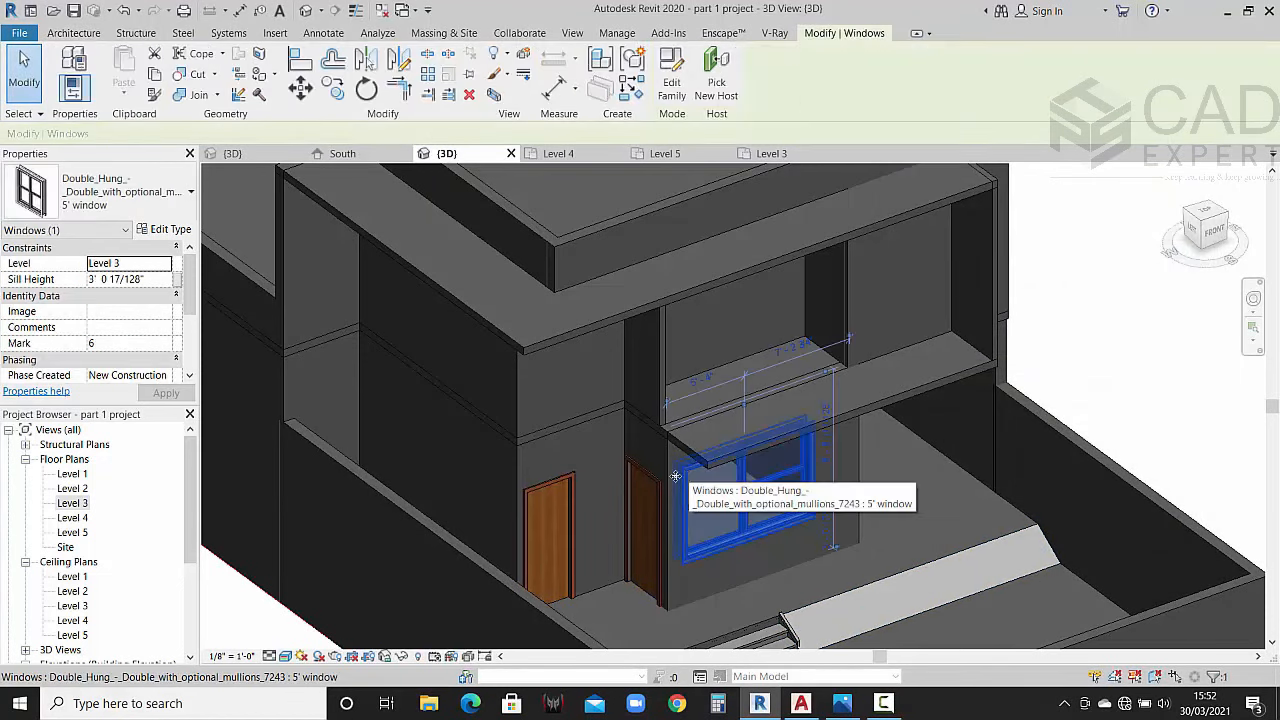
click(155, 280)
text(3)
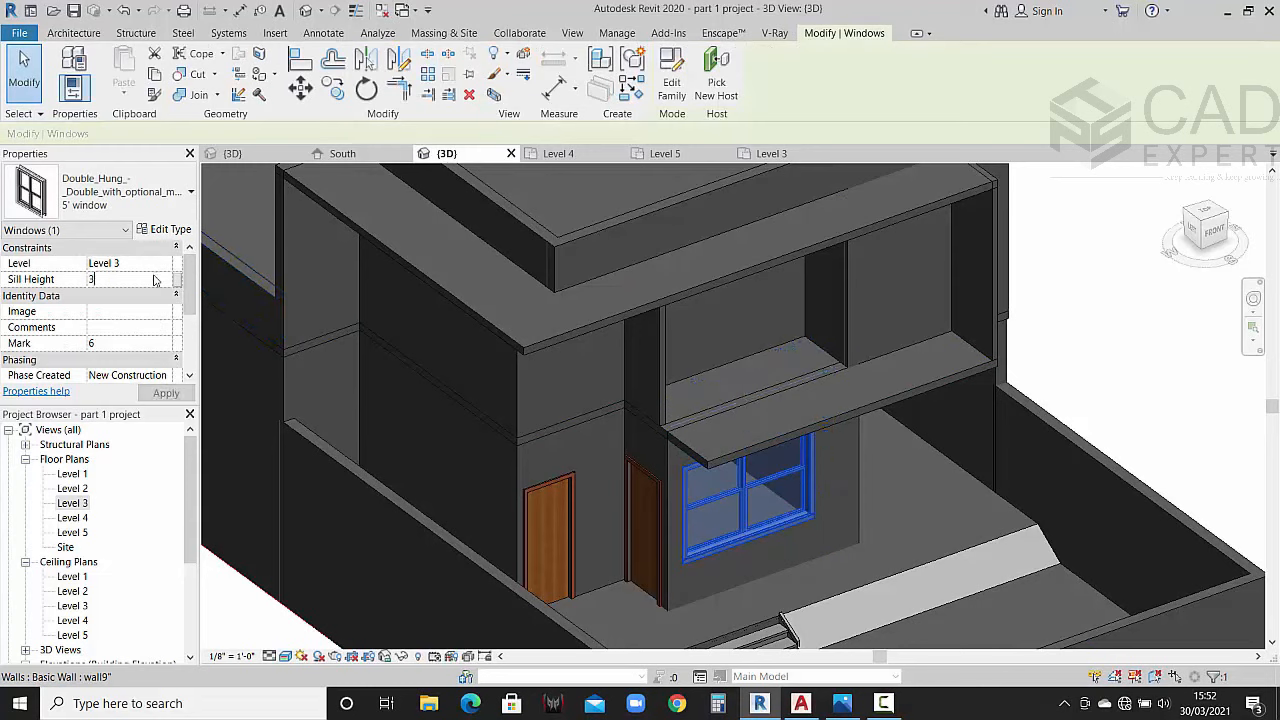
click(166, 393)
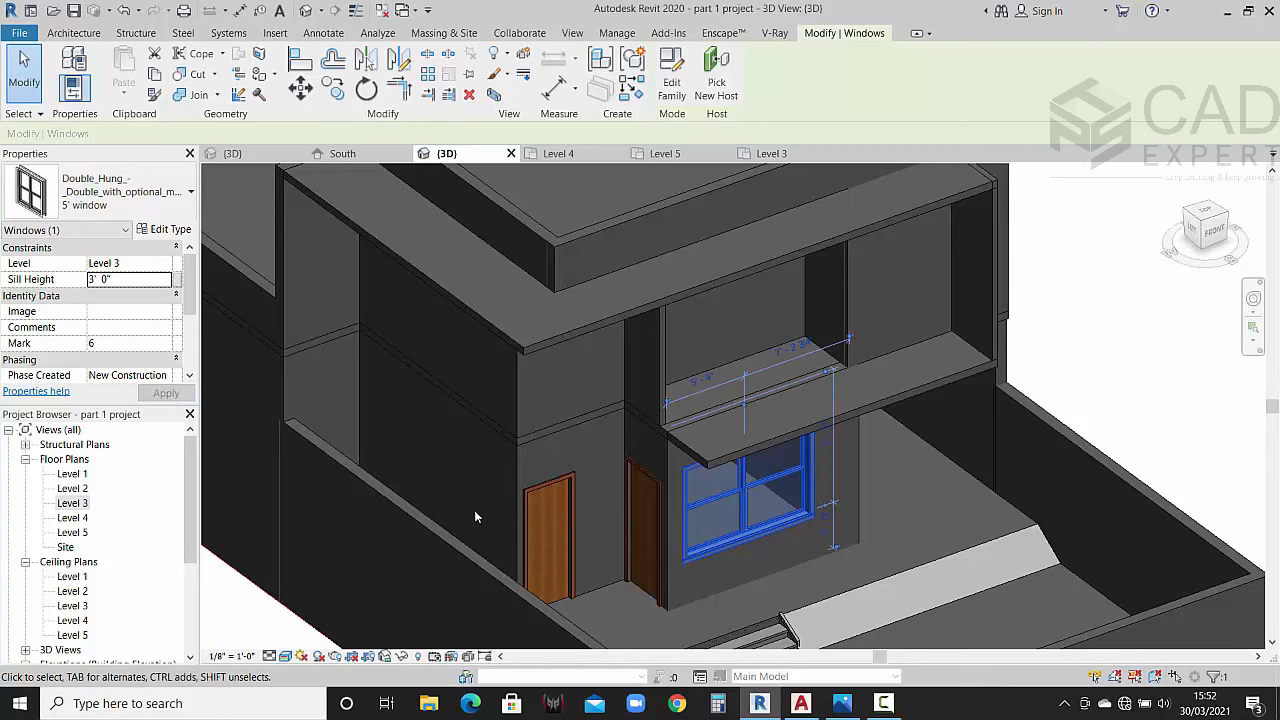
Step: Set the height of the front window's 5' window type to 5'
scroll(849, 526, up, 4)
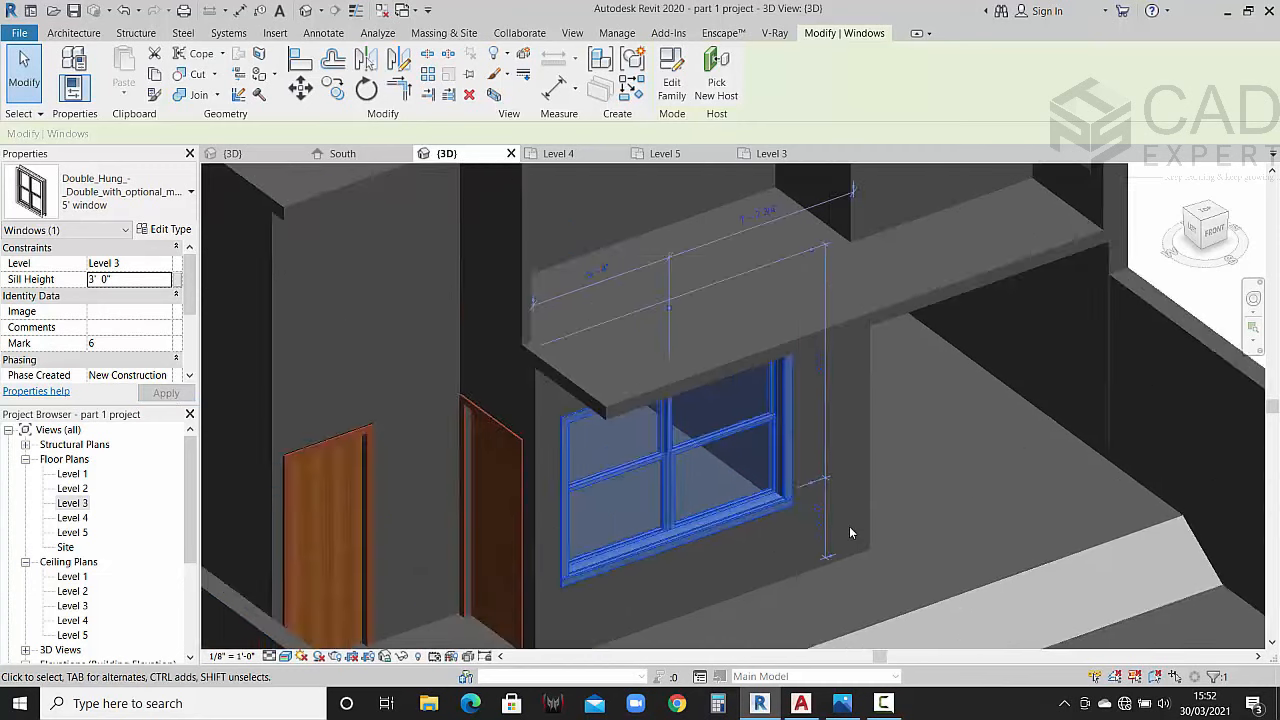
scroll(857, 542, down, 5)
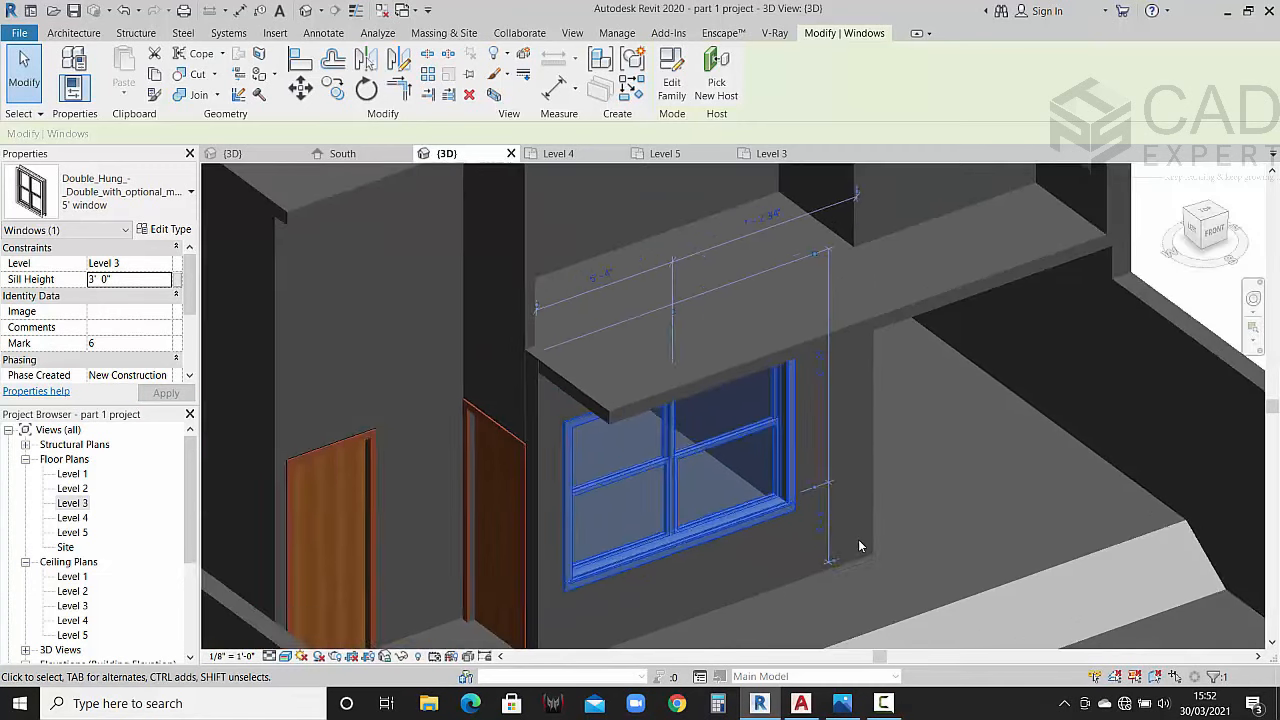
shift+middle_drag(857, 542, 645, 510)
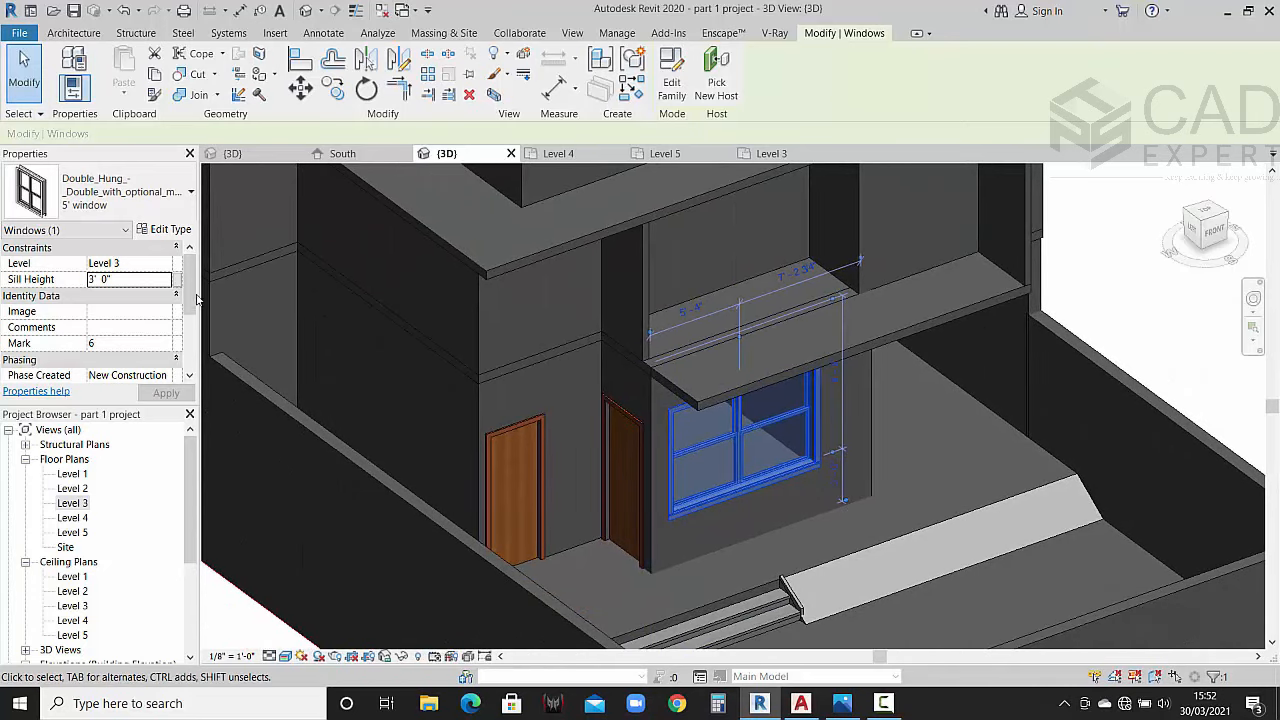
click(170, 232)
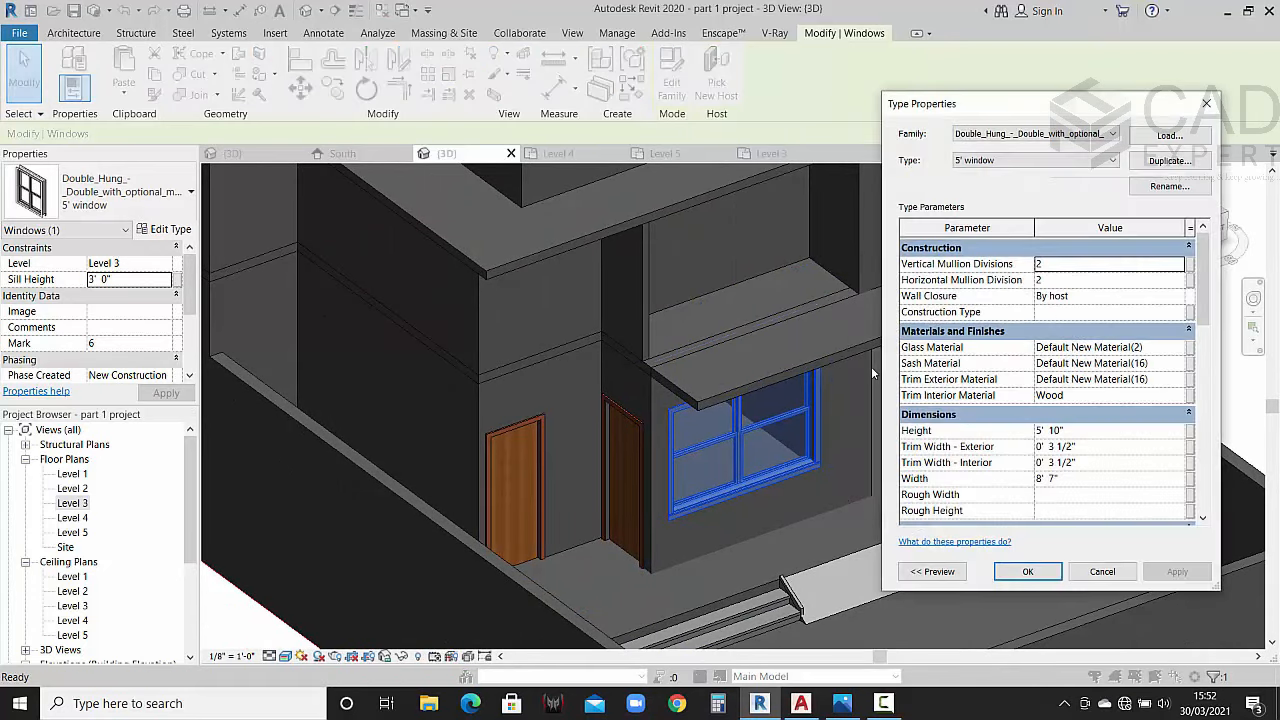
click(1105, 435)
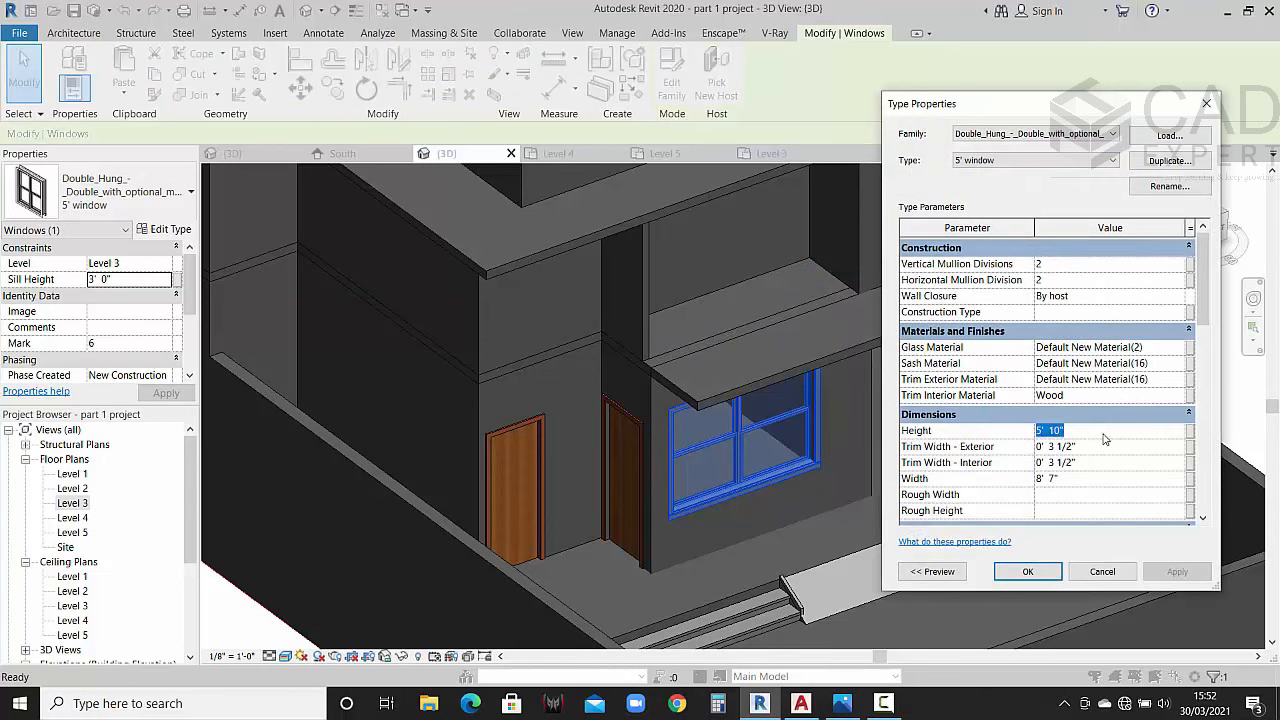
text(5)
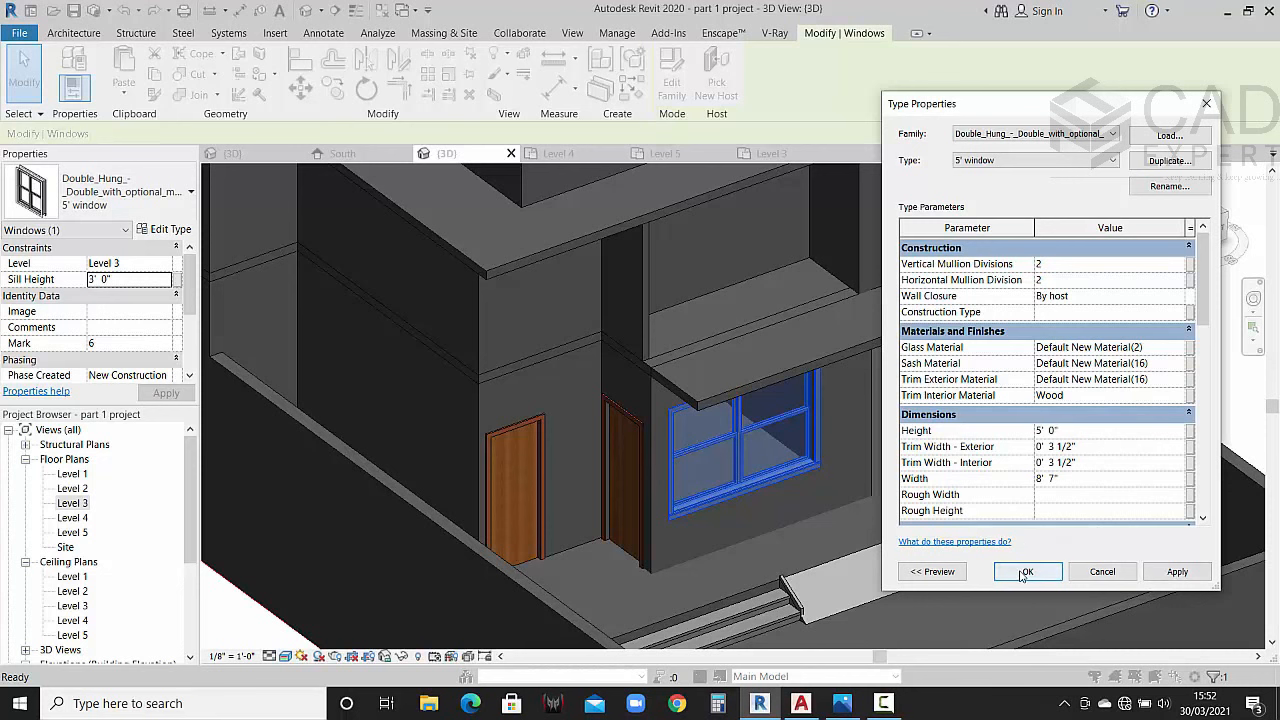
click(1027, 571)
key(Escape)
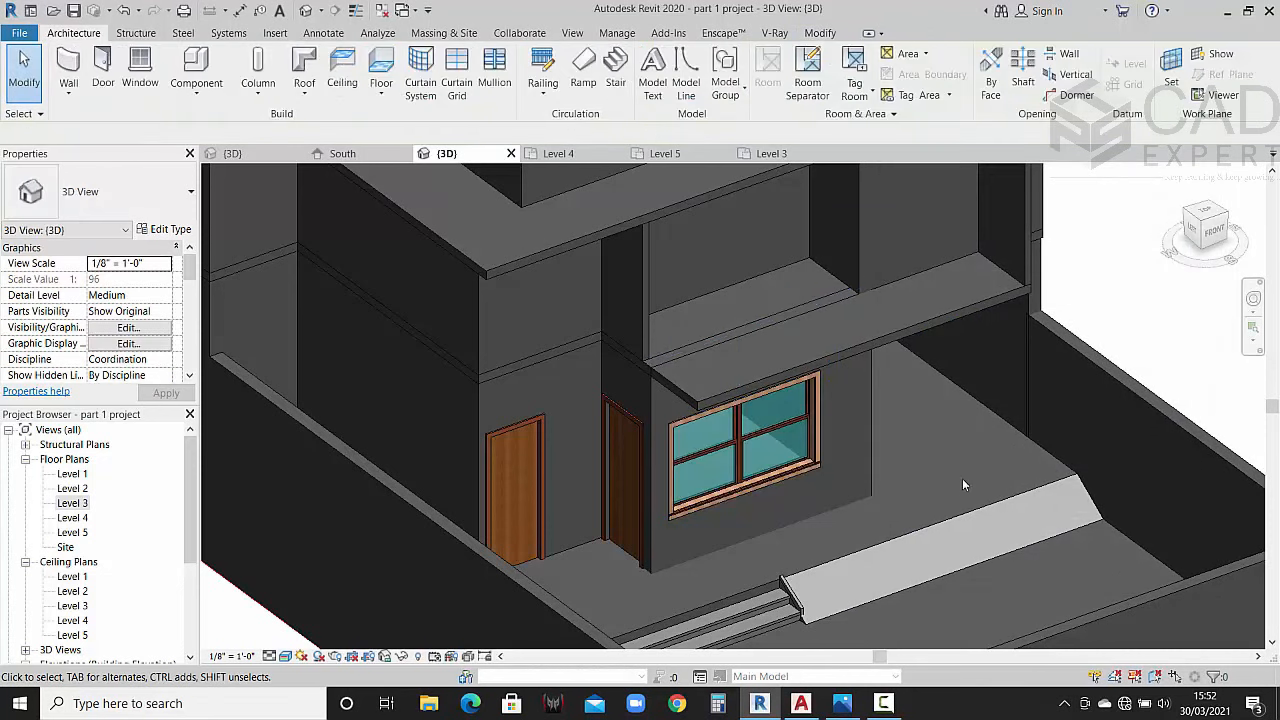
Step: In the Level 4 floor plan, start a door and load the bright sliding family as its type
shift+middle_drag(962, 478, 834, 466)
scroll(906, 454, down, 5)
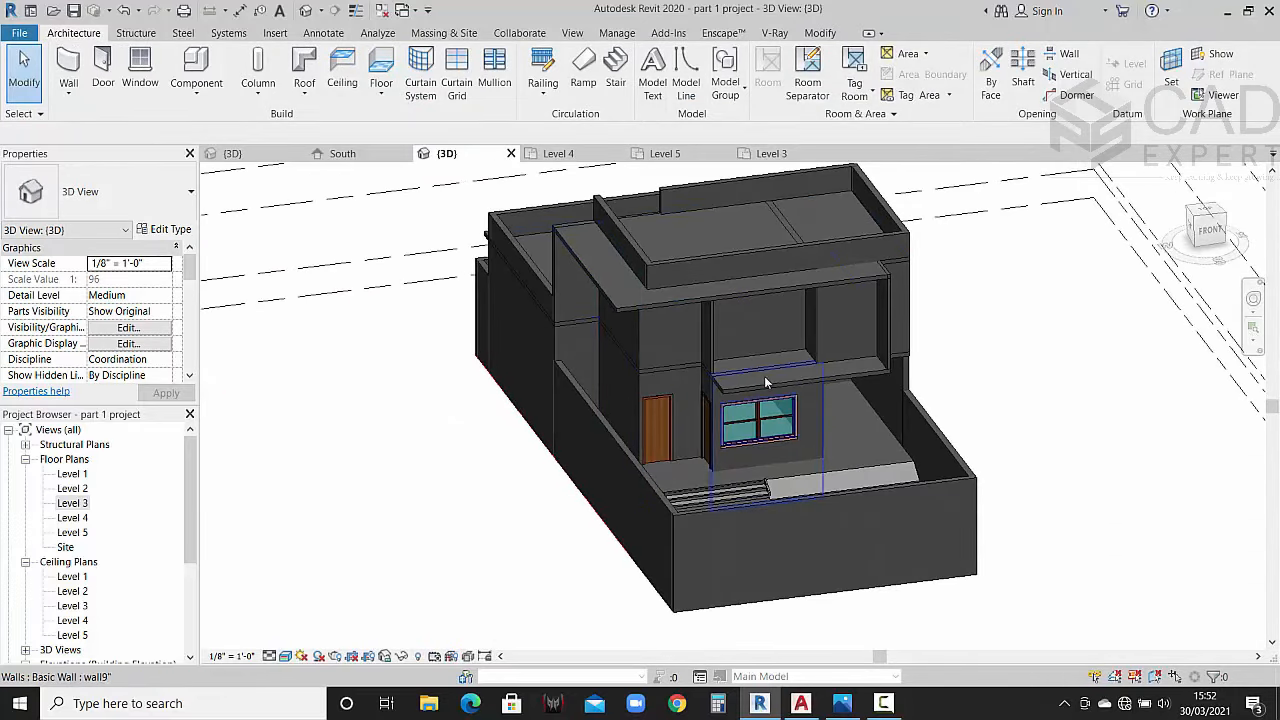
scroll(768, 365, up, 4)
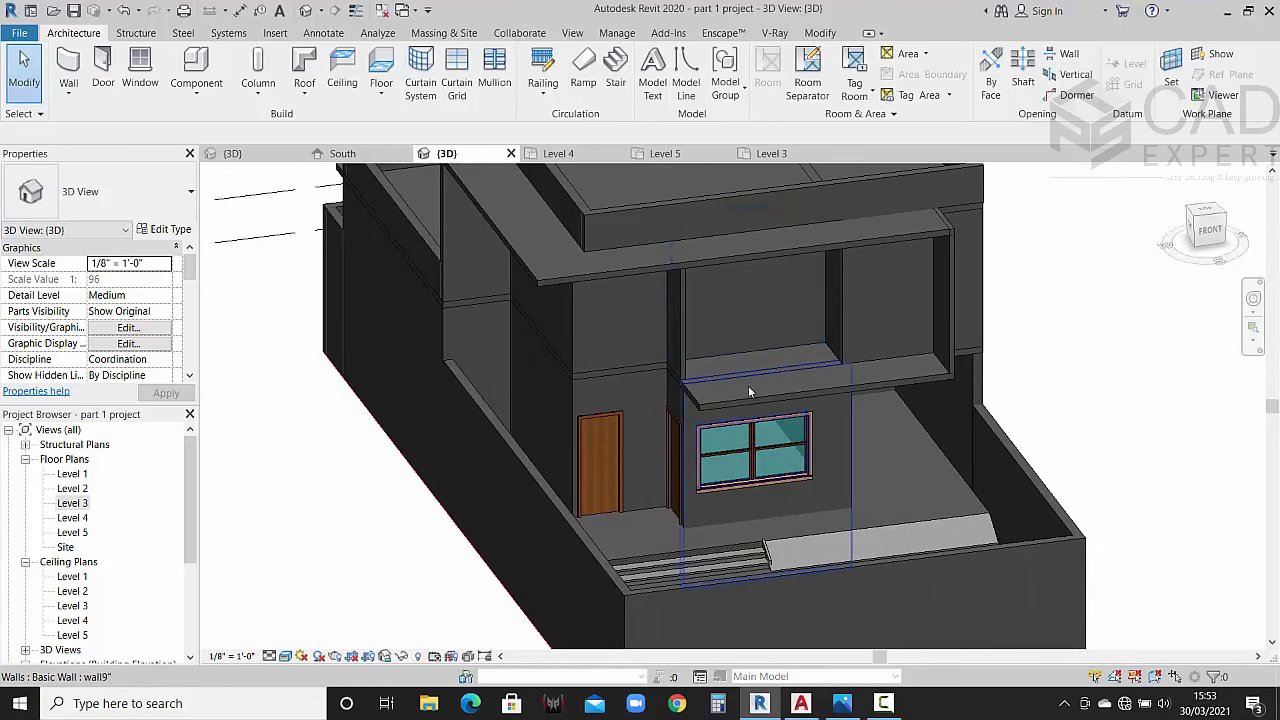
double_click(84, 518)
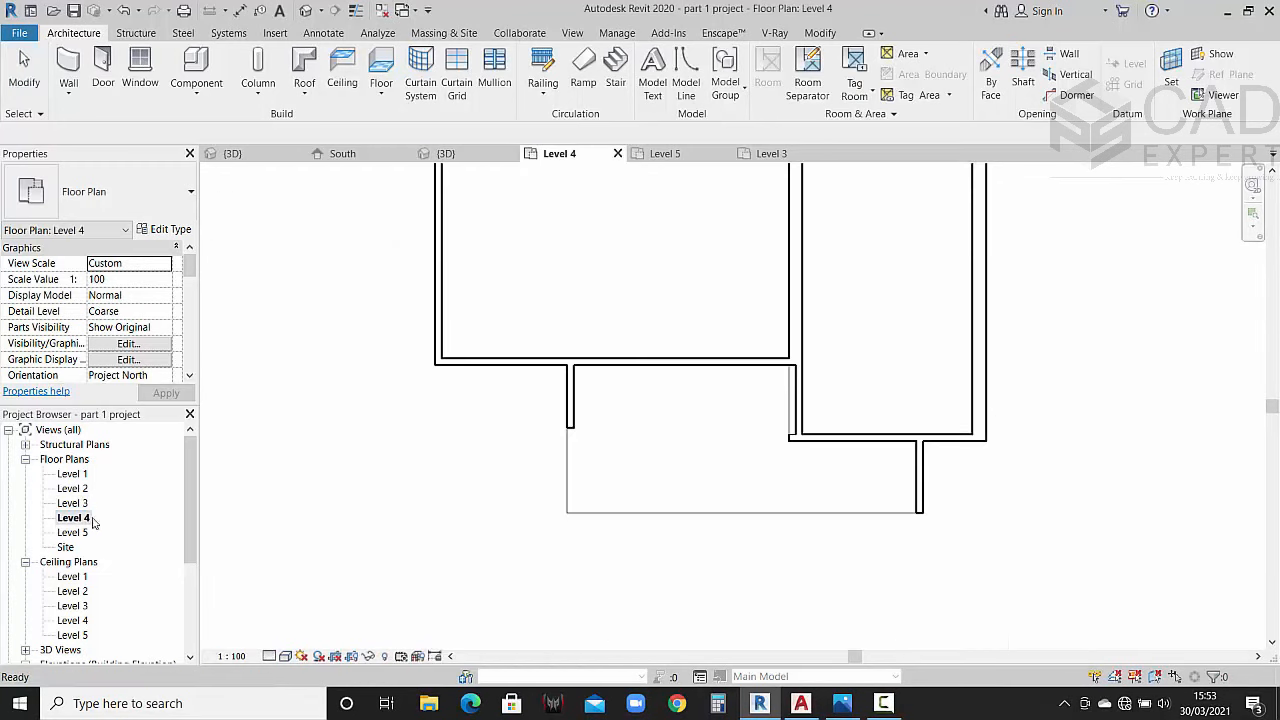
middle_drag(684, 374, 691, 394)
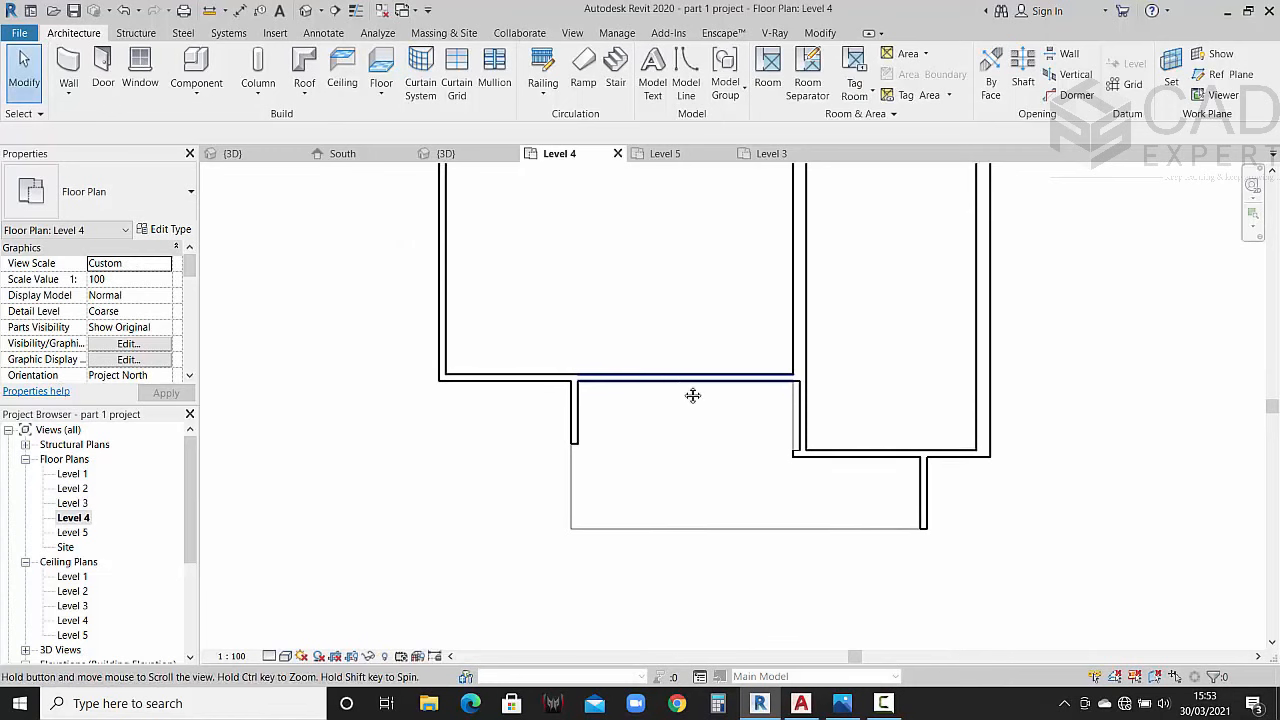
click(110, 92)
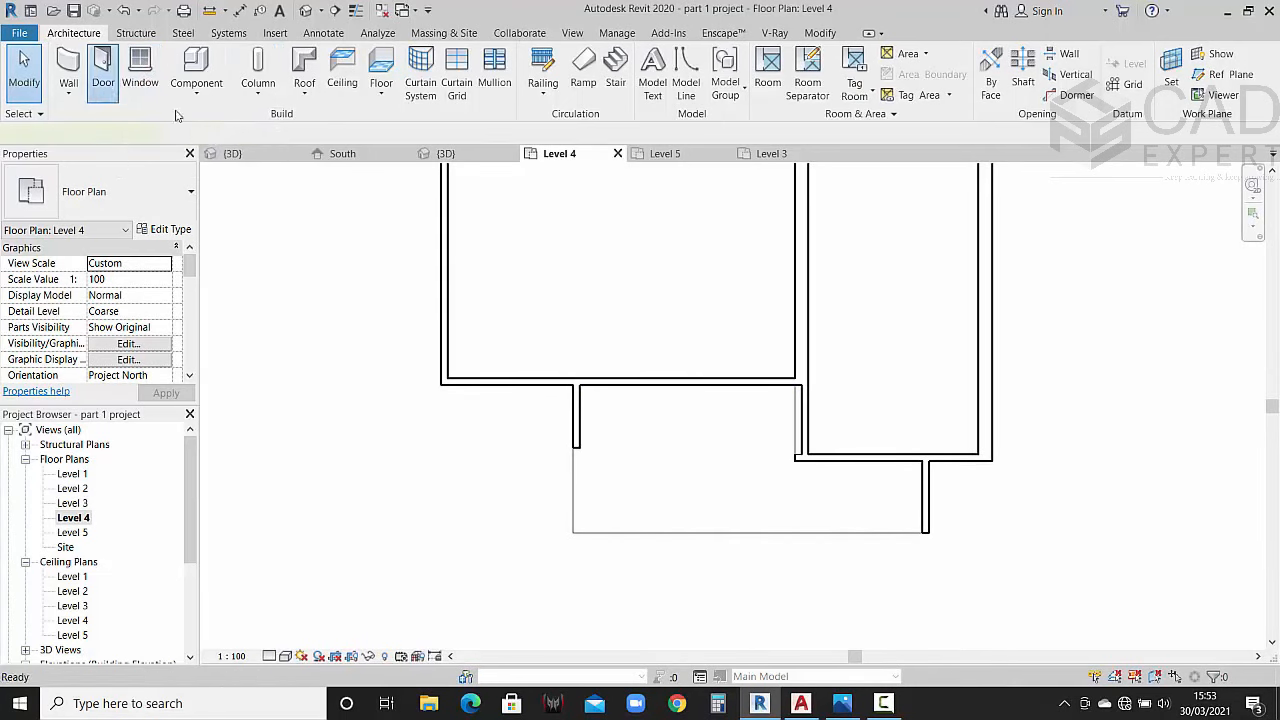
click(165, 229)
click(1208, 137)
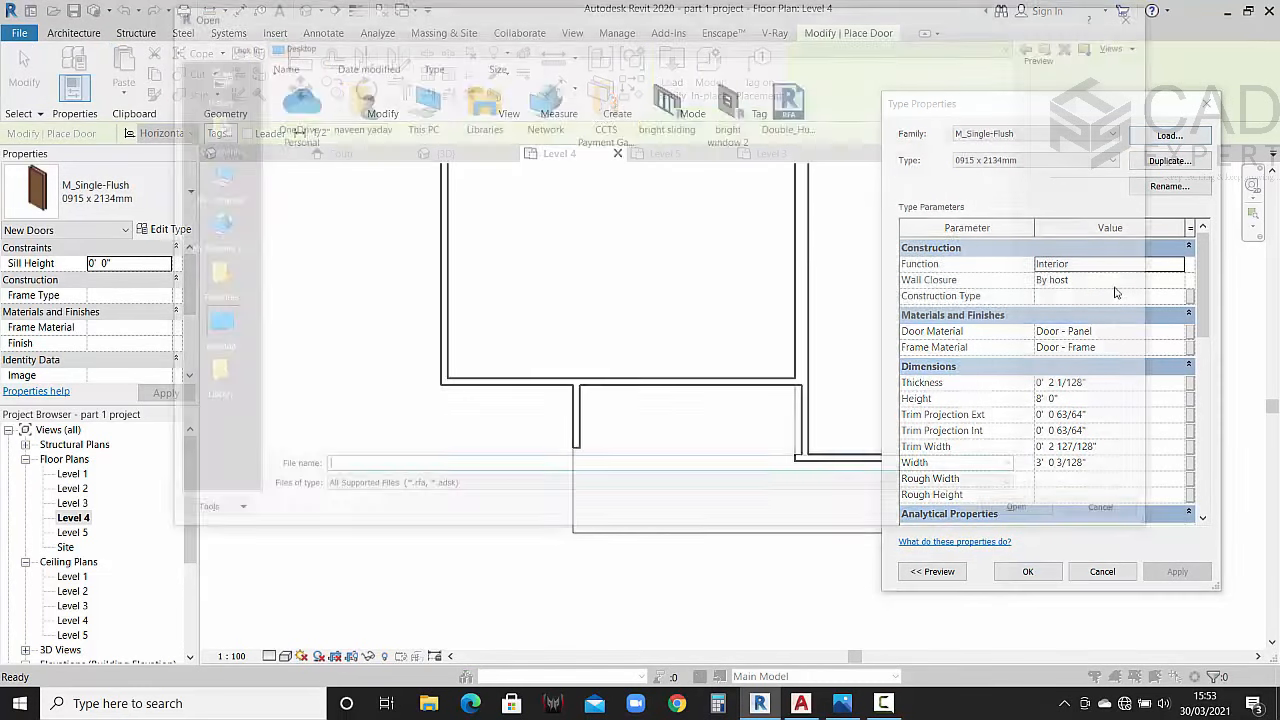
click(668, 100)
click(1028, 515)
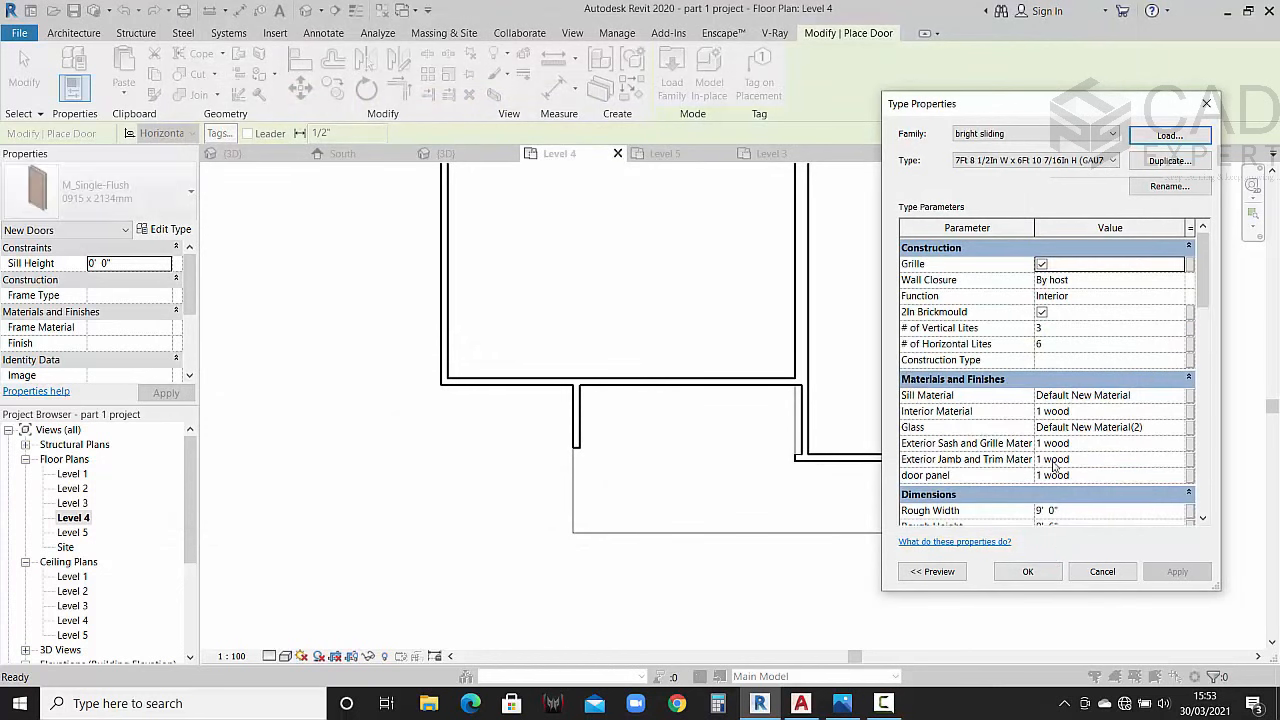
scroll(1047, 481, down, 2)
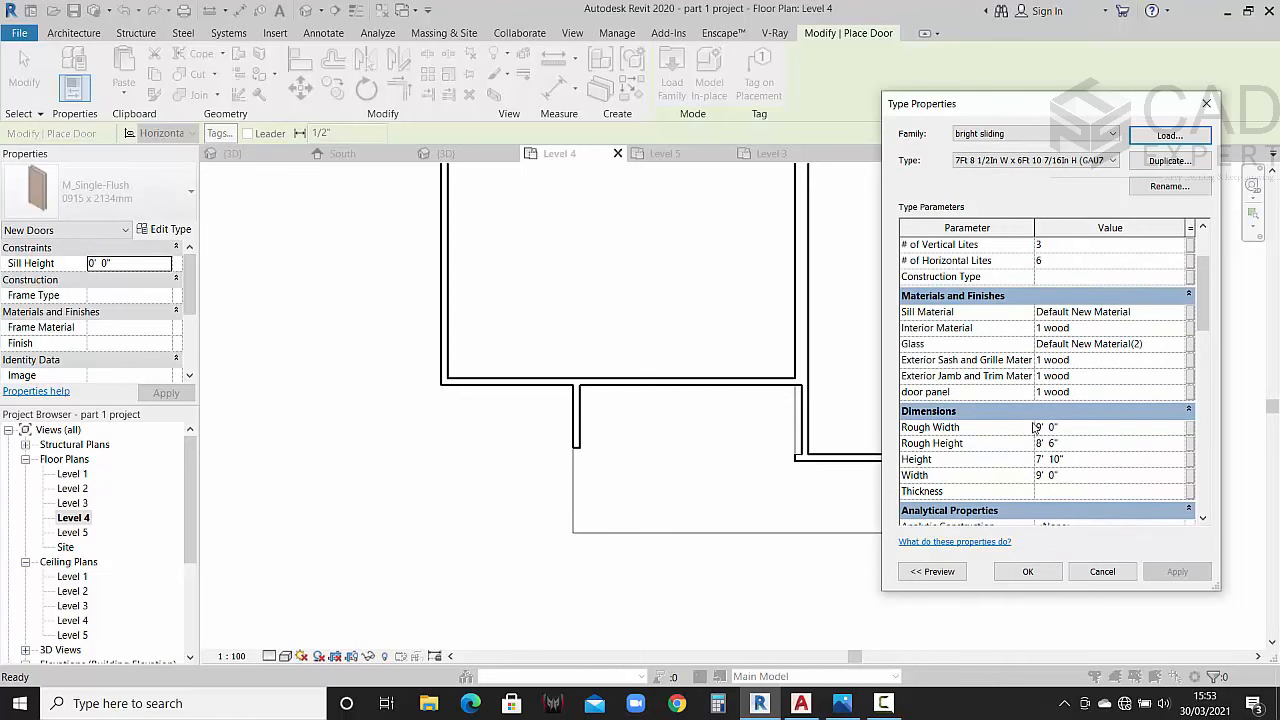
click(1028, 571)
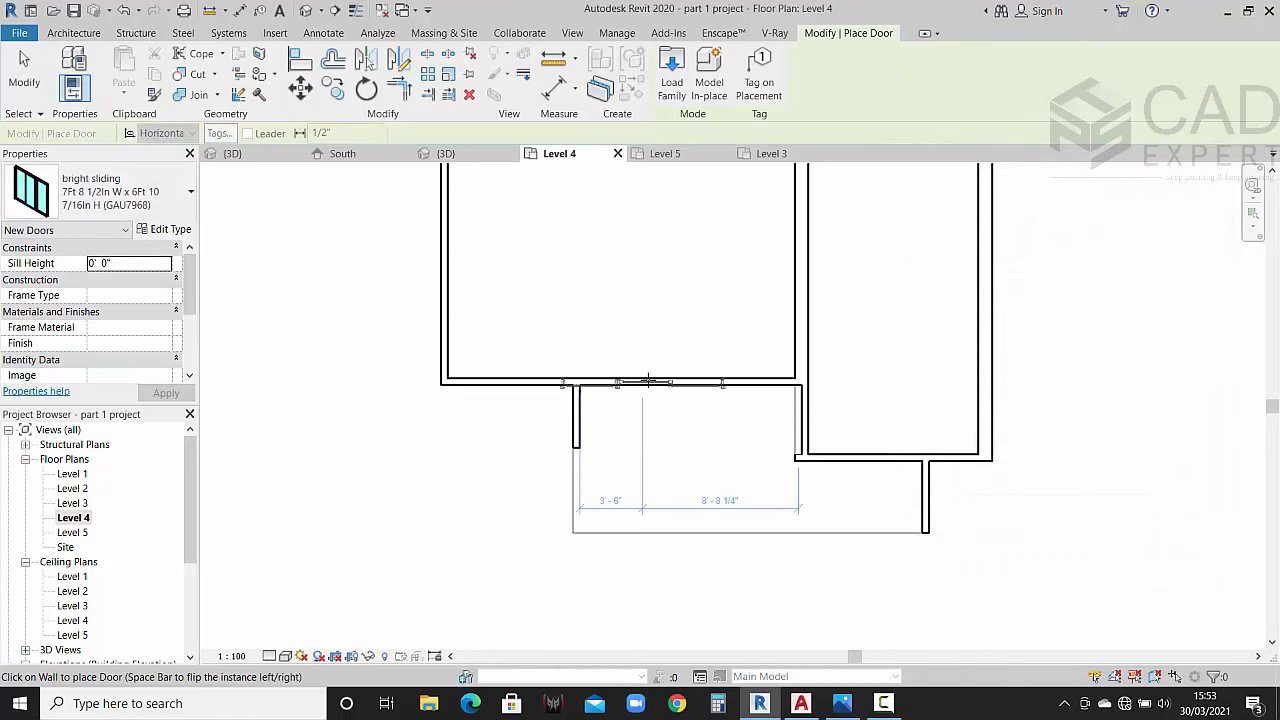
Step: Place the bright sliding door in the front wall behind the balcony, centred about 5'-6" from the short projecting wall
scroll(680, 381, up, 2)
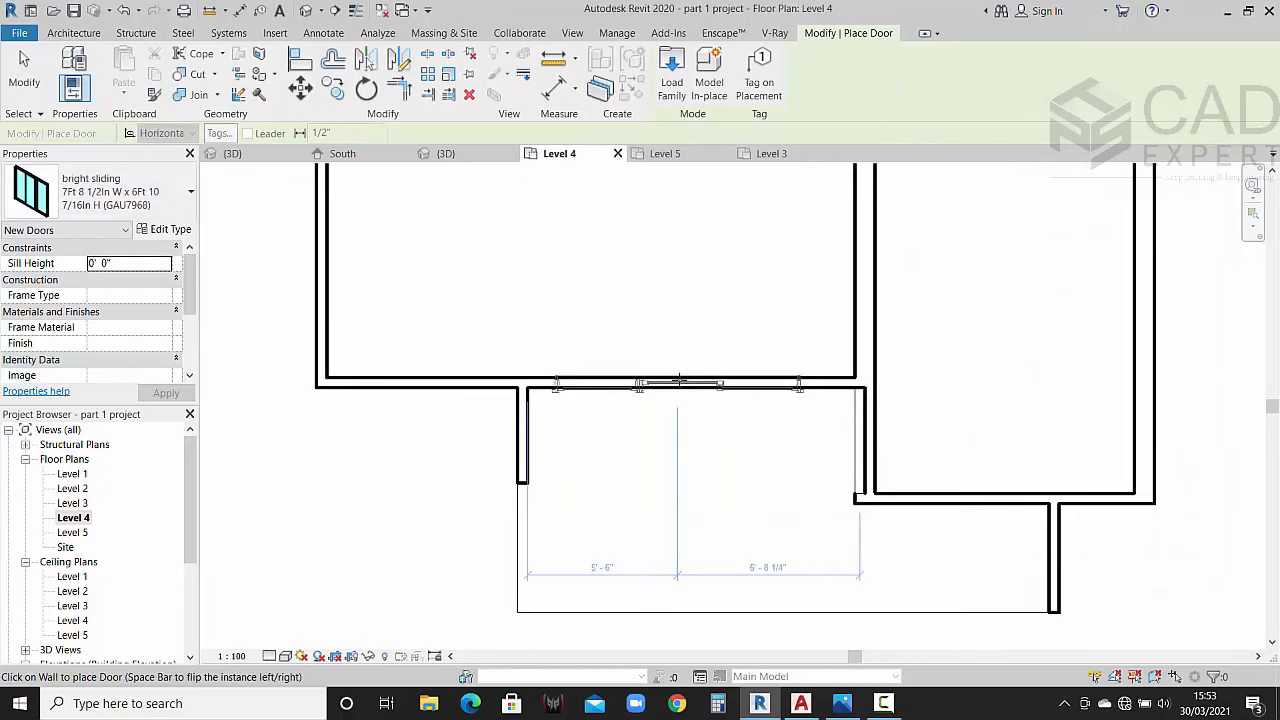
click(690, 388)
key(Escape)
key(Escape)
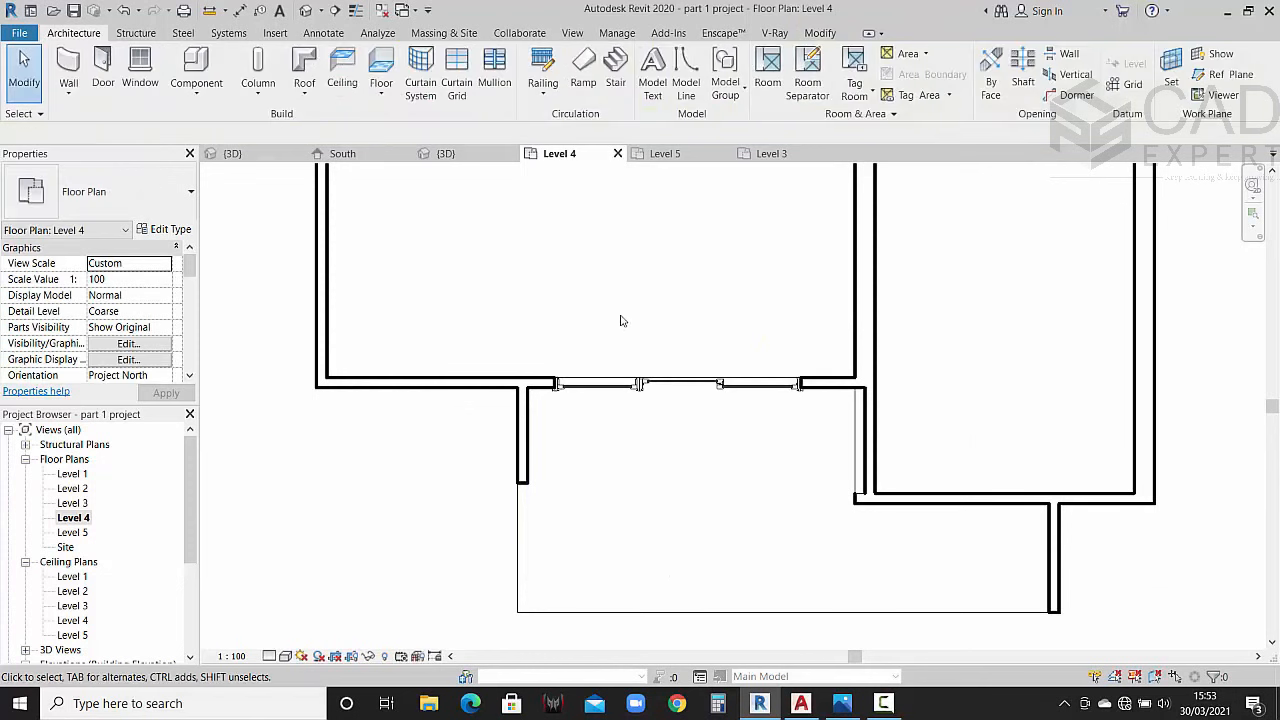
Step: Inspect the sliding door in the 3D view and compare the front and side openings with the reference renders
click(475, 155)
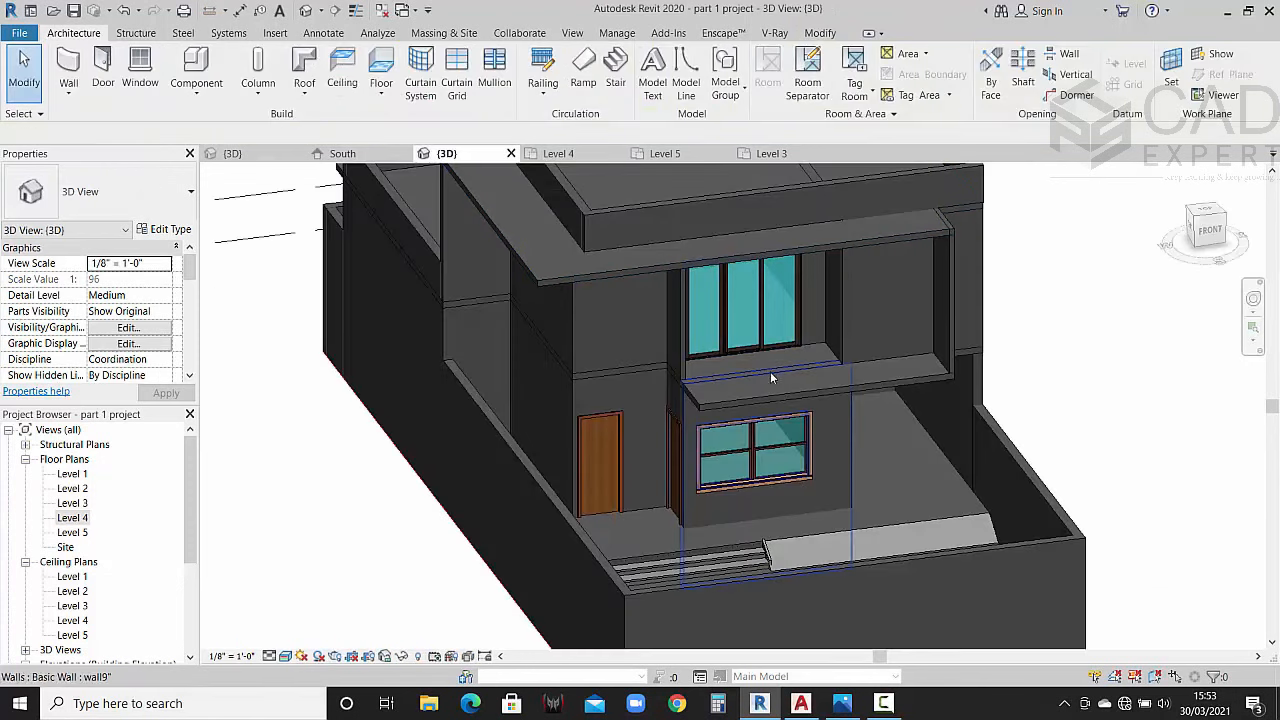
shift+middle_drag(972, 422, 905, 410)
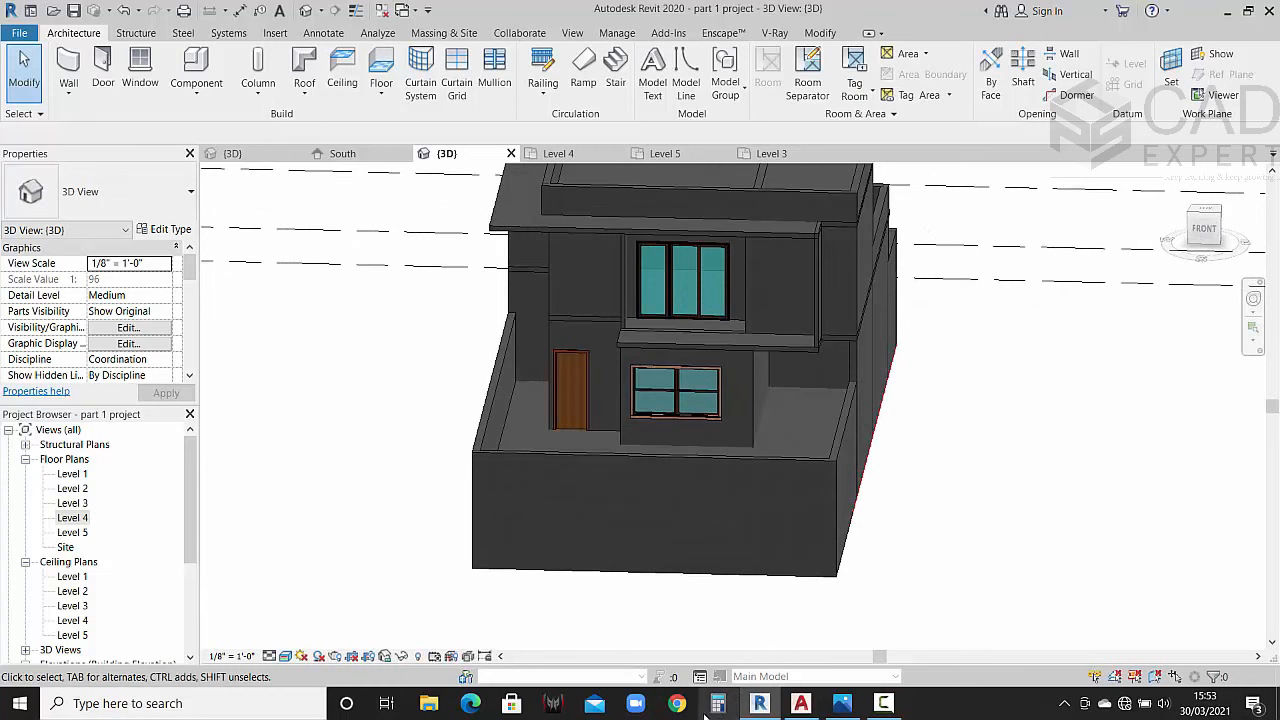
click(842, 703)
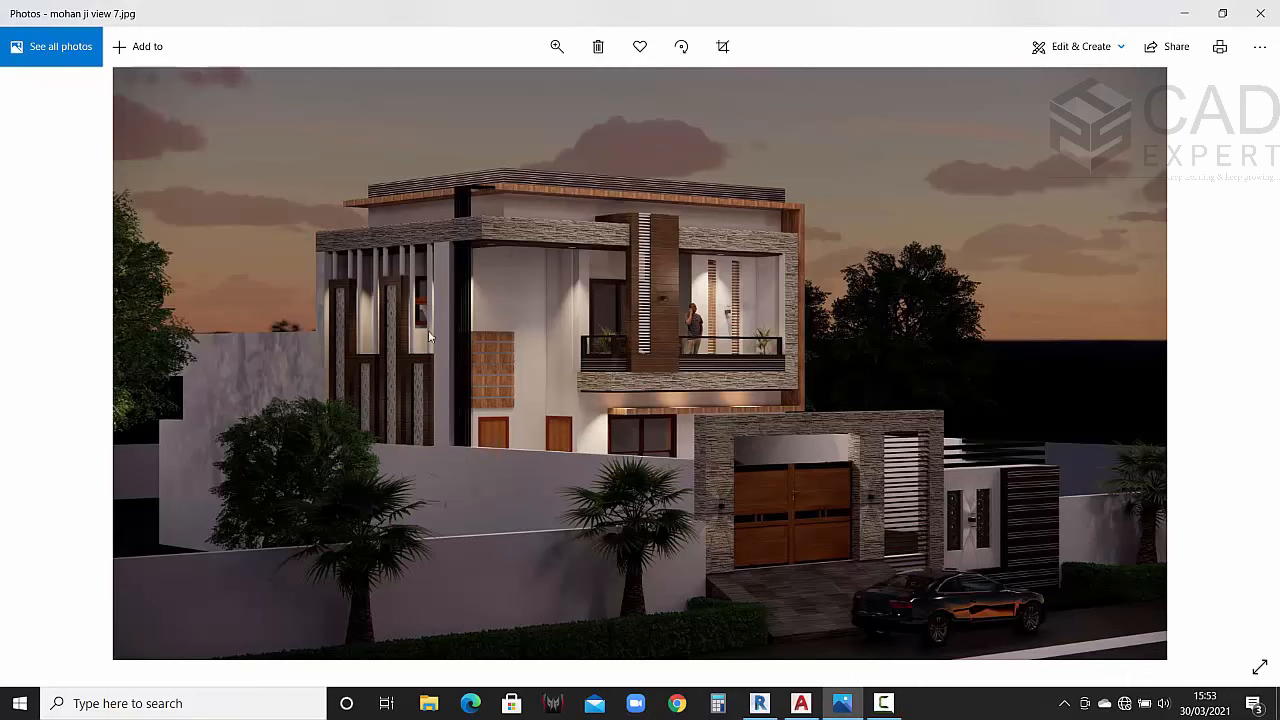
click(42, 364)
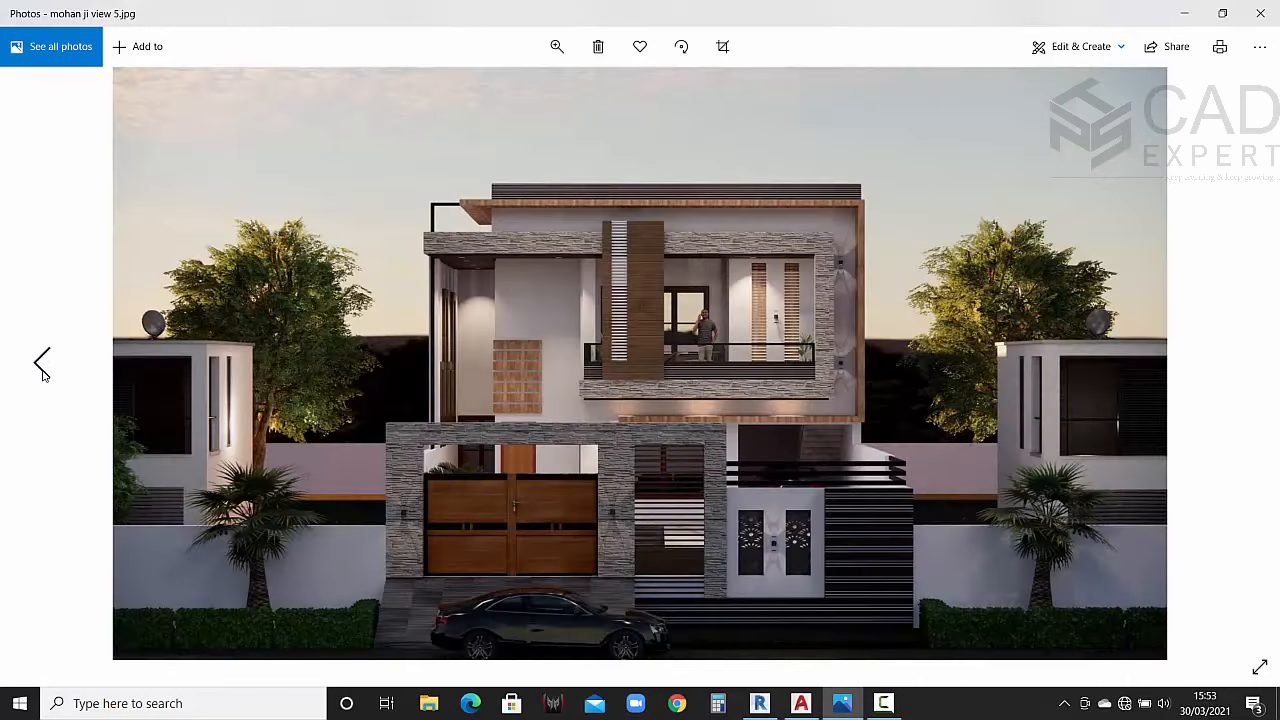
click(42, 364)
click(42, 364)
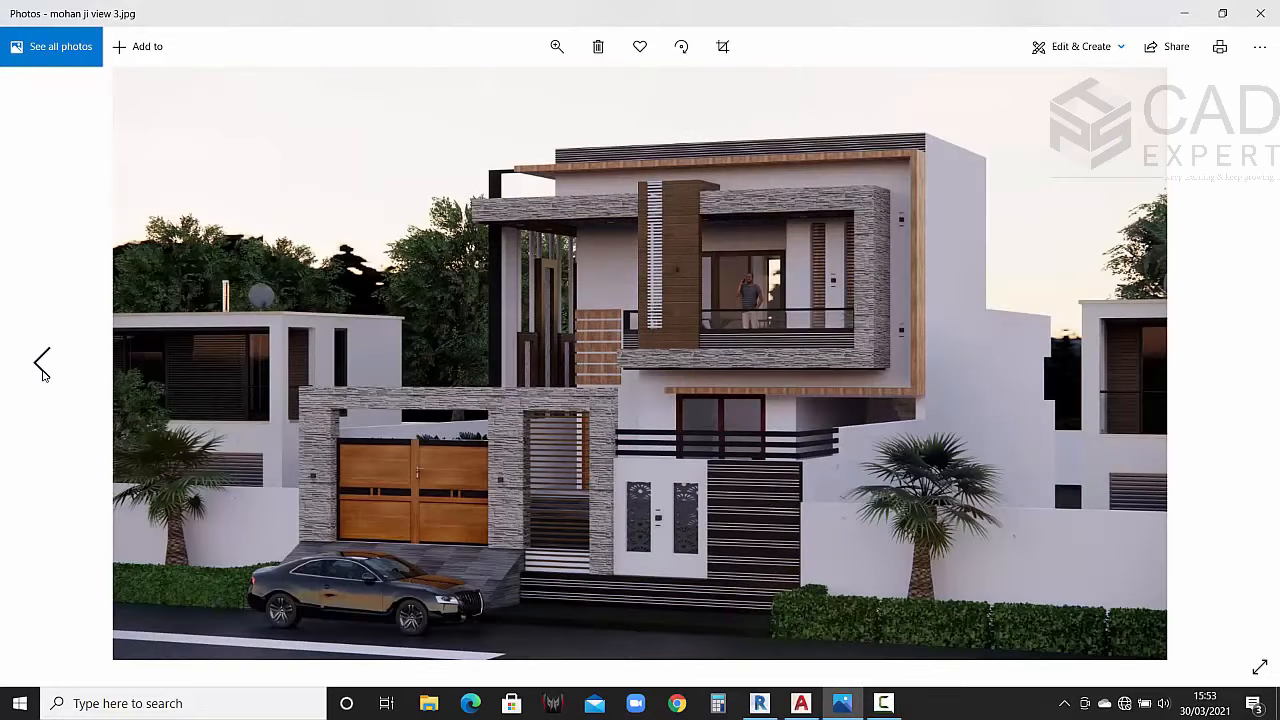
click(42, 364)
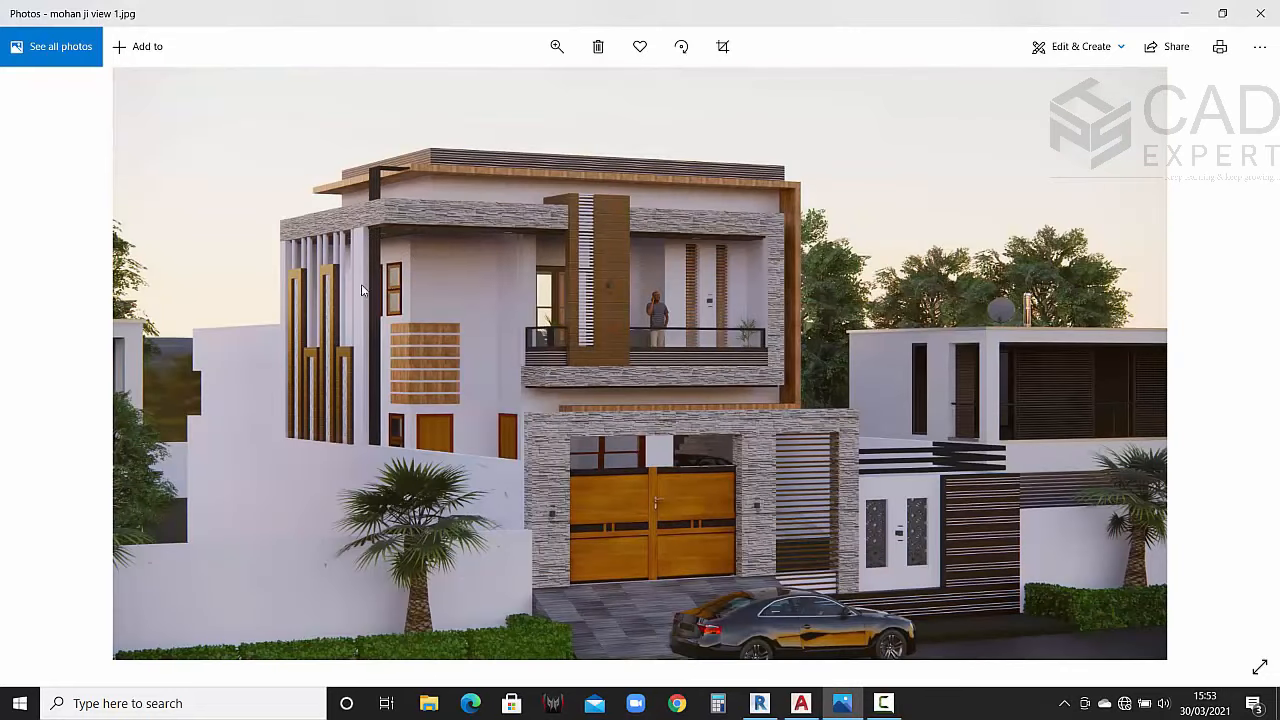
click(1184, 13)
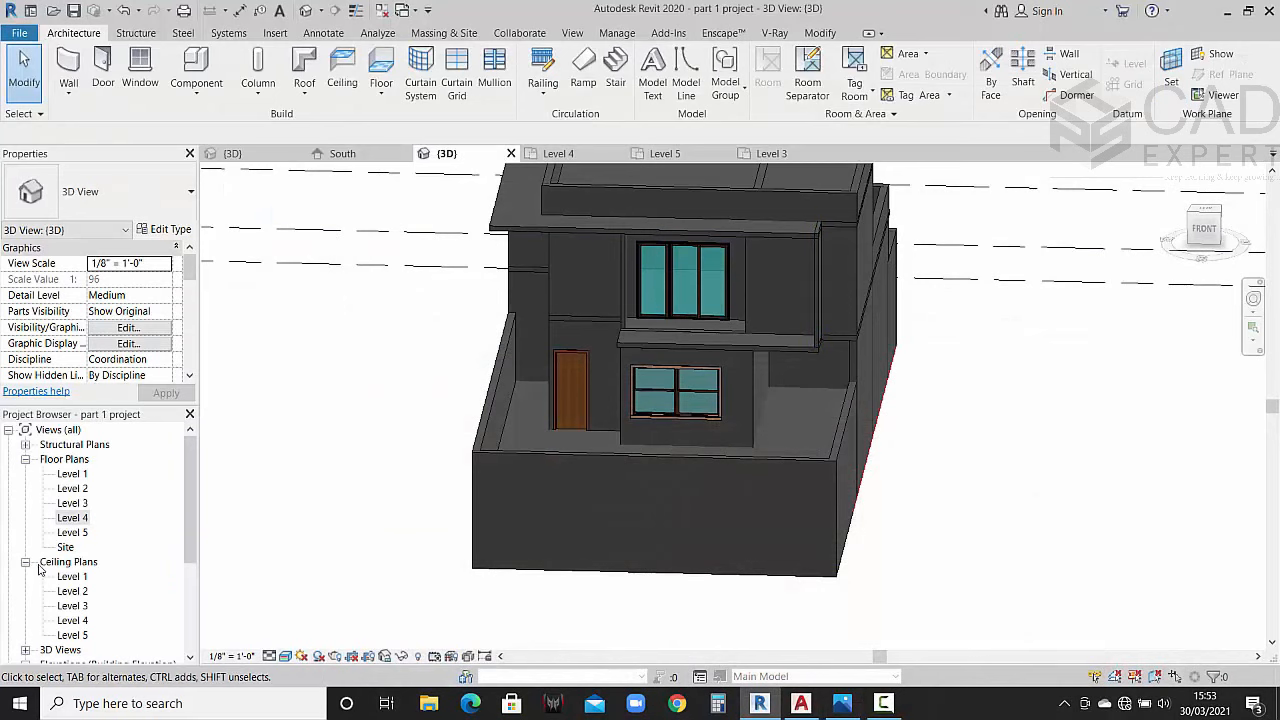
Step: In the Level 3 floor plan, start a window and load the bright window 2 family as its type
double_click(73, 503)
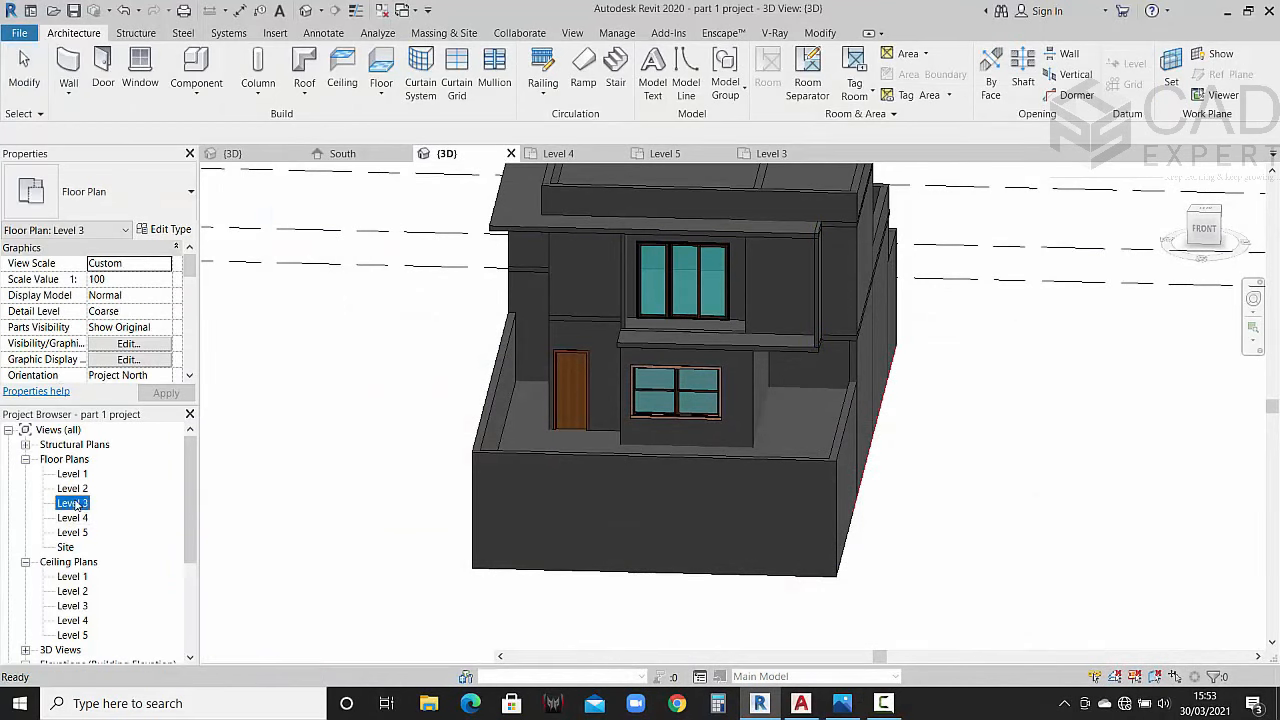
scroll(410, 449, down, 4)
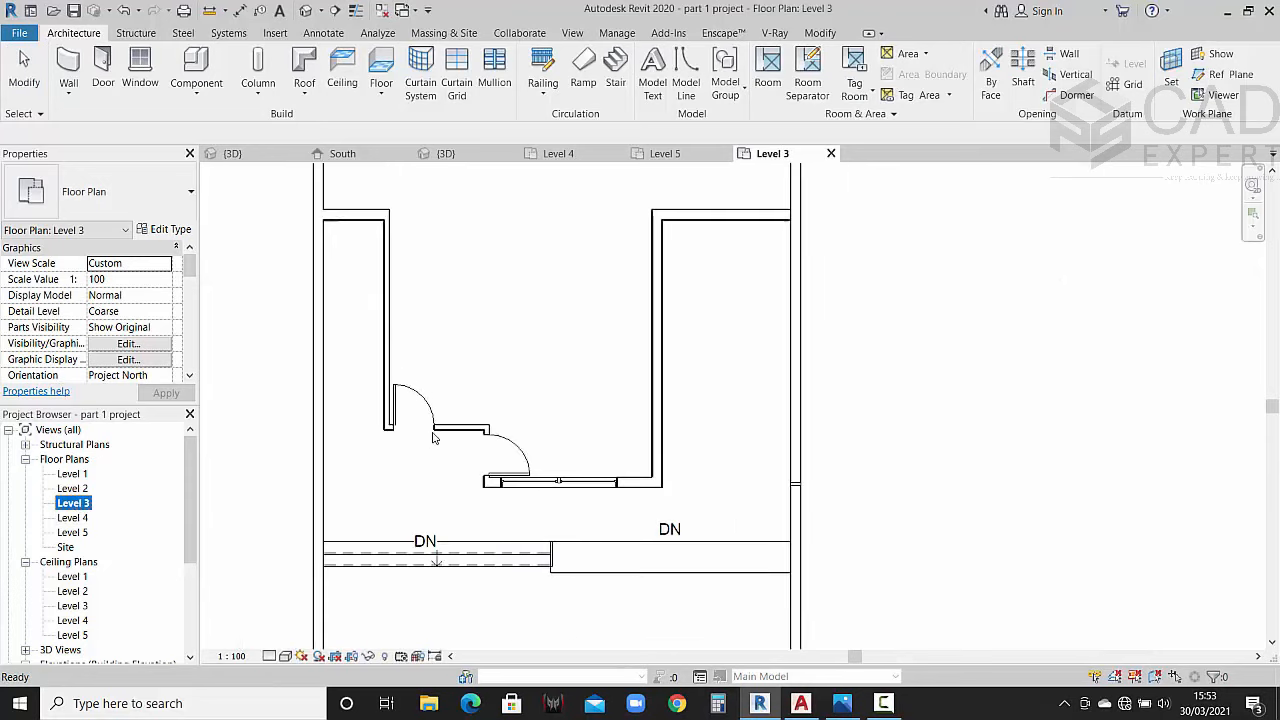
scroll(455, 418, down, 1)
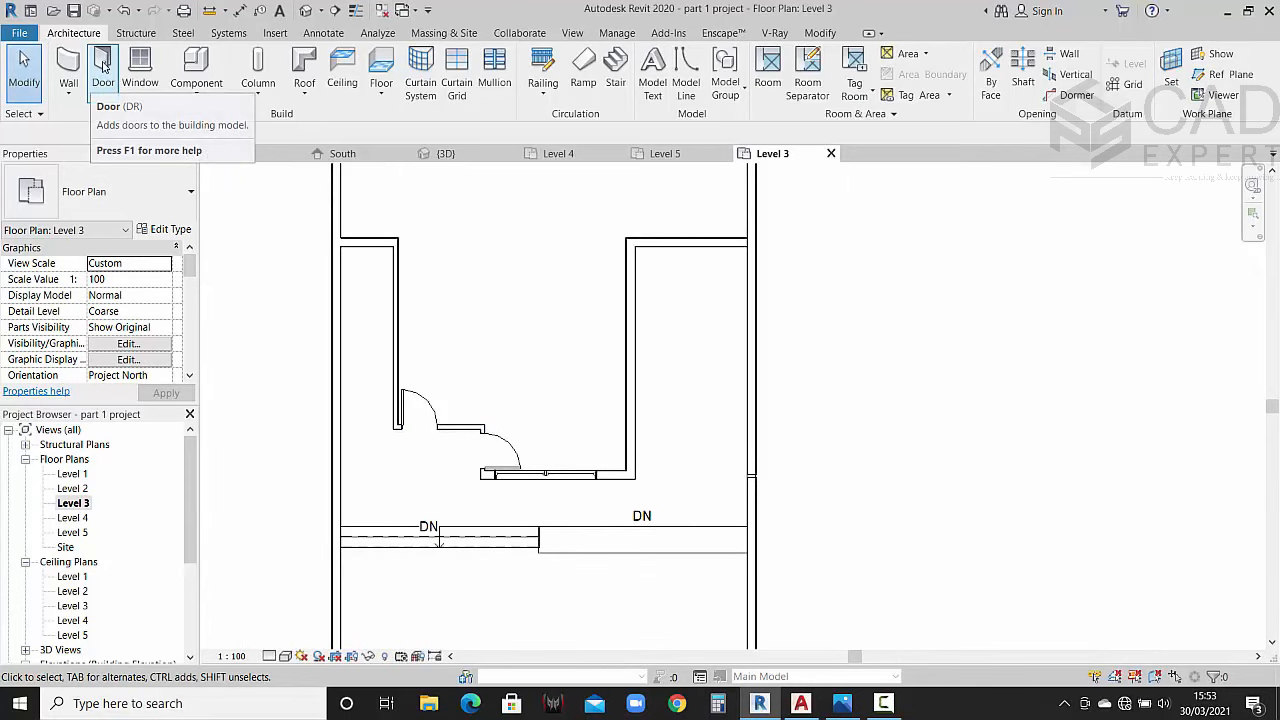
click(140, 68)
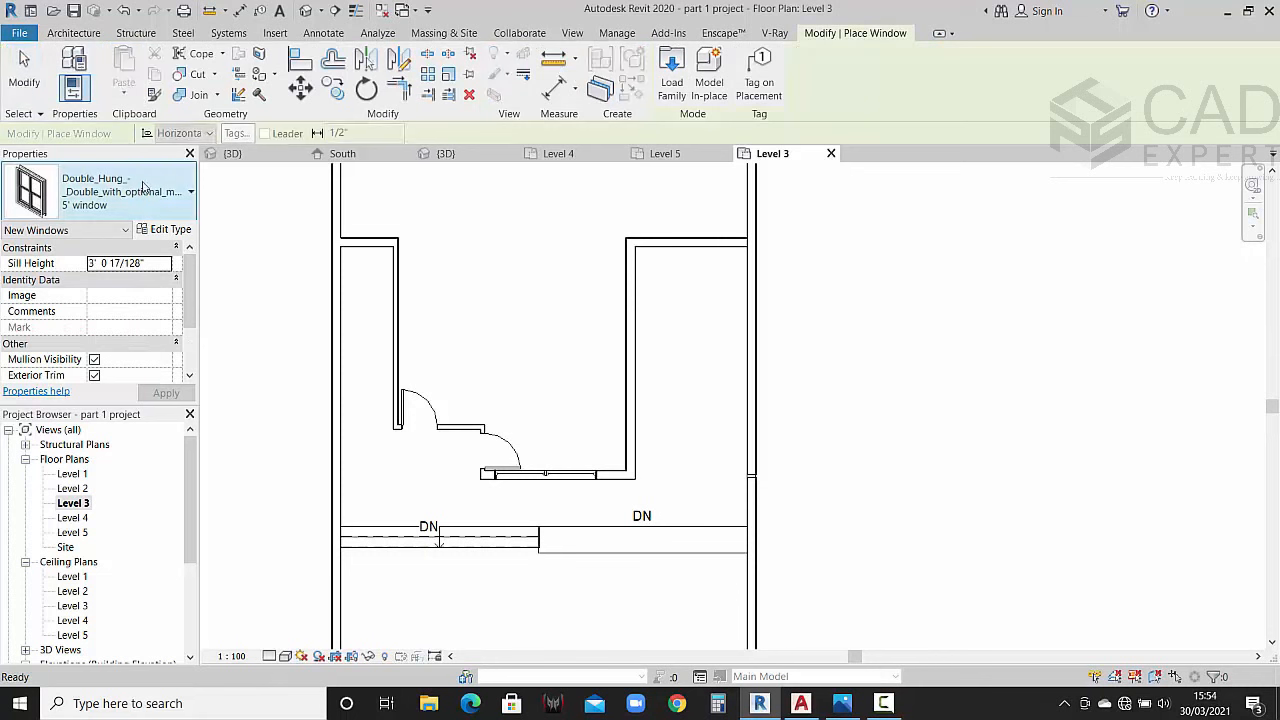
click(165, 230)
click(1170, 136)
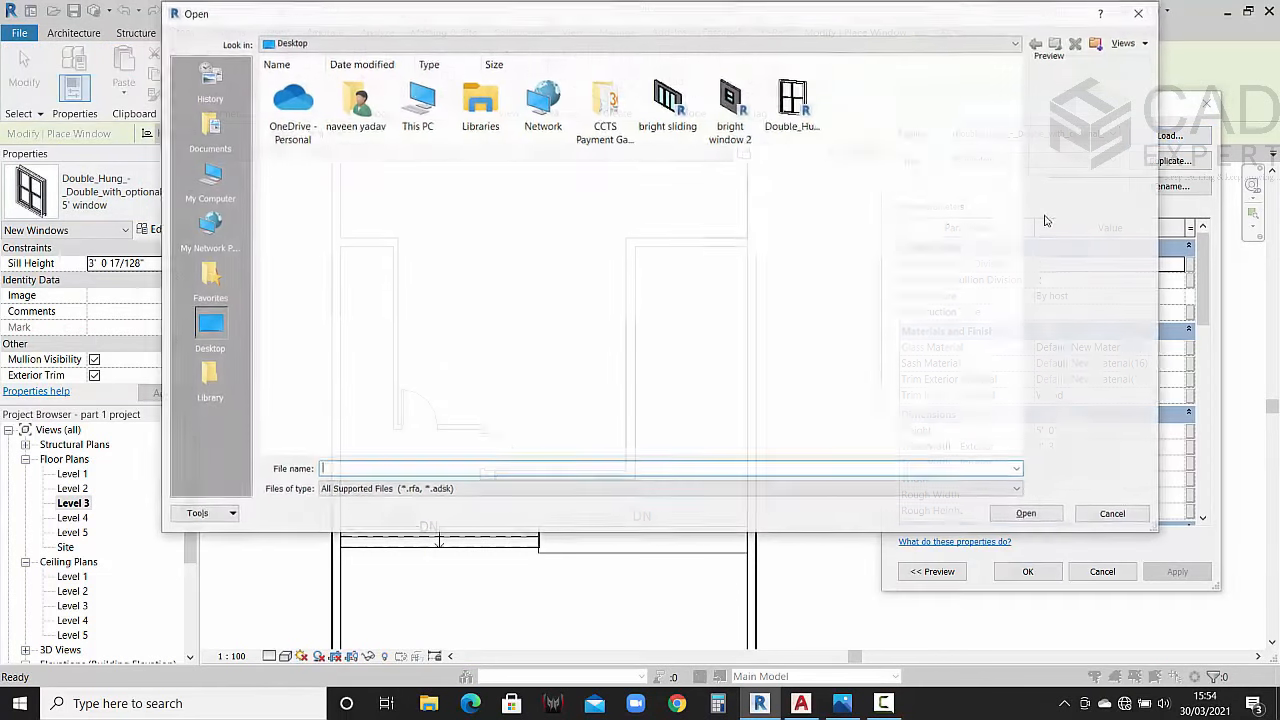
click(730, 105)
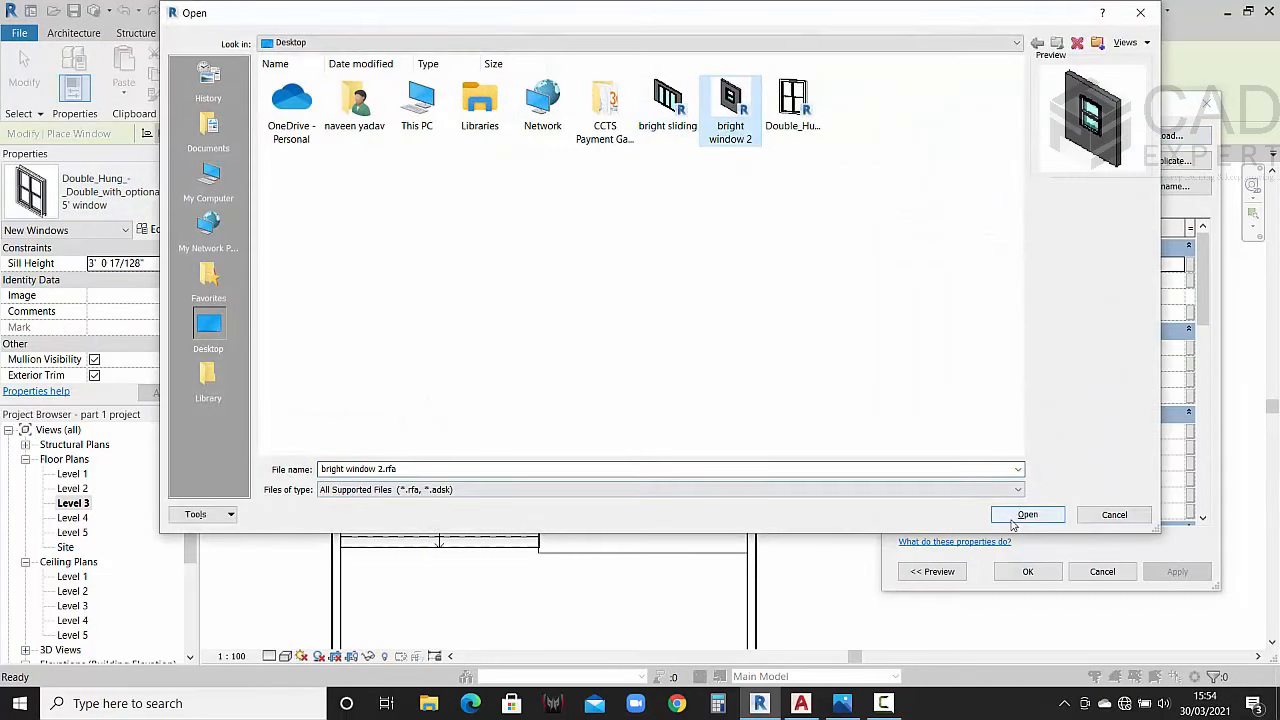
click(1020, 516)
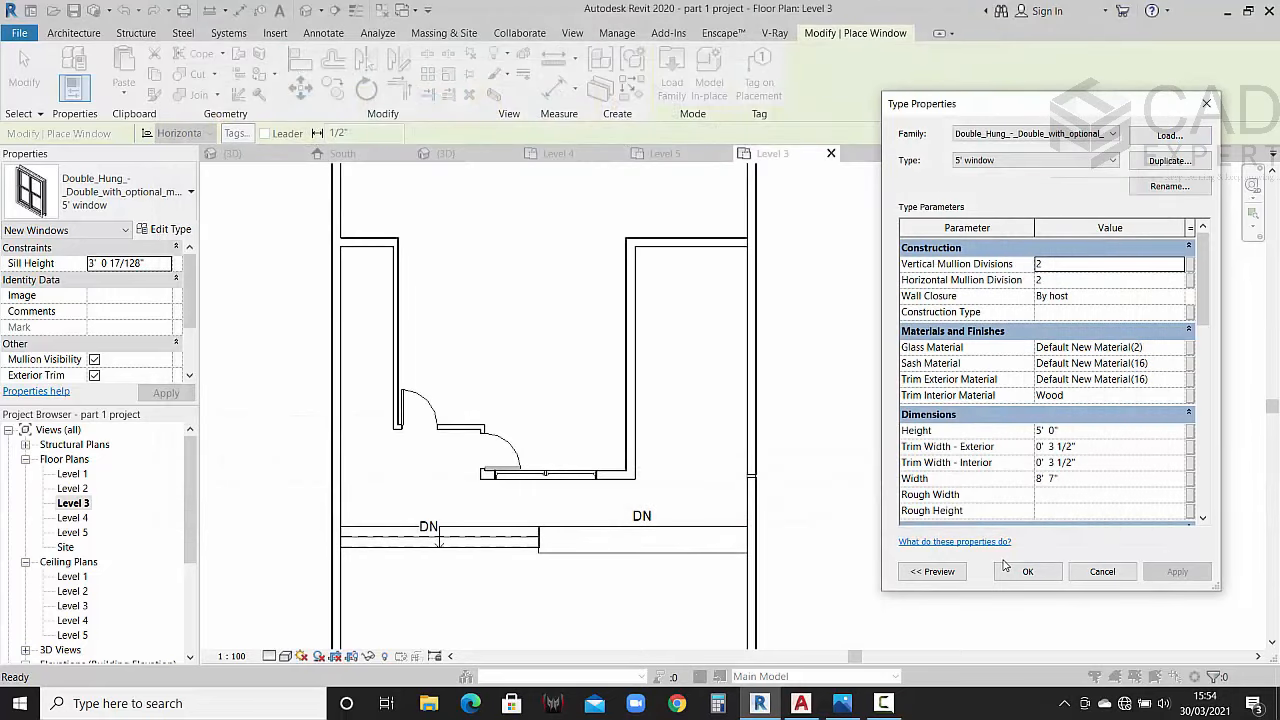
scroll(1087, 370, down, 5)
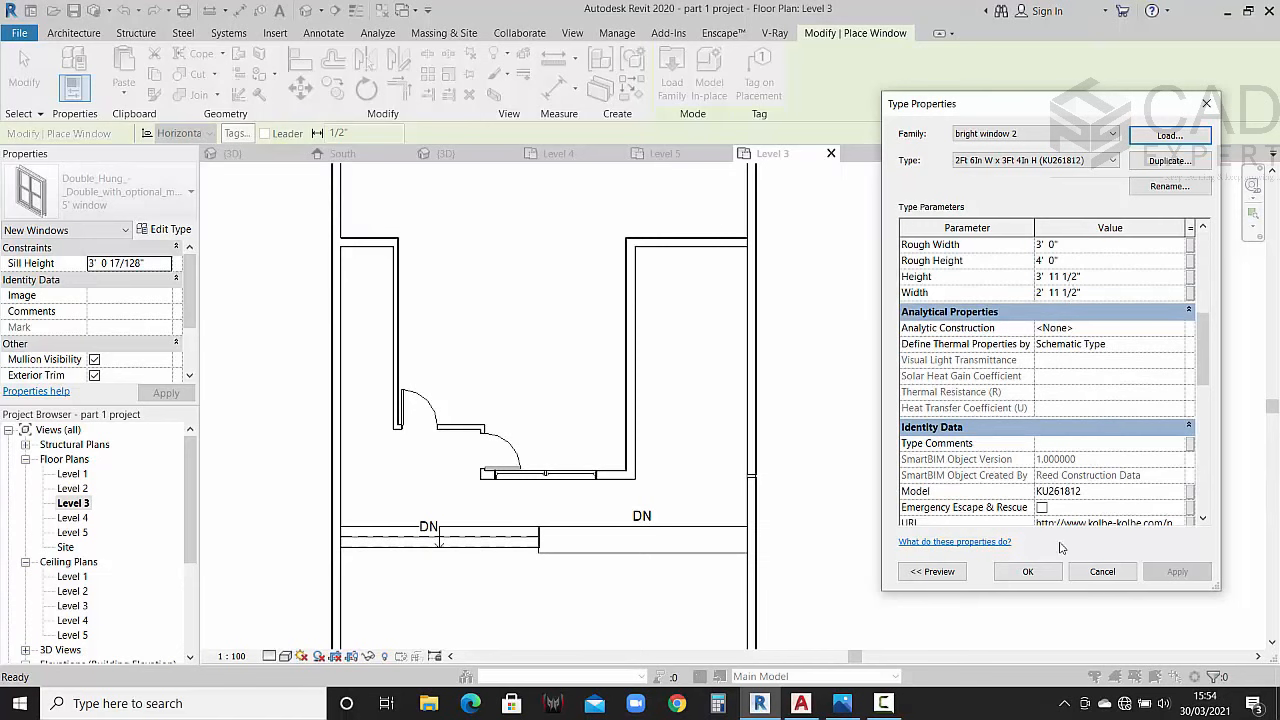
click(1024, 572)
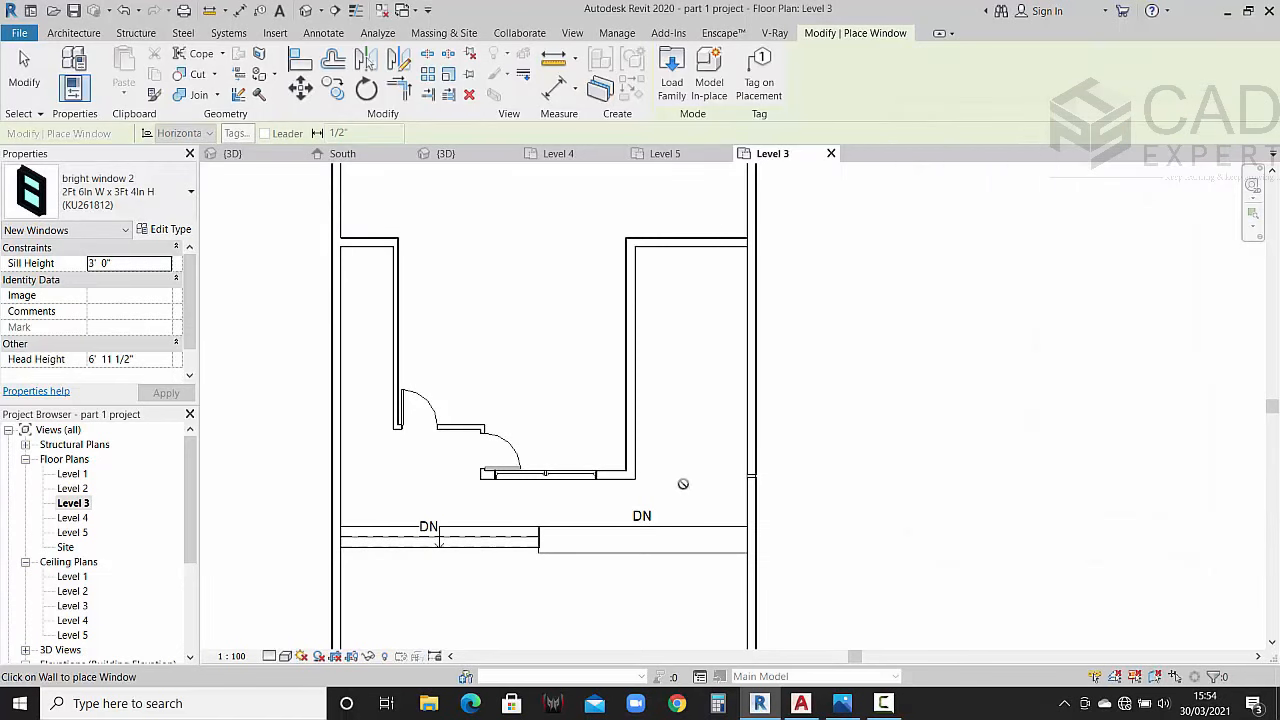
Step: Place three bright windows in the side wall beside the entrance door: 3'-6" from its front end, 5'-0" further, and about 3'-0" from the rear corner
scroll(390, 395, up, 3)
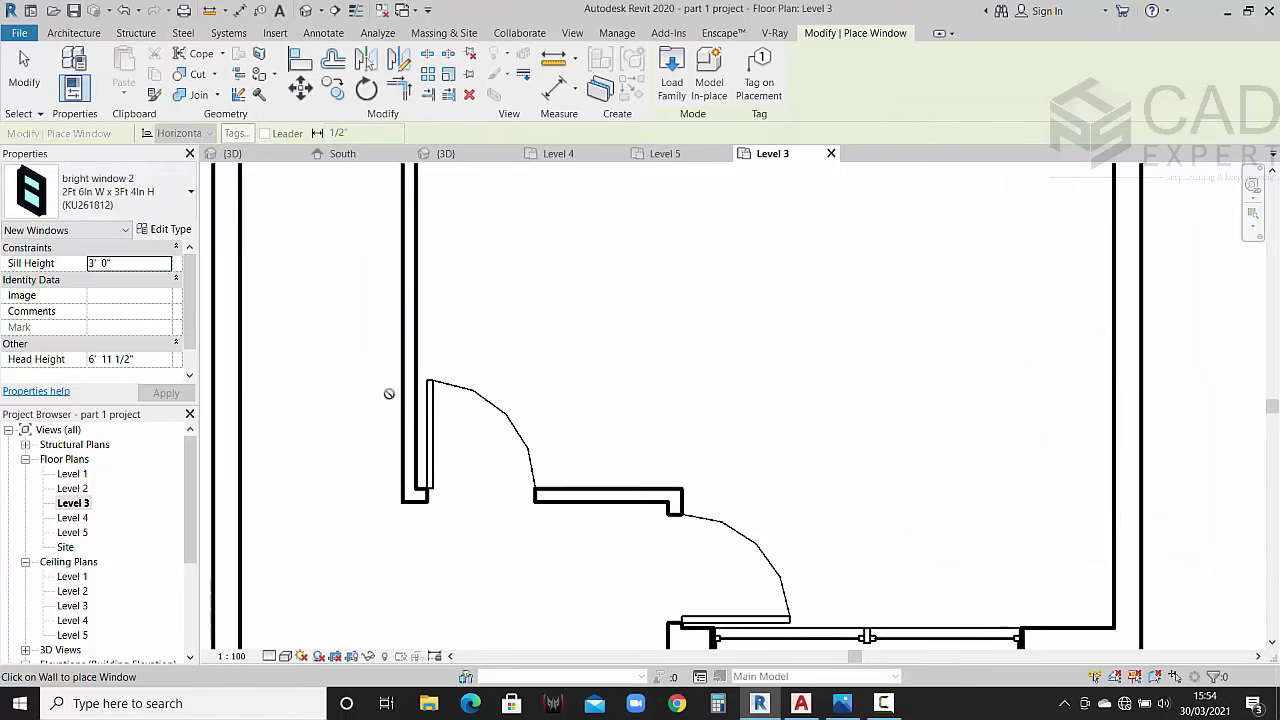
scroll(408, 395, down, 3)
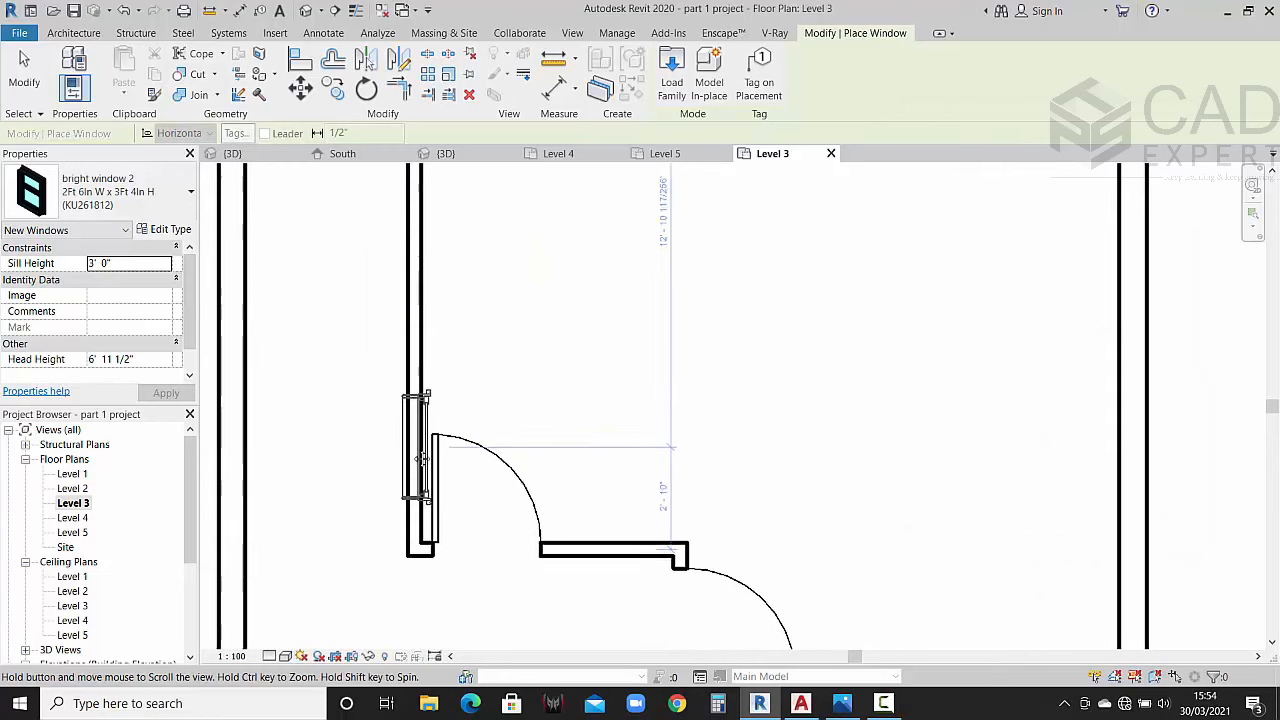
middle_drag(412, 445, 412, 475)
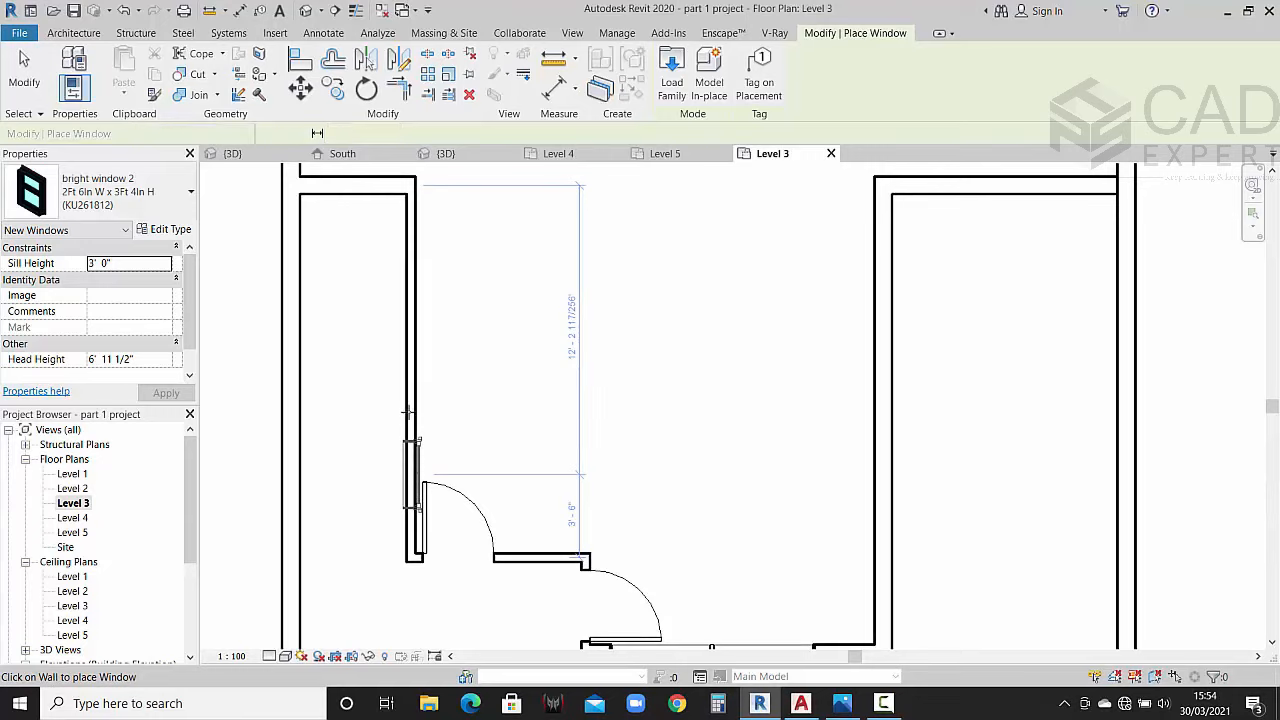
click(408, 470)
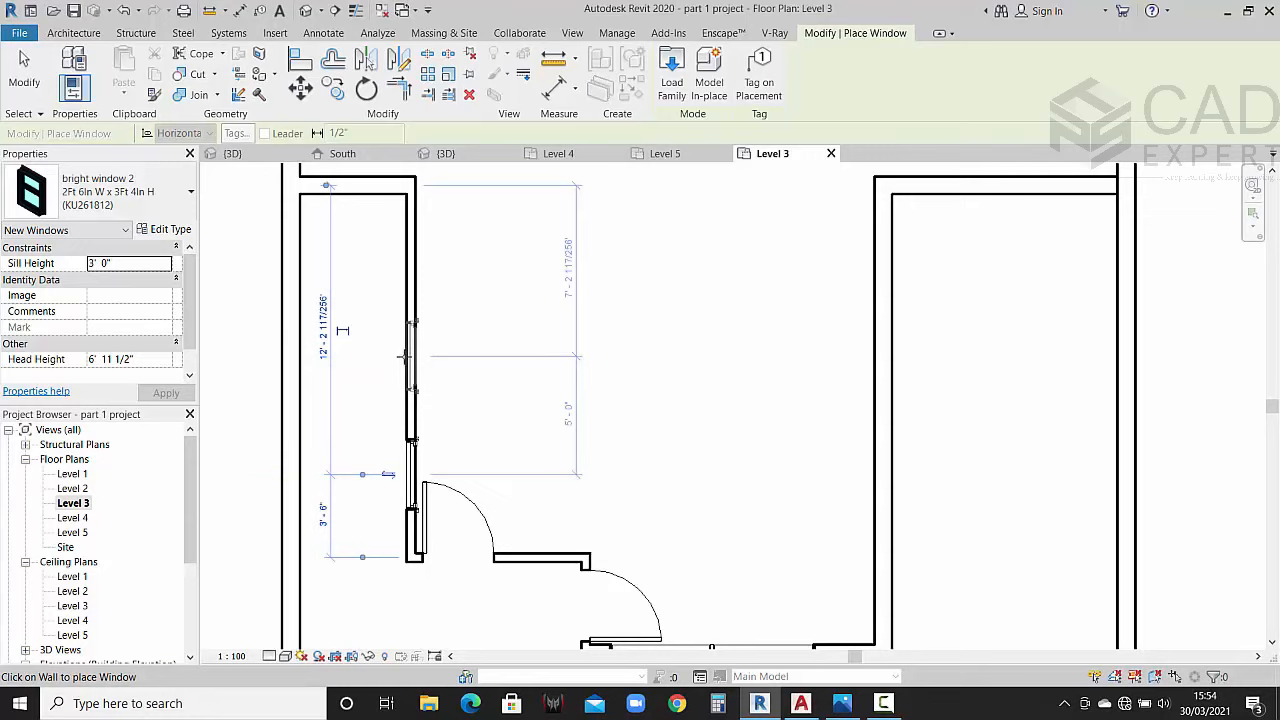
click(408, 355)
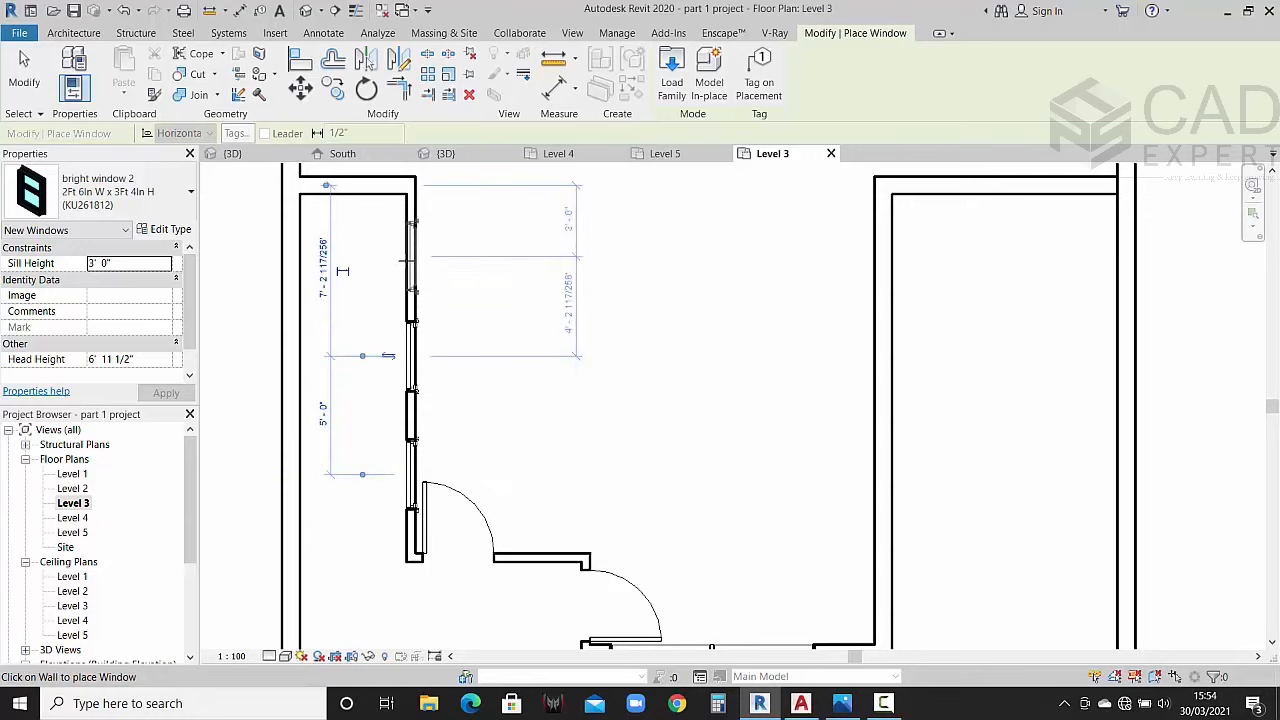
click(408, 258)
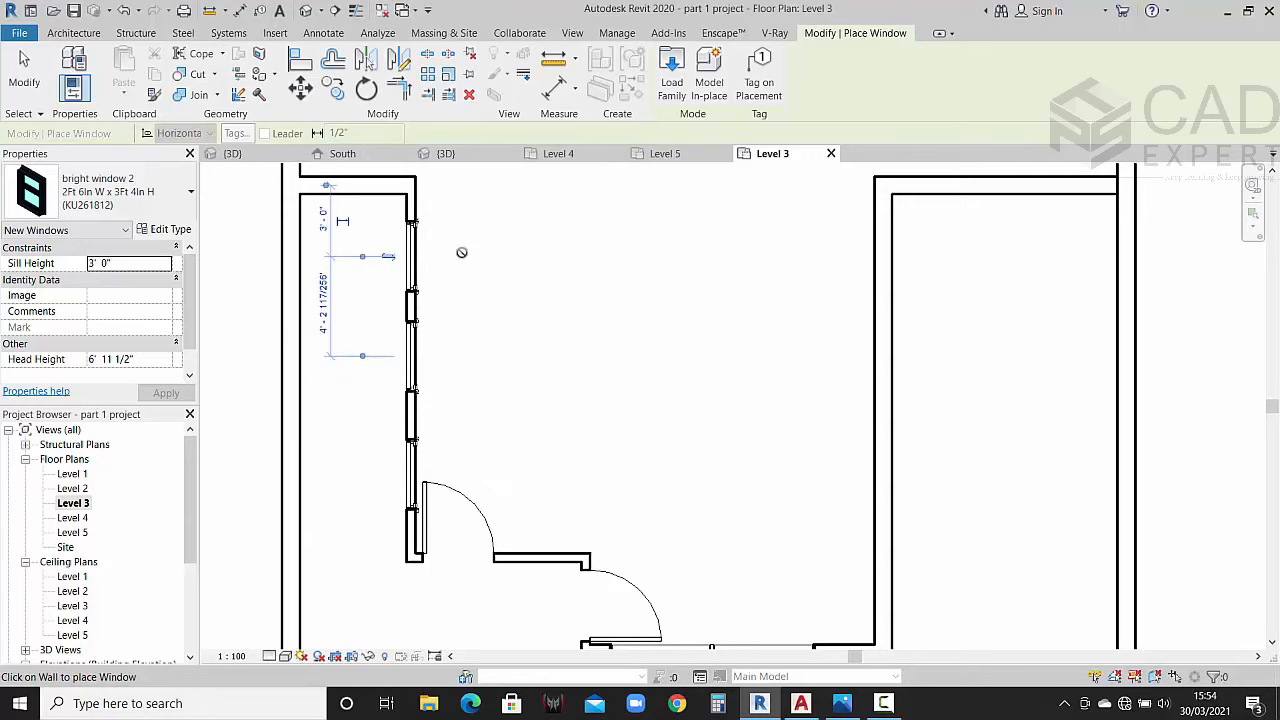
key(Escape)
key(Escape)
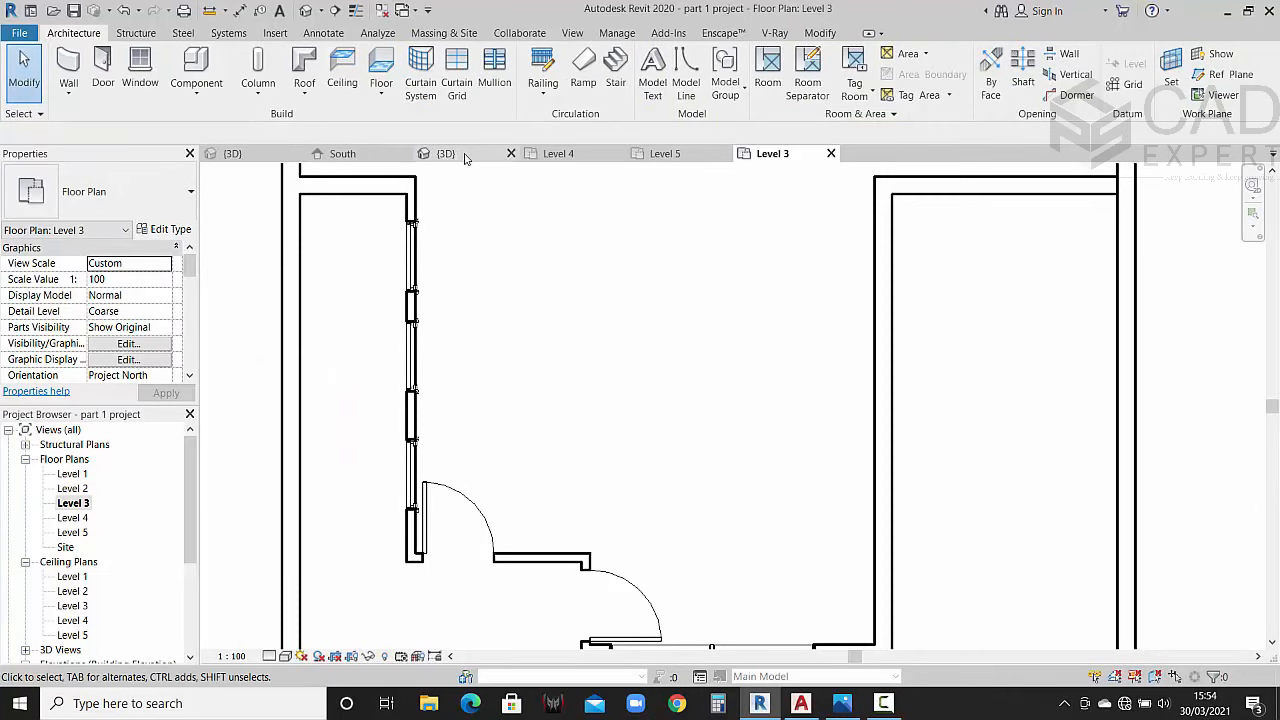
Step: In the 3D view, select all instances of the new side window and paste copies aligned to Level 4
click(446, 153)
shift+middle_drag(580, 403, 668, 476)
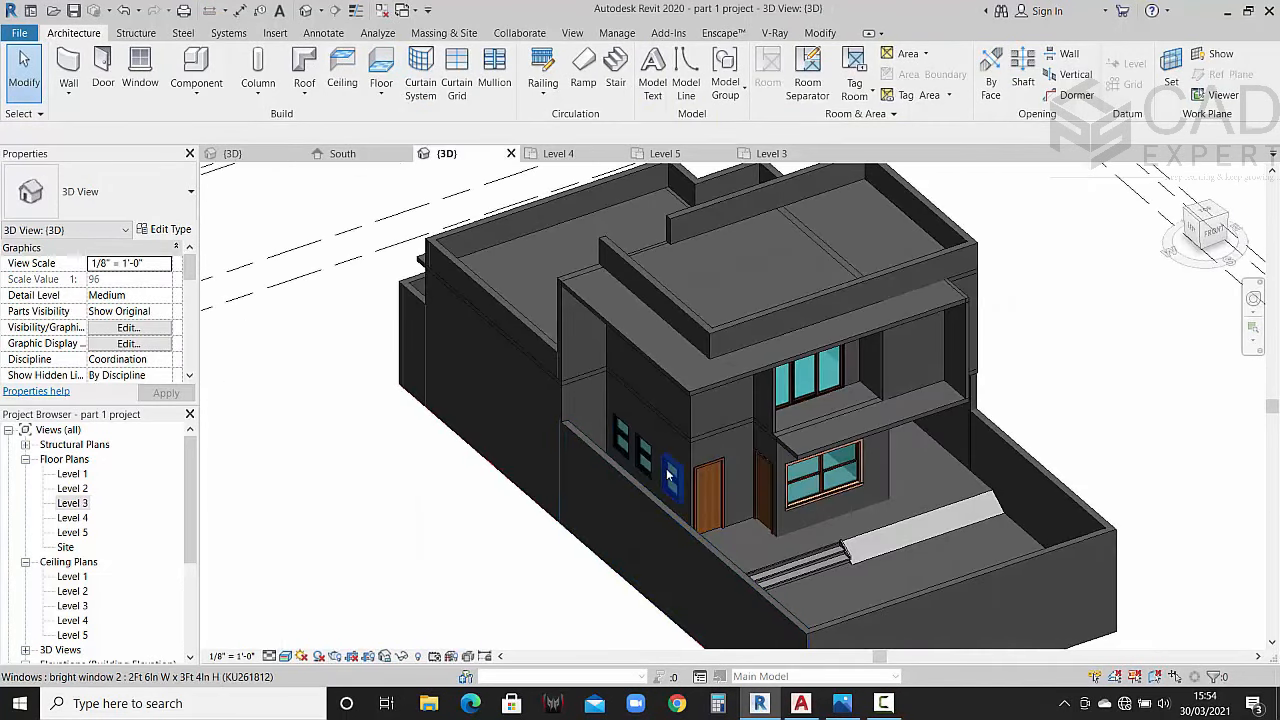
scroll(668, 476, up, 3)
click(671, 488)
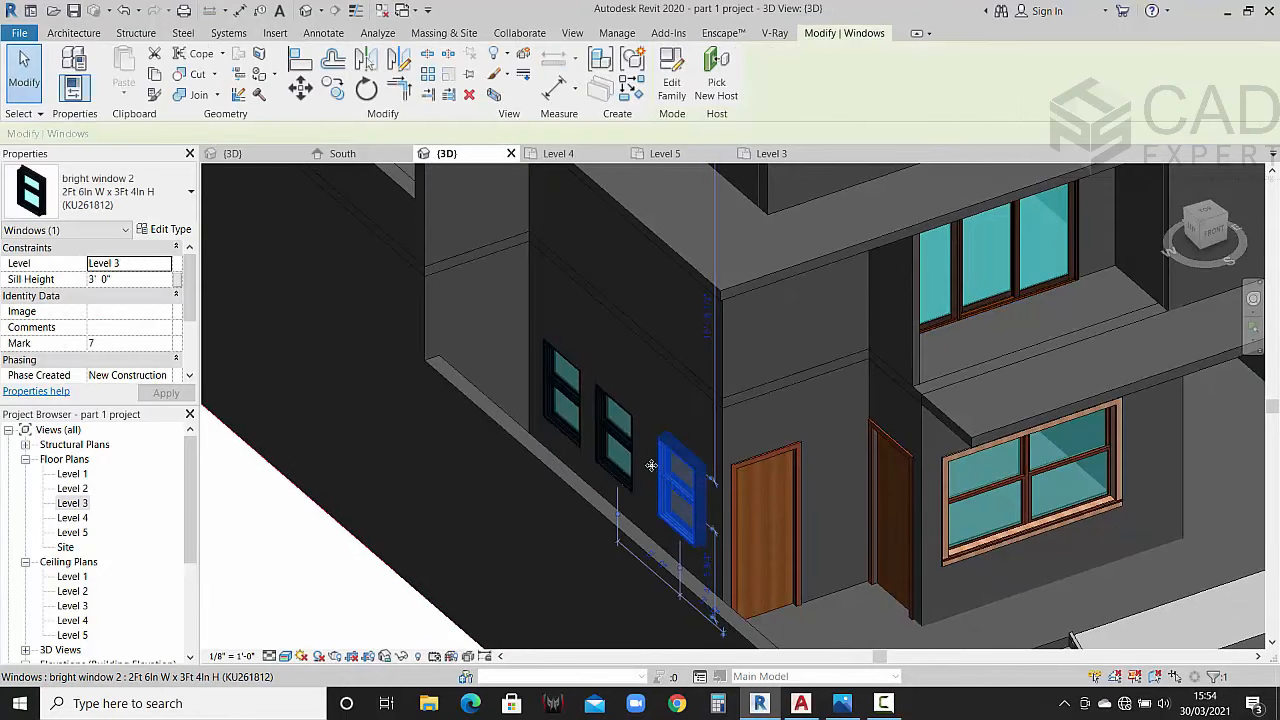
key(s)
key(a)
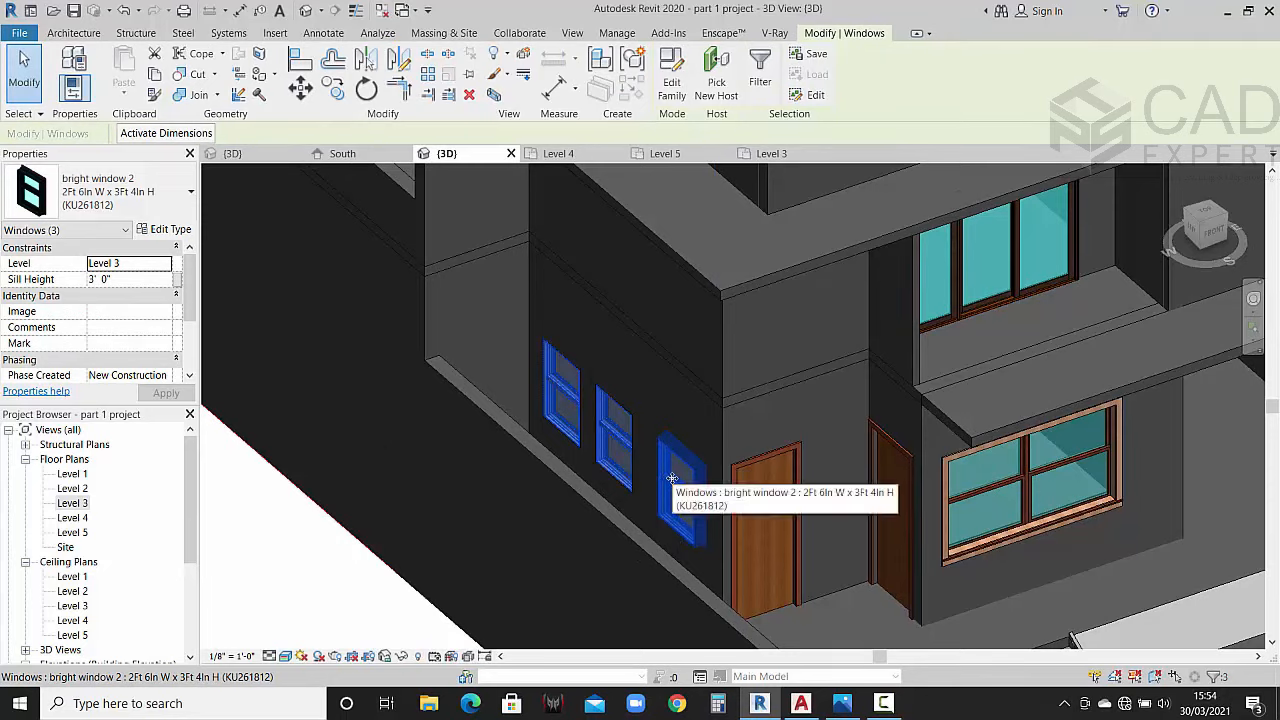
scroll(672, 478, down, 2)
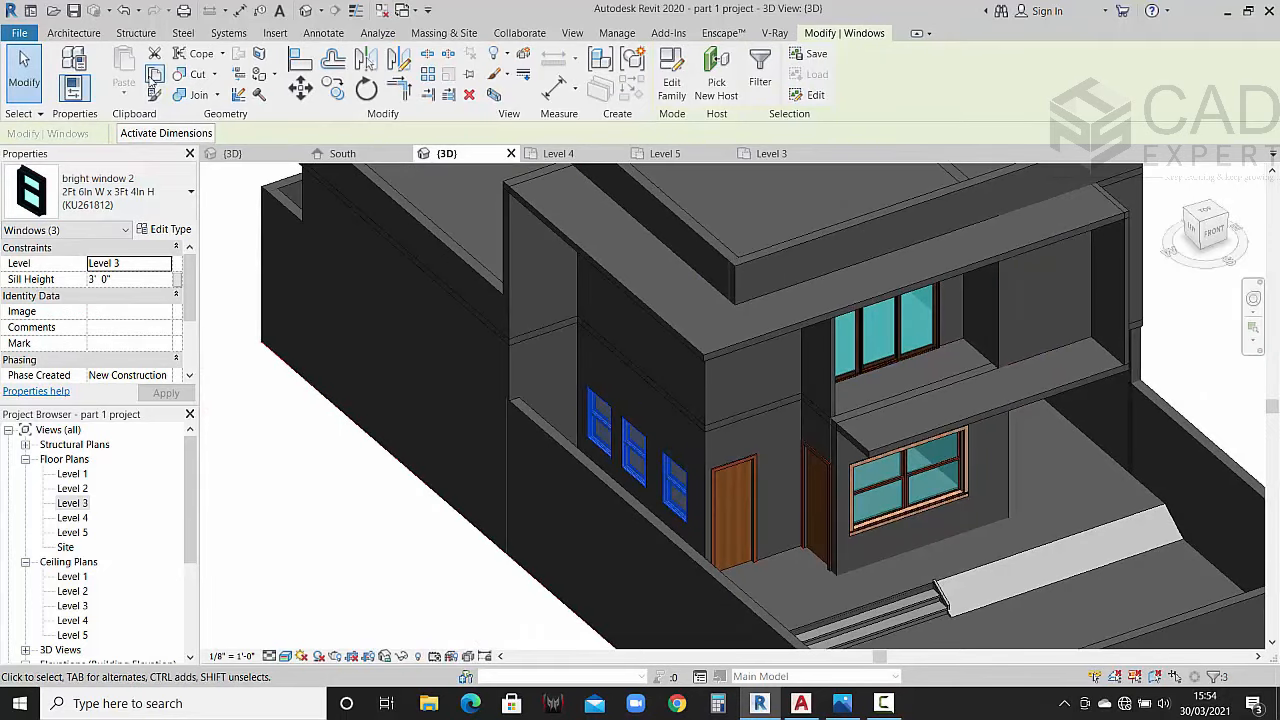
click(154, 73)
click(123, 95)
click(175, 157)
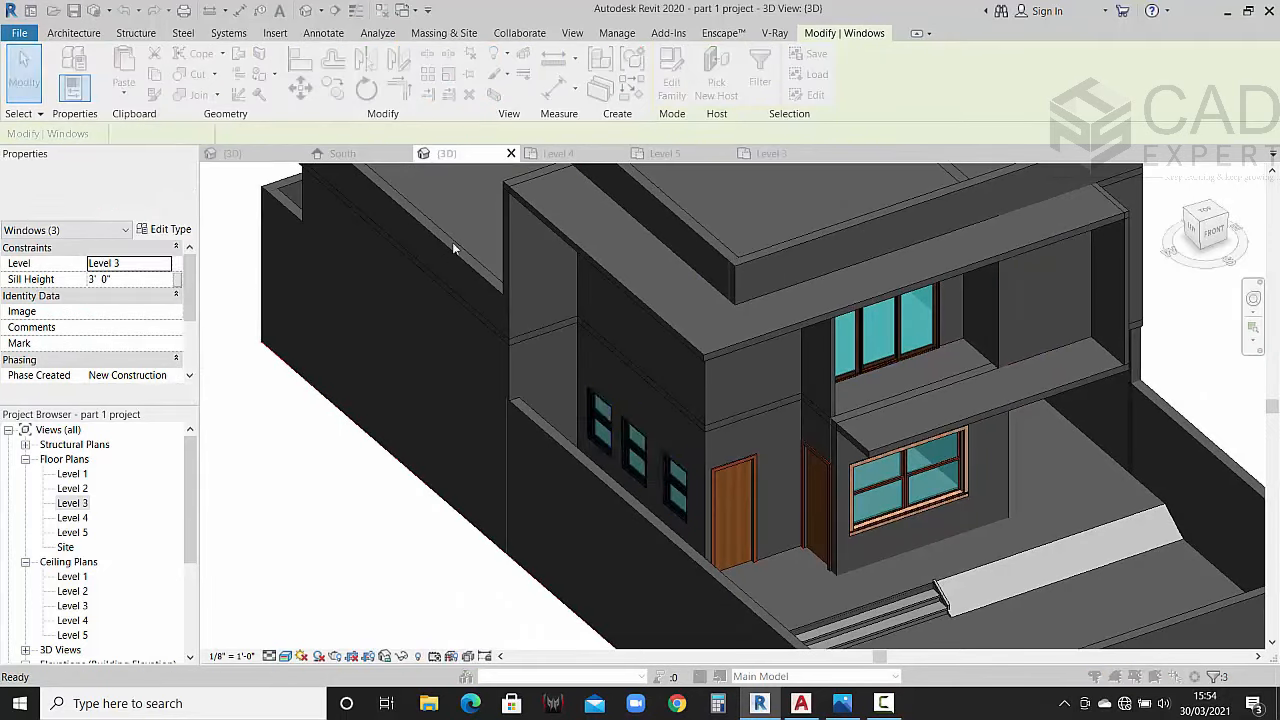
click(560, 273)
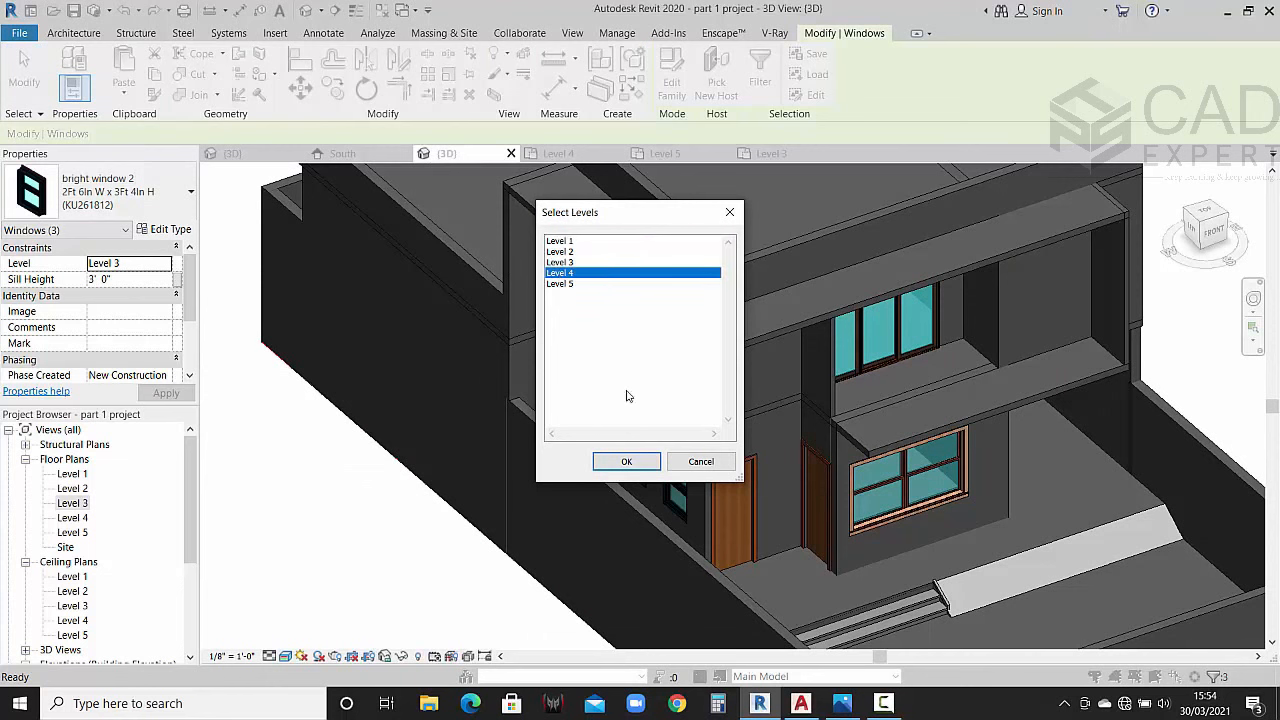
click(627, 461)
key(Escape)
Step: Inspect the side windows on both floors in the 3D view and compare the front openings with the reference render
scroll(400, 465, down, 3)
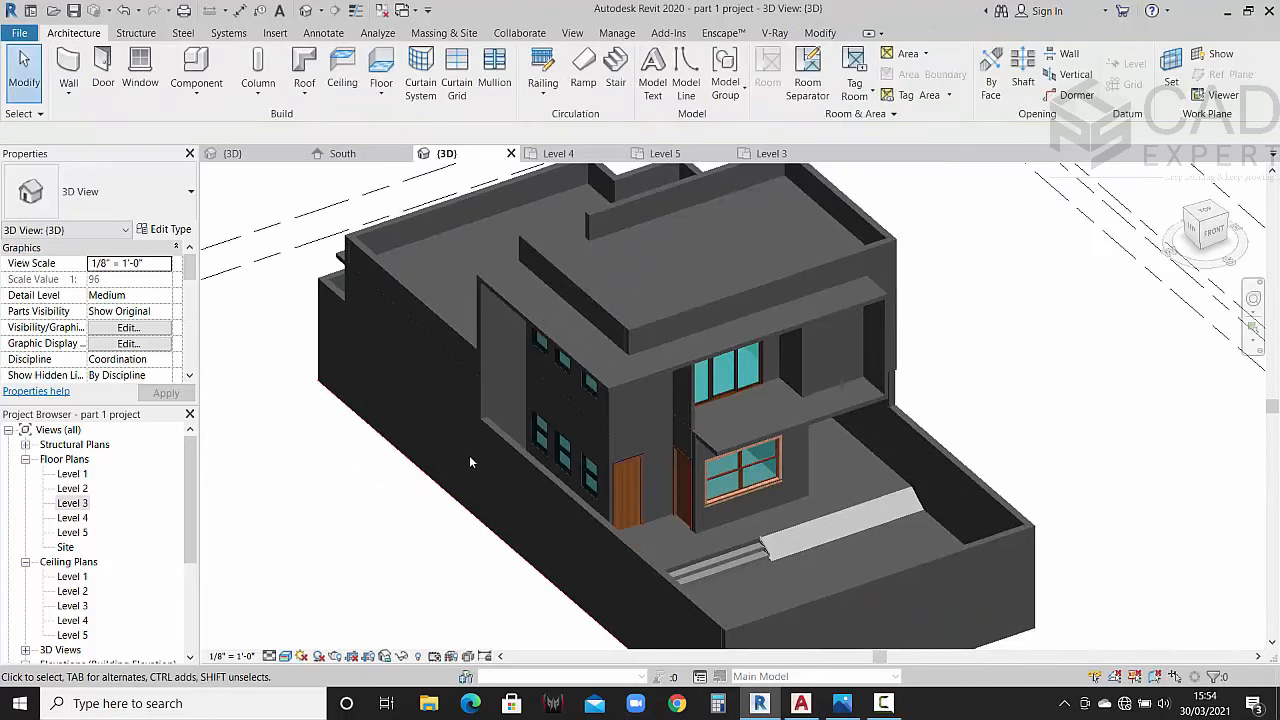
shift+middle_drag(463, 449, 793, 482)
scroll(541, 405, up, 4)
scroll(682, 461, down, 3)
scroll(883, 394, up, 2)
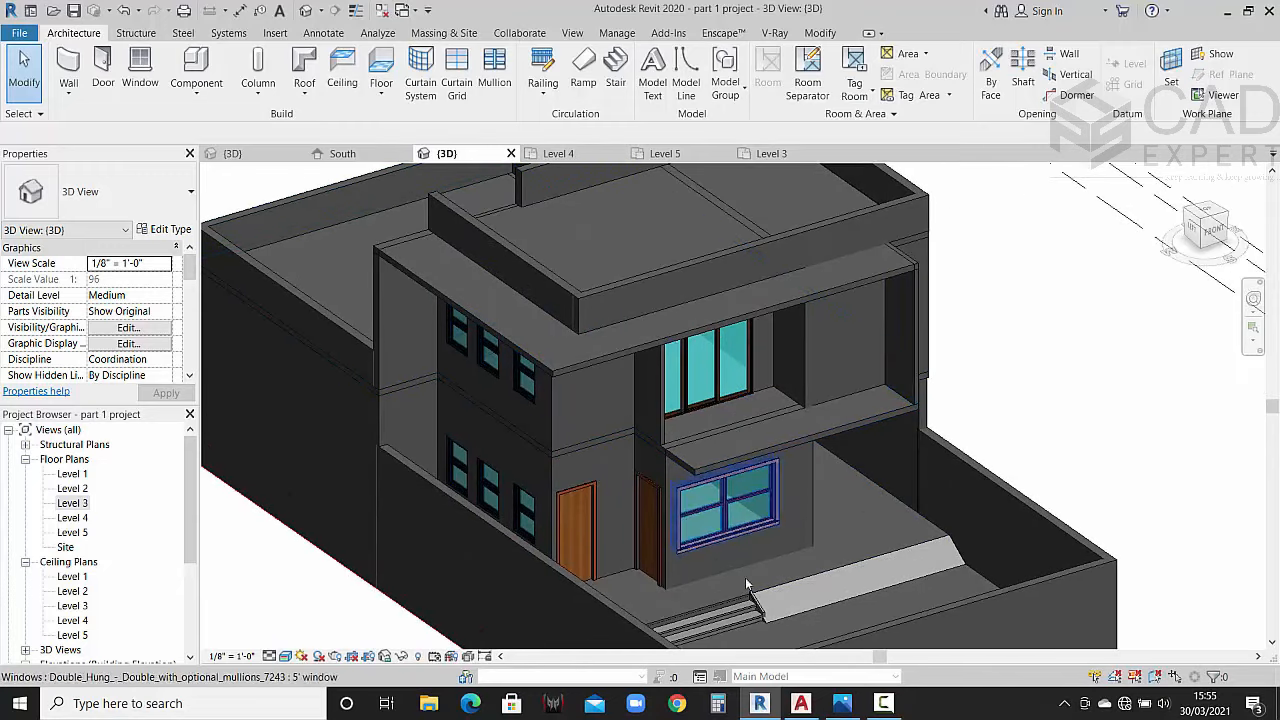
click(843, 705)
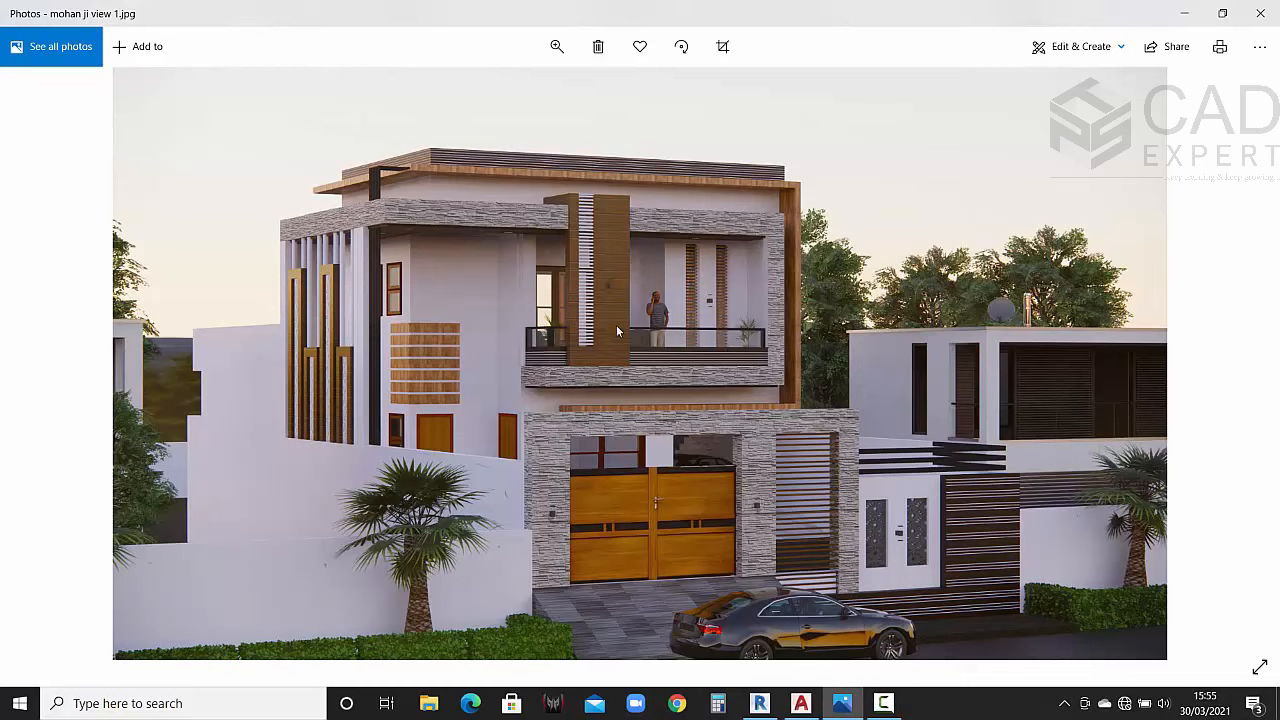
click(1183, 9)
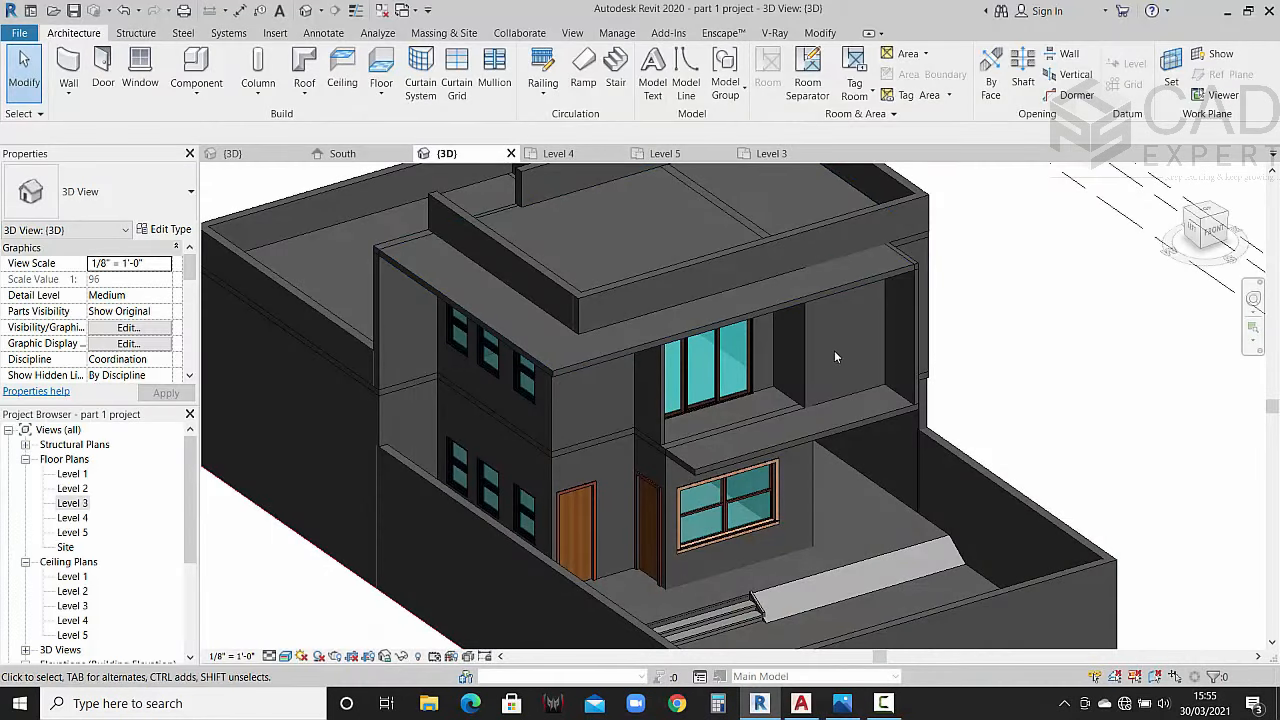
Step: Open the profile of the Level 4 wall beside the sliding door for editing in the front view
click(846, 393)
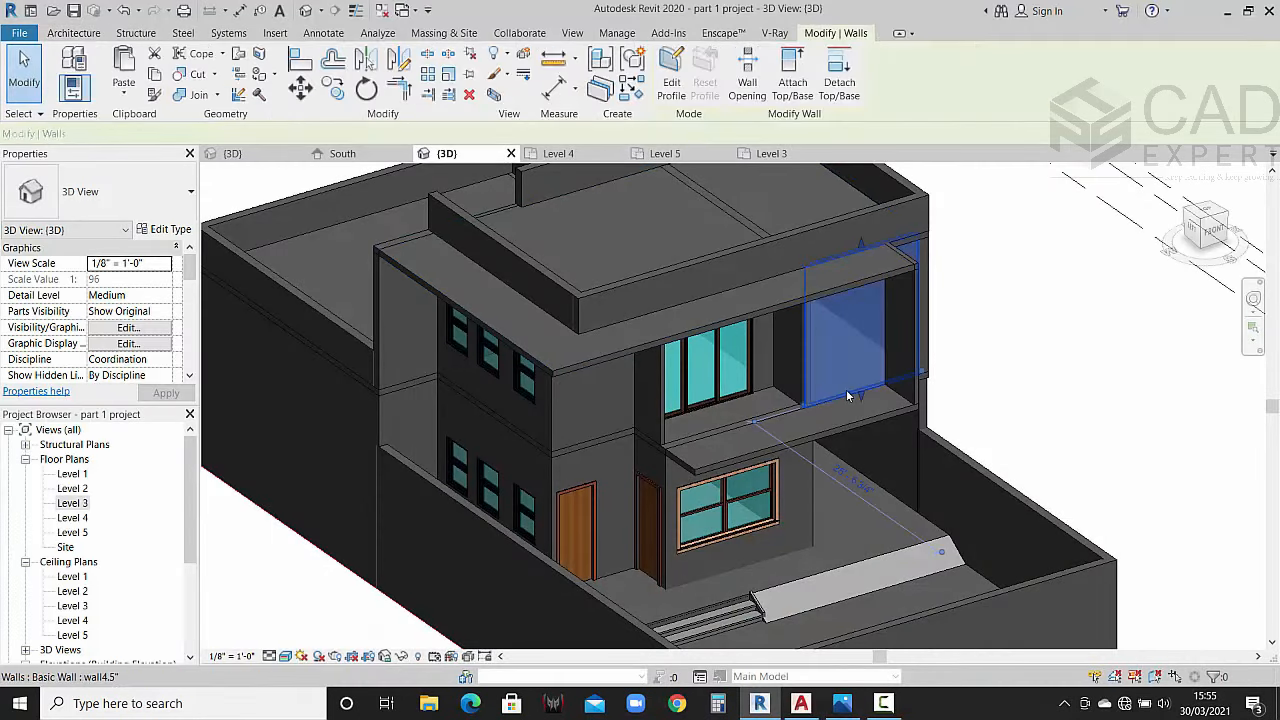
click(1215, 231)
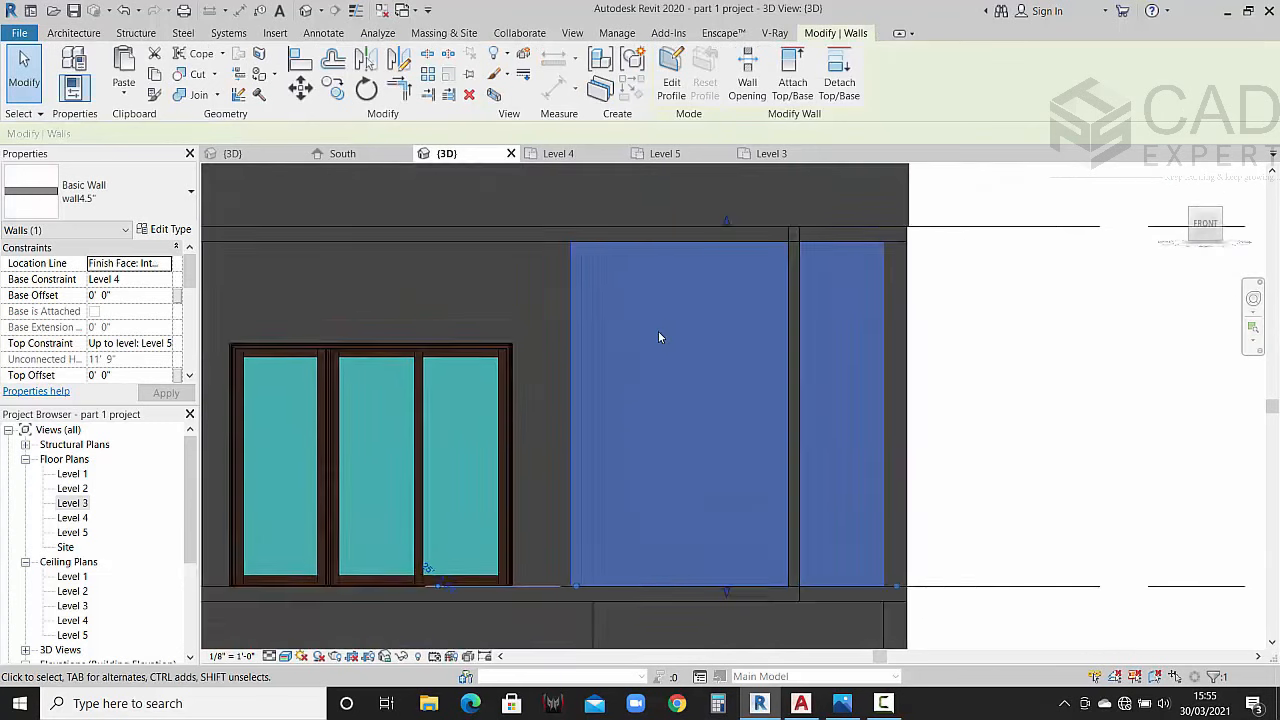
click(671, 82)
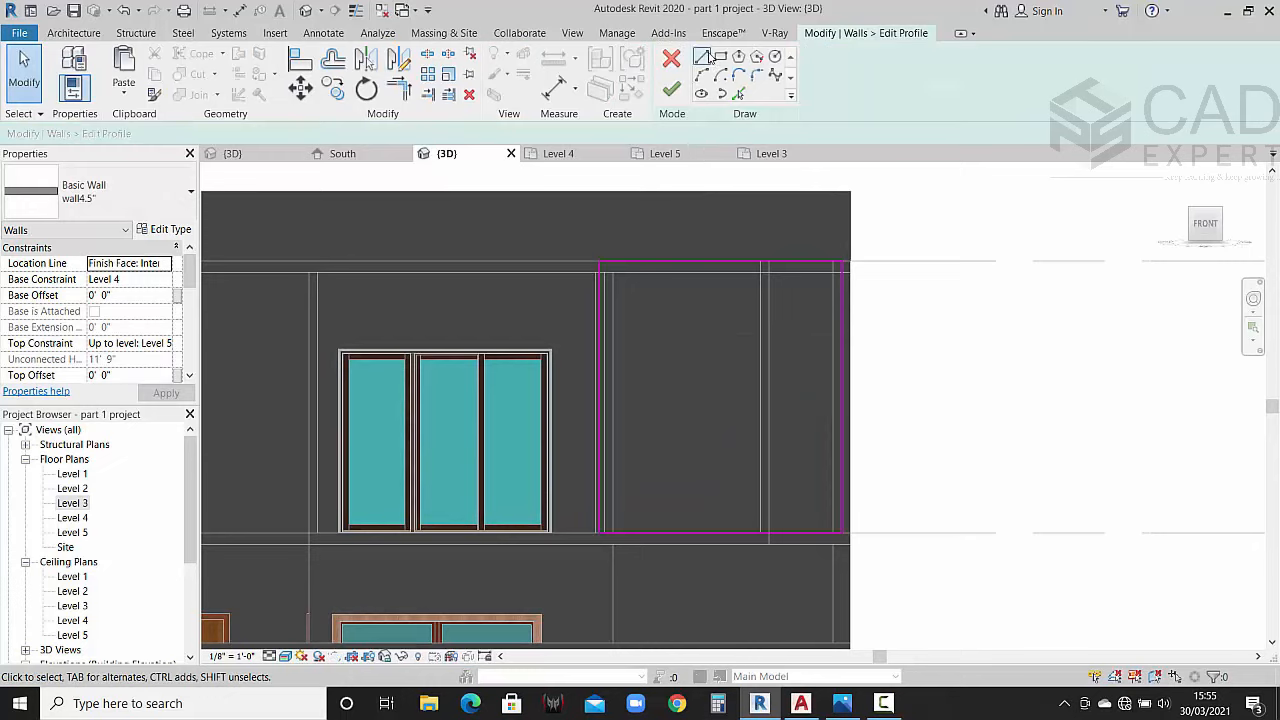
click(703, 57)
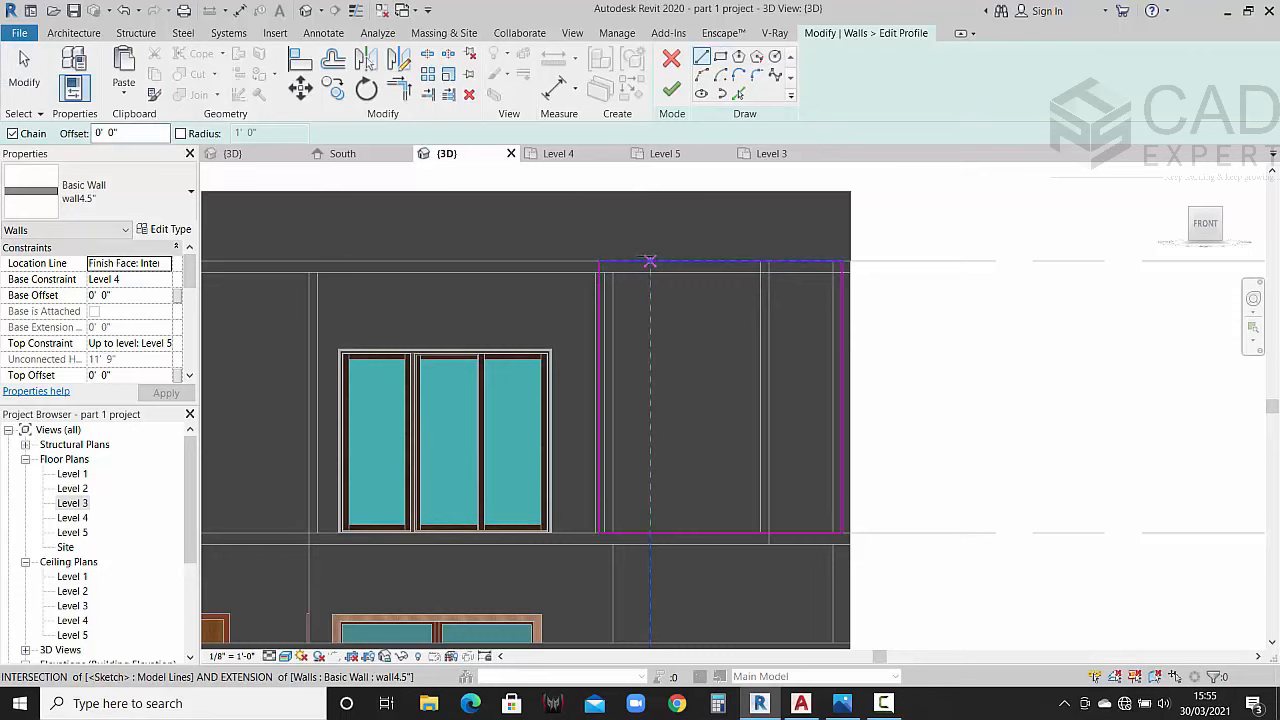
Step: Add two pairs of vertical profile lines: 1'-9" in from the left edge and from the right inner wall line, each followed by one 1'-3" further in
click(738, 93)
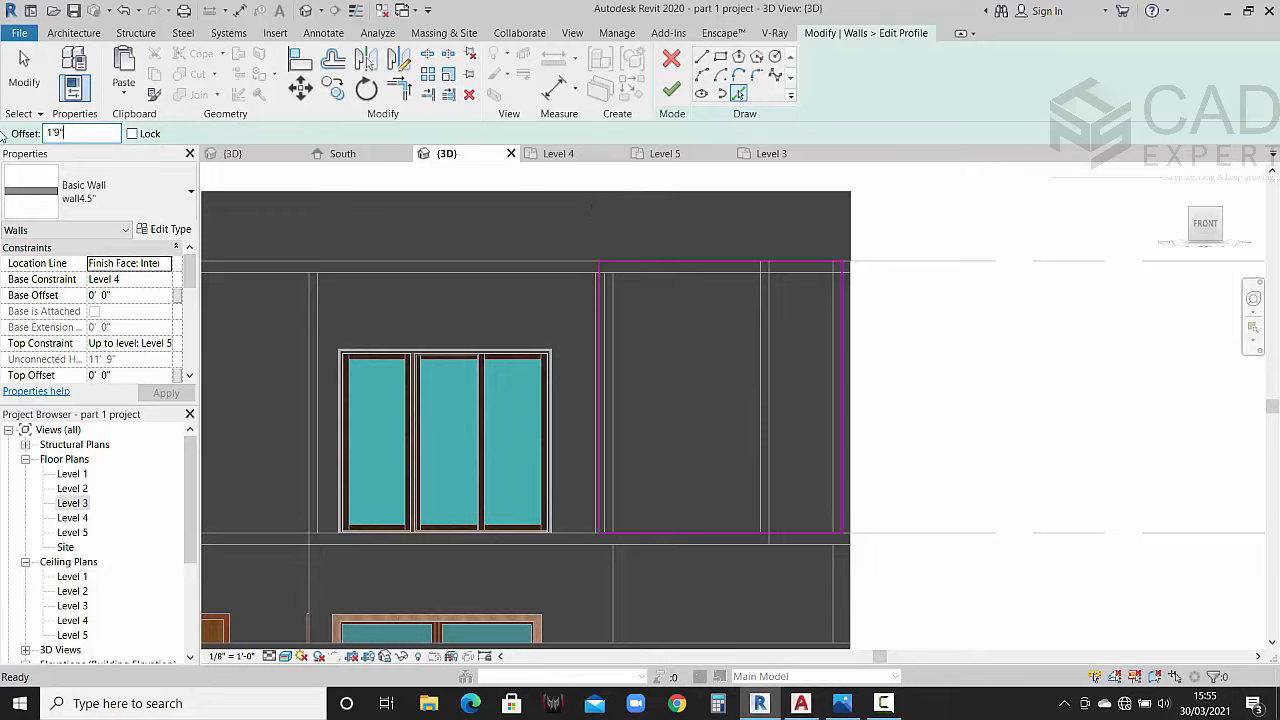
text(1'9")
click(598, 399)
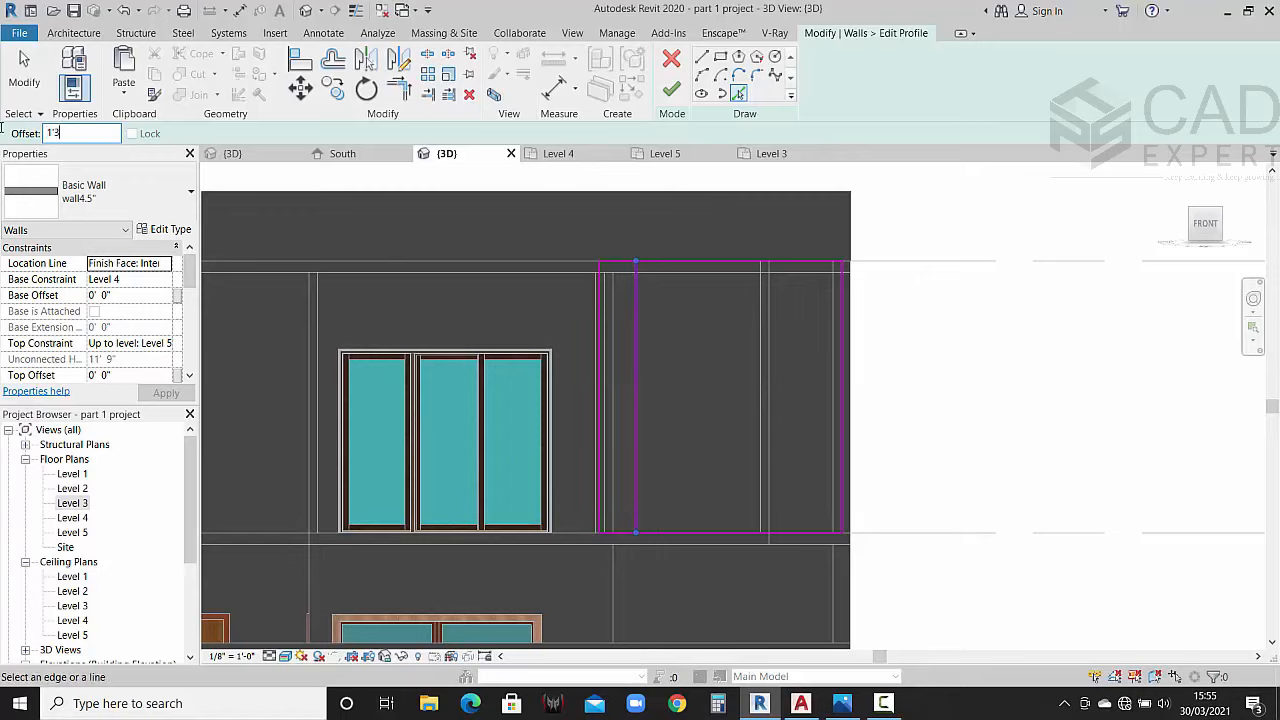
click(637, 362)
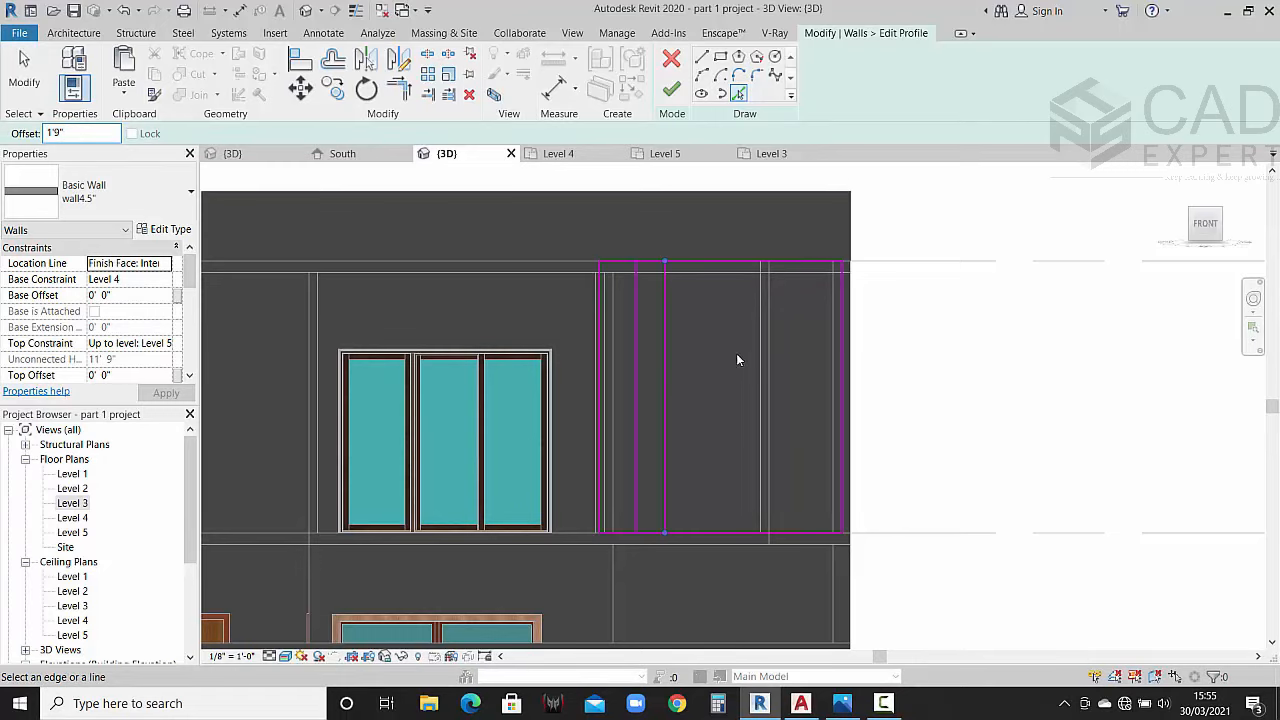
click(754, 388)
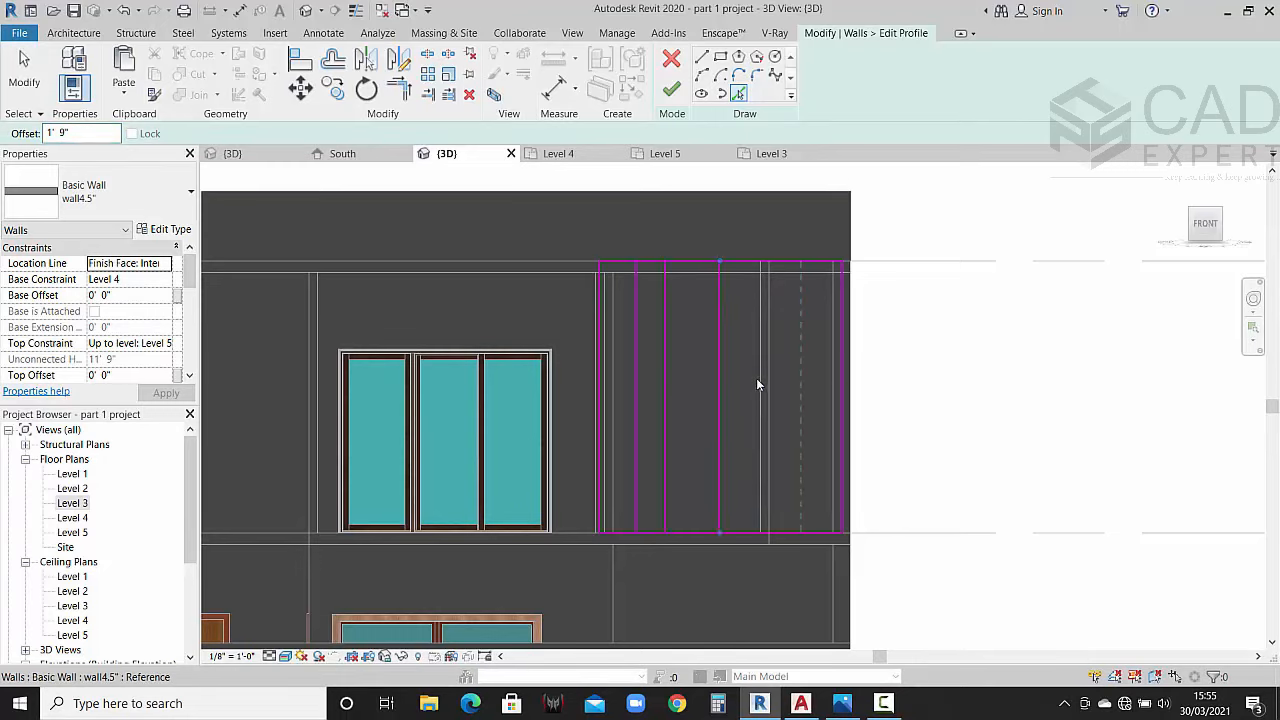
key(Escape)
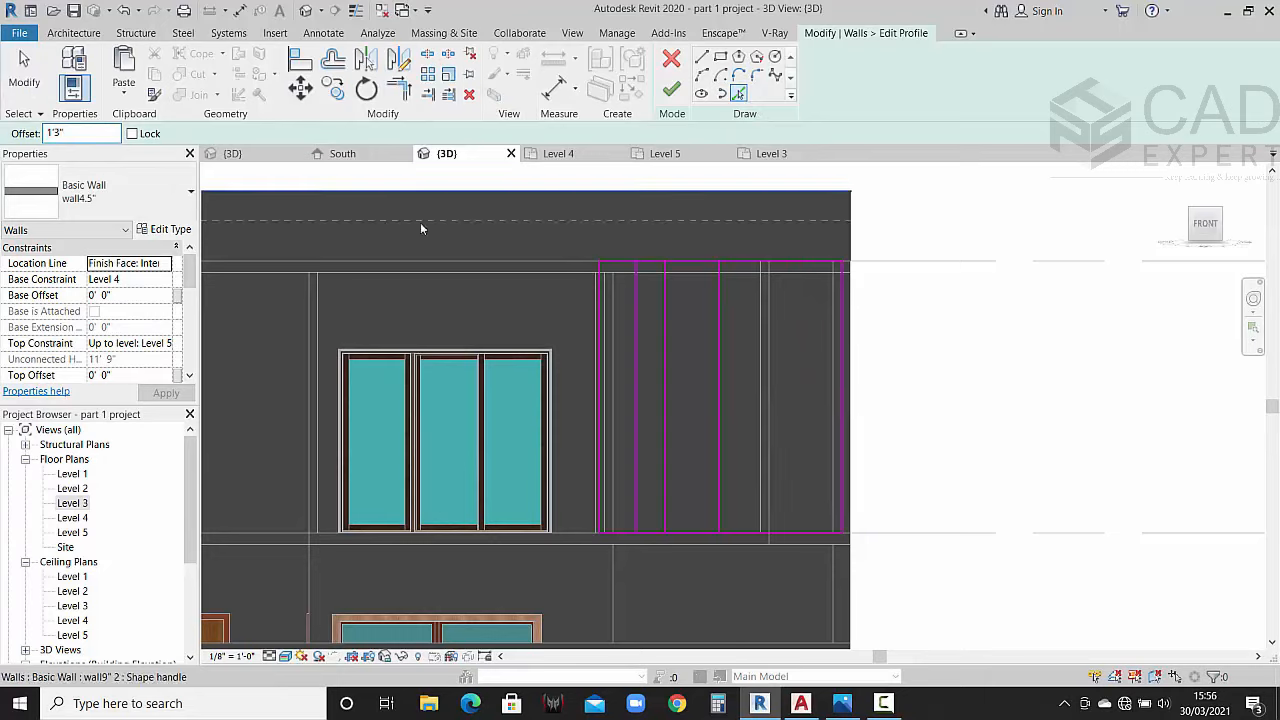
click(718, 404)
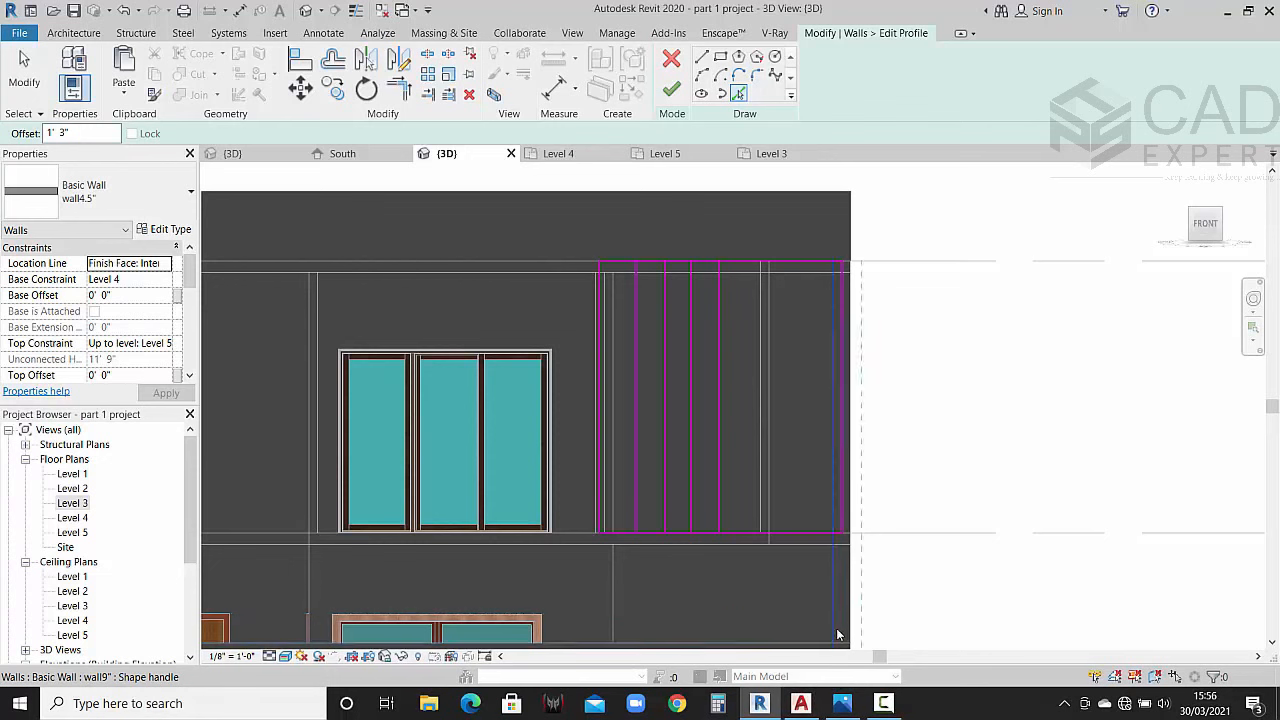
Step: Check the reference render and try to move the left pair of vertical profile lines closer to the wall's left edge
click(843, 705)
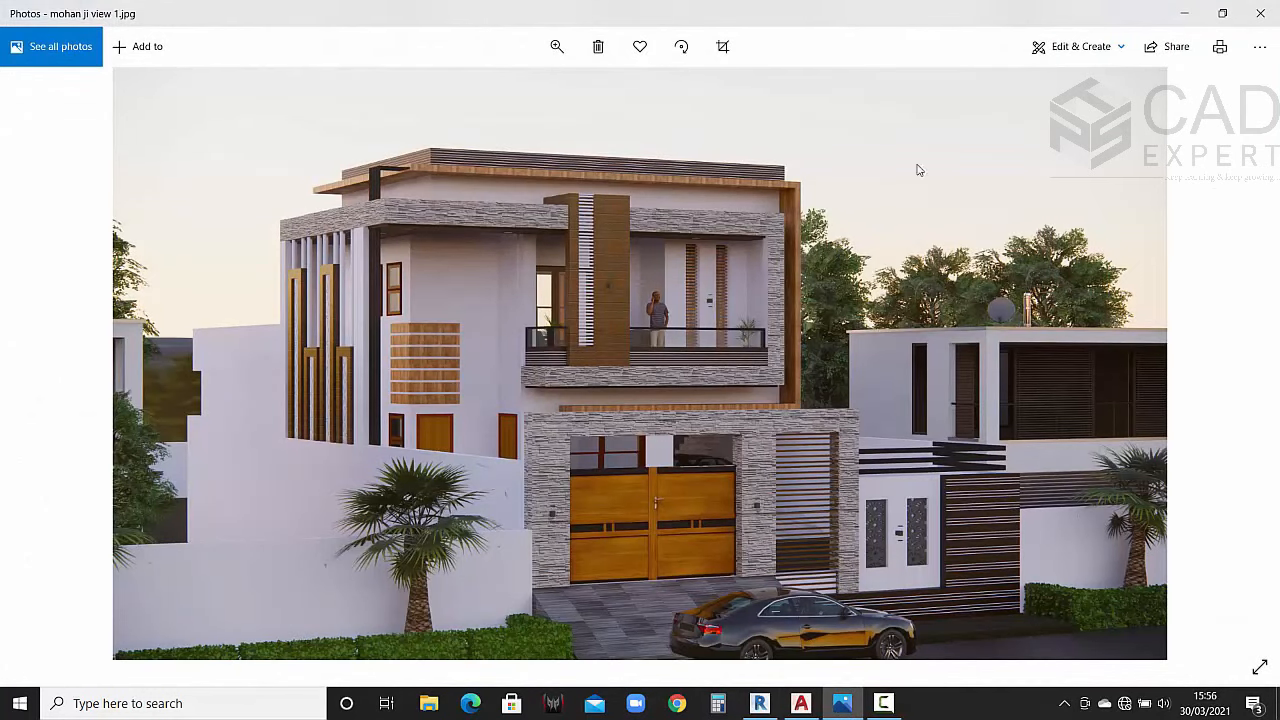
click(1185, 14)
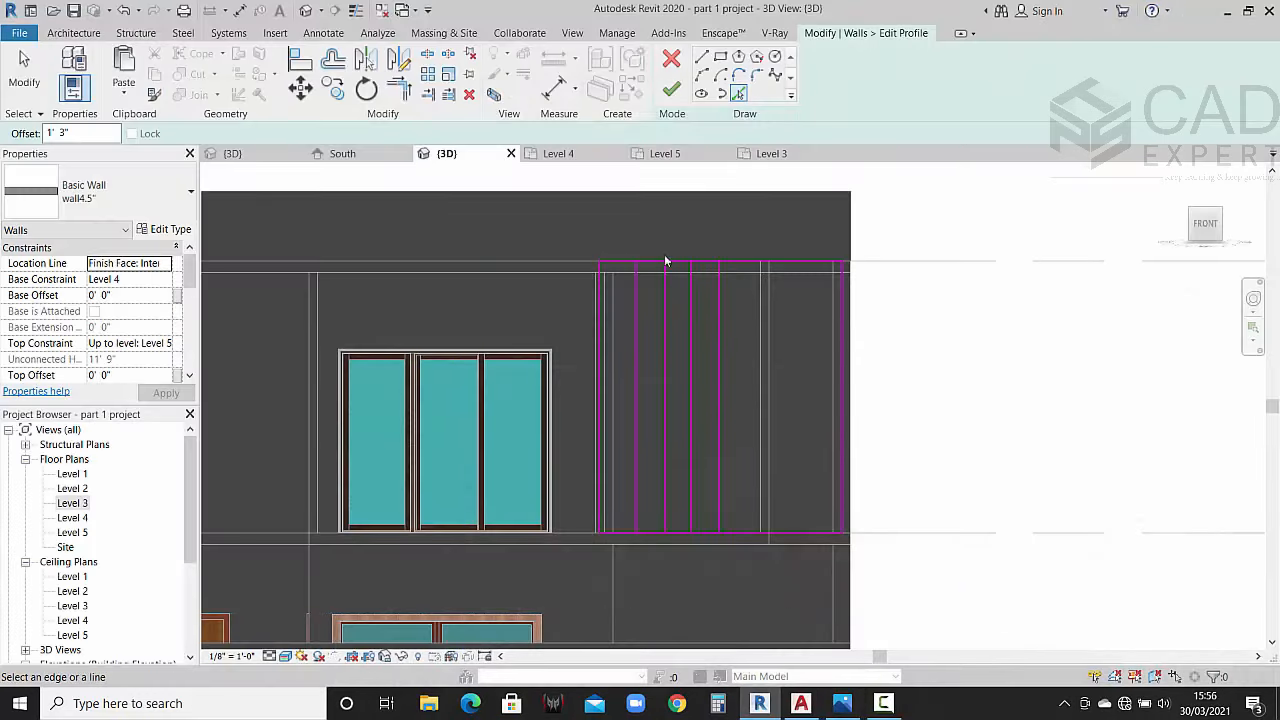
scroll(672, 285, up, 1)
scroll(670, 330, up, 2)
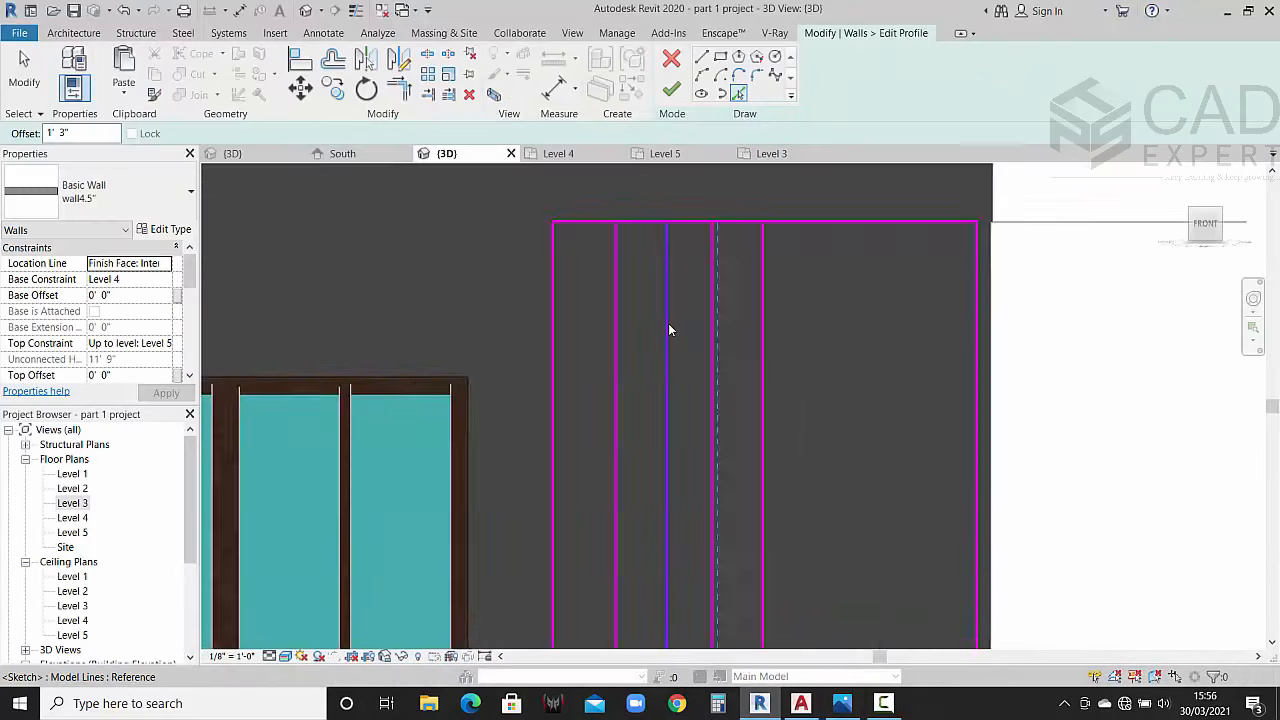
scroll(670, 330, up, 1)
key(Escape)
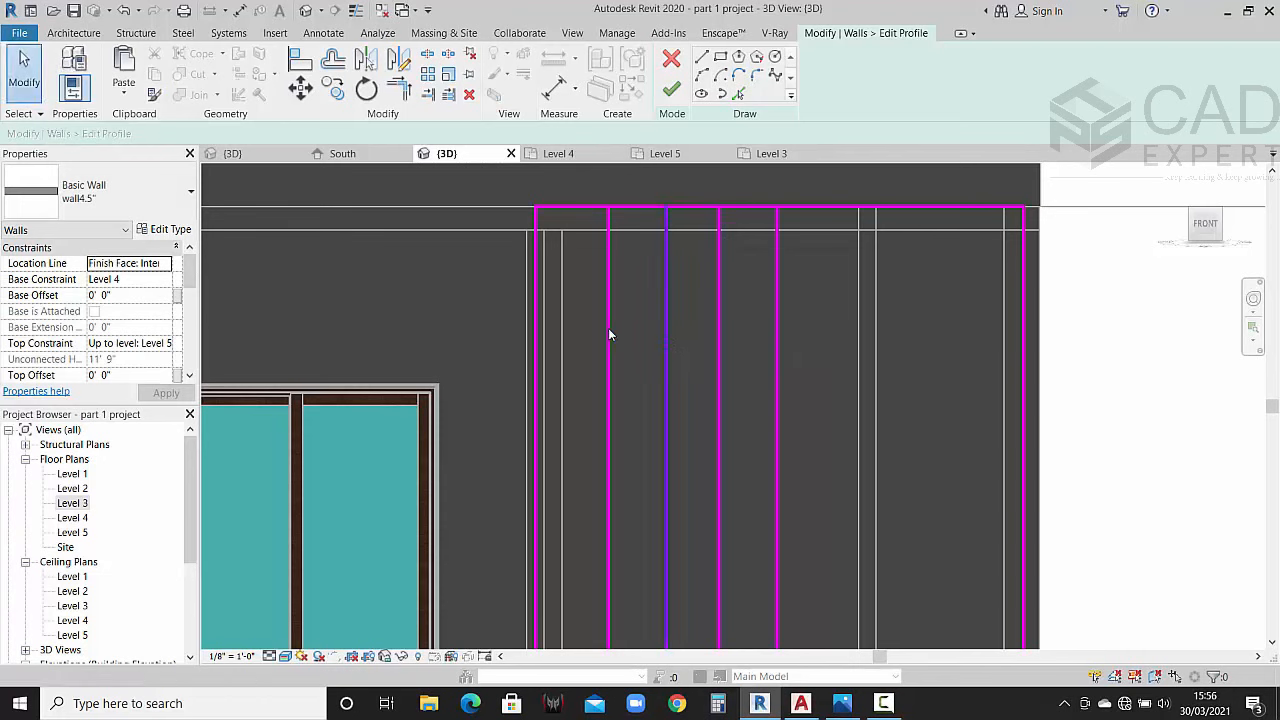
ctrl+click(609, 334)
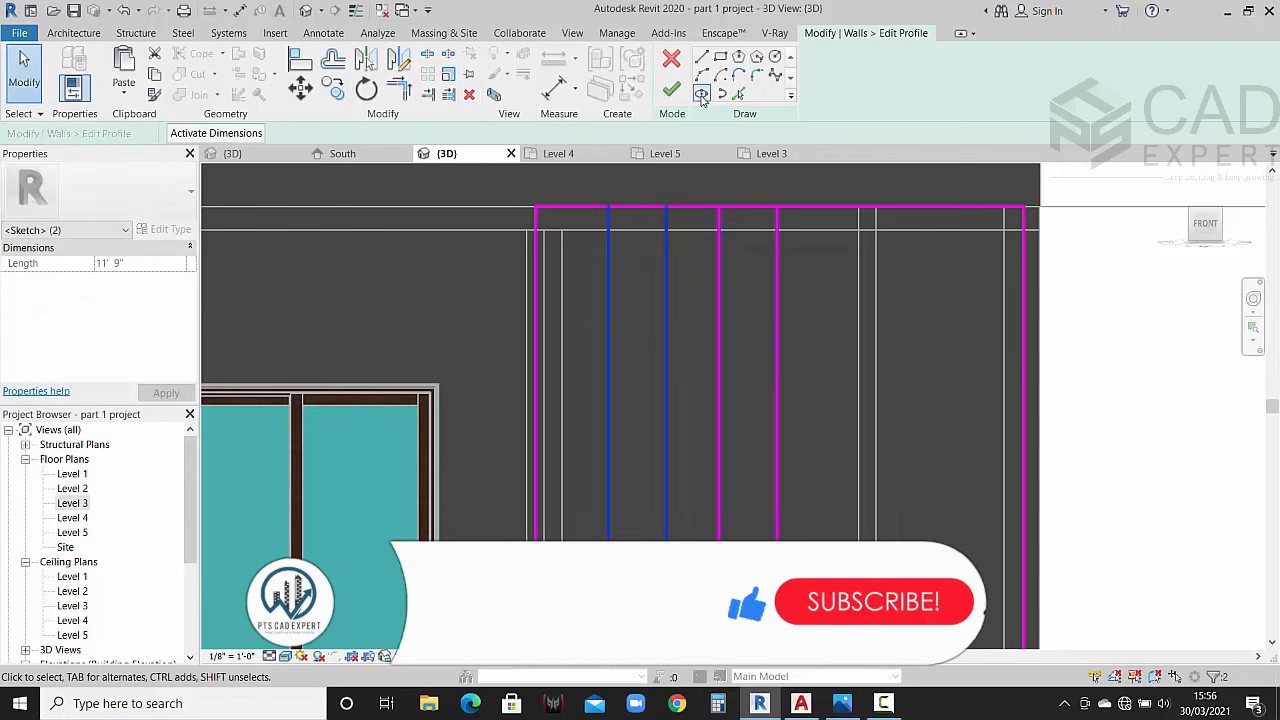
click(301, 89)
click(608, 207)
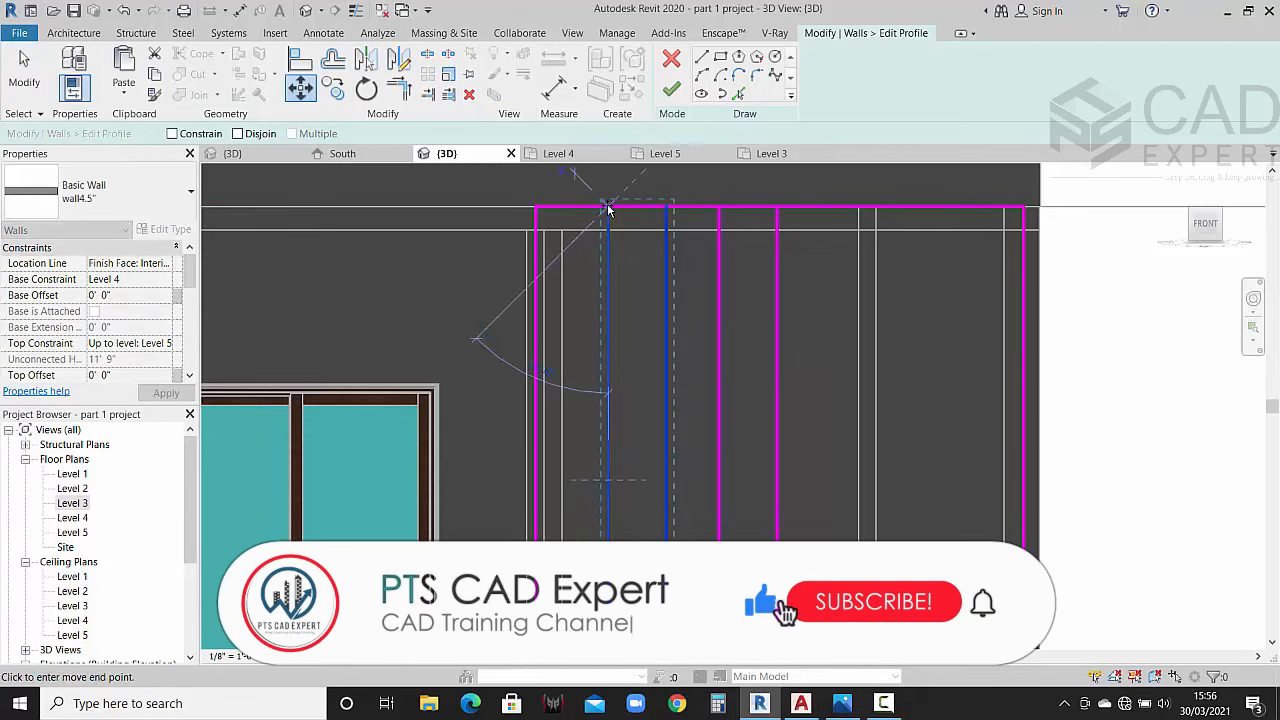
scroll(581, 206, up, 3)
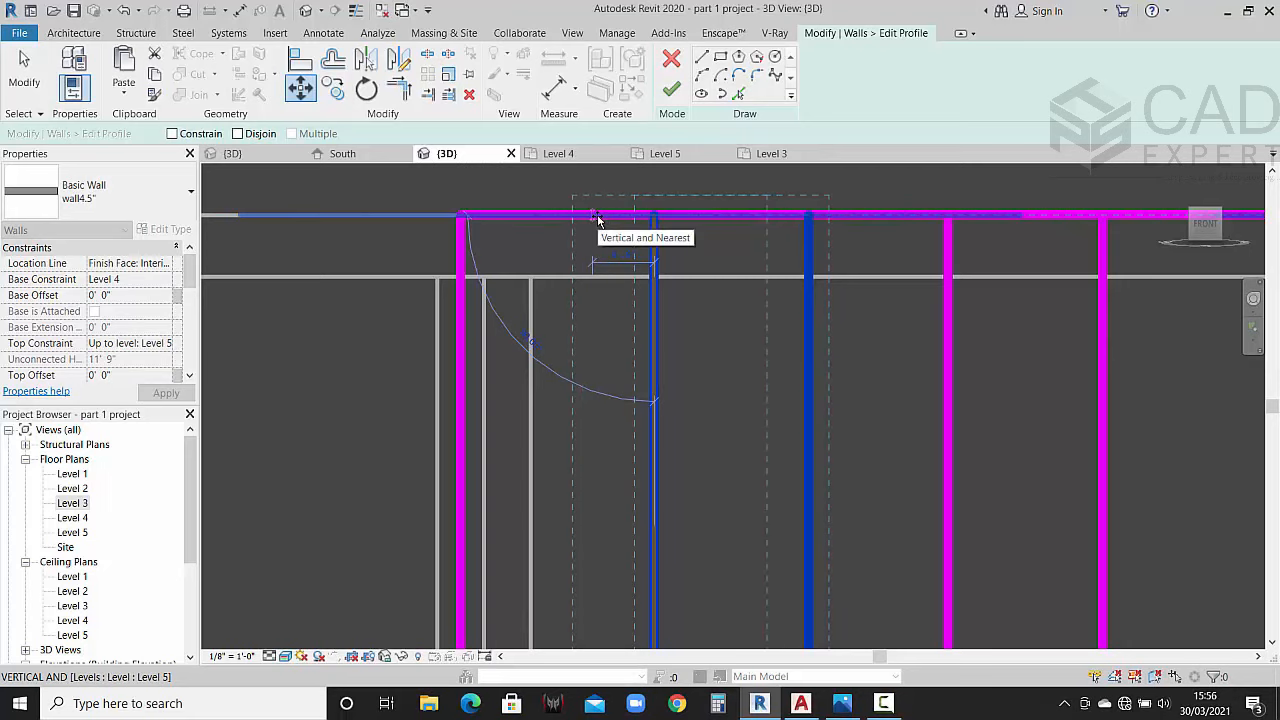
click(598, 220)
scroll(634, 220, down, 3)
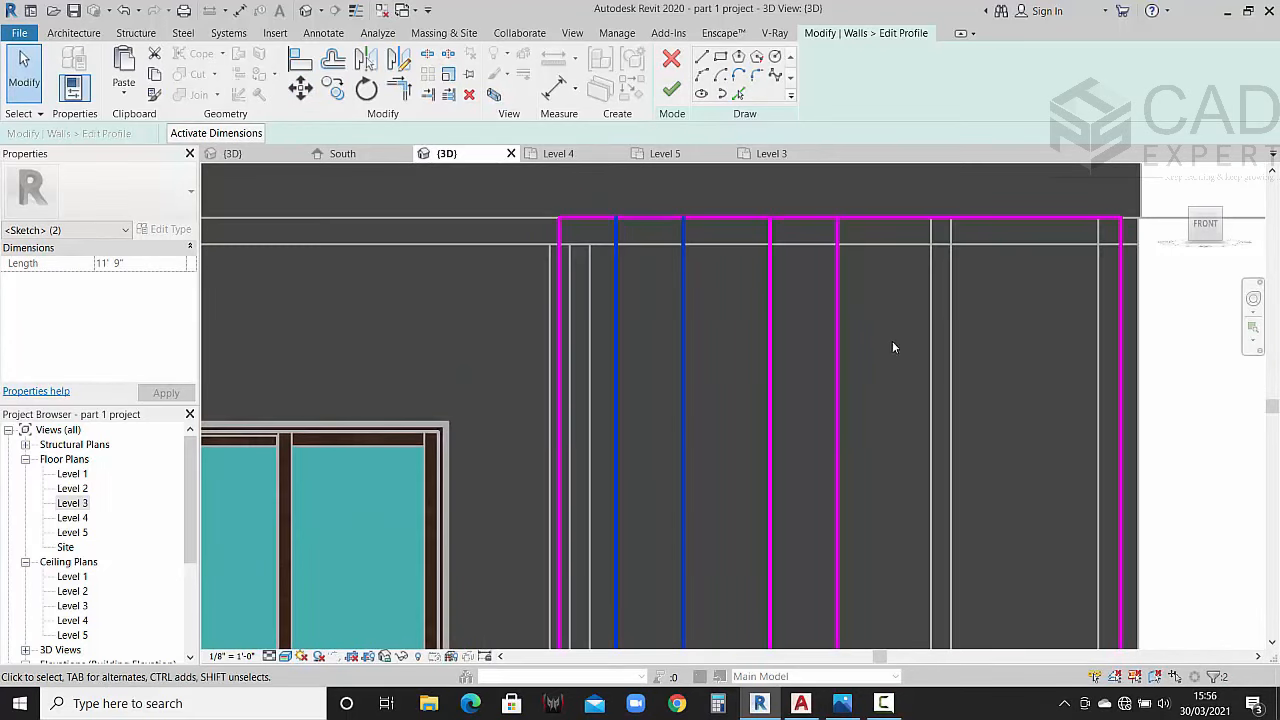
Step: Drop the selection of the right line pair and undo the last move of the left pair
click(839, 345)
ctrl+click(769, 323)
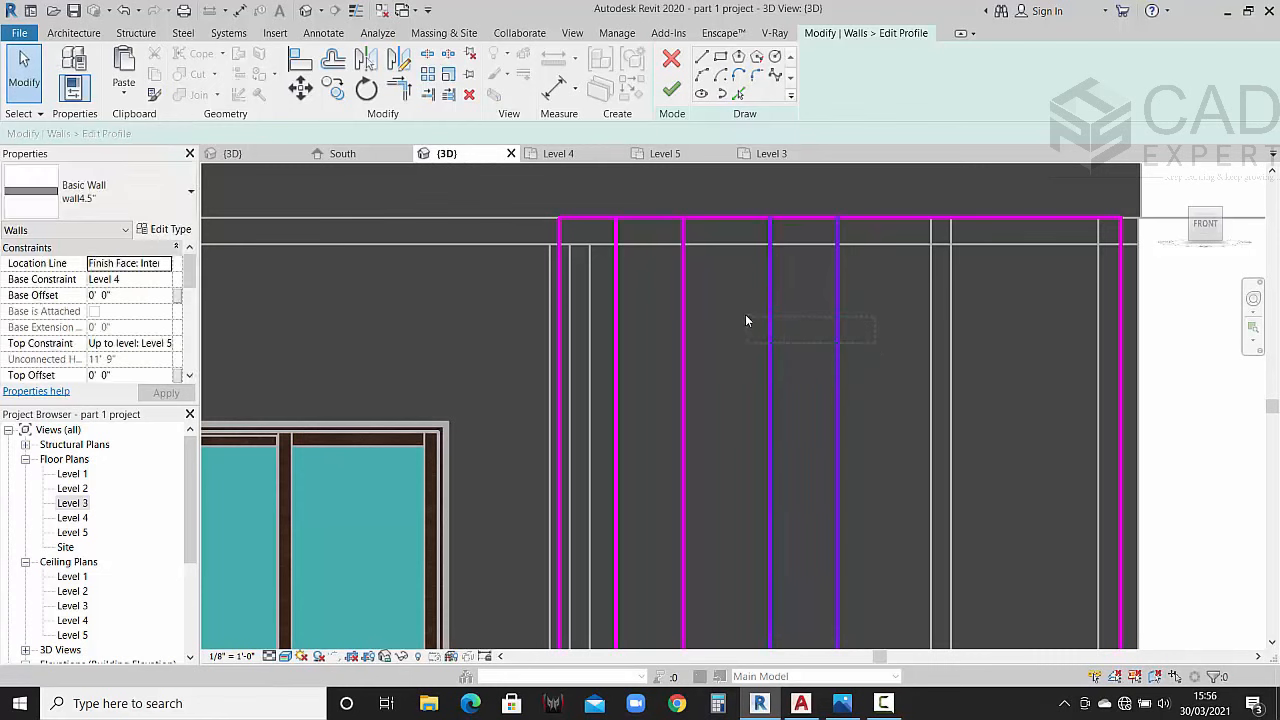
key(Escape)
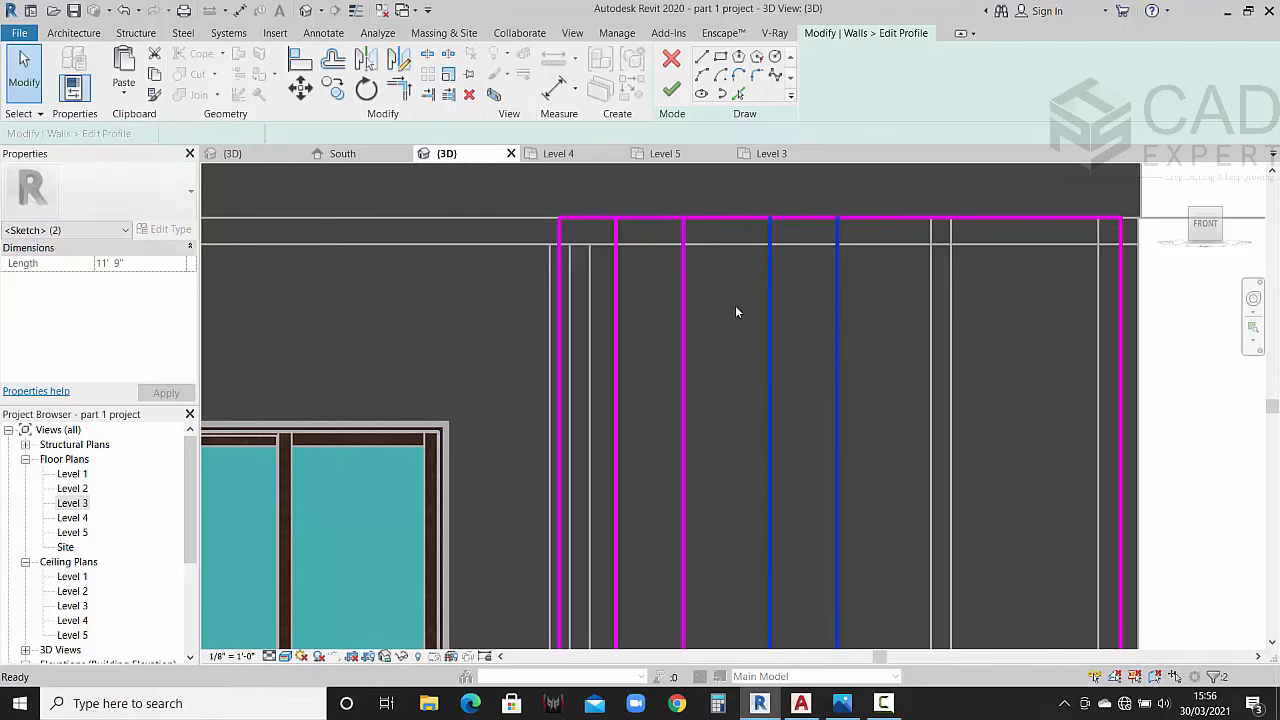
scroll(735, 312, down, 3)
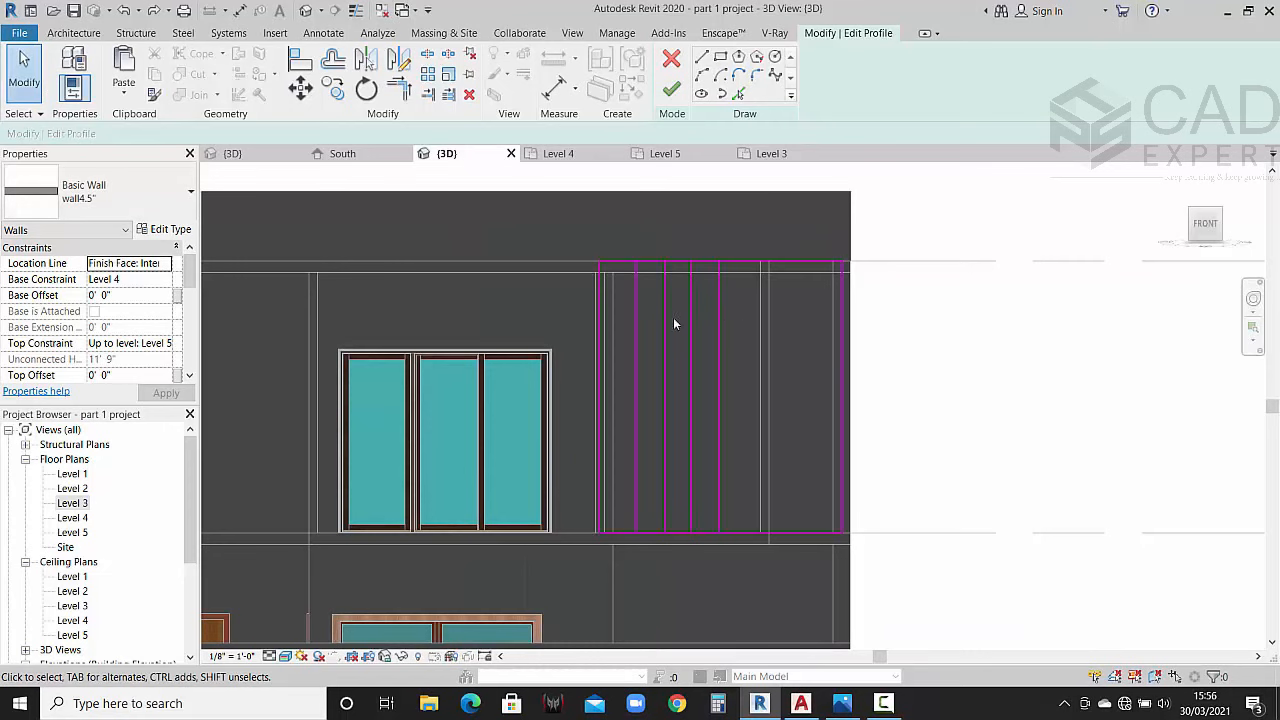
Step: Reselect the left pair of vertical profile lines and start moving them
scroll(674, 345, up, 2)
click(661, 345)
ctrl+click(617, 334)
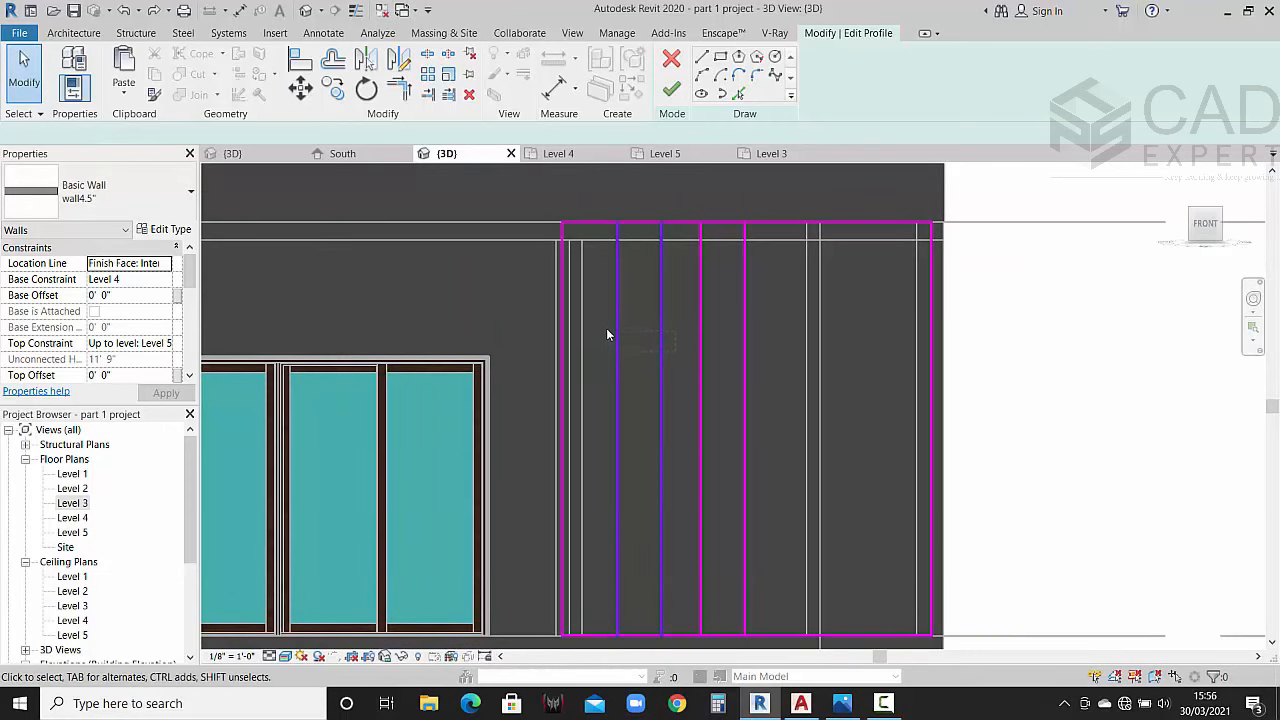
click(301, 89)
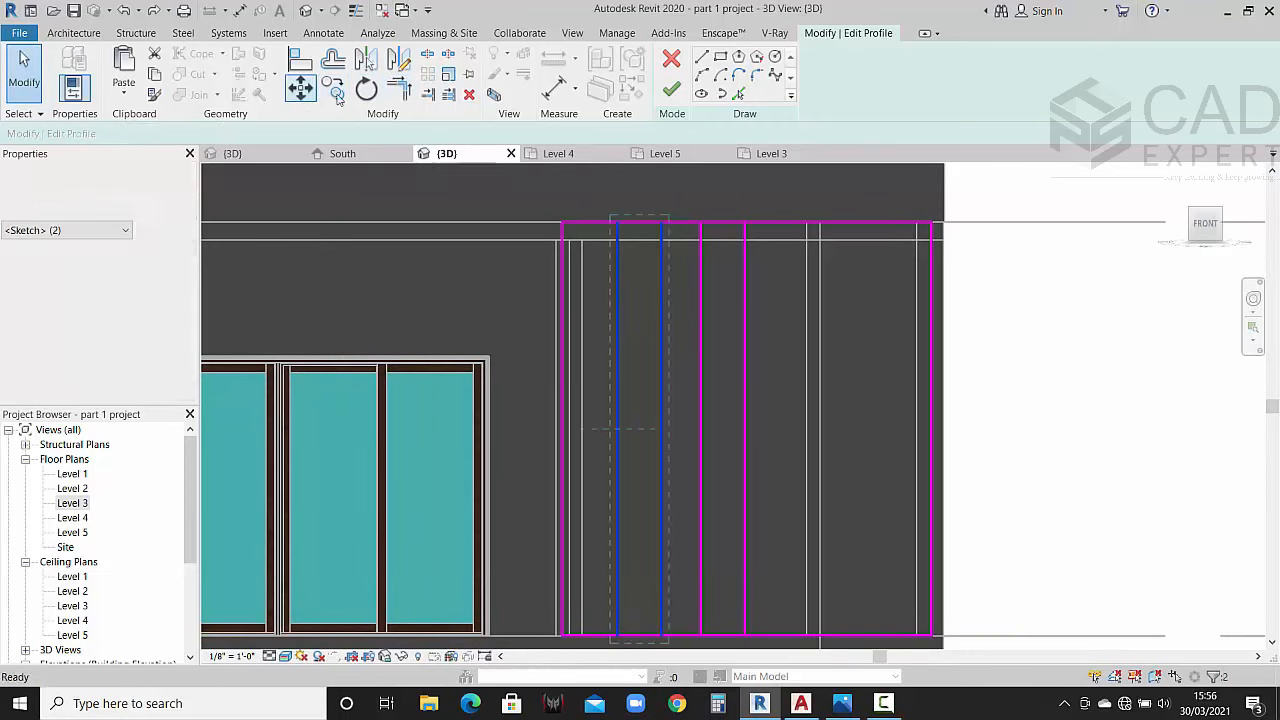
Step: Move the left pair of vertical profile lines a short distance to the left along the wall's top edge
scroll(612, 236, up, 3)
click(612, 238)
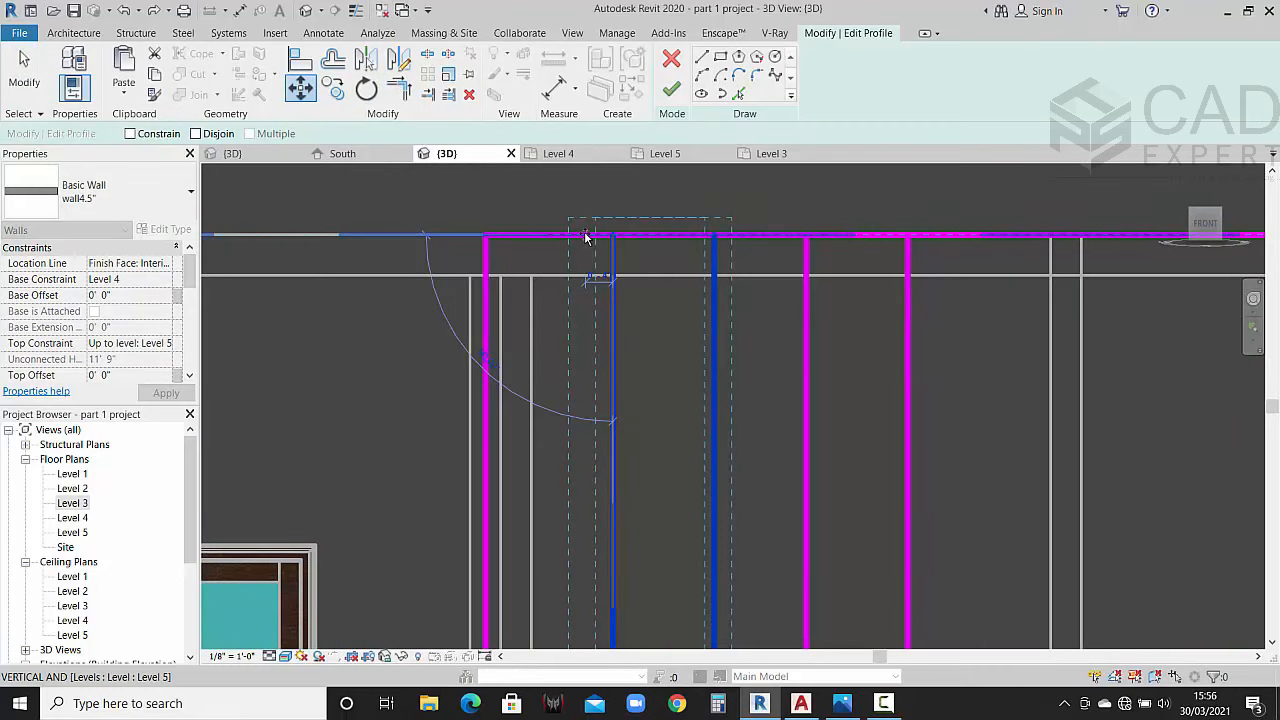
scroll(582, 240, up, 3)
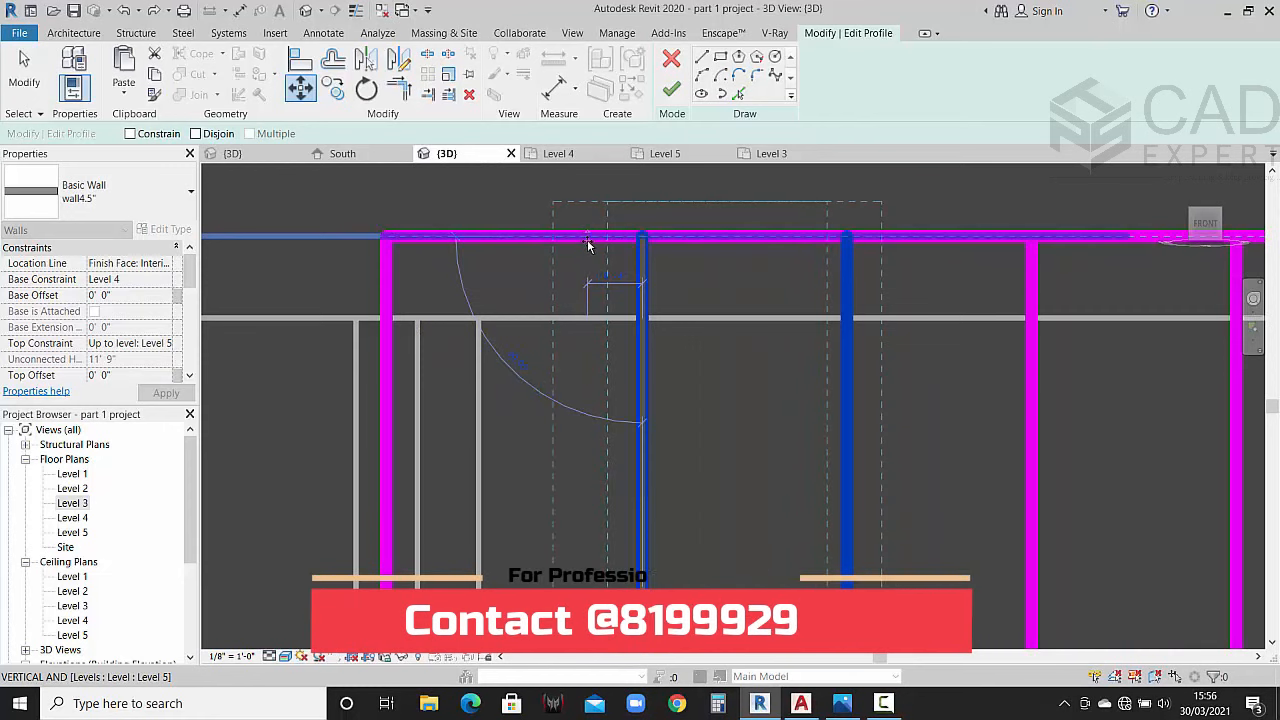
click(598, 245)
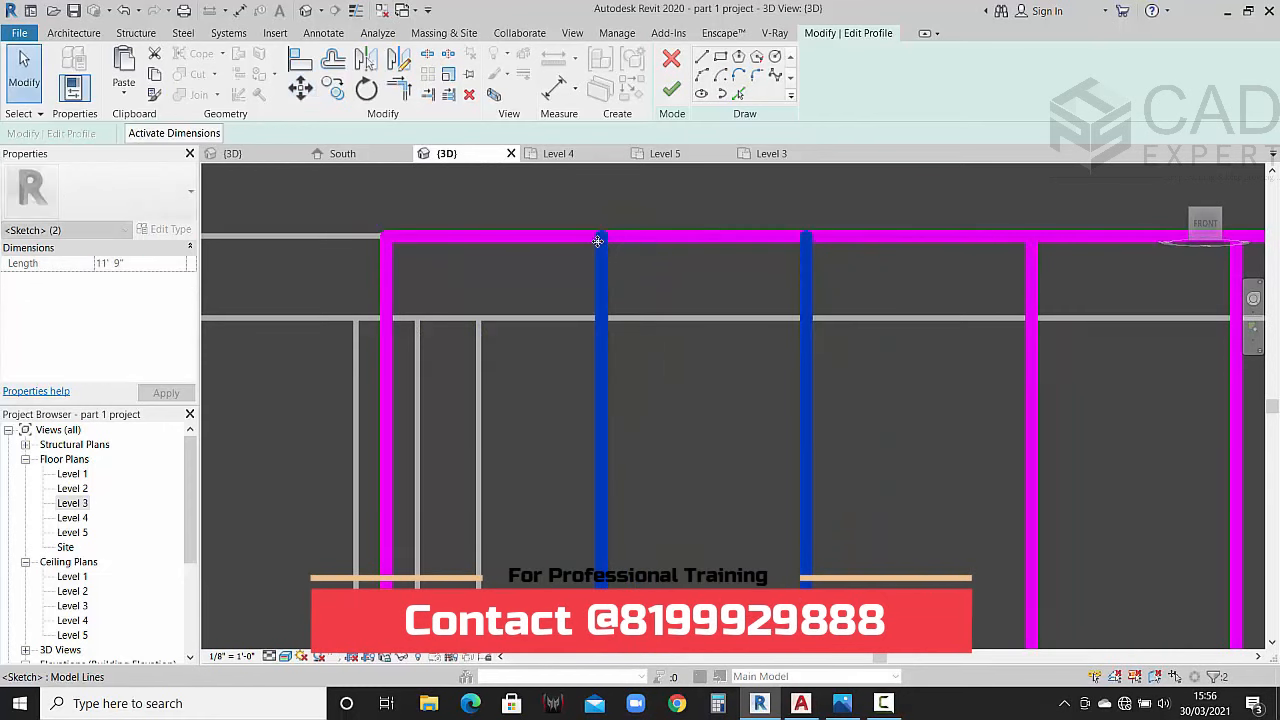
scroll(598, 245, down, 5)
Step: Move the right pair of vertical profile lines 3" to the right along the wall's top edge
click(836, 358)
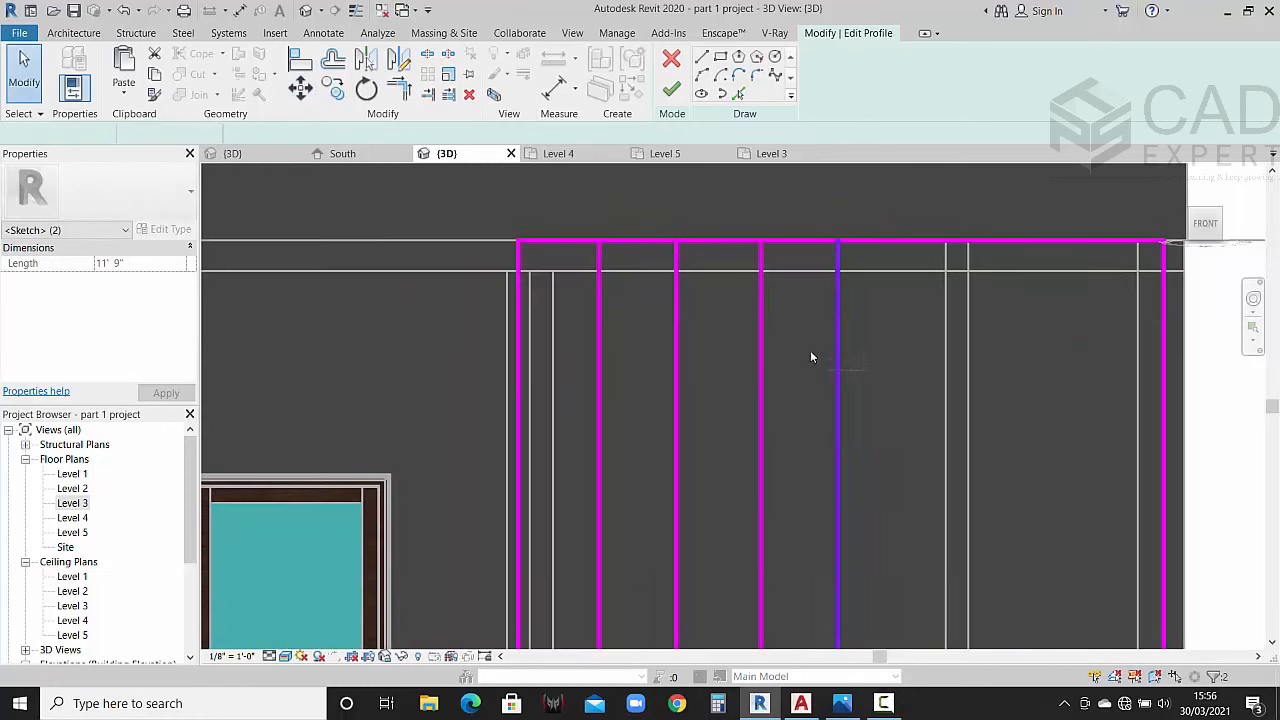
ctrl+click(757, 331)
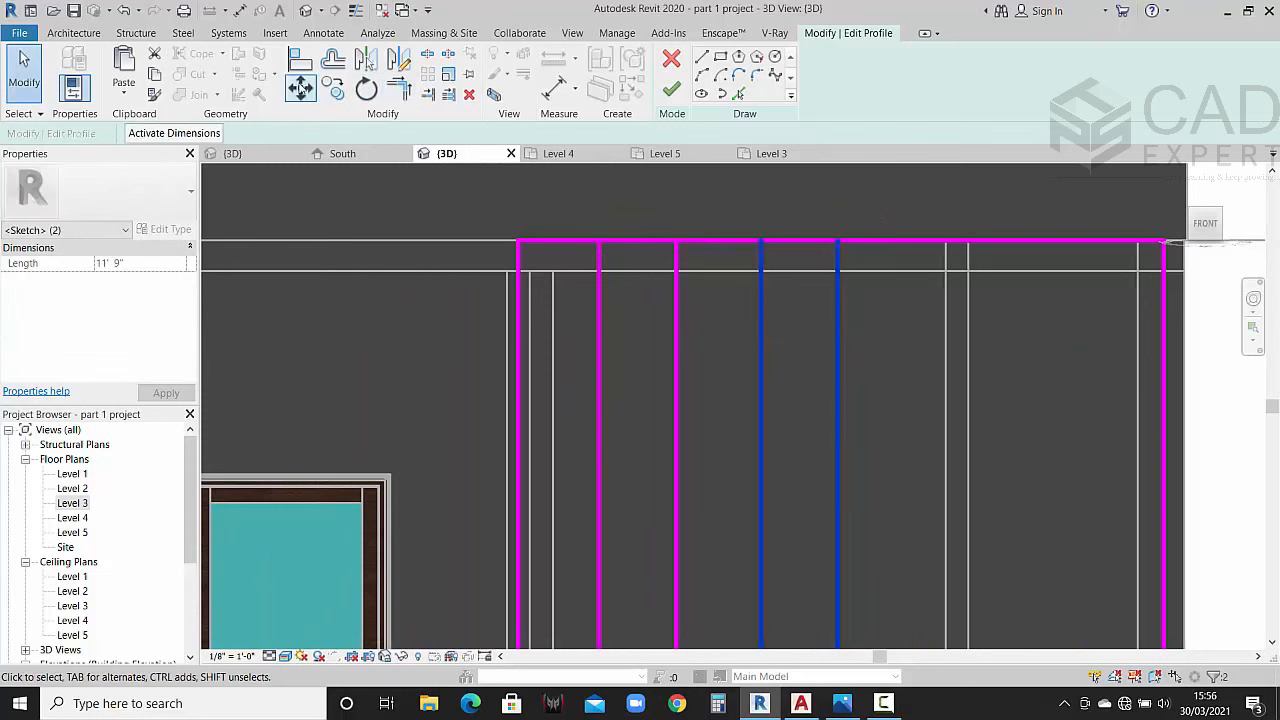
click(300, 88)
click(838, 241)
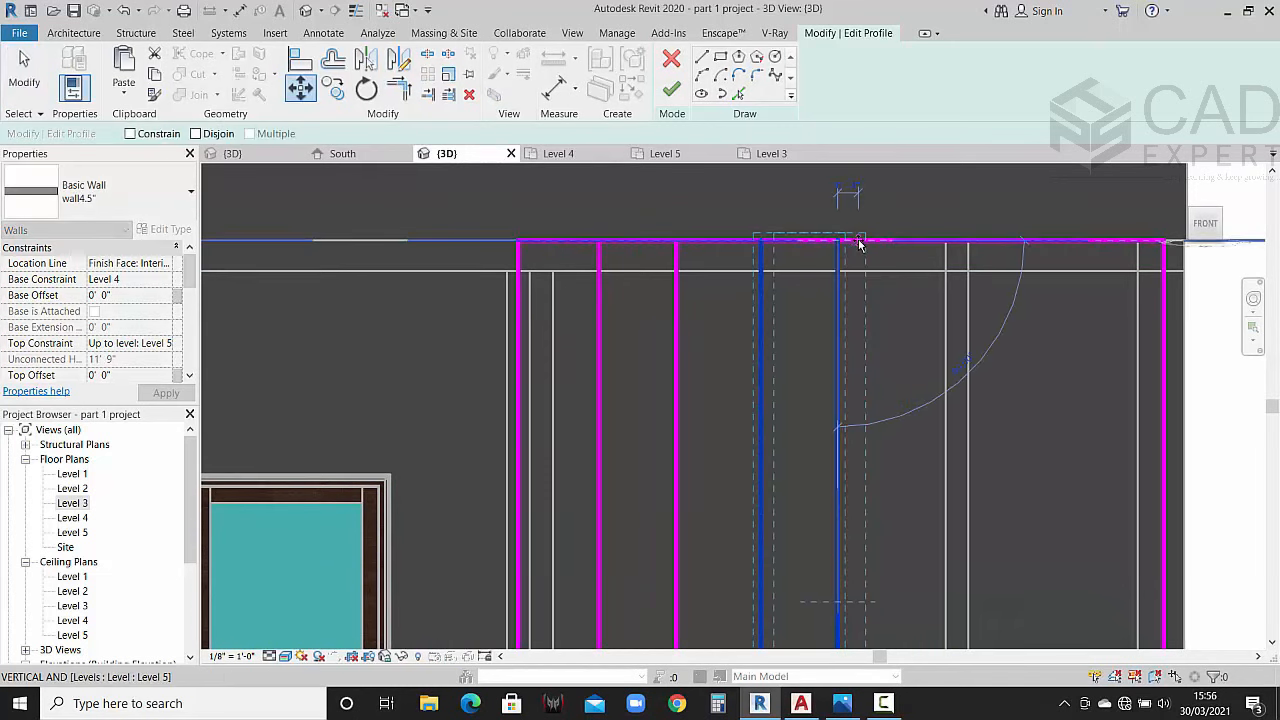
text(3")
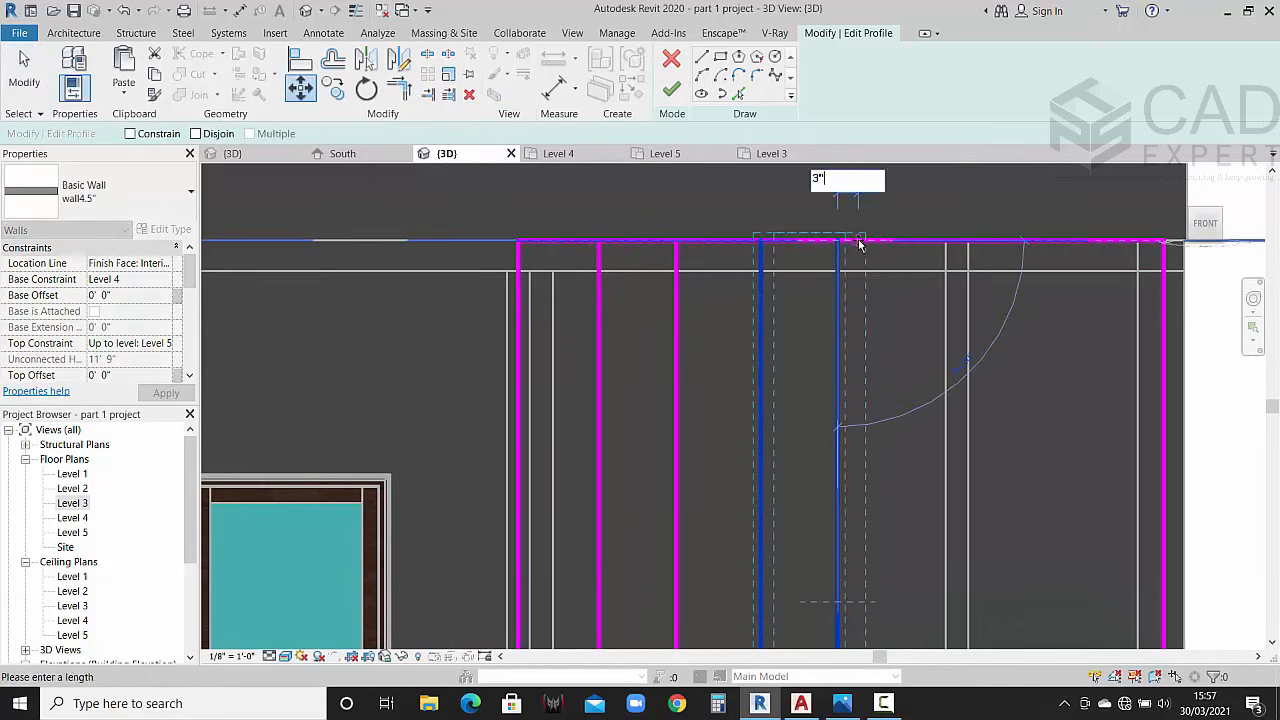
key(Return)
scroll(843, 311, down, 2)
click(880, 368)
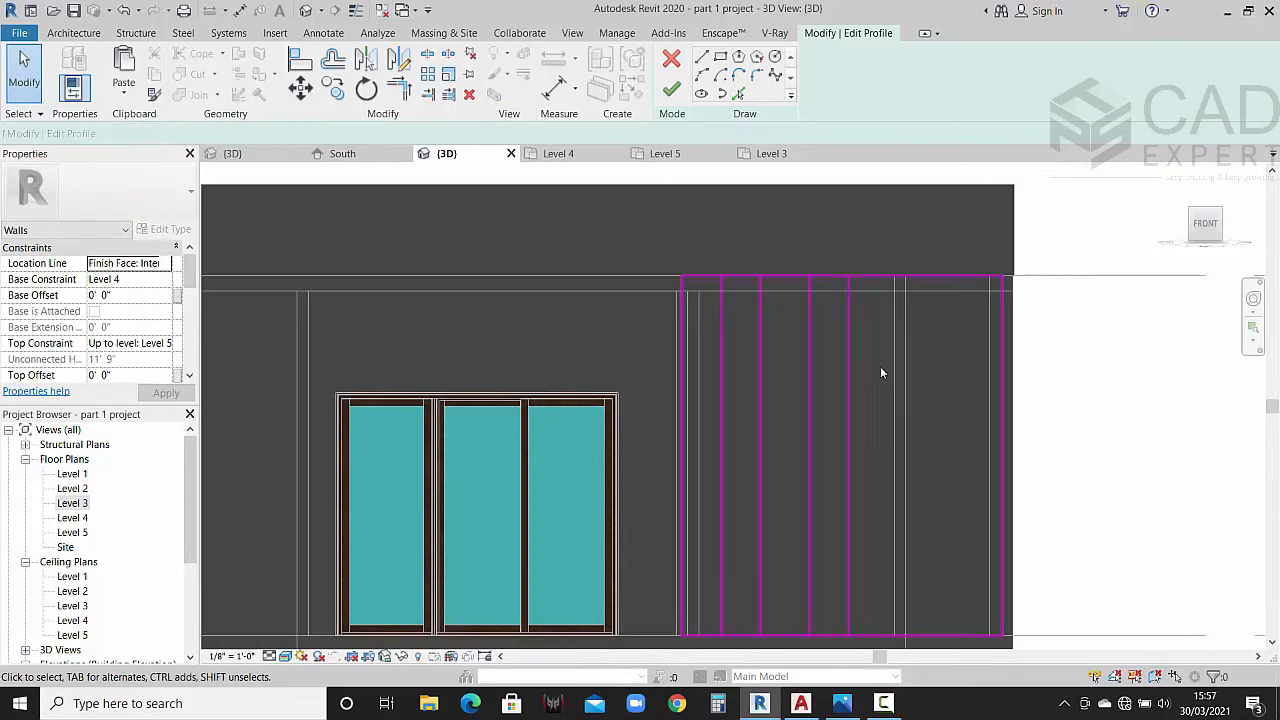
Step: Split the profile's top and bottom edges between the lines of each vertical pair
click(428, 55)
scroll(752, 268, up, 1)
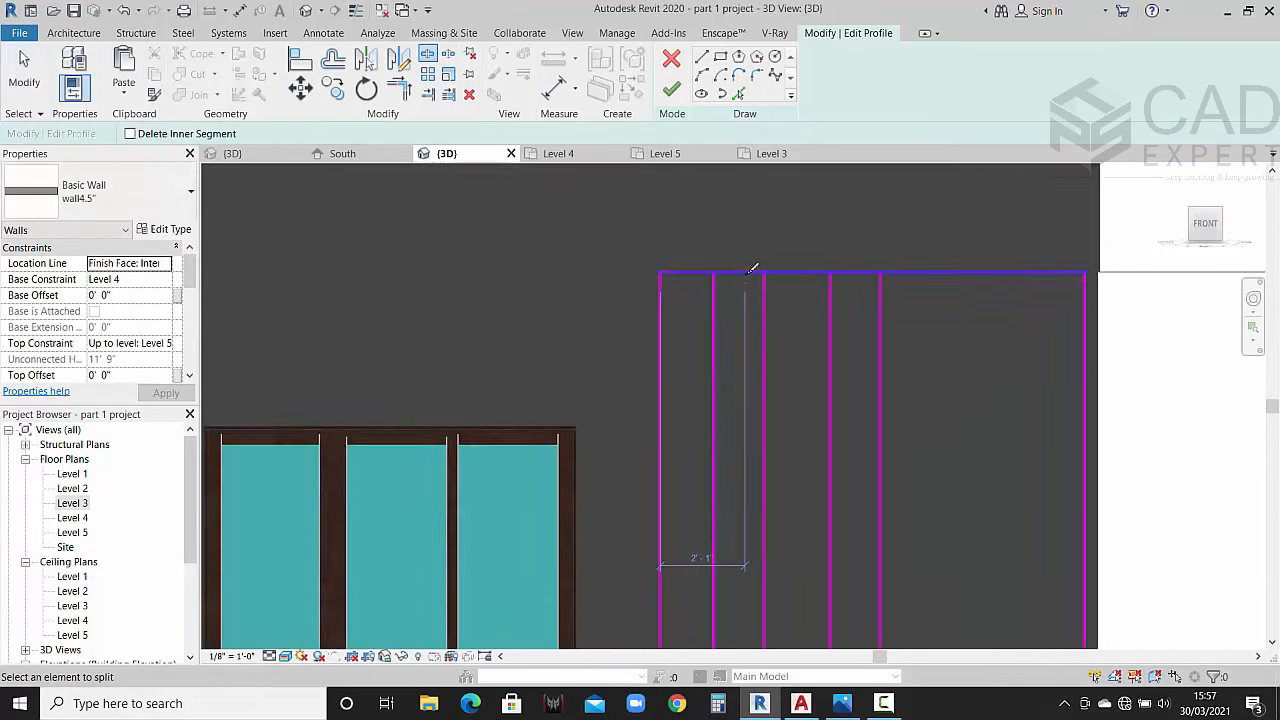
click(858, 274)
scroll(869, 336, down, 2)
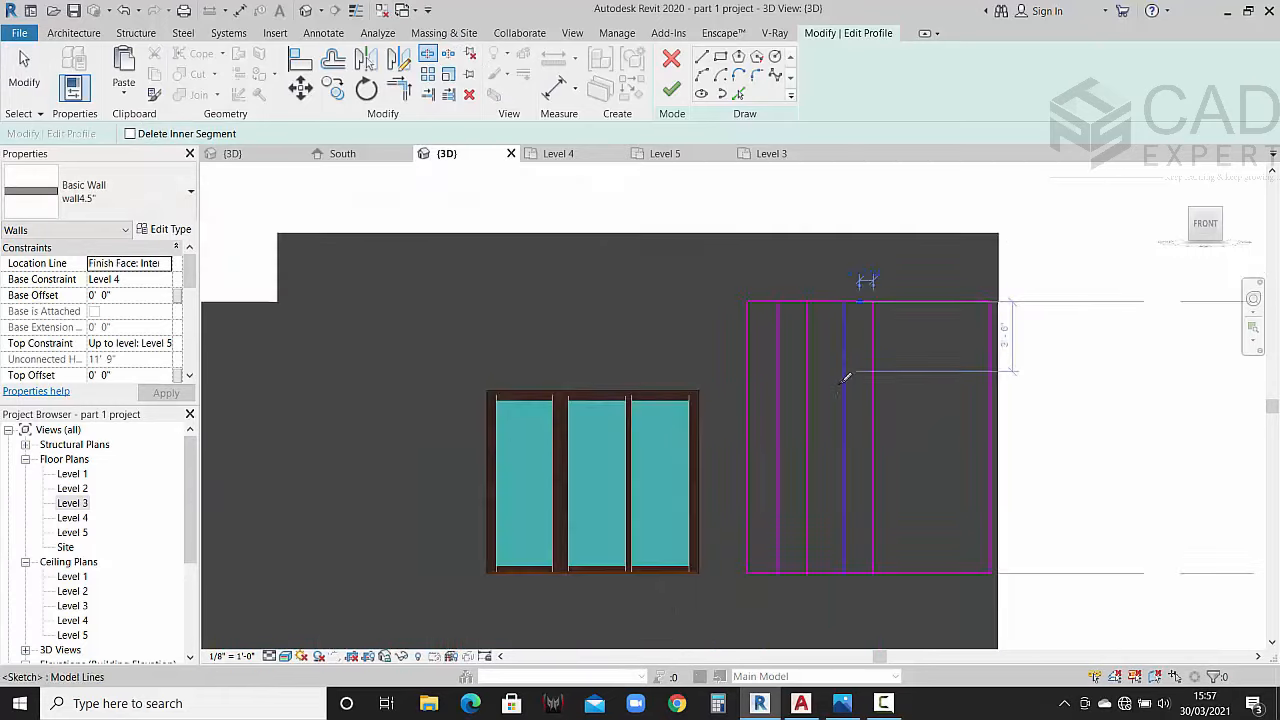
middle_drag(829, 429, 829, 343)
scroll(787, 462, up, 1)
scroll(792, 458, up, 1)
click(912, 500)
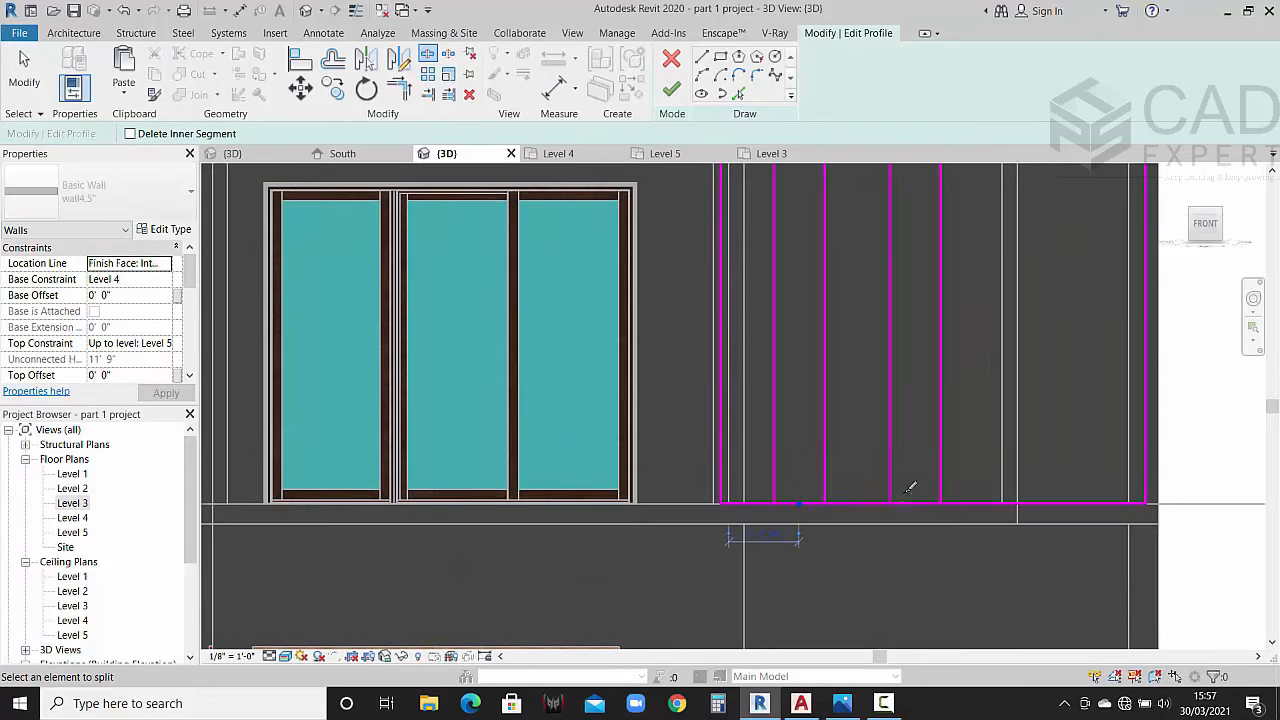
Step: Trim the split bottom edges to the vertical lines, leaving the profile open beneath both slots
click(399, 88)
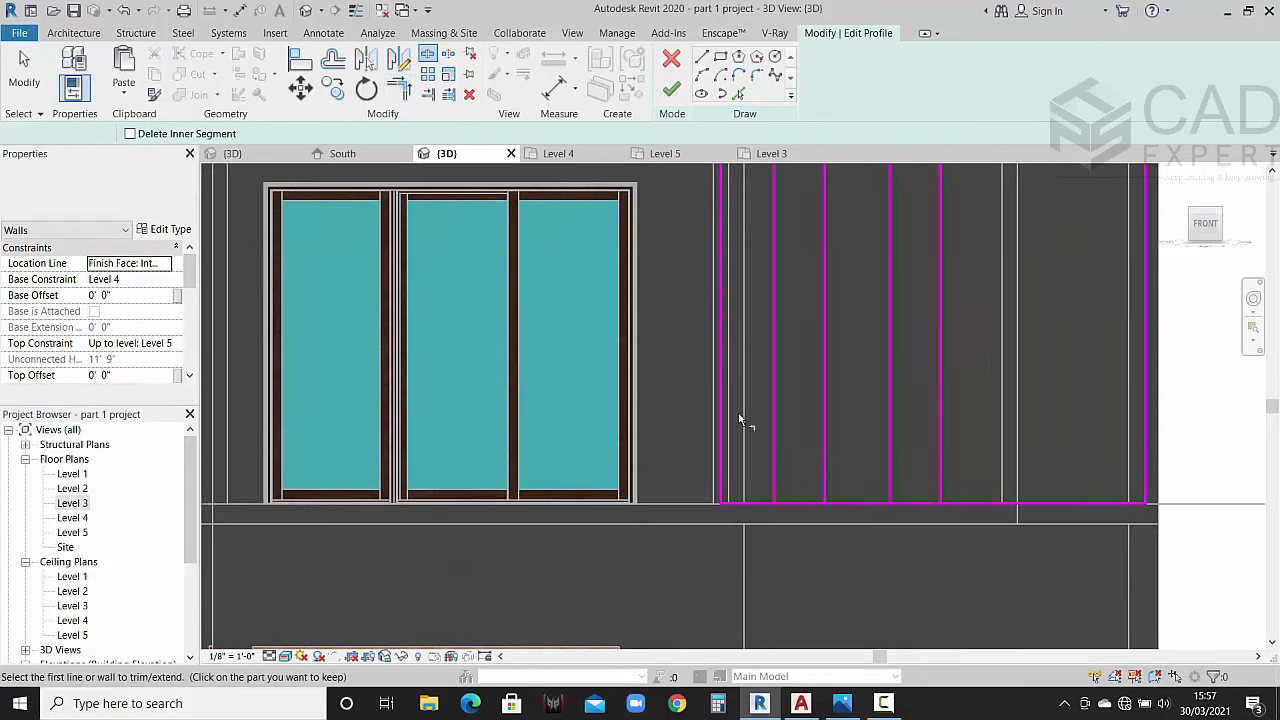
click(774, 488)
click(760, 502)
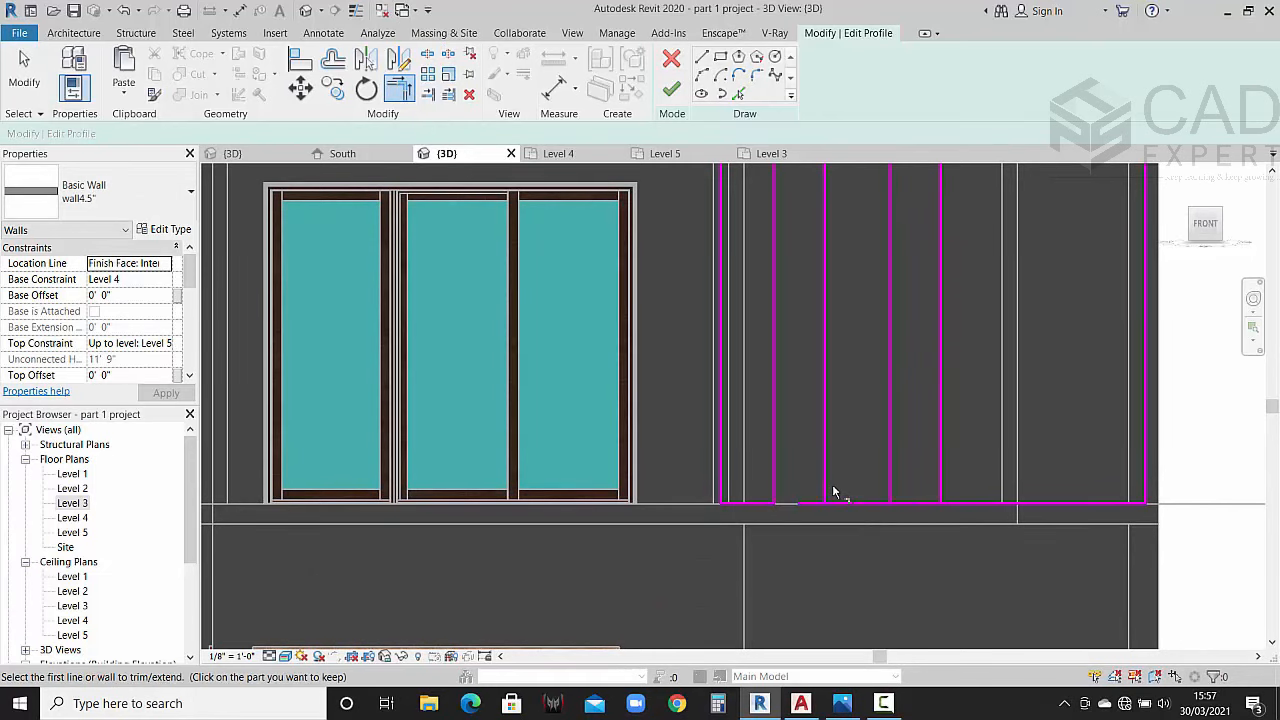
click(848, 507)
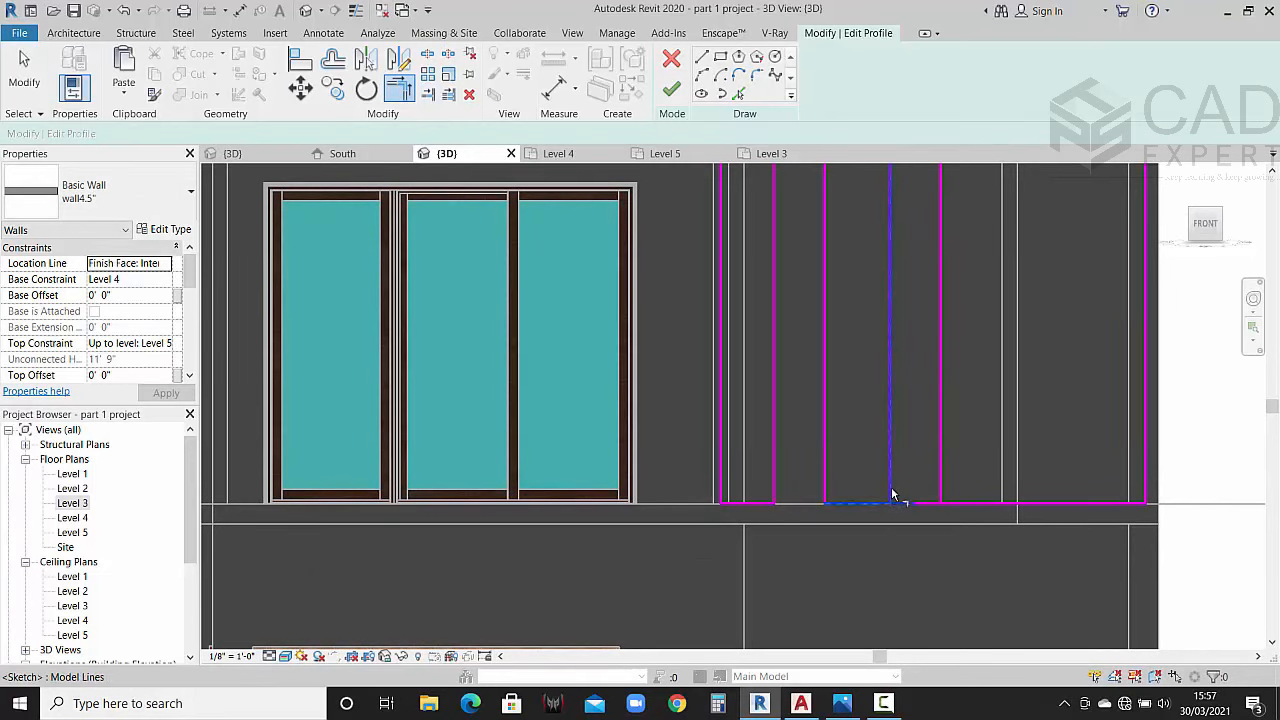
click(946, 502)
click(952, 502)
scroll(965, 460, down, 3)
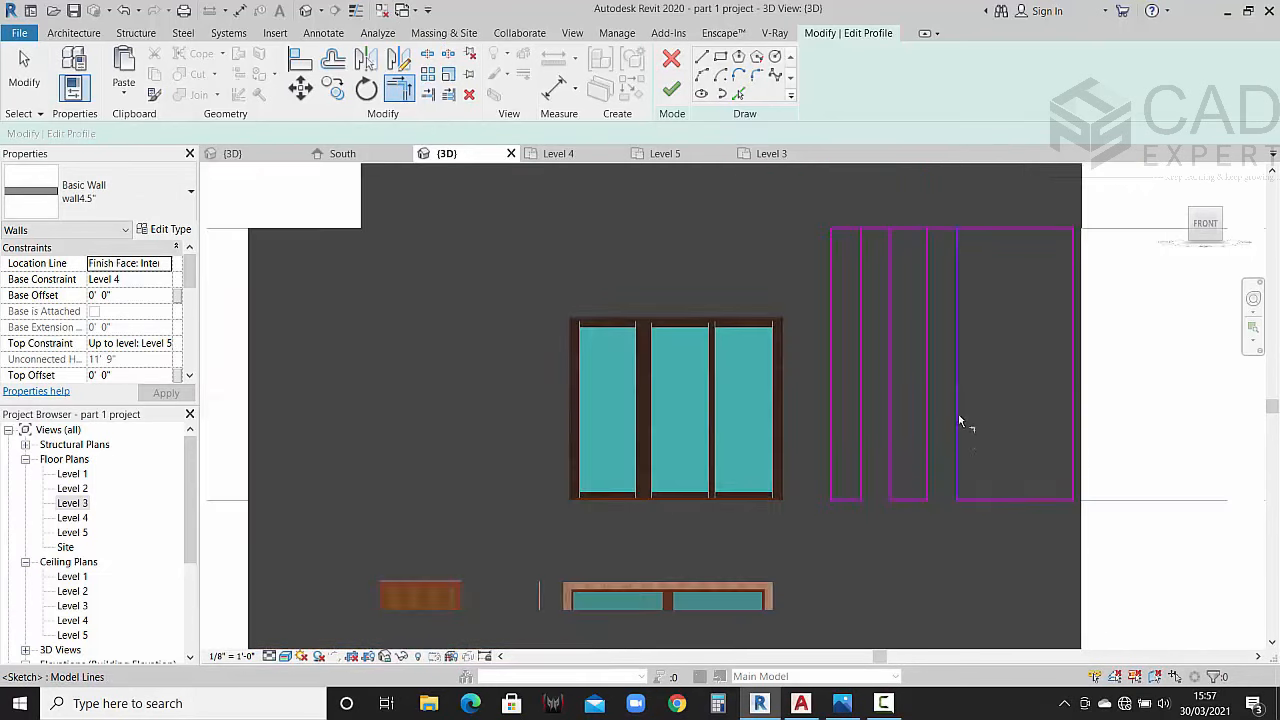
Step: Trim the split top edges to the vertical lines so the profile forms three separate closed rectangles
scroll(842, 292, up, 3)
click(846, 298)
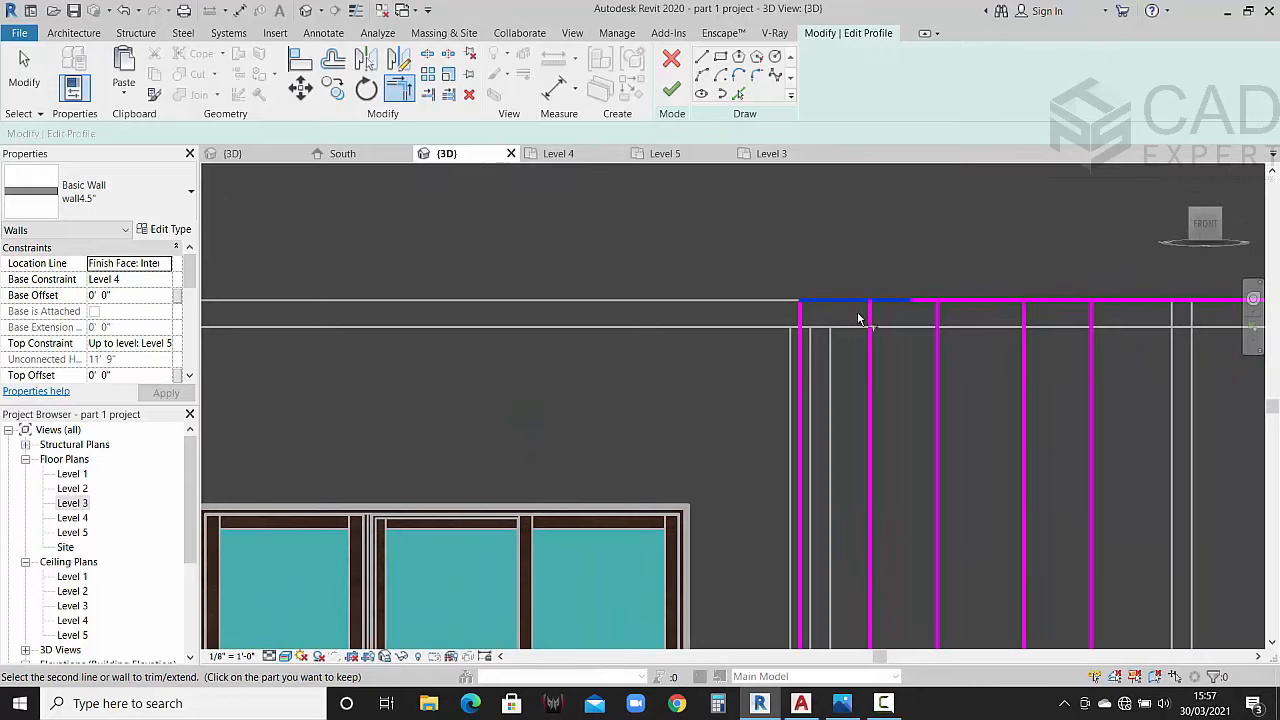
click(869, 326)
click(948, 300)
click(937, 322)
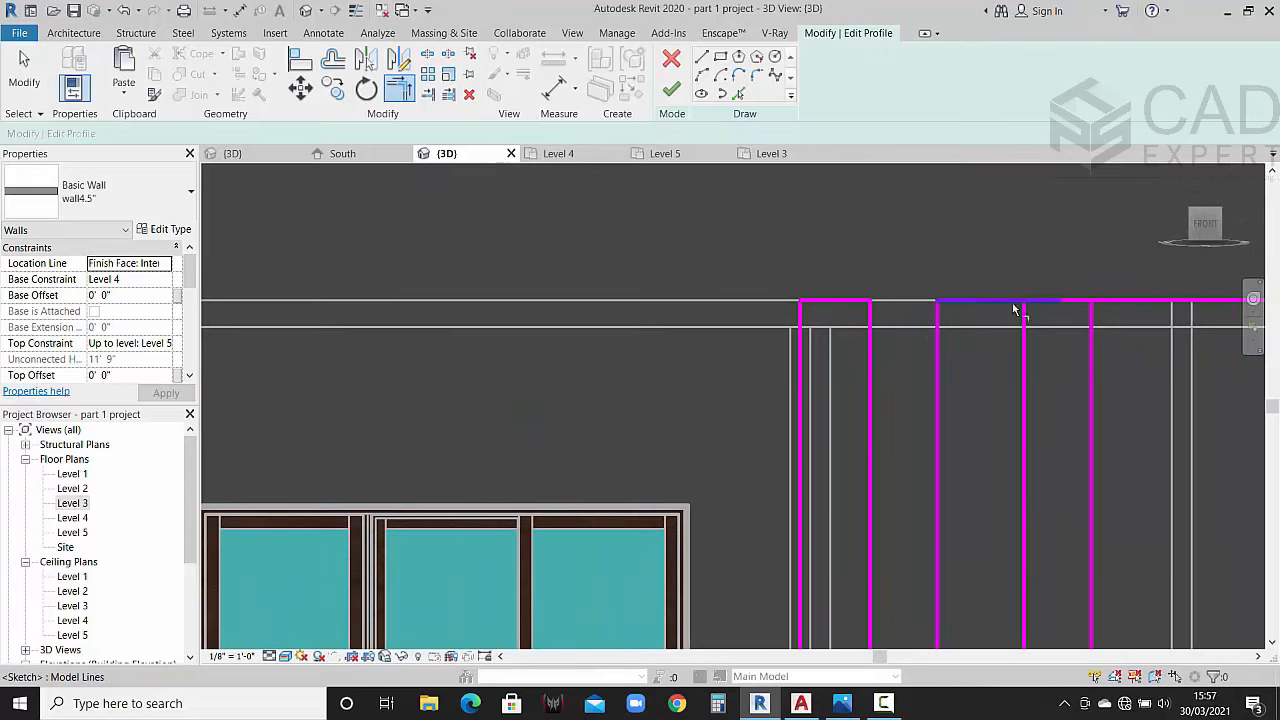
click(1012, 300)
click(1024, 330)
click(1110, 300)
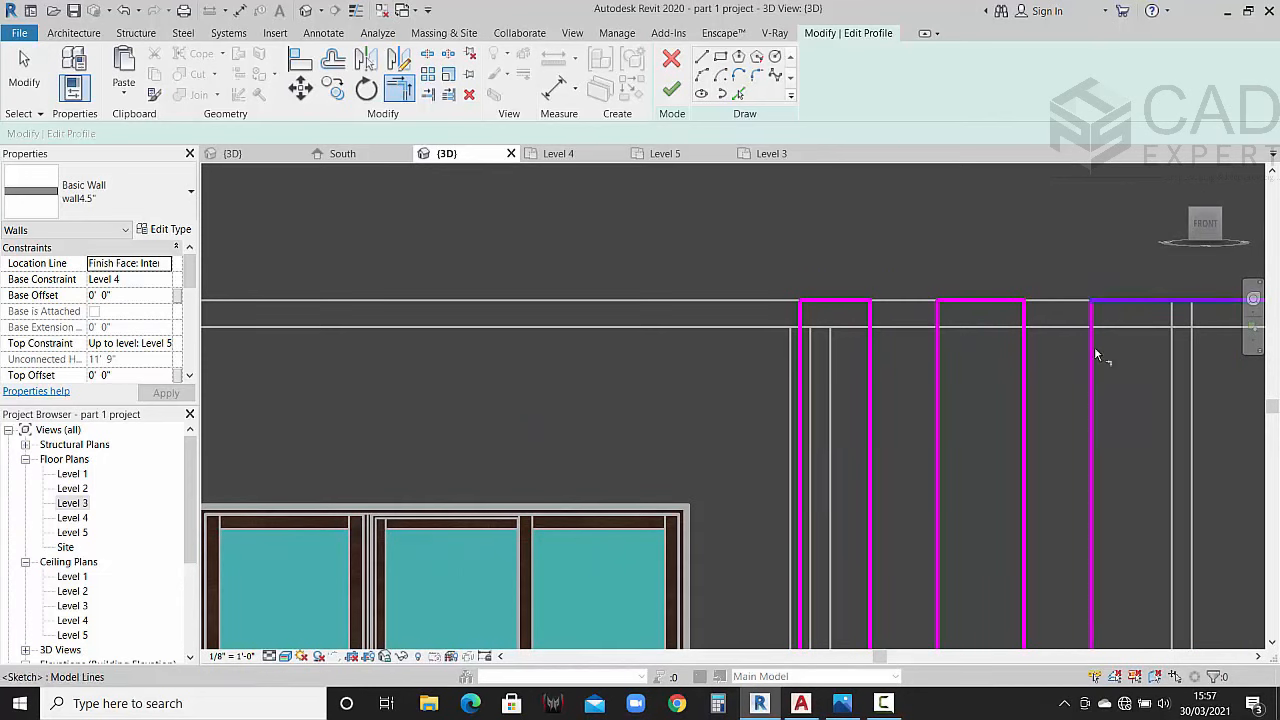
click(1093, 350)
scroll(1020, 412, down, 3)
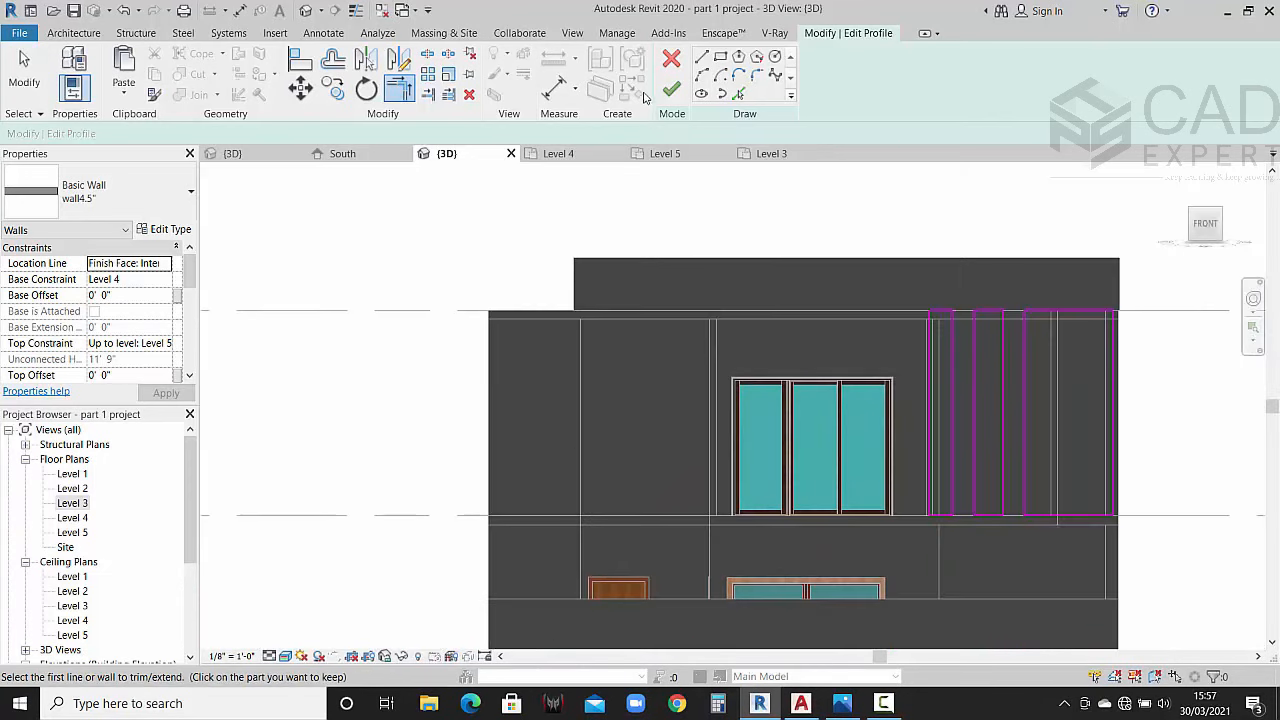
Step: Finish the wall profile edit and inspect the slotted balcony wall in a perspective-like 3D orientation
click(670, 91)
scroll(790, 323, down, 2)
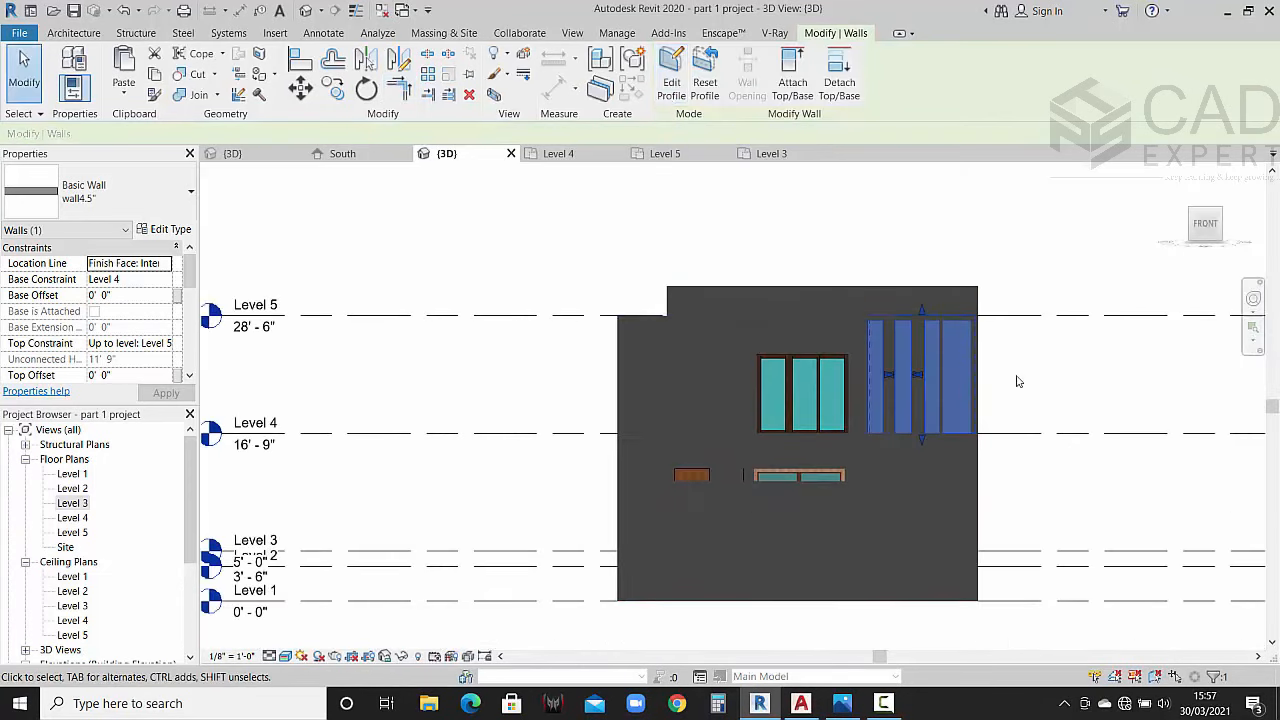
click(1043, 389)
shift+middle_drag(937, 349, 986, 429)
scroll(926, 405, up, 3)
scroll(928, 405, up, 2)
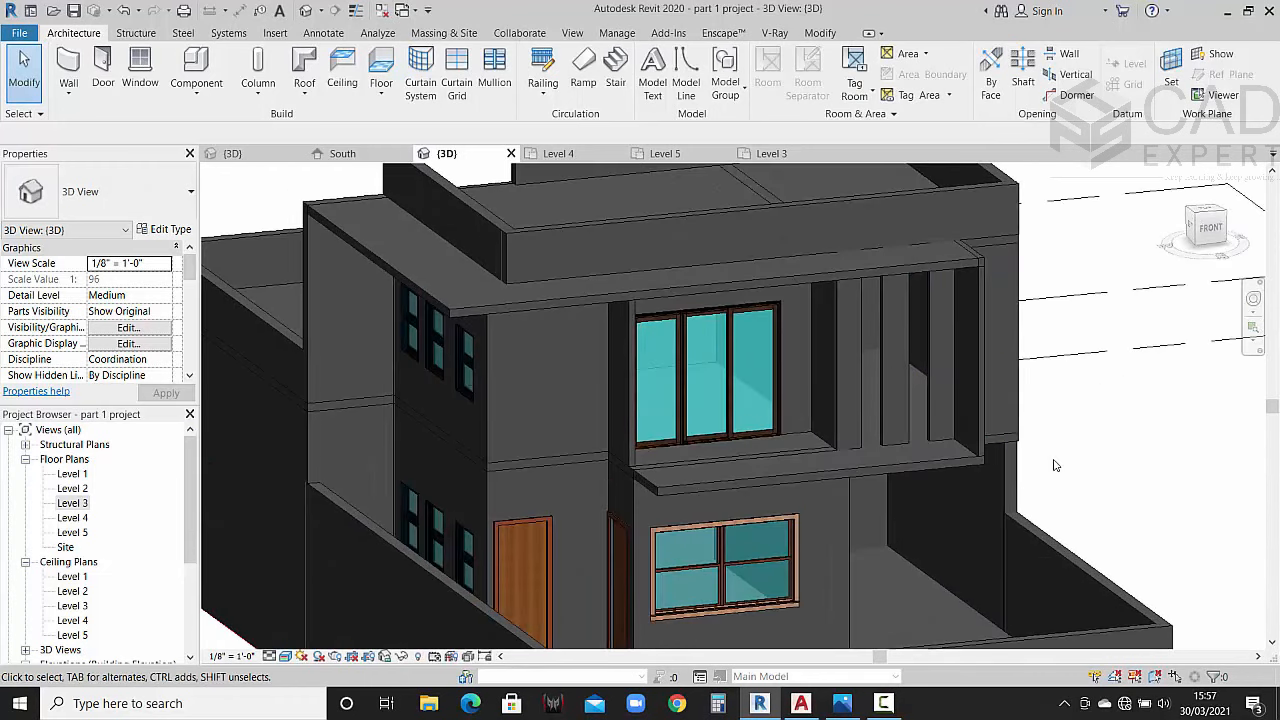
Step: Check the reference house image in Photos, return to Revit and create an in-place component in the Generic Models category
click(843, 701)
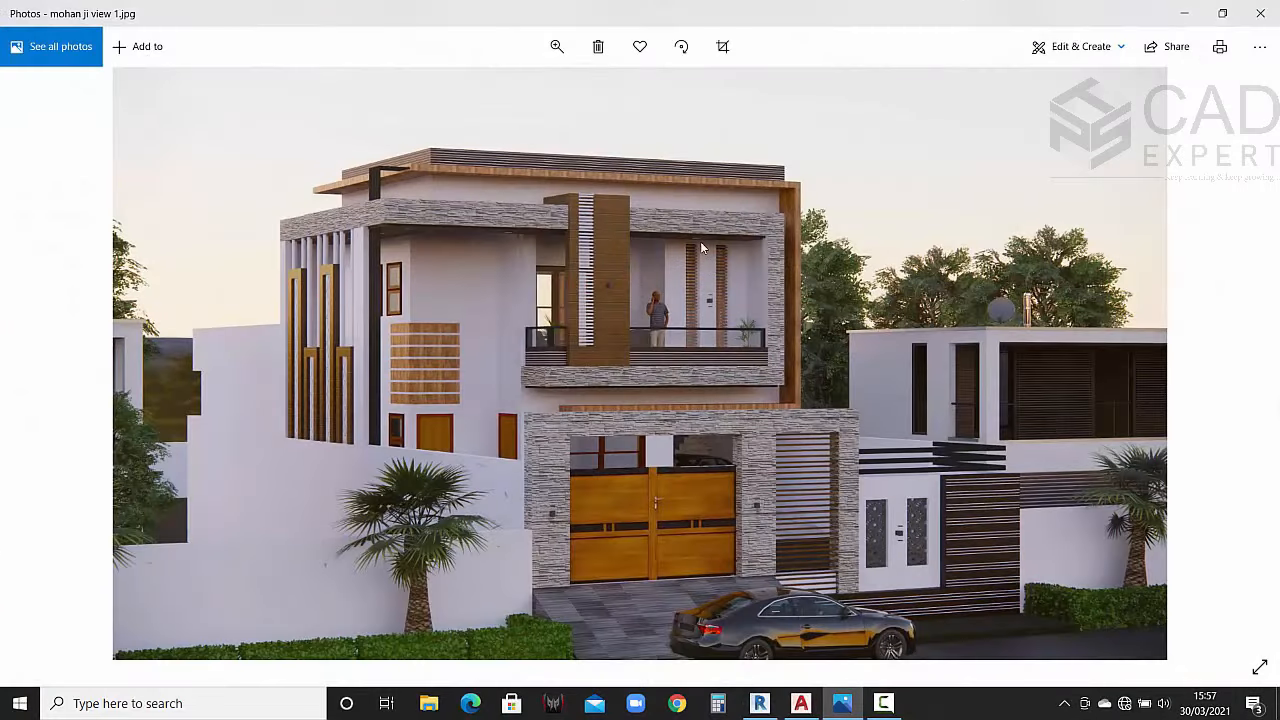
click(1182, 11)
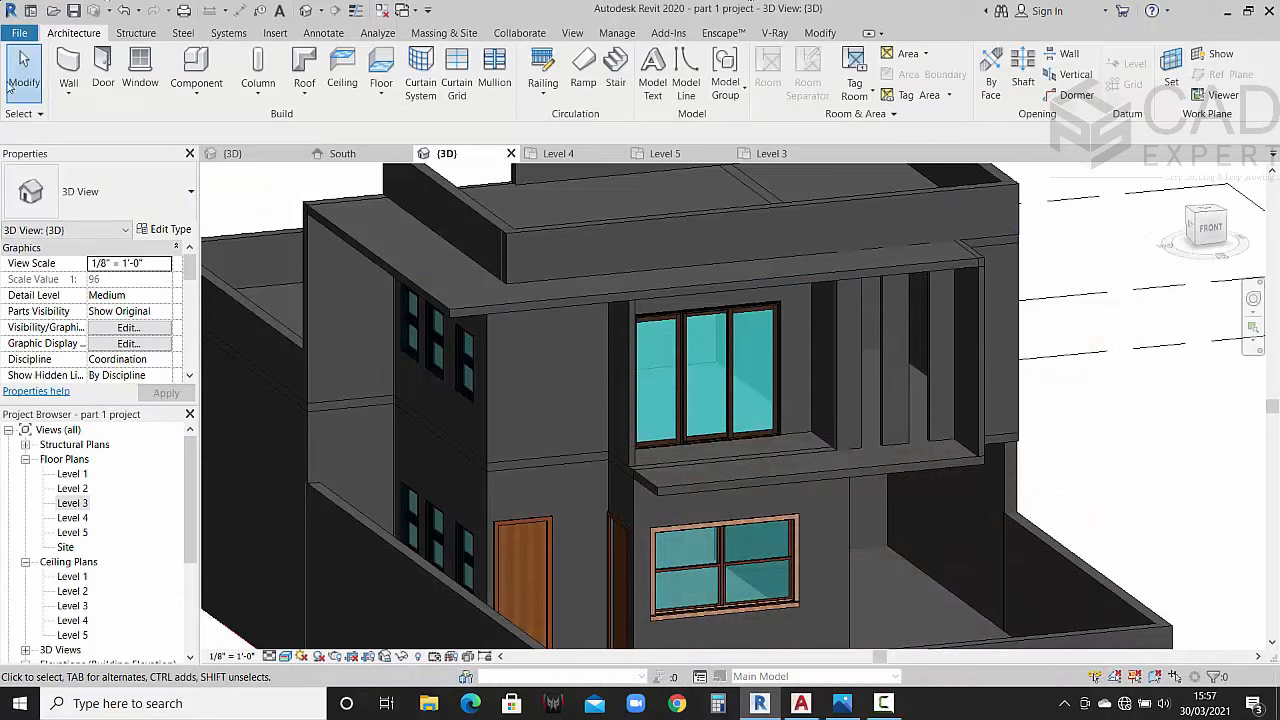
click(196, 88)
click(214, 158)
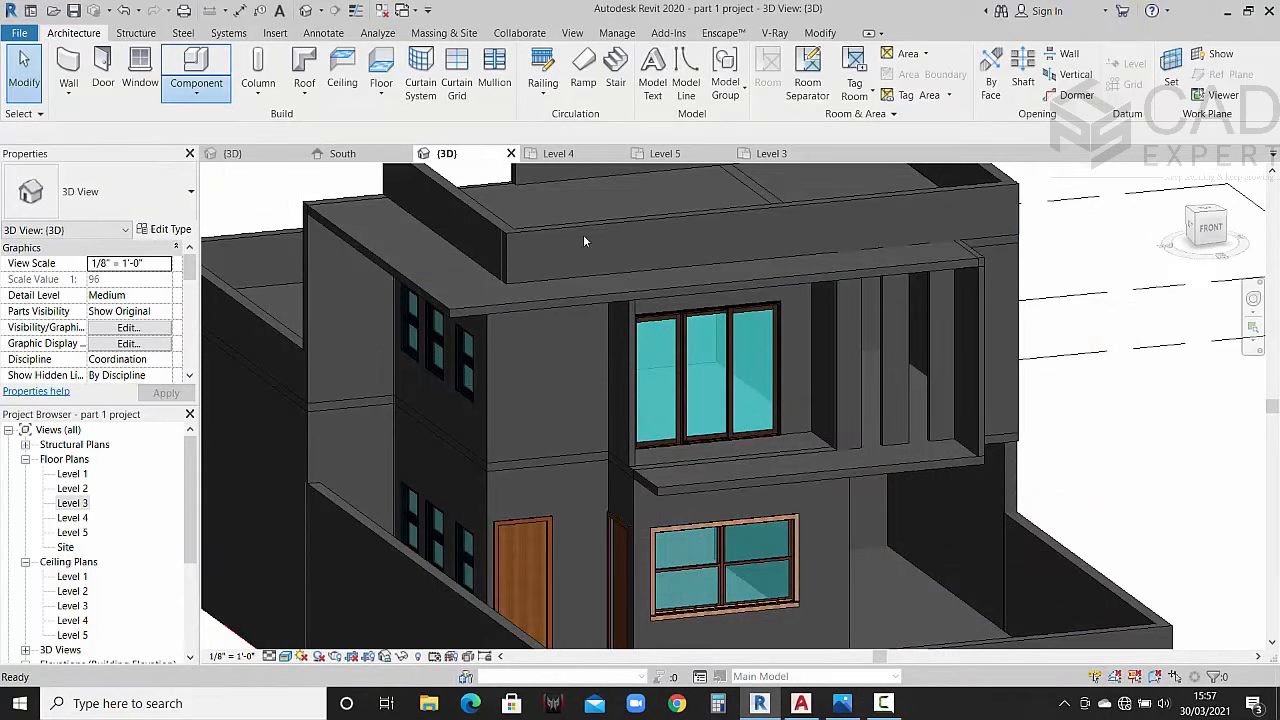
scroll(586, 339, down, 4)
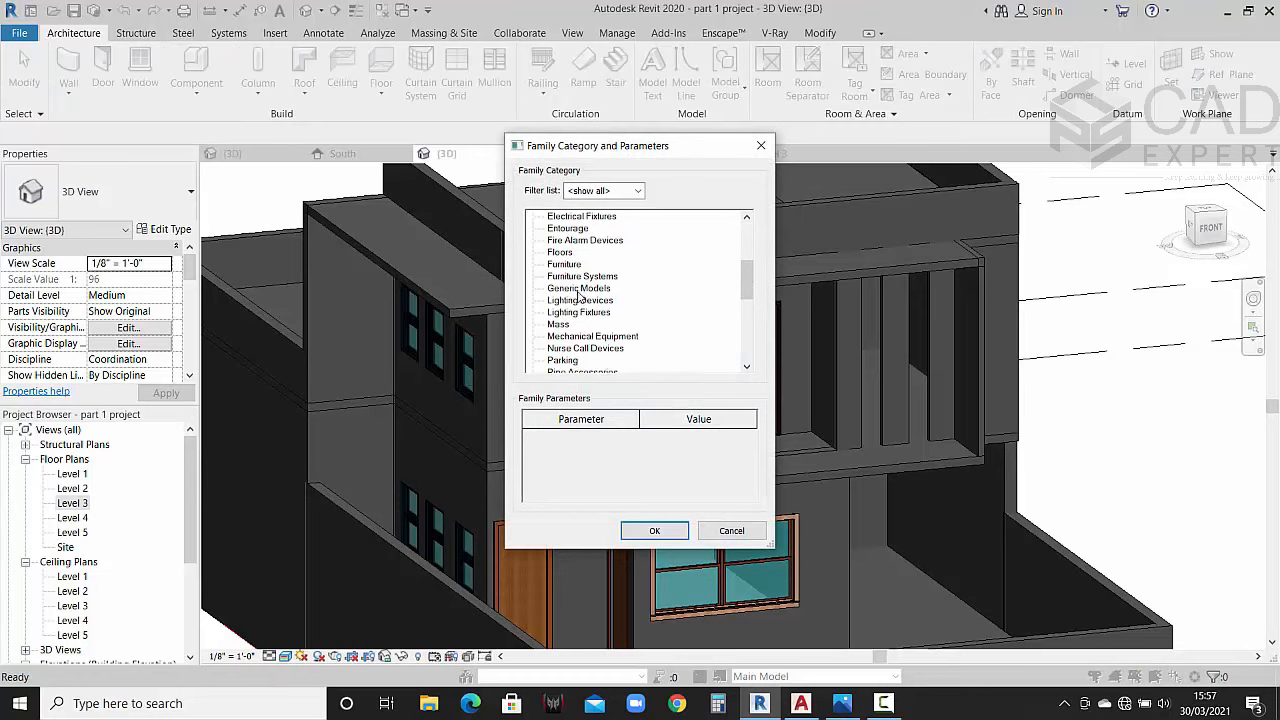
click(636, 530)
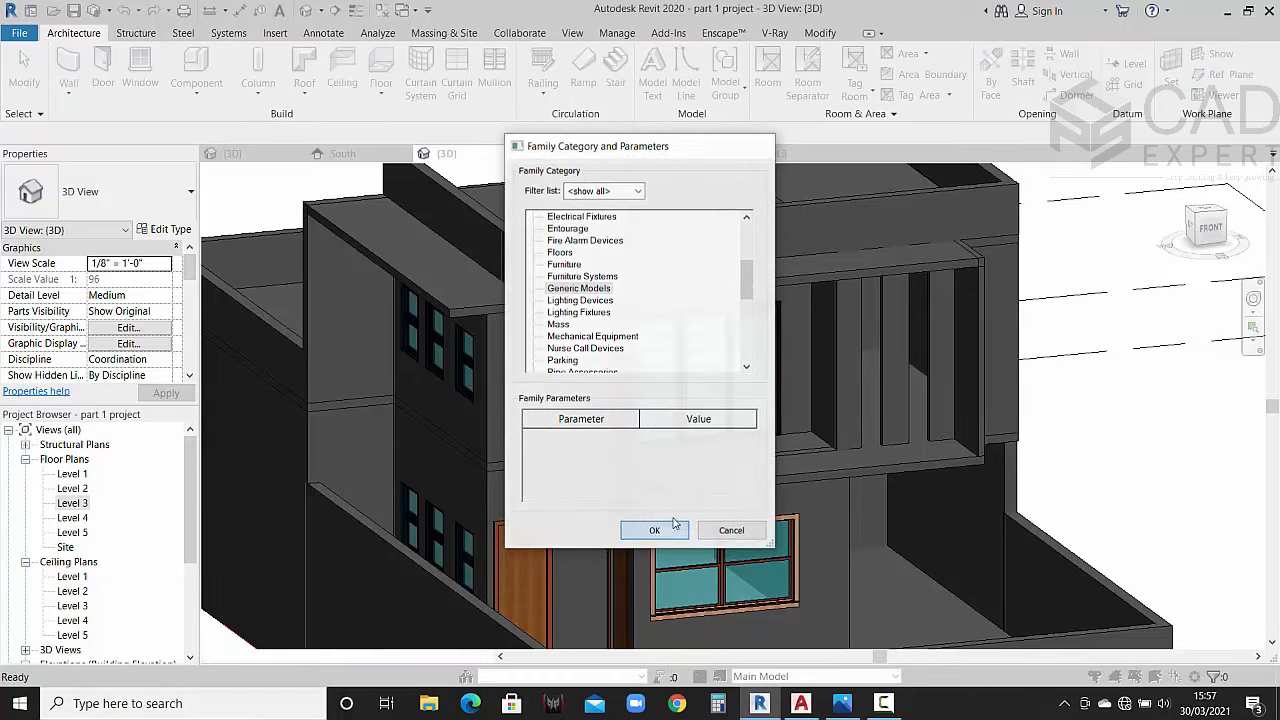
click(641, 381)
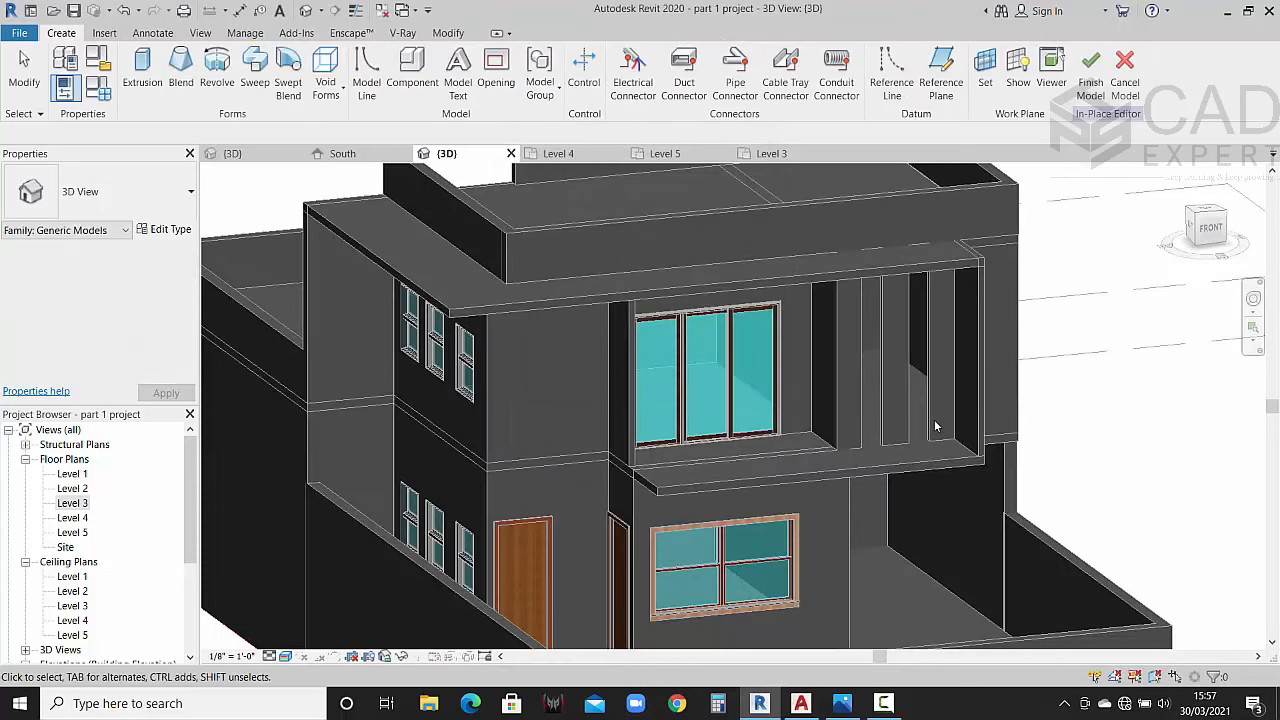
Step: Start an extrusion in the front orientation and set its work plane by picking the face of the slotted wall
click(1208, 236)
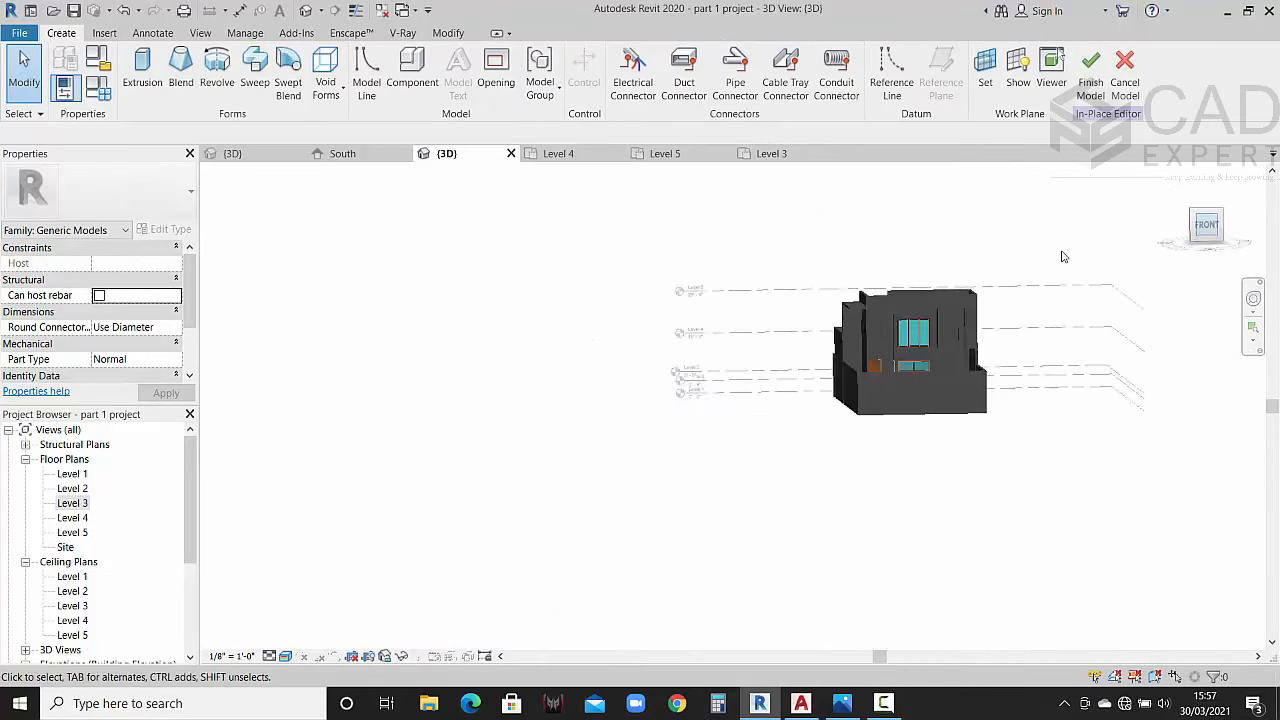
scroll(664, 446, up, 4)
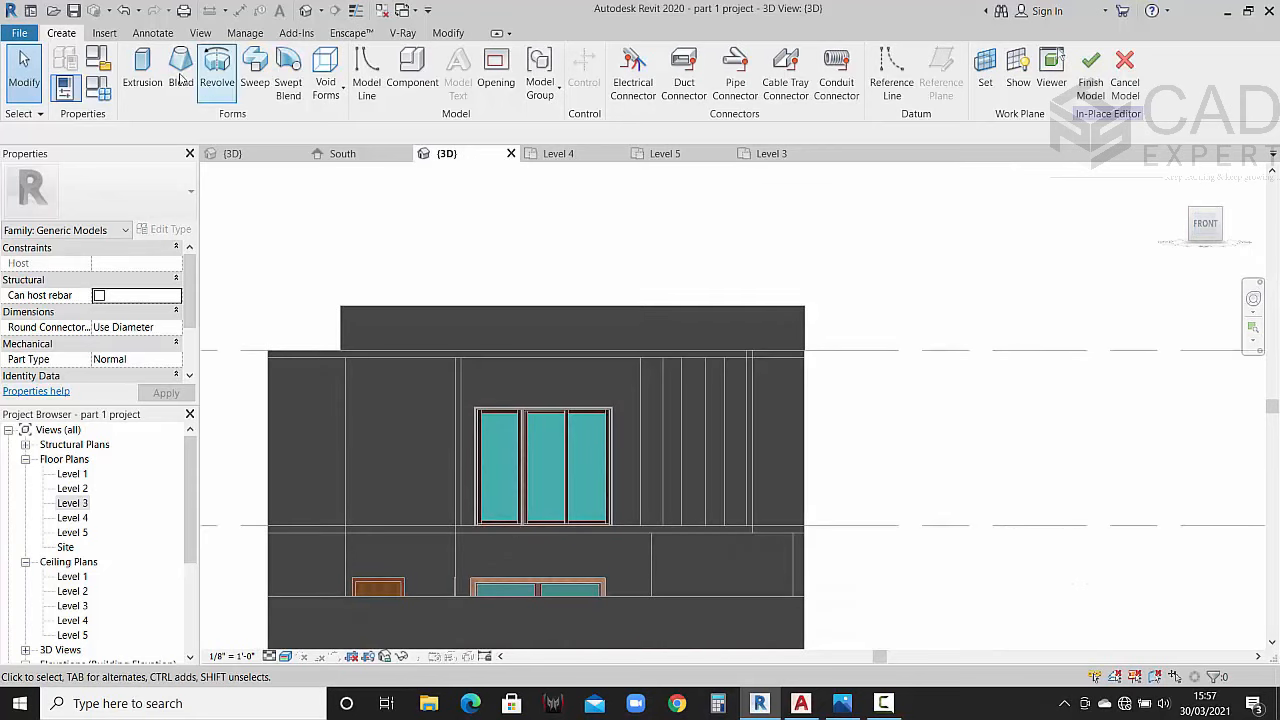
click(142, 70)
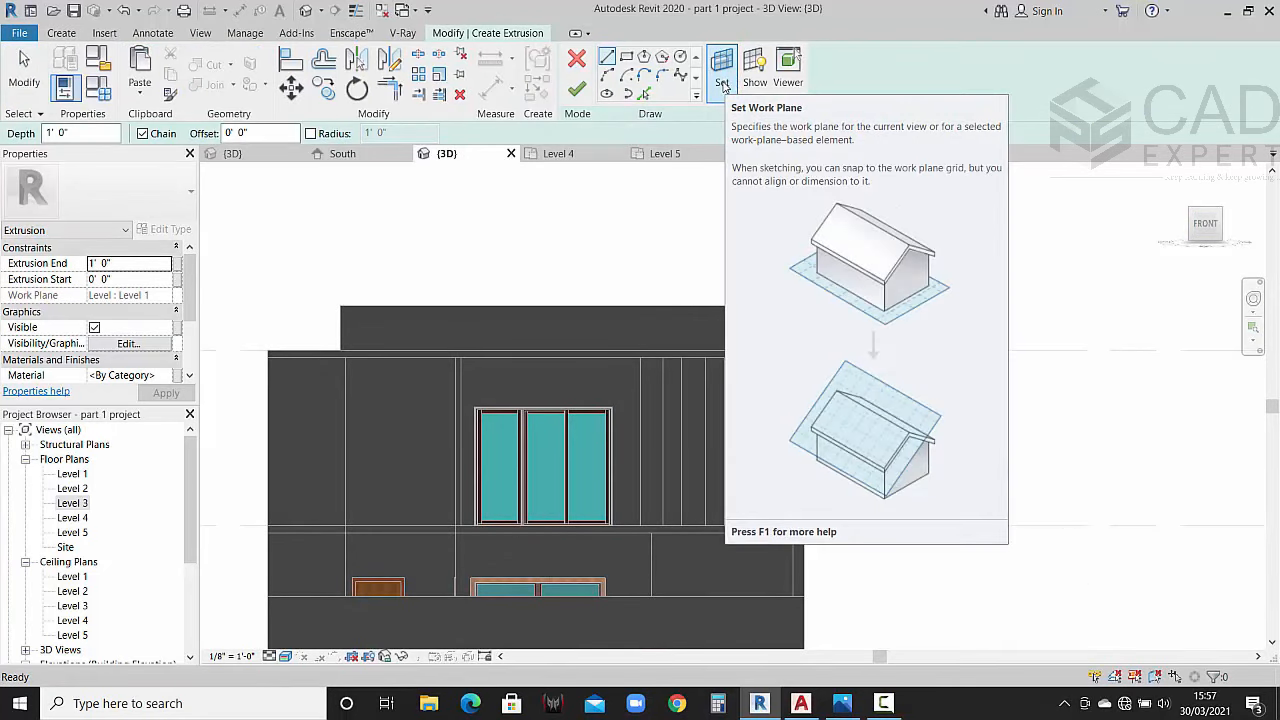
click(723, 86)
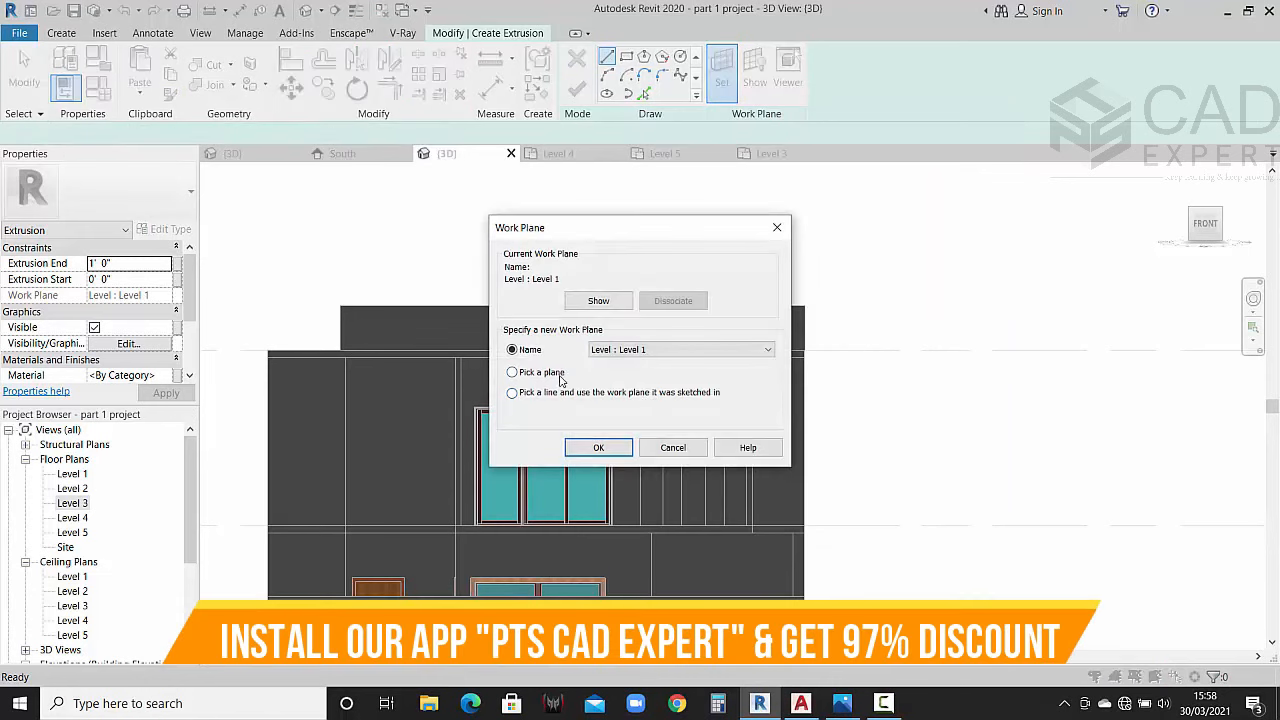
click(598, 447)
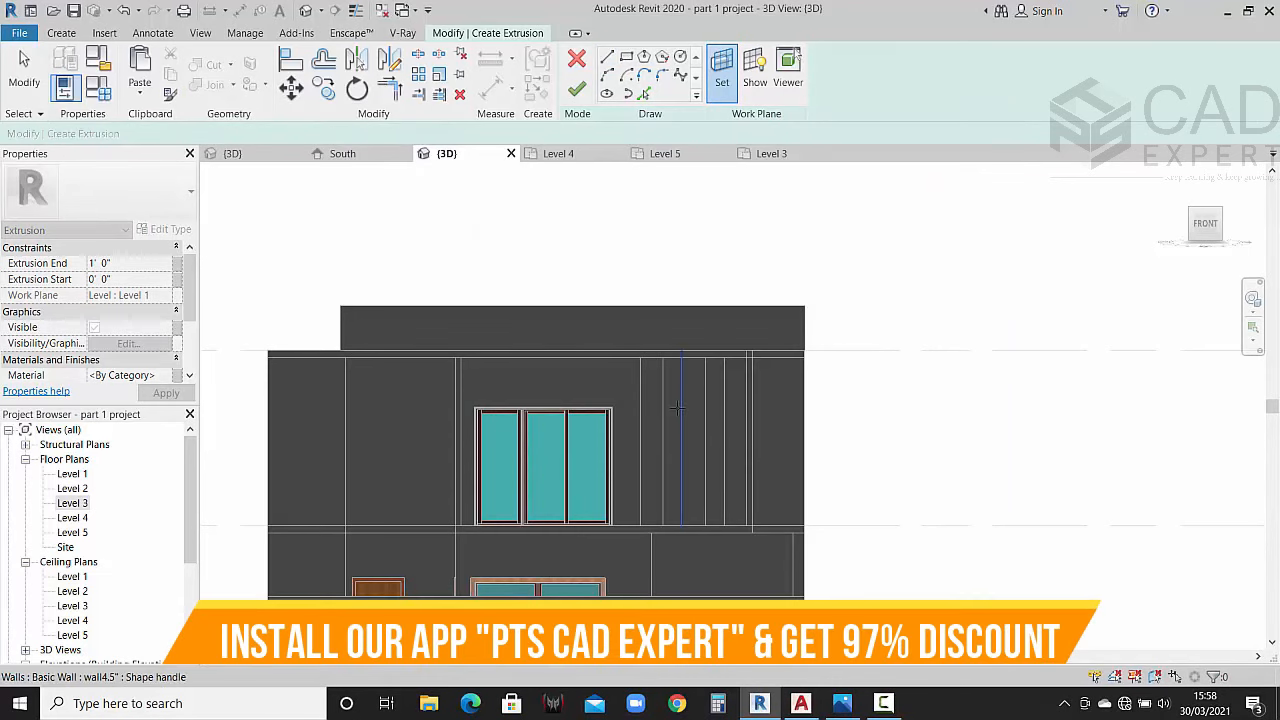
click(677, 408)
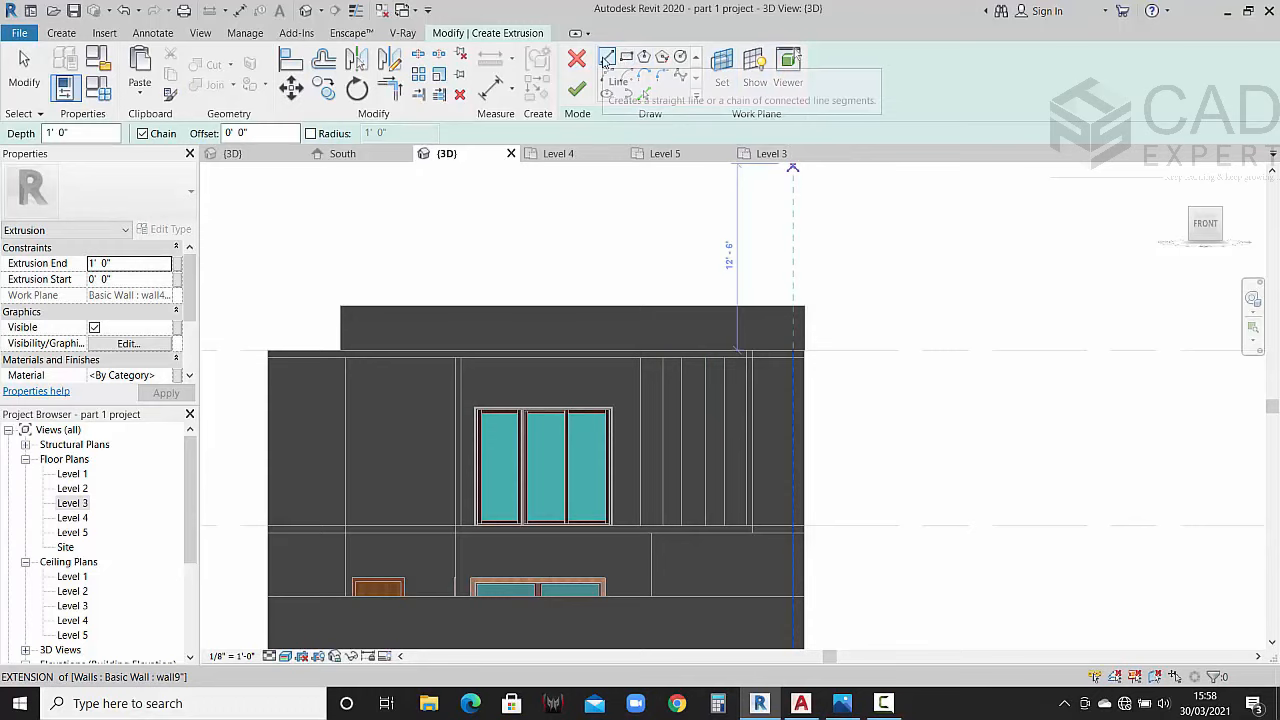
Step: Sketch a thin horizontal rectangle across the full width of the left slot at its top, just below the slab
click(626, 57)
scroll(680, 370, up, 5)
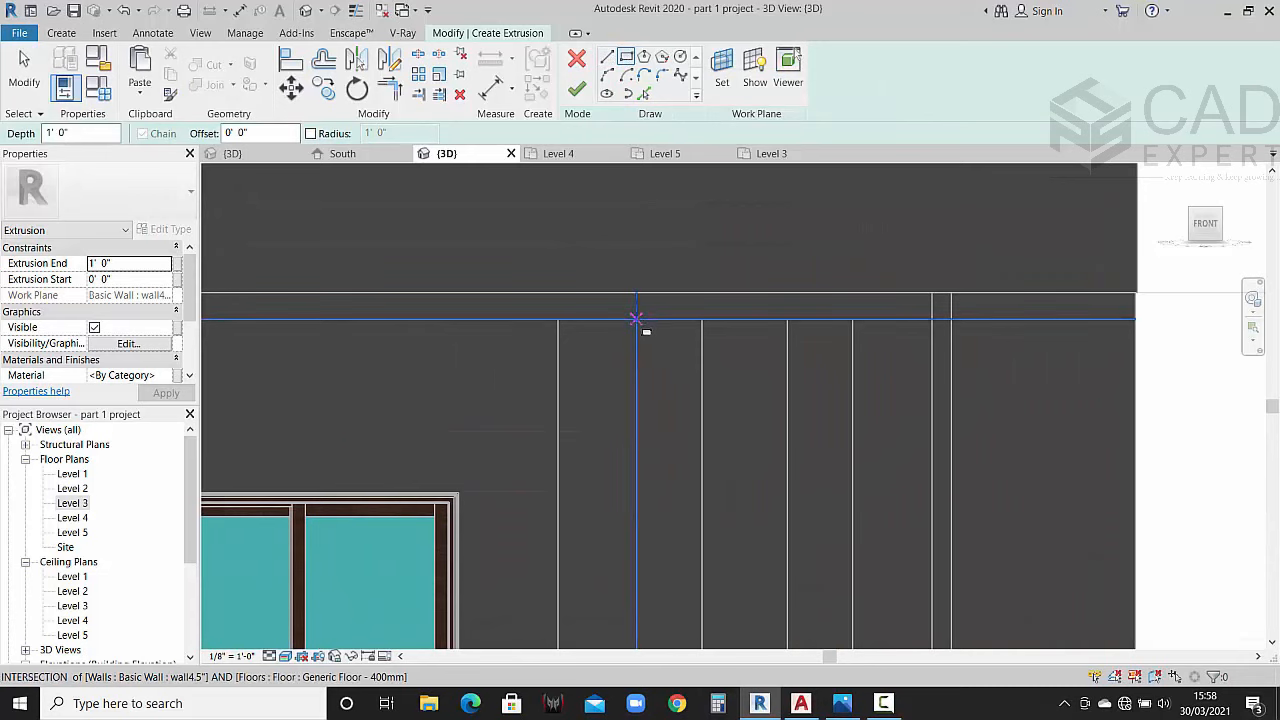
click(637, 321)
click(703, 328)
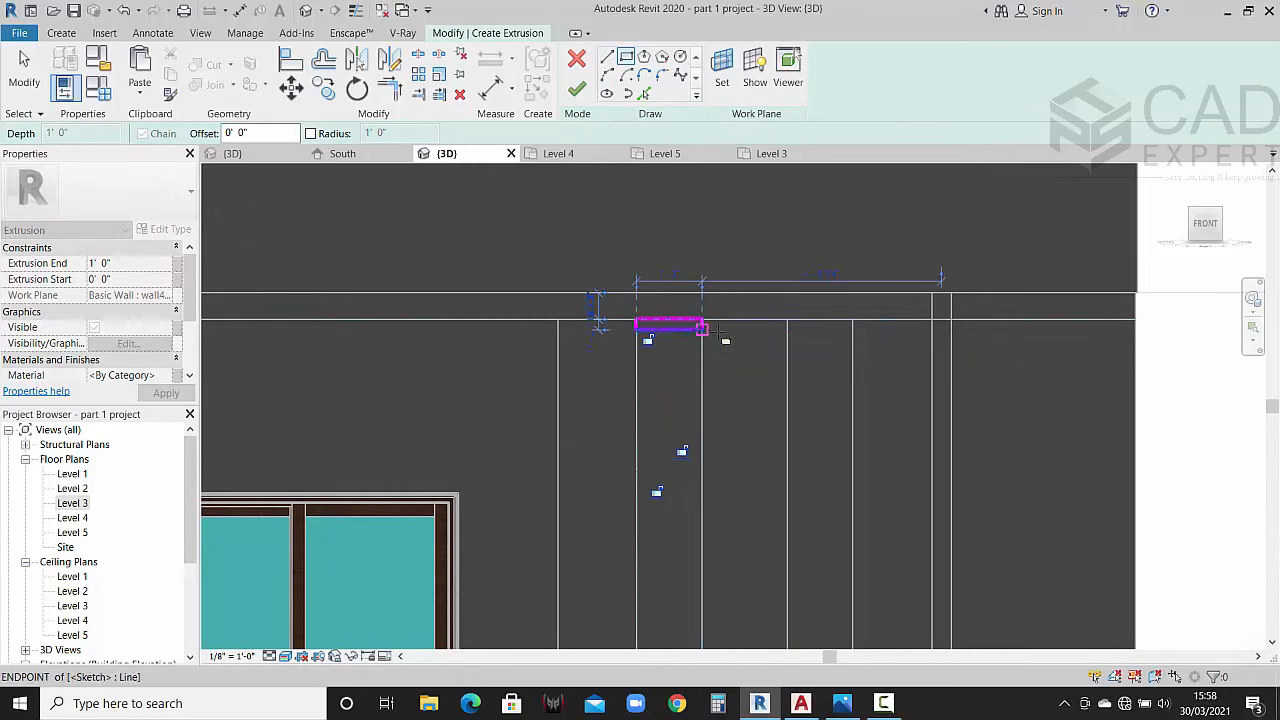
Step: Set the height of the sketched strip rectangle at the slot's top to 2 inches
key(Escape)
key(Escape)
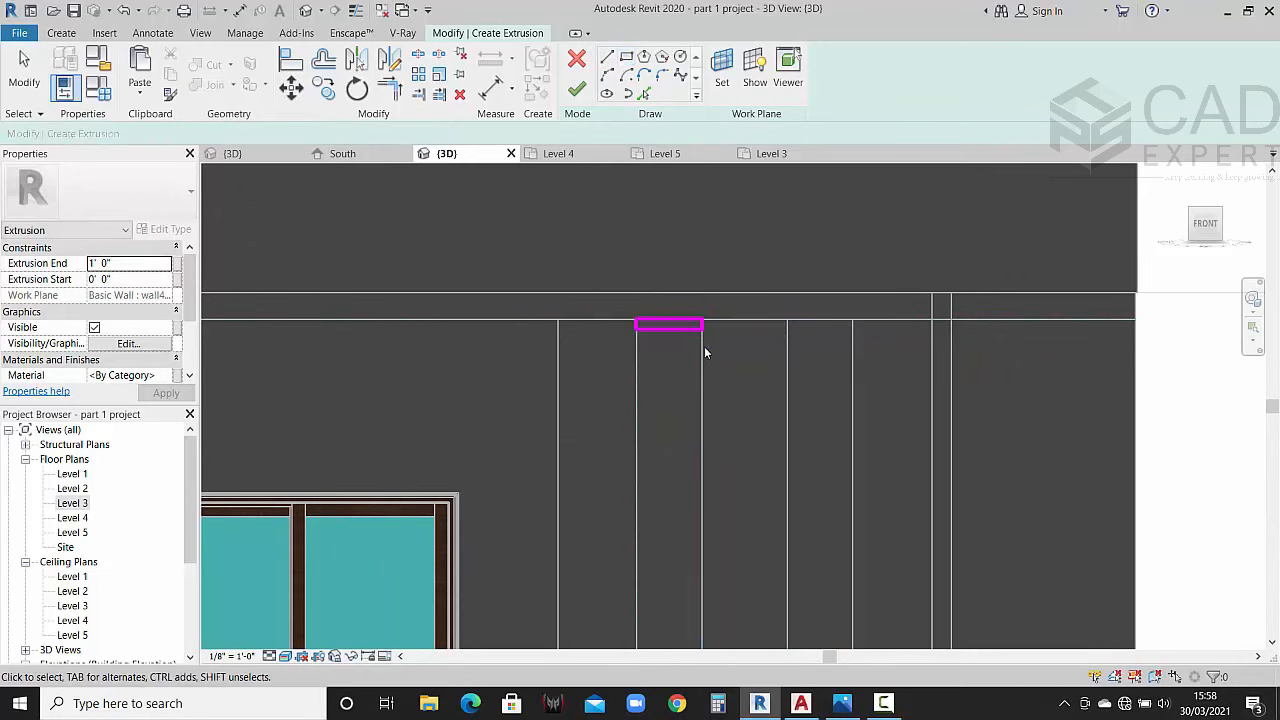
click(652, 328)
scroll(594, 328, up, 3)
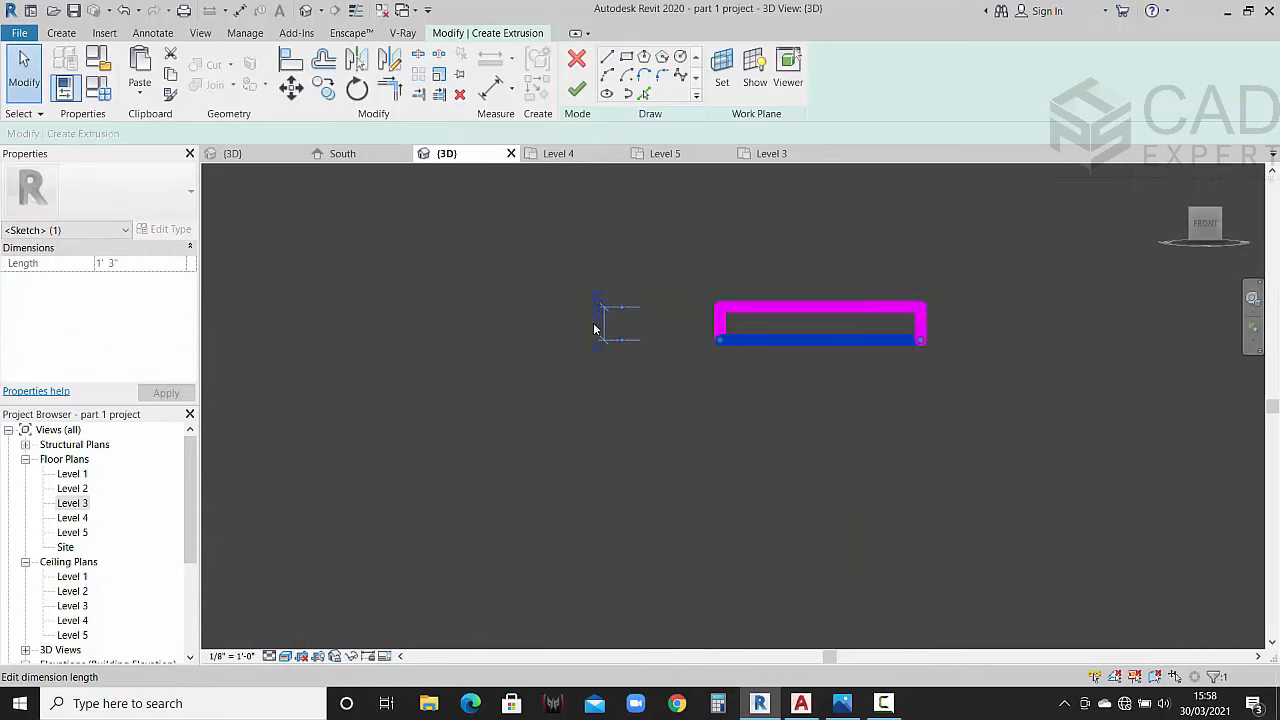
click(590, 323)
text(0)
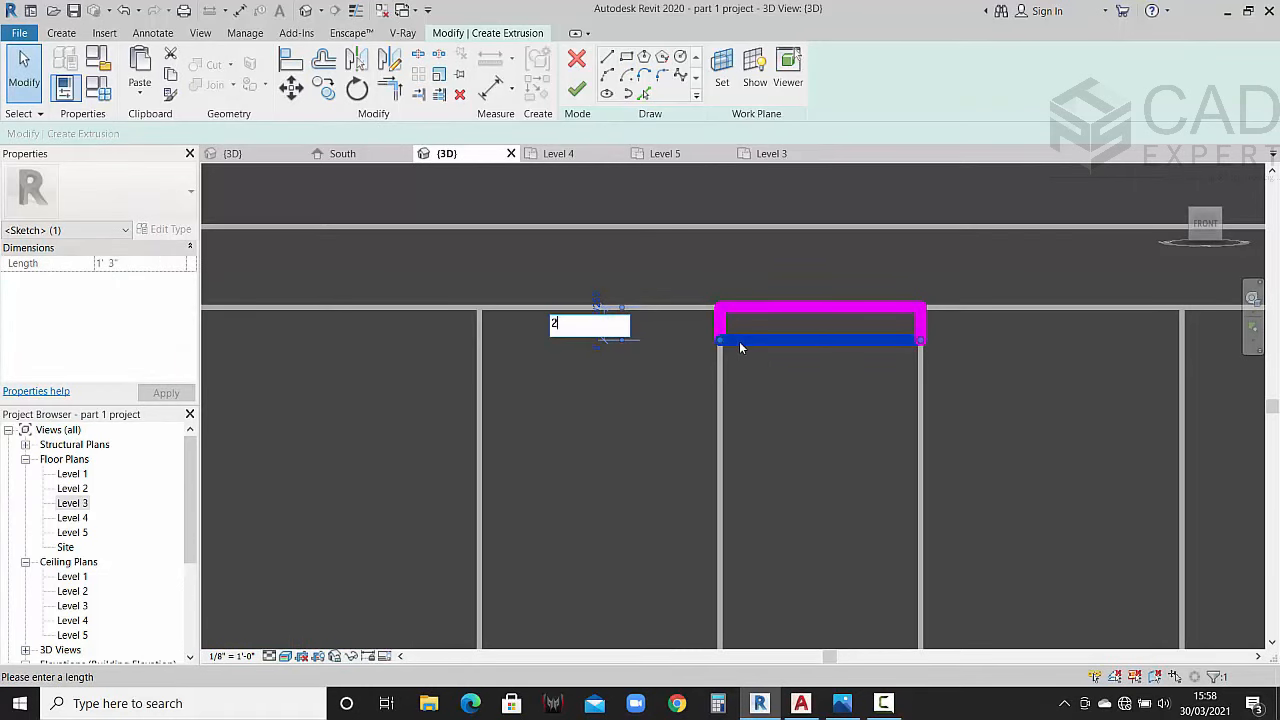
key(Return)
click(790, 403)
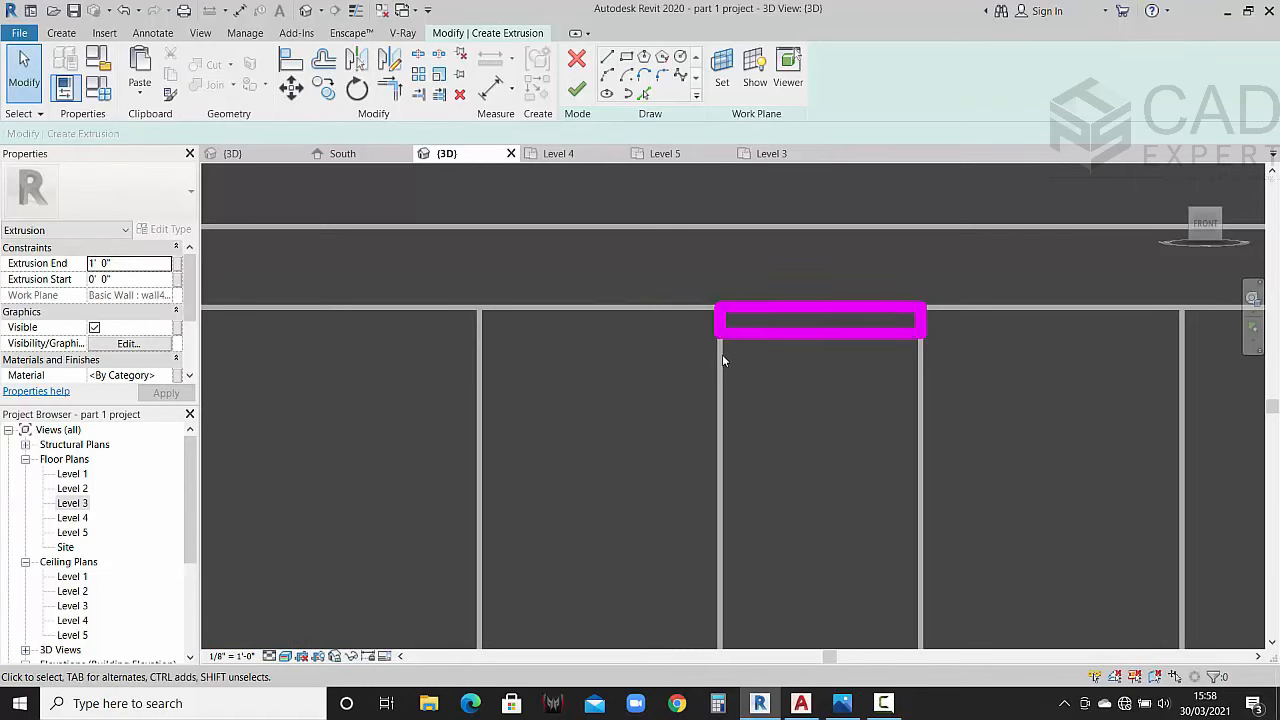
Step: Select the four lines of the strip rectangle and switch the 3D view to the Hidden Line visual style
scroll(722, 354, down, 2)
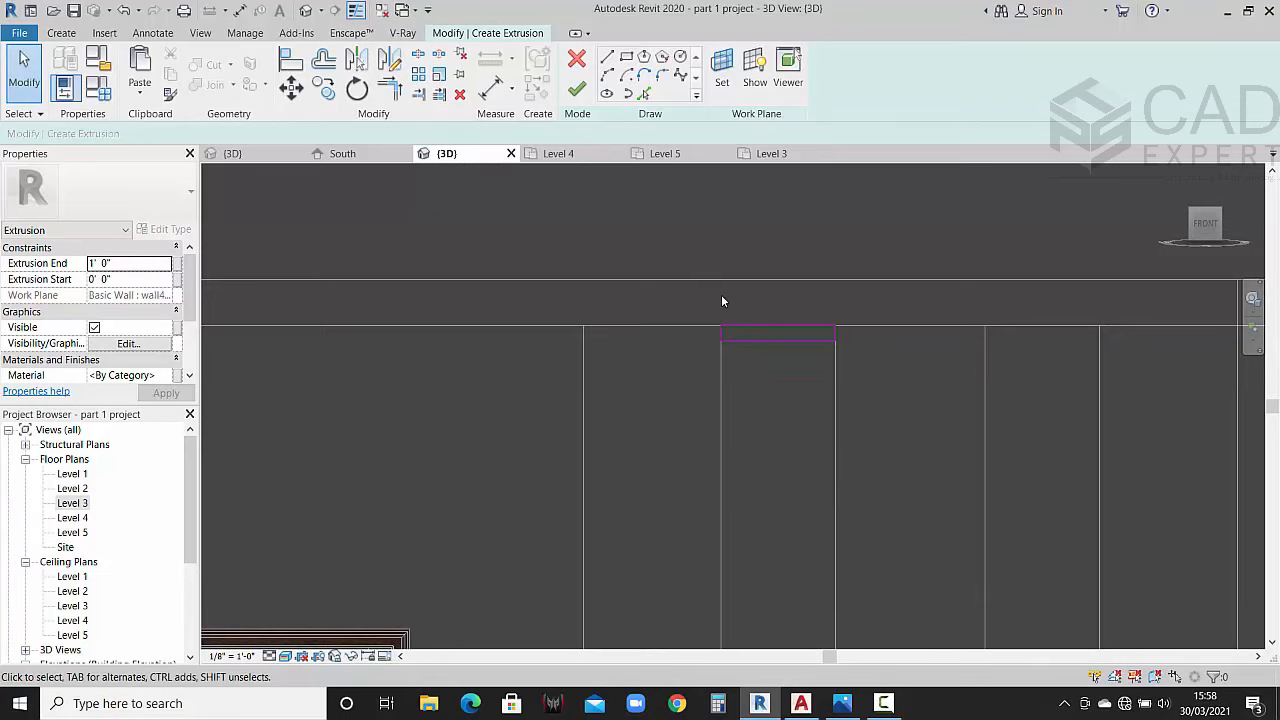
middle_drag(831, 369, 798, 342)
drag(823, 343, 616, 261)
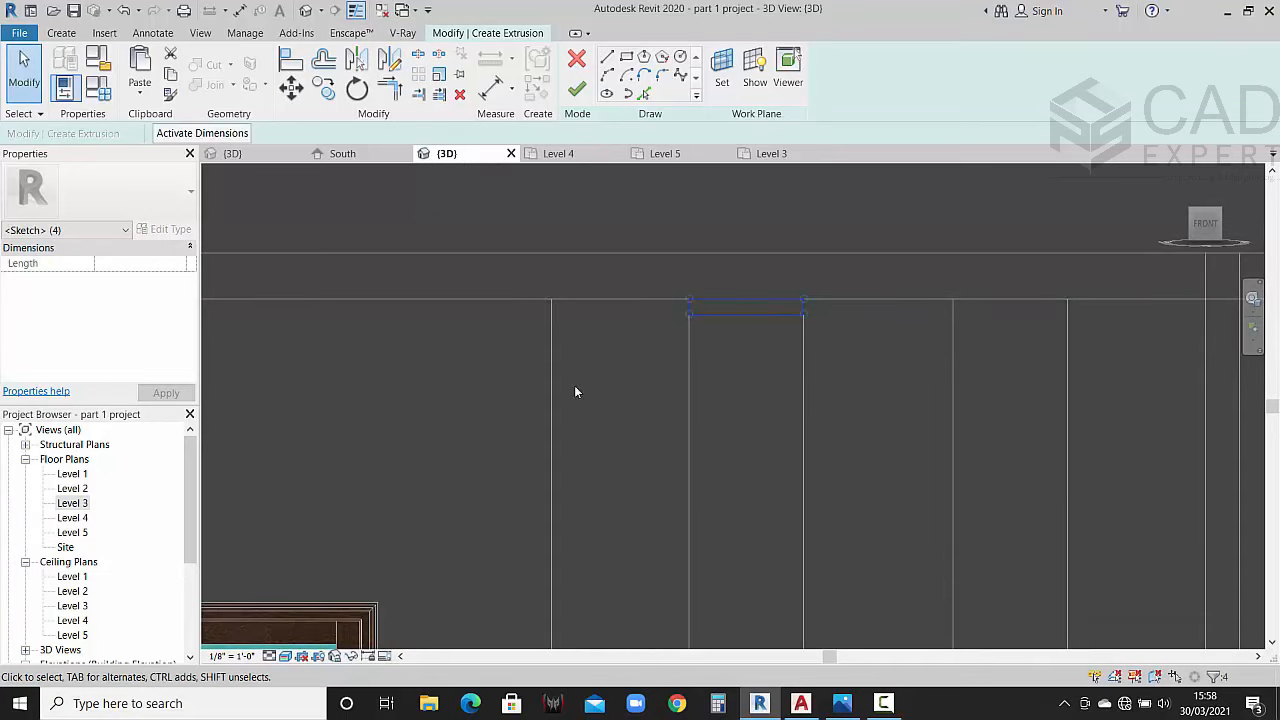
click(285, 656)
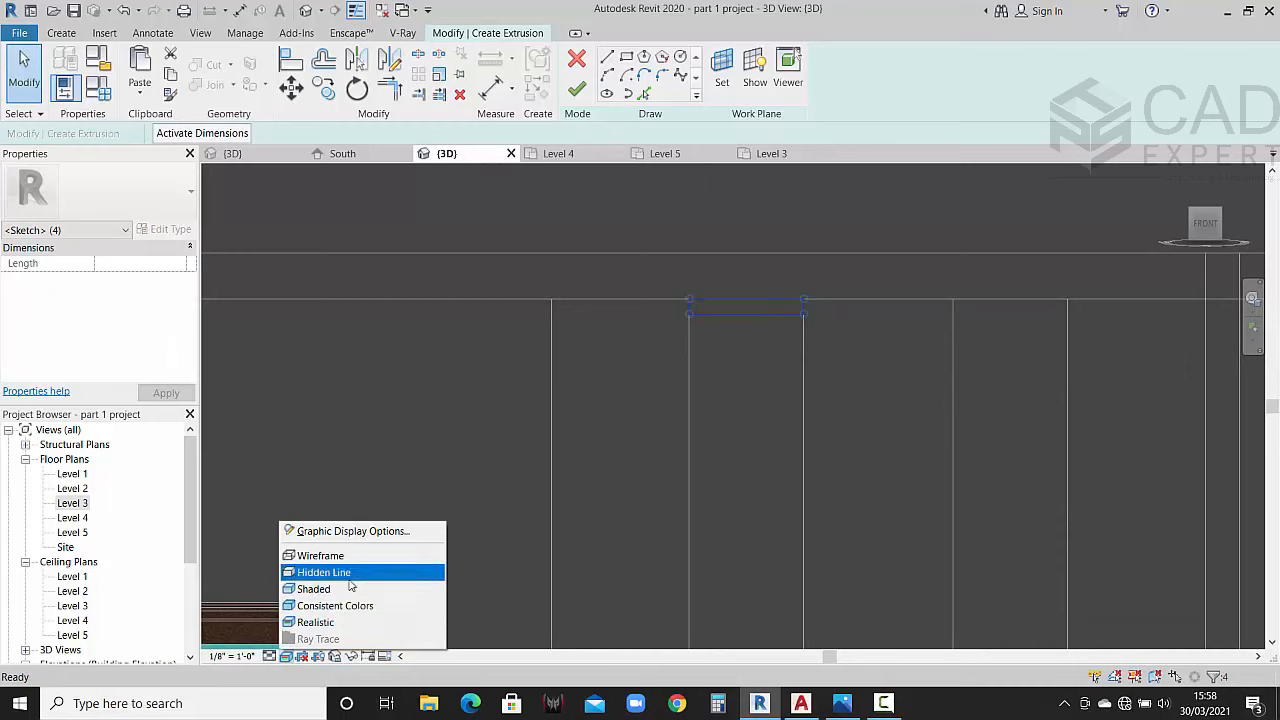
click(325, 571)
Step: Copy the strip rectangle 4 inches straight down within the slot, using its upper-left corner as base point
middle_drag(638, 470, 607, 438)
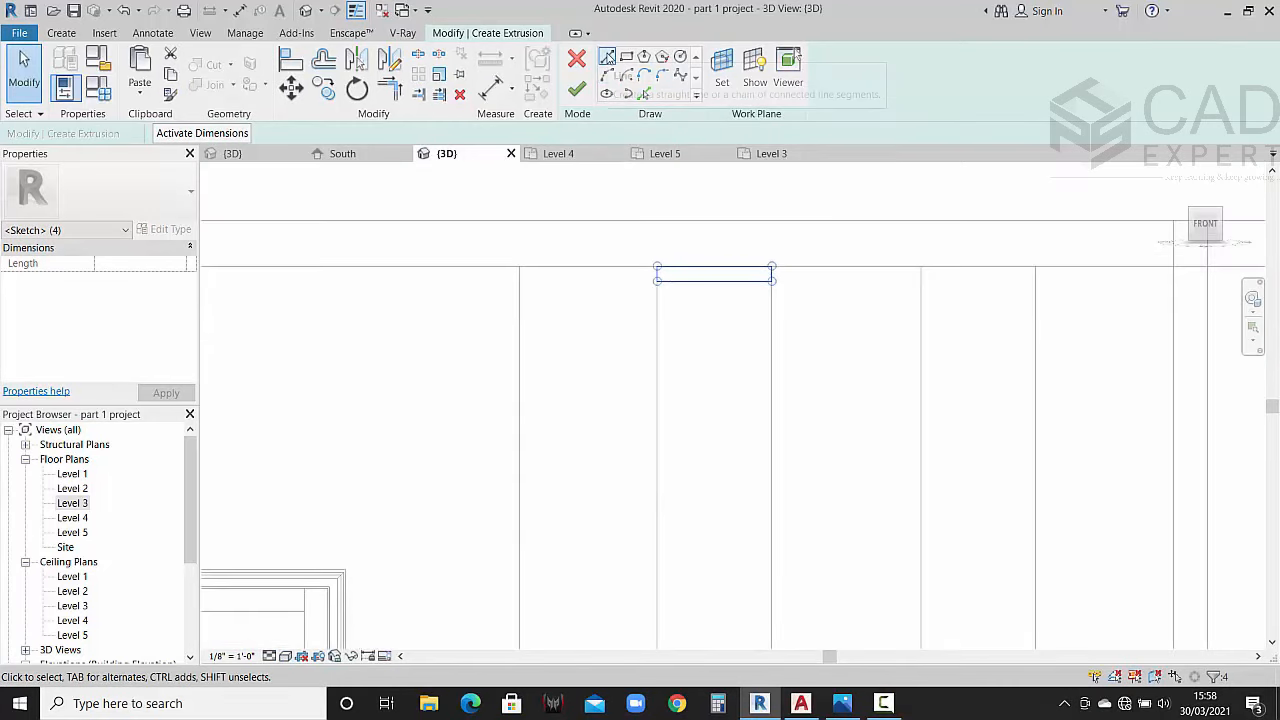
click(334, 91)
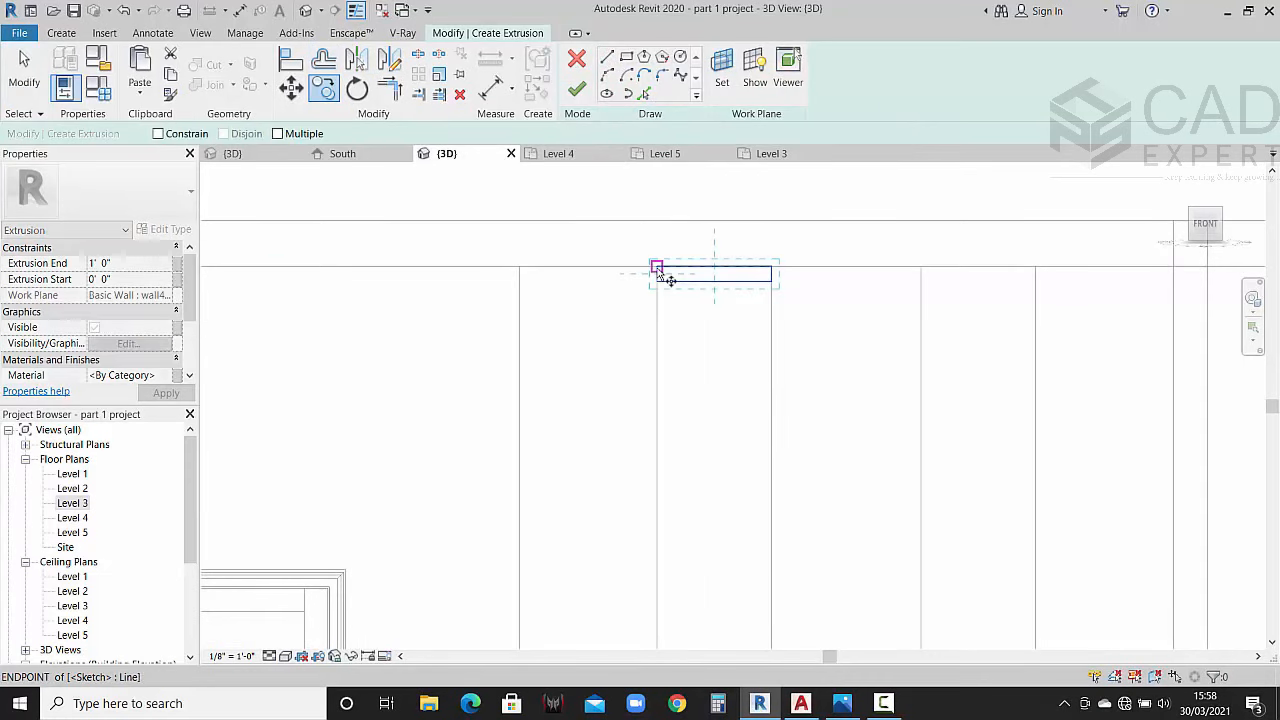
click(658, 272)
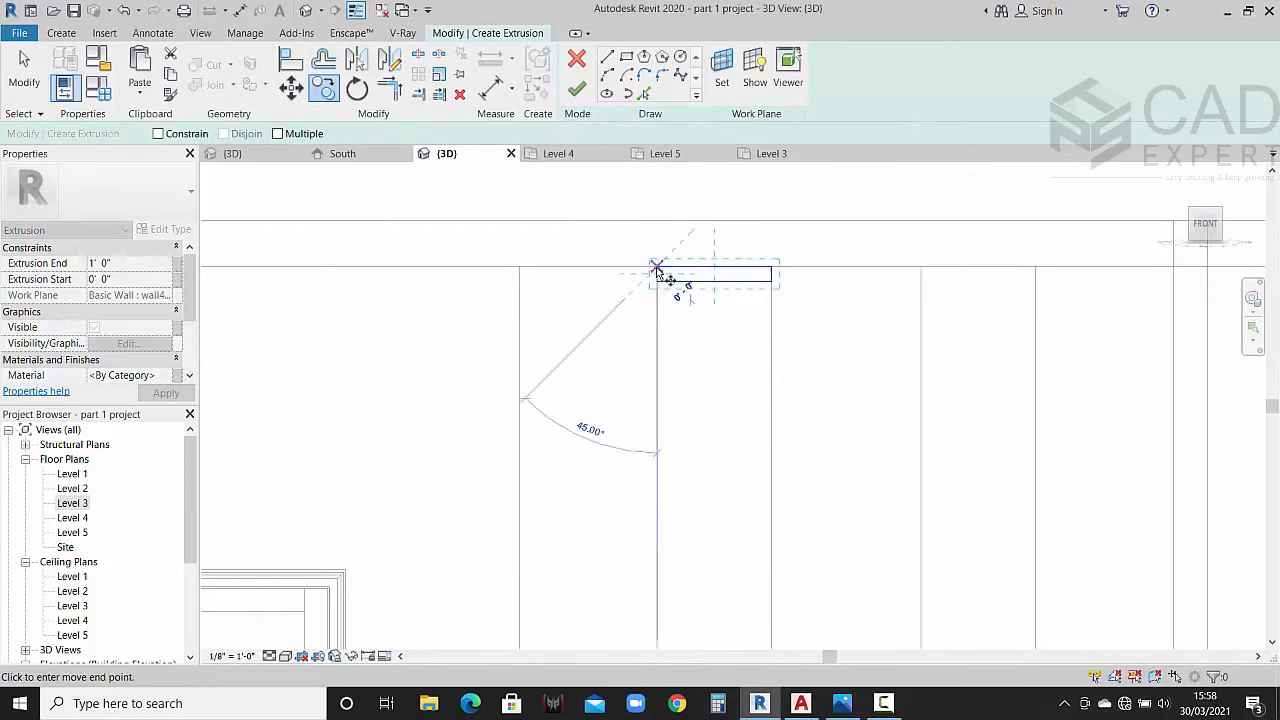
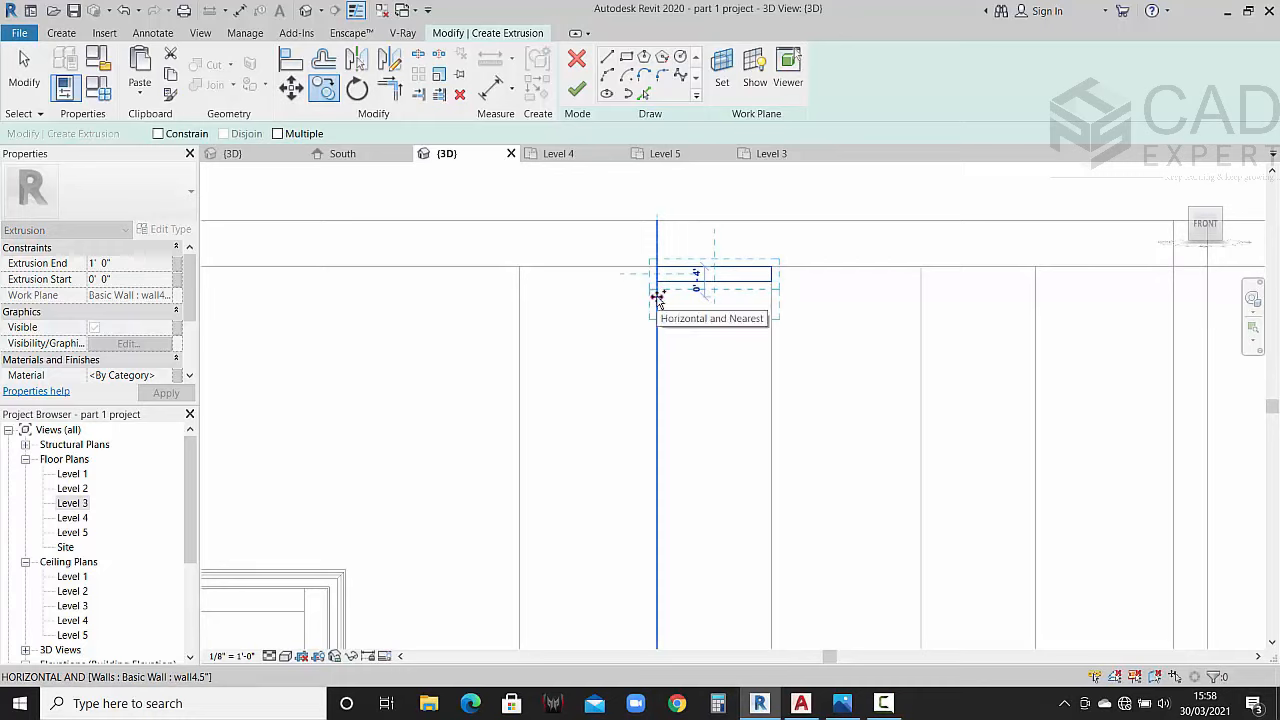
click(658, 297)
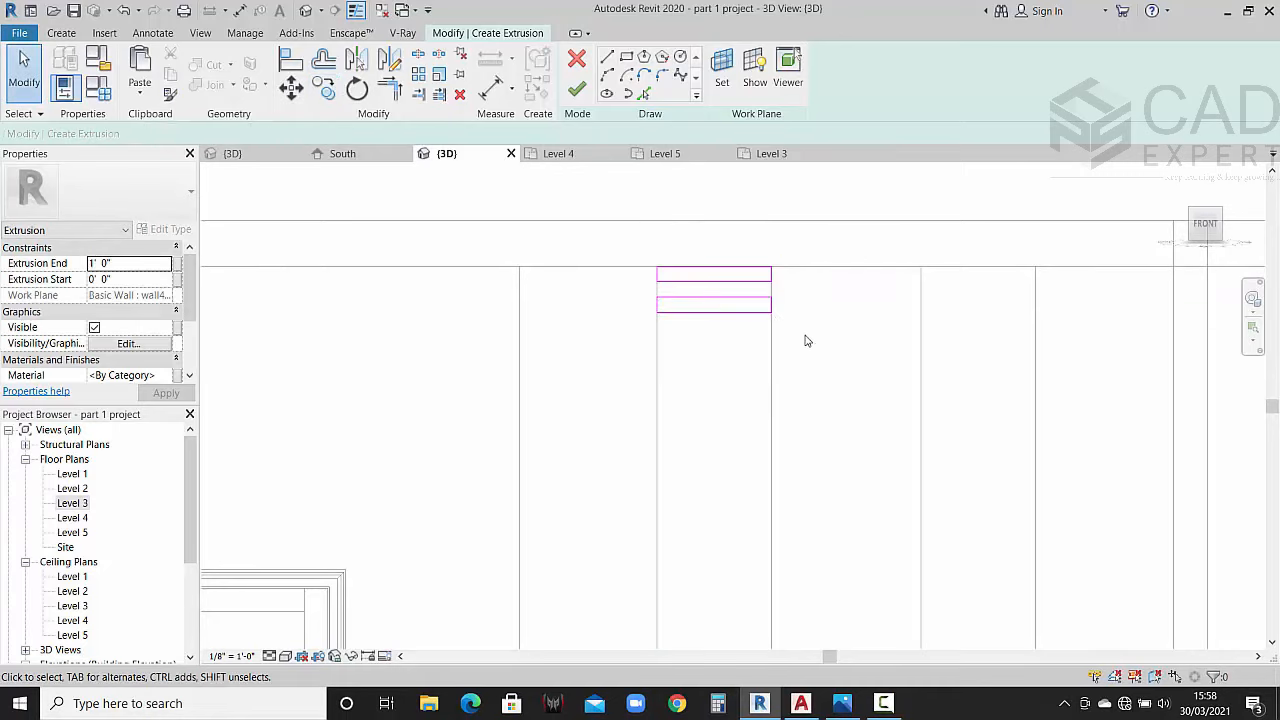
Step: Try copying both strip rectangles downward with the Multiple option enabled, and try deleting the second rectangle's upper line
mouse_move(805, 337)
mouse_down()
mouse_move(752, 296)
mouse_move(628, 243)
mouse_up()
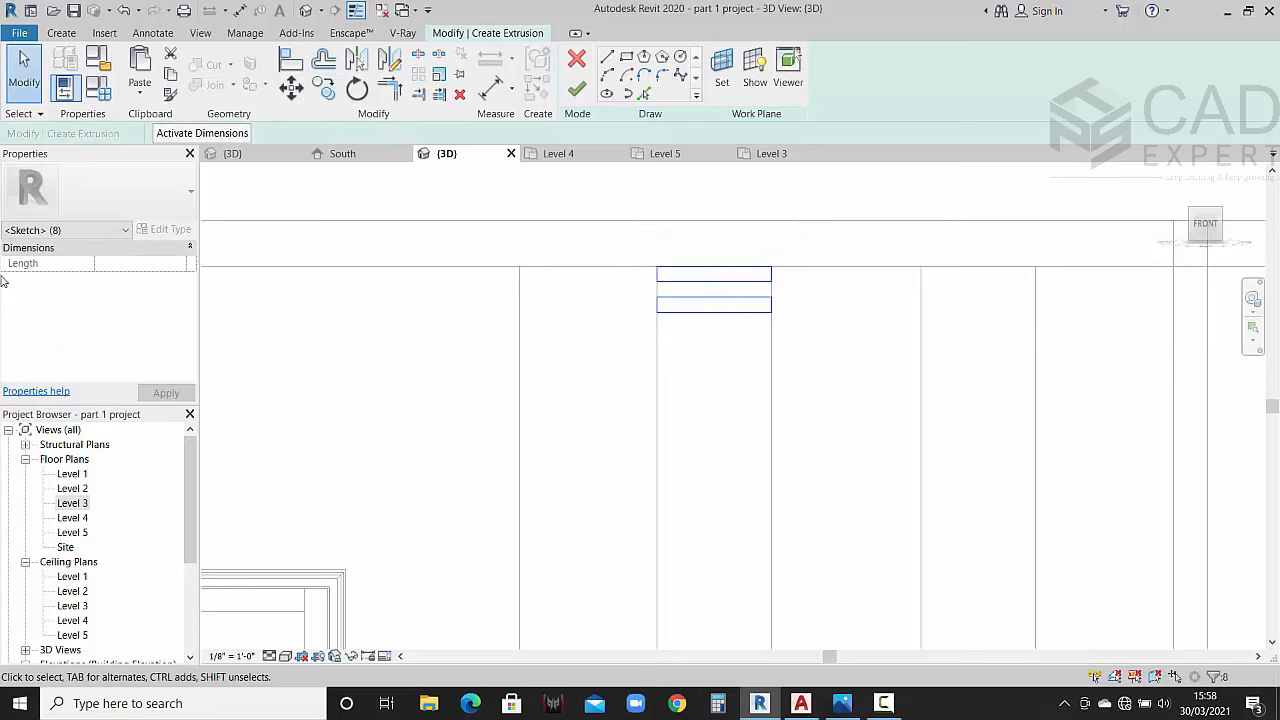
click(323, 98)
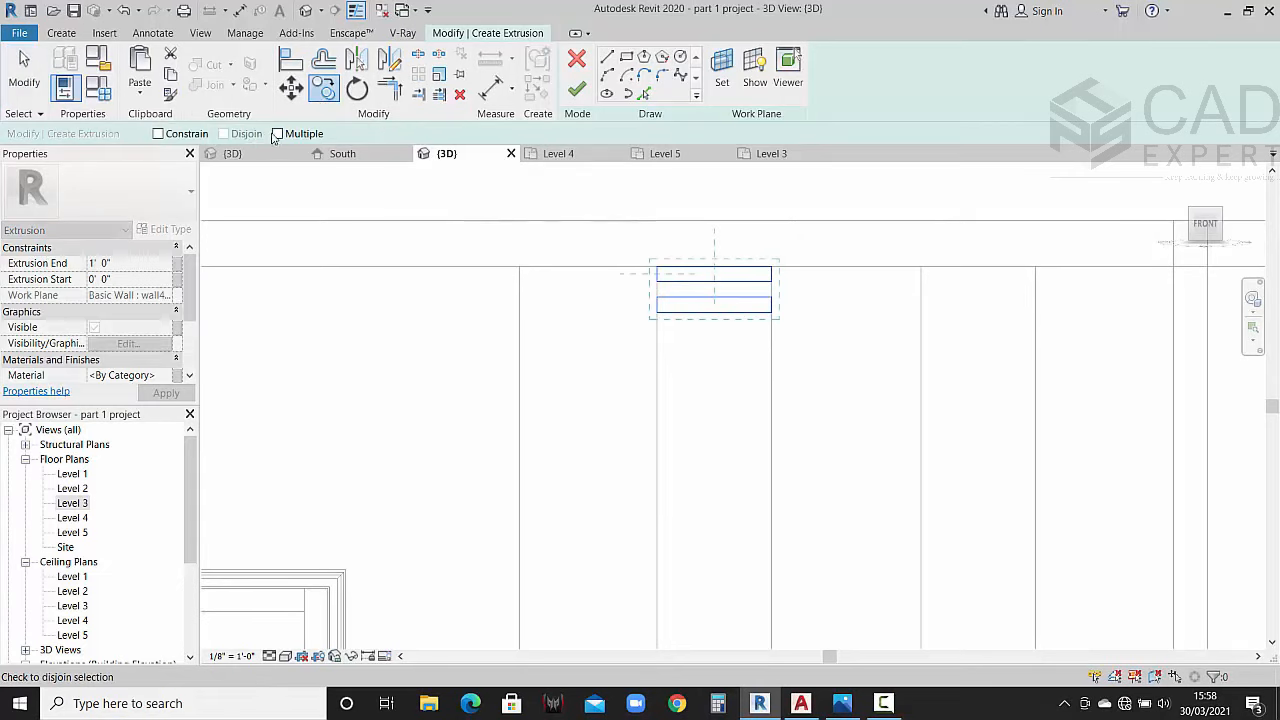
click(277, 133)
click(658, 281)
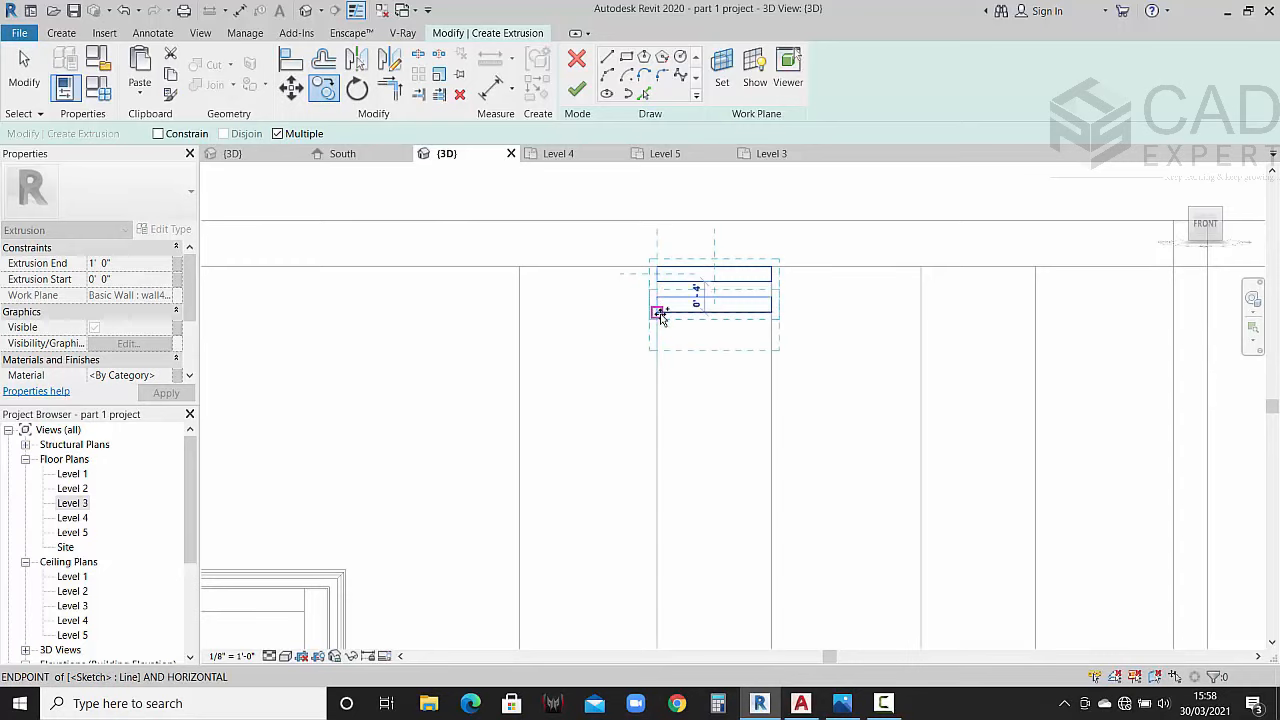
click(657, 309)
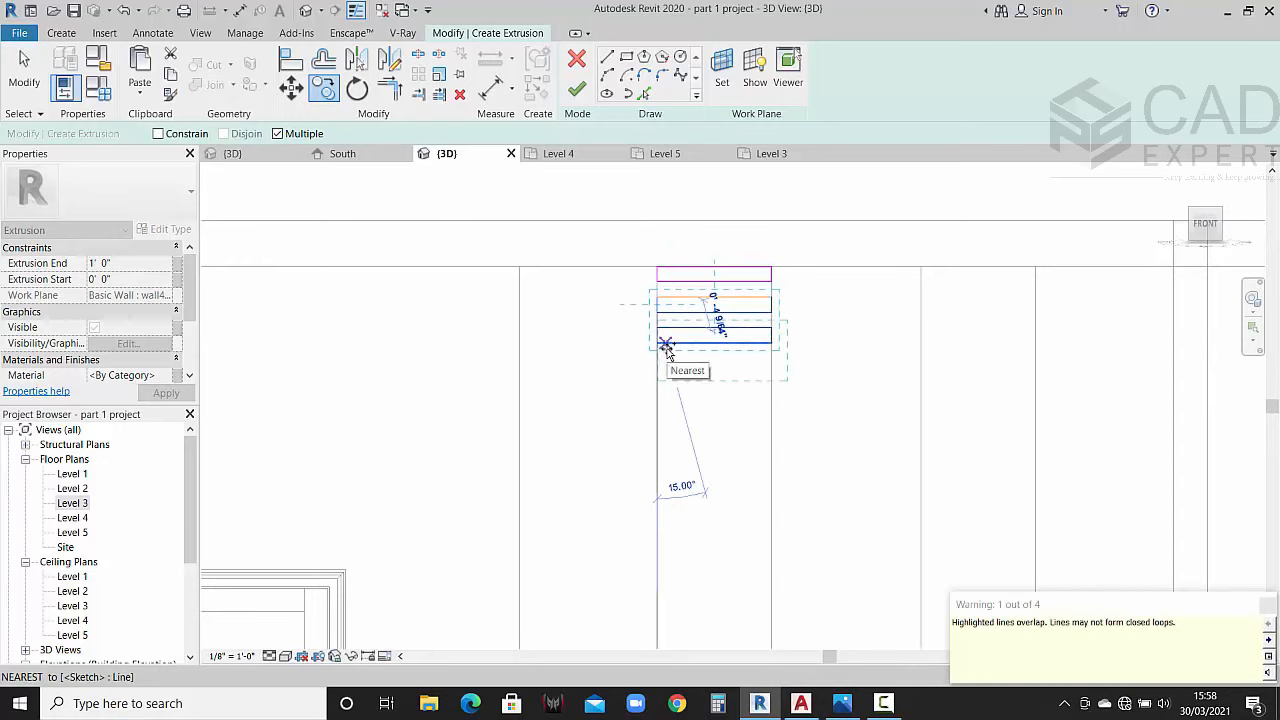
key(Escape)
key(Escape)
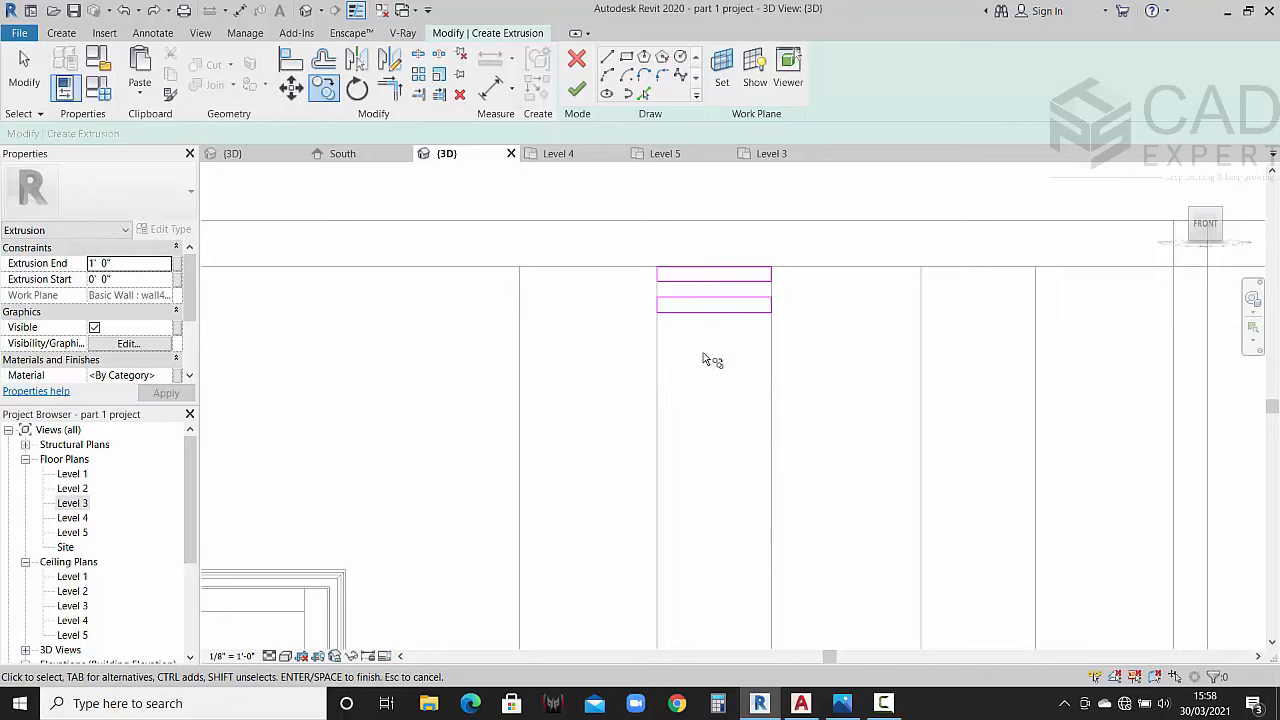
click(748, 299)
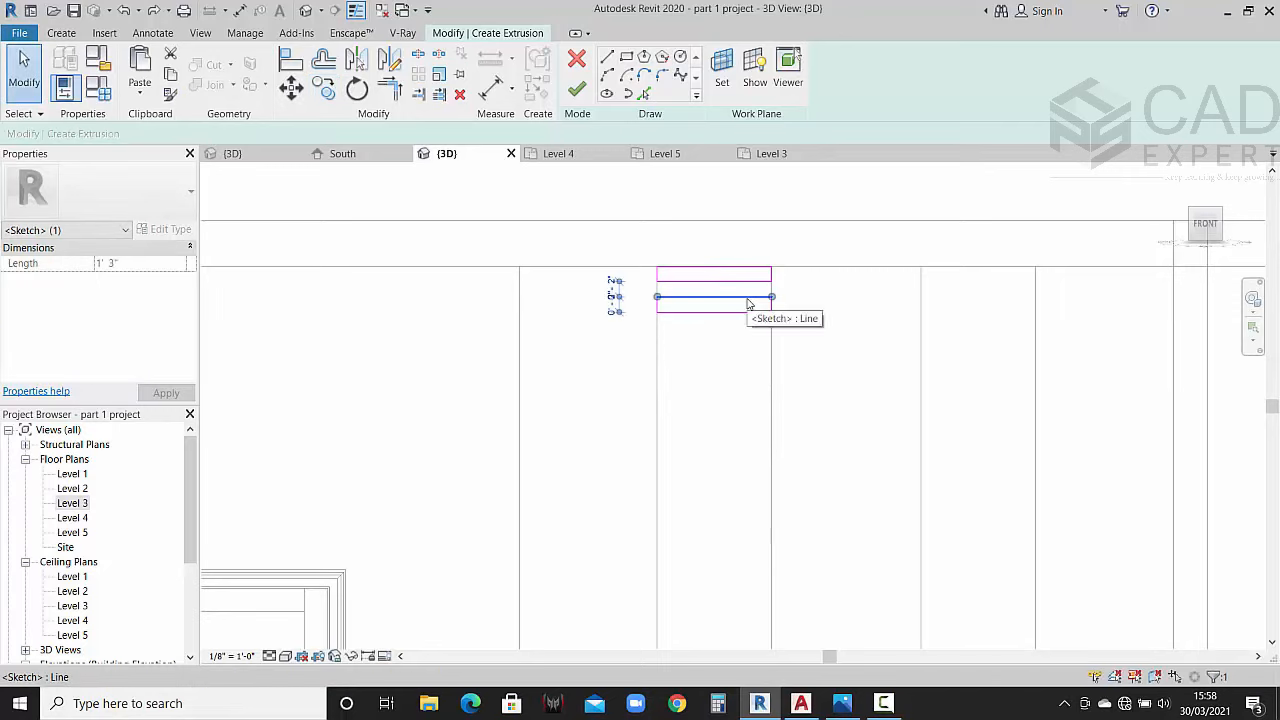
key(Delete)
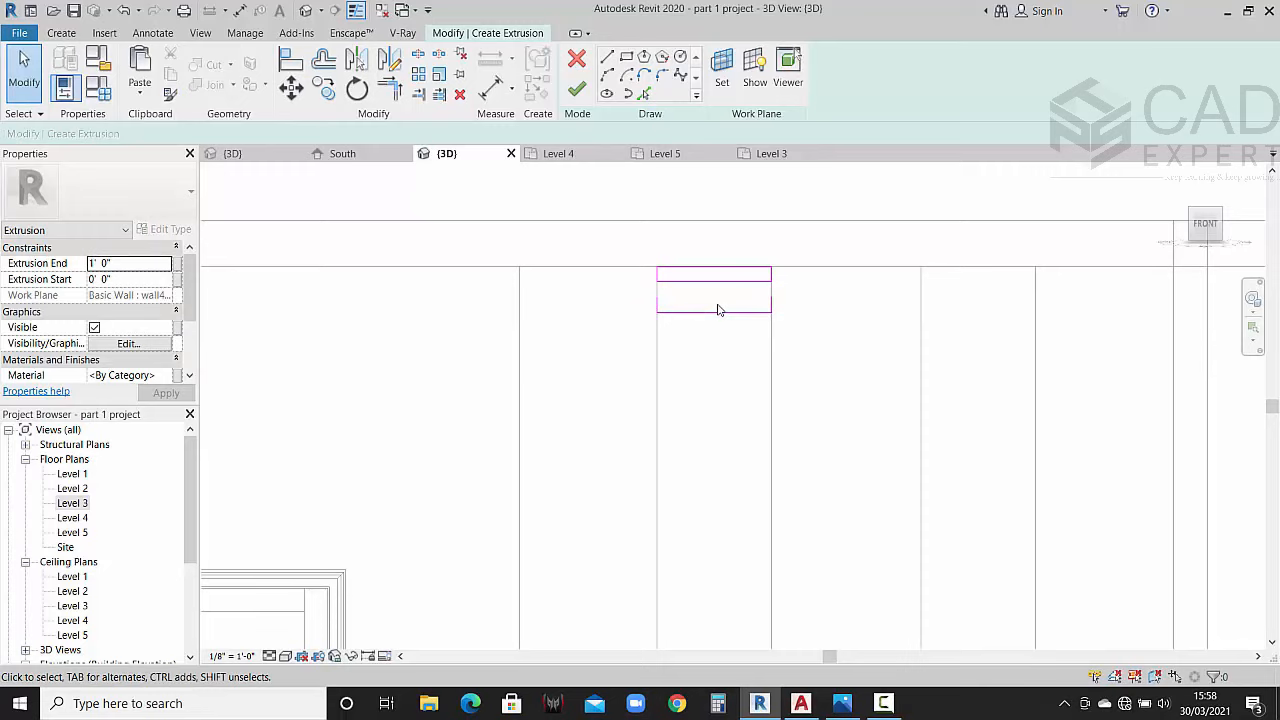
Step: Try copying both strip rectangles together from the first one's upper-left corner to the second one's lower-left corner
drag(816, 352, 640, 253)
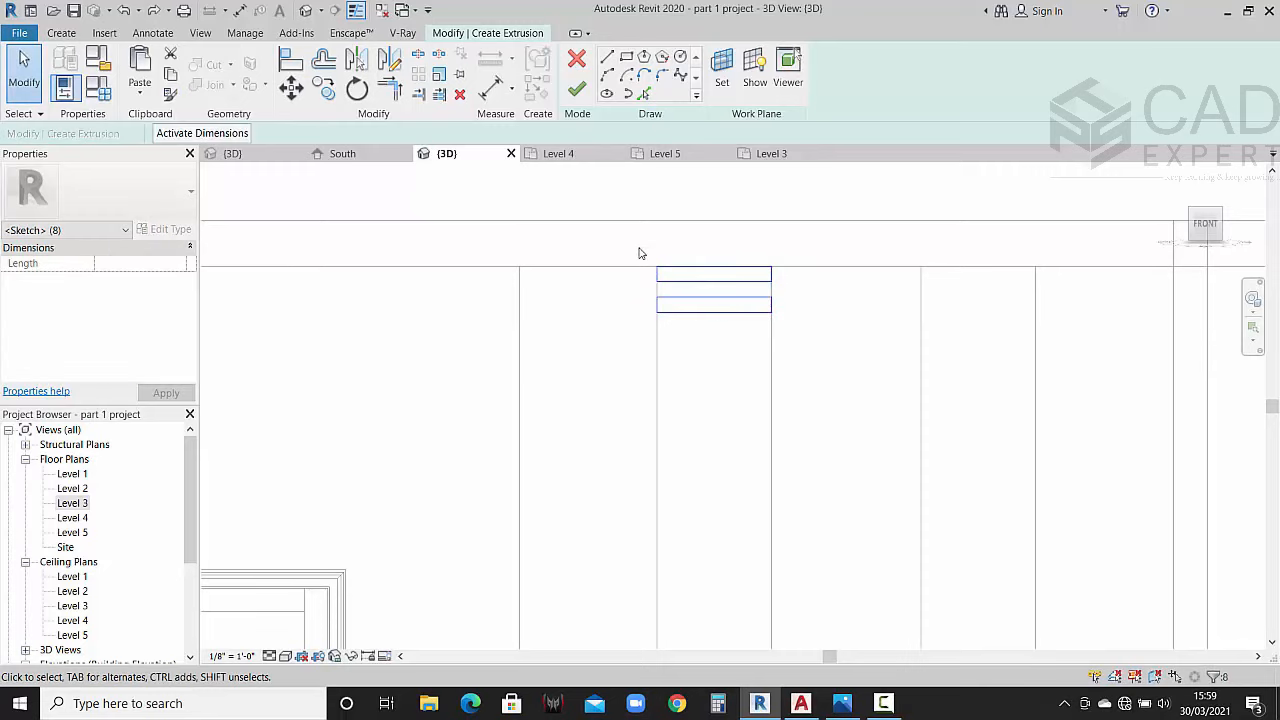
key(m)
key(v)
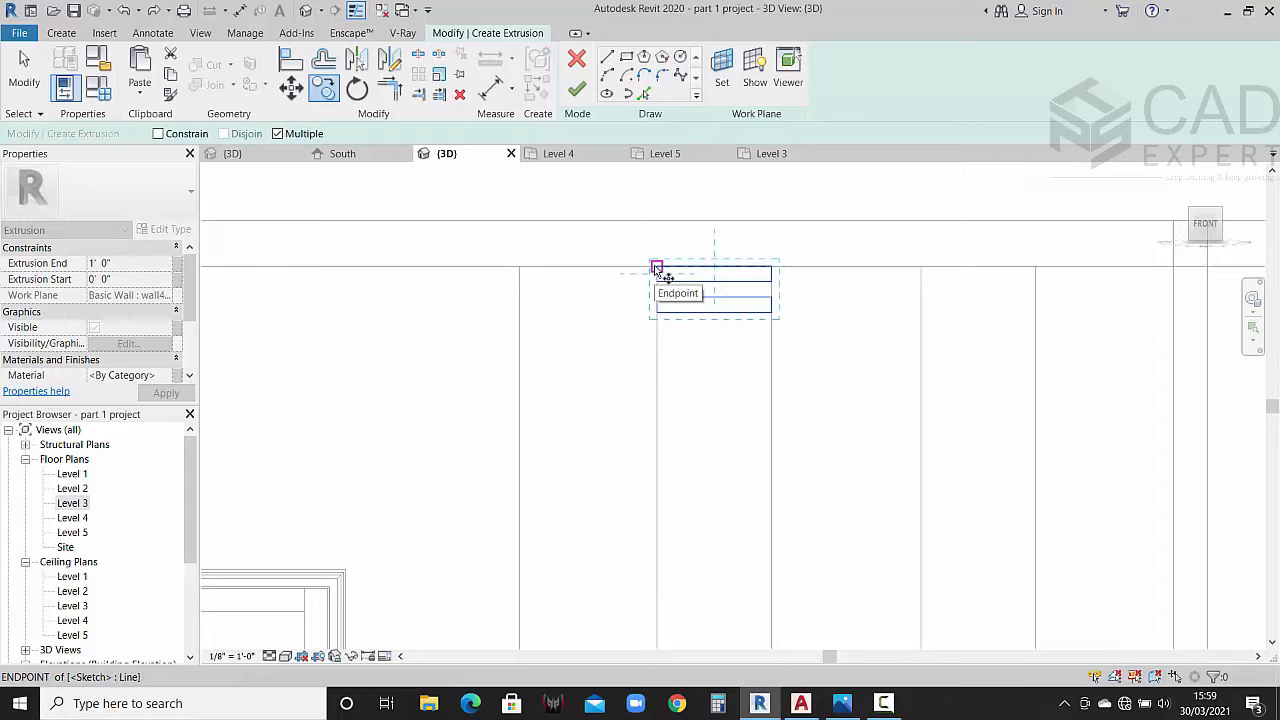
click(656, 268)
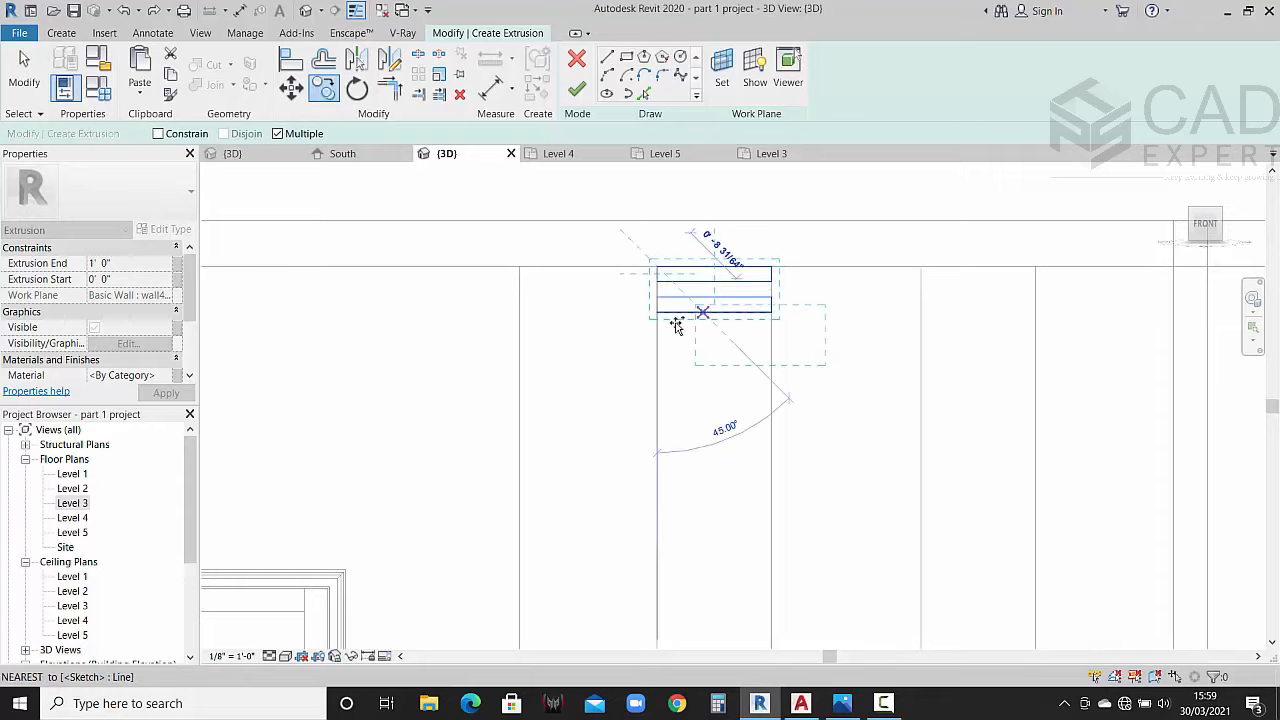
click(660, 311)
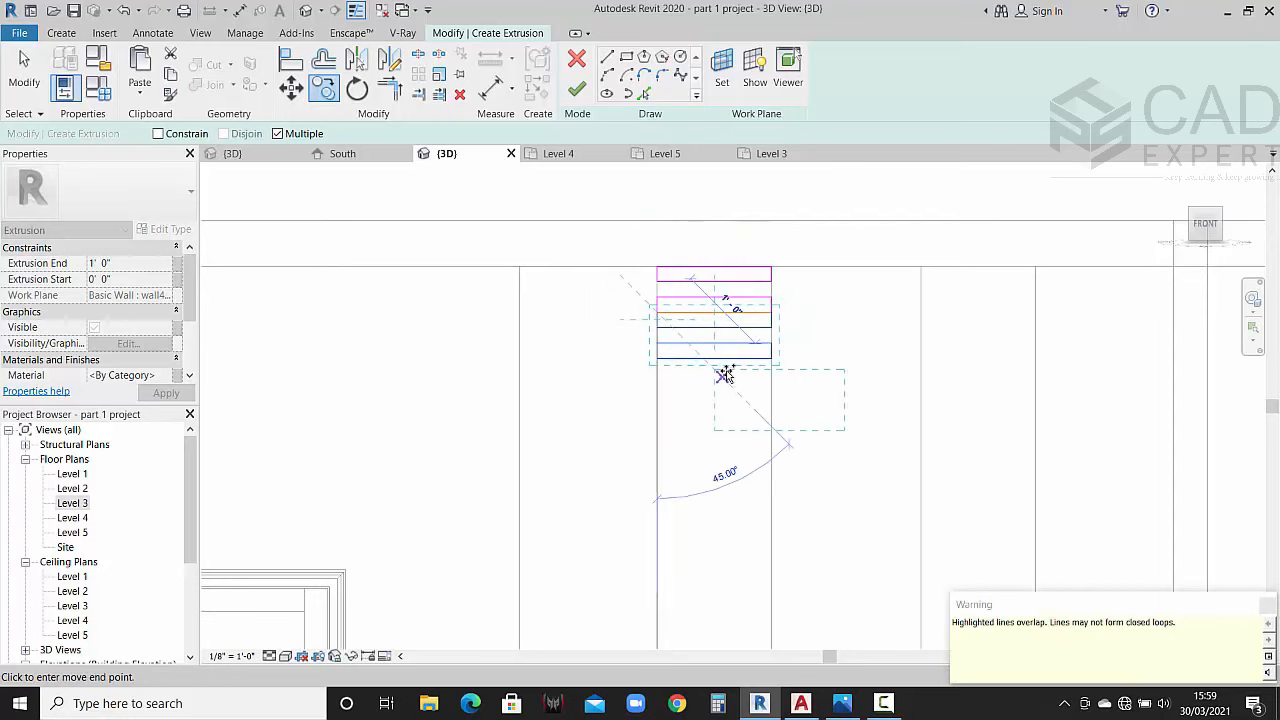
key(Escape)
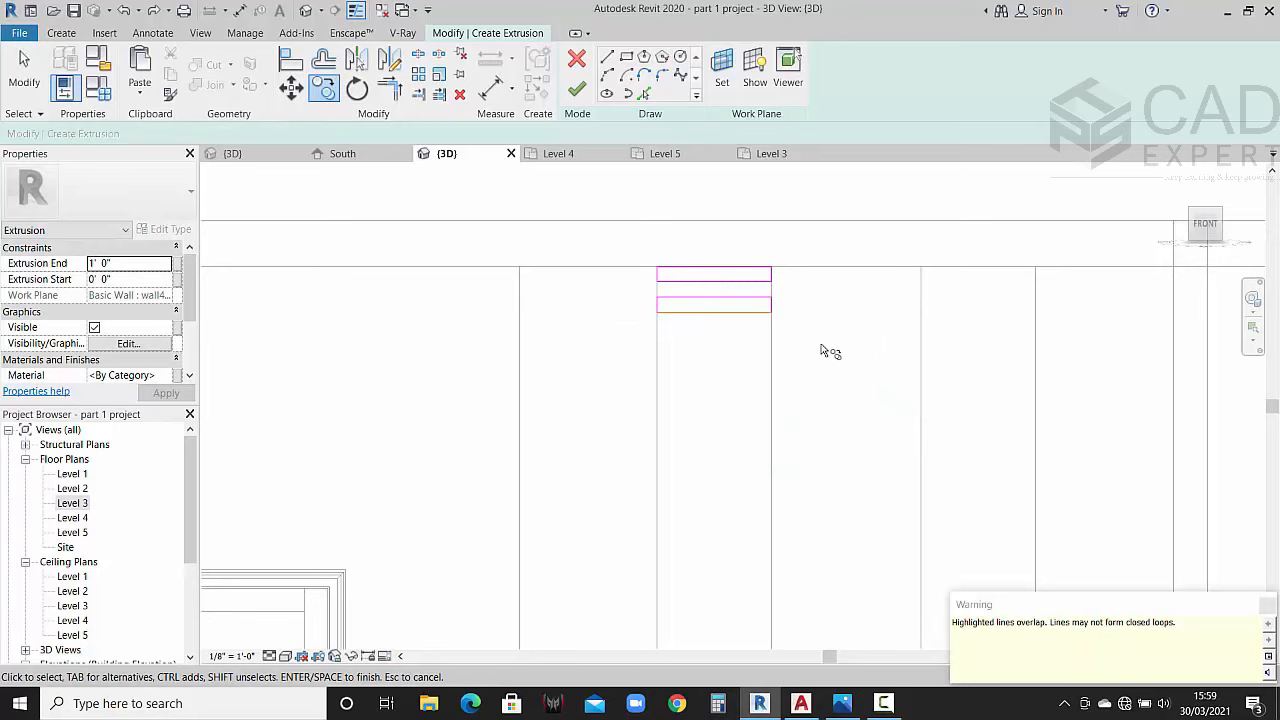
key(Escape)
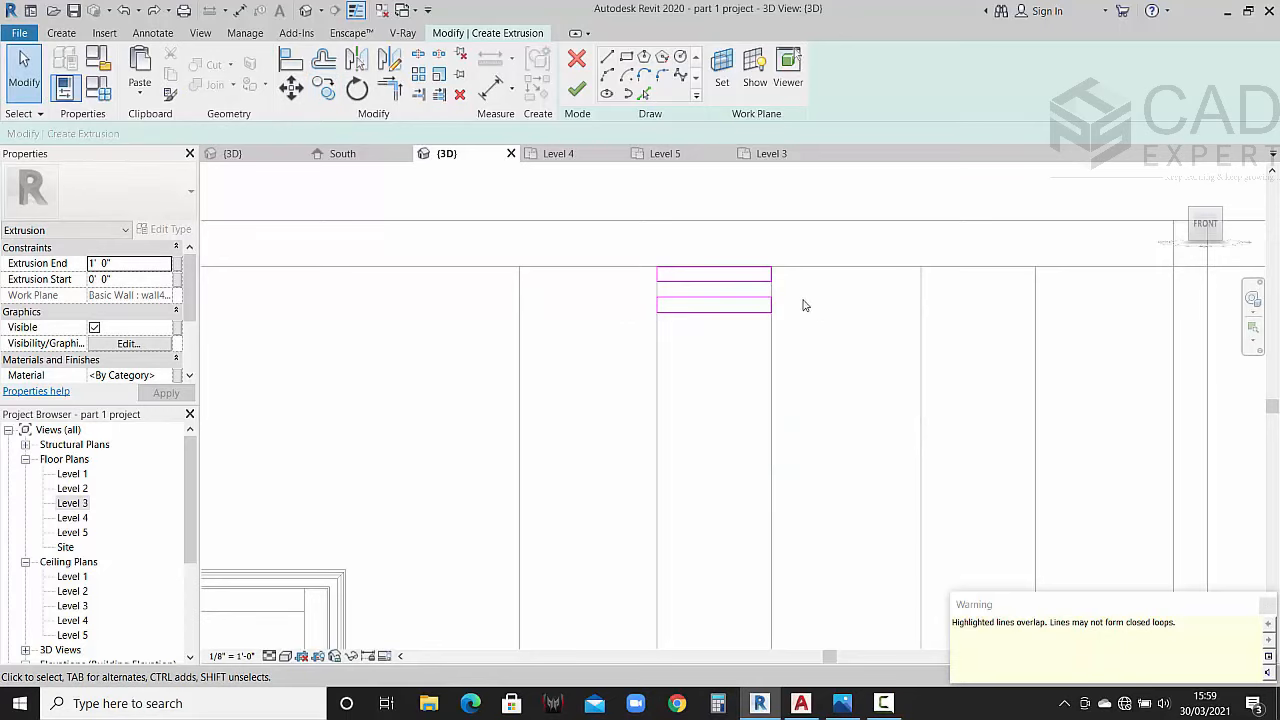
Step: Select the second strip rectangle and make multiple copies at 4-inch spacing down the upper part of the slot, using its lower-left corner
mouse_move(770, 322)
mouse_down()
mouse_move(654, 286)
mouse_move(595, 284)
mouse_up()
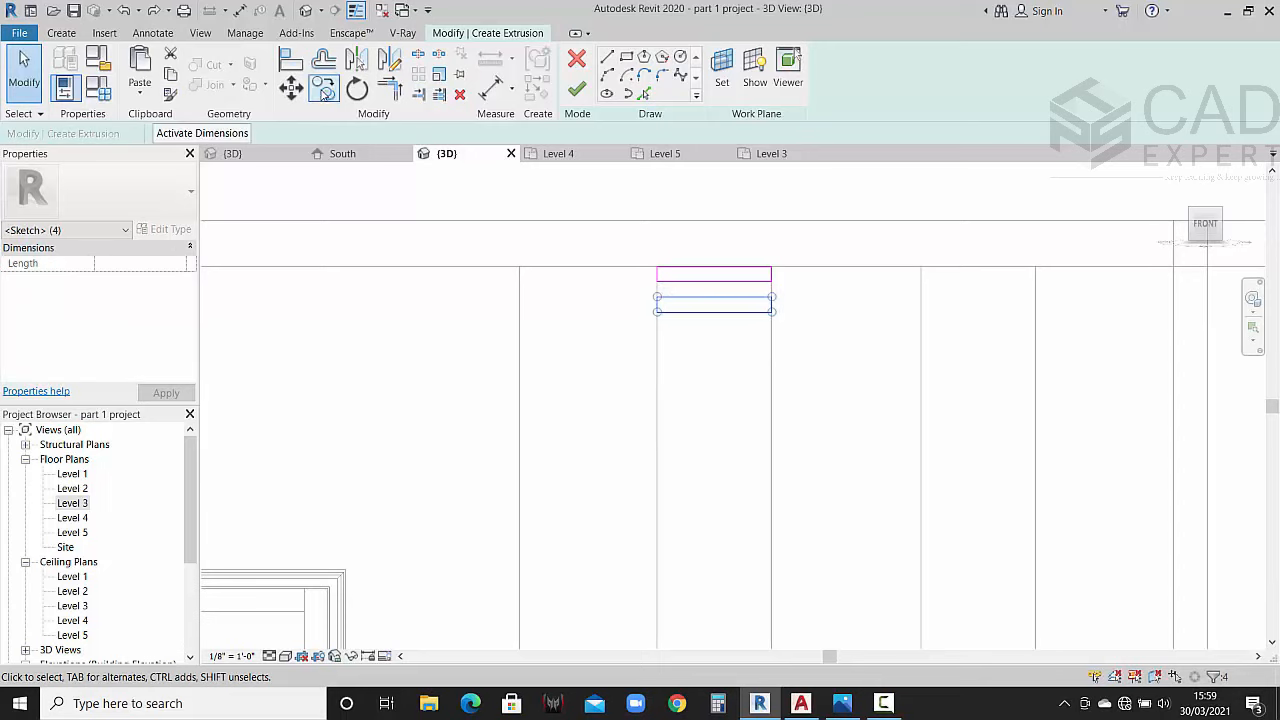
click(325, 91)
click(657, 312)
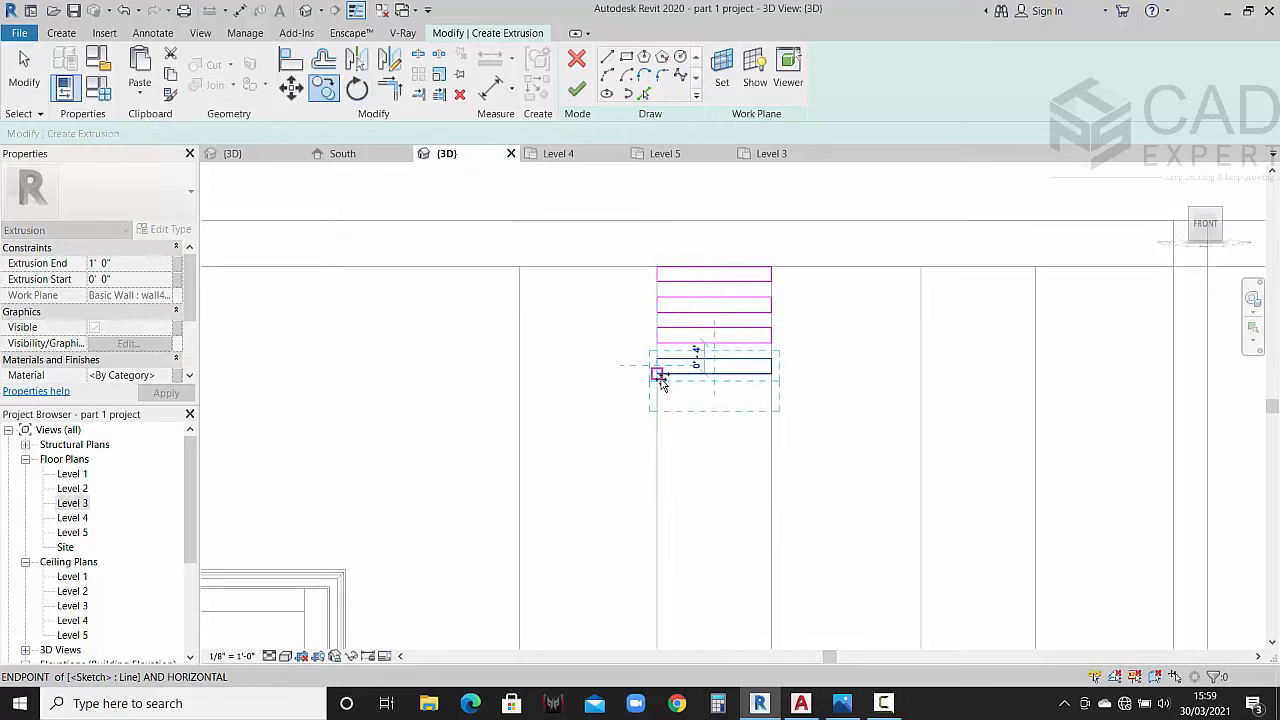
click(657, 373)
click(657, 403)
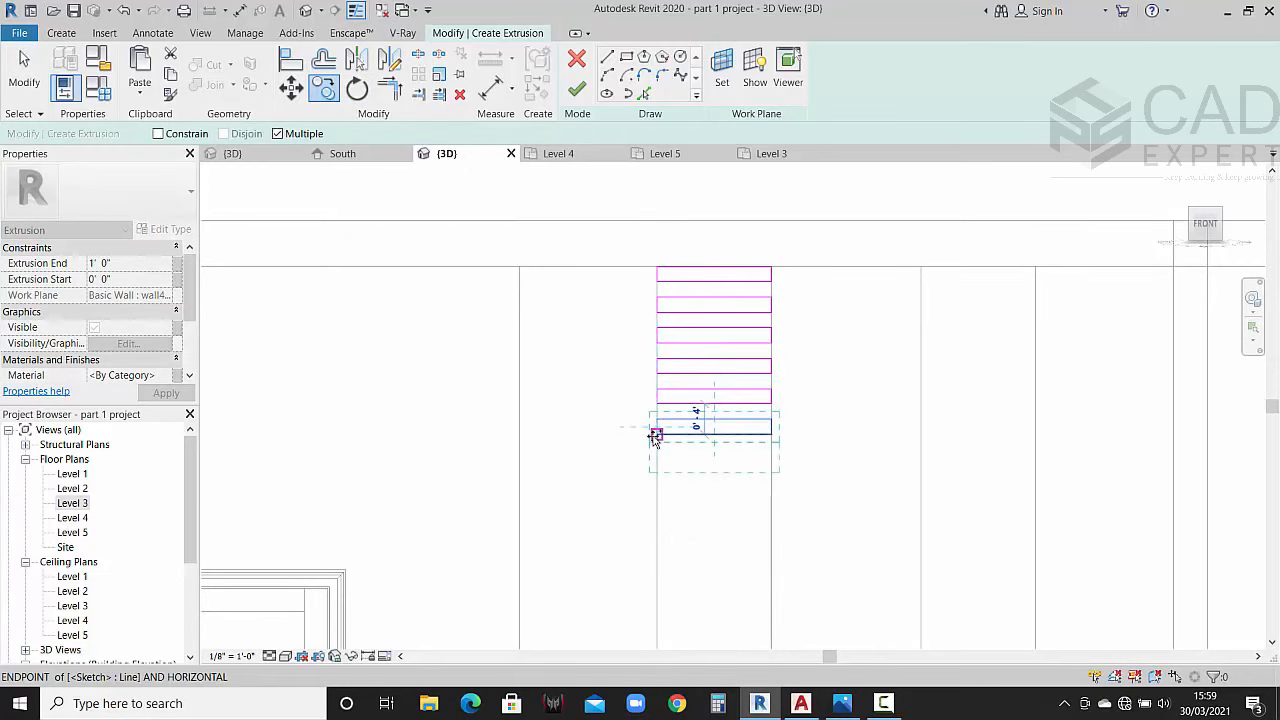
click(657, 434)
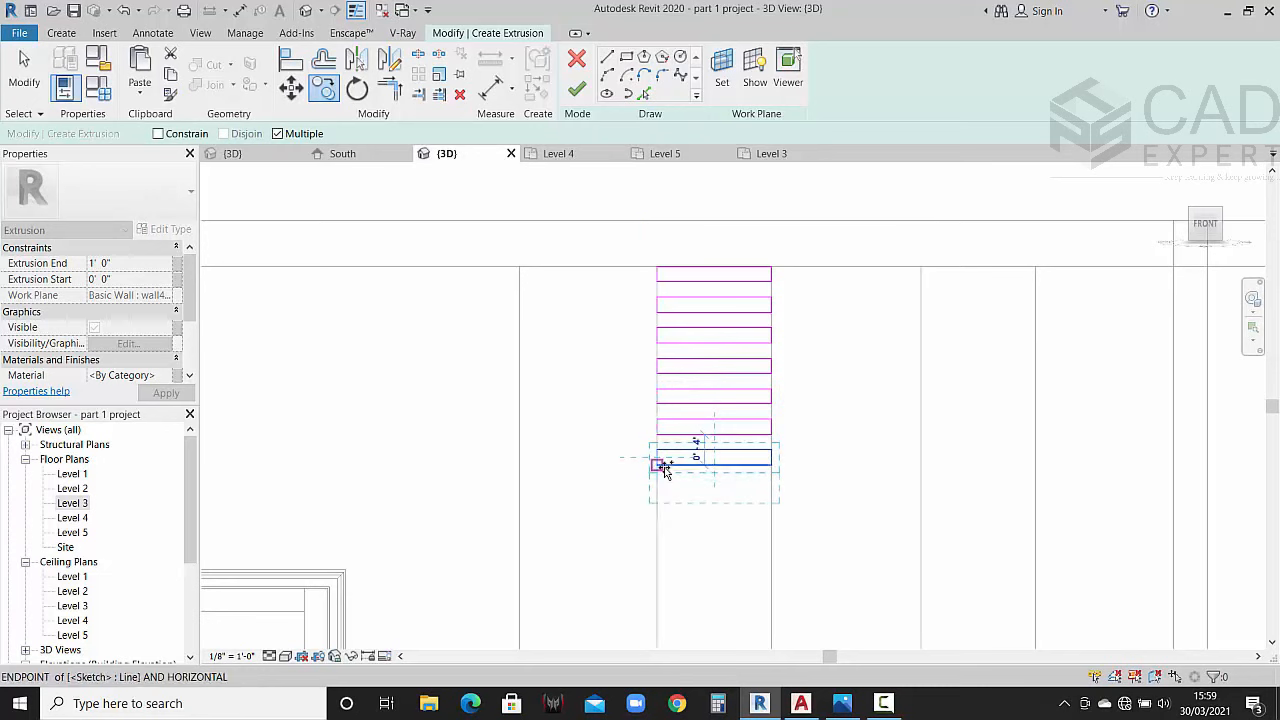
click(657, 465)
click(658, 495)
Step: Continue the multiple copy of the strip rectangle through the middle of the slot, keeping the 4-inch spacing
middle_drag(680, 476, 681, 331)
click(658, 384)
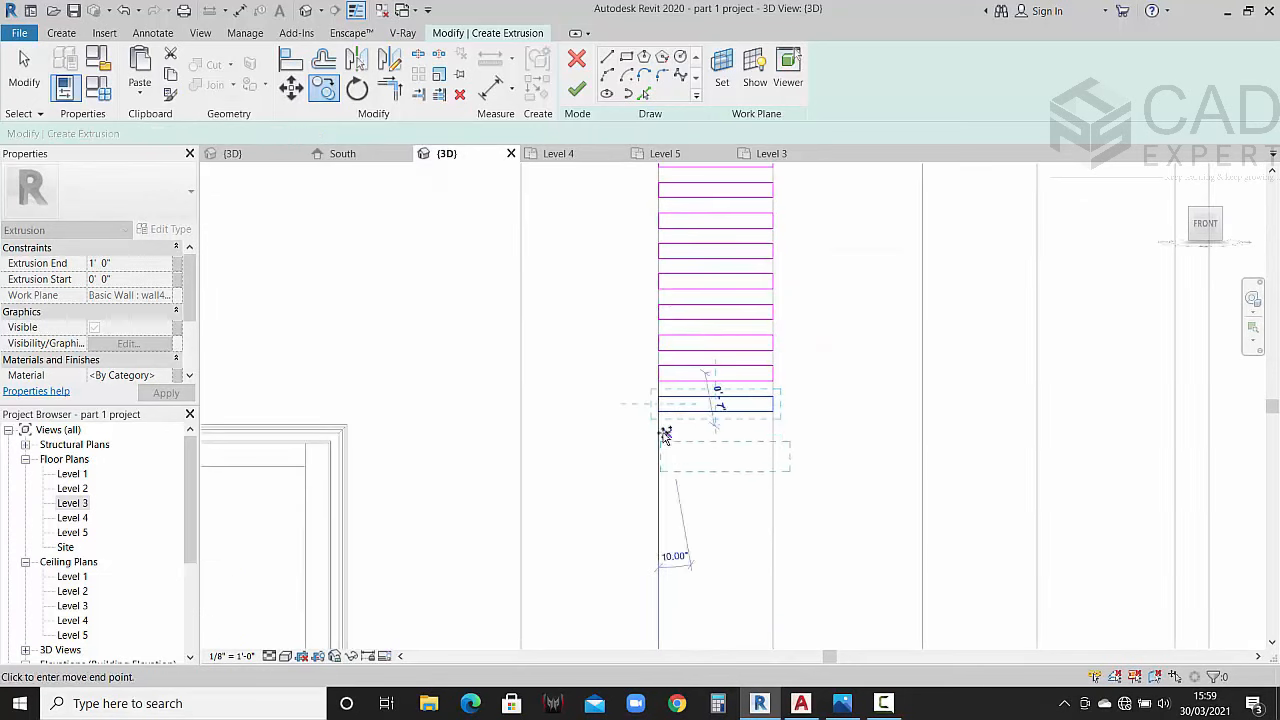
click(658, 414)
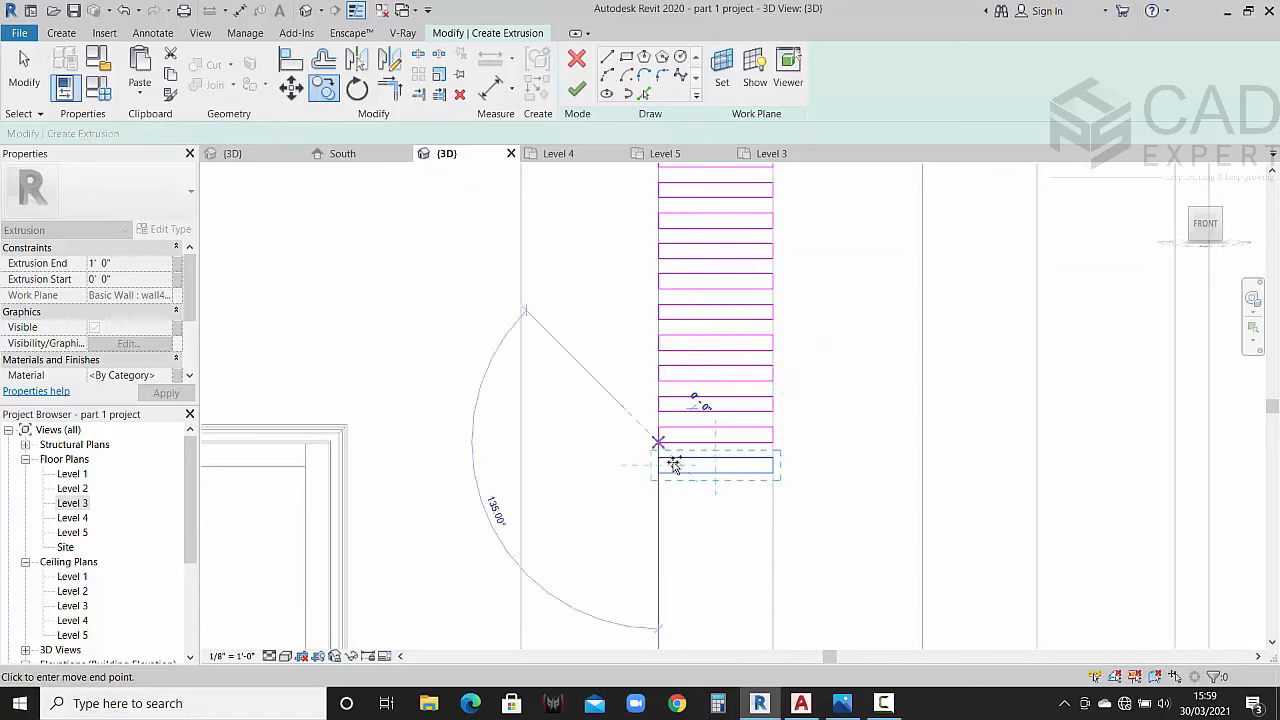
middle_drag(703, 477, 708, 354)
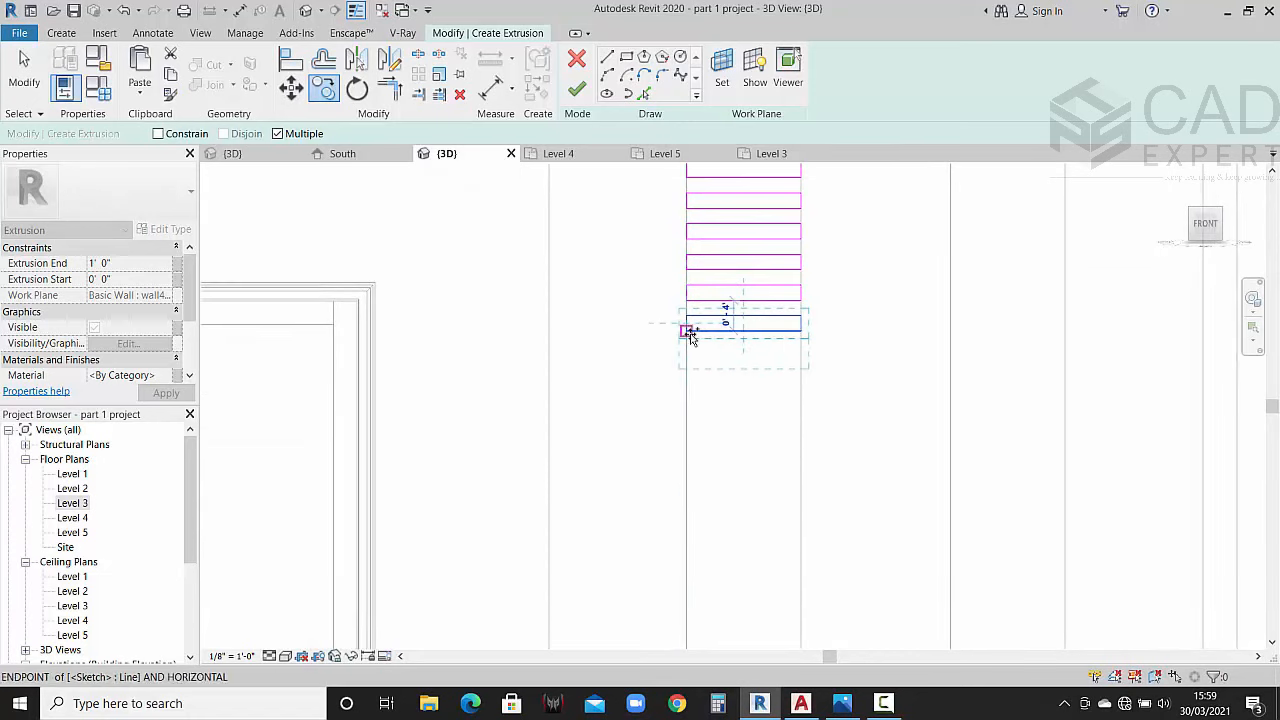
click(688, 361)
click(689, 392)
click(689, 392)
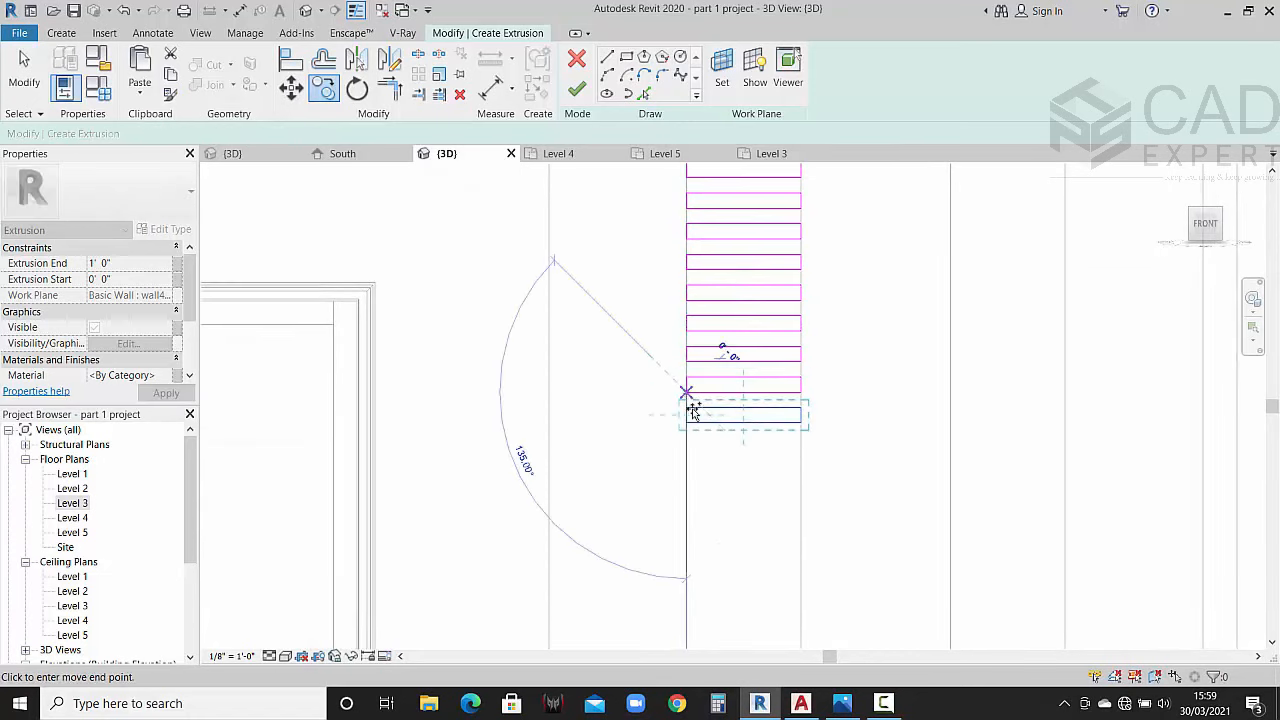
click(687, 430)
click(688, 455)
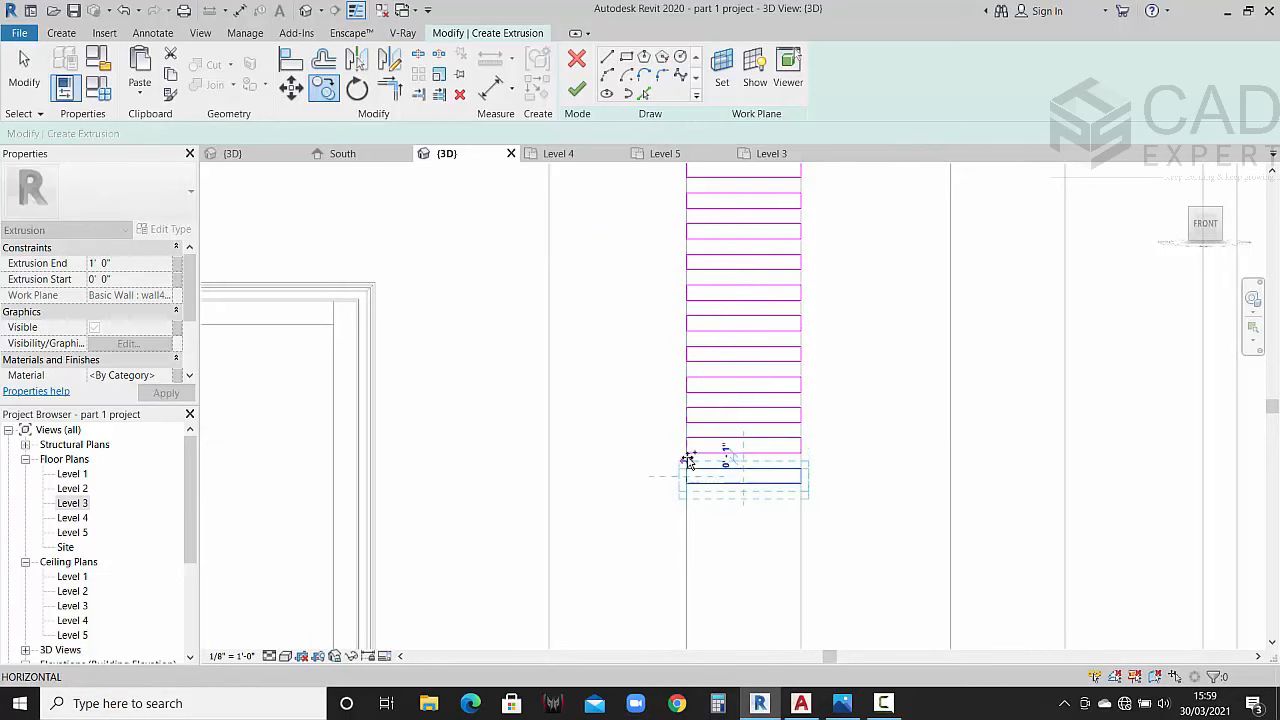
click(688, 484)
click(688, 515)
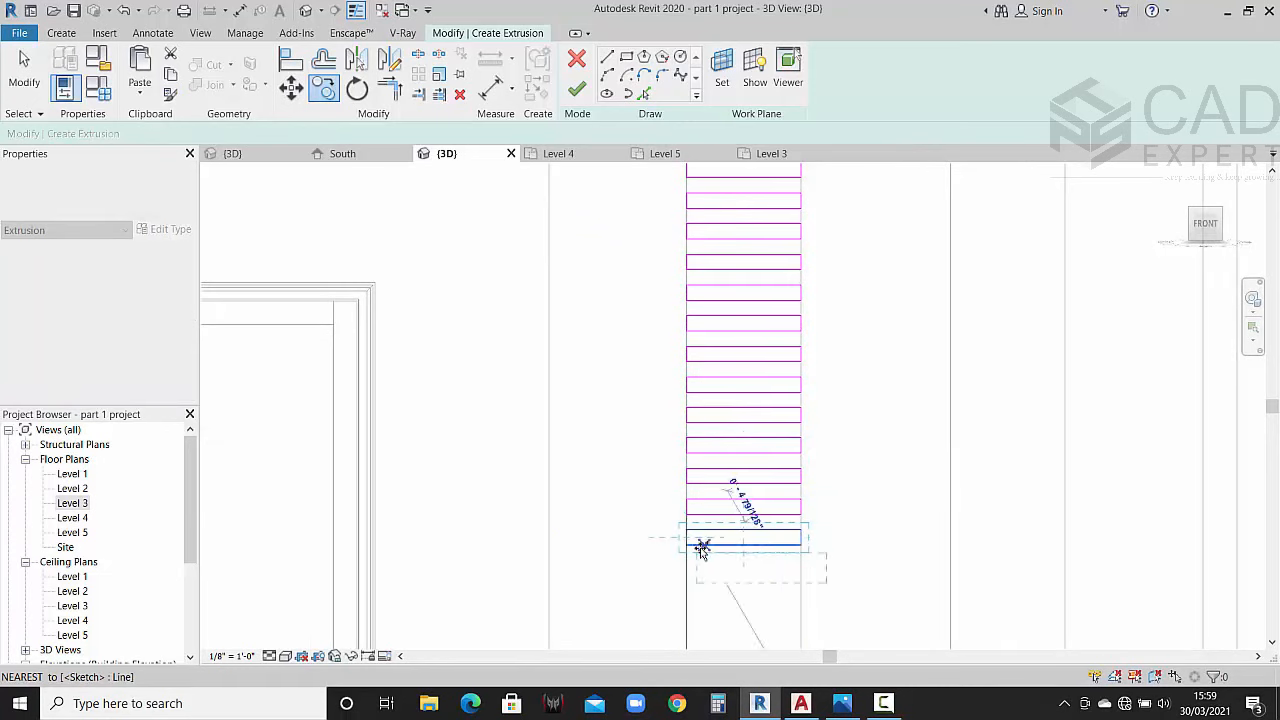
mouse_move(703, 540)
middle_down()
mouse_move(718, 402)
mouse_move(708, 355)
middle_up()
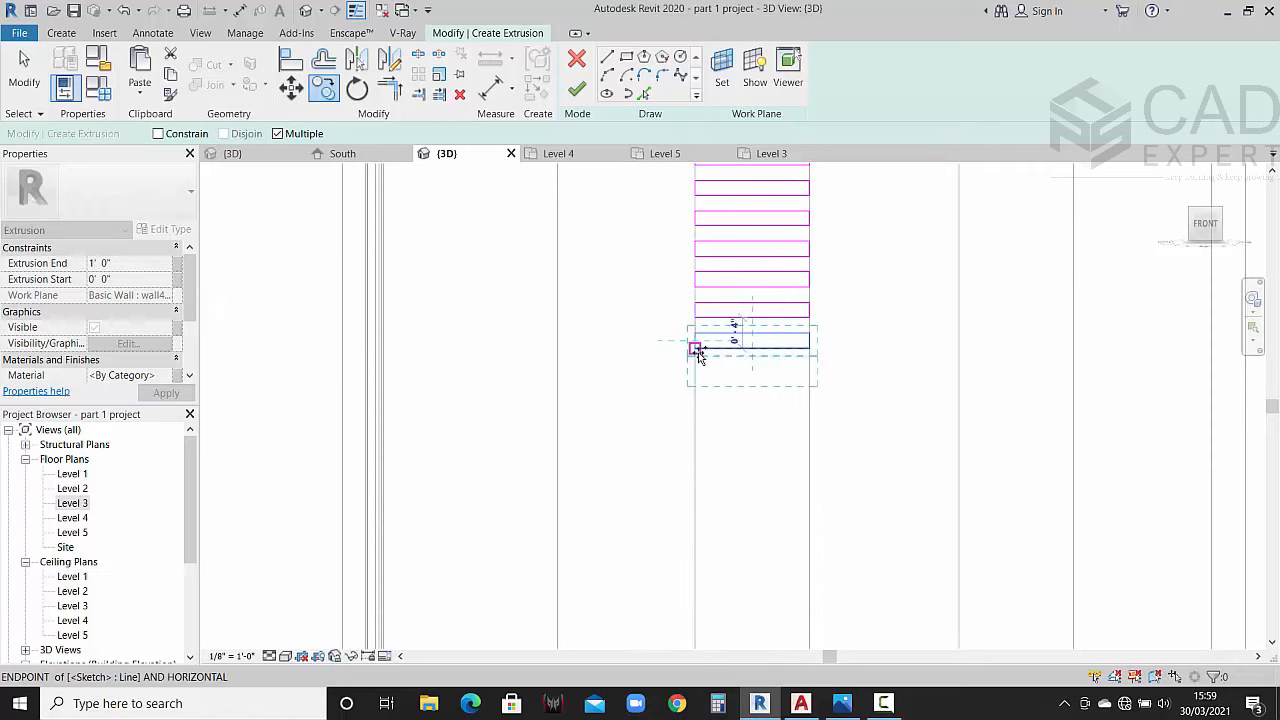
click(697, 379)
click(697, 410)
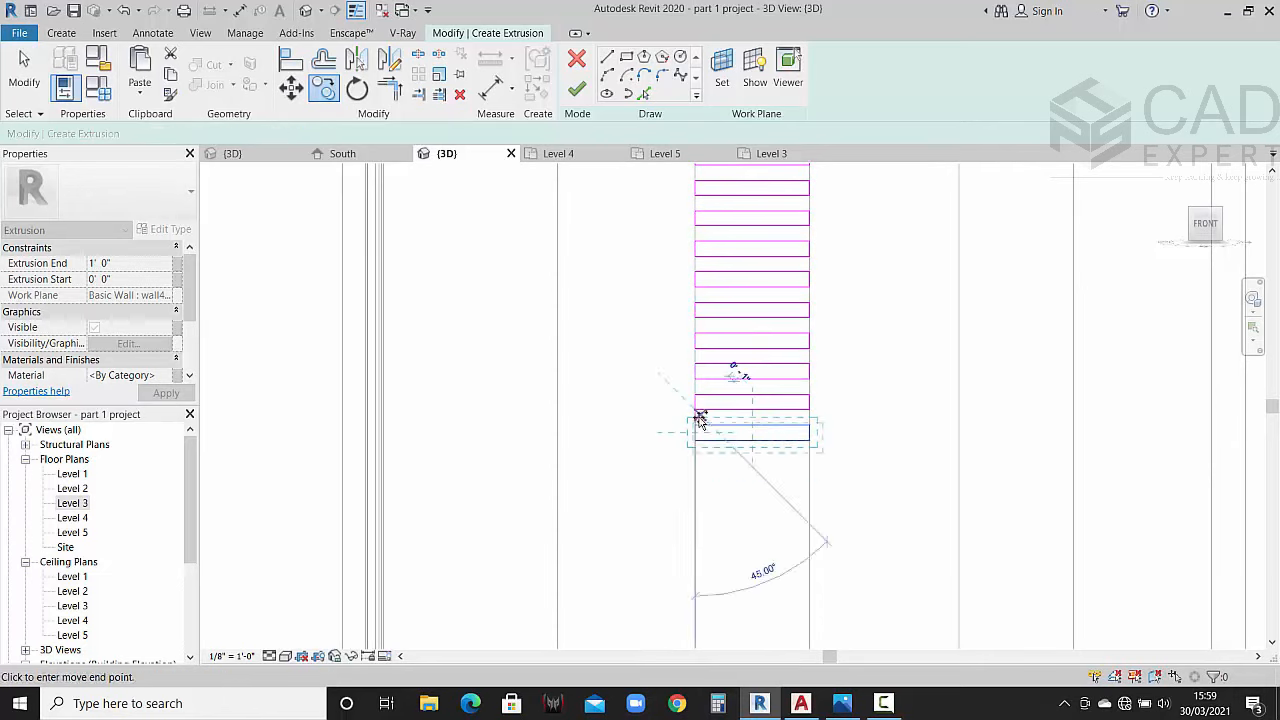
scroll(717, 491, down, 2)
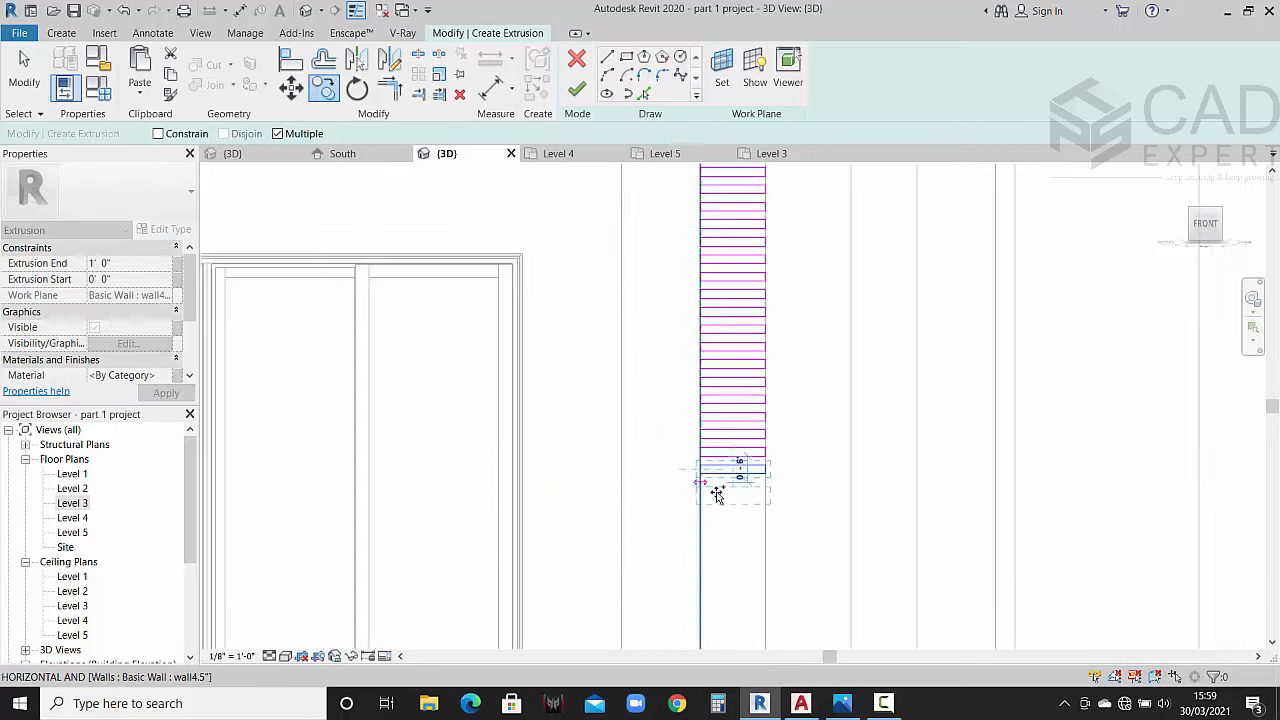
Step: Place the remaining strip copies down to the slot's bottom edge and end the copy
middle_drag(717, 491, 711, 366)
click(695, 348)
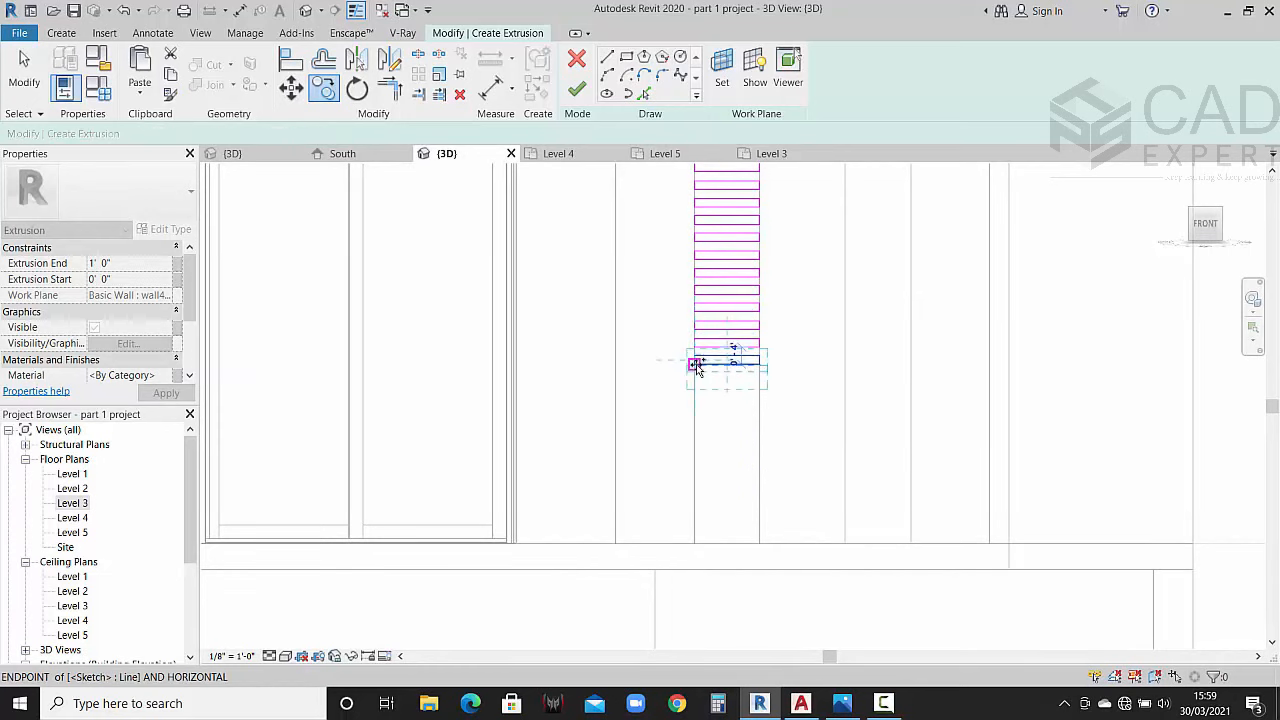
click(695, 365)
click(697, 387)
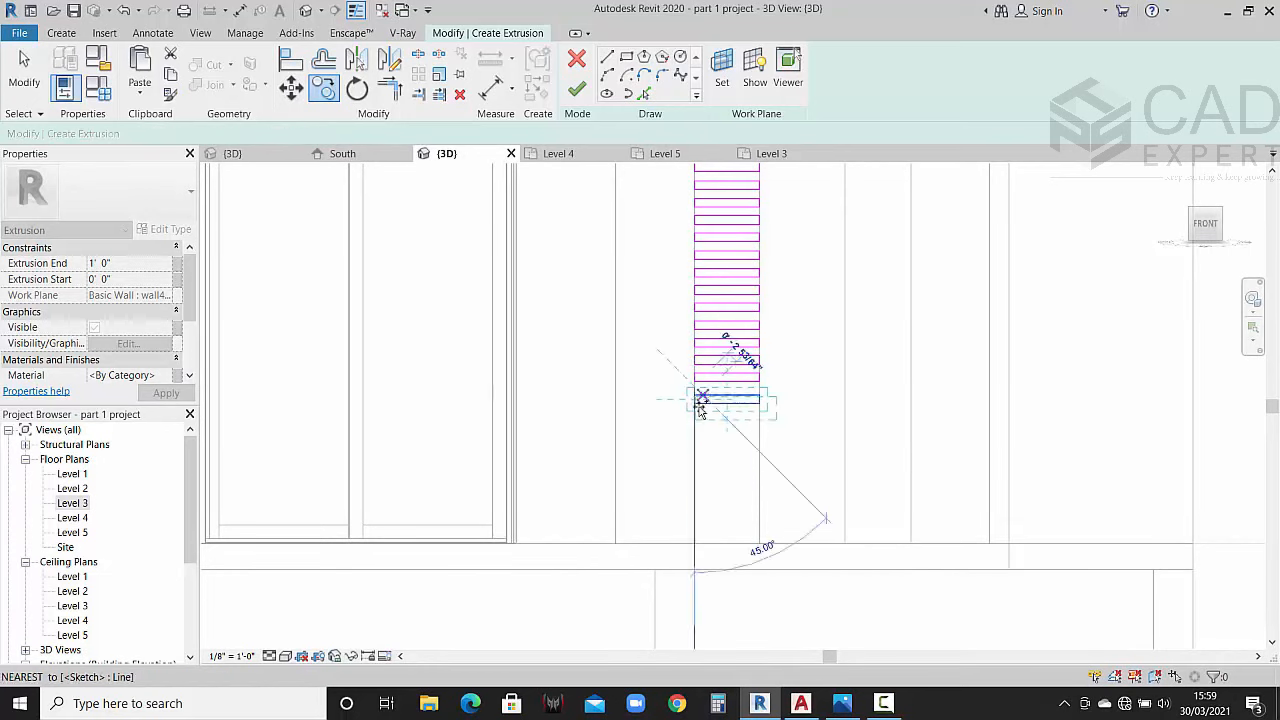
click(696, 405)
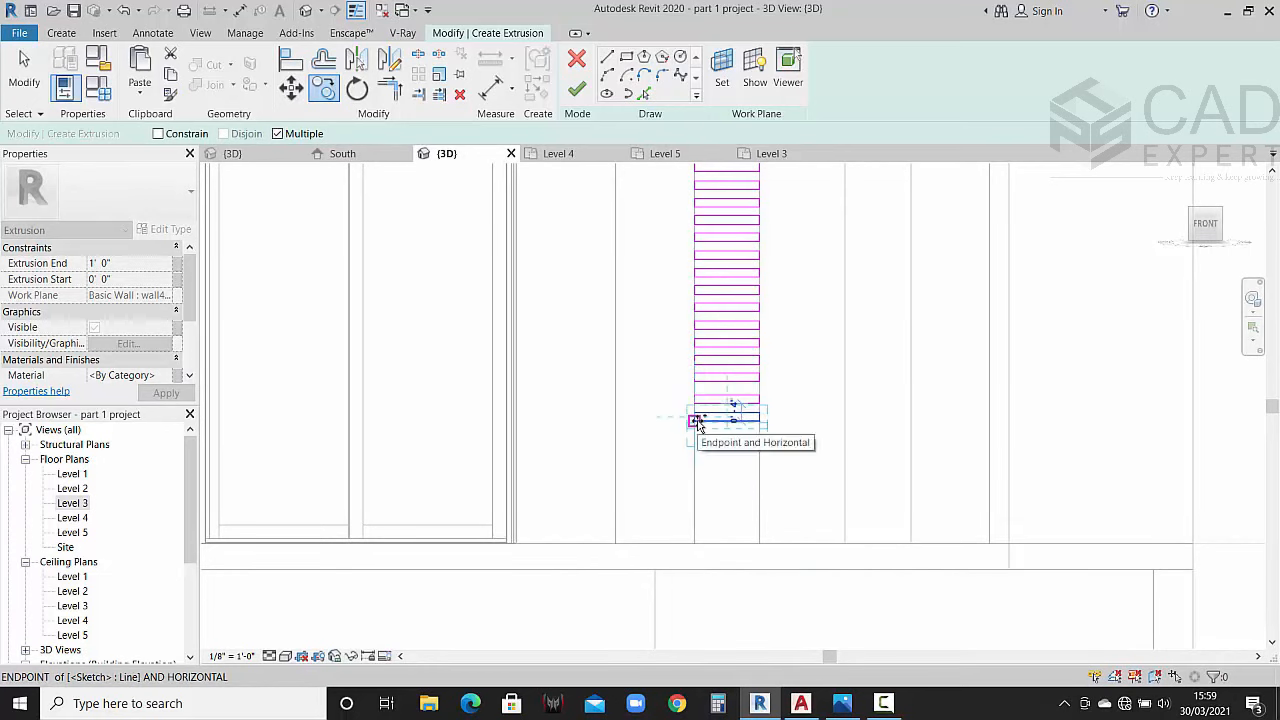
click(696, 423)
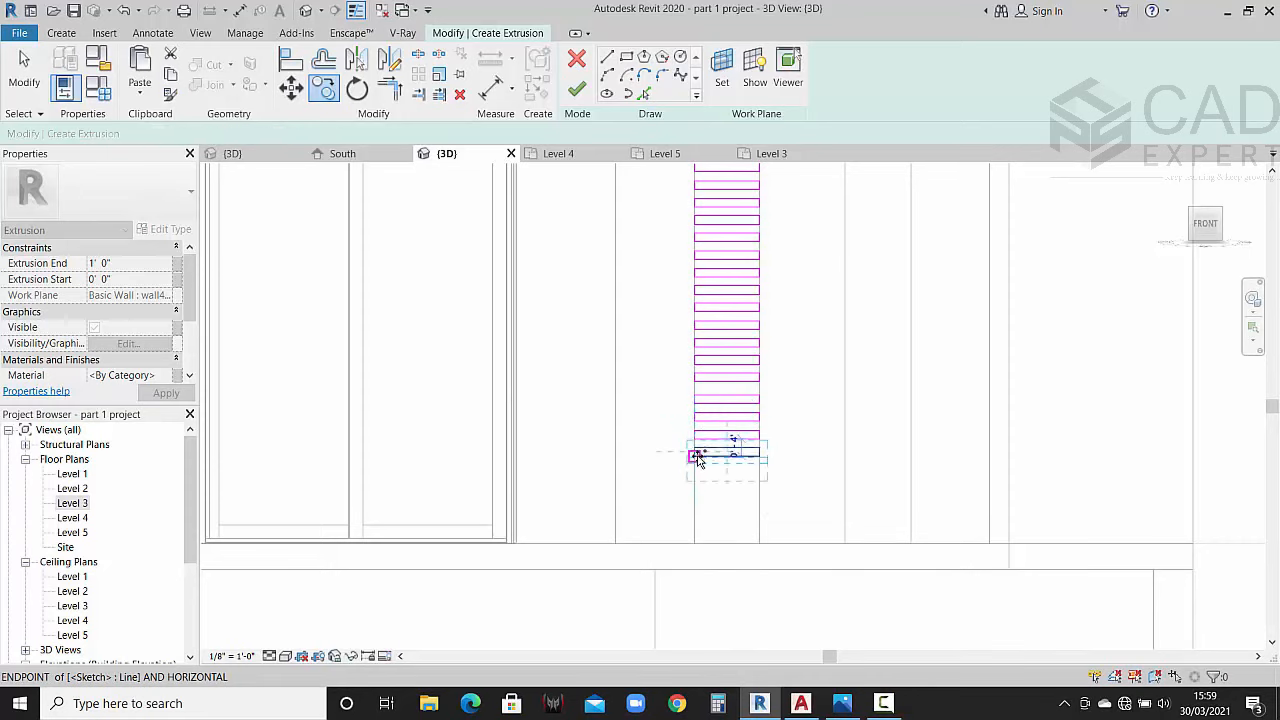
click(697, 457)
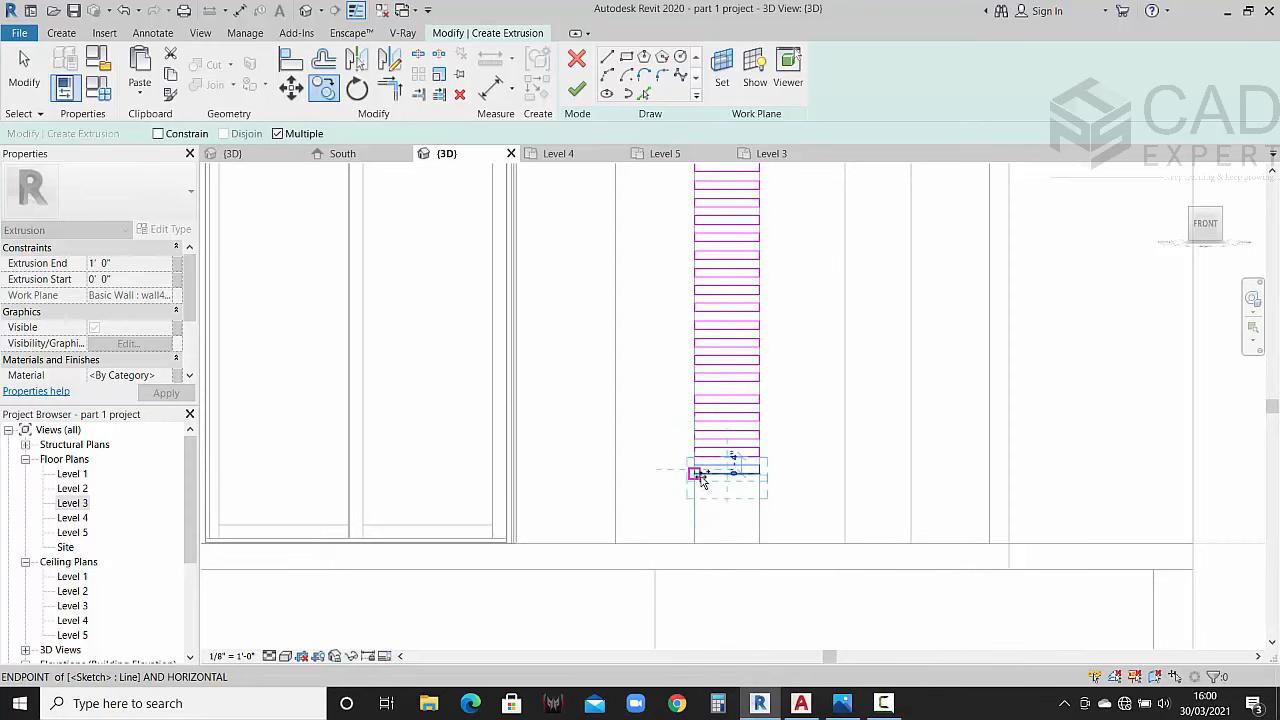
click(700, 475)
click(700, 493)
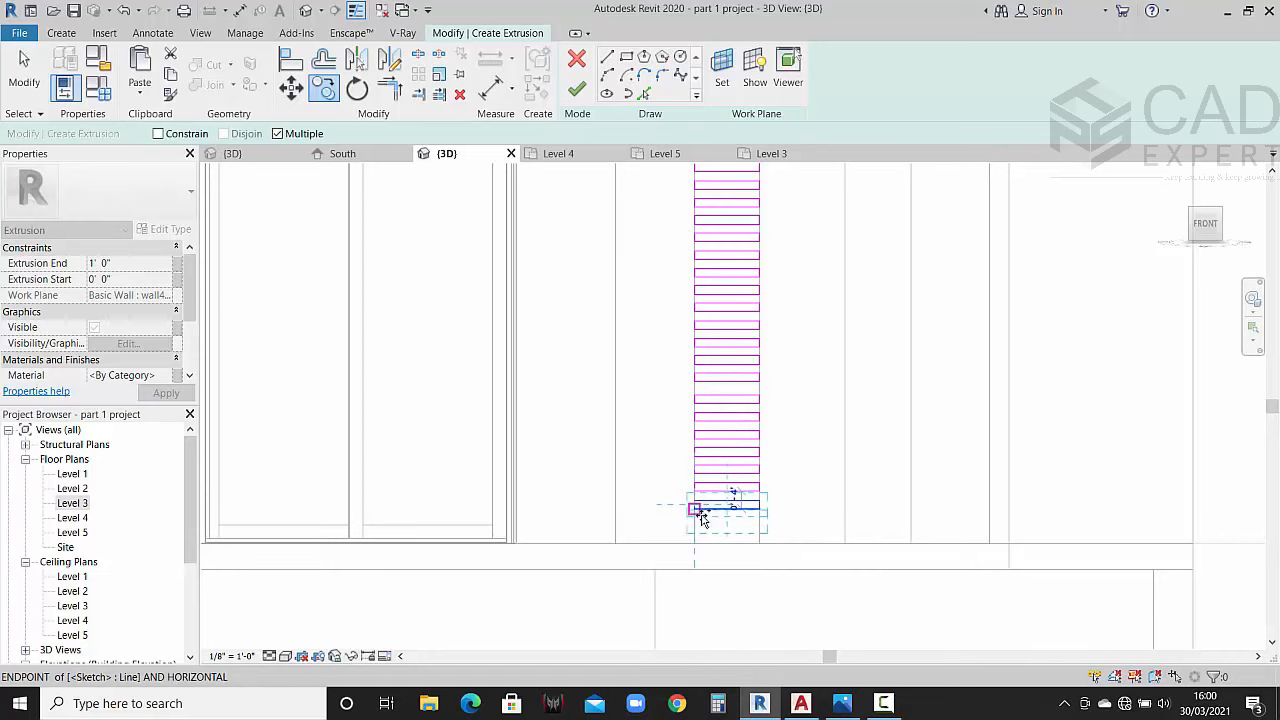
click(700, 512)
click(700, 530)
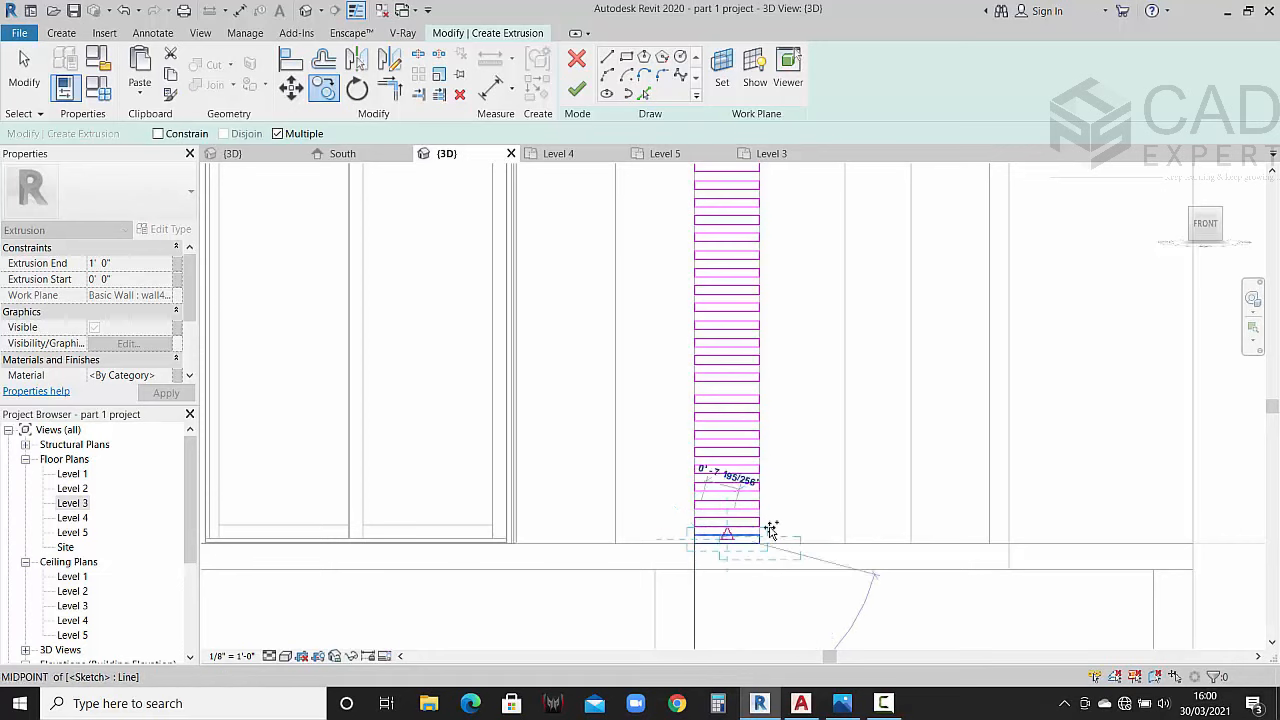
key(Escape)
key(Escape)
scroll(831, 461, down, 4)
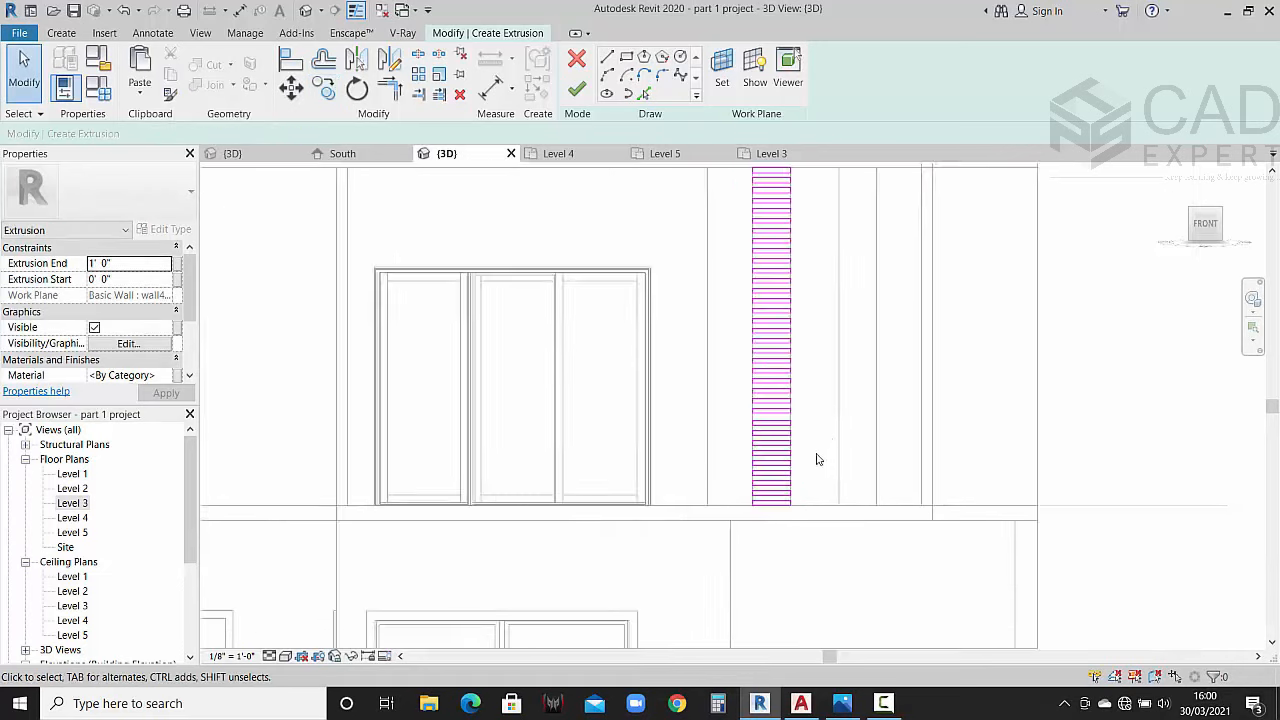
Step: Copy the whole column of strip rectangles into the adjacent slot, aligned on the slots' upper-left corners, and finish the extrusion sketch
mouse_move(725, 237)
mouse_down()
mouse_move(818, 514)
mouse_move(822, 568)
mouse_up()
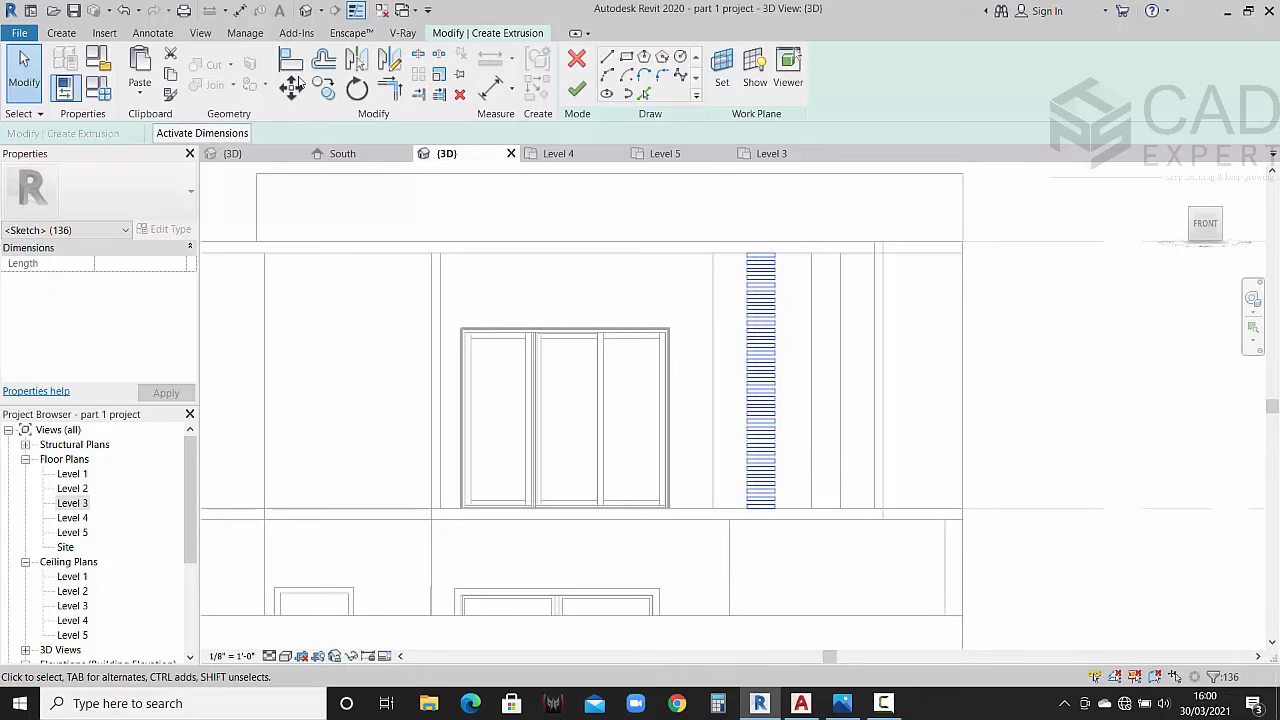
click(324, 88)
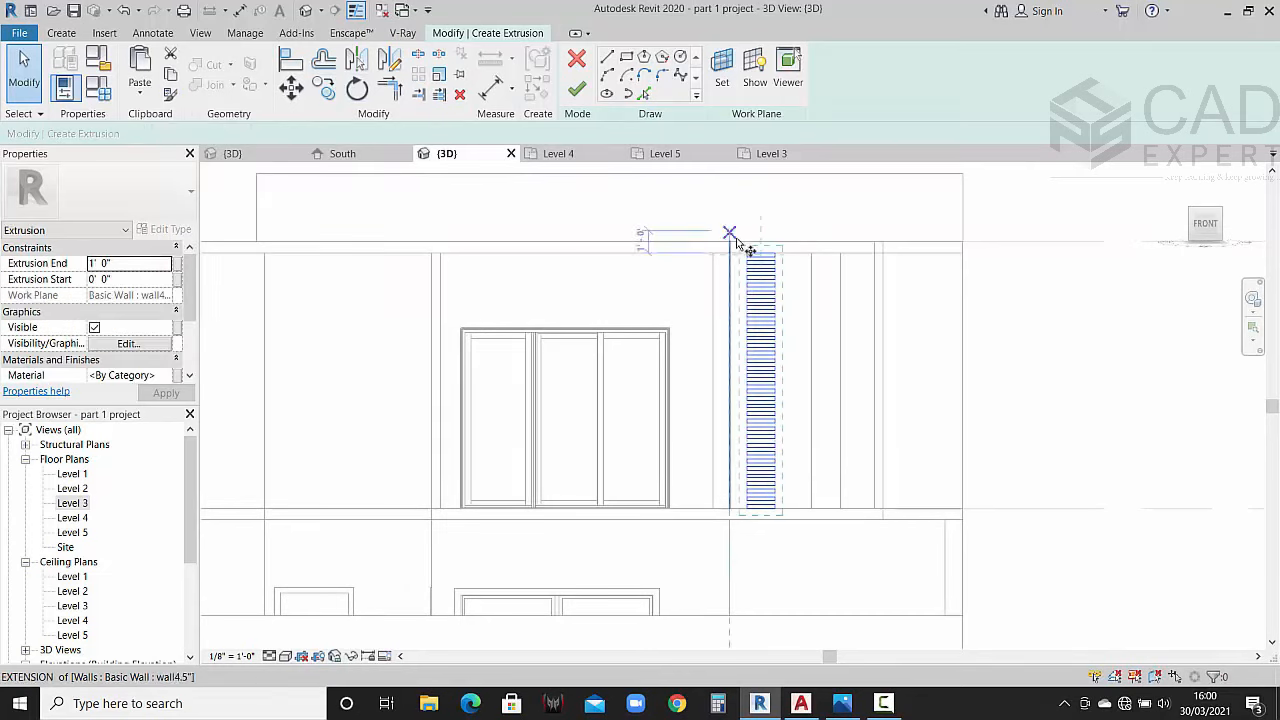
scroll(765, 255, up, 2)
scroll(765, 255, up, 3)
click(727, 266)
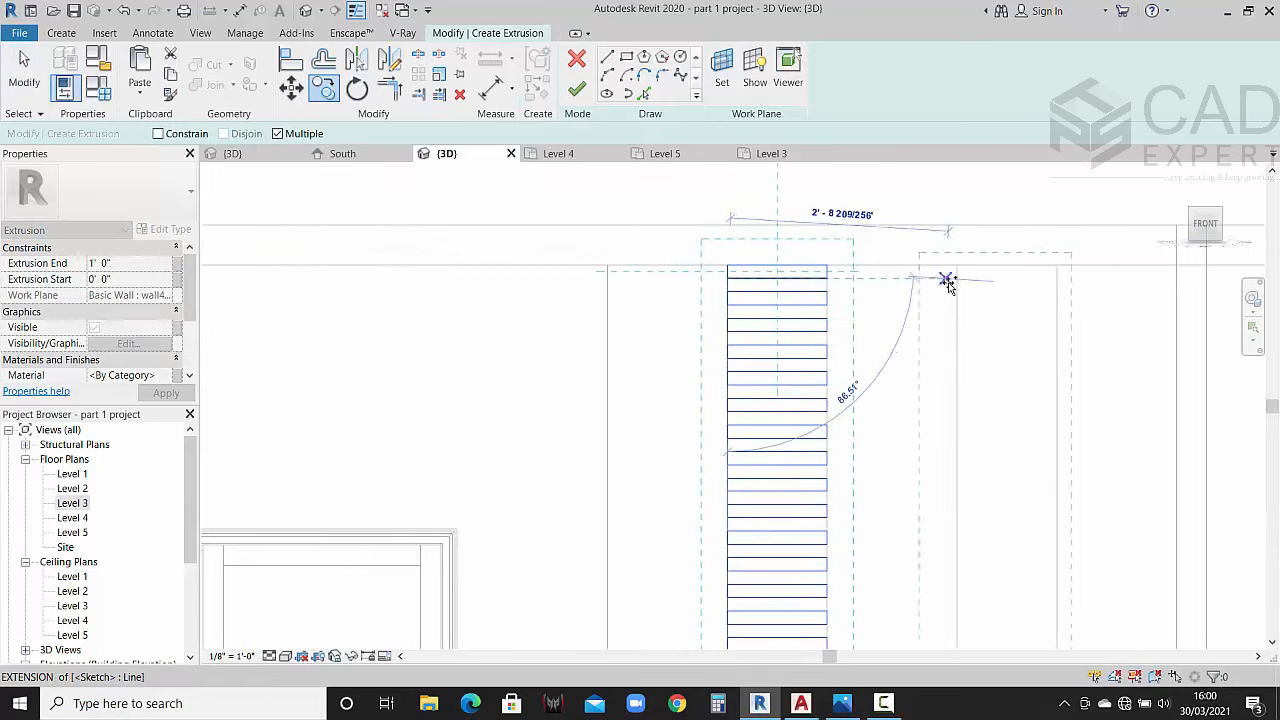
click(958, 268)
scroll(914, 320, down, 4)
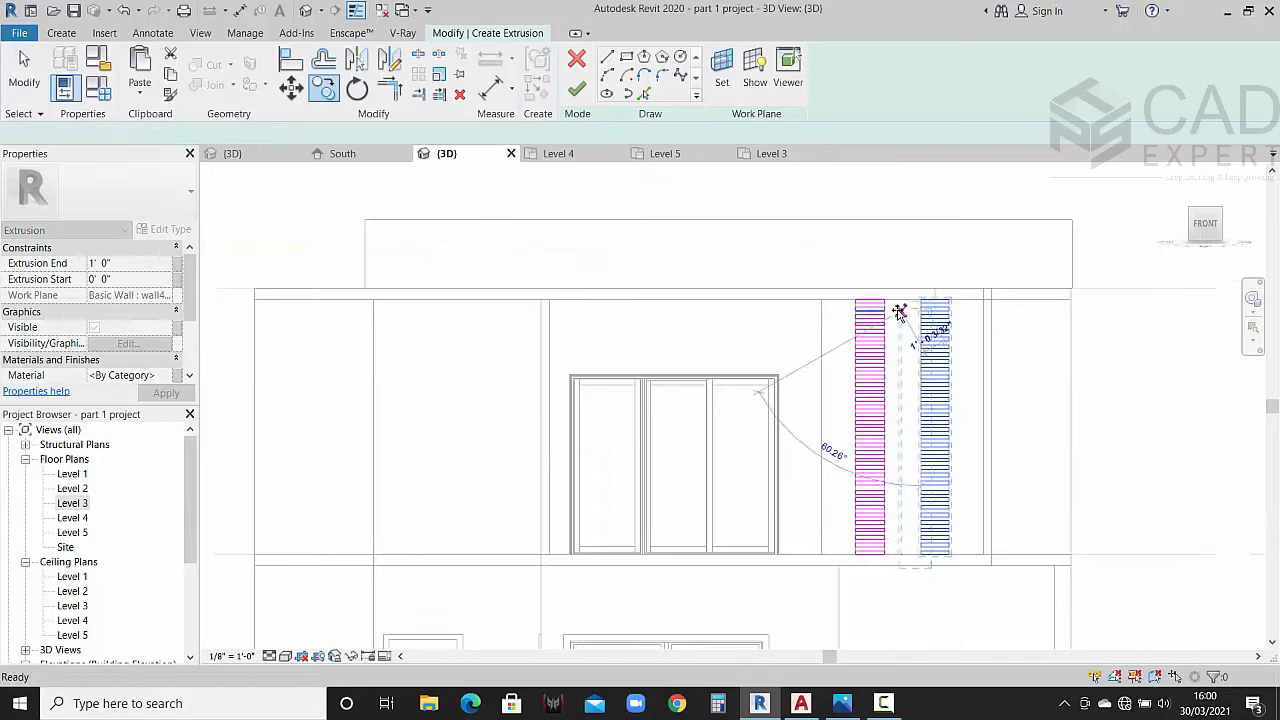
key(Escape)
click(577, 88)
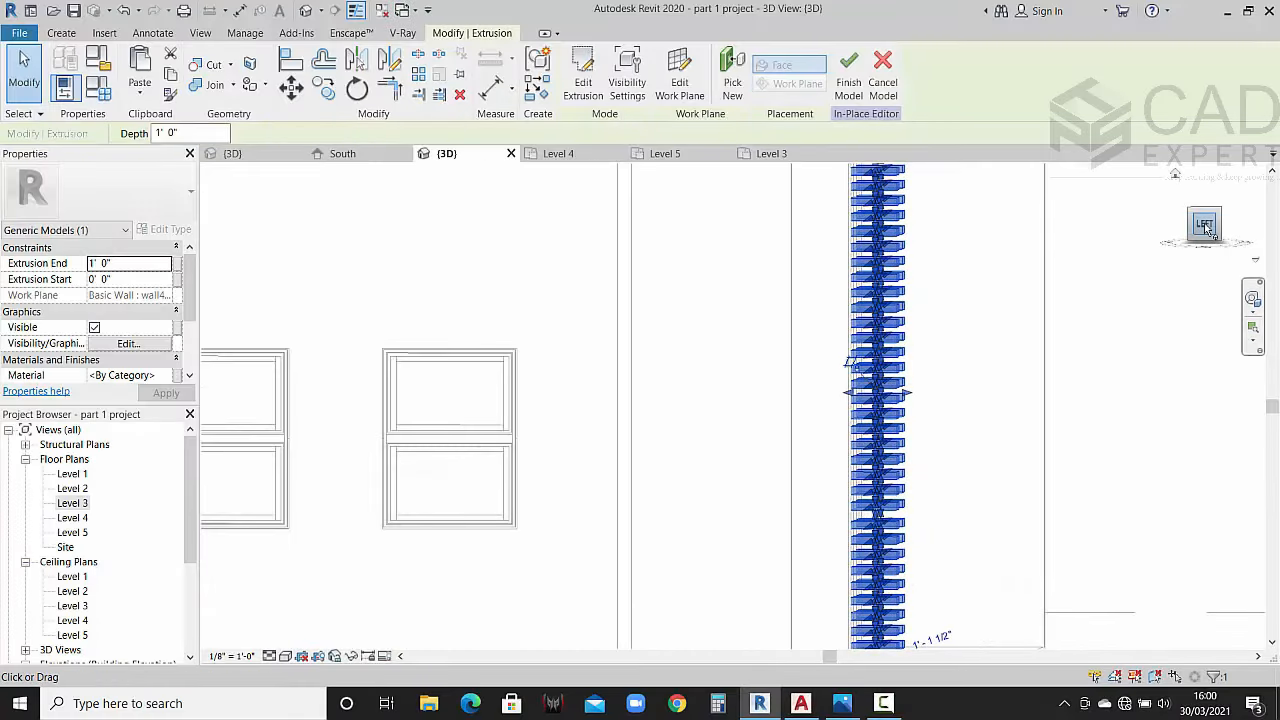
Step: In a Wireframe left view, resize the louvre extrusion to about 1.4 inches deep inside the wall, flush with its front face
click(1206, 224)
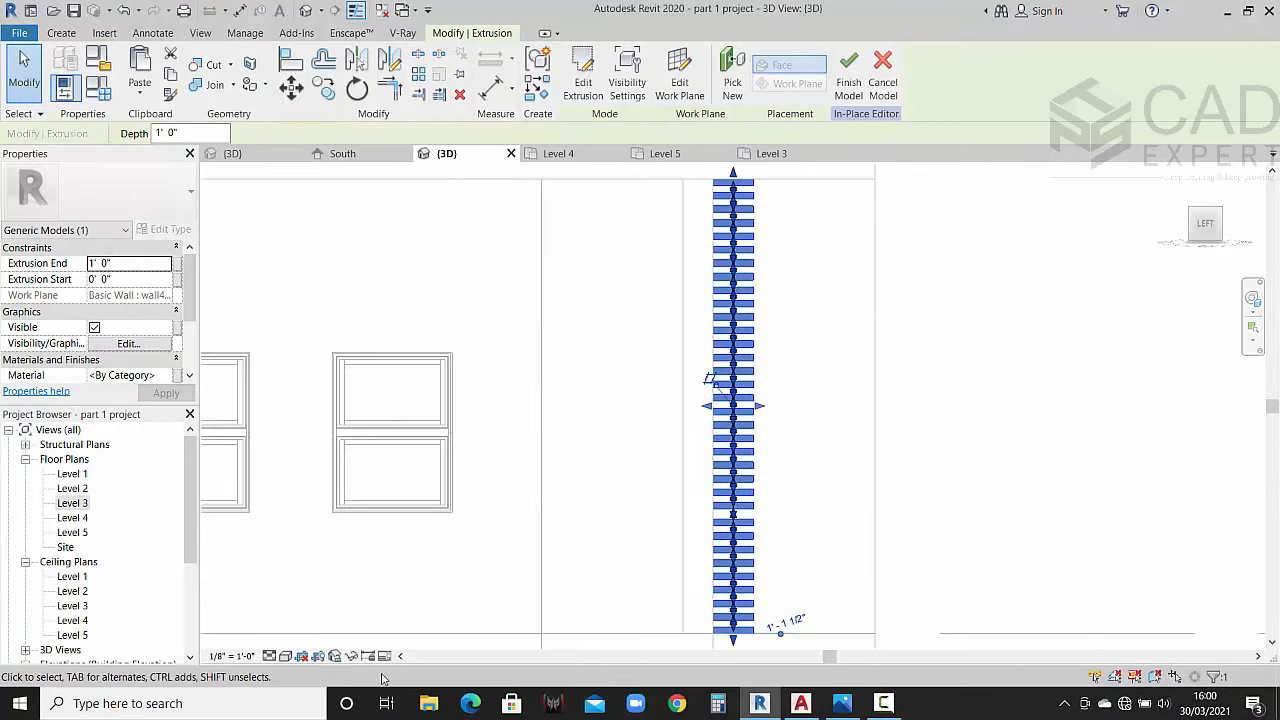
click(302, 656)
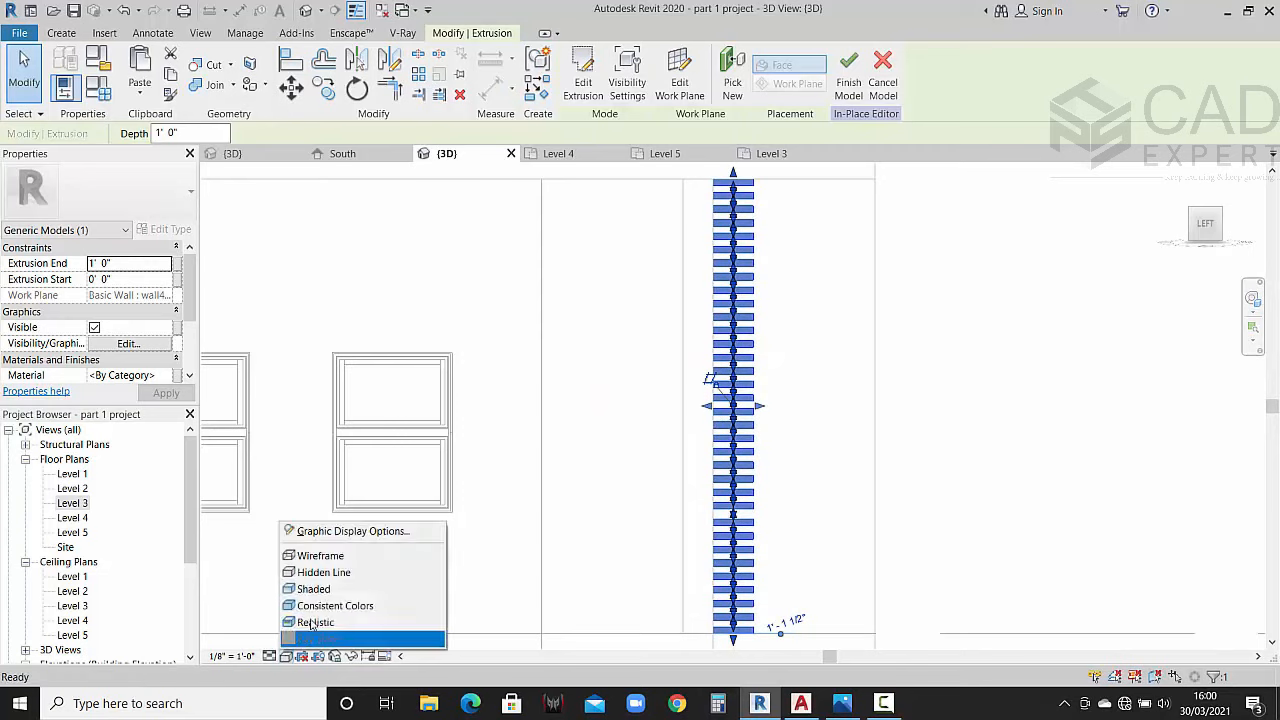
click(337, 554)
scroll(717, 382, up, 2)
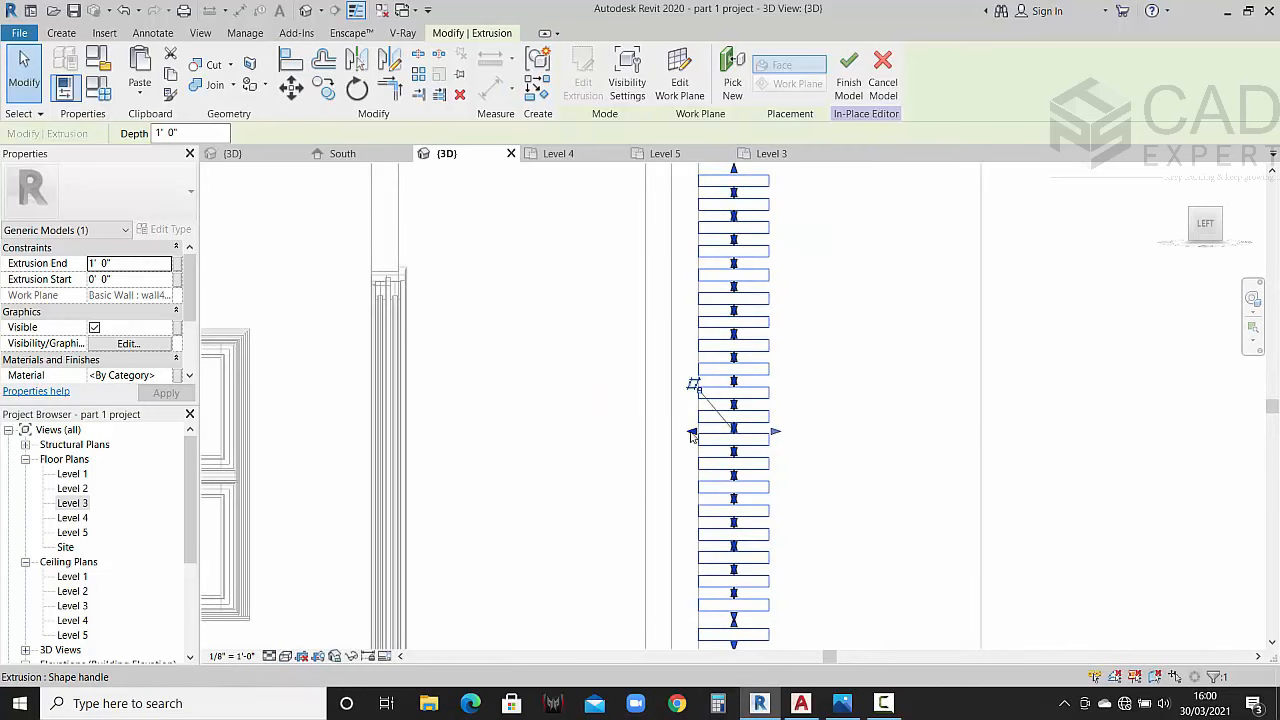
drag(692, 436, 763, 423)
scroll(662, 430, up, 2)
scroll(617, 440, up, 2)
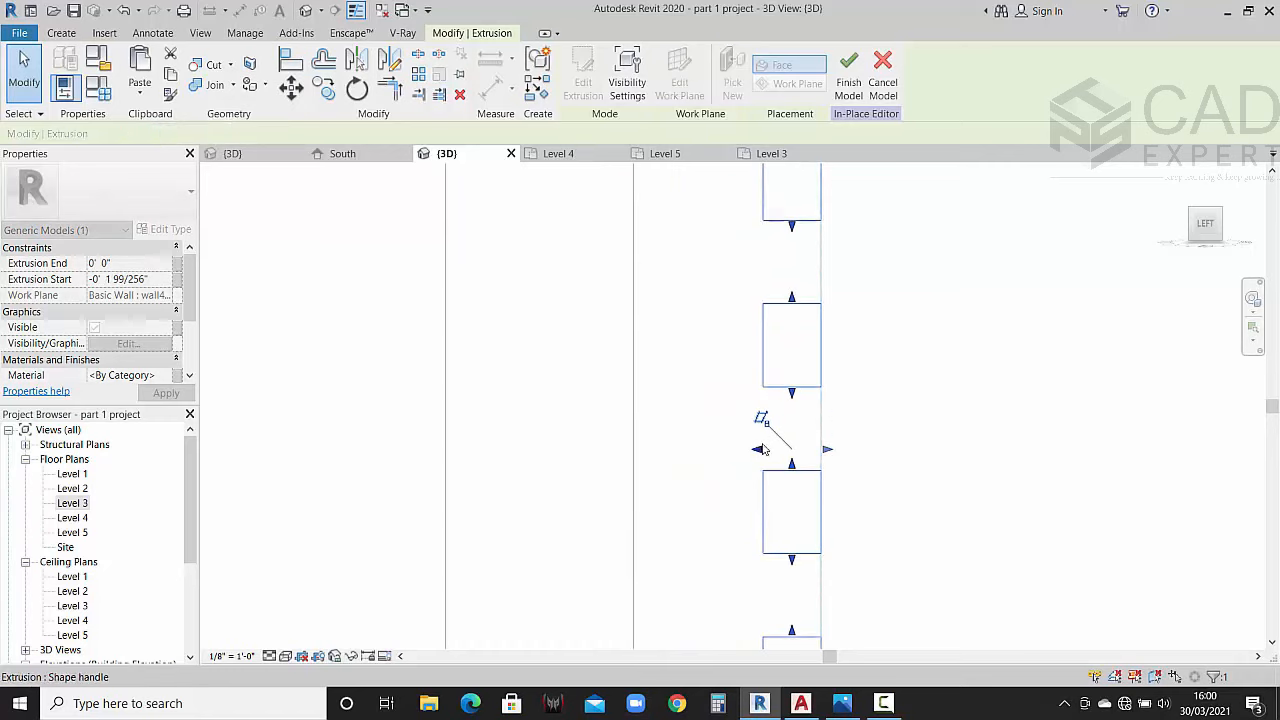
scroll(757, 435, down, 2)
scroll(752, 445, down, 4)
click(917, 446)
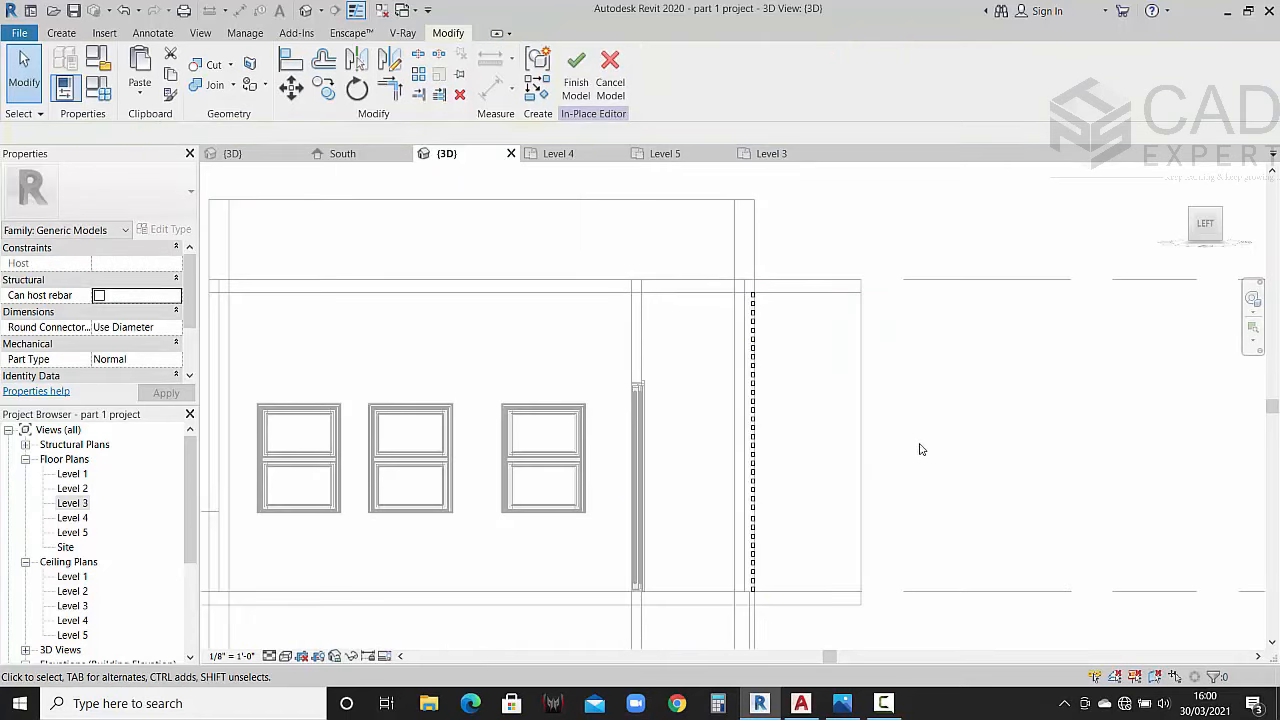
Step: Set the 3D view to the Realistic visual style and examine the louvre strips in both wall slots at an angle
shift+middle_drag(917, 446, 766, 482)
scroll(628, 517, up, 3)
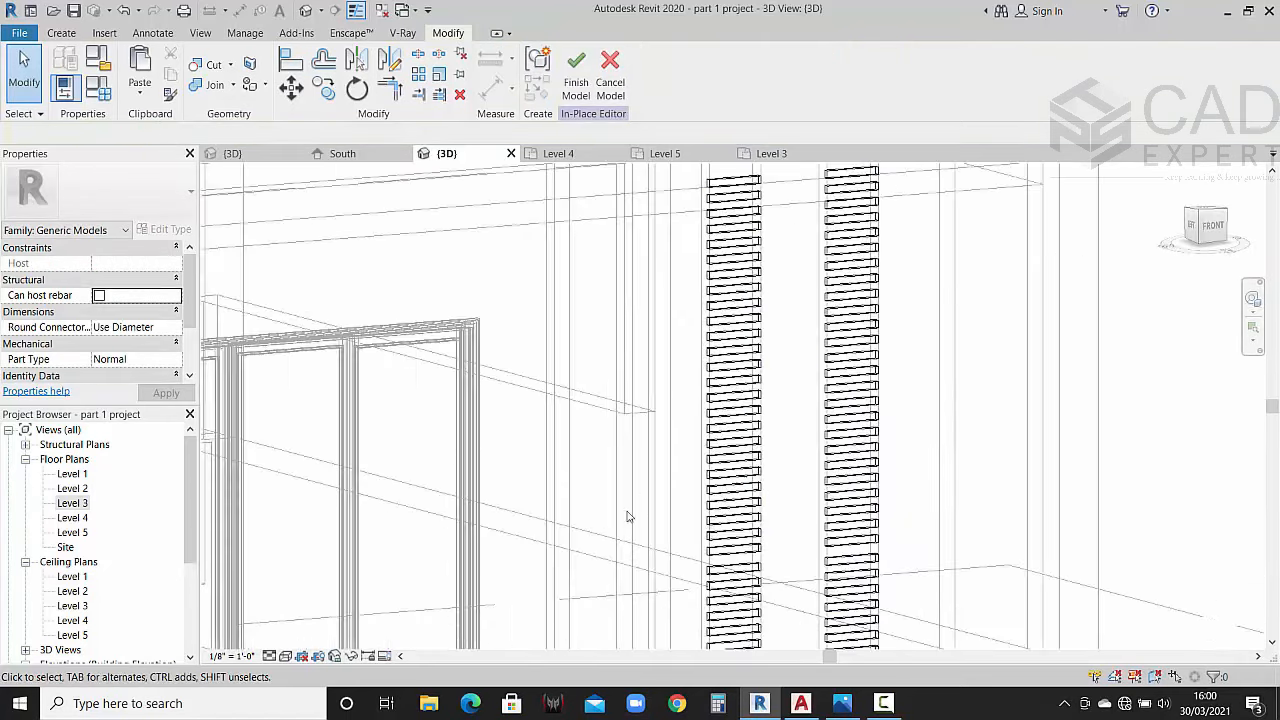
click(285, 657)
click(318, 619)
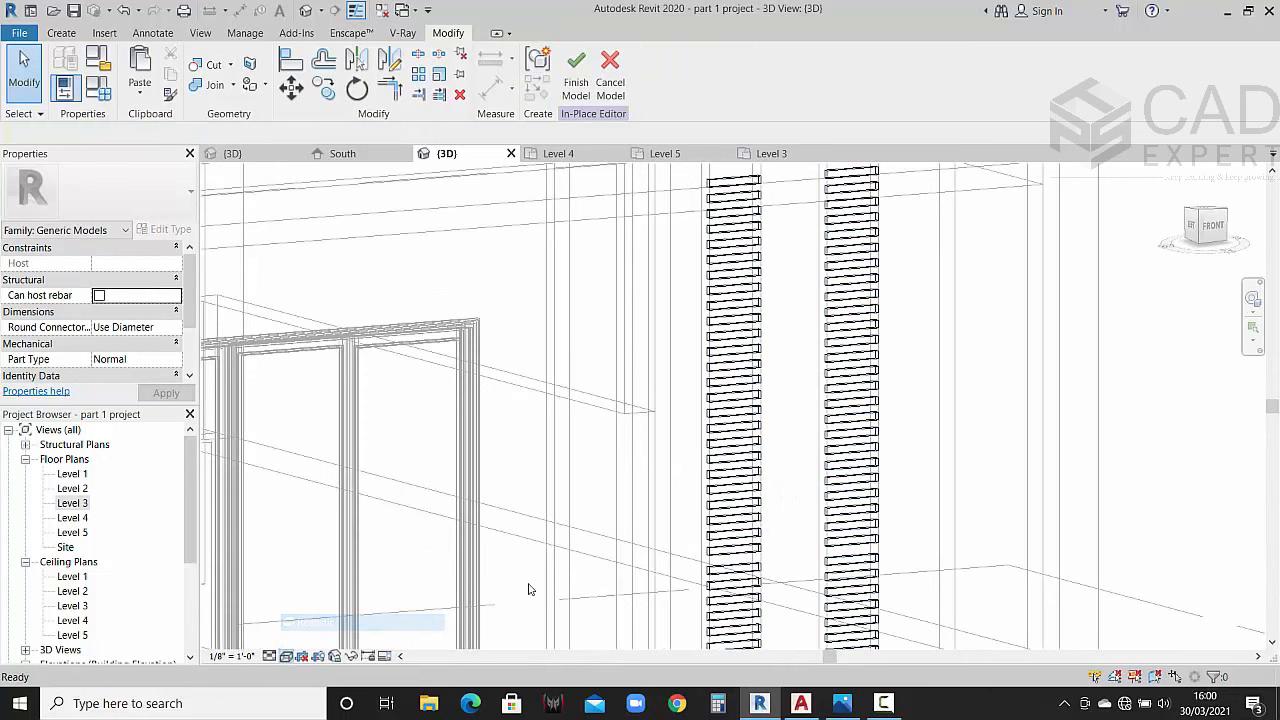
scroll(630, 535, down, 4)
shift+middle_drag(640, 531, 694, 534)
scroll(688, 528, up, 6)
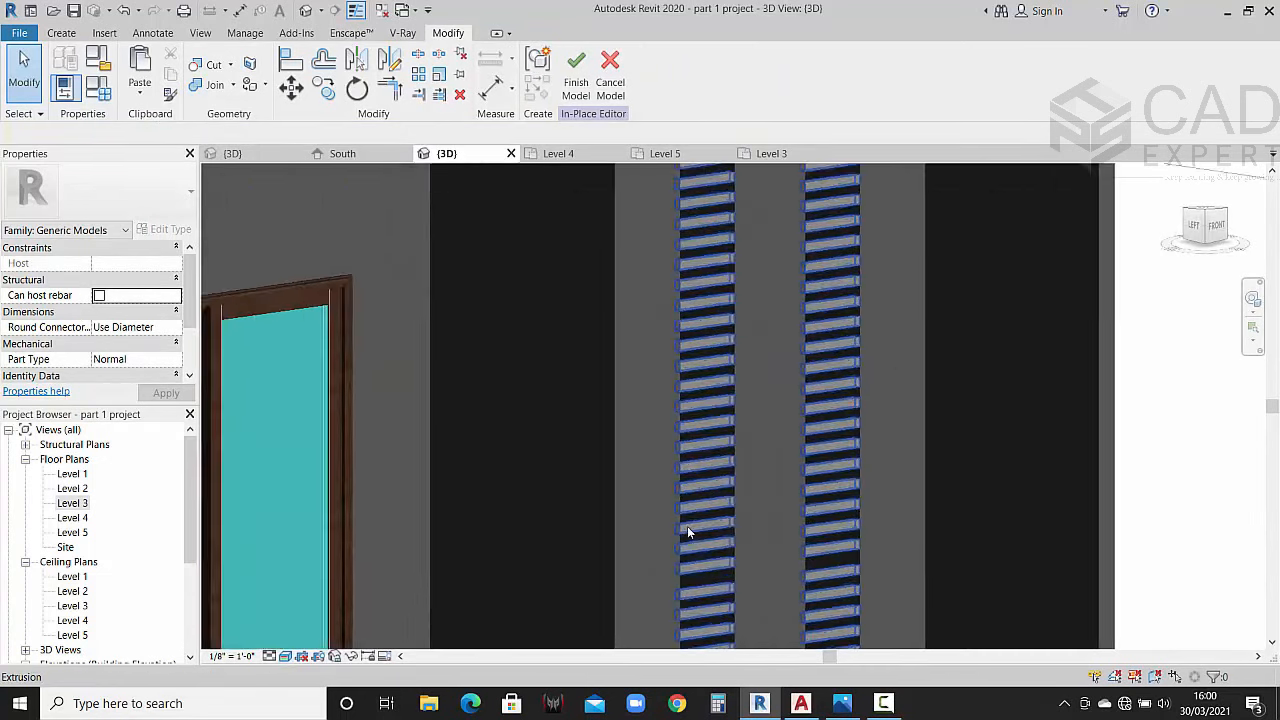
scroll(830, 517, down, 6)
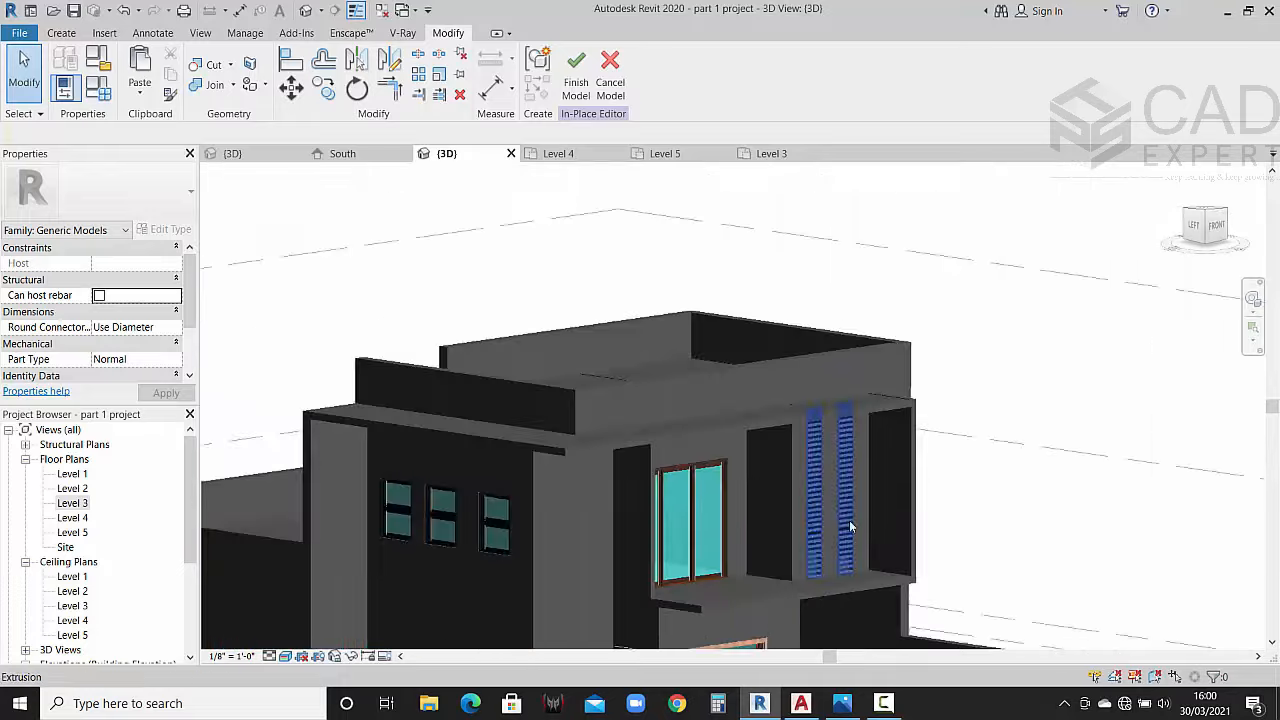
Step: Check the louvre strips in both wall slots from the front and at an angle, and finish the in-place model
shift+middle_drag(849, 520, 740, 530)
scroll(883, 556, up, 5)
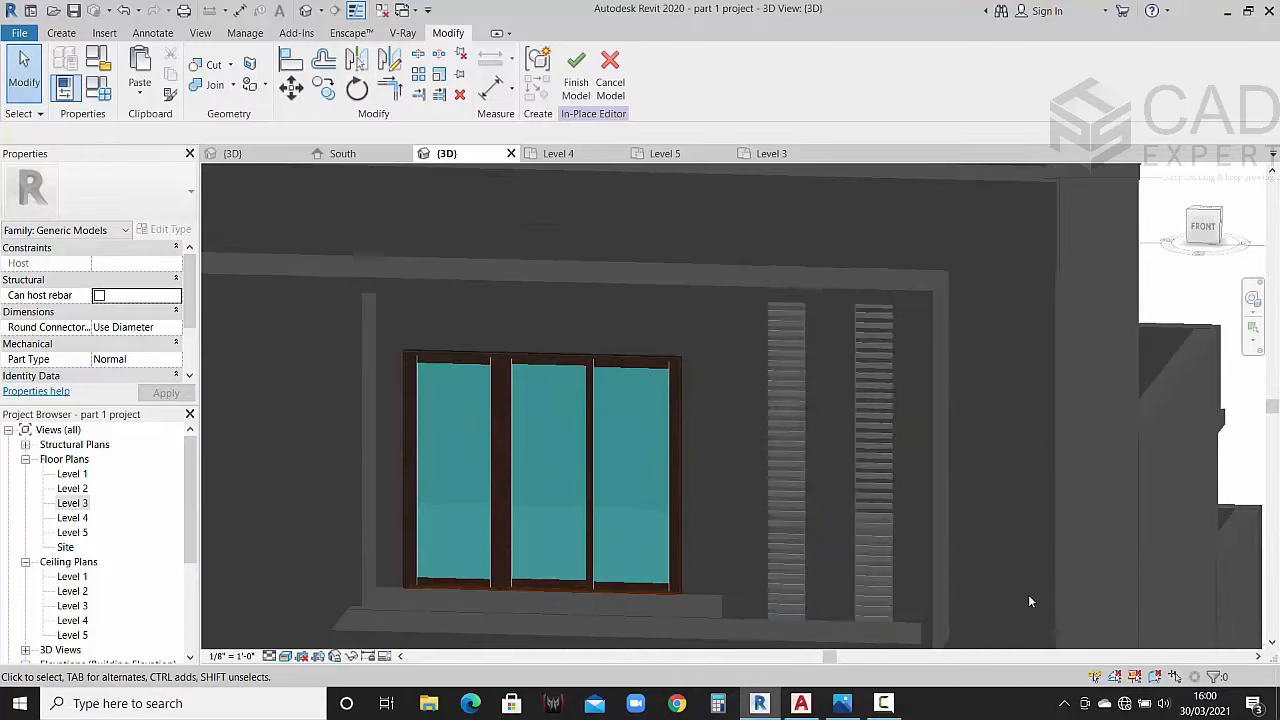
scroll(883, 556, up, 2)
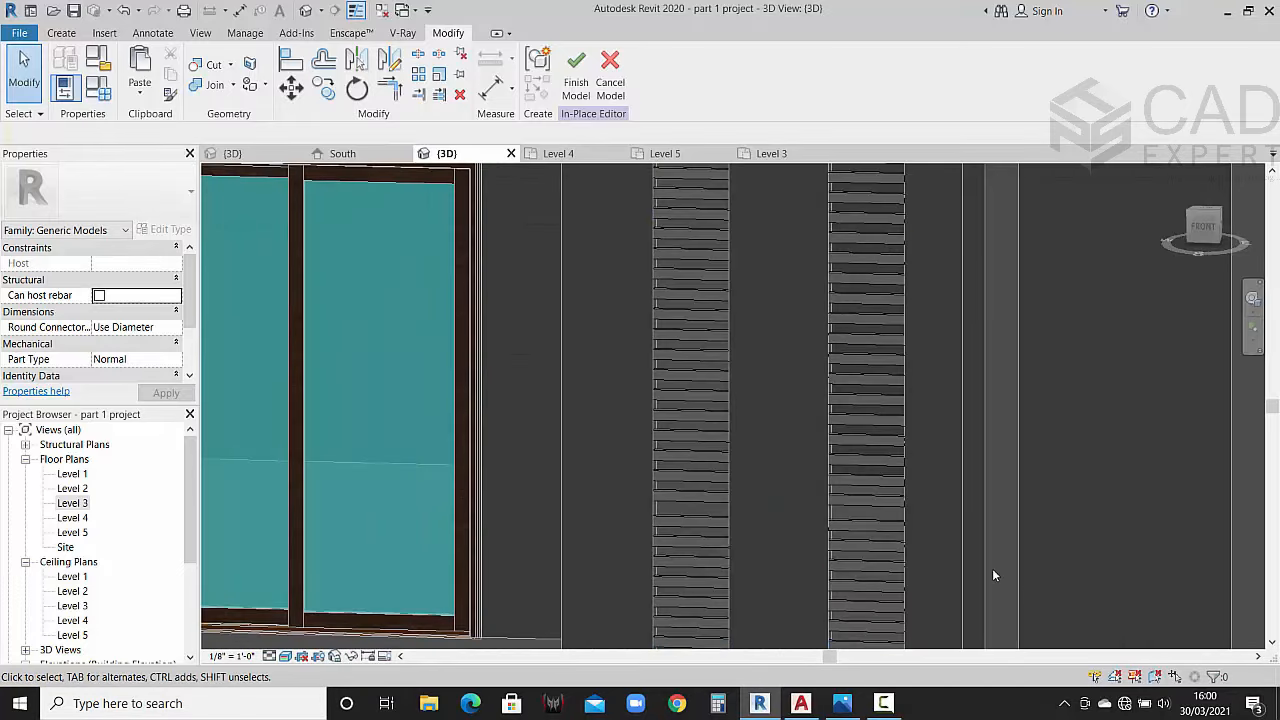
scroll(994, 576, down, 5)
shift+middle_drag(1008, 600, 1096, 543)
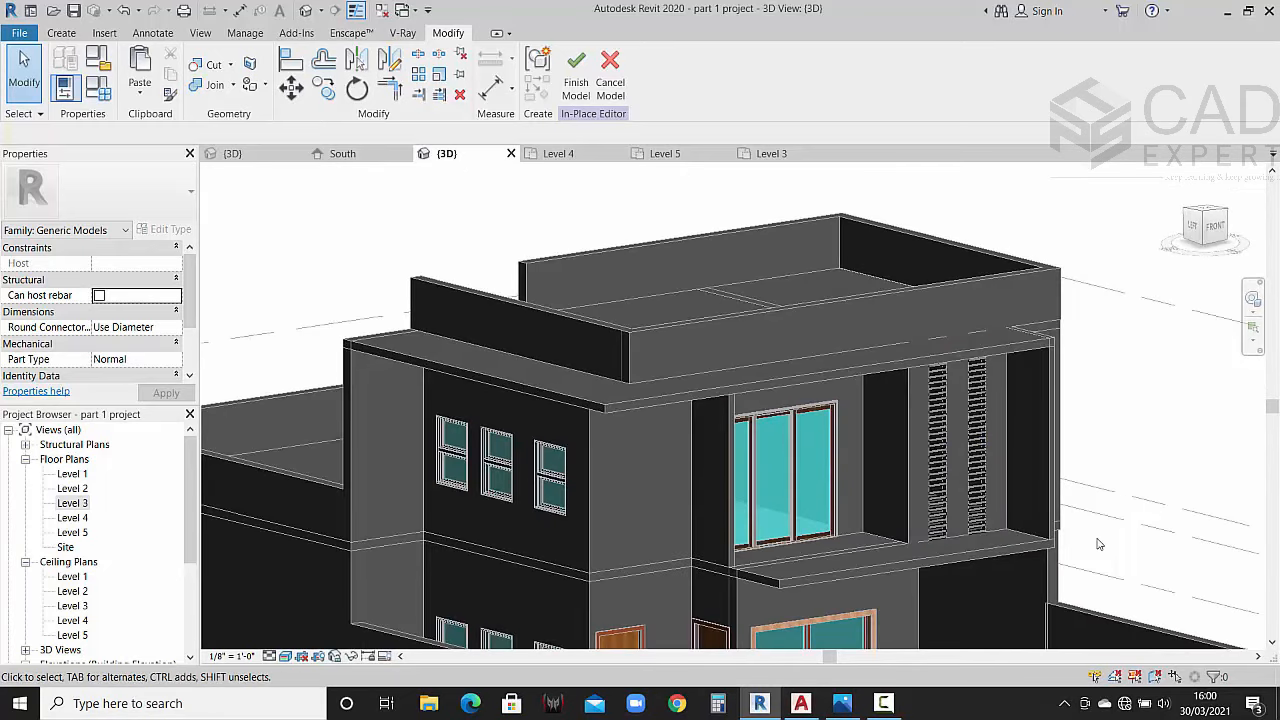
scroll(1041, 537, down, 2)
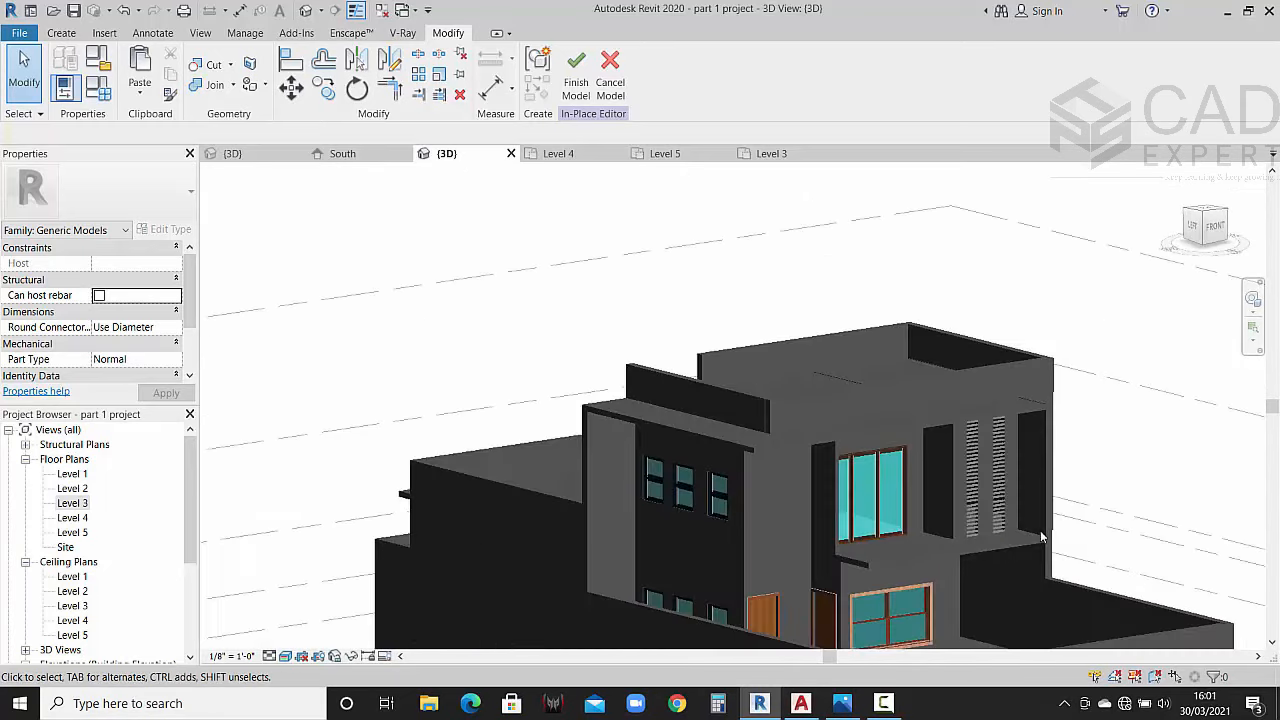
click(578, 82)
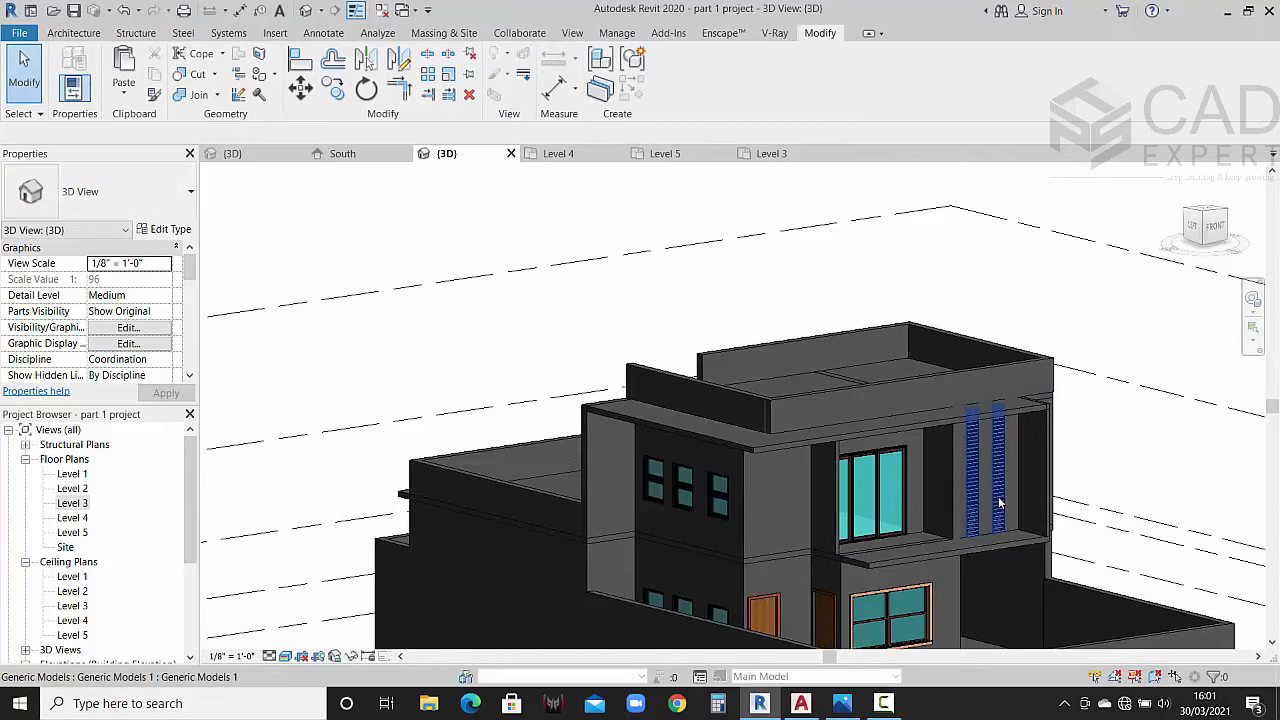
Step: Compare the modelled front elevation and louvre slots with the reference renderings in Photos
scroll(1000, 503, up, 3)
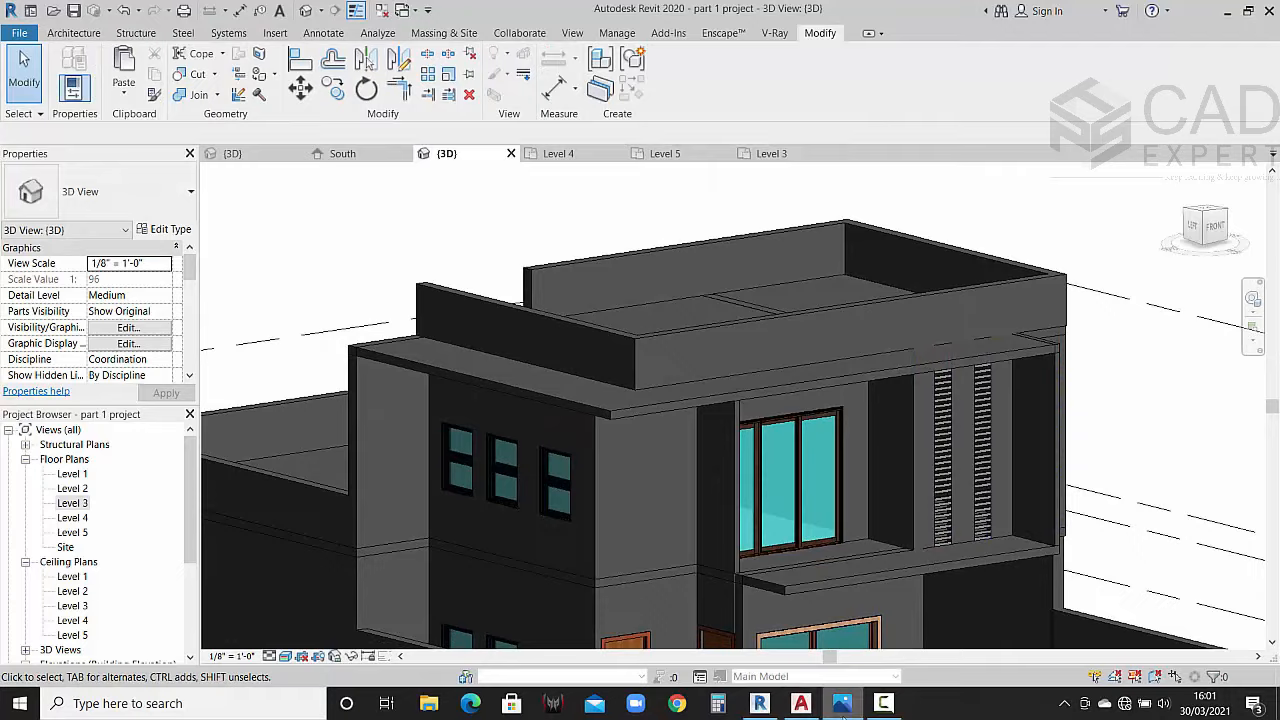
click(843, 705)
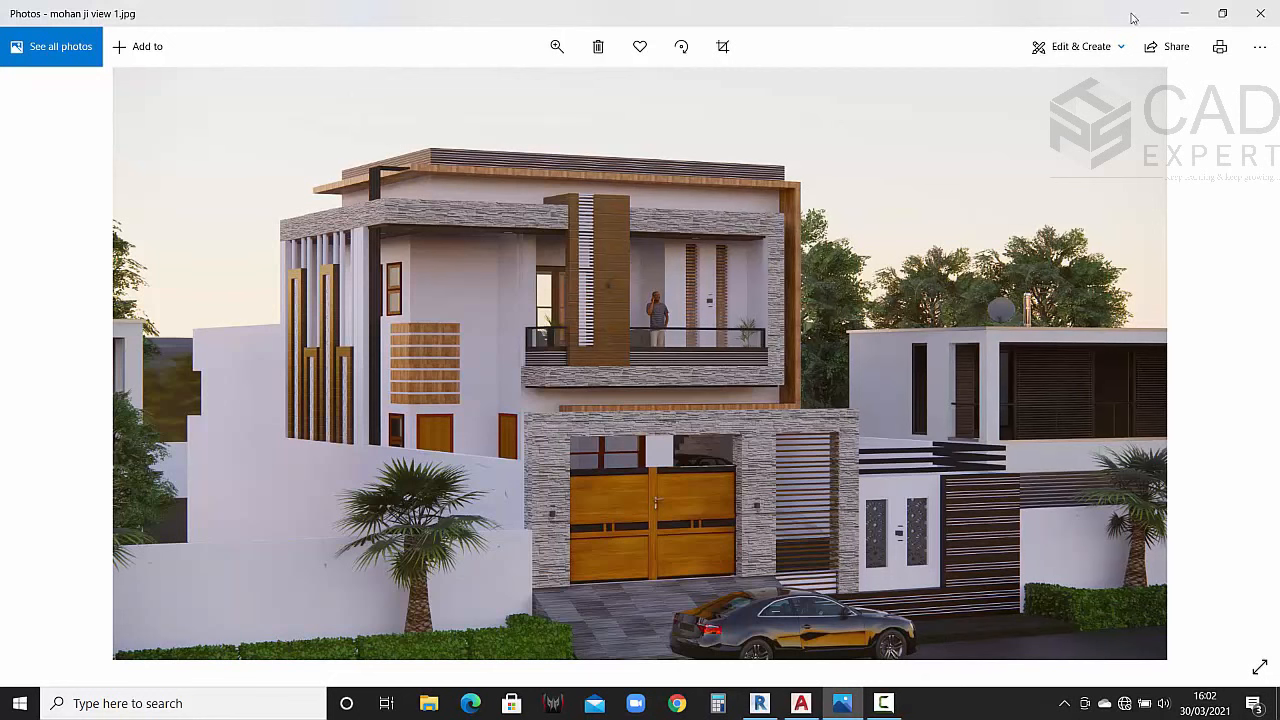
click(1190, 12)
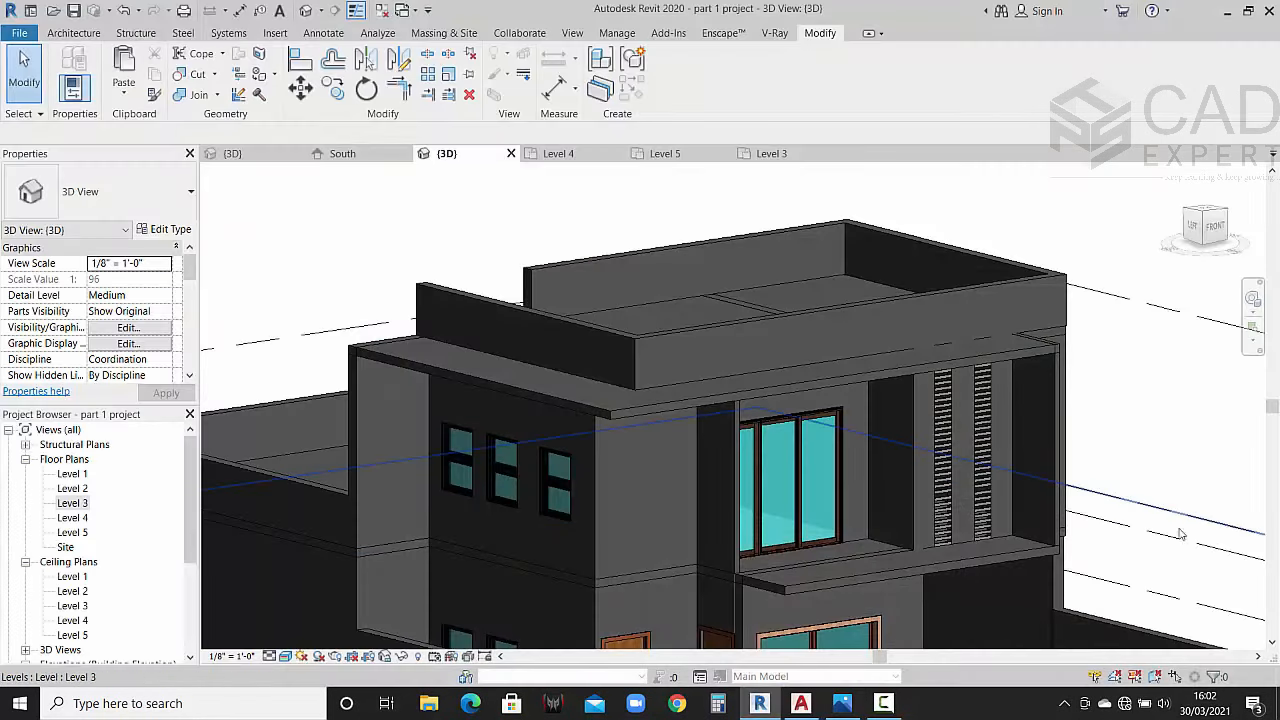
scroll(1060, 520, down, 2)
middle_drag(1076, 527, 1054, 485)
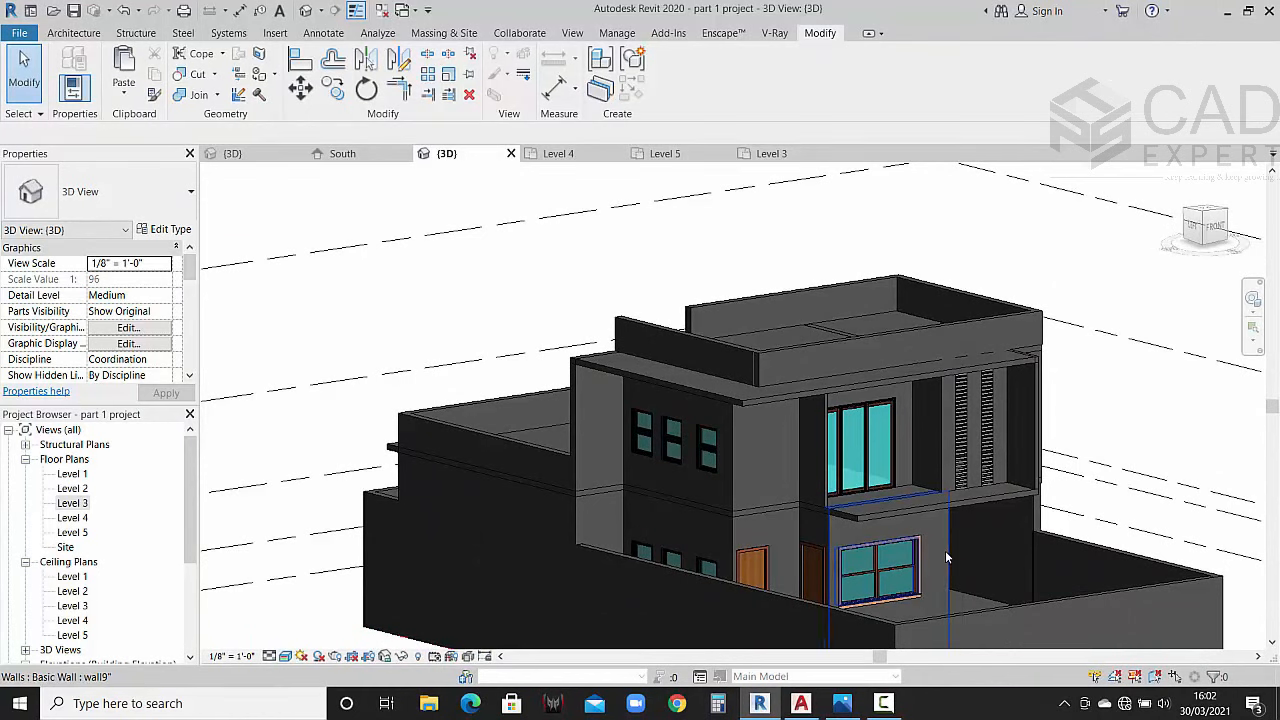
scroll(860, 551, up, 3)
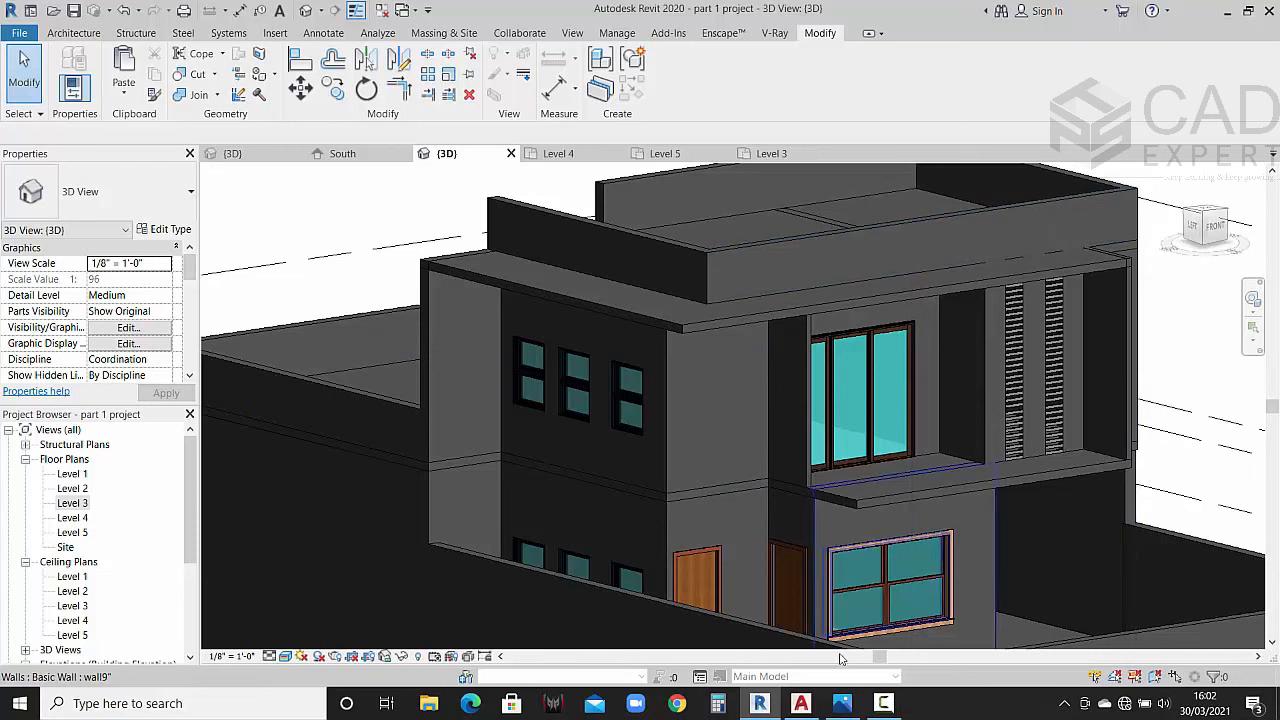
click(842, 703)
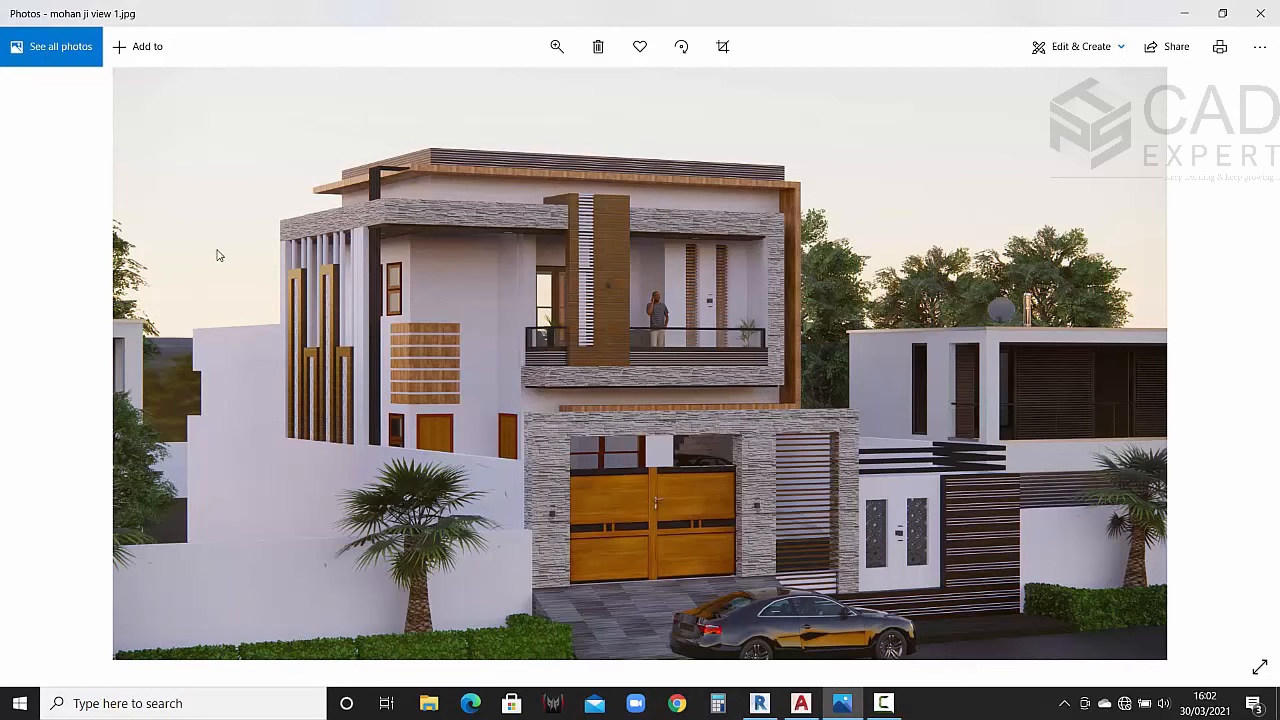
click(45, 360)
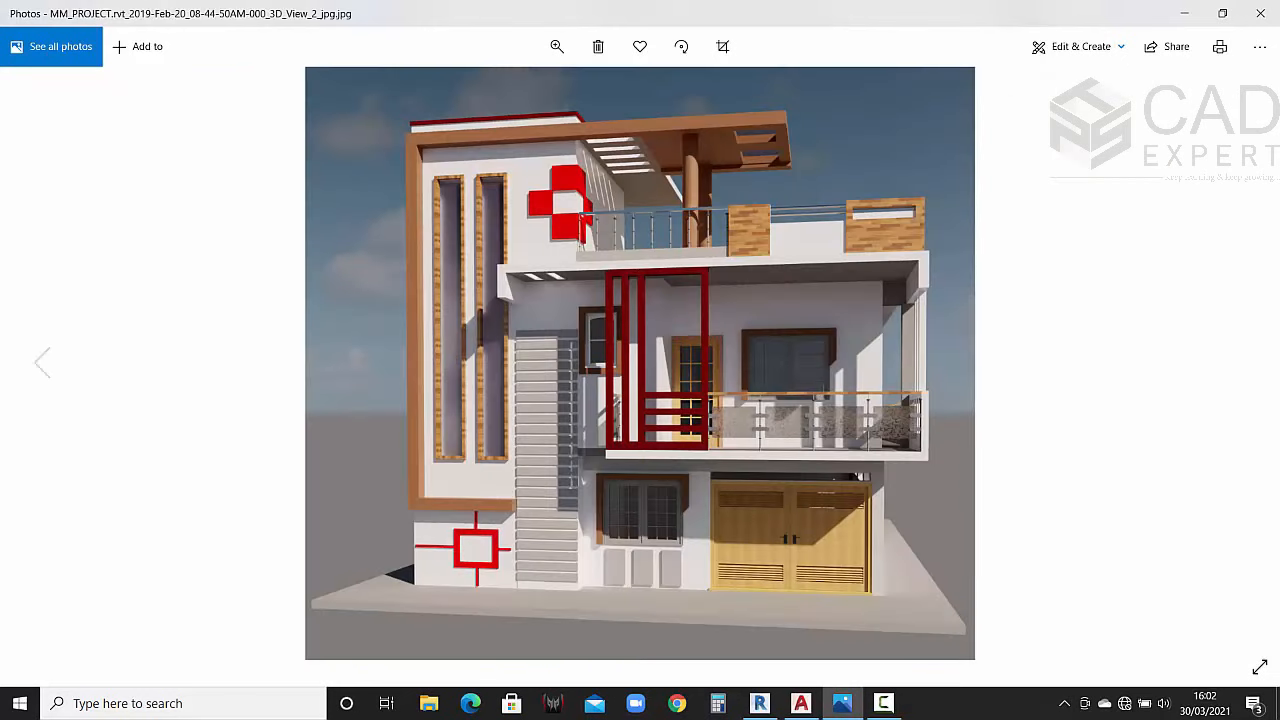
click(1238, 370)
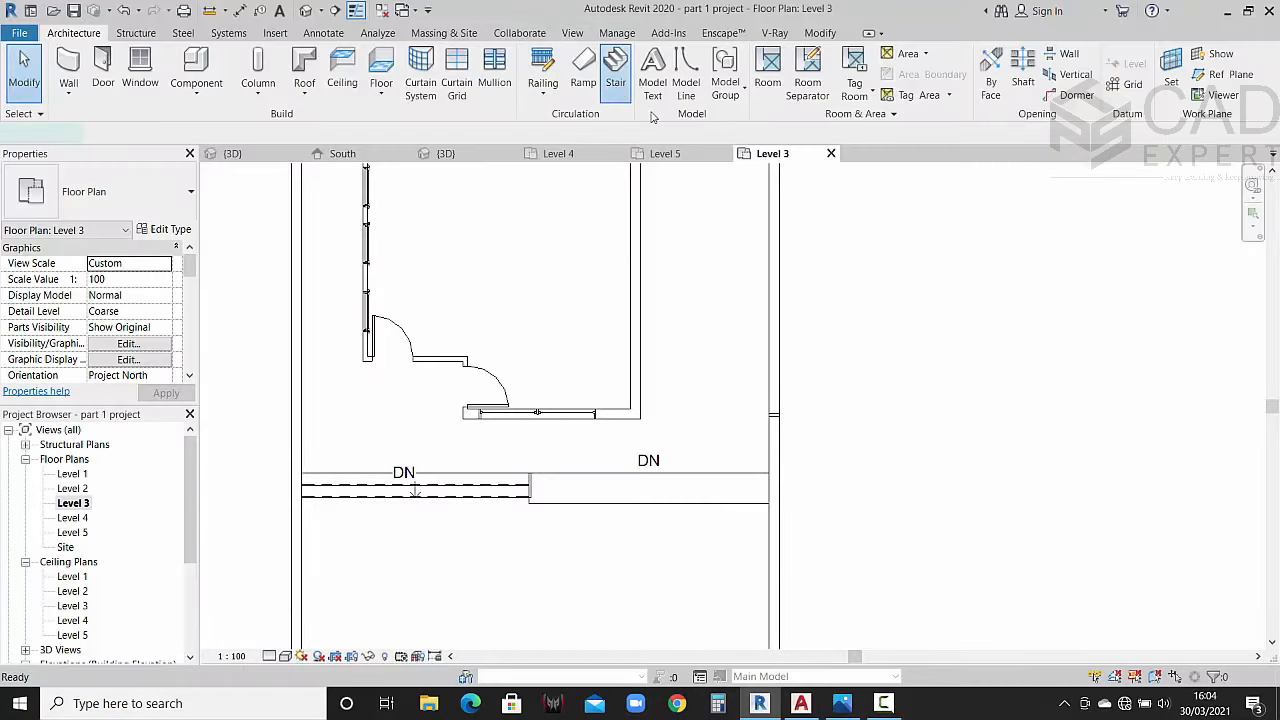
Step: On Level 3, sketch a U-shaped stair between the parallel walls, with a 12'-6" first run along the outer wall and a five-riser return run
click(614, 75)
middle_drag(766, 286, 765, 338)
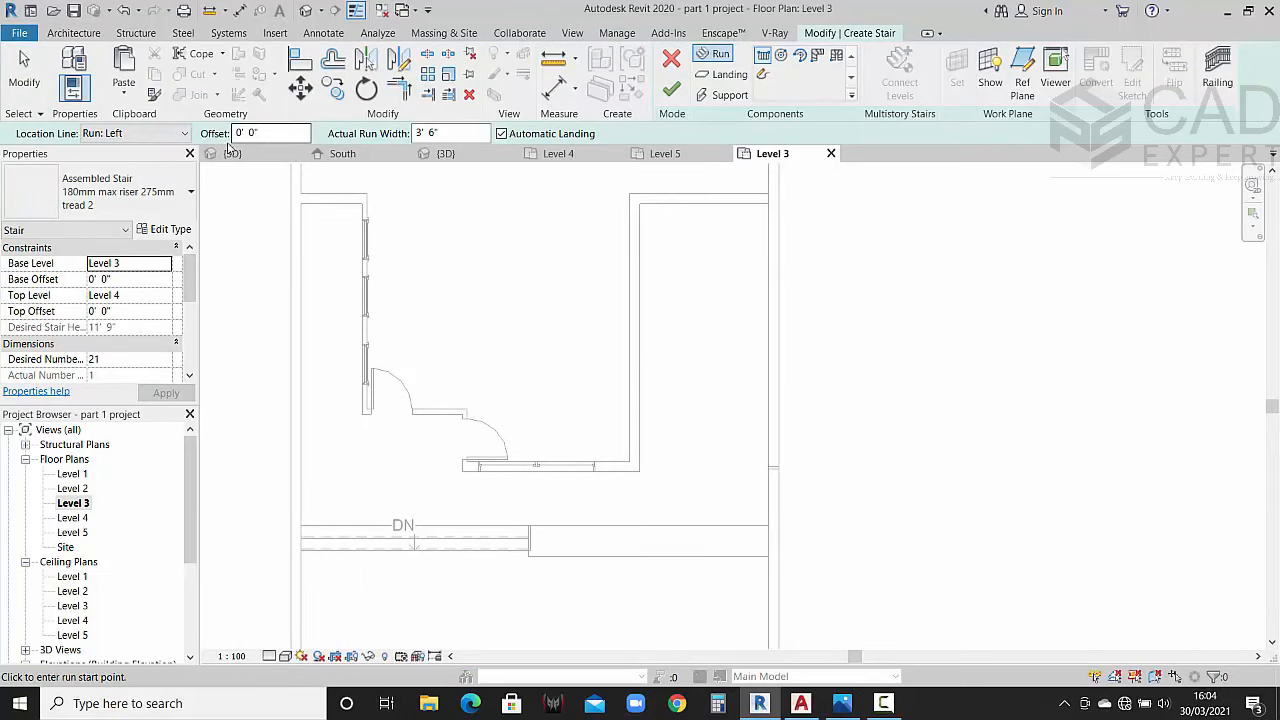
click(768, 266)
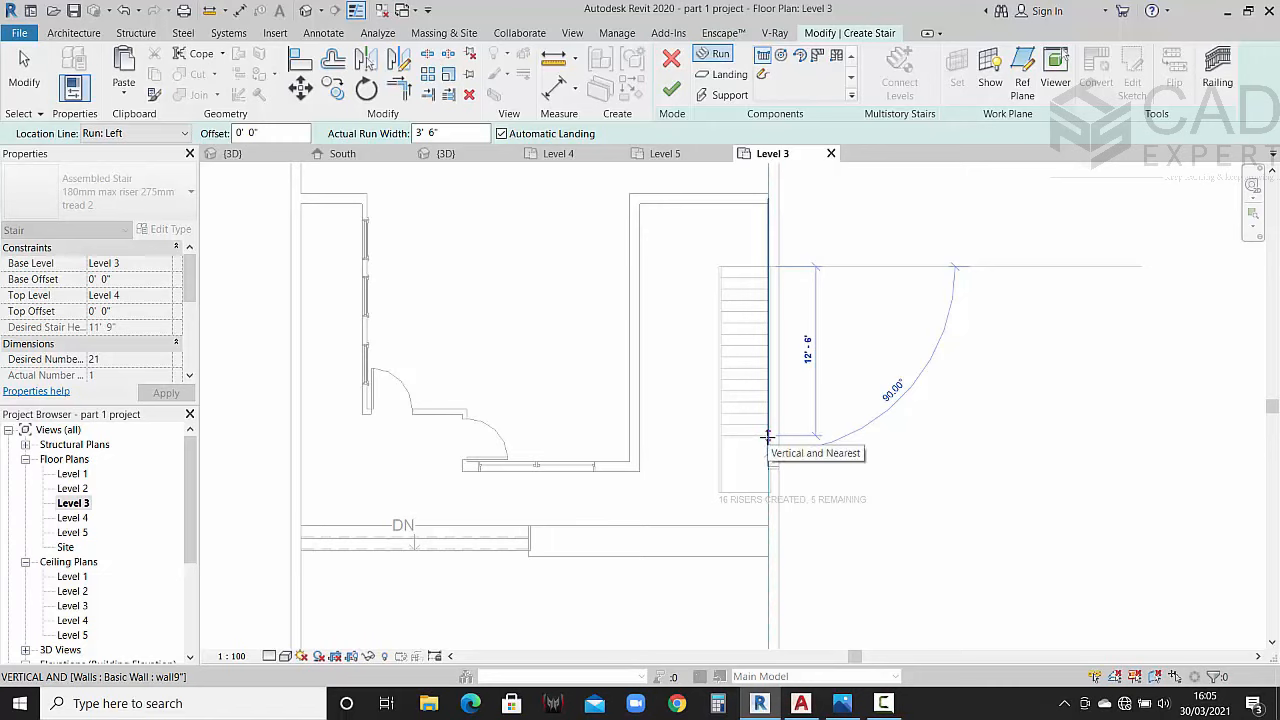
click(767, 436)
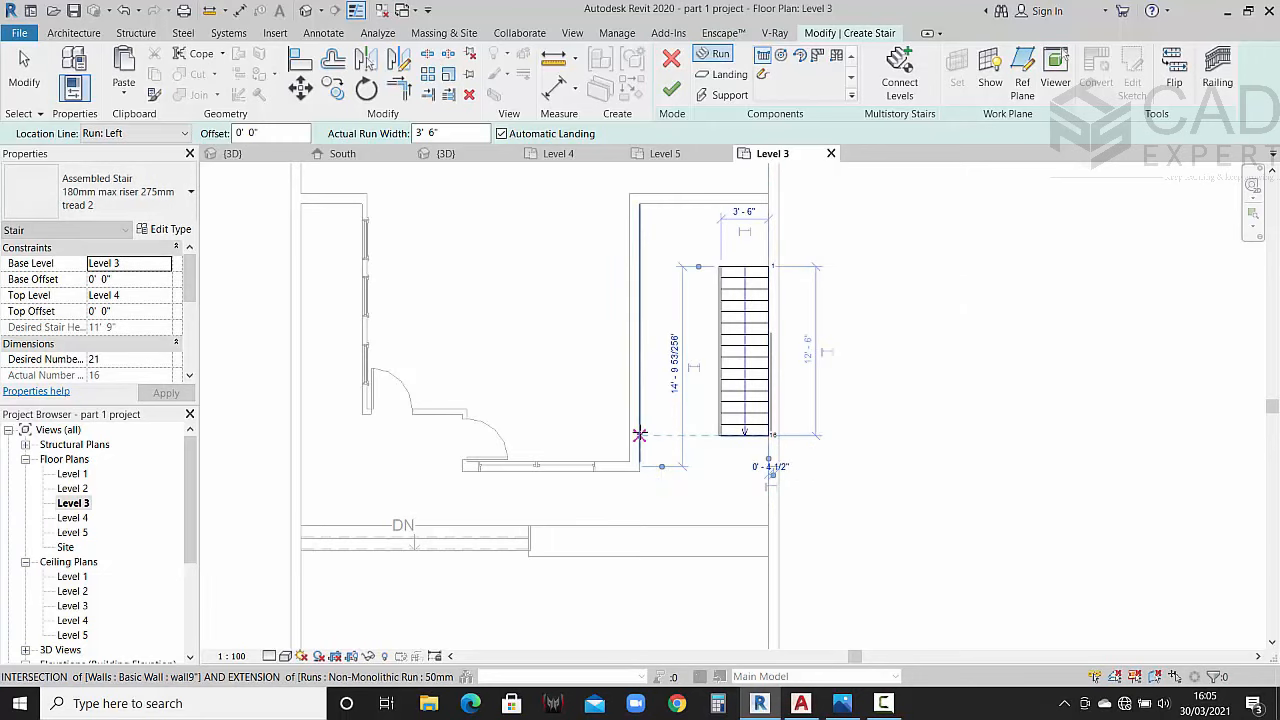
click(640, 437)
click(639, 357)
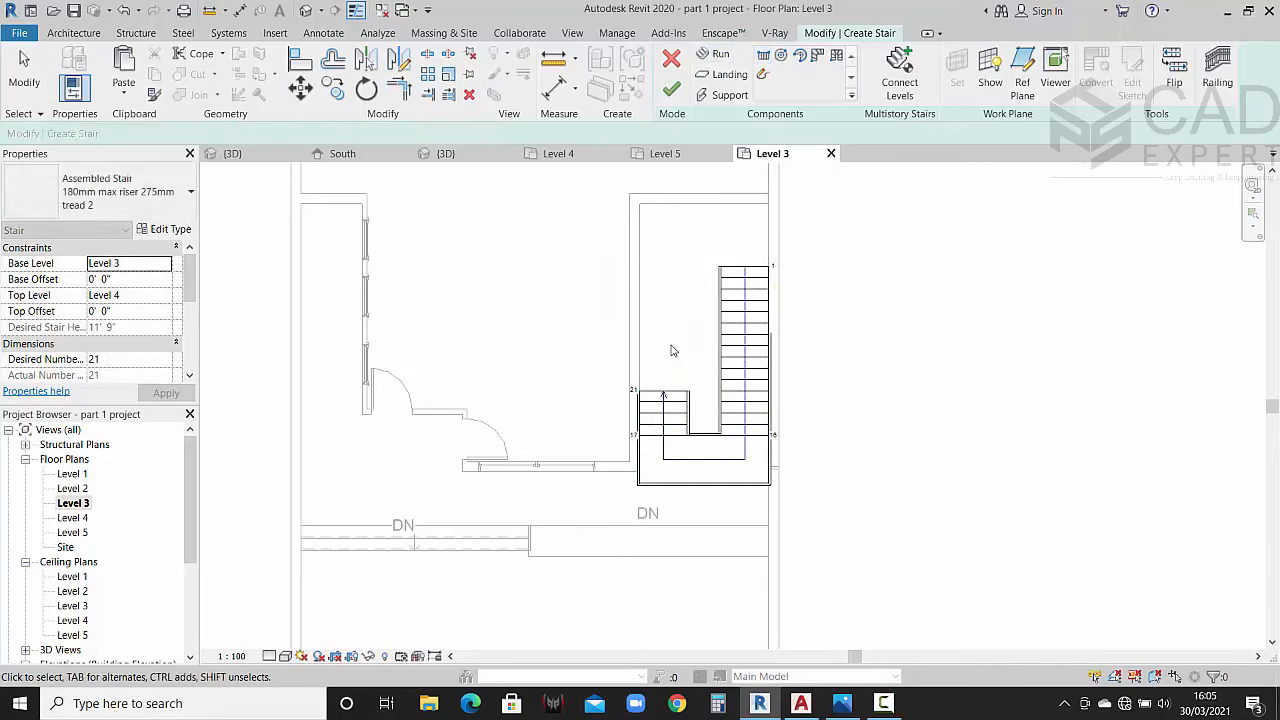
Step: Move the whole stair so the landing's outer edge lines up with the window wall's outer face, and finish the stair
key(Escape)
drag(566, 206, 896, 568)
click(301, 88)
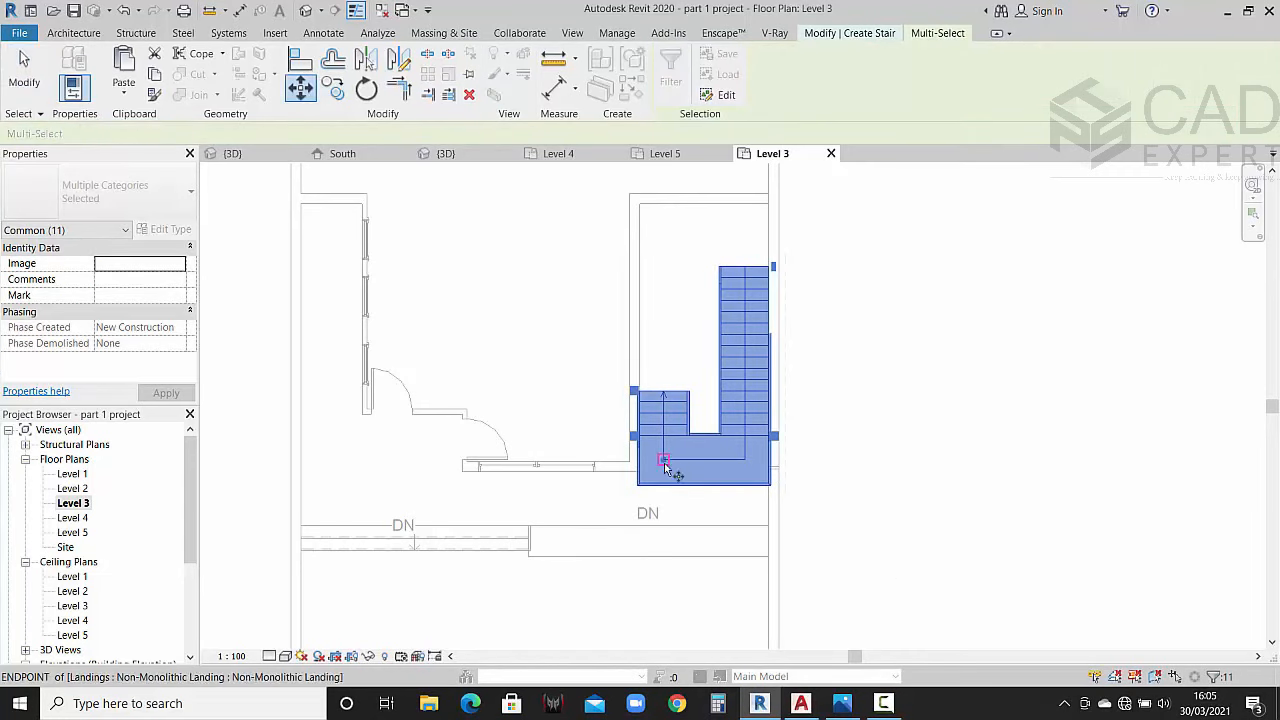
scroll(623, 491, up, 4)
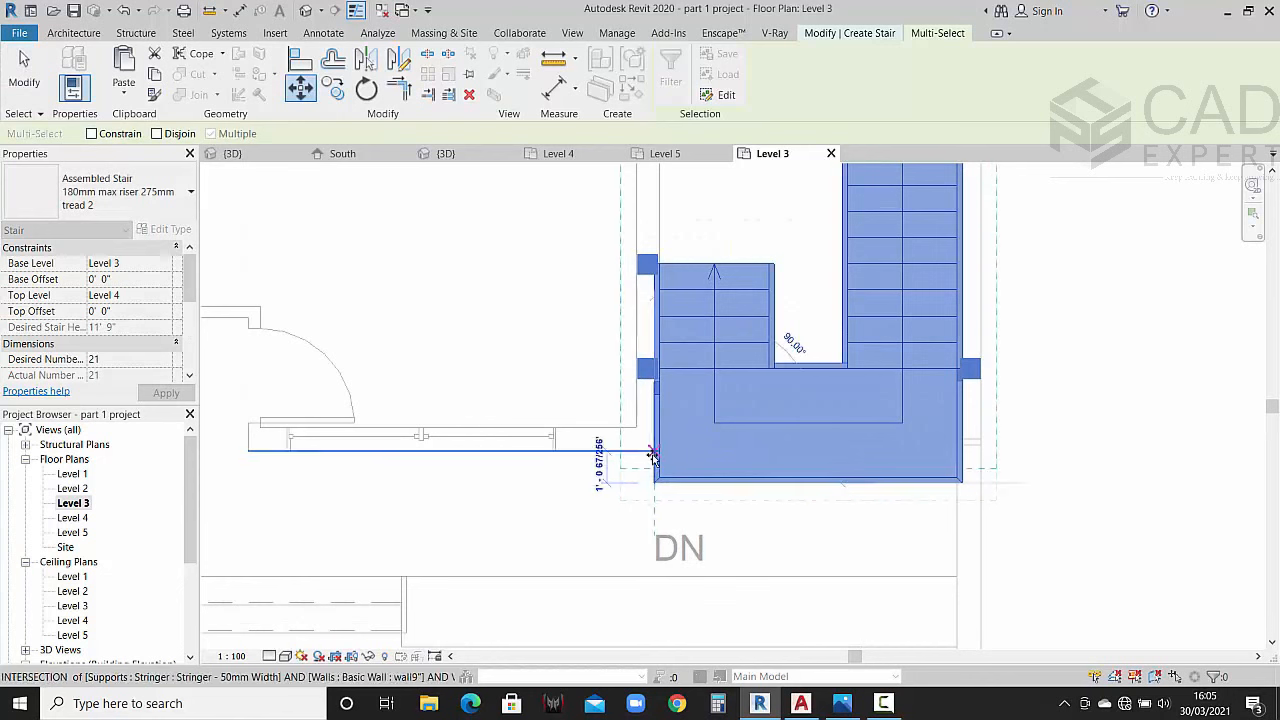
click(654, 452)
click(613, 500)
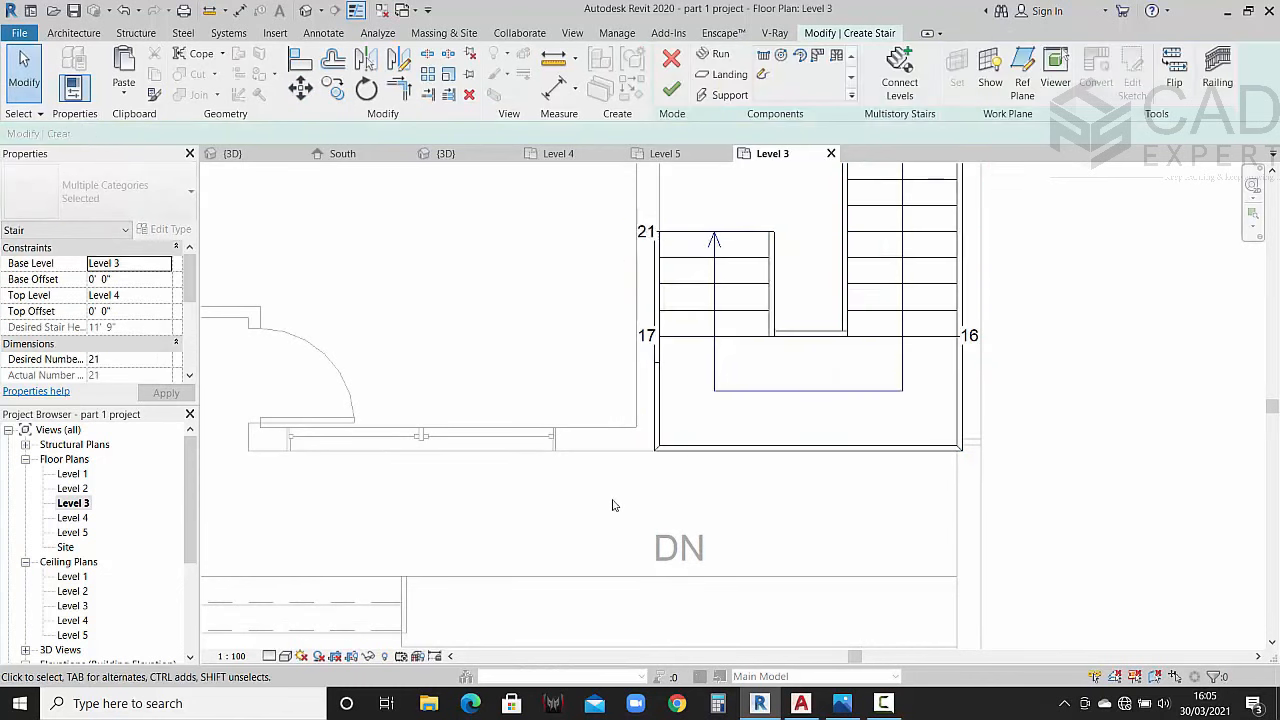
click(664, 96)
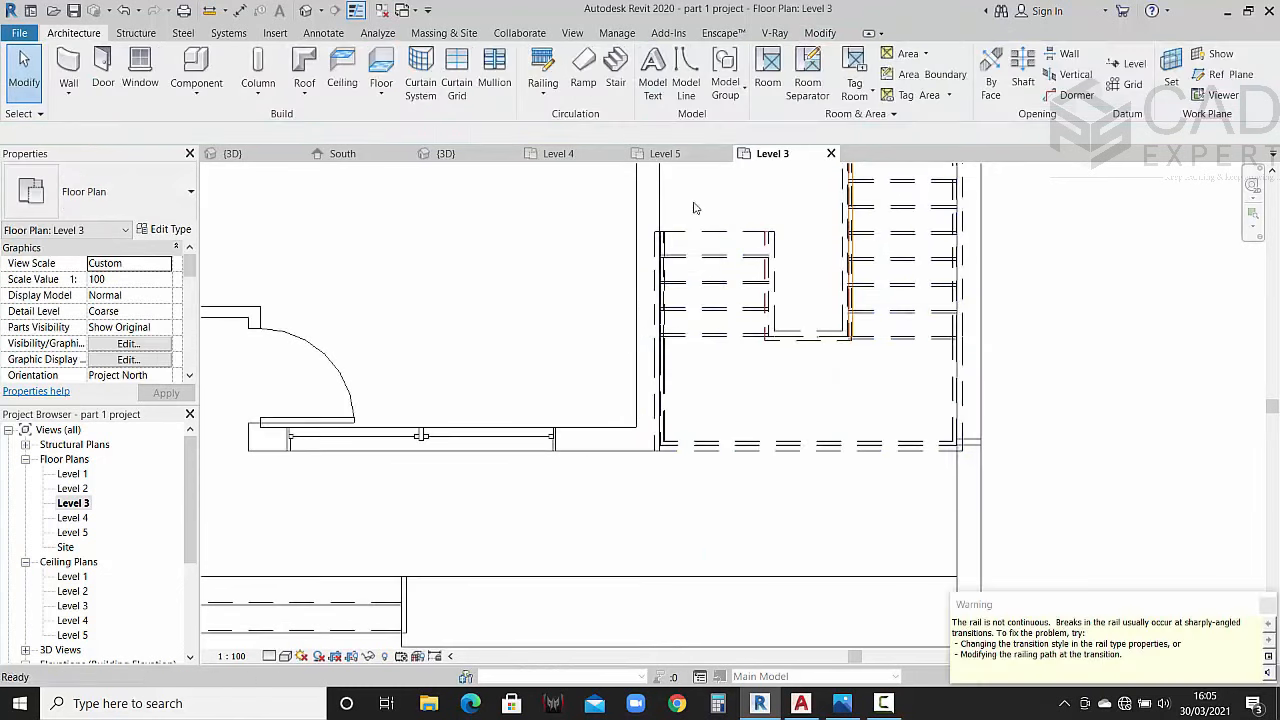
Step: In the 3D view, delete the railing along the outer side of the new stair
click(471, 156)
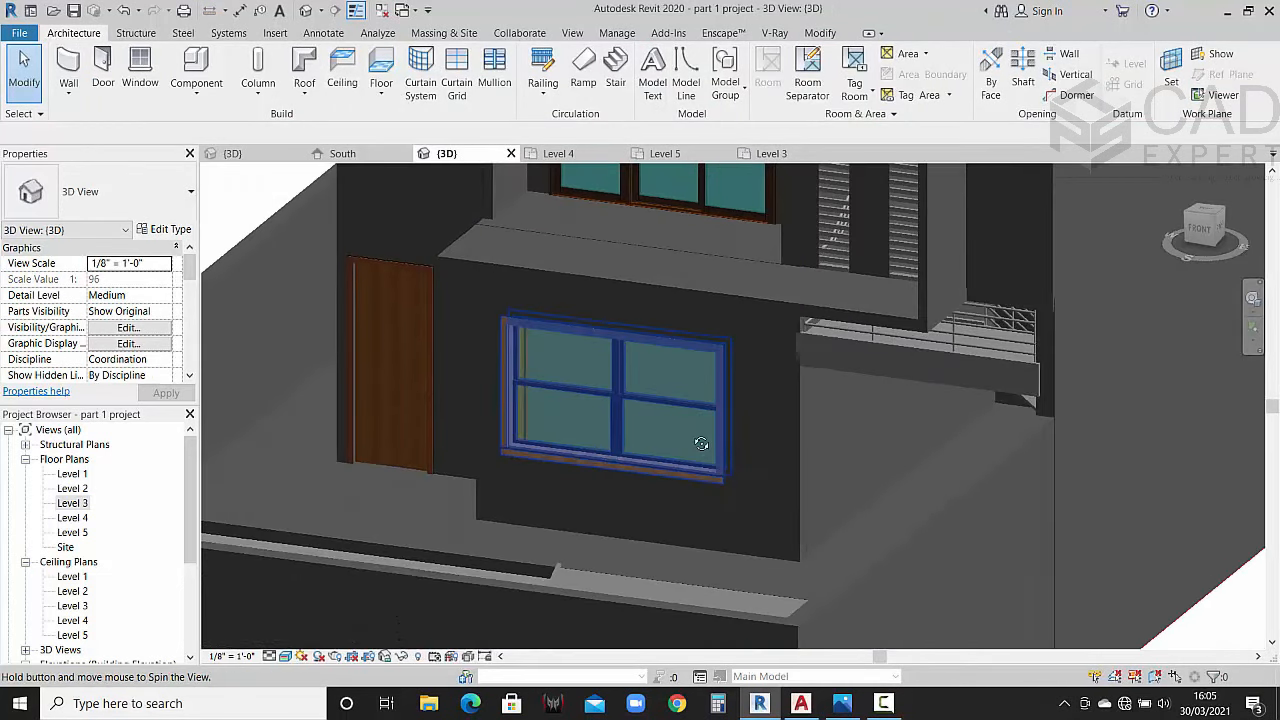
shift+middle_drag(700, 443, 876, 347)
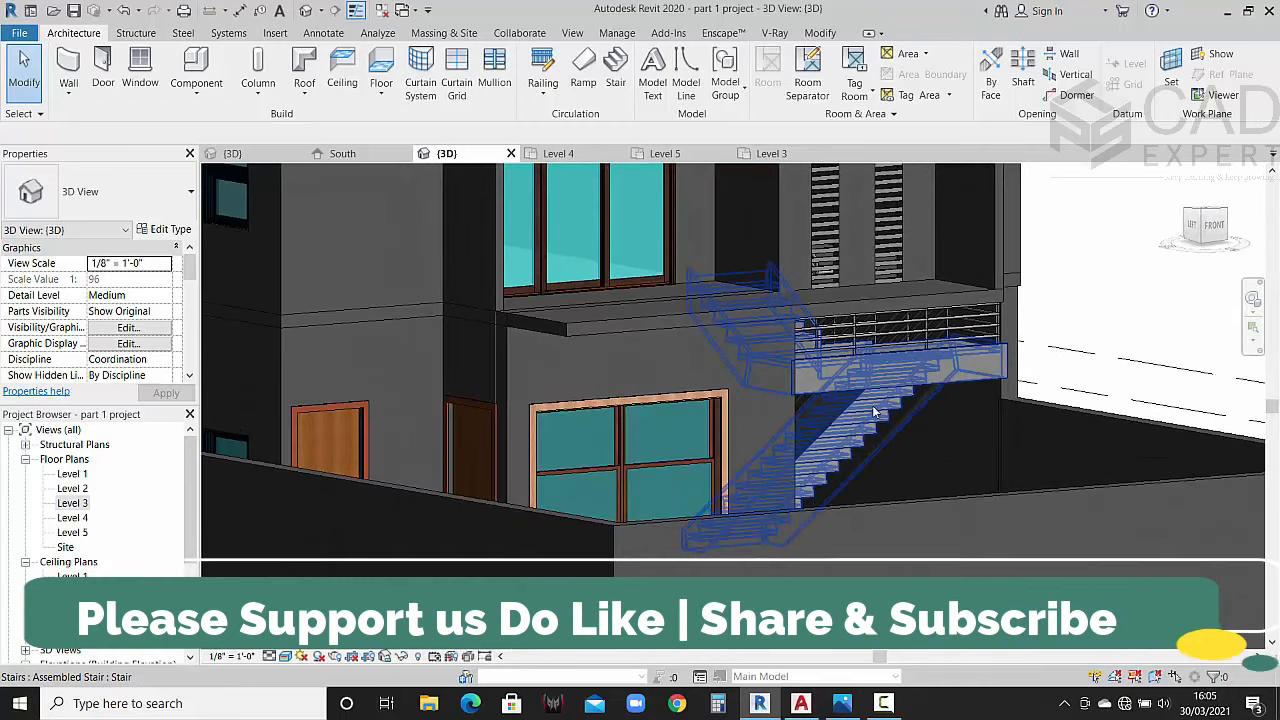
click(895, 333)
key(Delete)
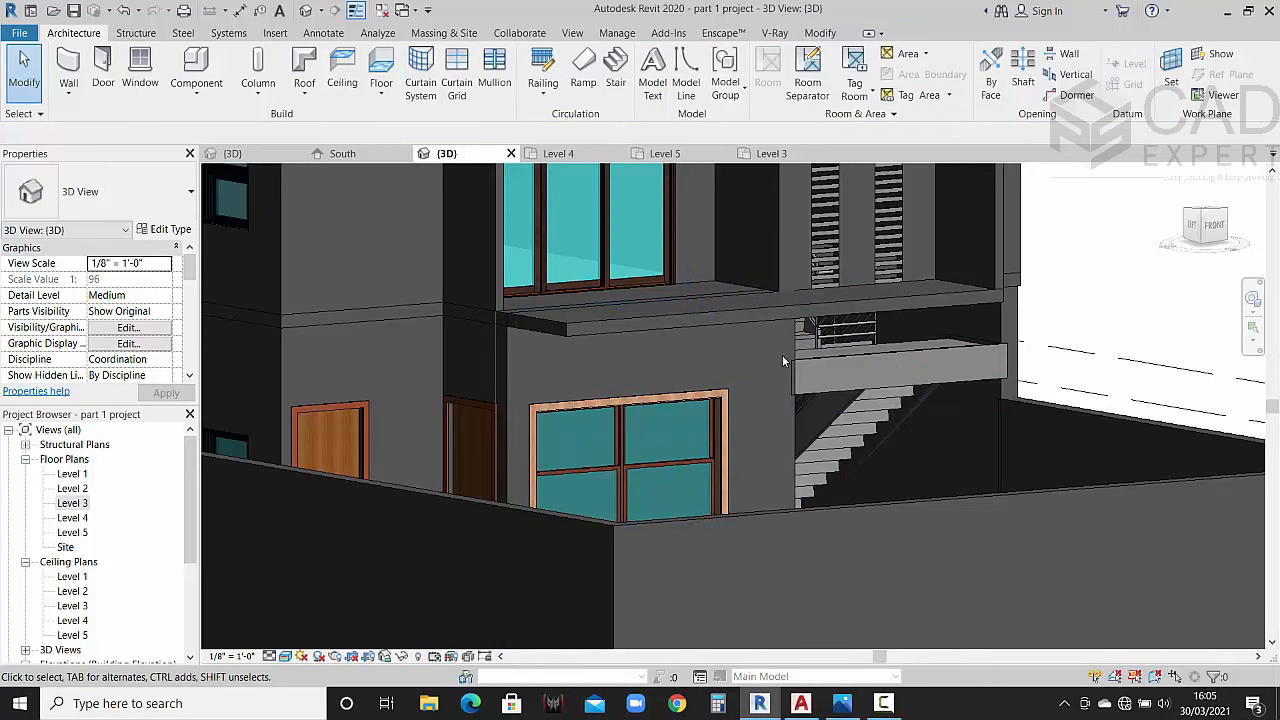
Step: Examine the stair landing and the slotted balcony wall above it in the front view
click(913, 266)
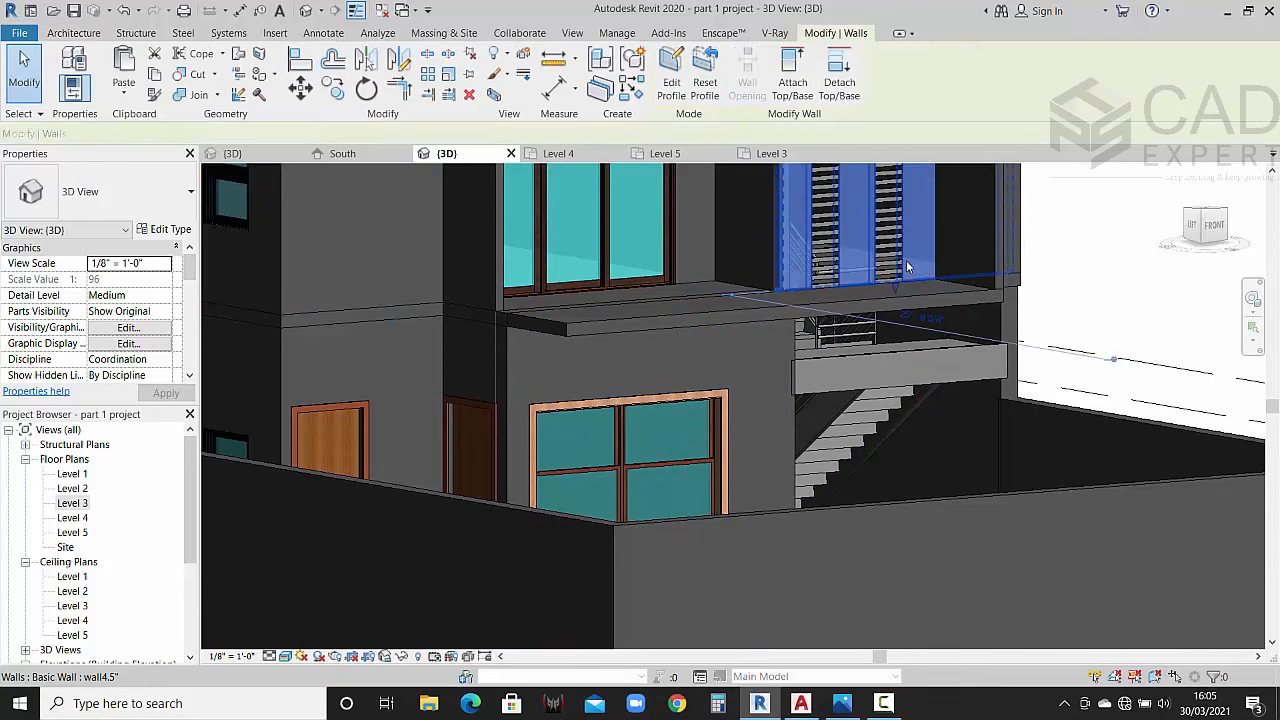
click(1216, 226)
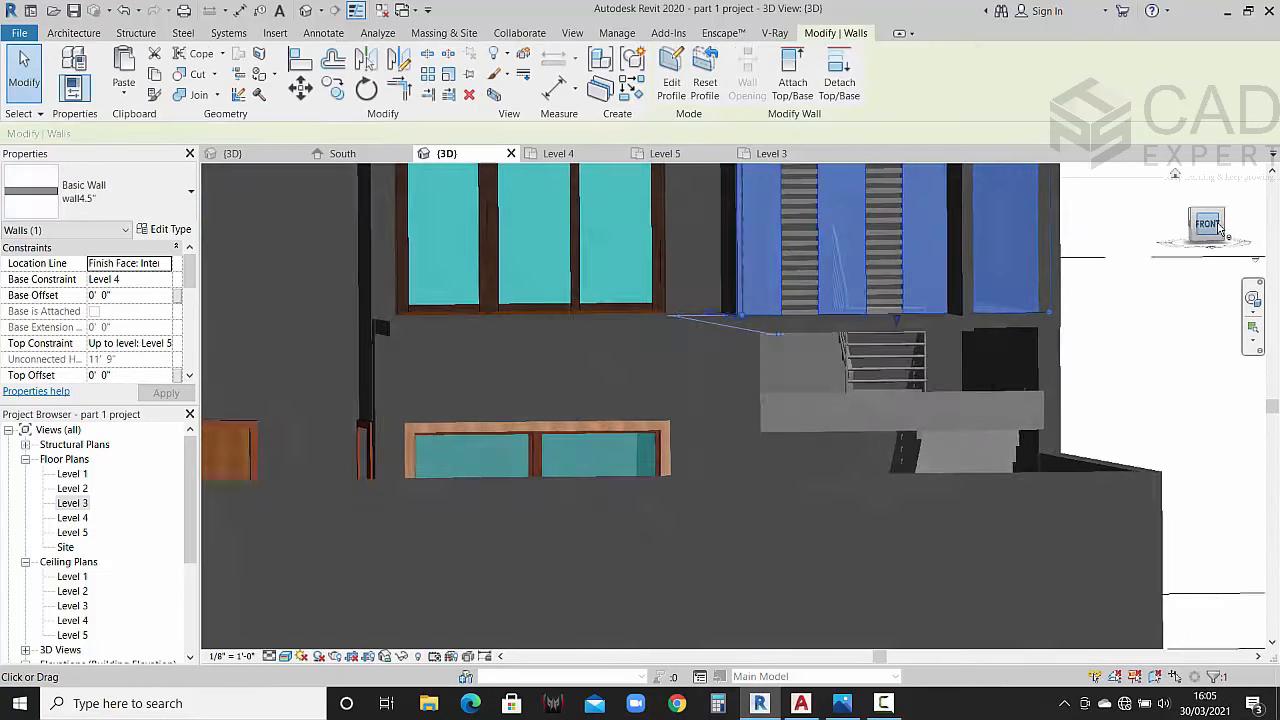
middle_drag(714, 321, 705, 180)
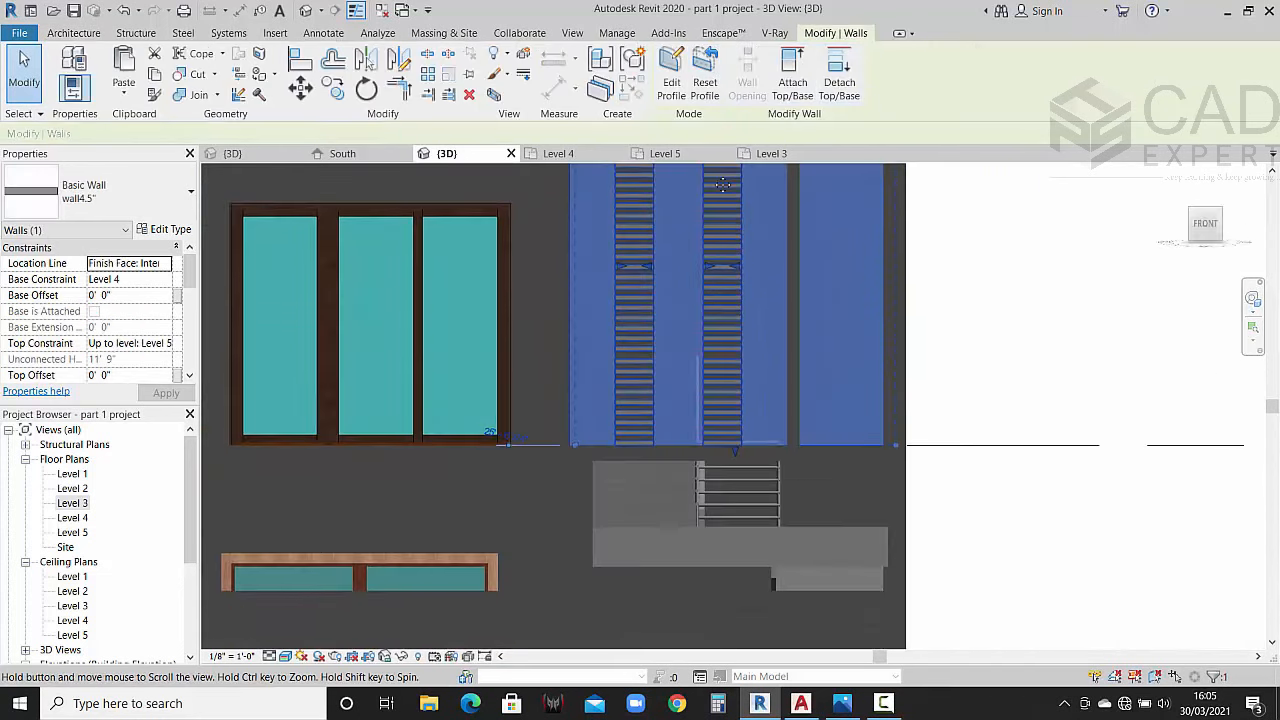
click(781, 538)
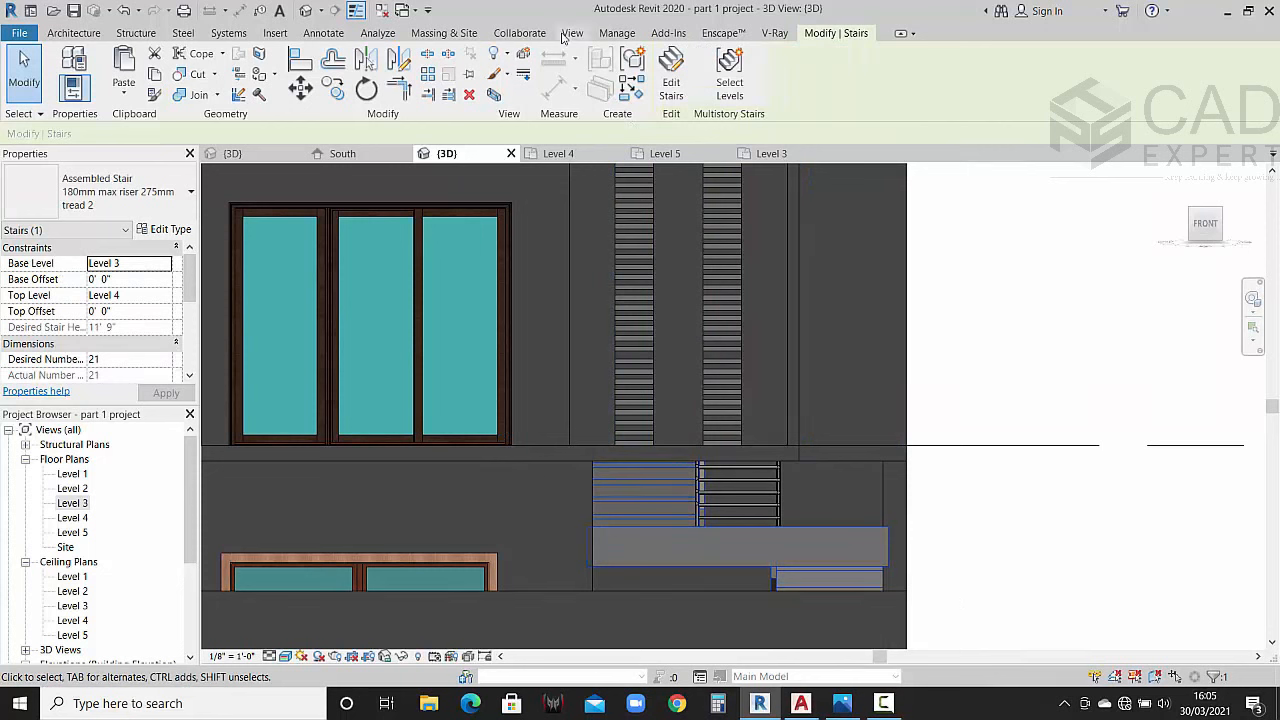
click(923, 380)
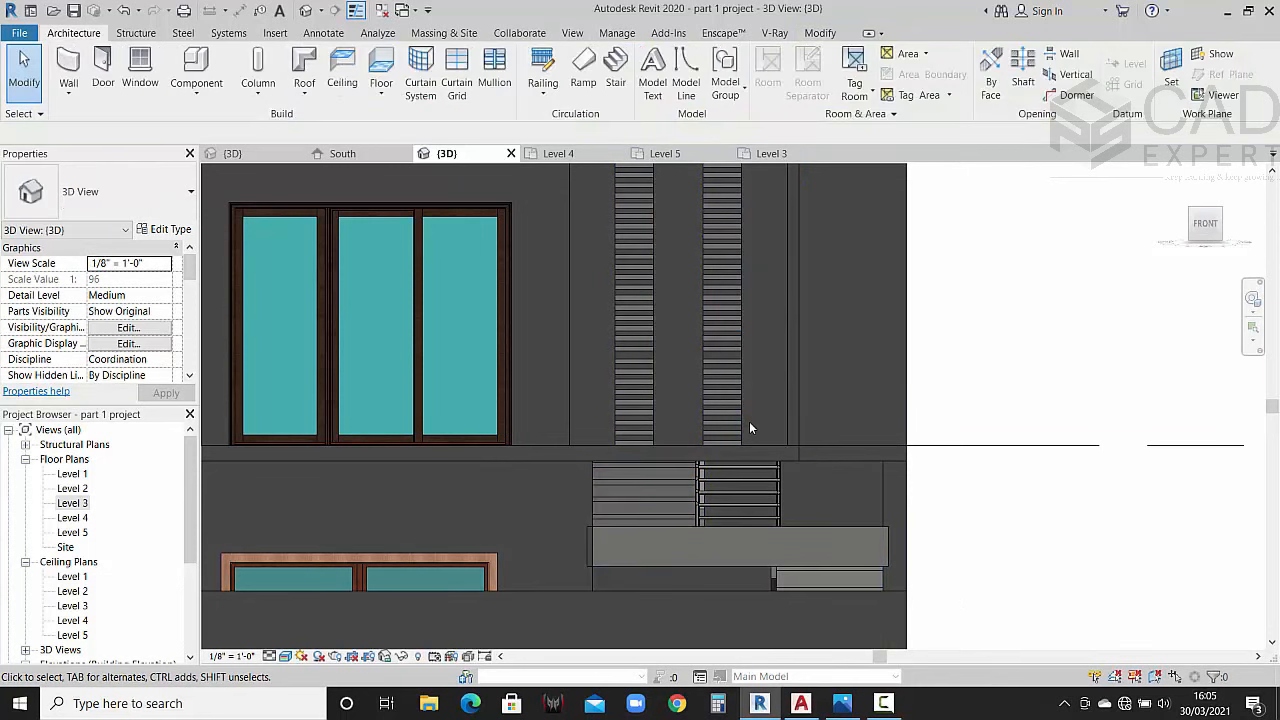
click(745, 428)
click(788, 422)
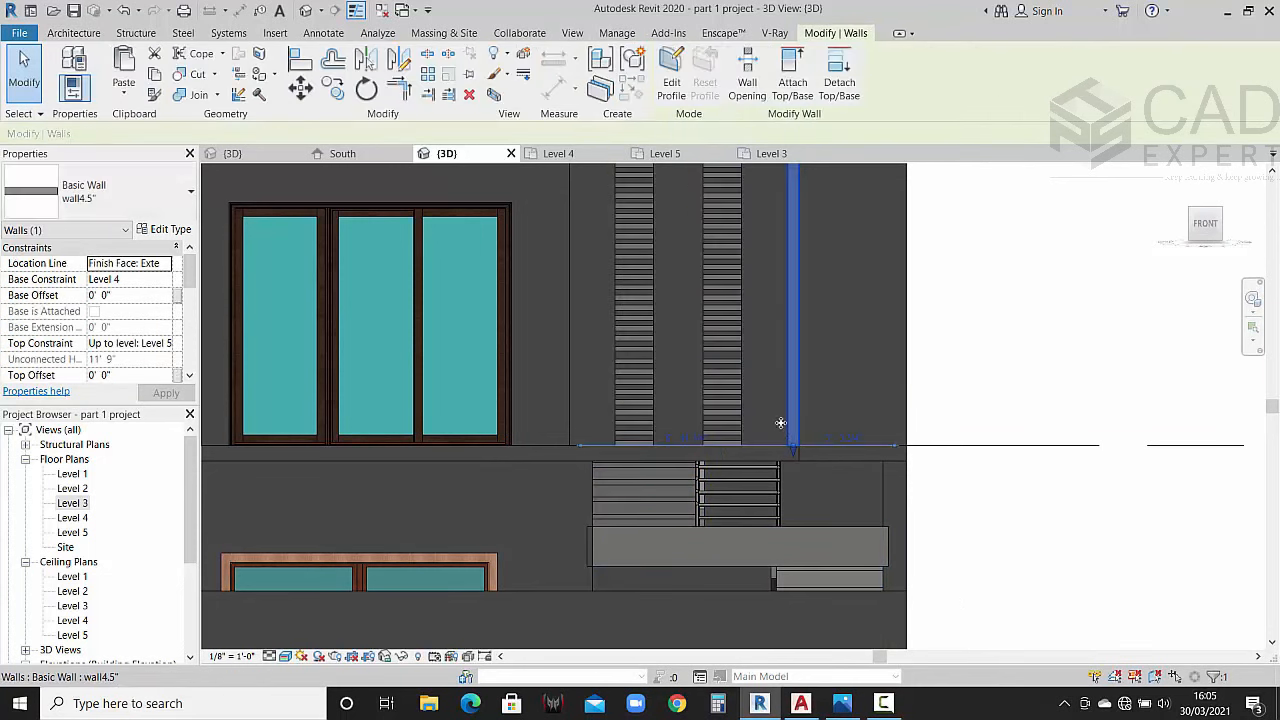
click(986, 389)
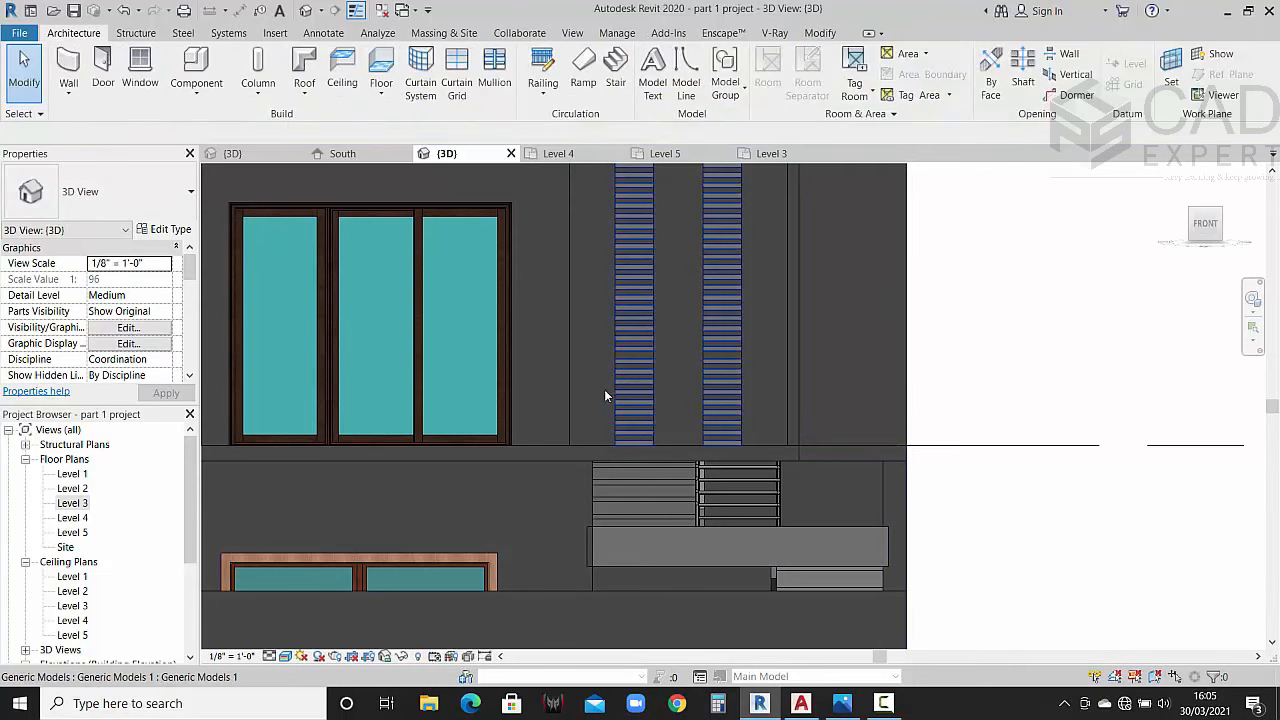
click(572, 395)
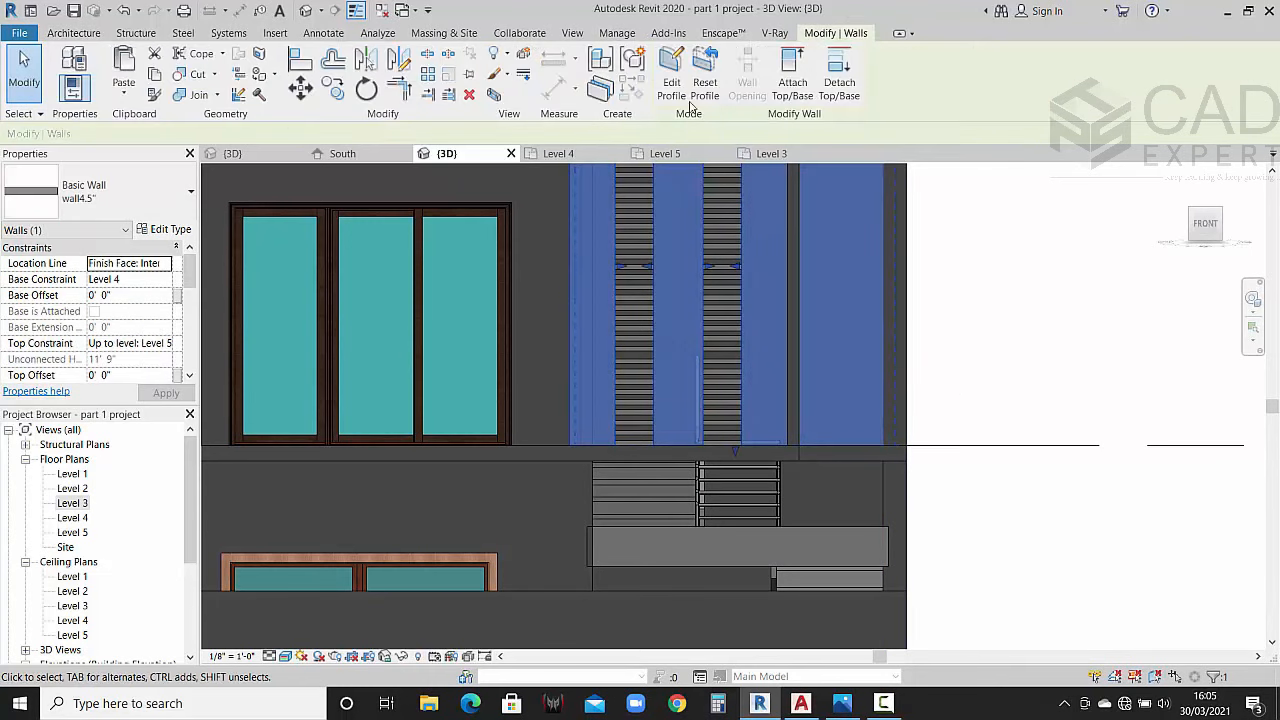
click(682, 92)
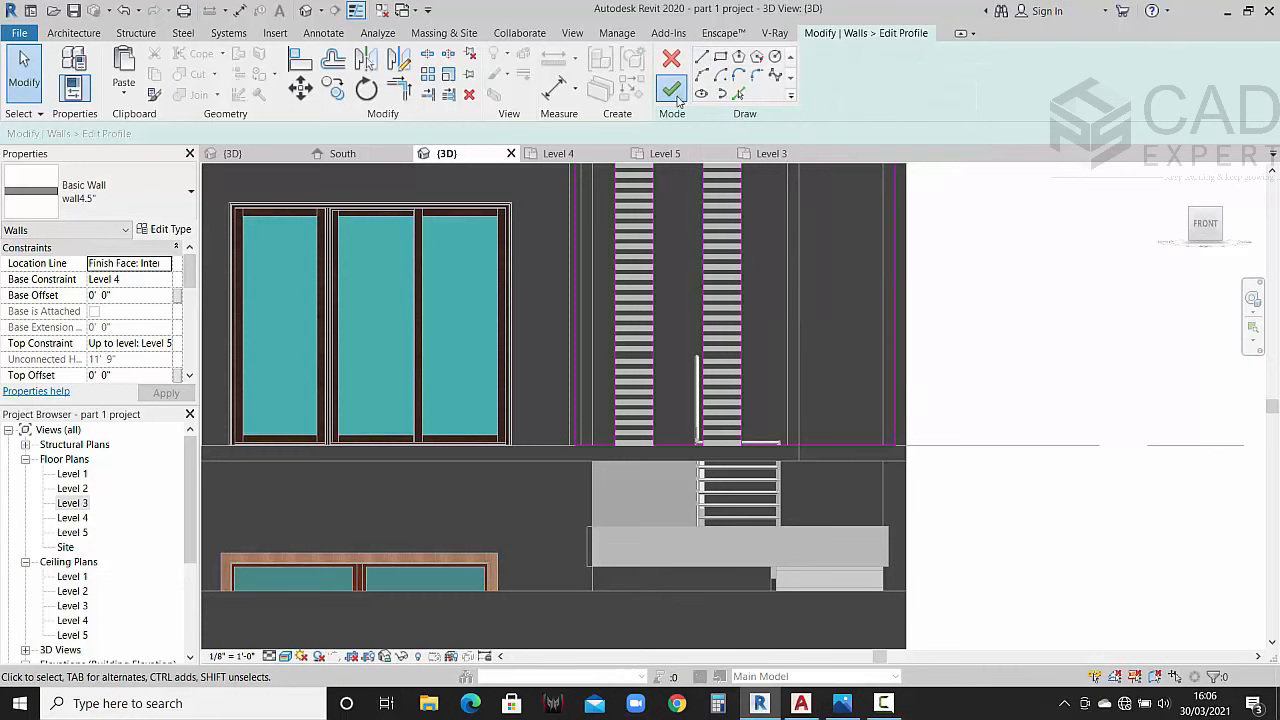
click(671, 89)
Step: On Level 3, draw a 3'-0" high wall9" 2 wall about 10' long along the landing's outer edge, flipped to its inner side
double_click(72, 503)
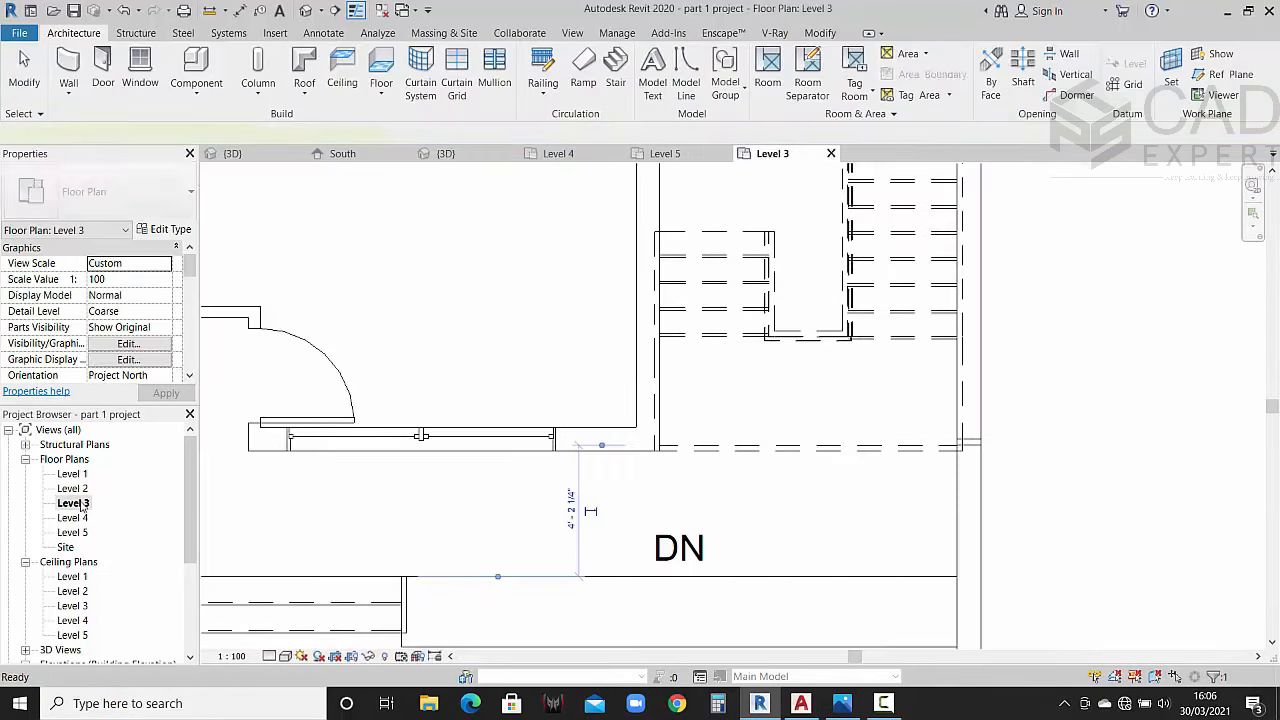
click(75, 33)
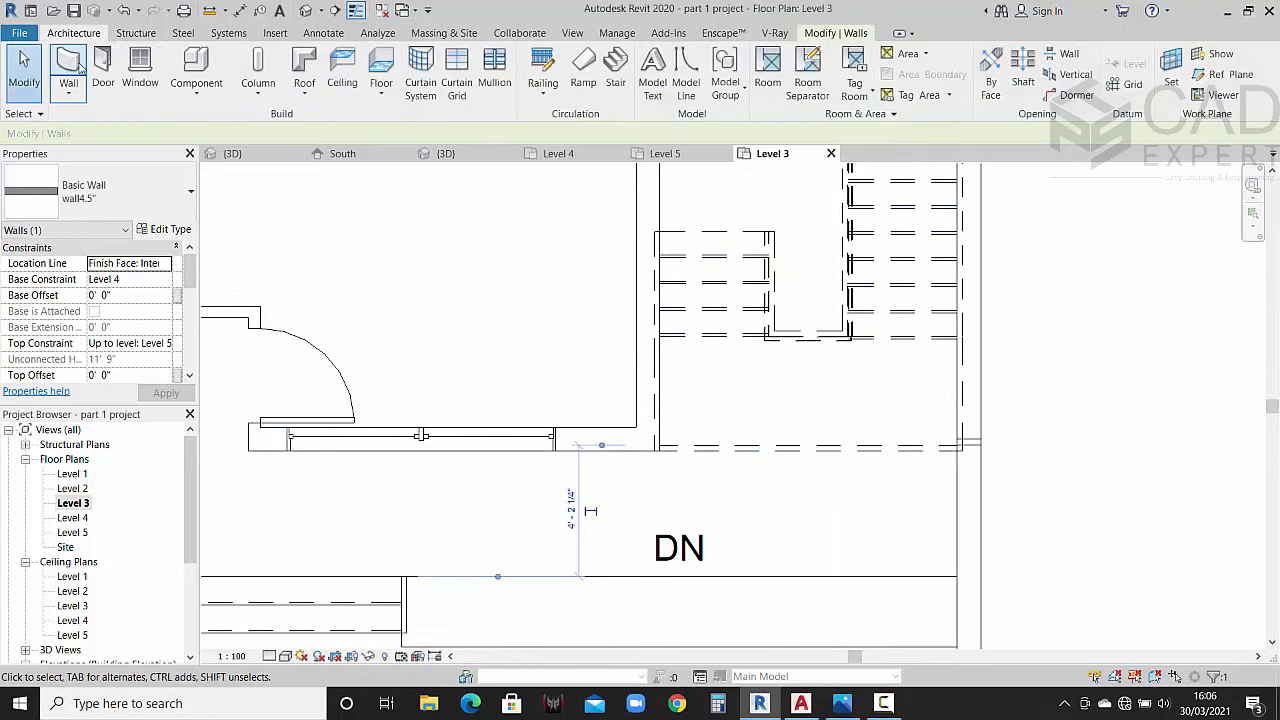
click(78, 64)
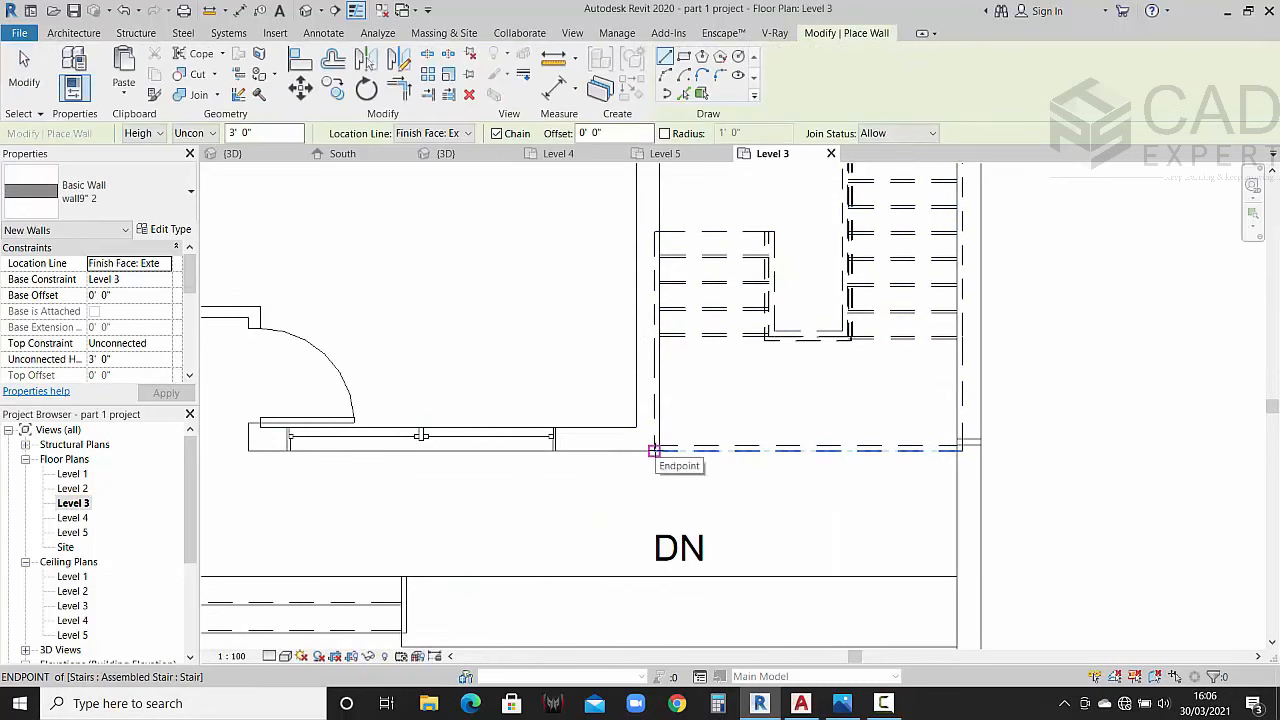
click(652, 451)
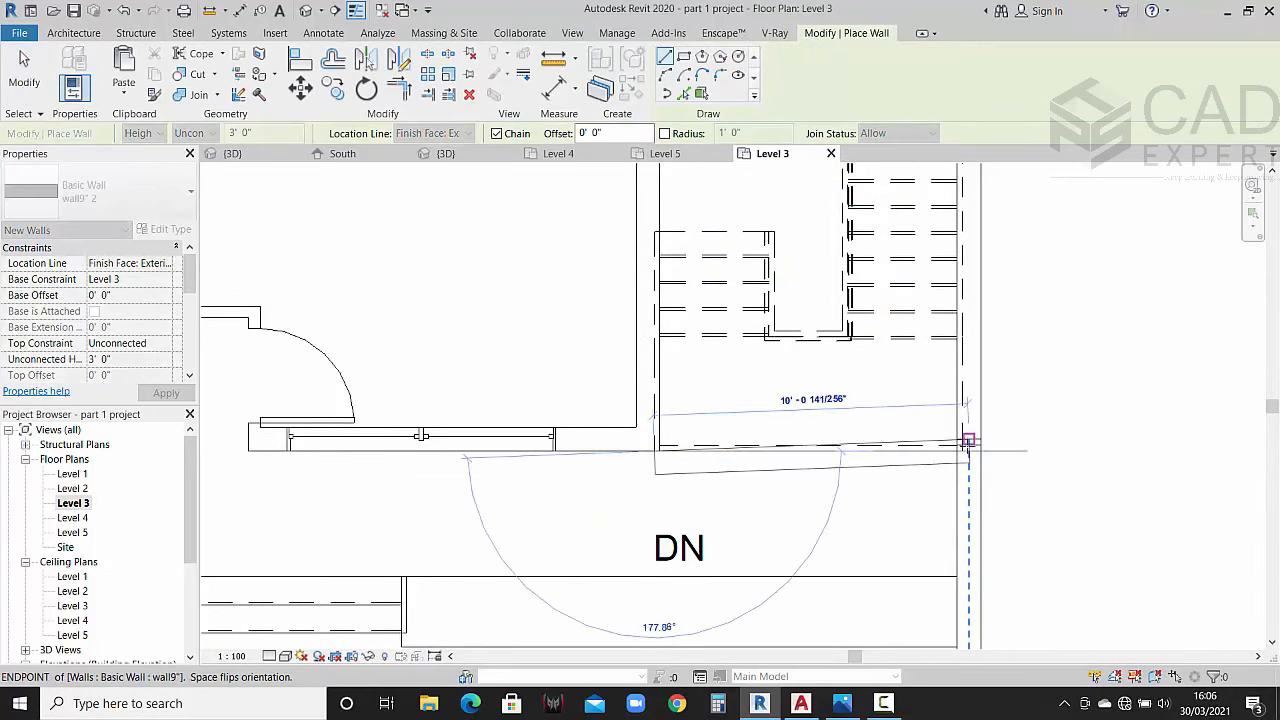
click(956, 451)
key(Escape)
key(Escape)
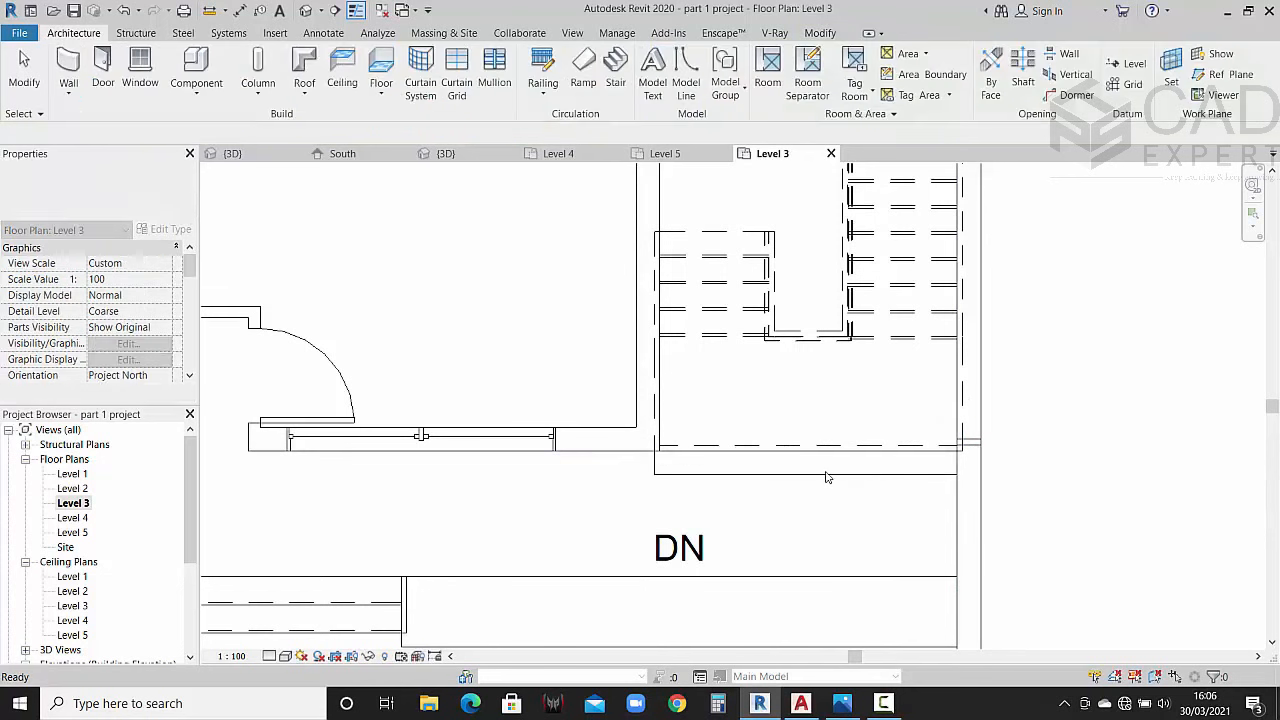
click(815, 447)
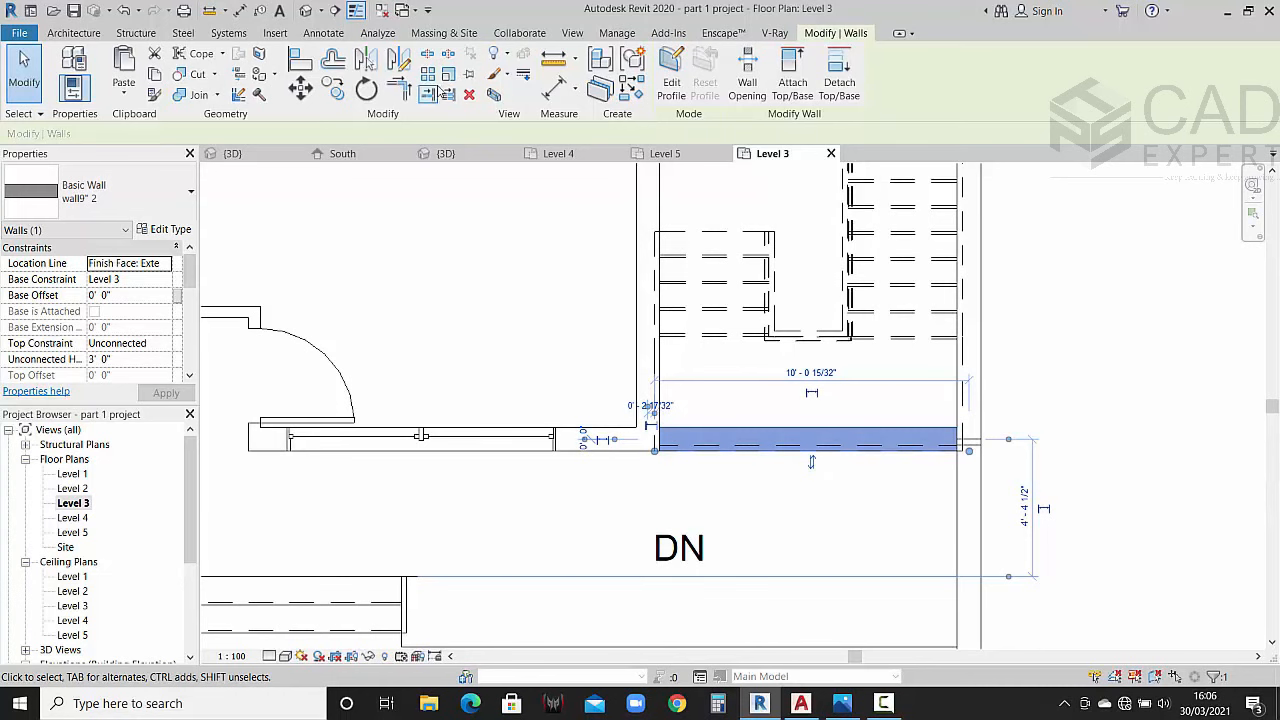
Step: In the front 3D view, stretch the new wall's top to the Level 4 slab's underside and raise its base to the stair landing
click(448, 154)
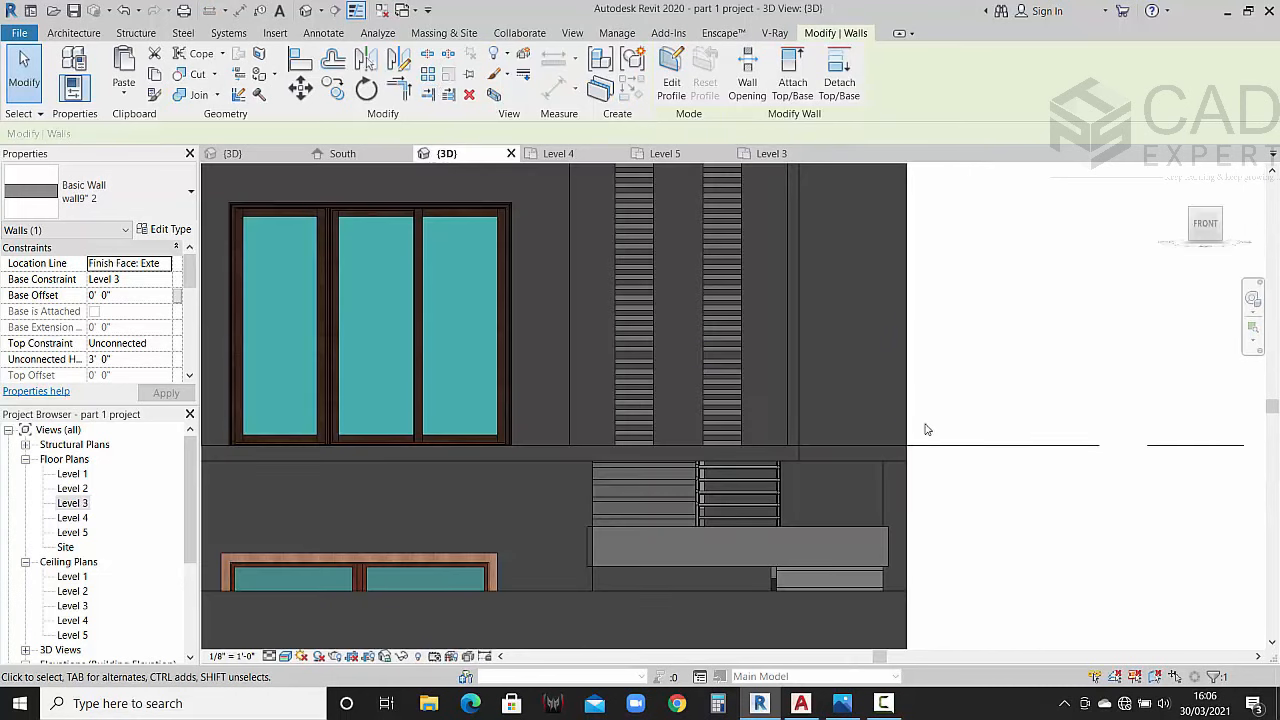
scroll(876, 426, down, 4)
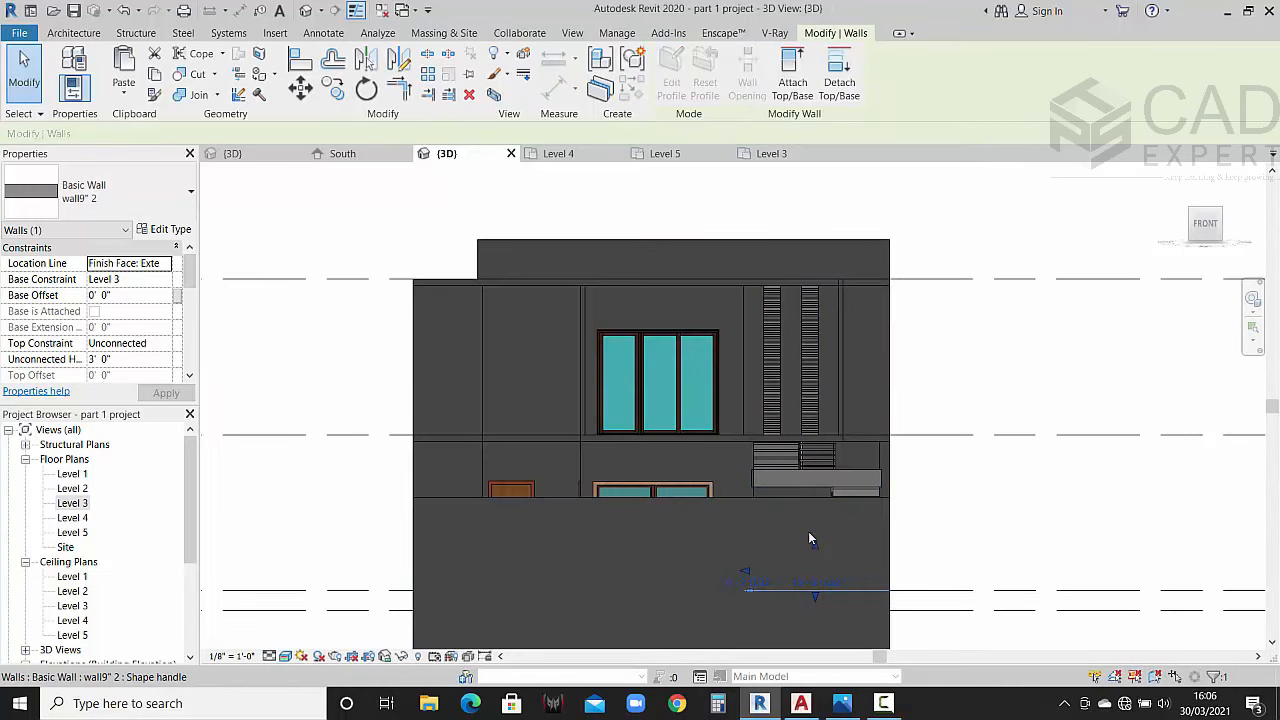
drag(812, 542, 805, 441)
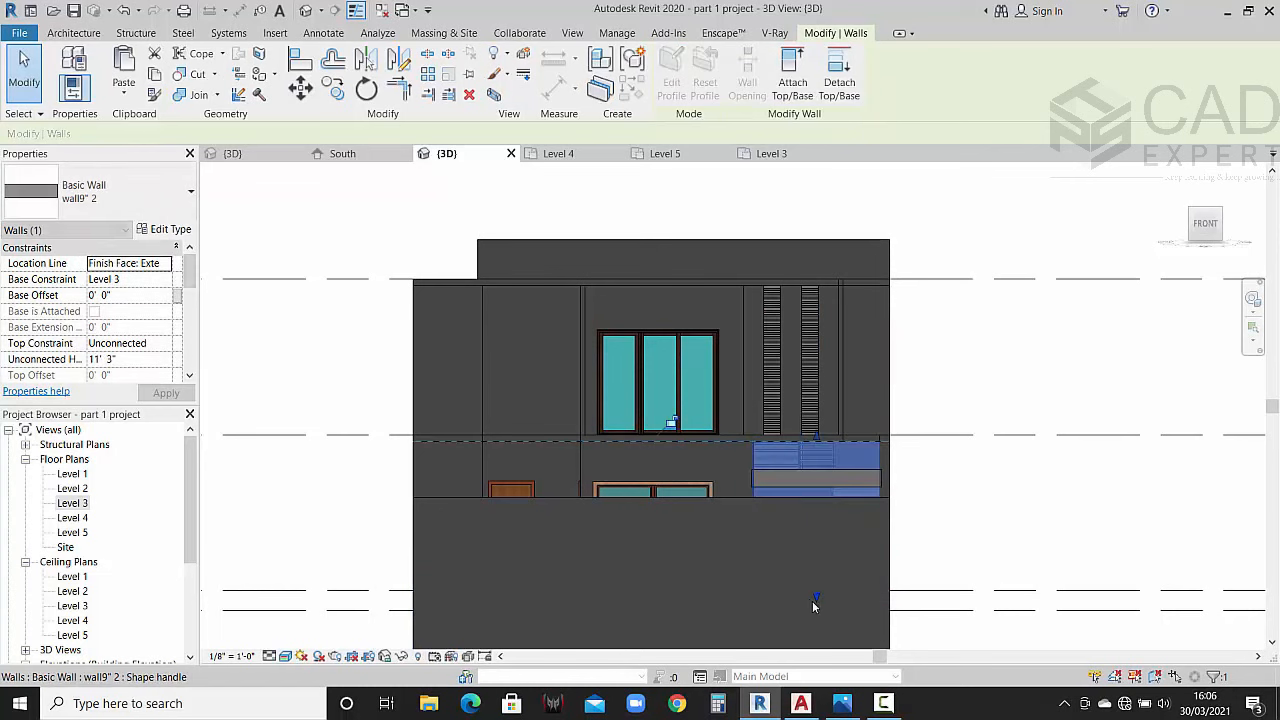
drag(812, 600, 810, 473)
click(960, 500)
scroll(958, 498, down, 2)
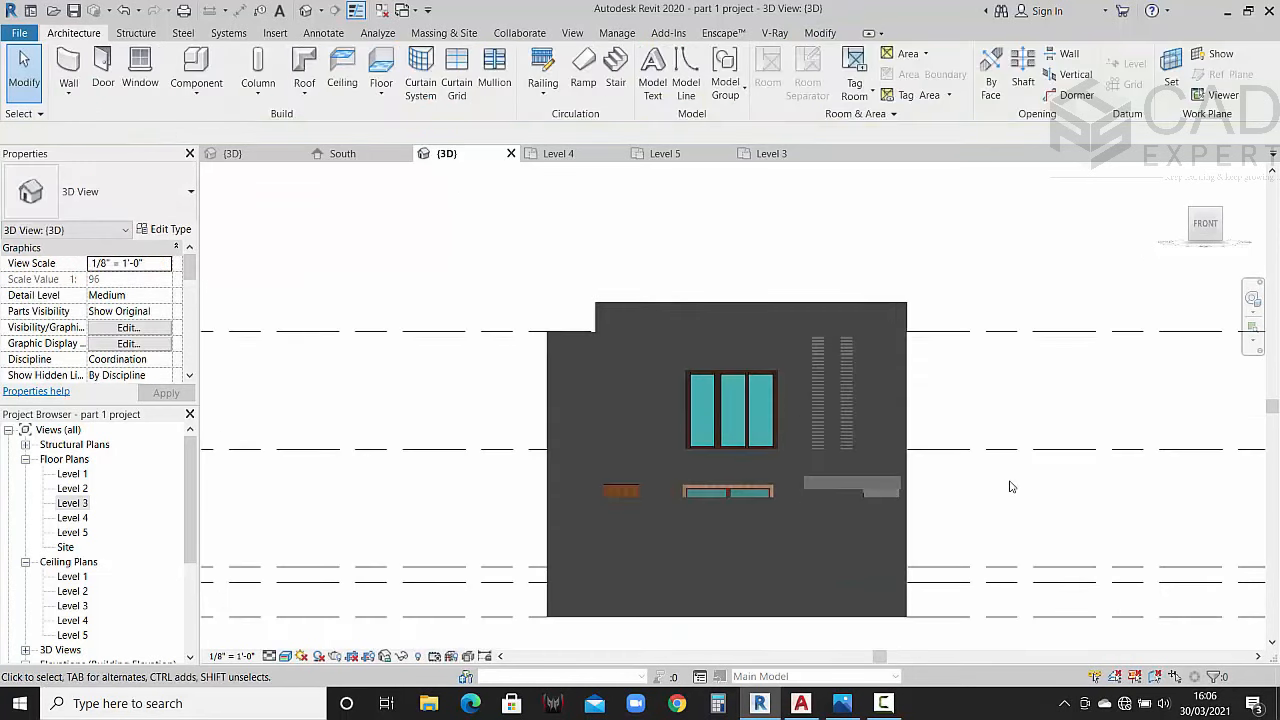
Step: Set the Left Support of the Level 3 to Level 4 stair type to None
shift+middle_drag(1010, 487, 892, 490)
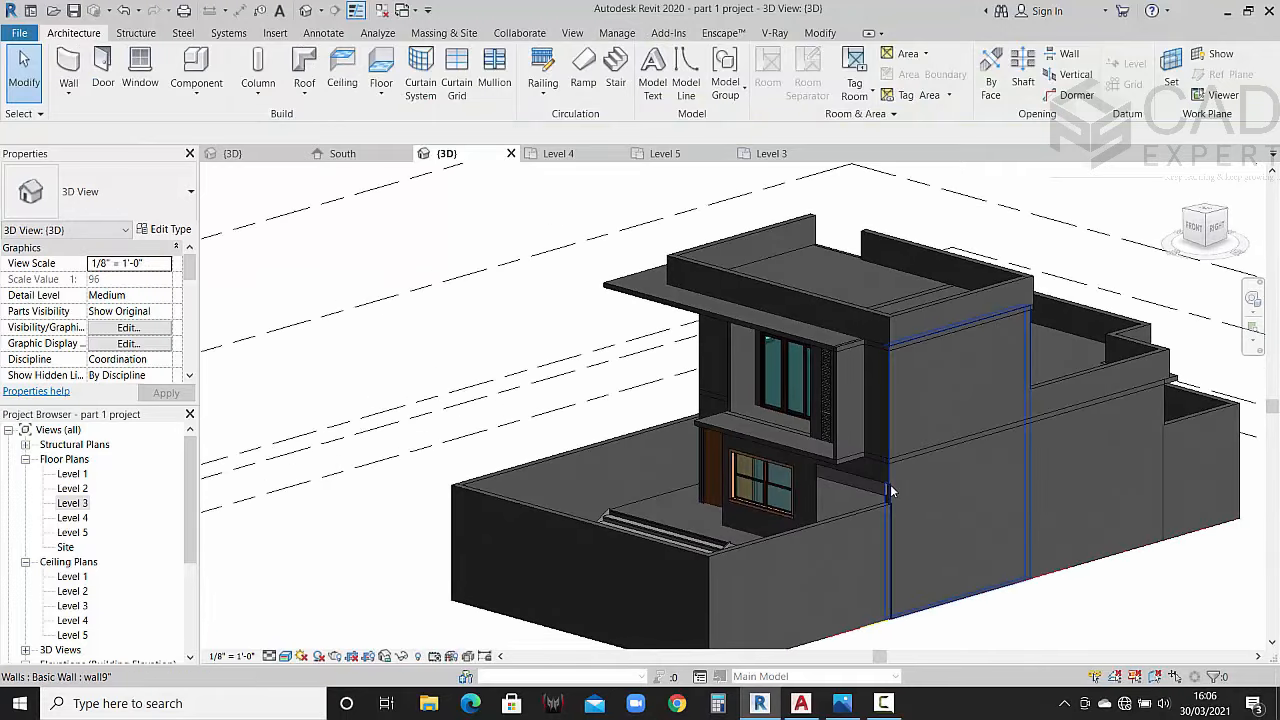
scroll(892, 490, up, 6)
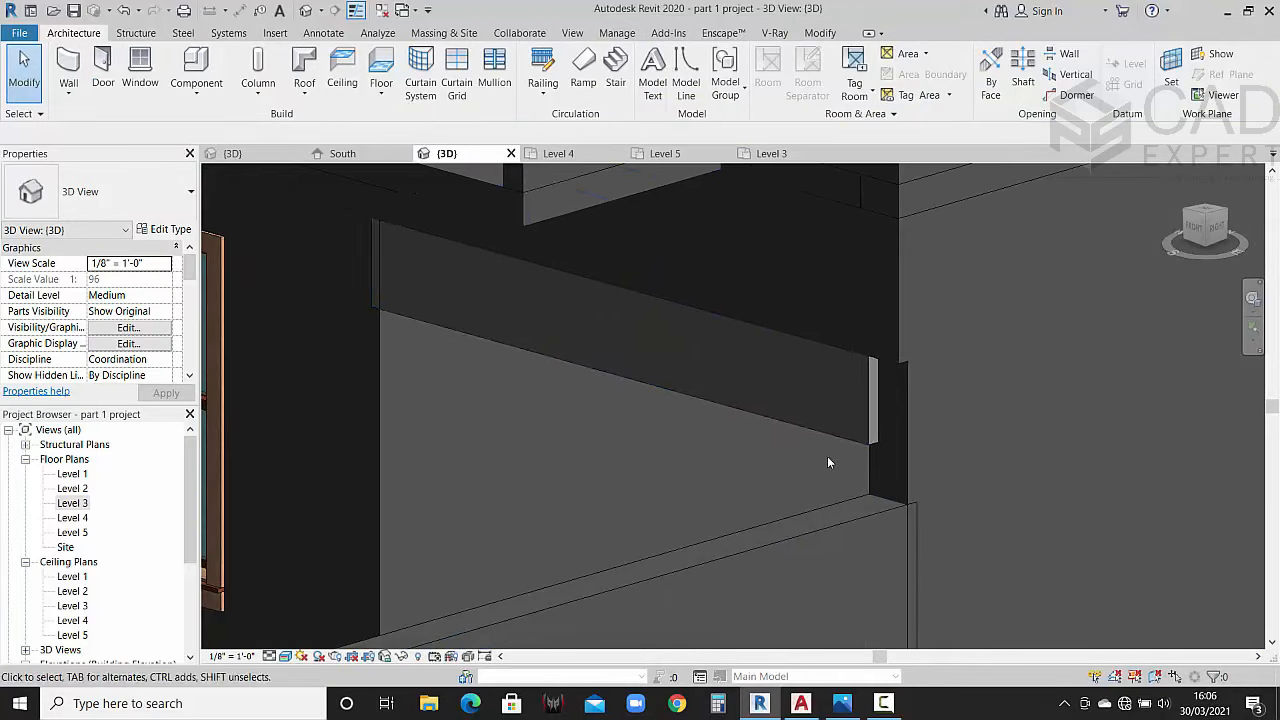
click(827, 434)
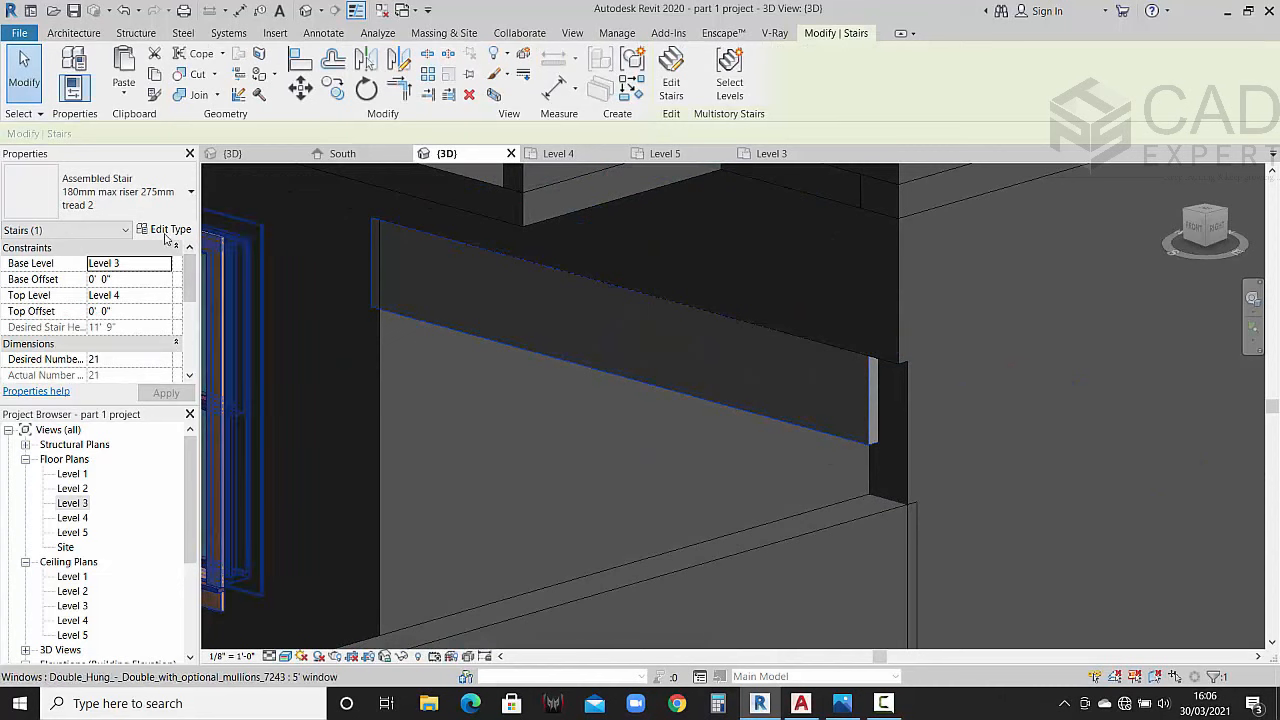
click(166, 230)
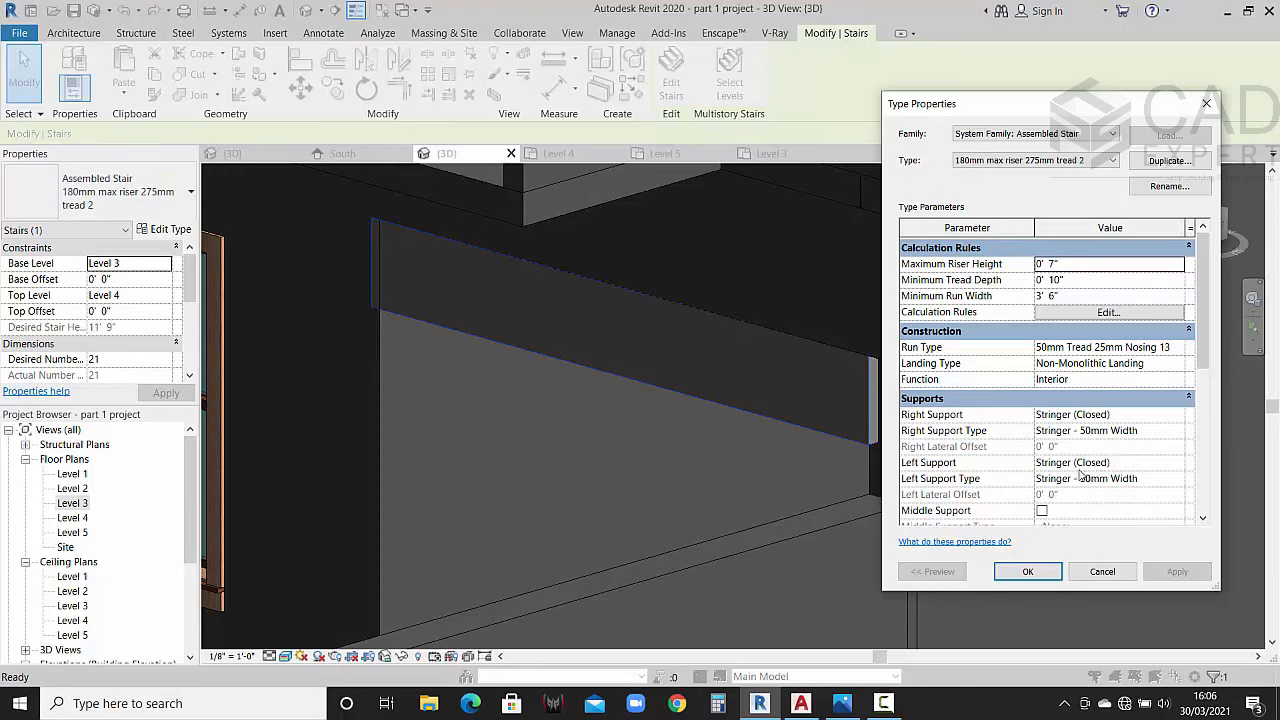
scroll(1128, 468, down, 3)
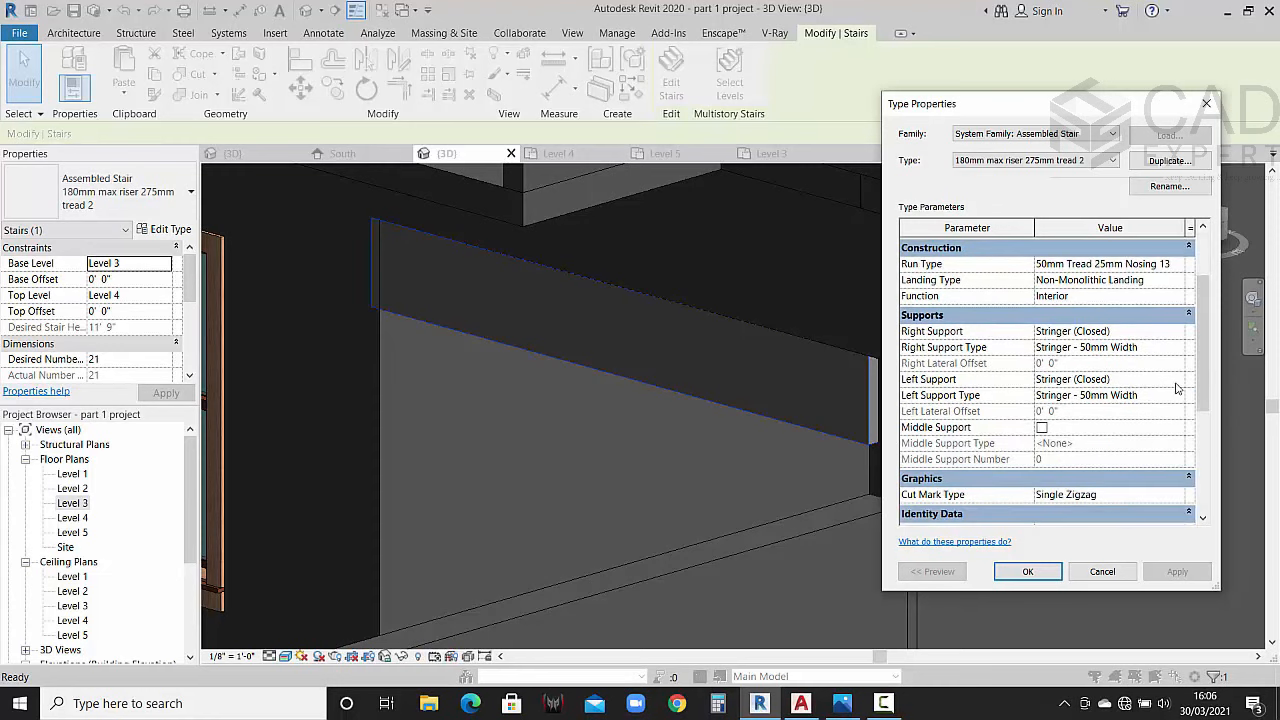
click(1178, 384)
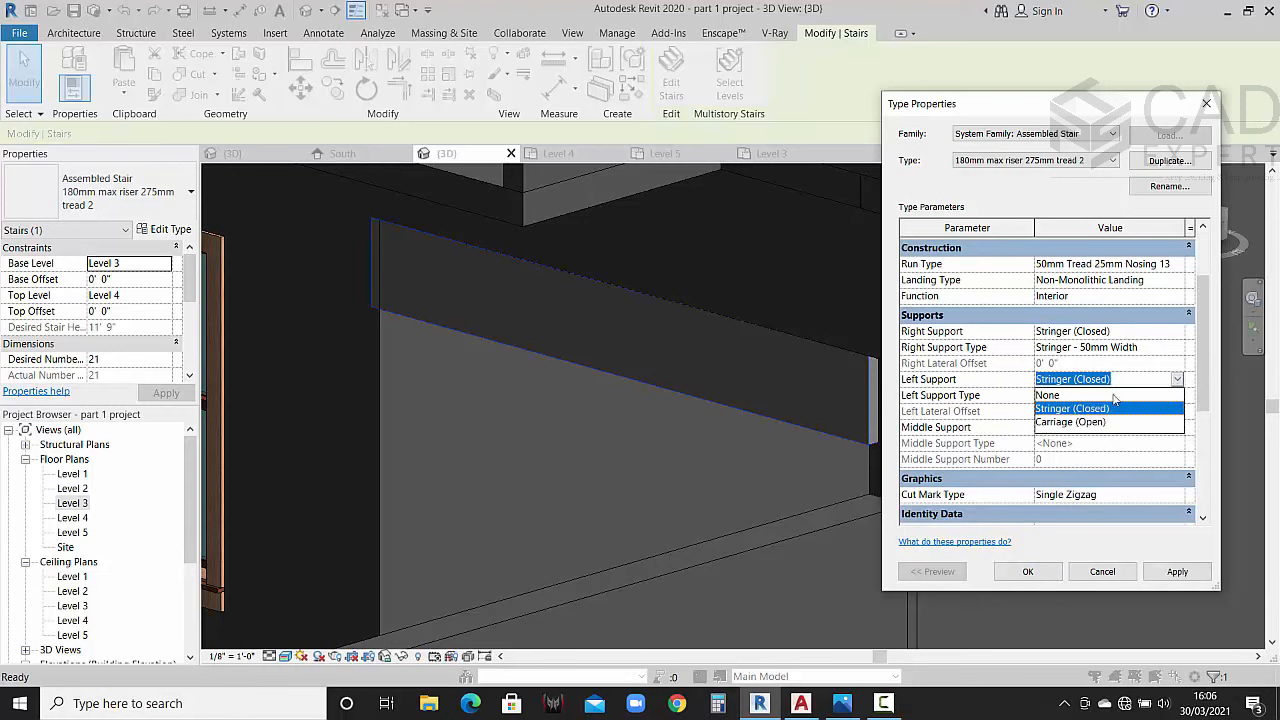
click(1048, 395)
click(1160, 574)
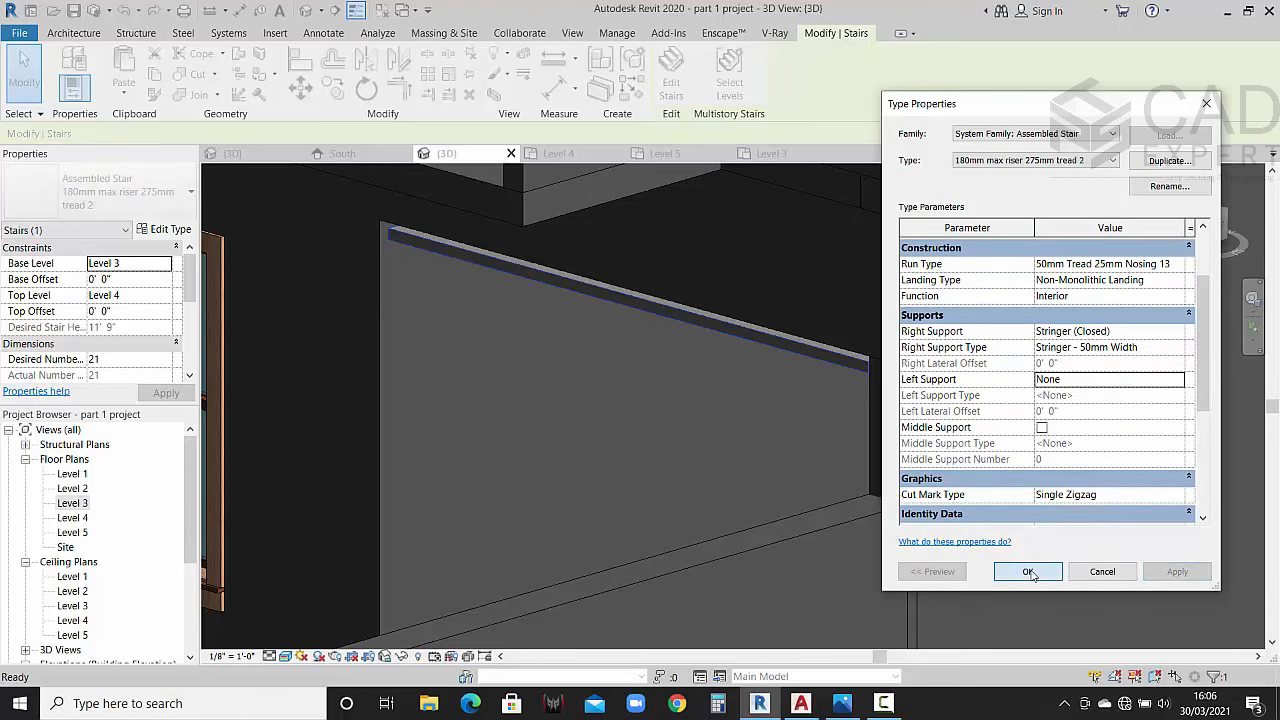
click(1028, 572)
scroll(763, 445, down, 3)
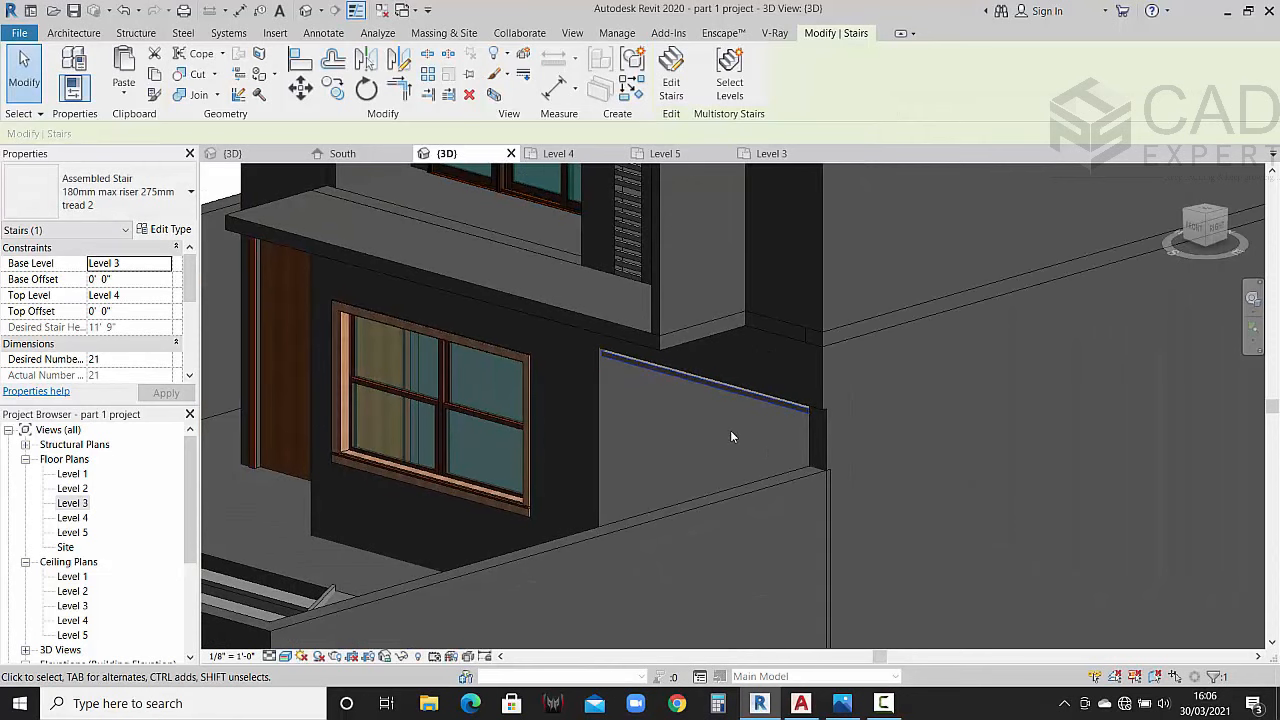
key(Escape)
Step: Edit the stair's landing type to stop matching the run, set its tread thickness to 6", and finish the stair
click(717, 384)
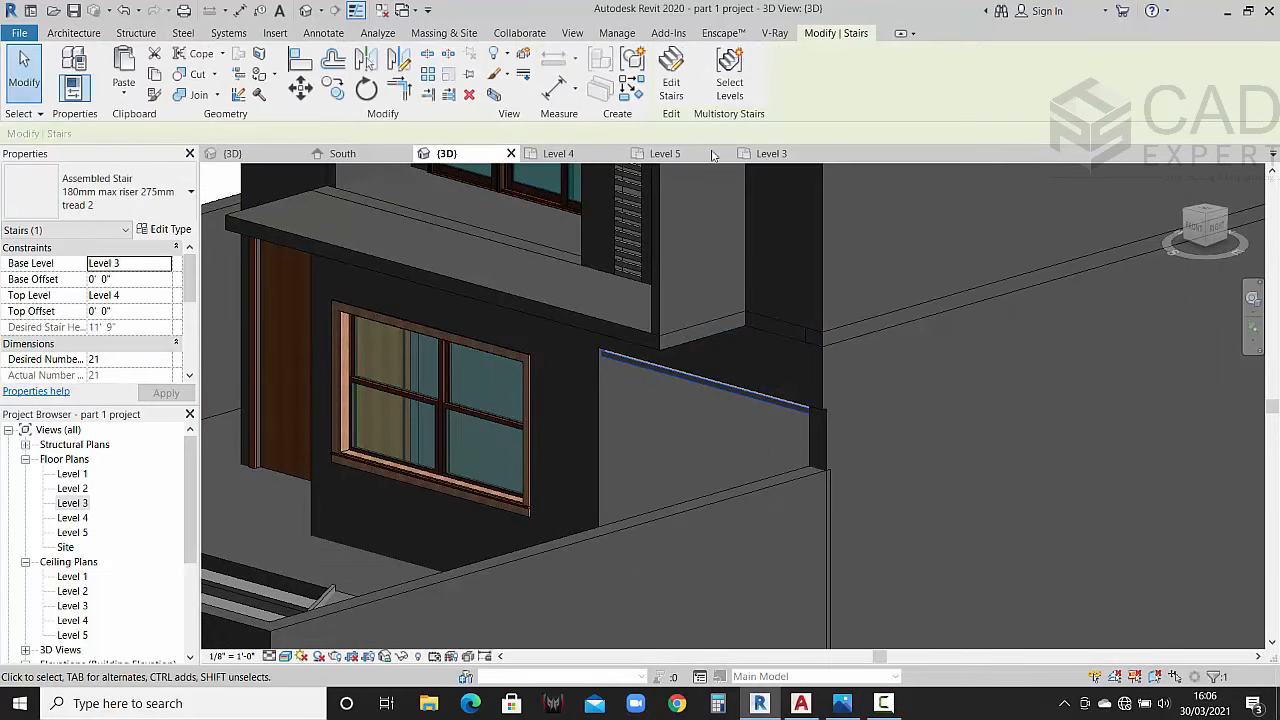
click(671, 88)
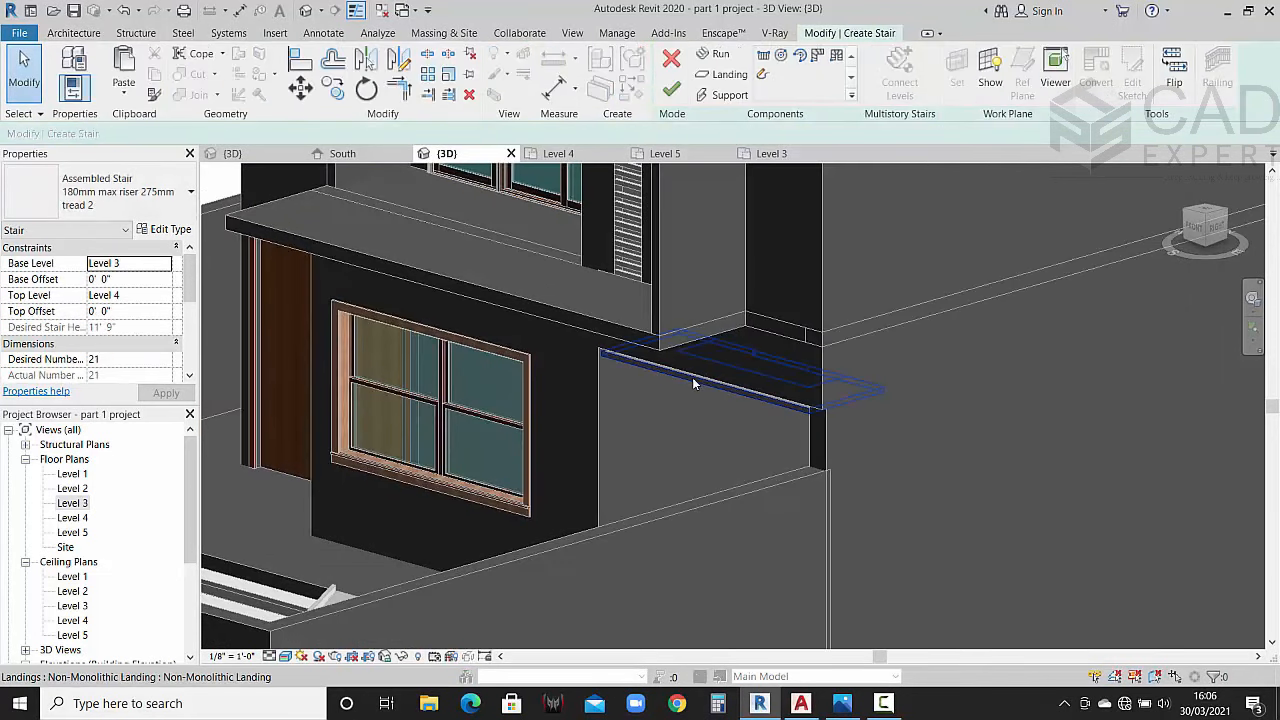
click(740, 375)
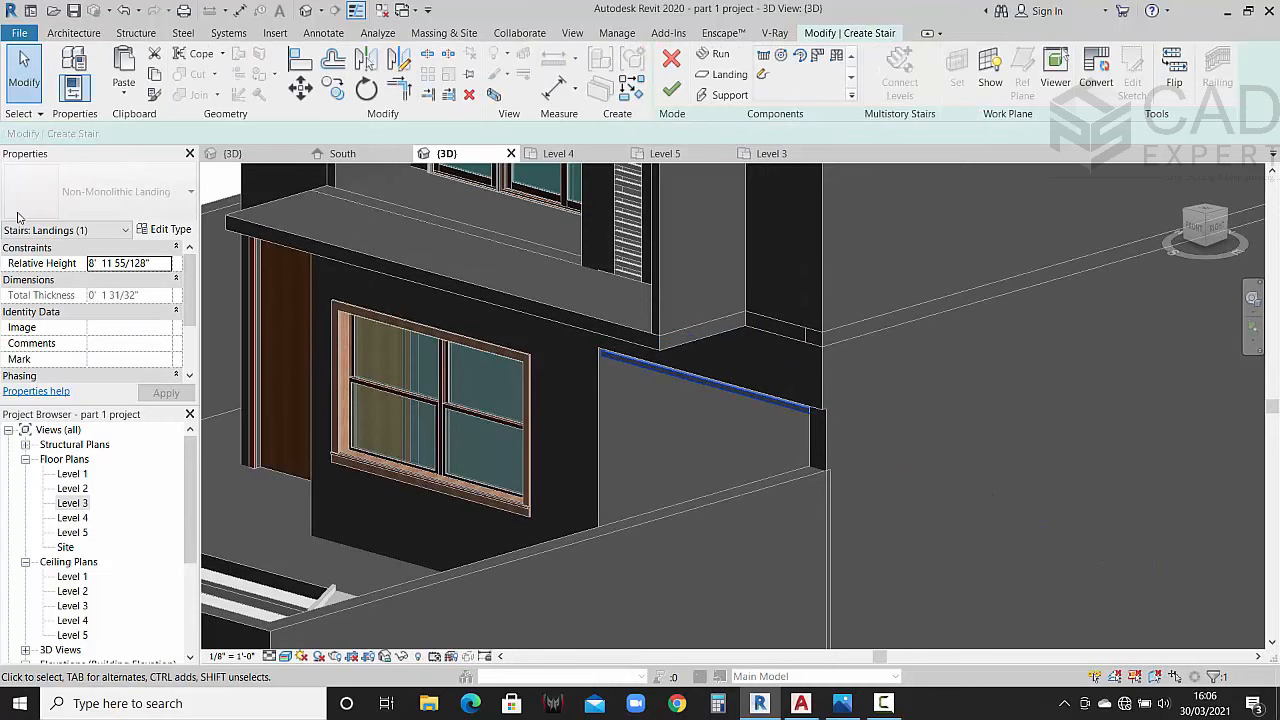
click(168, 232)
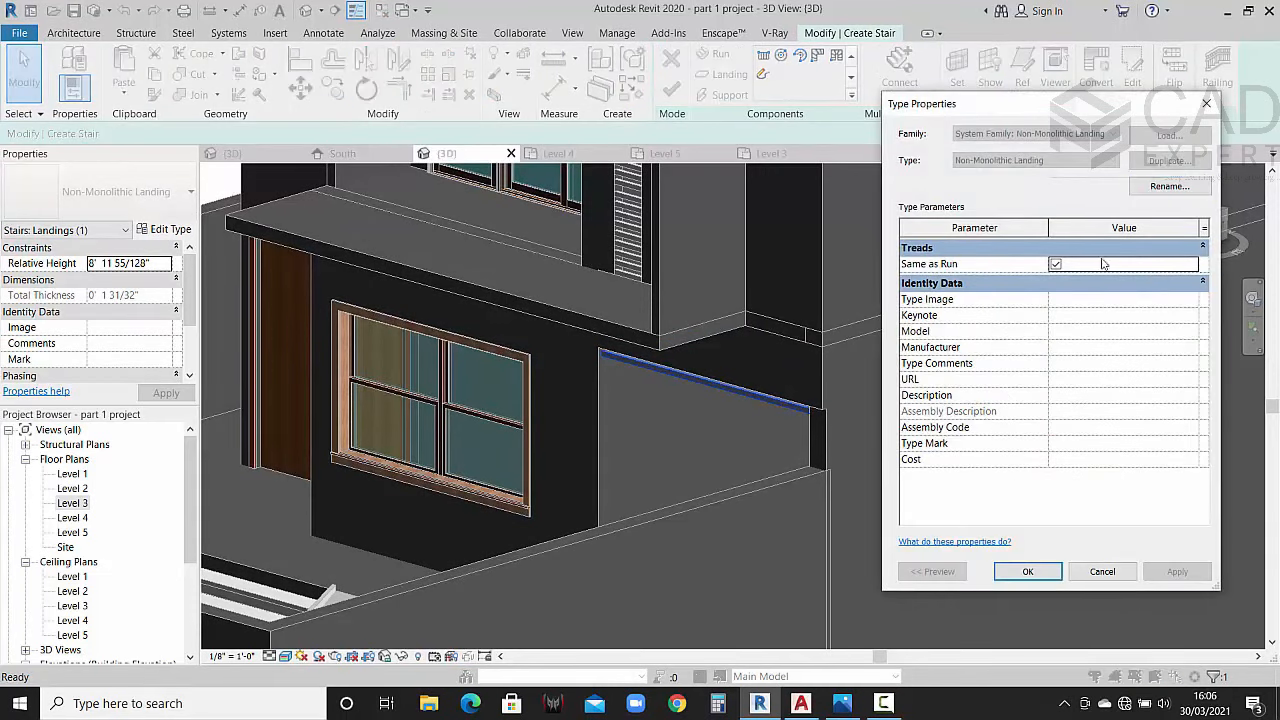
click(1055, 265)
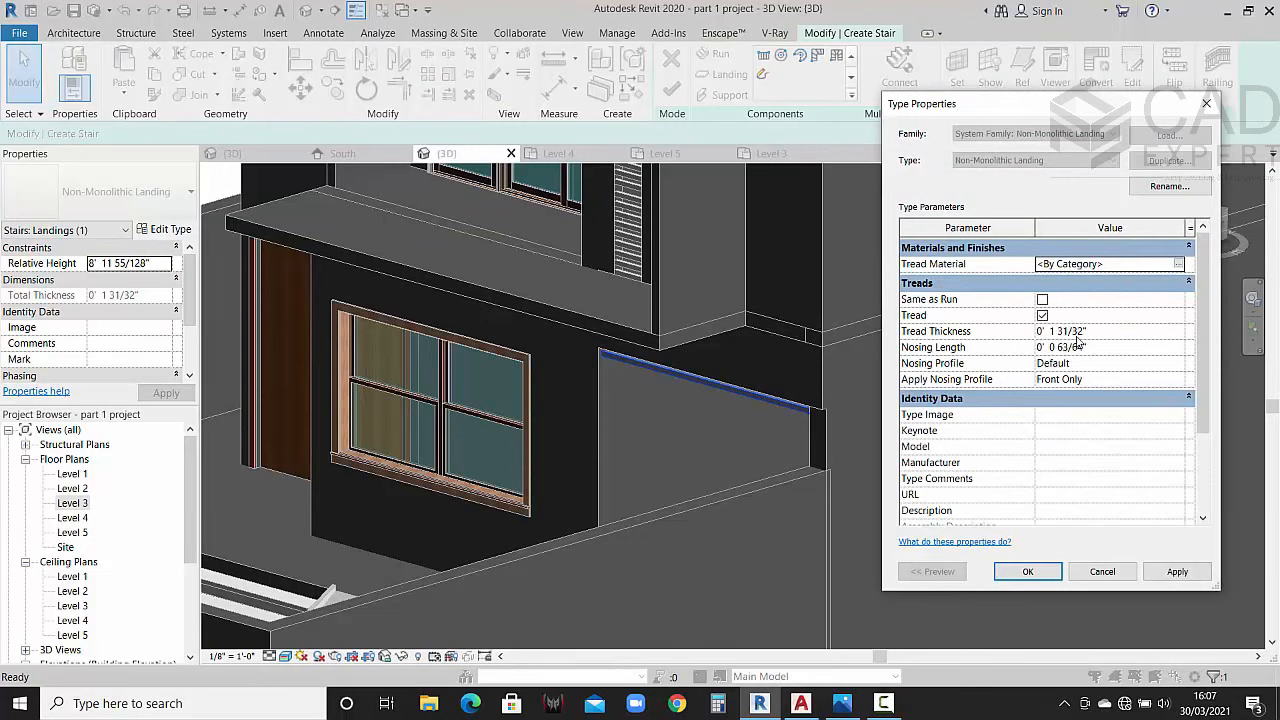
click(1122, 334)
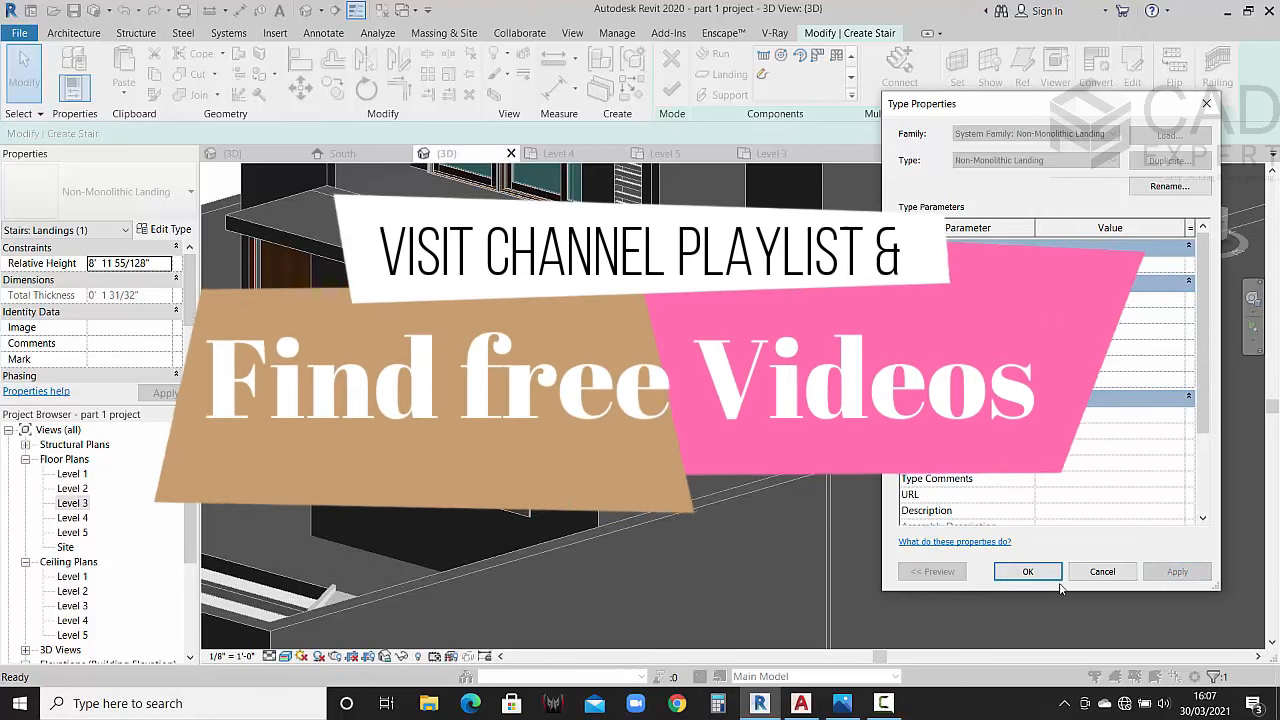
click(1027, 571)
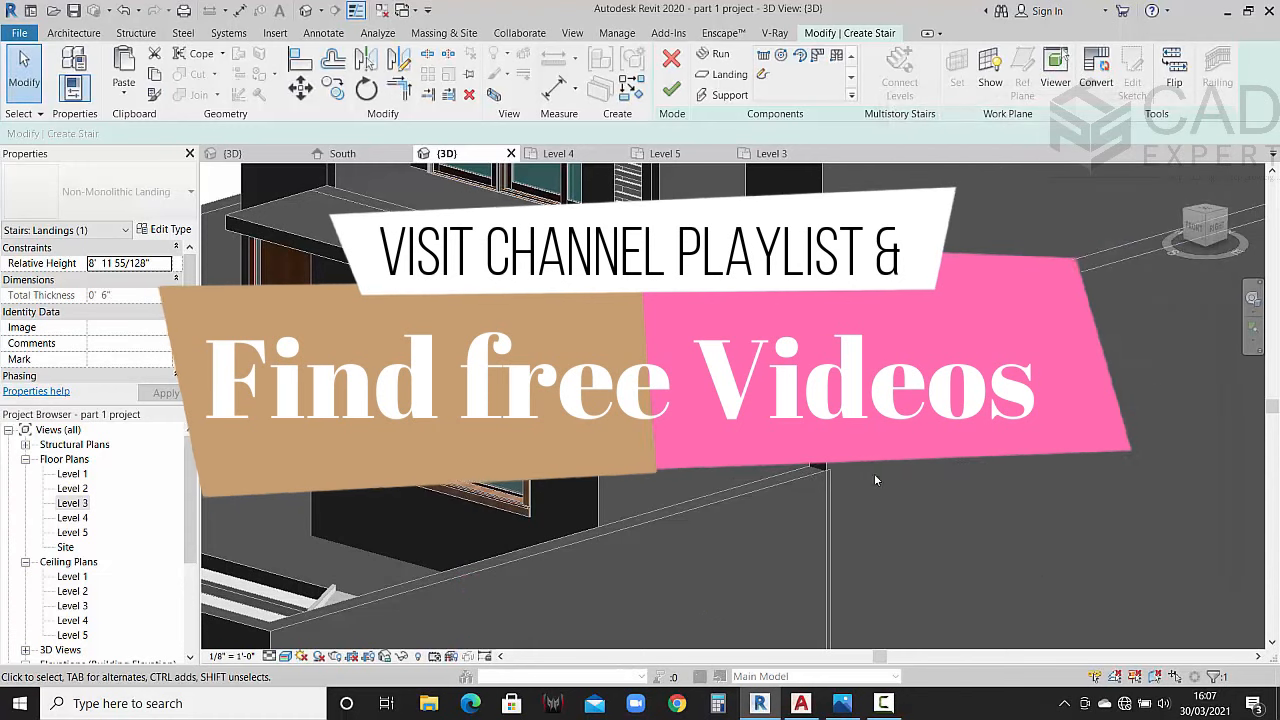
click(955, 452)
click(671, 91)
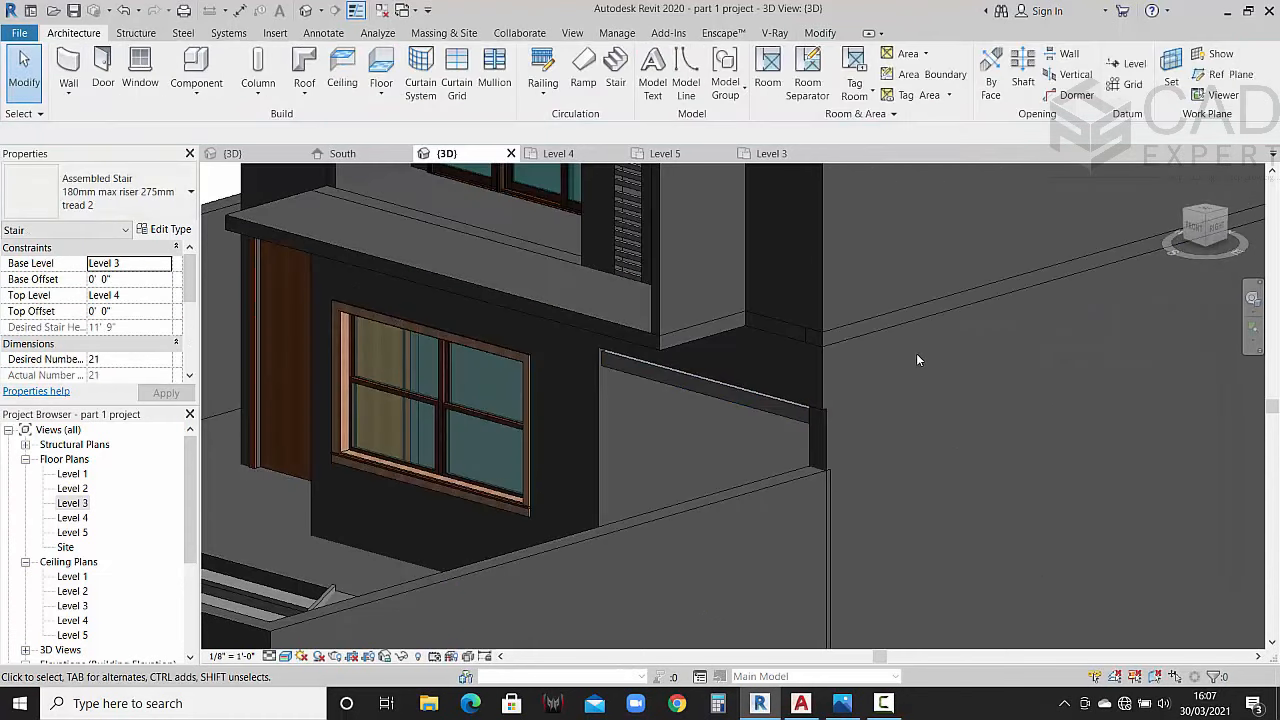
Step: In the front view, lower the base of the wall above the landing to meet the landing's top surface
shift+middle_drag(852, 486, 962, 428)
click(737, 384)
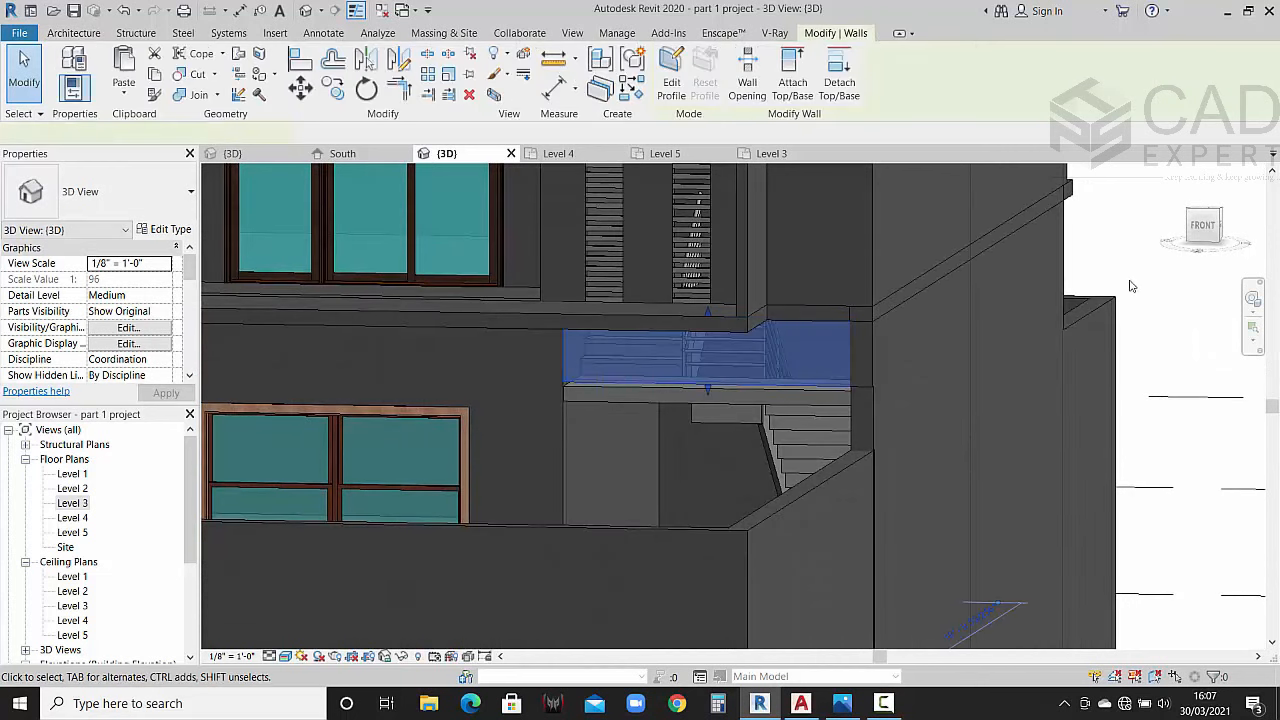
click(1203, 225)
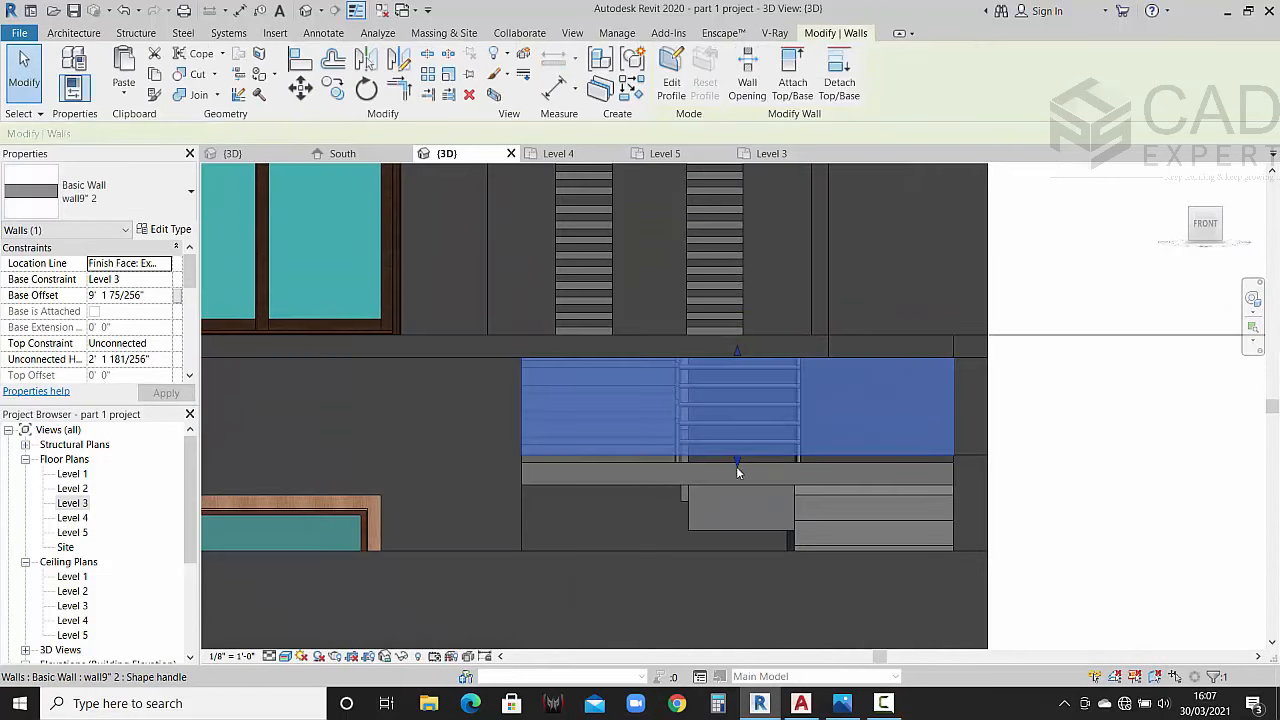
drag(737, 460, 737, 466)
key(Escape)
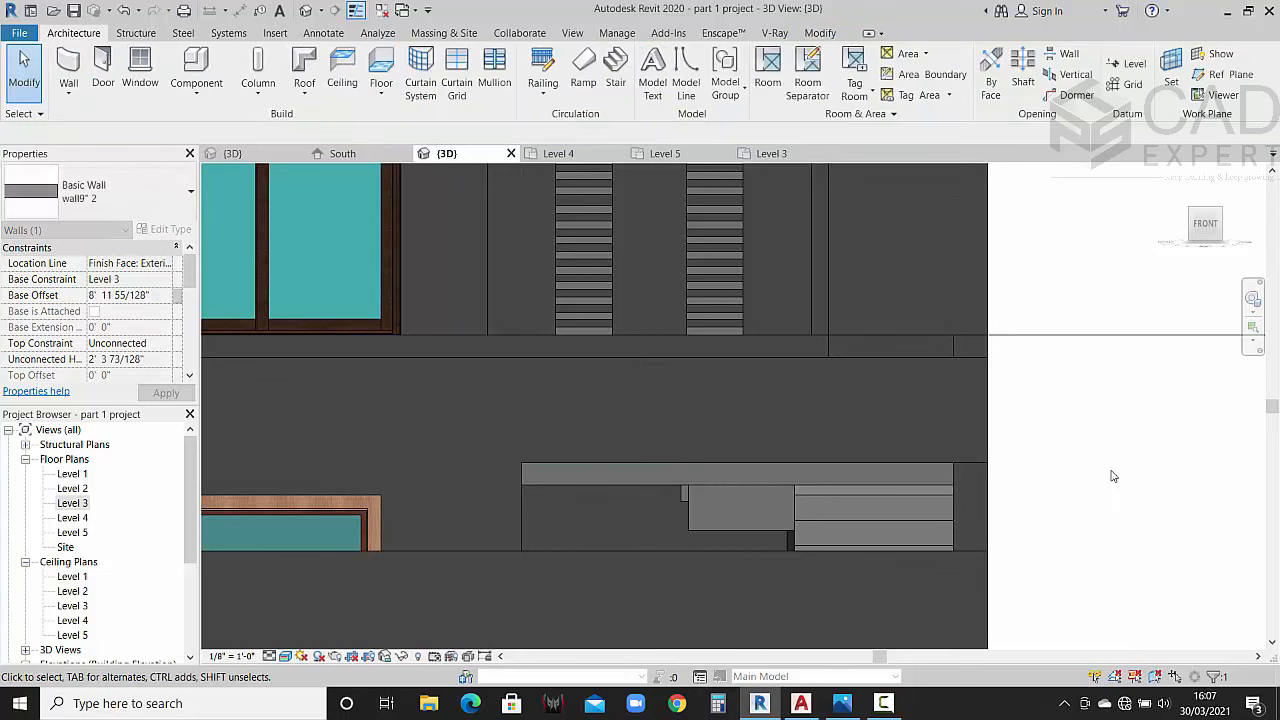
Step: Examine the house front in 3D, compare it with the reference image in Photos, and return to Revit's front view
scroll(1117, 476, down, 1)
shift+middle_drag(1117, 476, 829, 520)
scroll(905, 487, down, 3)
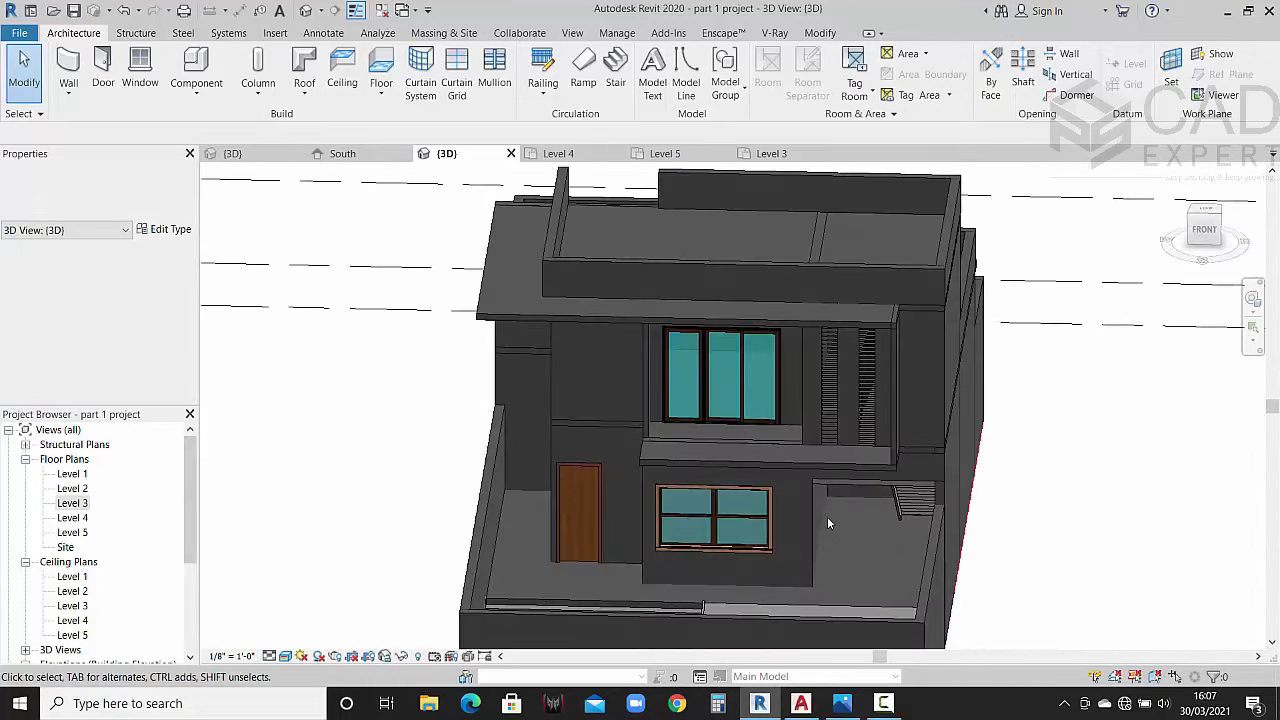
scroll(855, 490, up, 3)
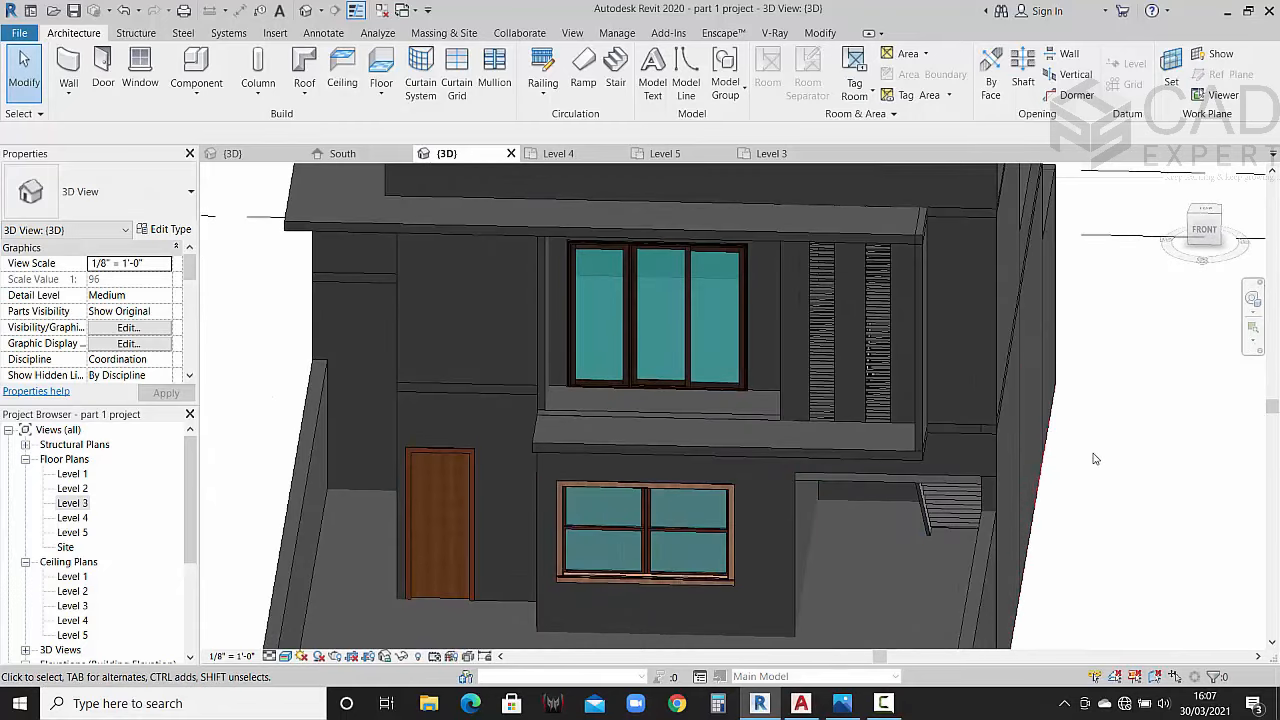
click(840, 705)
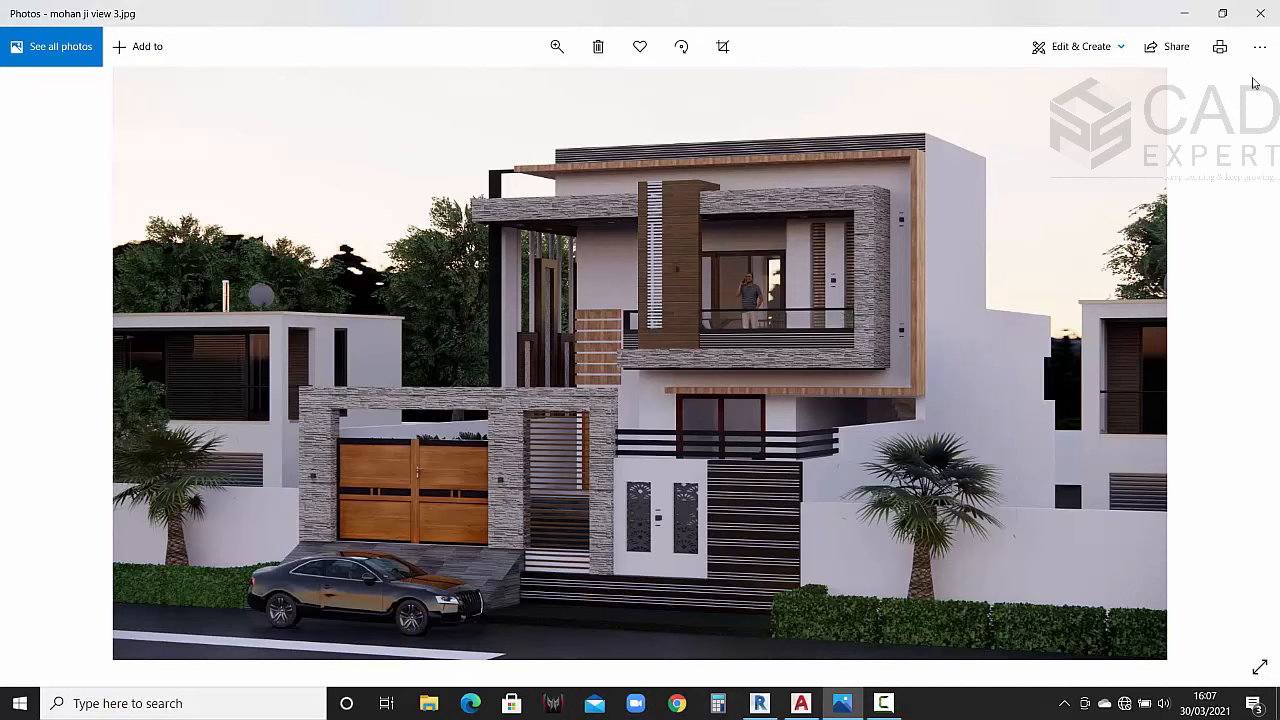
click(1184, 13)
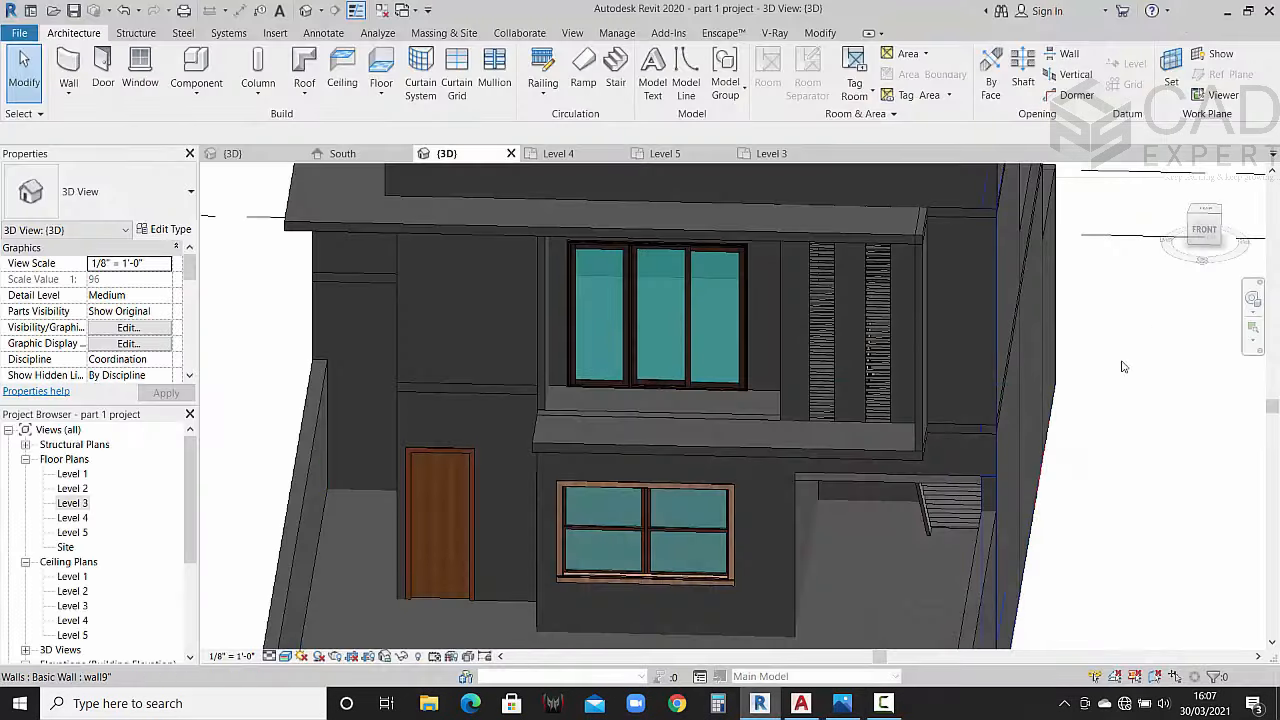
click(1205, 229)
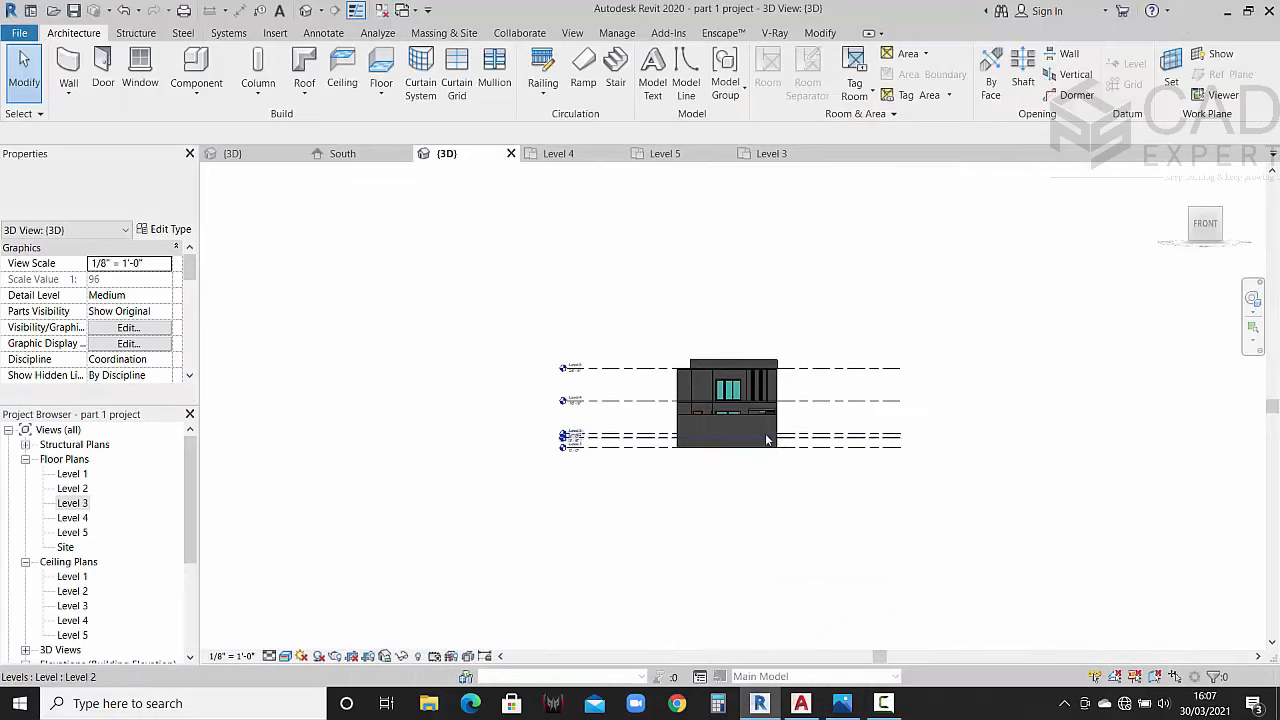
scroll(746, 405, up, 5)
scroll(684, 430, up, 2)
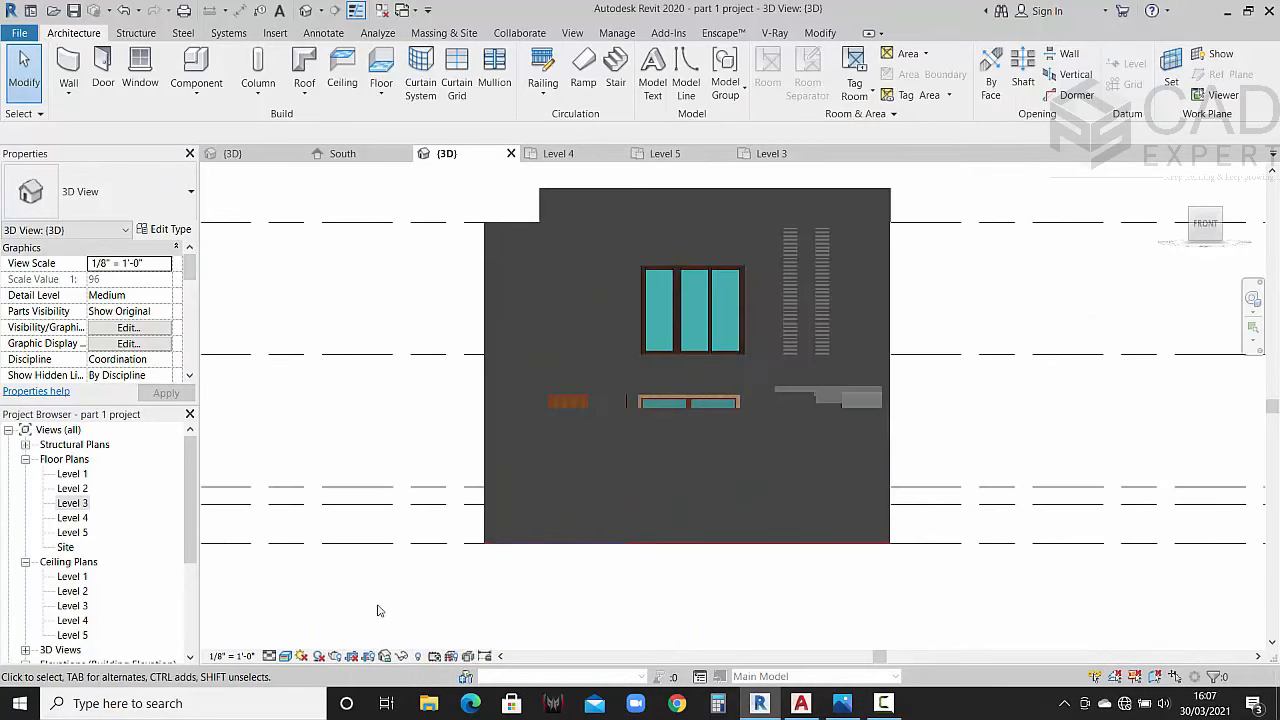
Step: Set the front view's visual style to Hidden Line
click(286, 656)
click(336, 575)
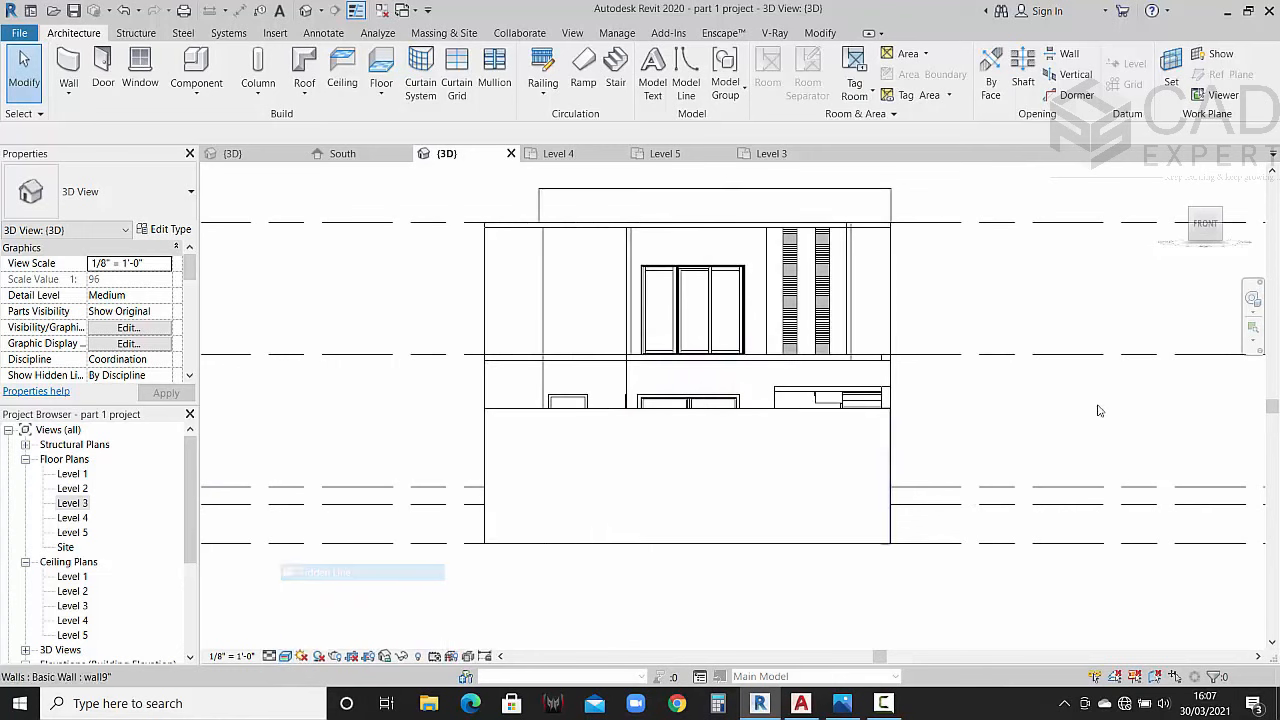
scroll(787, 393, up, 2)
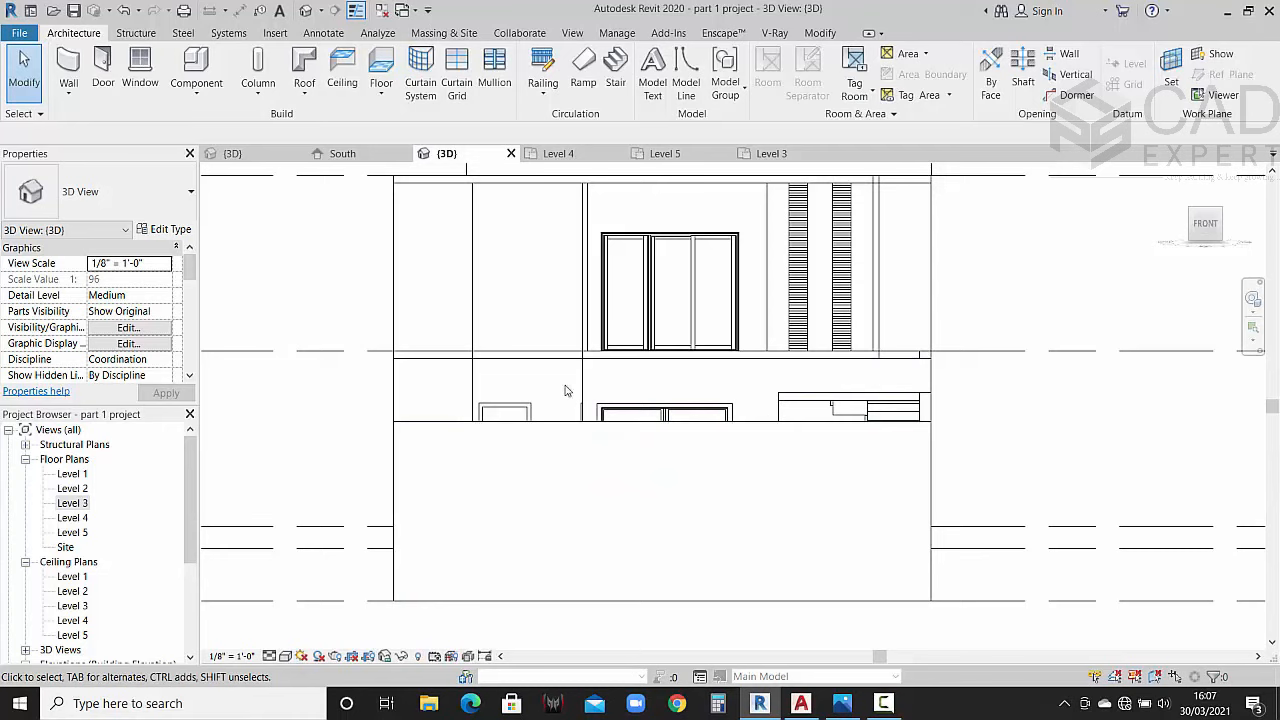
click(197, 97)
click(206, 163)
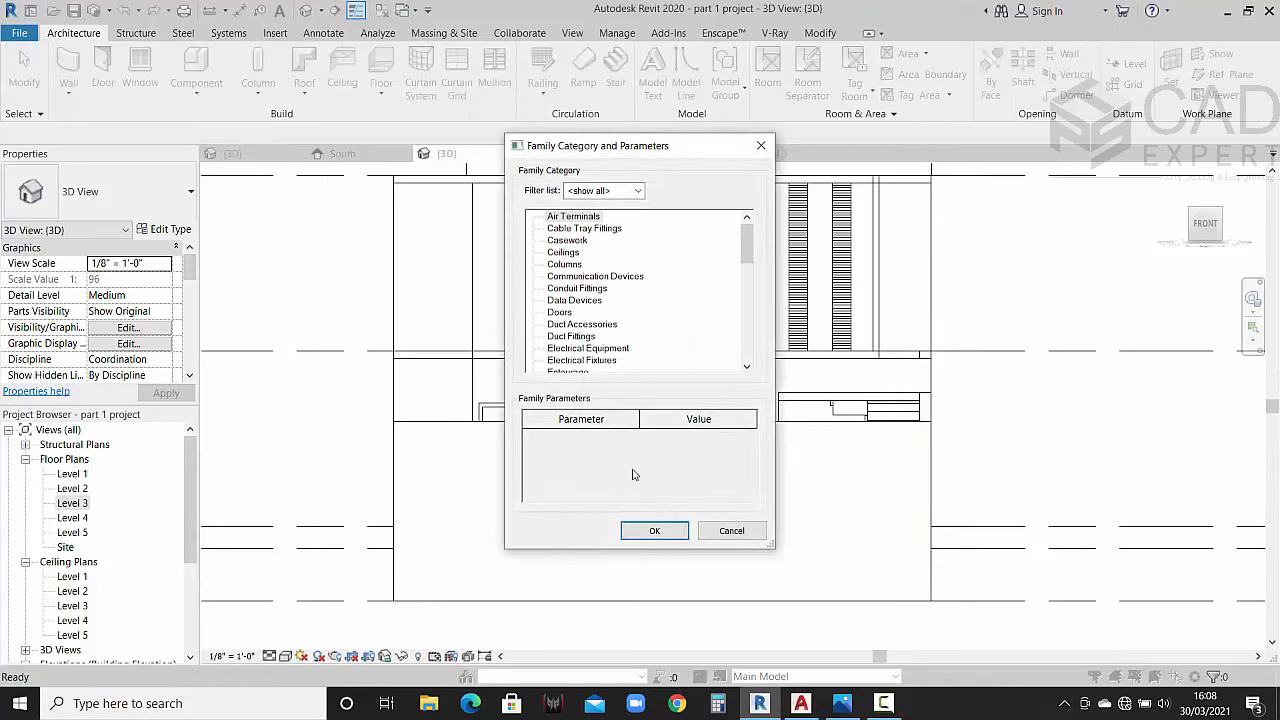
scroll(590, 341, down, 3)
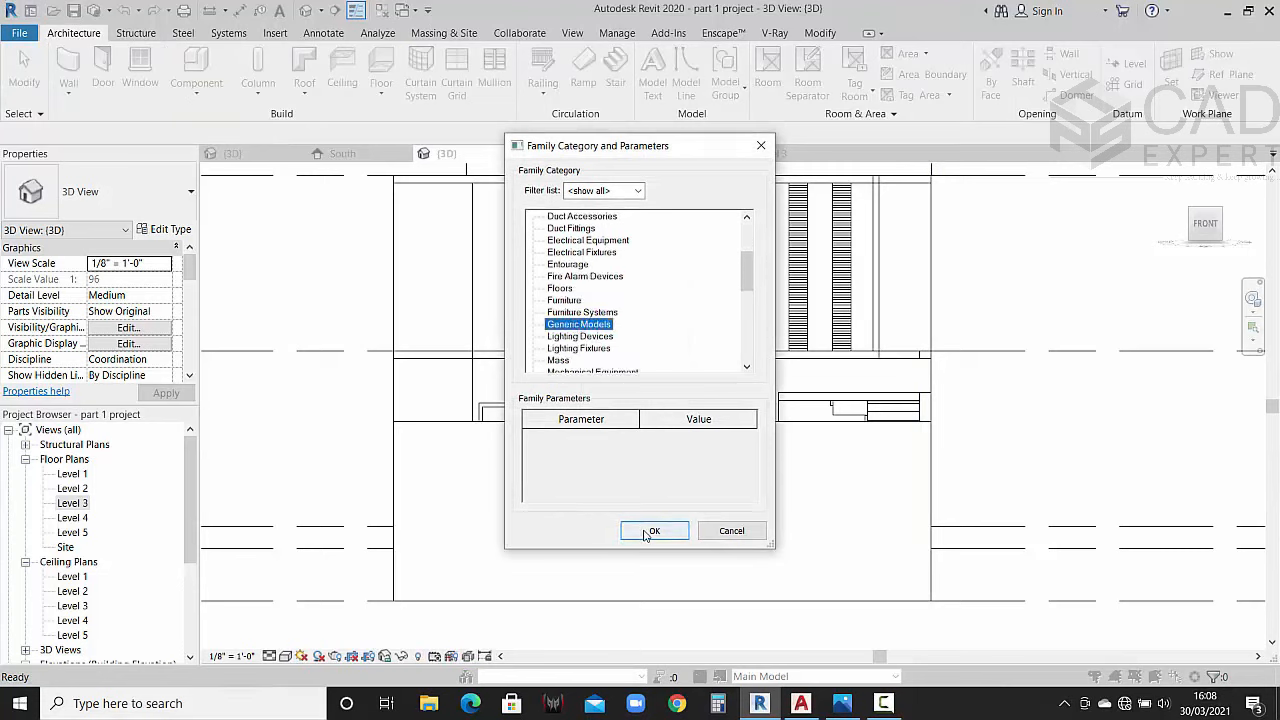
click(710, 534)
Step: Create an in-place family in the Generic Models category, accept the default name, and start an extrusion
click(197, 95)
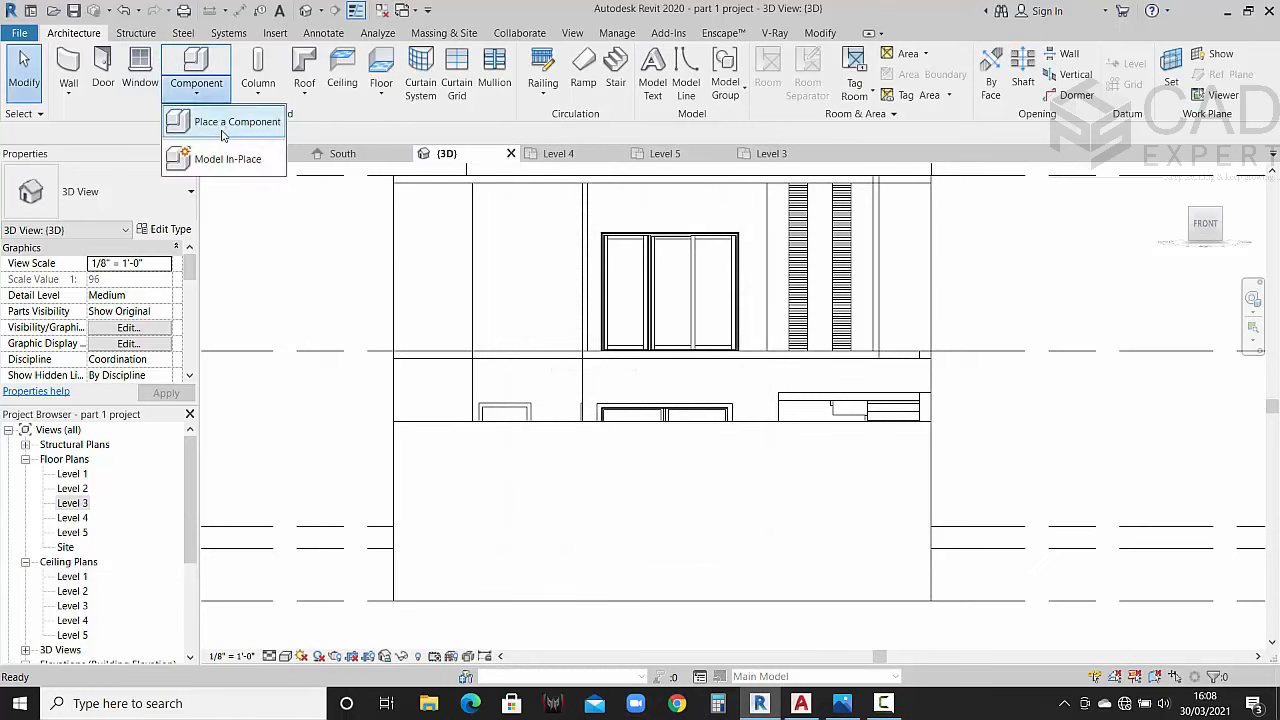
scroll(590, 337, down, 4)
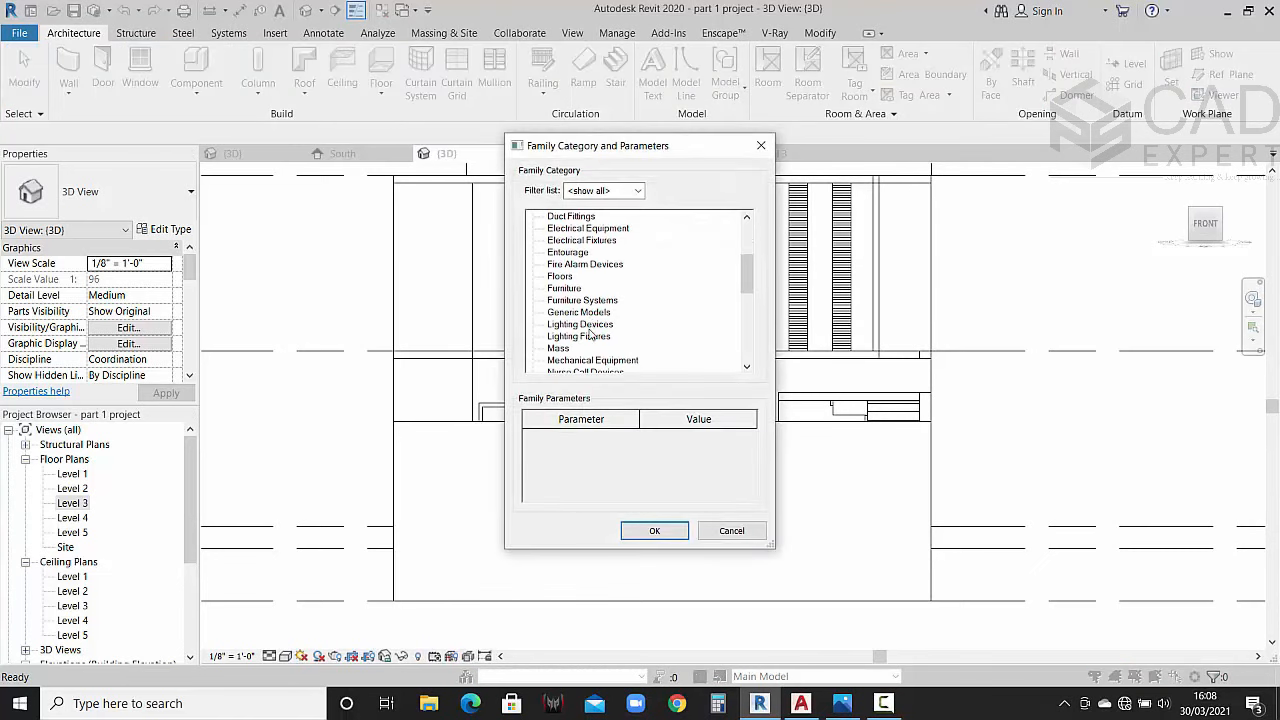
click(655, 531)
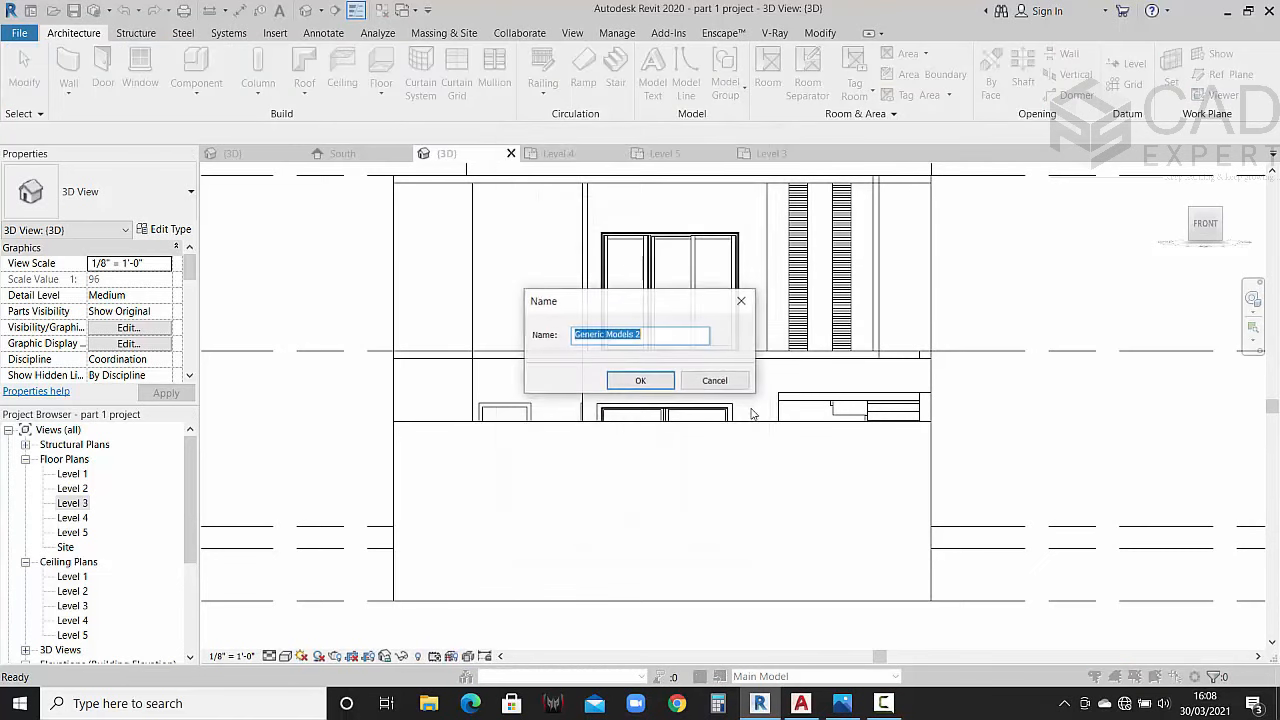
click(638, 380)
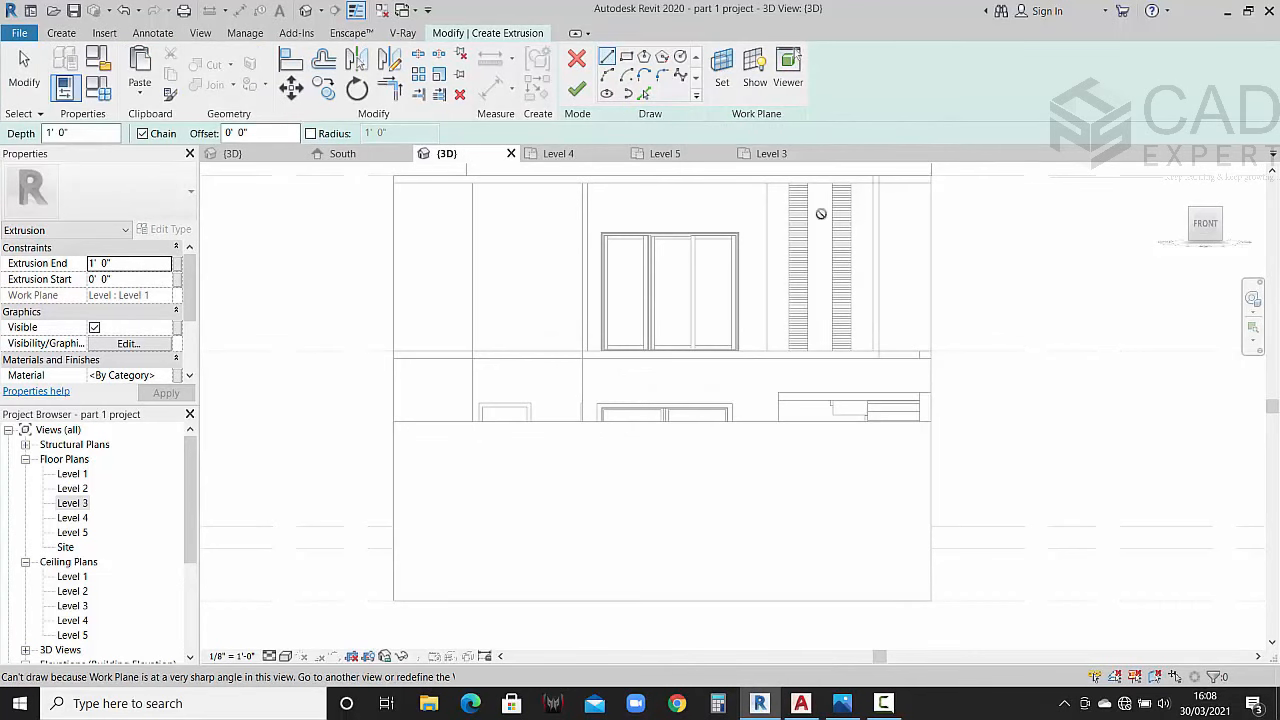
Step: Set the extrusion's work plane by picking the face of the 9" front wall
click(722, 70)
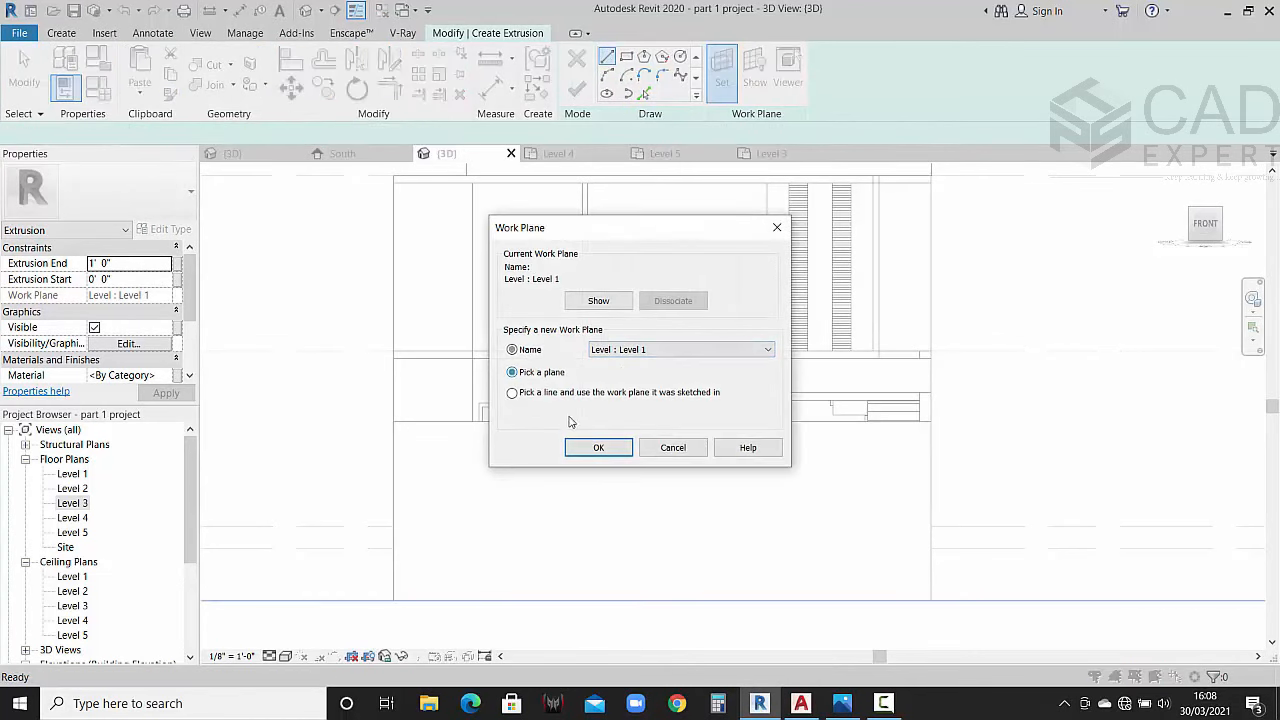
click(598, 447)
click(585, 380)
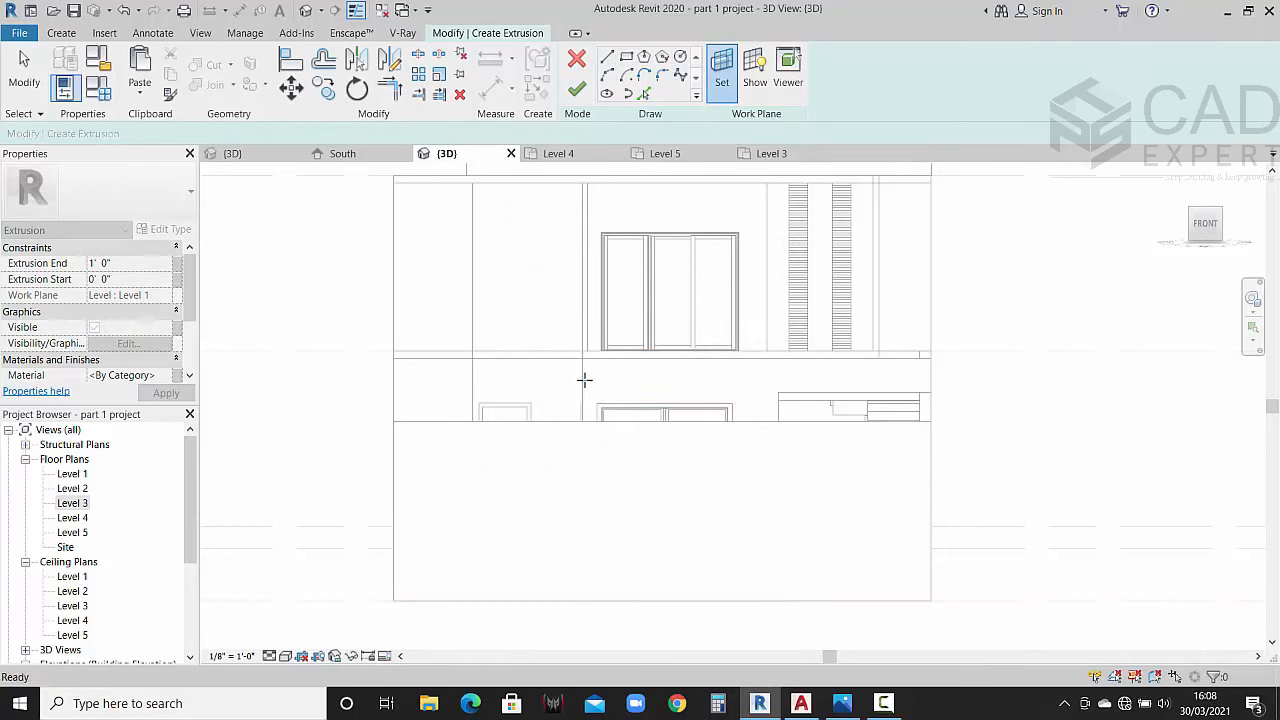
Step: Sketch a horizontal line about 22'-5" long from the wall's right edge at landing-top height, and a short vertical down to the window surround's top
click(931, 393)
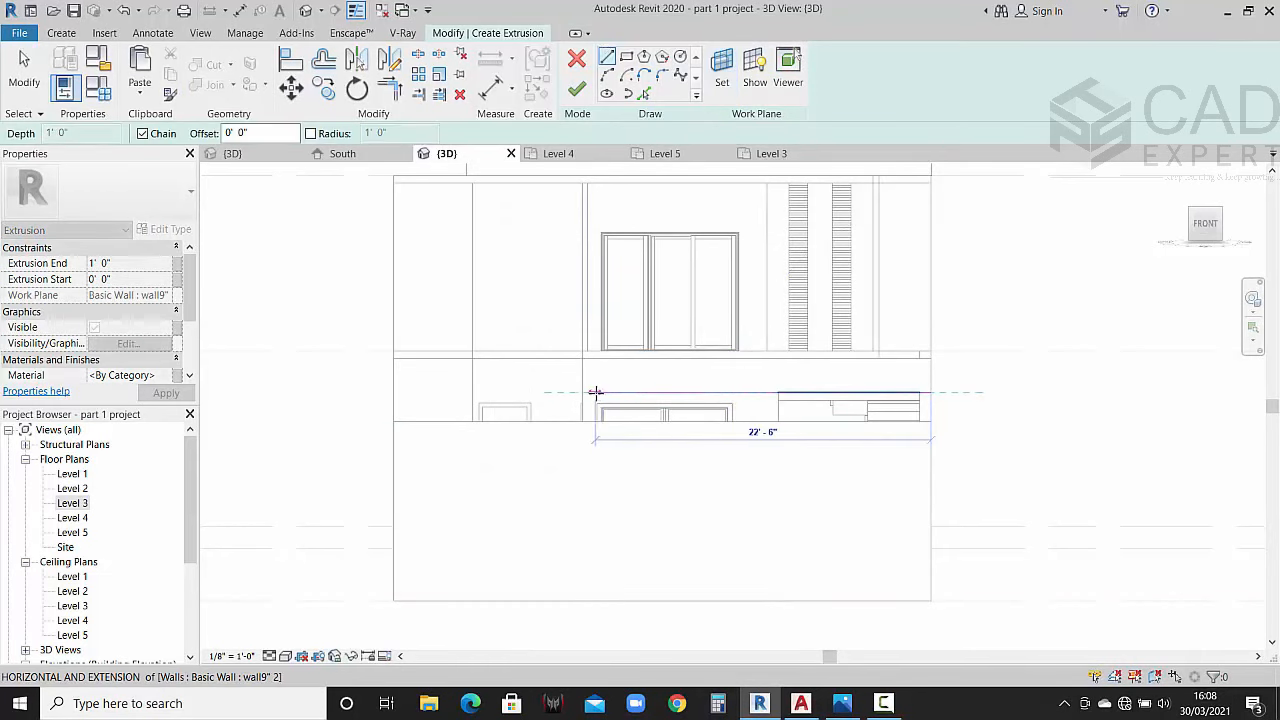
scroll(595, 392, up, 4)
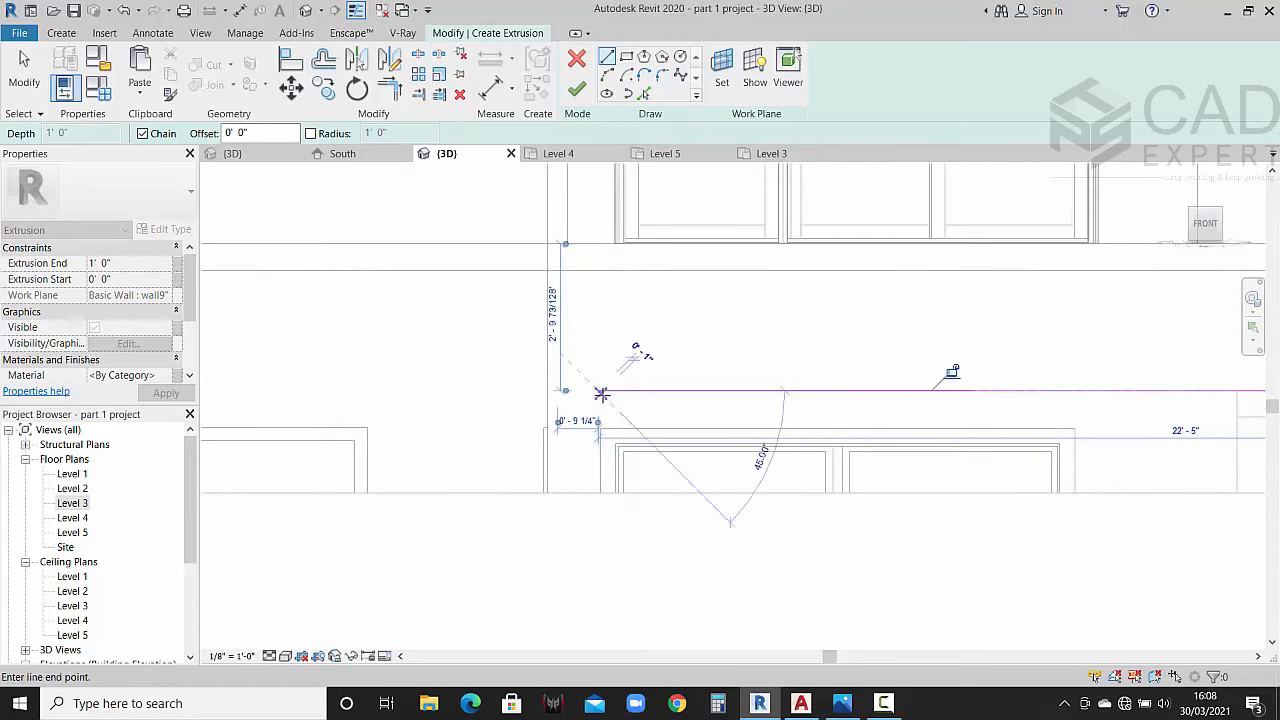
click(601, 393)
click(600, 428)
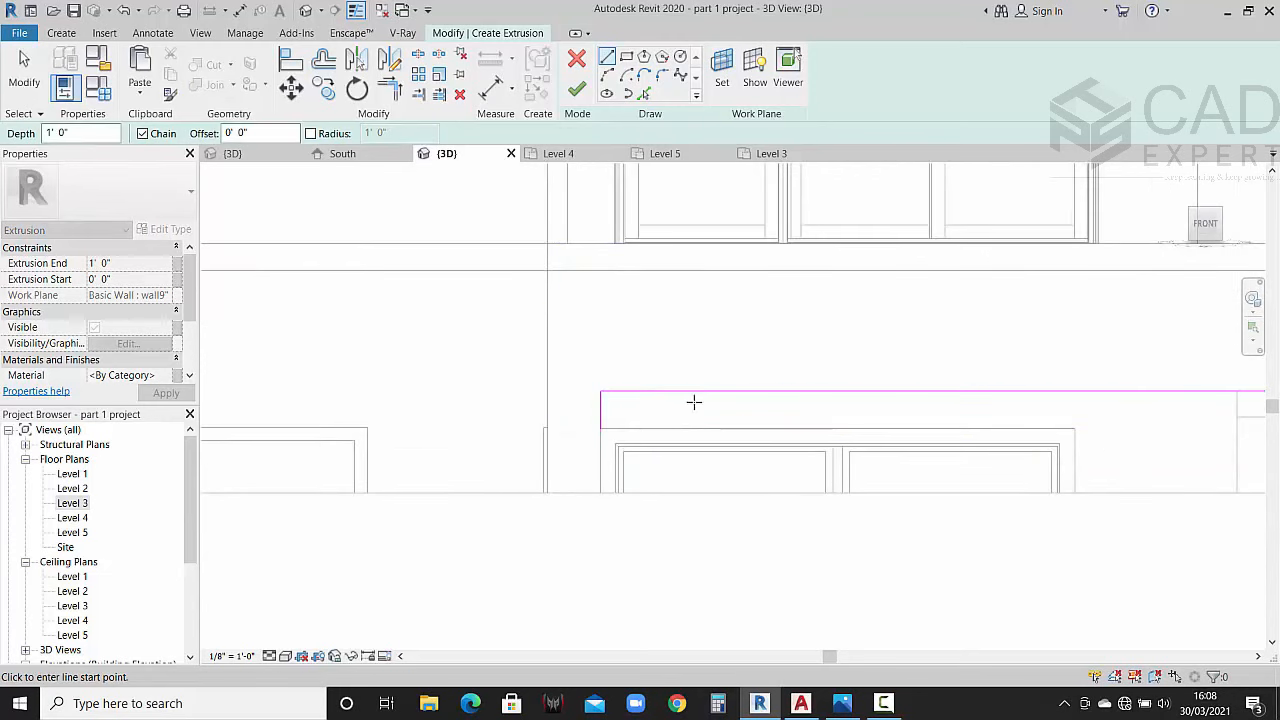
Step: Check the reference image in Photos, offset the horizontal sketch line 4" downward in Revit, and trim it with the short vertical line
click(841, 703)
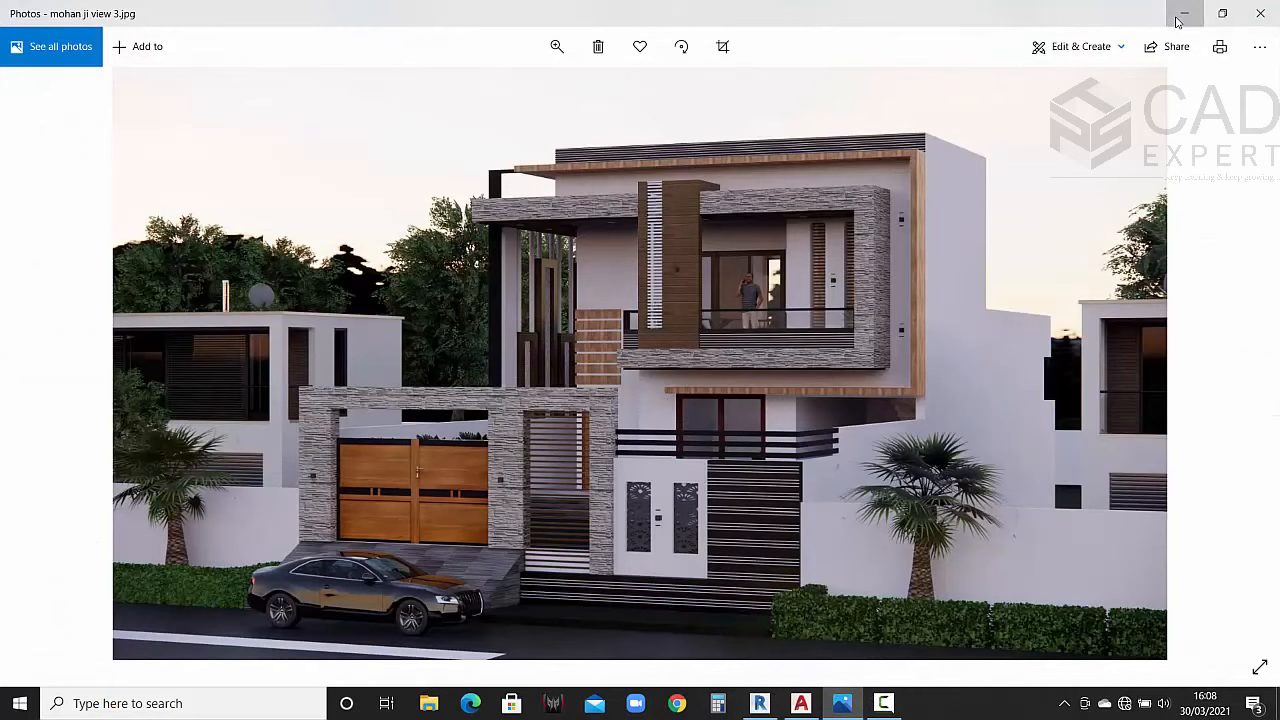
click(1184, 13)
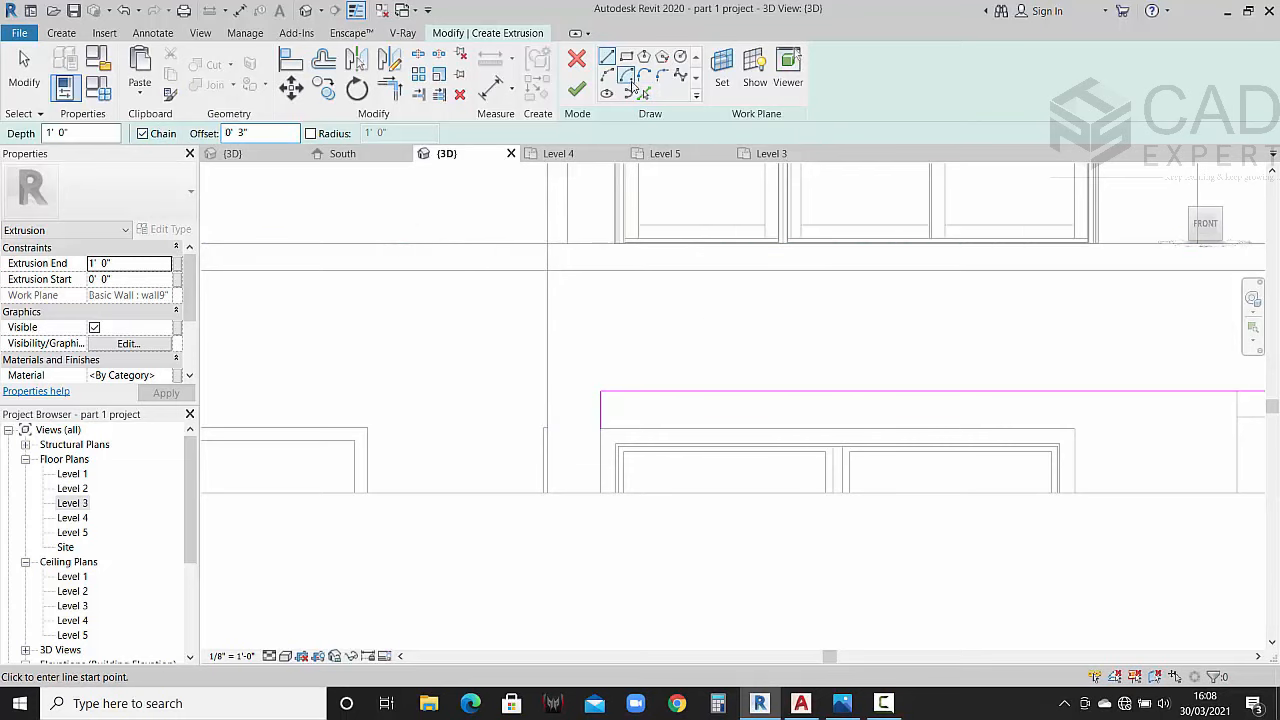
click(643, 93)
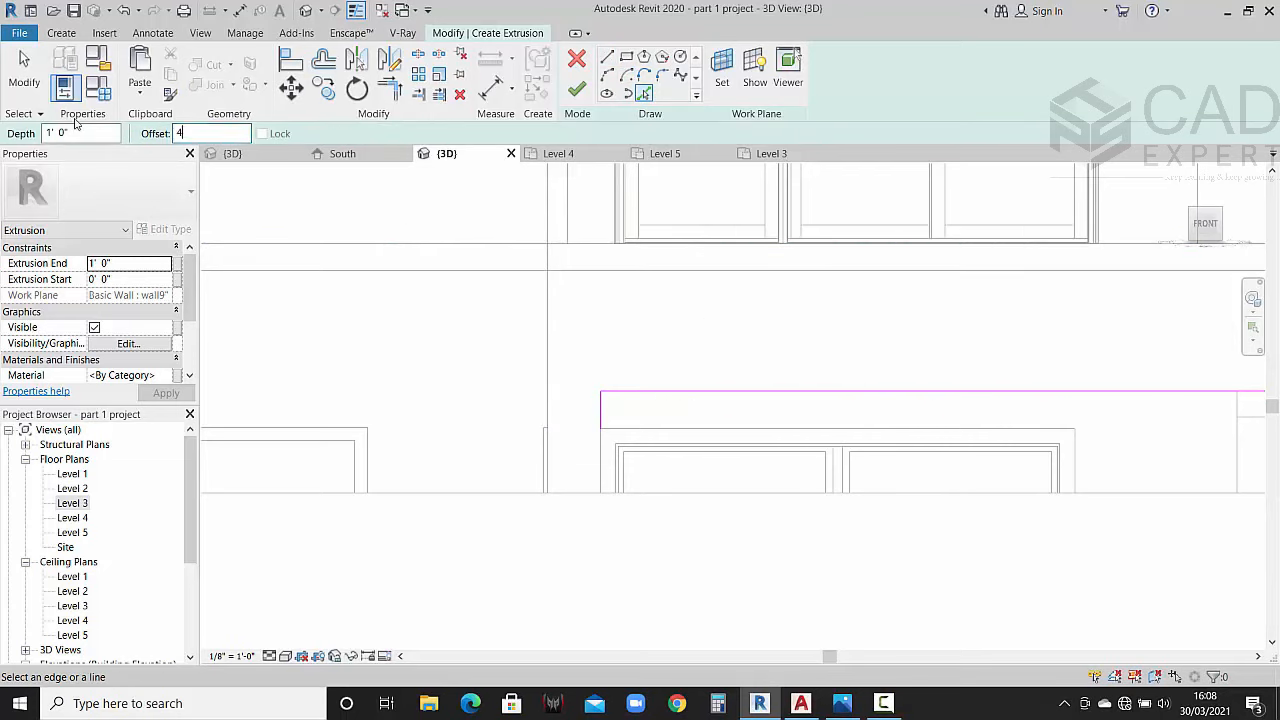
text(4")
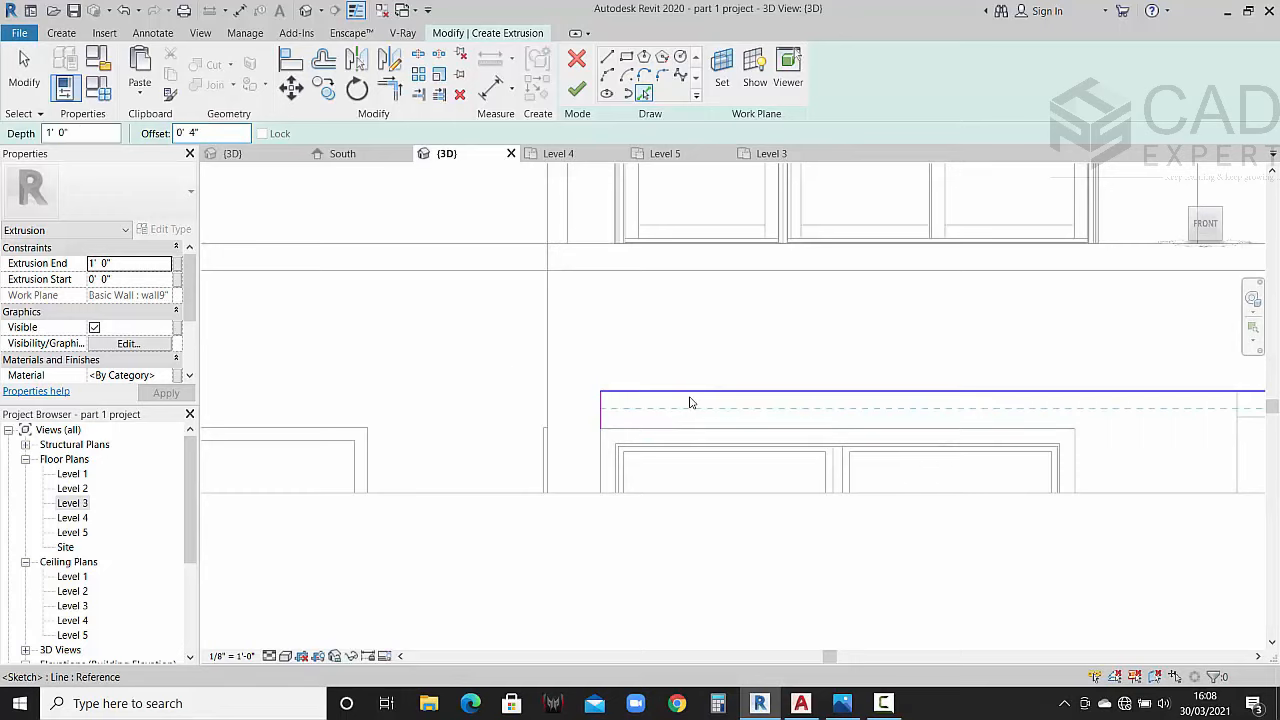
click(689, 399)
click(398, 91)
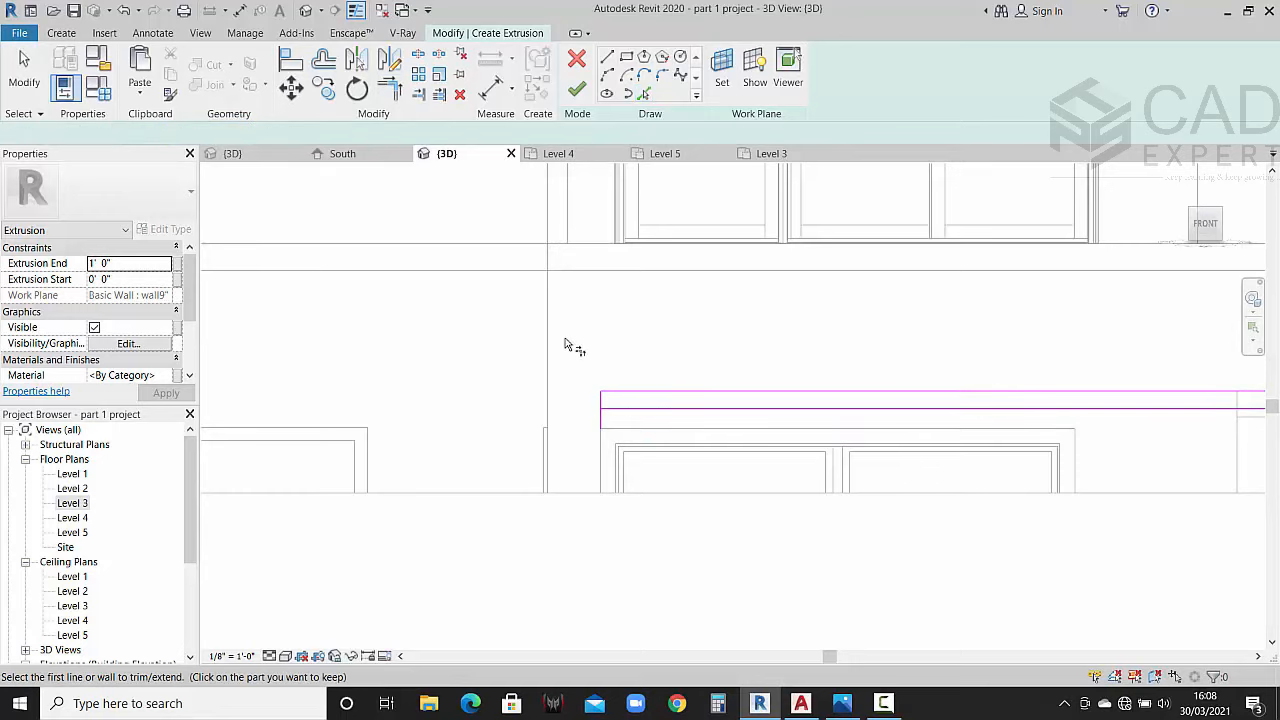
click(604, 402)
click(659, 405)
scroll(658, 403, down, 3)
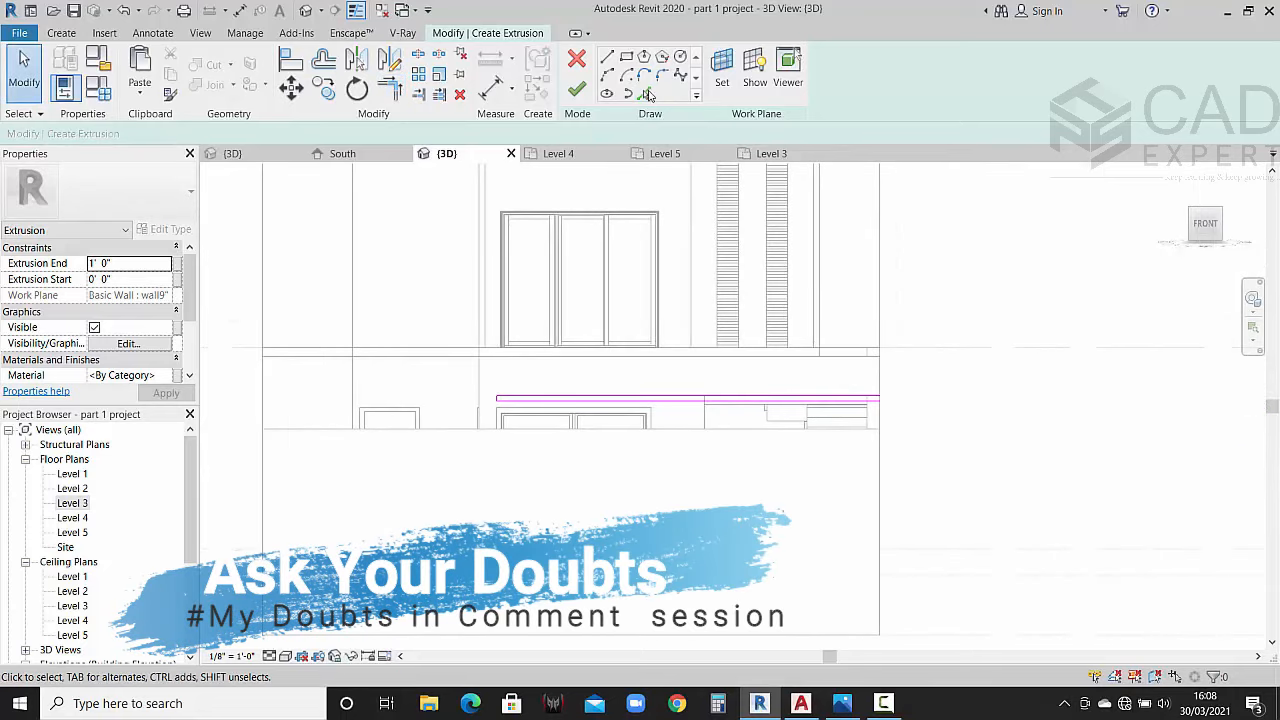
Step: Add vertical sketch lines at the front wall's right edge and offset 4" inward from it
click(643, 93)
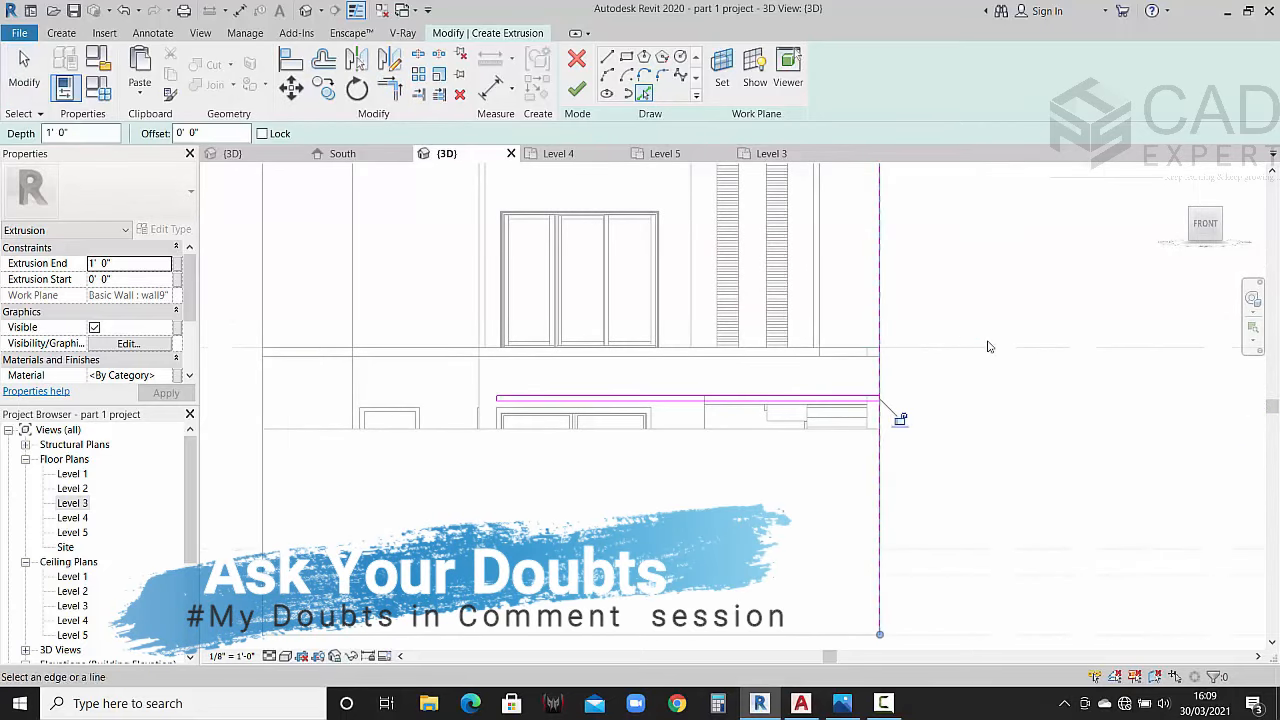
middle_drag(897, 420, 840, 444)
drag(177, 131, 98, 123)
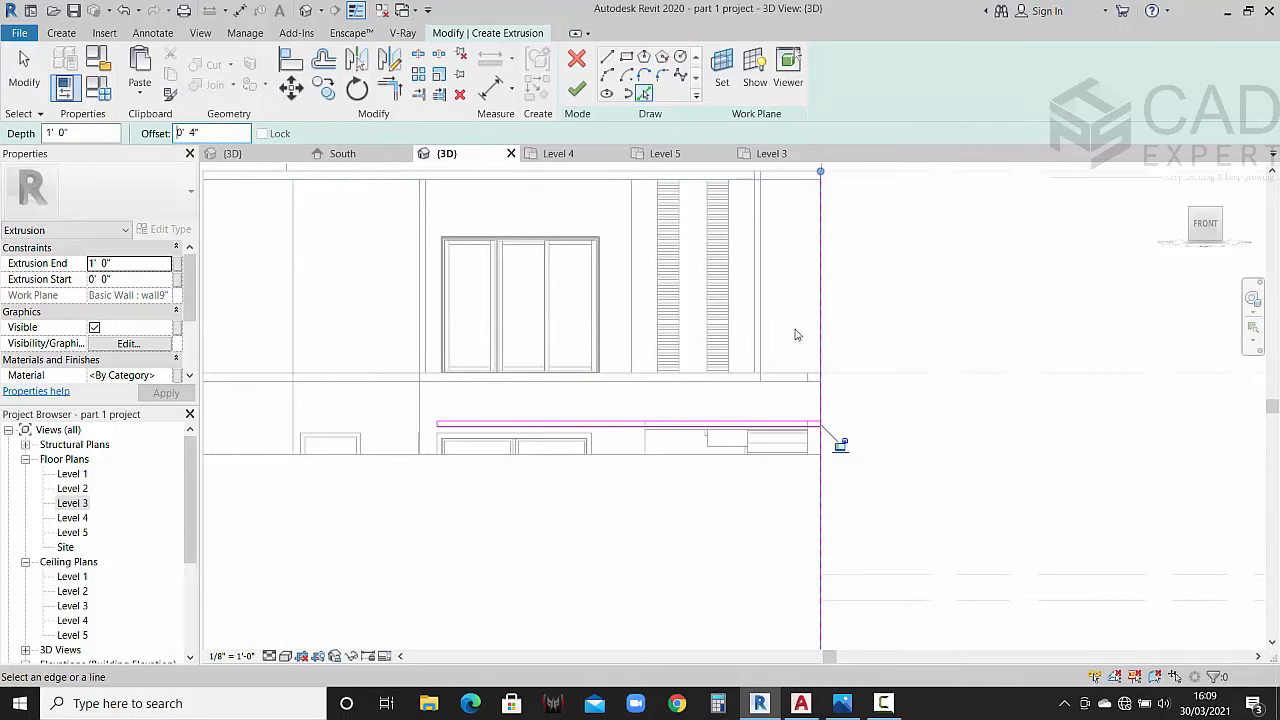
click(820, 346)
Step: Trim the inner and outer vertical lines with the two horizontal lines to form the frame's lower right corner
scroll(844, 425, up, 4)
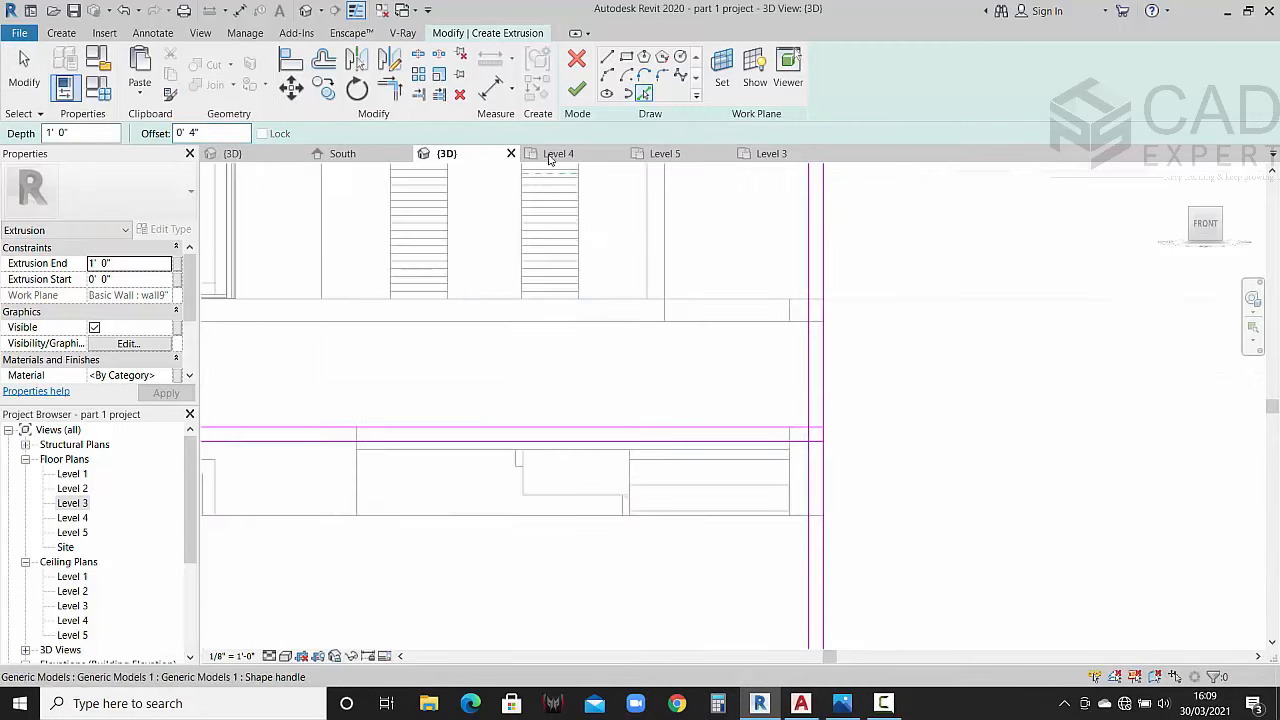
click(403, 97)
scroll(799, 420, up, 2)
click(797, 432)
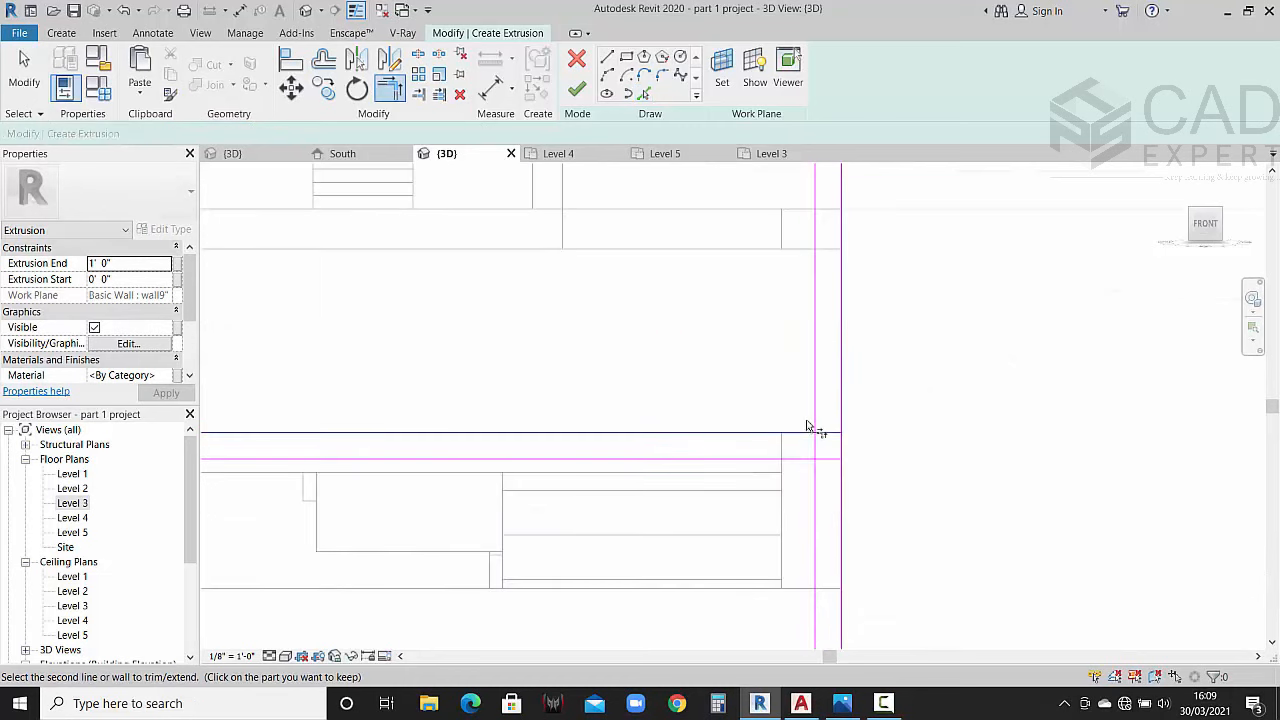
click(814, 422)
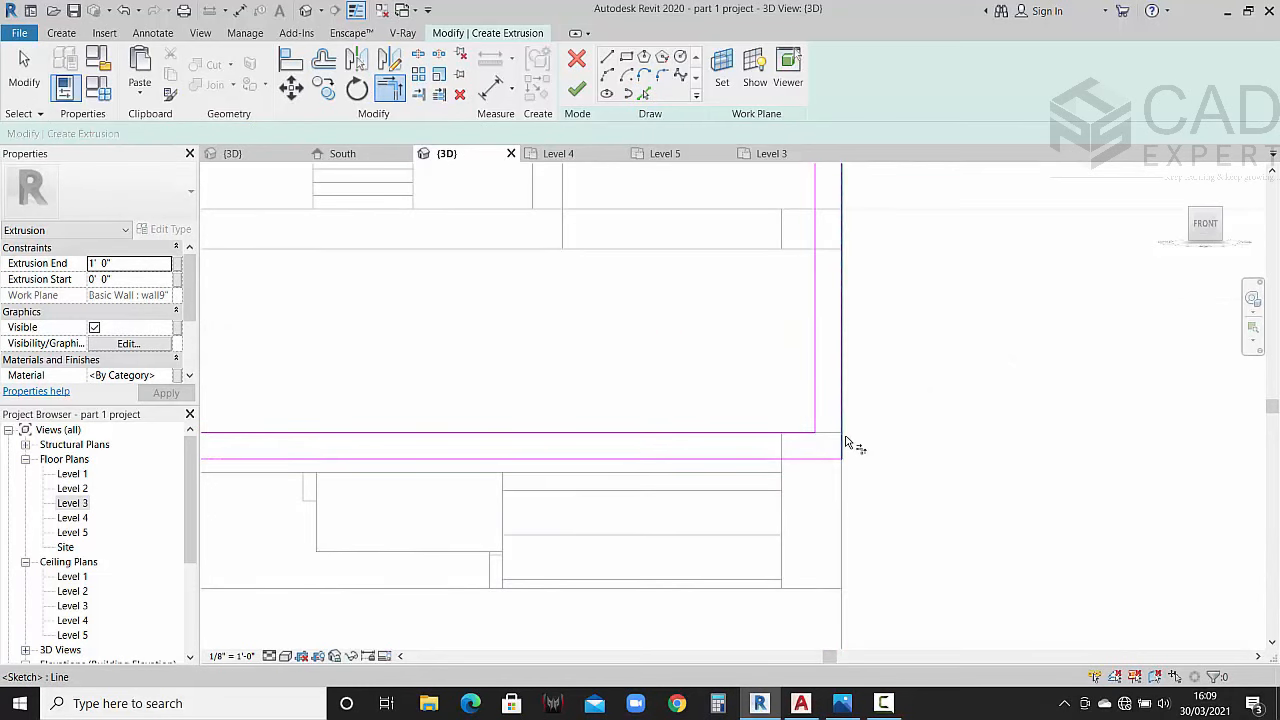
Step: Examine the upper ends of the vertical sketch lines and compare the frame's top corner with the reference image in Photos
scroll(848, 443, down, 3)
scroll(836, 440, down, 5)
middle_drag(750, 469, 705, 592)
scroll(740, 312, up, 3)
scroll(800, 365, down, 4)
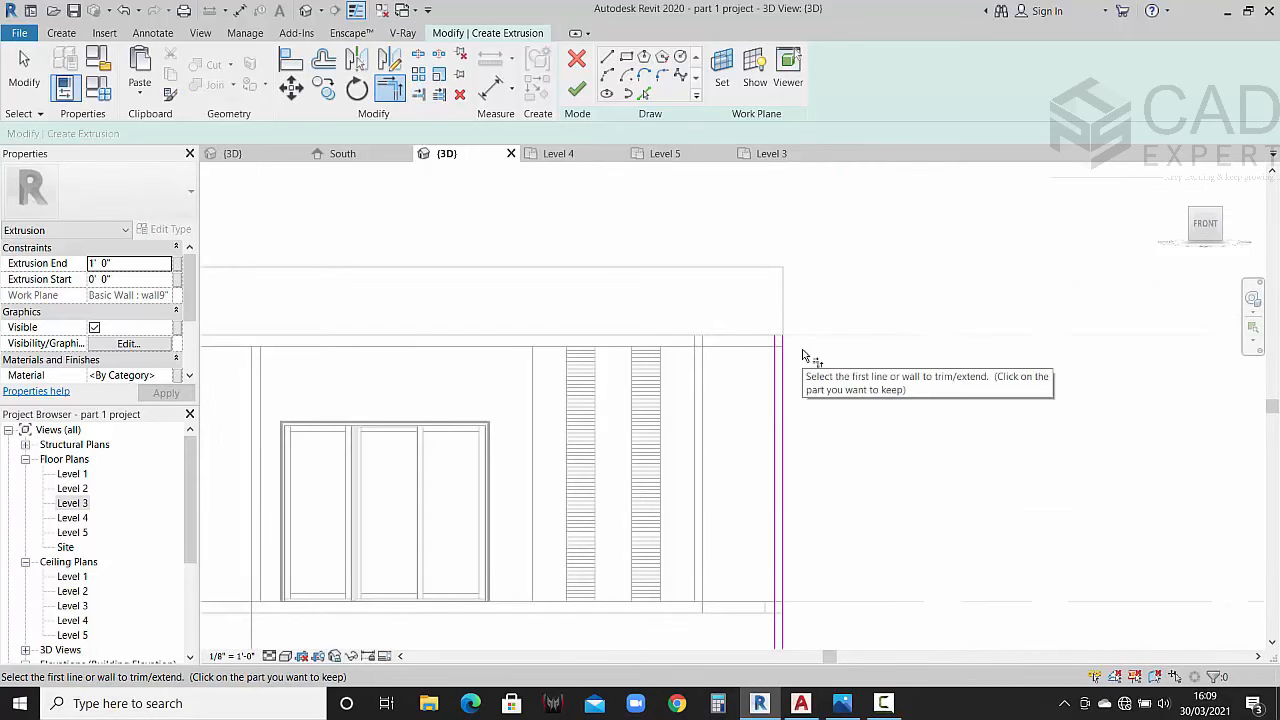
click(841, 704)
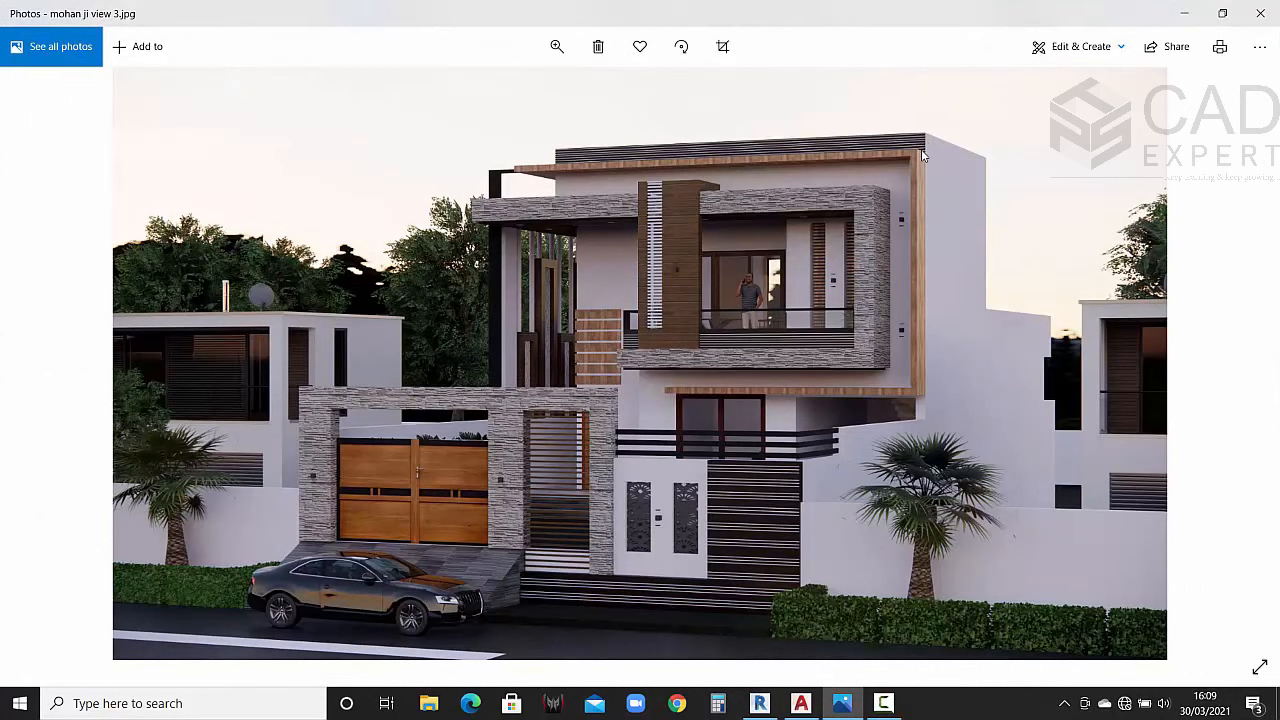
click(1185, 12)
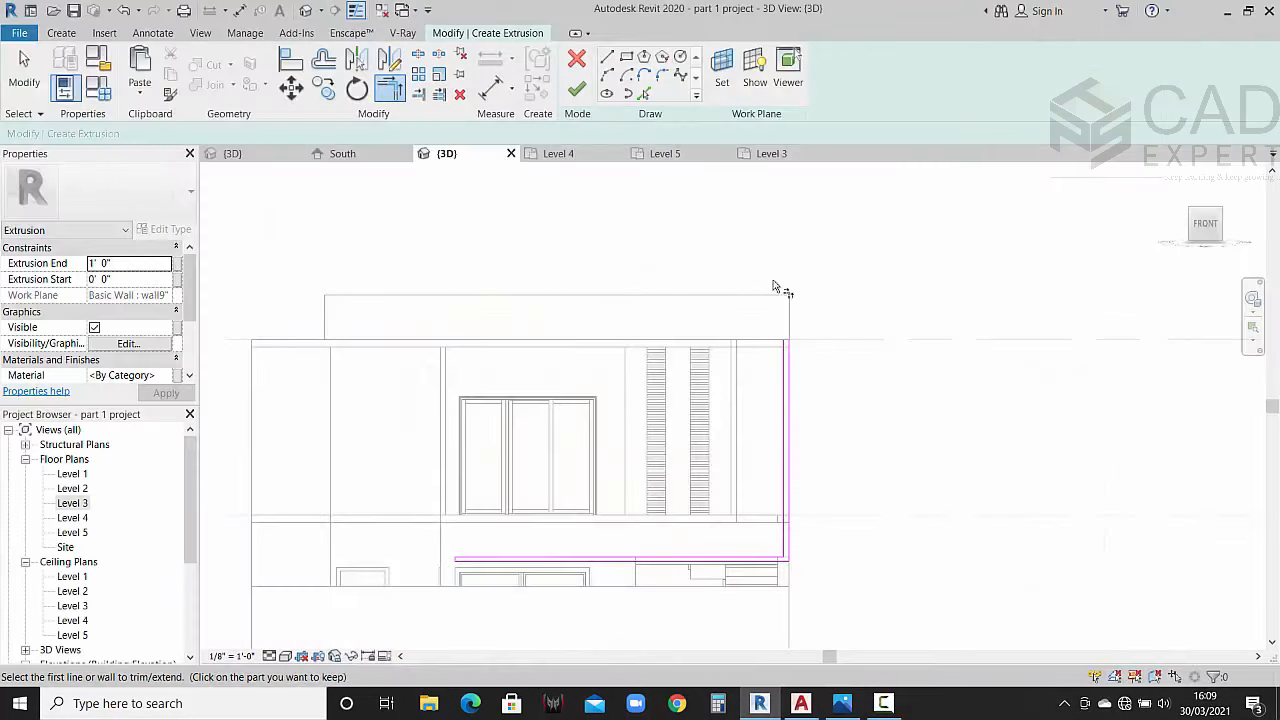
Step: Sketch a 1'-6" vertical line from the parapet's upper right corner to its edge's midpoint, and a horizontal line about 9" long inward
scroll(779, 323, up, 3)
key(Escape)
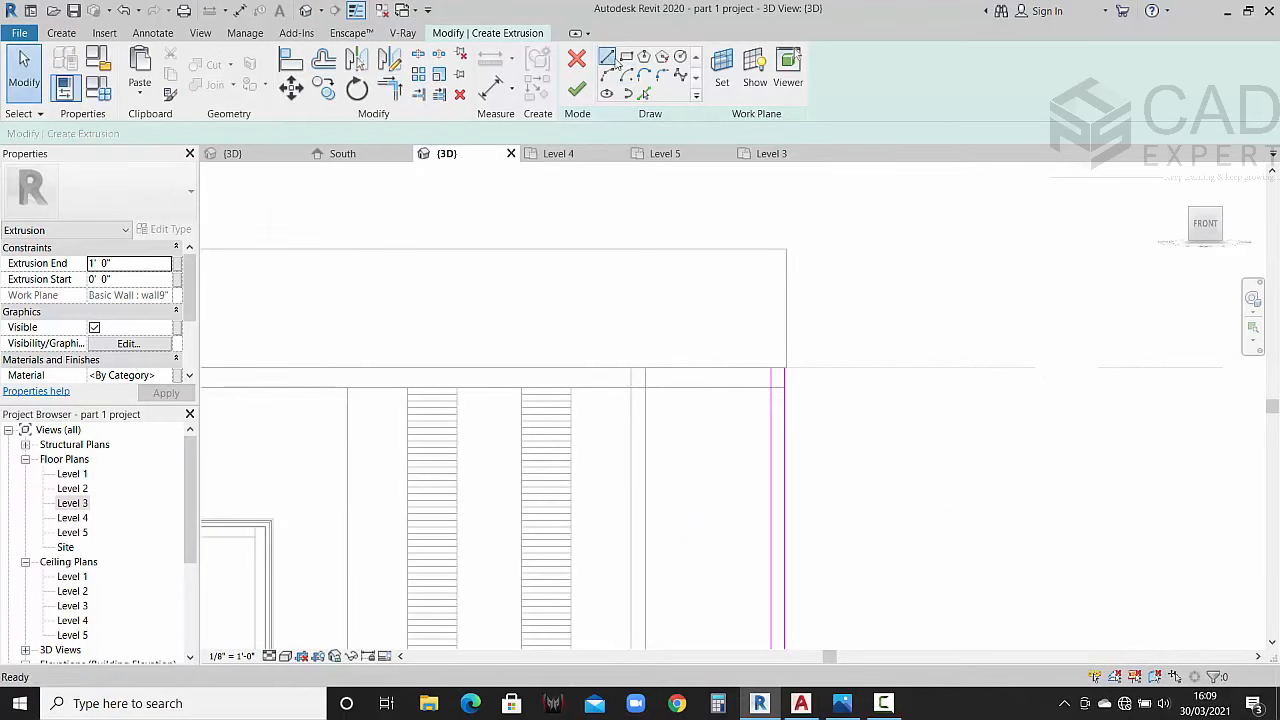
click(609, 58)
click(786, 249)
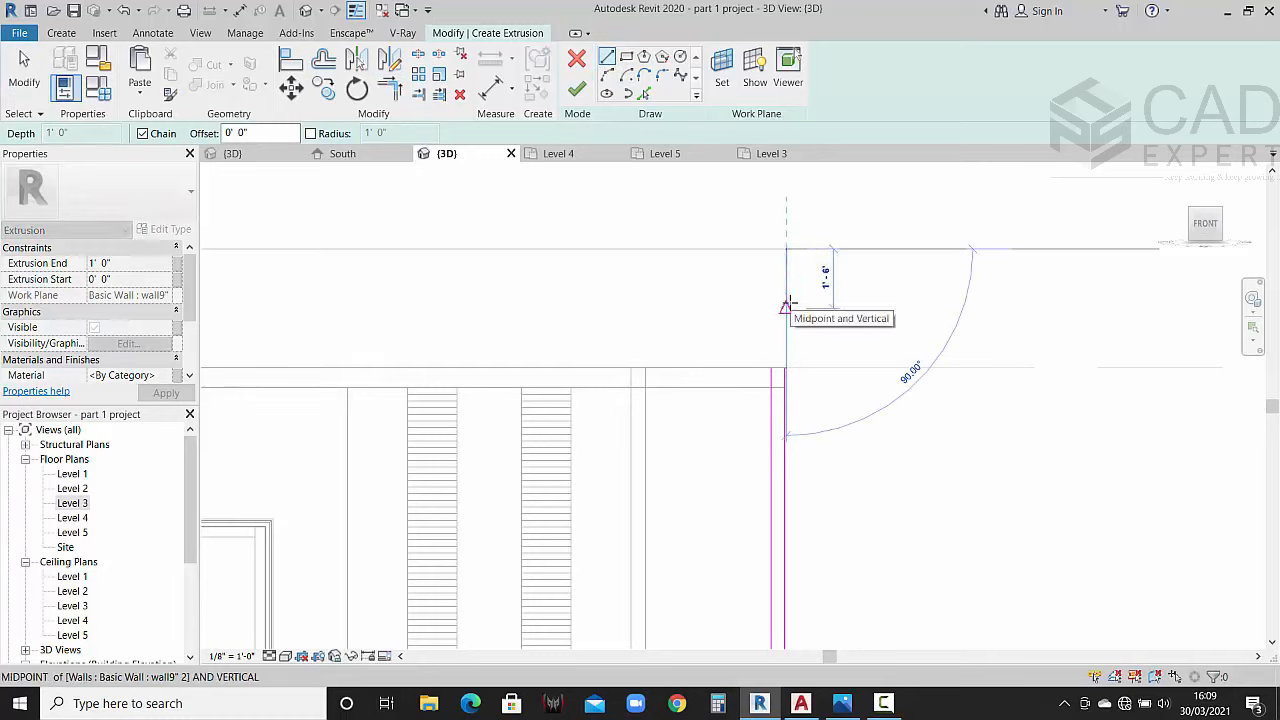
click(786, 305)
click(757, 308)
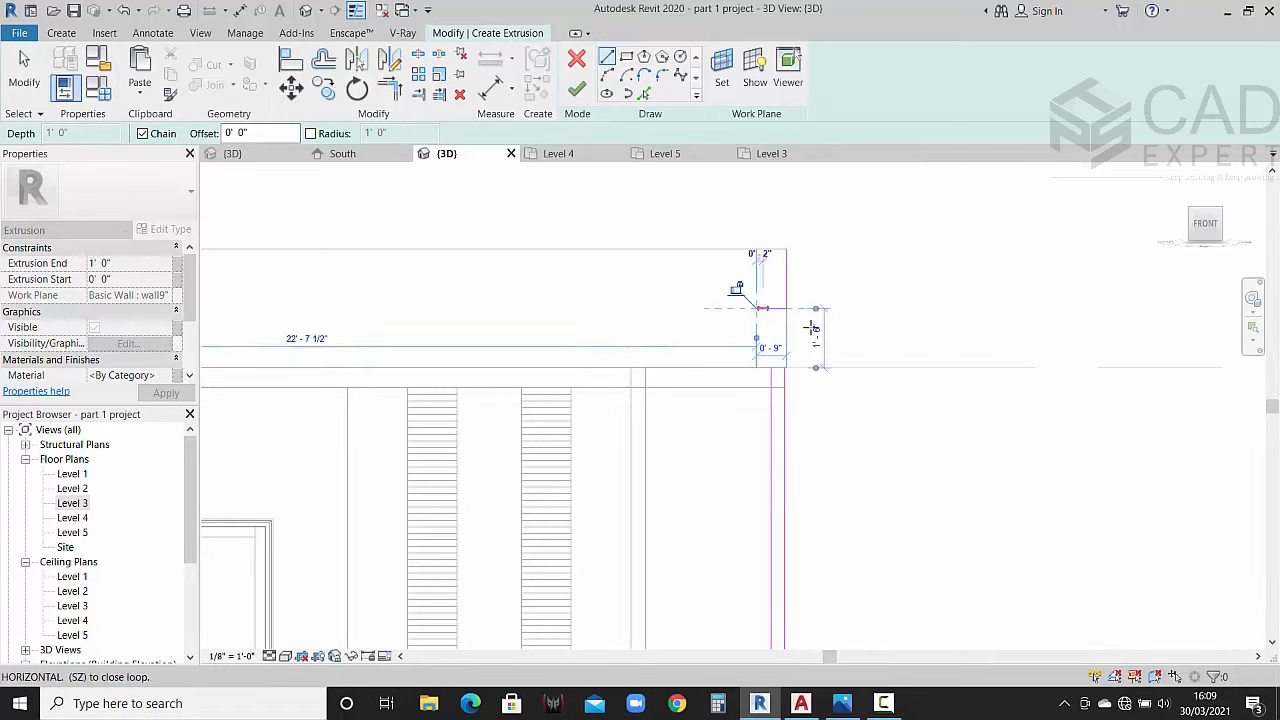
Step: Delete the 1'-6" vertical guide line on the parapet's right edge
key(Escape)
key(Escape)
click(786, 285)
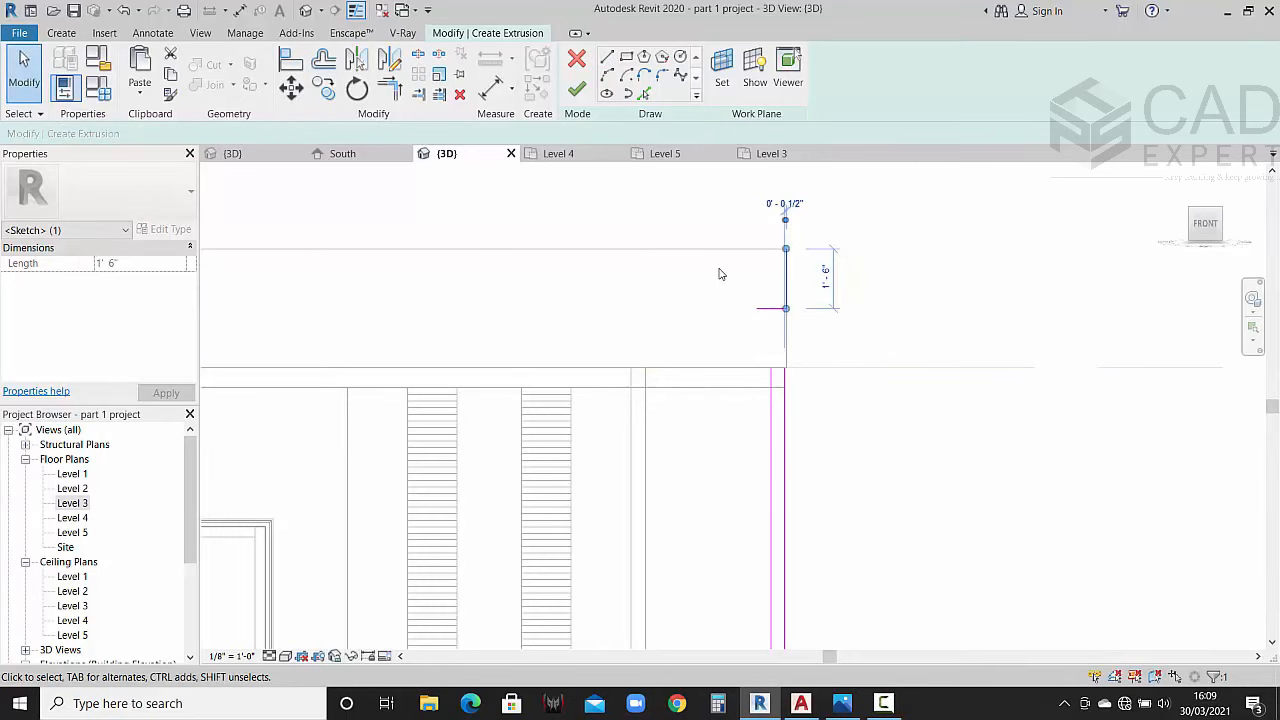
key(Delete)
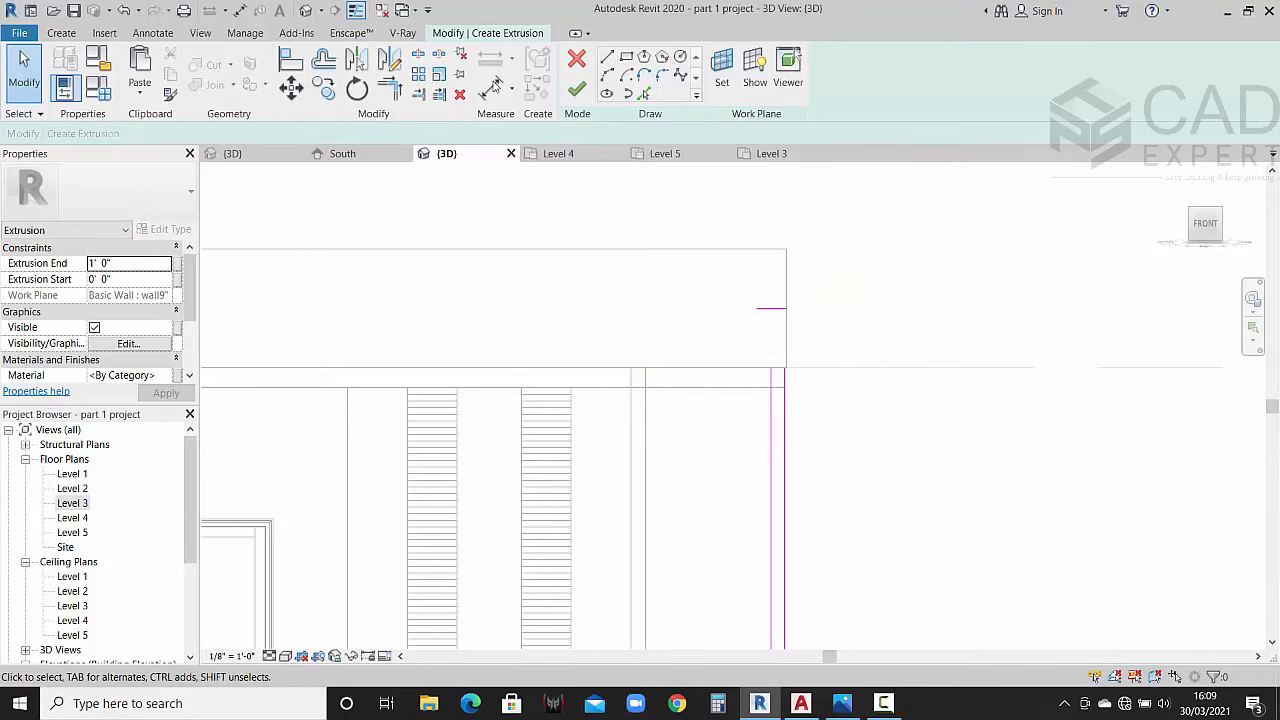
Step: Extend both vertical frame lines up to the short horizontal line at the parapet's mid-height
click(418, 93)
click(775, 308)
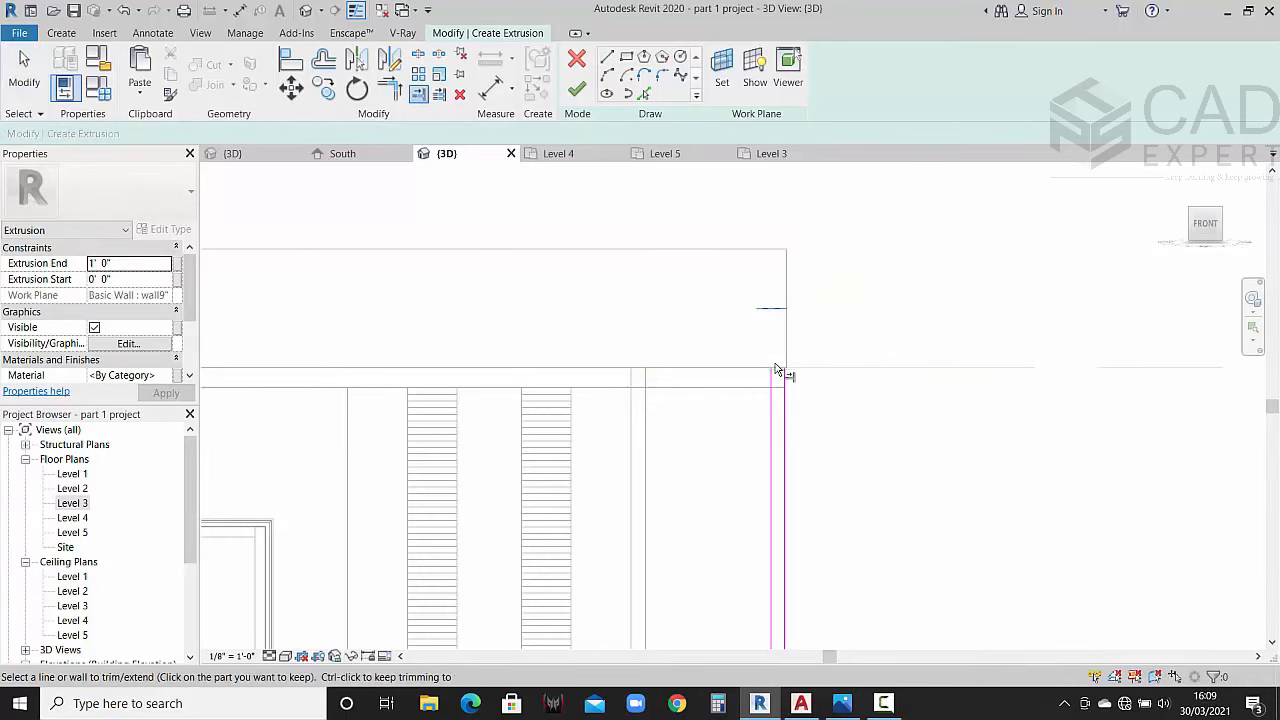
click(776, 372)
click(788, 320)
click(785, 376)
key(Escape)
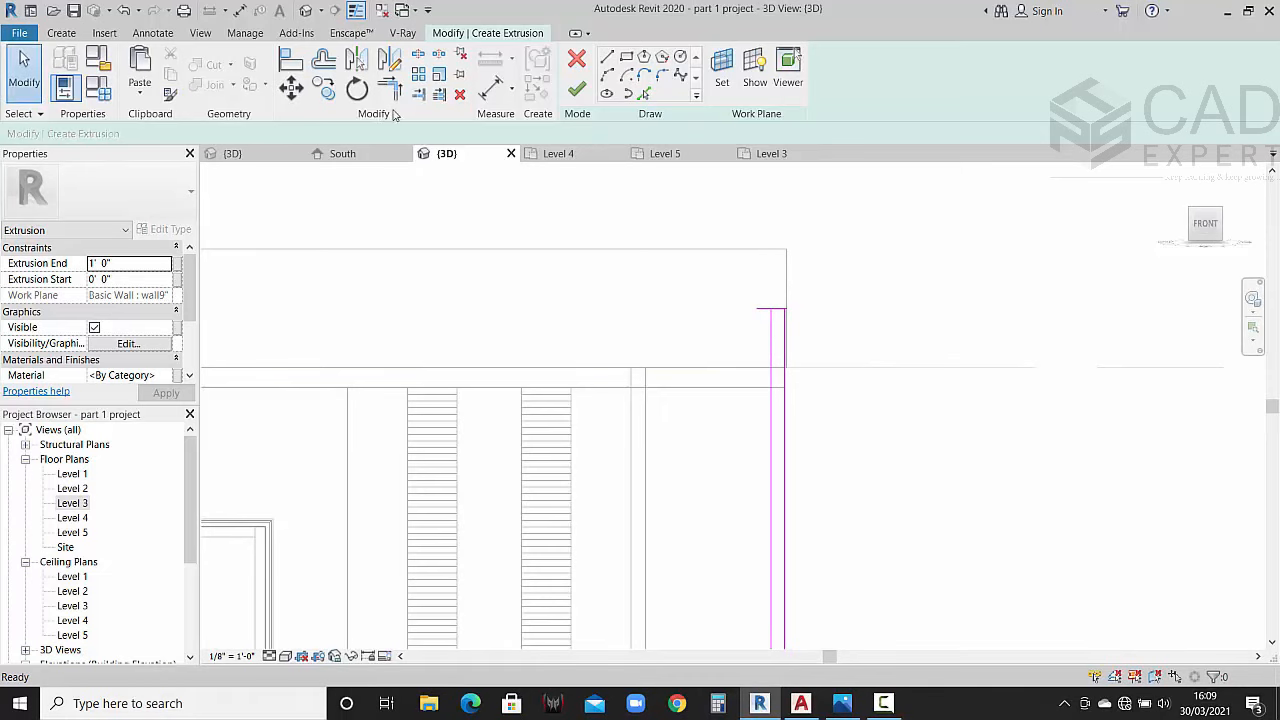
Step: Trim the short horizontal line at parapet mid-height to both vertical frame lines, closing the corner, and finish the extrusion sketch
click(389, 89)
scroll(790, 320, up, 2)
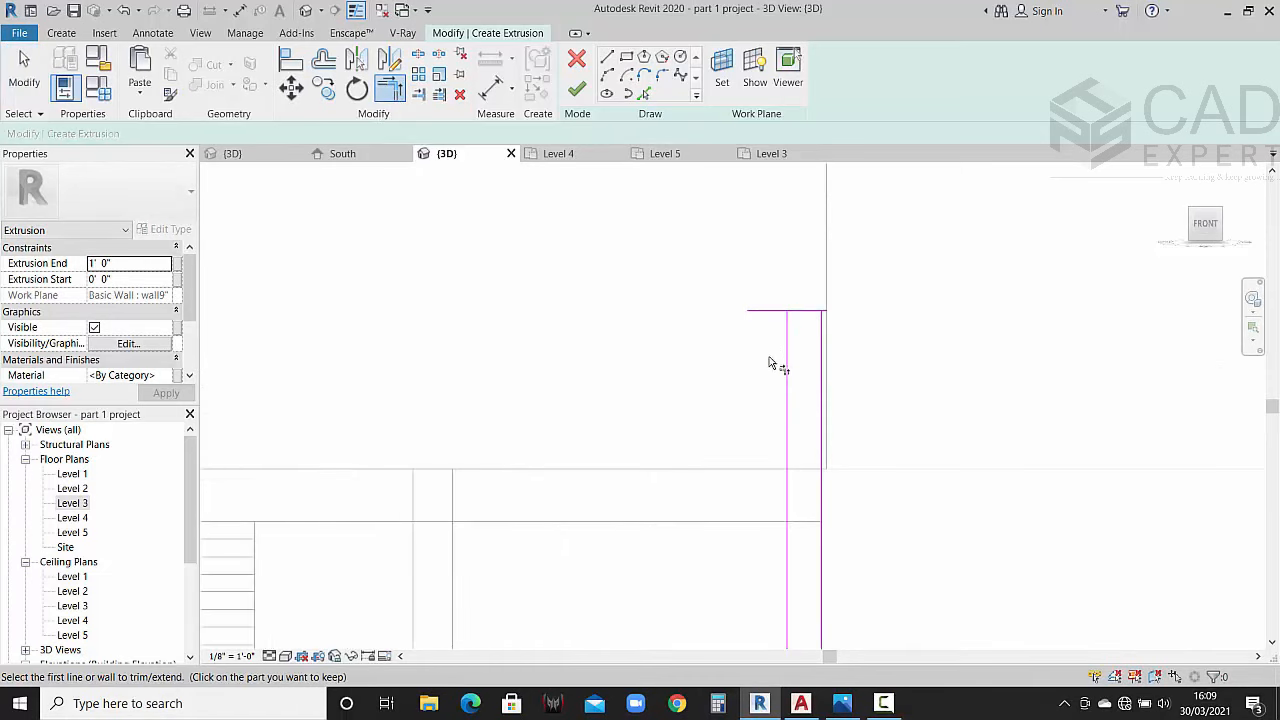
click(787, 356)
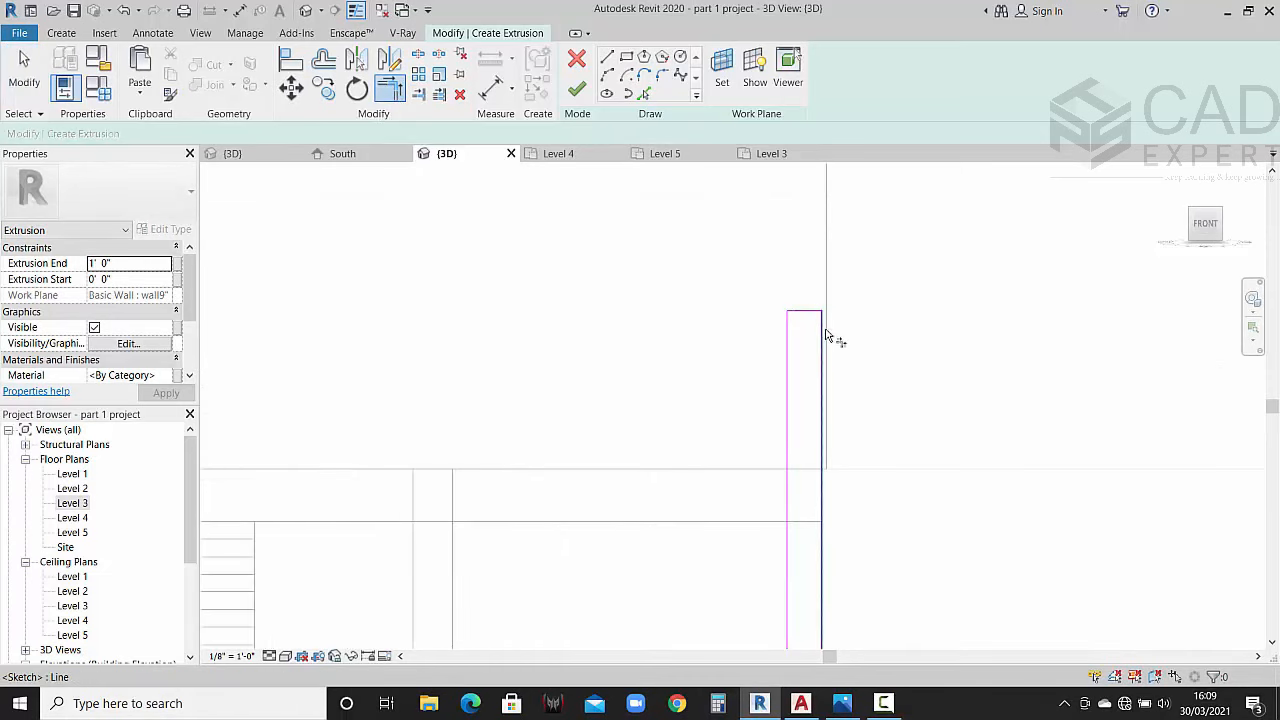
click(827, 336)
scroll(832, 335, down, 3)
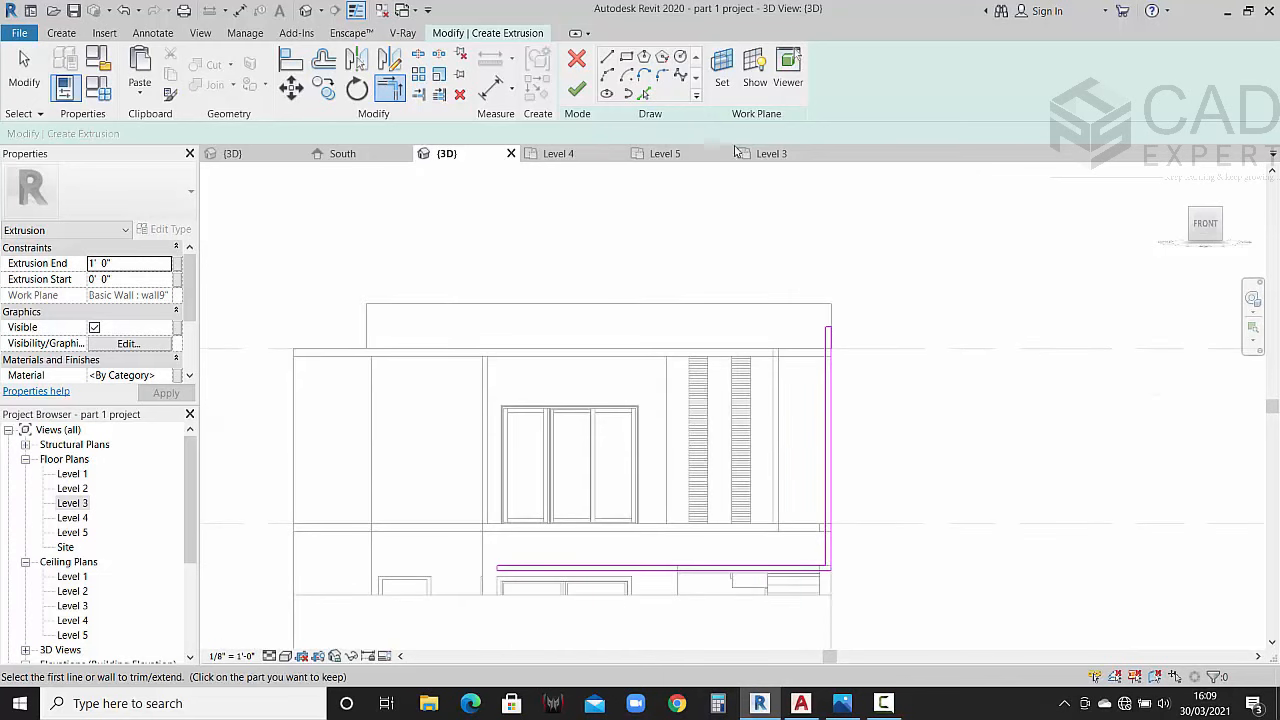
click(577, 89)
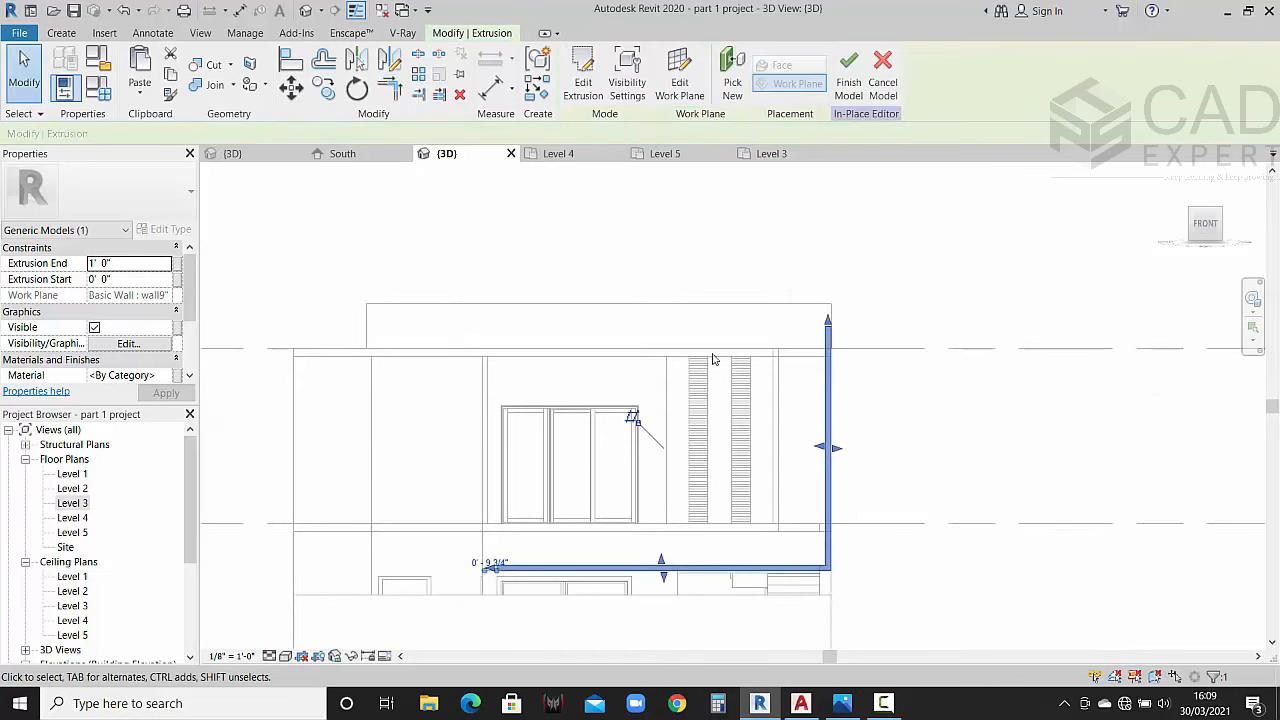
Step: Compare the extruded frame with the reference image in Photos, and set the frame's extrusion depth to 2'-6" in Revit
scroll(914, 403, down, 2)
shift+middle_drag(914, 403, 757, 506)
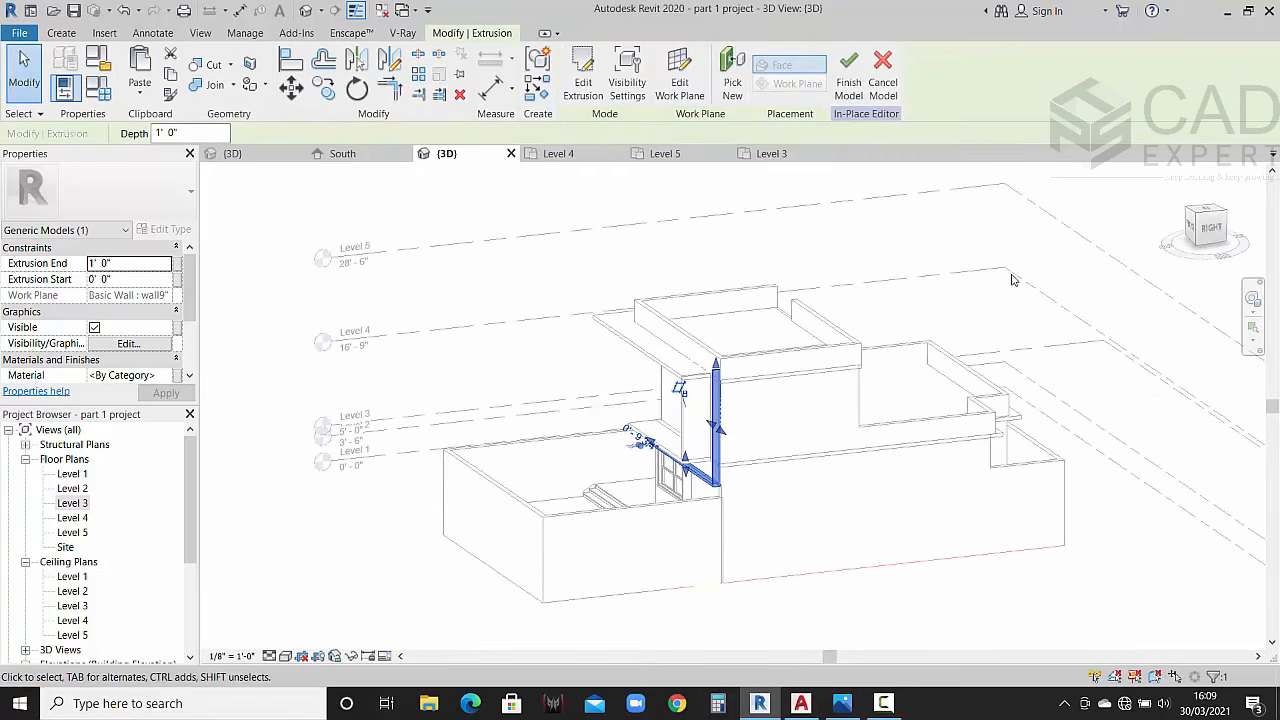
click(840, 703)
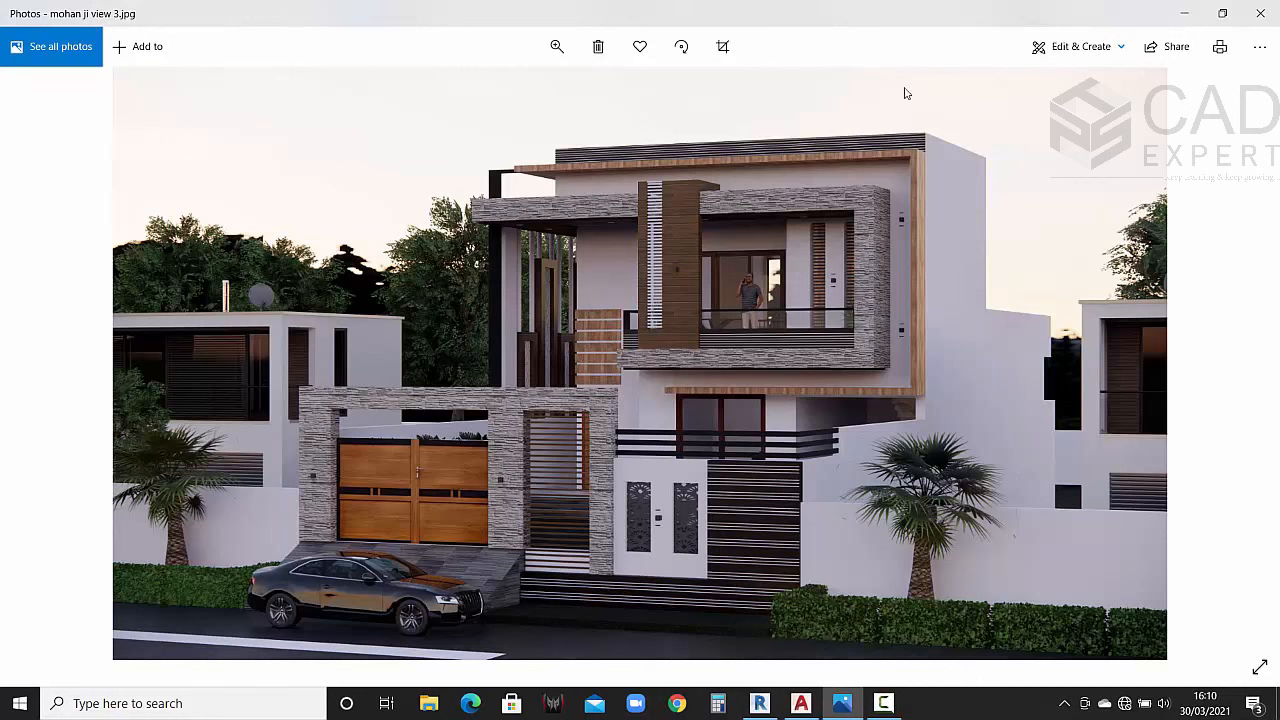
click(1184, 14)
click(1210, 226)
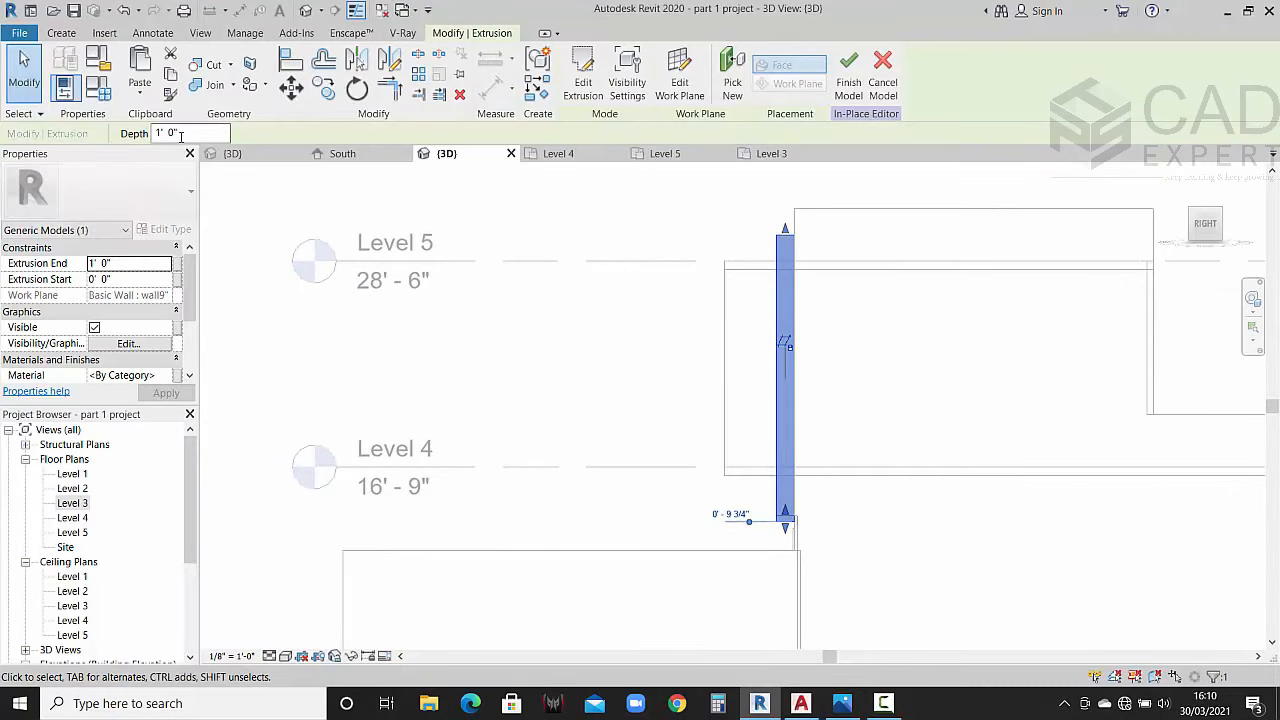
drag(180, 135, 92, 133)
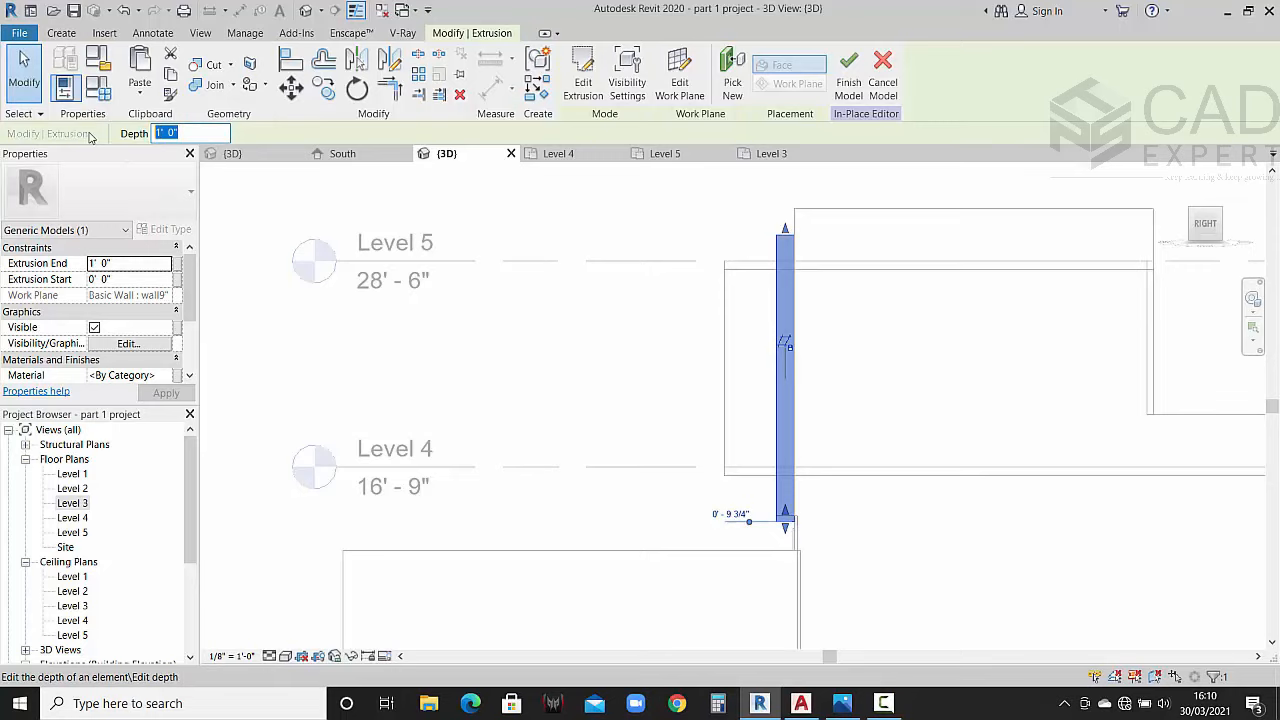
key(Return)
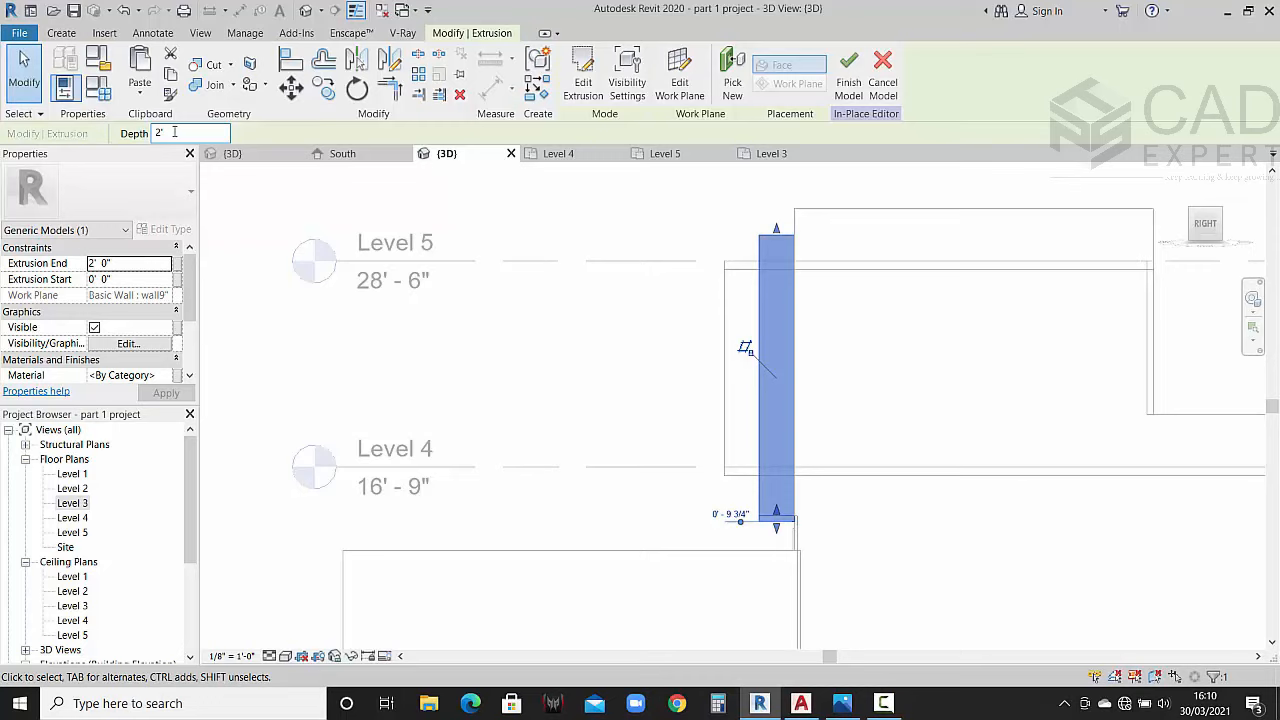
key(Return)
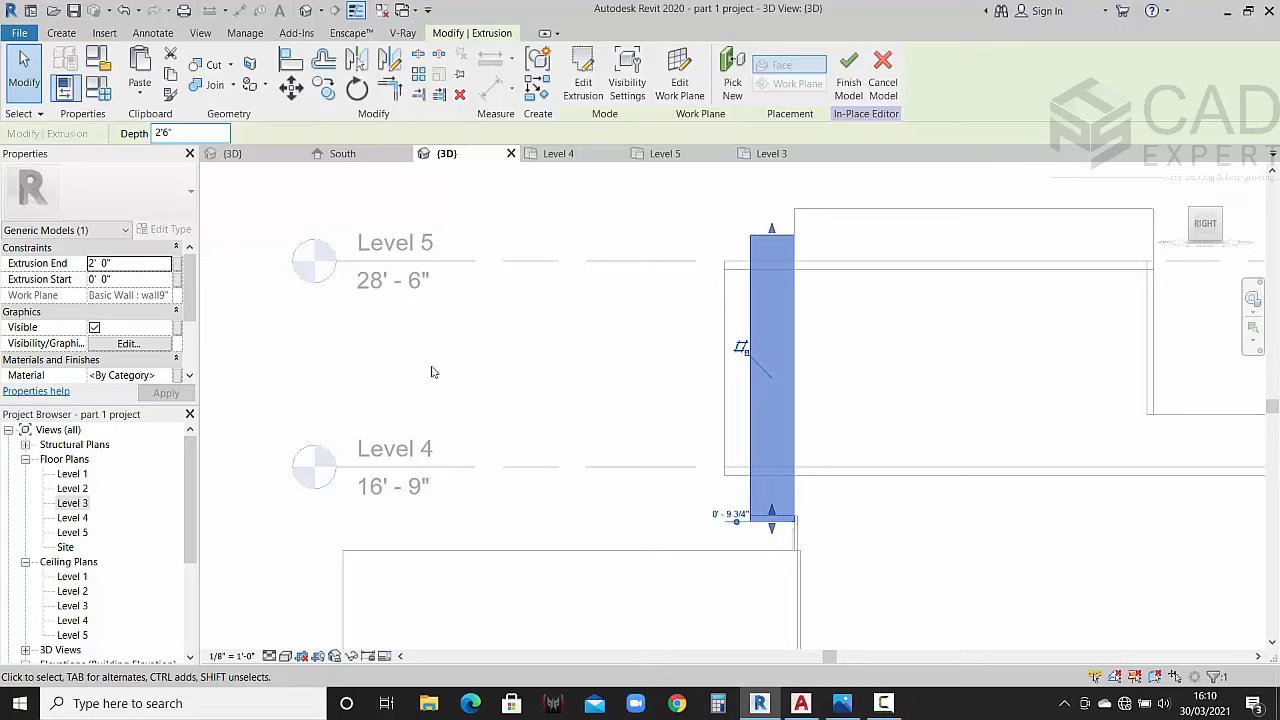
click(522, 432)
shift+middle_drag(520, 420, 805, 352)
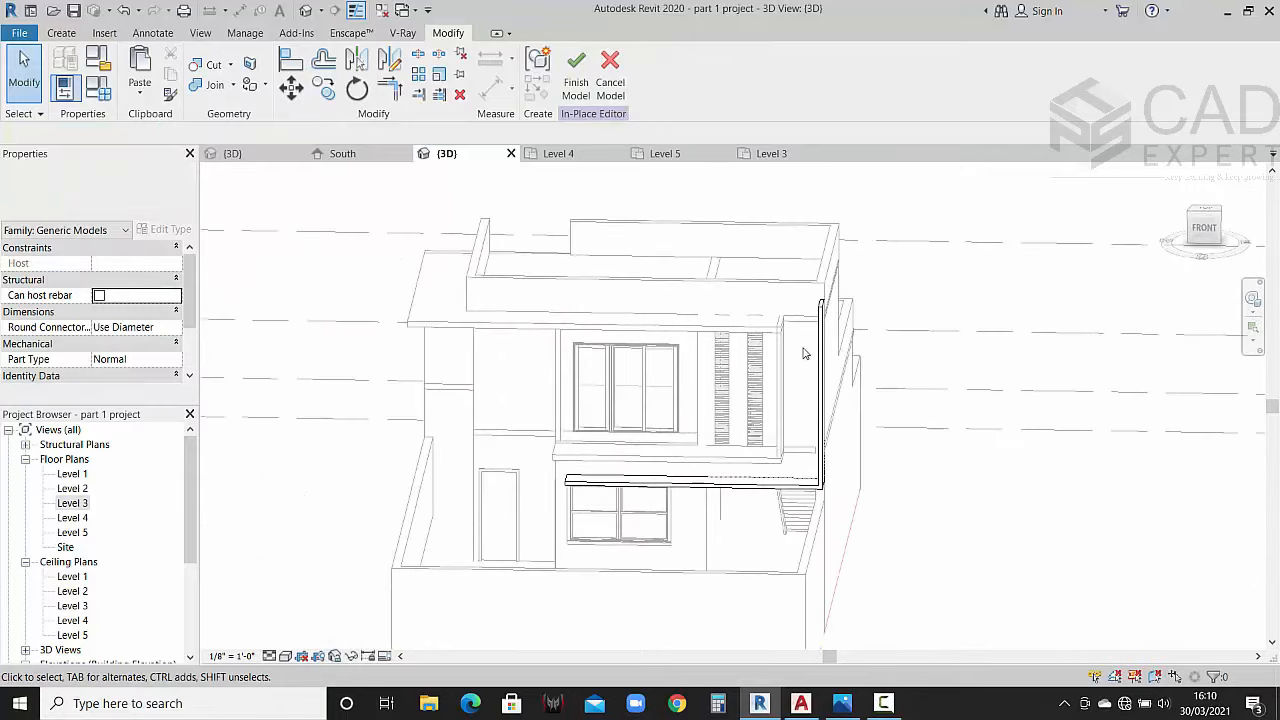
Step: Start a new in-place extrusion in the top view with Level 5 as its work plane
scroll(805, 352, up, 2)
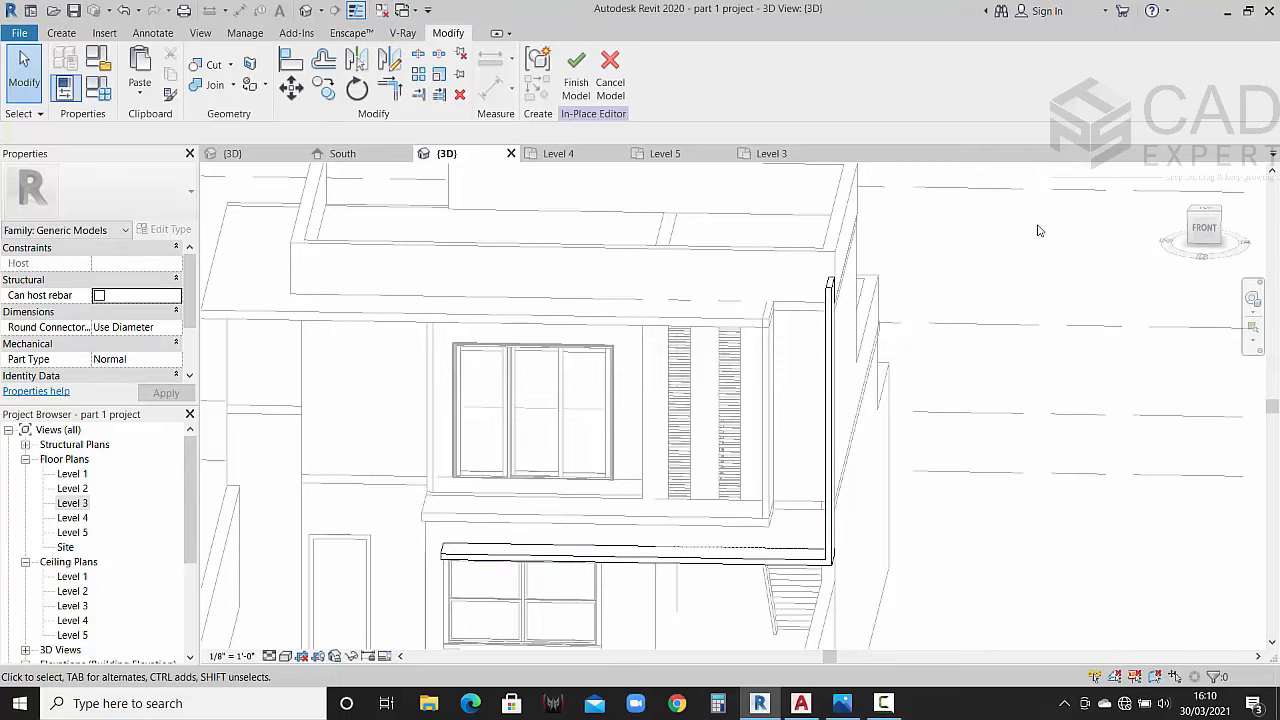
click(1201, 213)
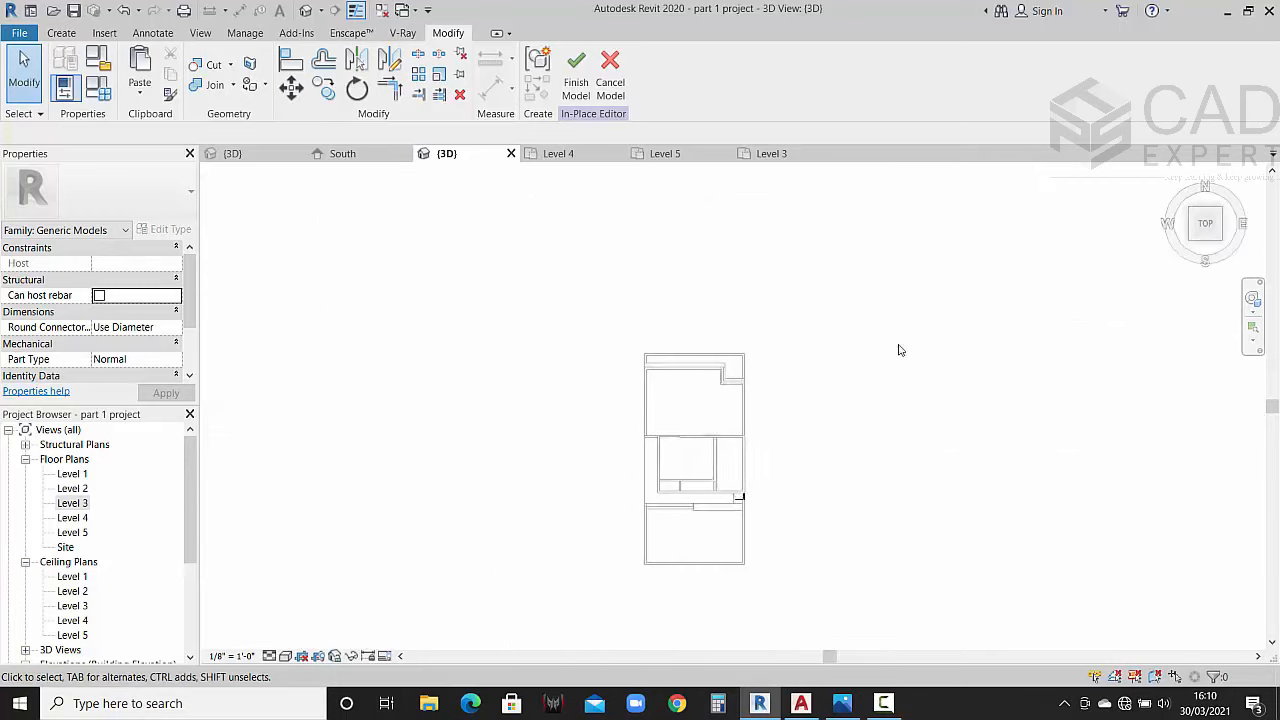
scroll(743, 512, up, 4)
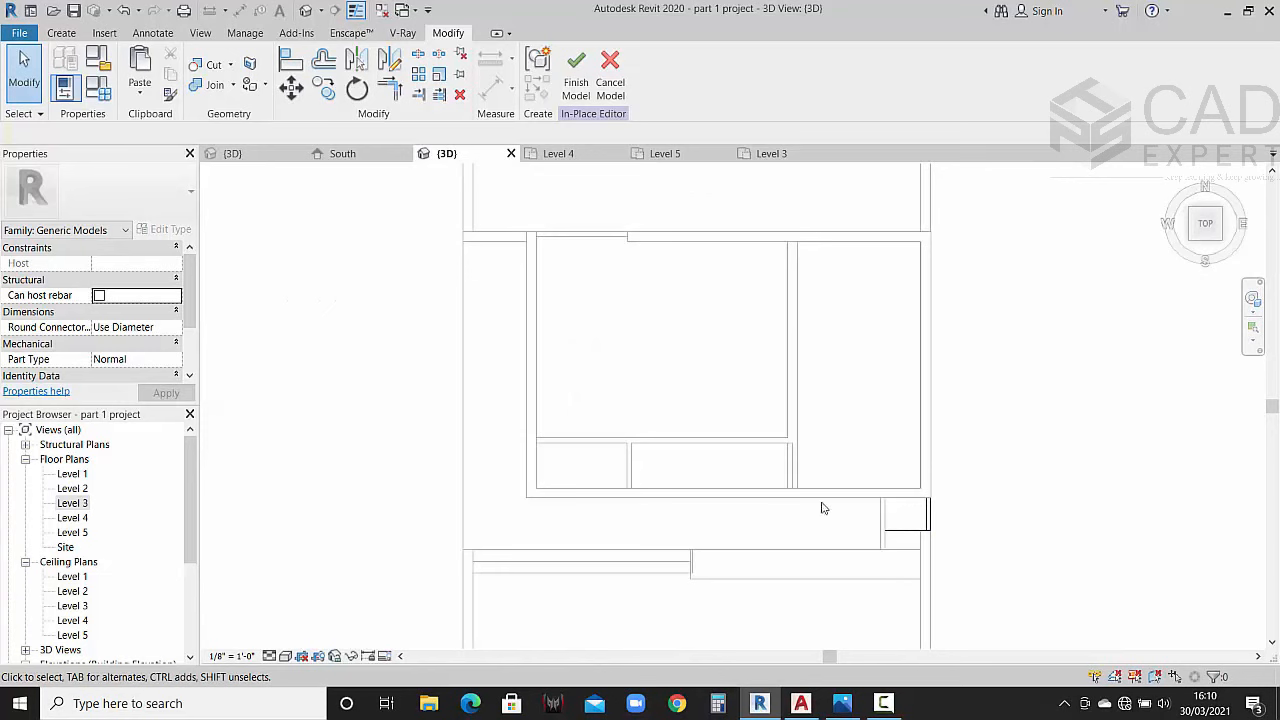
click(61, 33)
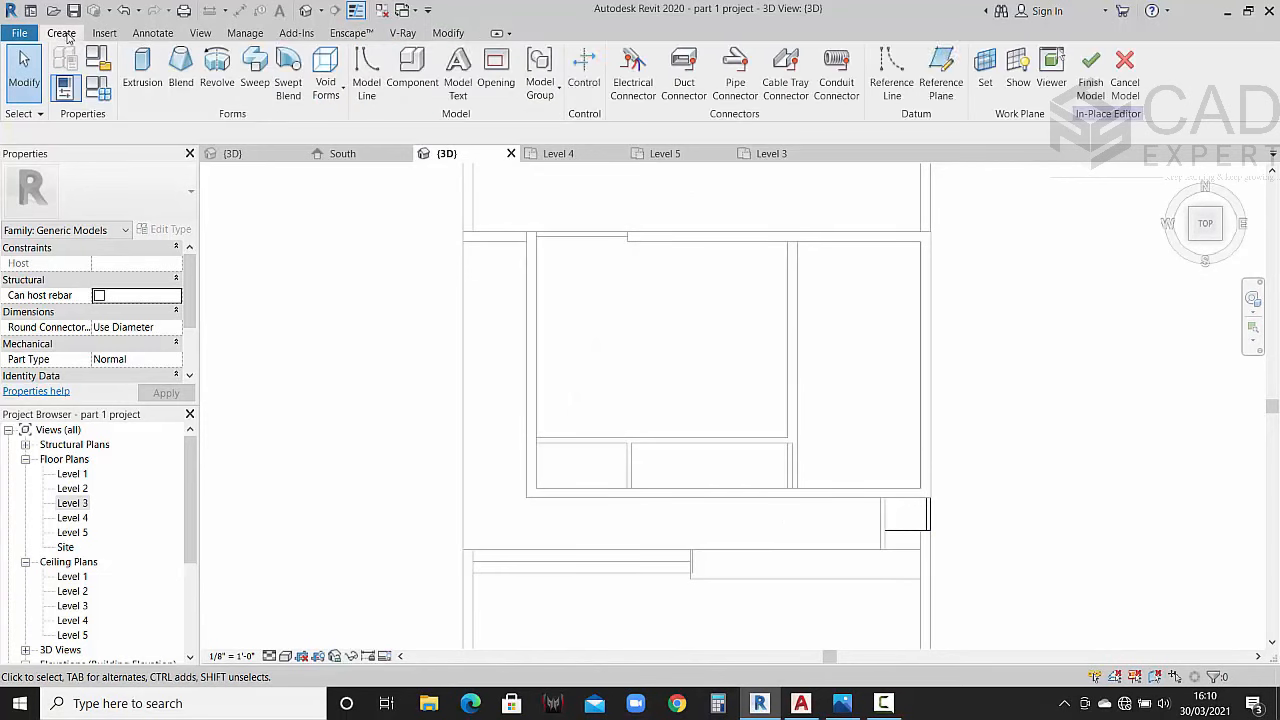
click(143, 62)
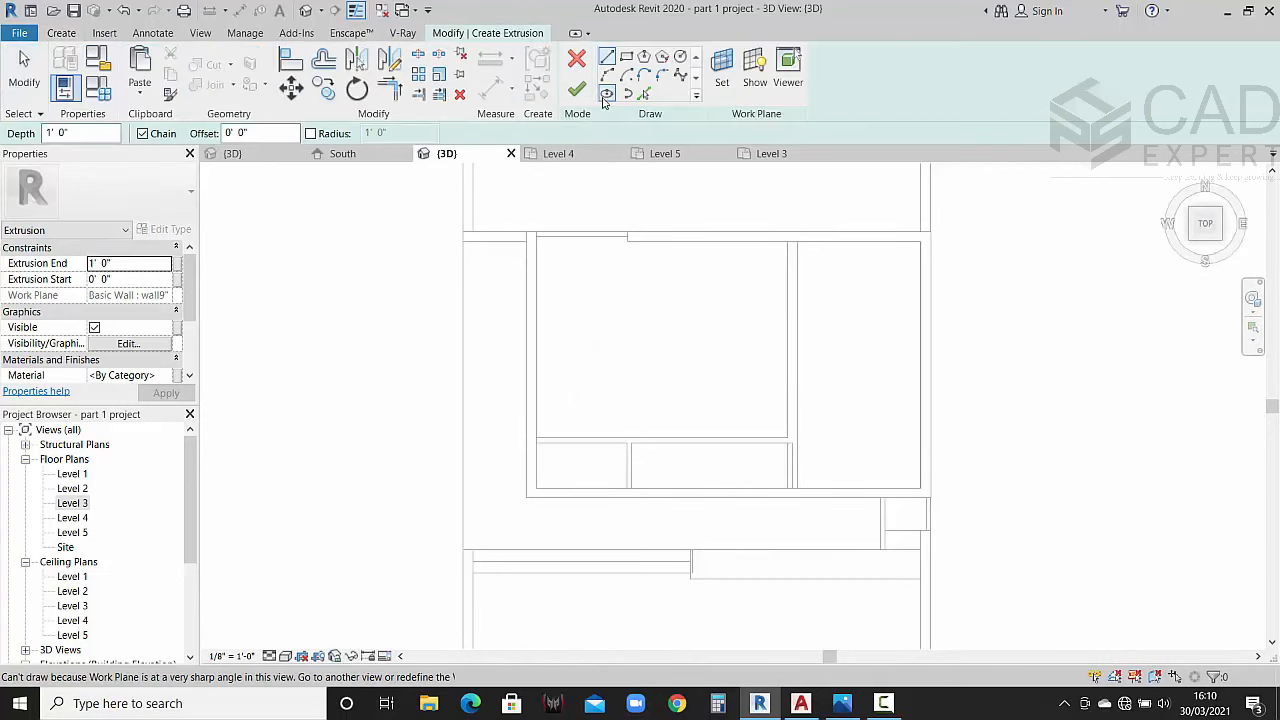
click(722, 70)
click(677, 349)
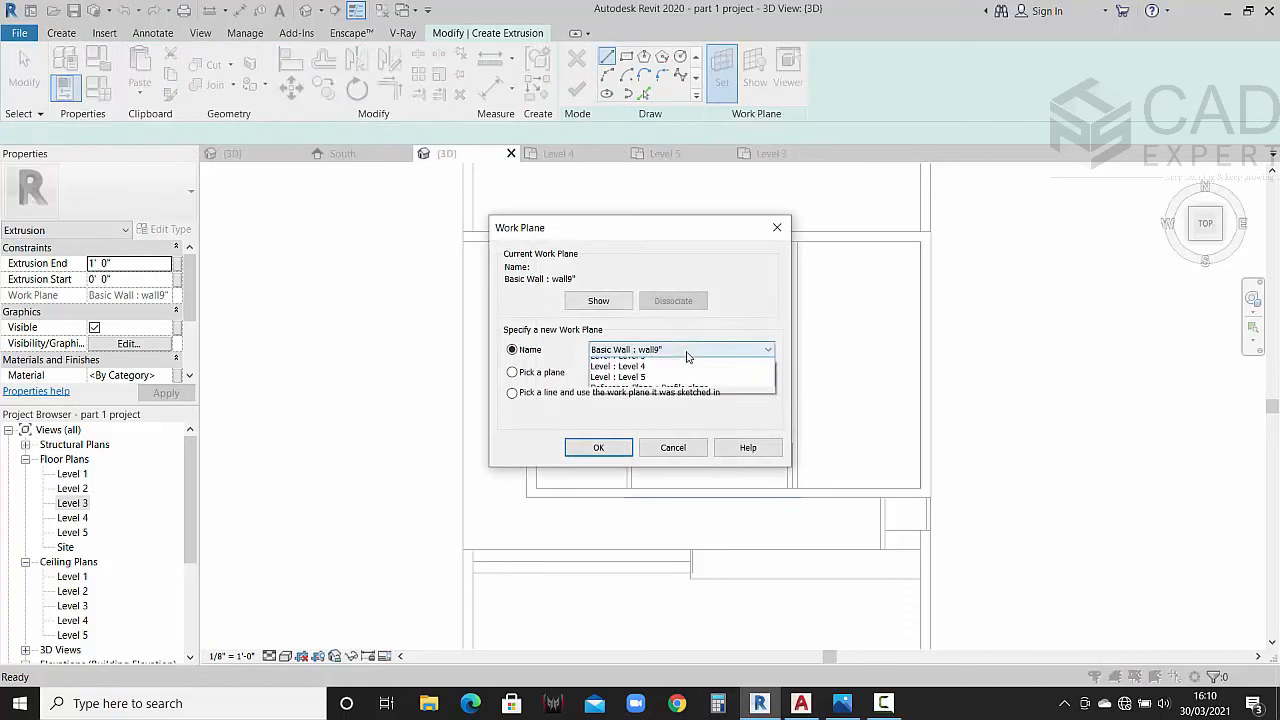
click(646, 427)
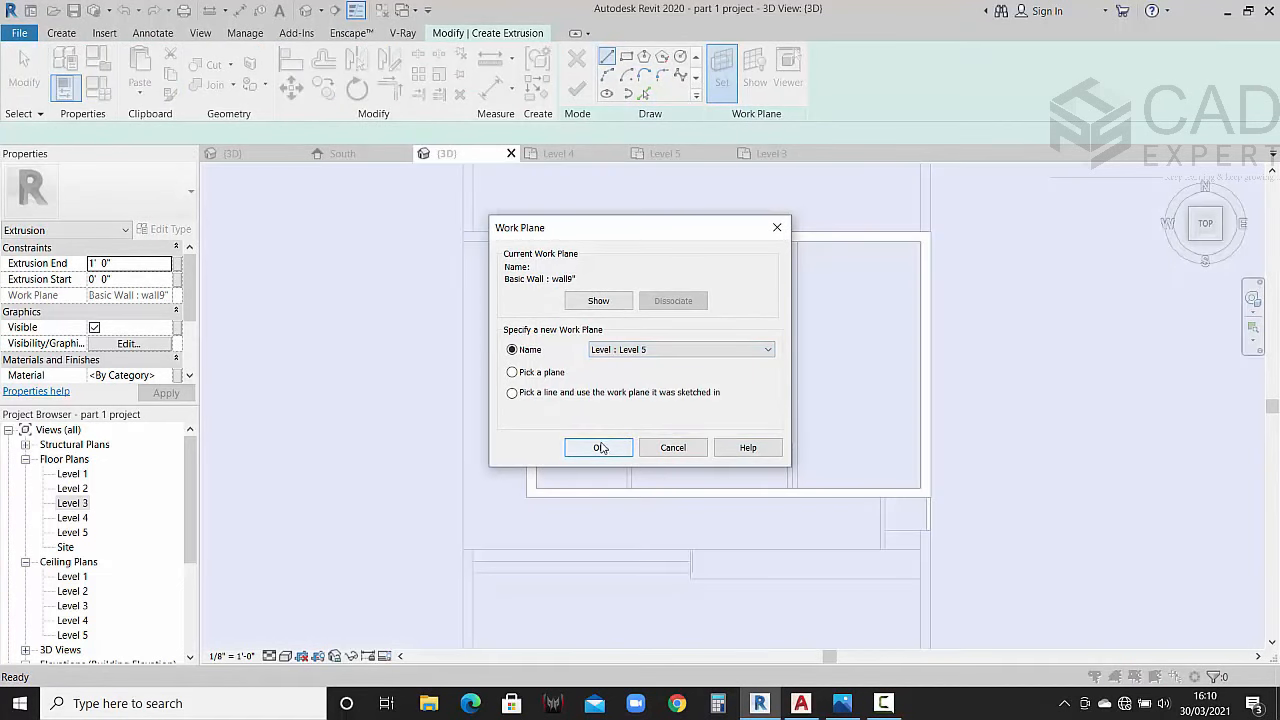
click(600, 447)
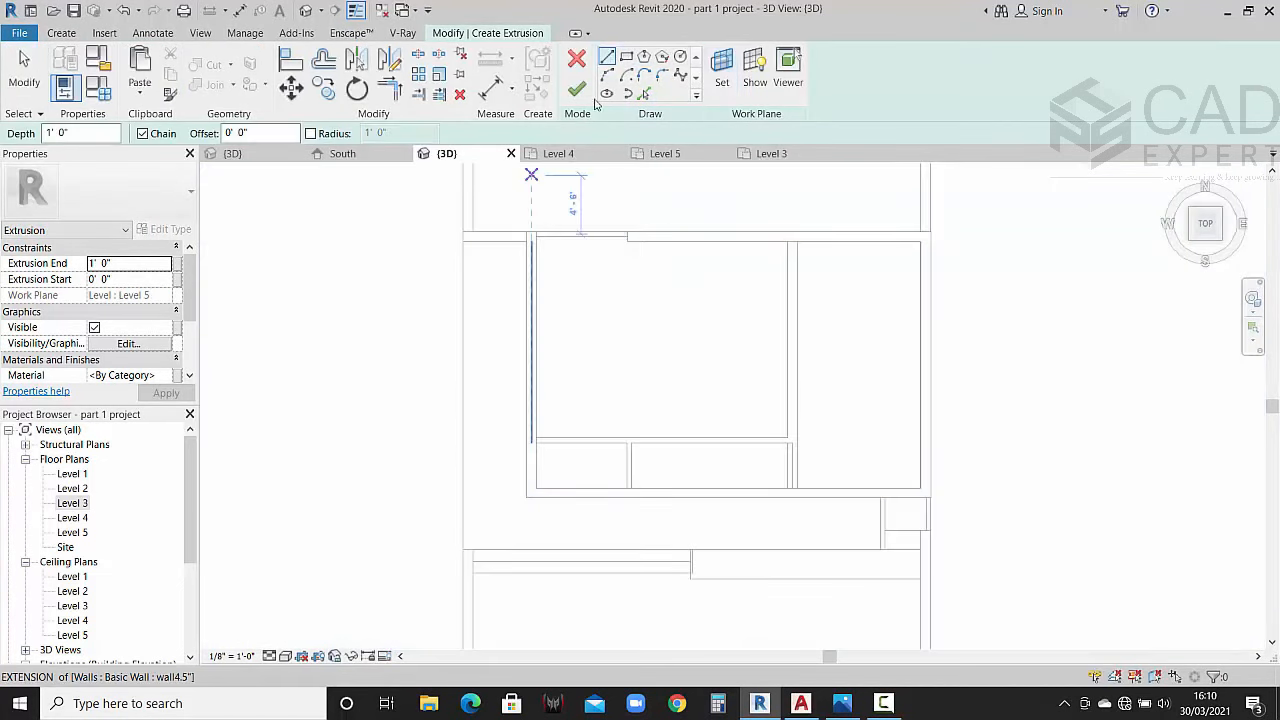
Step: Sketch lines along the parapet's front and left edges, a 2'-6" outward return at the rear, and a parallel line about 22'-6" back toward the front
scroll(931, 500, up, 2)
click(925, 484)
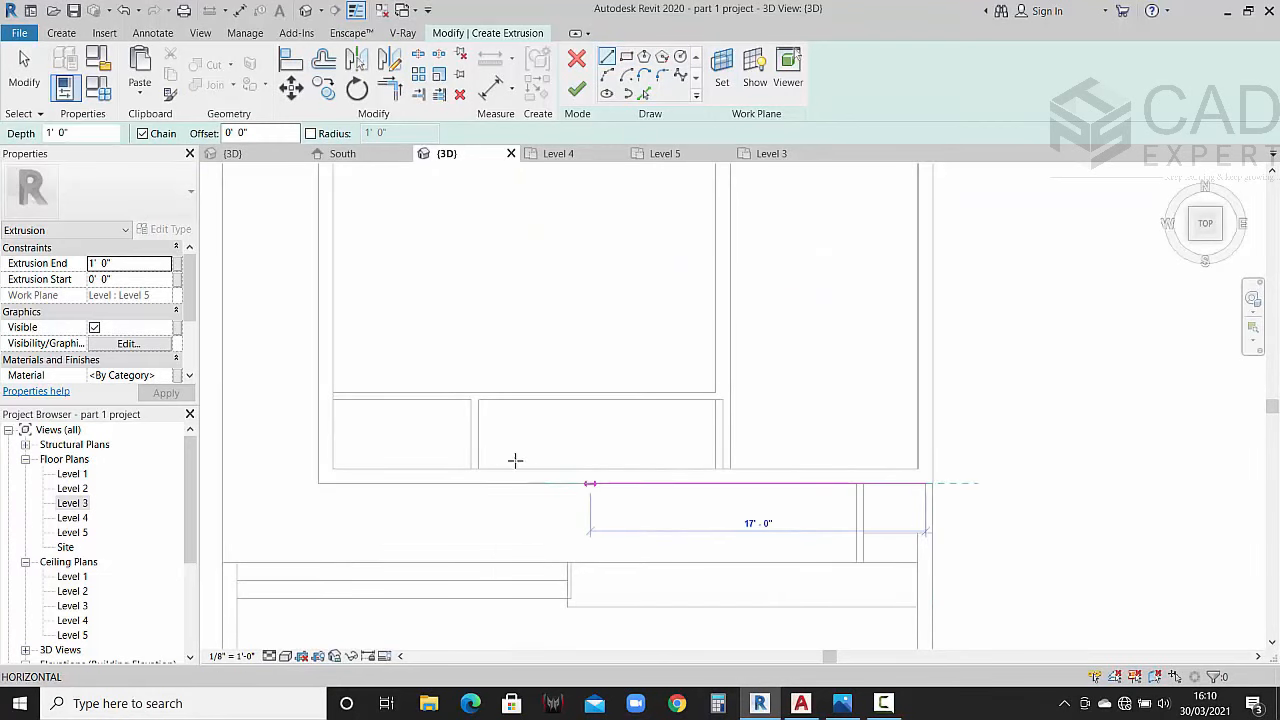
click(317, 483)
middle_drag(334, 351, 326, 512)
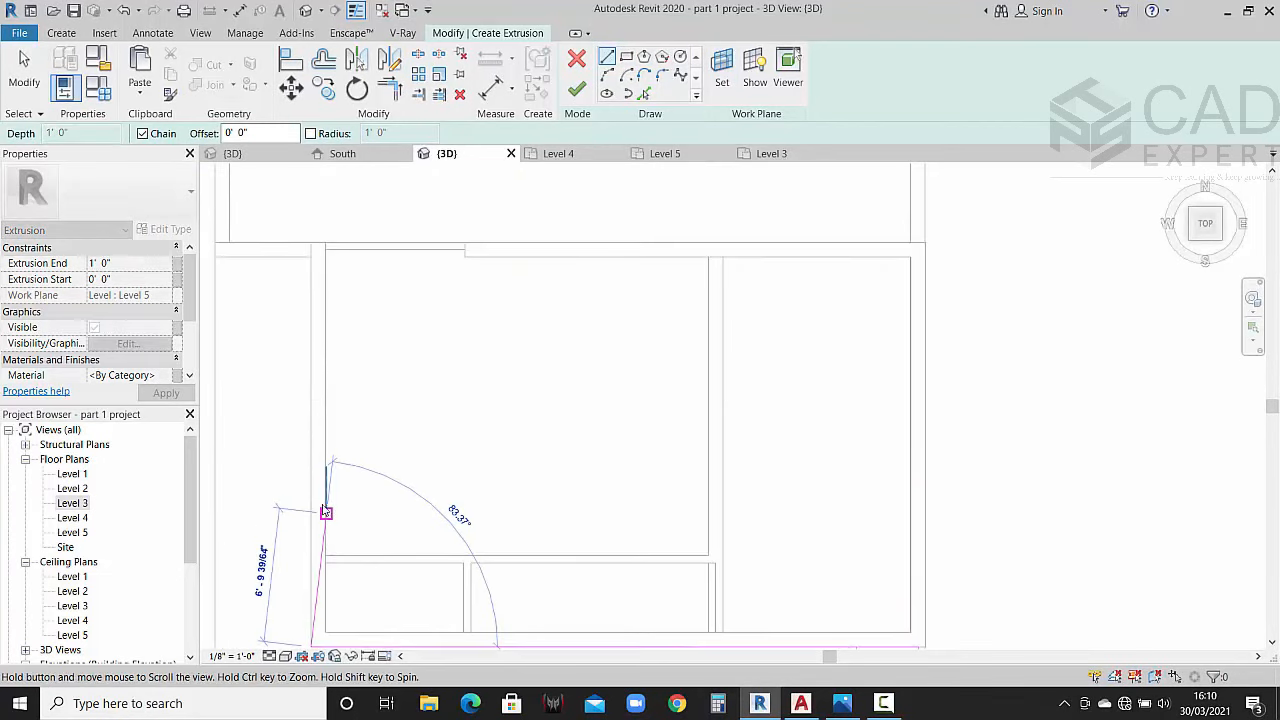
click(311, 242)
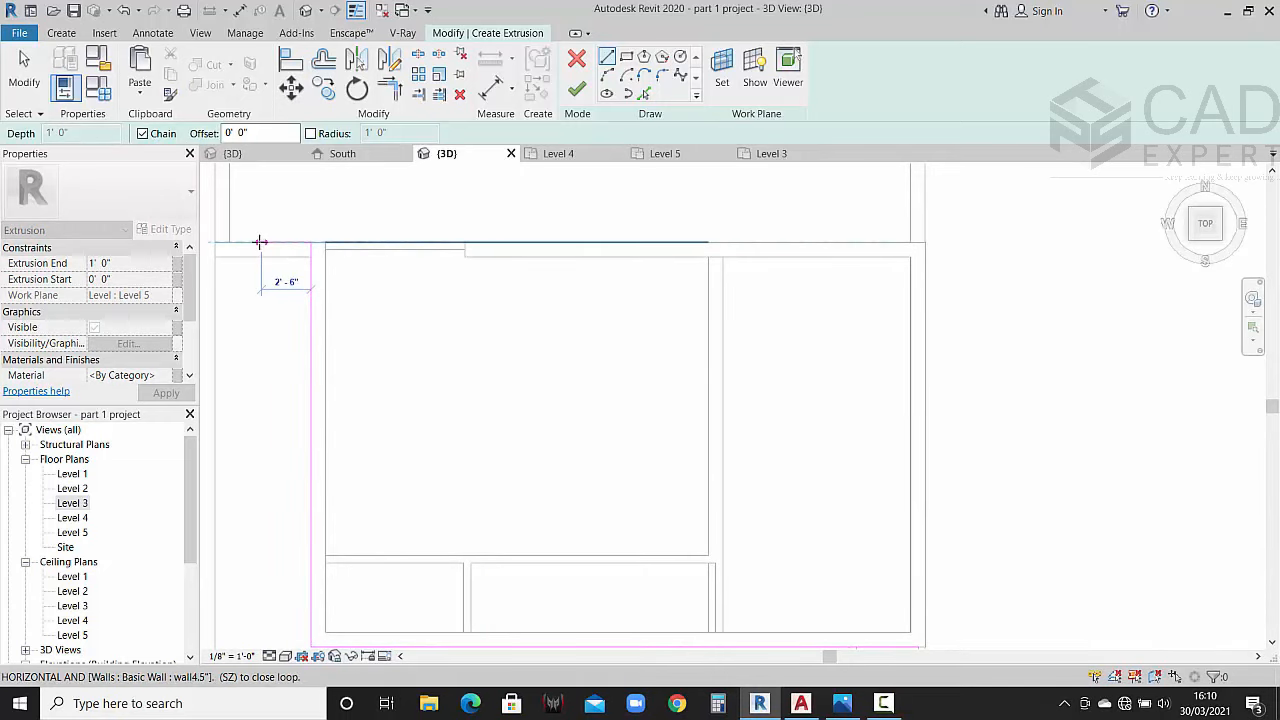
click(261, 242)
scroll(294, 277, down, 2)
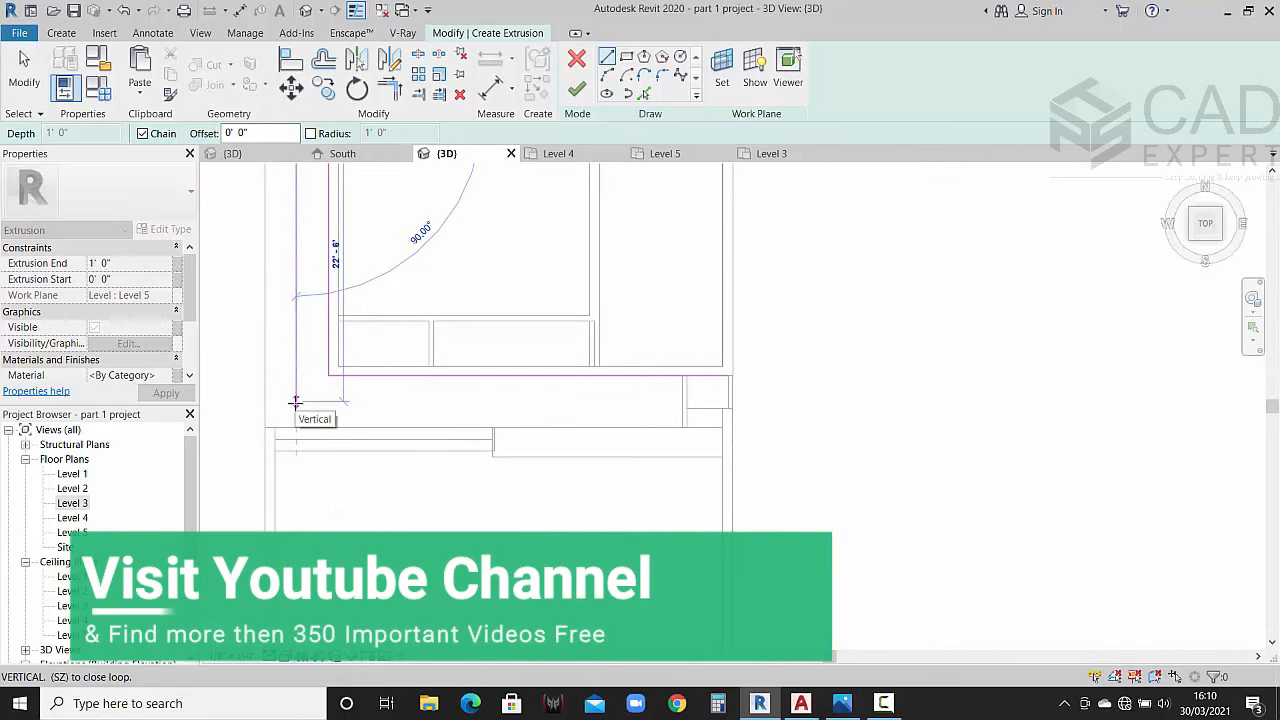
click(294, 402)
key(Escape)
key(Escape)
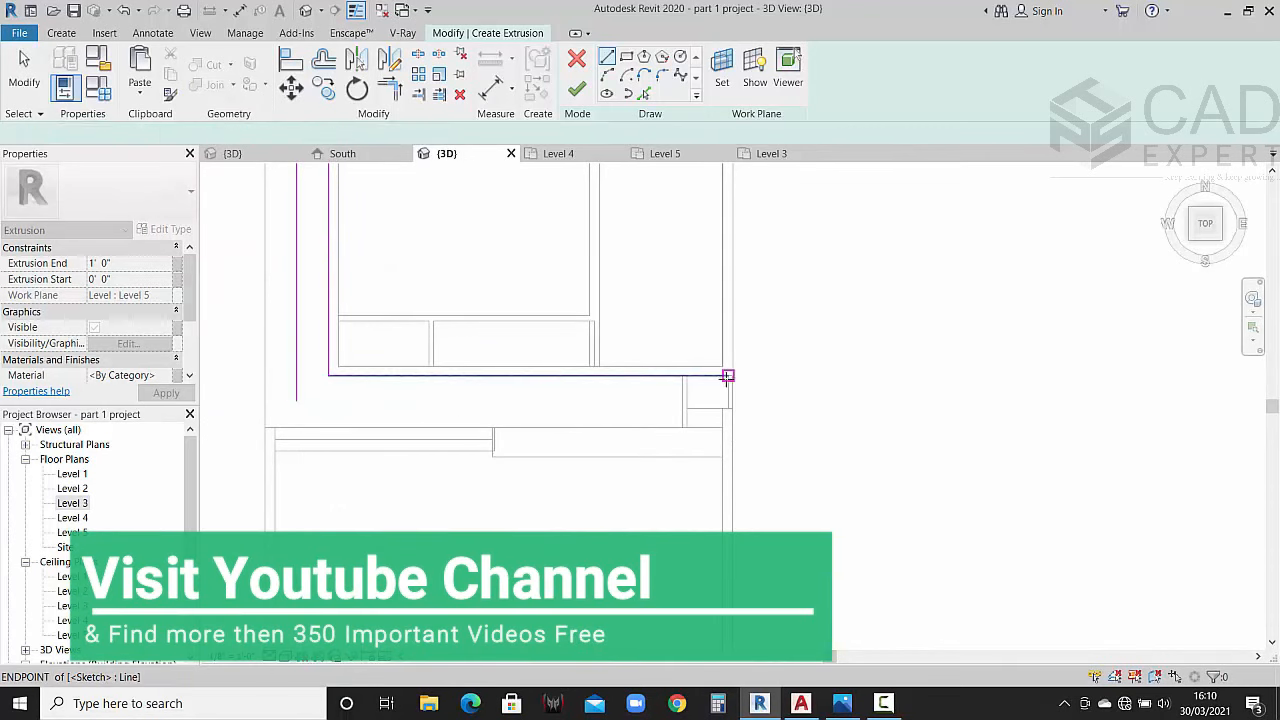
Step: Close the L-shaped outline with a 2'-6" end line and a front line to the outer side line, and finish the extrusion
click(728, 376)
click(729, 408)
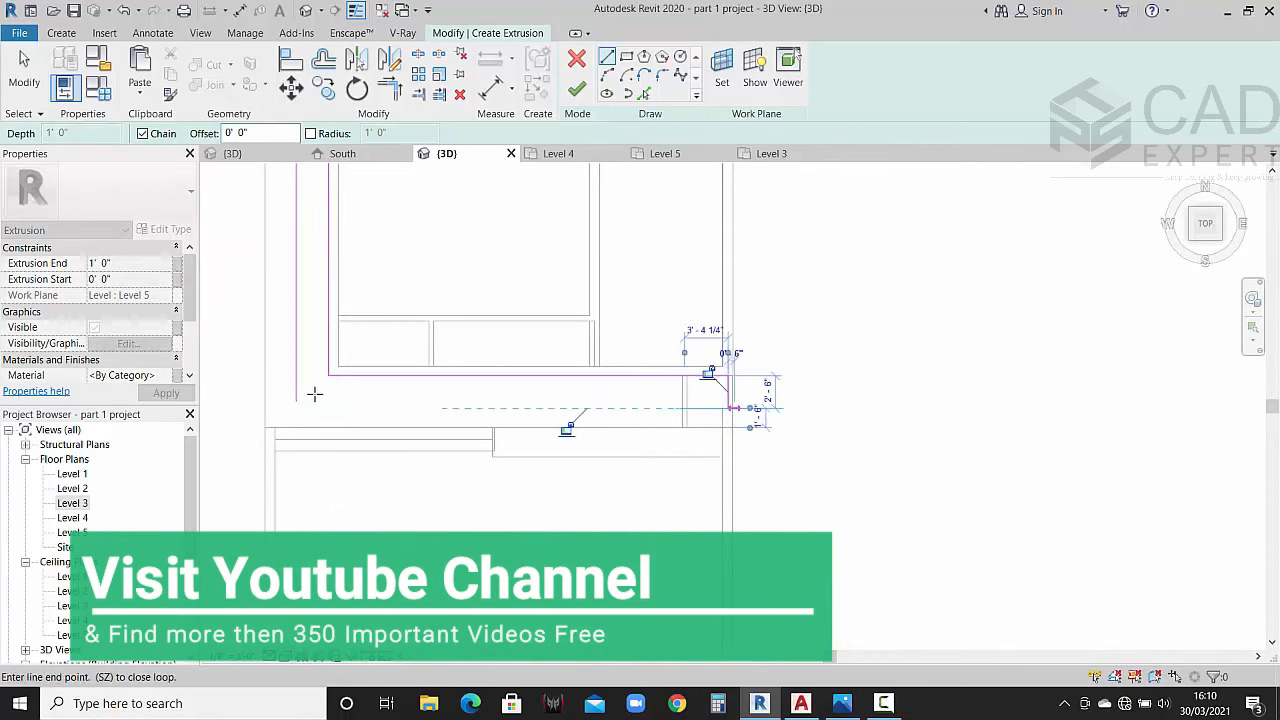
click(295, 408)
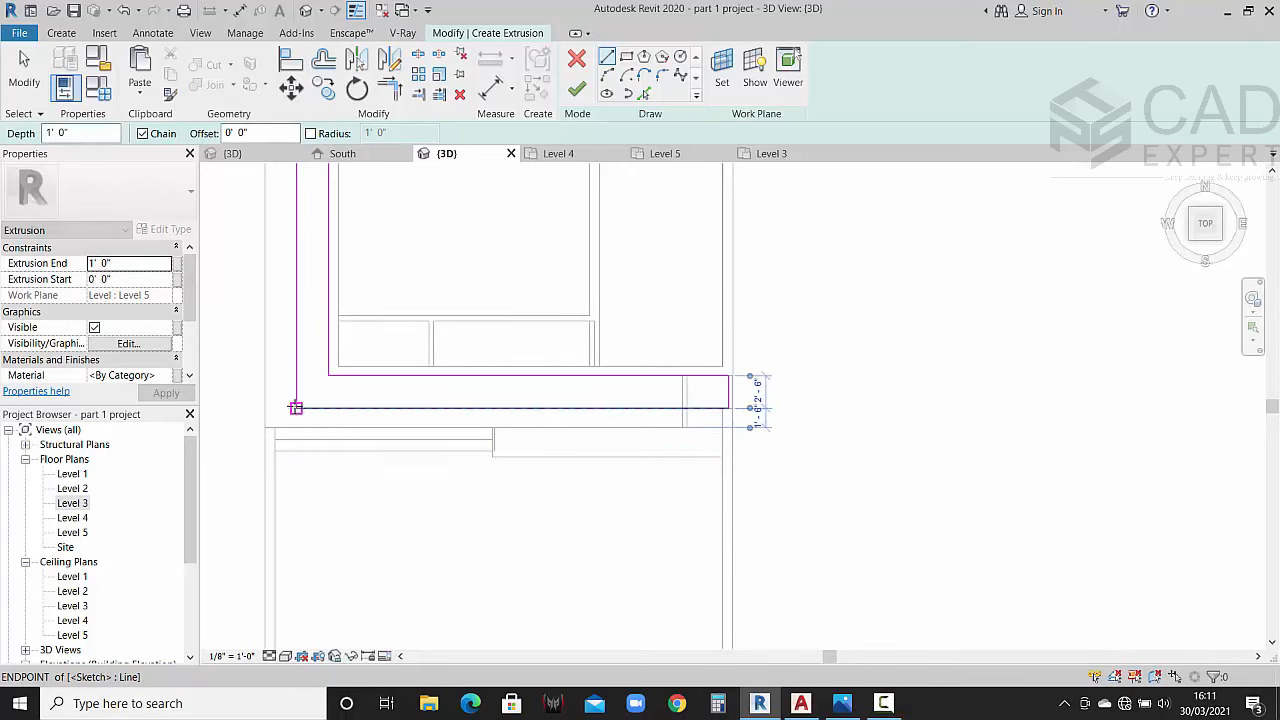
scroll(622, 322, down, 2)
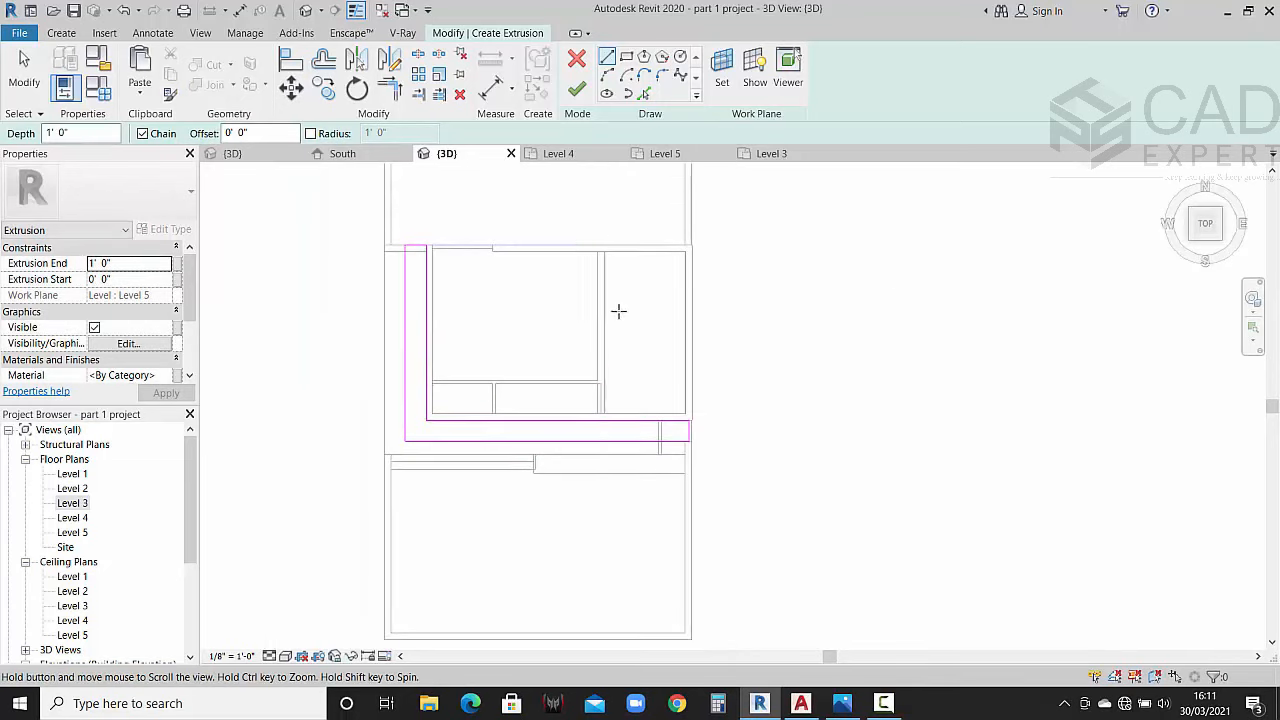
click(576, 89)
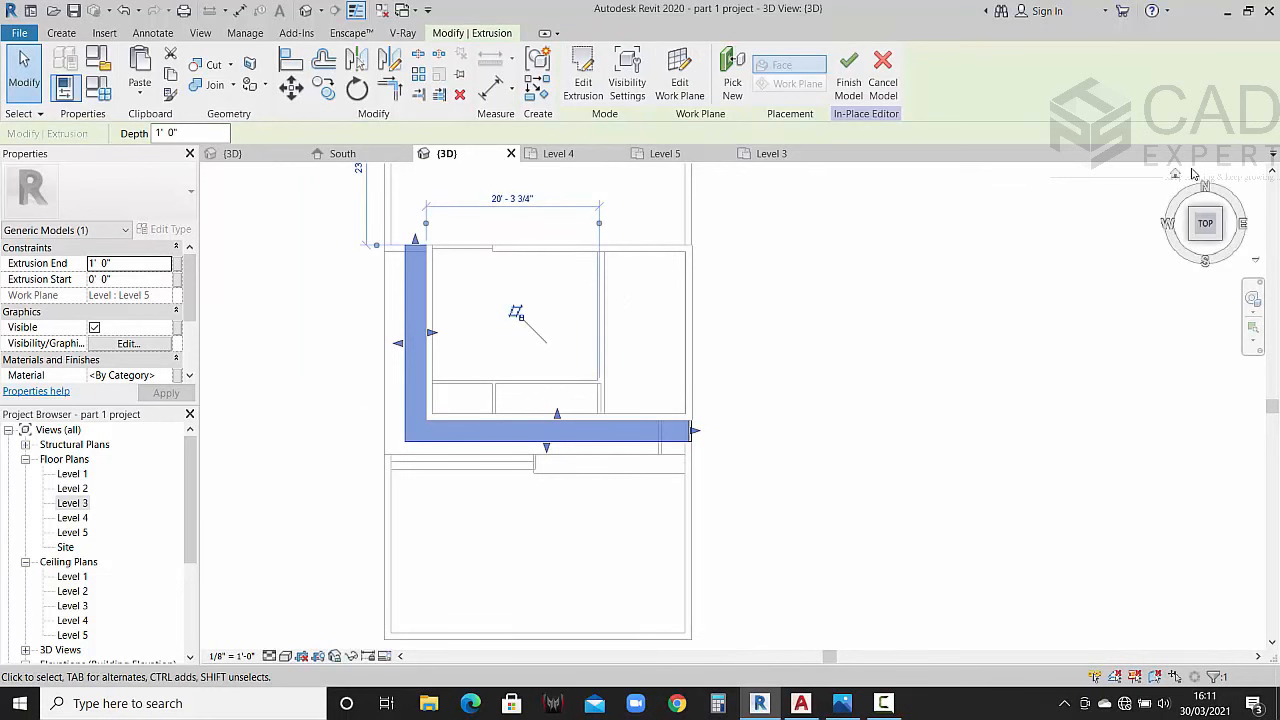
Step: Stretch the top of the L-shaped extrusion up to the top of the vertical frame in the front view
click(1175, 176)
scroll(485, 210, up, 10)
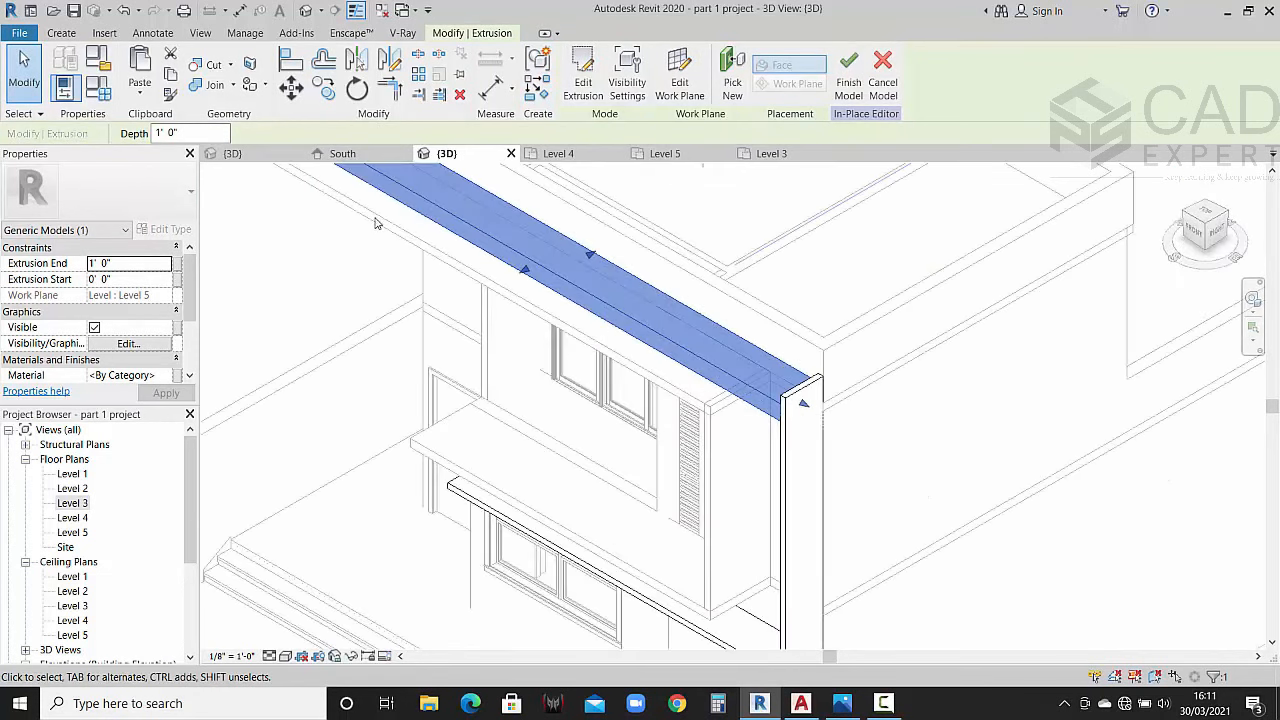
click(1195, 235)
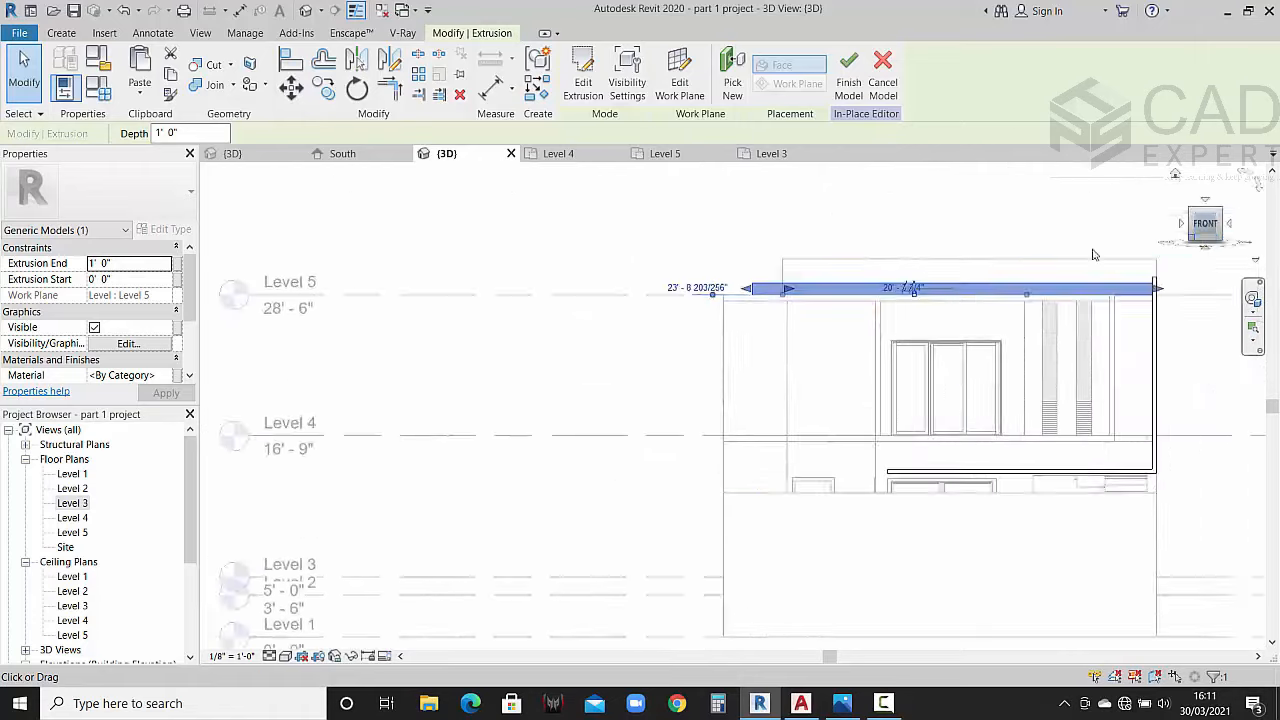
middle_drag(1062, 268, 844, 386)
scroll(780, 406, up, 7)
scroll(820, 376, down, 4)
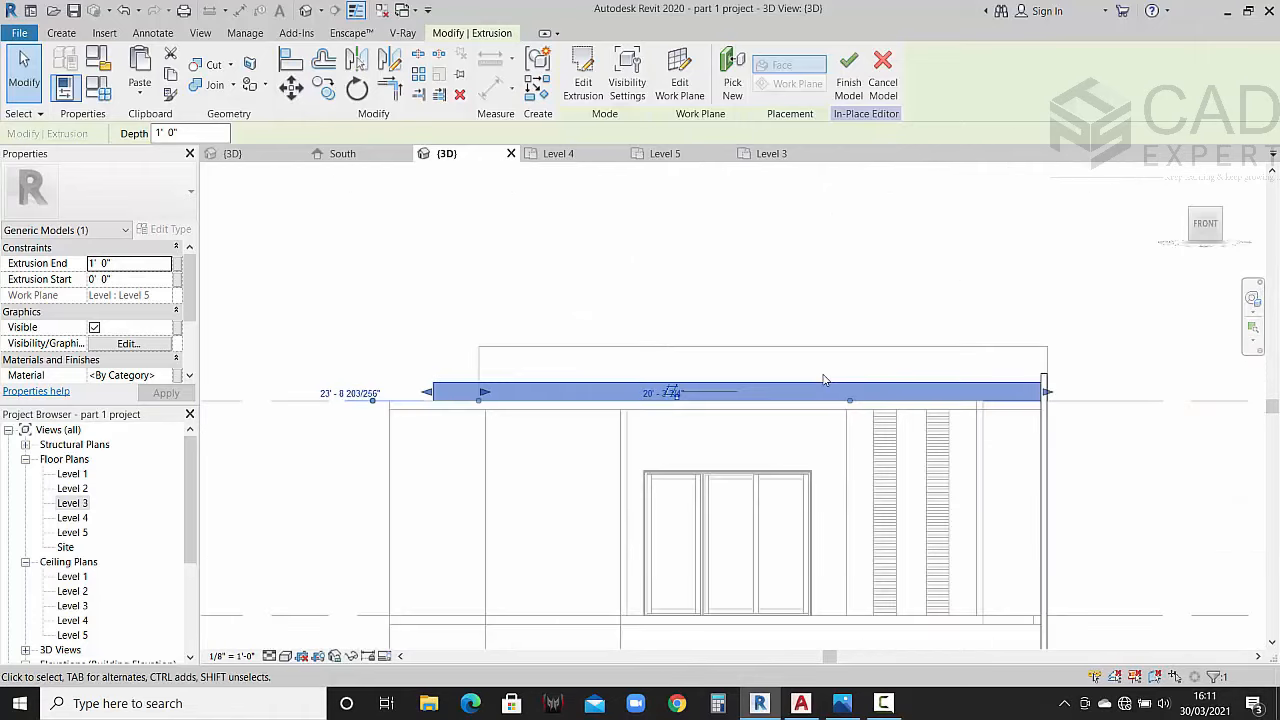
scroll(824, 380, down, 1)
click(757, 362)
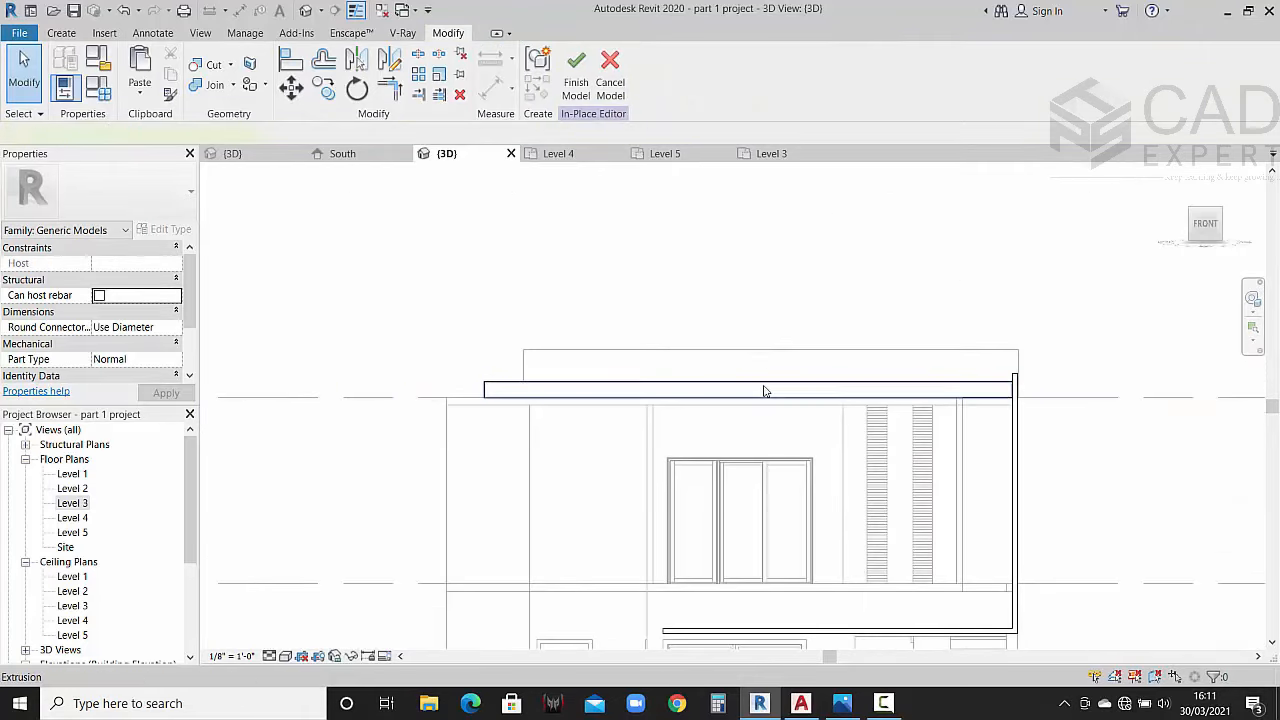
click(764, 390)
drag(747, 375, 748, 367)
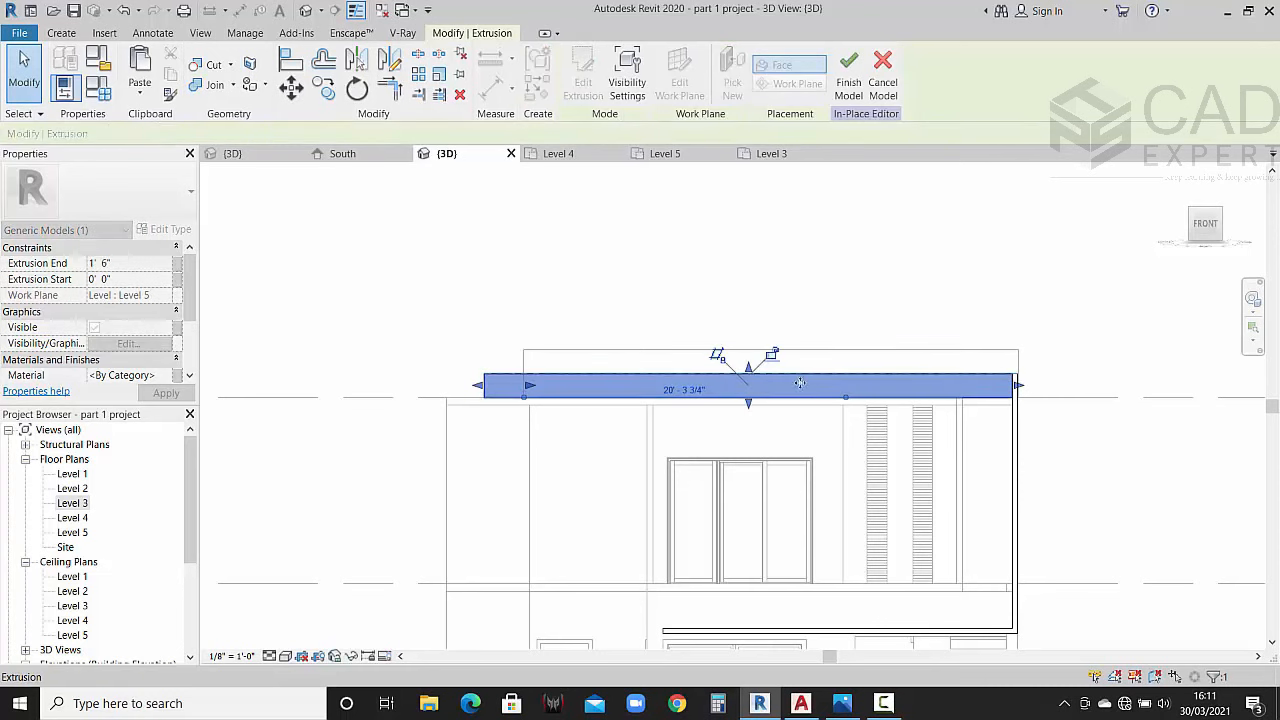
Step: Lock the L-shaped extrusion's top edge to the vertical frame's top and set the extrusion depth to 4"
click(772, 355)
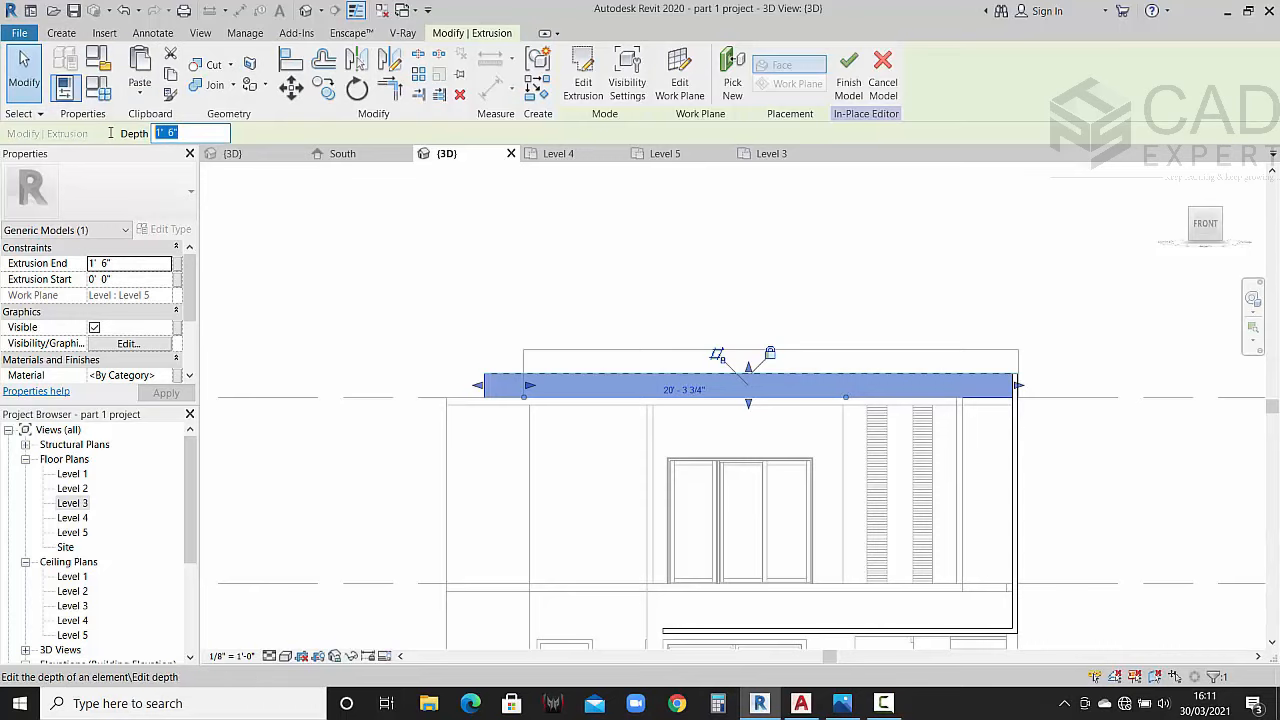
text(4")
key(Return)
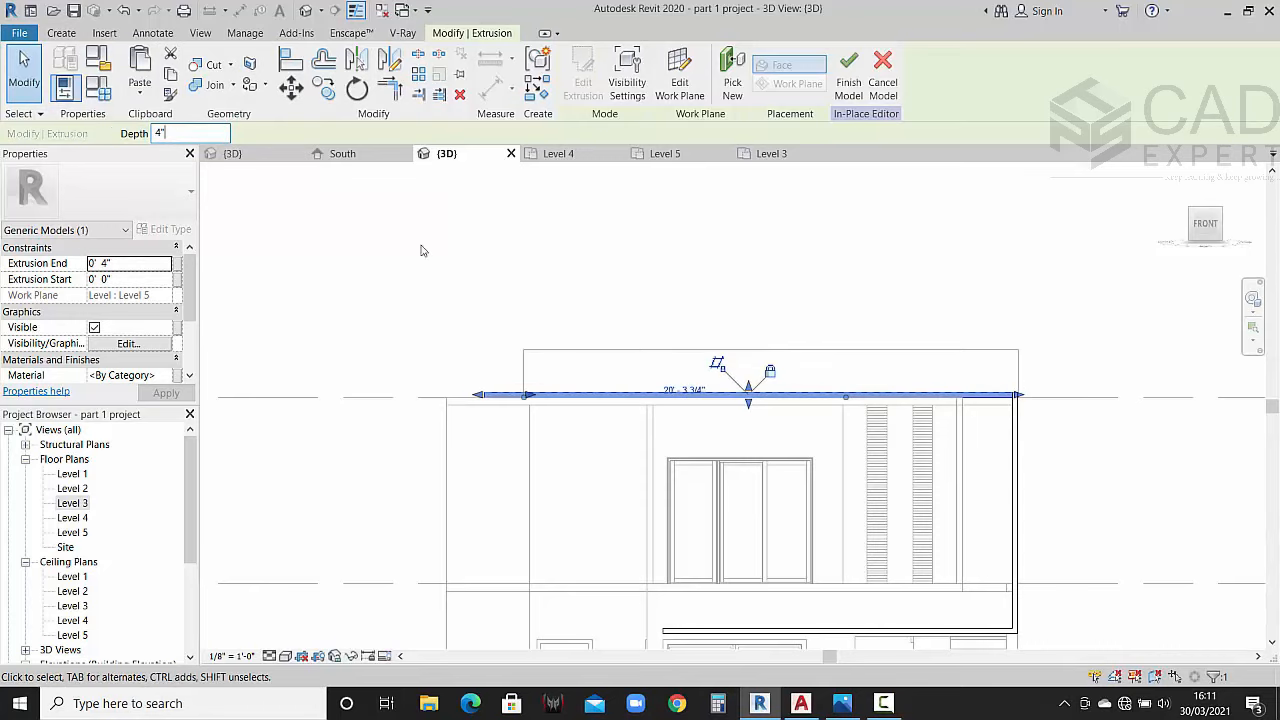
Step: Stretch the L-shaped extrusion's top edge up to the vertical frame's top, 1'-6" above Level 5
scroll(768, 392, up, 1)
scroll(743, 388, up, 1)
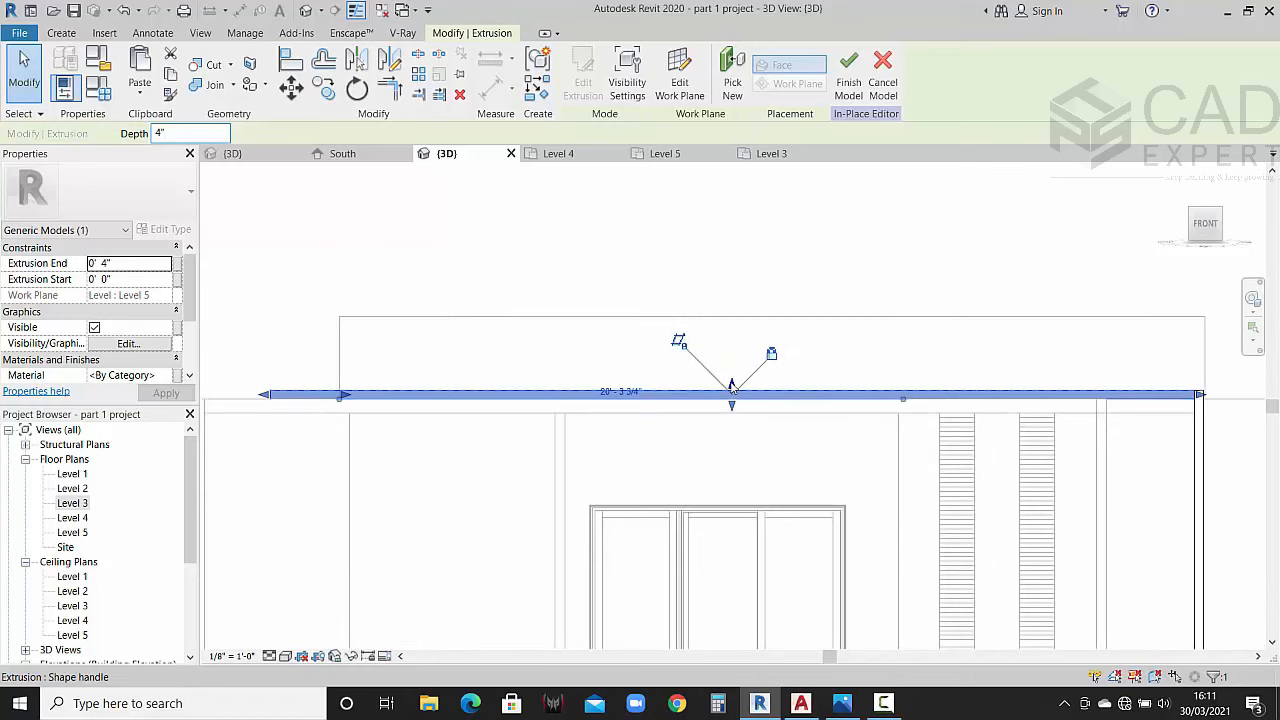
drag(732, 387, 737, 356)
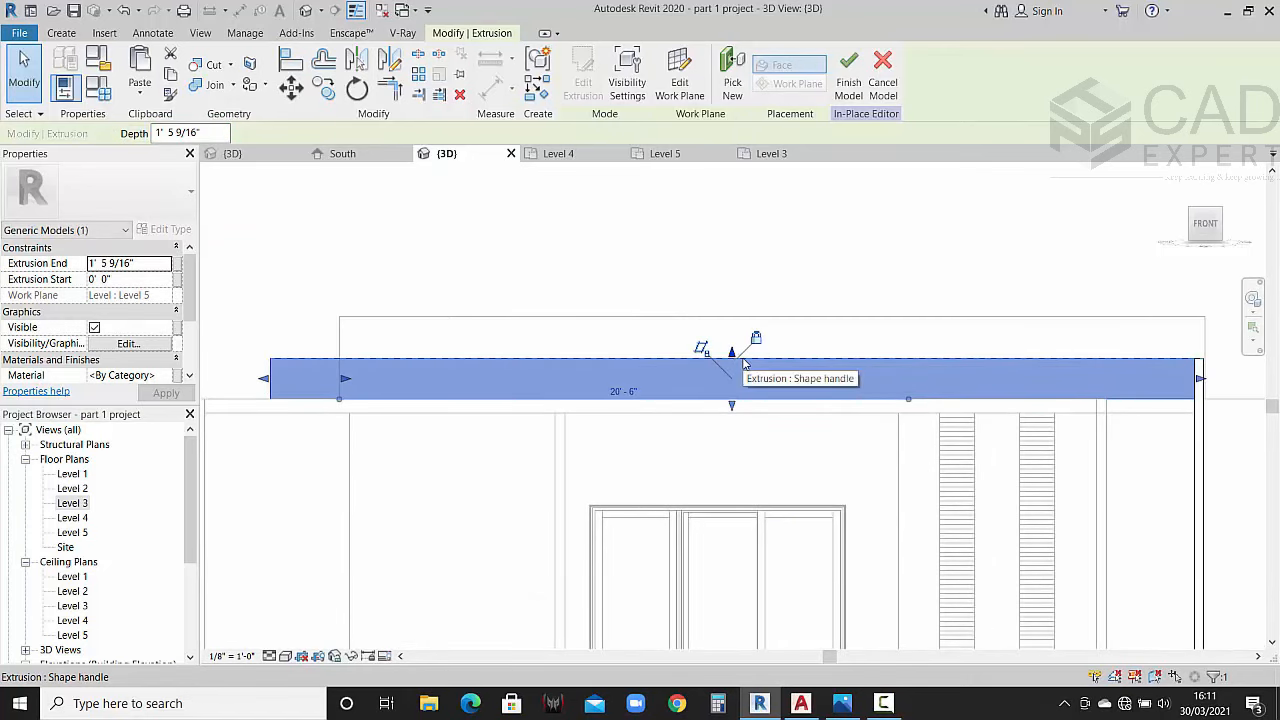
key(Escape)
scroll(743, 364, down, 2)
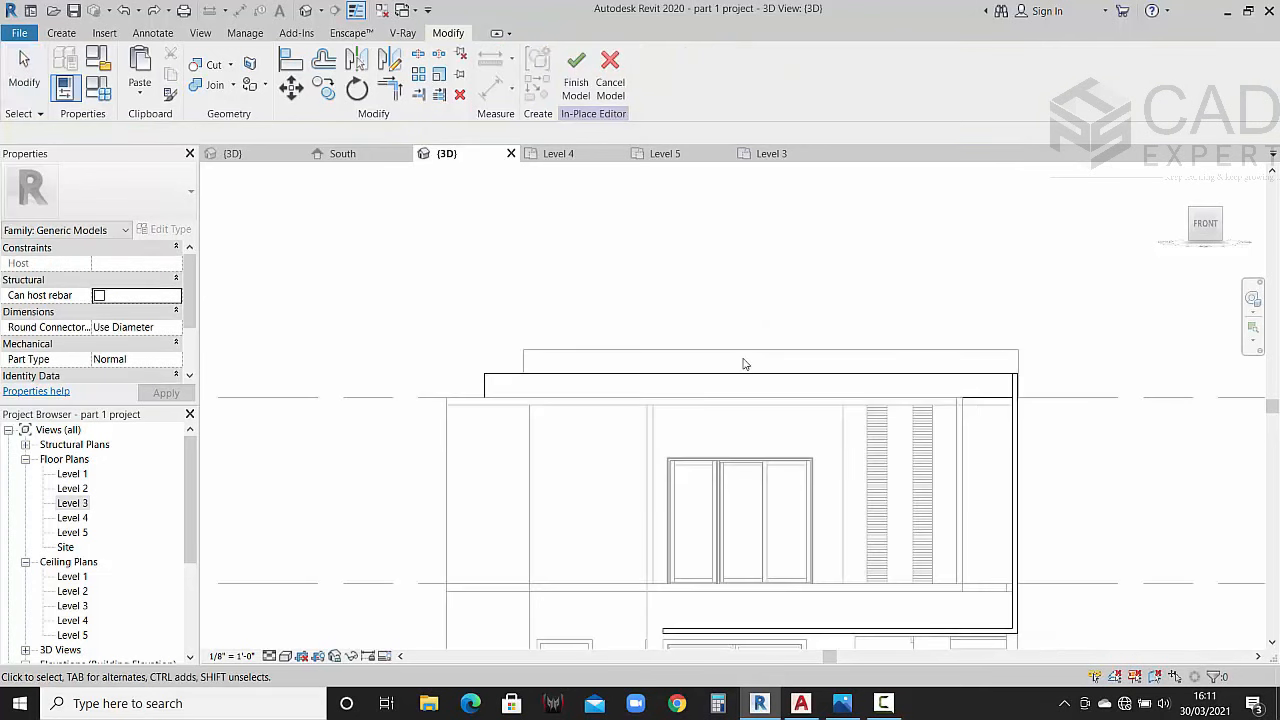
Step: Raise the bottom edge of the L-shaped extrusion to leave a band about 4" thick level with the vertical frame's top
click(969, 403)
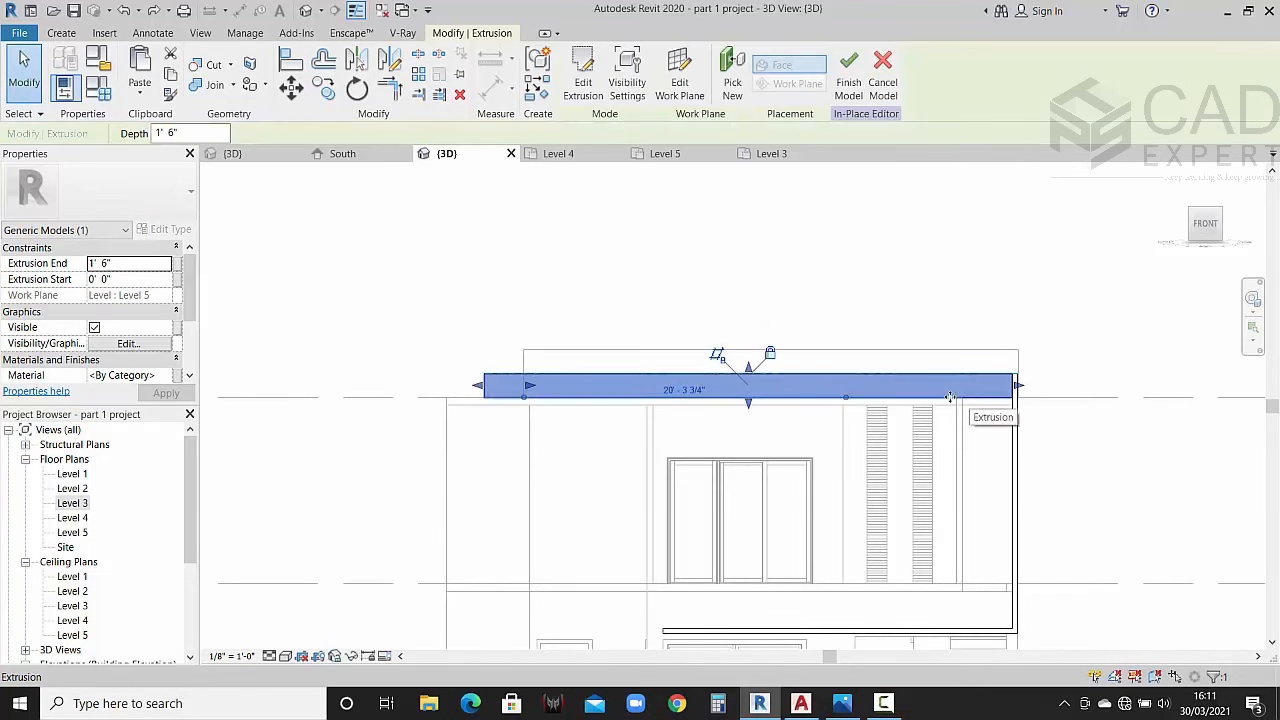
drag(747, 400, 759, 374)
scroll(752, 380, up, 5)
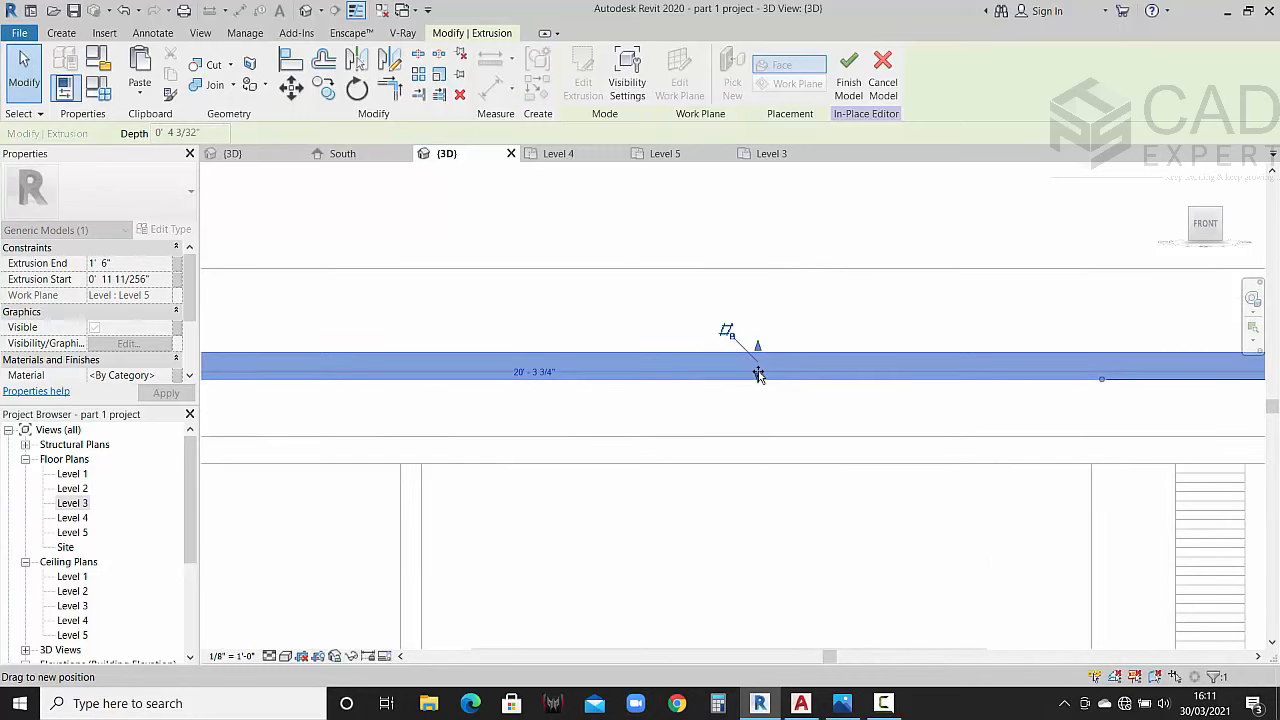
drag(759, 374, 768, 369)
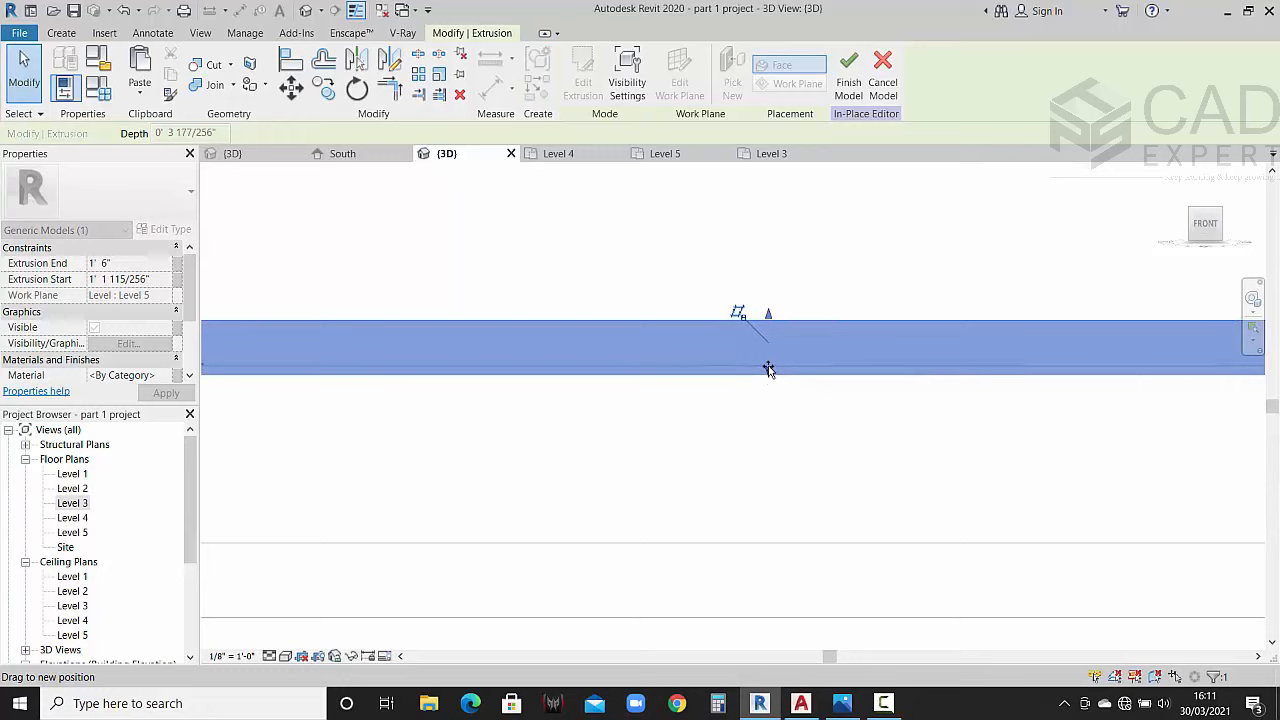
drag(768, 370, 766, 398)
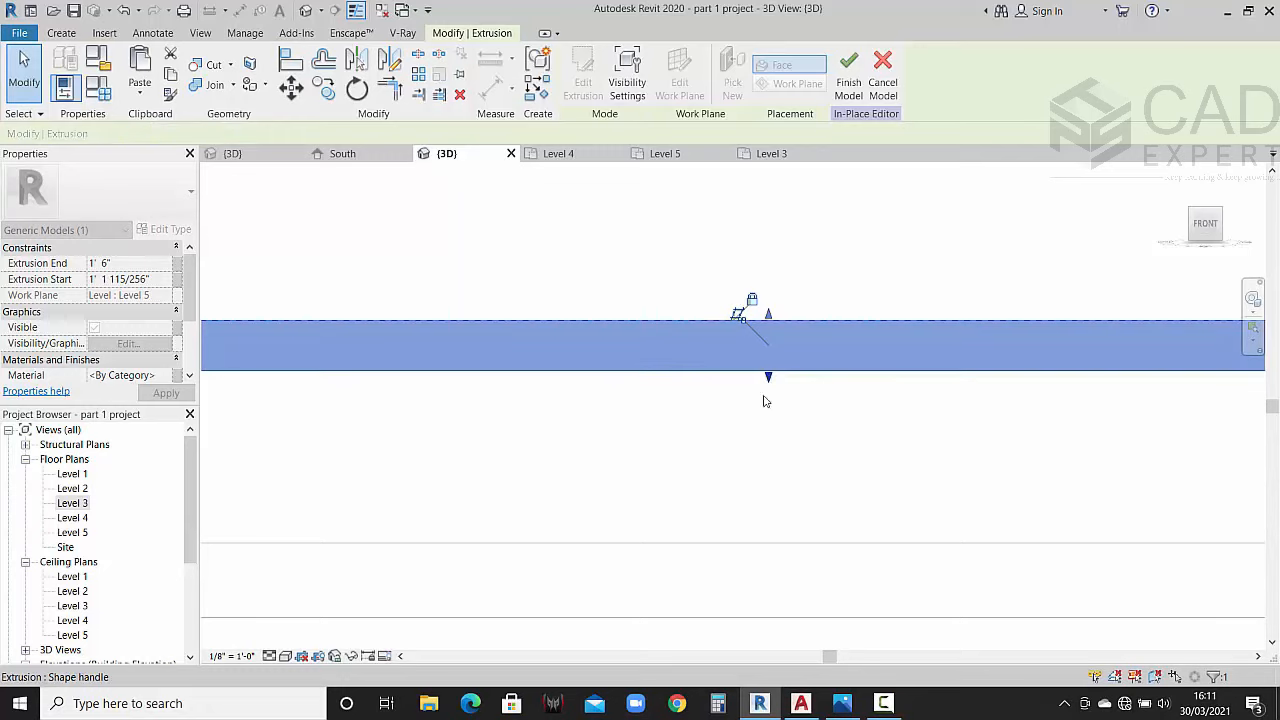
click(731, 428)
scroll(731, 424, down, 3)
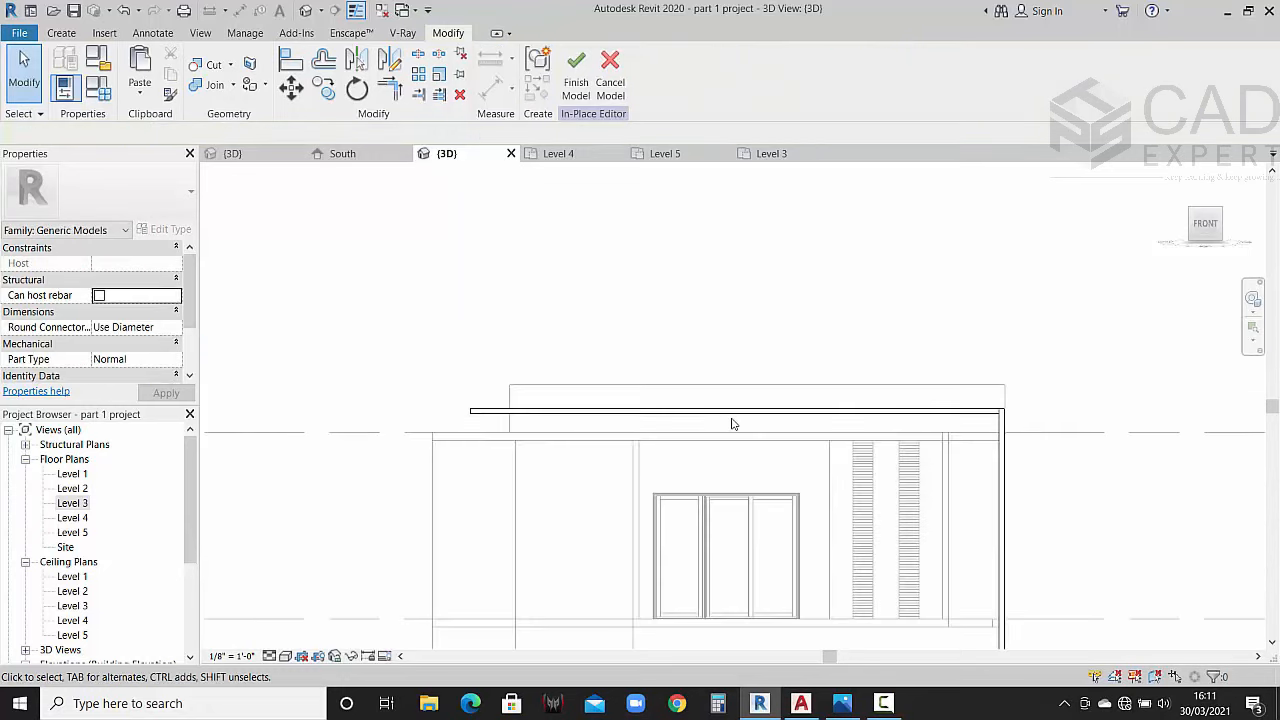
Step: Finish the in-place model containing the facade frame and the L-shaped parapet band
scroll(869, 316, down, 1)
shift+middle_drag(897, 311, 727, 432)
scroll(735, 433, down, 1)
middle_drag(911, 474, 909, 434)
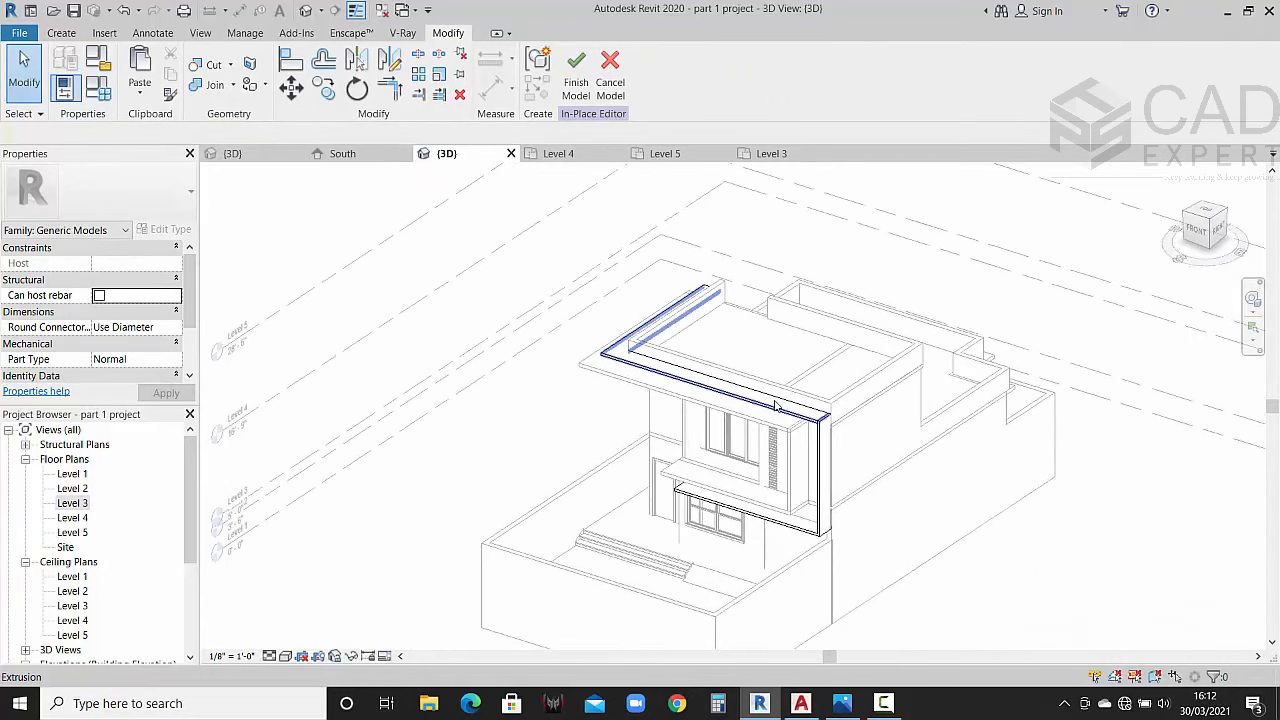
scroll(775, 405, up, 3)
click(582, 78)
scroll(729, 337, down, 2)
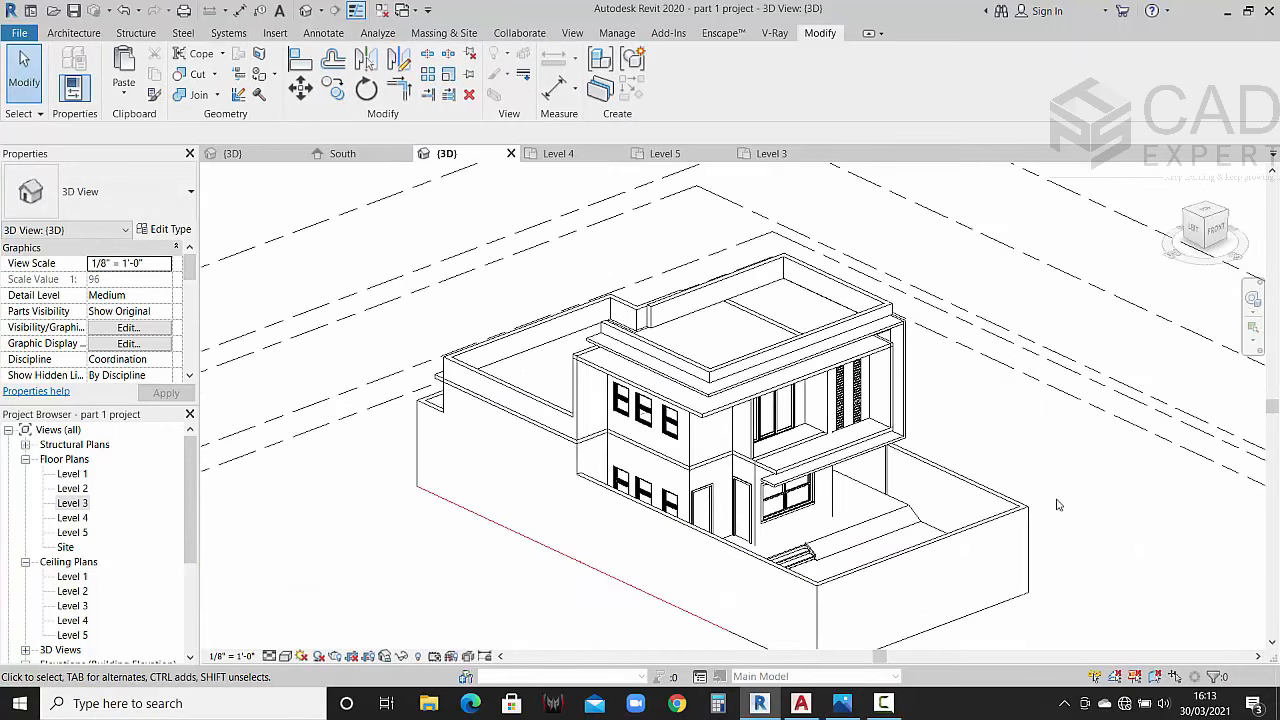
Step: Examine the front facade in 3D and compare its parapet and frame with the reference renders in Photos, and return to Revit
shift+middle_drag(1055, 498, 905, 503)
scroll(783, 510, up, 3)
shift+middle_drag(783, 510, 783, 405)
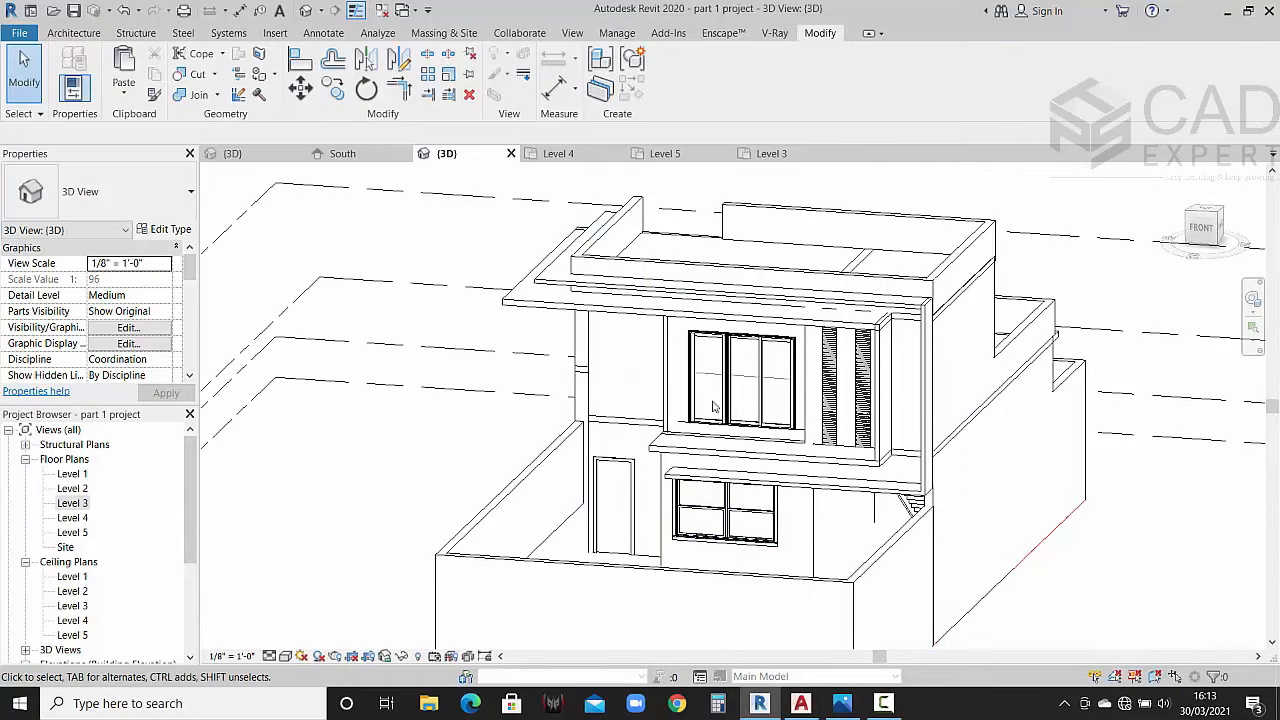
click(845, 705)
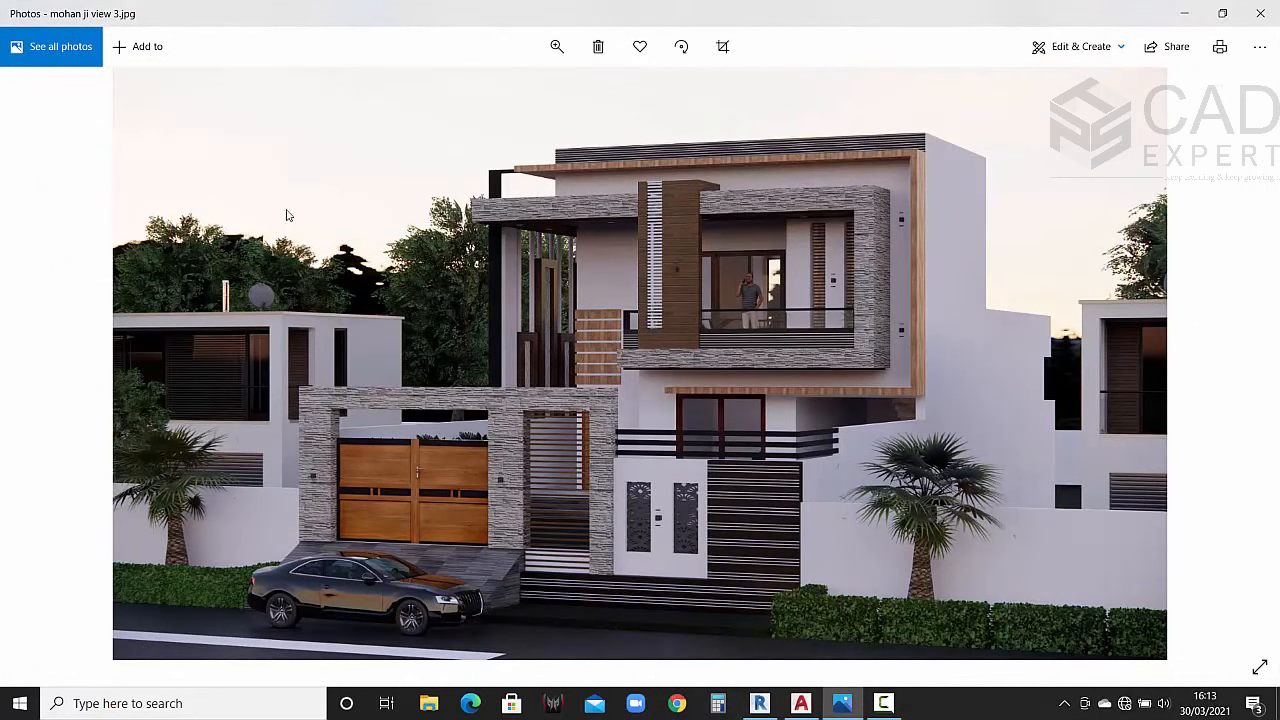
click(42, 363)
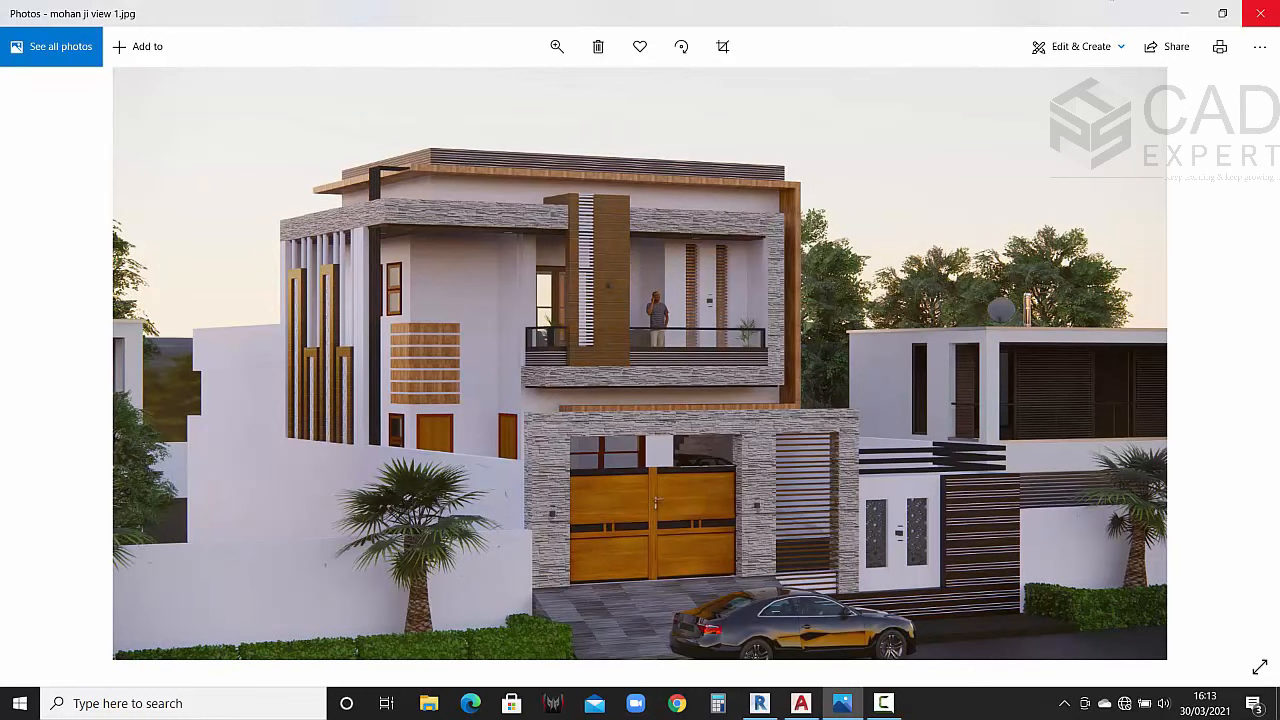
click(1262, 13)
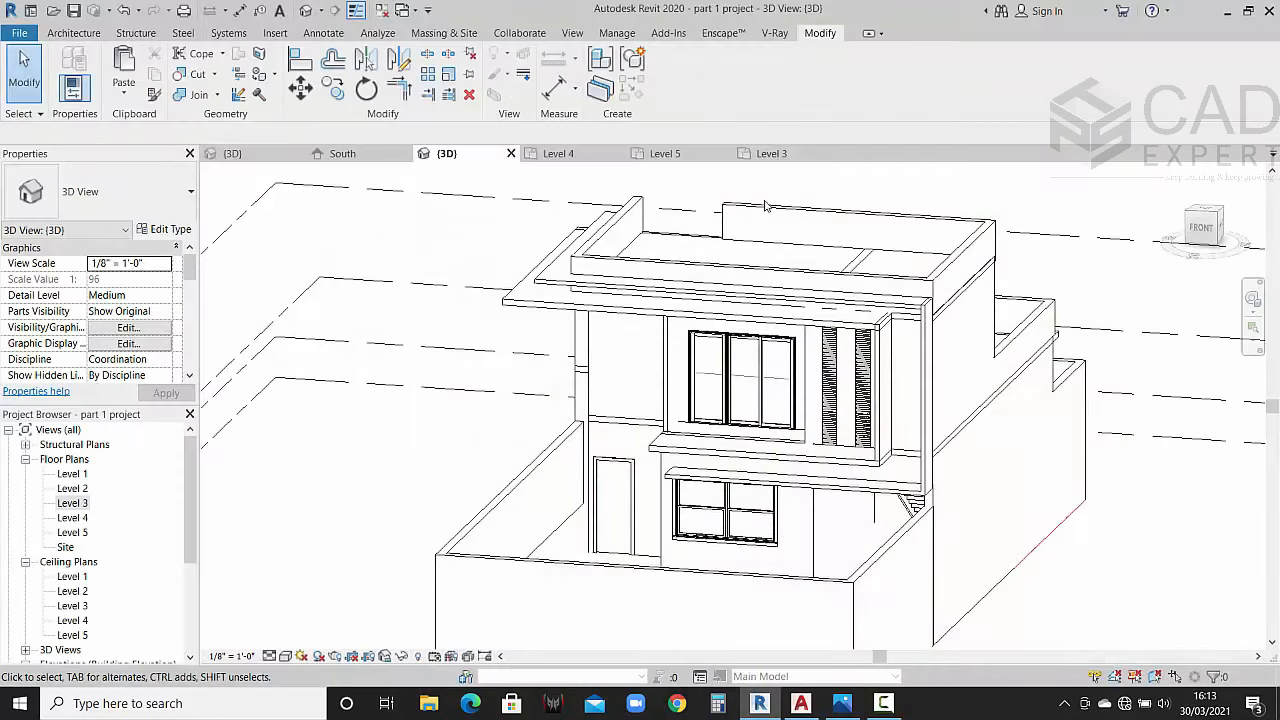
Step: Start a wall reveal and set its type's profile to "reveal family 4 inch gap"
click(74, 33)
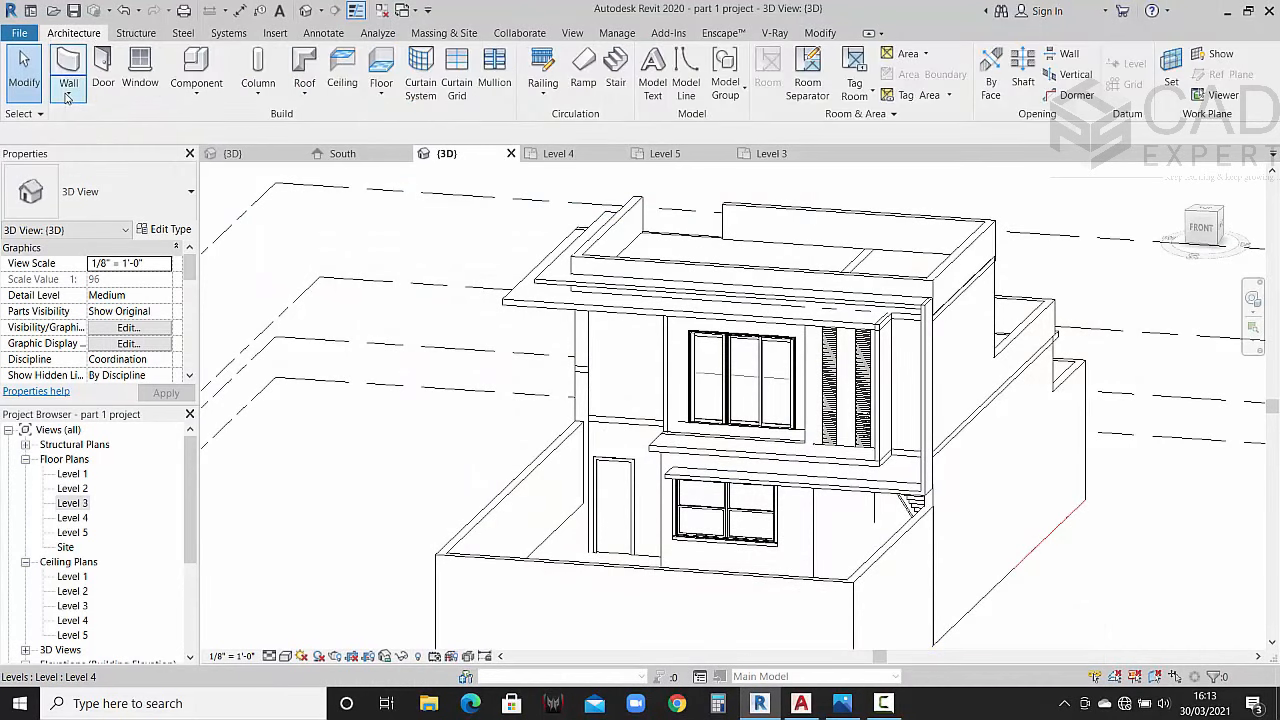
click(68, 92)
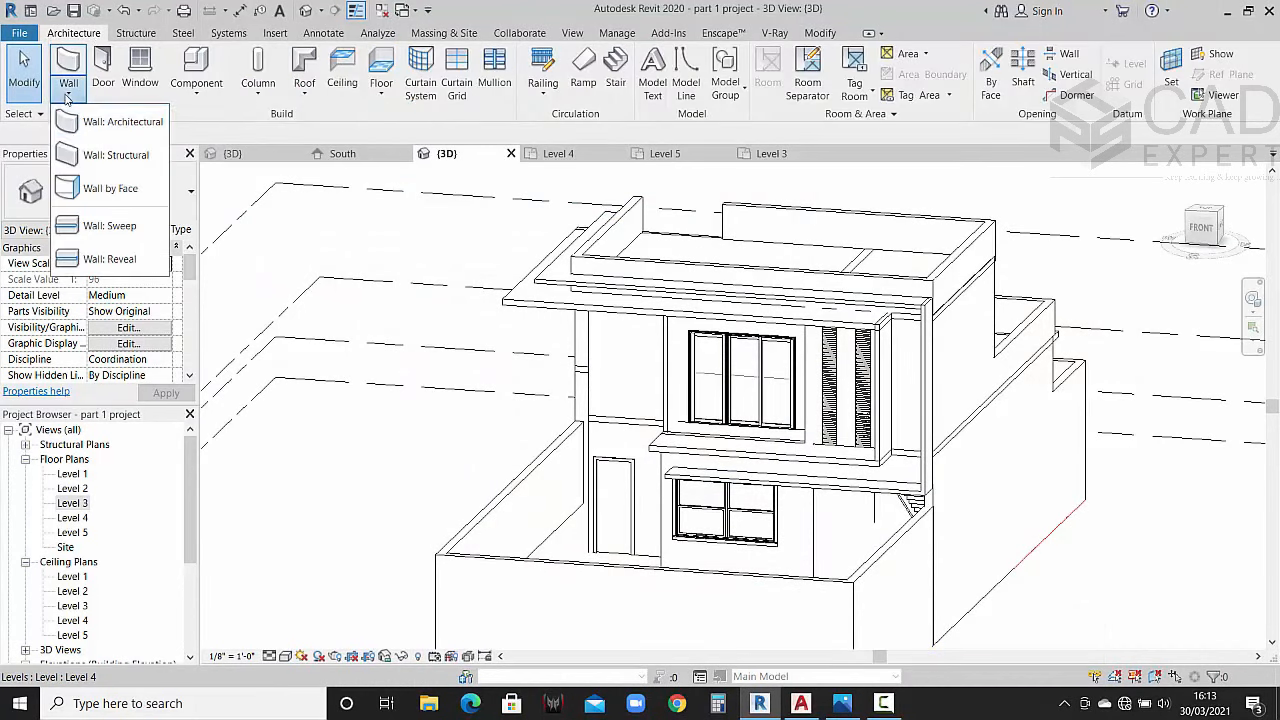
click(105, 259)
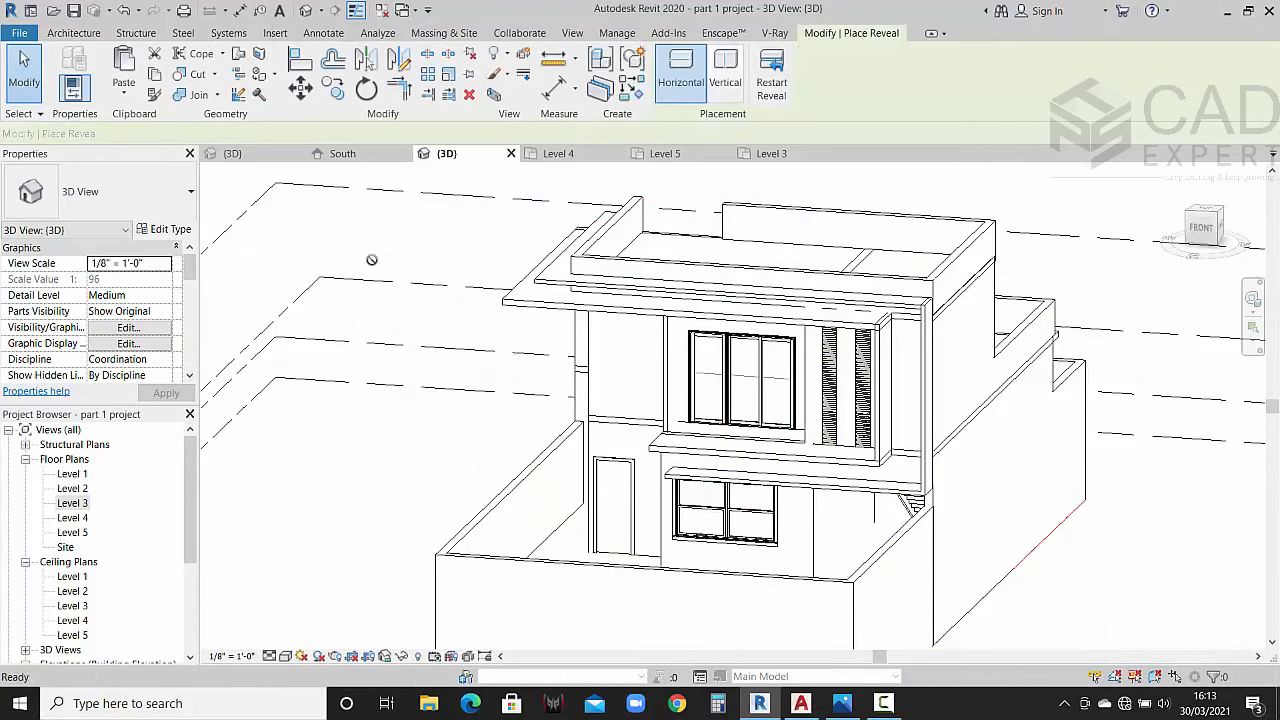
click(167, 230)
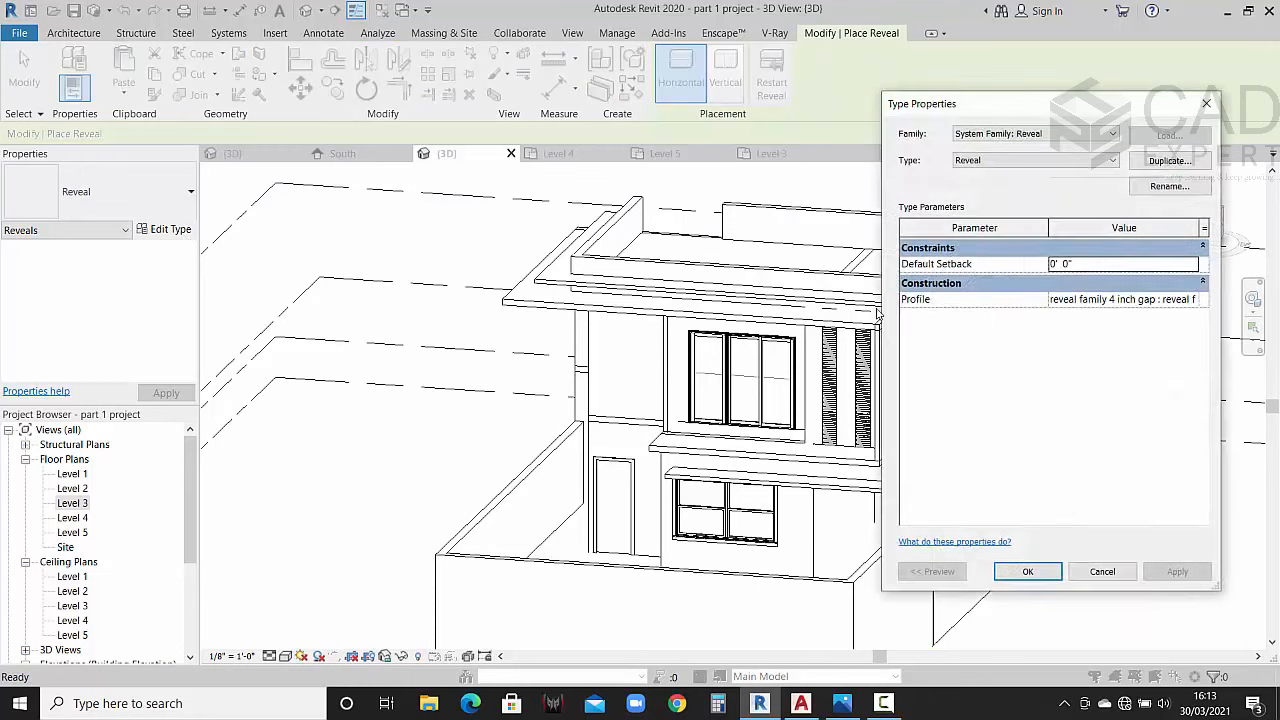
click(1182, 303)
click(1191, 299)
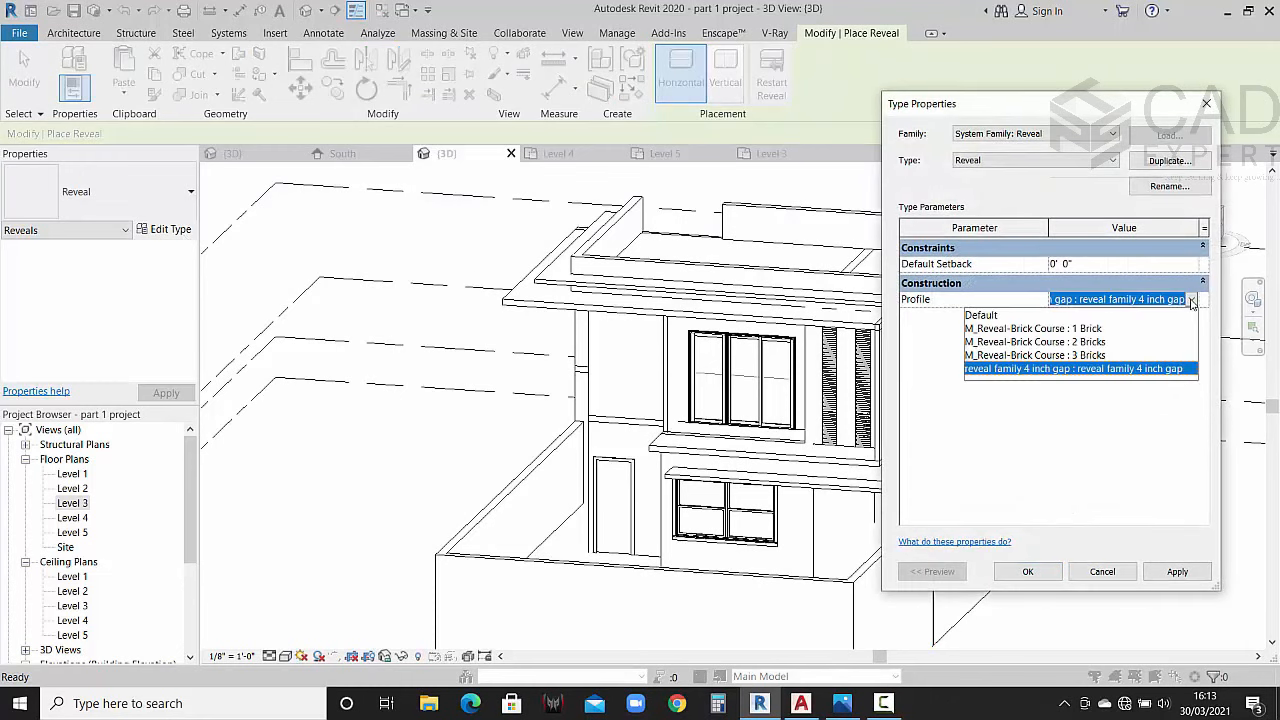
click(1095, 369)
click(1029, 571)
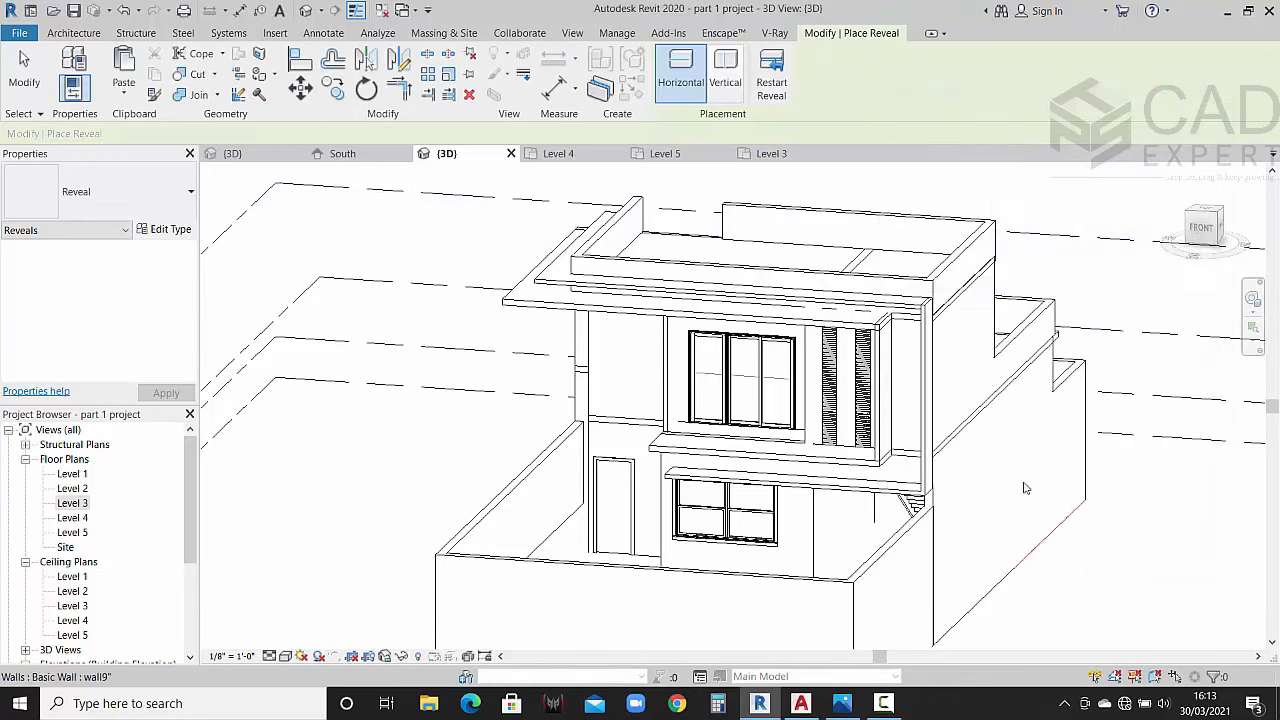
Step: Place a horizontal reveal along the front parapet wall near its top edge, offset 2'-6" from Level 5
click(1203, 228)
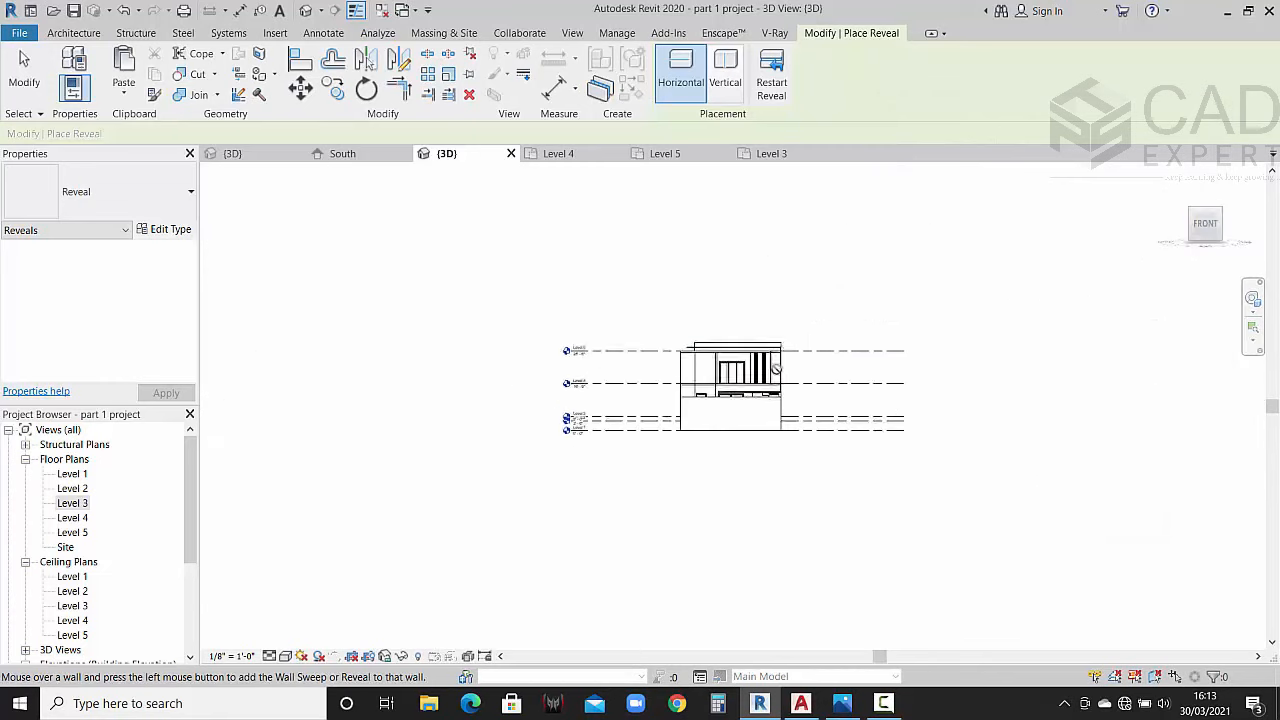
scroll(772, 366, up, 5)
scroll(790, 360, up, 5)
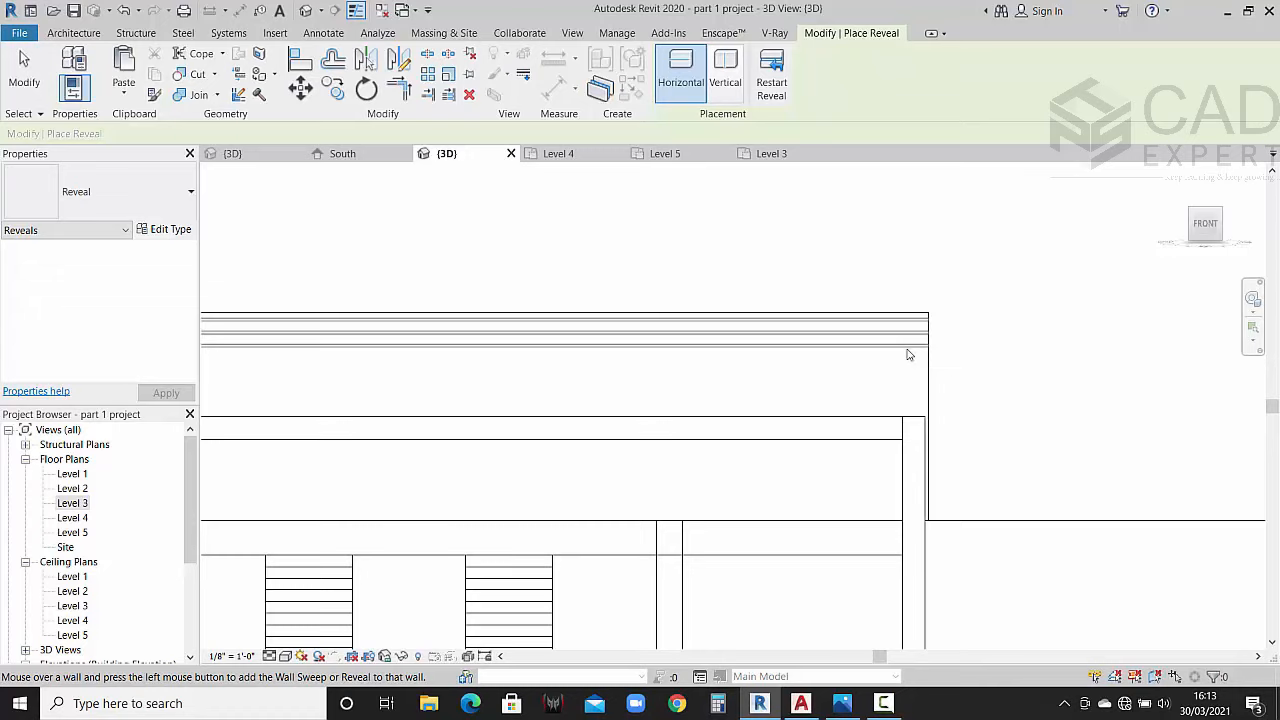
key(ctrl+z)
click(771, 76)
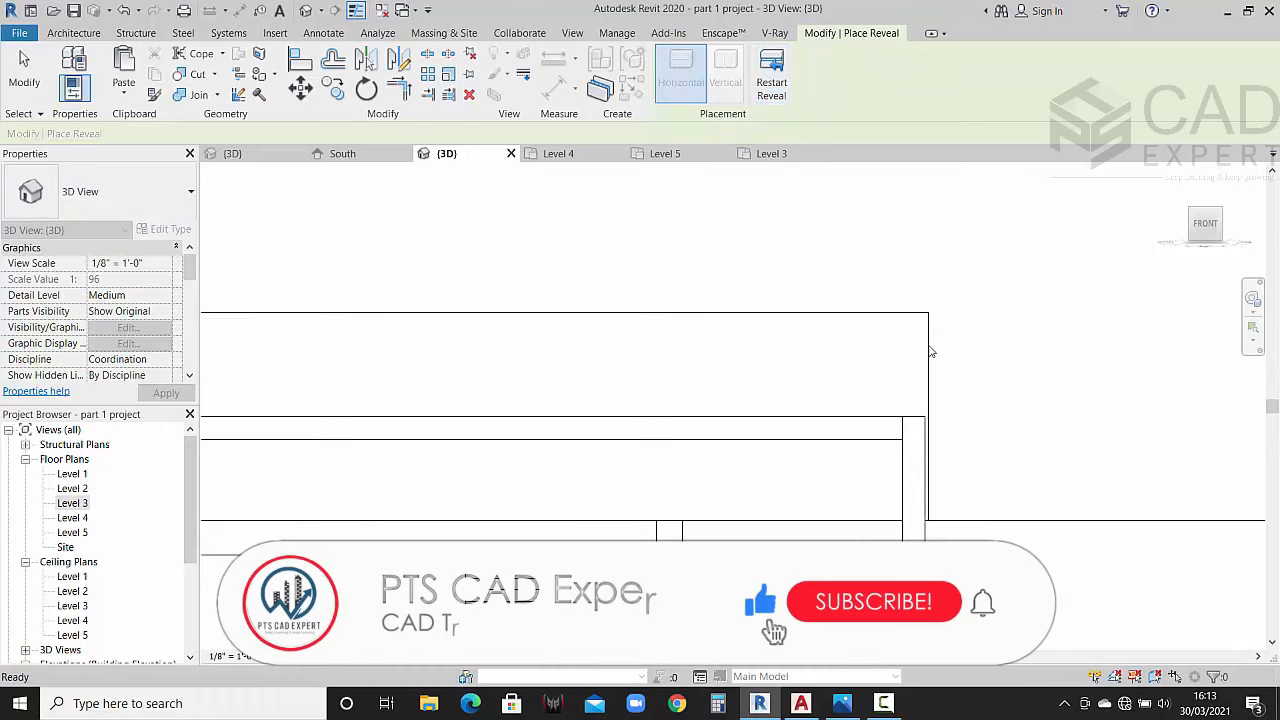
click(929, 347)
key(Escape)
key(Escape)
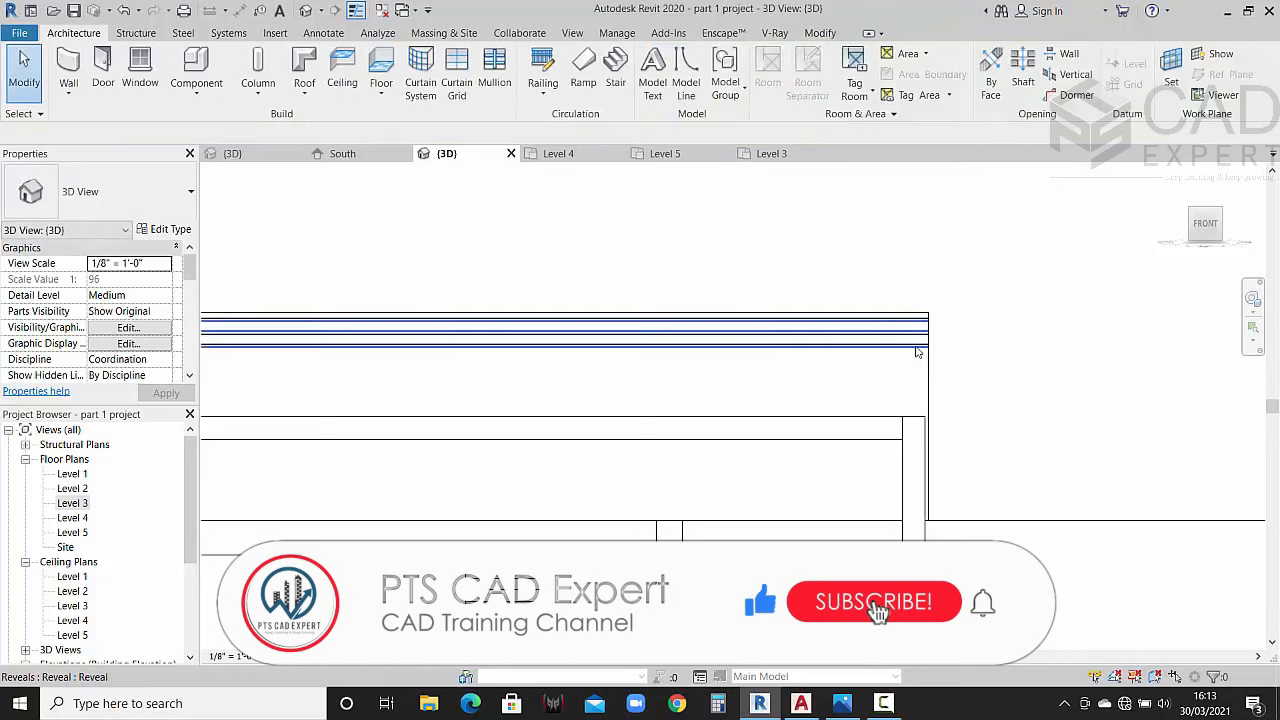
Step: Copy the parapet reveal about 5" straight down along the wall's end edge
click(917, 350)
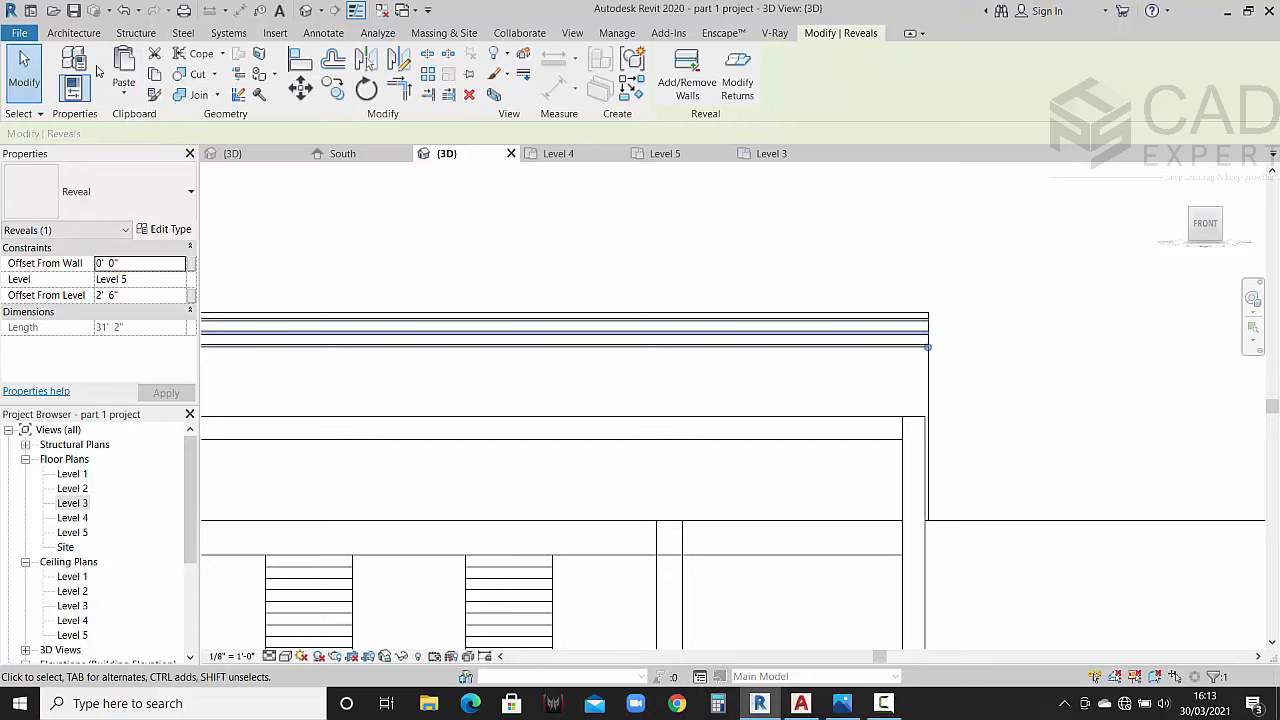
click(75, 34)
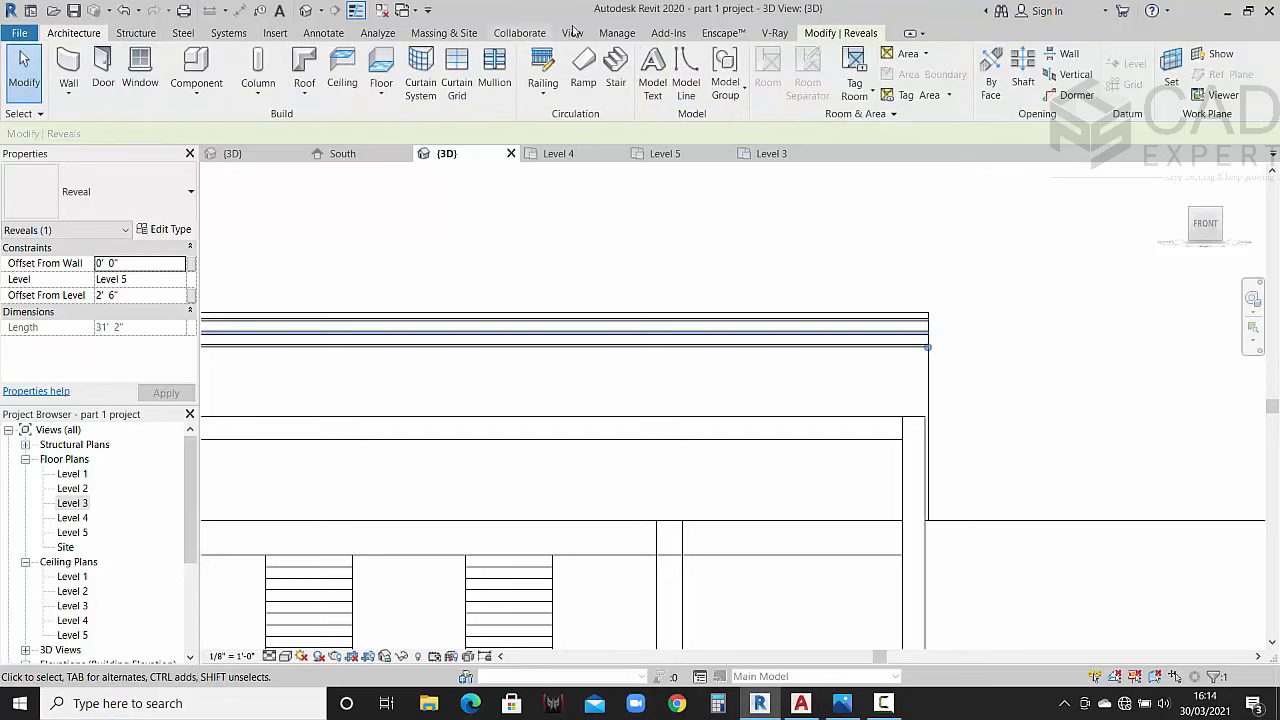
click(829, 32)
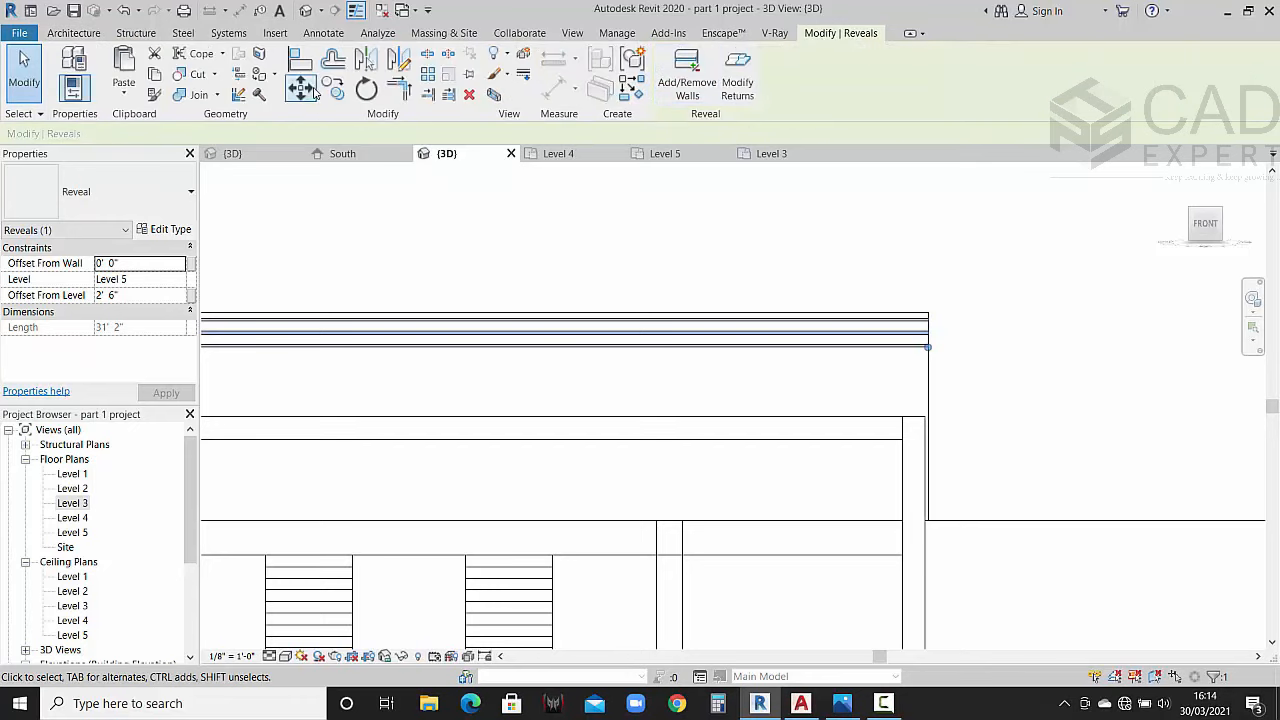
click(333, 88)
scroll(931, 315, up, 2)
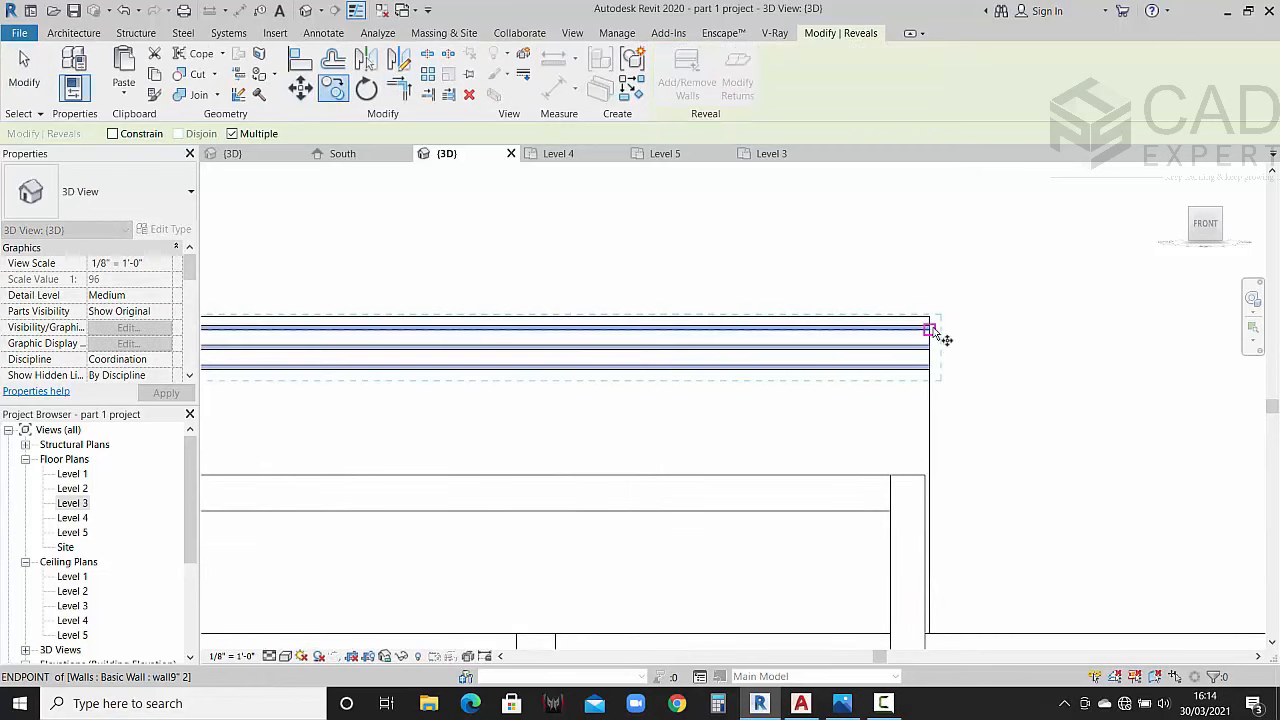
scroll(931, 330, up, 1)
click(929, 328)
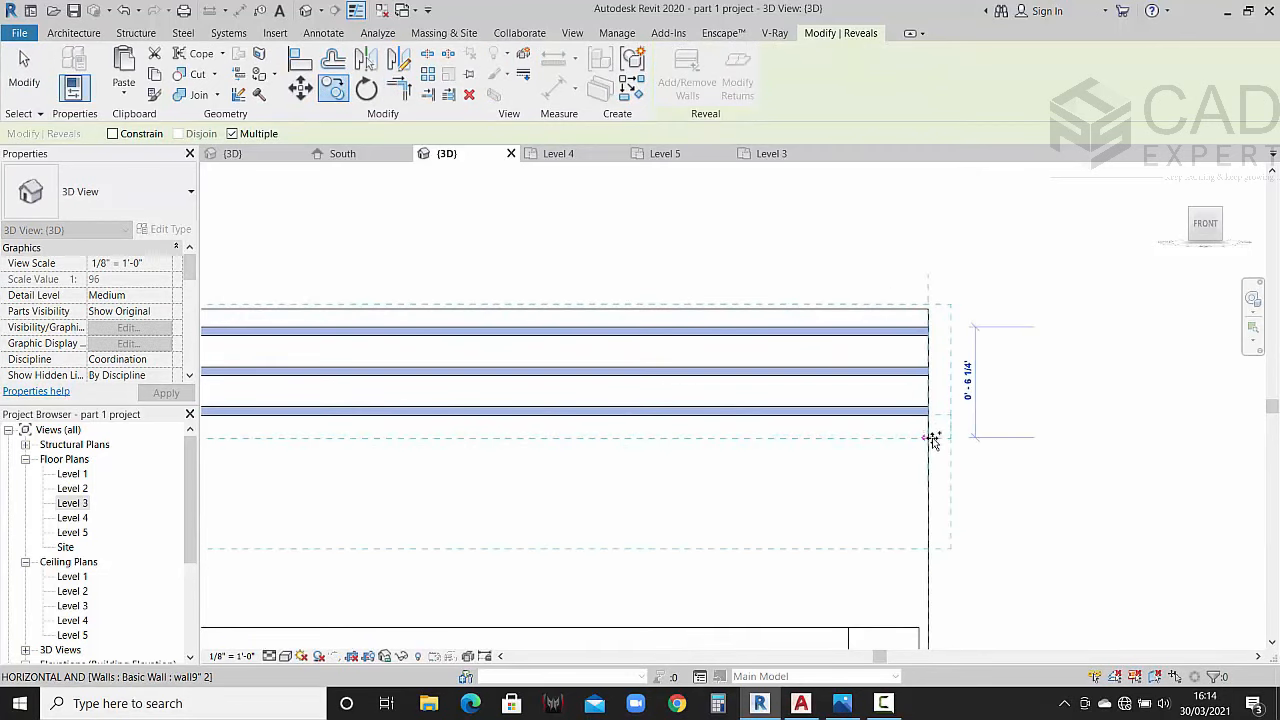
click(928, 415)
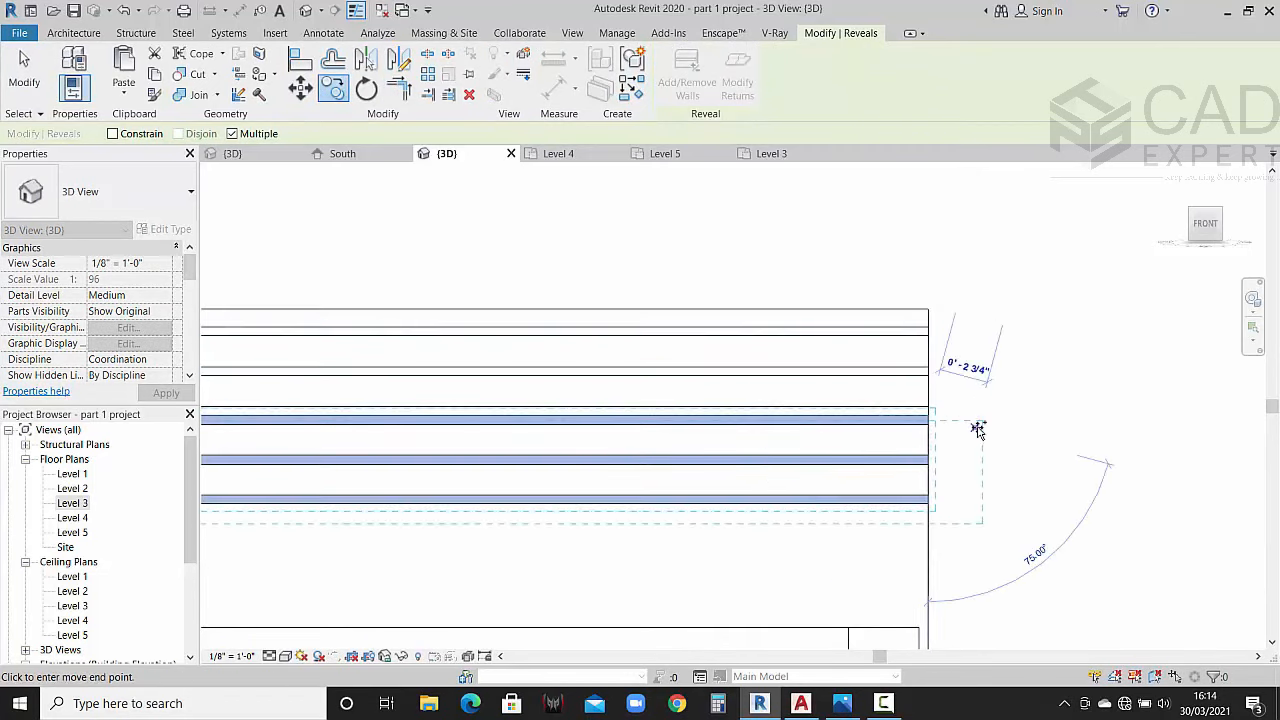
middle_drag(984, 426, 991, 282)
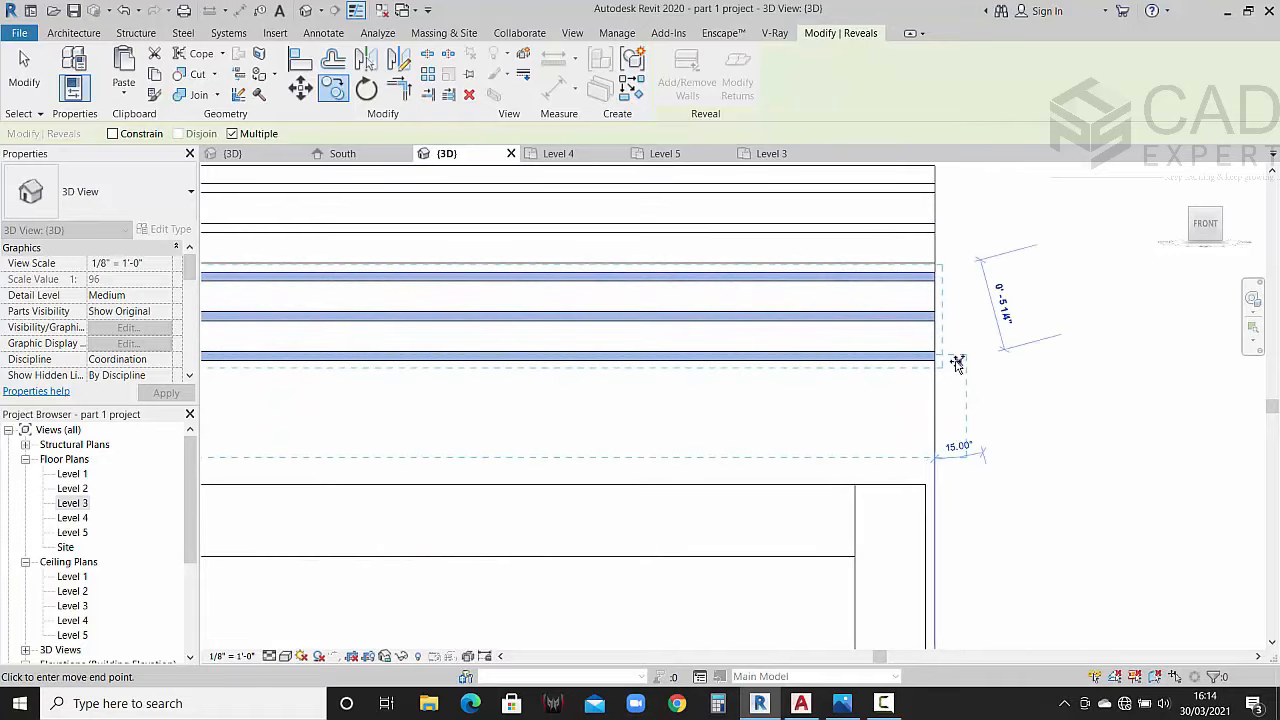
key(Escape)
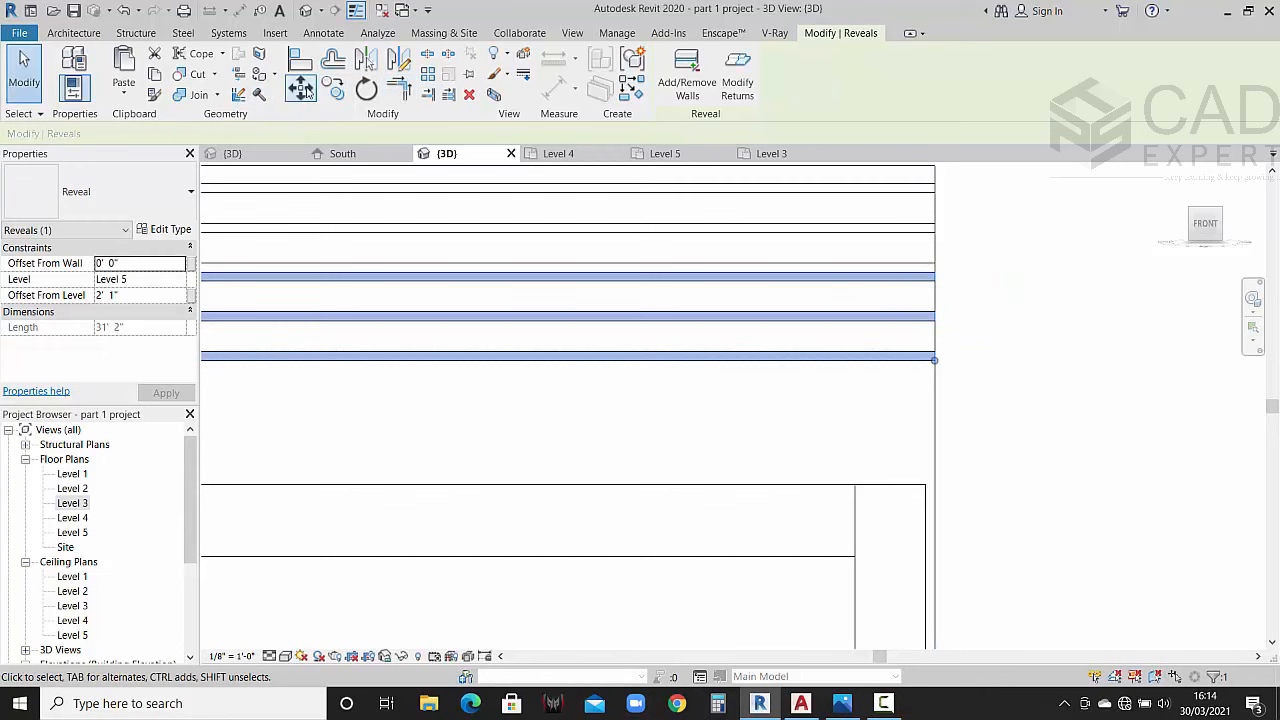
Step: Move the copied reveal down about 1 3/4" to continue the groove spacing of the upper reveal
click(301, 88)
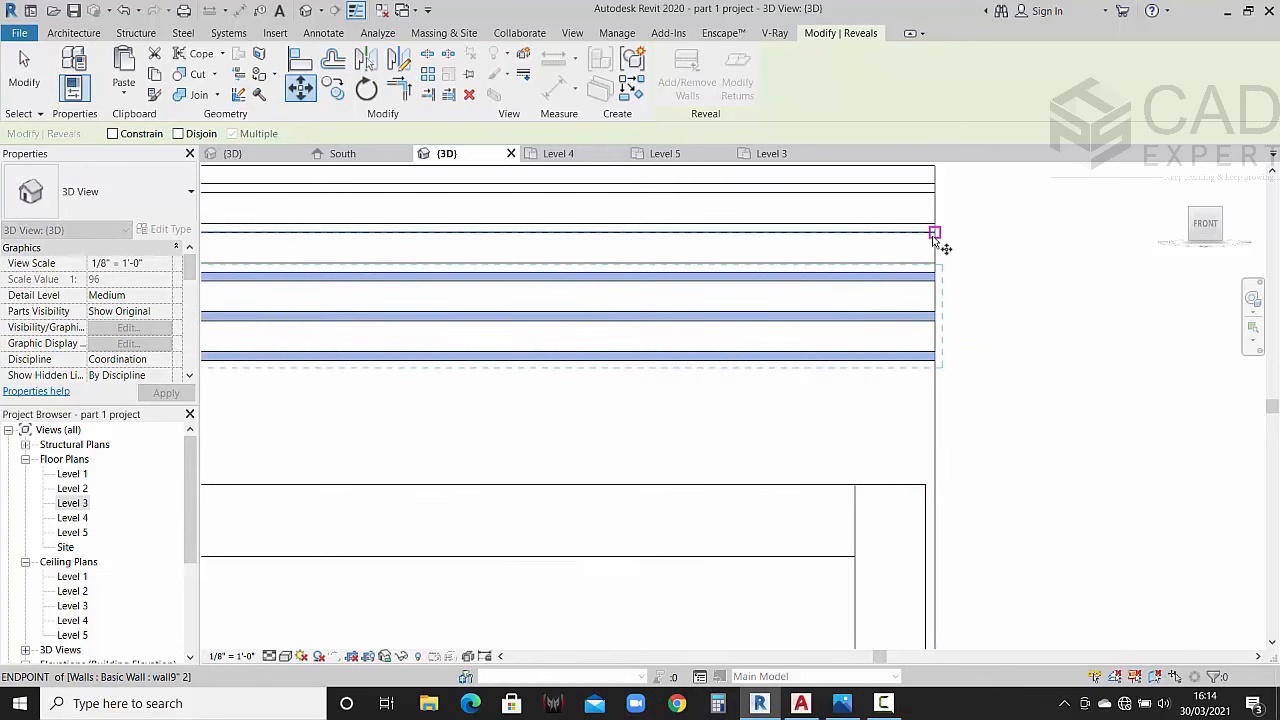
click(935, 234)
click(932, 264)
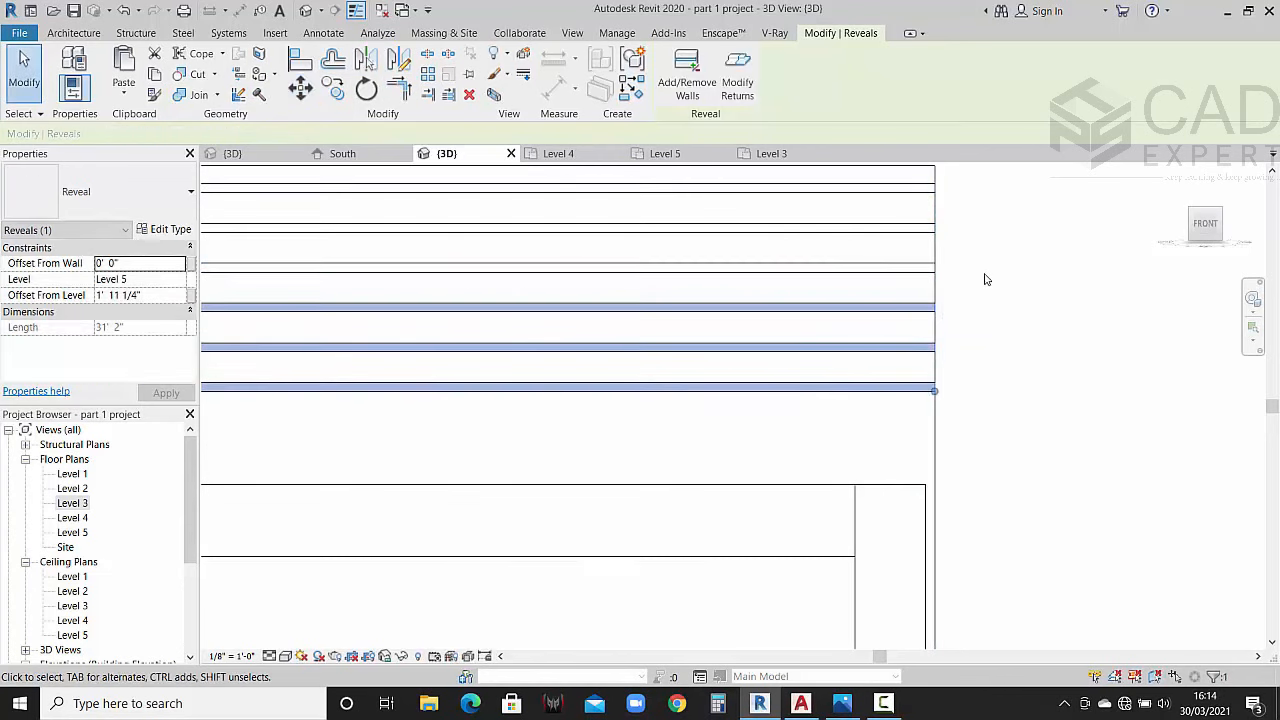
click(985, 279)
scroll(990, 320, down, 3)
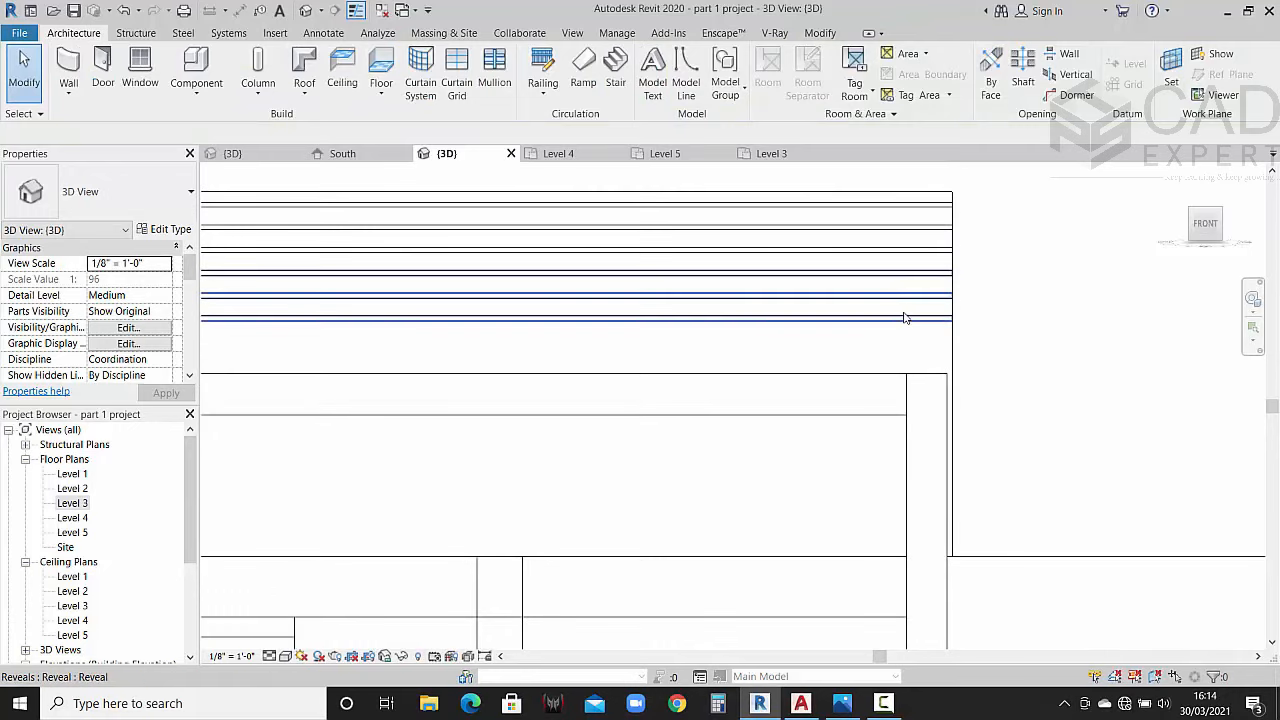
Step: Copy the lower three-groove reveal straight down along the front parapet's end edge to a 1'-9 1/2" offset from Level 5
click(904, 318)
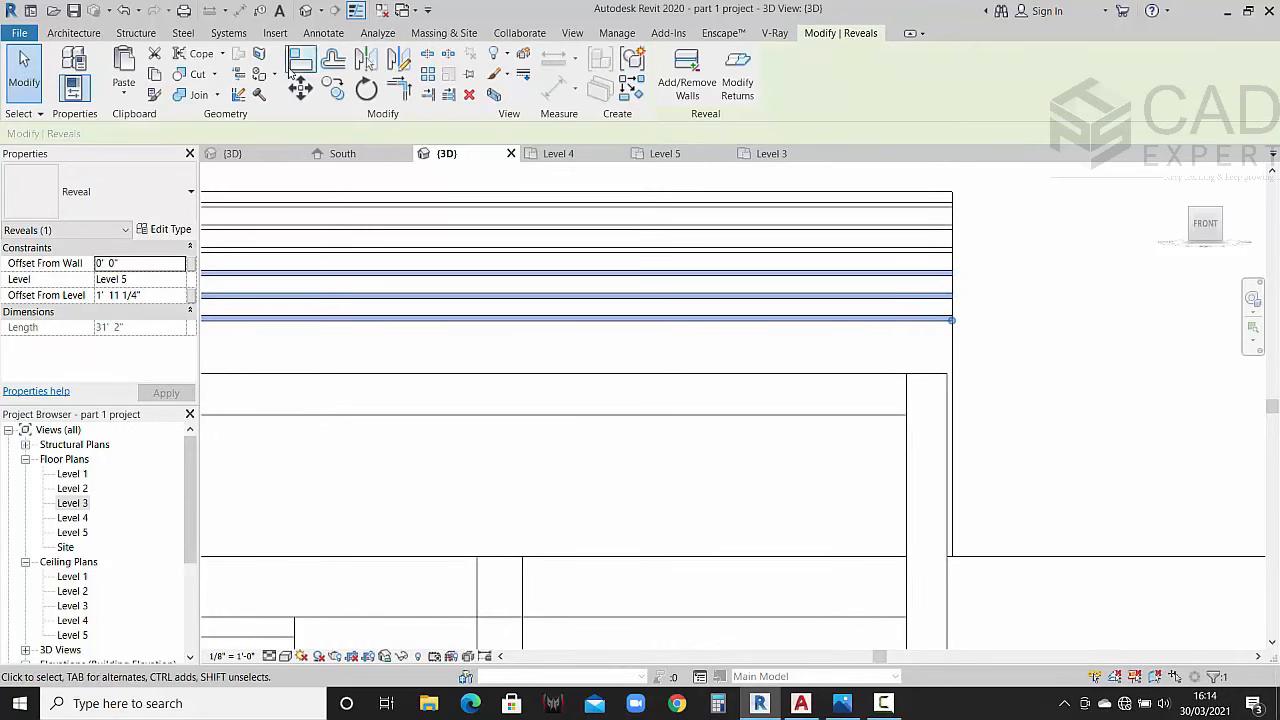
click(333, 88)
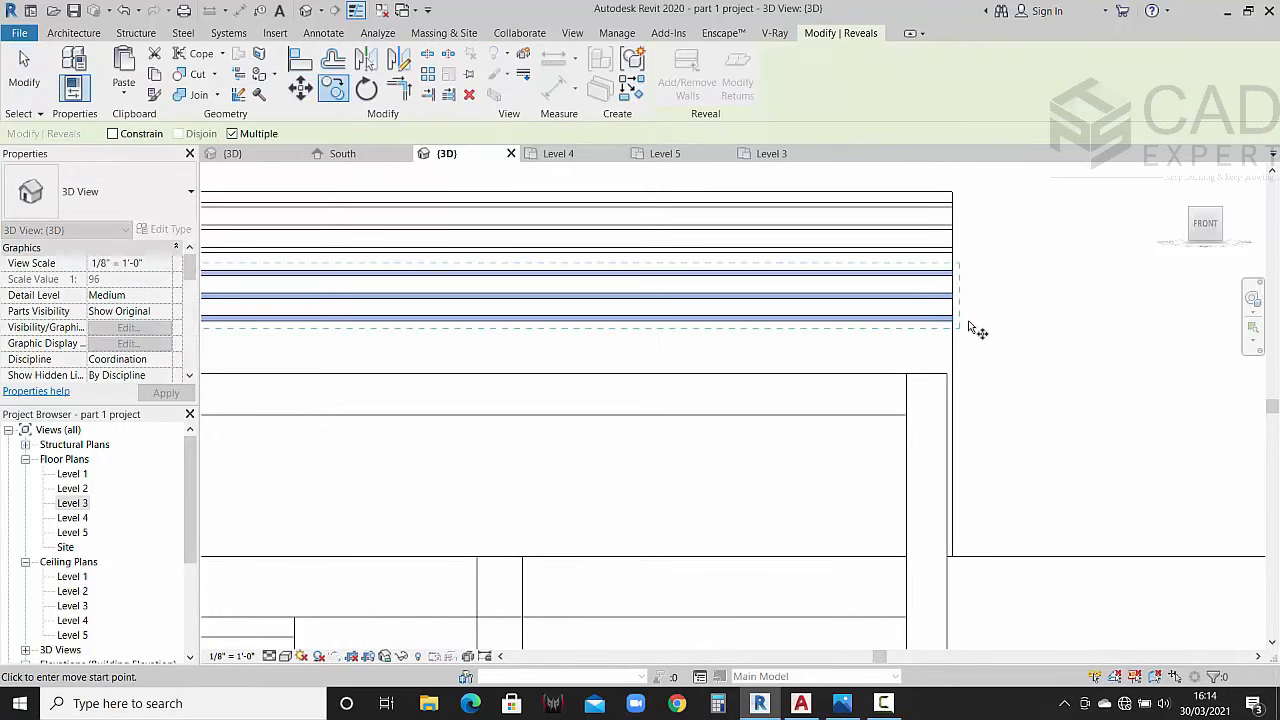
scroll(978, 318, up, 2)
click(938, 232)
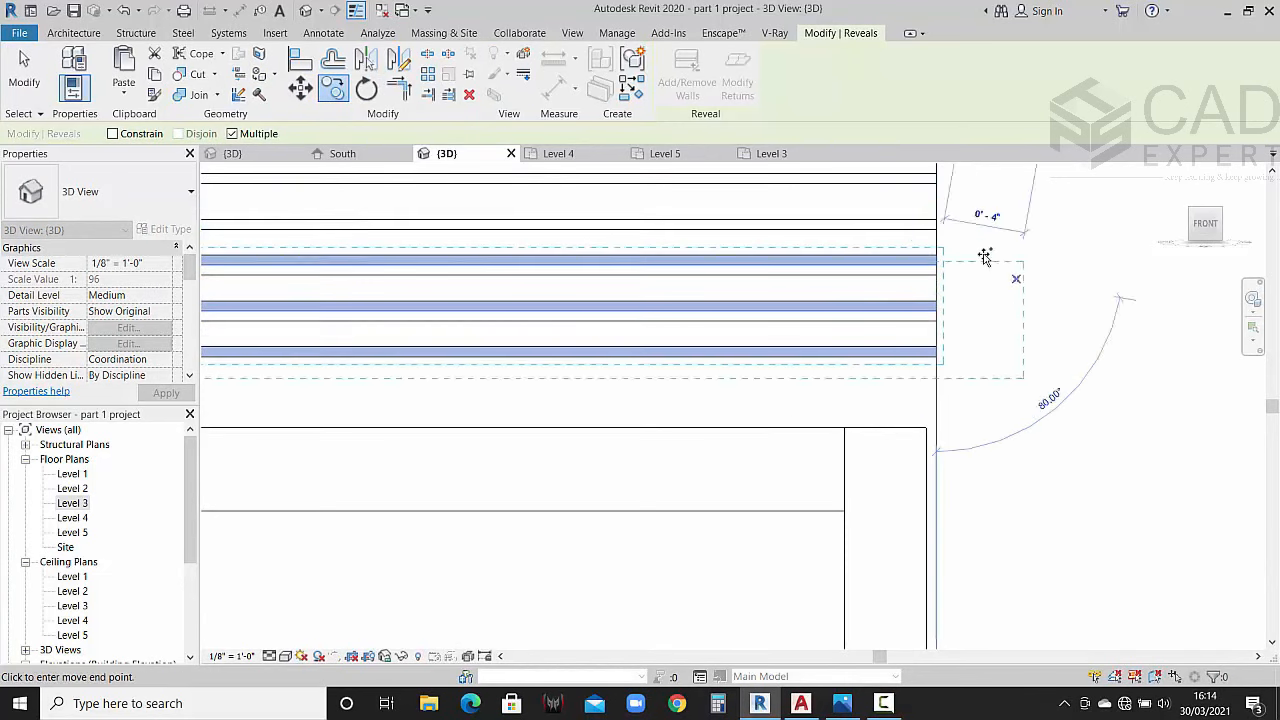
key(Escape)
key(Escape)
Step: Move the copied reveal down along the parapet's end edge to a 1'-6 1/4" offset from Level 5
click(912, 263)
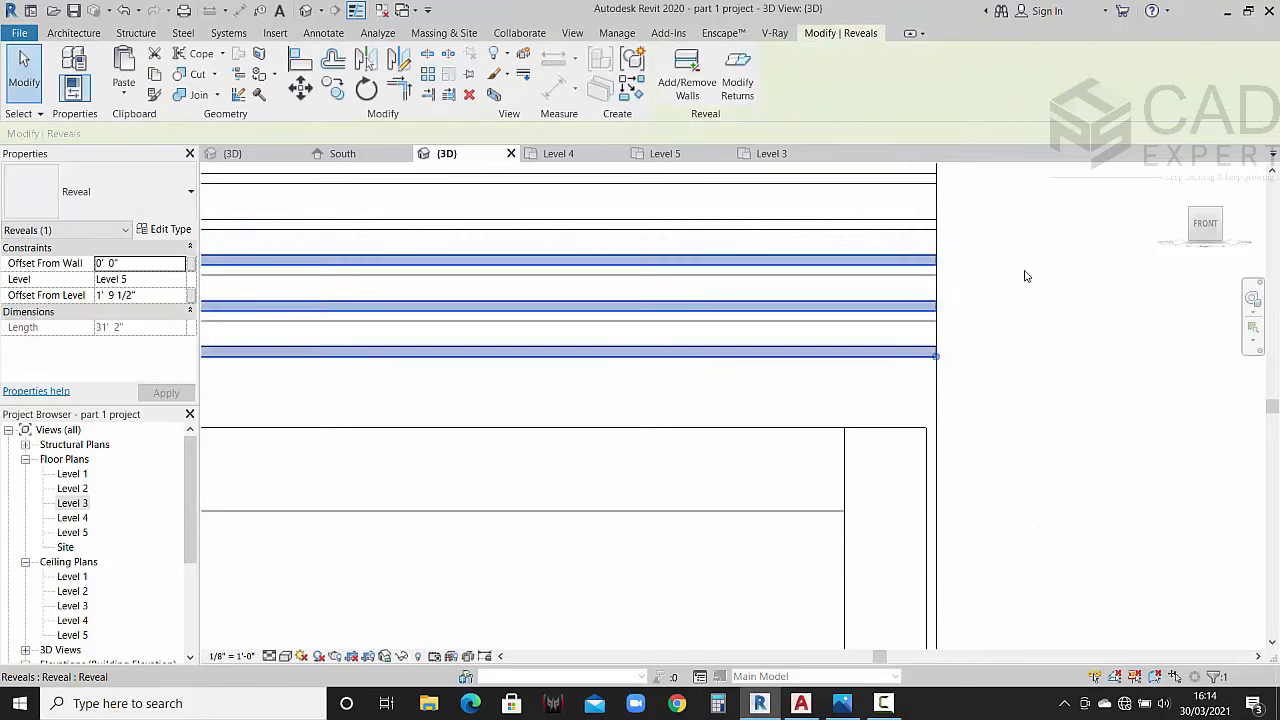
click(300, 88)
click(937, 258)
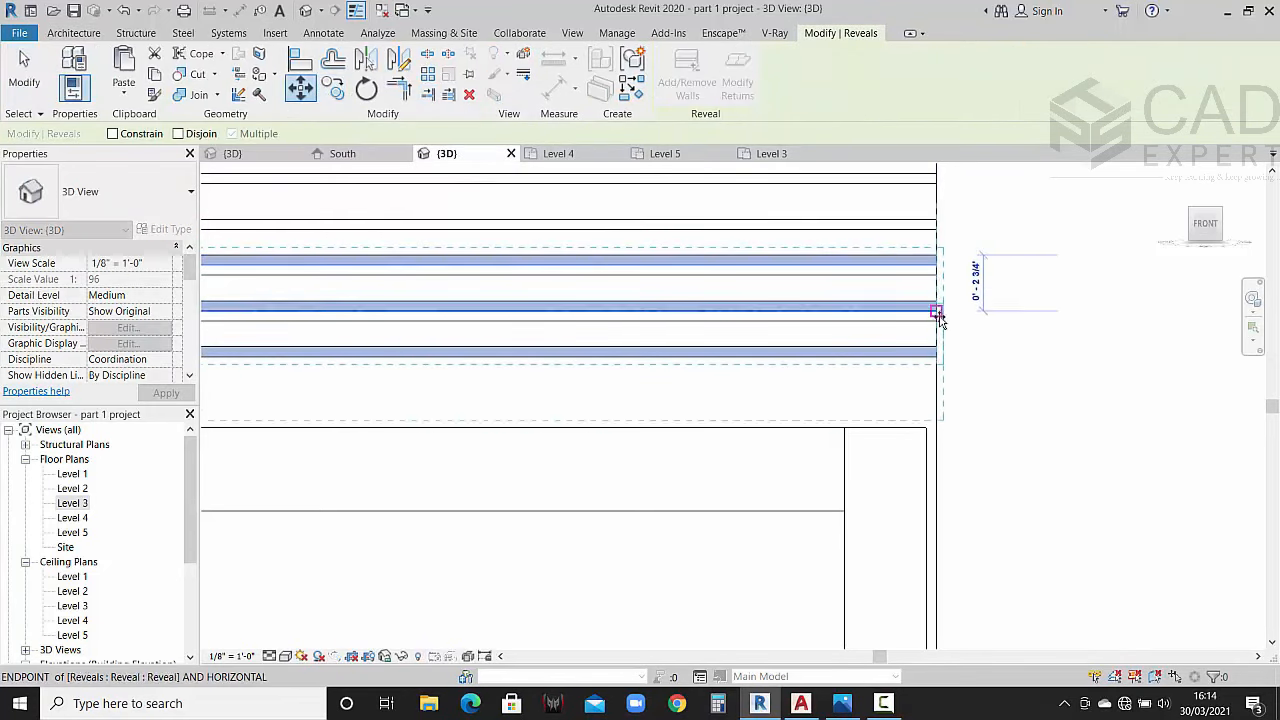
click(937, 324)
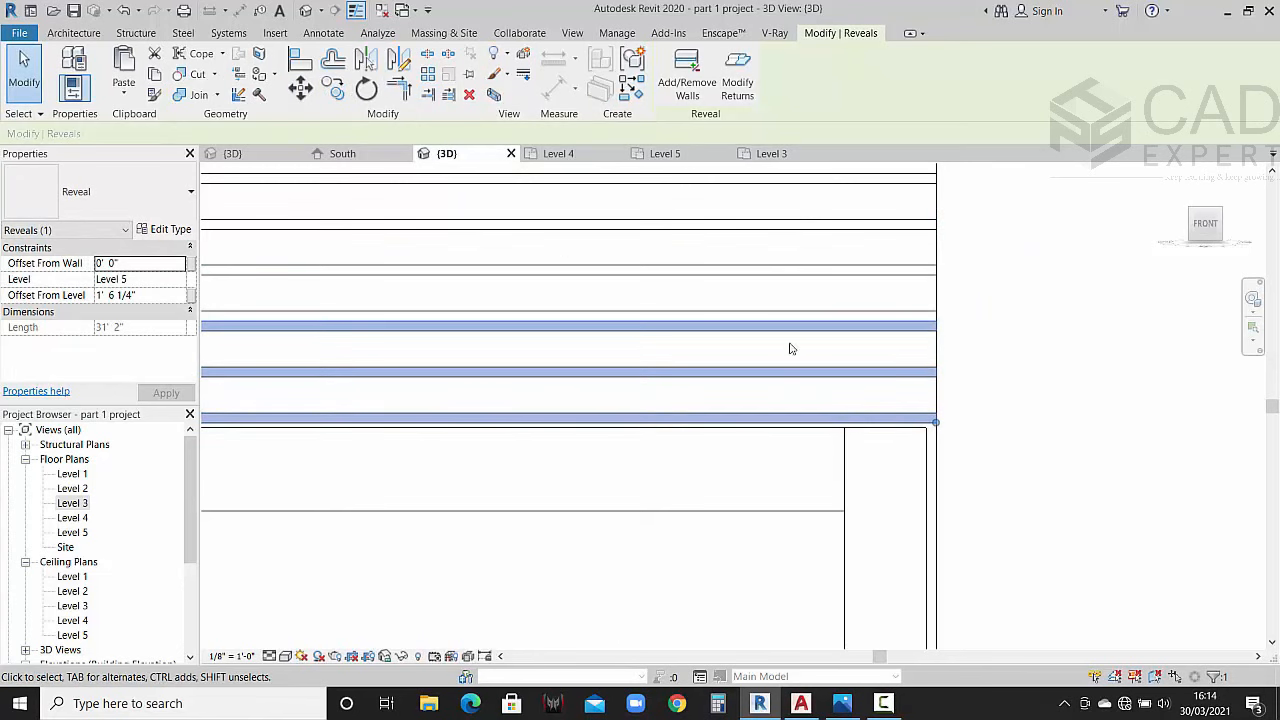
Step: Move the same reveal down another 1 3/4" to continue the groove spacing of the reveals above
click(300, 88)
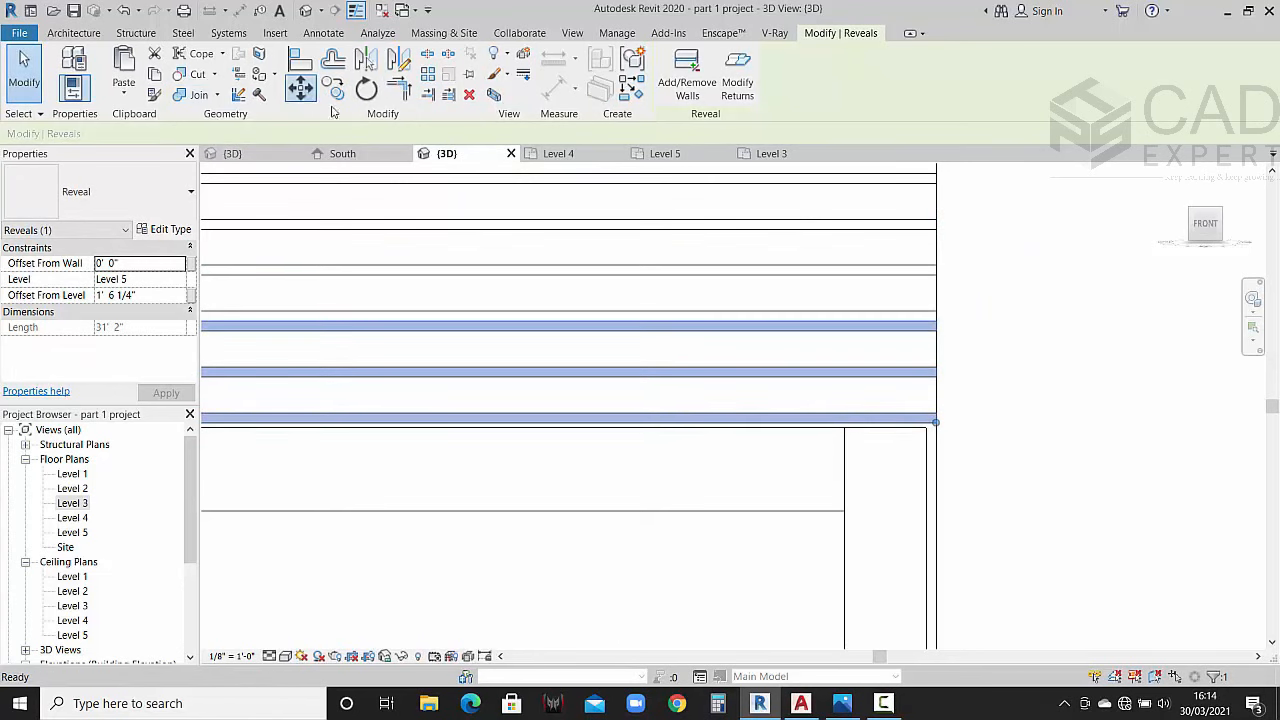
click(936, 275)
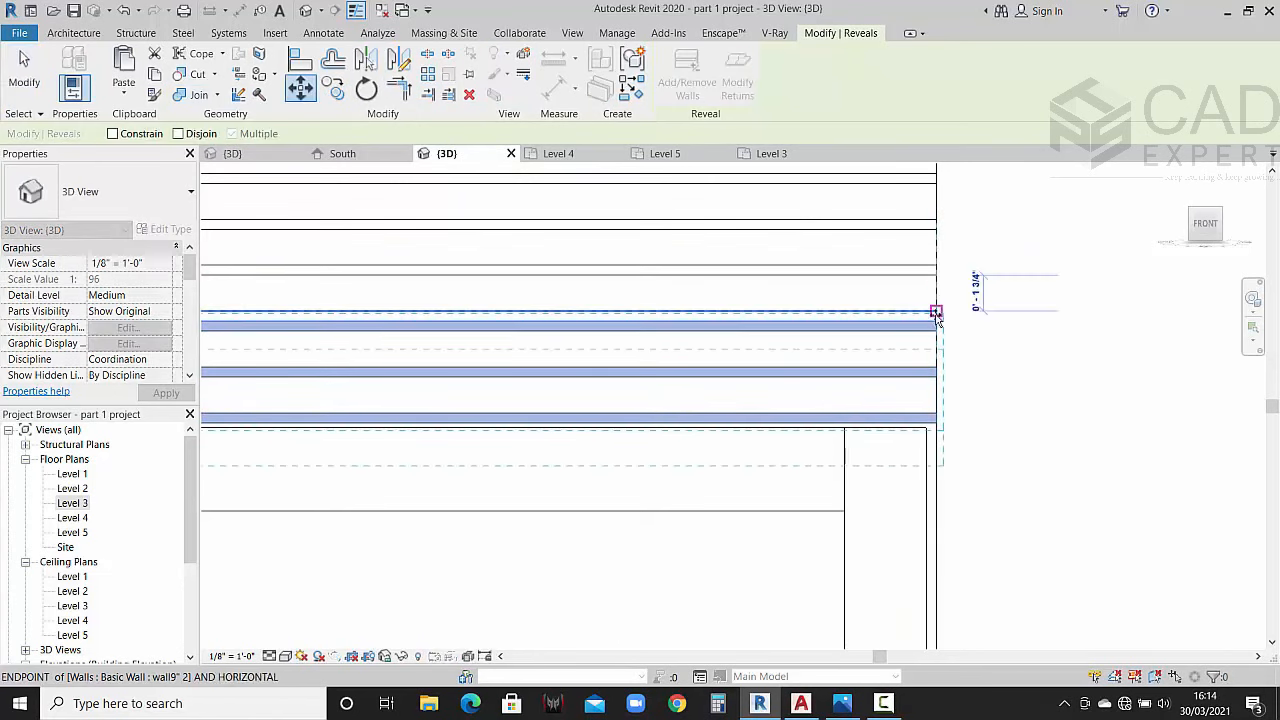
click(937, 311)
click(1024, 350)
Step: Place a horizontal reveal on the house's left-side parapet wall at its top edge, offset 2'-7" from Level 5
scroll(1031, 353, down, 1)
scroll(1031, 353, down, 5)
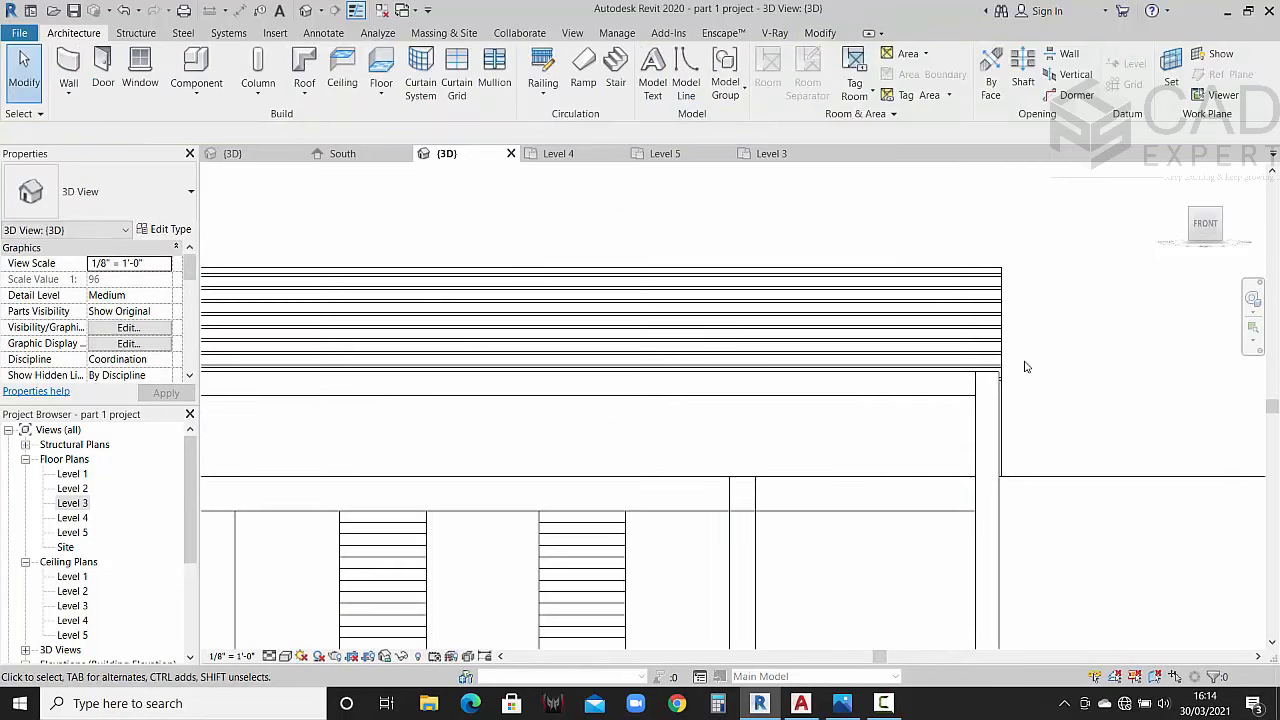
shift+middle_drag(1014, 354, 852, 407)
scroll(760, 440, up, 2)
scroll(745, 449, up, 2)
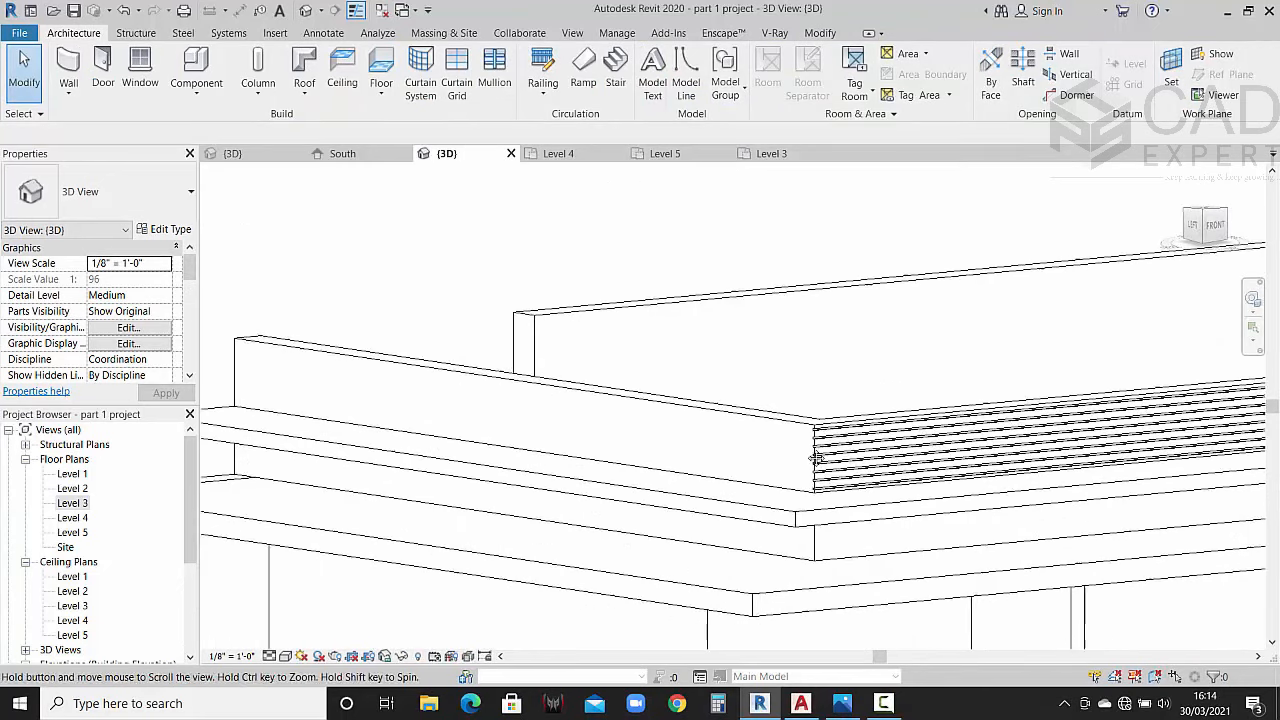
click(1194, 228)
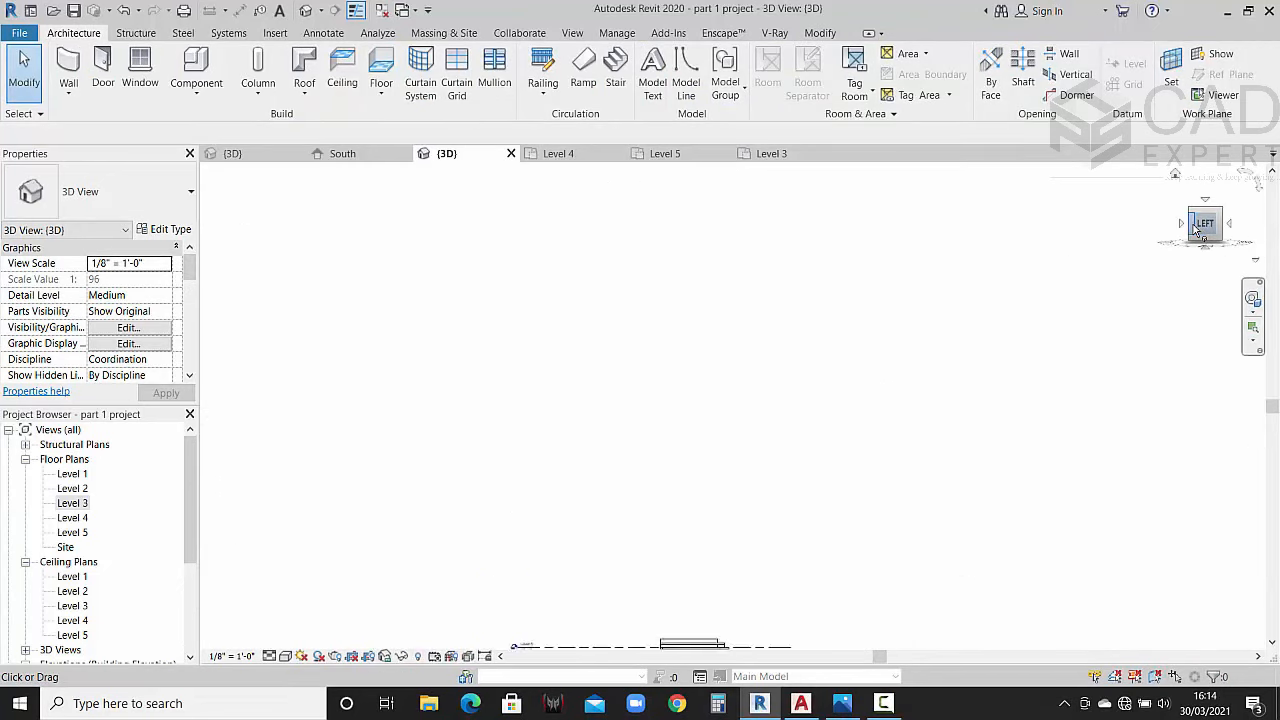
scroll(720, 420, up, 4)
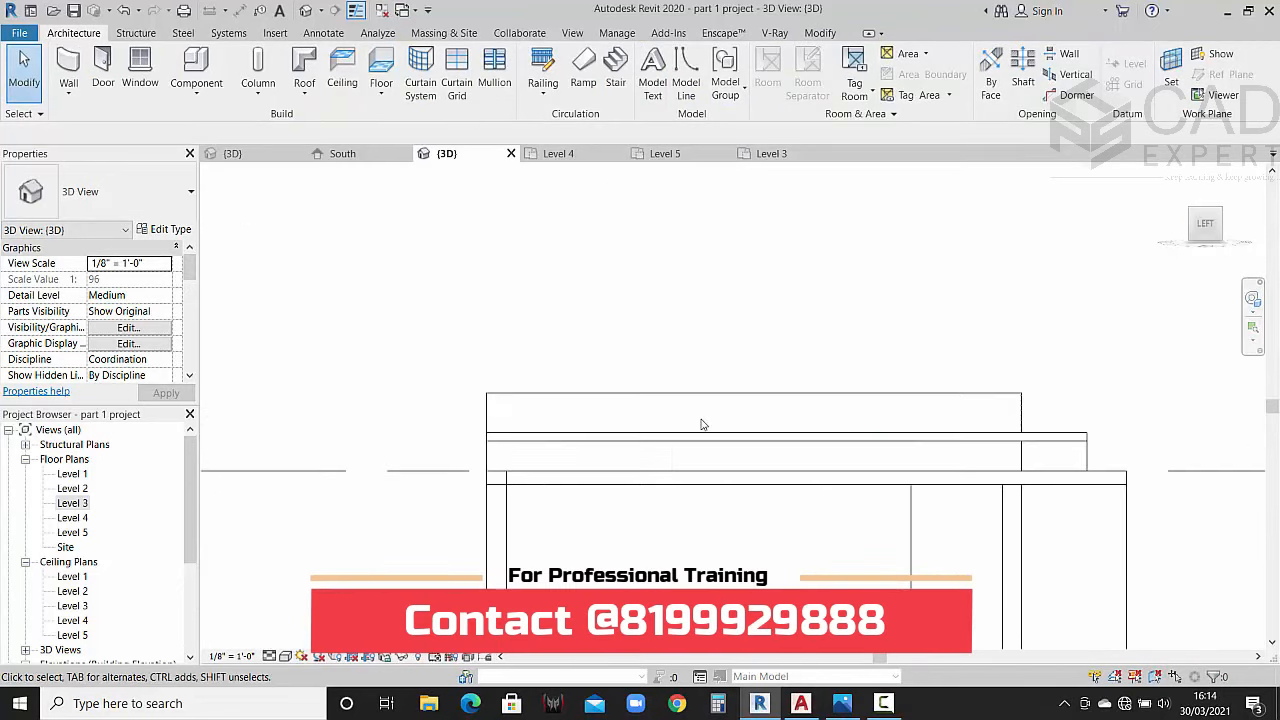
scroll(702, 425, up, 1)
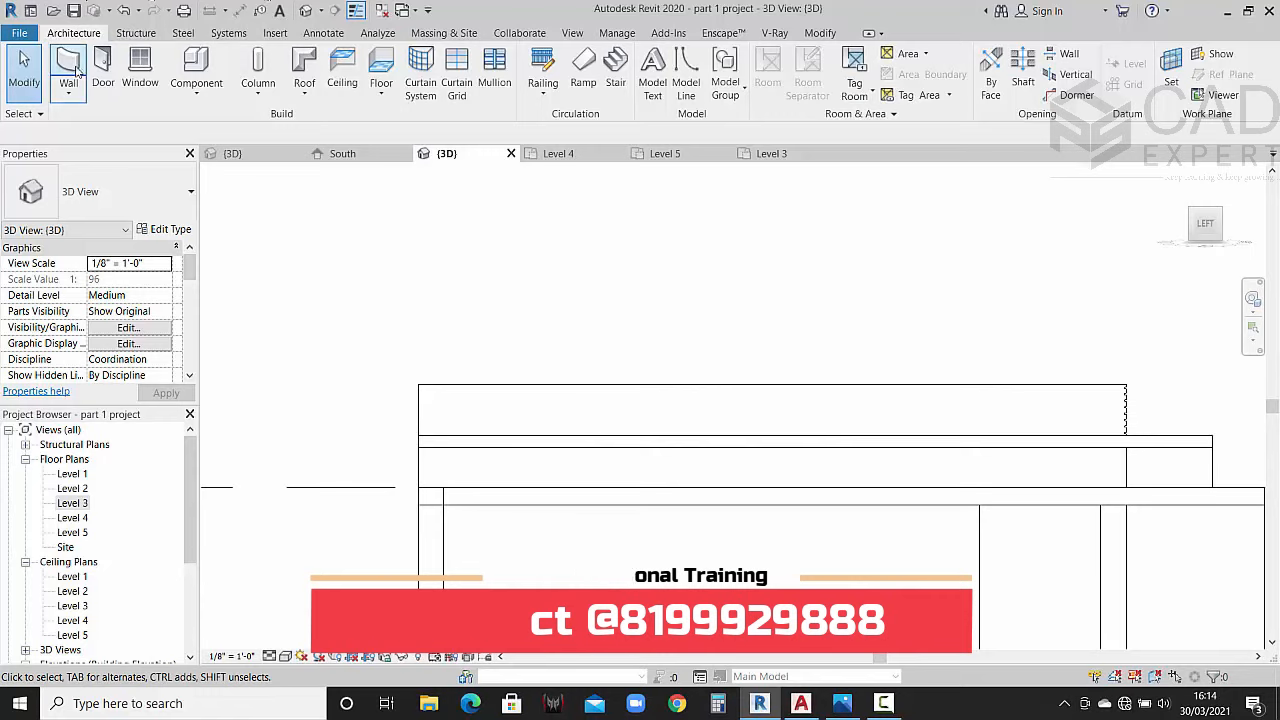
scroll(418, 397, up, 2)
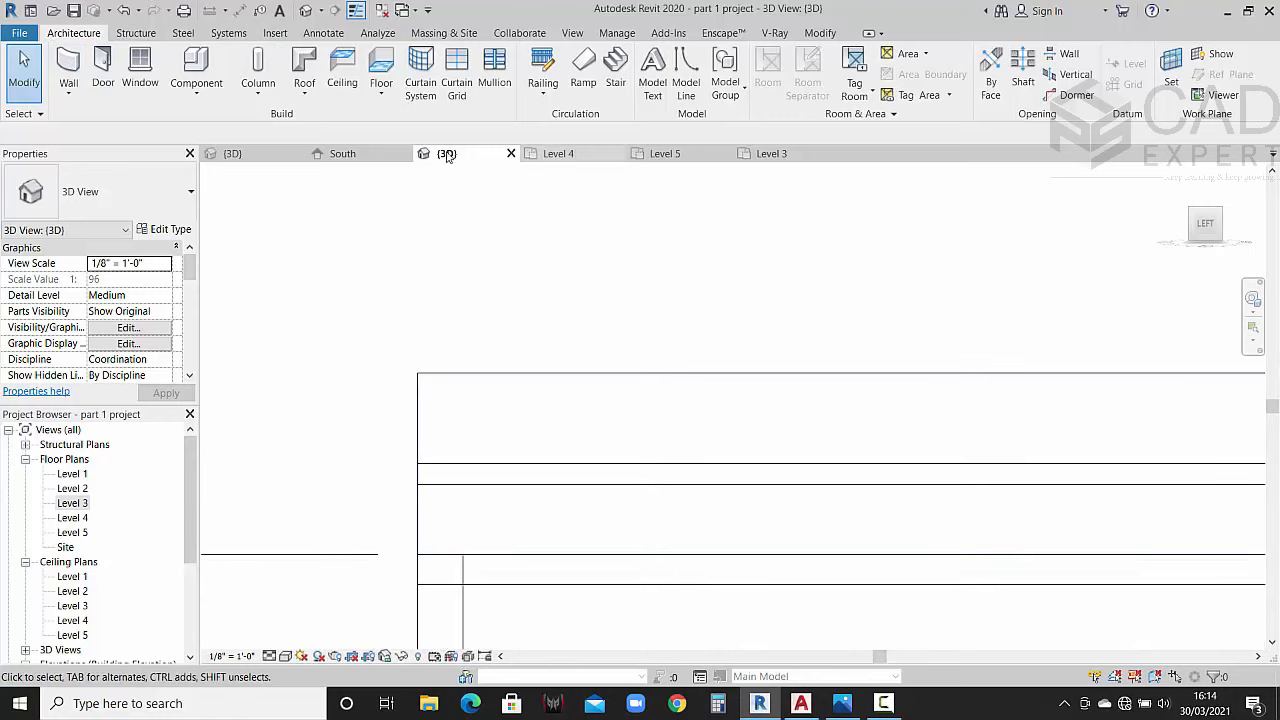
click(68, 92)
click(95, 259)
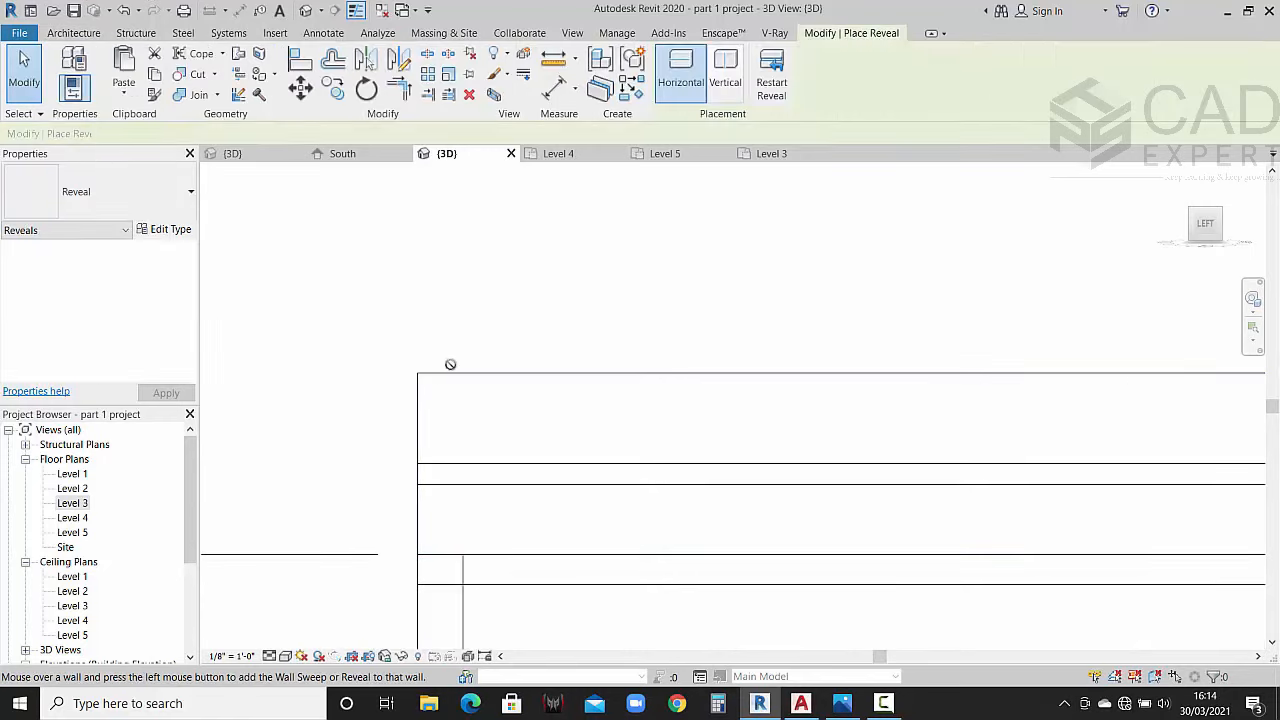
scroll(415, 397, up, 4)
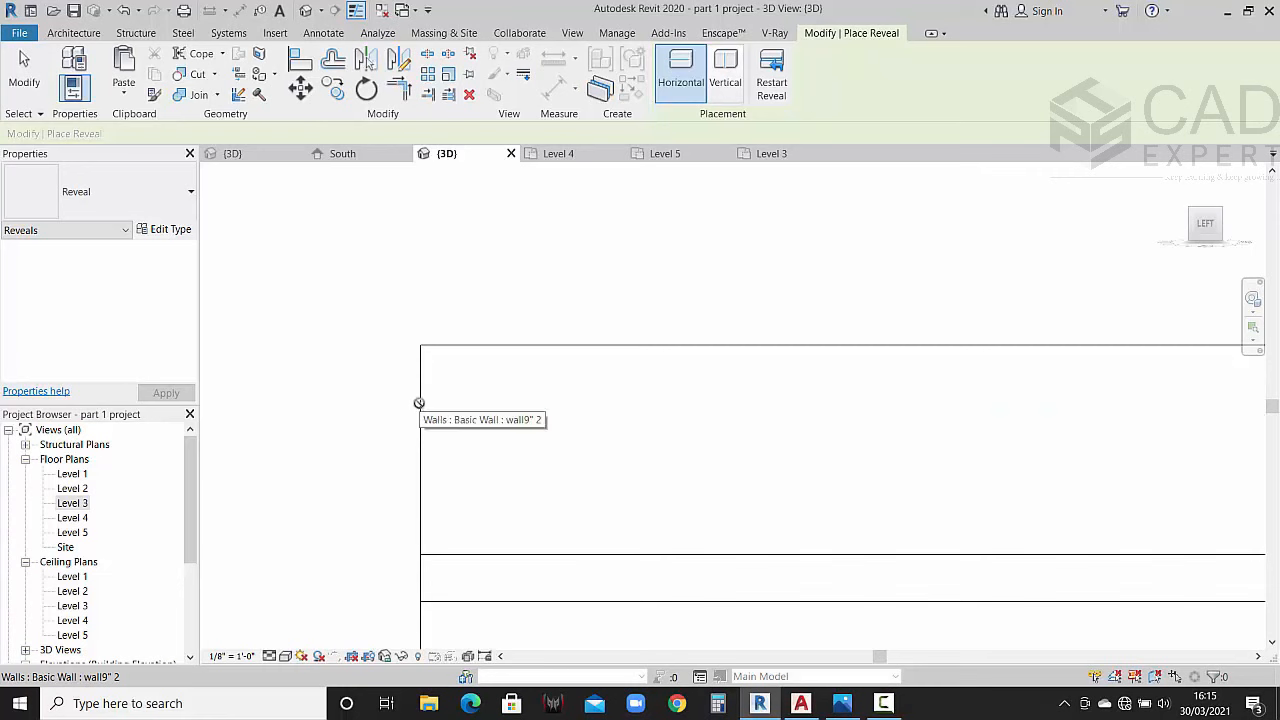
click(427, 403)
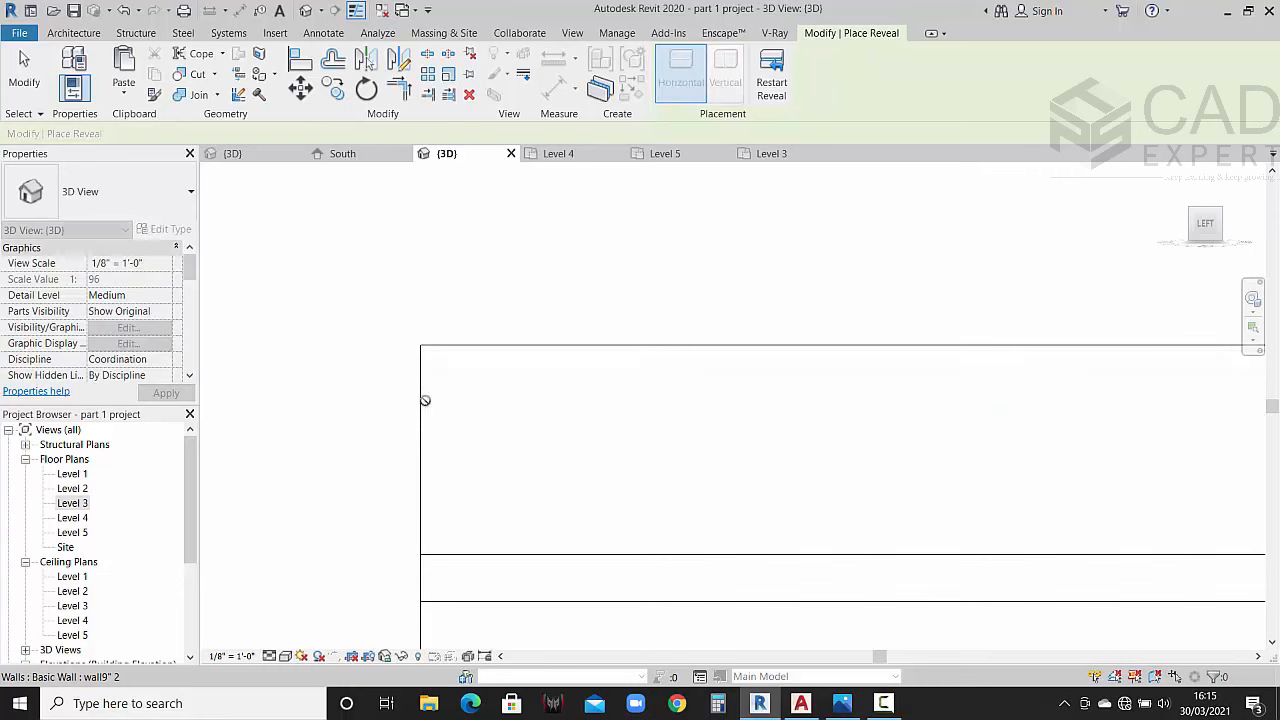
click(764, 86)
key(Escape)
Step: Move the side parapet reveal down to a 2'-6" offset from Level 5, aligned with the front wall's grooves at the corner
scroll(571, 266, down, 4)
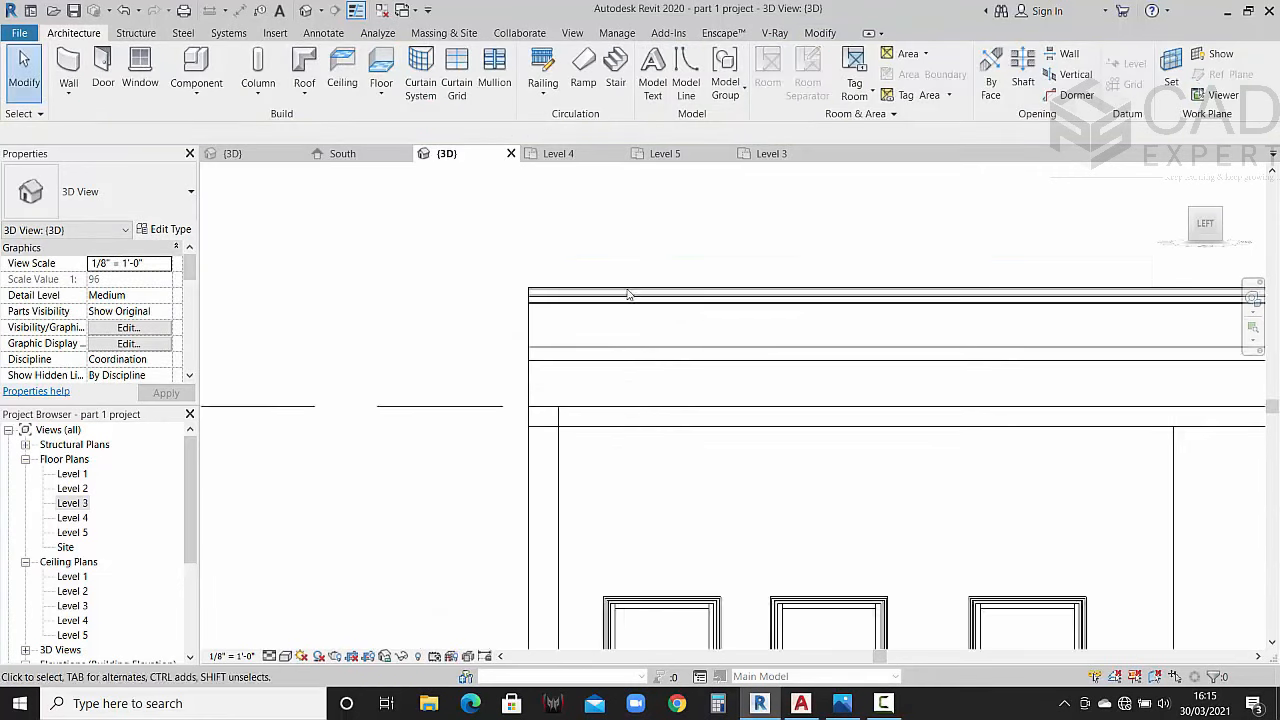
scroll(627, 290, down, 1)
middle_drag(885, 331, 635, 332)
scroll(915, 295, up, 8)
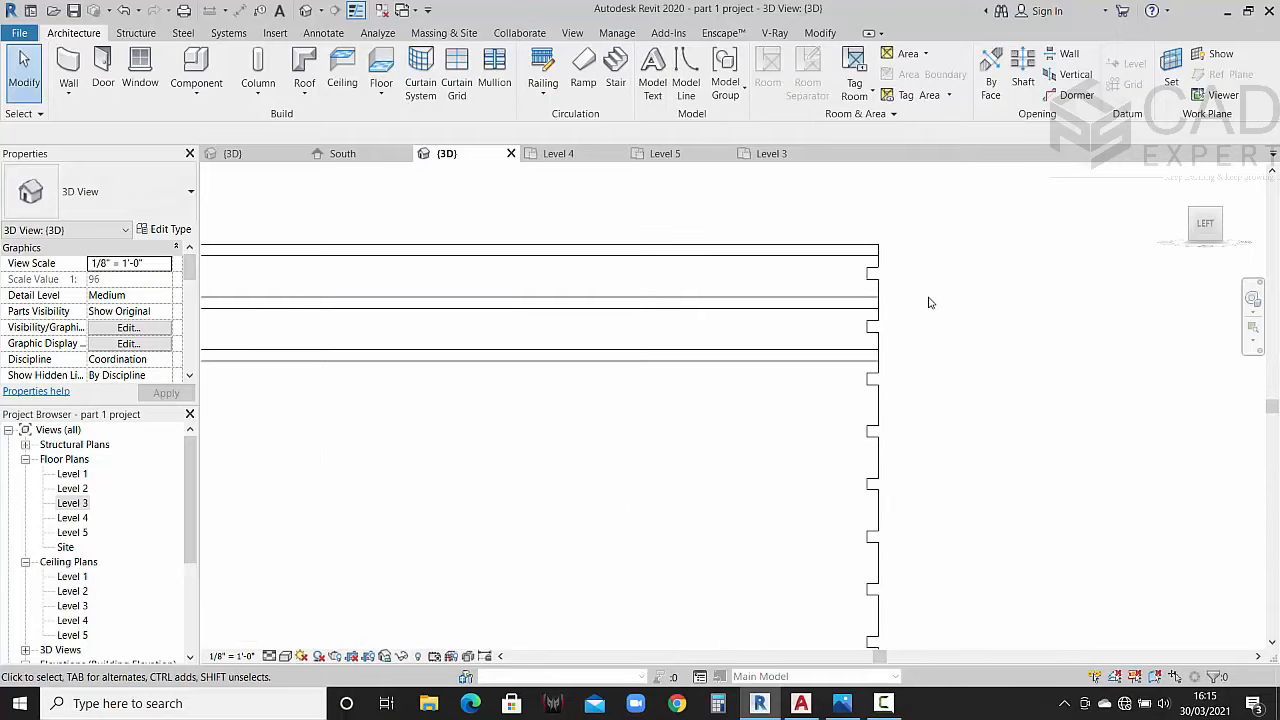
click(855, 302)
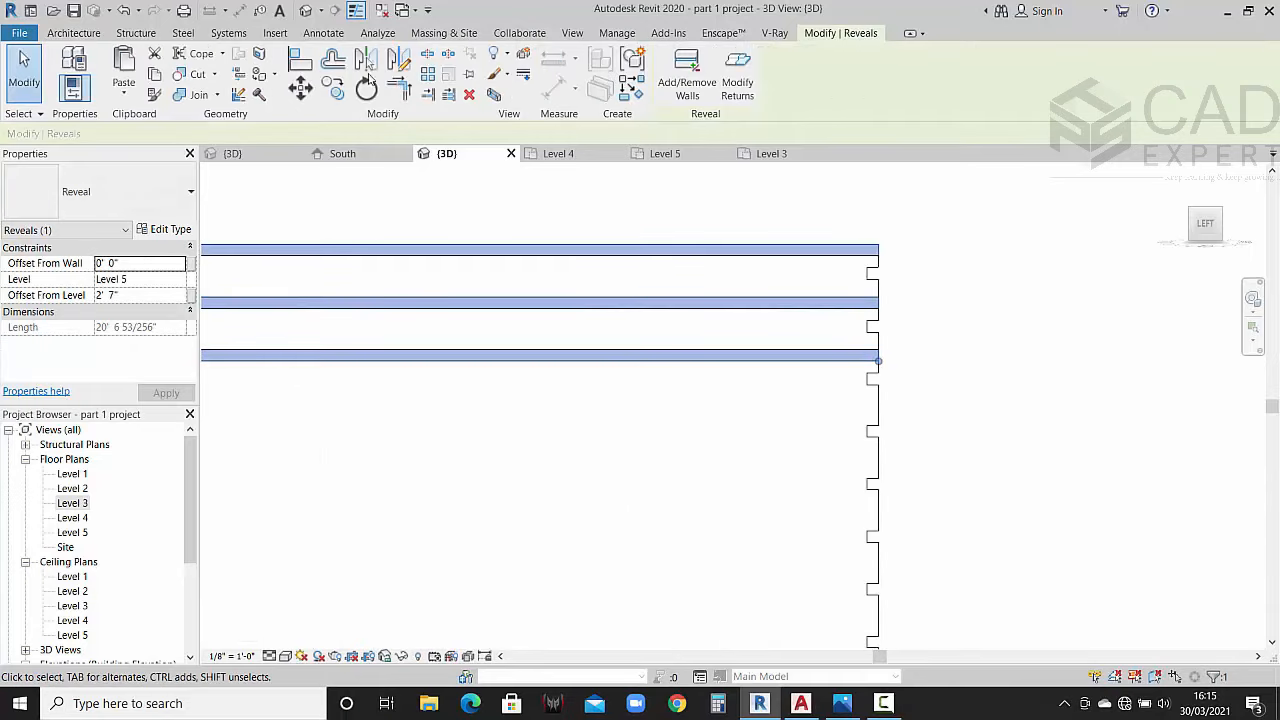
scroll(907, 269, up, 2)
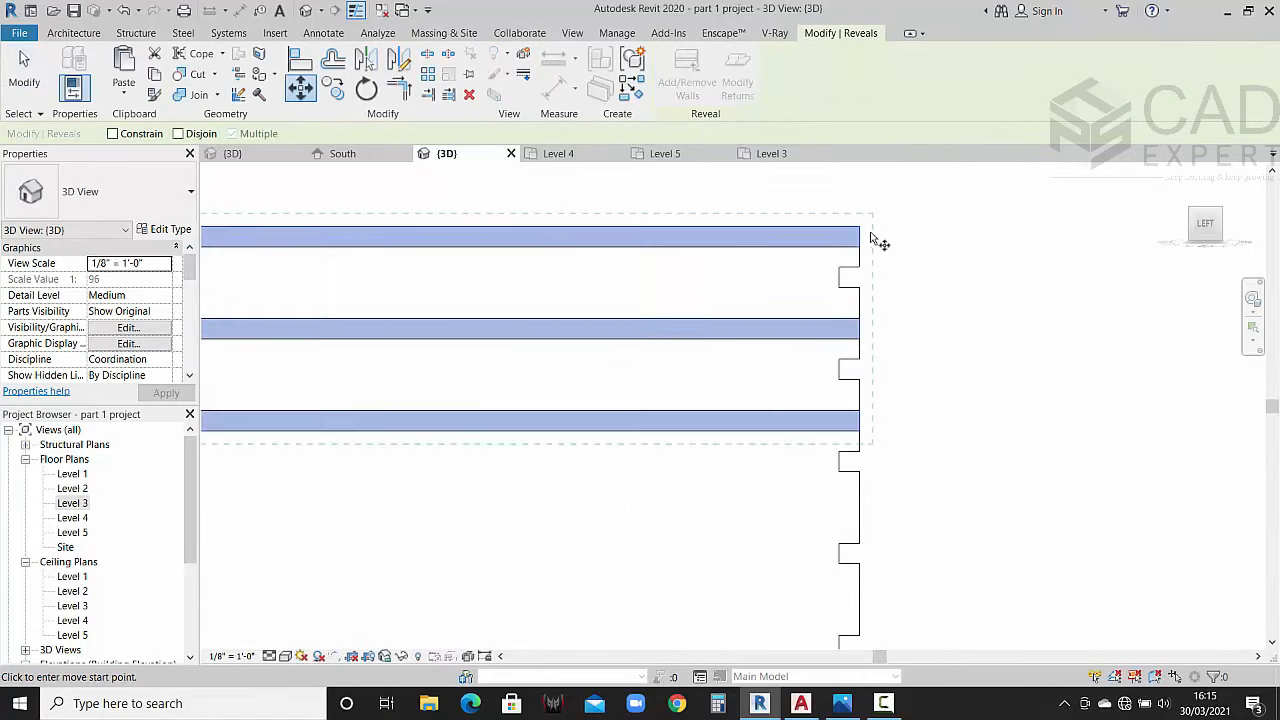
click(860, 227)
click(905, 270)
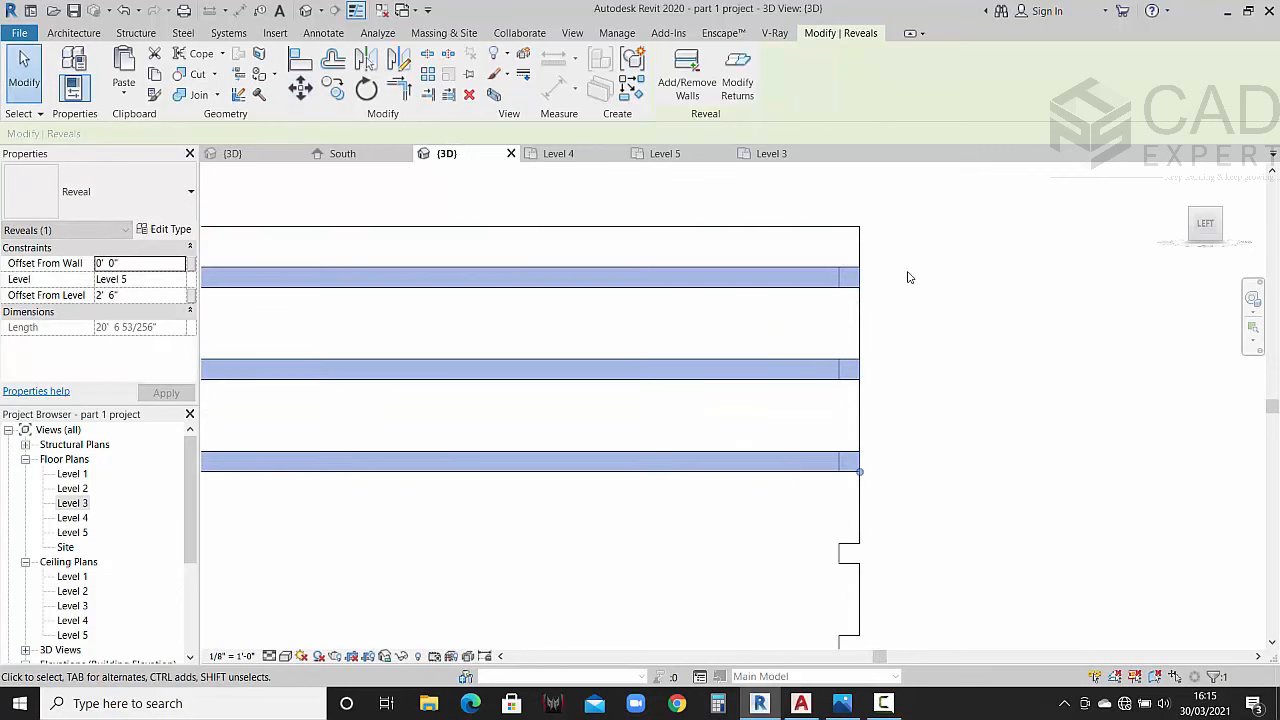
key(Escape)
Step: Copy the side parapet reveal down twice, aligning each copy with the next three front-wall grooves at the corner
scroll(940, 300, down, 2)
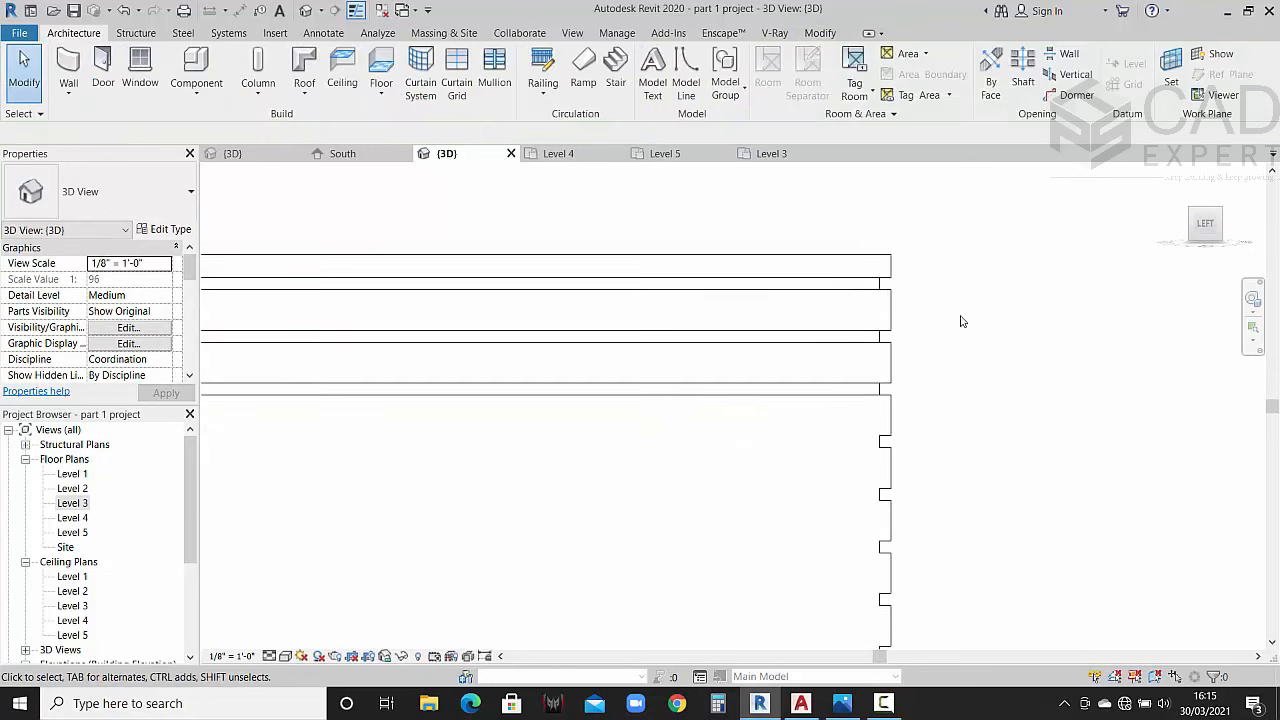
click(854, 372)
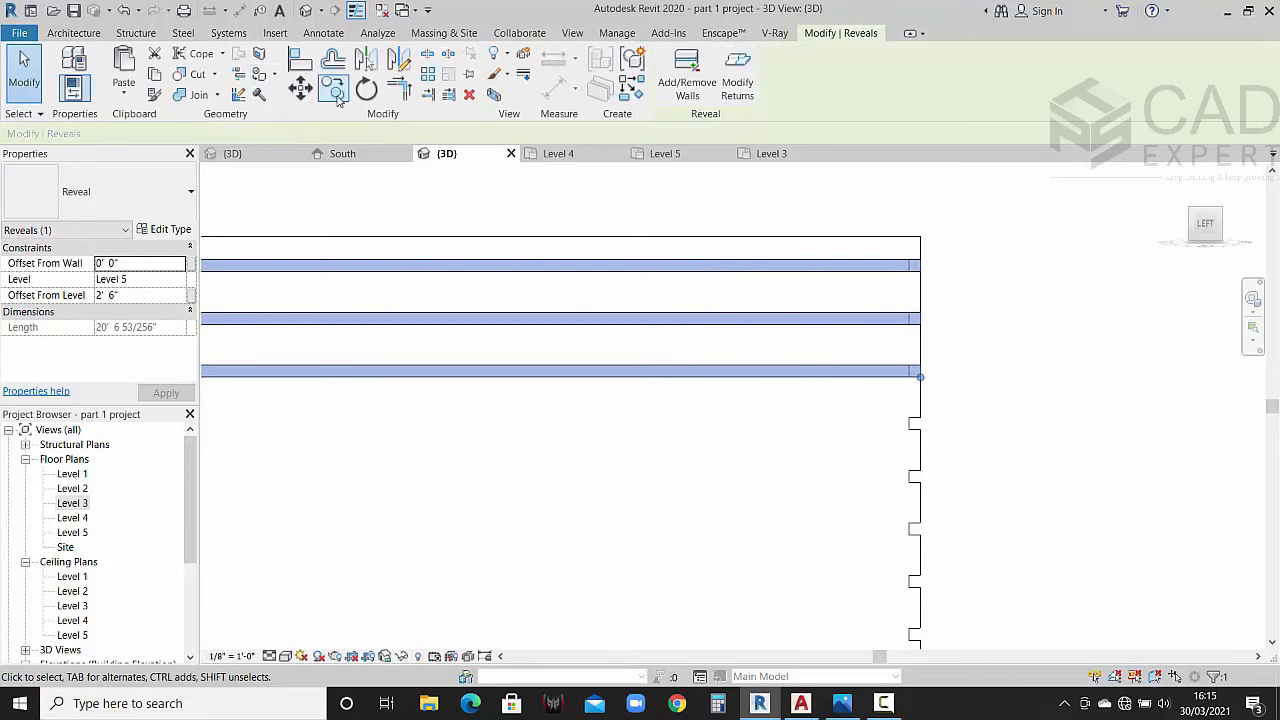
click(338, 97)
click(908, 266)
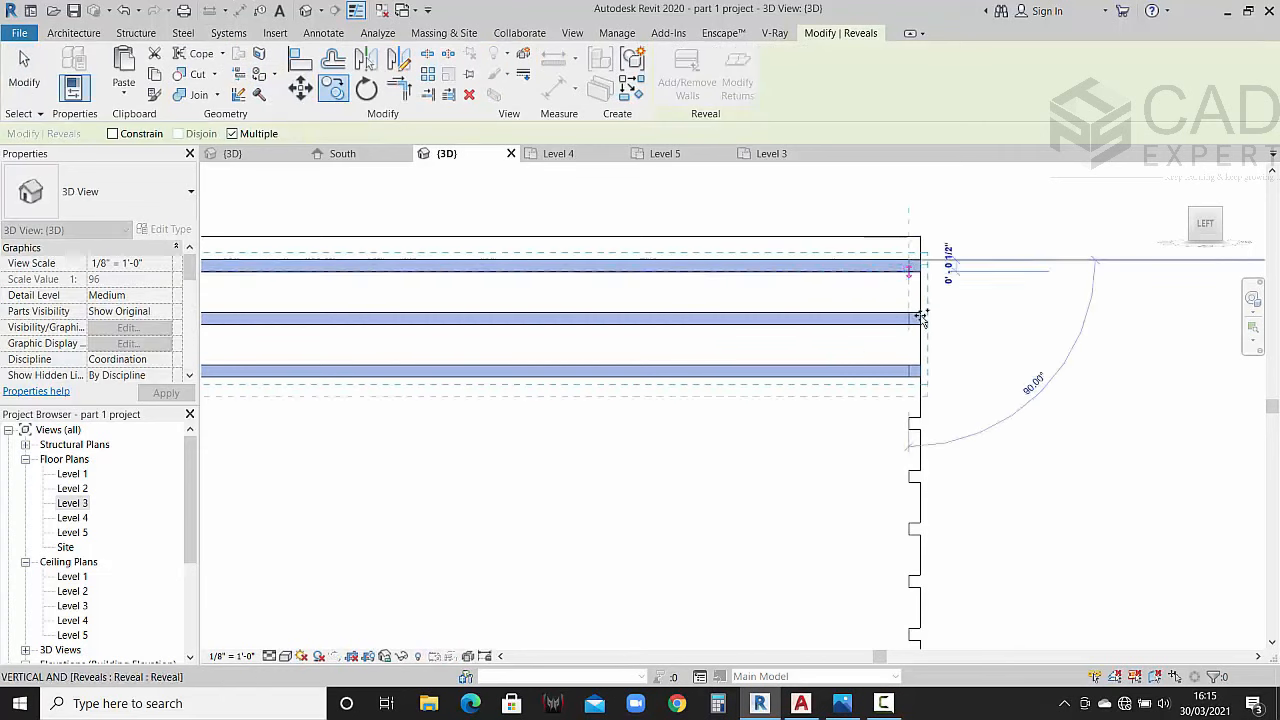
click(908, 418)
middle_drag(949, 444, 961, 289)
click(920, 421)
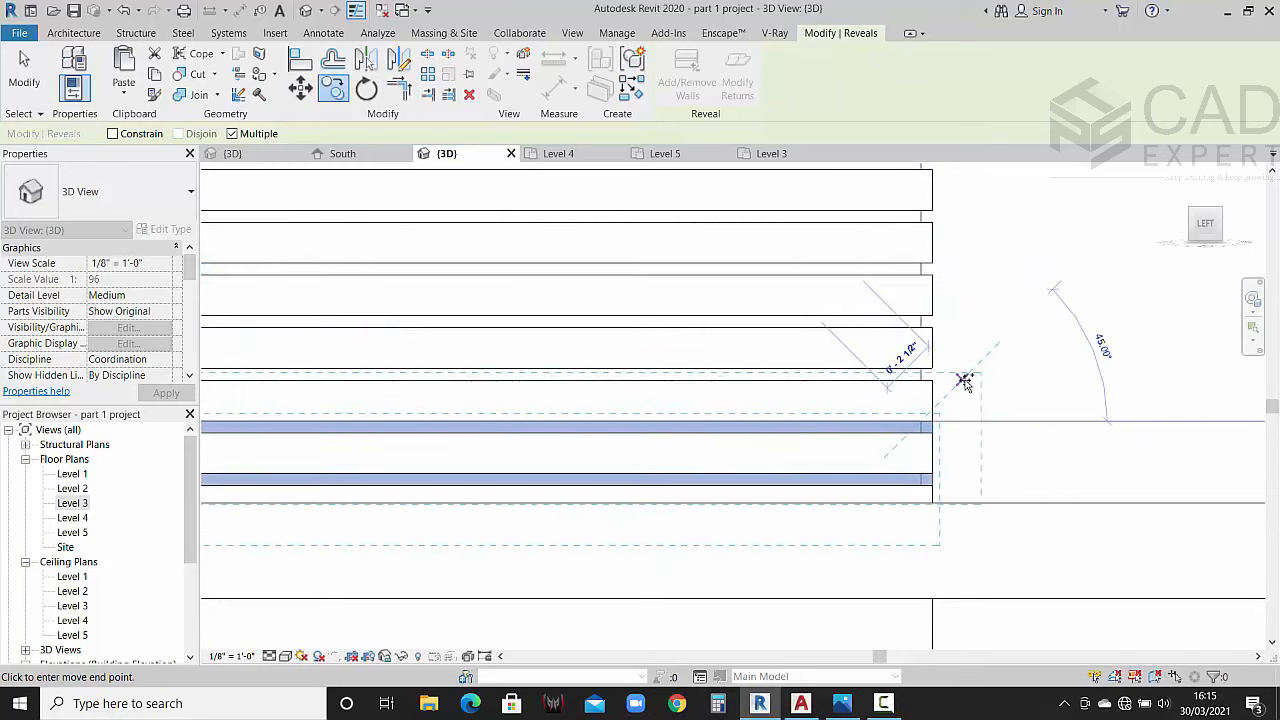
key(Escape)
key(Escape)
Step: Change the 3D view from hidden lines to a visual style with filled material colours and inspect the front and left facades
scroll(1020, 386, down, 5)
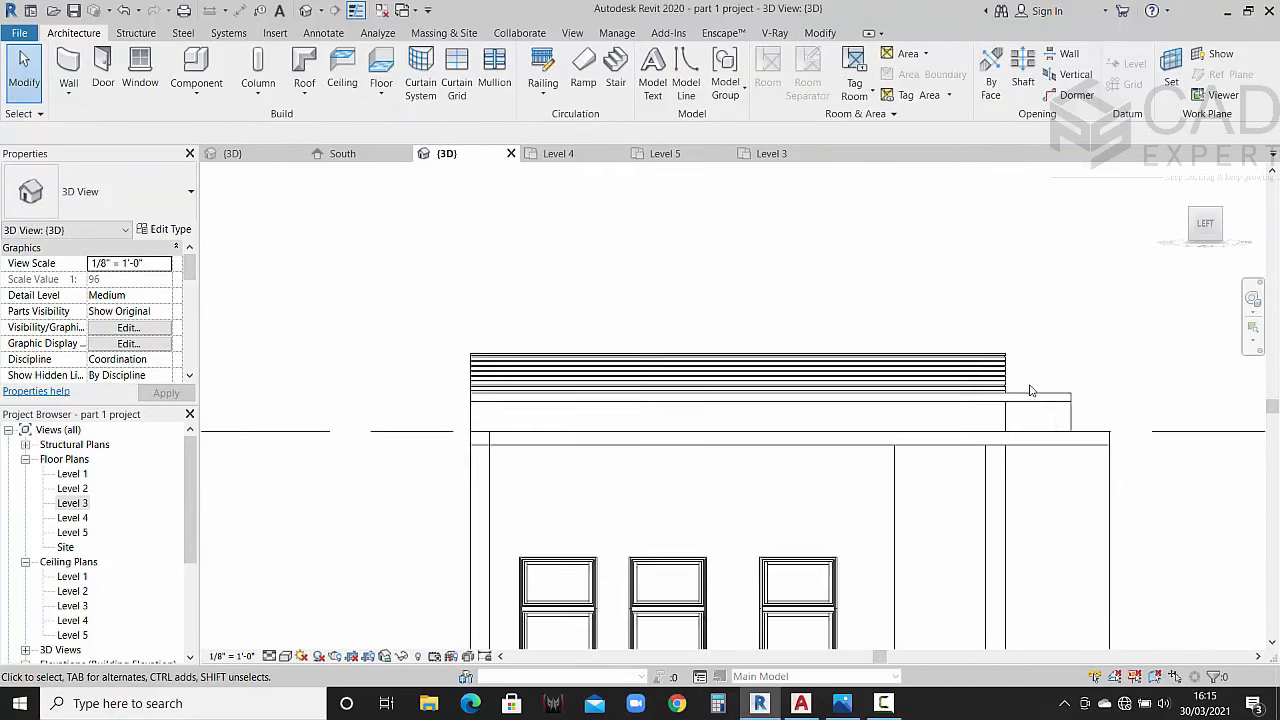
shift+middle_drag(1100, 352, 897, 413)
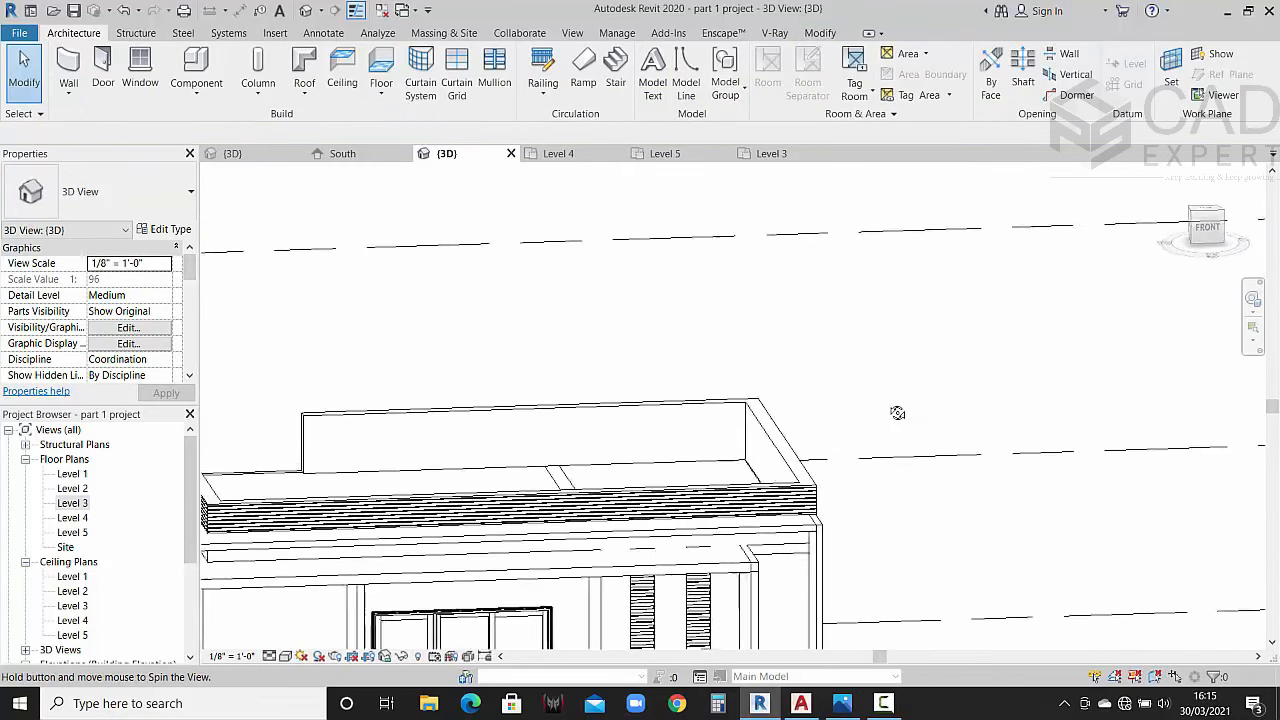
scroll(897, 413, down, 6)
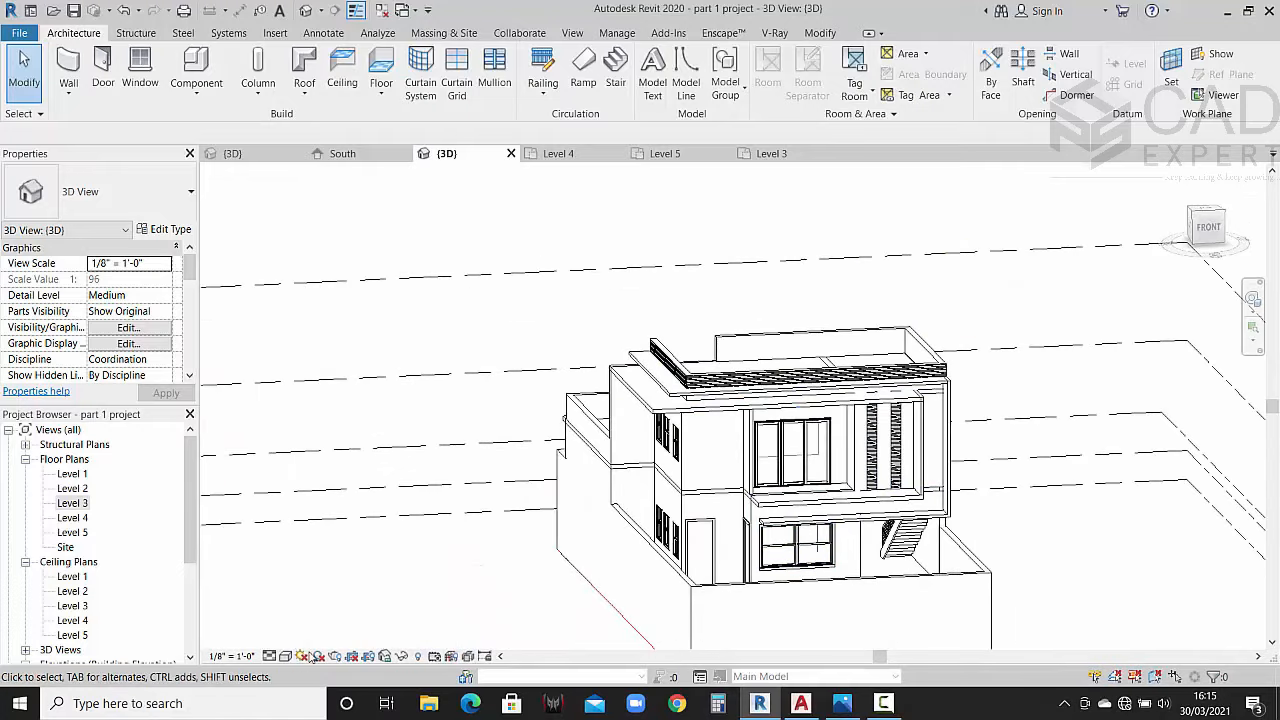
click(285, 657)
click(330, 620)
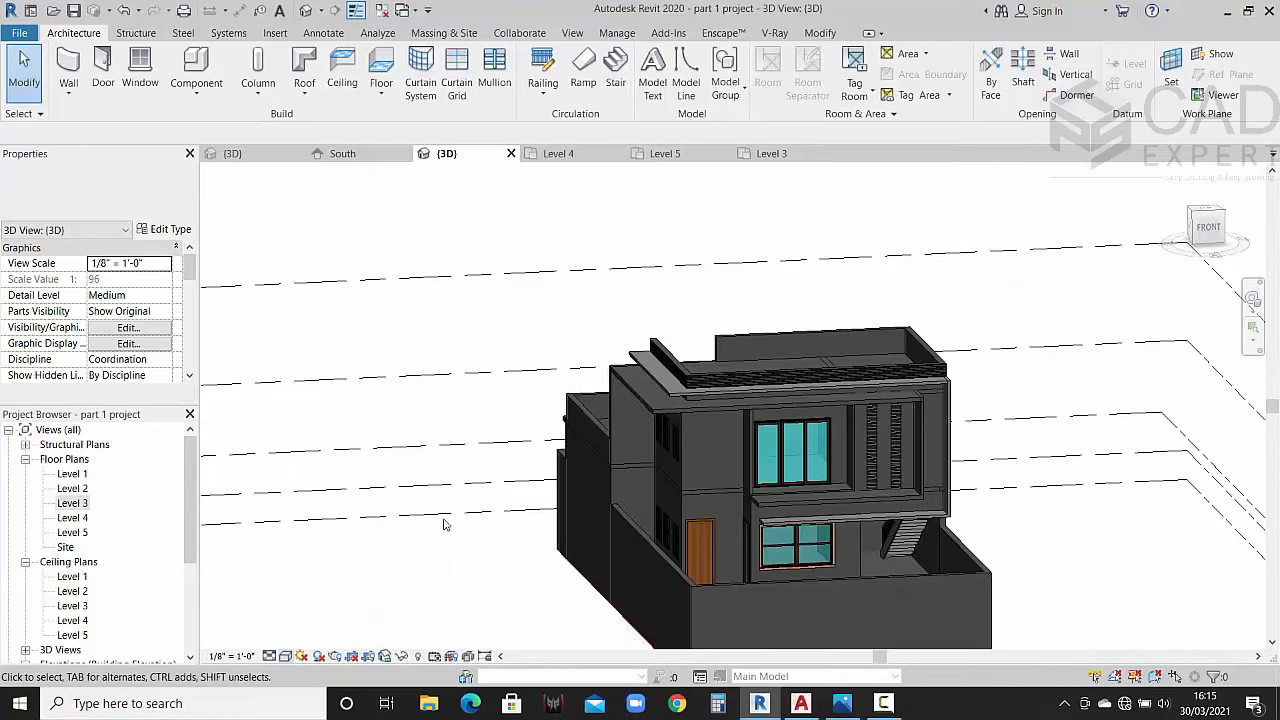
shift+middle_drag(466, 574, 561, 572)
scroll(792, 473, up, 6)
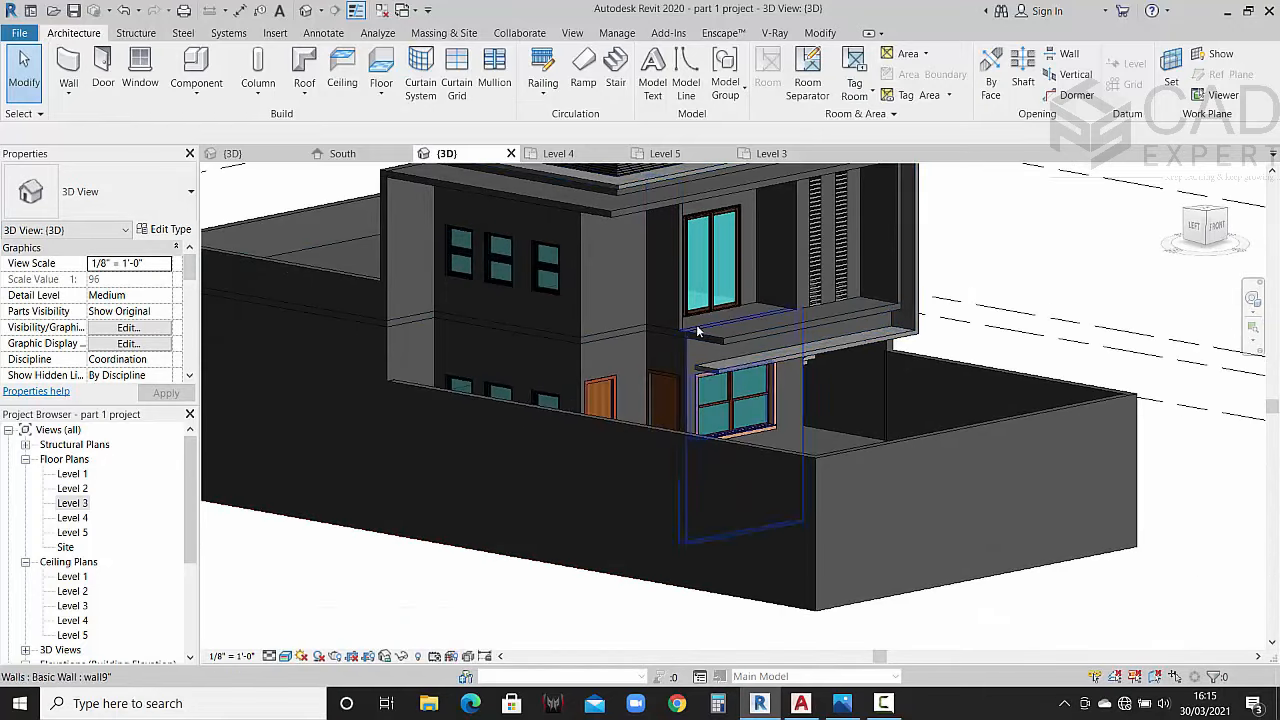
mouse_move(708, 384)
middle_down()
mouse_move(706, 368)
mouse_move(706, 384)
middle_up()
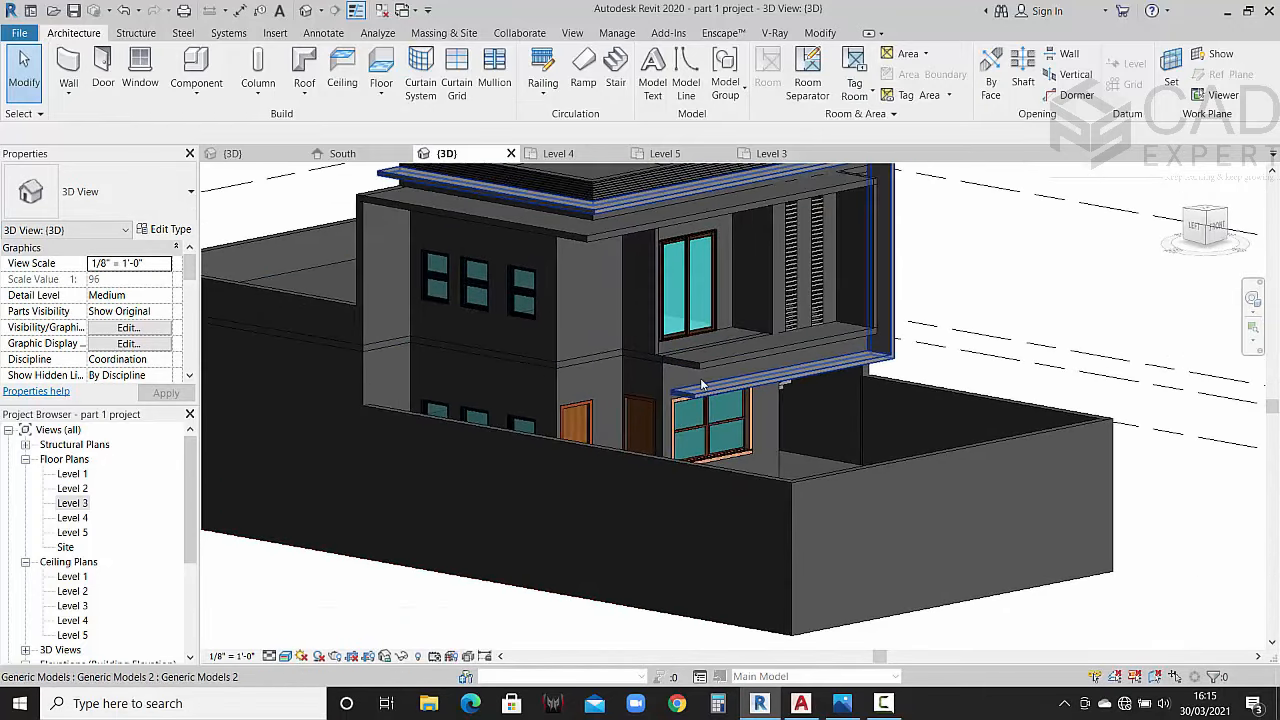
Step: Switch to the Photos app and examine the reference rendering of the house with the striped roof parapet
click(838, 703)
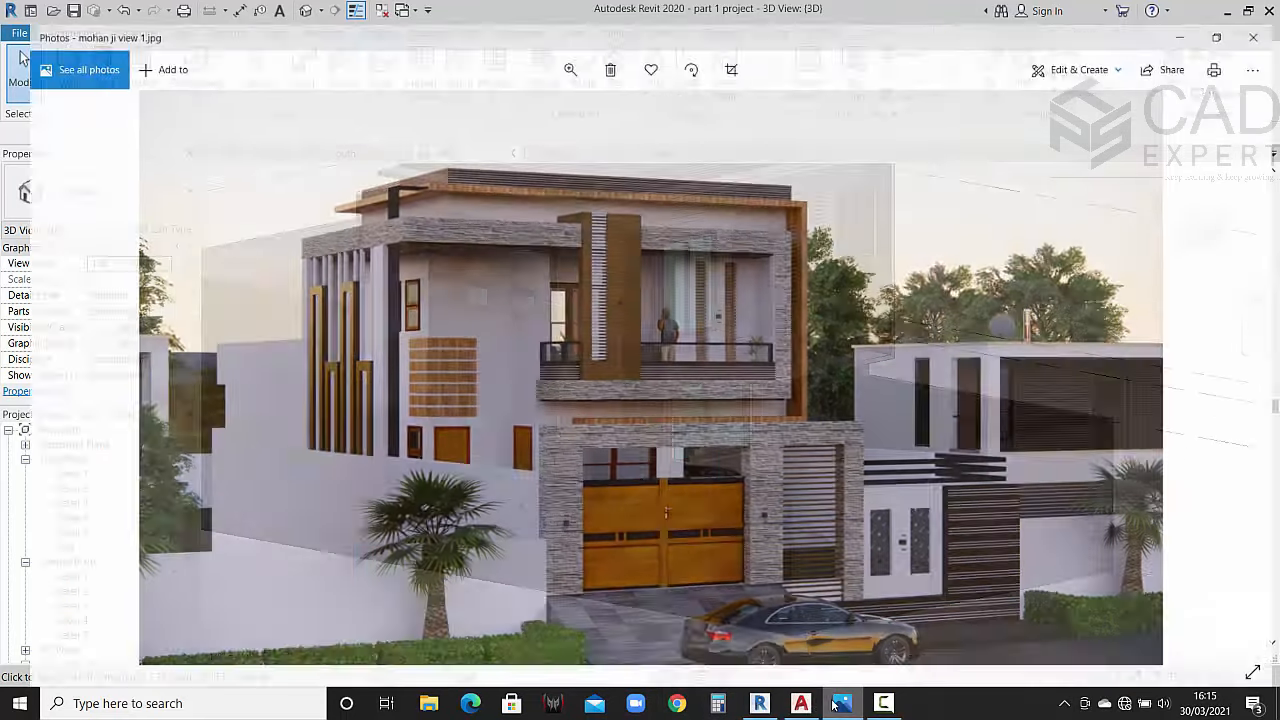
scroll(585, 390, up, 1)
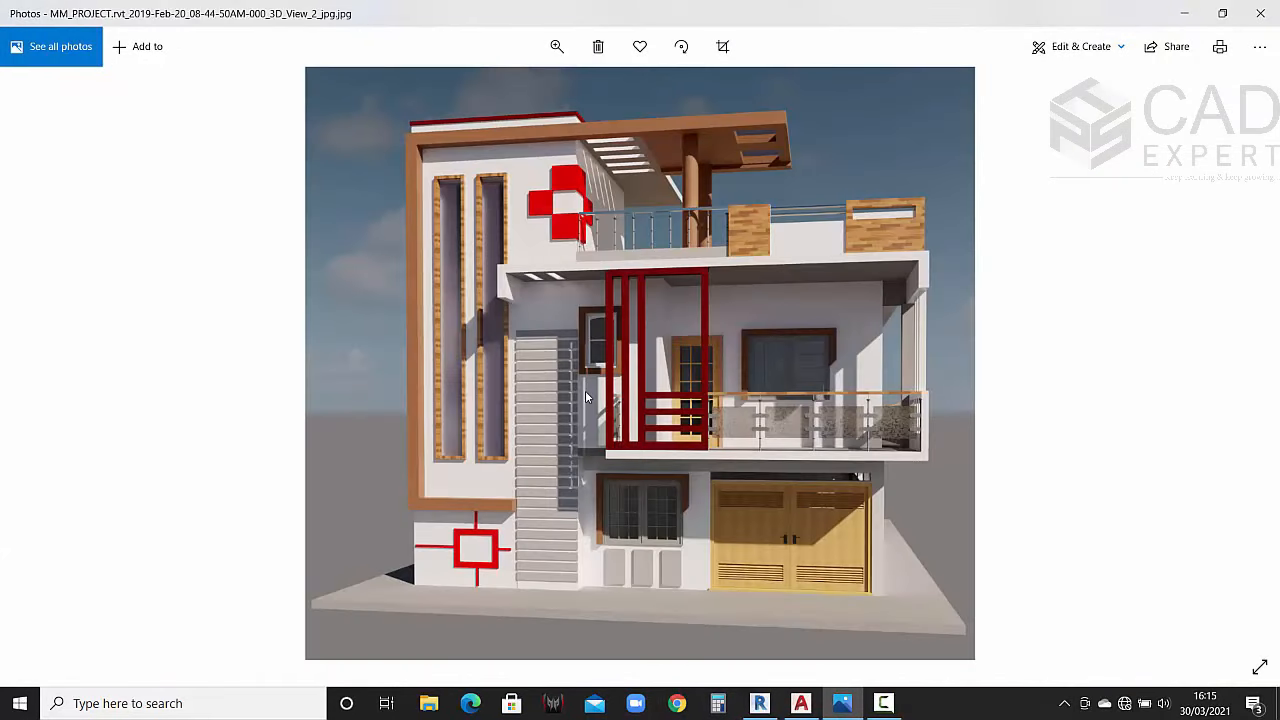
scroll(585, 390, down, 1)
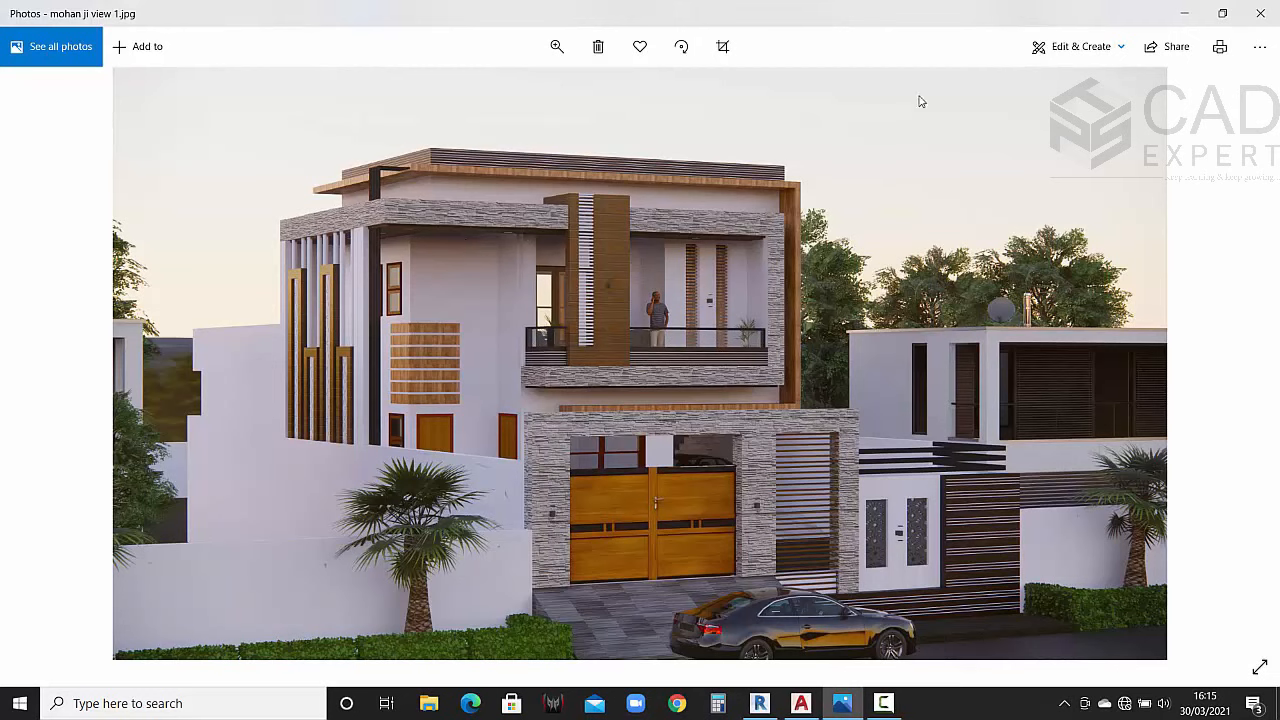
Step: Compare the first-floor balcony slab in Revit's 3D view with the balcony in the reference rendering in Photos
click(1182, 18)
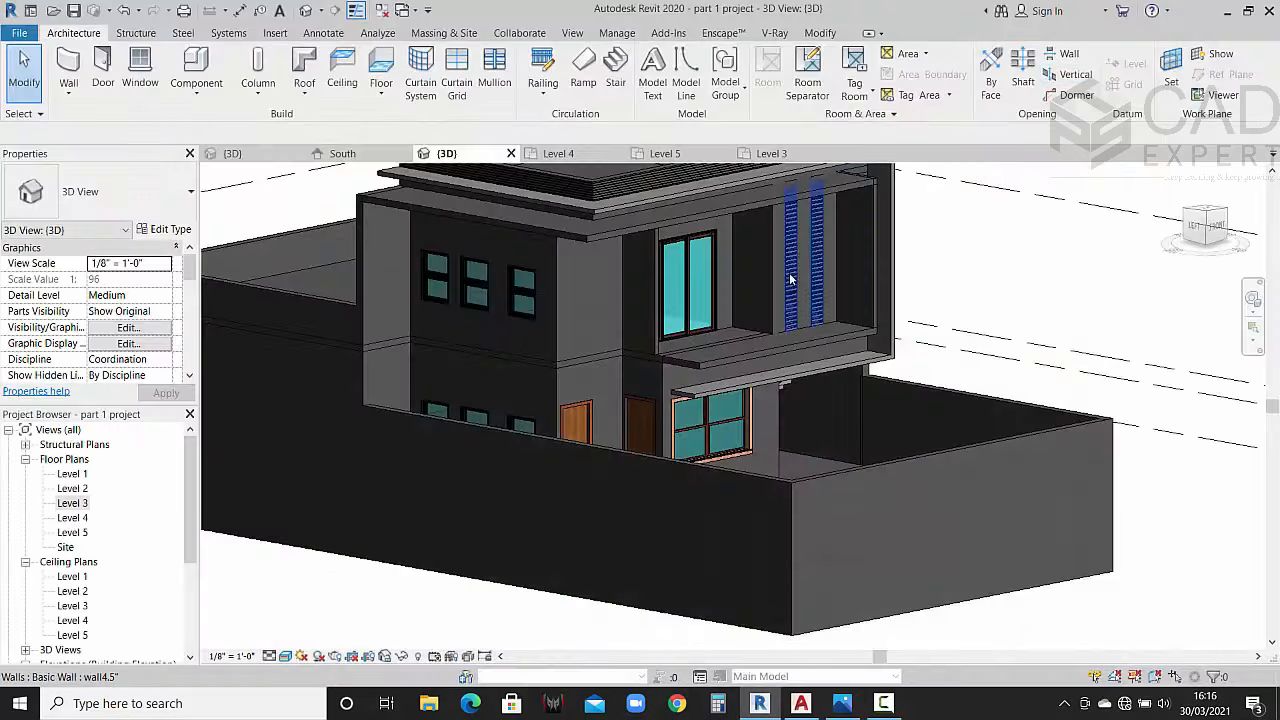
scroll(736, 375, up, 5)
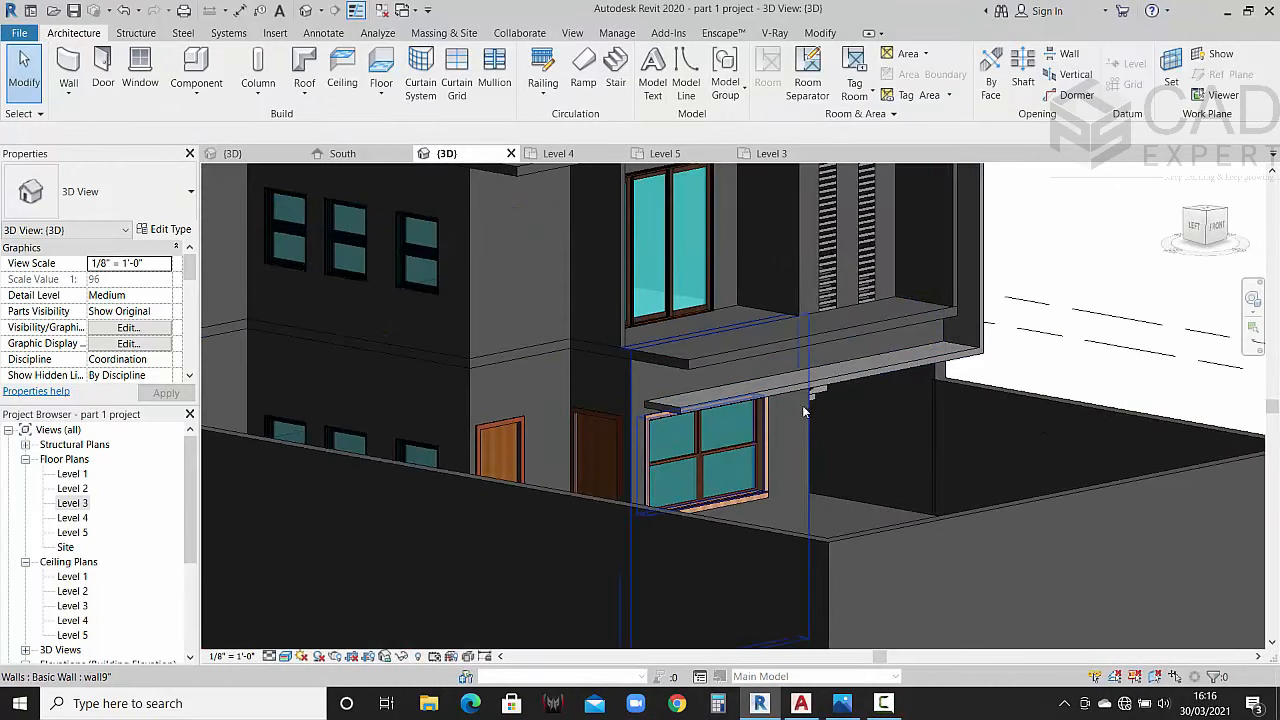
scroll(584, 337, up, 3)
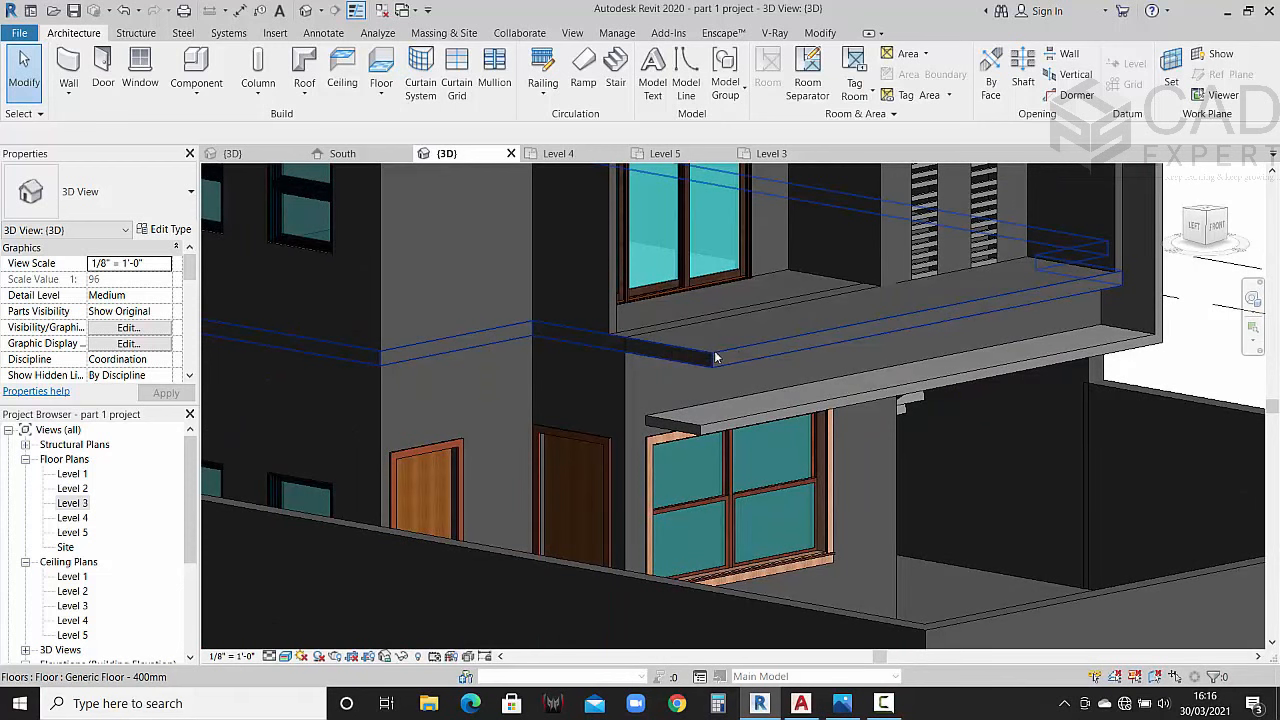
click(842, 704)
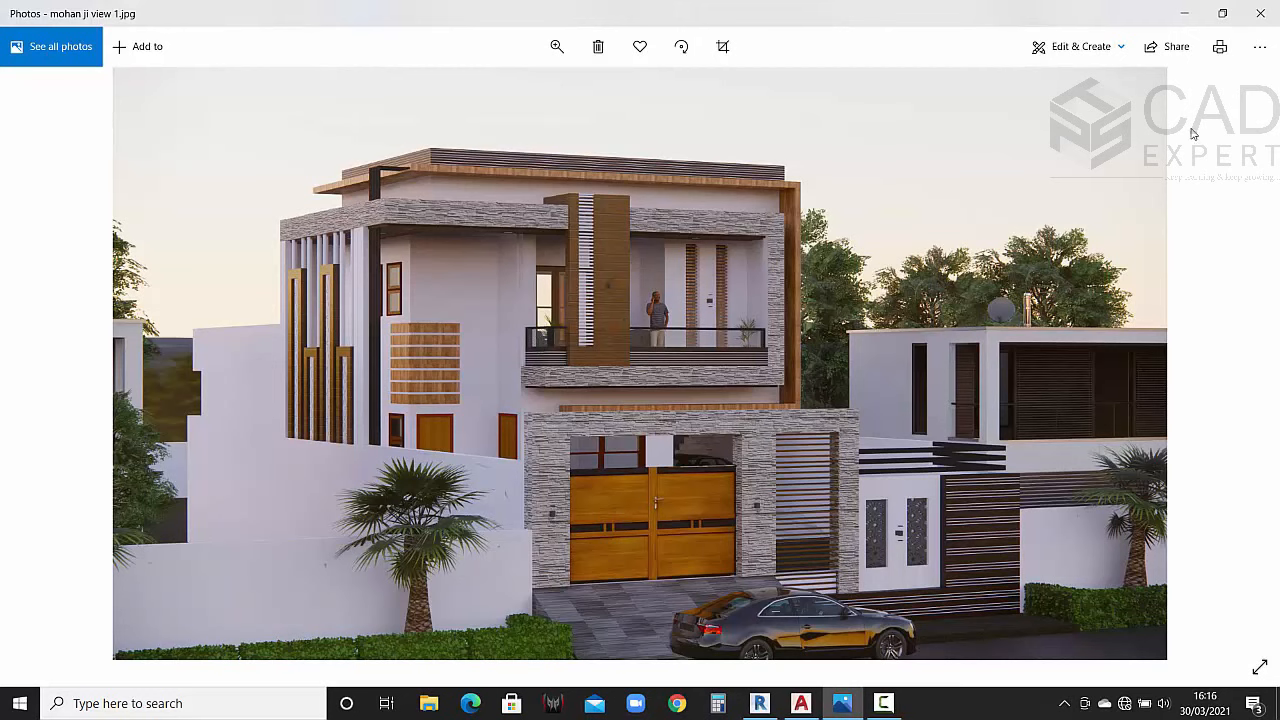
click(1184, 13)
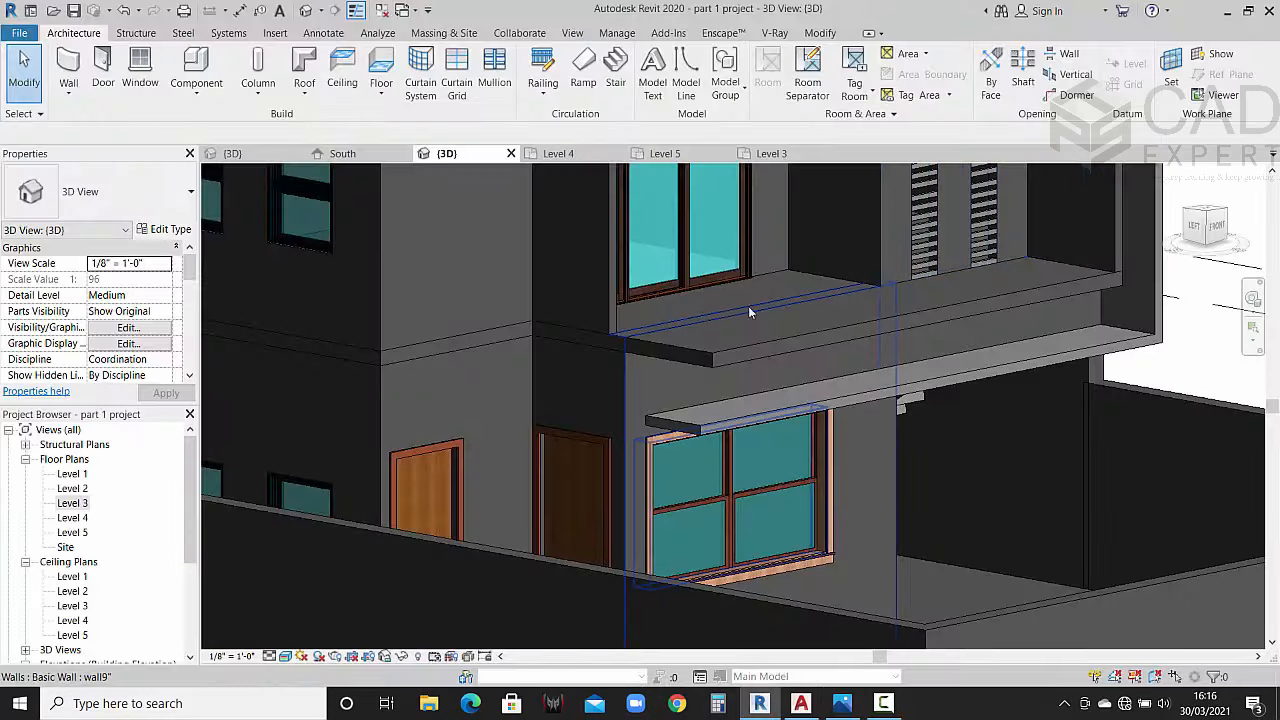
scroll(727, 312, up, 3)
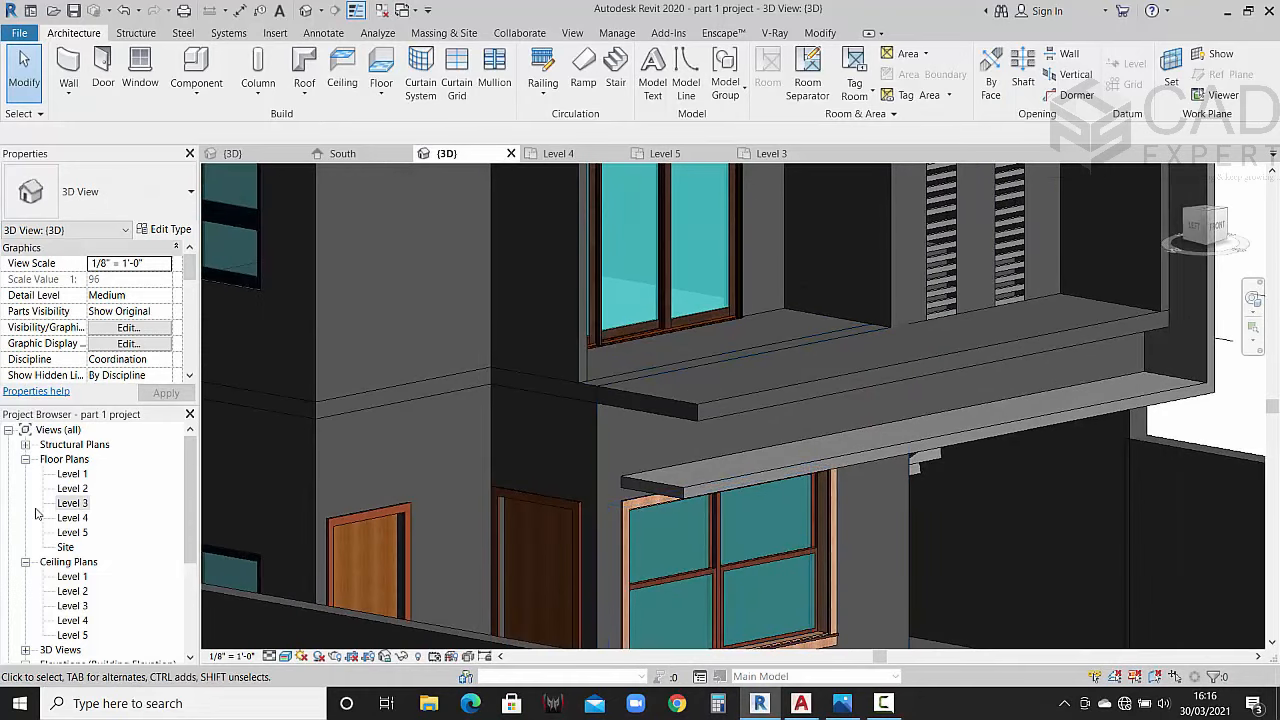
Step: Open the Level 4 floor plan around the front balcony outline
double_click(72, 503)
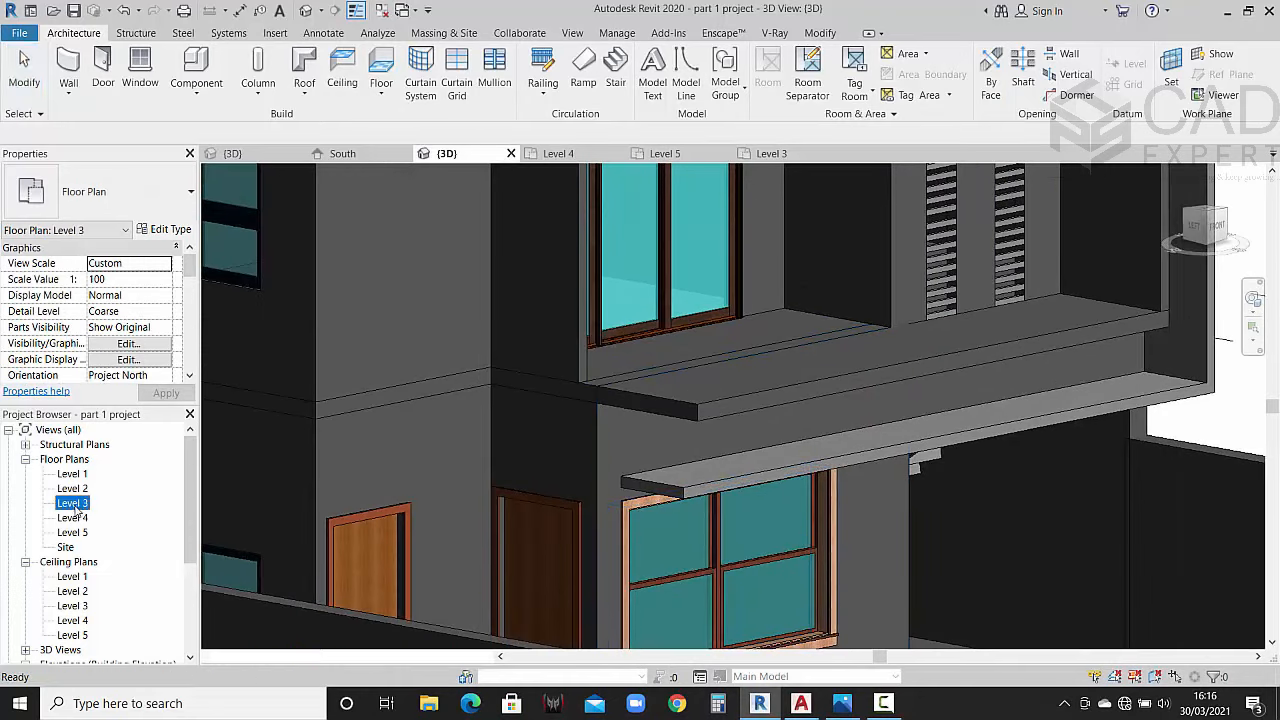
scroll(540, 444, down, 5)
scroll(540, 444, up, 4)
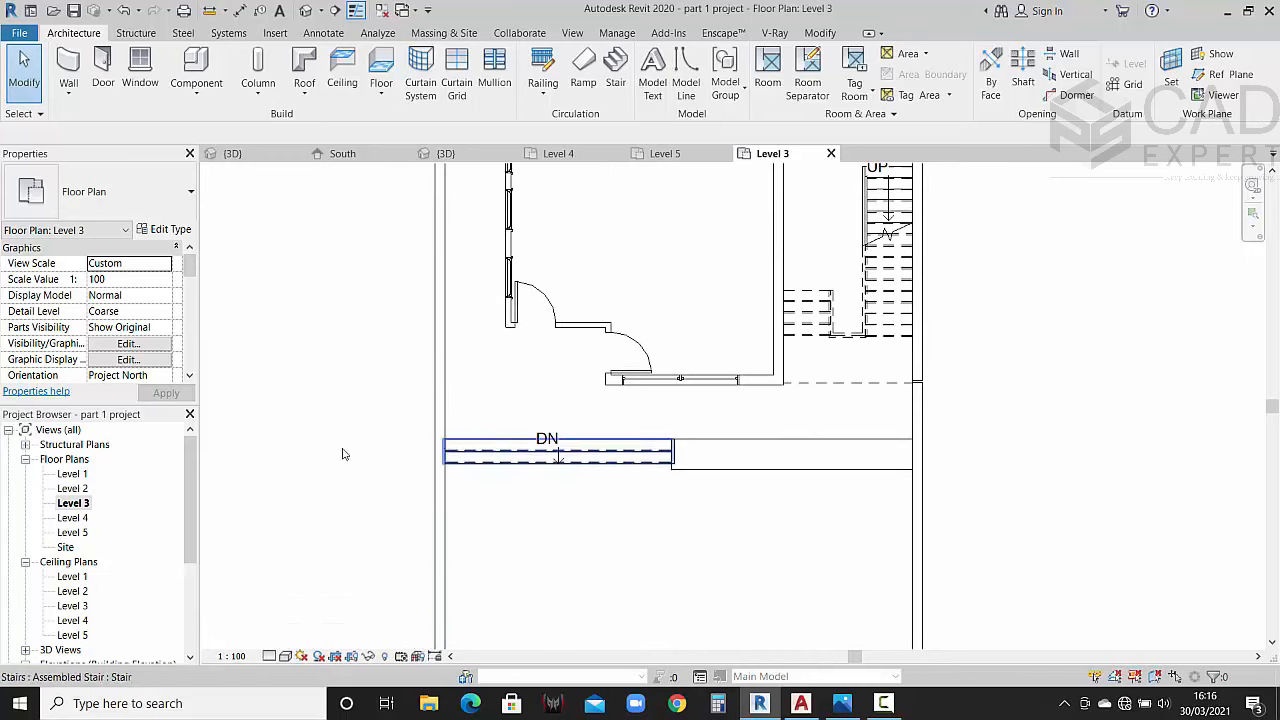
click(72, 518)
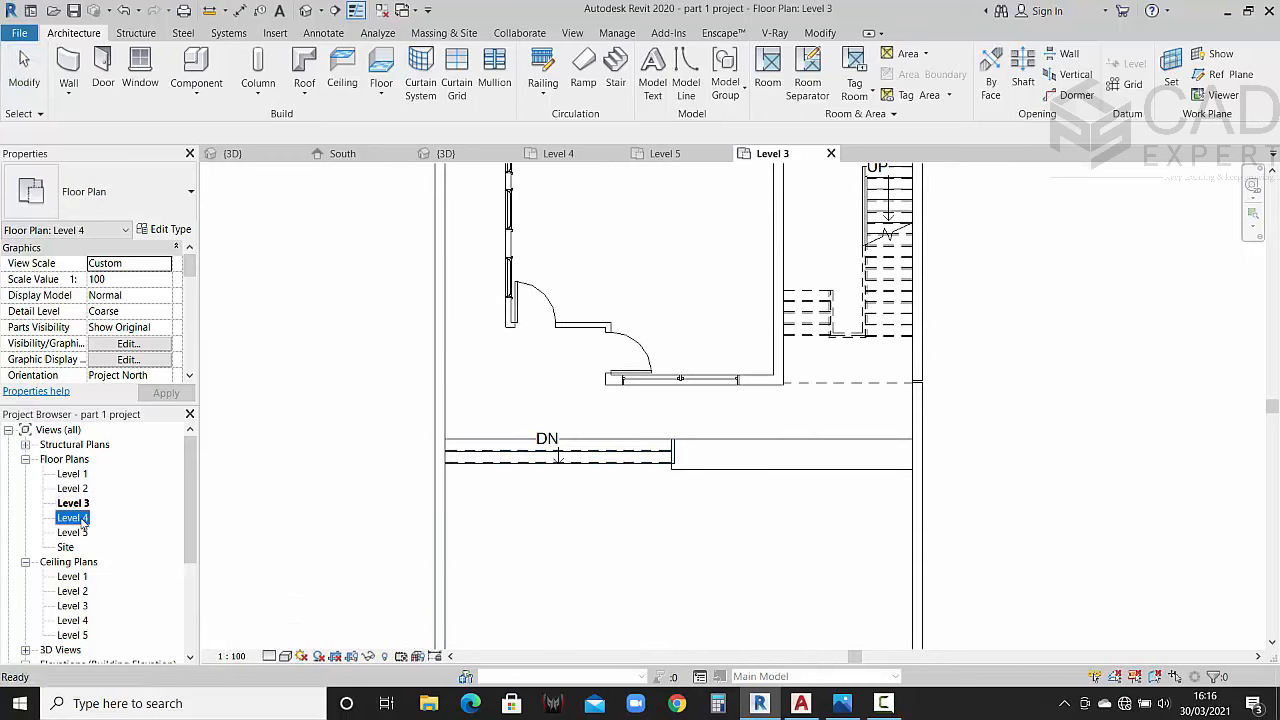
double_click(76, 518)
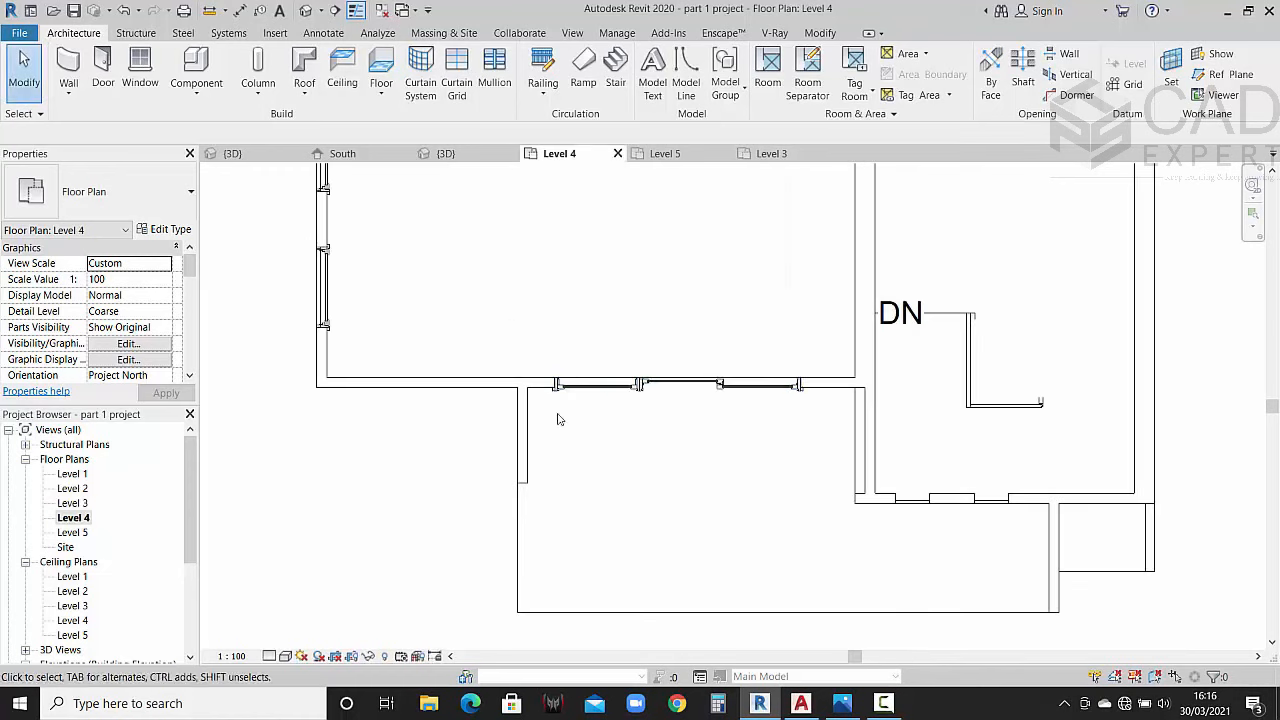
scroll(592, 378, down, 3)
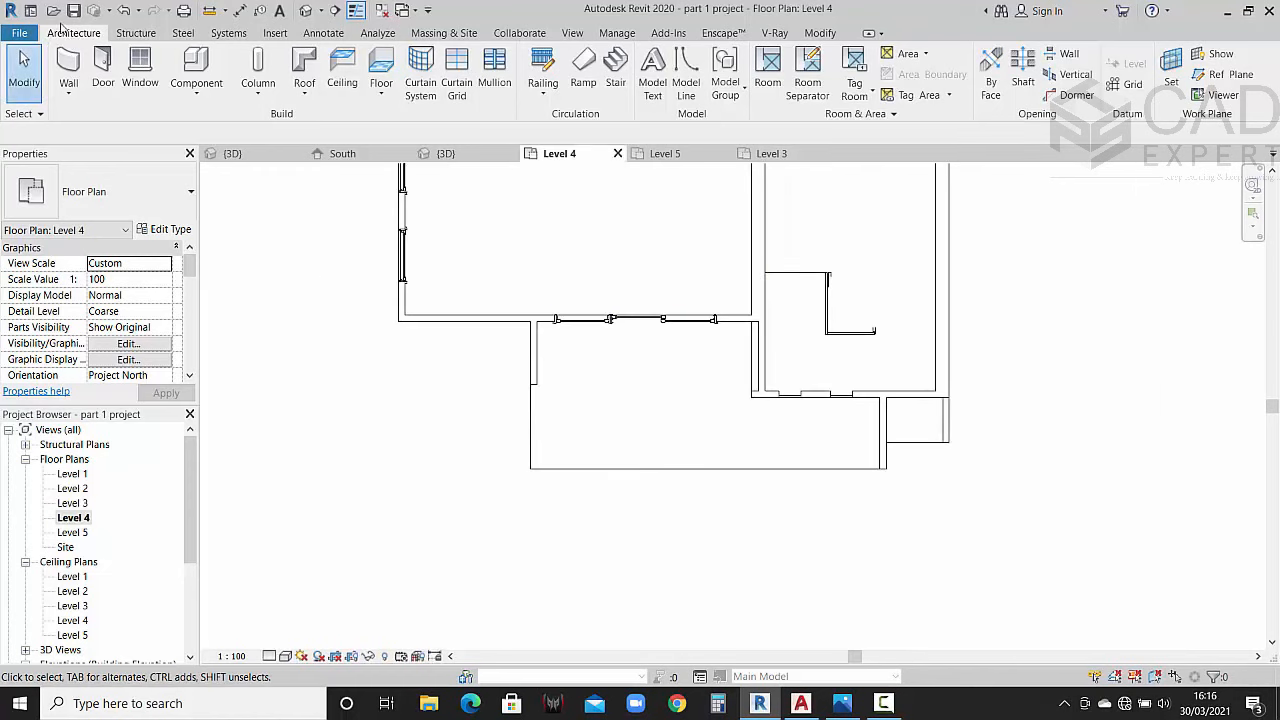
Step: Start a new wall and duplicate the wall4.5" type as wall4.5" 2
click(68, 70)
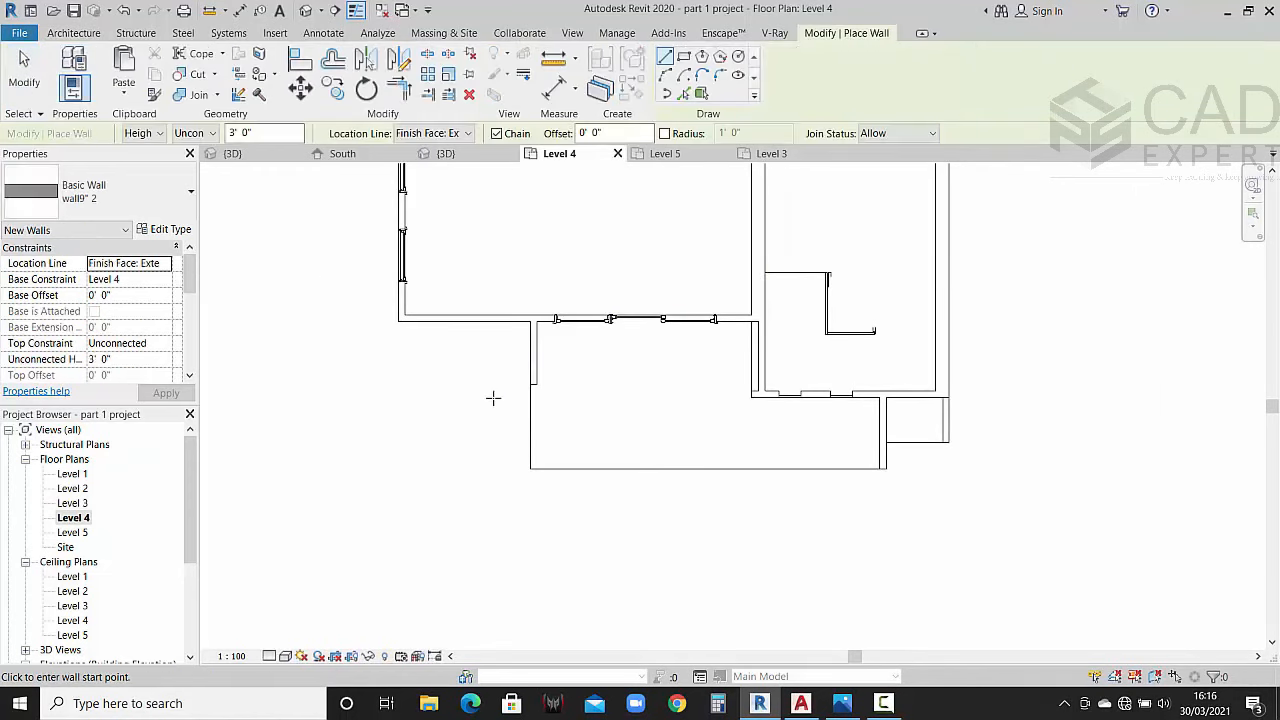
click(110, 192)
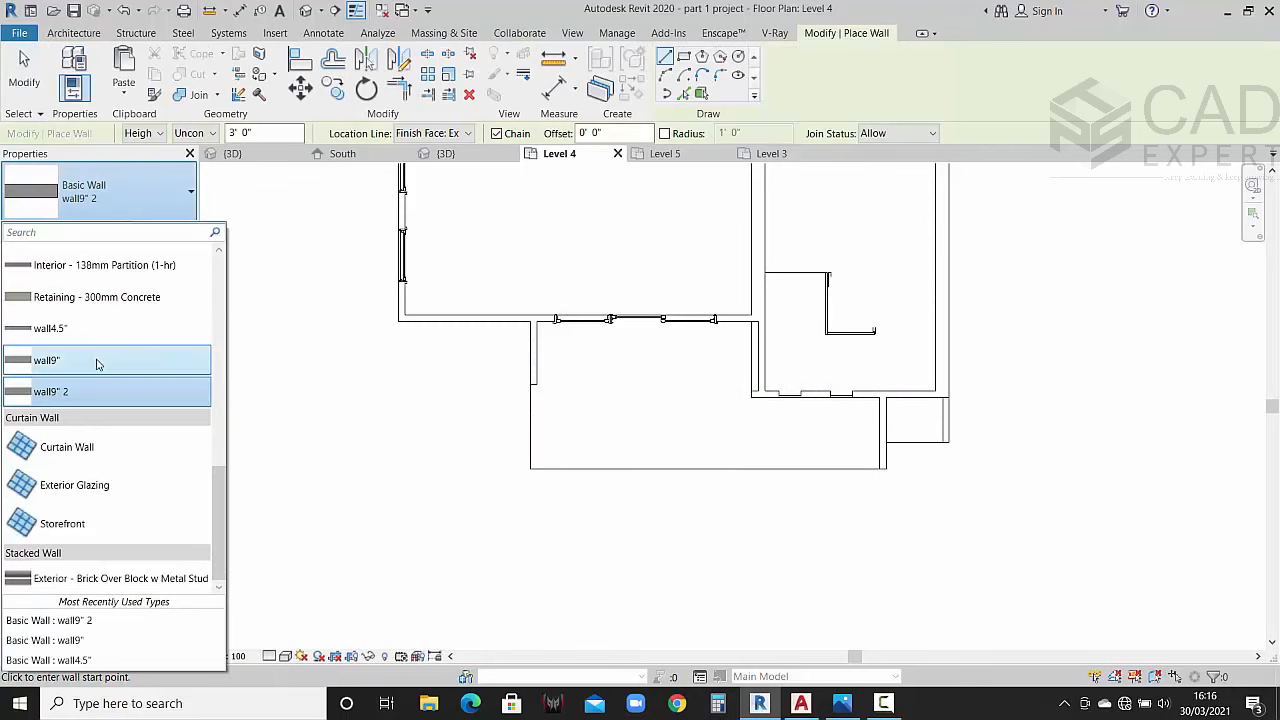
click(100, 330)
scroll(540, 400, up, 4)
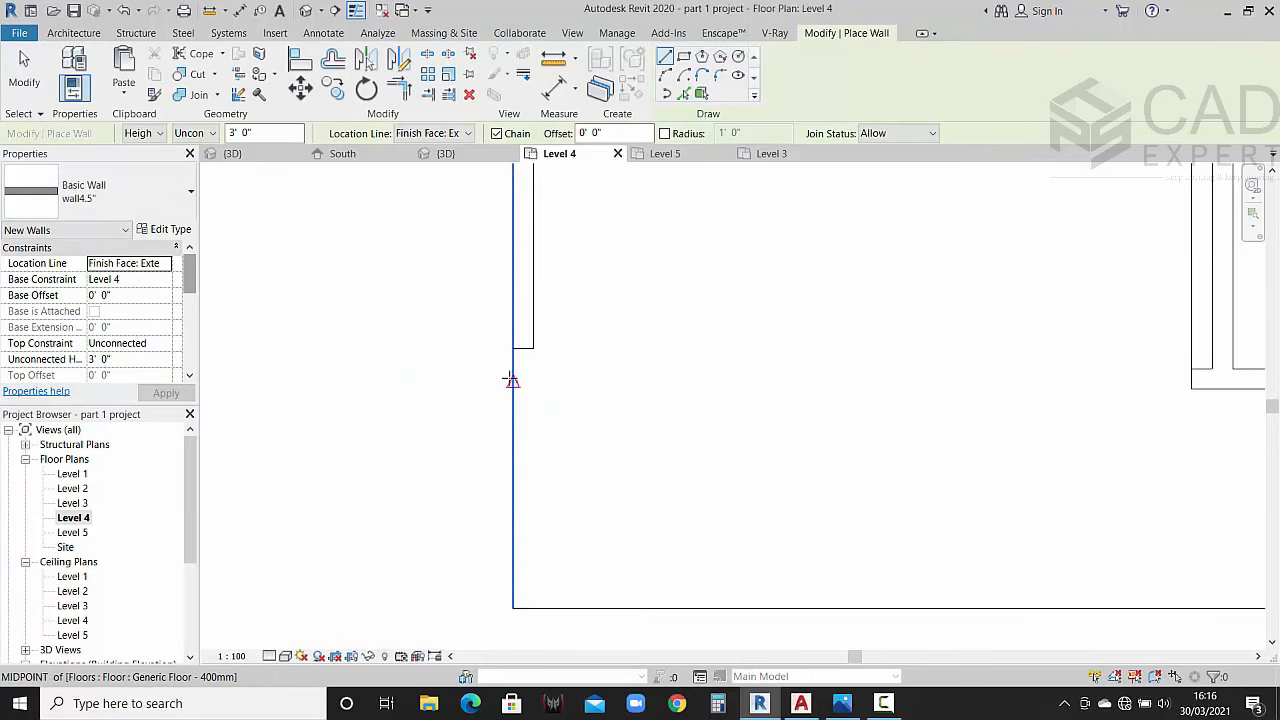
click(165, 229)
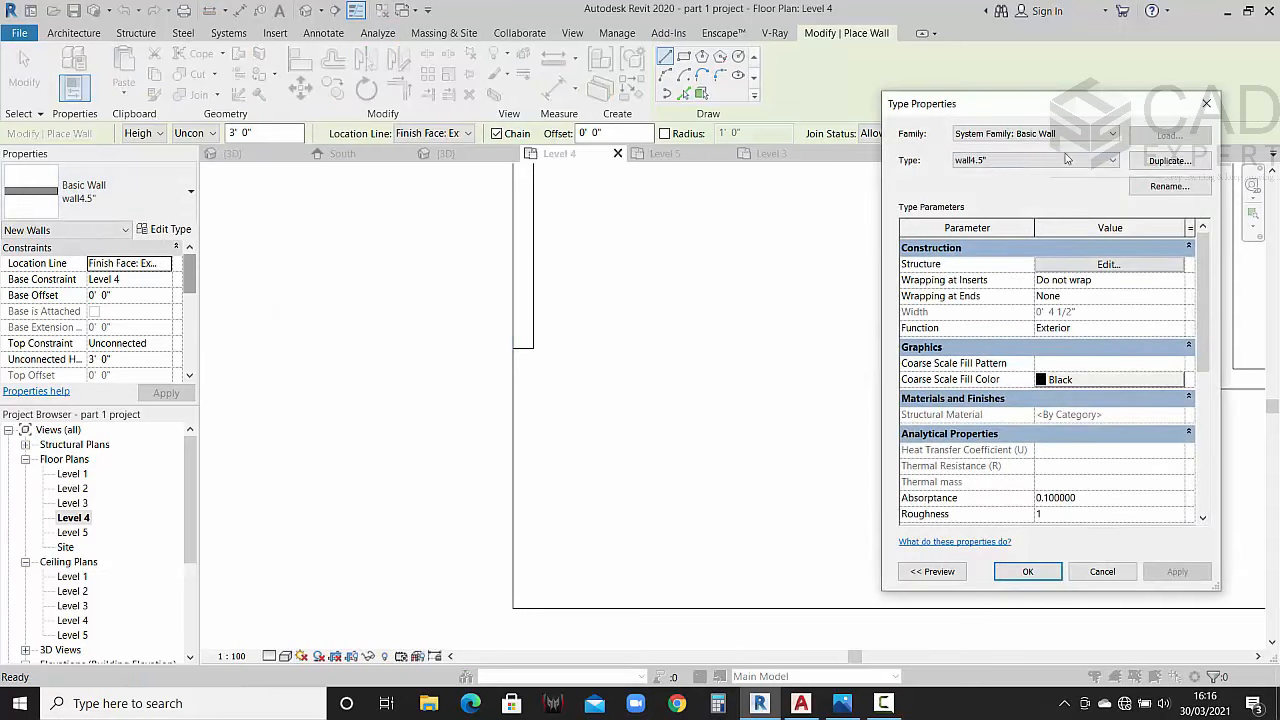
click(1168, 160)
click(1052, 381)
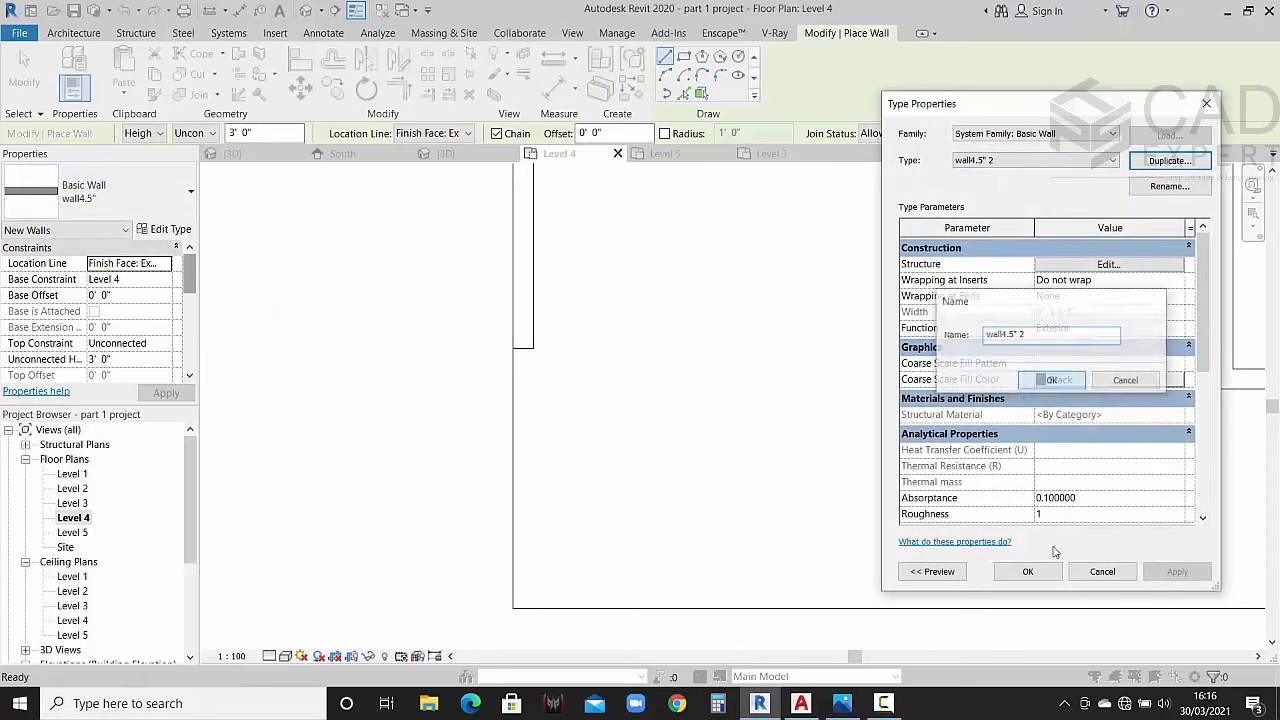
click(1027, 571)
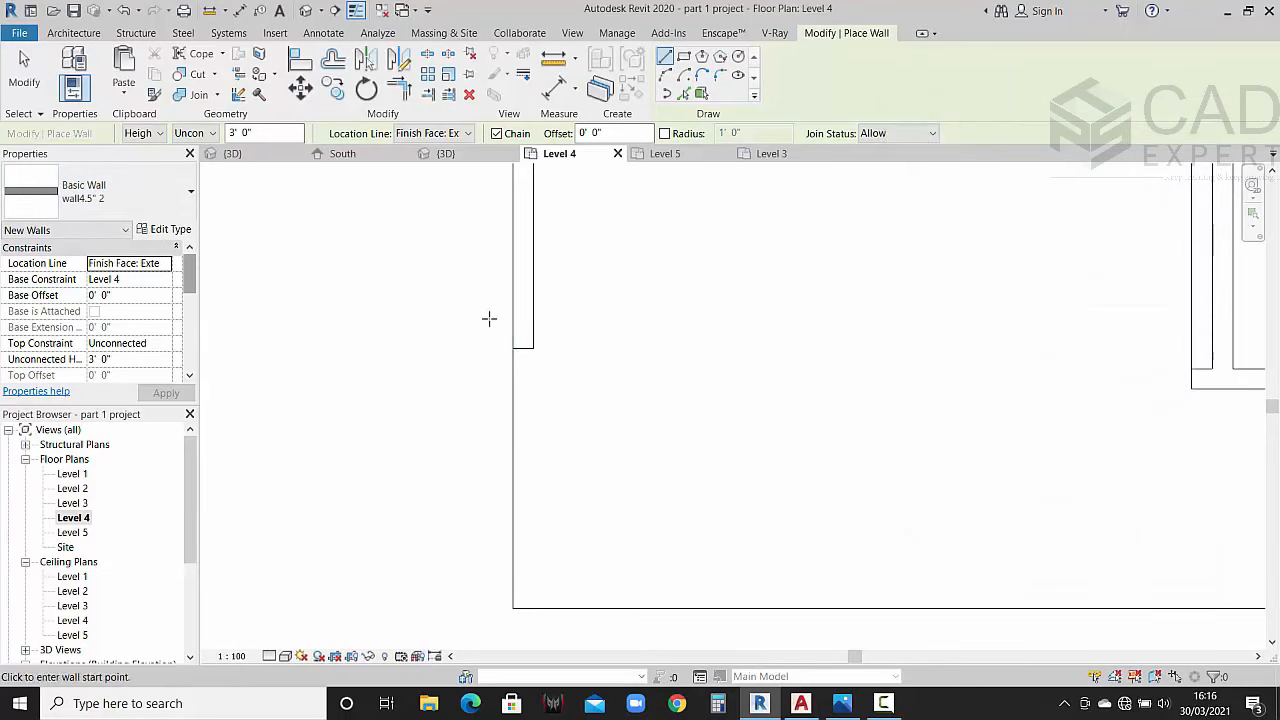
Step: Draw a 1'-3" high, 4'-9" long parapet wall along the balcony's left slab edge and flip it to the inside
click(154, 366)
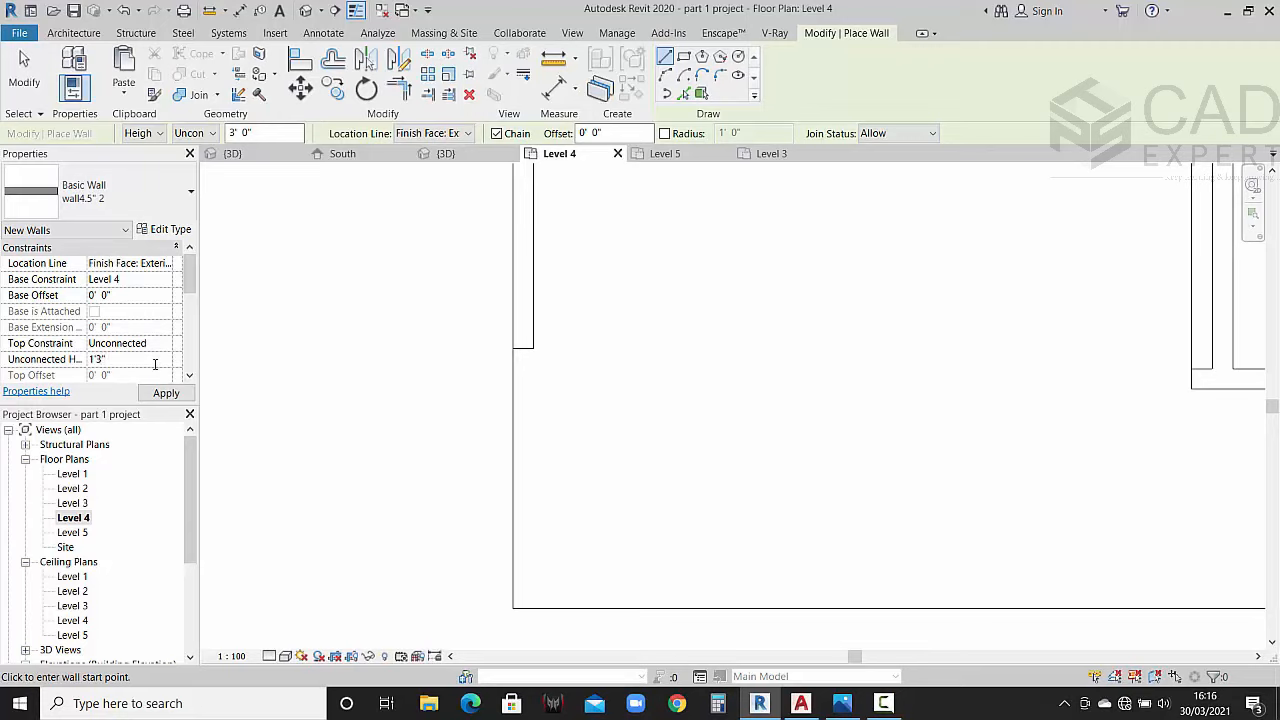
click(512, 348)
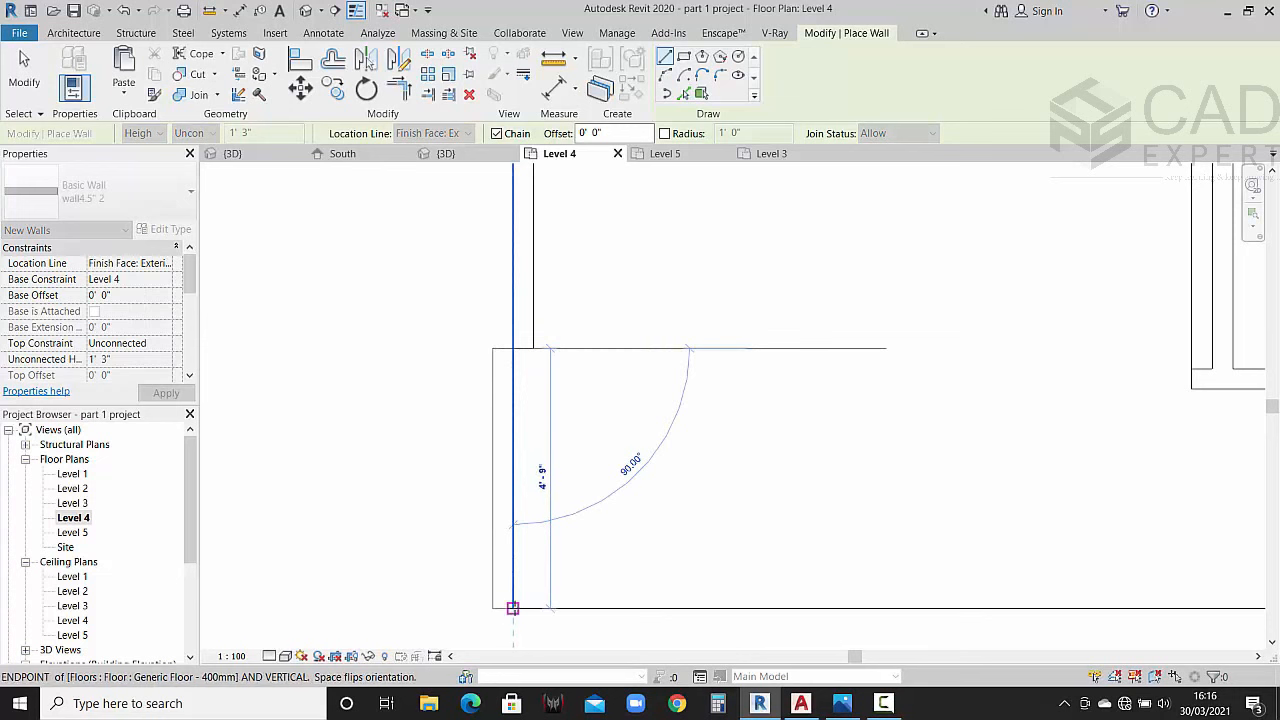
click(512, 607)
key(Escape)
key(Escape)
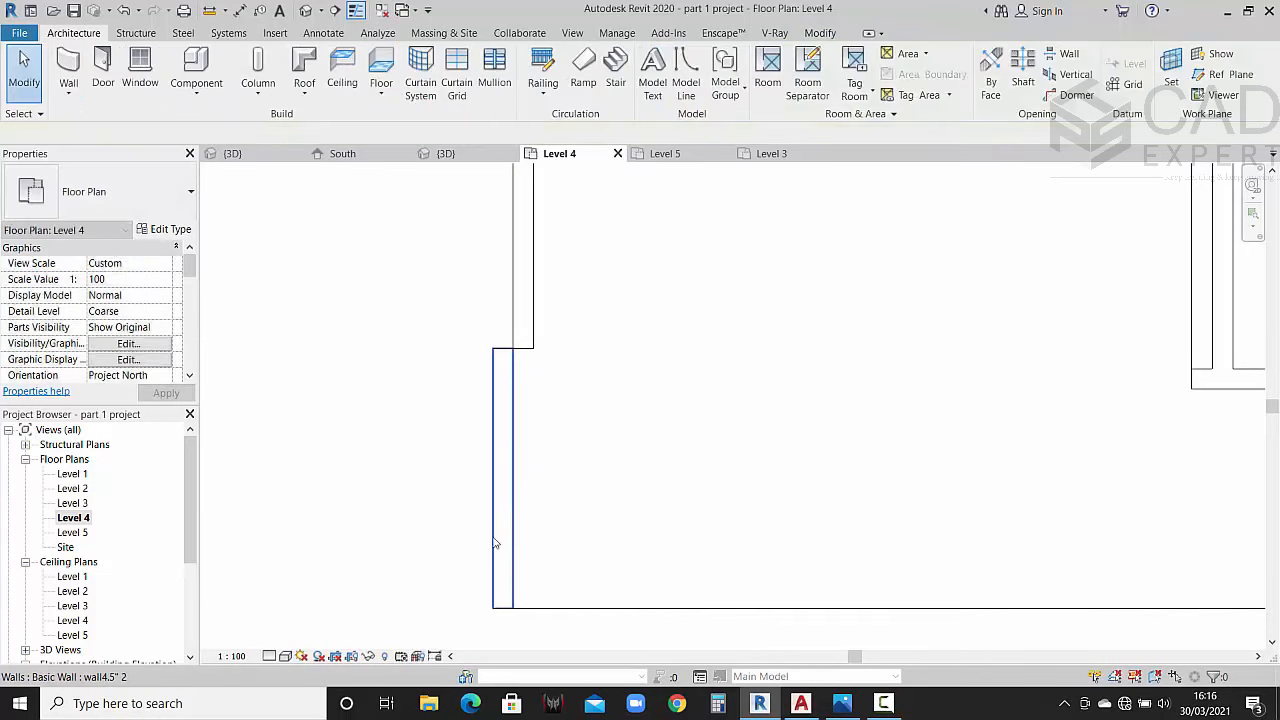
click(494, 543)
click(522, 479)
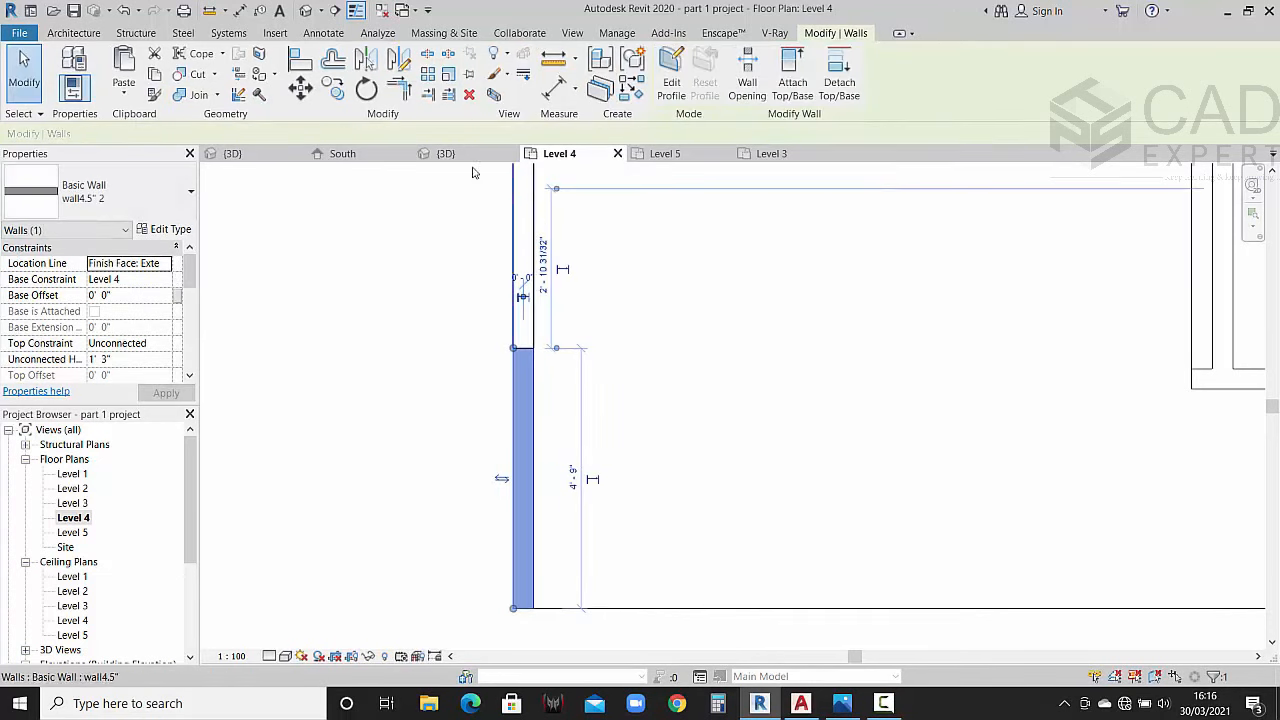
Step: Draw a 1'-3" high wall4.5" 2 wall along the balcony's front edge to the right side wall, with location line Finish Face: Interior
key(w)
key(a)
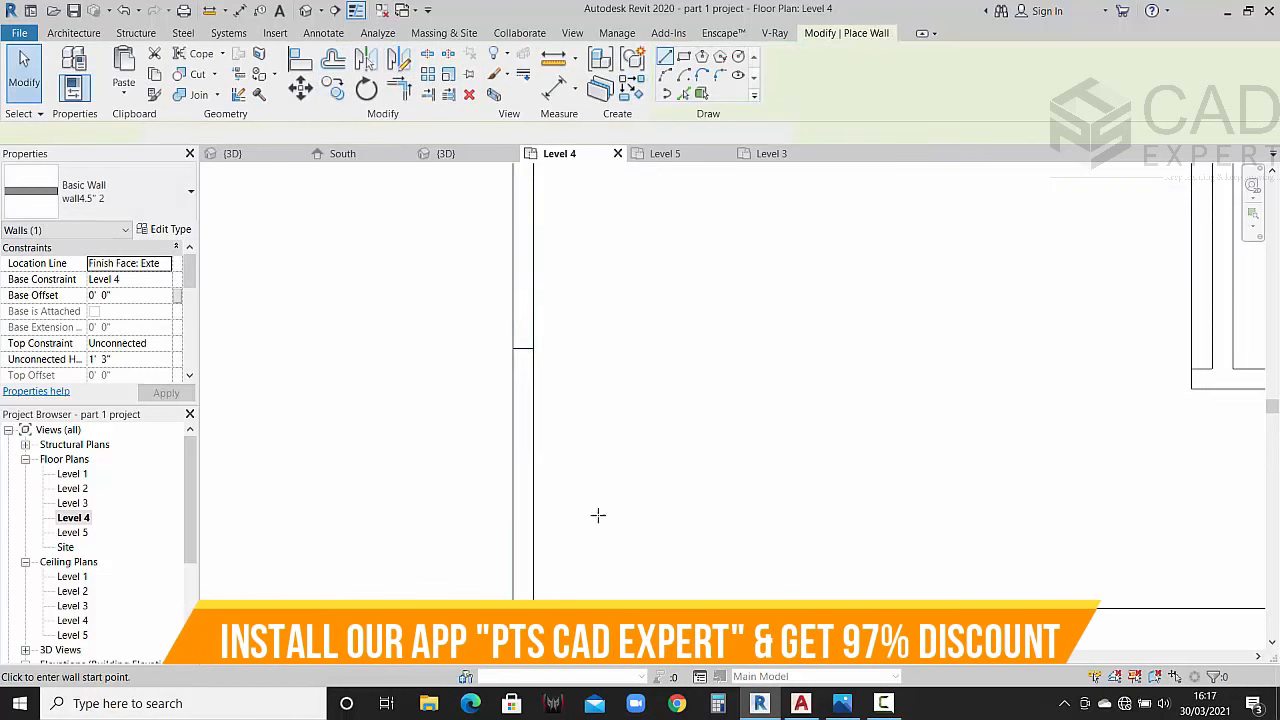
click(469, 133)
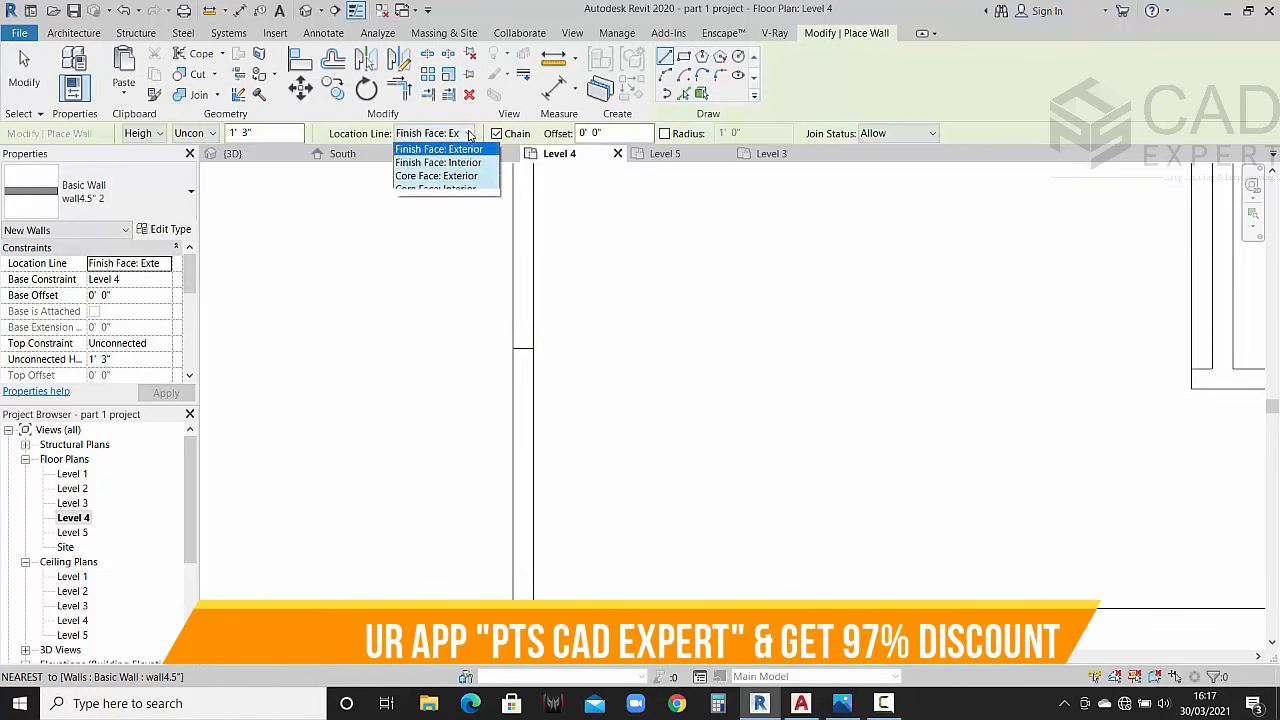
click(440, 191)
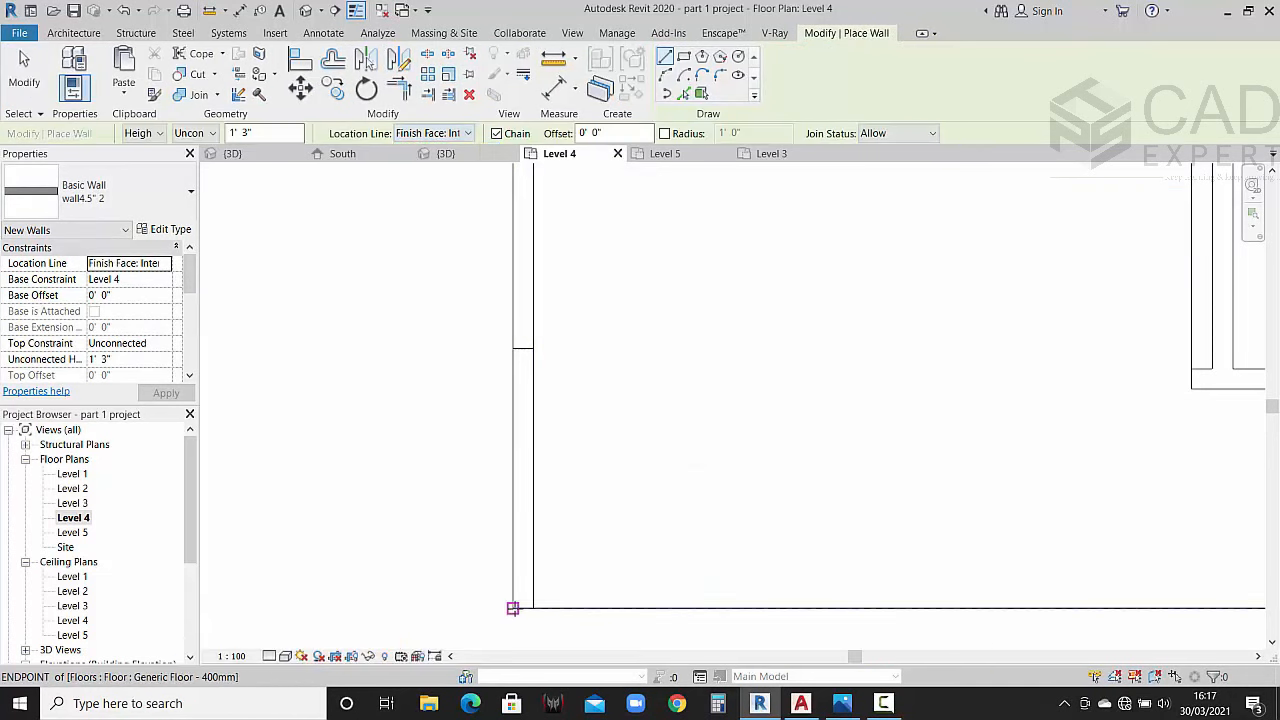
click(512, 608)
scroll(914, 617, down, 3)
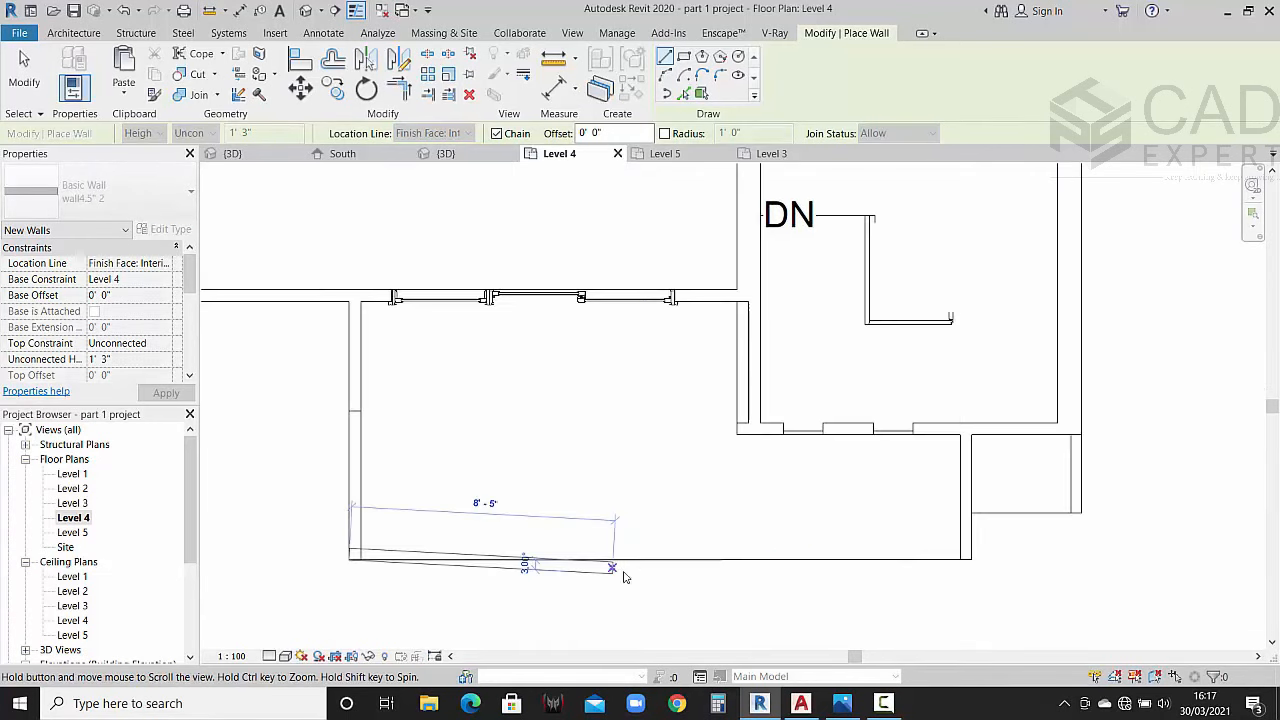
scroll(965, 557, up, 4)
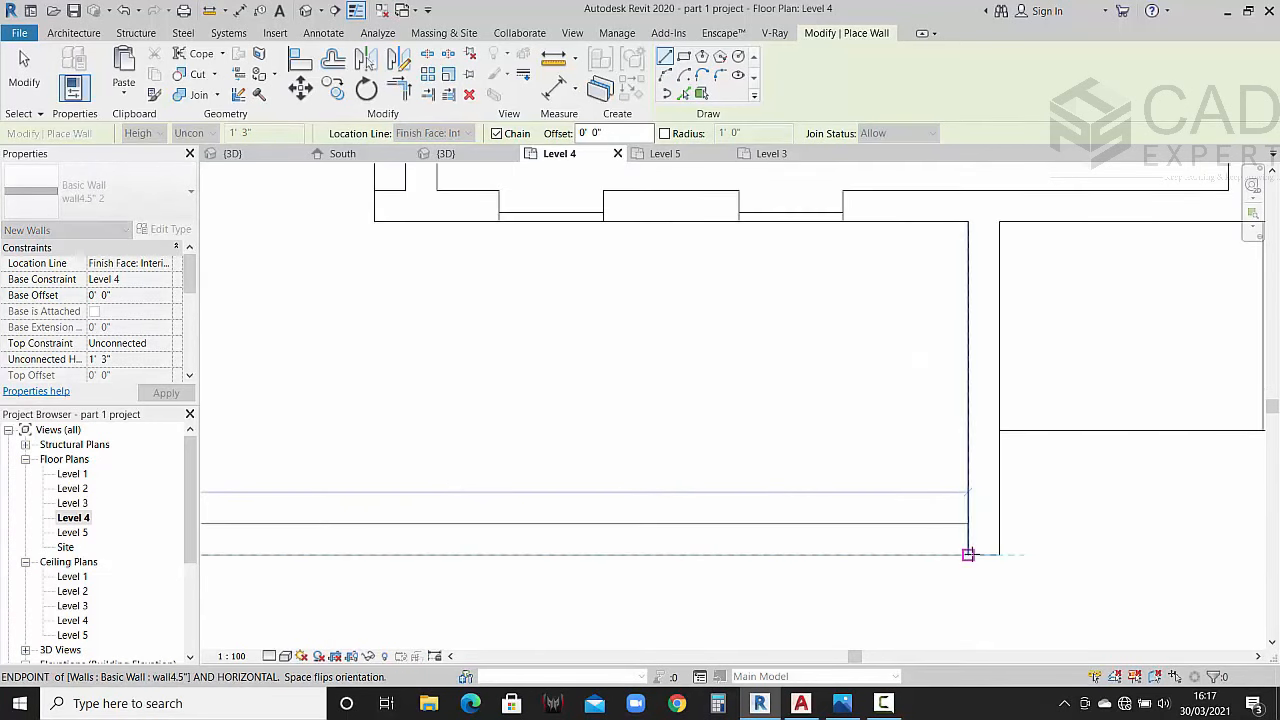
click(968, 554)
key(Escape)
key(Escape)
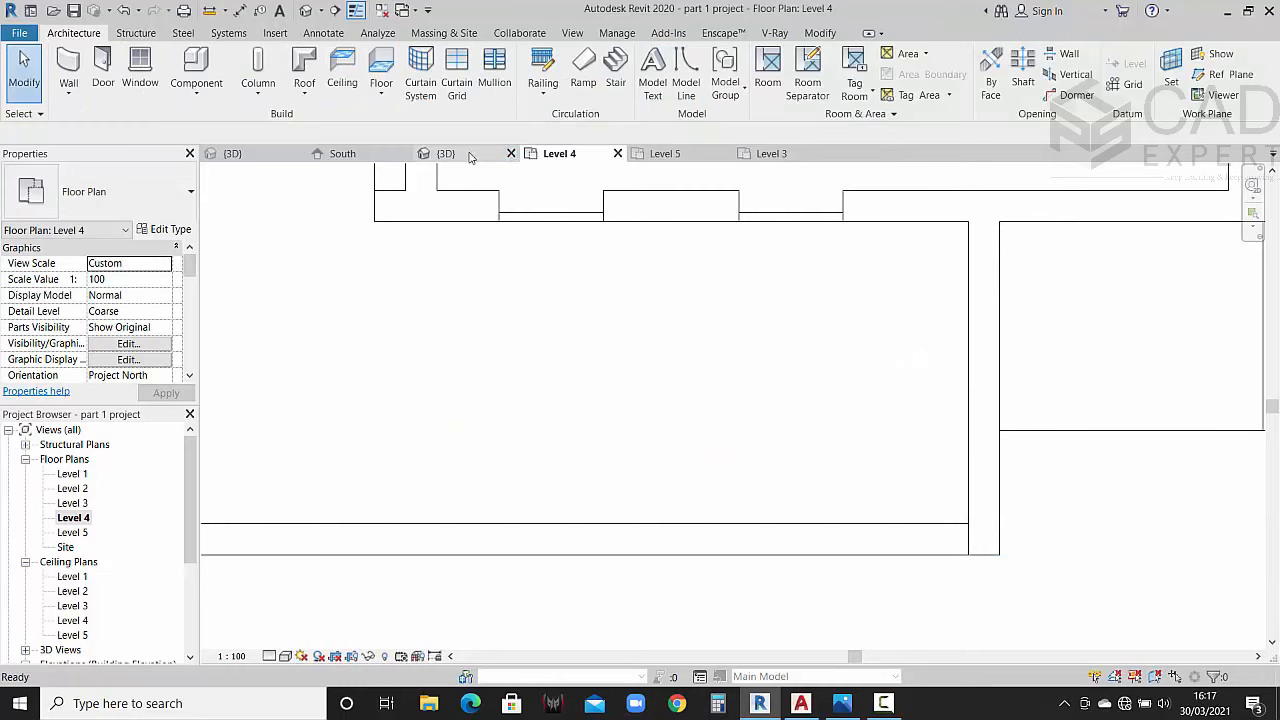
Step: Inspect the new balcony parapet on the front facade in the 3D view, selecting its front wall
click(471, 157)
scroll(709, 371, down, 2)
middle_drag(901, 496, 859, 518)
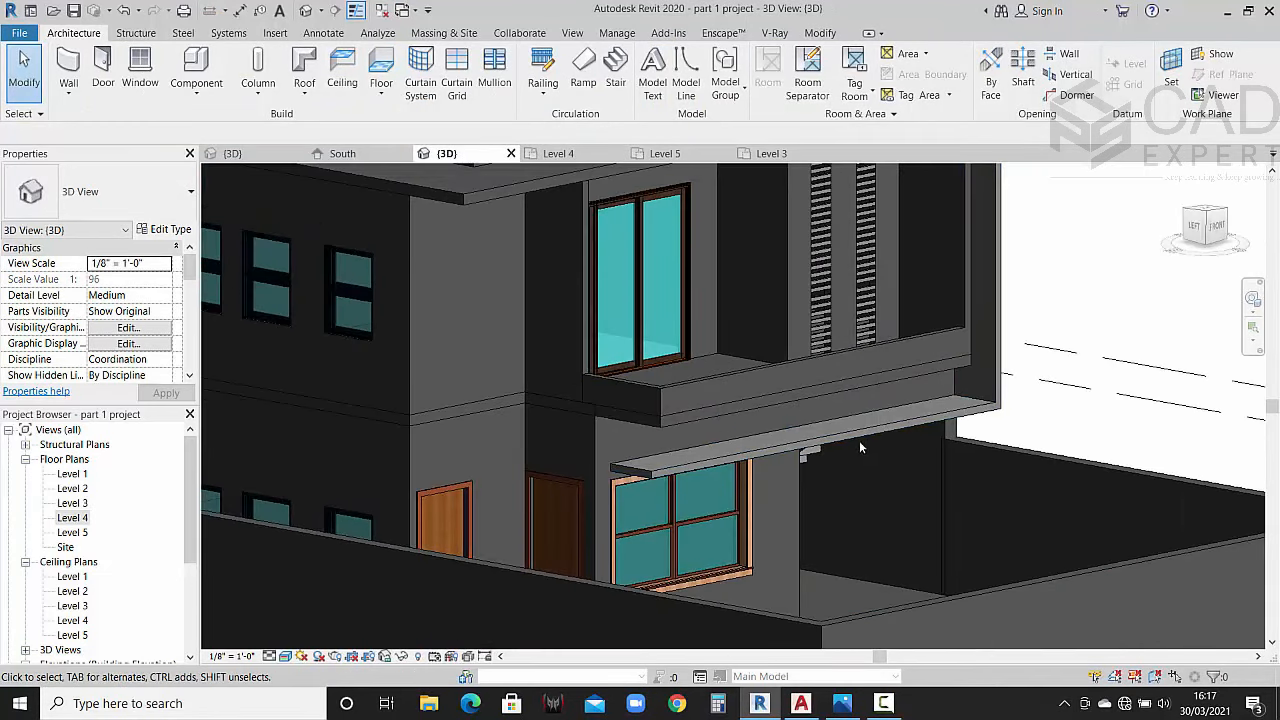
middle_drag(971, 376, 831, 508)
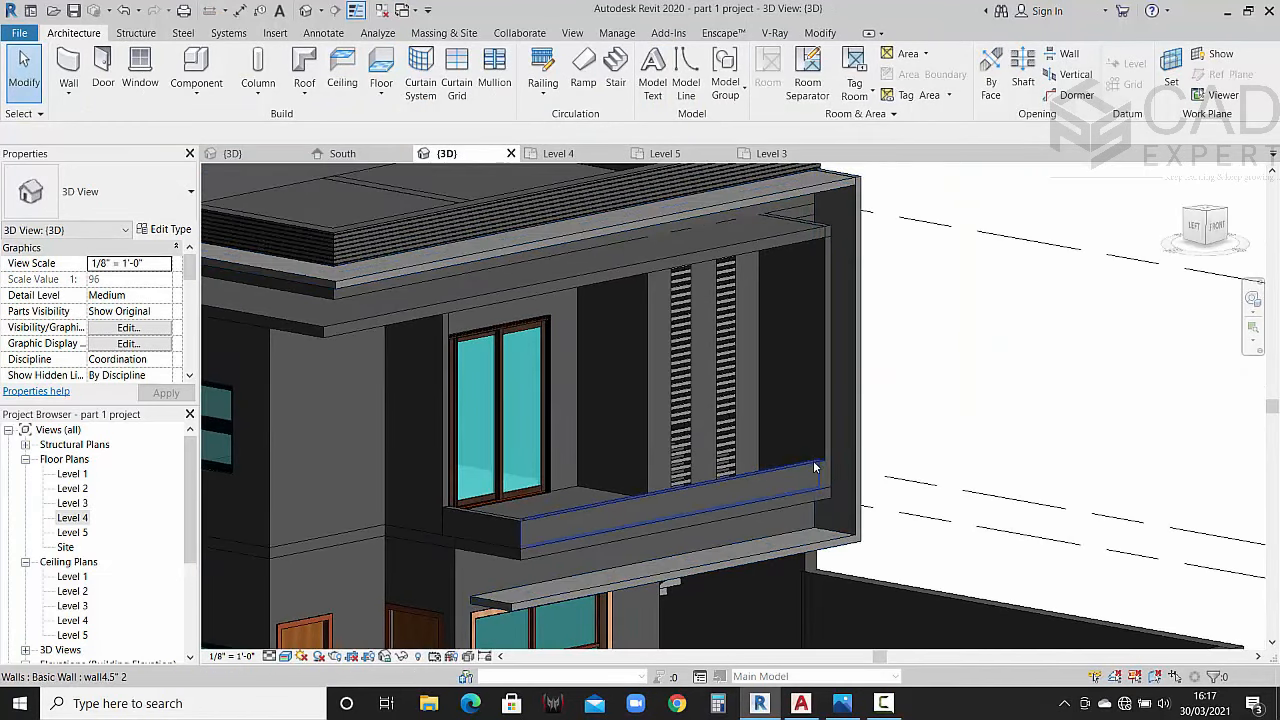
click(814, 466)
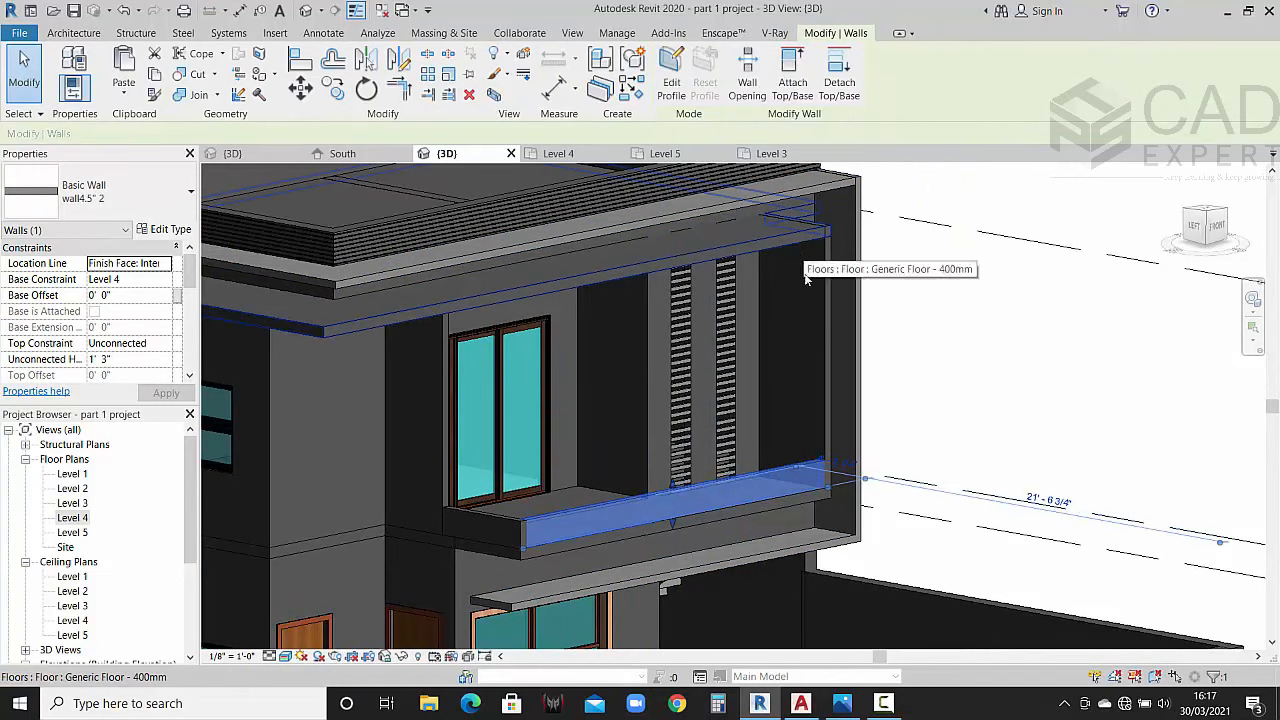
scroll(805, 270, down, 2)
middle_drag(810, 309, 814, 349)
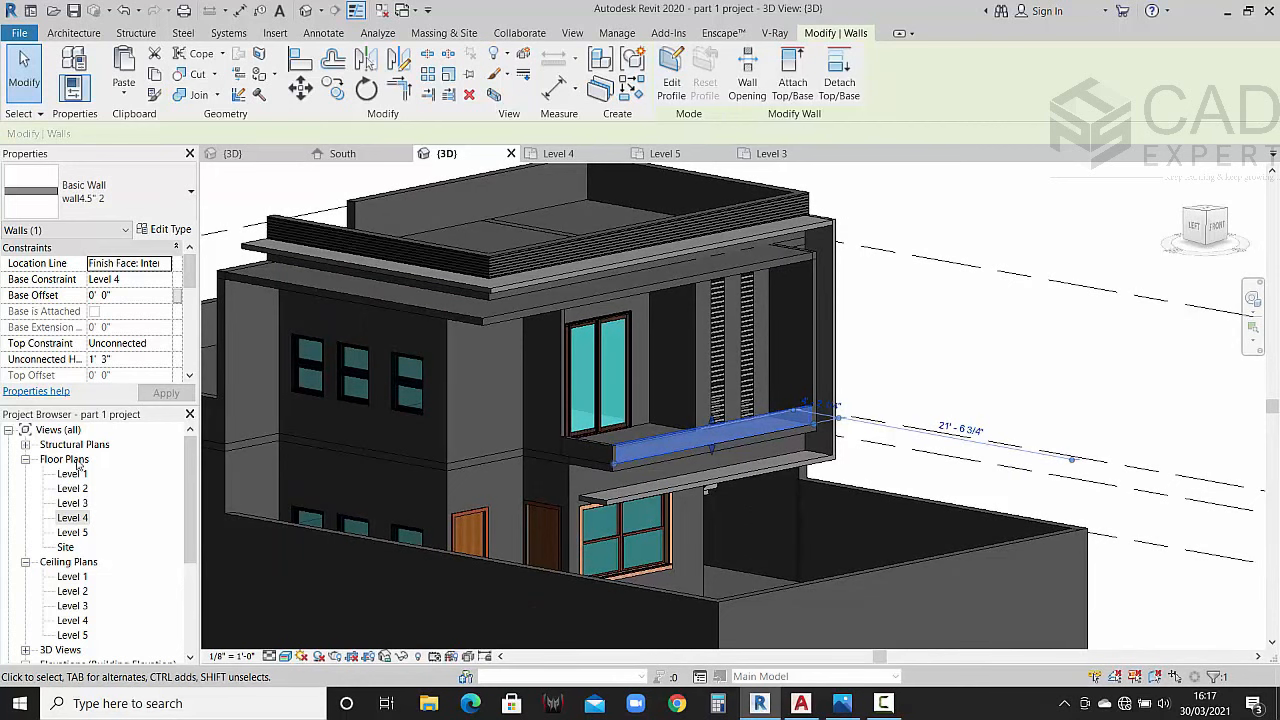
Step: In the Level 4 floor plan, split the balcony's front parapet wall about 1'-5" from its right end
double_click(73, 517)
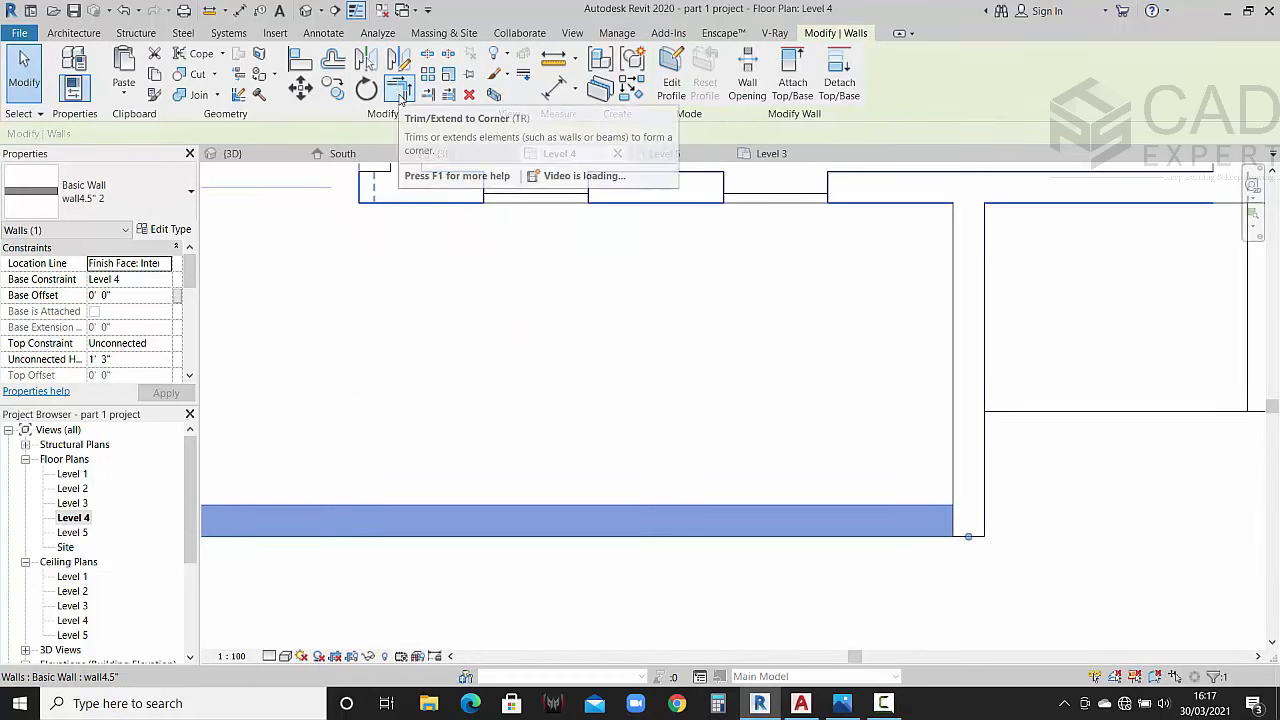
scroll(749, 401, down, 1)
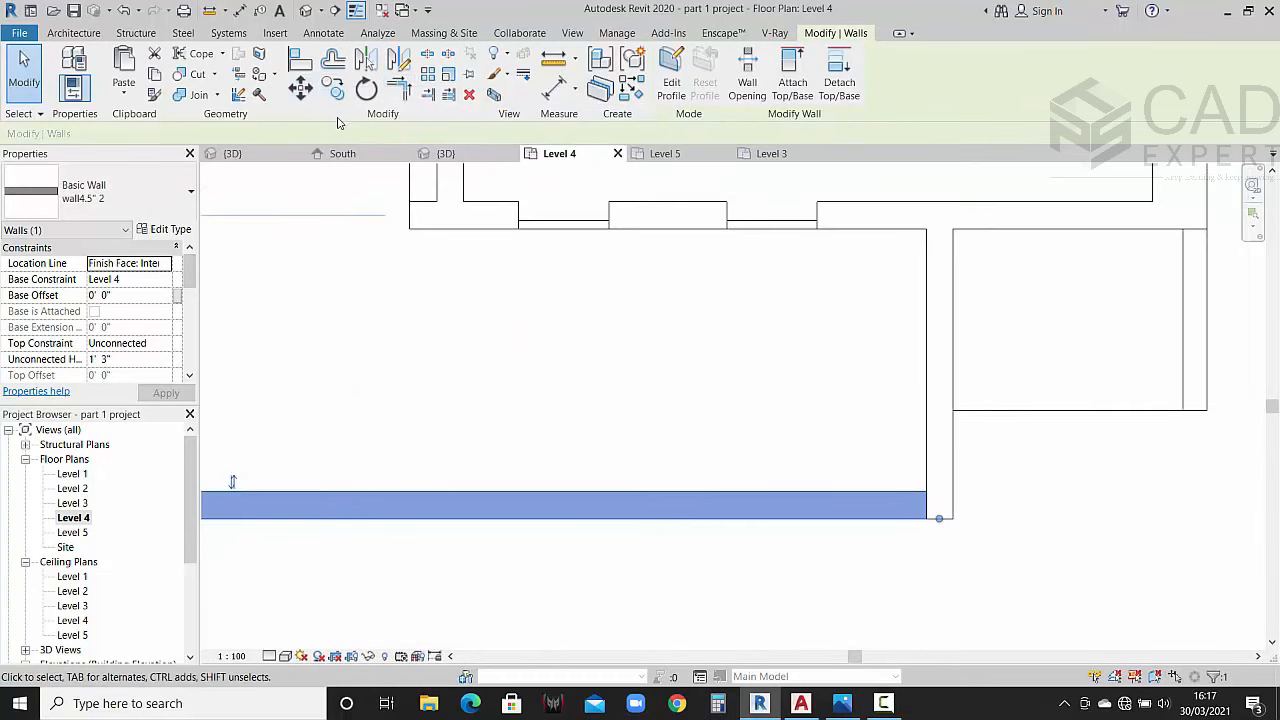
click(427, 54)
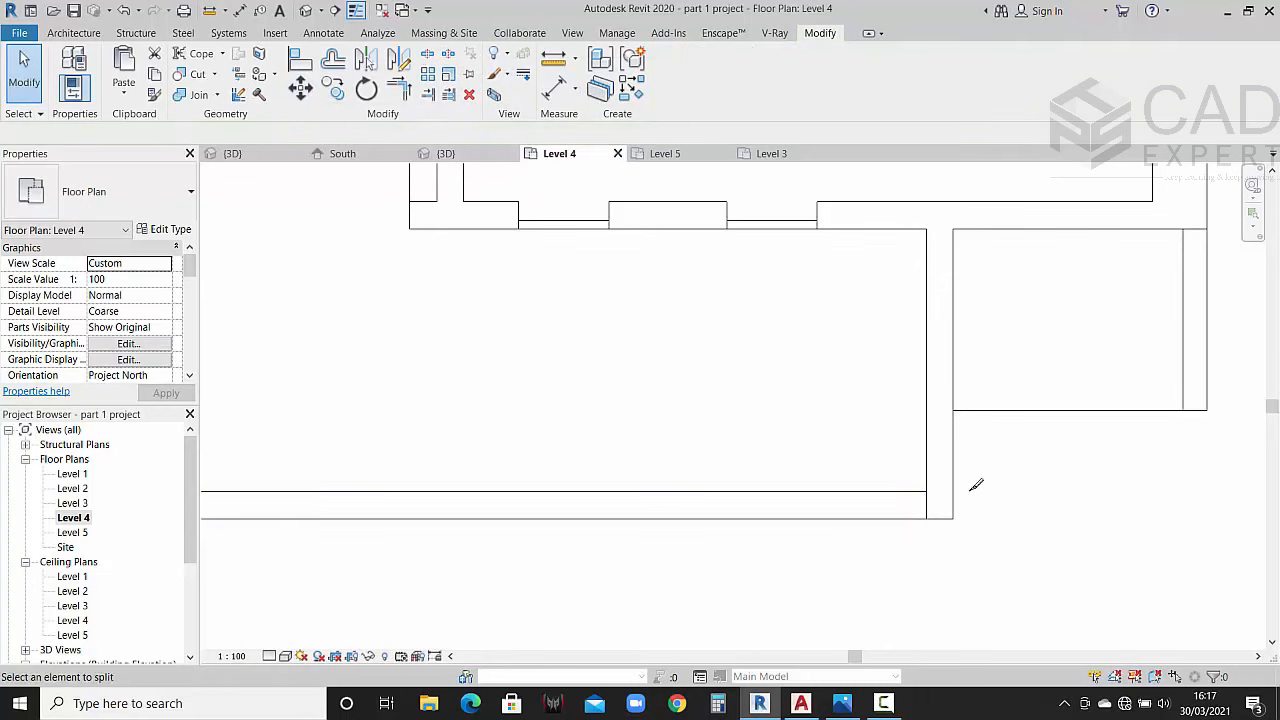
scroll(855, 400, down, 2)
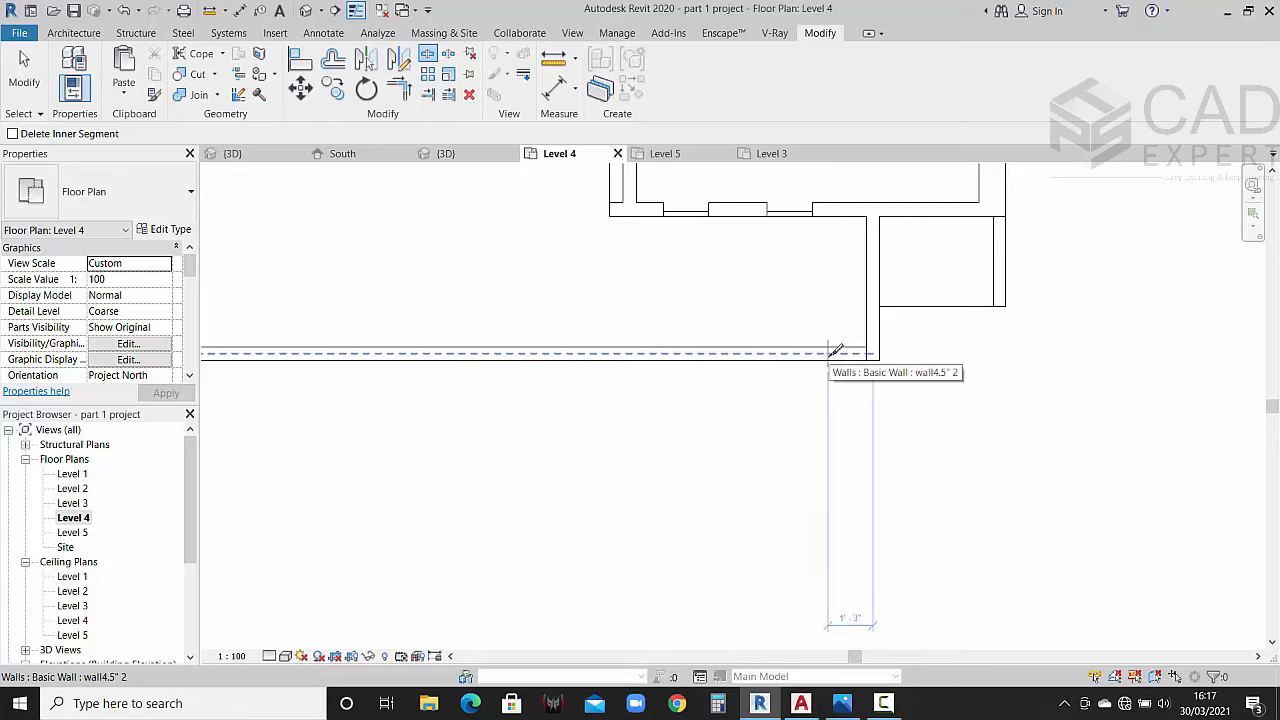
click(822, 352)
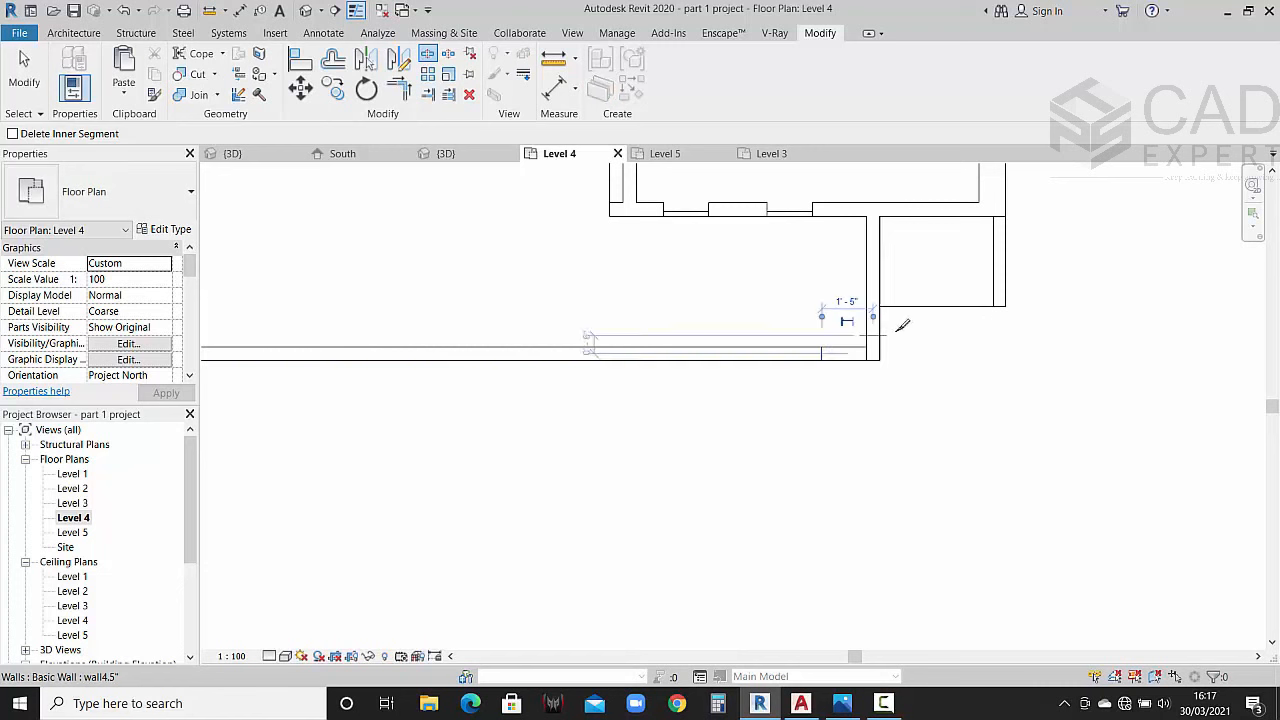
key(Escape)
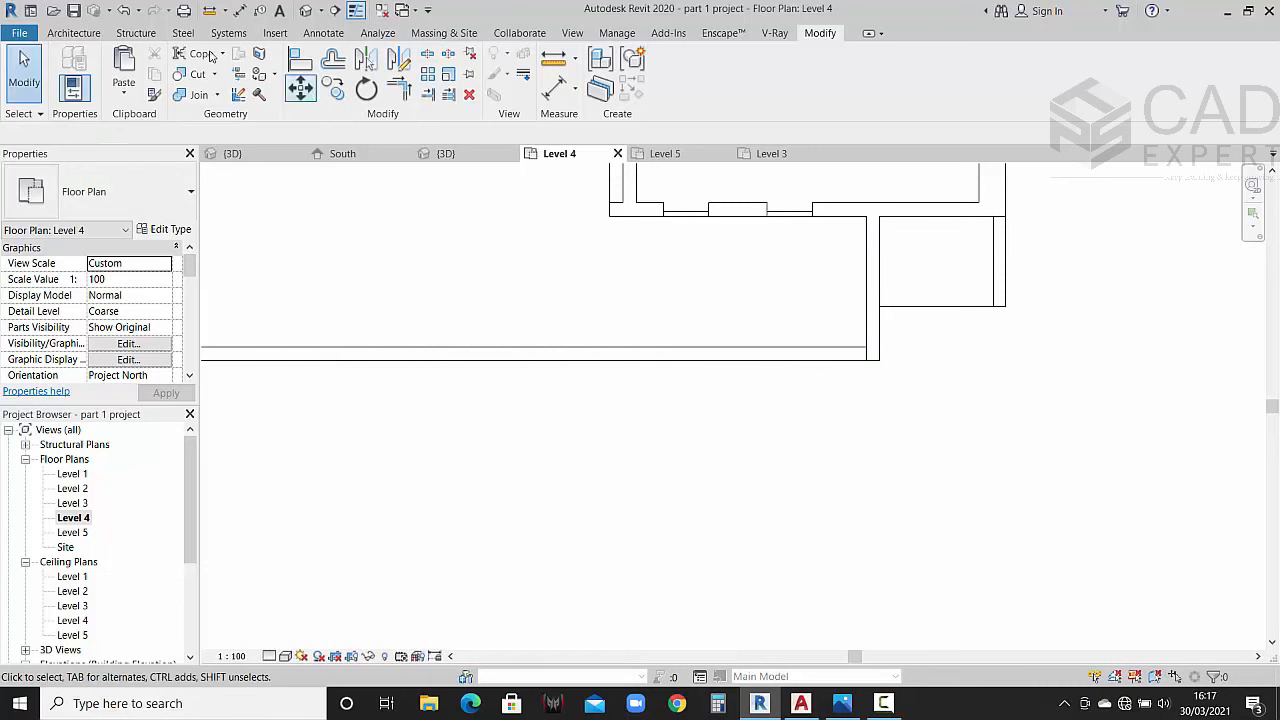
Step: In the 3D view, stretch the short split wall segment's top upward to the underside of the slab above the balcony
click(437, 153)
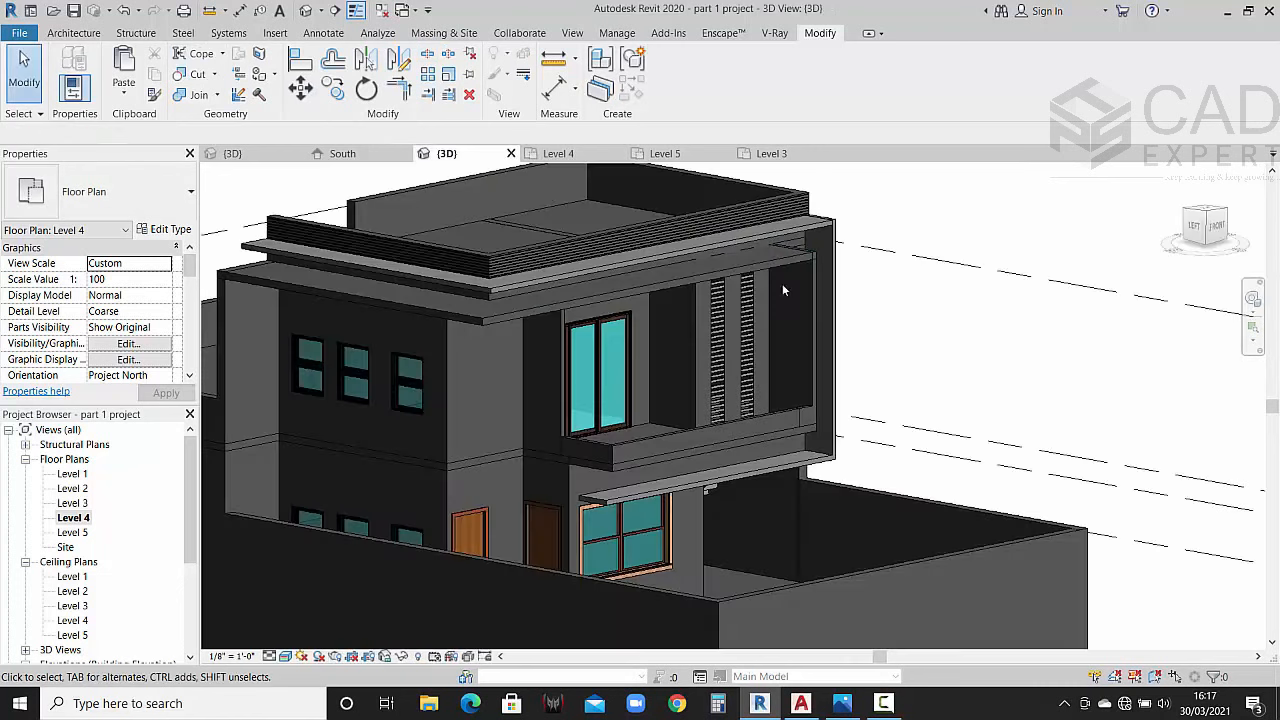
click(806, 414)
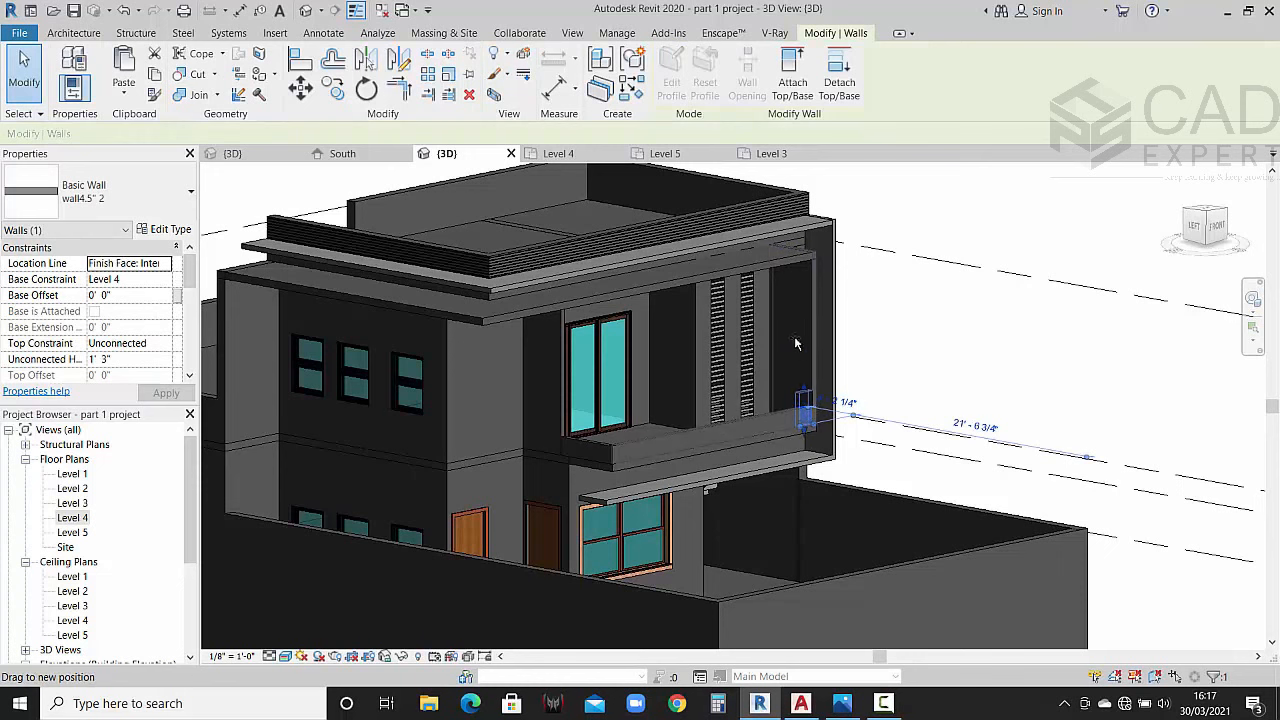
drag(806, 412, 797, 262)
click(907, 291)
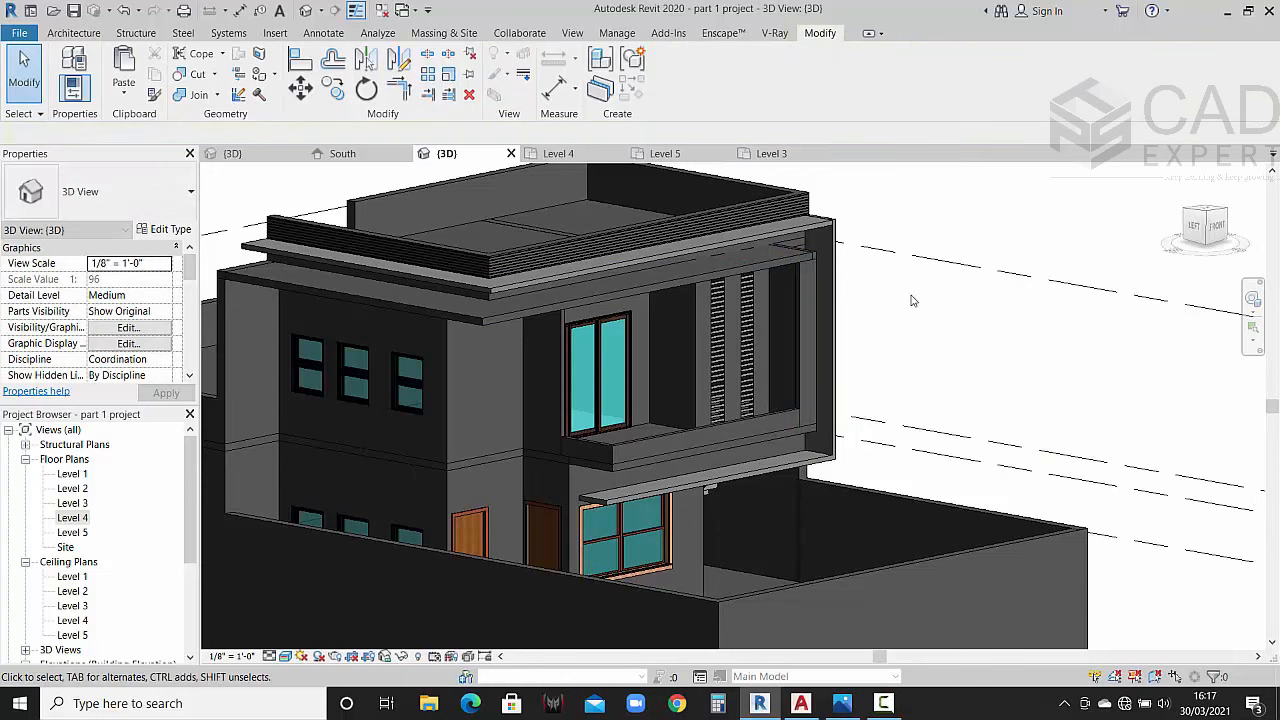
Step: Examine the front facade from several angles and compare it with the reference image mohan ji view 1.jpg
scroll(909, 302, down, 1)
shift+middle_drag(921, 309, 834, 377)
scroll(840, 377, down, 2)
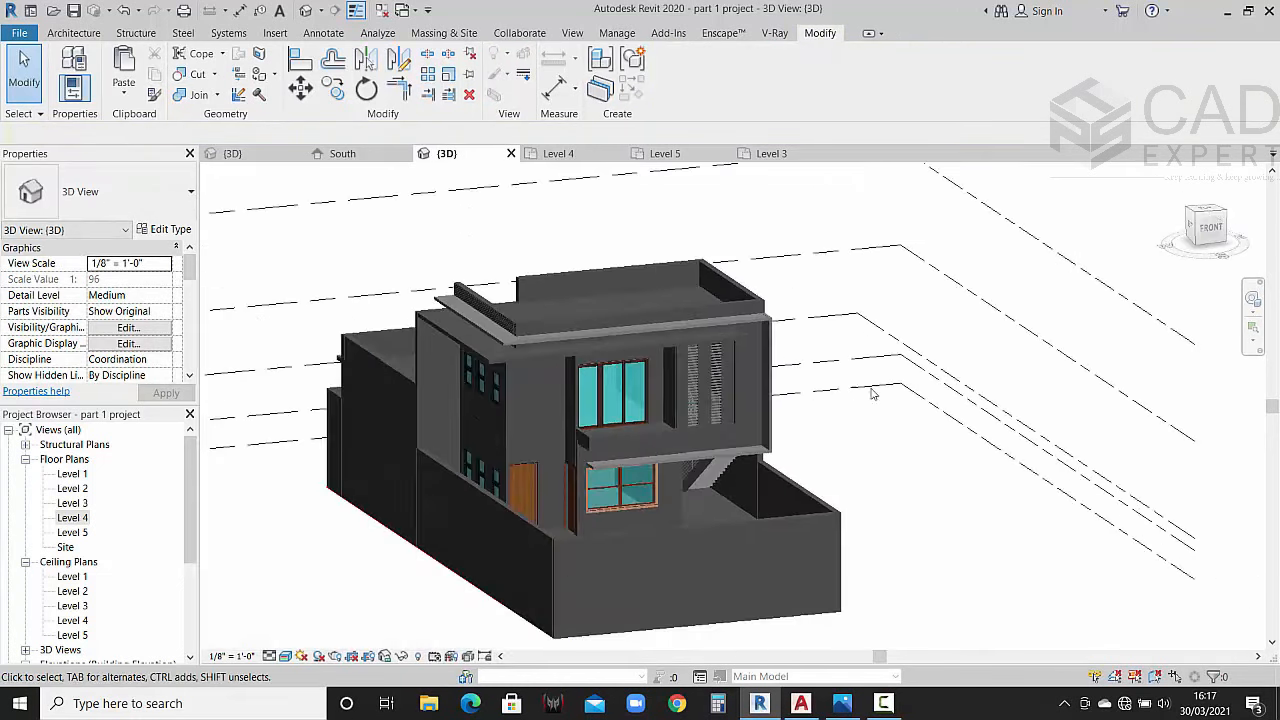
shift+middle_drag(908, 398, 876, 412)
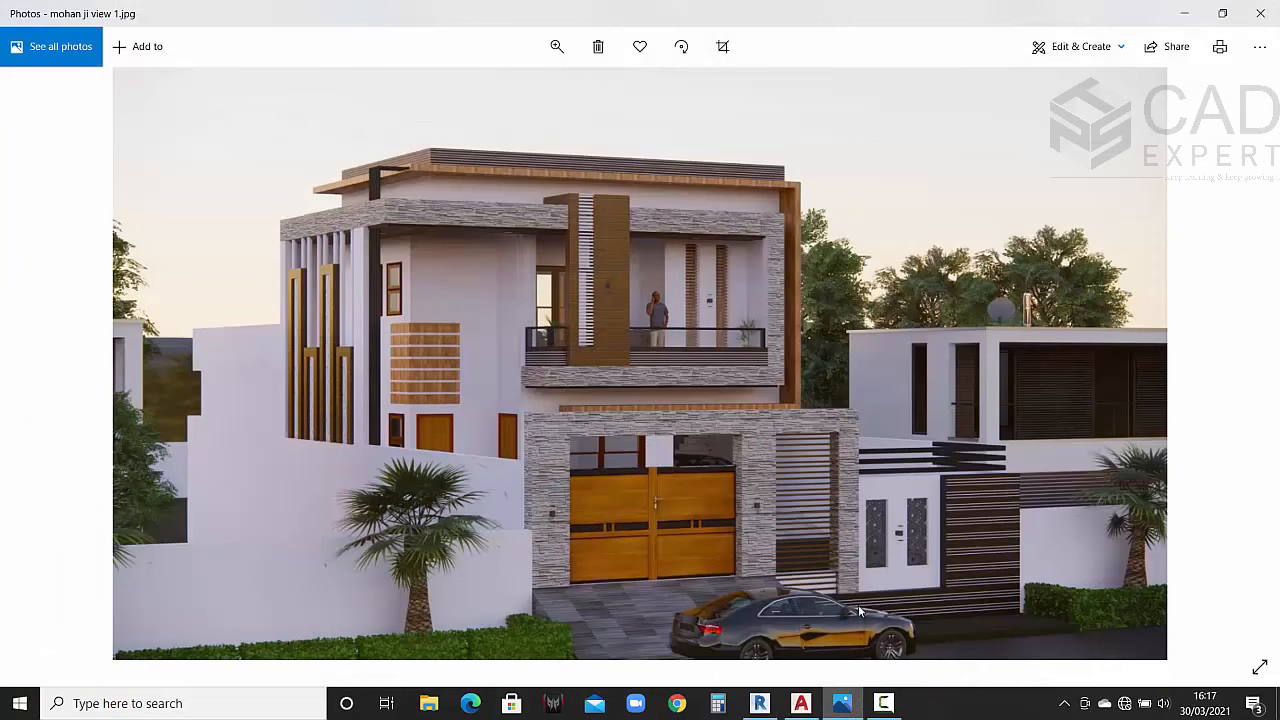
click(842, 703)
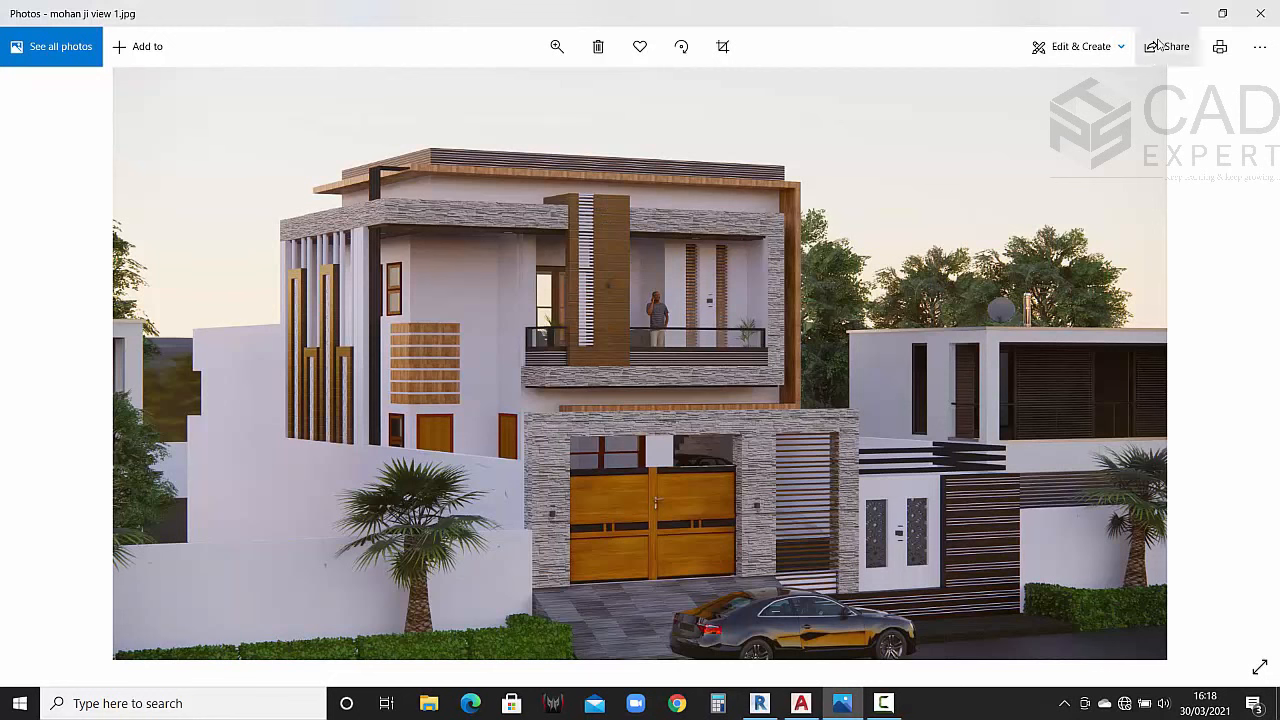
click(1184, 13)
middle_drag(664, 380, 712, 360)
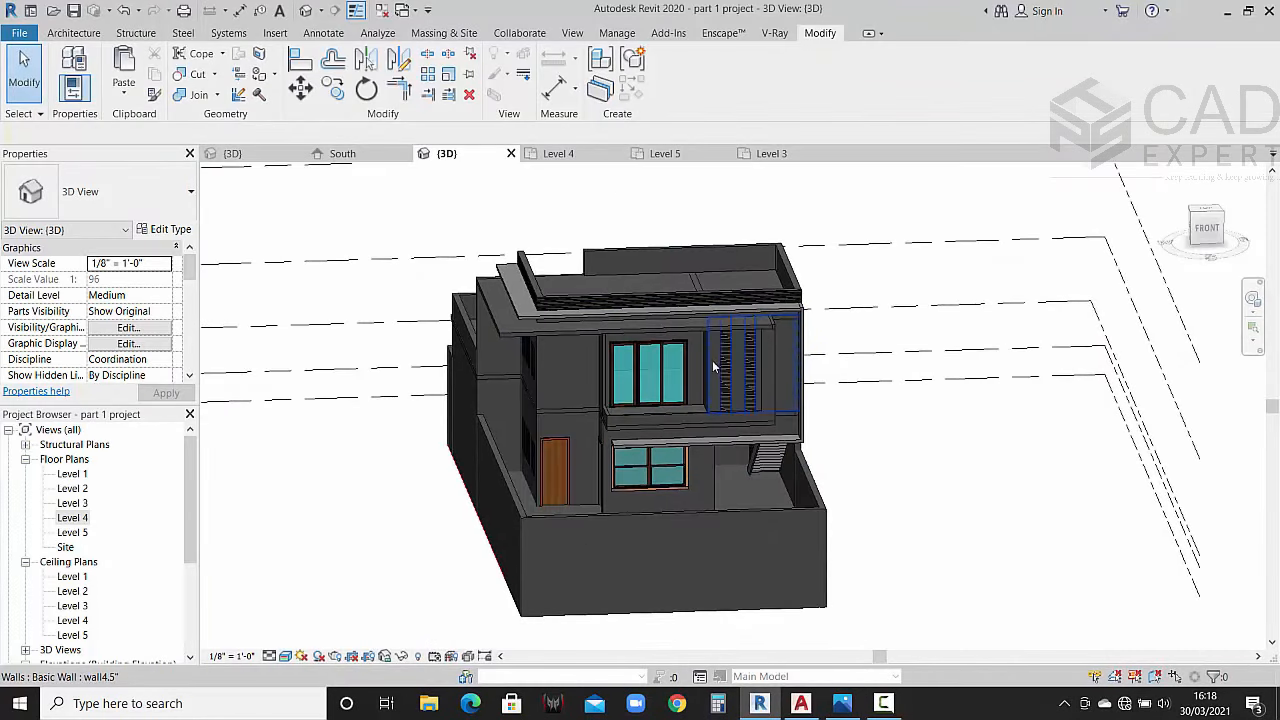
Step: Copy the balcony's front and left parapet walls and paste them aligned to Level 5
scroll(684, 420, up, 4)
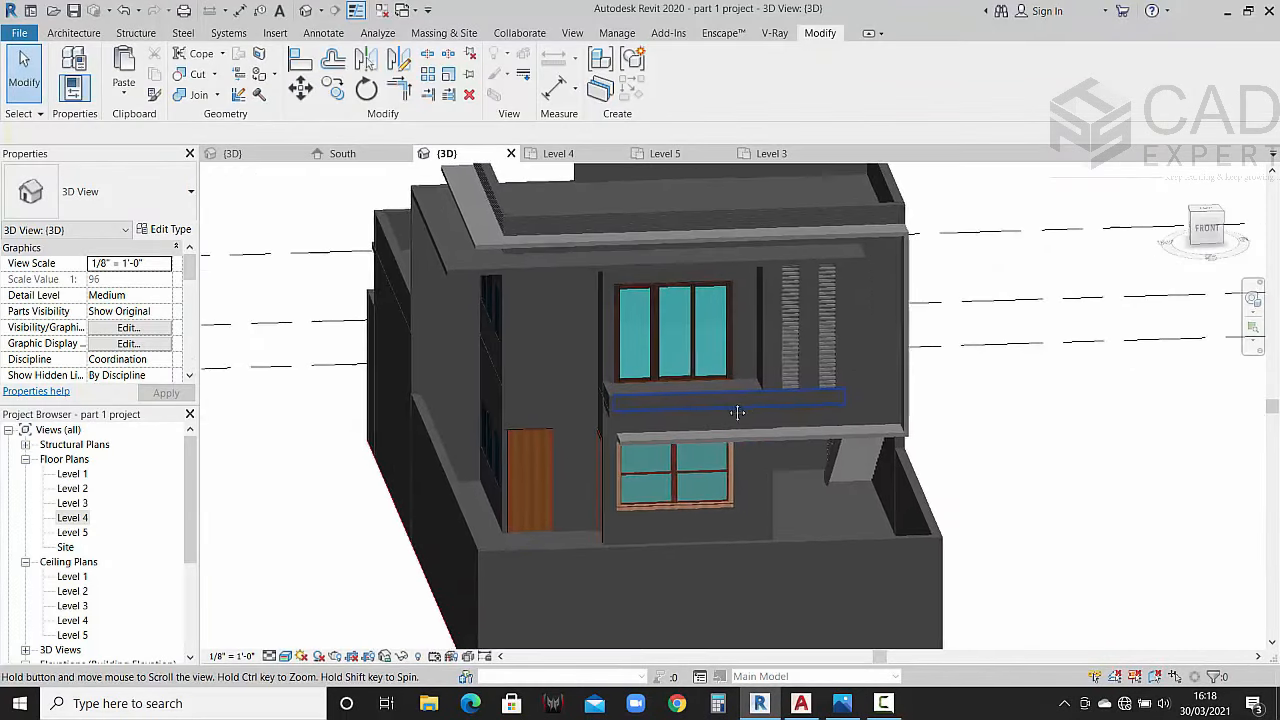
click(665, 410)
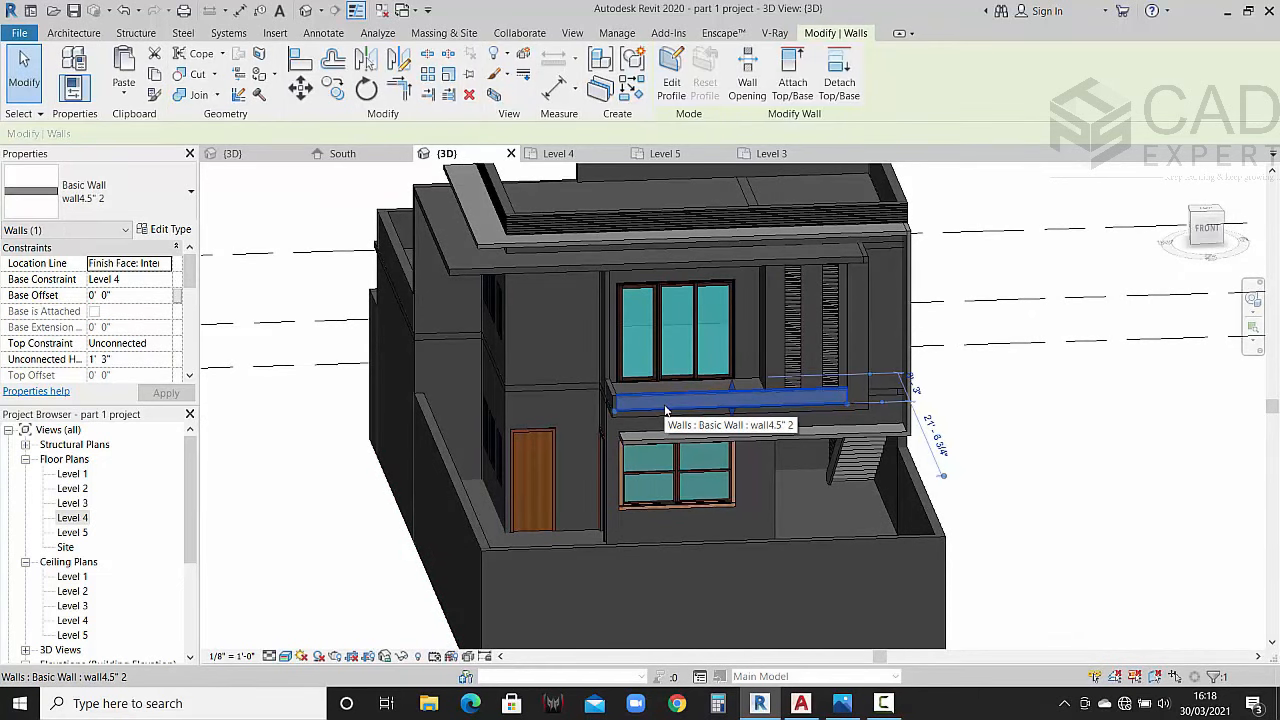
scroll(640, 398, up, 2)
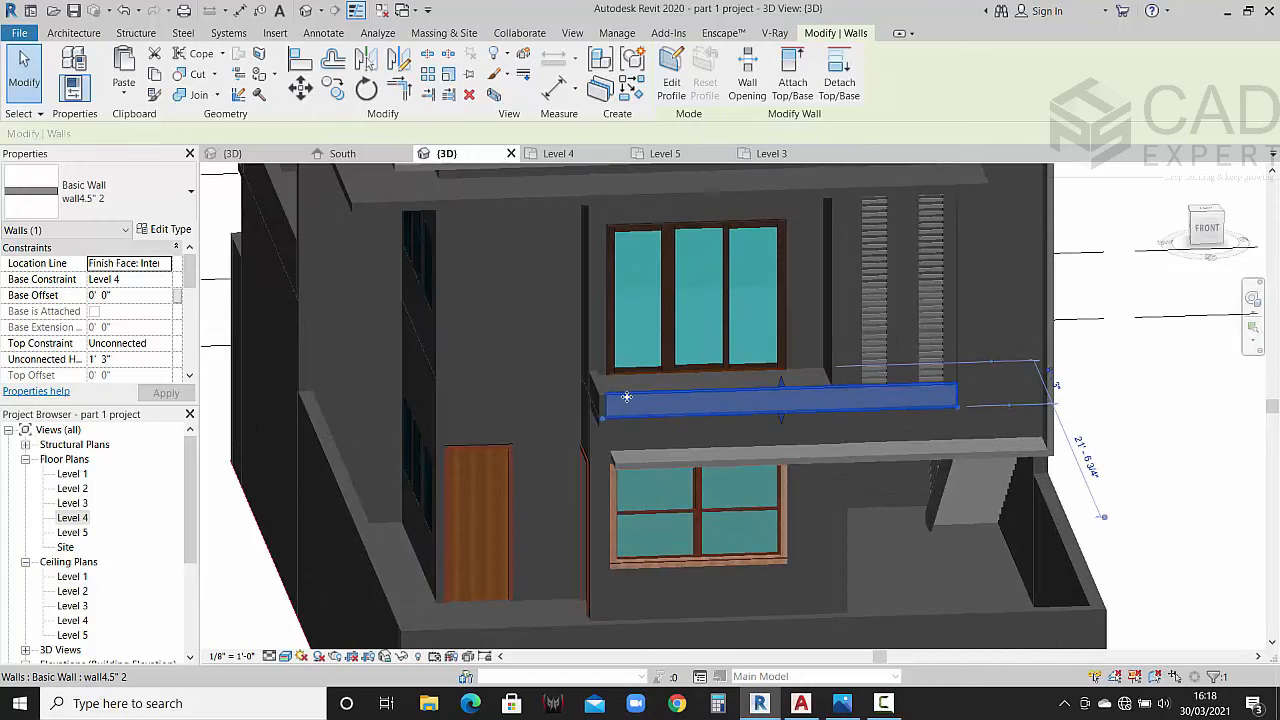
ctrl+click(597, 379)
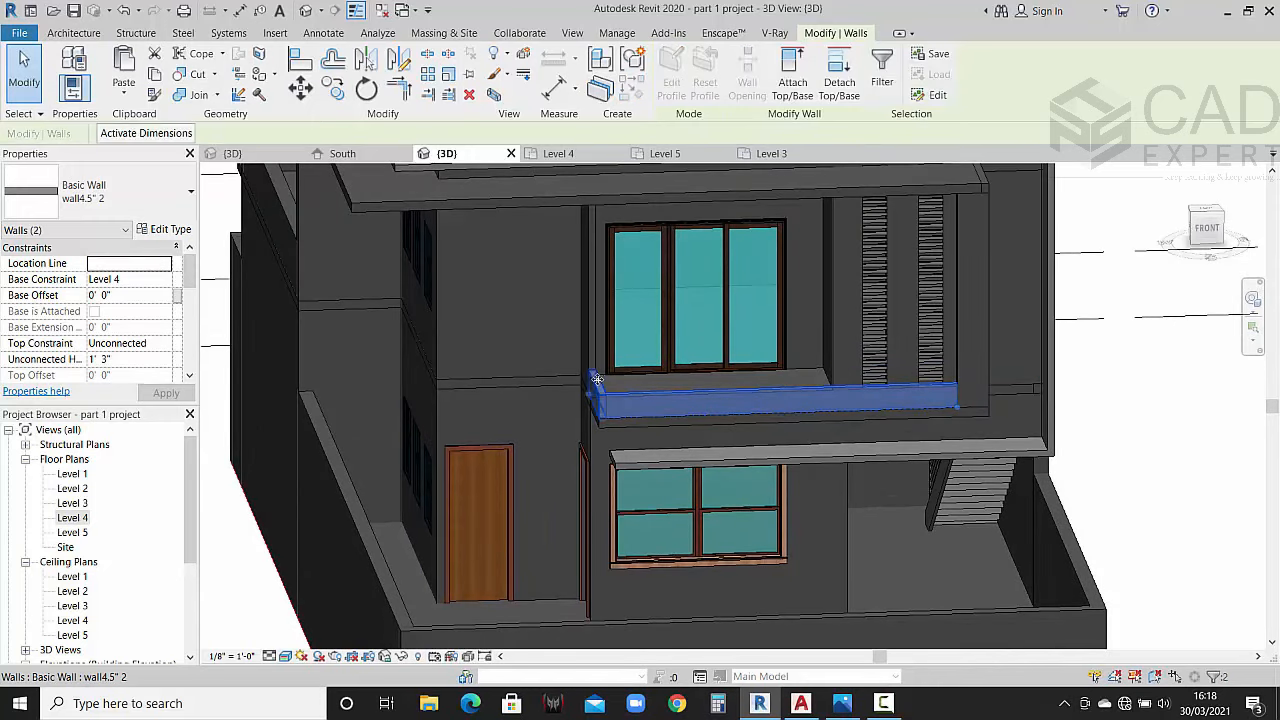
middle_drag(407, 206, 438, 238)
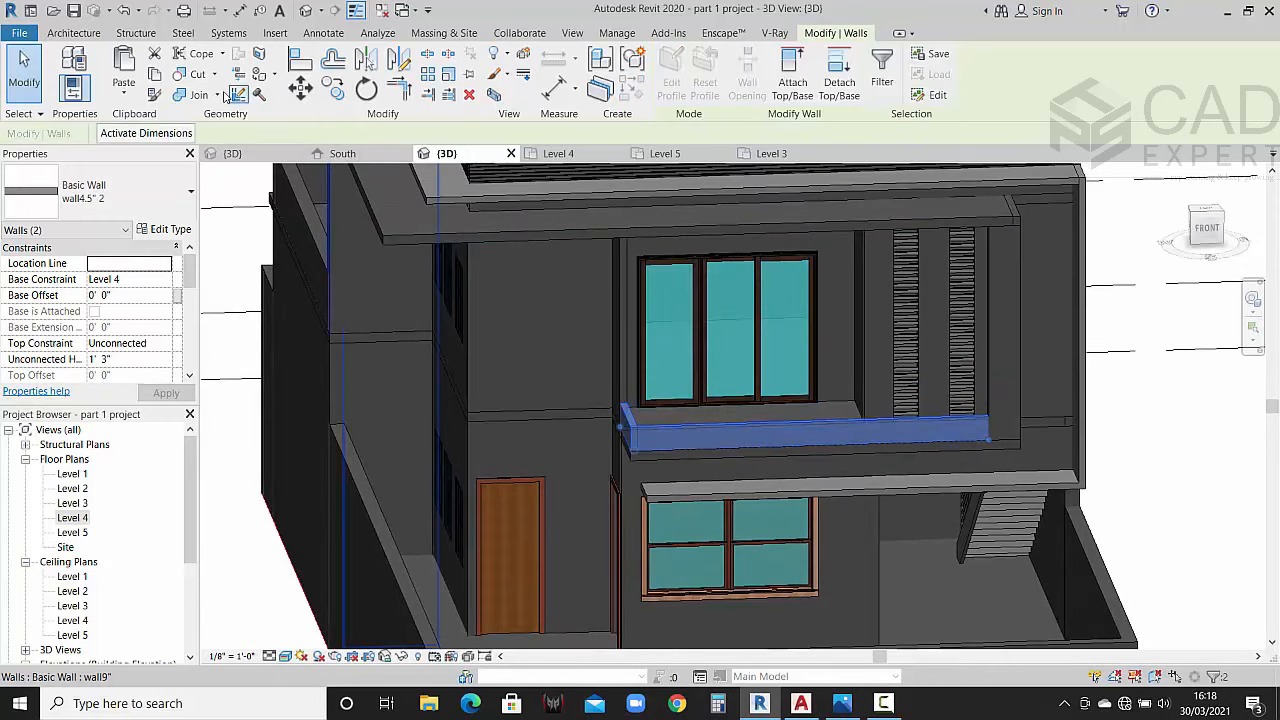
click(124, 92)
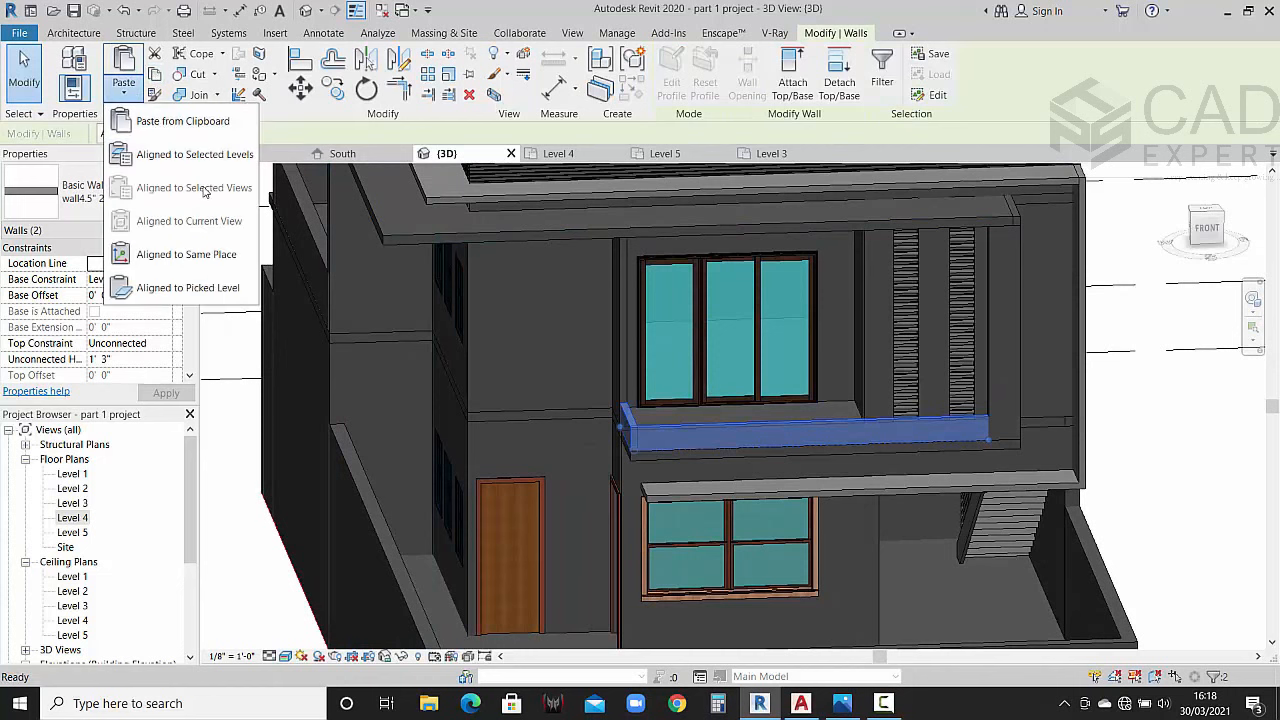
click(180, 158)
click(563, 285)
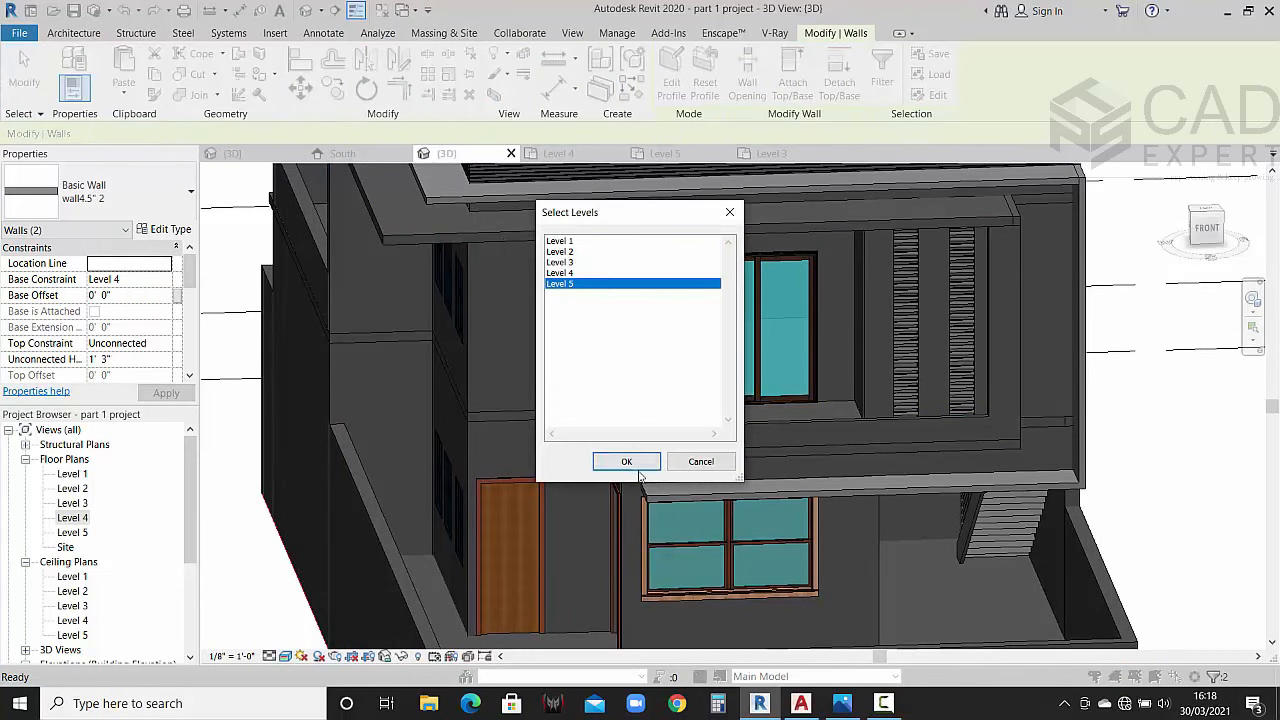
click(626, 461)
Step: Try to set the unconnected height of the two pasted Level 5 walls to -1'3"
middle_drag(613, 427, 619, 457)
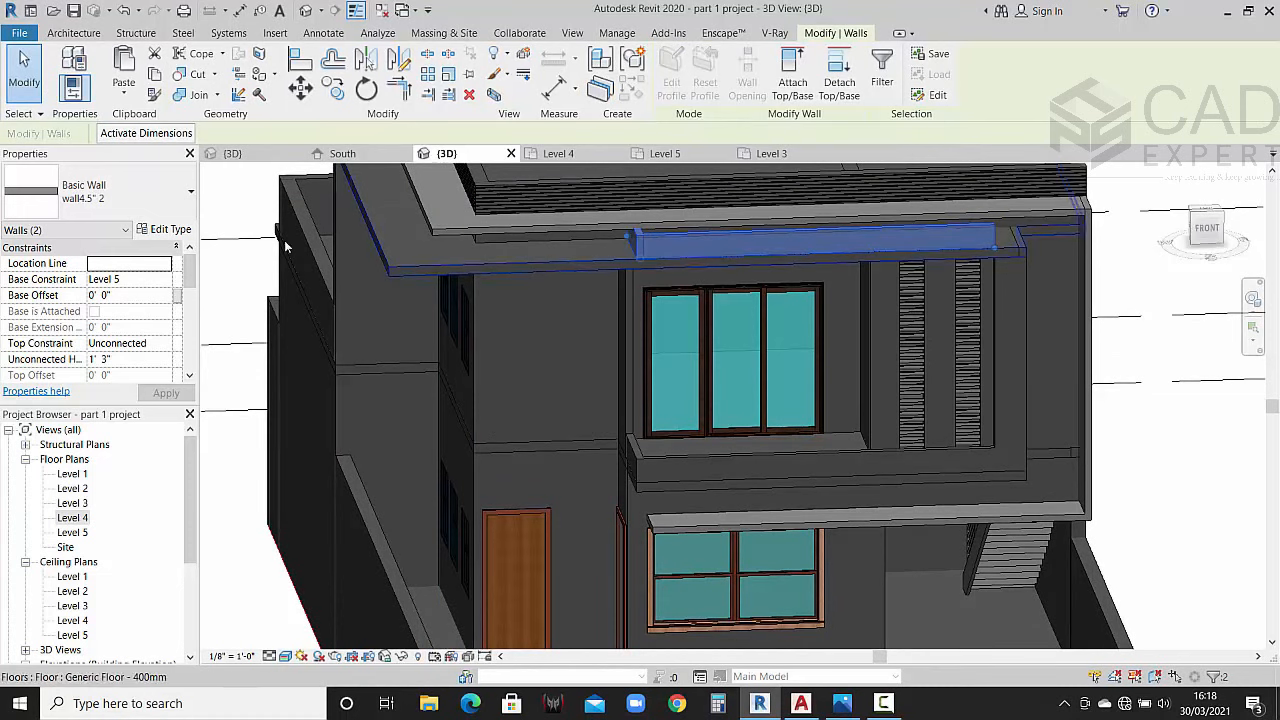
click(134, 359)
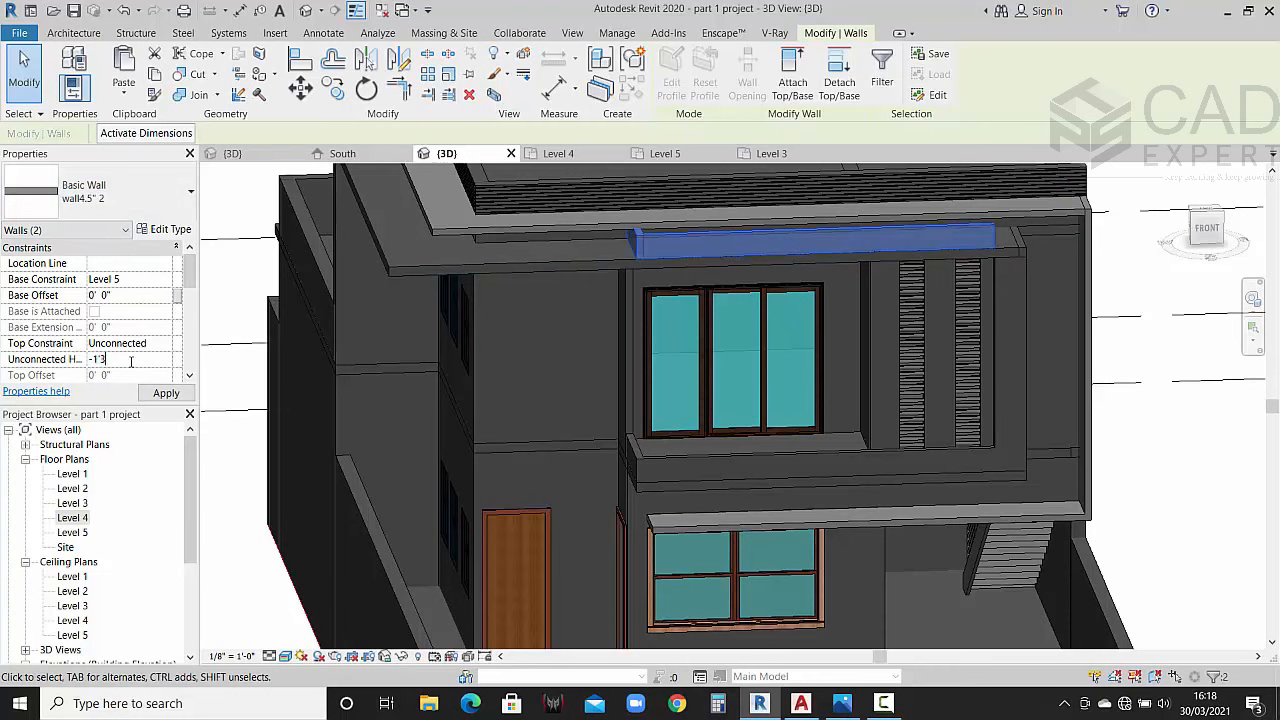
click(165, 396)
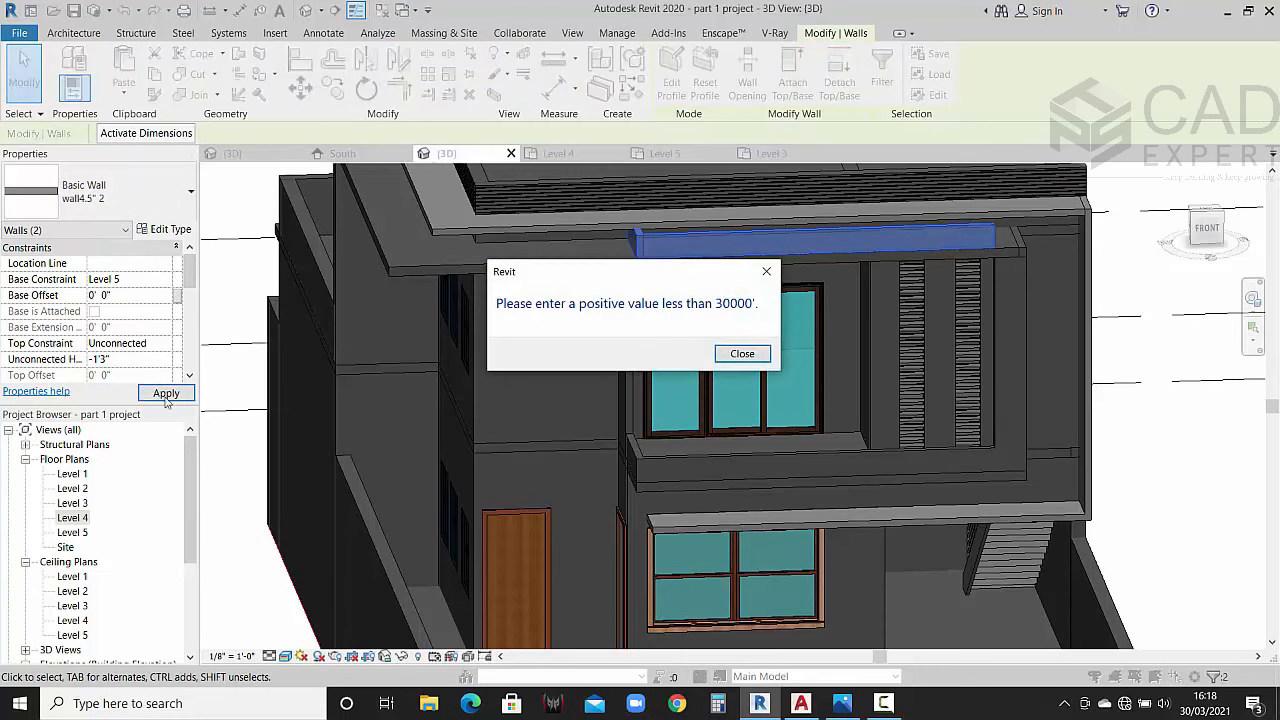
click(742, 354)
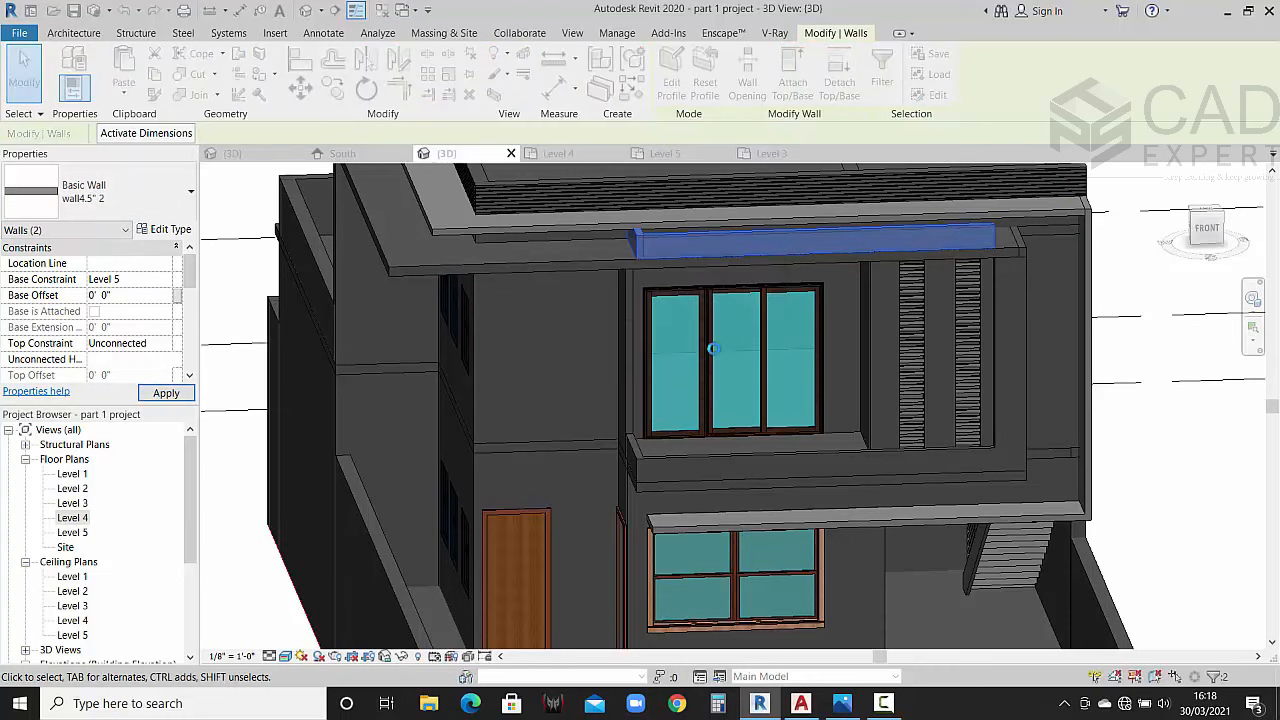
click(763, 355)
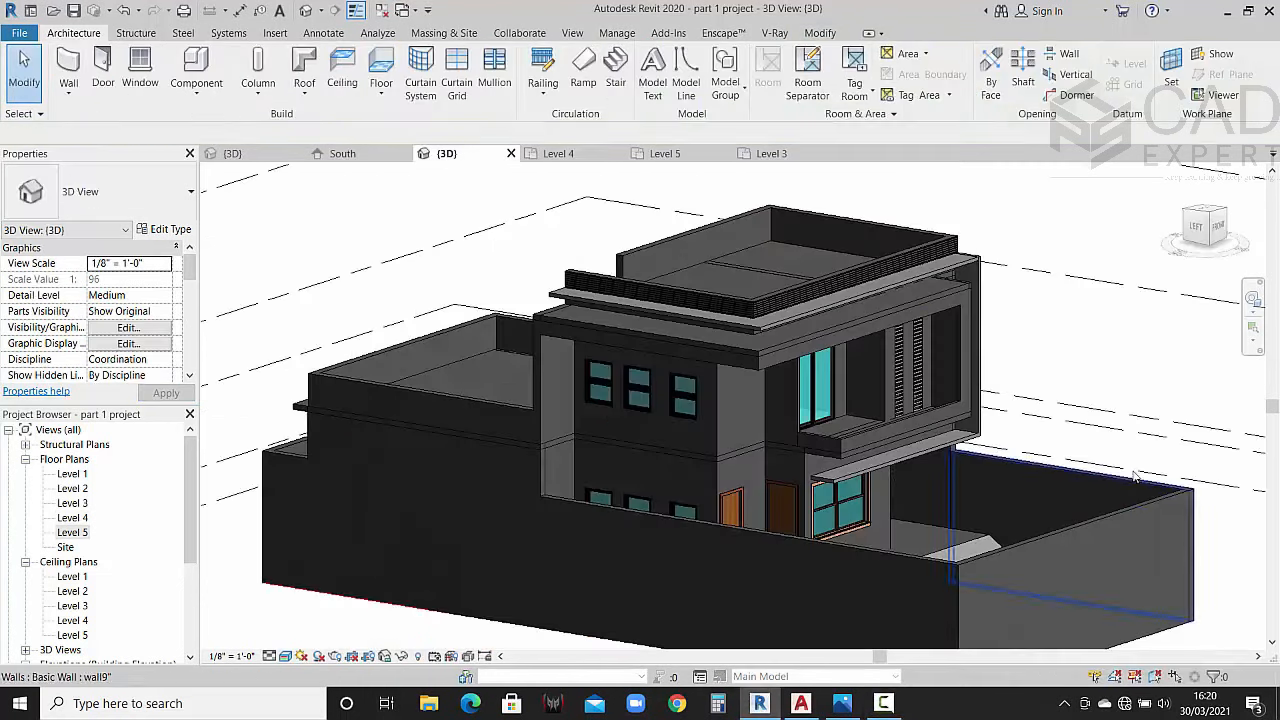
Step: Compare the balcony parapet with the reference image and inspect its left wall up close
shift+middle_drag(1140, 478, 958, 398)
scroll(952, 404, up, 5)
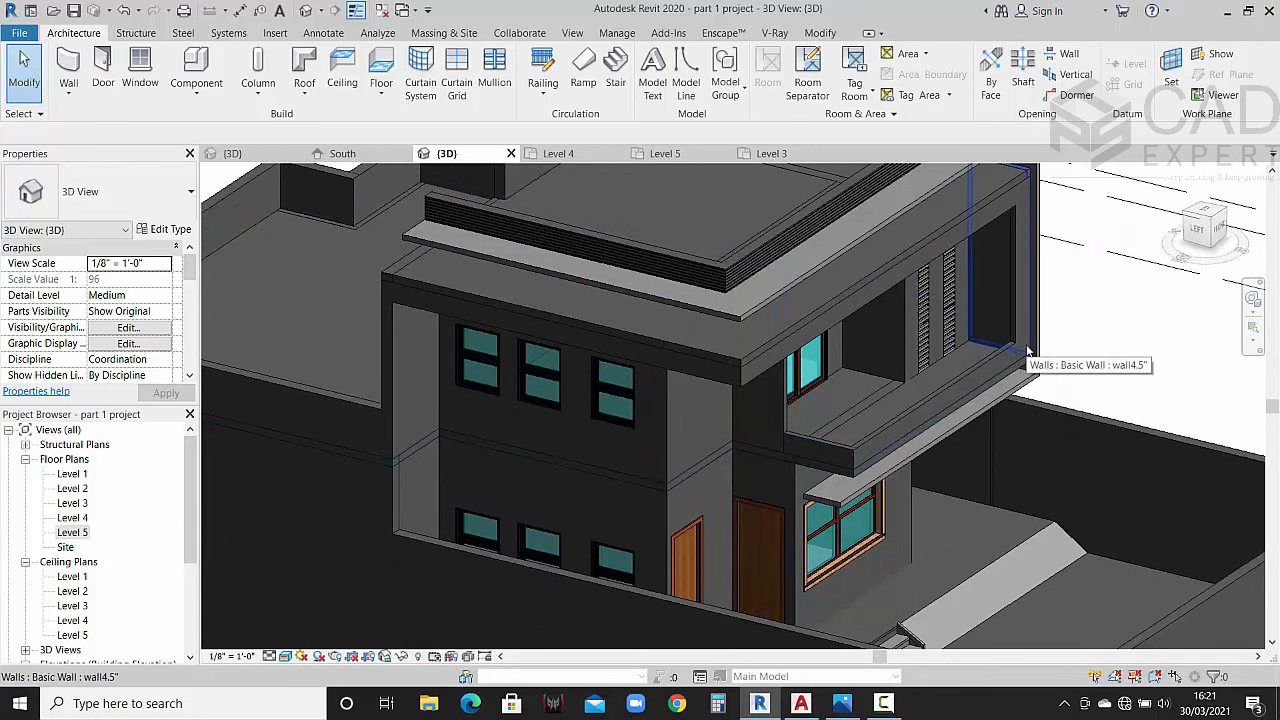
click(842, 703)
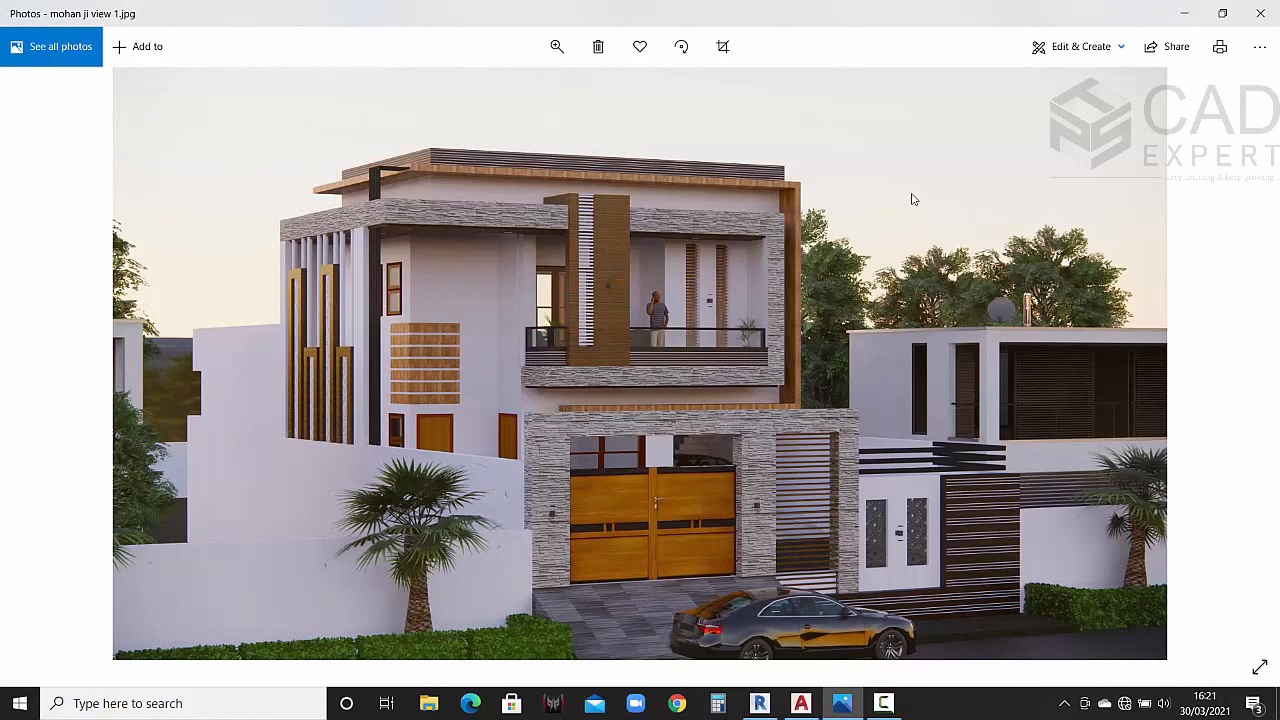
click(1184, 13)
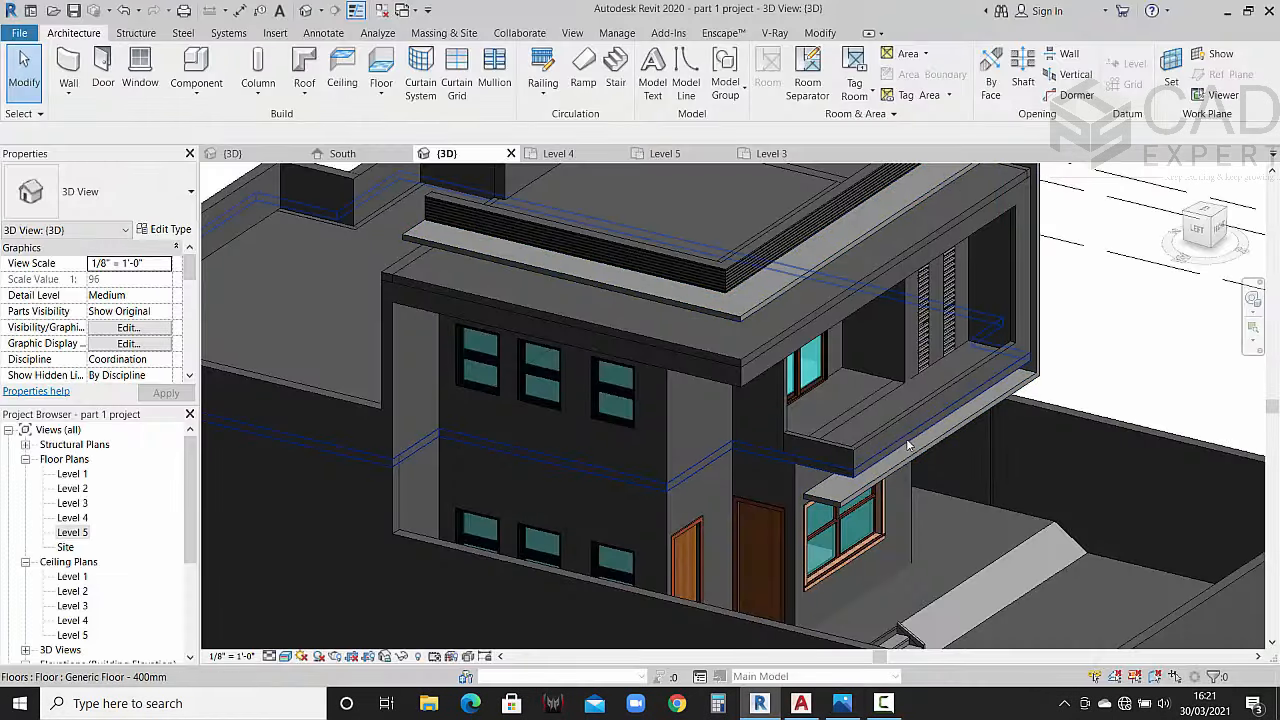
scroll(788, 421, up, 5)
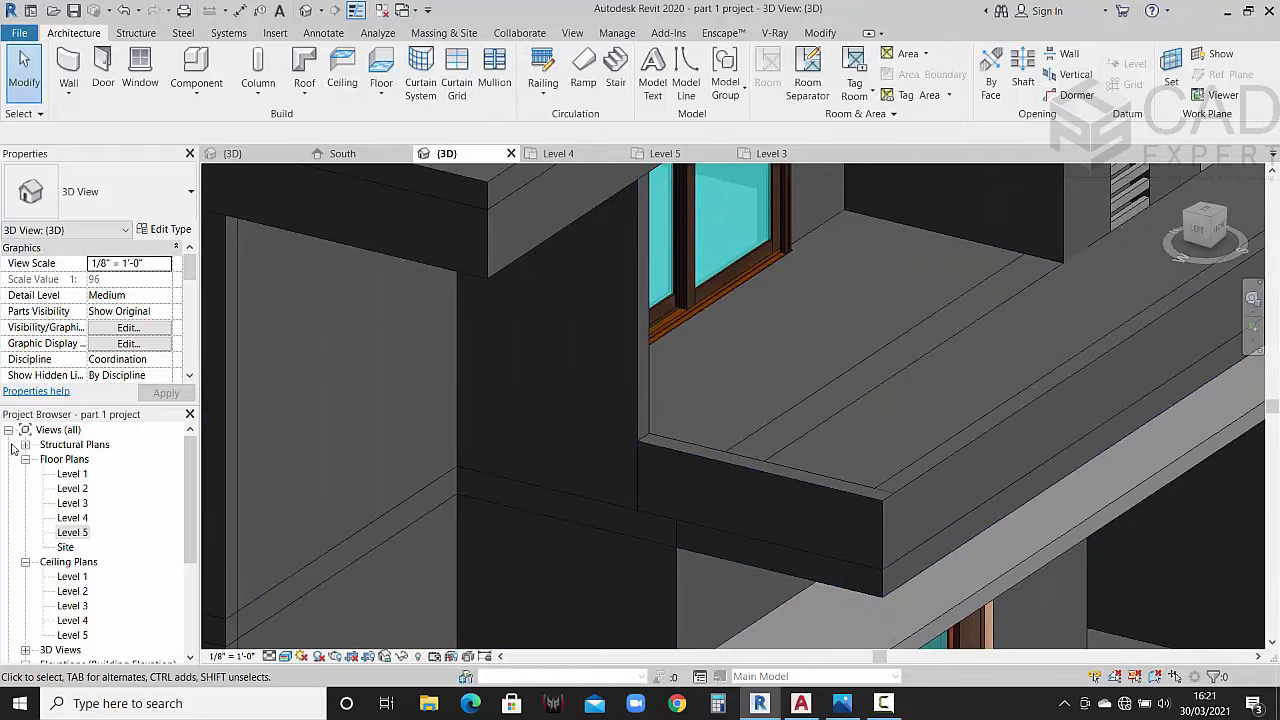
click(738, 457)
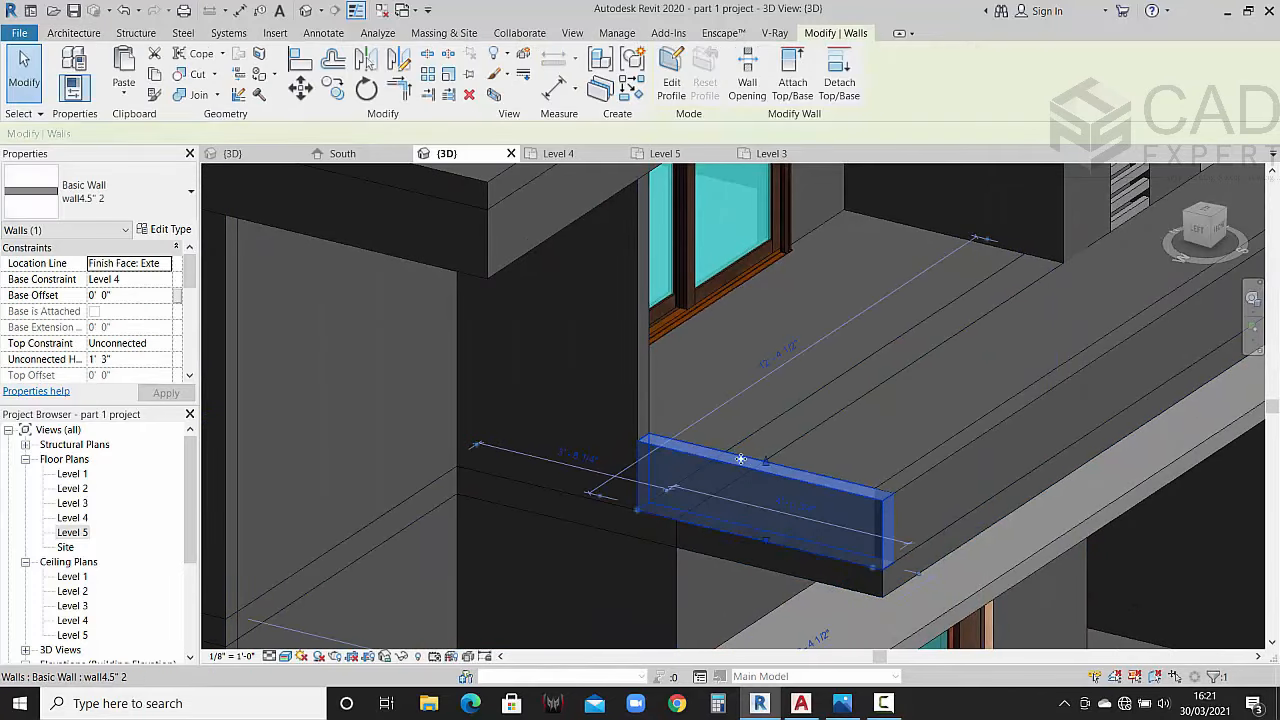
scroll(776, 402, down, 2)
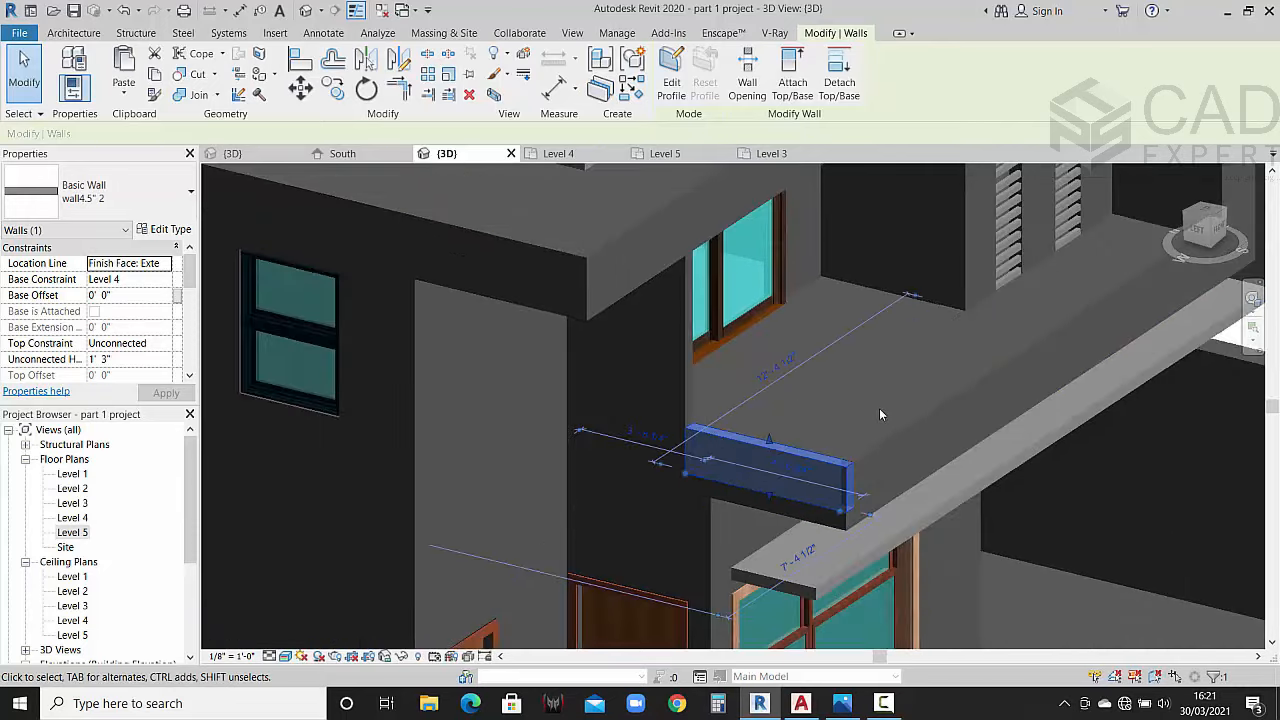
click(935, 415)
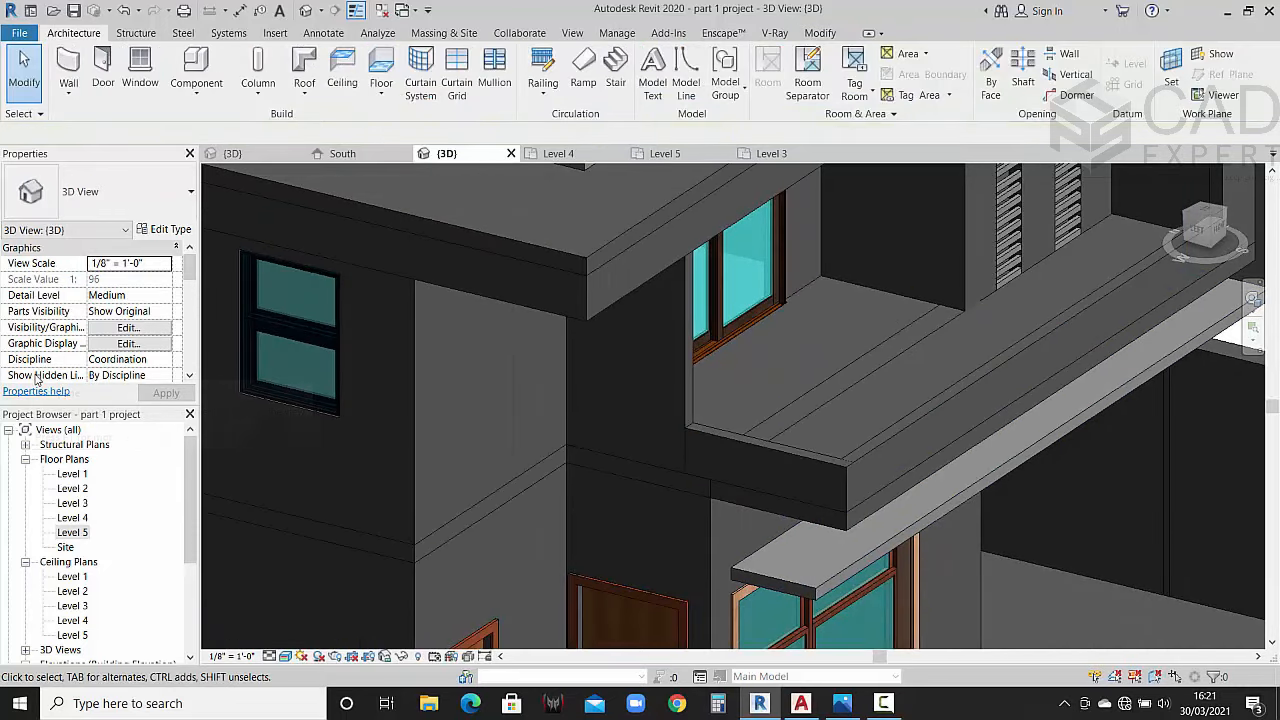
double_click(72, 517)
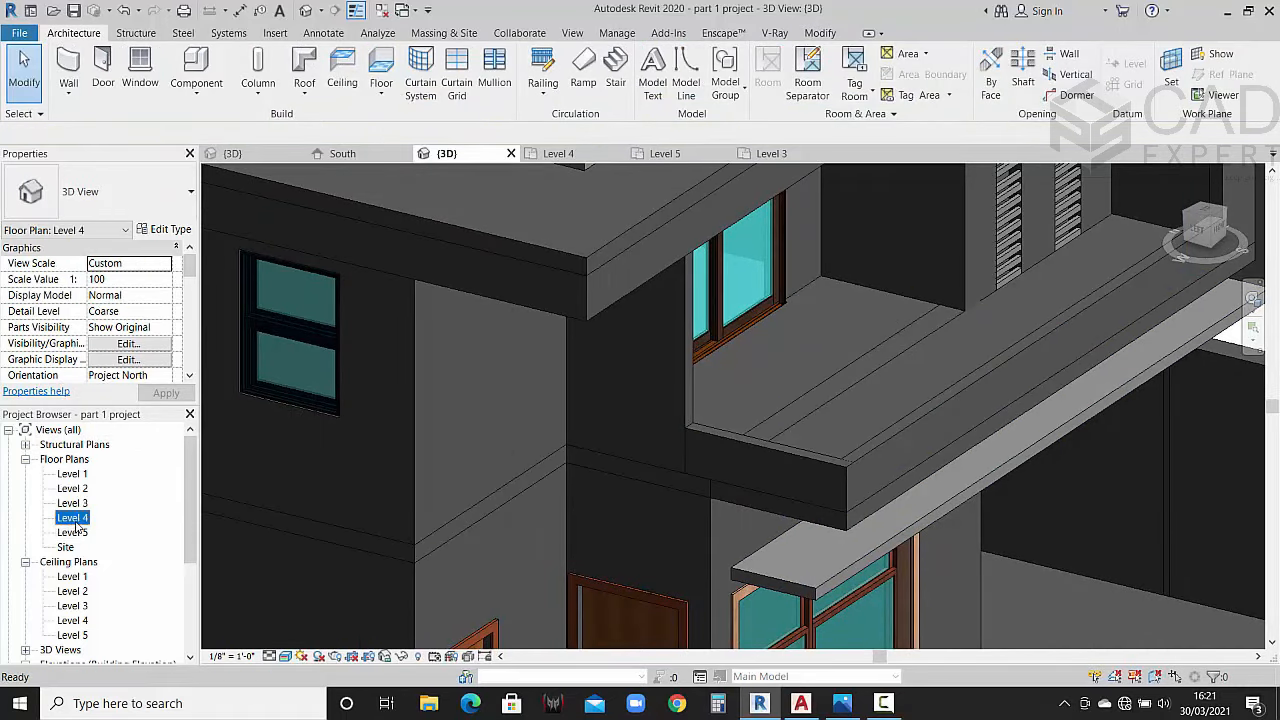
scroll(463, 451, up, 2)
scroll(577, 452, up, 2)
middle_drag(577, 451, 567, 429)
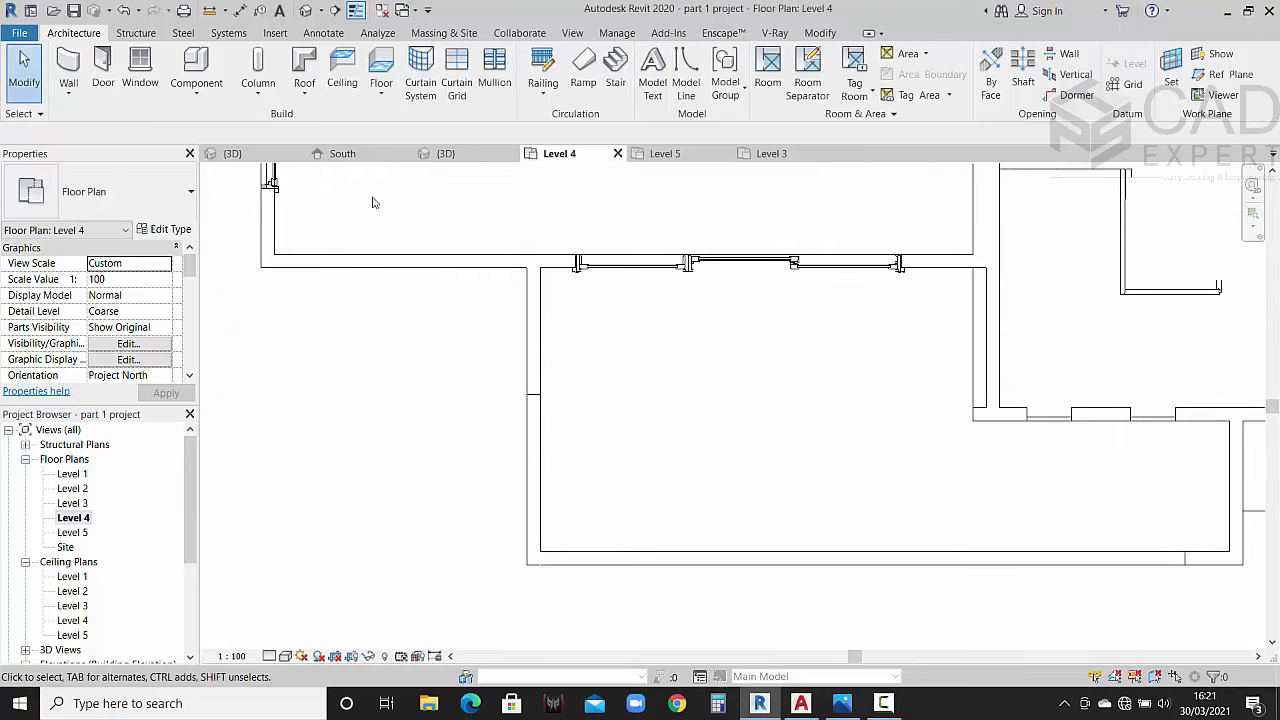
click(200, 92)
click(229, 159)
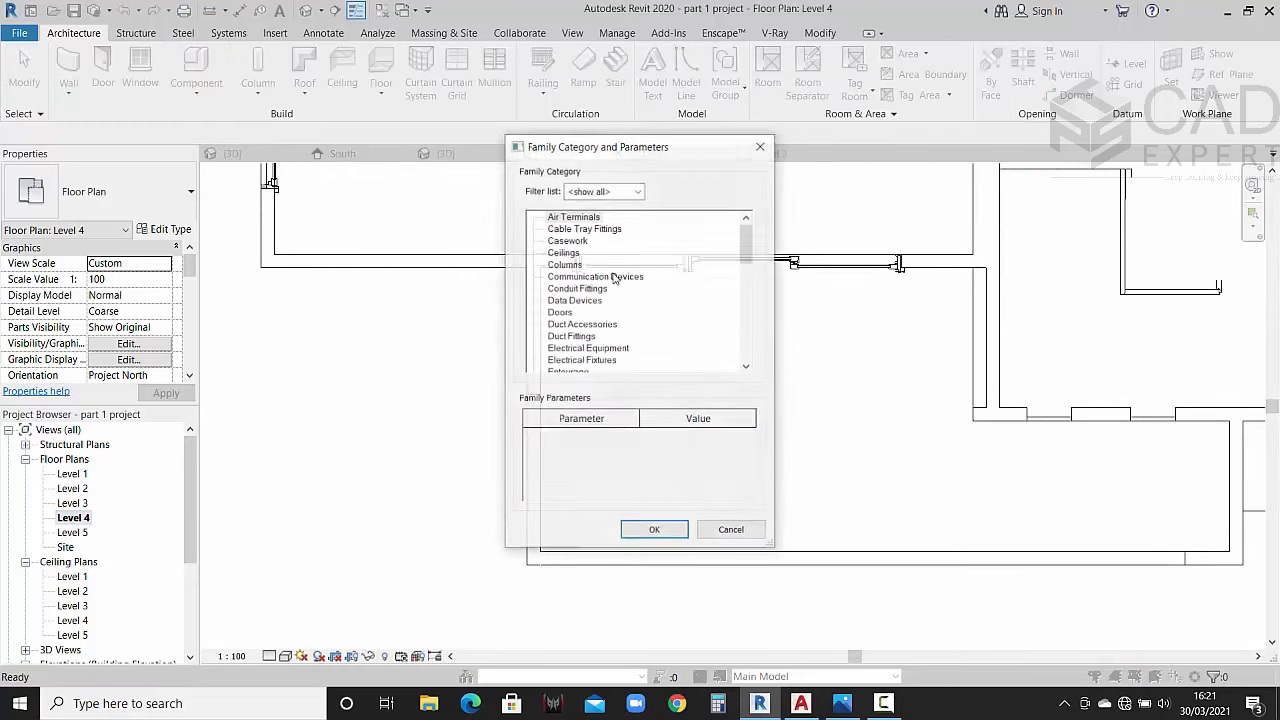
scroll(572, 318, down, 4)
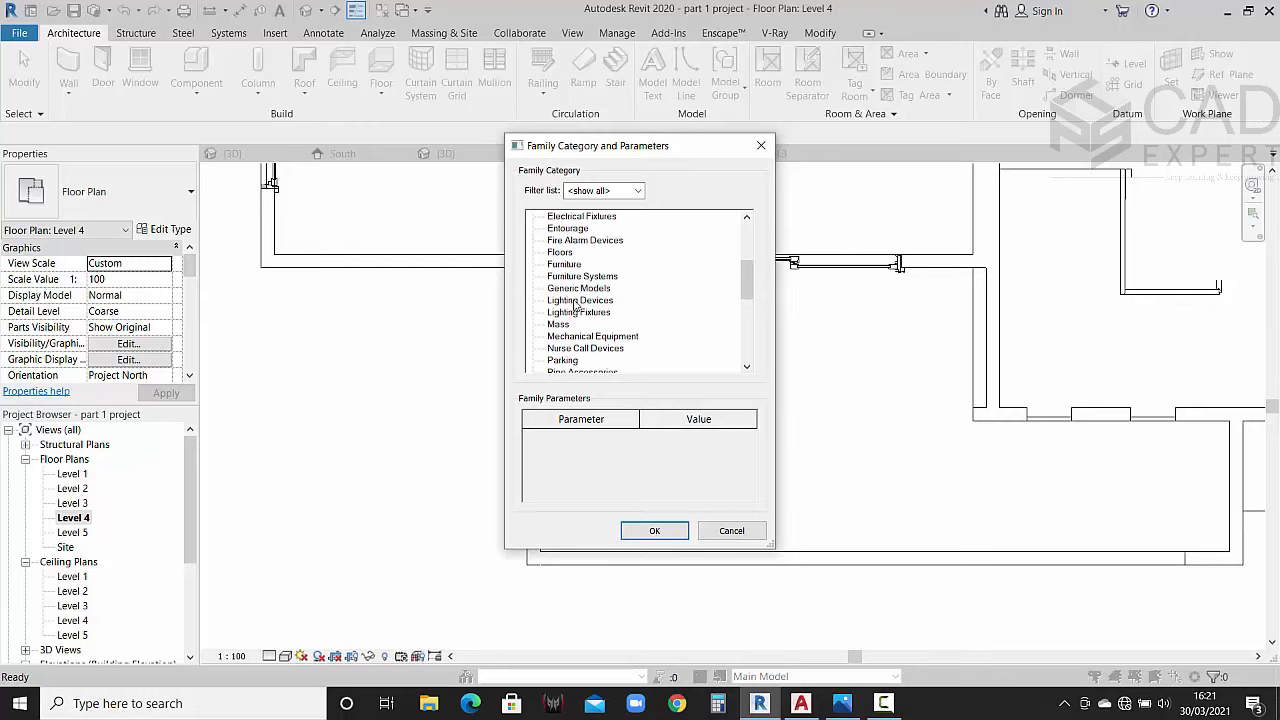
click(578, 288)
click(664, 533)
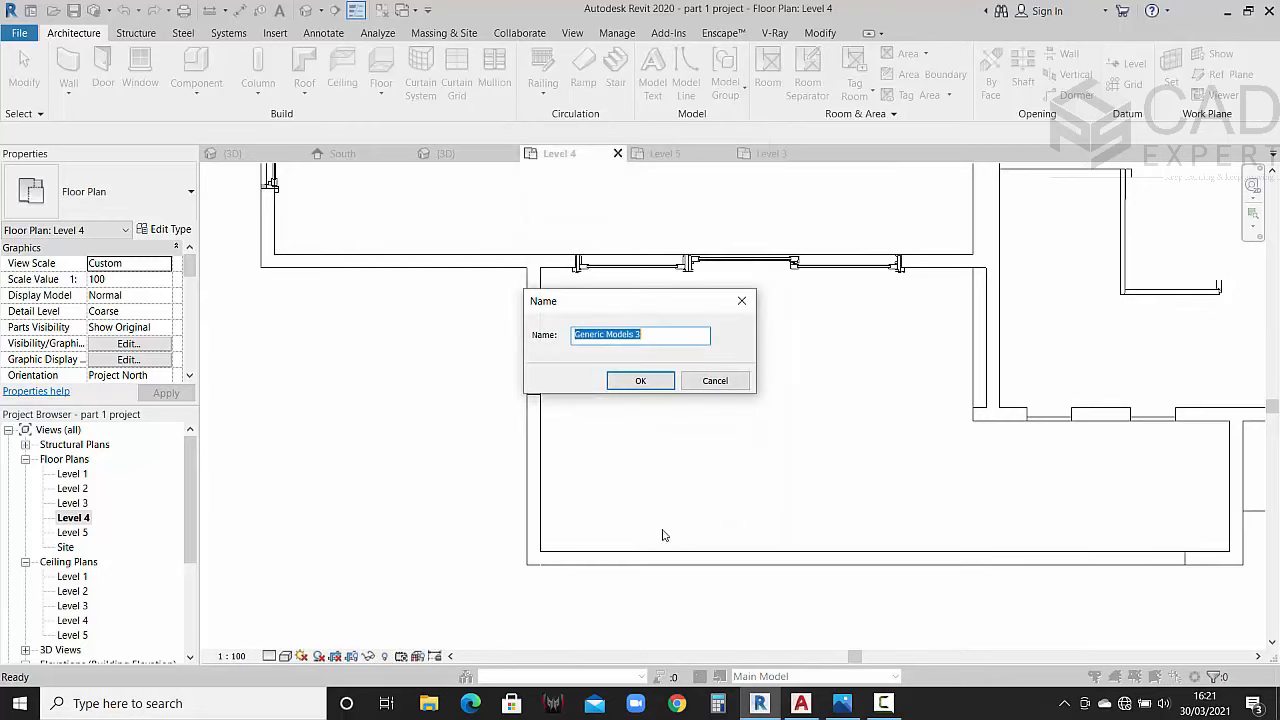
click(640, 388)
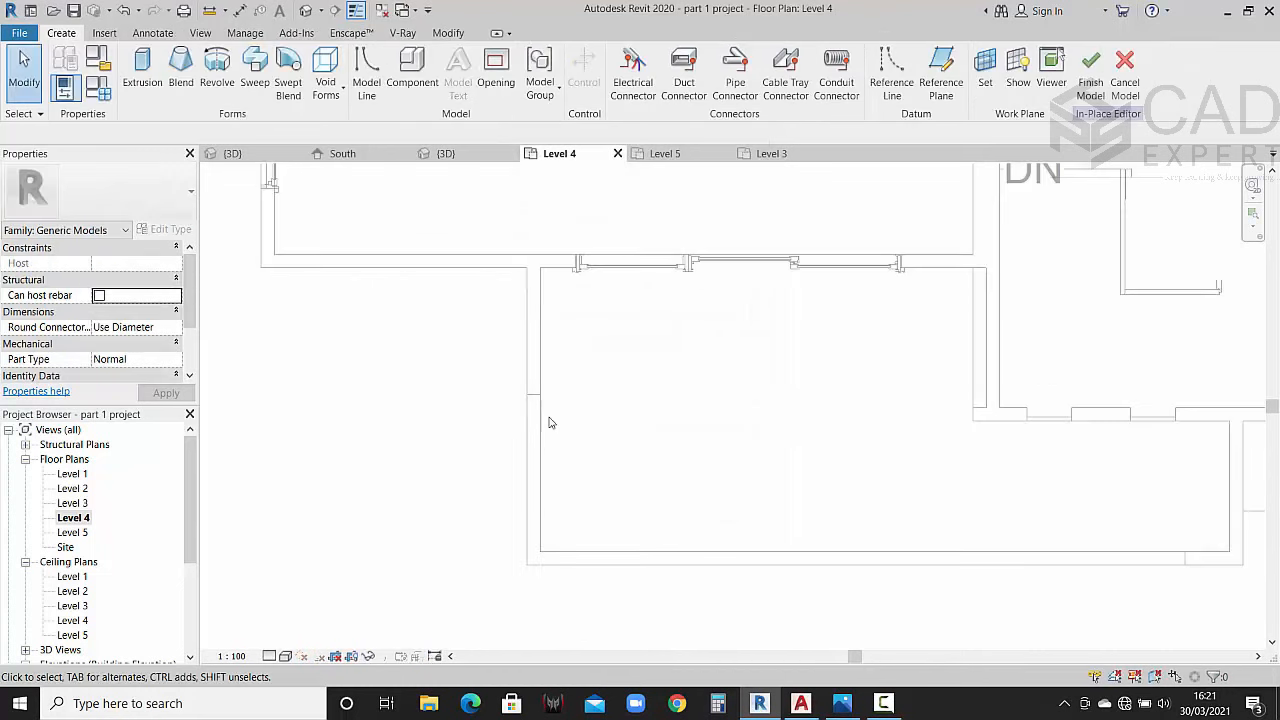
click(1125, 75)
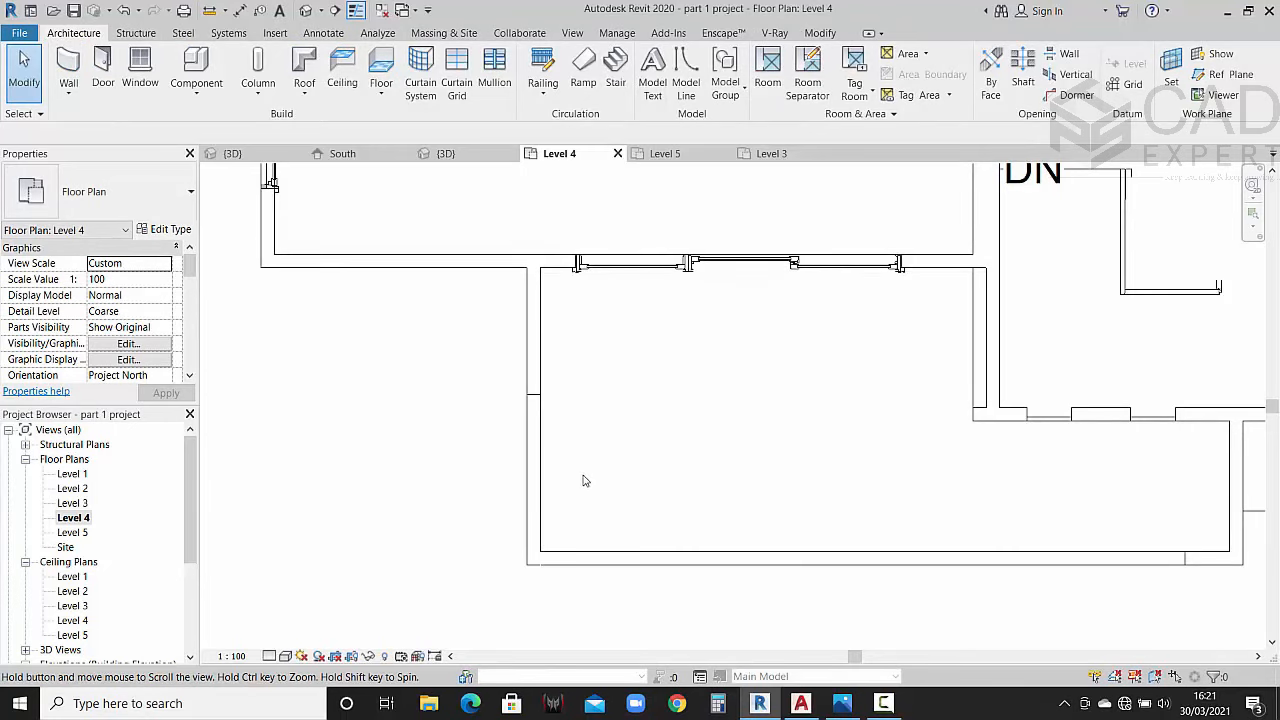
middle_drag(583, 477, 577, 451)
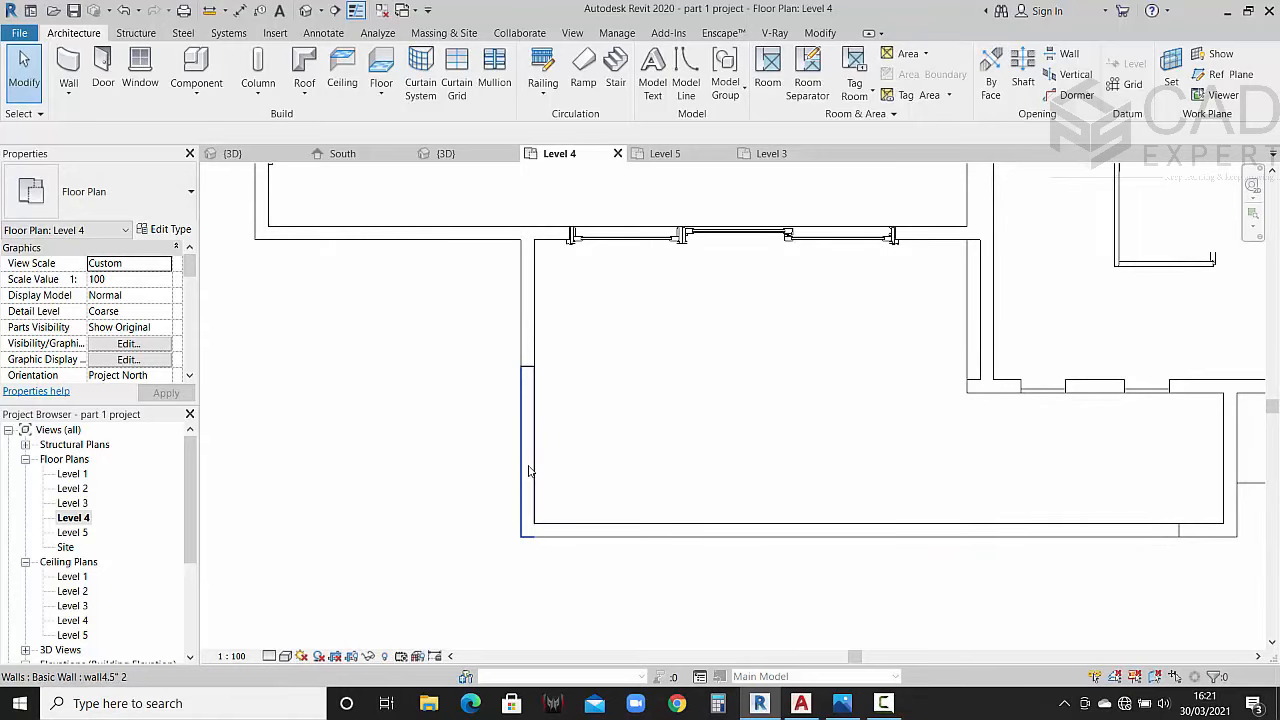
Step: Check the balcony parapet against the reference image in the 3D view and select its short left side wall
click(445, 155)
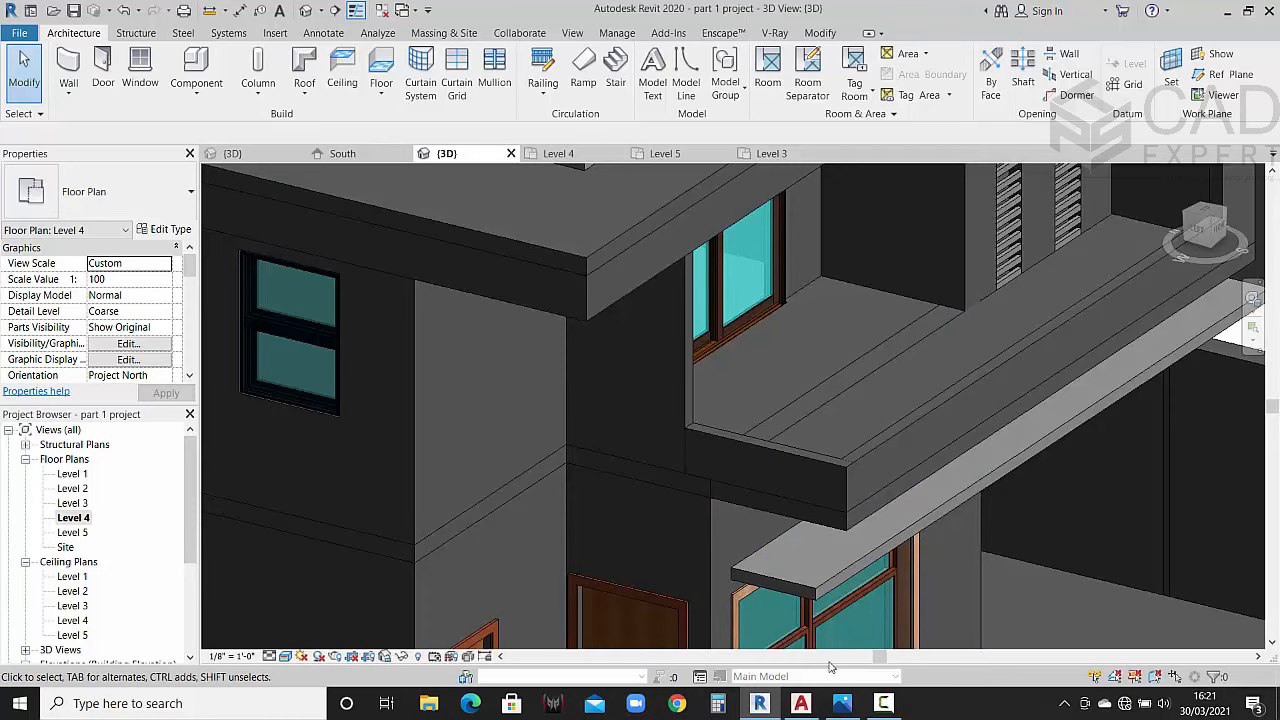
click(842, 703)
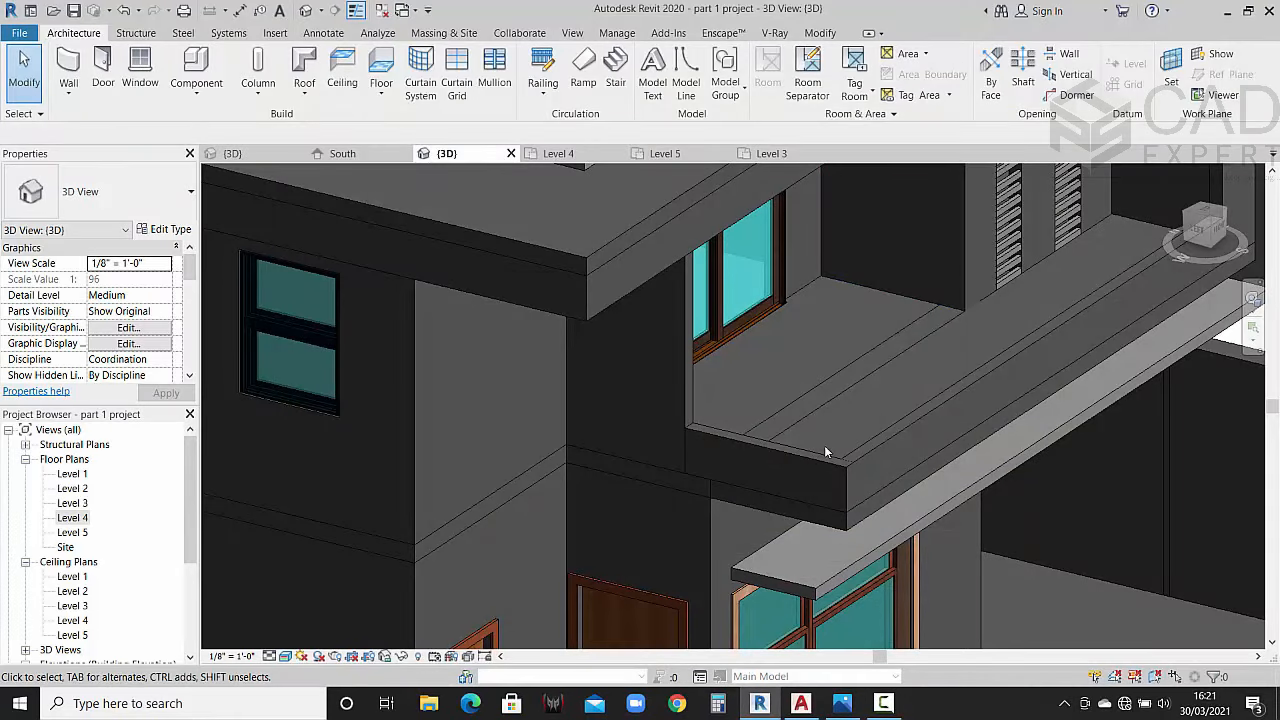
middle_drag(821, 473, 802, 478)
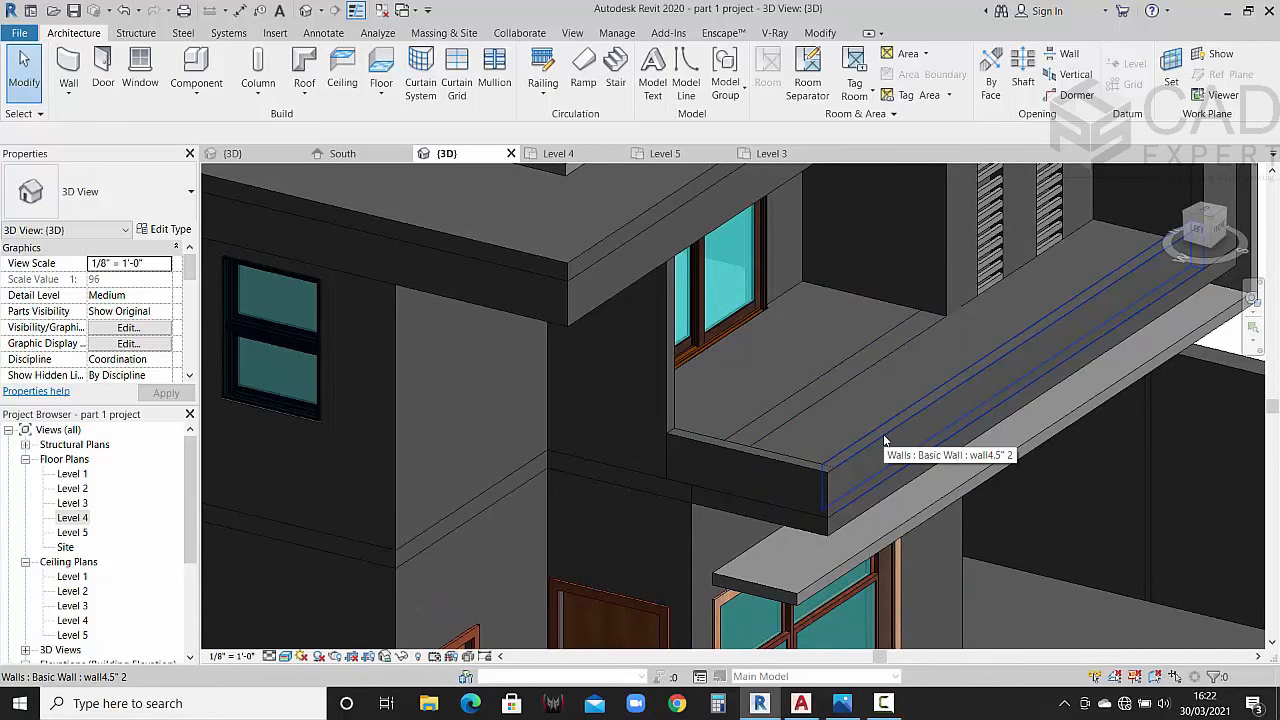
middle_drag(890, 435, 887, 469)
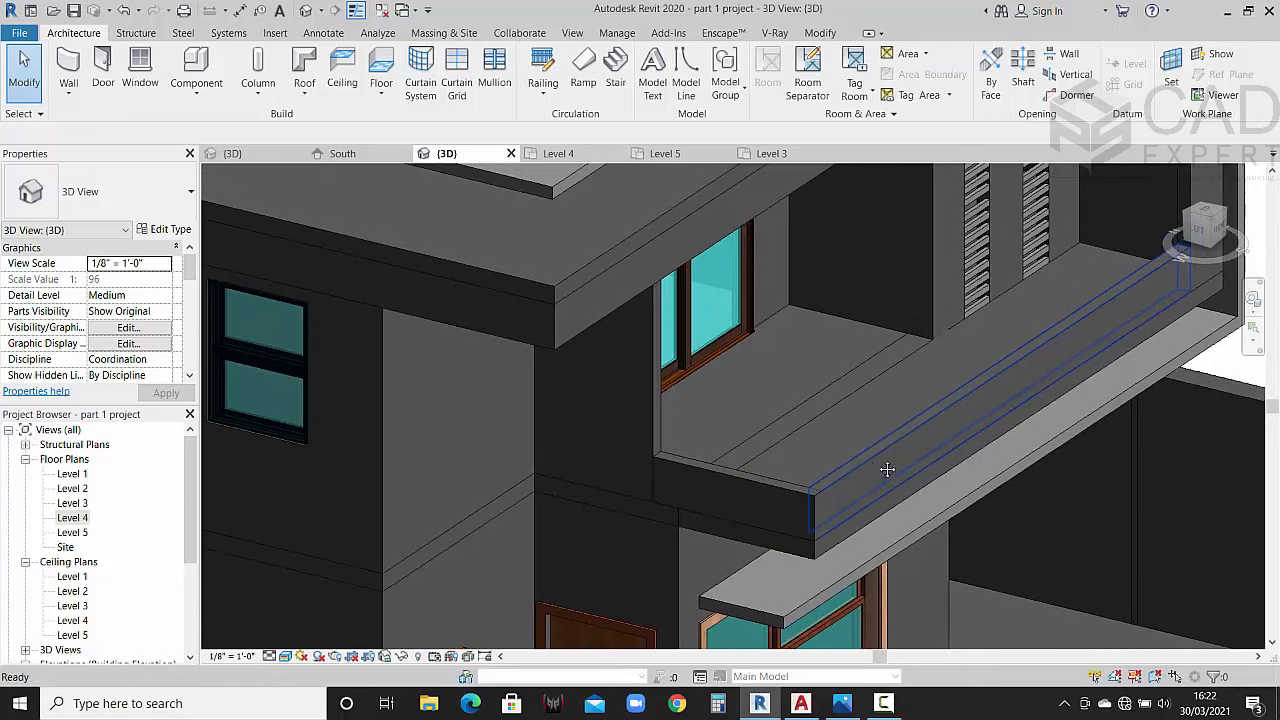
click(785, 492)
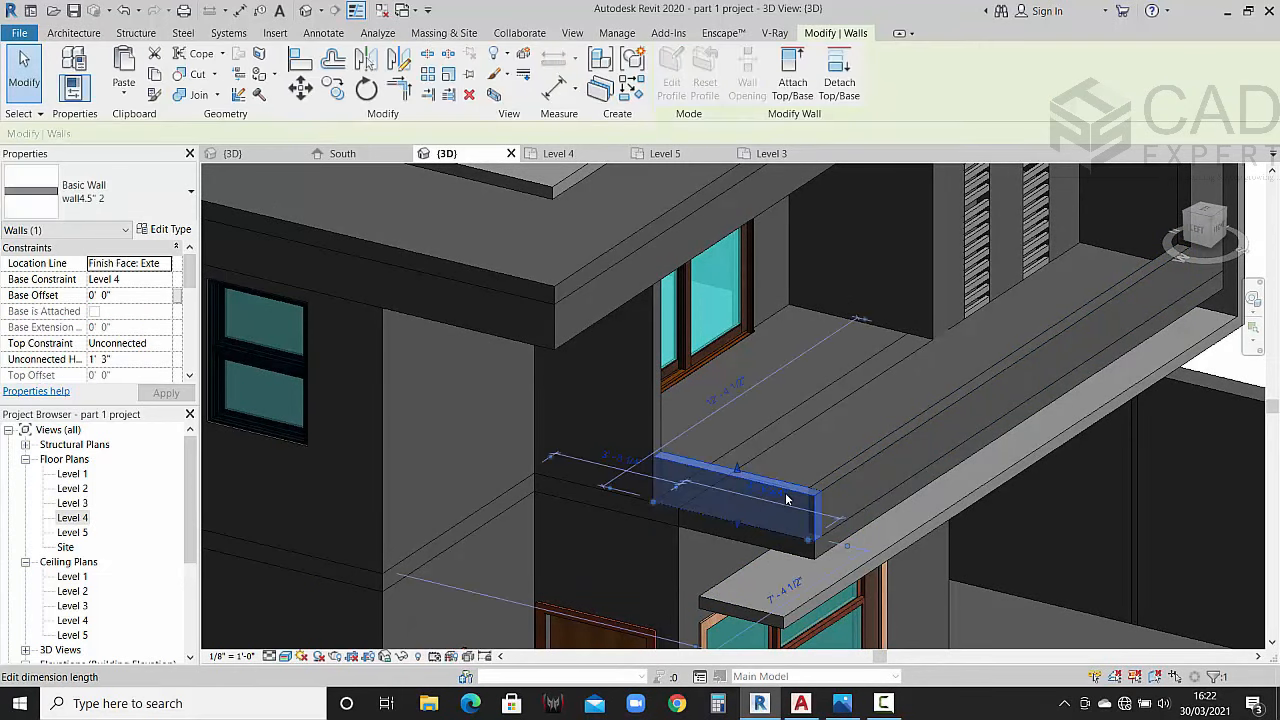
Step: Duplicate the wall type of the two balcony parapet walls as wall4.5" 3
ctrl+click(866, 460)
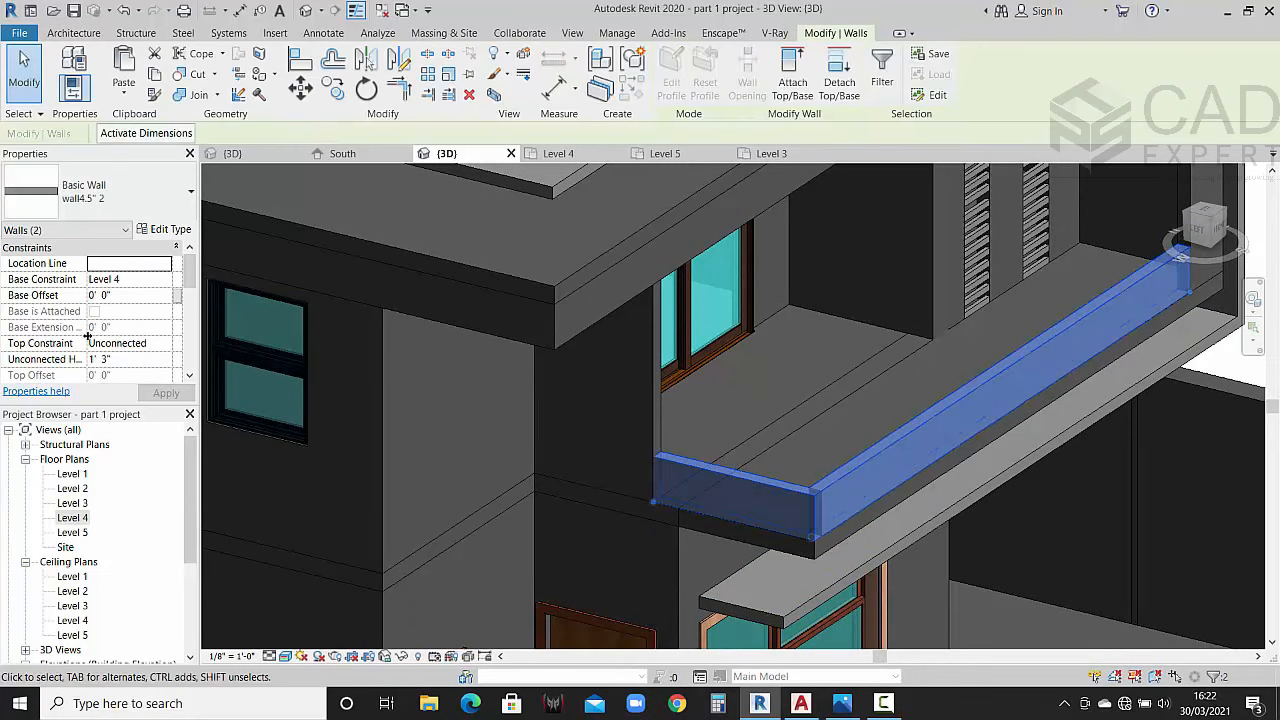
click(140, 198)
click(140, 198)
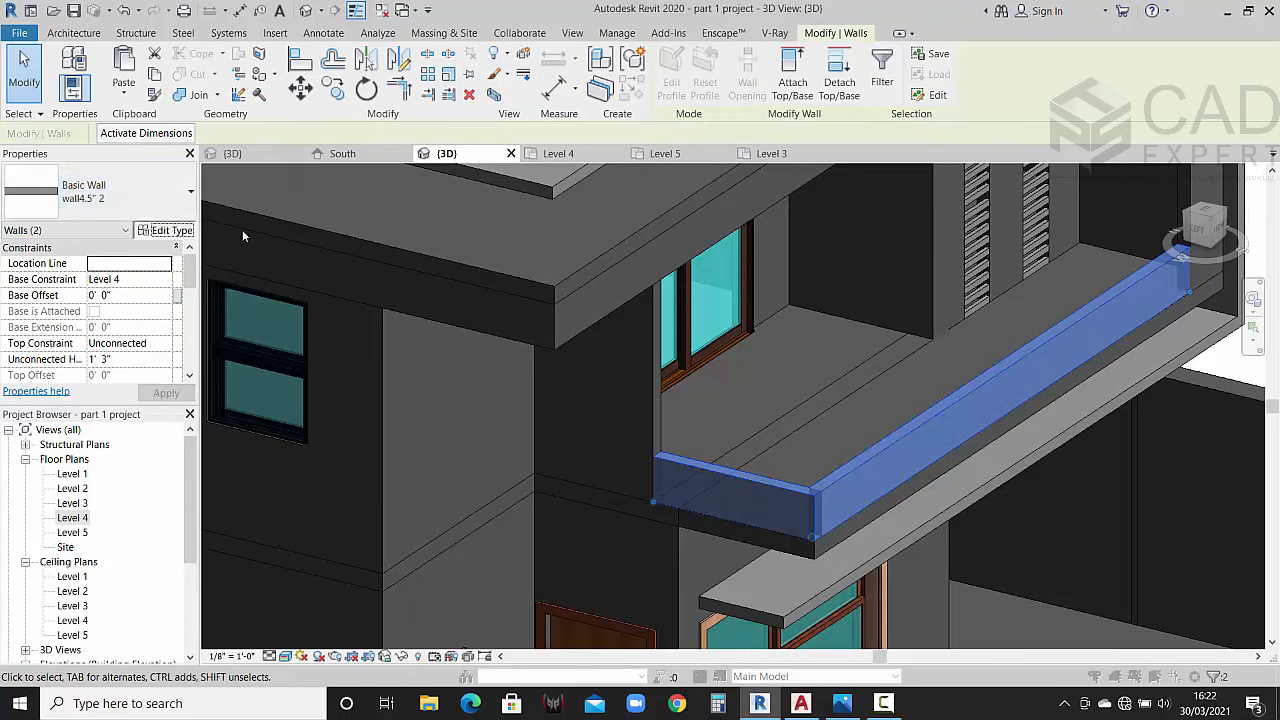
click(165, 229)
click(1165, 161)
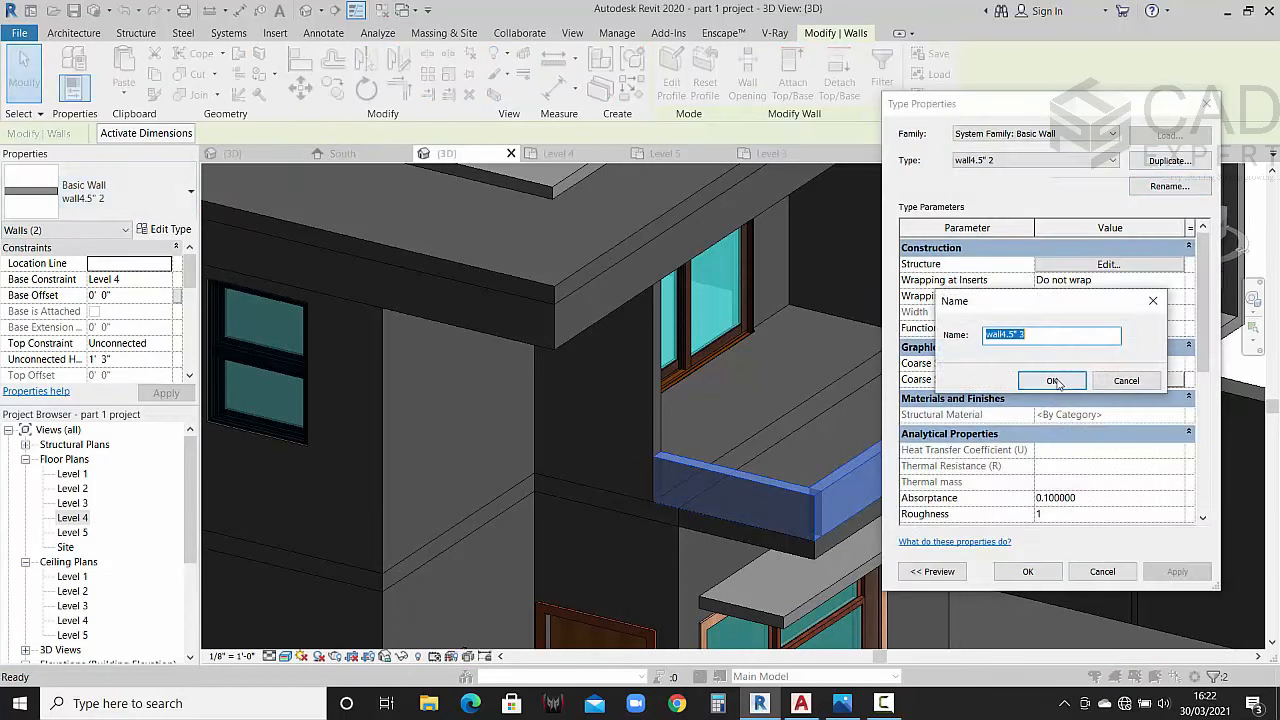
click(1057, 380)
click(1035, 576)
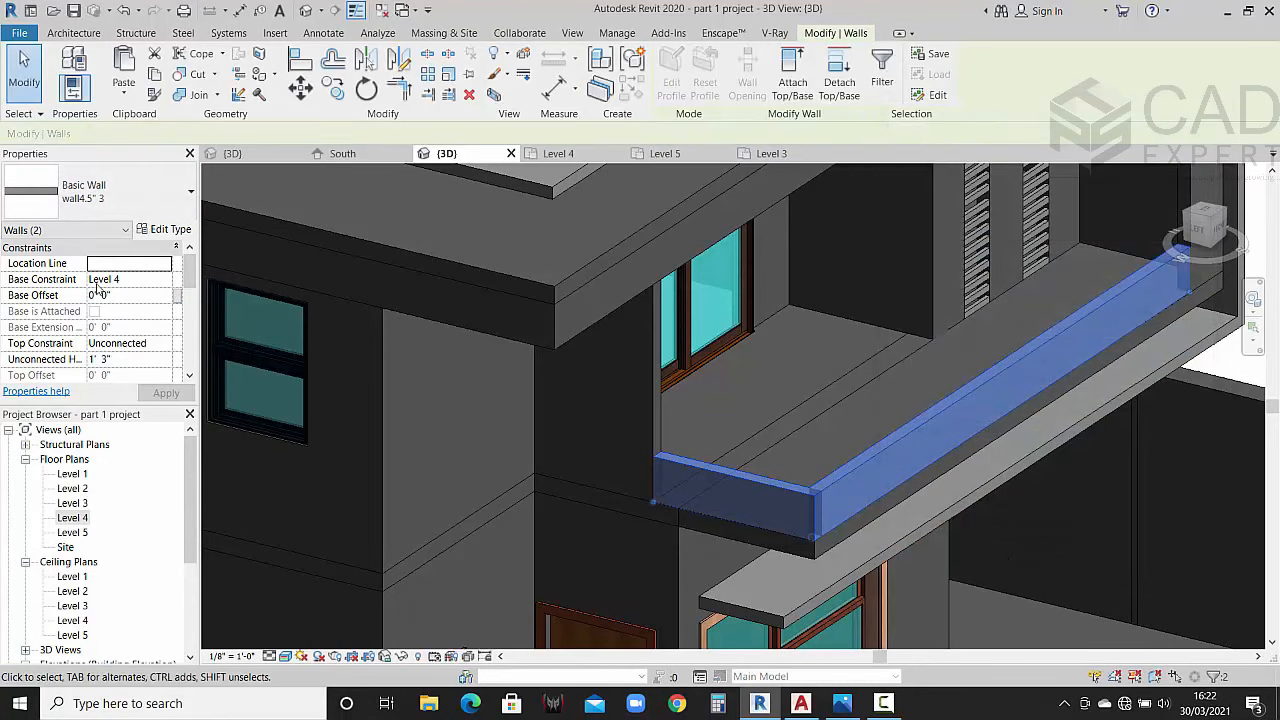
Step: Change the two balcony parapet walls to the Basic Wall type wall9"
click(100, 192)
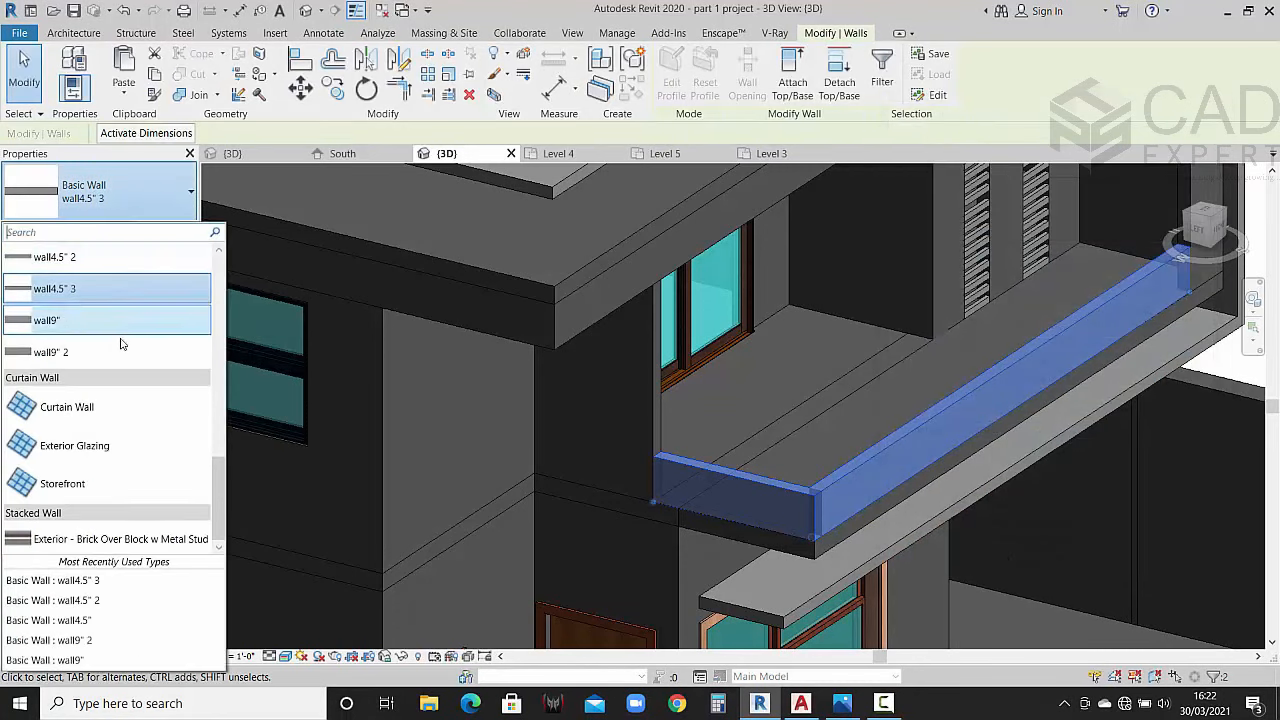
click(68, 318)
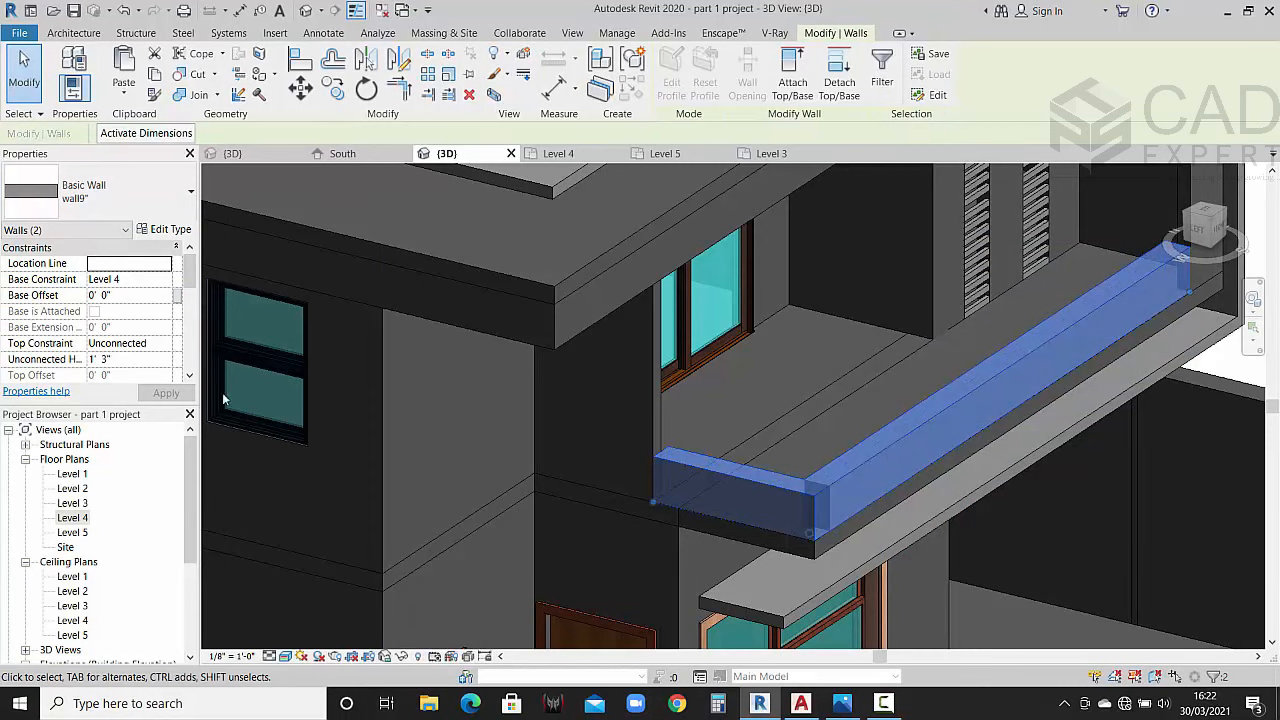
key(Escape)
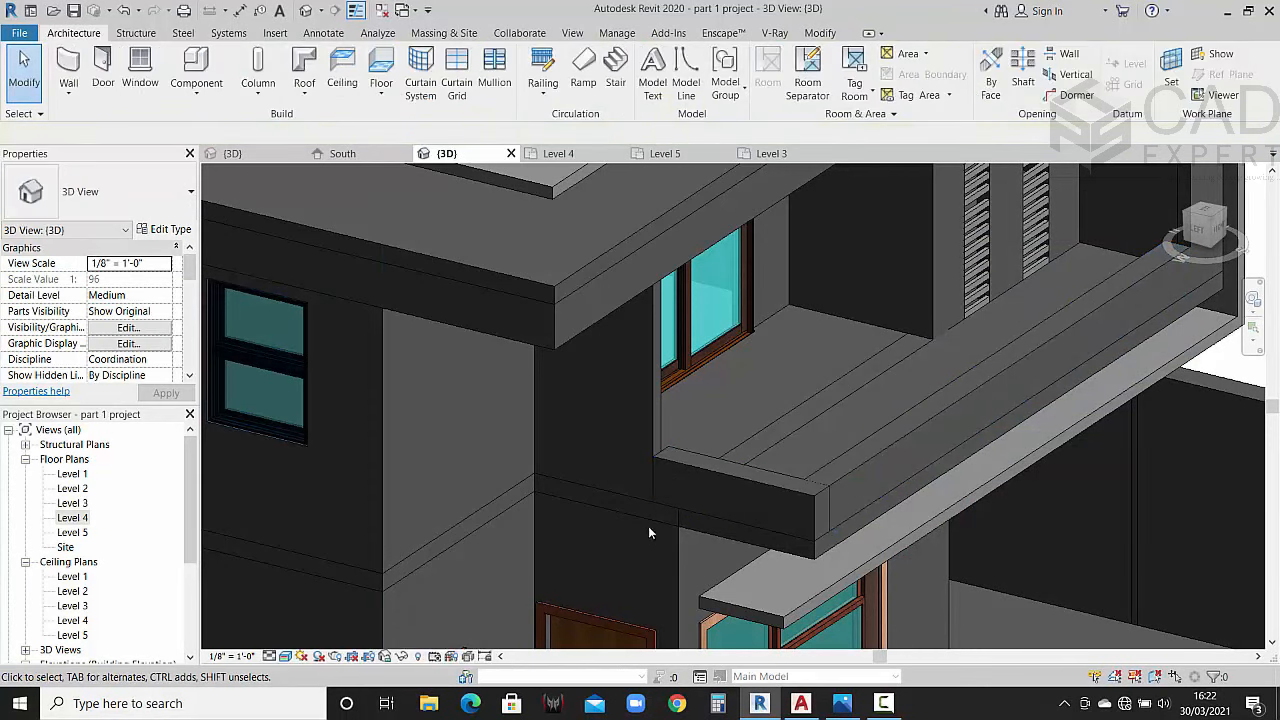
Step: Set up a new wall4.5" 2 wall in the Level 4 plan with a 1' 3" base offset and Finish Face: Exterior location line
click(690, 456)
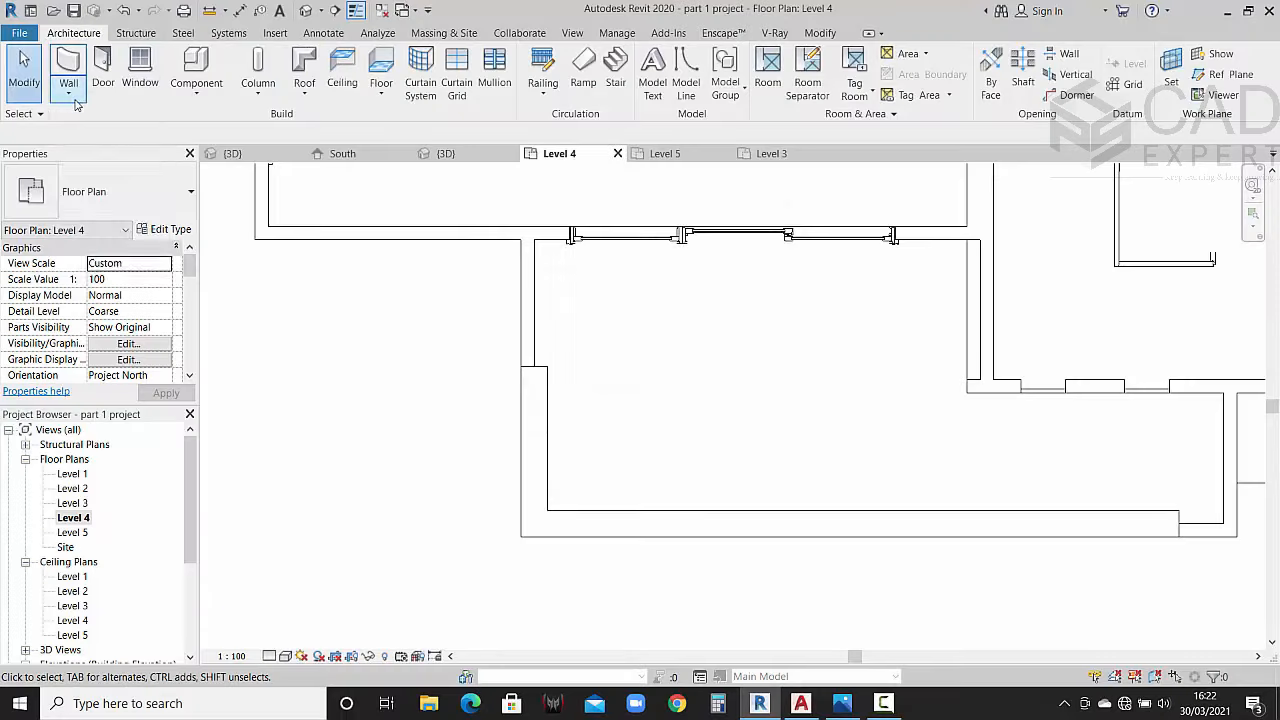
click(77, 102)
click(88, 120)
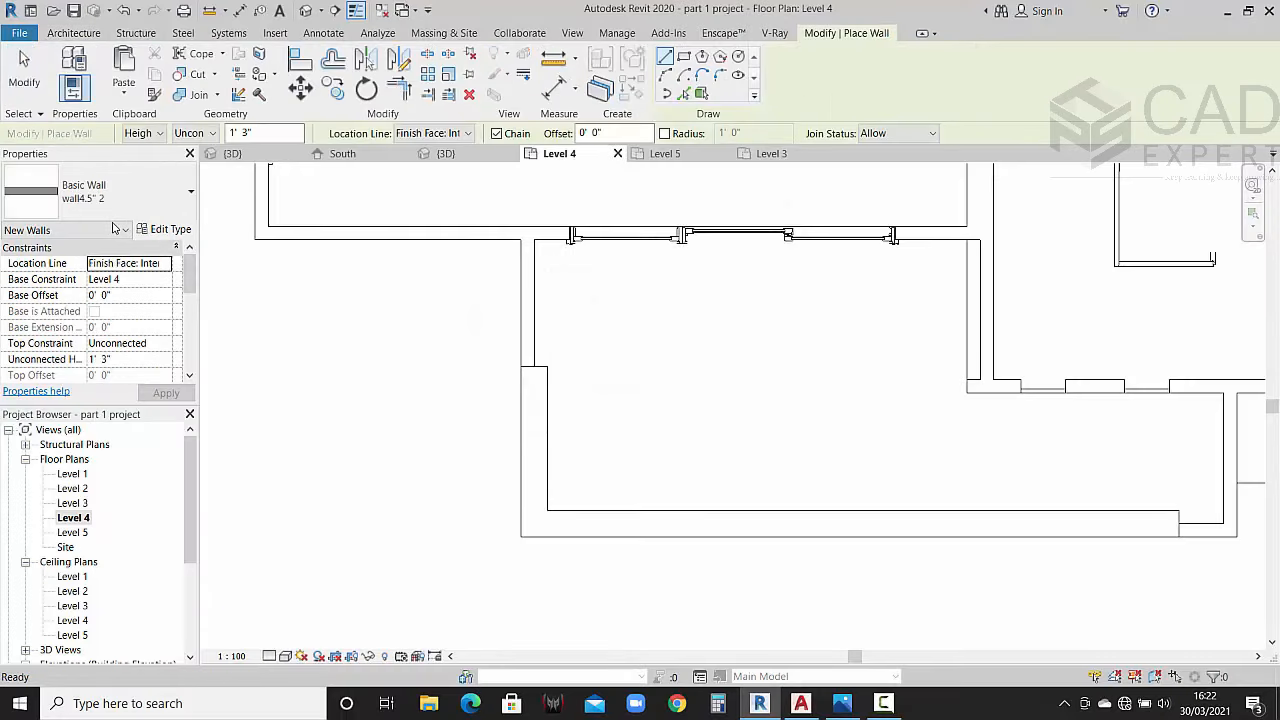
scroll(570, 373, up, 4)
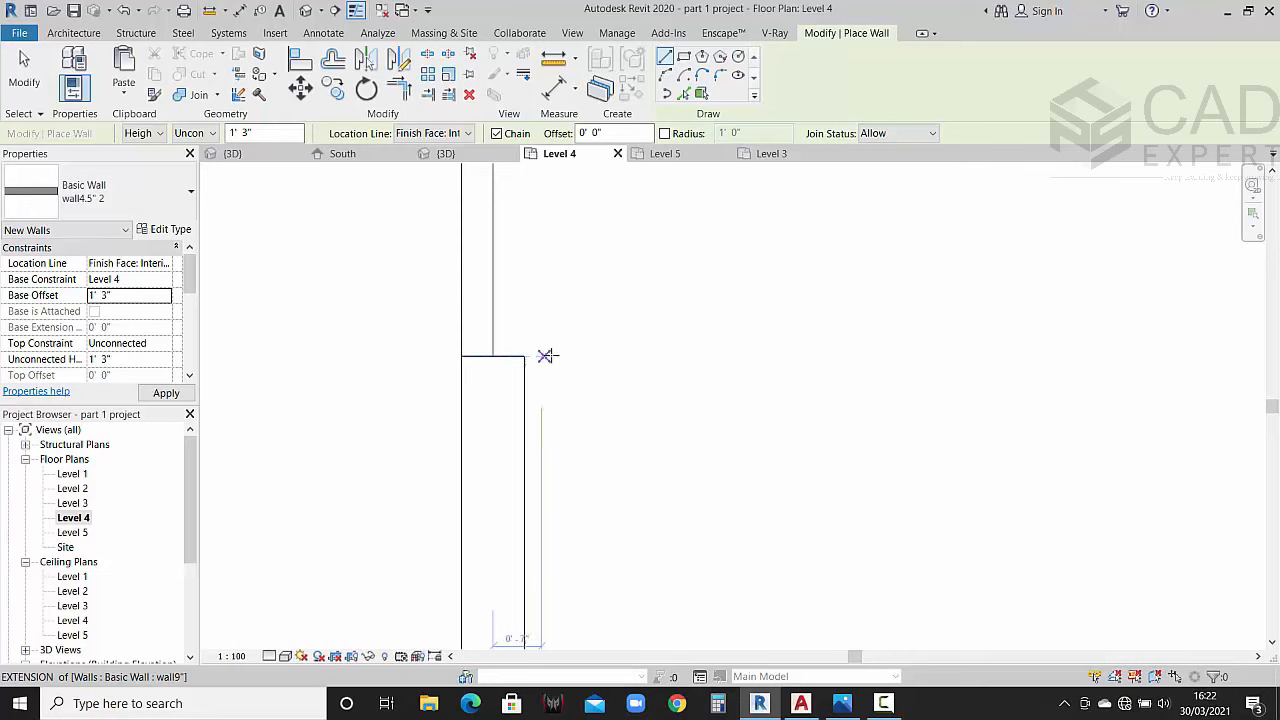
middle_drag(491, 357, 528, 277)
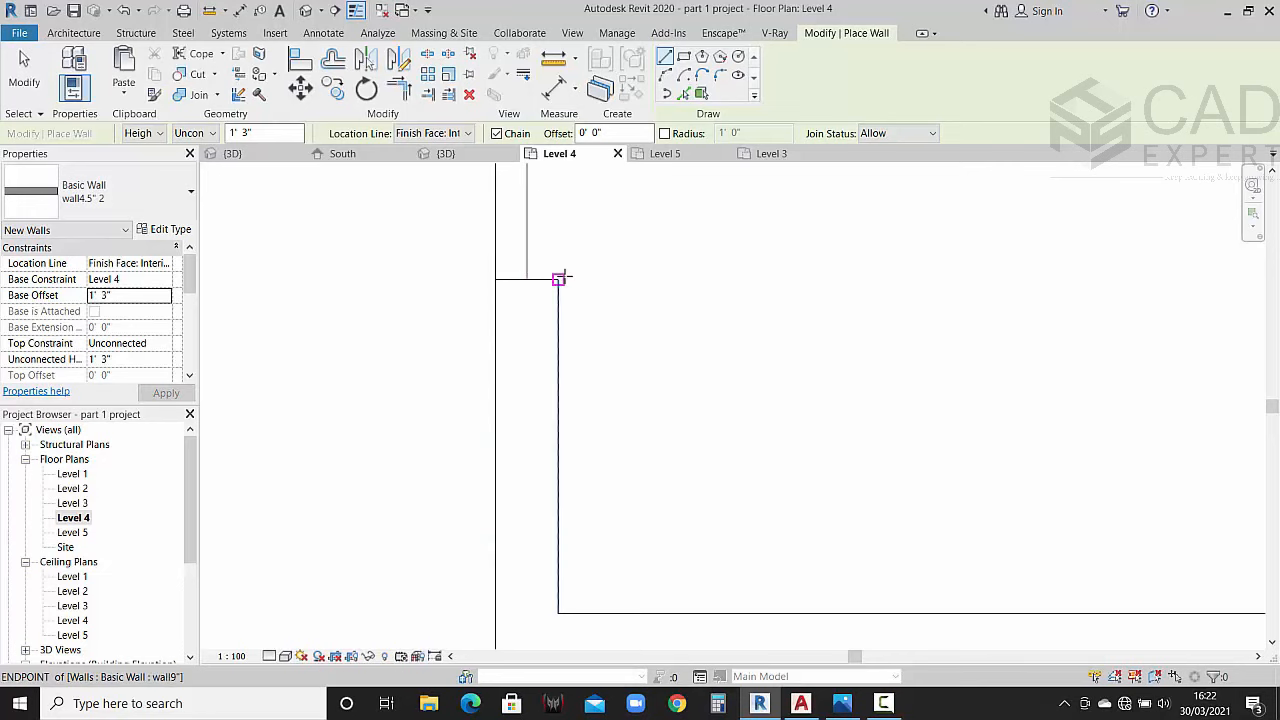
click(557, 277)
key(Escape)
key(Escape)
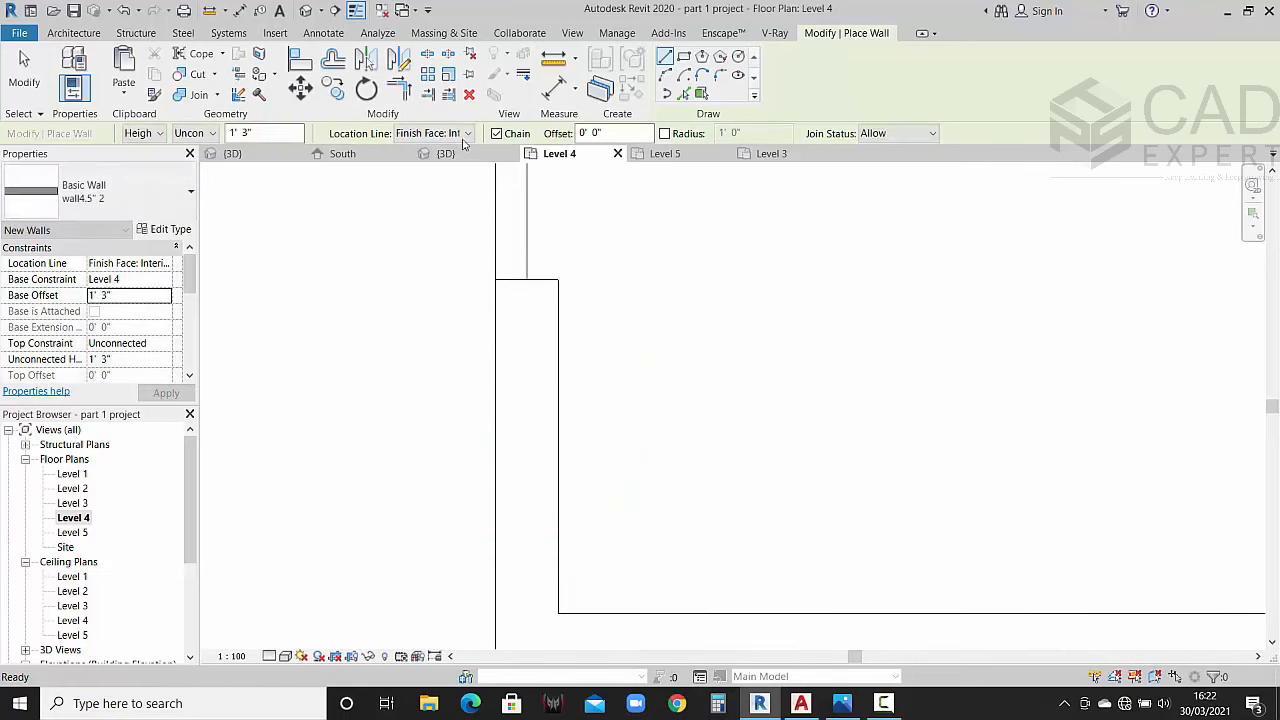
click(440, 133)
click(473, 177)
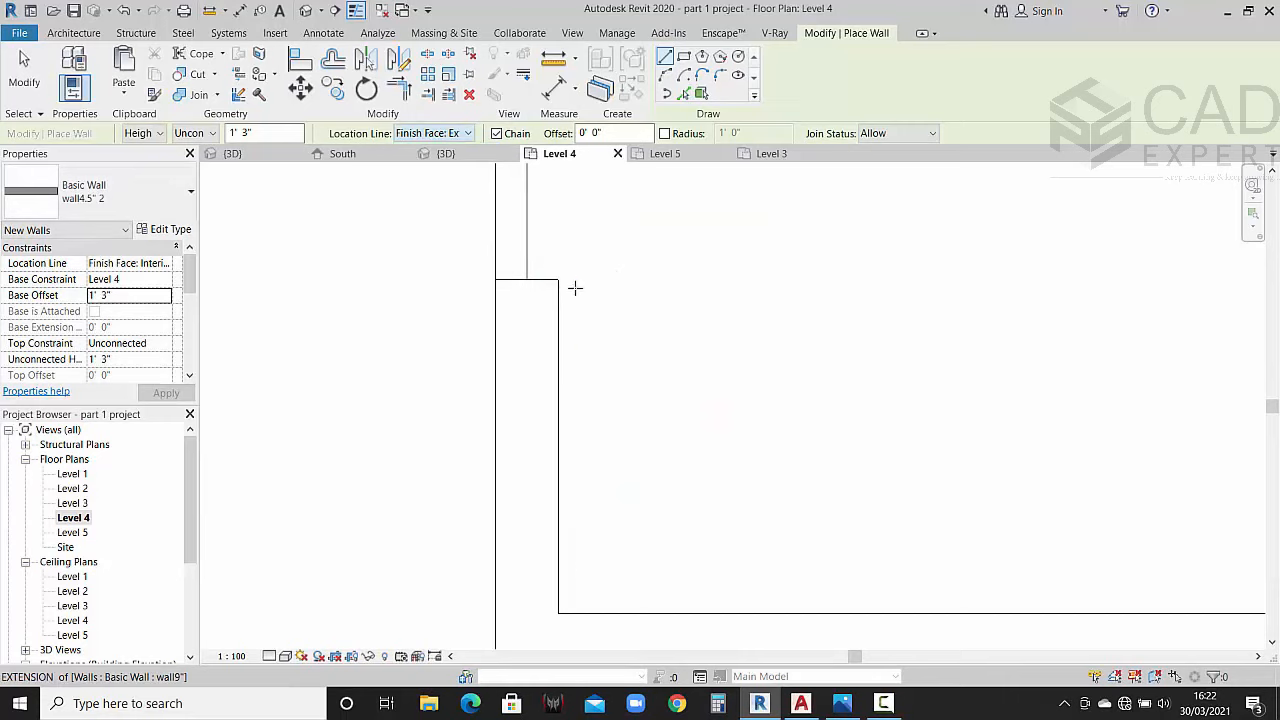
Step: Draw the upper parapet walls along the inner face of the balcony's 9" walls, covering the short side and the long front side
click(558, 279)
click(558, 613)
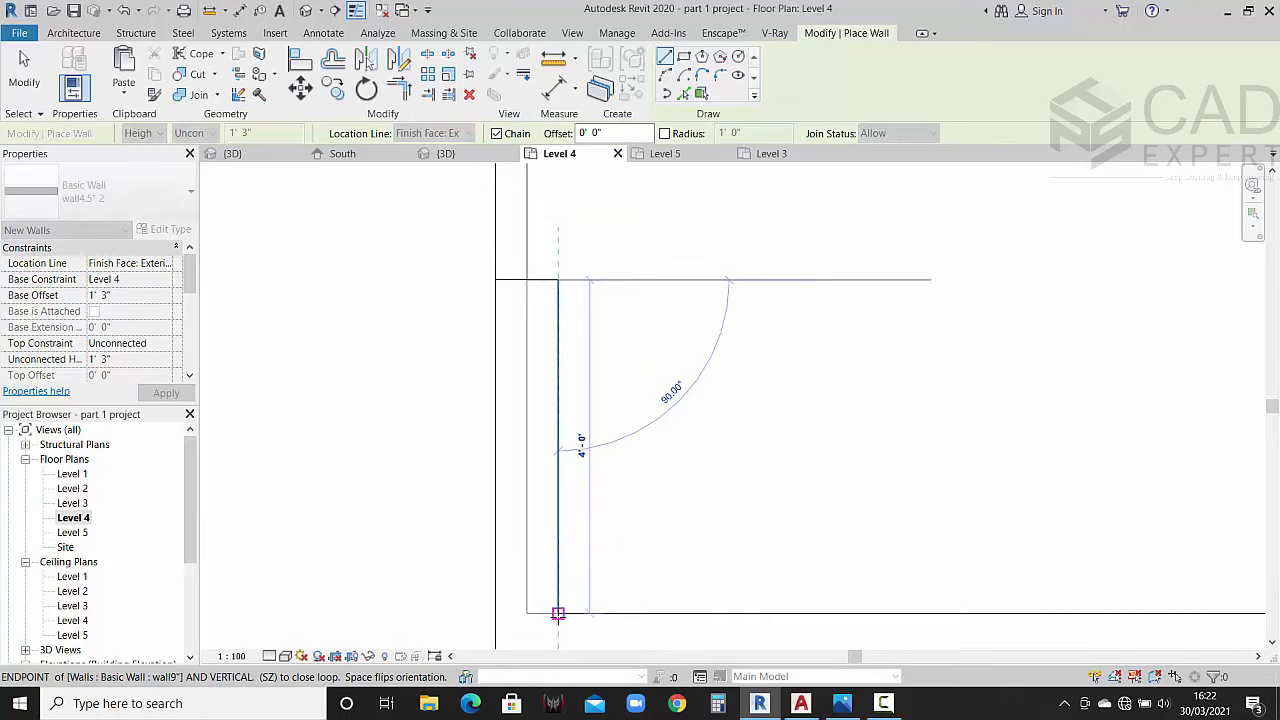
click(558, 613)
scroll(922, 614, down, 2)
middle_drag(1004, 617, 556, 561)
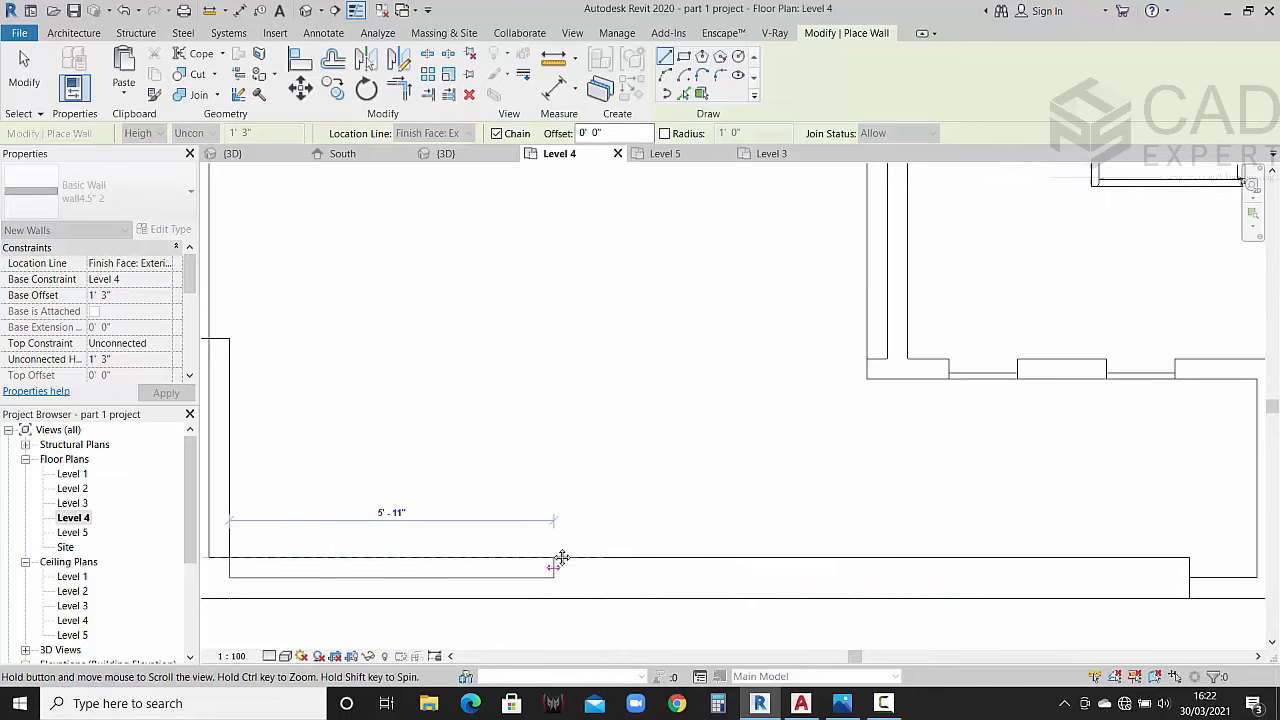
click(1189, 557)
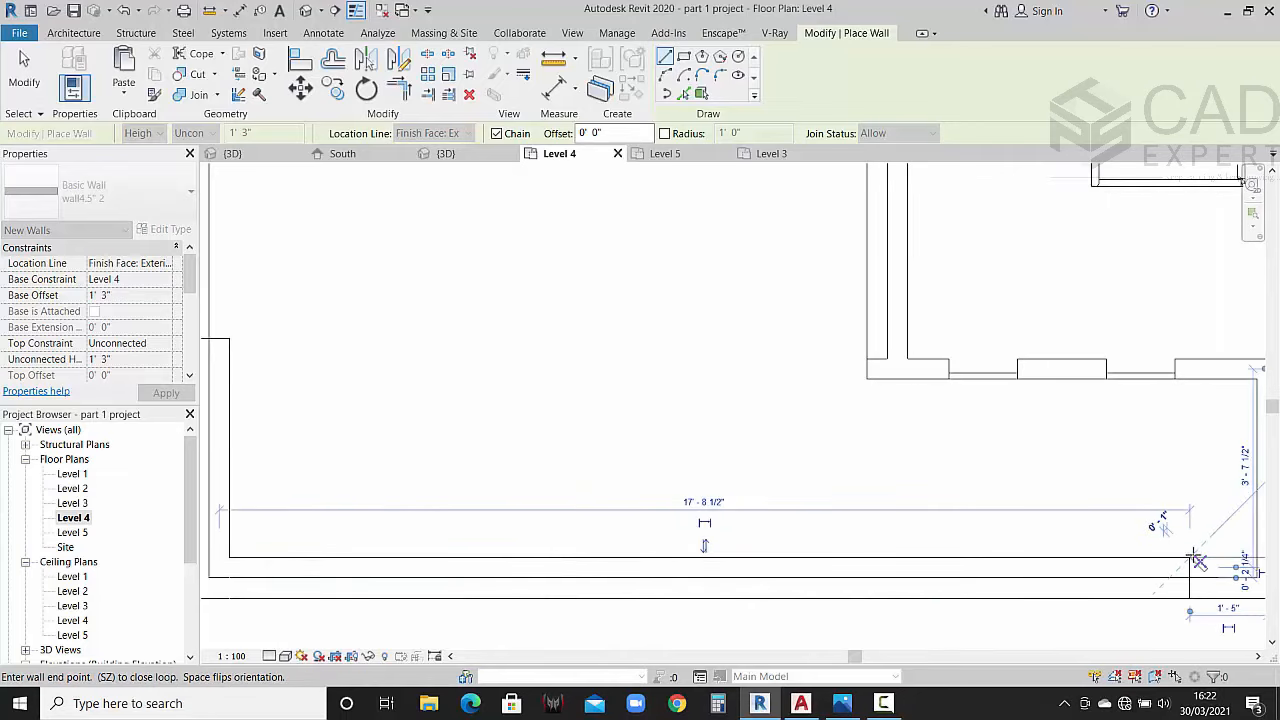
key(Escape)
key(Escape)
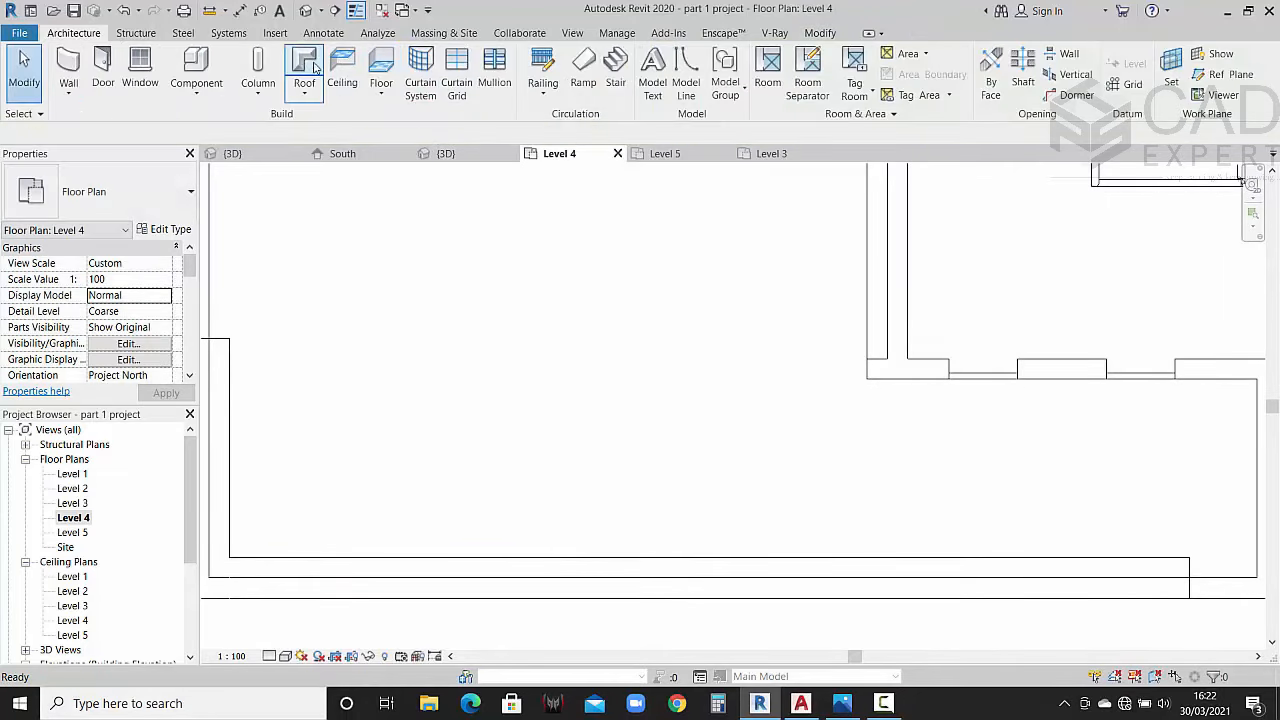
Step: Set the unconnected height of the two upper parapet walls to 9" in the 3D view
click(306, 11)
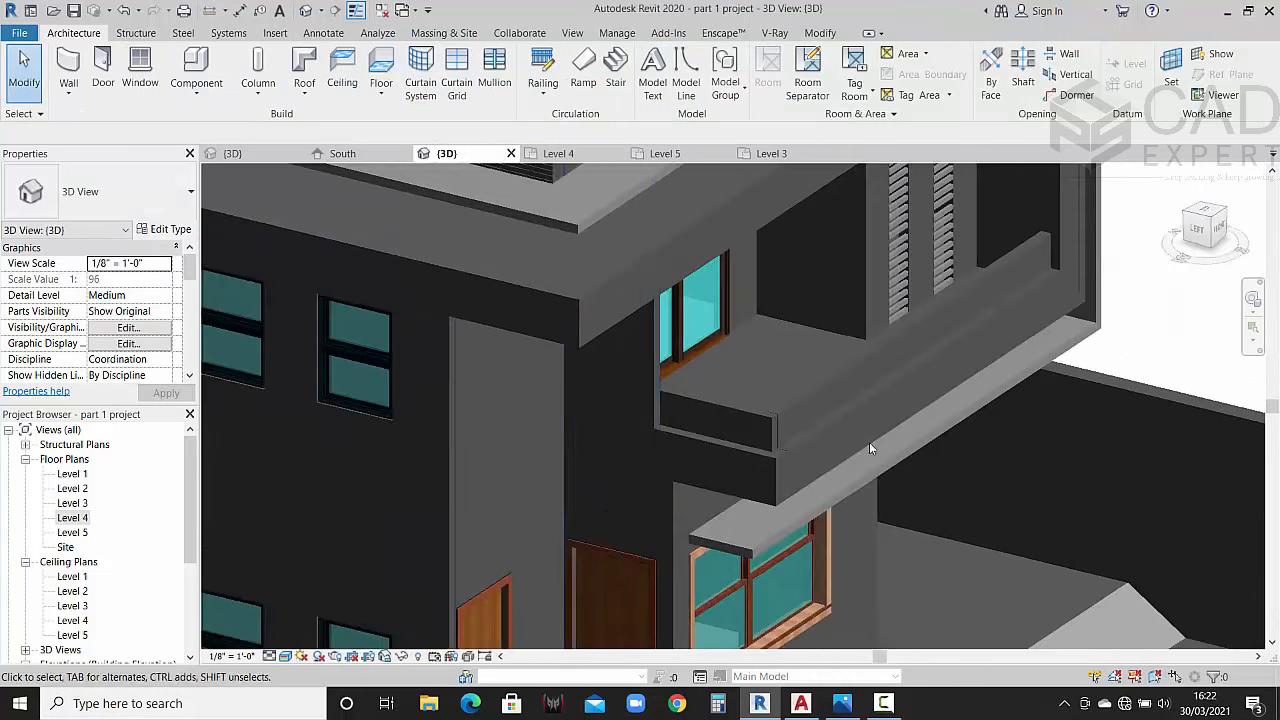
shift+middle_drag(914, 454, 637, 413)
click(784, 405)
ctrl+click(592, 378)
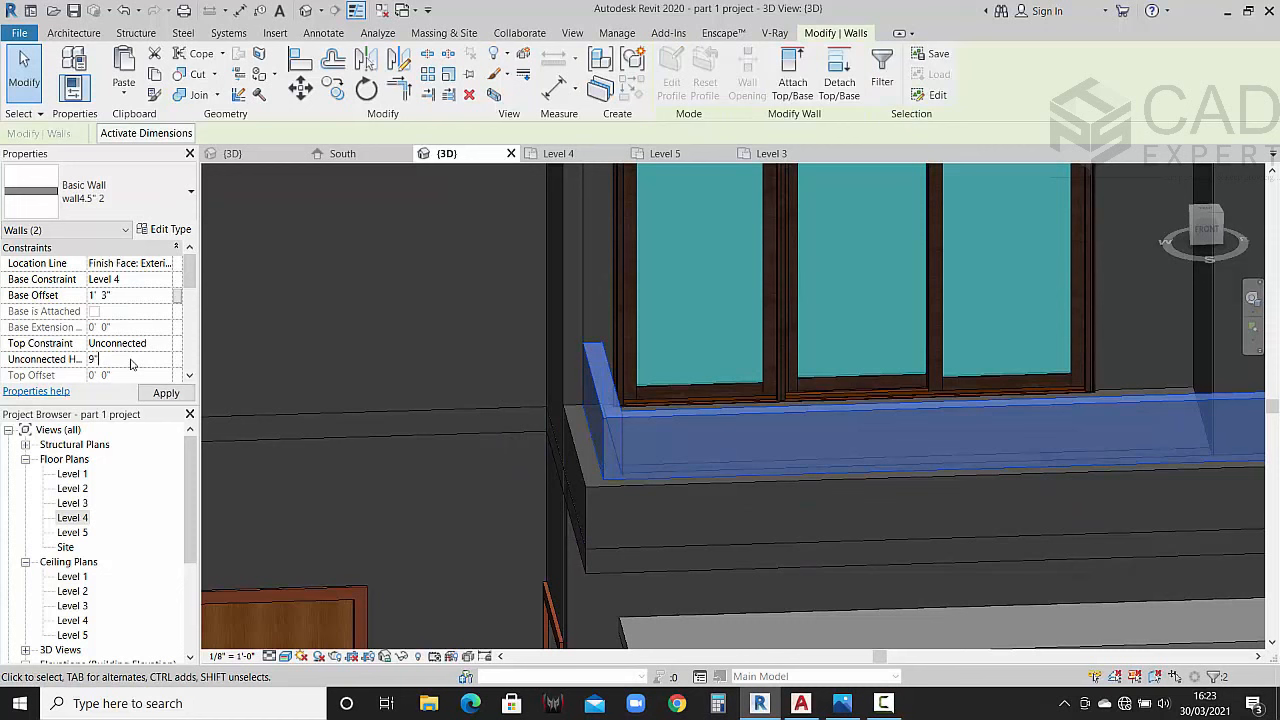
click(152, 393)
key(Escape)
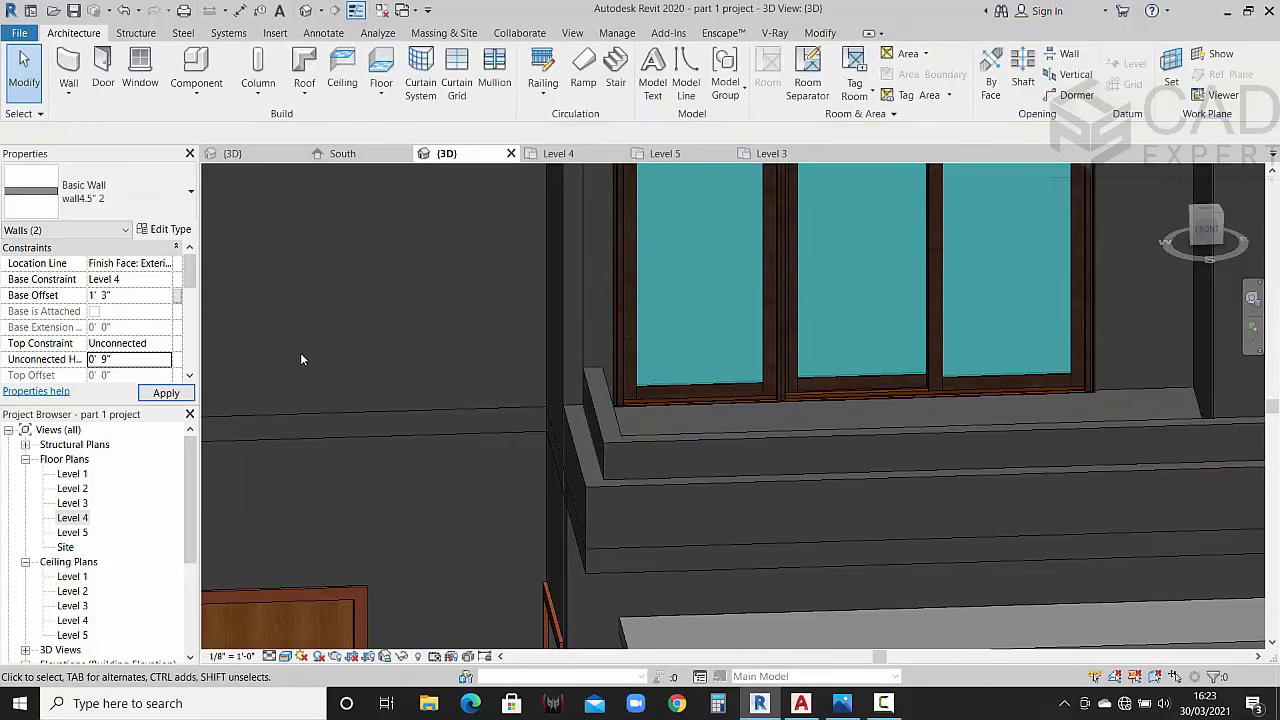
Step: Set up a new Curtain Wall in the Level 4 plan with a base offset of 2' 0"
scroll(302, 352, down, 3)
shift+middle_drag(340, 433, 442, 400)
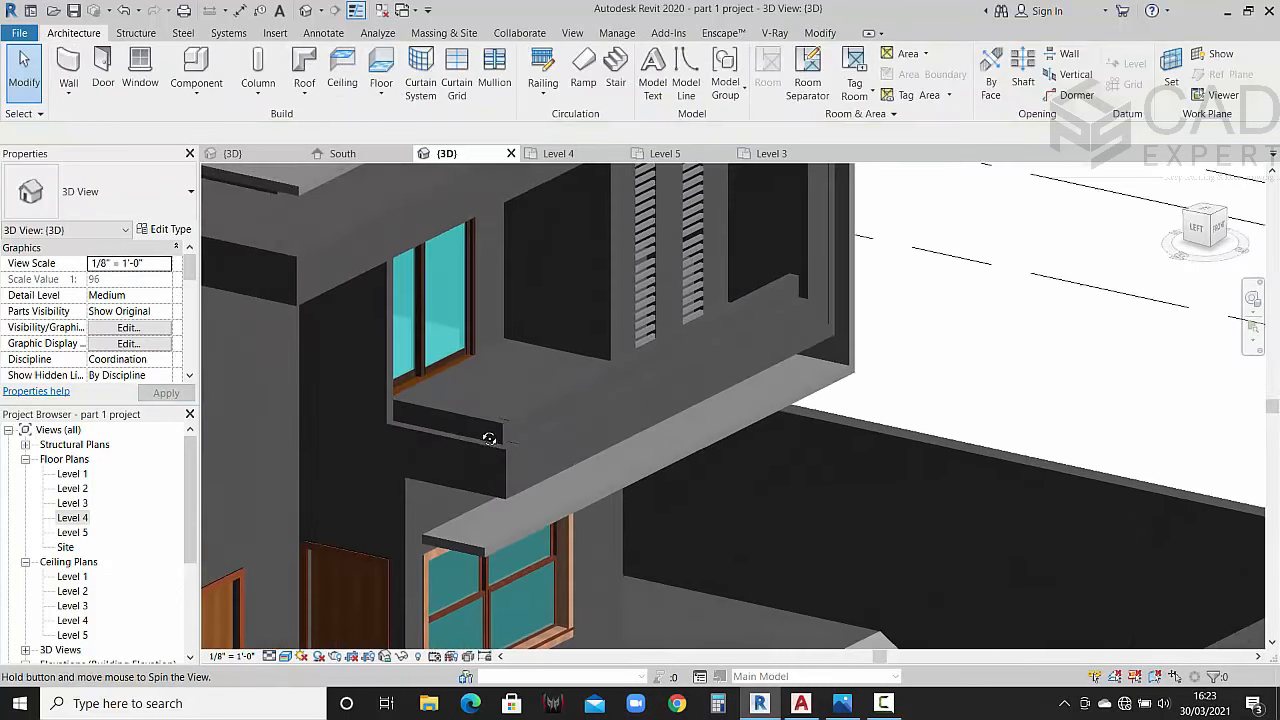
shift+middle_drag(690, 420, 602, 563)
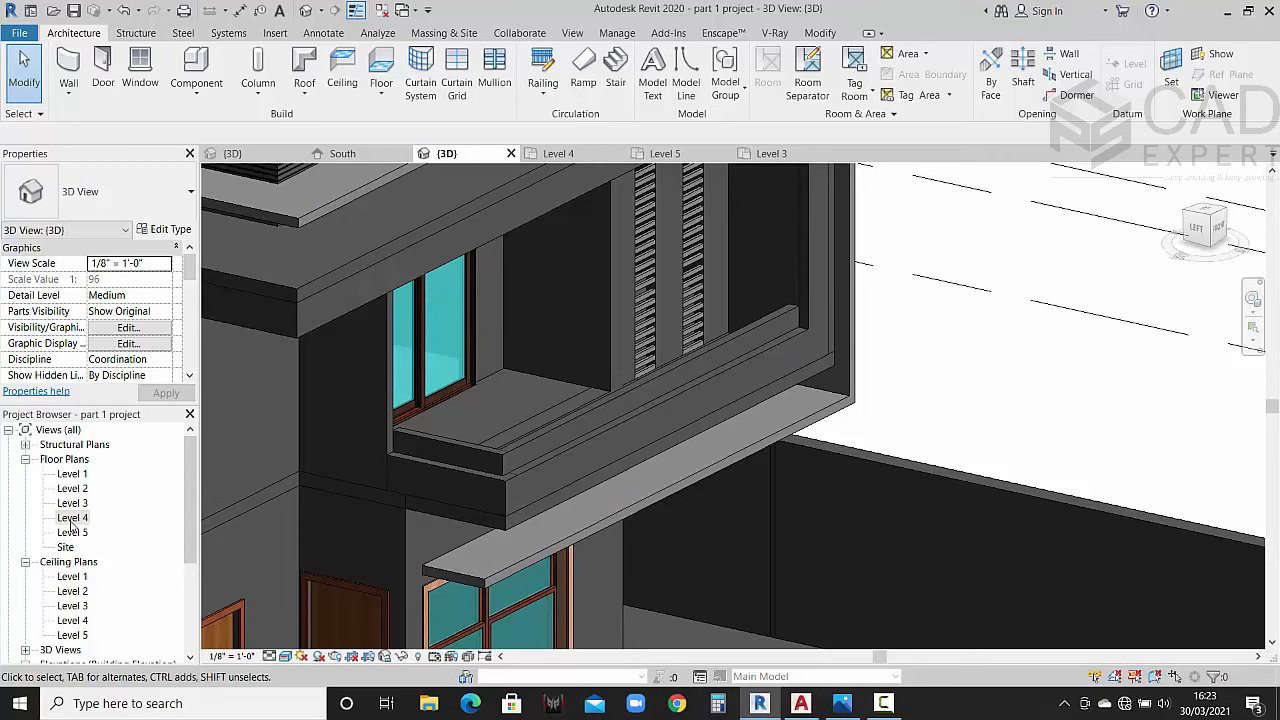
scroll(542, 448, up, 4)
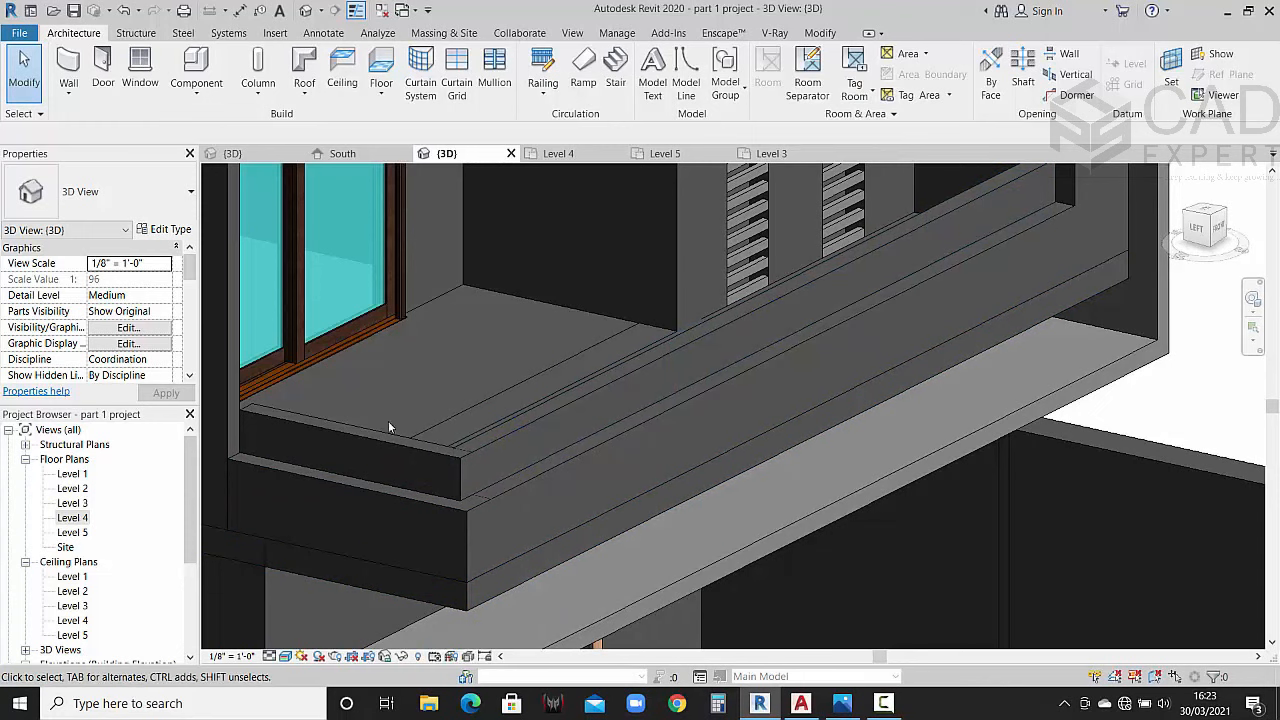
double_click(72, 518)
scroll(457, 466, down, 3)
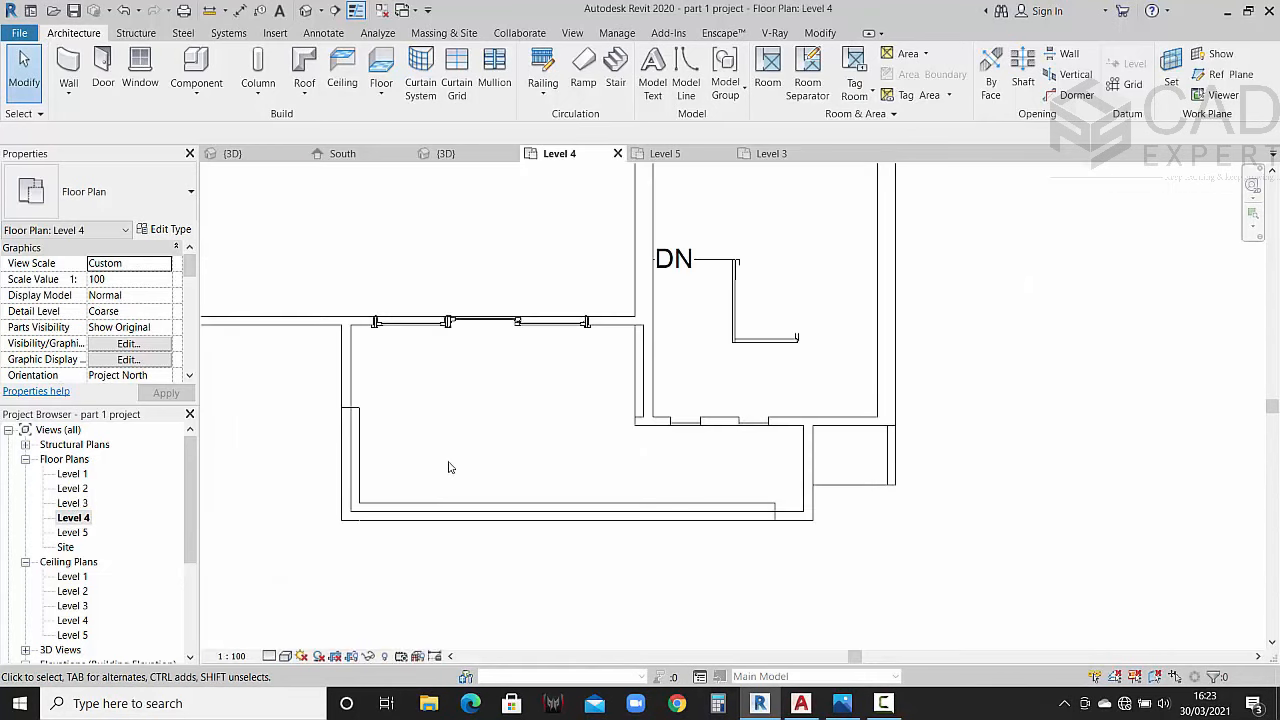
click(68, 93)
click(115, 121)
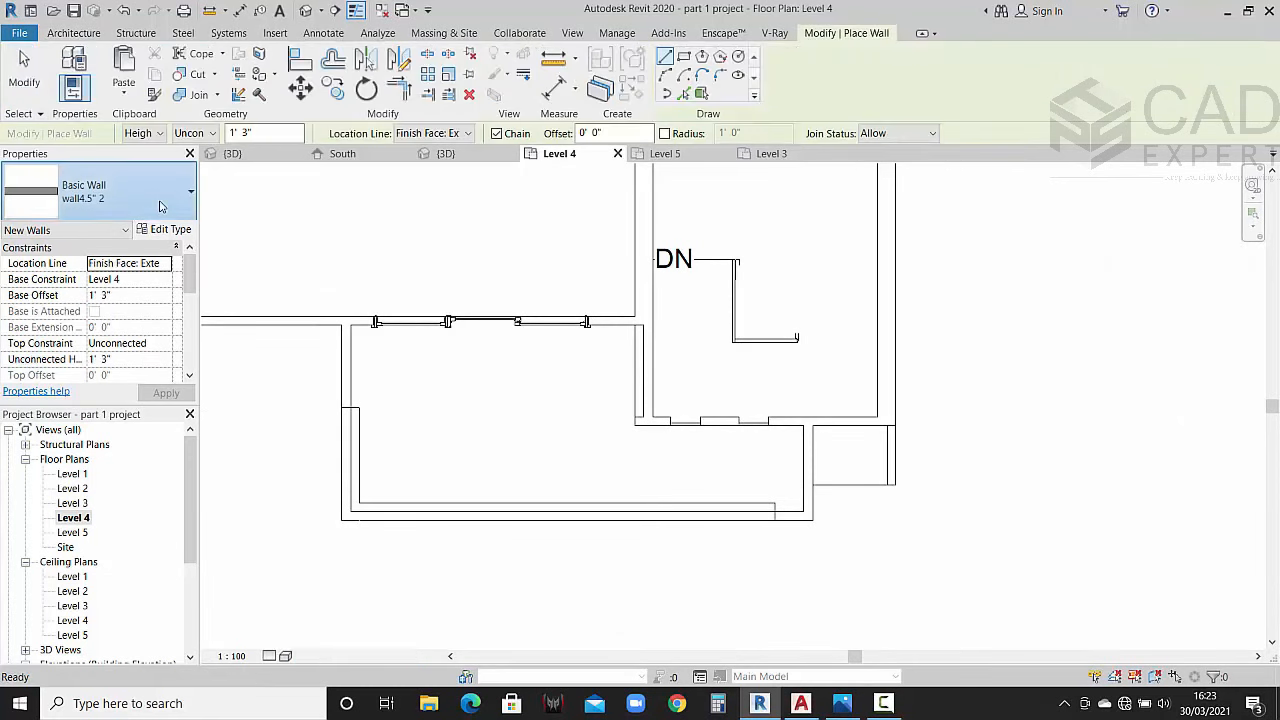
click(110, 191)
click(117, 408)
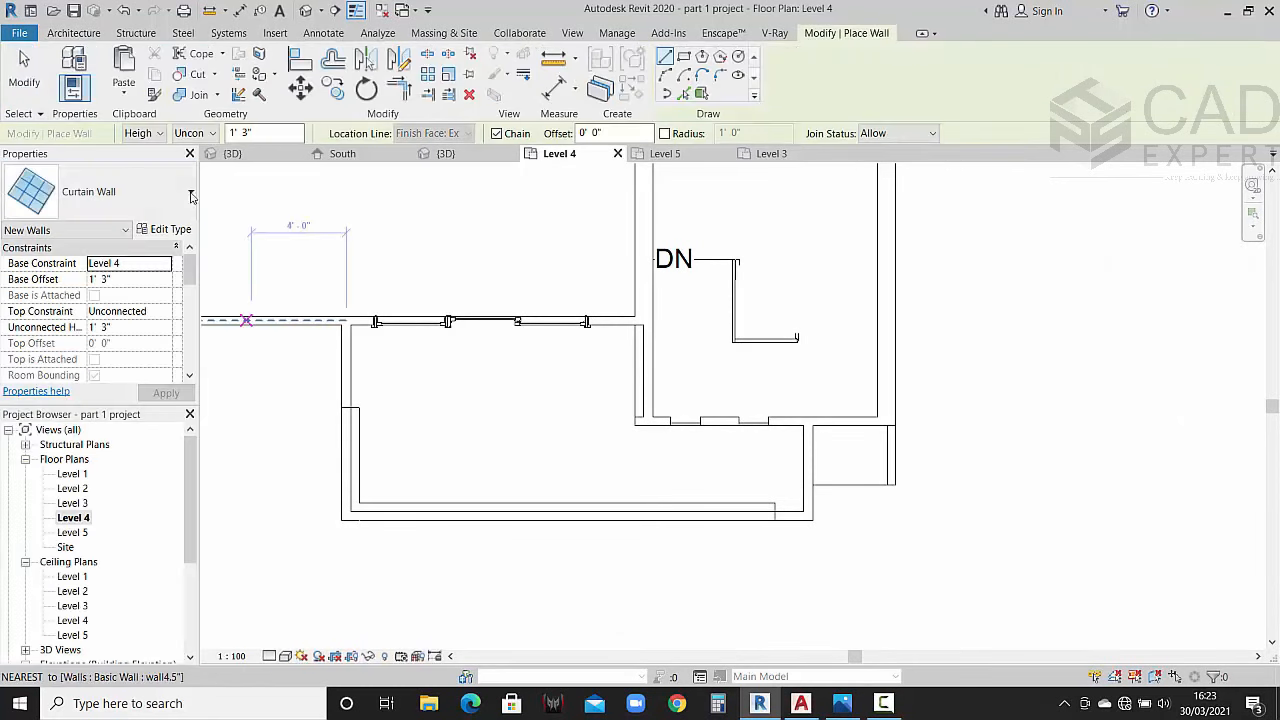
click(141, 280)
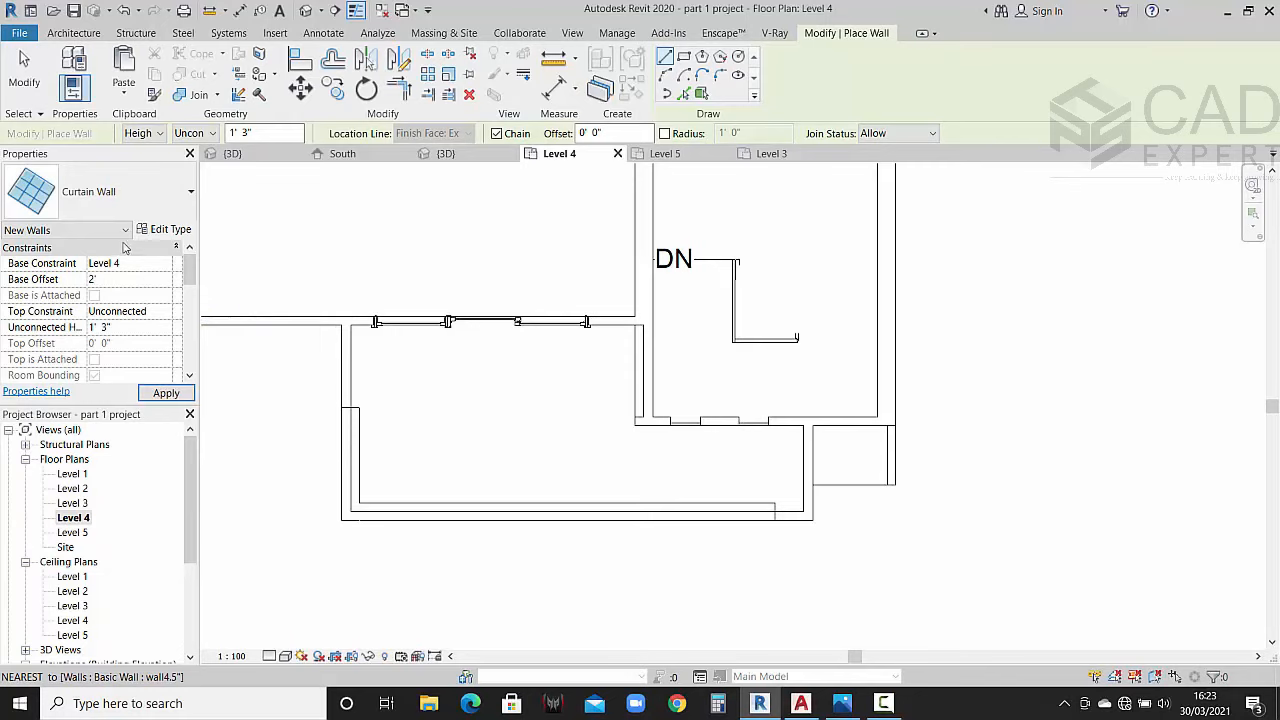
Step: Draw the curtain wall along the centreline of the balcony's short upper parapet, from its free end to the corner
scroll(443, 423, up, 3)
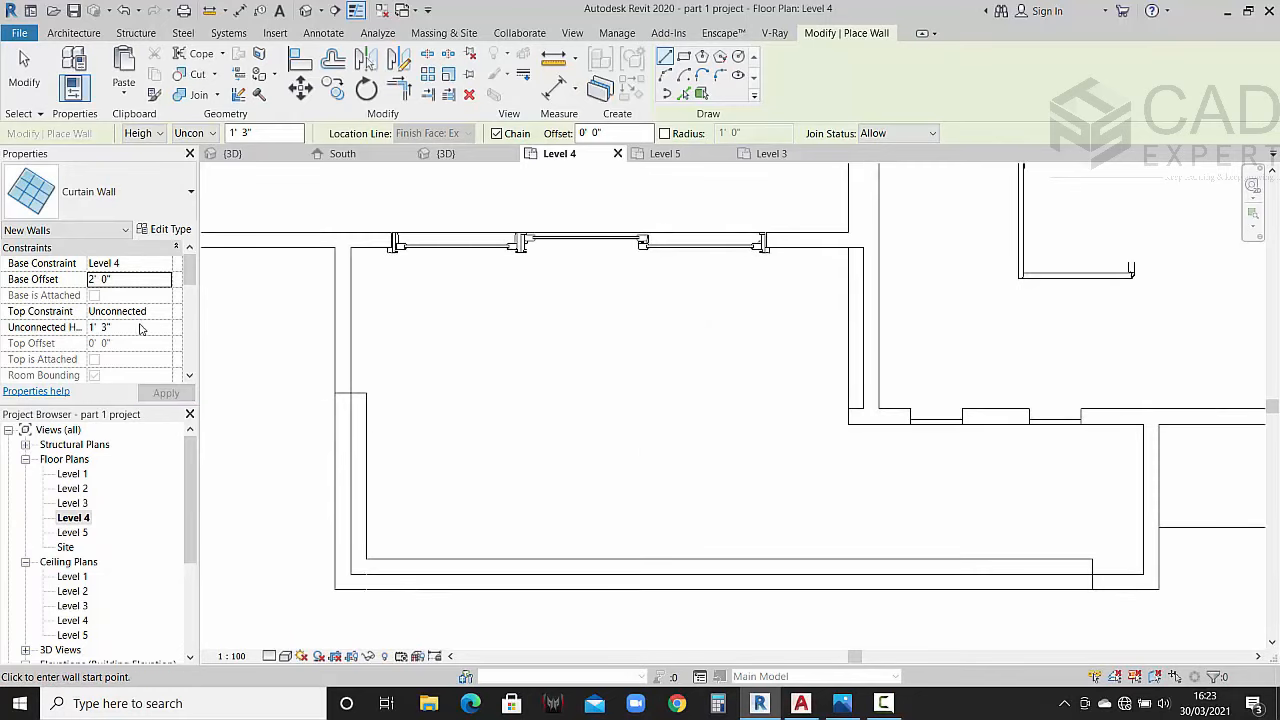
scroll(368, 409, up, 2)
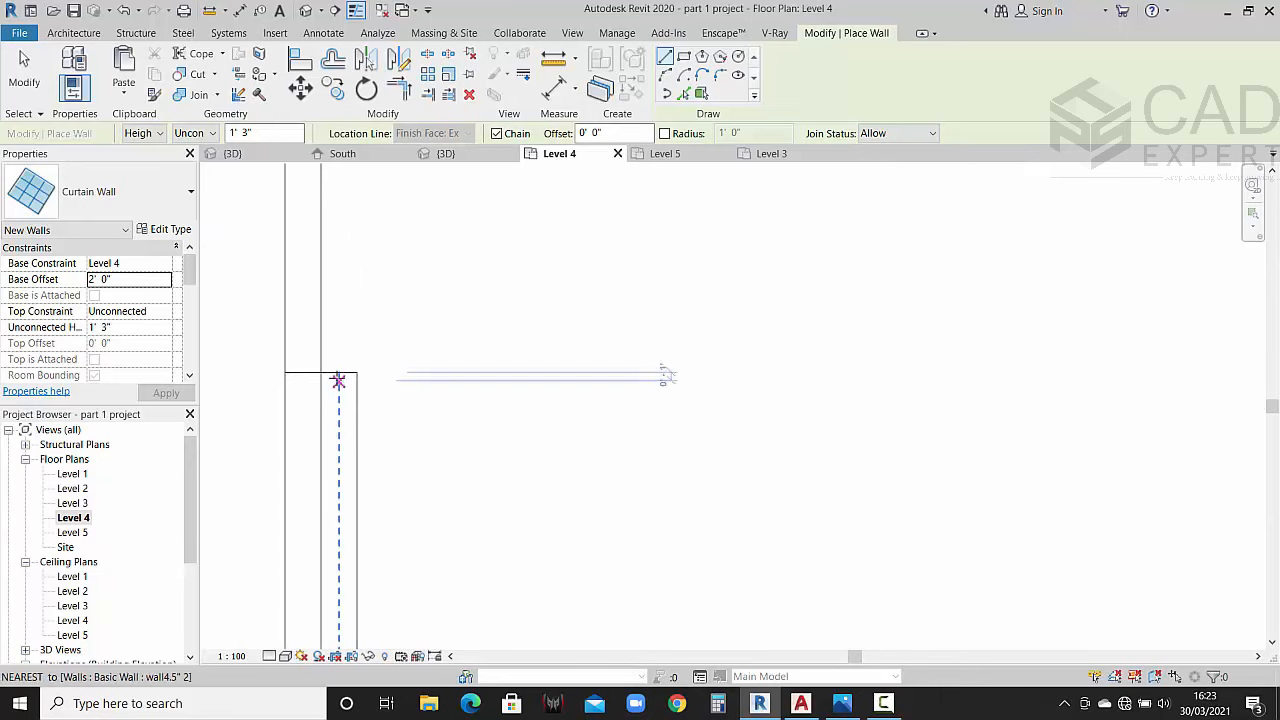
click(341, 373)
scroll(337, 543, down, 2)
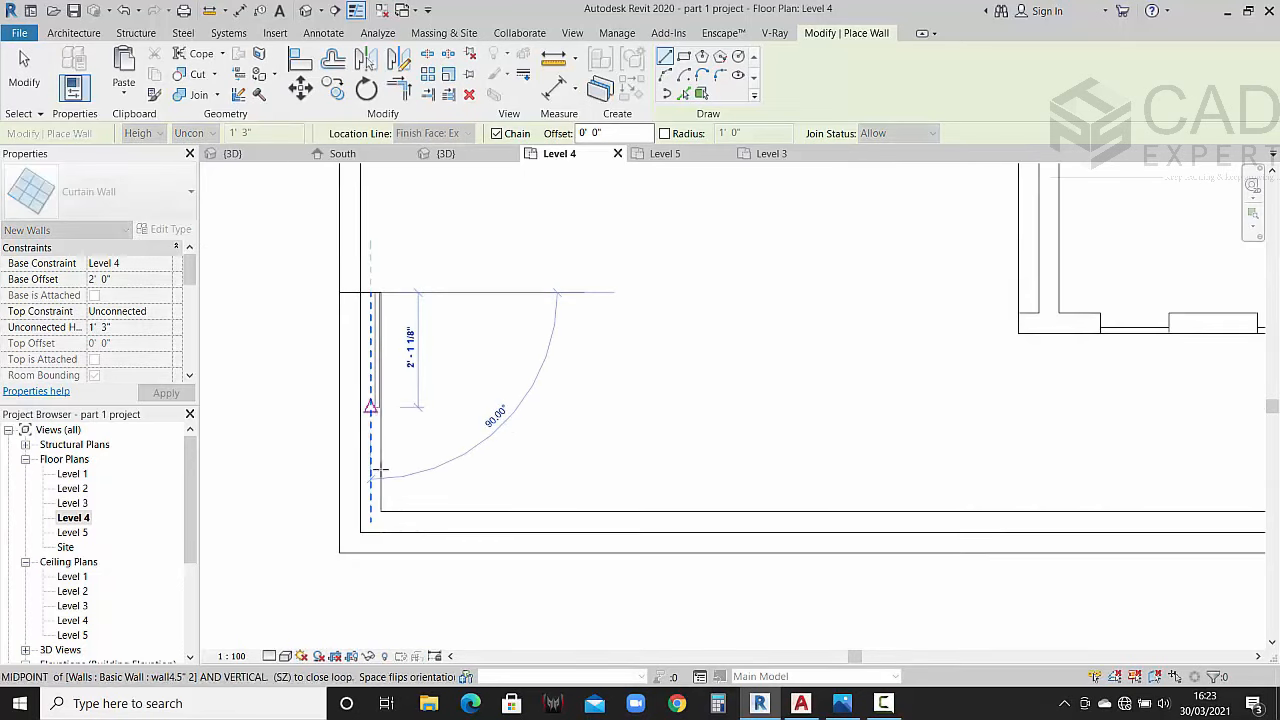
click(379, 517)
scroll(963, 555, down, 2)
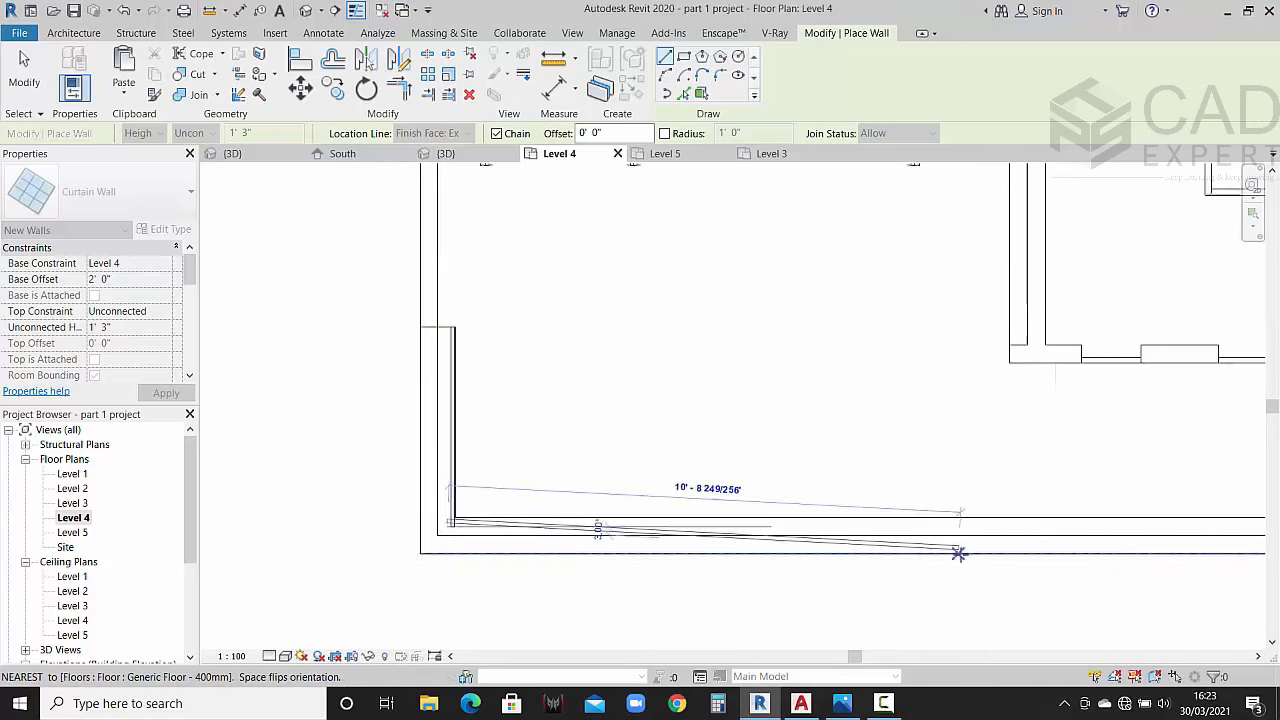
Step: Continue the curtain wall along the long front upper parapet to its far end and show the glass railing in 3D
middle_drag(1120, 515, 866, 512)
scroll(1014, 525, up, 3)
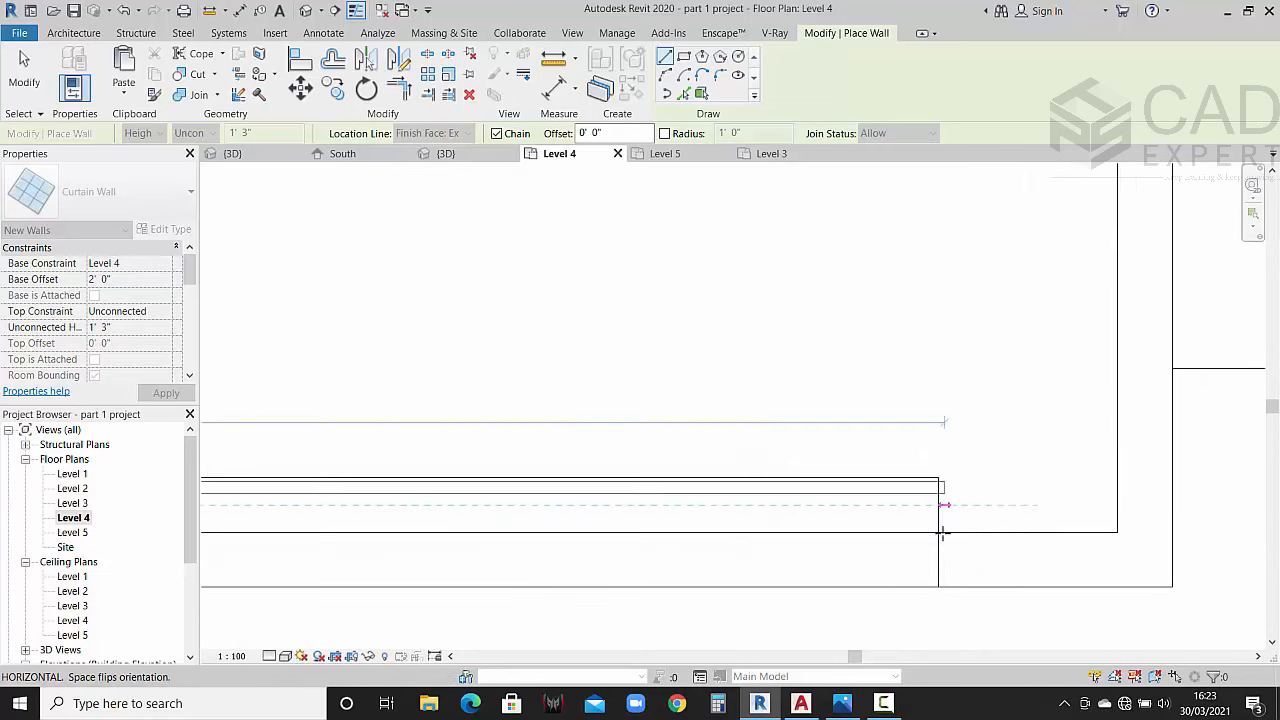
click(937, 510)
key(Escape)
key(Escape)
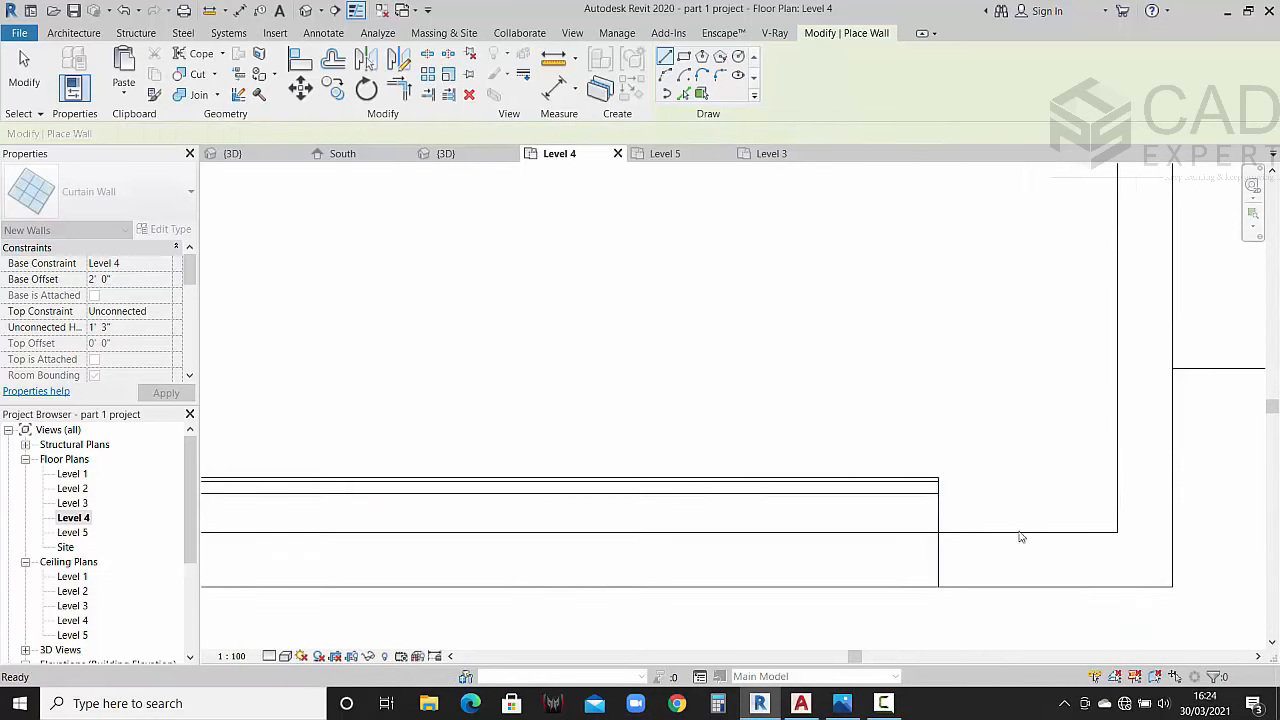
scroll(925, 537, down, 2)
scroll(925, 537, down, 2)
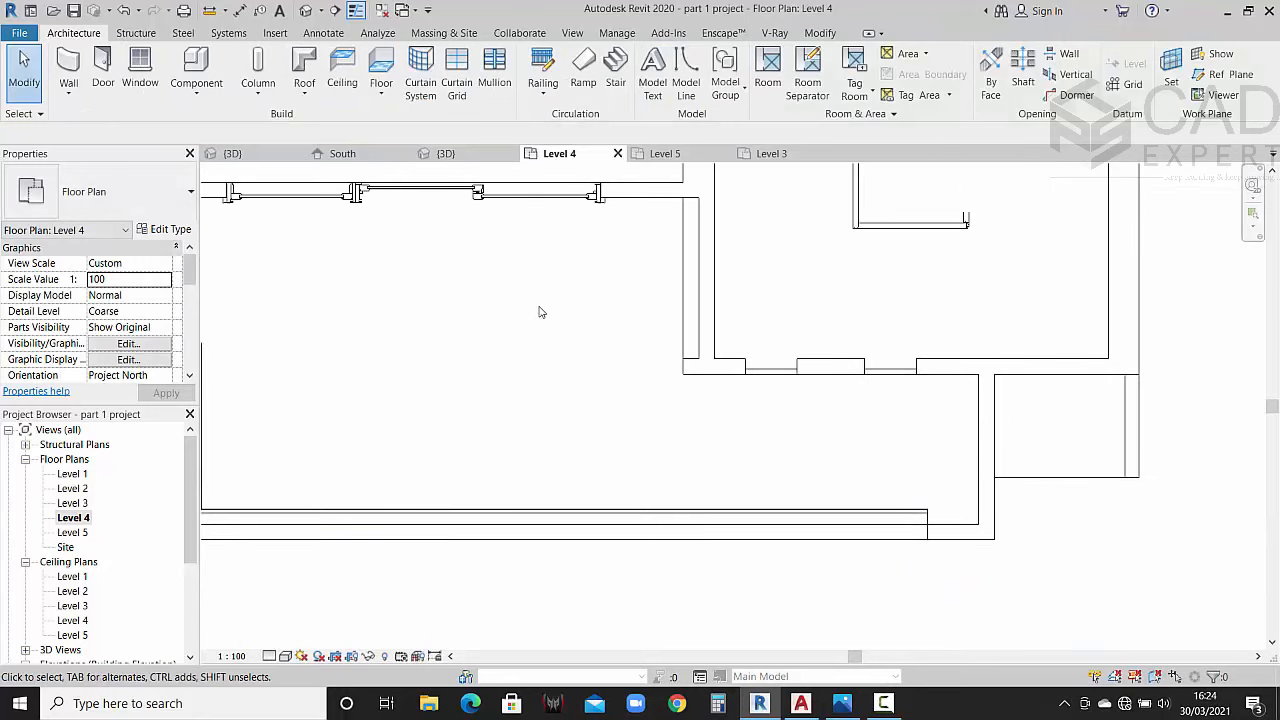
click(445, 153)
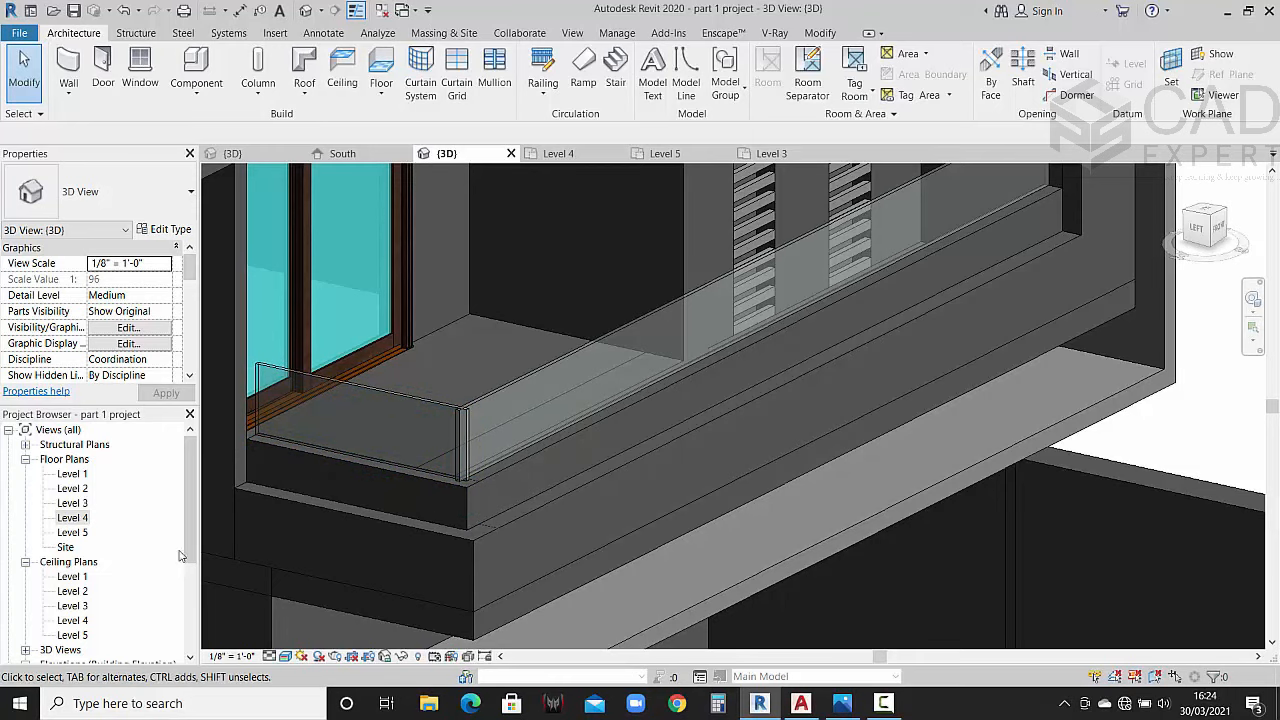
Step: Move the short upper 4.5" parapet wall in the Level 4 plan so it sits centred over the 9" base wall
double_click(73, 518)
scroll(800, 514, up, 5)
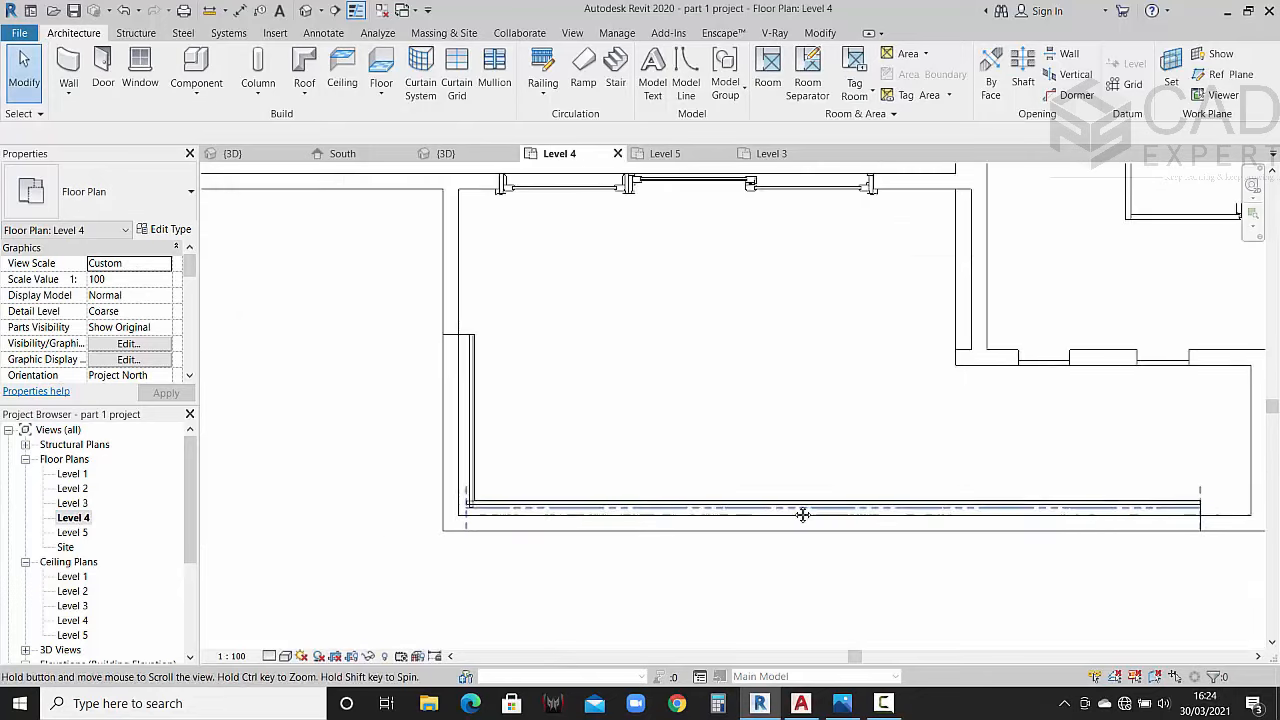
scroll(514, 464, up, 3)
click(553, 419)
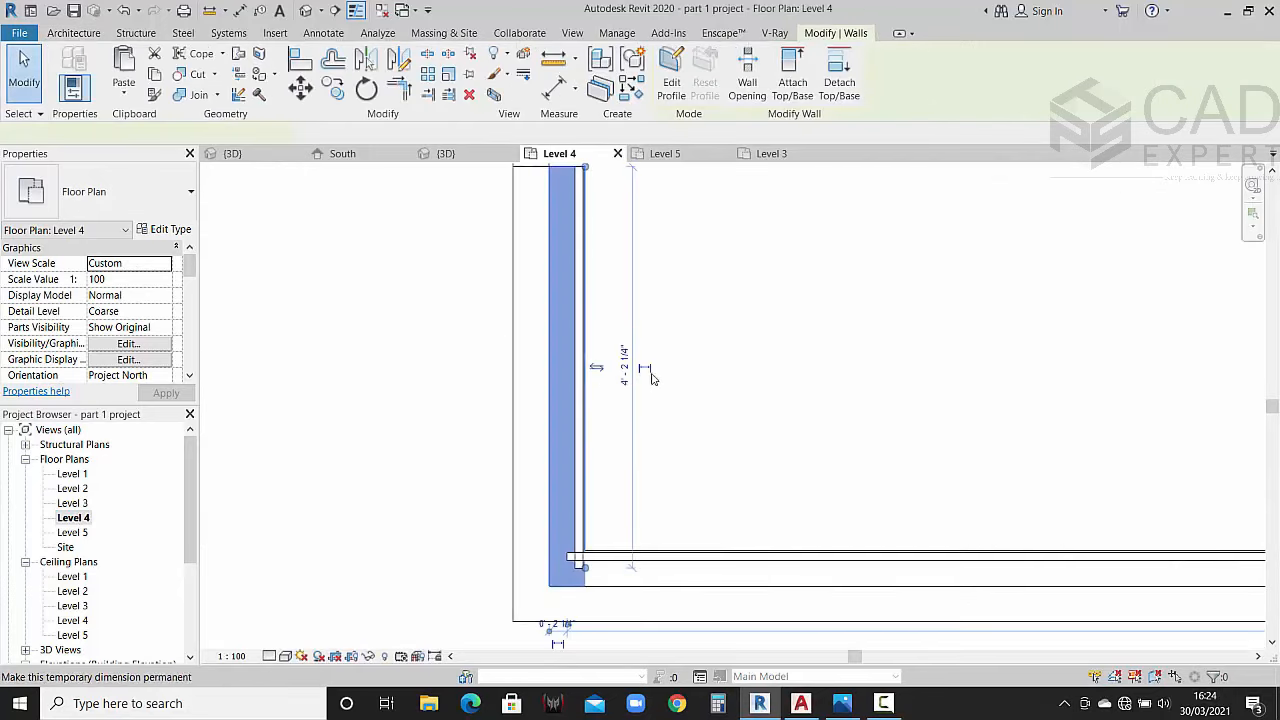
middle_drag(629, 356, 643, 545)
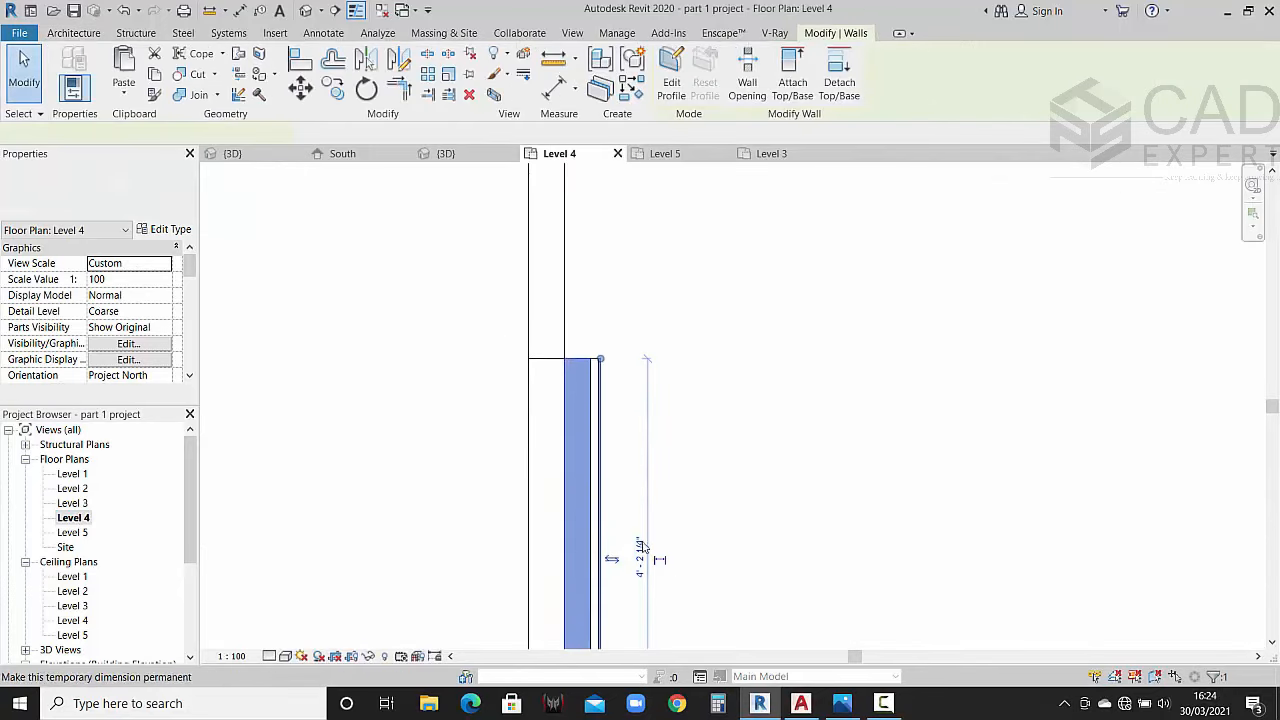
click(300, 88)
scroll(586, 365, up, 3)
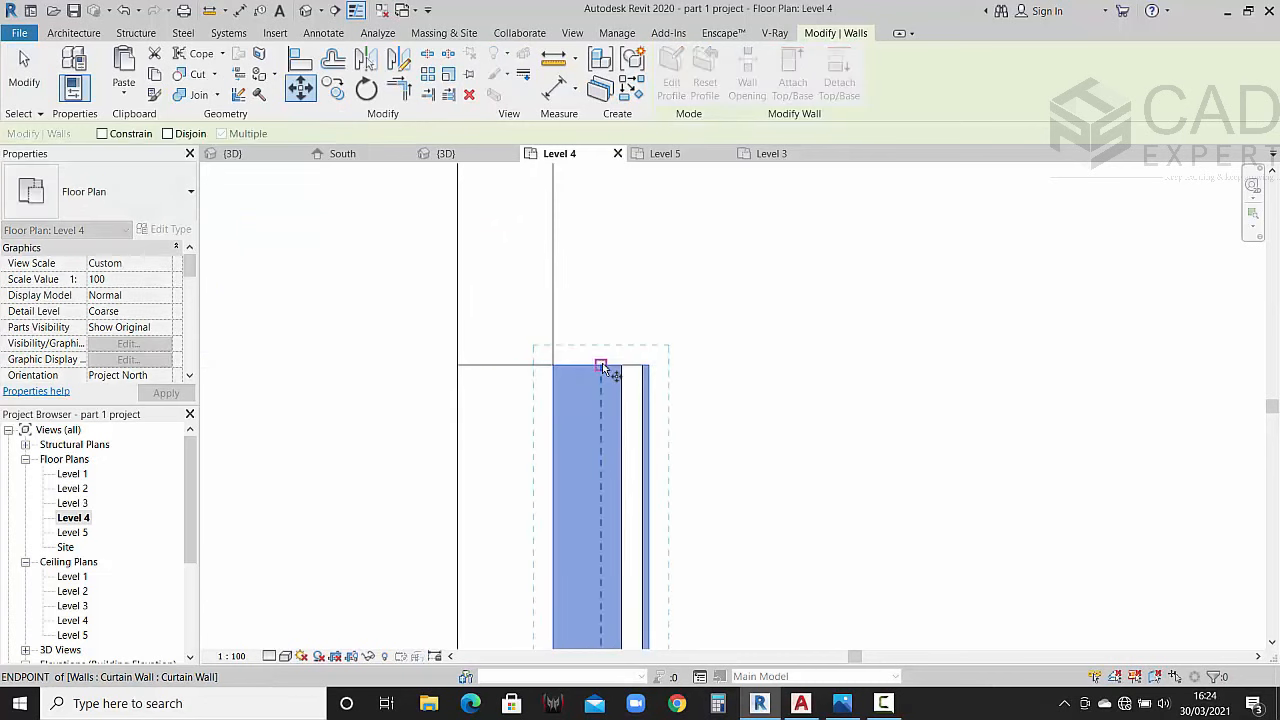
click(601, 366)
click(553, 365)
scroll(600, 366, down, 4)
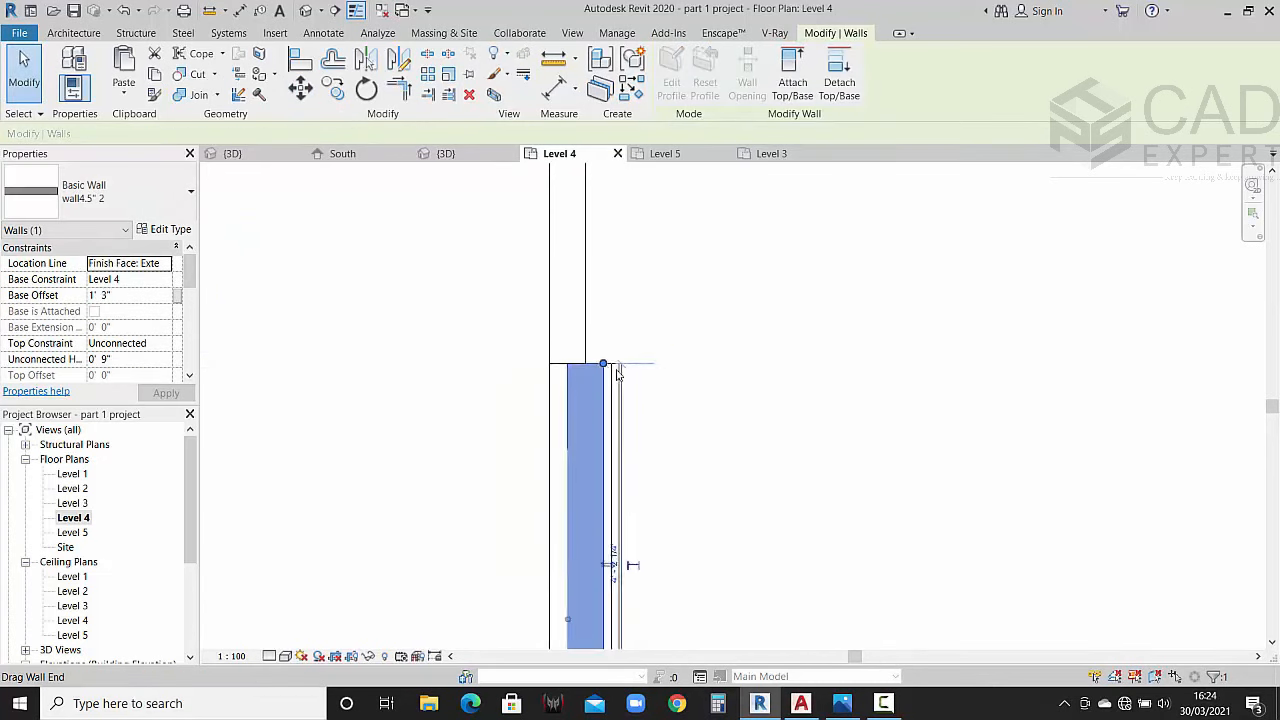
Step: Move the long front upper 4.5" parapet wall outward so it sits centred over the 9" base wall
click(602, 499)
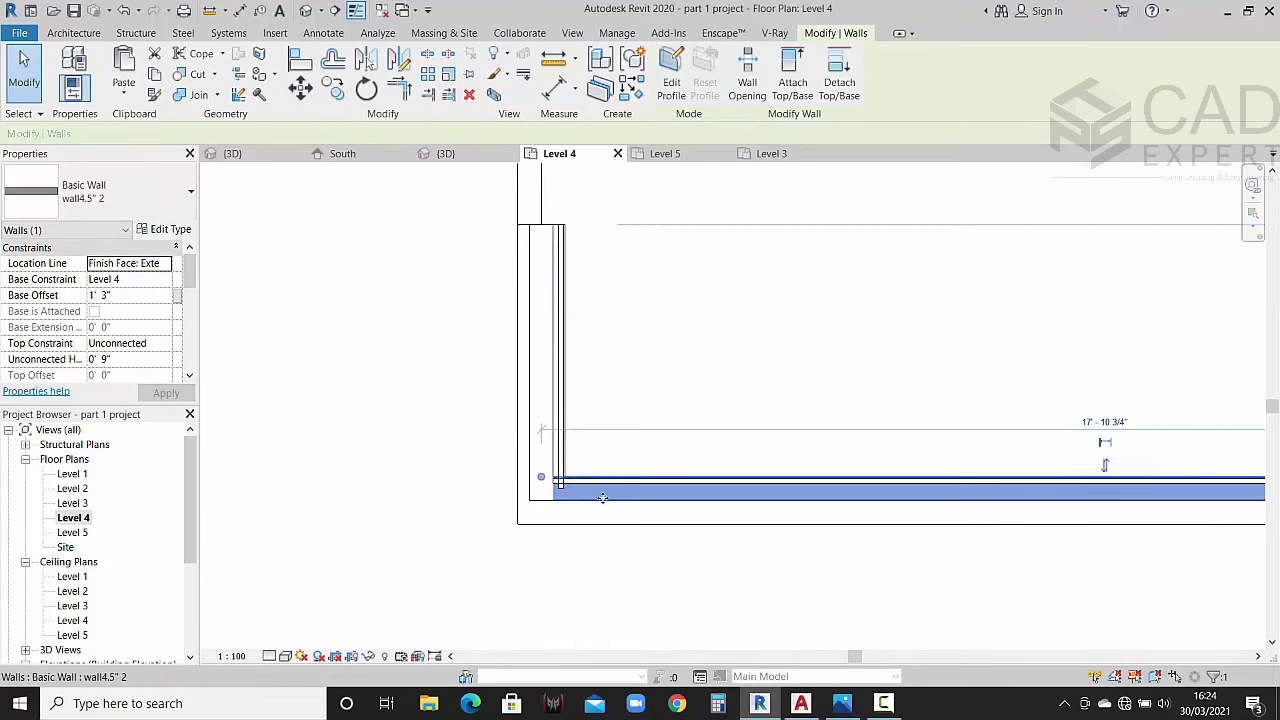
middle_drag(600, 496, 592, 428)
click(311, 93)
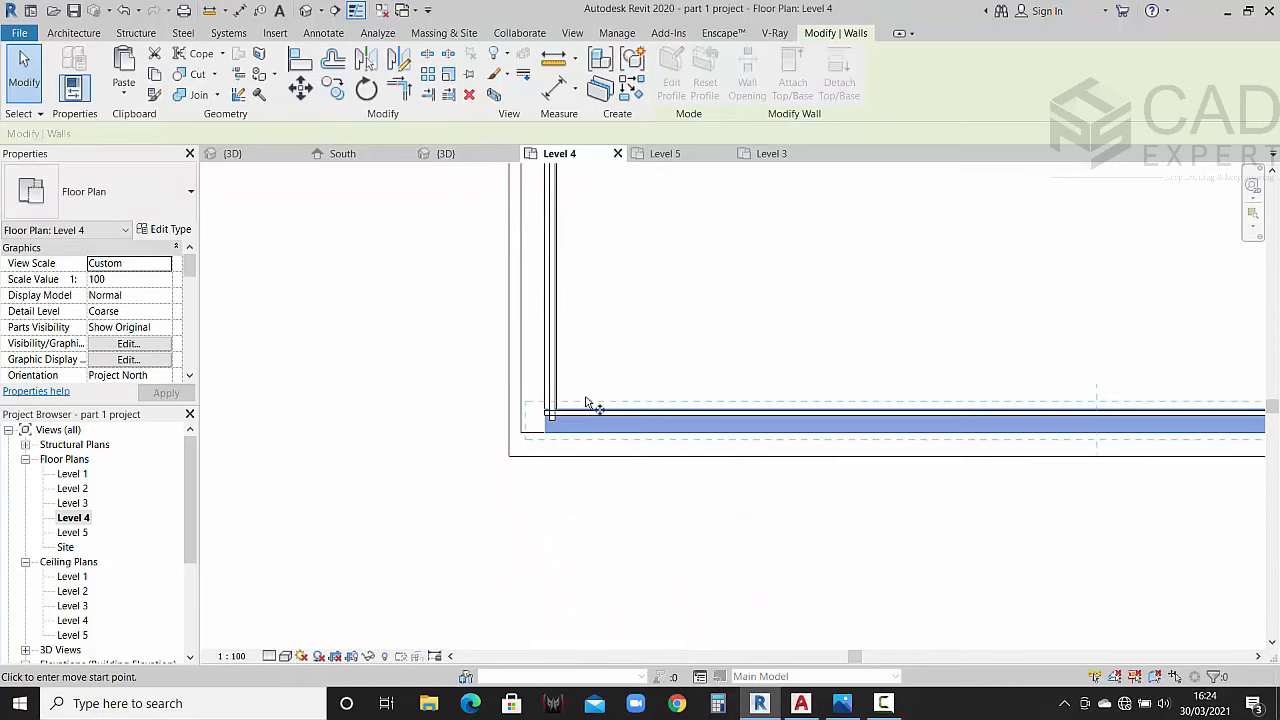
scroll(568, 404, up, 4)
click(530, 422)
scroll(475, 423, down, 5)
scroll(690, 465, down, 4)
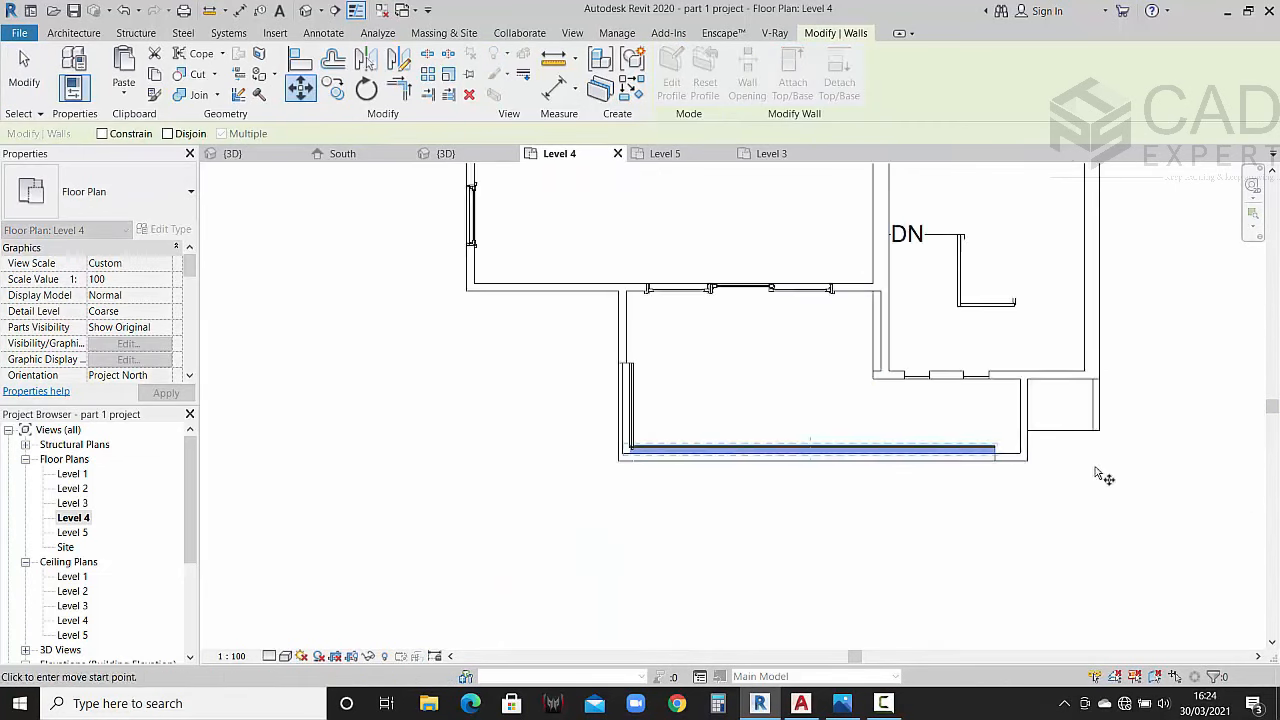
scroll(1030, 458, up, 8)
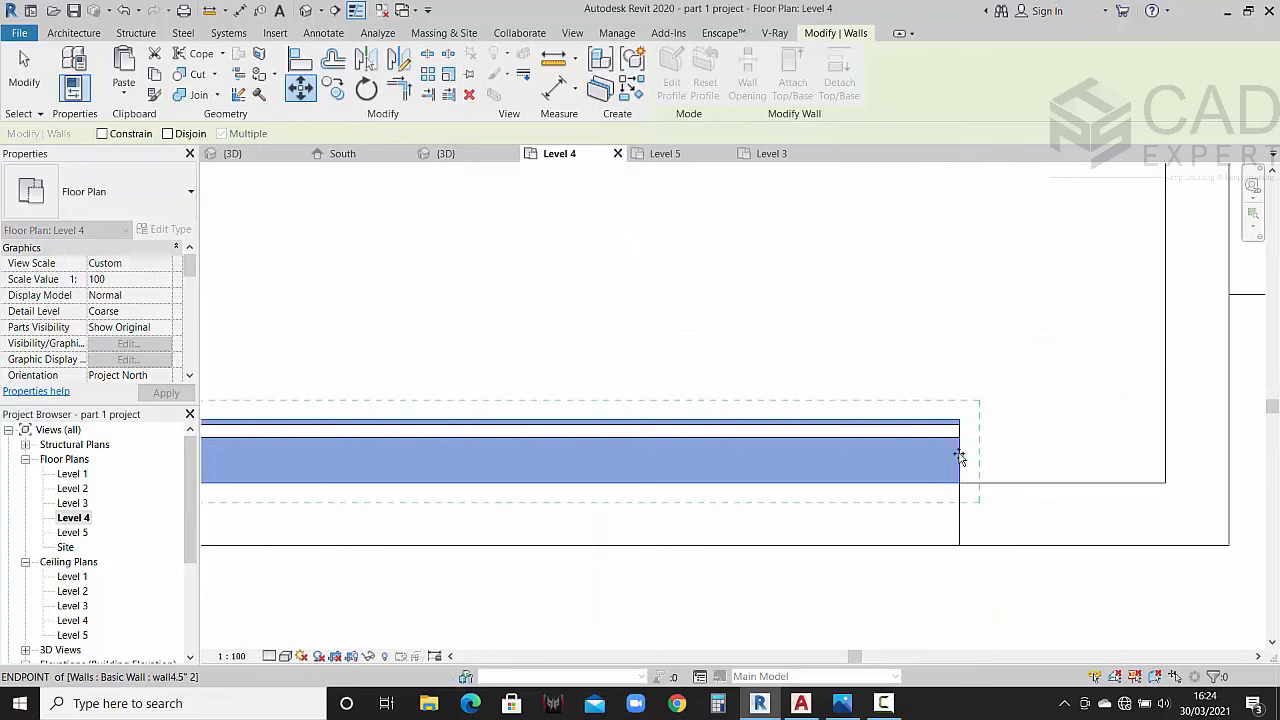
click(958, 482)
scroll(958, 488, down, 5)
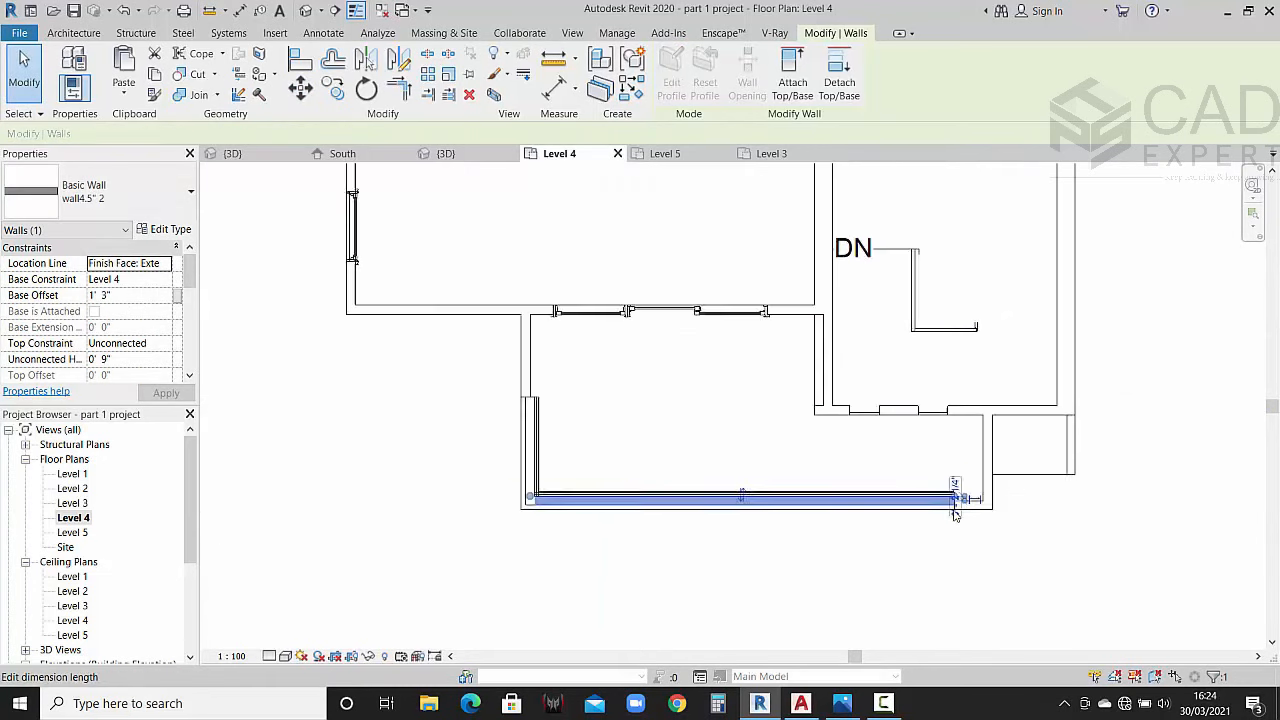
scroll(955, 514, down, 1)
click(705, 449)
Step: Move the short curtain wall outward so its glass sits over the recentred short upper parapet
scroll(606, 483, up, 8)
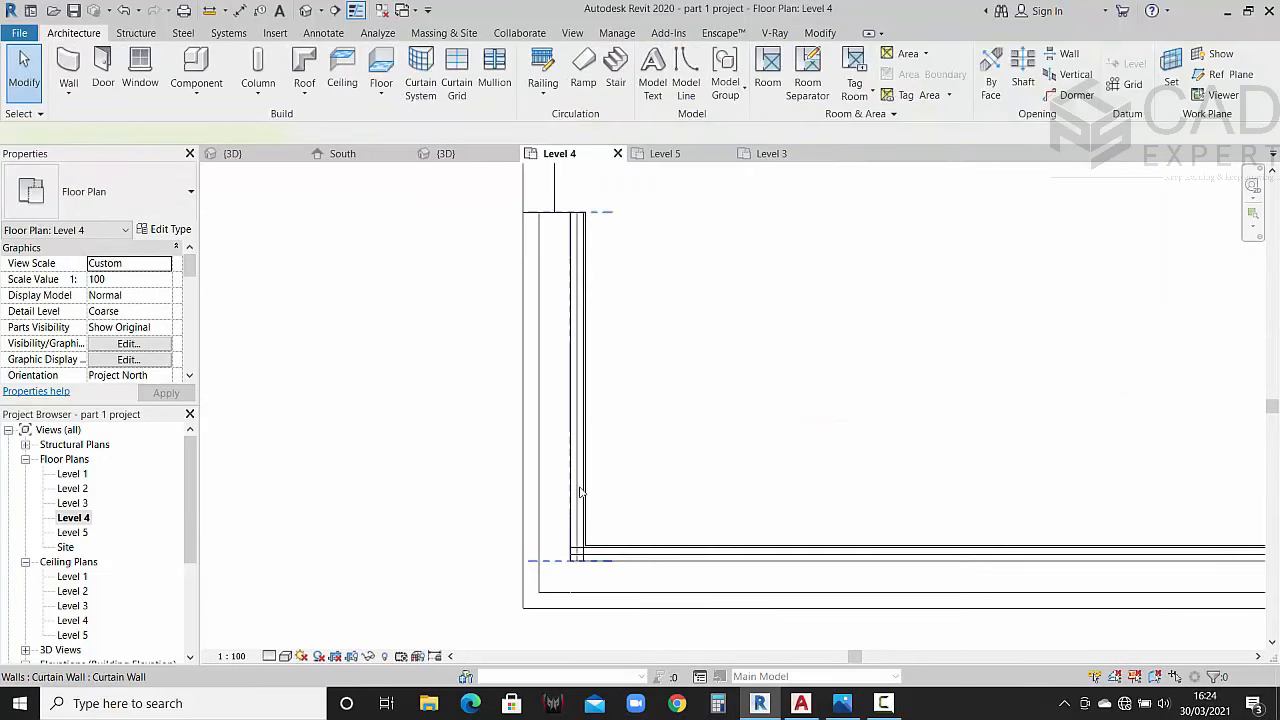
click(580, 492)
middle_drag(486, 380, 529, 471)
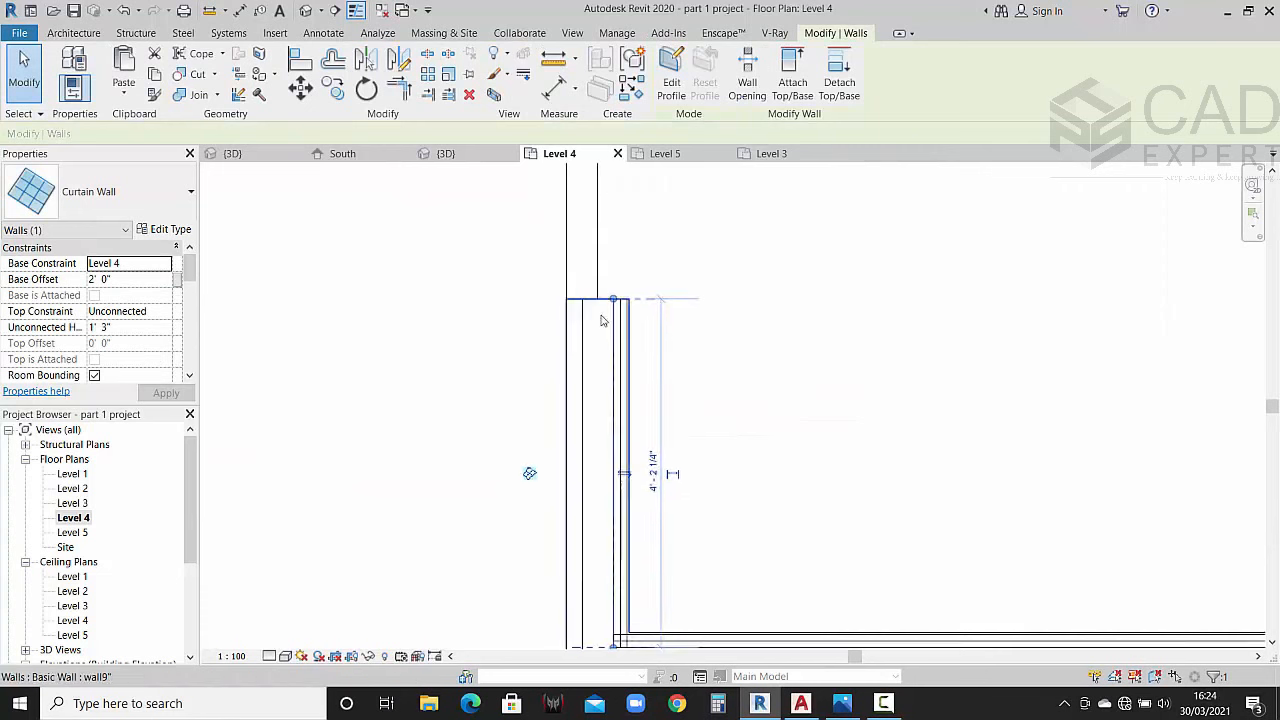
click(300, 89)
click(613, 298)
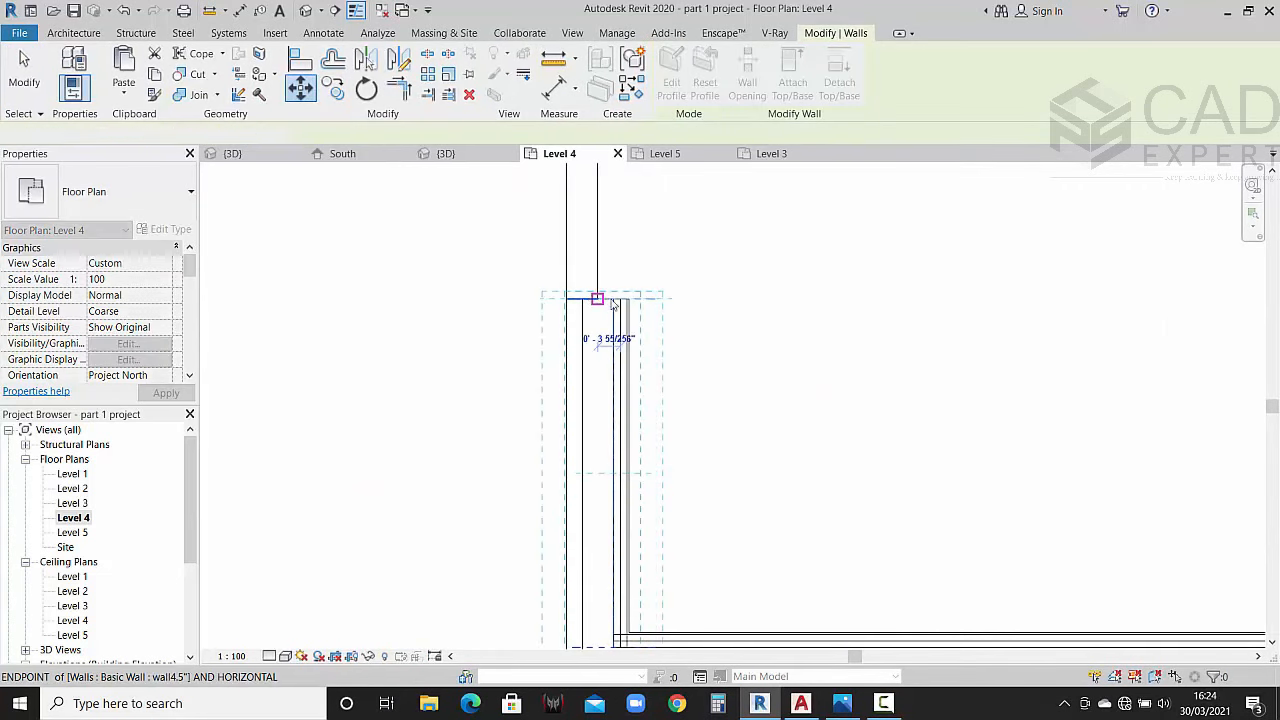
click(600, 300)
scroll(645, 303, down, 6)
middle_drag(704, 374, 689, 354)
scroll(763, 376, up, 2)
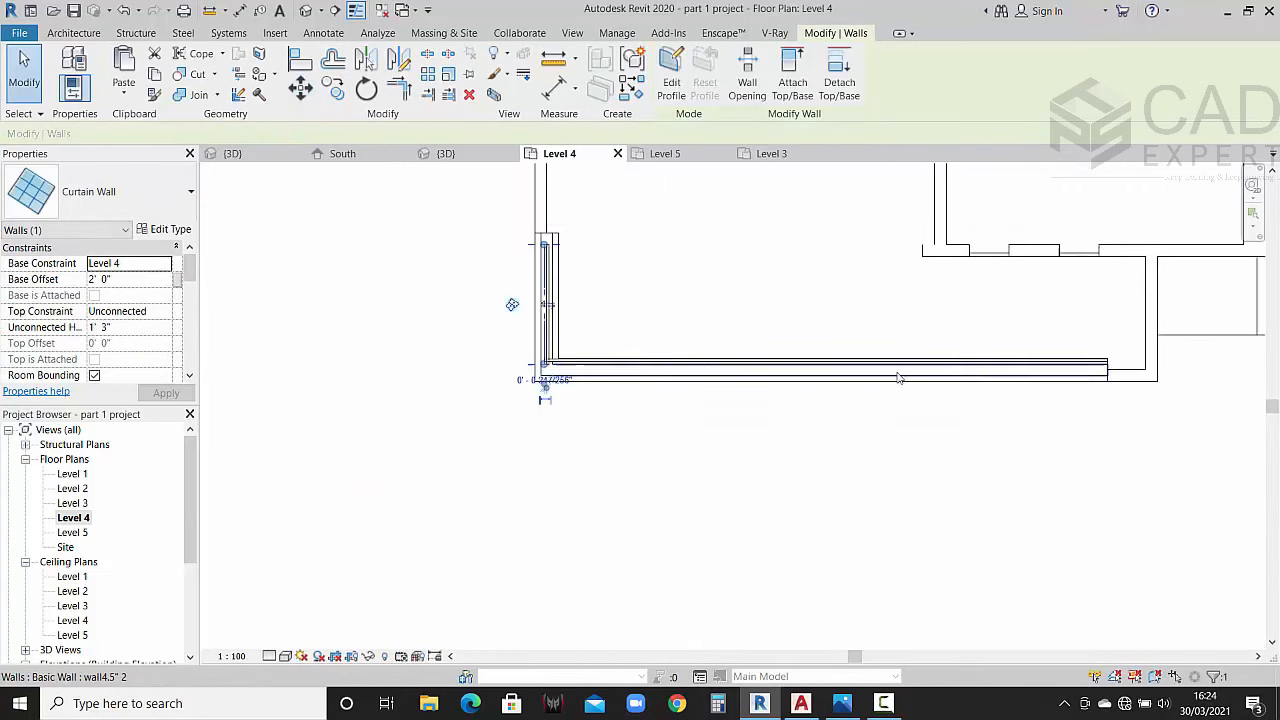
Step: Move the long front curtain wall outward onto the front parapet's centre and show the railing in 3D
scroll(1000, 370, up, 4)
click(860, 263)
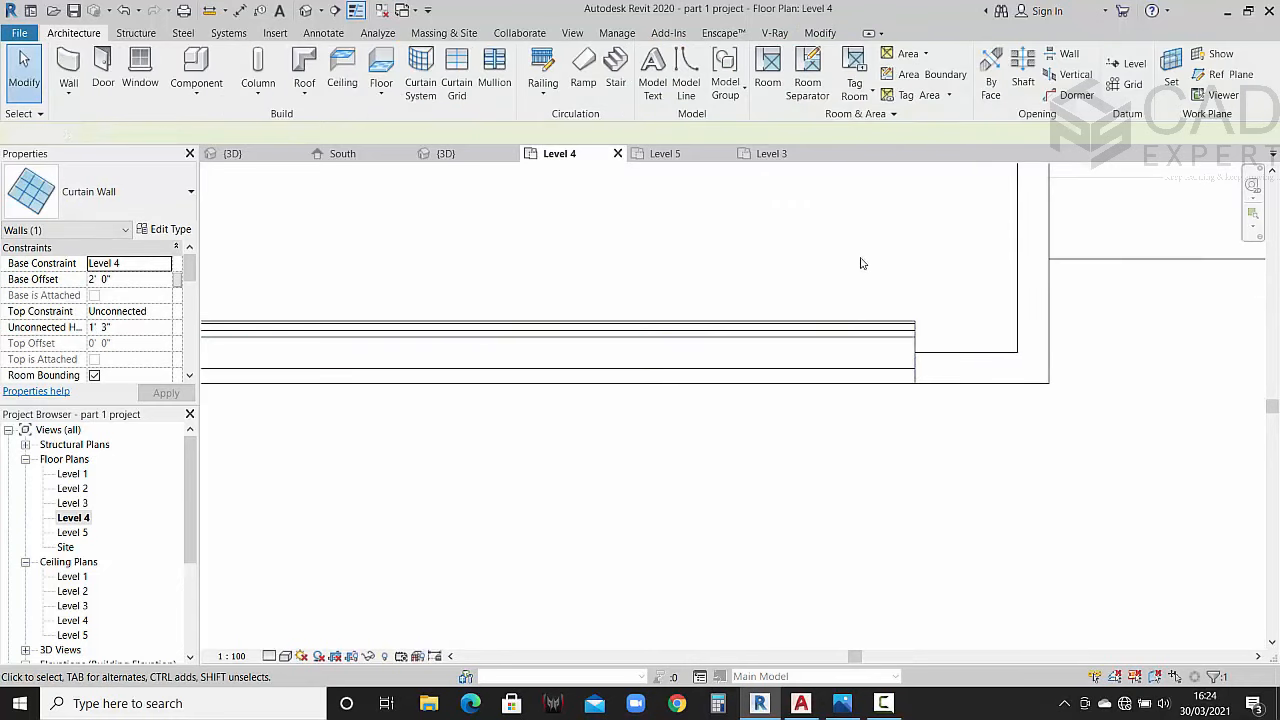
click(908, 330)
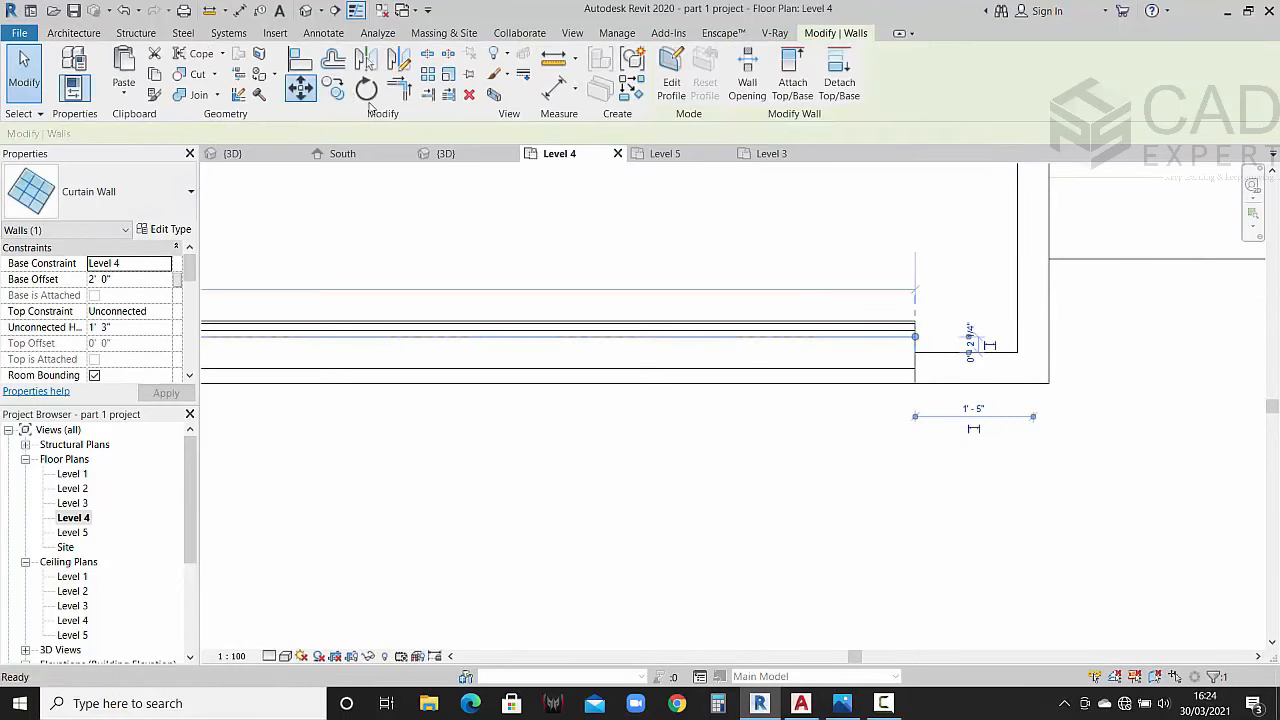
scroll(907, 346, up, 2)
click(922, 320)
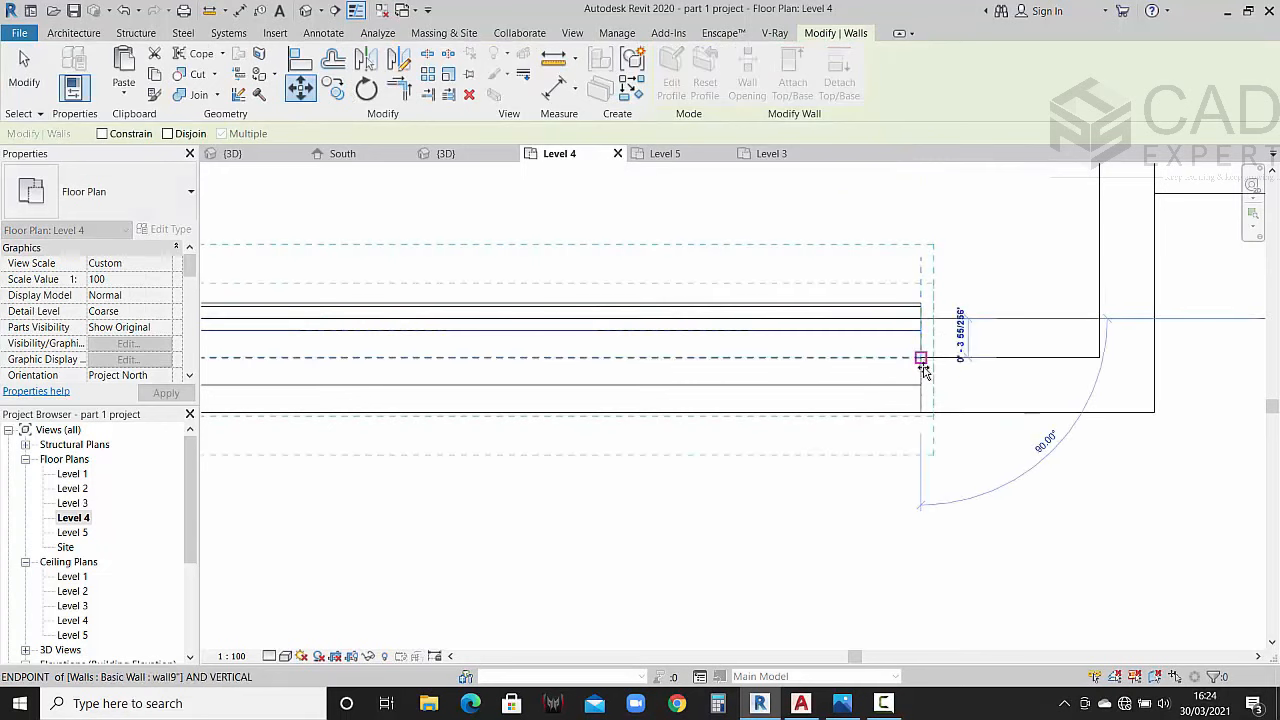
click(921, 370)
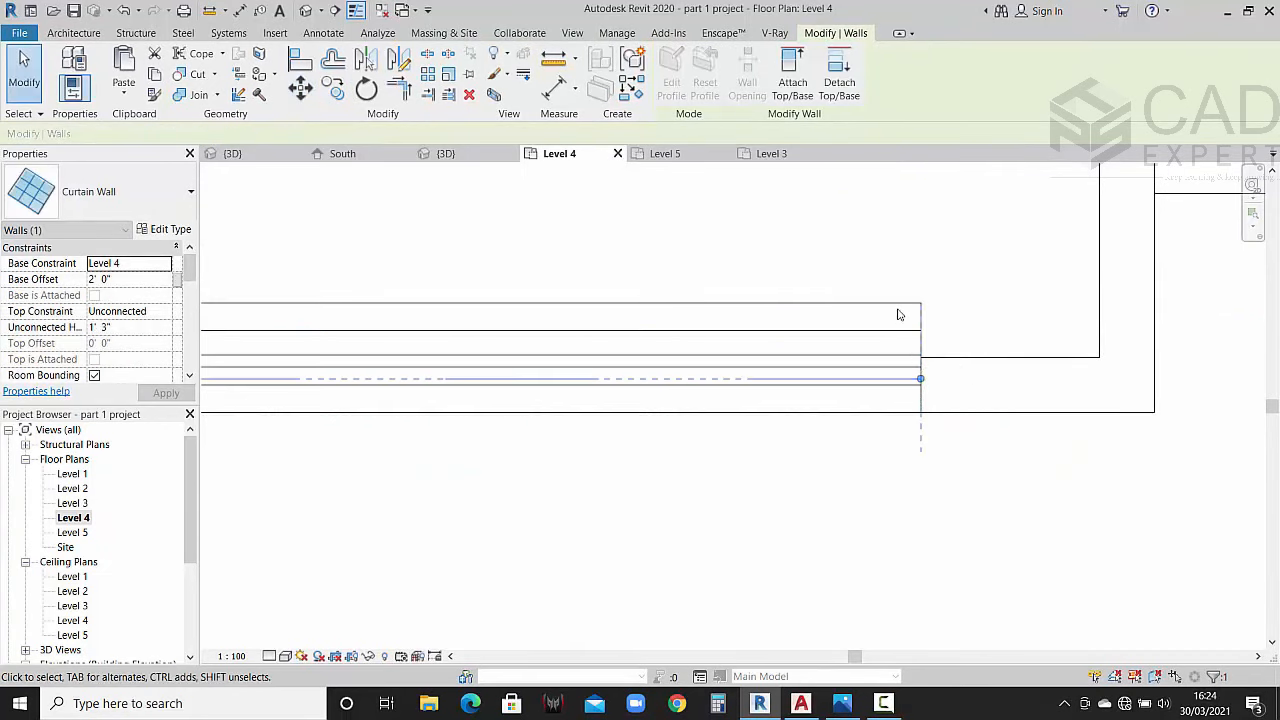
key(Escape)
click(443, 154)
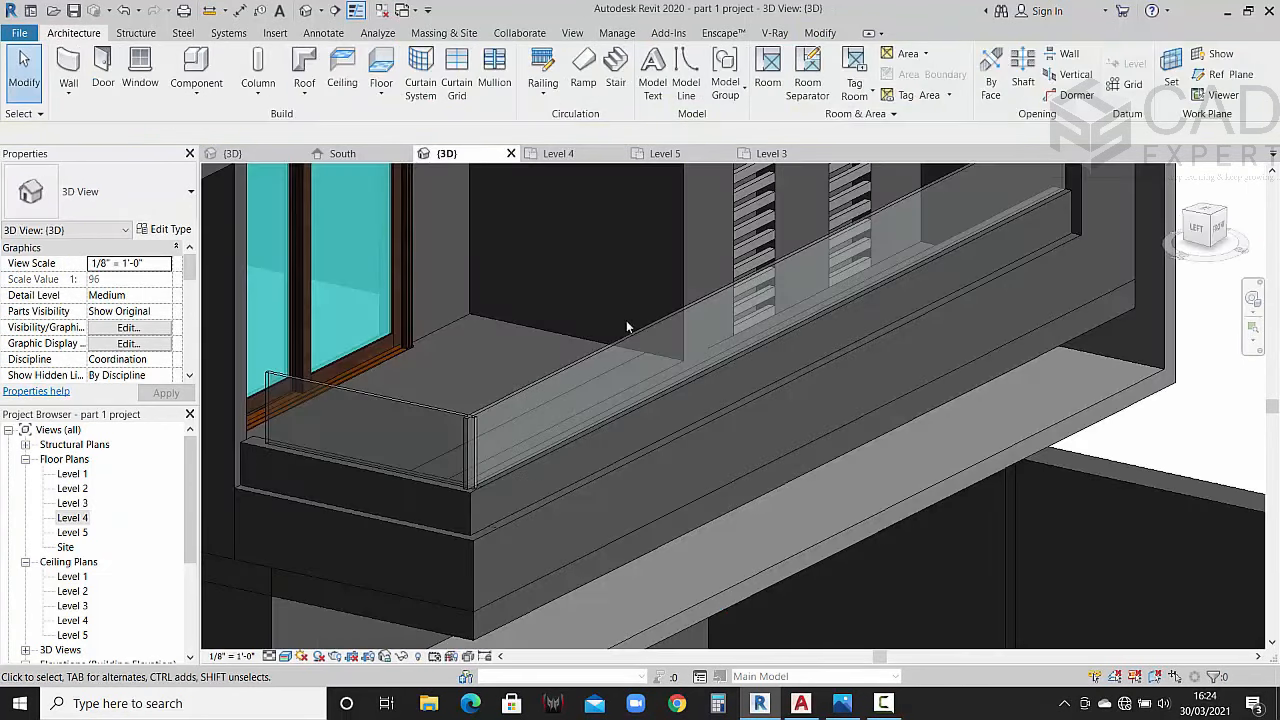
Step: Try to stretch the short curtain wall's free end beyond the parapet end in the Level 4 plan
click(405, 373)
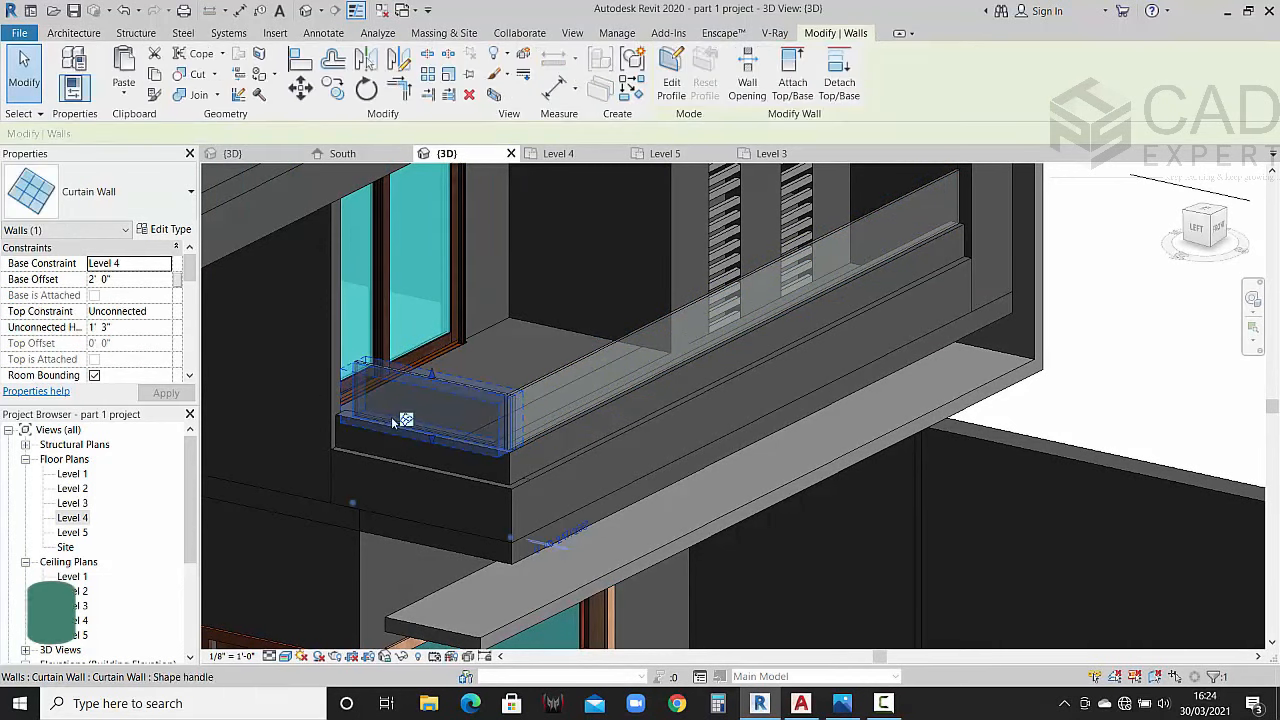
click(74, 518)
double_click(74, 518)
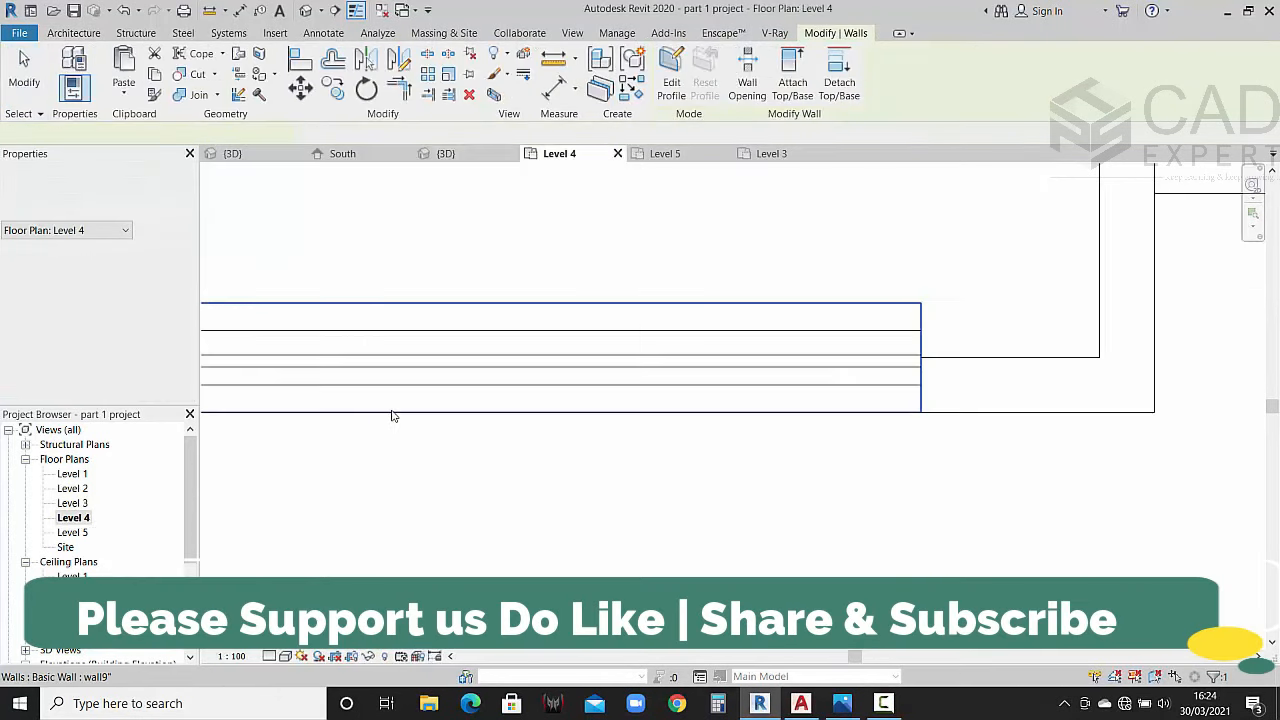
scroll(413, 365, down, 5)
scroll(413, 365, up, 6)
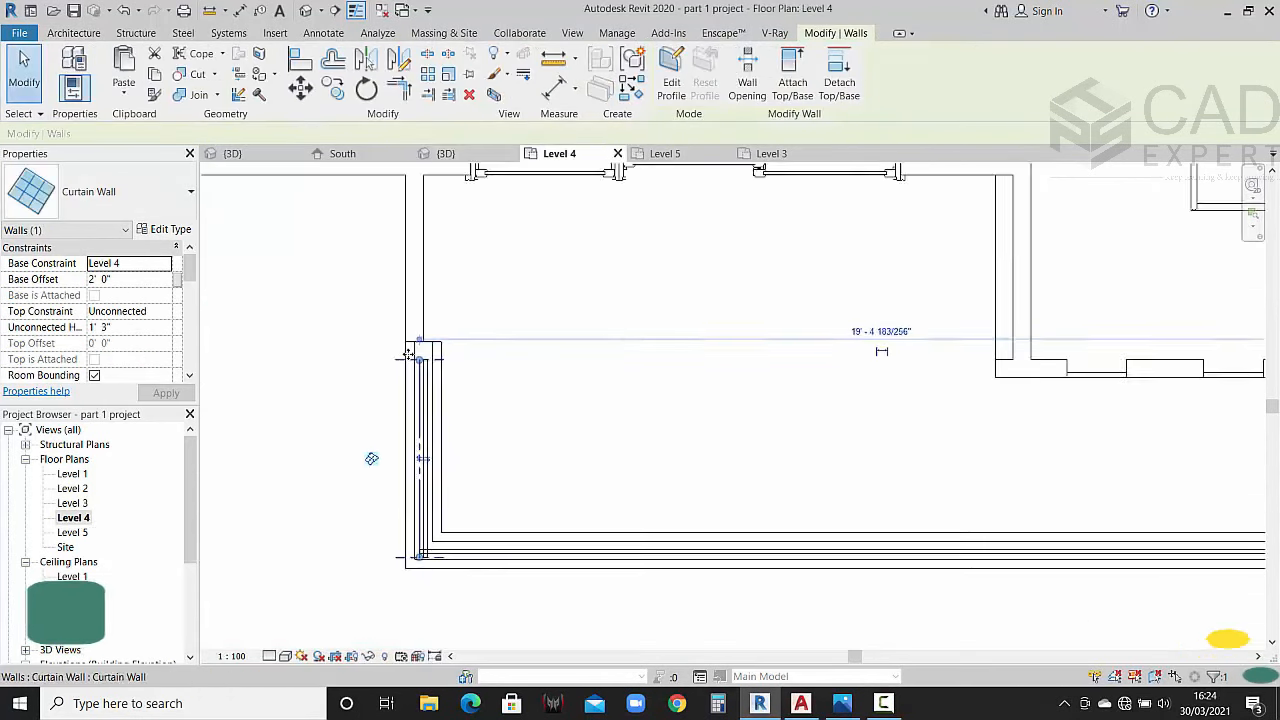
drag(440, 322, 441, 279)
drag(441, 369, 434, 196)
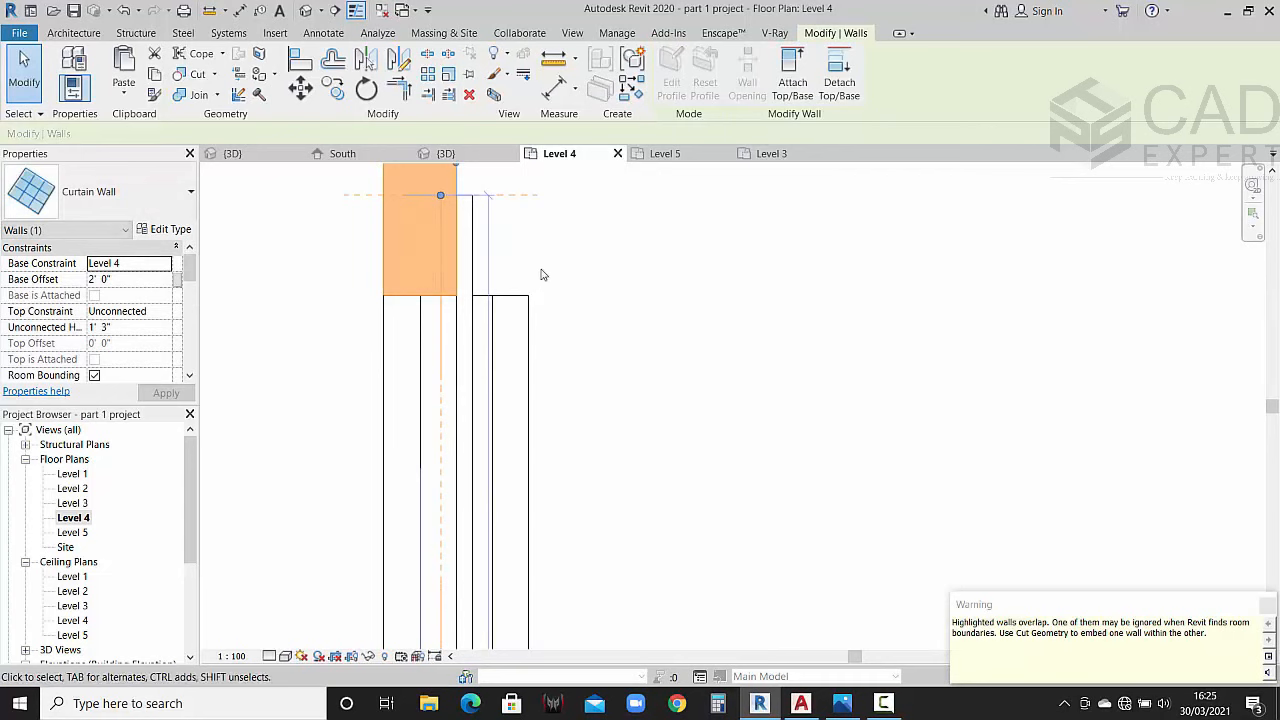
drag(440, 197, 440, 368)
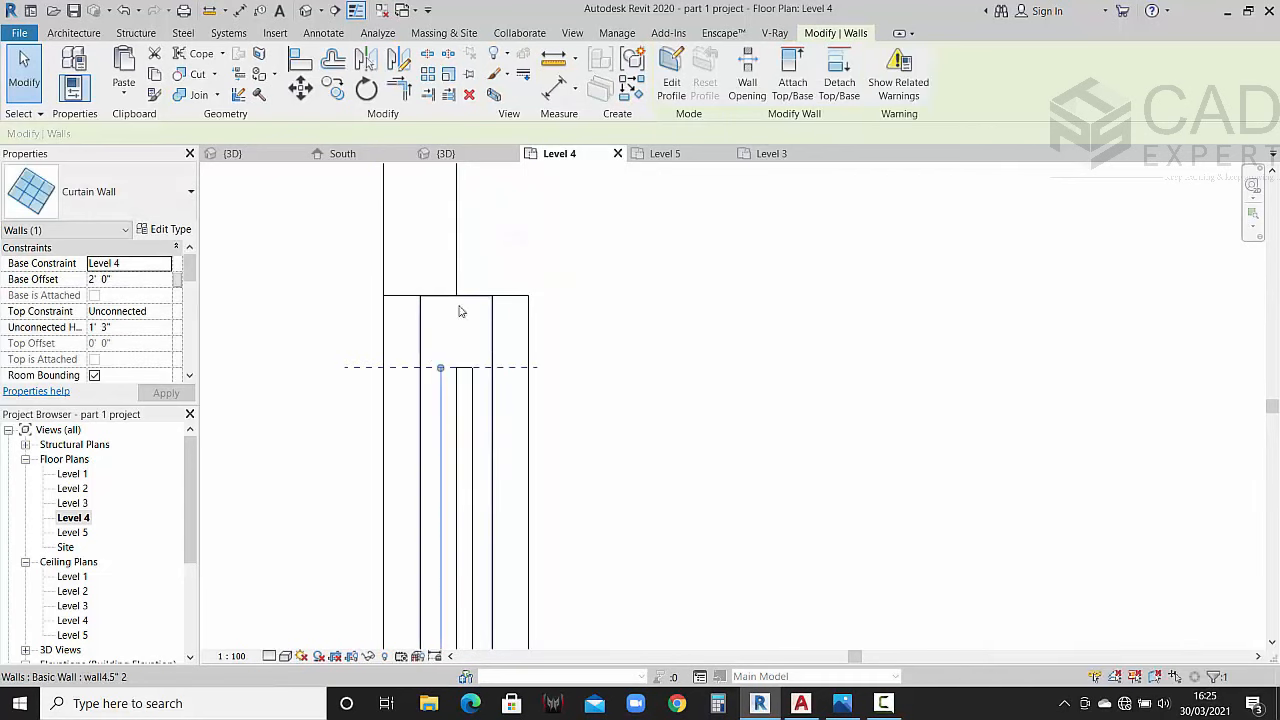
Step: Try to move the short curtain wall outward from the glass panel's outer corner to the wall's location line
key(m)
key(v)
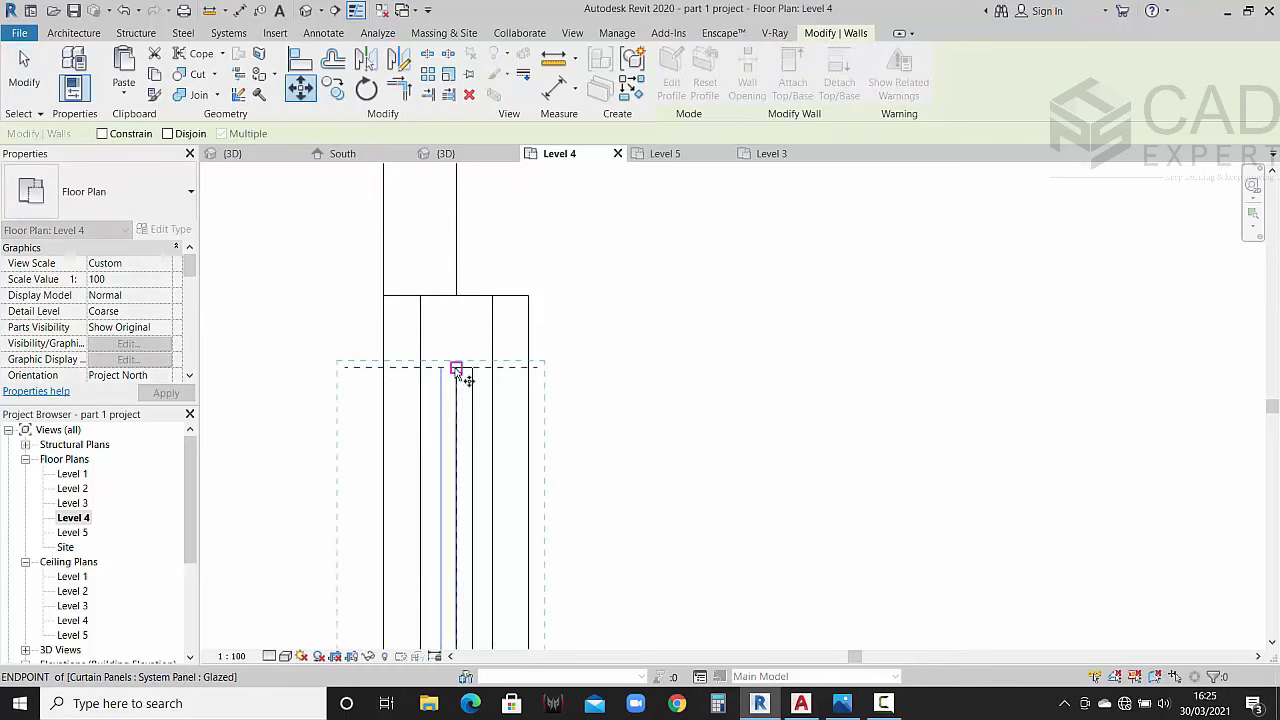
click(456, 371)
click(440, 367)
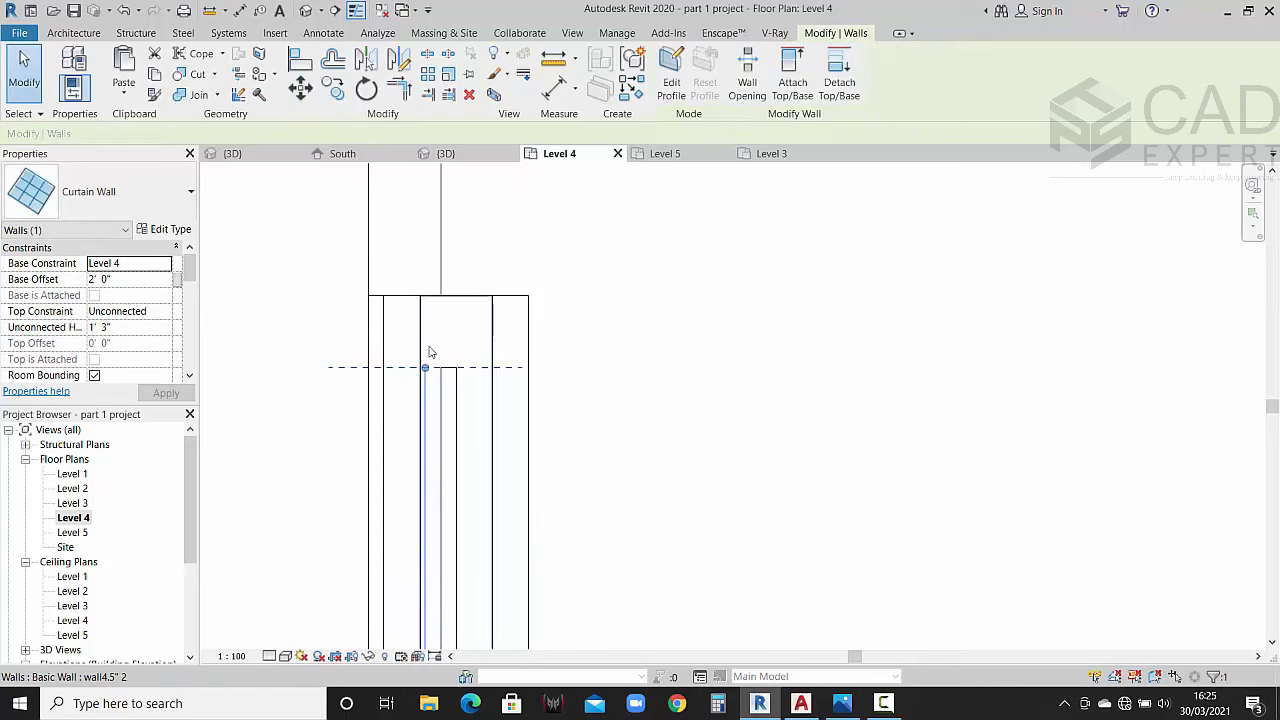
drag(425, 368, 426, 369)
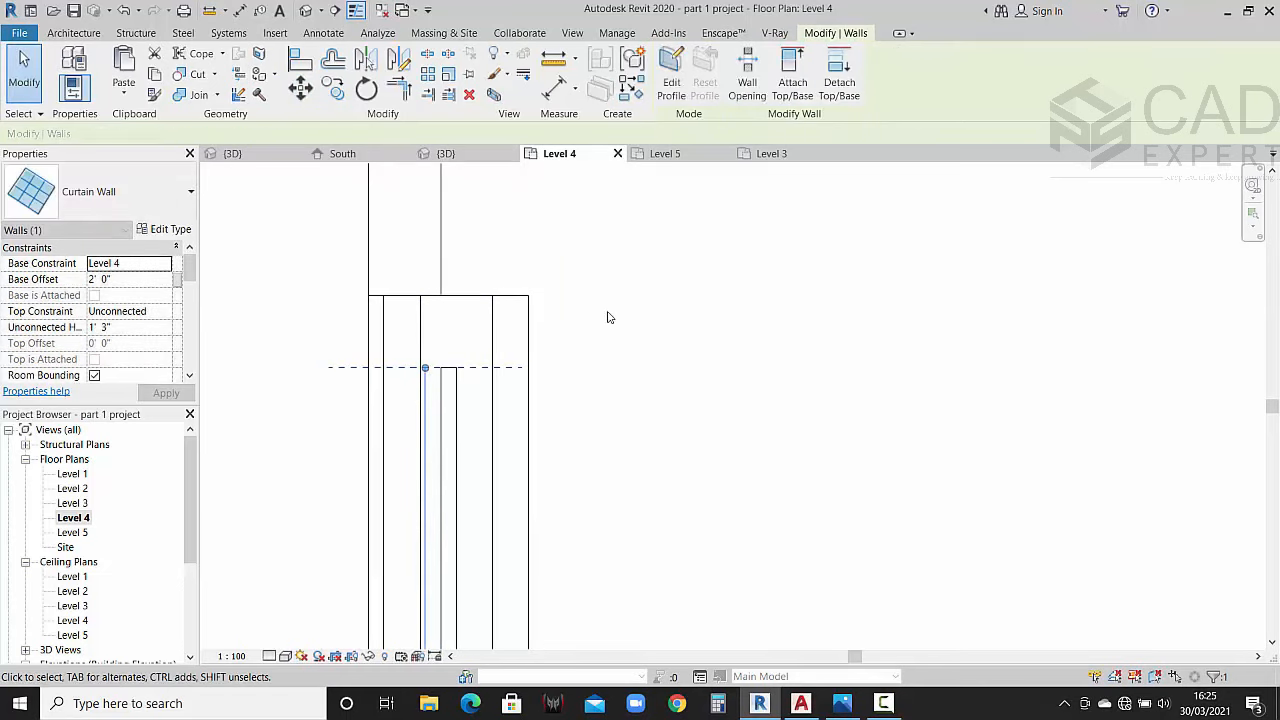
key(Escape)
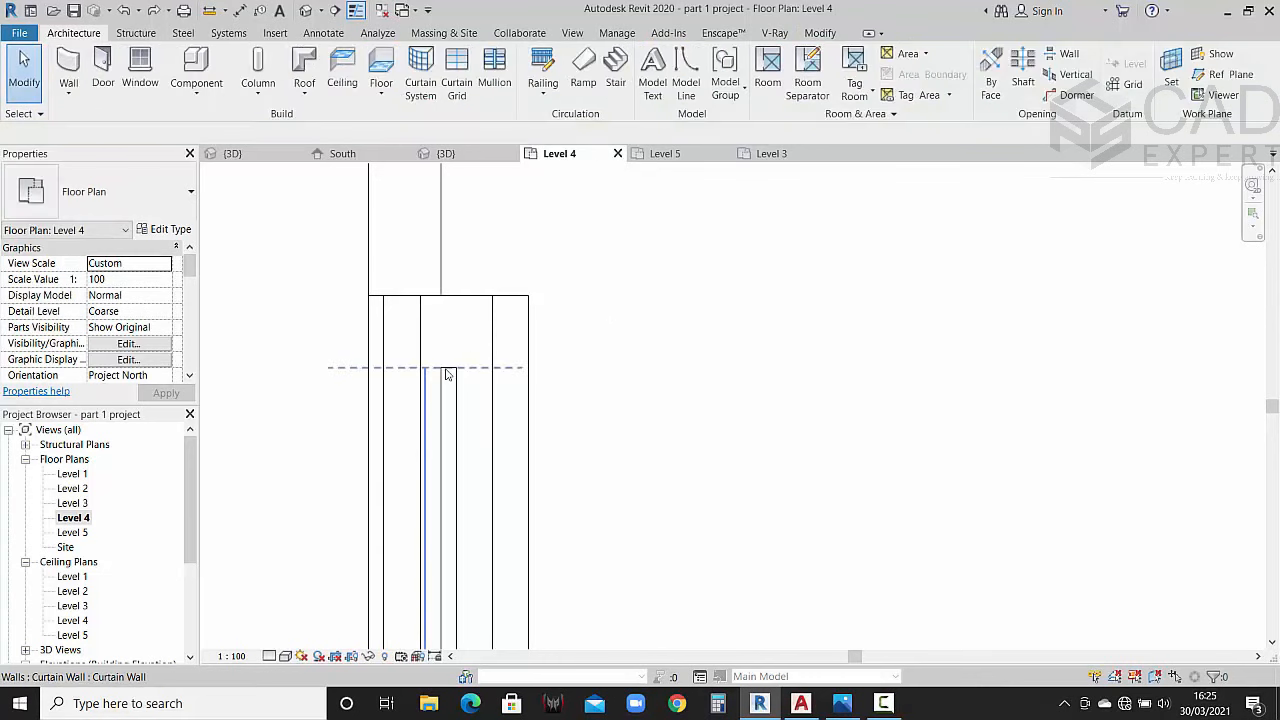
click(427, 372)
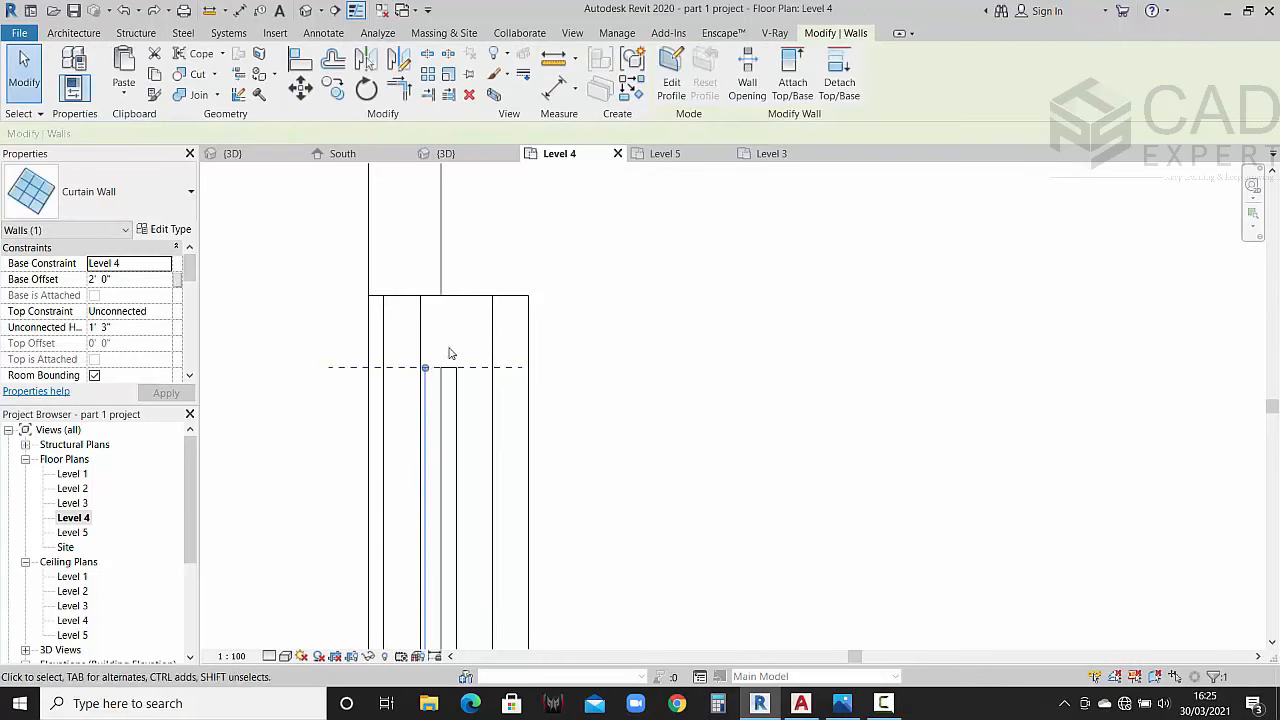
key(Escape)
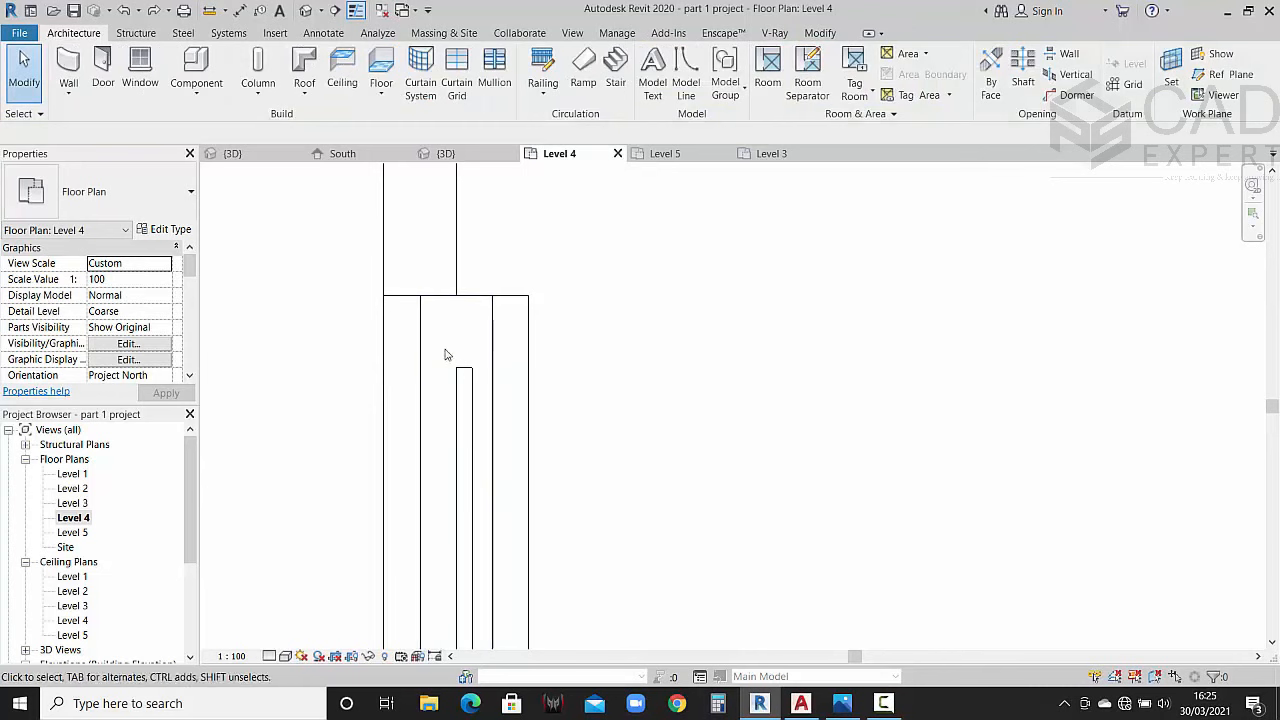
Step: Try to move the short curtain wall outward from the glass panel's inner corner to its location line, and undo the move
click(463, 373)
click(300, 88)
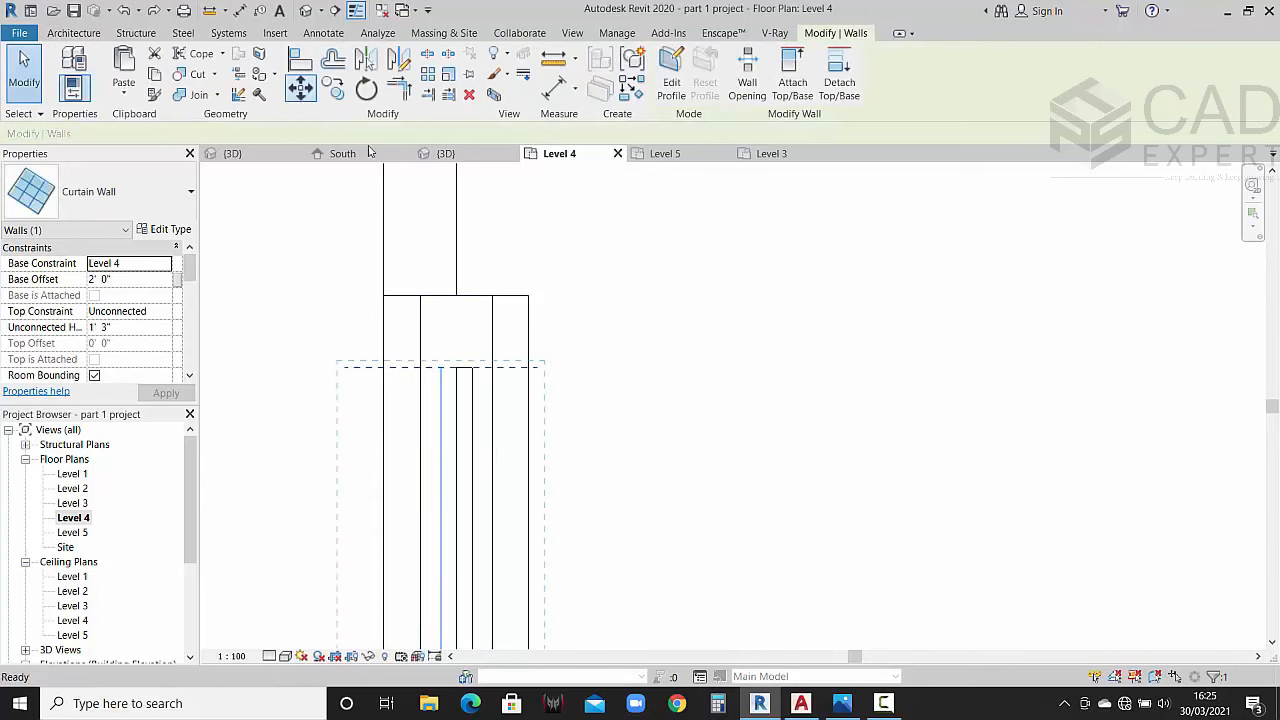
click(472, 368)
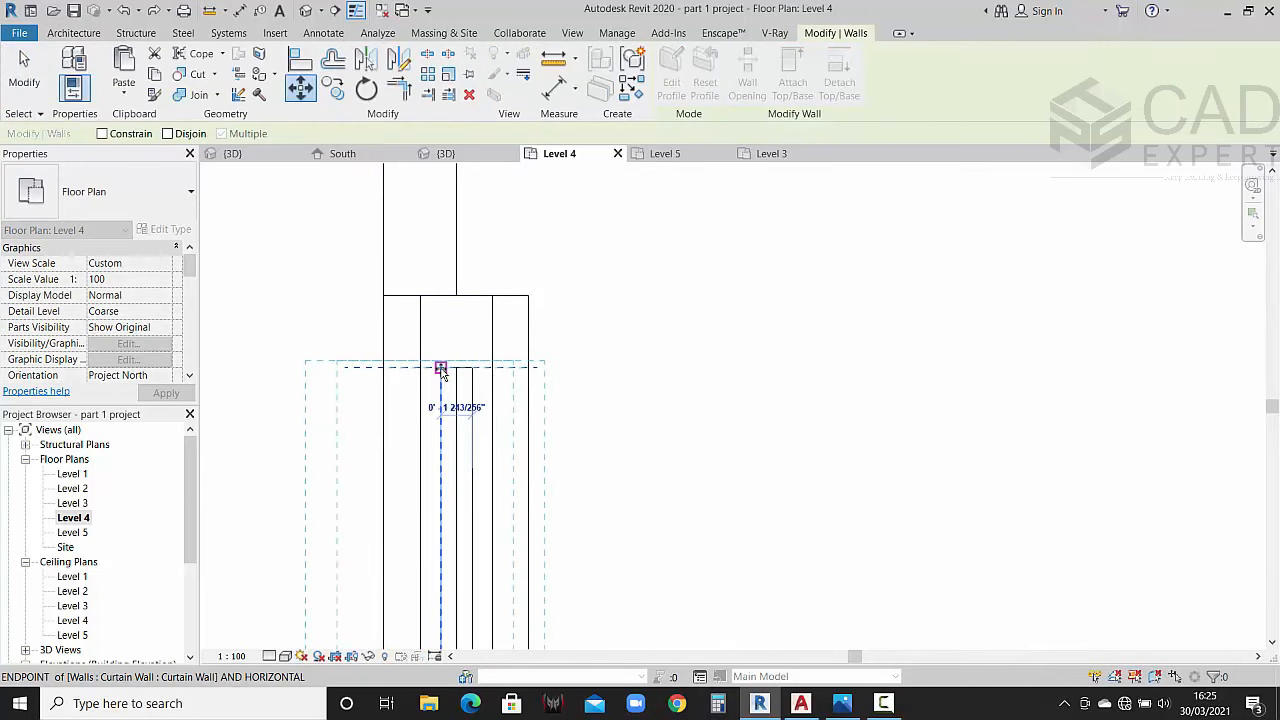
click(441, 369)
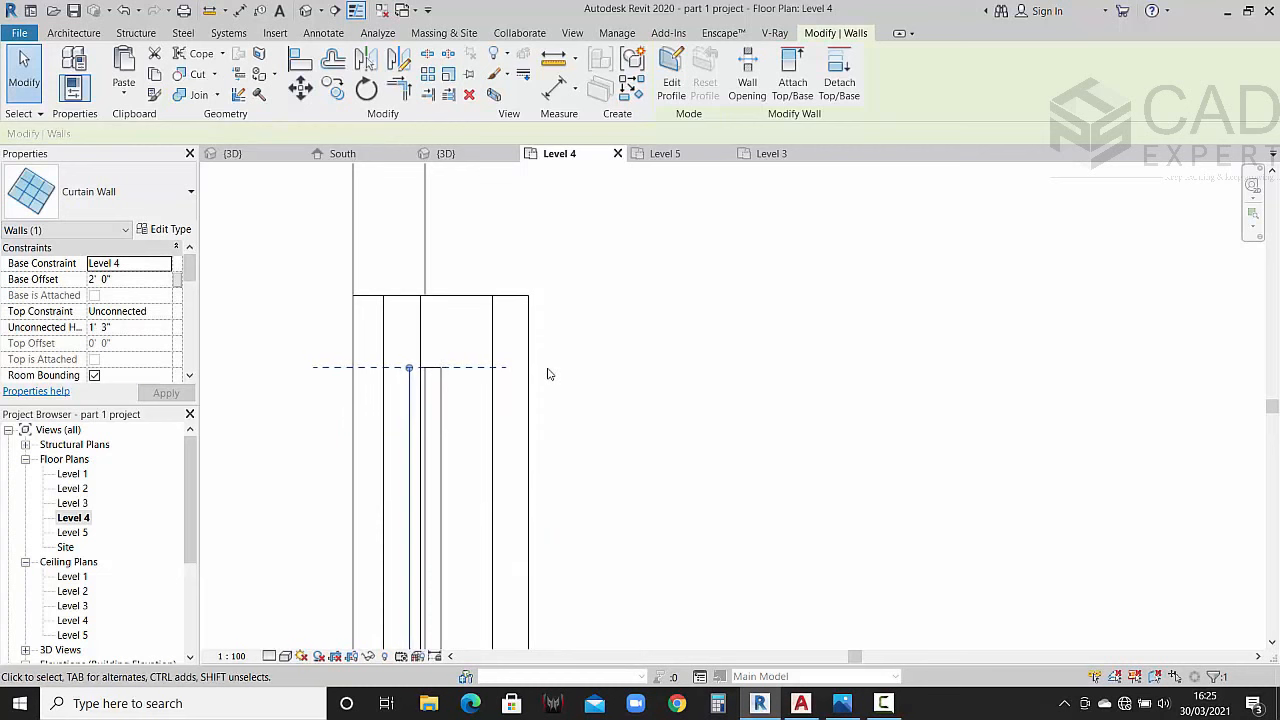
key(ctrl+z)
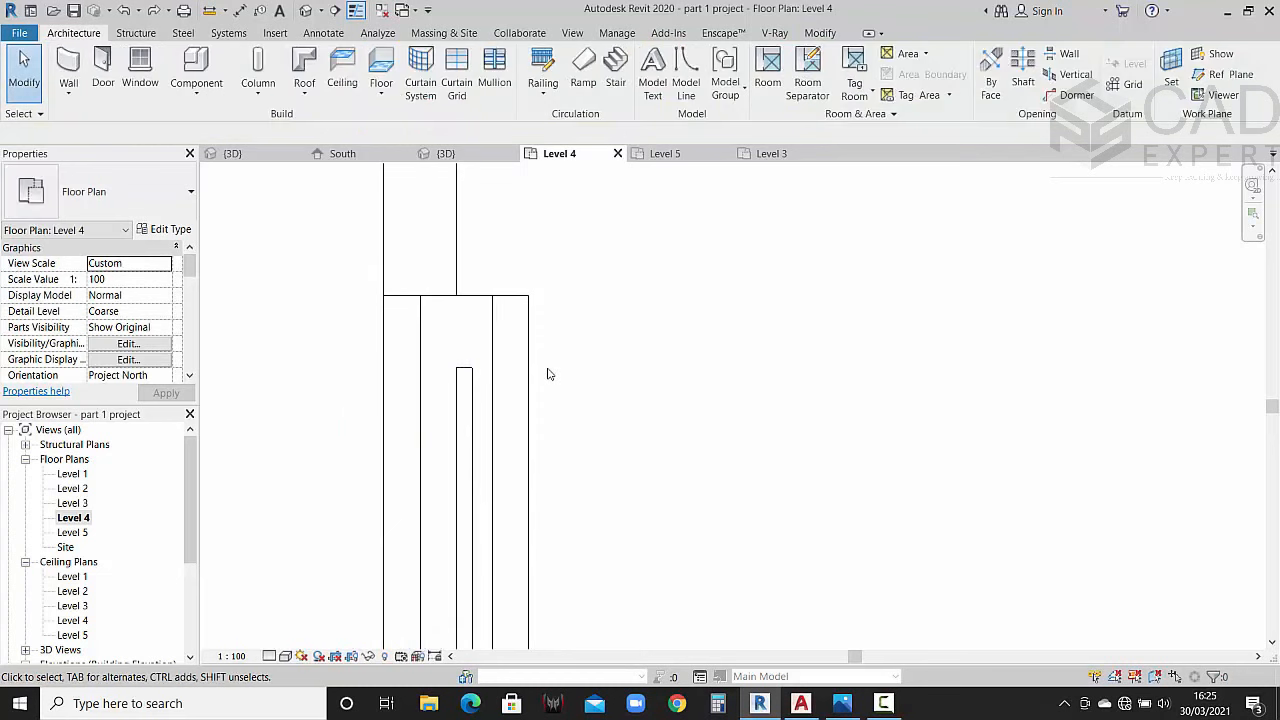
Step: Disallow the join at the short curtain wall's end and move the wall outward from the glass panel's inner corner to its location line
click(461, 391)
right_click(440, 370)
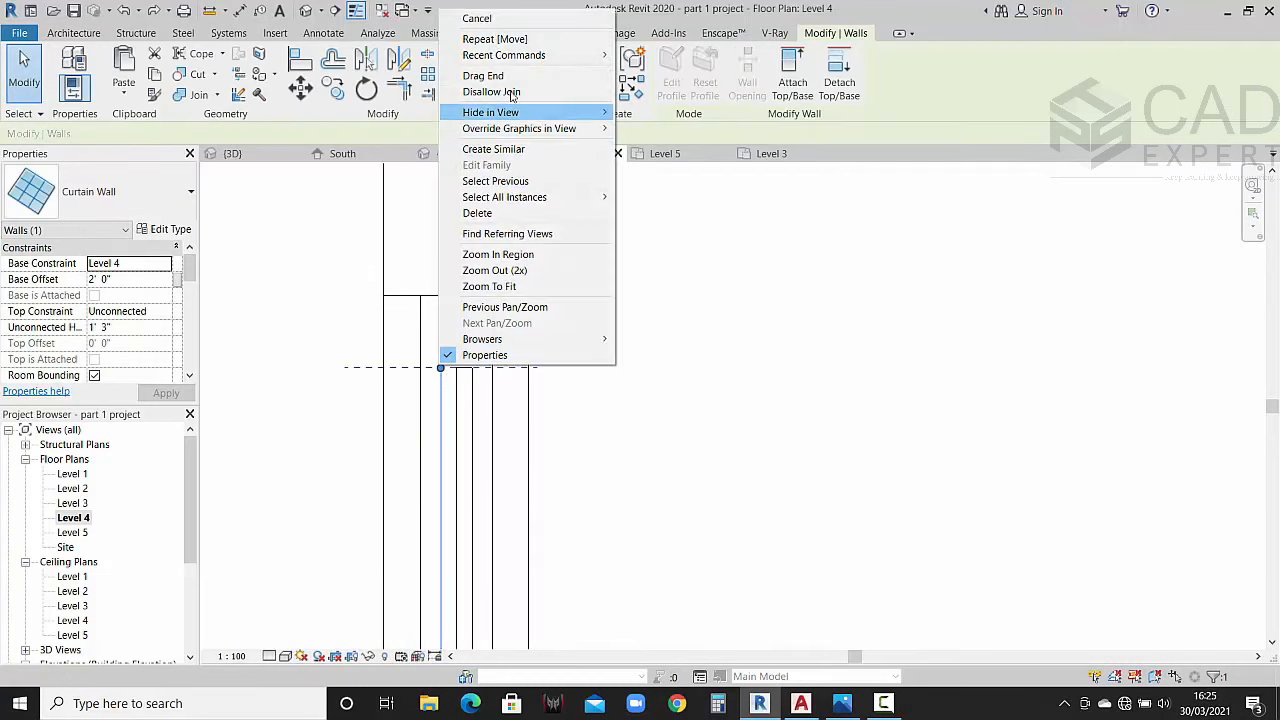
click(500, 74)
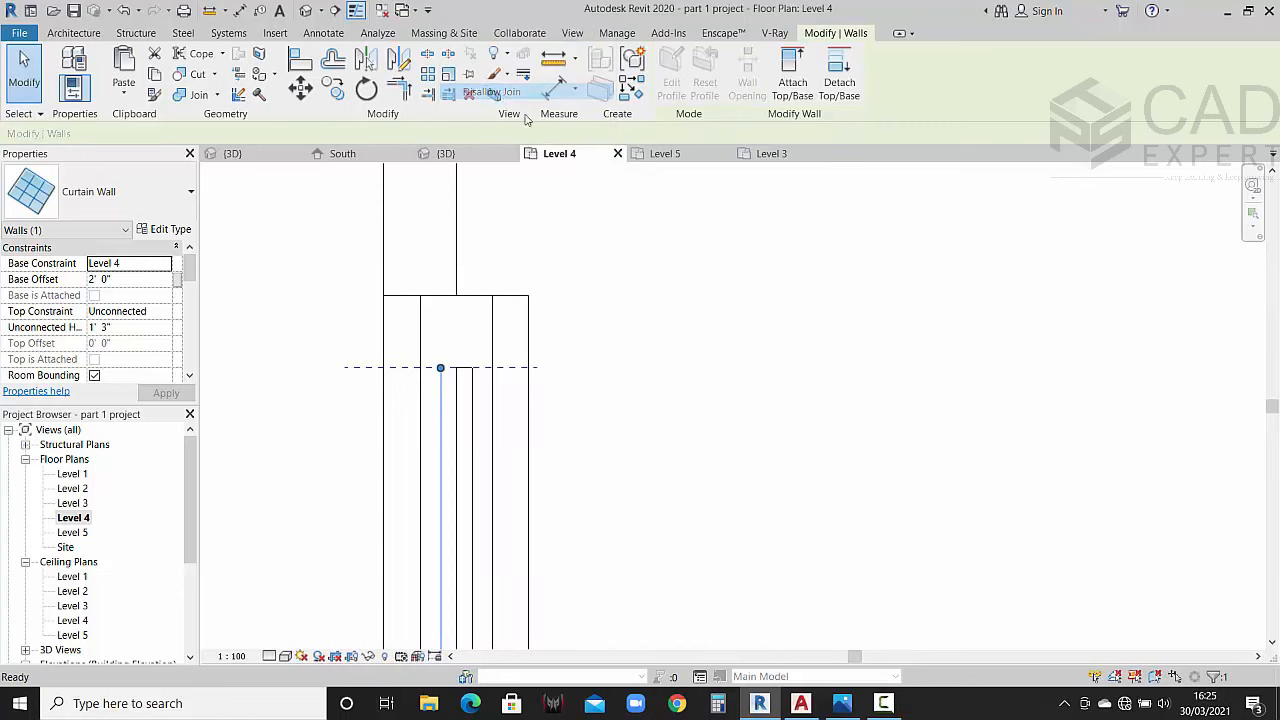
click(301, 89)
click(472, 368)
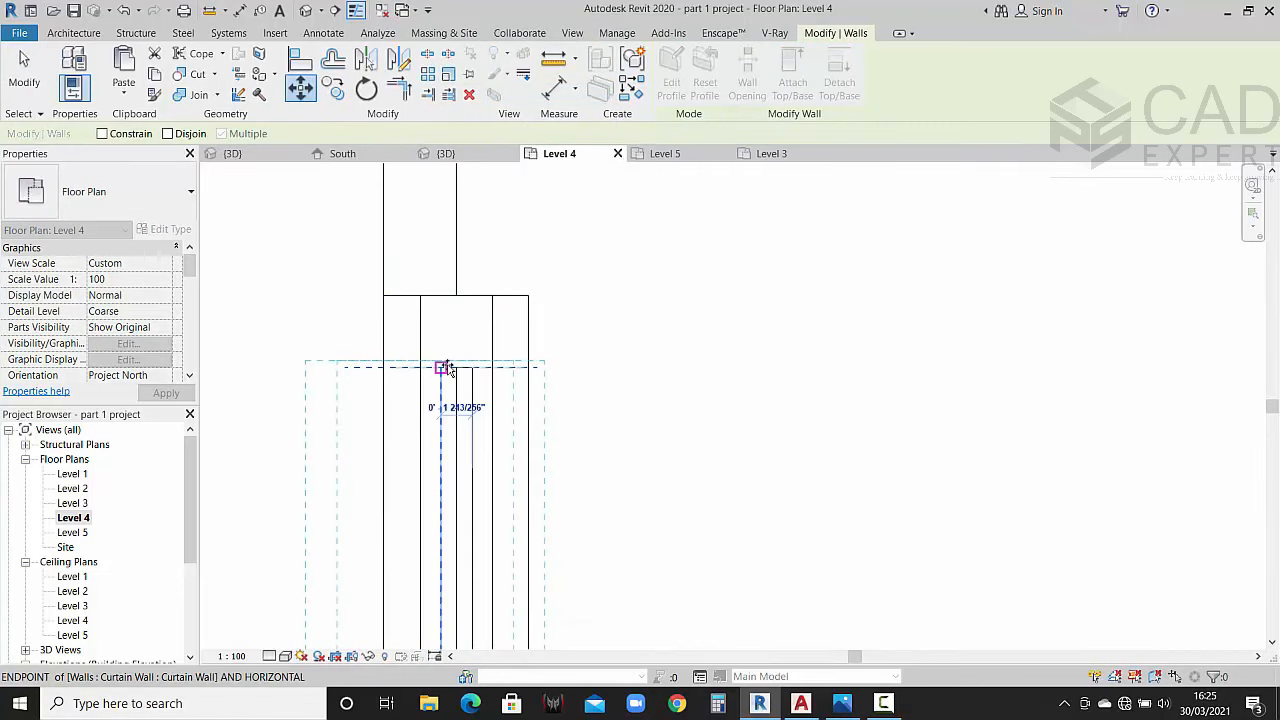
click(447, 367)
click(640, 342)
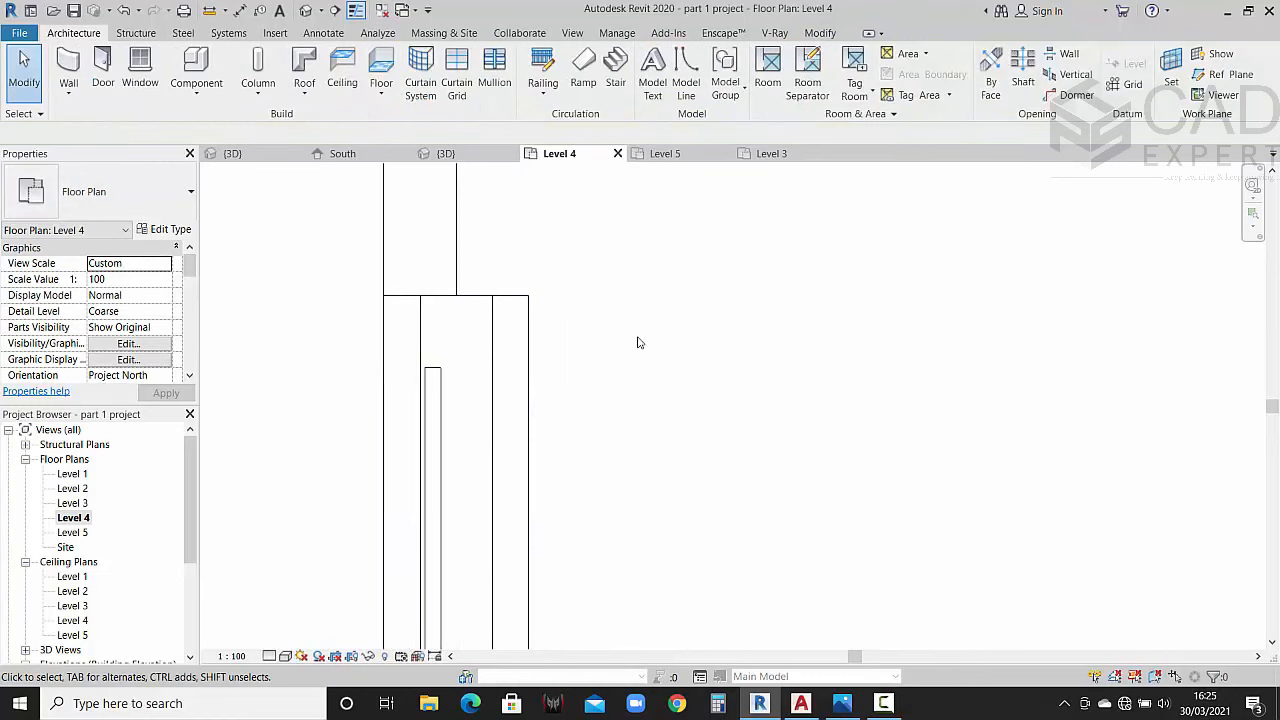
Step: Stretch the short curtain wall's free end past the end of the side parapet in the Level 4 plan
click(434, 371)
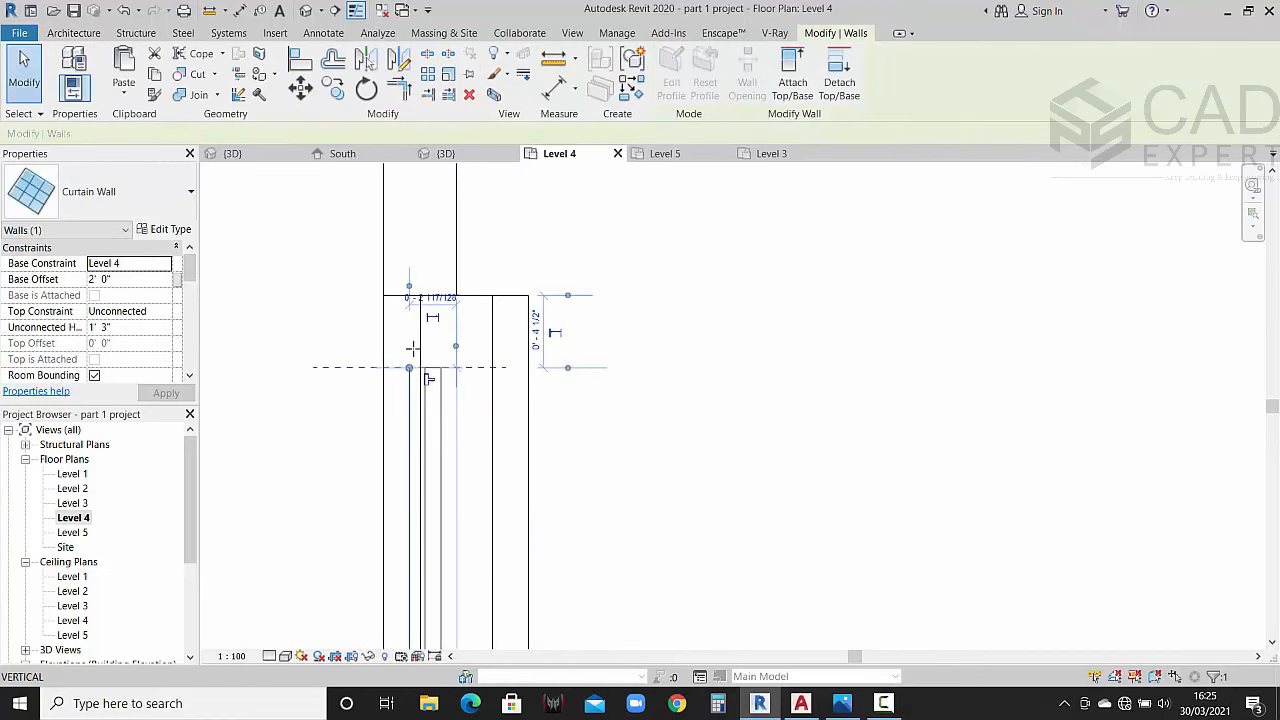
drag(419, 370, 418, 258)
click(603, 304)
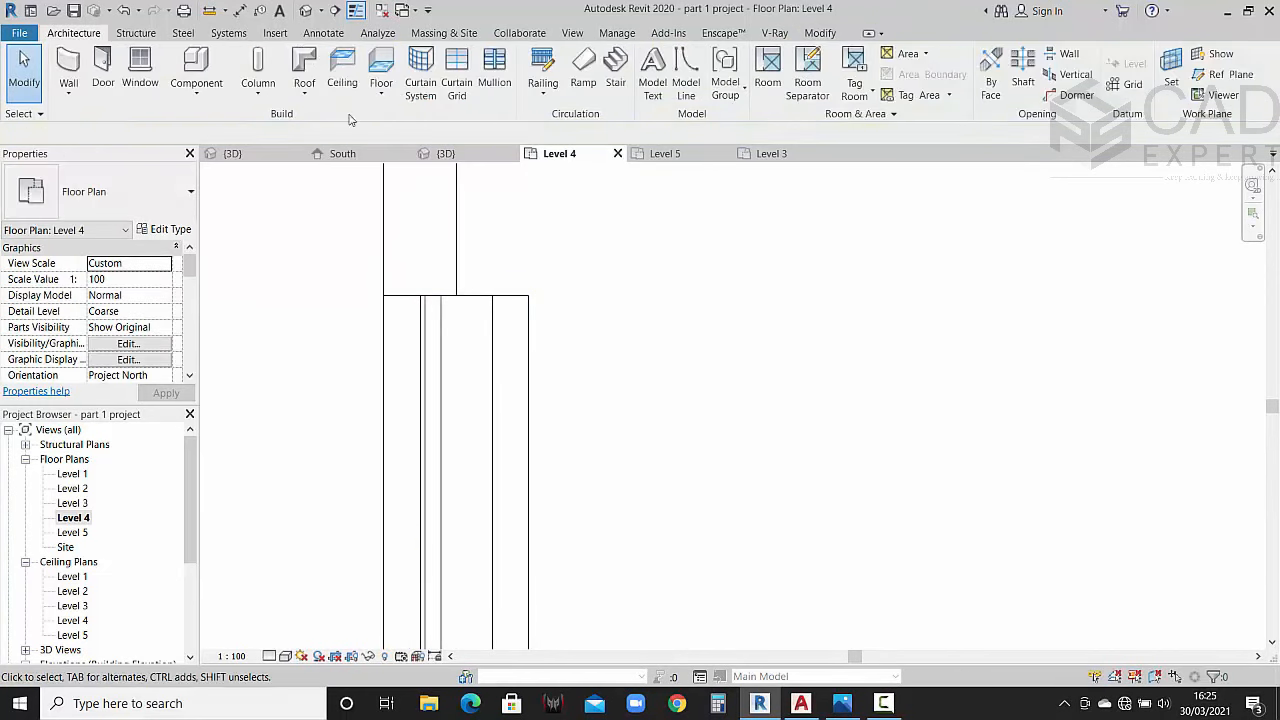
Step: Set the unconnected height of both balcony curtain walls to 1' in the 3D view
click(440, 153)
scroll(541, 331, down, 2)
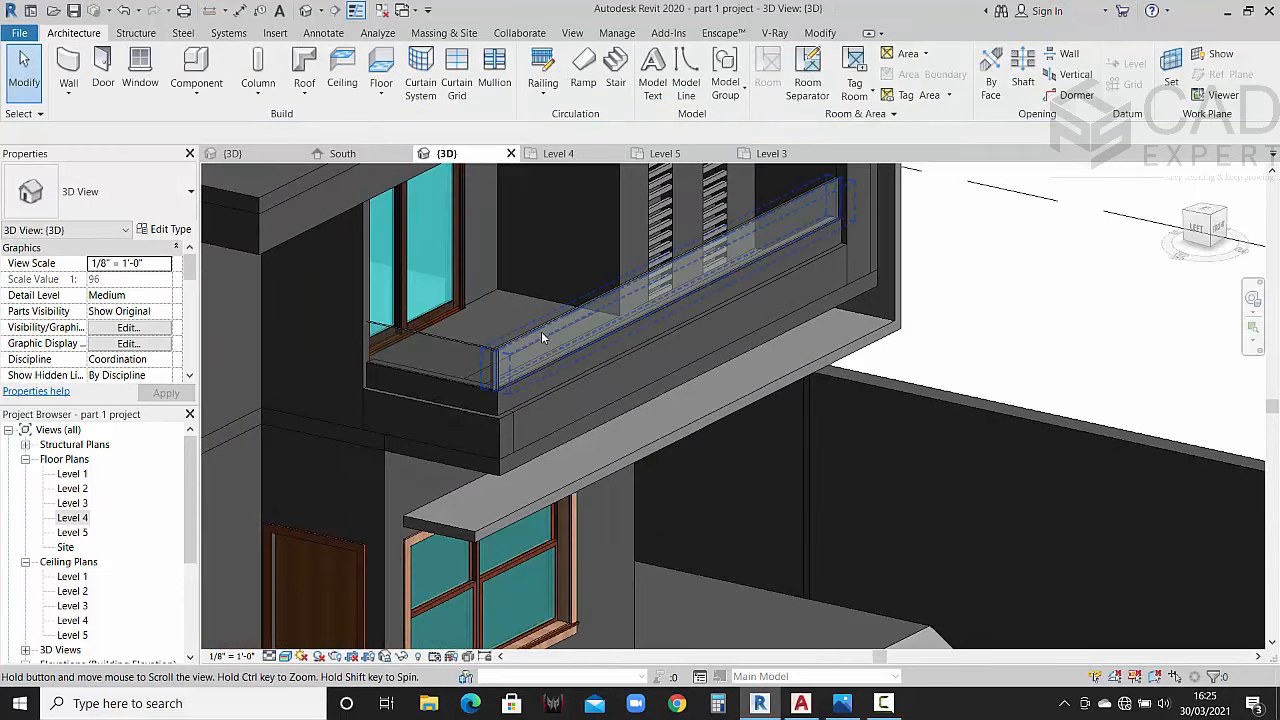
click(429, 360)
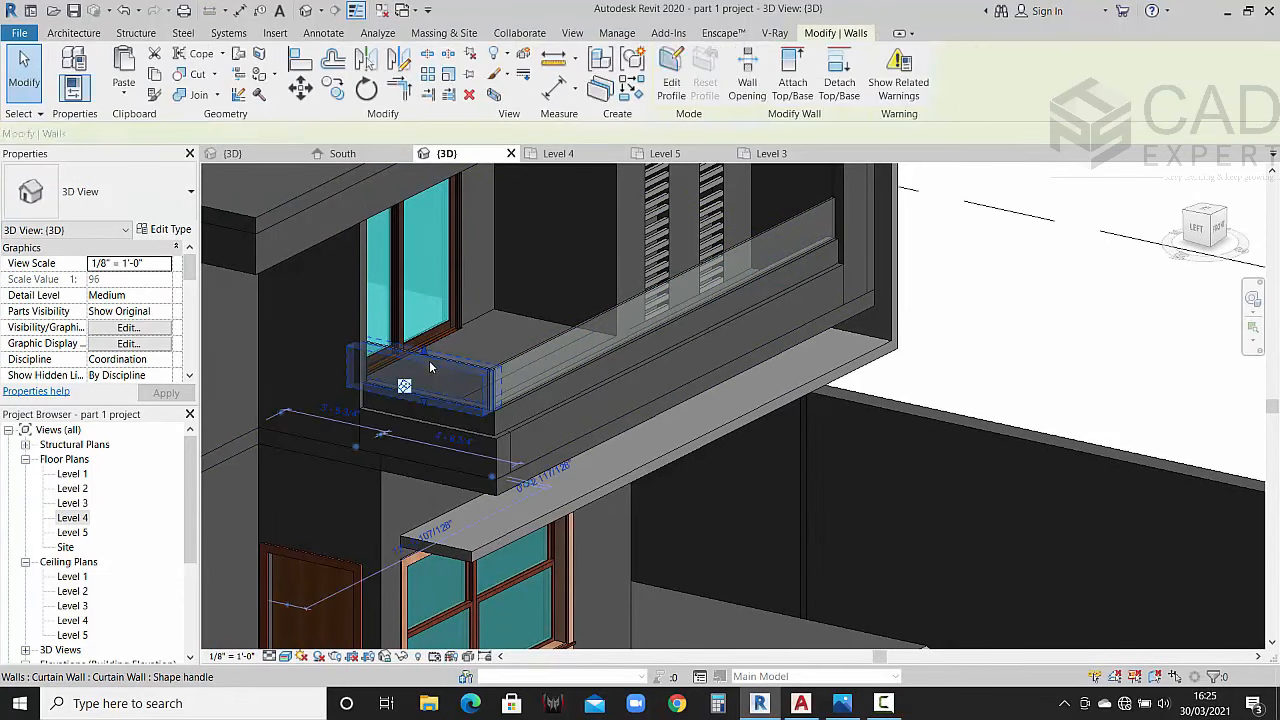
middle_drag(635, 382, 644, 408)
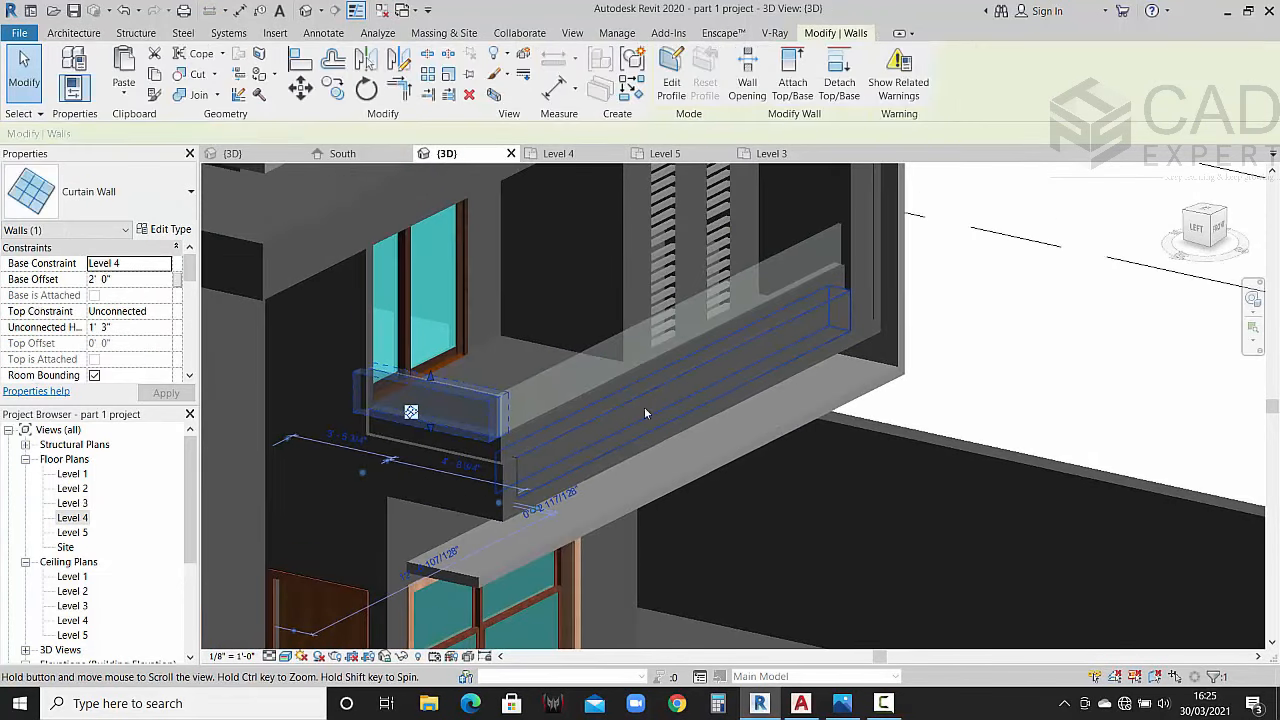
ctrl+click(721, 427)
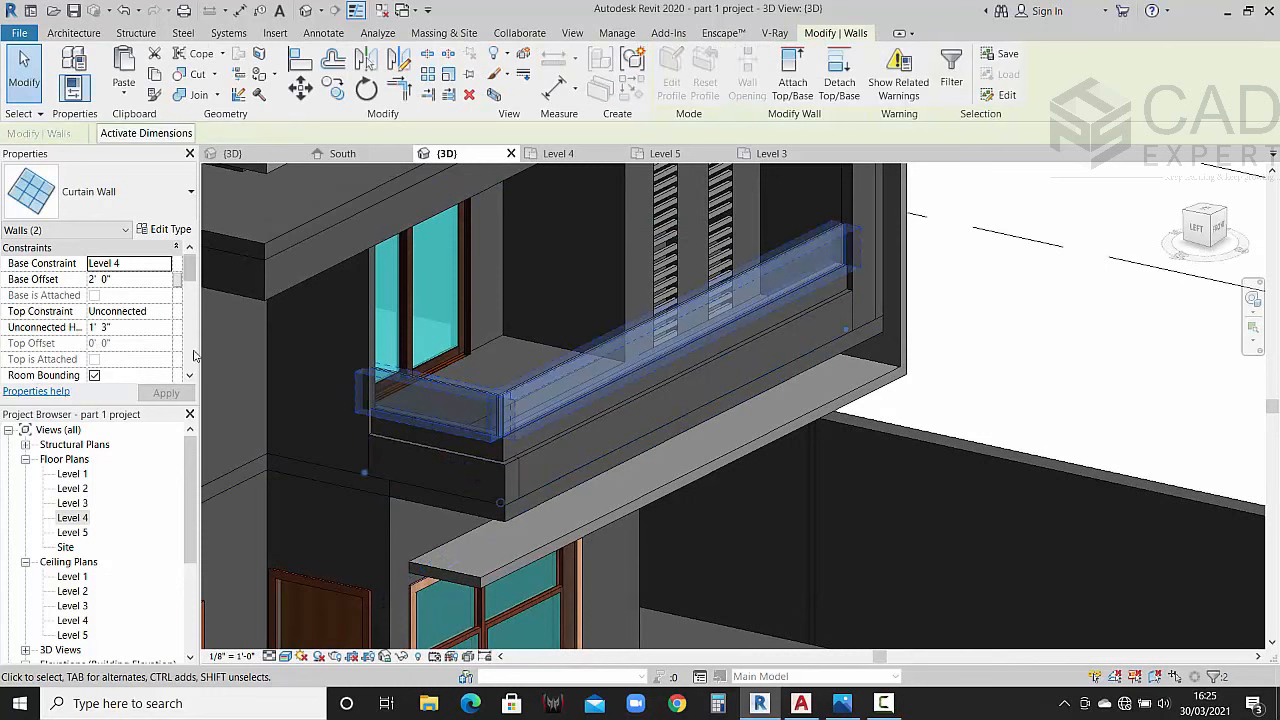
click(150, 327)
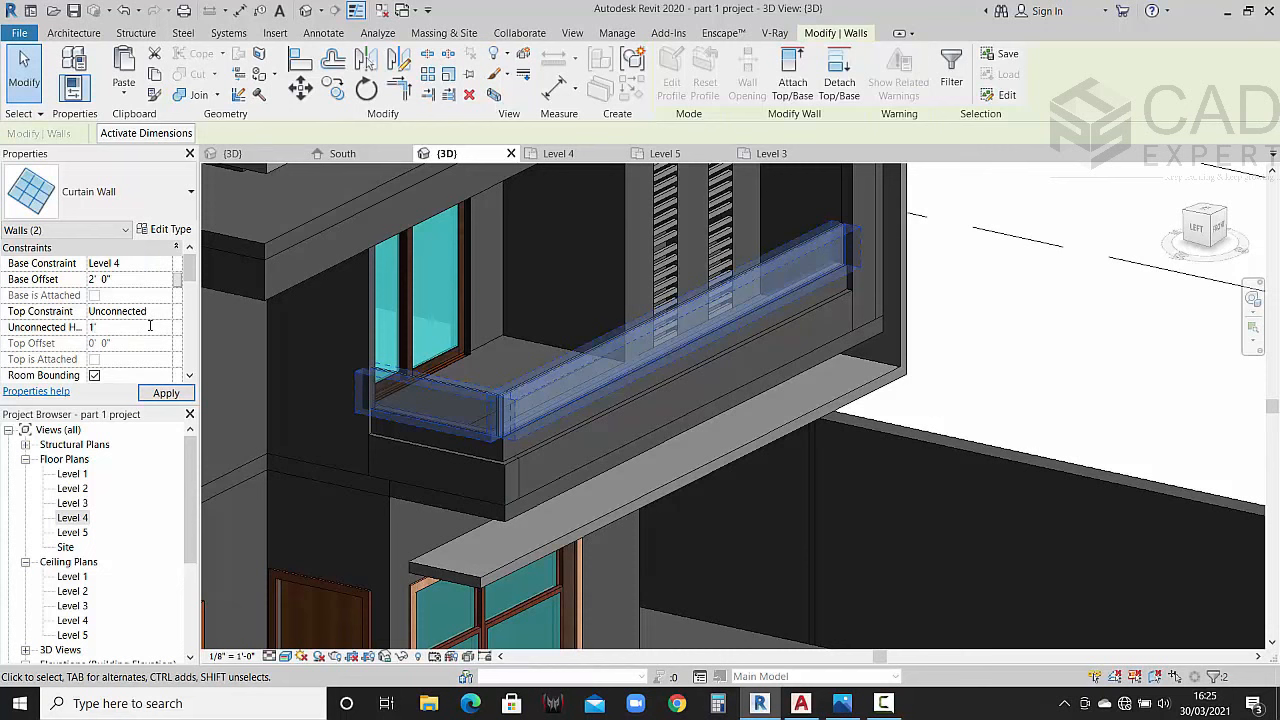
click(166, 393)
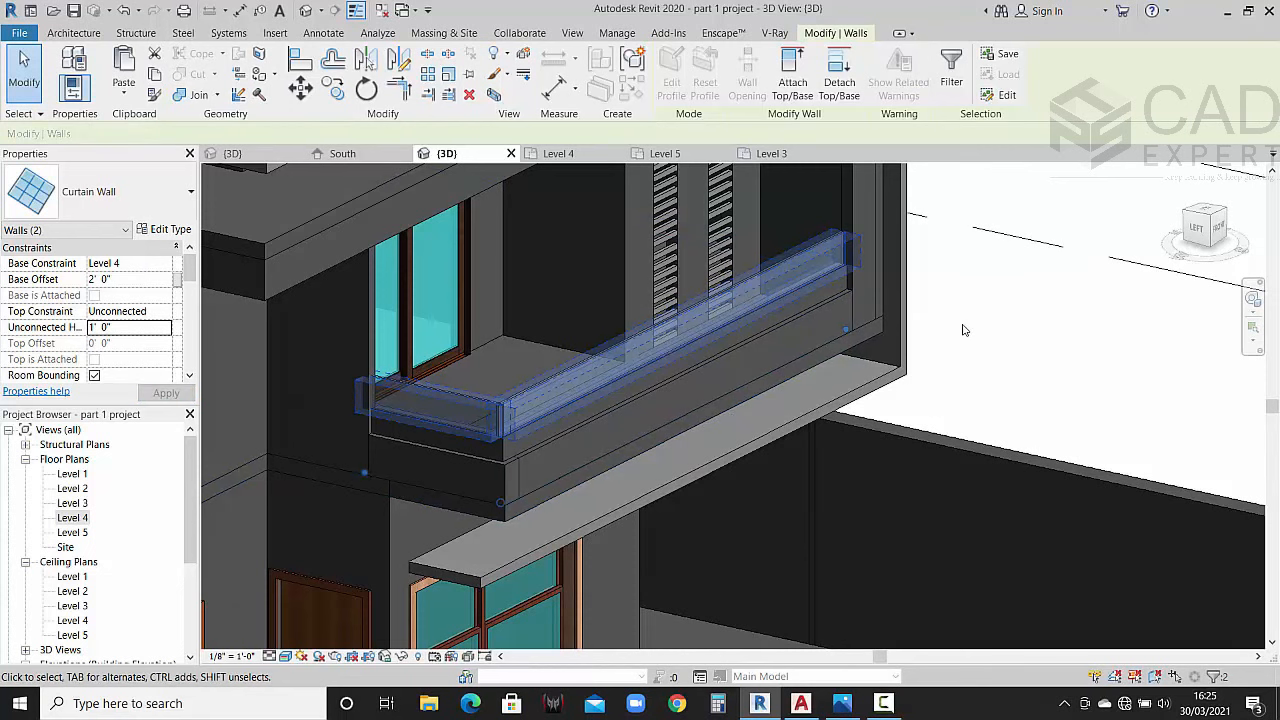
click(921, 312)
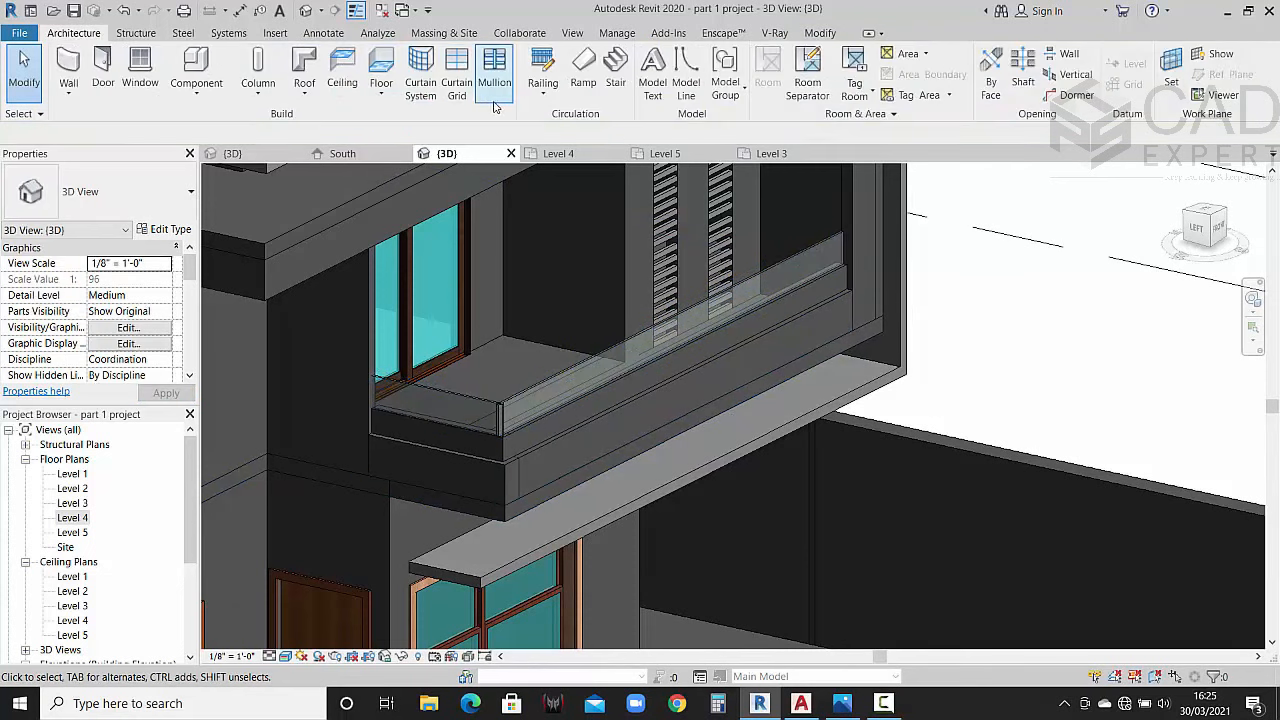
Step: Place 50mm x 150mm rectangular mullions along the top edges of both balcony curtain walls
click(494, 70)
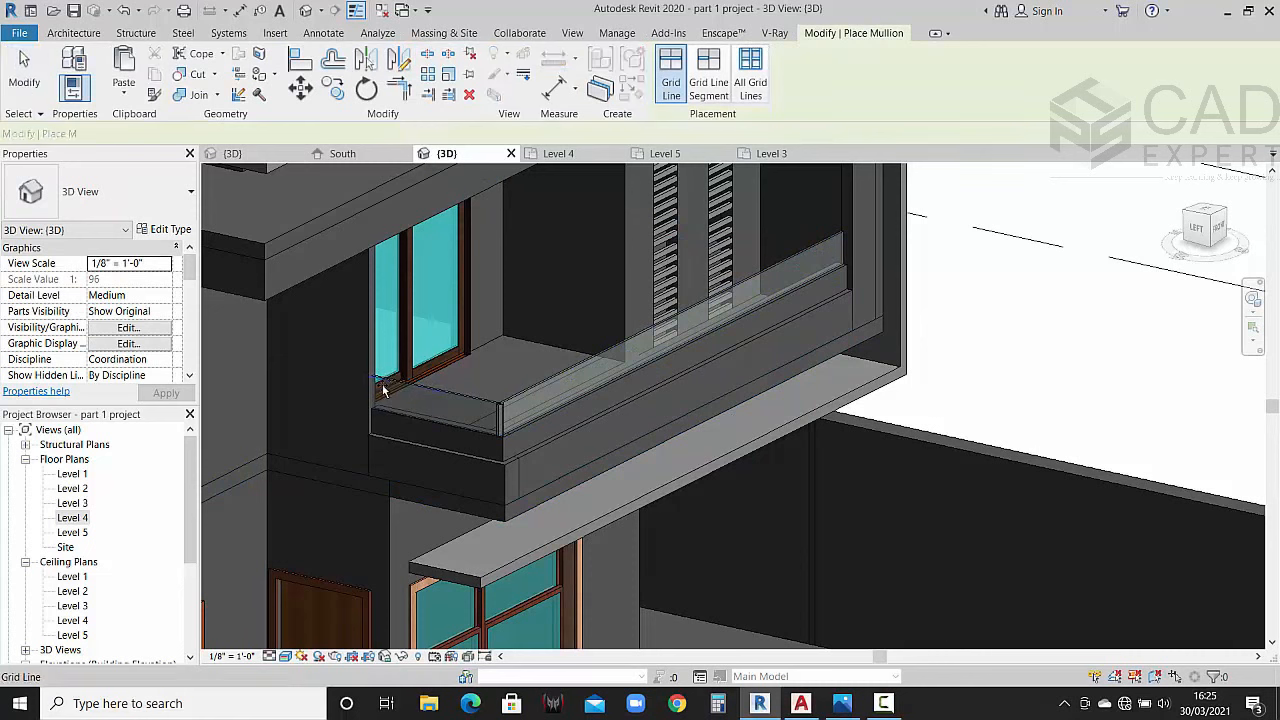
click(489, 378)
click(543, 381)
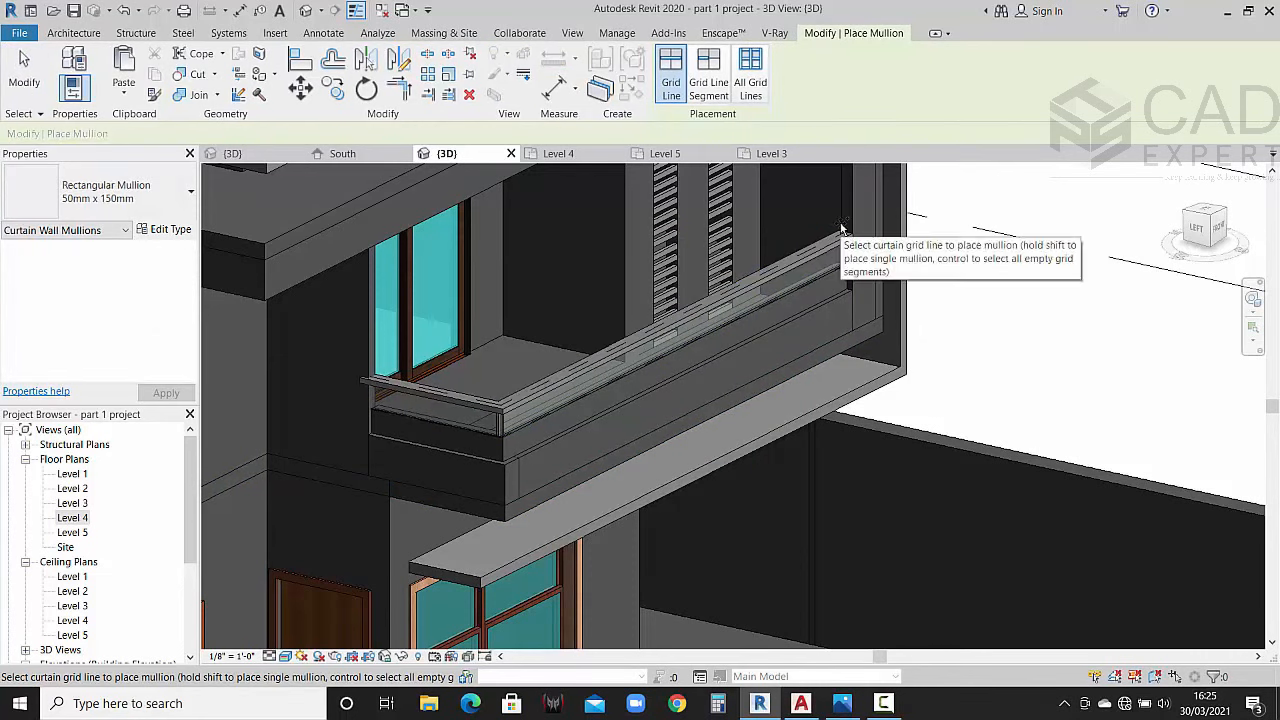
Step: Place a Quad Mullion 1 corner mullion where the two balcony curtain walls meet
click(172, 208)
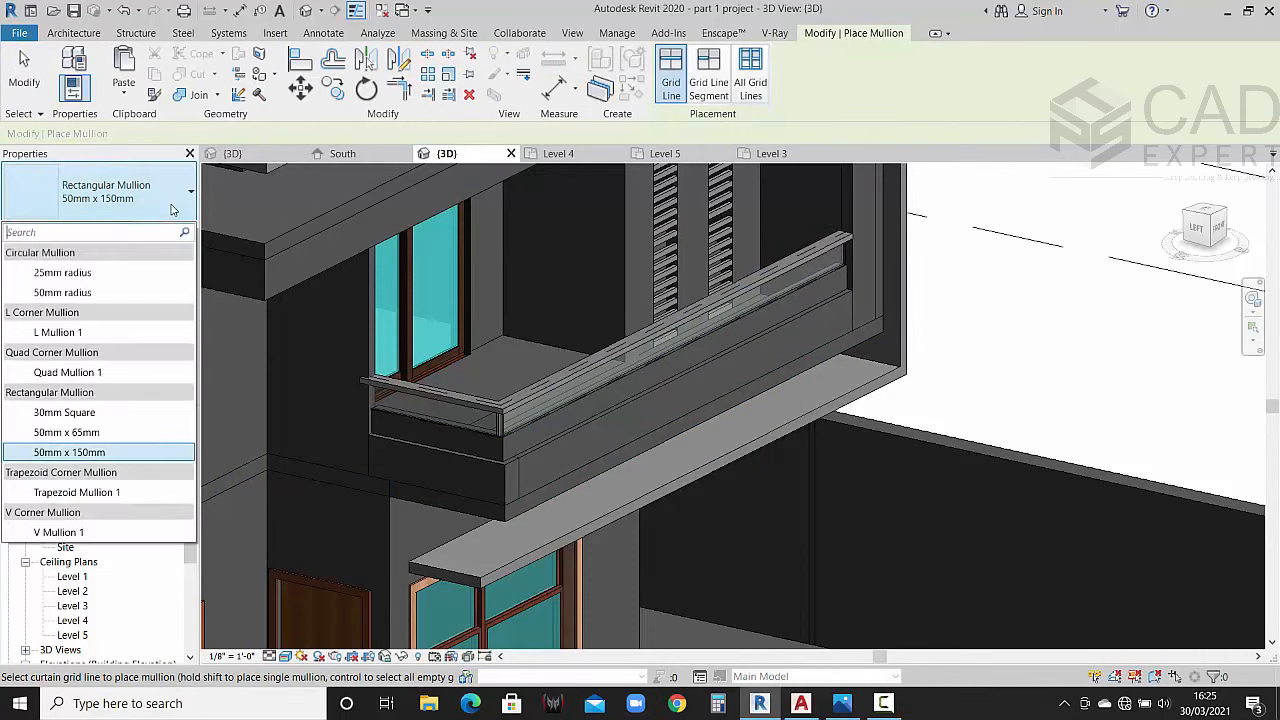
click(86, 374)
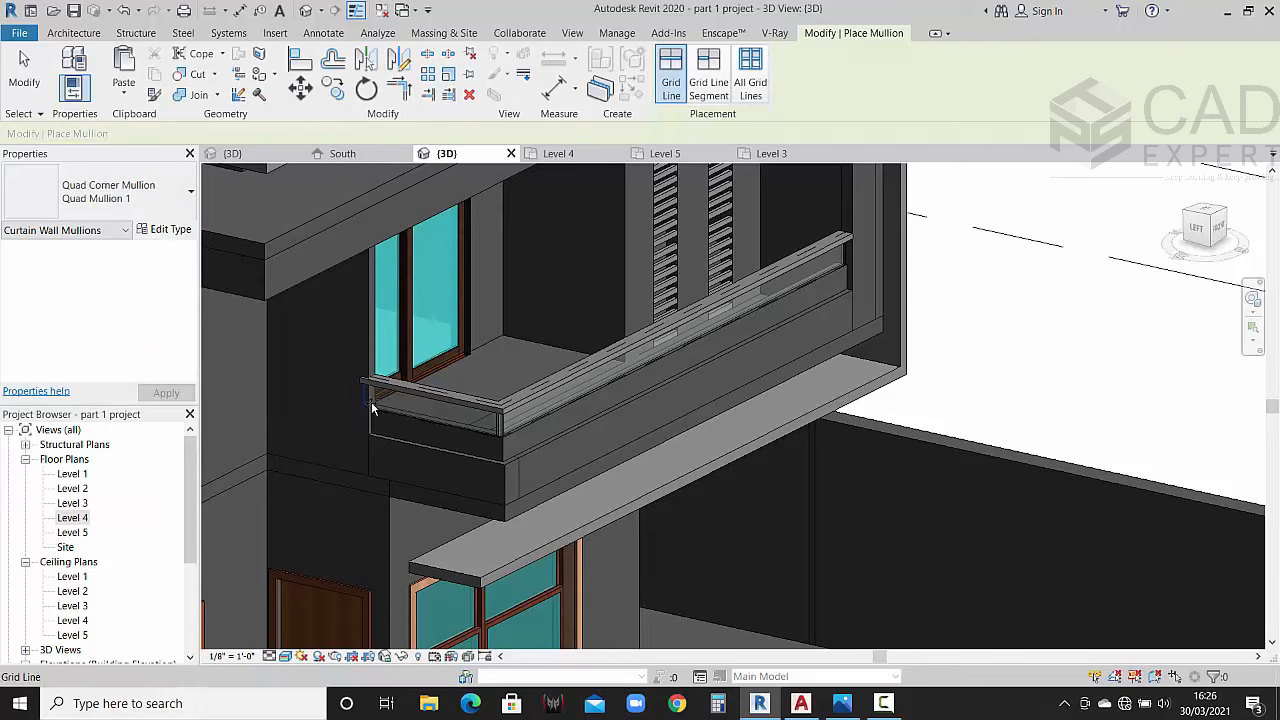
click(499, 419)
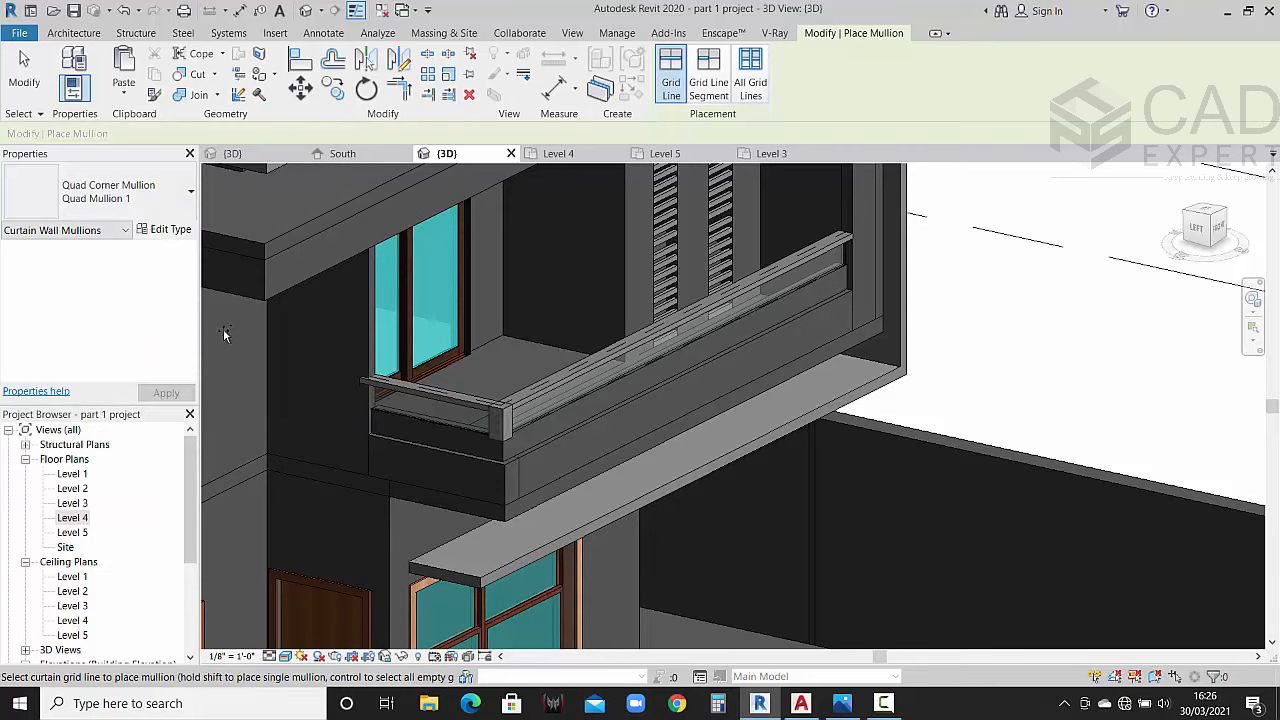
Step: Place 50mm x 150mm rectangular mullions on the outer vertical edges of both curtain walls, undoing the misplaced bottom-edge mullion
click(125, 195)
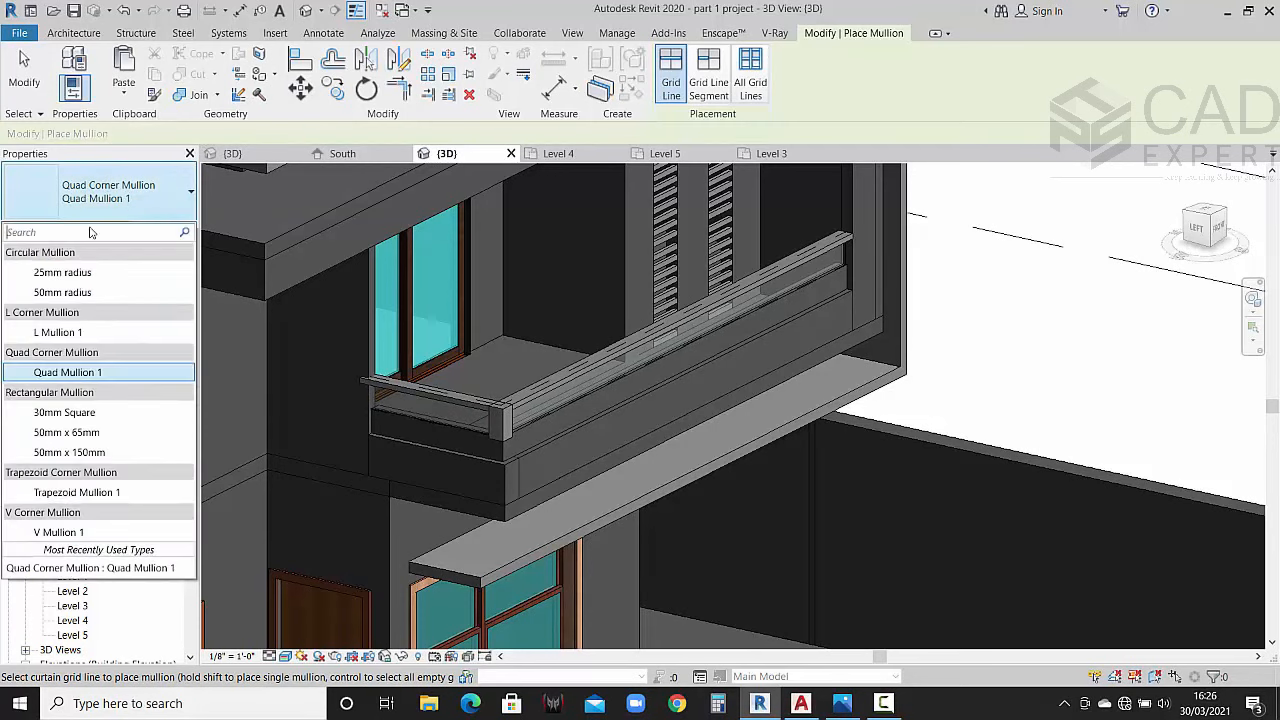
click(85, 452)
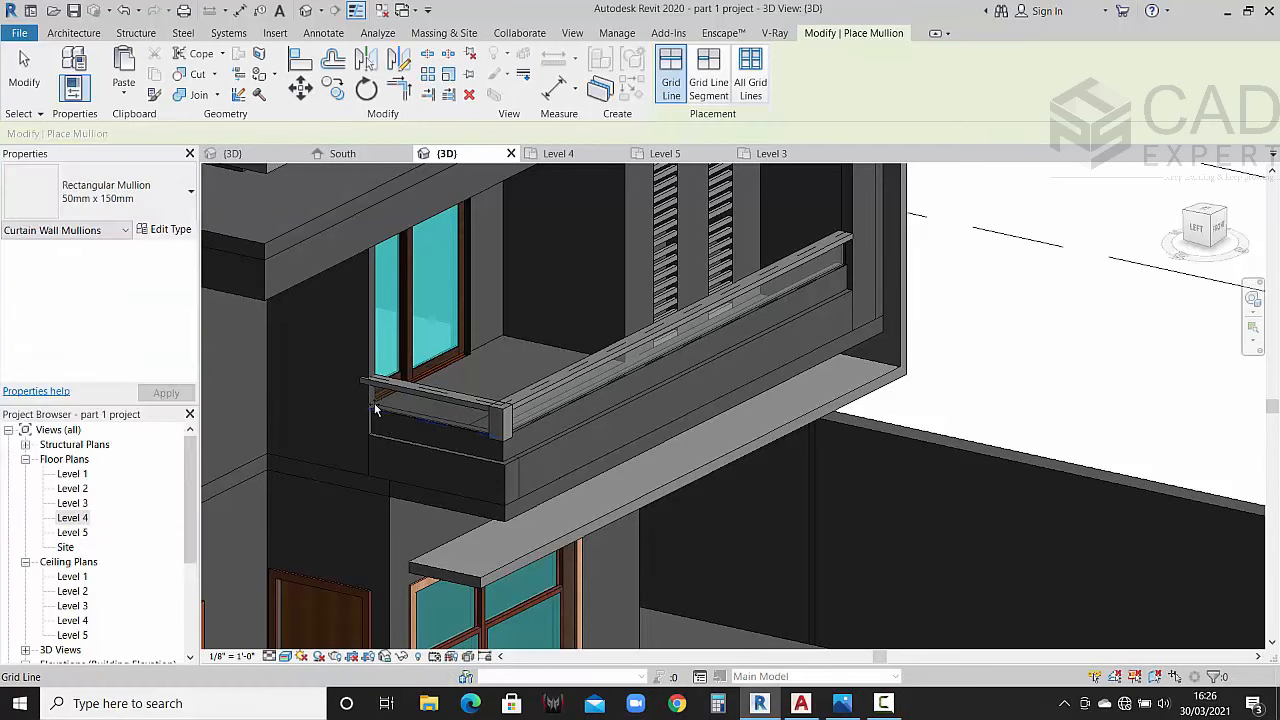
click(374, 408)
key(ctrl+z)
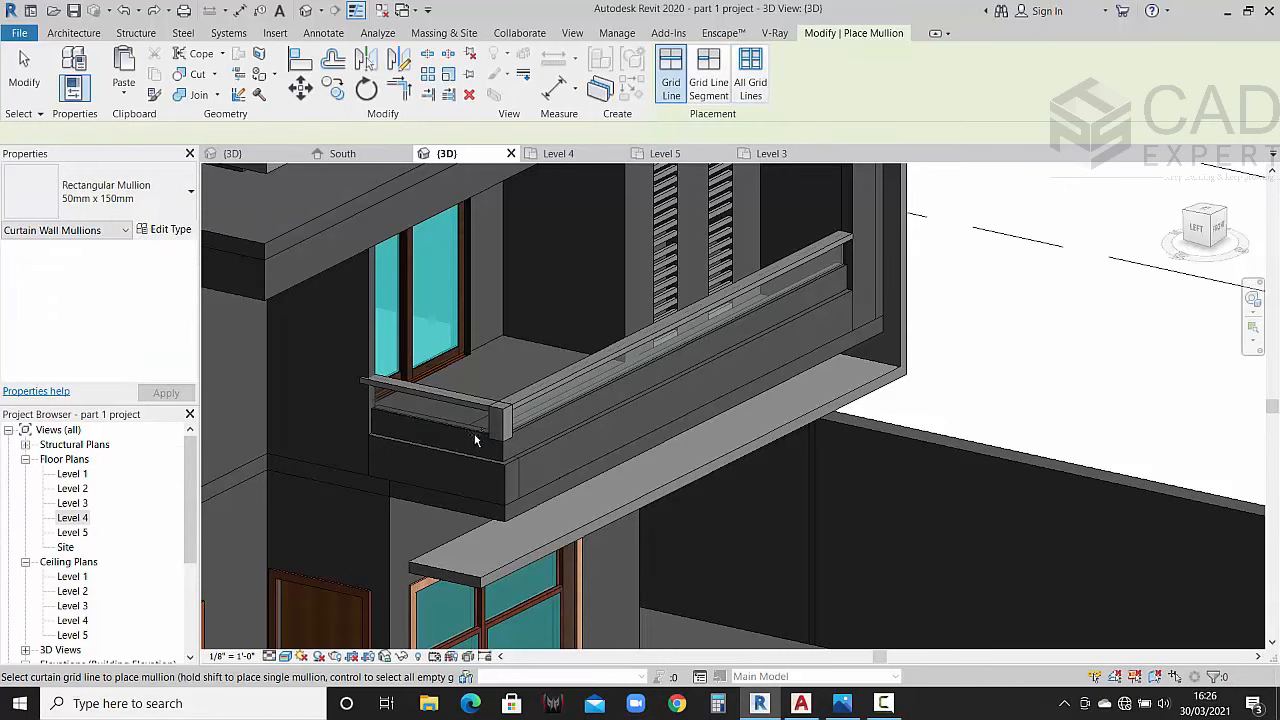
click(374, 398)
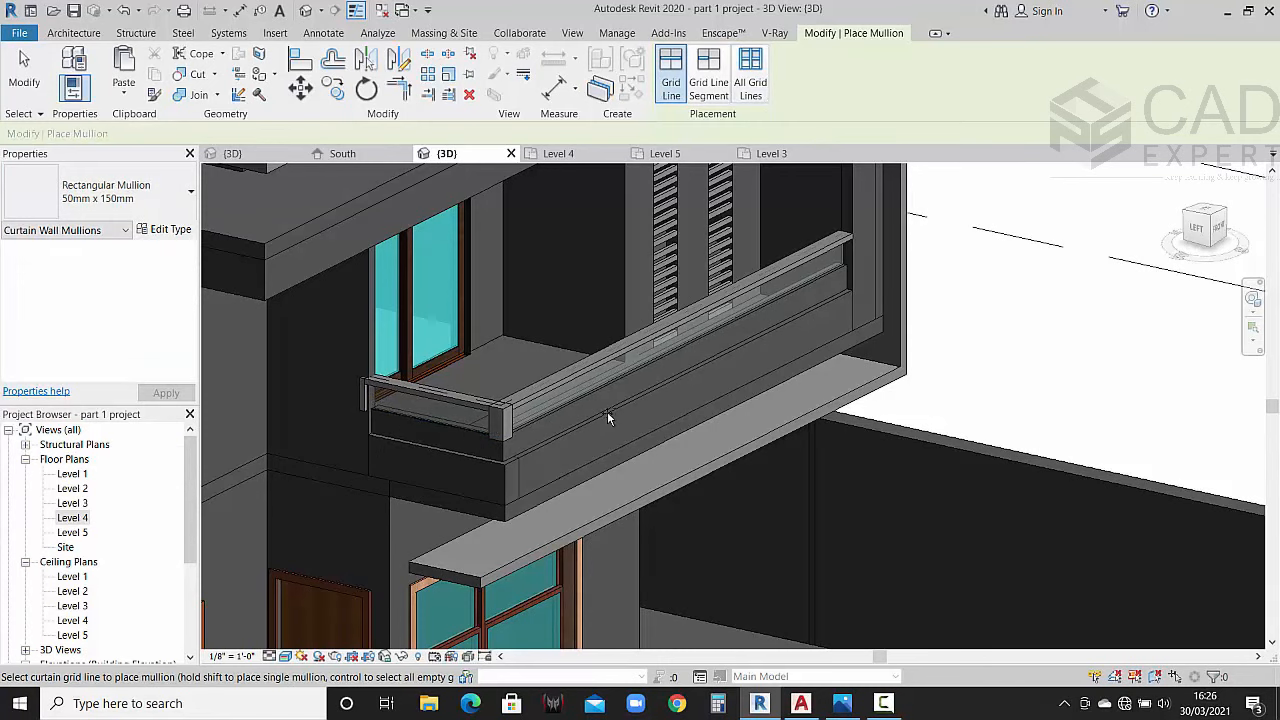
click(858, 258)
key(Escape)
key(Escape)
Step: Delete the vertical rectangular mullion at the short curtain wall's free end
click(362, 400)
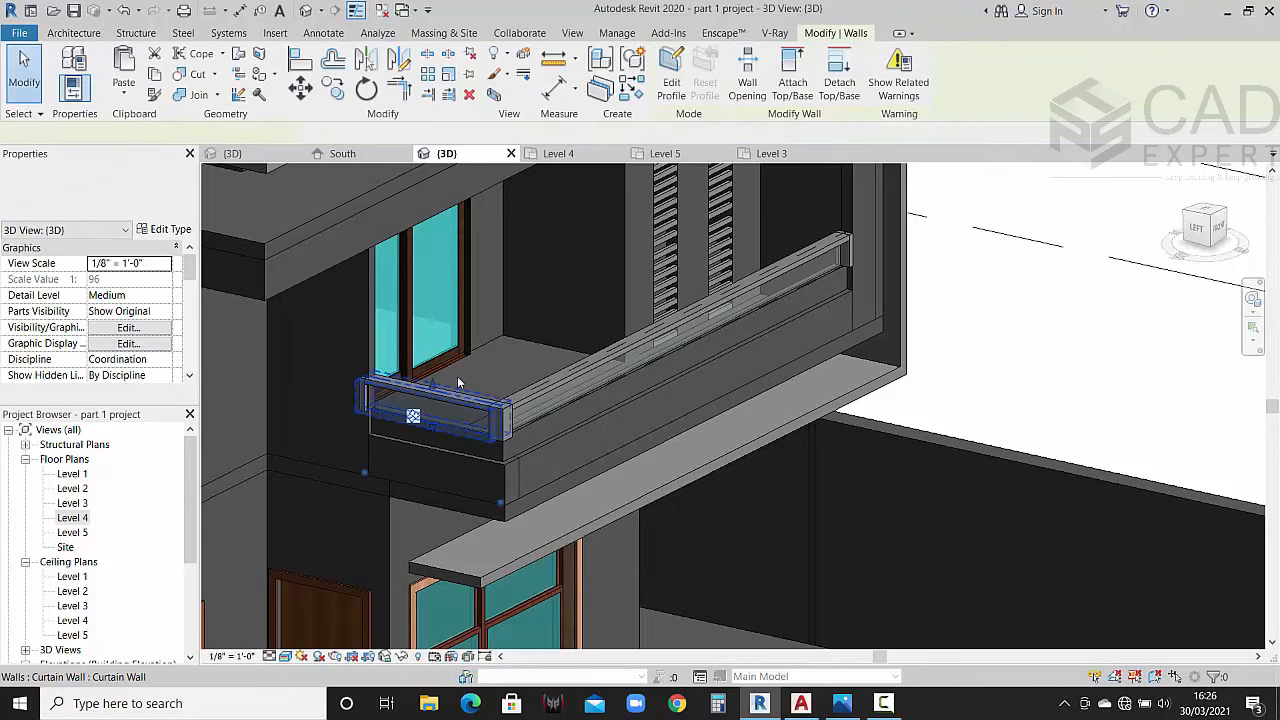
key(Escape)
scroll(368, 402, up, 5)
scroll(366, 400, down, 2)
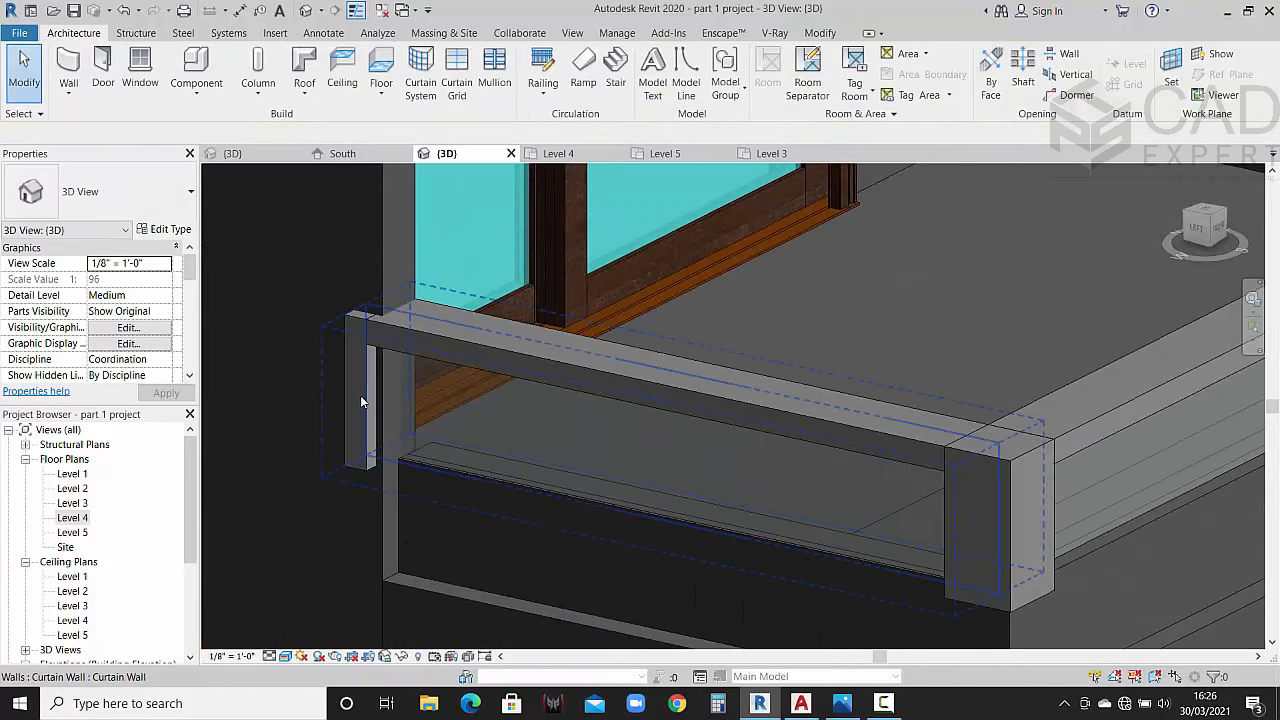
key(Tab)
key(Tab)
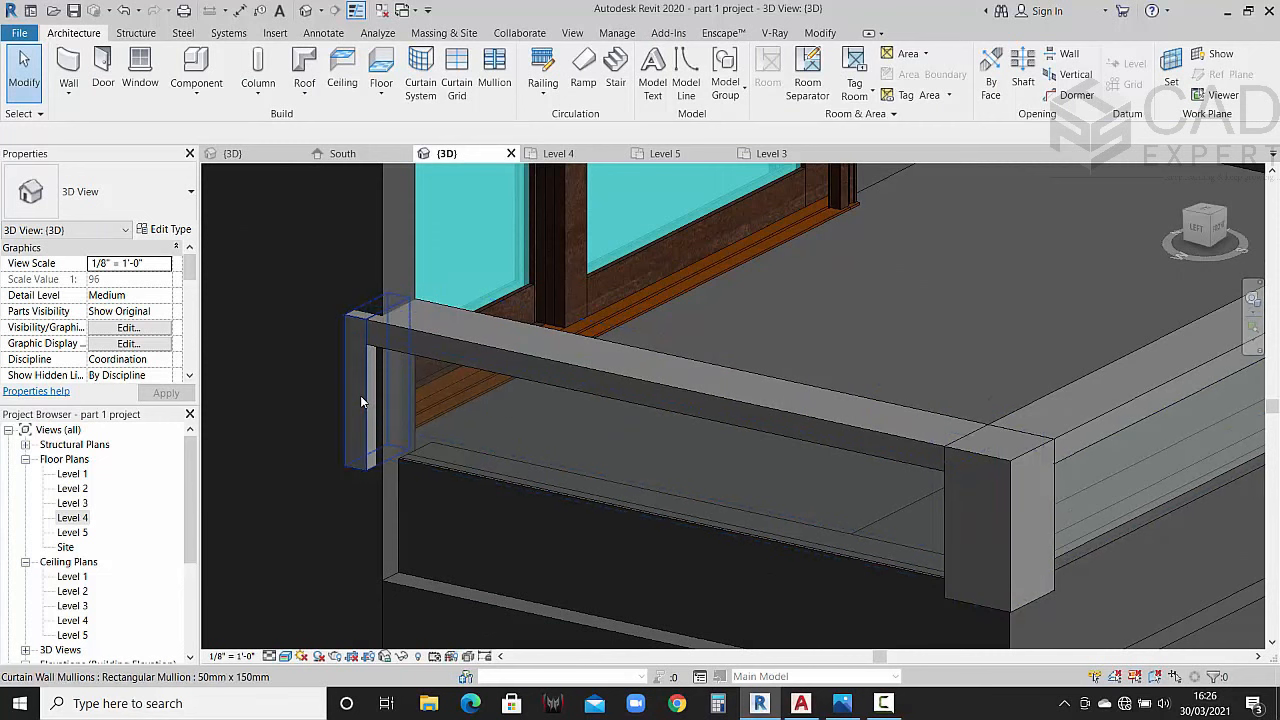
click(362, 400)
key(Escape)
scroll(382, 396, down, 5)
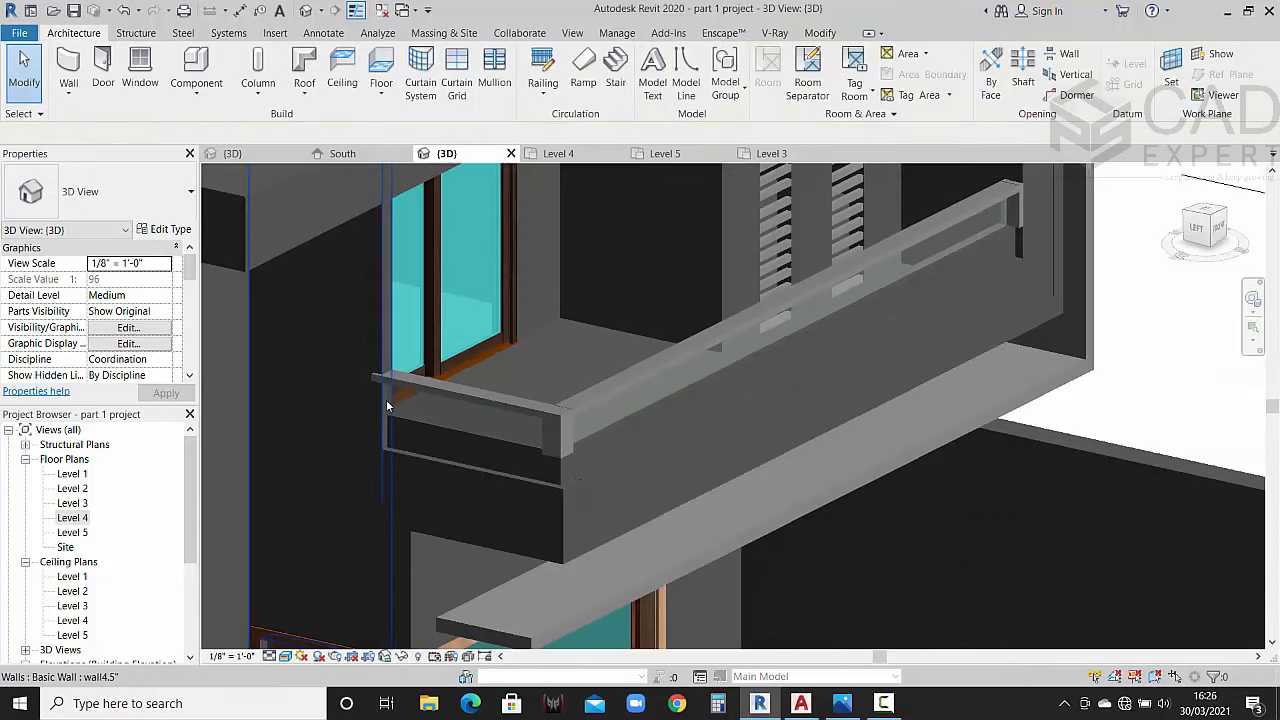
scroll(398, 390, up, 5)
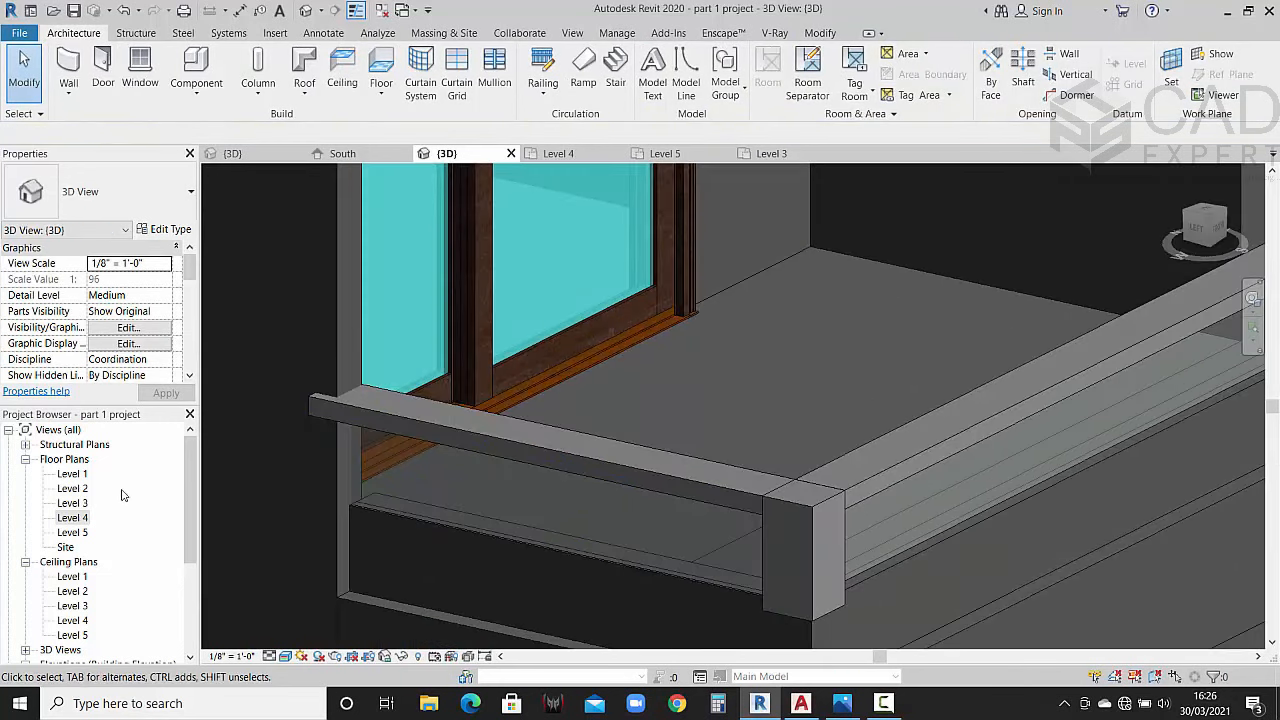
Step: Pull the short curtain wall's free end back to the end of the parapet in the Level 4 plan
double_click(73, 518)
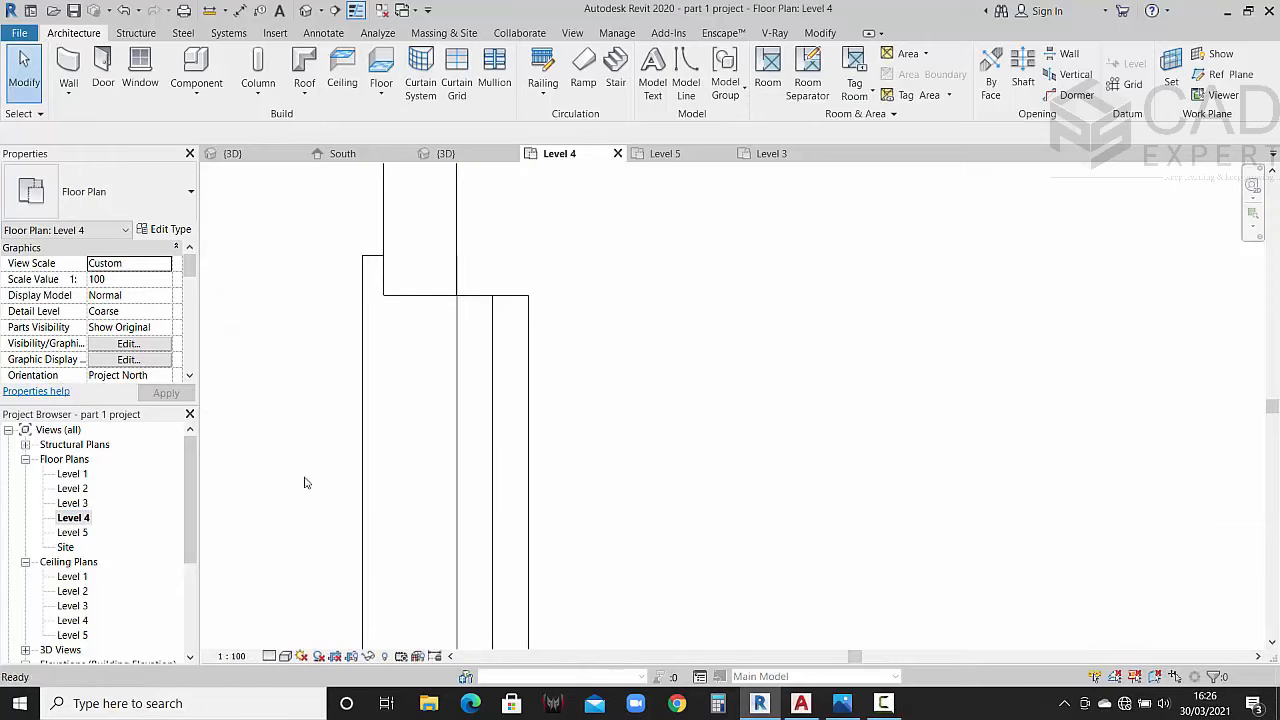
click(459, 360)
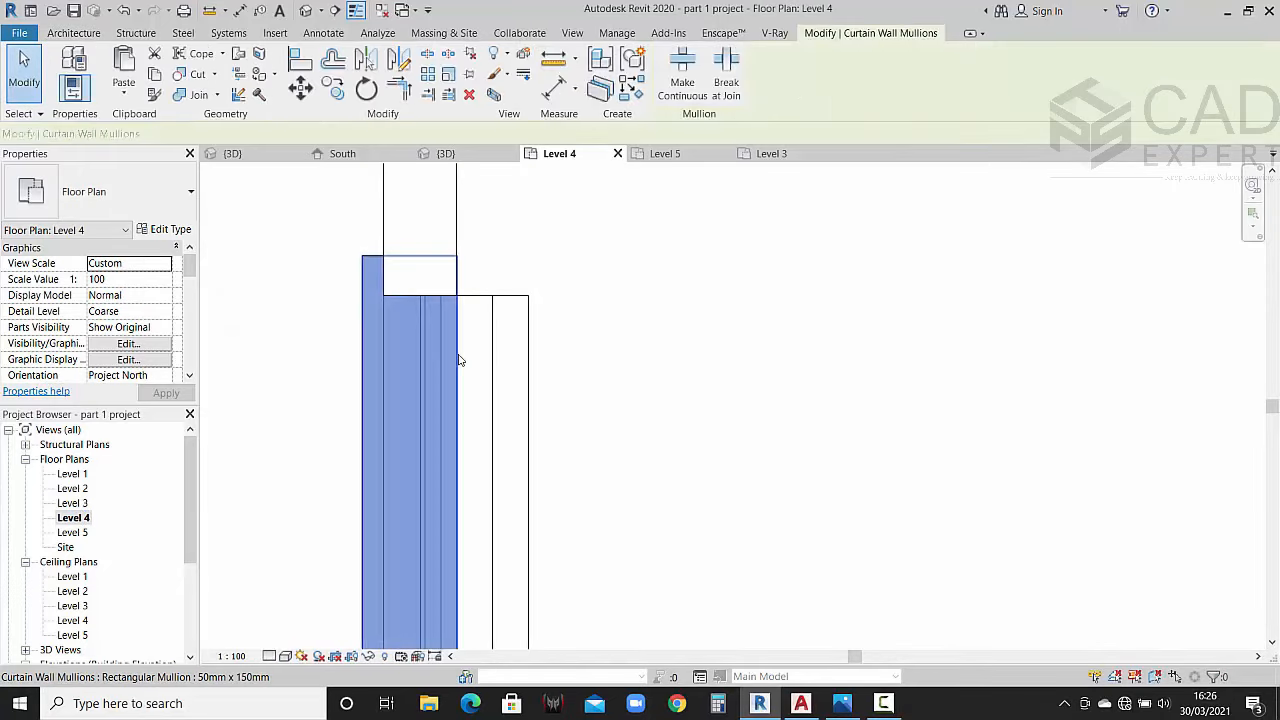
click(294, 261)
click(357, 261)
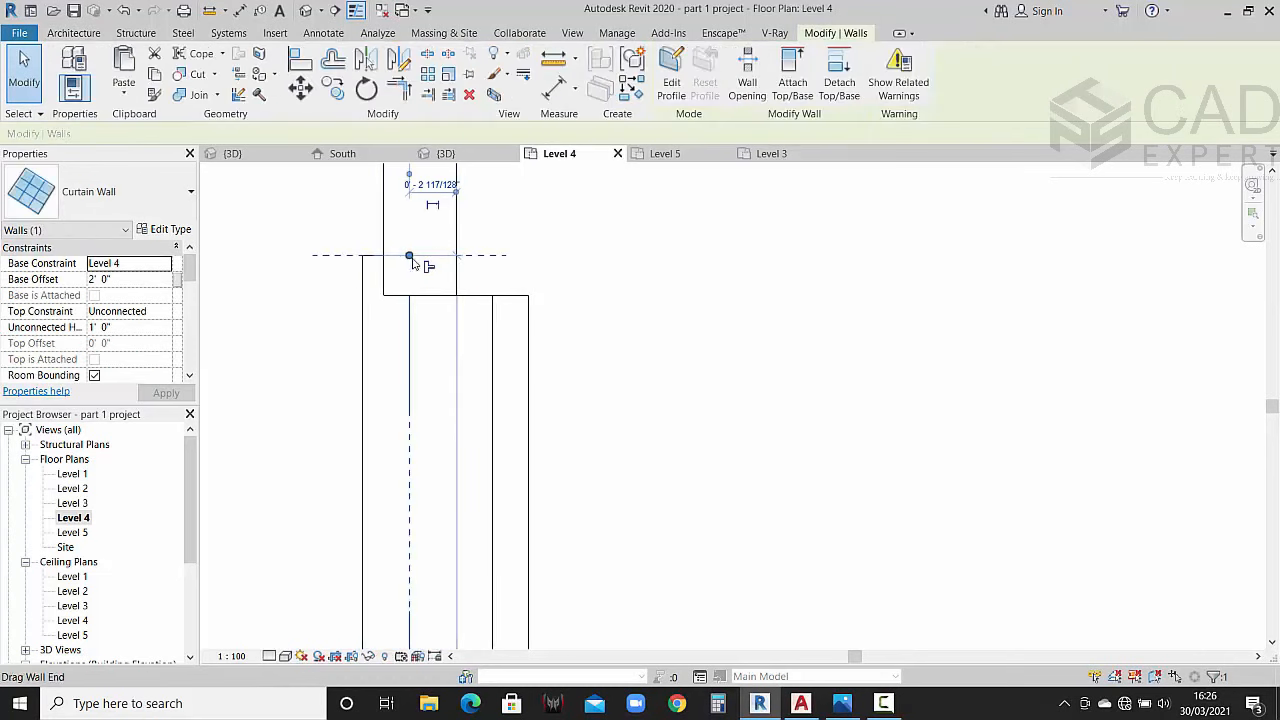
key(Delete)
drag(407, 262, 461, 282)
scroll(402, 250, up, 2)
key(Escape)
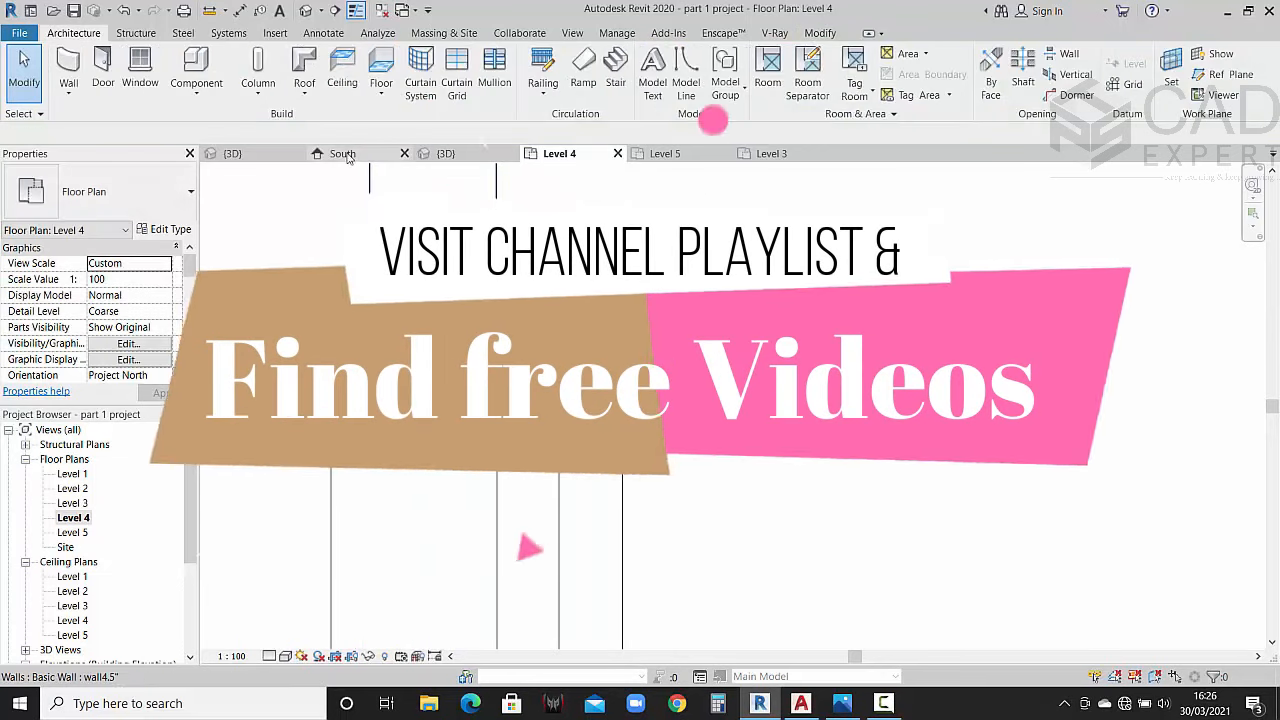
Step: Place horizontal wall reveals on the outer faces of both balcony parapet walls beneath the glass railing in the 3D view
click(461, 155)
scroll(475, 381, down, 6)
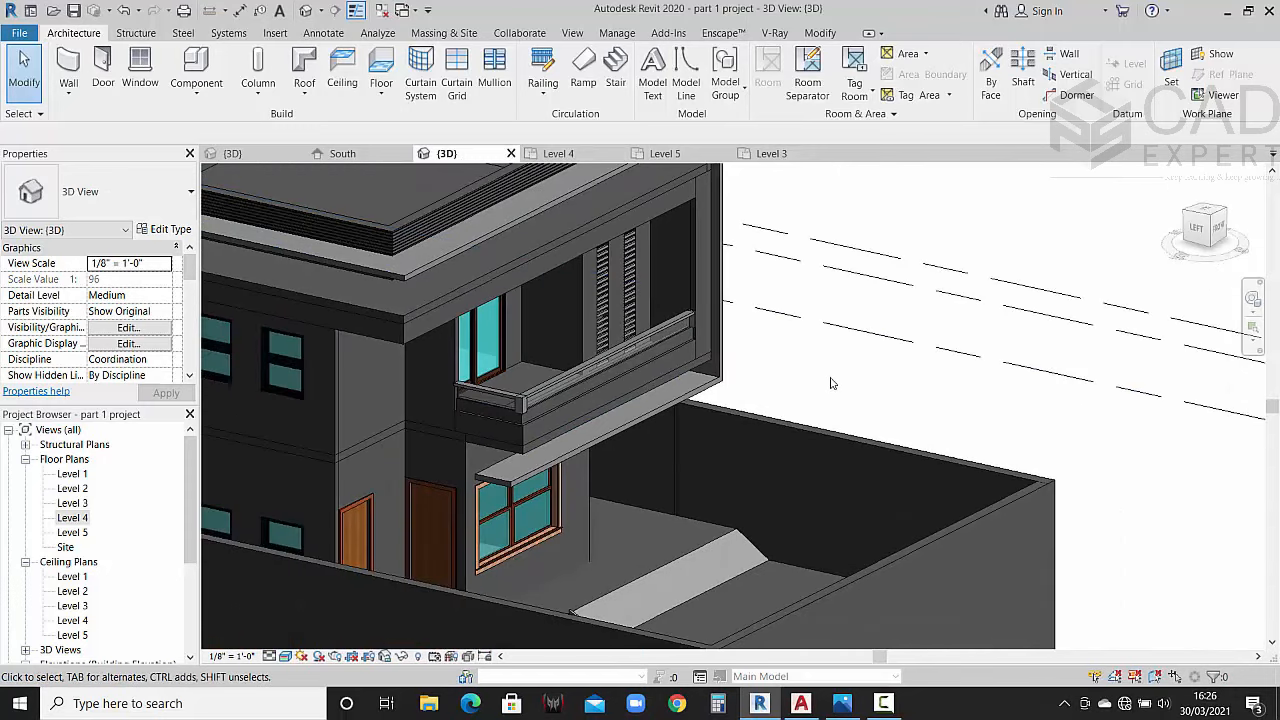
shift+middle_drag(830, 383, 885, 415)
scroll(532, 442, up, 5)
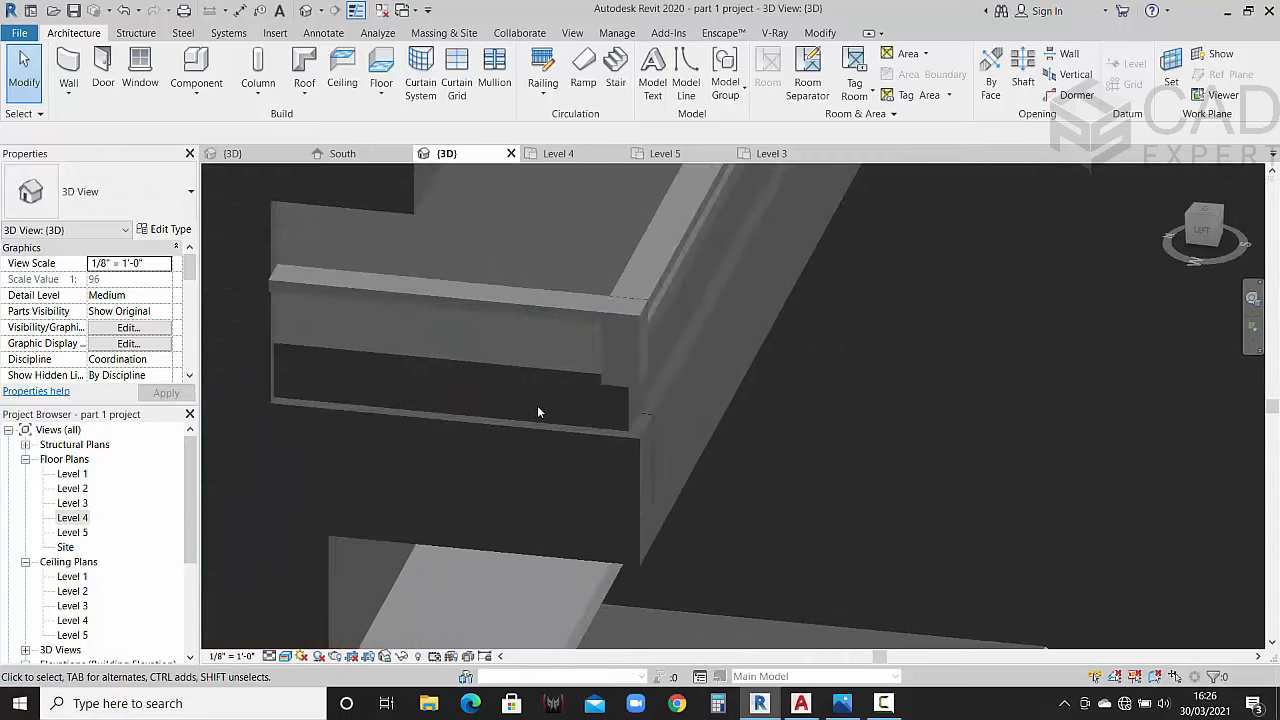
scroll(537, 412, down, 2)
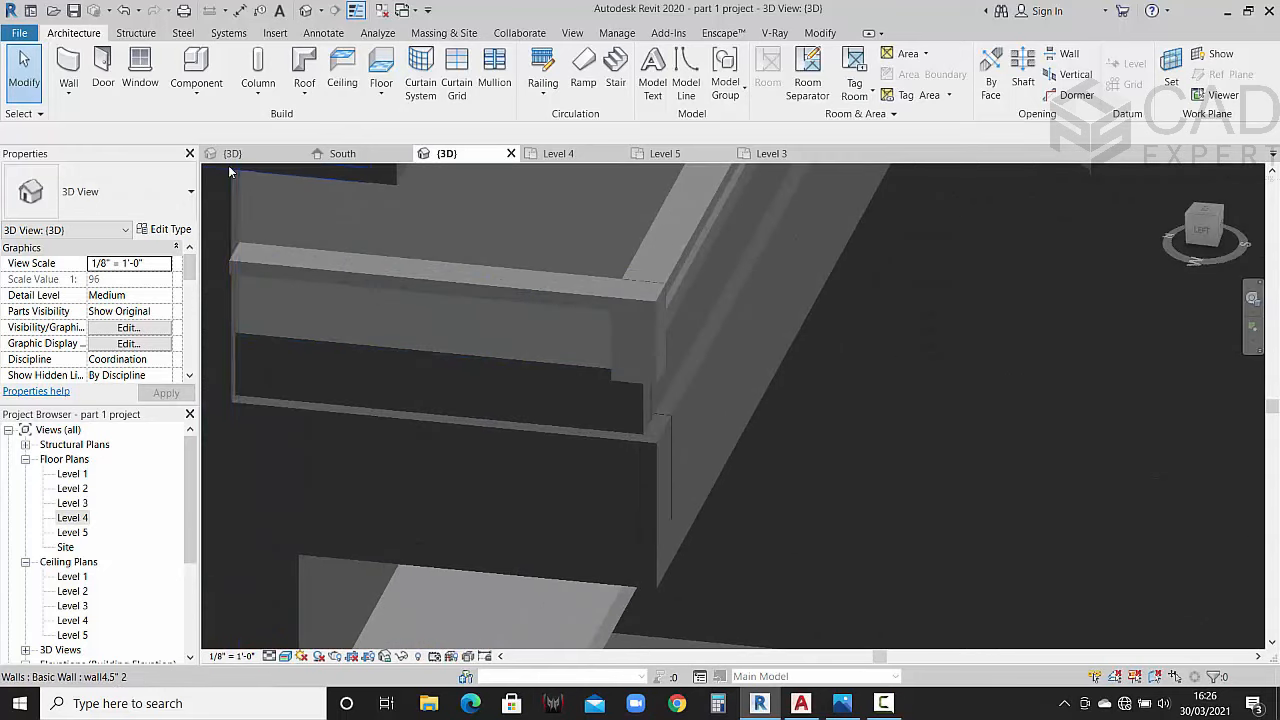
click(70, 92)
click(129, 257)
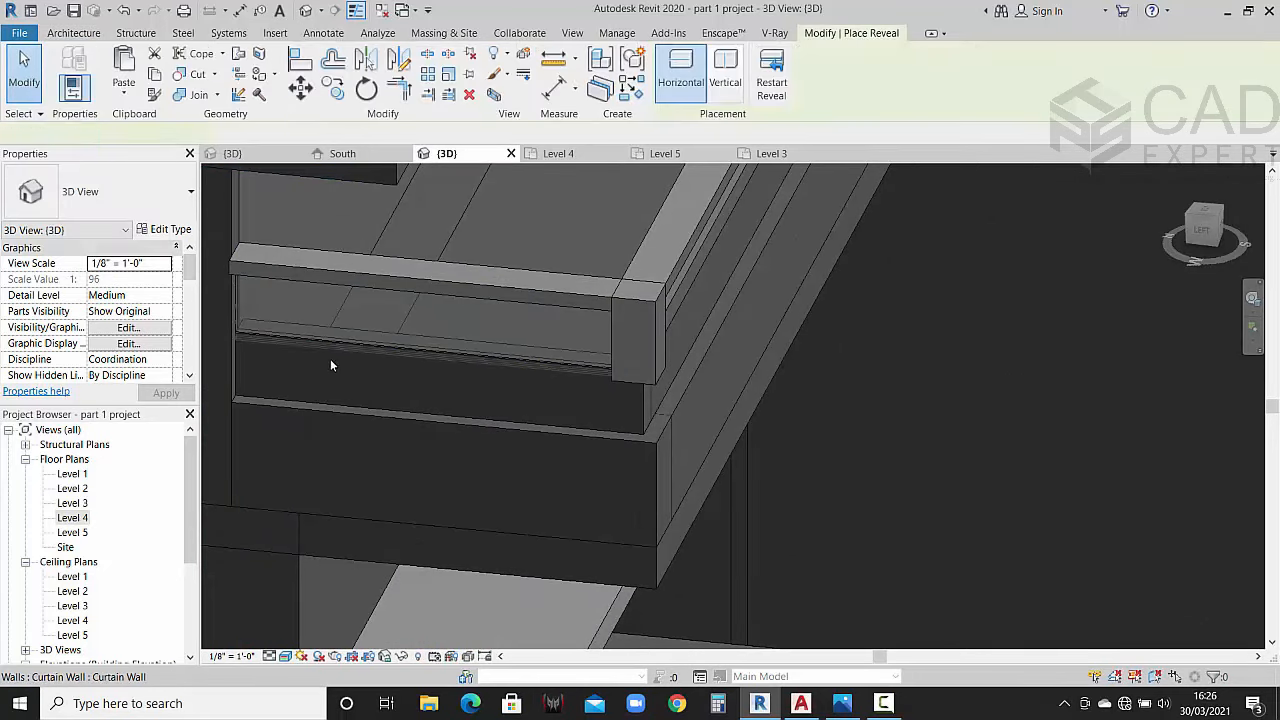
scroll(342, 388, up, 3)
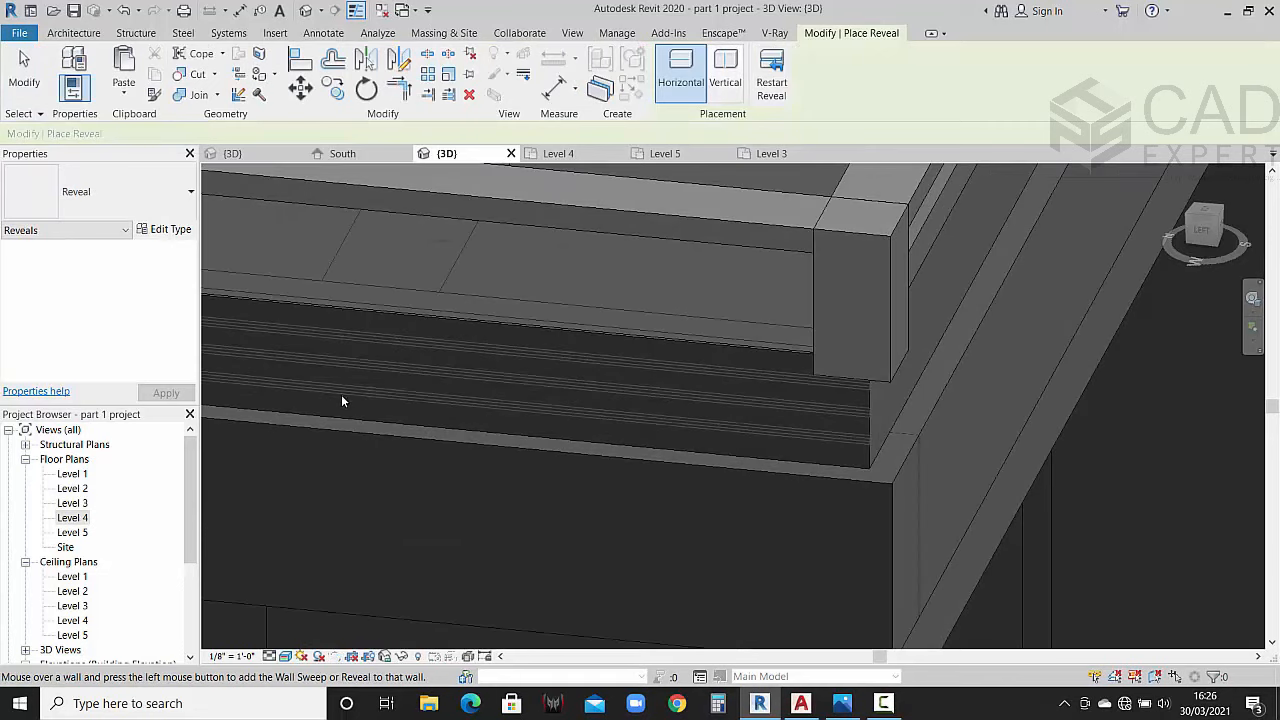
click(338, 390)
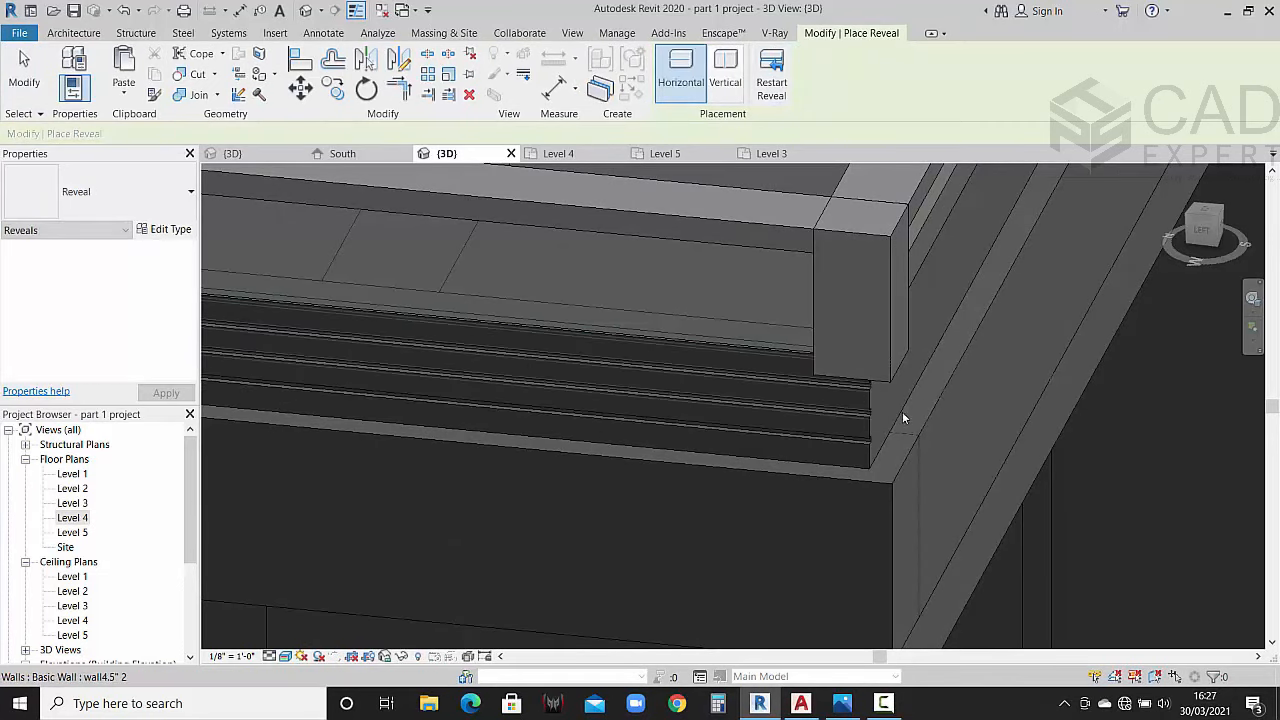
click(903, 382)
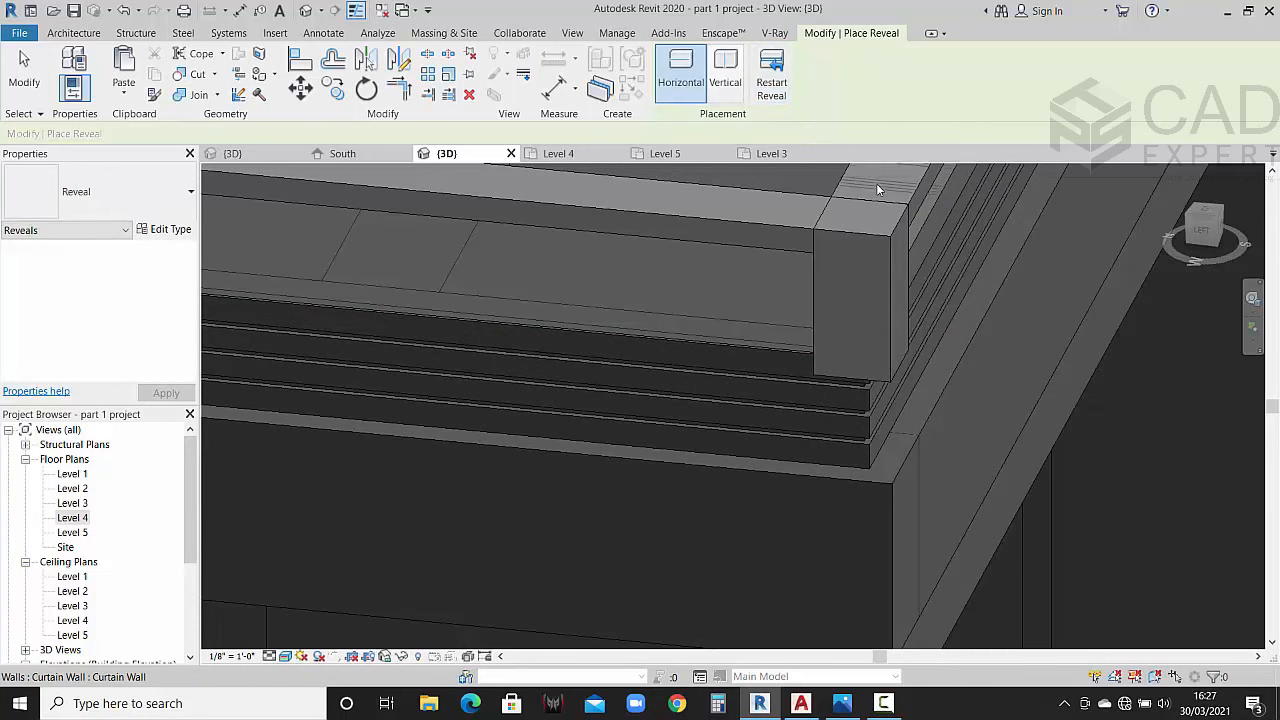
key(Escape)
key(Escape)
Step: Examine the balcony, railing and front facade in 3D and compare them with the reference rendering
scroll(808, 438, down, 5)
scroll(849, 460, down, 3)
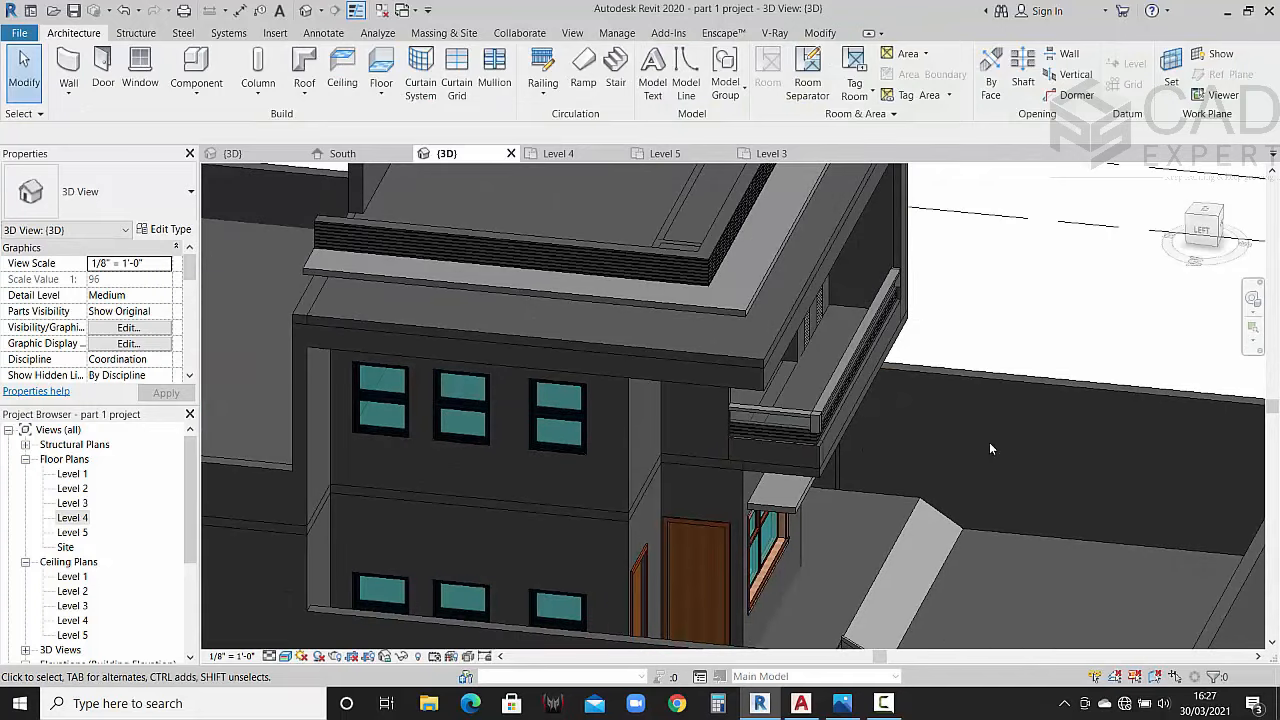
shift+middle_drag(1025, 490, 772, 540)
scroll(790, 545, down, 5)
shift+middle_drag(671, 526, 652, 487)
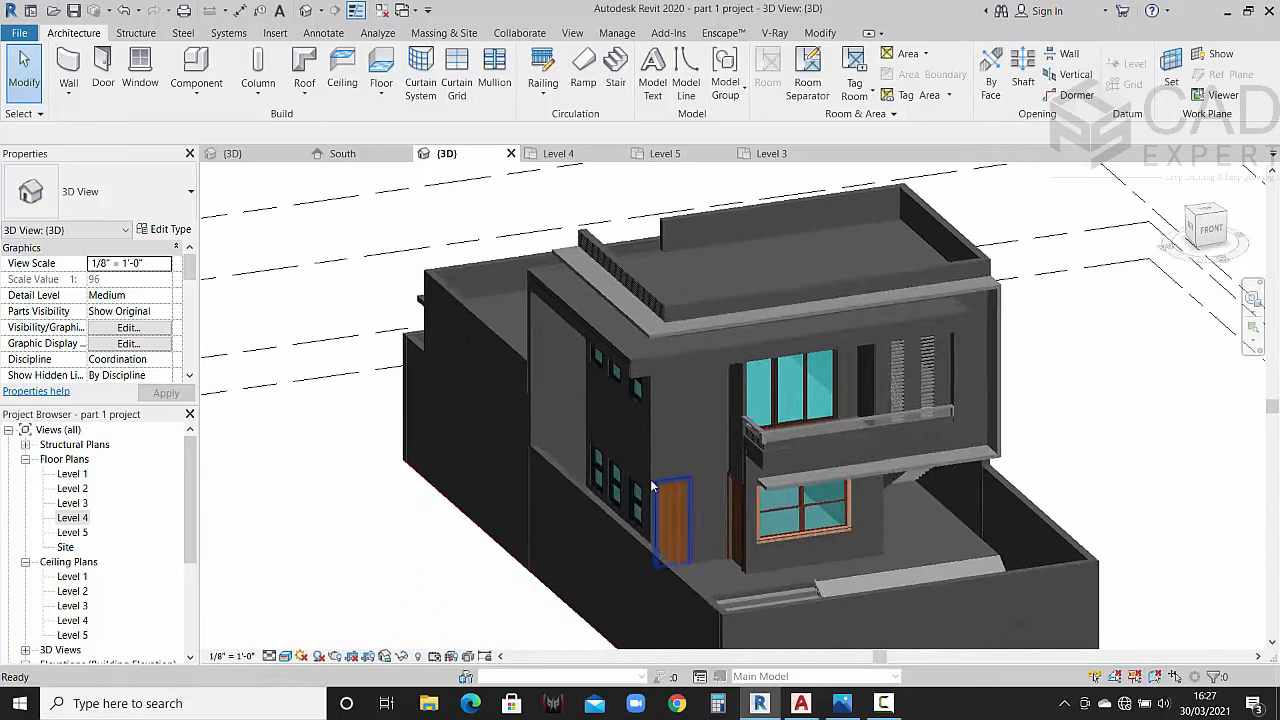
scroll(638, 454, up, 2)
scroll(643, 509, down, 2)
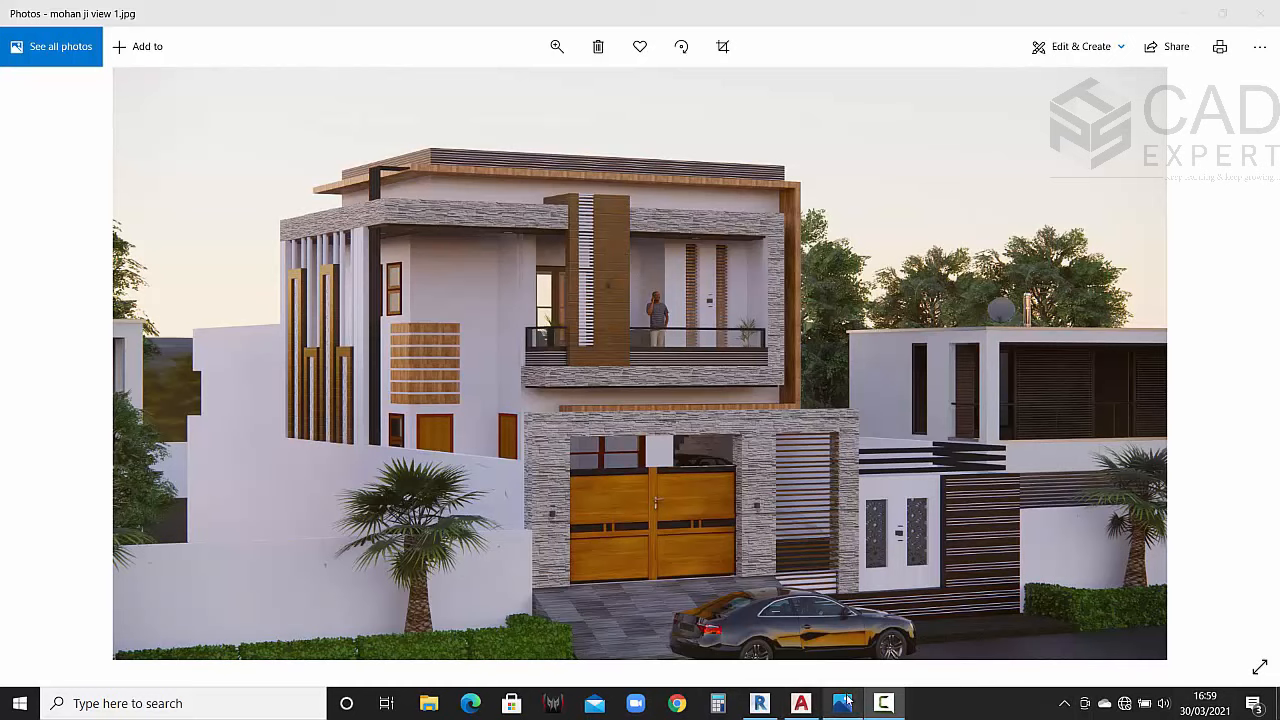
click(762, 704)
scroll(785, 447, up, 4)
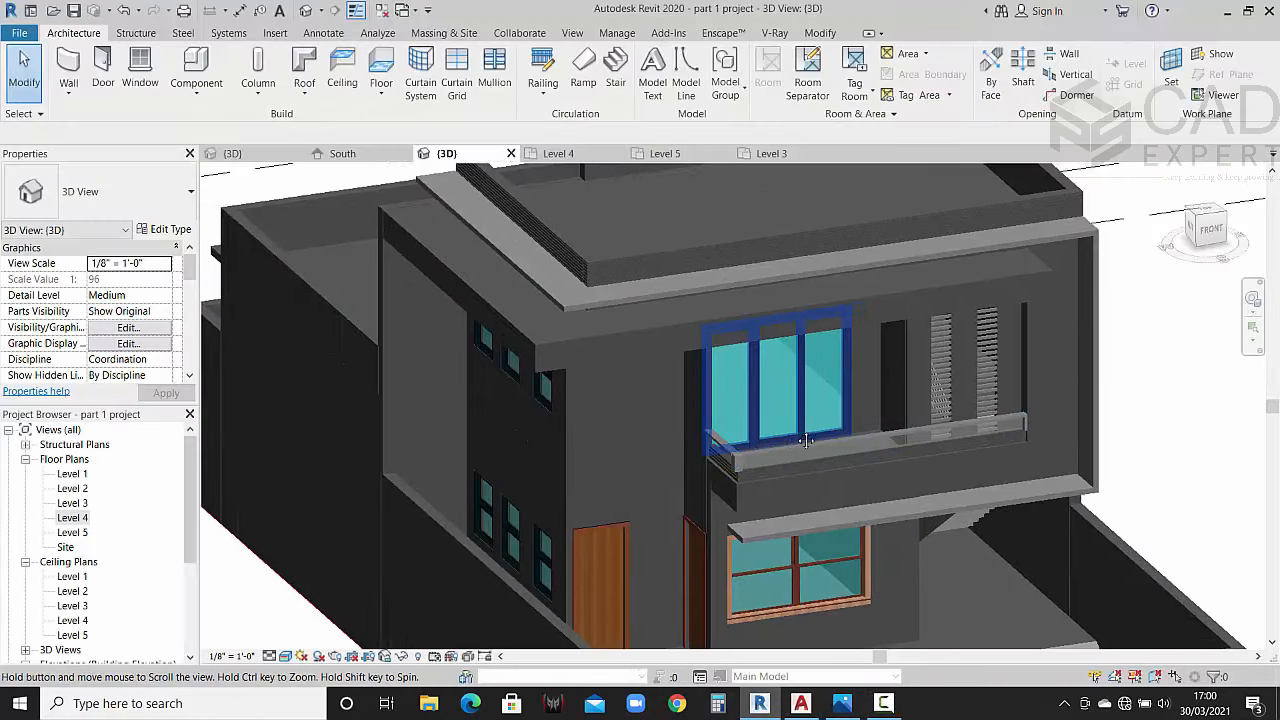
scroll(752, 301, up, 2)
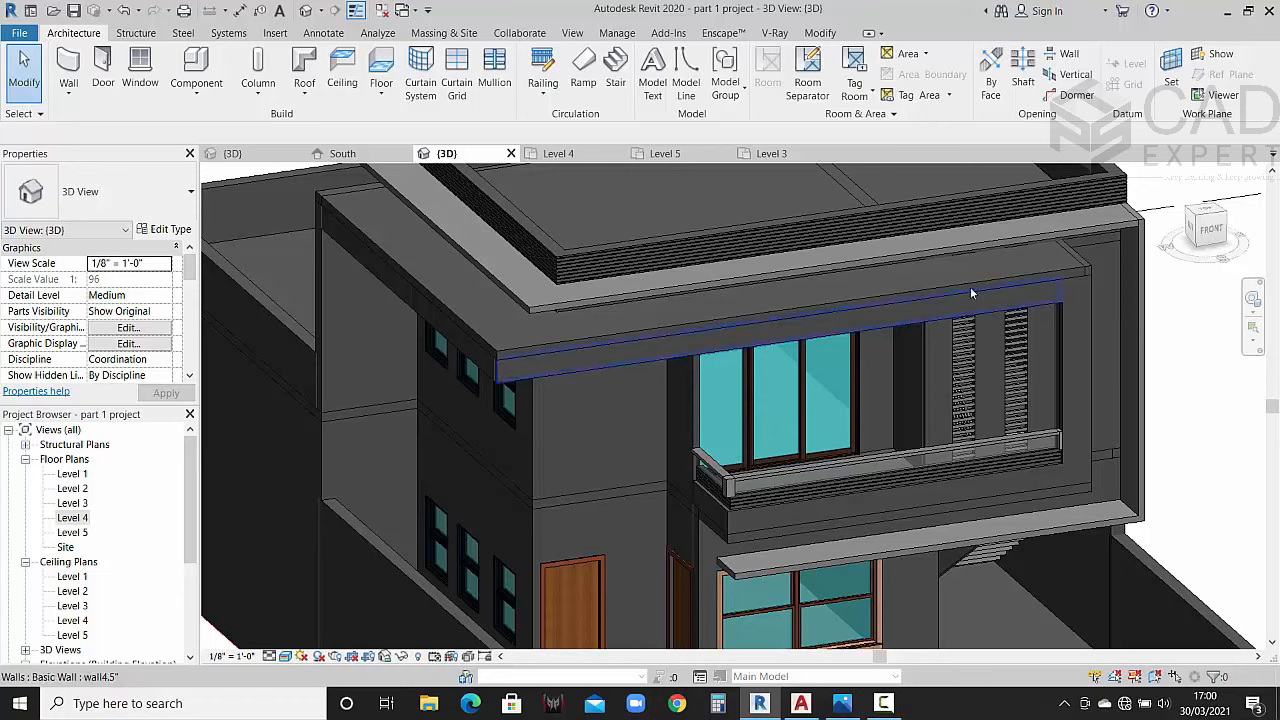
Step: Examine how far the balcony and upper front frame project from the house's right side, checking against the reference rendering
click(1212, 232)
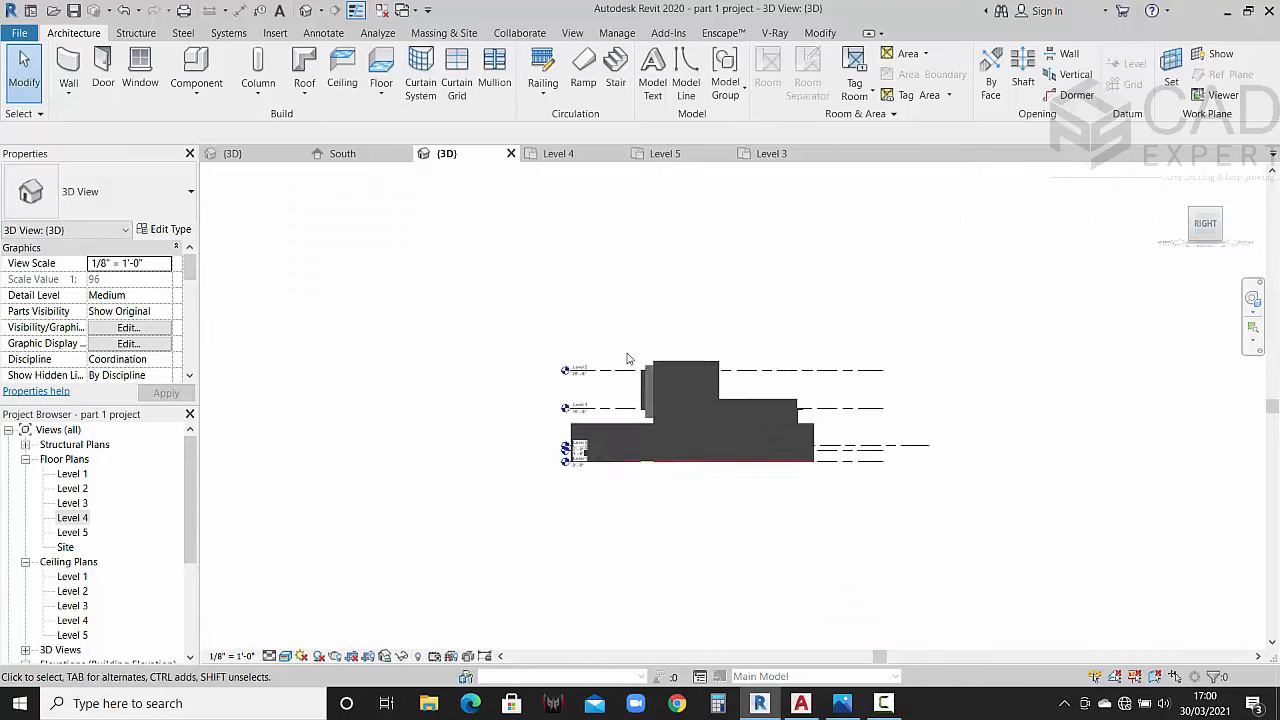
scroll(649, 408, up, 5)
scroll(649, 408, up, 5)
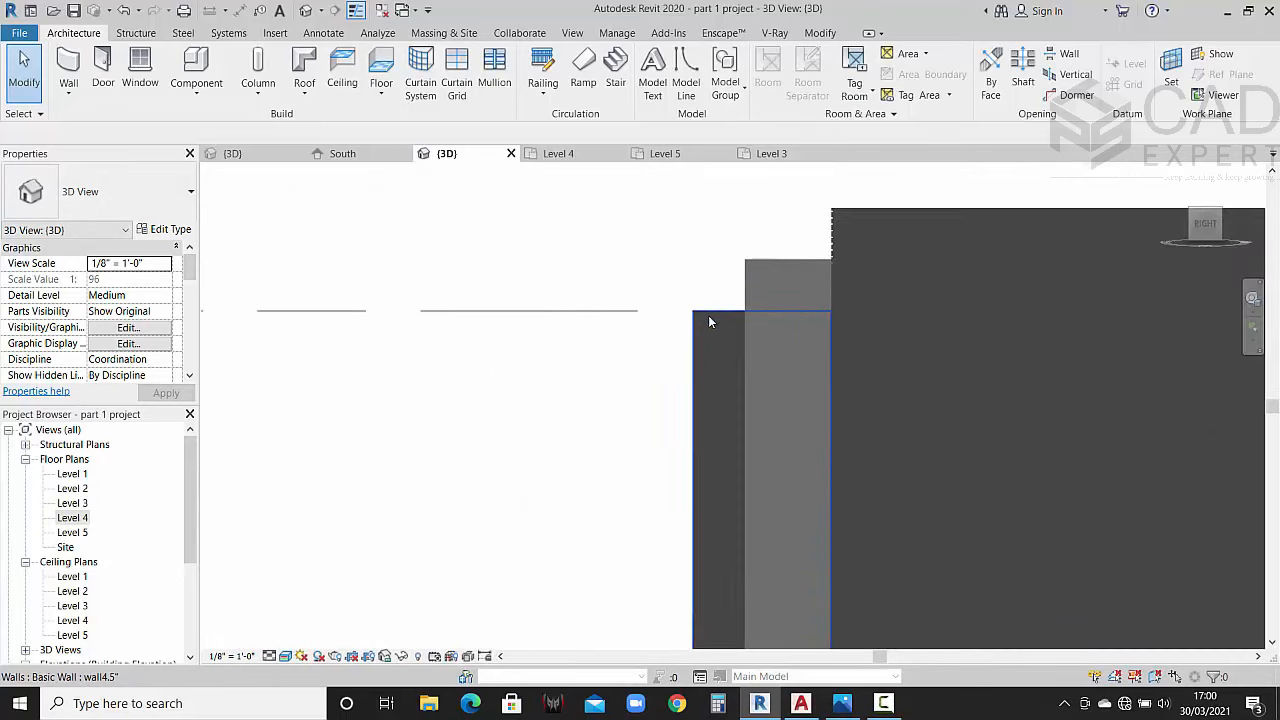
click(843, 703)
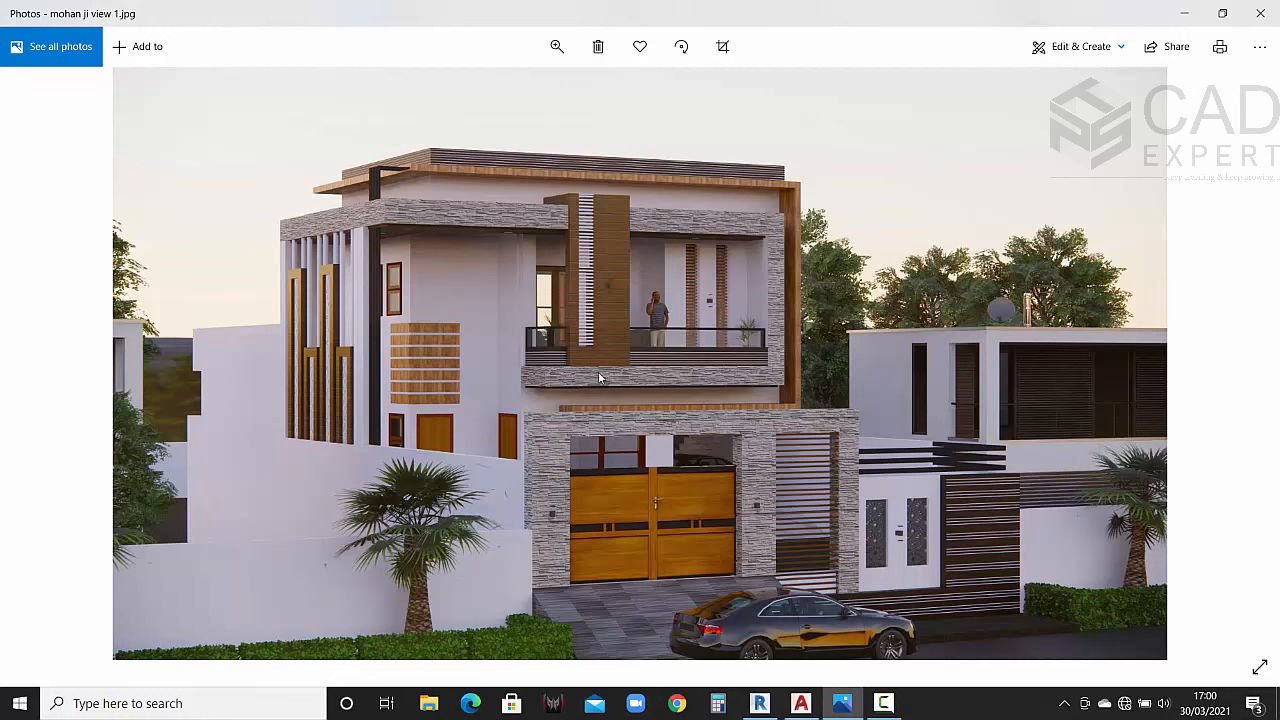
click(1186, 14)
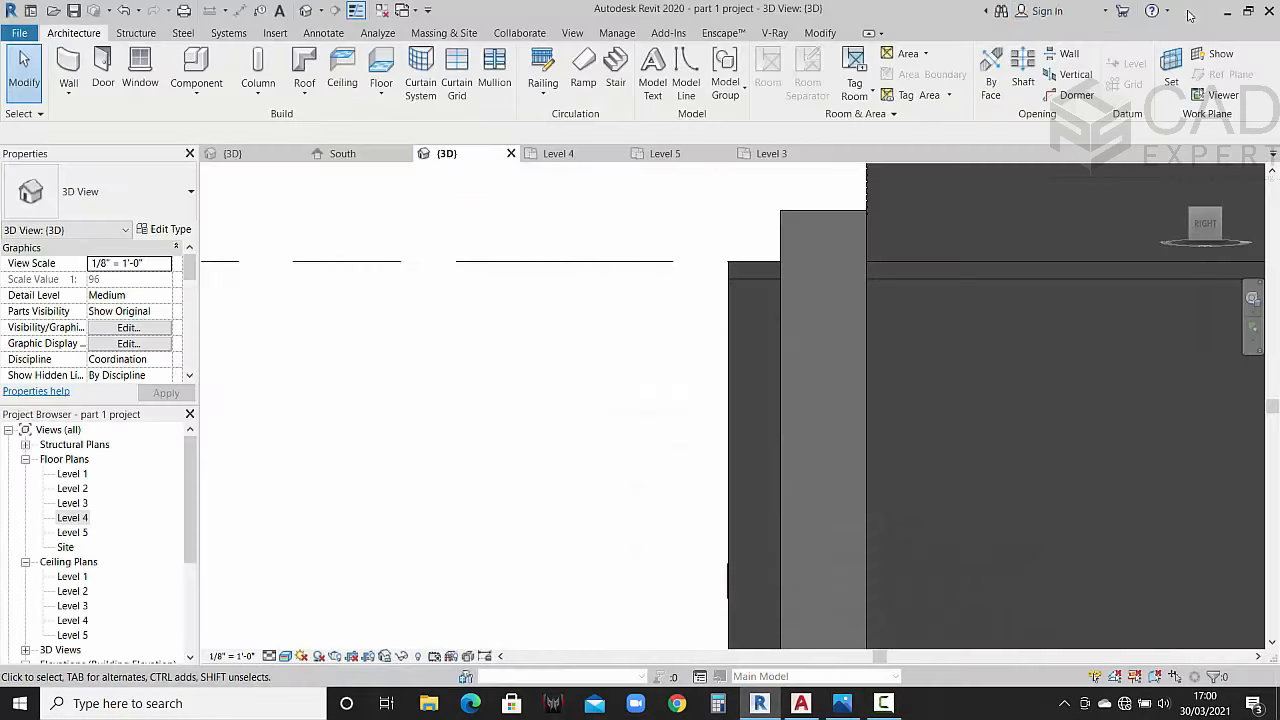
scroll(716, 264, down, 4)
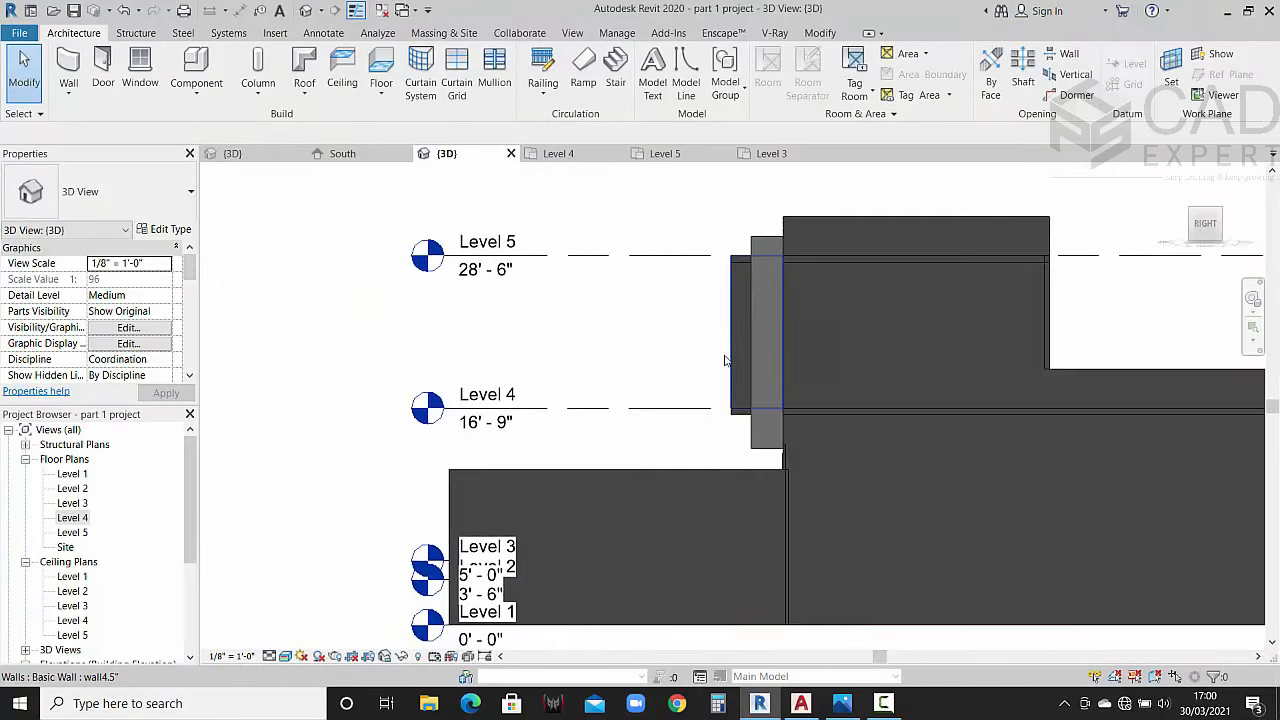
scroll(770, 392, up, 2)
scroll(770, 390, down, 1)
scroll(770, 358, down, 1)
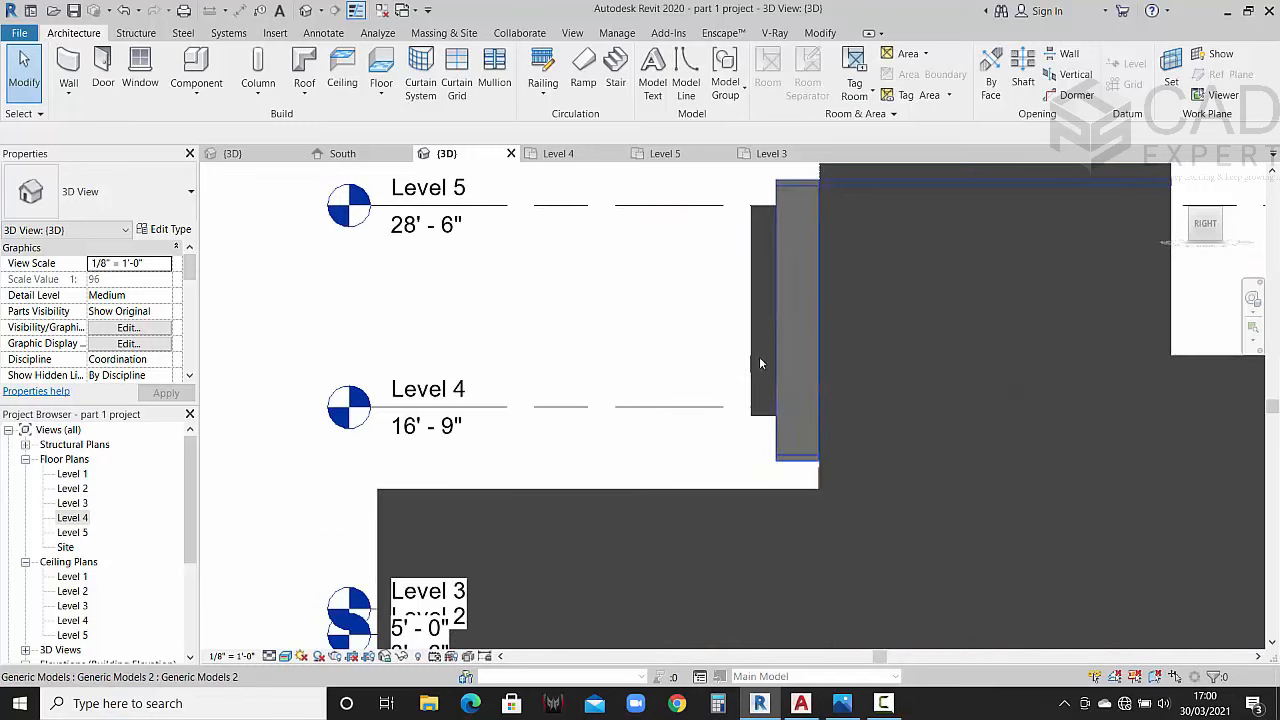
mouse_move(738, 345)
shift+middle_down()
mouse_move(765, 358)
mouse_move(757, 345)
shift+middle_up()
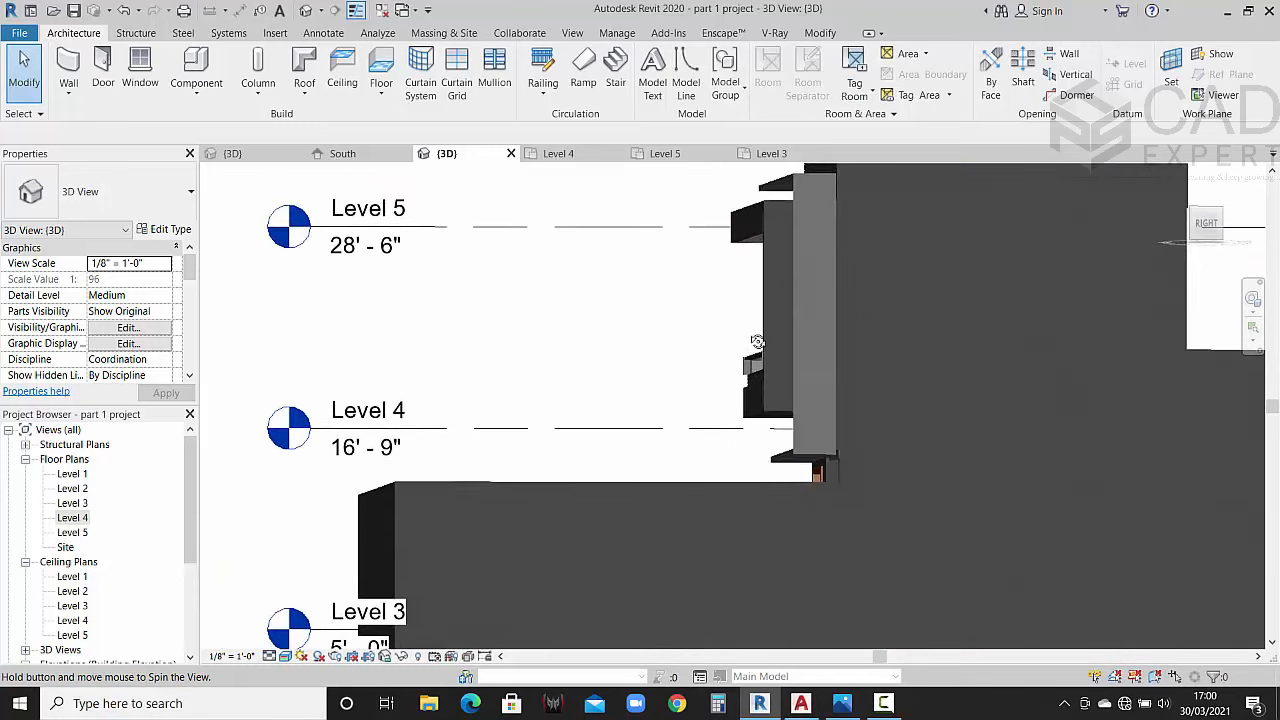
Step: Orient the 3D view to the right side and display it as Wireframe, dismissing the save reminder without saving
click(1206, 224)
click(285, 656)
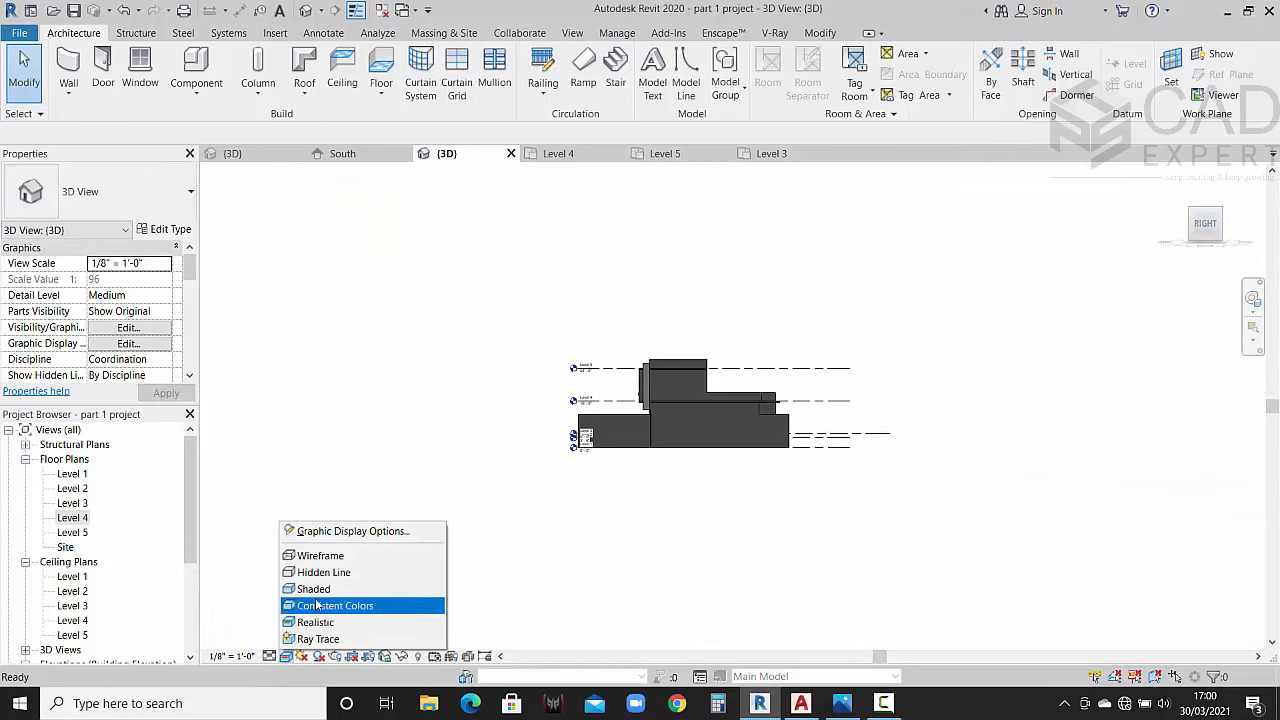
click(320, 555)
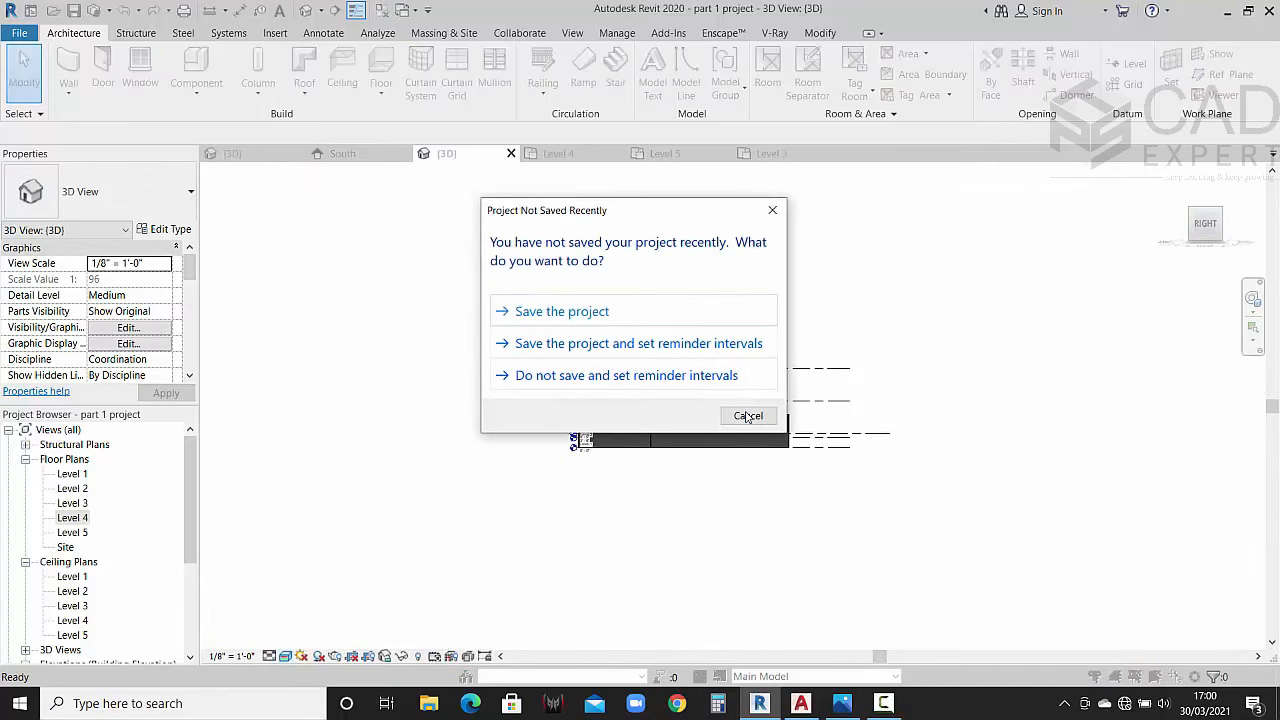
click(748, 416)
scroll(624, 360, up, 5)
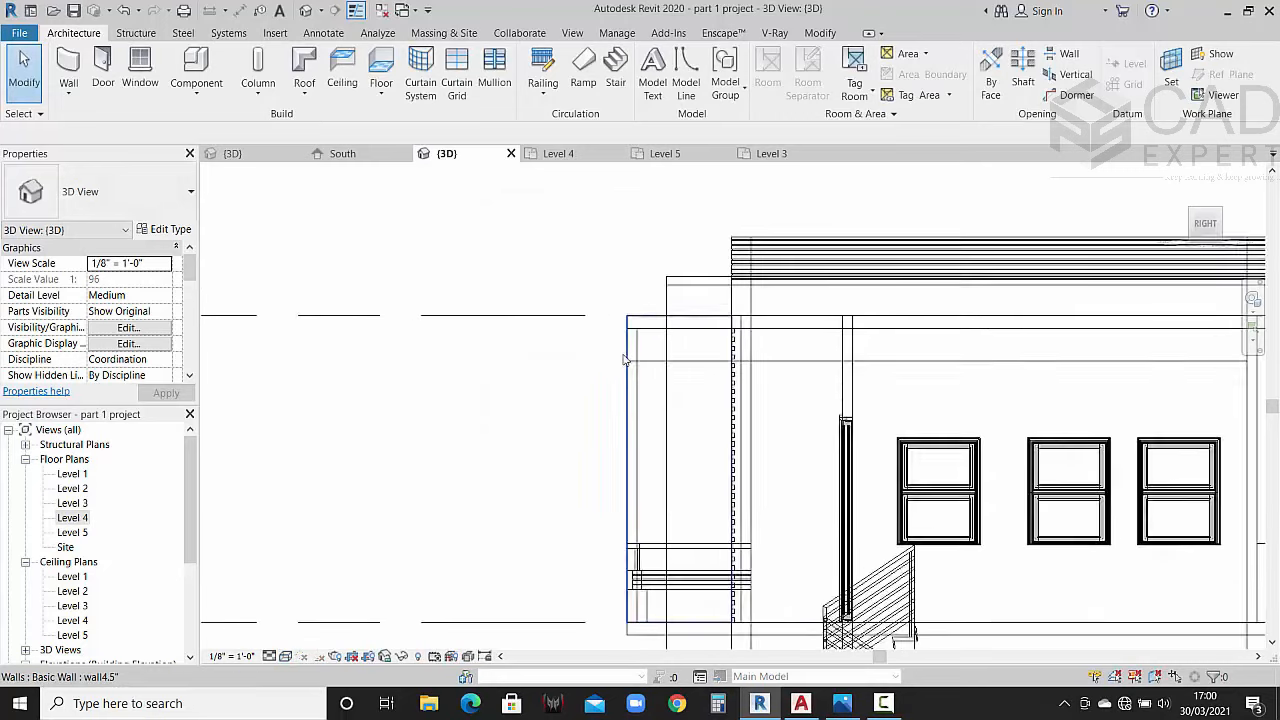
middle_drag(636, 351, 654, 337)
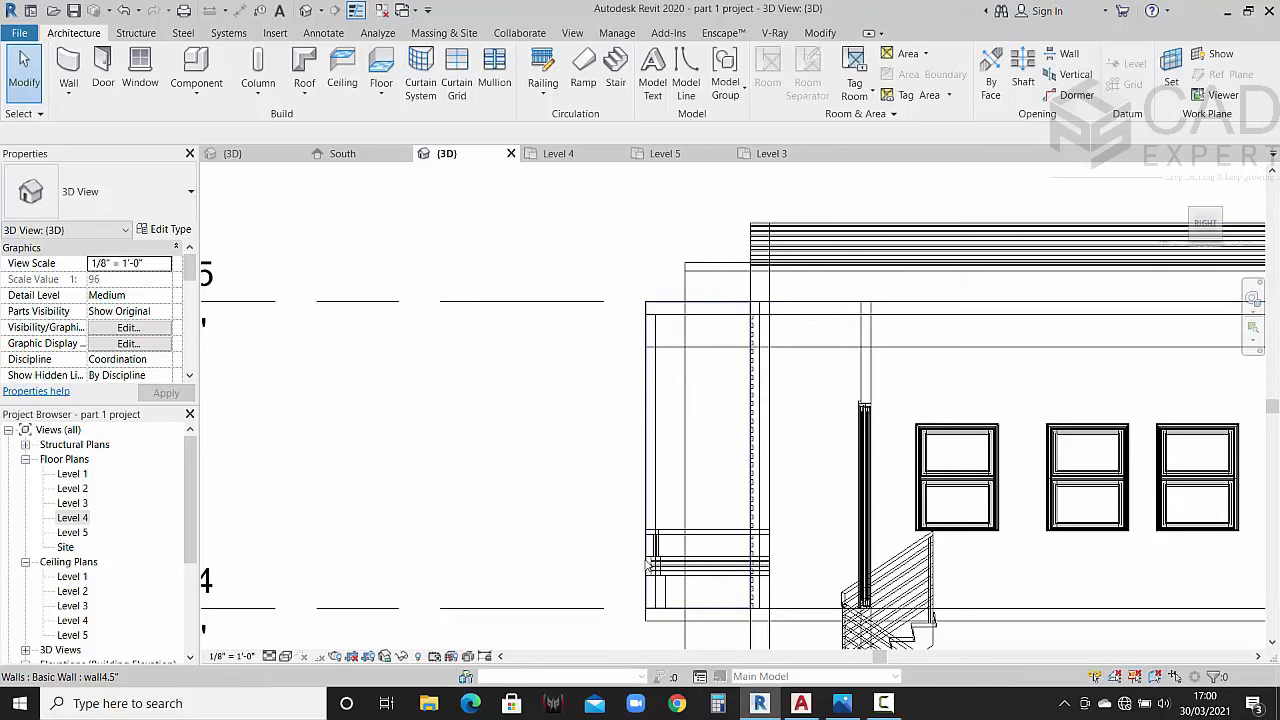
scroll(650, 565, up, 2)
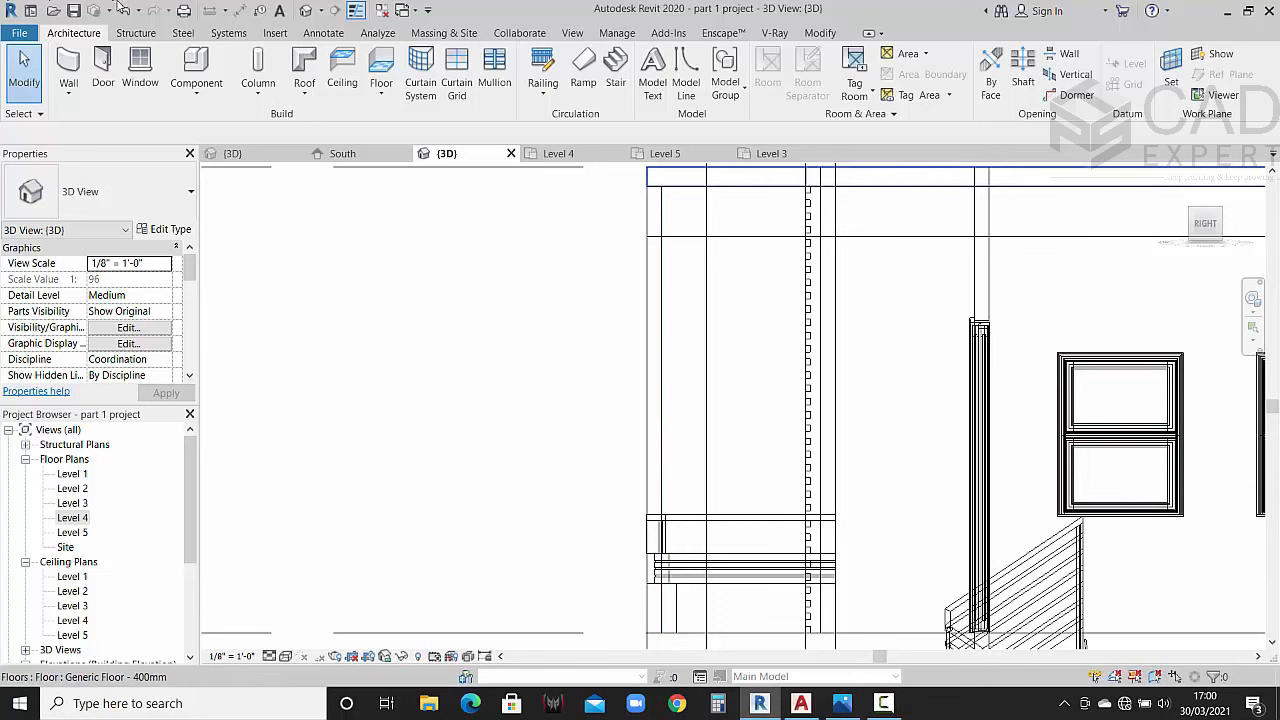
Step: Create an in-place model in the Generic Models category, accepting the suggested name
click(185, 88)
click(195, 157)
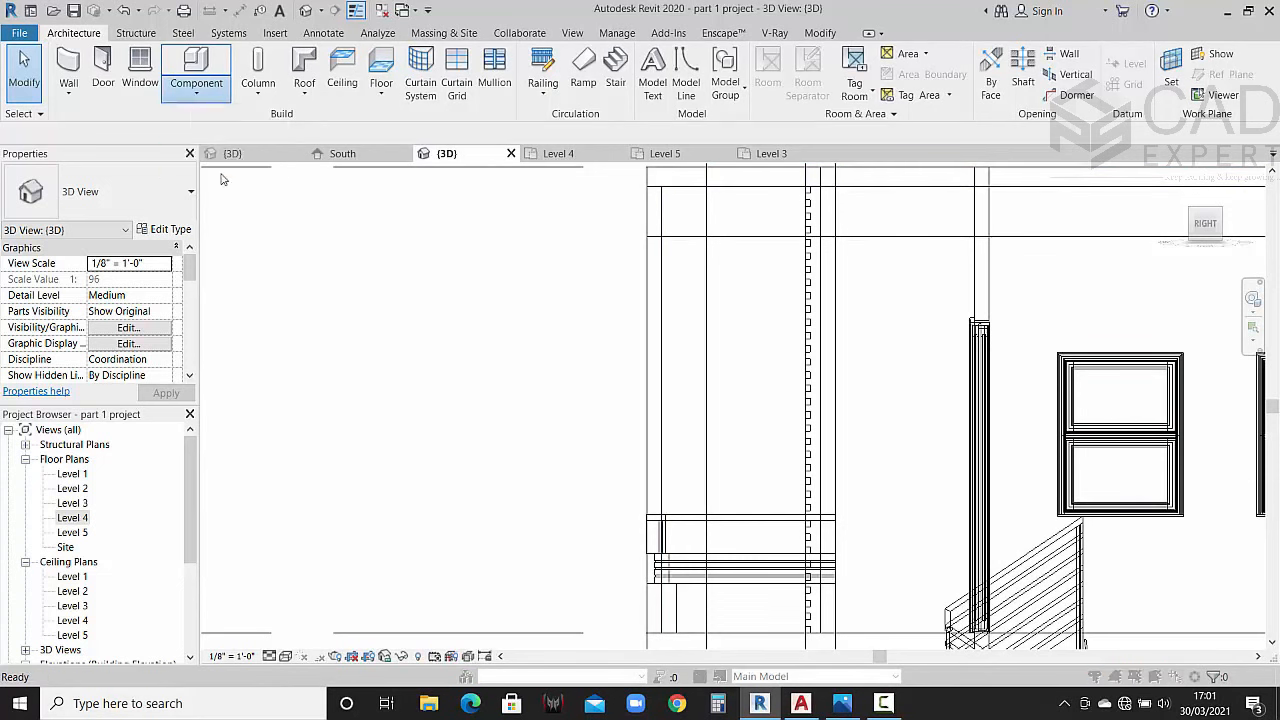
scroll(581, 321, down, 4)
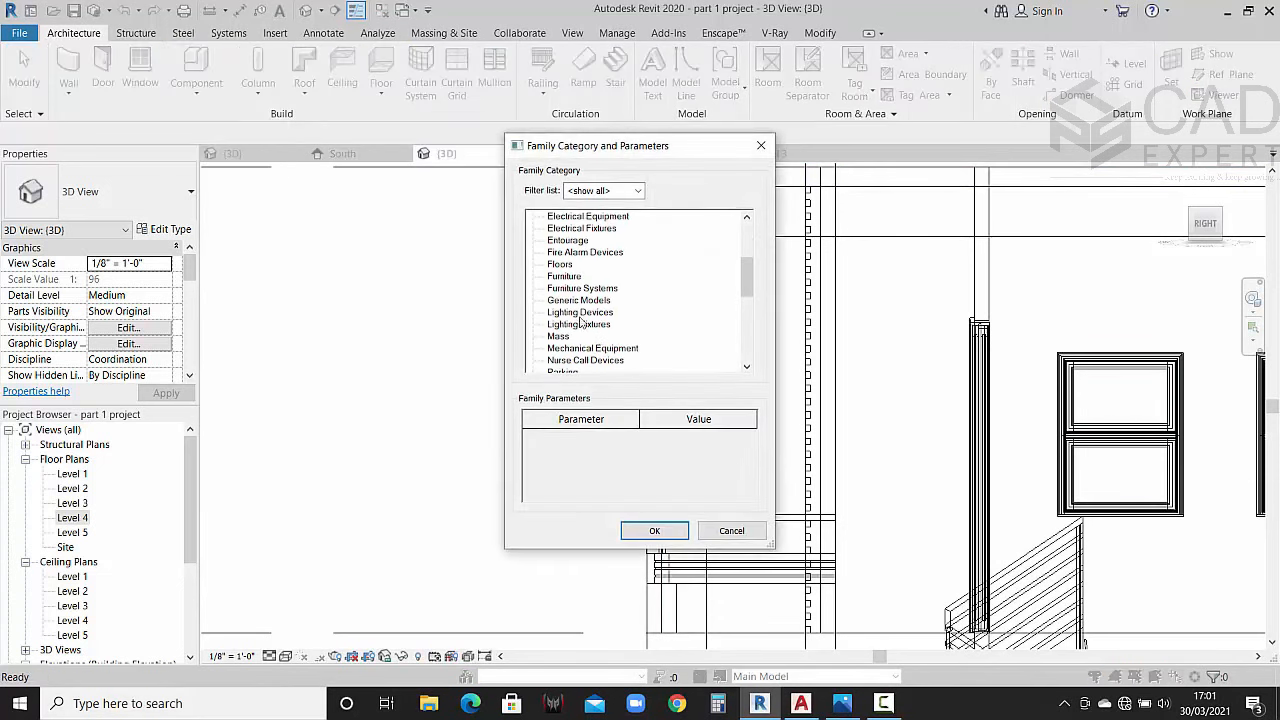
click(648, 531)
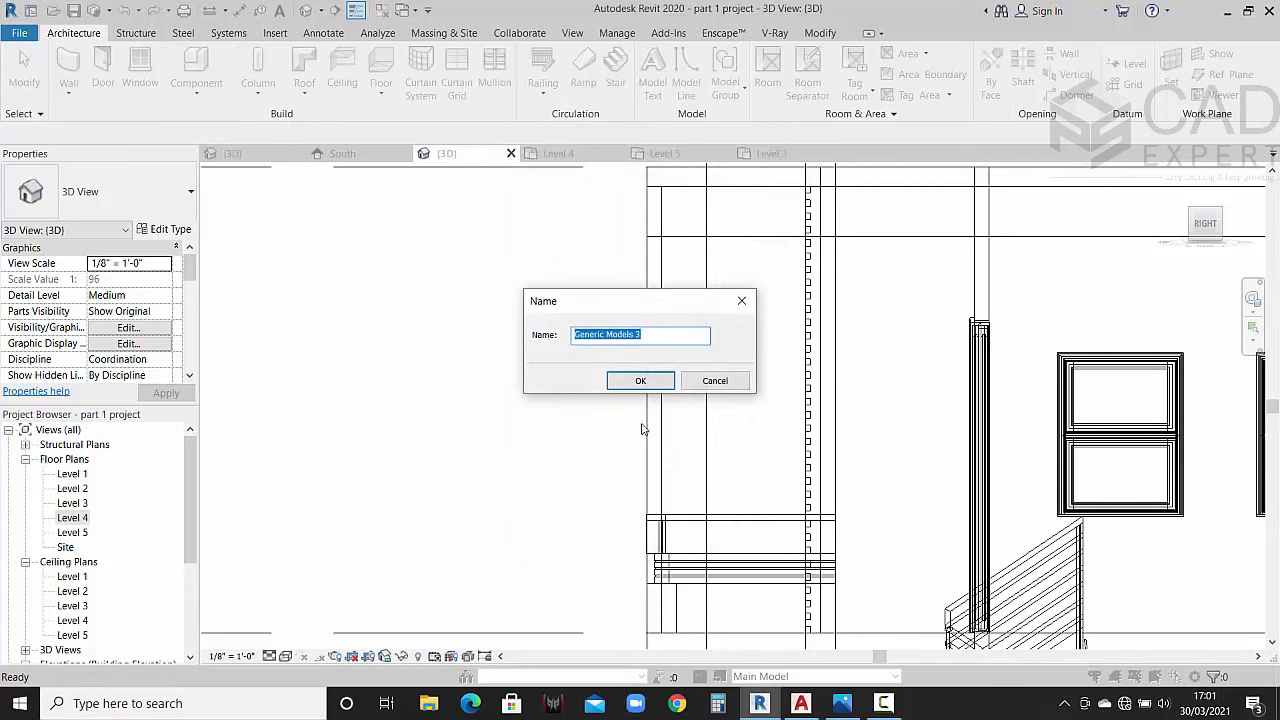
click(640, 382)
Step: Start an extrusion and set its work plane by picking the plane of the side wall at the balcony
click(146, 76)
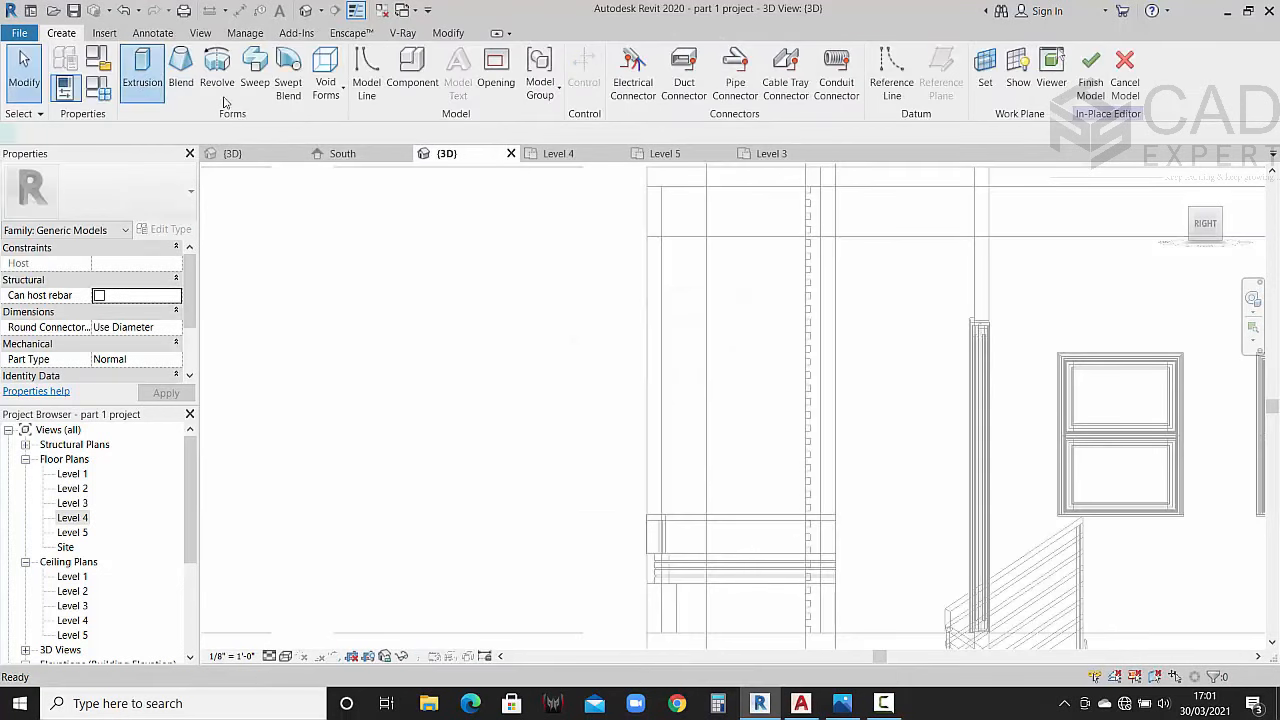
click(721, 72)
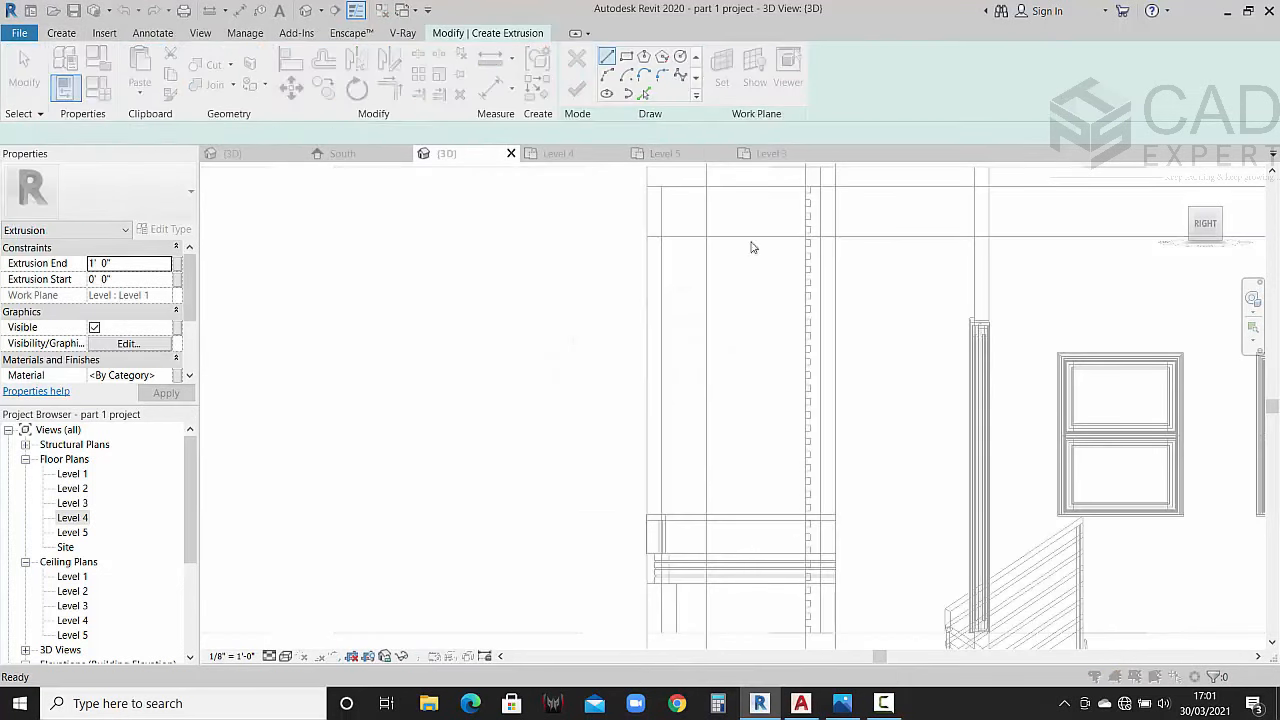
click(727, 350)
click(640, 349)
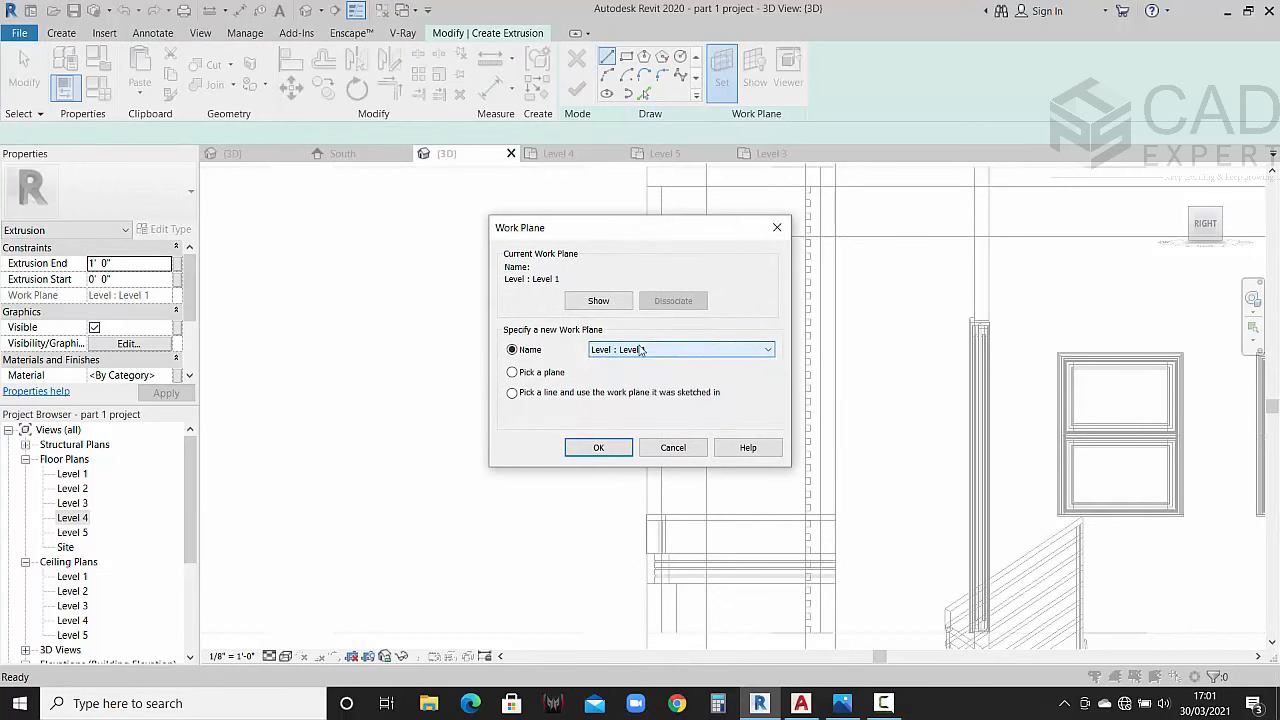
click(601, 448)
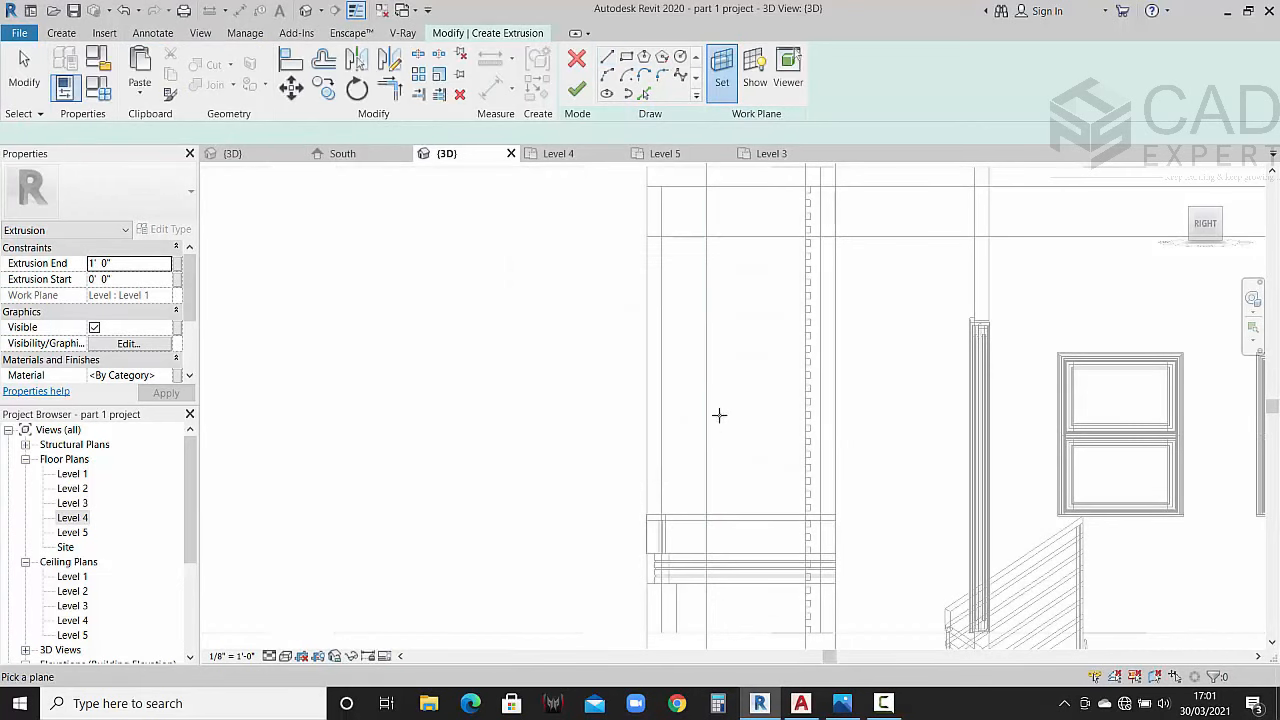
click(679, 188)
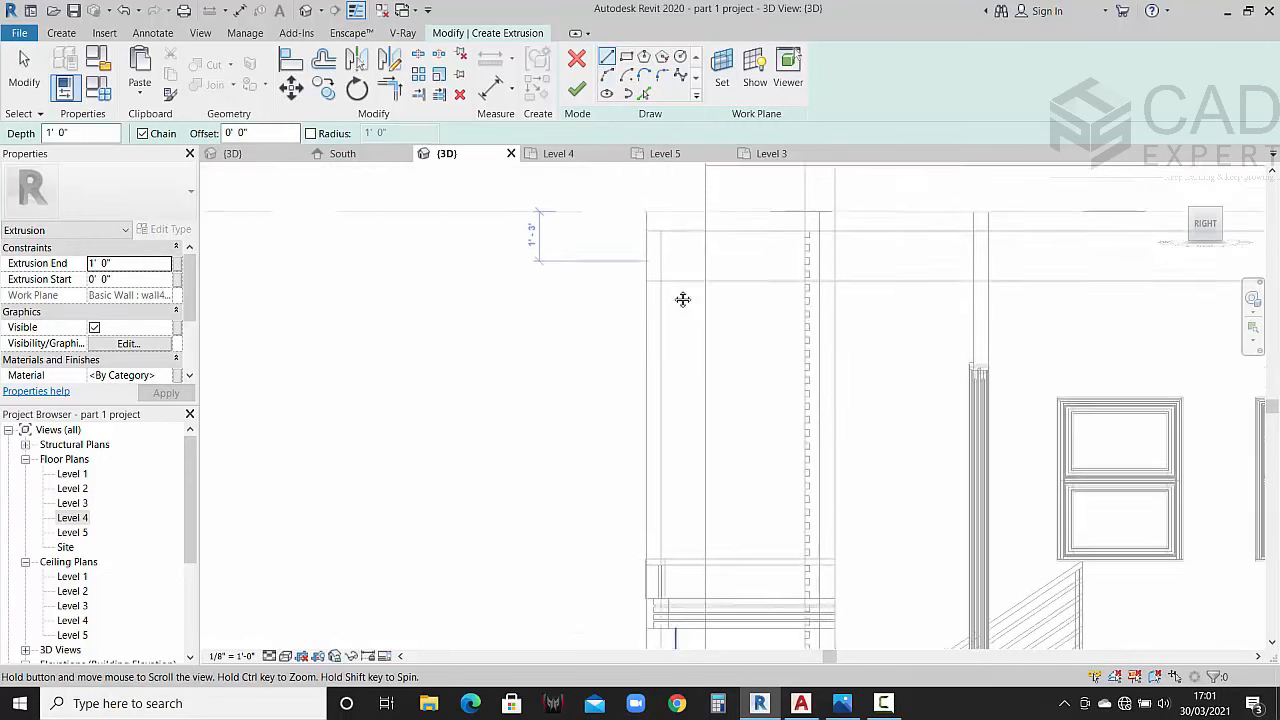
Step: Sketch the profile's 4'-0" top edge out from the wall, the front edge down to the glass railing's base, and a short bottom edge
middle_drag(683, 297, 685, 385)
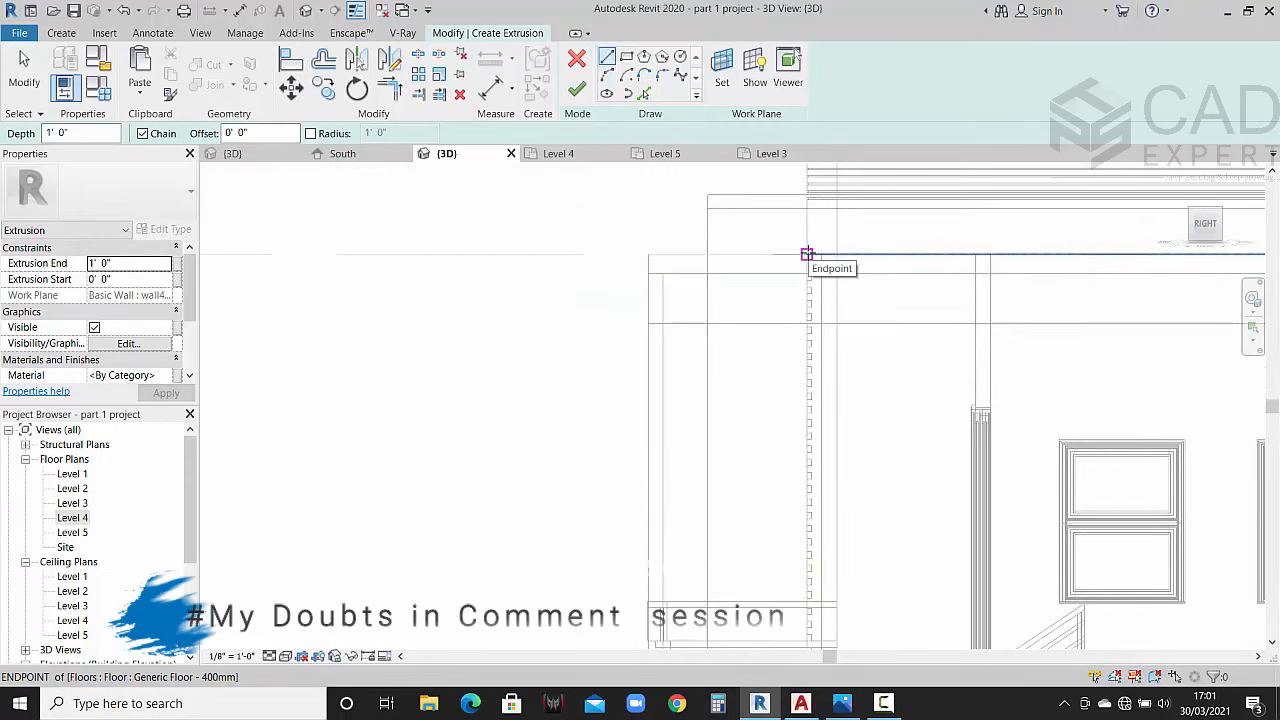
click(806, 255)
click(649, 253)
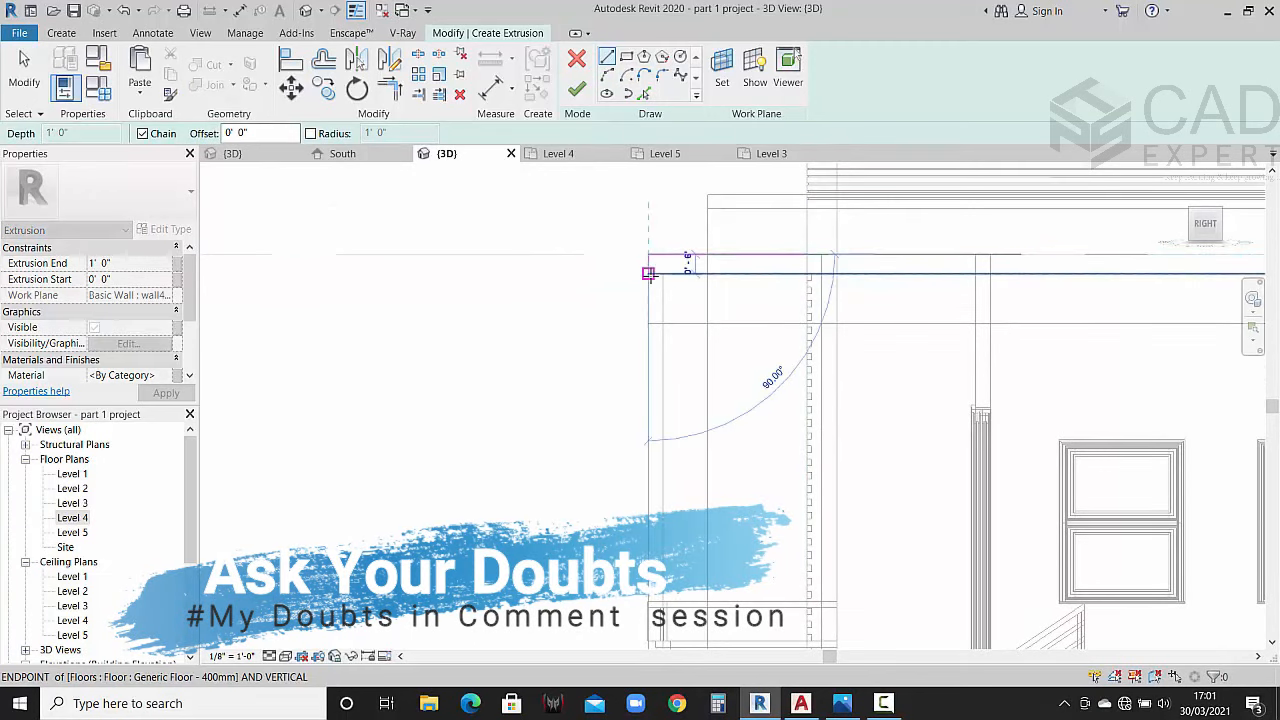
middle_drag(658, 456, 653, 314)
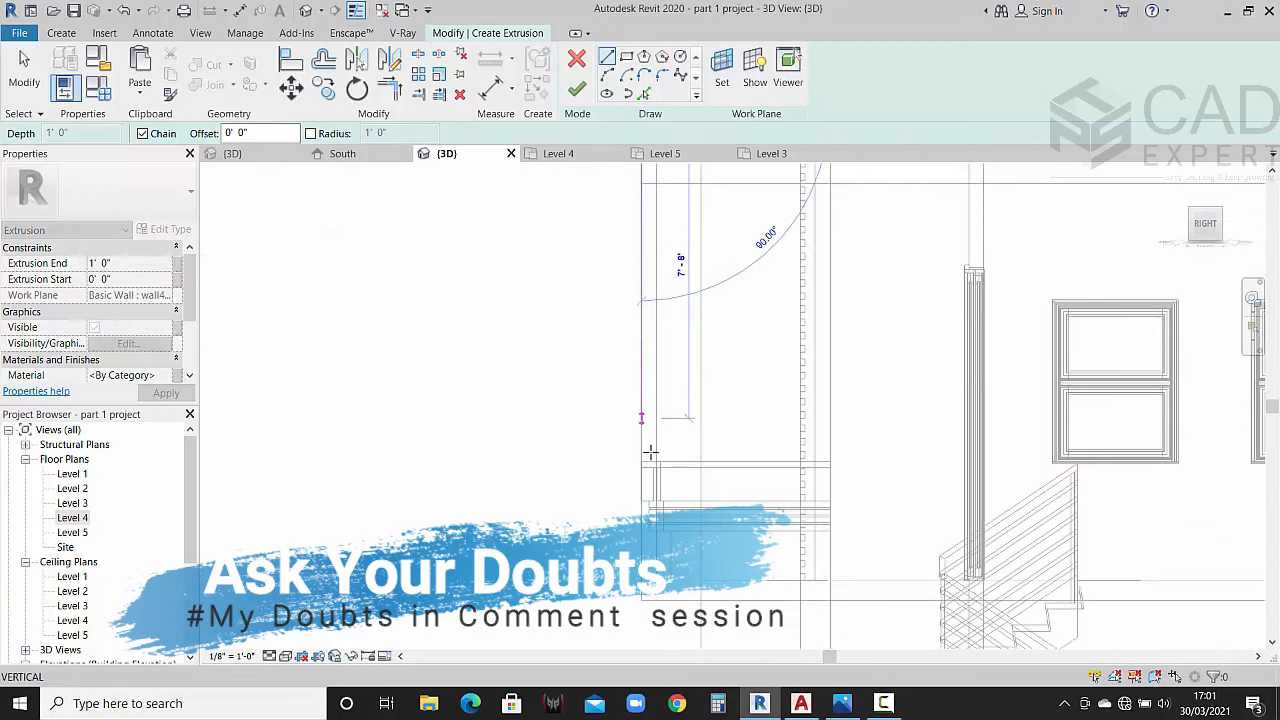
scroll(643, 487, up, 2)
scroll(642, 495, up, 1)
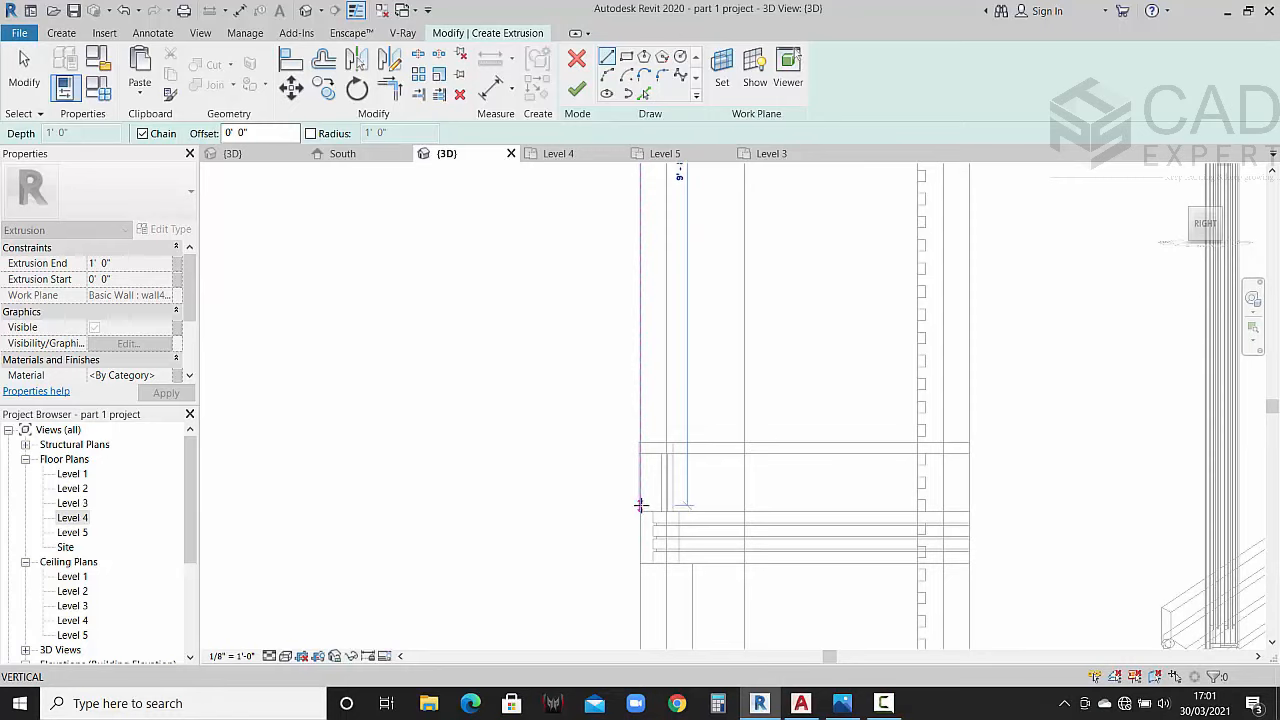
scroll(640, 511, up, 2)
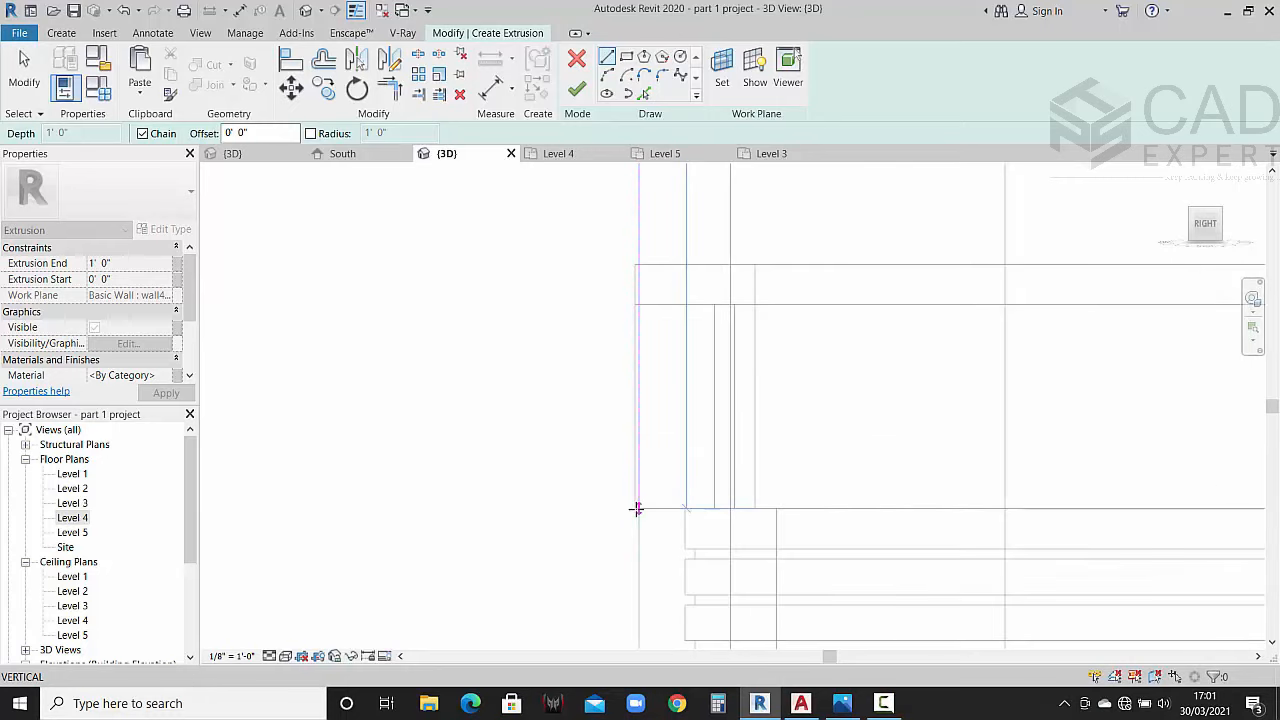
click(640, 509)
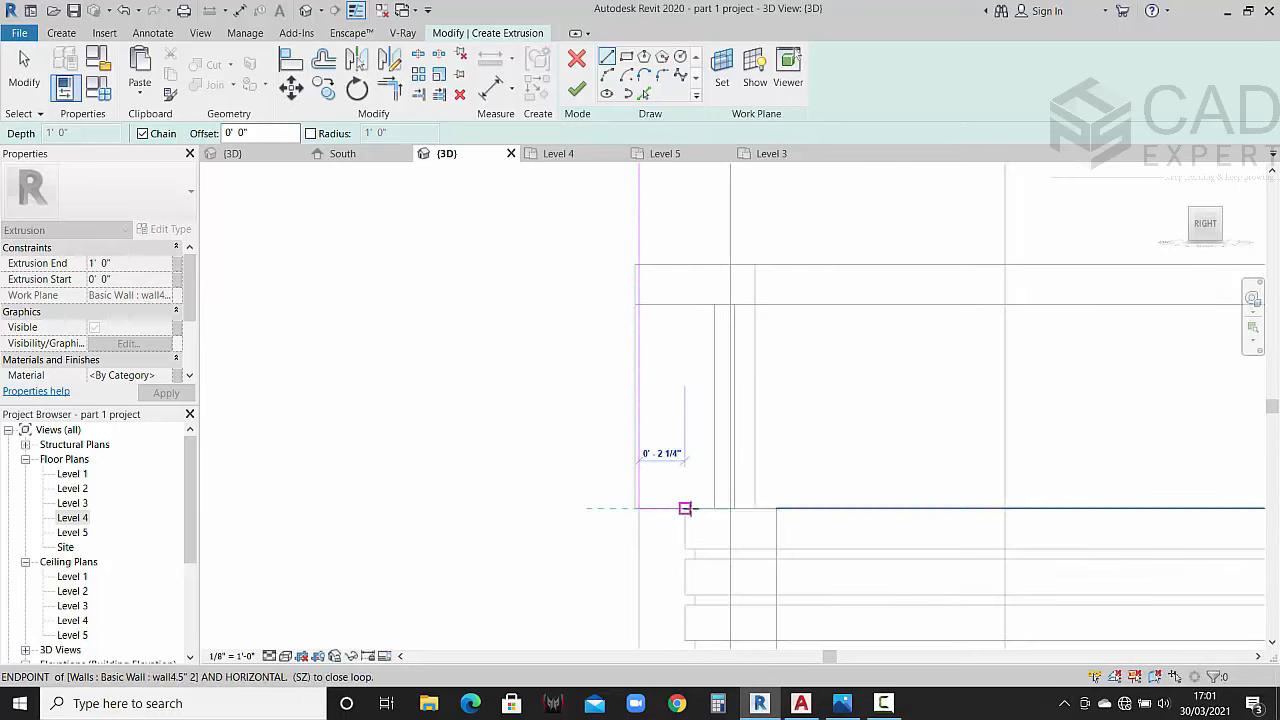
click(714, 508)
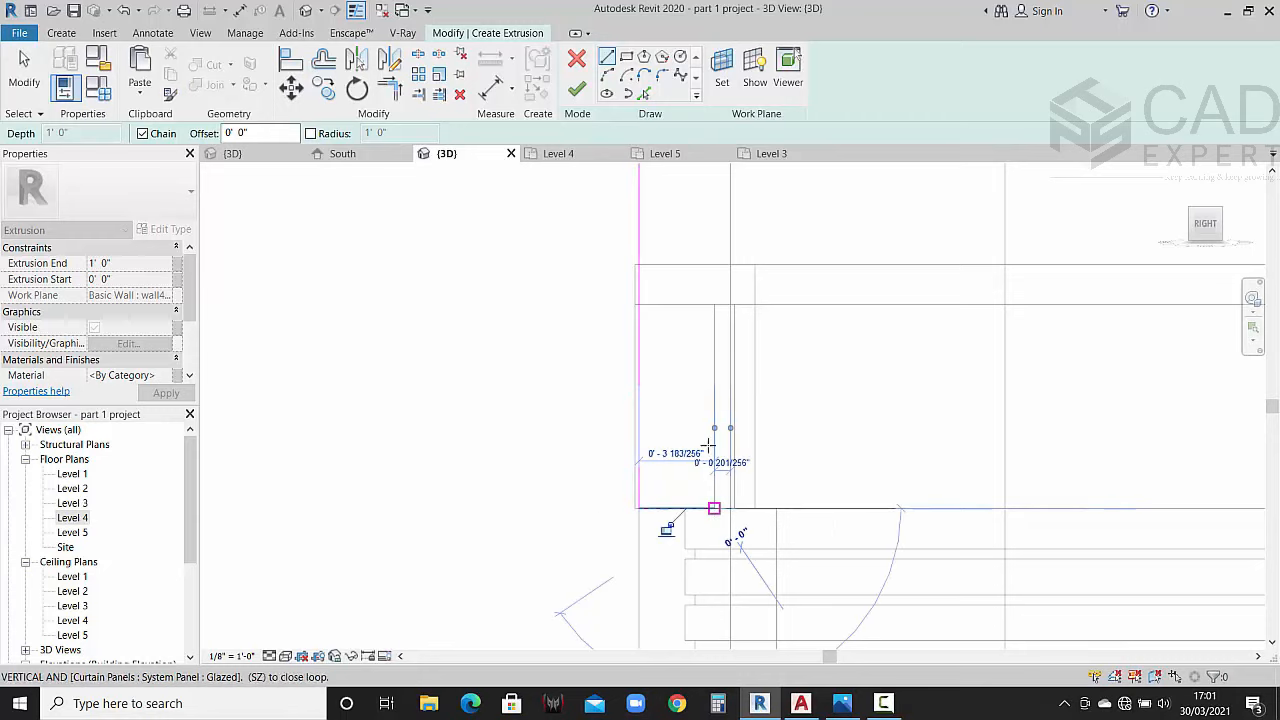
Step: Sketch the profile's inner vertical line up to 6" below the top edge and the 6" end line at the wall
scroll(694, 371, down, 3)
mouse_move(705, 289)
middle_down()
mouse_move(709, 509)
mouse_move(693, 562)
mouse_move(694, 434)
middle_up()
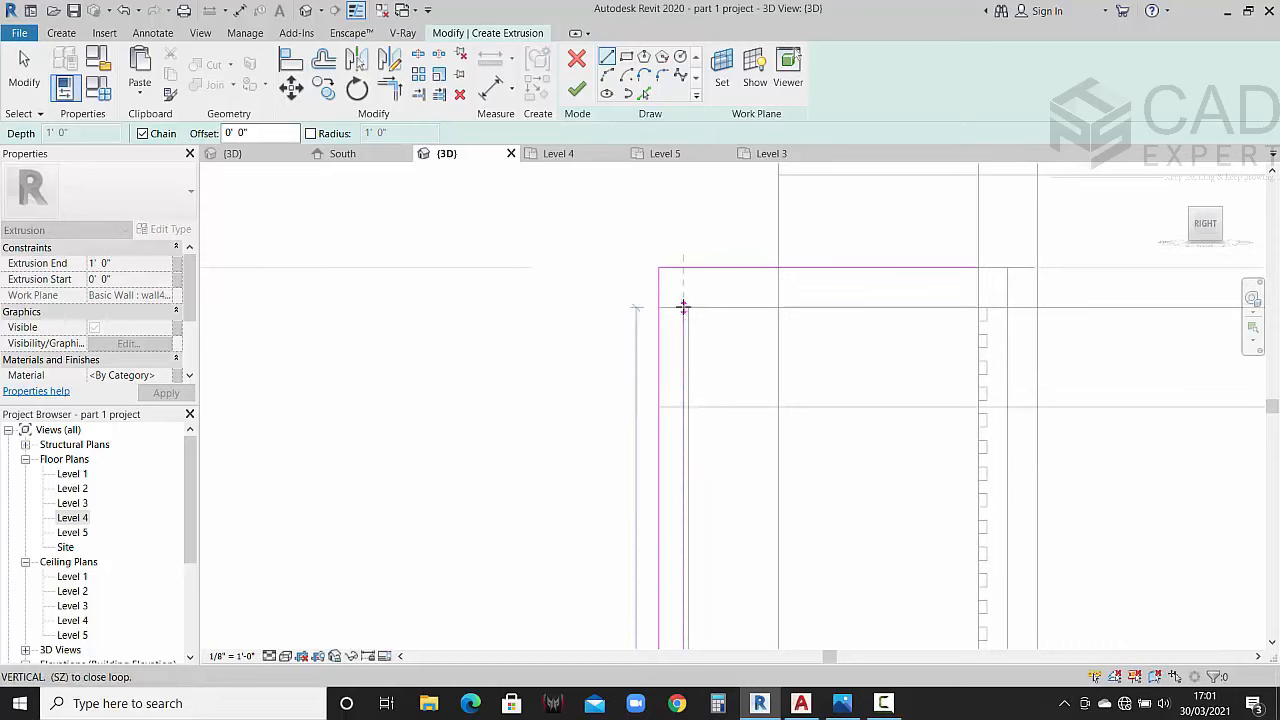
click(683, 307)
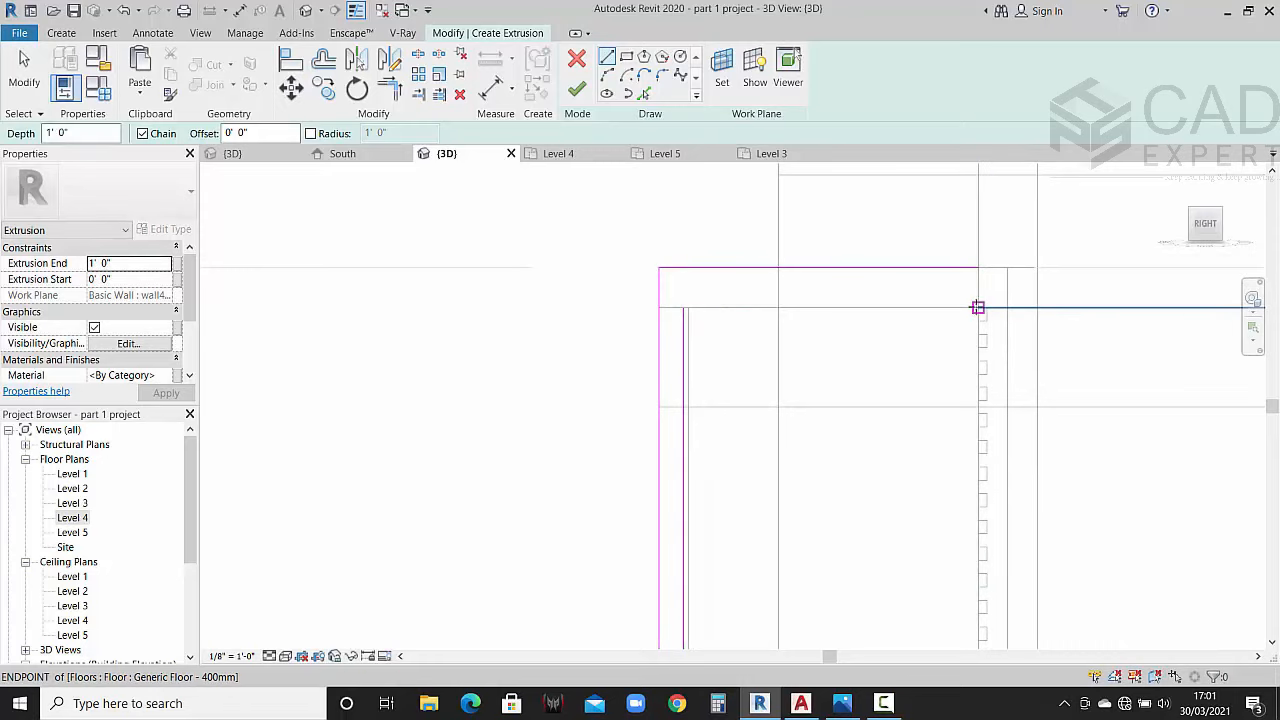
click(978, 307)
key(Escape)
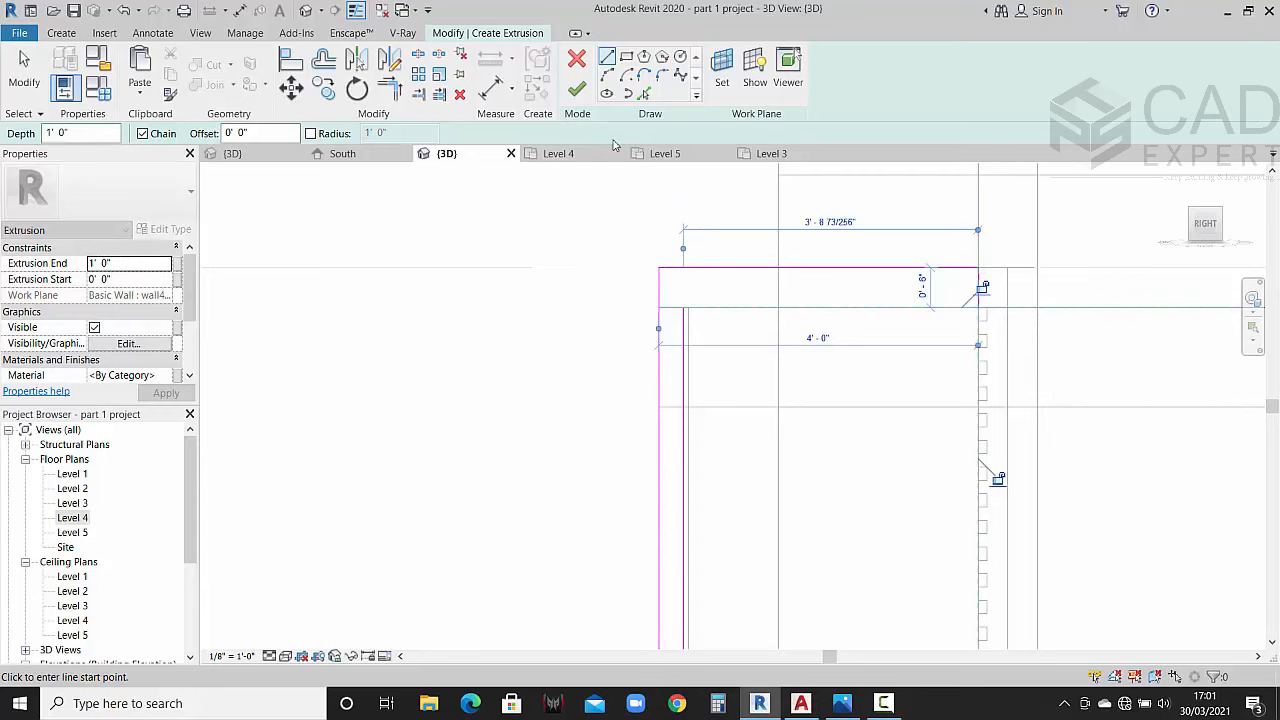
Step: Close the open profile with a horizontal line from the inner vertical's upper end to the lower end of the wall-side edge
scroll(843, 327, up, 2)
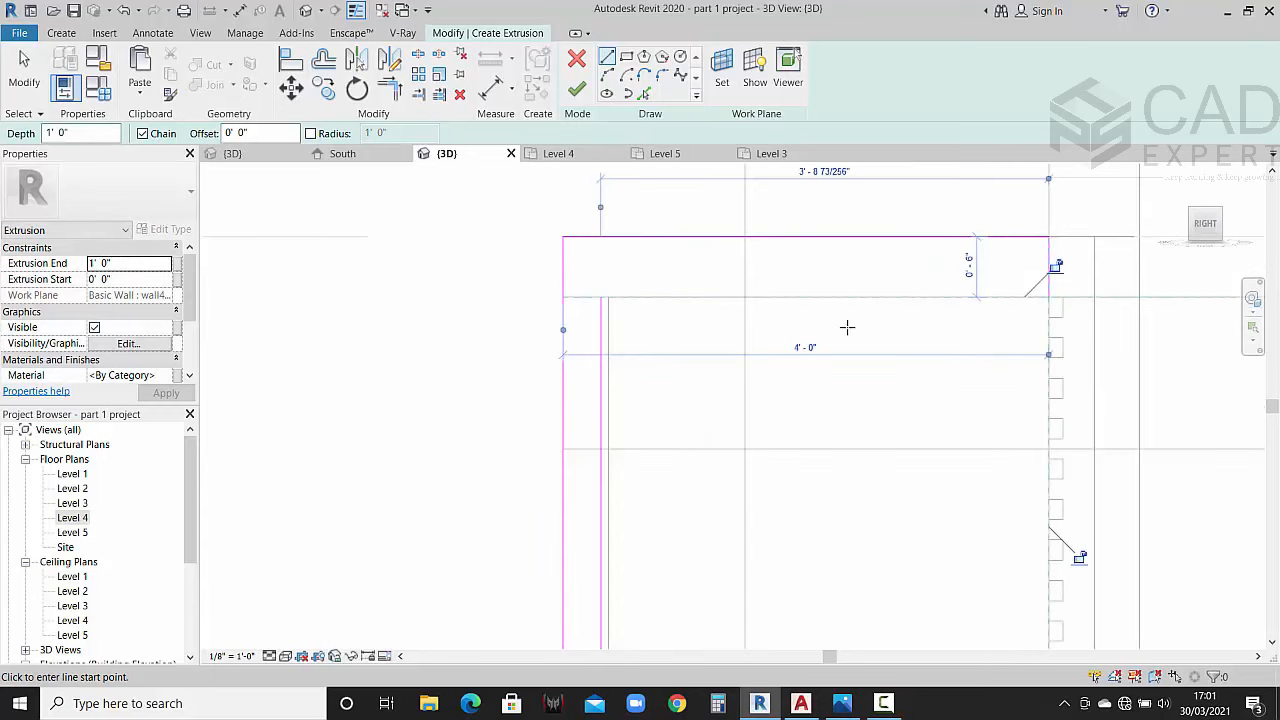
click(577, 90)
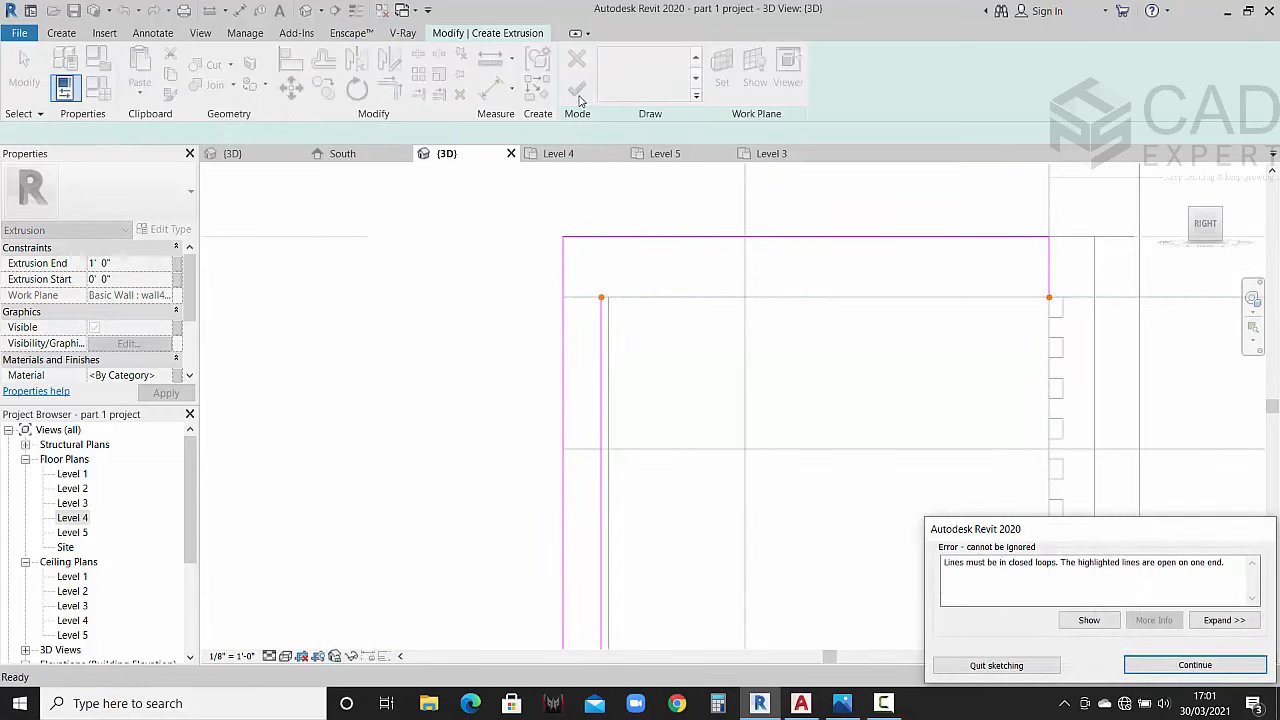
click(1172, 667)
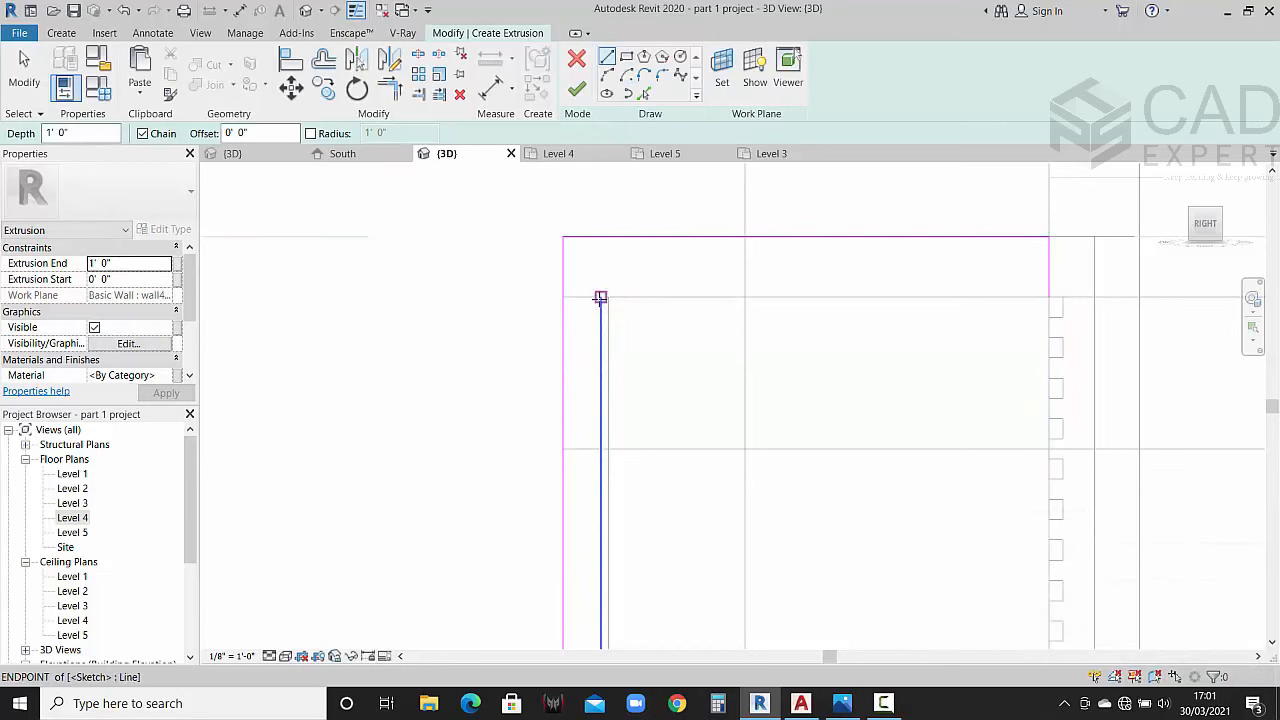
click(601, 297)
click(1048, 297)
click(1048, 297)
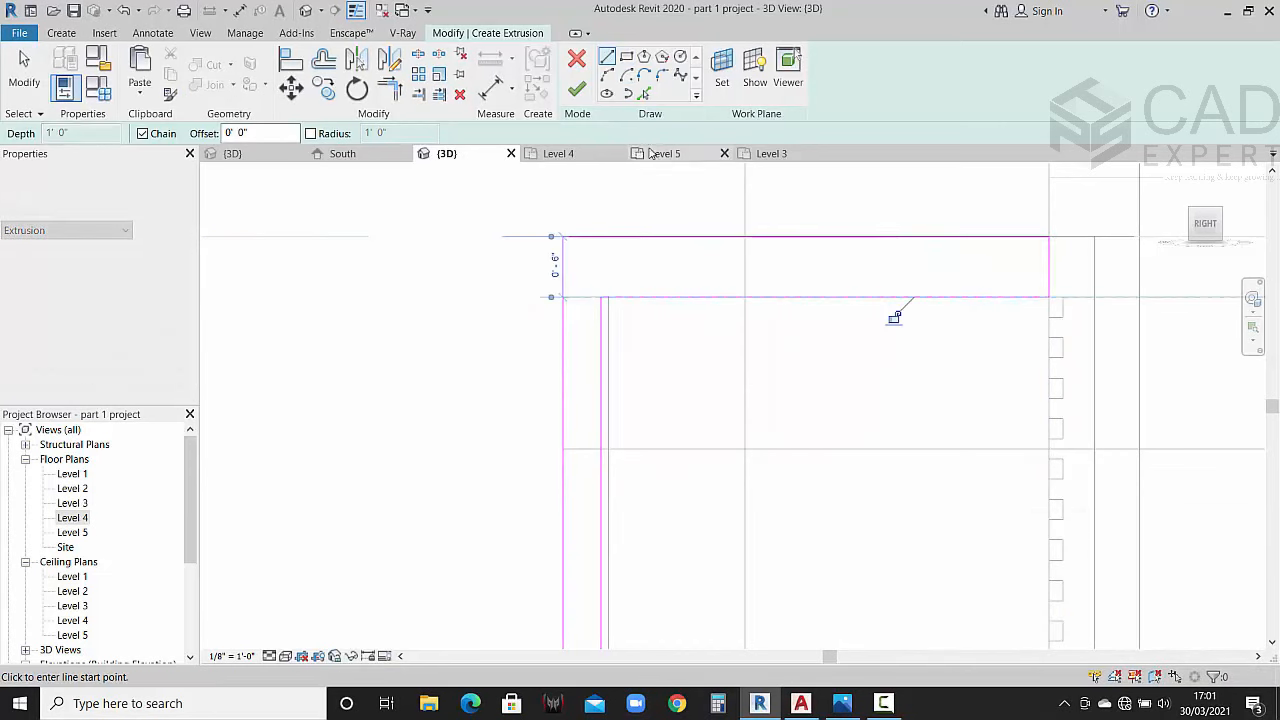
scroll(580, 251, down, 3)
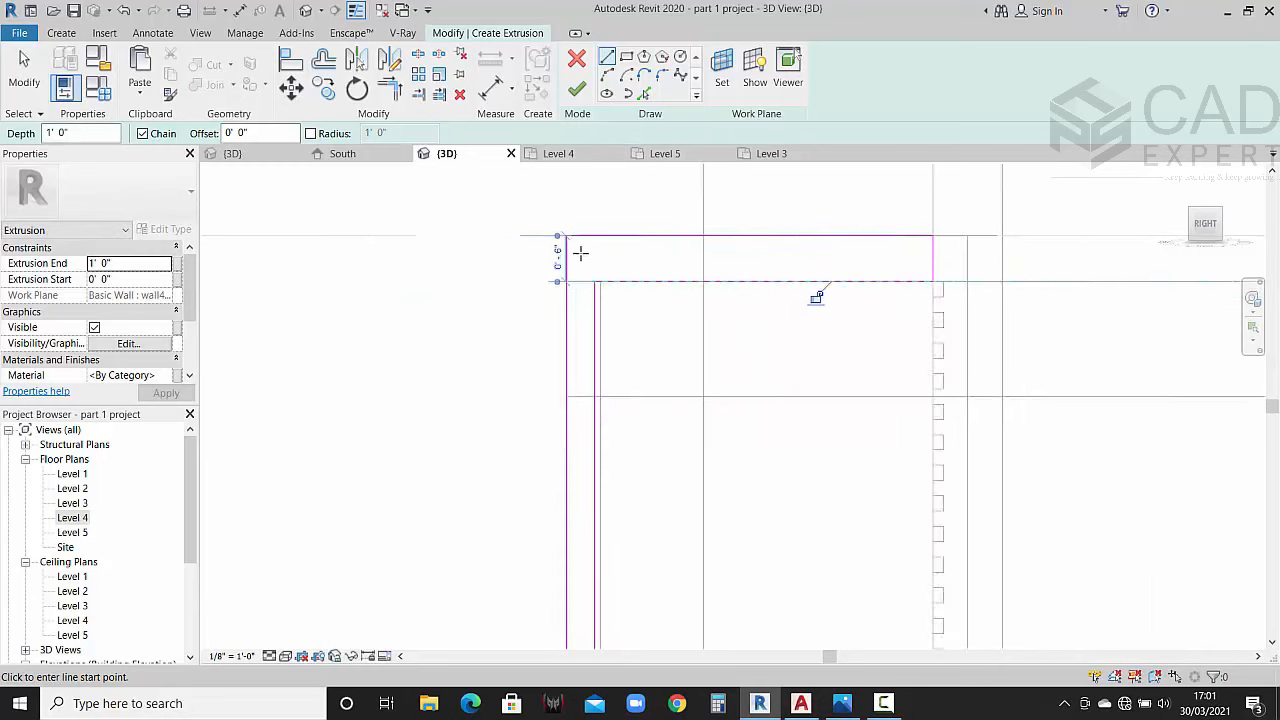
key(Escape)
key(Escape)
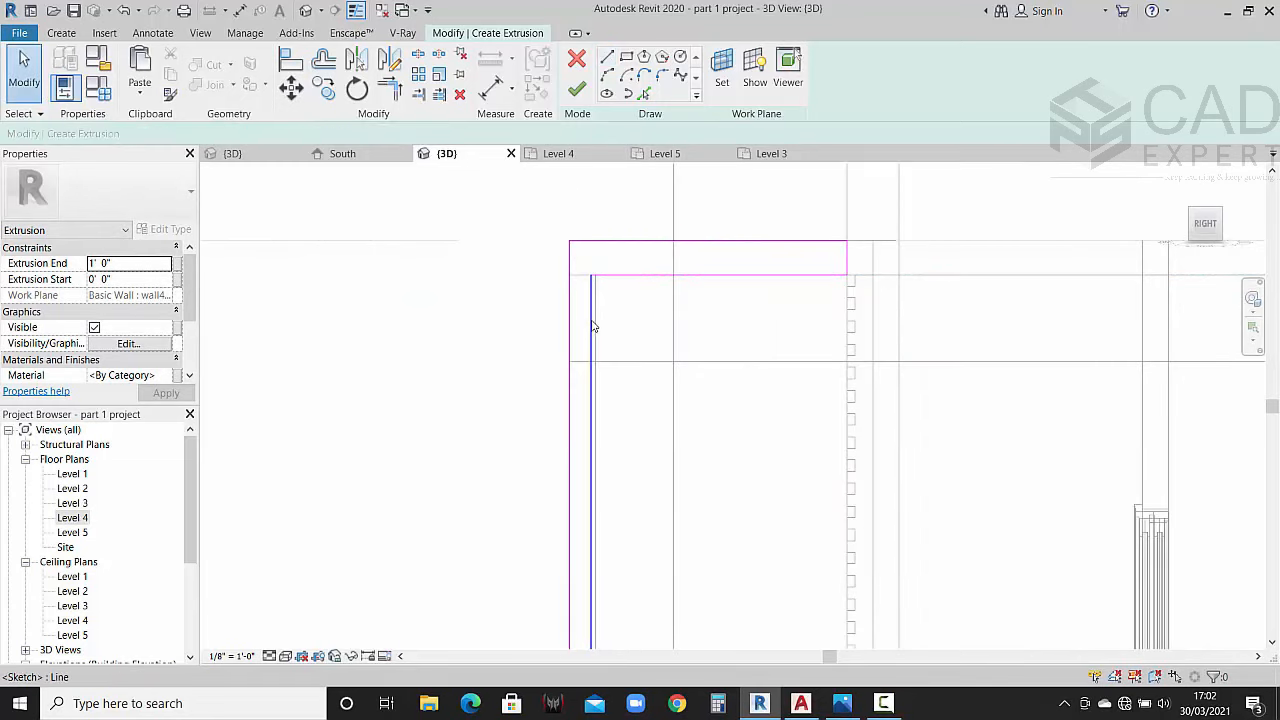
Step: Move the profile's inner vertical line along the lower horizontal line, away from the front edge, to thicken the upright
click(590, 308)
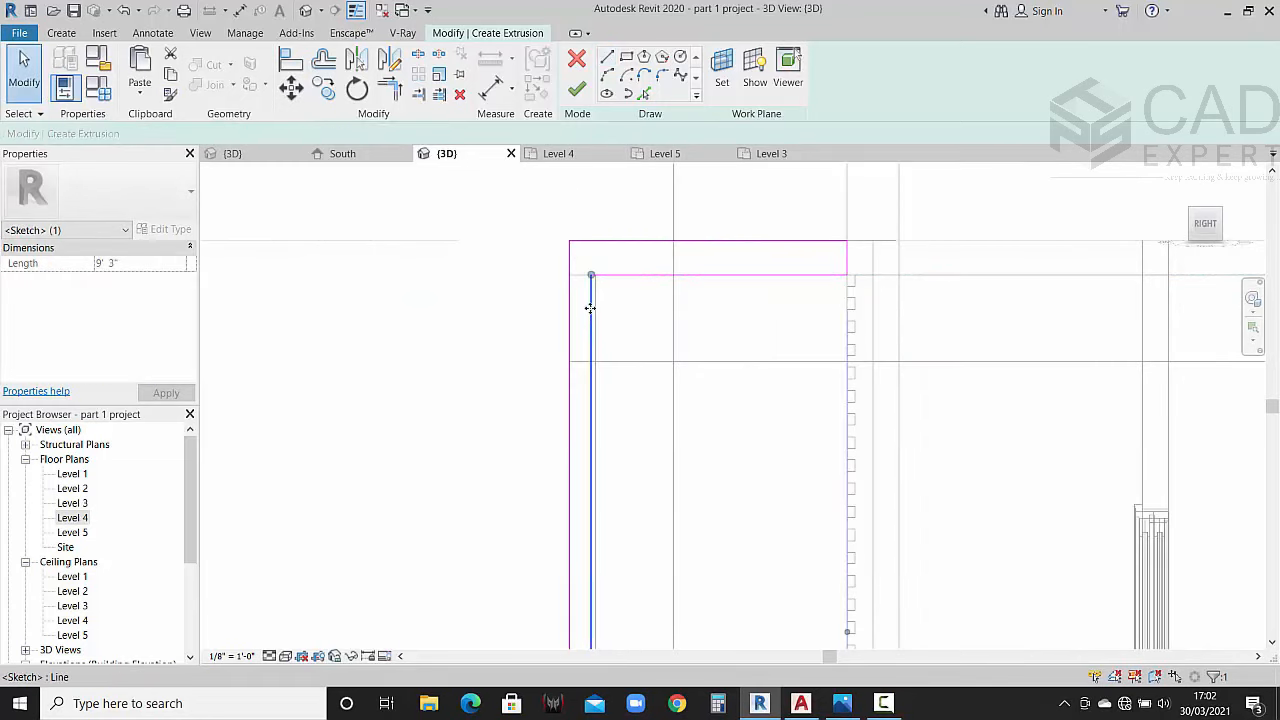
click(289, 88)
scroll(605, 280, up, 2)
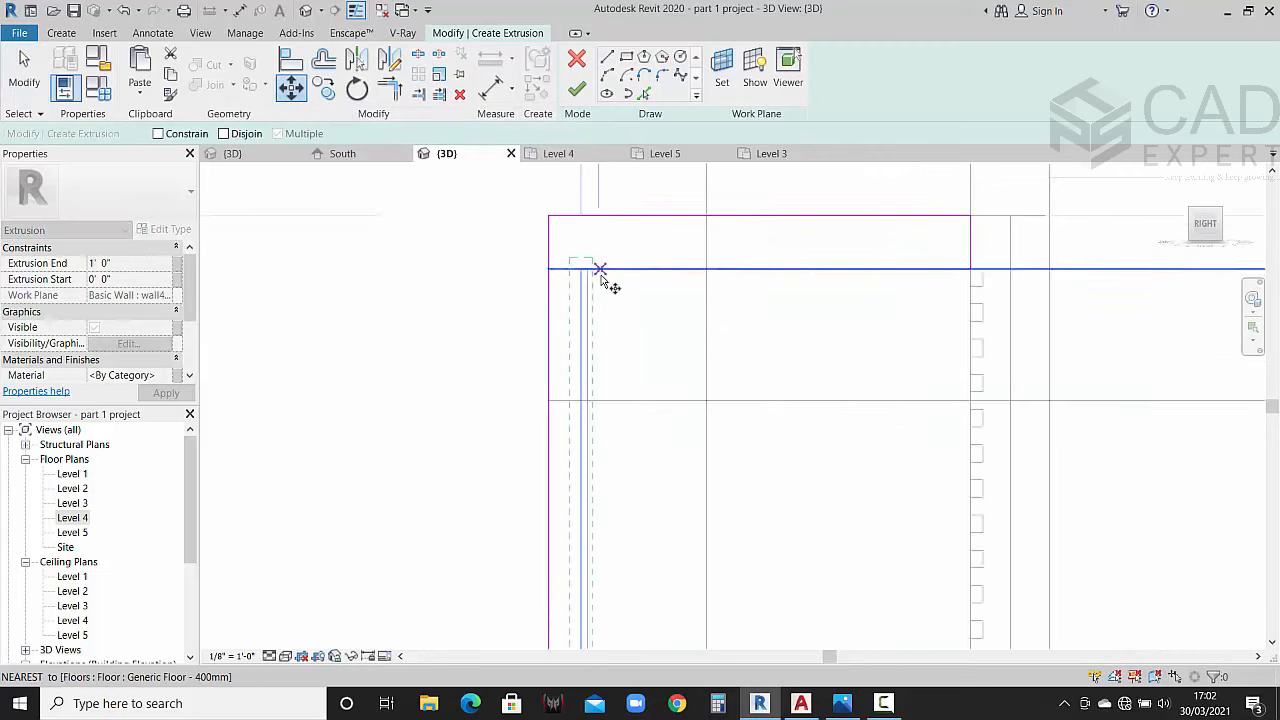
scroll(600, 270, up, 2)
click(572, 265)
click(598, 265)
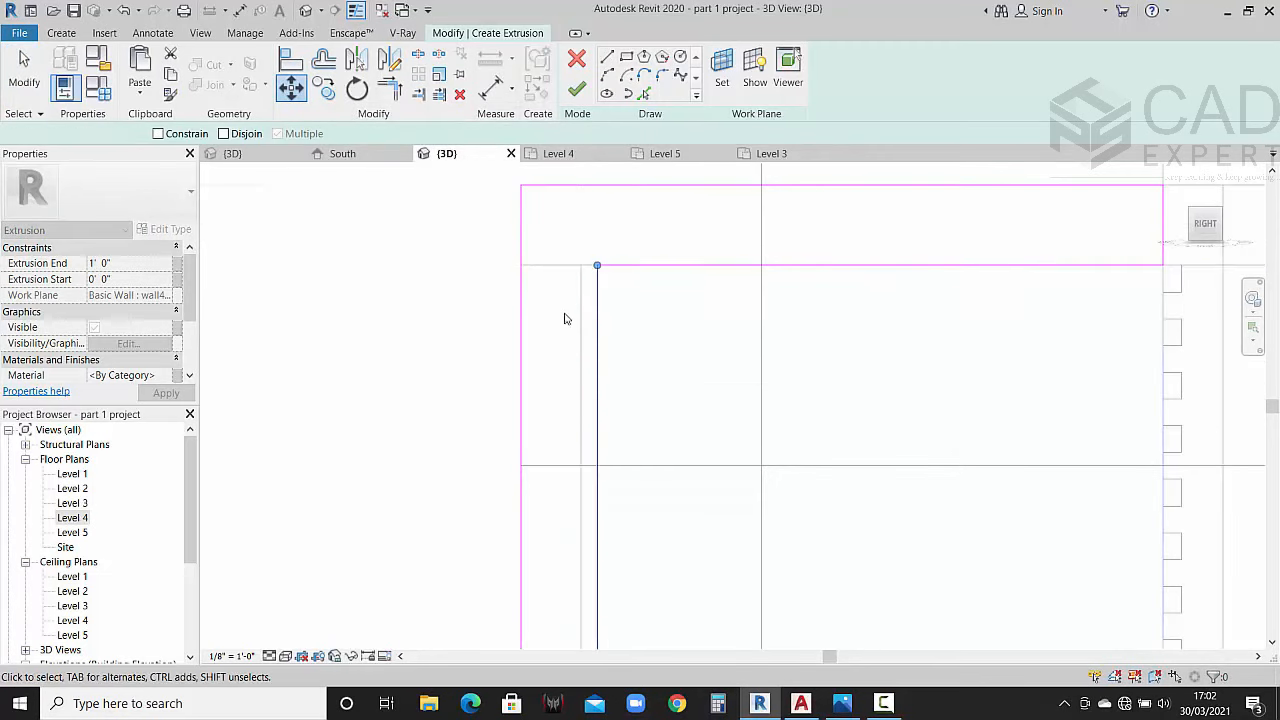
scroll(565, 320, down, 6)
middle_drag(589, 377, 597, 357)
click(517, 354)
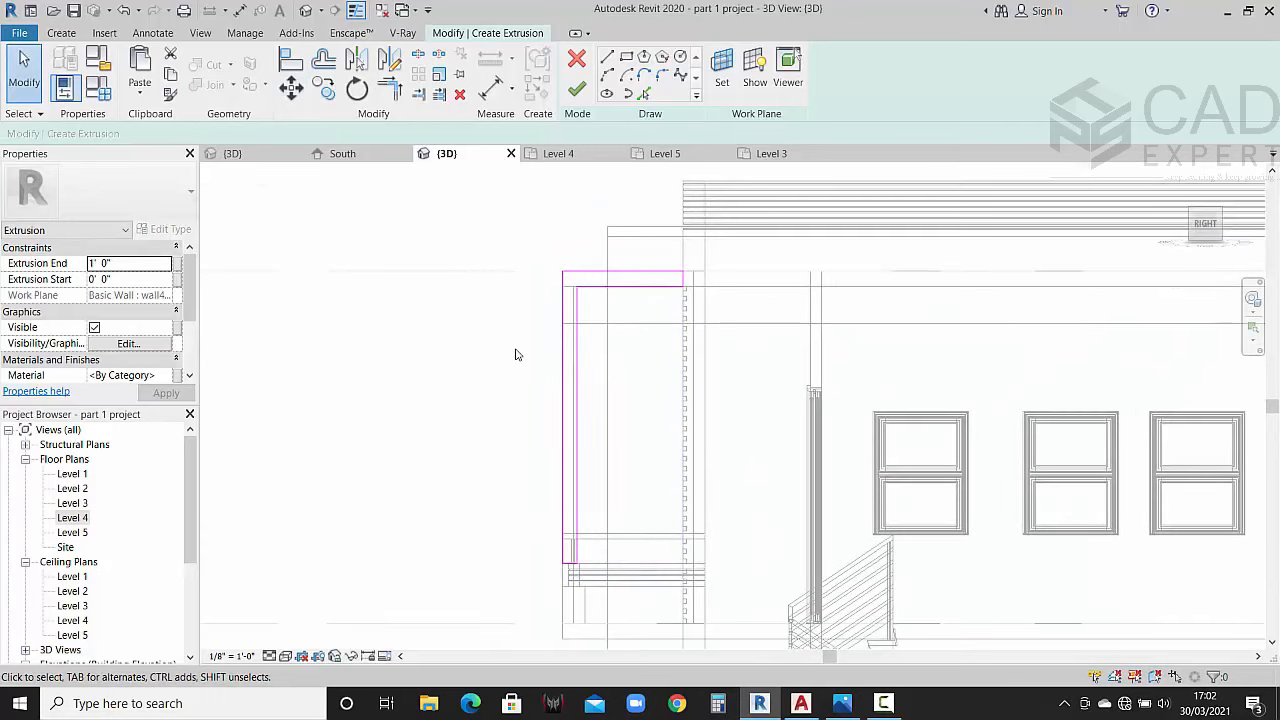
Step: Finish the extrusion sketch with a 1' depth and orient the 3D view to the front of the house
middle_drag(505, 339, 503, 356)
click(575, 91)
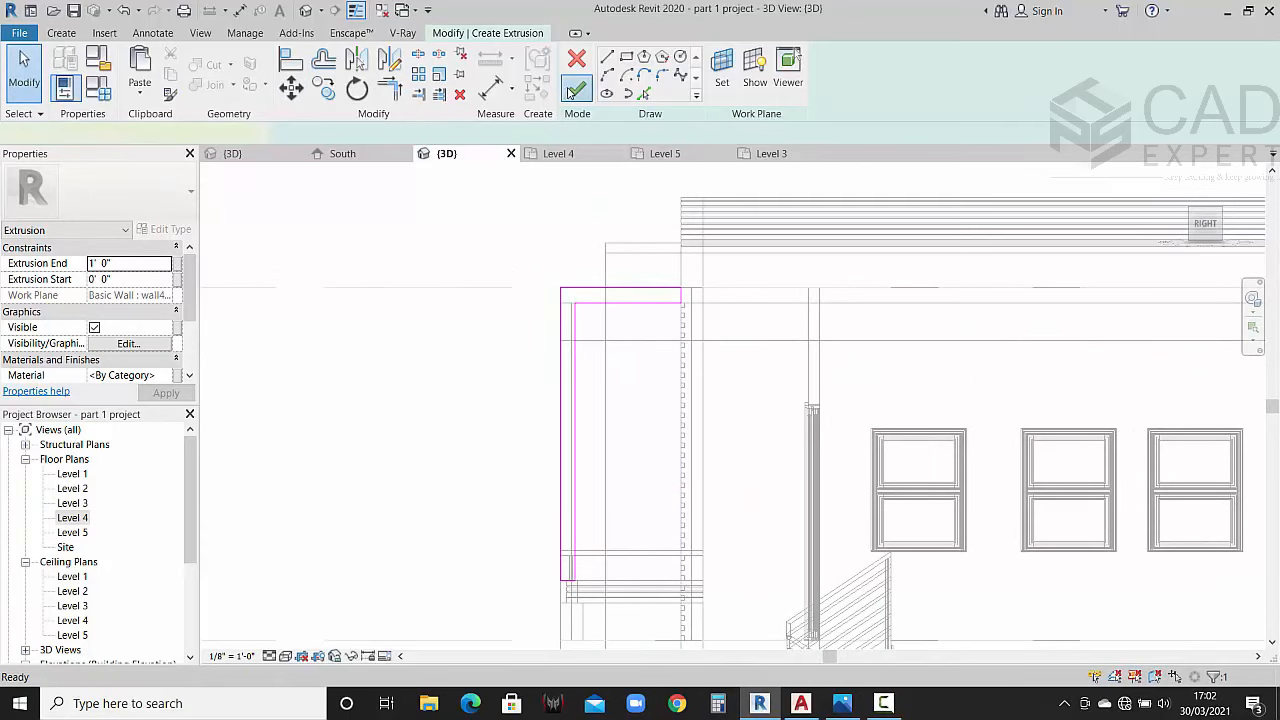
scroll(555, 303, down, 2)
shift+middle_drag(555, 303, 925, 305)
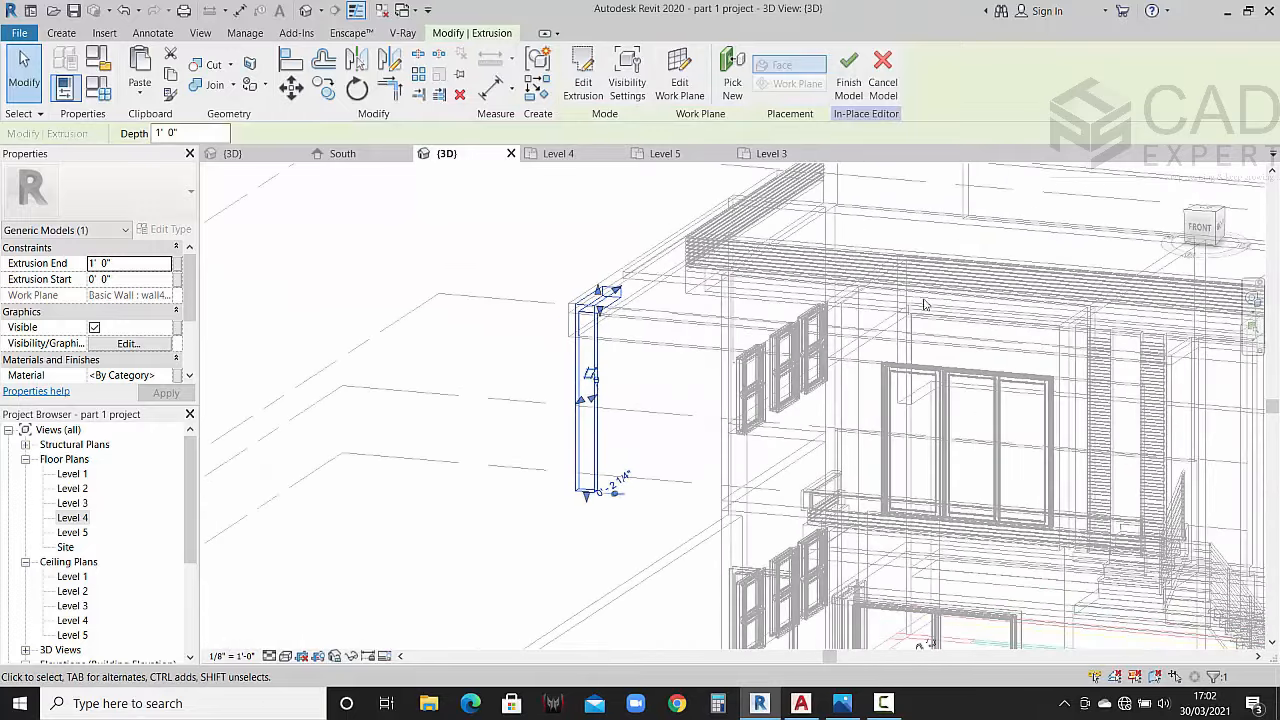
click(1203, 226)
scroll(820, 351, down, 2)
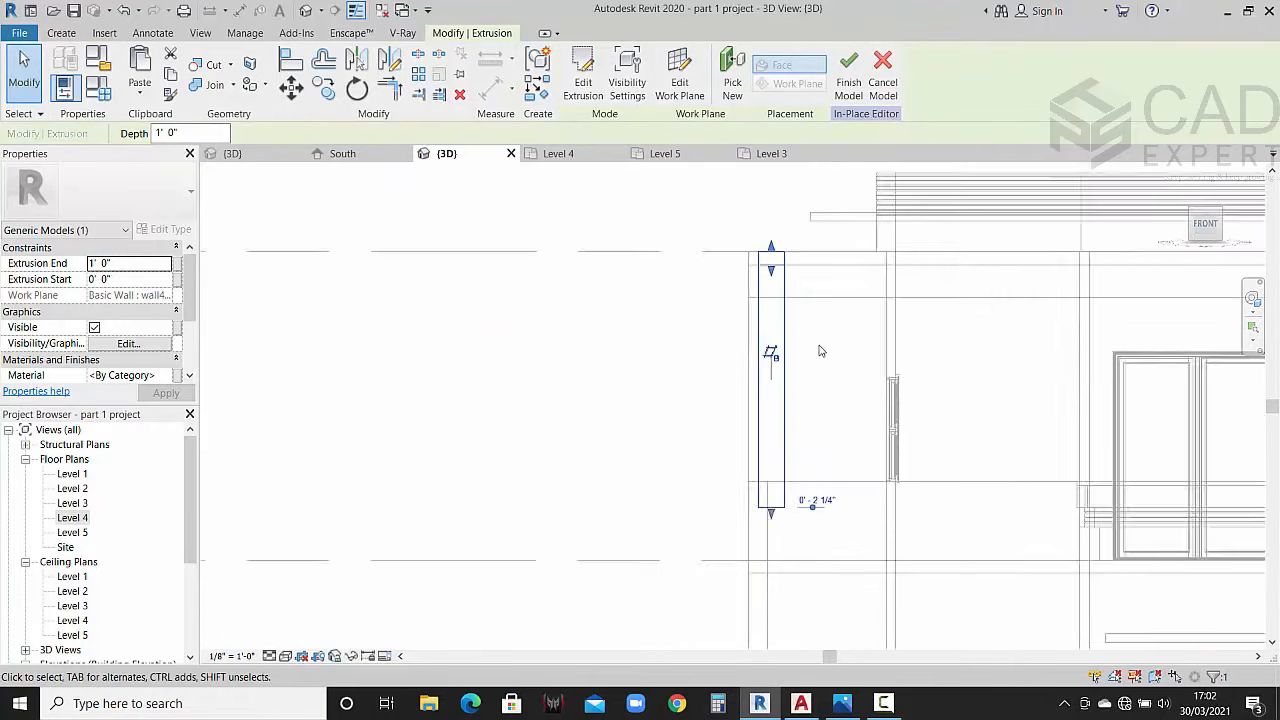
scroll(1003, 366, down, 2)
middle_drag(1003, 366, 791, 340)
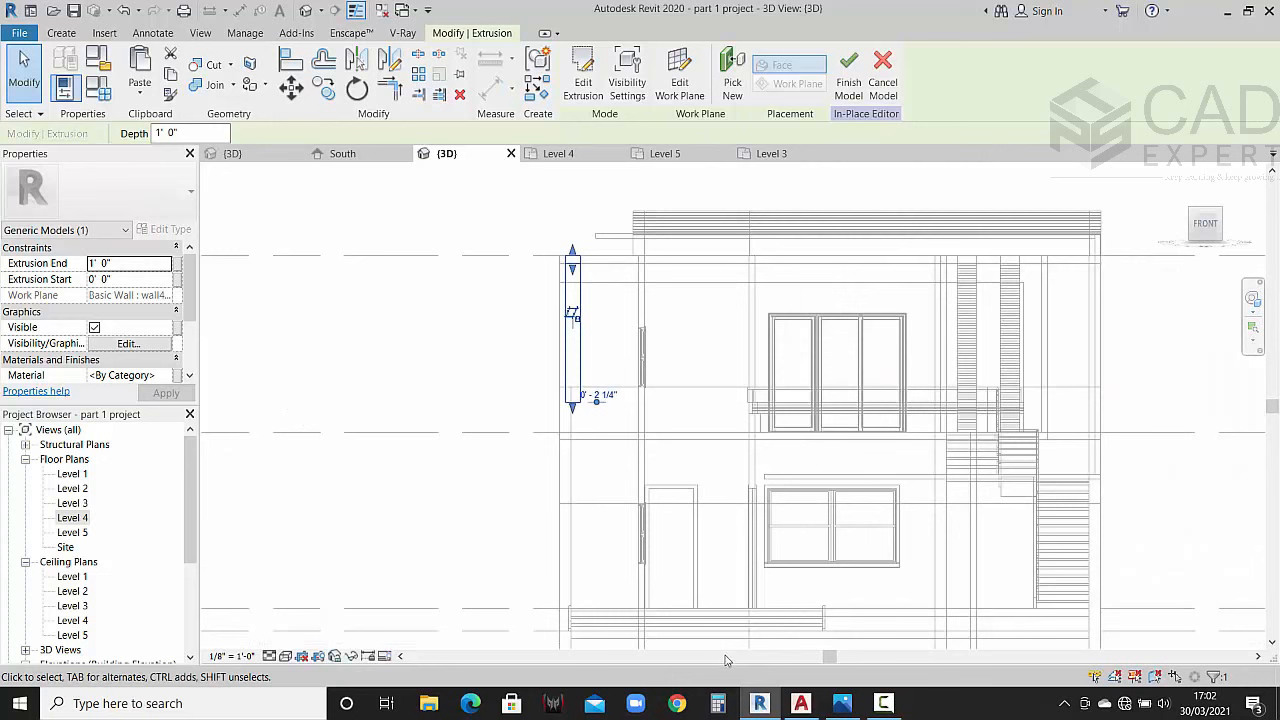
Step: Following the reference rendering, stretch the extrusion's end to about 19' 6 23/64" and its start to about 14' 5 23/32" across the balcony front
click(840, 705)
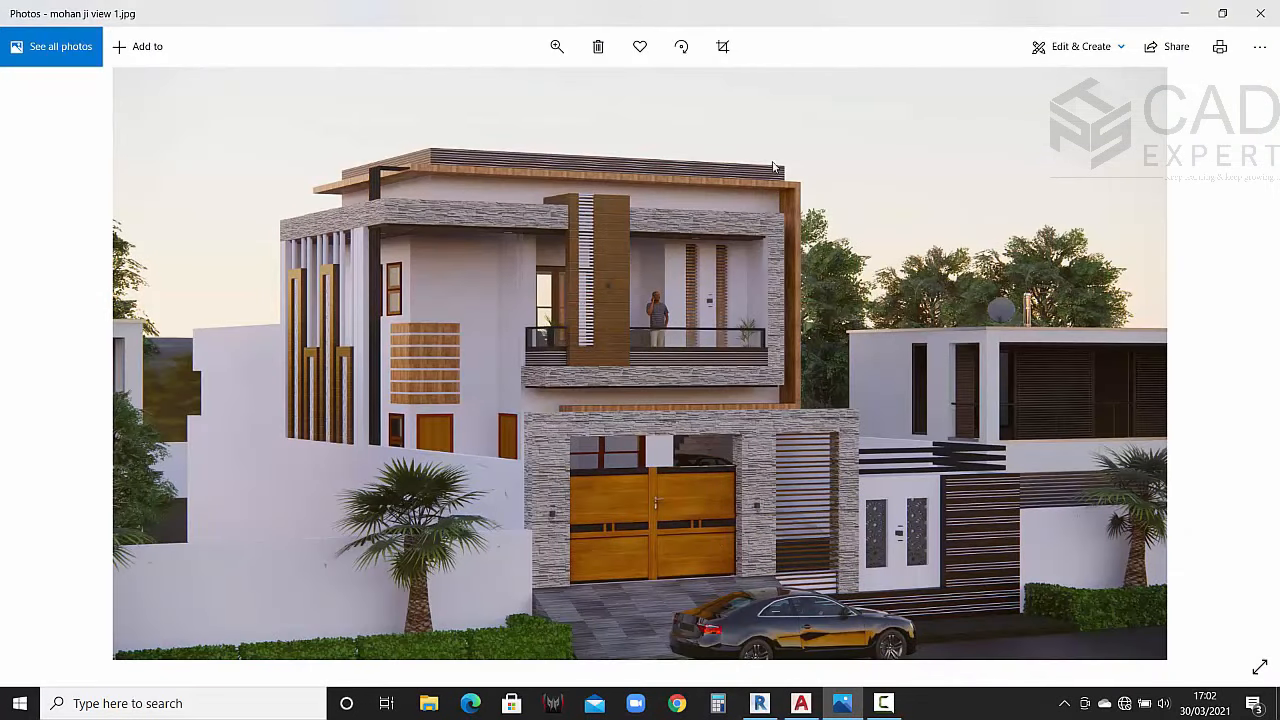
click(1186, 16)
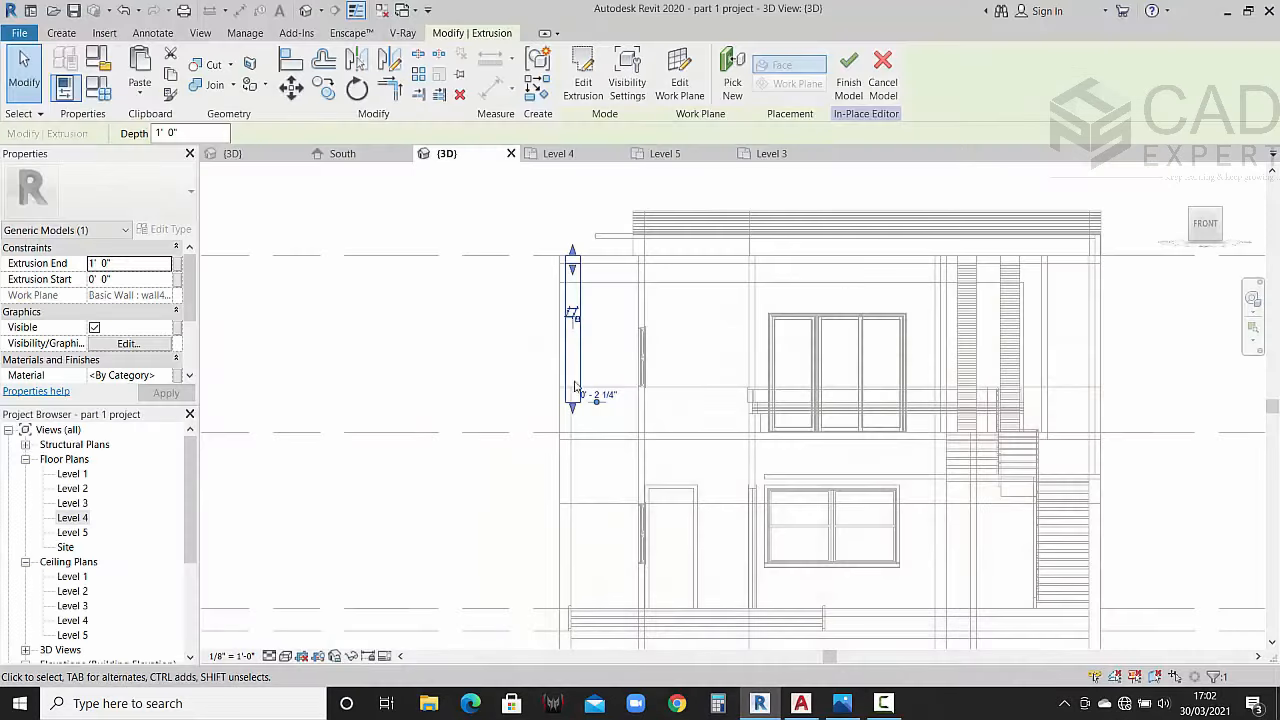
click(514, 323)
click(580, 343)
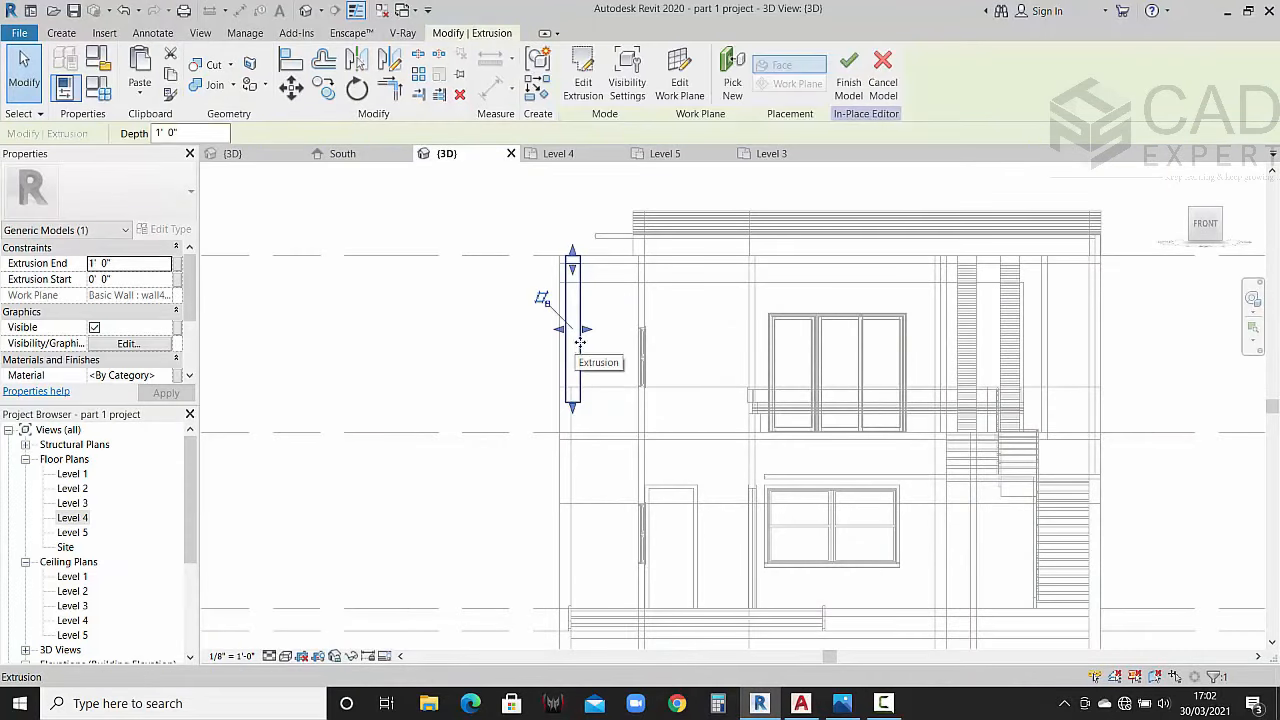
drag(586, 330, 853, 344)
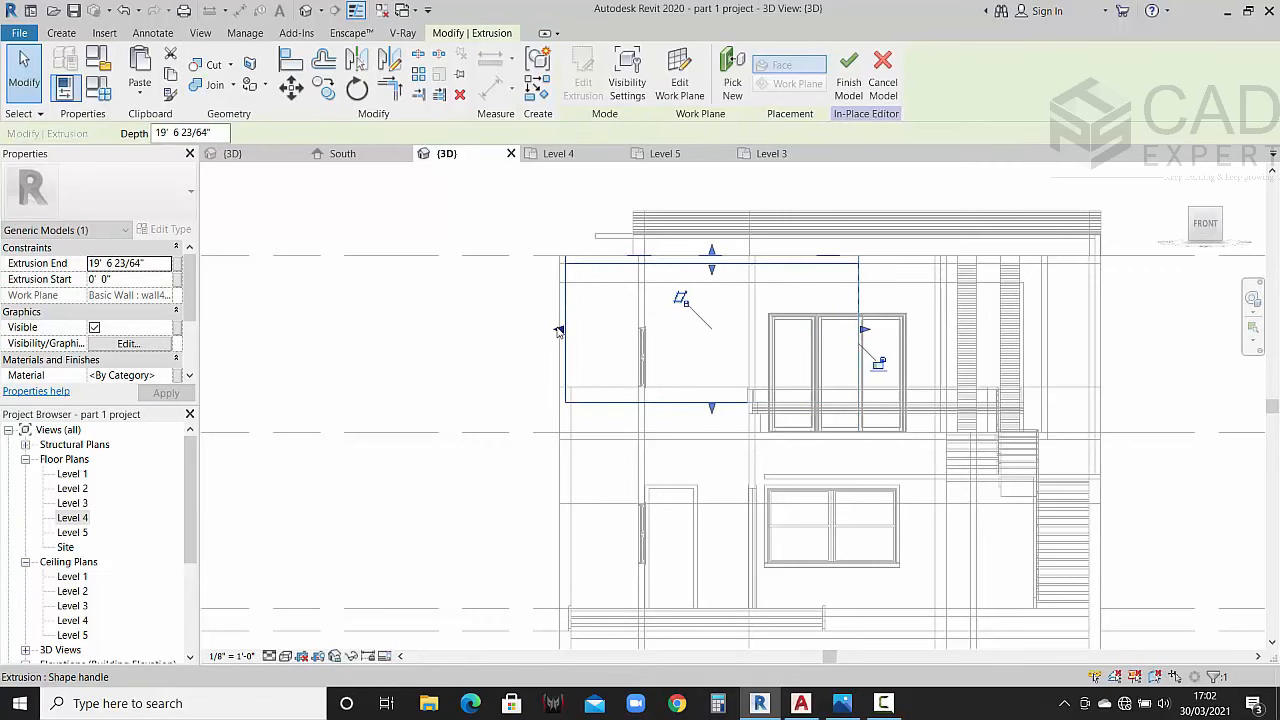
drag(558, 332, 783, 350)
click(481, 357)
Step: Display the 3D view as Hidden Line and orbit to the extruded frame at the balcony
shift+middle_drag(481, 357, 950, 460)
click(286, 656)
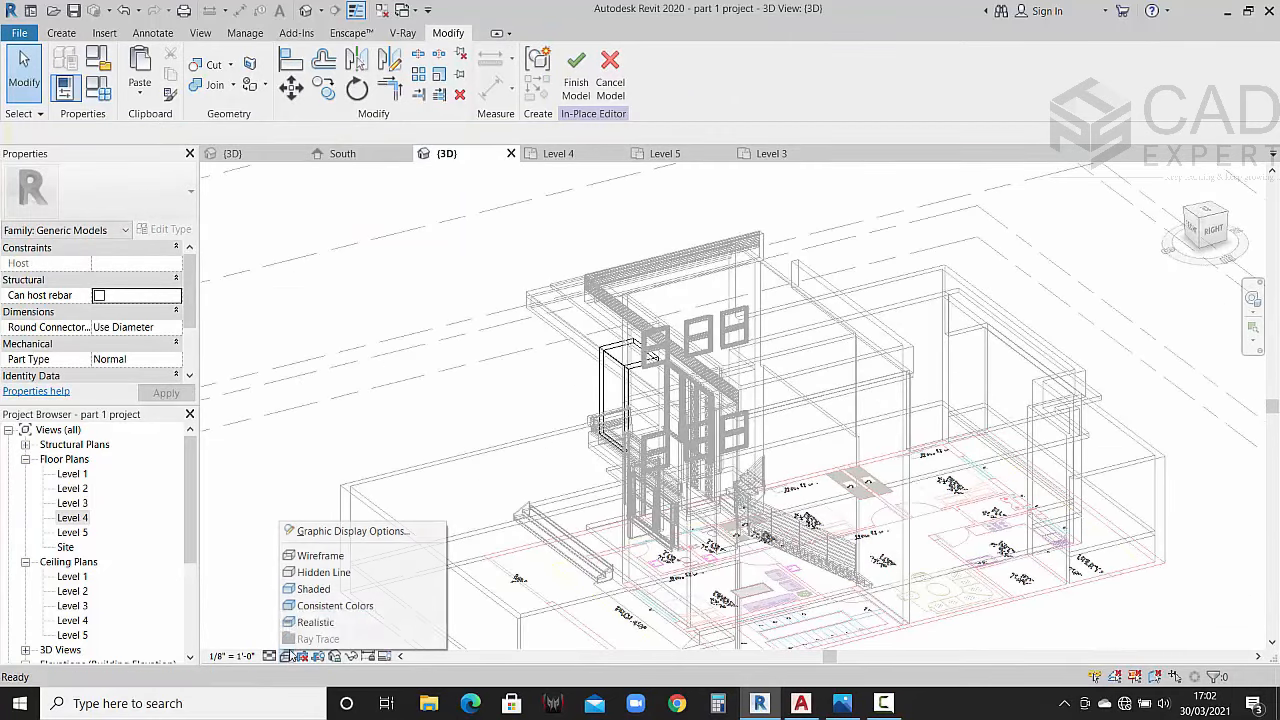
click(323, 572)
shift+middle_drag(471, 466, 674, 297)
scroll(640, 389, up, 5)
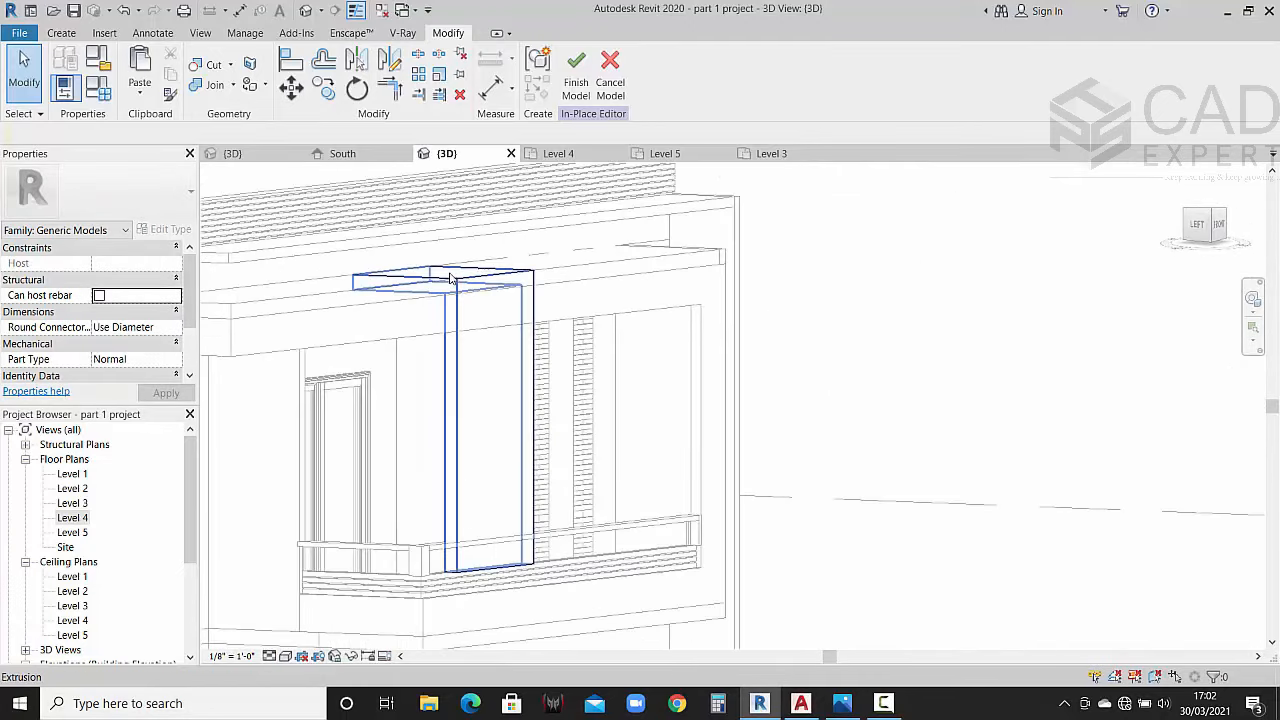
Step: Extend the extrusion's lower end down past the balcony's horizontal strips to the slab edge beneath them
click(458, 286)
shift+middle_drag(414, 383, 432, 334)
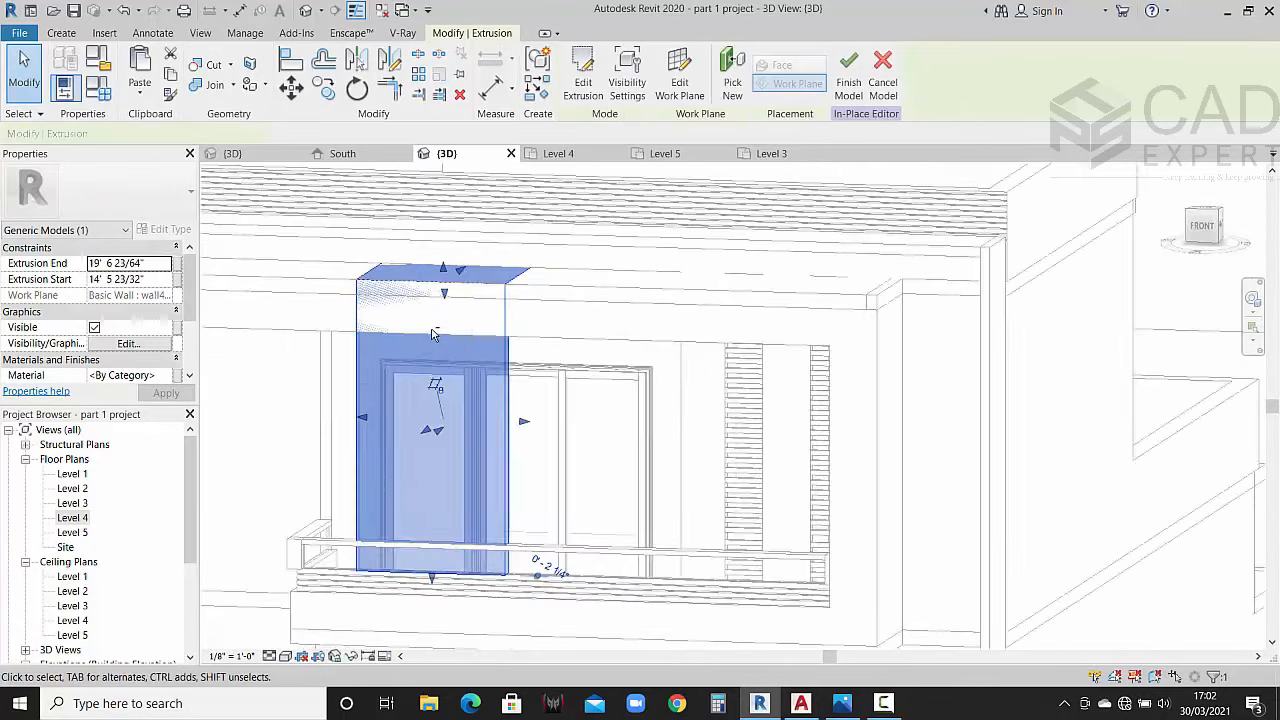
shift+middle_drag(480, 368, 309, 382)
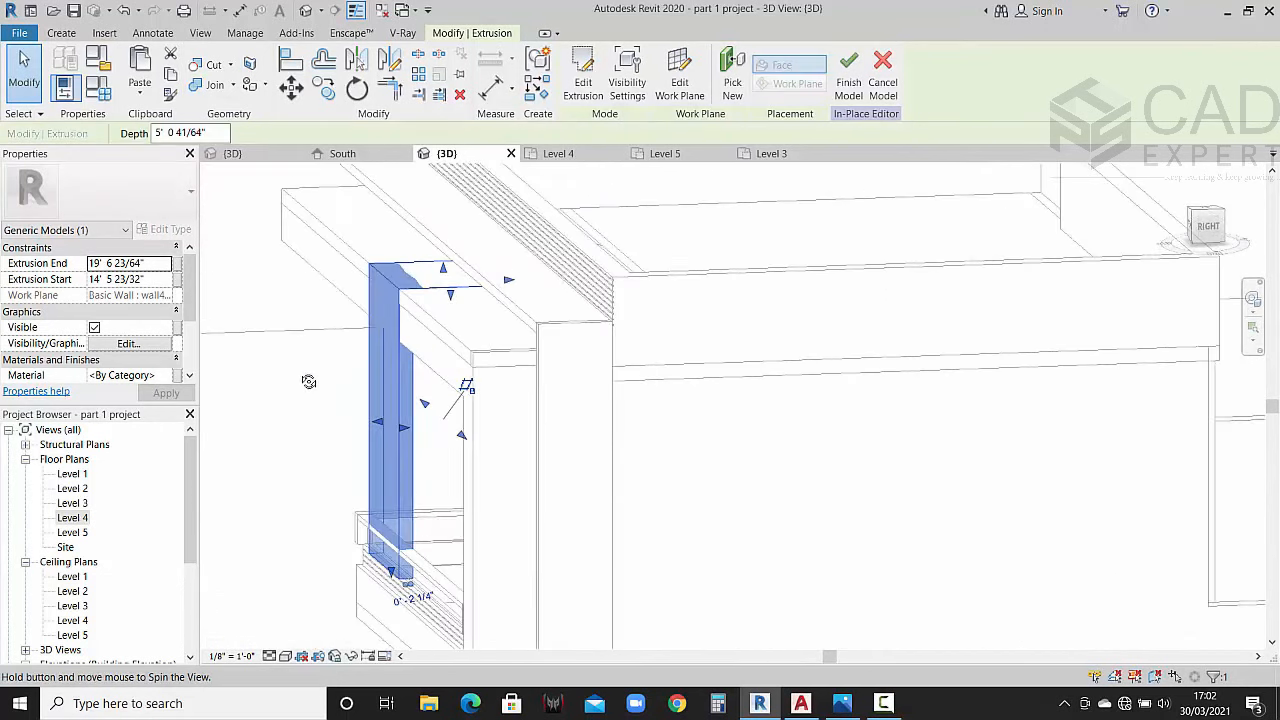
click(1207, 227)
middle_drag(935, 372, 890, 204)
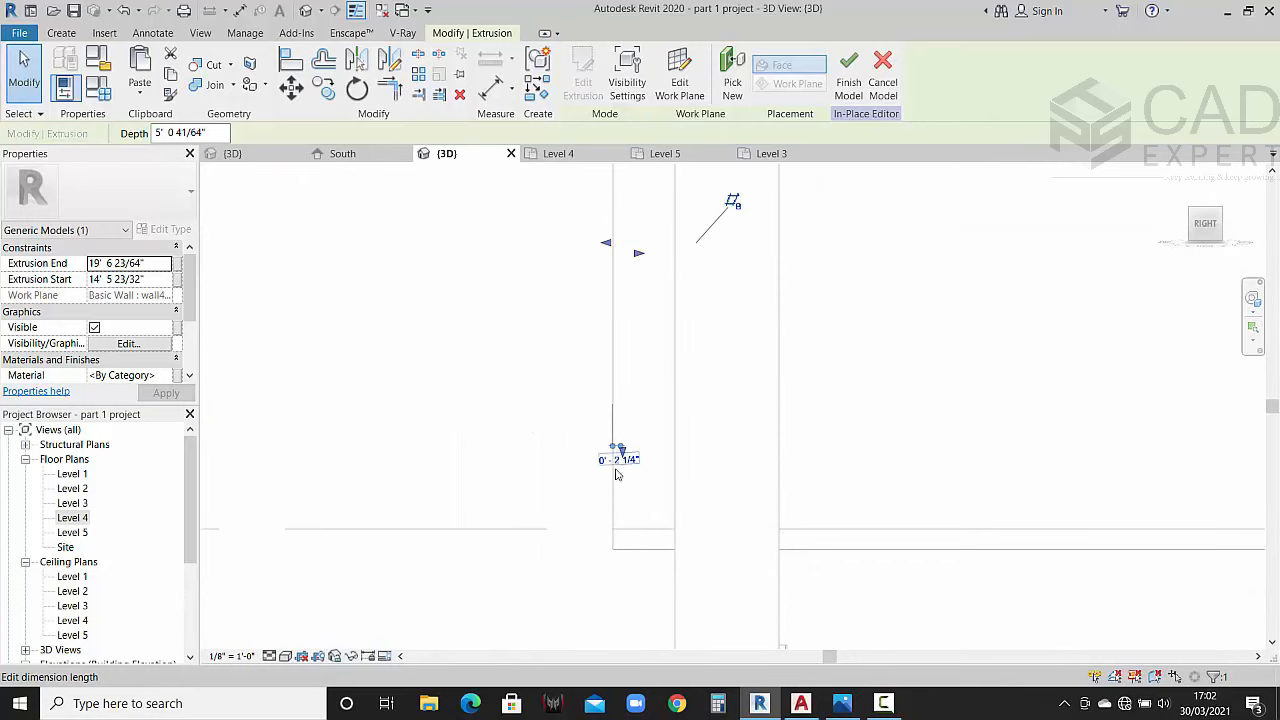
shift+middle_drag(616, 474, 660, 490)
drag(634, 445, 637, 490)
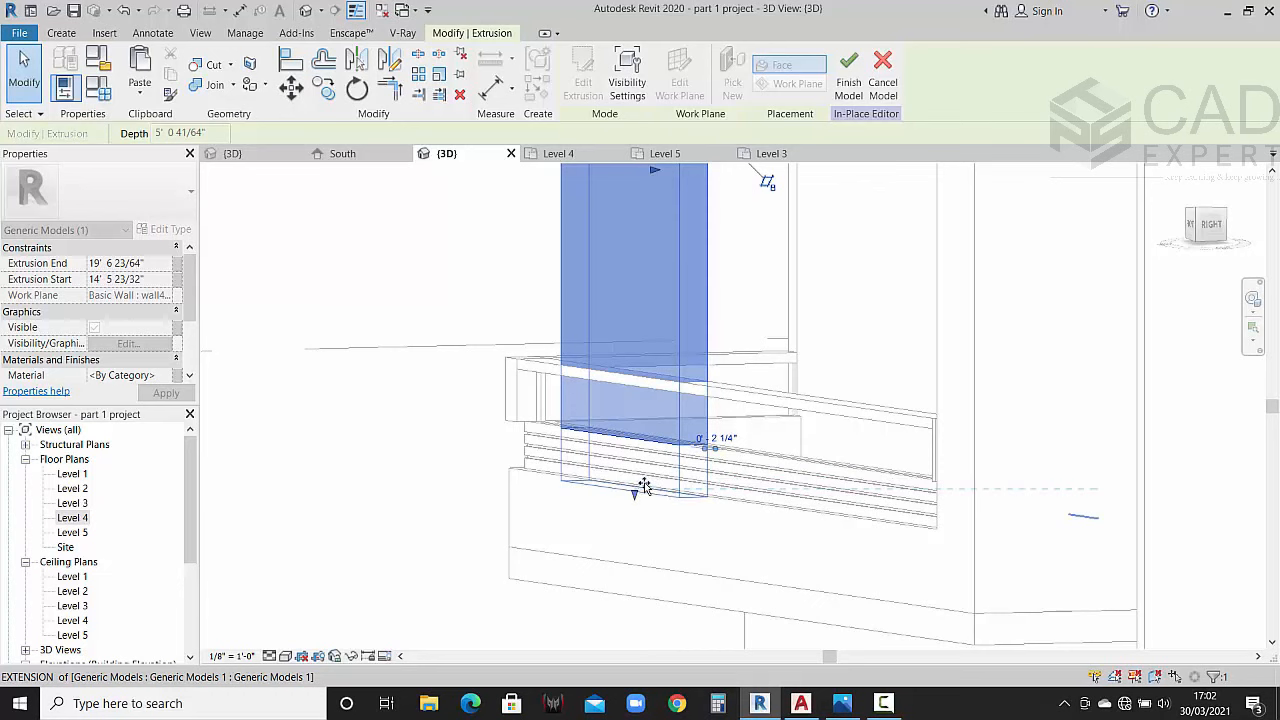
drag(643, 486, 393, 501)
scroll(645, 487, up, 5)
shift+middle_drag(393, 501, 568, 531)
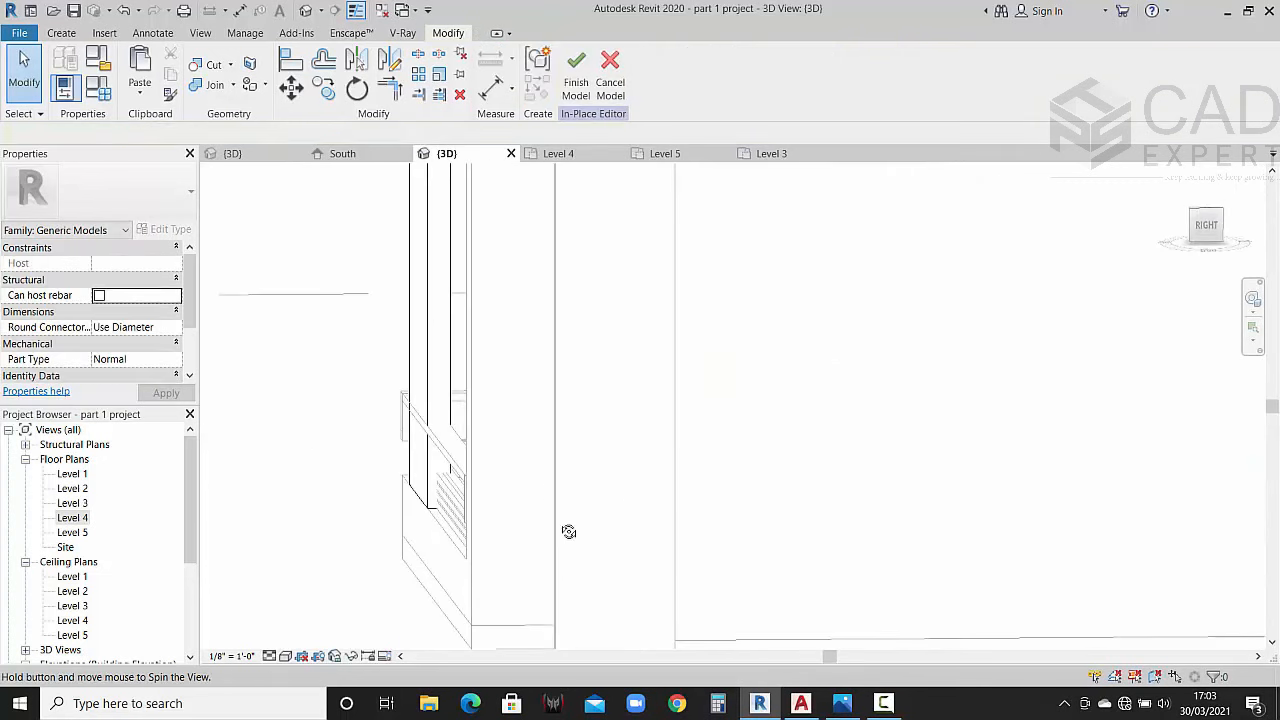
Step: Viewing the model from the right side, stretch the balcony extrusion's outer face slightly outward past the slab edge
scroll(560, 523, down, 4)
scroll(555, 357, up, 2)
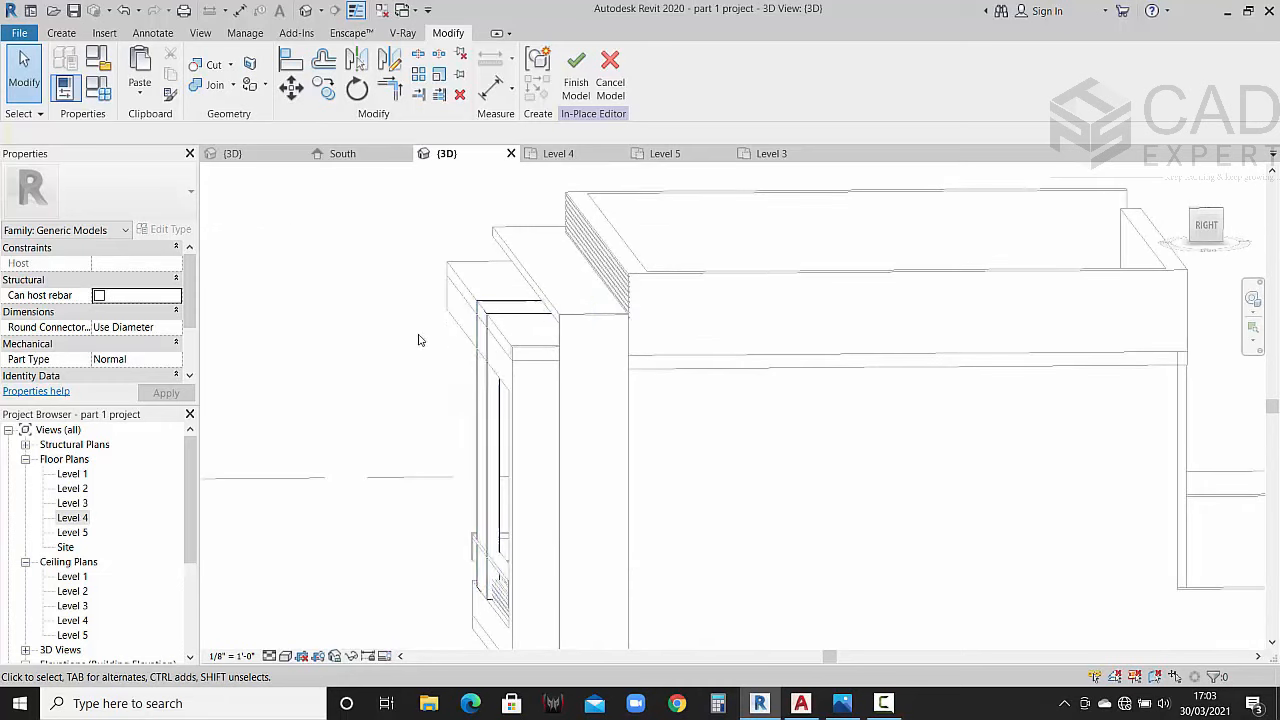
click(558, 381)
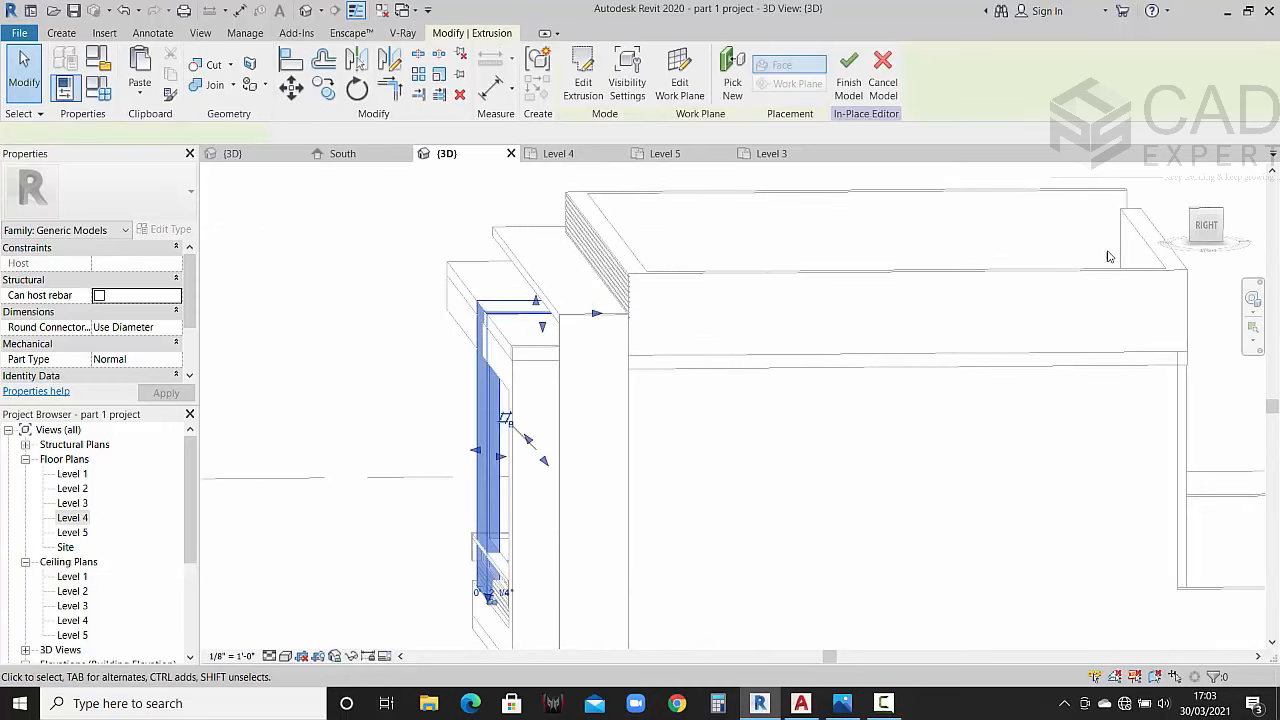
click(1207, 226)
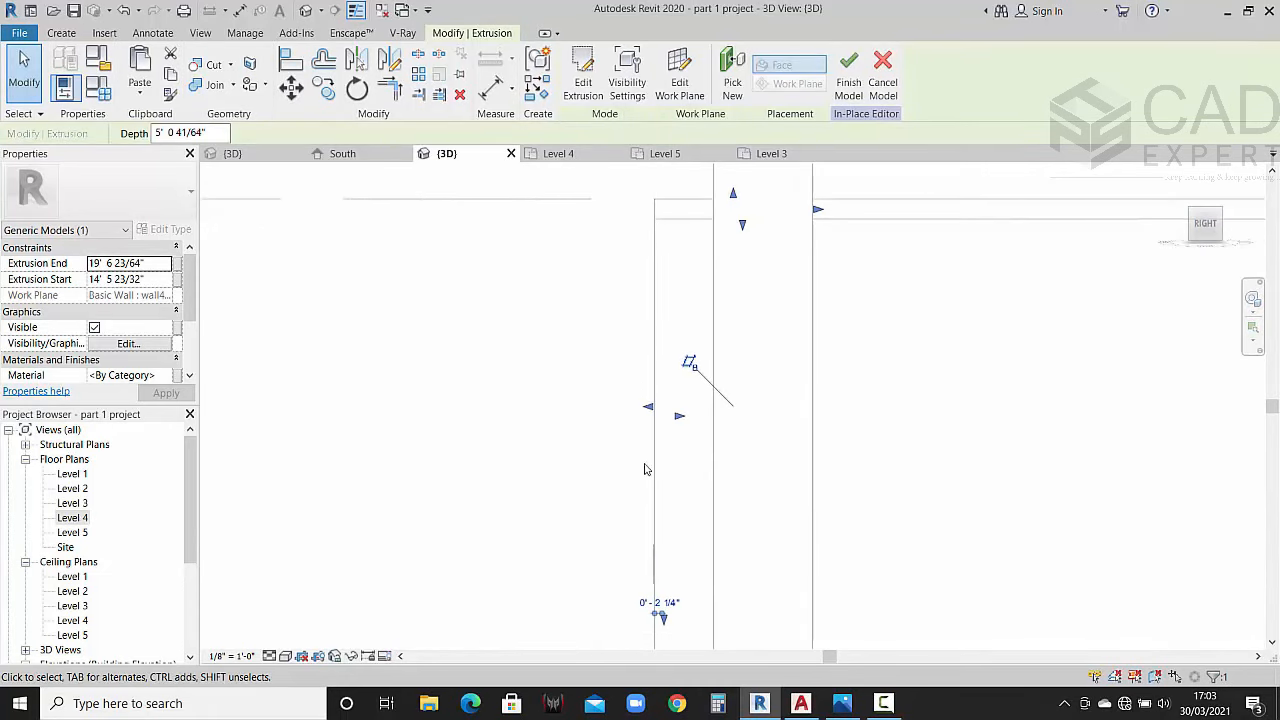
scroll(645, 385, up, 2)
drag(655, 369, 650, 368)
scroll(608, 380, down, 3)
middle_drag(612, 362, 614, 460)
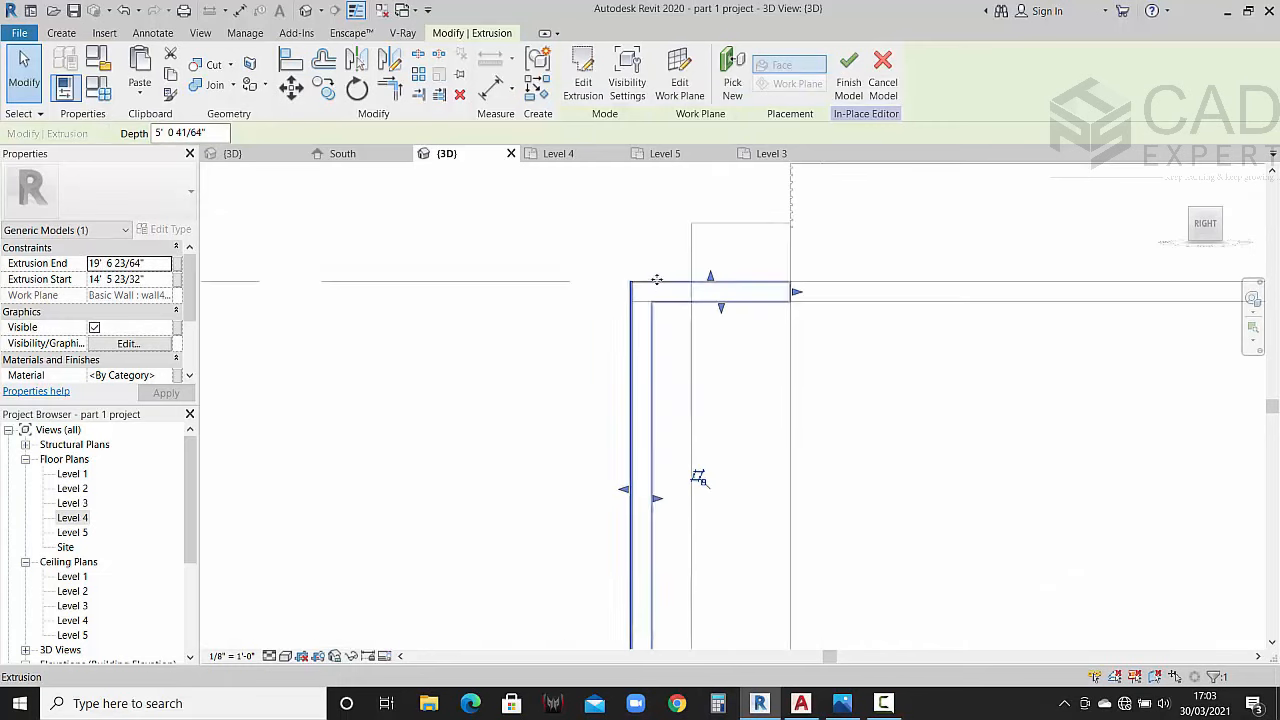
Step: Open the balcony extrusion's sketch for editing around its top corner
scroll(657, 280, up, 2)
middle_drag(706, 331, 715, 382)
scroll(734, 355, up, 2)
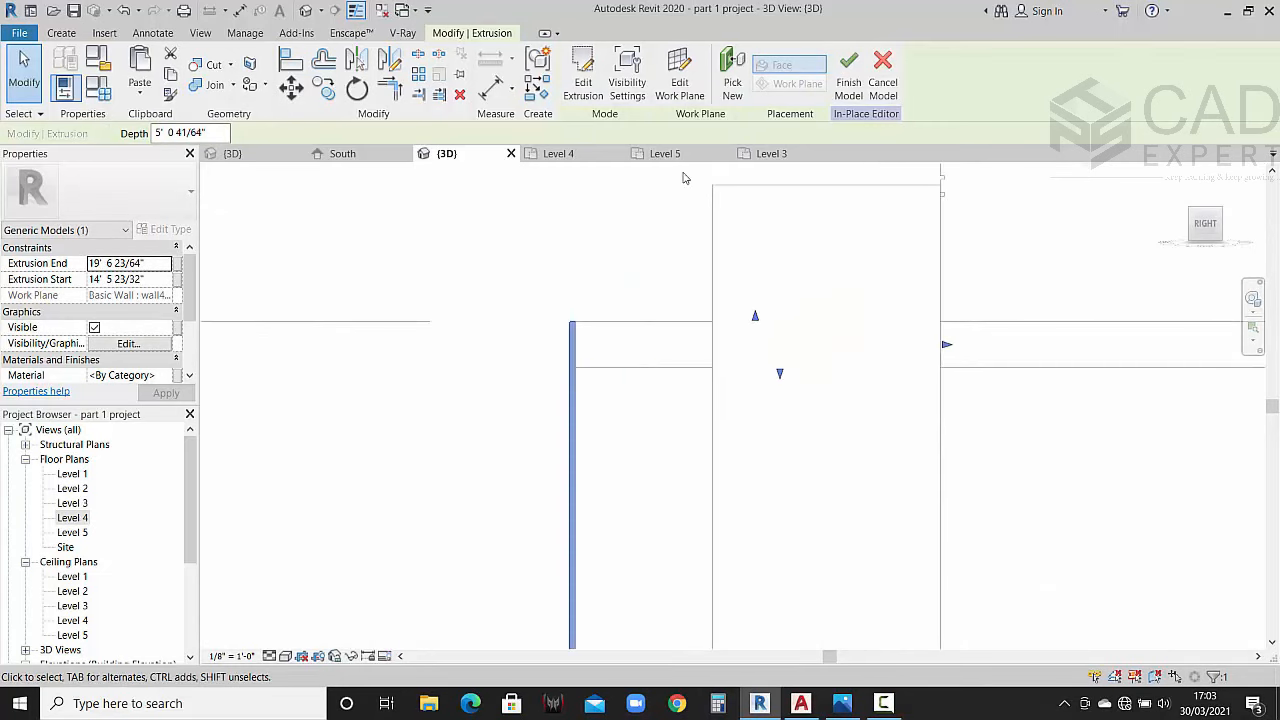
click(588, 88)
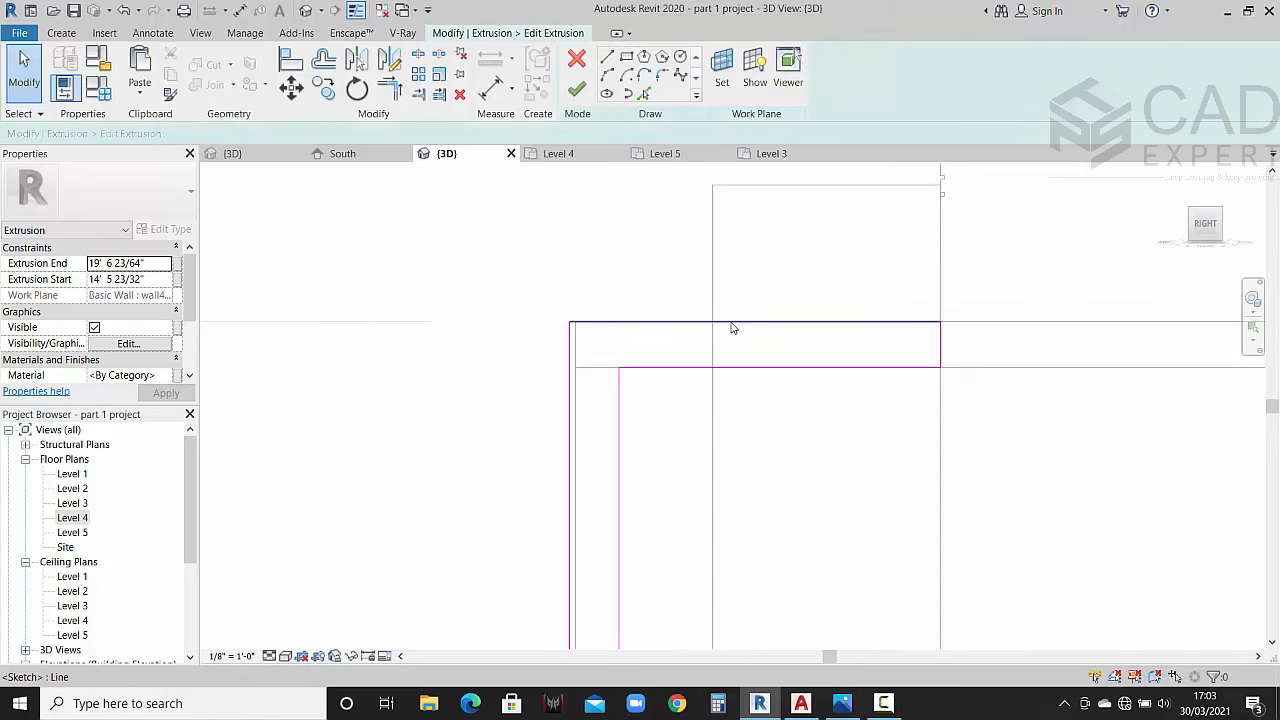
click(731, 326)
click(673, 368)
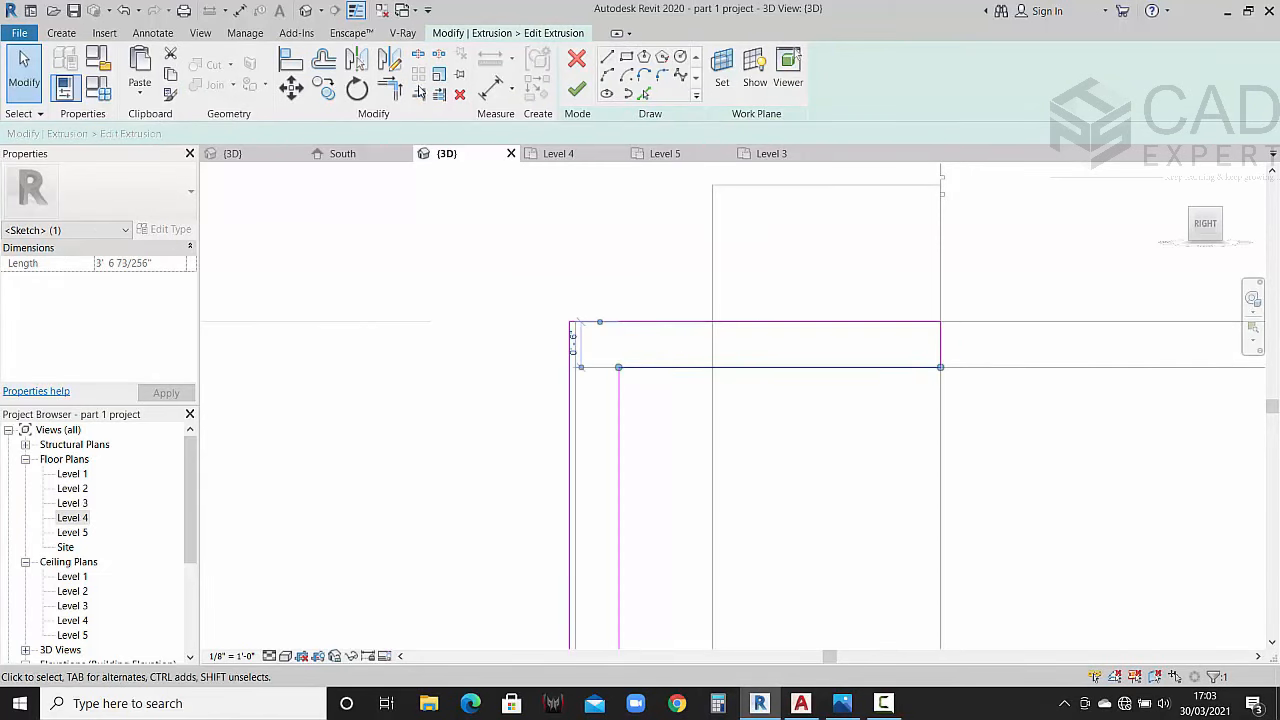
click(287, 95)
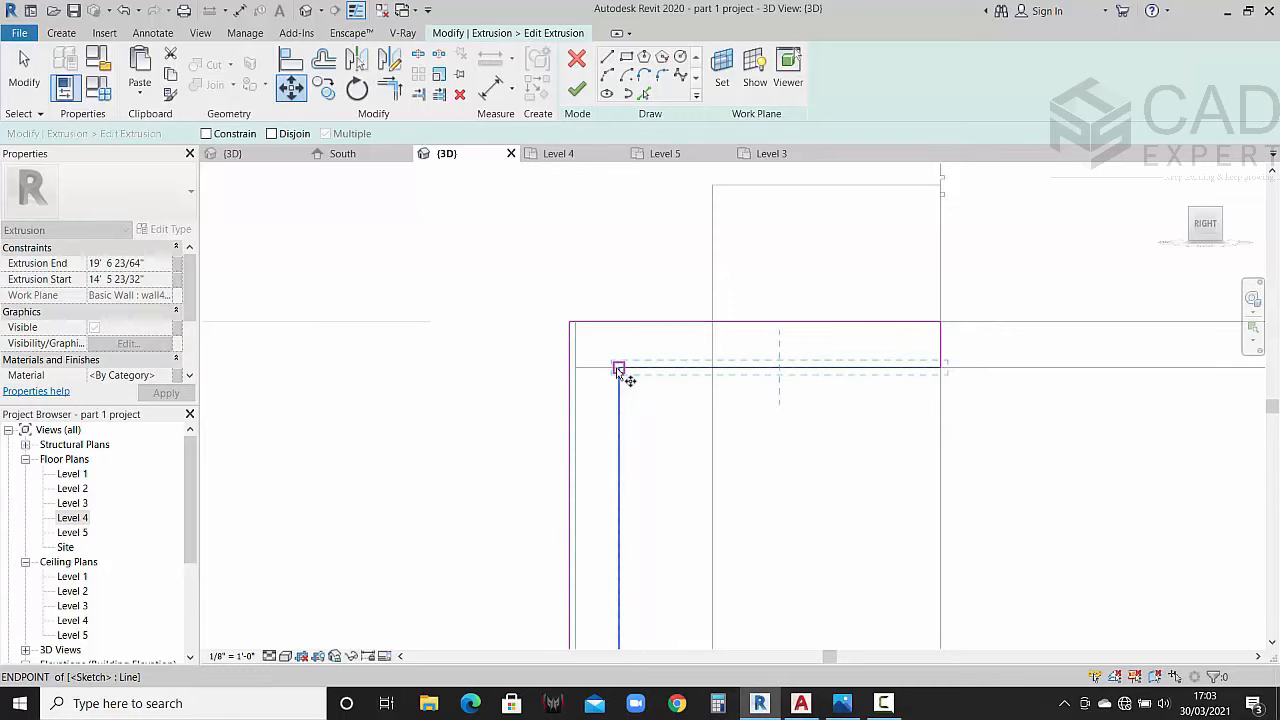
key(Escape)
key(Escape)
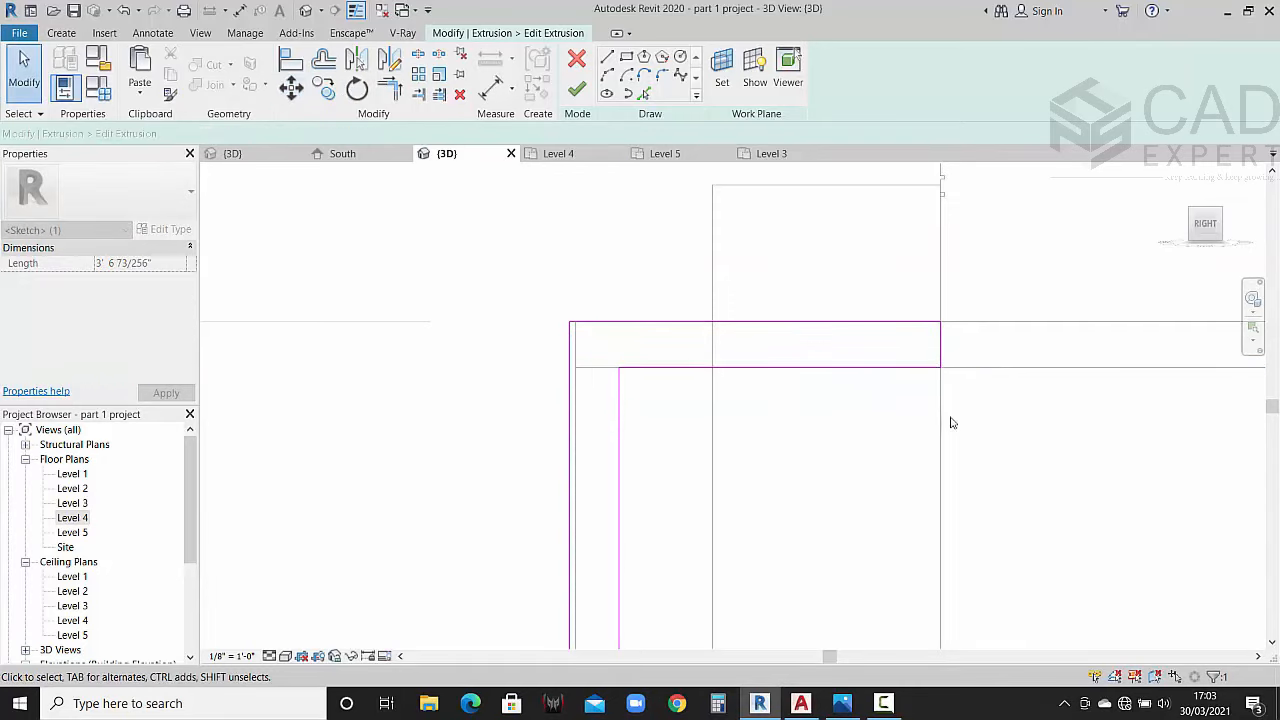
Step: Move the sketch lines of the extrusion's top arm up about 2" and finish the sketch edit
mouse_move(973, 411)
mouse_down()
mouse_move(768, 275)
mouse_move(663, 263)
mouse_up()
click(291, 87)
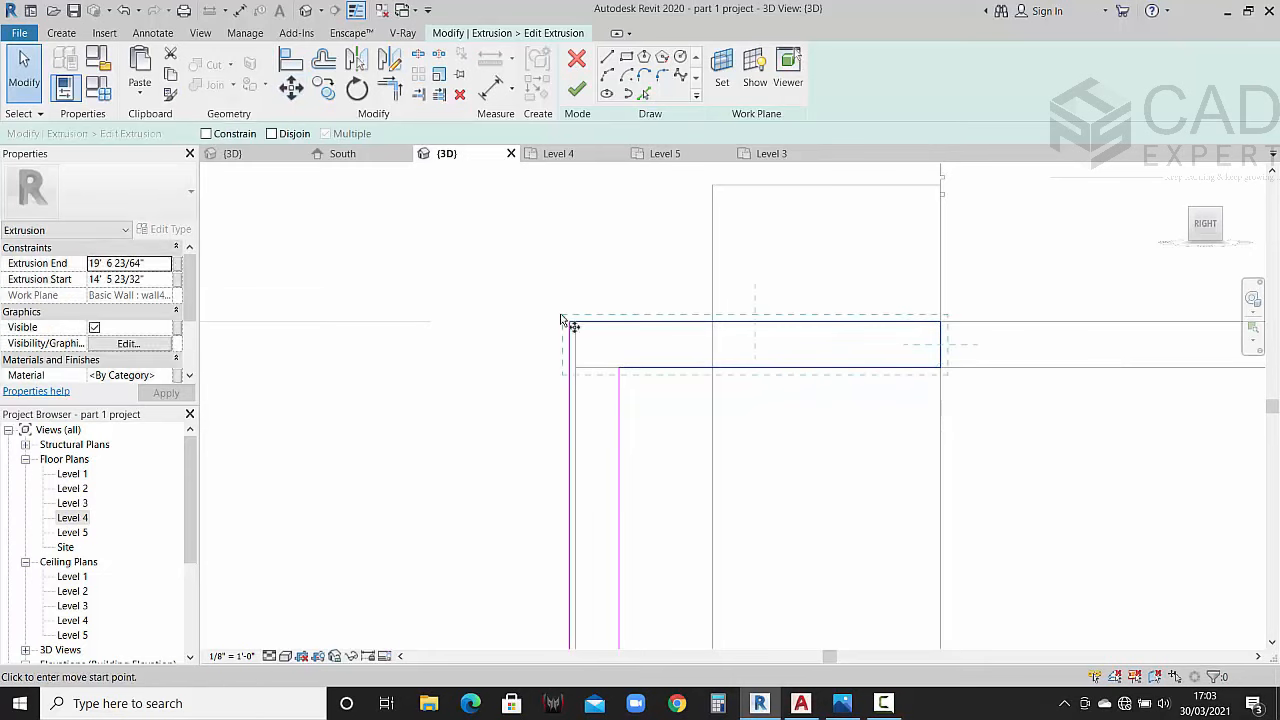
click(620, 376)
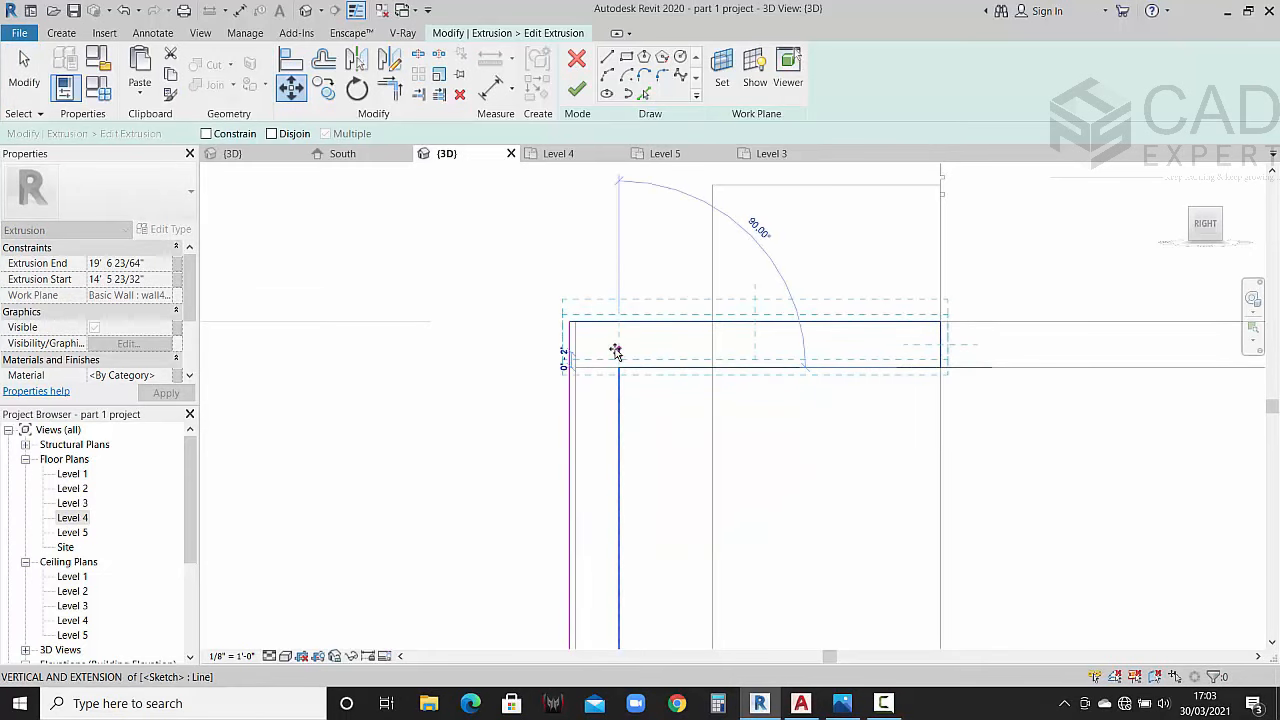
click(615, 352)
key(Escape)
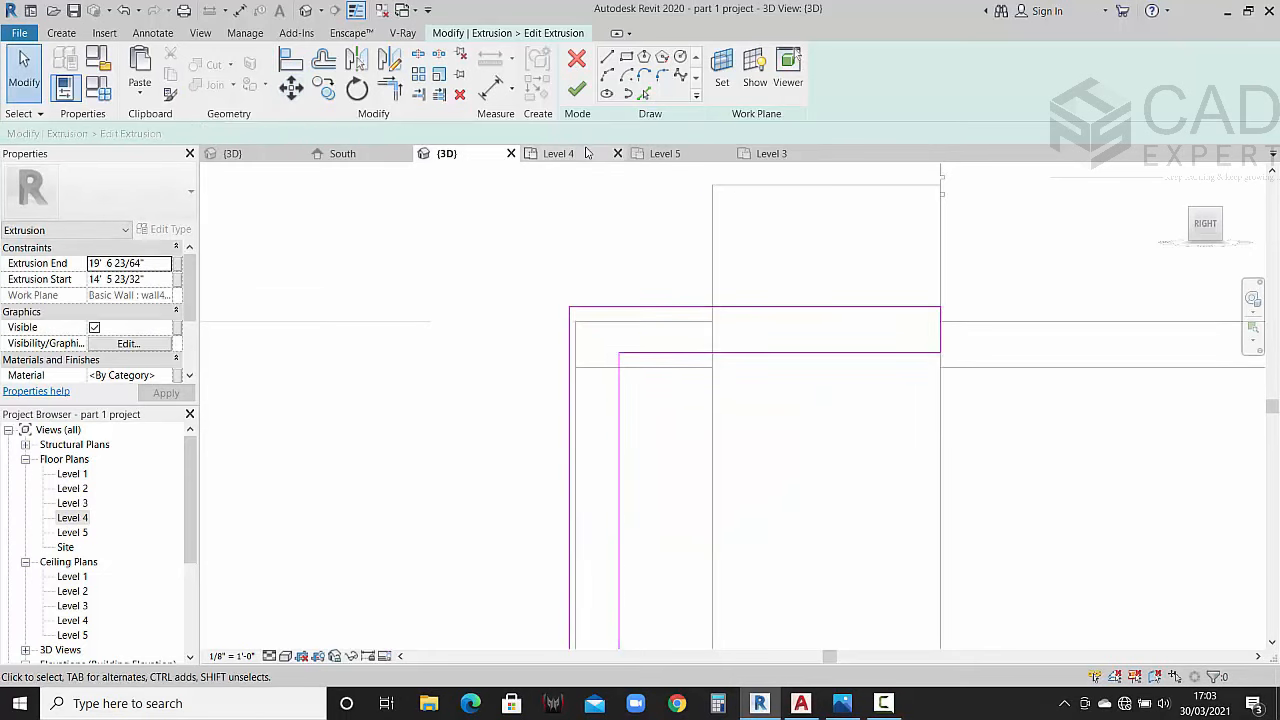
click(578, 90)
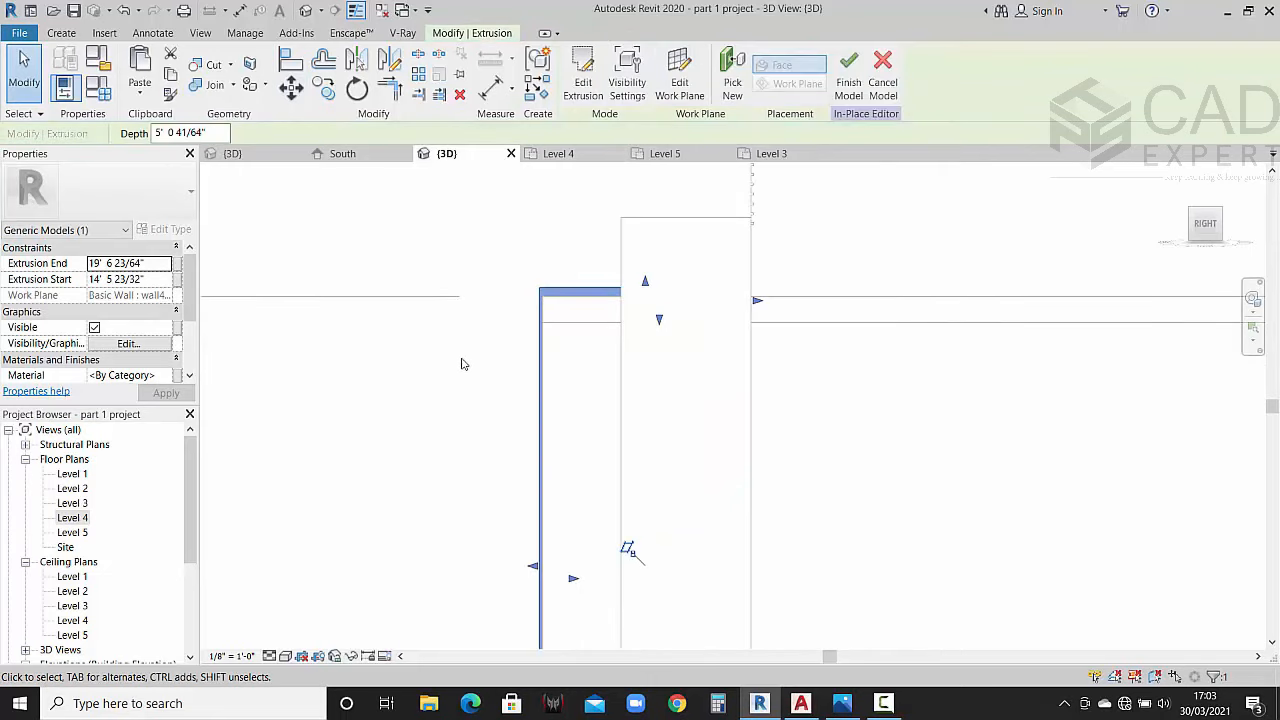
Step: Orient the model to the front and compare the extruded balcony panel with the reference rendering
key(Escape)
shift+middle_drag(523, 279, 664, 323)
scroll(663, 345, down, 5)
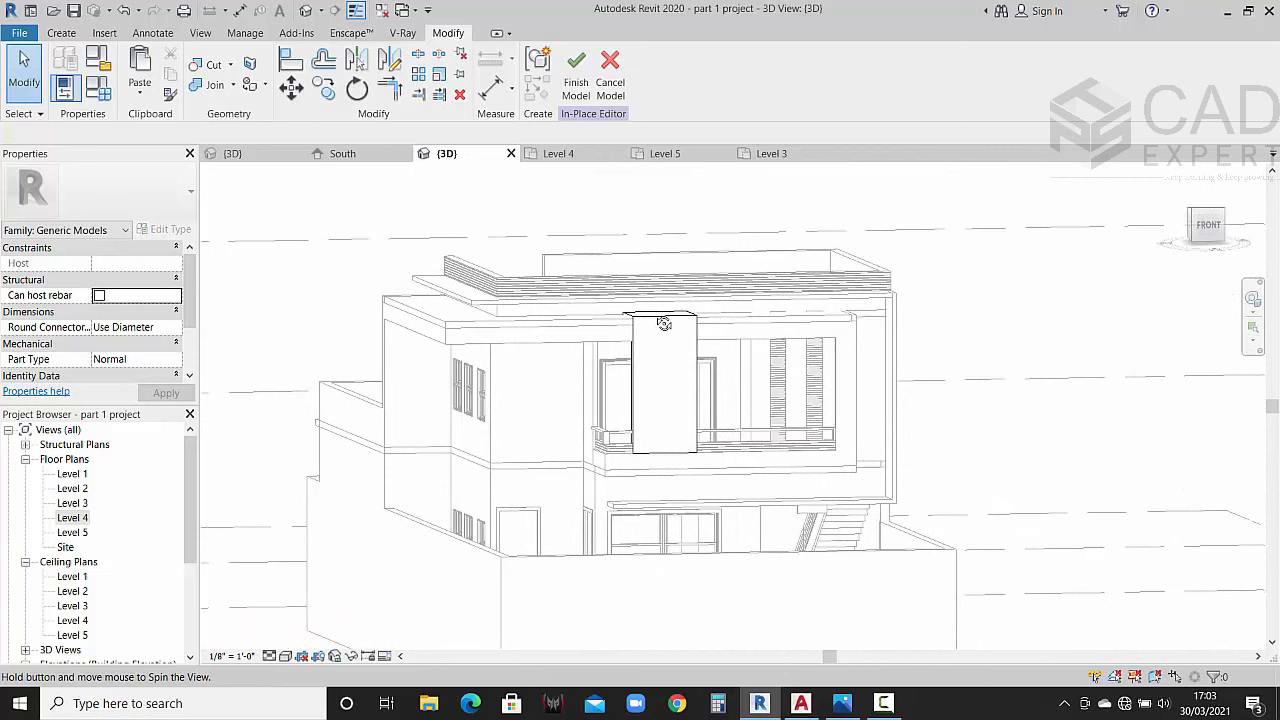
click(1207, 225)
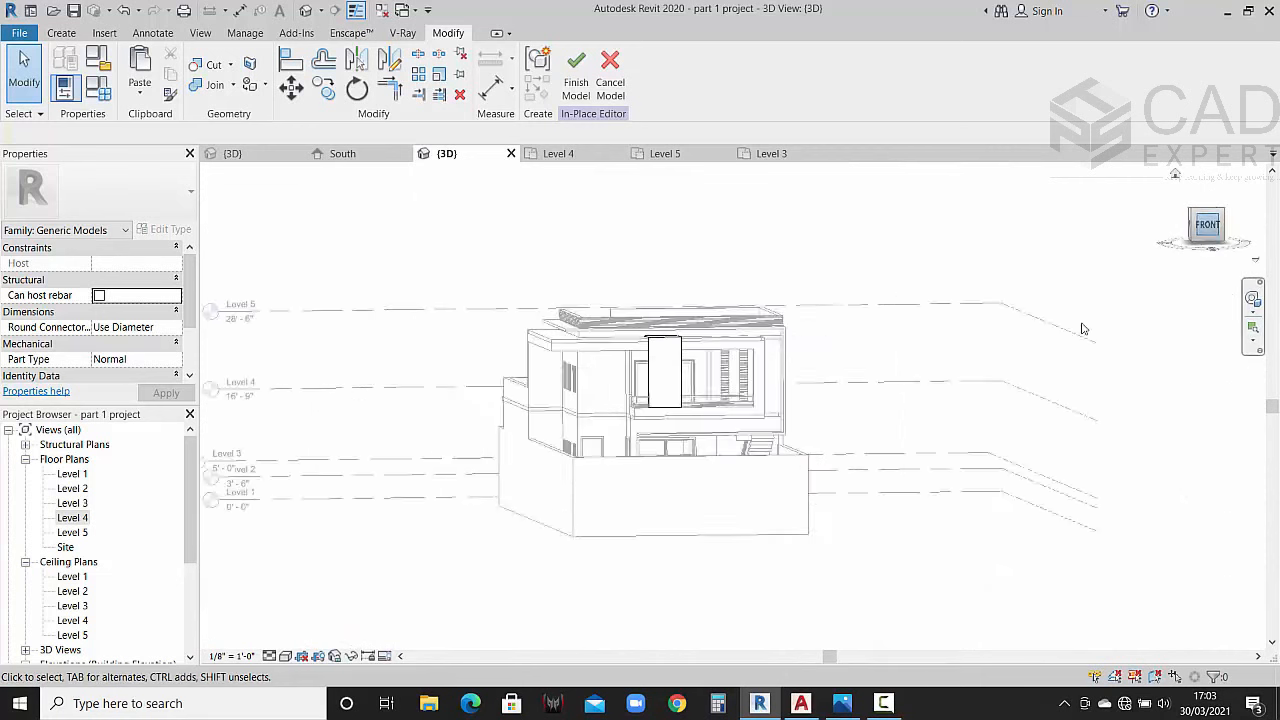
click(842, 705)
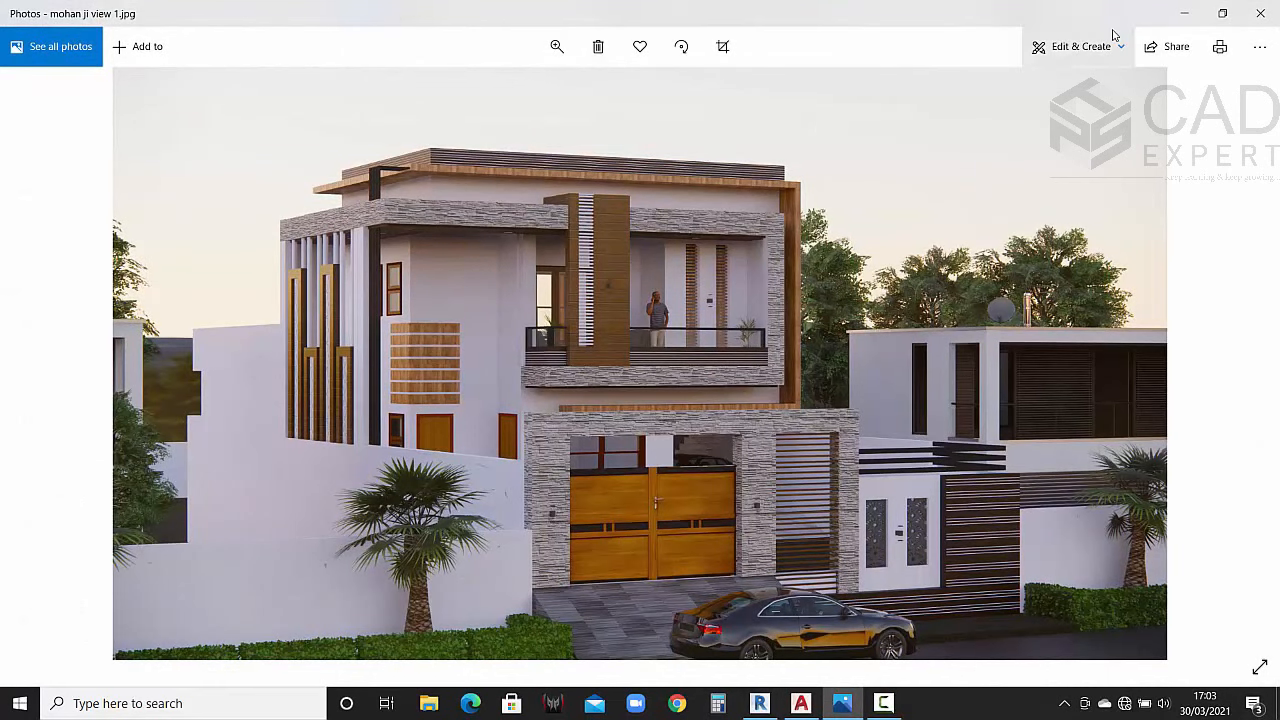
click(1184, 13)
scroll(726, 384, up, 6)
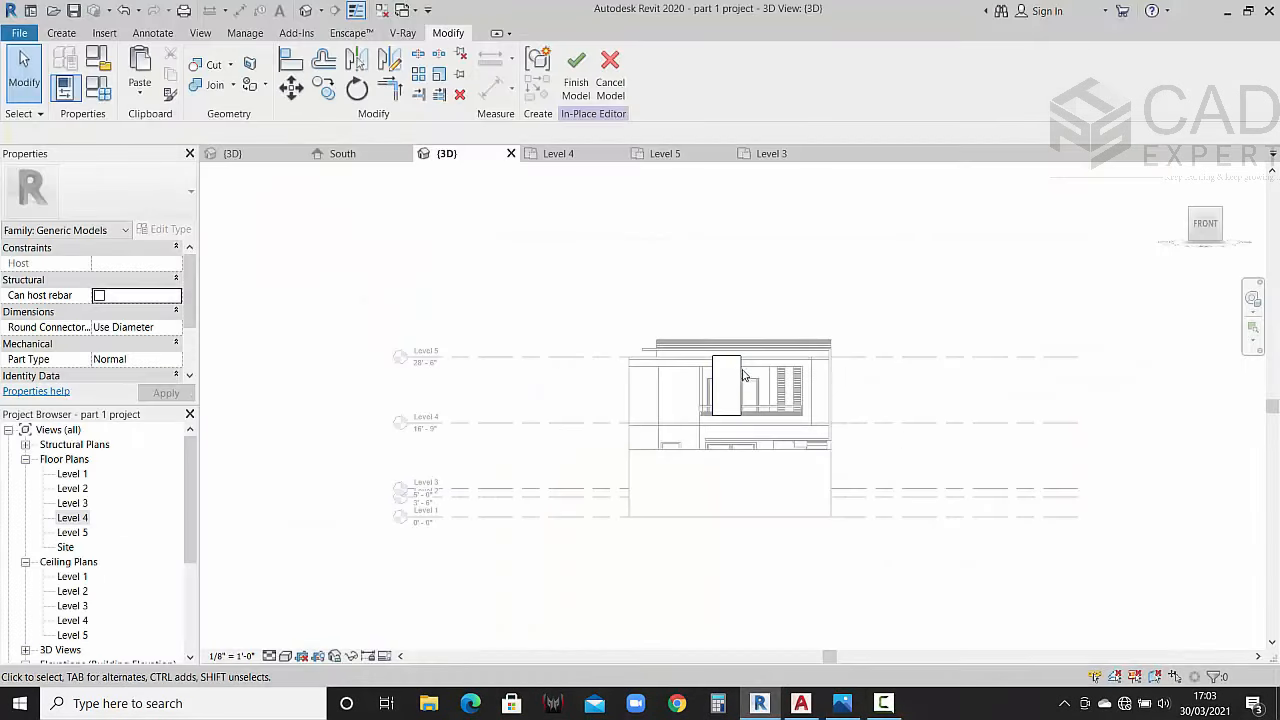
middle_drag(704, 382, 690, 375)
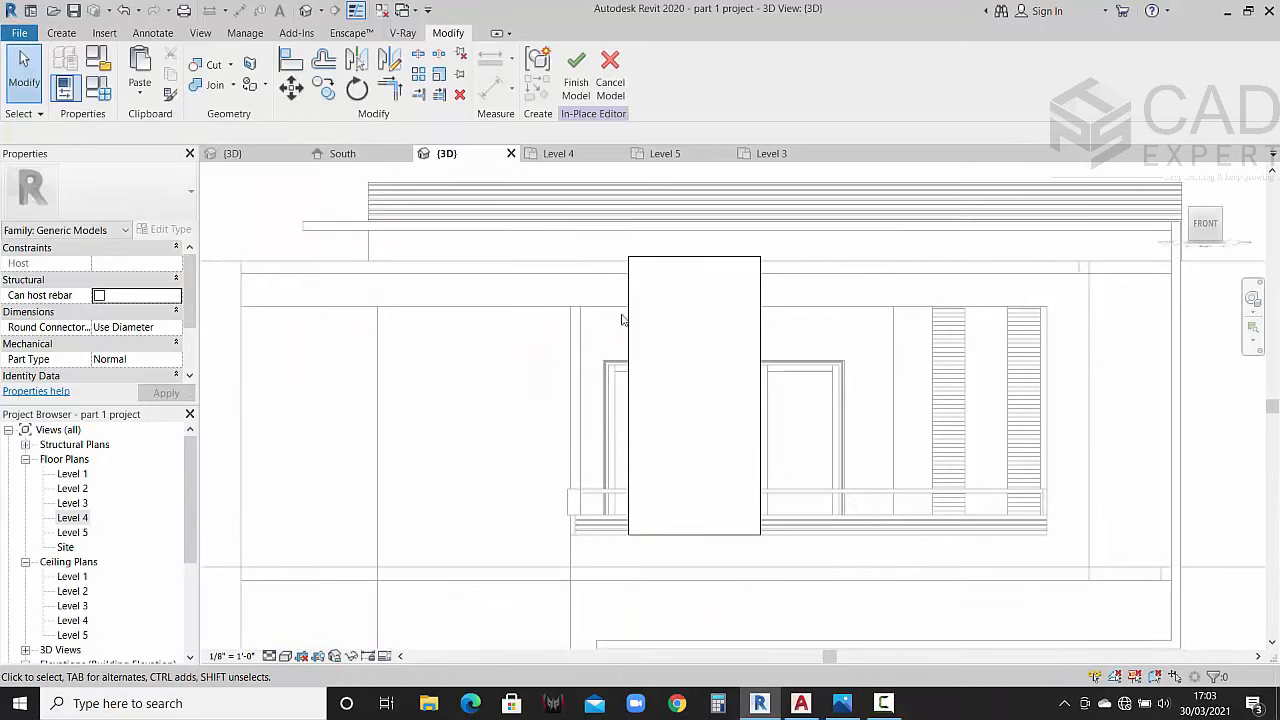
Step: Start a void extrusion and set its work plane by picking the front face of the balcony panel
click(62, 34)
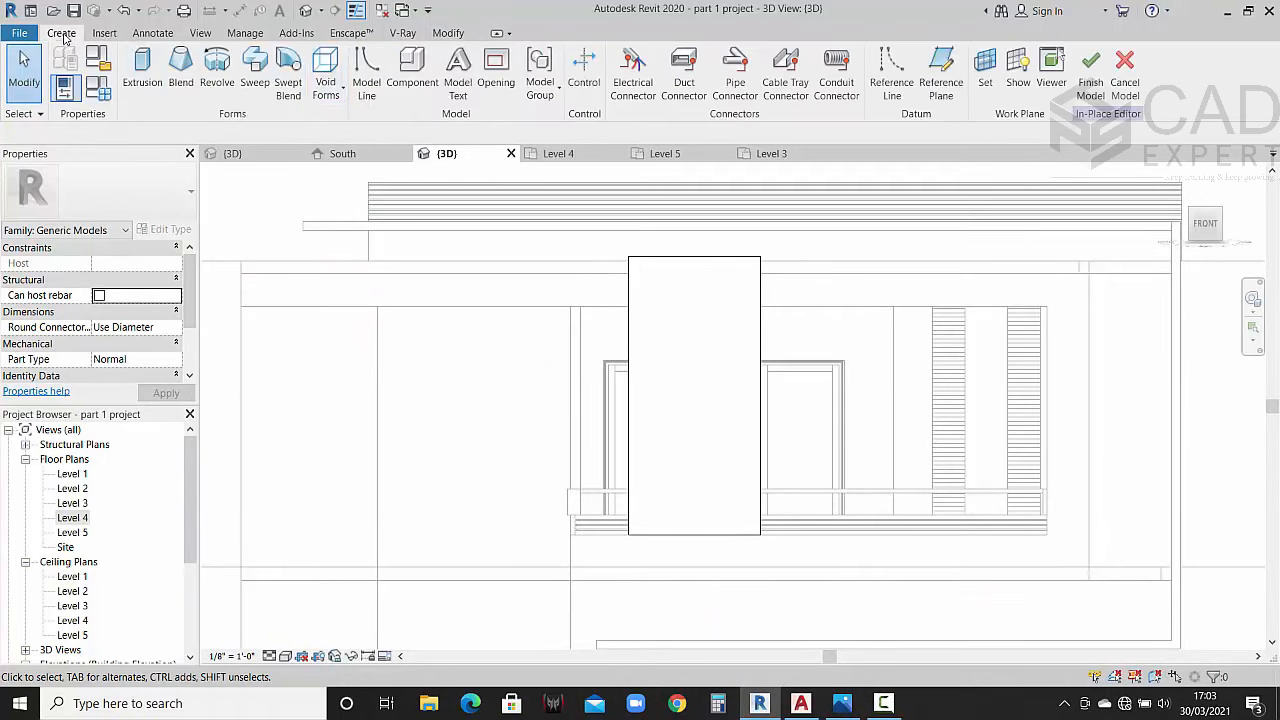
click(326, 97)
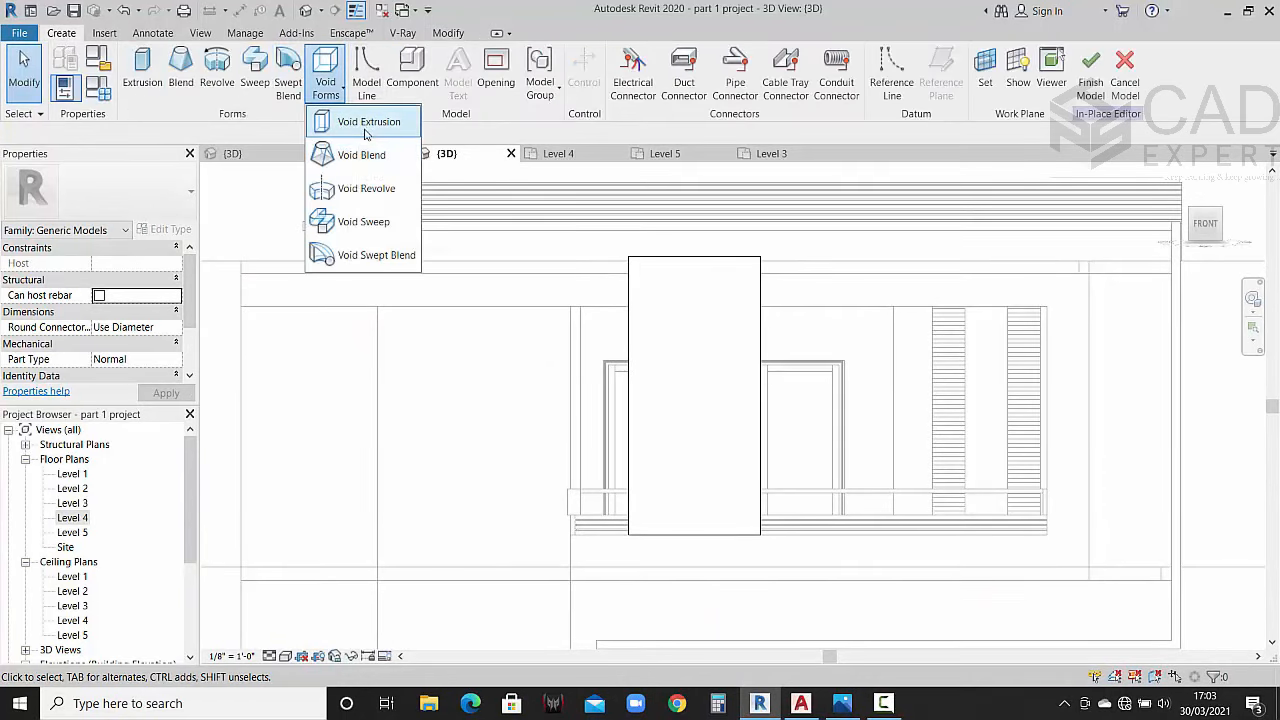
click(368, 124)
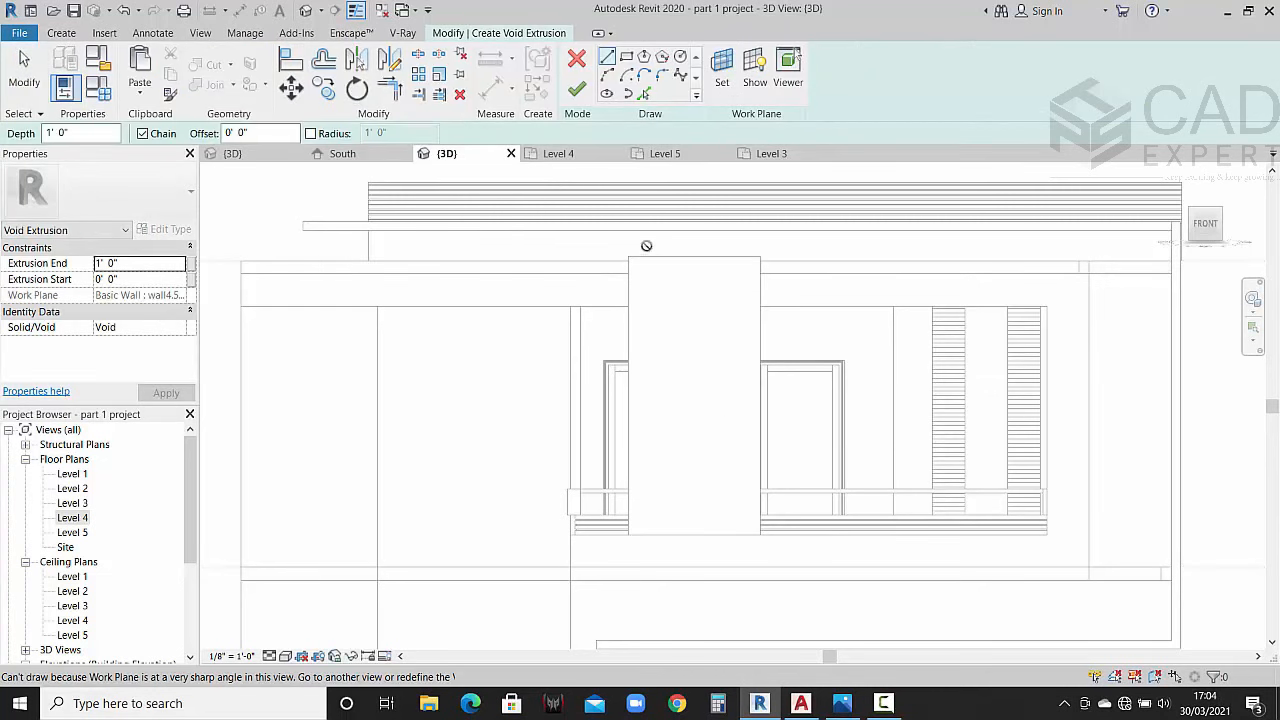
click(720, 90)
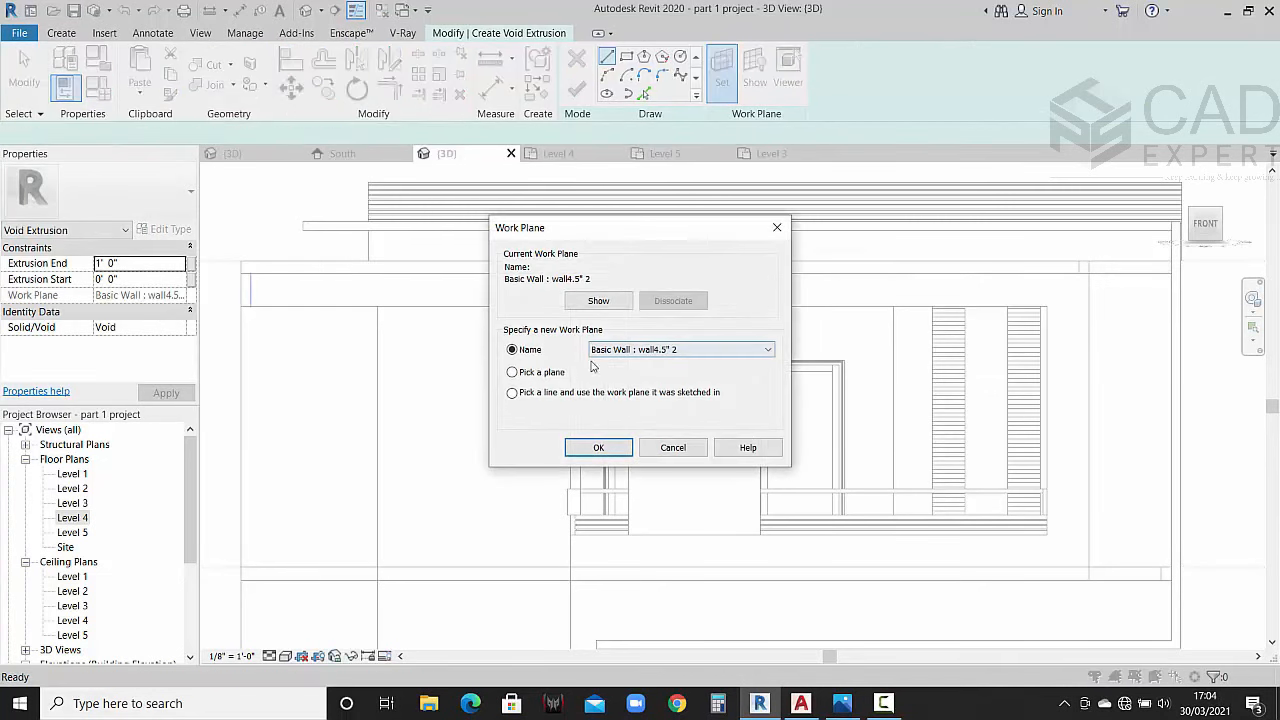
click(596, 448)
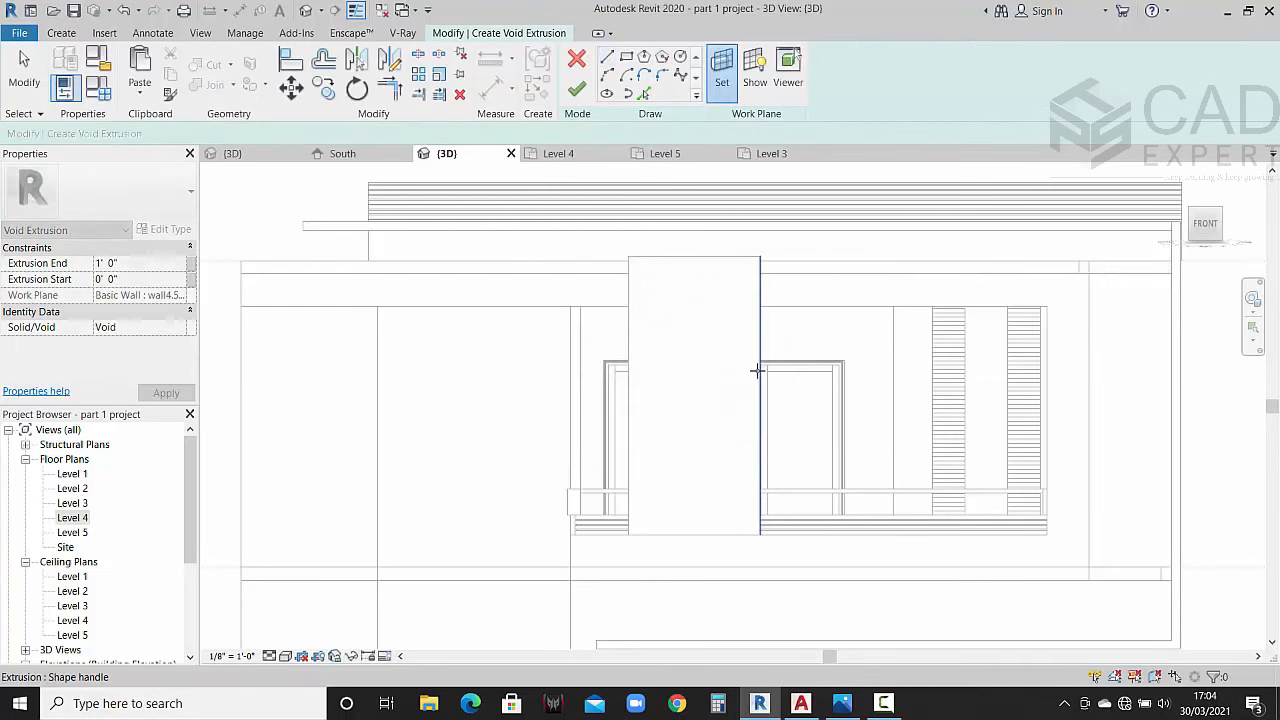
click(757, 371)
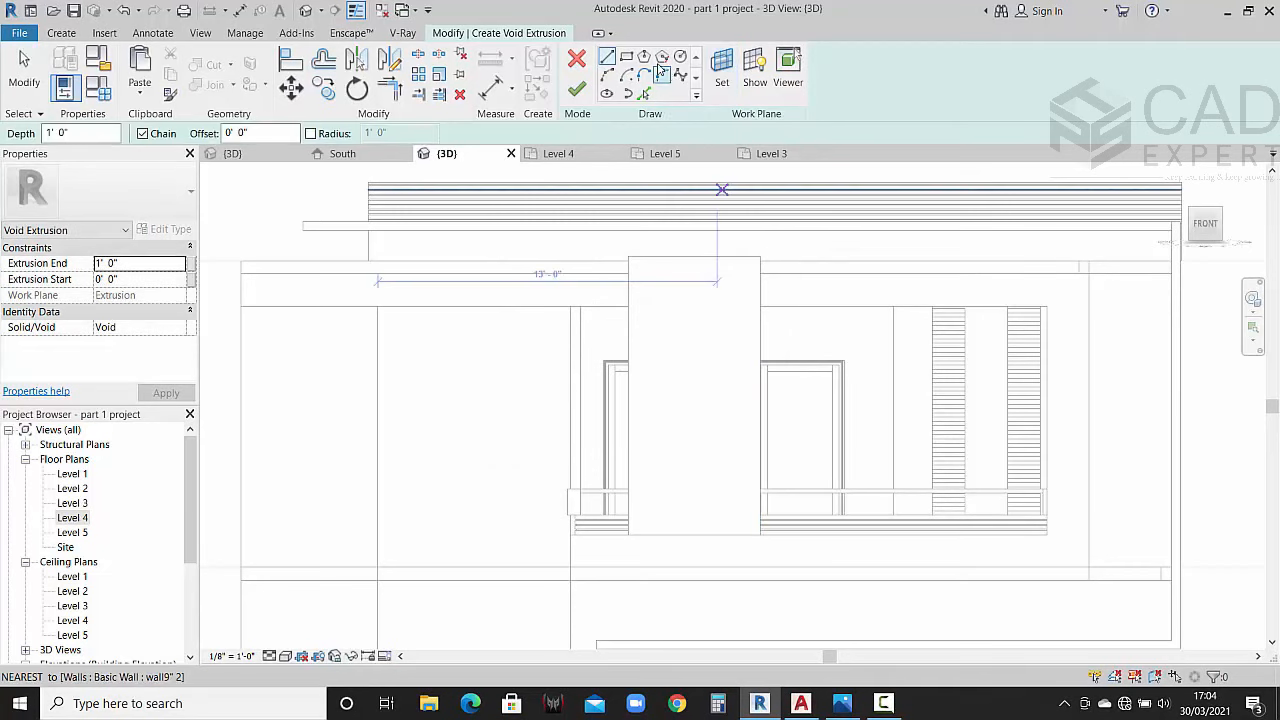
Step: Sketch a rectangle about 1' 6" wide and 9' 11" high from the panel's top edge to the railing base, checking the reference rendering
click(626, 57)
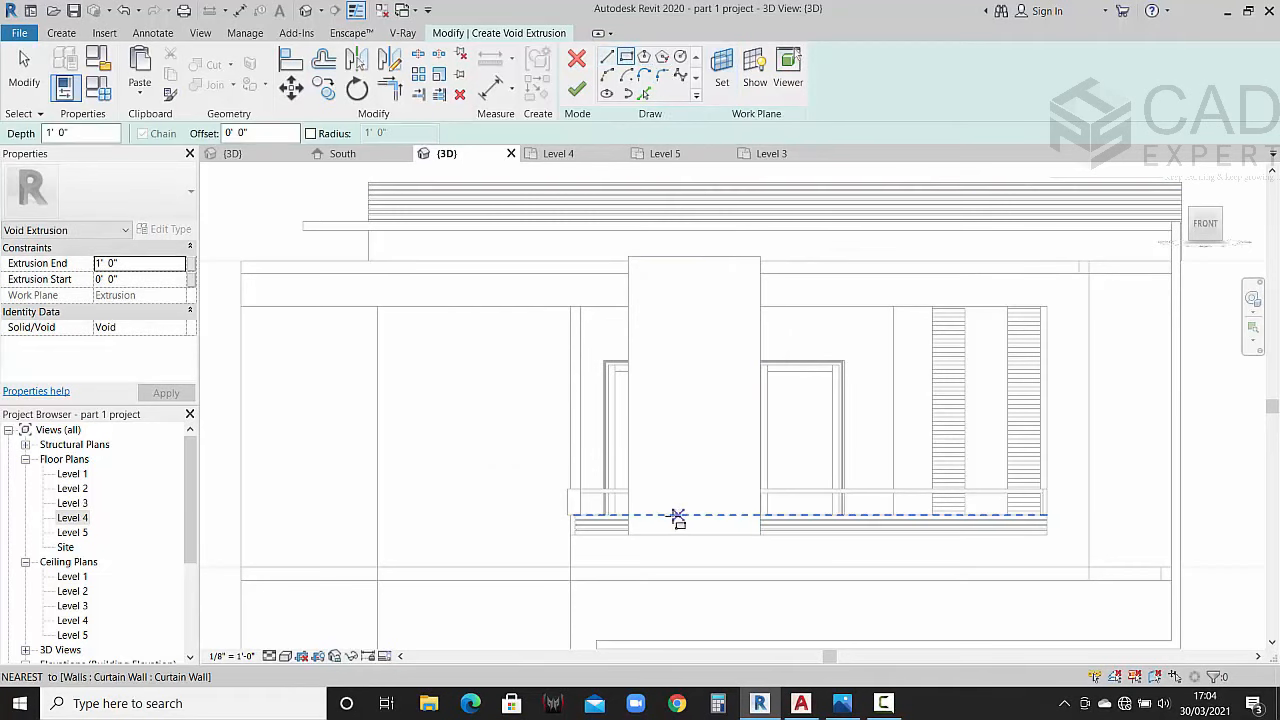
click(704, 257)
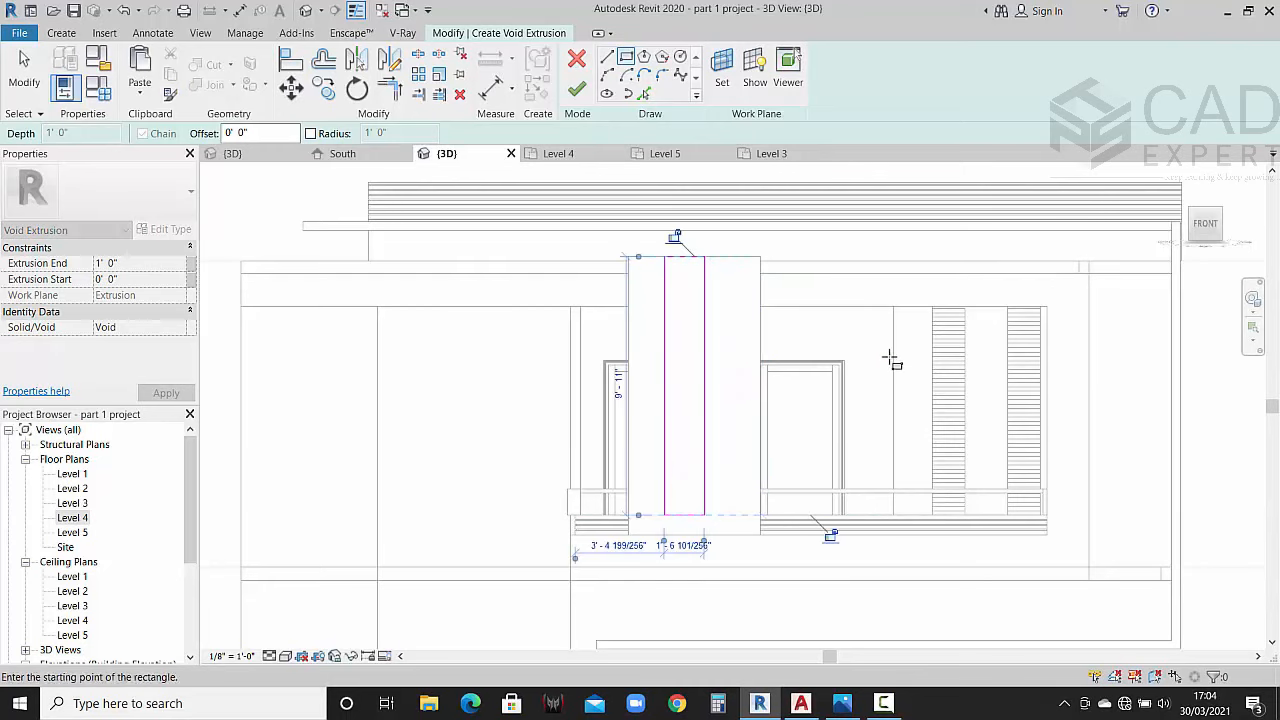
key(Escape)
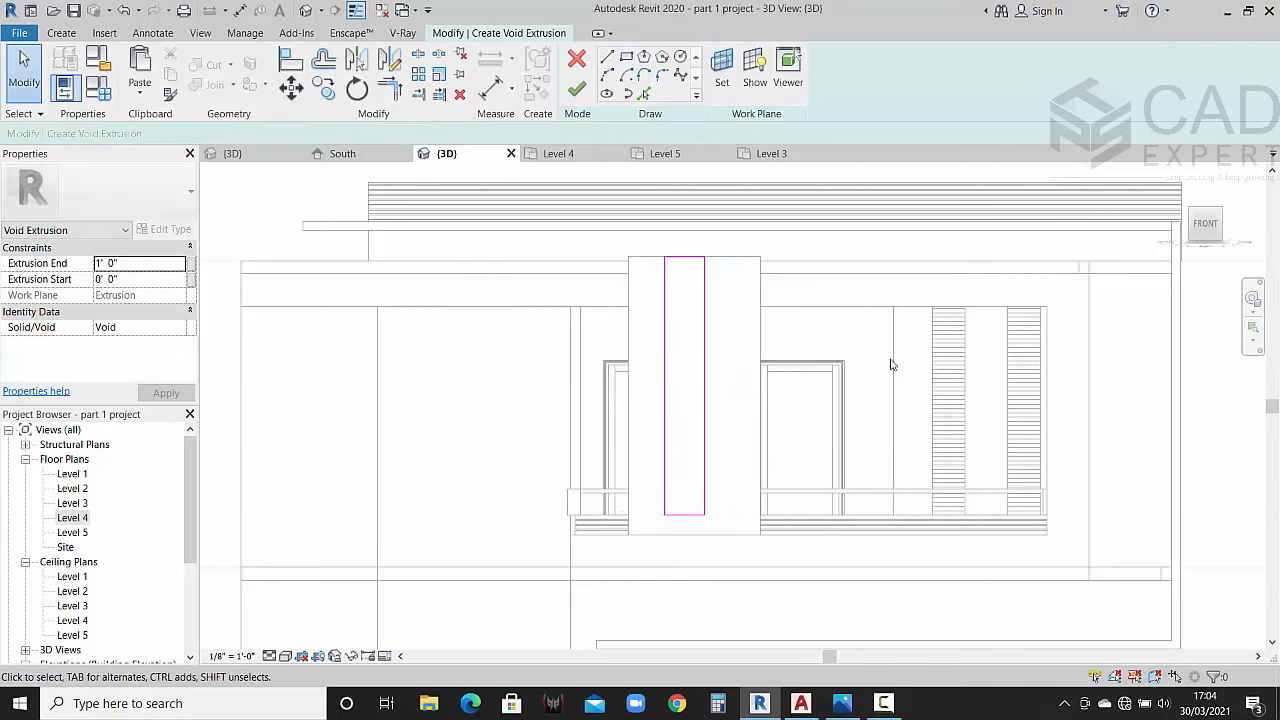
click(843, 705)
click(843, 705)
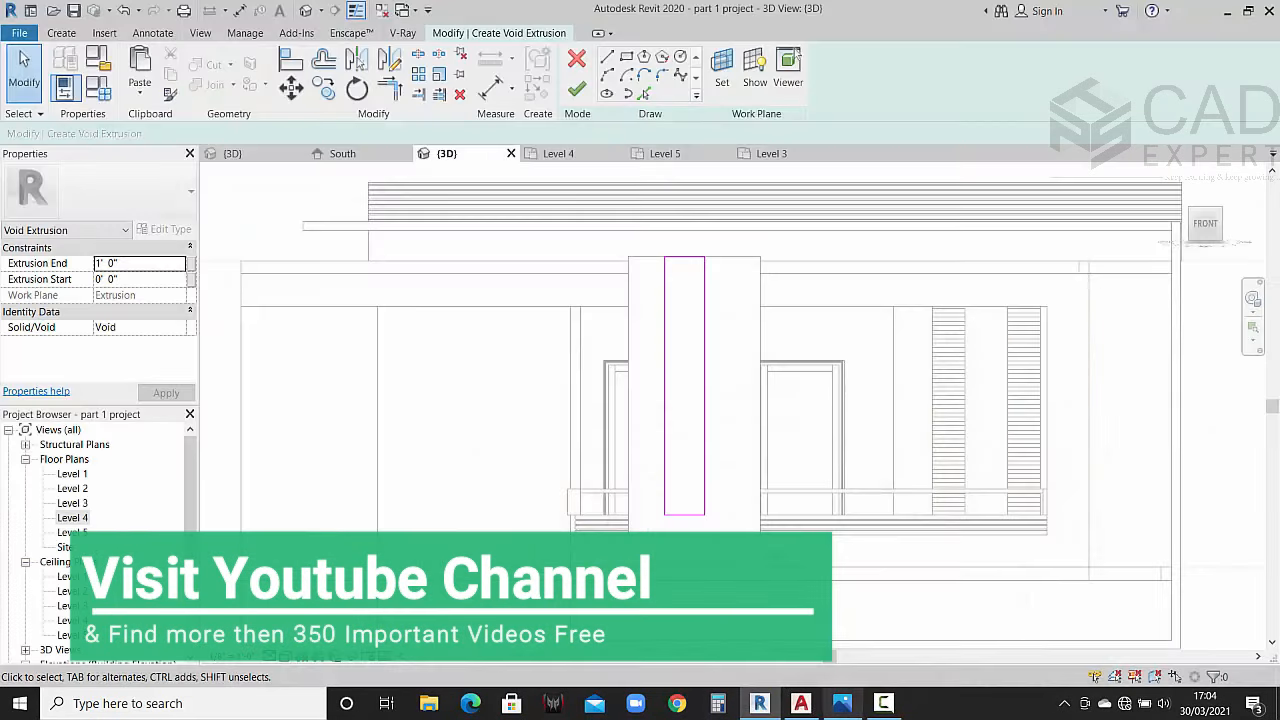
Step: Move the void's rectangle slightly toward the panel's left edge and finish the void sketch with a 1' depth
scroll(706, 412, up, 3)
click(706, 410)
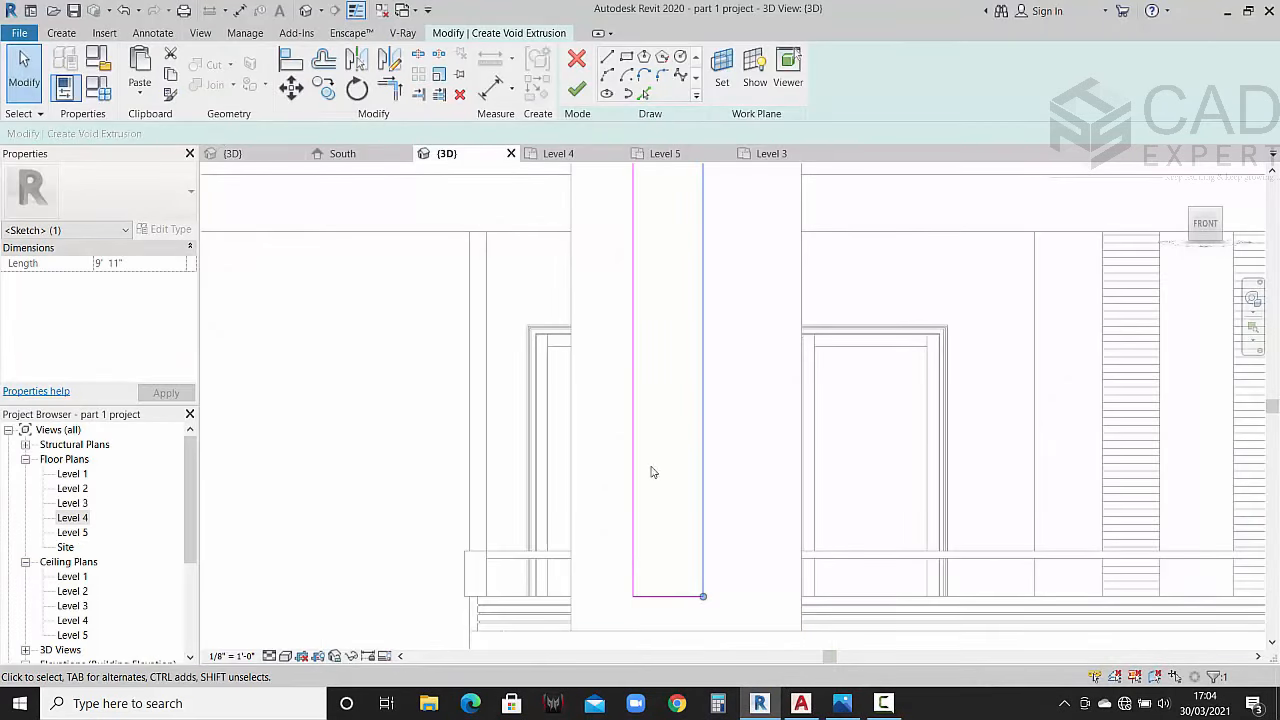
scroll(703, 510, down, 2)
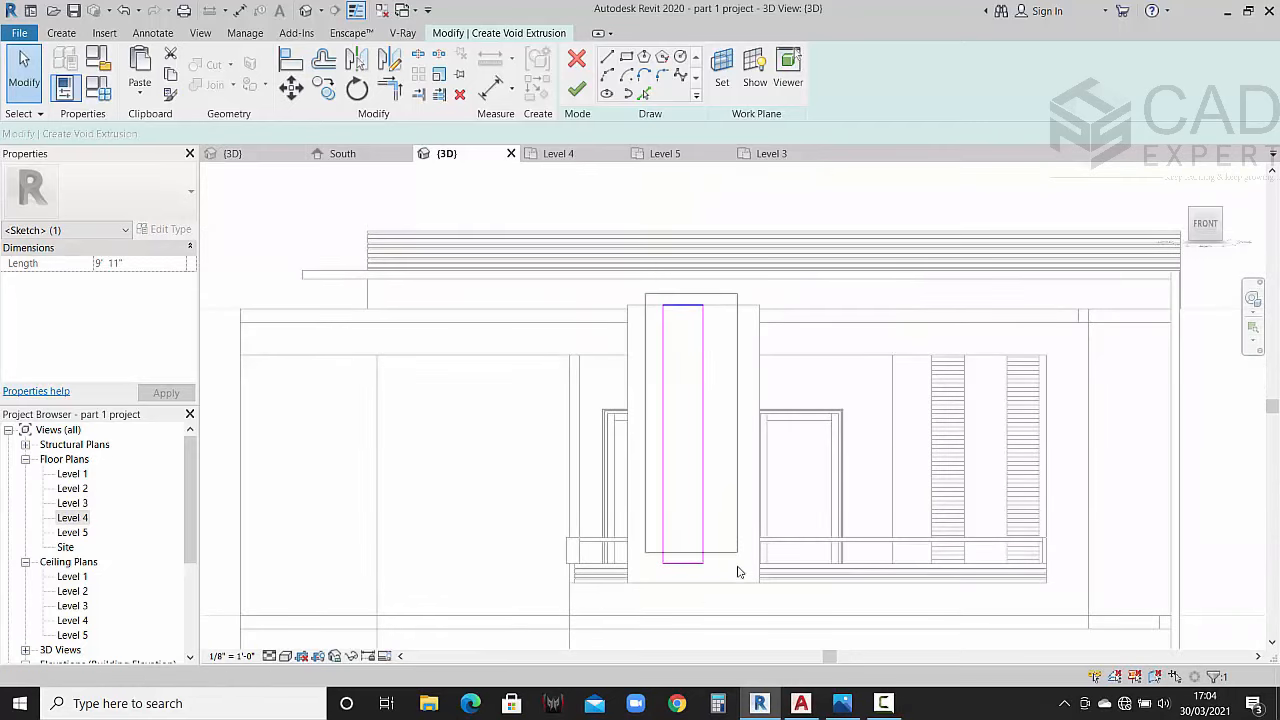
drag(738, 572, 393, 183)
click(291, 88)
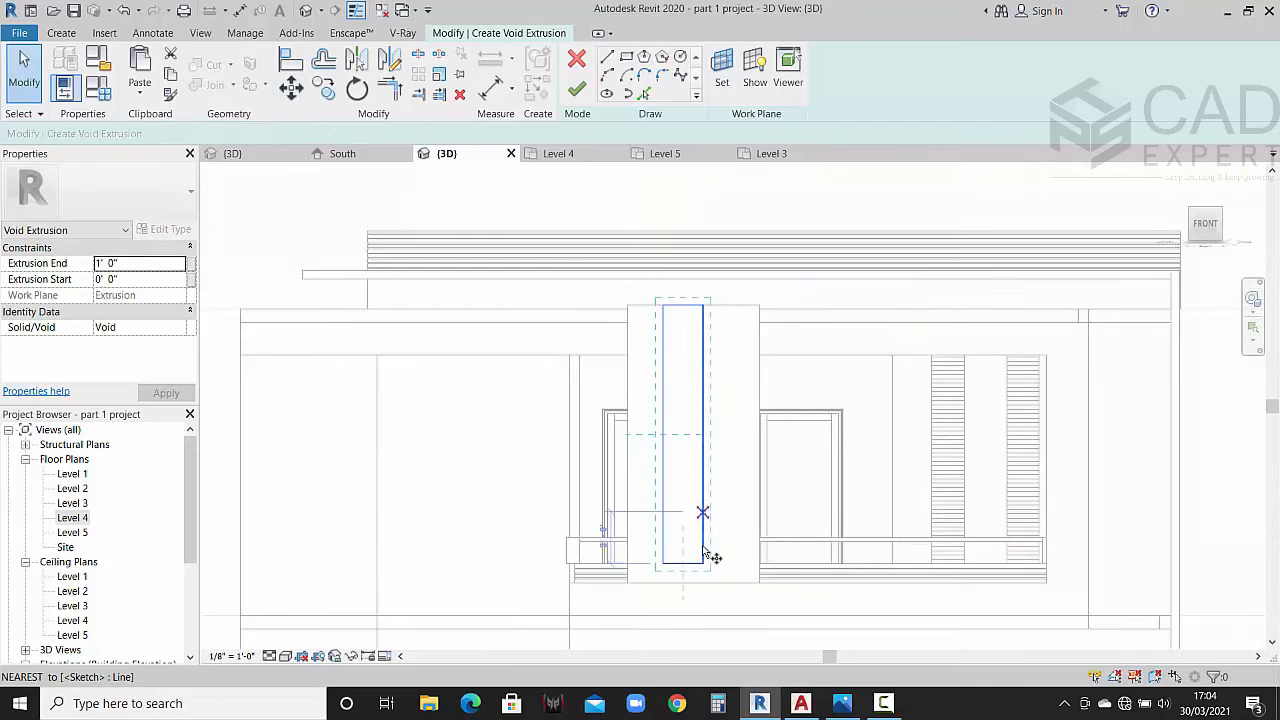
scroll(682, 563, up, 2)
click(647, 564)
click(620, 565)
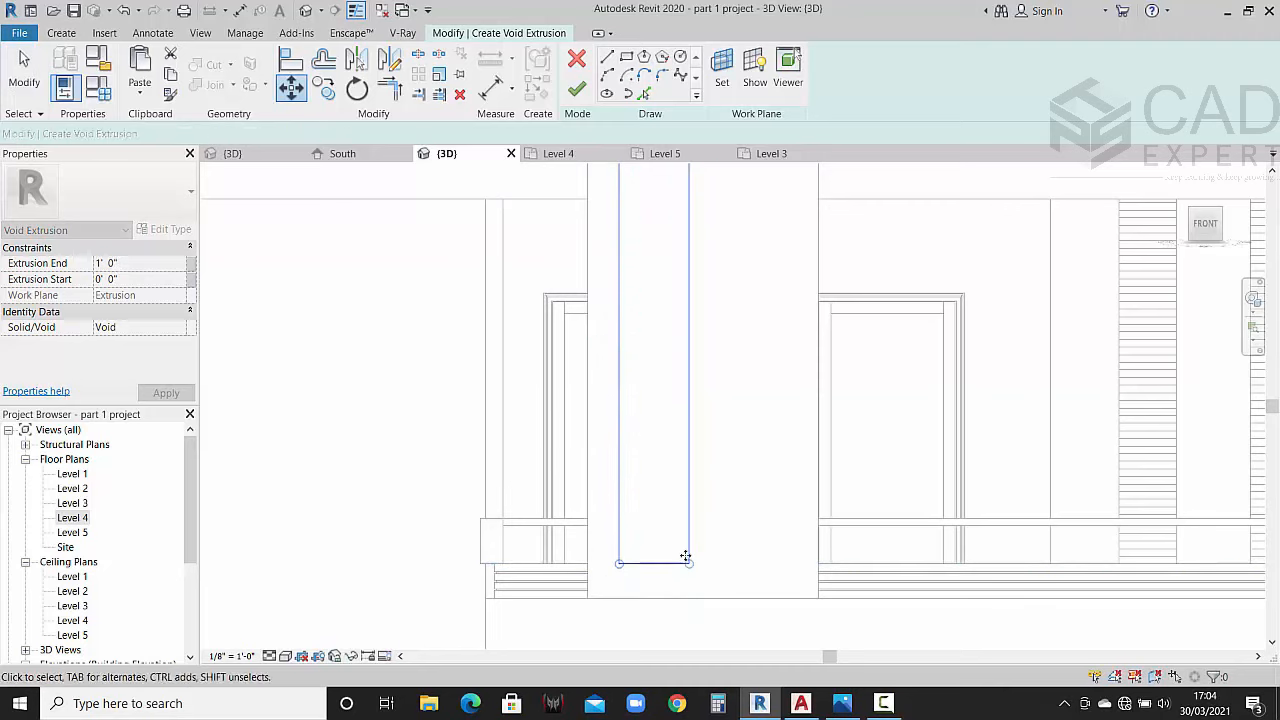
scroll(771, 451, down, 4)
click(792, 428)
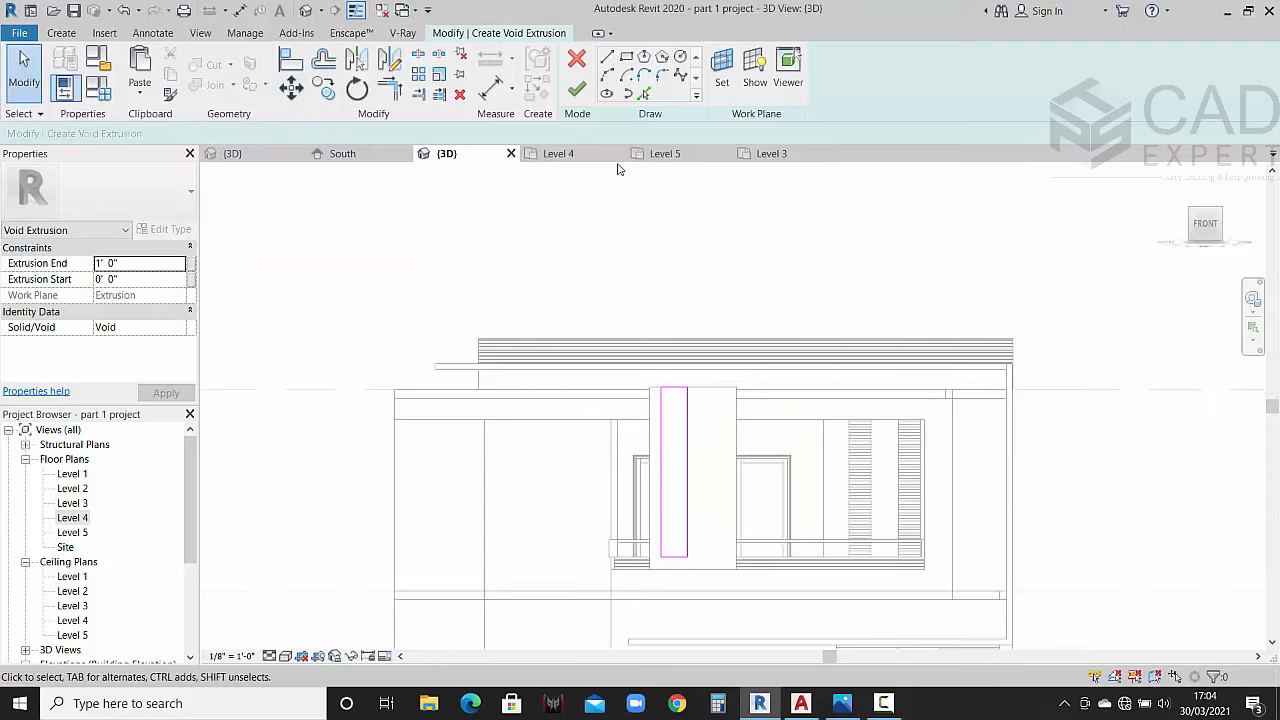
click(577, 91)
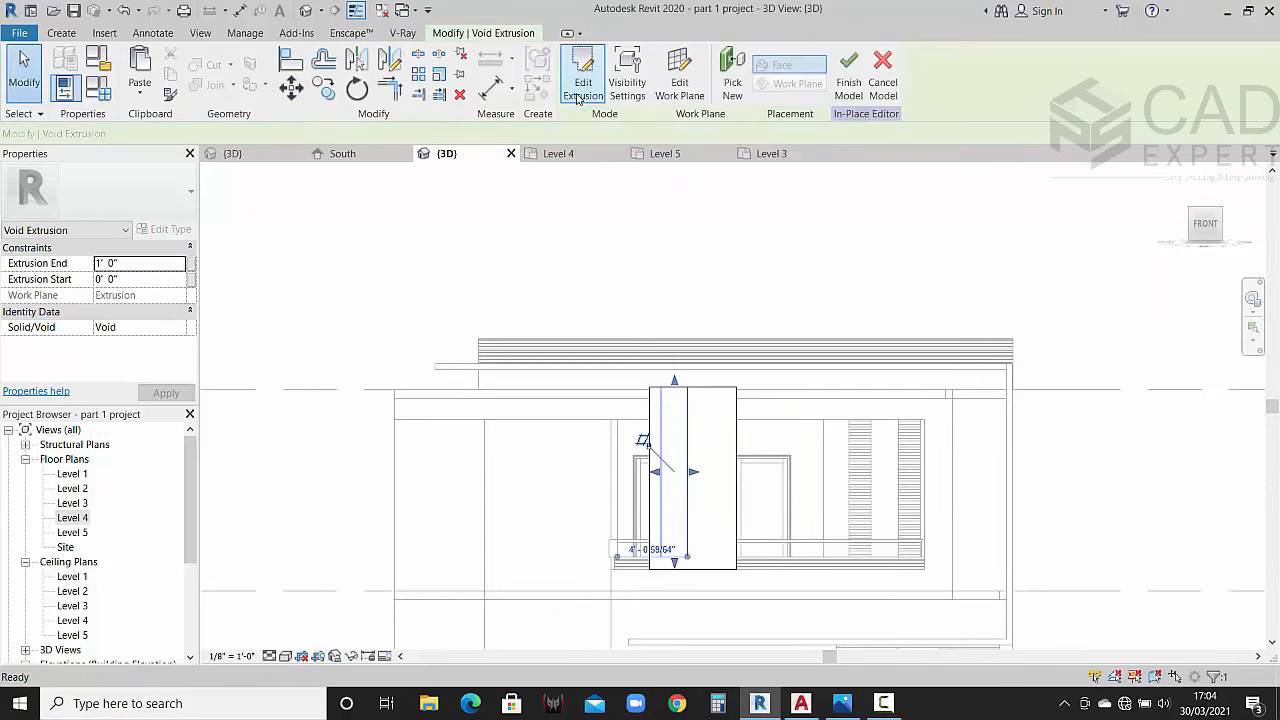
Step: From an angled view above the panel, stretch the void's extrusion end to about 3' 5 23/64" so it cuts through the panel's top arm
click(756, 268)
shift+middle_drag(903, 323, 460, 587)
scroll(377, 370, up, 4)
click(391, 379)
drag(408, 613, 522, 518)
click(640, 440)
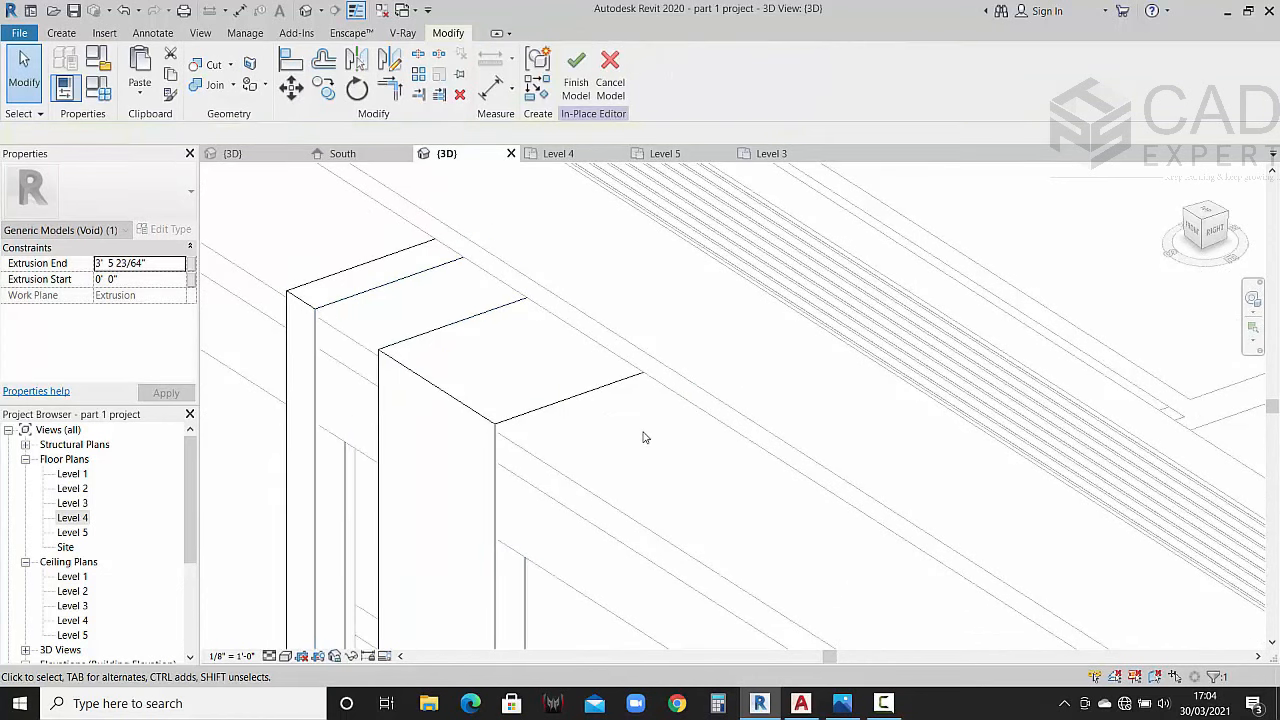
Step: In the front view, start a solid extrusion and keep the panel's front face, named Extrusion, as its work plane
shift+middle_drag(657, 457, 76, 297)
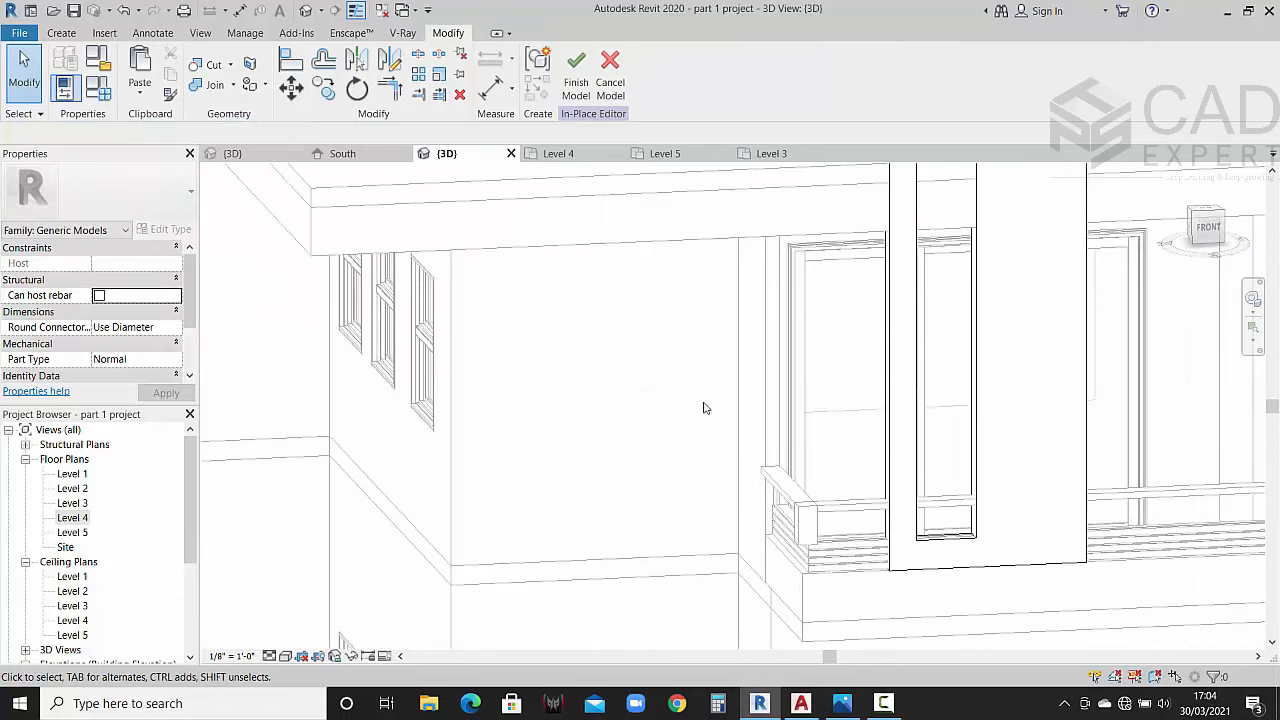
middle_drag(706, 408, 420, 443)
scroll(505, 424, down, 2)
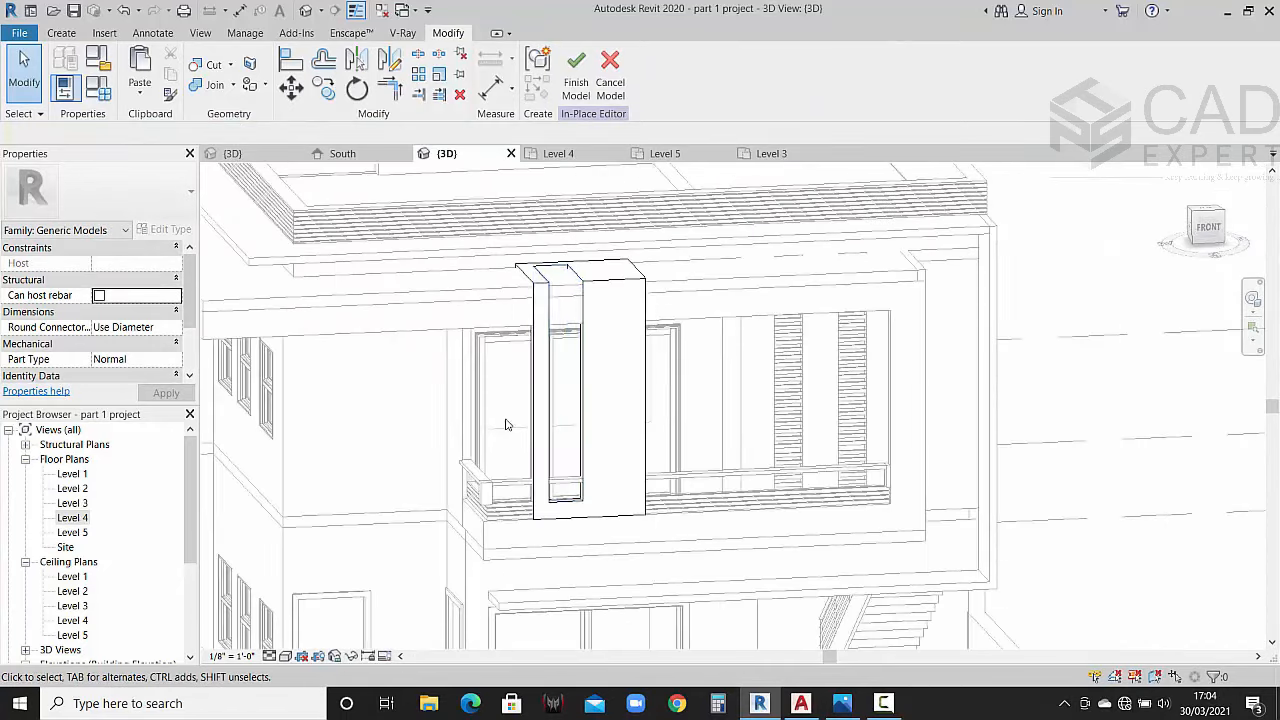
click(1206, 227)
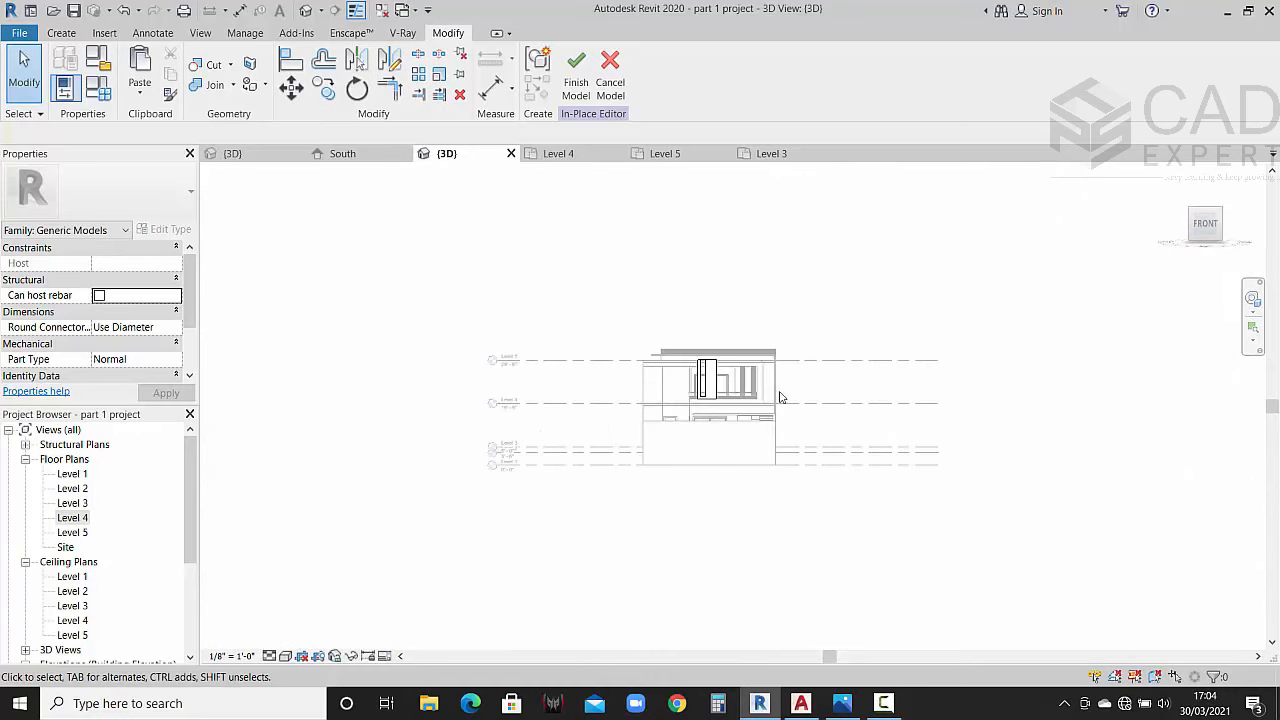
scroll(690, 388, up, 8)
scroll(607, 429, up, 3)
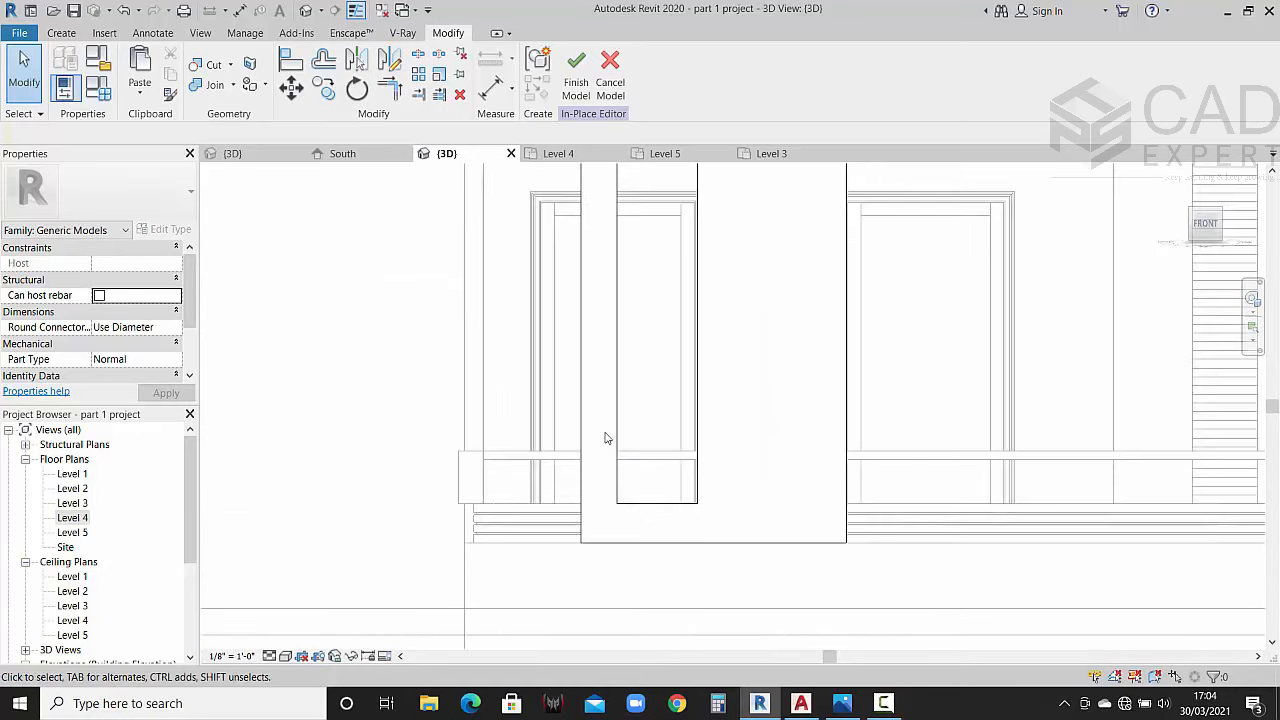
click(62, 33)
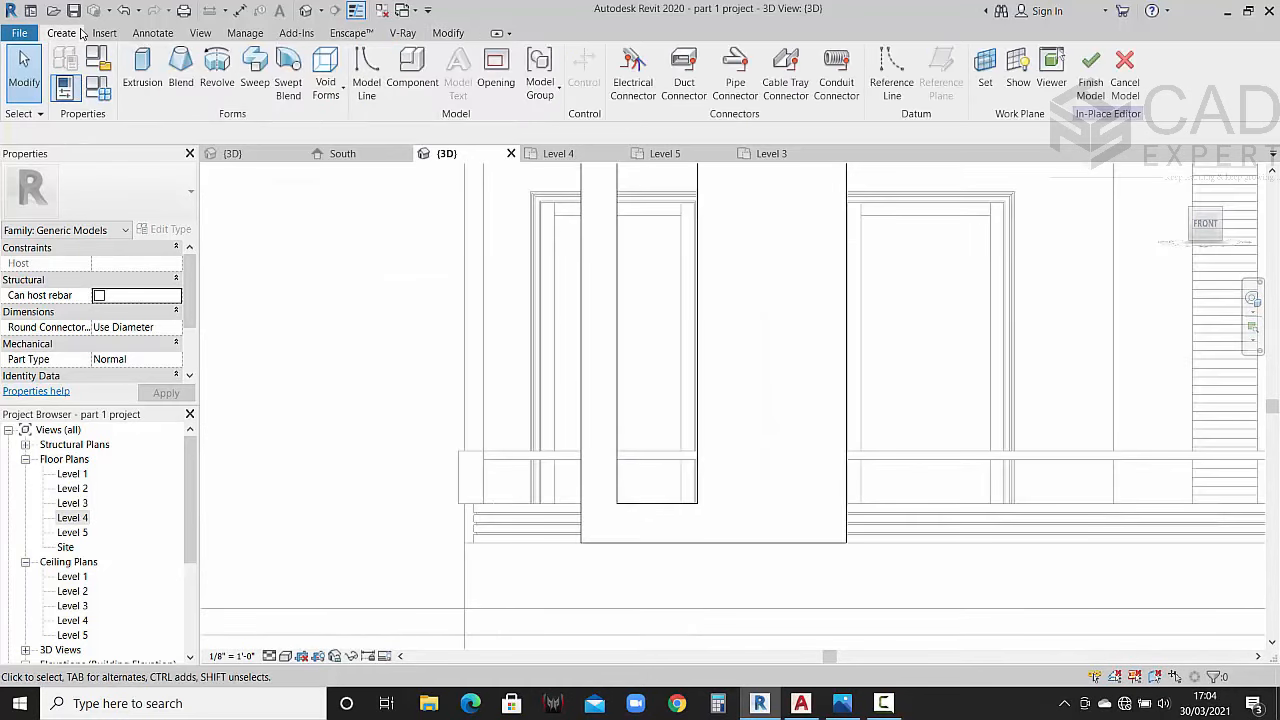
click(143, 75)
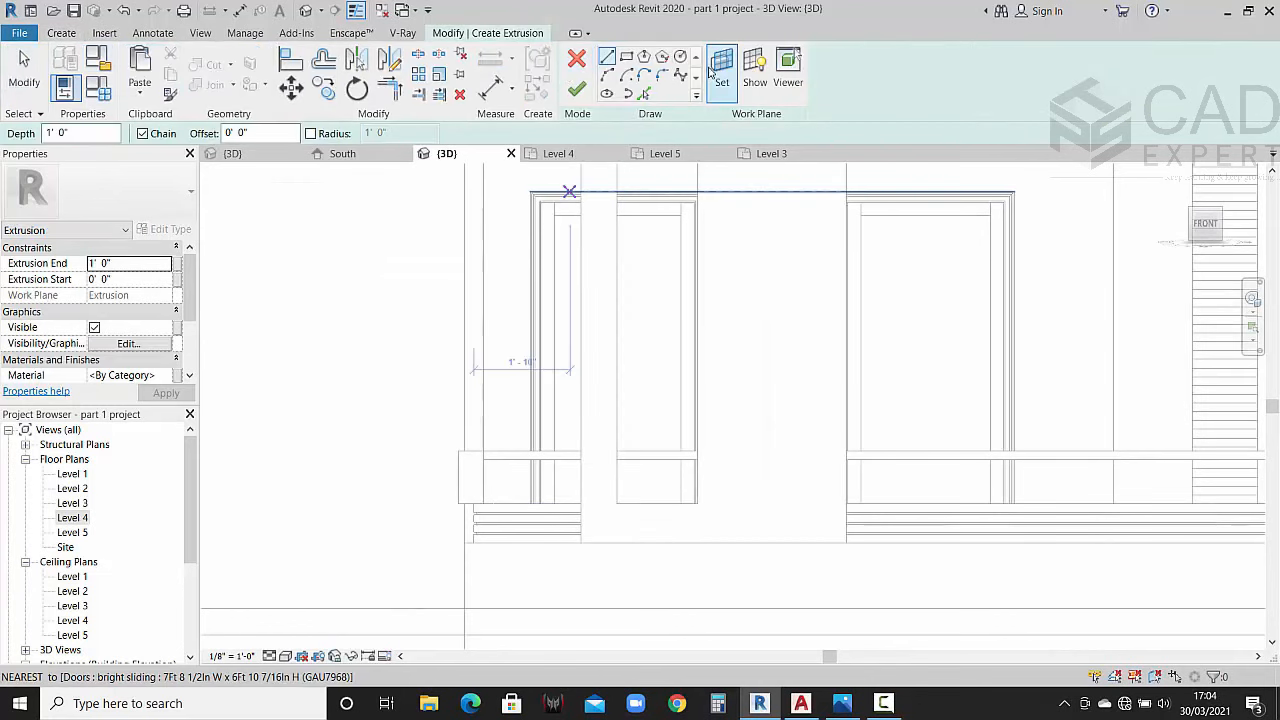
click(755, 85)
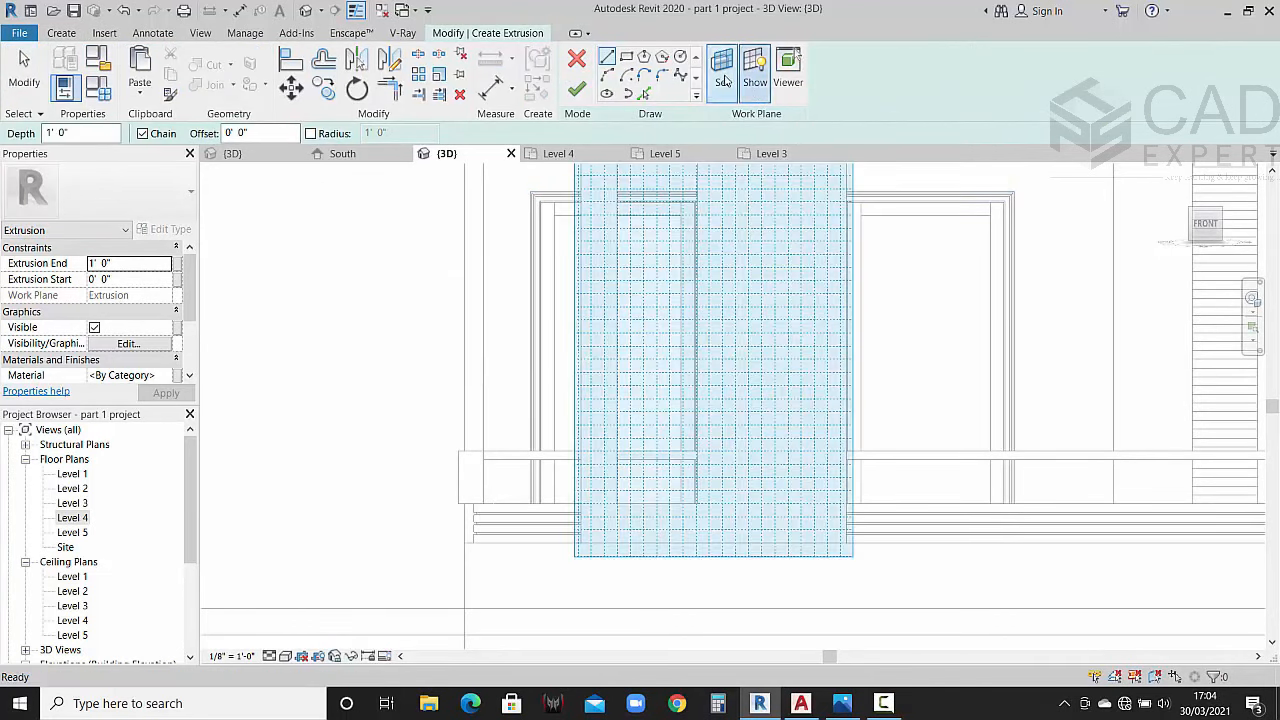
click(724, 78)
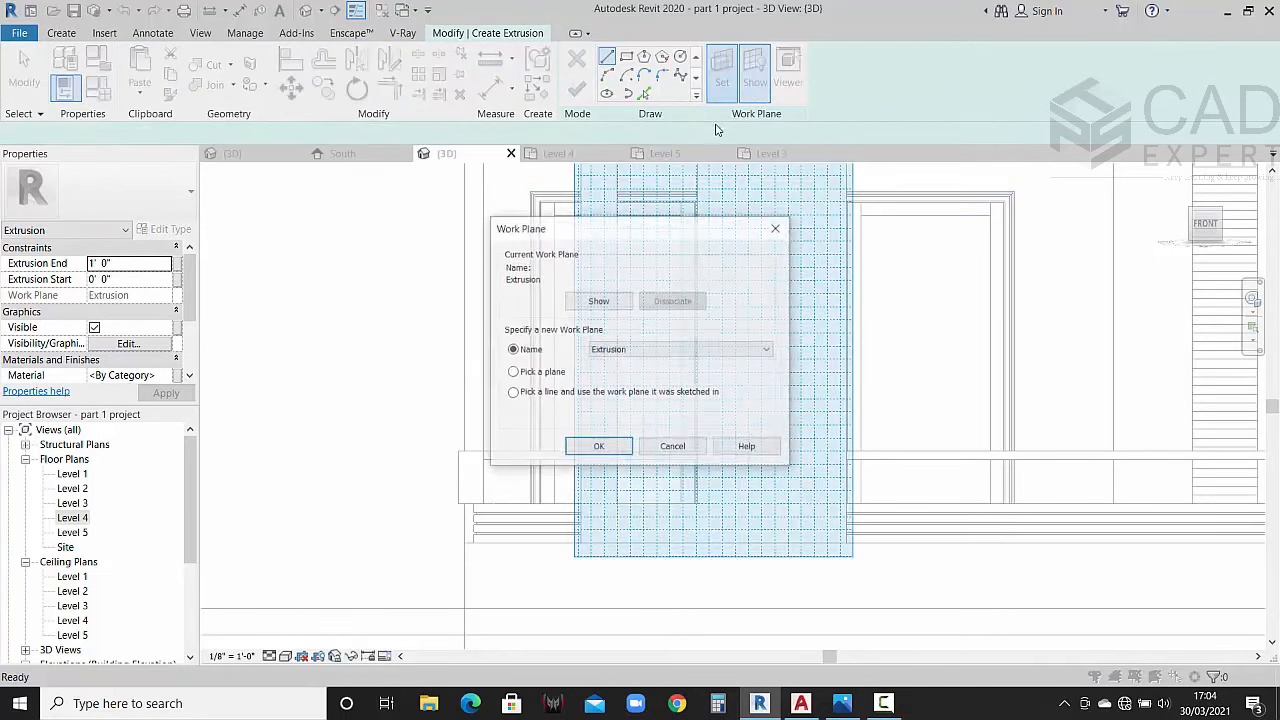
click(627, 446)
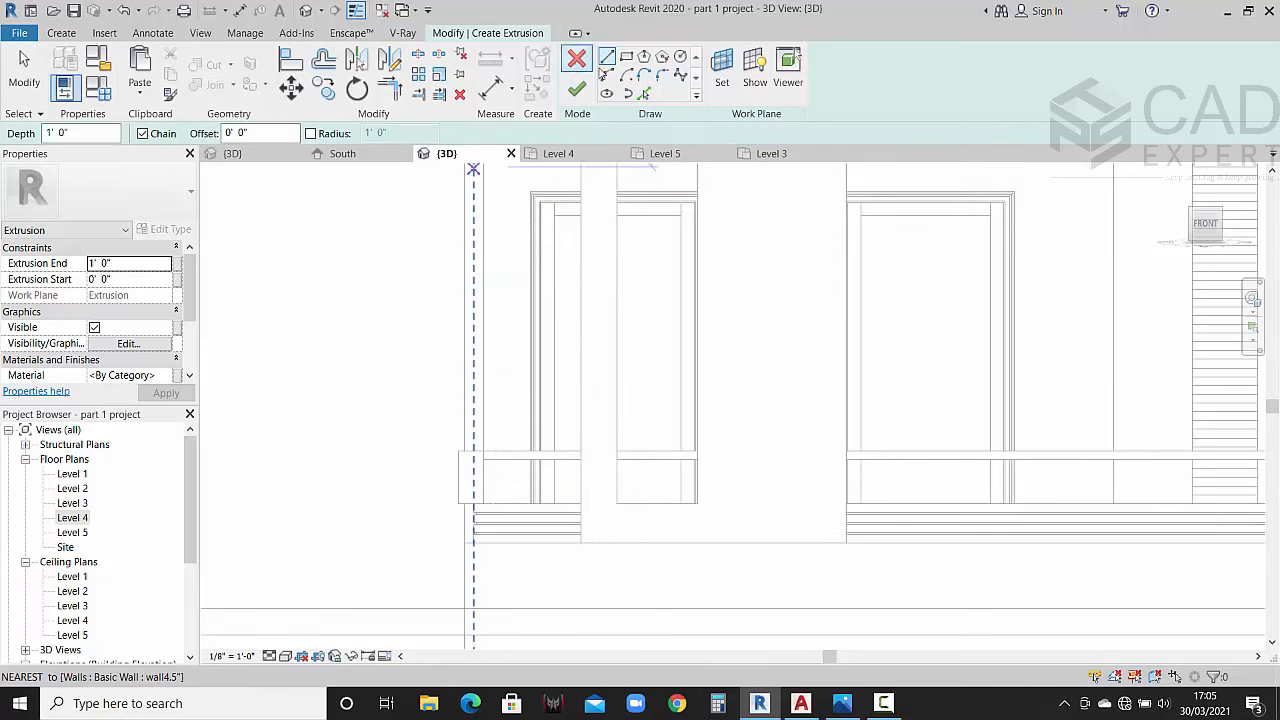
Step: Sketch a rectangle about 1' 6" wide and 1" high across the bottom of the panel's slot
click(630, 57)
scroll(674, 509, up, 5)
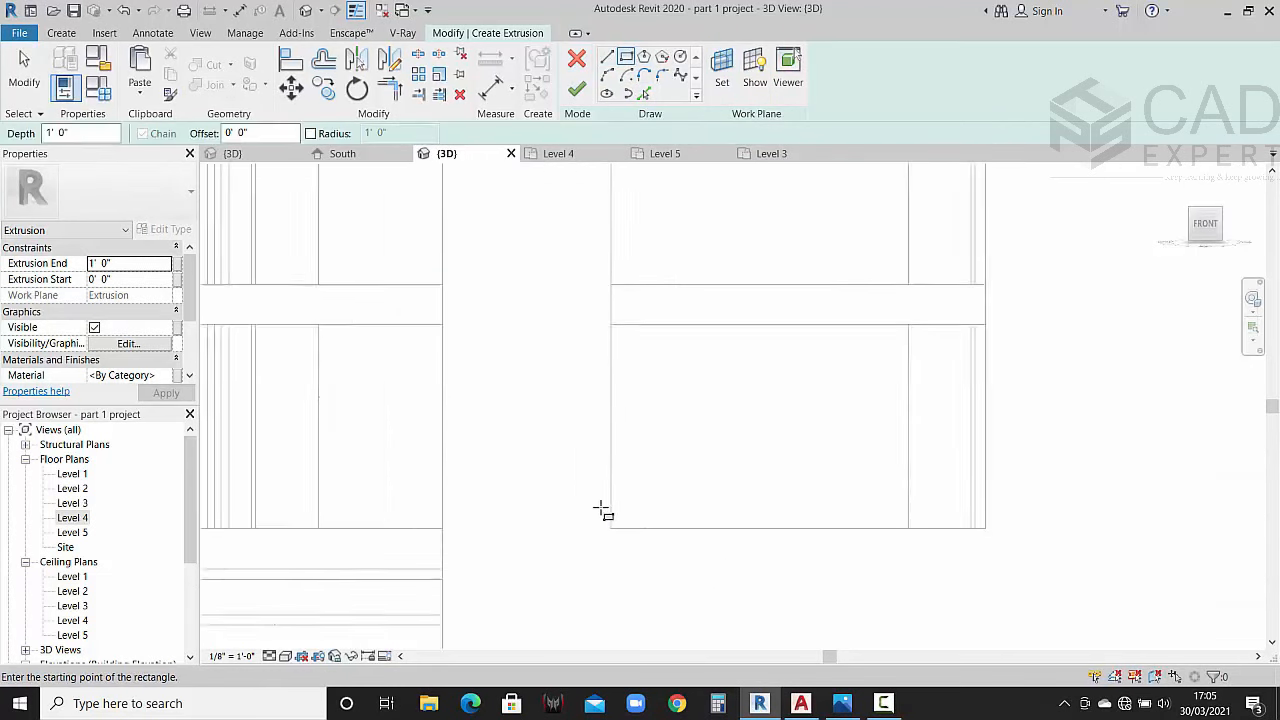
click(614, 530)
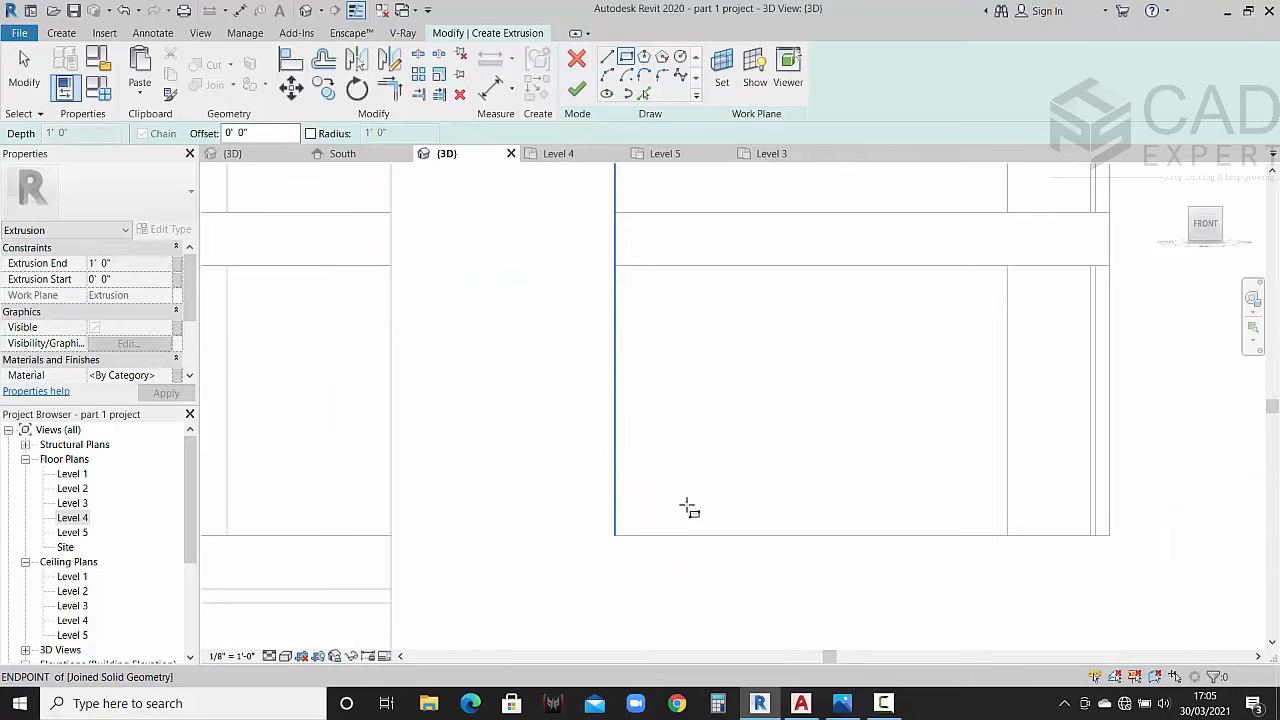
click(1110, 507)
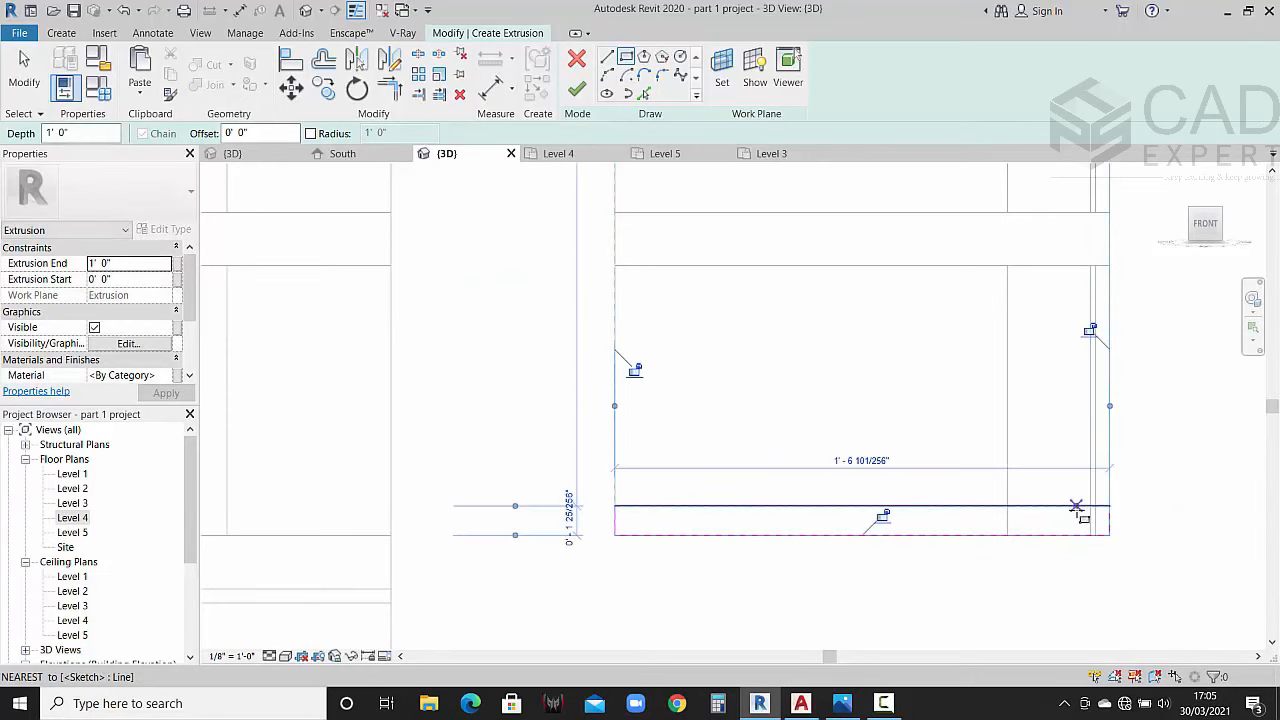
key(Escape)
key(Escape)
Step: Set the height of the rectangle at the slot's bottom to 2" by repositioning its top line
click(620, 530)
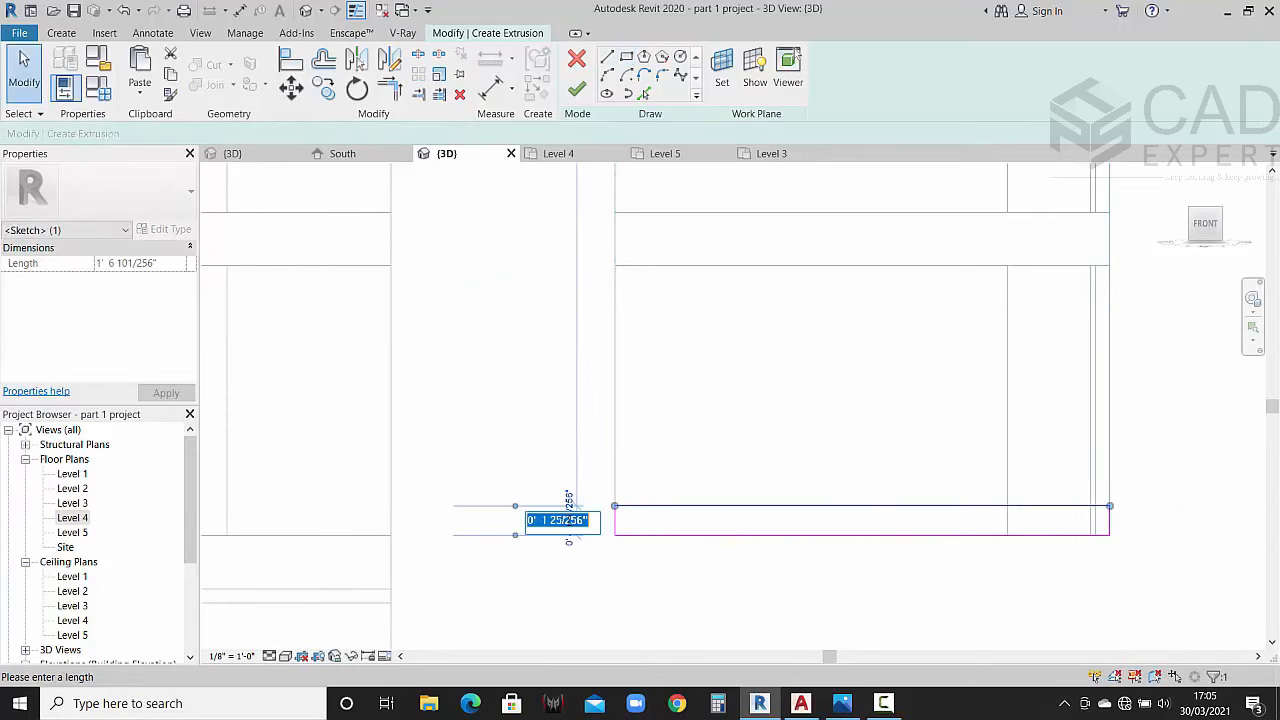
click(568, 520)
text(2")
key(Return)
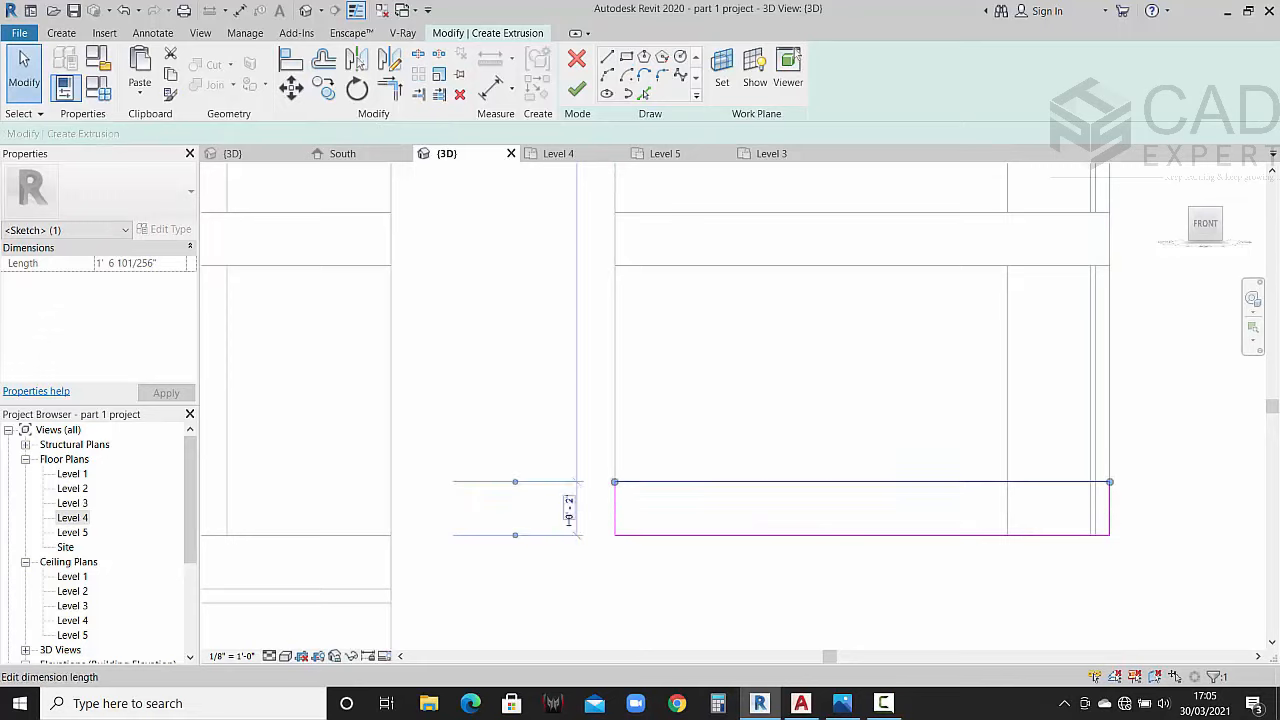
click(612, 575)
Step: Copy the slat rectangle 4" straight up along the slot's edge, leaving a gap equal to the slat height
drag(588, 448, 1236, 634)
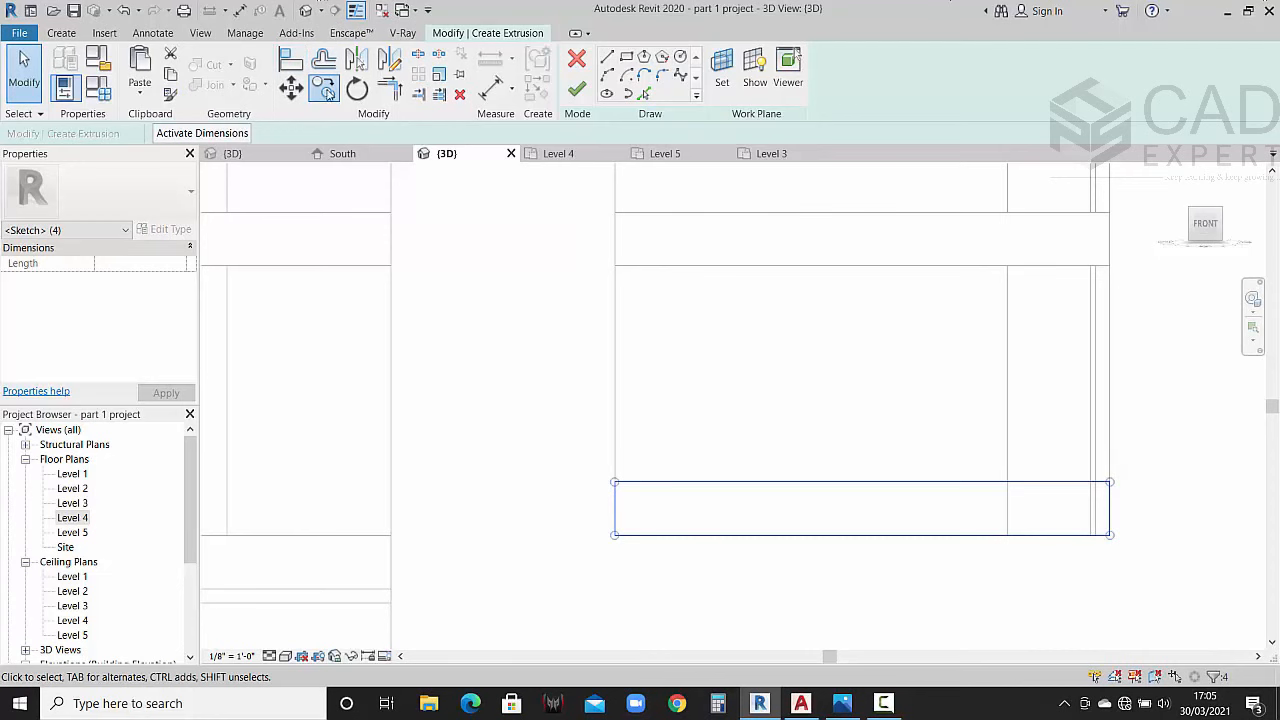
click(324, 89)
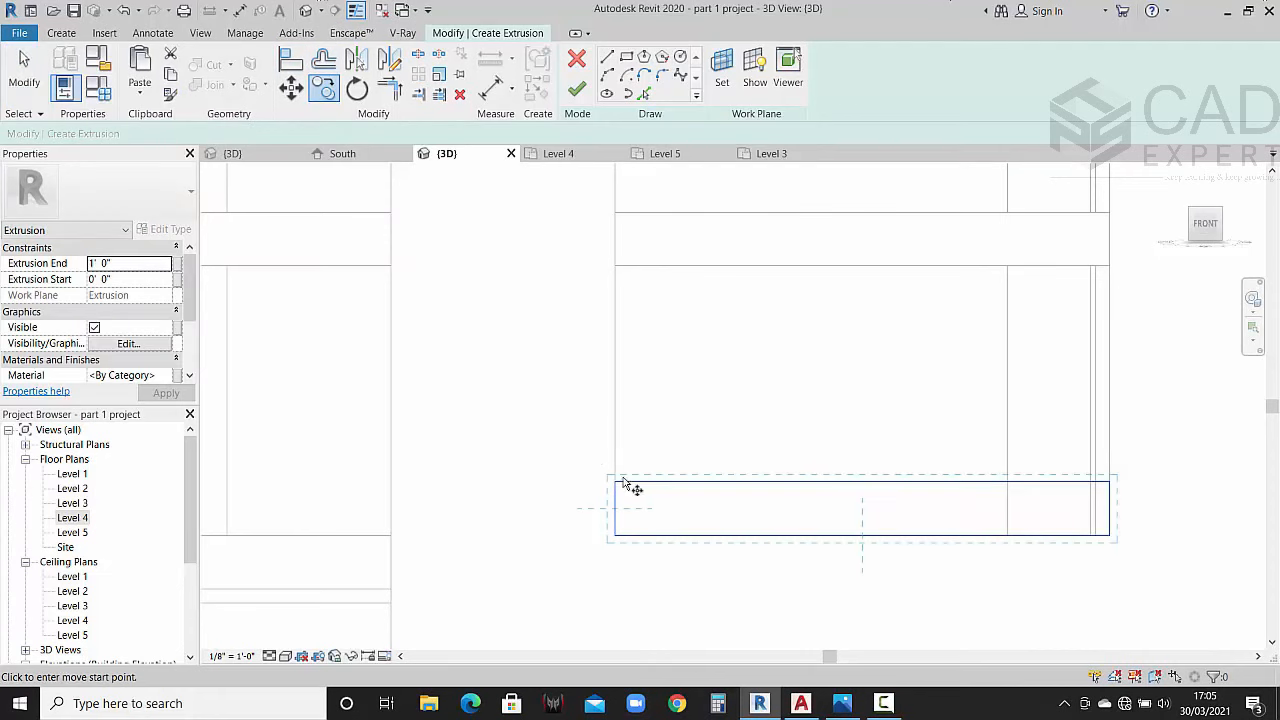
click(615, 537)
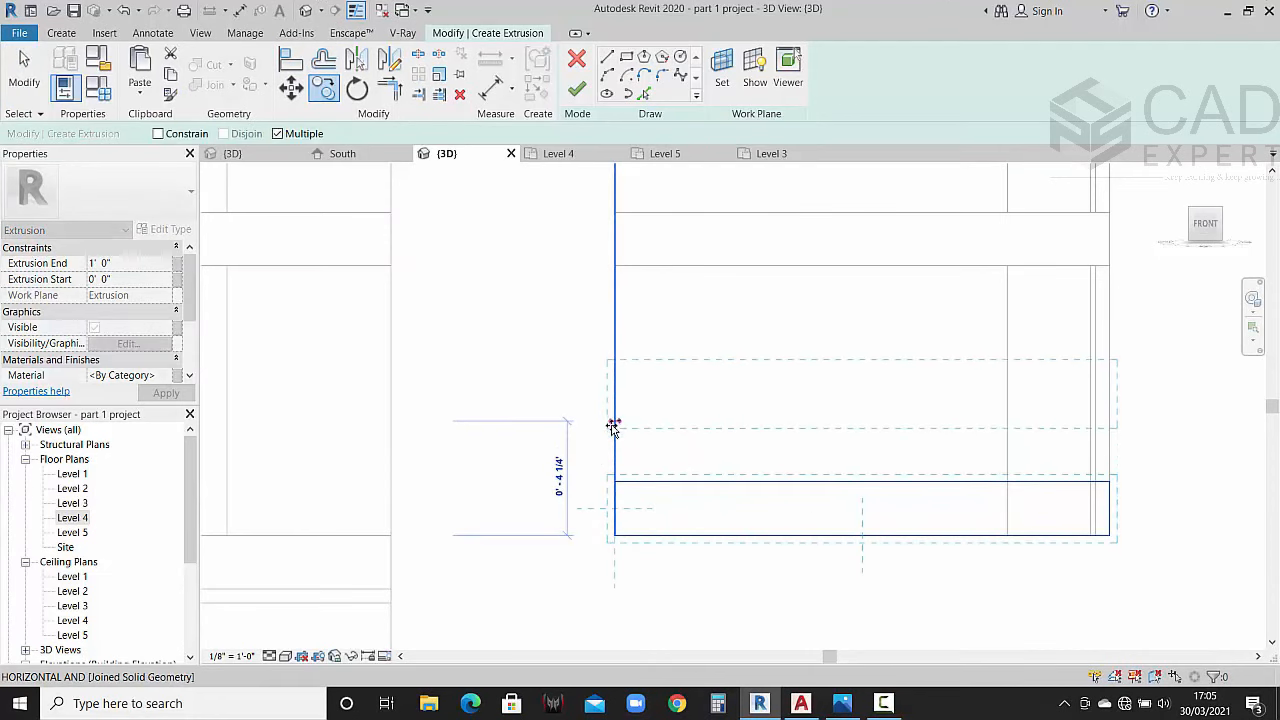
click(614, 428)
key(Escape)
key(Escape)
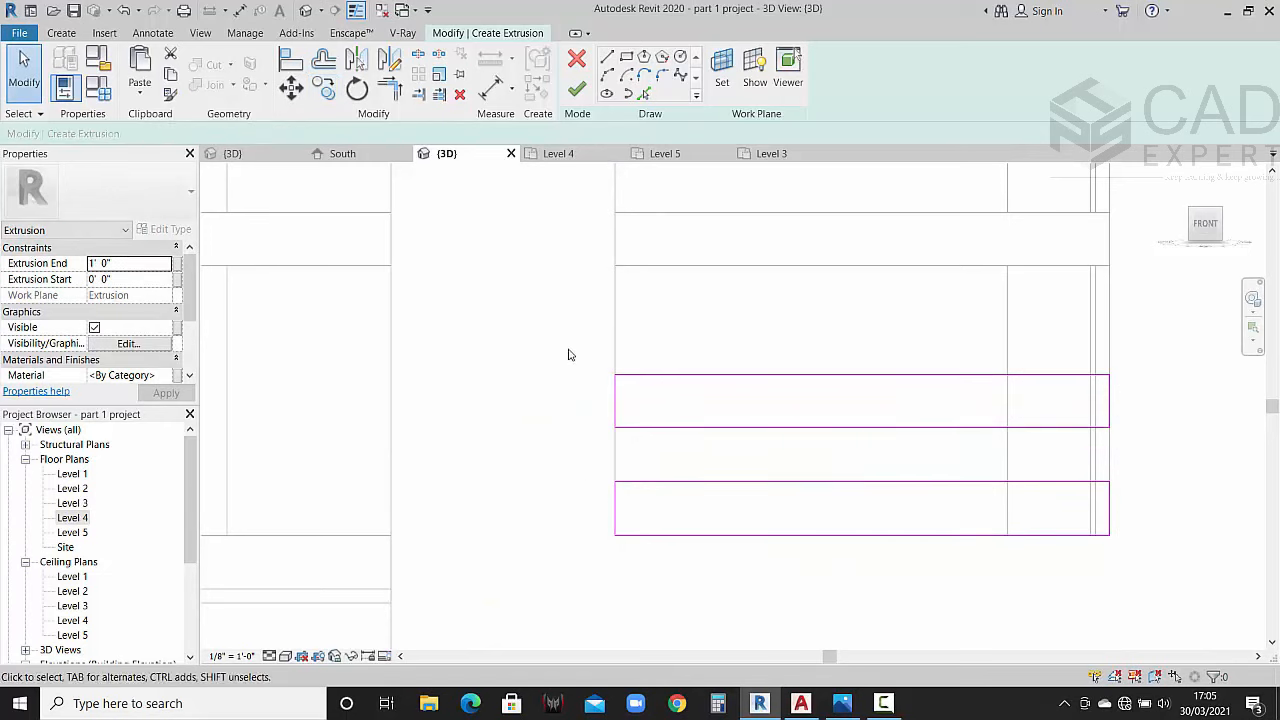
Step: Copy the second slat upward six times at 4" spacing with multiple copying enabled, making a column of eight slats
drag(568, 349, 1200, 451)
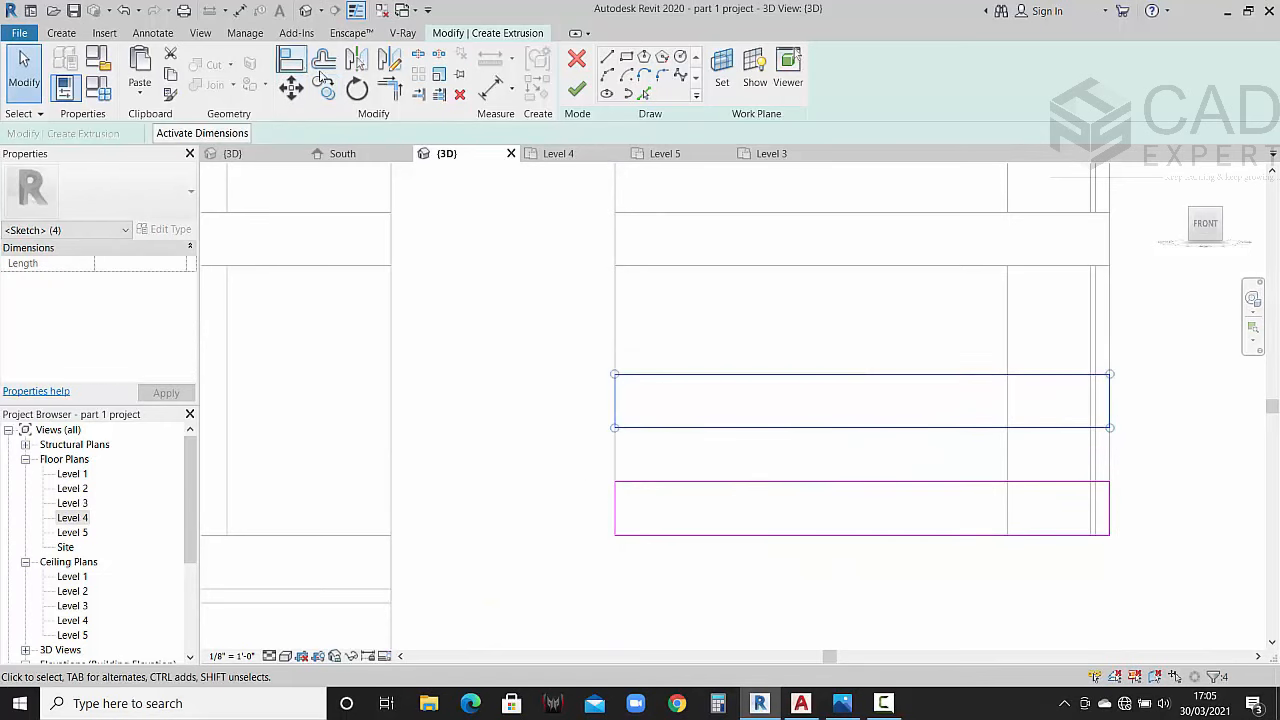
click(334, 91)
click(278, 134)
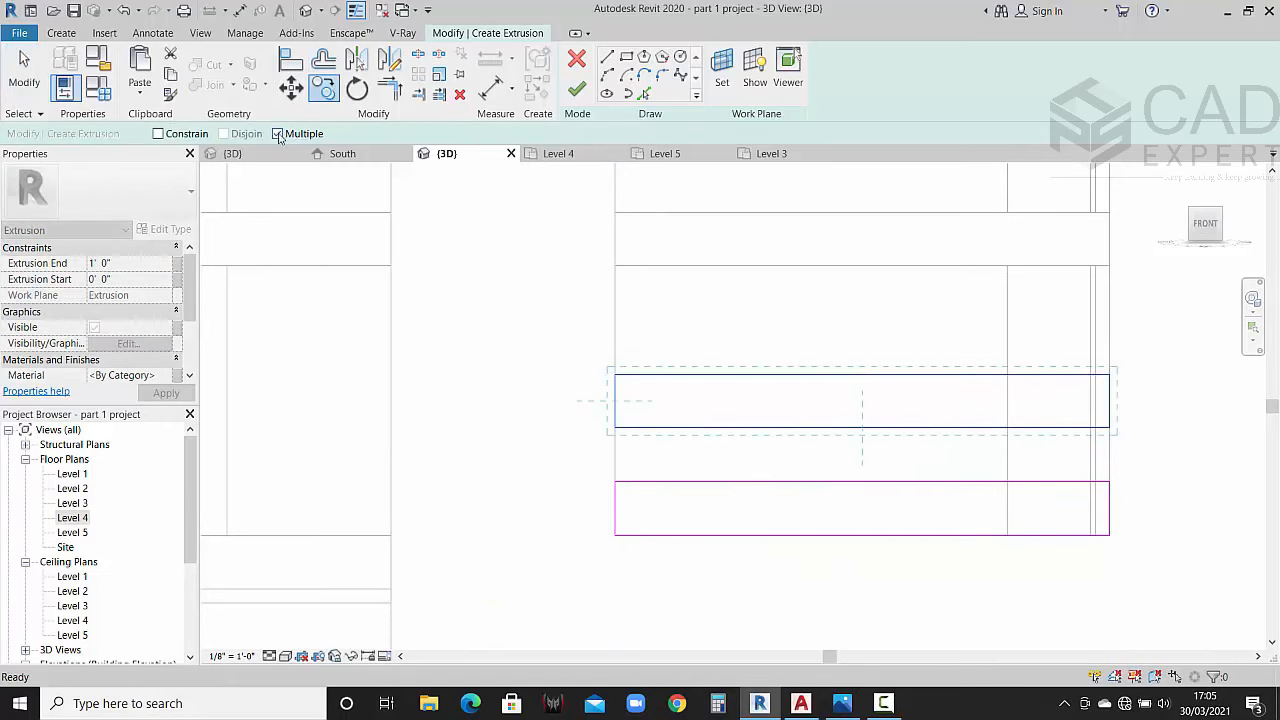
click(614, 483)
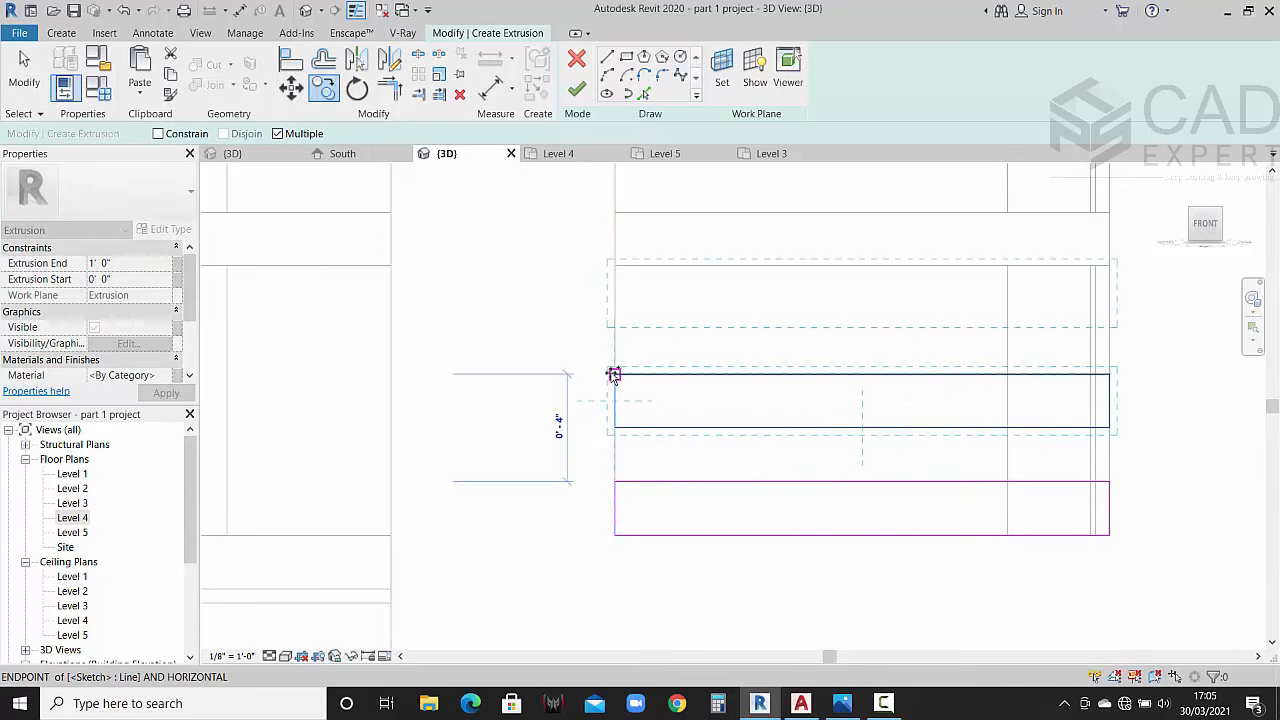
click(614, 373)
scroll(610, 398, down, 5)
middle_drag(617, 399, 599, 538)
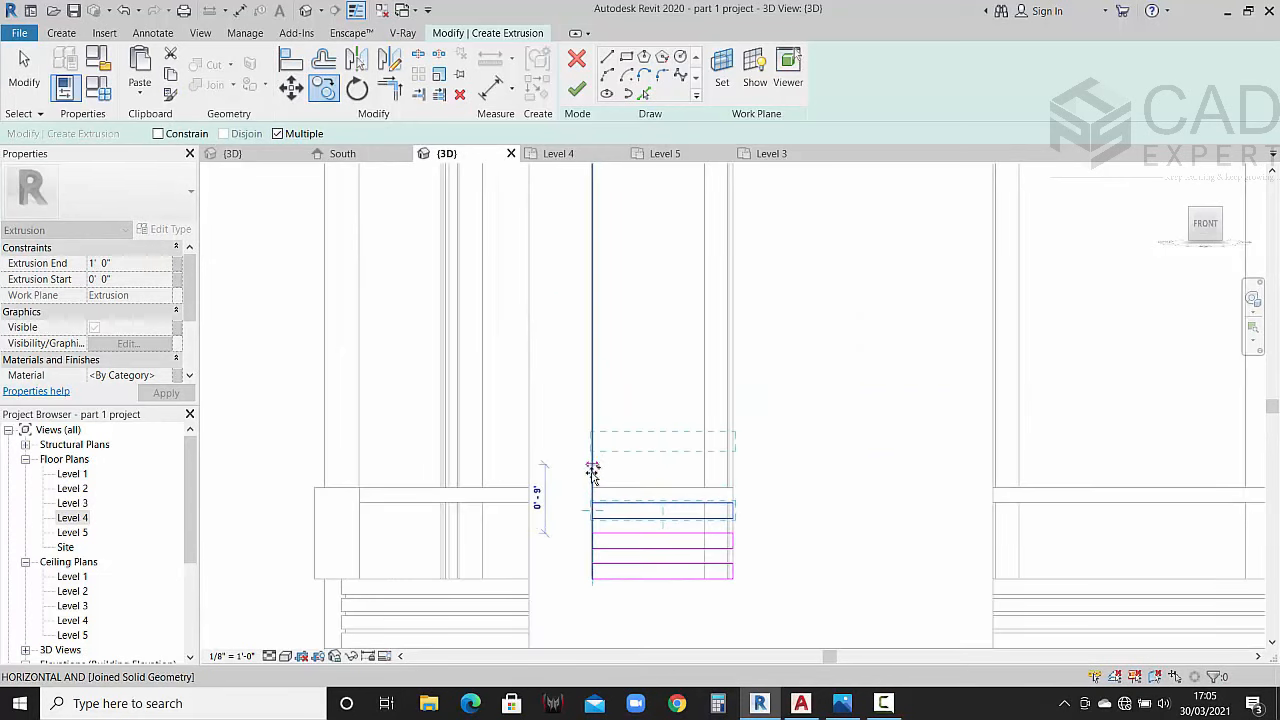
click(592, 472)
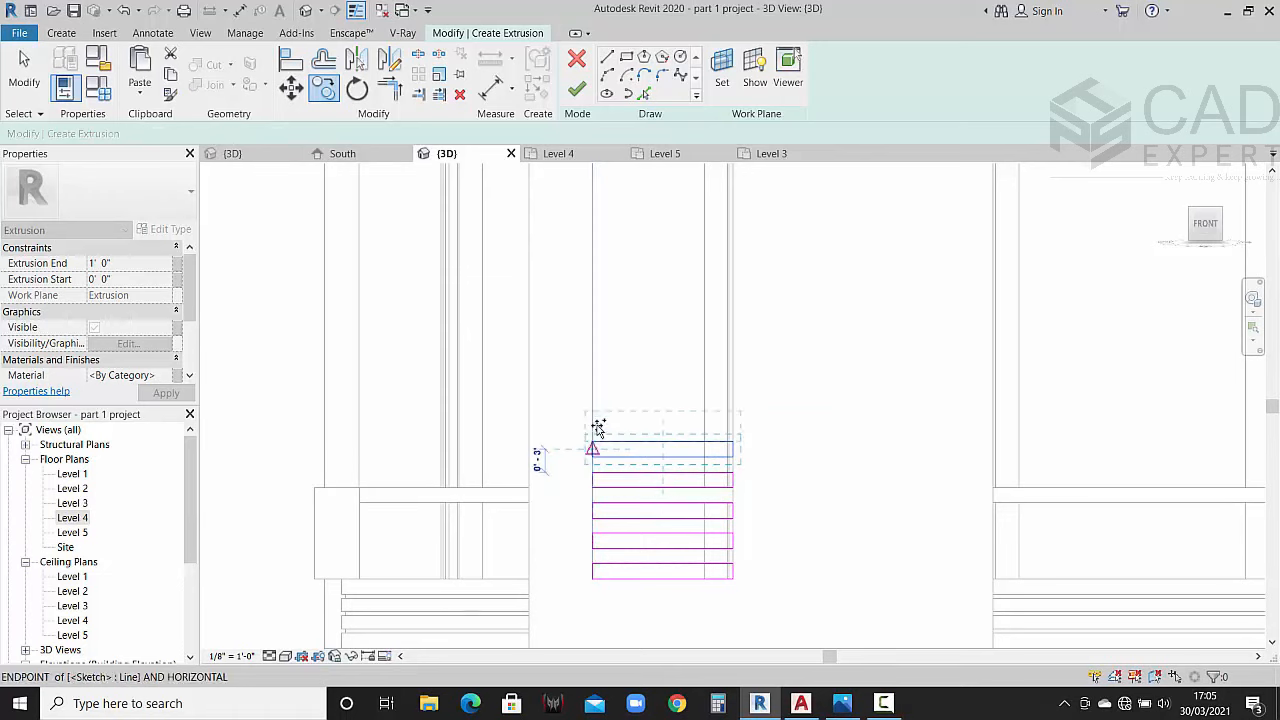
click(592, 441)
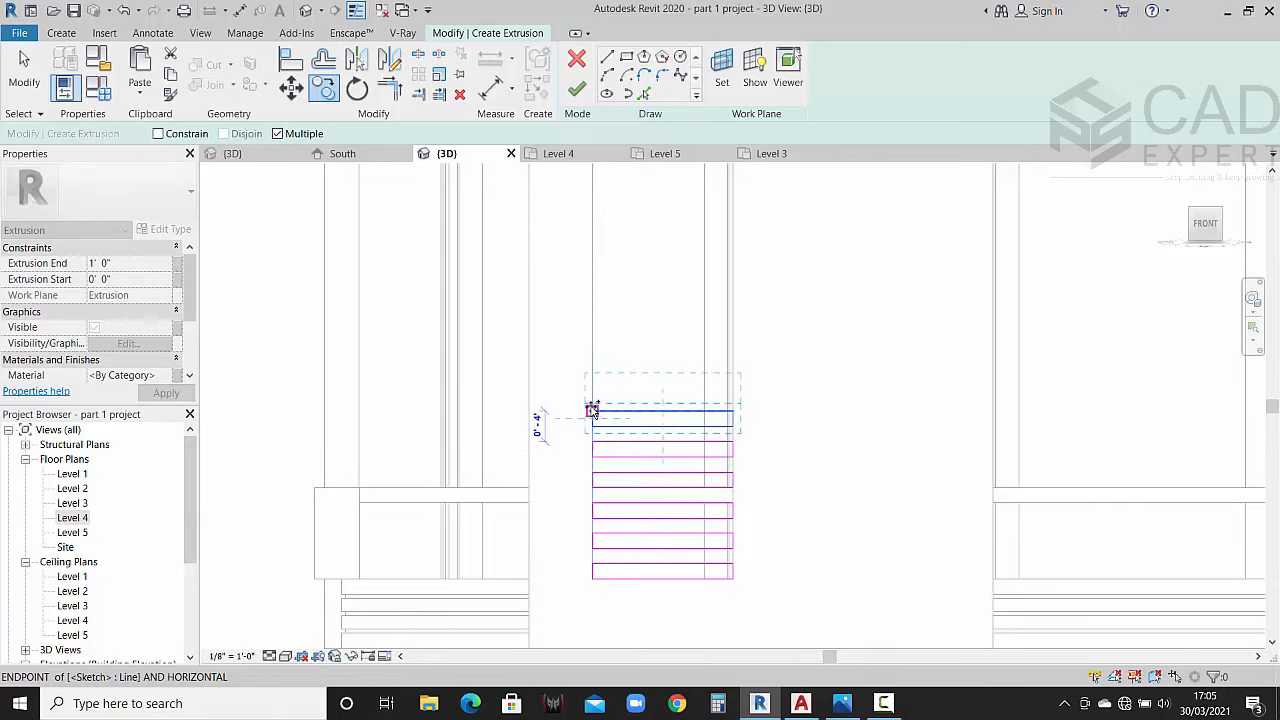
click(592, 410)
click(592, 349)
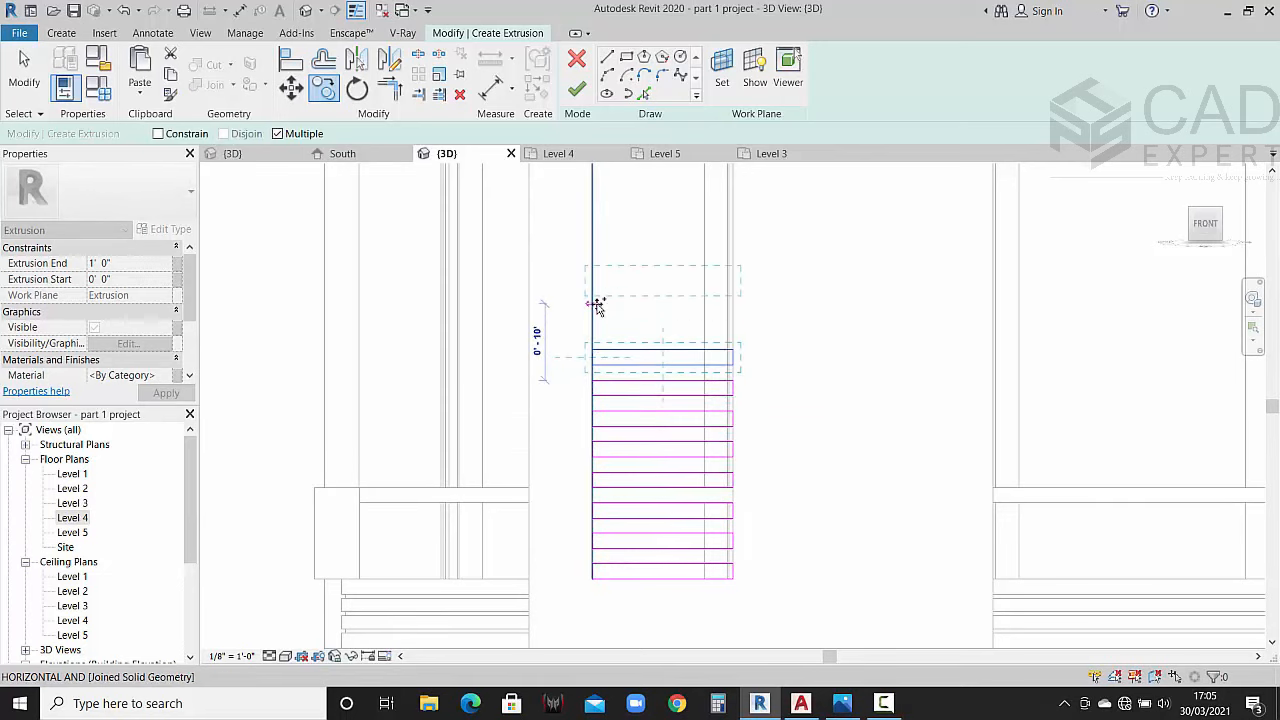
key(Escape)
Step: Copy the upper seven slats as a group up the slot three times, keeping the same spacing between slats
mouse_move(571, 298)
mouse_down()
mouse_move(717, 494)
mouse_move(796, 558)
mouse_up()
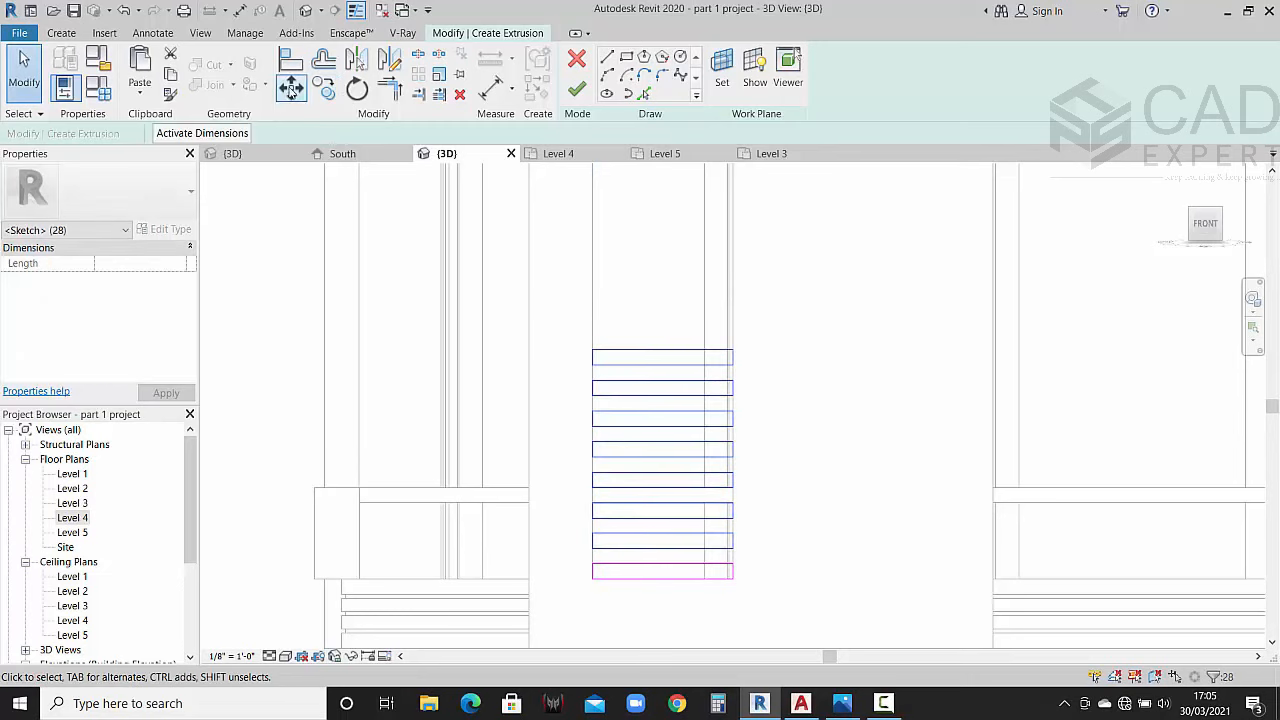
click(323, 88)
click(592, 566)
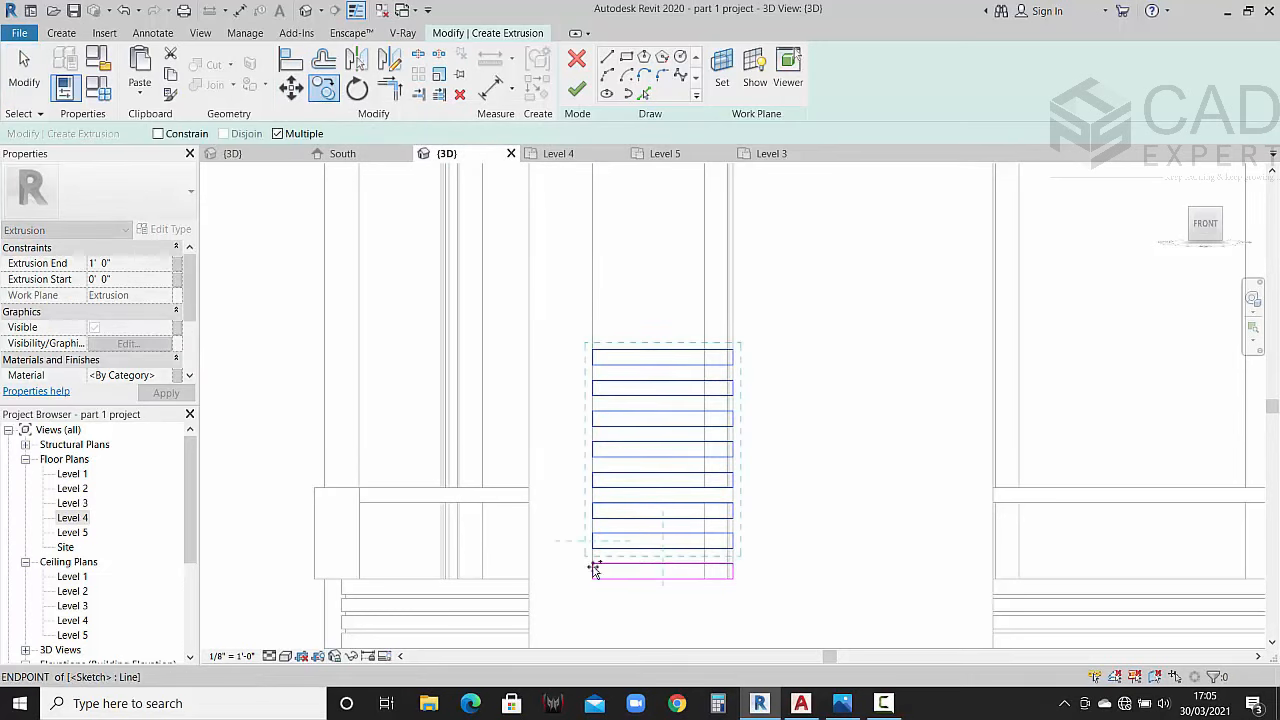
scroll(570, 401, down, 3)
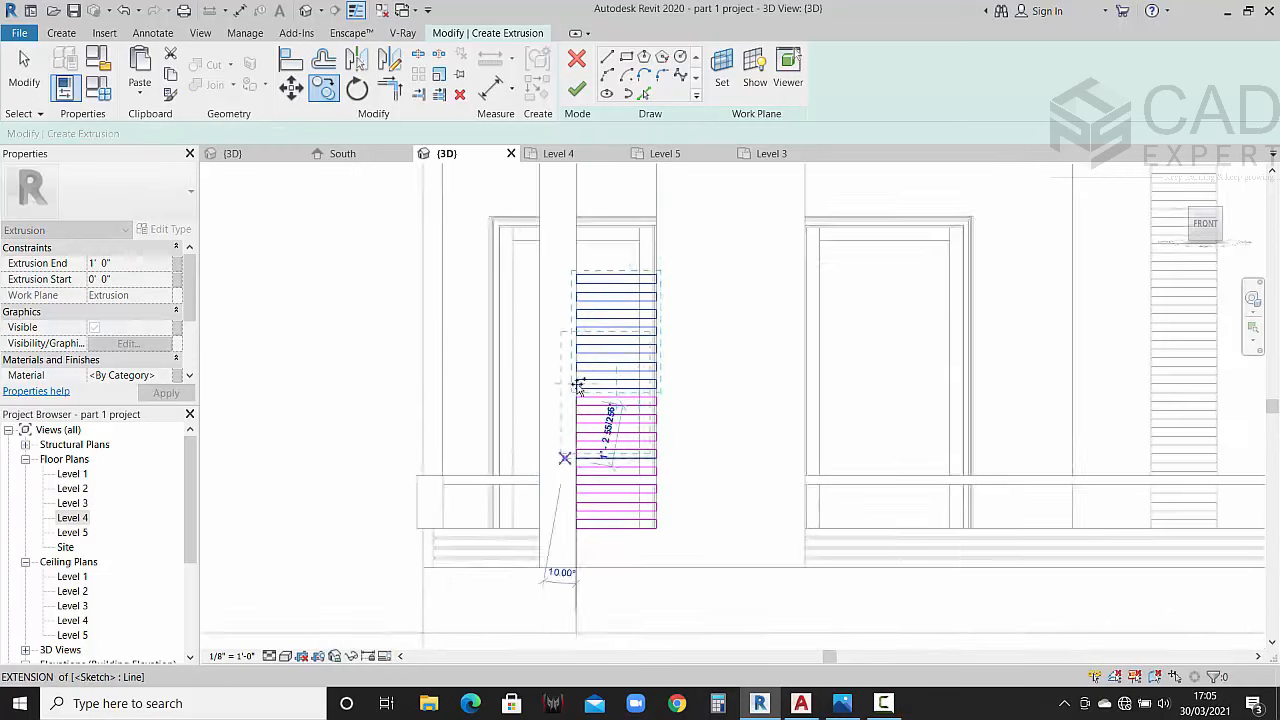
click(580, 434)
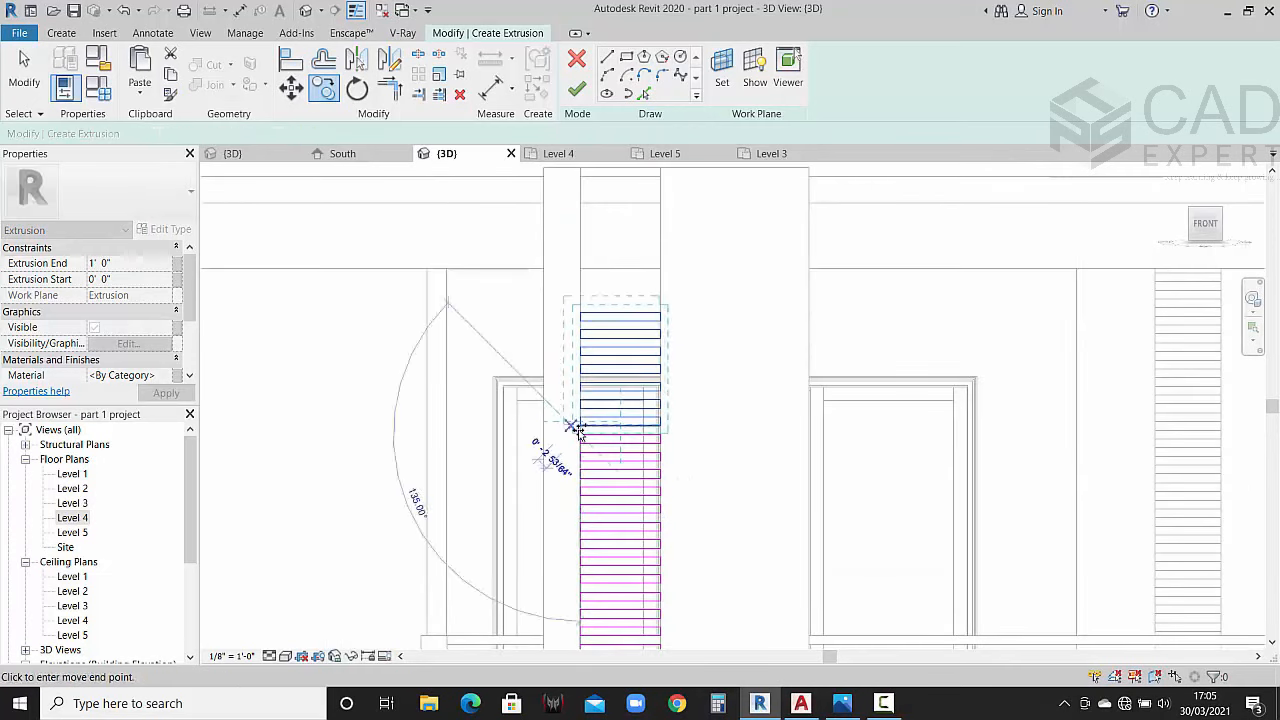
middle_drag(588, 352, 585, 518)
click(576, 479)
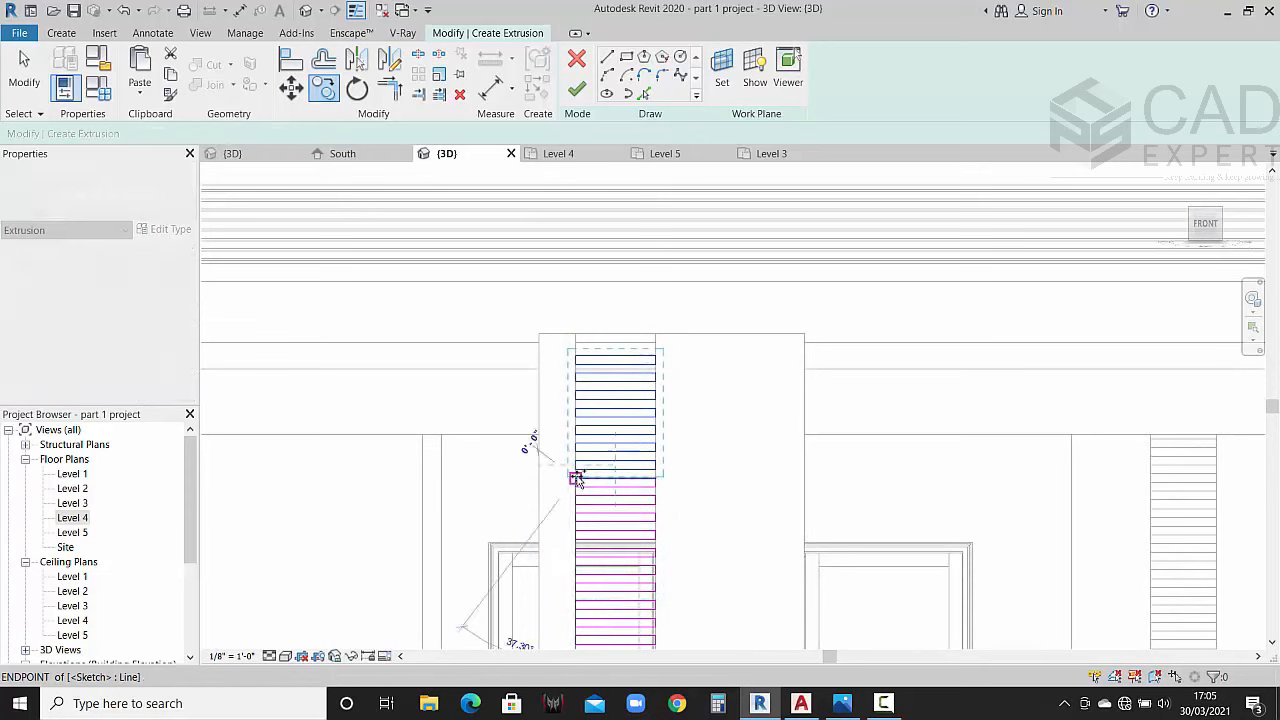
key(Escape)
key(Escape)
Step: Copy the topmost slat 4" up to fill the slot's top end and finish the extrusion sketch with a 1' depth
scroll(648, 351, up, 3)
middle_drag(648, 353, 622, 484)
scroll(537, 469, up, 4)
drag(442, 476, 760, 540)
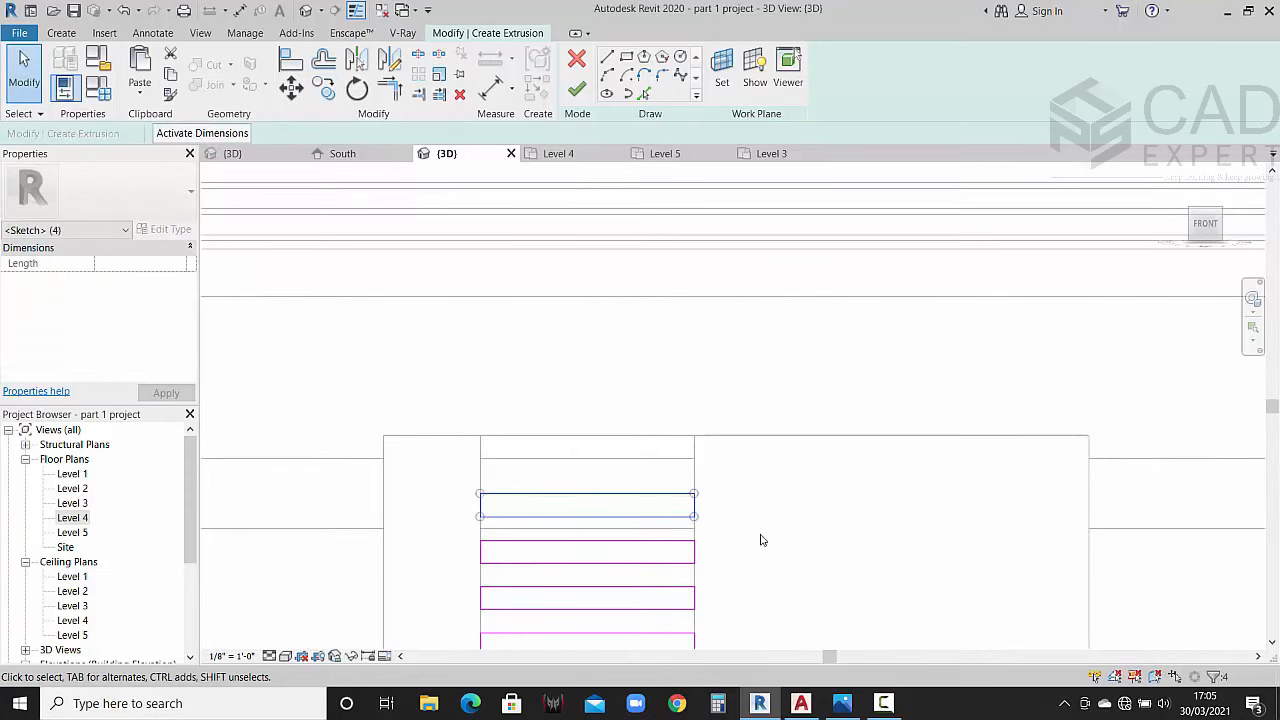
click(320, 88)
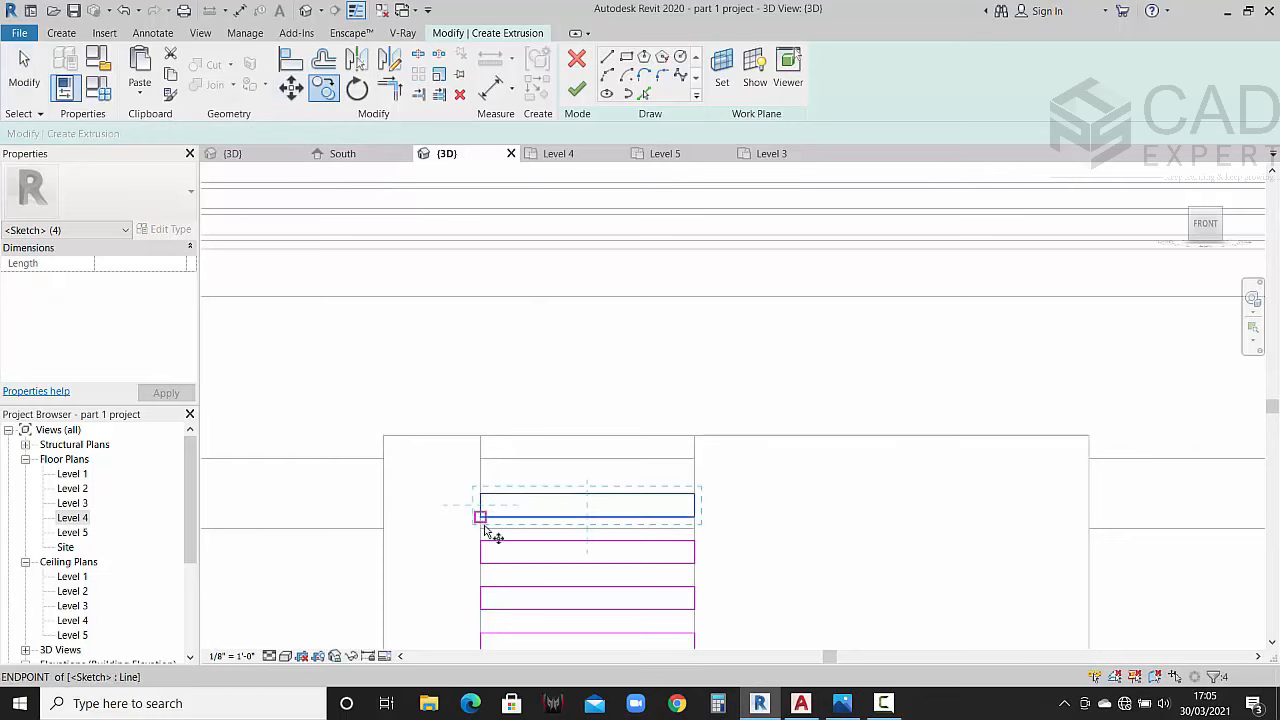
click(485, 535)
click(481, 497)
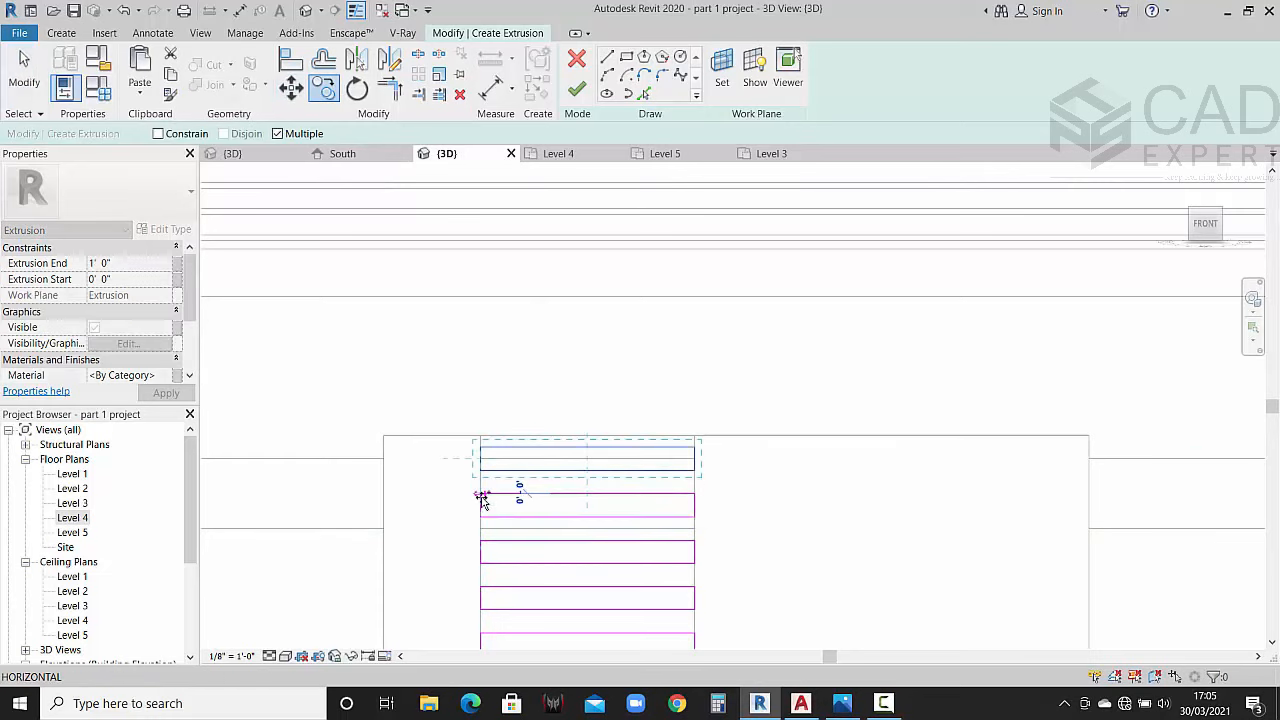
key(Escape)
key(Escape)
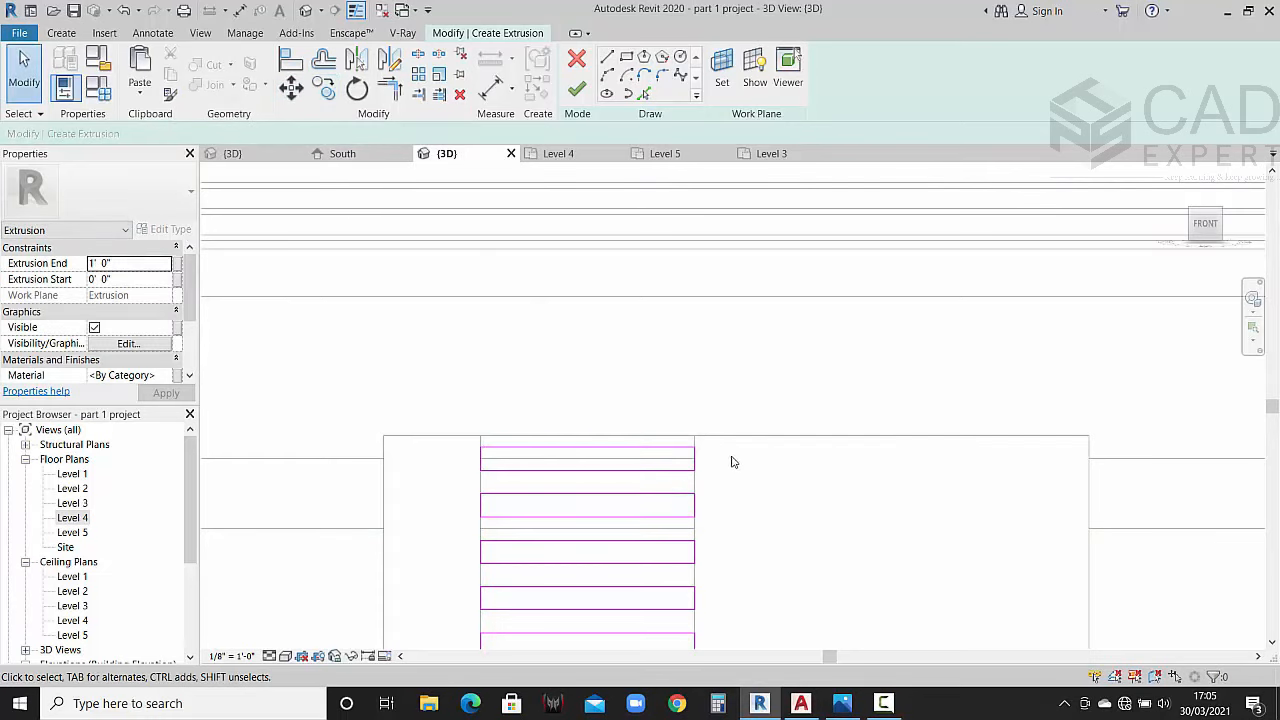
click(578, 91)
scroll(608, 300, down, 4)
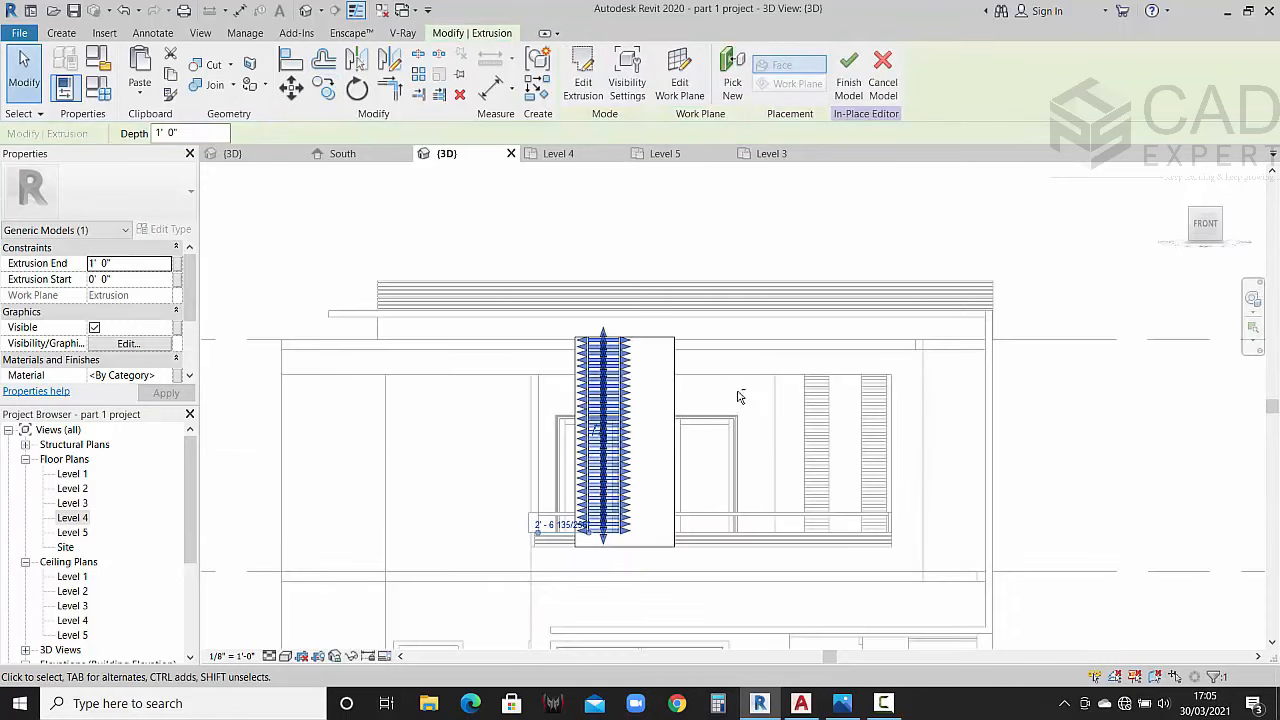
Step: Reshape the slat extrusion from the right side, moving its start to -0' 0 3/4" and pulling its front back near the panel's front face
shift+middle_drag(739, 396, 554, 502)
click(531, 486)
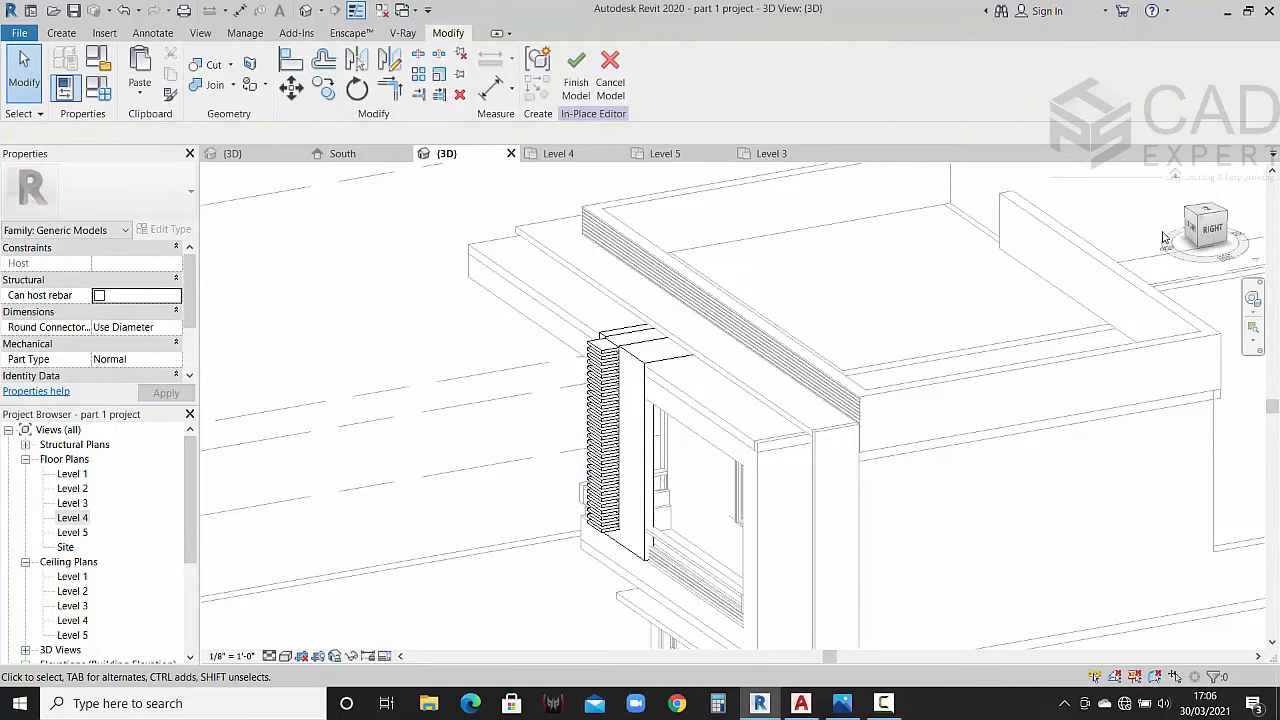
click(1211, 229)
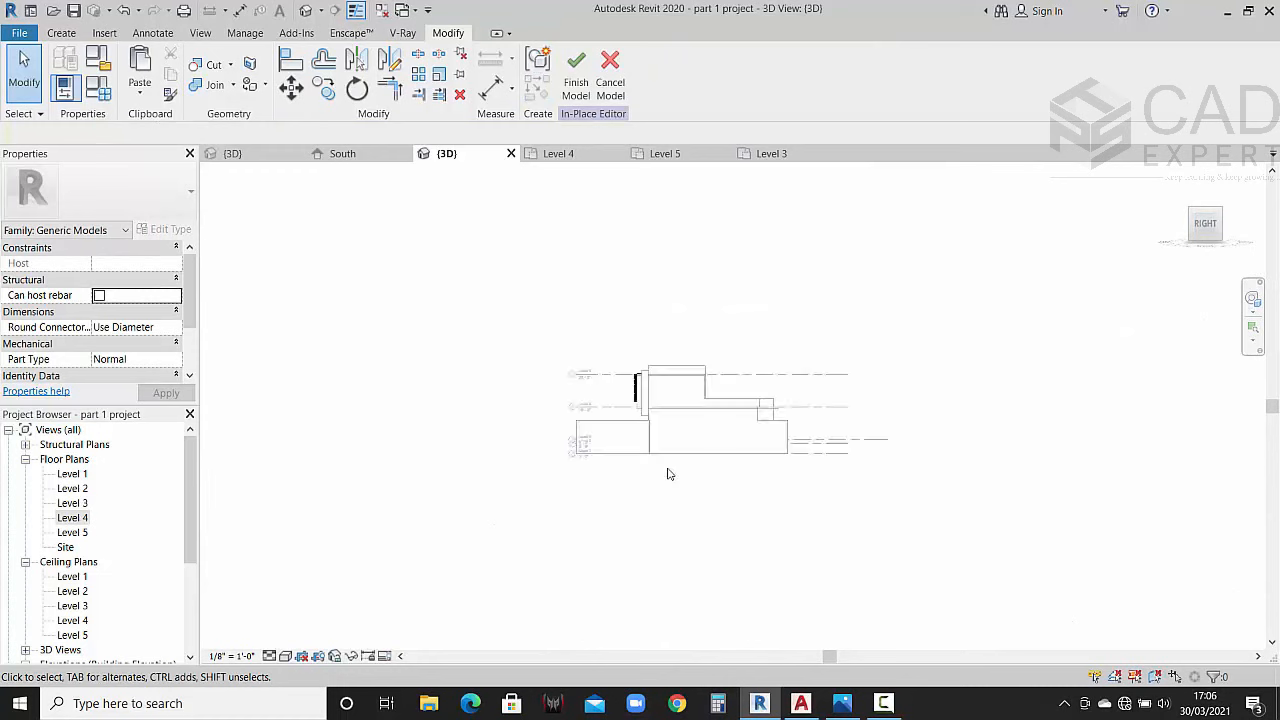
scroll(630, 380, up, 10)
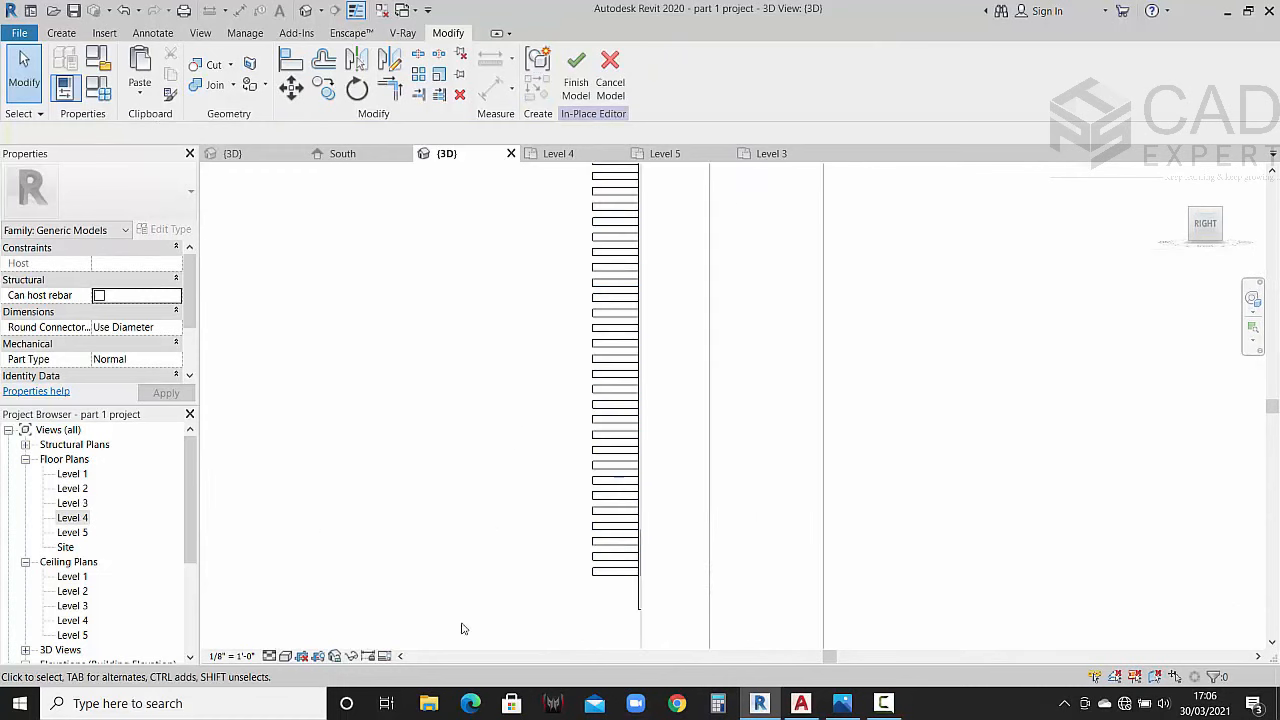
click(634, 407)
scroll(571, 423, up, 6)
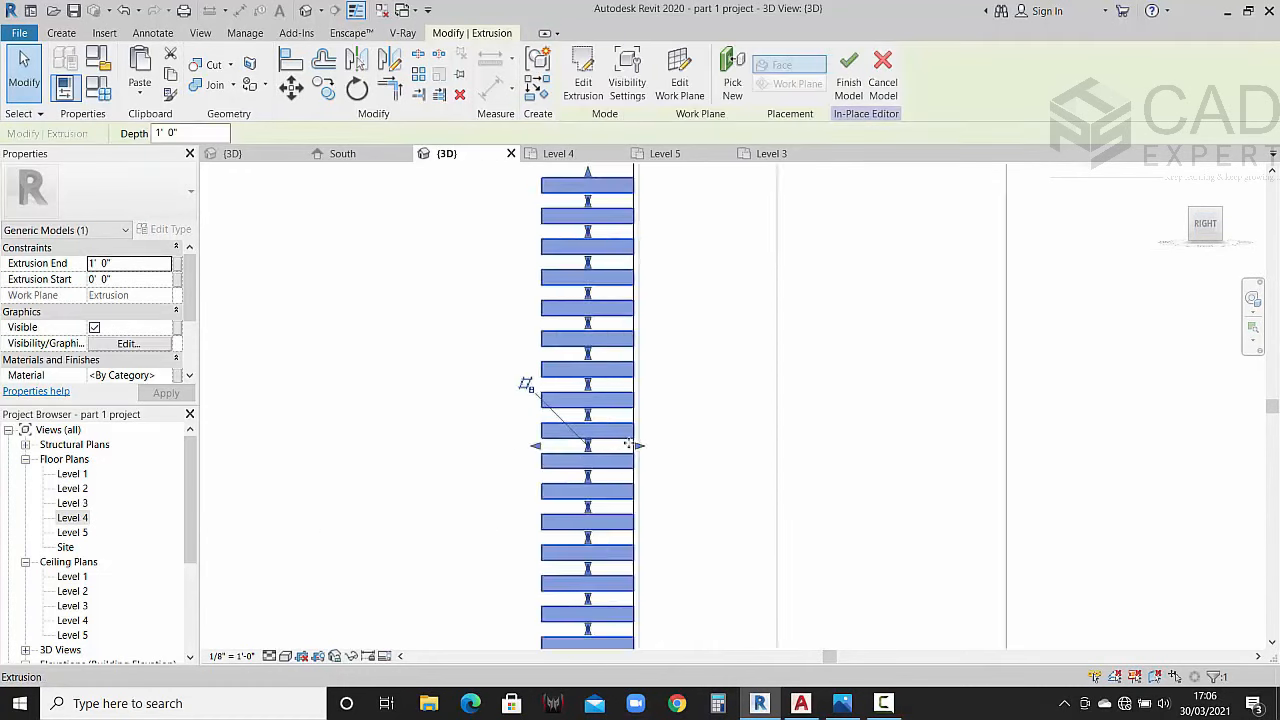
drag(650, 457, 664, 449)
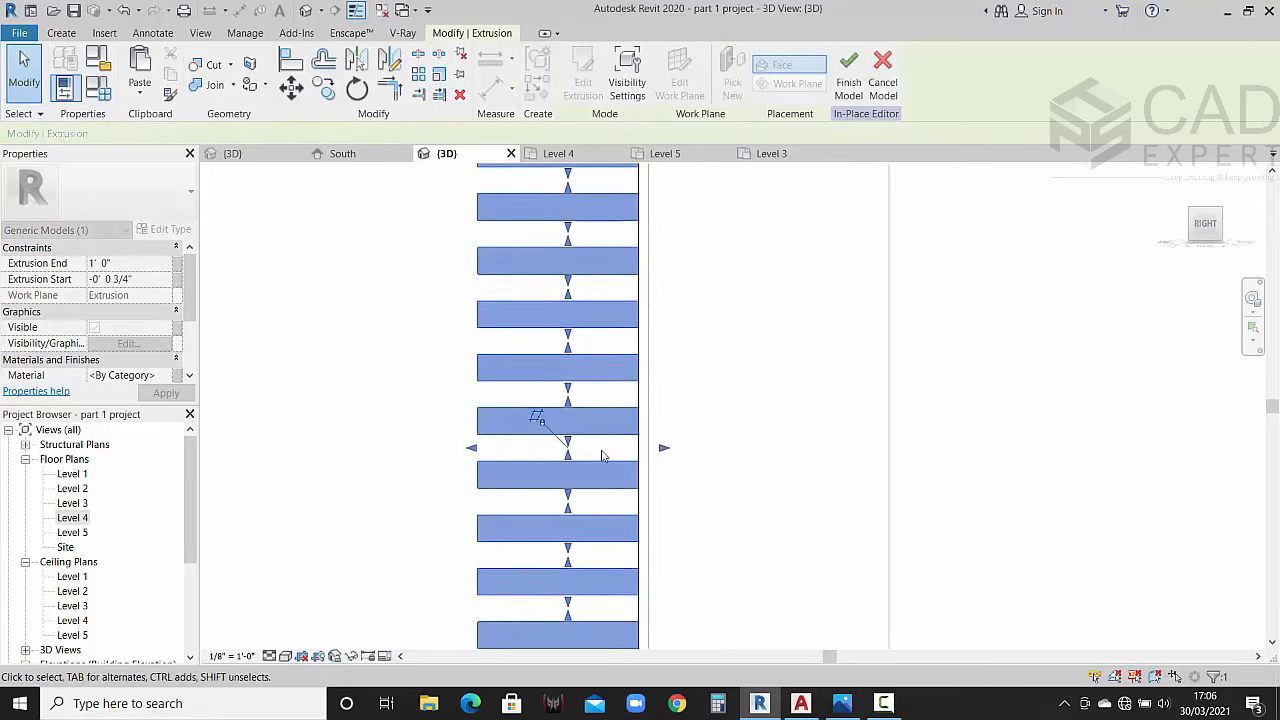
drag(487, 441, 624, 447)
click(535, 444)
Step: Switch the 3D view to a visual style with filled surfaces and examine the slatted panel and its open top
scroll(534, 446, down, 3)
shift+middle_drag(534, 446, 688, 466)
scroll(594, 404, down, 1)
scroll(592, 404, down, 4)
scroll(791, 420, up, 3)
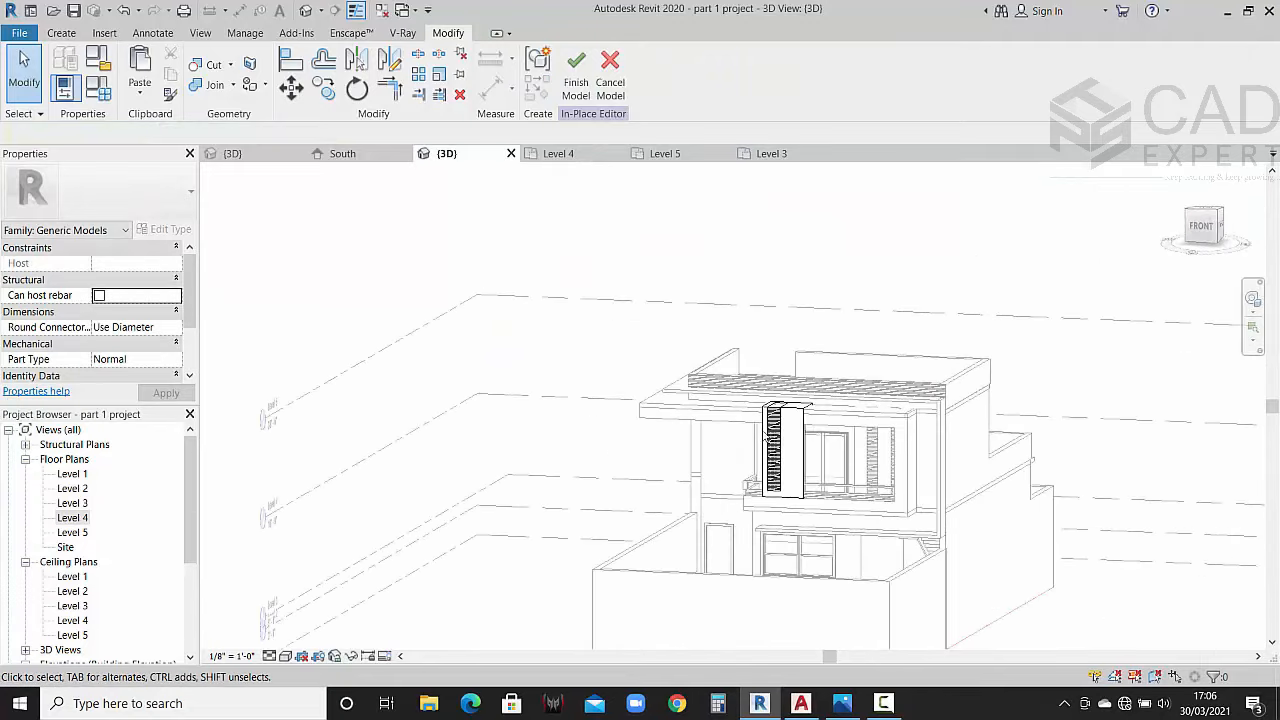
scroll(791, 420, up, 2)
shift+middle_drag(791, 420, 586, 378)
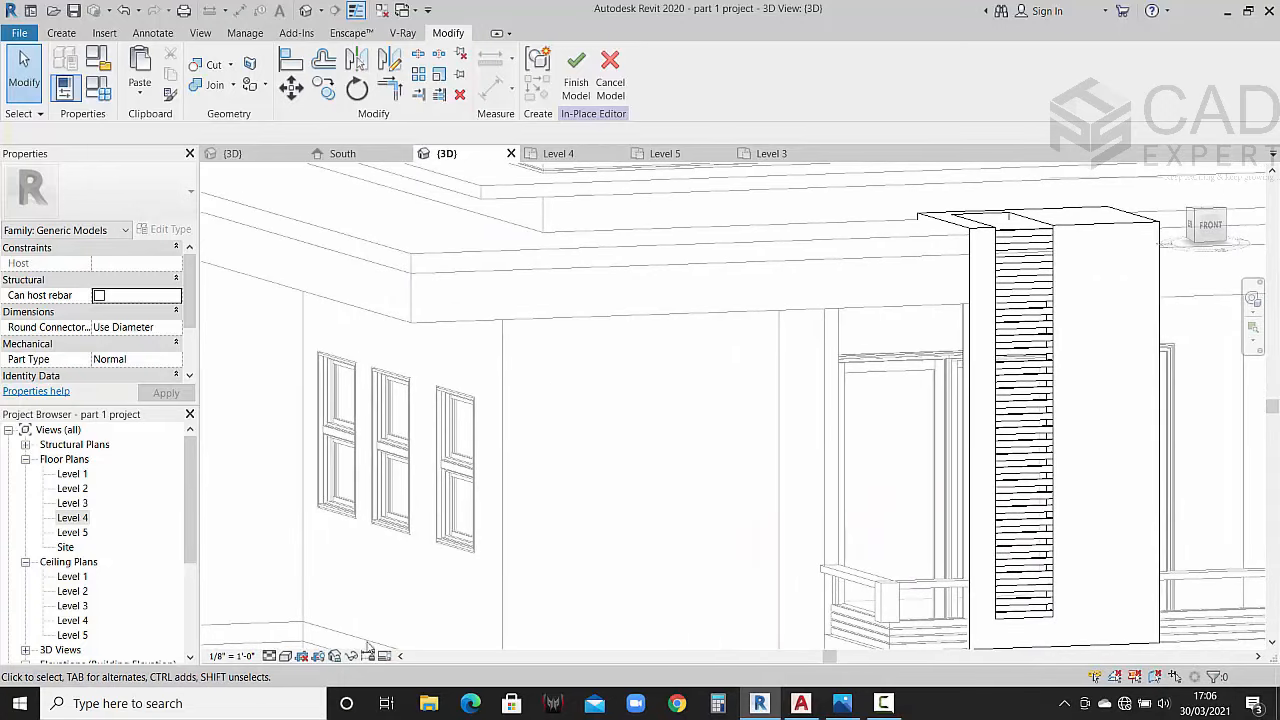
click(285, 656)
click(350, 617)
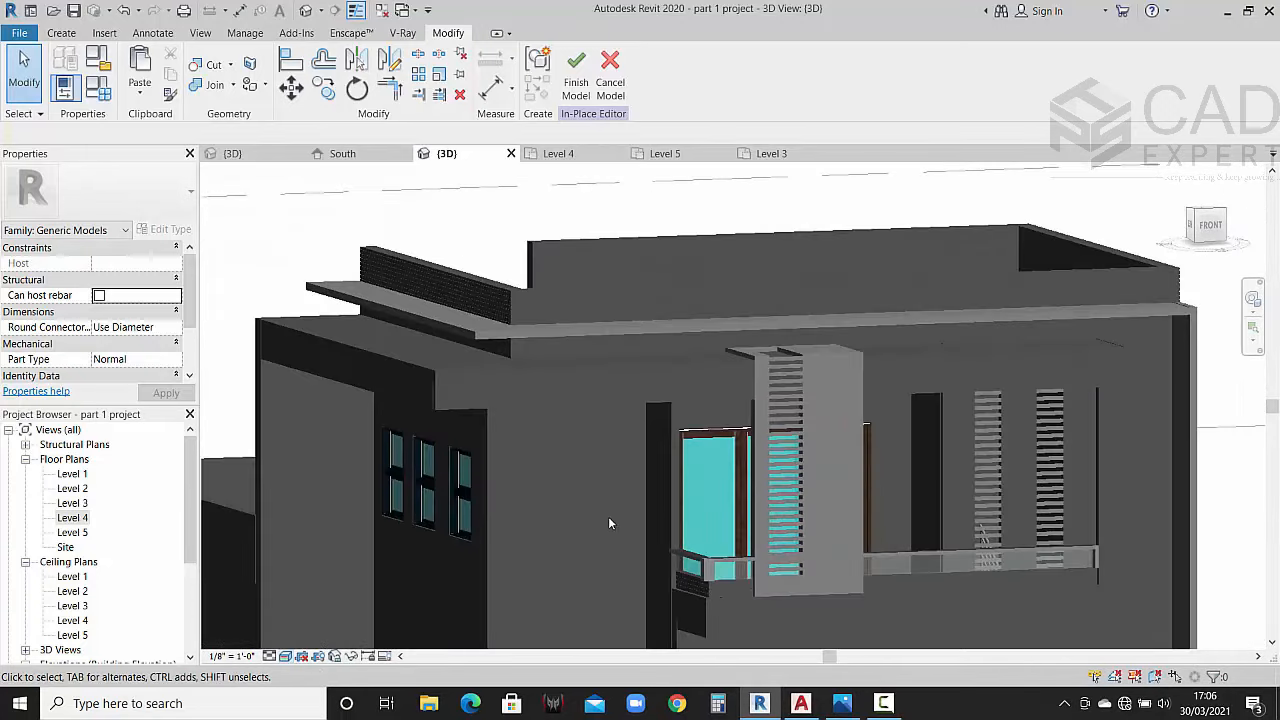
shift+middle_drag(608, 516, 540, 549)
middle_drag(690, 508, 1000, 515)
shift+middle_drag(815, 514, 562, 476)
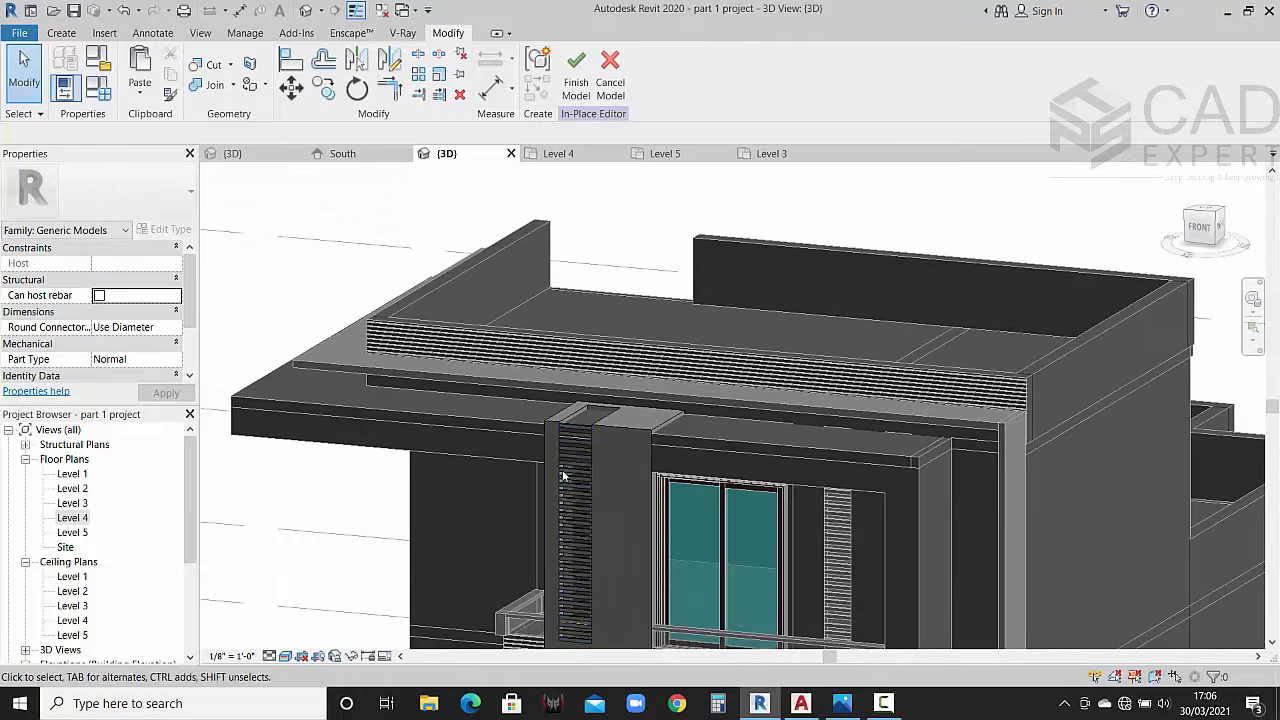
scroll(576, 379, up, 6)
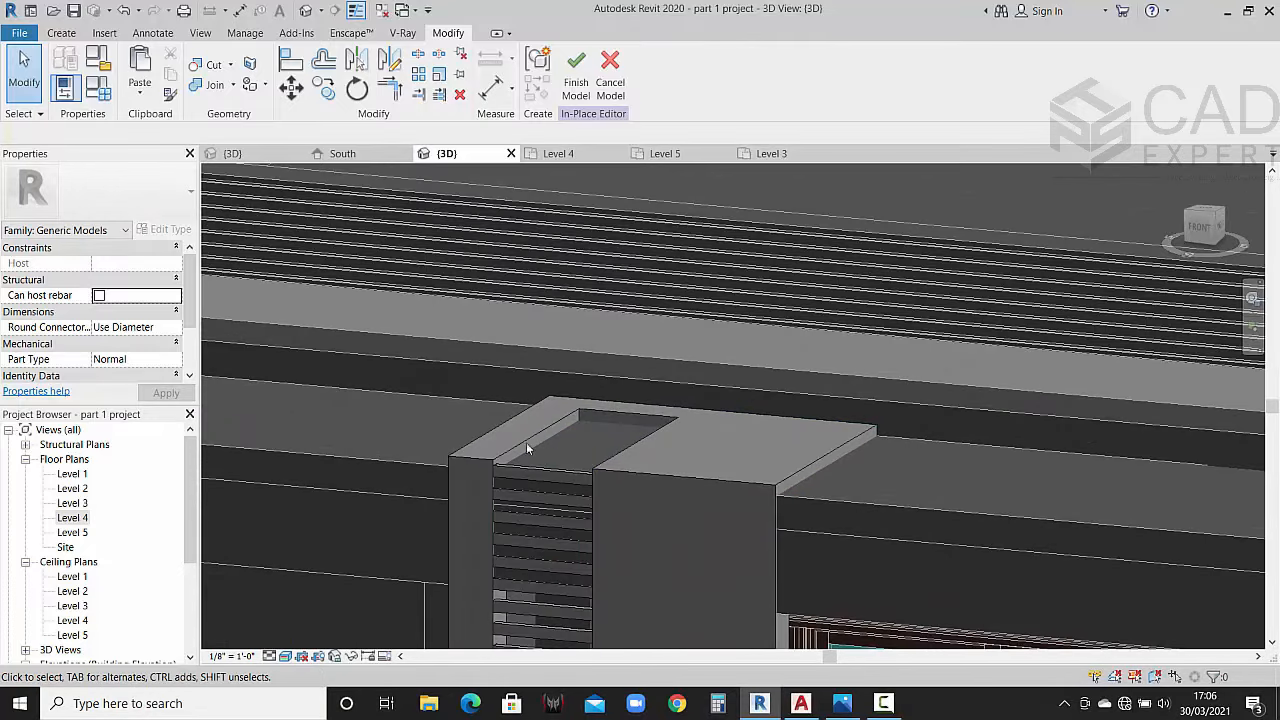
Step: Start a new in-place extrusion from the top view, using the frame panel's top face as the work plane
click(1206, 213)
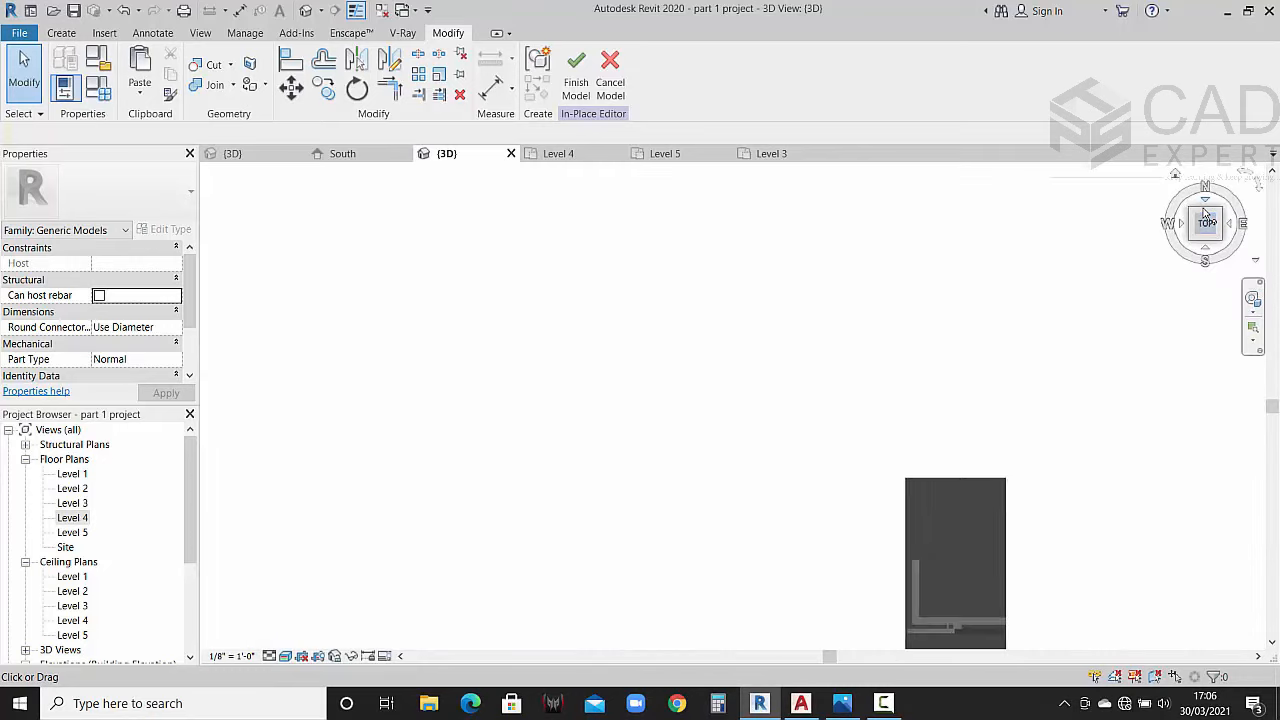
scroll(743, 503, up, 10)
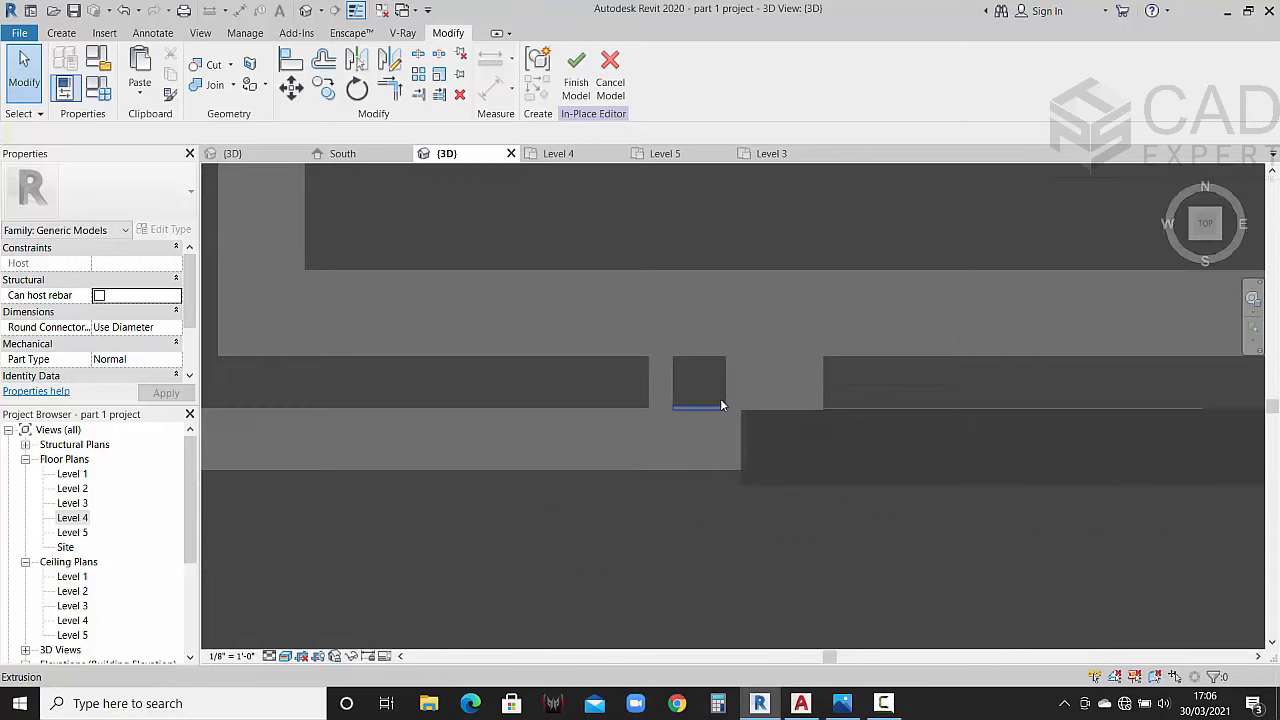
click(62, 33)
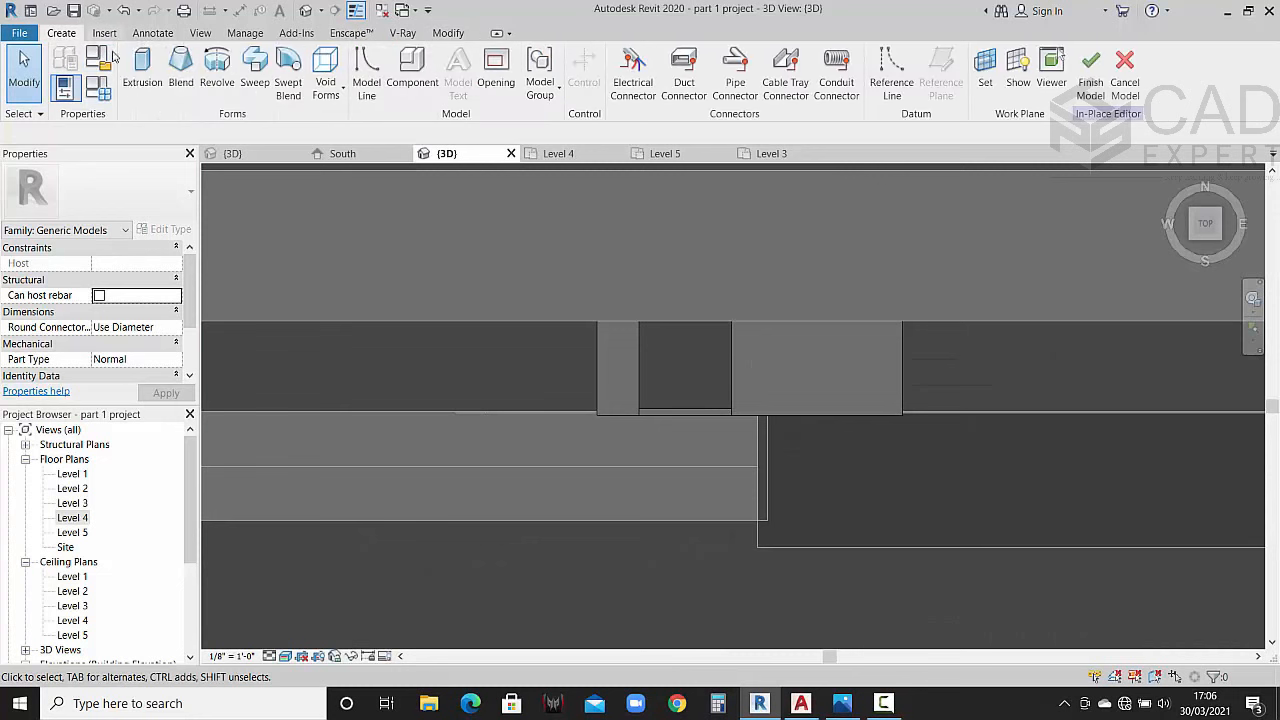
click(148, 86)
click(722, 72)
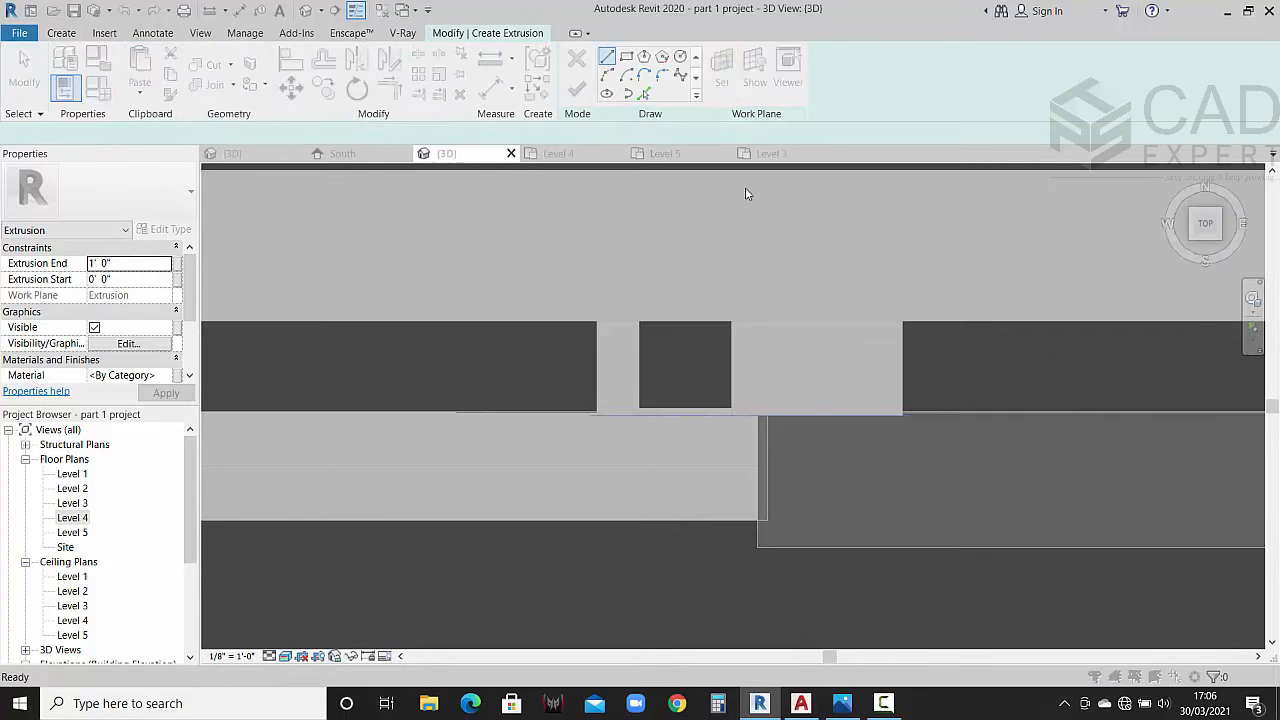
click(613, 451)
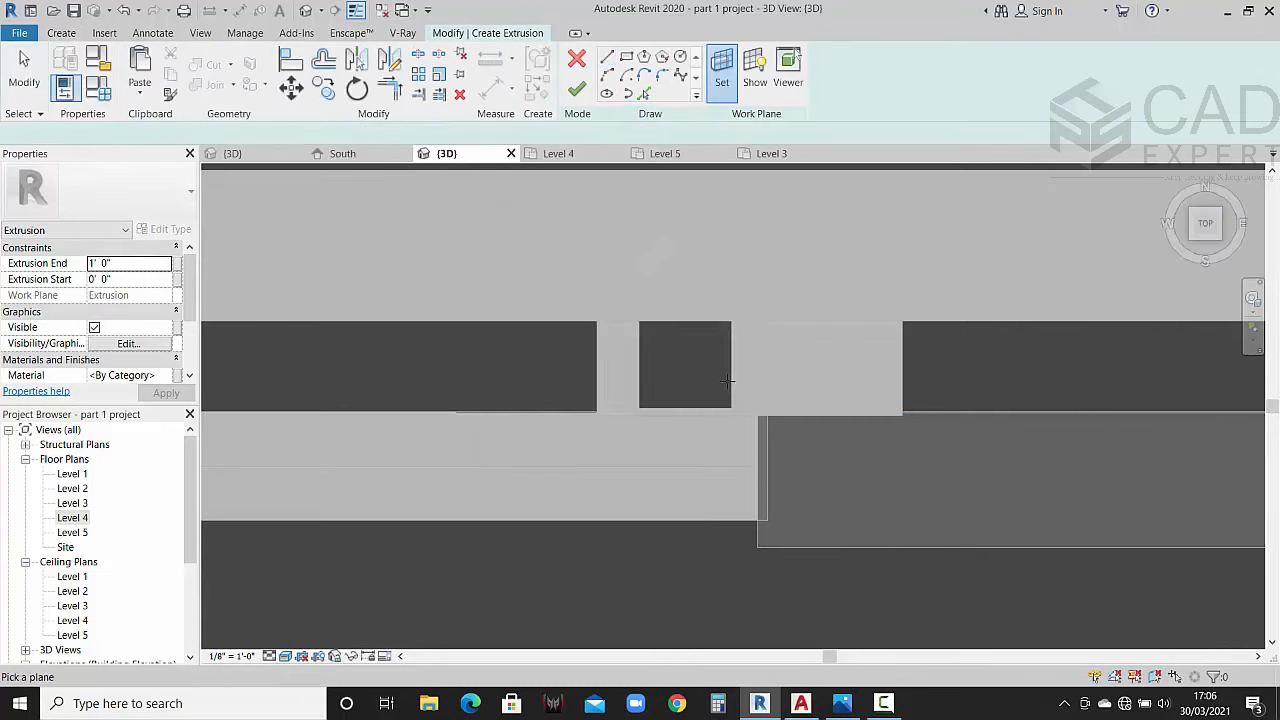
click(739, 376)
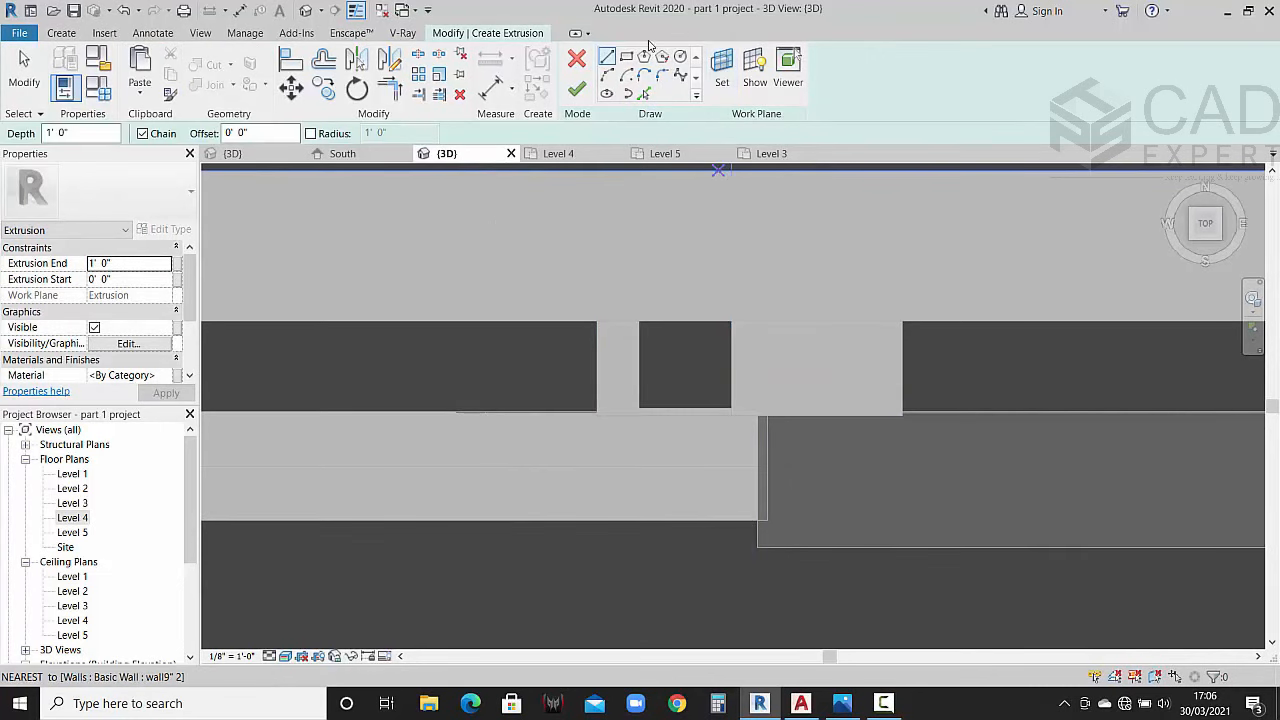
Step: Sketch a slat rectangle across the full width of the top opening near its front edge and set its depth to 2"
click(625, 56)
scroll(635, 400, up, 4)
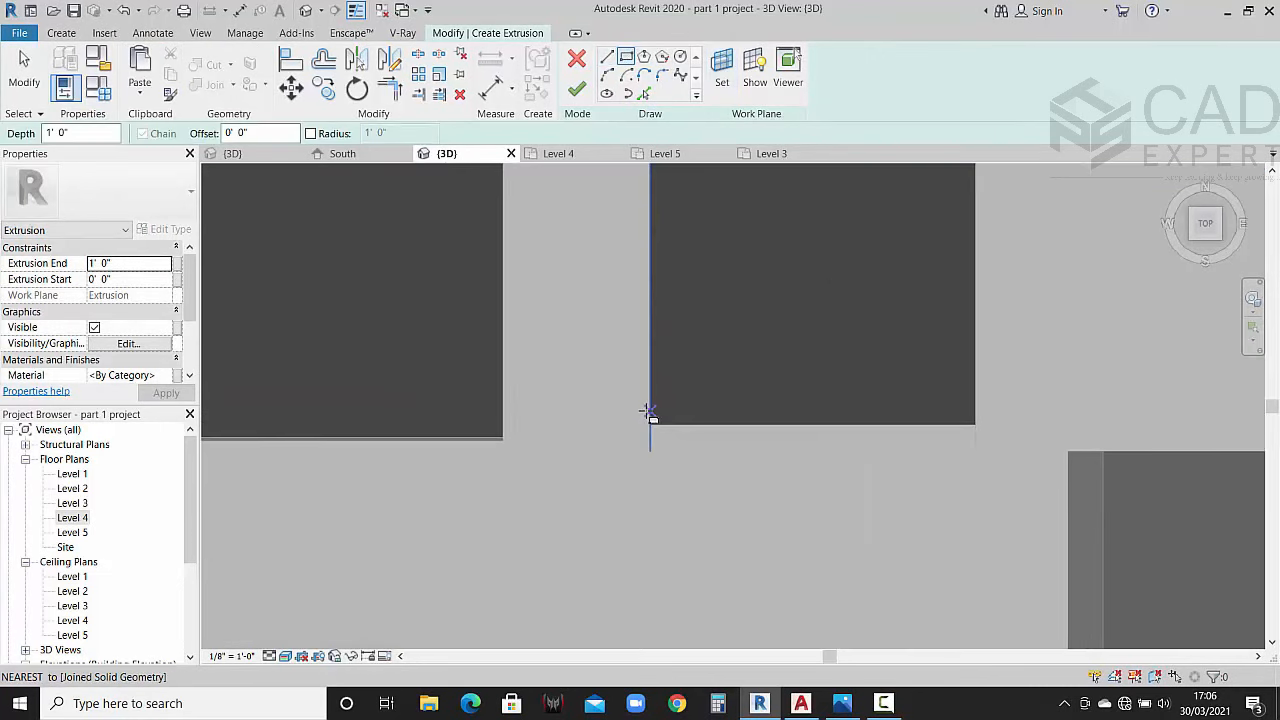
click(650, 406)
click(976, 378)
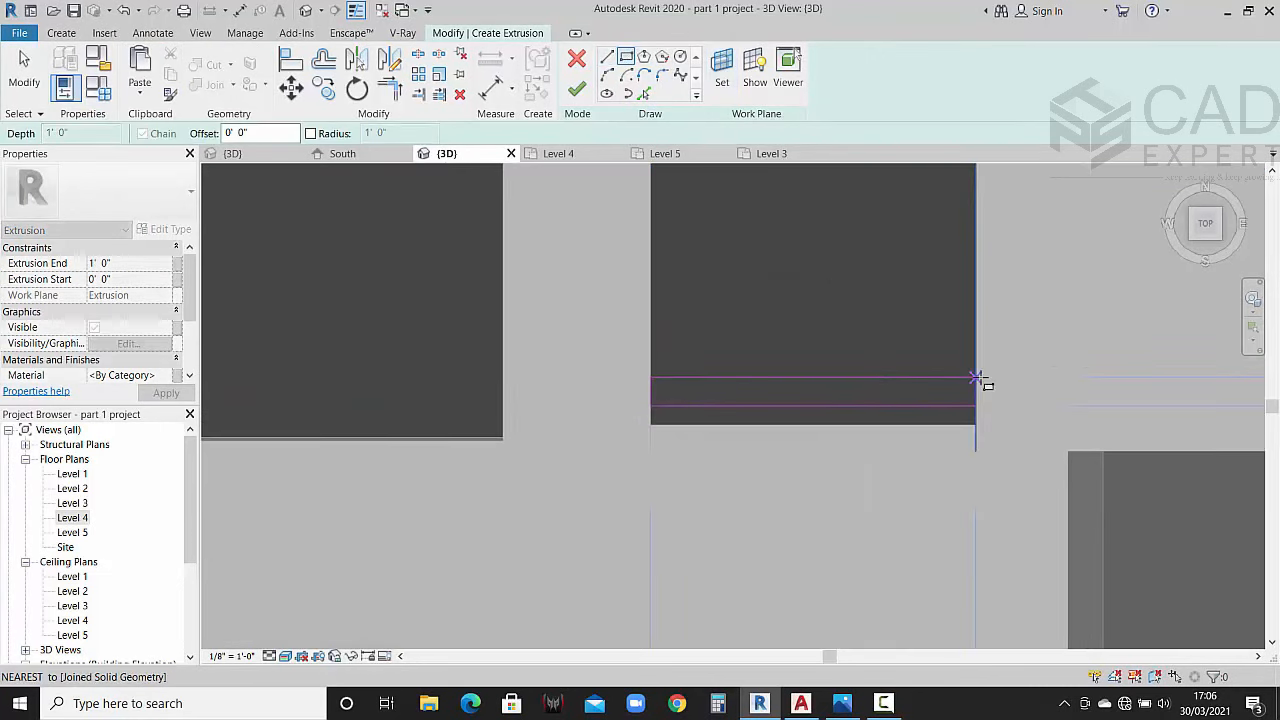
key(Escape)
key(Escape)
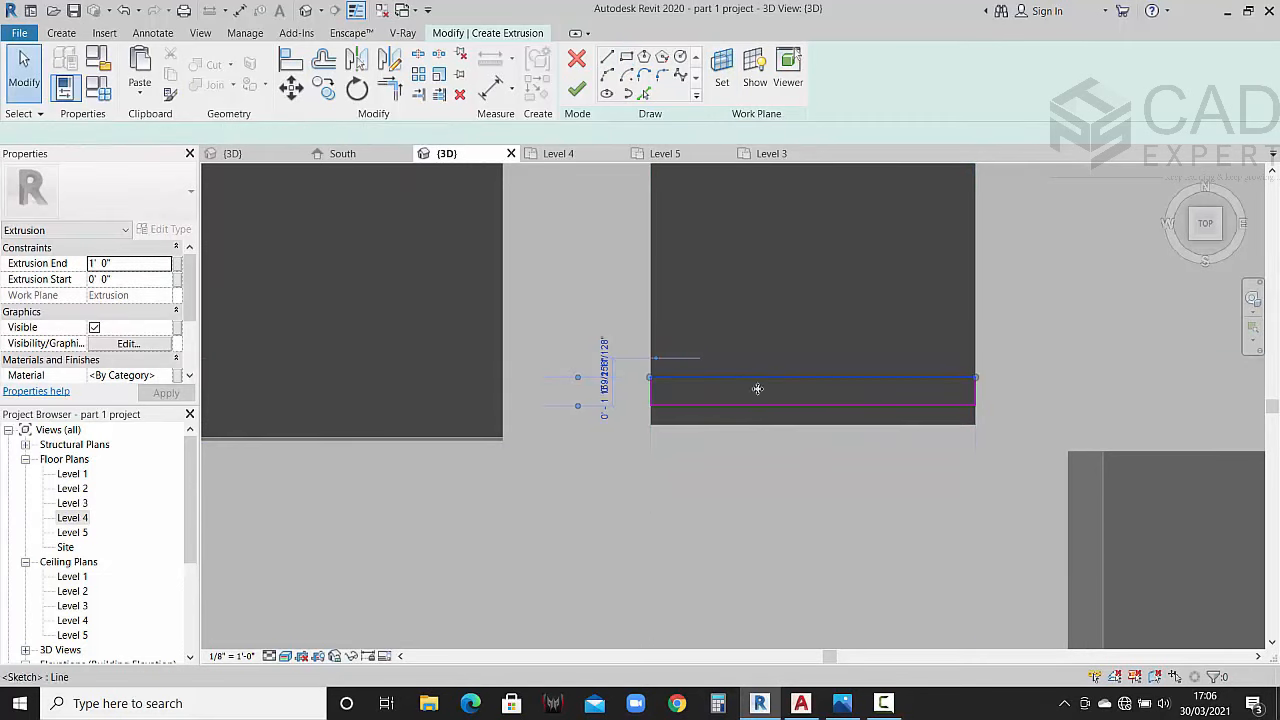
click(605, 398)
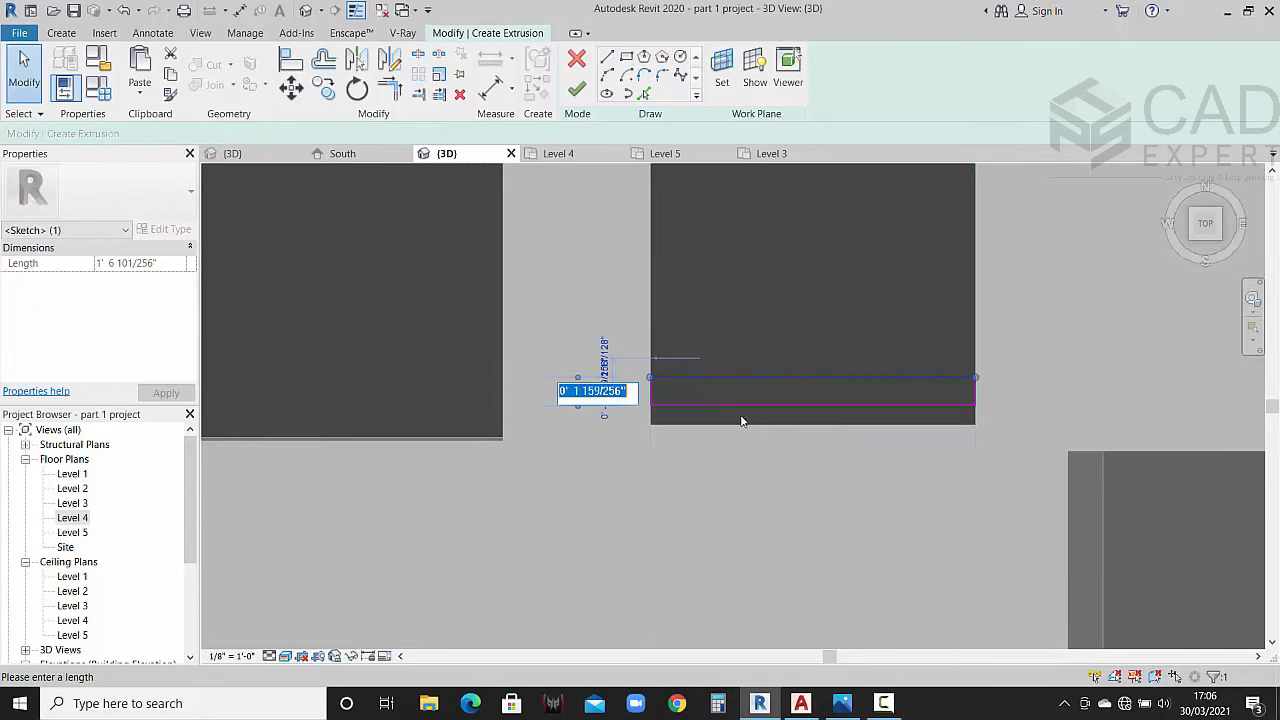
text(2)
key(Return)
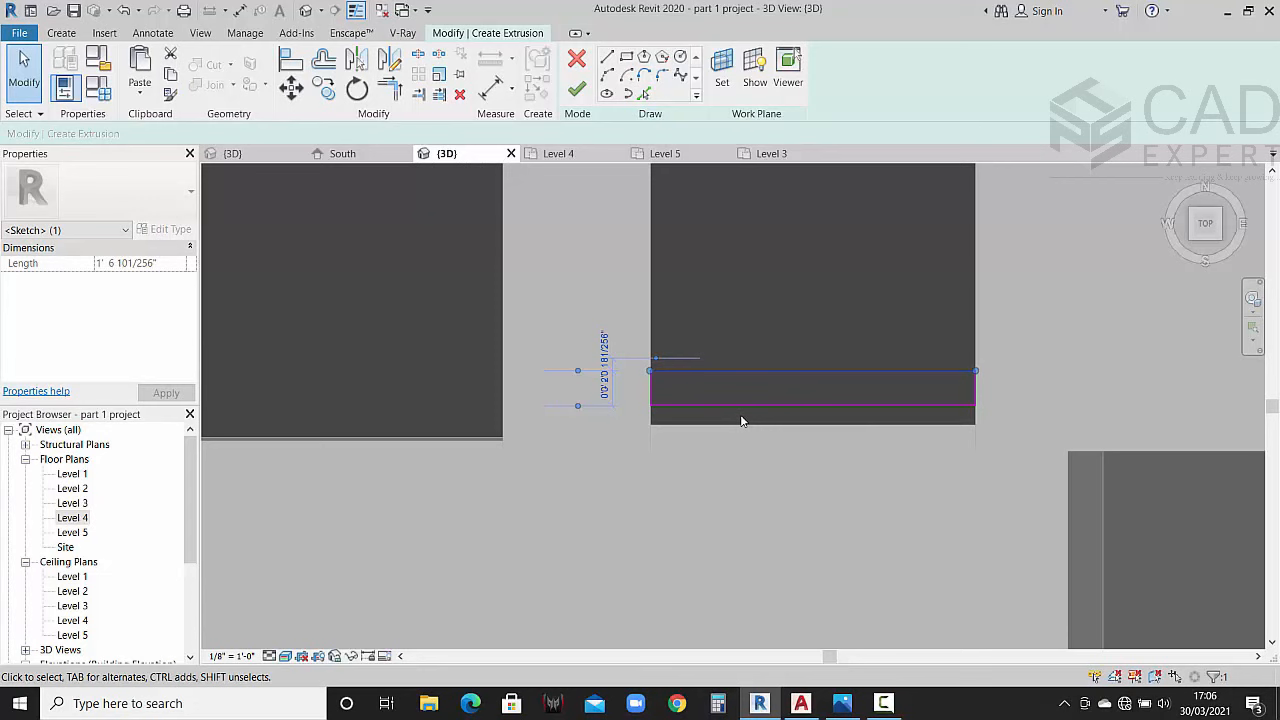
Step: Copy the whole slat rectangle about 4" toward the back of the top opening
mouse_move(620, 313)
mouse_down()
mouse_move(917, 417)
mouse_move(1070, 431)
mouse_up()
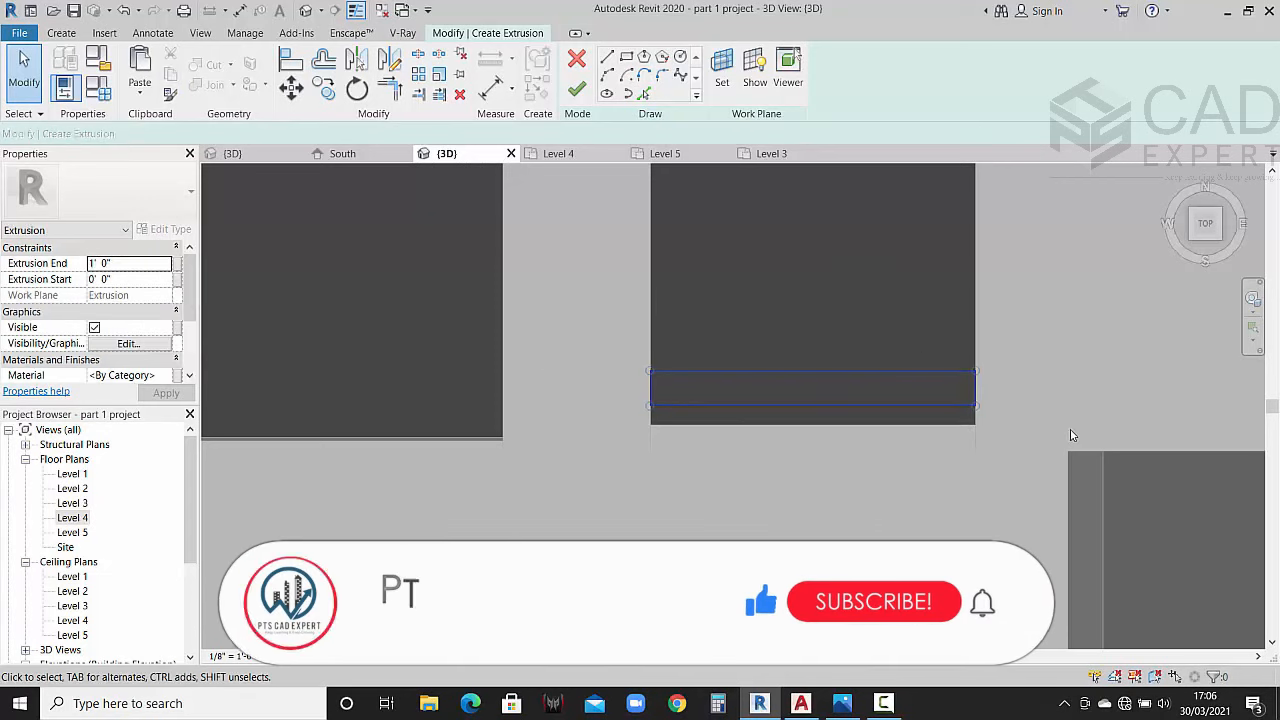
click(323, 88)
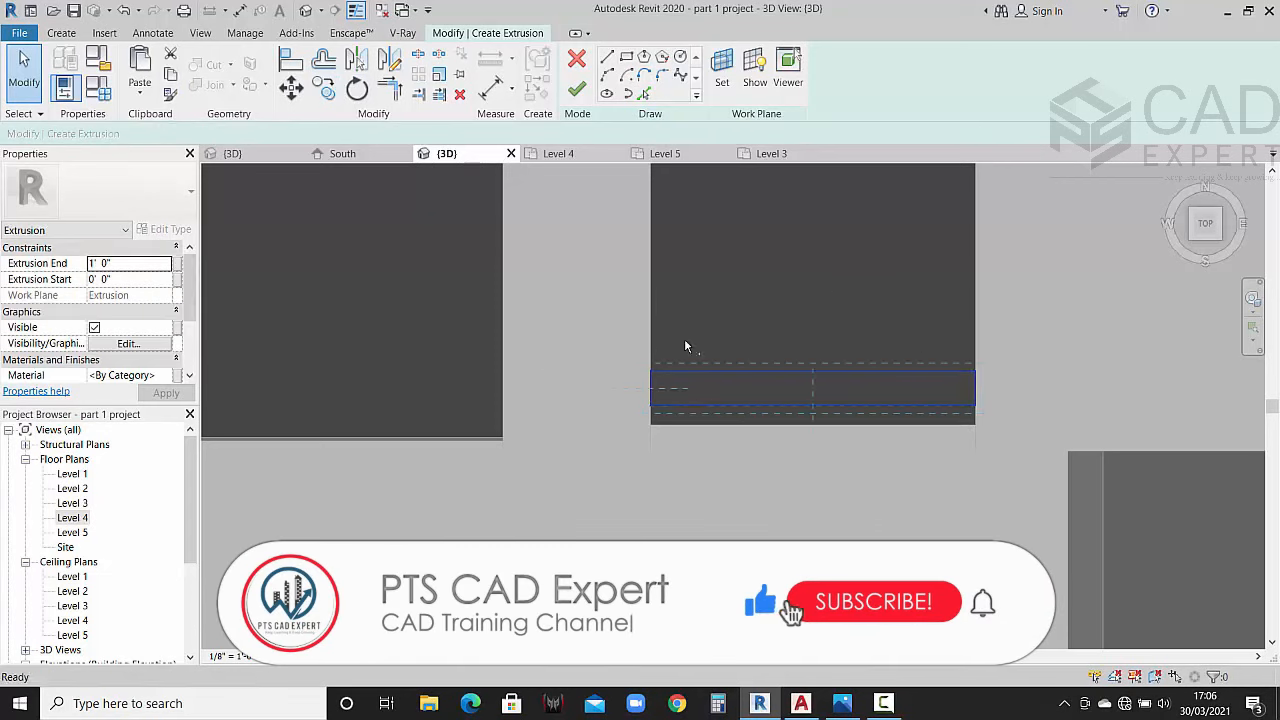
click(650, 408)
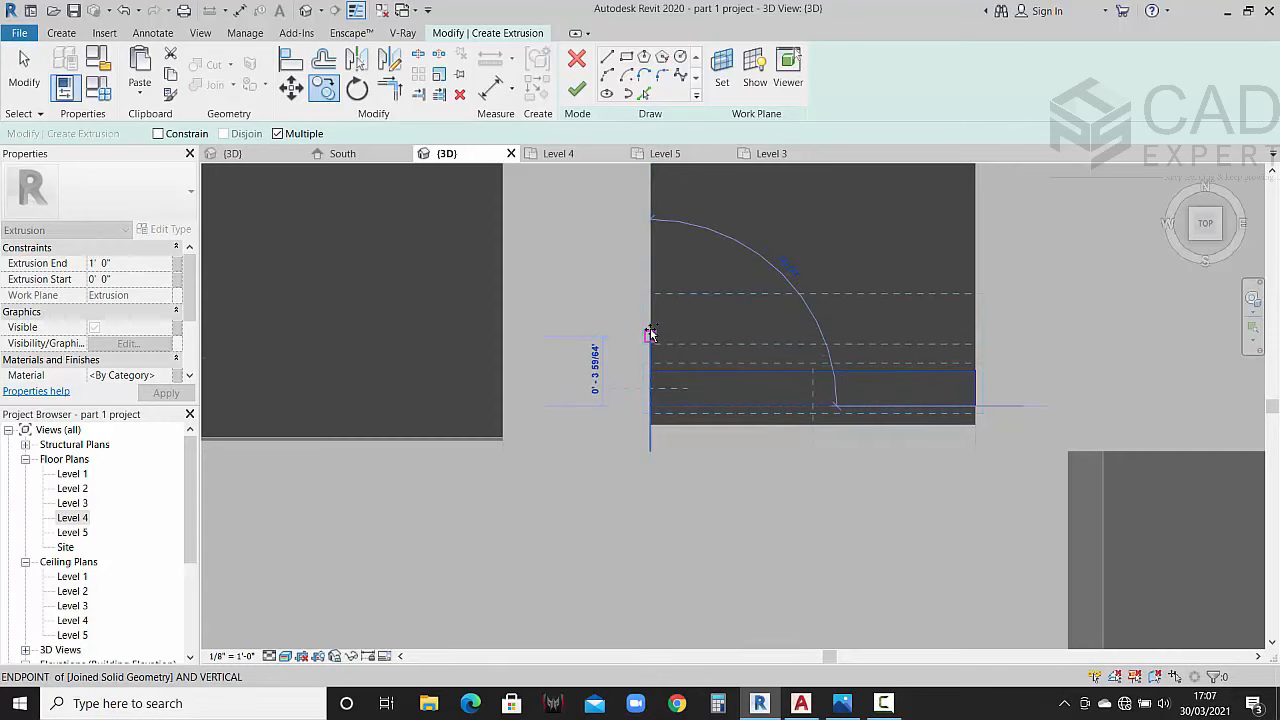
key(Return)
key(Escape)
key(Escape)
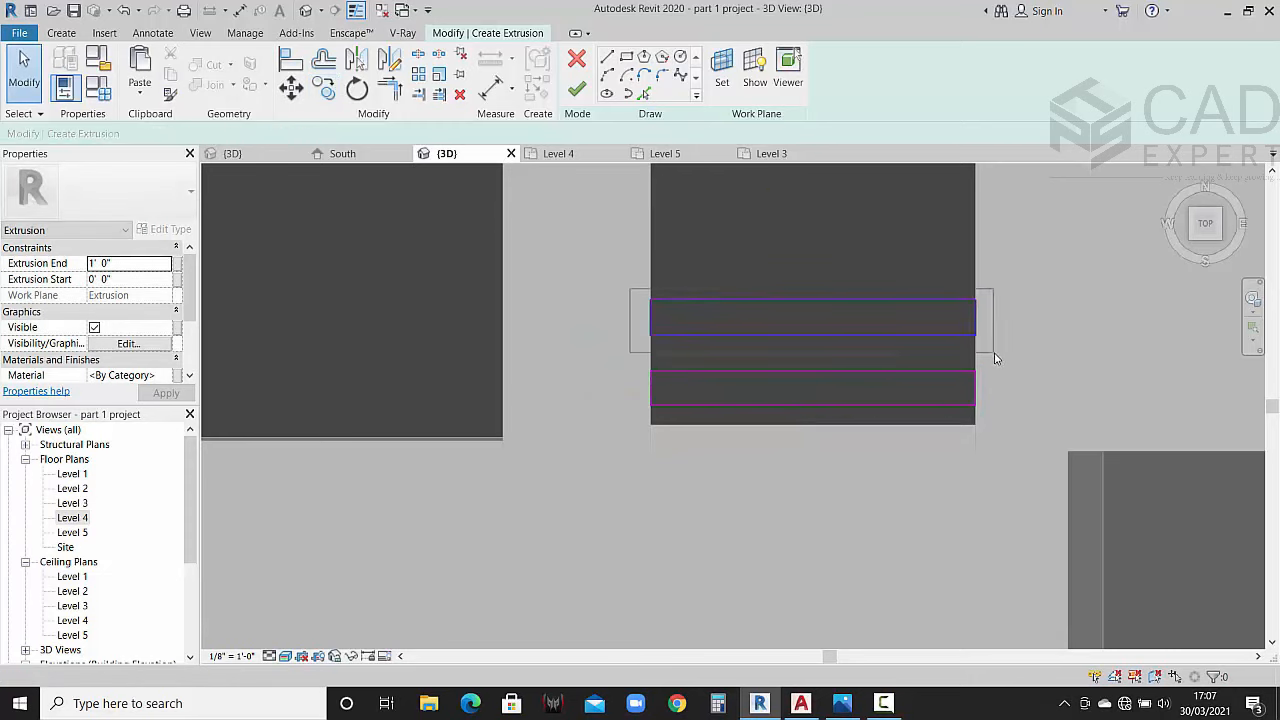
Step: Copy the second slat rectangle backward twice at the same spacing with multiple copying, making four slats in the top opening
drag(995, 358, 995, 358)
click(323, 88)
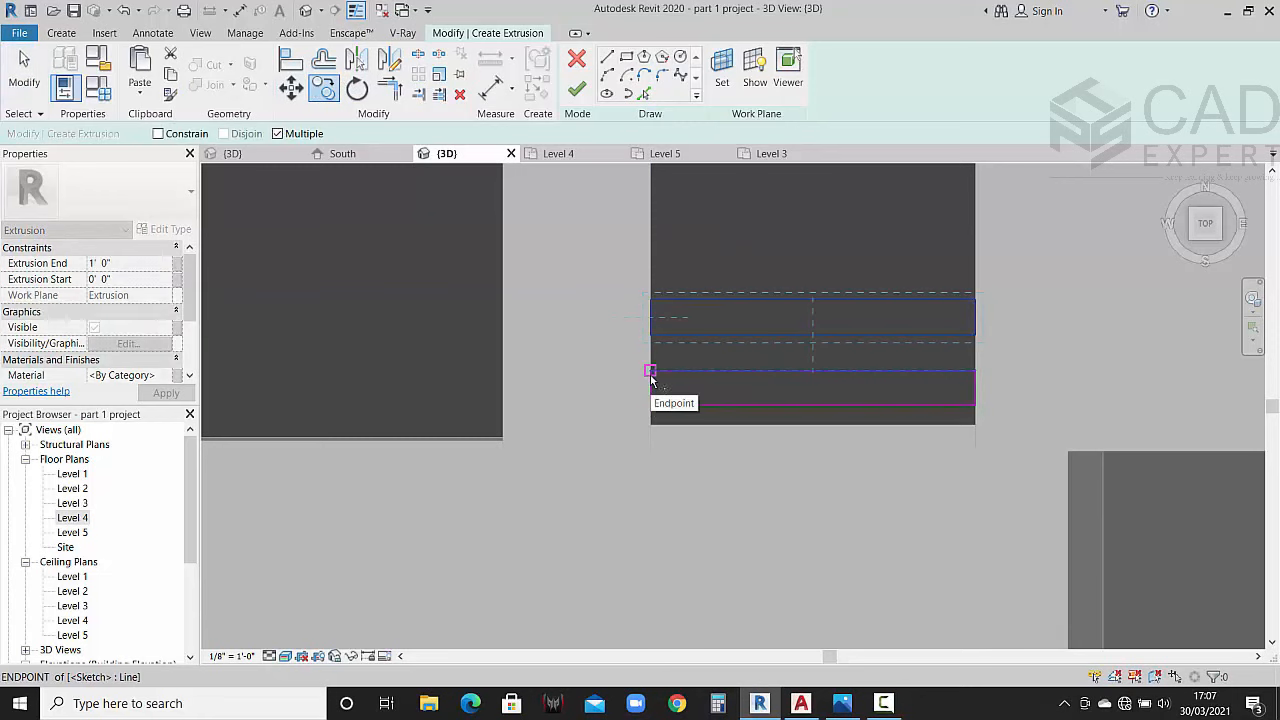
click(650, 372)
click(653, 299)
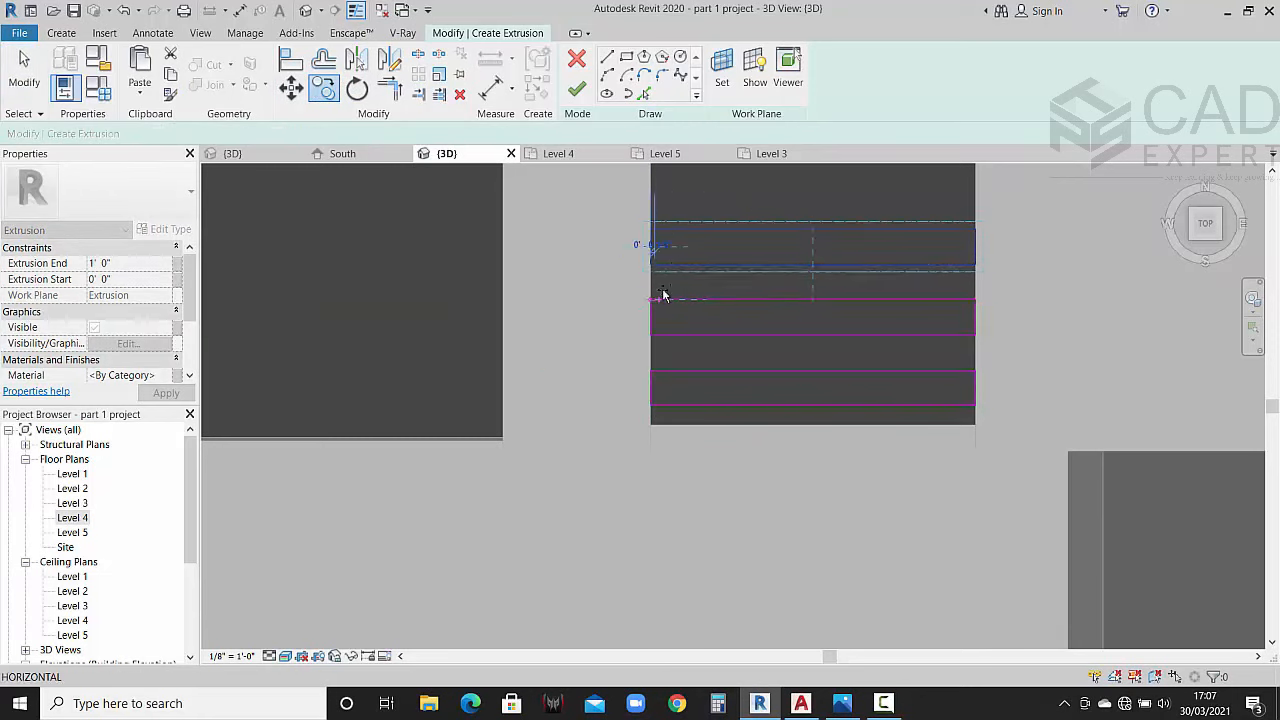
middle_drag(679, 263, 674, 446)
click(647, 417)
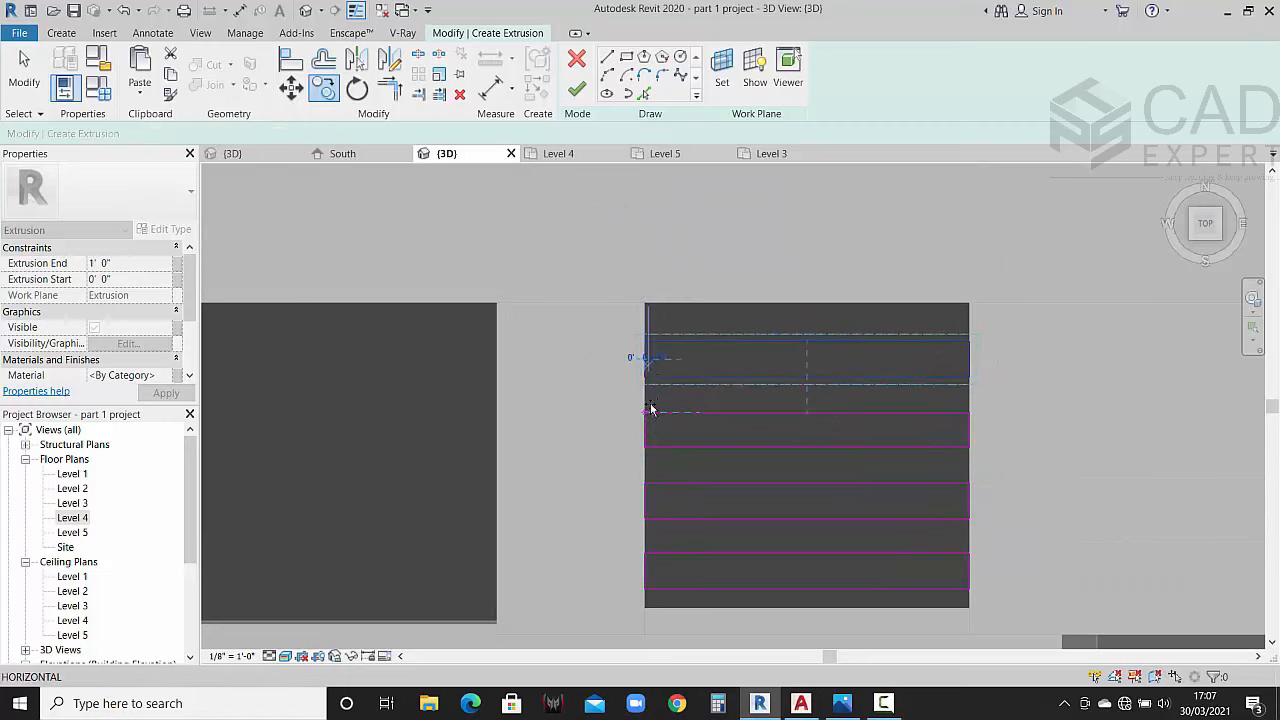
key(Escape)
key(Escape)
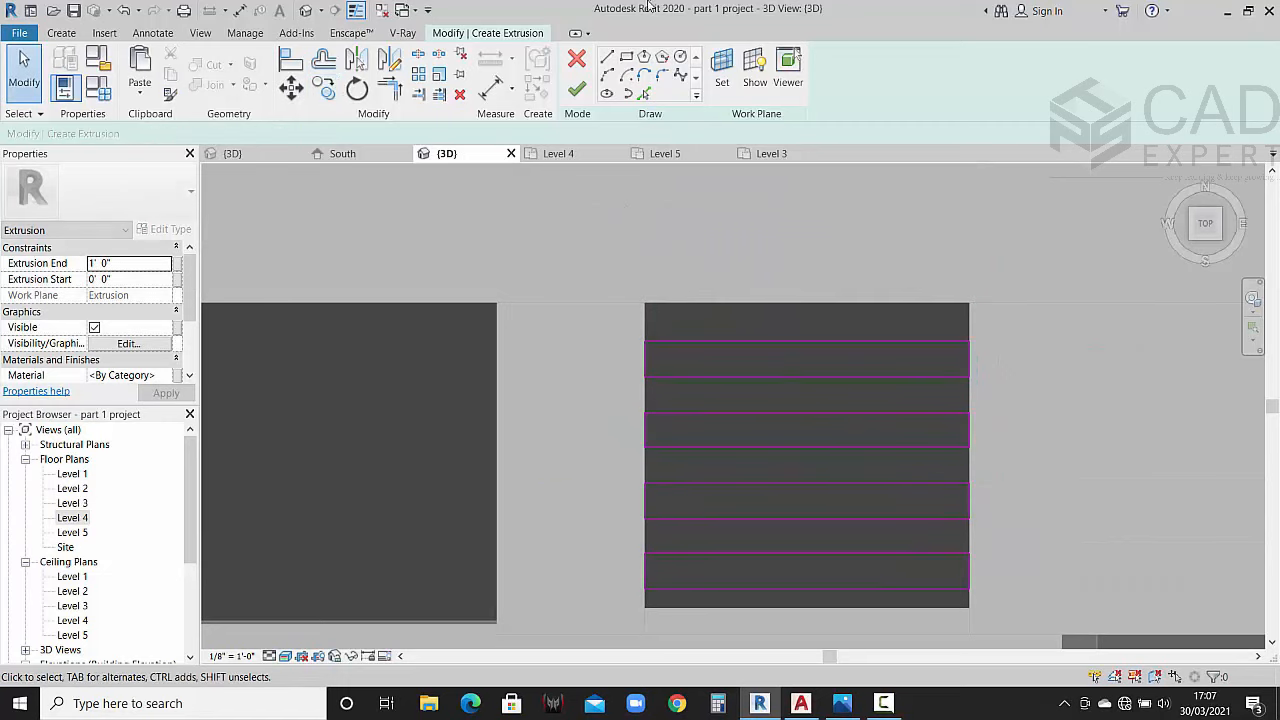
Step: Finish the top slat extrusion, reduce its height in the front view to sit within the frame's top, and check the slats in 3D
click(578, 92)
click(1208, 252)
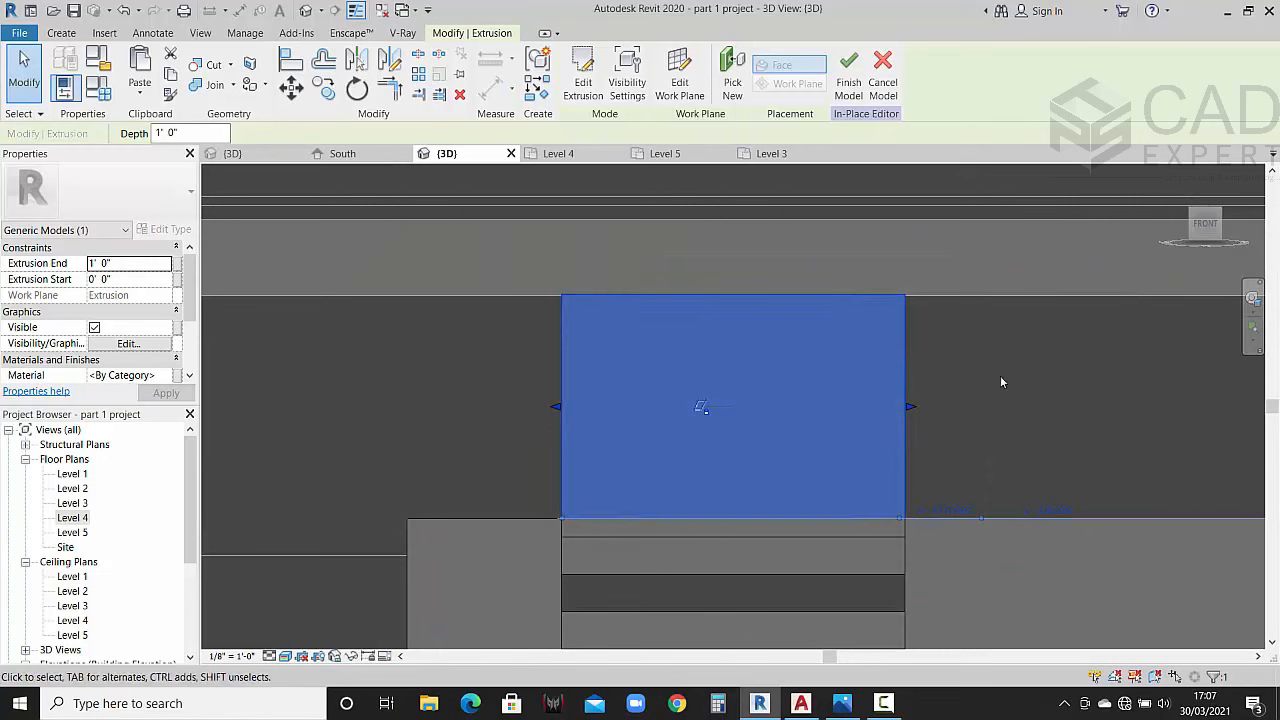
click(1000, 382)
click(905, 360)
middle_drag(767, 501, 783, 390)
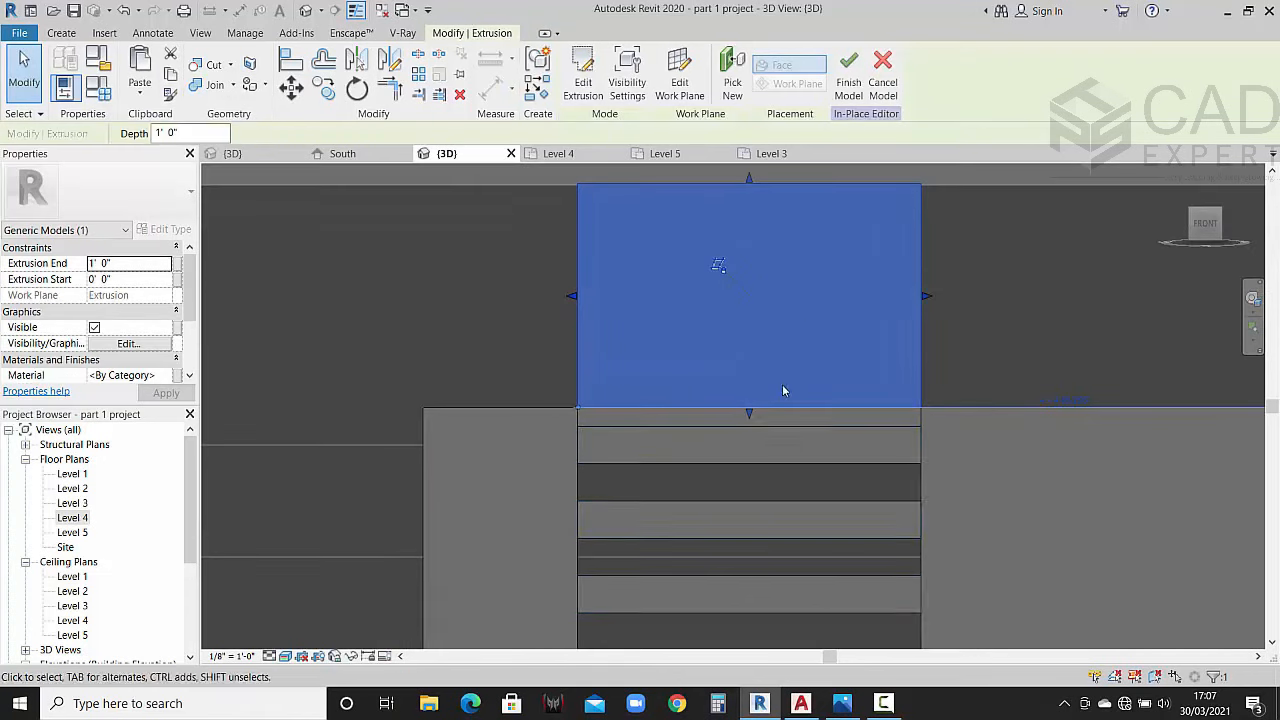
mouse_move(751, 419)
mouse_down()
mouse_move(751, 438)
mouse_move(748, 410)
mouse_up()
click(954, 341)
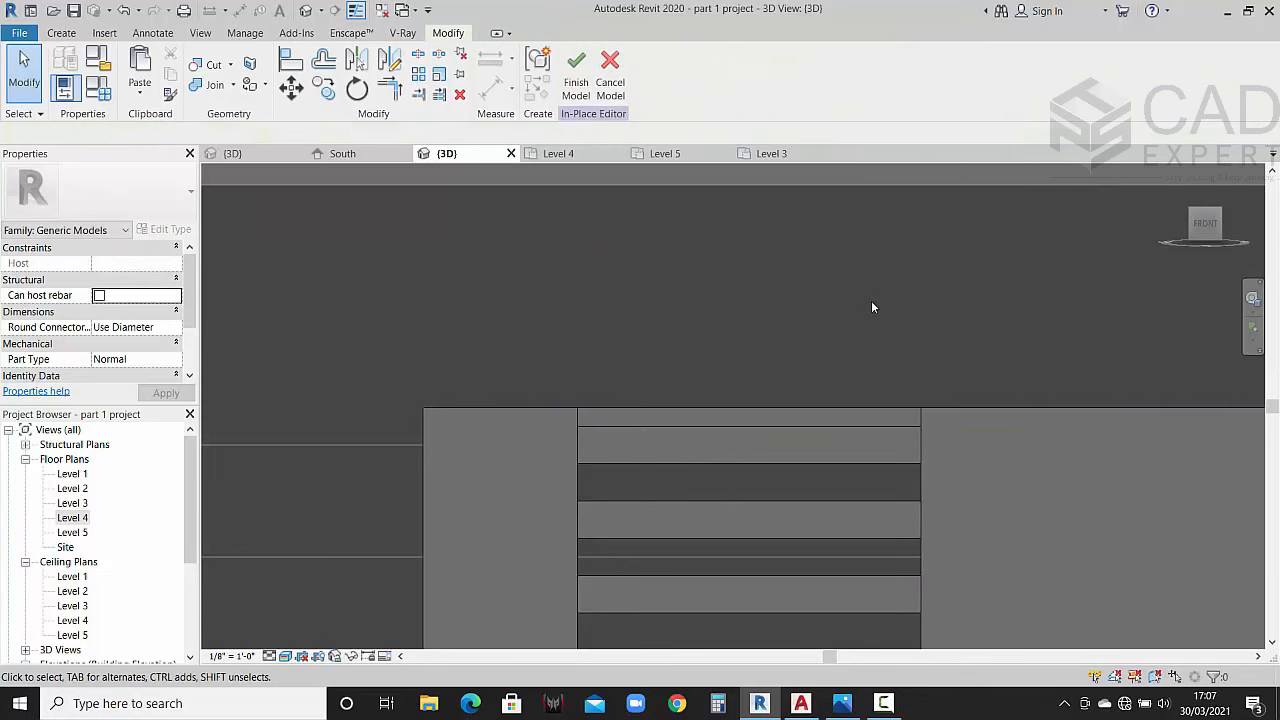
shift+middle_drag(871, 306, 886, 440)
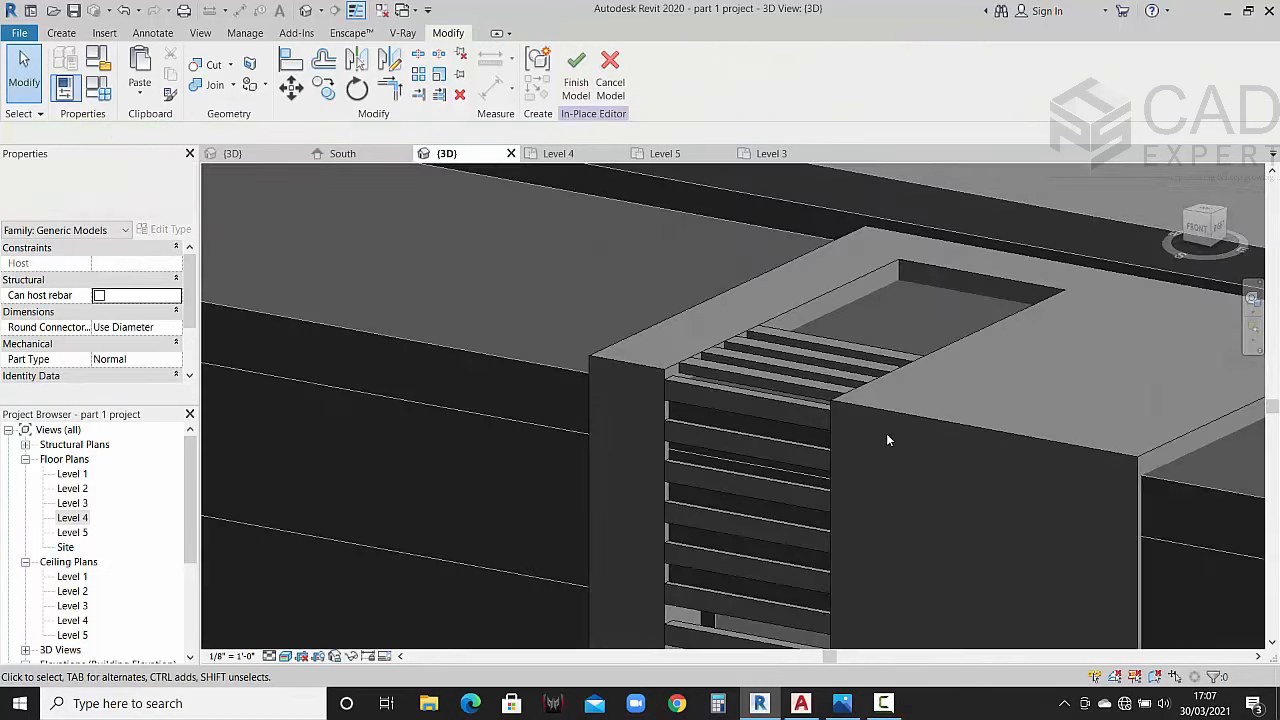
mouse_move(866, 355)
shift+middle_down()
mouse_move(908, 352)
mouse_move(859, 342)
shift+middle_up()
click(864, 346)
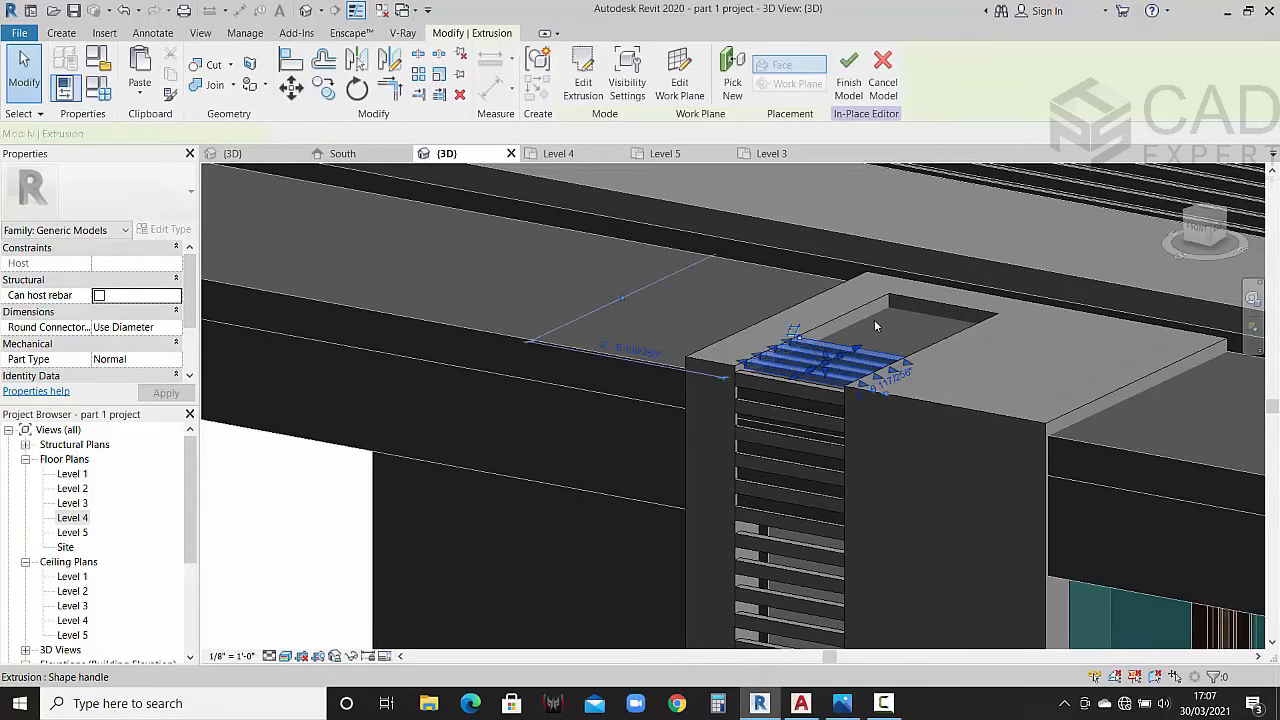
click(763, 241)
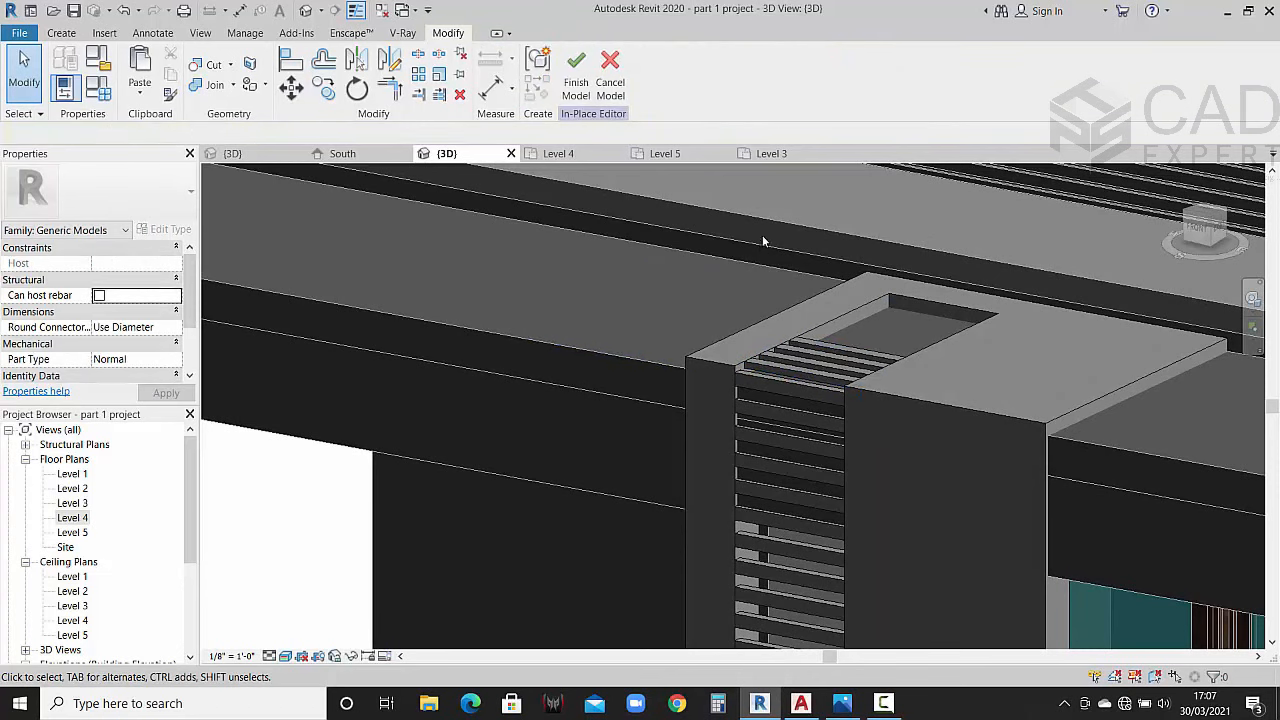
Step: Select the top slat extrusion, show it from above in wireframe, and open its sketch for editing
shift+middle_drag(780, 243, 781, 352)
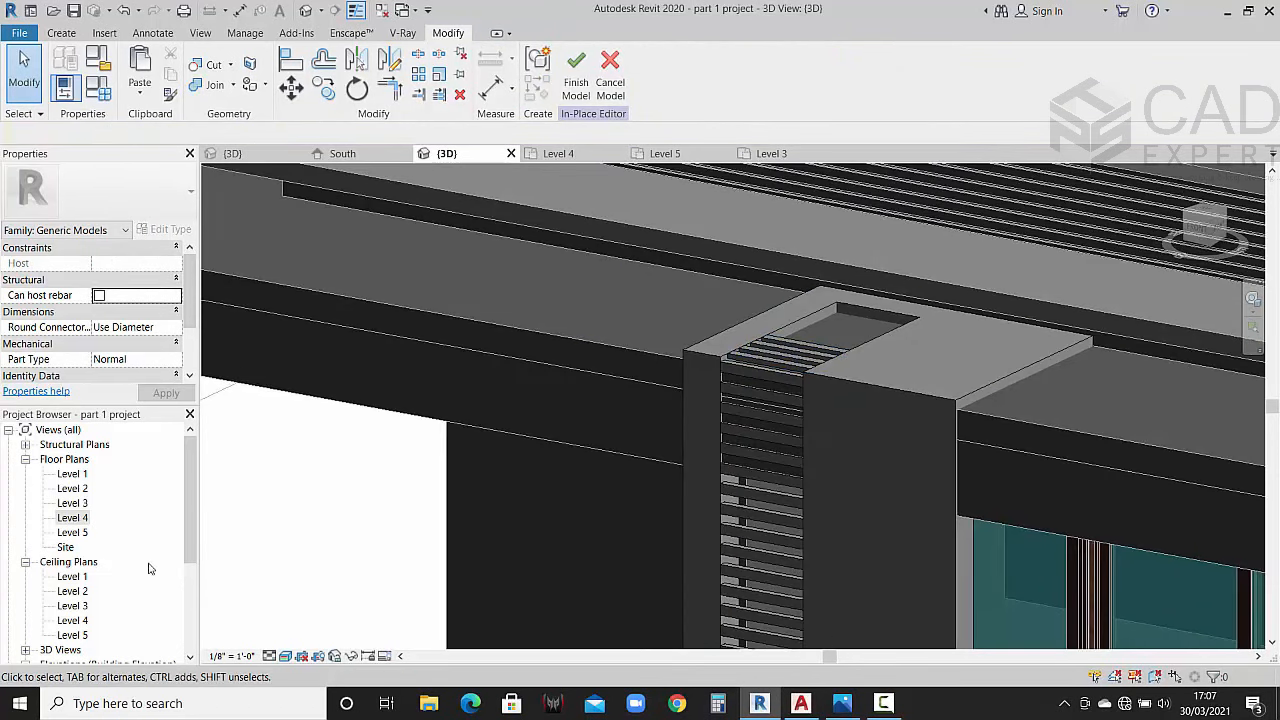
click(793, 370)
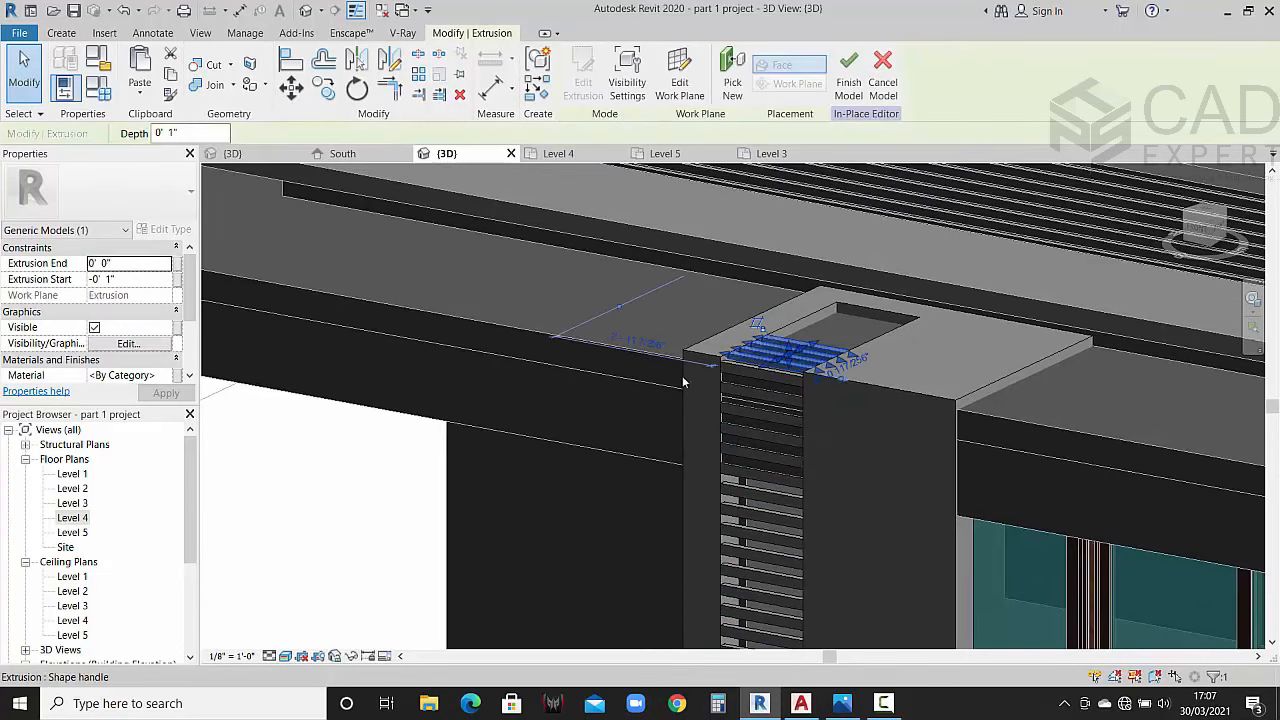
click(1208, 214)
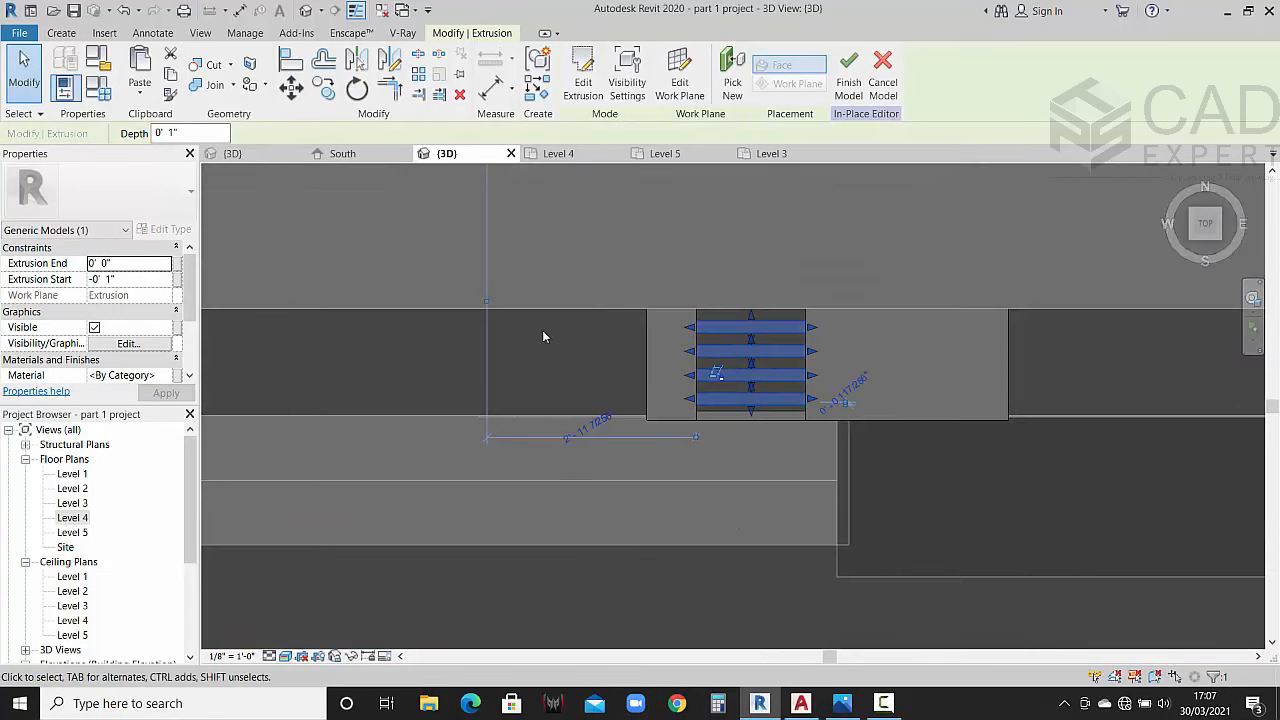
click(285, 656)
click(320, 551)
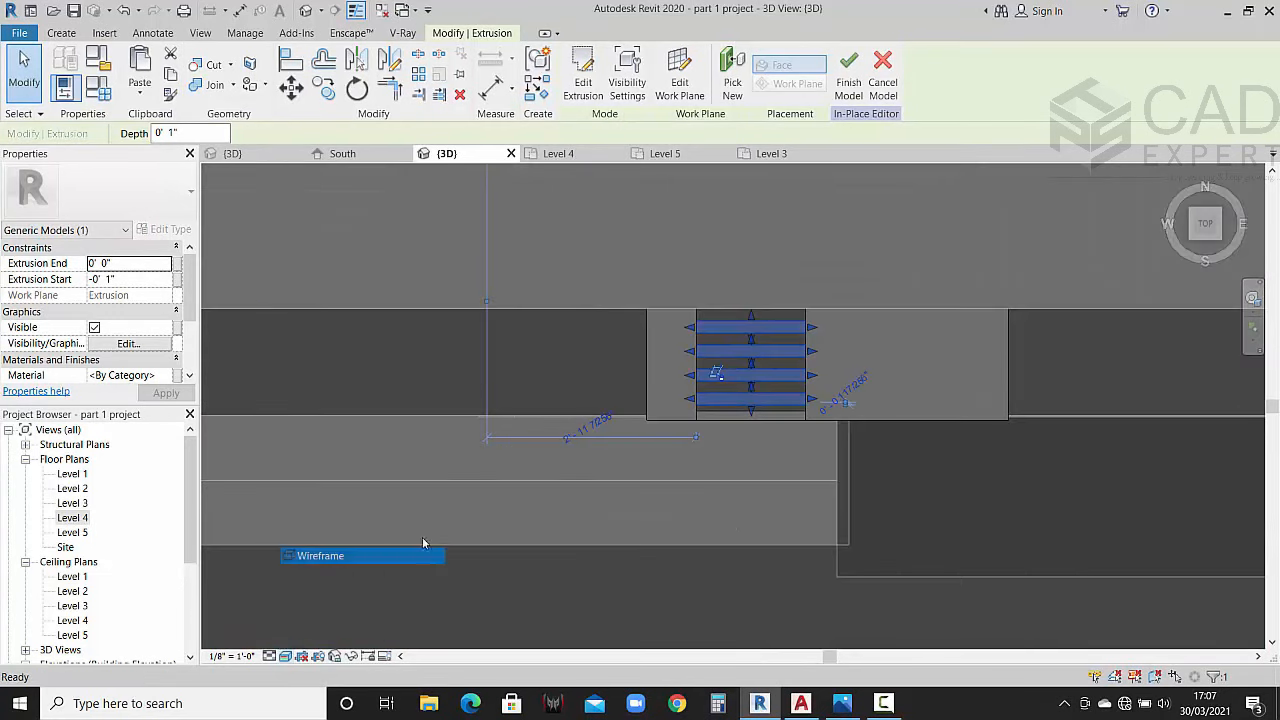
click(583, 82)
Step: Copy the three rear slat rectangles backward twice at 1'-0" spacing to fill the top opening, and finish the sketch
mouse_move(615, 365)
mouse_down()
mouse_move(798, 468)
mouse_move(713, 368)
mouse_up()
drag(632, 358, 790, 478)
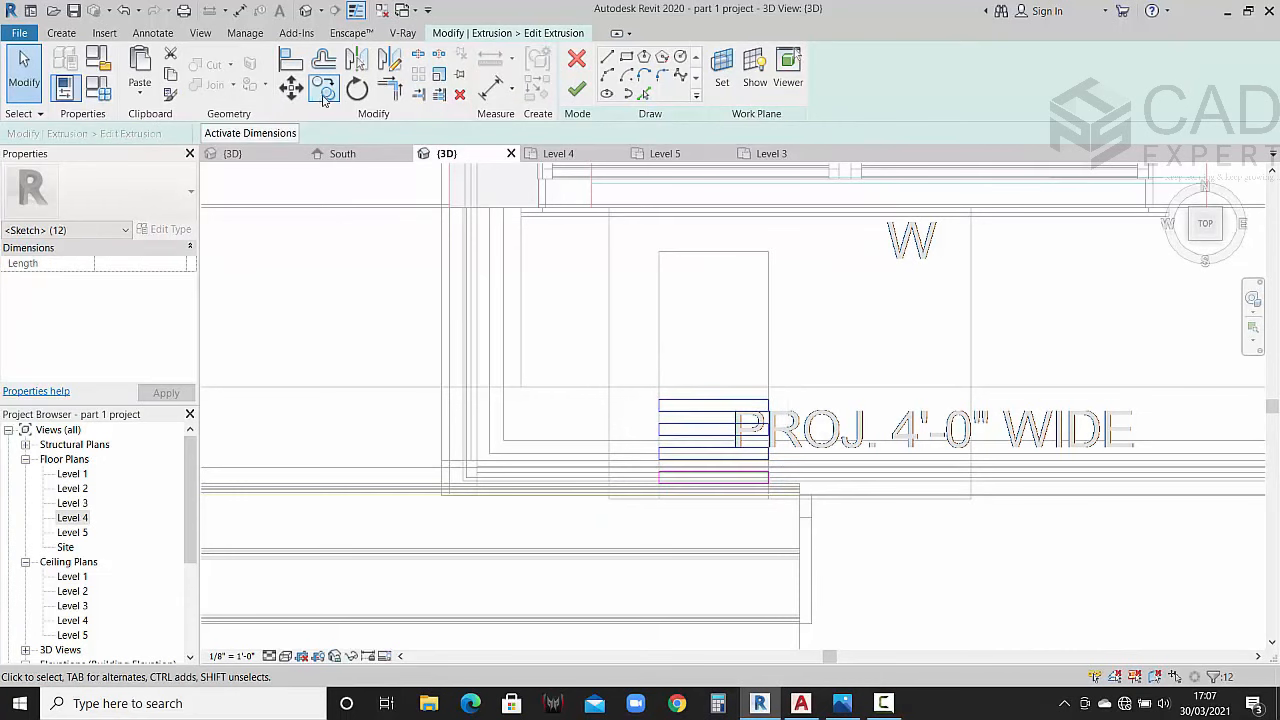
click(323, 90)
click(658, 470)
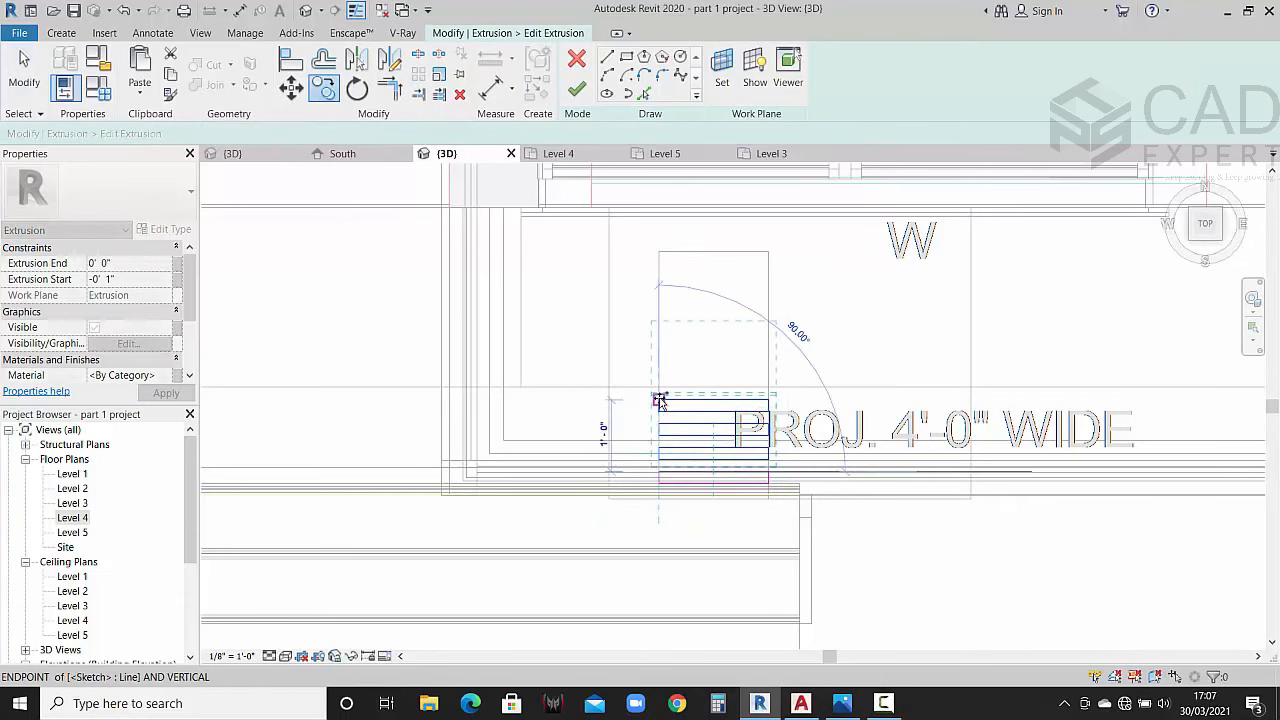
click(659, 400)
click(659, 328)
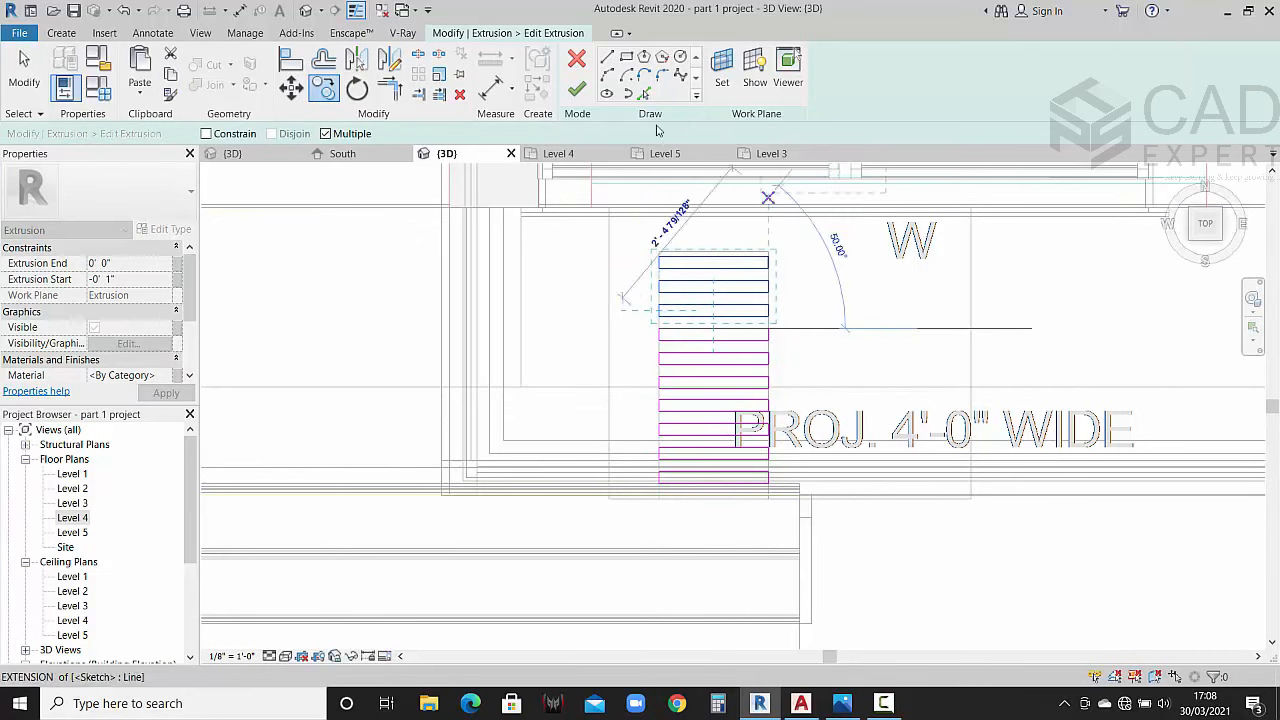
click(576, 89)
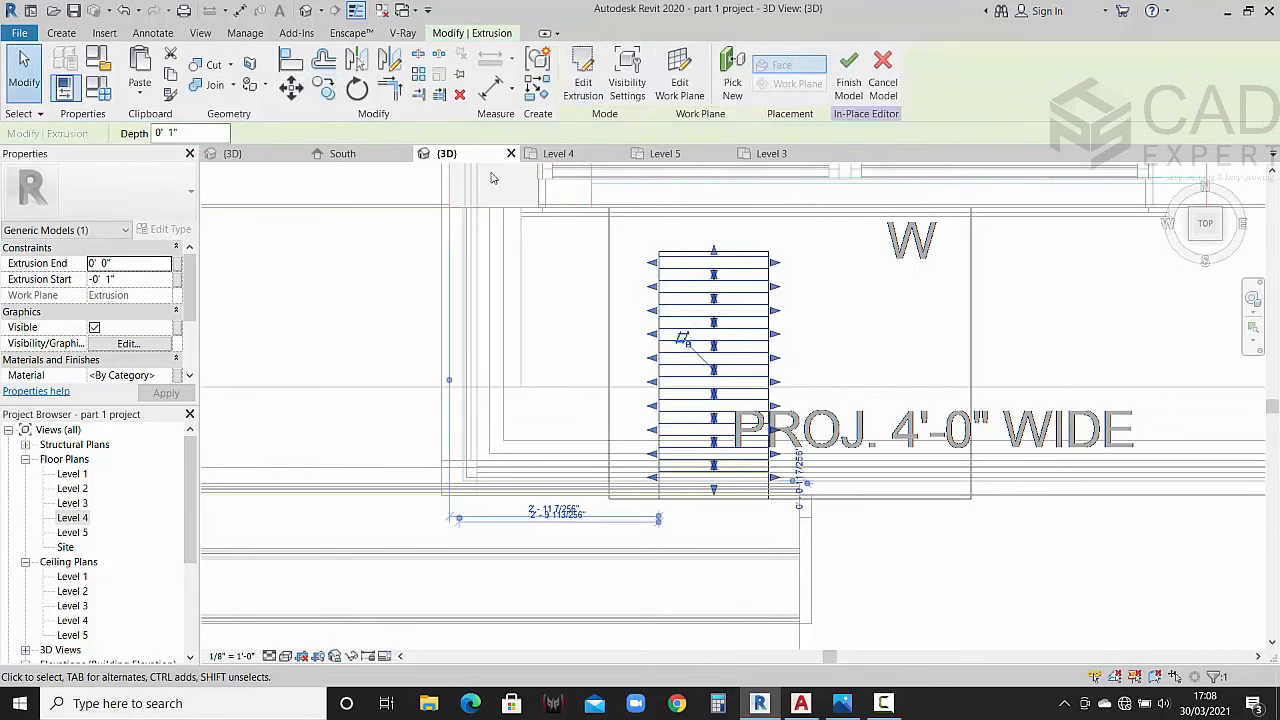
click(1031, 317)
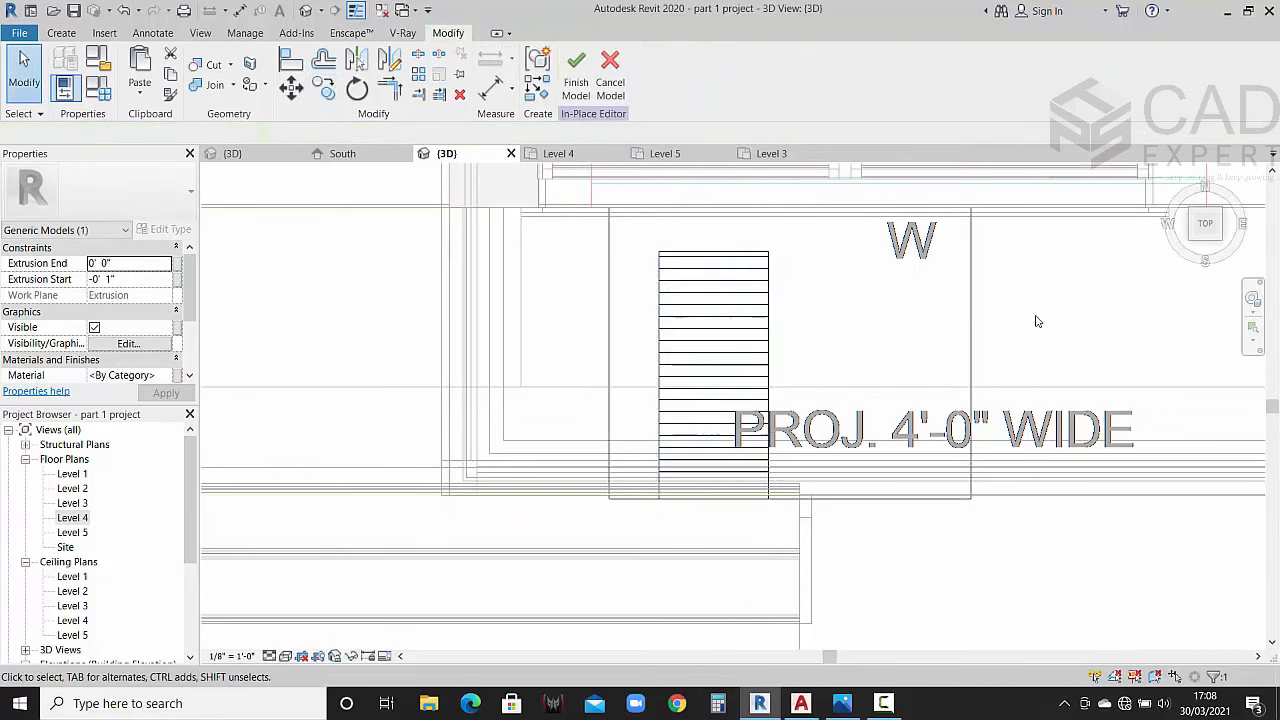
Step: Return to a 3D view with surfaces displayed instead of wireframe, check the front façade, and finish the in-place panel model
click(1185, 201)
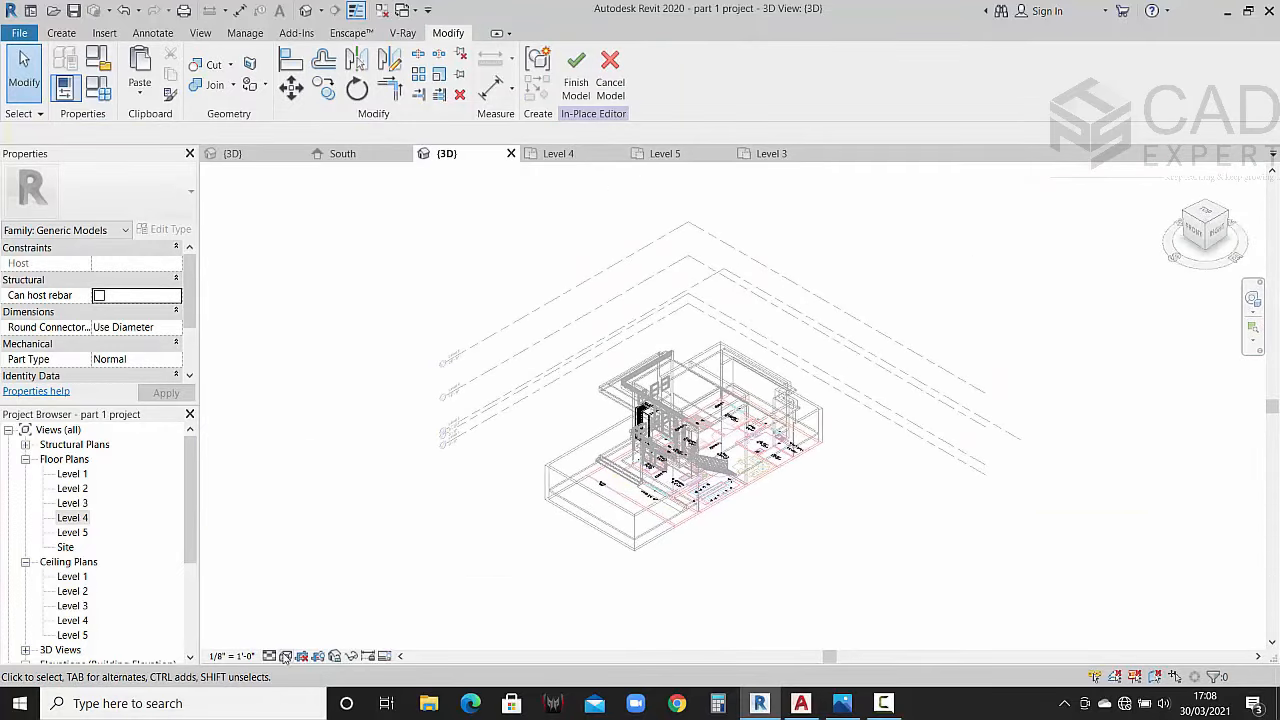
click(286, 656)
click(300, 622)
scroll(746, 526, up, 6)
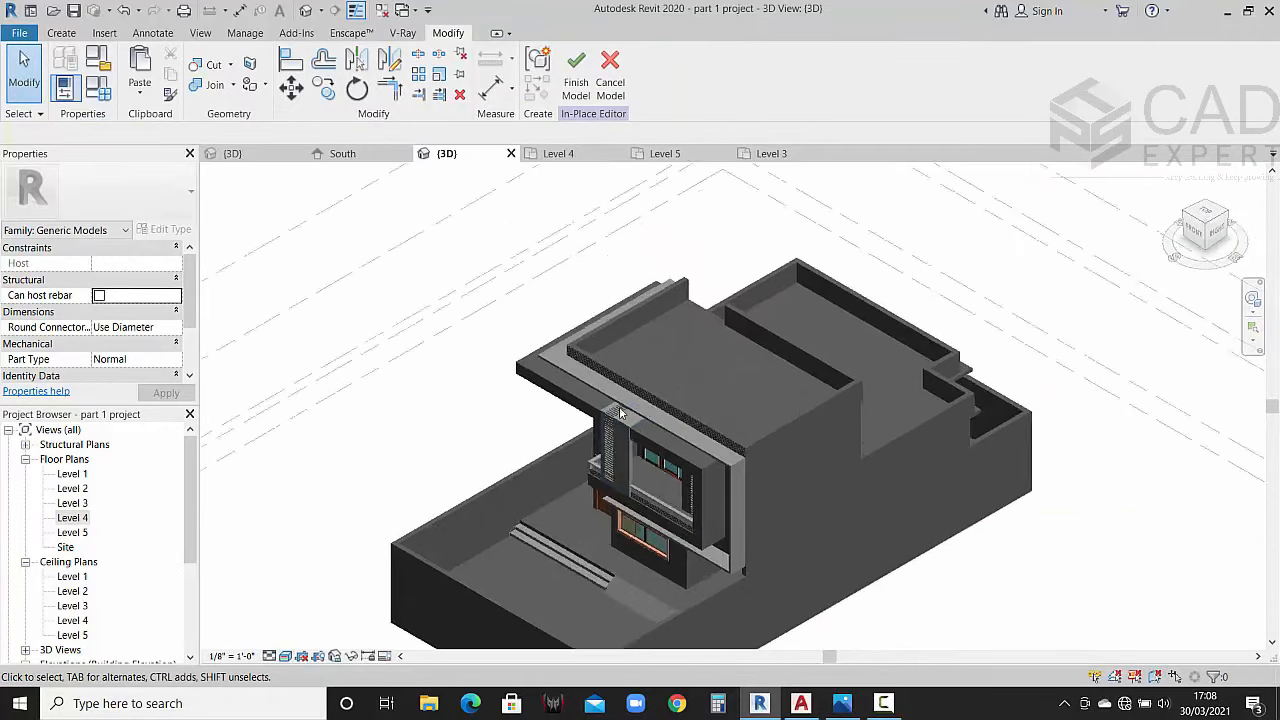
scroll(746, 526, down, 6)
shift+middle_drag(766, 500, 952, 452)
middle_drag(1131, 500, 577, 415)
middle_drag(697, 418, 659, 443)
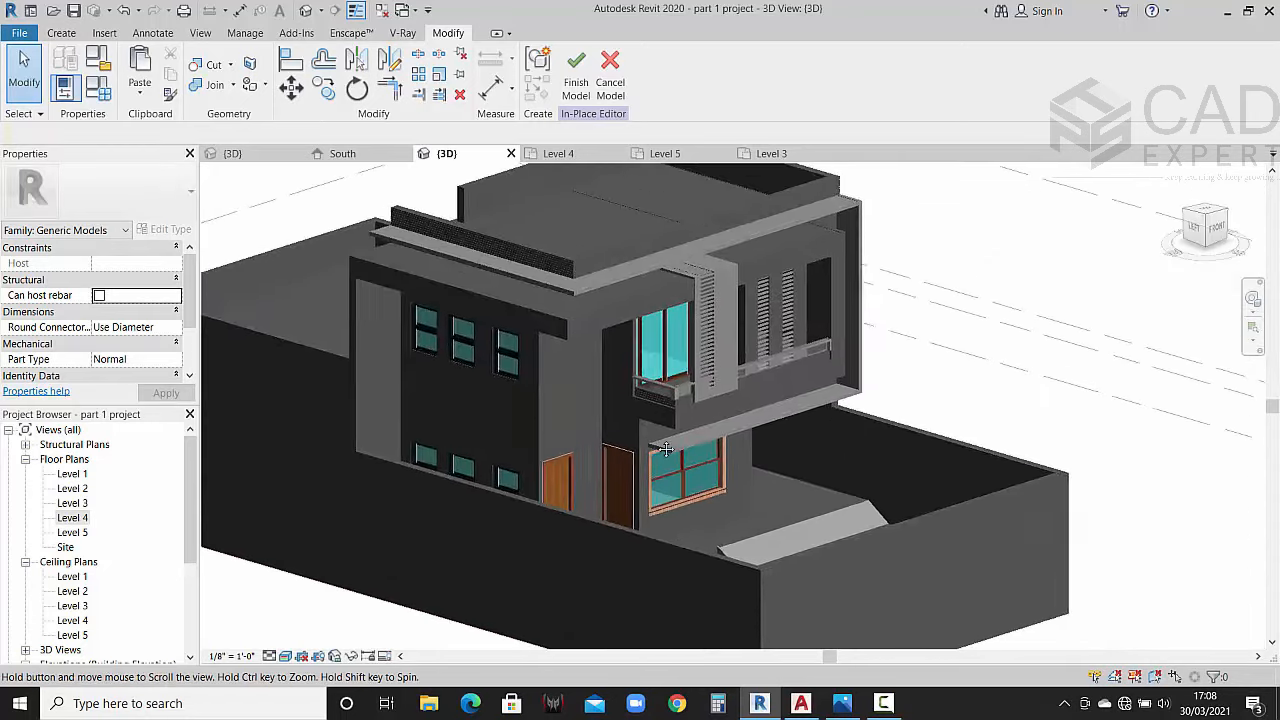
click(577, 72)
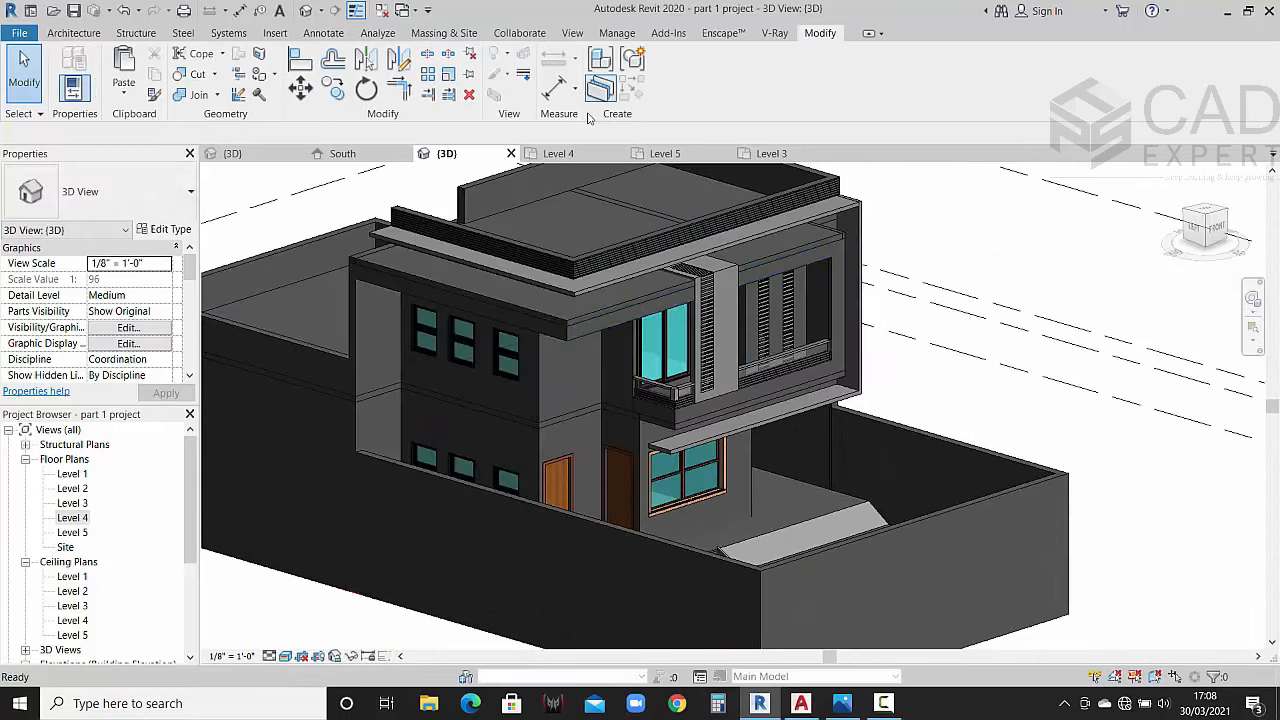
Step: Compare the house corner between the side windows and the balcony with the slatted corner feature in the reference rendering
scroll(530, 392, up, 4)
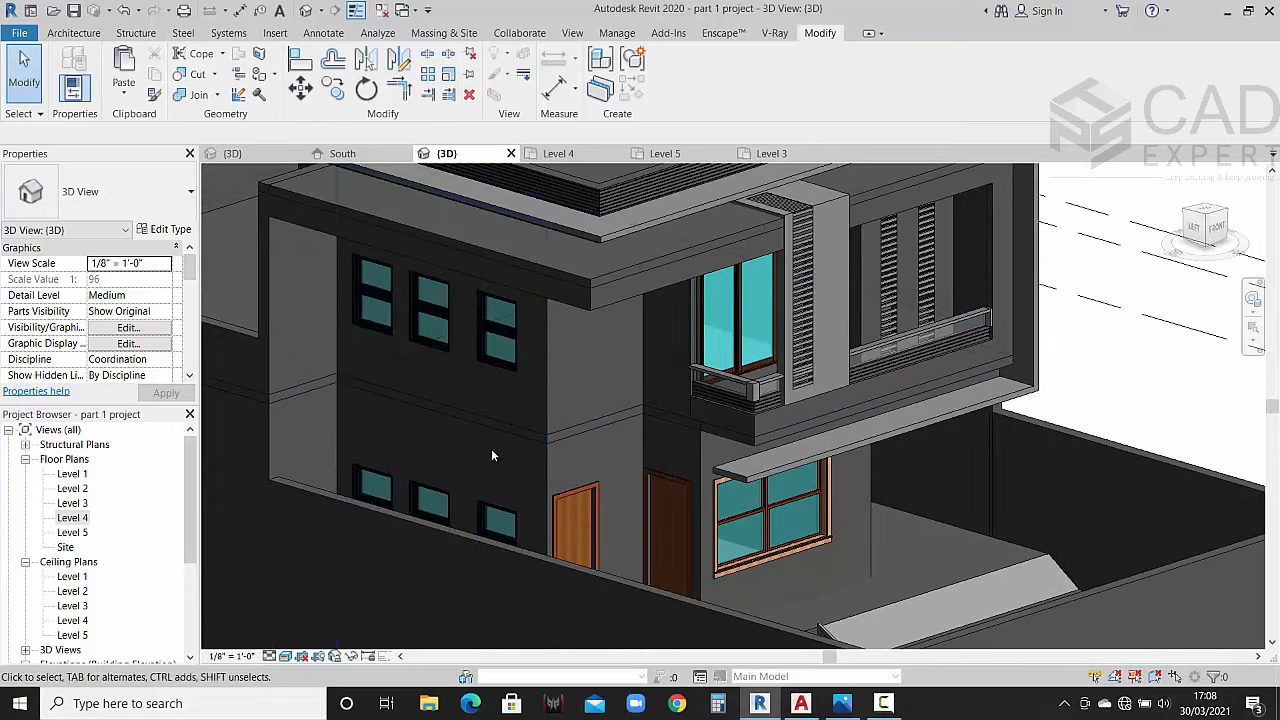
click(842, 703)
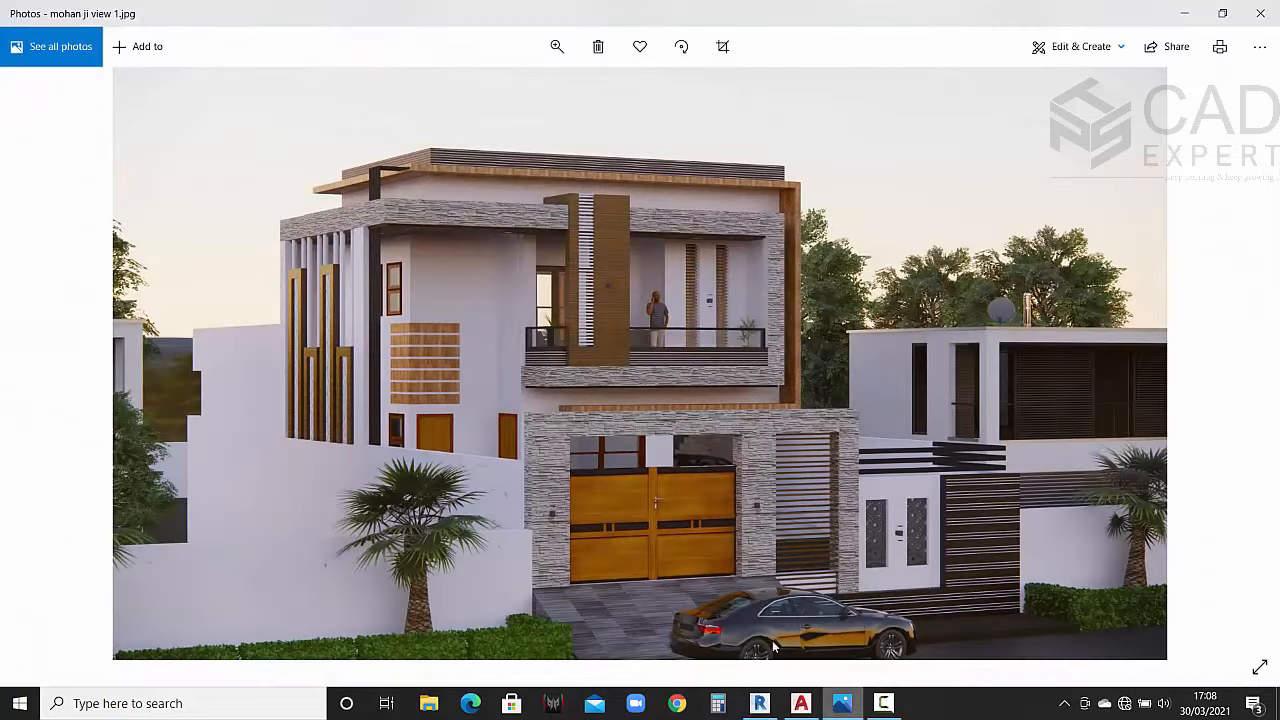
click(1185, 13)
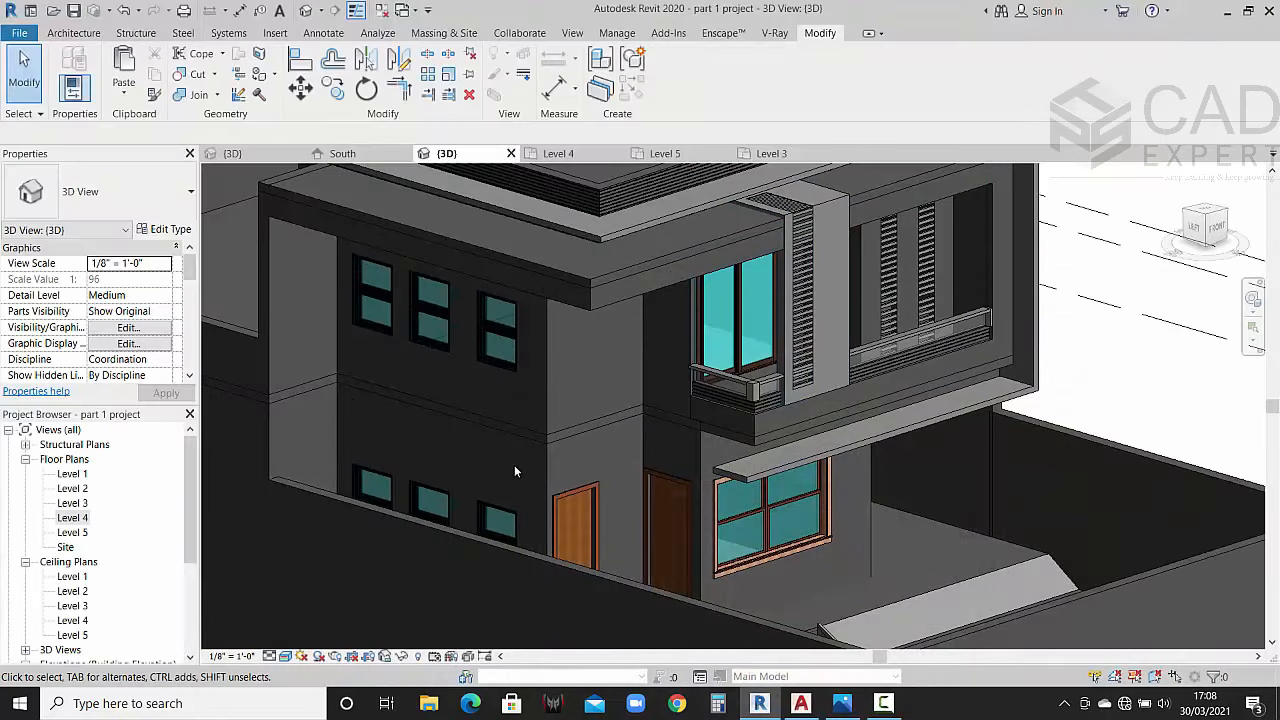
scroll(520, 463, up, 3)
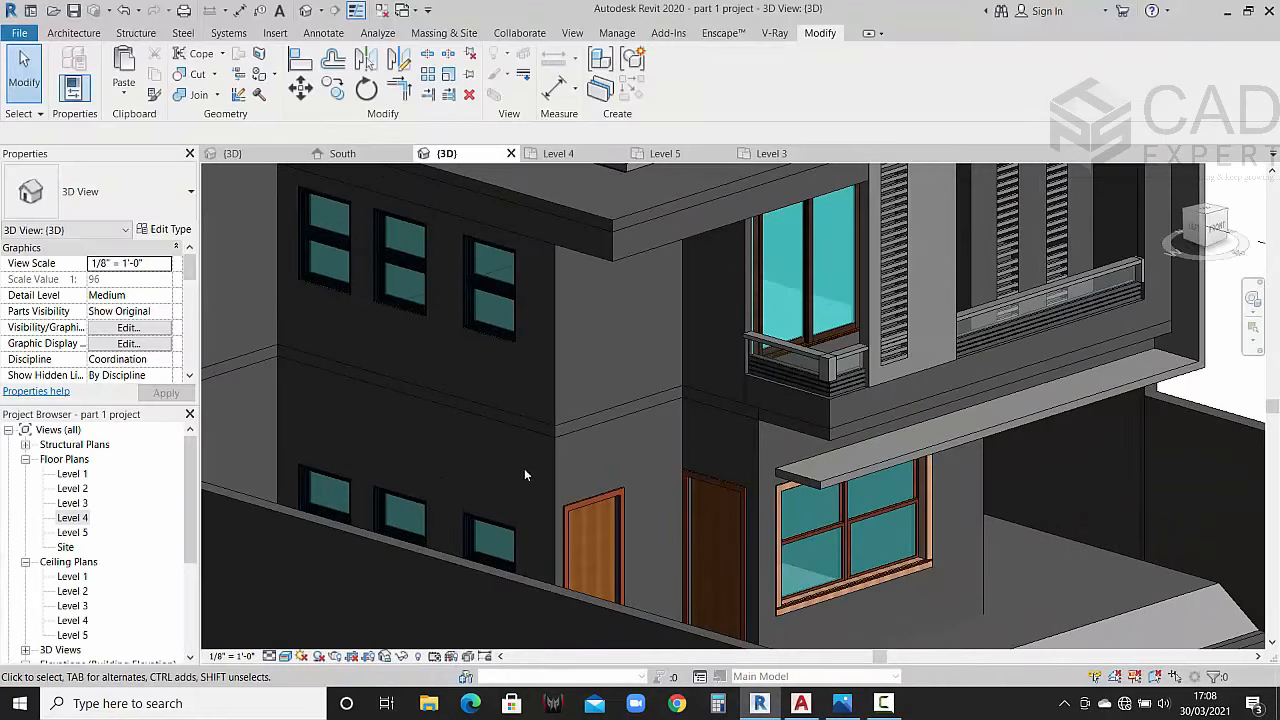
middle_drag(523, 475, 540, 471)
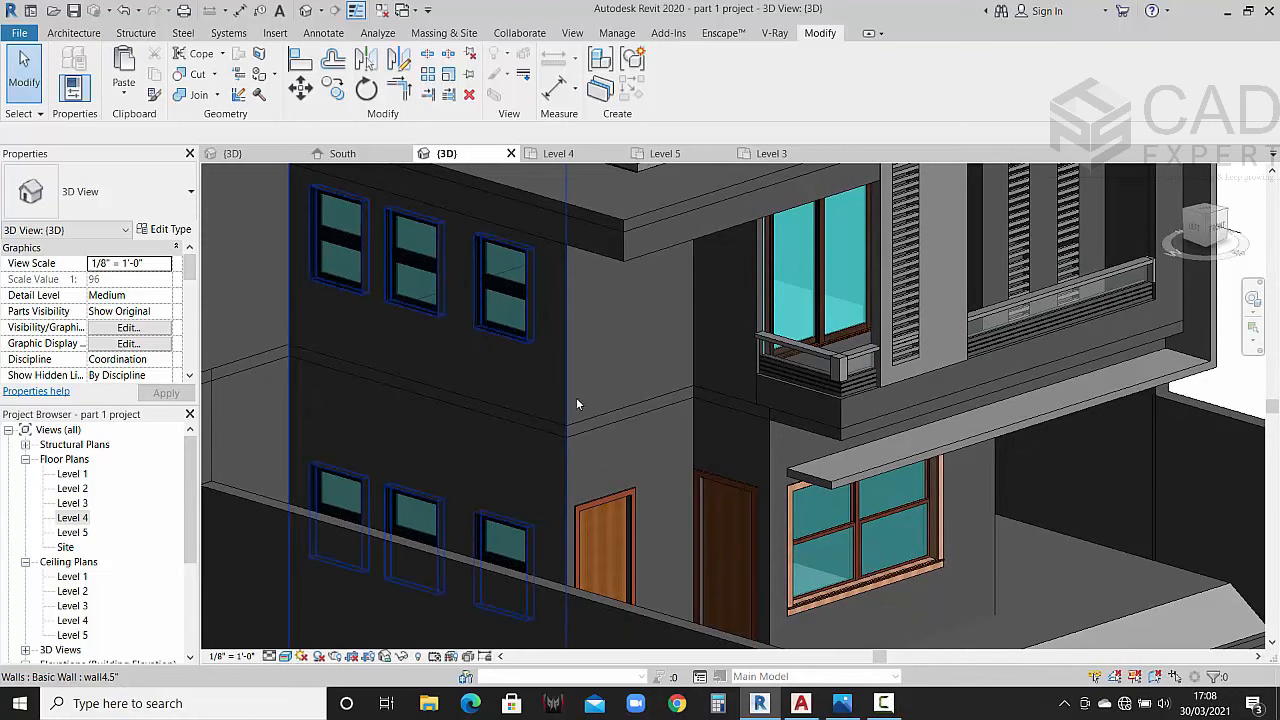
click(838, 708)
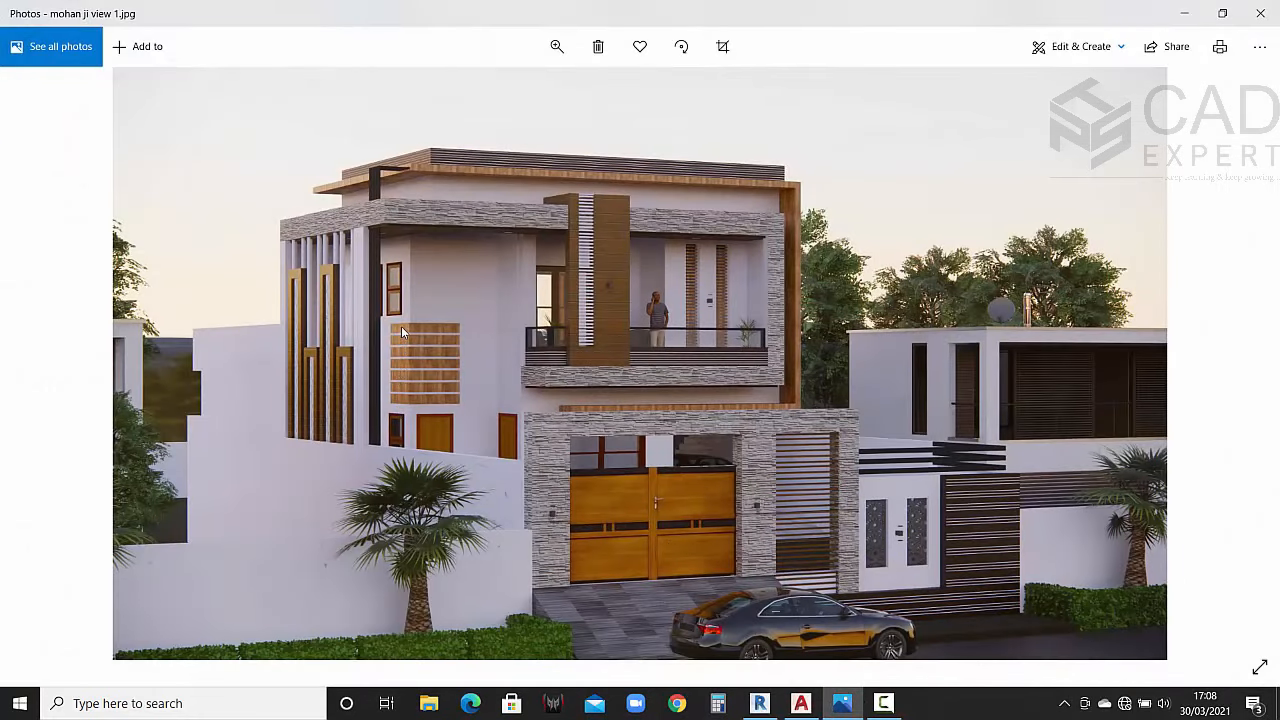
click(1177, 16)
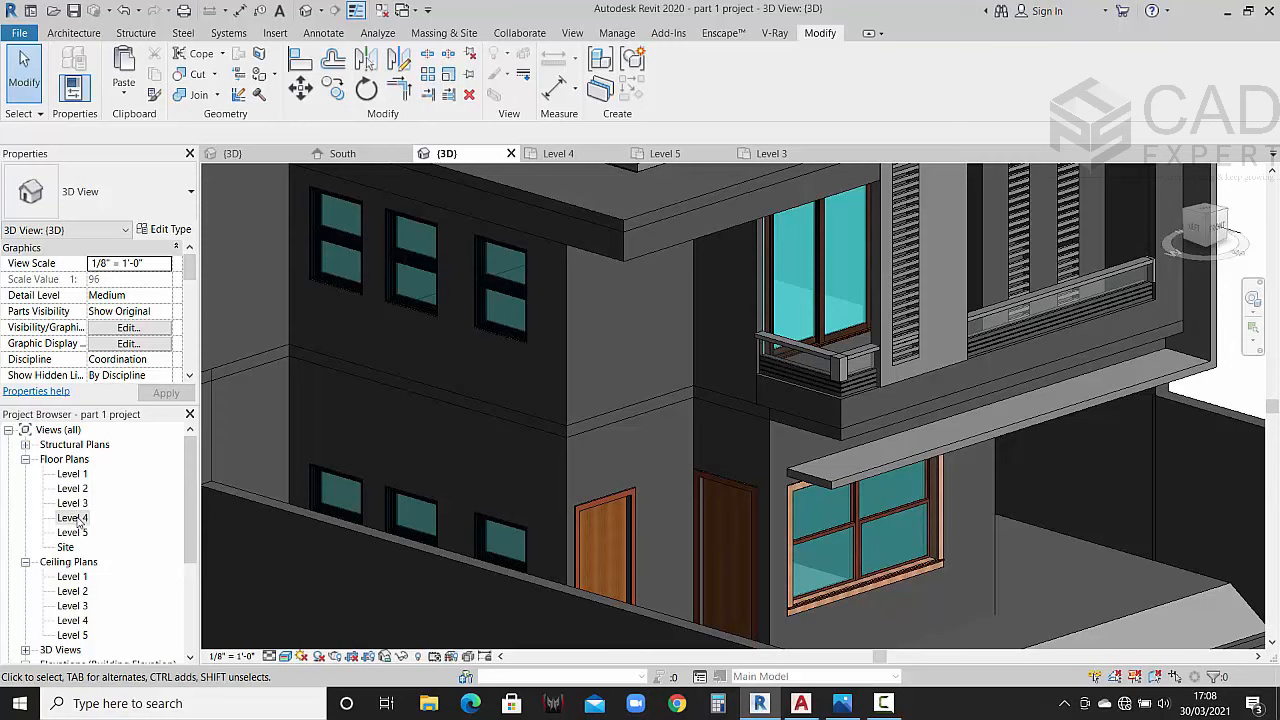
Step: Open the Level 4 floor plan and start an in-place model in the Generic Models category with the default name
double_click(72, 517)
scroll(575, 405, up, 4)
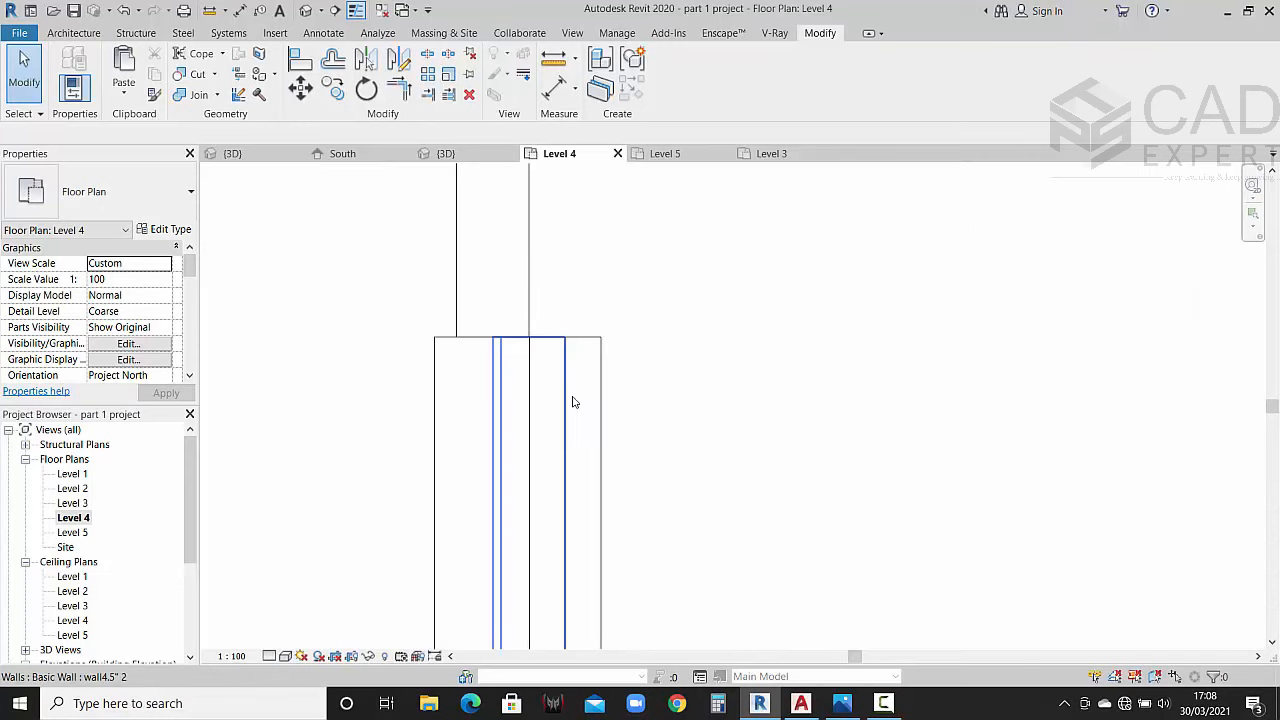
scroll(573, 421, down, 4)
scroll(420, 373, up, 4)
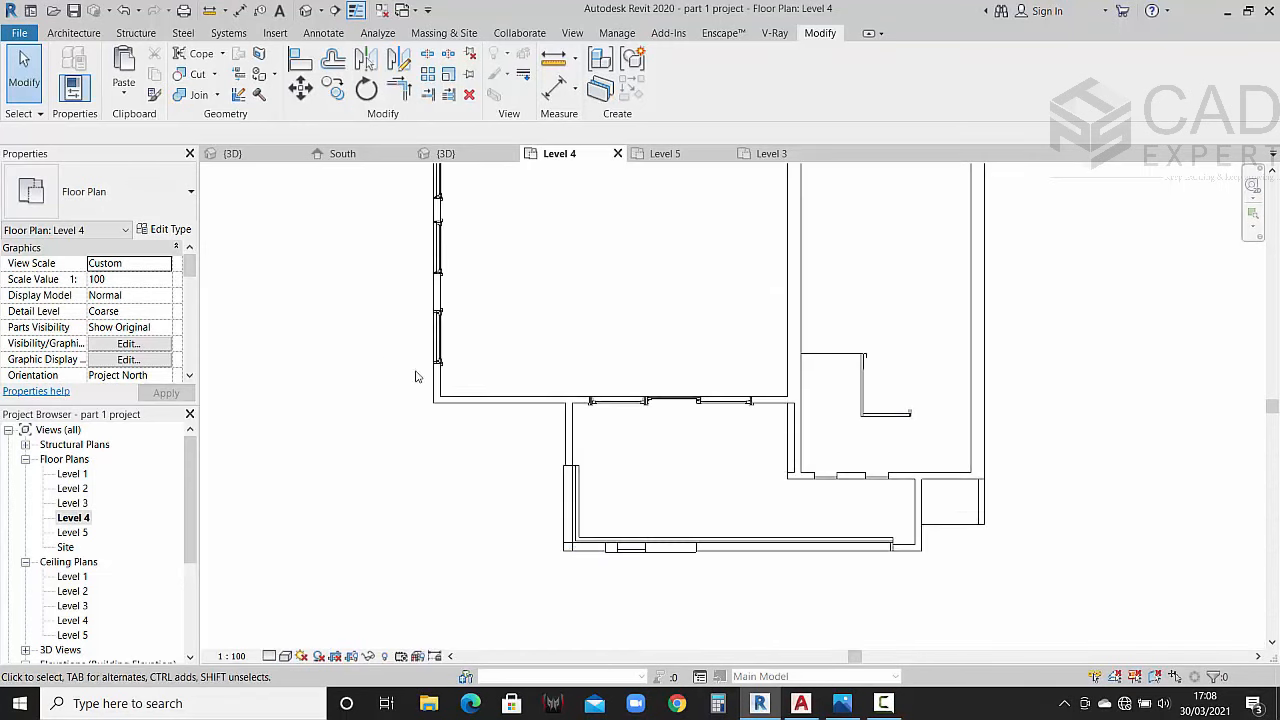
scroll(440, 381, down, 4)
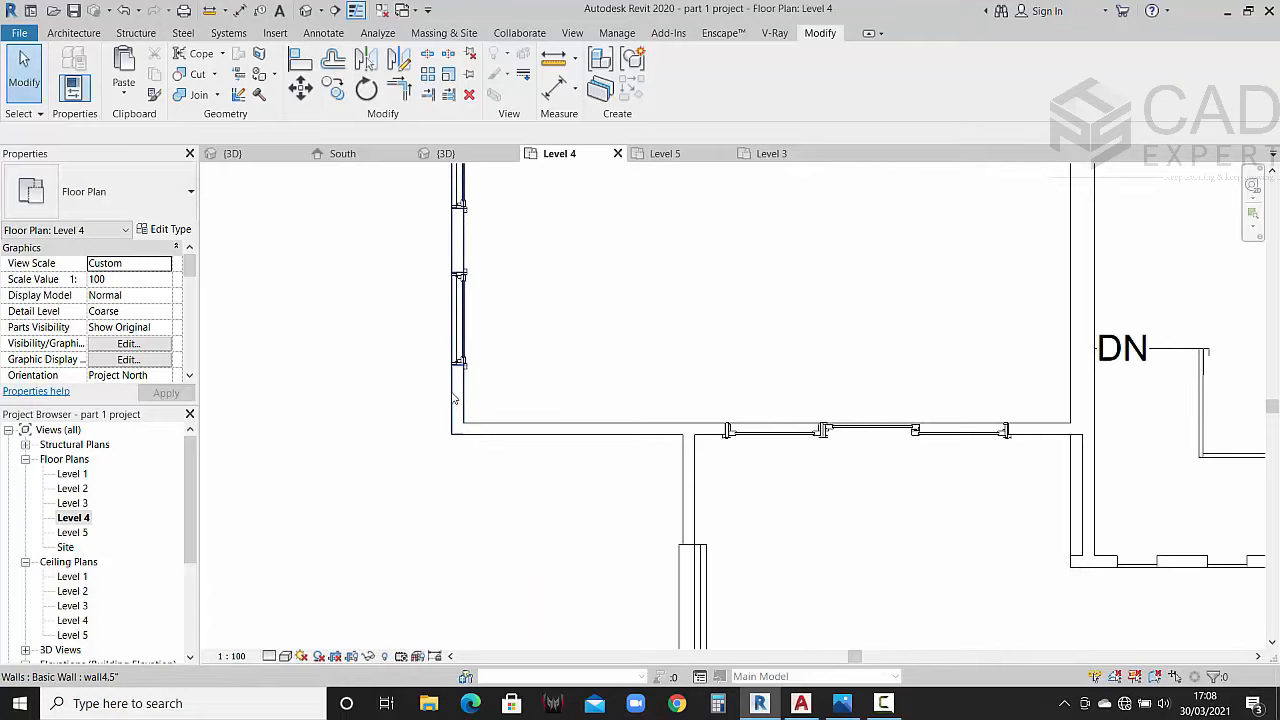
middle_drag(475, 382, 478, 370)
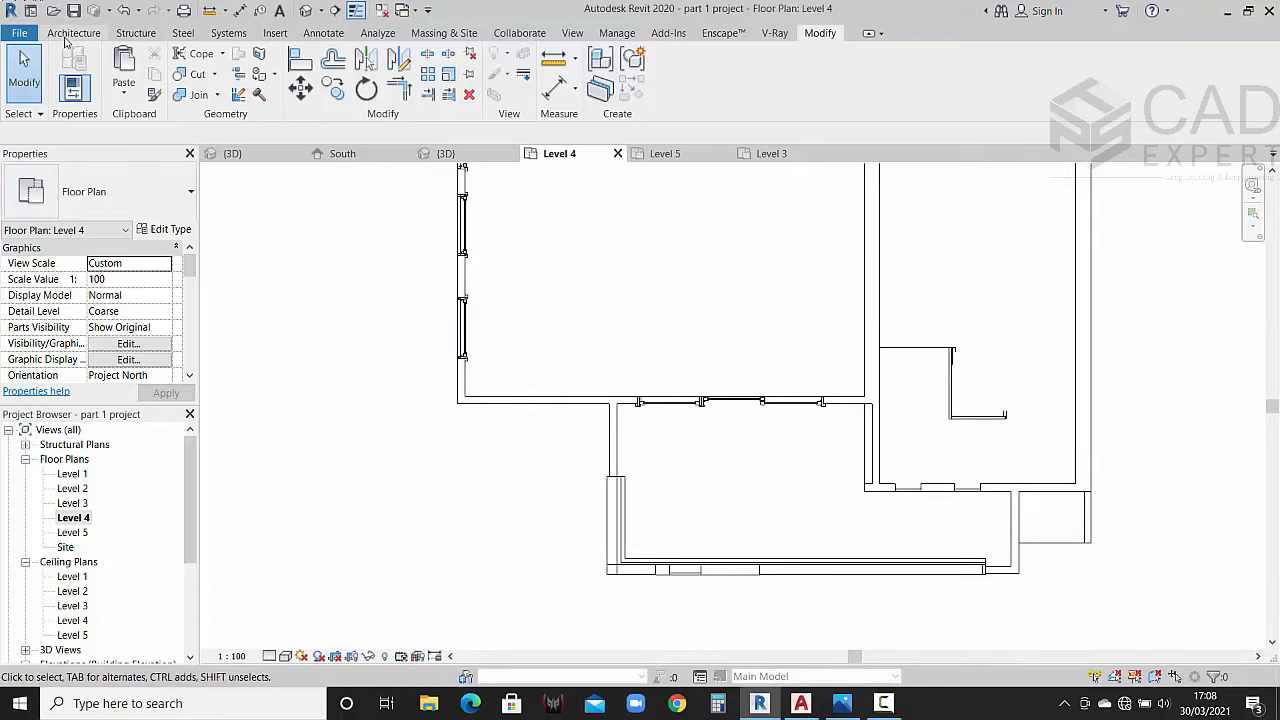
click(66, 38)
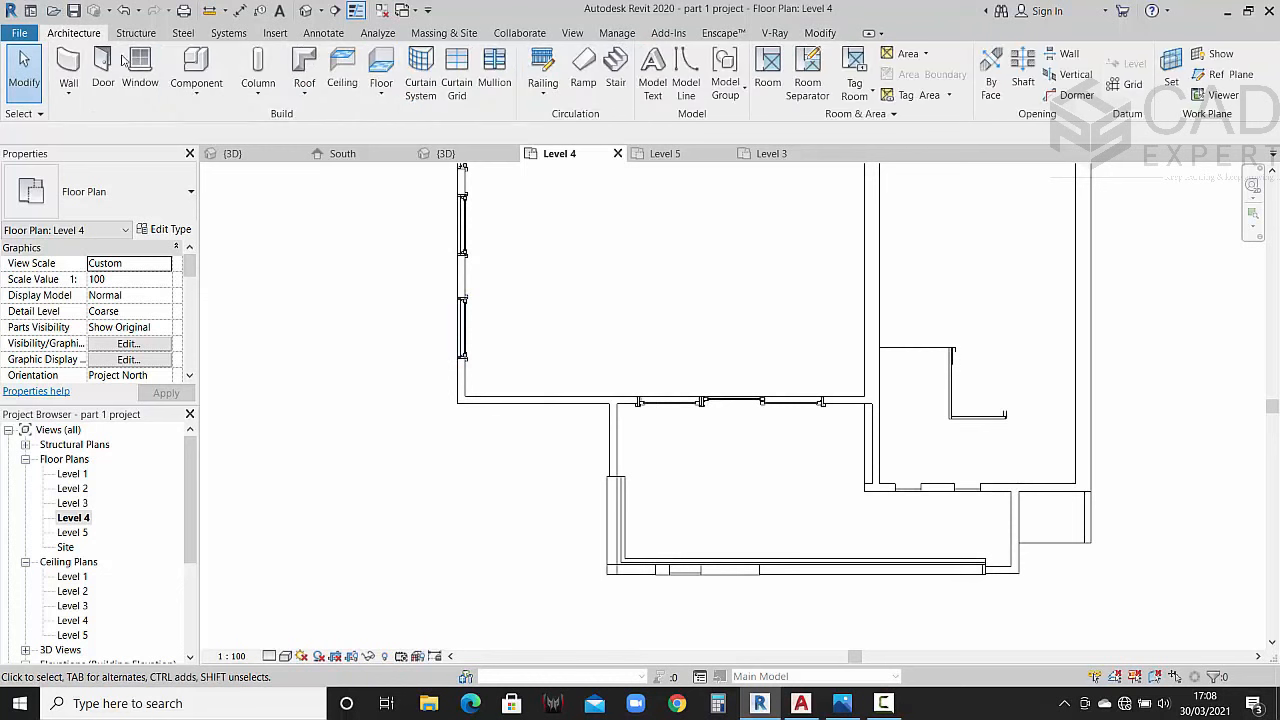
click(196, 92)
click(216, 158)
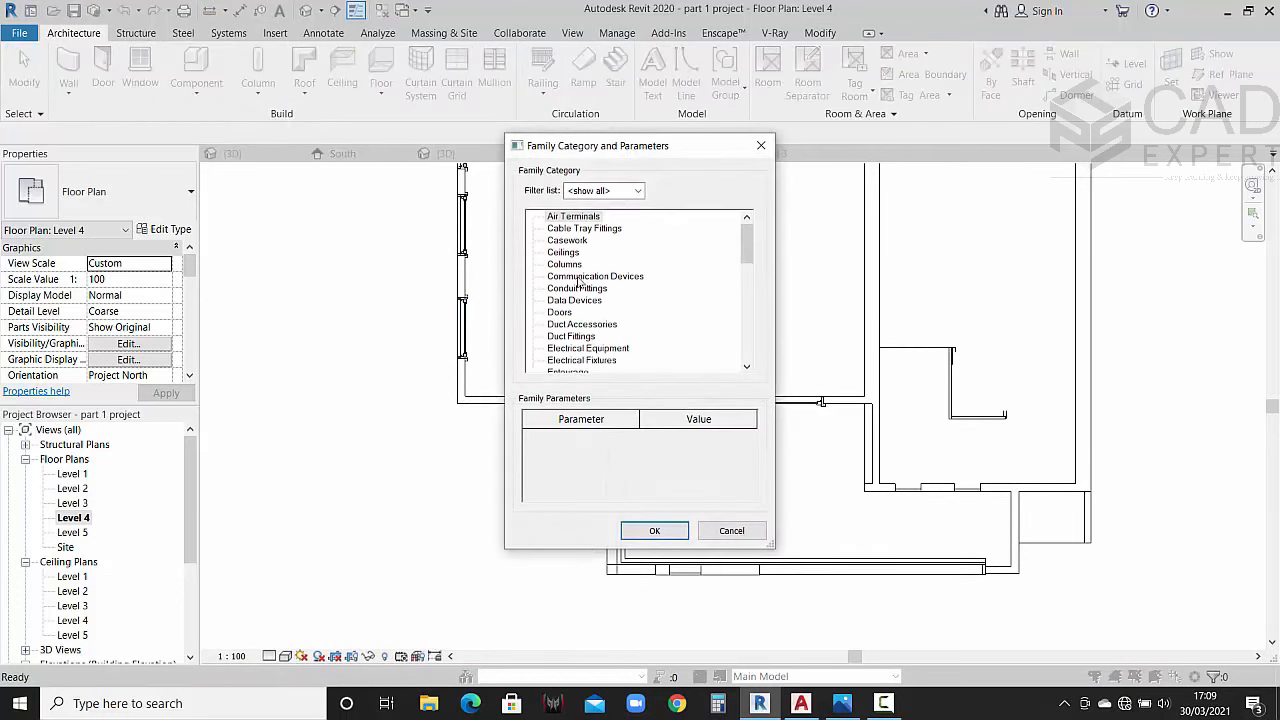
scroll(598, 346, down, 3)
click(578, 336)
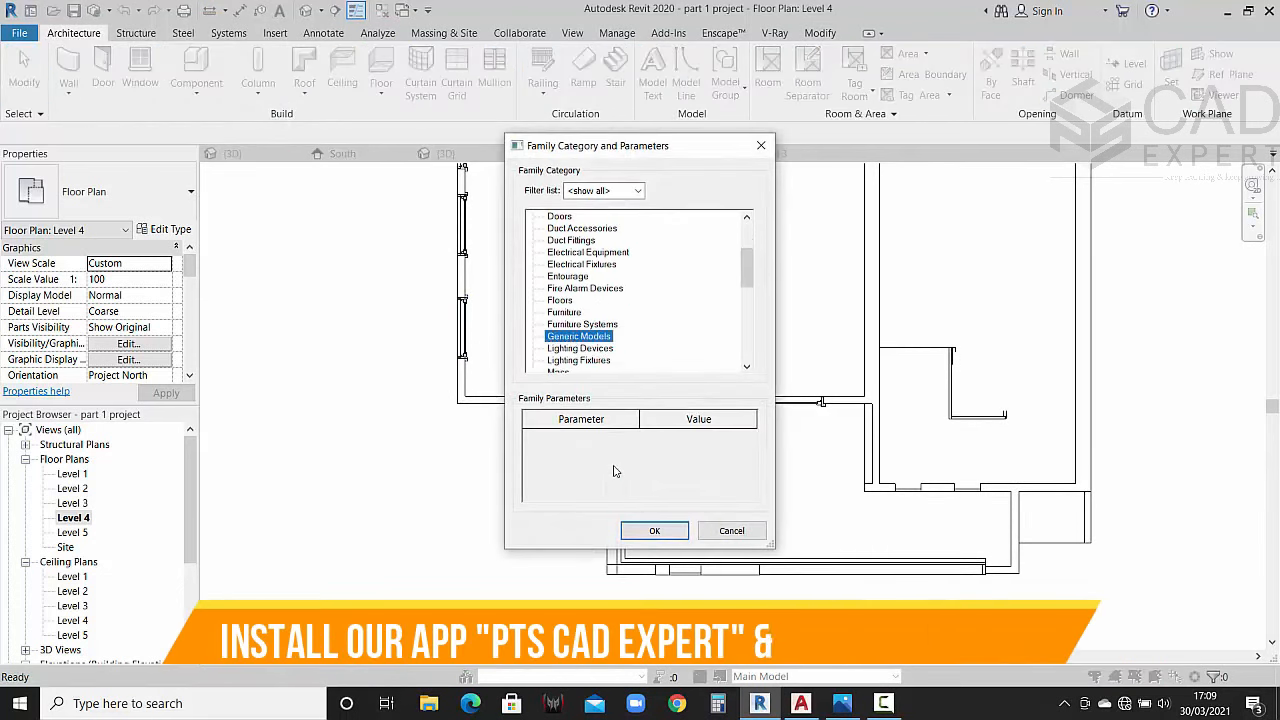
click(652, 531)
click(632, 386)
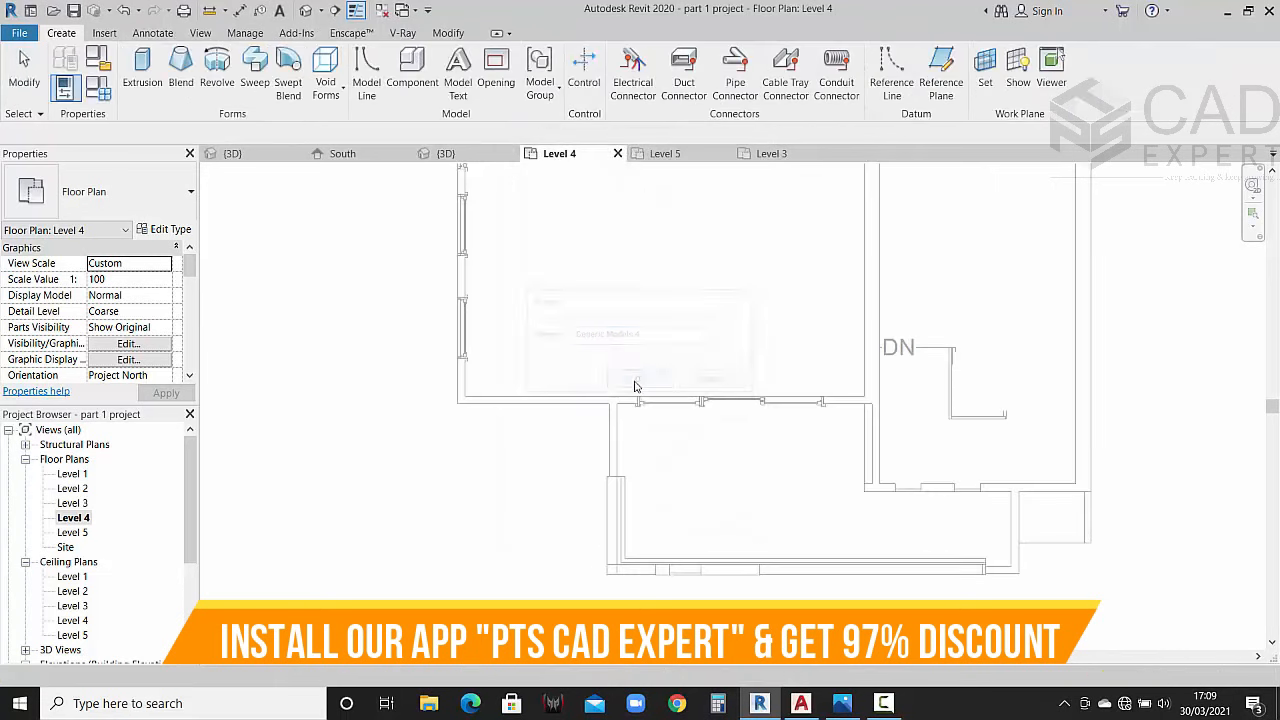
Step: Start a Sweep and sketch a short L-shaped path along the outer faces of the wall corner beside the side windows, then finish the path
click(255, 80)
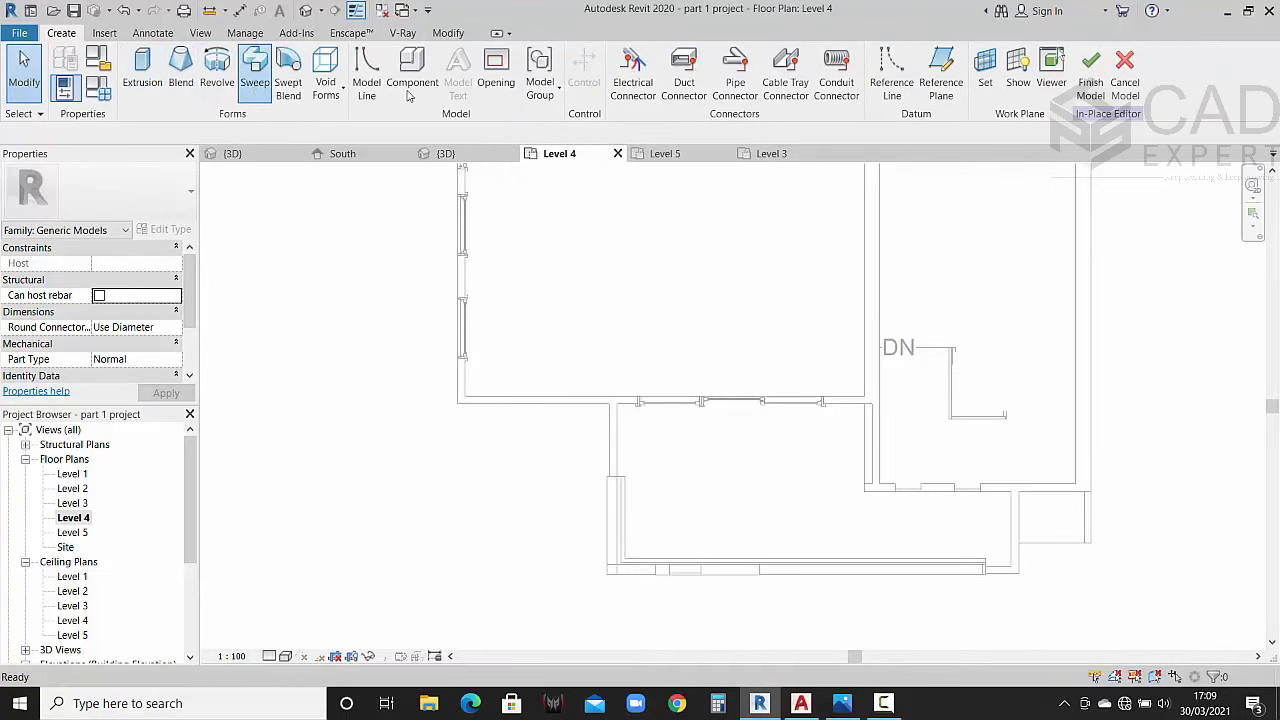
click(745, 59)
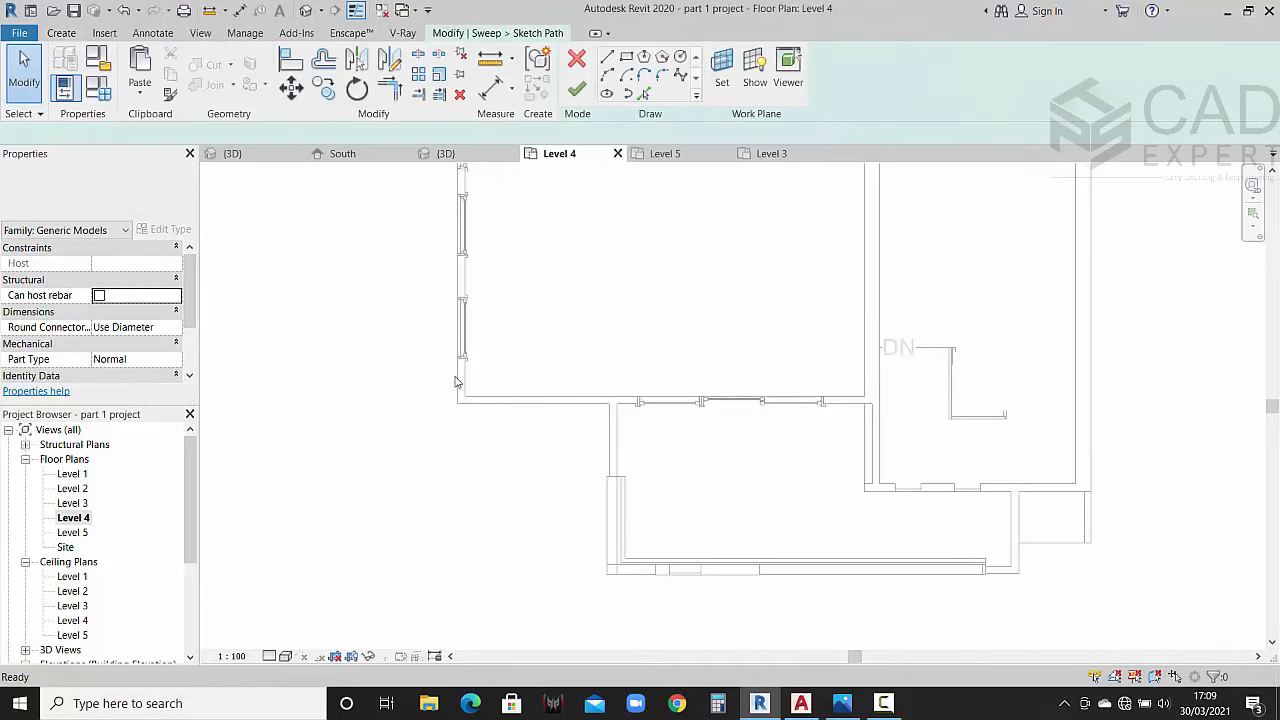
scroll(462, 350, up, 4)
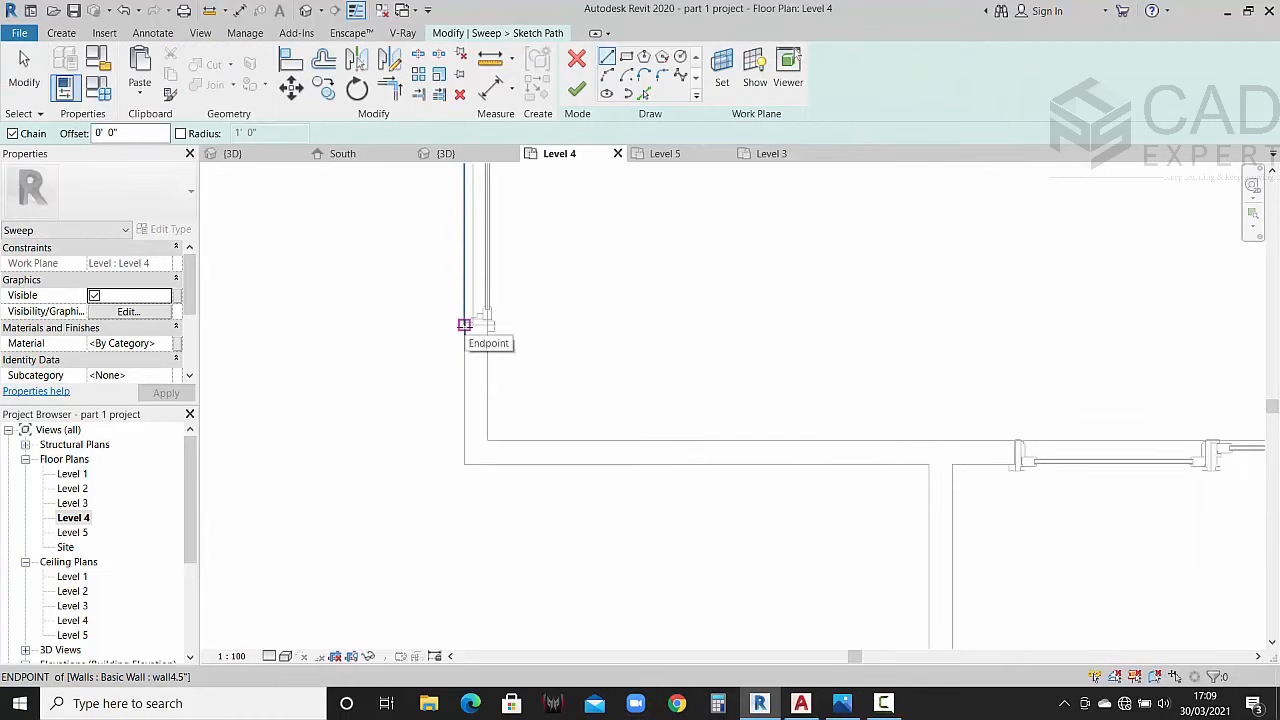
click(463, 403)
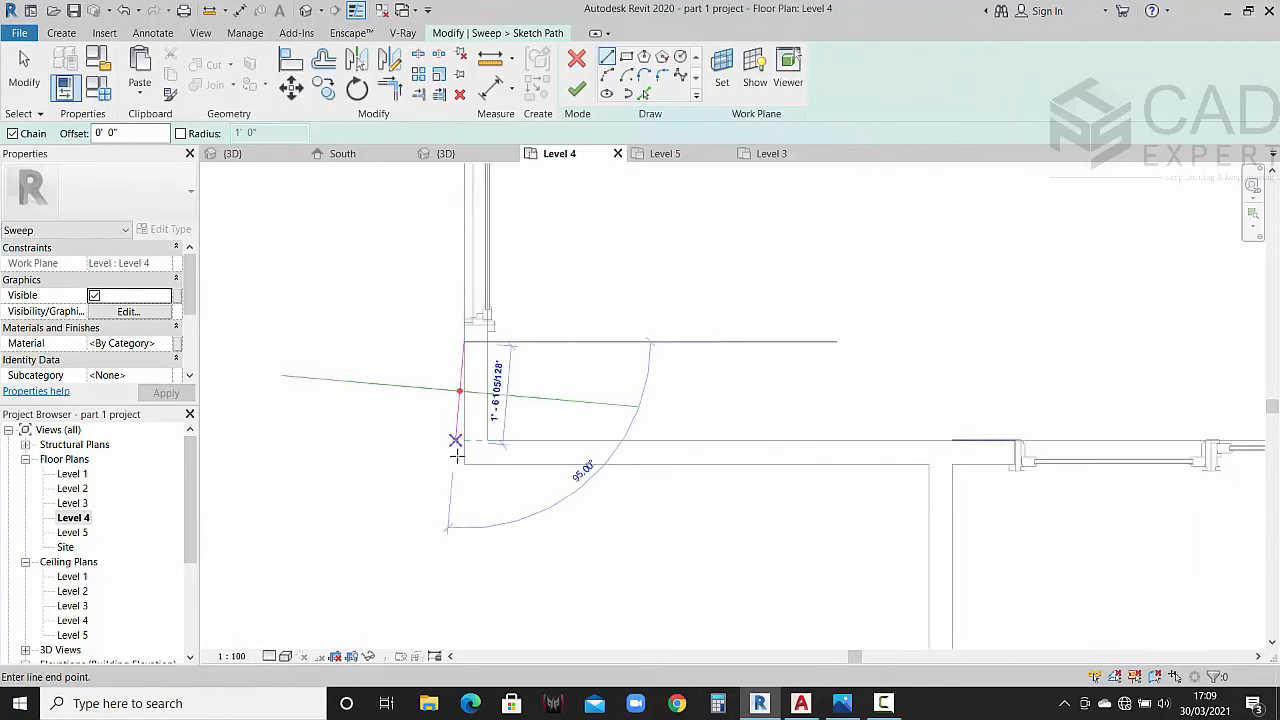
click(463, 462)
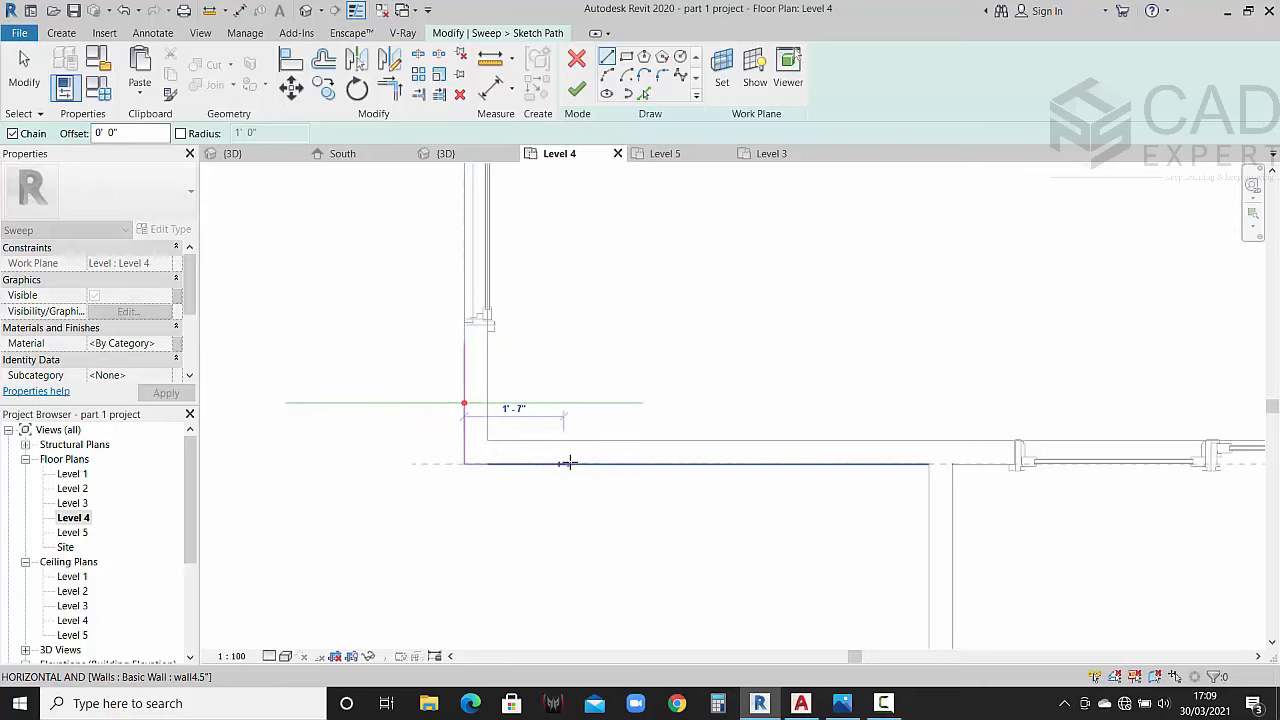
click(575, 462)
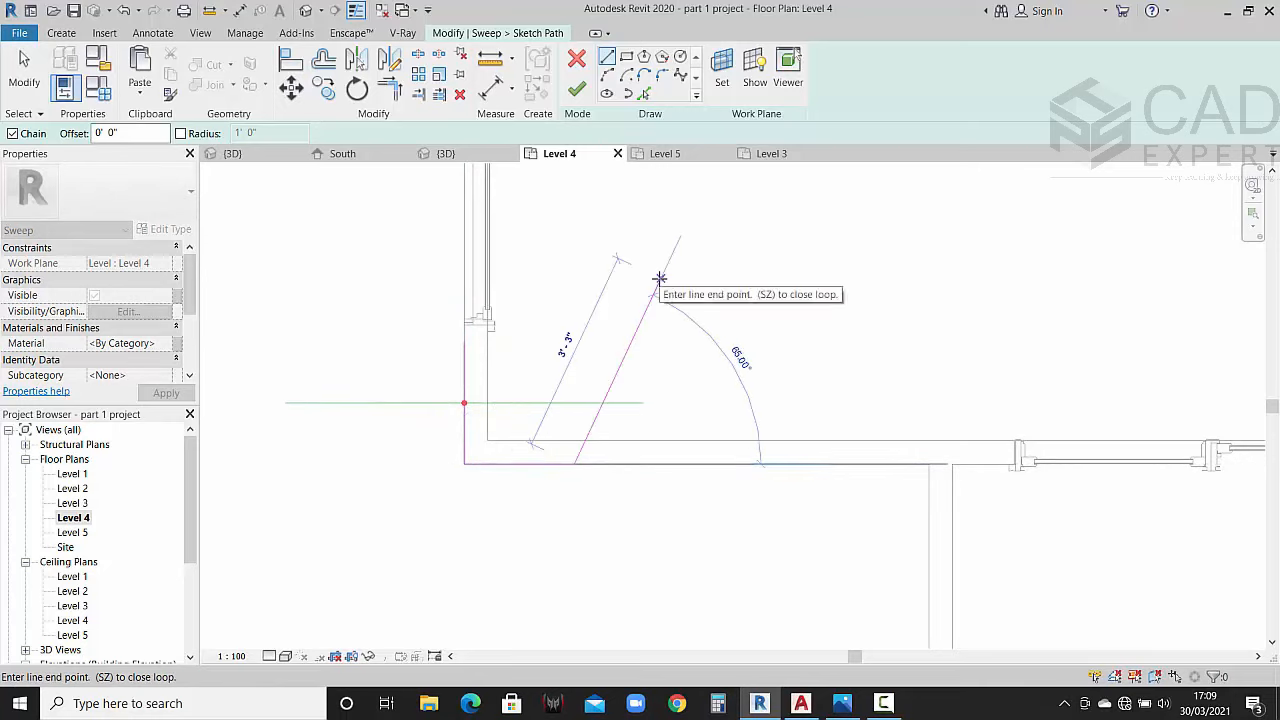
key(Escape)
click(577, 89)
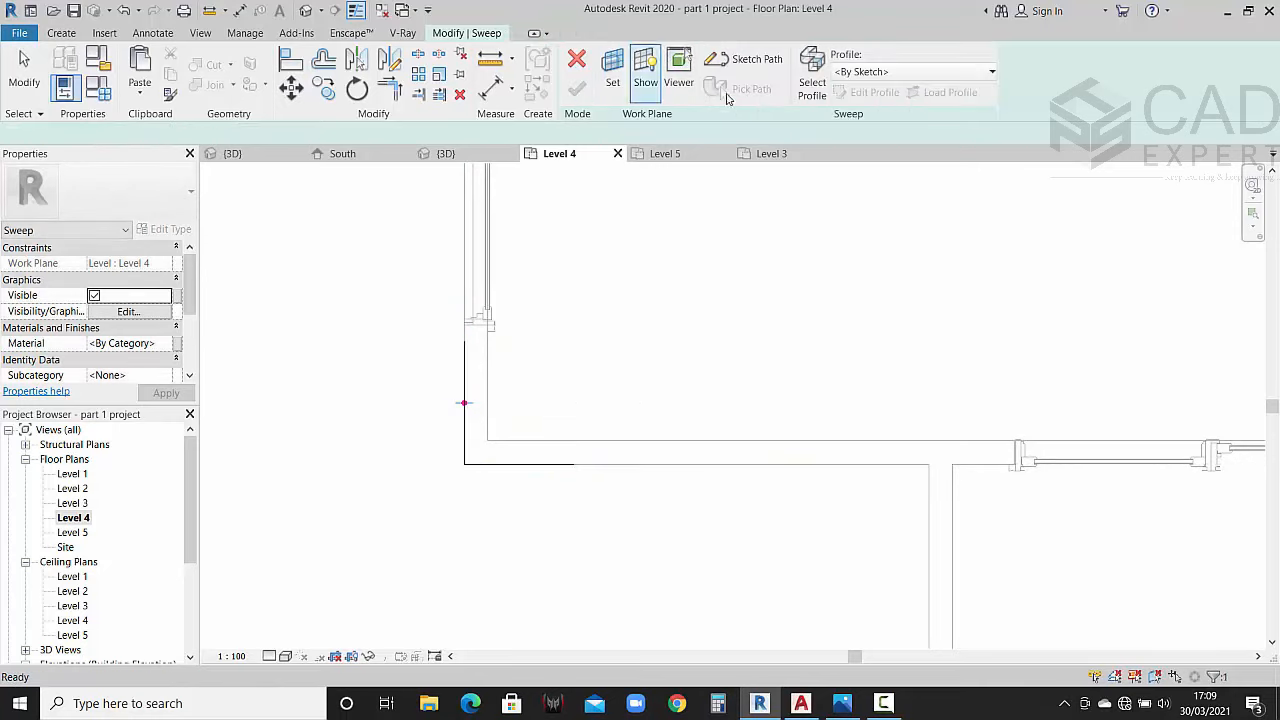
Step: Open the sweep profile in the North elevation and draw a narrow upright rectangle from the path's reference point, about 3/4" wide and 11 1/2" high
click(812, 88)
click(872, 92)
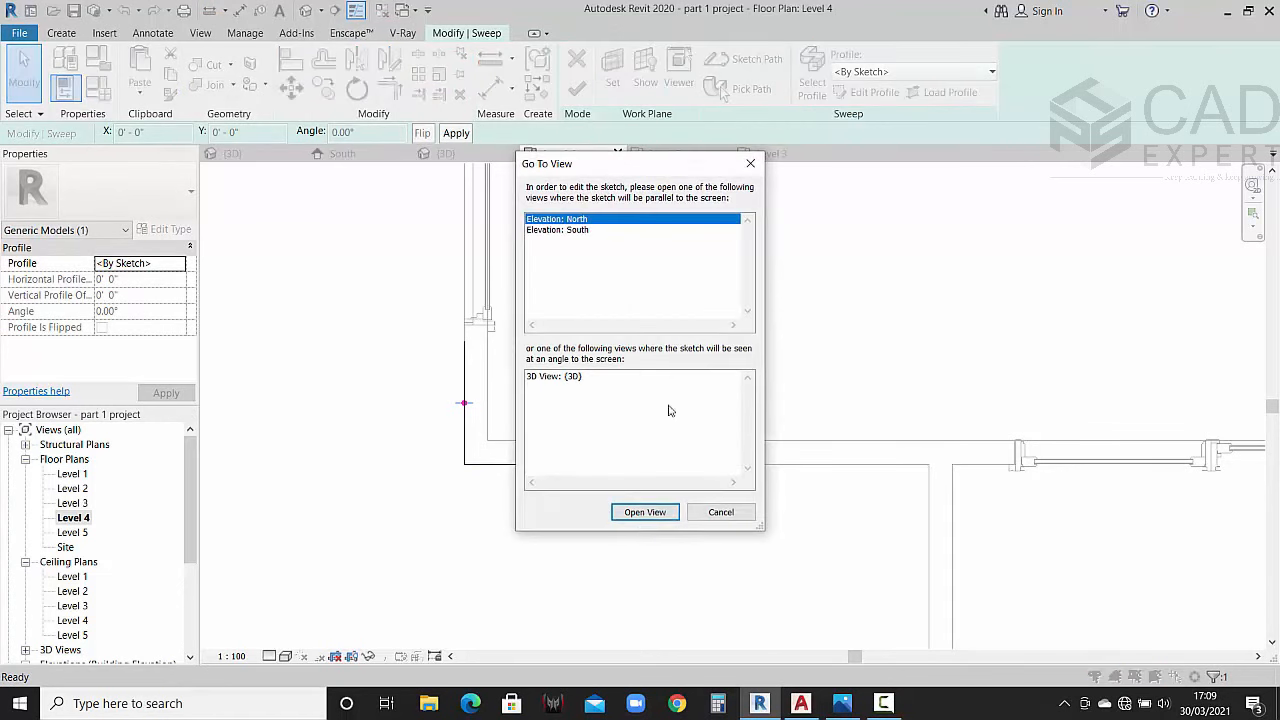
click(645, 512)
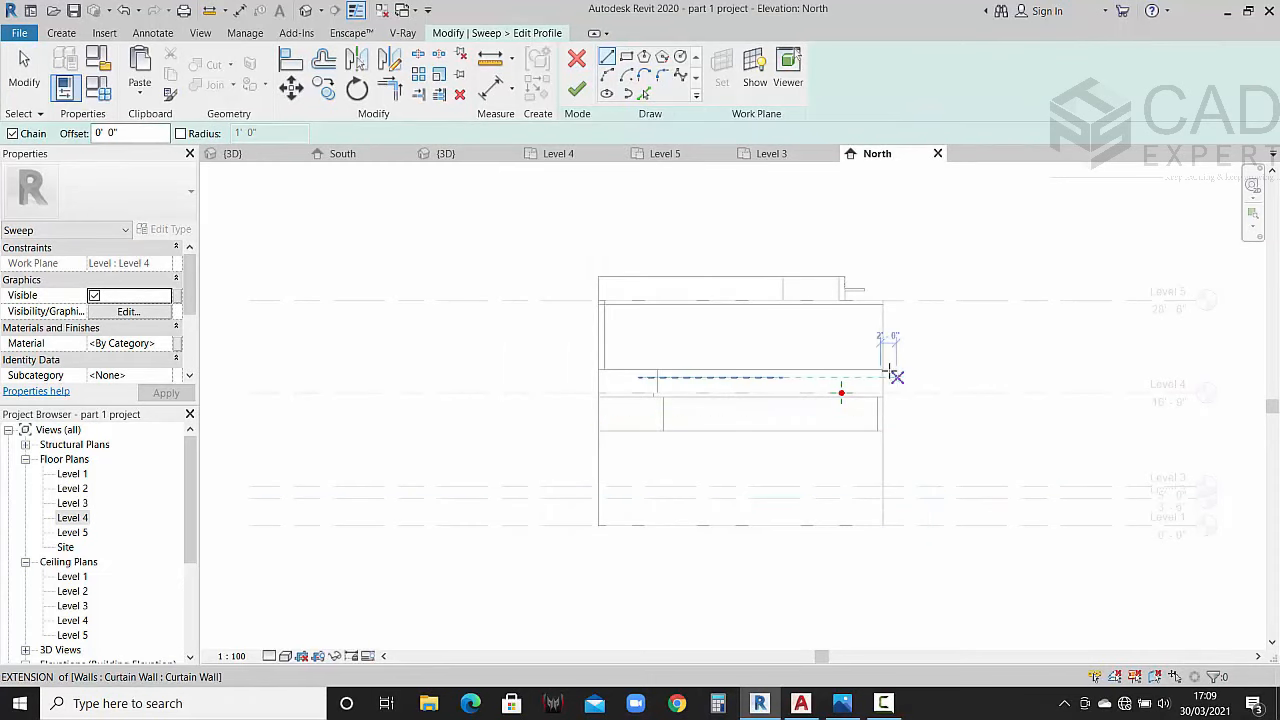
scroll(860, 386, up, 5)
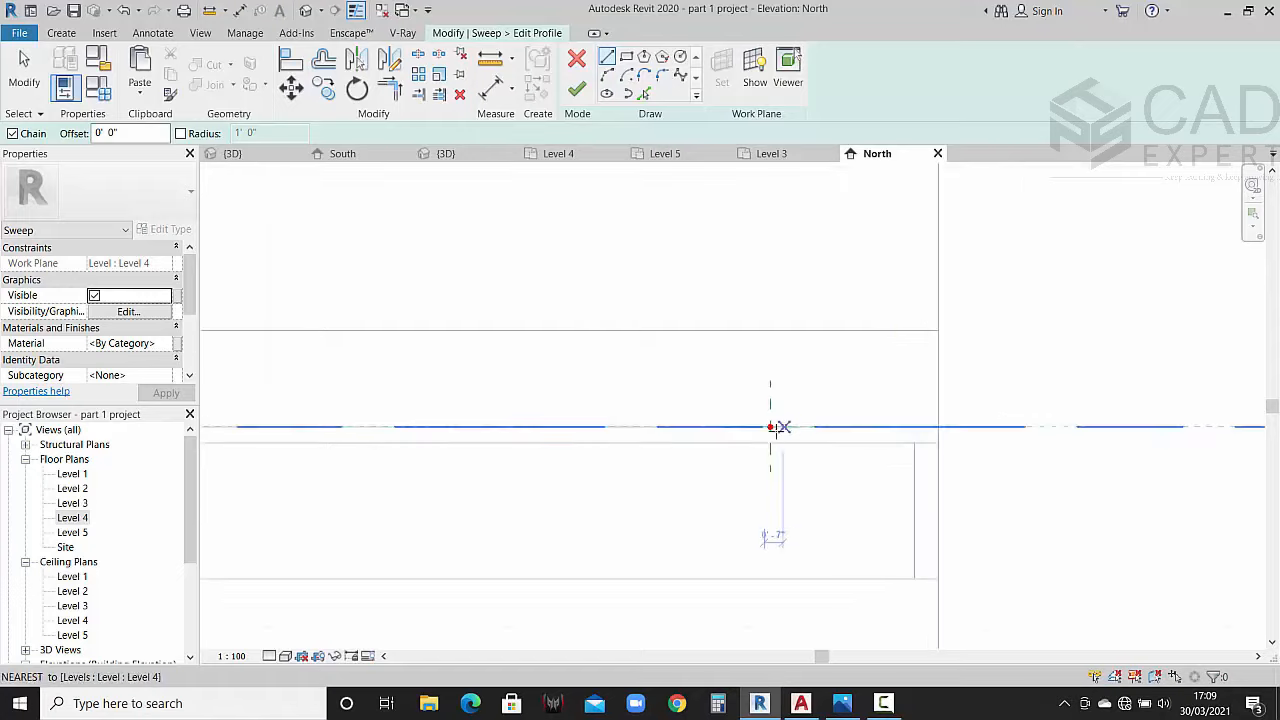
scroll(777, 427, up, 3)
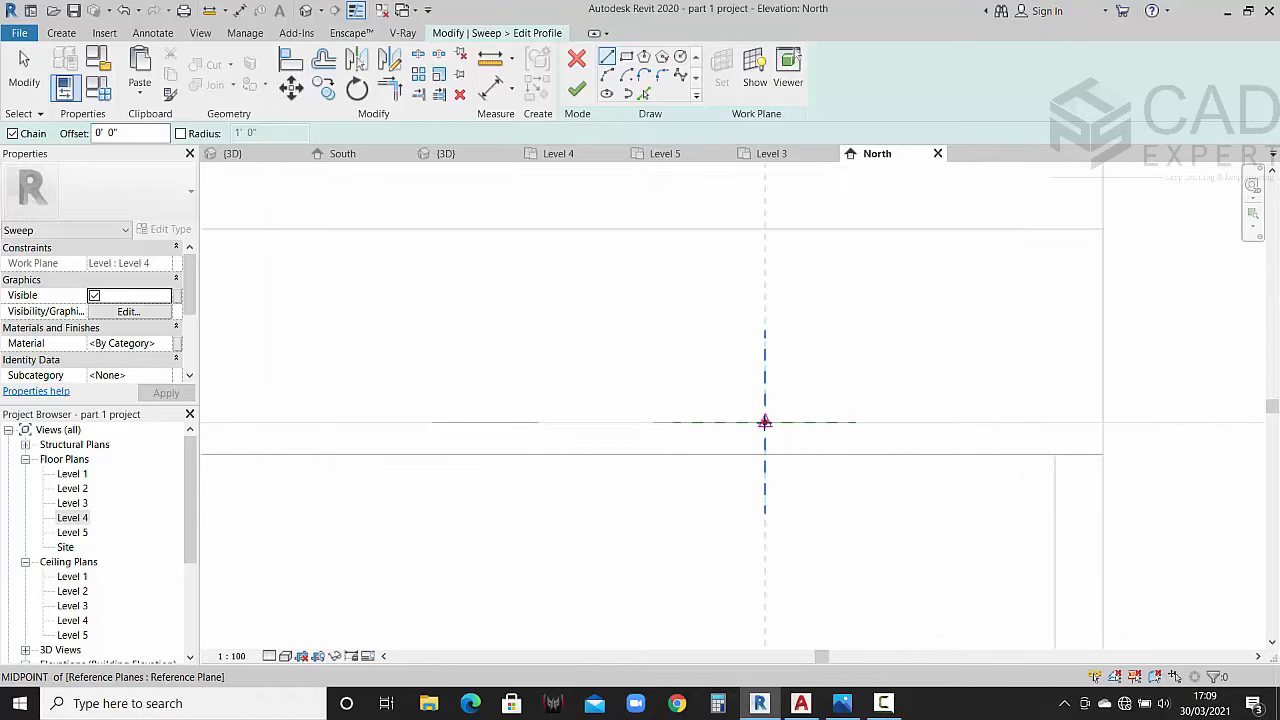
click(765, 422)
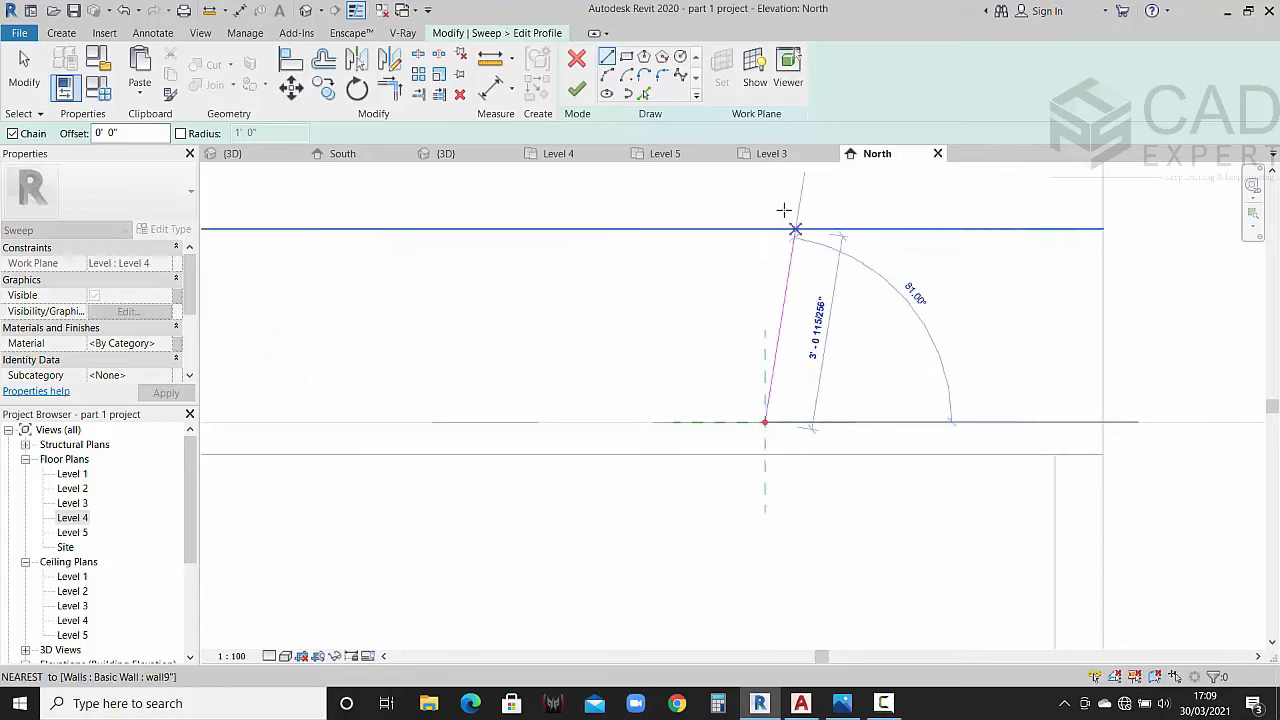
click(626, 57)
click(765, 421)
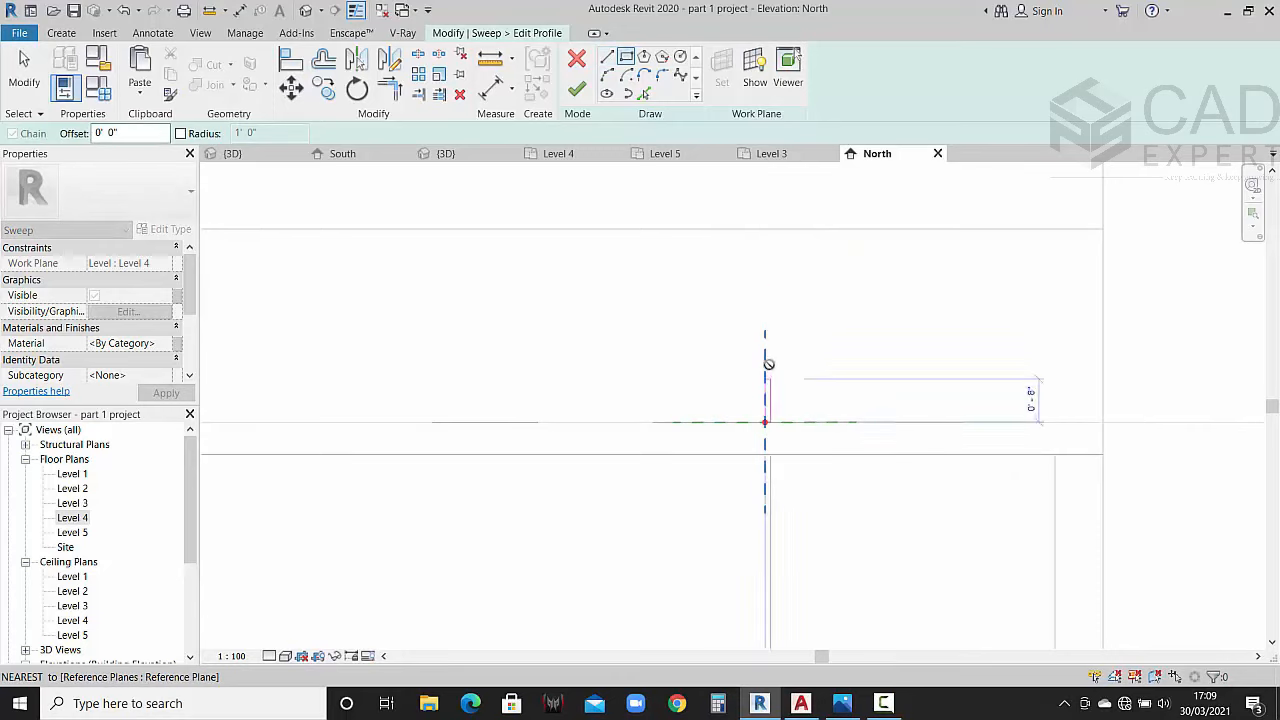
scroll(768, 364, up, 4)
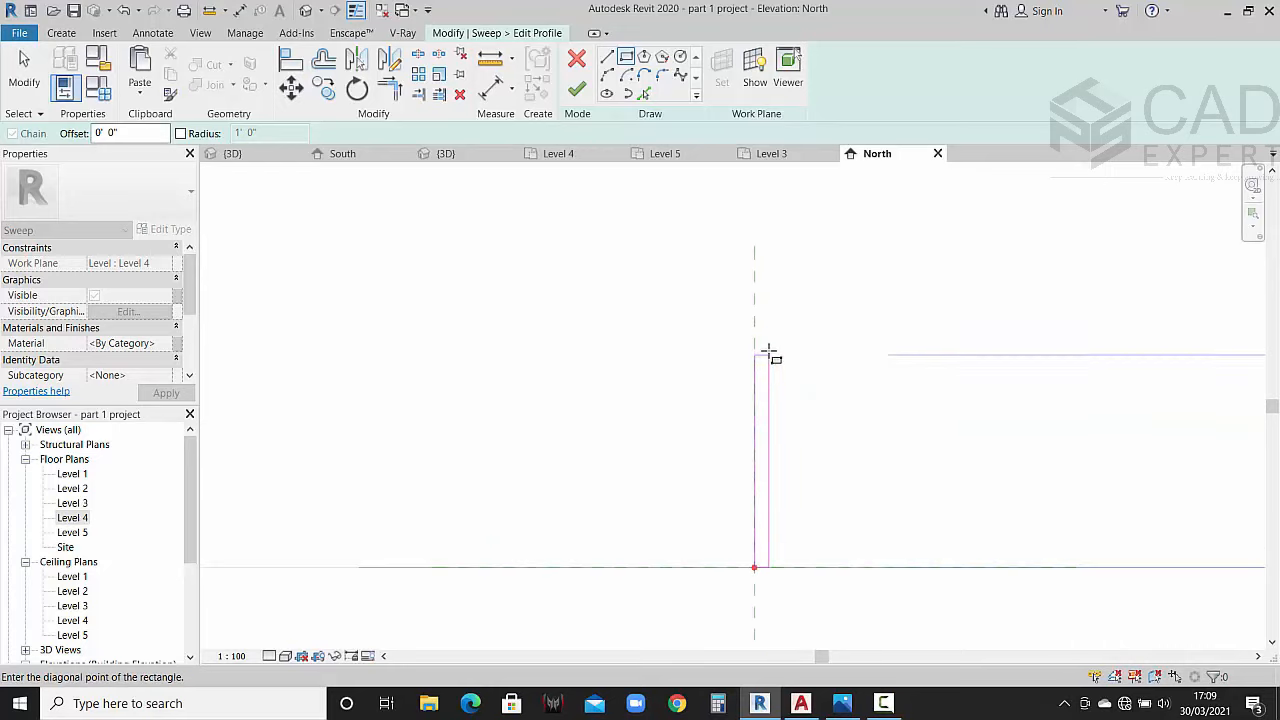
click(768, 350)
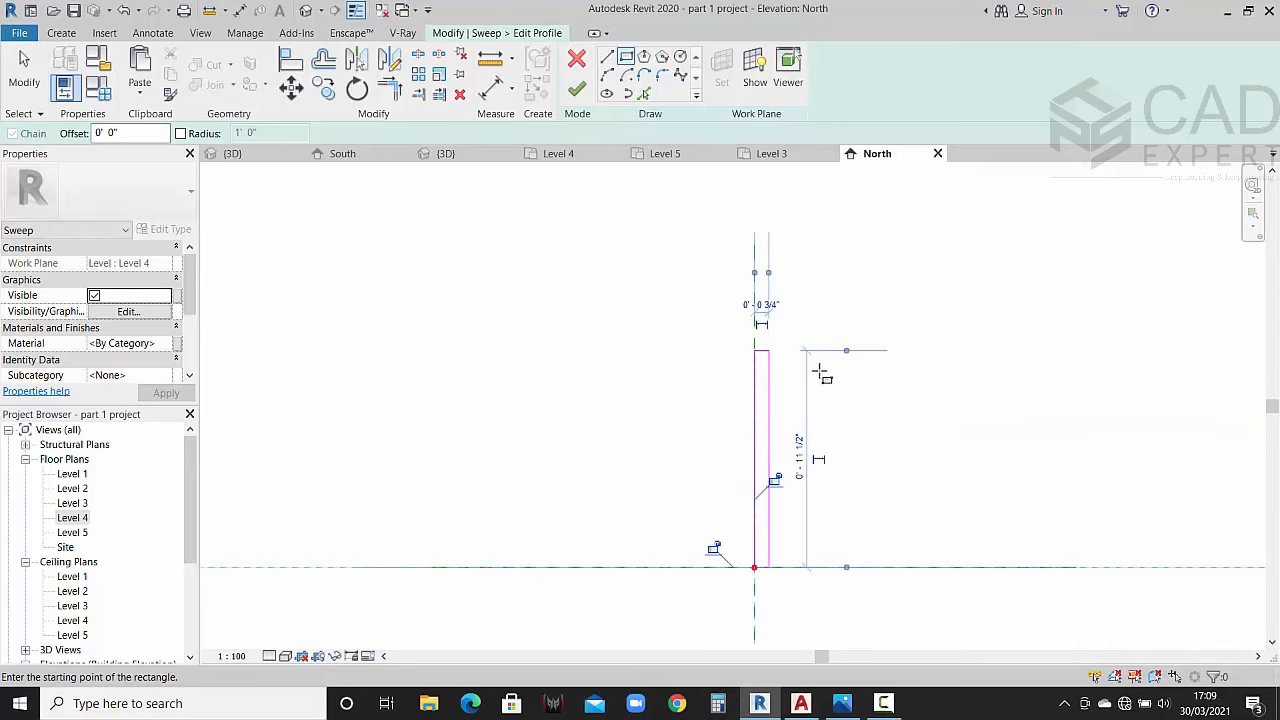
Step: Set the profile rectangle's height to 9"
key(Escape)
click(762, 350)
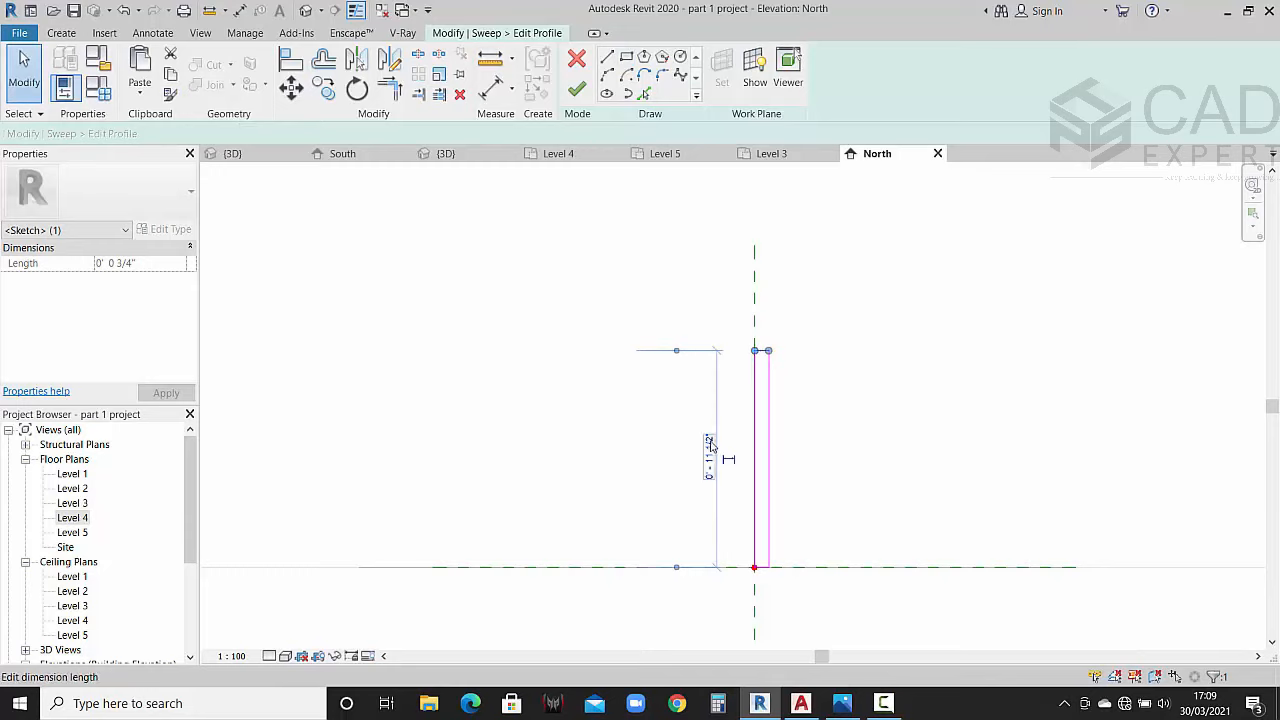
click(710, 448)
text(9)
key(Return)
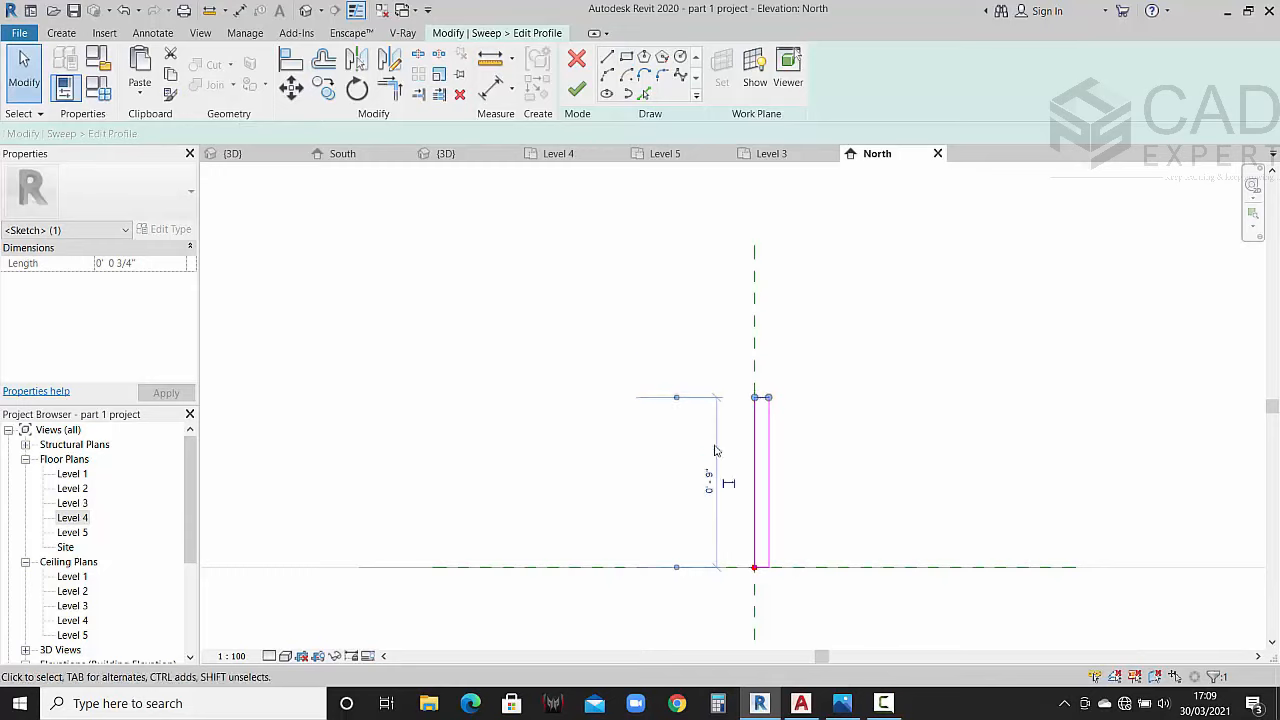
click(632, 441)
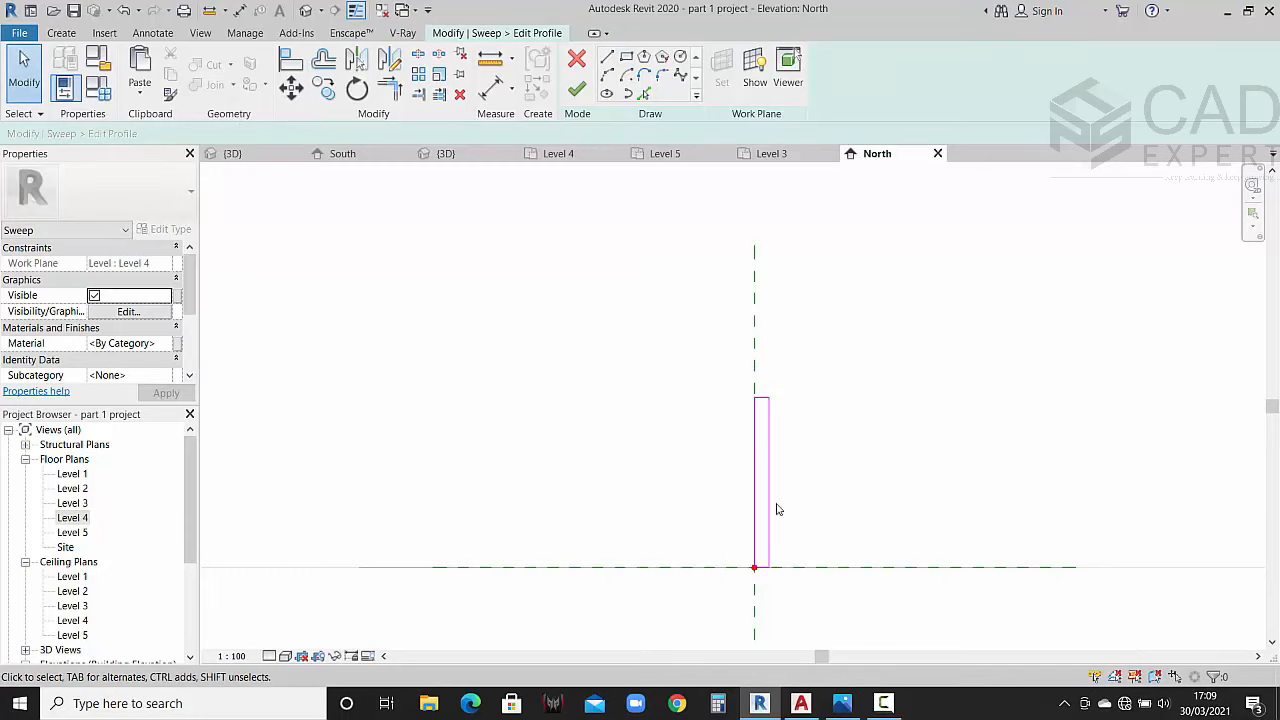
Step: Set the profile rectangle's thickness to 0.75"
click(768, 516)
scroll(764, 356, up, 2)
click(757, 357)
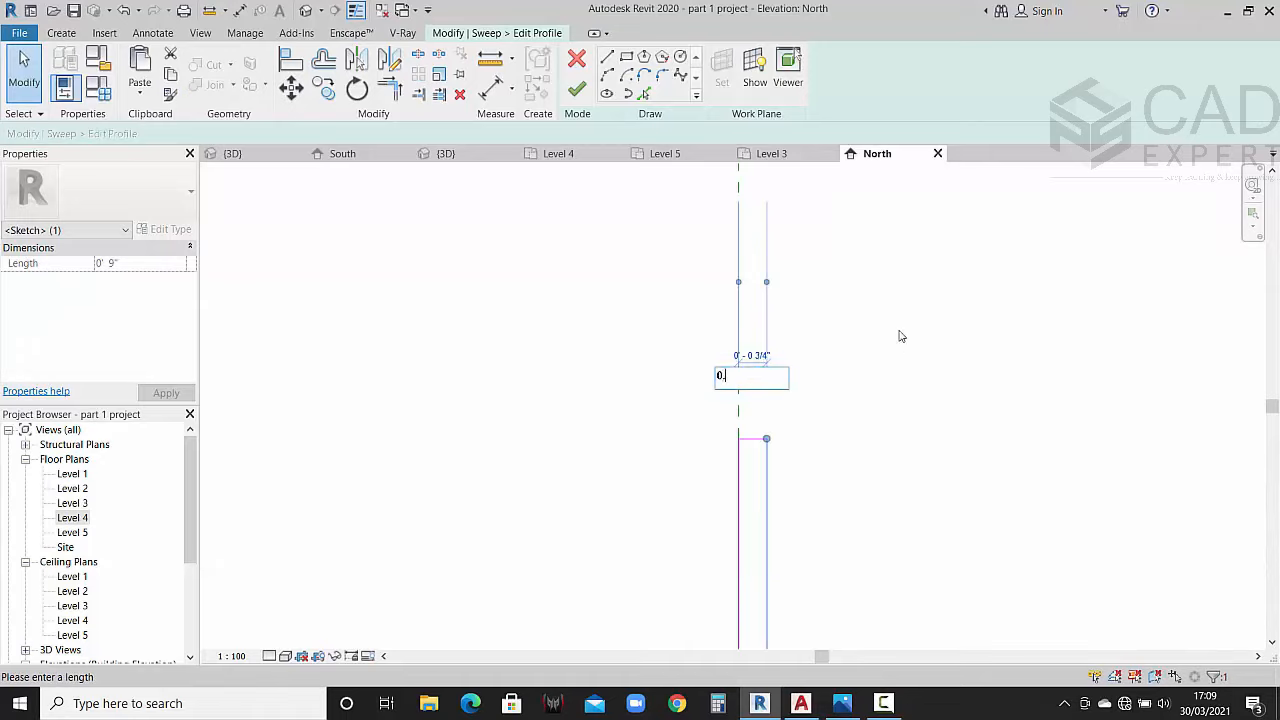
text(0.75)
key(Return)
click(917, 383)
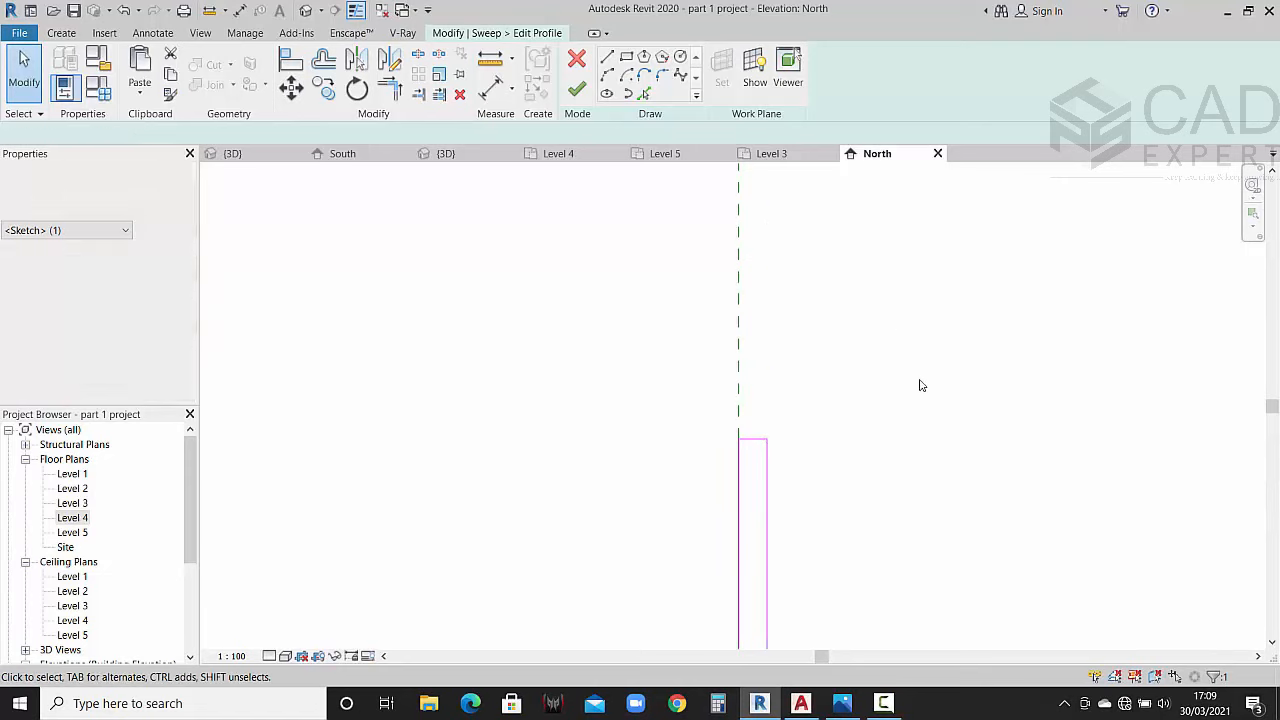
Step: Finish the profile and the sweep, and check the resulting corner band in the 3D view
click(577, 89)
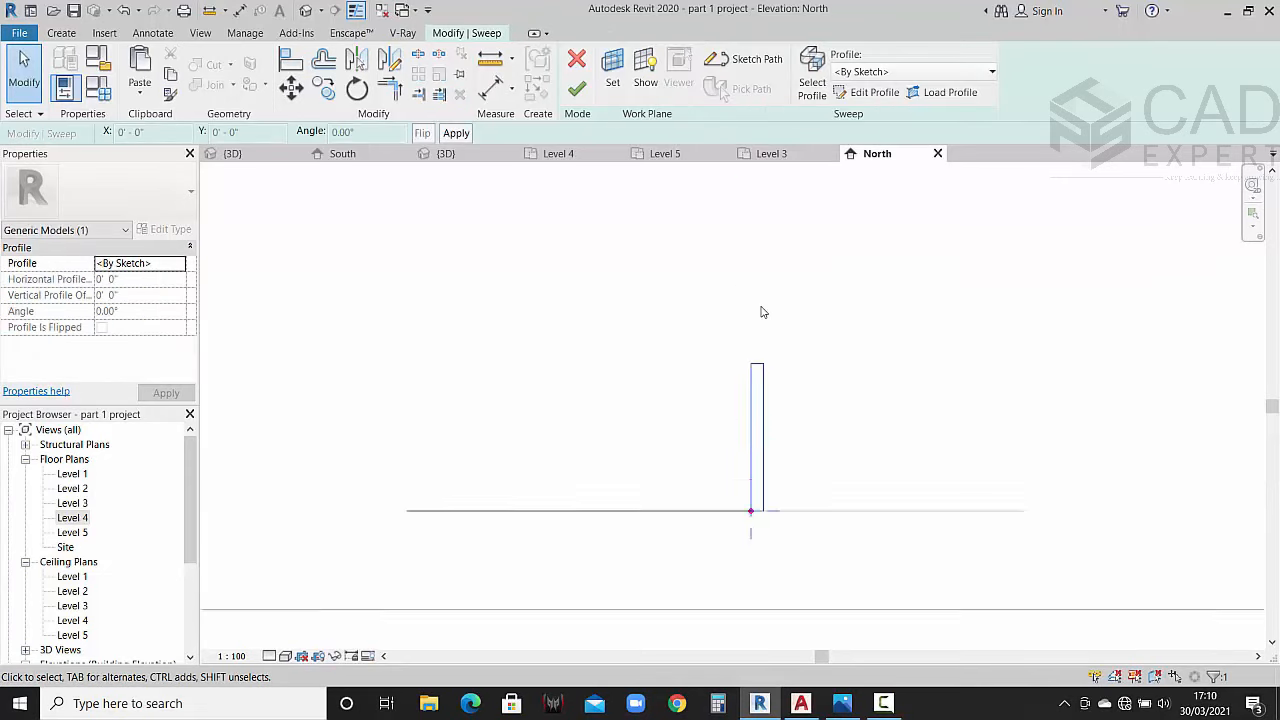
click(577, 89)
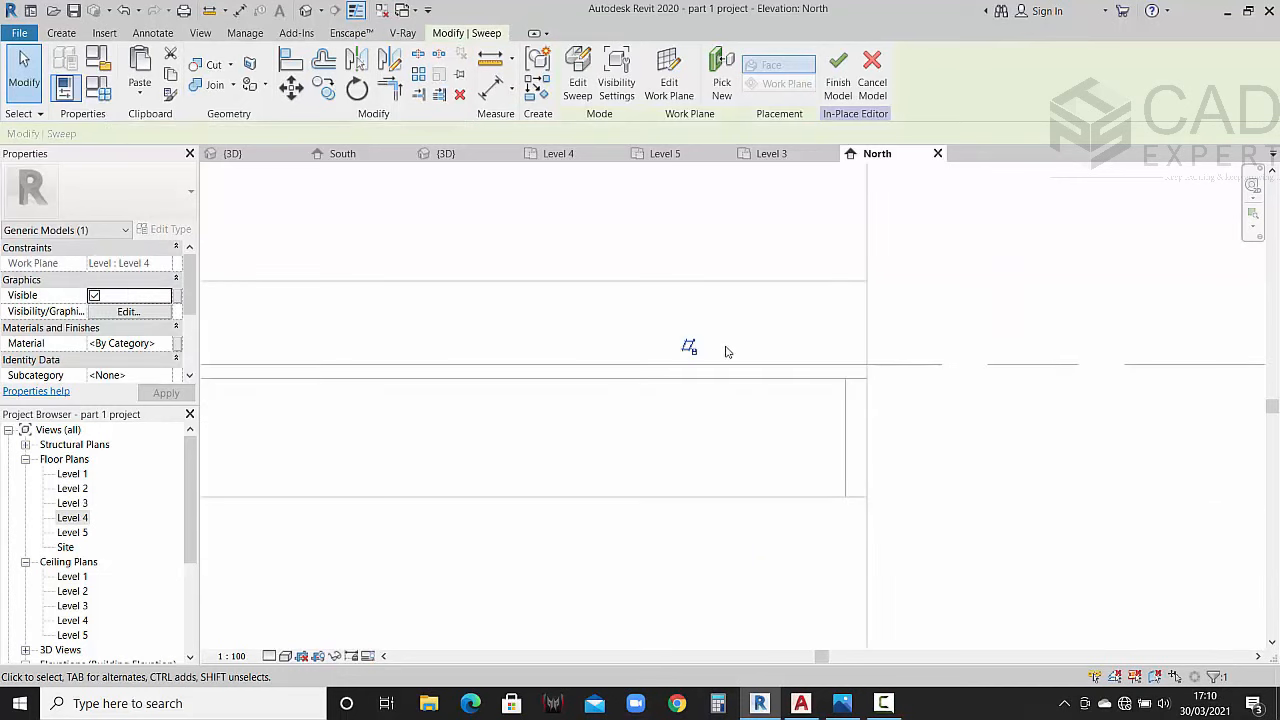
middle_drag(957, 360, 921, 433)
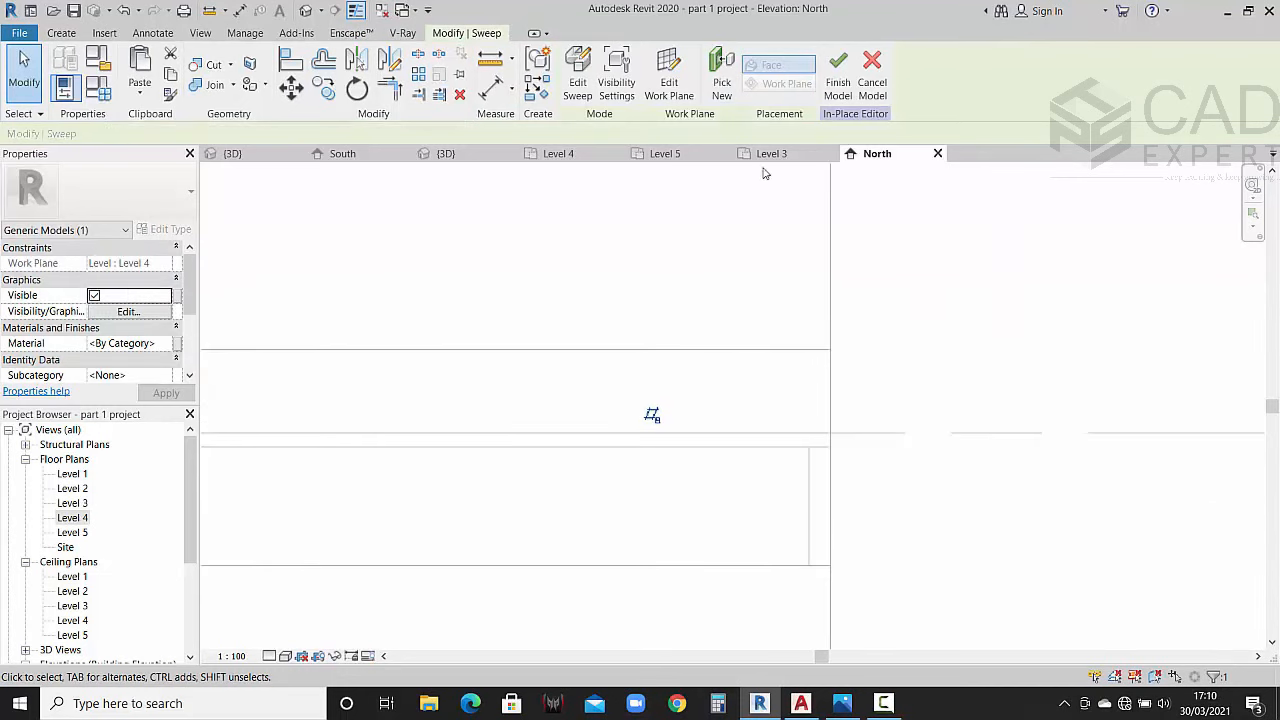
click(448, 154)
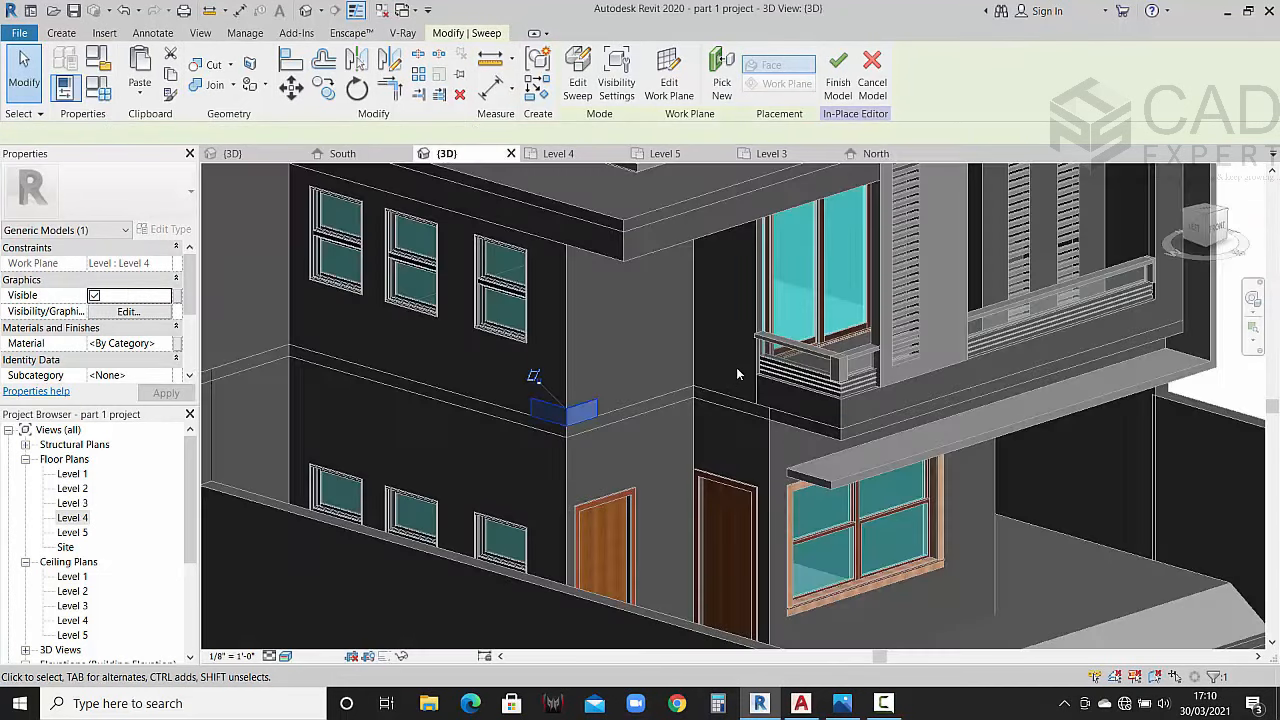
scroll(571, 418, up, 3)
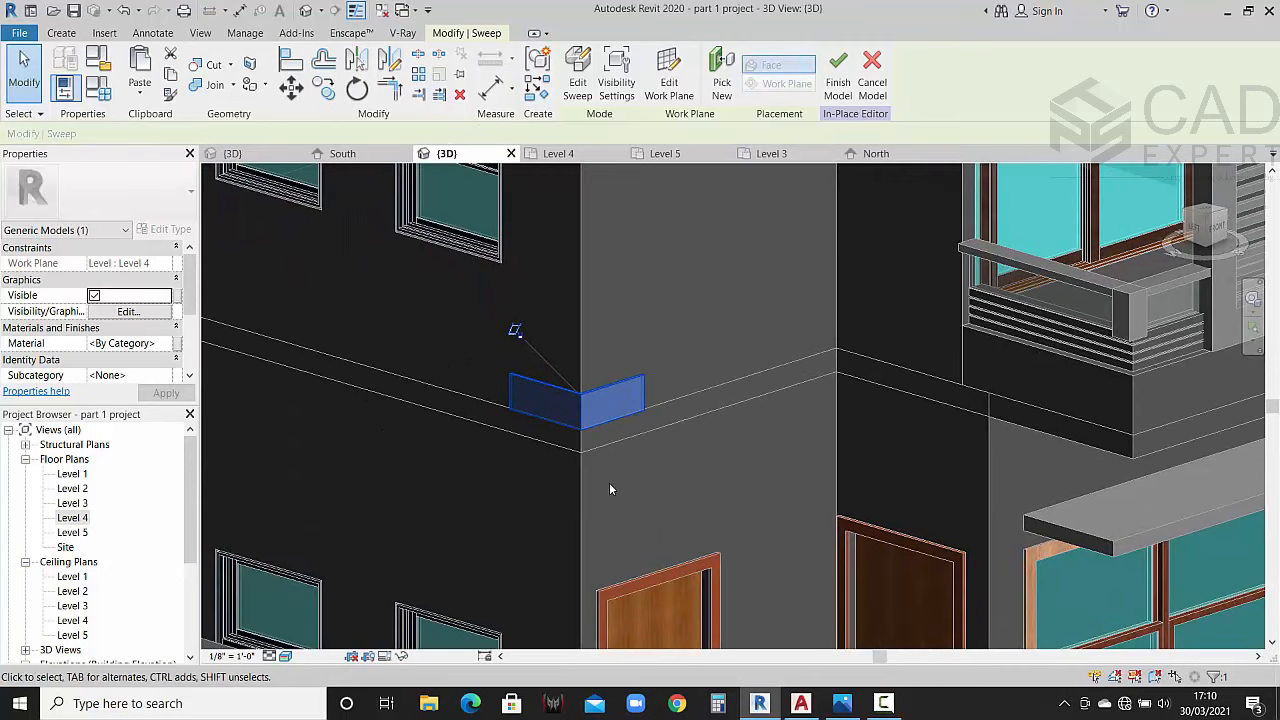
middle_drag(609, 488, 640, 423)
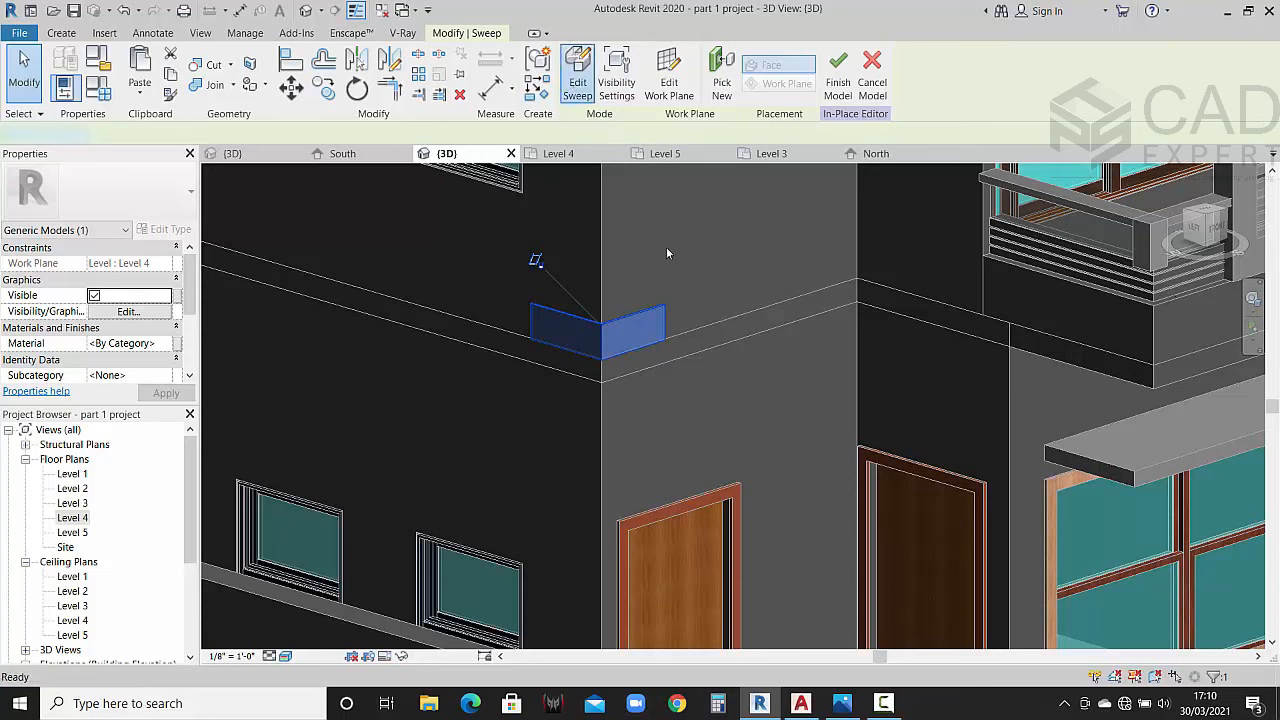
Step: Edit the sweep path in 3D, lengthen its leg along the door-side wall to 2' 8", and finish the path and sweep
click(577, 82)
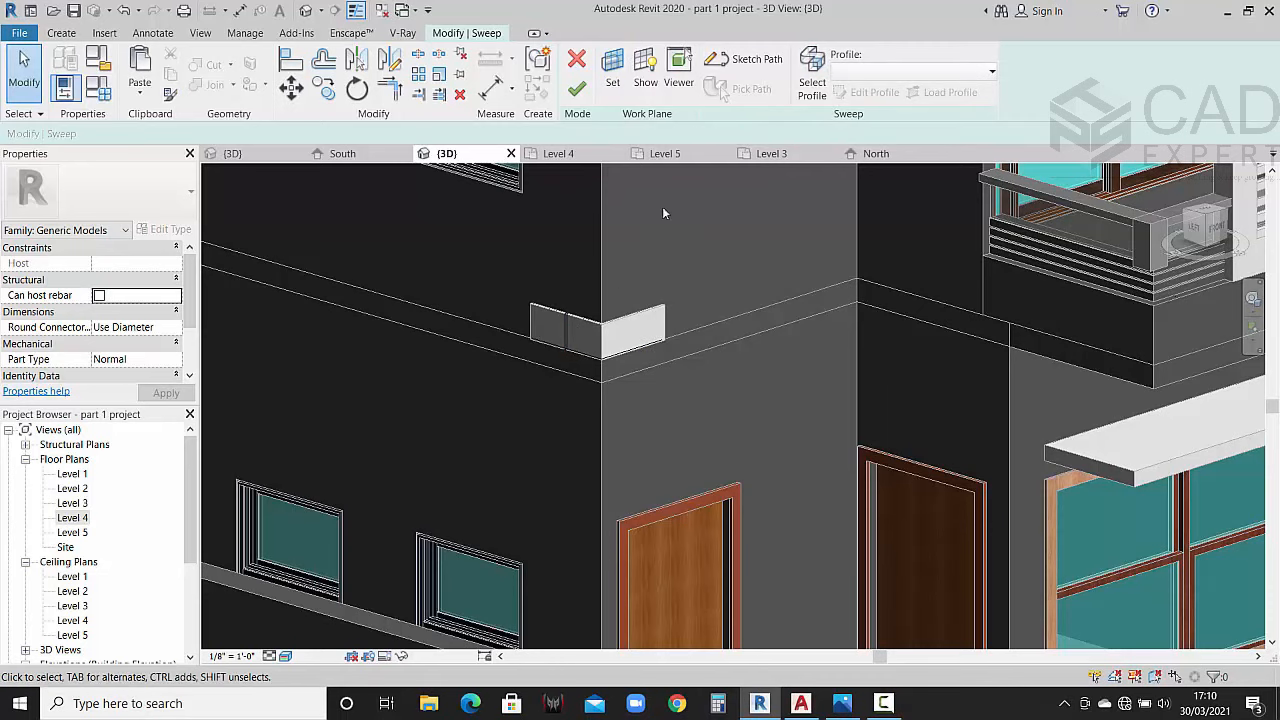
click(745, 59)
scroll(650, 350, up, 3)
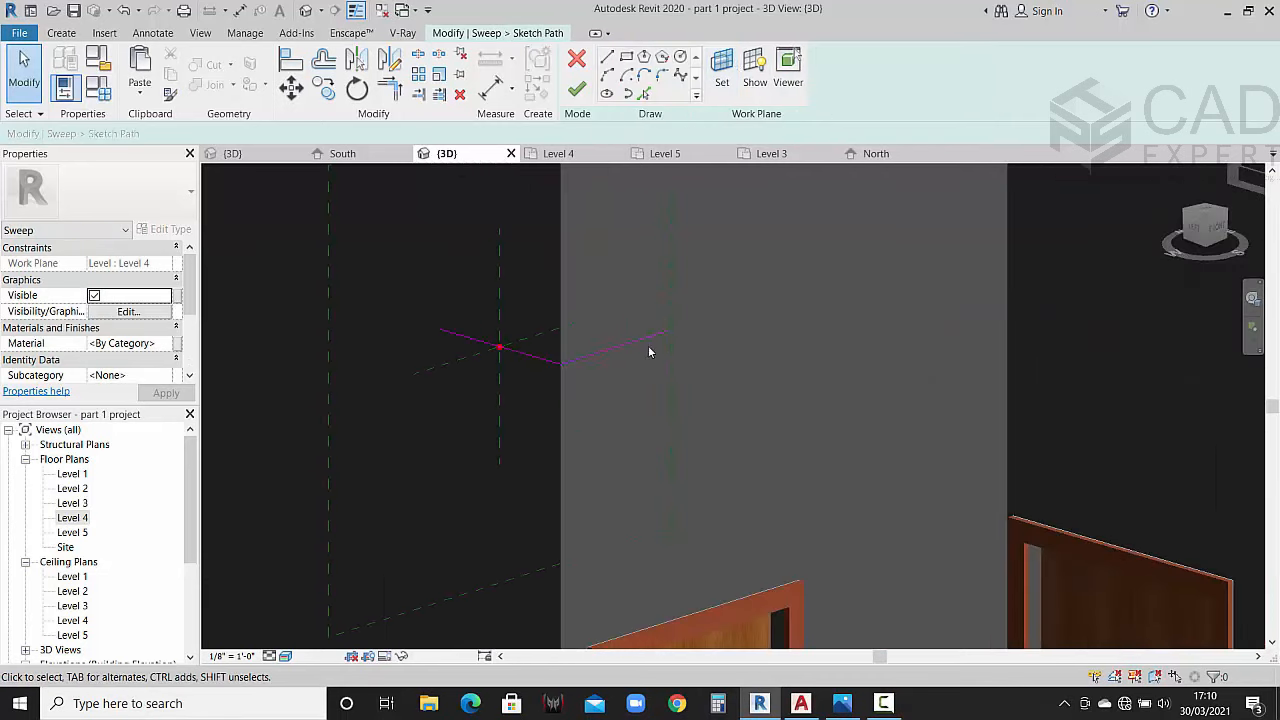
click(651, 343)
drag(668, 334, 721, 316)
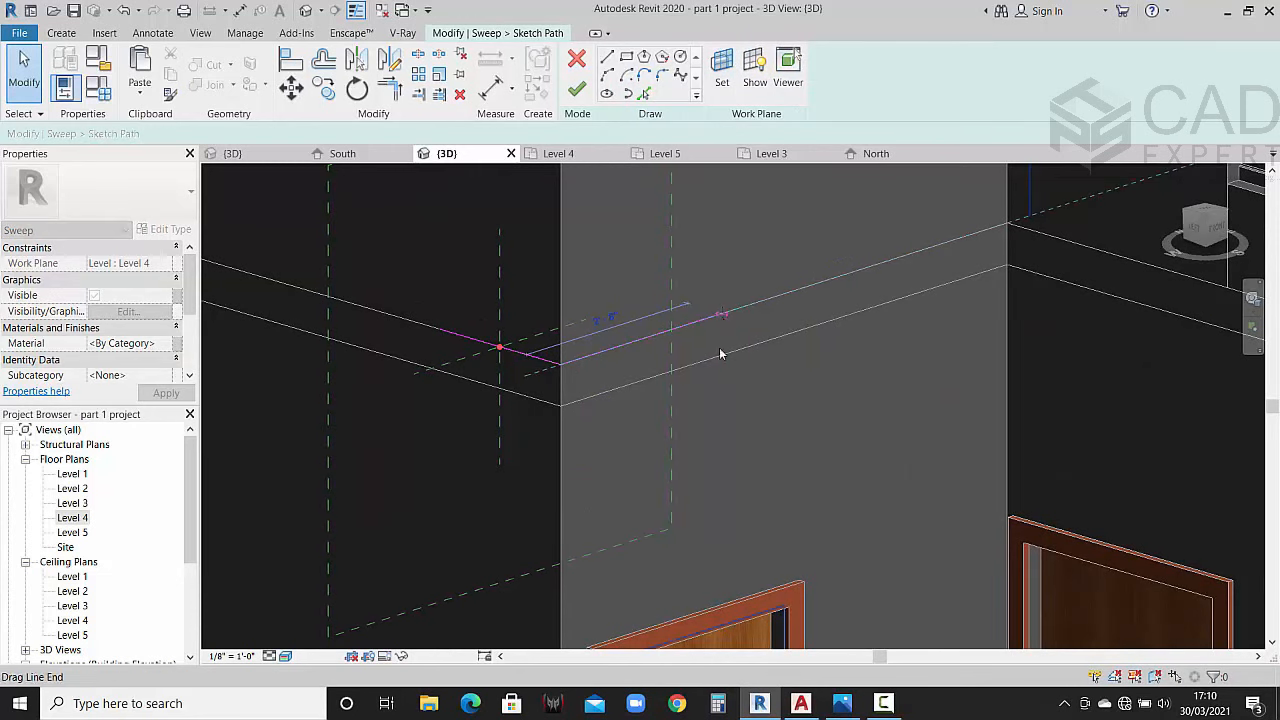
click(844, 711)
click(844, 711)
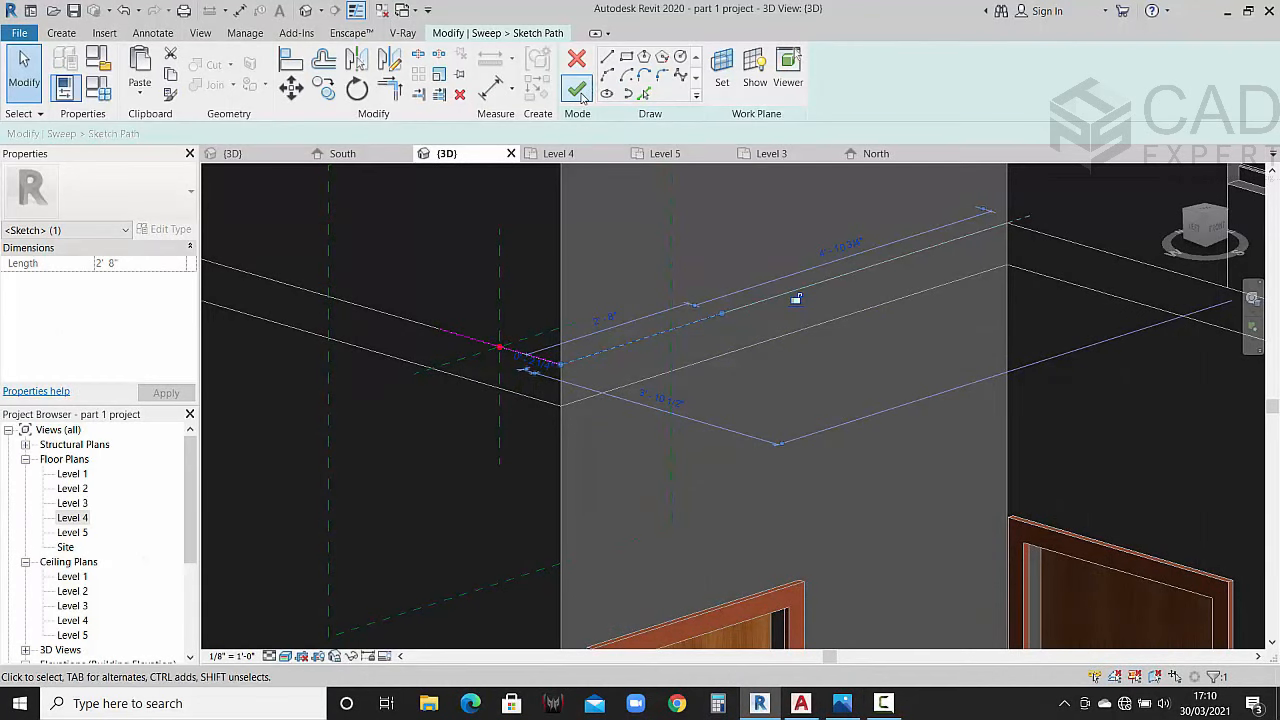
click(578, 91)
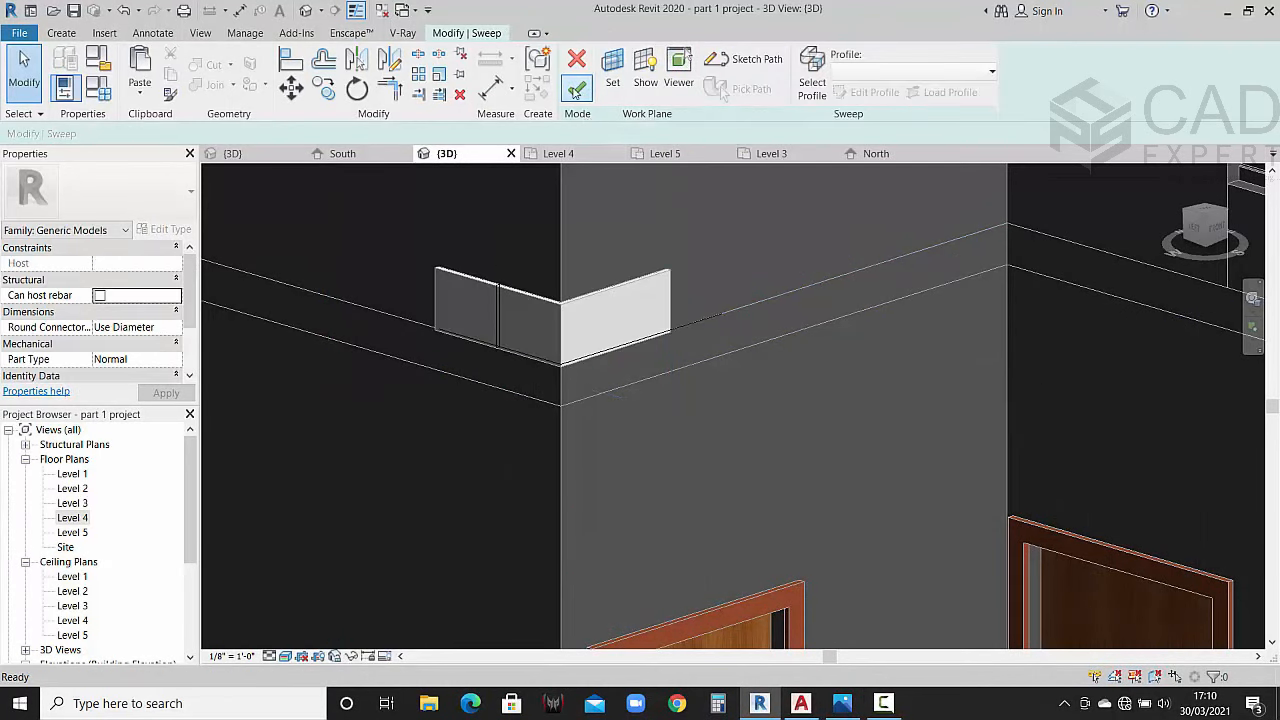
click(577, 91)
Step: From the Left view, make two copies of the corner band straight below the original, forming a vertical stack of three
scroll(637, 416, down, 2)
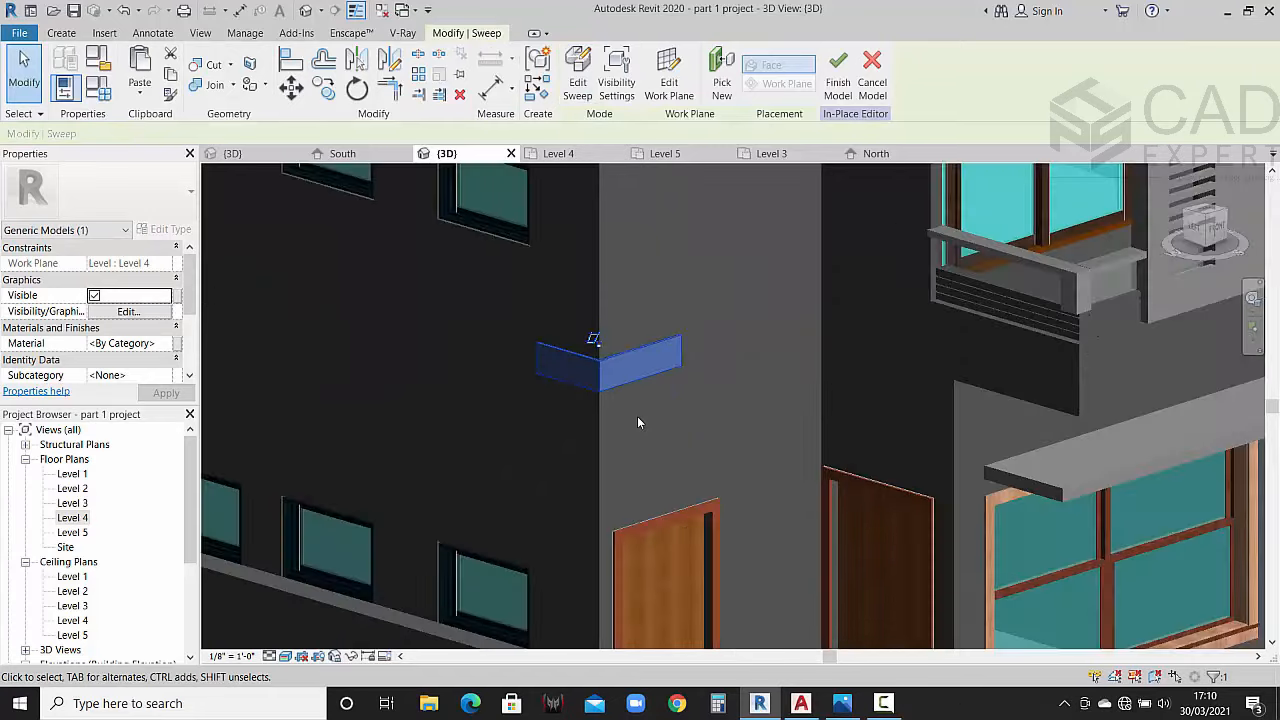
scroll(637, 416, down, 2)
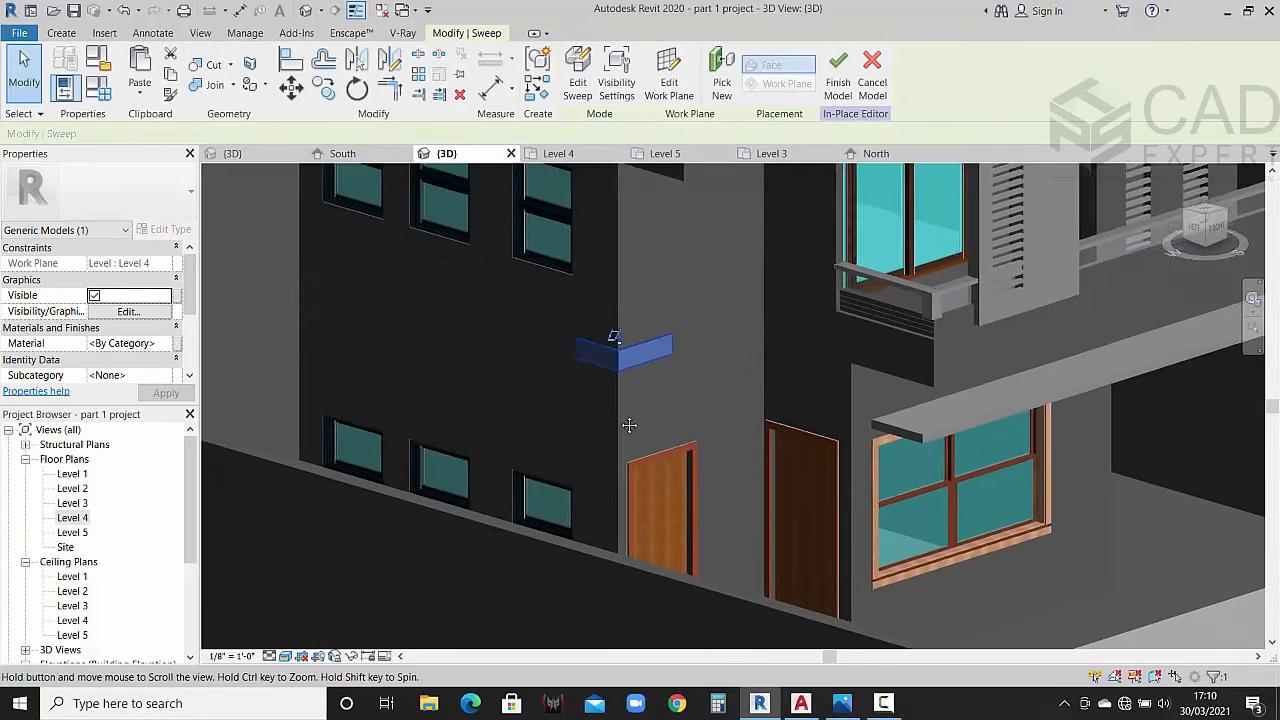
click(1193, 229)
scroll(748, 423, down, 1)
middle_drag(748, 423, 723, 299)
click(320, 92)
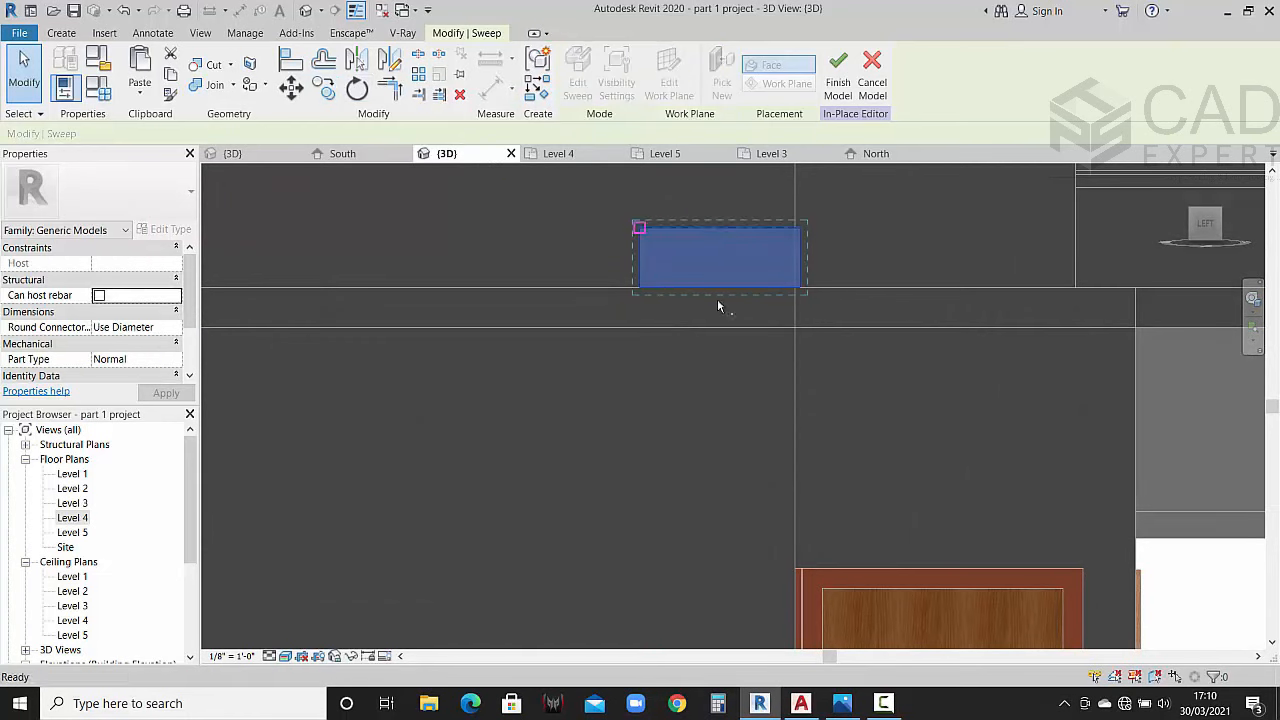
click(639, 229)
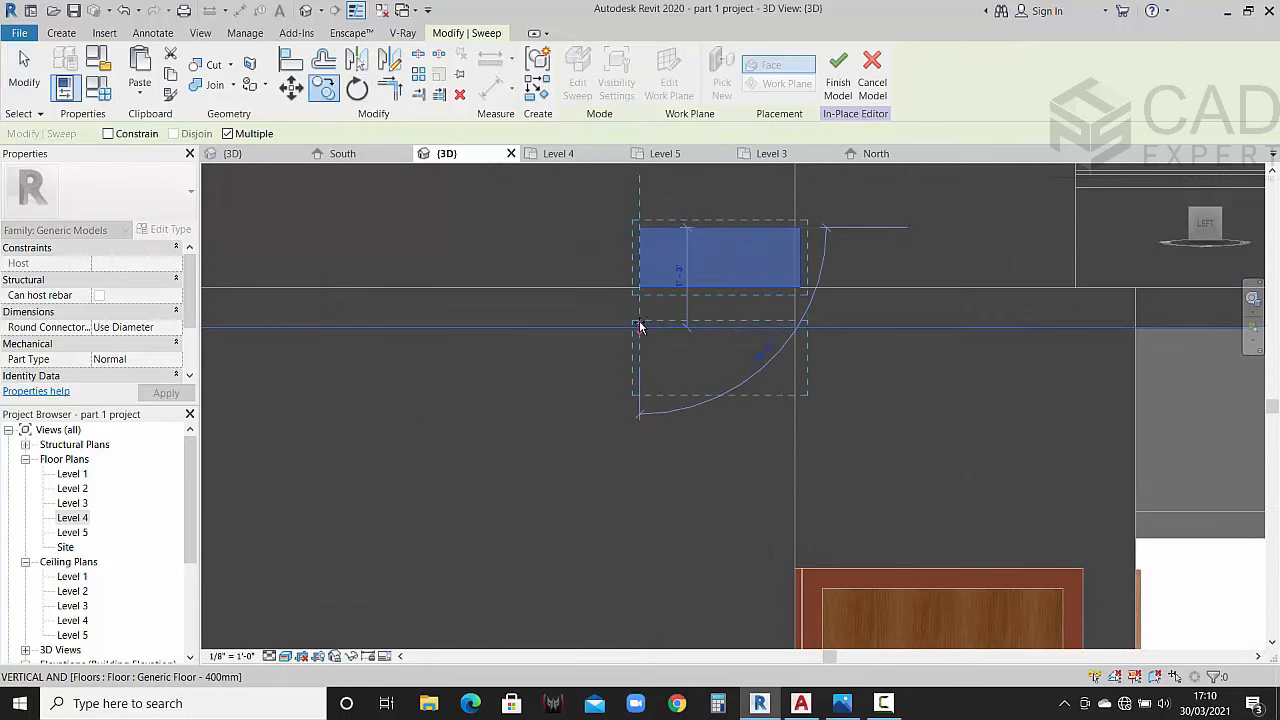
scroll(640, 327, down, 1)
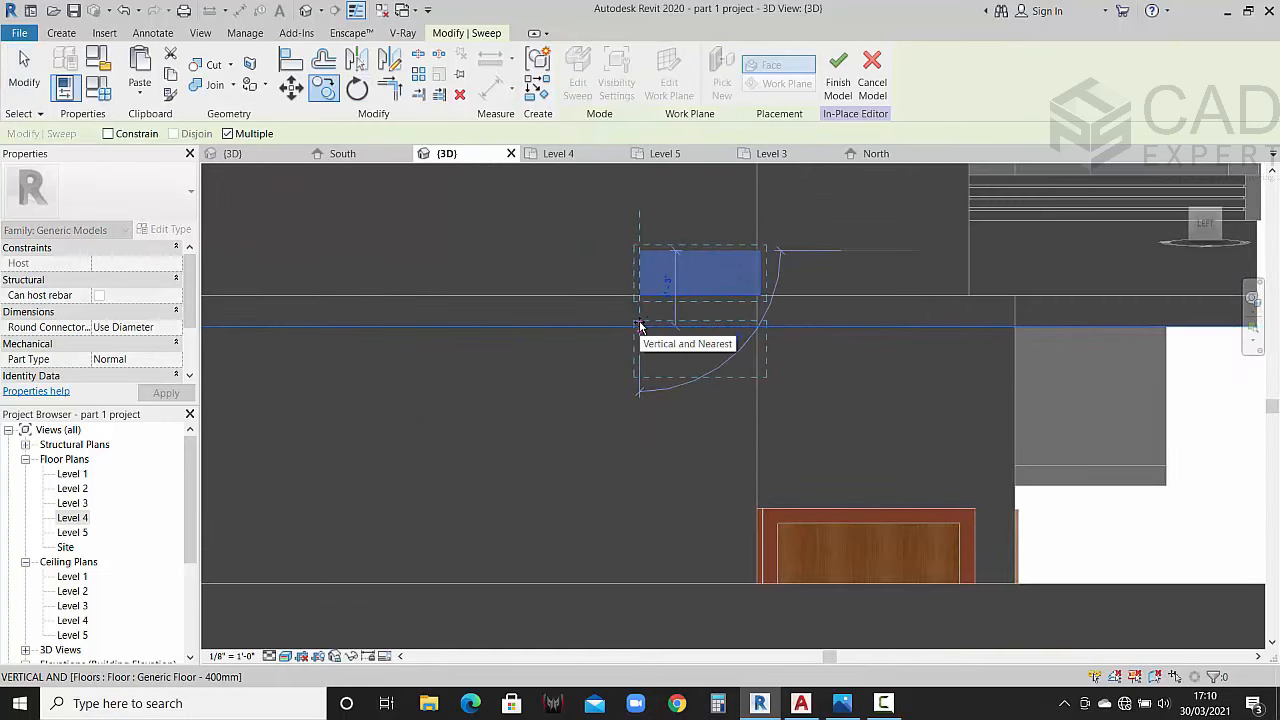
click(635, 346)
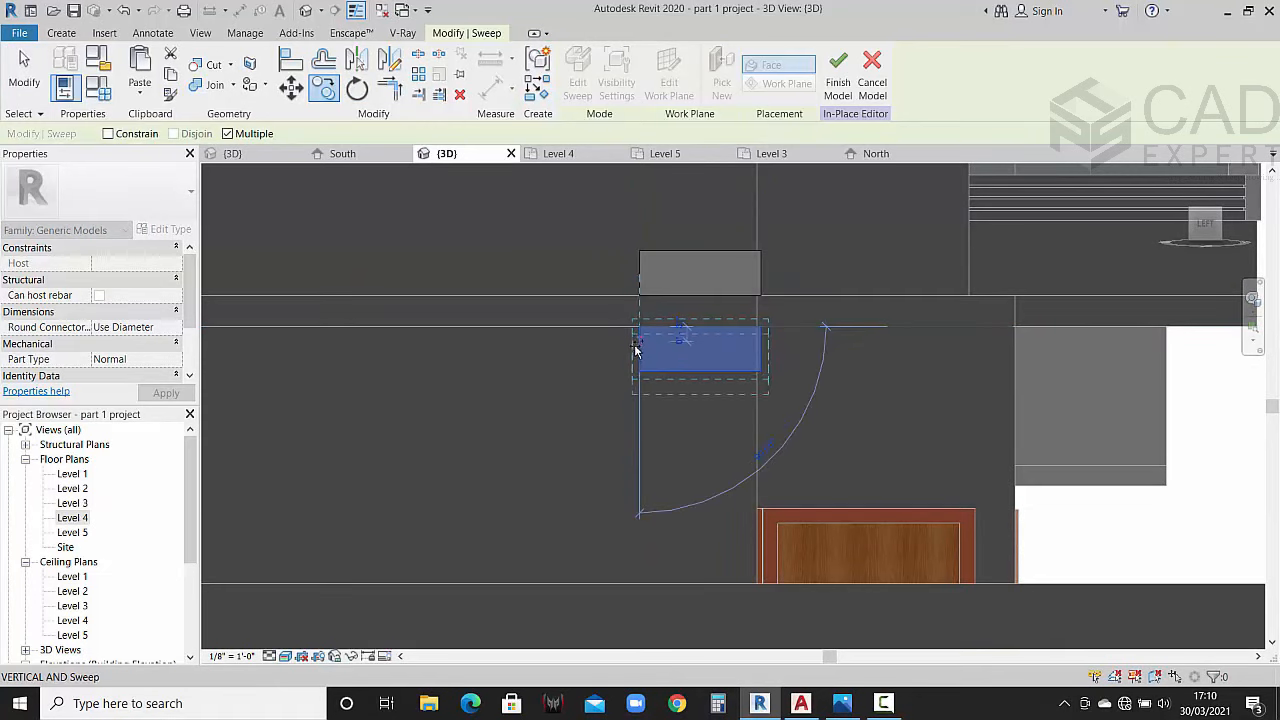
click(637, 397)
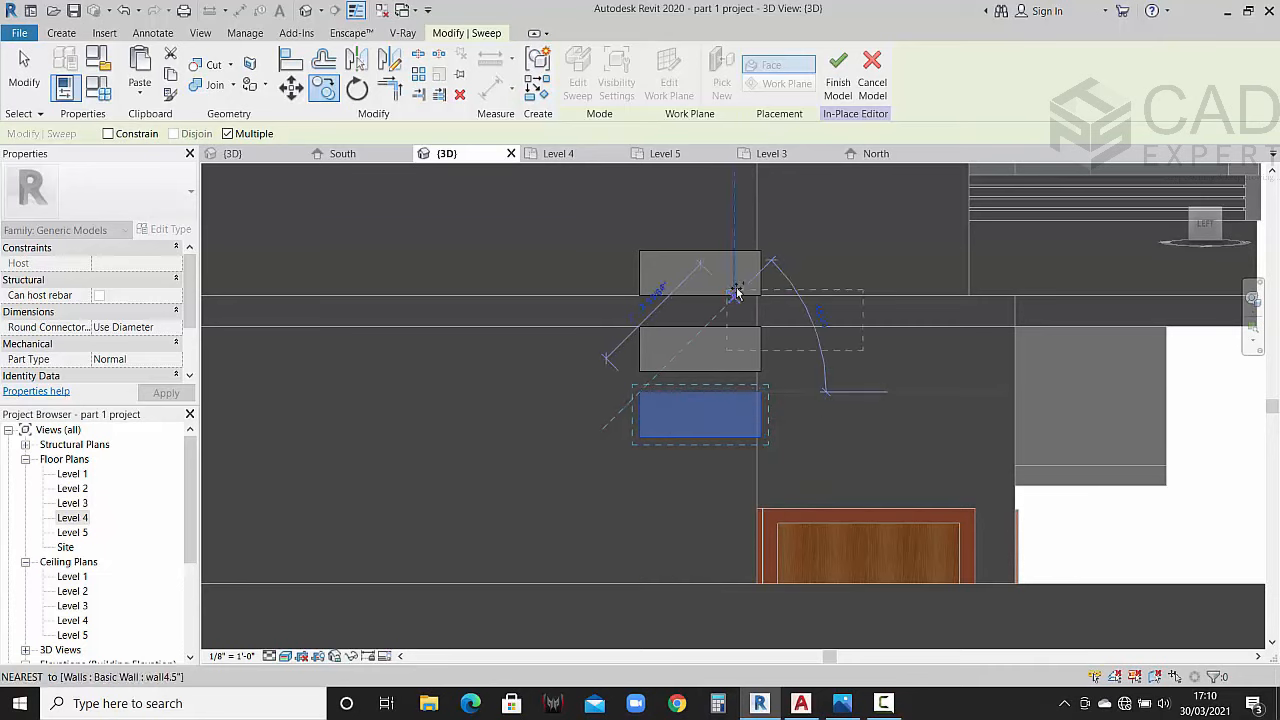
key(Escape)
key(Escape)
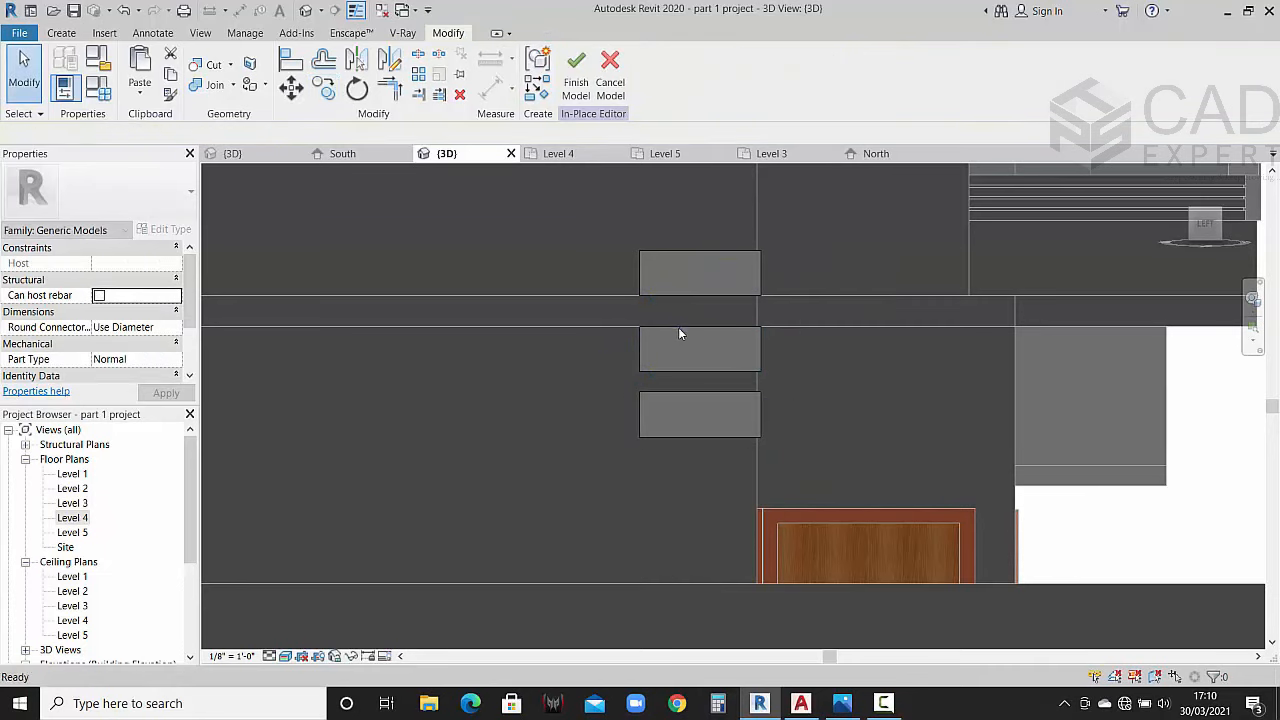
Step: Move the middle corner band straight up slightly to even out the gaps between the three bands
click(679, 340)
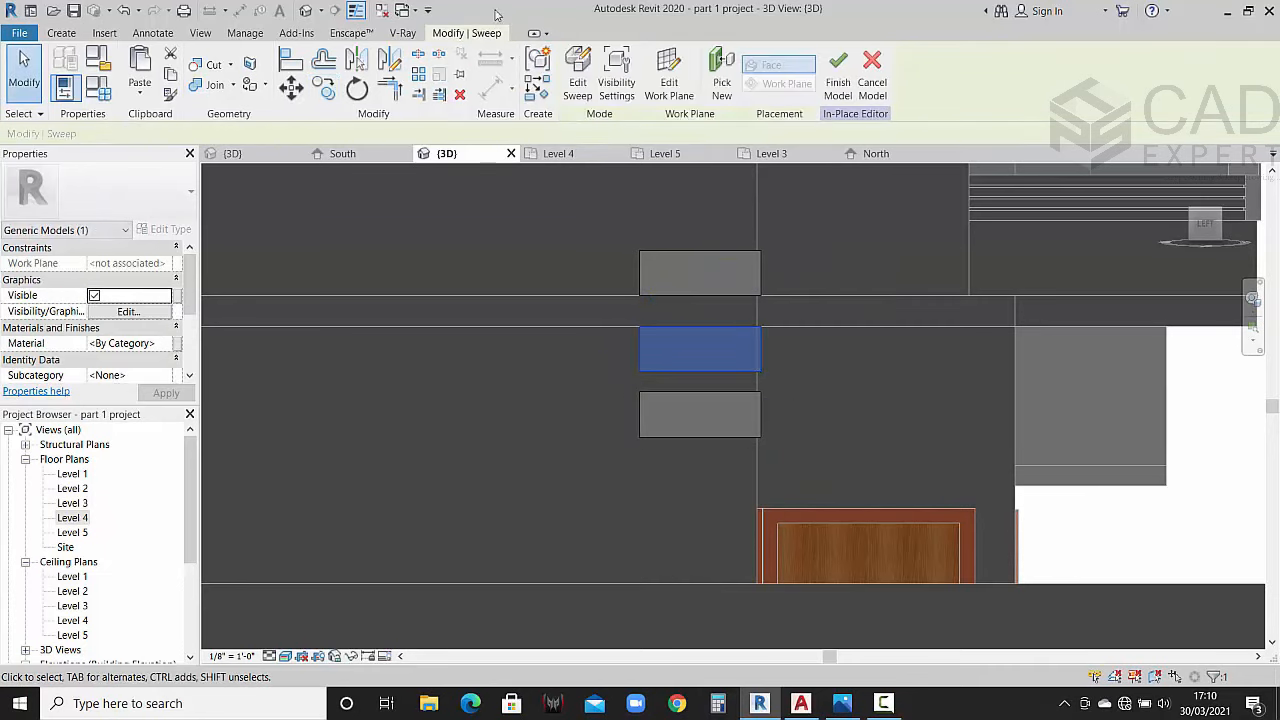
click(291, 87)
scroll(640, 333, up, 3)
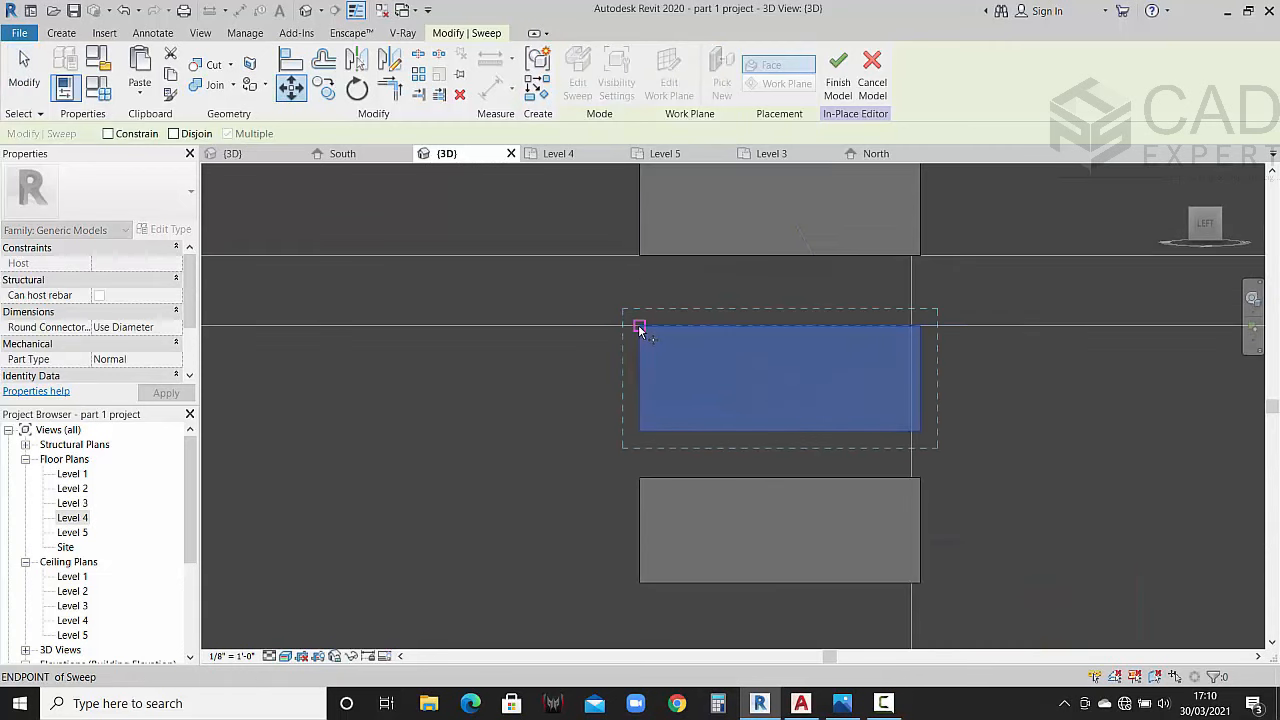
click(640, 329)
click(640, 305)
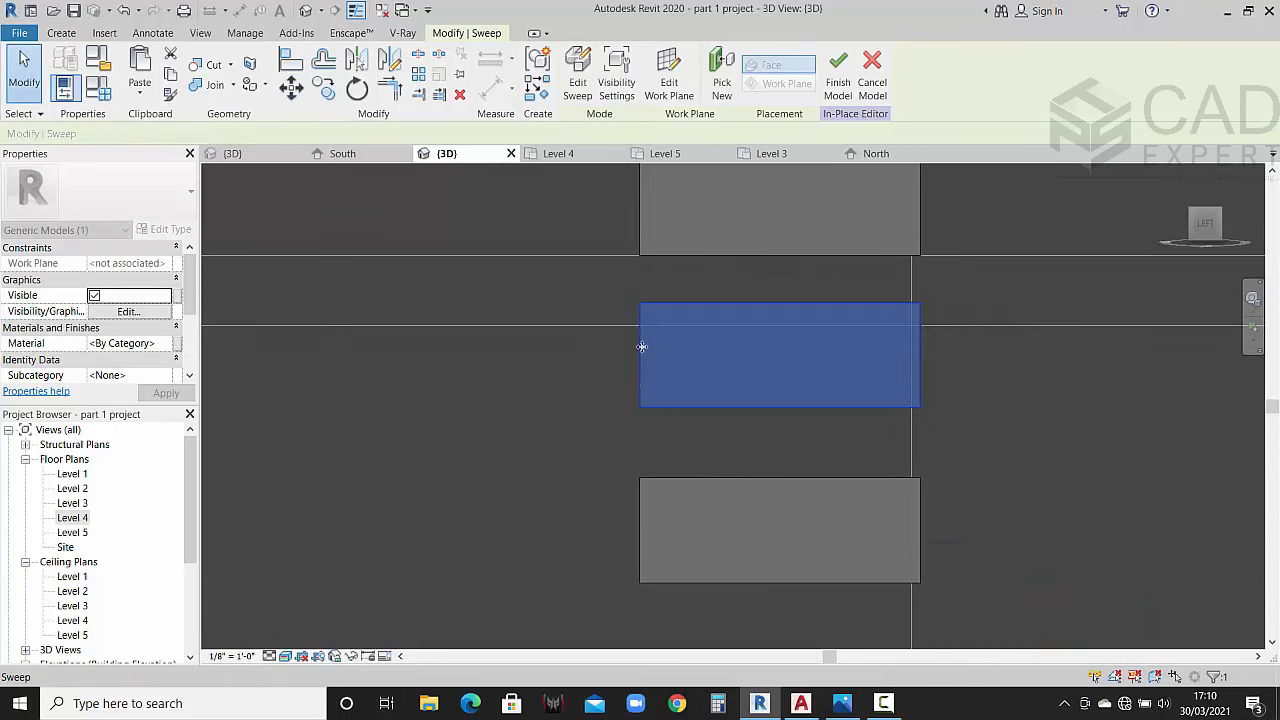
Step: Move the lowest corner band straight up slightly to even out the spacing of the stack
click(723, 456)
click(725, 483)
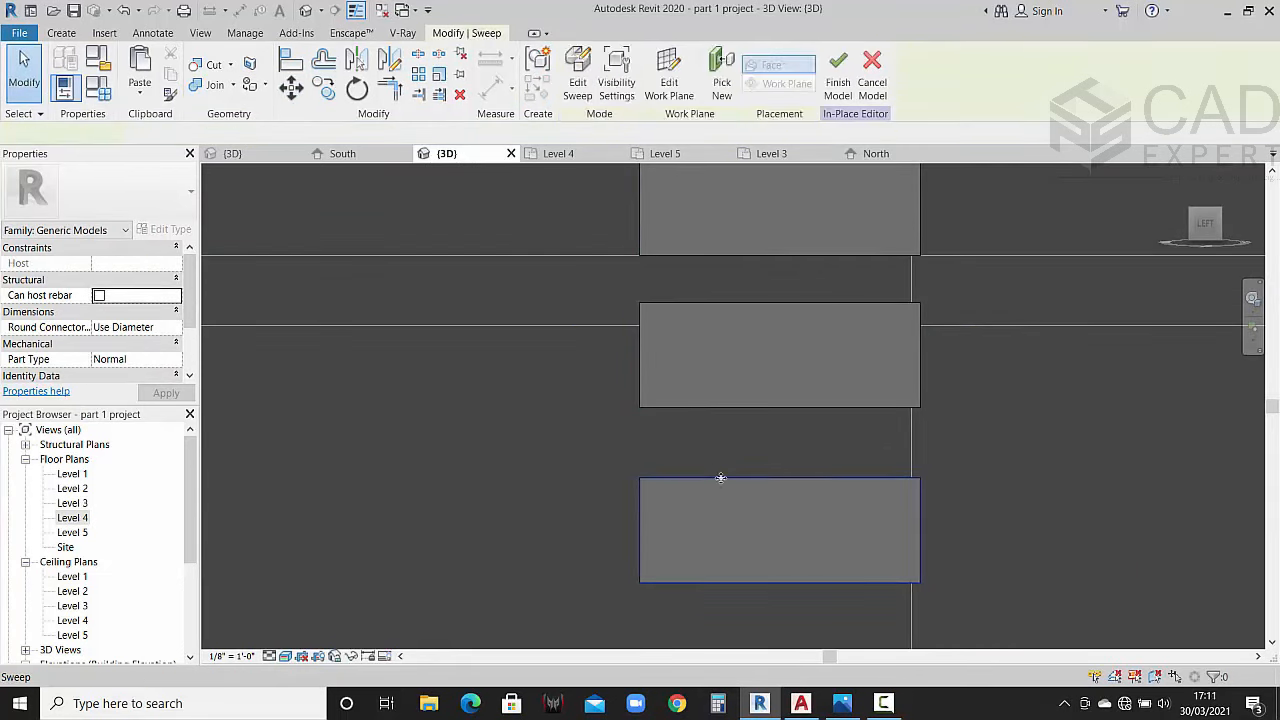
click(298, 95)
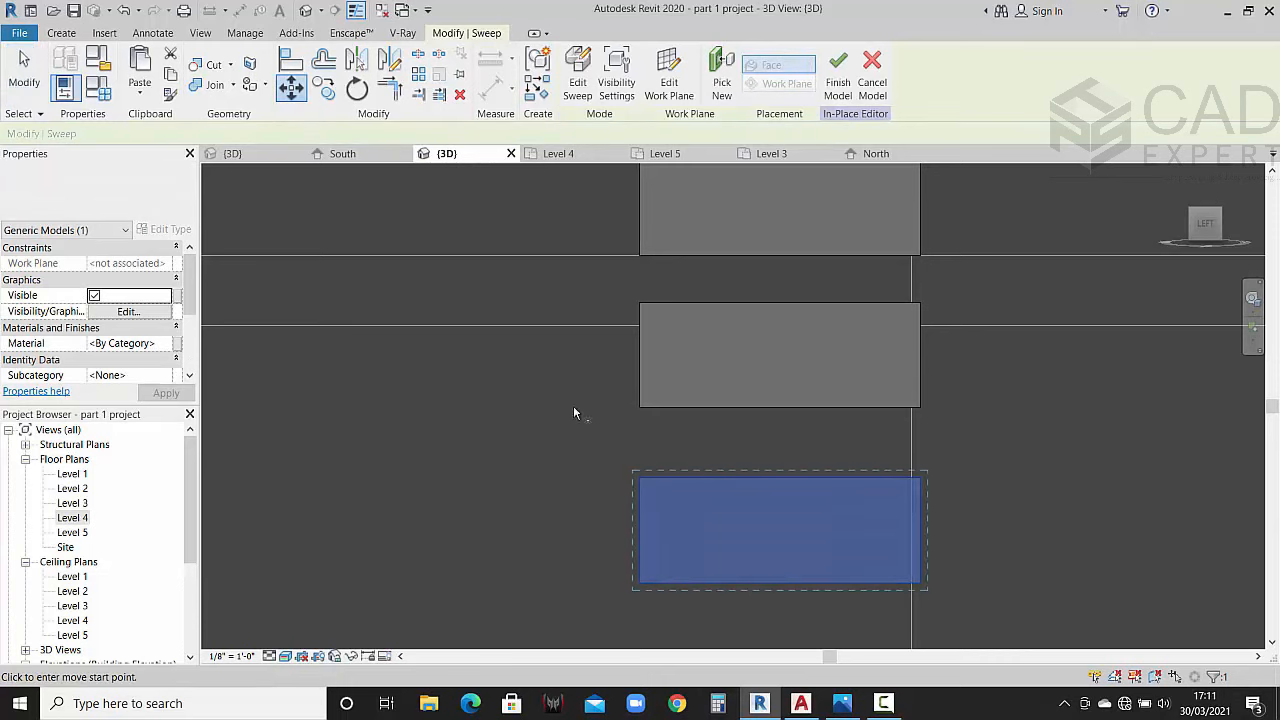
click(636, 472)
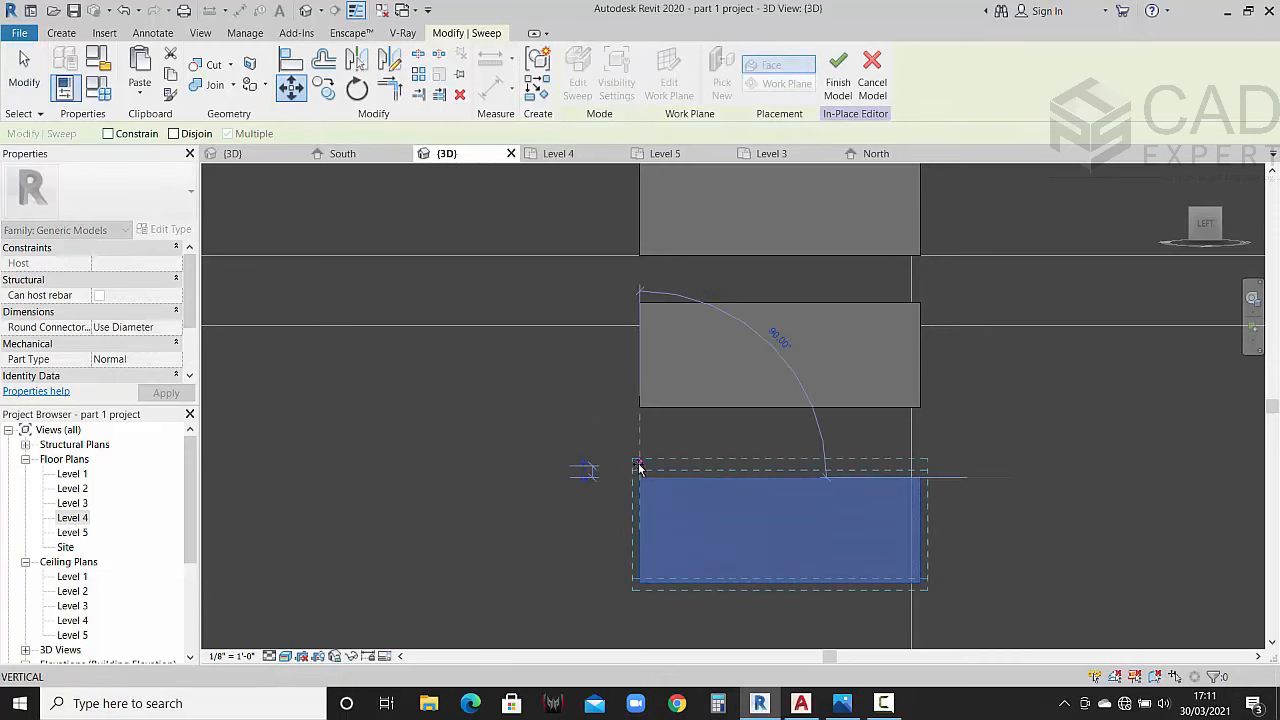
click(638, 463)
click(568, 455)
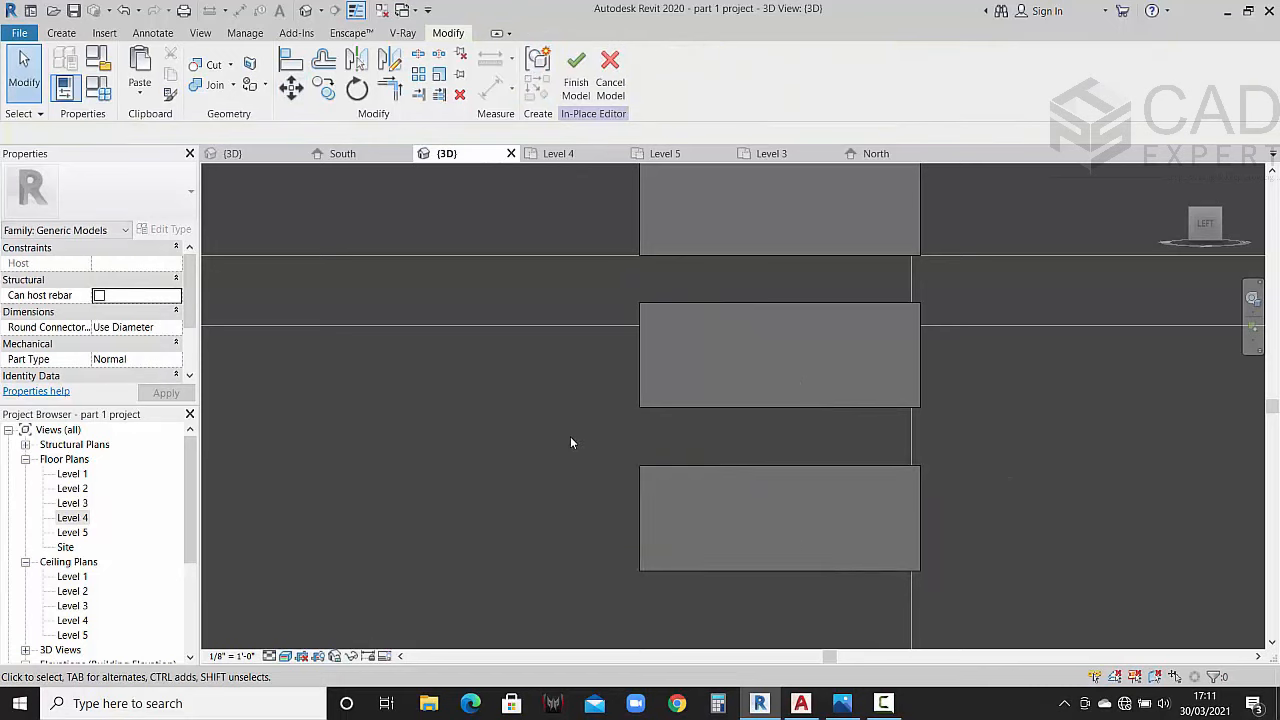
Step: Copy the top corner band straight up above the stack and delete the stray copy beside it
scroll(570, 436, down, 5)
click(596, 409)
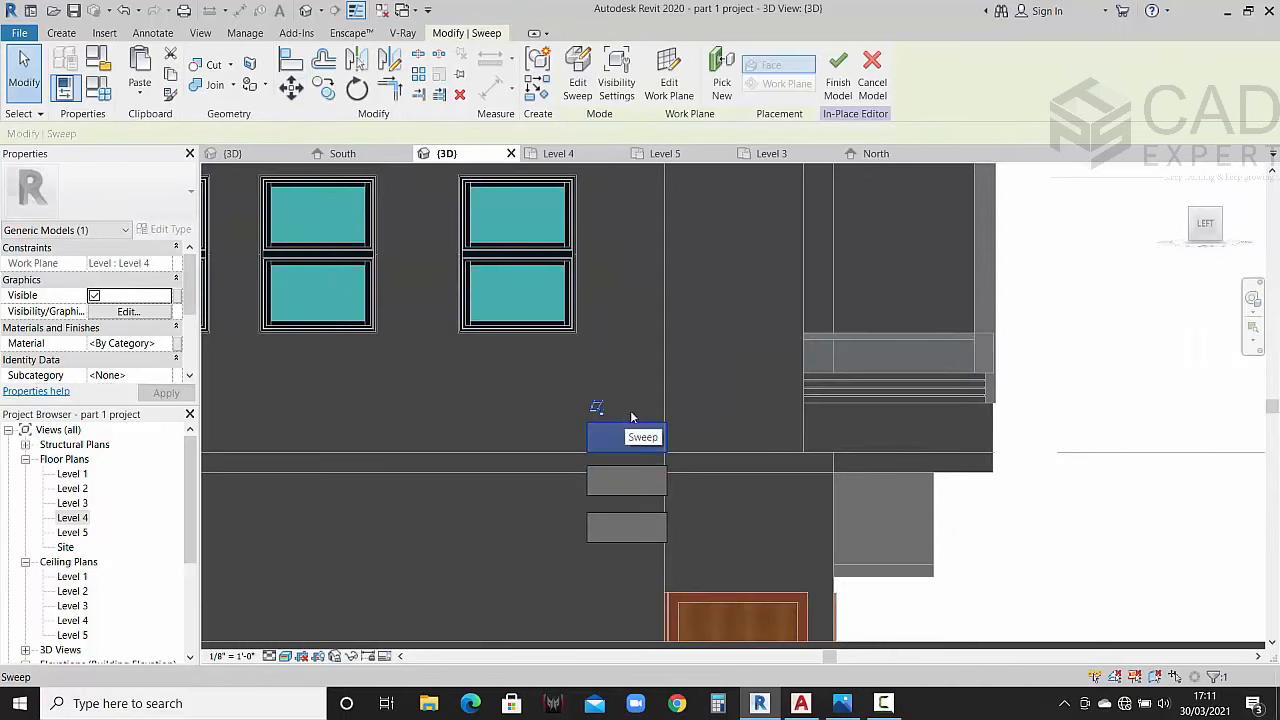
click(291, 90)
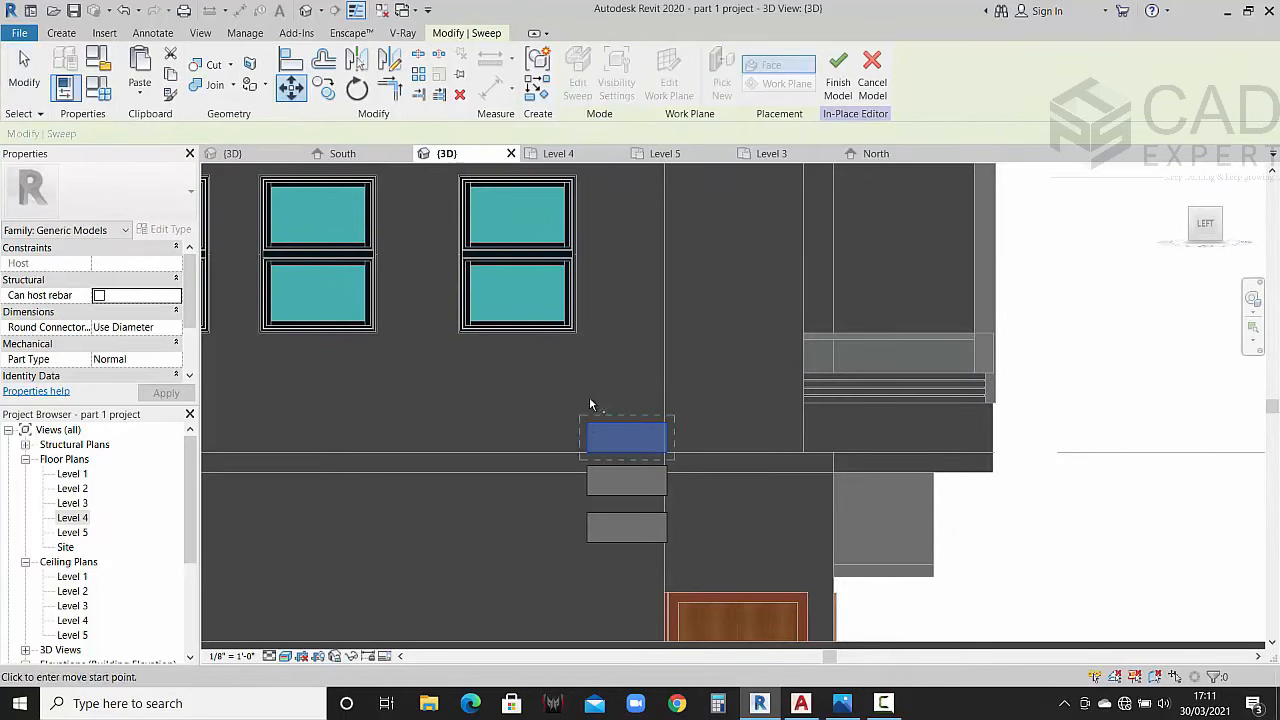
click(587, 421)
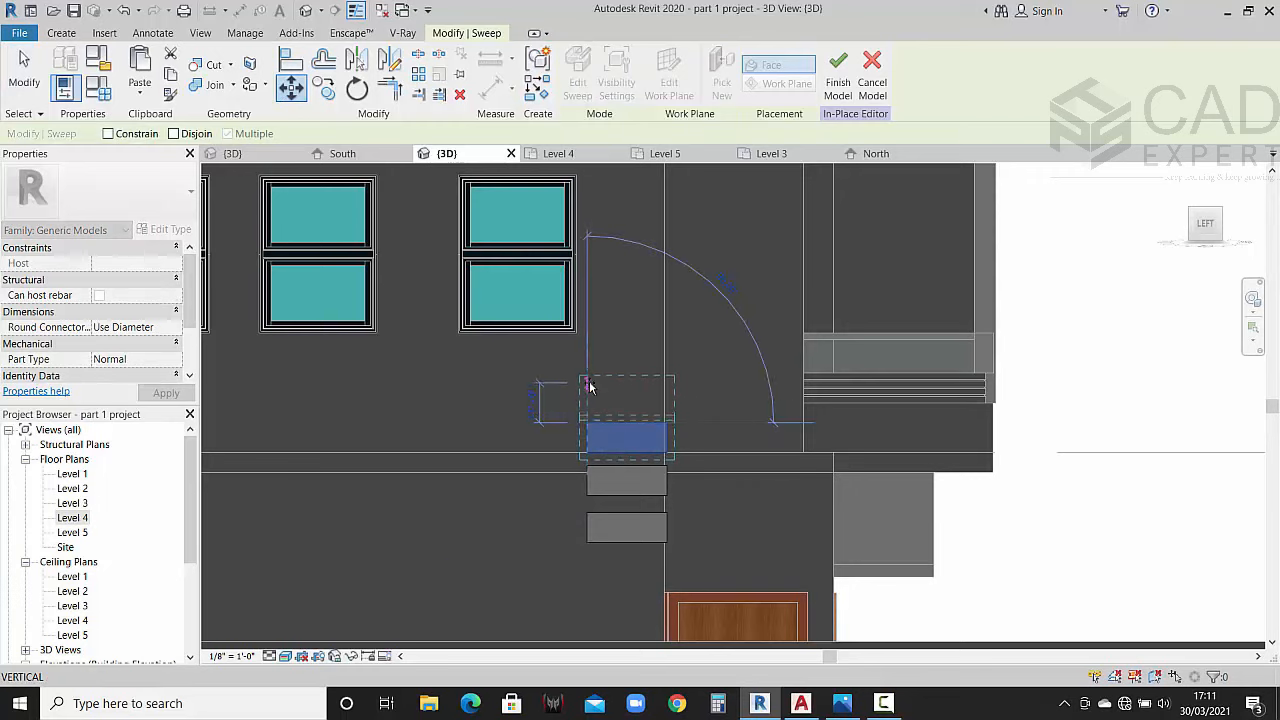
click(590, 386)
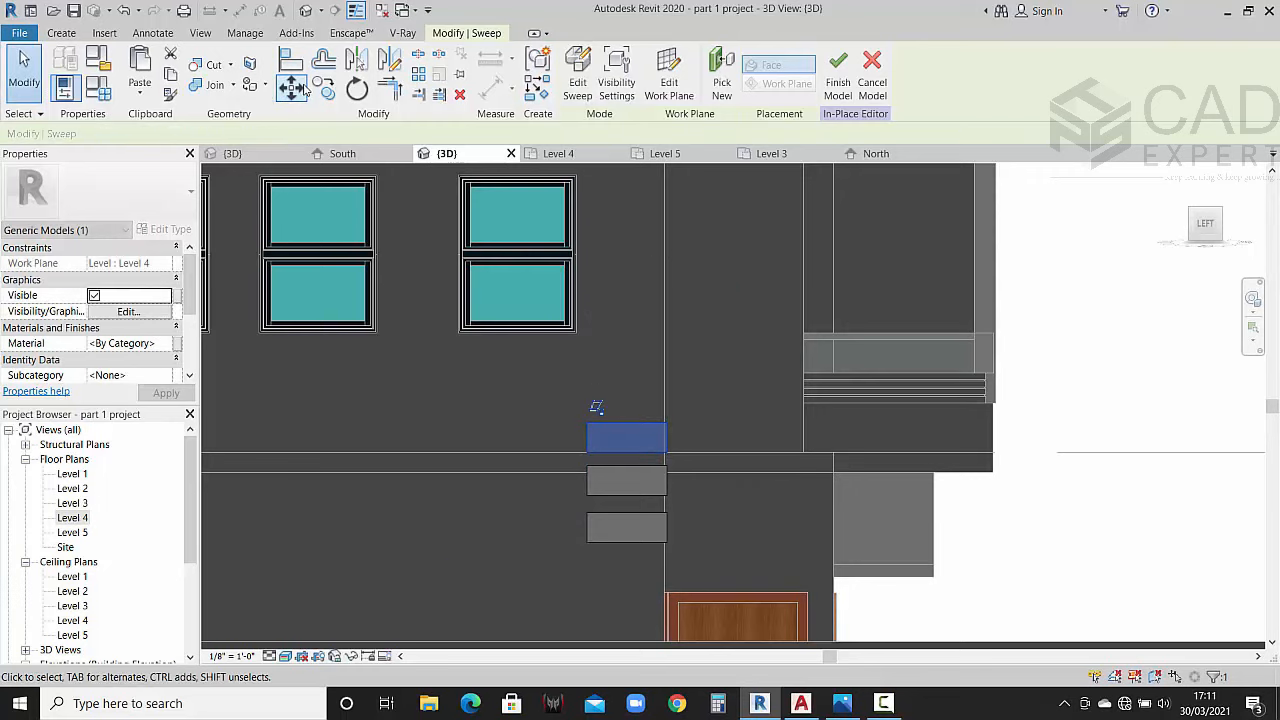
click(323, 90)
click(587, 462)
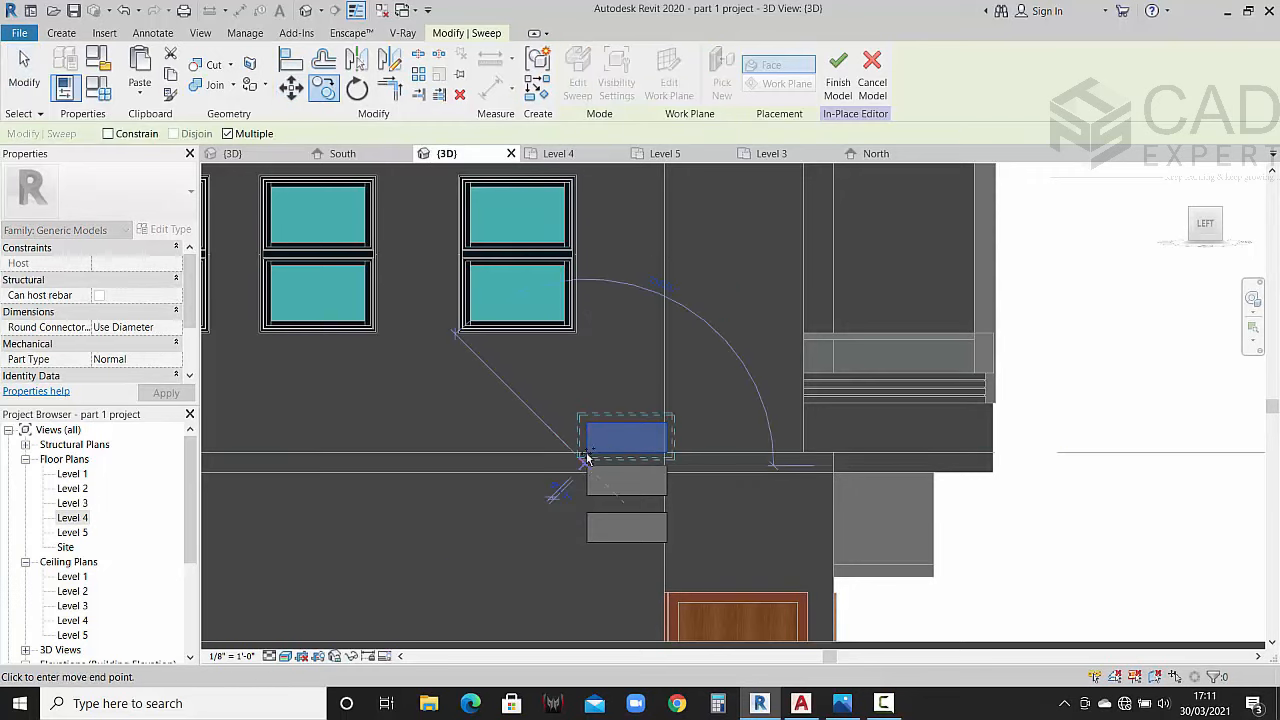
click(517, 405)
key(Escape)
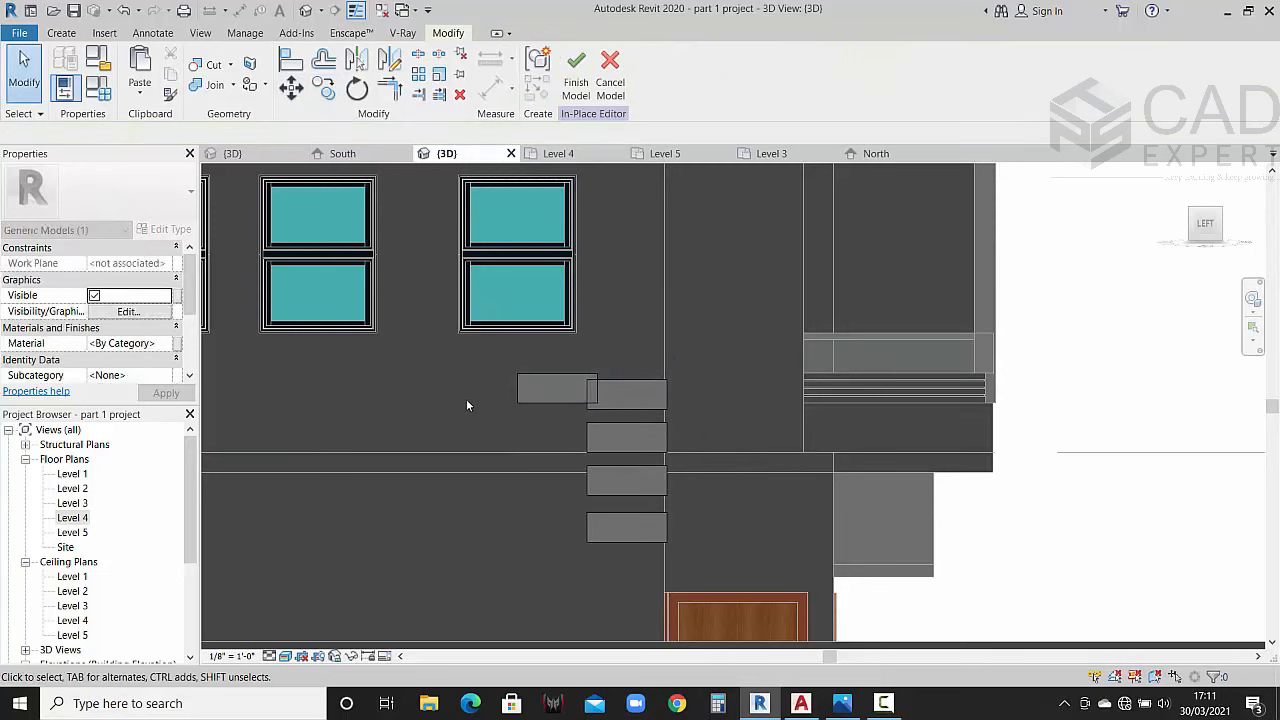
click(534, 377)
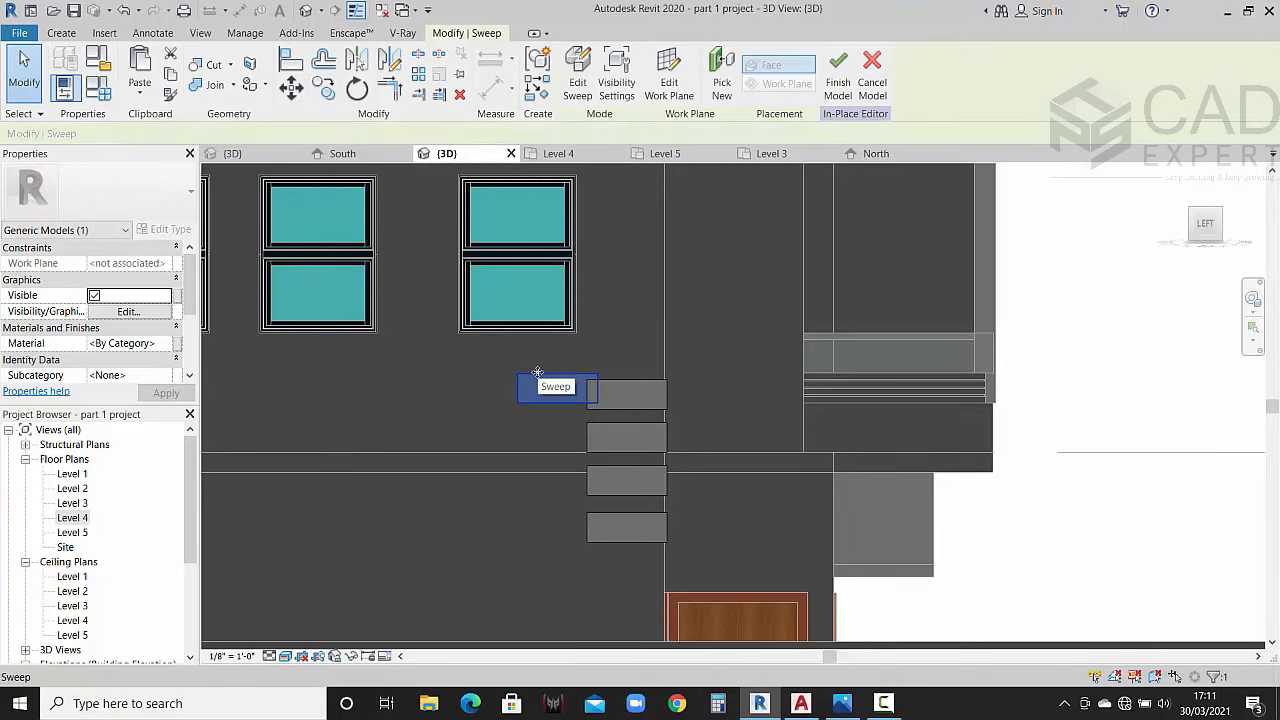
key(Delete)
Step: Check the stack from an angled 3D view, and undo the band copies and moves back to the single original corner band
scroll(560, 371, down, 2)
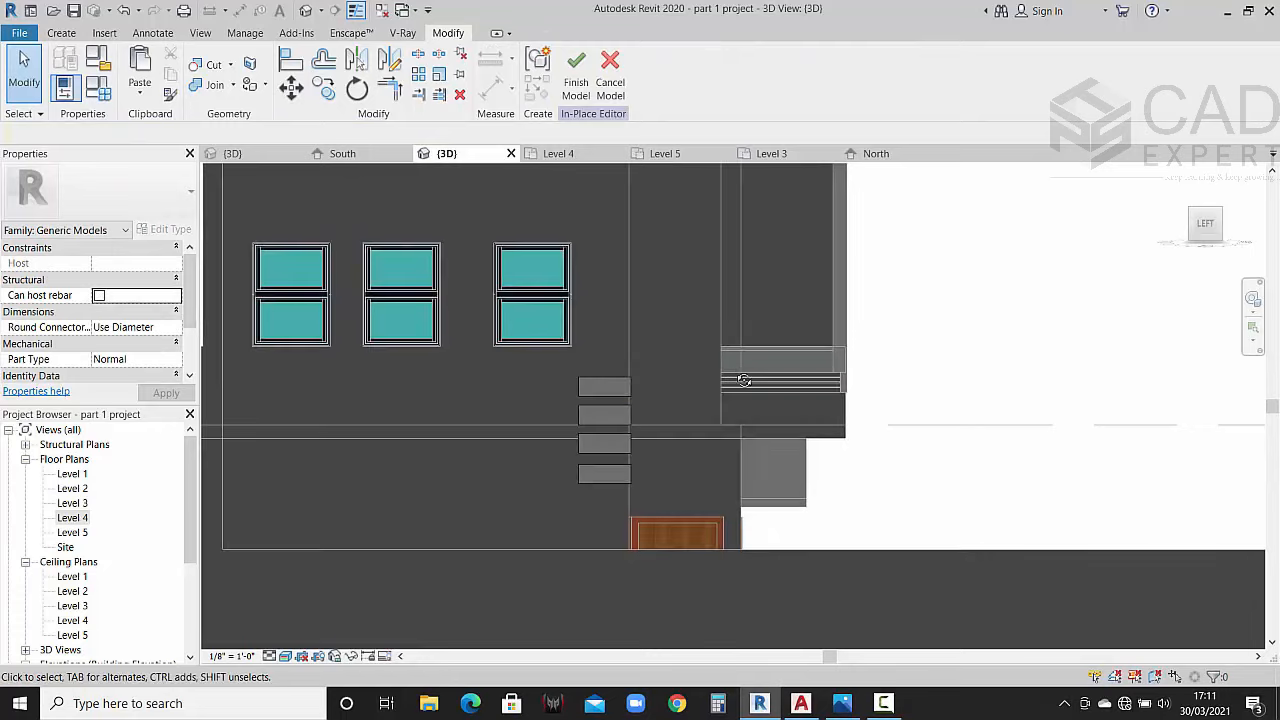
shift+middle_drag(743, 380, 560, 495)
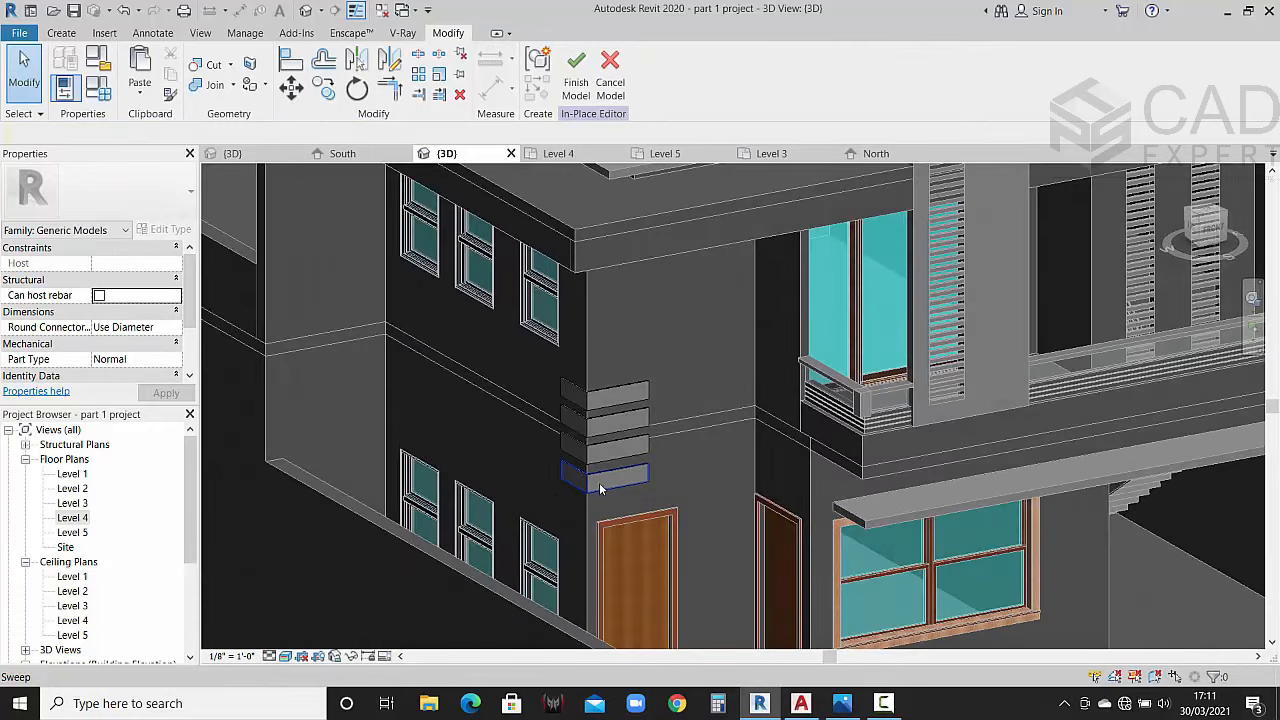
click(600, 480)
click(600, 480)
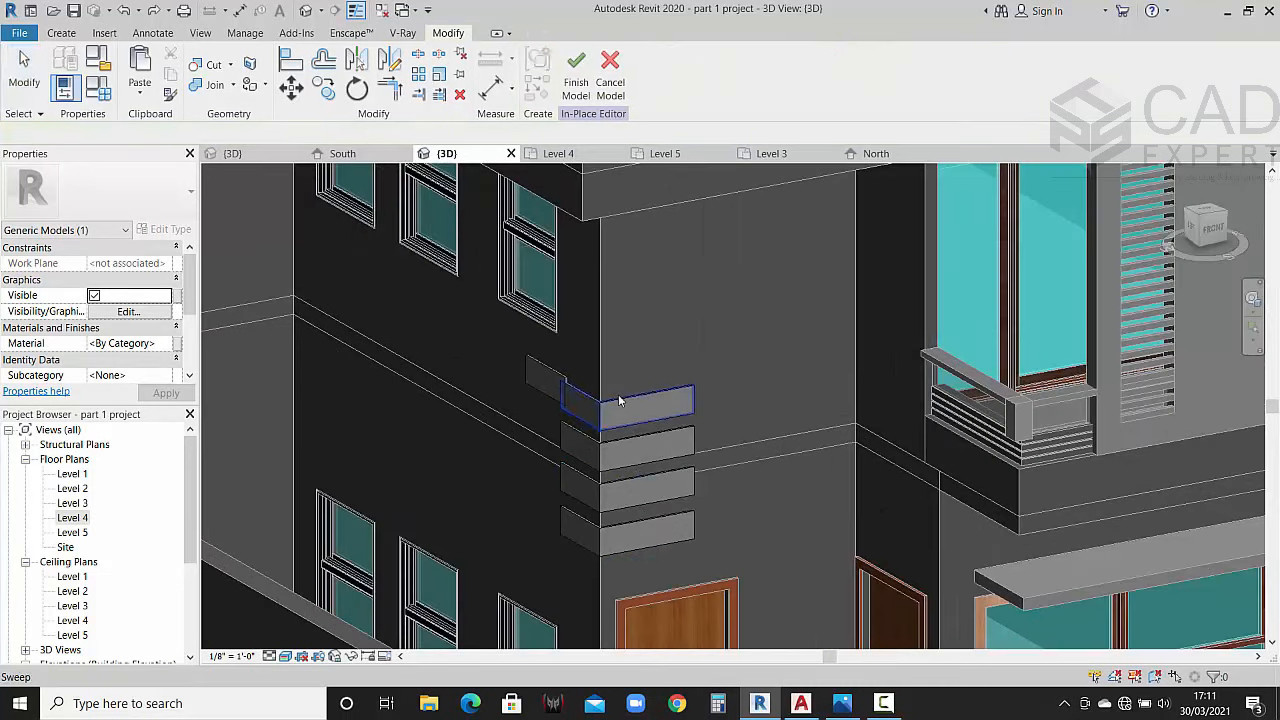
key(ctrl+z)
key(ctrl+z)
key(ctrl+z)
key(ctrl+z)
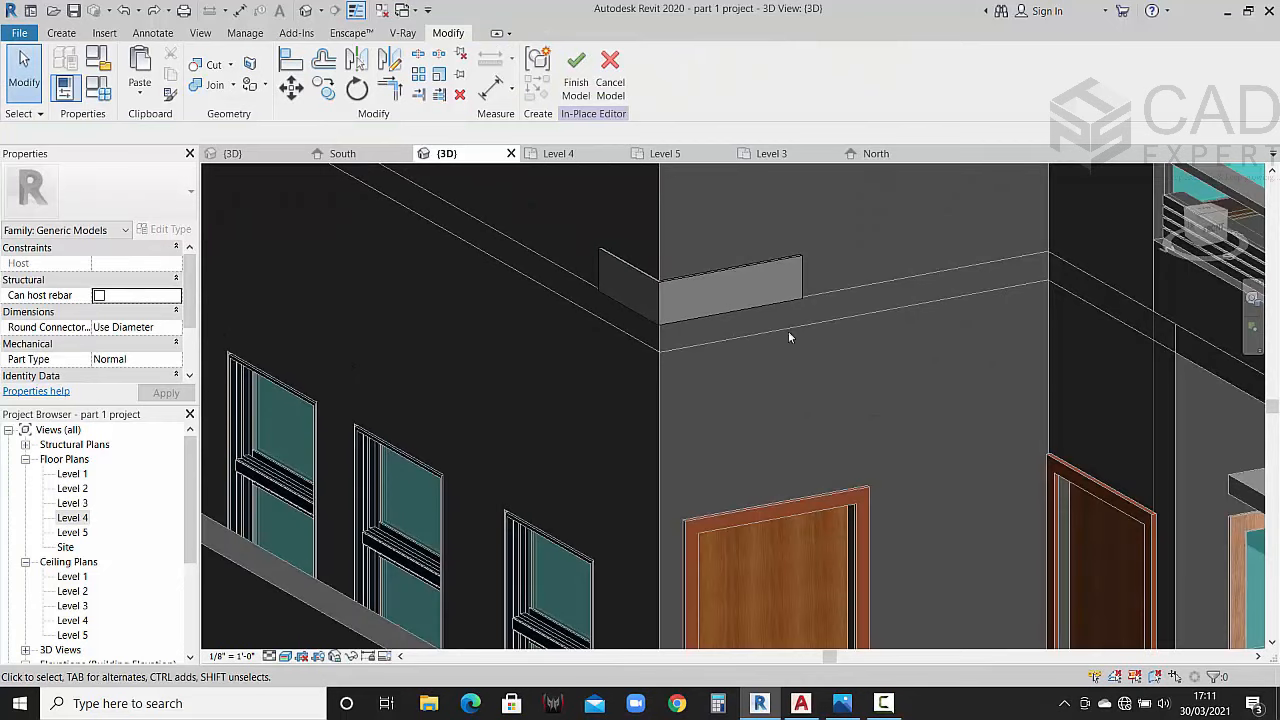
Step: Edit the corner band's sweep profile, set its height to 5", and finish the profile
click(753, 260)
click(576, 82)
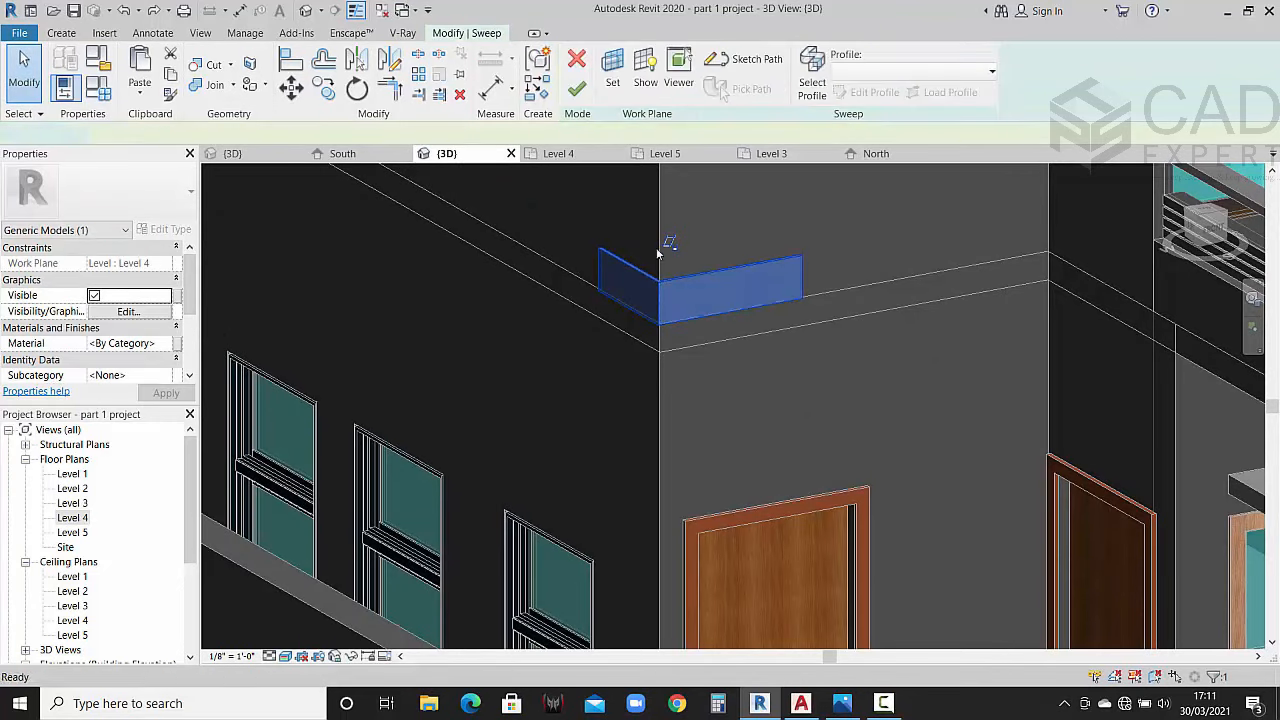
click(812, 84)
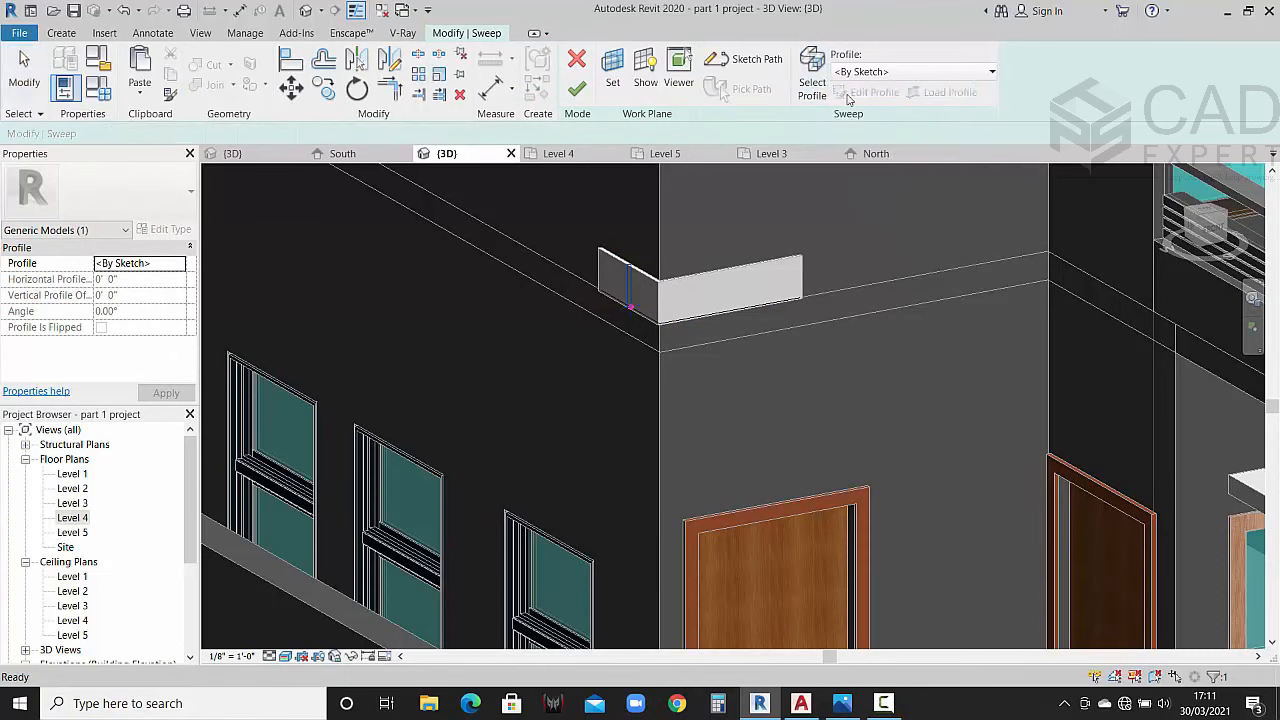
click(870, 92)
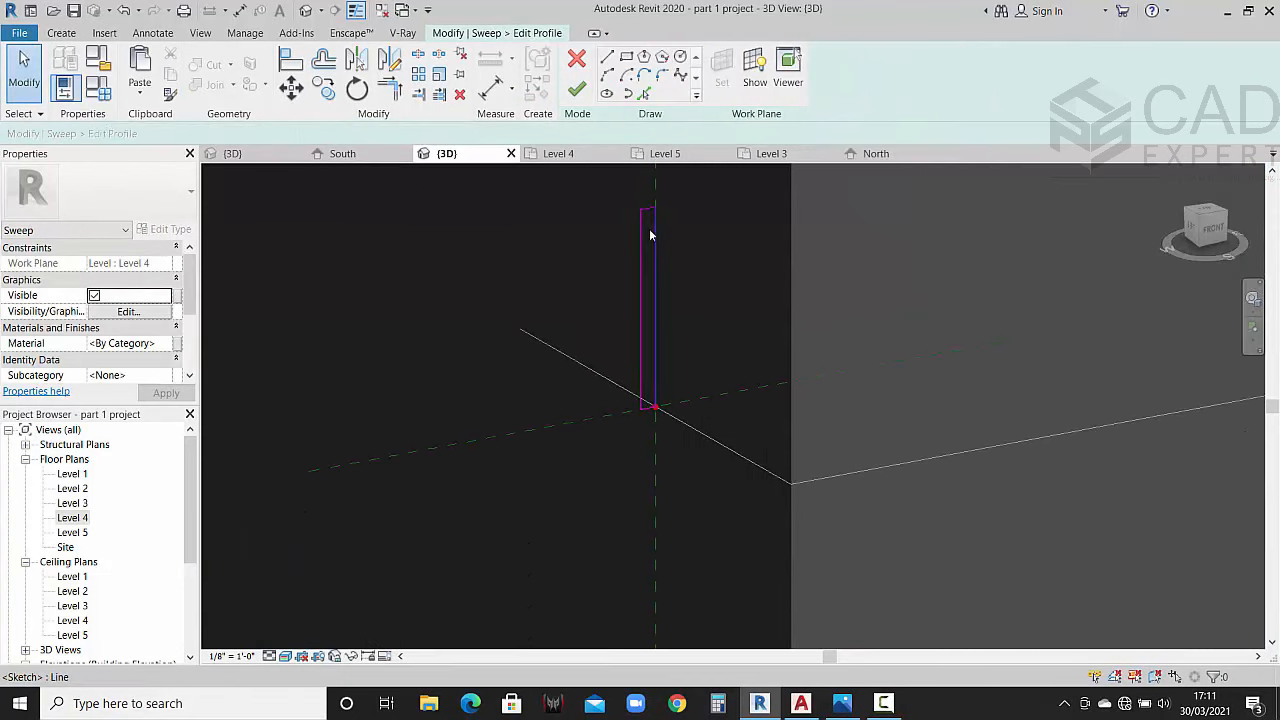
click(648, 210)
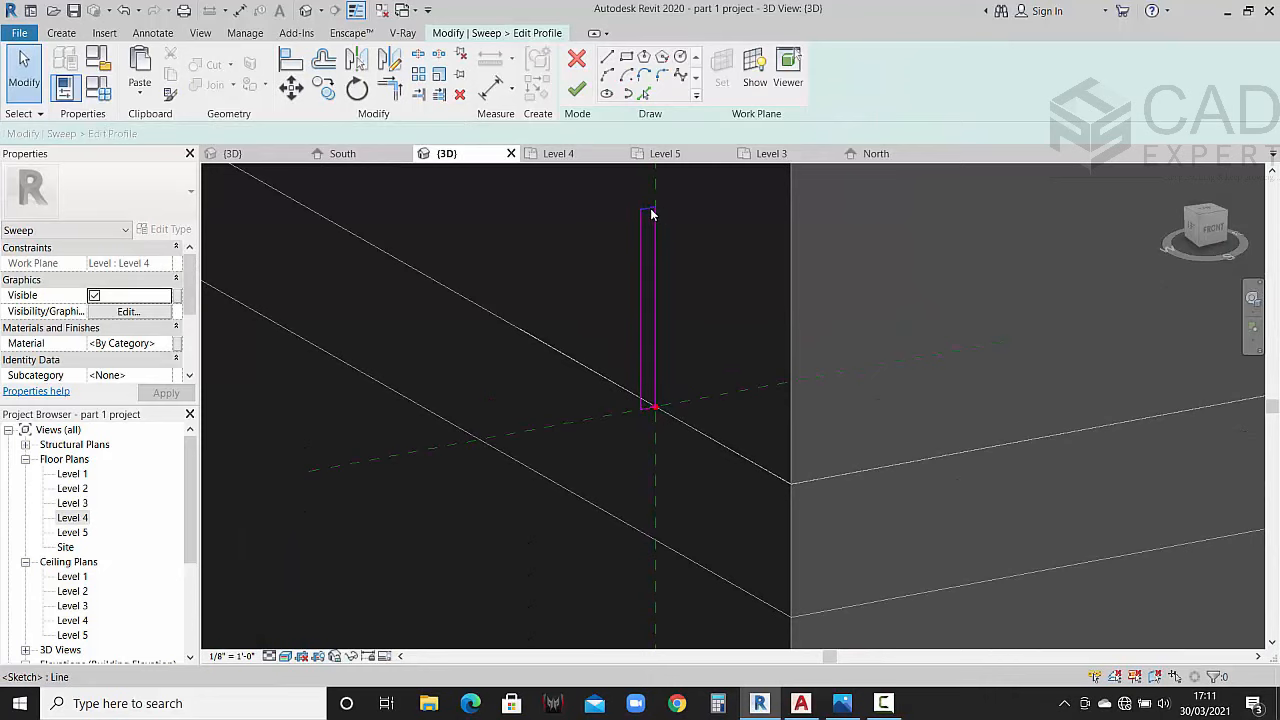
click(650, 209)
click(685, 300)
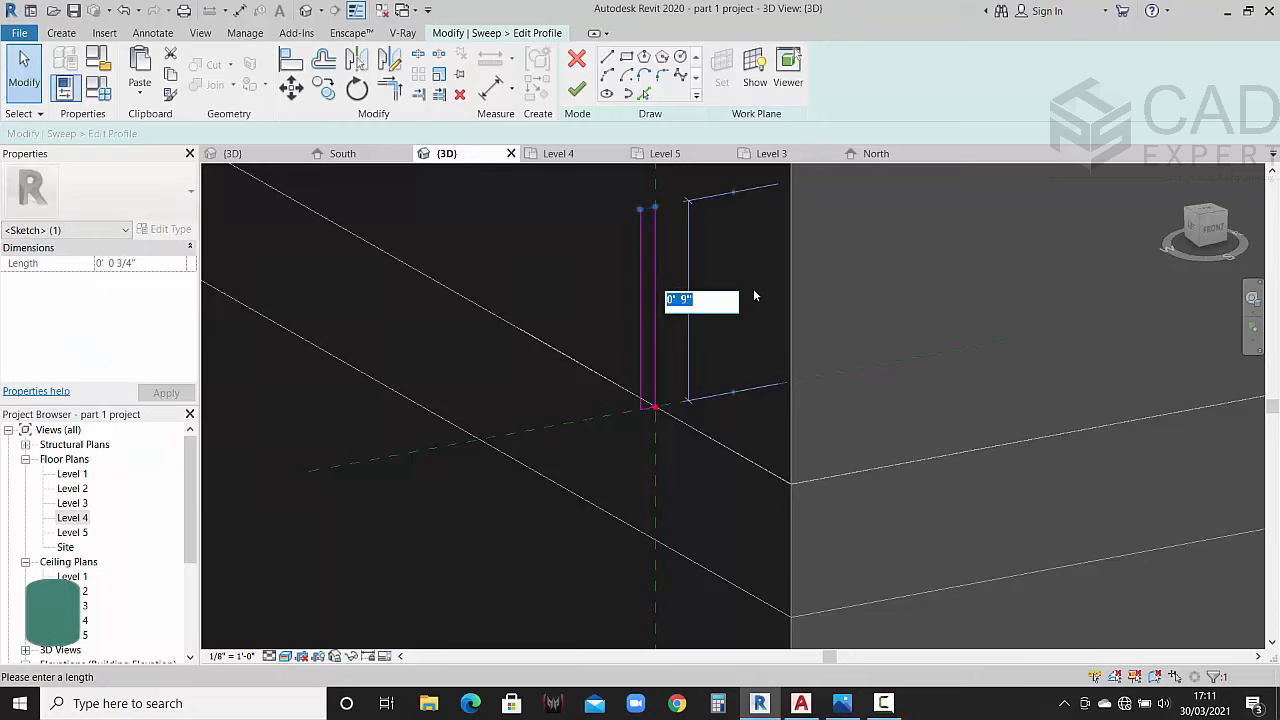
text(5")
key(Return)
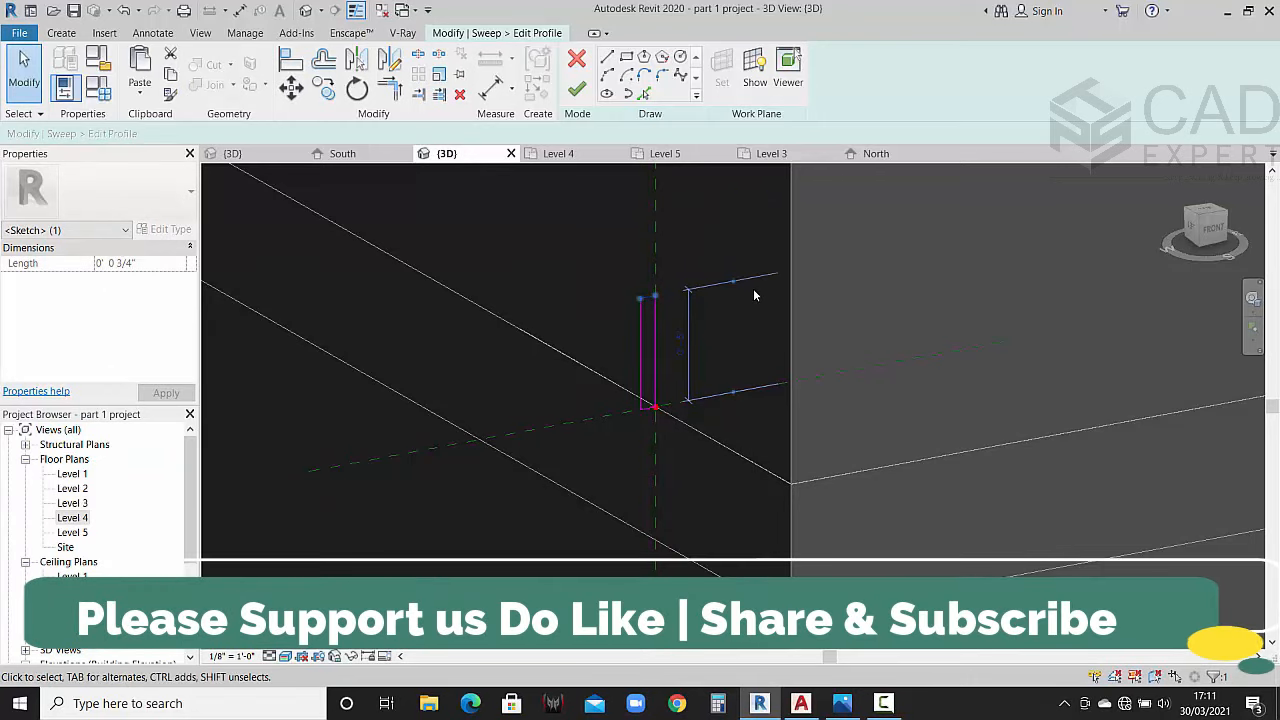
click(575, 100)
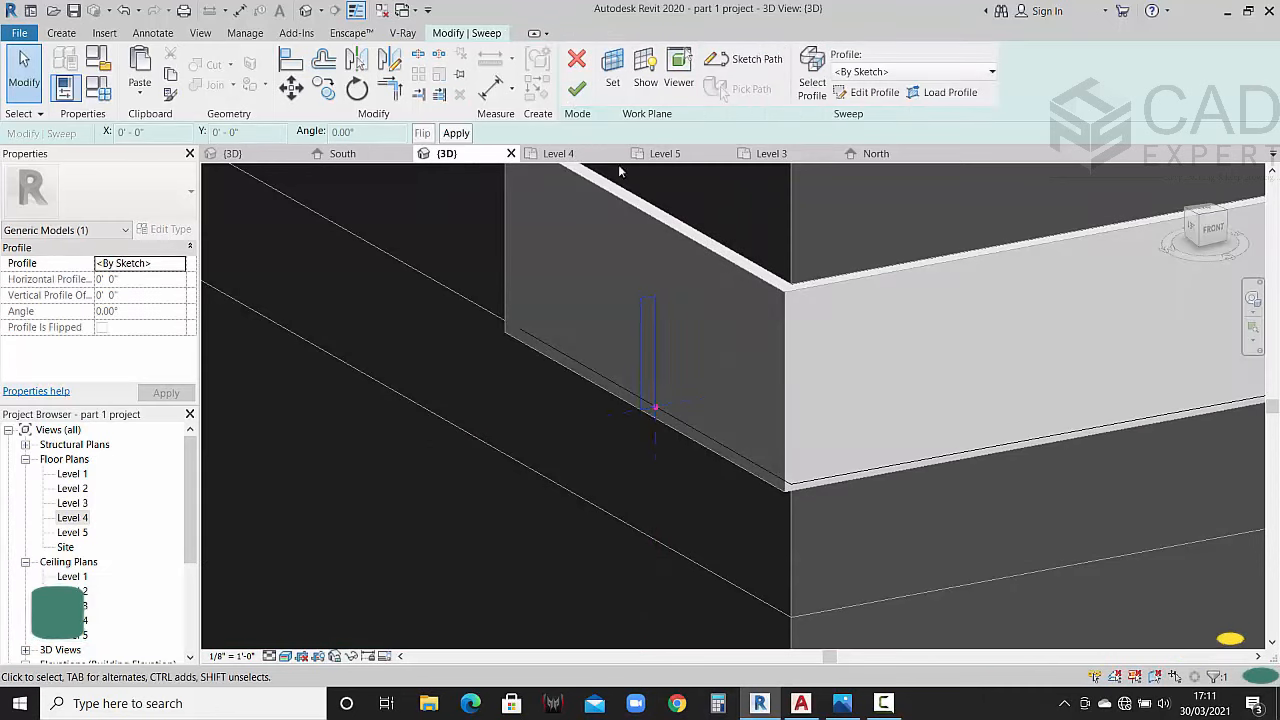
scroll(606, 352, down, 6)
middle_drag(670, 414, 693, 416)
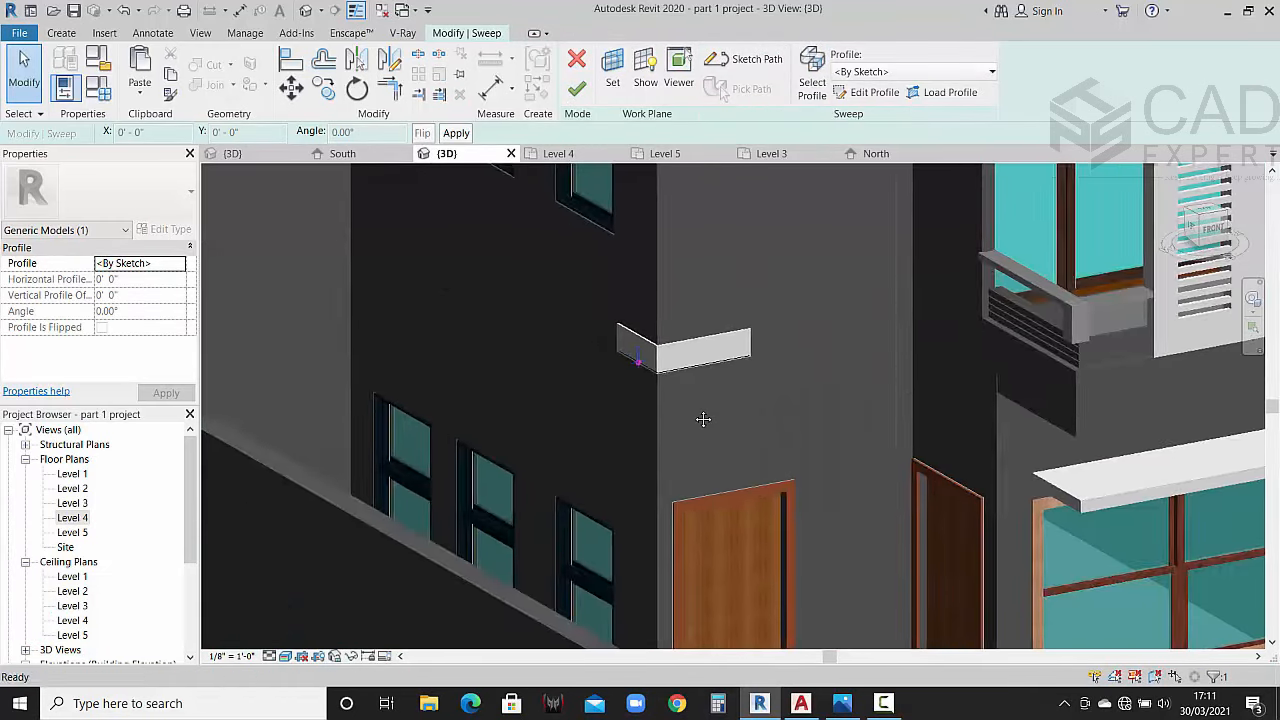
Step: Reopen the sweep profile, set its height to 4.5", and finish the profile
scroll(658, 333, up, 10)
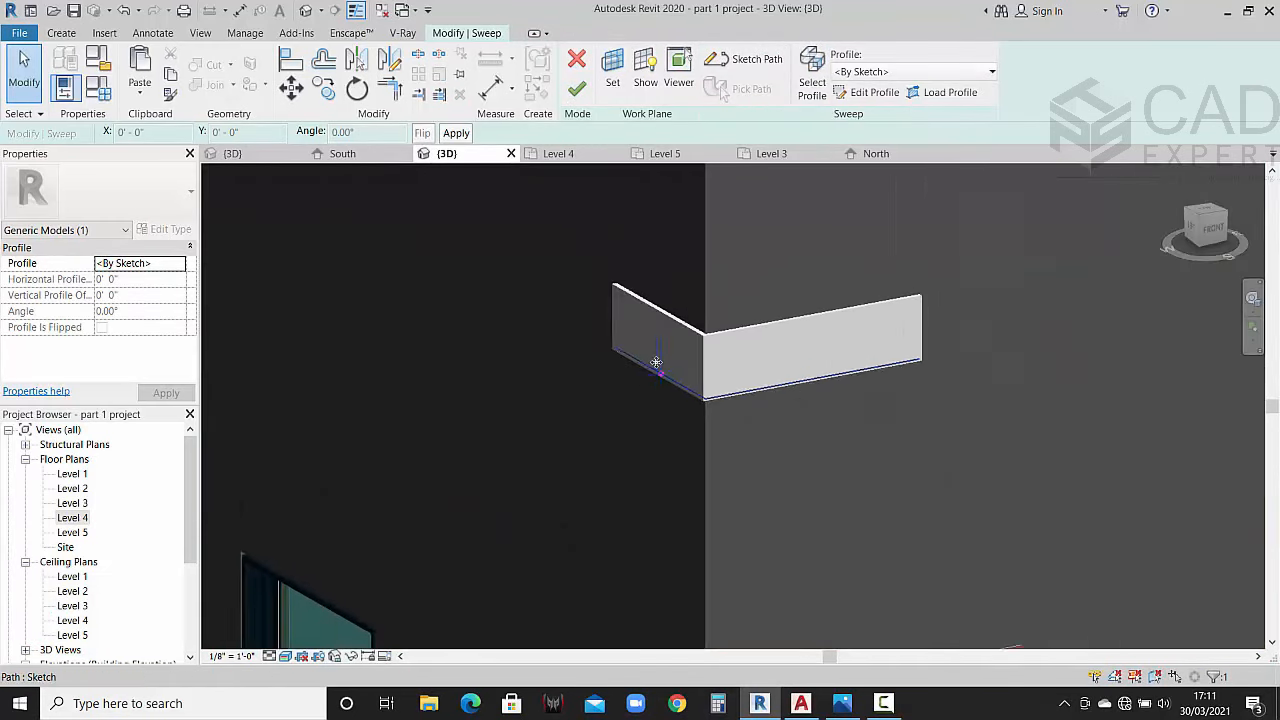
click(868, 92)
click(687, 344)
click(694, 338)
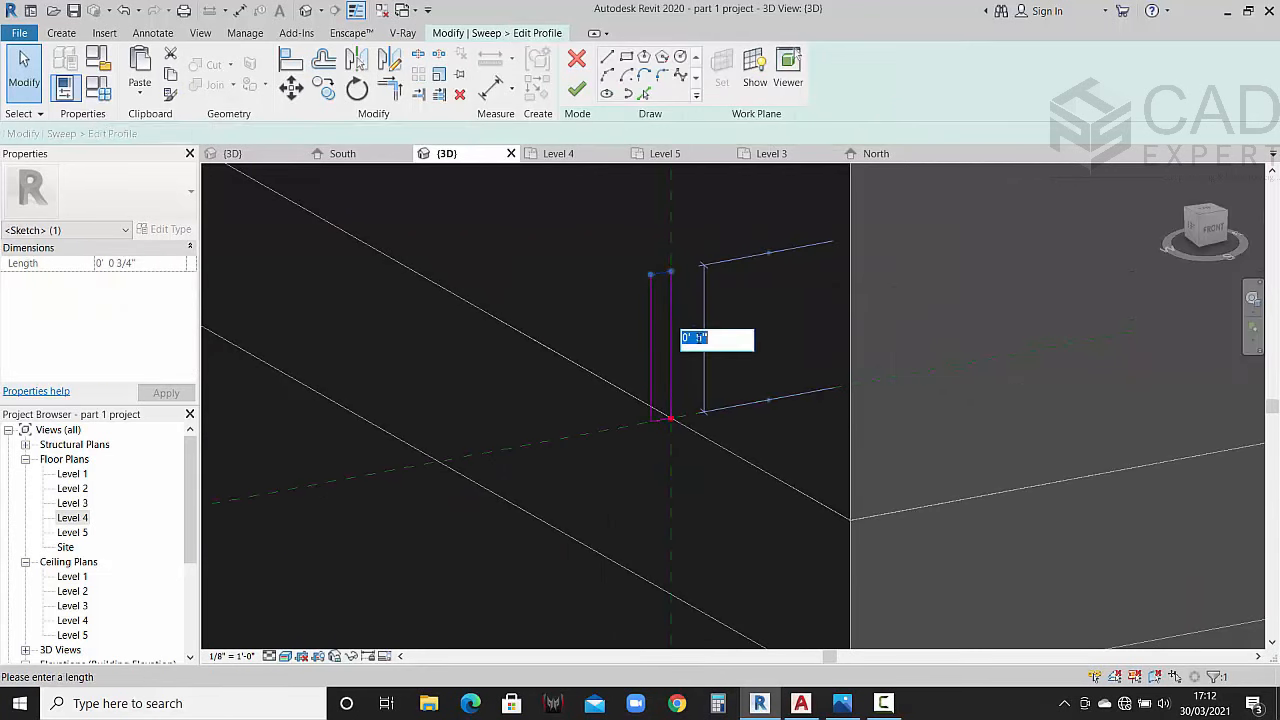
text(4.5)
key(Return)
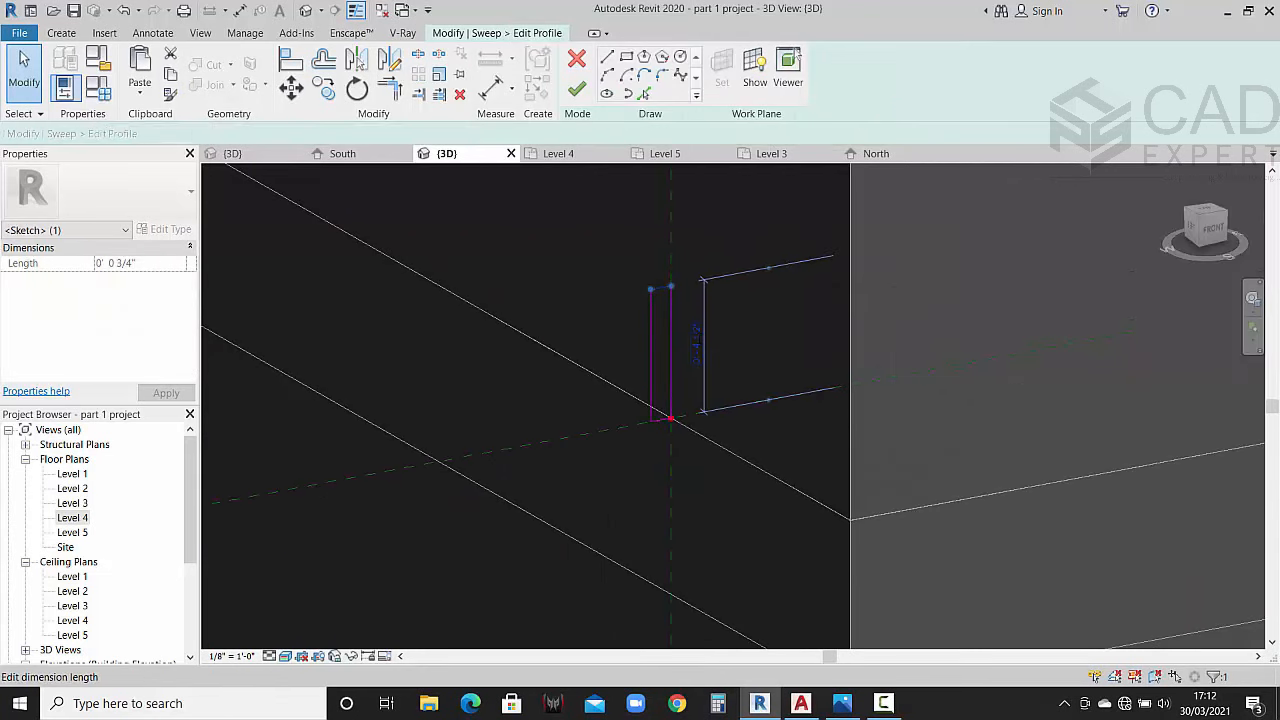
click(576, 89)
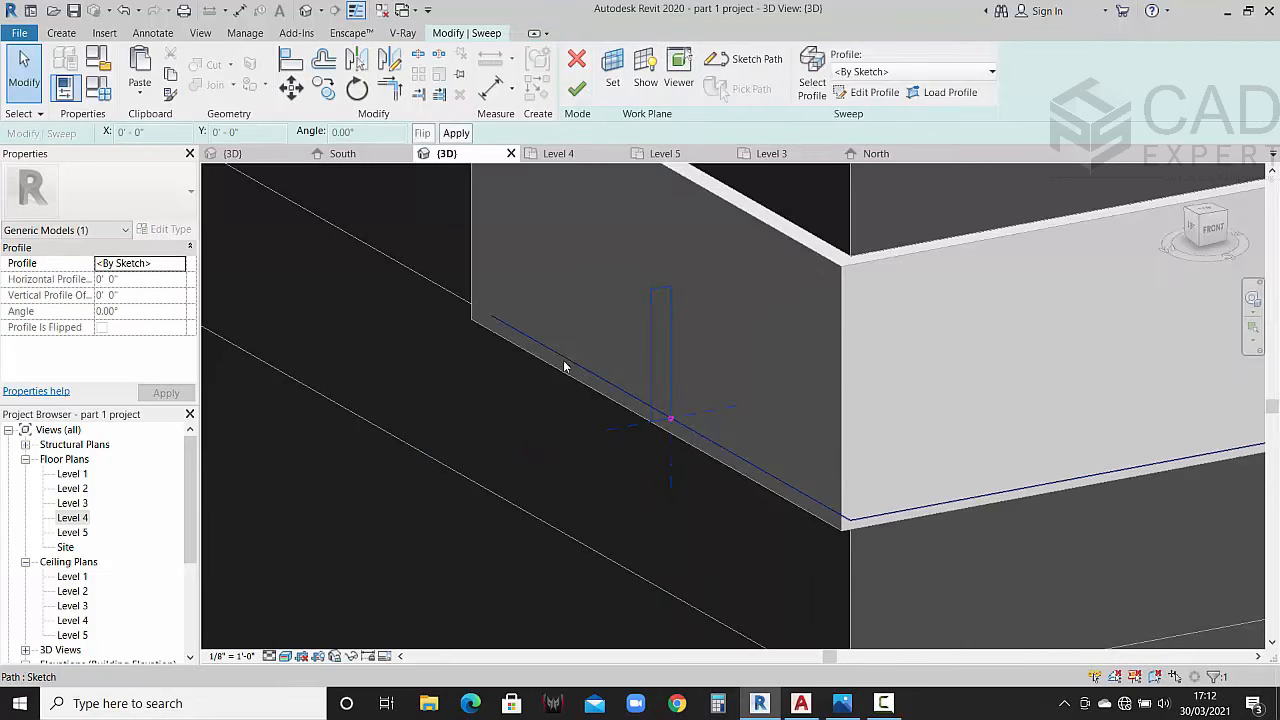
scroll(590, 381, down, 5)
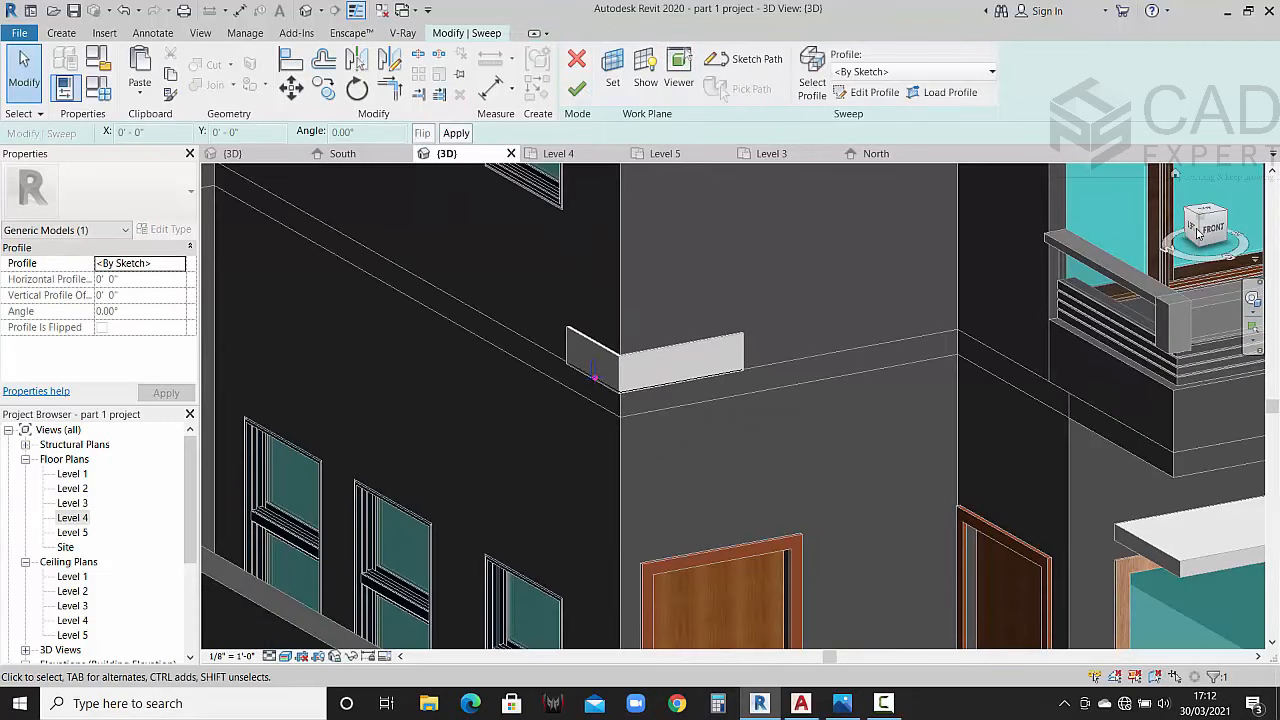
key(Escape)
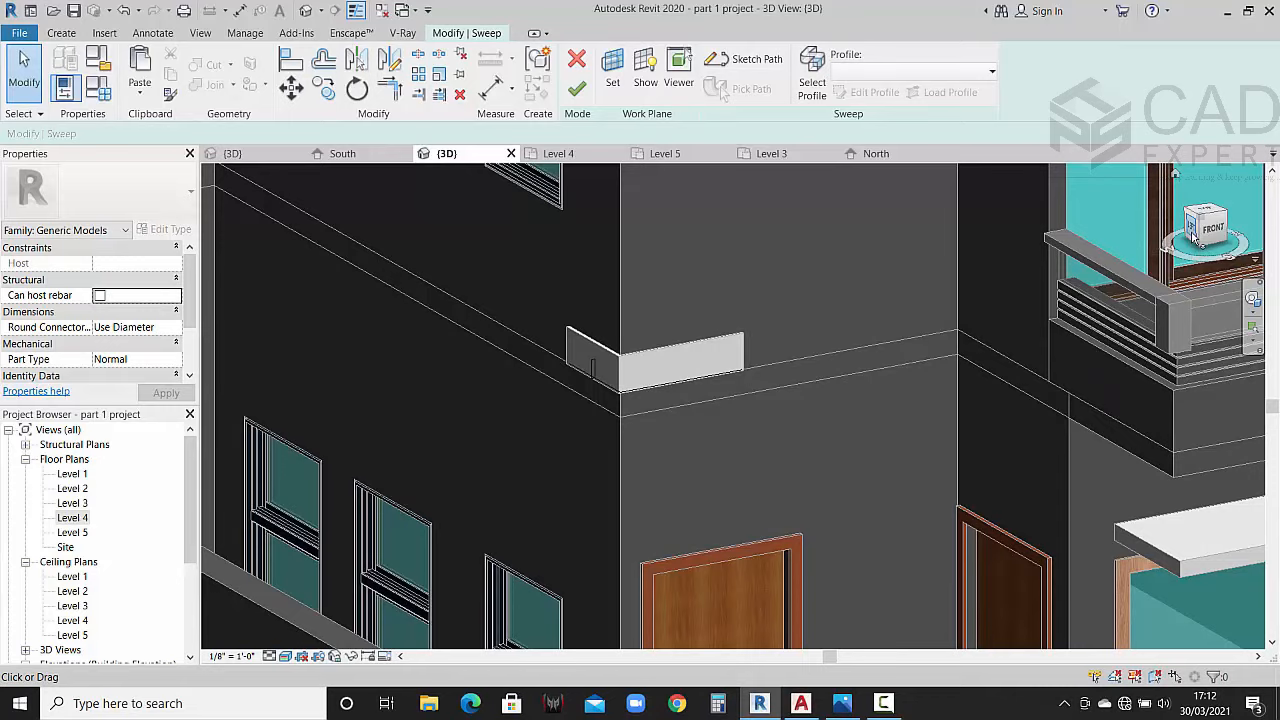
Step: Switch to the Left view of the building and finish the corner band's sweep edit
click(1192, 235)
scroll(808, 412, up, 6)
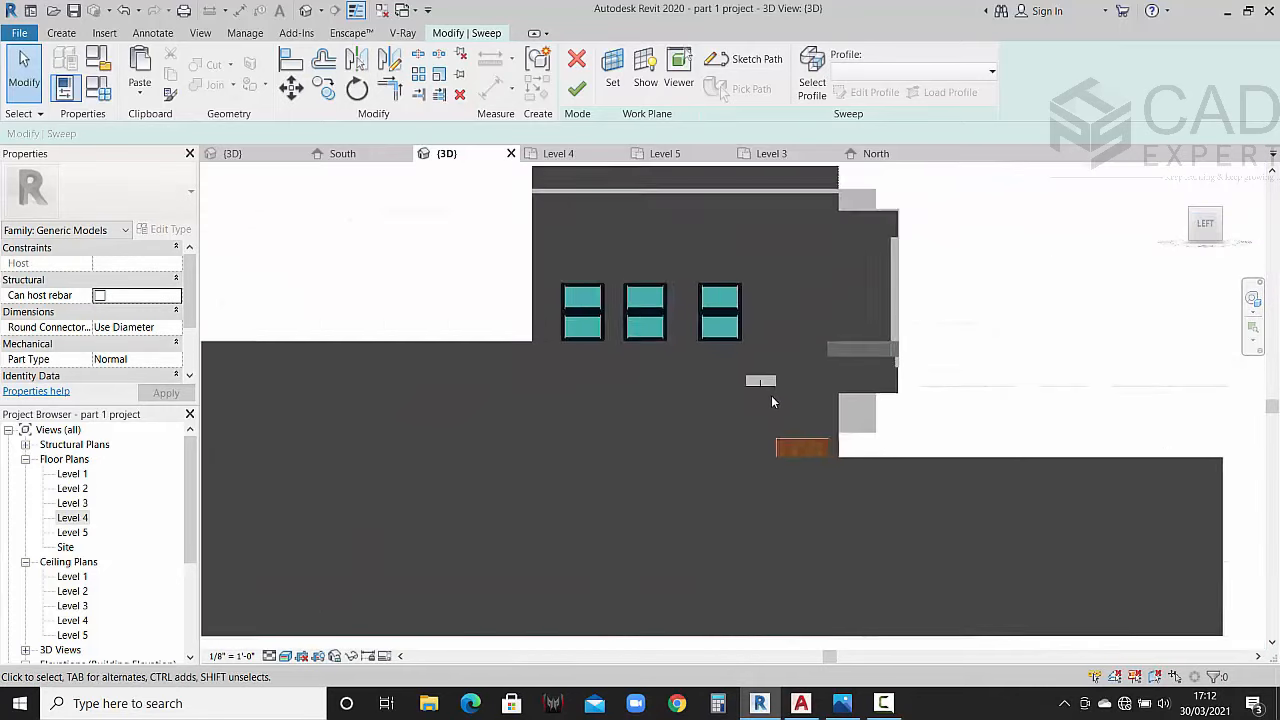
scroll(771, 401, up, 3)
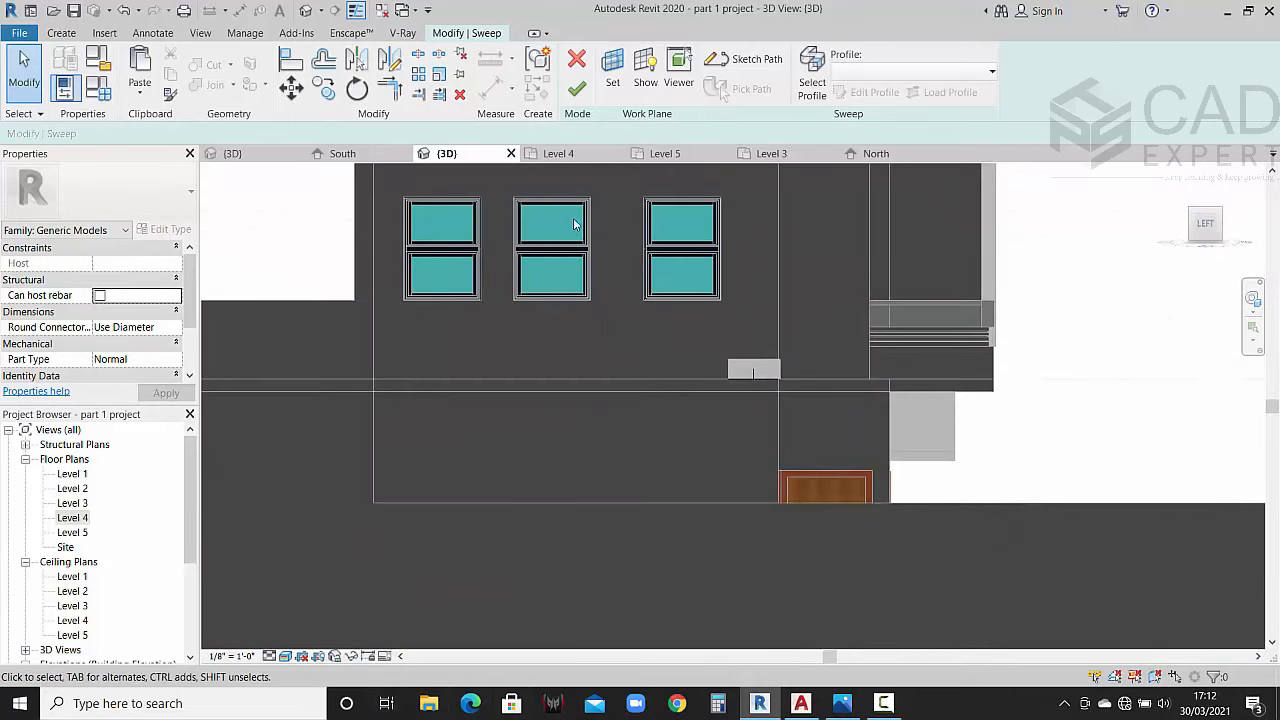
click(580, 90)
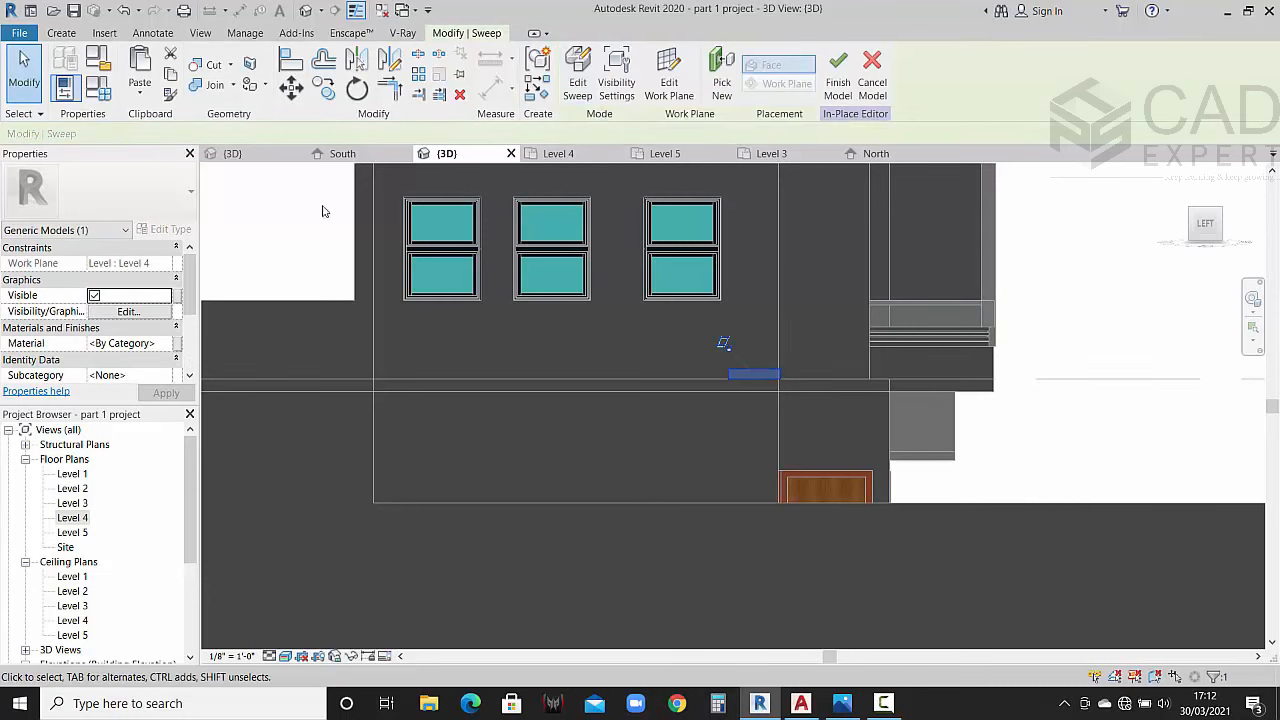
Step: Copy the slimmer corner band straight down from its upper corner, leaving a gap below the original
click(323, 88)
scroll(778, 403, up, 5)
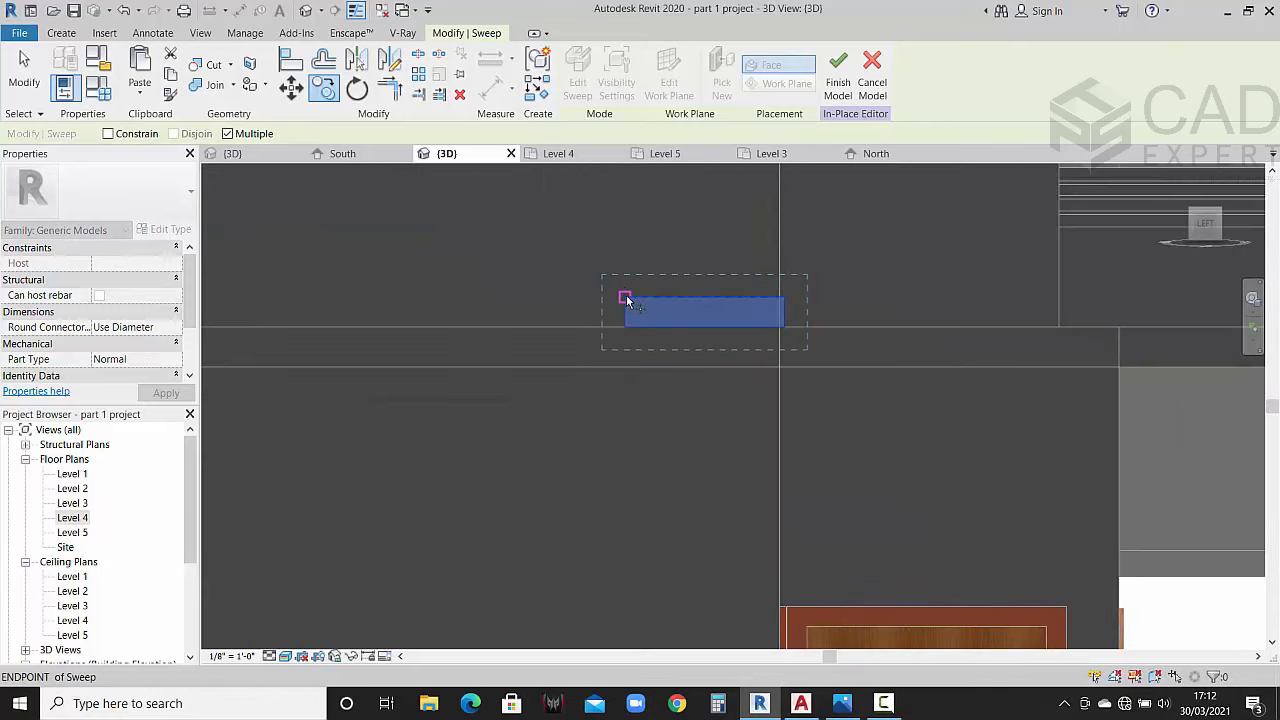
click(625, 298)
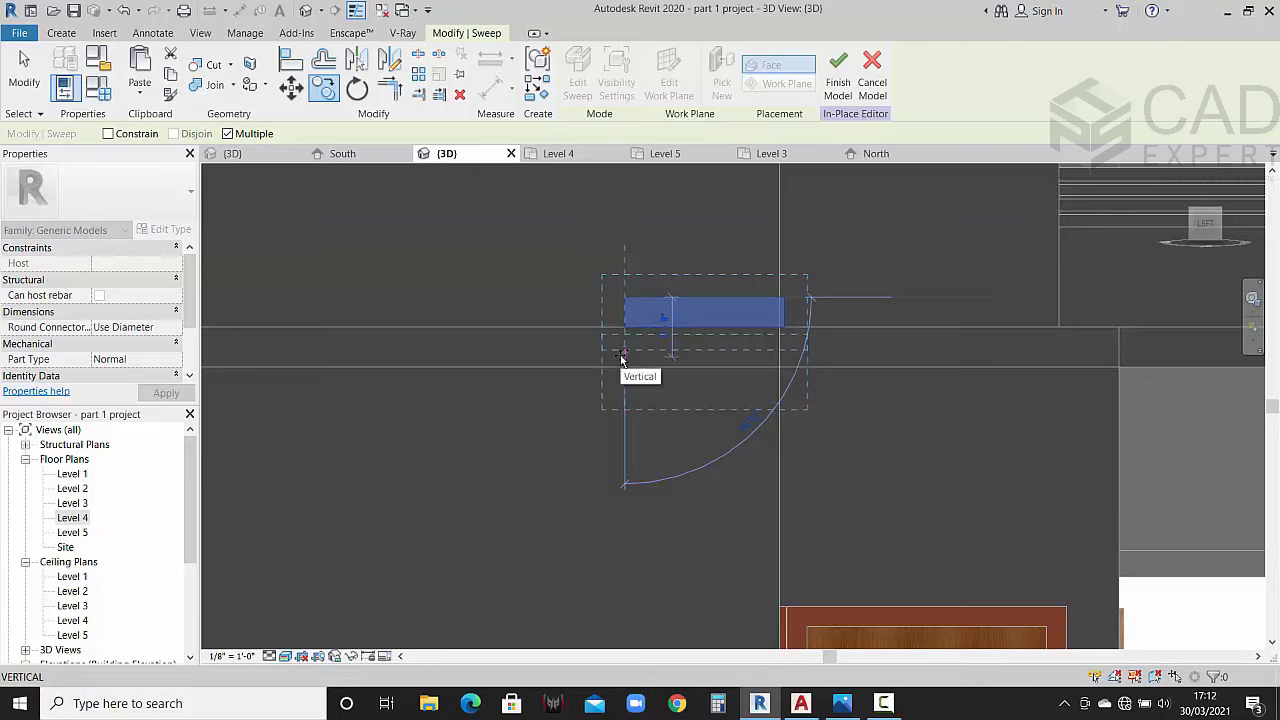
click(621, 359)
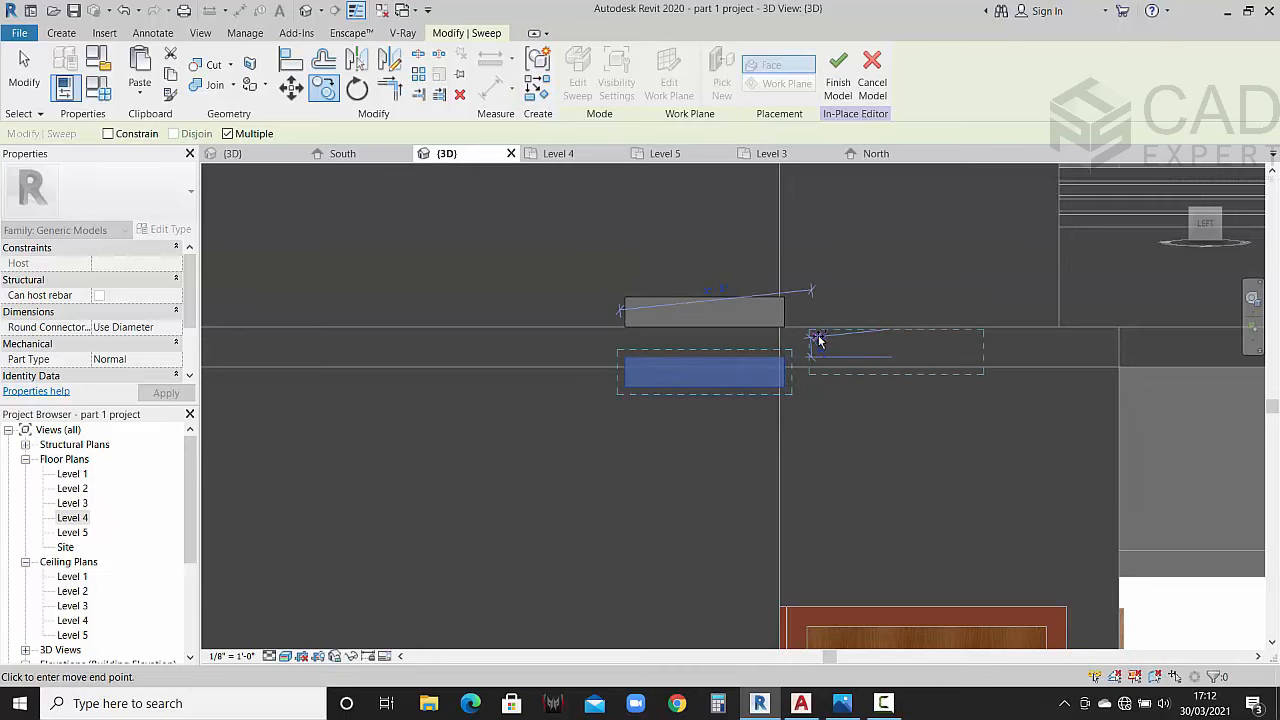
Step: Copy the lower horizontal sweep bar downward twice at the same vertical spacing as the bars above
key(Escape)
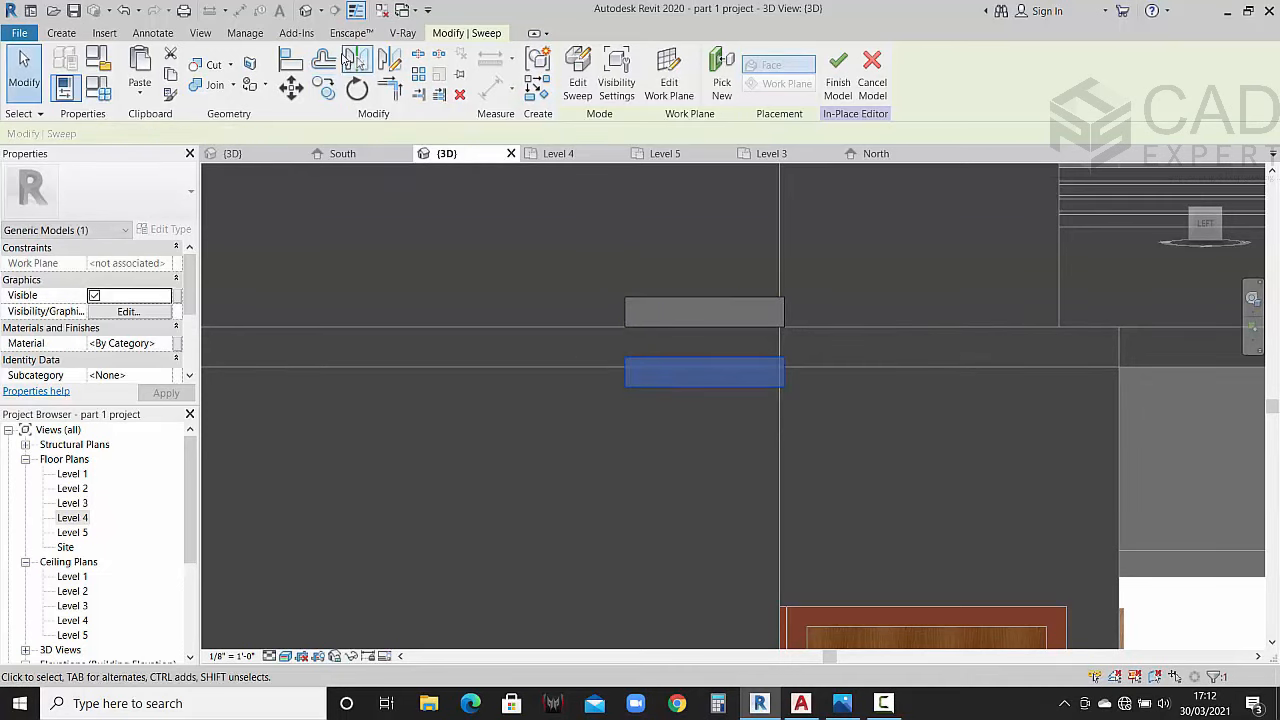
key(c)
key(o)
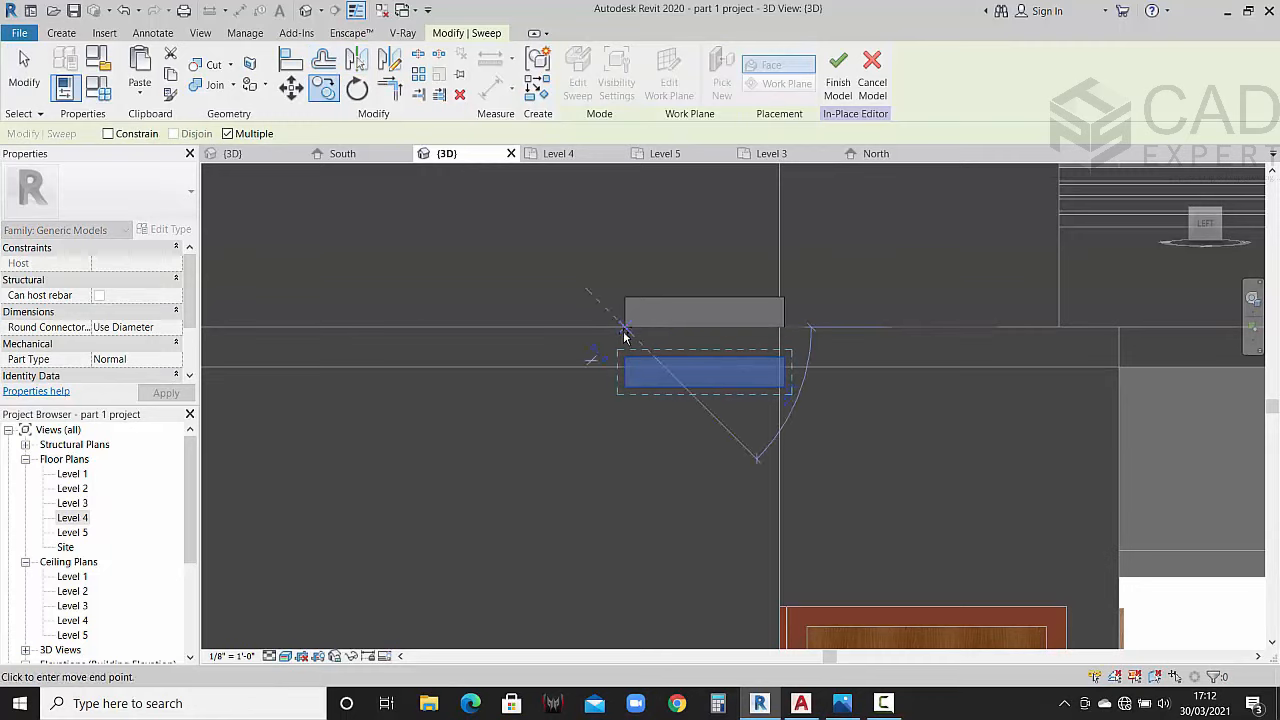
click(622, 373)
click(624, 433)
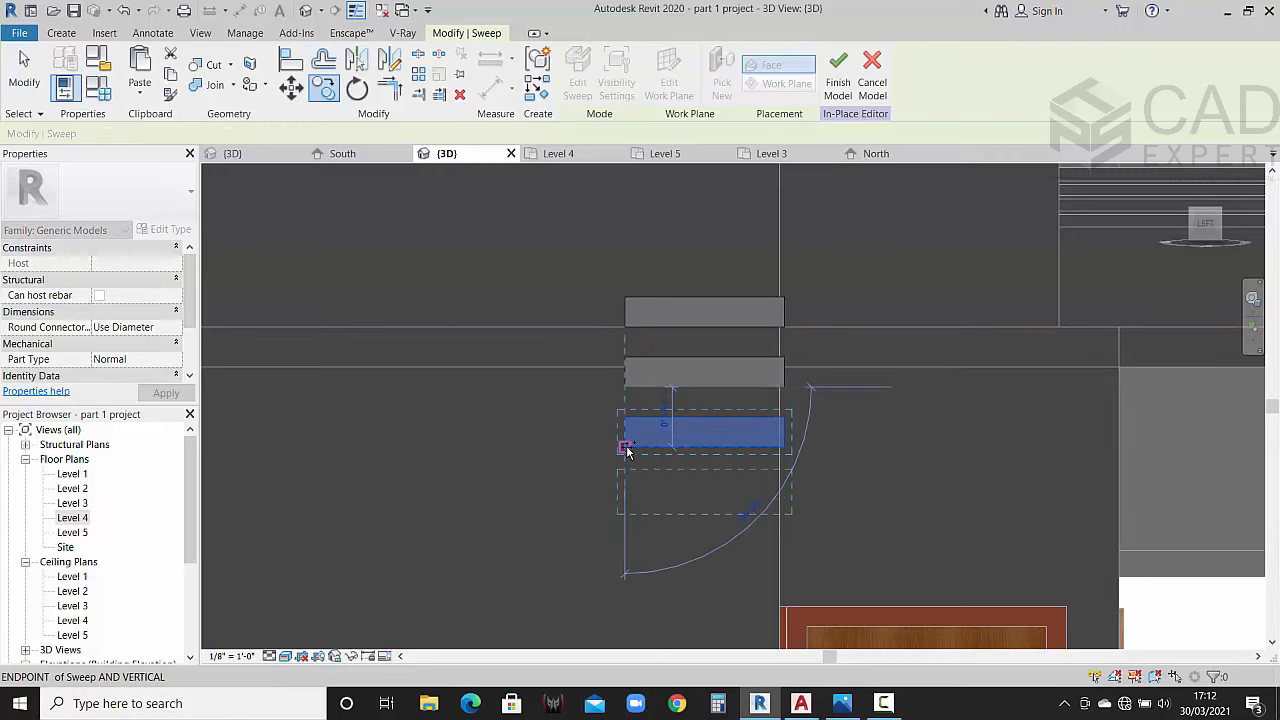
click(625, 448)
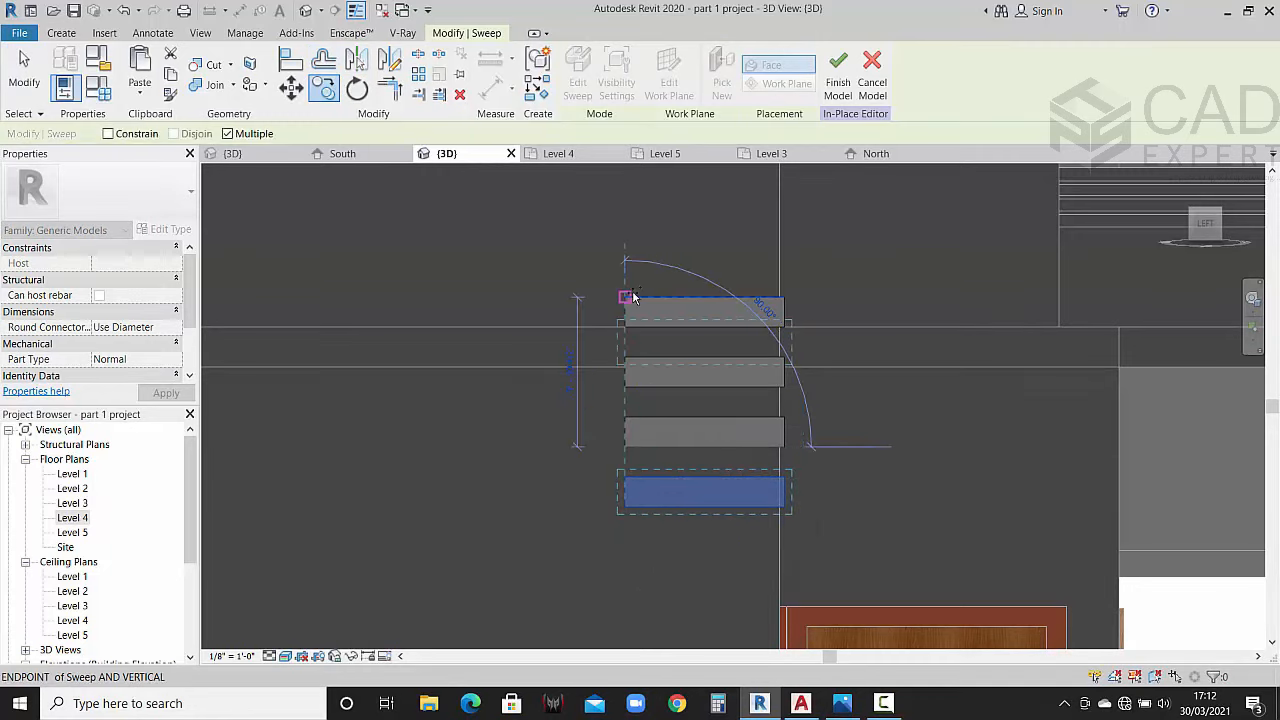
key(Escape)
Step: Copy the topmost sweep bar upward three times at the same spacing, keeping the copies vertically aligned
scroll(652, 330, down, 2)
middle_drag(687, 400, 662, 442)
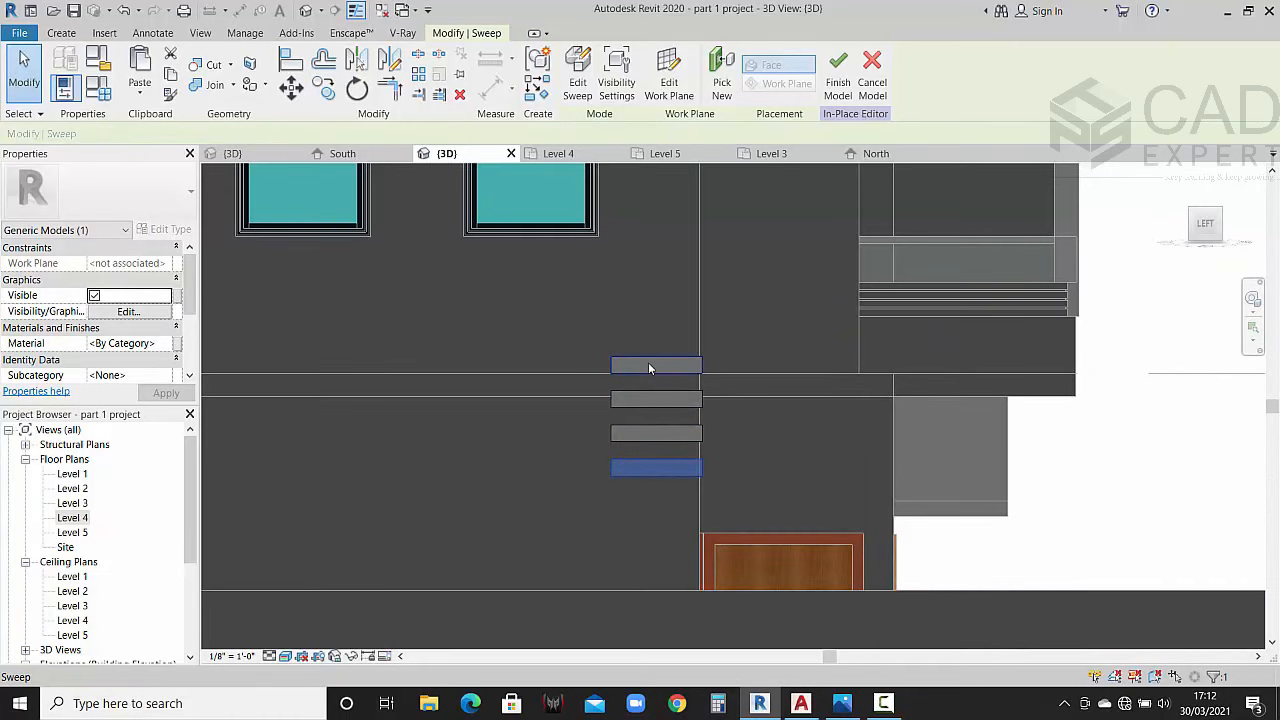
click(648, 366)
click(328, 96)
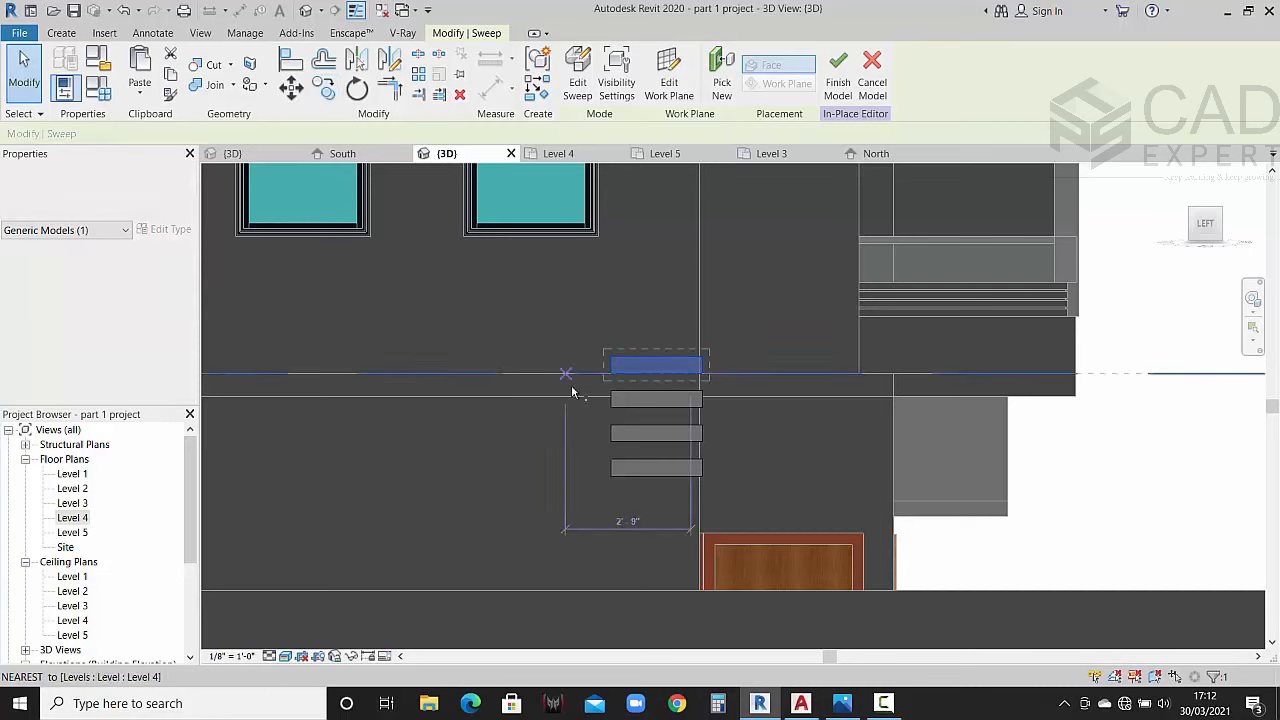
click(612, 359)
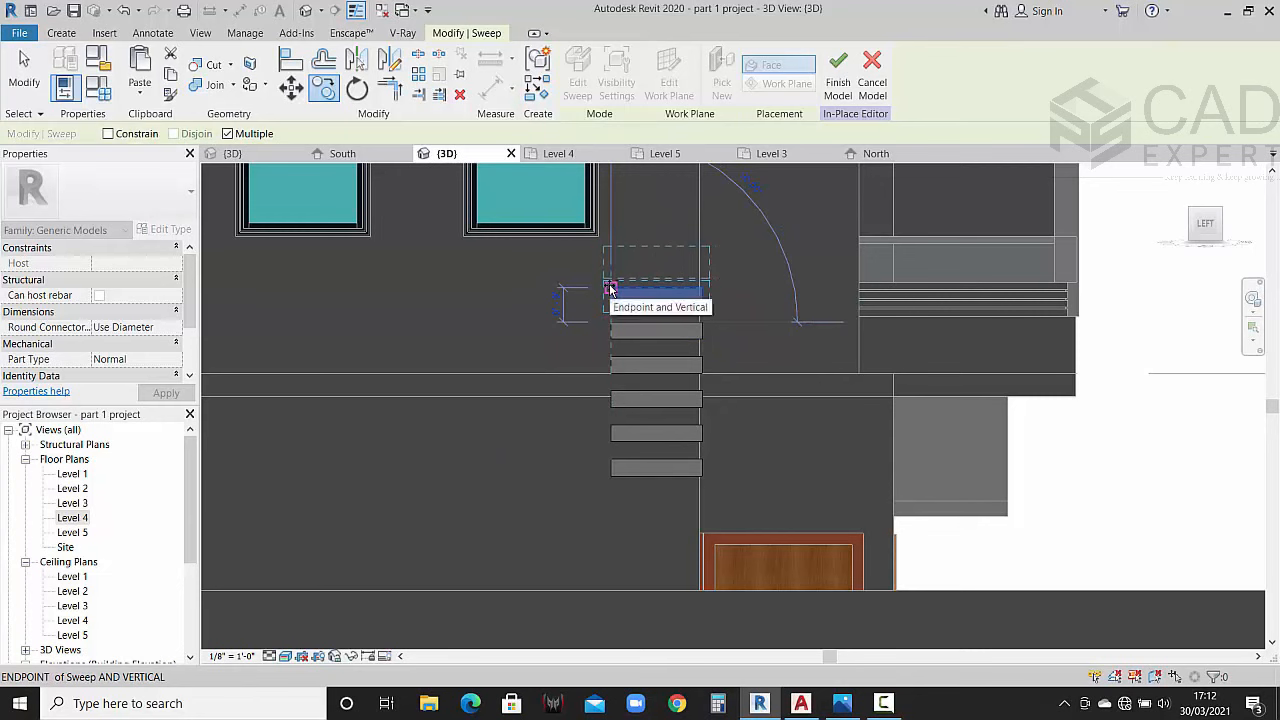
click(612, 290)
key(Escape)
key(Escape)
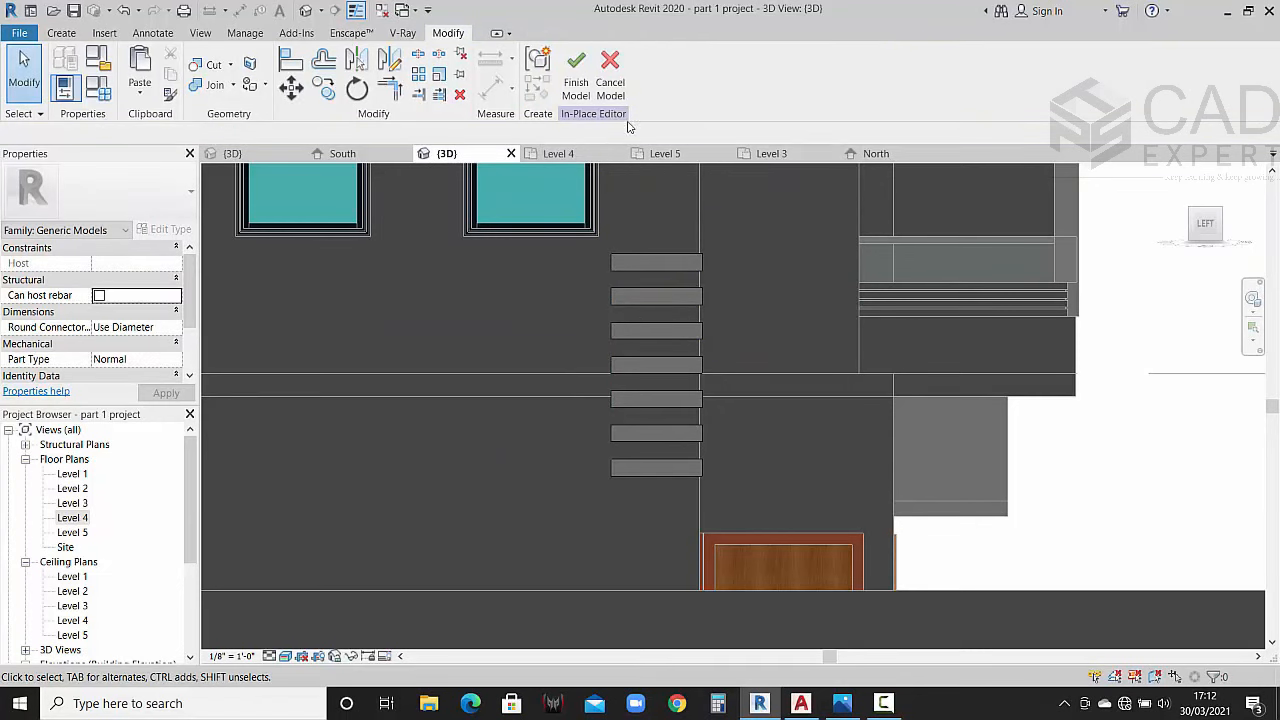
Step: Finish the in-place model of the wall bars and compare the house with the reference render in Photos
click(584, 90)
scroll(723, 300, down, 3)
shift+middle_drag(1023, 396, 929, 460)
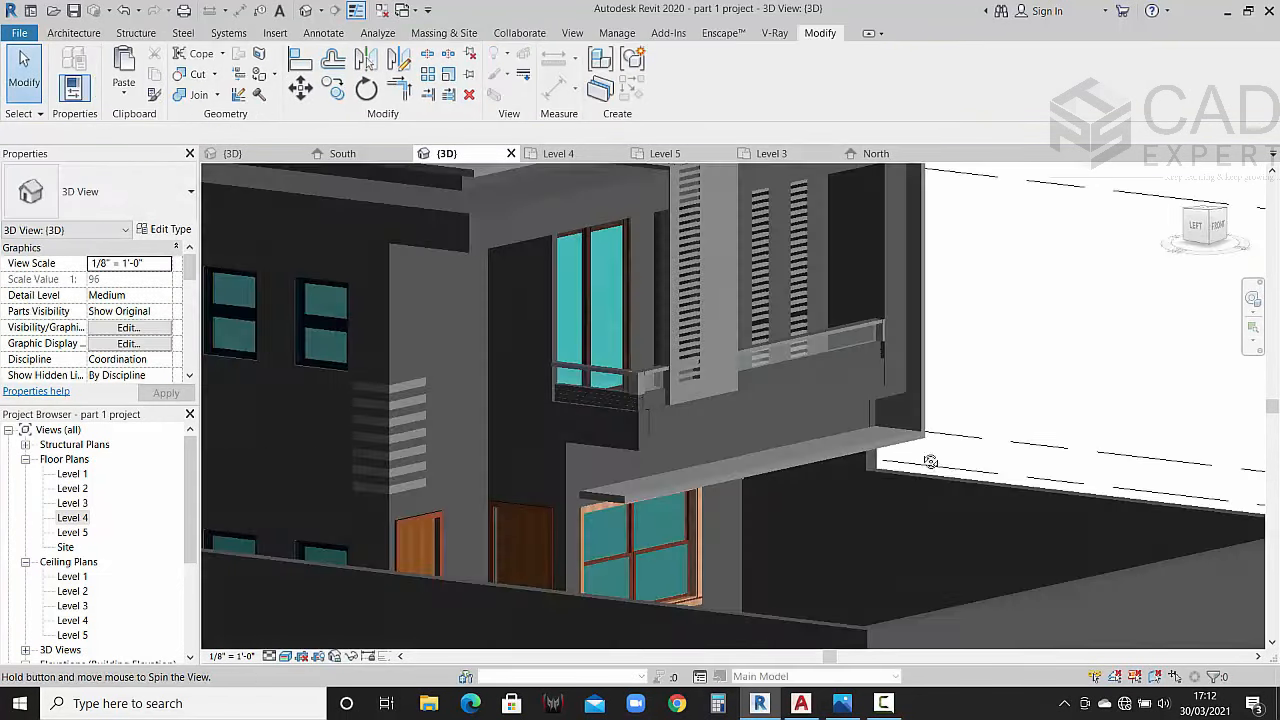
scroll(783, 398, down, 3)
shift+middle_drag(783, 398, 700, 460)
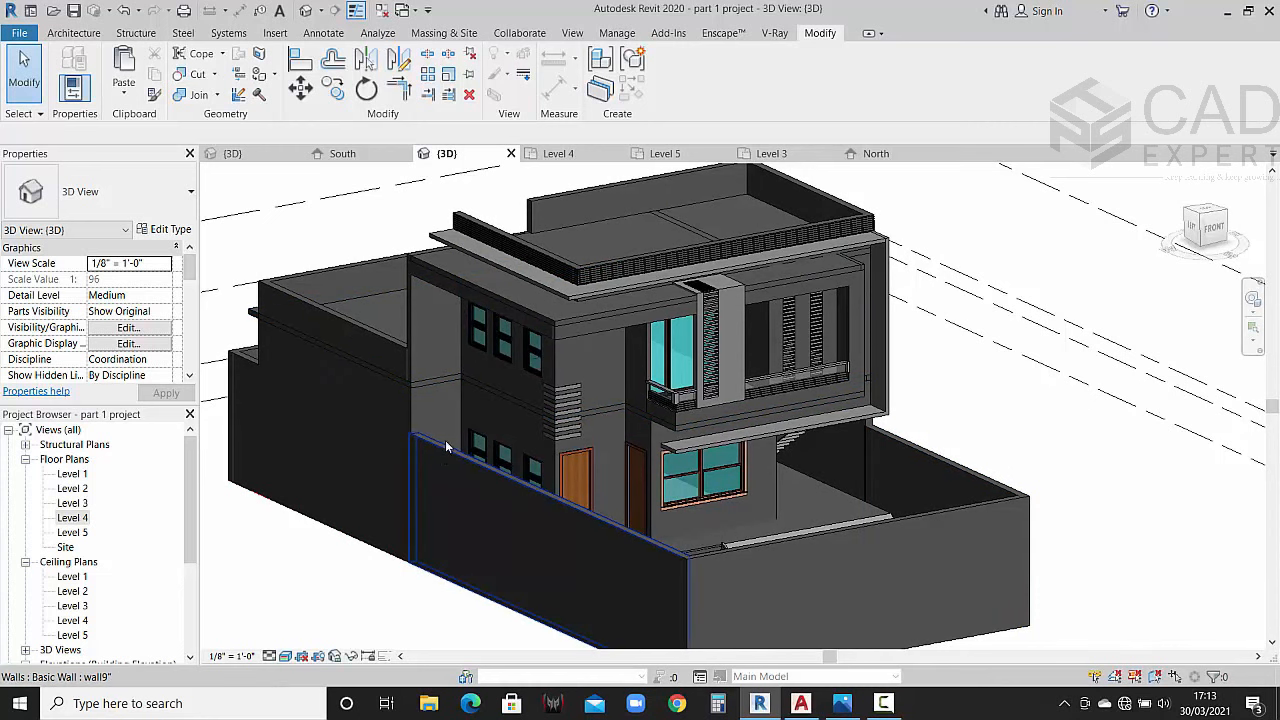
click(842, 703)
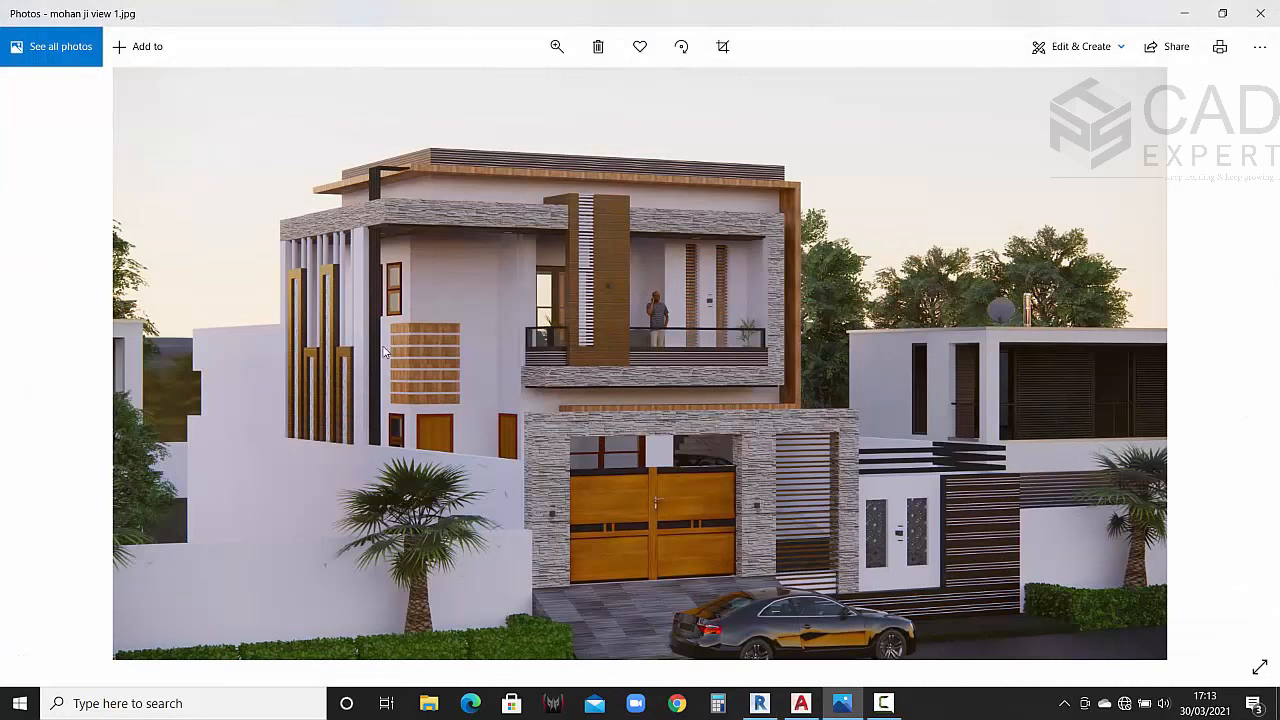
click(1183, 13)
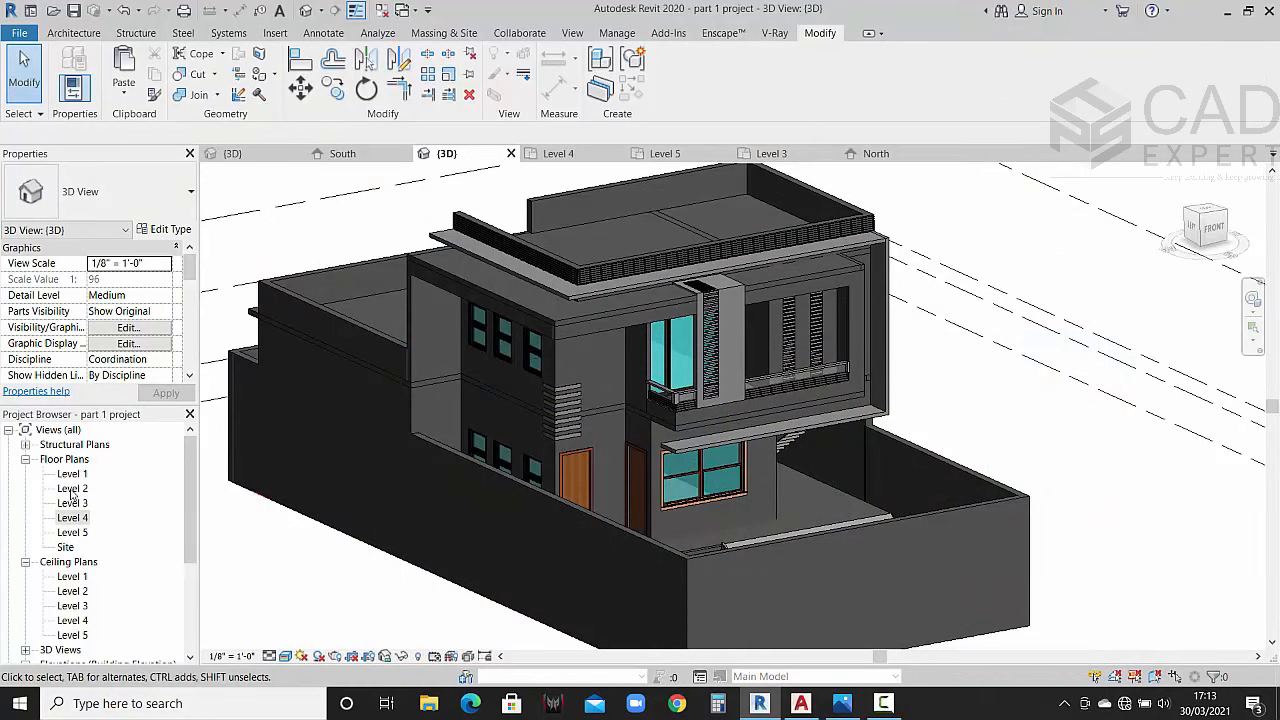
Step: Show the 3D model from the left side in the Hidden Line visual style, with the upper facade in view
click(1195, 222)
click(1195, 222)
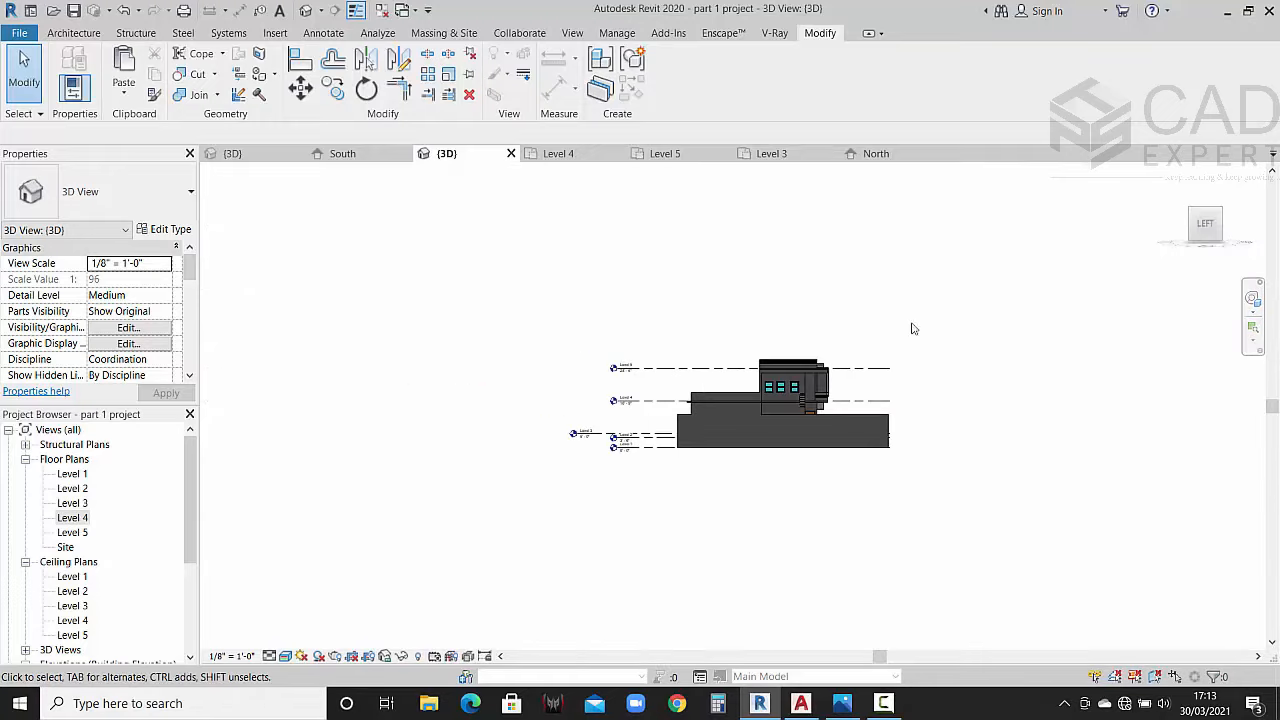
click(286, 656)
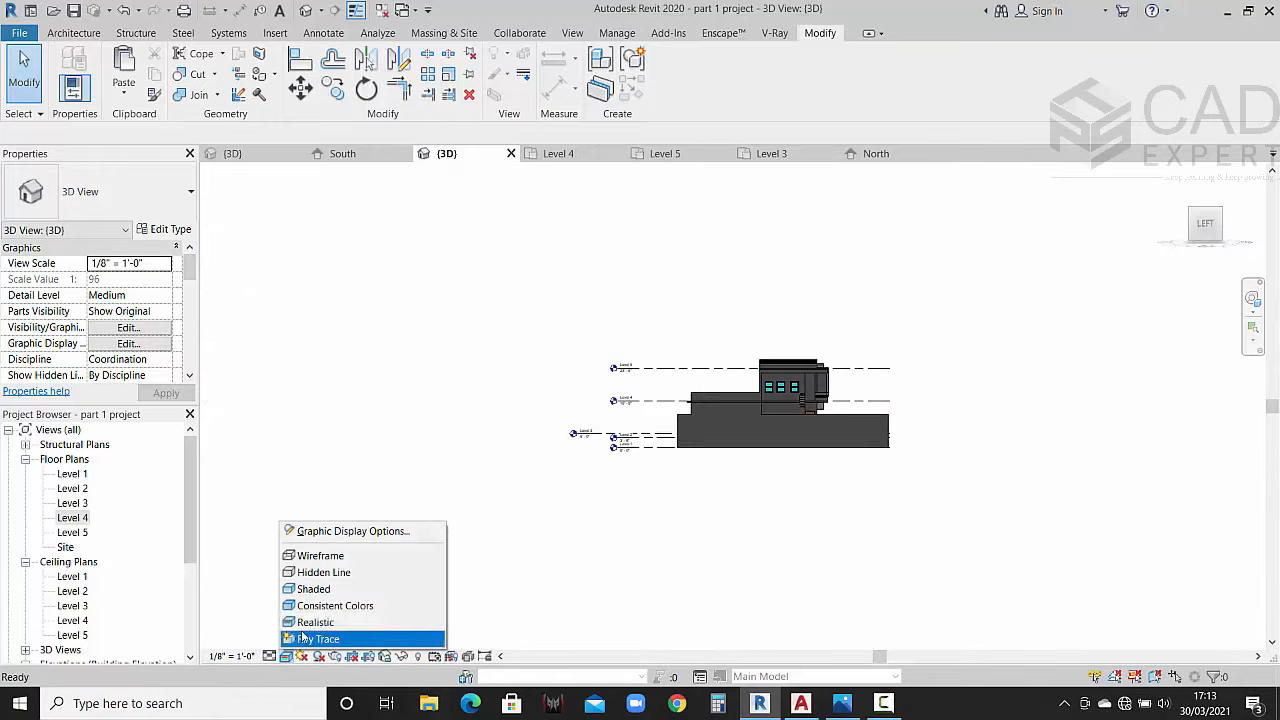
click(330, 572)
scroll(784, 436, up, 3)
scroll(784, 436, up, 4)
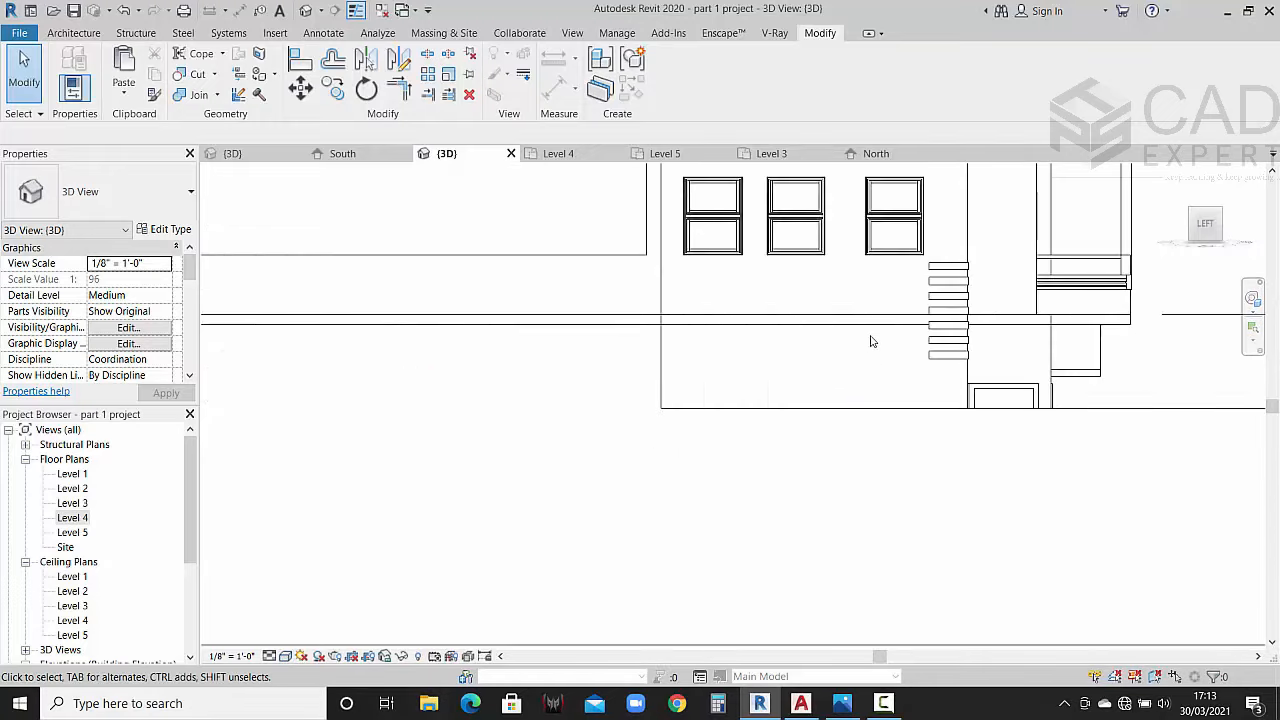
middle_drag(871, 340, 621, 513)
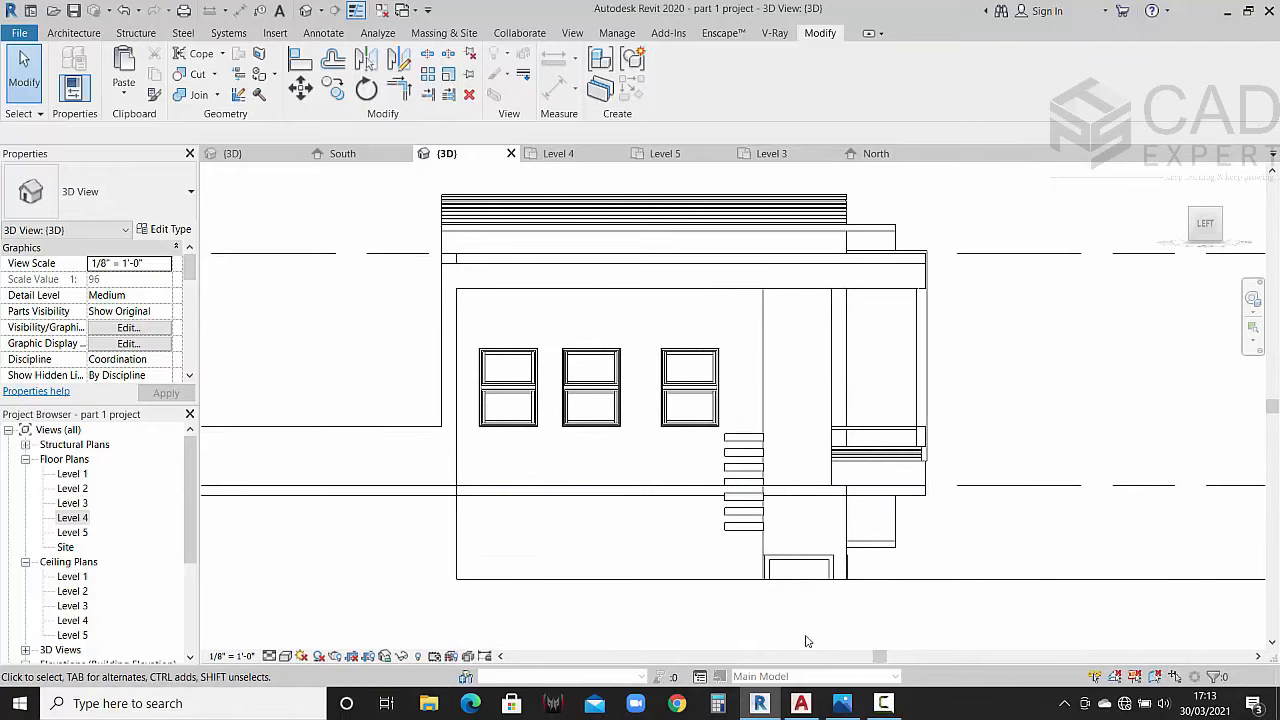
Step: Check the side facade in the Photos reference render and create an in-place component in the Generic Models category with the default name
click(840, 704)
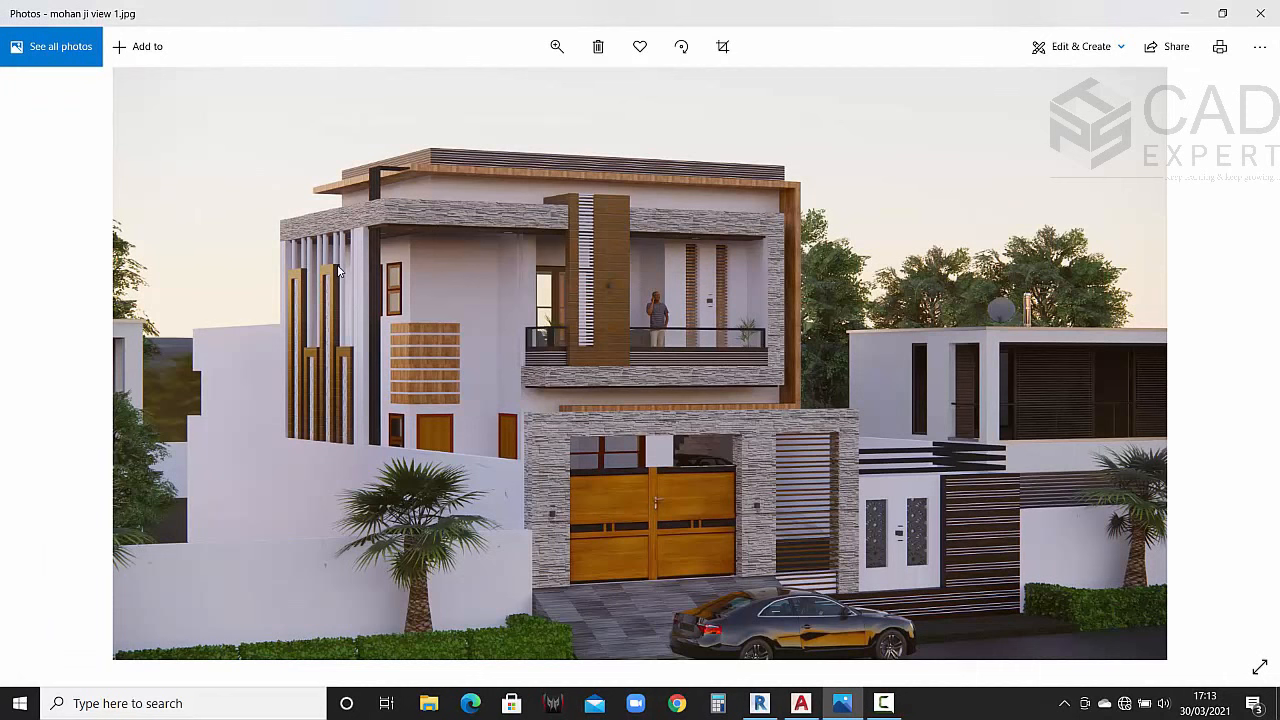
click(1184, 13)
middle_drag(588, 374, 588, 357)
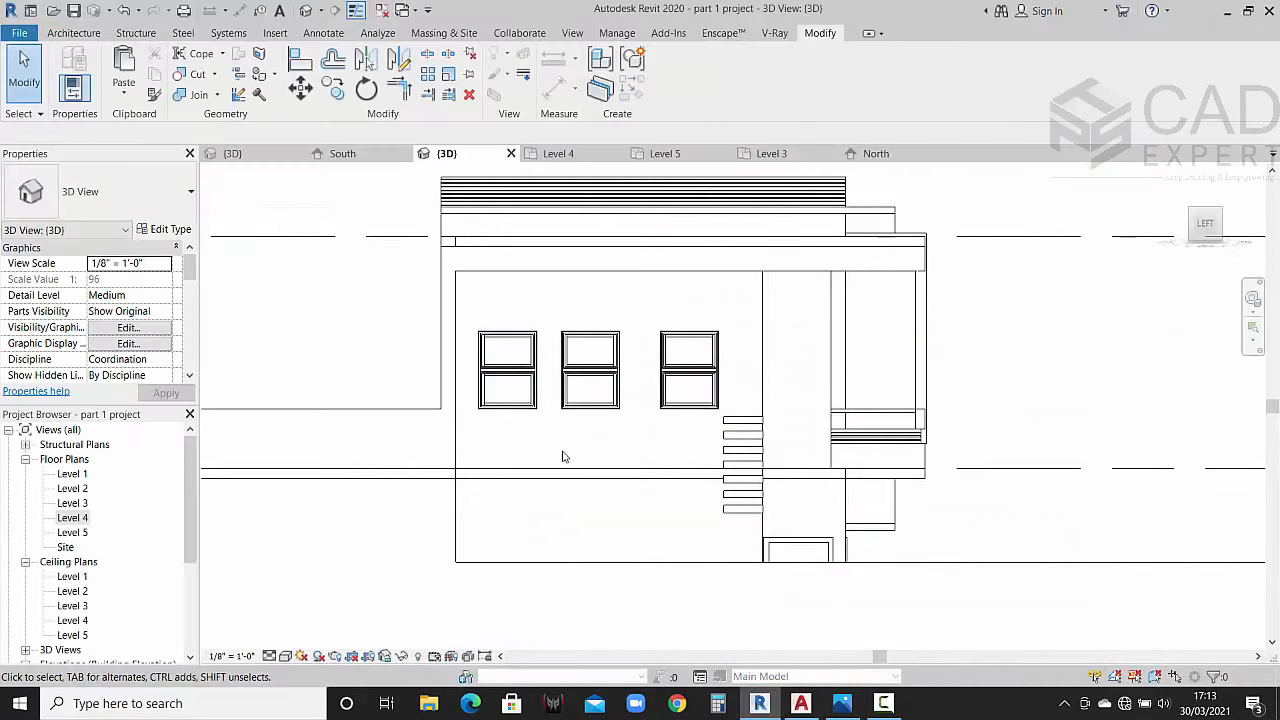
middle_drag(600, 480, 605, 462)
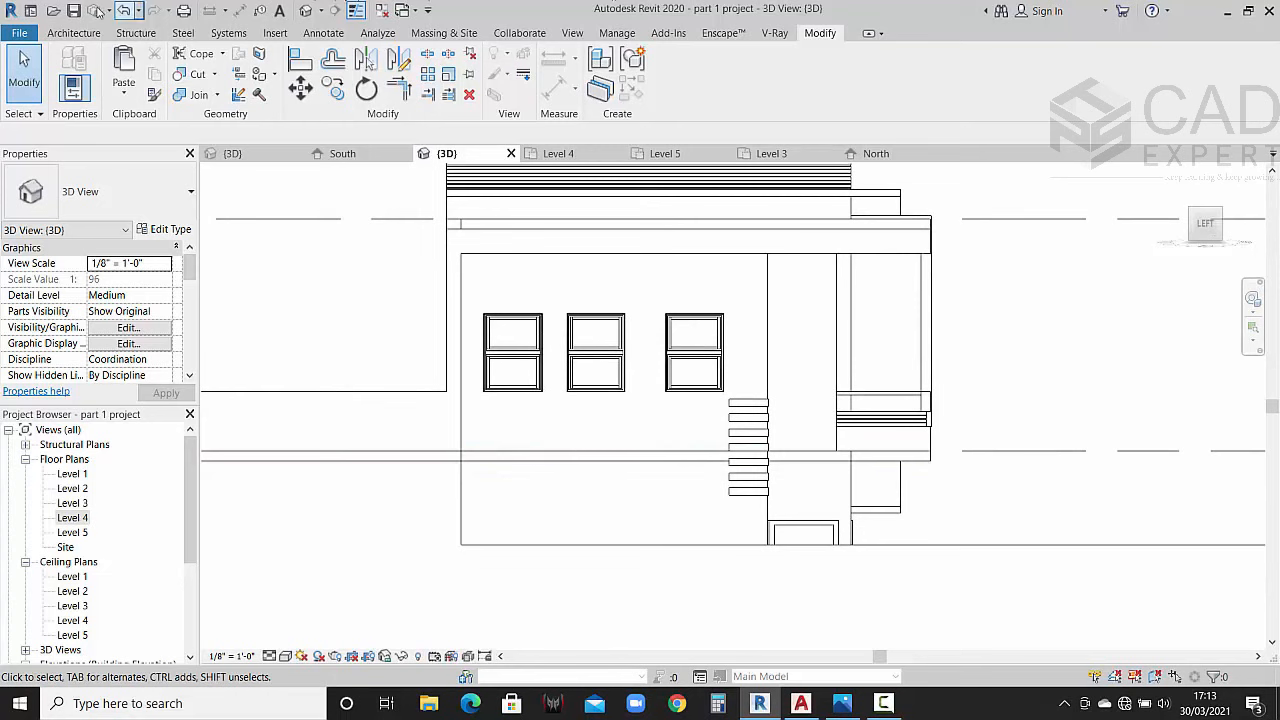
click(73, 33)
click(196, 92)
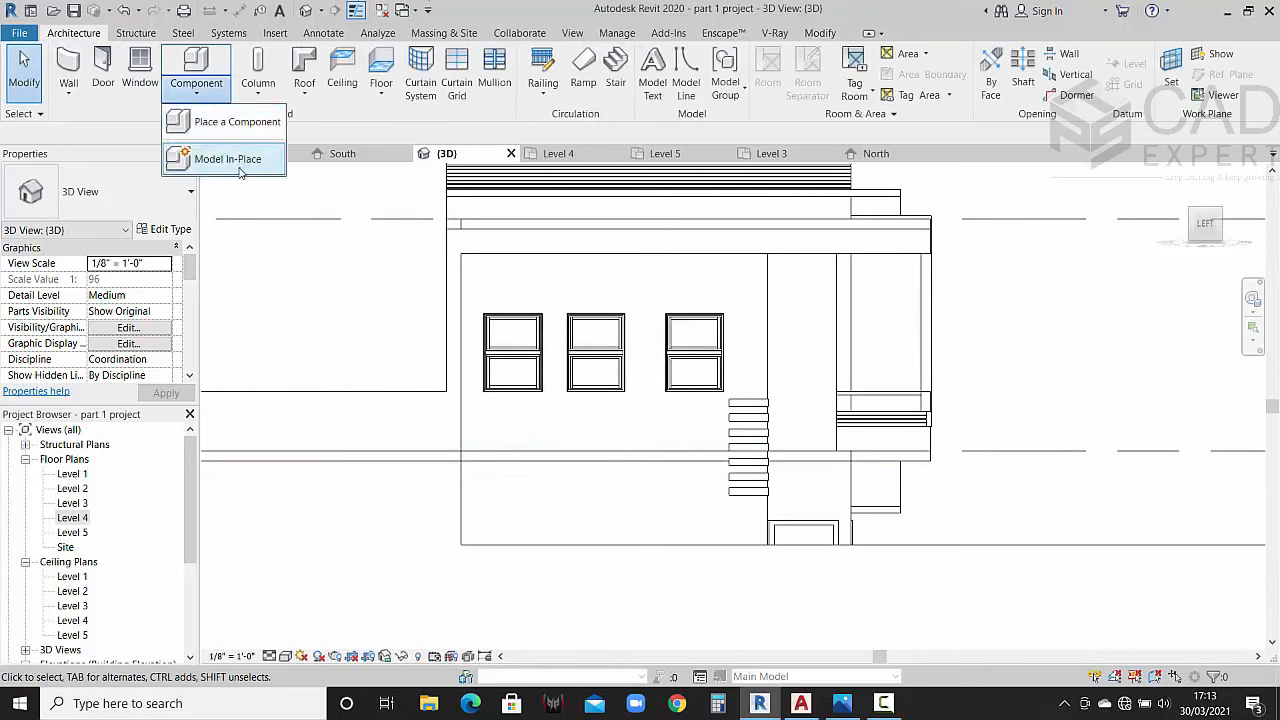
click(229, 163)
scroll(598, 318, down, 3)
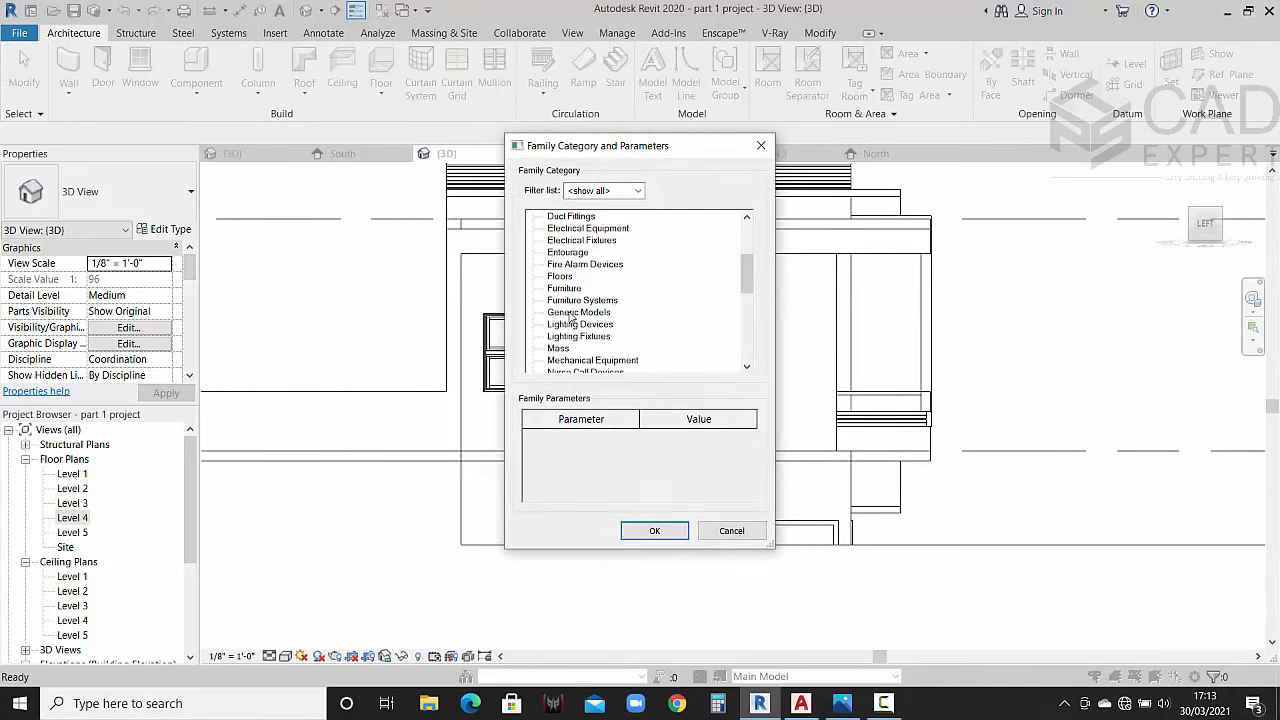
click(657, 529)
click(659, 382)
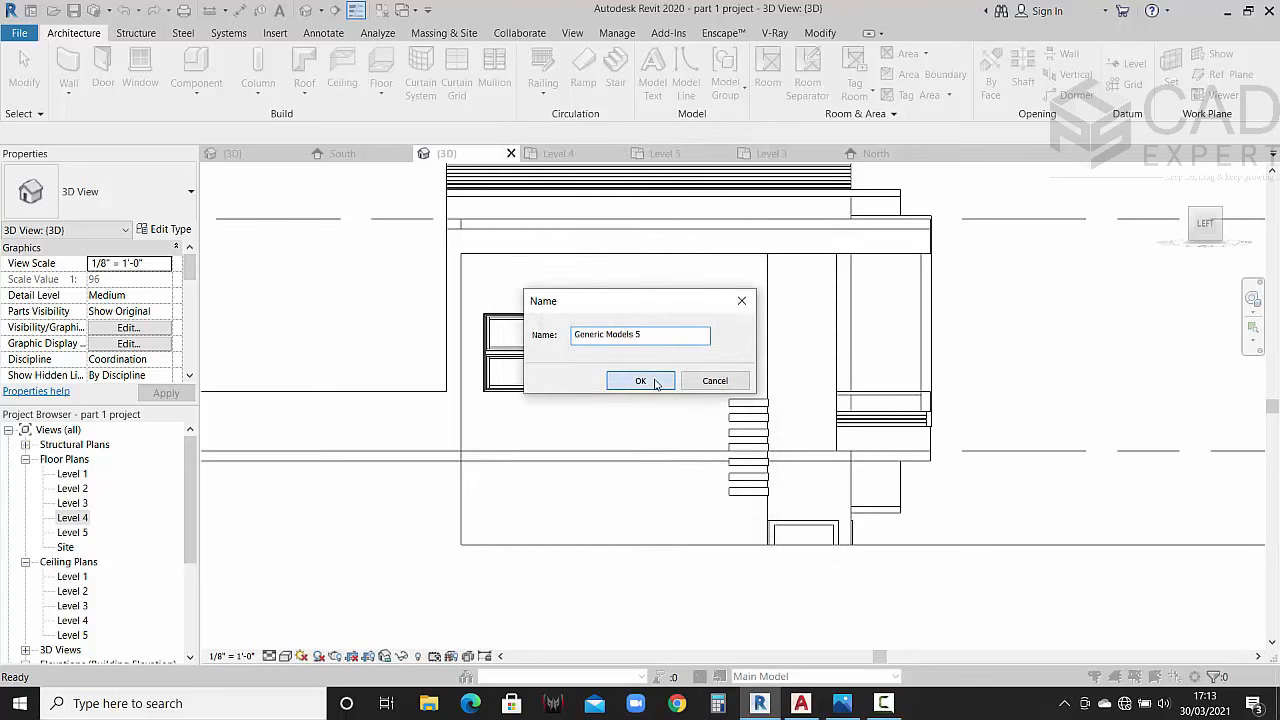
Step: Start an extrusion and set its work plane by picking the face of the 9" side wall
click(142, 70)
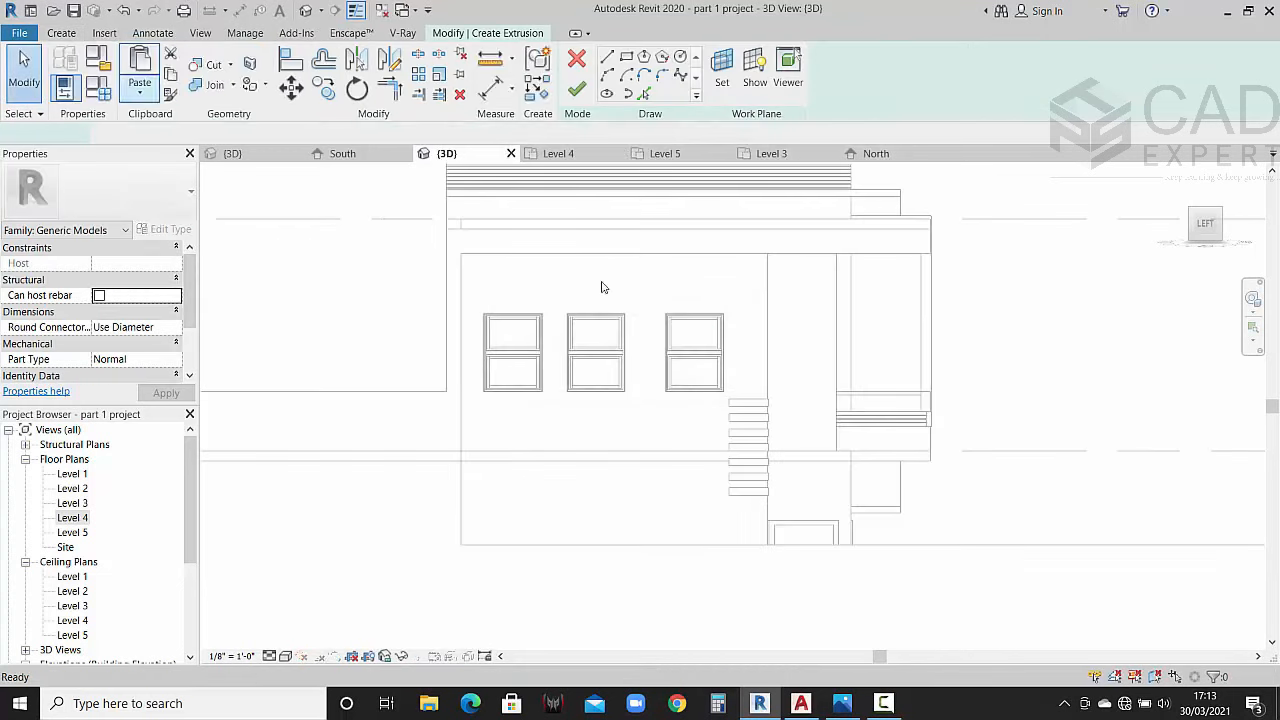
click(722, 72)
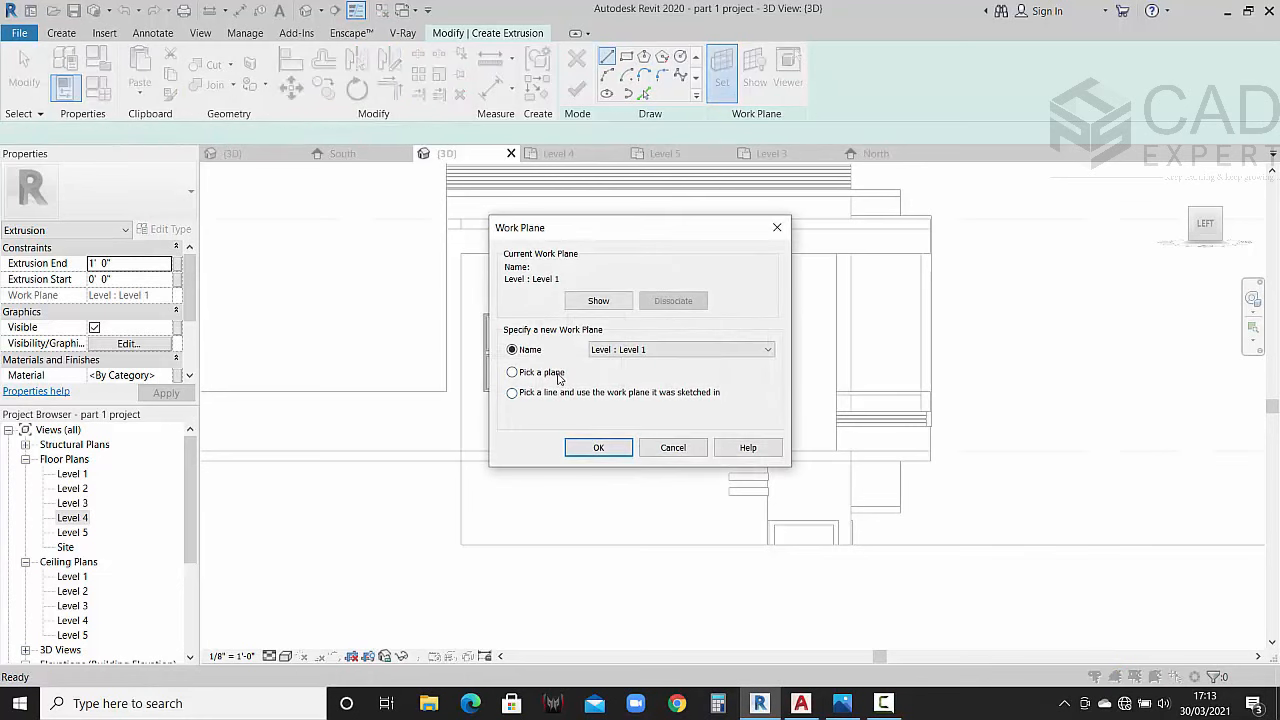
click(557, 373)
click(601, 449)
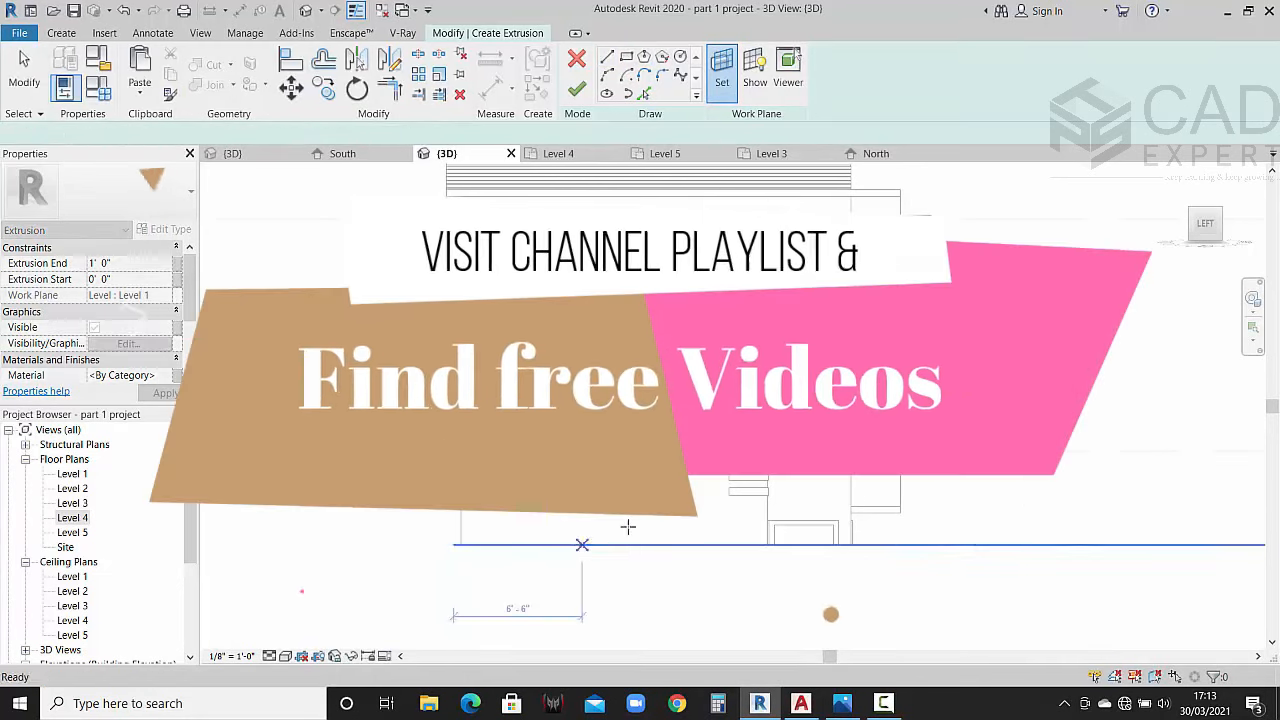
click(628, 527)
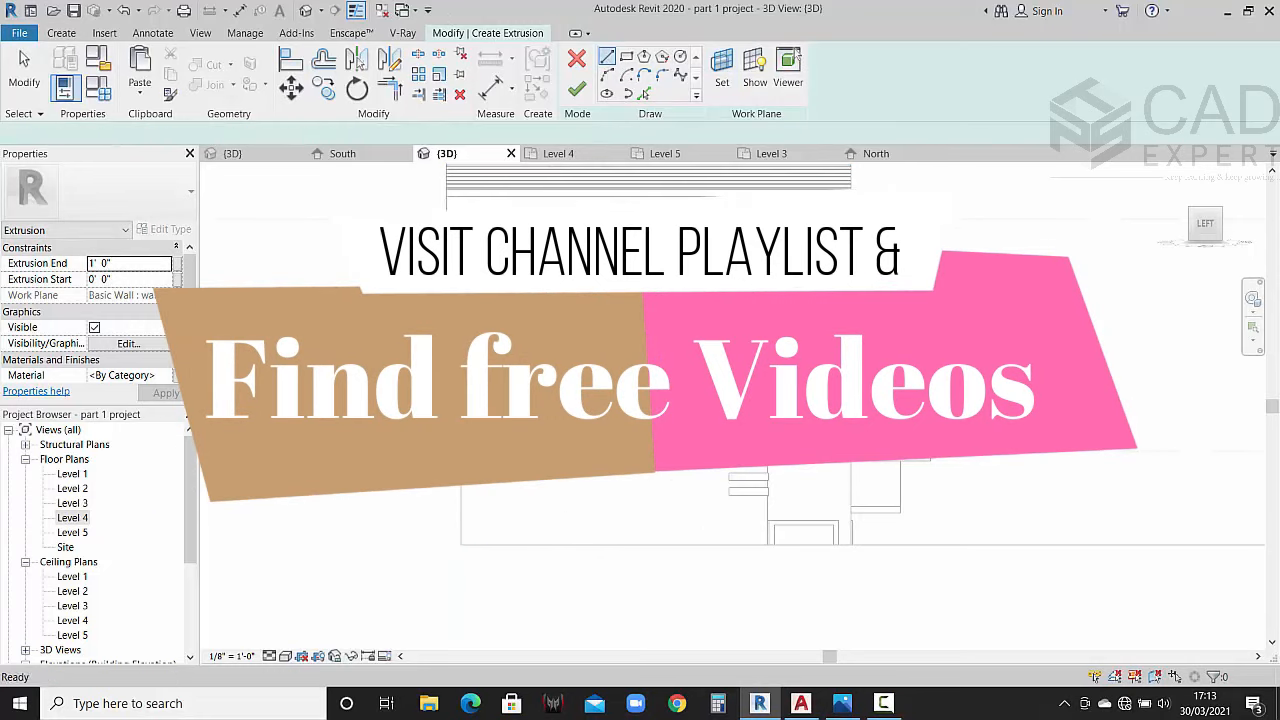
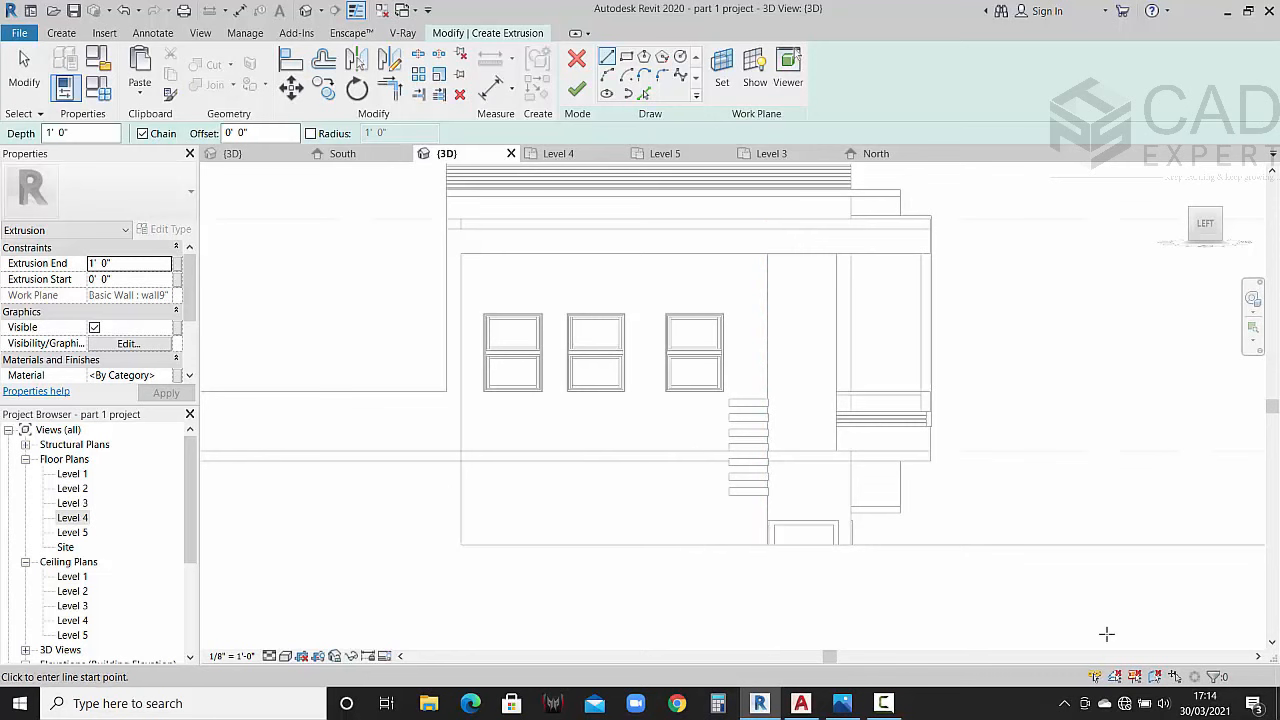
Step: Check the reference render in Photos and show the finished reference project's 3D view from the left, without saving that project
click(841, 704)
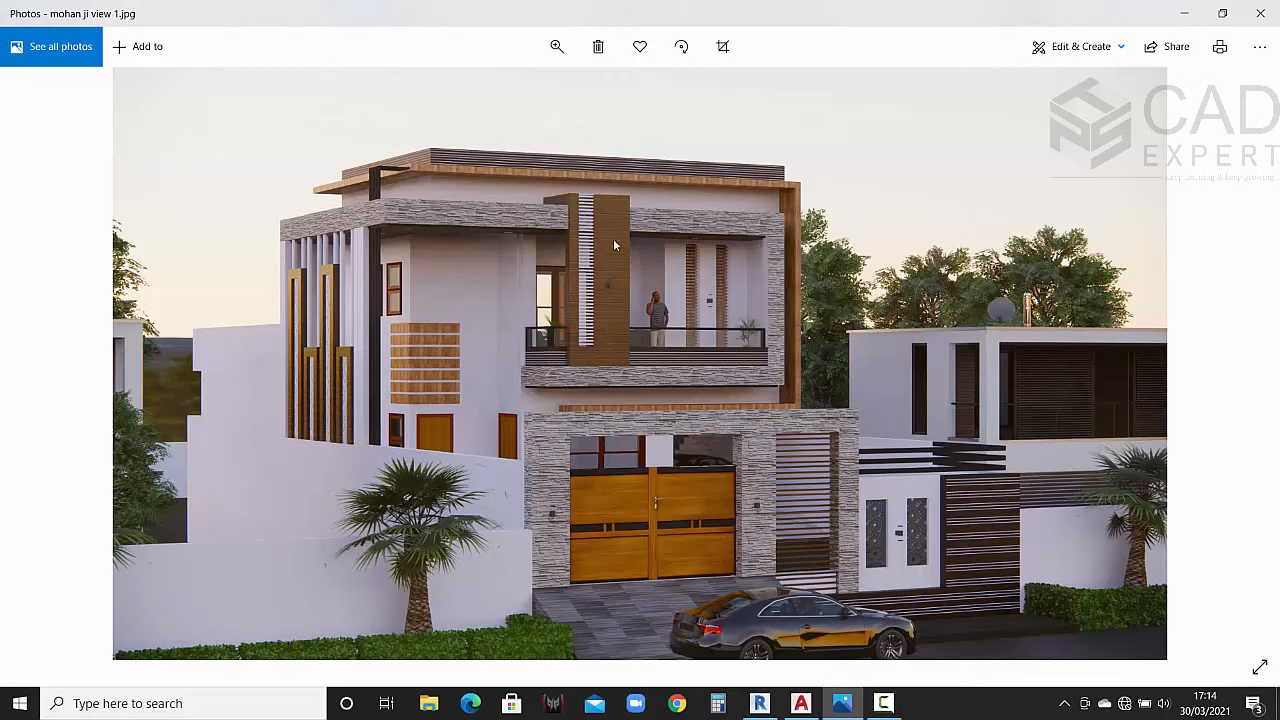
click(1185, 13)
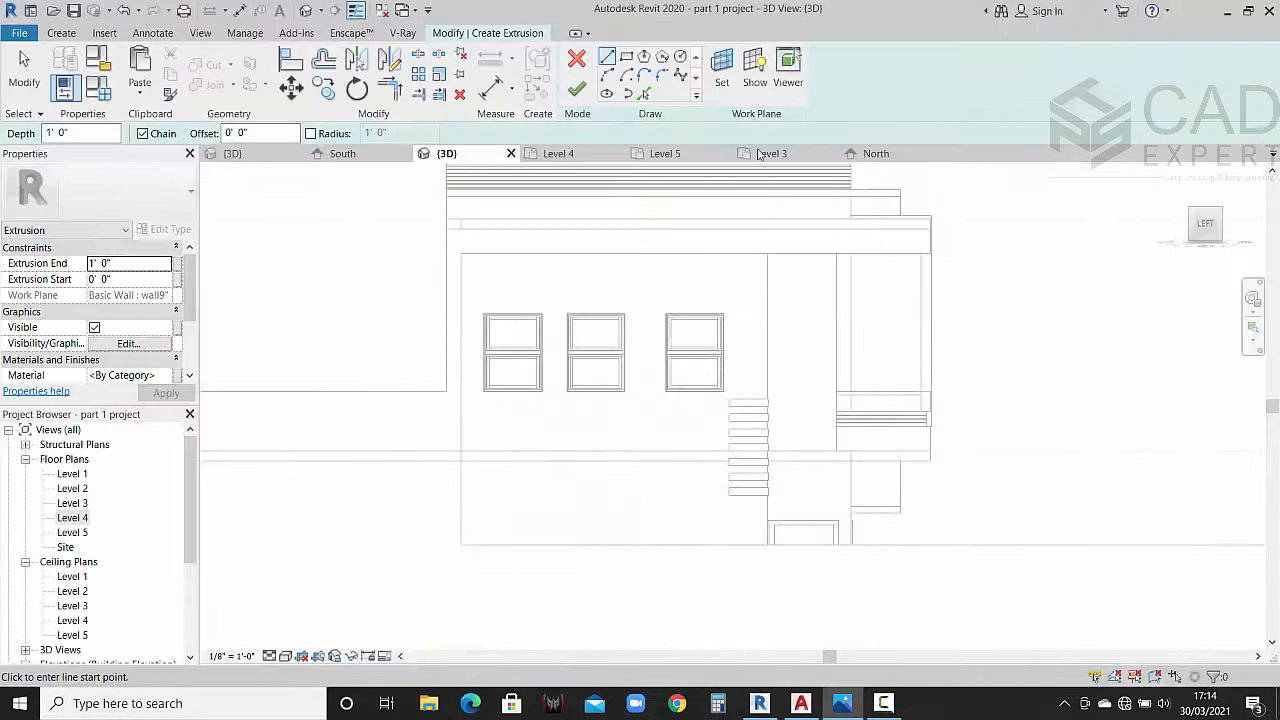
click(238, 155)
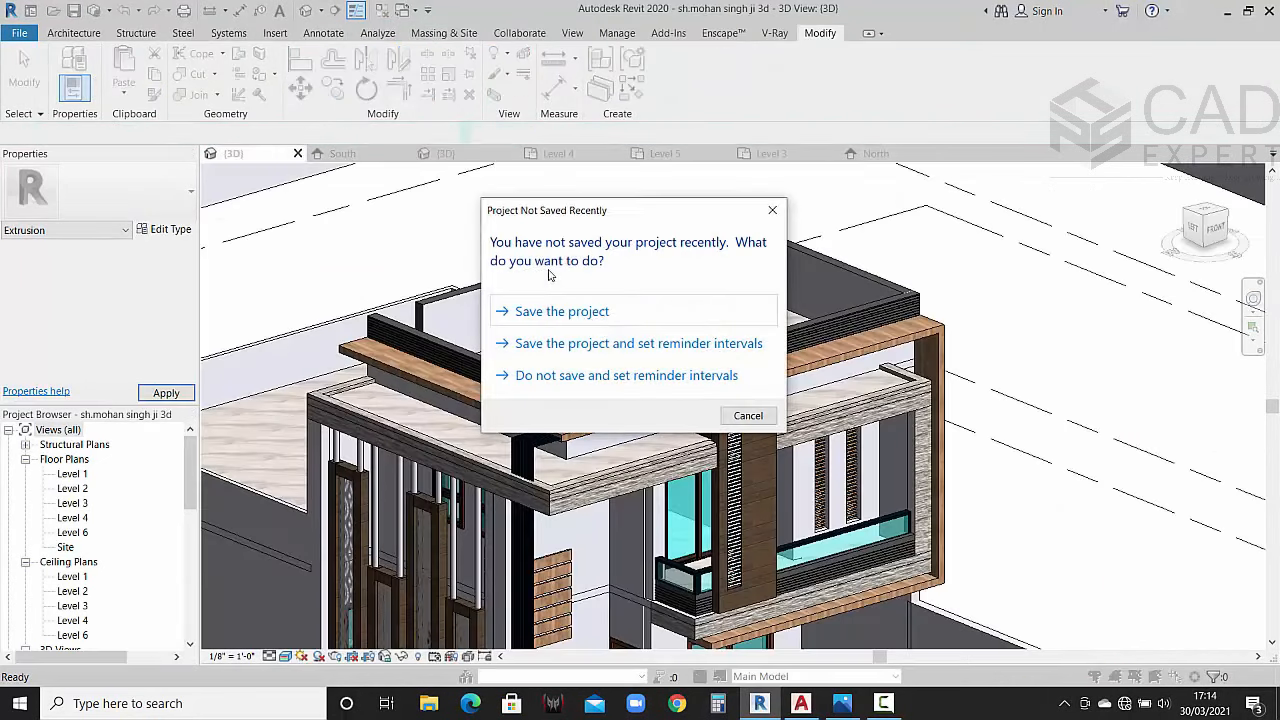
click(748, 415)
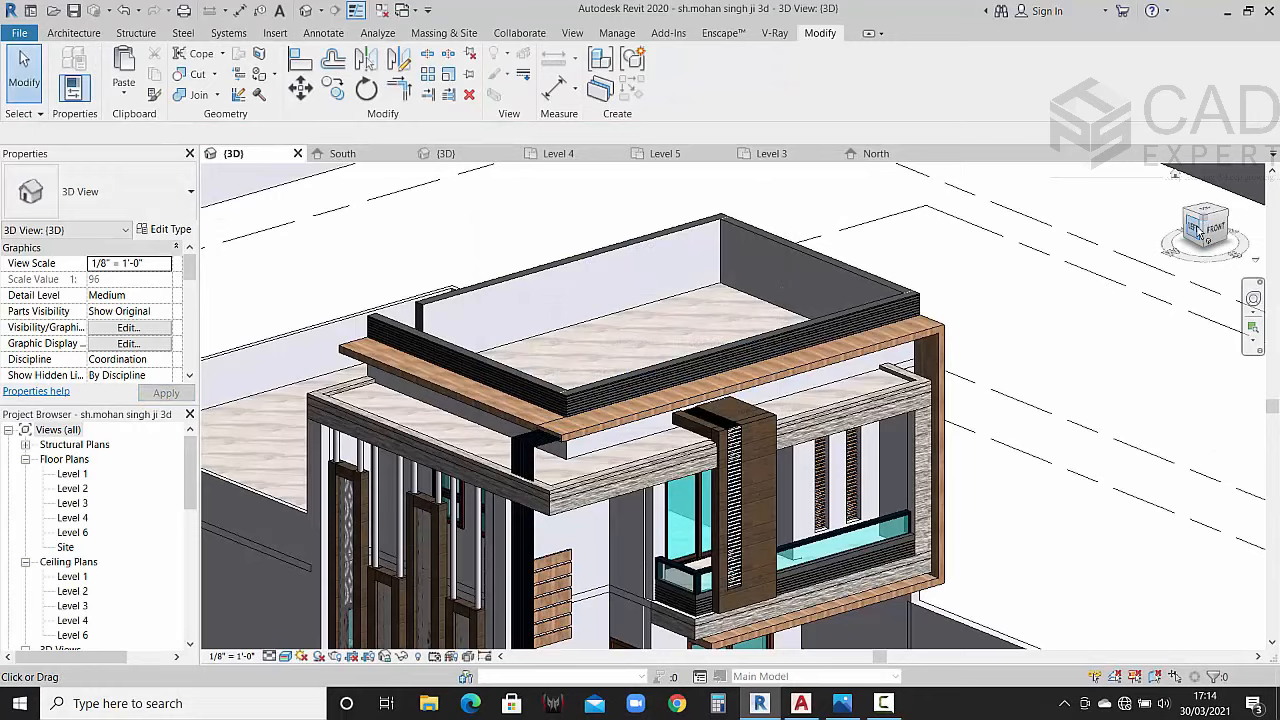
click(1197, 228)
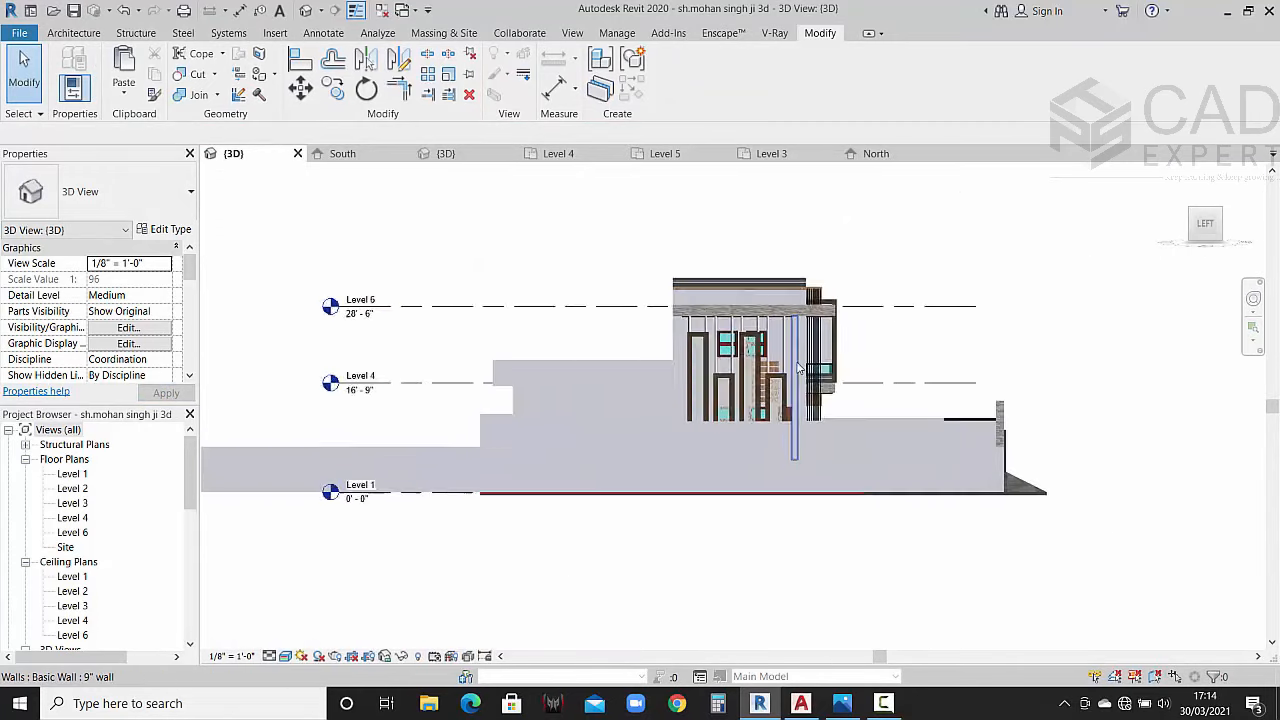
Step: Select the structural column beside the vertical black fins in the reference project and examine its properties and the neighbouring facade frames
scroll(797, 368, up, 3)
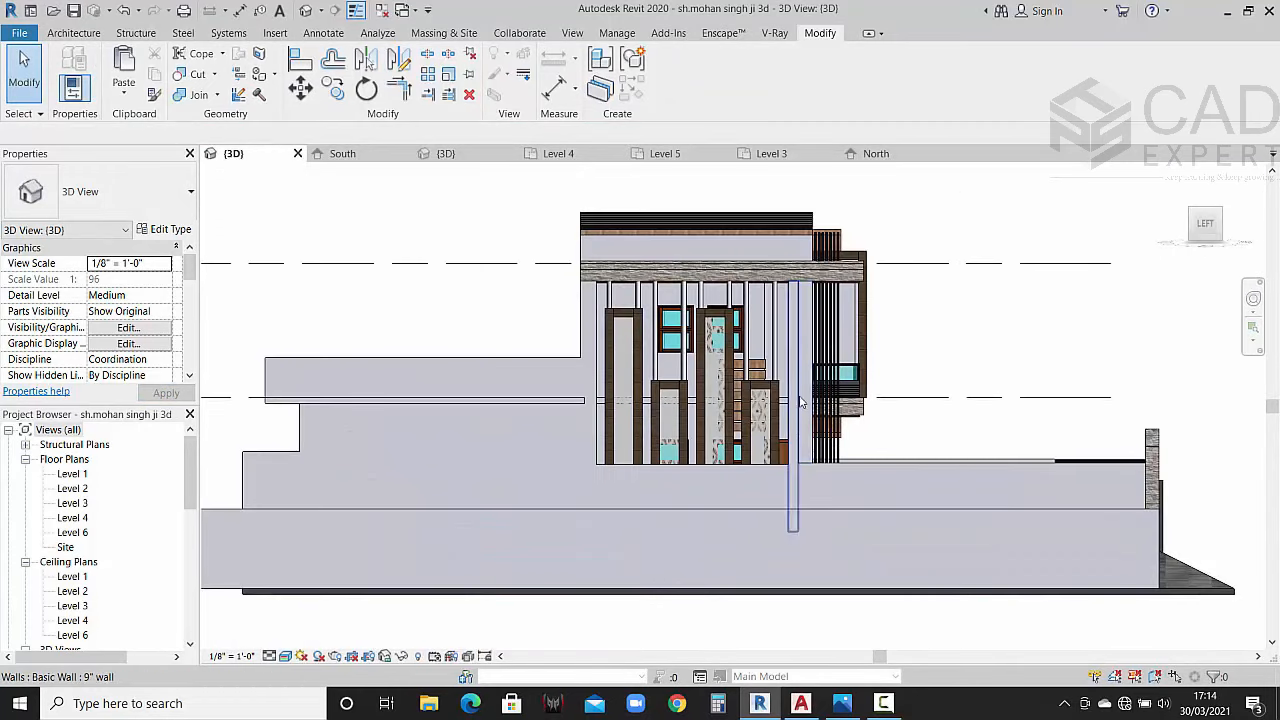
scroll(812, 445, up, 5)
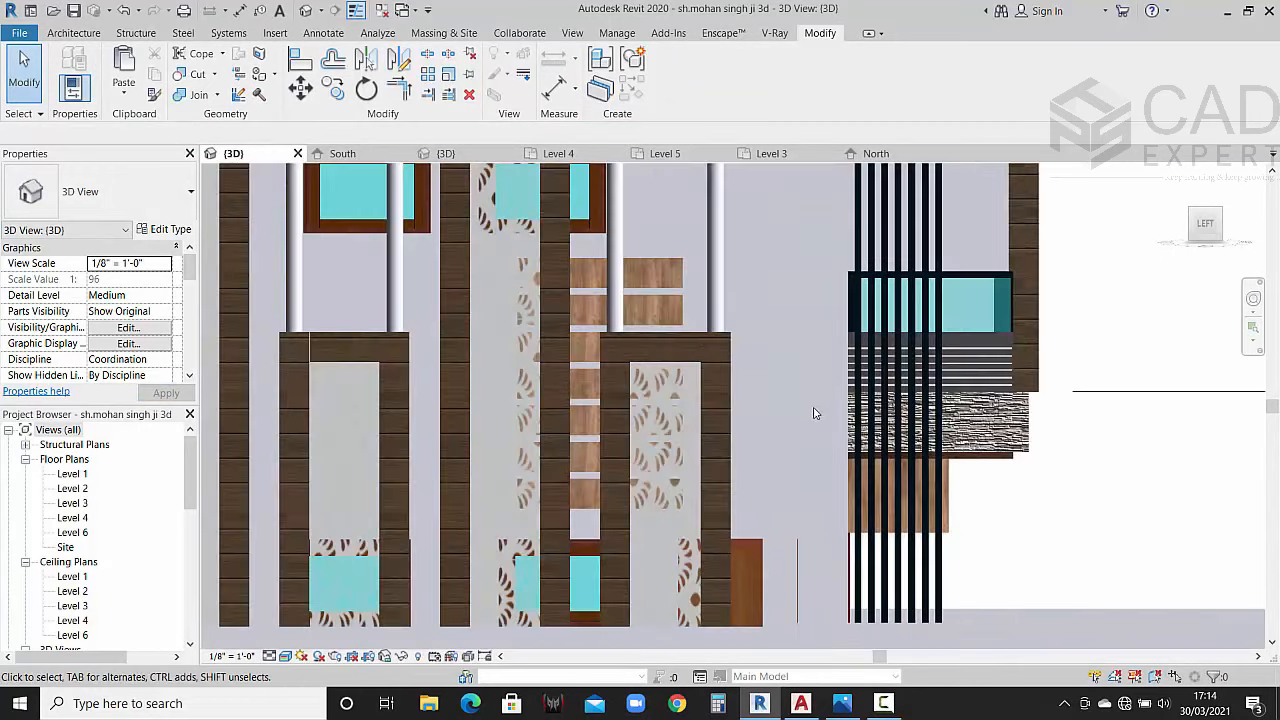
click(848, 463)
scroll(848, 460, down, 3)
middle_drag(926, 449, 912, 449)
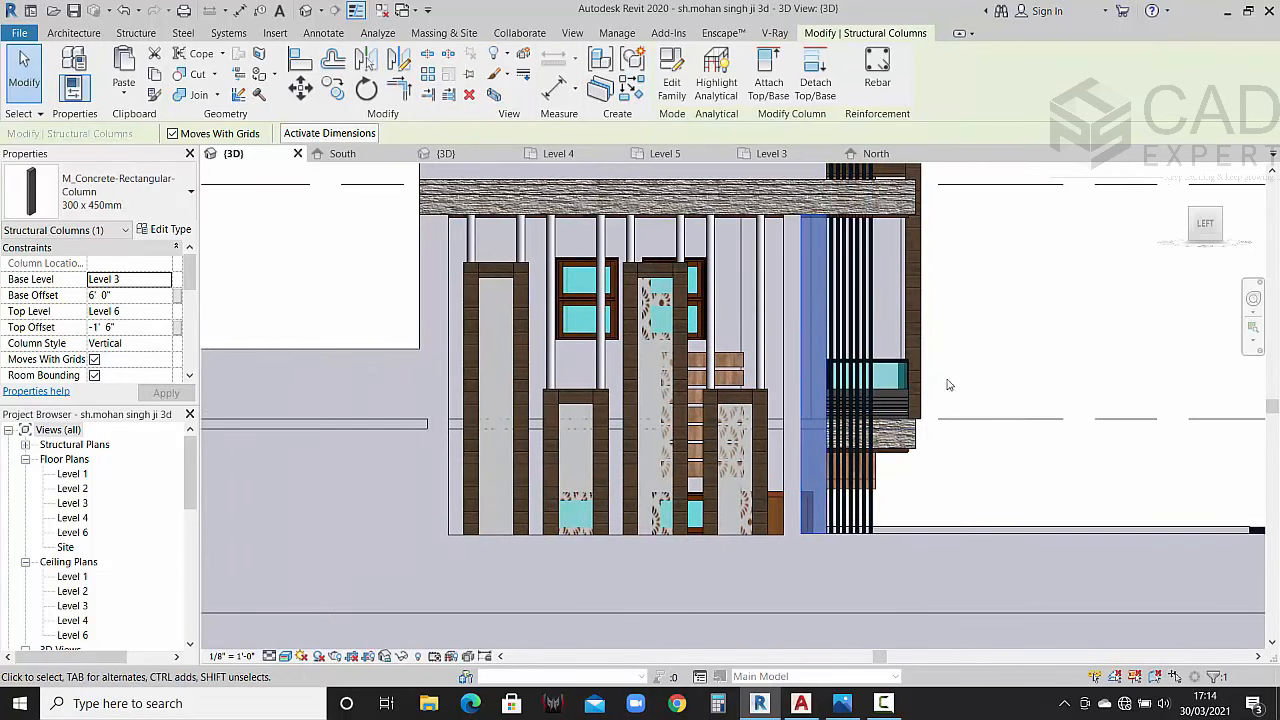
Step: Return to the part 1 project and sketch a tall rectangle about 14' 9" high from the side wall's top edge to the ground beside the balcony
shift+middle_drag(950, 385, 869, 442)
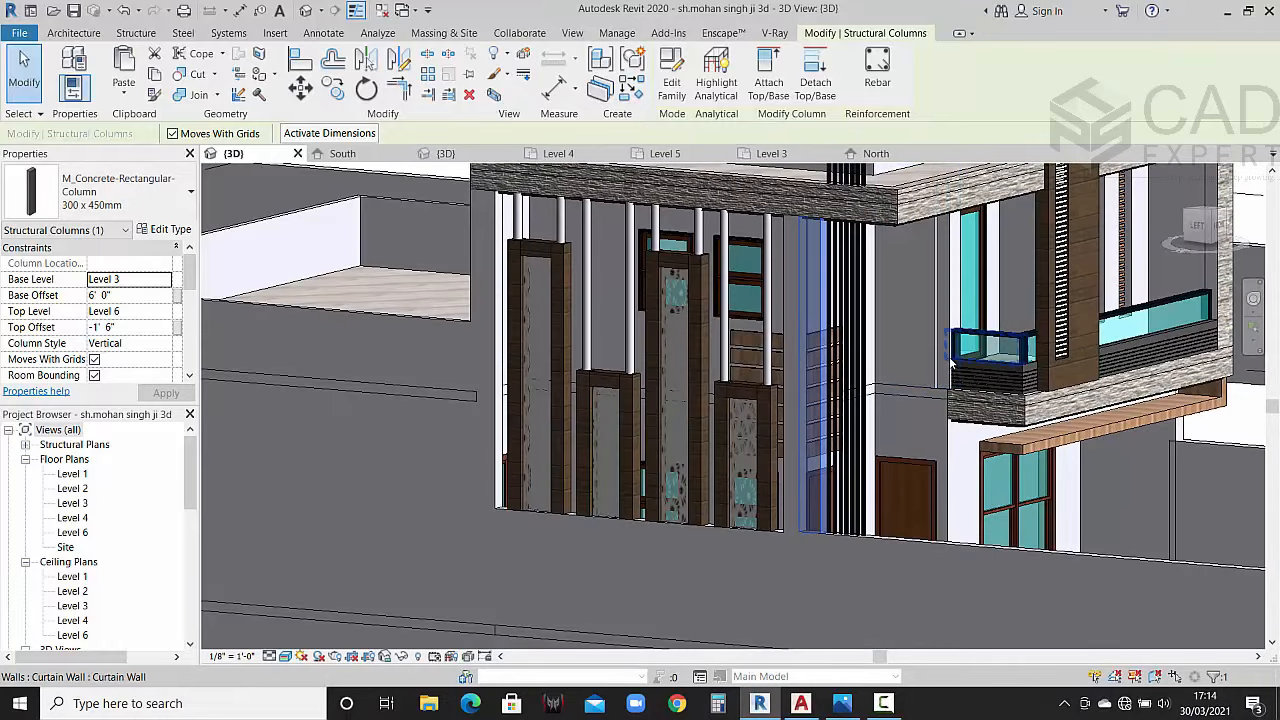
key(Escape)
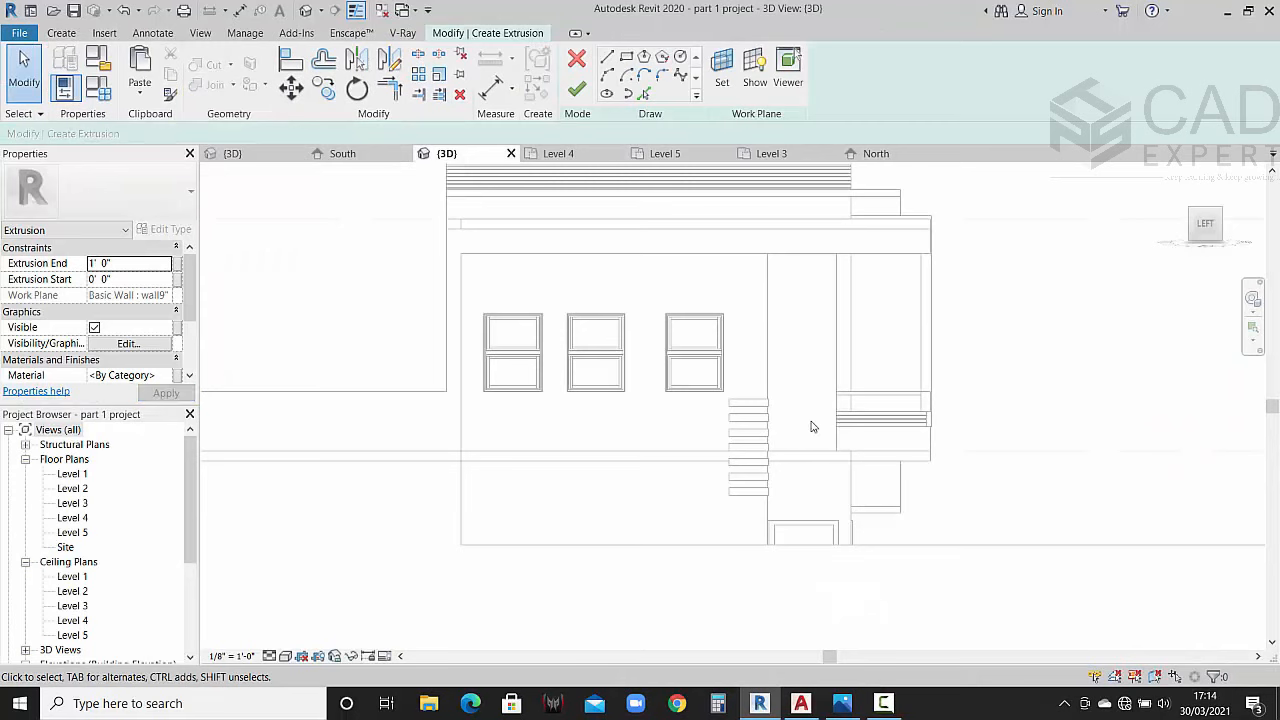
middle_drag(812, 427, 812, 400)
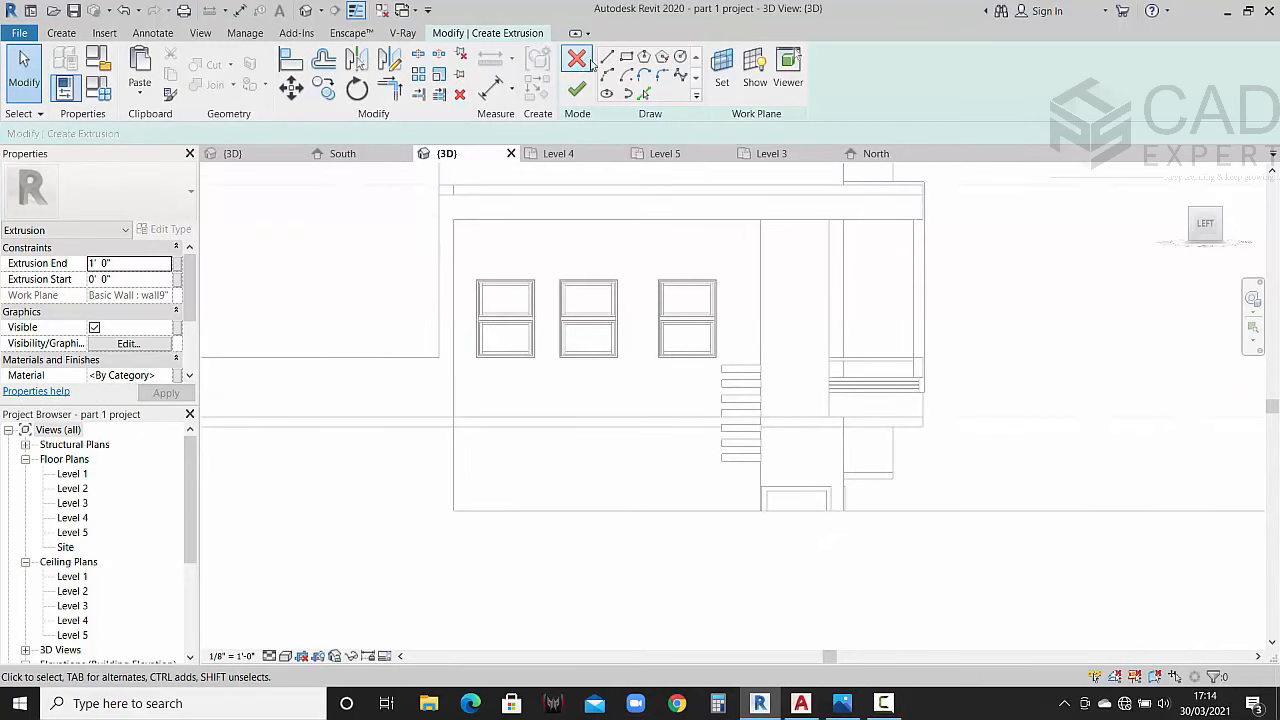
click(628, 57)
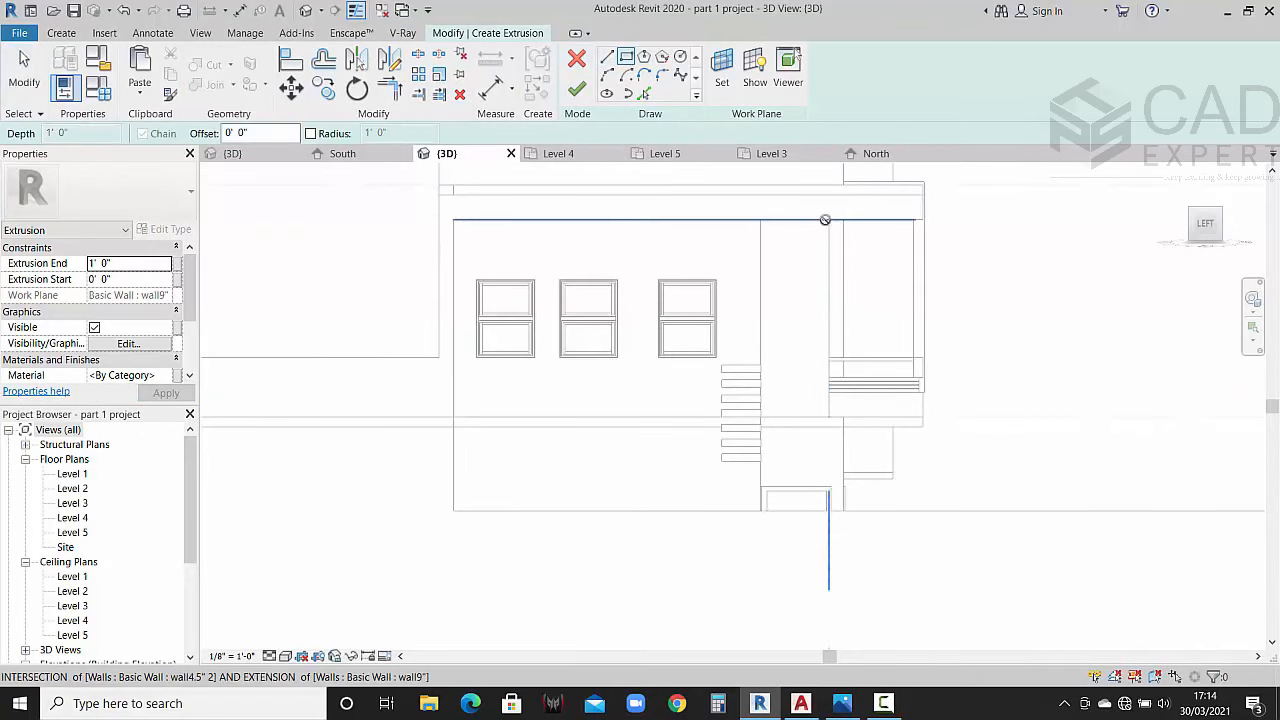
click(825, 219)
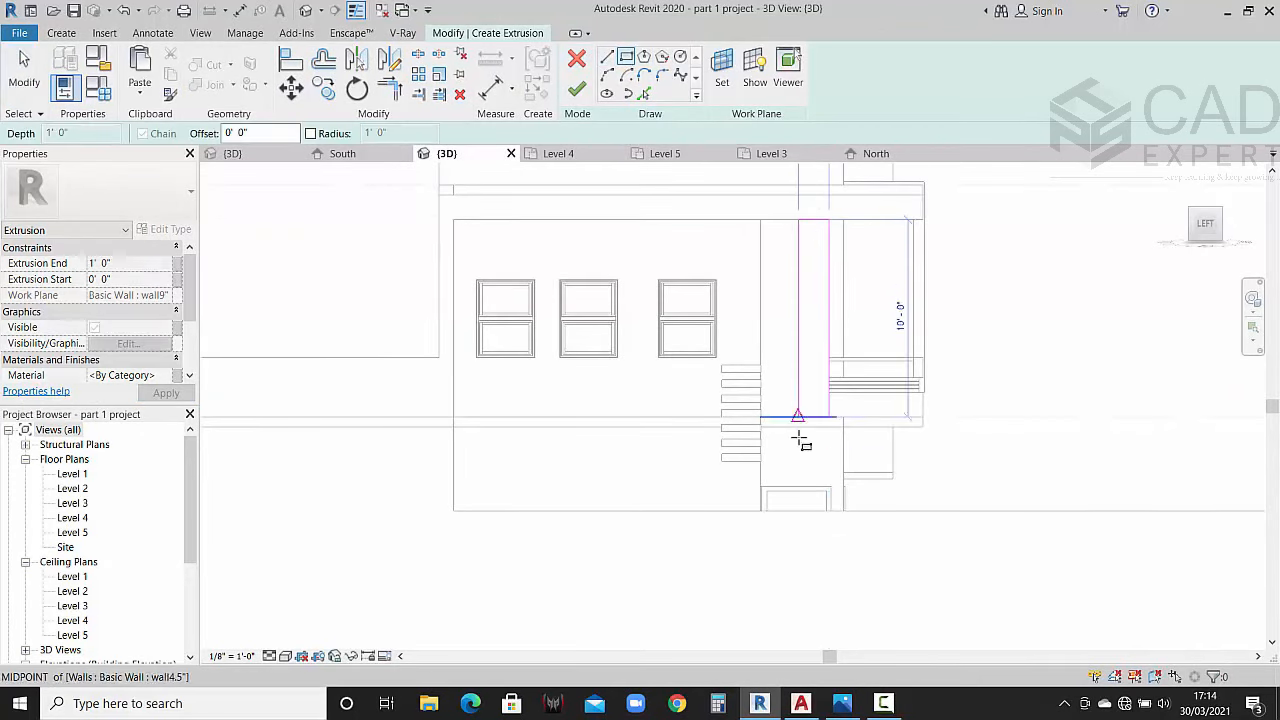
click(806, 512)
key(Escape)
key(Escape)
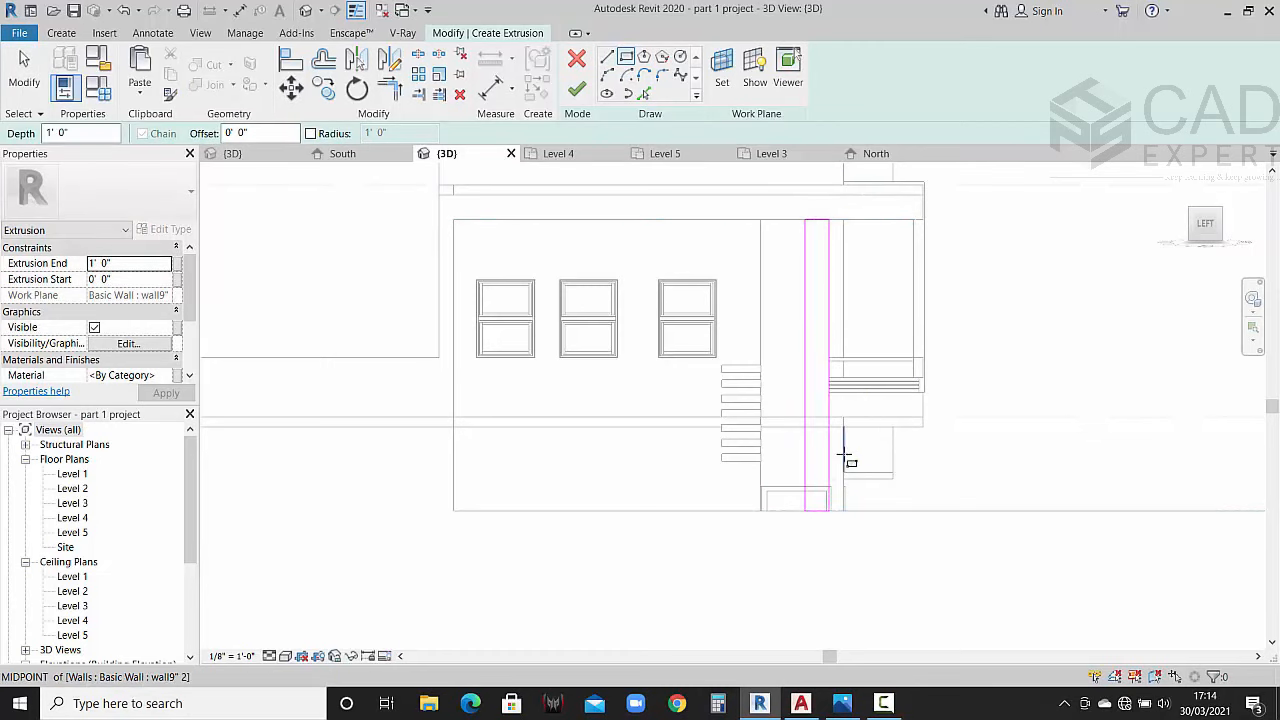
Step: Make the tall rectangle 1' 3" wide and finish it as an extrusion with a 1' 0" depth
click(806, 410)
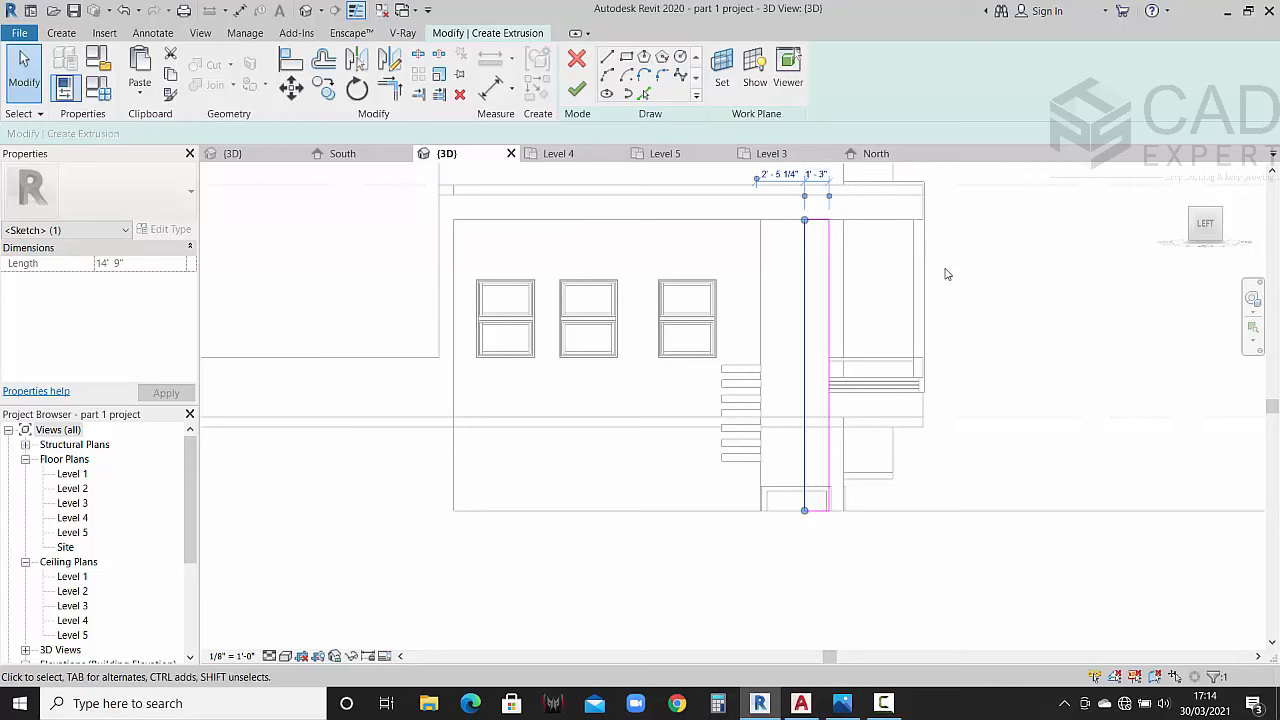
click(1017, 318)
click(577, 91)
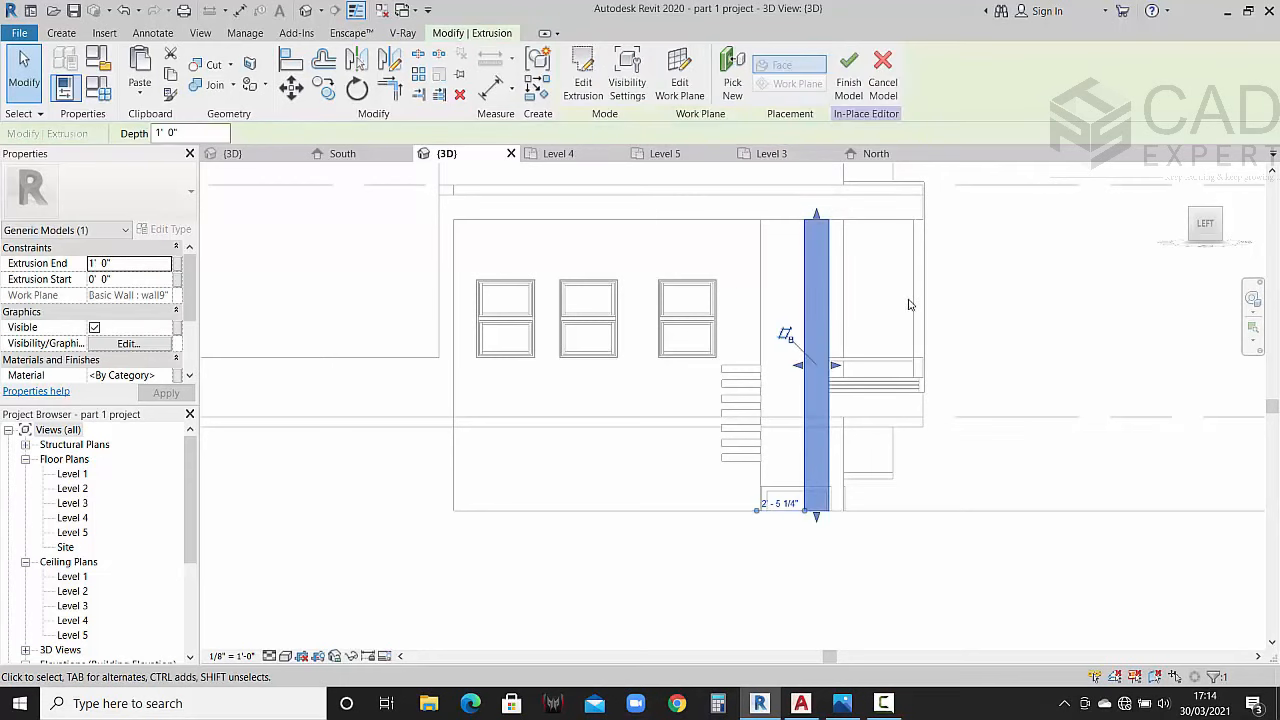
scroll(910, 305, down, 3)
click(1044, 329)
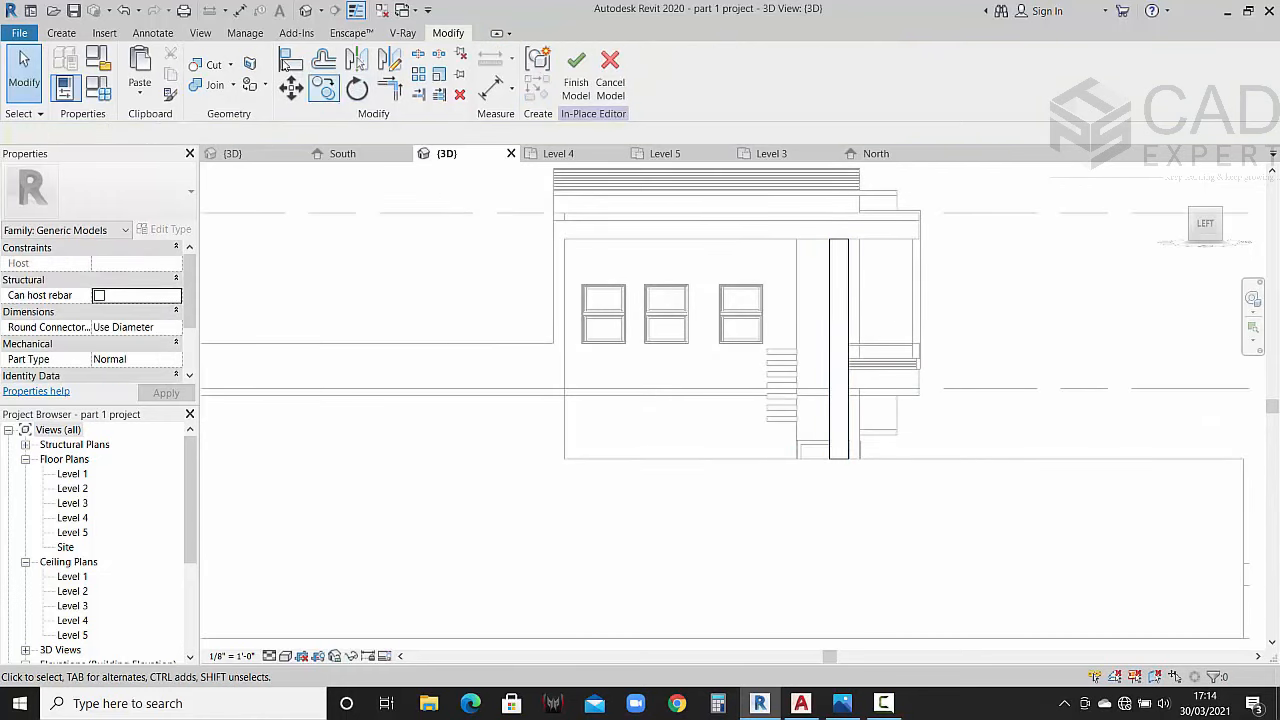
Step: Start another extrusion and sketch its left edge straight down from the first window's upper-left corner to the ground
click(78, 35)
click(140, 72)
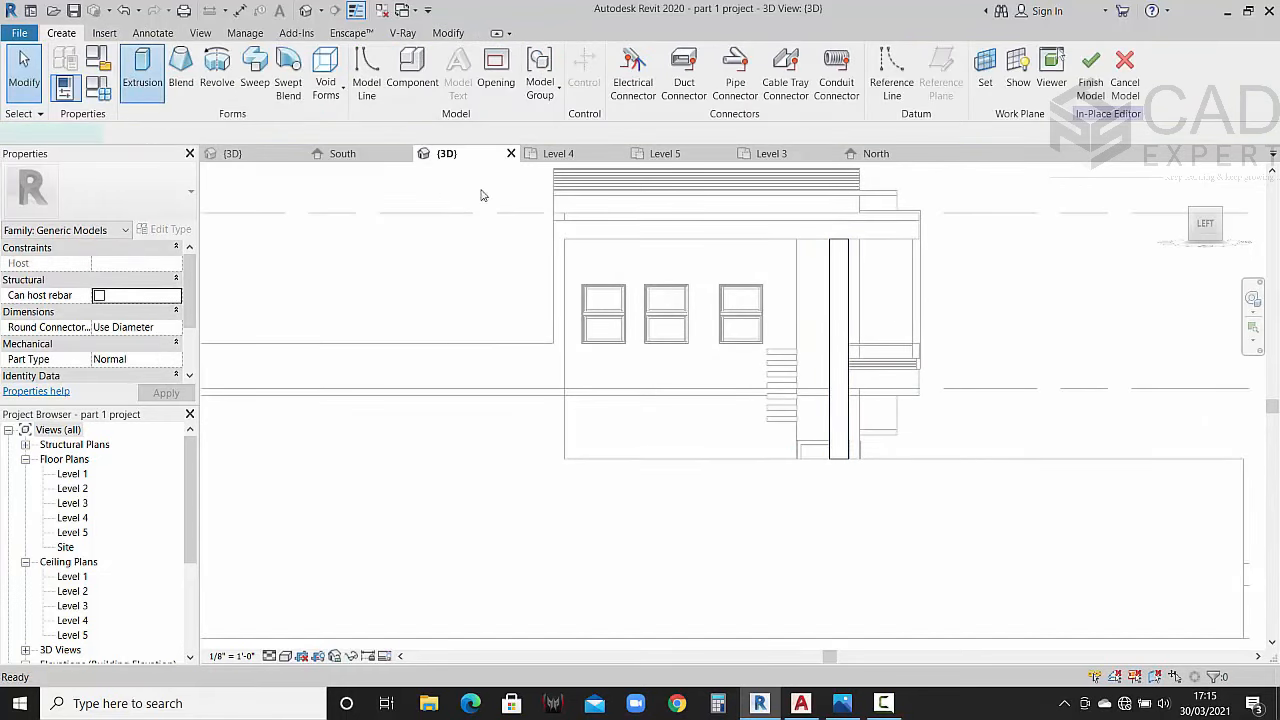
middle_drag(557, 459, 552, 473)
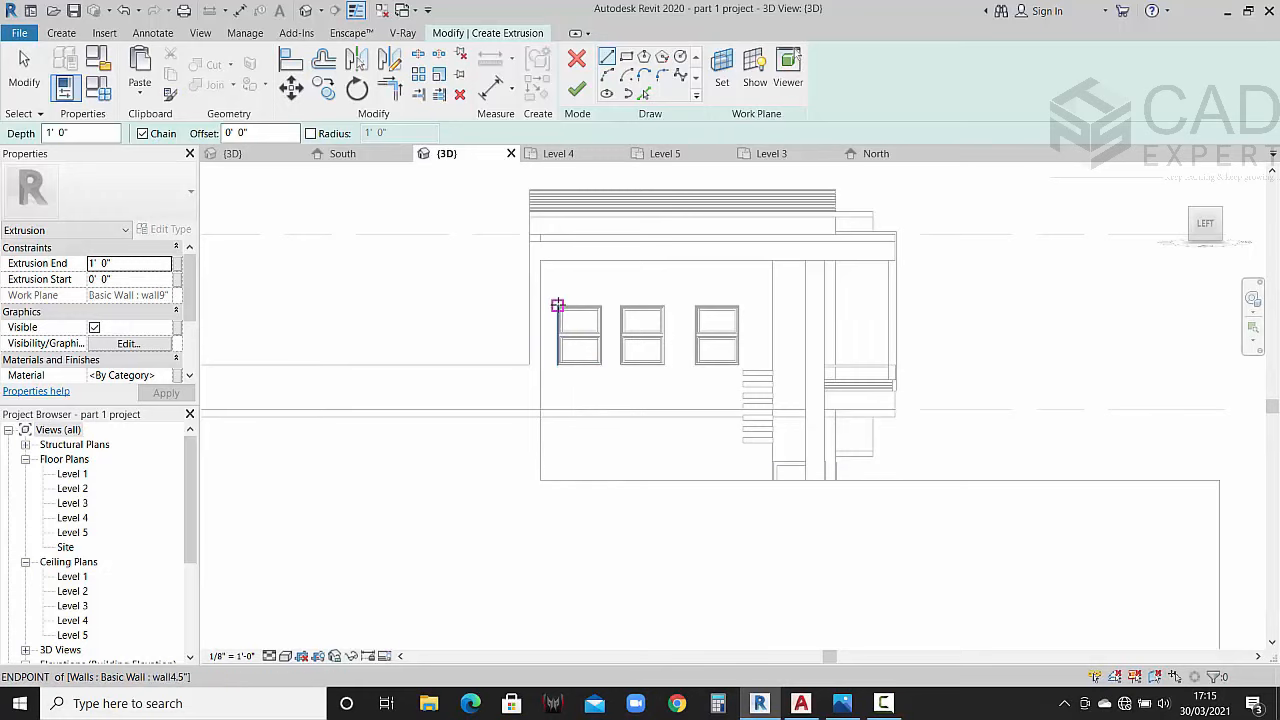
scroll(557, 305, up, 6)
click(567, 295)
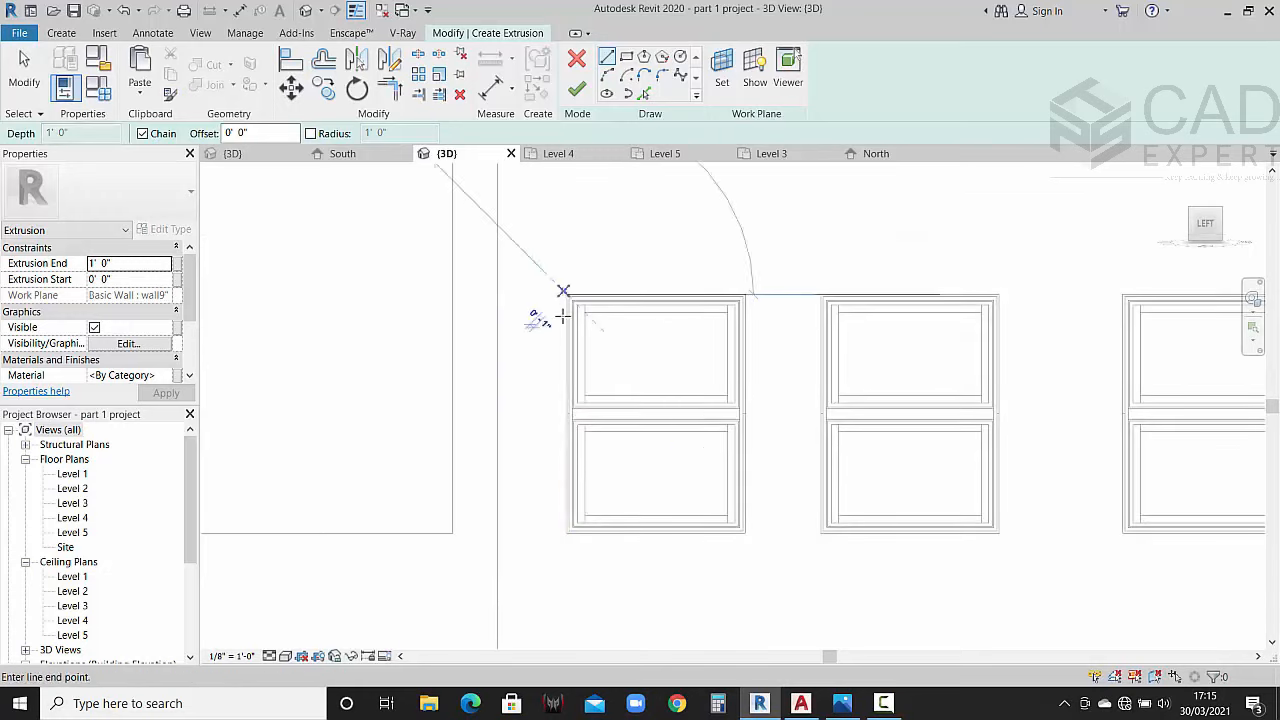
middle_drag(573, 498, 562, 283)
click(554, 523)
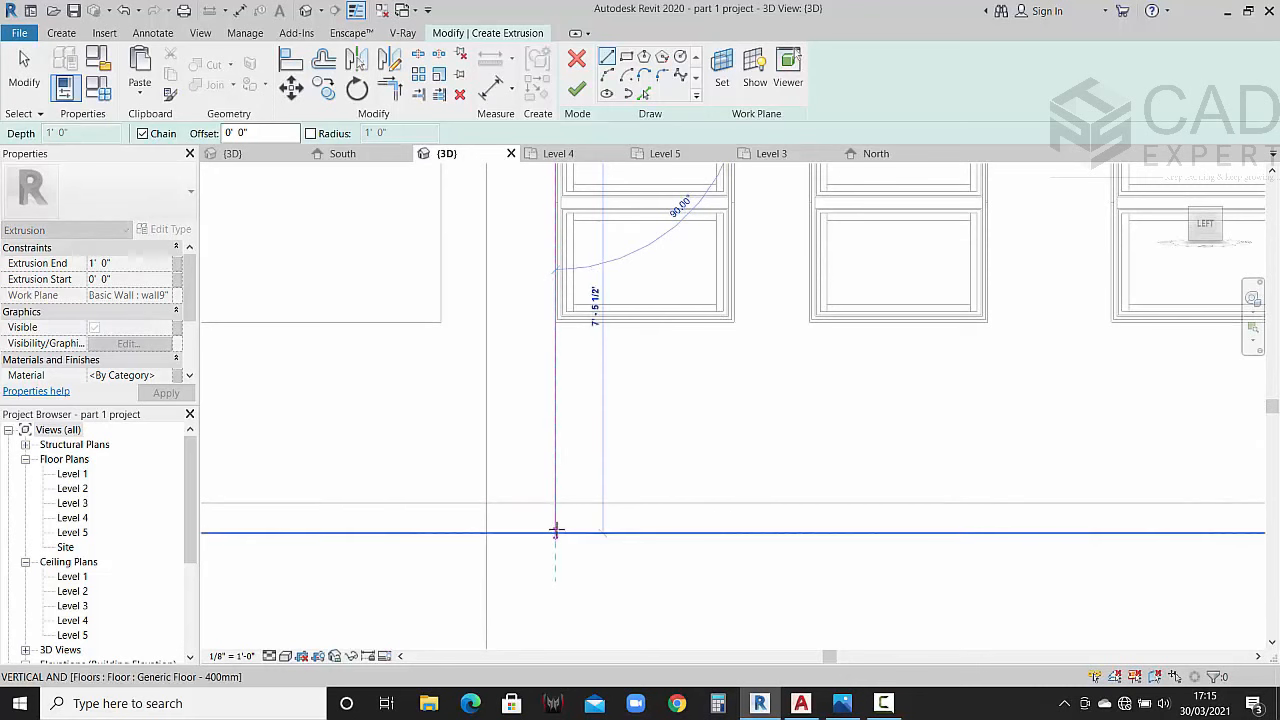
scroll(558, 410, down, 5)
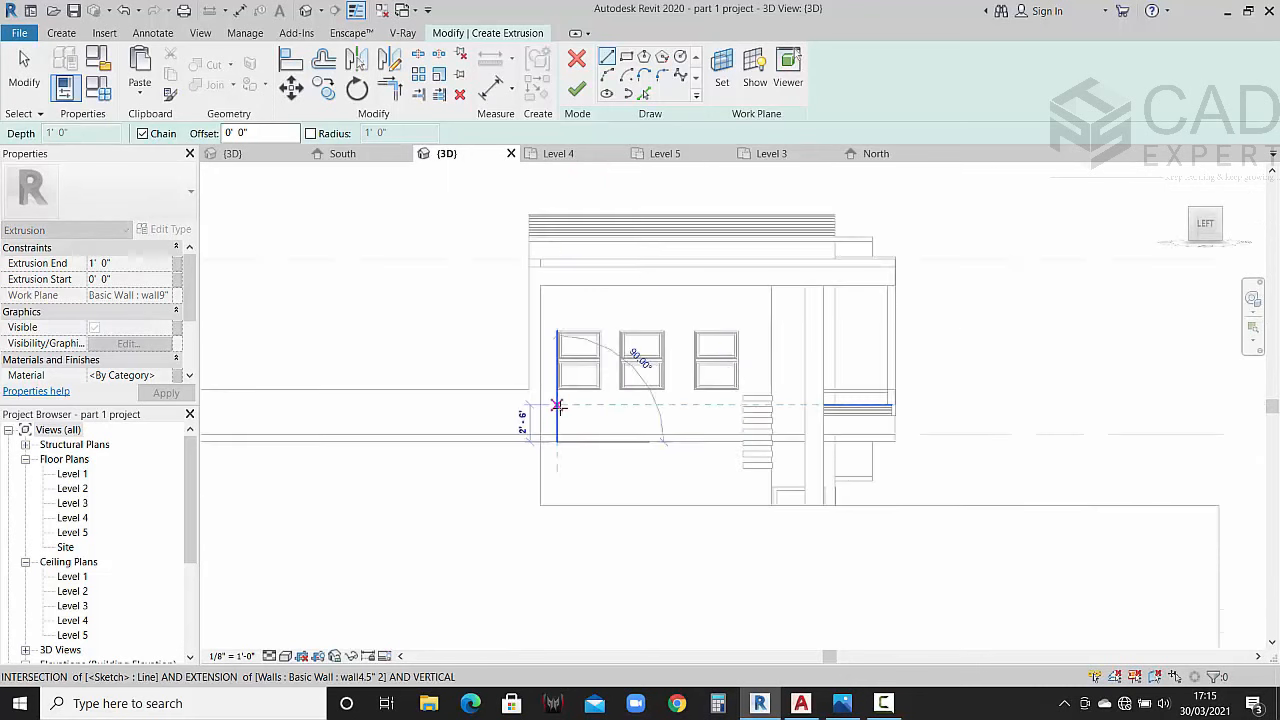
click(557, 505)
key(Escape)
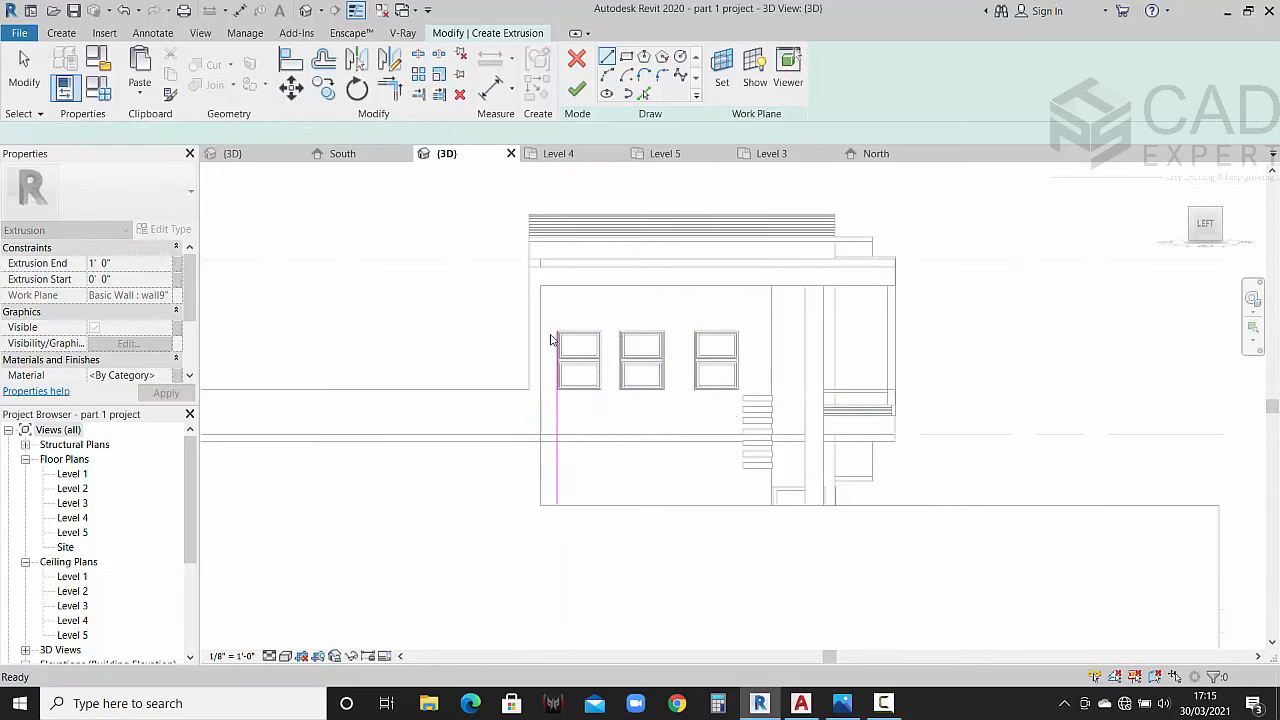
Step: Sketch the frame's top edge across the first window's head and its right edge straight down to the ground
scroll(551, 334, up, 5)
click(548, 334)
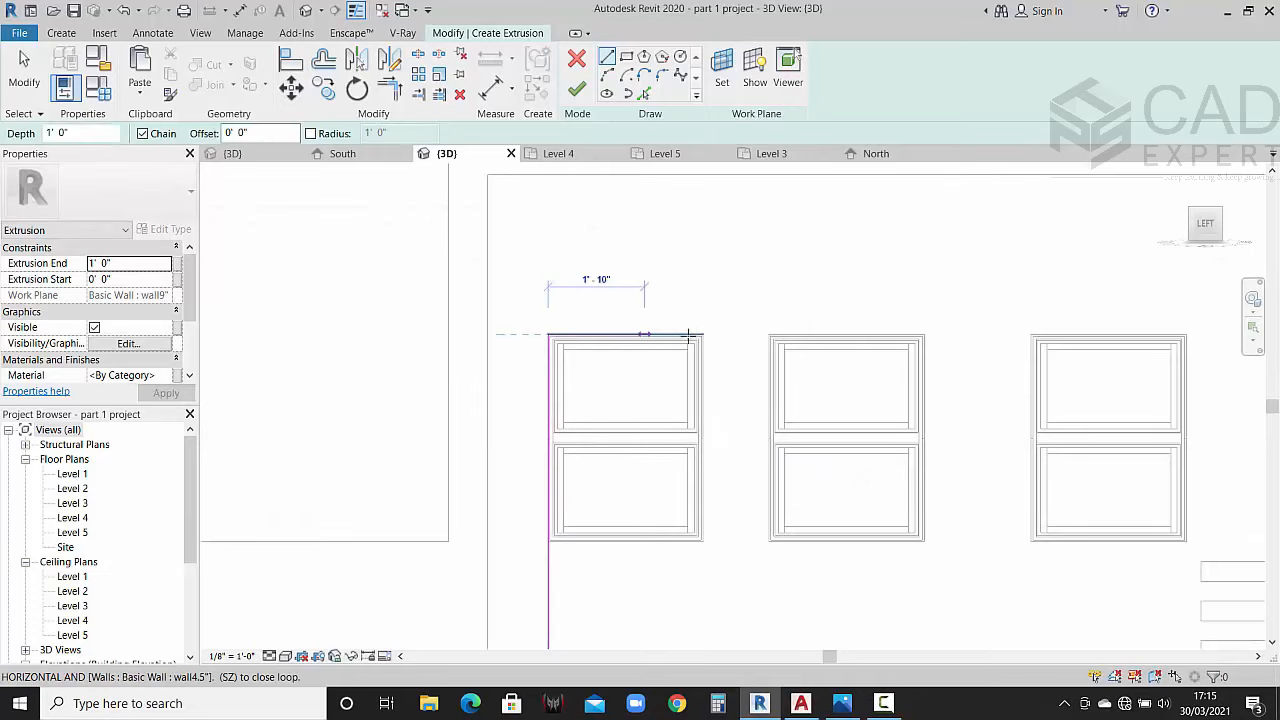
click(702, 336)
middle_drag(737, 566, 673, 321)
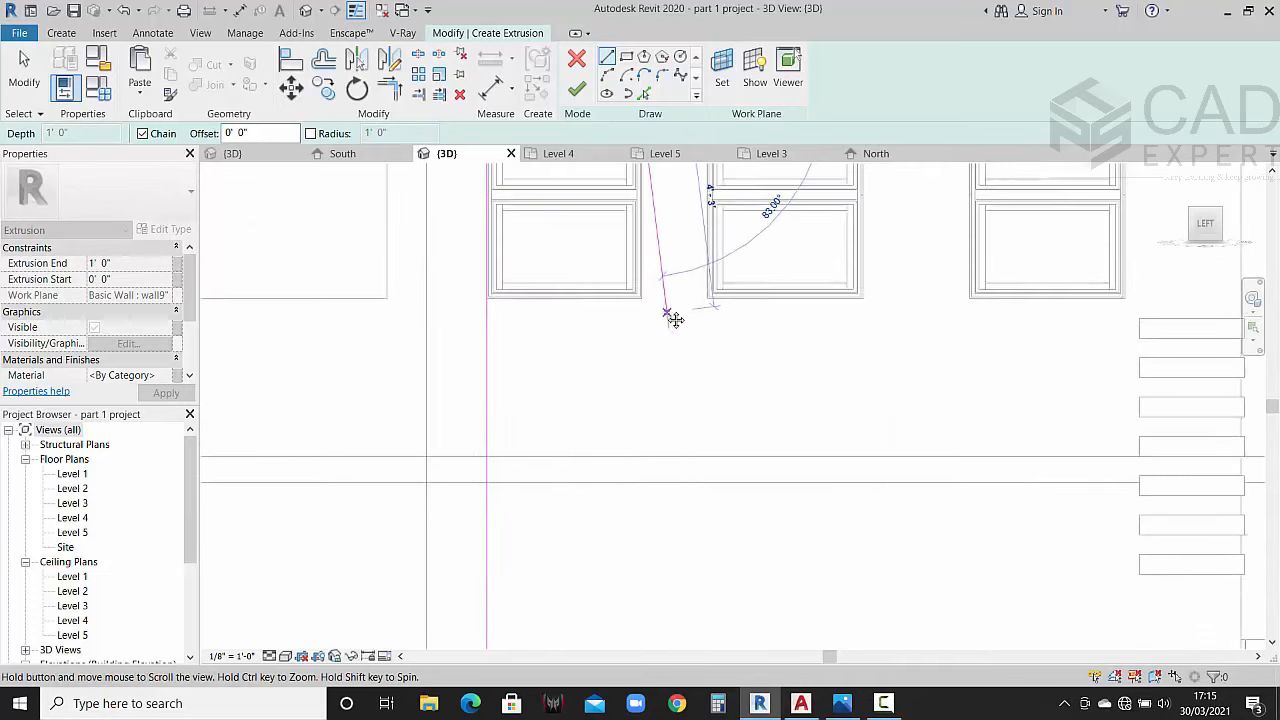
middle_drag(640, 532, 655, 299)
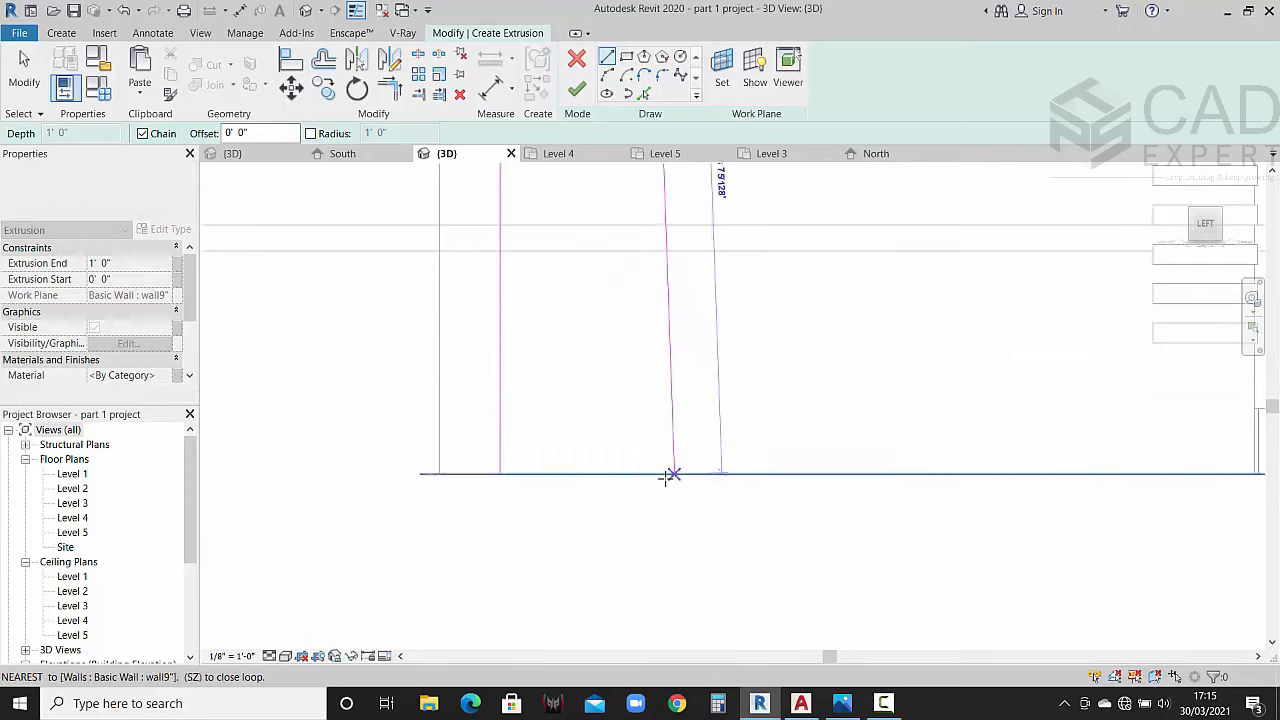
click(653, 477)
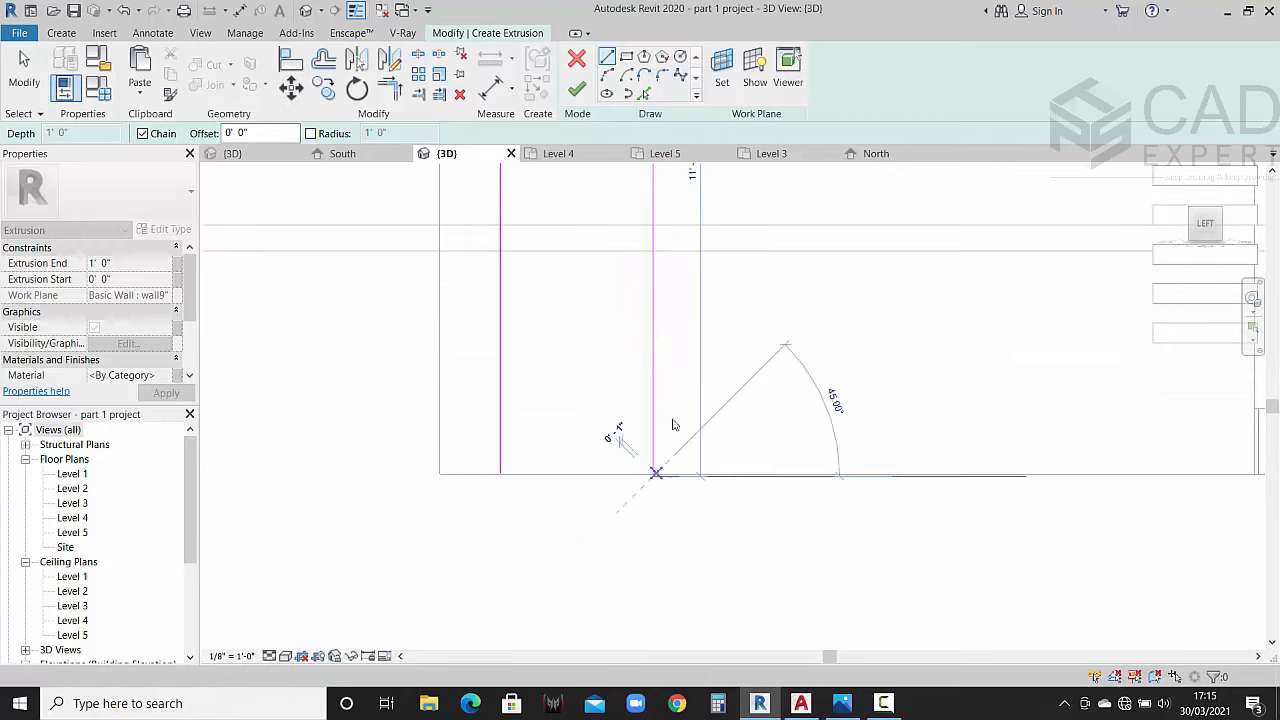
key(Escape)
Step: Move the frame's right sketch line so its upper end meets the top line at the window's upper-right corner
scroll(673, 420, down, 4)
middle_drag(699, 427, 690, 440)
key(Escape)
click(657, 346)
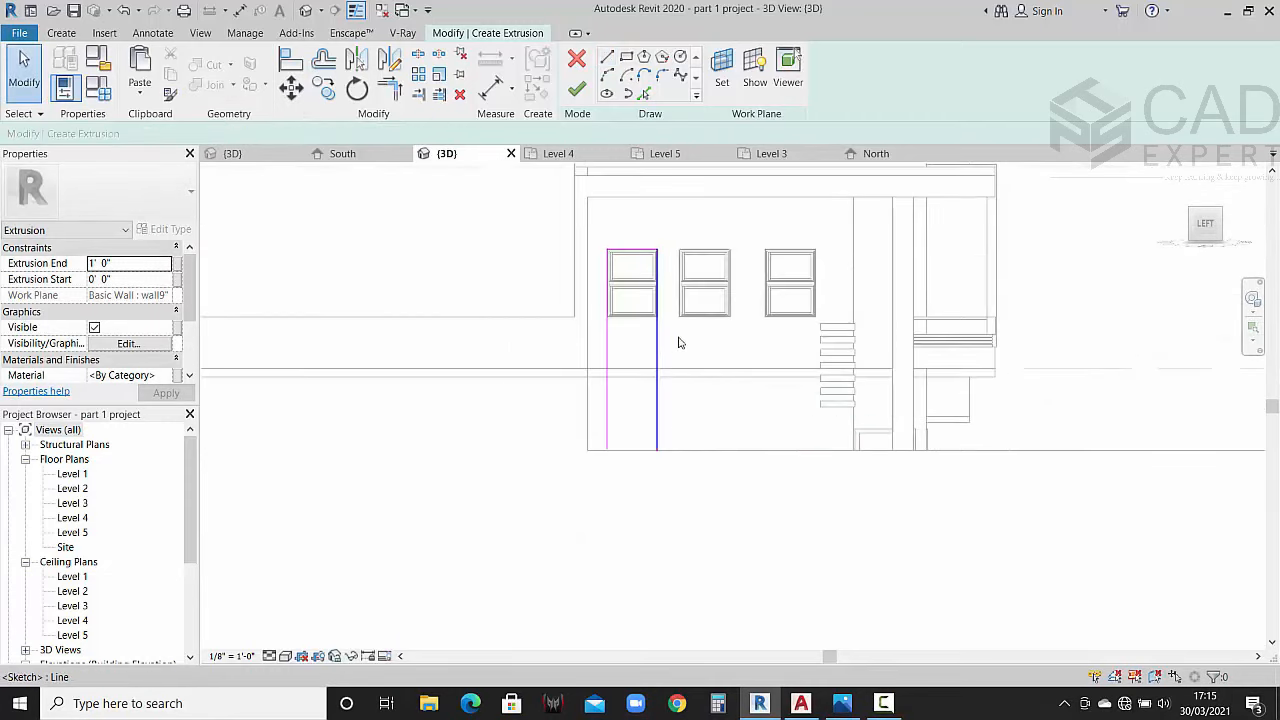
click(290, 88)
scroll(668, 240, up, 8)
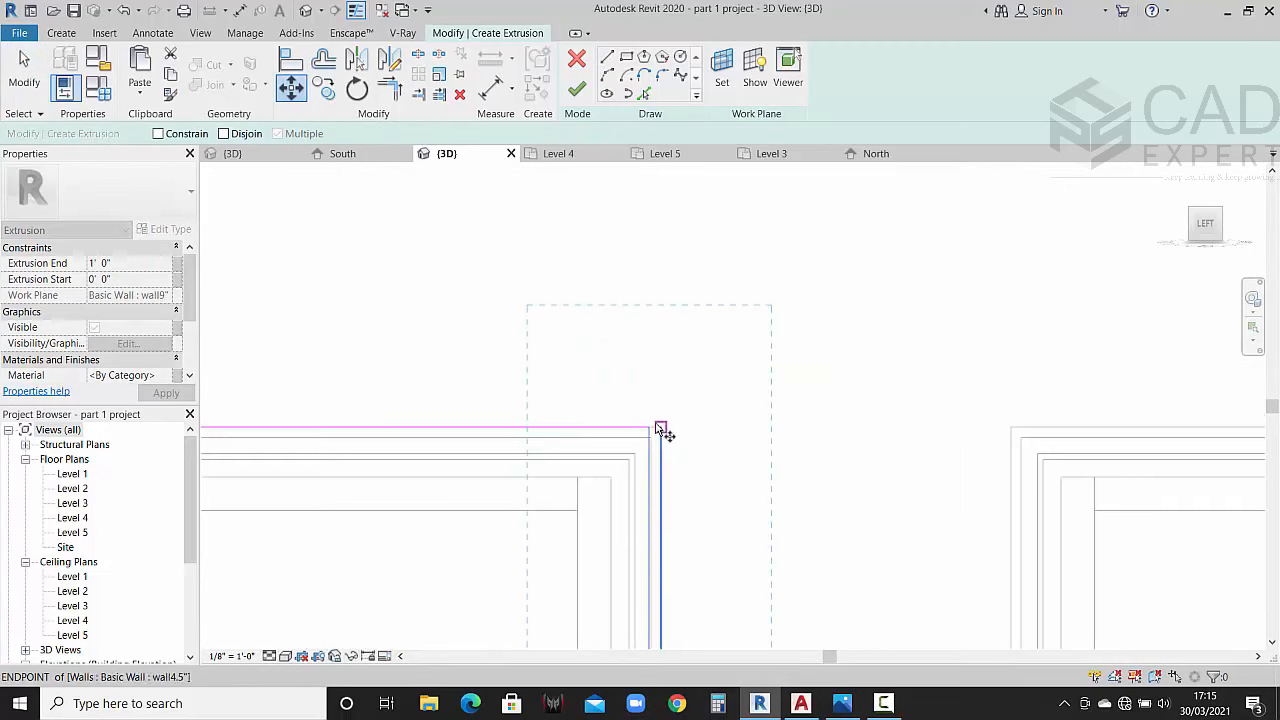
click(660, 430)
click(660, 429)
scroll(677, 343, down, 6)
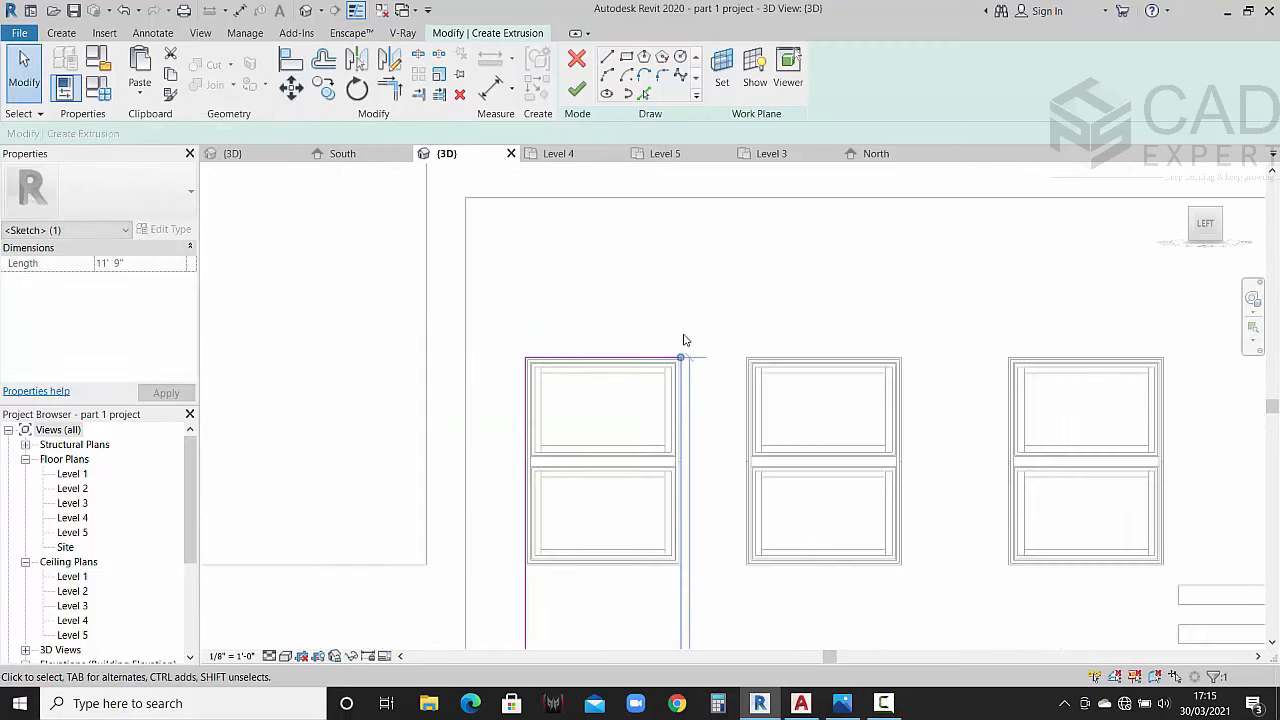
scroll(684, 345, down, 3)
click(748, 482)
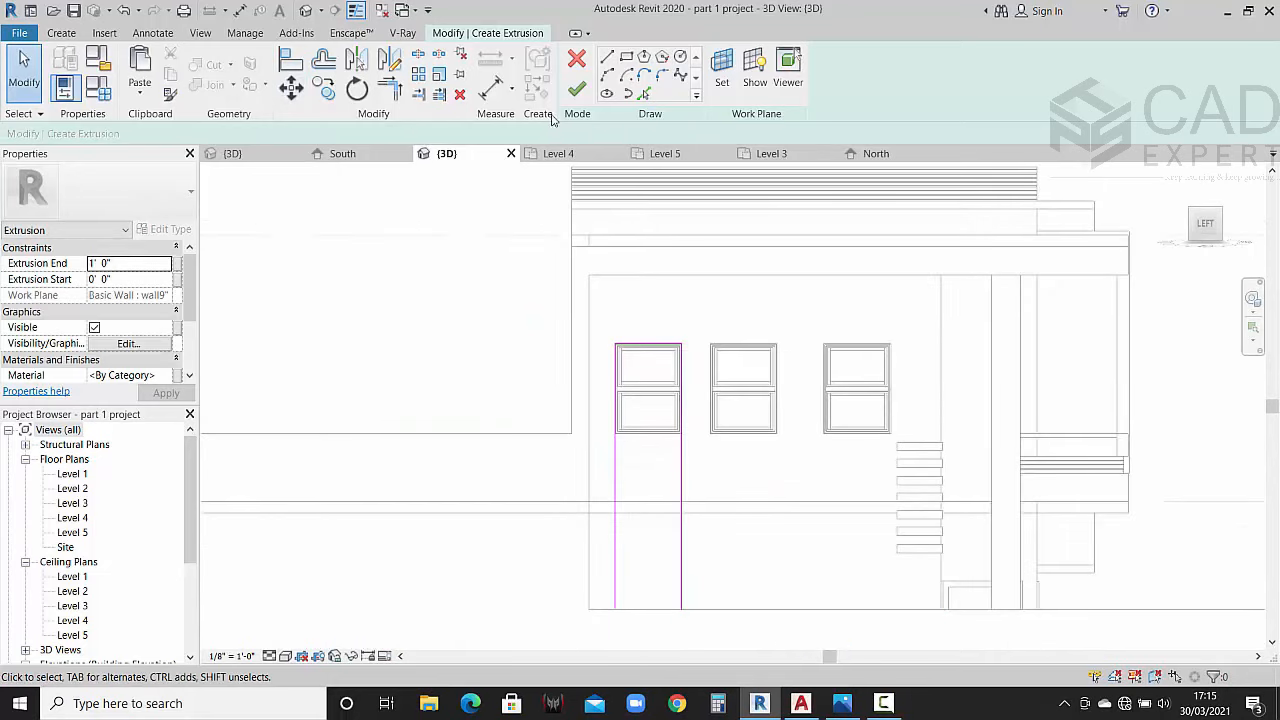
Step: Offset the frame's left, right and top sketch lines inward by 0' 9" with Pick Lines
click(645, 94)
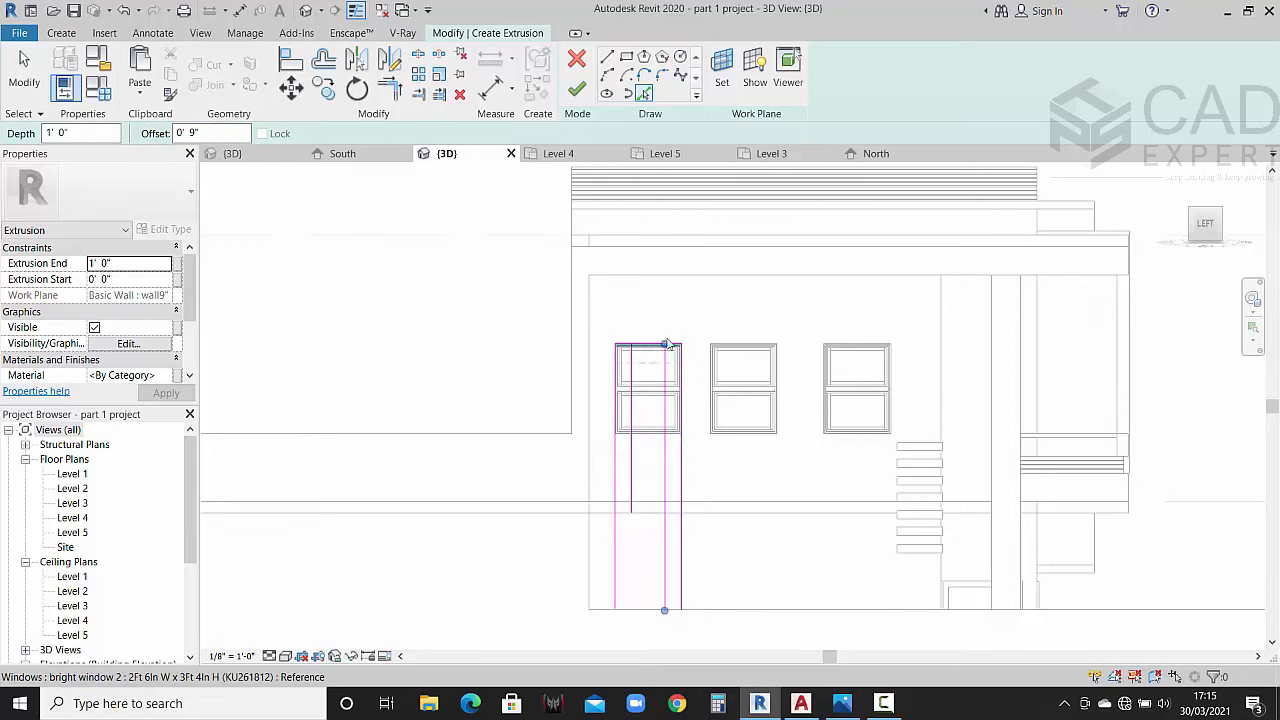
scroll(667, 344, up, 5)
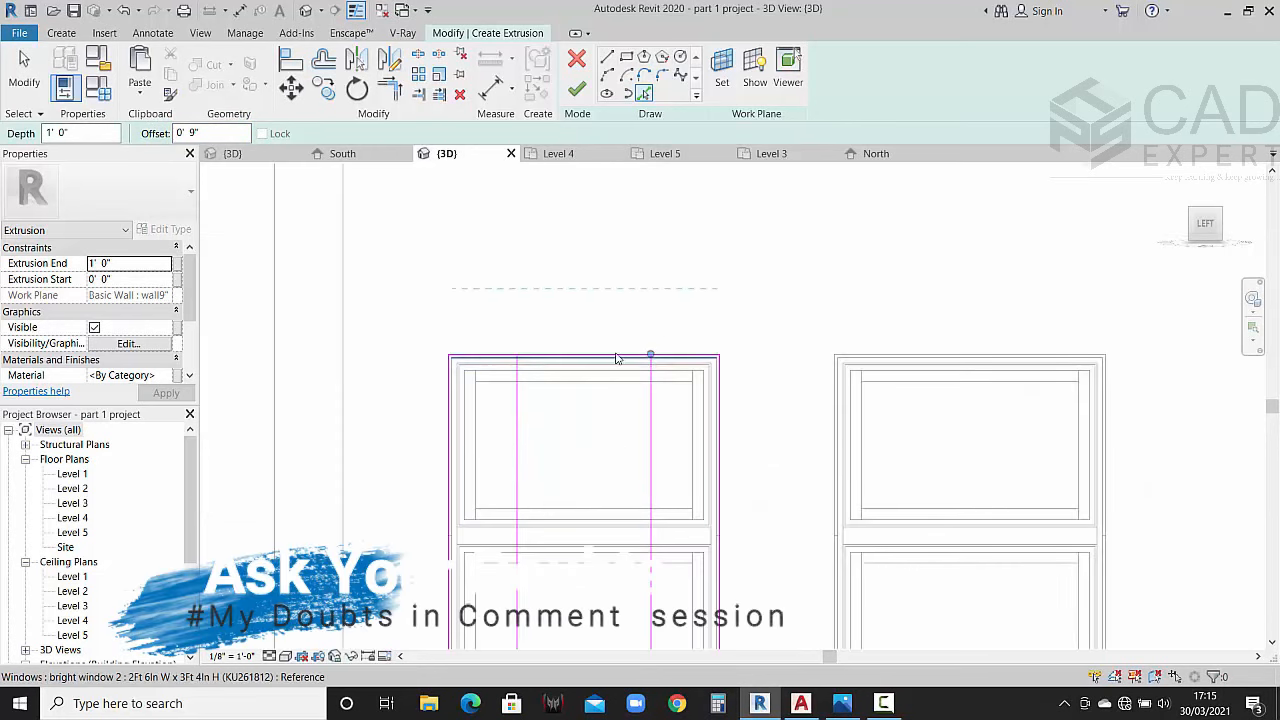
scroll(589, 360, up, 3)
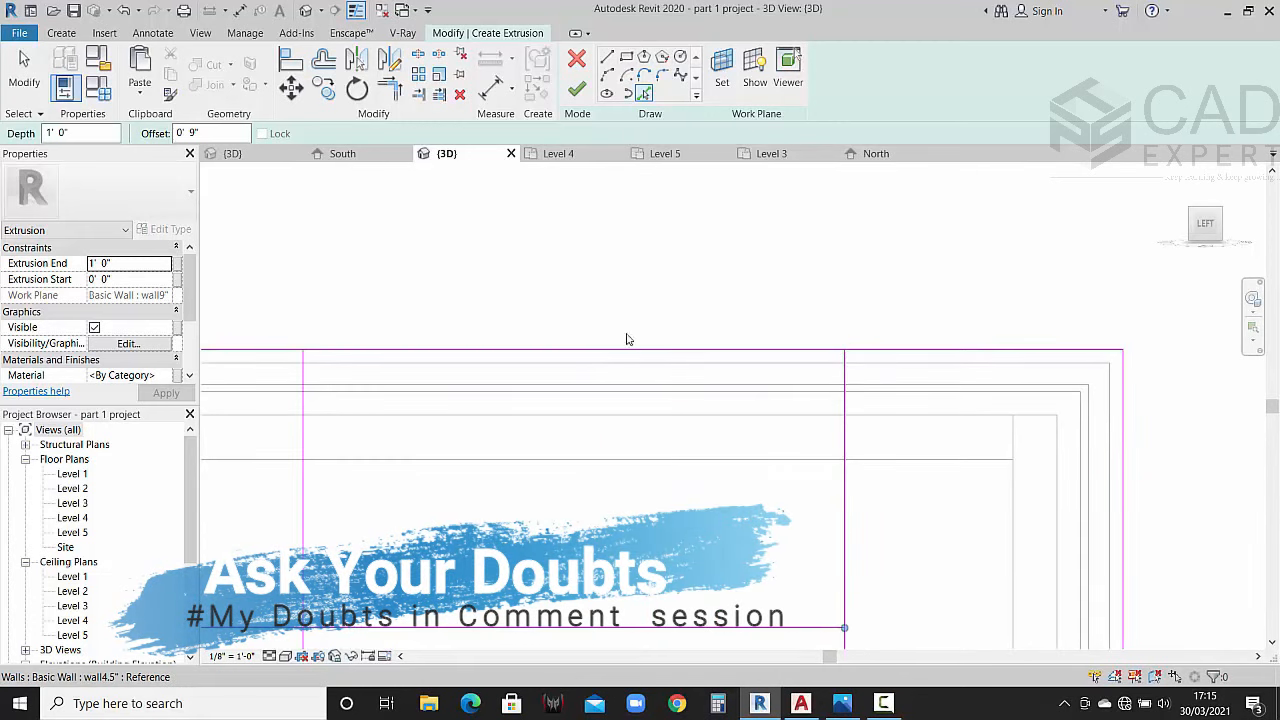
scroll(627, 340, down, 5)
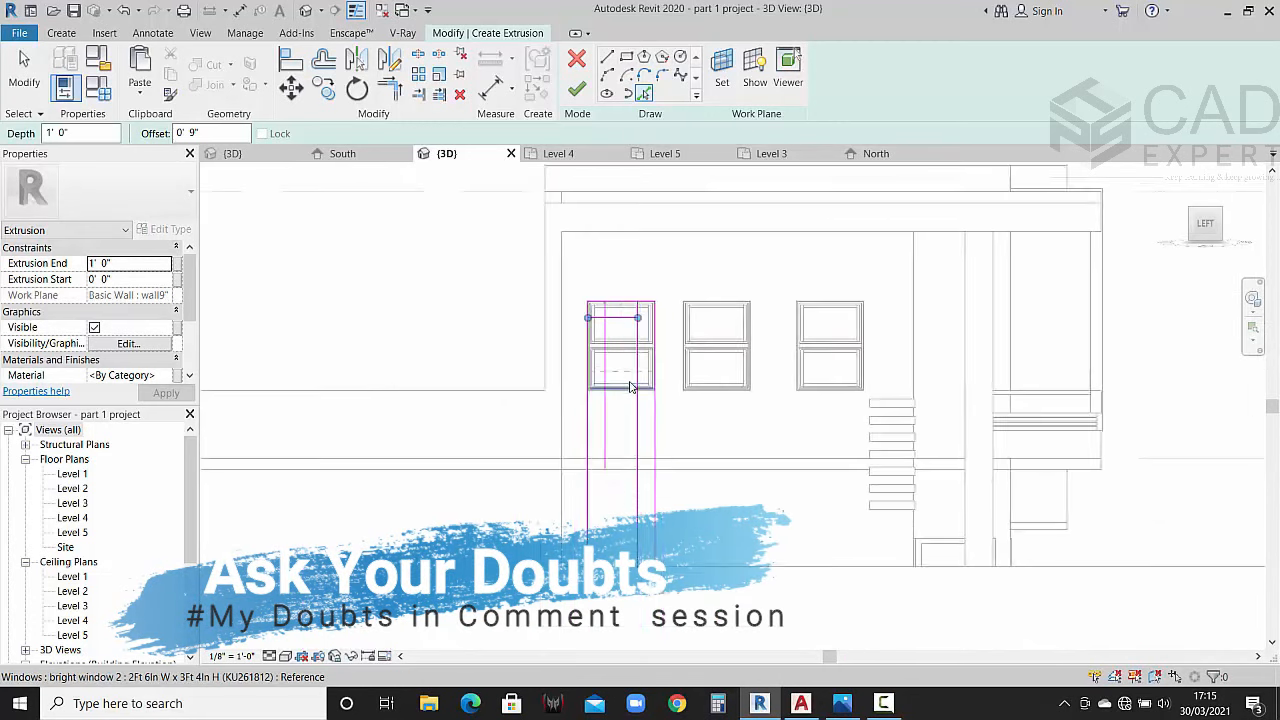
middle_drag(622, 395, 624, 387)
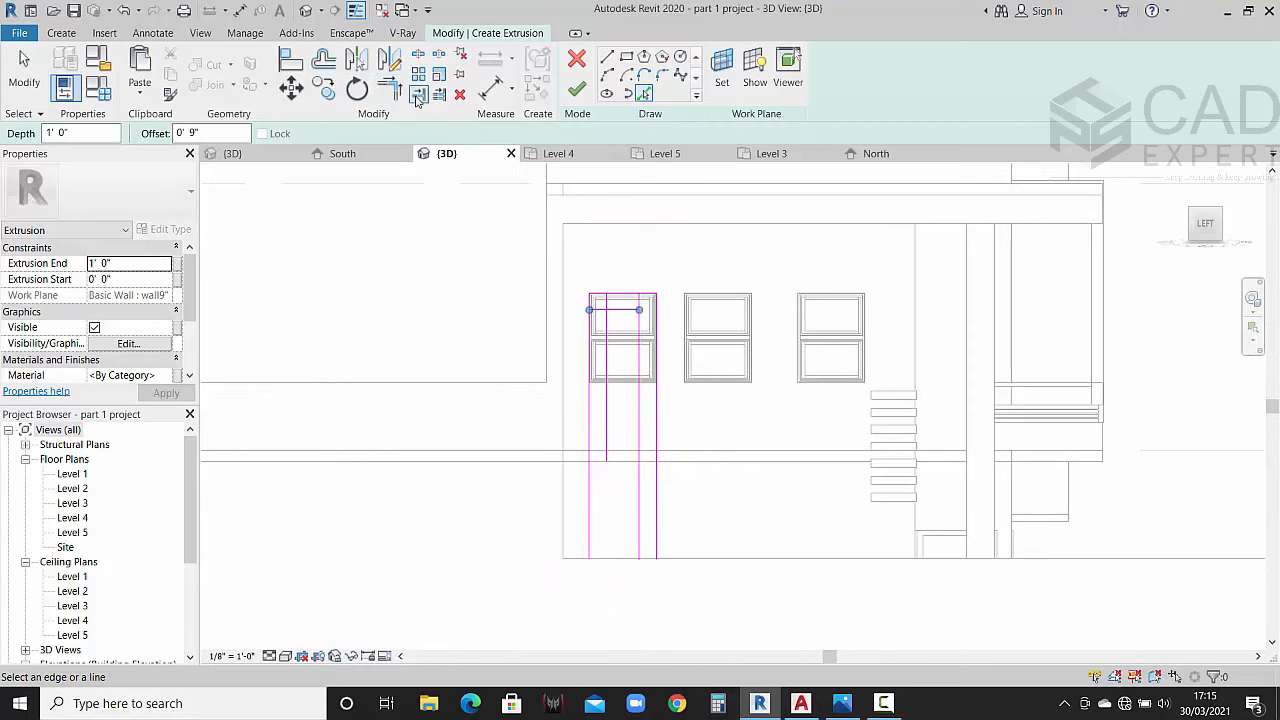
Step: Extend the inner left line to the ground and trim the inner top line to both inner sides at the corners
click(418, 96)
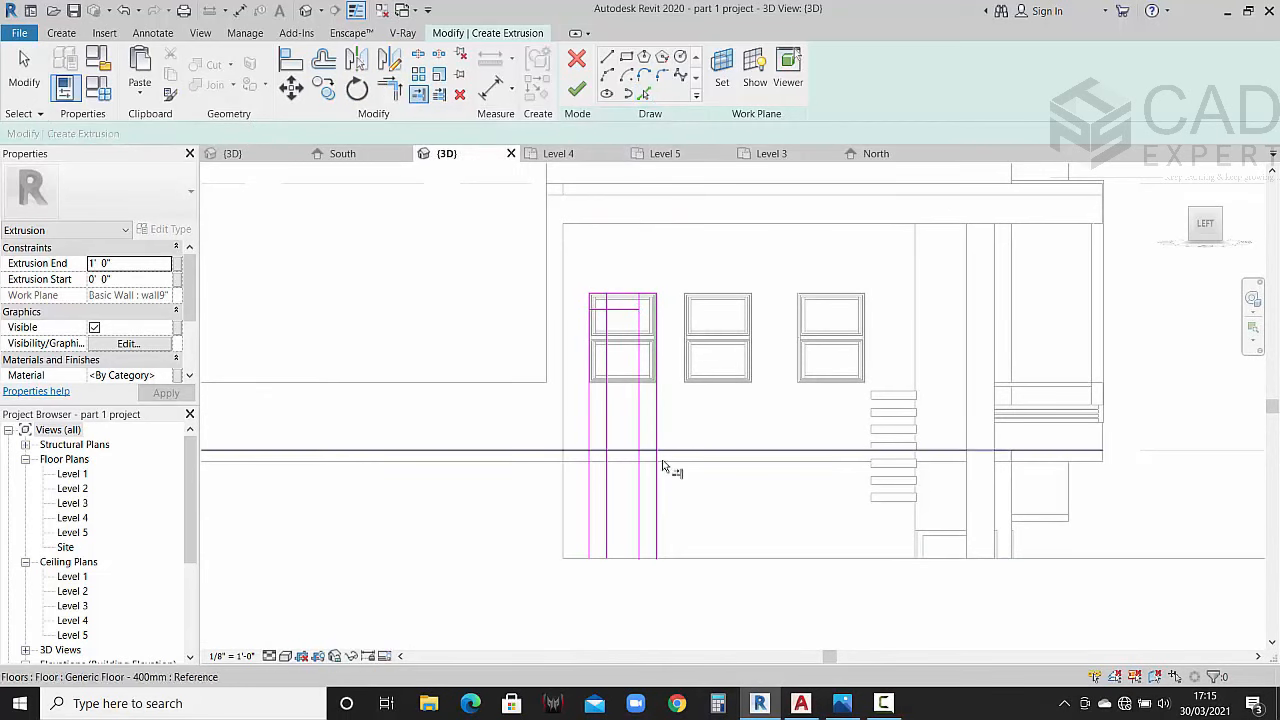
click(392, 90)
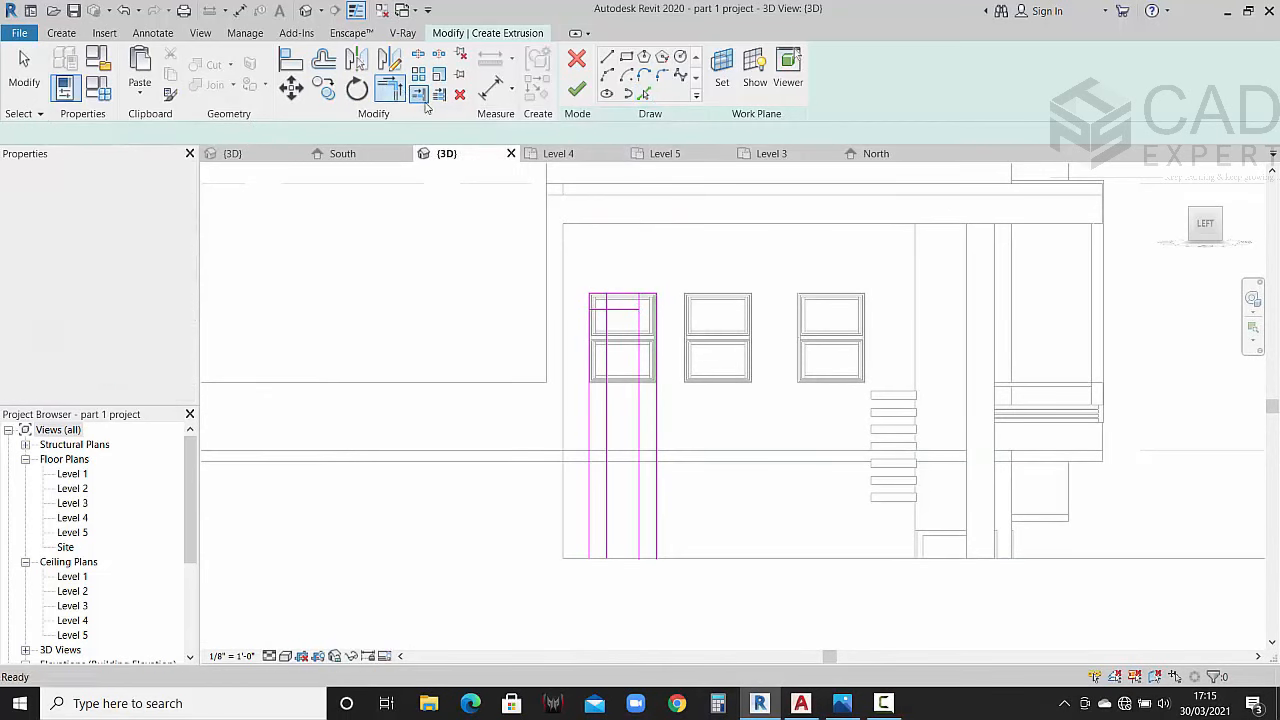
click(610, 322)
click(627, 313)
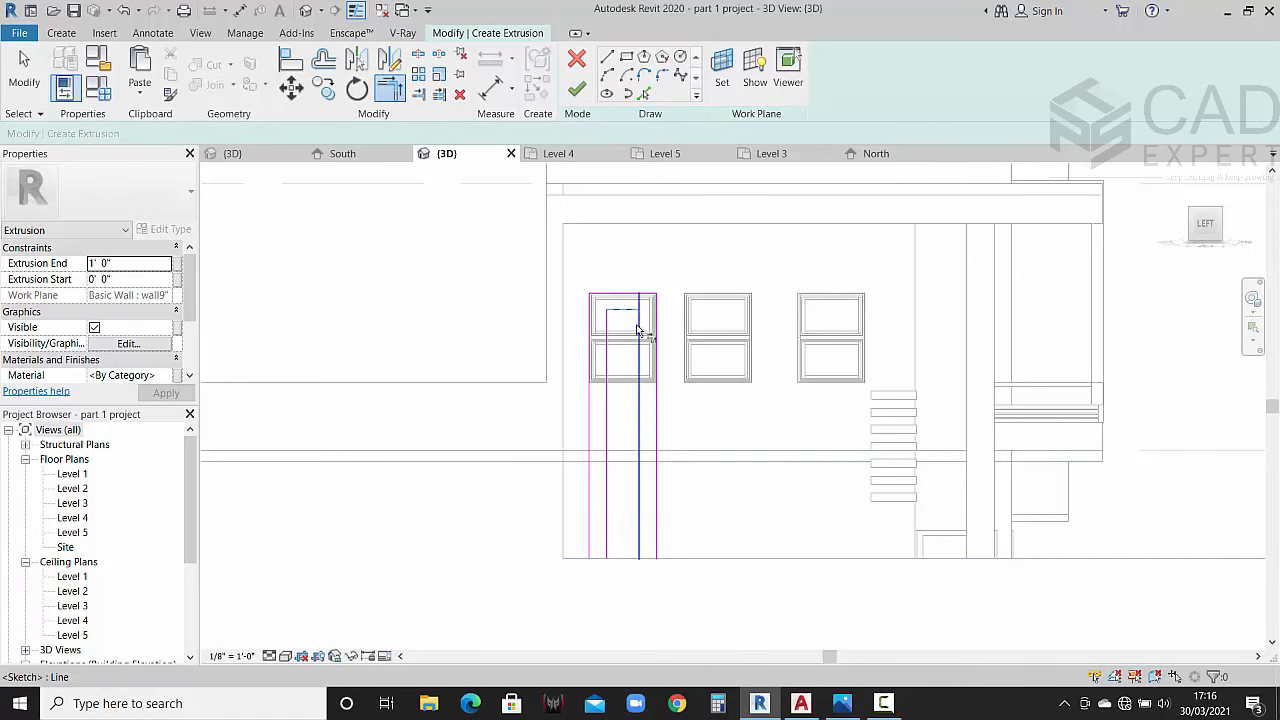
scroll(643, 334, down, 2)
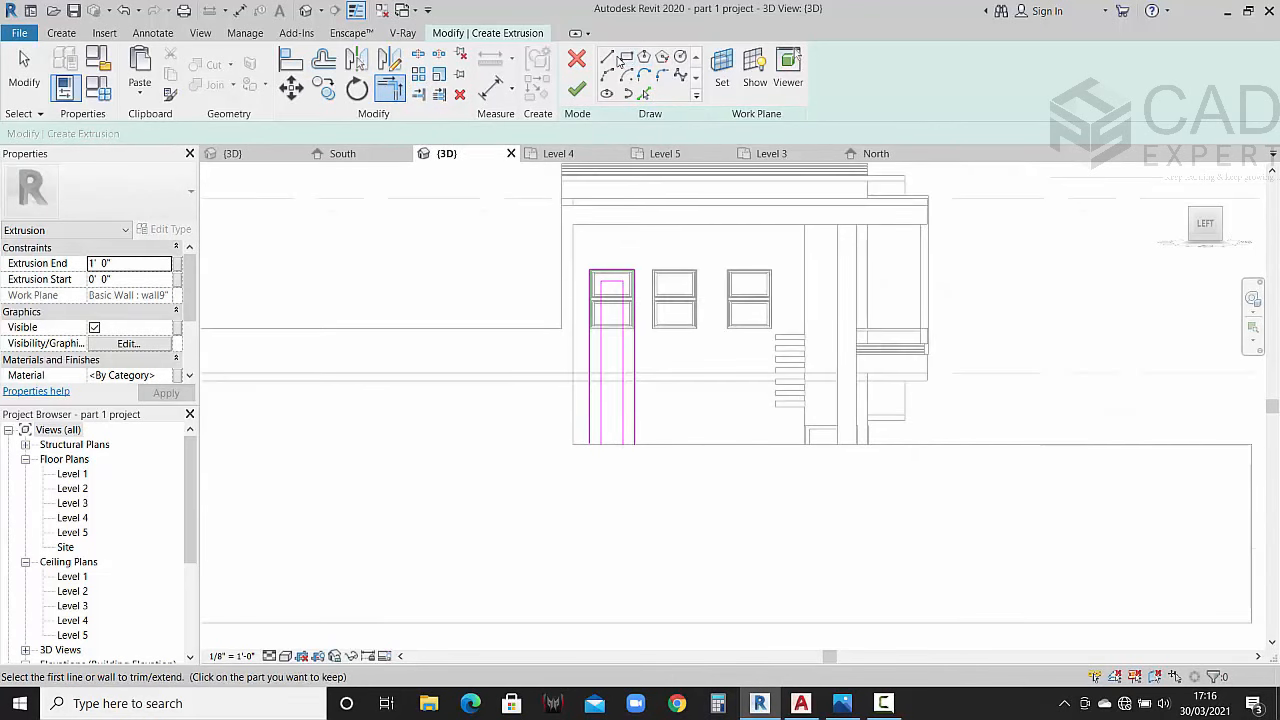
Step: Close the bottoms of both frame legs with short horizontal lines along the ground between the outer and inner edges
click(608, 59)
scroll(590, 462, up, 2)
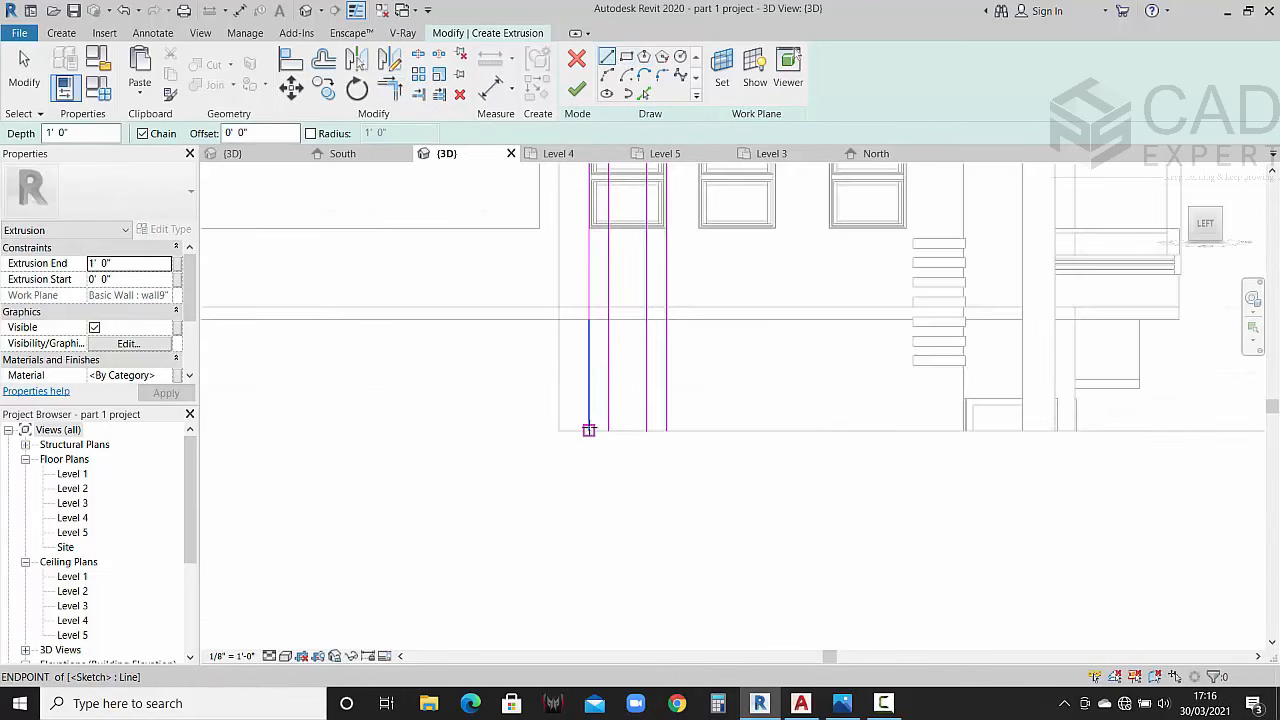
click(666, 431)
scroll(698, 330, down, 2)
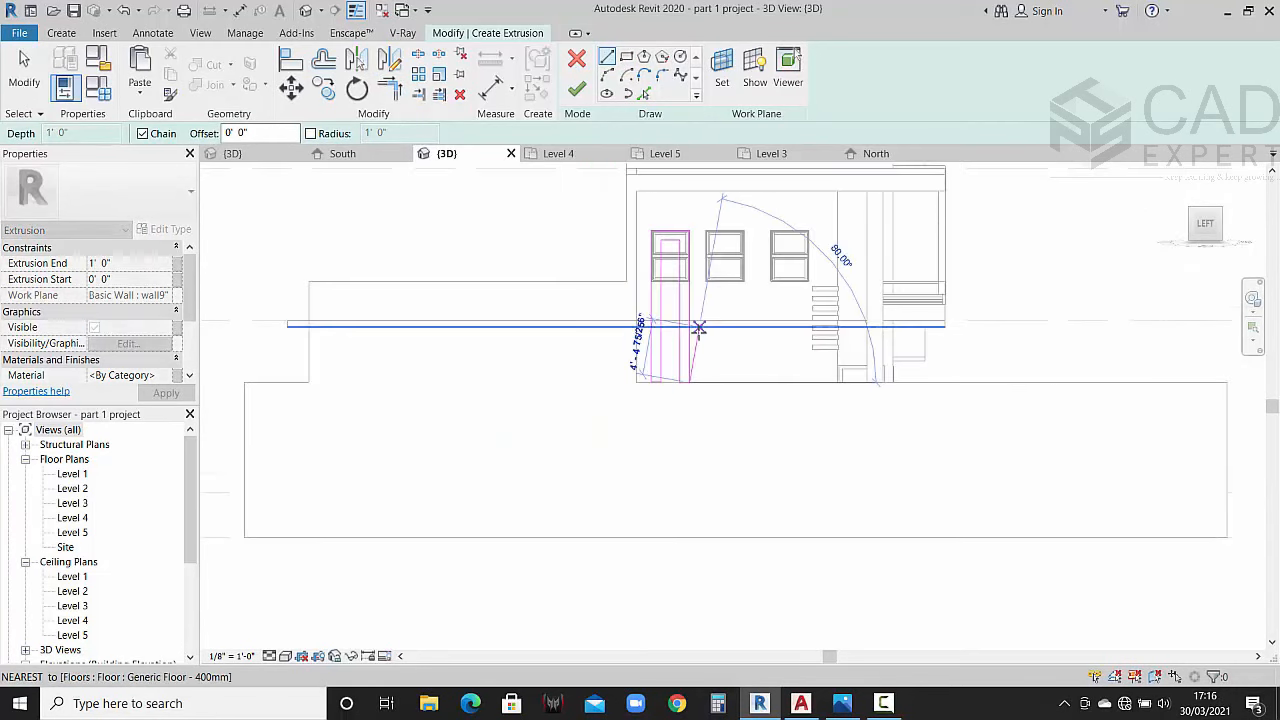
key(Escape)
key(Escape)
middle_drag(697, 329, 629, 429)
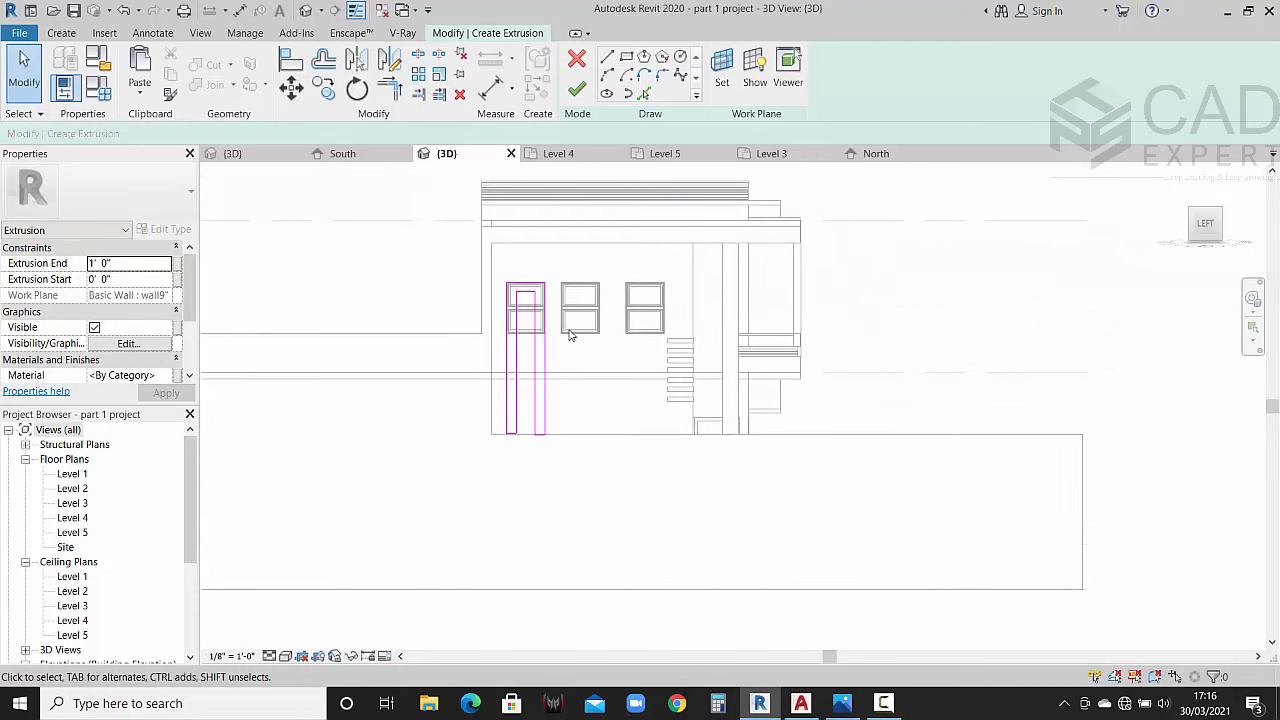
Step: Copy the closed frame sketch three times along the side wall with multiple copying, giving a row of four frames
scroll(572, 394, up, 2)
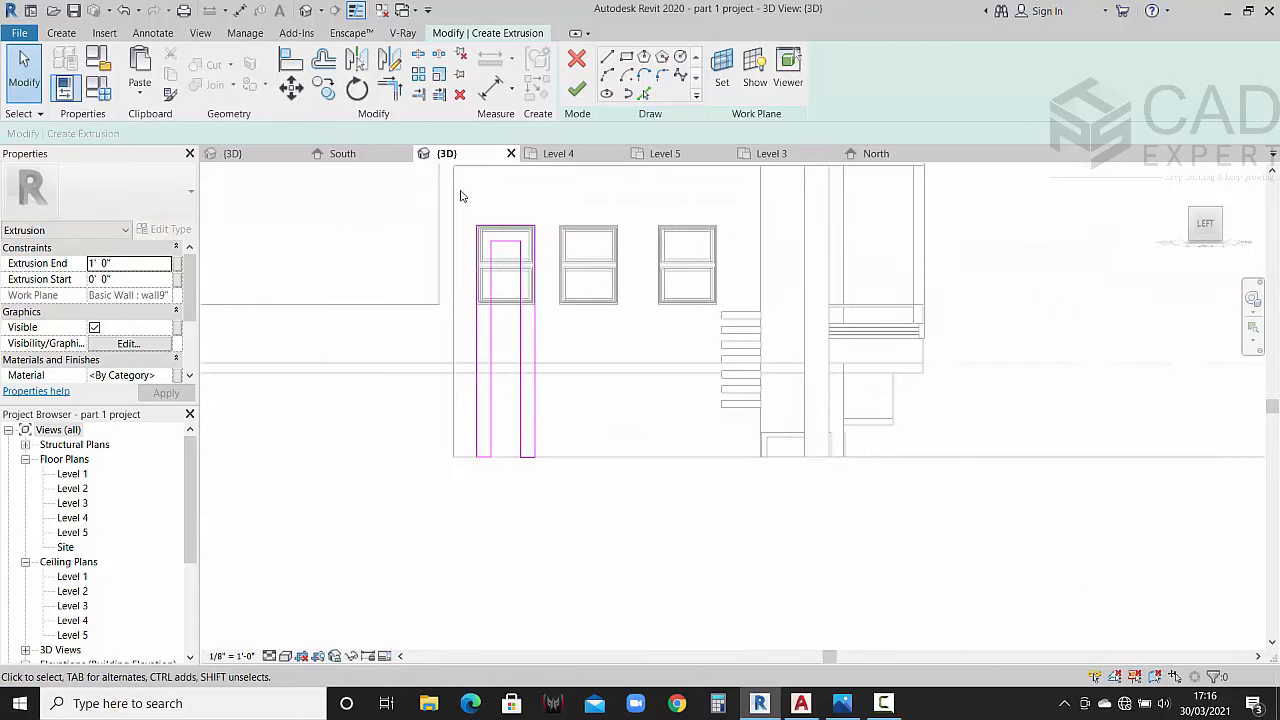
drag(460, 196, 626, 508)
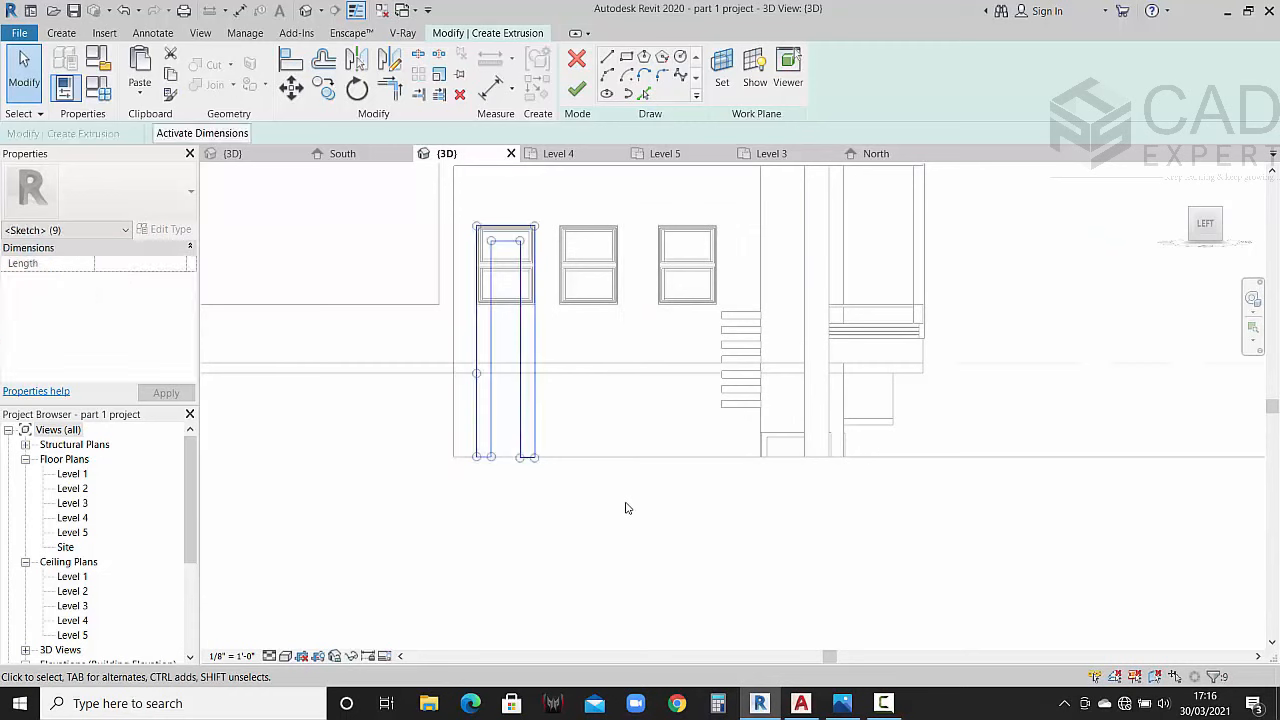
click(292, 90)
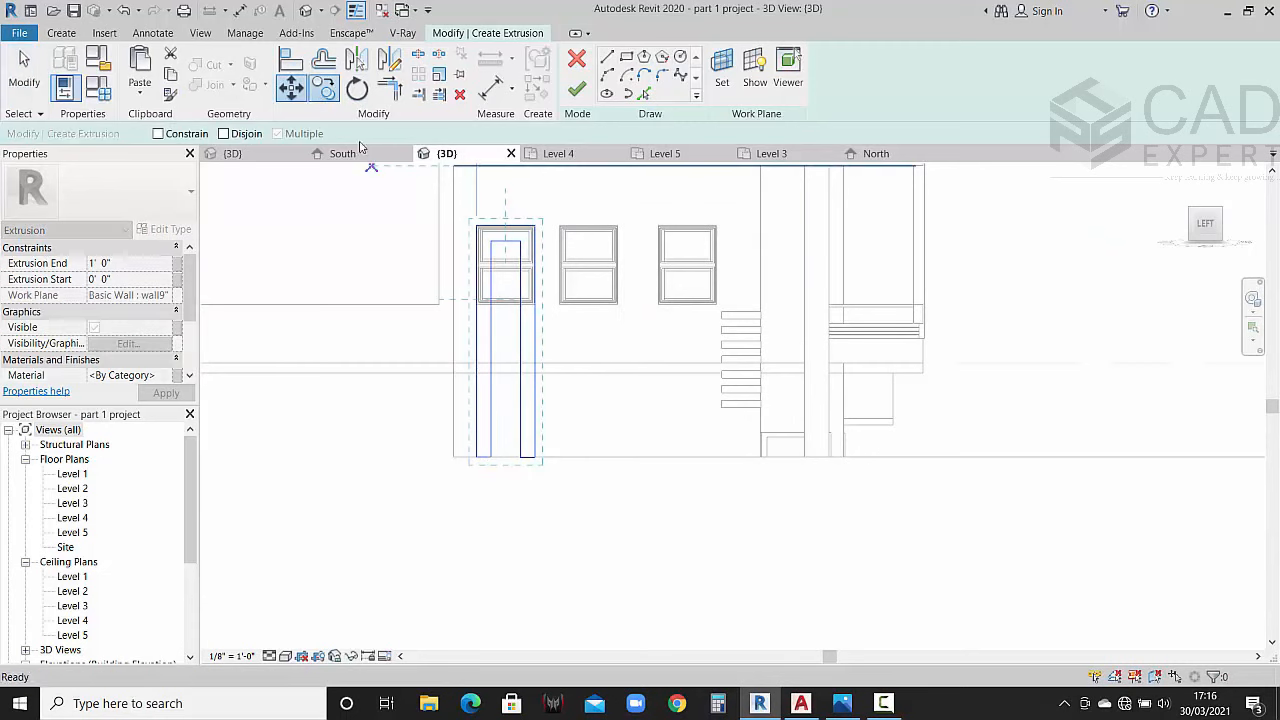
click(460, 457)
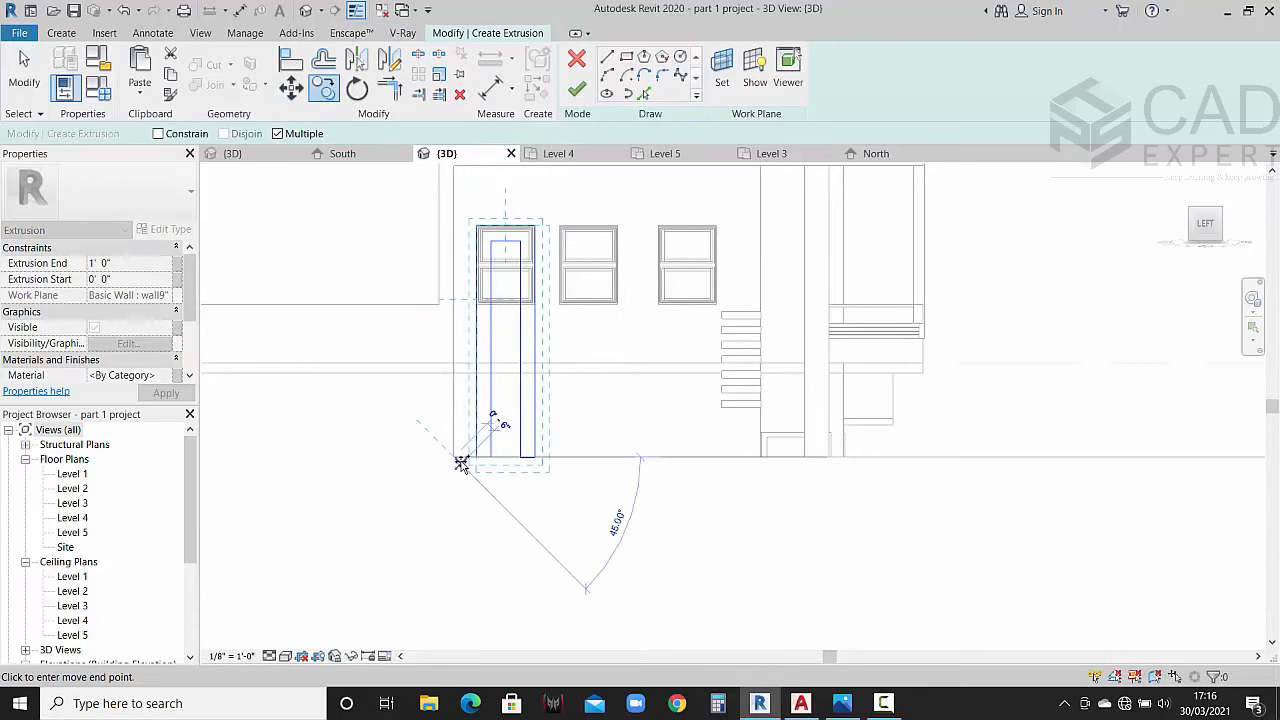
click(536, 462)
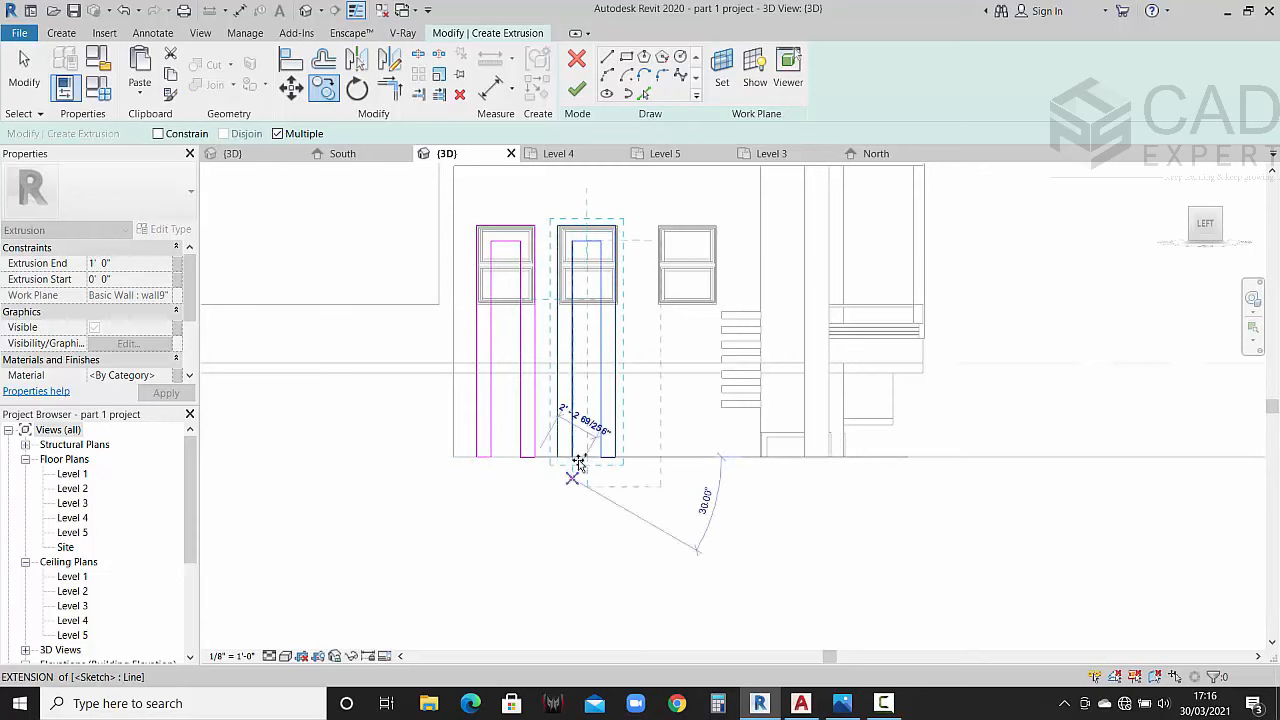
click(615, 457)
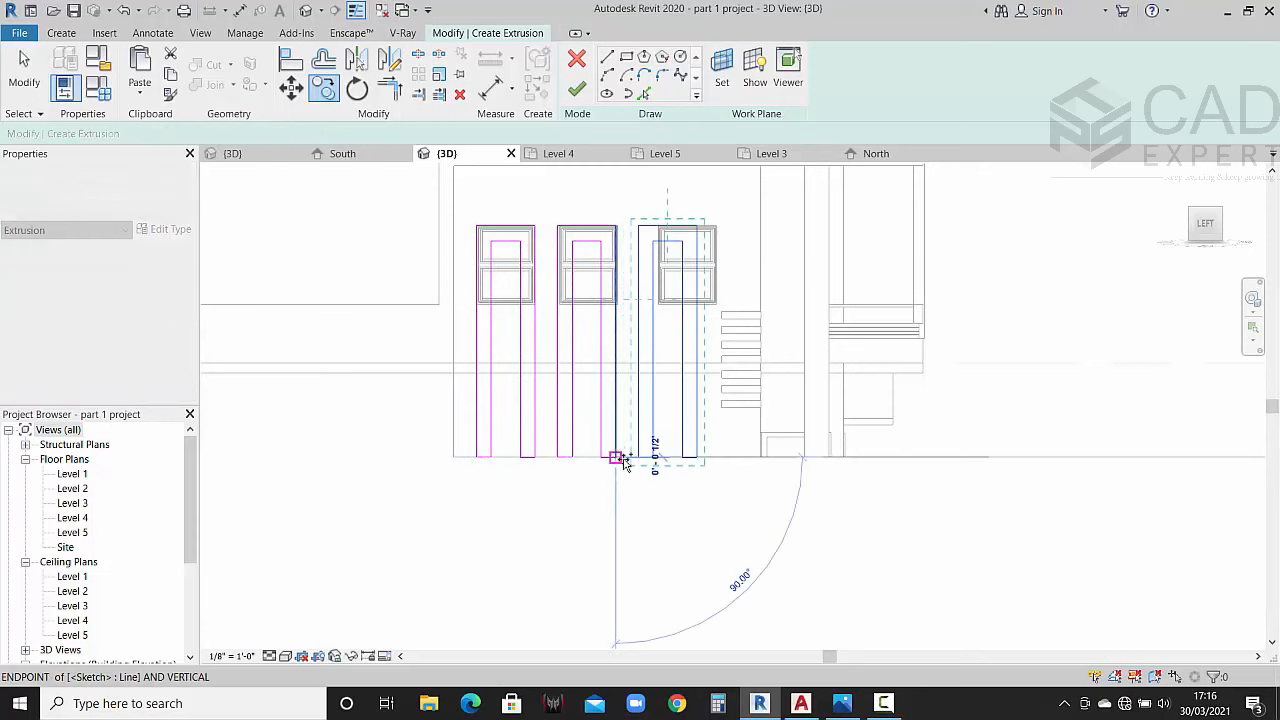
click(704, 458)
key(Escape)
key(Escape)
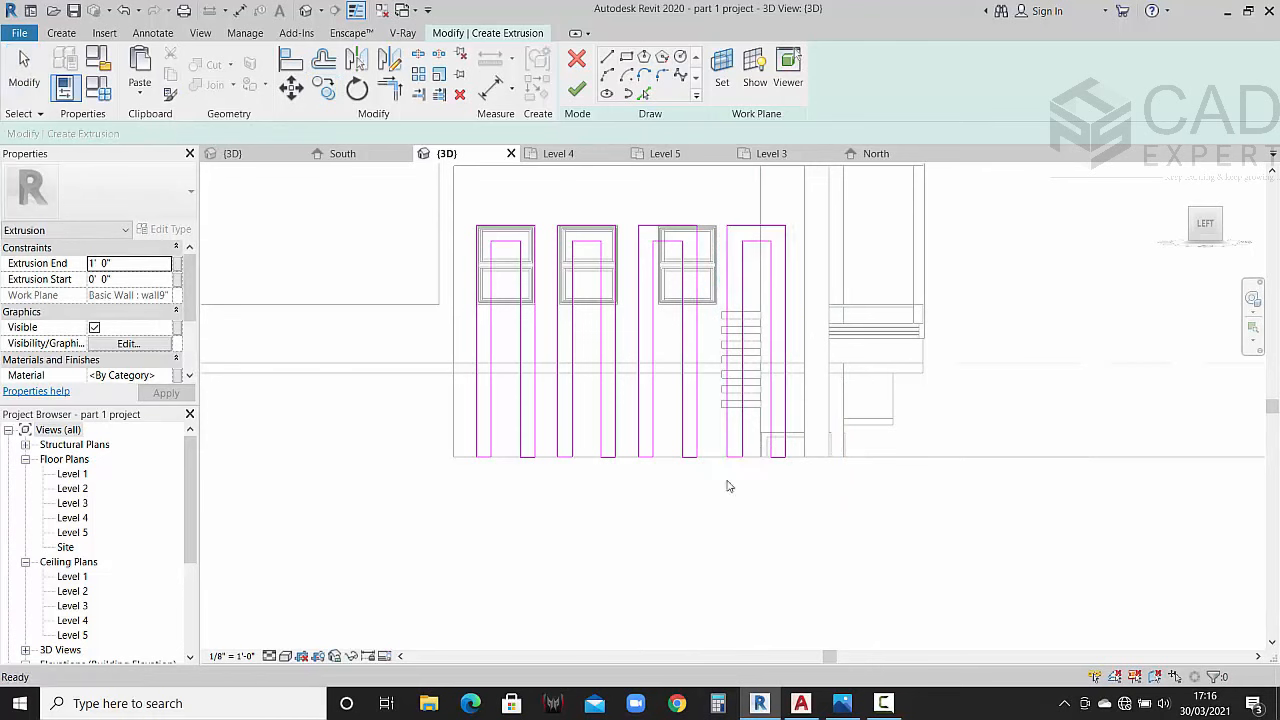
Step: Move the outer and inner top lines of the second and fourth frames down to the windows' bottom edge
middle_drag(708, 461, 703, 485)
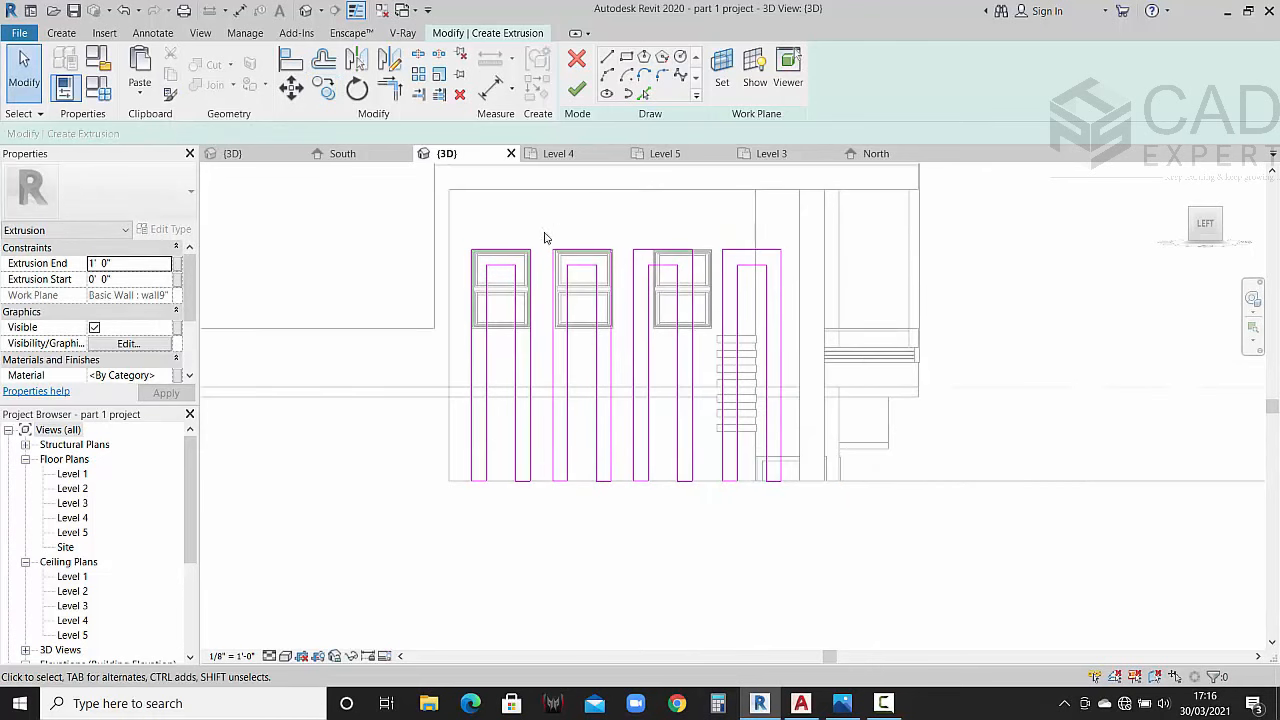
drag(626, 270, 628, 270)
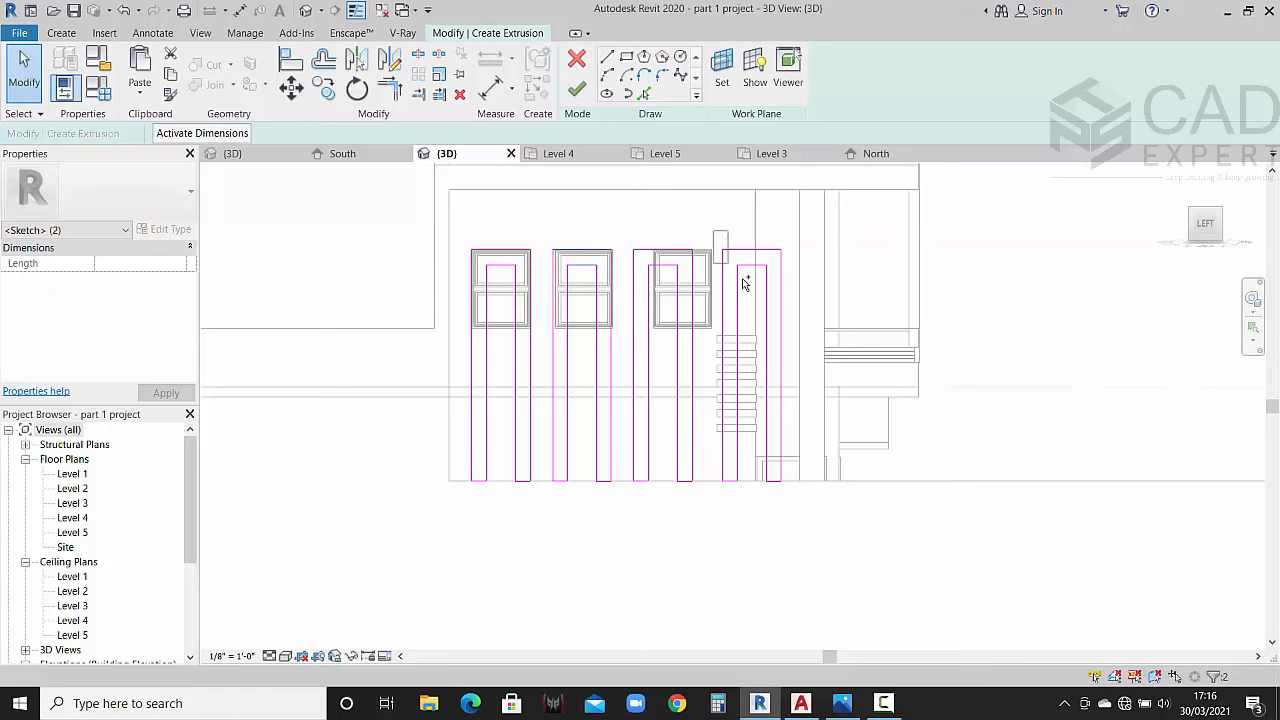
ctrl+drag(789, 283, 789, 303)
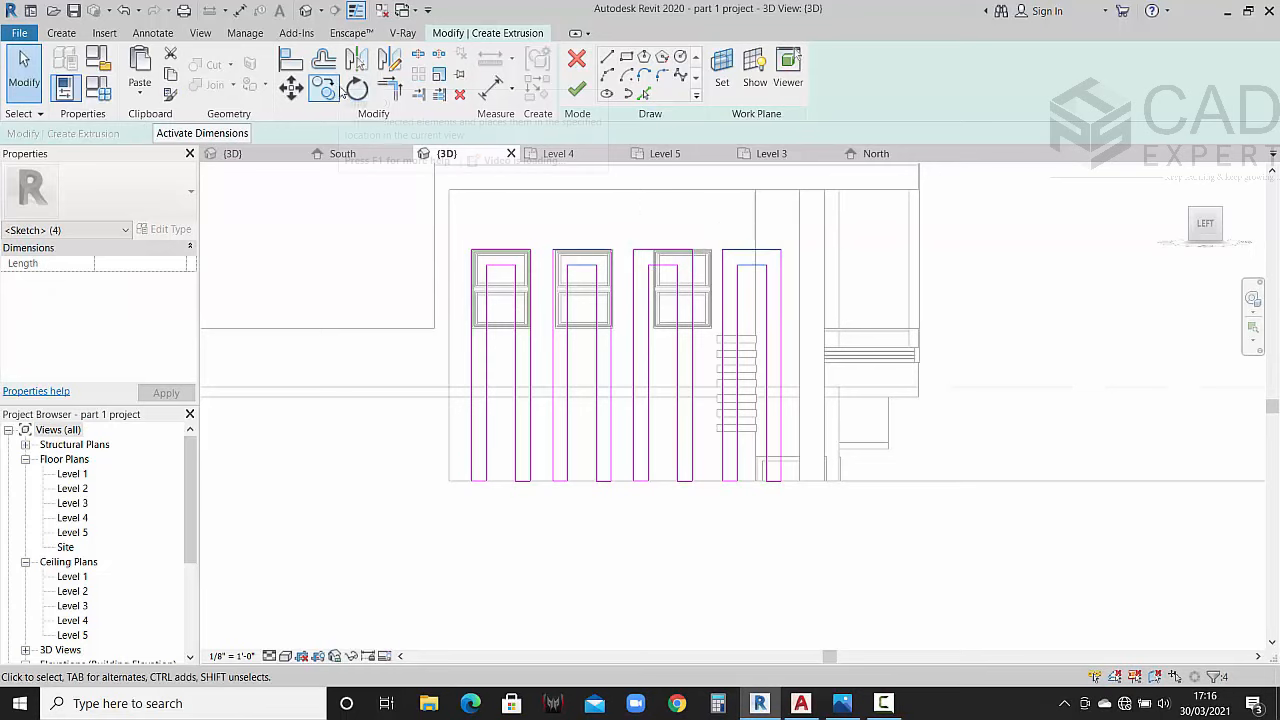
click(294, 90)
scroll(591, 254, up, 3)
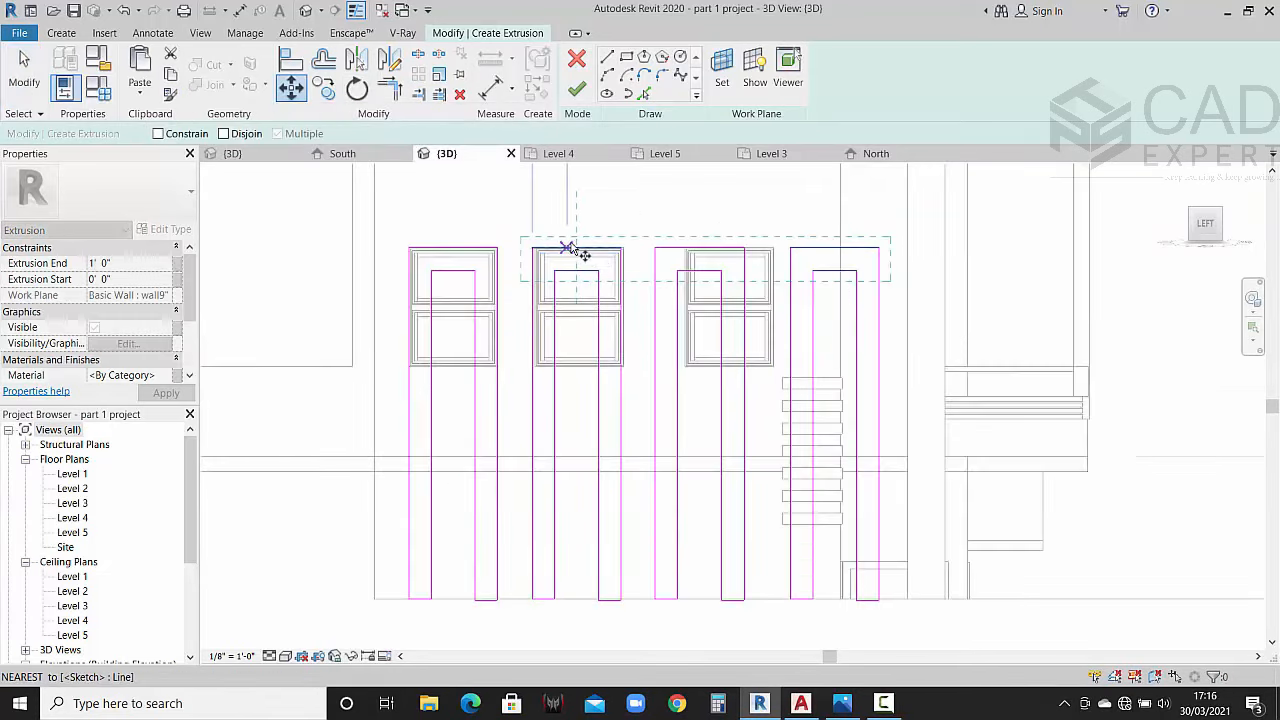
click(577, 250)
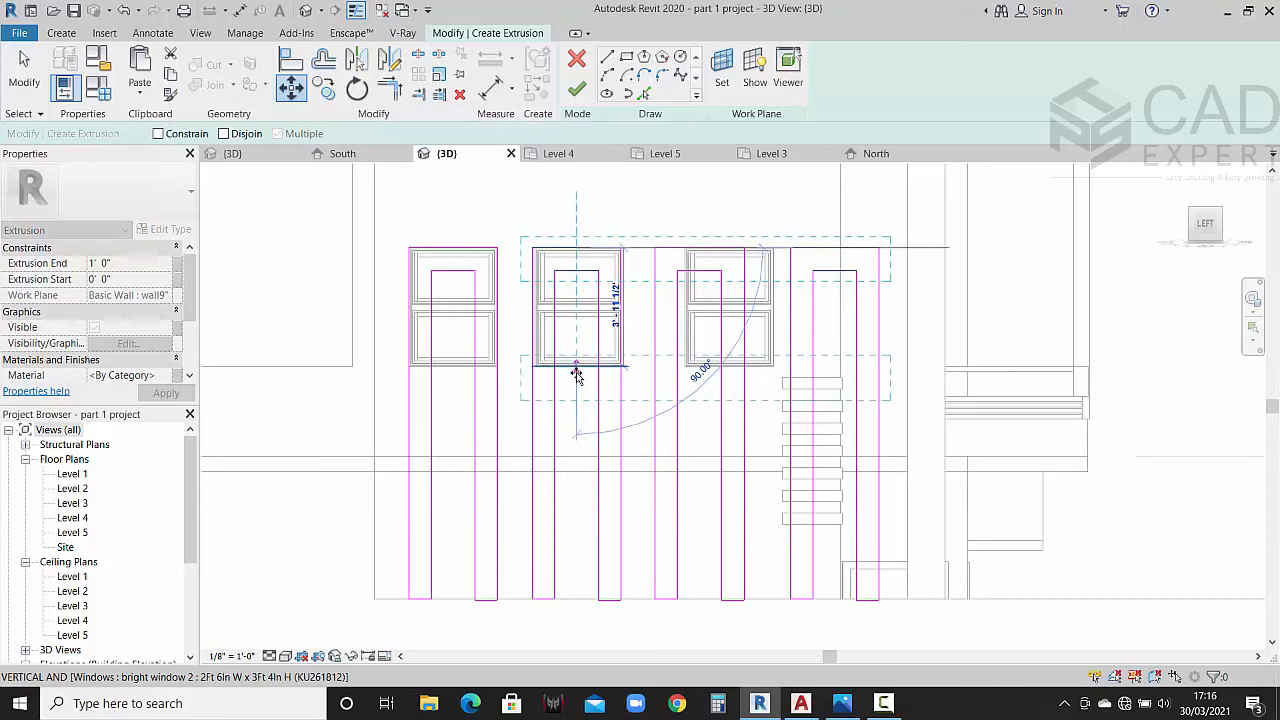
click(576, 374)
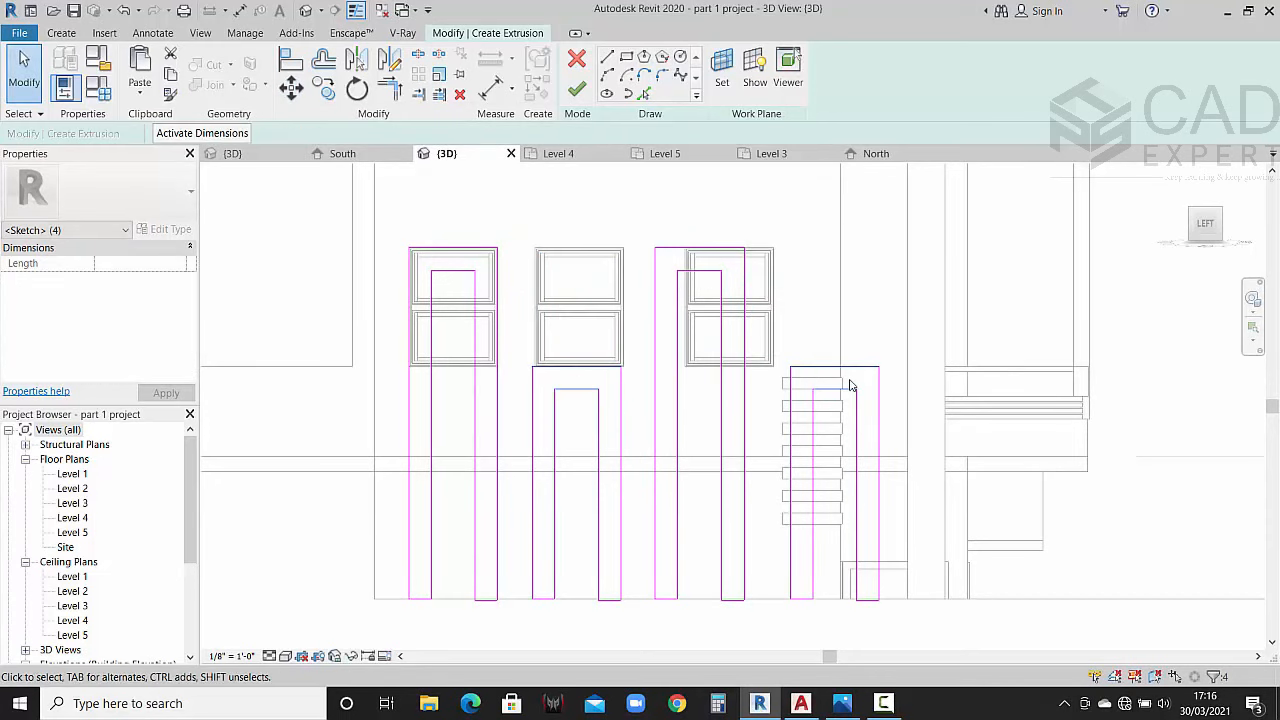
Step: Check the reference render in Photos and lower the second and fourth frames' top lines further, clear below the windows
scroll(848, 380, down, 3)
middle_drag(811, 568, 748, 562)
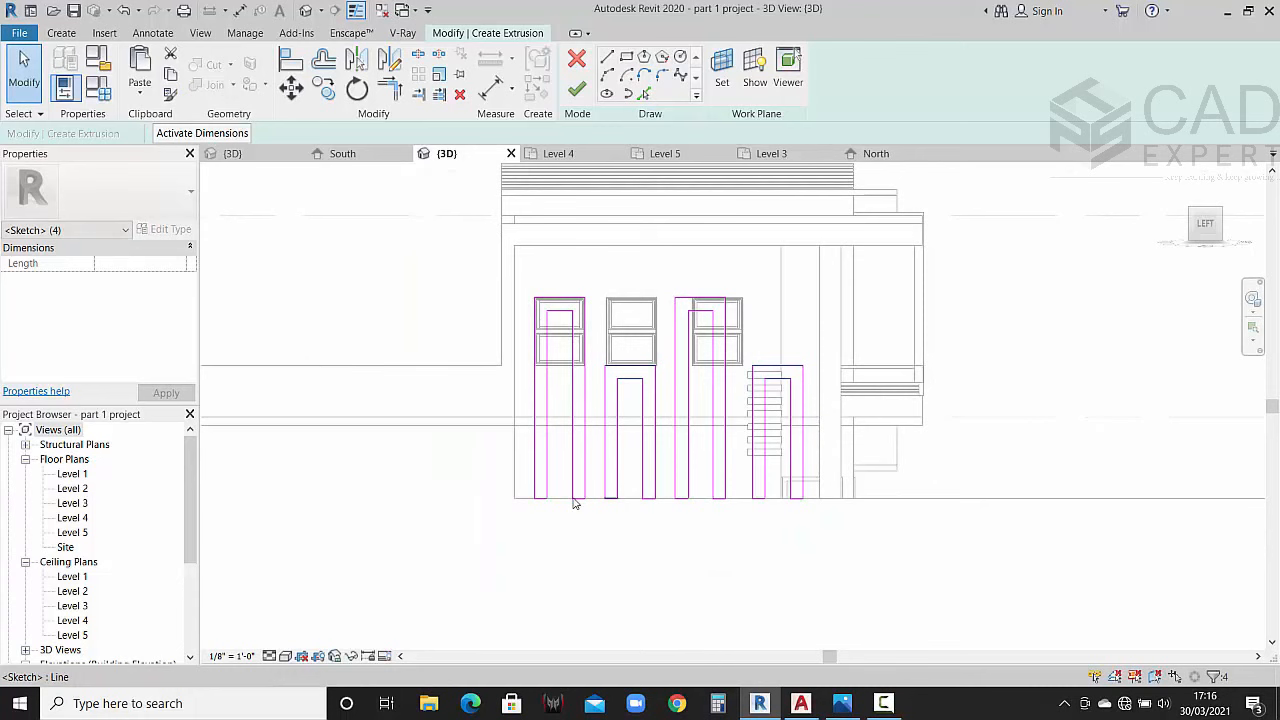
click(840, 705)
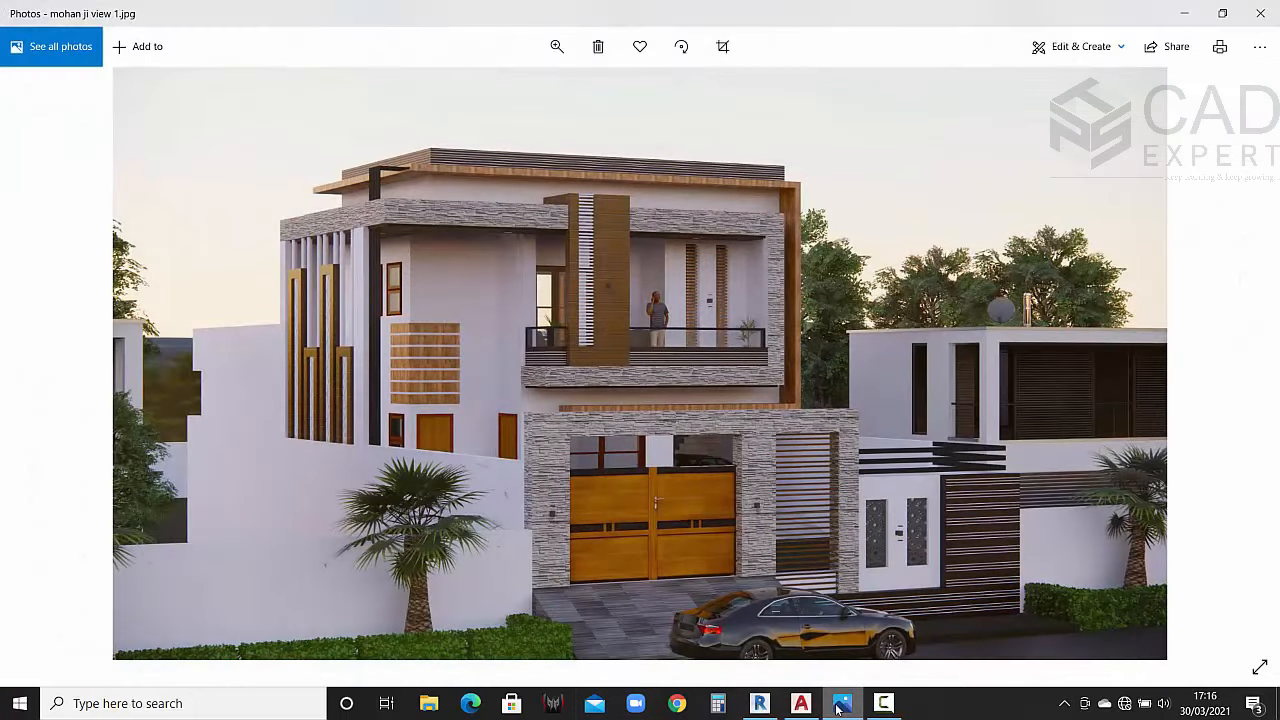
click(1182, 16)
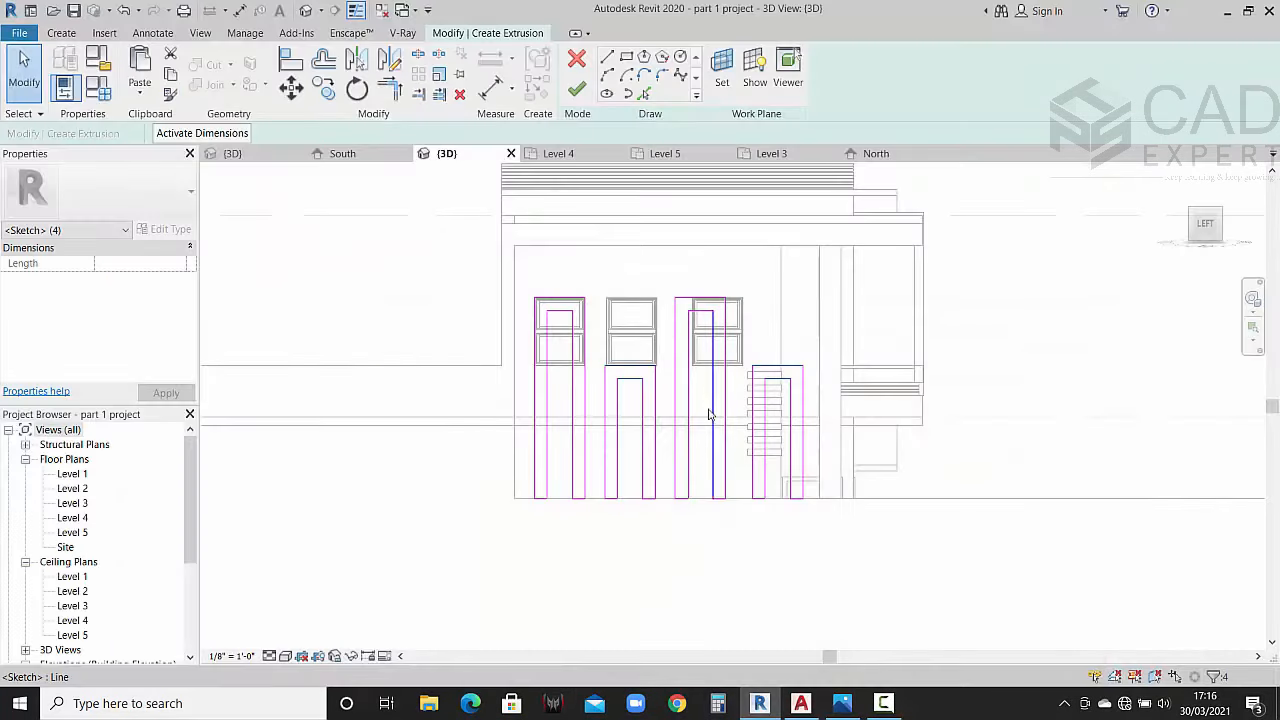
click(289, 86)
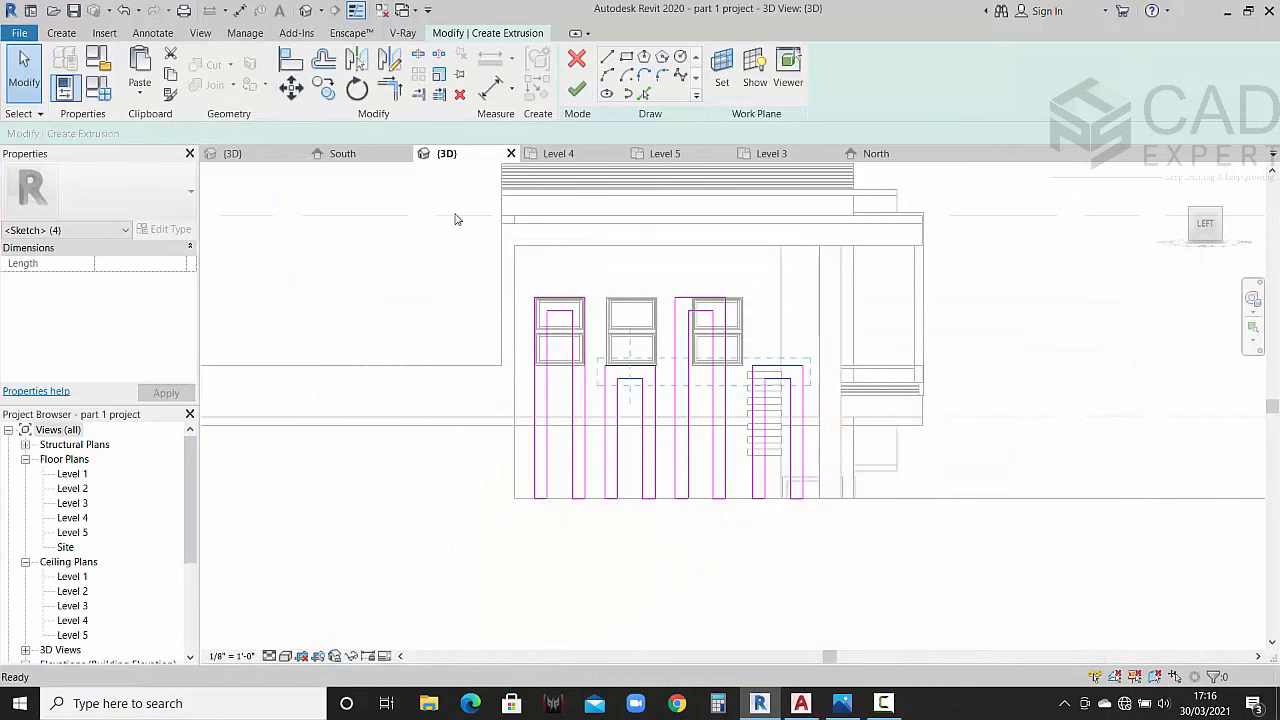
scroll(574, 362, up, 4)
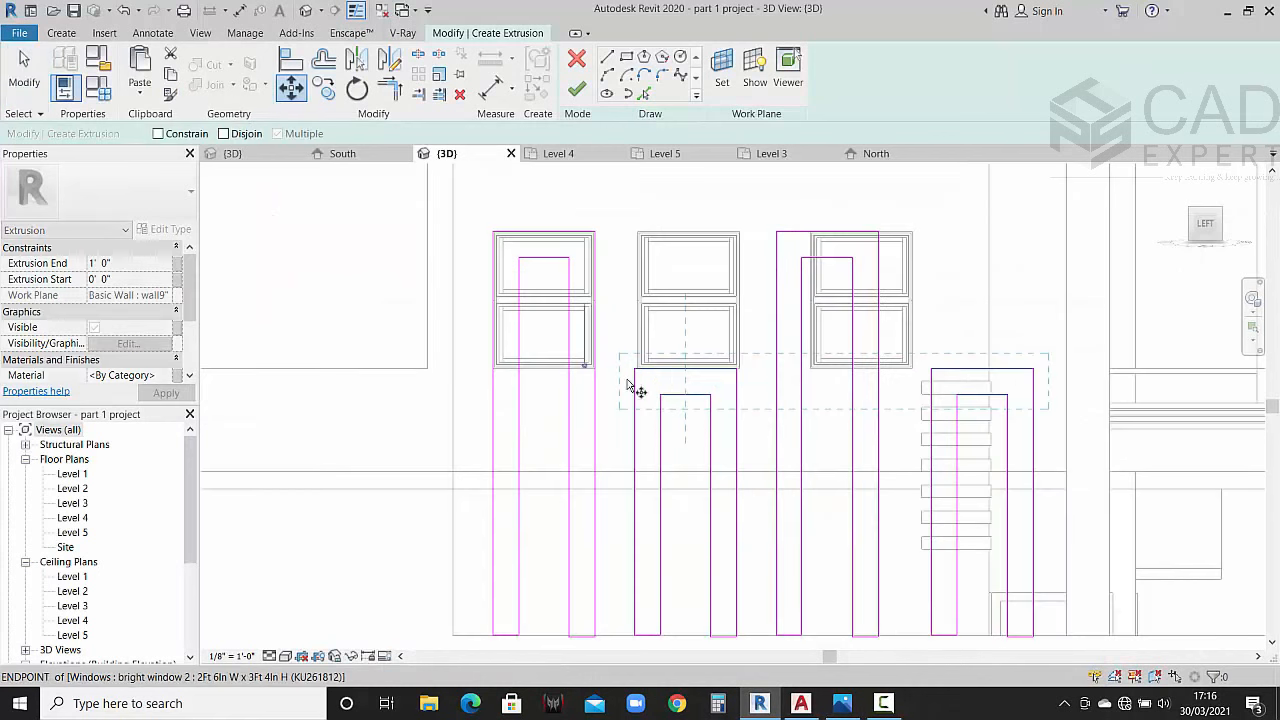
click(686, 370)
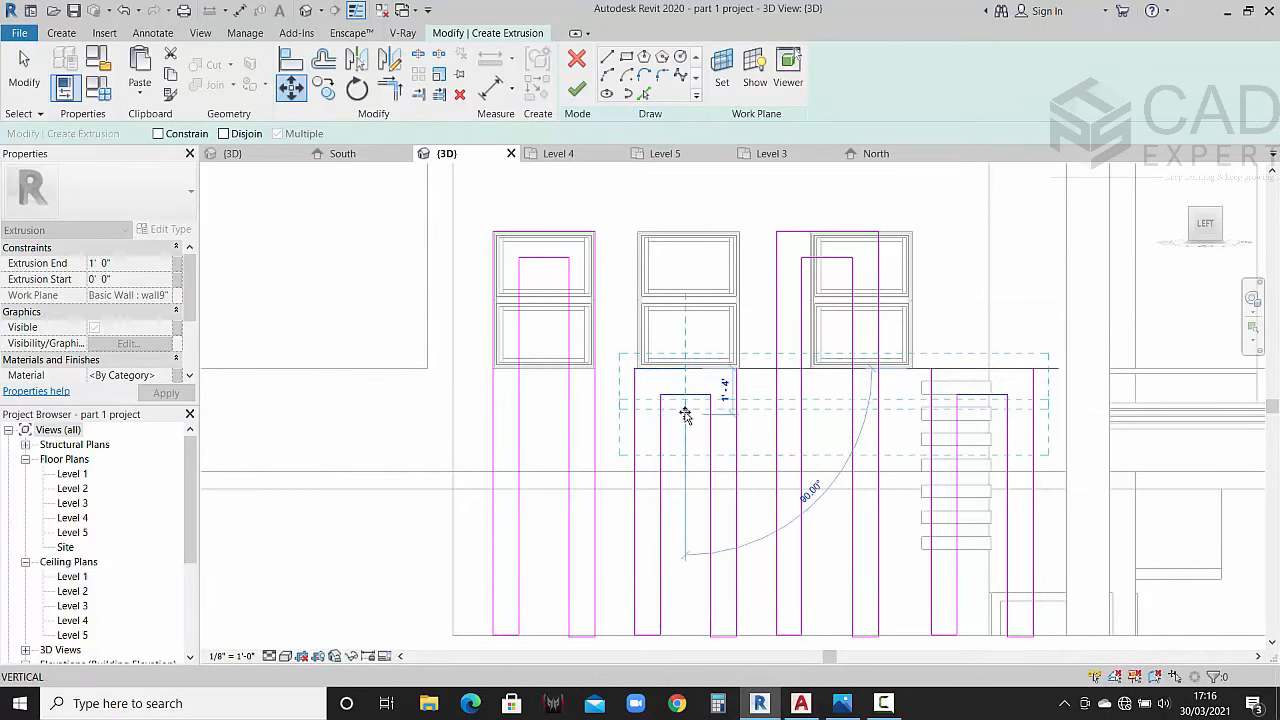
click(677, 431)
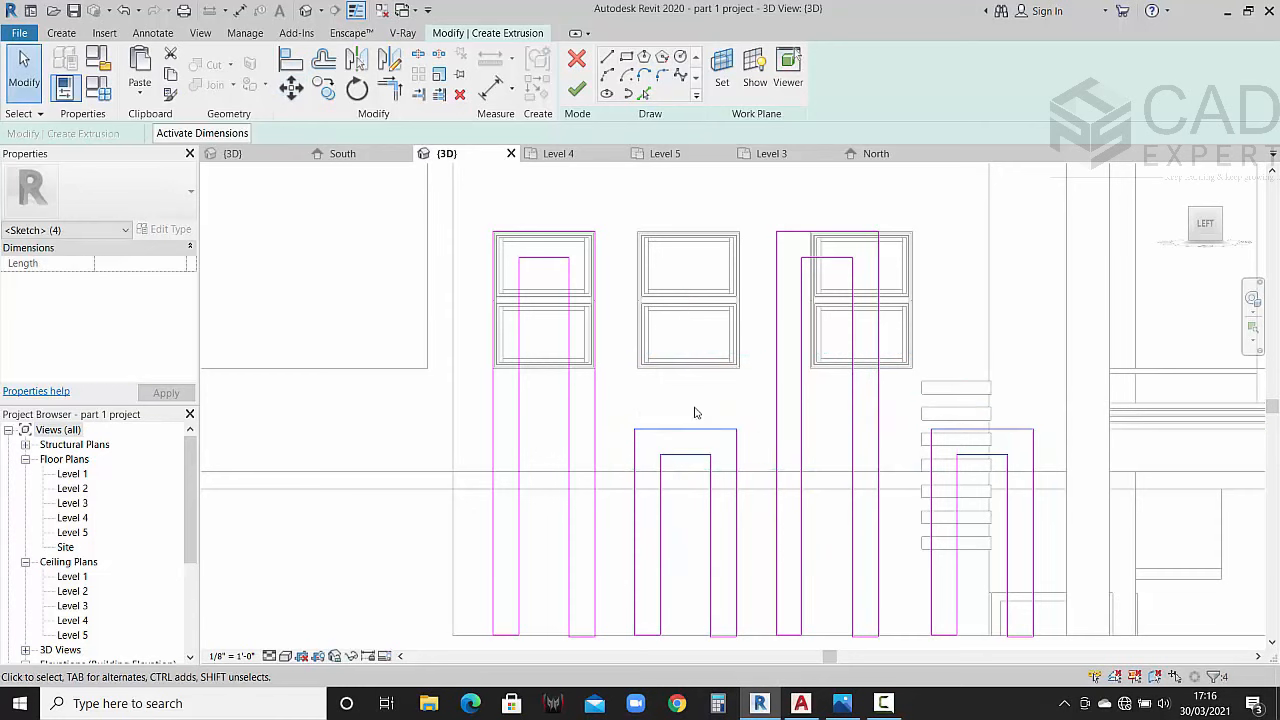
Step: Finish the four-frame sketch as a 1' 0" deep extrusion
scroll(686, 407, down, 3)
click(521, 393)
scroll(521, 393, down, 2)
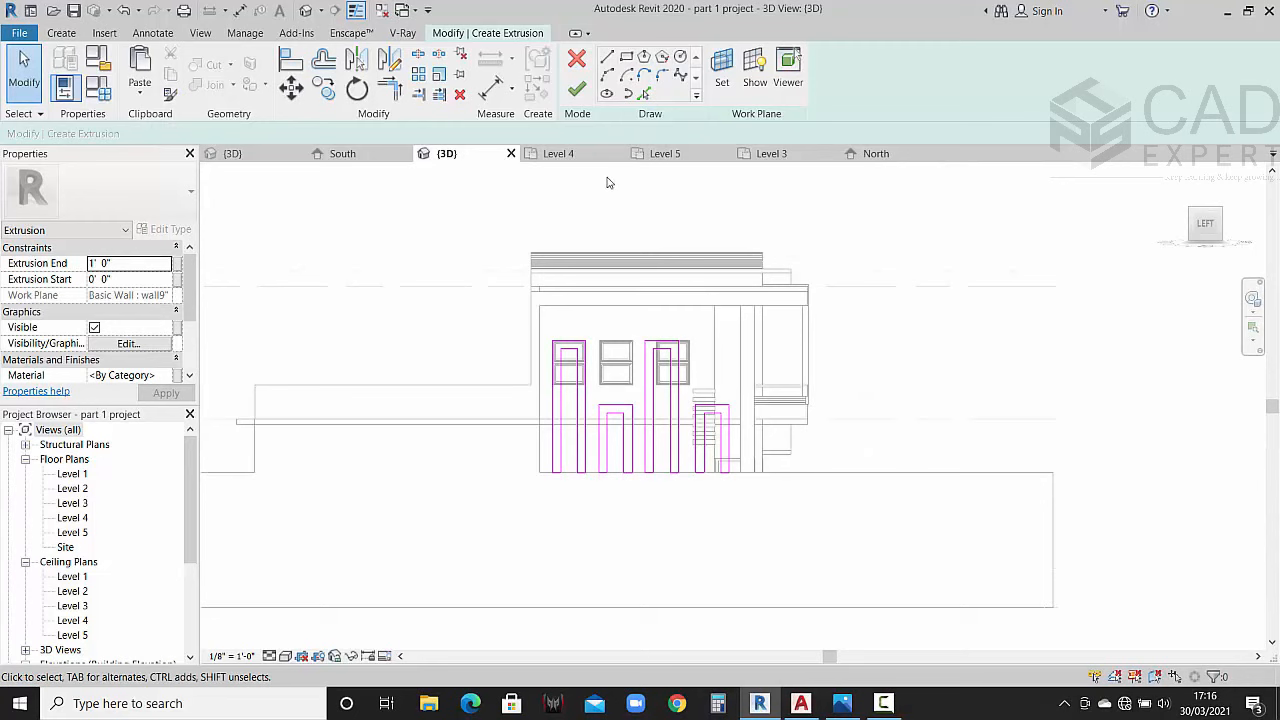
click(576, 91)
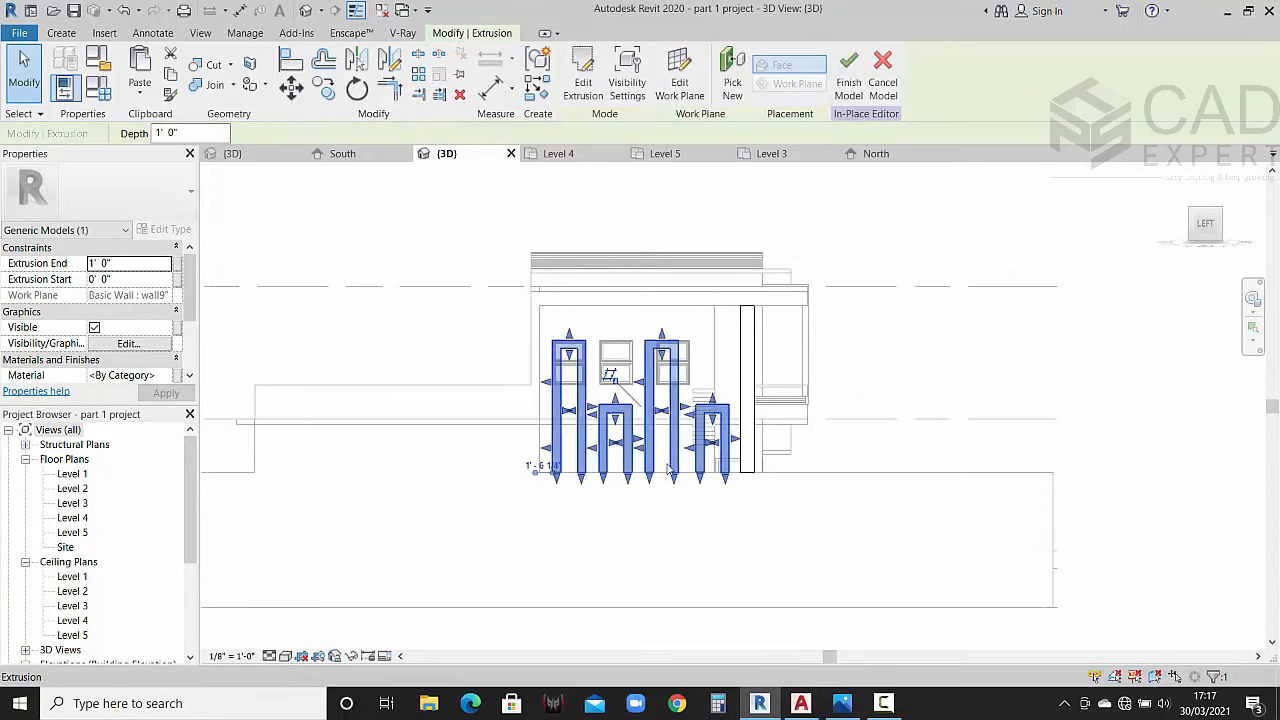
scroll(673, 488, up, 2)
click(708, 513)
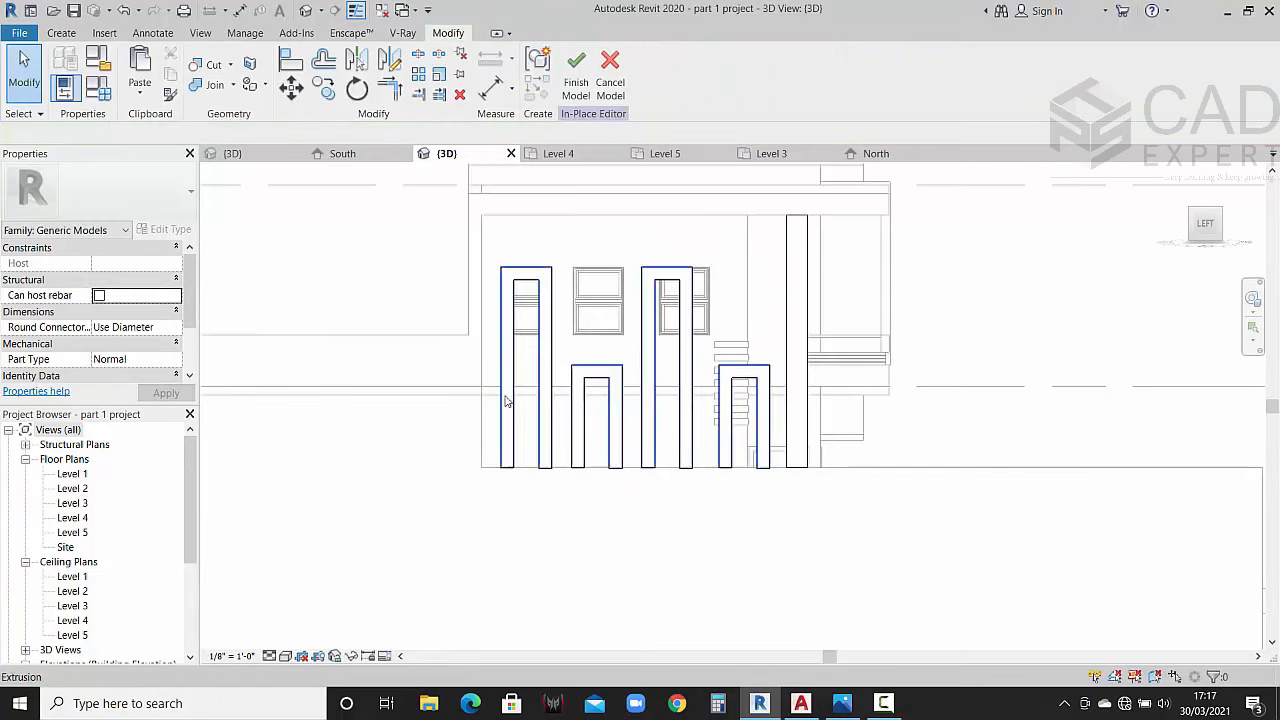
Step: Create a separate 1' 0" deep extrusion from rectangles filling the inner openings of all four frames down to the ground line
click(61, 33)
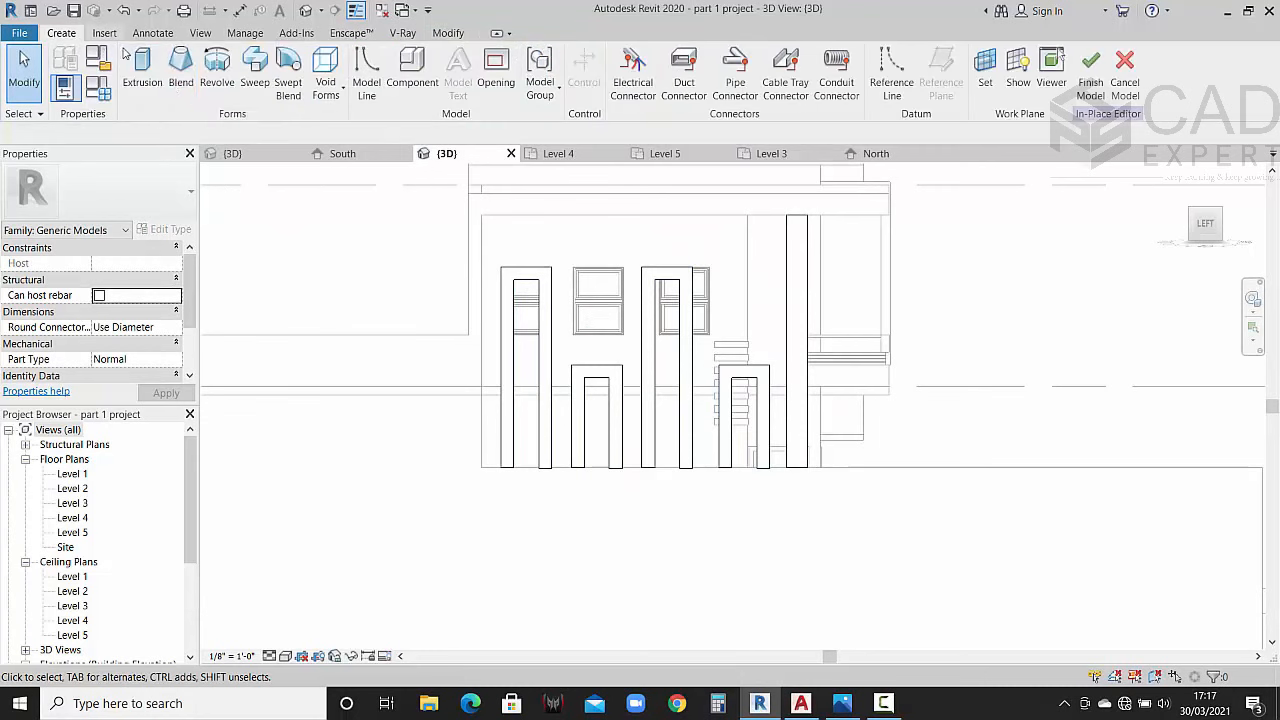
click(146, 78)
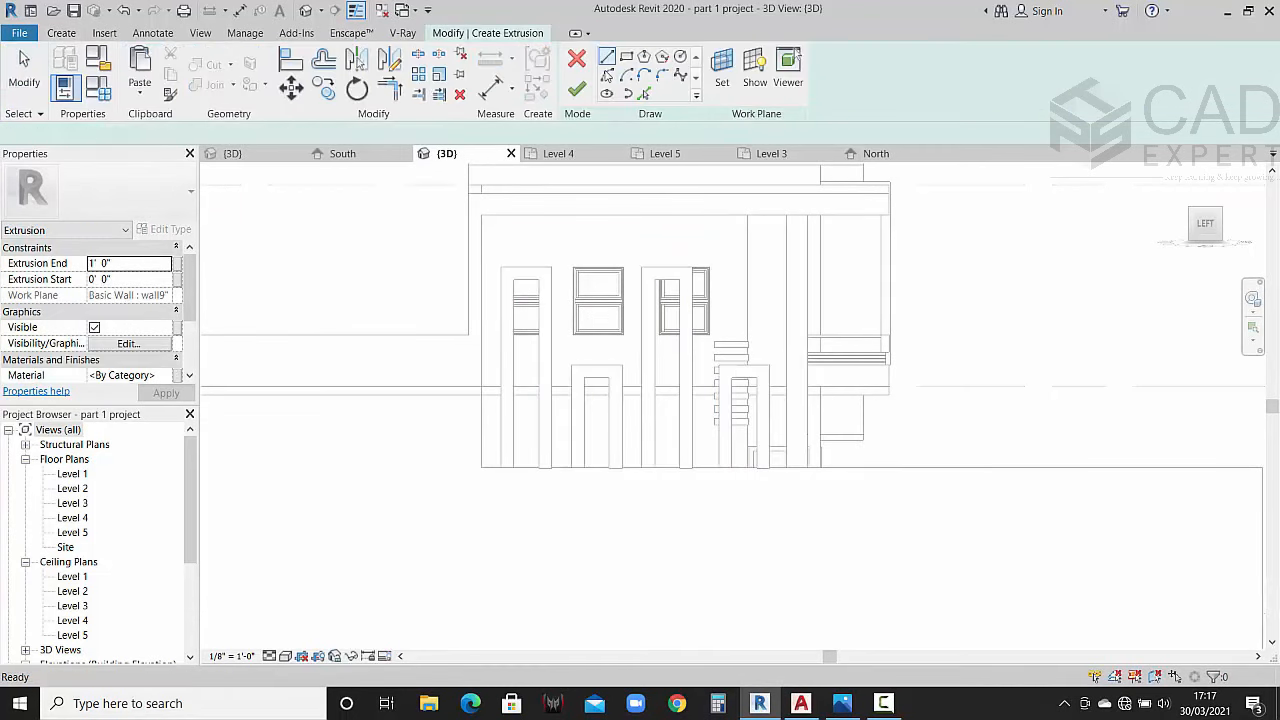
click(625, 57)
click(513, 281)
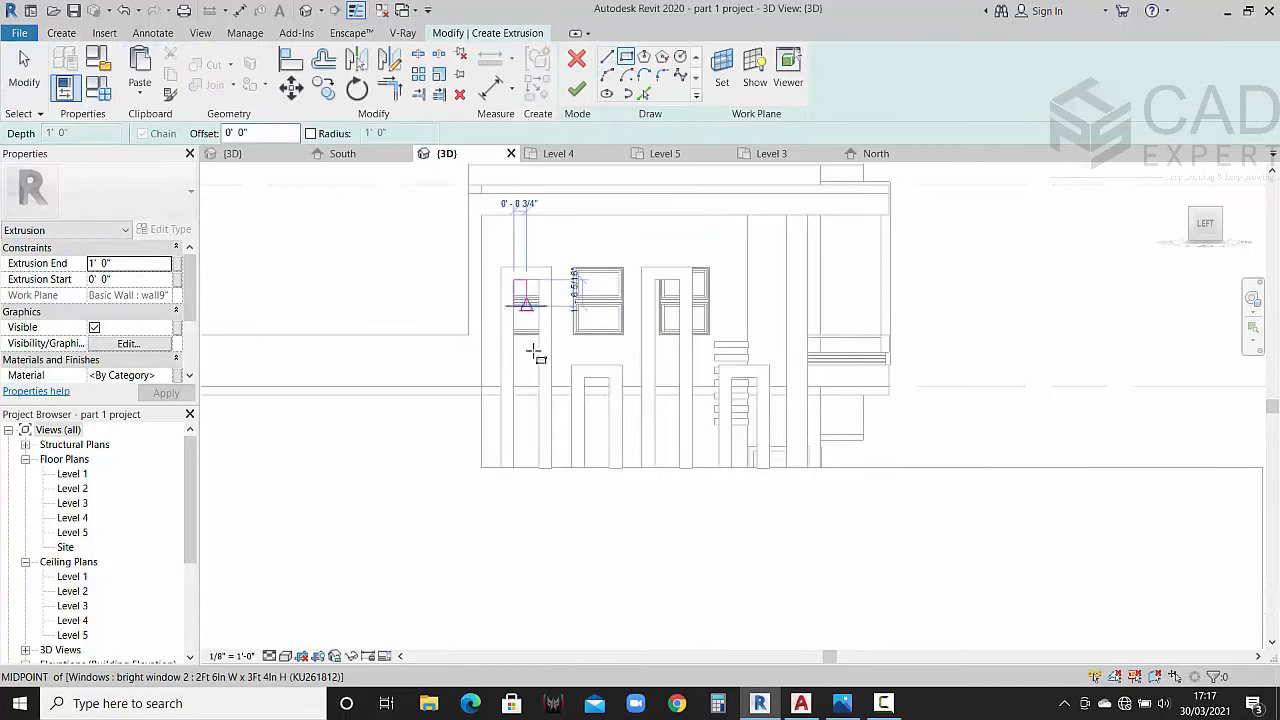
click(538, 467)
click(584, 378)
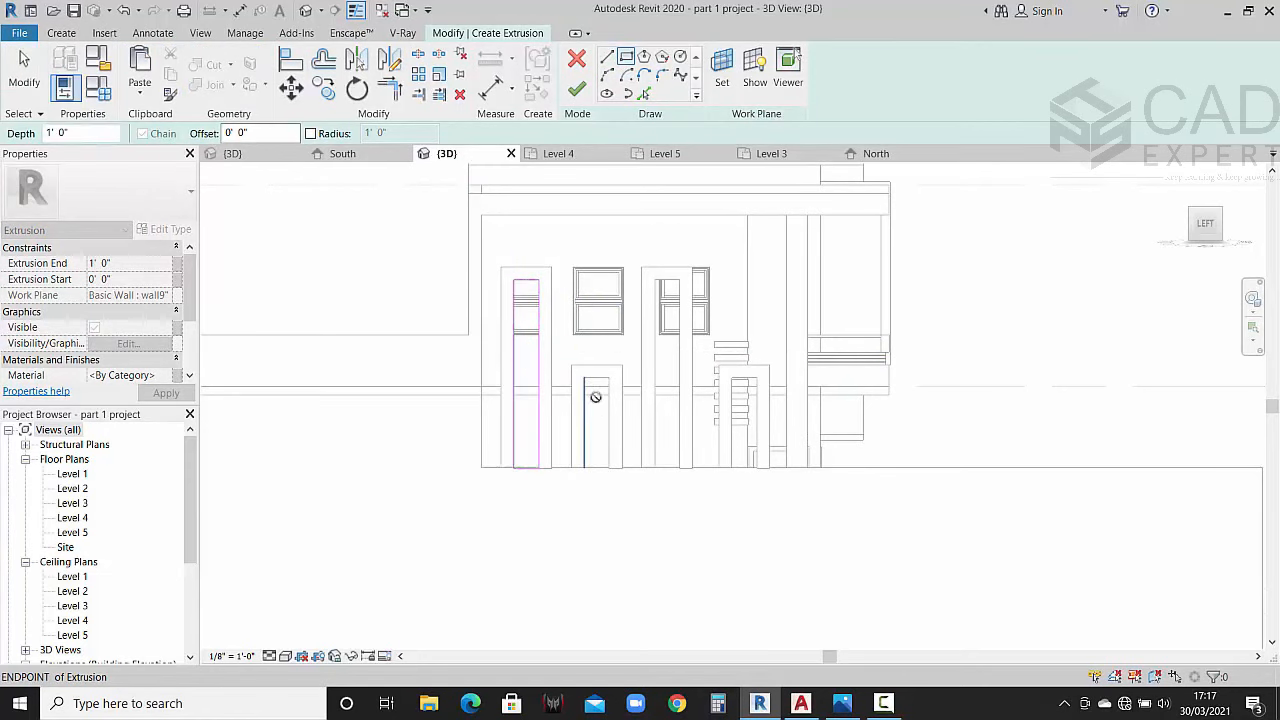
click(609, 467)
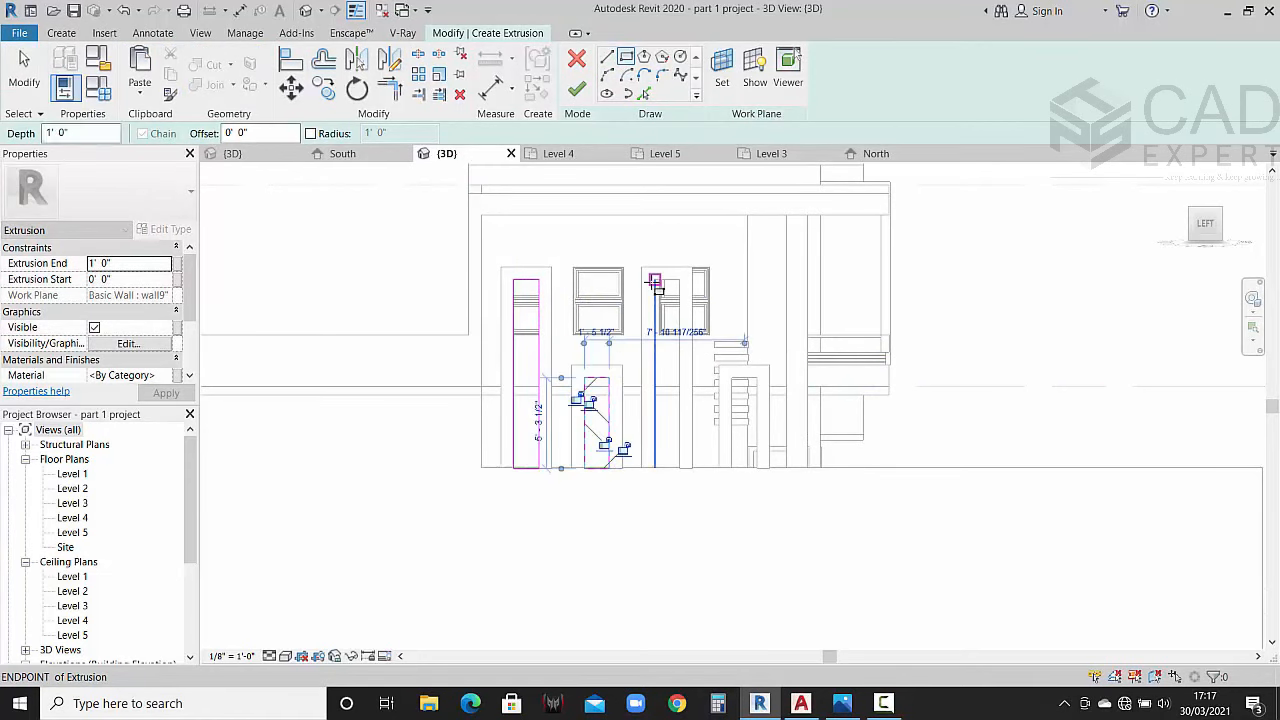
click(655, 281)
click(679, 467)
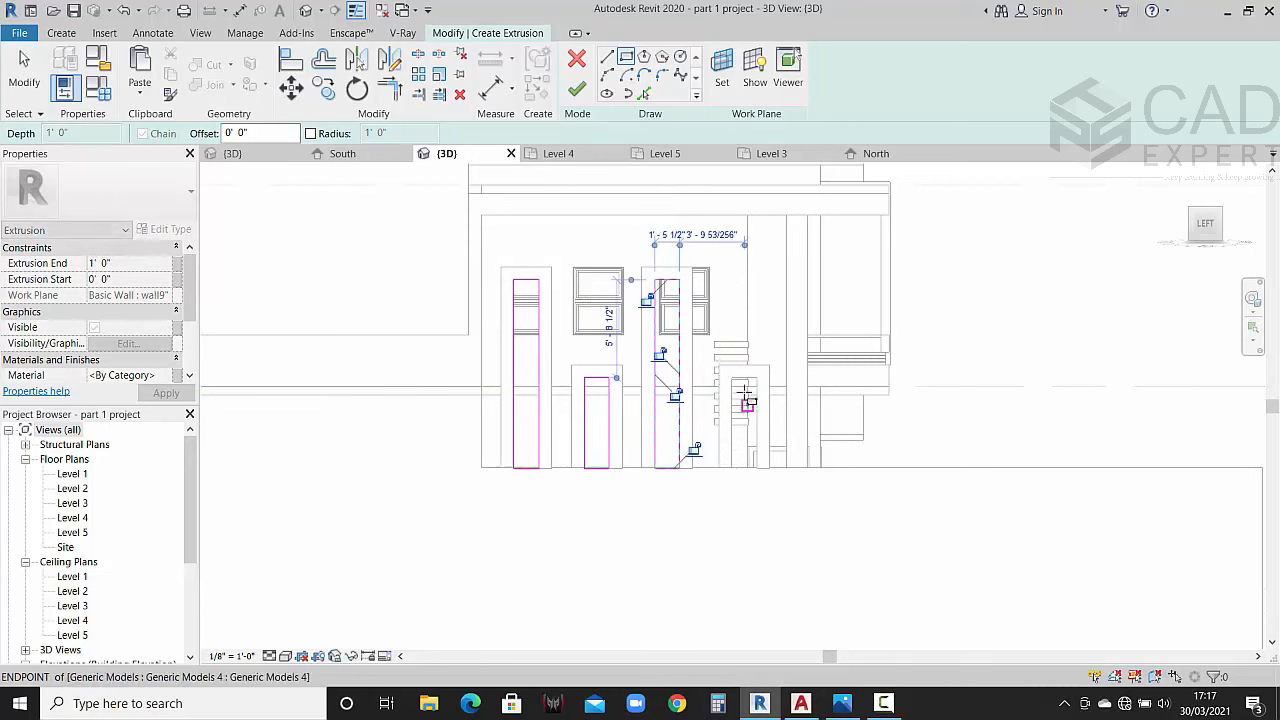
click(731, 378)
click(757, 467)
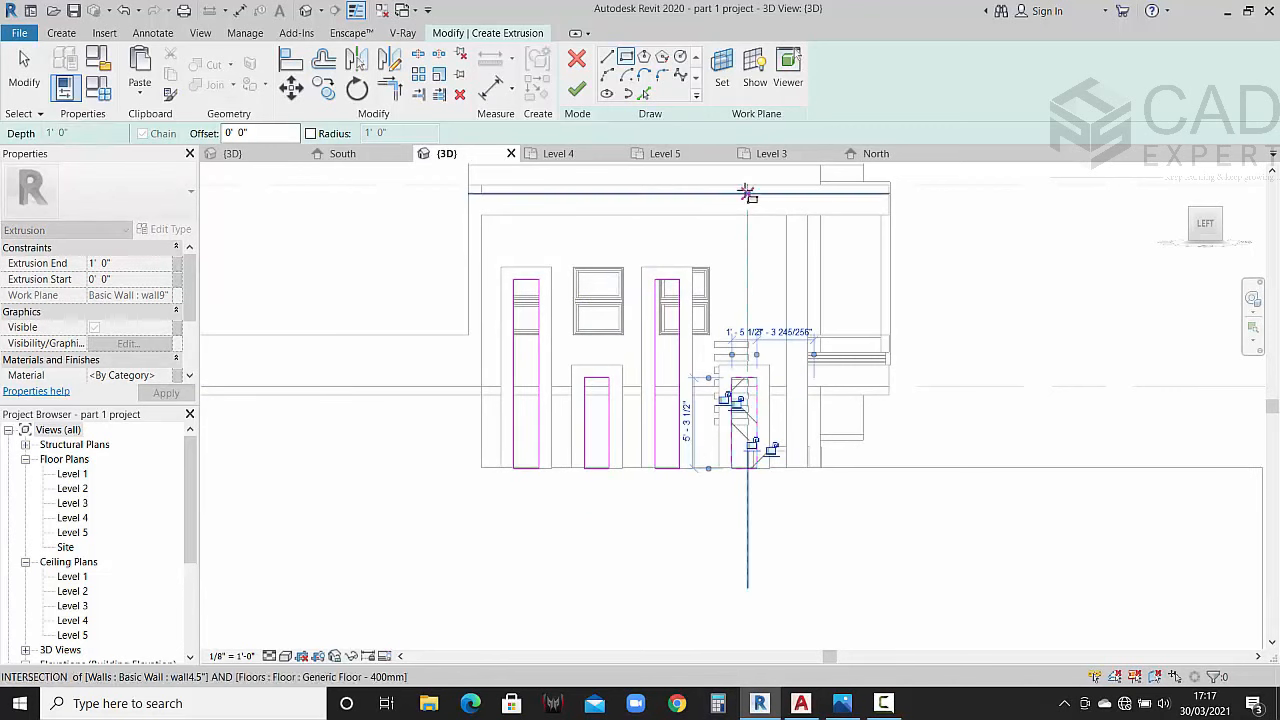
click(576, 90)
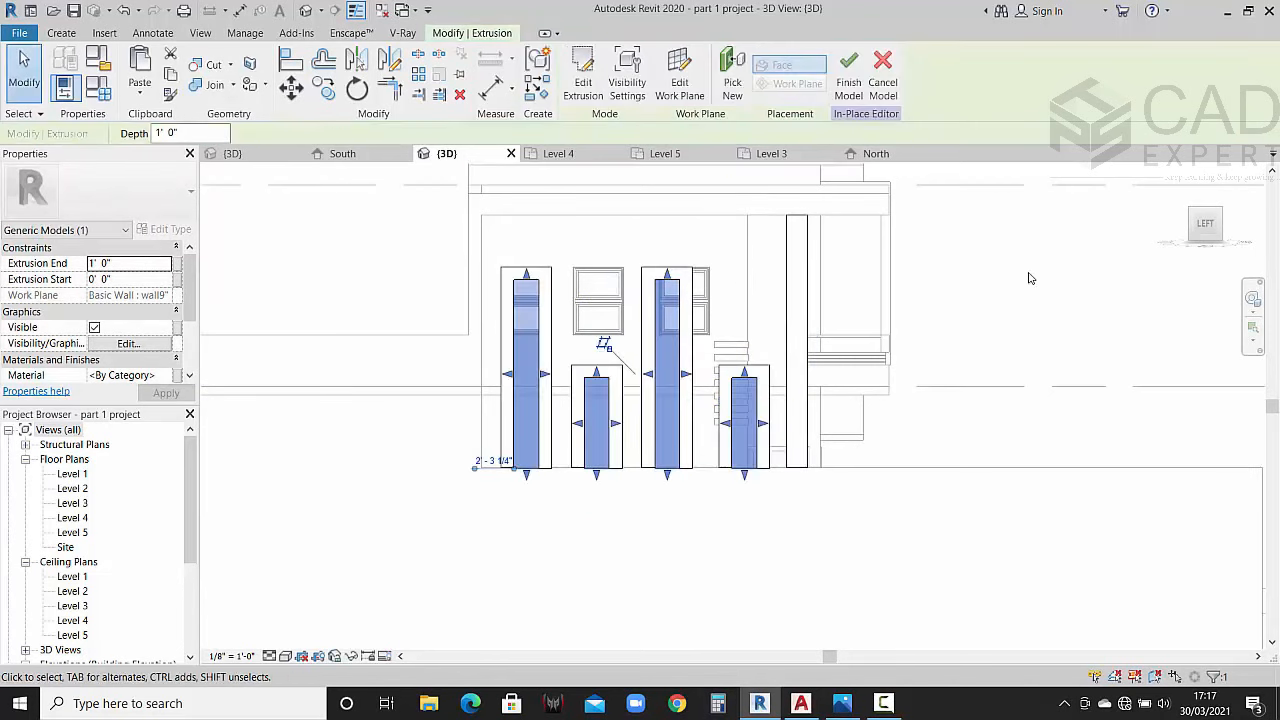
click(1058, 314)
Step: Orient the model to the front view at the base of the facade extrusions and set the visual style to Wireframe
shift+middle_drag(1043, 318, 1152, 240)
click(1220, 226)
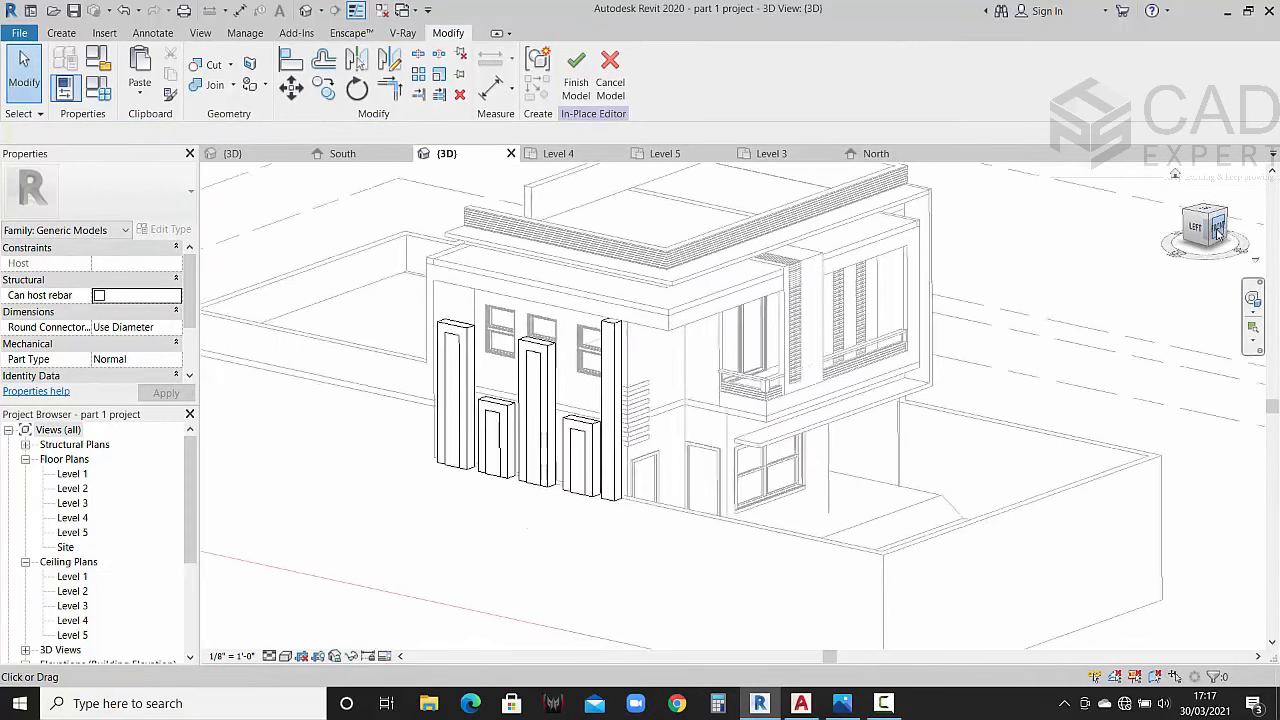
scroll(663, 406, up, 6)
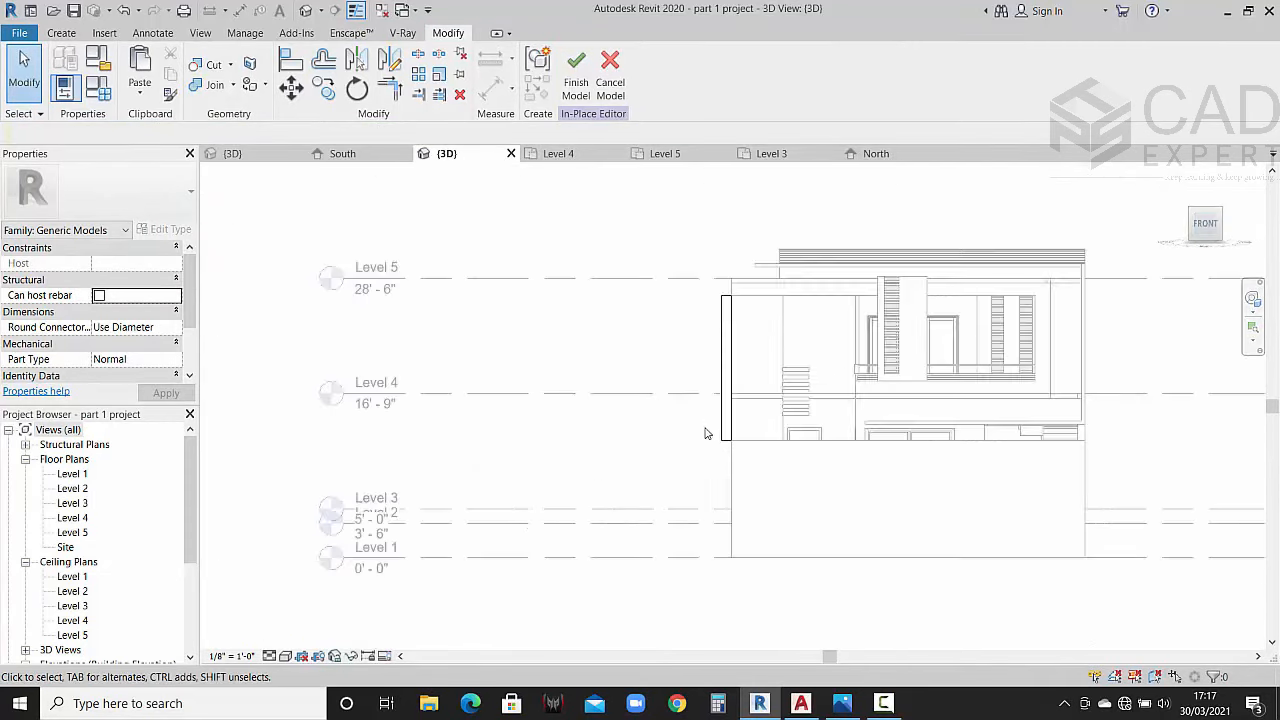
middle_drag(821, 487, 702, 318)
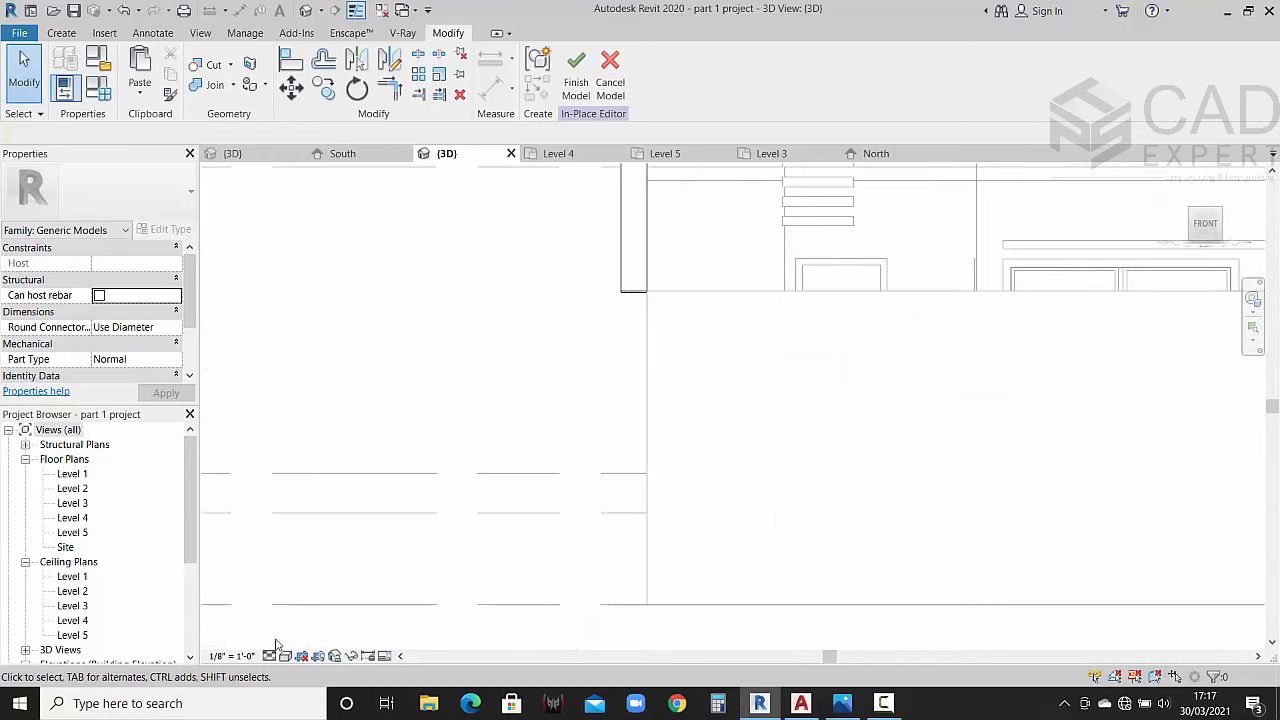
click(287, 656)
click(330, 552)
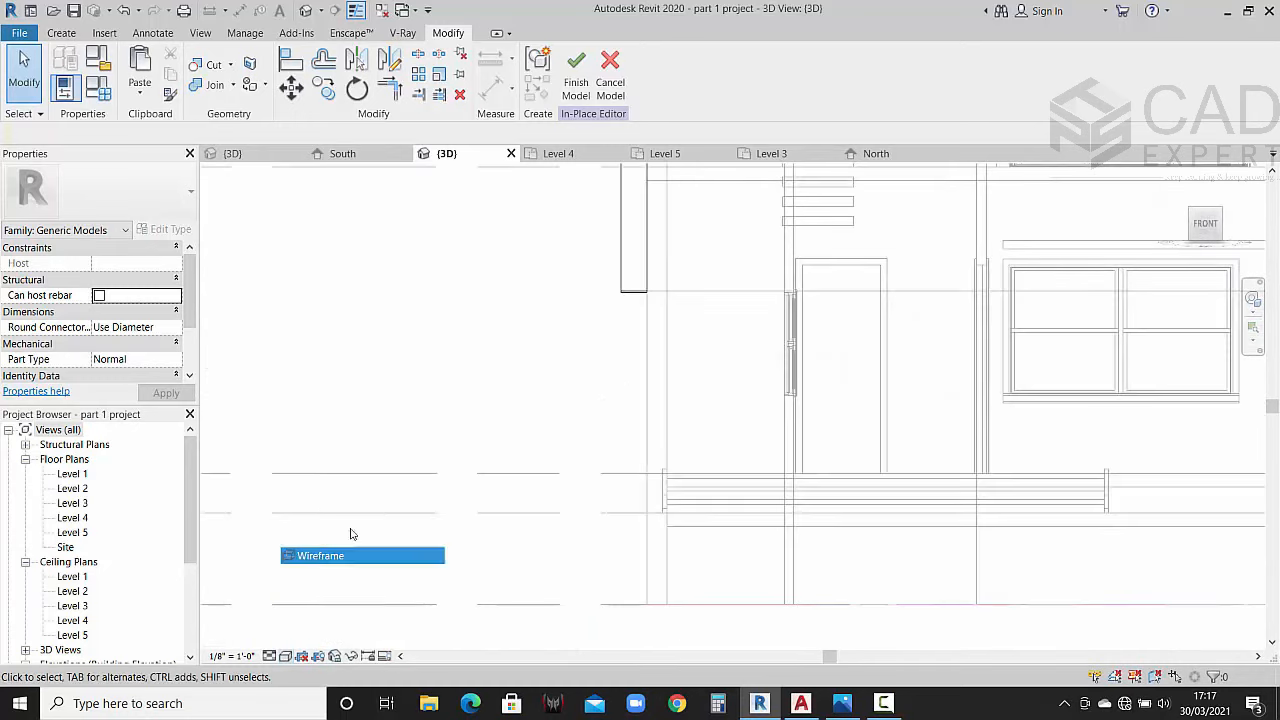
Step: Shift the faces of the four-frame extrusion so that it ends at 0' 0" and starts at -0' 9"
middle_drag(608, 317, 607, 335)
click(607, 335)
middle_drag(631, 450, 635, 492)
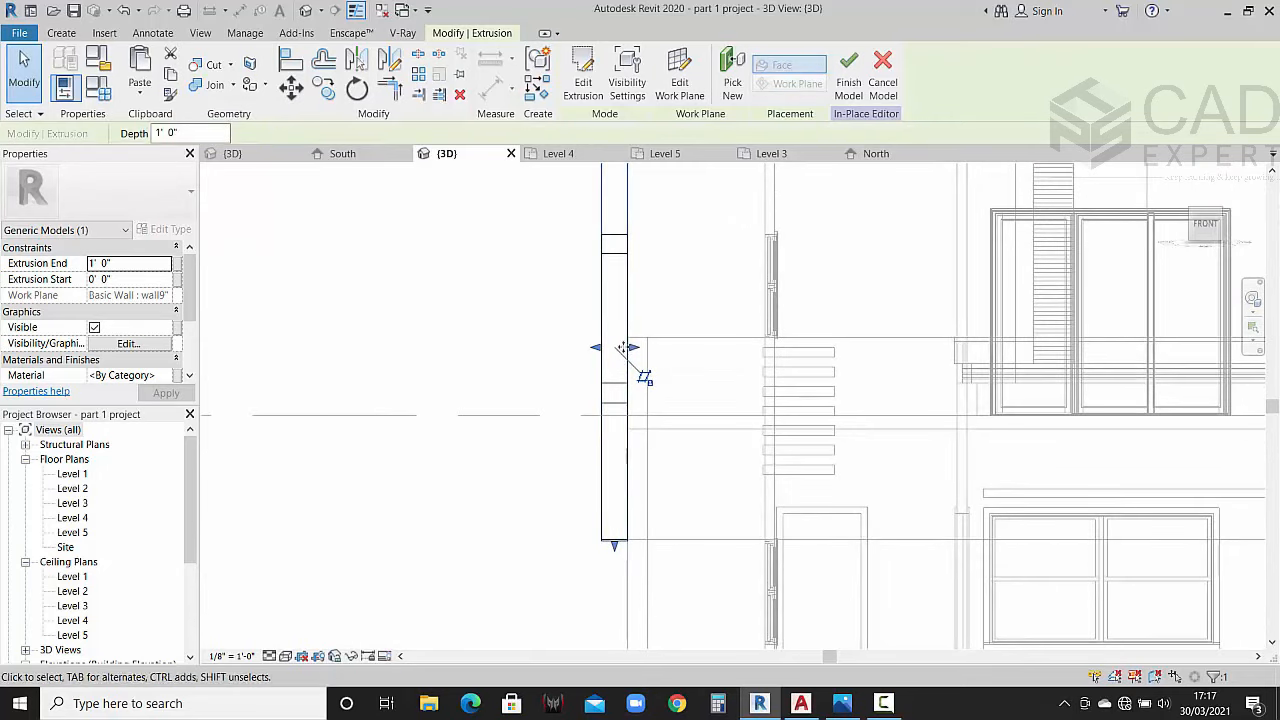
drag(633, 349, 621, 349)
click(529, 375)
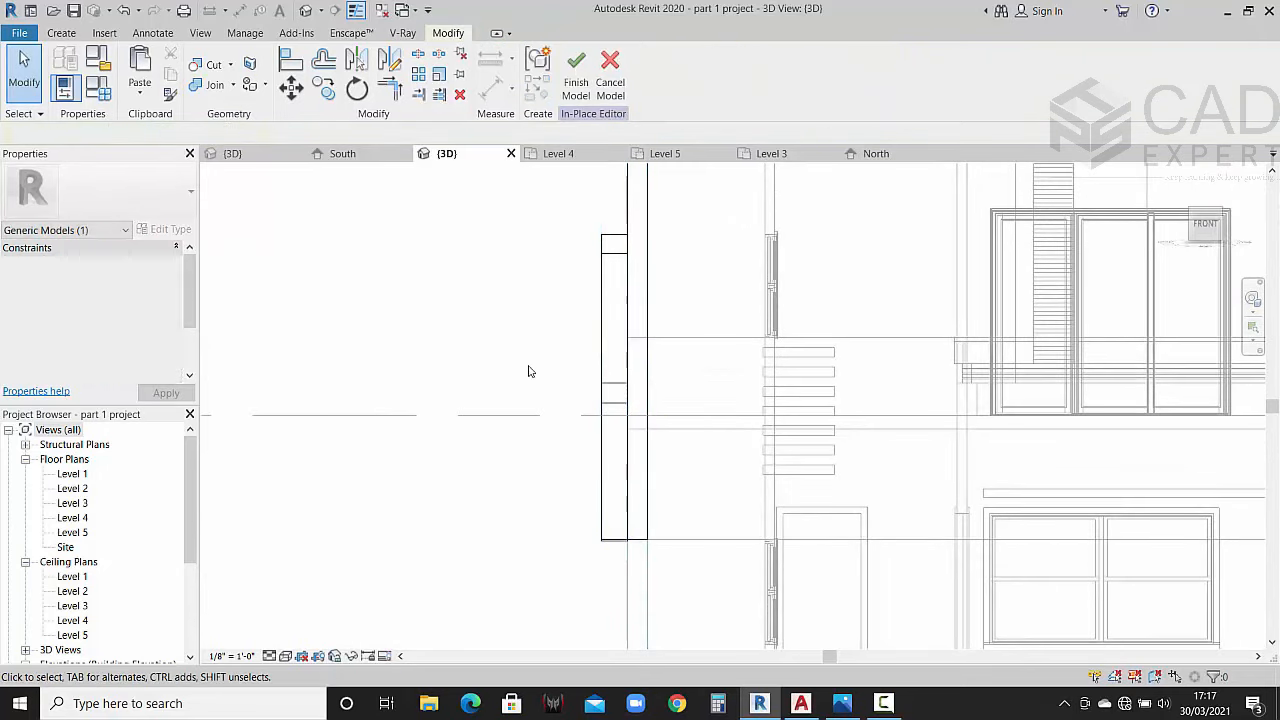
Step: Extend the infill-panel extrusion to start at -0' 9" and pull its outer face back to 0' 0", flush with the frames
click(603, 367)
click(608, 367)
click(600, 392)
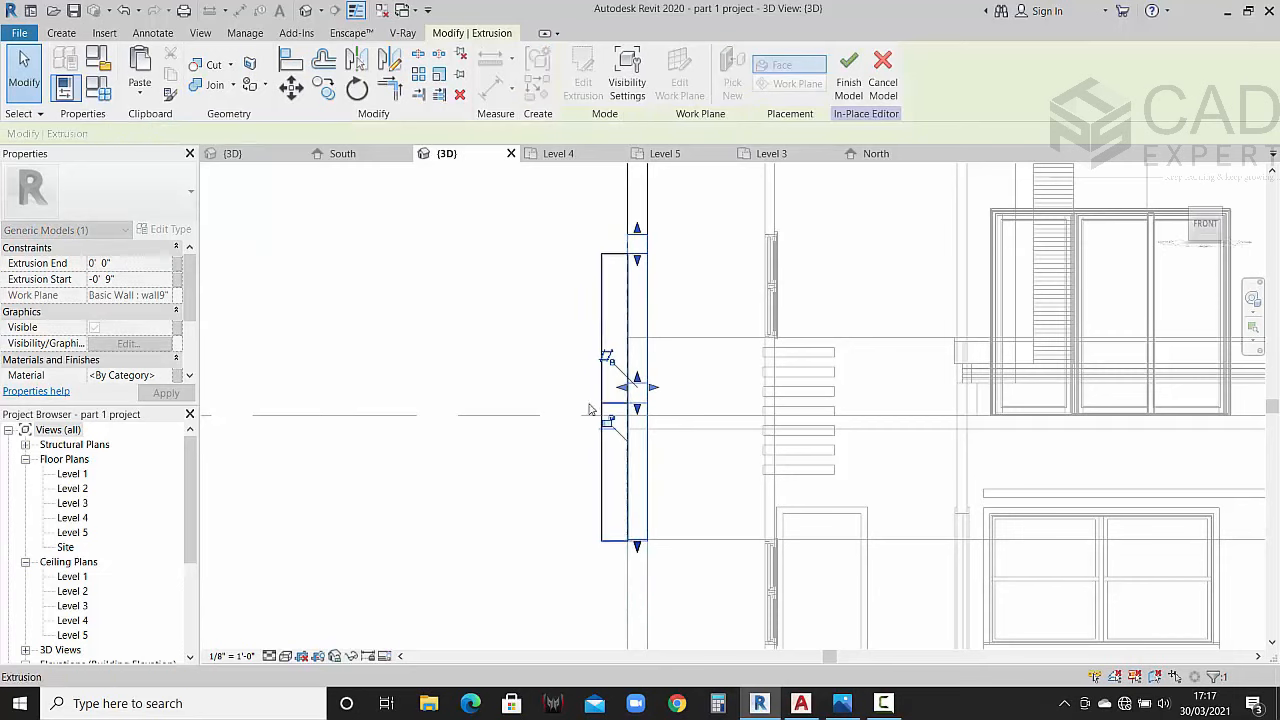
click(562, 389)
click(602, 394)
scroll(630, 398, up, 3)
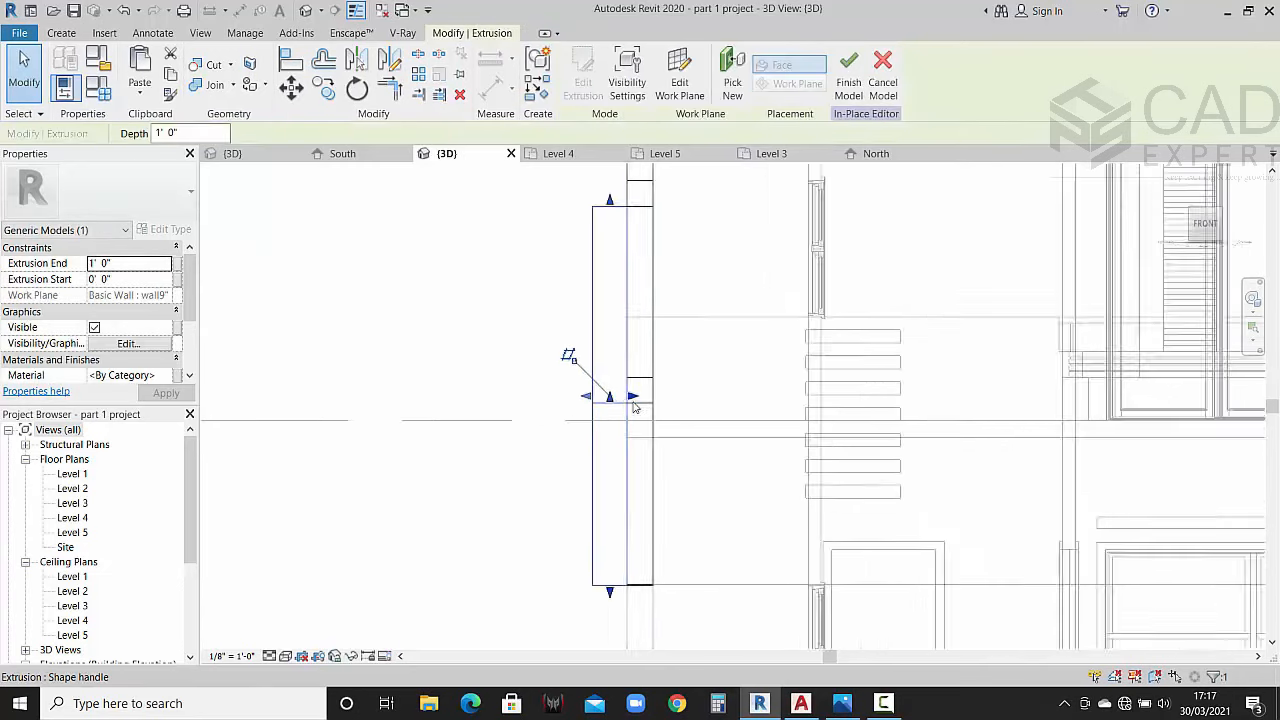
drag(632, 397, 665, 396)
drag(585, 397, 627, 398)
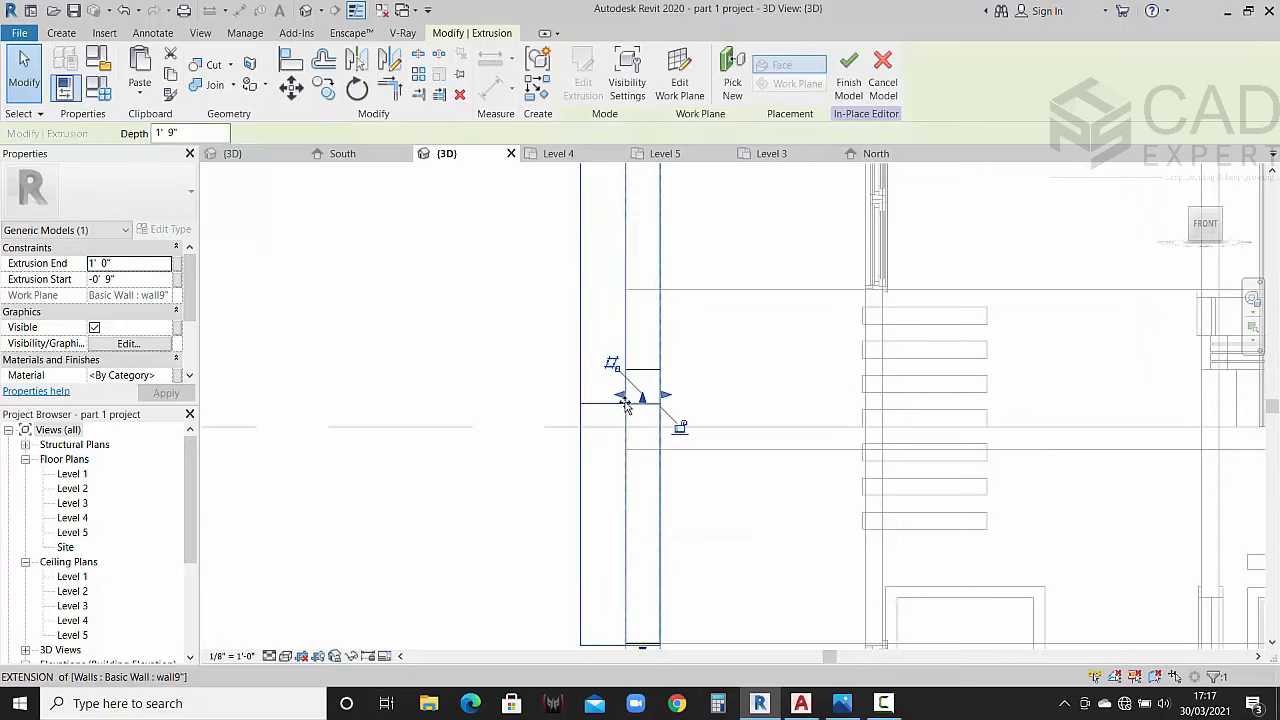
click(562, 387)
Step: Orbit to an angled view of the four frames and set the visual style to Hidden Line
scroll(600, 343, down, 3)
shift+middle_drag(600, 343, 454, 628)
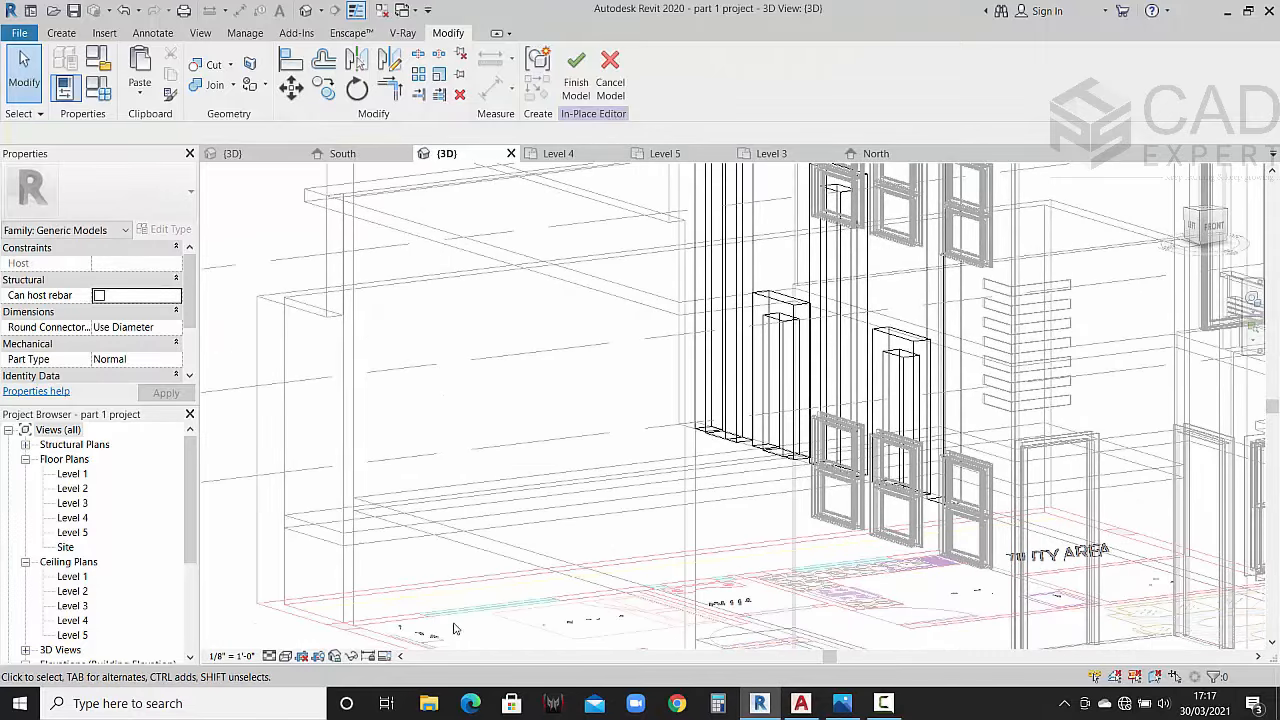
click(285, 656)
click(310, 571)
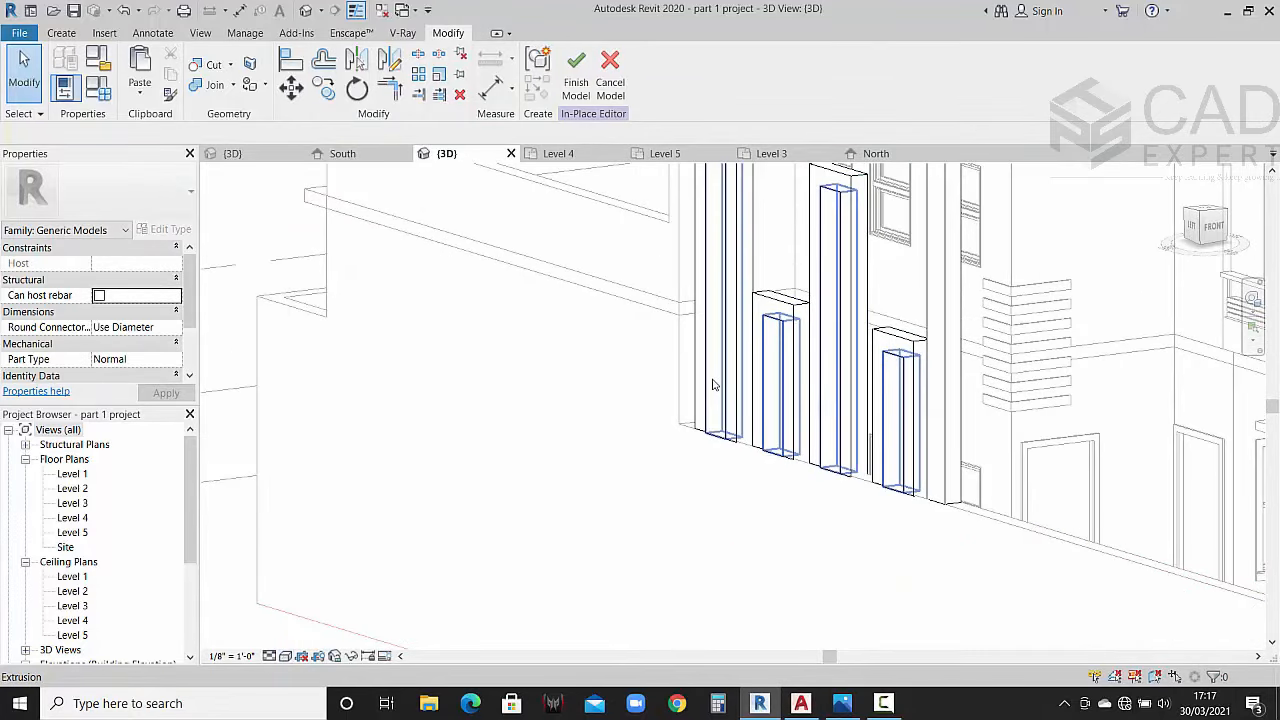
Step: Recess the infill-panel extrusion by moving its outer face back to about the middle of the frames' depth in the front view
click(713, 387)
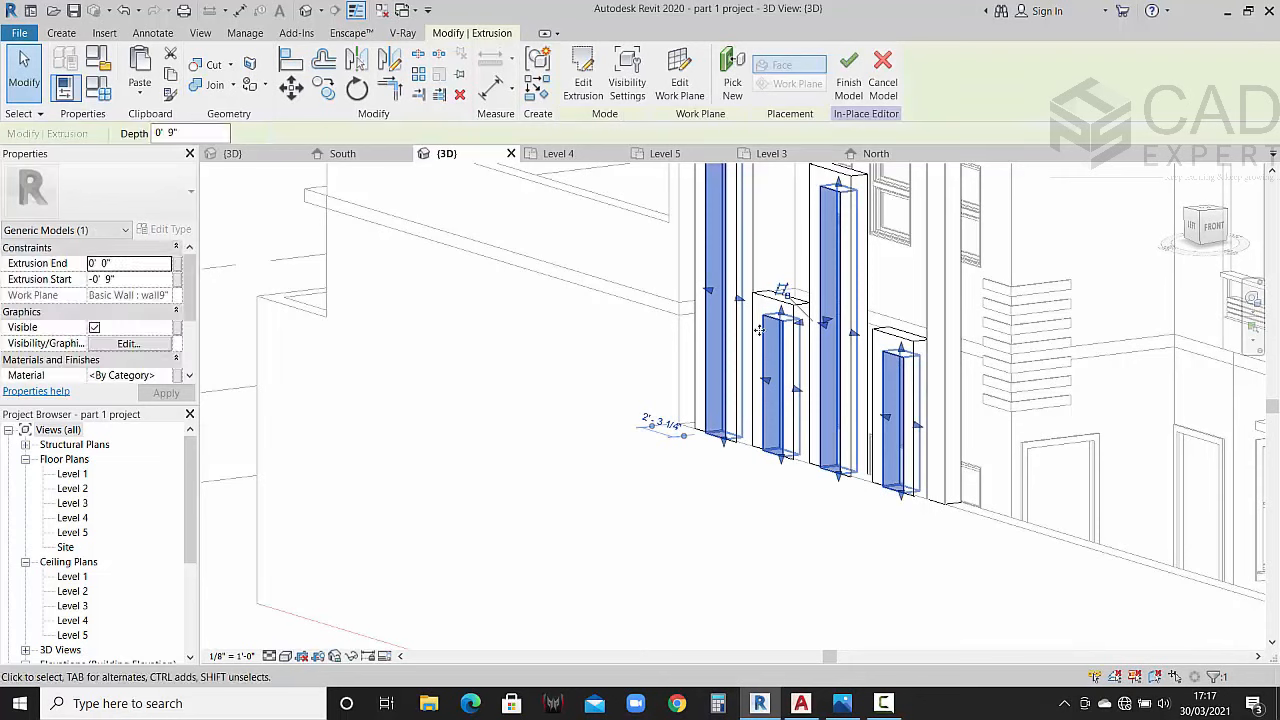
drag(1210, 230, 1215, 228)
click(1215, 228)
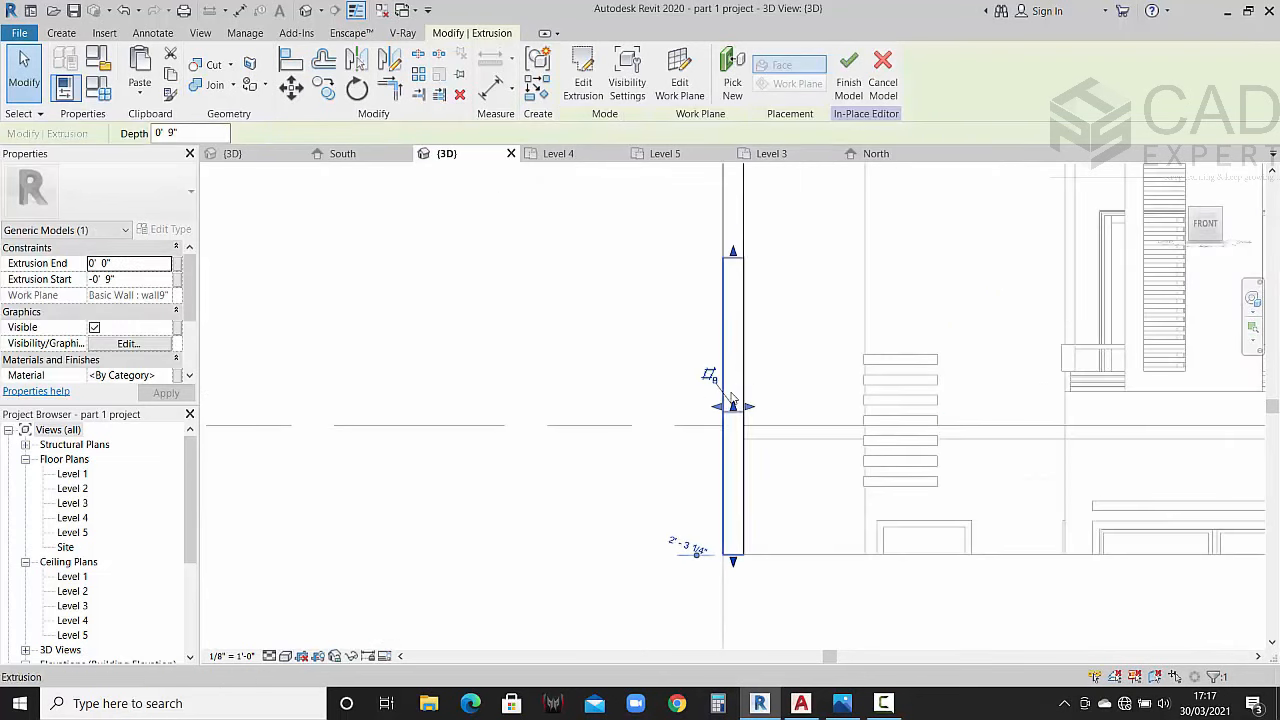
middle_drag(727, 426, 697, 325)
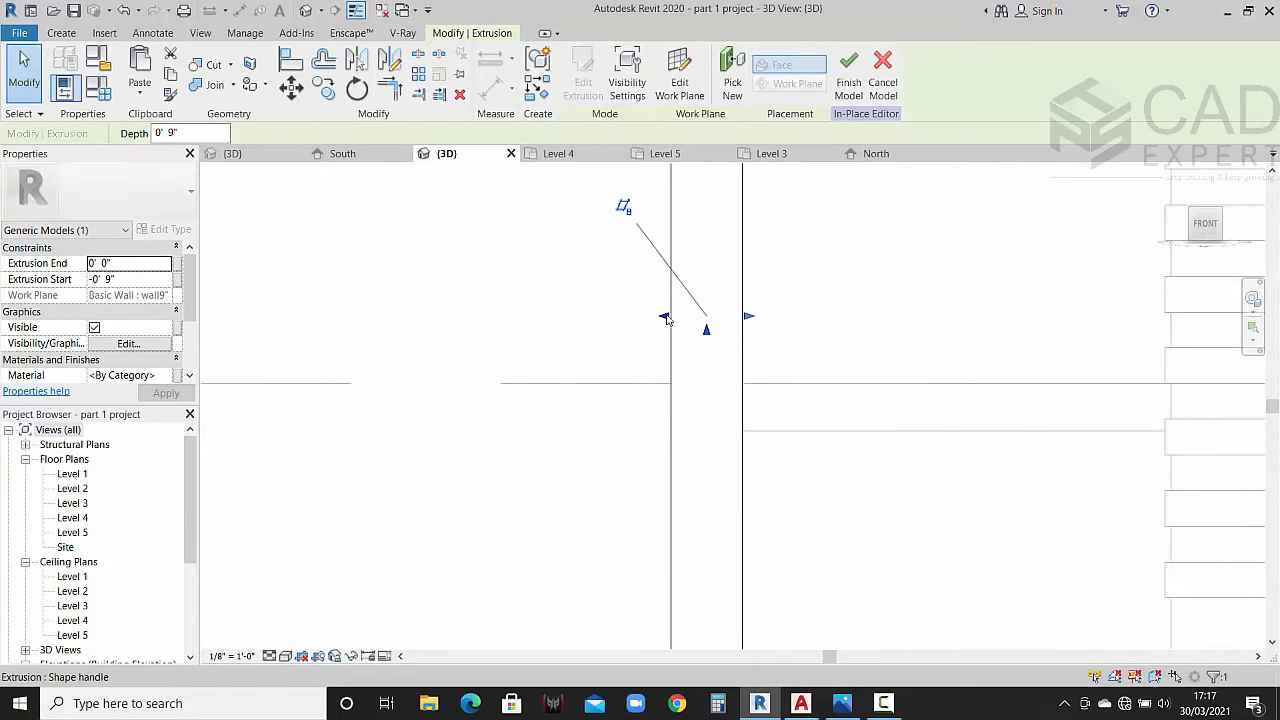
drag(666, 320, 700, 322)
click(567, 317)
Step: Set the visual style to Realistic and compare the frames and recessed panels with the reference render in Photos
shift+middle_drag(567, 317, 504, 551)
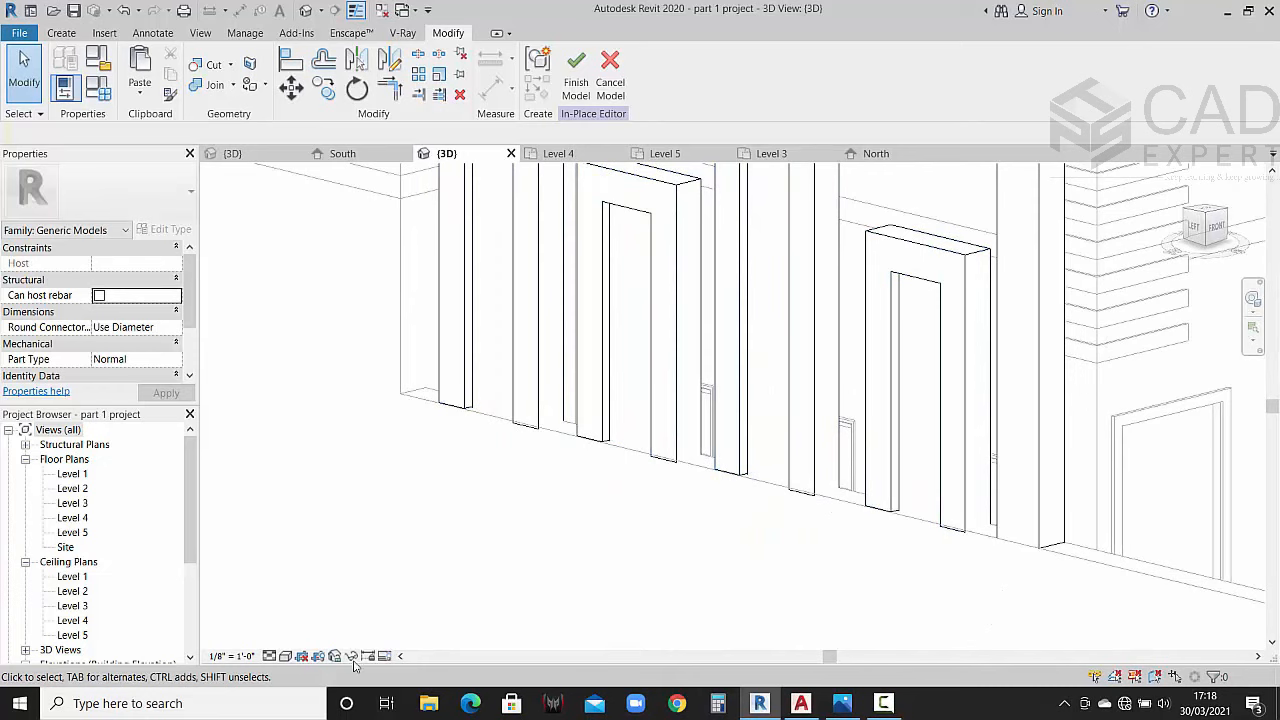
click(285, 656)
click(394, 620)
scroll(500, 466, down, 5)
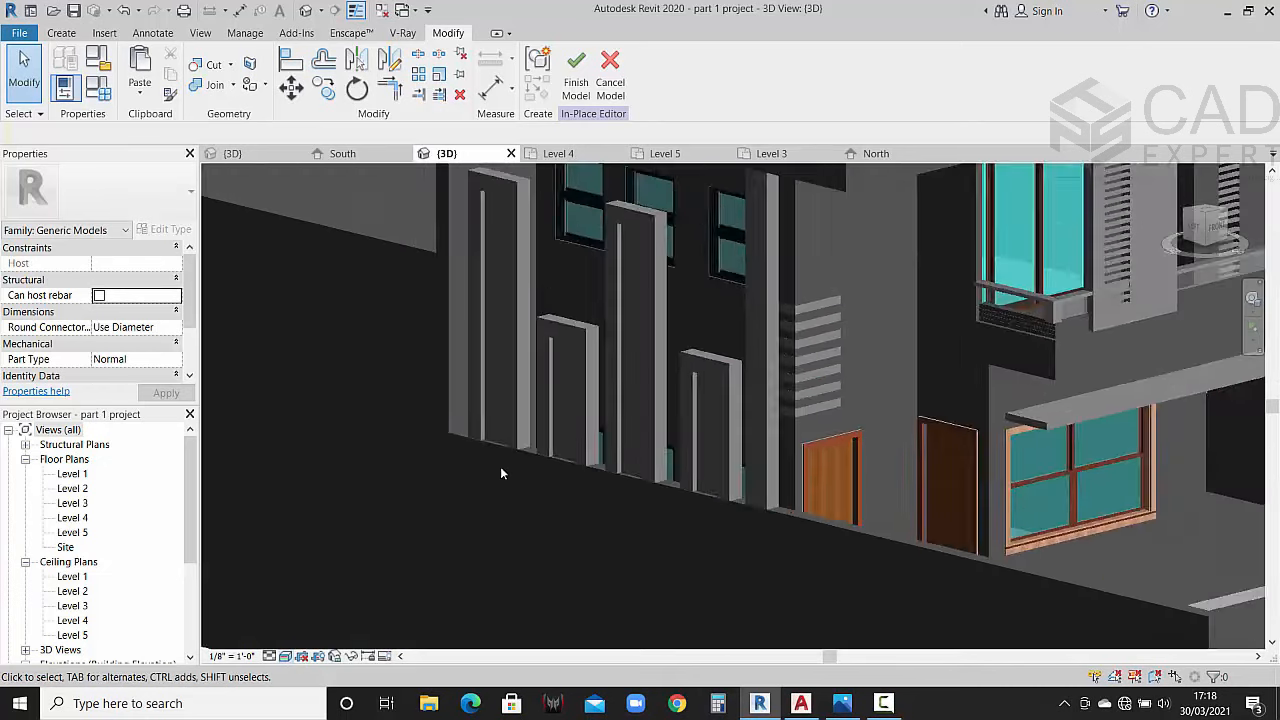
shift+middle_drag(498, 492, 782, 477)
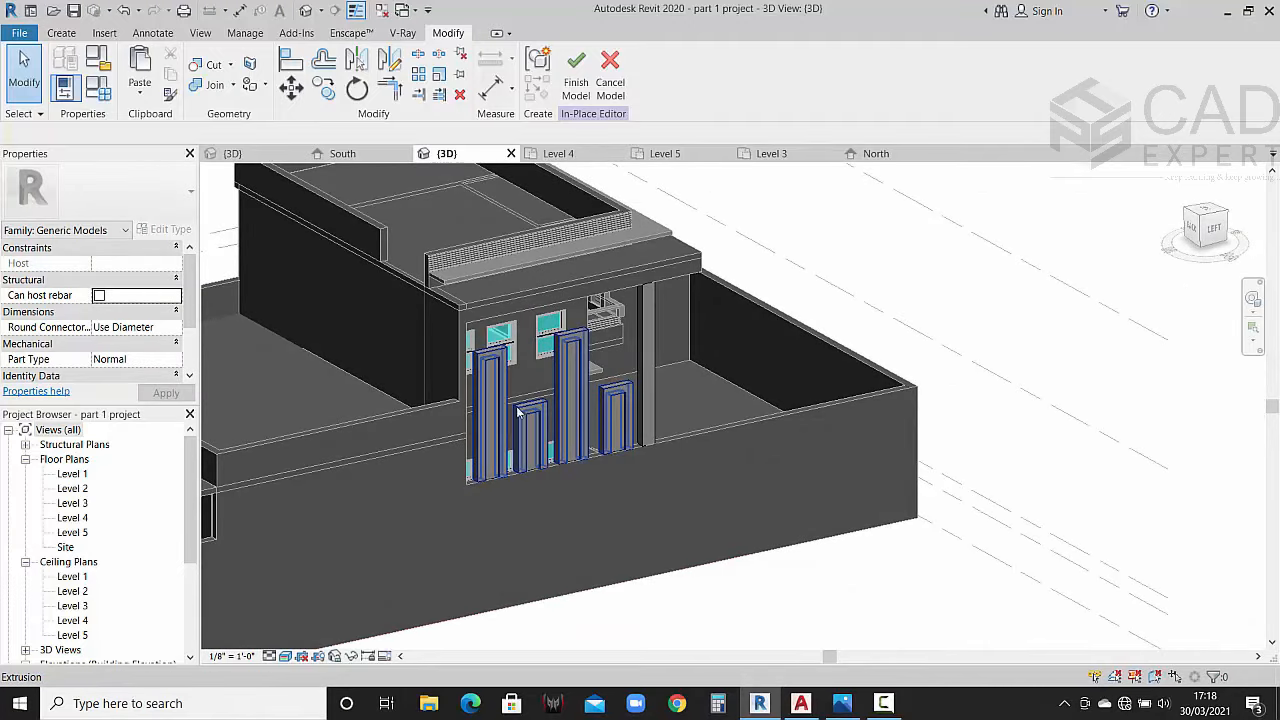
click(846, 705)
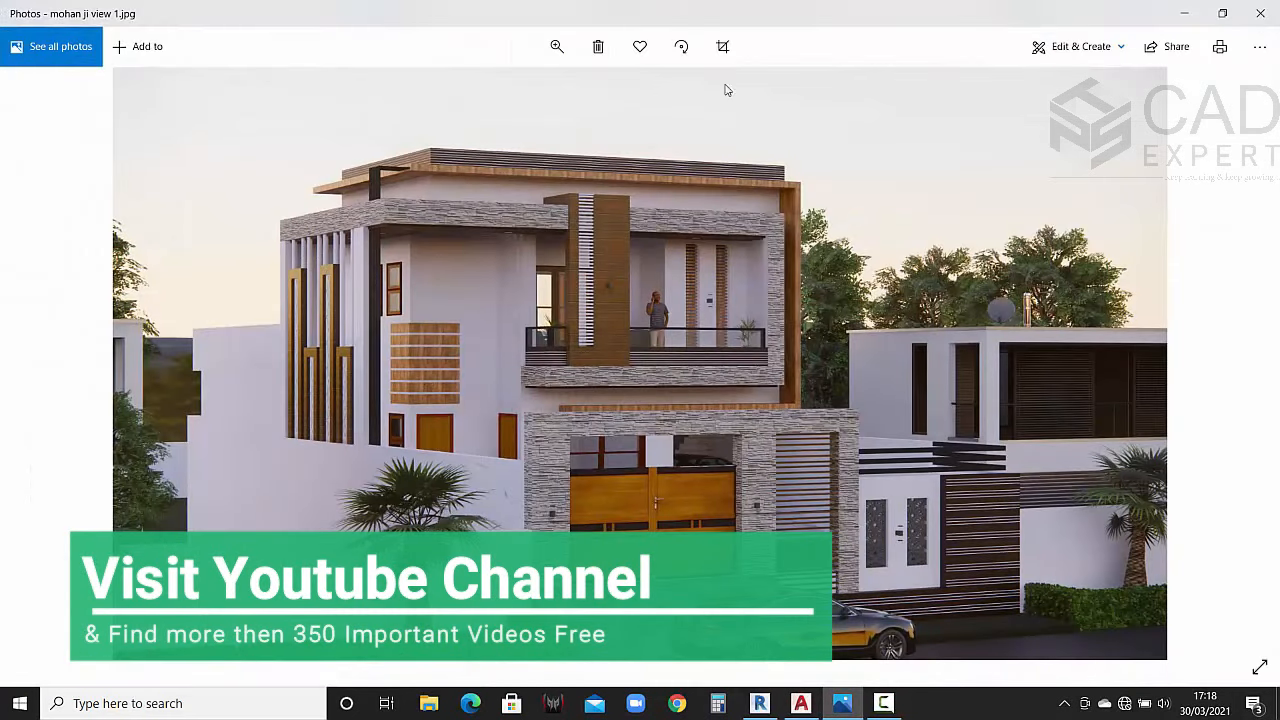
click(1183, 14)
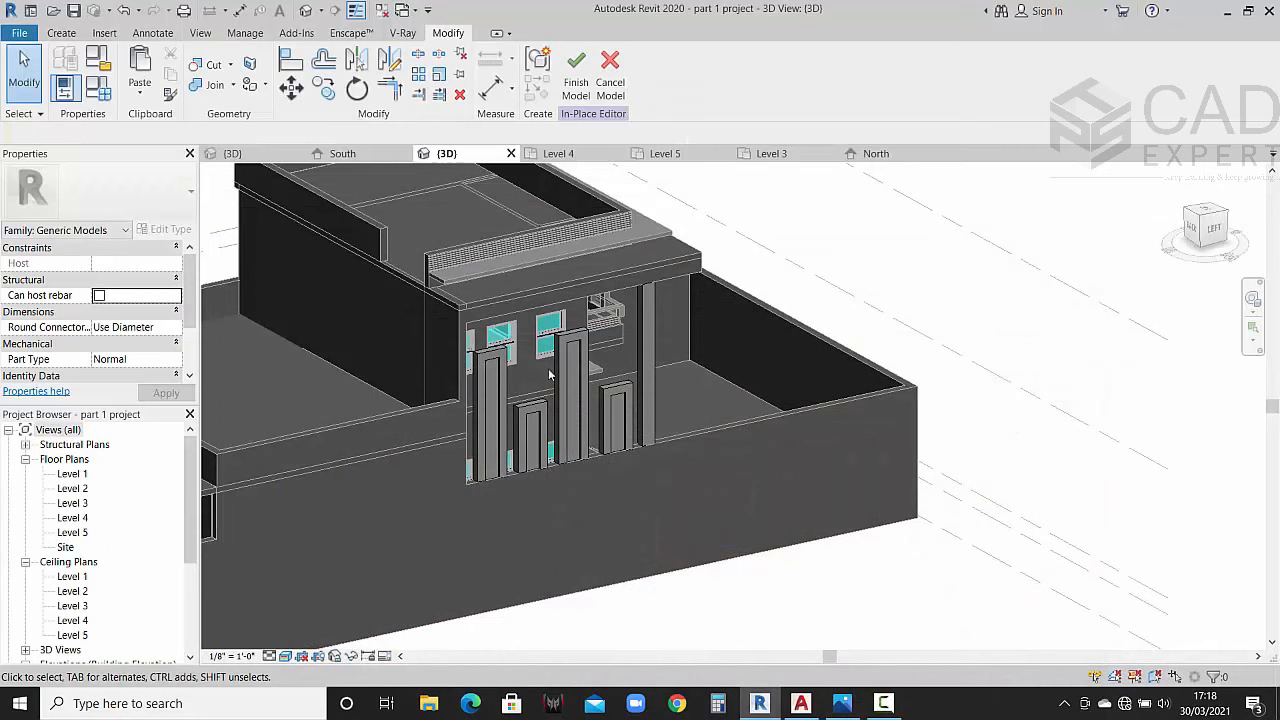
Step: Start a new extrusion and pick the first tall frame's top face as its work plane
scroll(484, 350, up, 3)
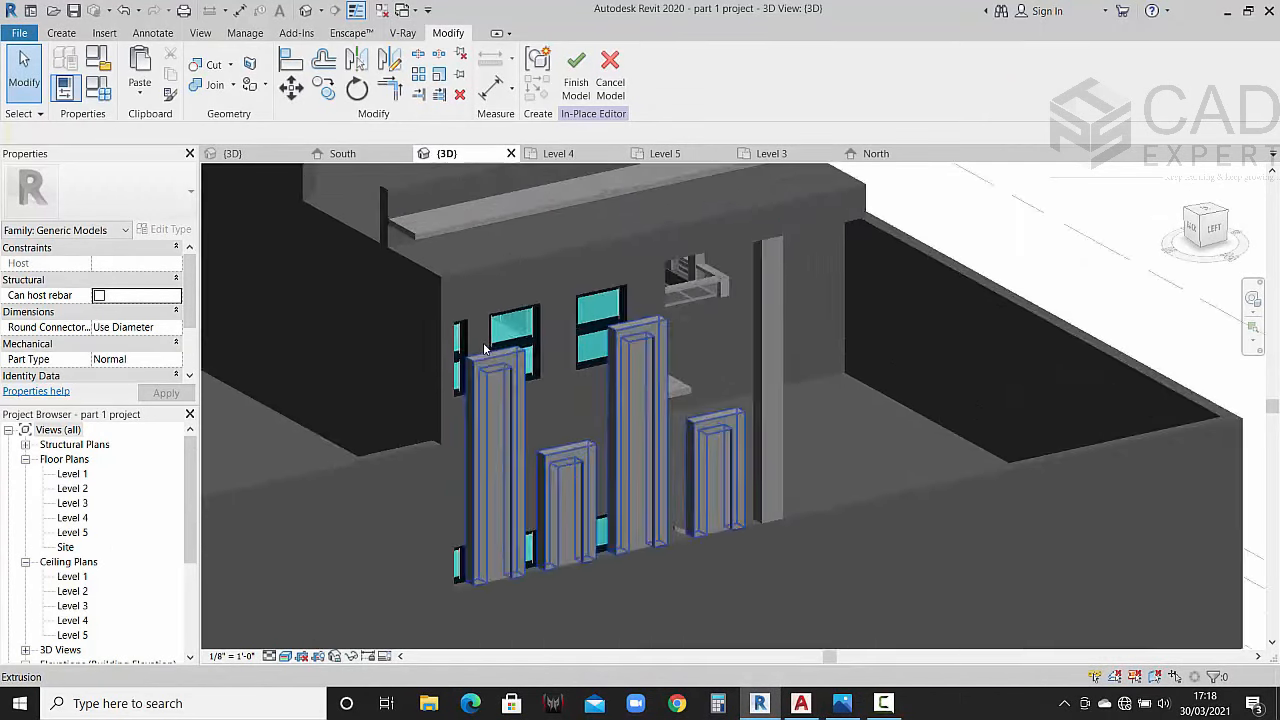
scroll(484, 348, up, 8)
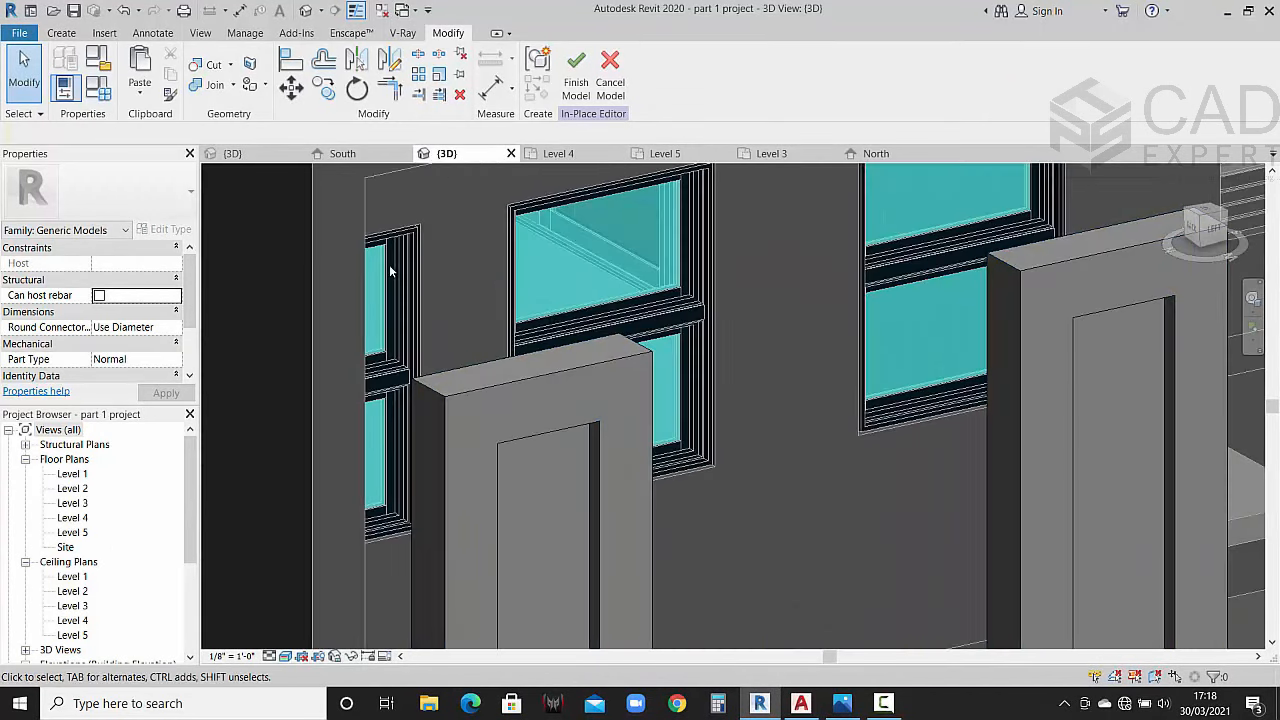
click(62, 33)
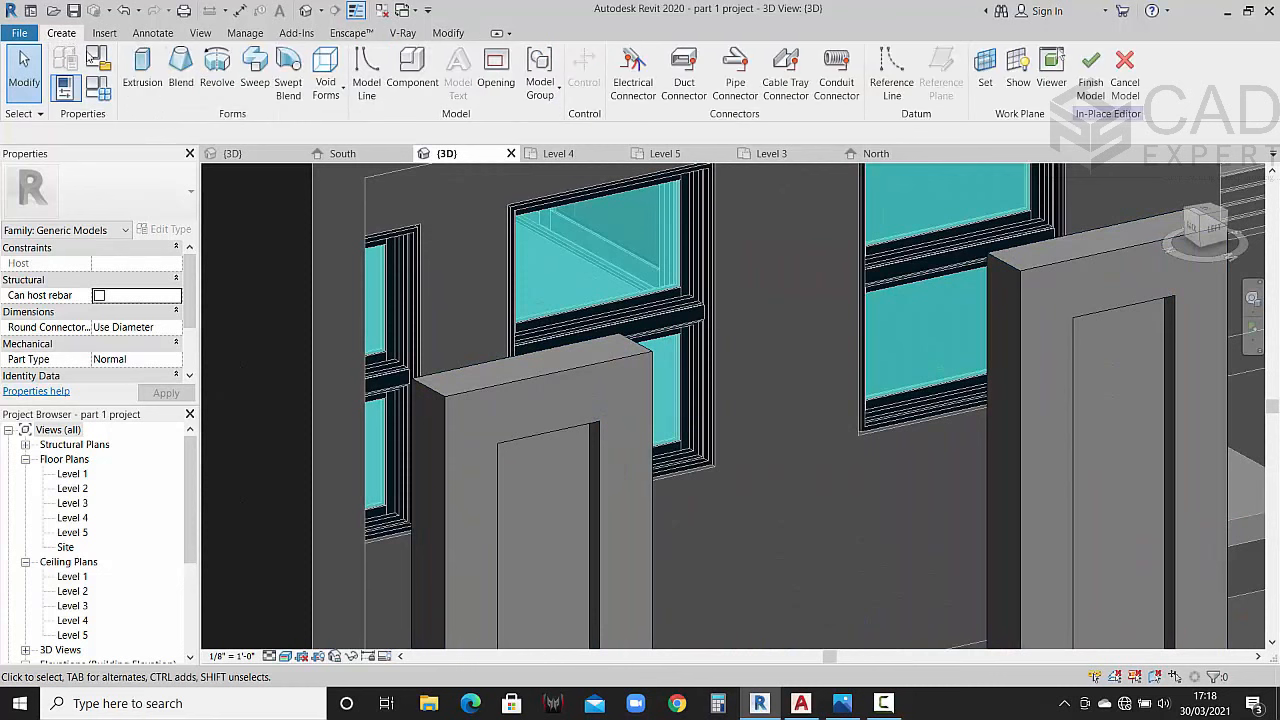
click(158, 88)
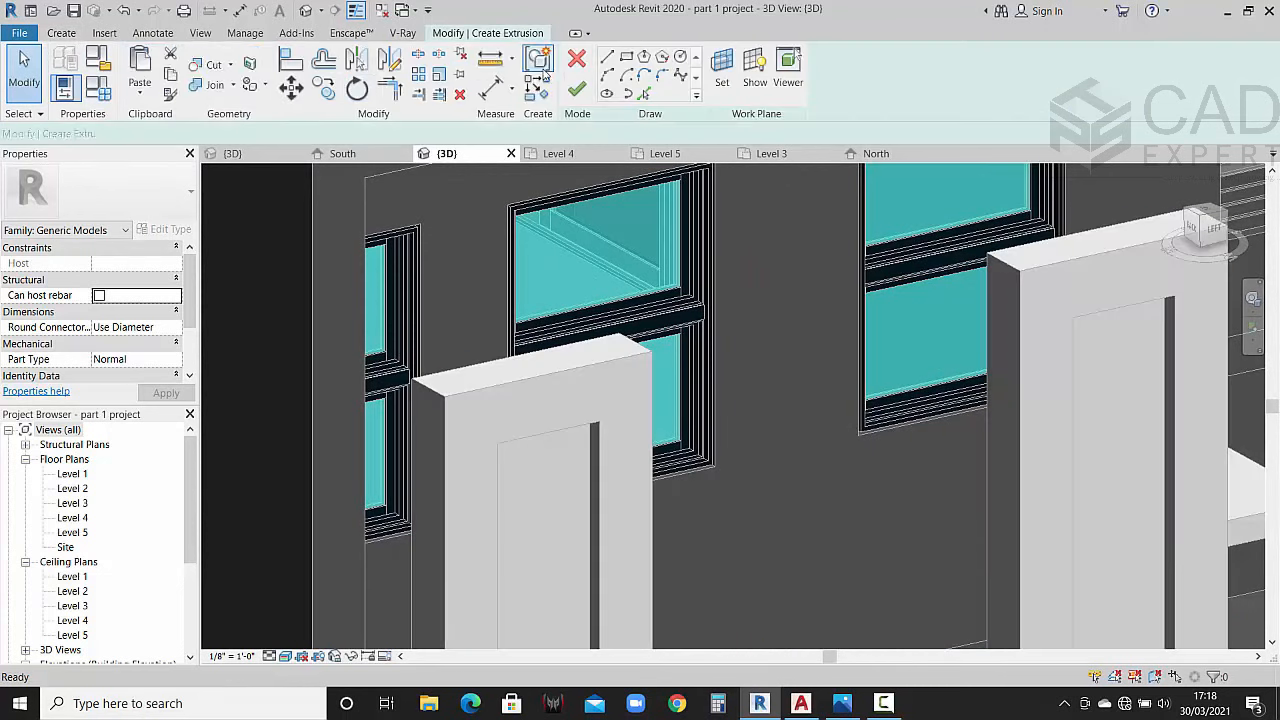
click(720, 85)
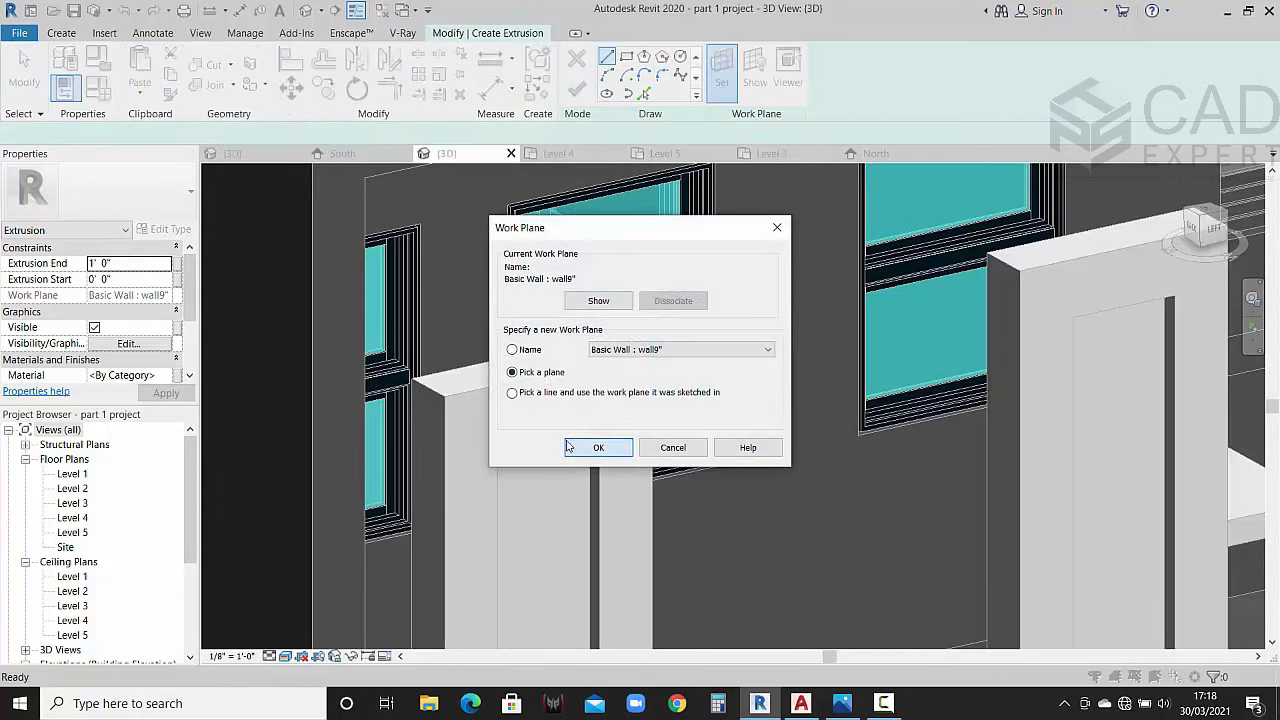
click(598, 447)
click(494, 378)
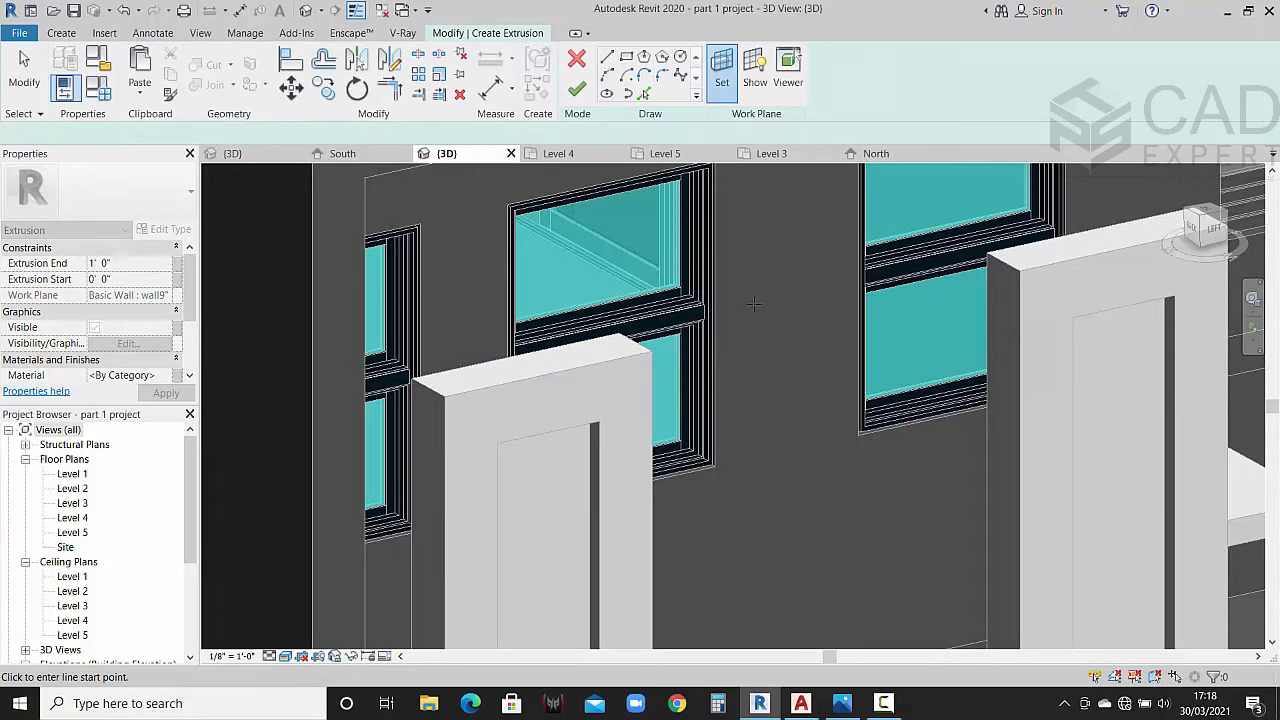
Step: Sketch a circle with a radius of about 2" near the left end of the first frame's top face
click(681, 57)
scroll(443, 375, up, 5)
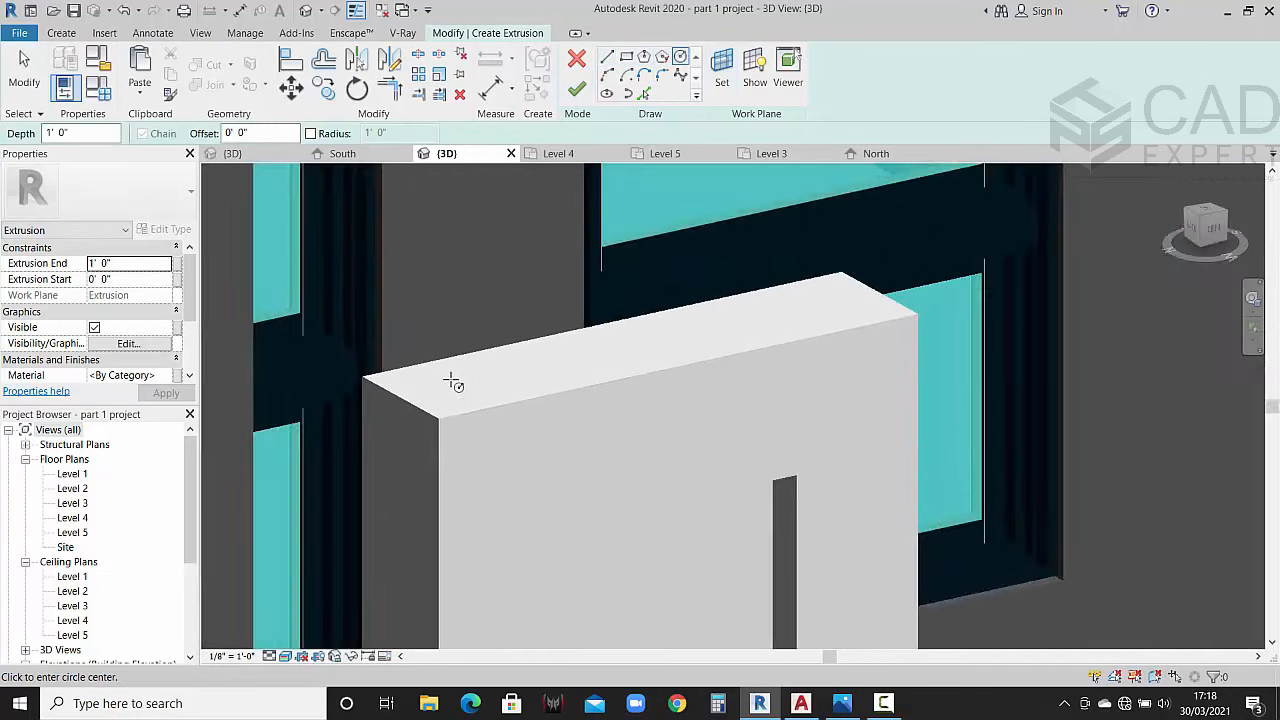
click(469, 378)
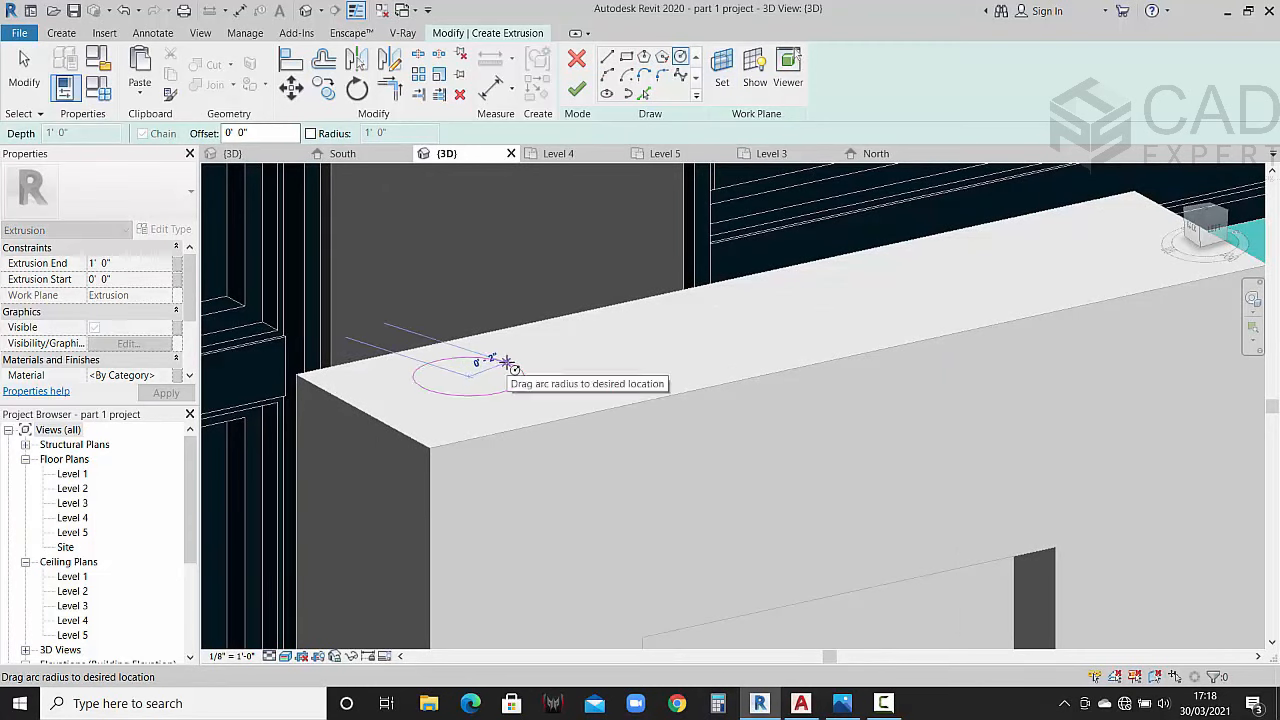
click(508, 366)
key(Escape)
key(Escape)
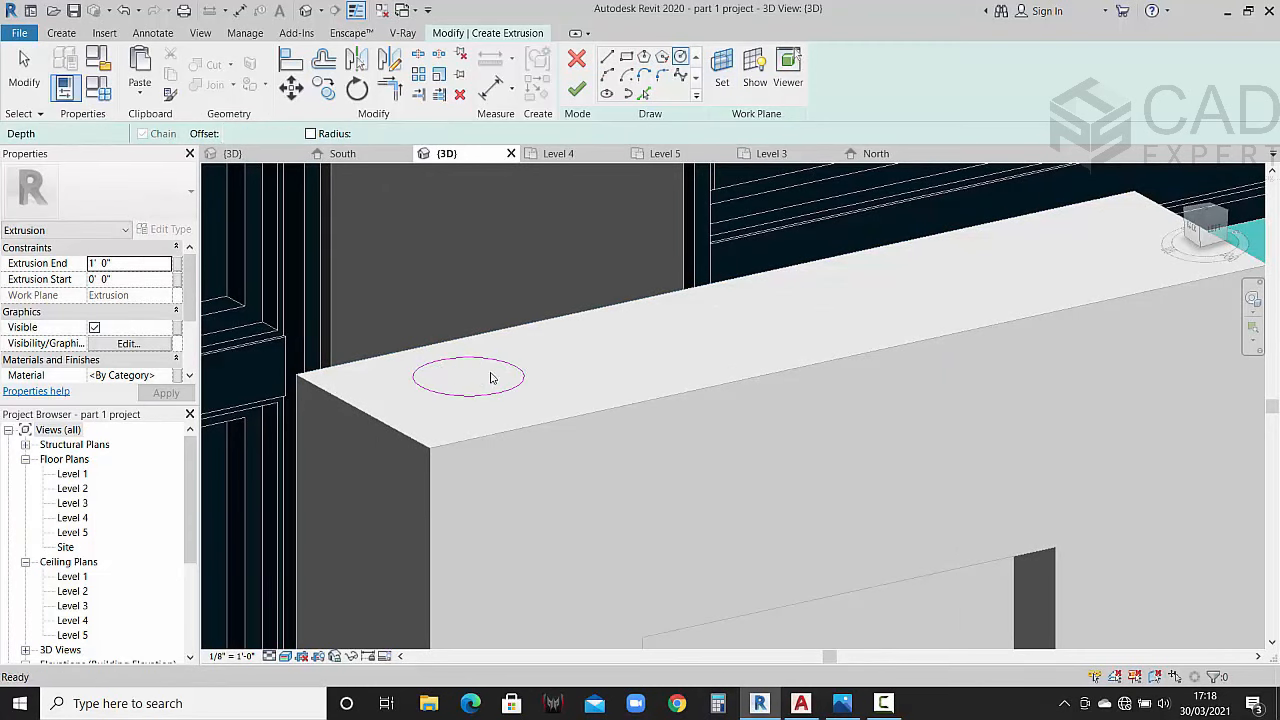
Step: Copy the circle from the first frame's front corner to the matching position on the third frame's top
click(505, 363)
scroll(553, 353, down, 3)
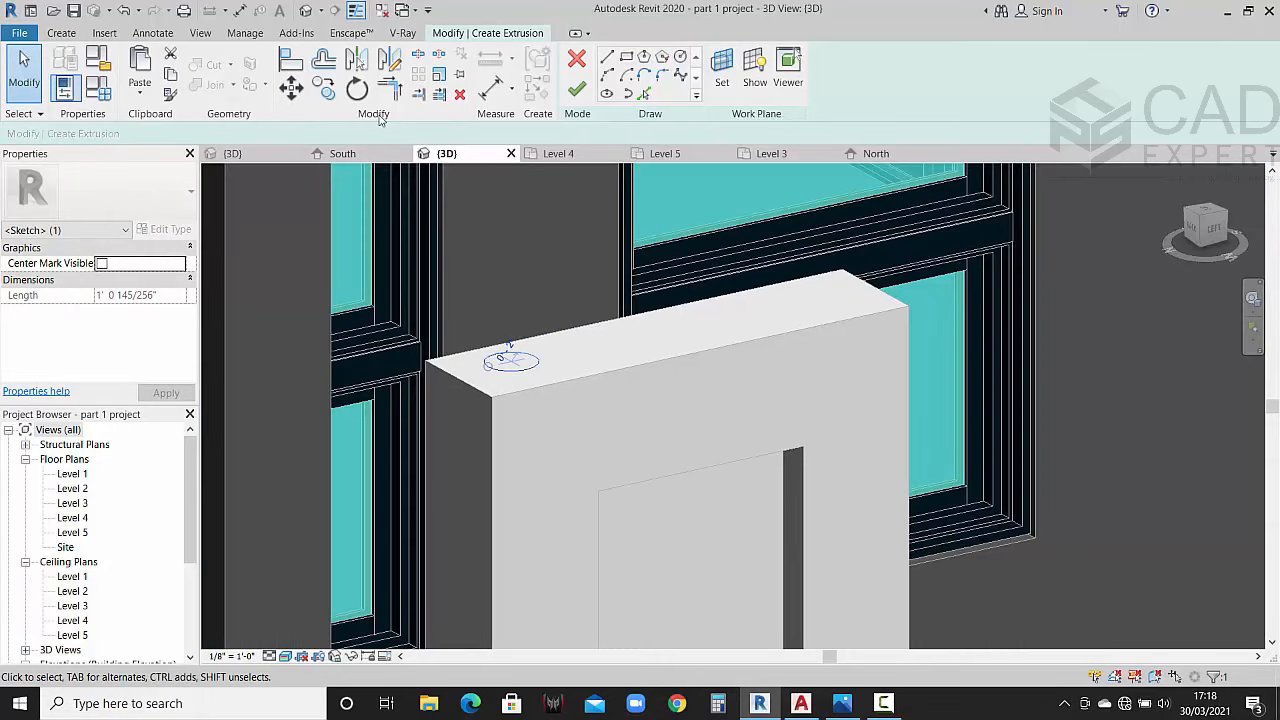
click(325, 88)
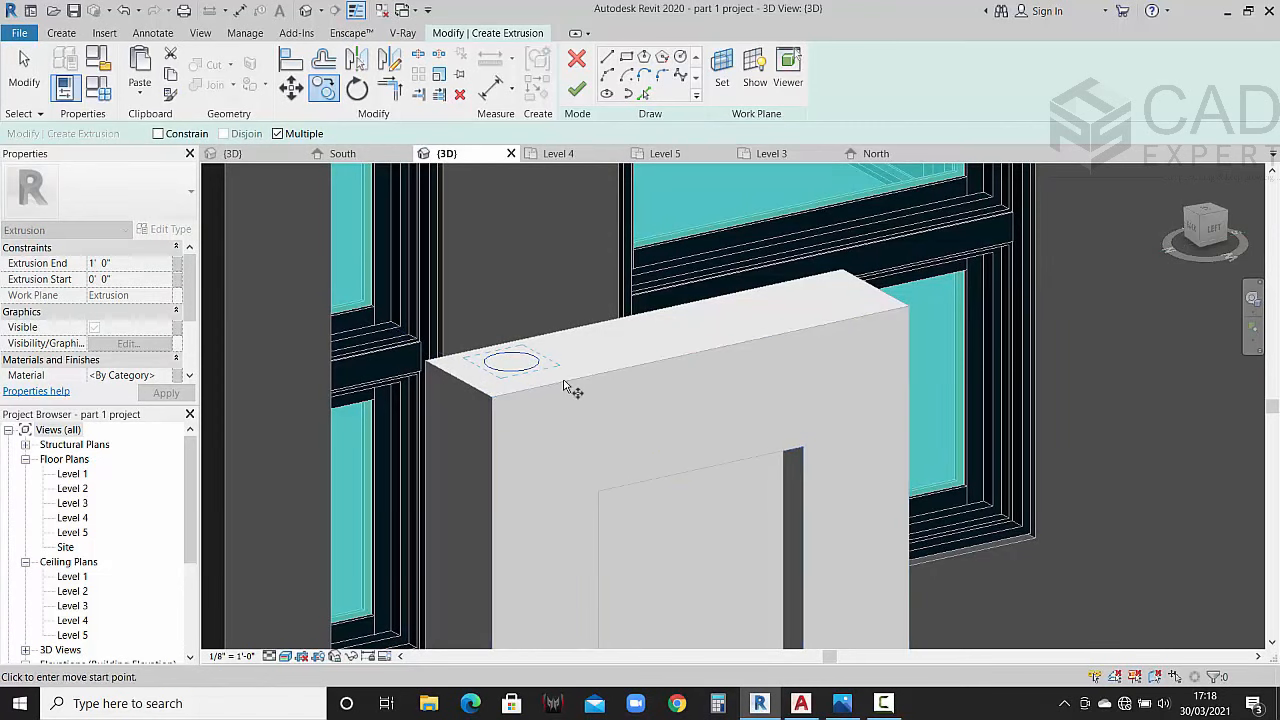
click(492, 397)
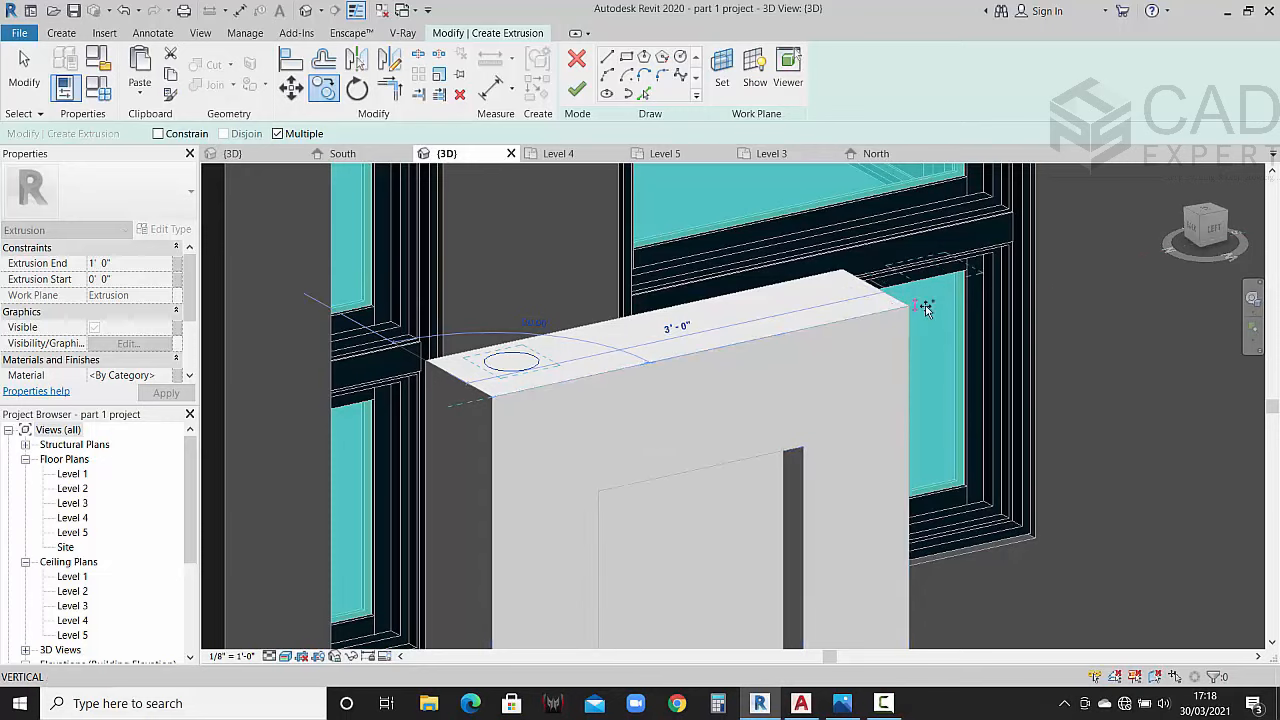
middle_drag(931, 320, 443, 429)
scroll(568, 373, down, 2)
middle_drag(845, 369, 409, 425)
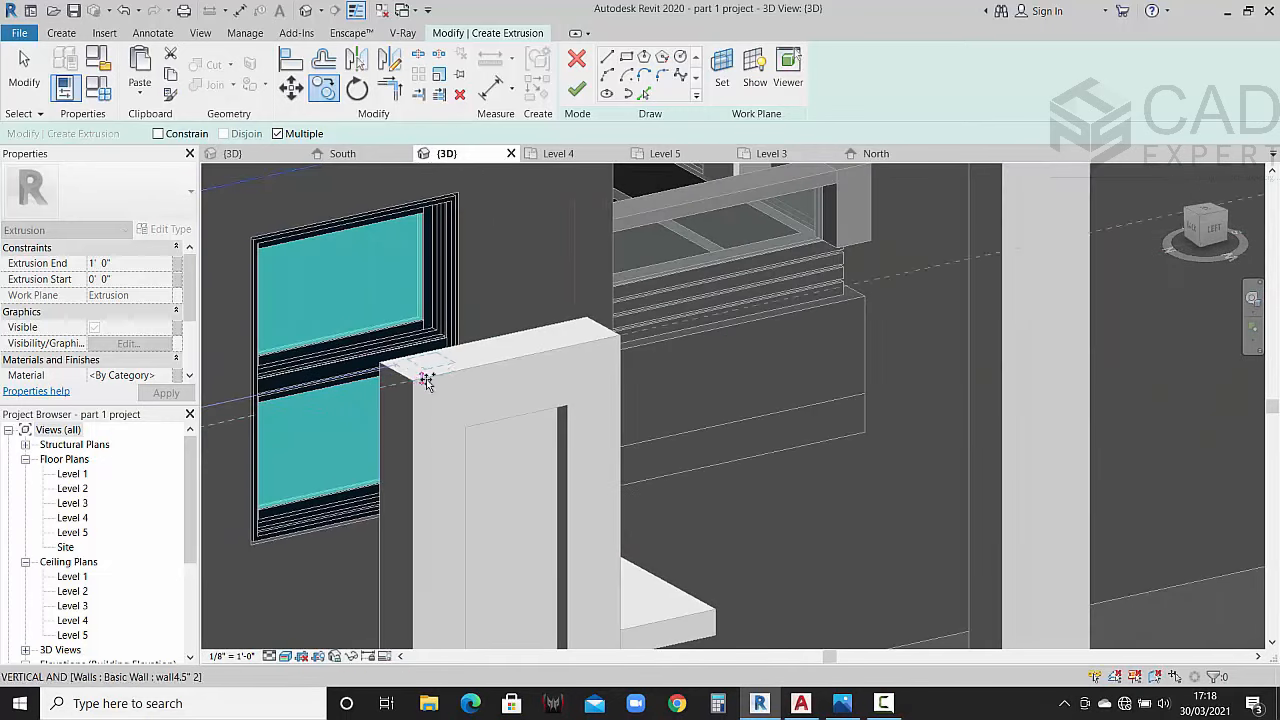
key(Escape)
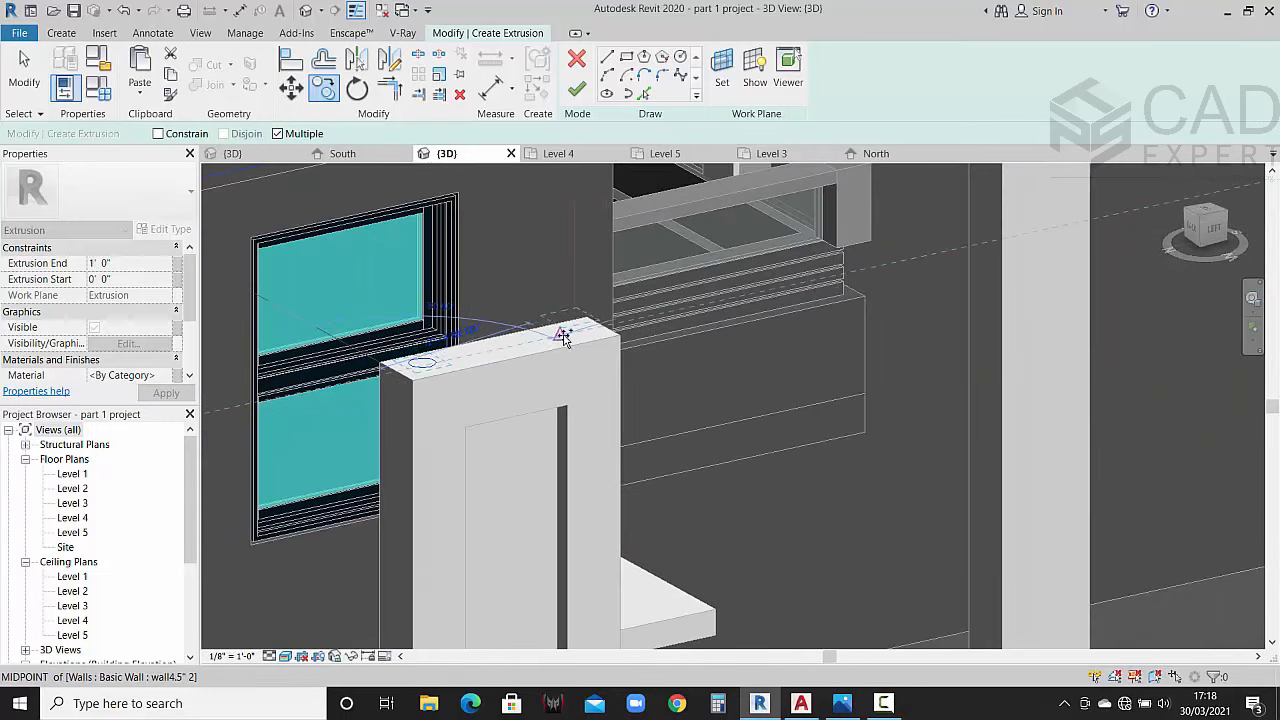
Step: Copy the third frame's circle along its top face to the right end
scroll(563, 336, up, 2)
click(329, 374)
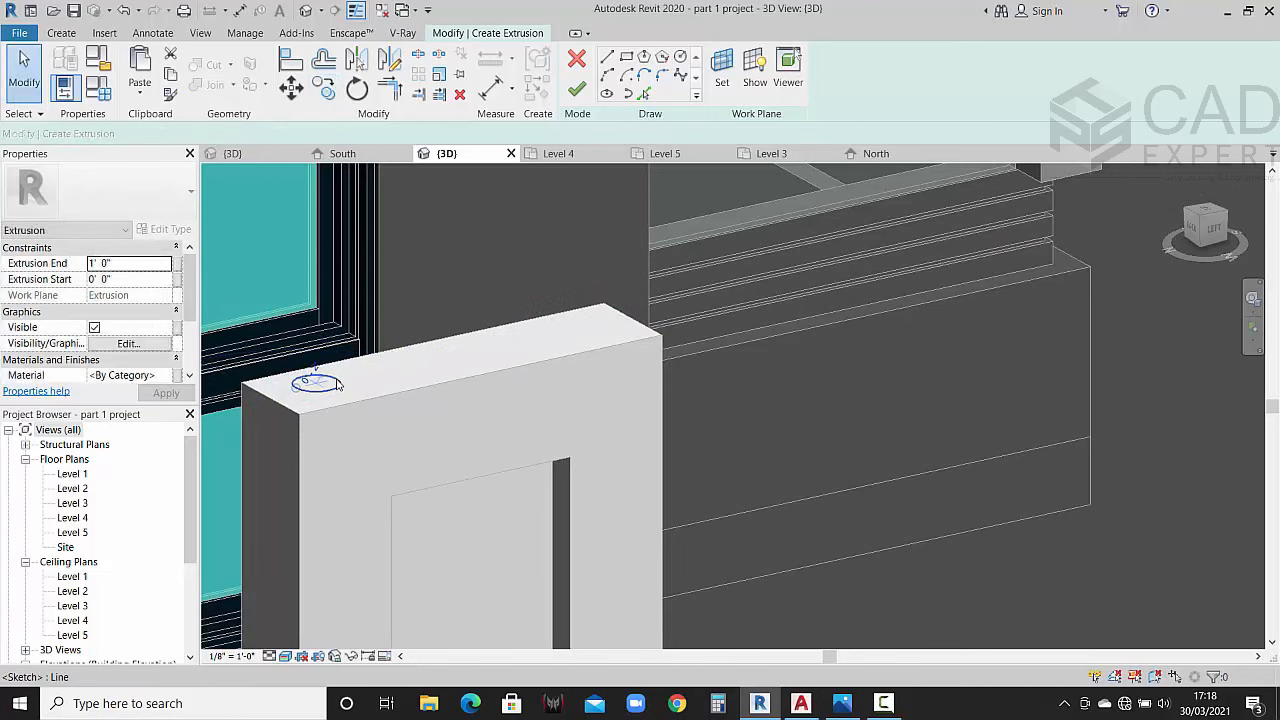
click(323, 87)
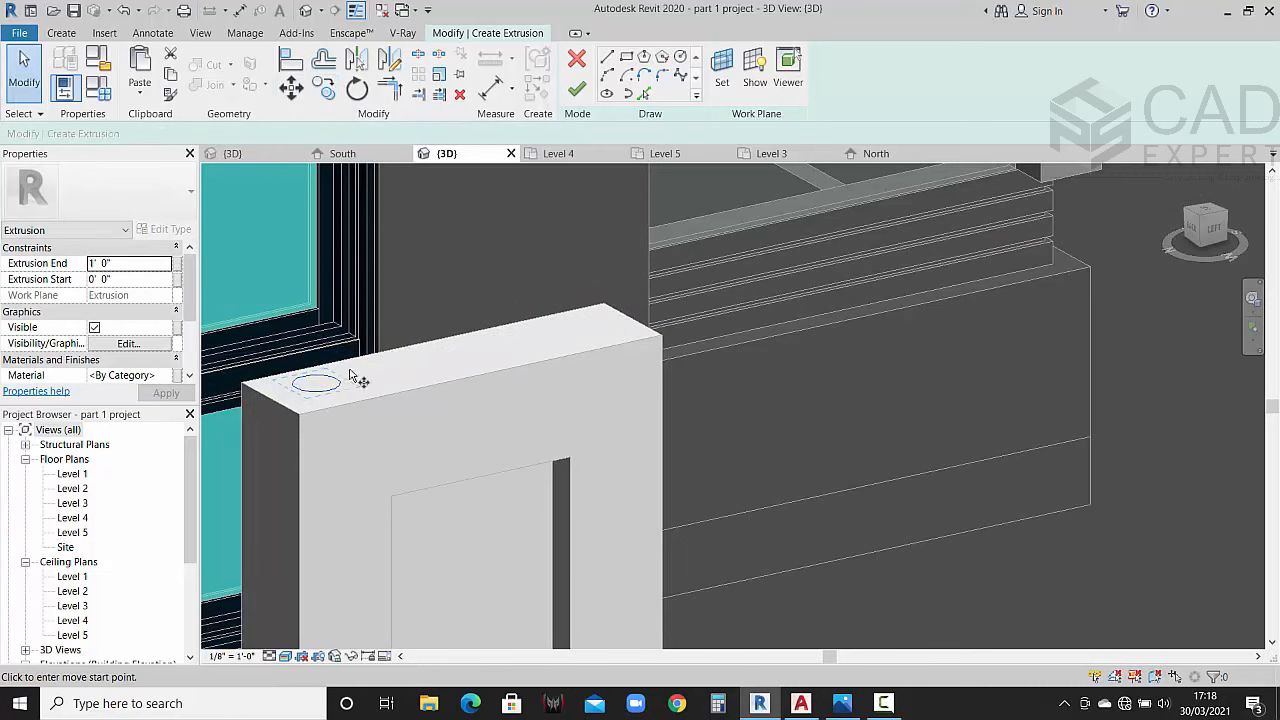
click(354, 379)
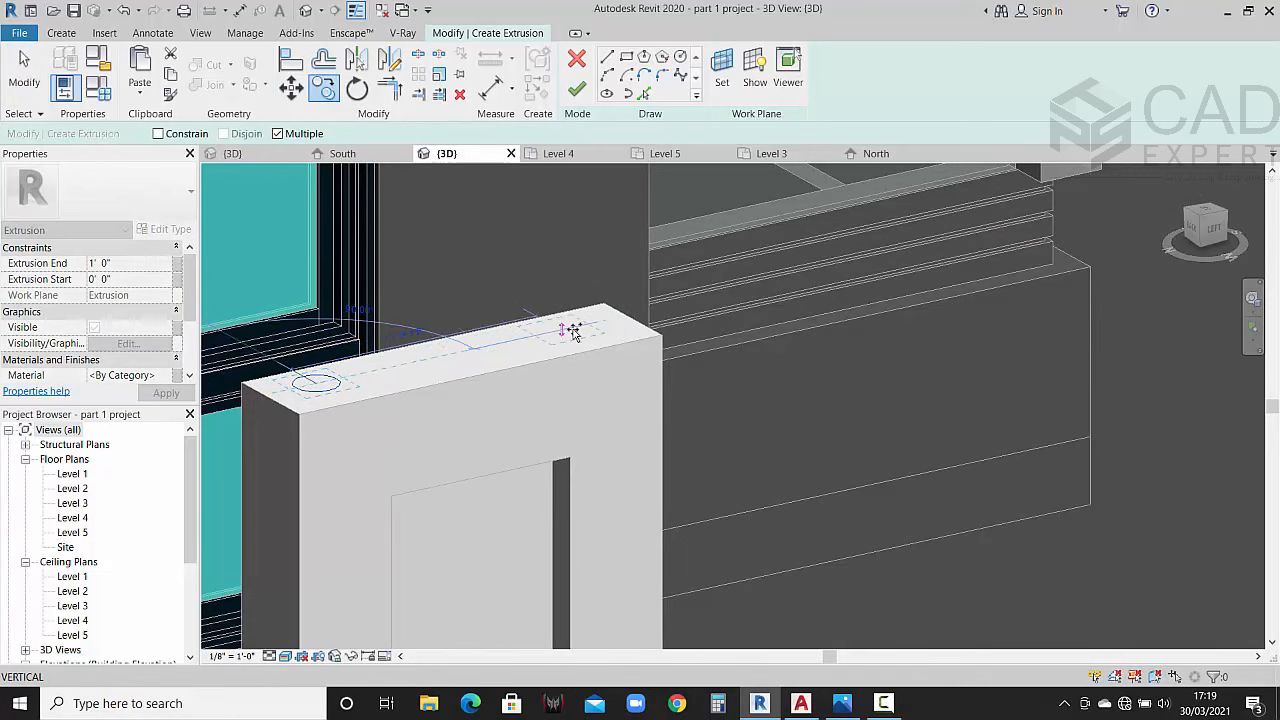
click(590, 325)
key(Escape)
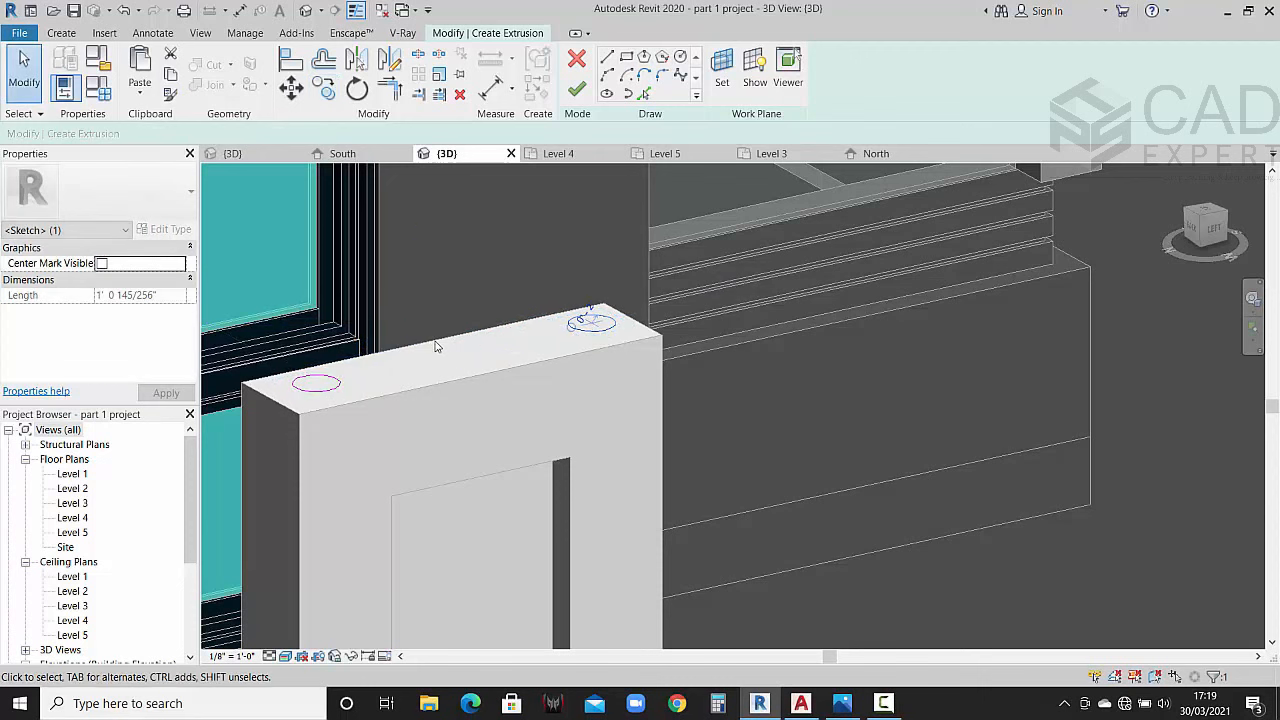
Step: Copy the circle at the third frame's far end to the matching position on the first frame's top face
scroll(434, 346, down, 3)
middle_drag(436, 353, 586, 321)
click(323, 87)
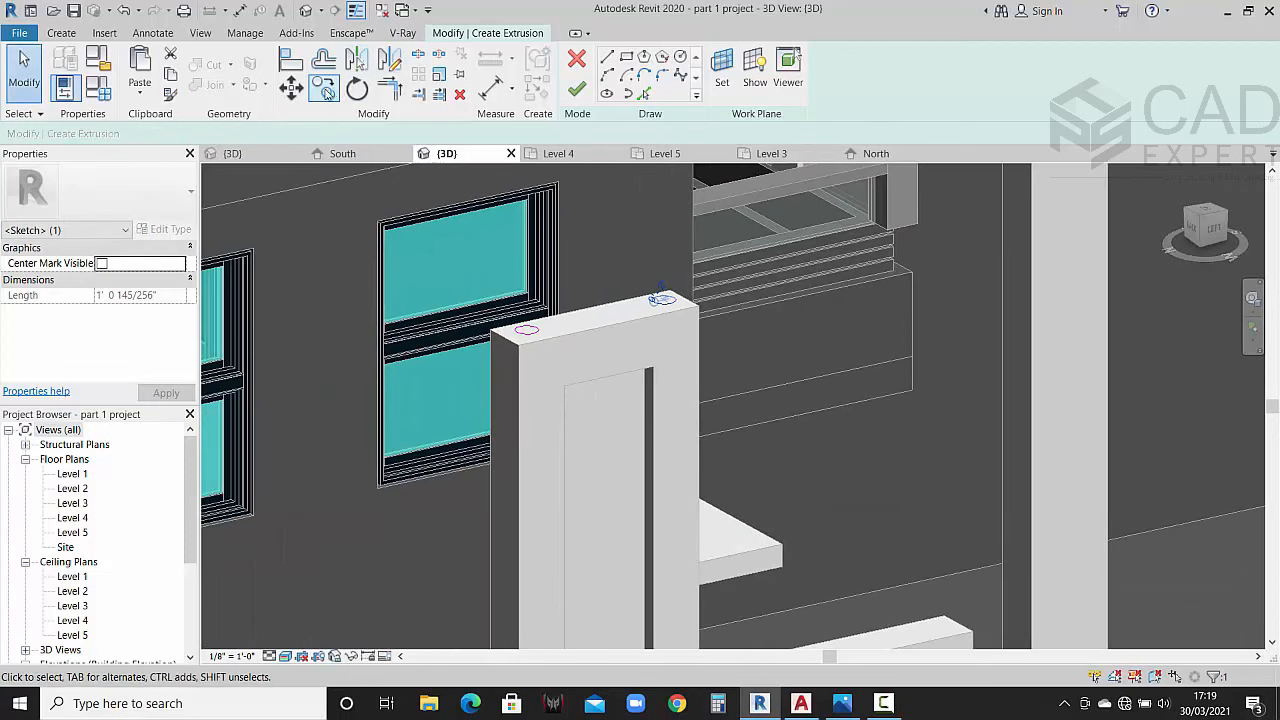
click(700, 312)
middle_drag(205, 421, 621, 358)
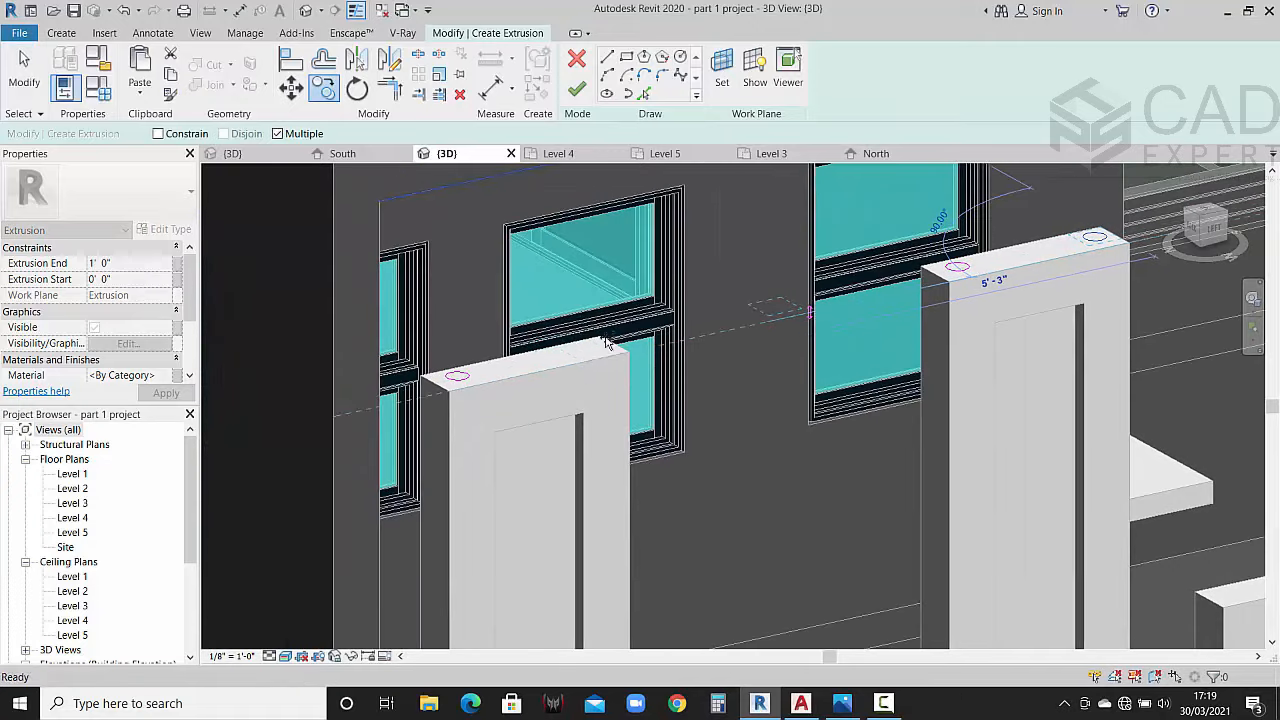
click(625, 355)
key(Escape)
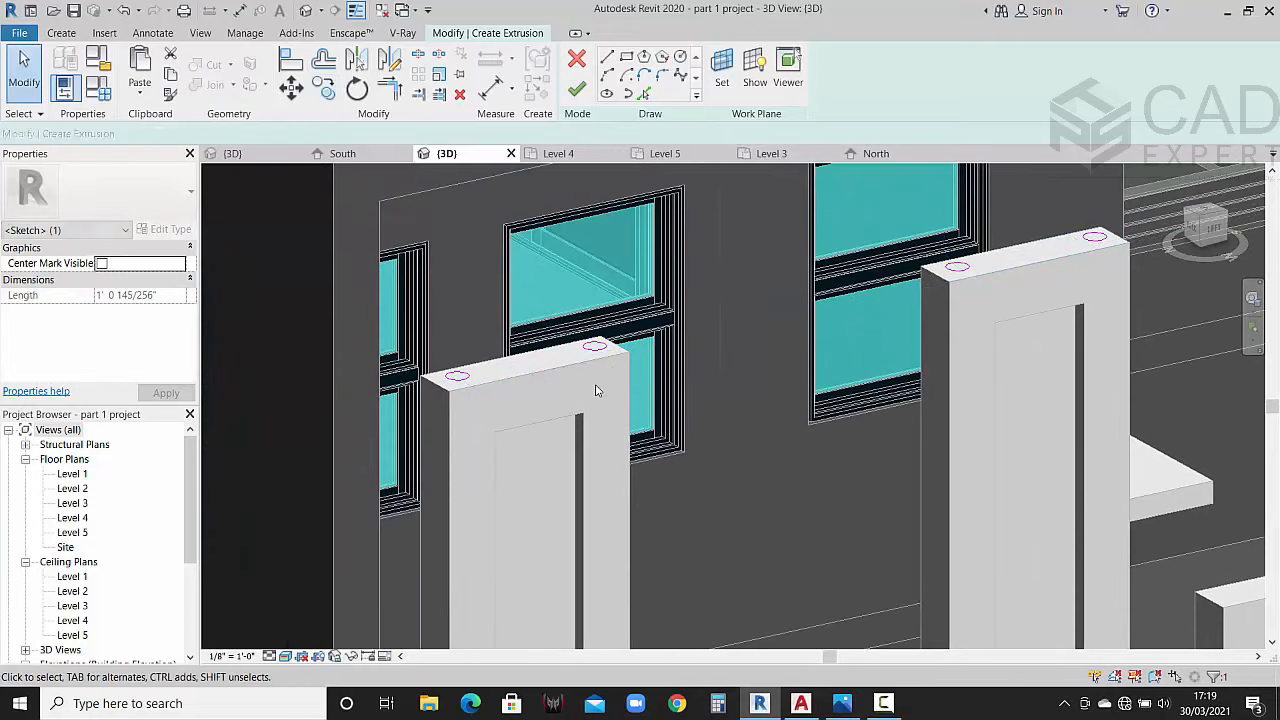
key(Escape)
Step: Finish the four-circle extrusion and stretch the rods up to the overhang's underside, a depth of 4' 3 1/2"
scroll(470, 378, up, 3)
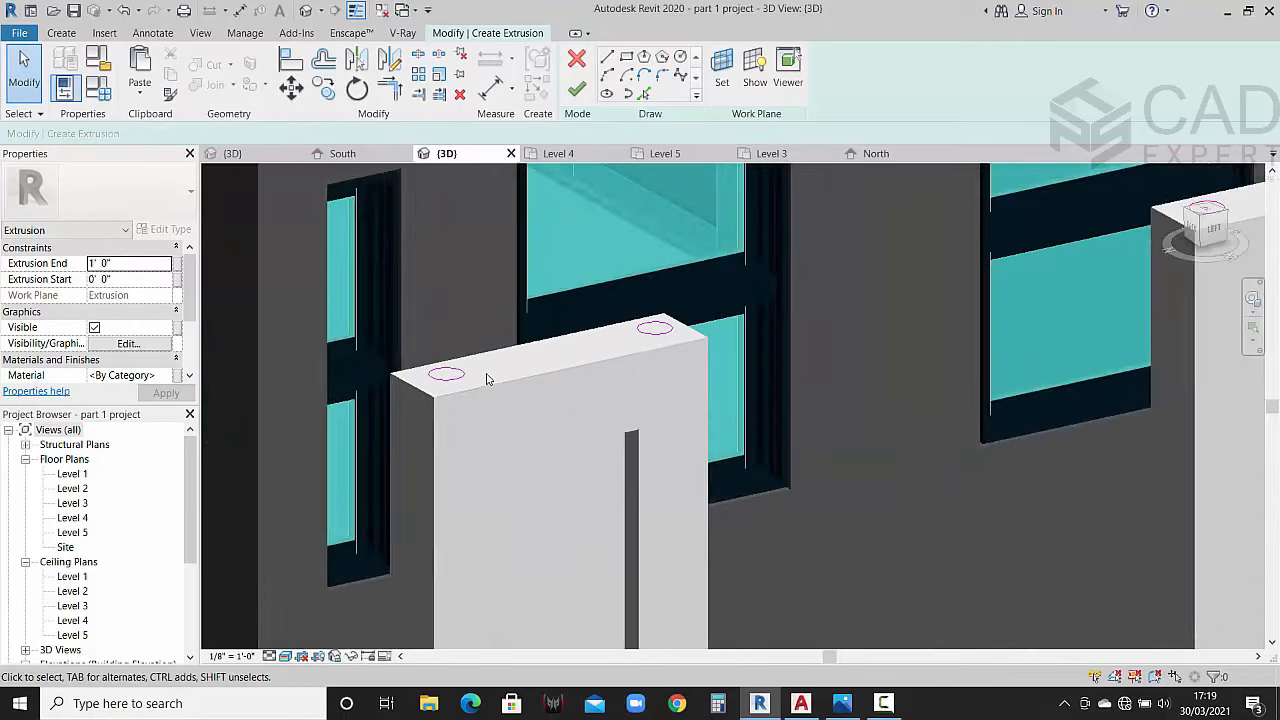
middle_drag(476, 380, 448, 381)
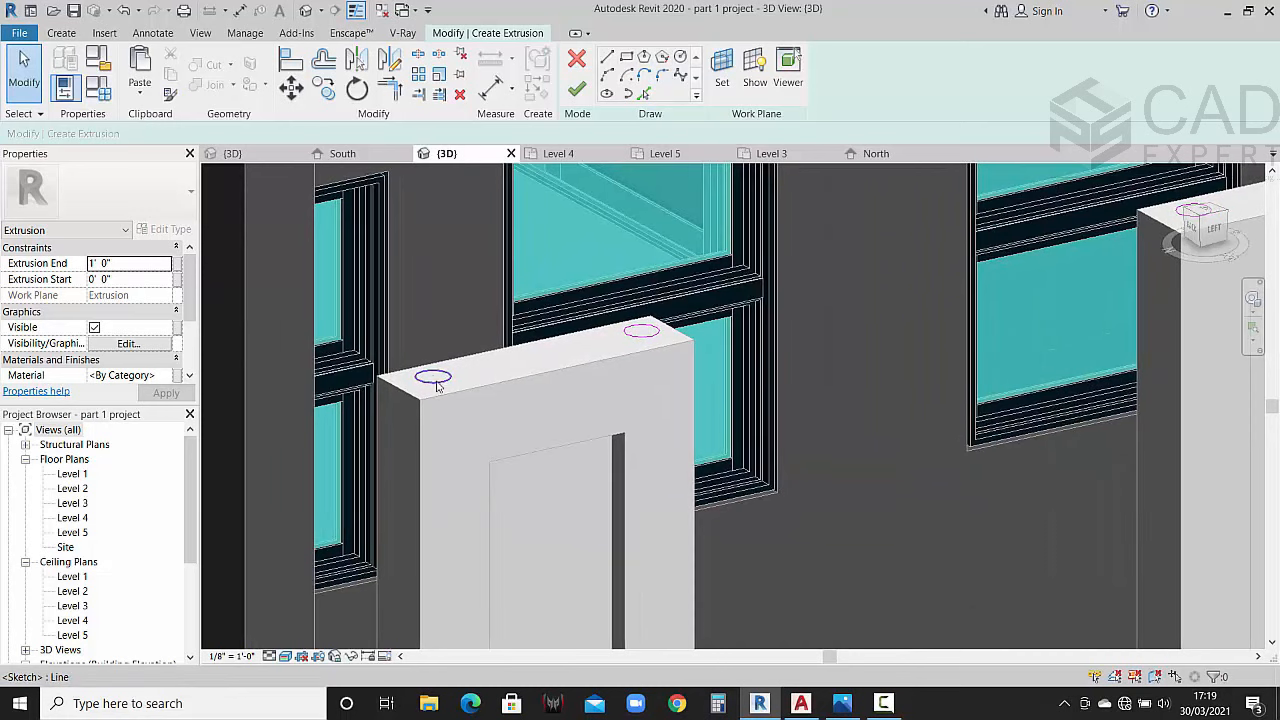
click(577, 89)
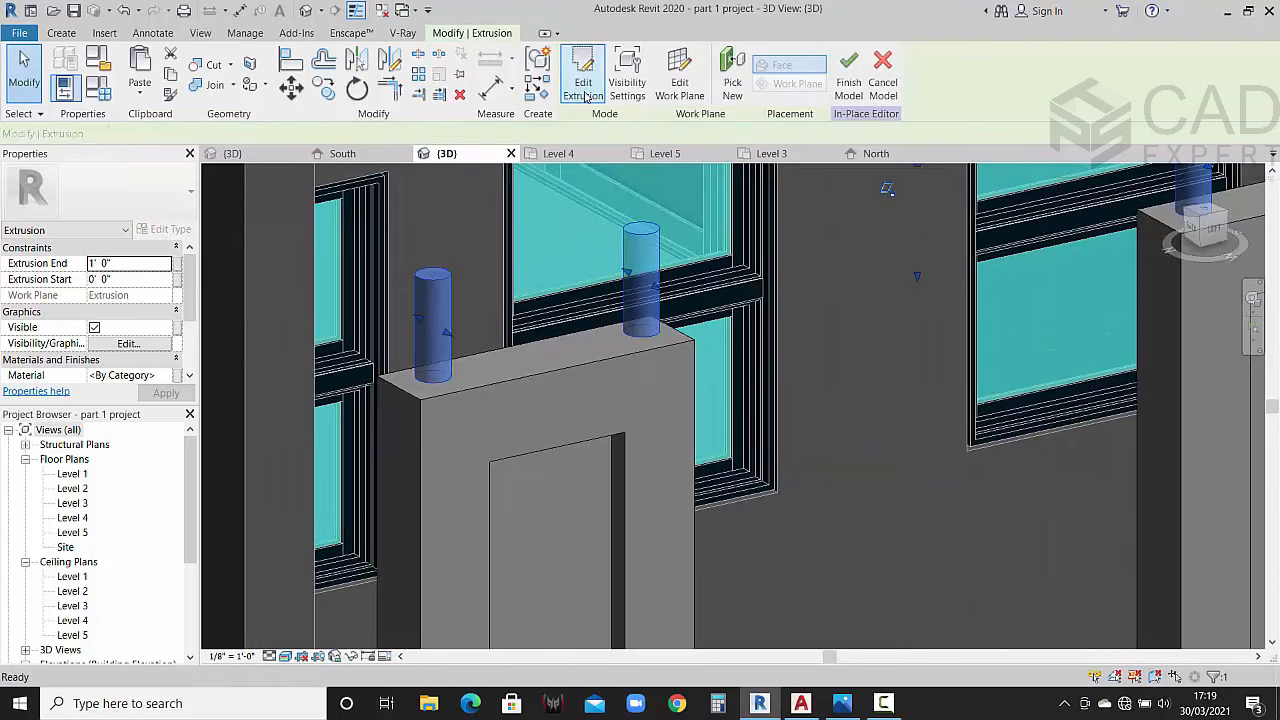
scroll(547, 333, down, 5)
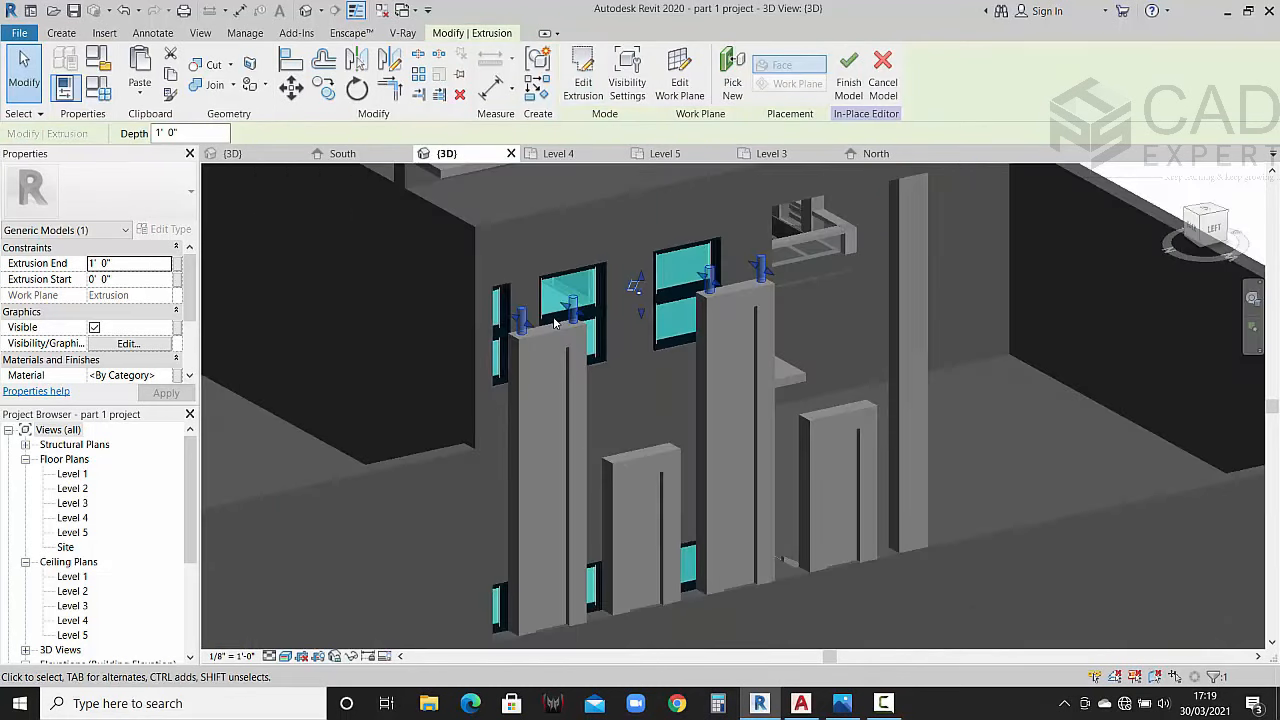
click(1215, 229)
drag(720, 408, 735, 238)
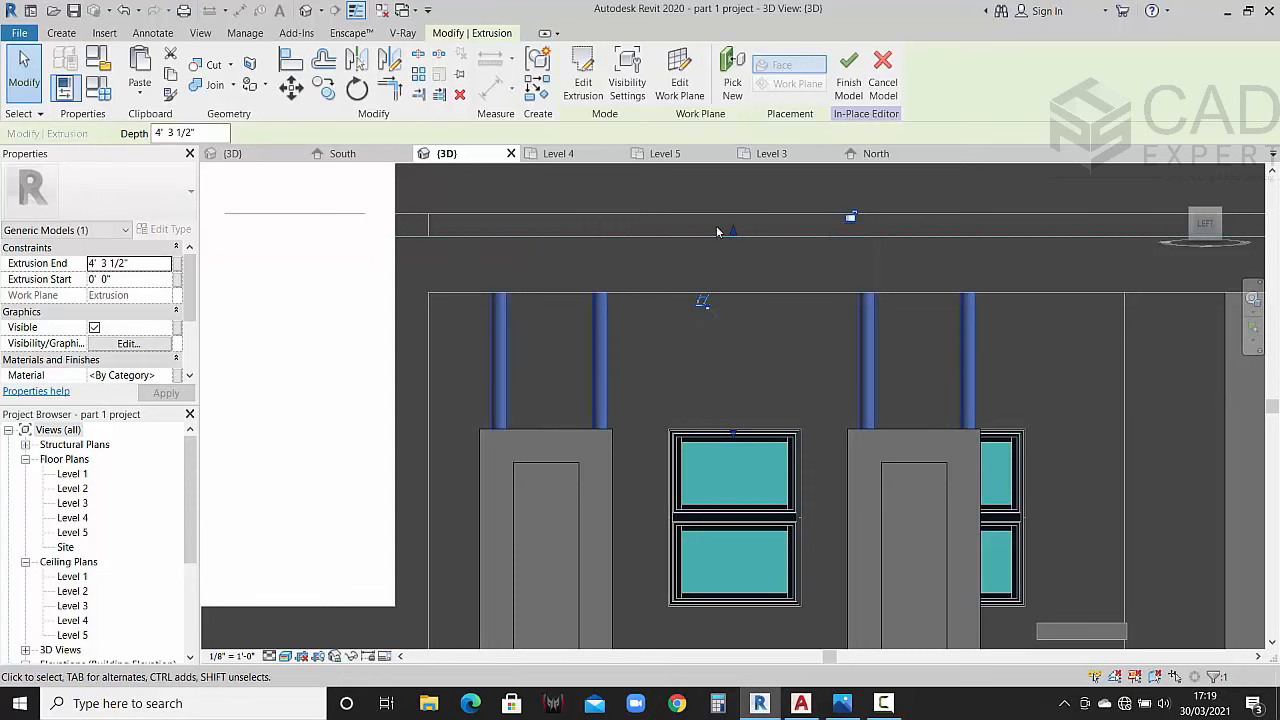
click(723, 351)
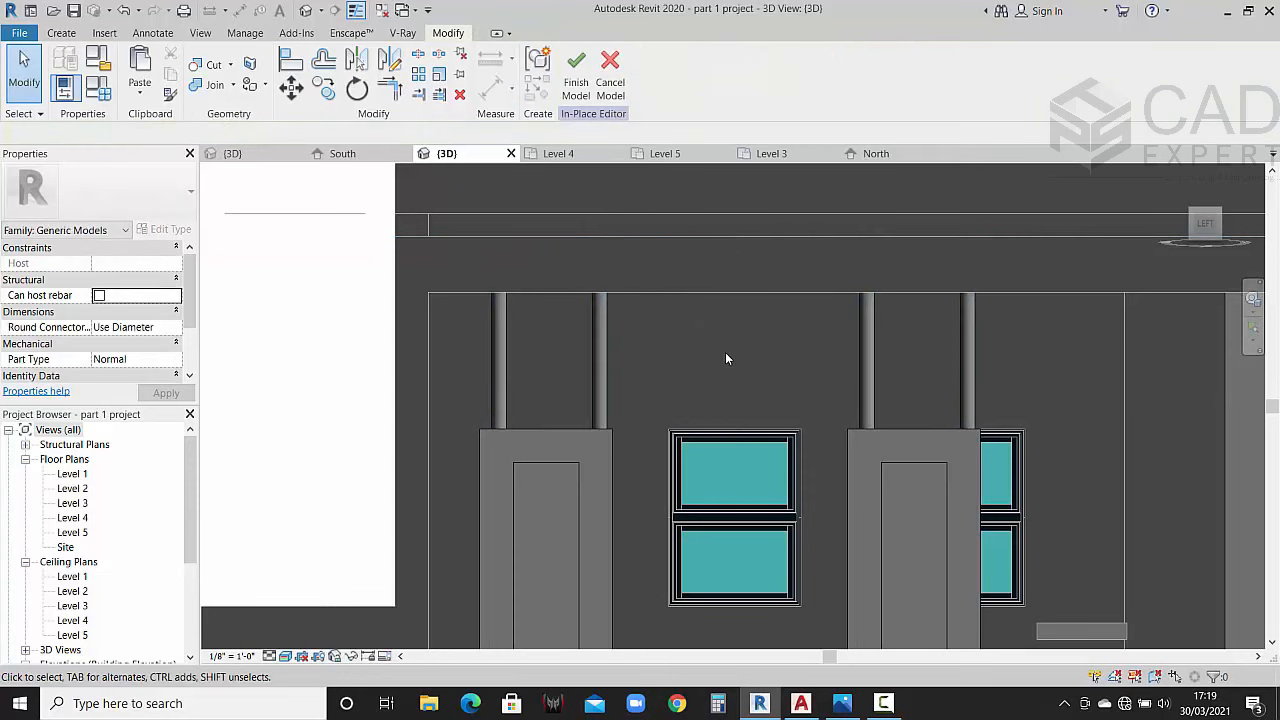
Step: Start a new extrusion and set its work plane to the second, shorter frame's top face
scroll(725, 352, down, 2)
shift+middle_drag(866, 347, 737, 533)
scroll(727, 514, up, 4)
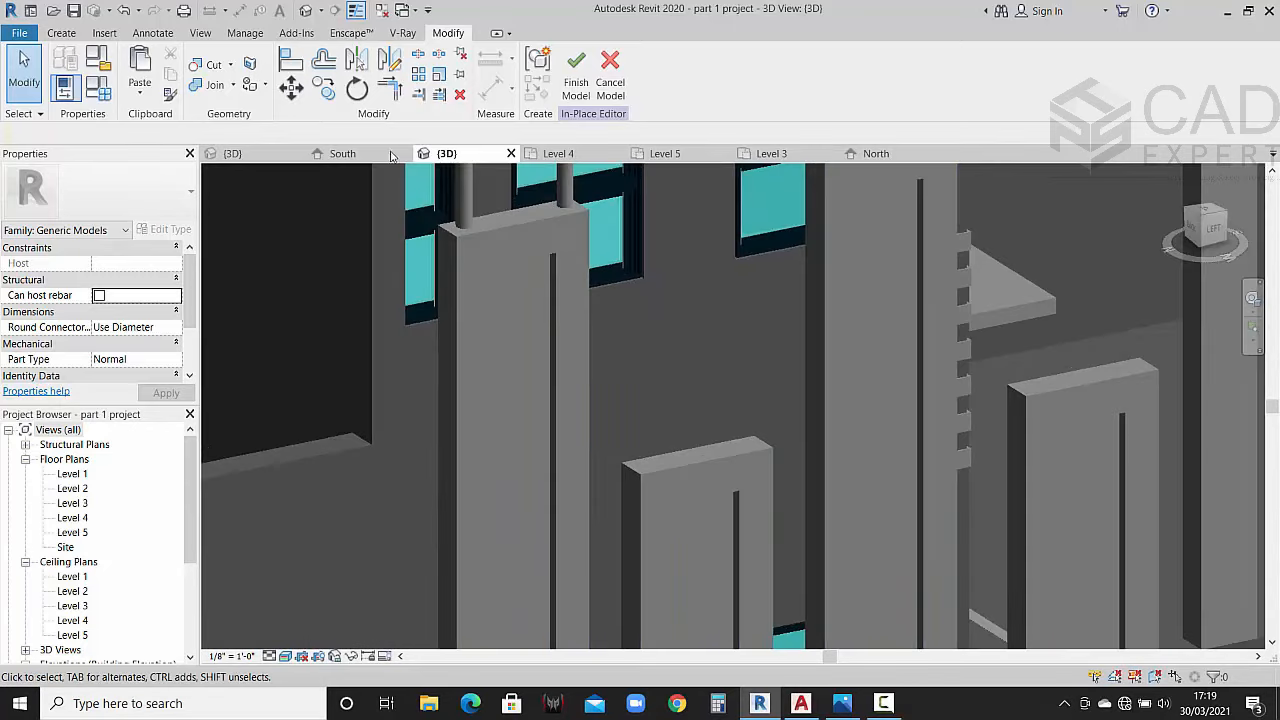
click(61, 33)
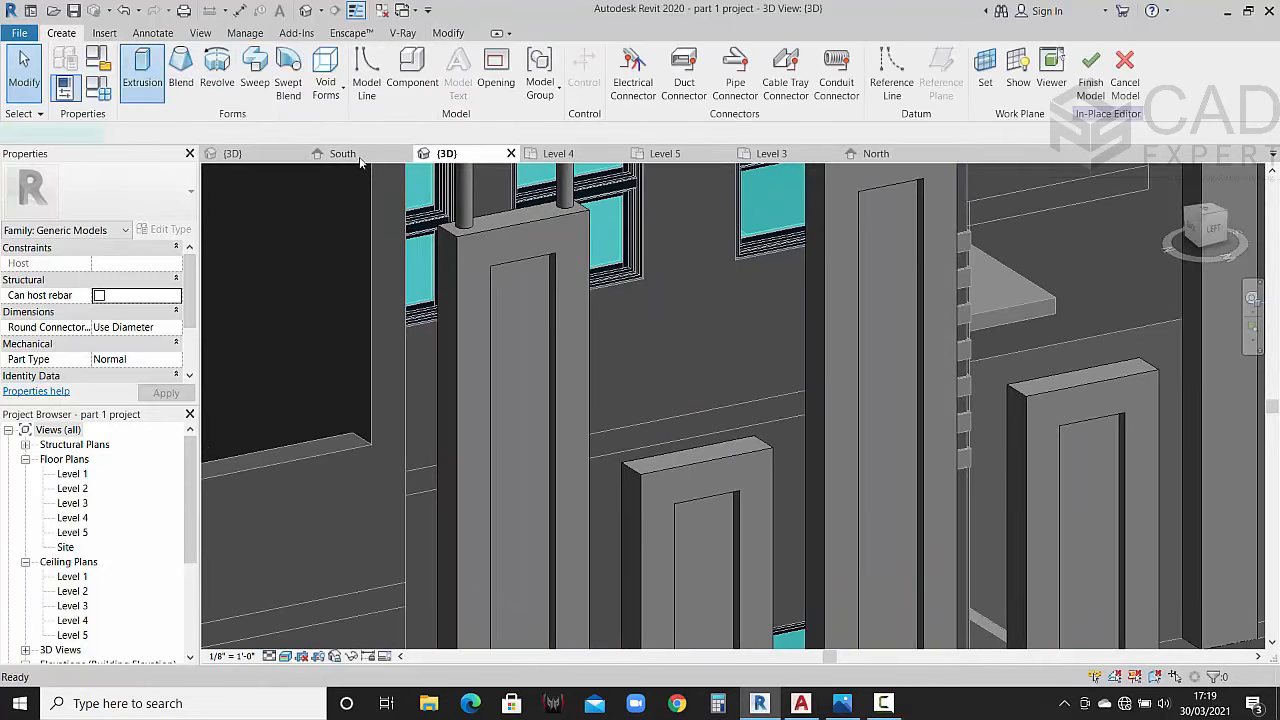
click(142, 72)
click(722, 70)
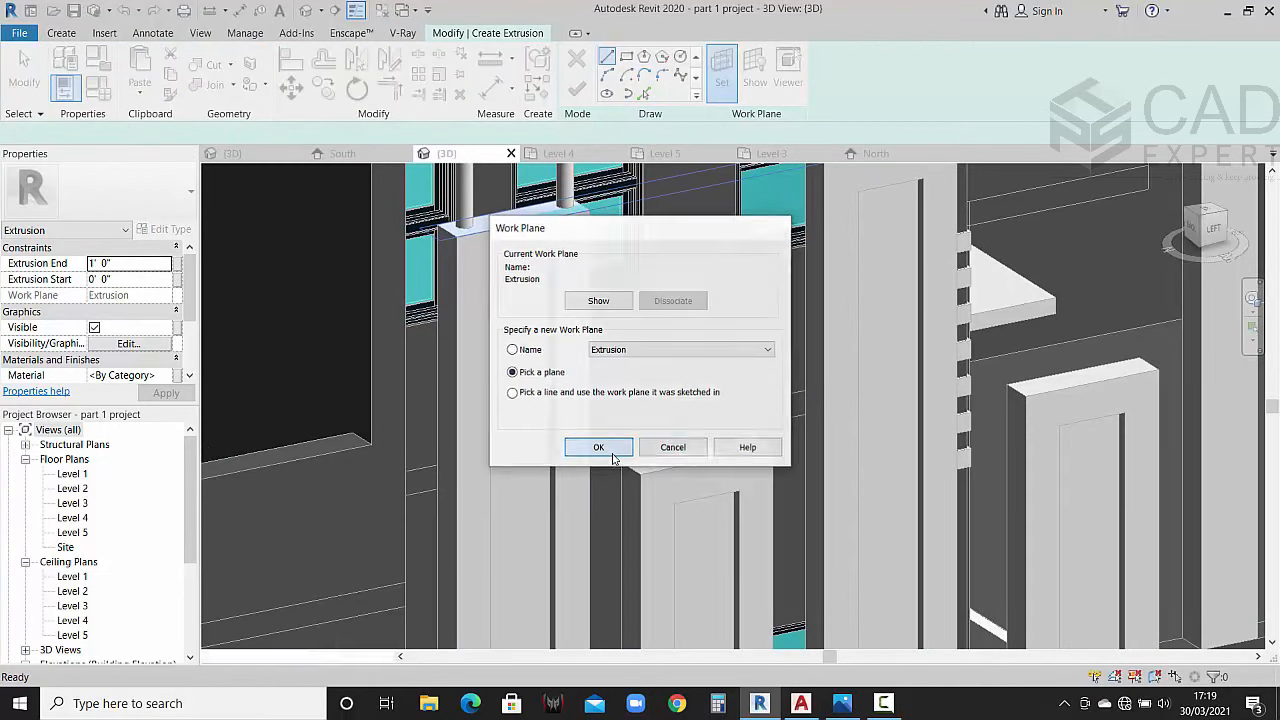
click(598, 447)
scroll(670, 480, up, 5)
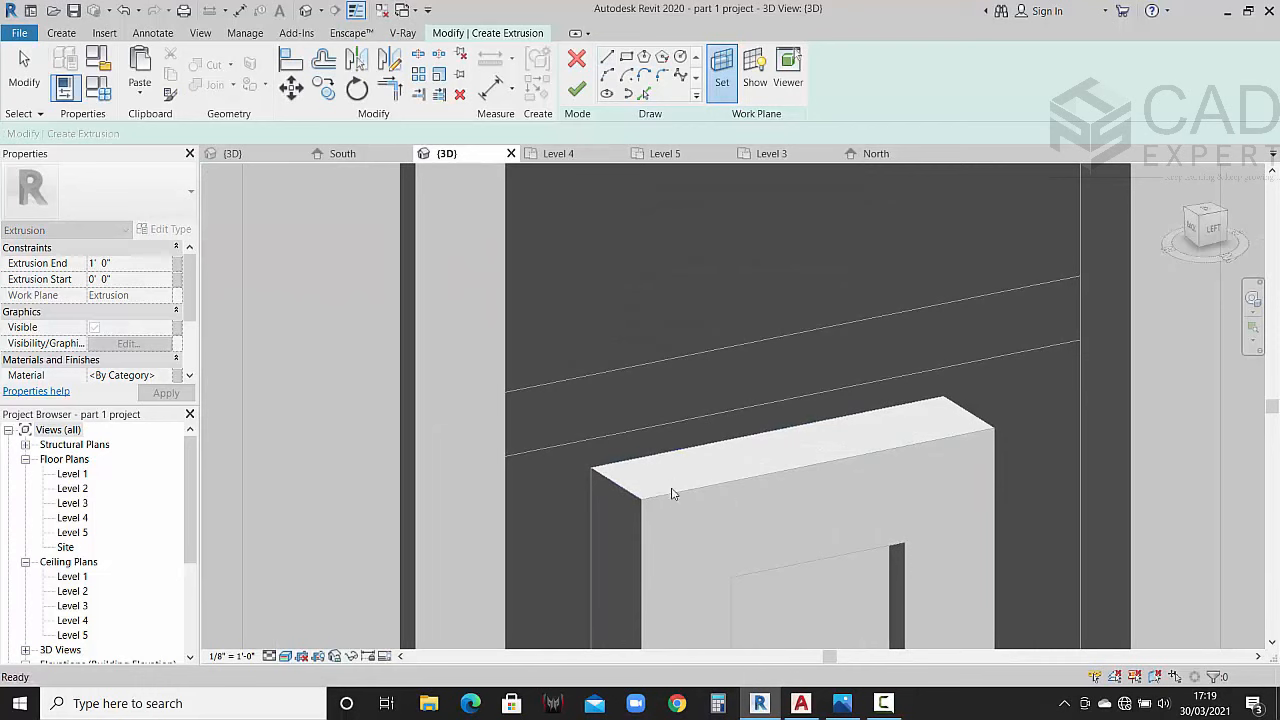
click(671, 485)
Step: Sketch a circle with a radius of about 2" near the left end of the second frame's top face
click(683, 58)
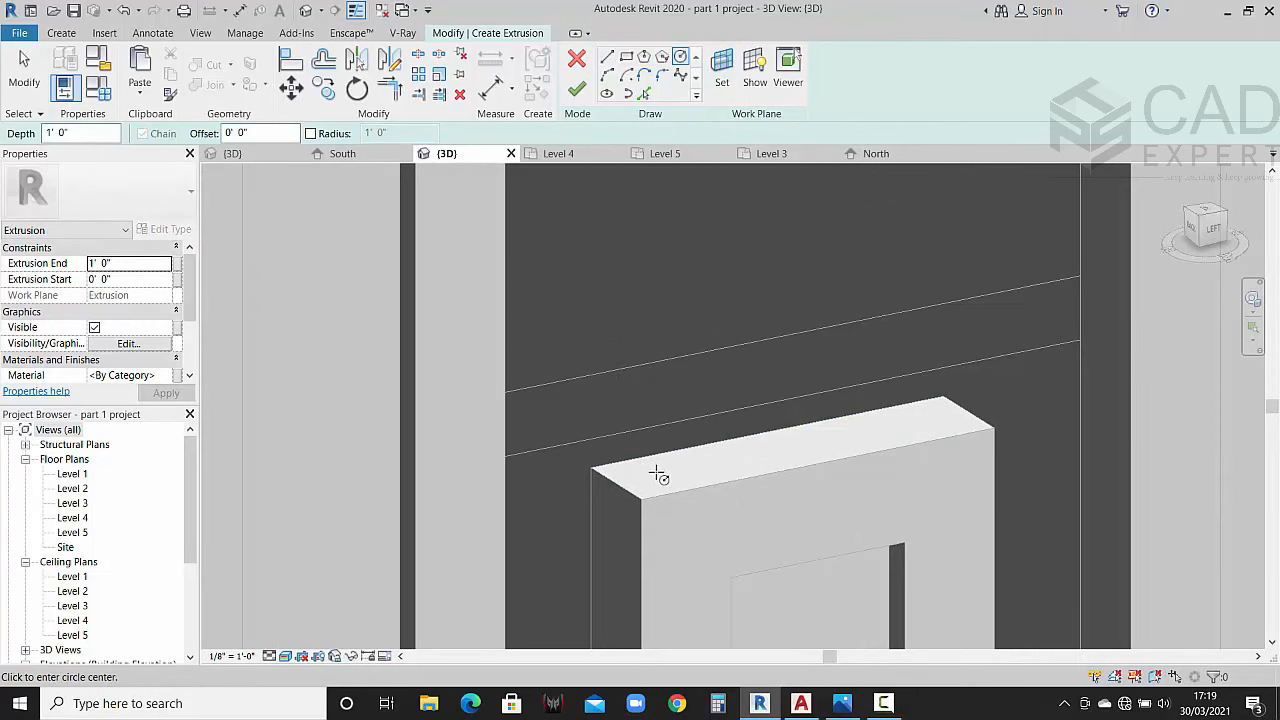
click(656, 470)
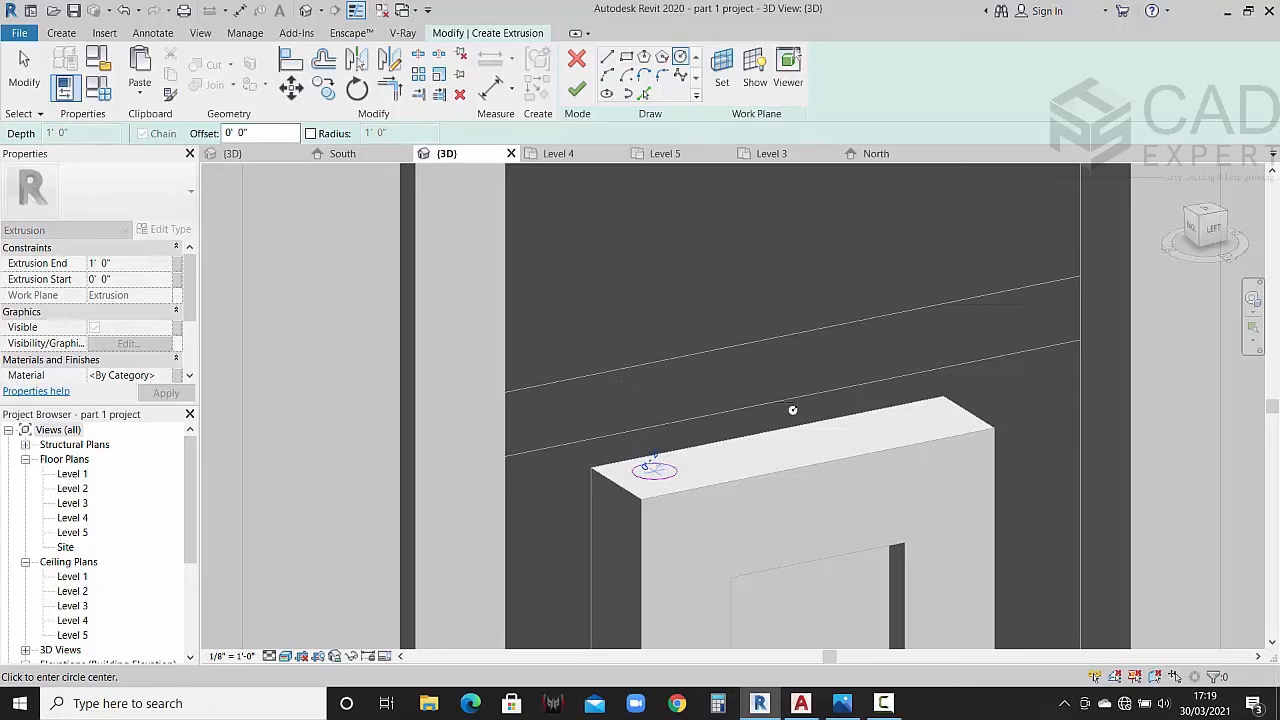
key(Escape)
key(Escape)
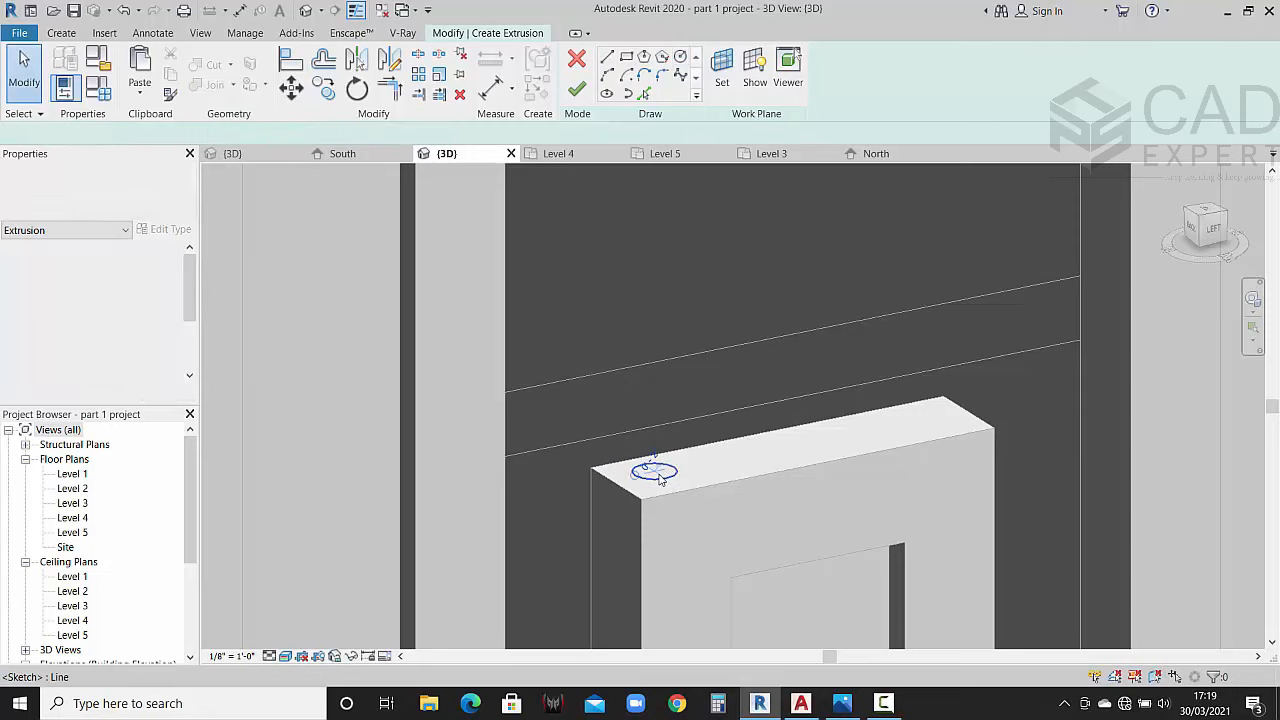
Step: Copy the circle along the second frame's top face to its right end
click(660, 480)
click(323, 89)
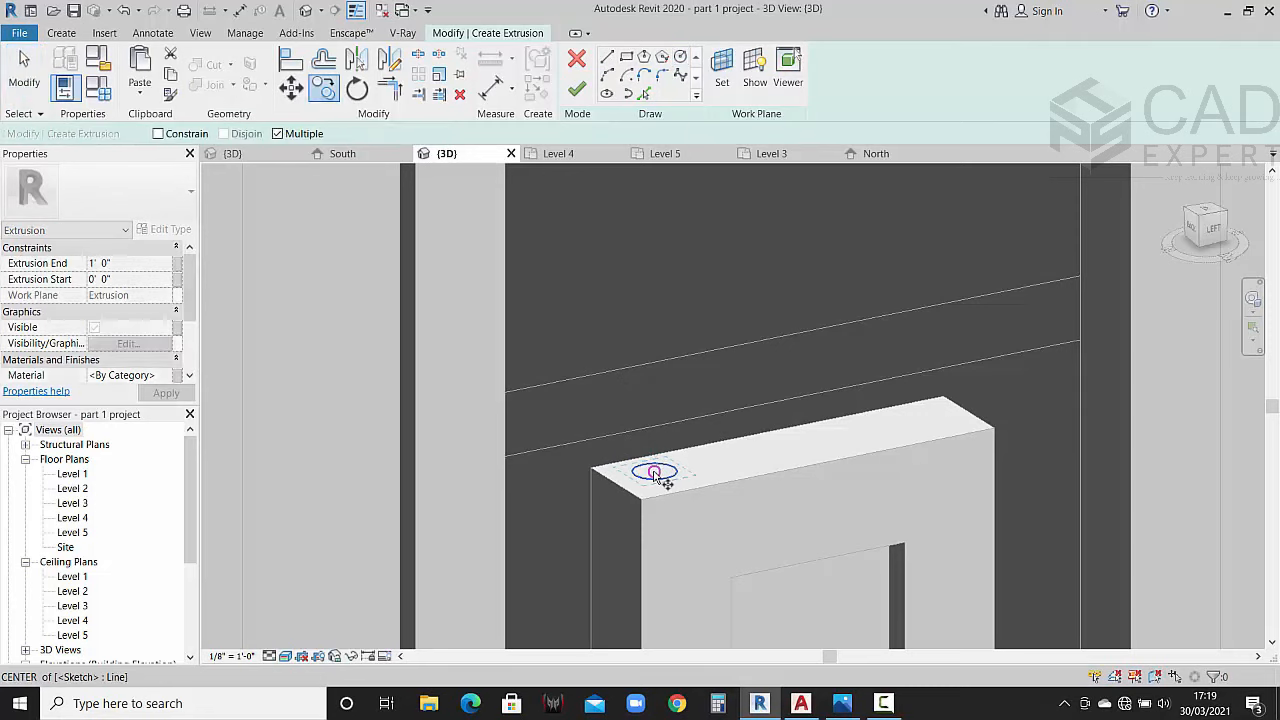
click(922, 416)
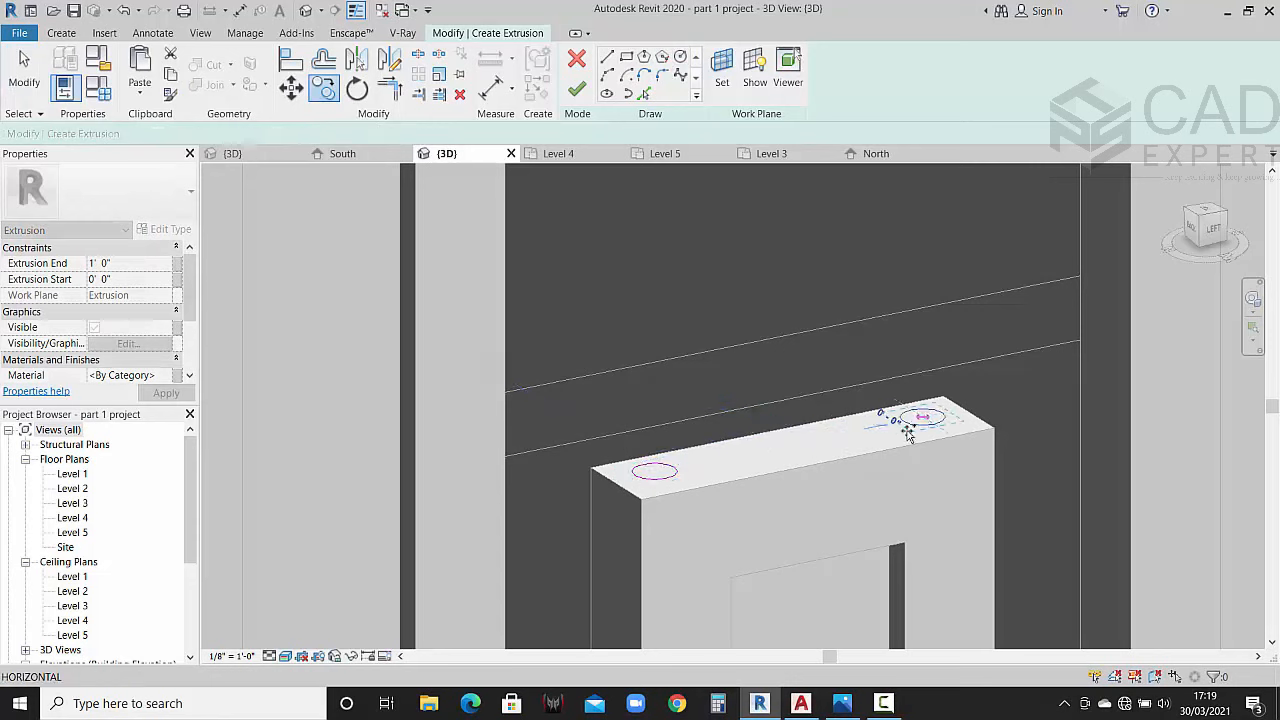
key(Escape)
key(Escape)
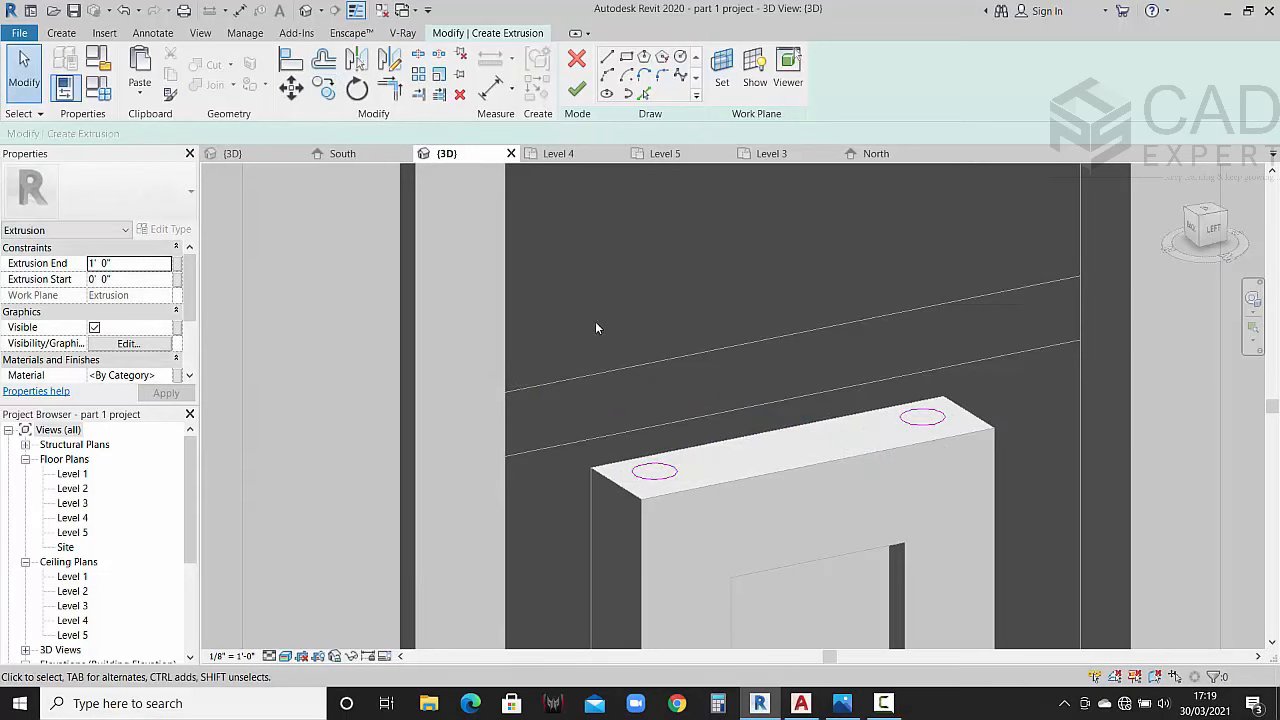
Step: Copy both circles from the second frame's front corner to the matching corner of the fourth frame
drag(1097, 512, 1097, 513)
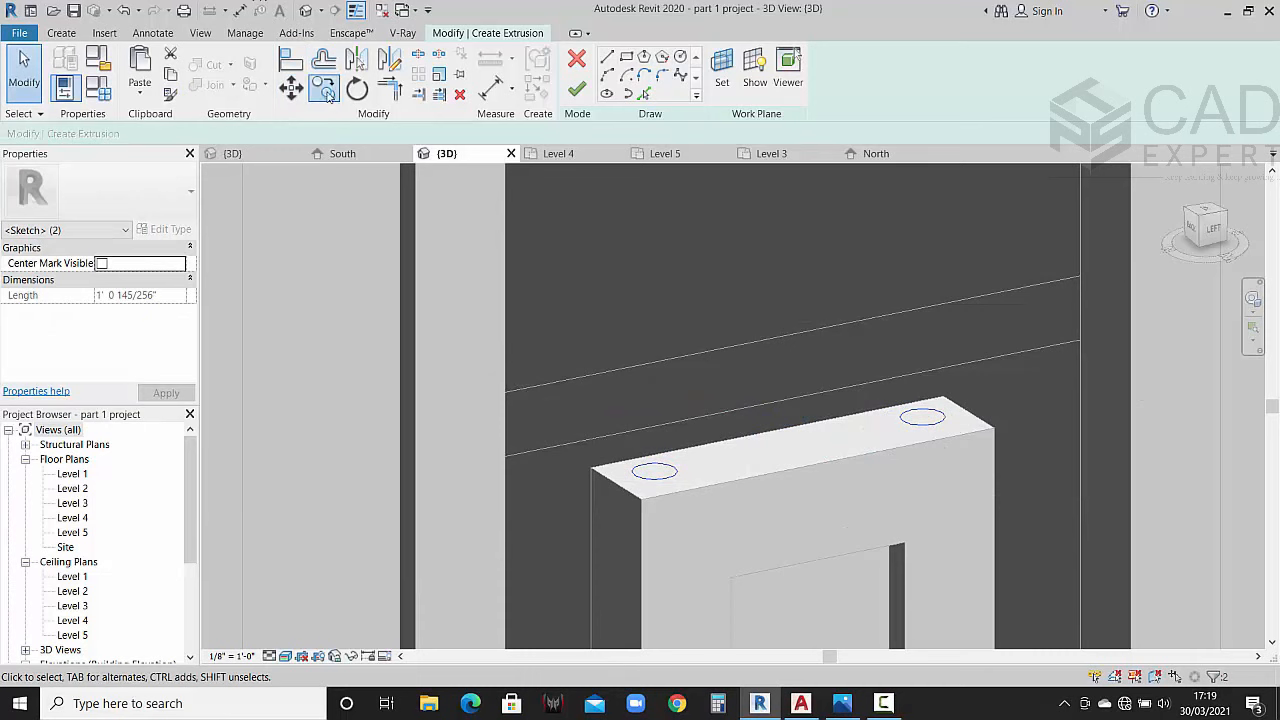
click(325, 90)
click(642, 498)
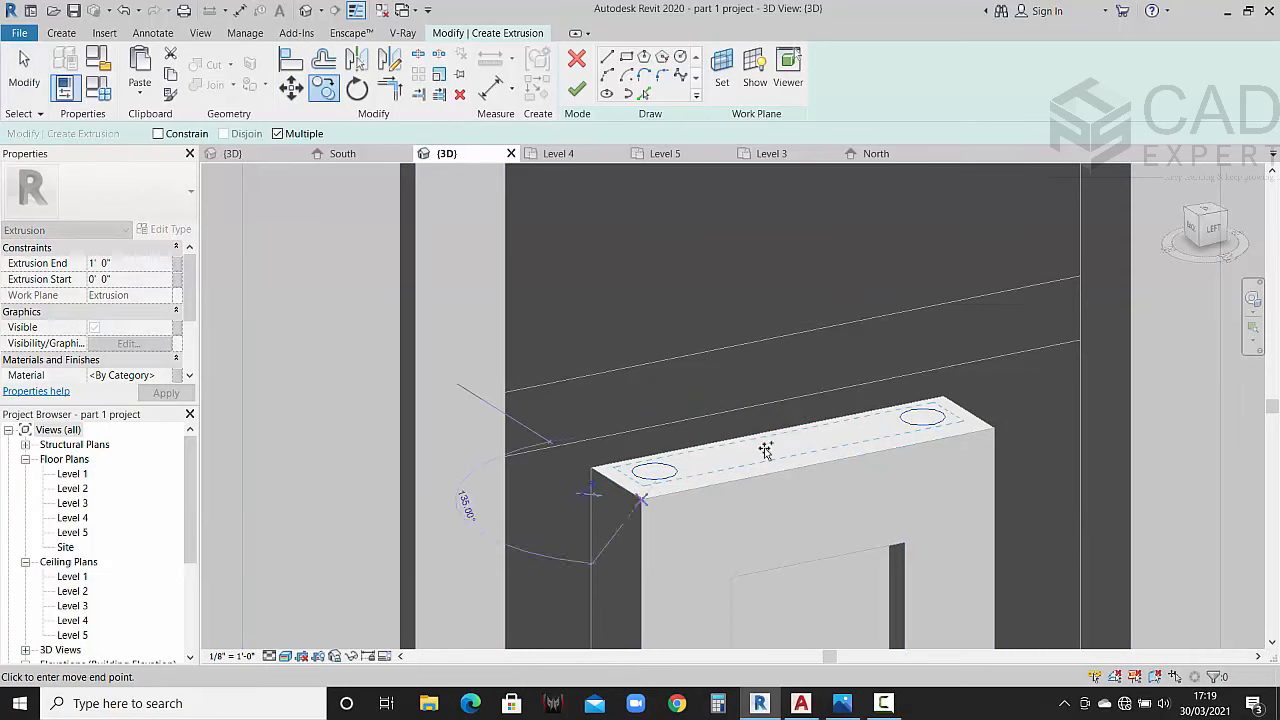
scroll(897, 412, down, 2)
middle_drag(981, 437, 444, 411)
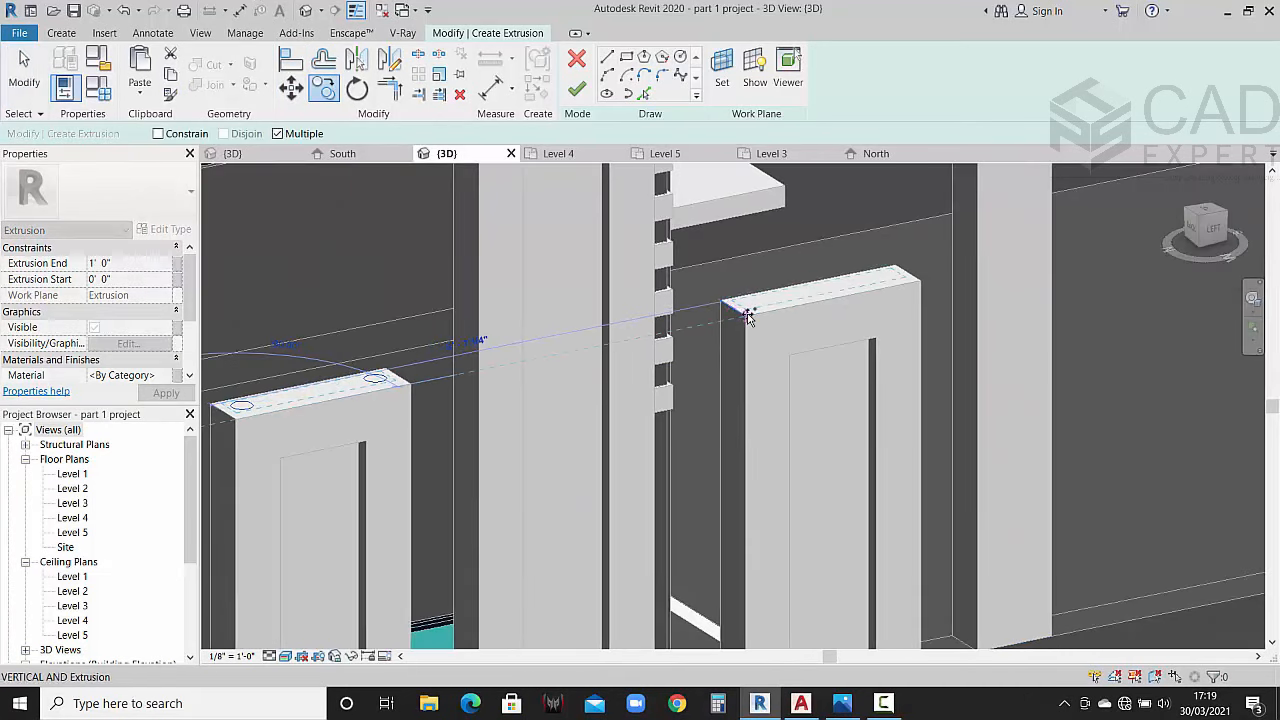
click(748, 316)
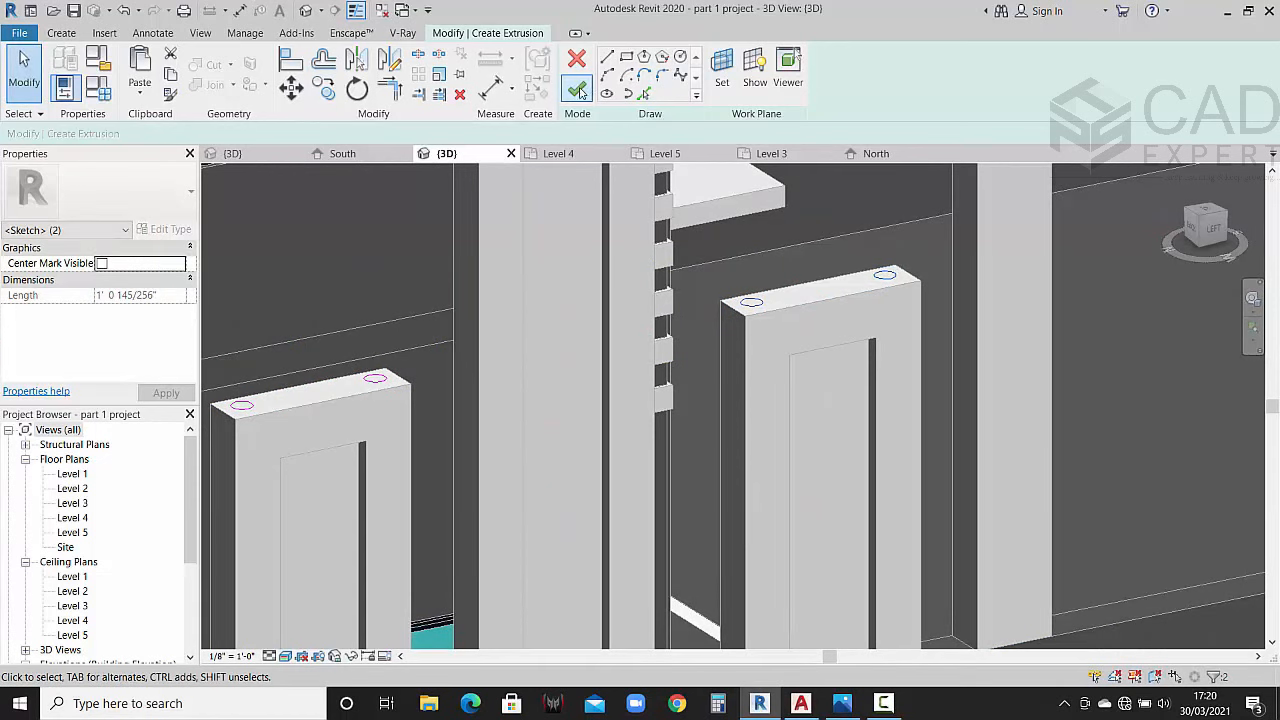
Step: Finish the extrusion and stretch the short frames' rods up to the overhang, a depth of 10' 0"
click(578, 90)
scroll(600, 357, down, 3)
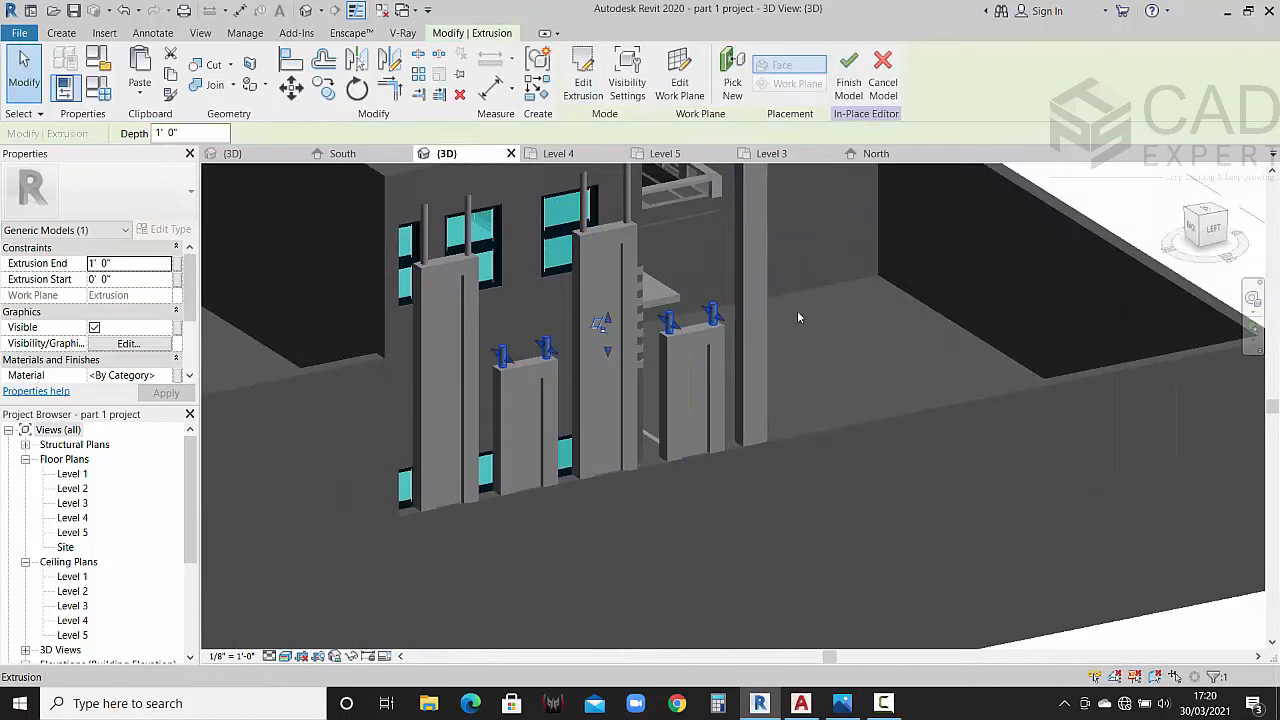
click(1213, 232)
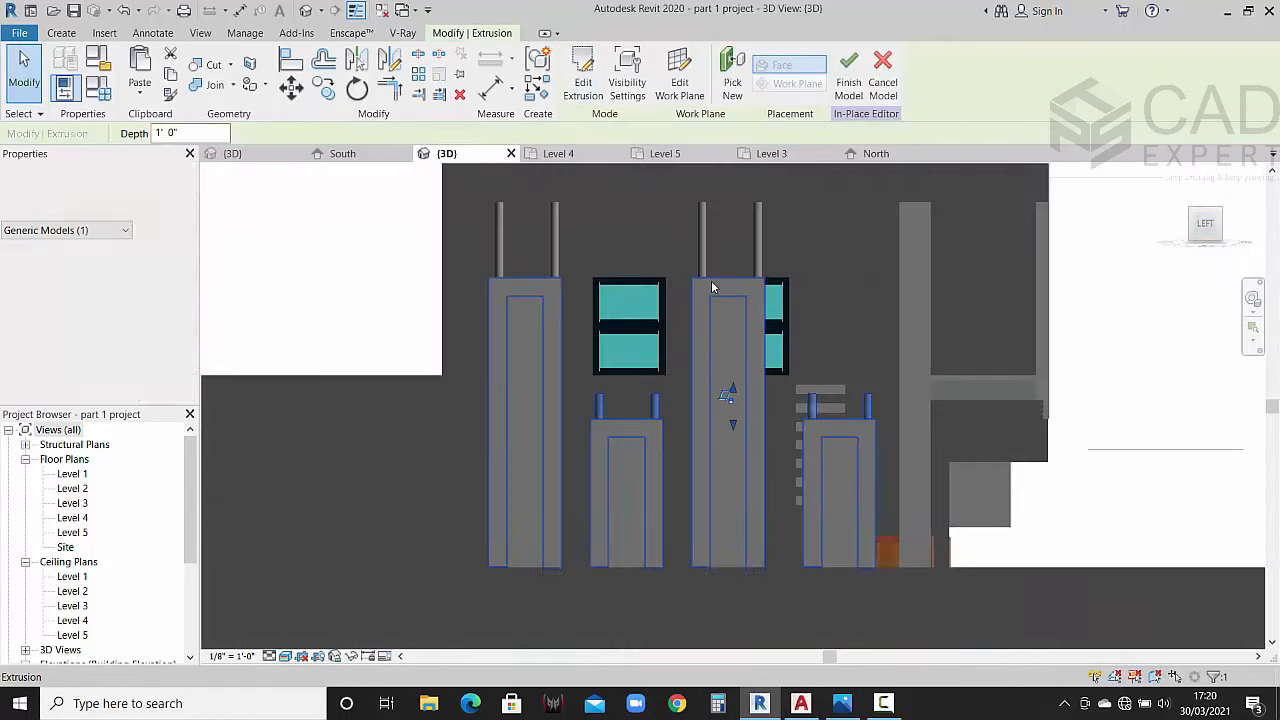
middle_drag(629, 330, 714, 414)
drag(711, 423, 706, 274)
click(1047, 322)
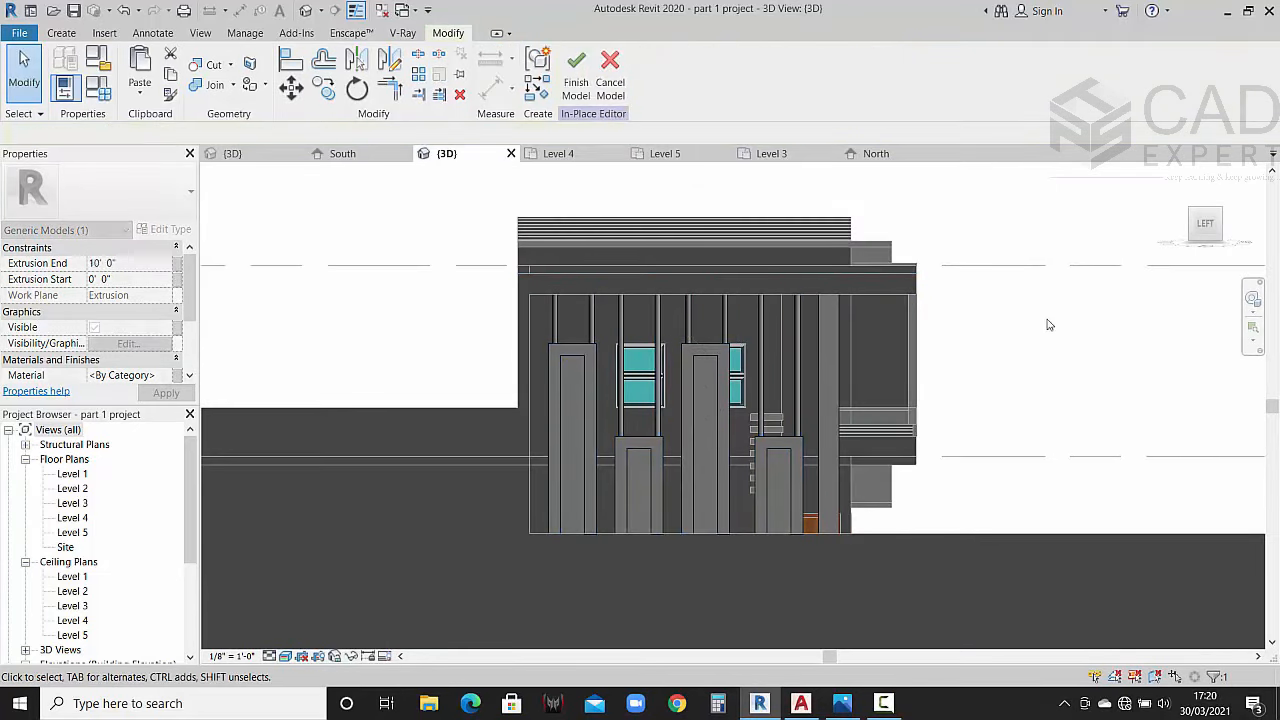
Step: Check the completed rods on the facade and finish the in-place model
scroll(975, 318, down, 1)
shift+middle_drag(975, 318, 925, 591)
scroll(836, 571, down, 3)
scroll(852, 466, up, 3)
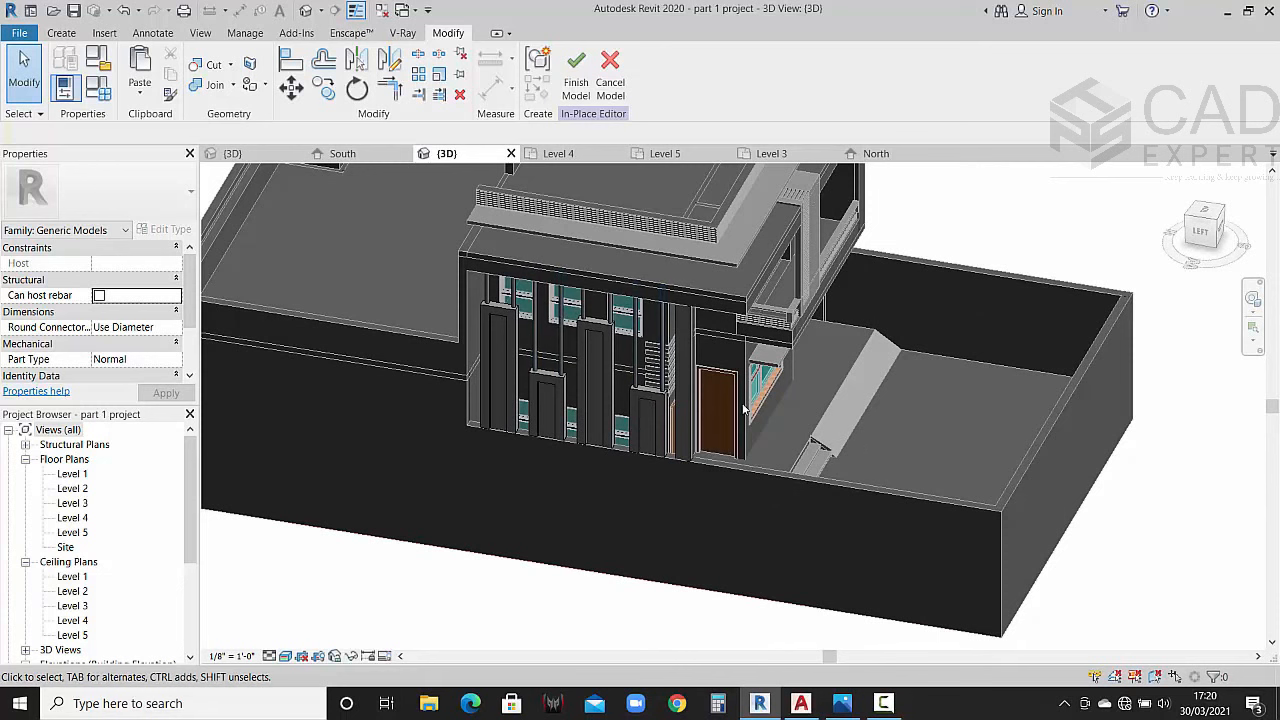
scroll(770, 413, down, 3)
shift+middle_drag(770, 413, 805, 484)
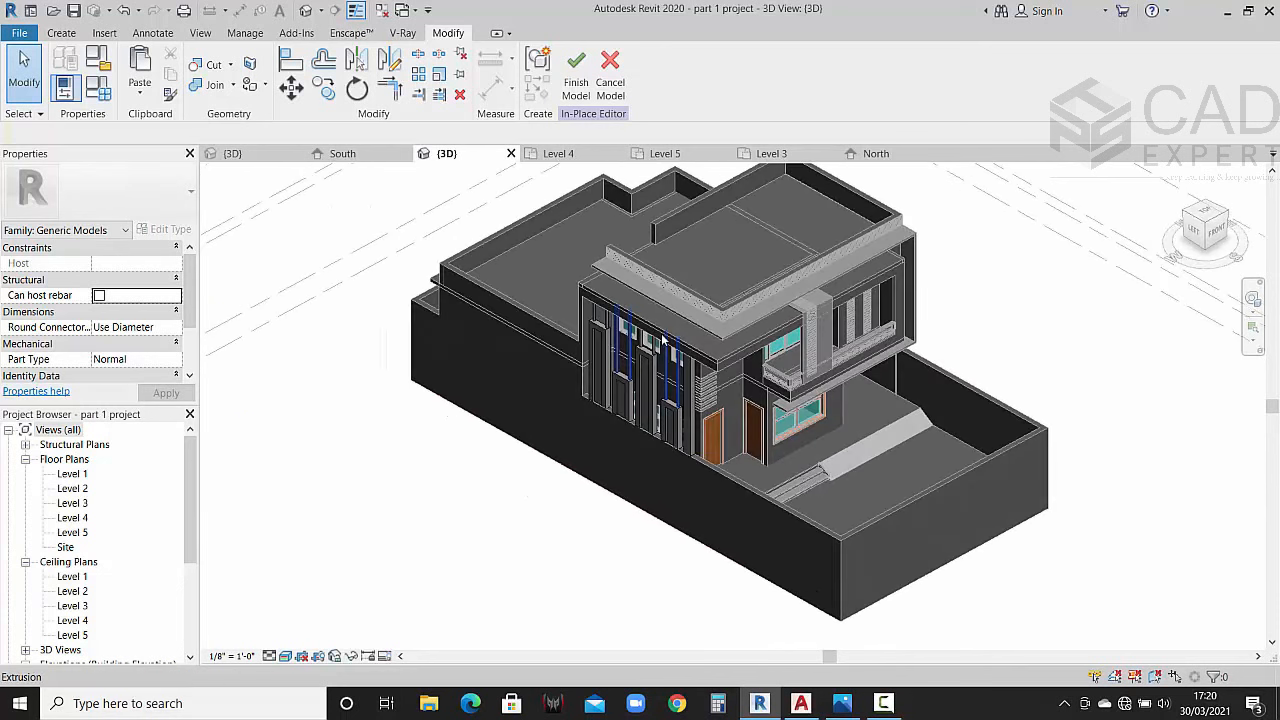
click(568, 62)
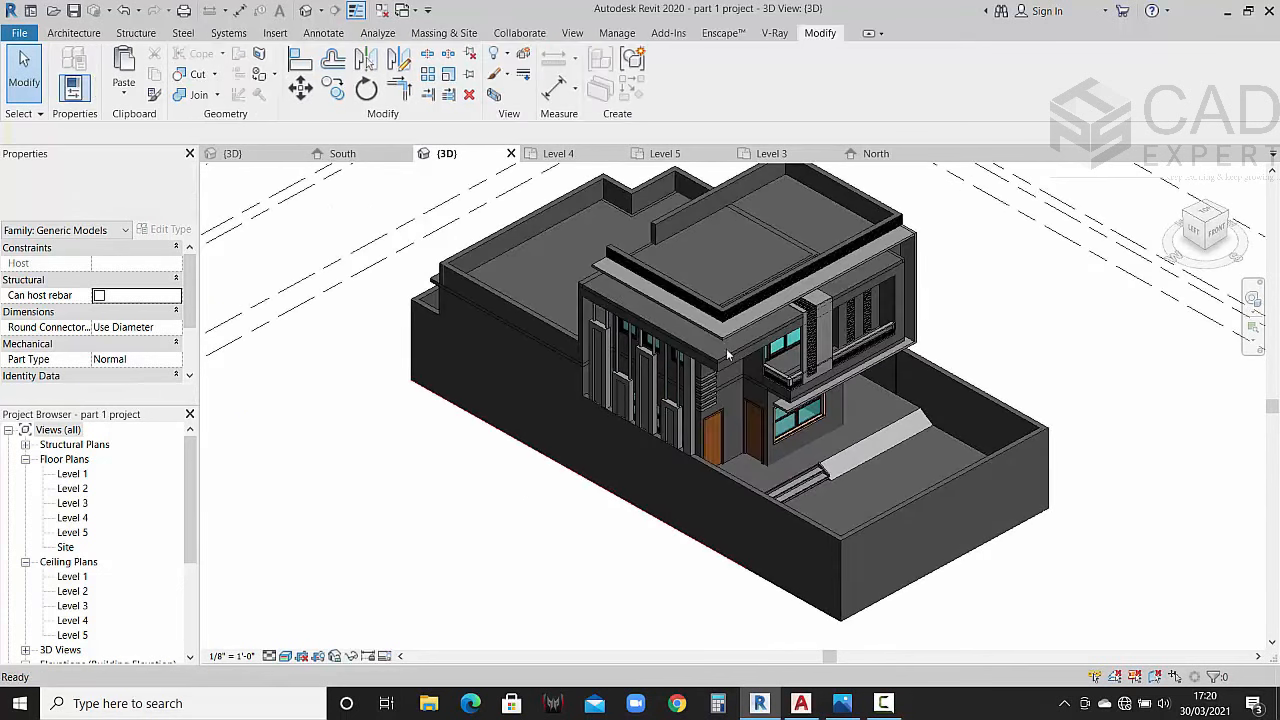
Step: Examine the front boundary wall and compare it with the gate and fence design in the reference render in Photos
scroll(786, 443, up, 3)
middle_drag(786, 443, 635, 323)
scroll(706, 446, down, 2)
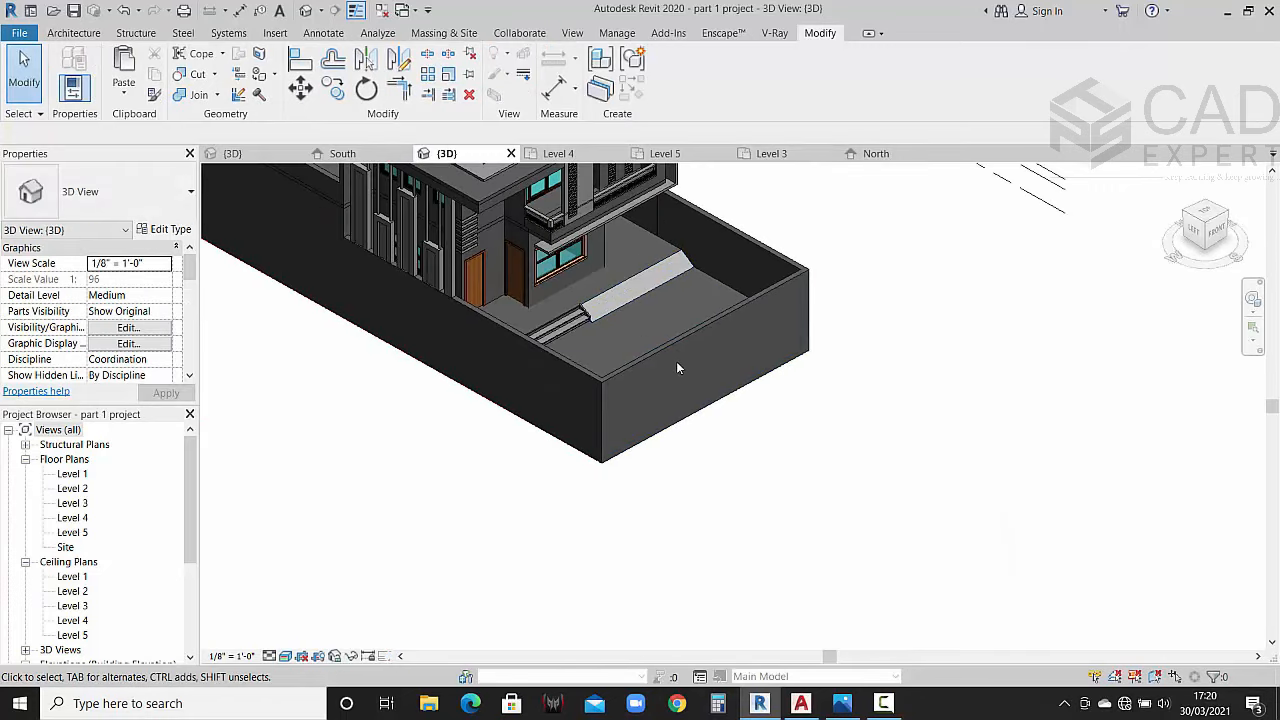
scroll(686, 379, down, 3)
shift+middle_drag(780, 437, 579, 385)
scroll(607, 382, up, 4)
scroll(548, 377, up, 3)
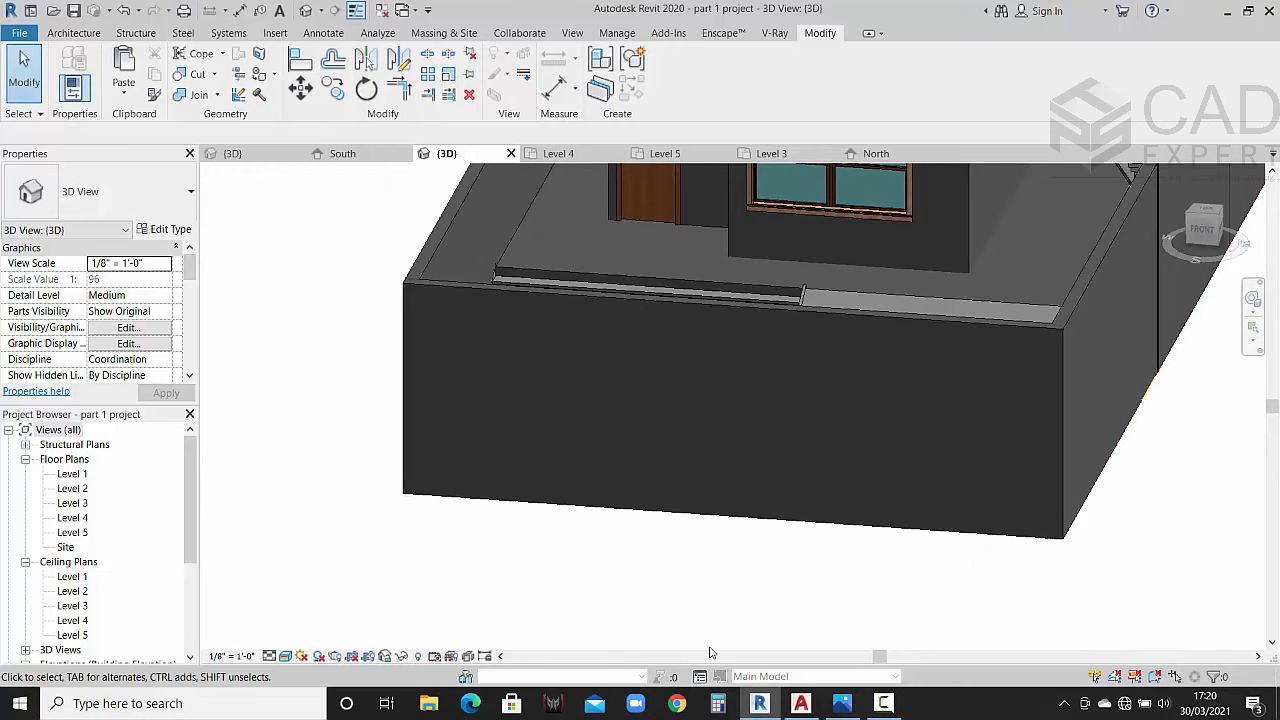
click(845, 709)
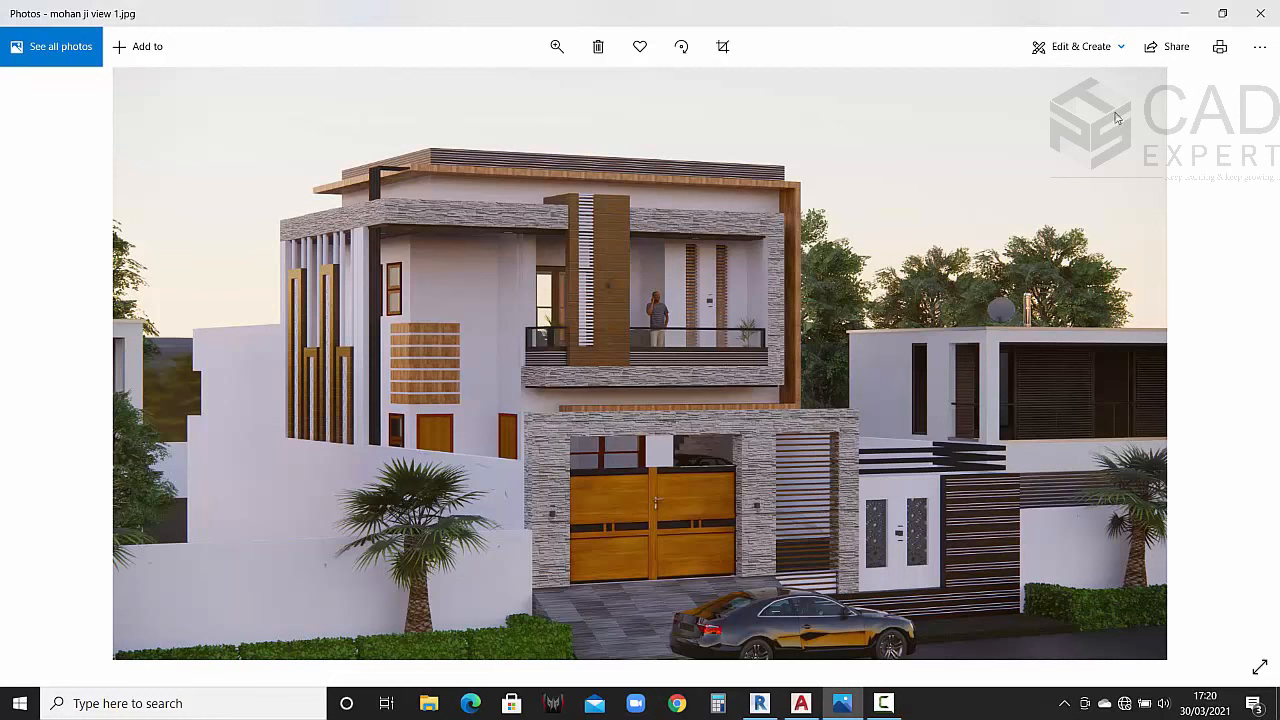
click(1184, 13)
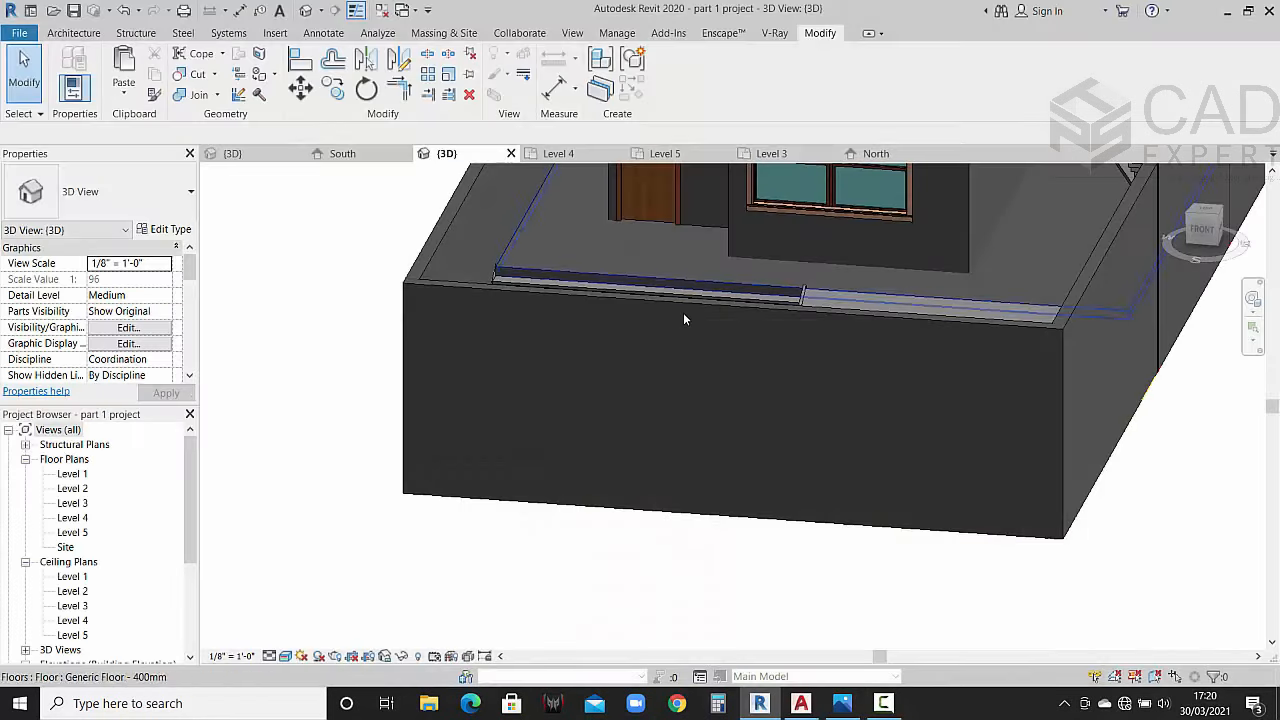
Step: In the Level 1 floor plan, split the front boundary wall about 13' 6" from its right end
click(520, 290)
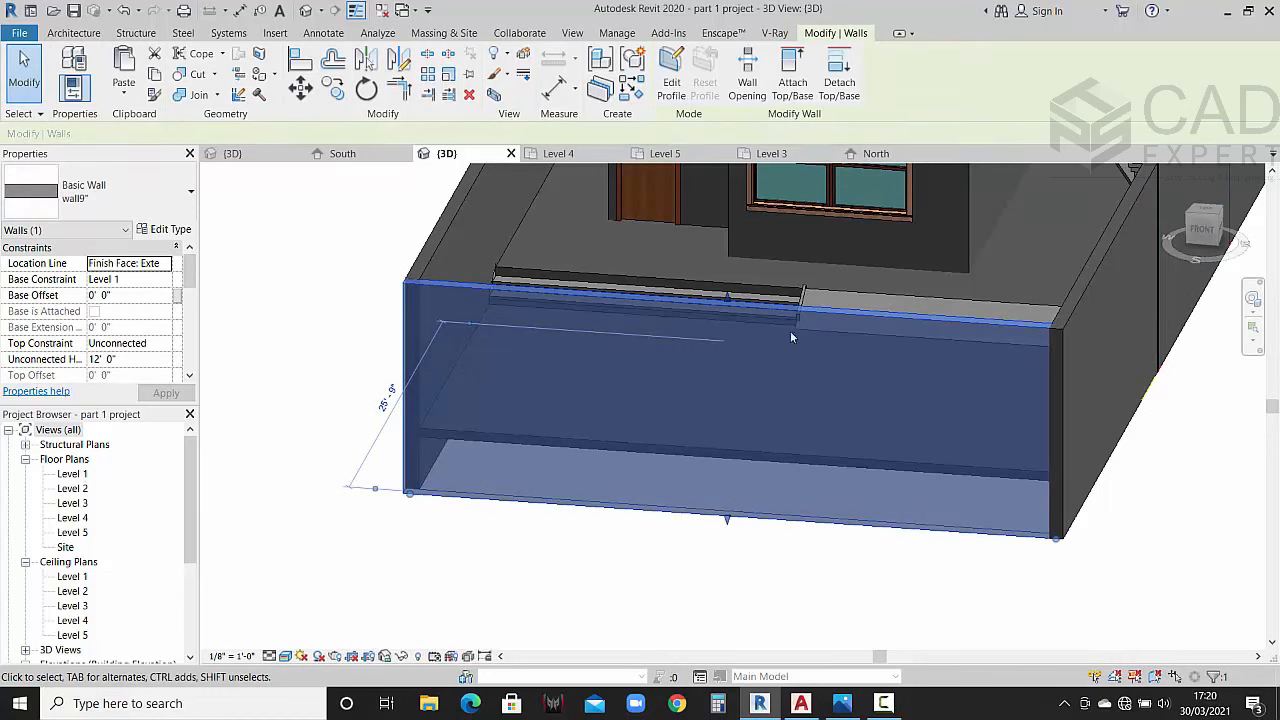
click(1200, 232)
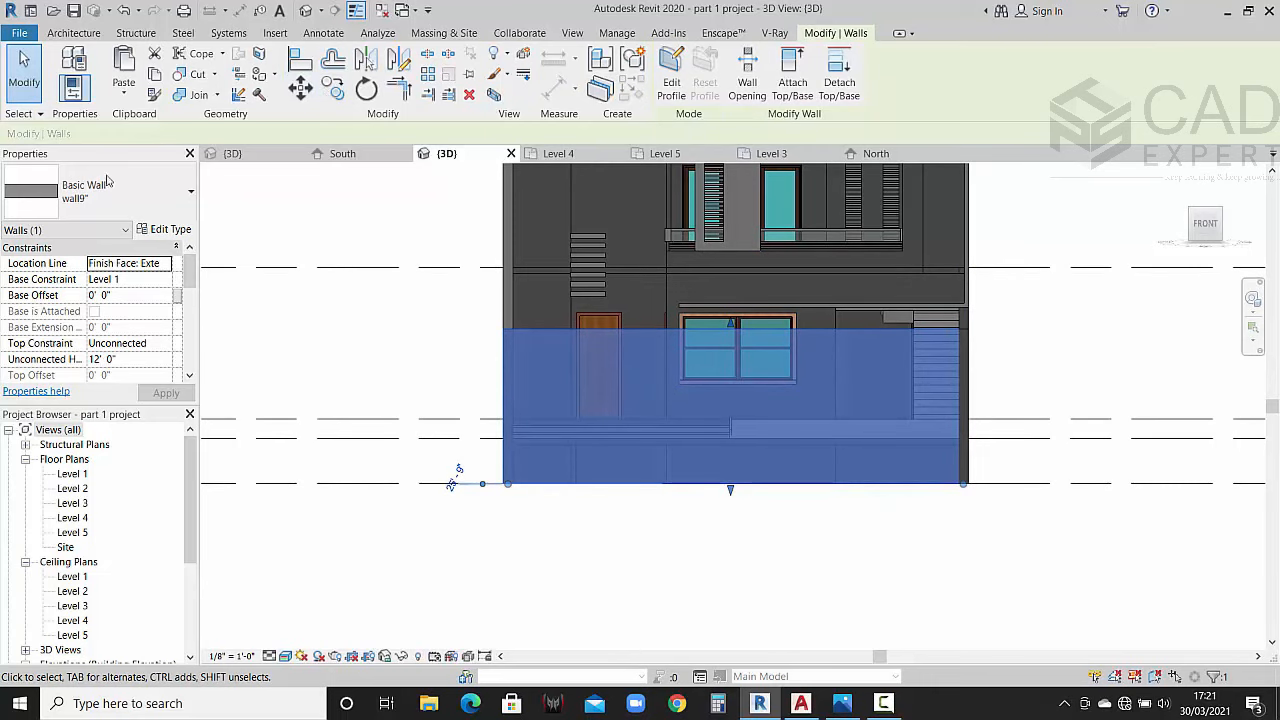
click(78, 476)
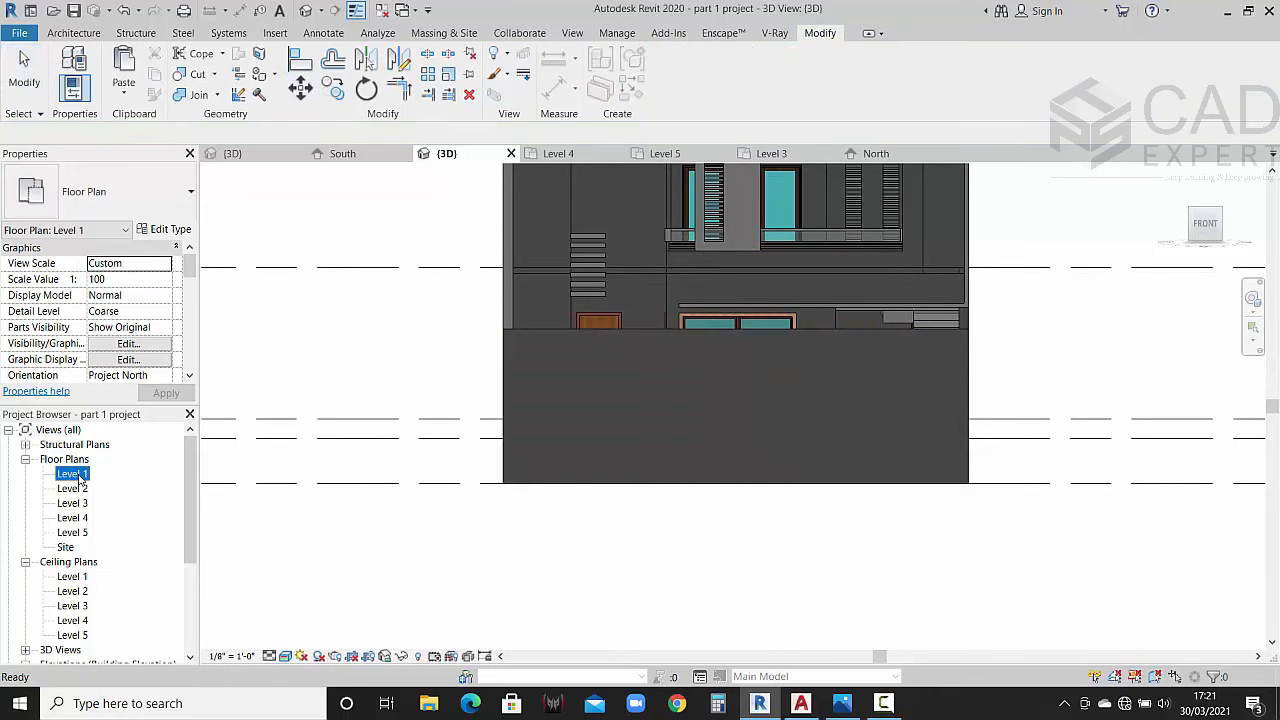
double_click(78, 476)
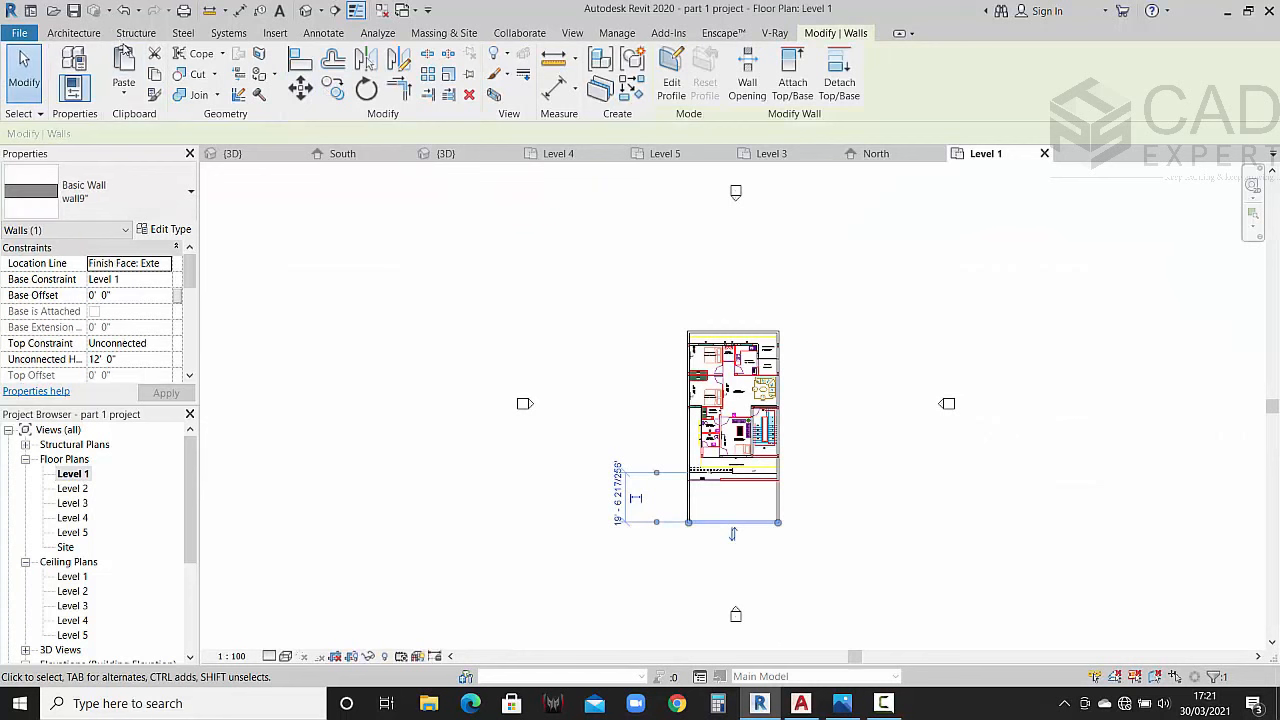
click(427, 55)
scroll(742, 532, up, 3)
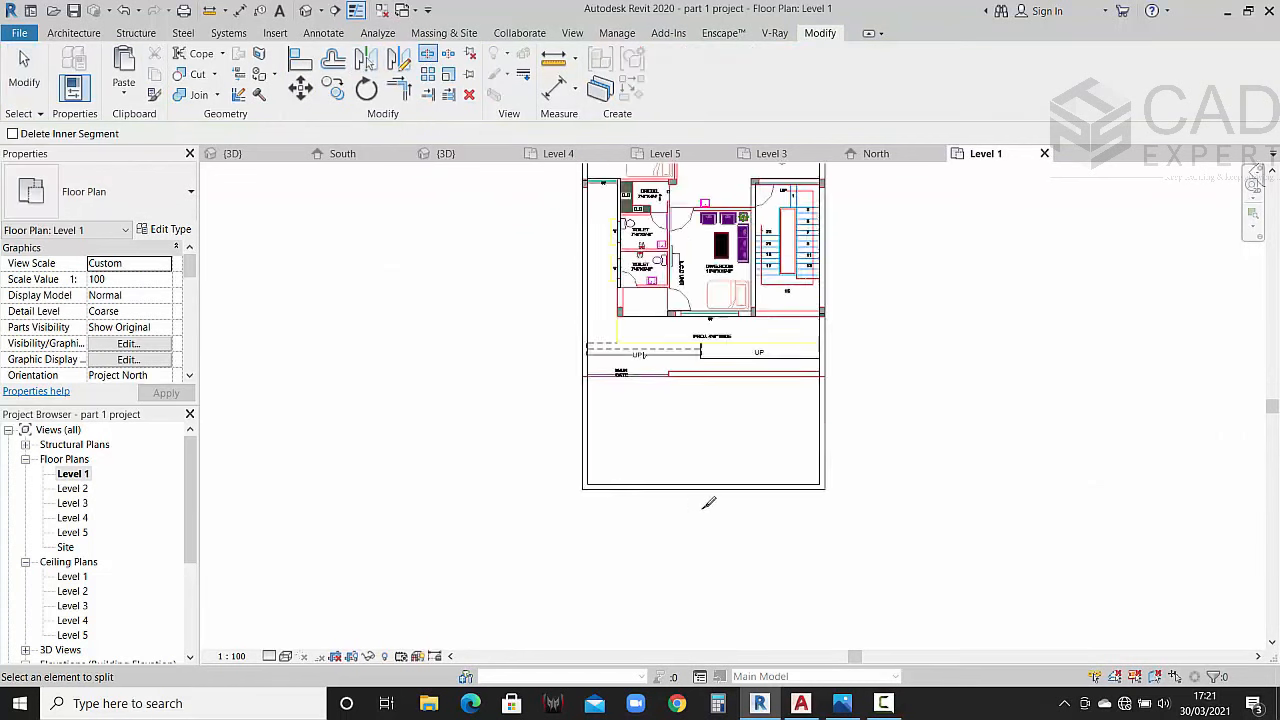
scroll(709, 503, up, 2)
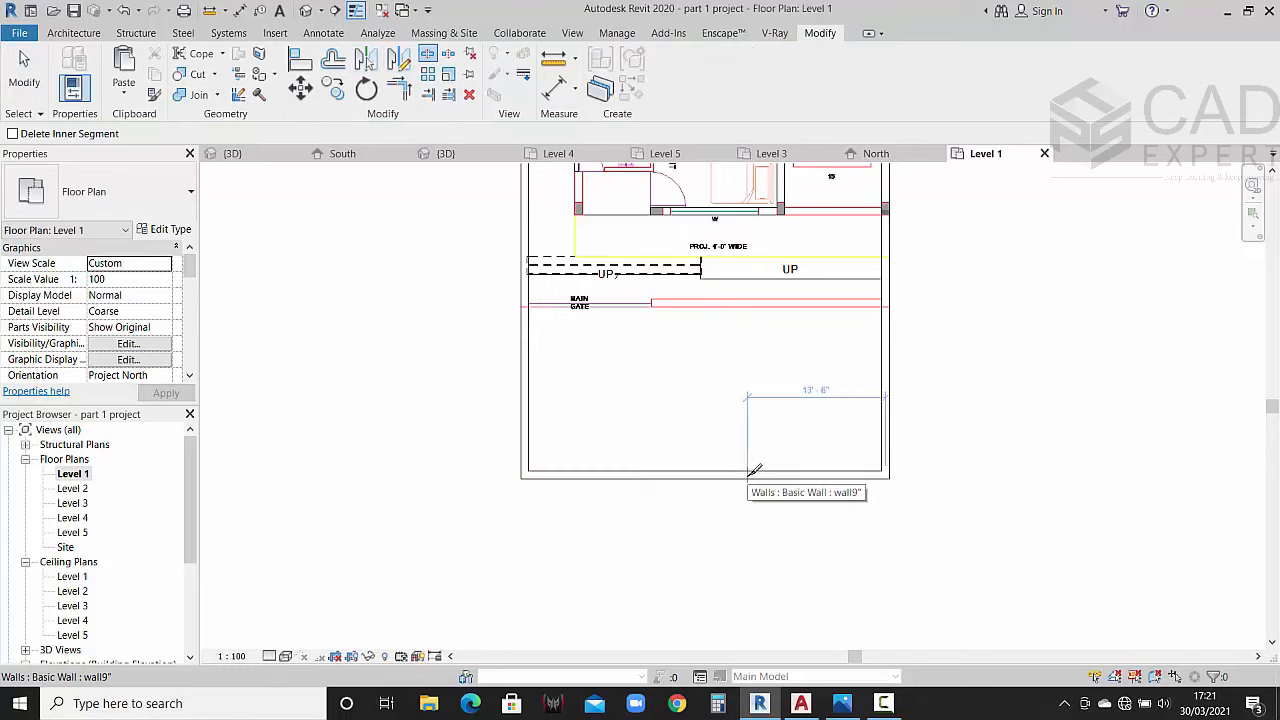
click(749, 471)
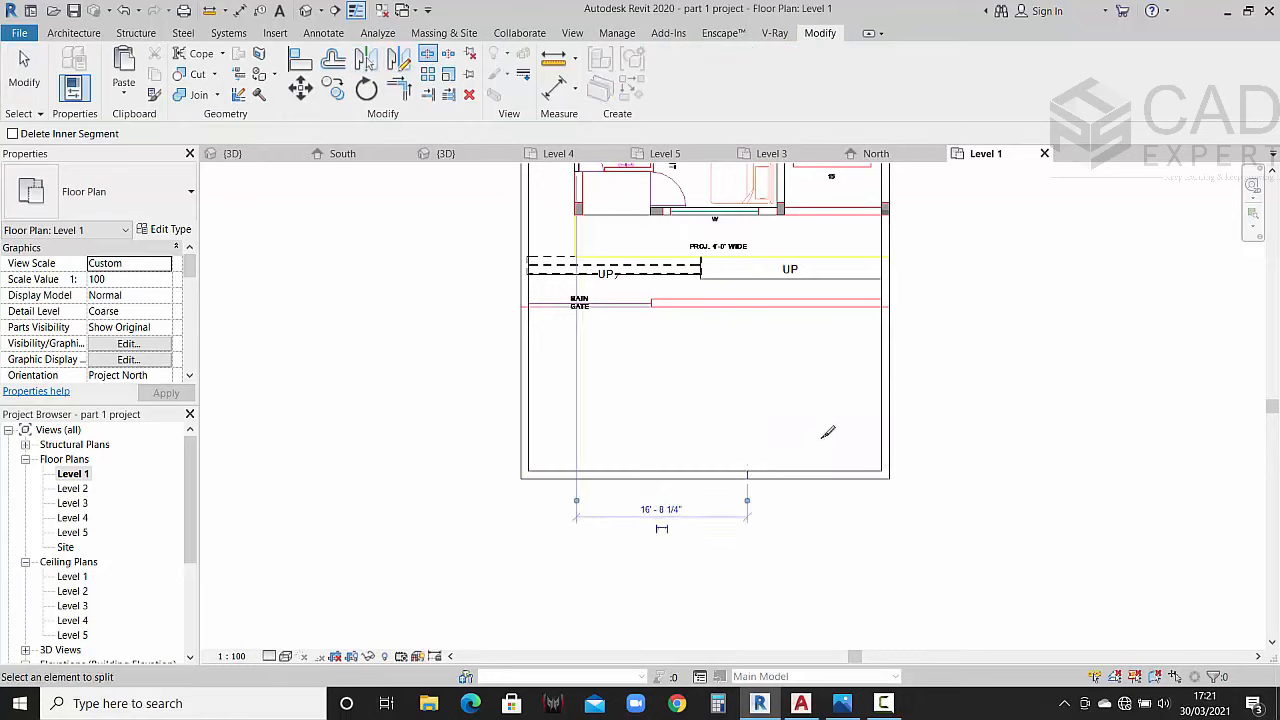
key(Escape)
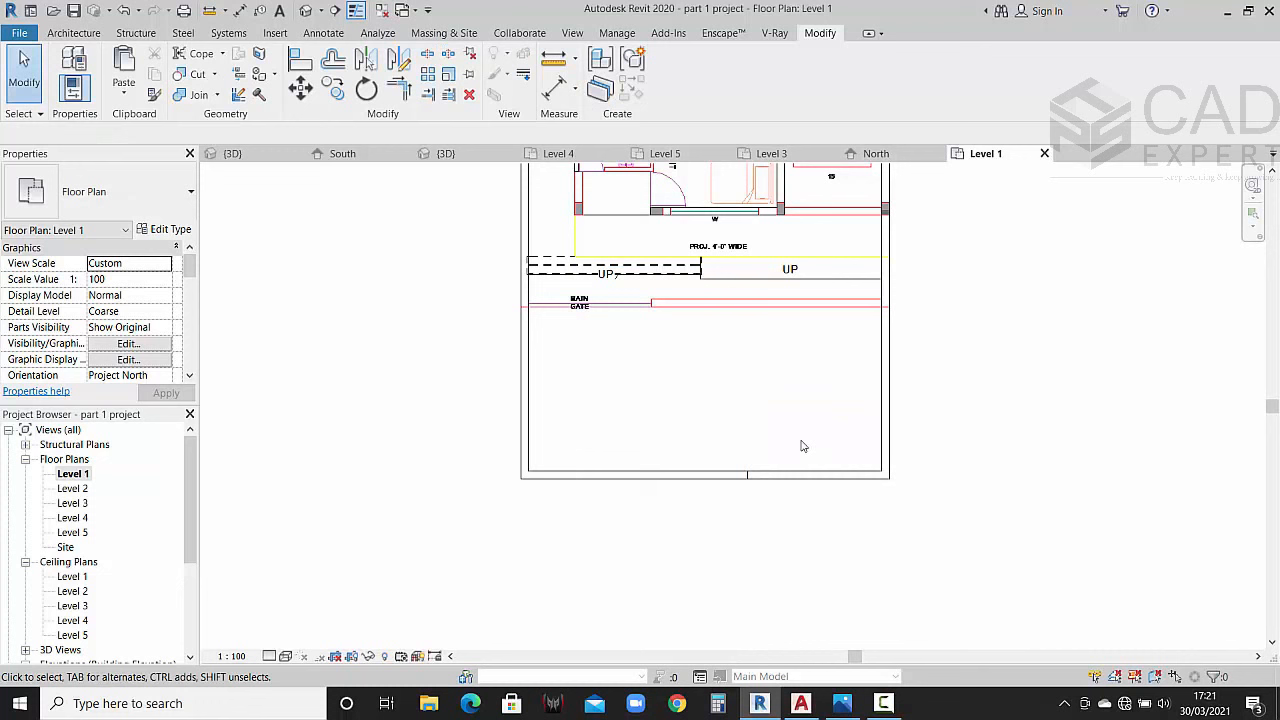
Step: Constrain the top of the longer front wall segment to Level 3 and check its height in the 3D view
click(692, 474)
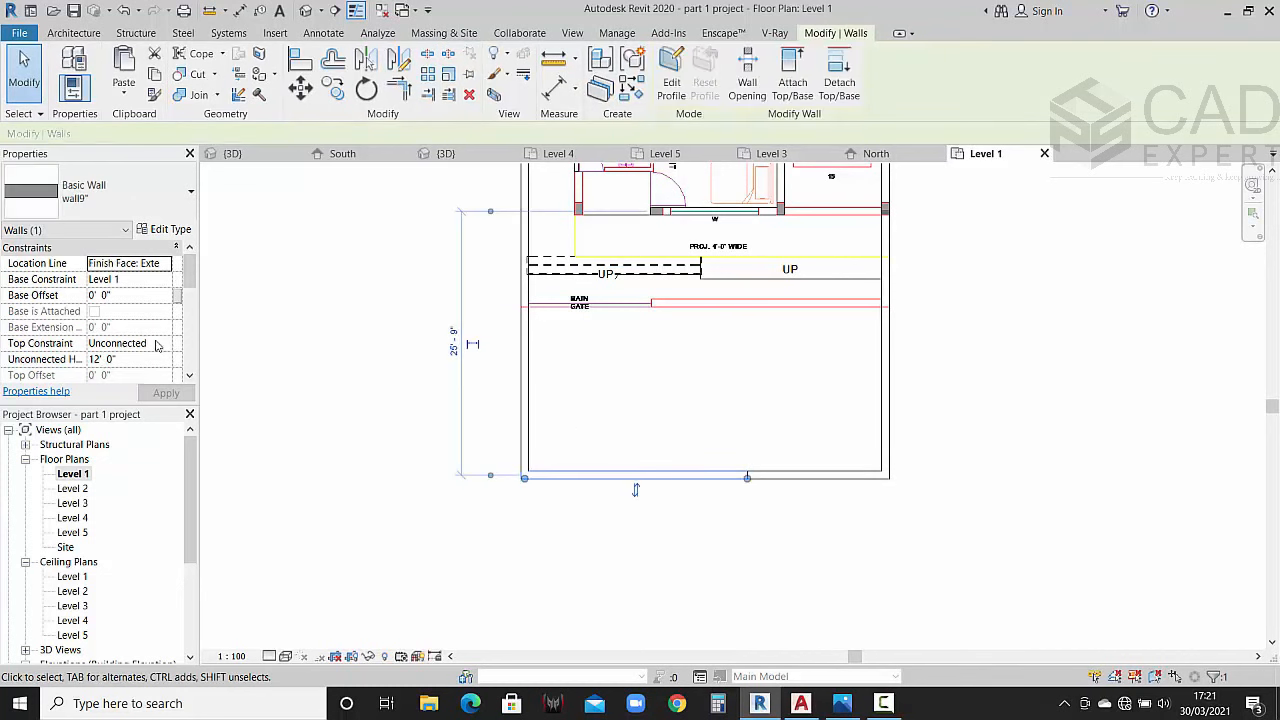
click(164, 345)
click(158, 400)
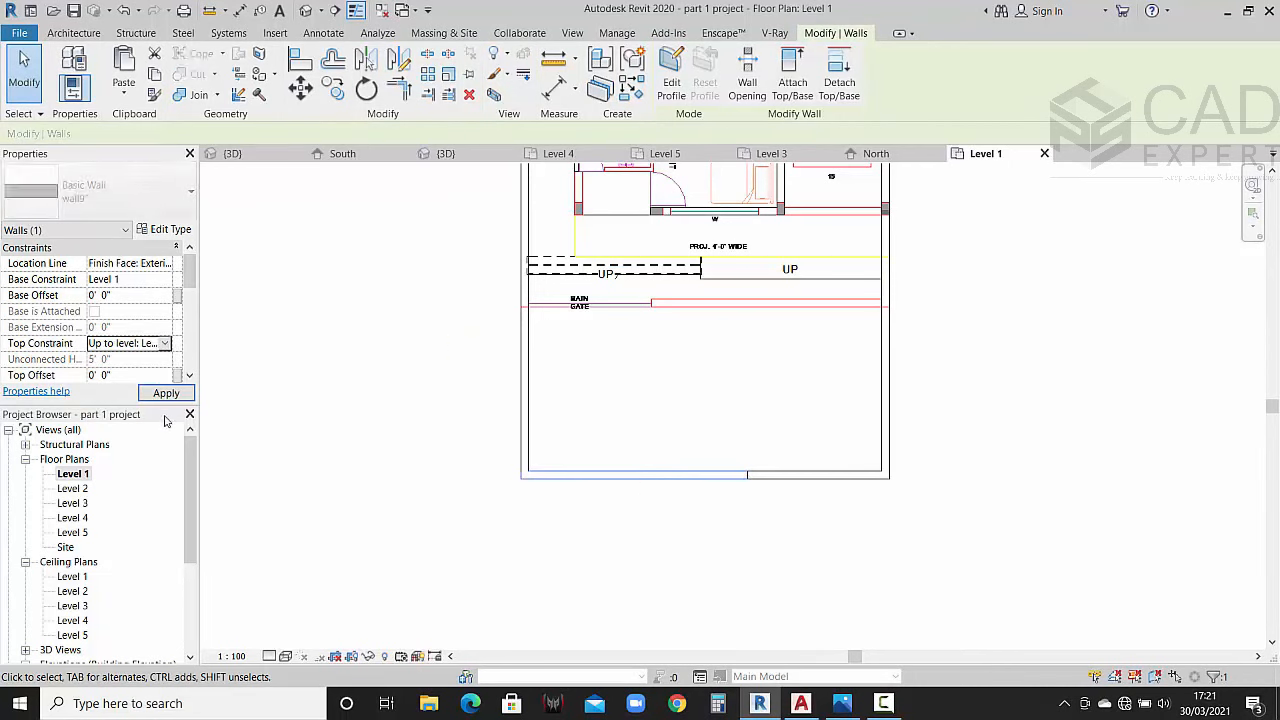
click(445, 153)
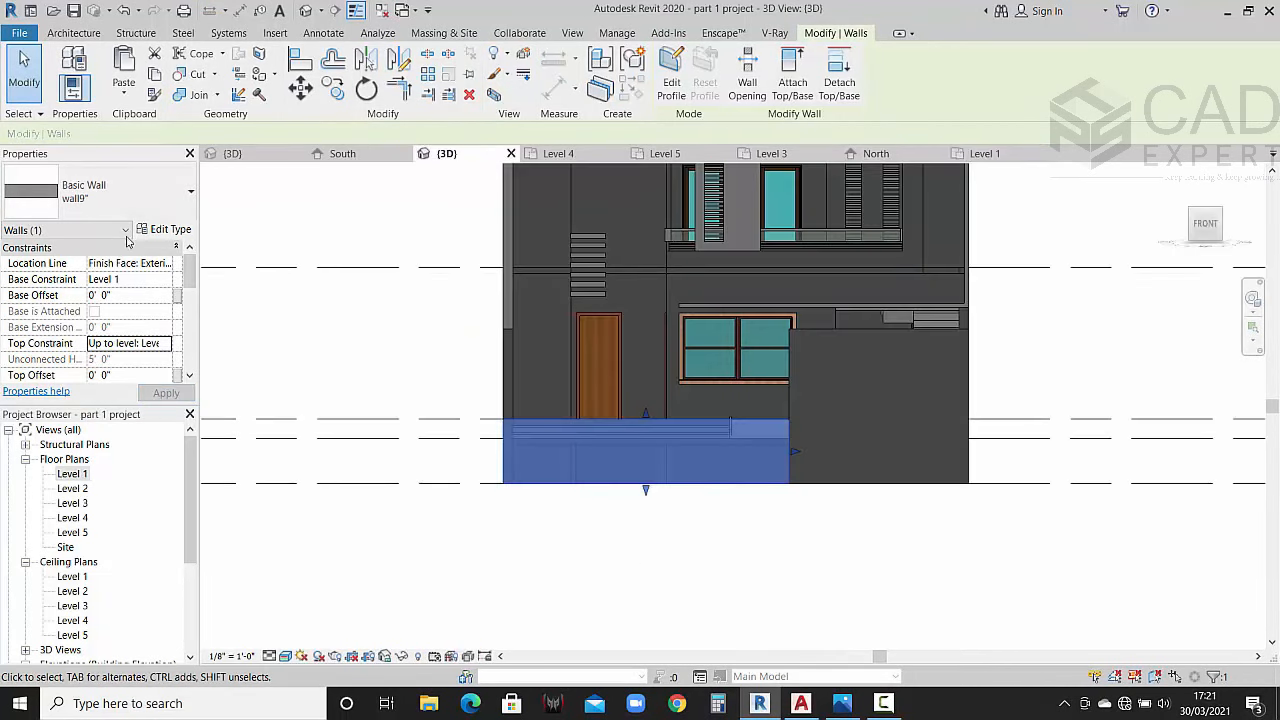
Step: Constrain the top of the longer front wall segment to Level 2 and inspect the stepped wall in 3D
click(164, 345)
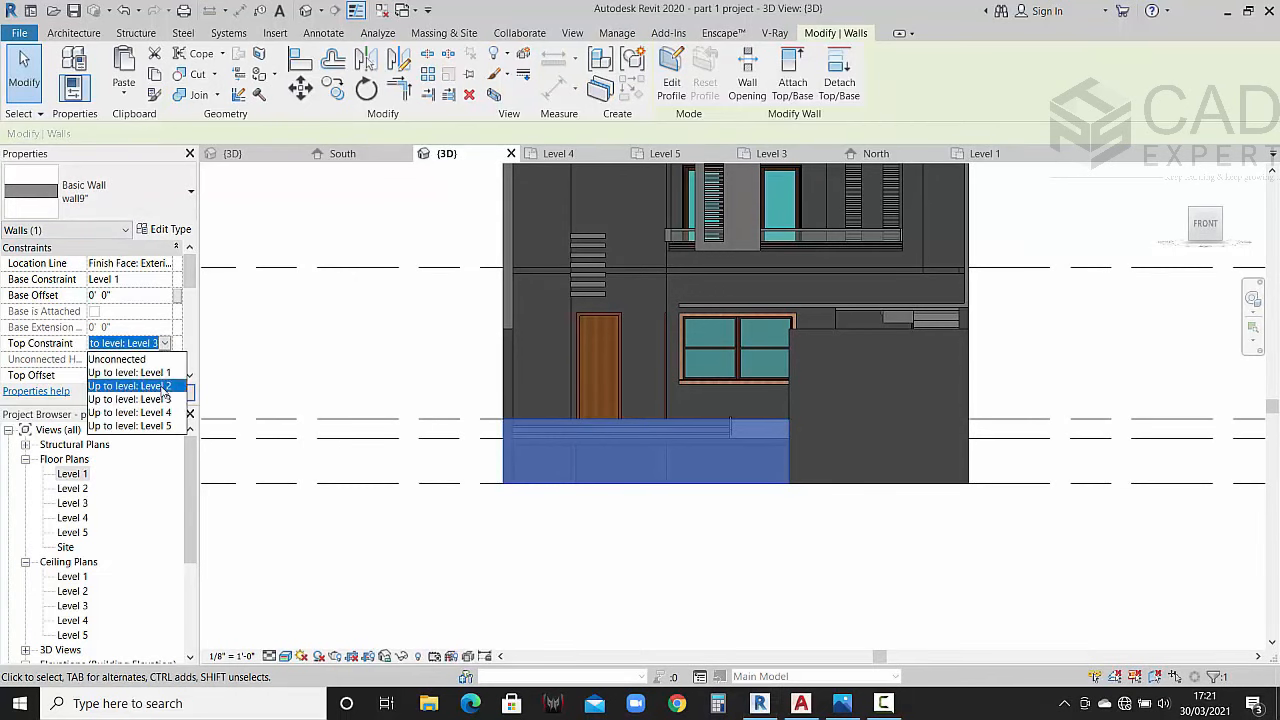
click(160, 392)
click(381, 539)
shift+middle_drag(423, 451, 637, 551)
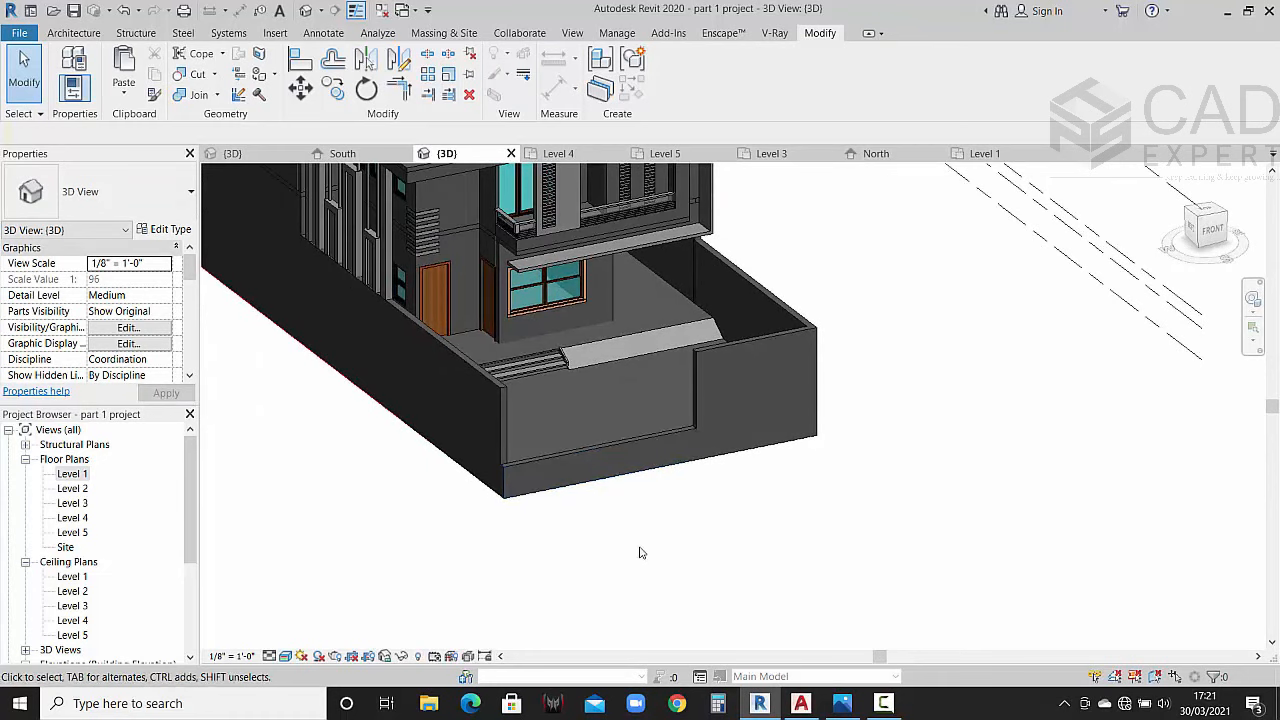
Step: Compare the stepped front boundary wall with the fence and gate design in the reference render in Photos
scroll(690, 430, up, 3)
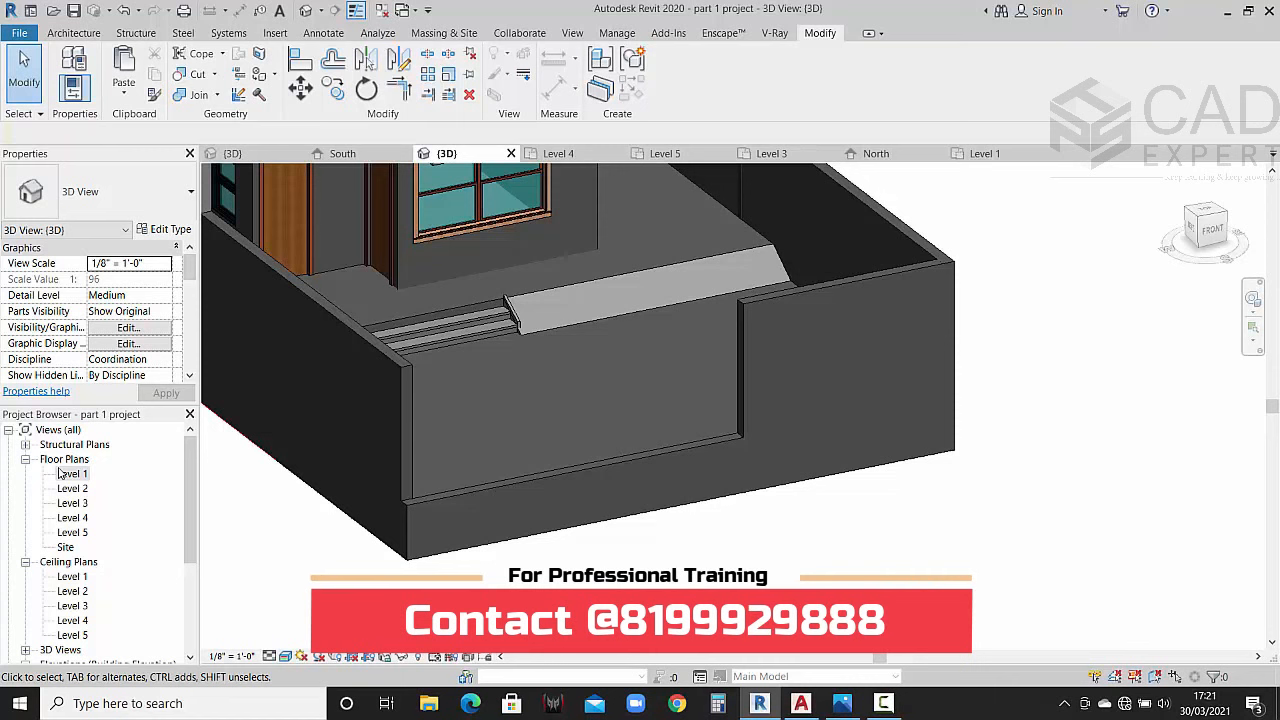
click(842, 703)
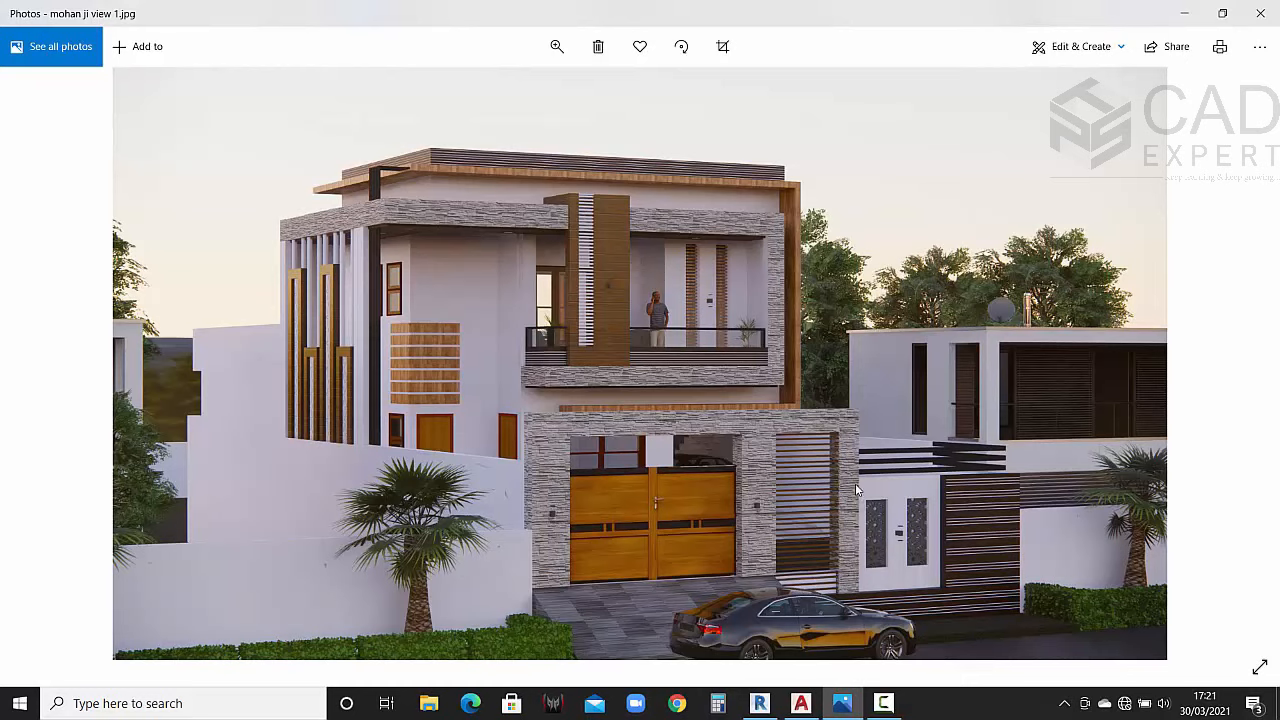
click(1184, 13)
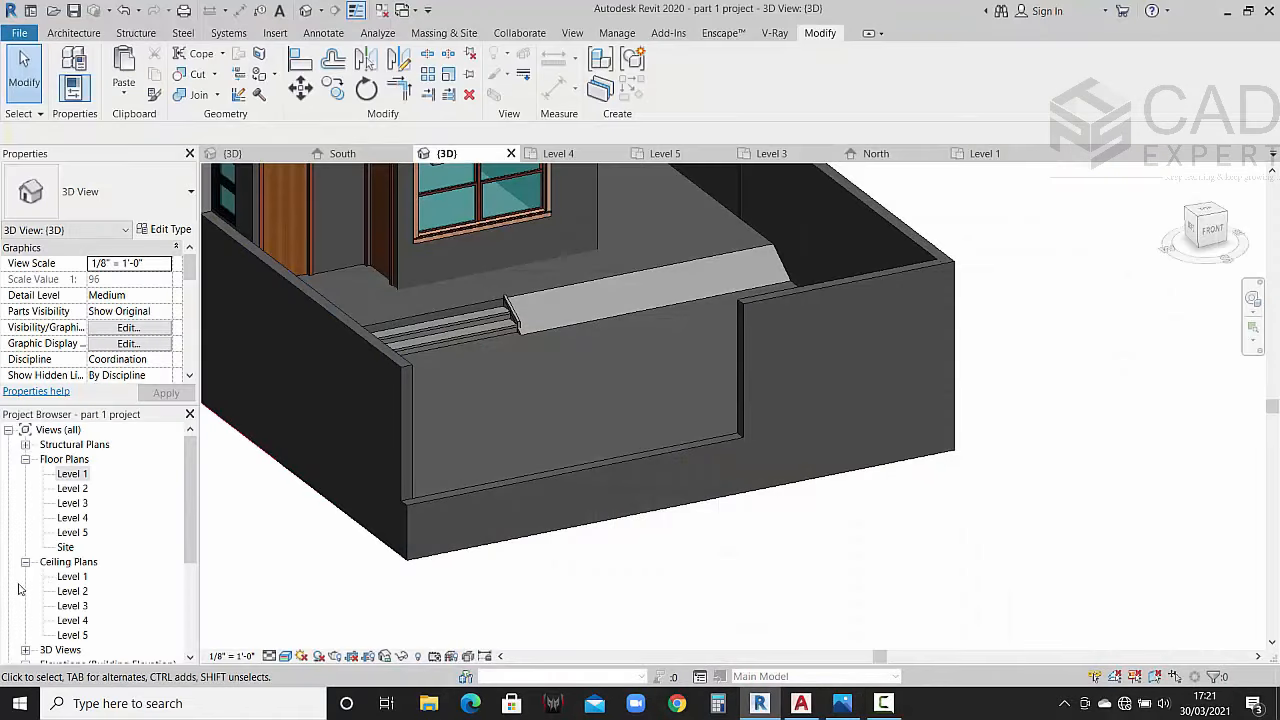
Step: Open the Level 2 floor plan and start an architectural wall using the basic wall type wall9"
double_click(64, 476)
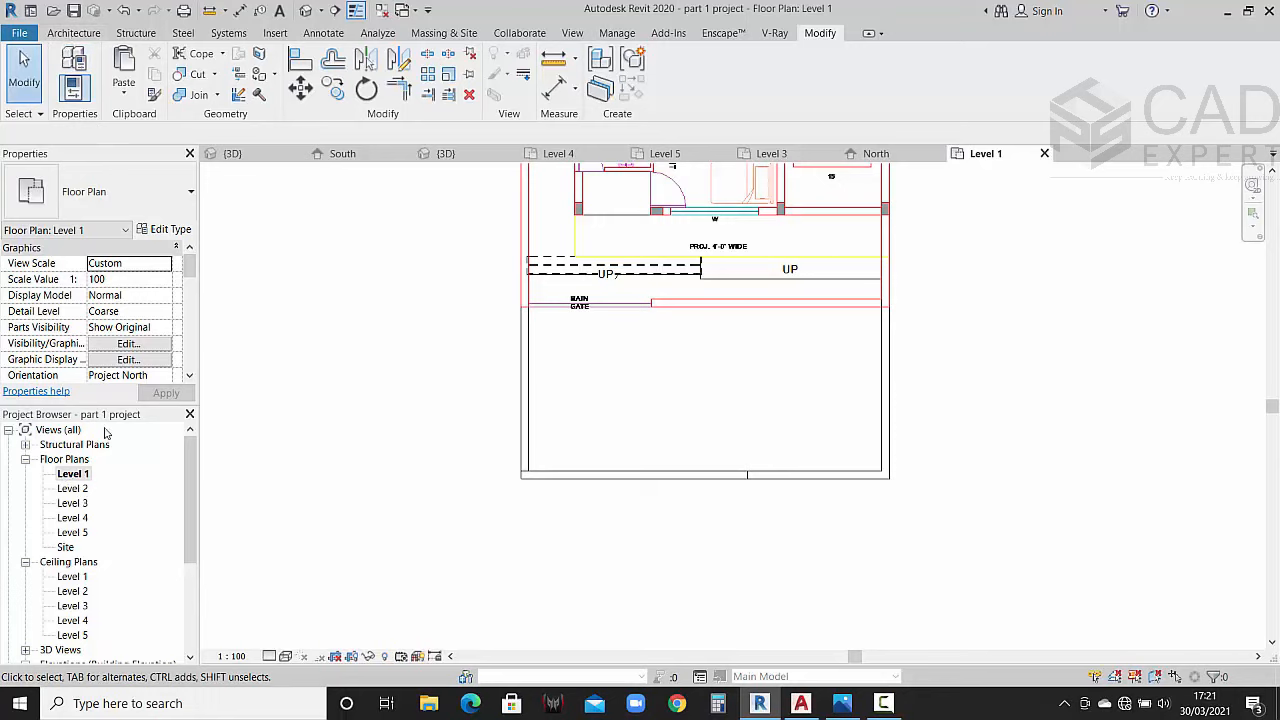
double_click(80, 489)
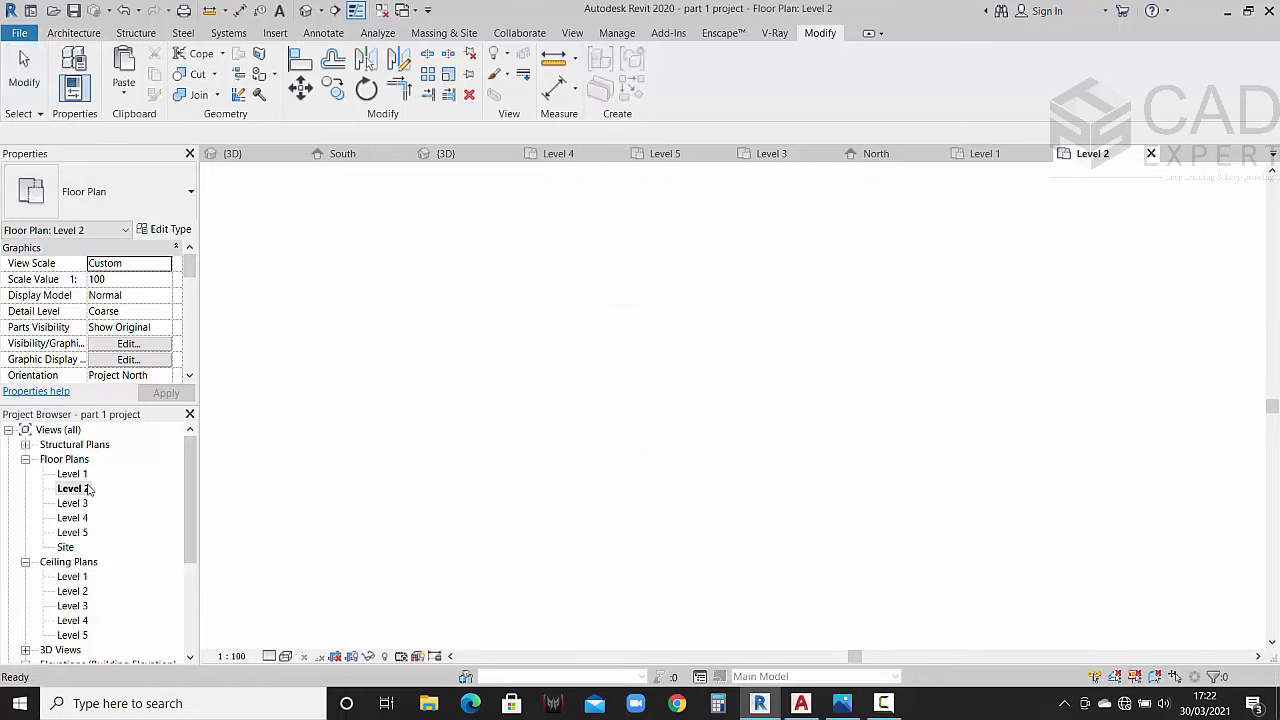
click(52, 34)
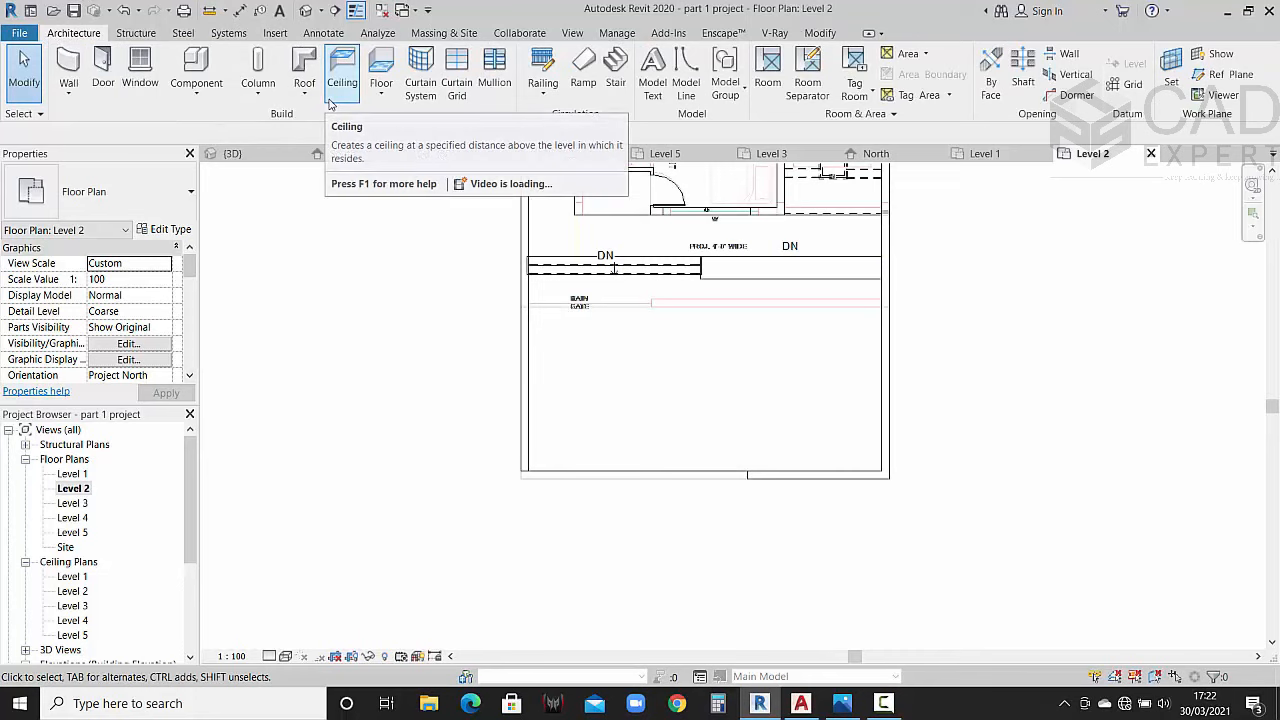
click(68, 92)
click(115, 200)
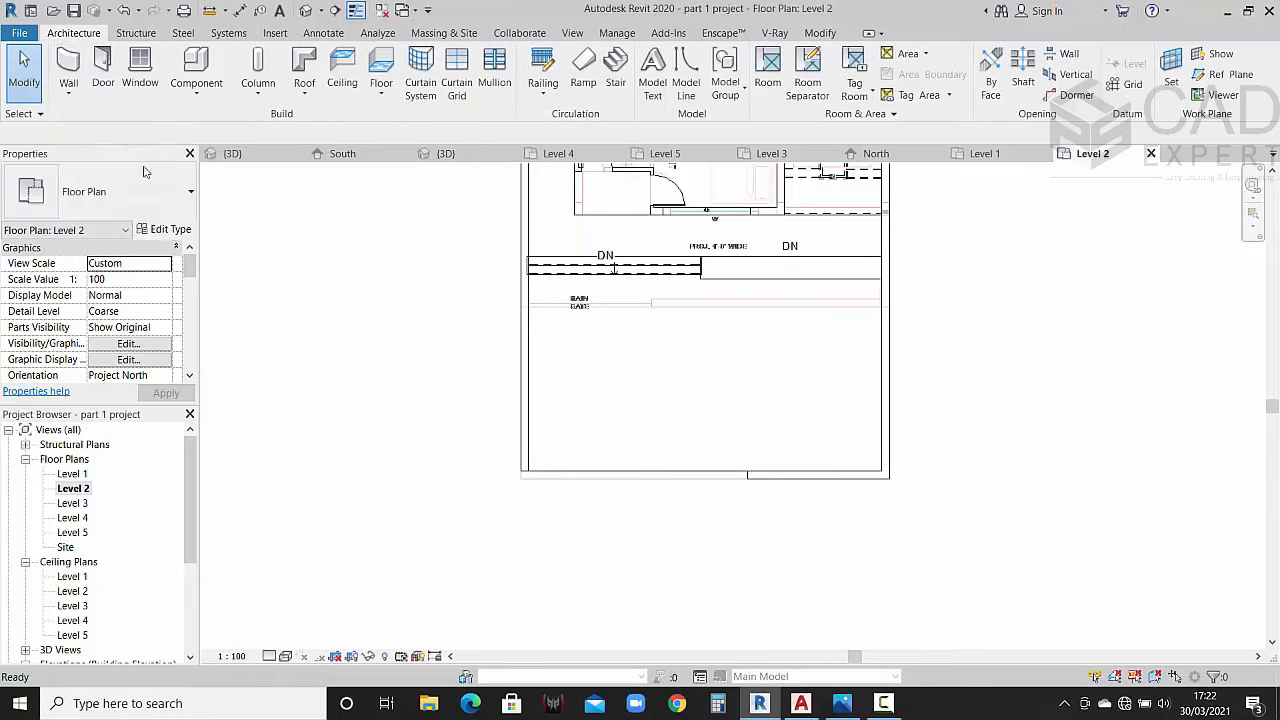
click(168, 230)
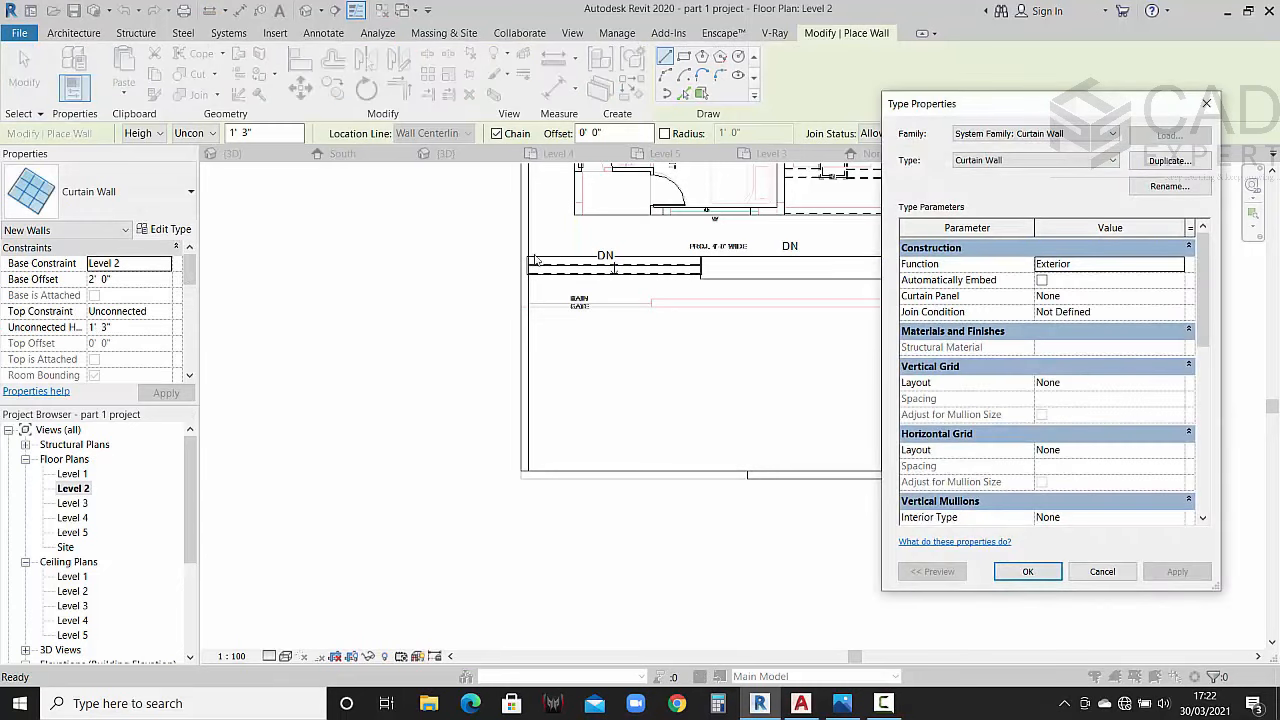
click(1027, 571)
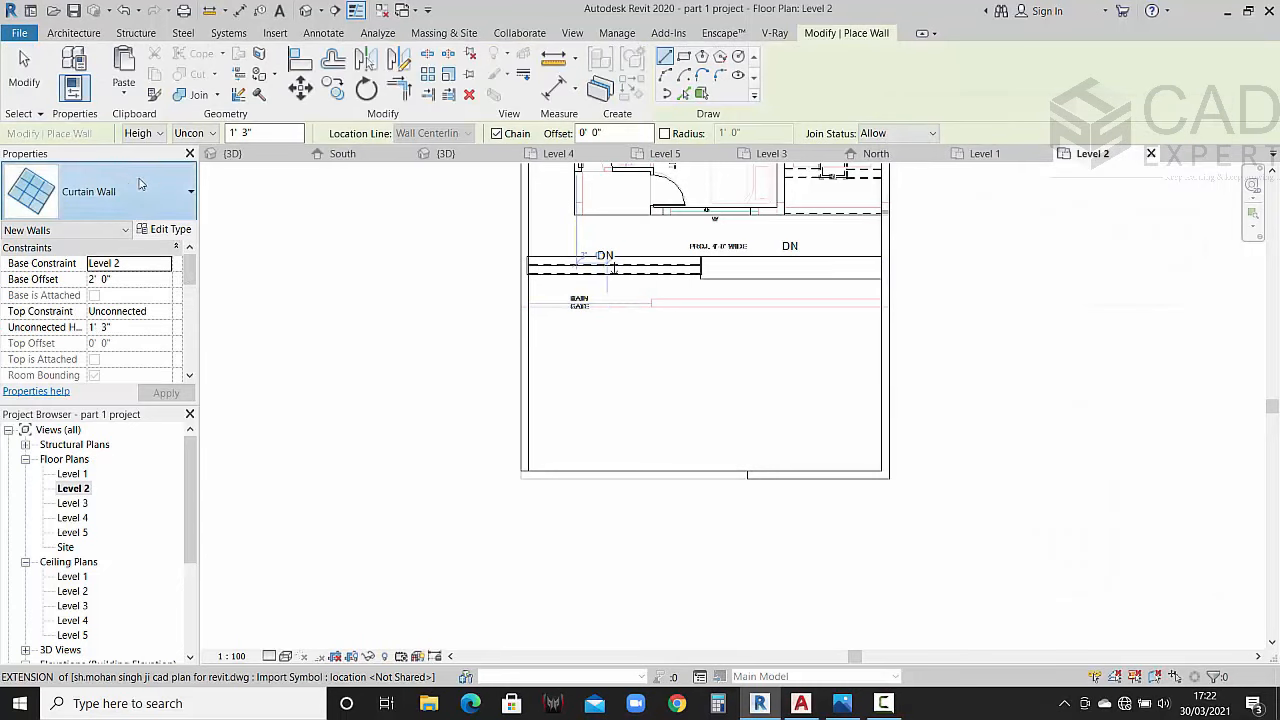
click(110, 192)
click(120, 300)
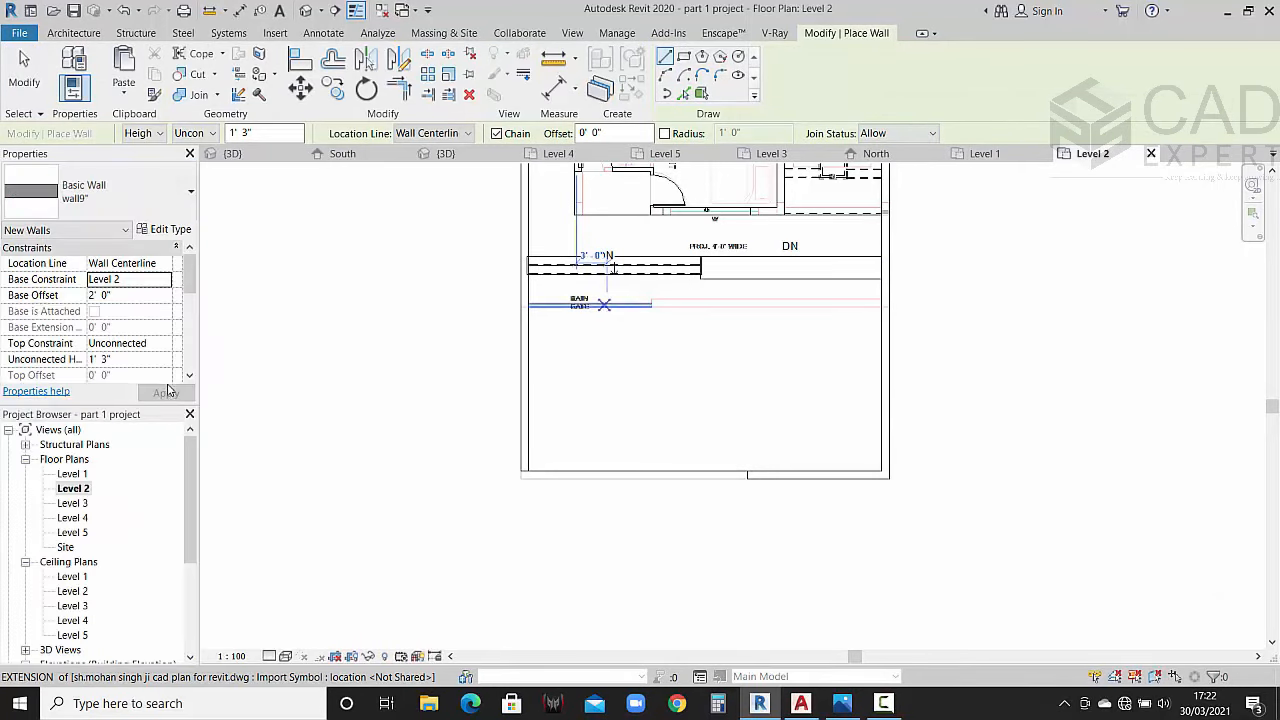
Step: Duplicate the wall type as wall9" 3 and set its structure layer thickness to 10"
click(168, 230)
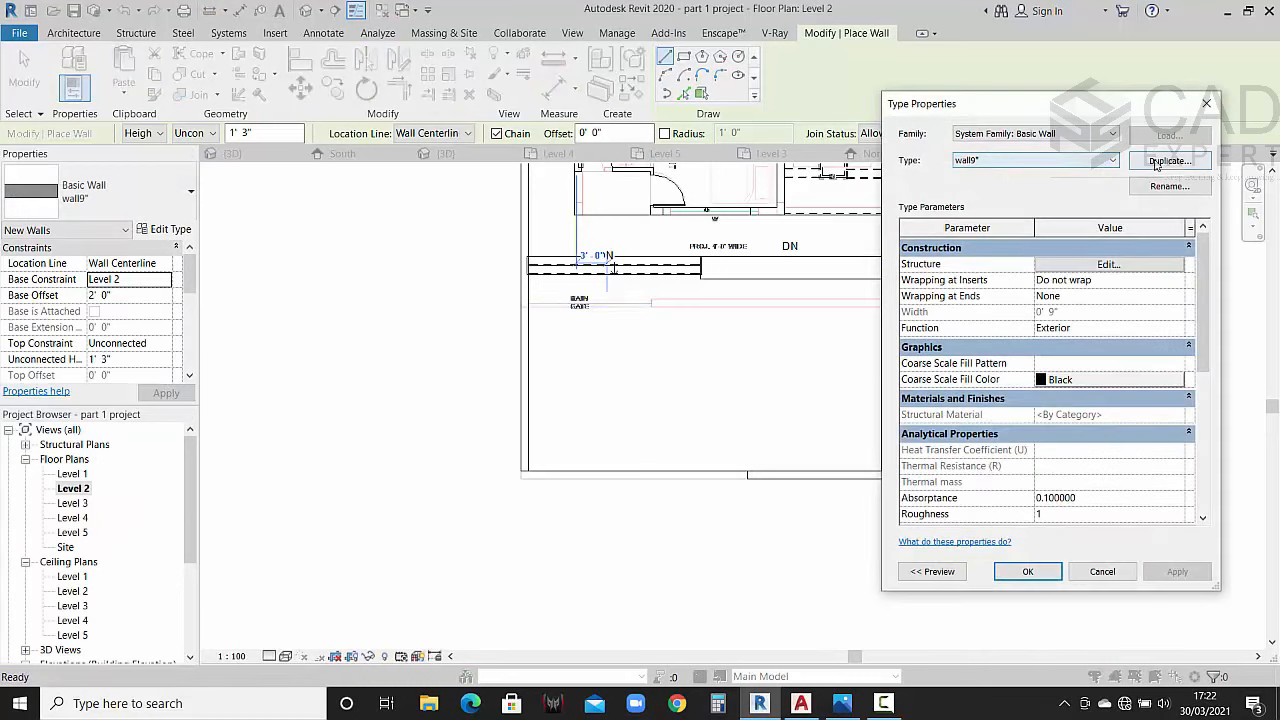
click(1168, 160)
click(1051, 380)
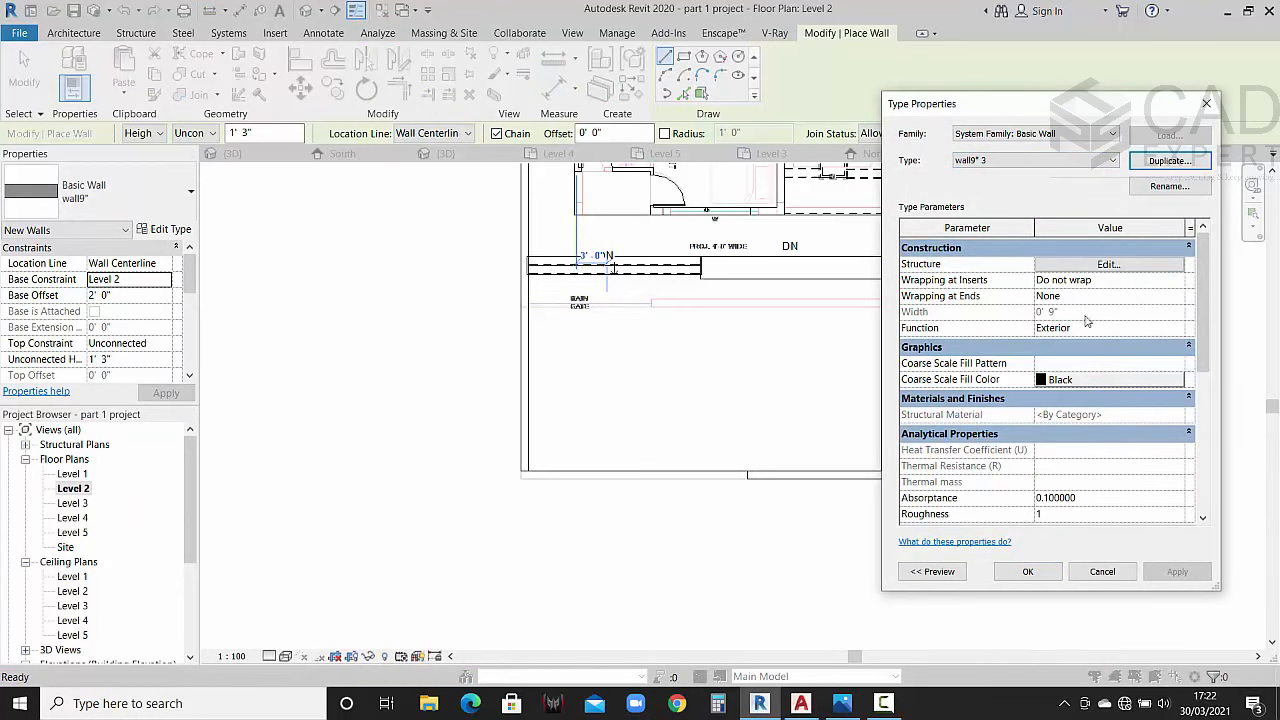
click(1096, 266)
click(1076, 279)
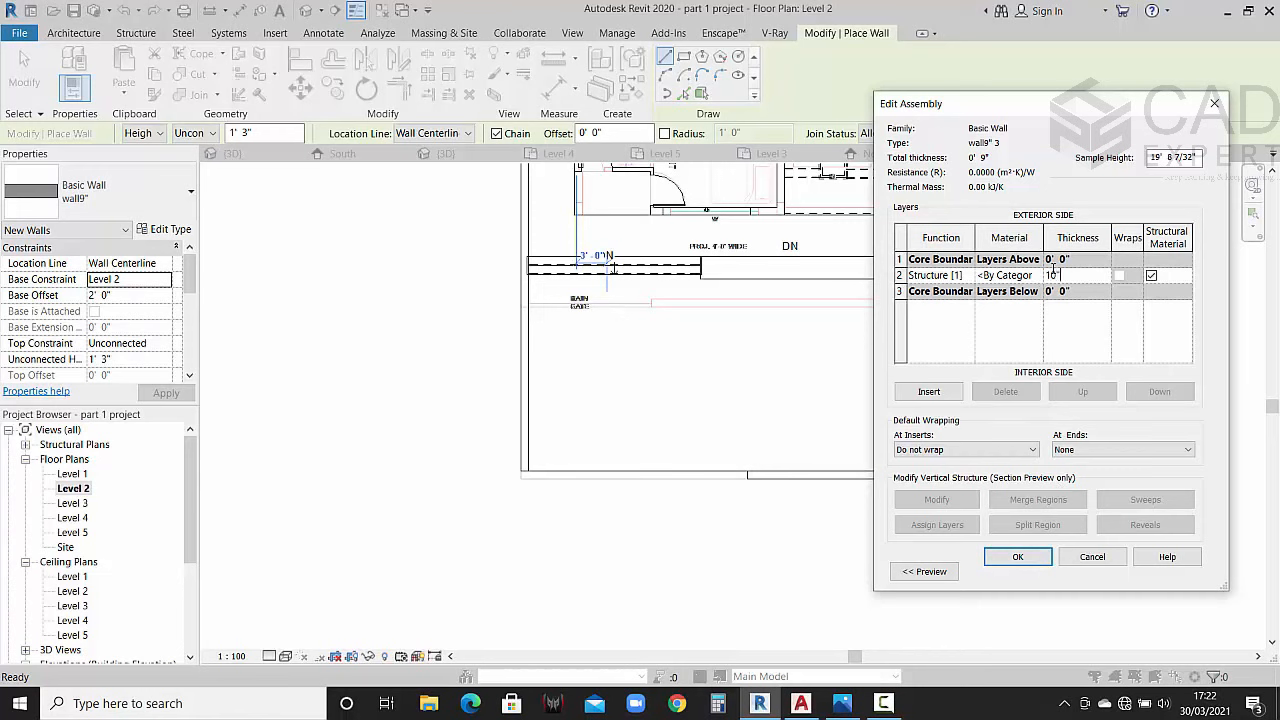
click(1017, 557)
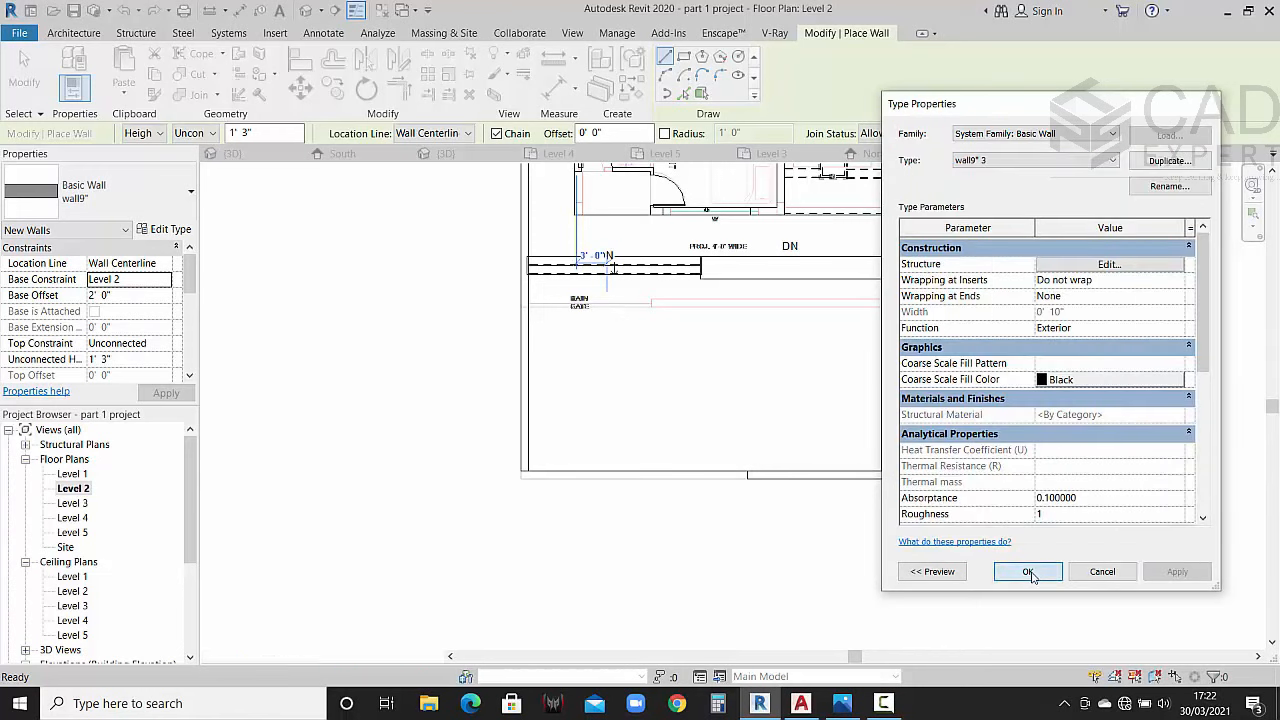
click(1033, 571)
Step: Draw a wall9" 3 wall along the low front segment, from the side wall to the split, using the Finish Face: Exterior location line
scroll(549, 480, up, 3)
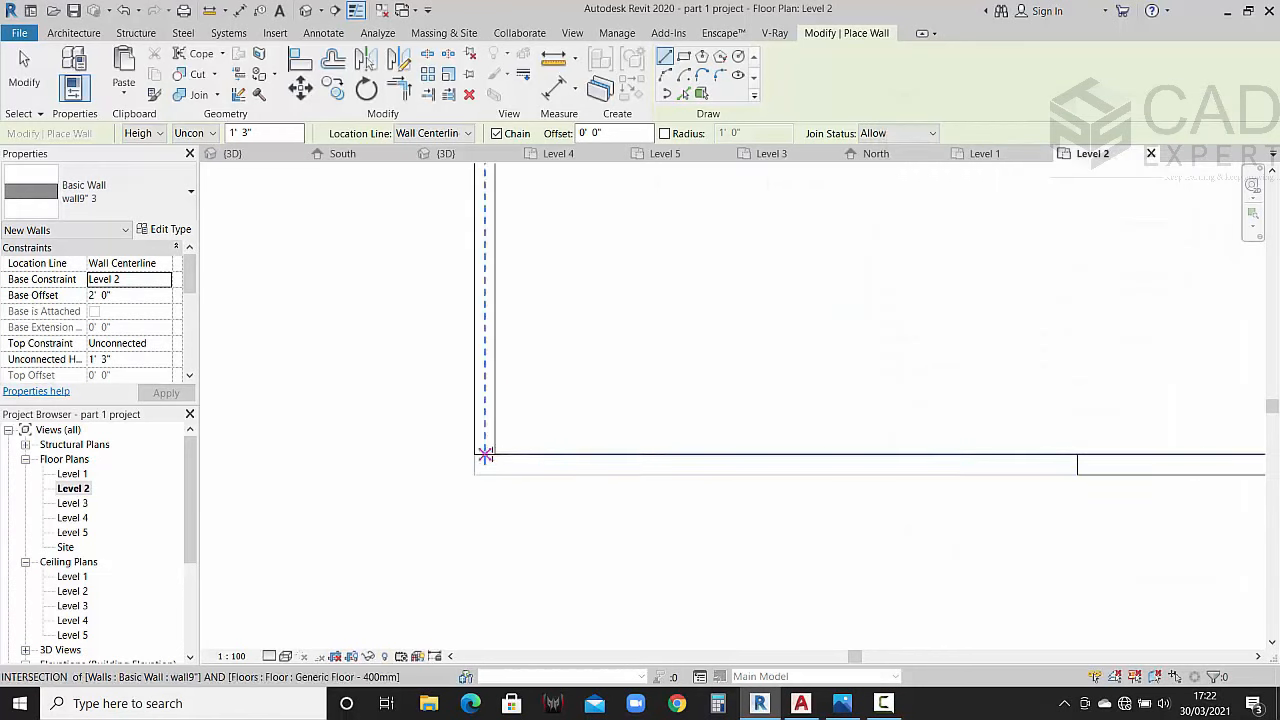
click(485, 455)
key(Escape)
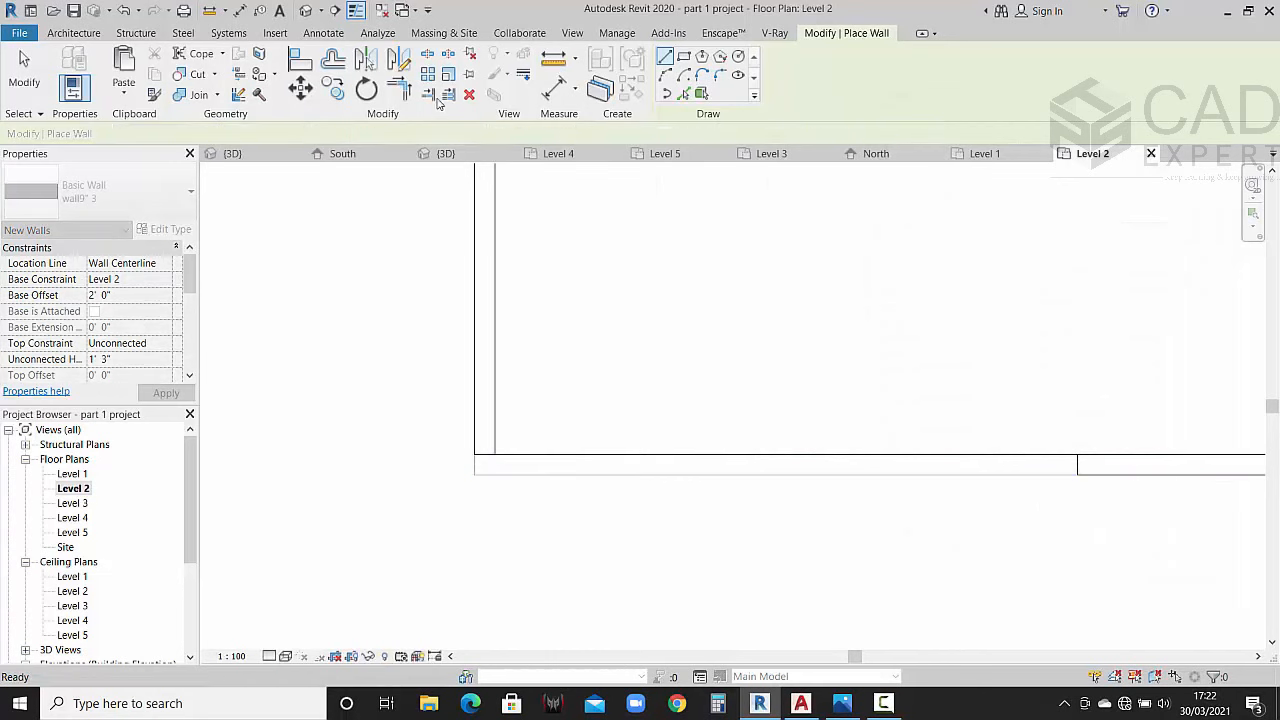
click(468, 134)
click(455, 172)
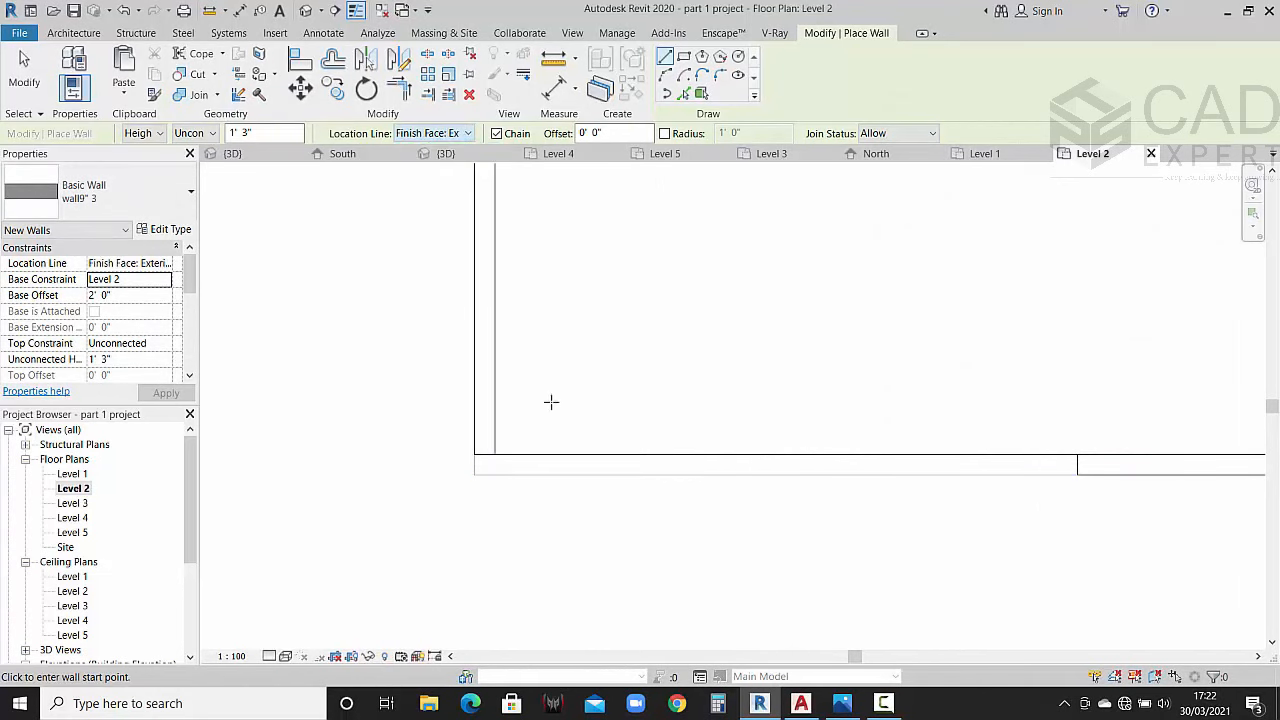
click(495, 455)
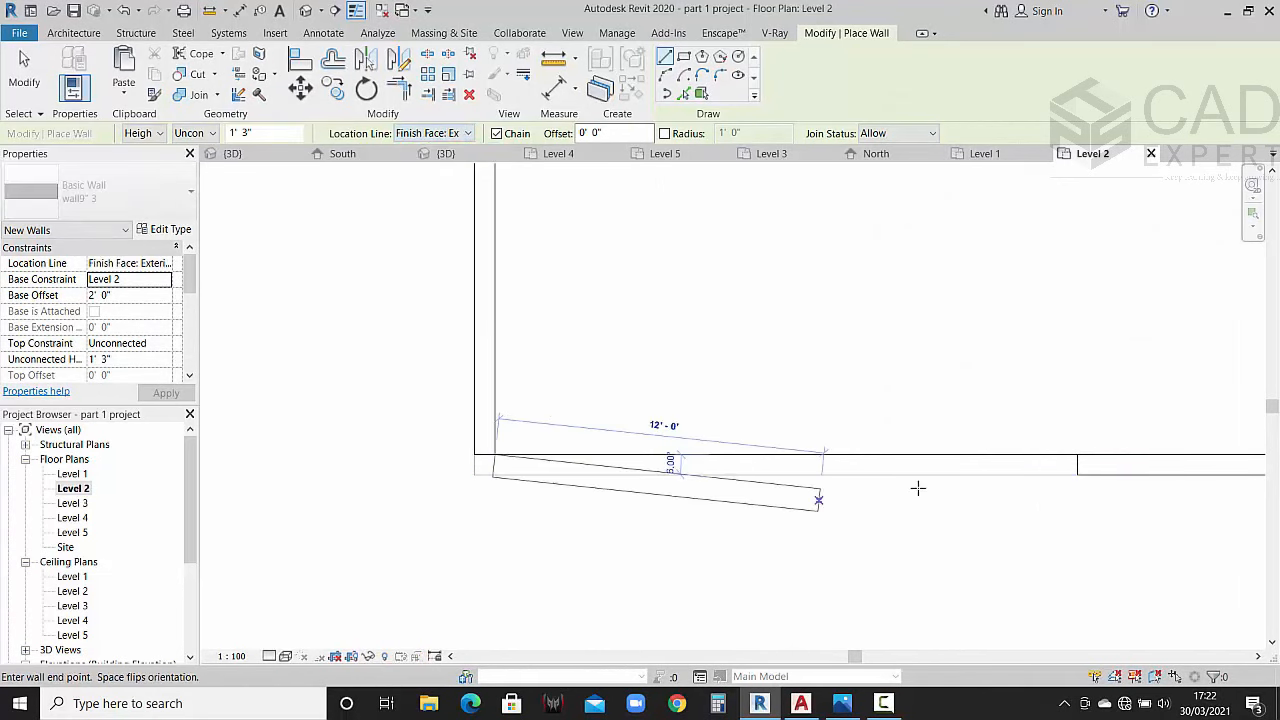
click(1080, 453)
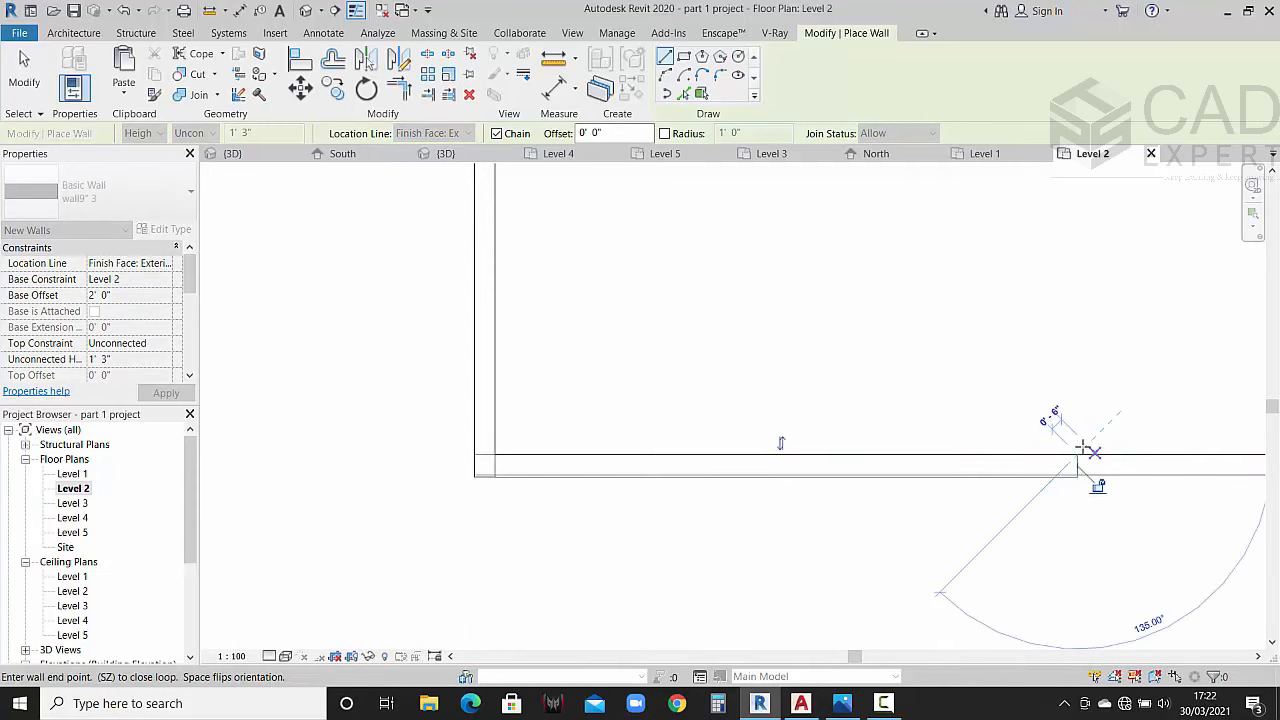
key(Escape)
key(Escape)
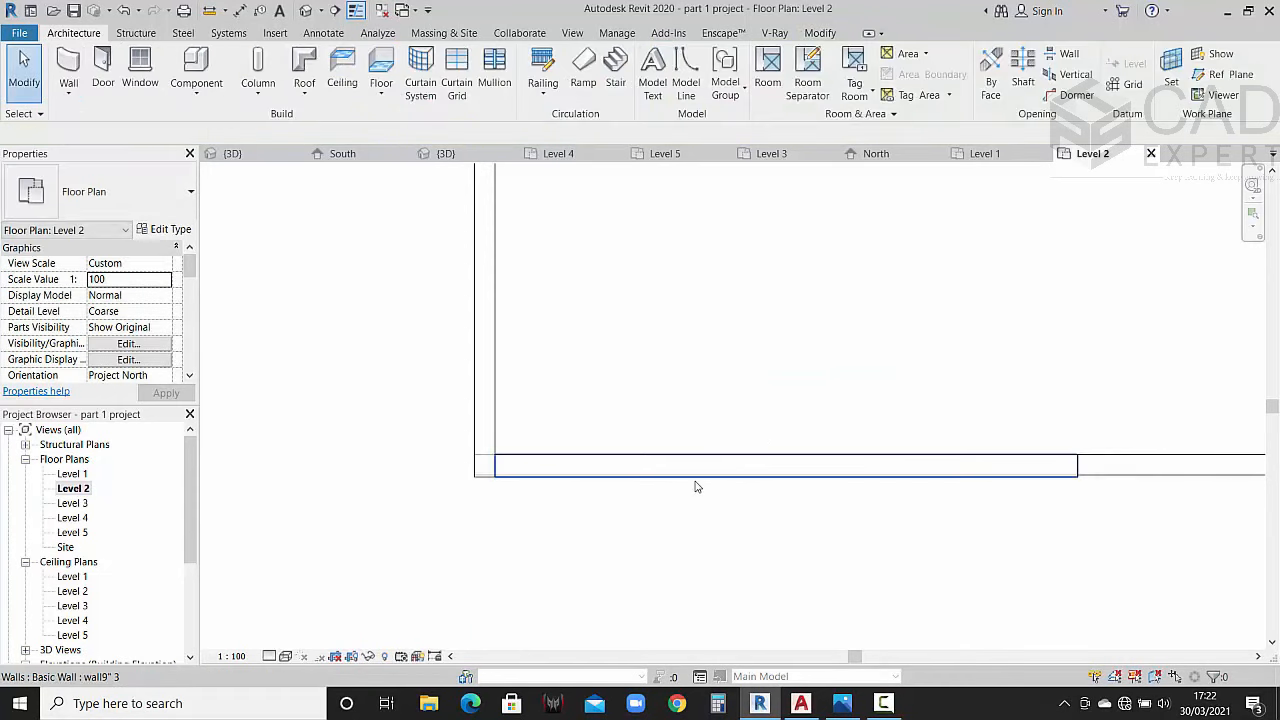
Step: In the 3D view, stretch the base of the front wall9" 3 wall down to Level 2
click(640, 468)
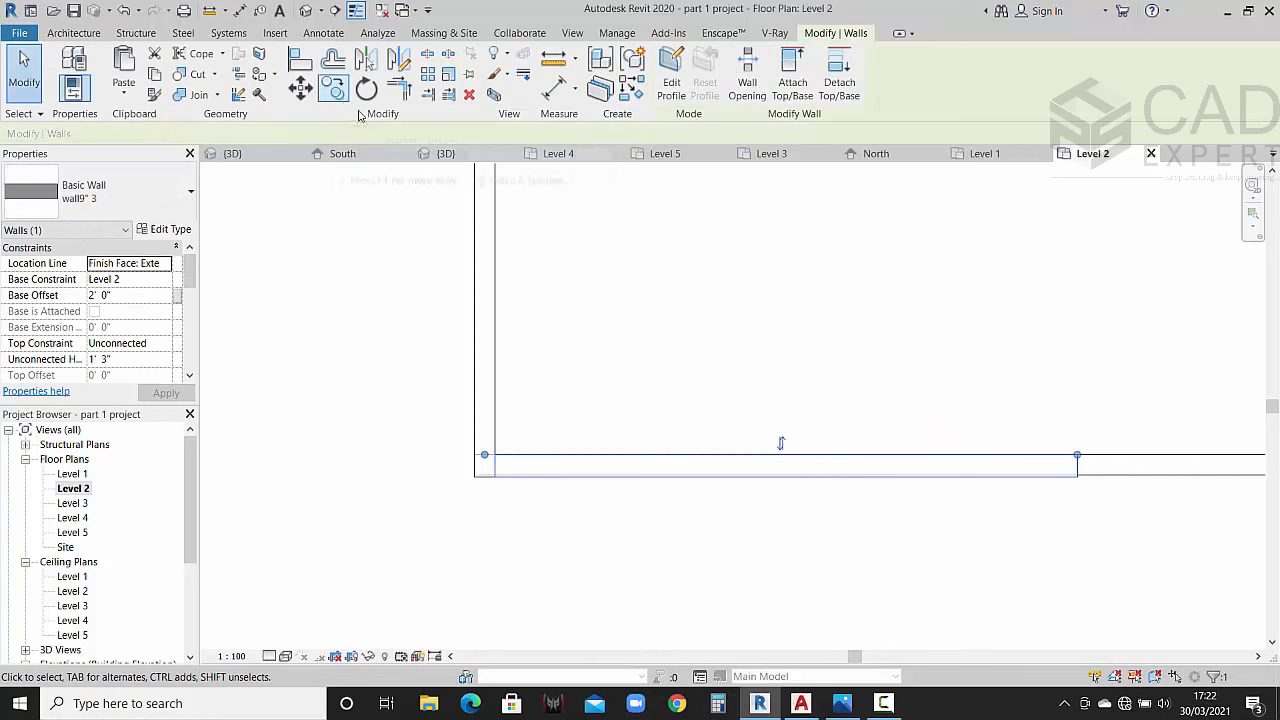
click(446, 153)
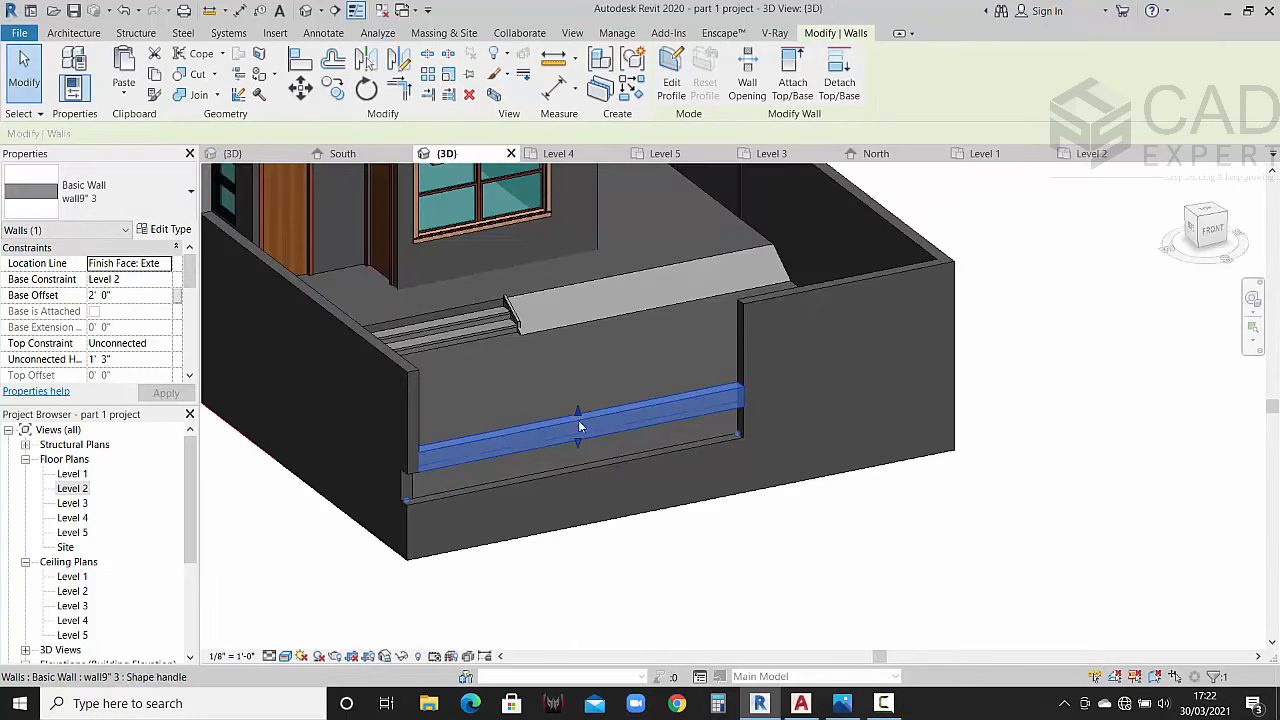
drag(1220, 239, 1054, 302)
middle_drag(832, 416, 889, 371)
drag(746, 398, 746, 430)
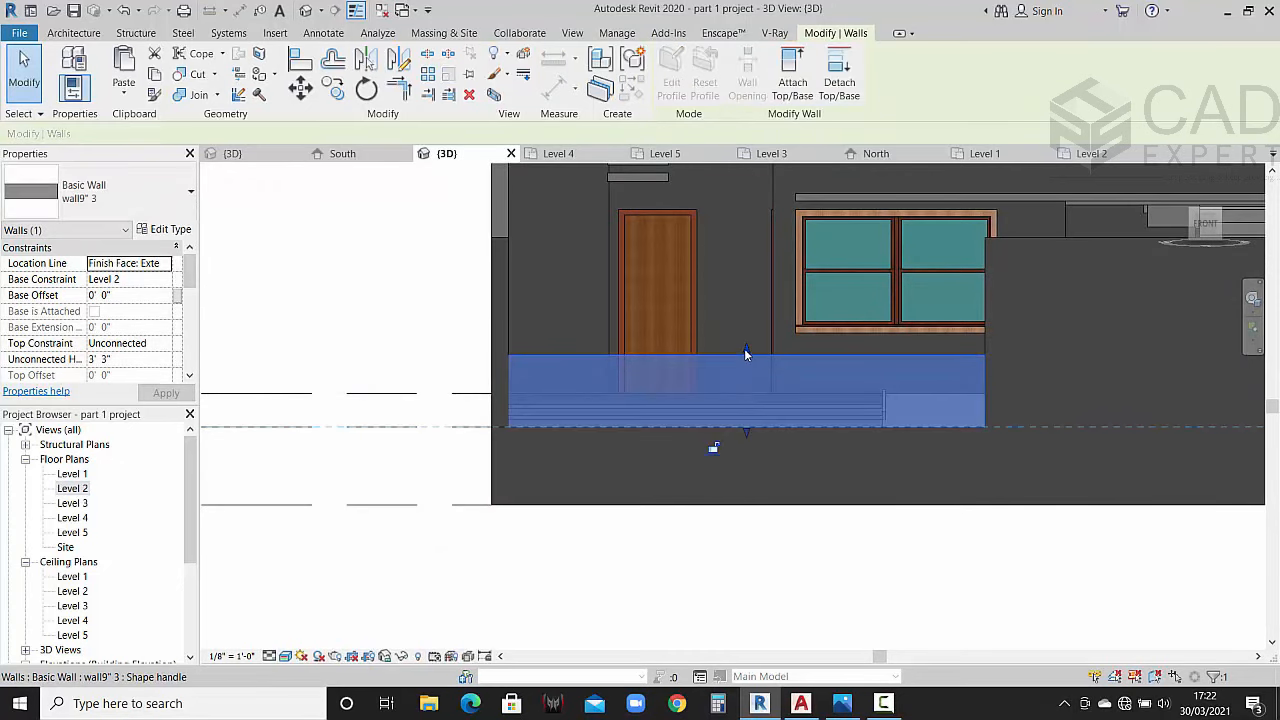
Step: Raise the top of the front wall9" 3 wall and set its unconnected height to 11' 0"
drag(745, 353, 762, 188)
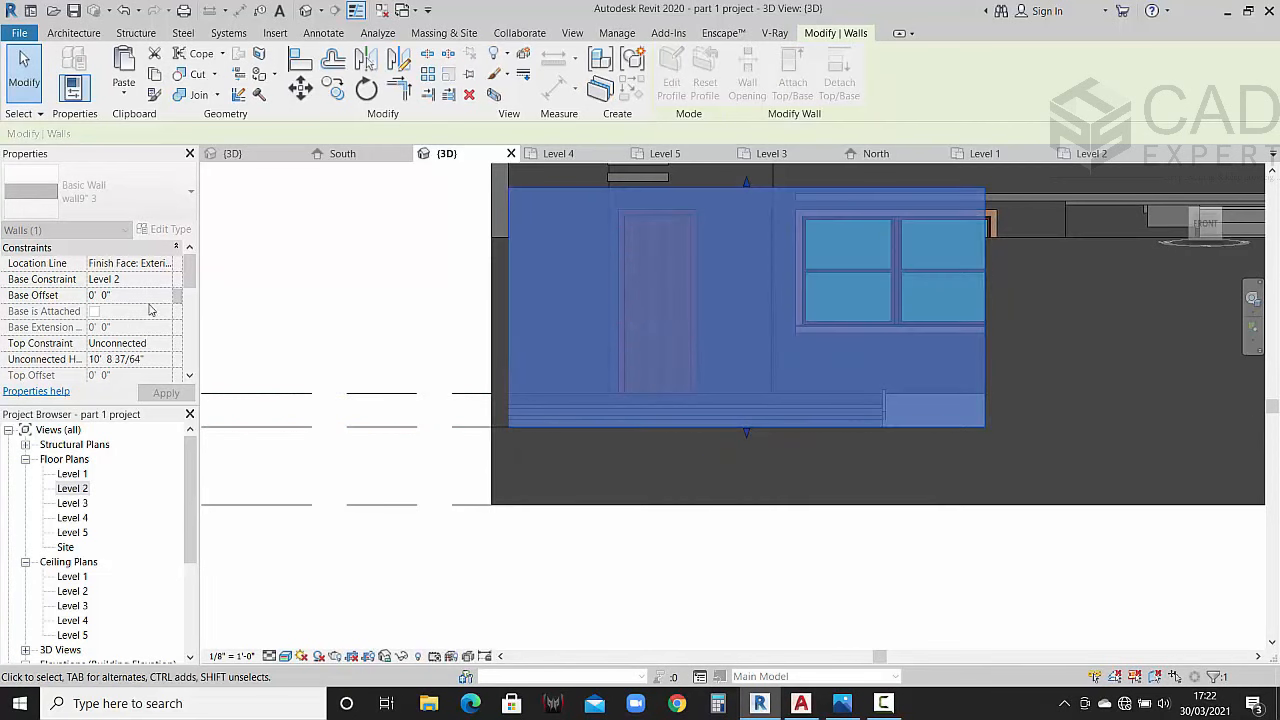
click(160, 362)
text(11' 0")
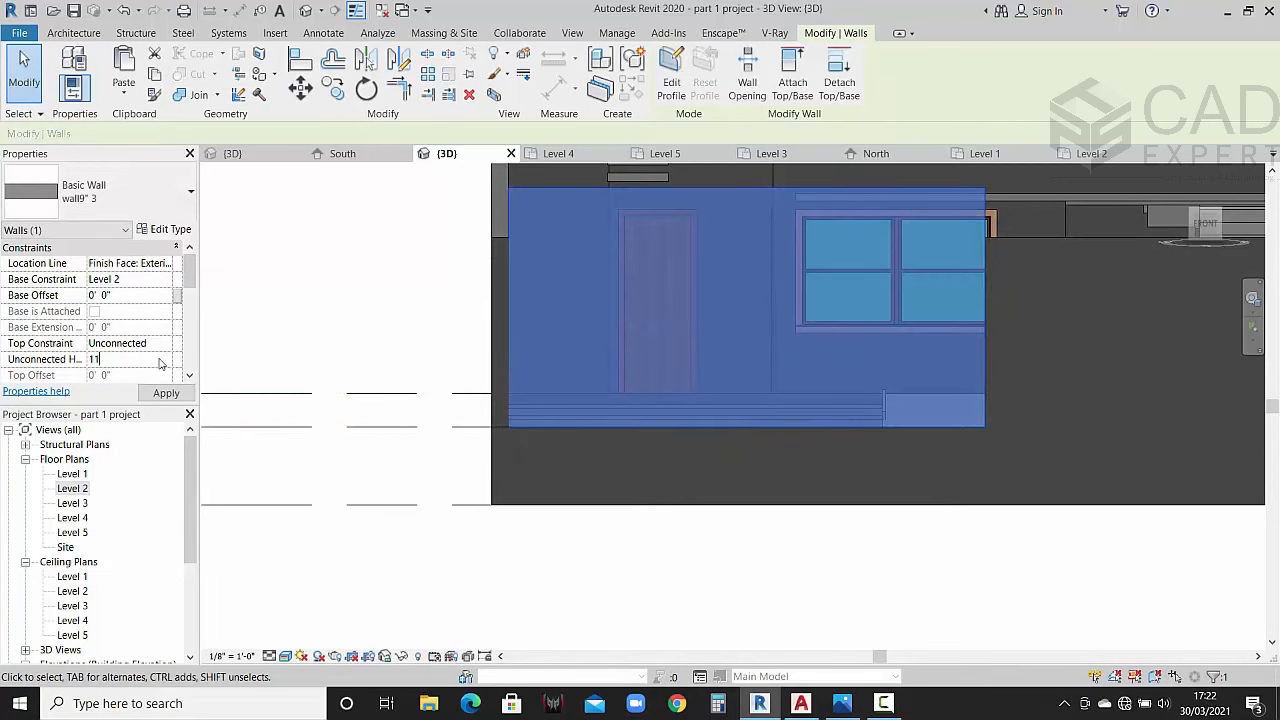
click(166, 393)
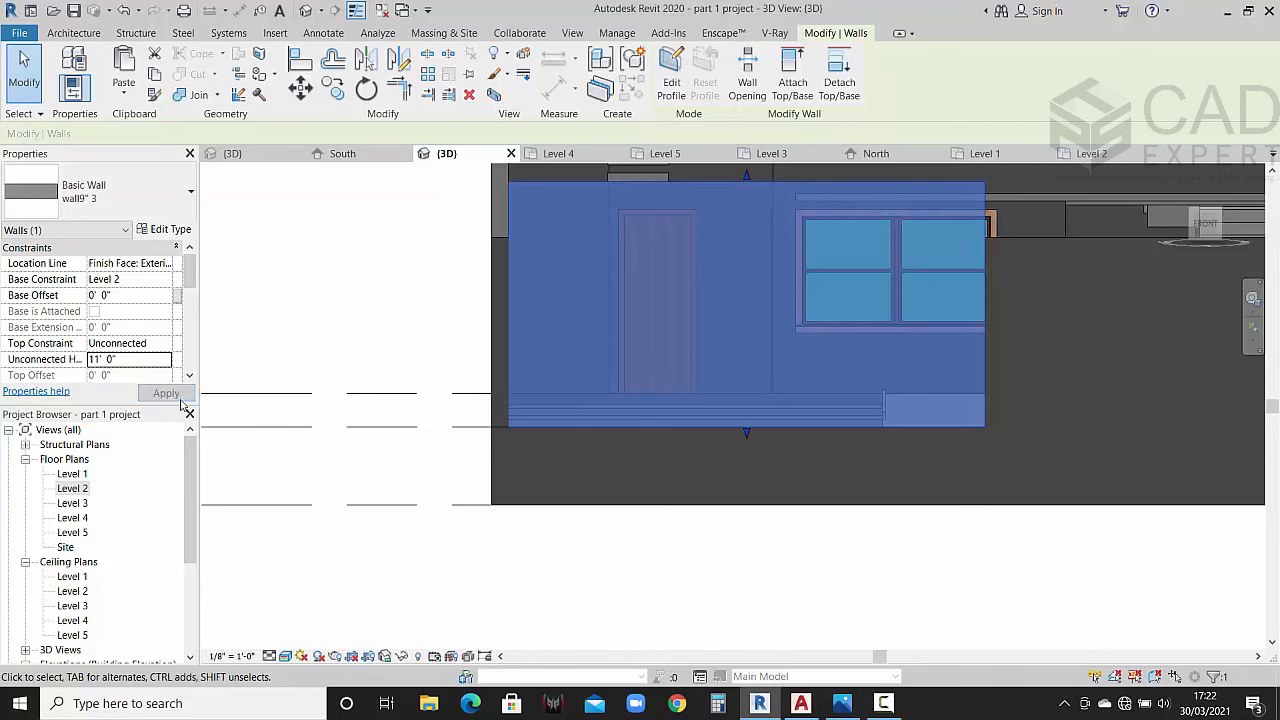
click(369, 351)
shift+middle_drag(389, 337, 537, 447)
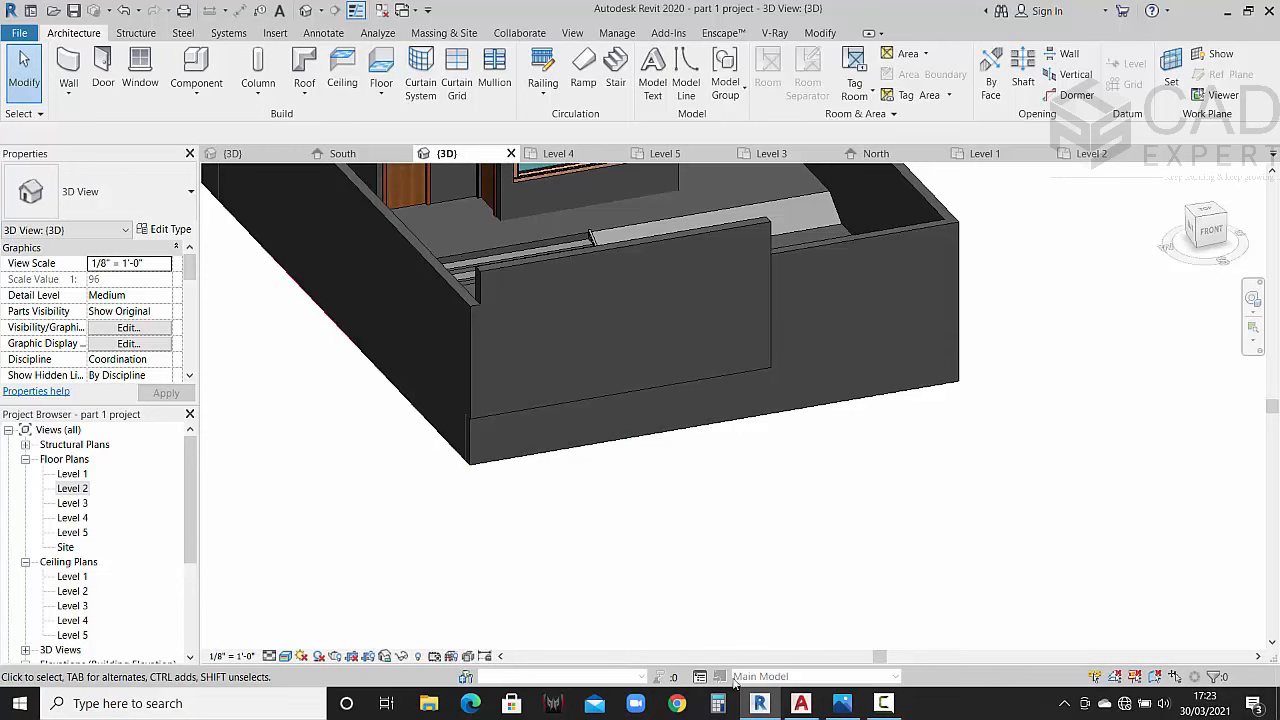
Step: Check the gate frame and driveway entrance in the reference render in Photos against the model
click(844, 706)
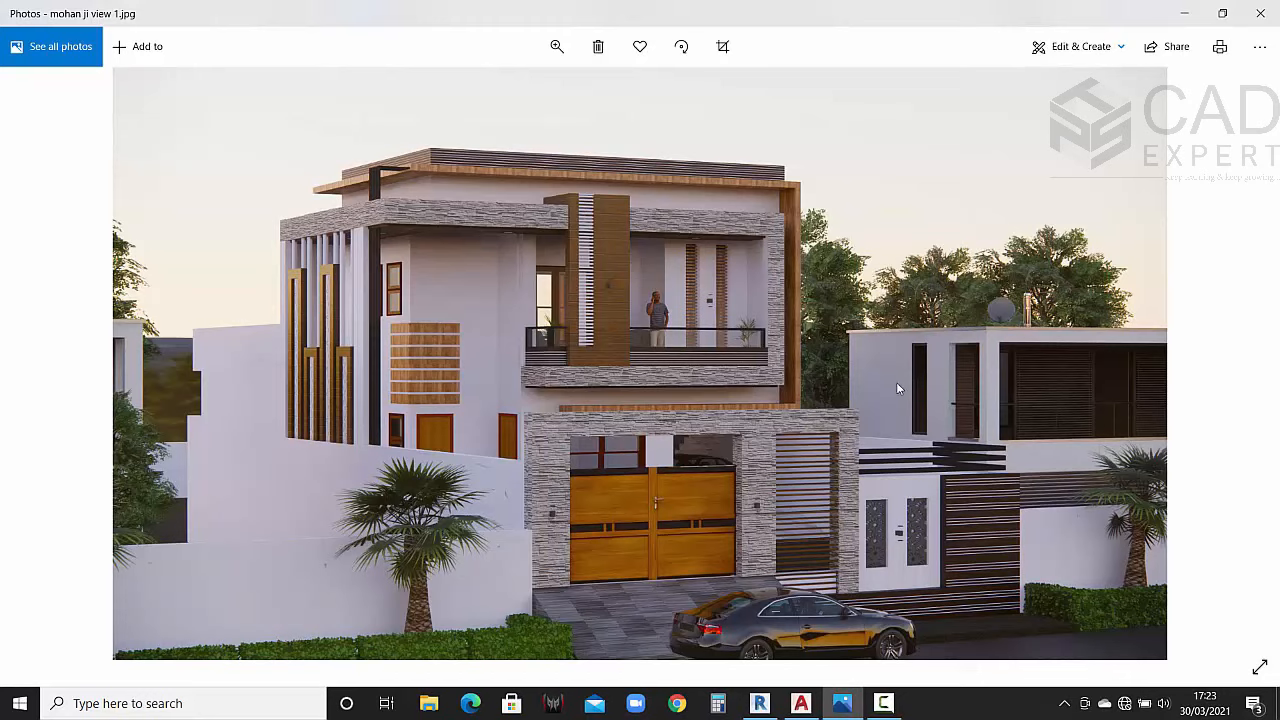
click(1178, 13)
scroll(709, 235, up, 5)
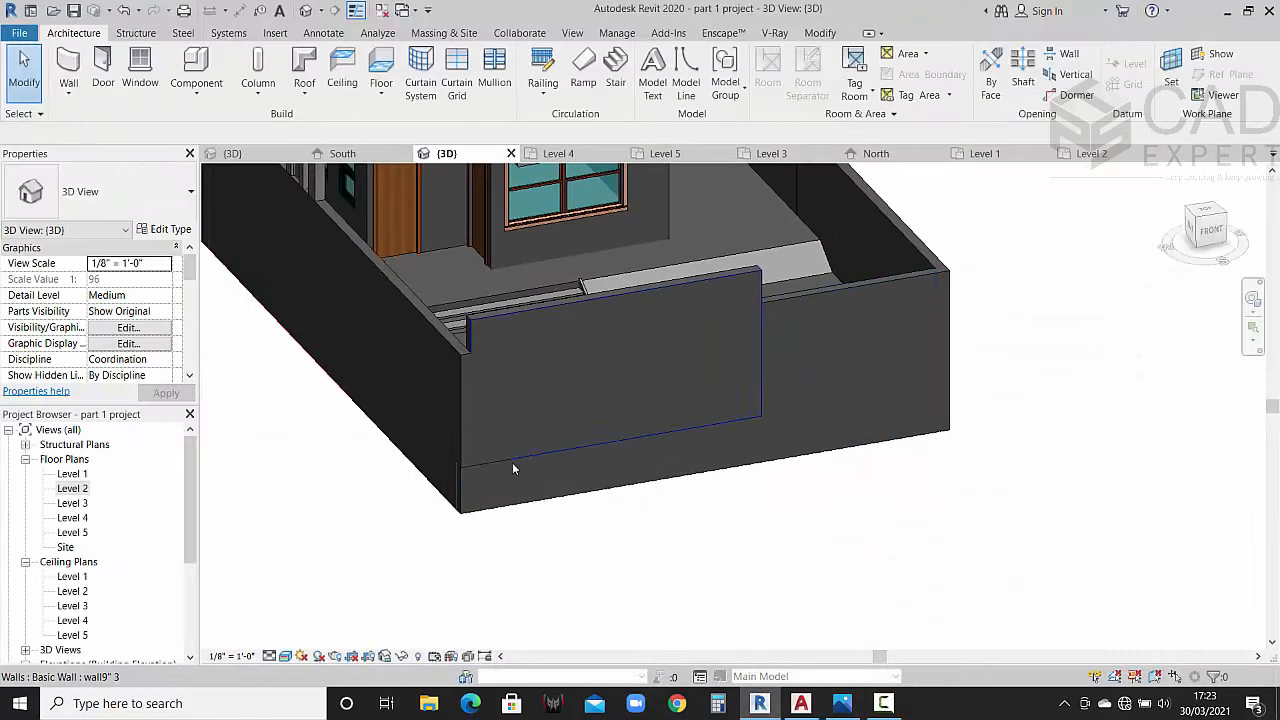
Step: Open the Level 1 floor plan, start a ramp and duplicate the type Ramp 1 as Ramp 2
click(601, 309)
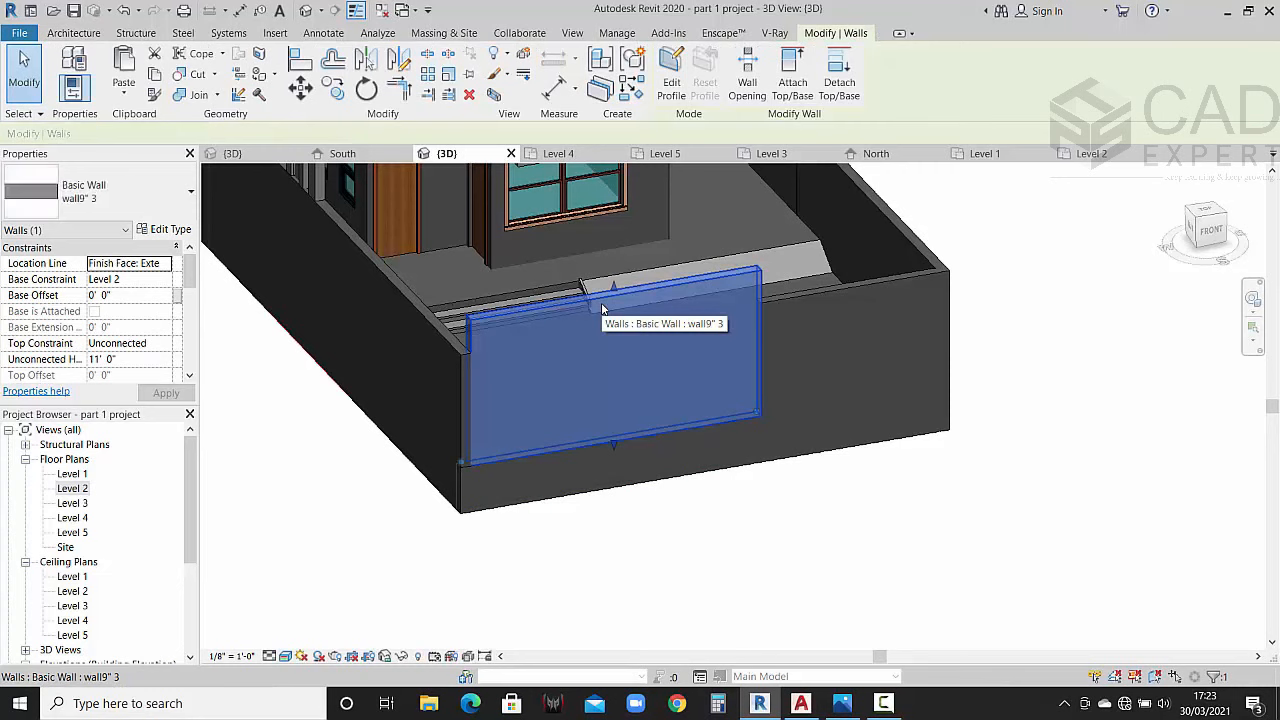
double_click(76, 476)
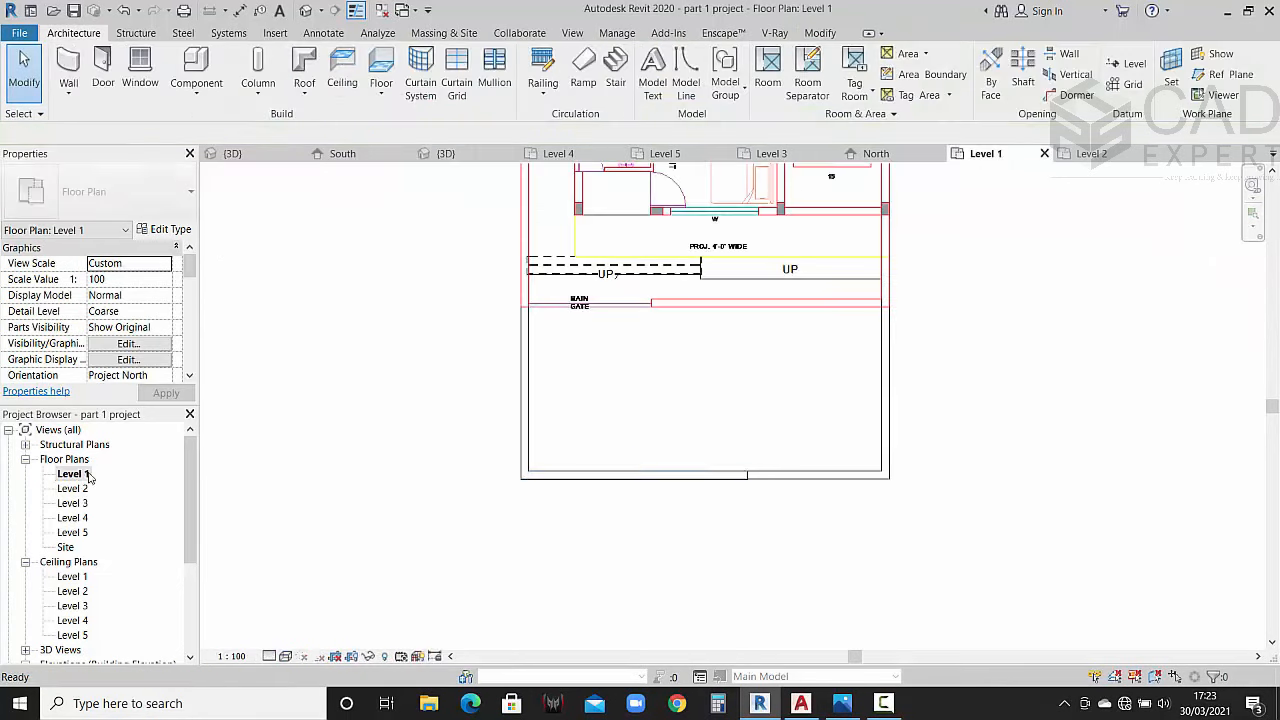
scroll(591, 486, down, 2)
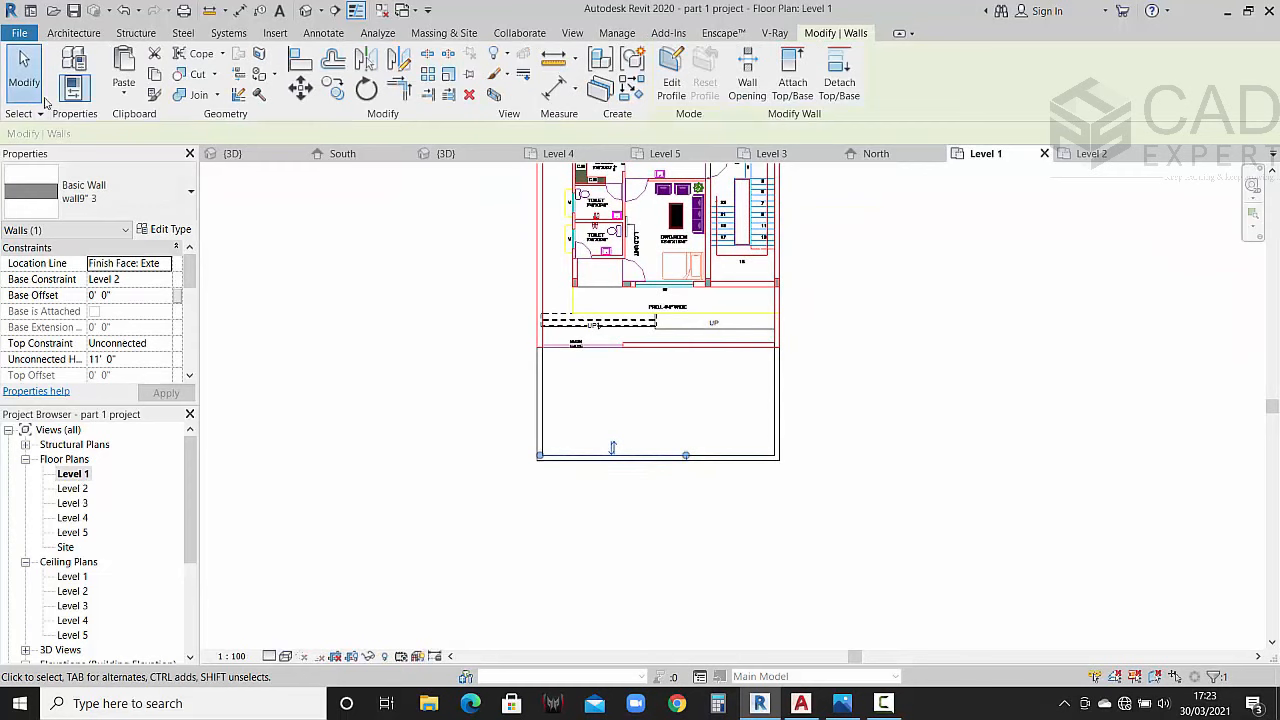
click(75, 34)
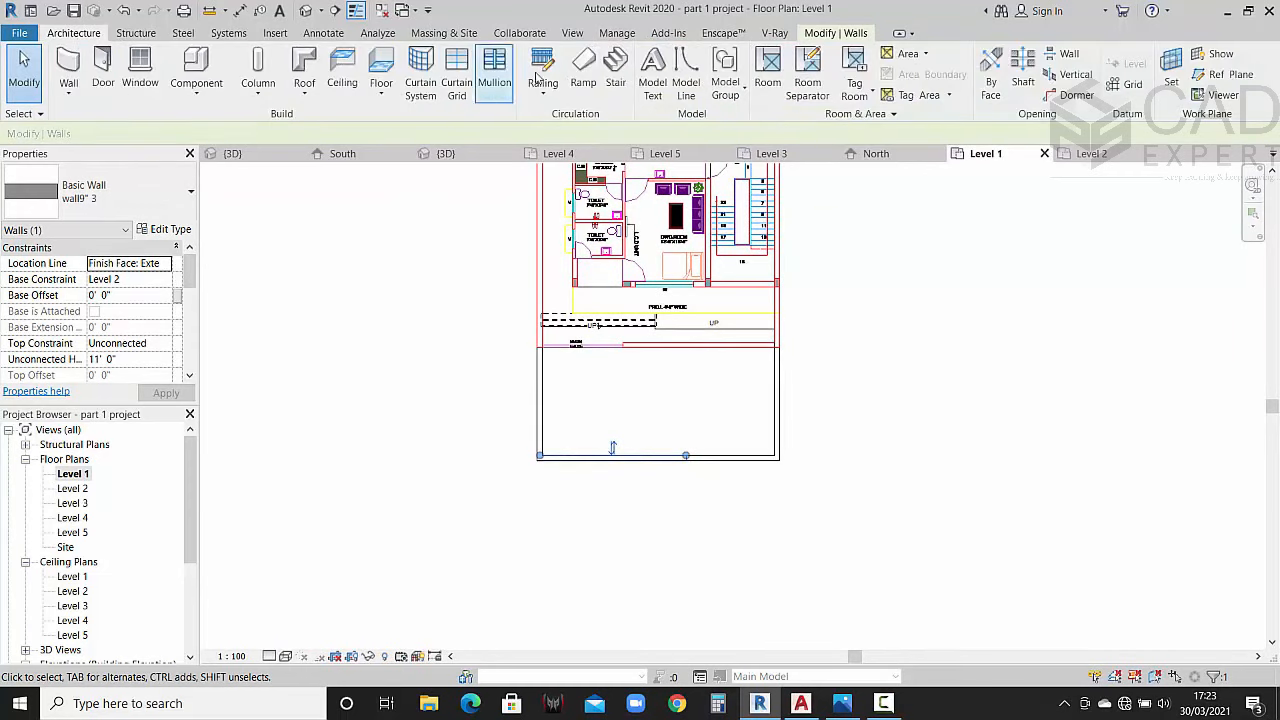
click(586, 85)
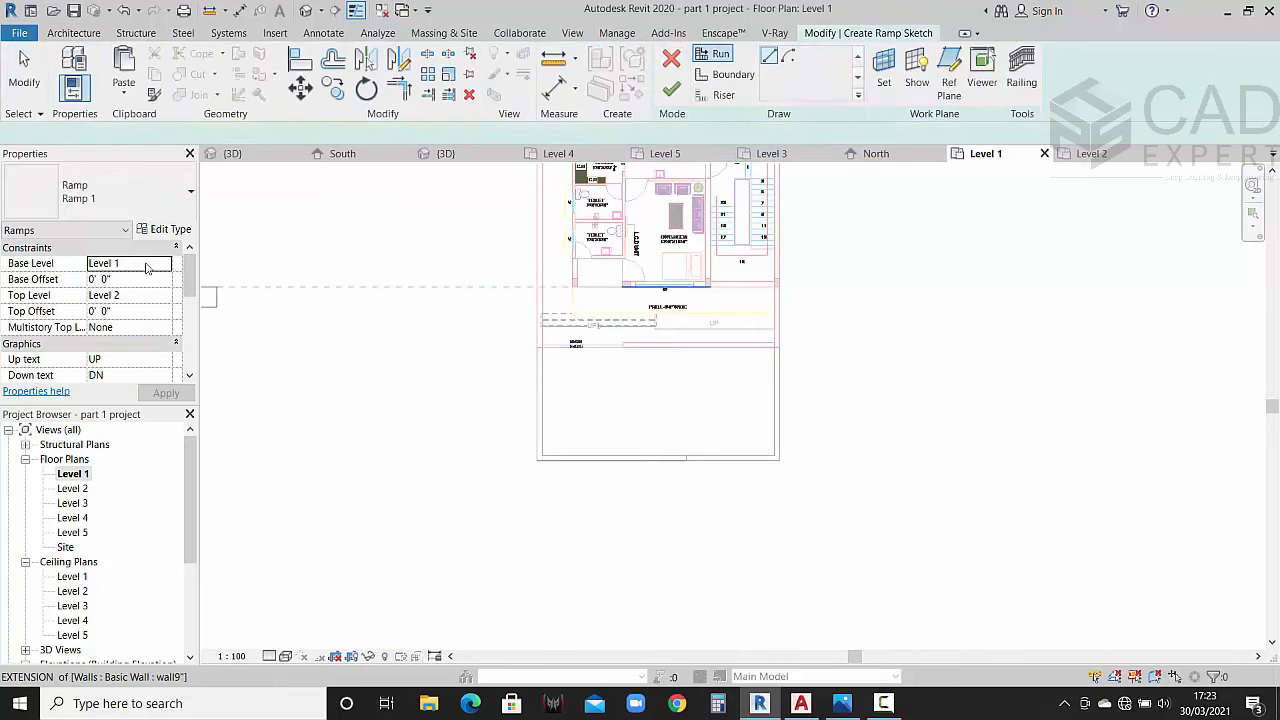
click(148, 229)
scroll(988, 500, down, 5)
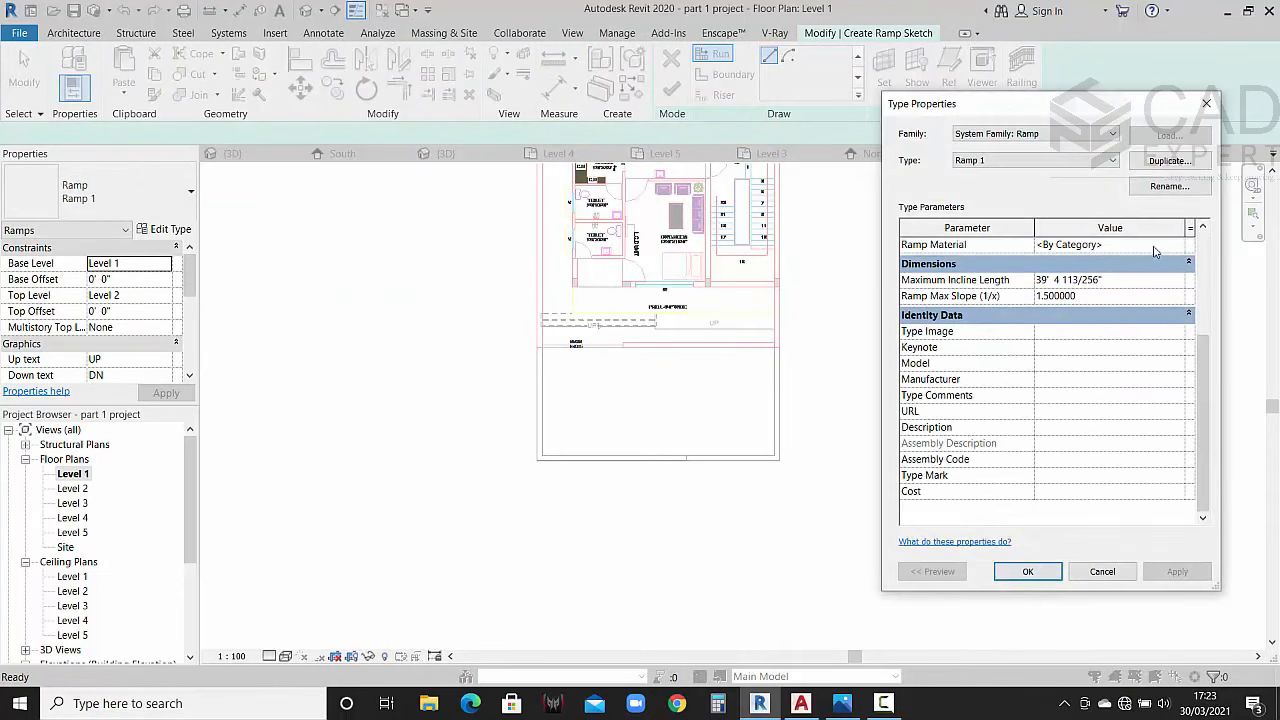
click(1165, 162)
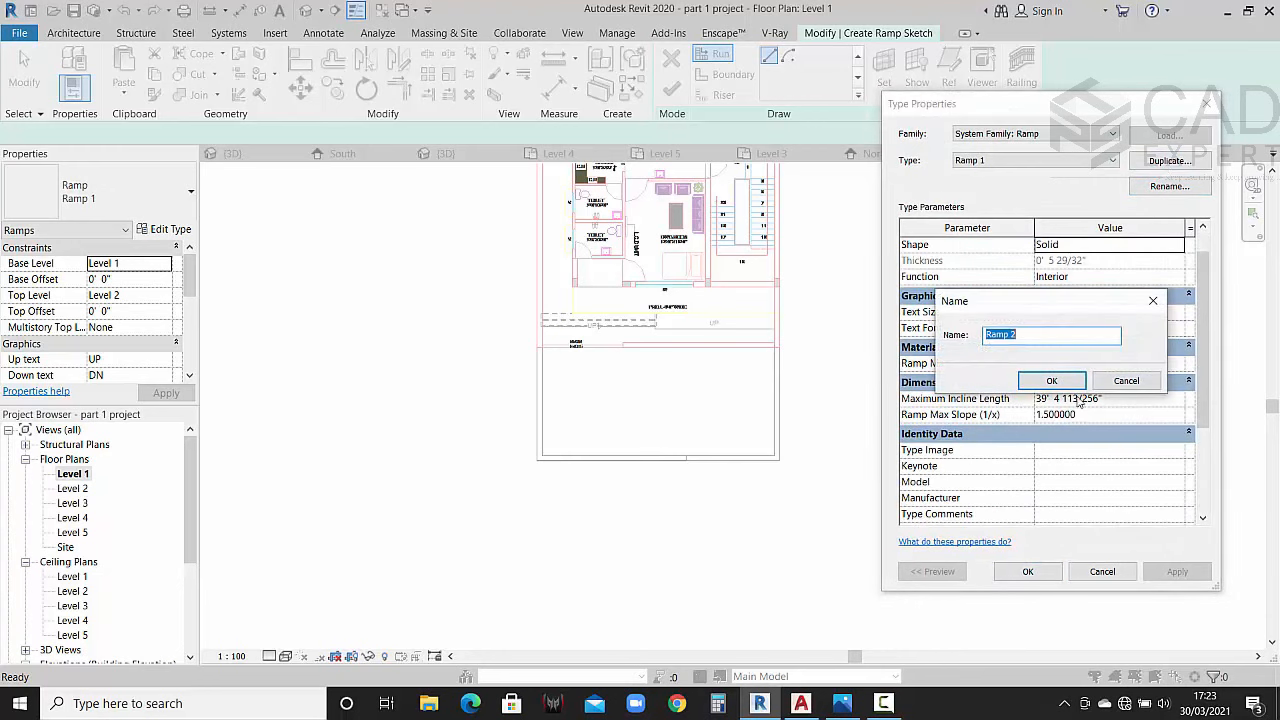
click(1049, 378)
key(Return)
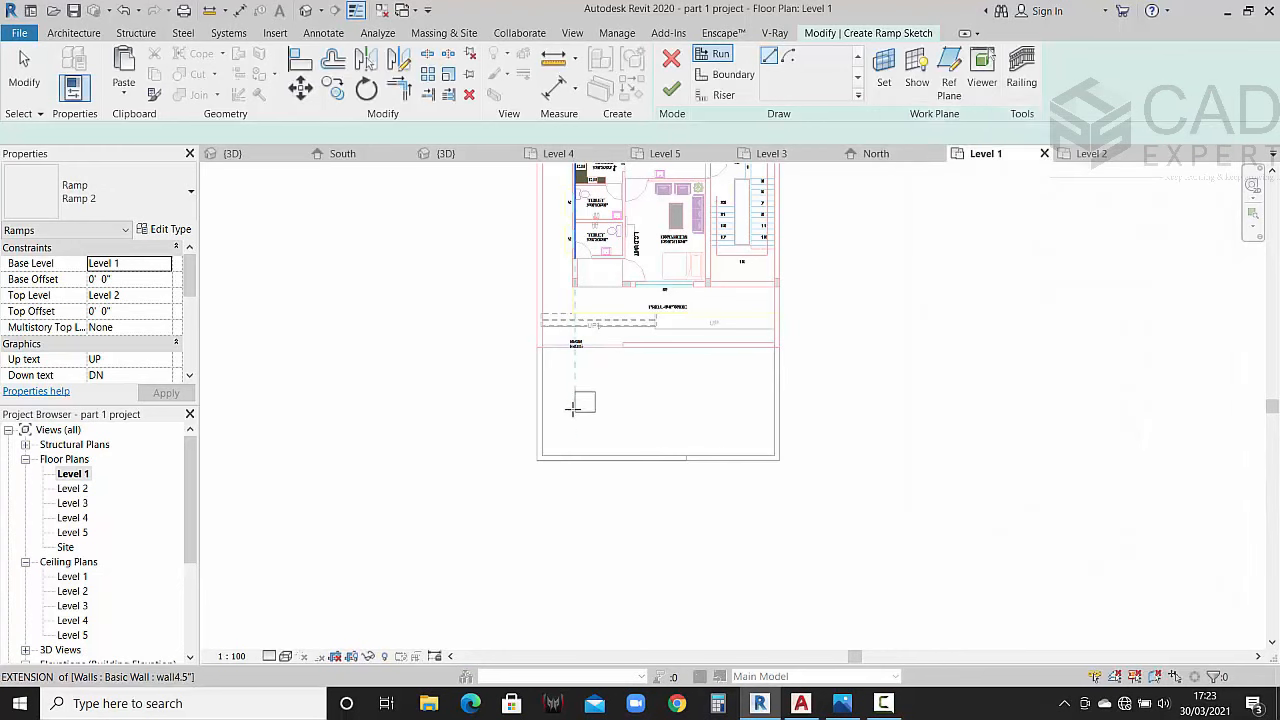
Step: Sketch a vertical ramp run 5' 3" long just outside the front boundary wall, heading towards the house
click(583, 513)
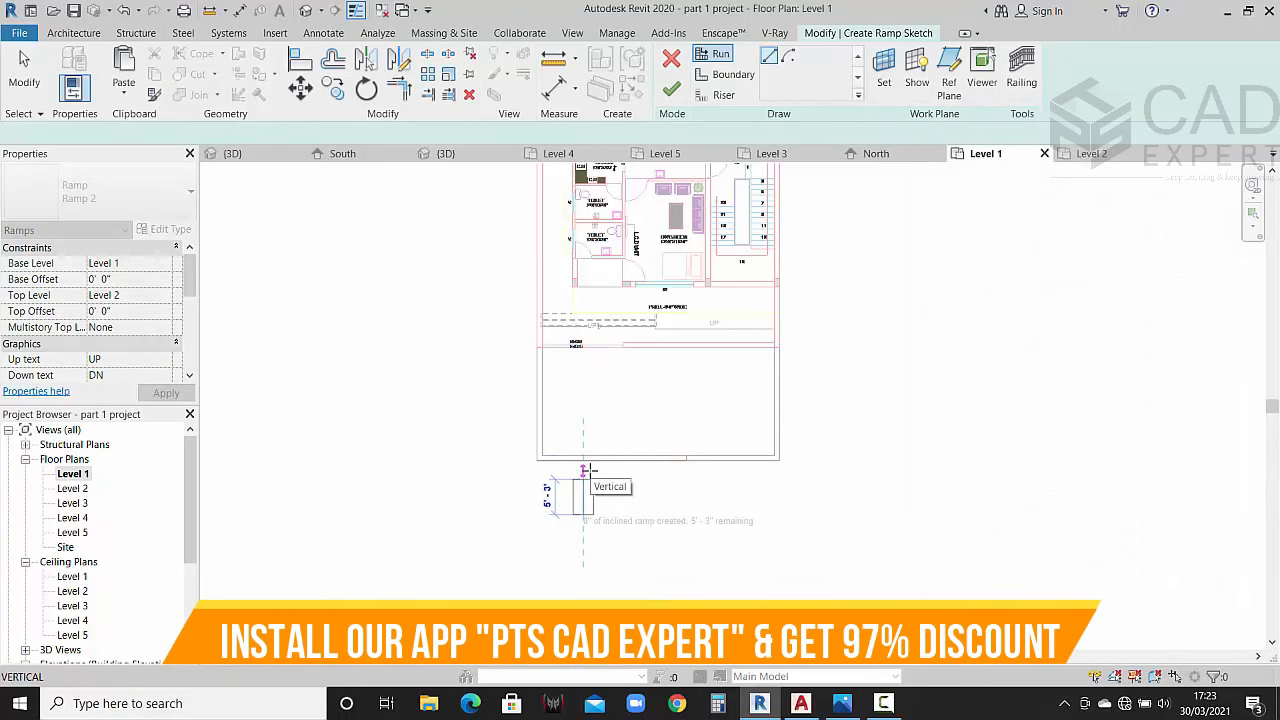
click(583, 470)
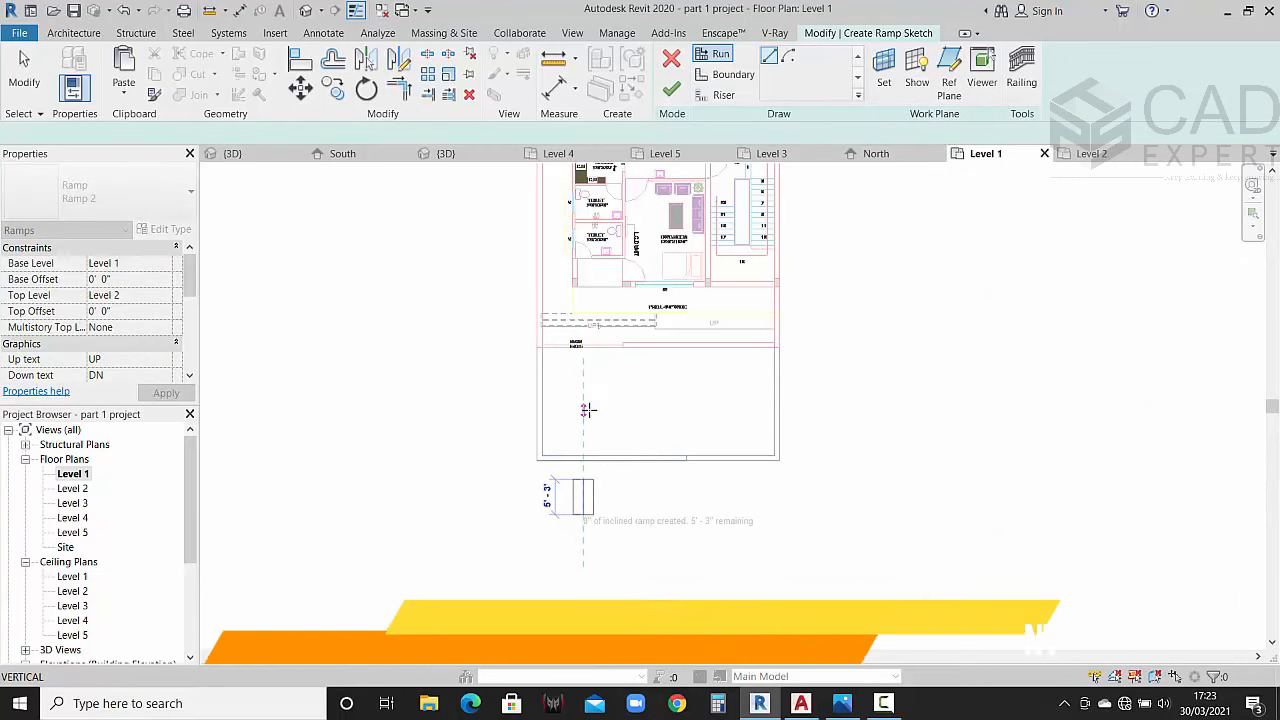
key(Escape)
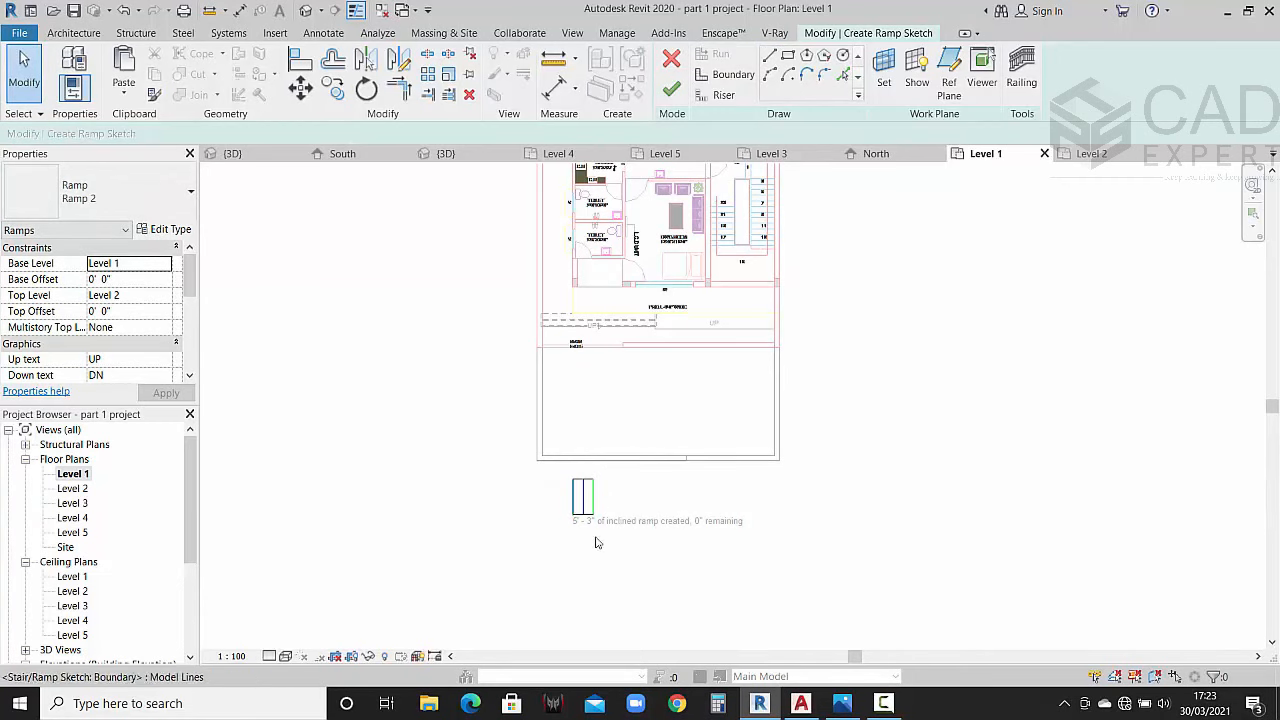
Step: Move the whole ramp sketch so that its inner end meets the outer face of the front boundary wall
drag(628, 551, 528, 471)
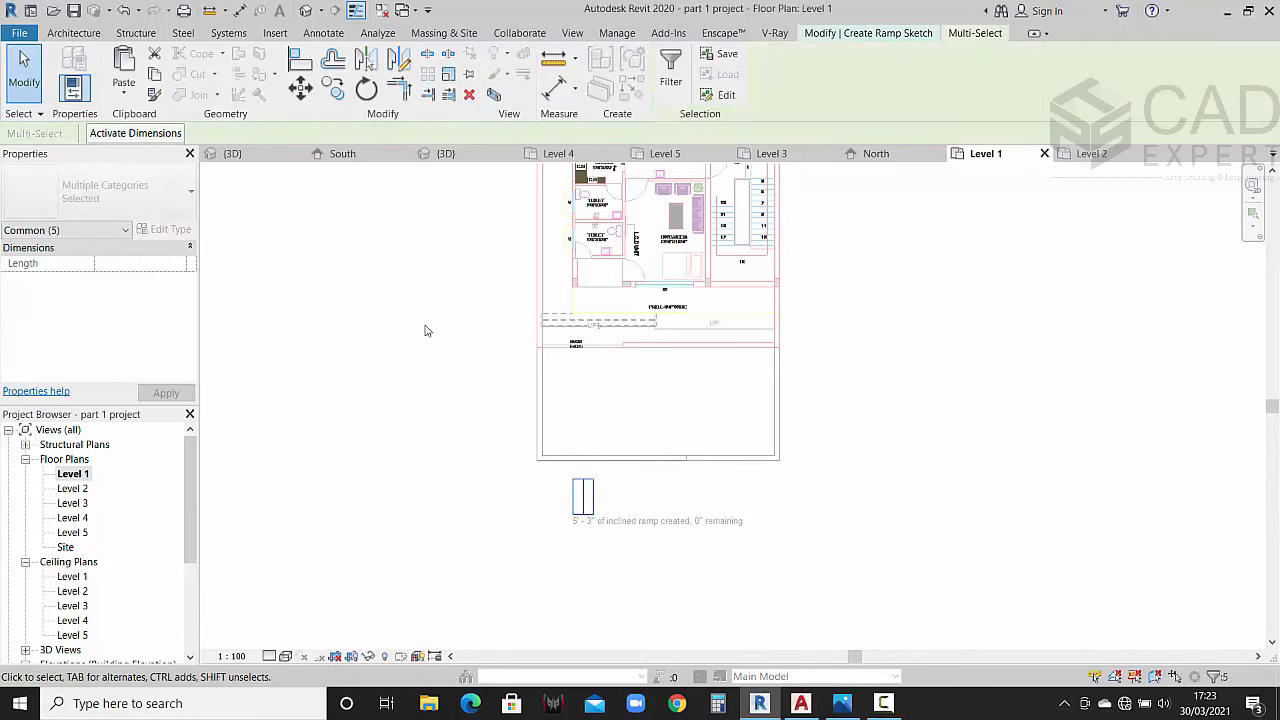
click(300, 88)
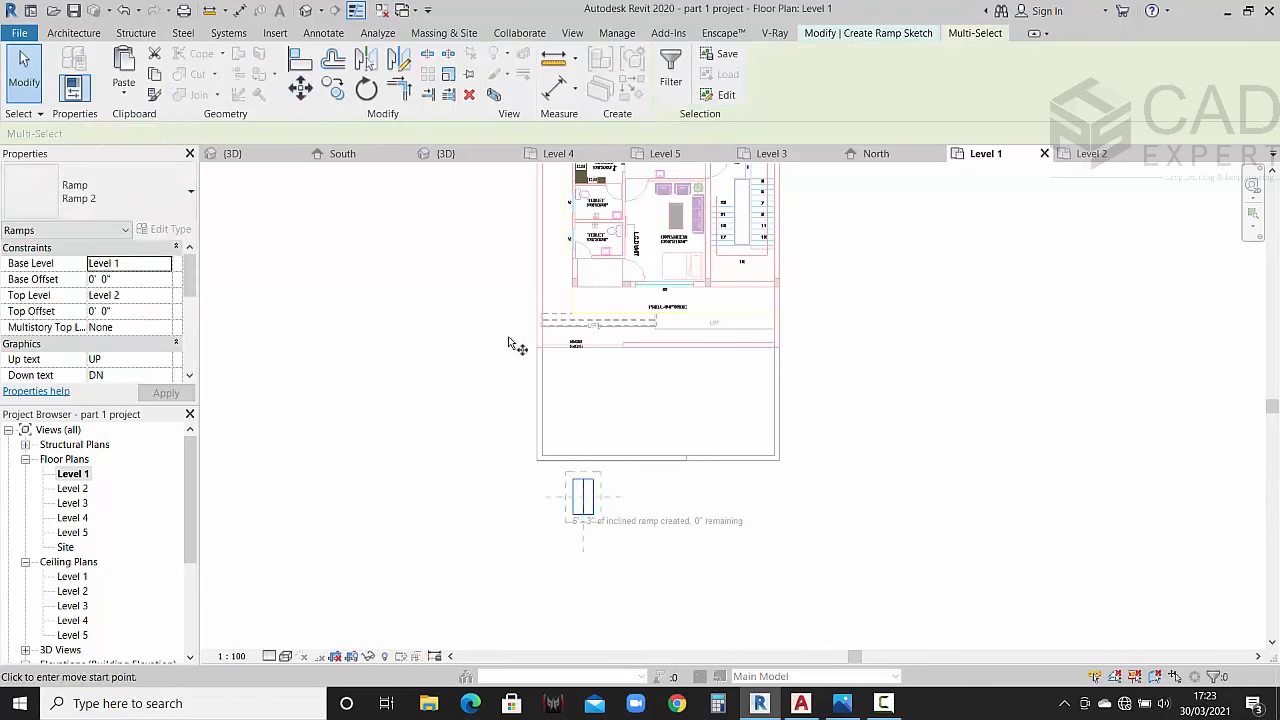
click(583, 462)
scroll(584, 467, up, 7)
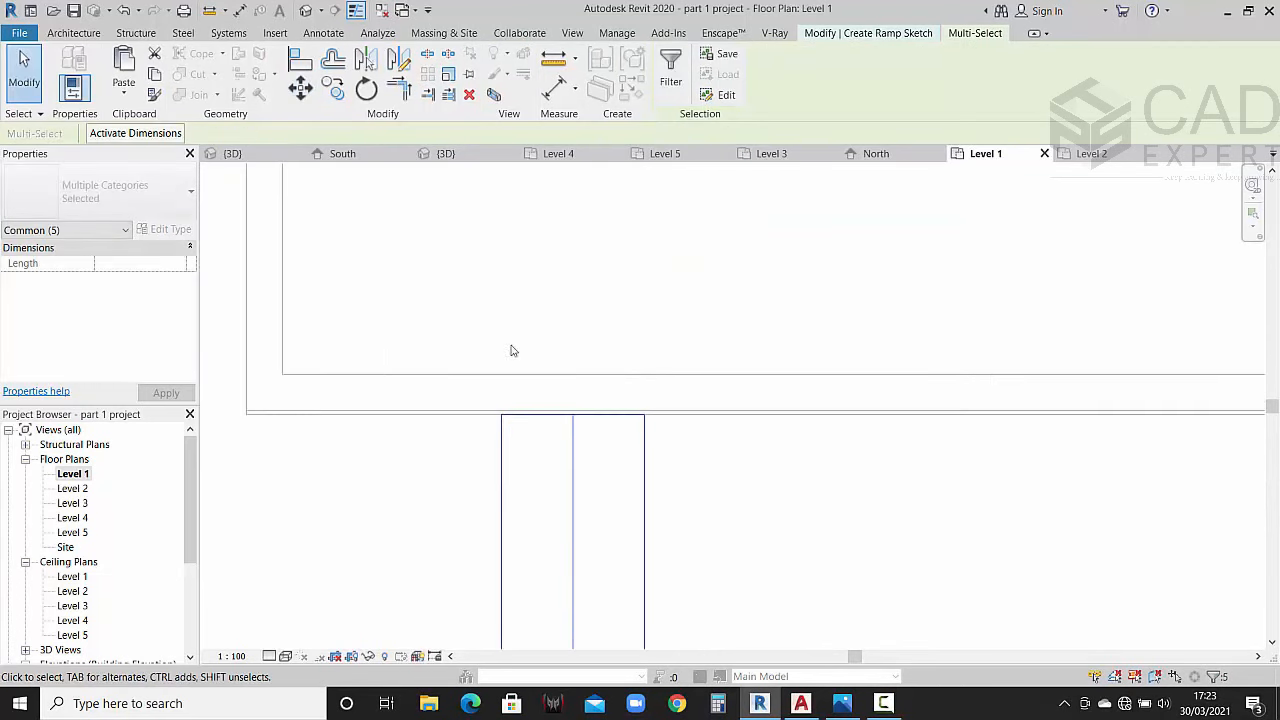
click(300, 88)
scroll(571, 420, up, 3)
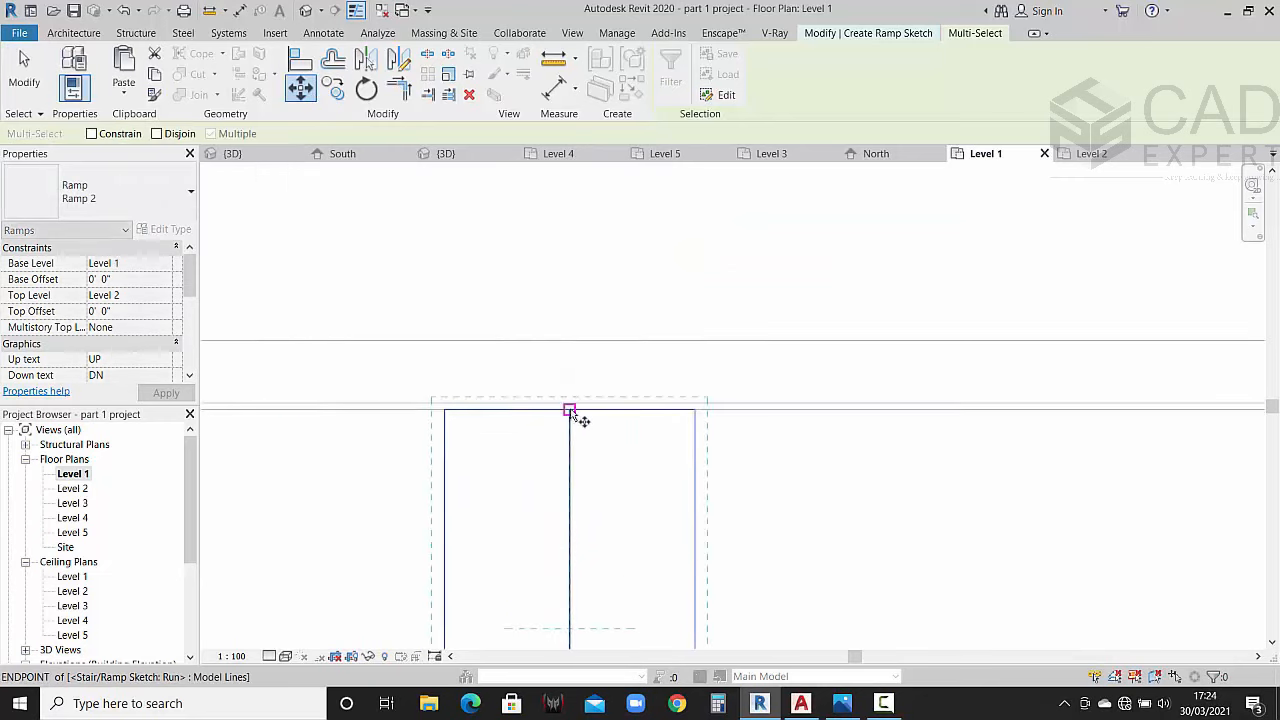
click(570, 408)
key(Escape)
key(Escape)
scroll(740, 515, down, 5)
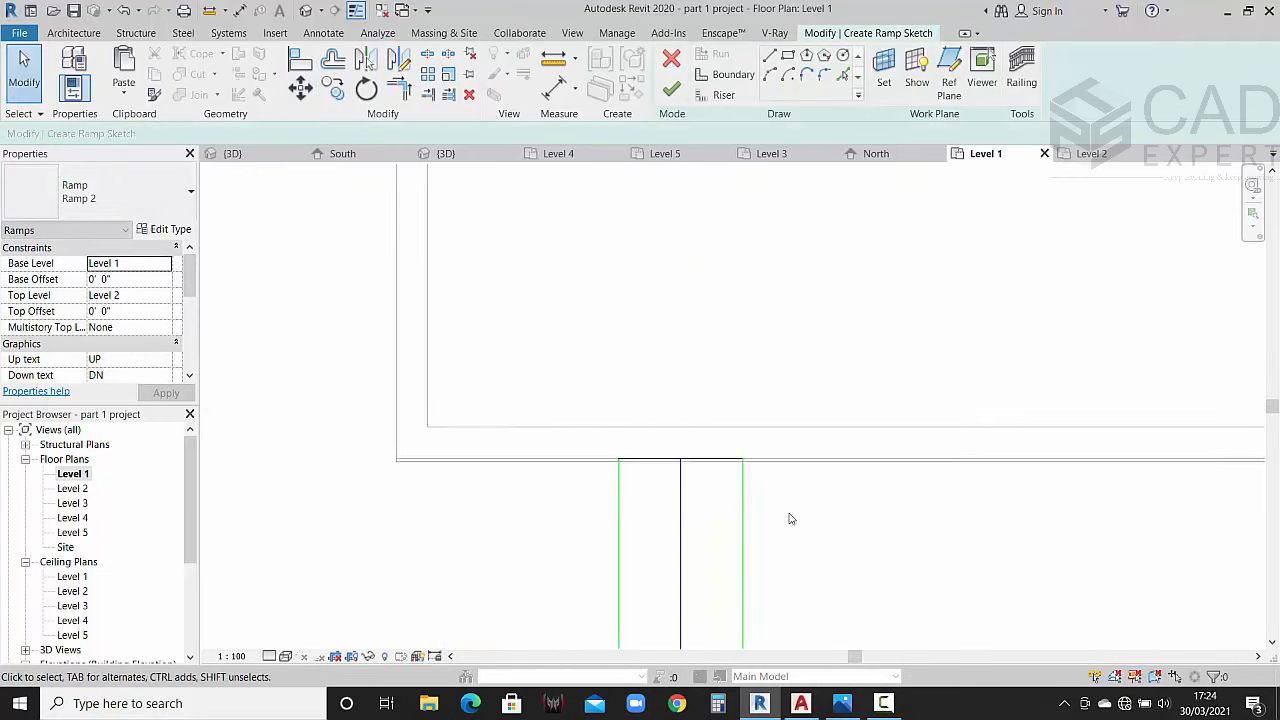
Step: Move the ramp's left boundary line to the outer corner of the front and side walls
click(702, 549)
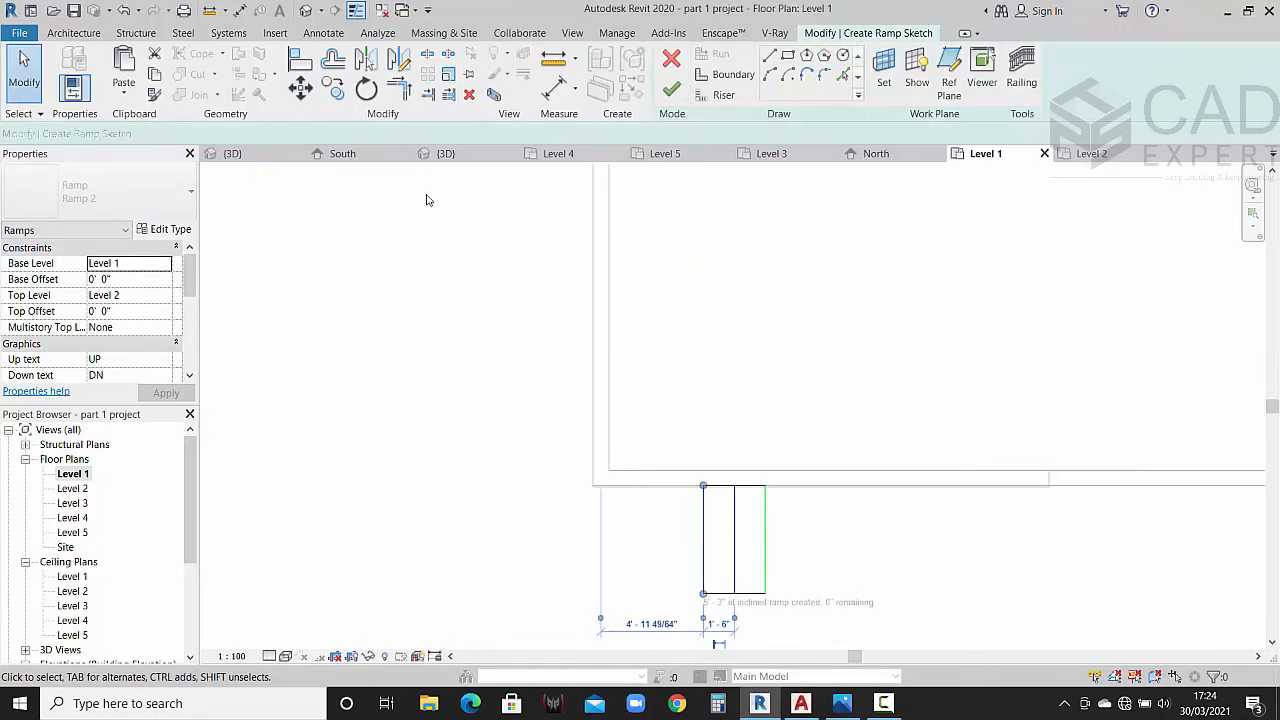
click(300, 88)
click(620, 490)
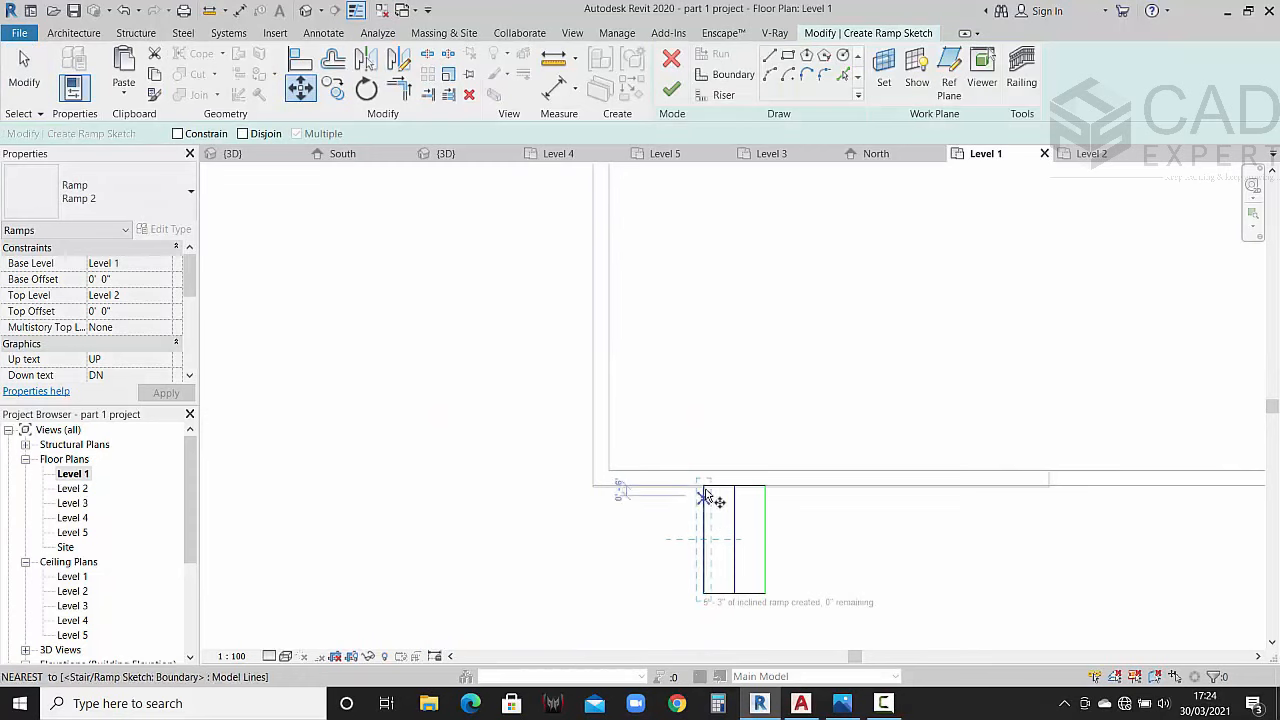
click(593, 487)
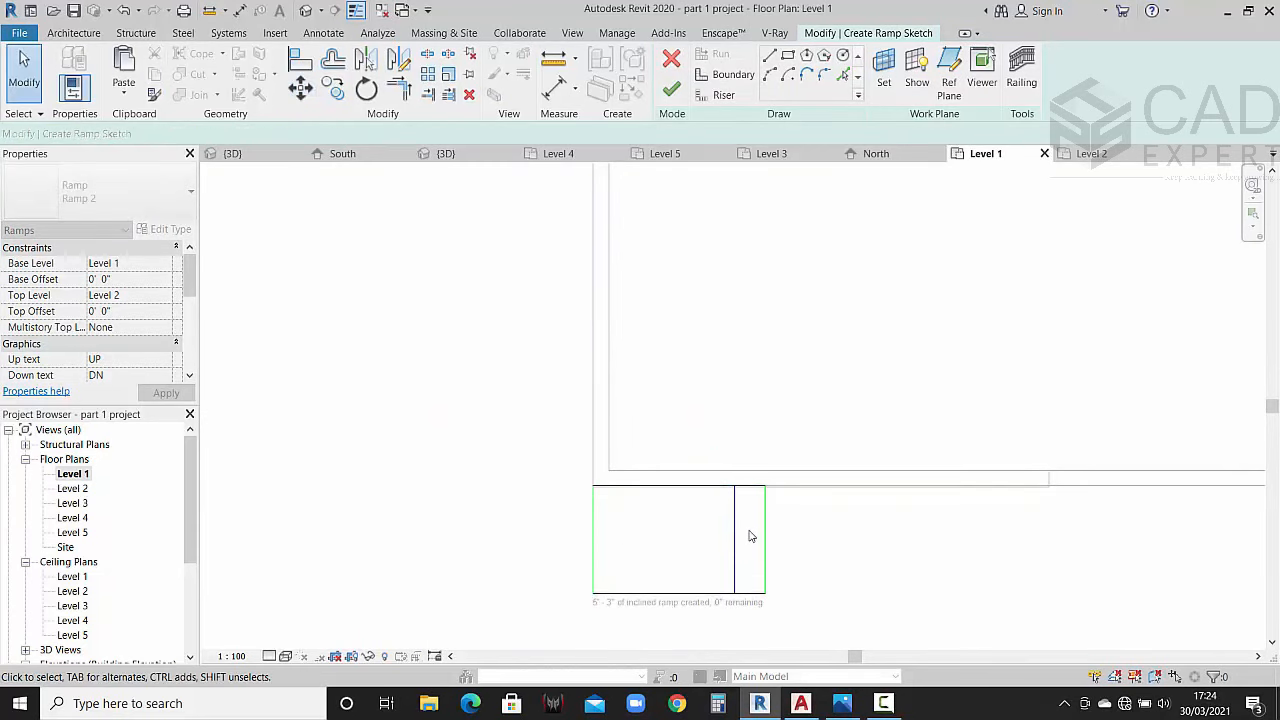
Step: Move the ramp's right boundary line out to 5' 6" from the run line, move it another 1' 6" outward, and finish the ramp
click(300, 88)
click(766, 481)
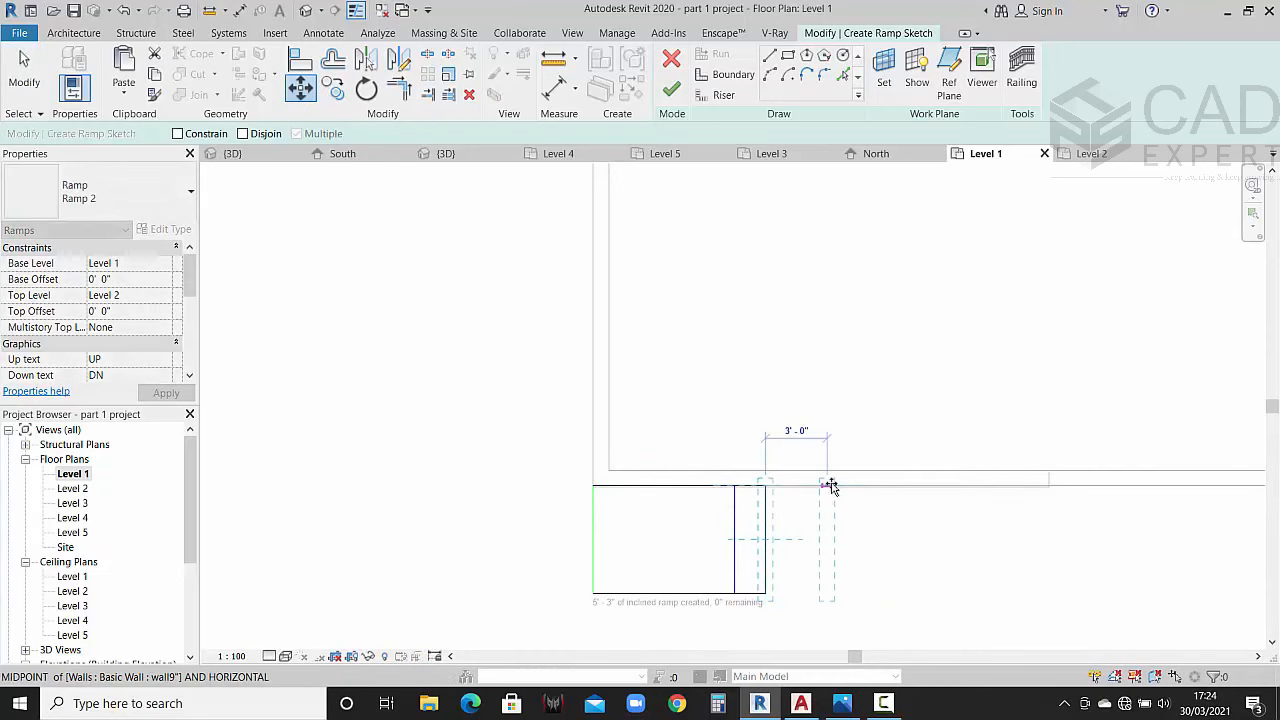
click(846, 487)
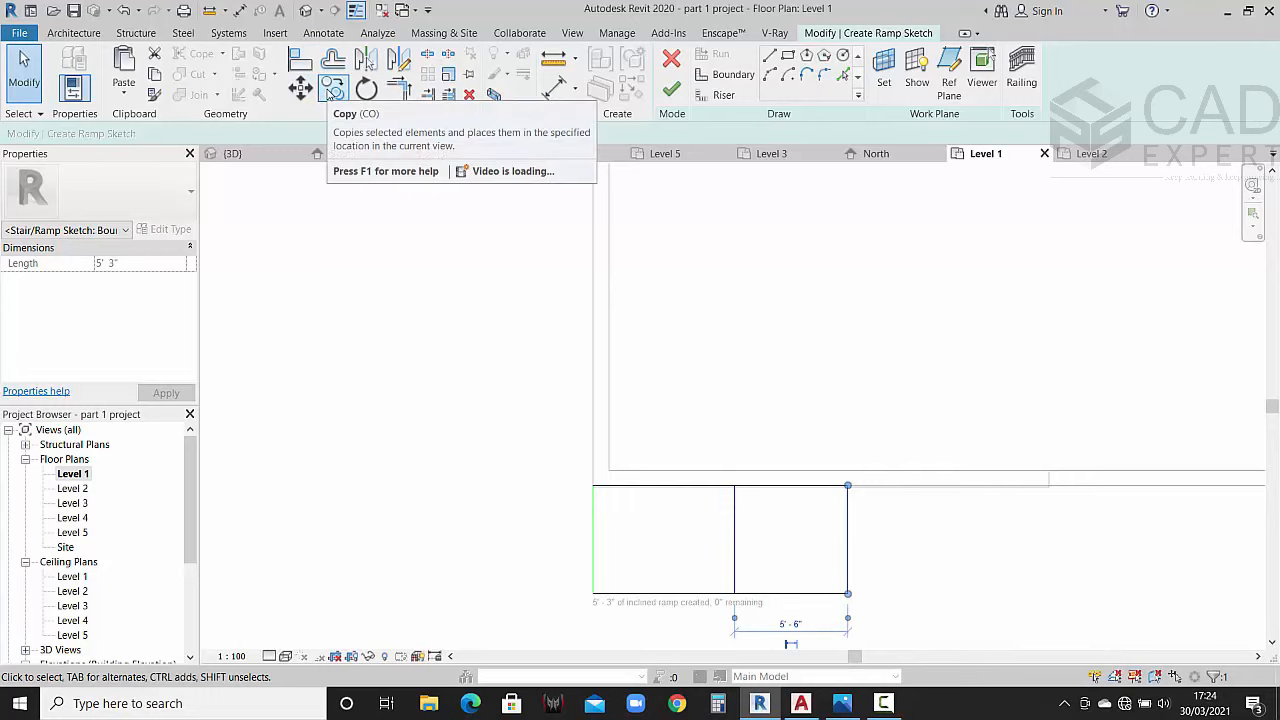
click(329, 92)
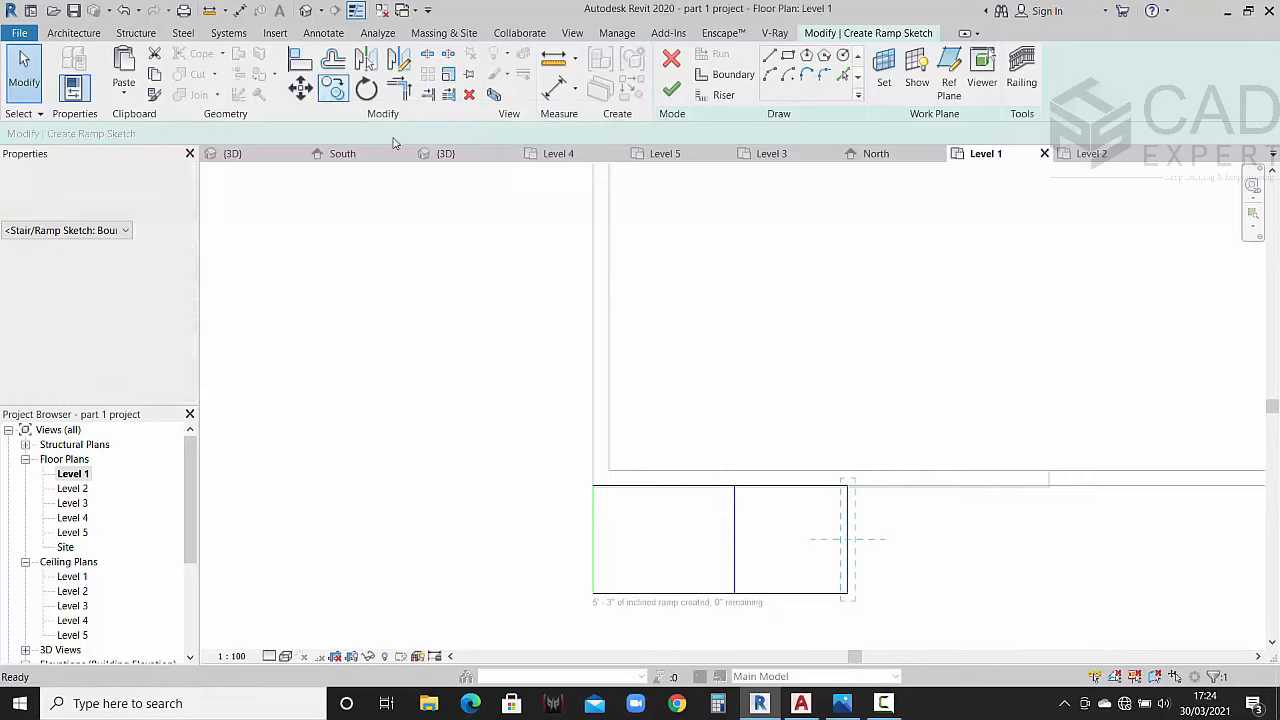
click(849, 487)
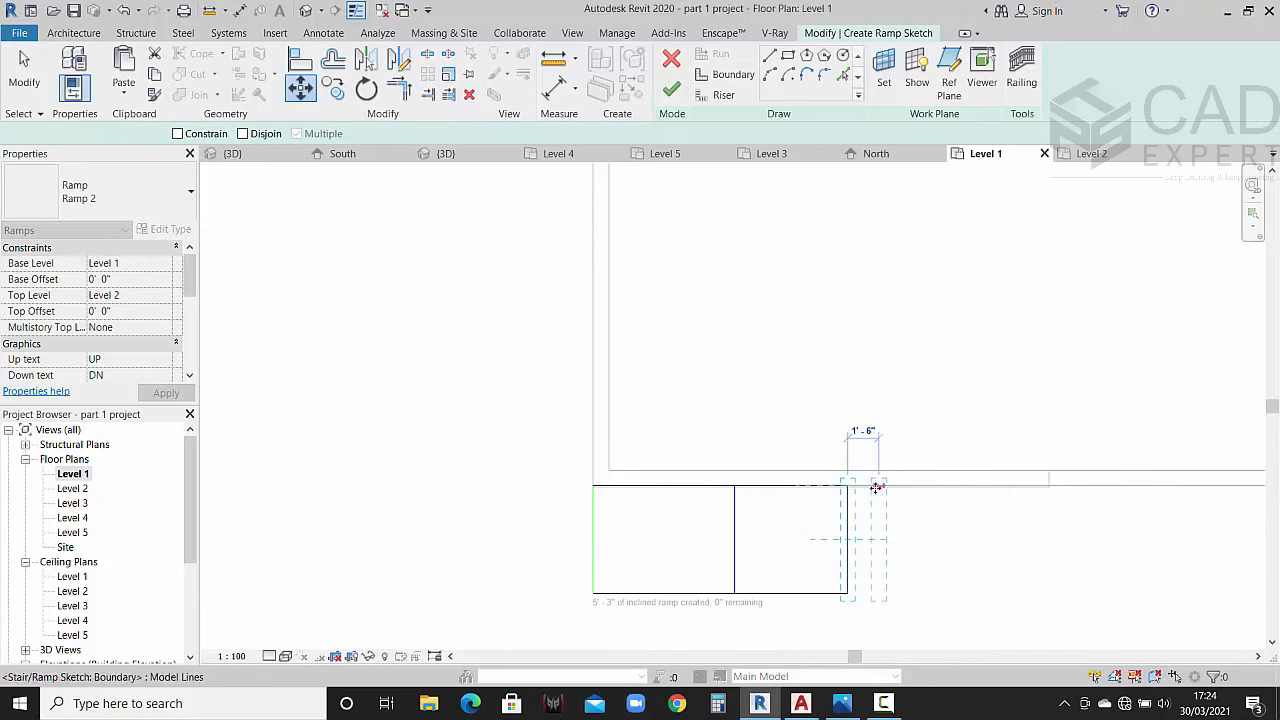
click(878, 487)
click(671, 90)
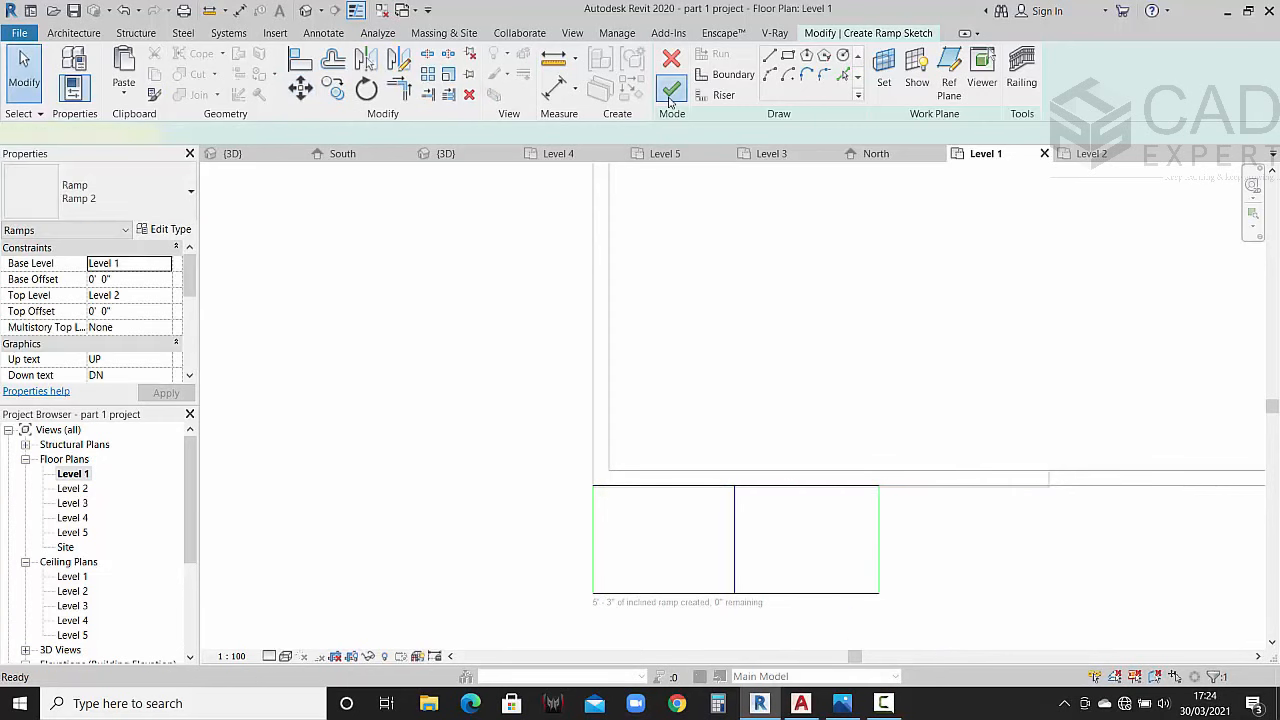
Step: Delete both 900mm Pipe railings from the new entrance ramp in the 3D view
click(446, 153)
scroll(484, 468, up, 5)
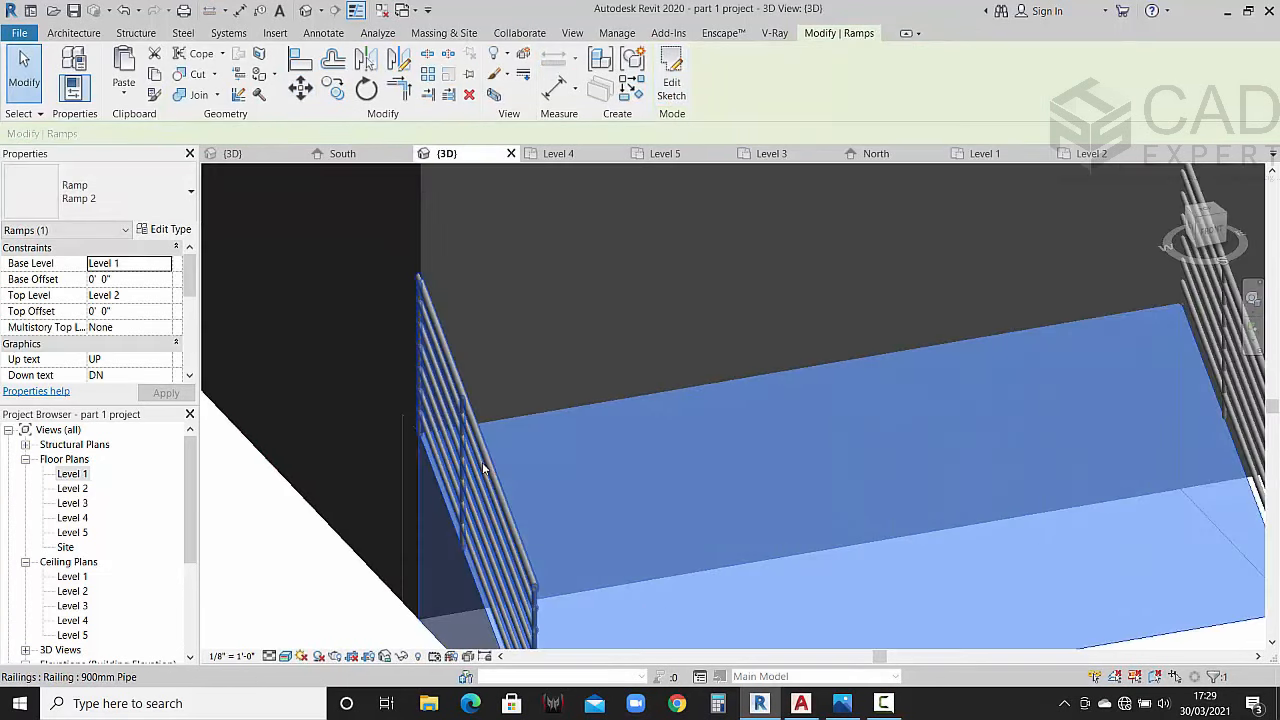
click(309, 491)
click(470, 408)
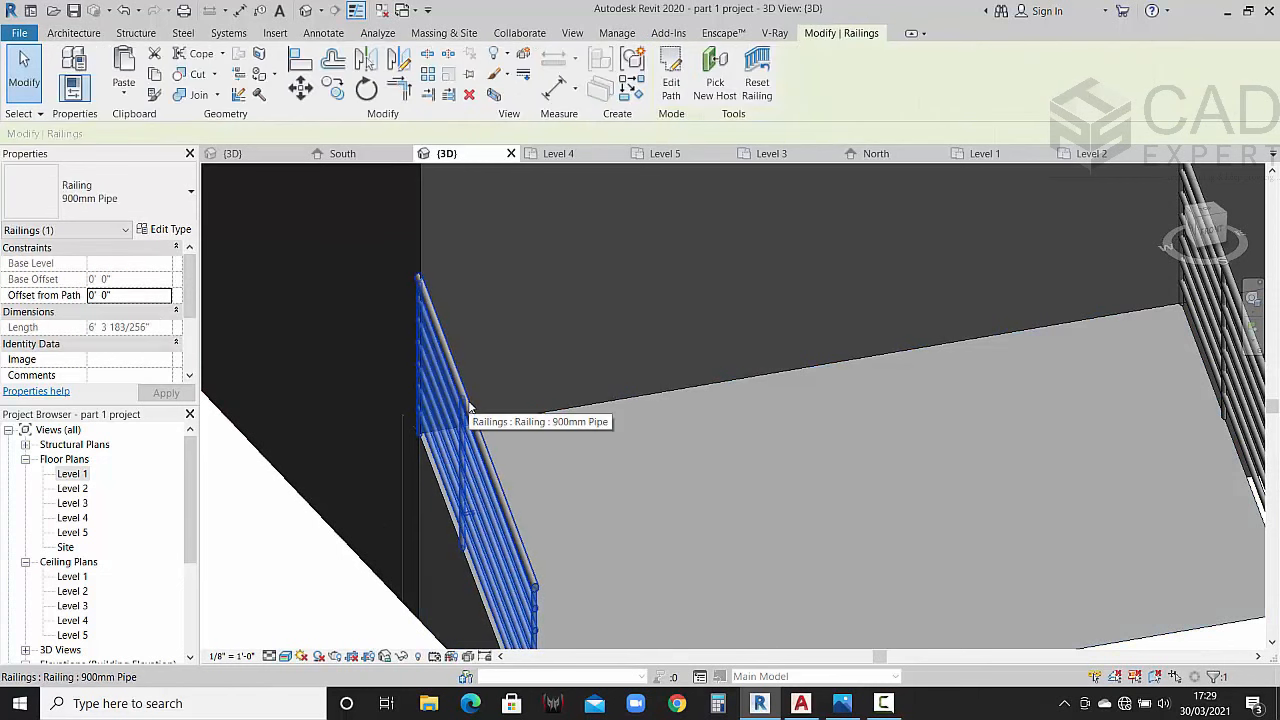
key(Delete)
scroll(854, 370, down, 3)
click(845, 450)
key(Delete)
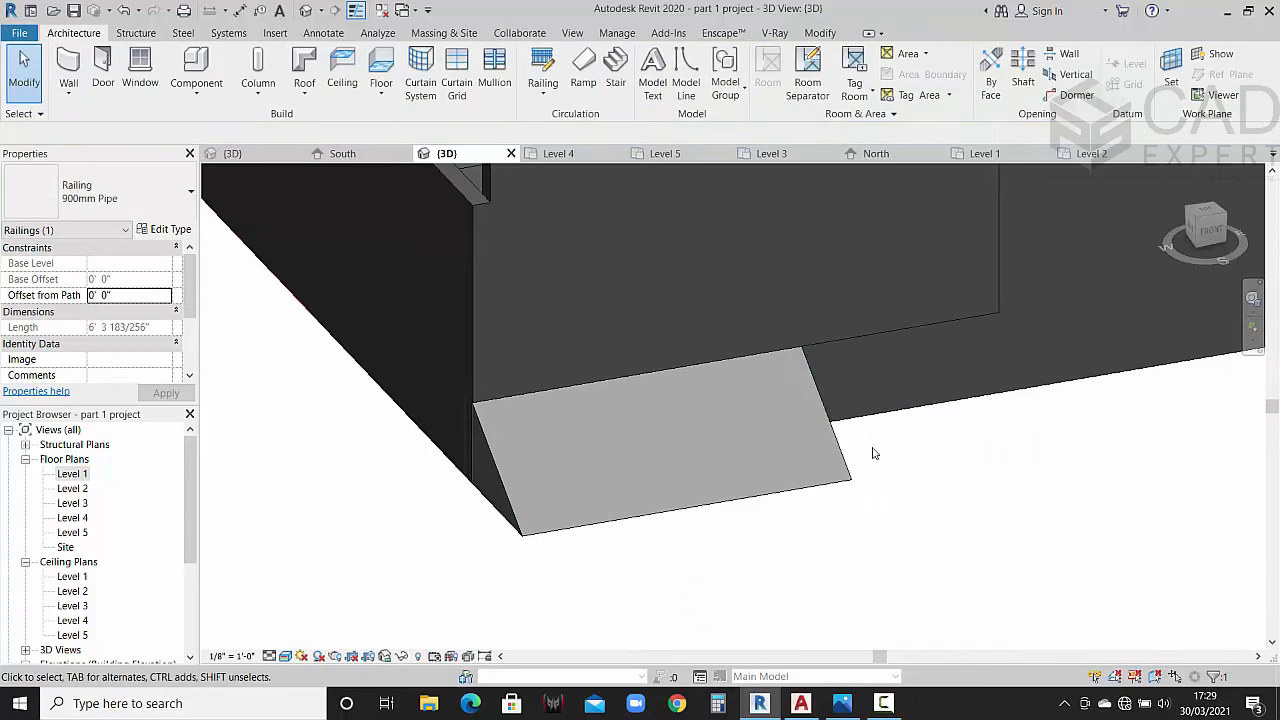
Step: Edit the raised gate wall's profile from the front and sketch a vertical line from its bottom edge to the ground, 2' 6" from the right end
scroll(872, 453, down, 5)
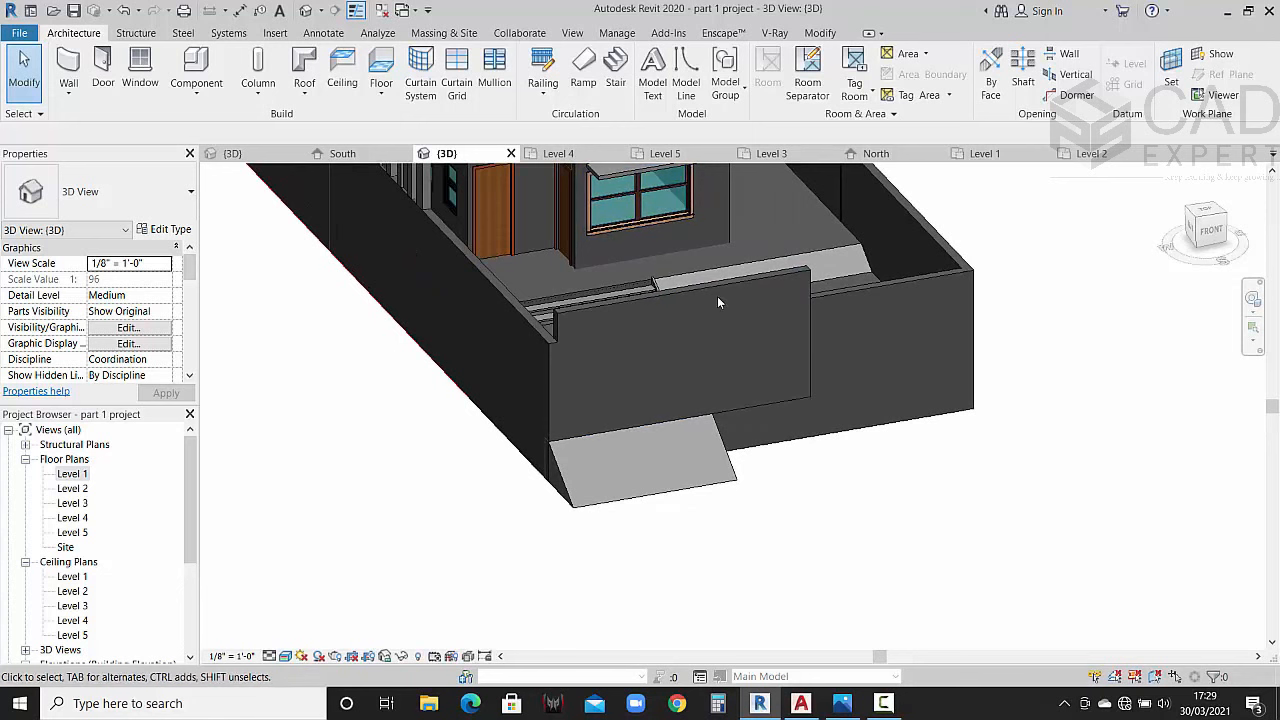
click(723, 286)
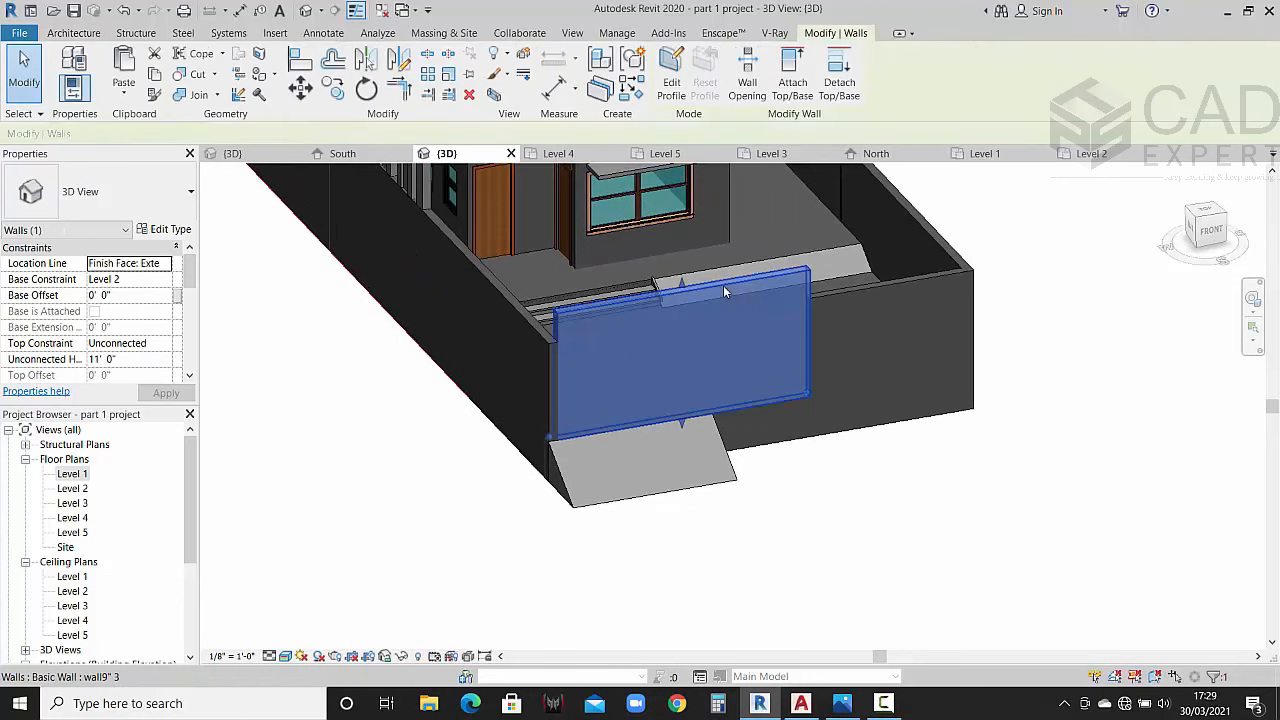
click(1211, 238)
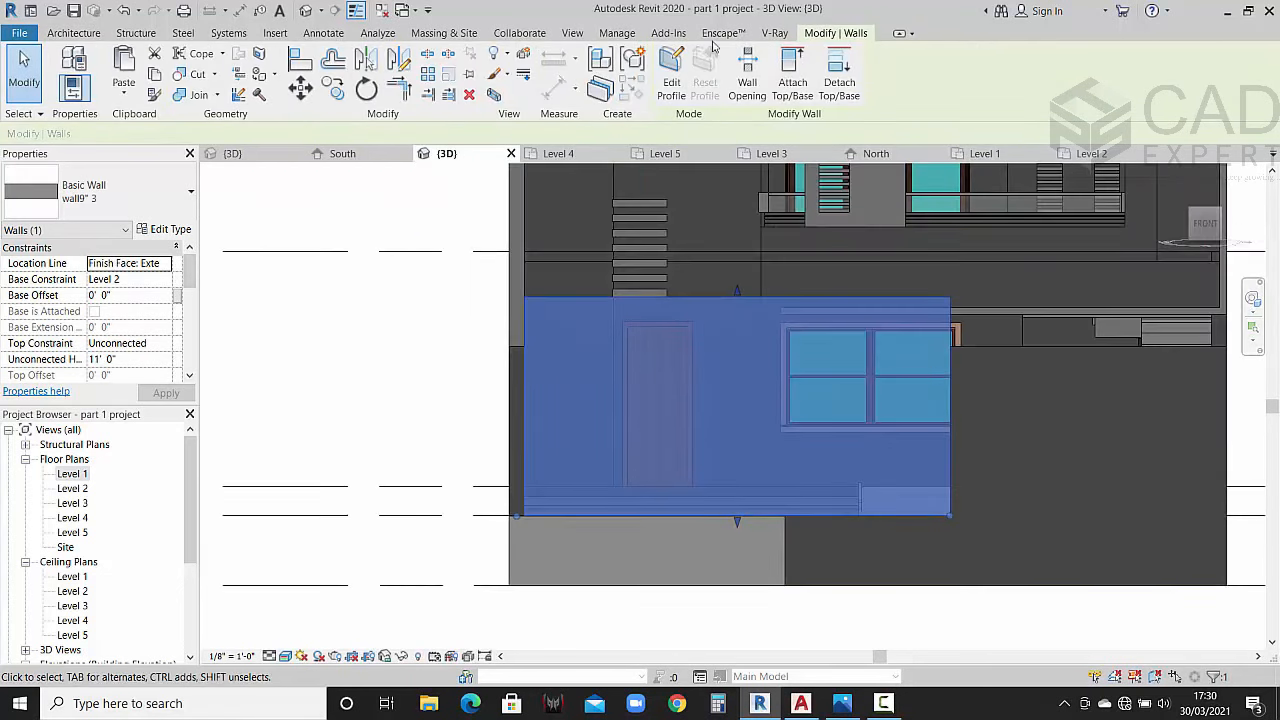
click(671, 84)
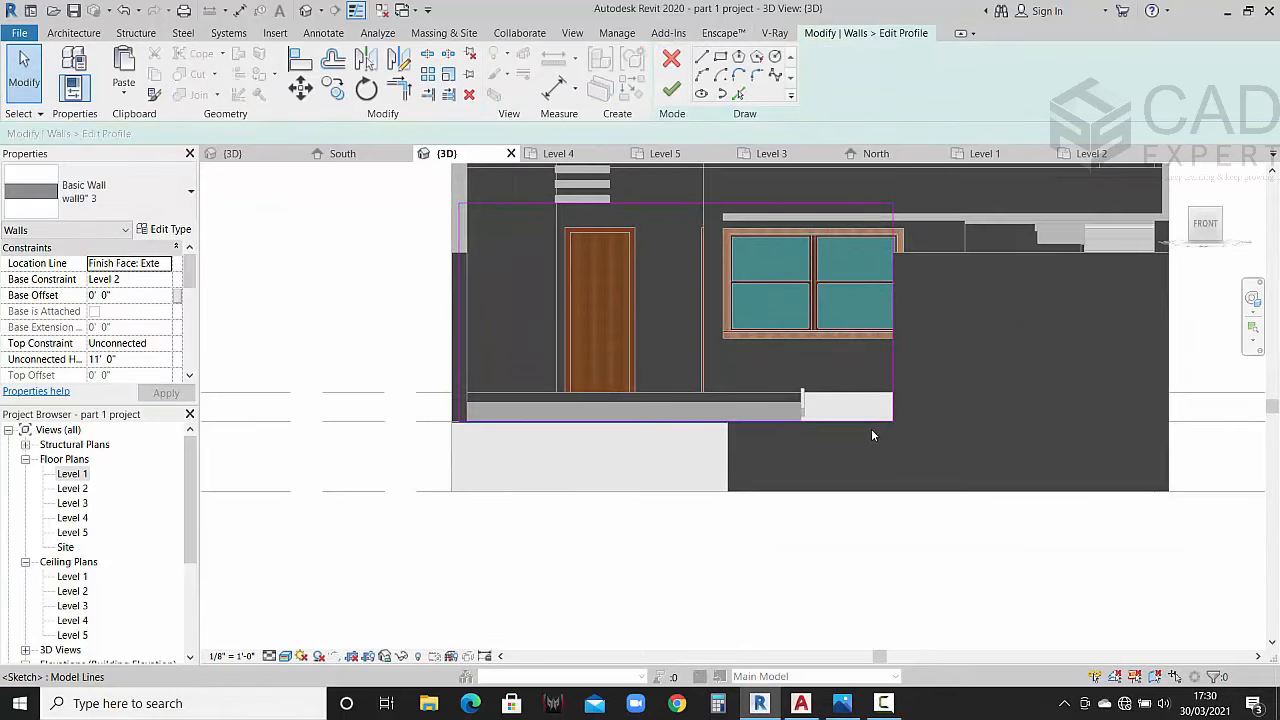
click(866, 421)
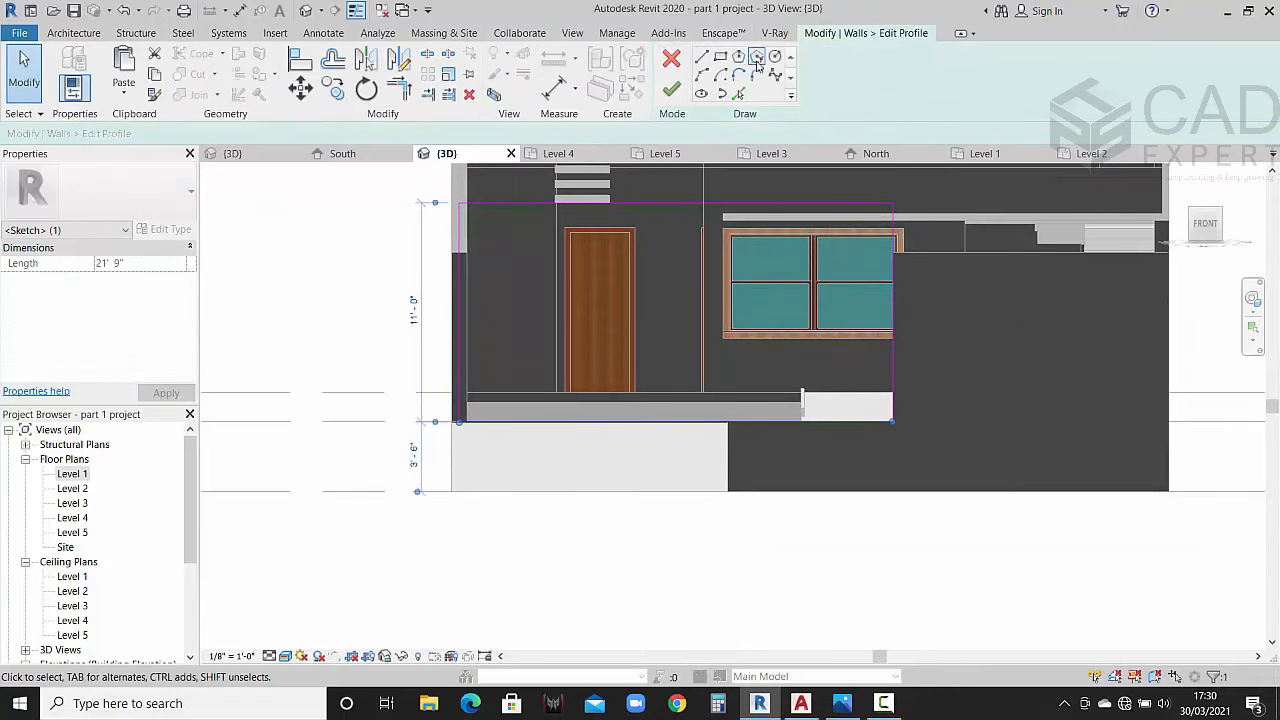
click(701, 57)
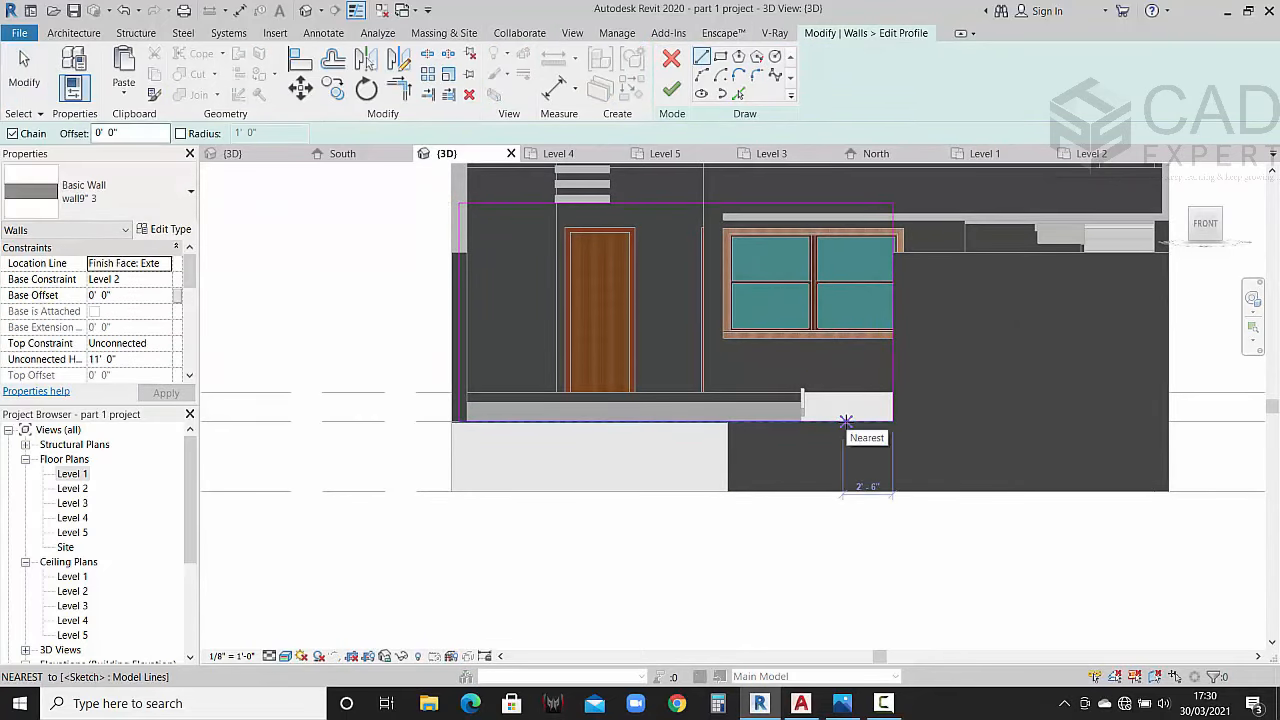
click(846, 488)
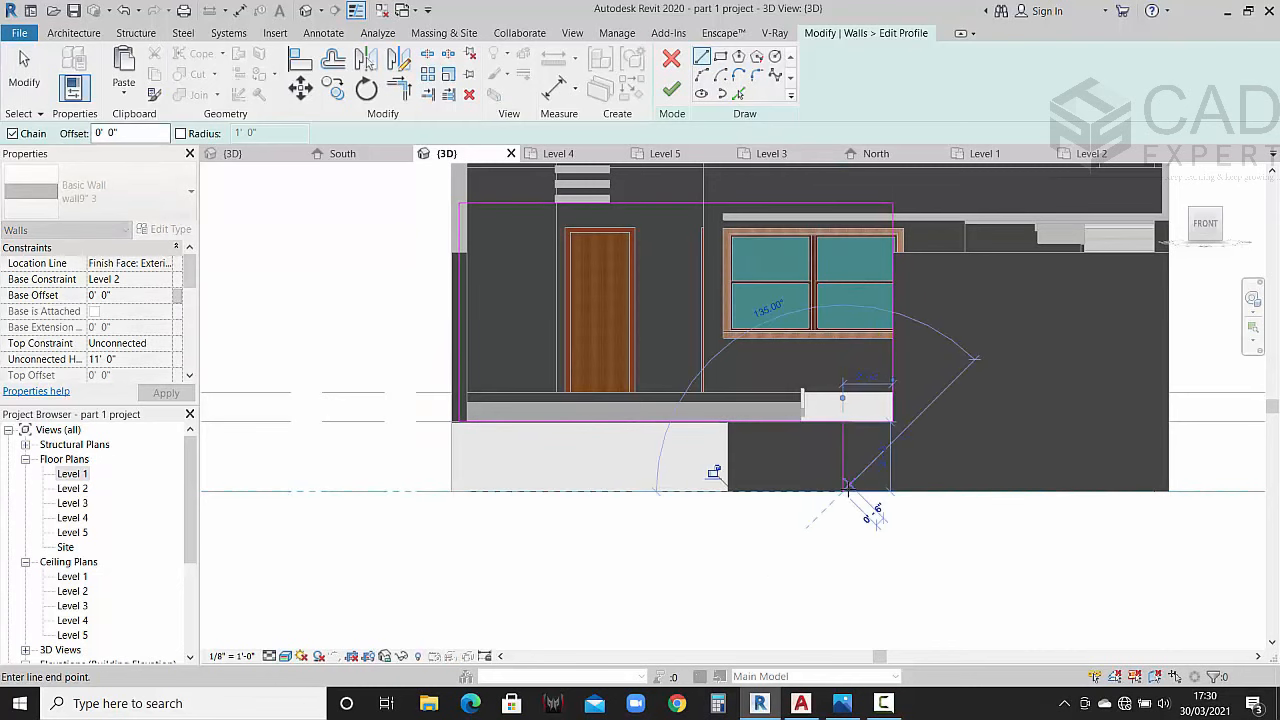
key(Escape)
key(Escape)
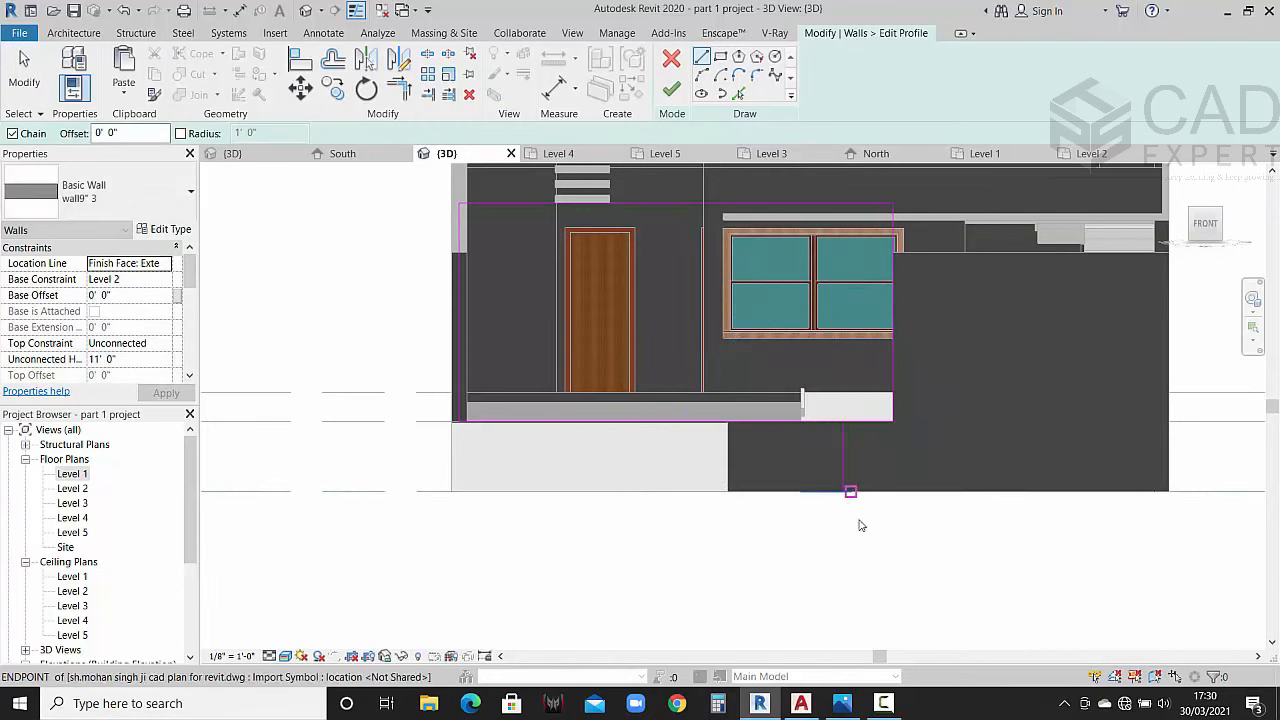
Step: Check the reference render and shorten the vertical profile line below the wall to 1' 9"
click(842, 705)
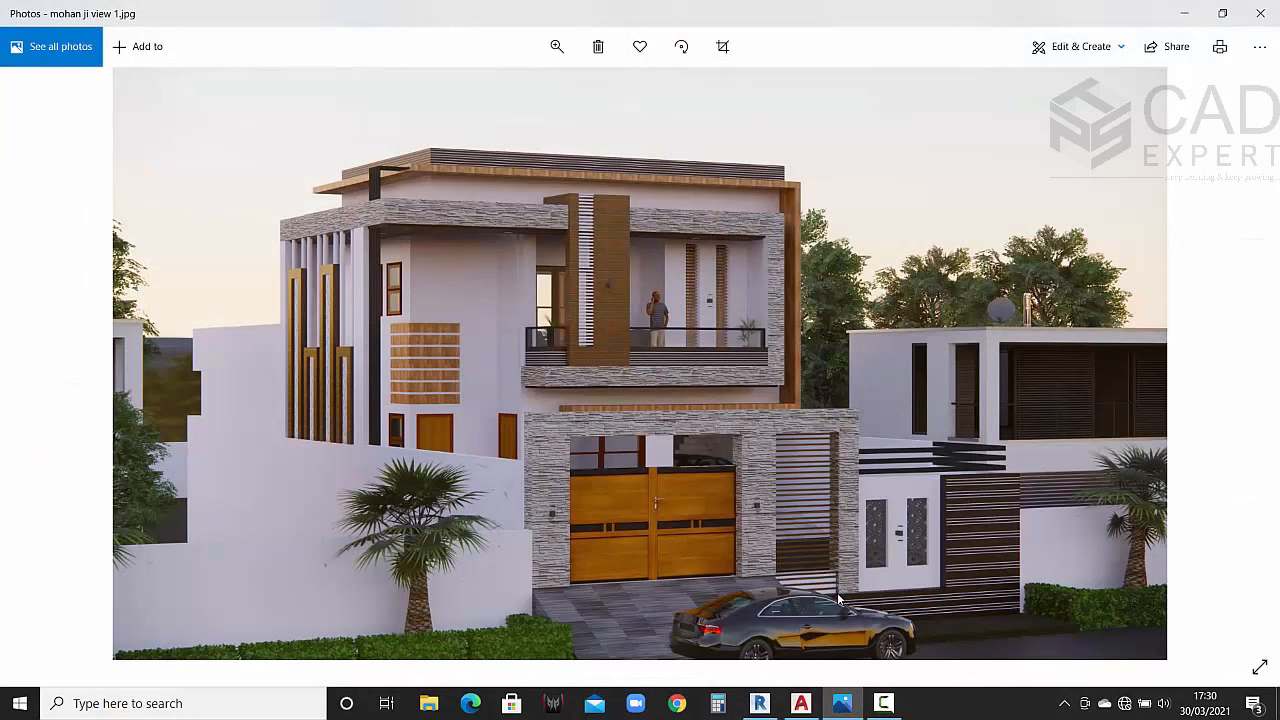
click(1189, 13)
scroll(851, 459, up, 3)
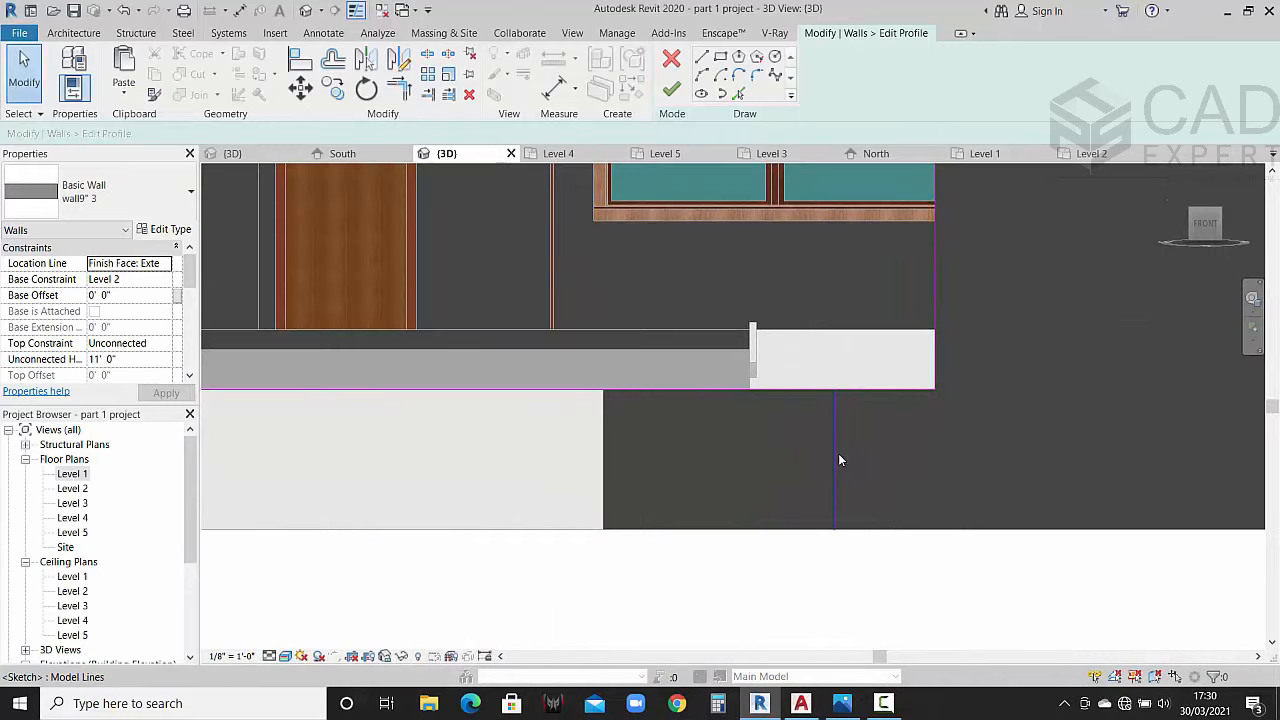
click(838, 466)
drag(834, 531, 836, 458)
scroll(877, 426, up, 2)
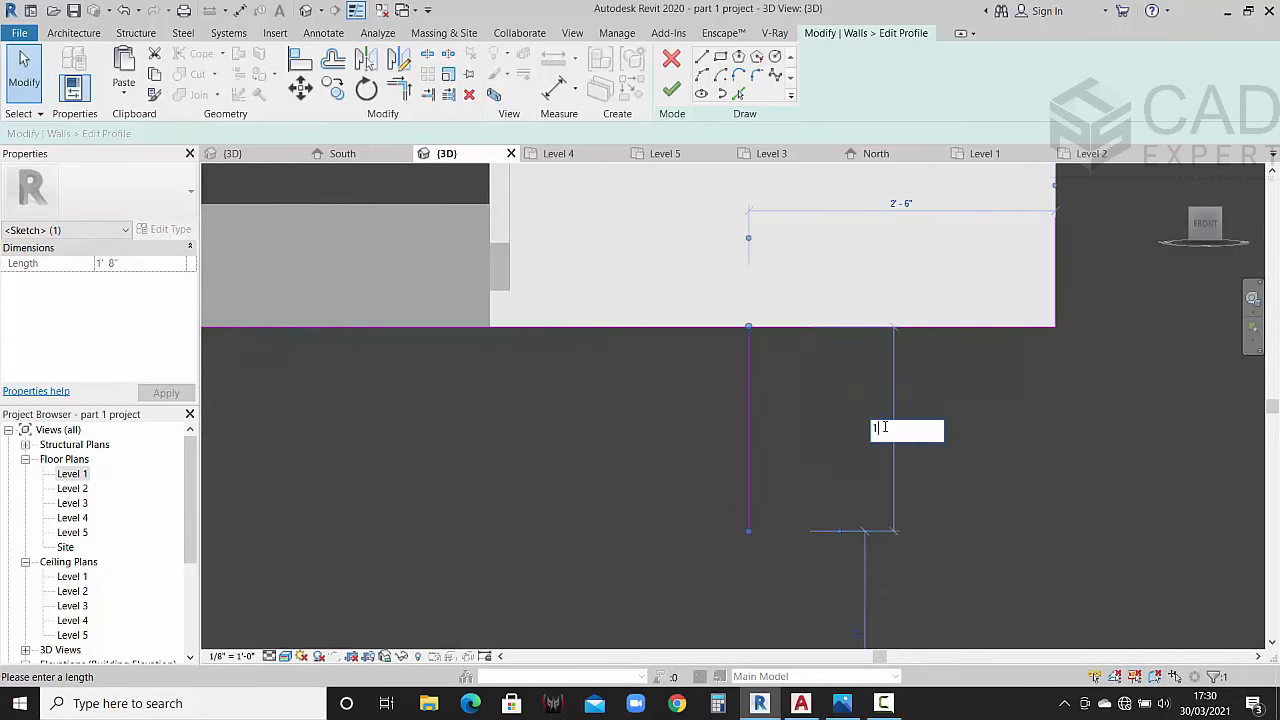
key(Return)
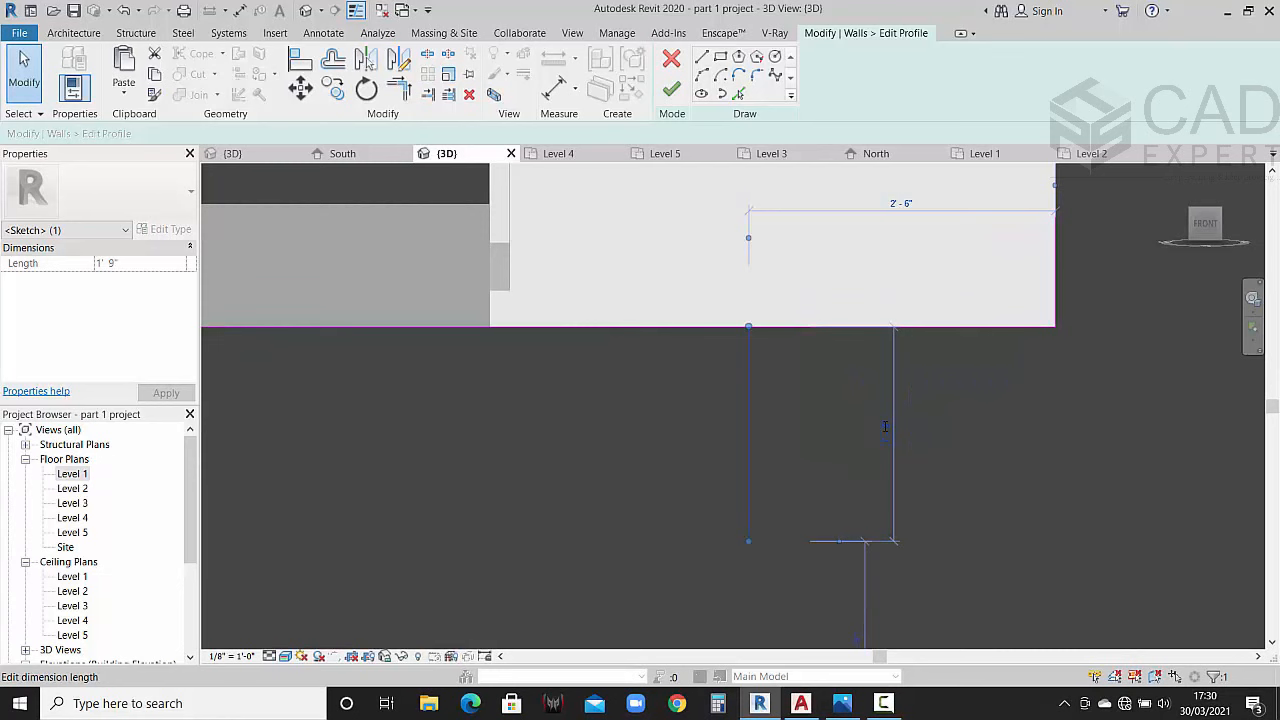
click(862, 432)
scroll(870, 438, down, 3)
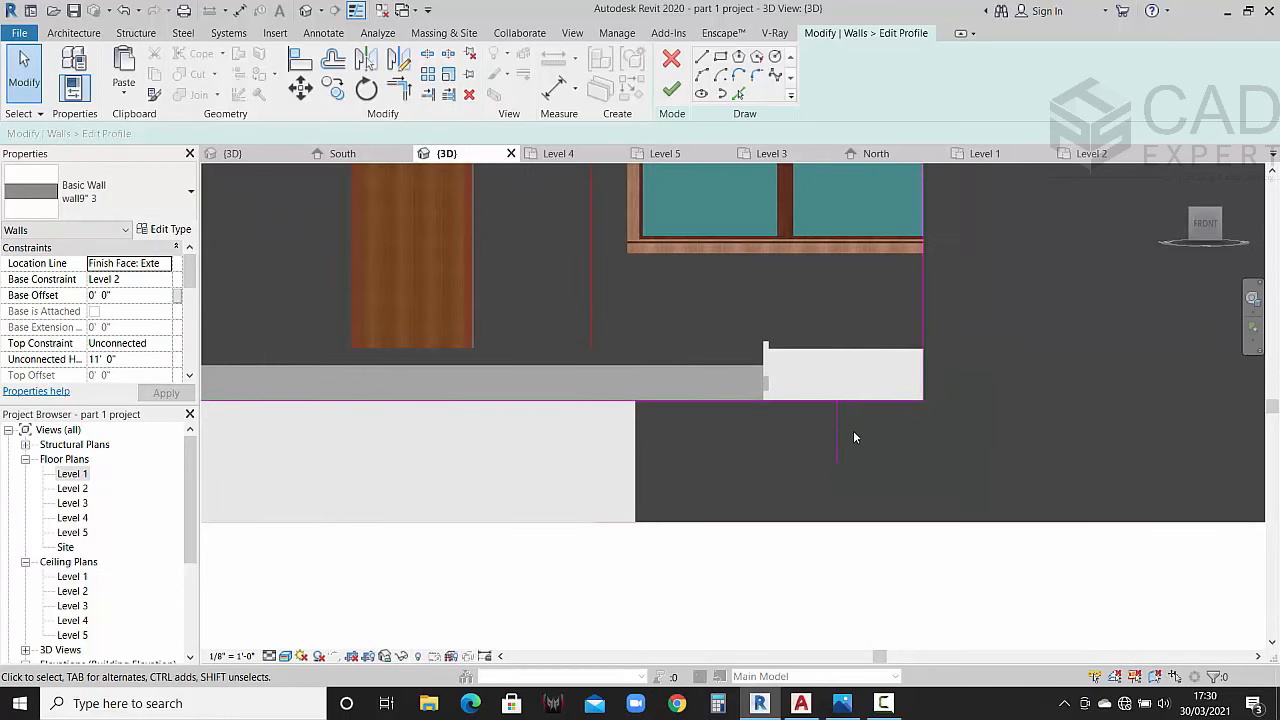
Step: Sketch lines from the wall's lower right corner down and across to the vertical line's lower end, outlining a downward extension
click(702, 56)
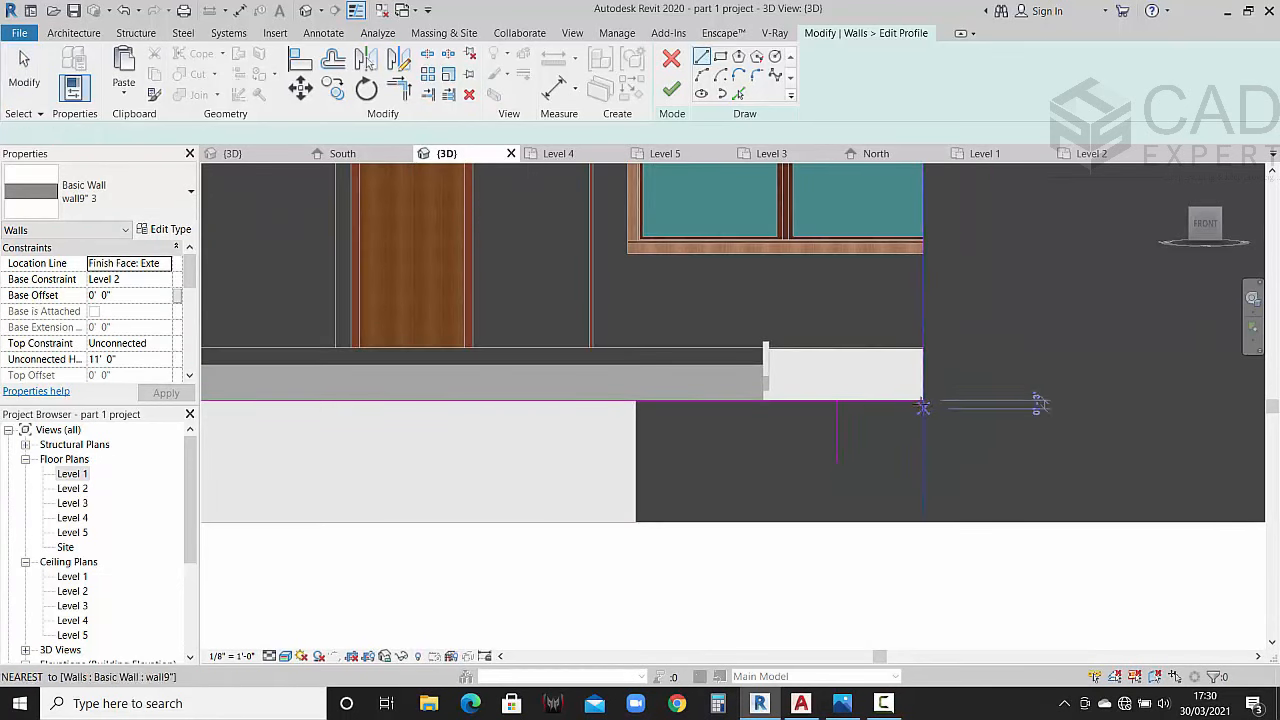
click(922, 403)
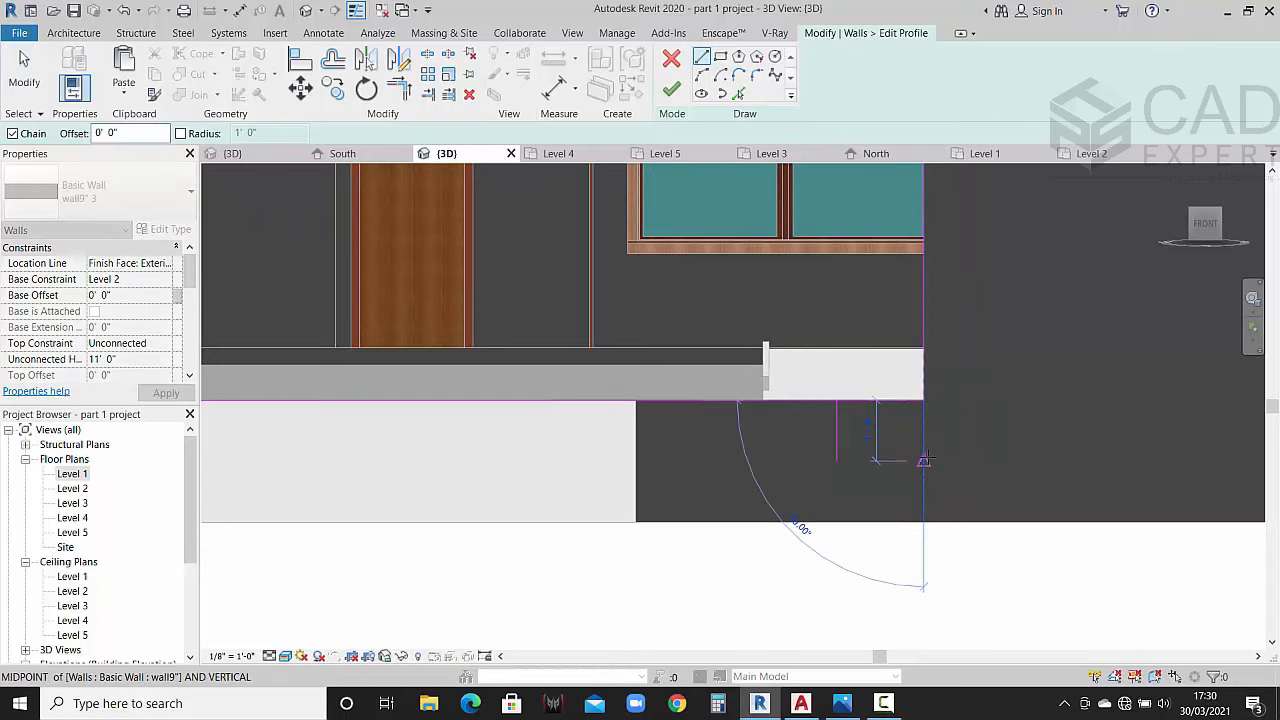
key(Escape)
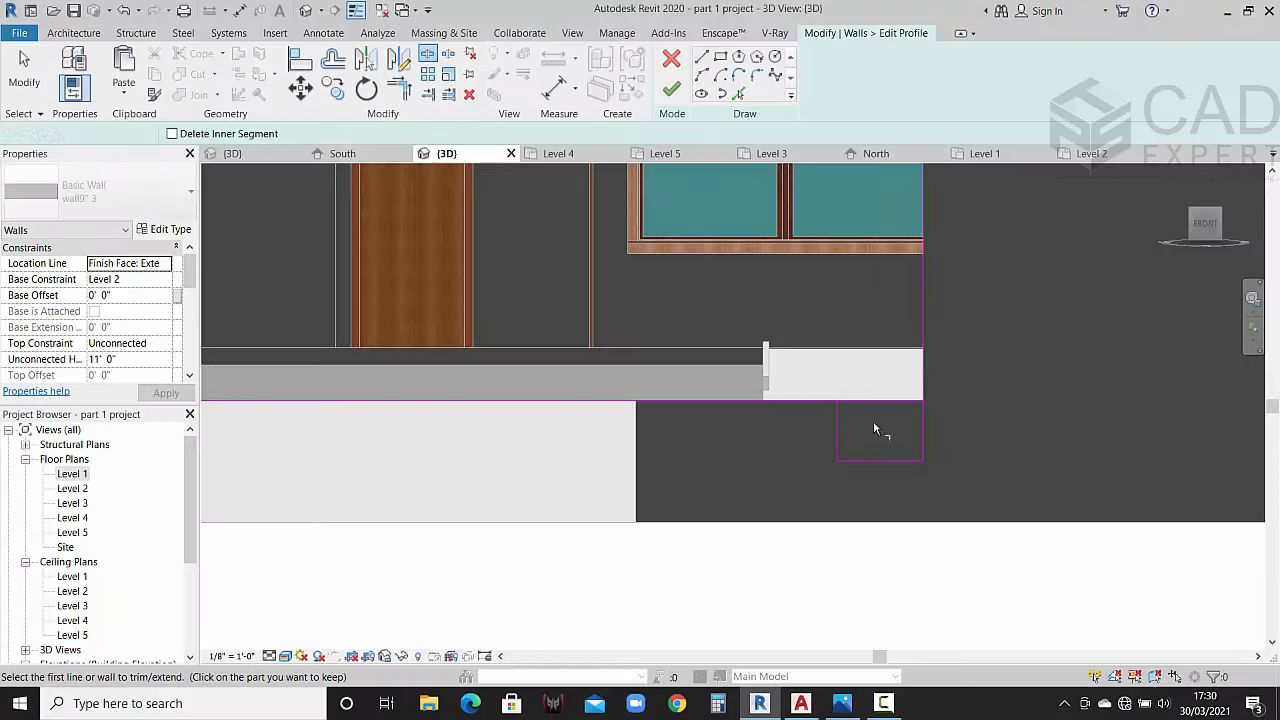
Step: Trim the wall profile's bottom edge back to the vertical line of the downward extension
click(820, 412)
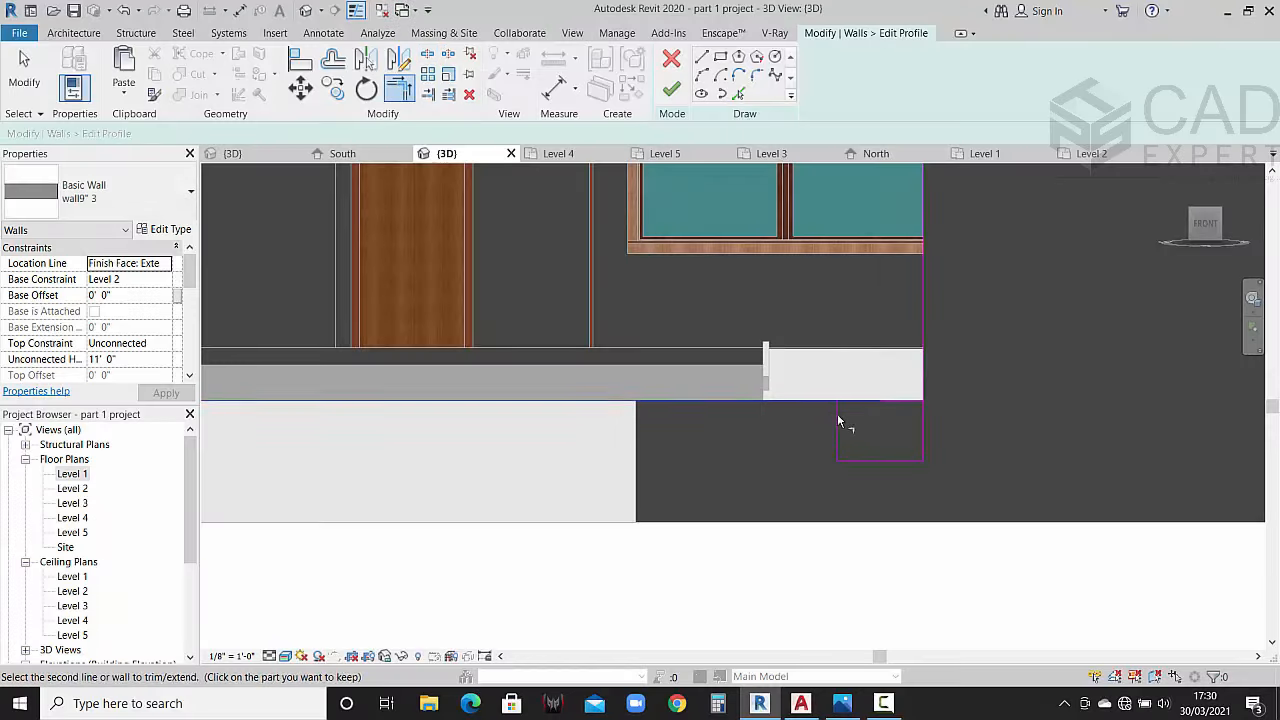
click(840, 422)
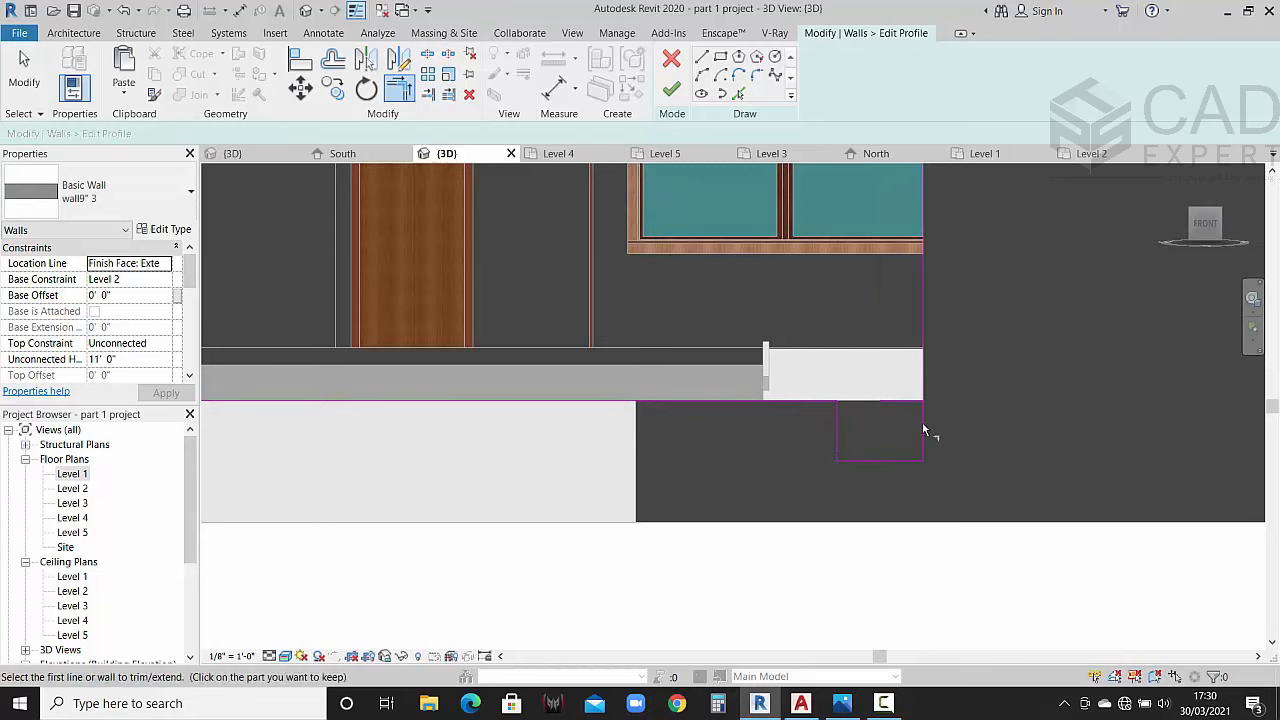
key(Escape)
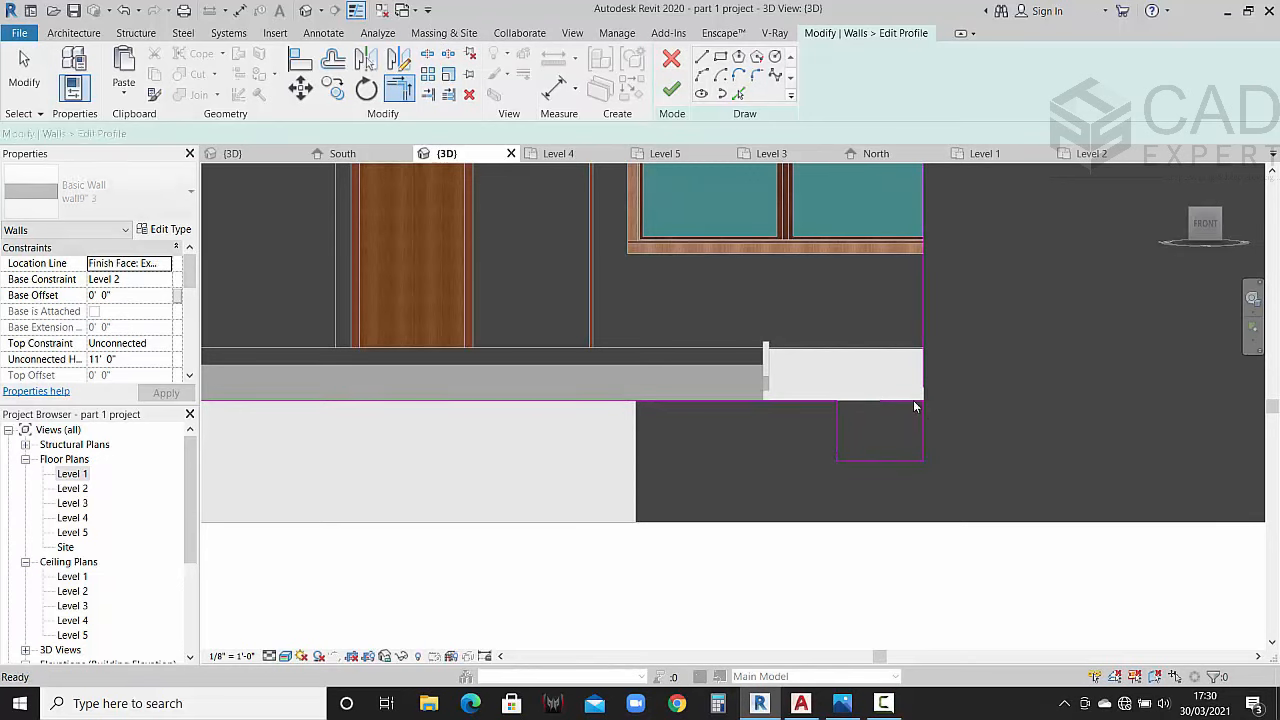
key(Escape)
scroll(941, 425, down, 2)
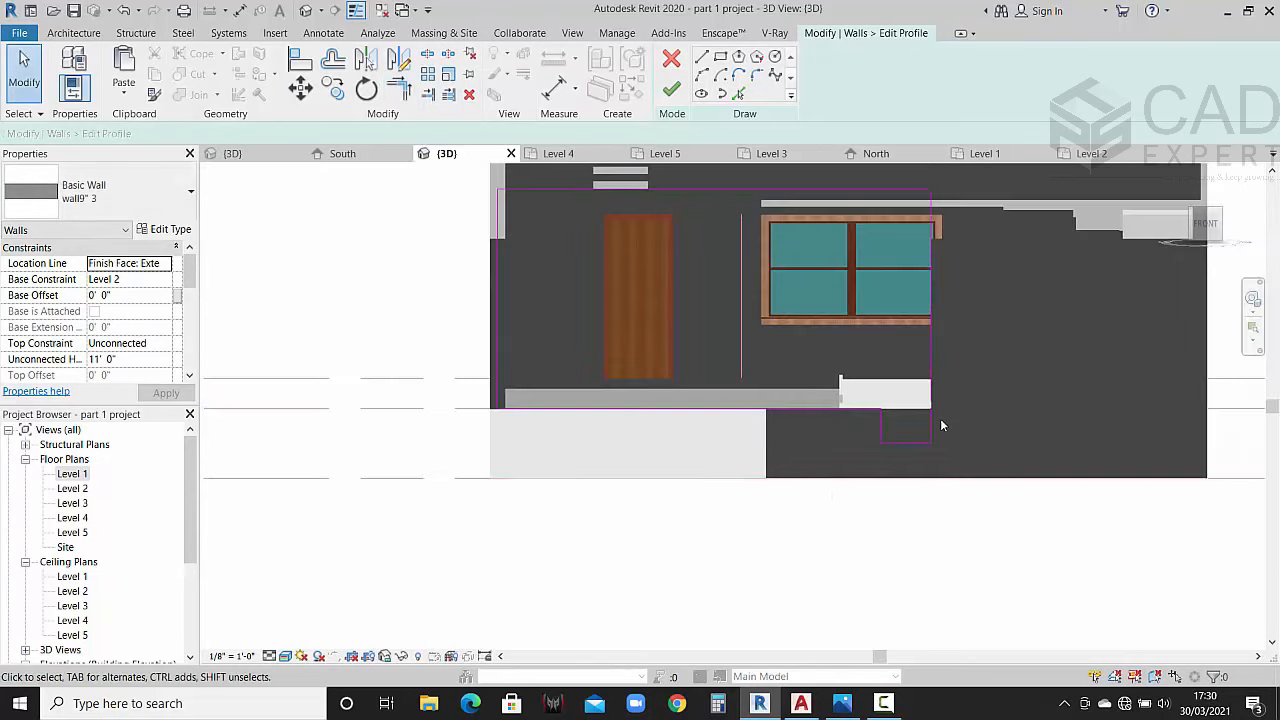
Step: Compare with the reference render and try to finish the wall profile sketch
click(843, 703)
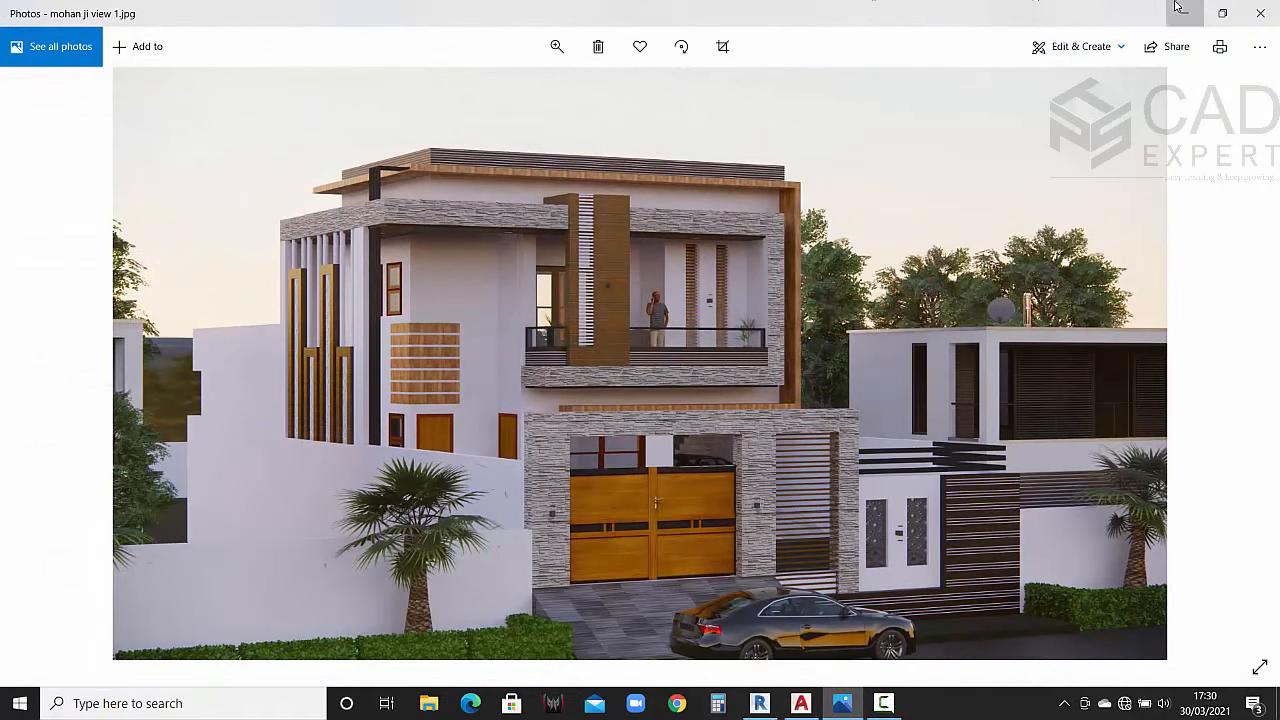
click(1178, 10)
click(671, 89)
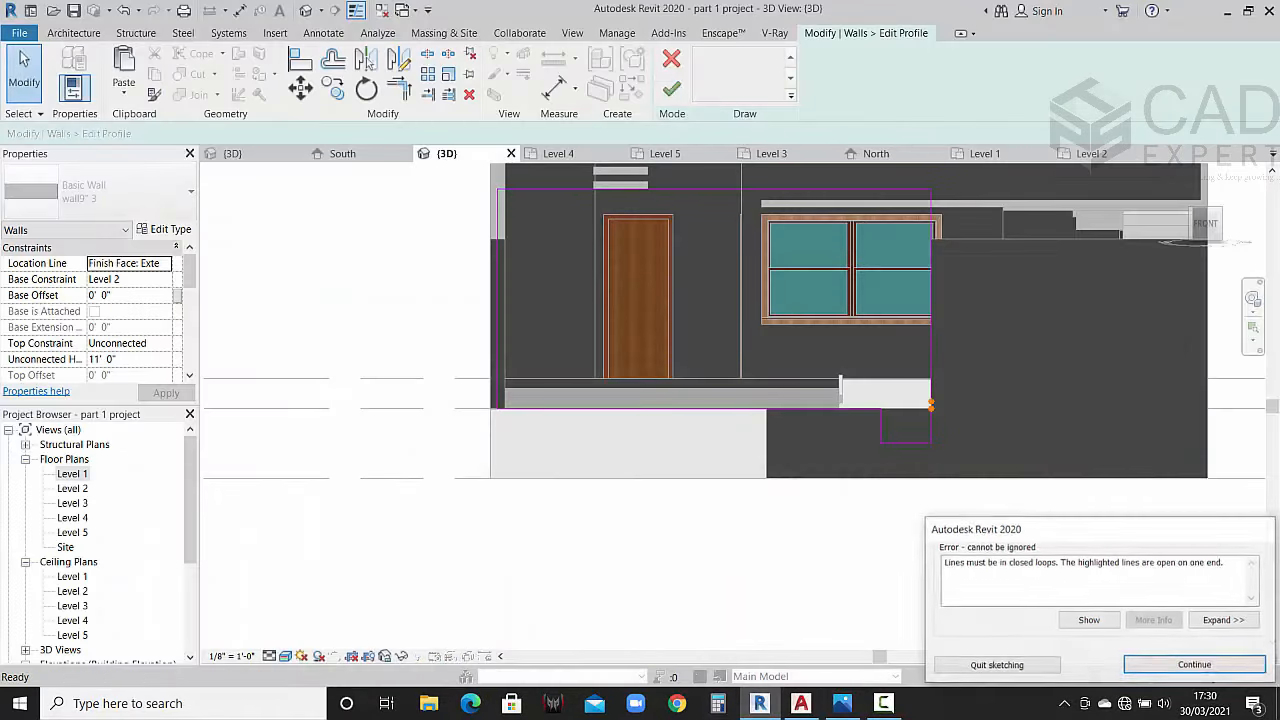
click(1143, 665)
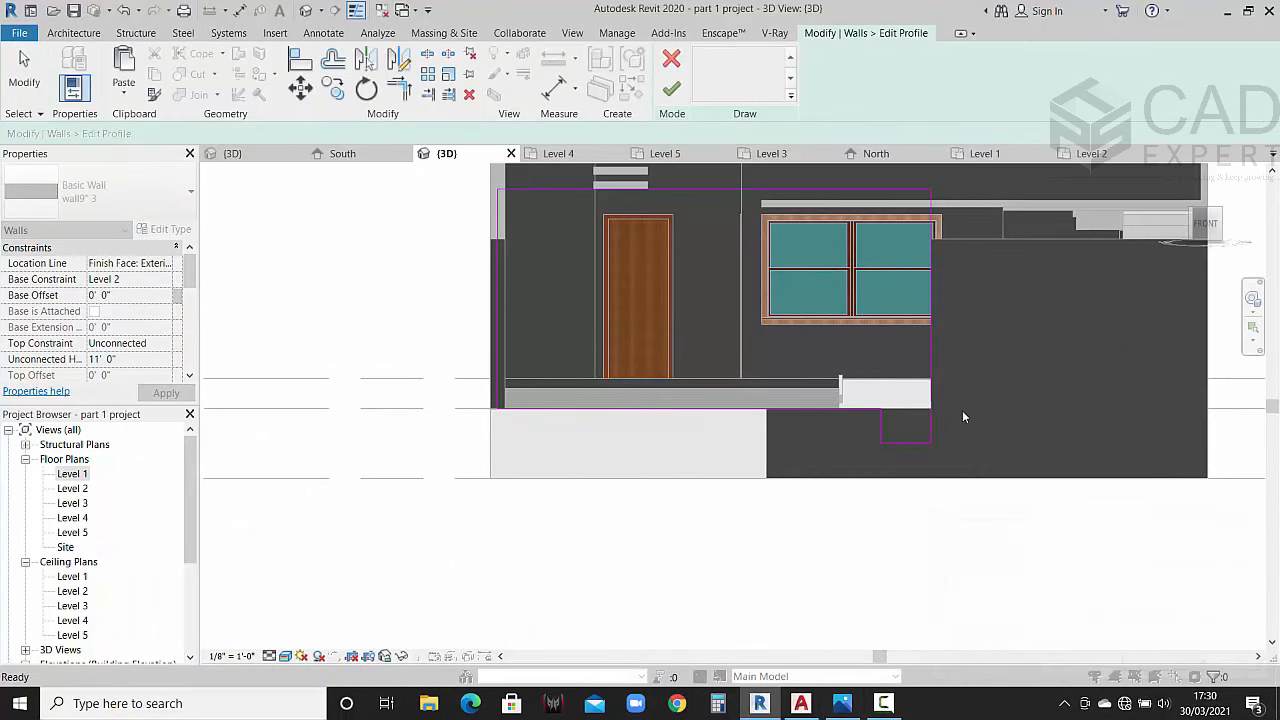
Step: Close the gap in the profile's right edge by stretching the extension's outer line up to the wall's vertical edge line
scroll(945, 403, up, 8)
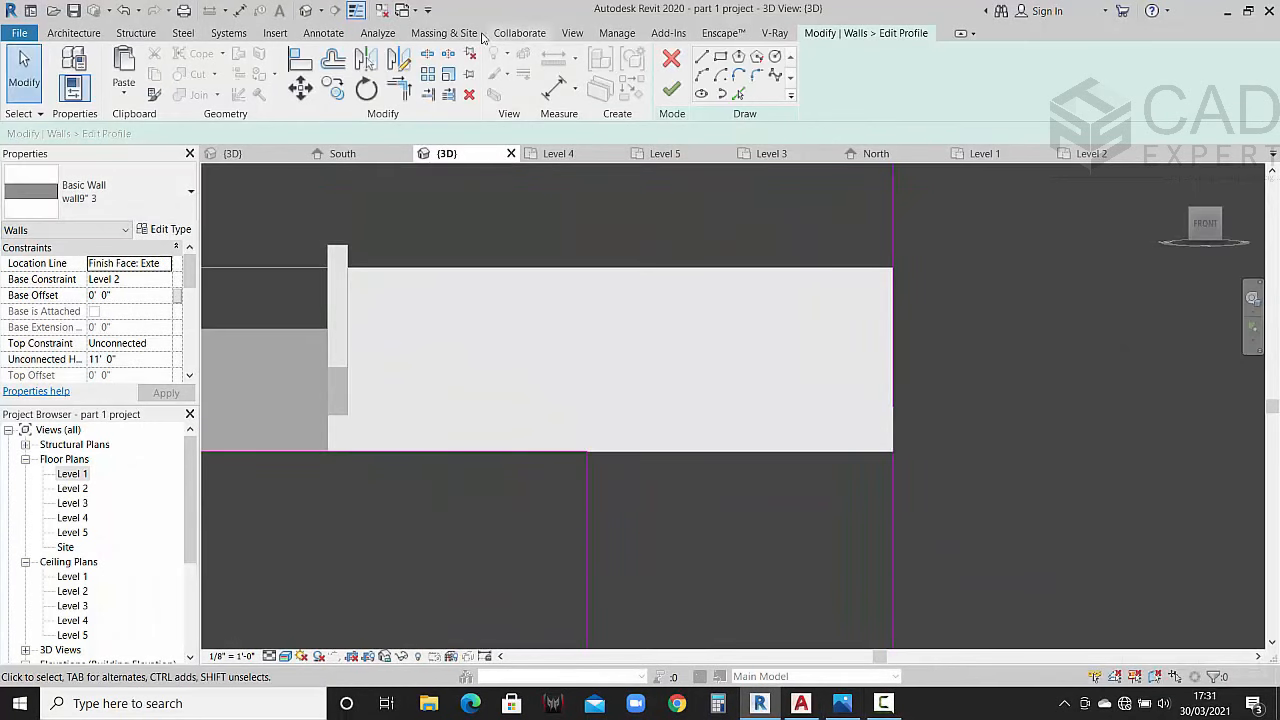
click(399, 88)
click(890, 390)
click(887, 366)
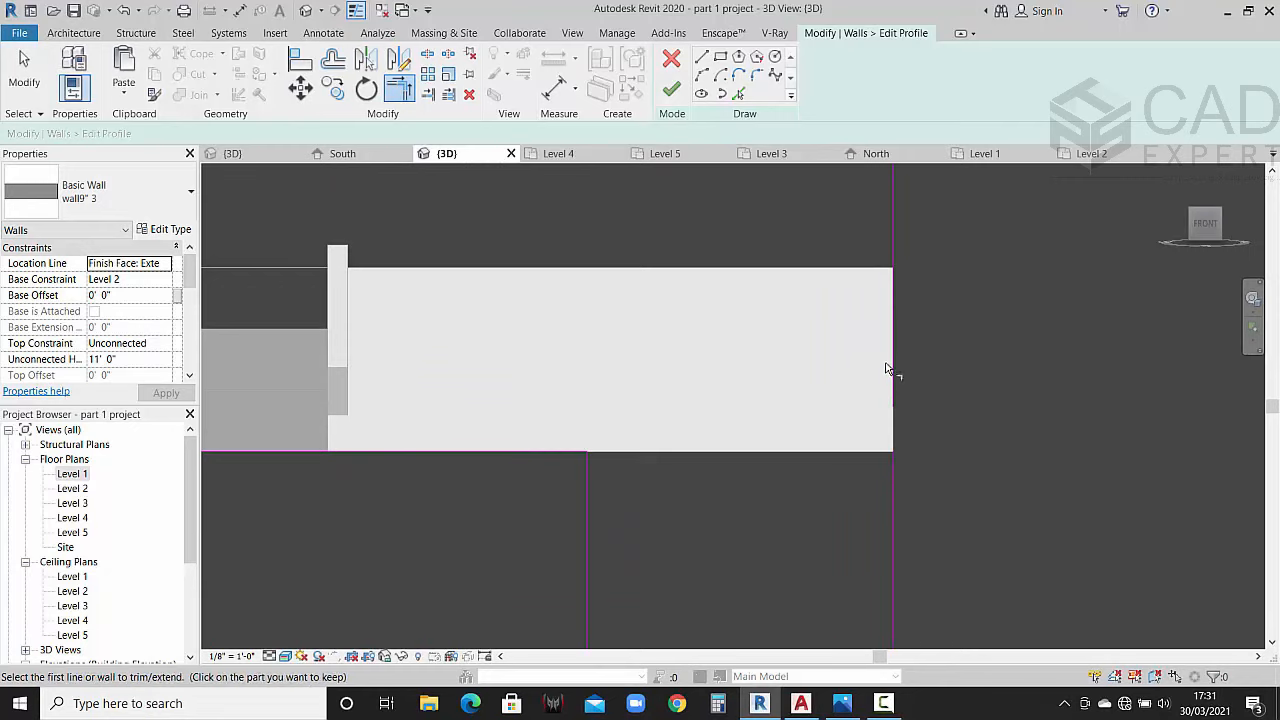
click(895, 374)
key(Escape)
click(894, 478)
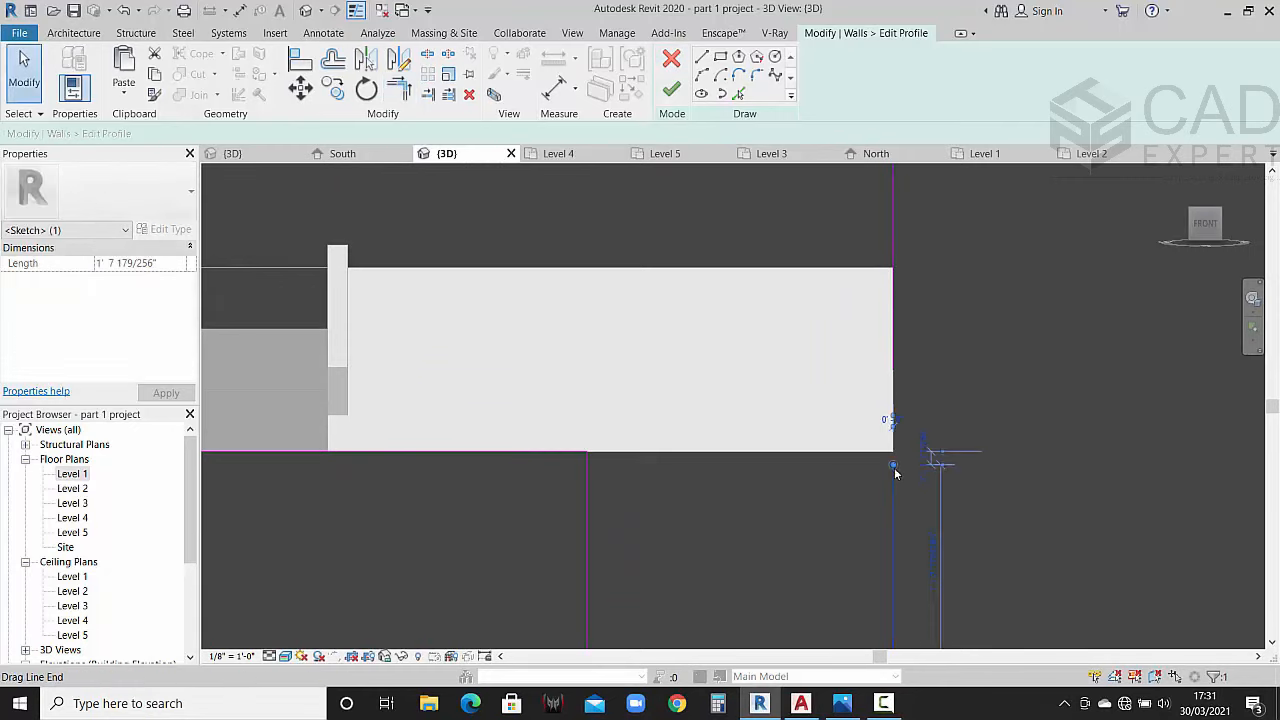
drag(893, 465, 893, 368)
click(935, 390)
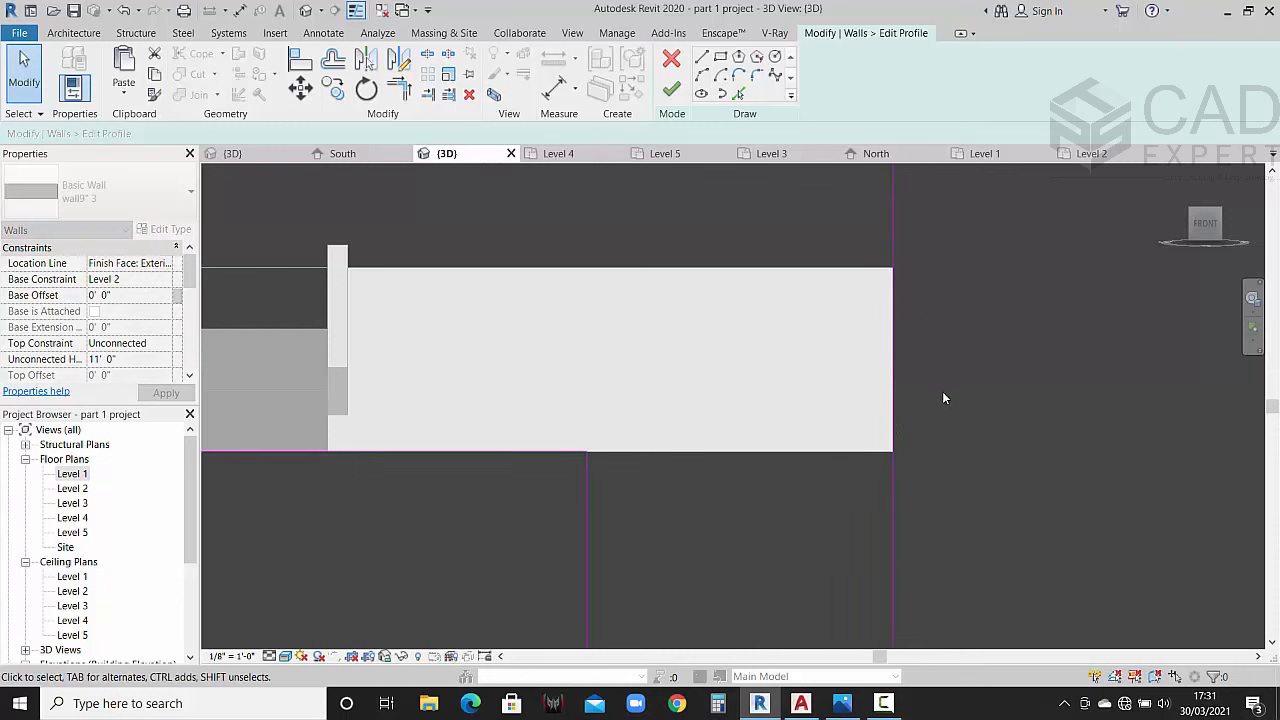
Step: Finish the gate wall's profile edit and dismiss the save reminder without saving
click(671, 90)
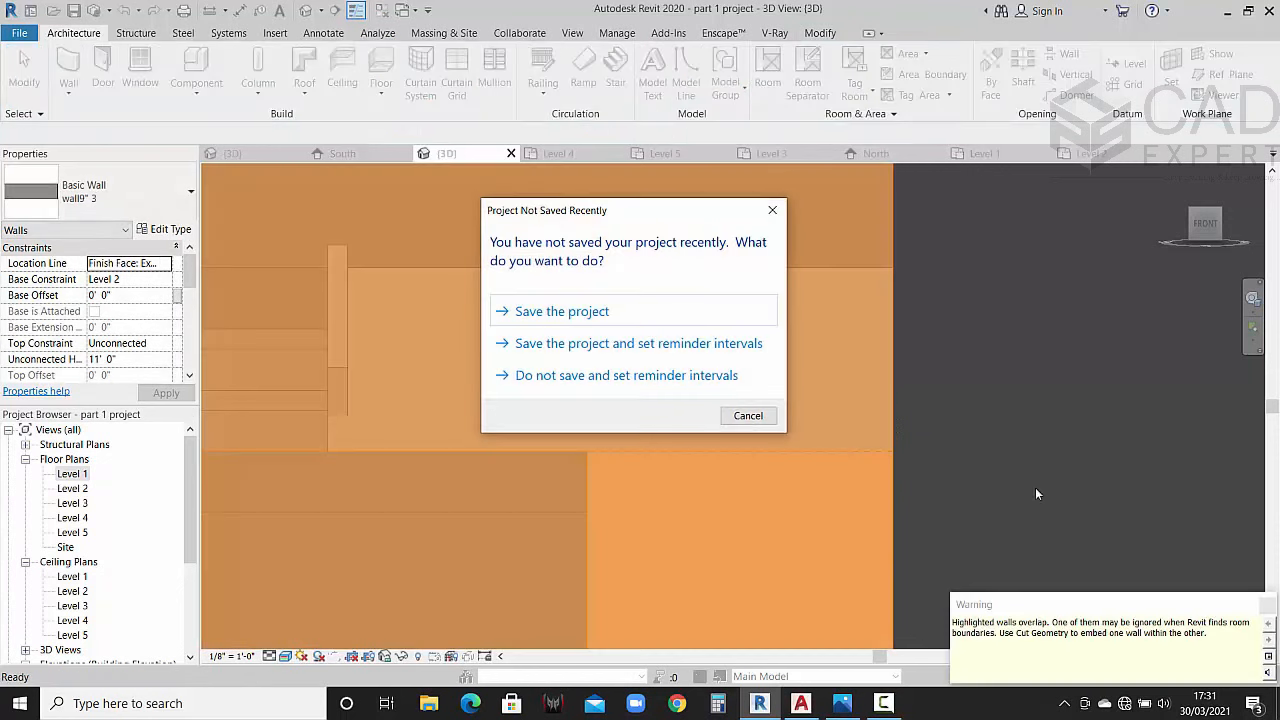
click(747, 416)
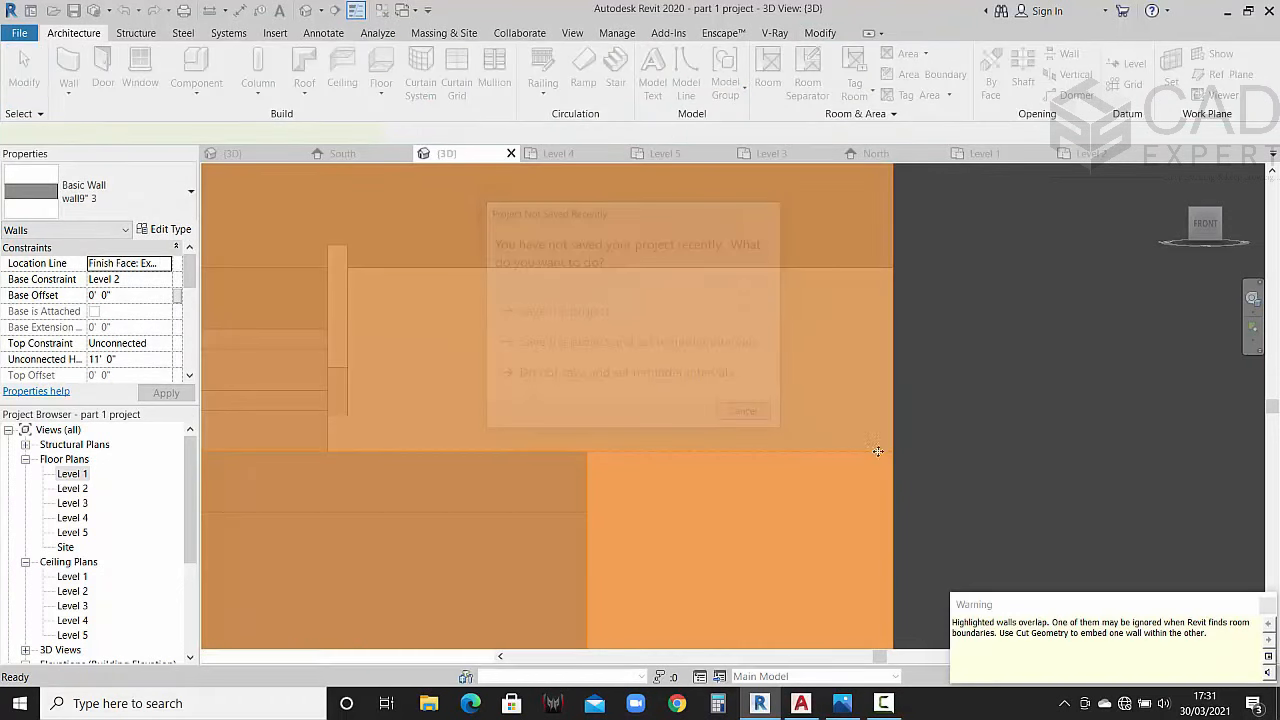
click(918, 396)
Step: Inspect the reshaped gate wall and ramp from an angled front view and select the gate wall
scroll(920, 403, down, 5)
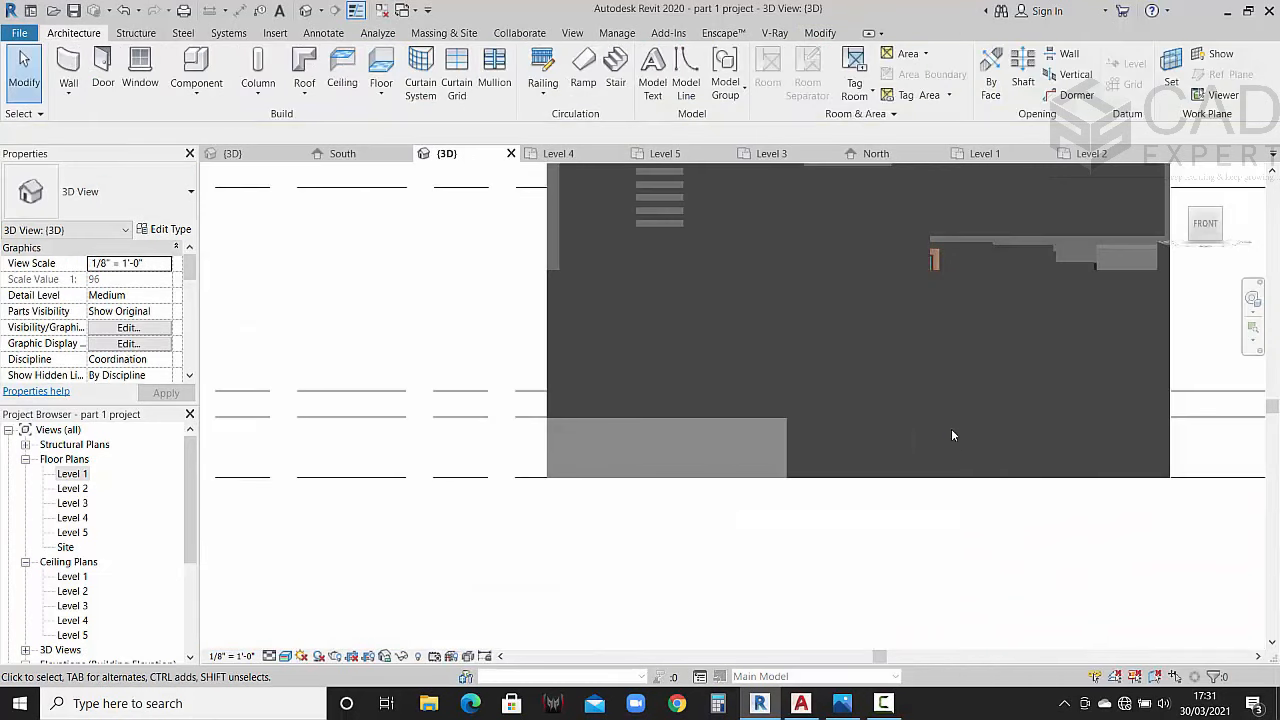
shift+middle_drag(940, 457, 910, 443)
scroll(841, 362, up, 2)
shift+middle_drag(846, 351, 877, 383)
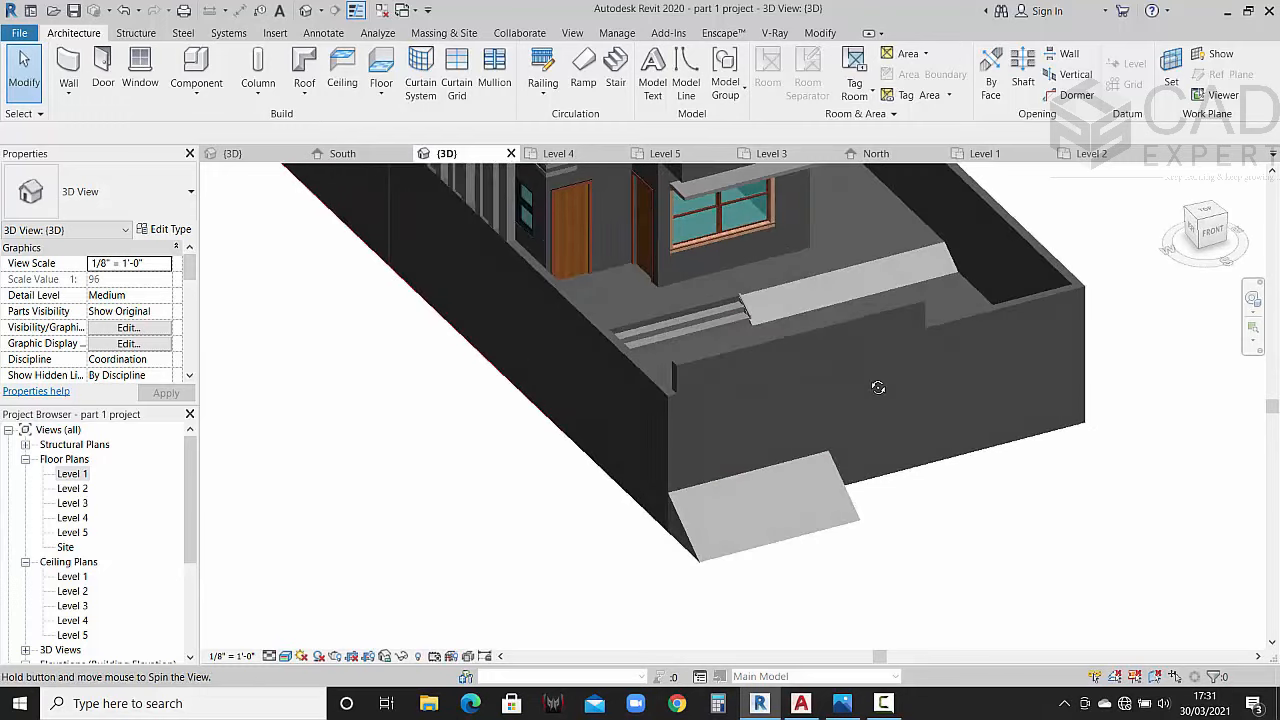
click(867, 316)
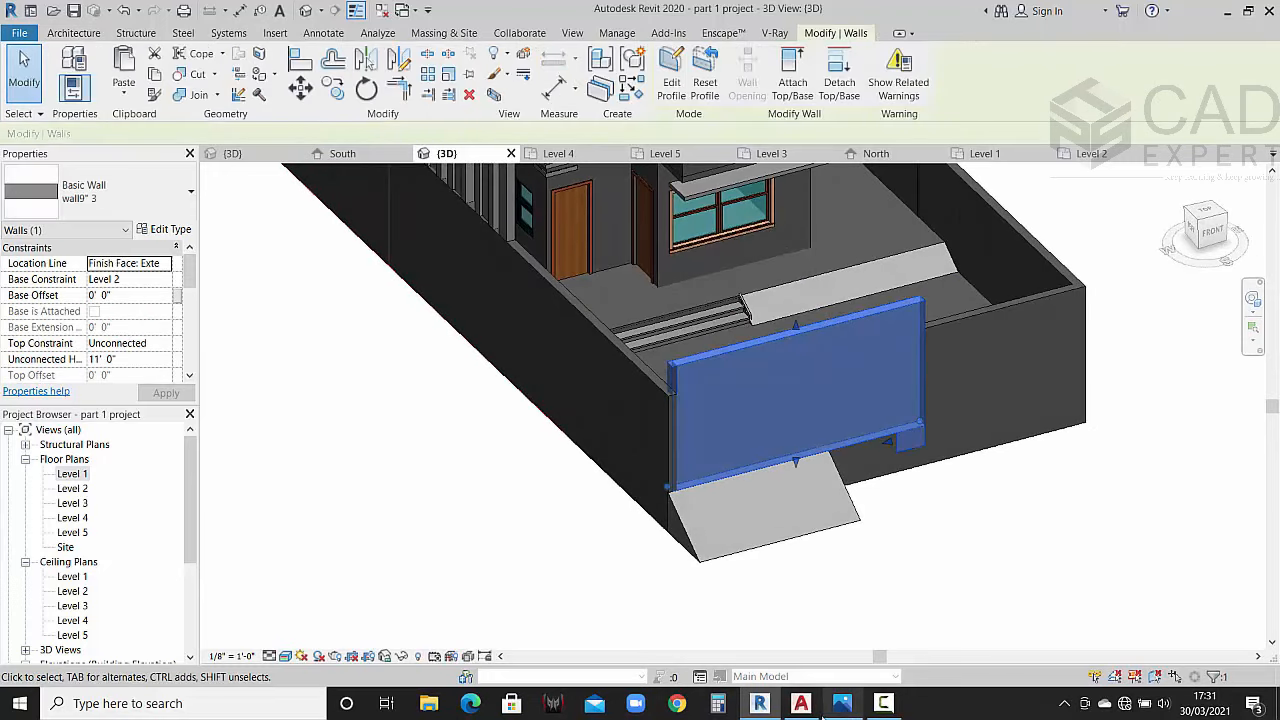
Step: Compare the gate wall and ramp with the reference render and look at the model from the front
click(848, 708)
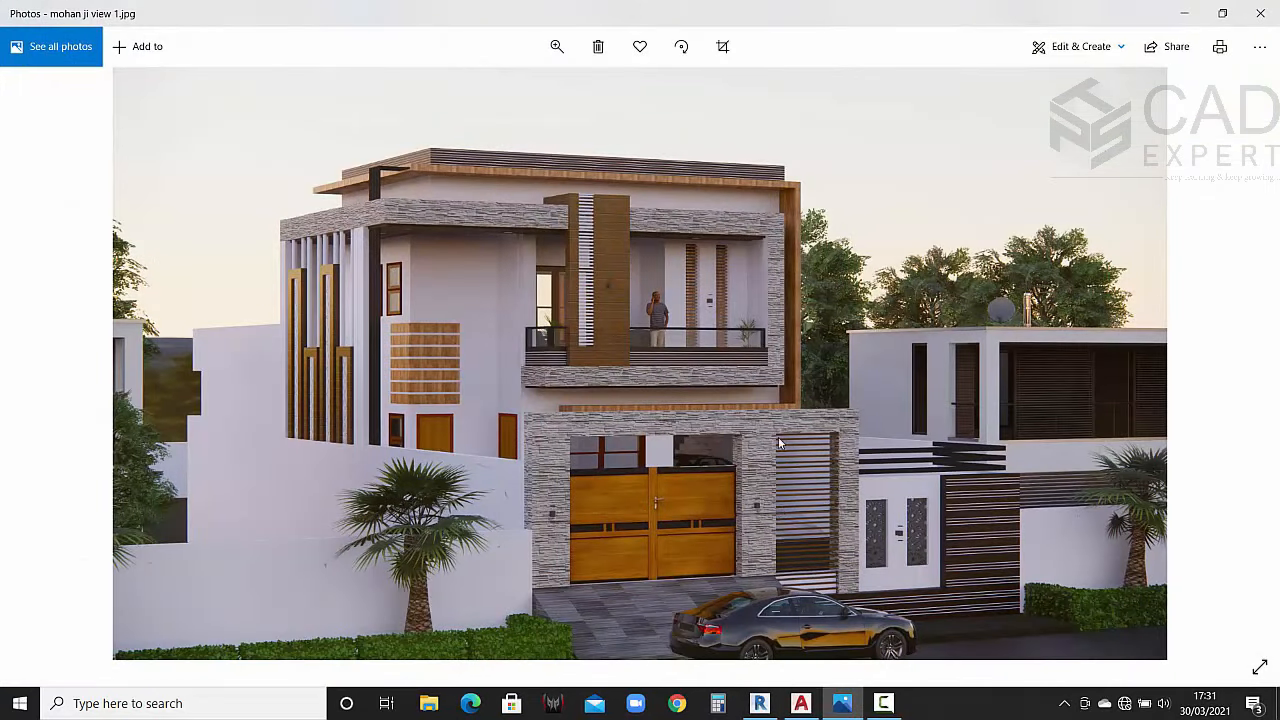
click(1178, 13)
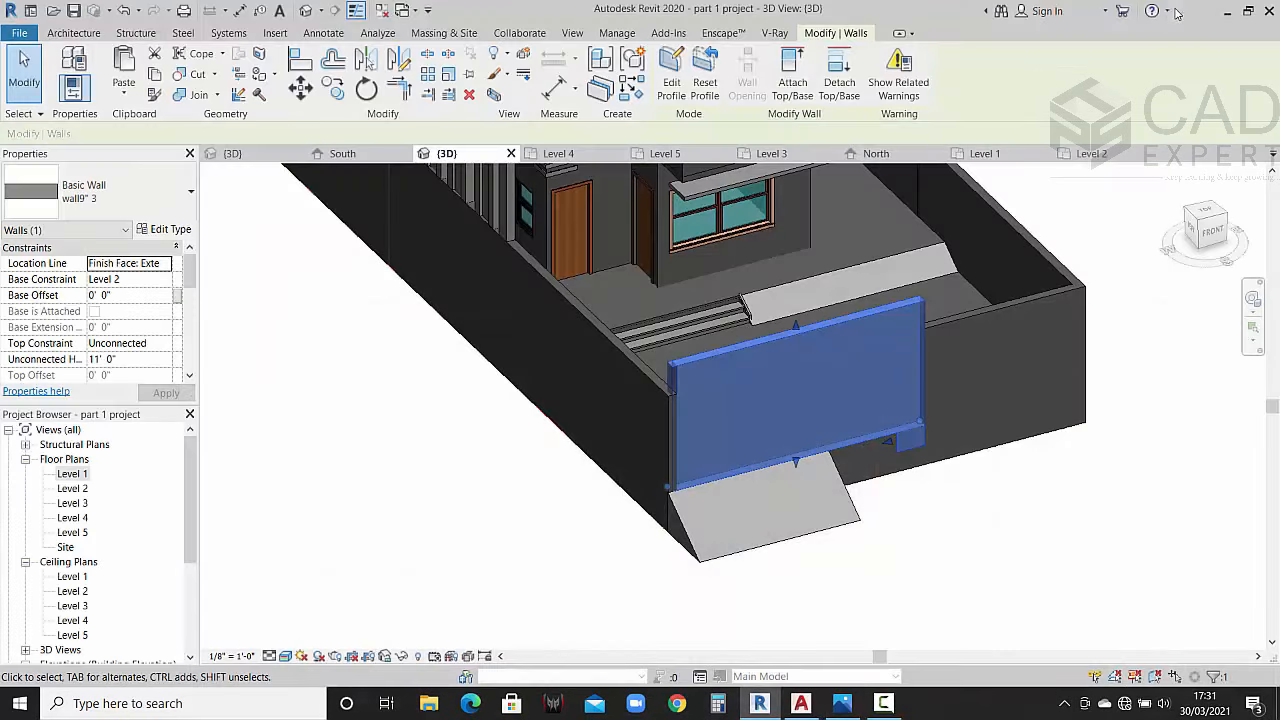
click(844, 490)
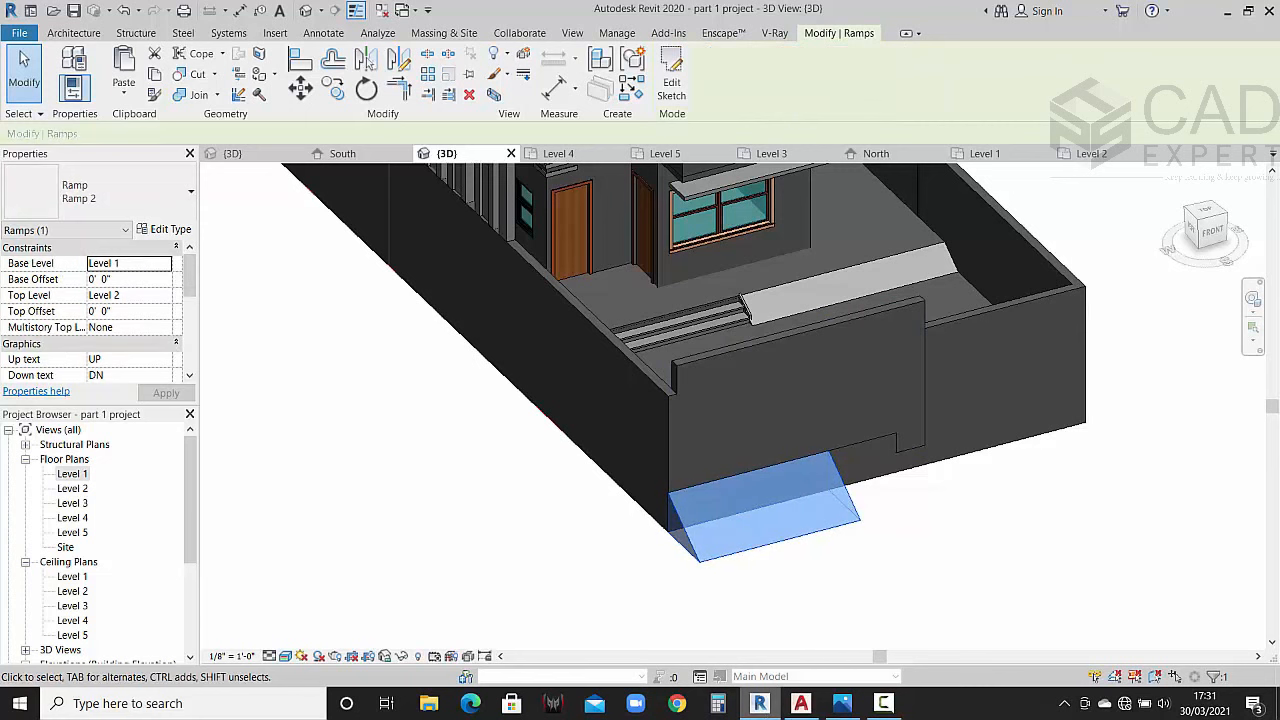
click(842, 704)
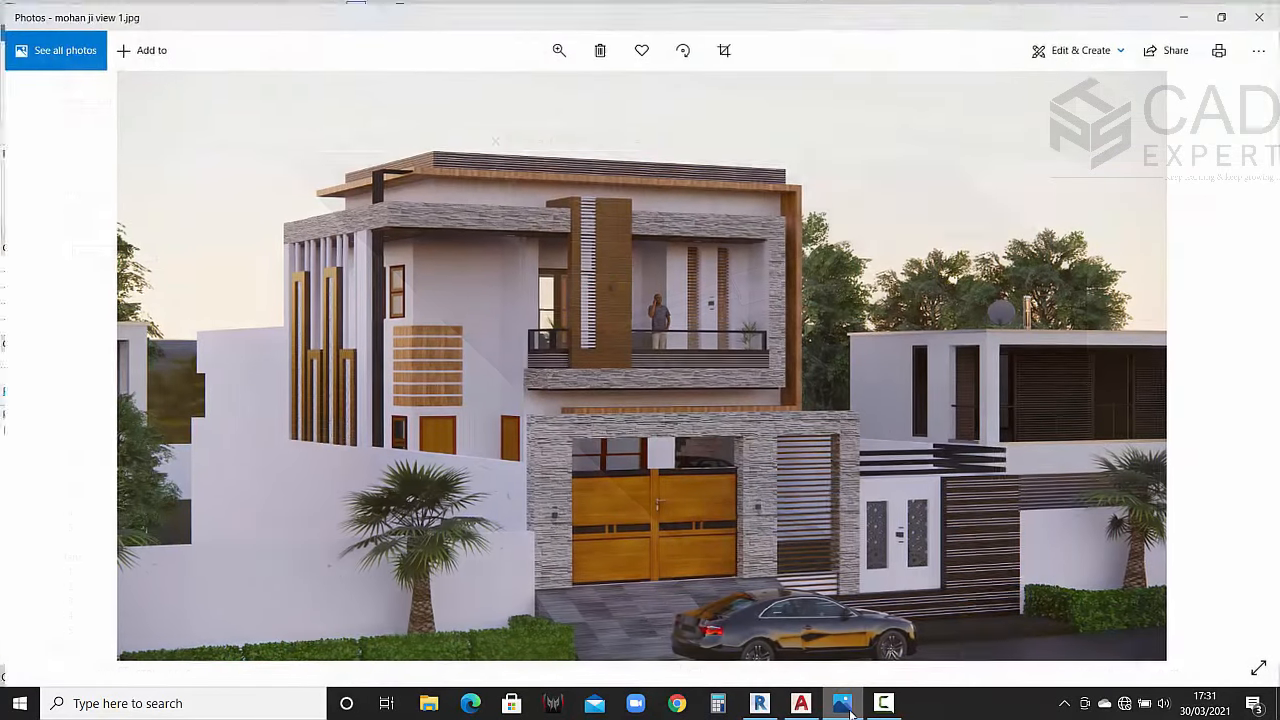
click(842, 704)
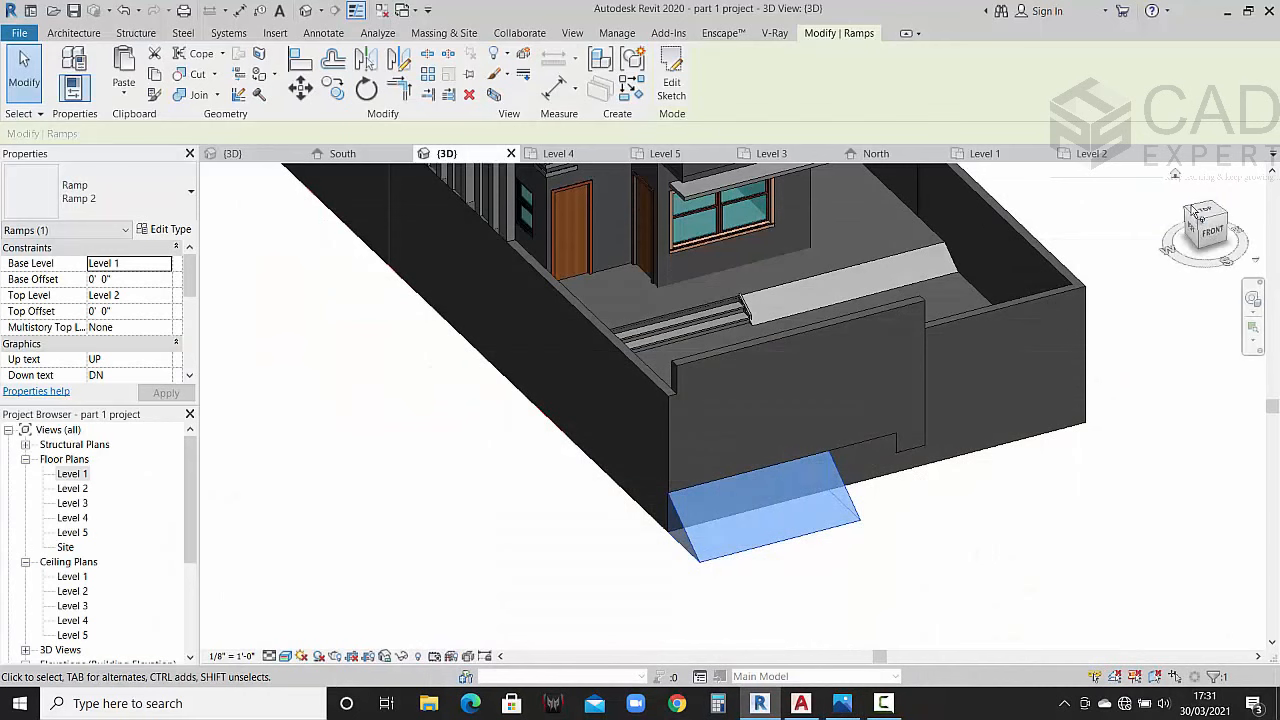
click(1212, 238)
scroll(755, 370, down, 4)
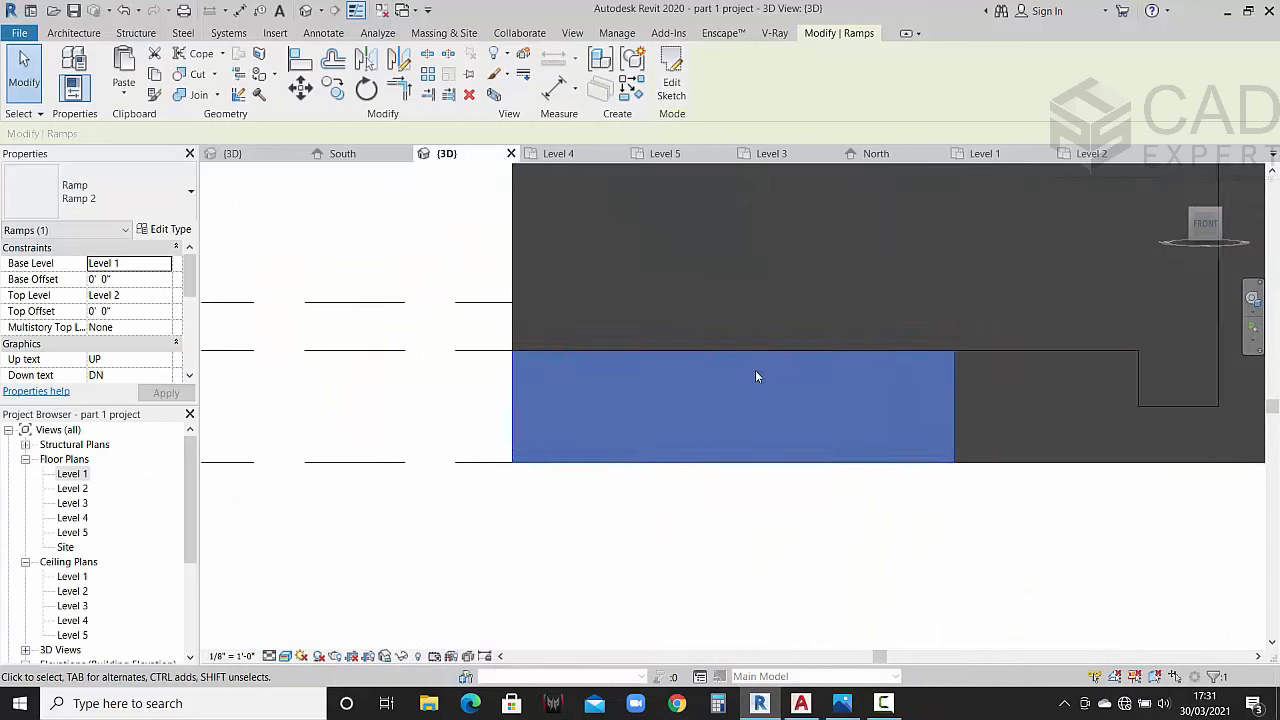
Step: Open the gate wall's profile for editing and check the gate opening in the reference render
click(814, 267)
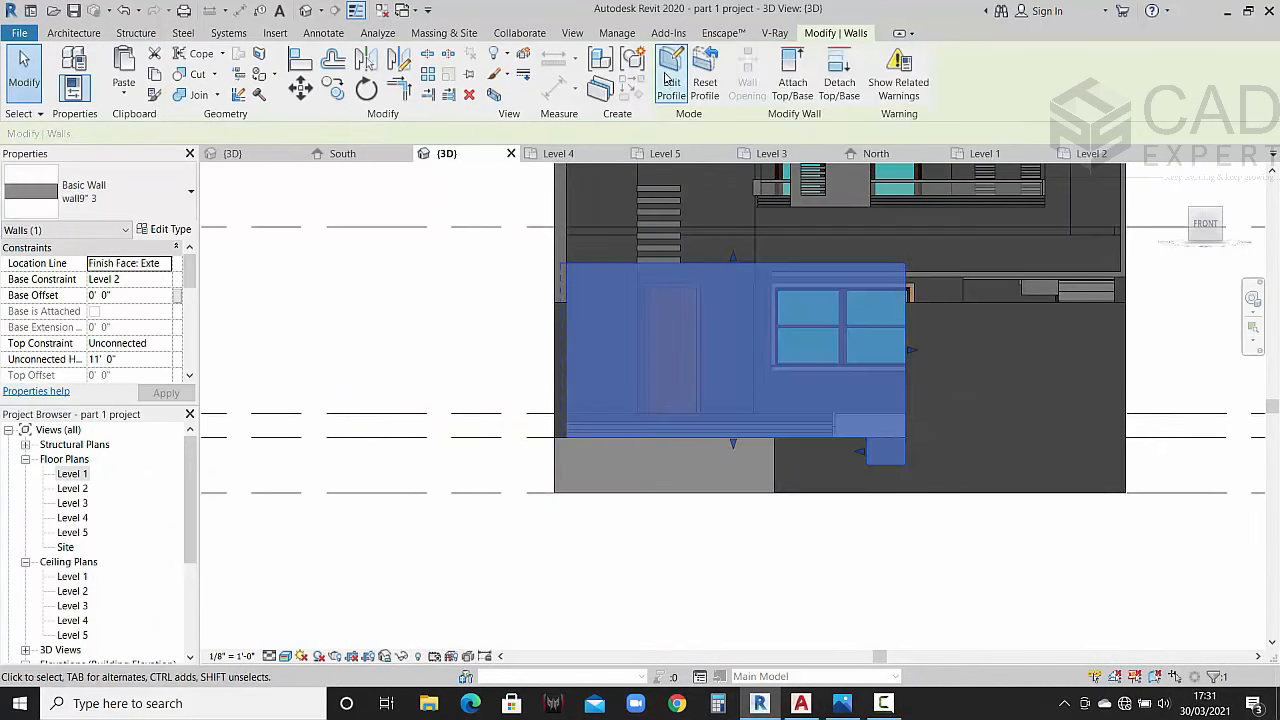
click(672, 75)
scroll(865, 436, up, 3)
middle_drag(882, 472, 890, 547)
scroll(890, 540, up, 1)
click(848, 709)
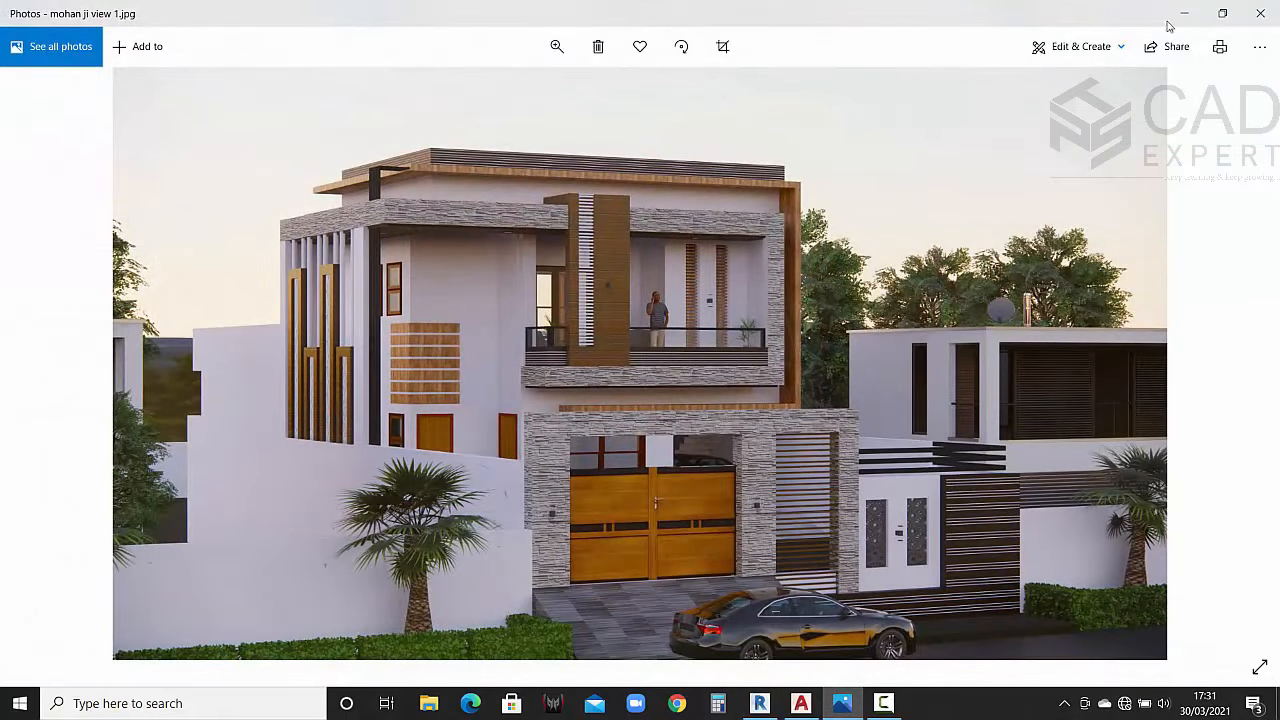
click(1183, 14)
click(720, 57)
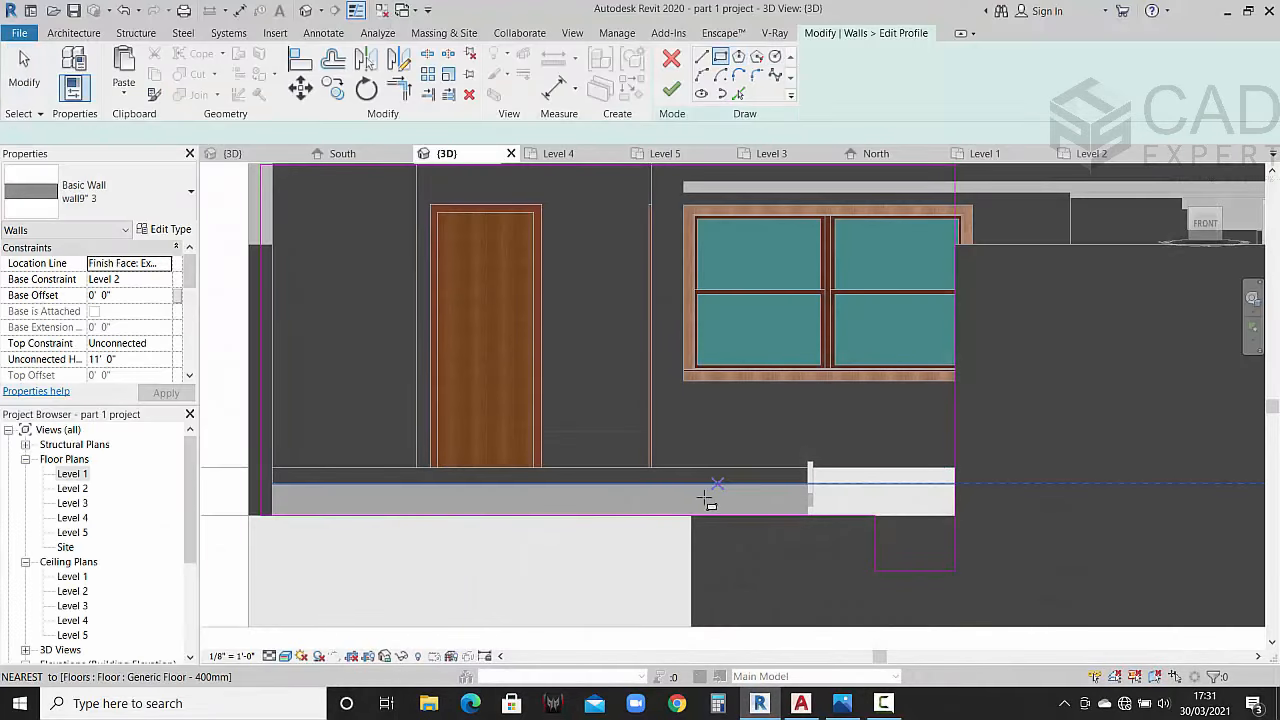
middle_drag(691, 300, 690, 540)
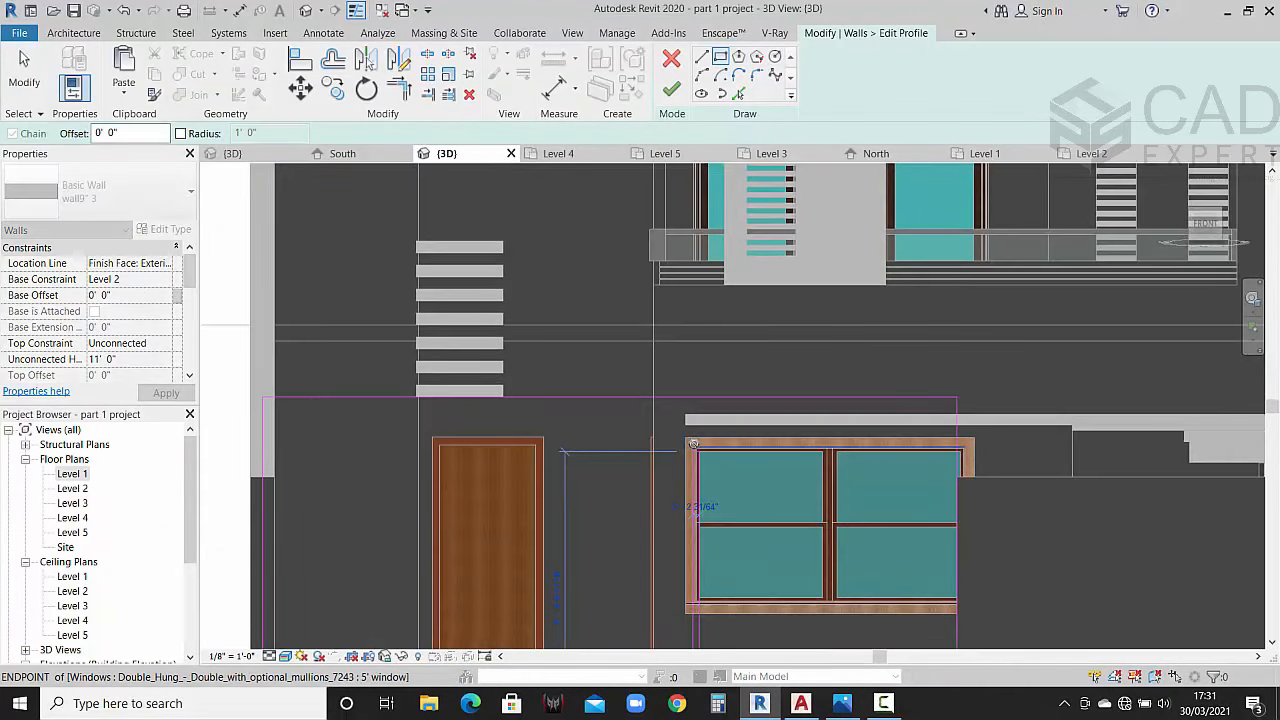
middle_drag(891, 443, 893, 367)
key(Escape)
middle_drag(881, 550, 877, 394)
Step: Draw the opening's left side upward from the wall's lower edge at the ramp's edge, then its top line horizontally across the window
click(702, 57)
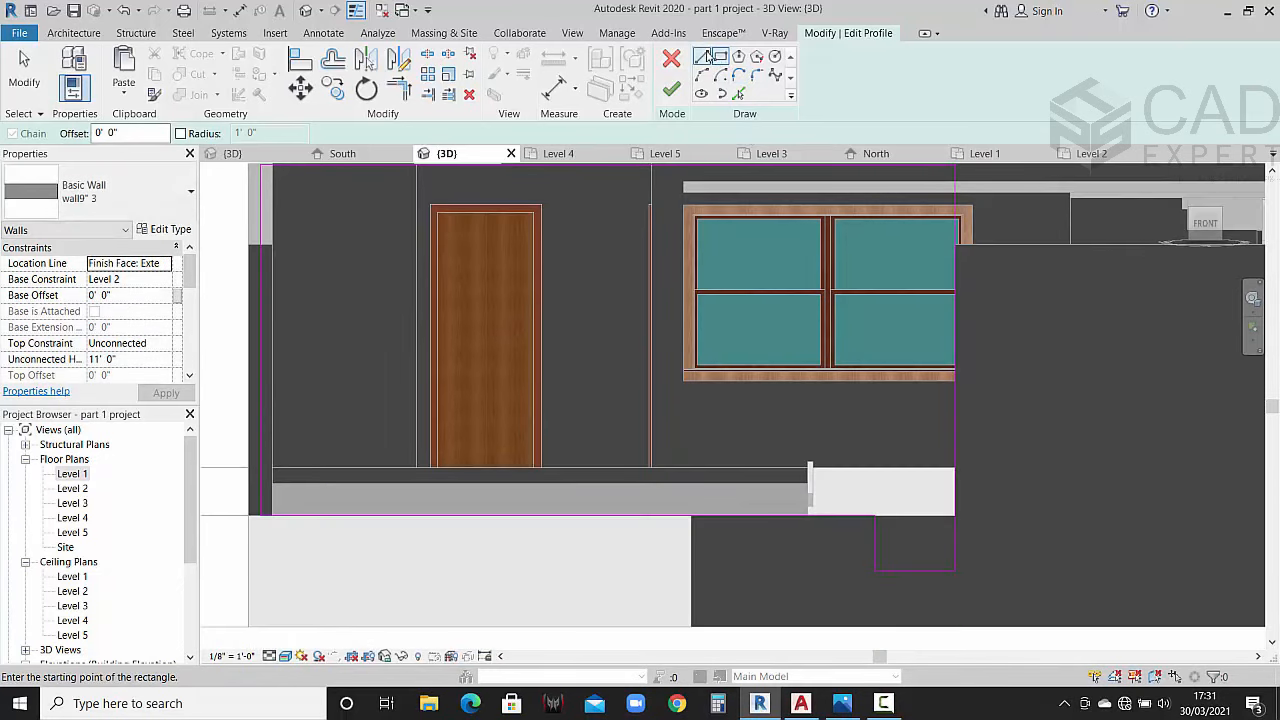
click(738, 515)
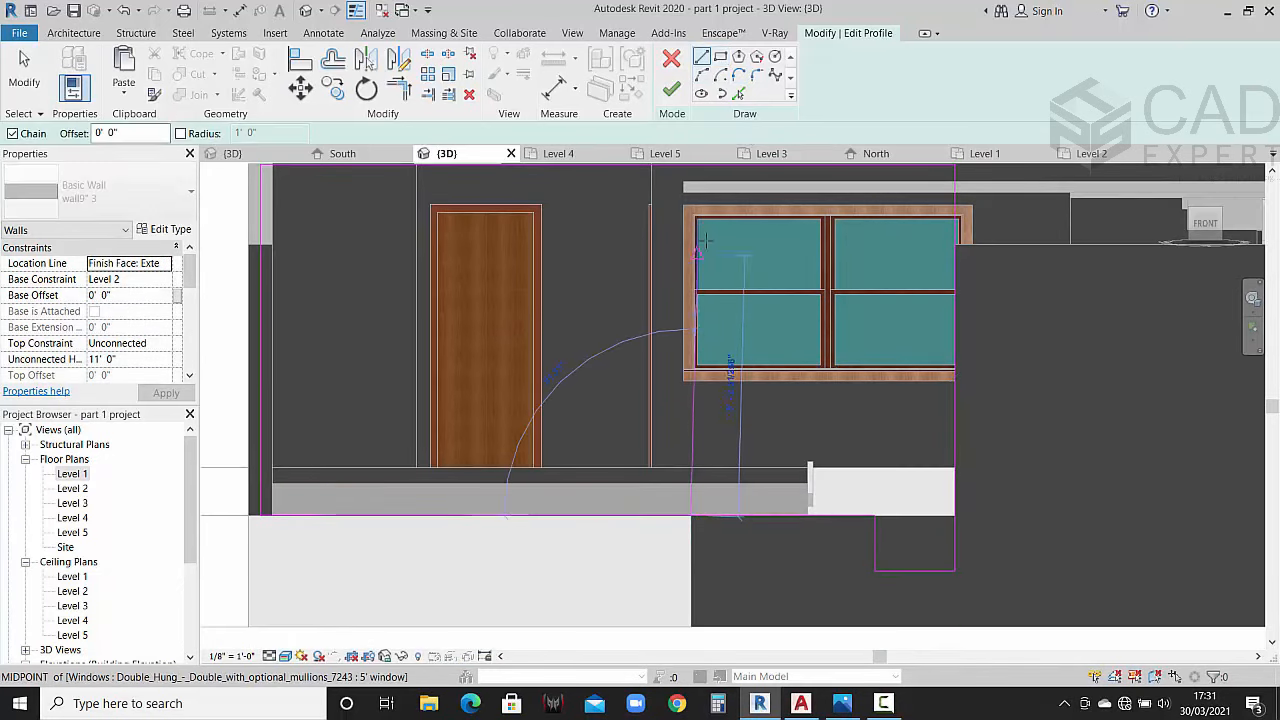
click(691, 224)
middle_drag(697, 256, 698, 385)
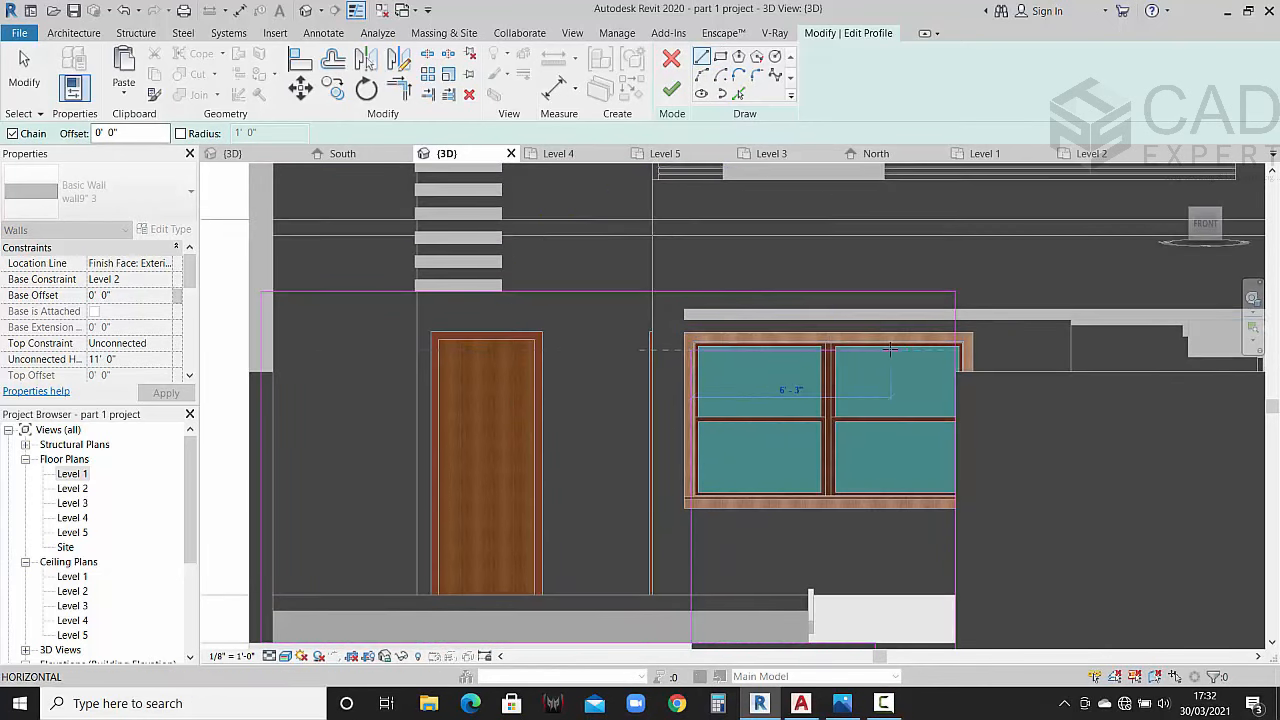
click(922, 350)
key(Escape)
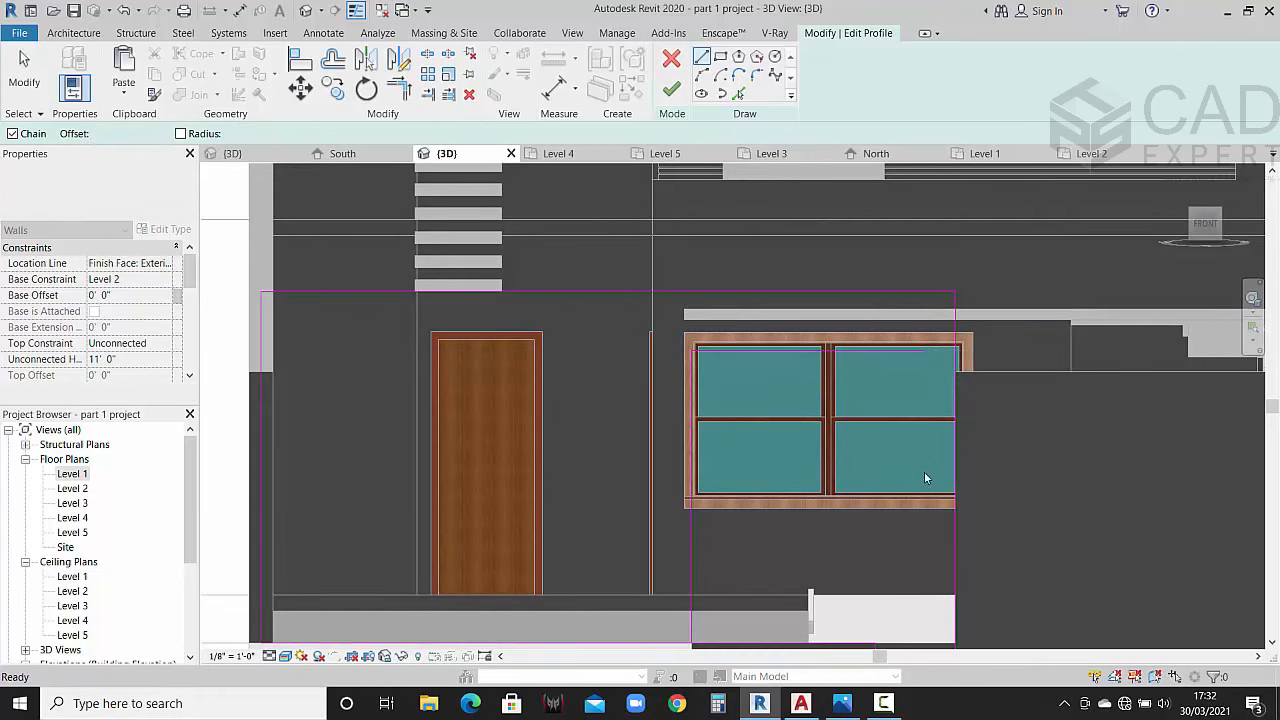
Step: Draw the opening's right side vertically from the lower extension's inner corner up to the opening's top line
middle_drag(926, 477, 925, 342)
scroll(925, 342, down, 1)
click(878, 487)
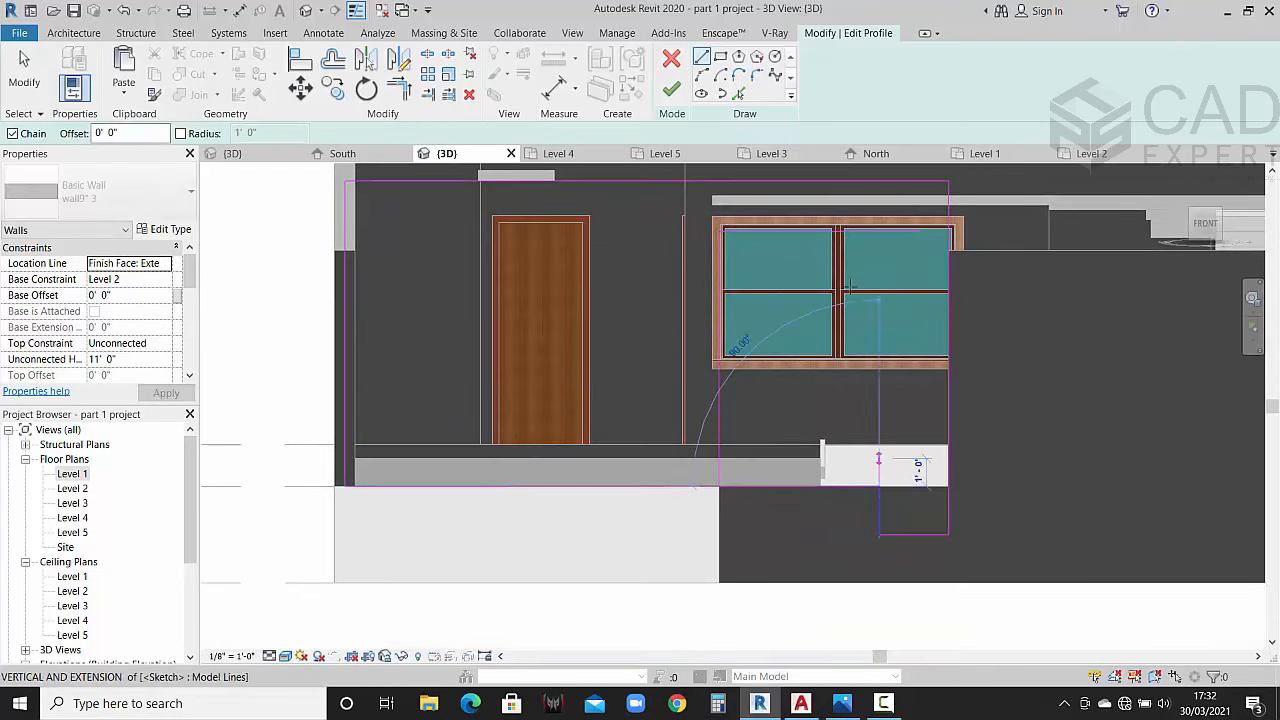
middle_drag(879, 232, 905, 395)
click(905, 395)
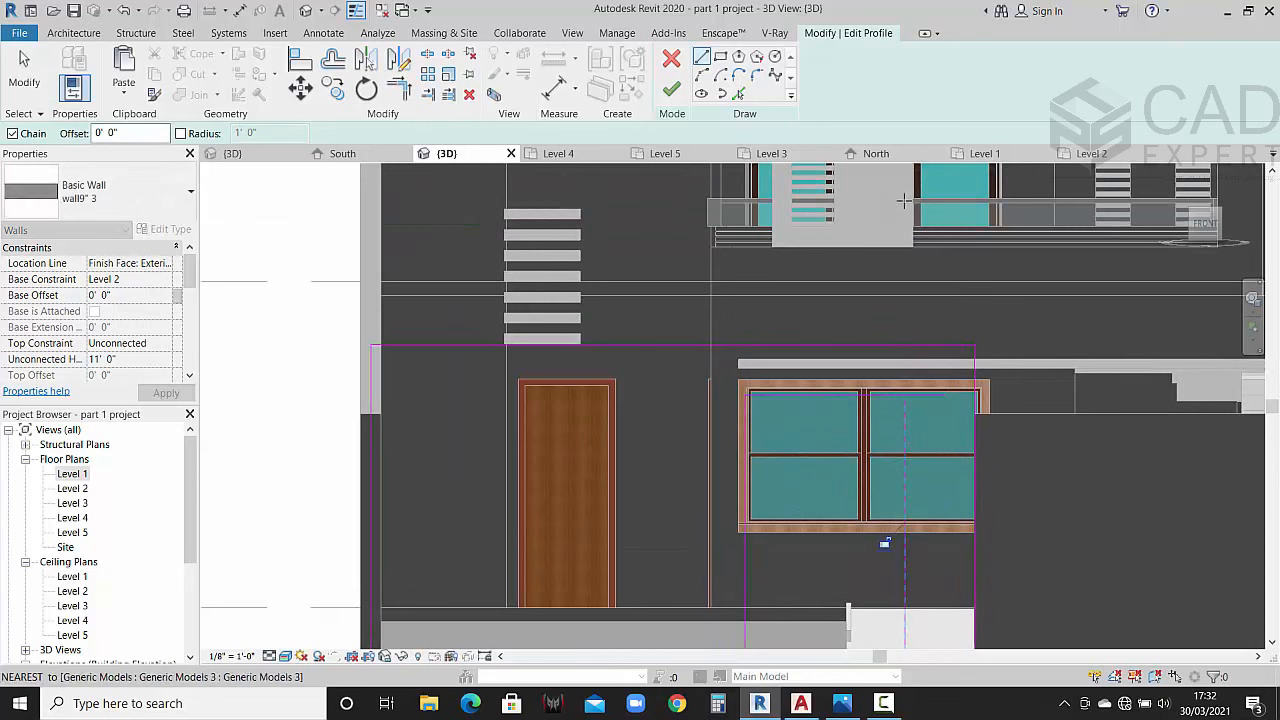
Step: Trim the profile lines to the opening's corners and delete the leftover lower edge segment between its two sides
click(399, 89)
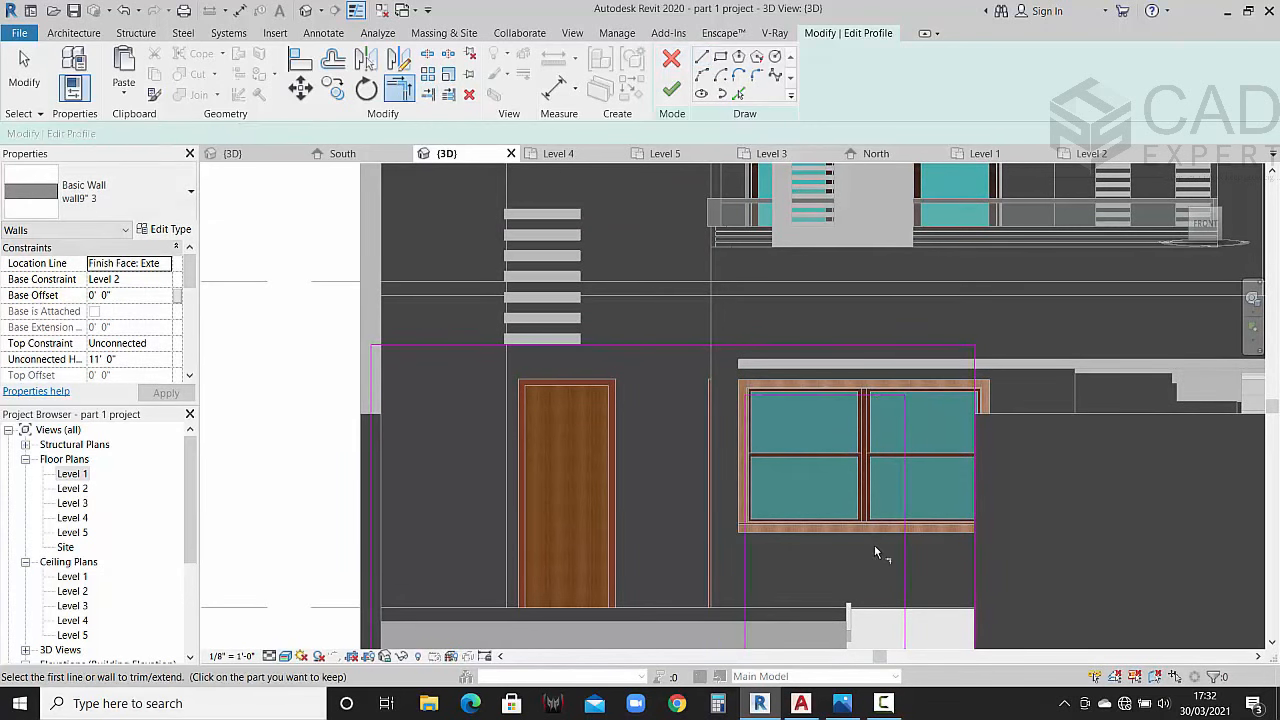
scroll(867, 520, down, 2)
click(428, 52)
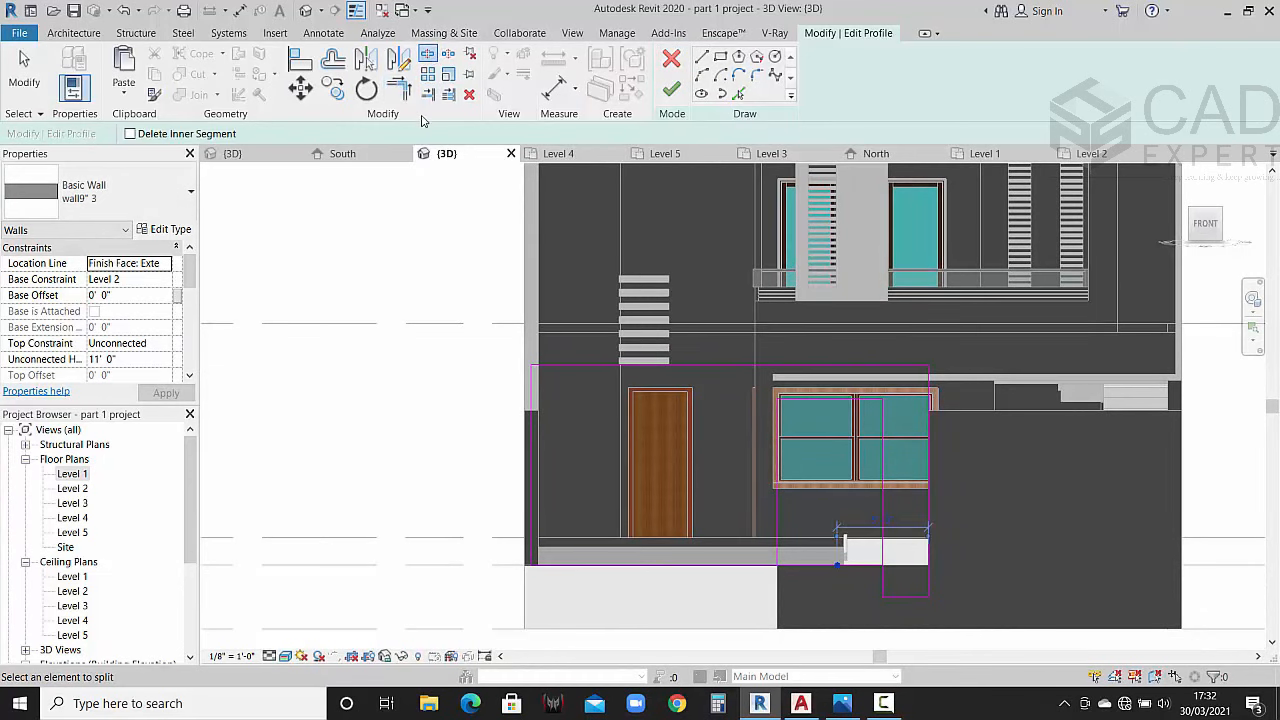
click(399, 90)
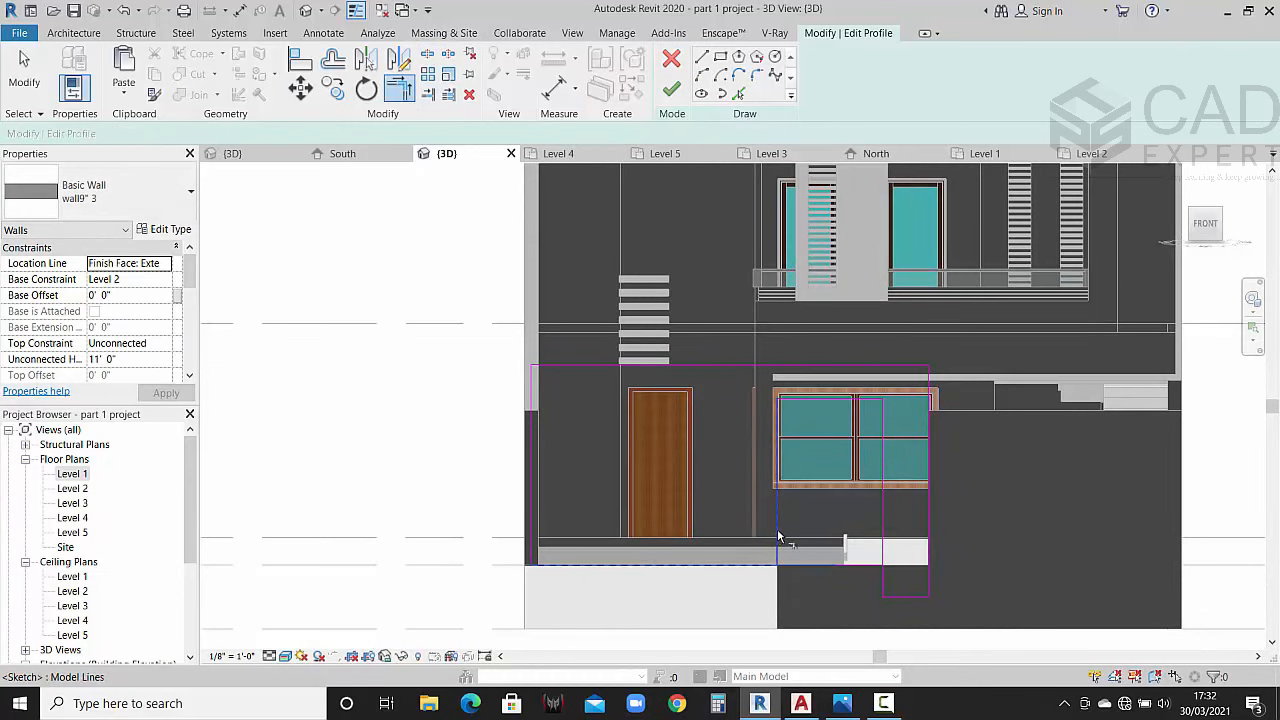
click(778, 536)
key(Escape)
click(870, 568)
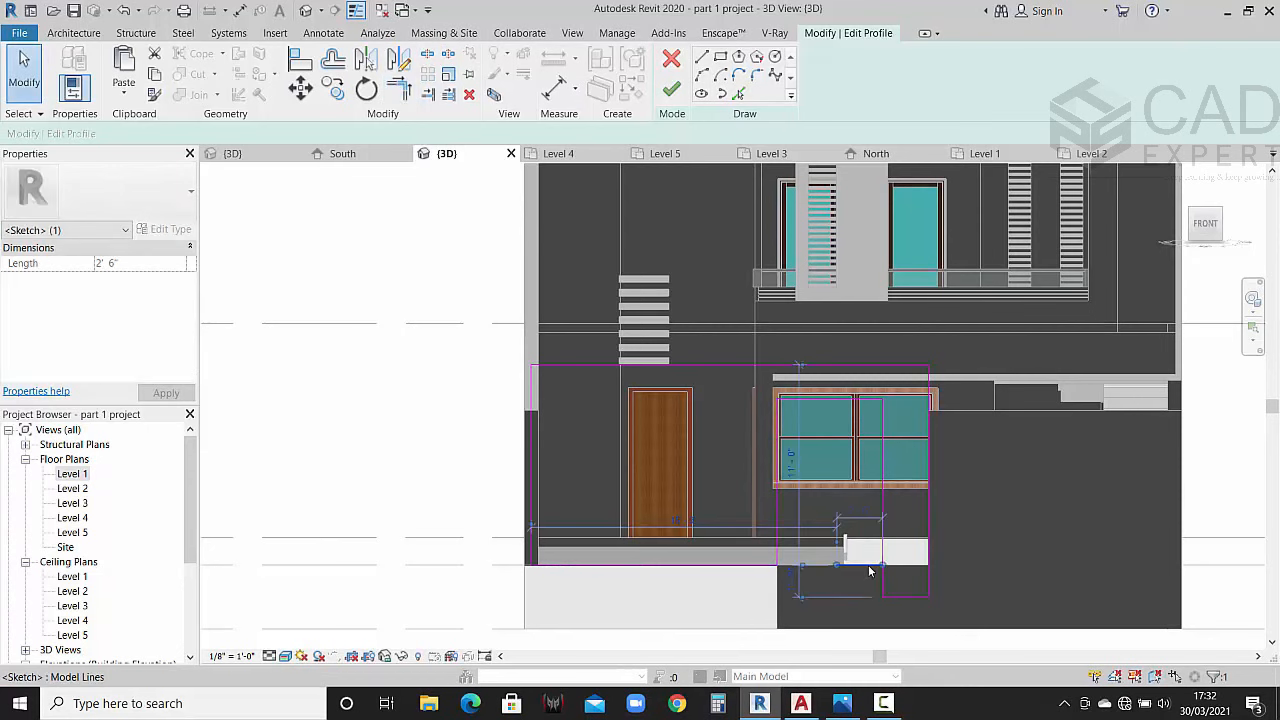
key(Delete)
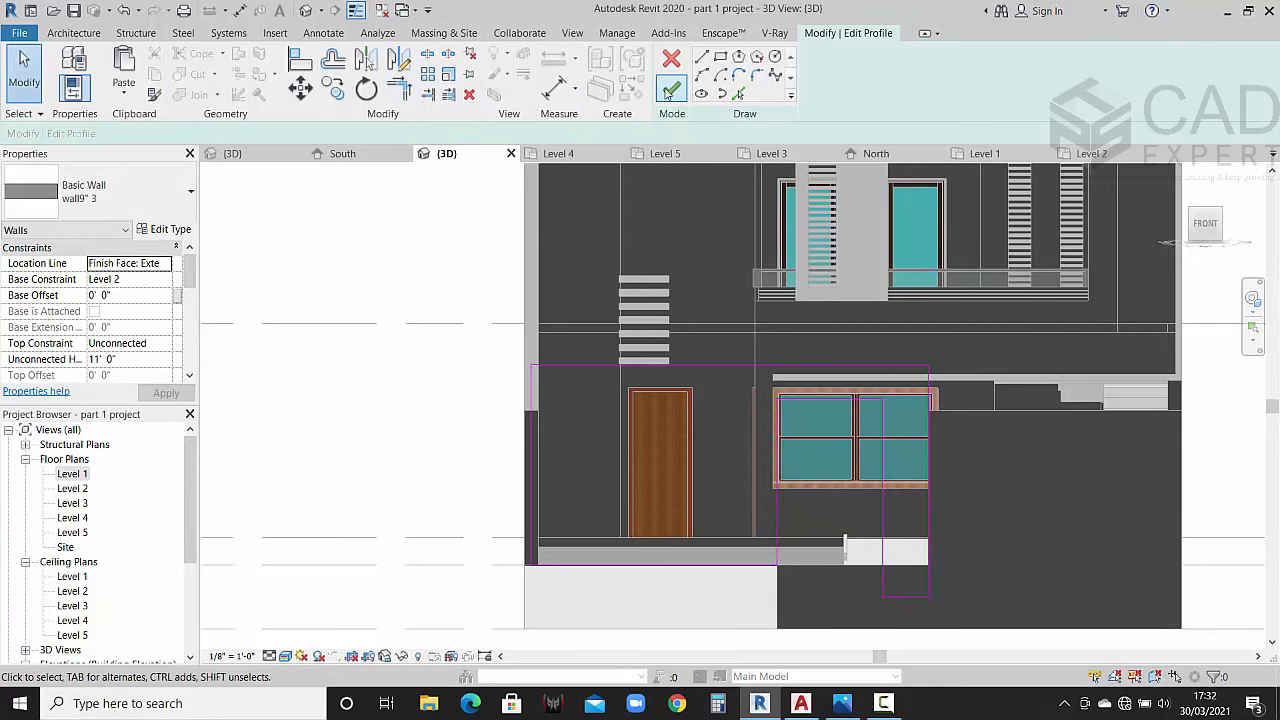
Step: Finish the gate wall's profile edit and view the new opening from an angled front view
click(671, 90)
scroll(830, 420, down, 3)
key(Escape)
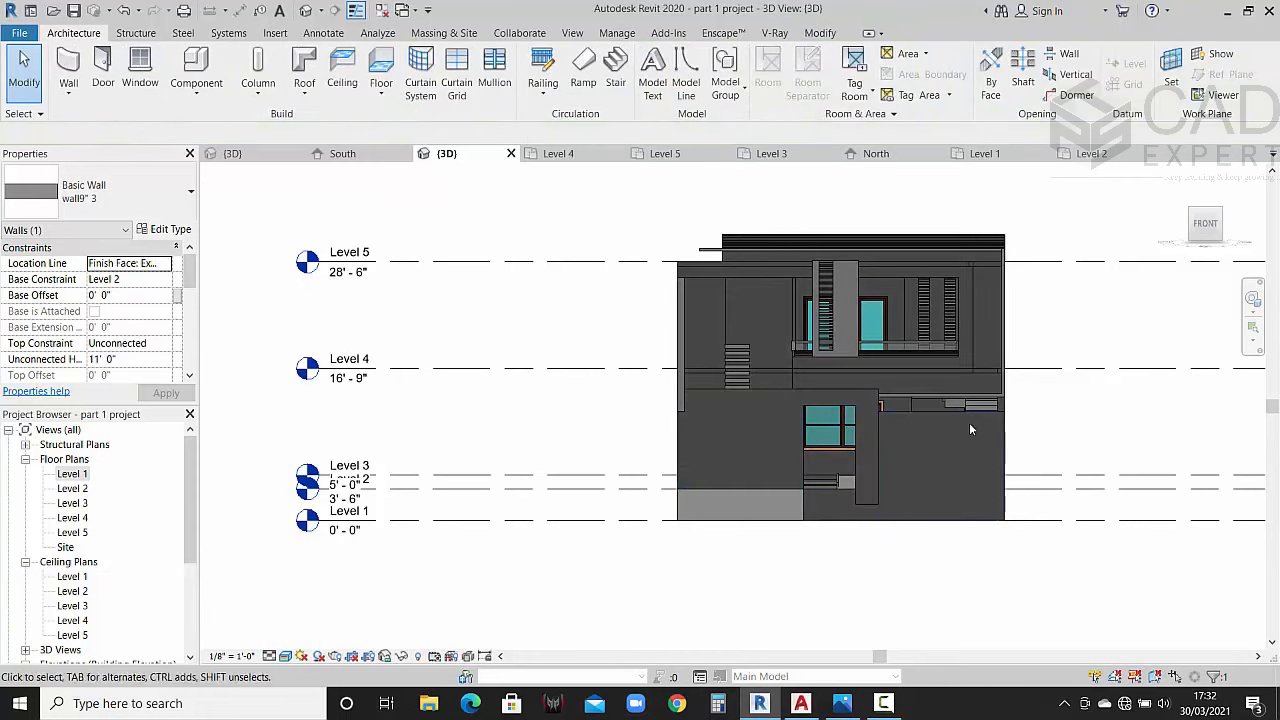
shift+middle_drag(934, 413, 730, 442)
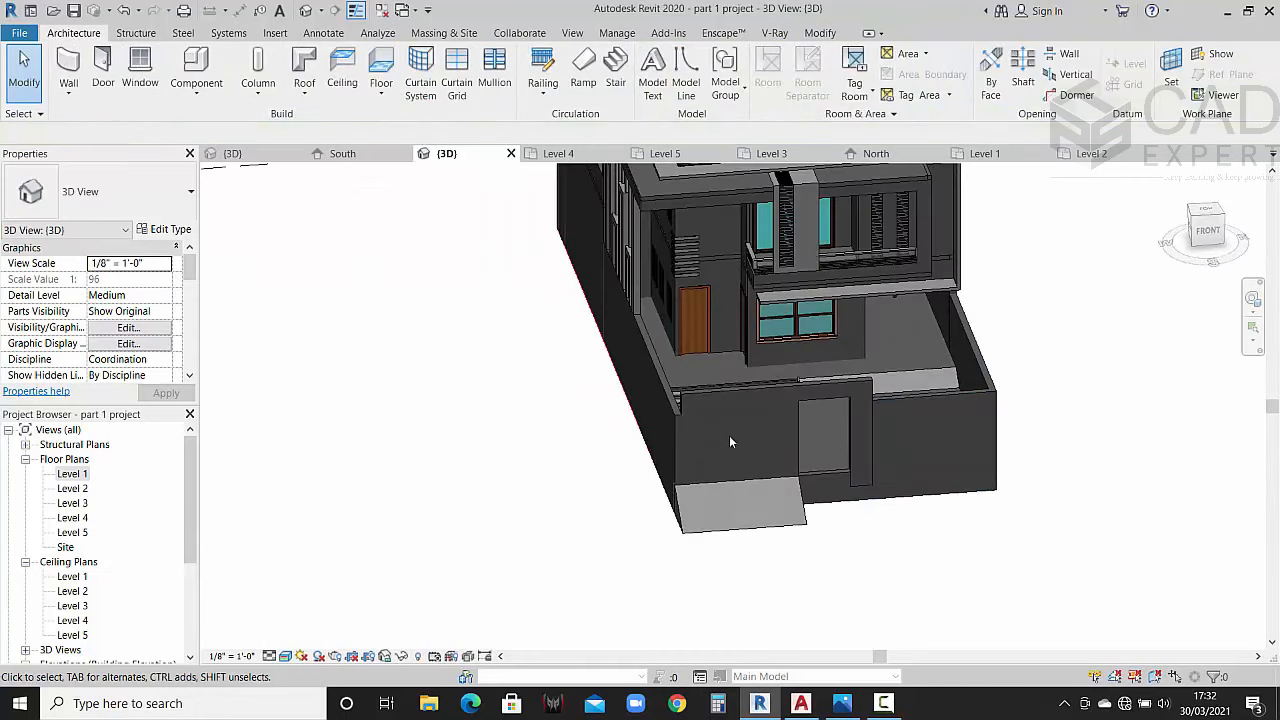
Step: Compare the gate wall's opening with the reference render, selecting the wall and viewing it from the front
click(843, 704)
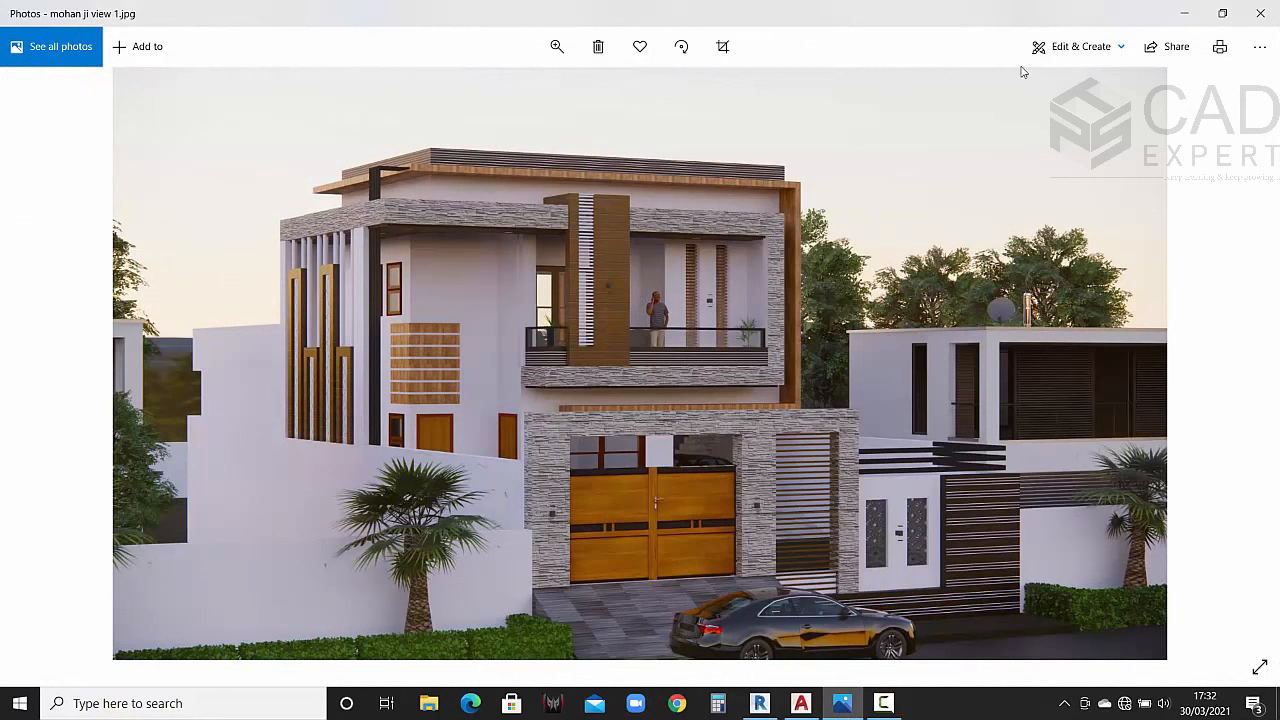
click(1180, 13)
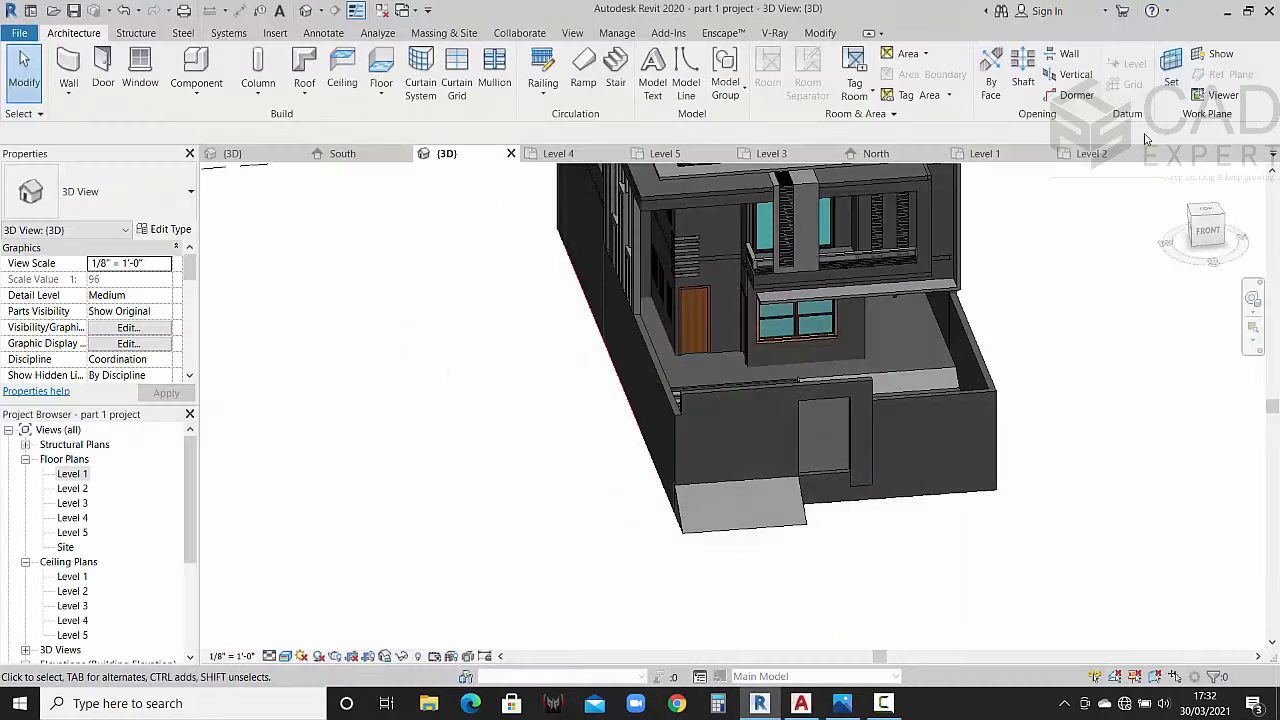
click(748, 391)
click(1173, 261)
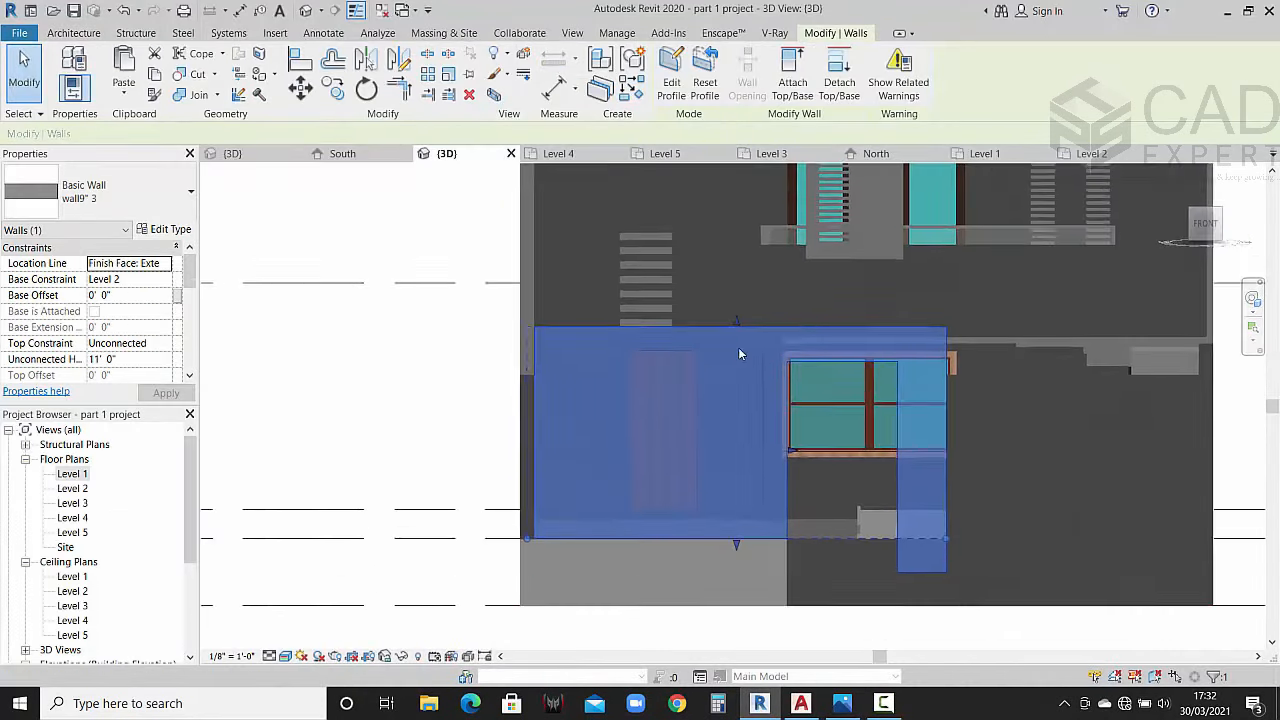
click(841, 703)
click(838, 708)
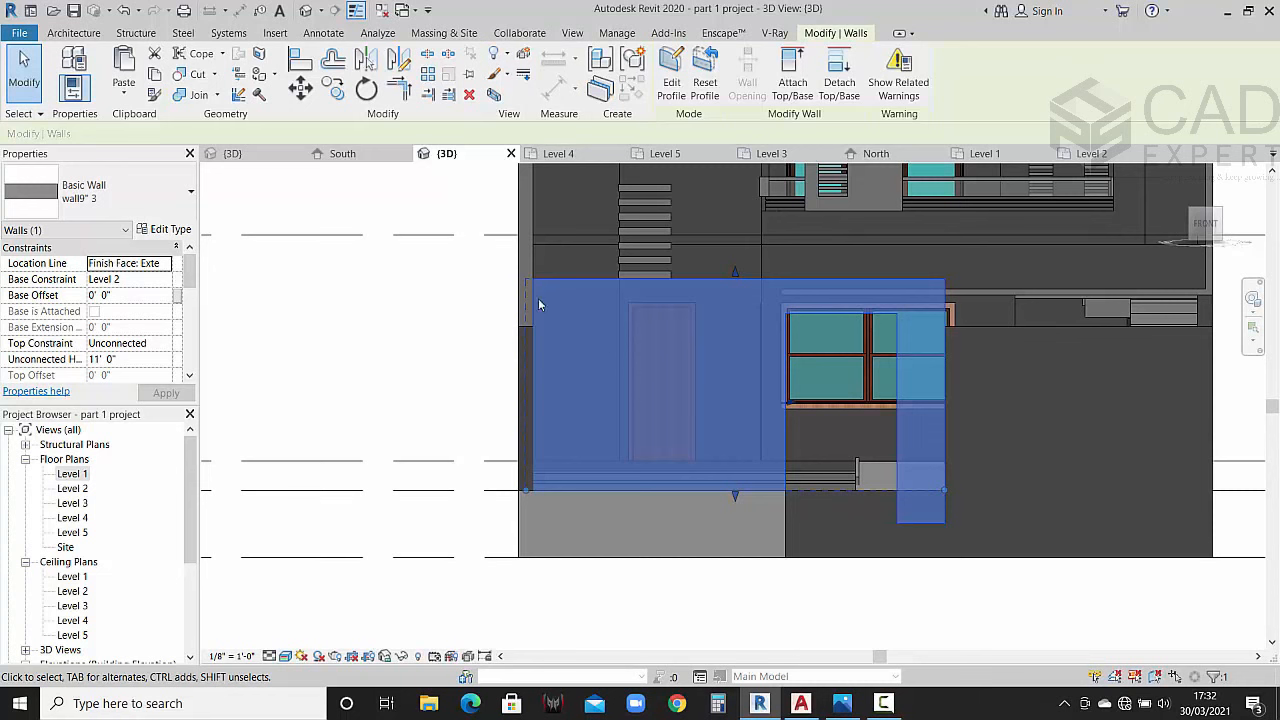
Step: Move the gate wall profile's left edge to the side wall's outer corner, remove the conflicting constraints and finish the profile edit
click(671, 82)
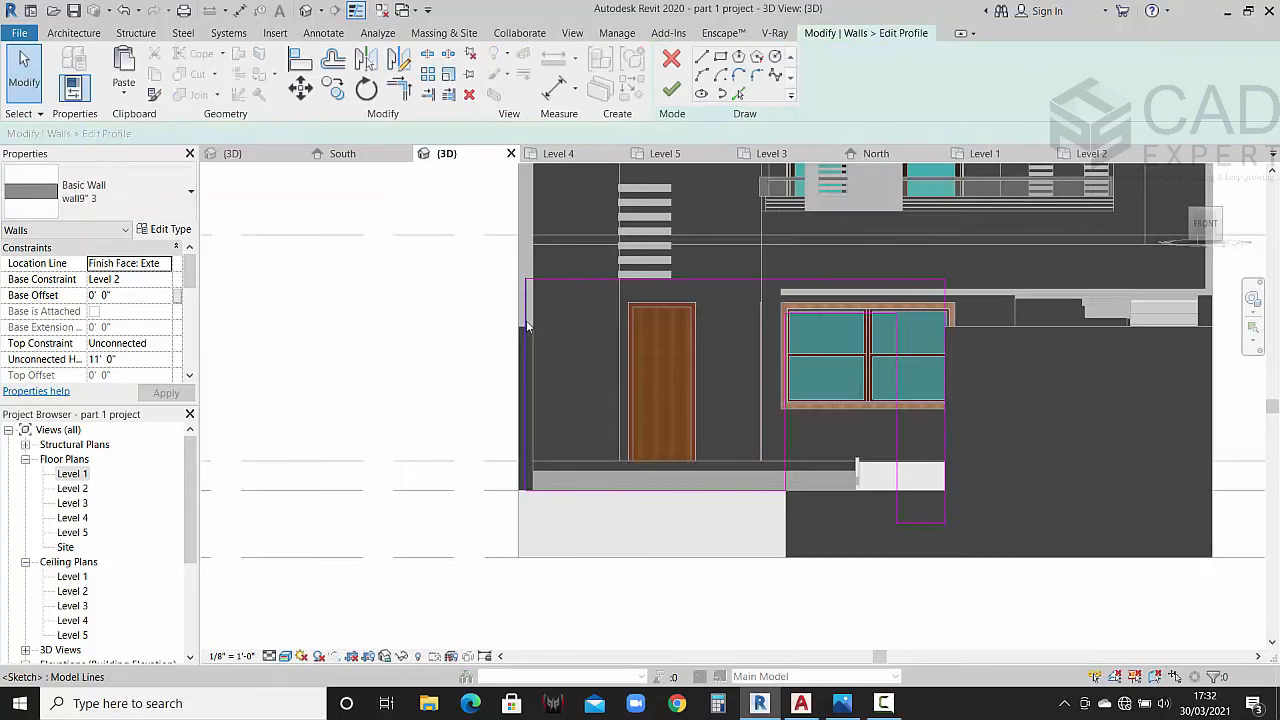
click(527, 352)
middle_drag(557, 354, 627, 319)
scroll(582, 460, up, 4)
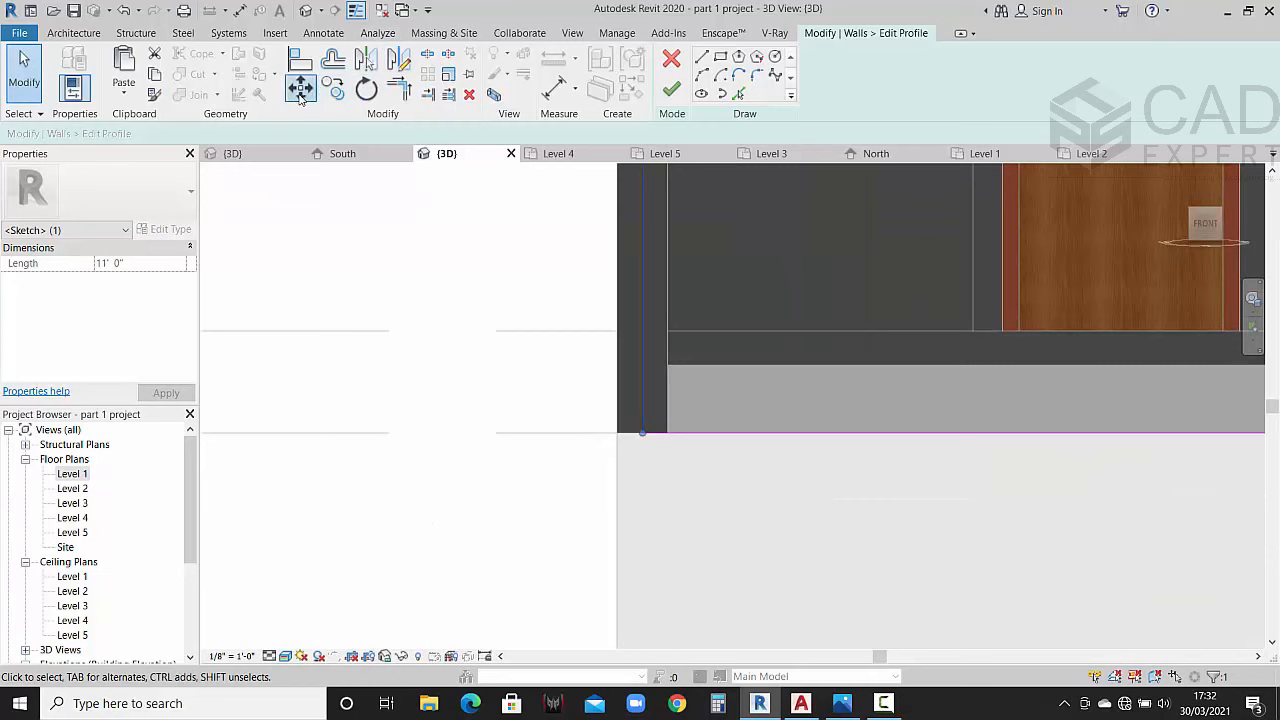
click(300, 88)
click(613, 433)
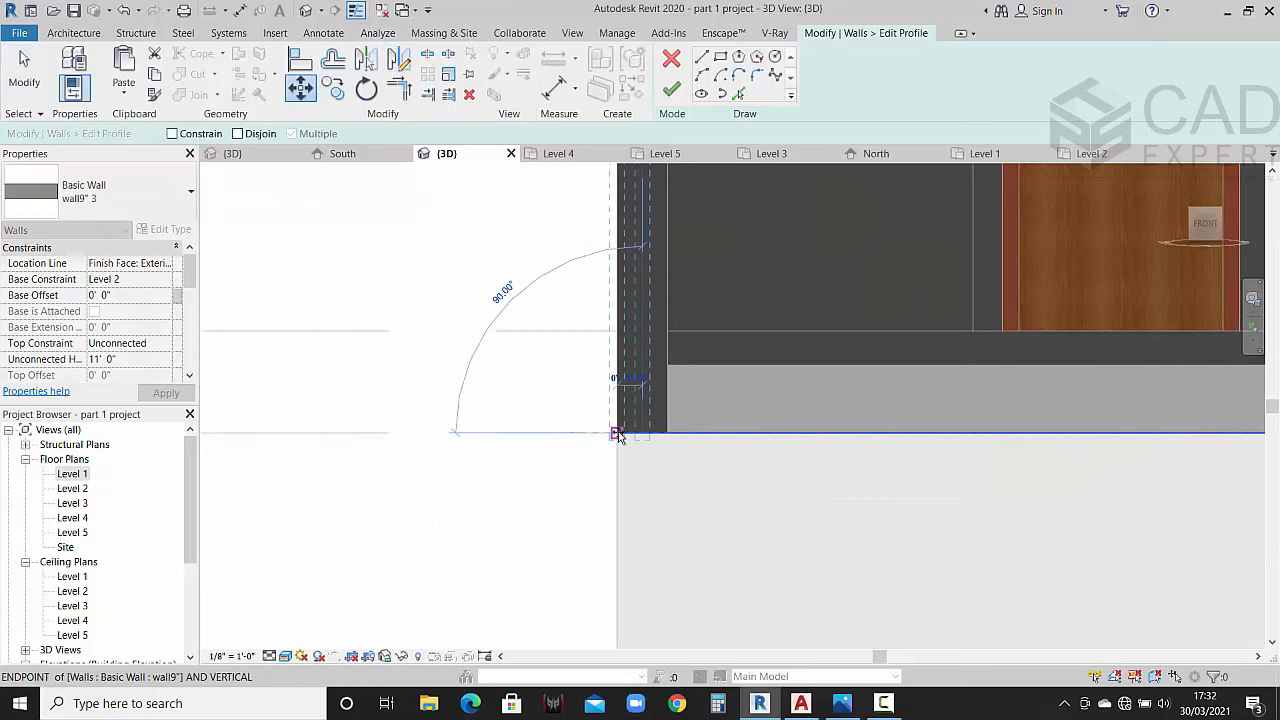
click(617, 436)
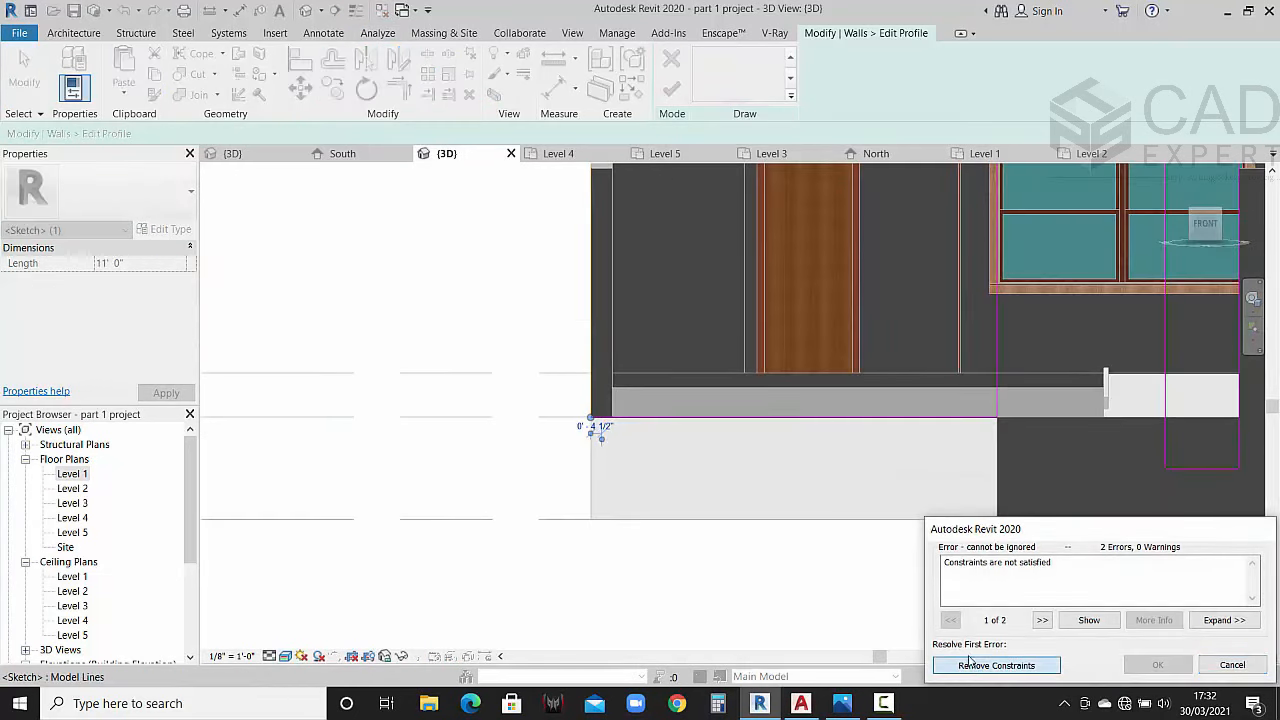
click(968, 664)
scroll(718, 480, down, 3)
scroll(710, 415, up, 4)
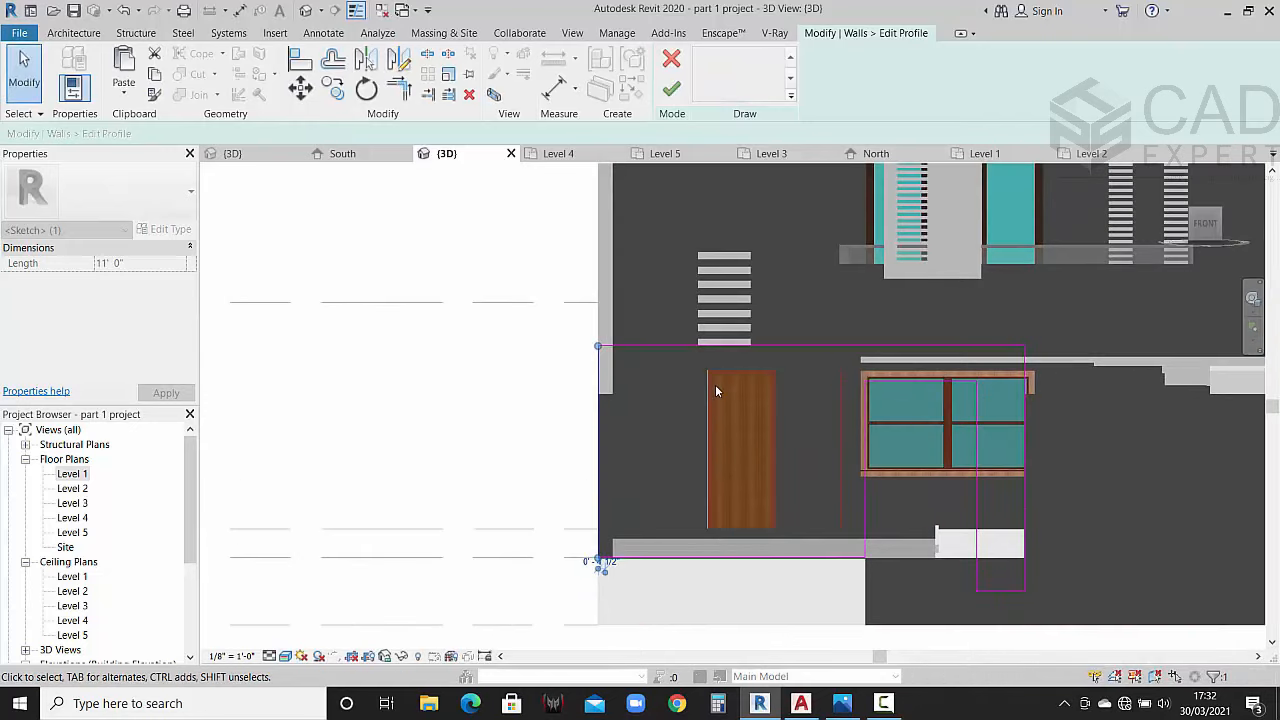
scroll(716, 391, up, 1)
click(671, 90)
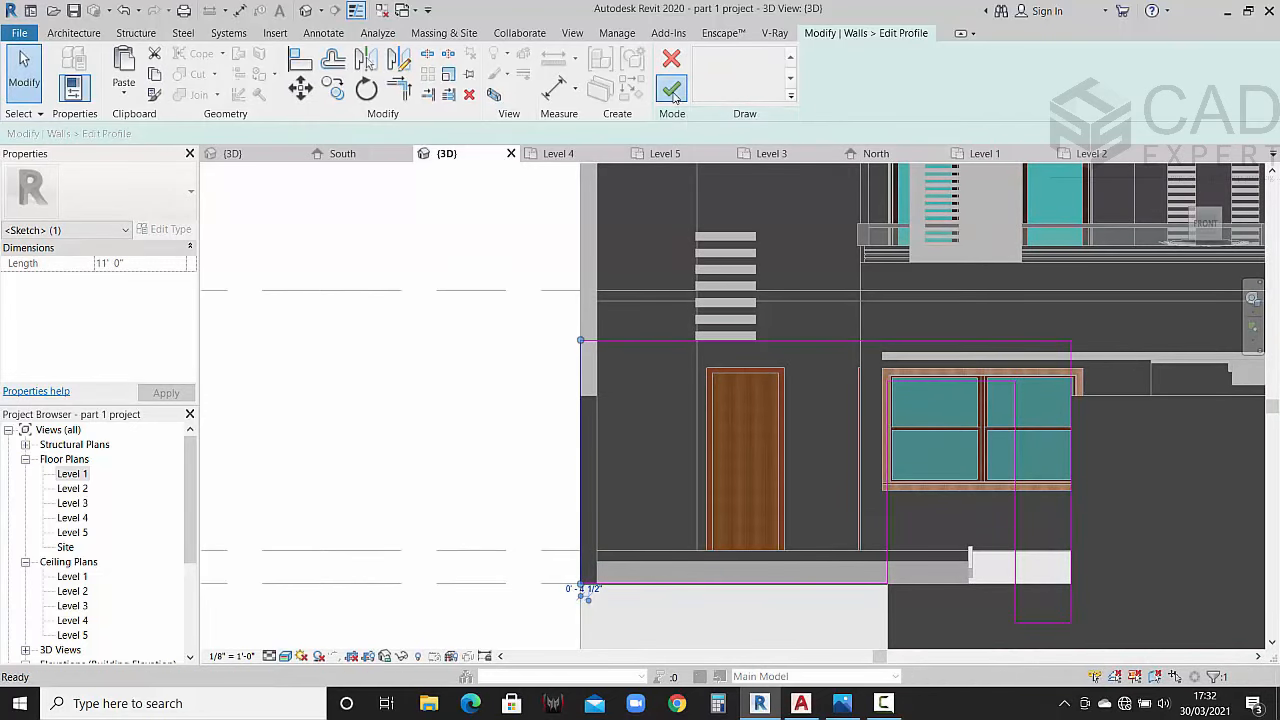
Step: Draw a second opening's sides and top in the gate wall profile, 9' 2" high and starting 2' 0" from the wall's left edge
click(671, 88)
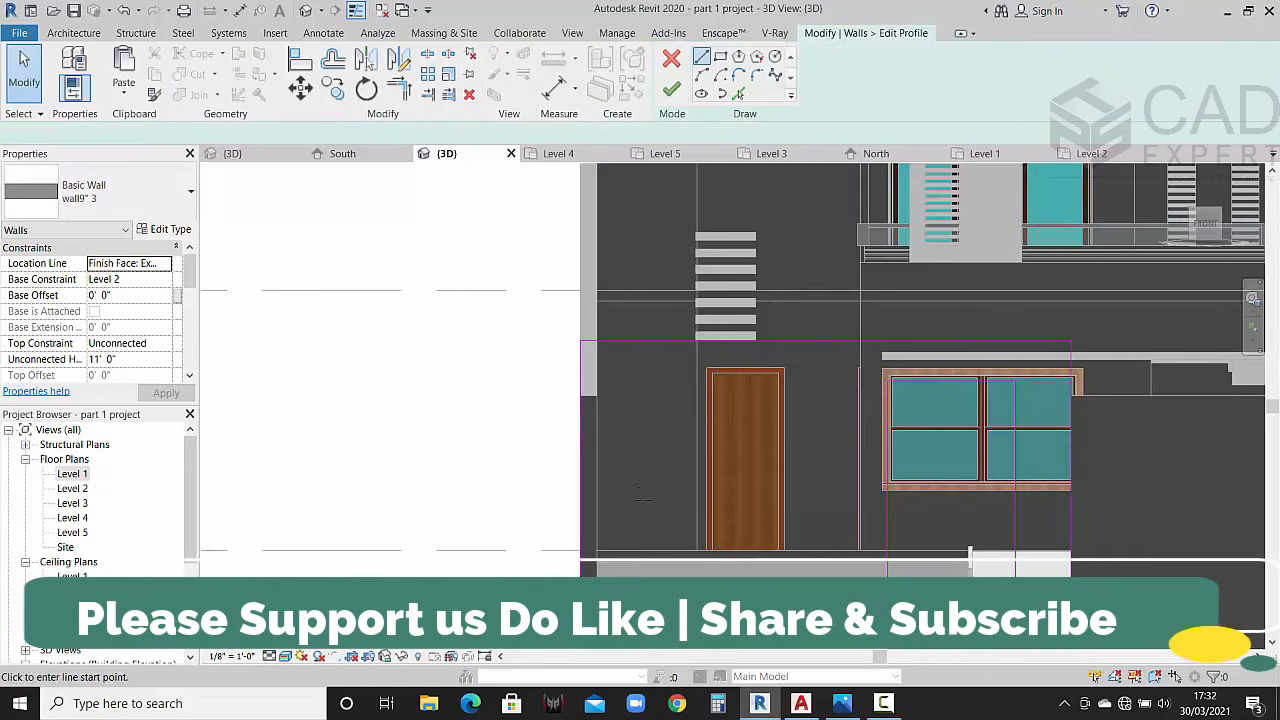
click(703, 56)
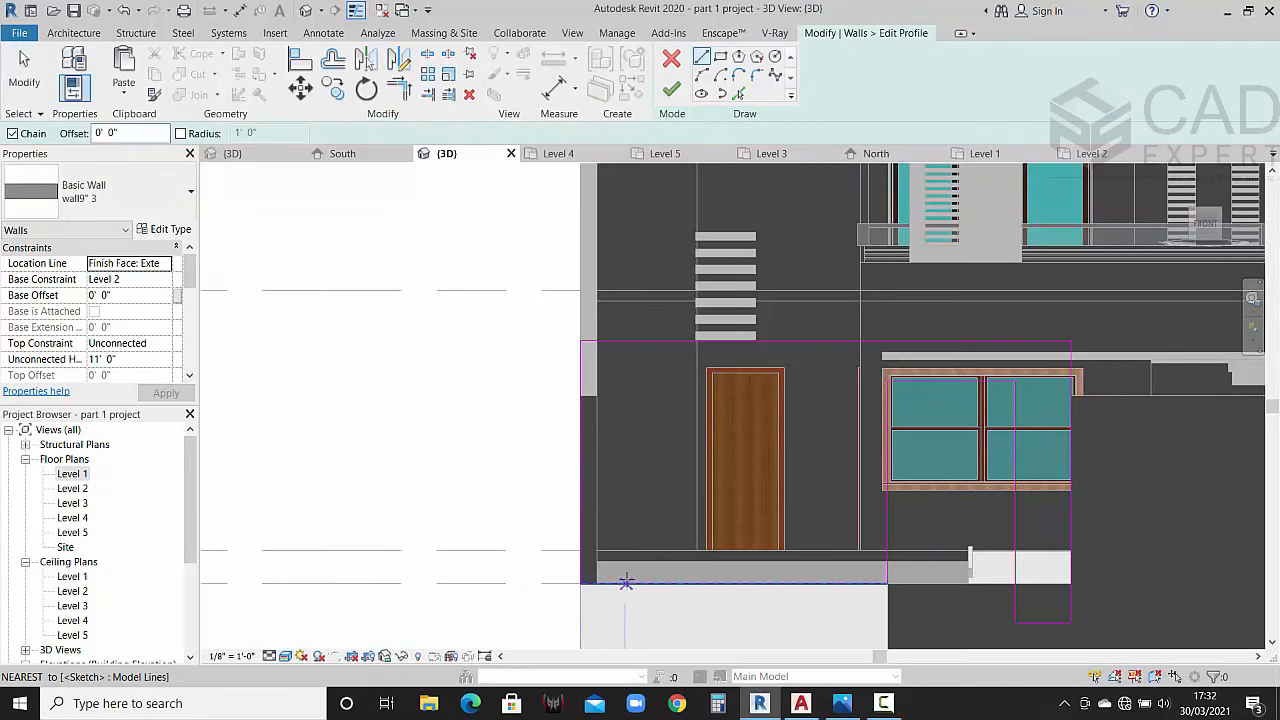
click(626, 581)
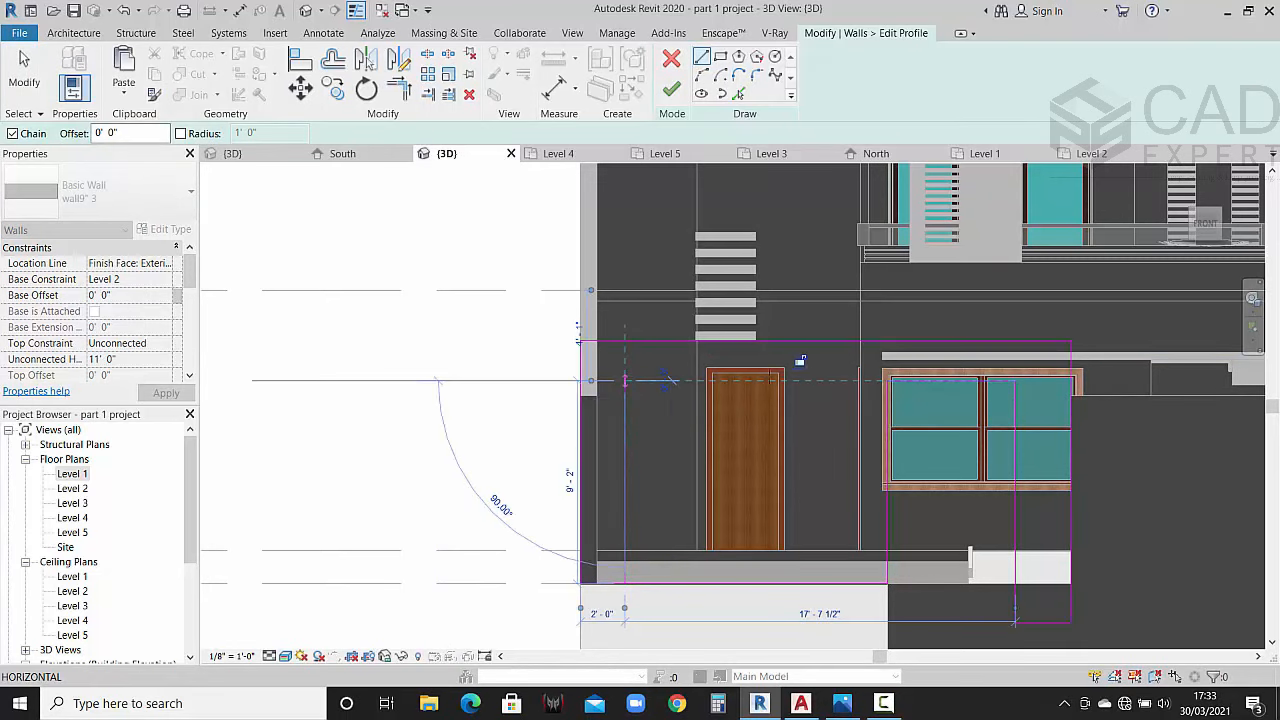
click(624, 380)
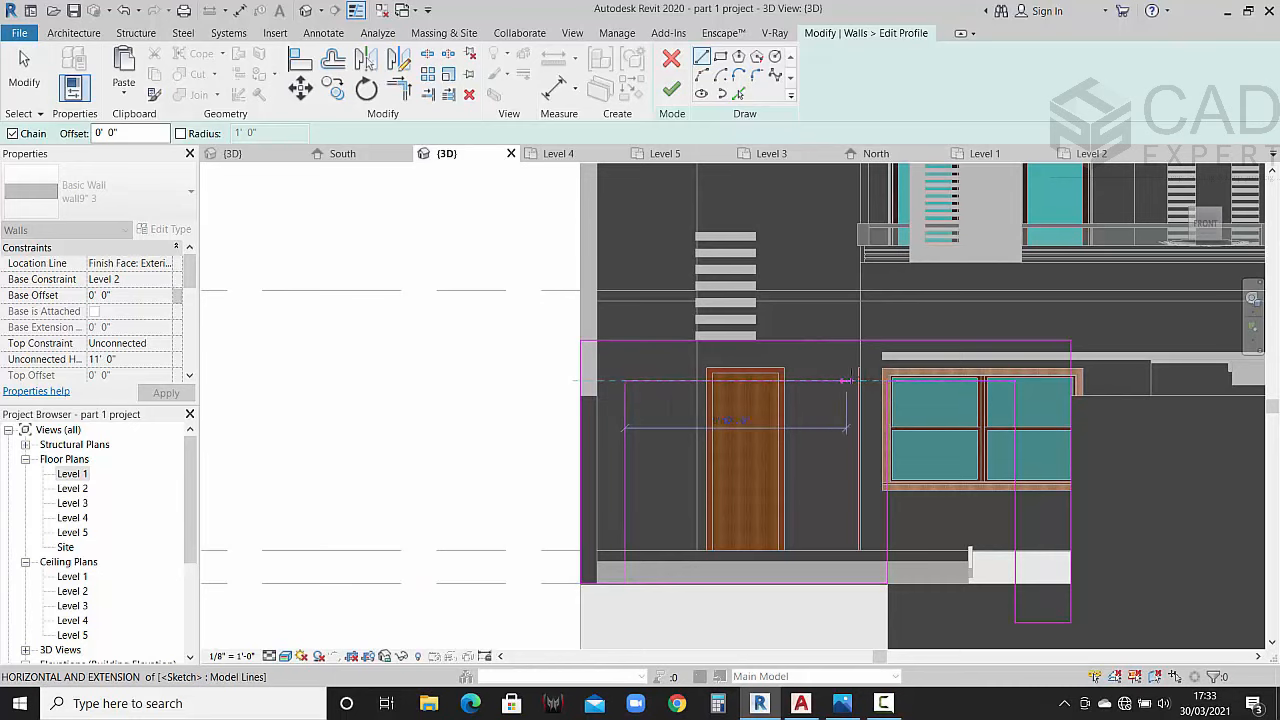
click(857, 381)
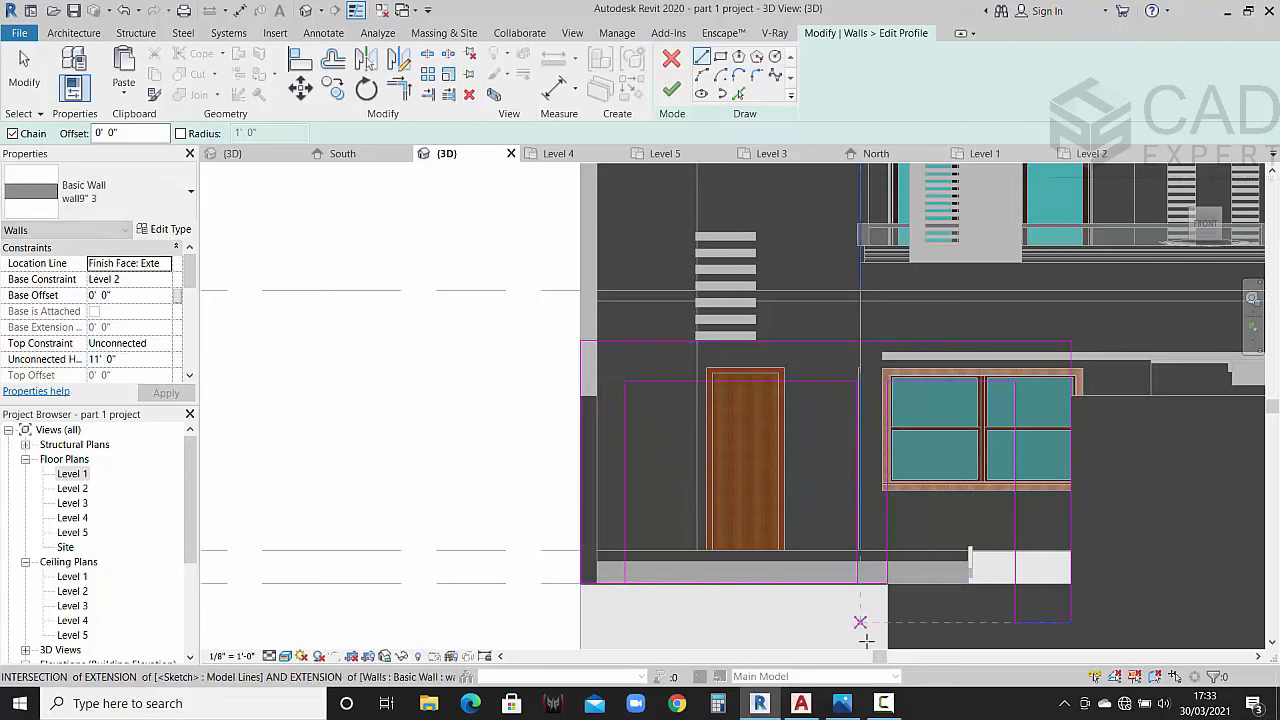
click(857, 708)
click(858, 710)
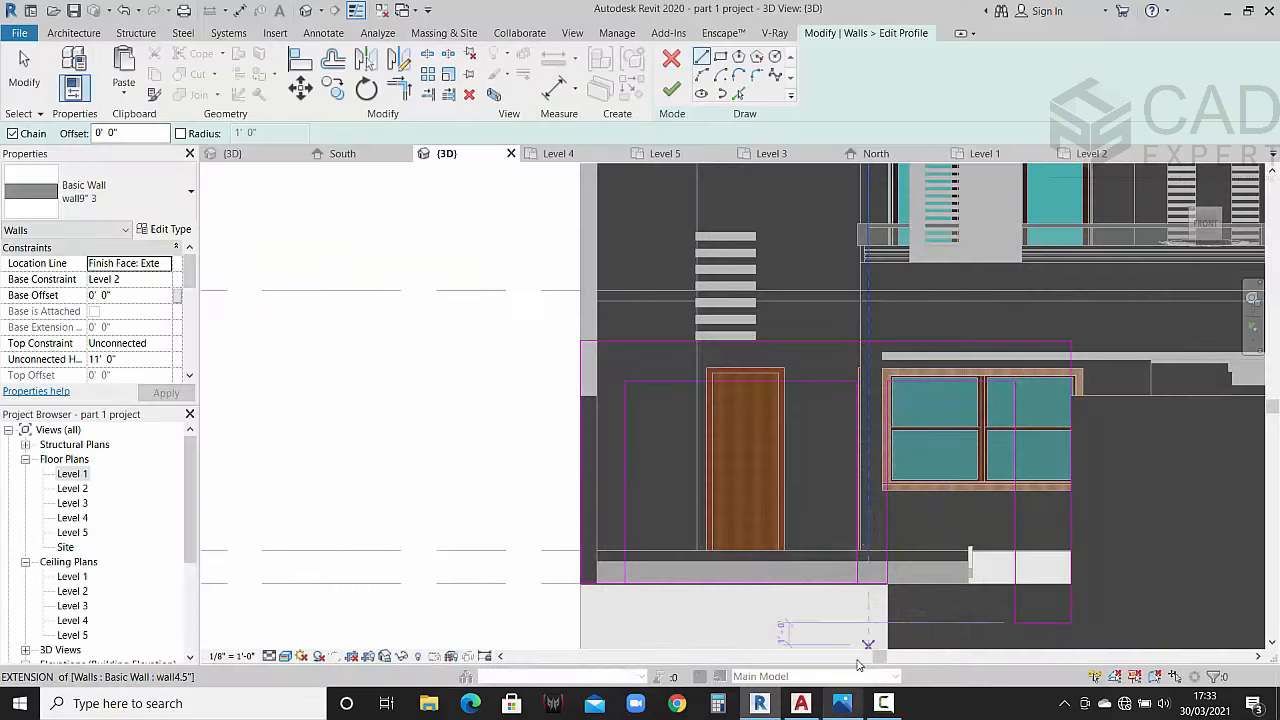
key(Escape)
key(Escape)
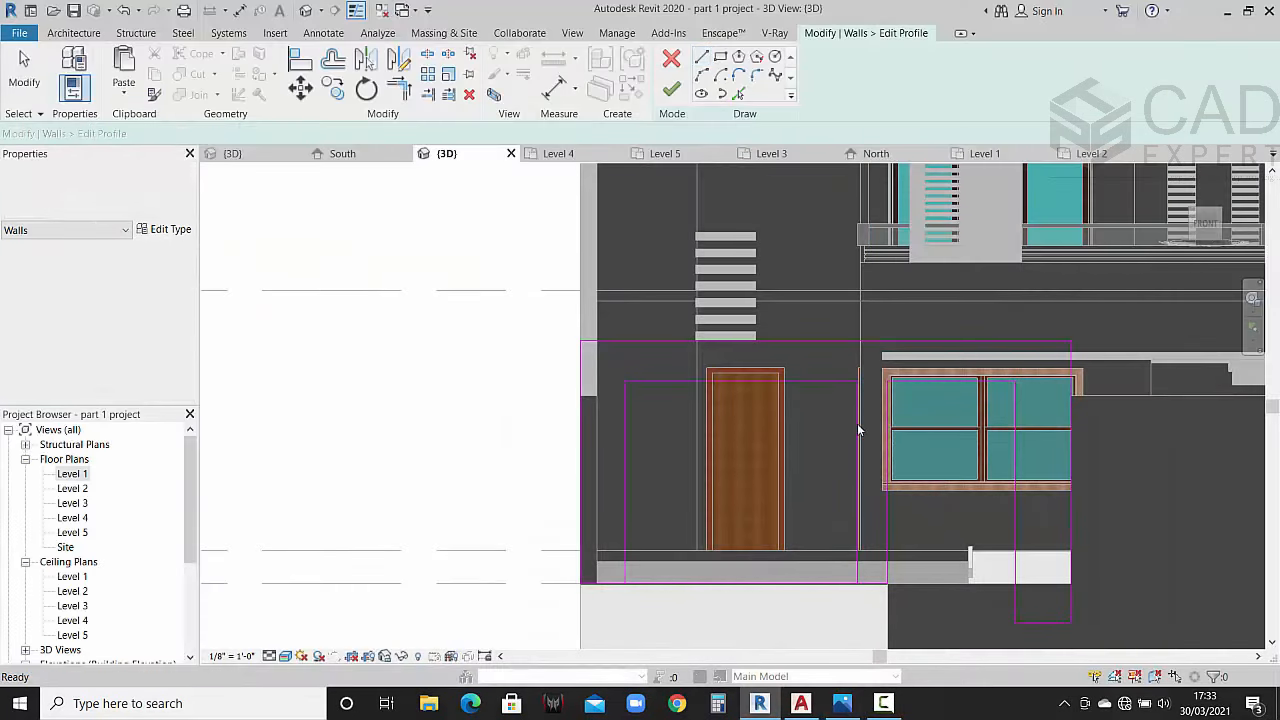
Step: Add a new right side line to the second opening, offset 8' 6" from its left side line
click(857, 423)
scroll(753, 343, up, 2)
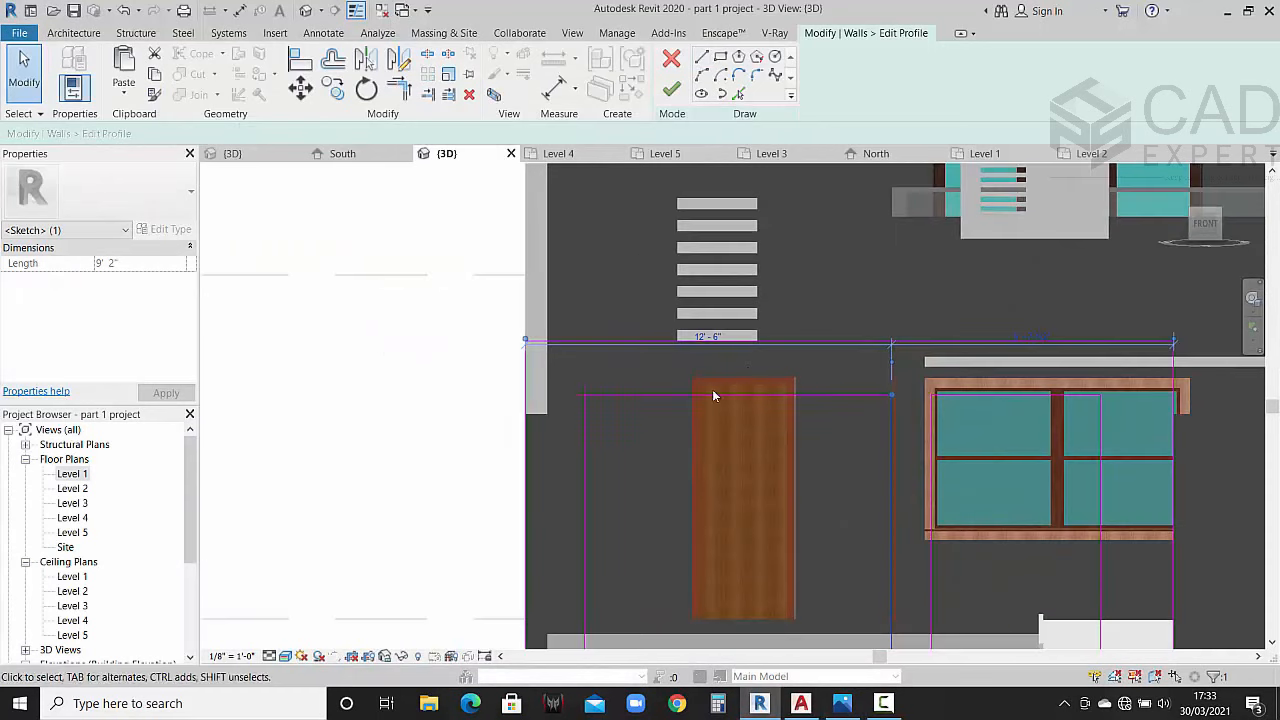
click(637, 409)
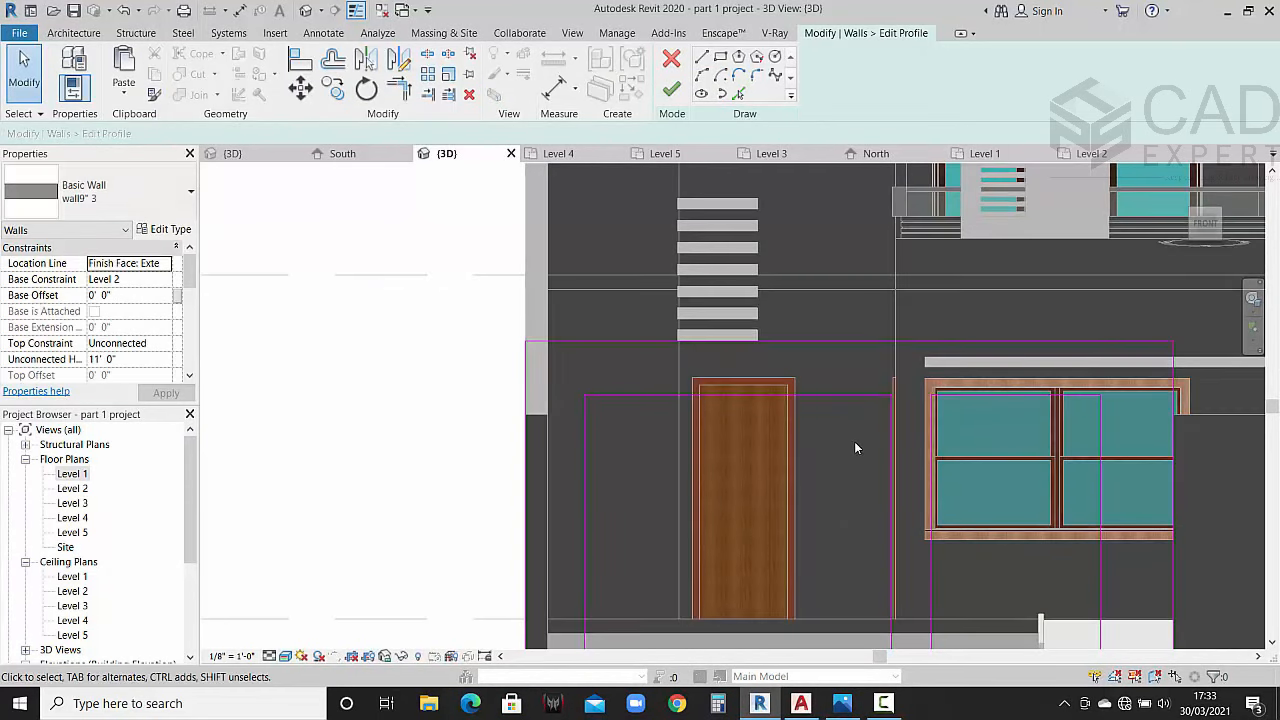
click(893, 448)
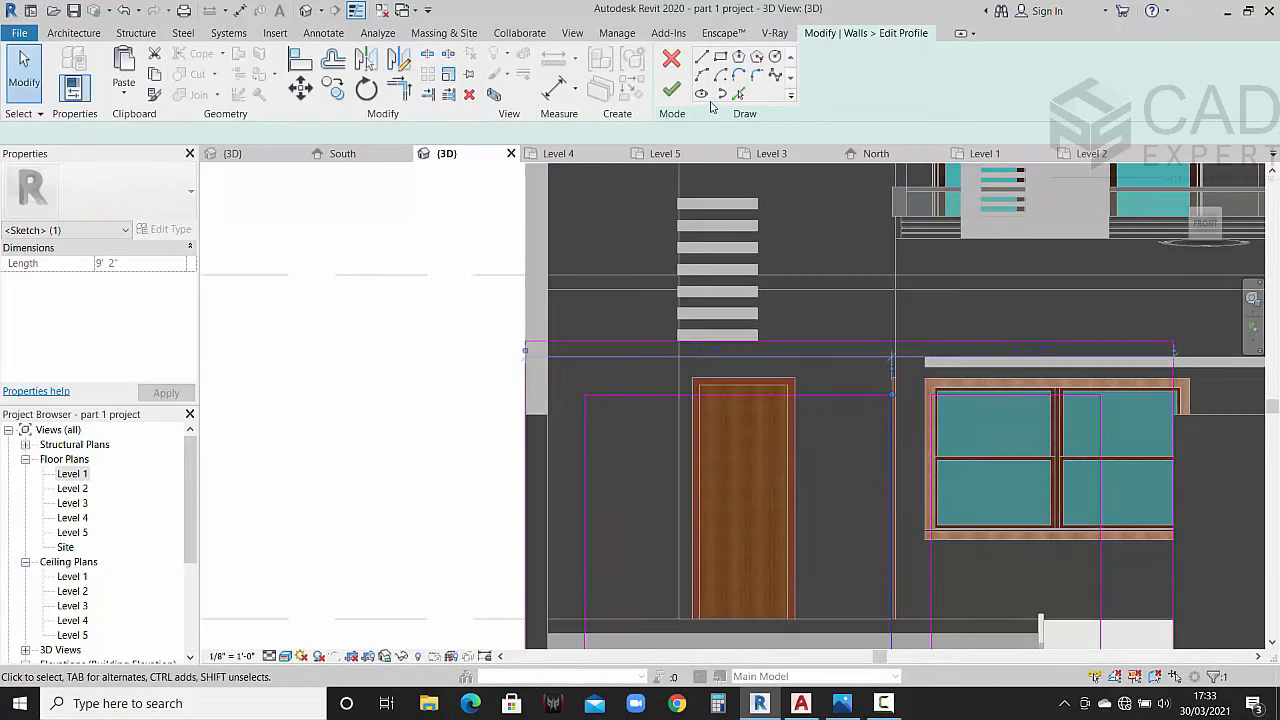
click(738, 93)
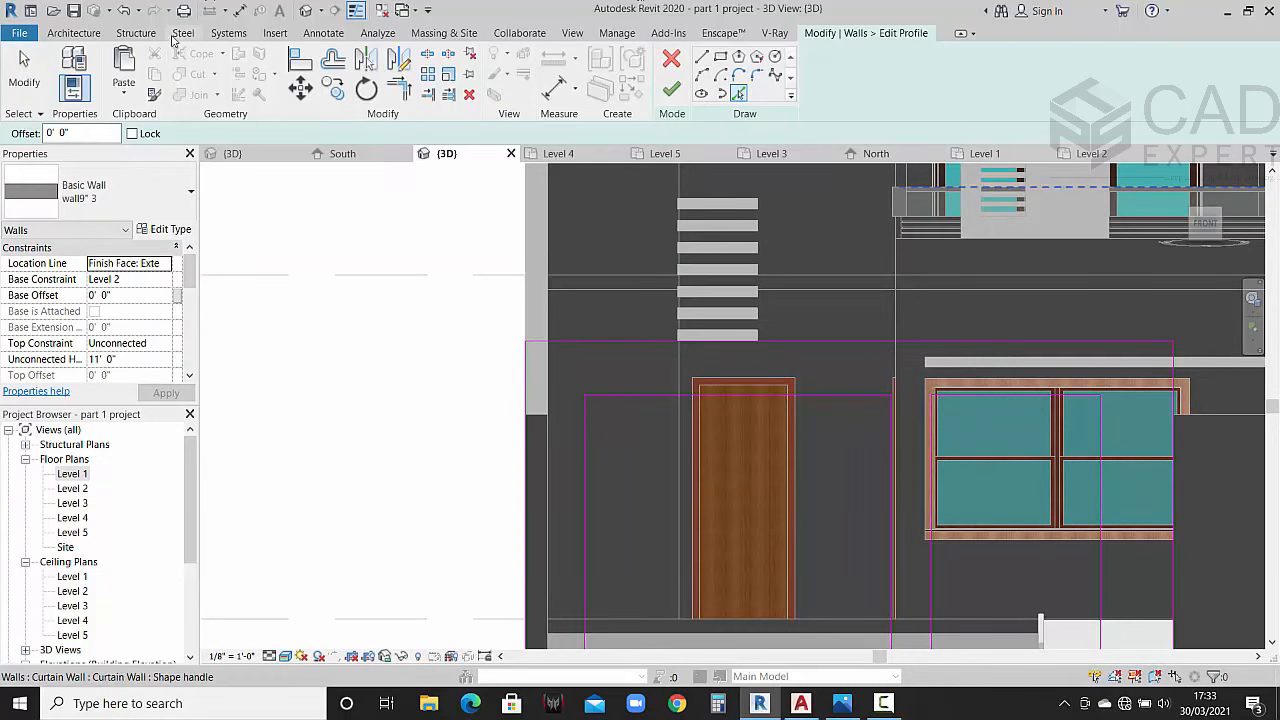
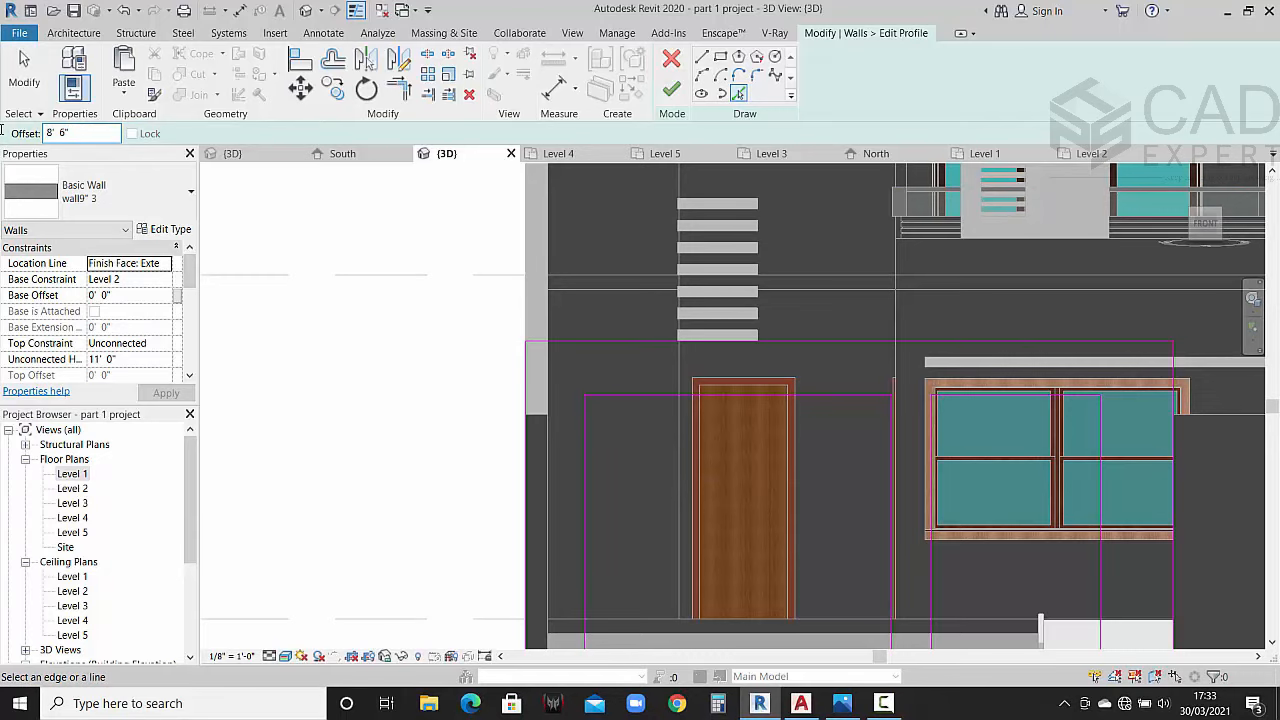
key(Escape)
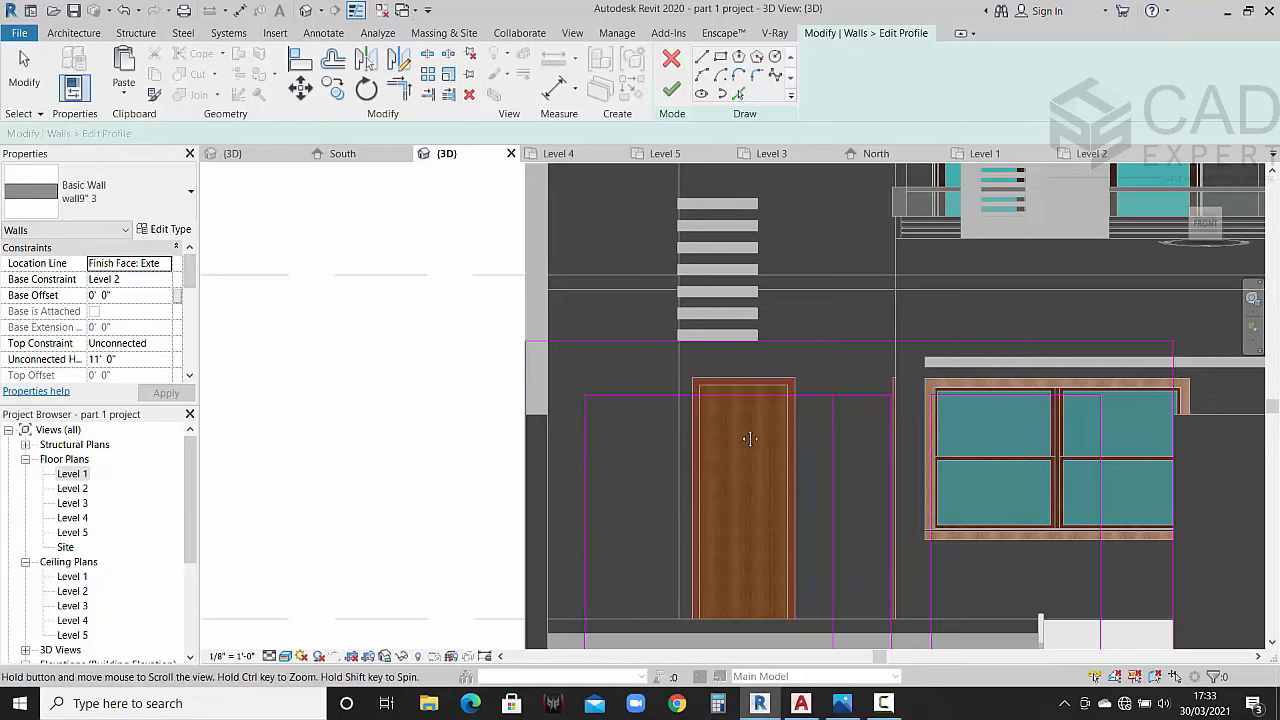
Step: Delete the second opening's old right side line and trim its top line to the new right side
middle_drag(907, 558, 811, 467)
click(797, 464)
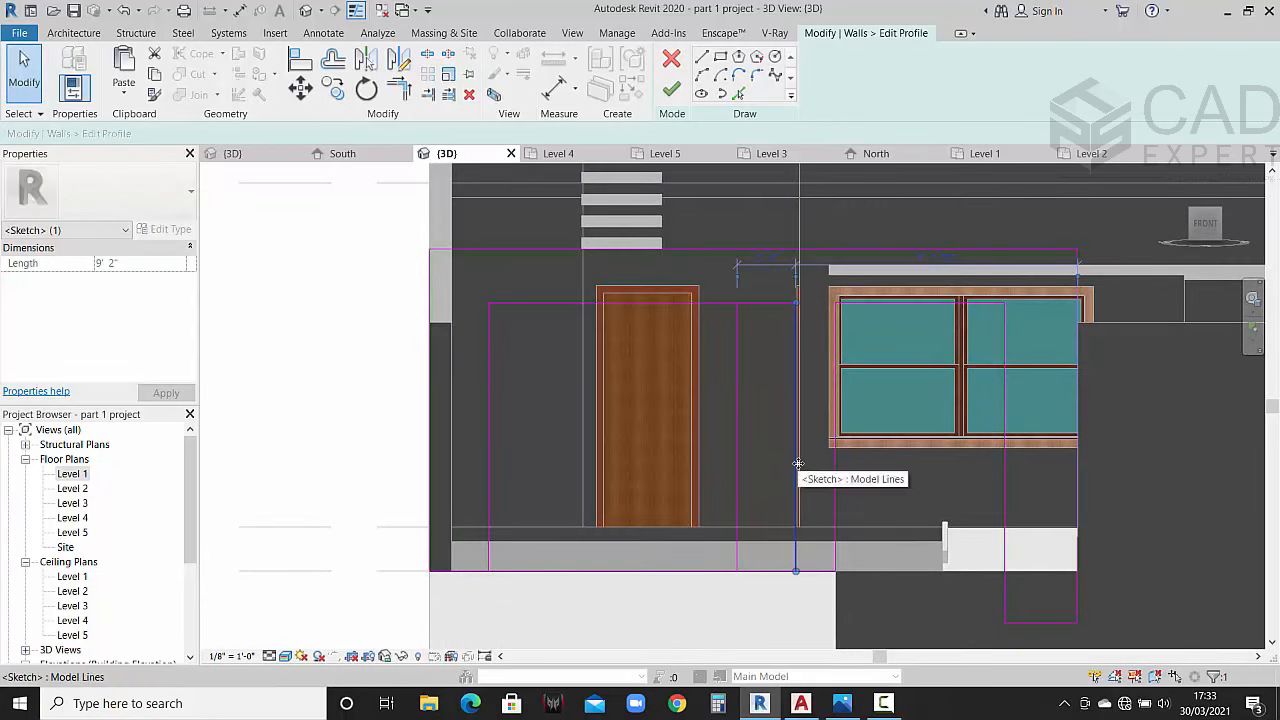
key(Delete)
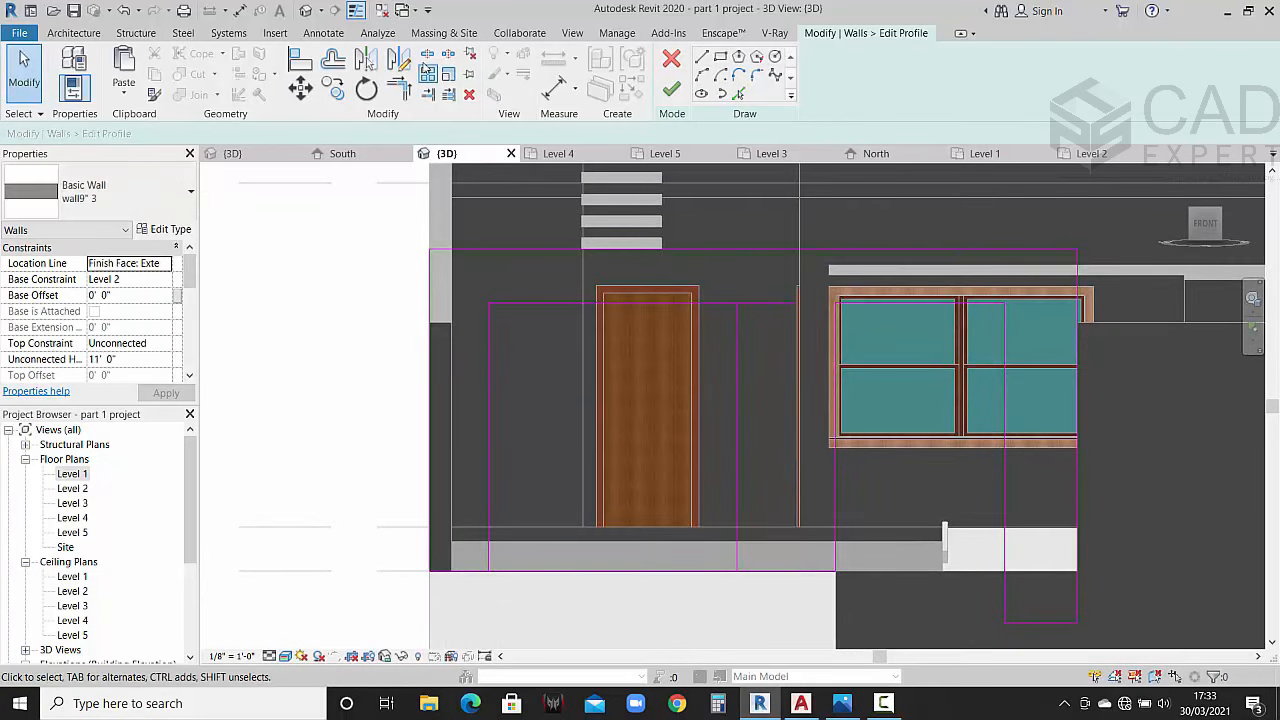
click(405, 91)
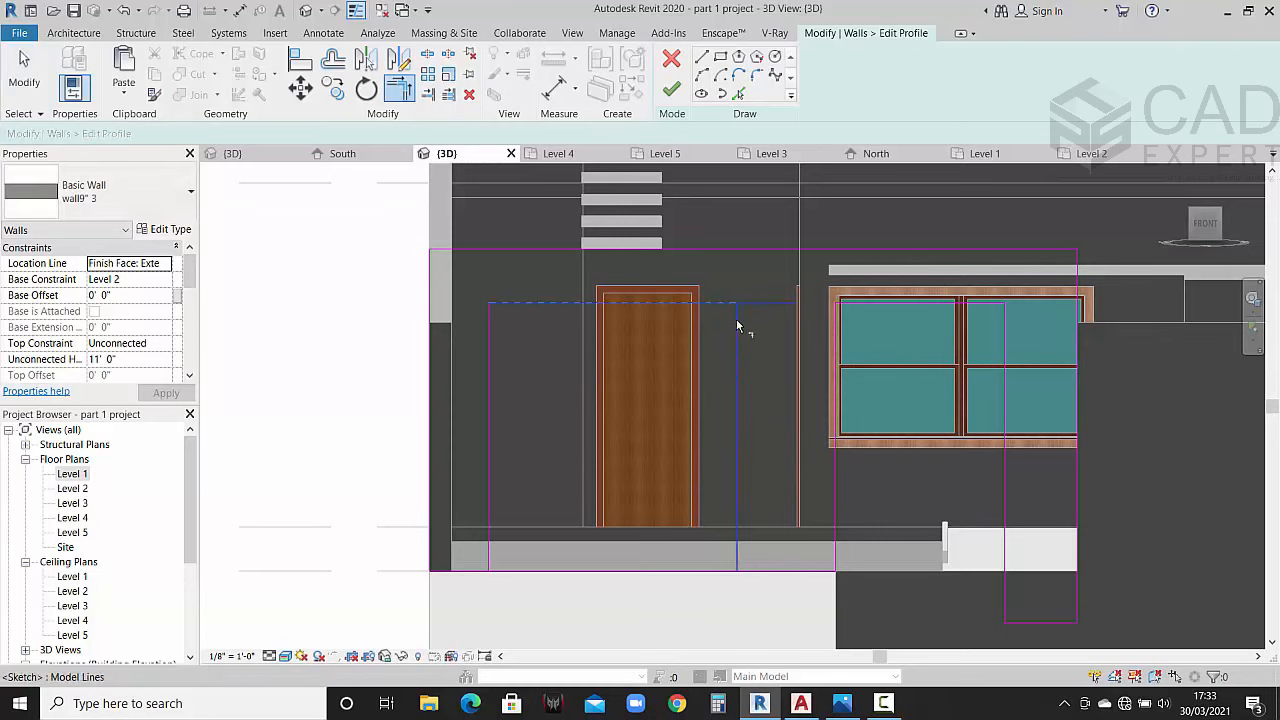
key(Escape)
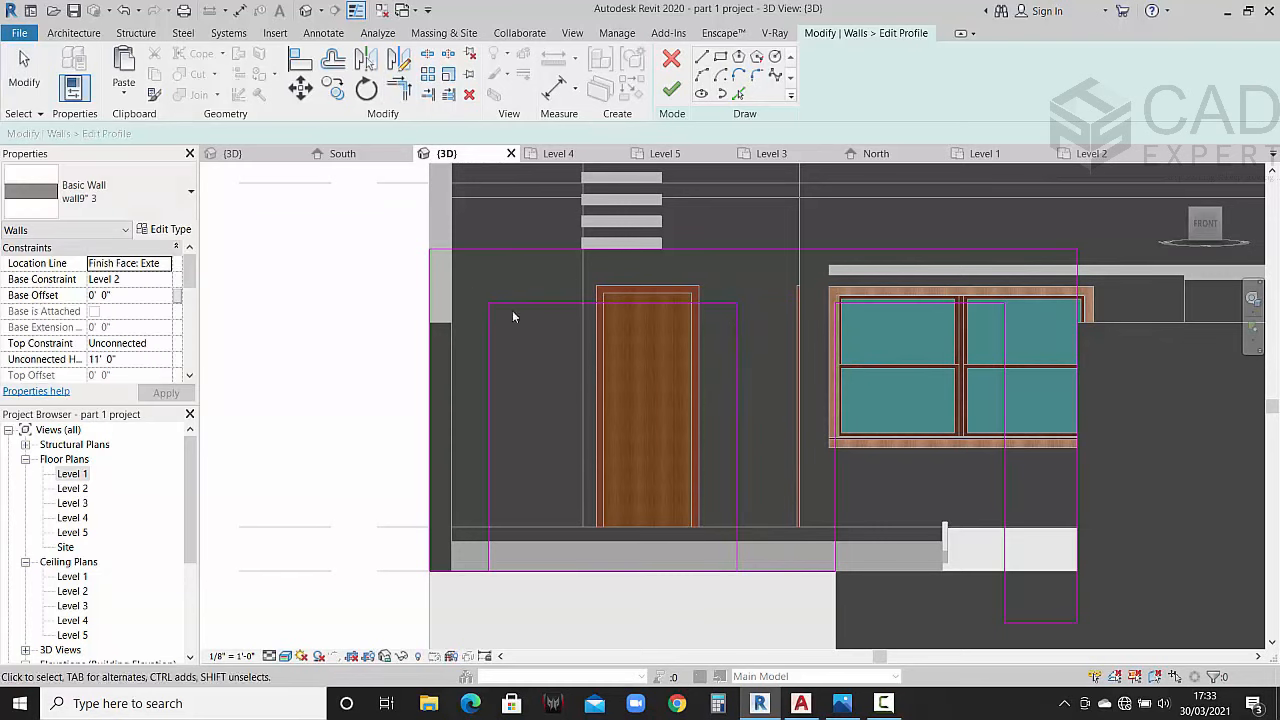
Step: Select the second opening's three outline lines and move them to the right along the wall's lower edge
click(782, 546)
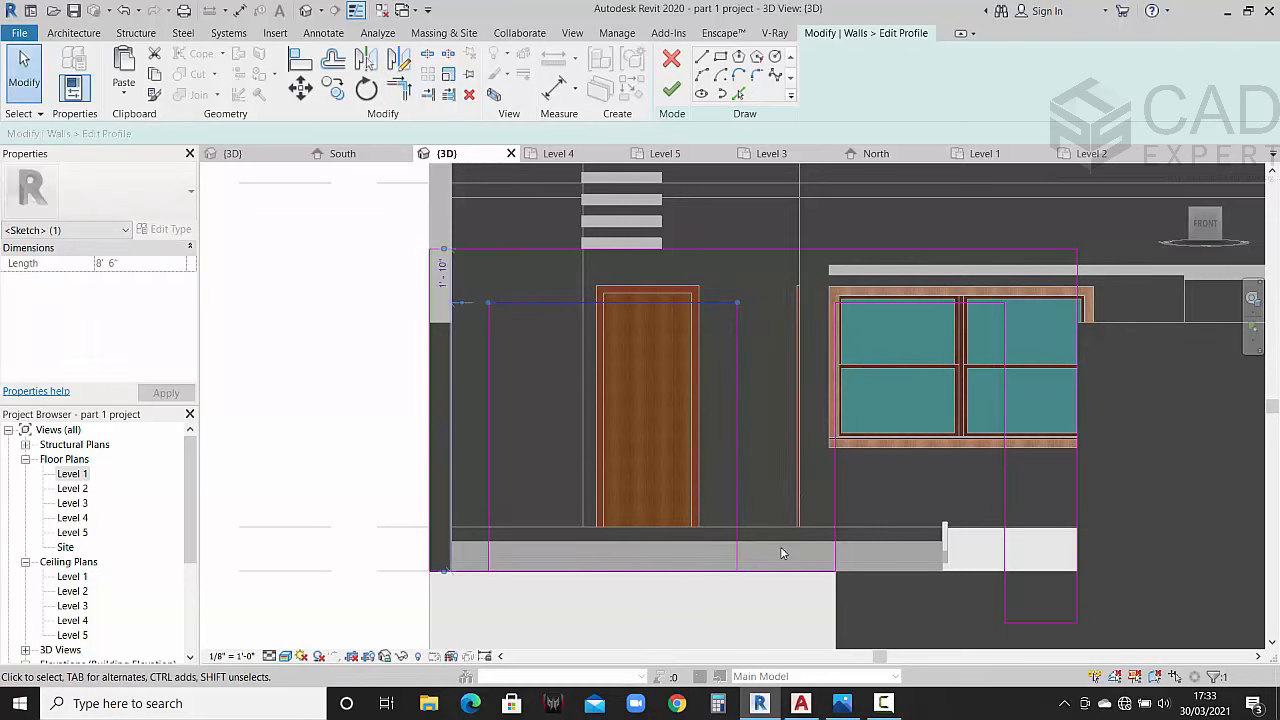
drag(775, 548, 548, 338)
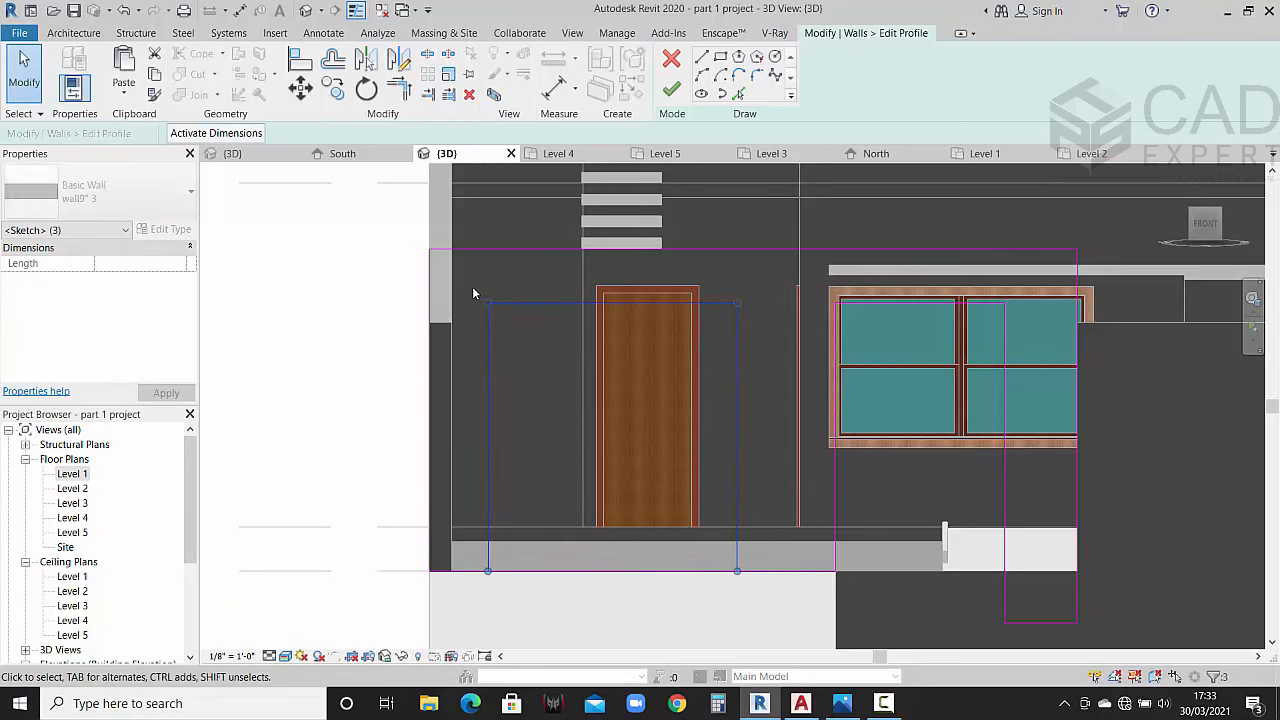
click(300, 88)
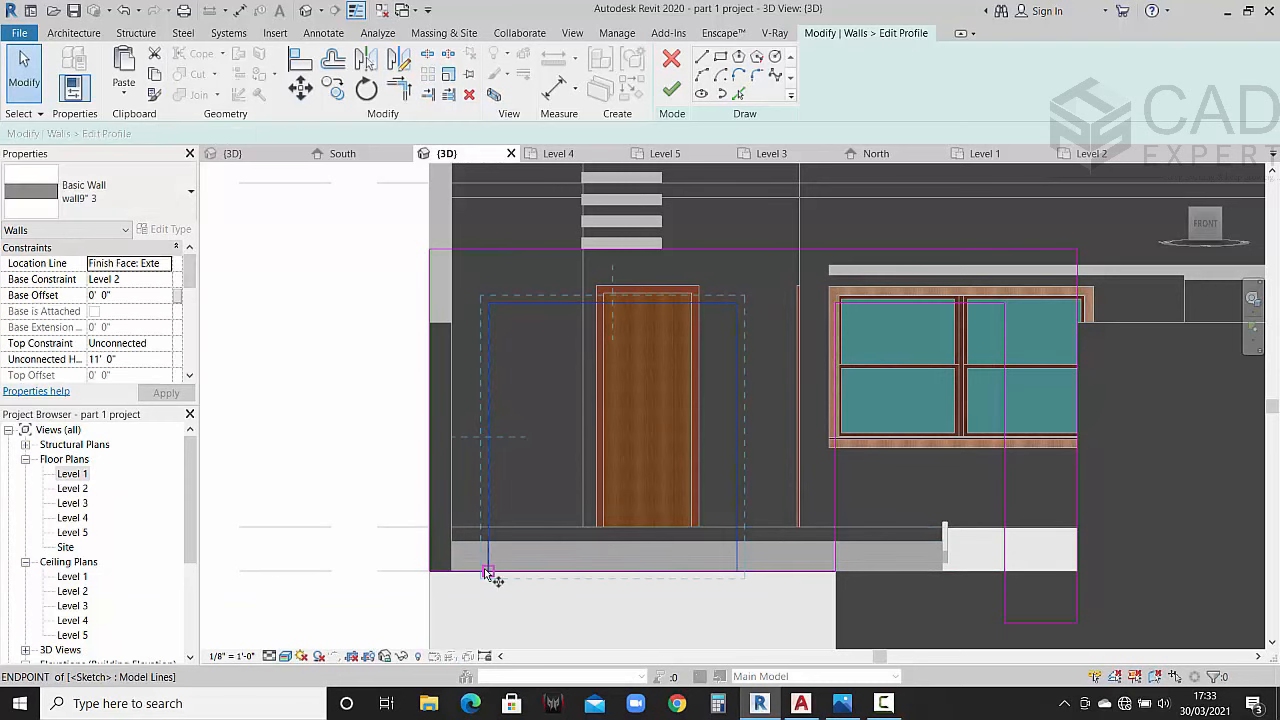
key(m)
key(v)
click(487, 571)
click(533, 571)
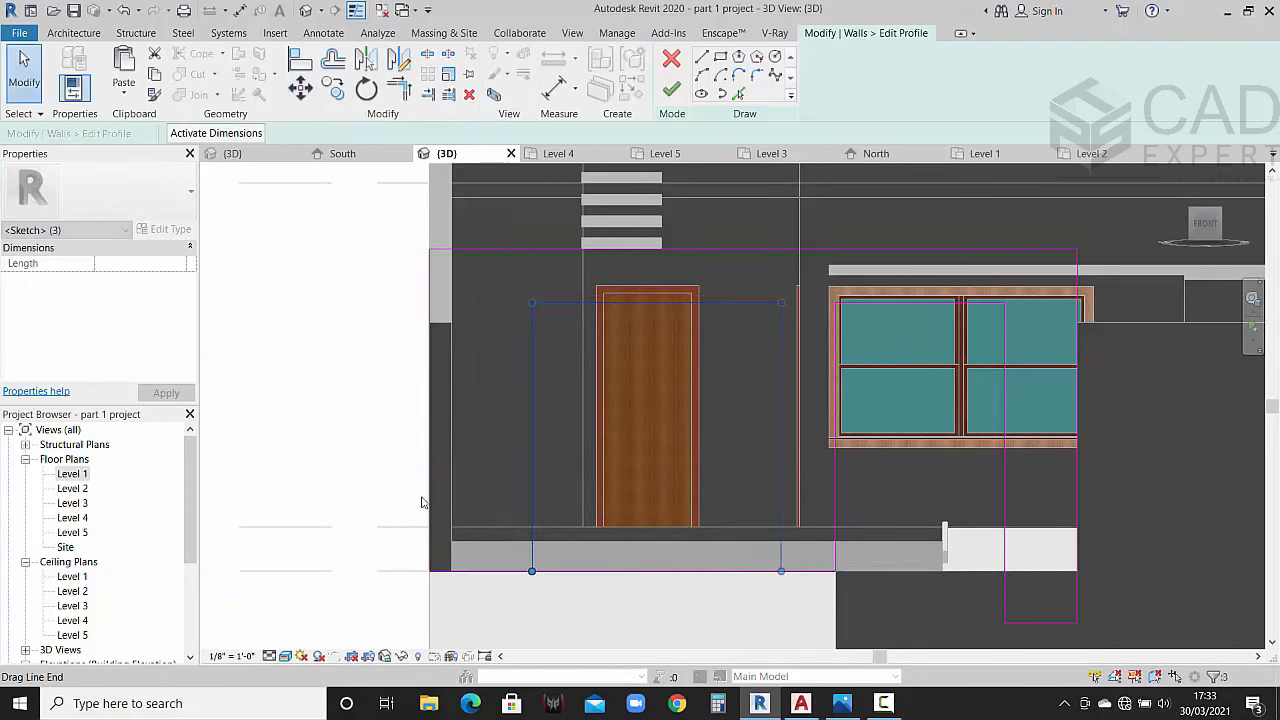
Step: Move the second opening's three outline lines about 1' 3" back to the left along the wall's lower edge
click(300, 88)
click(533, 571)
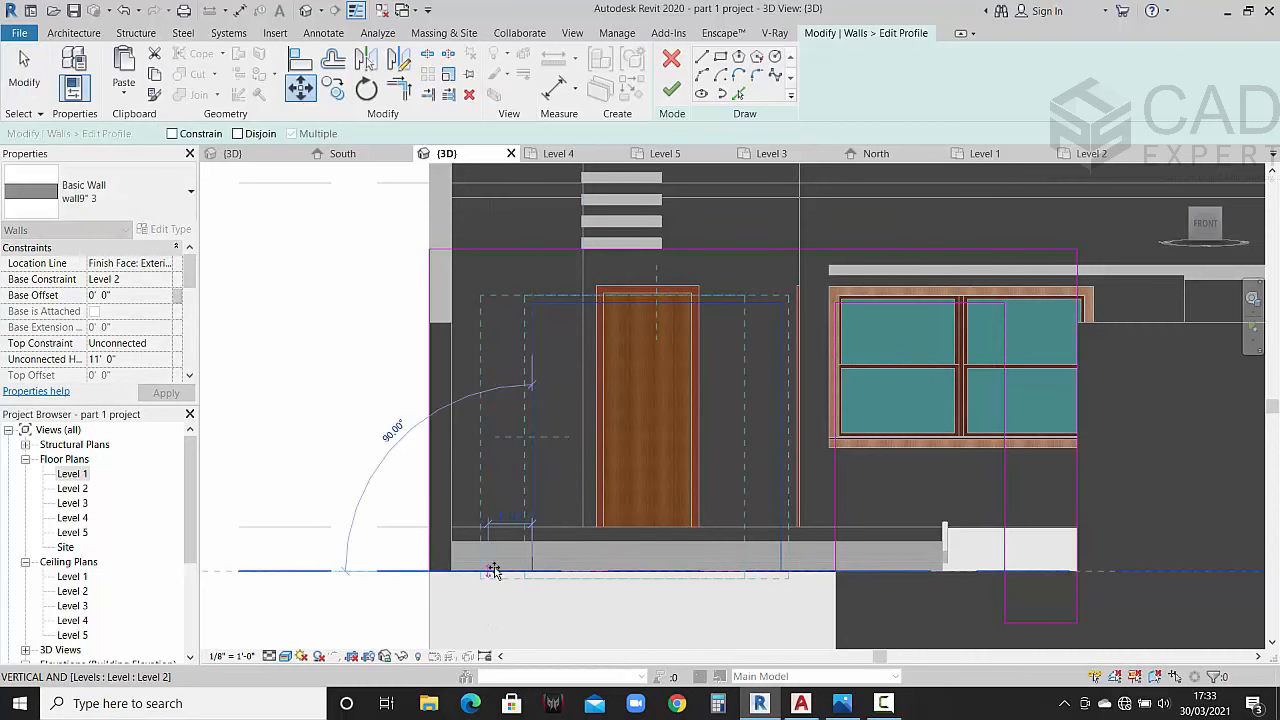
scroll(493, 571, up, 5)
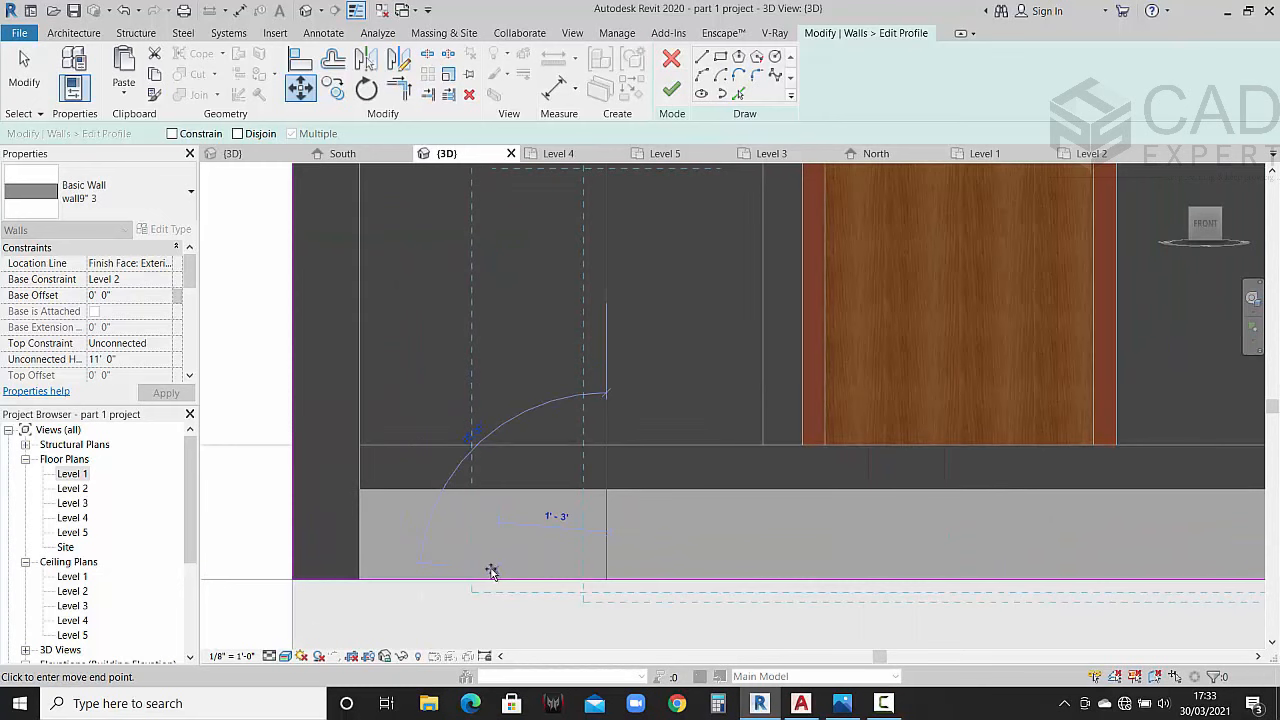
click(489, 581)
scroll(503, 557, down, 5)
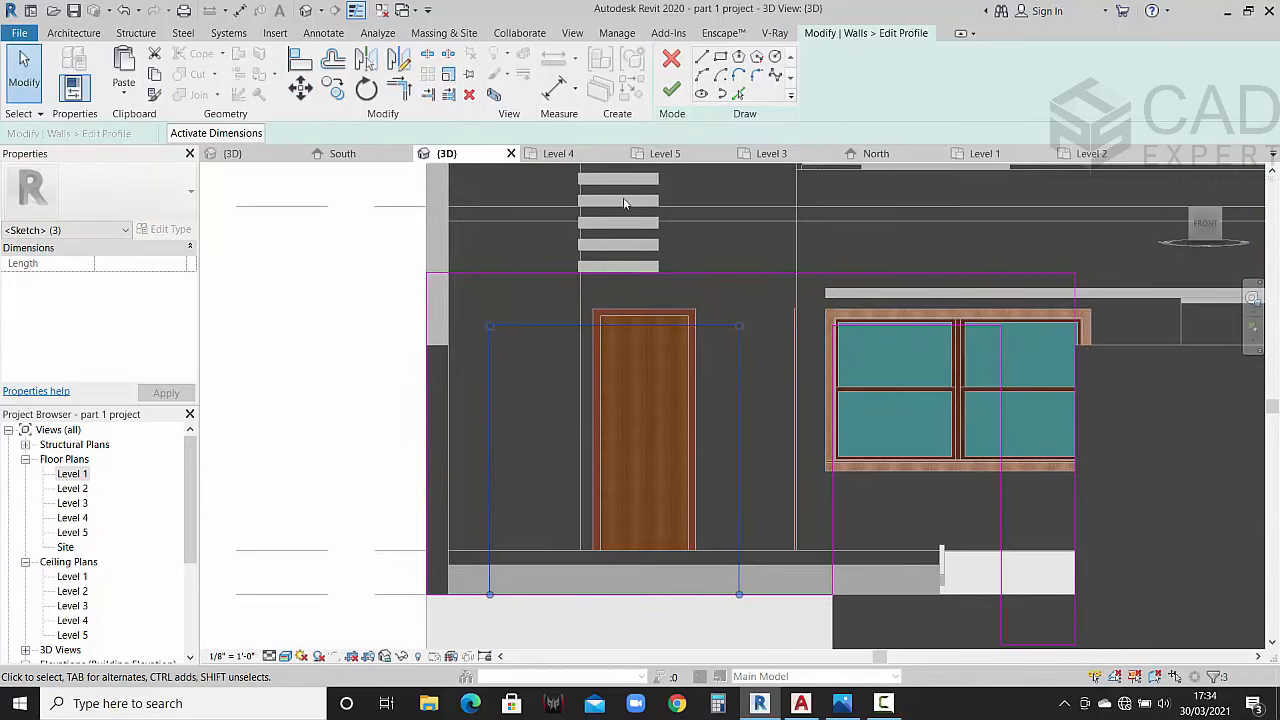
Step: Split the profile's lower edge within the second opening, trim it to the opening's sides and finish the gate wall's profile edit
click(429, 58)
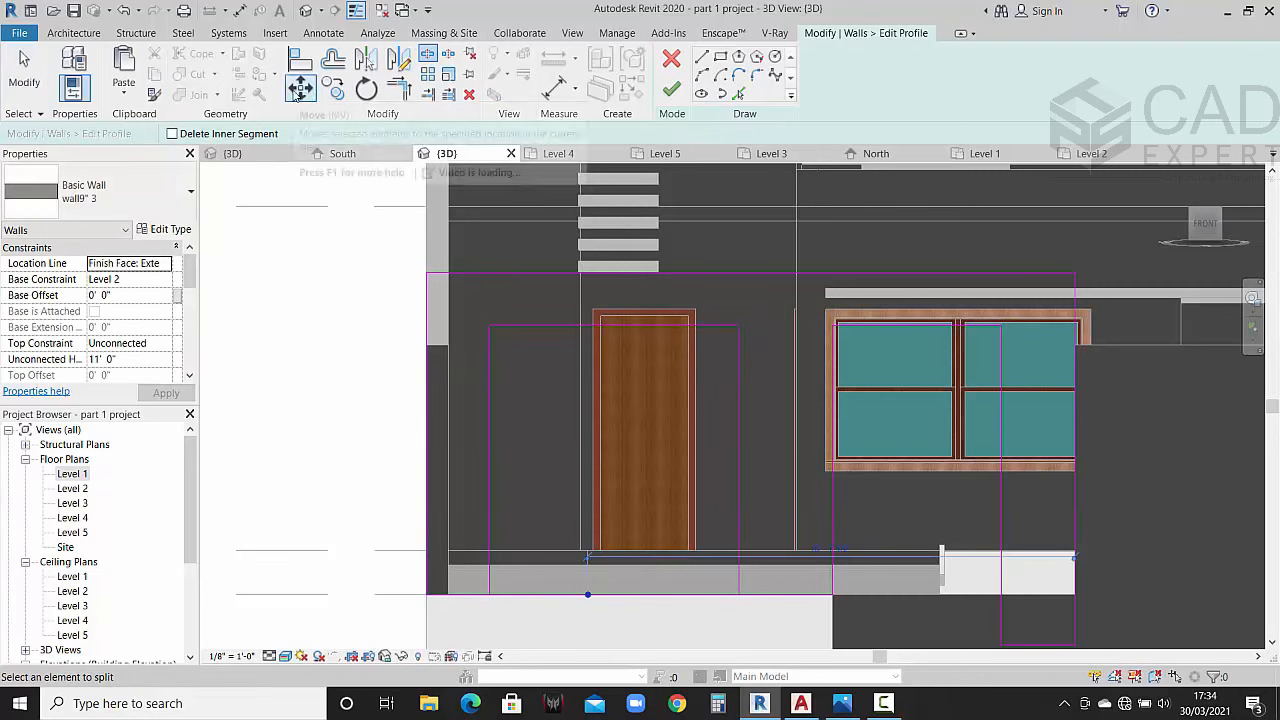
click(398, 88)
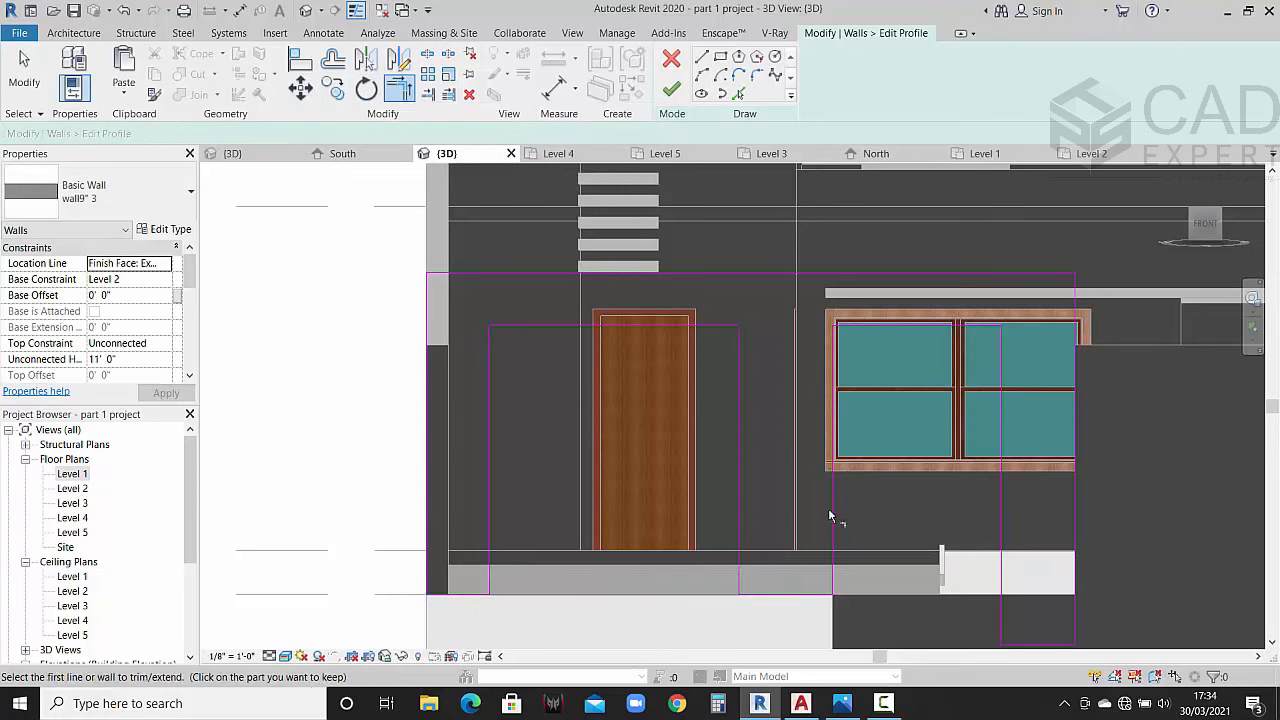
click(671, 88)
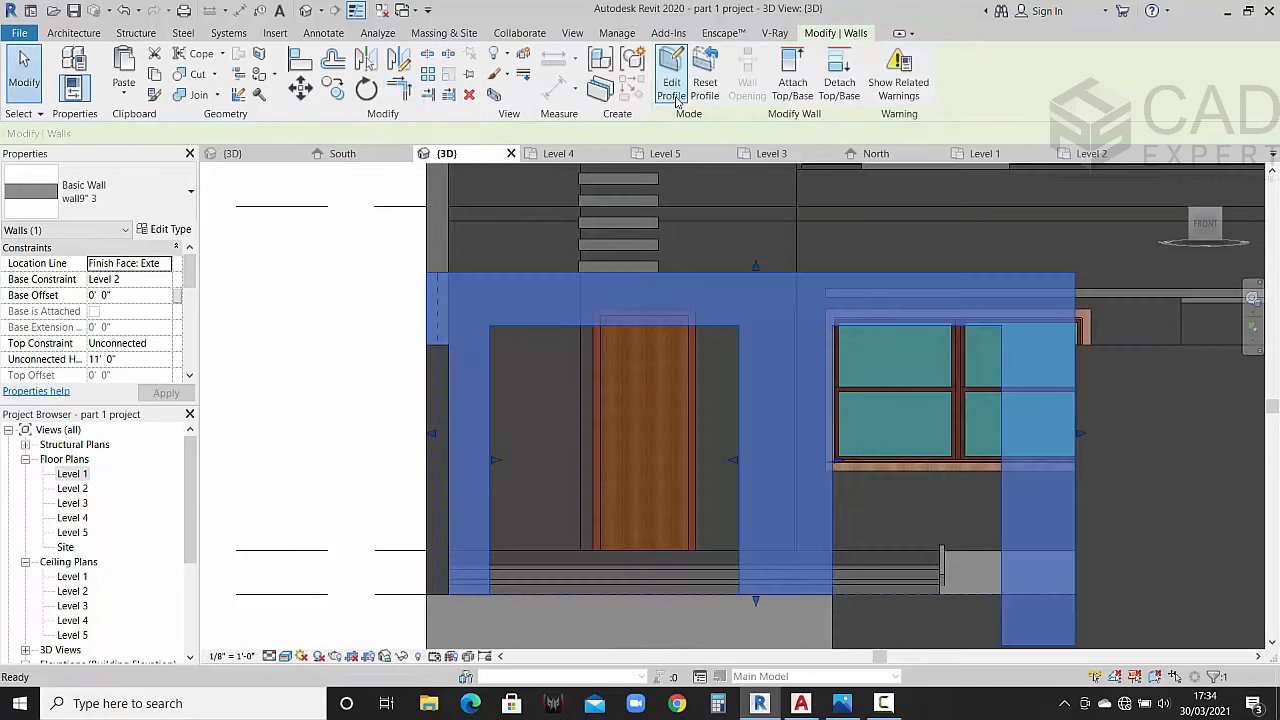
scroll(626, 352, down, 4)
click(457, 349)
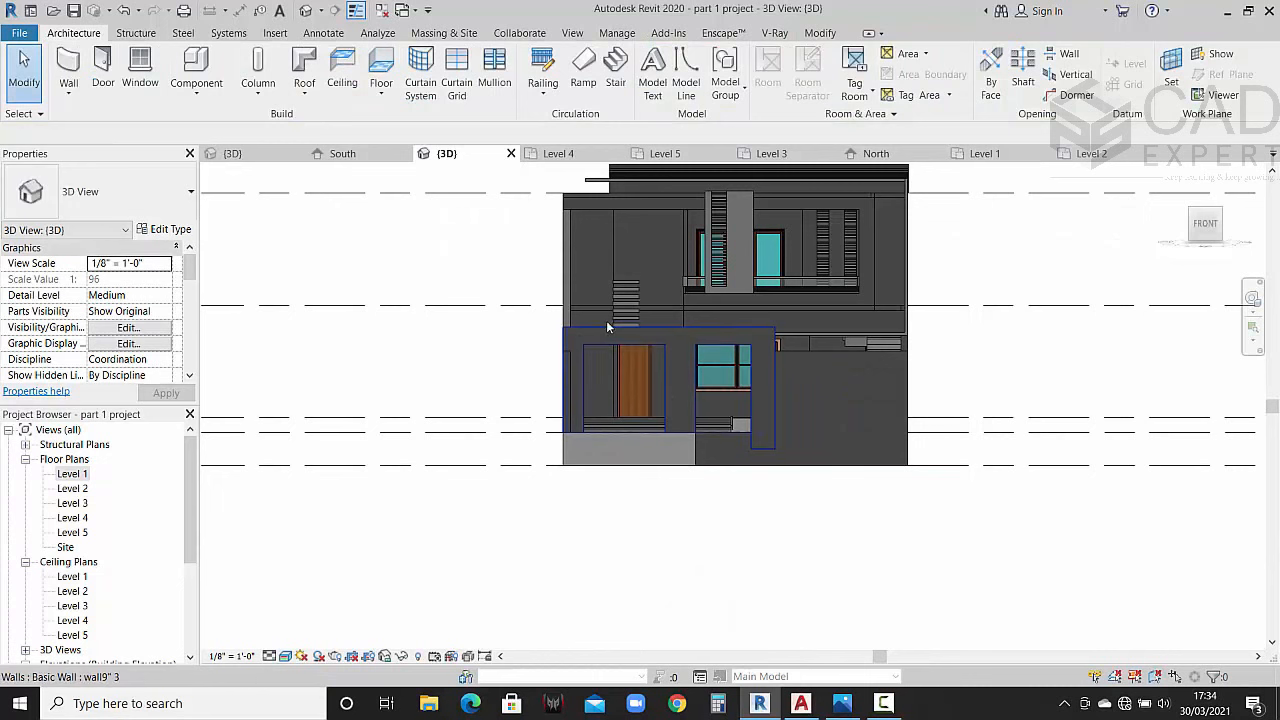
Step: Check the corner where the gate wall meets the long side wall, select the side wall and open the Level 1 floor plan
shift+middle_drag(647, 351, 997, 493)
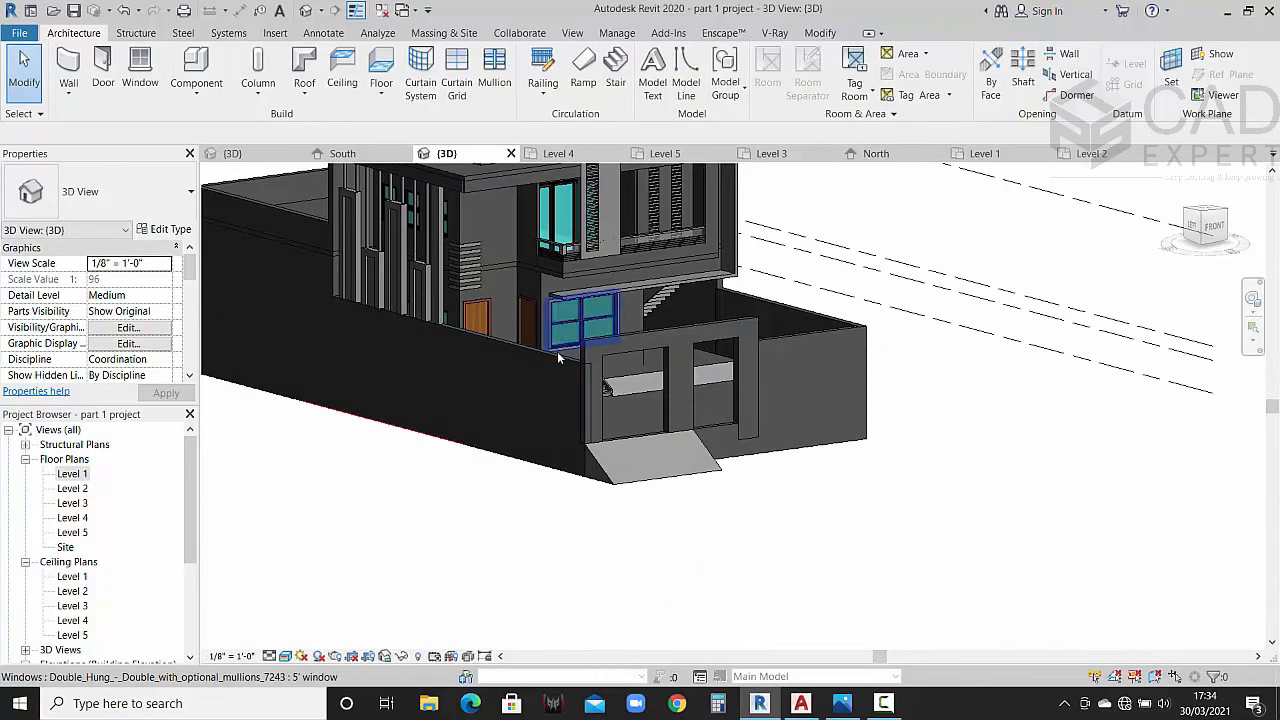
click(557, 351)
click(815, 473)
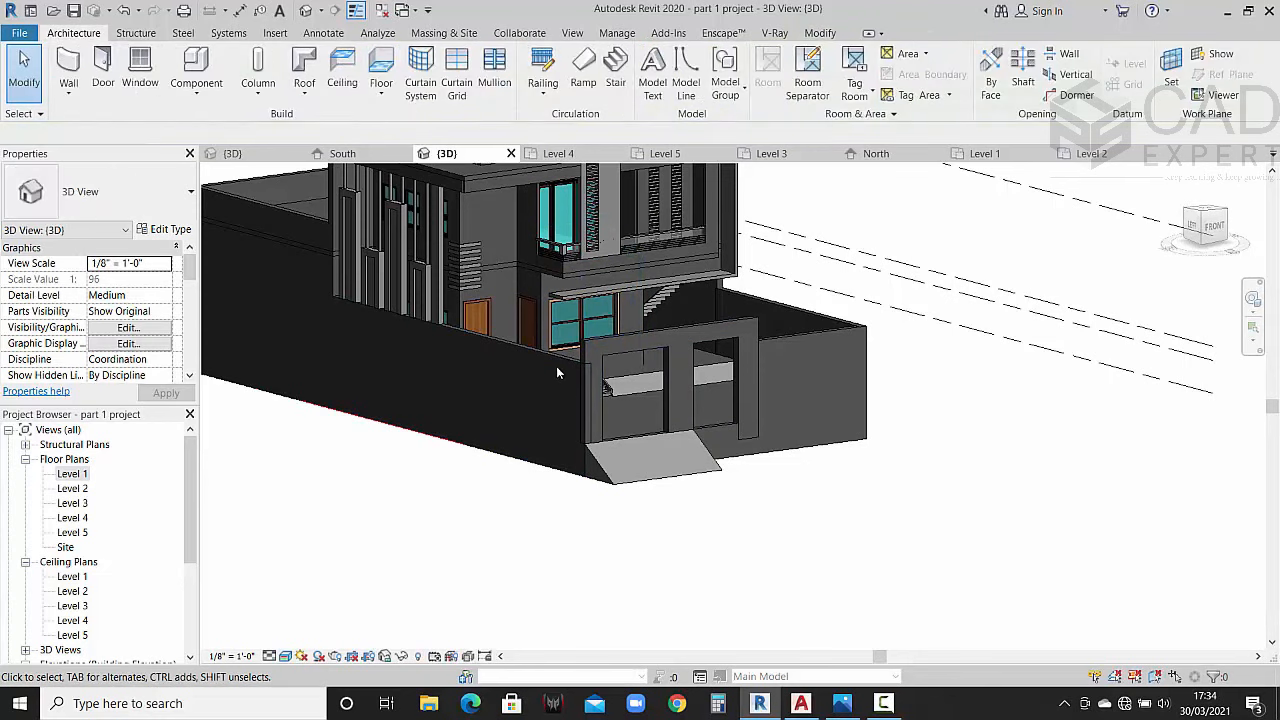
scroll(445, 300, up, 4)
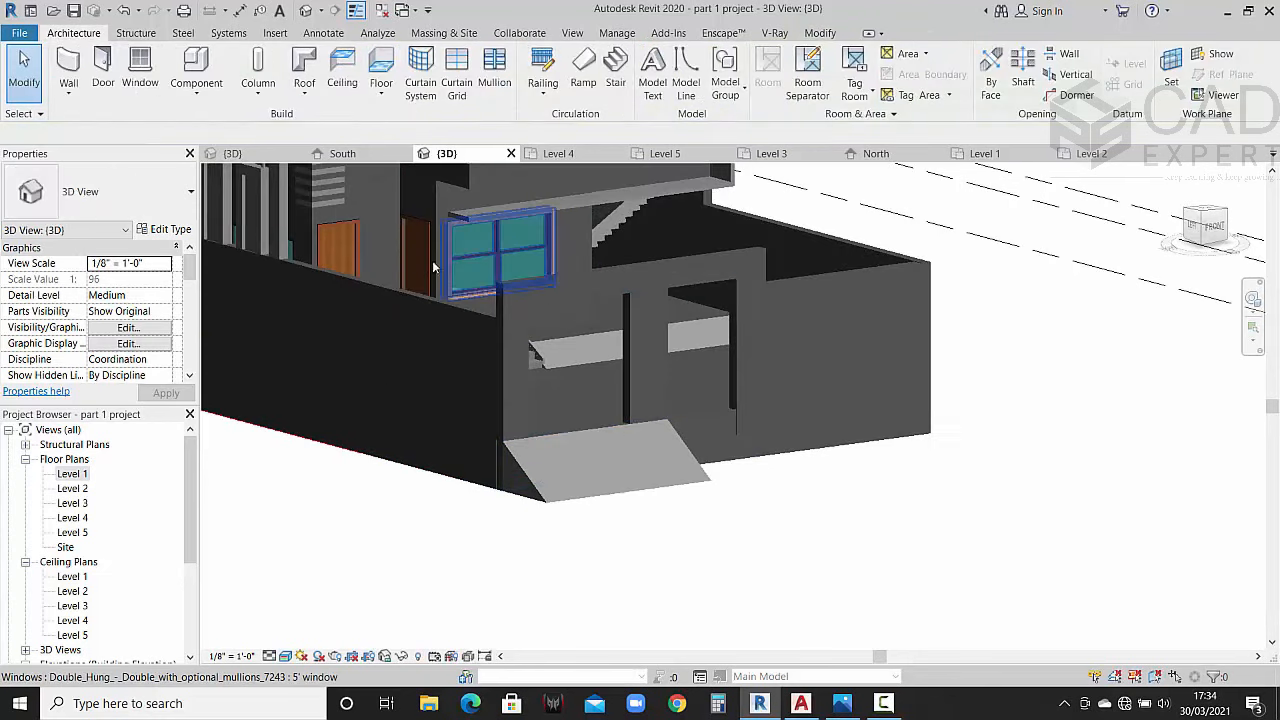
click(455, 328)
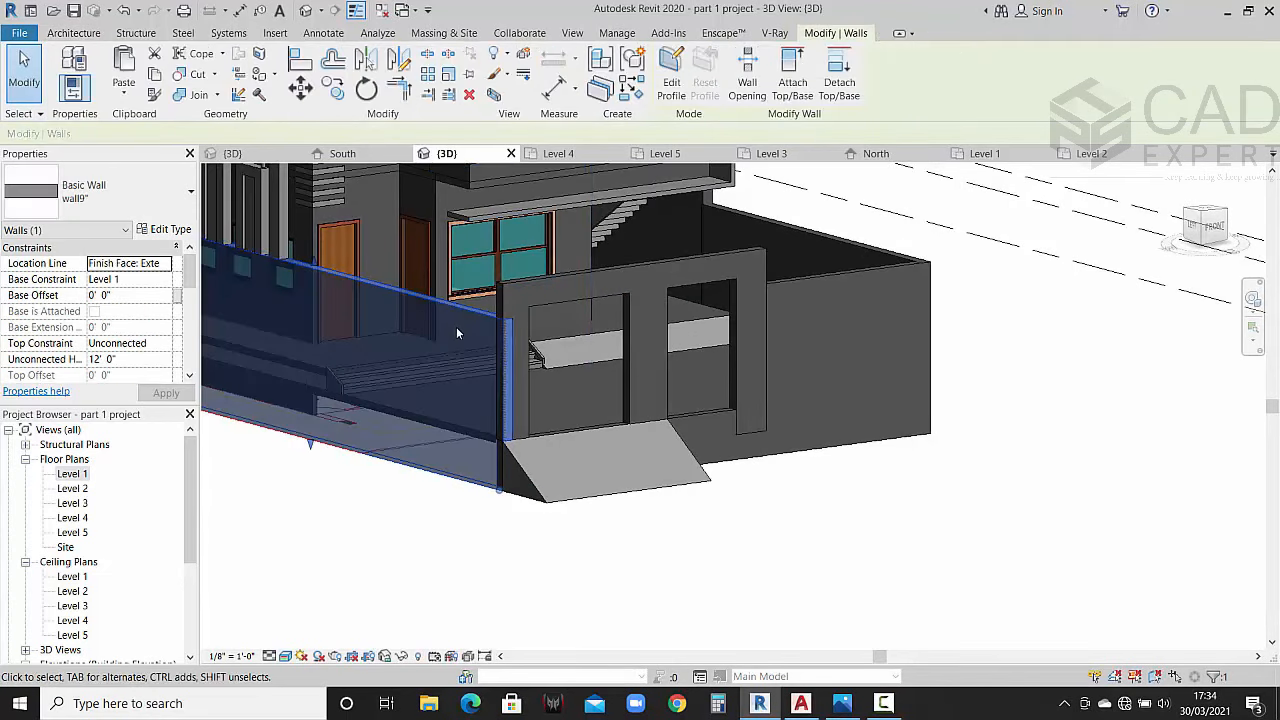
click(78, 475)
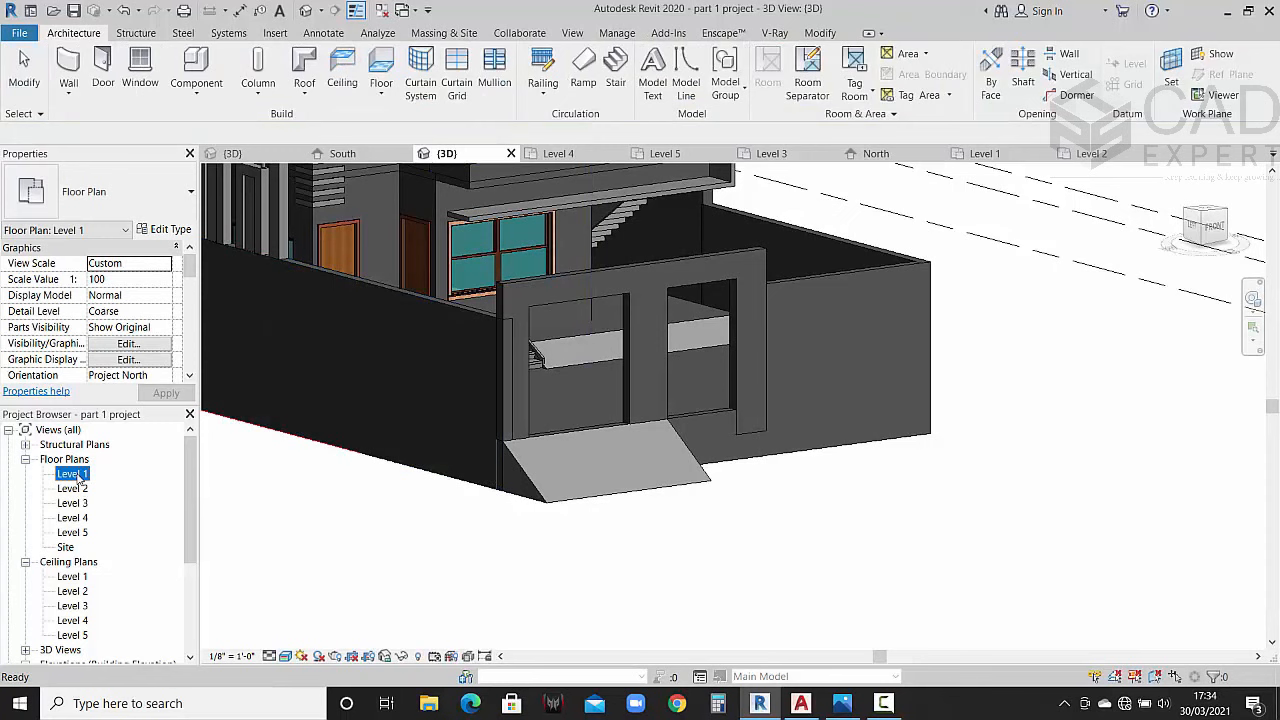
click(476, 315)
scroll(476, 330, up, 3)
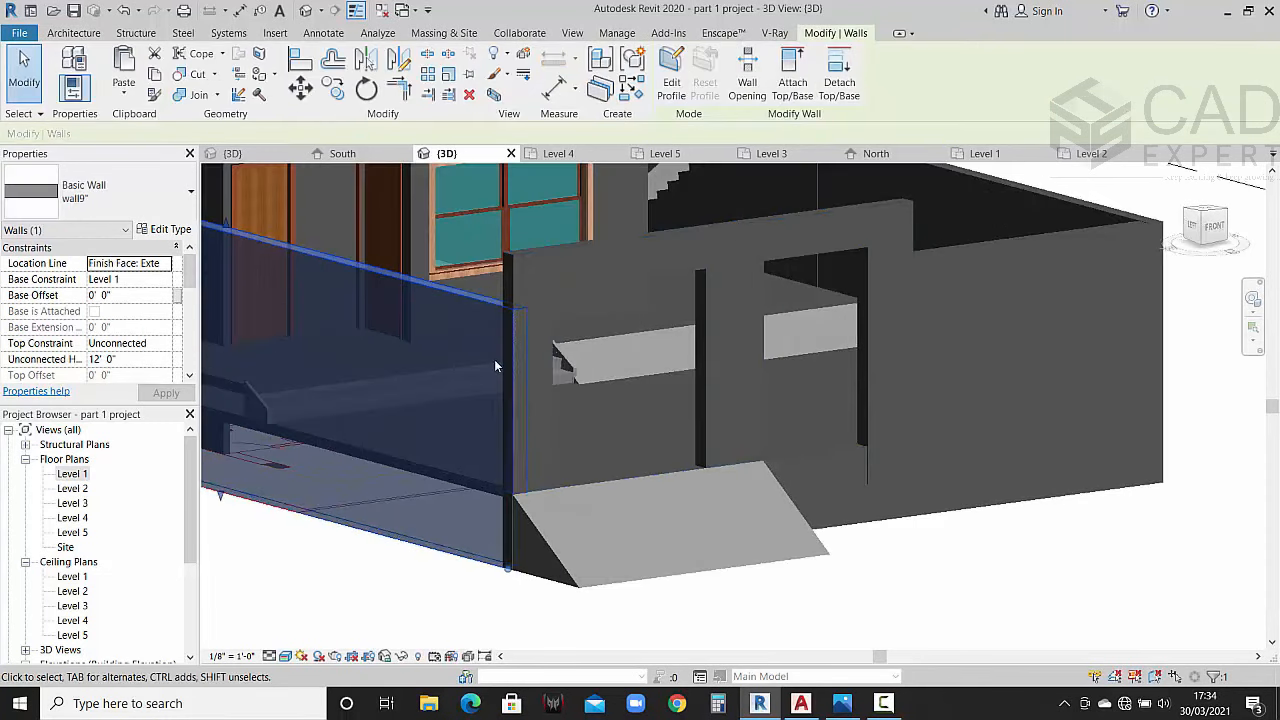
double_click(72, 474)
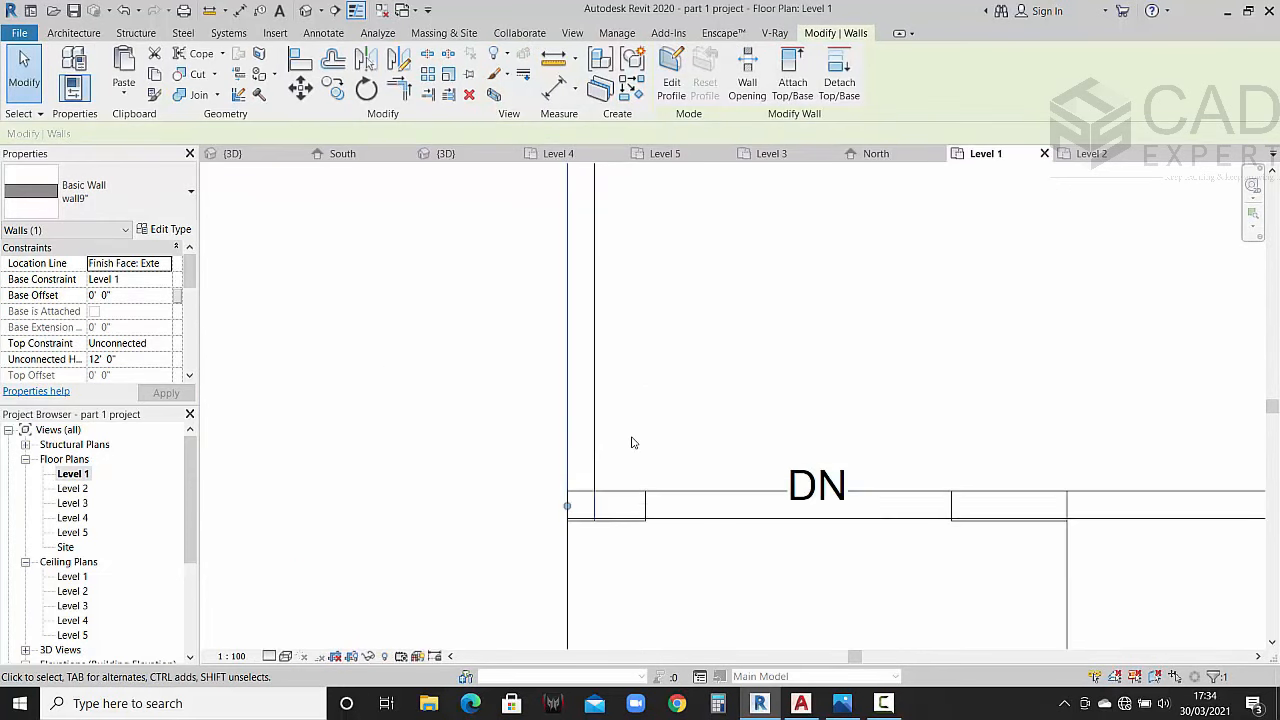
Step: Adjust the side wall's lower end in the Level 1 plan so it joins the front wall at the corner, and inspect the gate in 3D
key(r)
key(s)
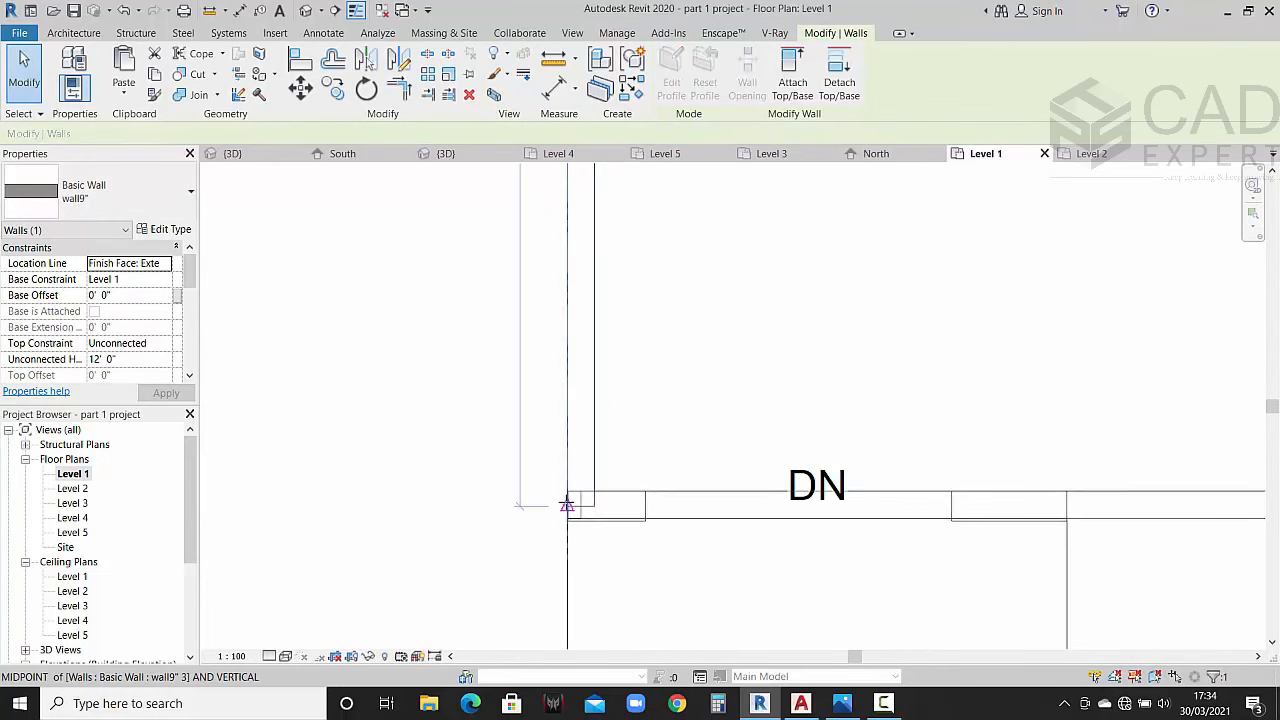
key(Escape)
key(Escape)
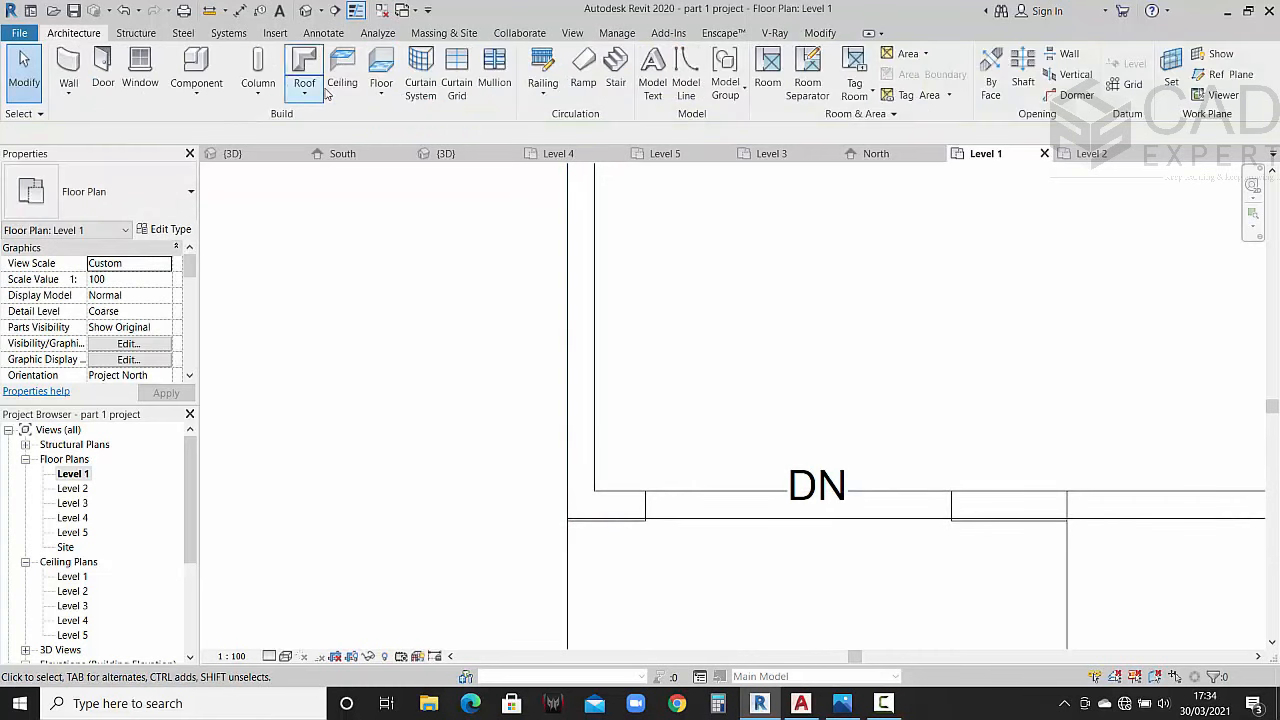
click(447, 153)
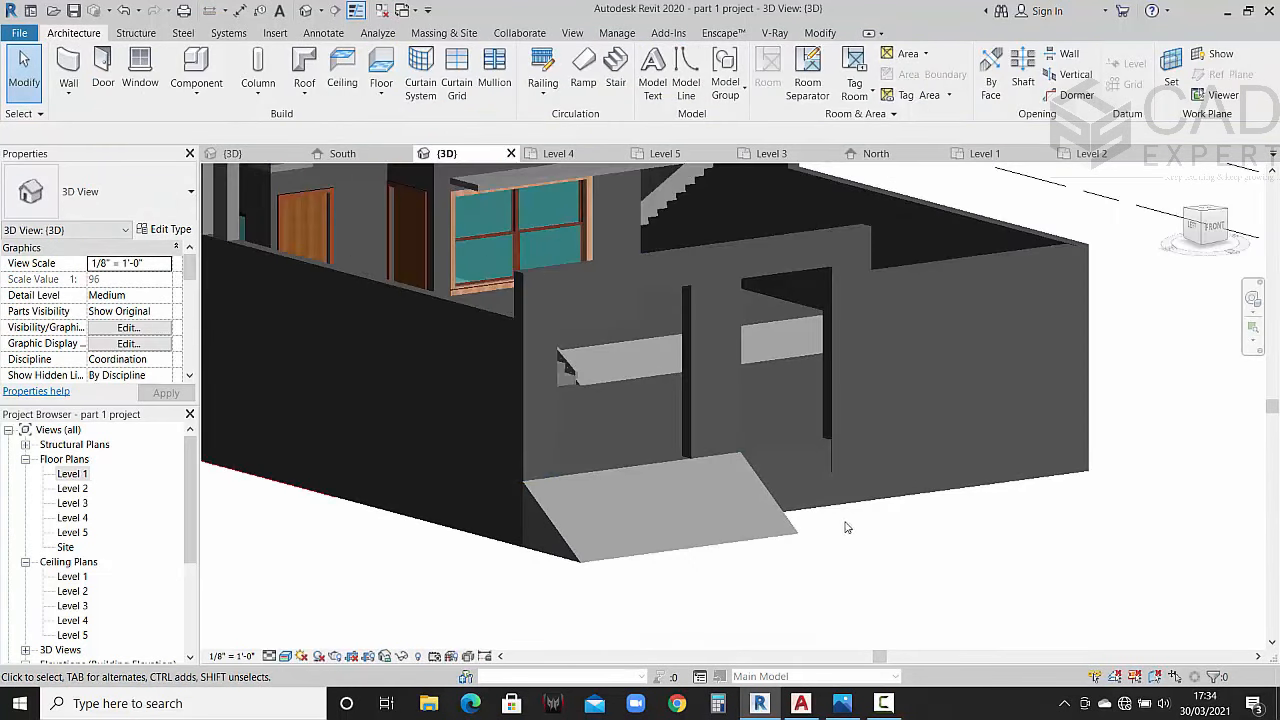
mouse_move(966, 567)
shift+middle_down()
mouse_move(1009, 560)
mouse_move(900, 549)
mouse_move(986, 552)
shift+middle_up()
scroll(722, 392, up, 2)
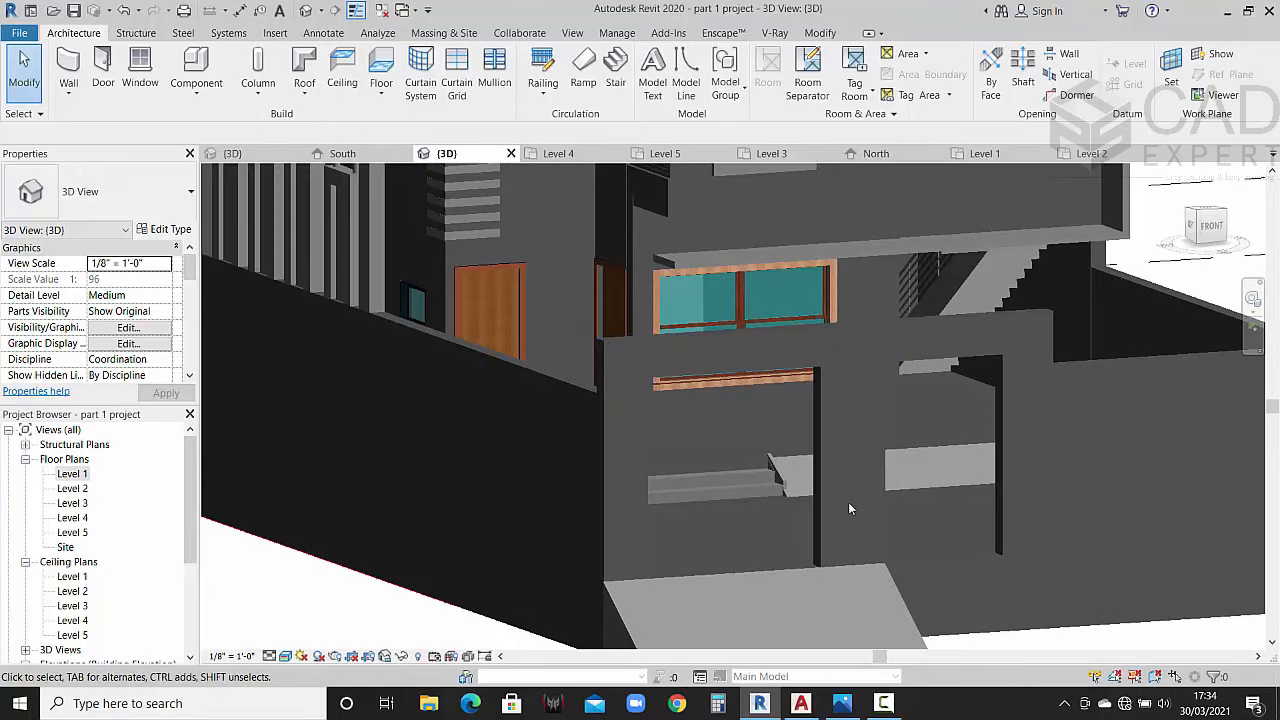
Step: Widen the gate wall's first opening by moving its right edge outward in the front view, and compare the gate with the reference render
click(838, 553)
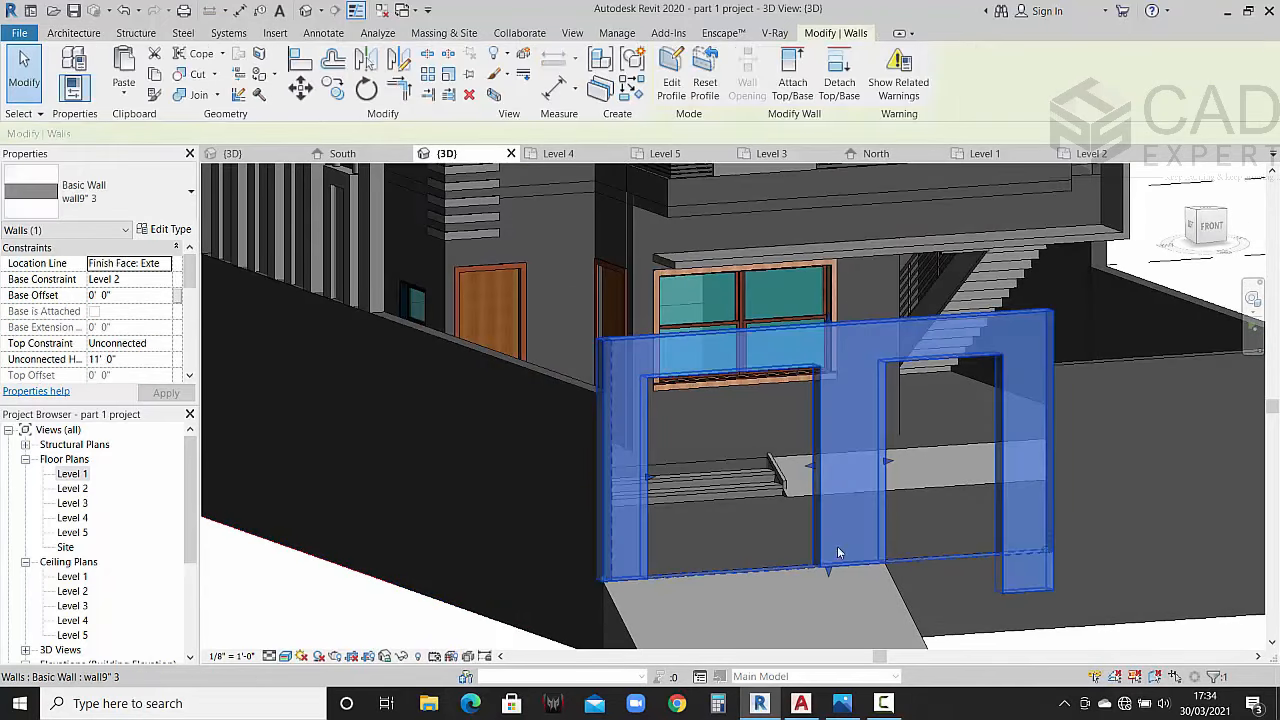
click(1219, 231)
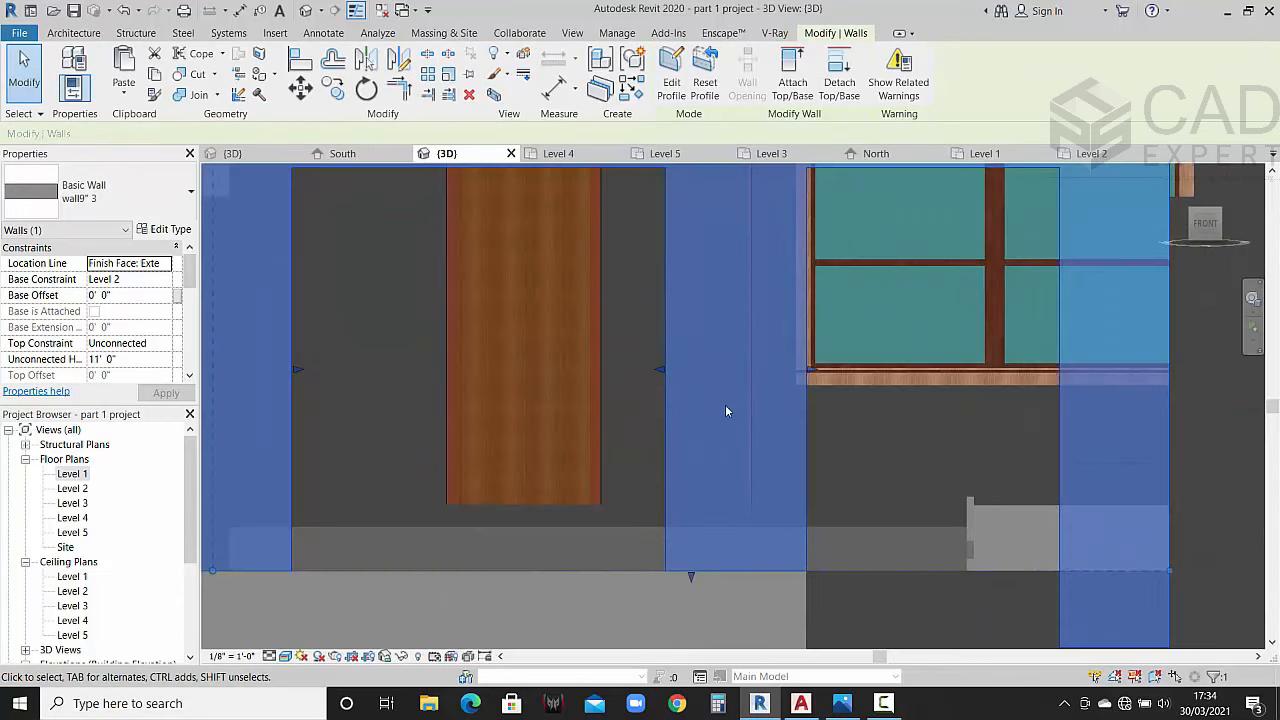
drag(663, 375, 714, 380)
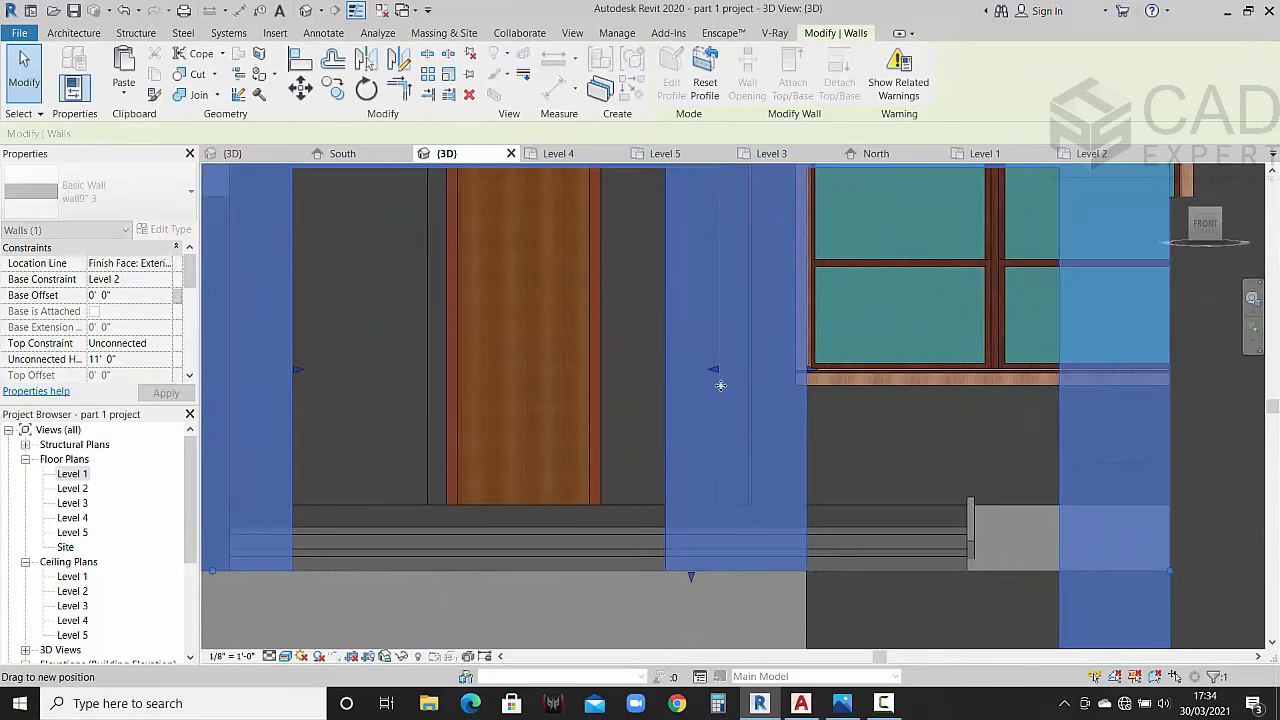
scroll(692, 444, down, 3)
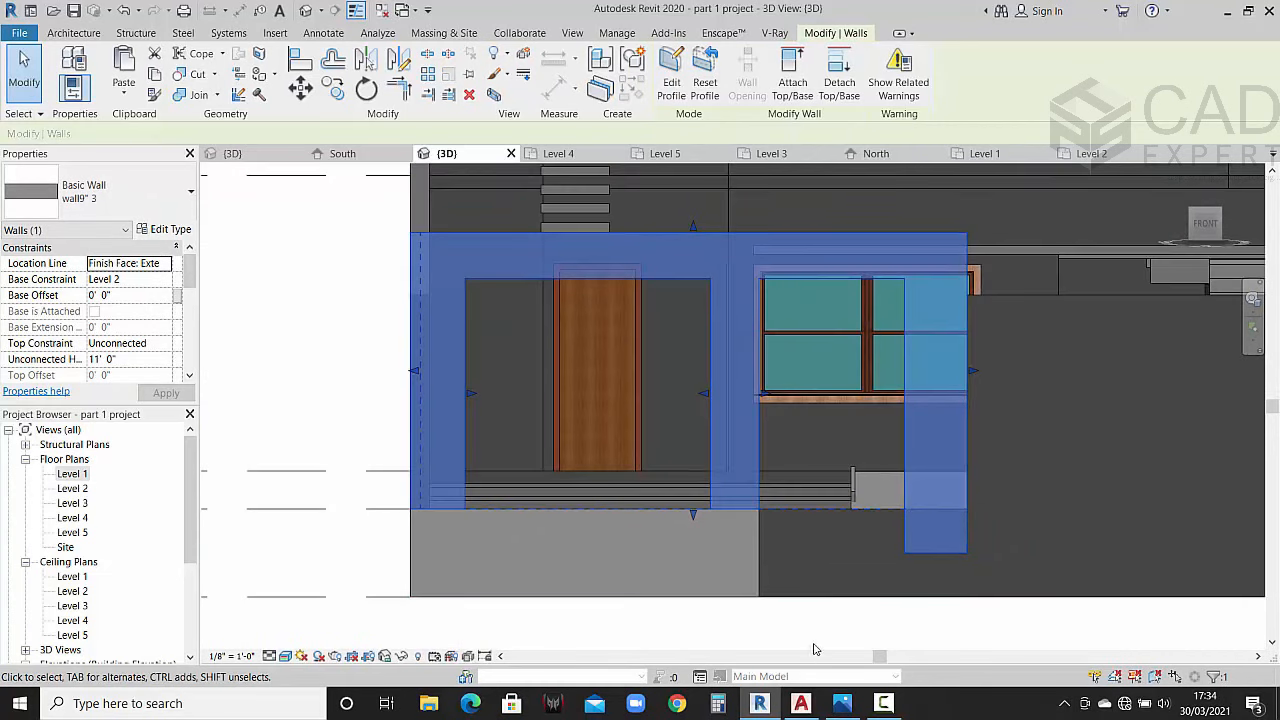
click(754, 533)
scroll(746, 530, down, 1)
shift+middle_drag(709, 488, 836, 568)
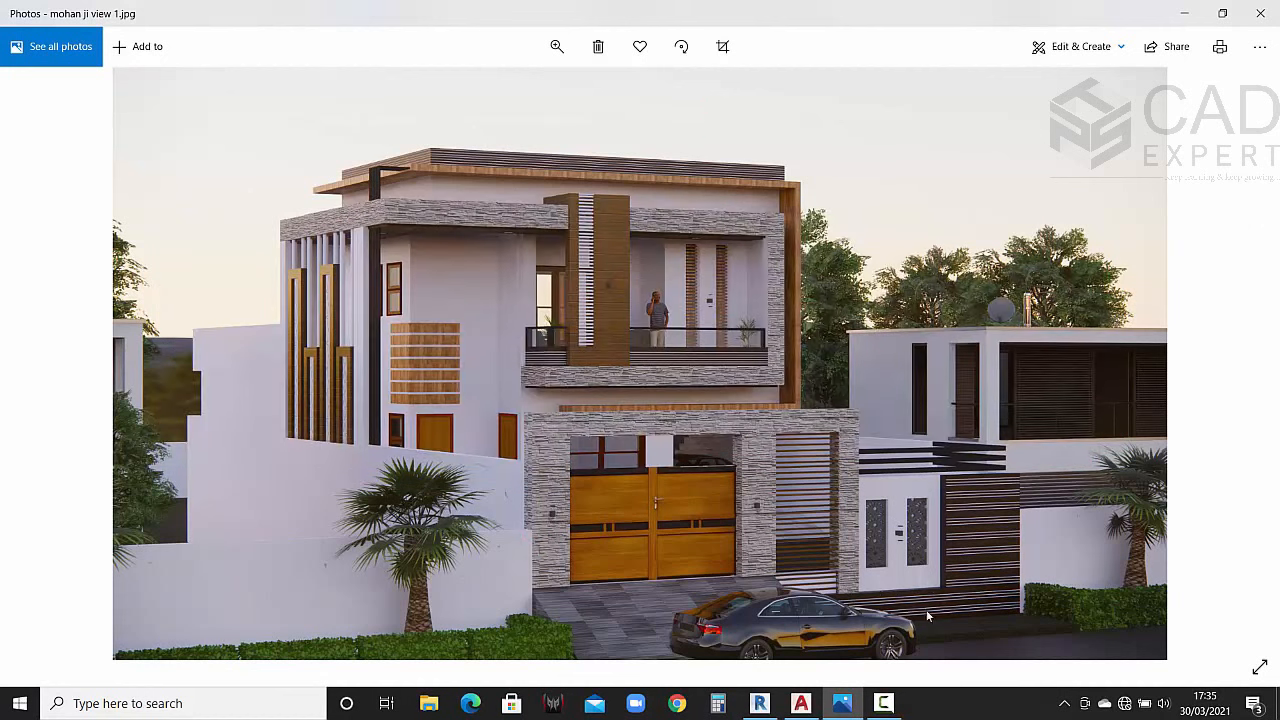
click(1182, 14)
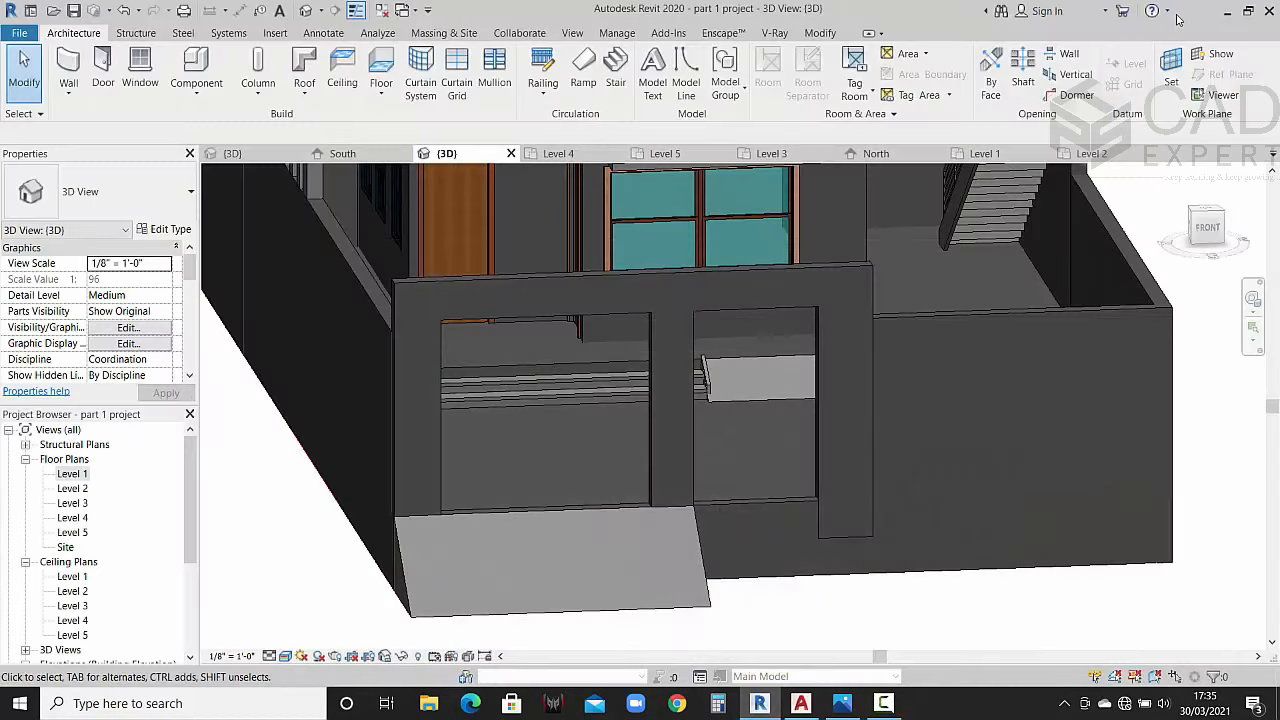
Step: Start a new wall of type wall4.5" 3 in the Level 1 floor plan
double_click(73, 474)
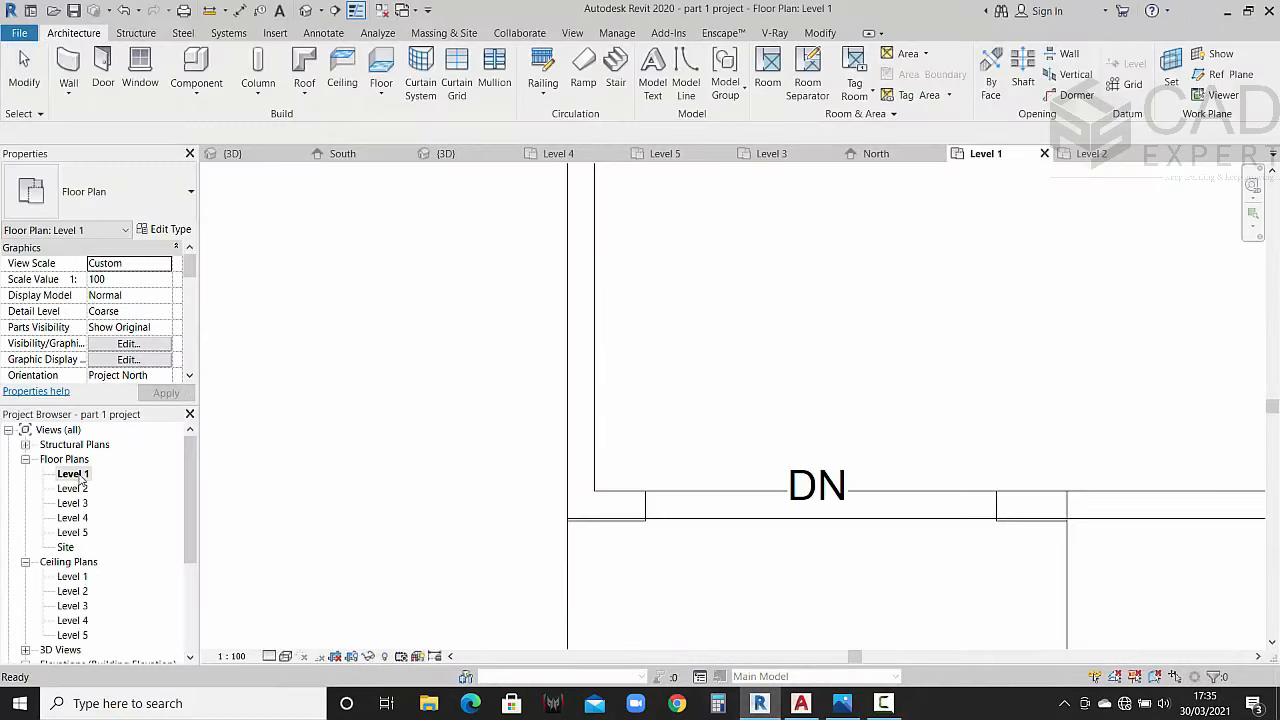
scroll(800, 426, down, 3)
middle_drag(800, 426, 678, 408)
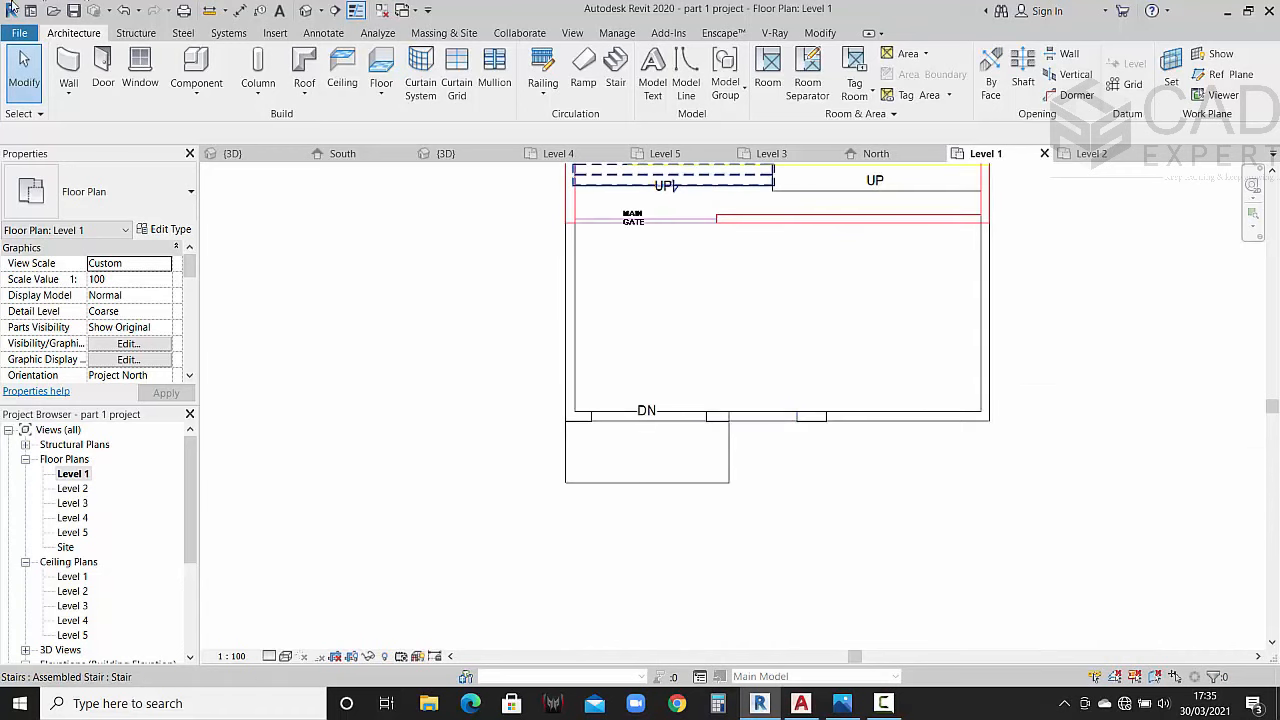
click(70, 72)
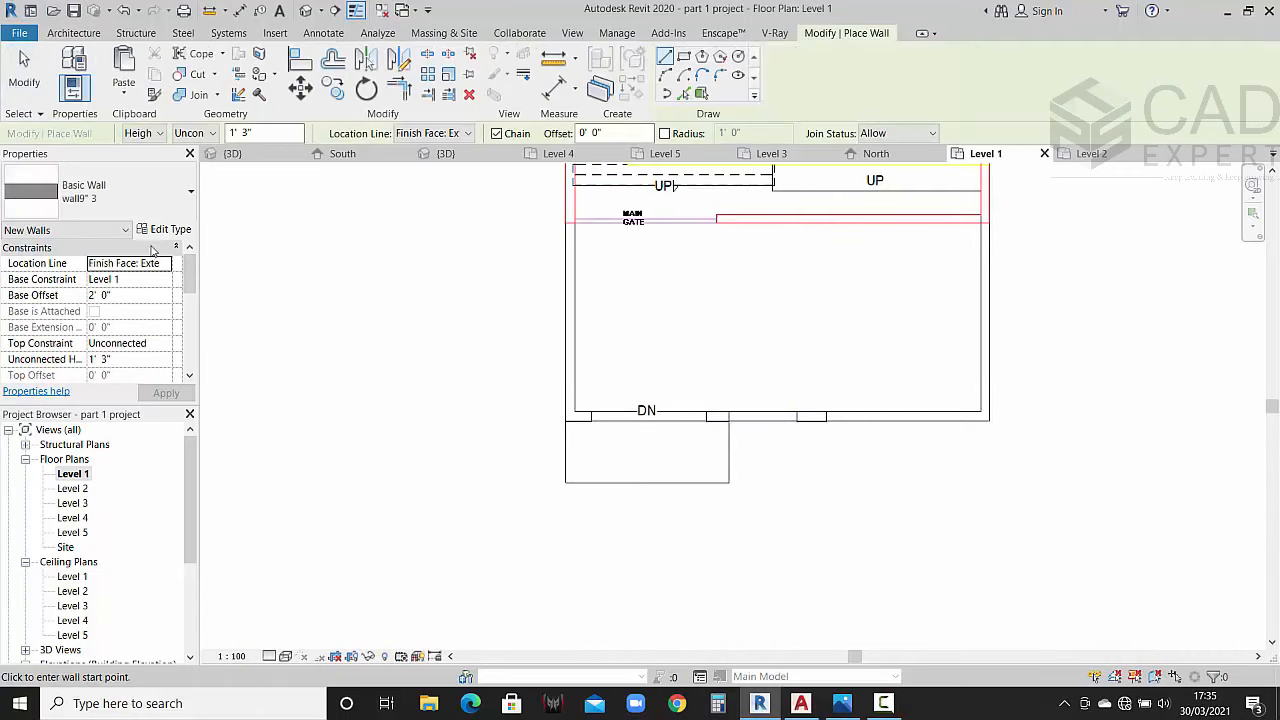
click(176, 216)
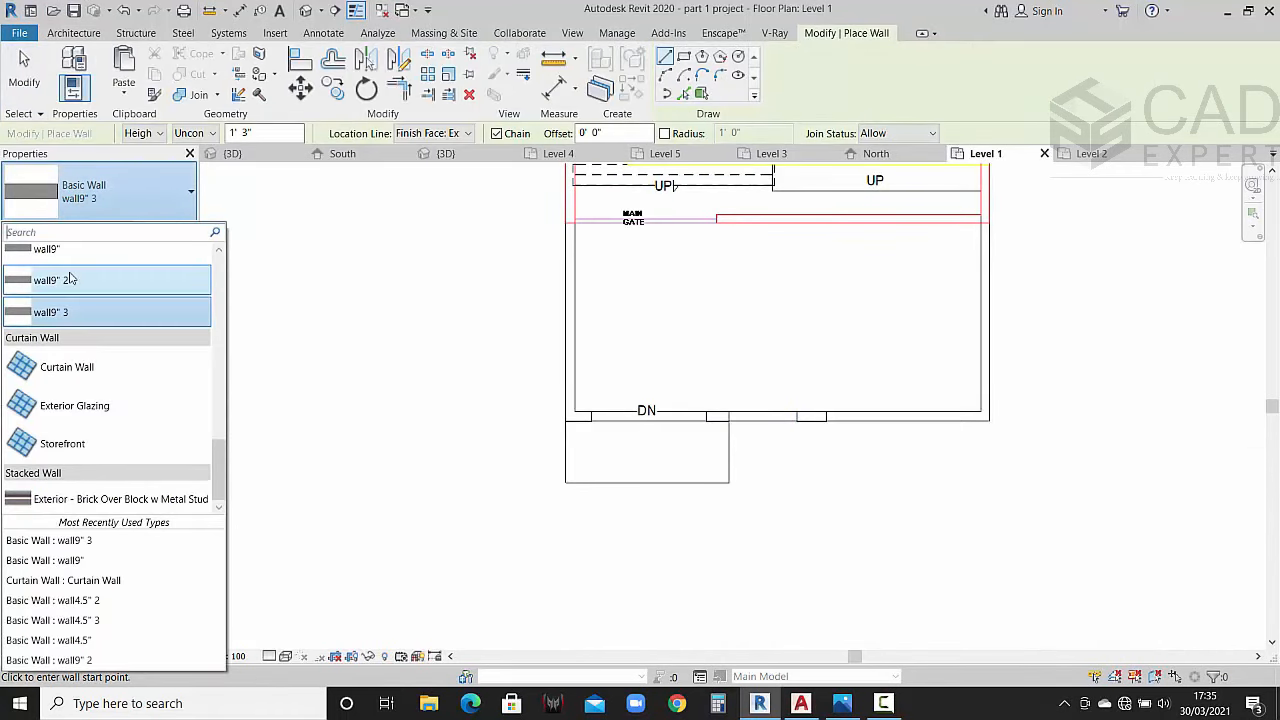
scroll(80, 300, up, 2)
click(74, 282)
scroll(969, 432, up, 3)
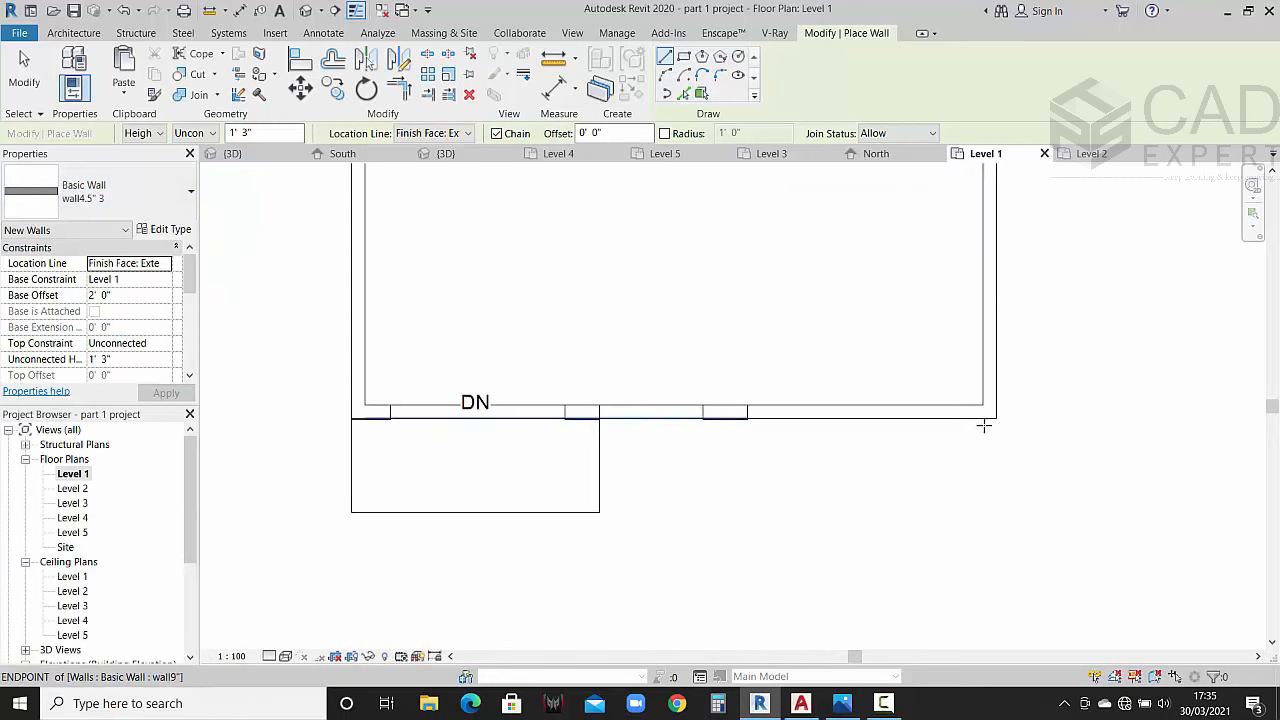
Step: Draw the wall about 22' 2" long along the front wall's outer face, from the right corner to the ramp, with location line Finish Face: Interior
click(997, 415)
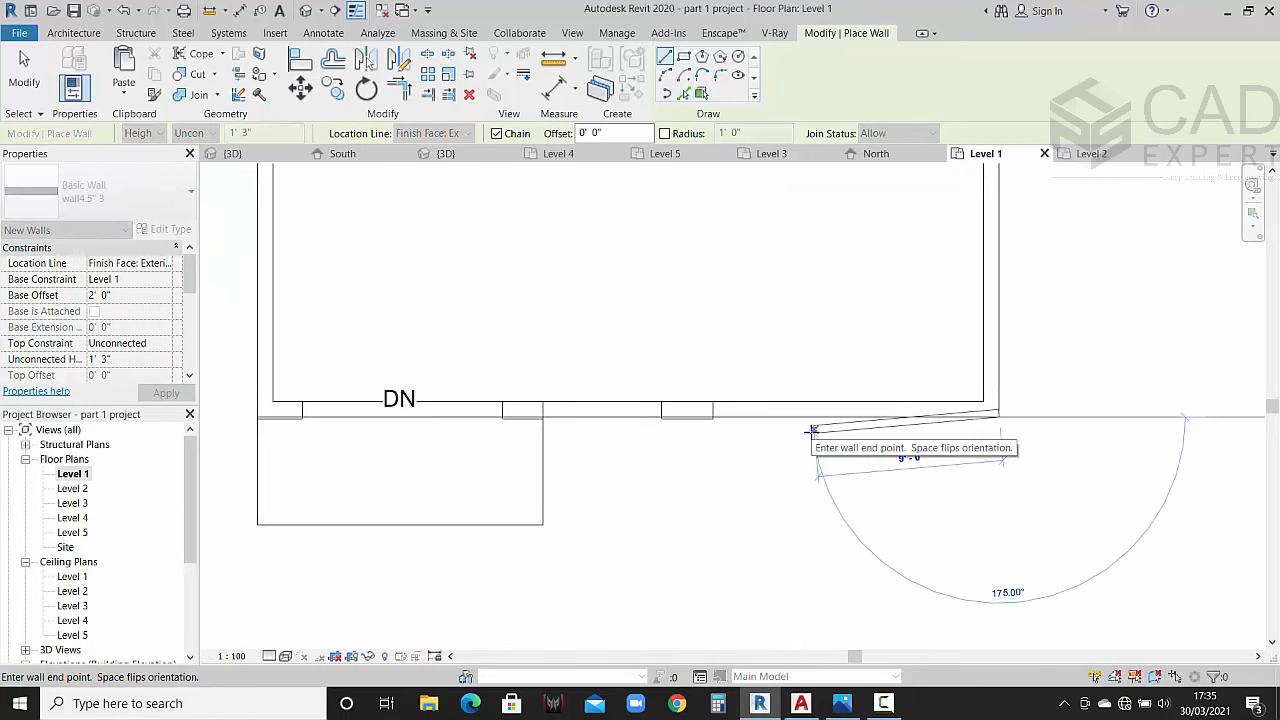
key(Escape)
click(468, 136)
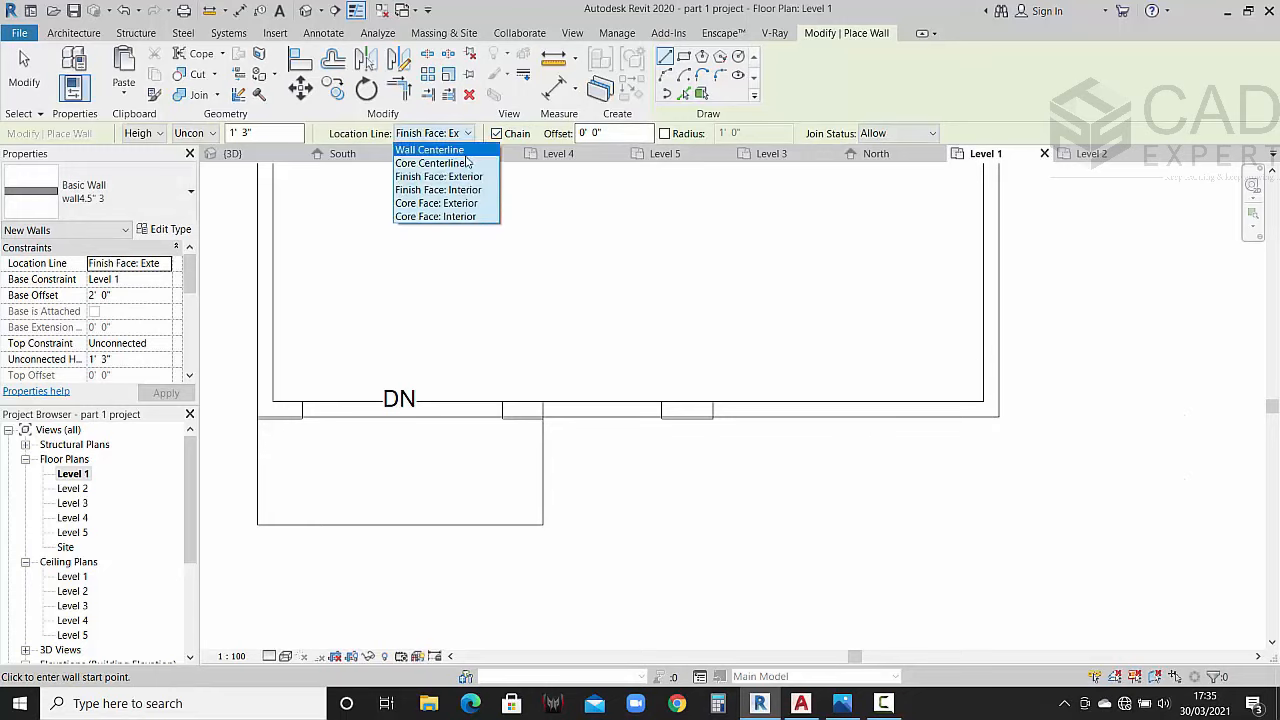
click(464, 192)
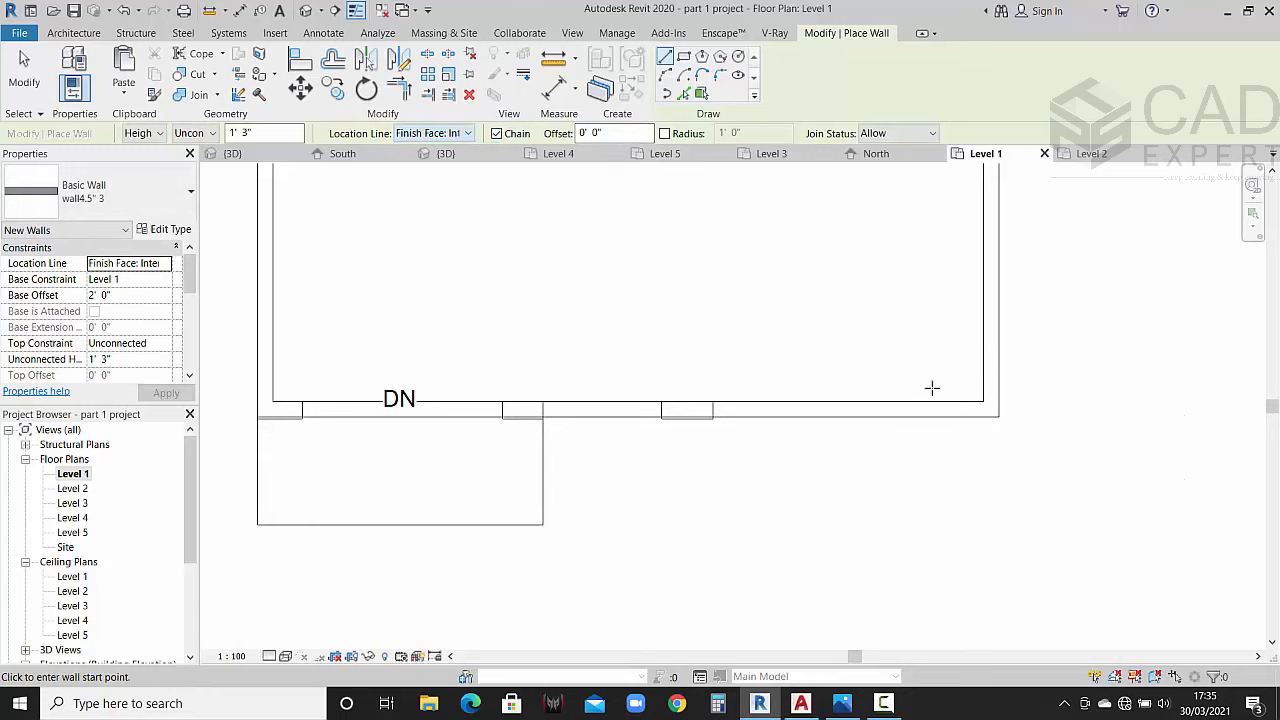
click(997, 416)
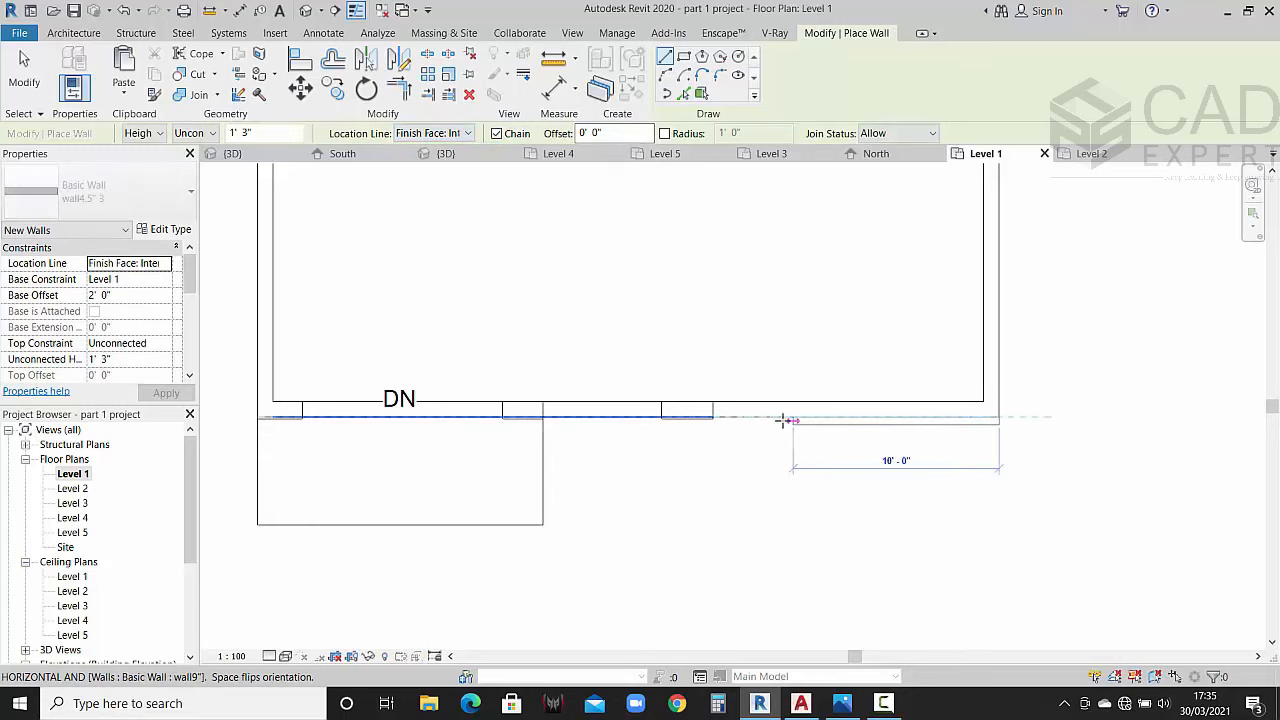
click(543, 417)
key(Escape)
key(Escape)
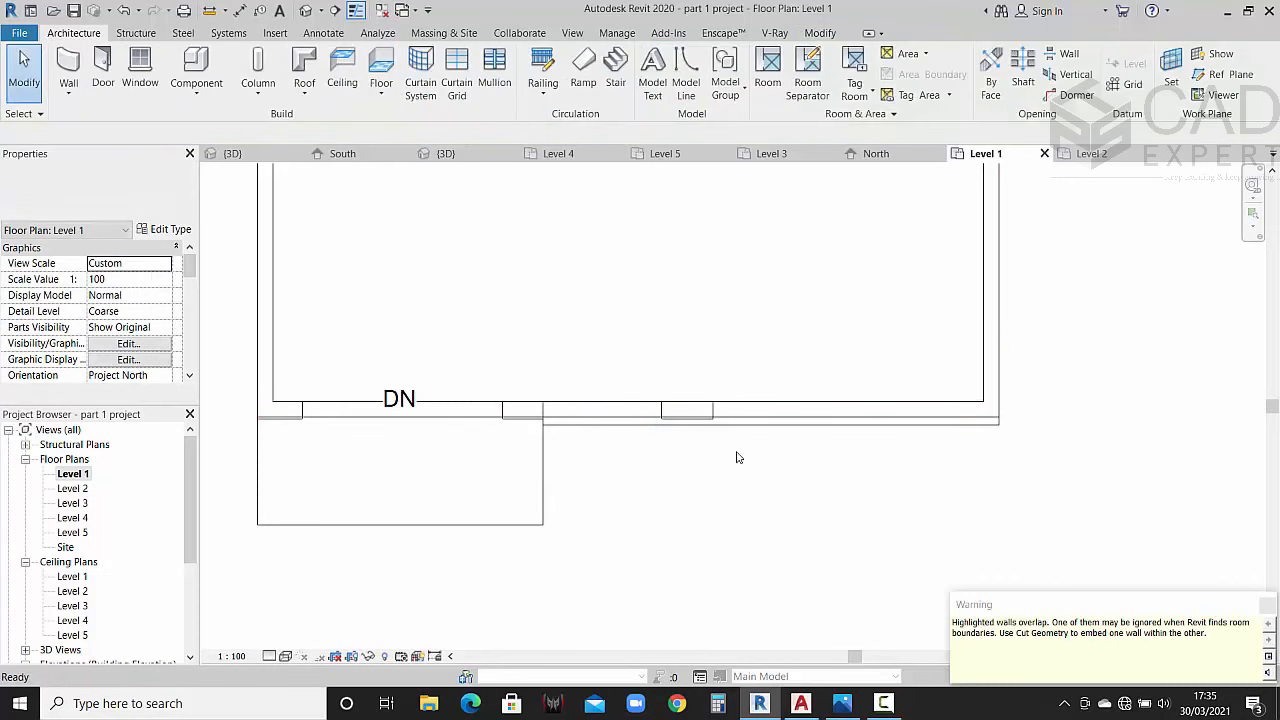
Step: Examine the new front wall in the 3D front view and compare its position and height with the reference render
click(733, 421)
click(446, 153)
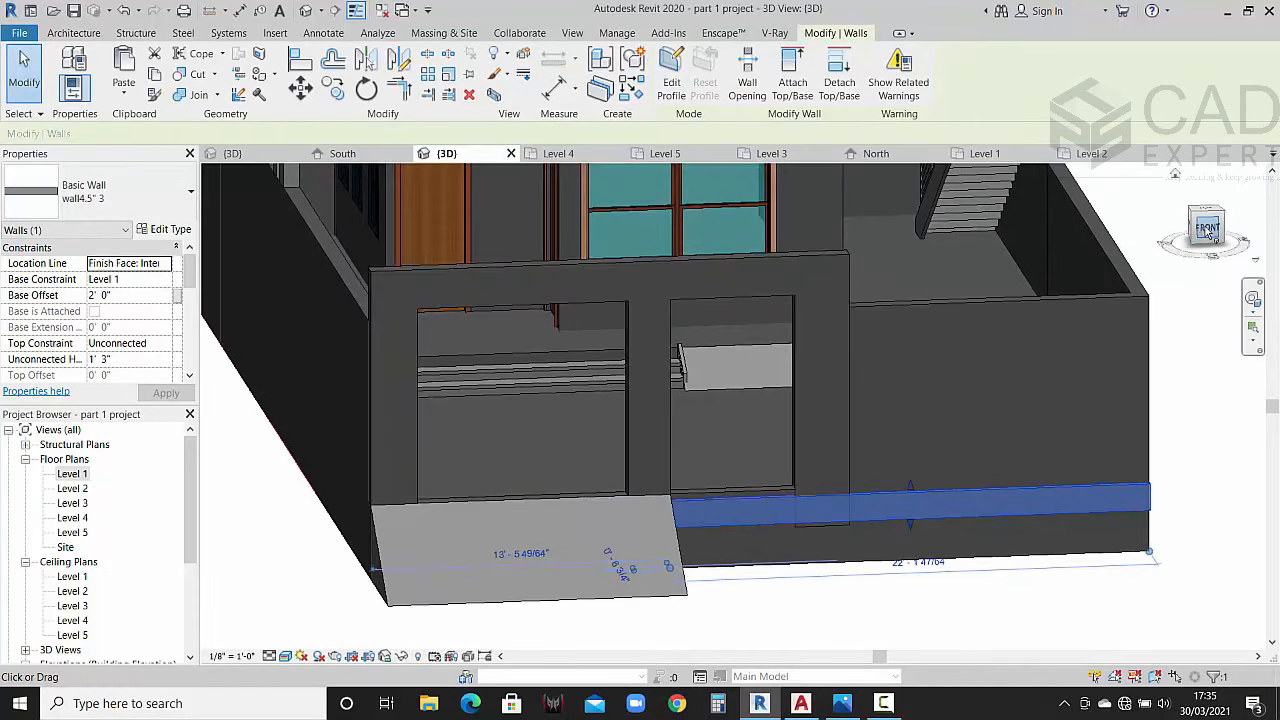
click(1207, 229)
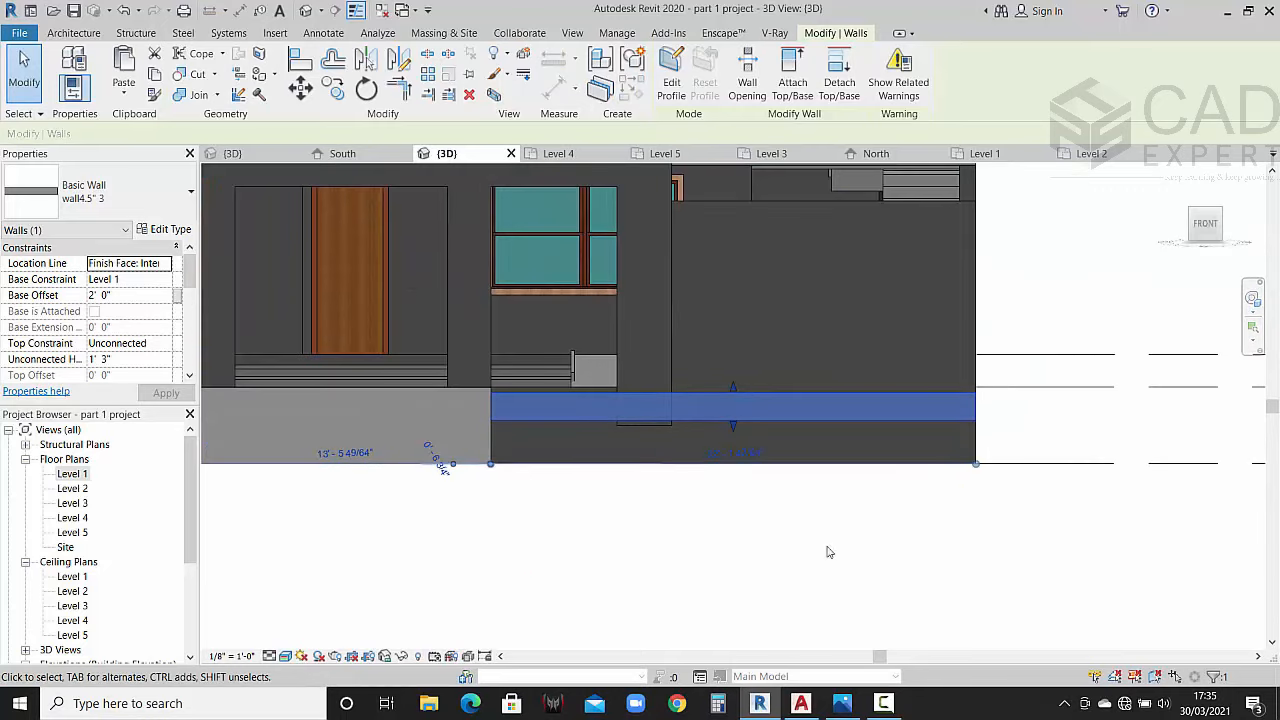
click(840, 704)
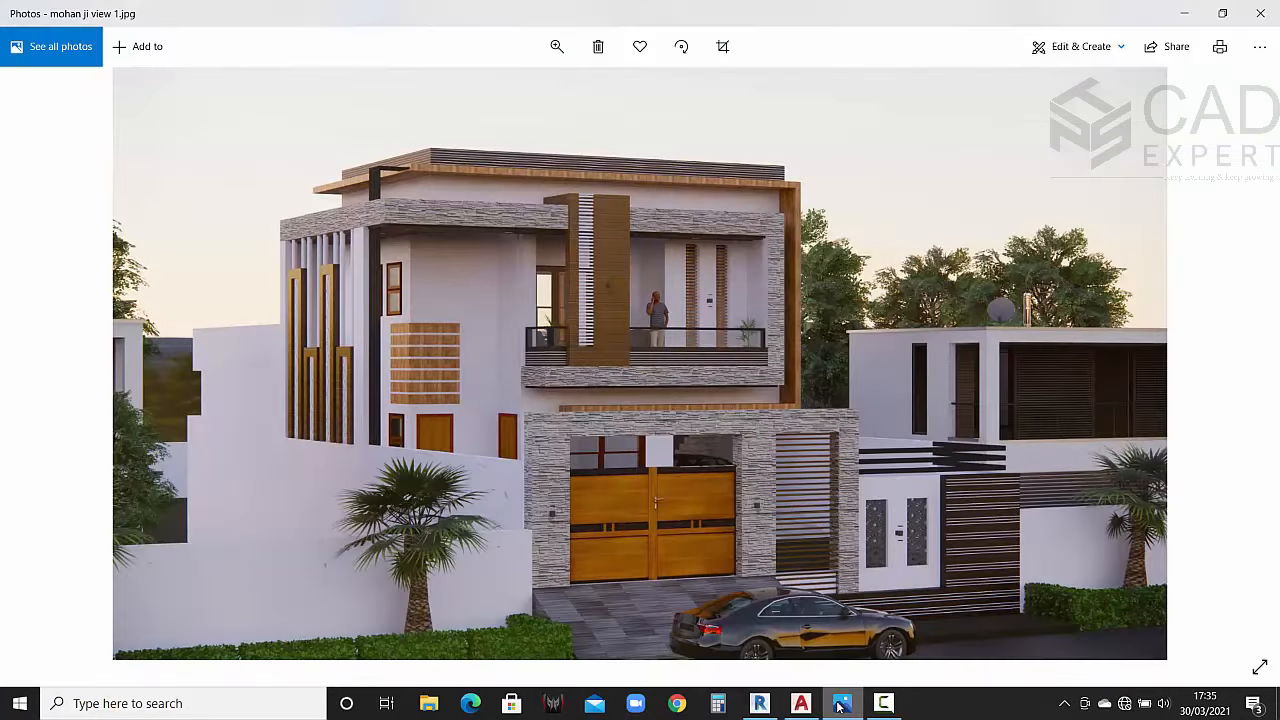
click(840, 704)
scroll(886, 478, down, 2)
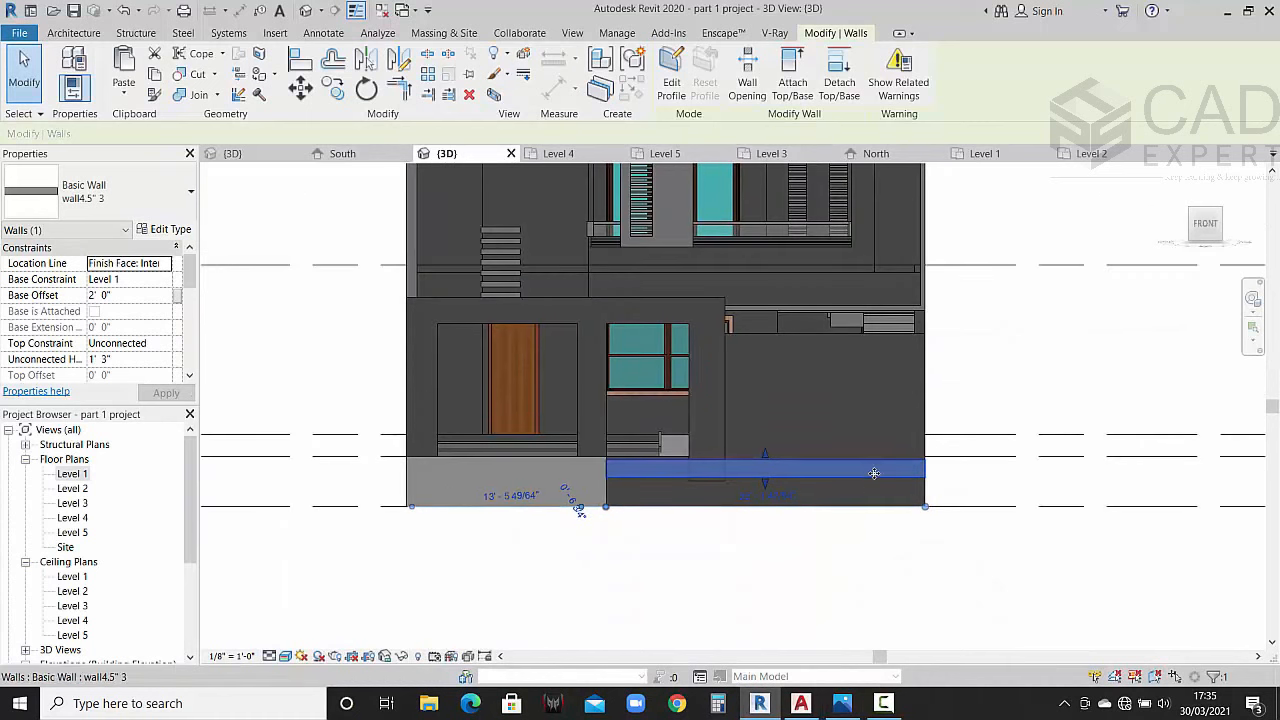
click(843, 704)
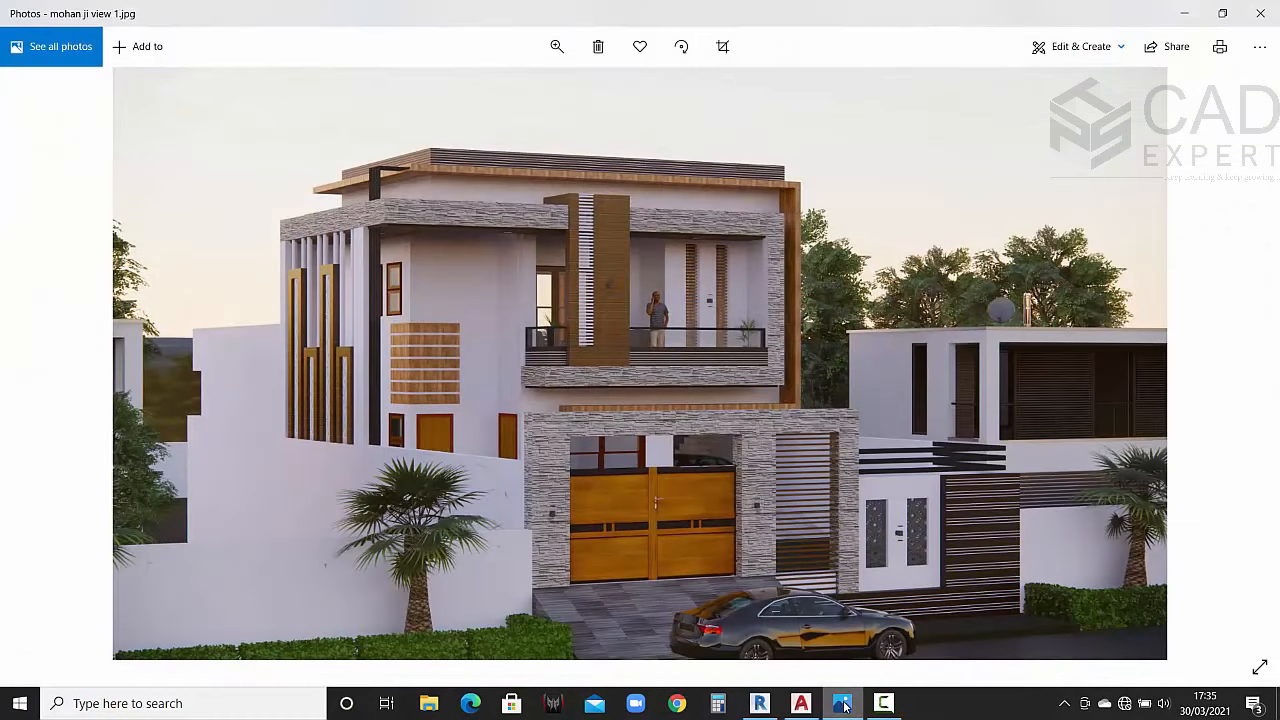
click(843, 704)
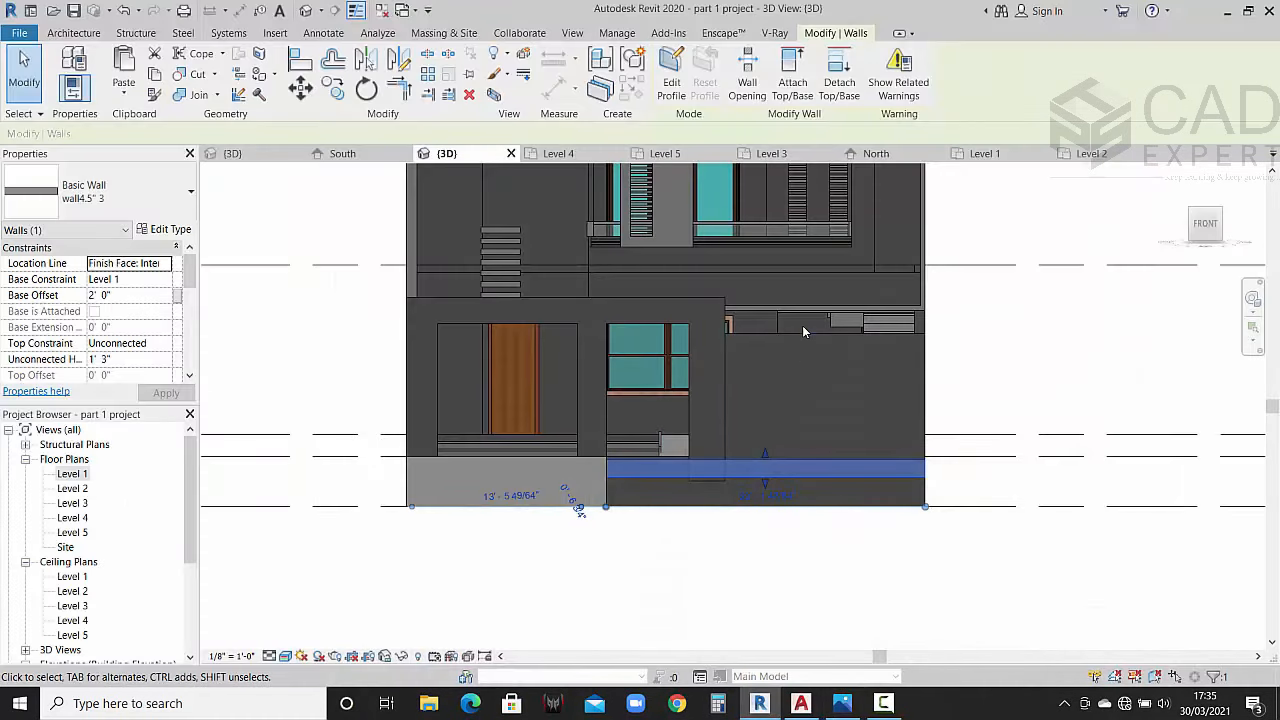
Step: Set the unconnected height of the front boundary wall and the adjoining right side wall to 10'
click(804, 331)
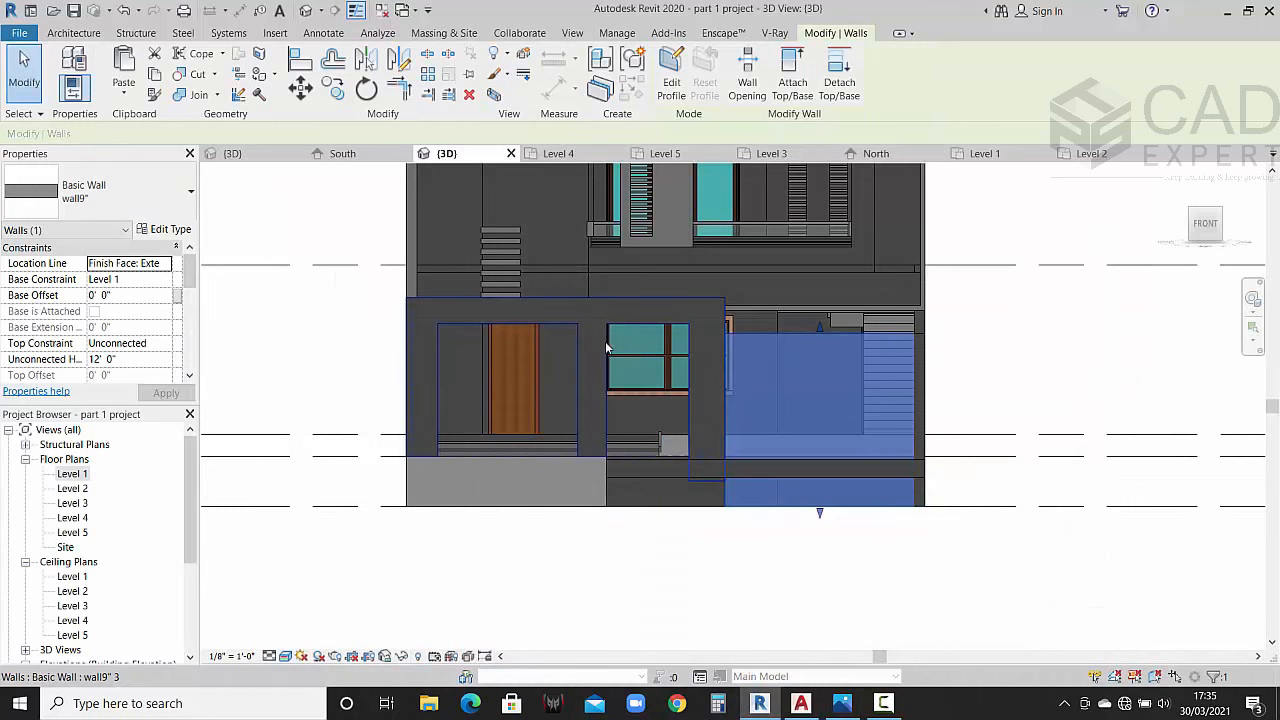
shift+middle_drag(908, 347, 950, 374)
ctrl+click(958, 362)
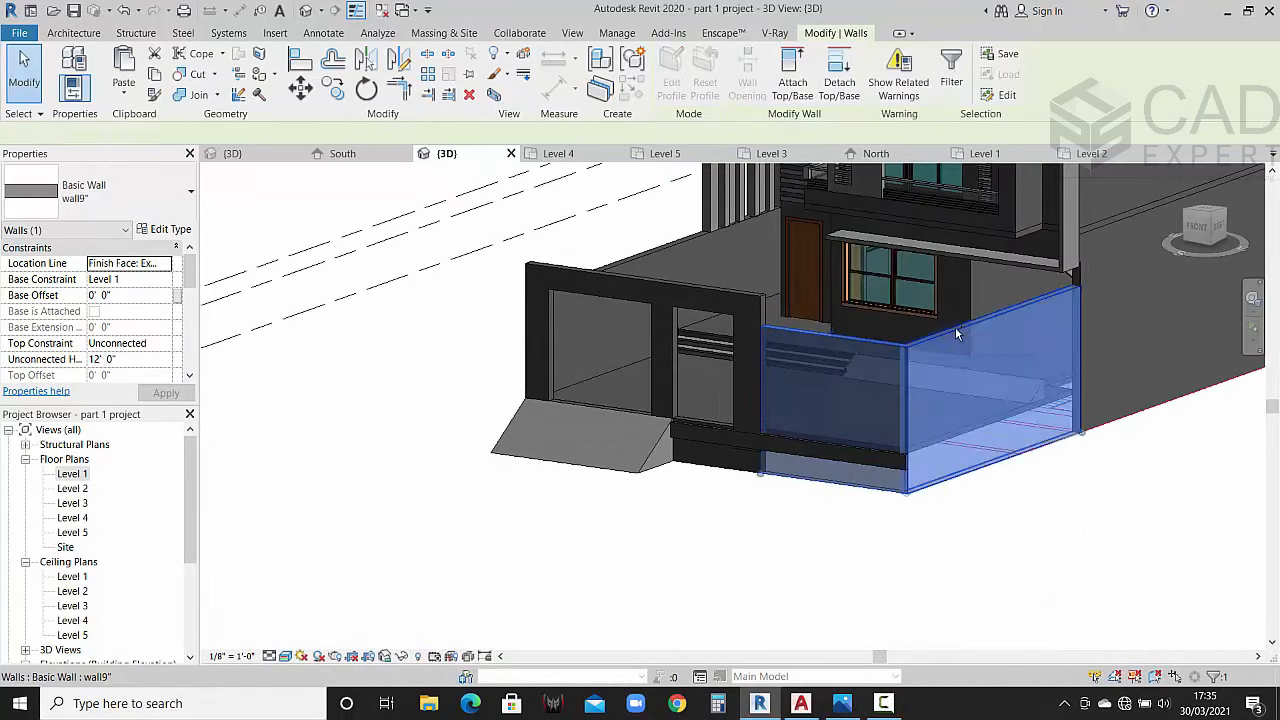
click(139, 358)
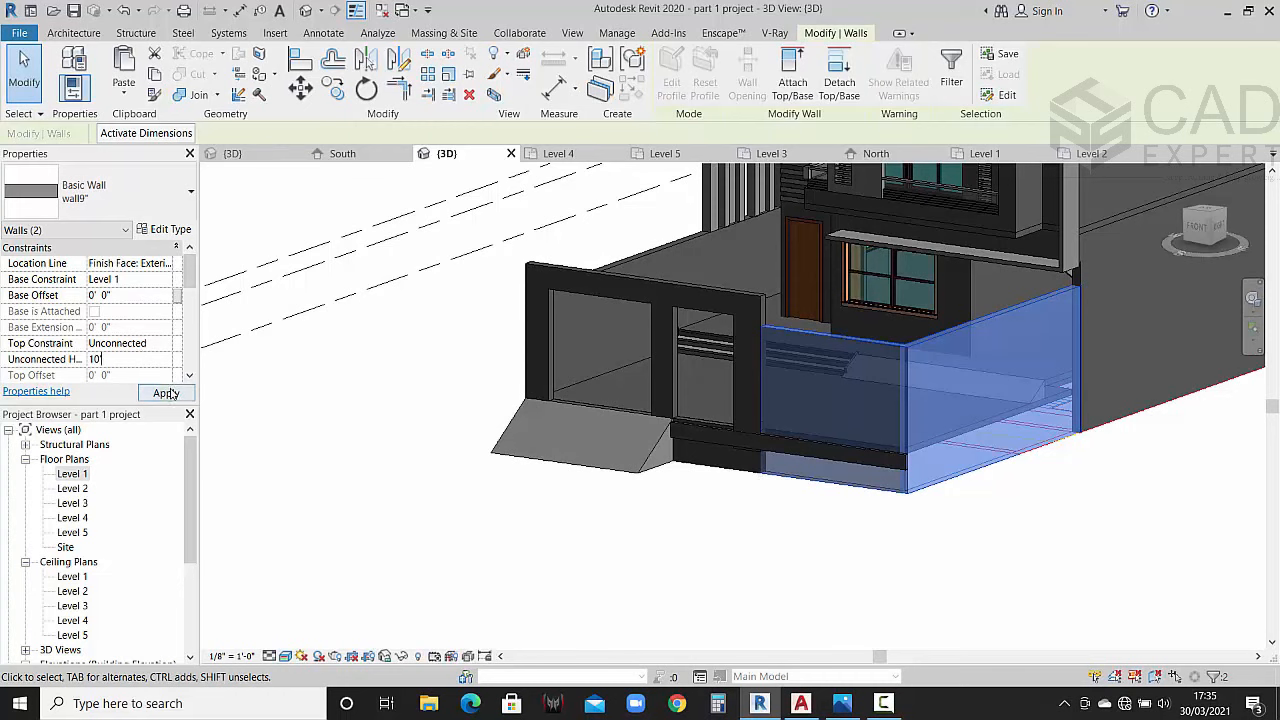
click(166, 393)
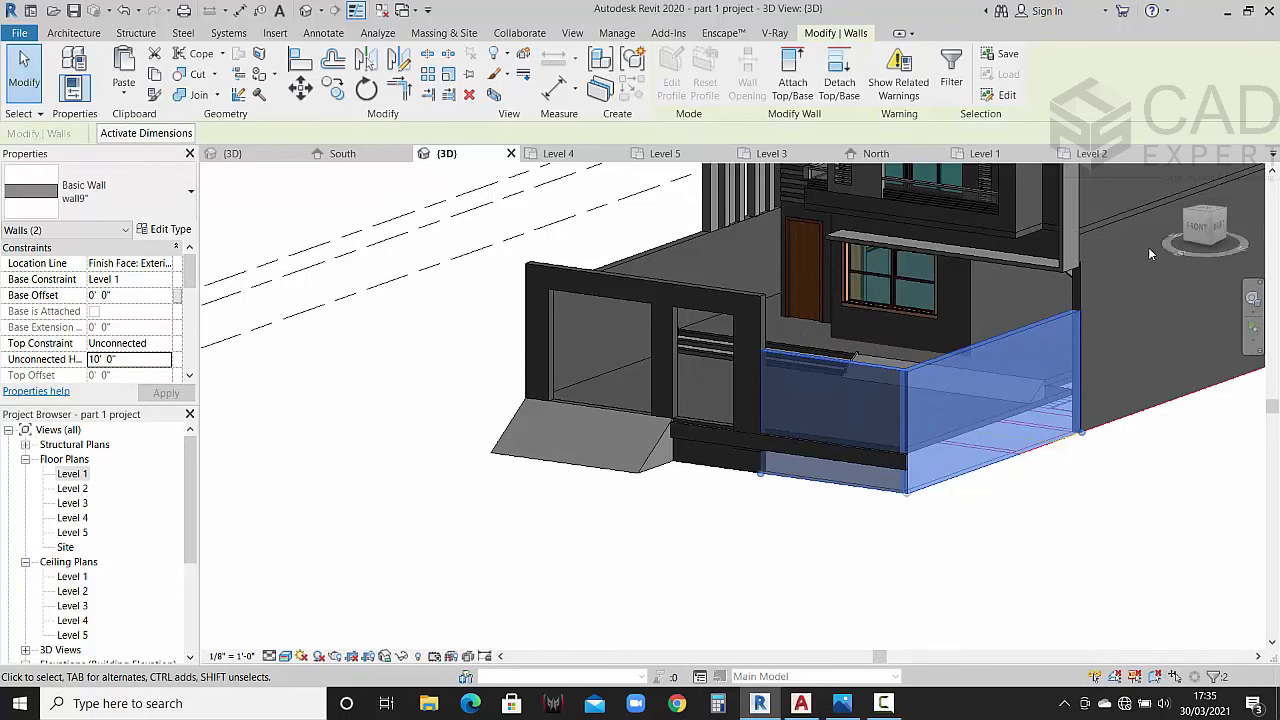
Step: Stretch the thin front wall down to the ground line and up to the boundary wall's top, giving a 0' base offset and 10' height
click(1192, 228)
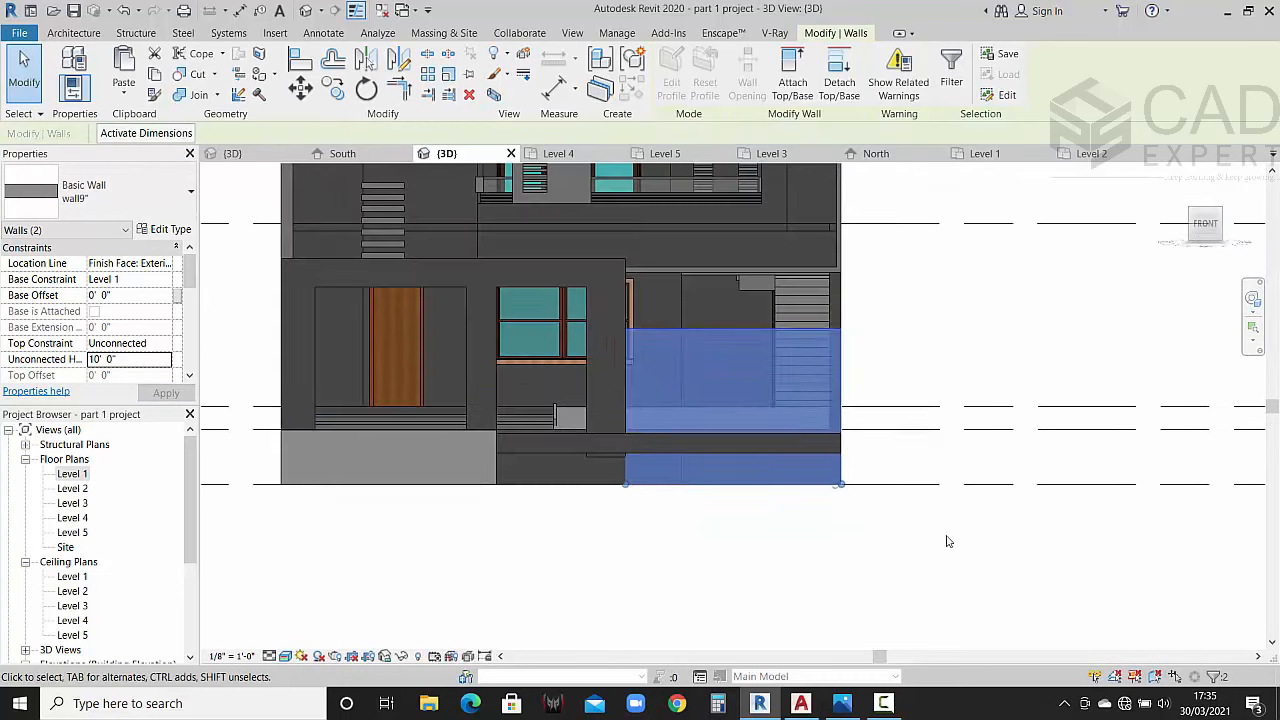
click(948, 541)
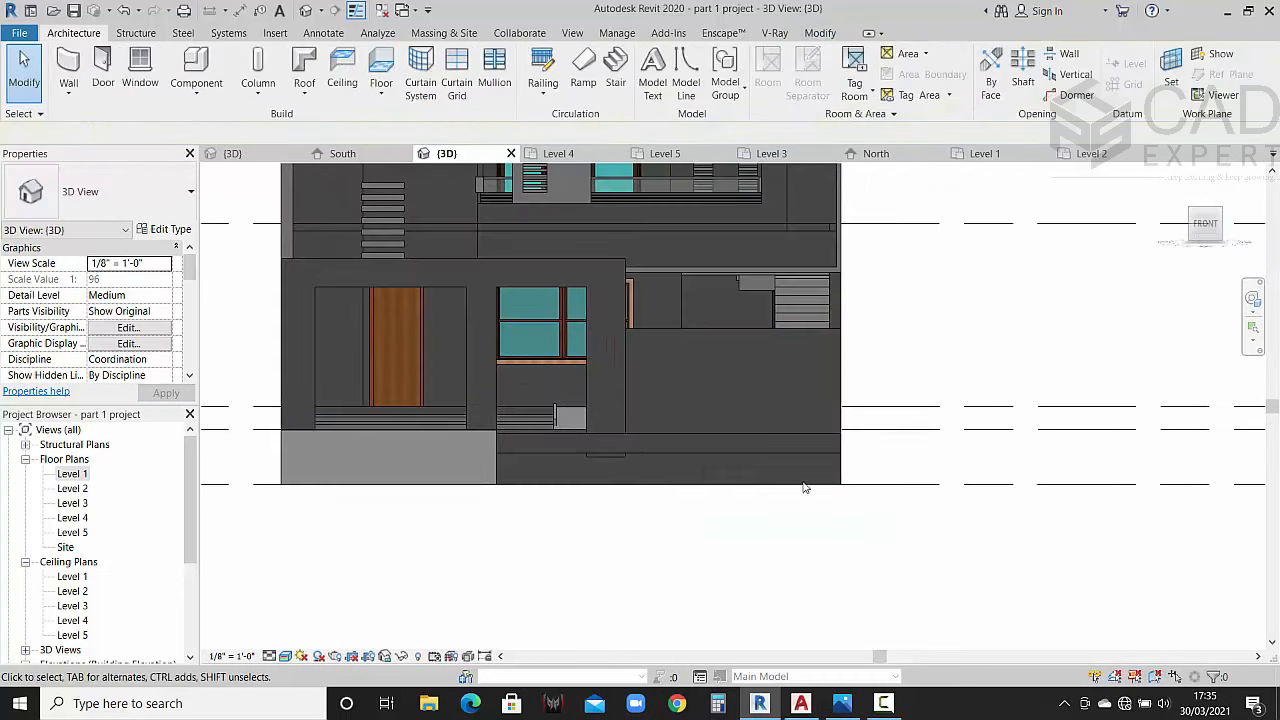
click(724, 438)
drag(671, 462, 669, 484)
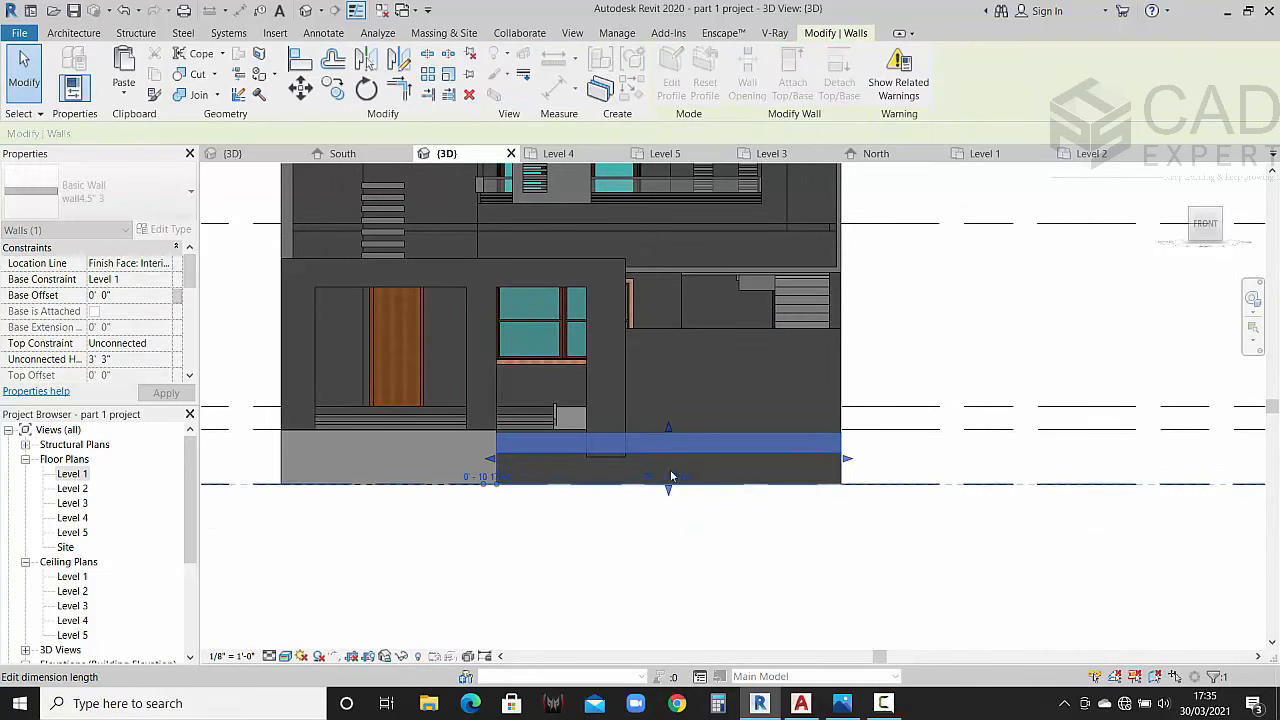
drag(668, 430, 665, 330)
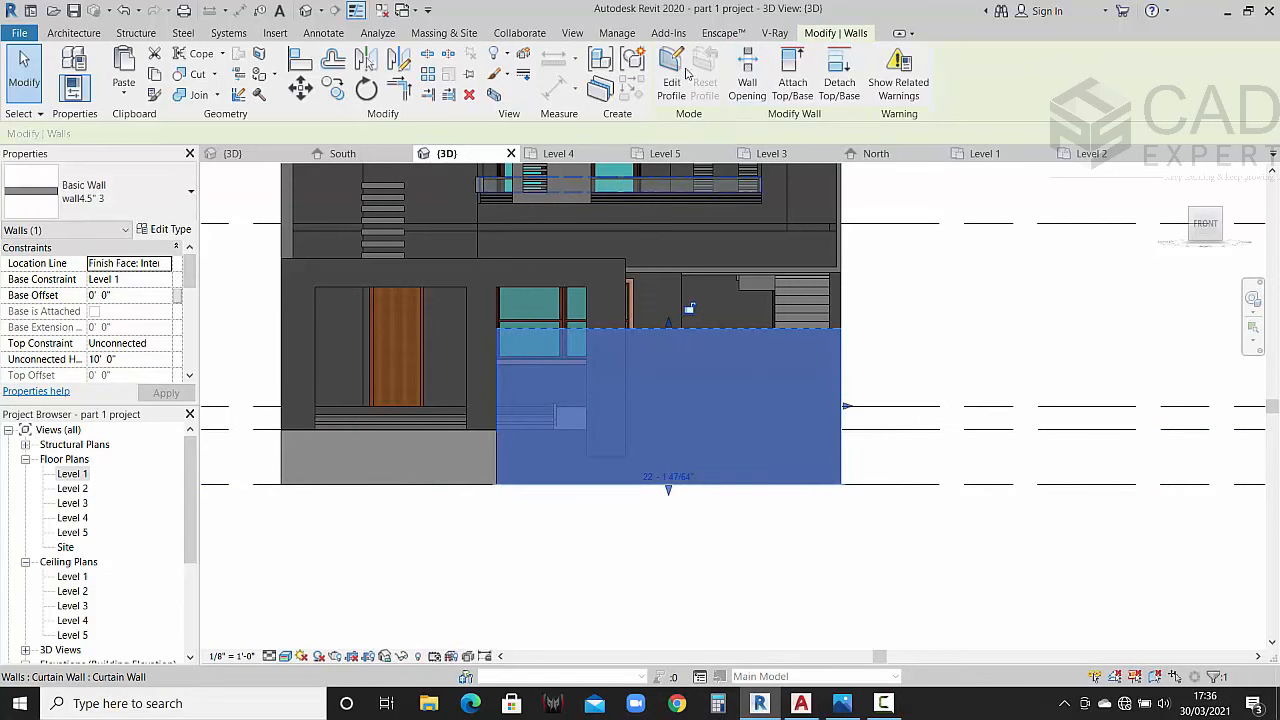
Step: Edit the thin front wall's profile, checking the reference render, and sketch a vertical line down from its top edge about 7' from the right end
click(671, 82)
click(700, 57)
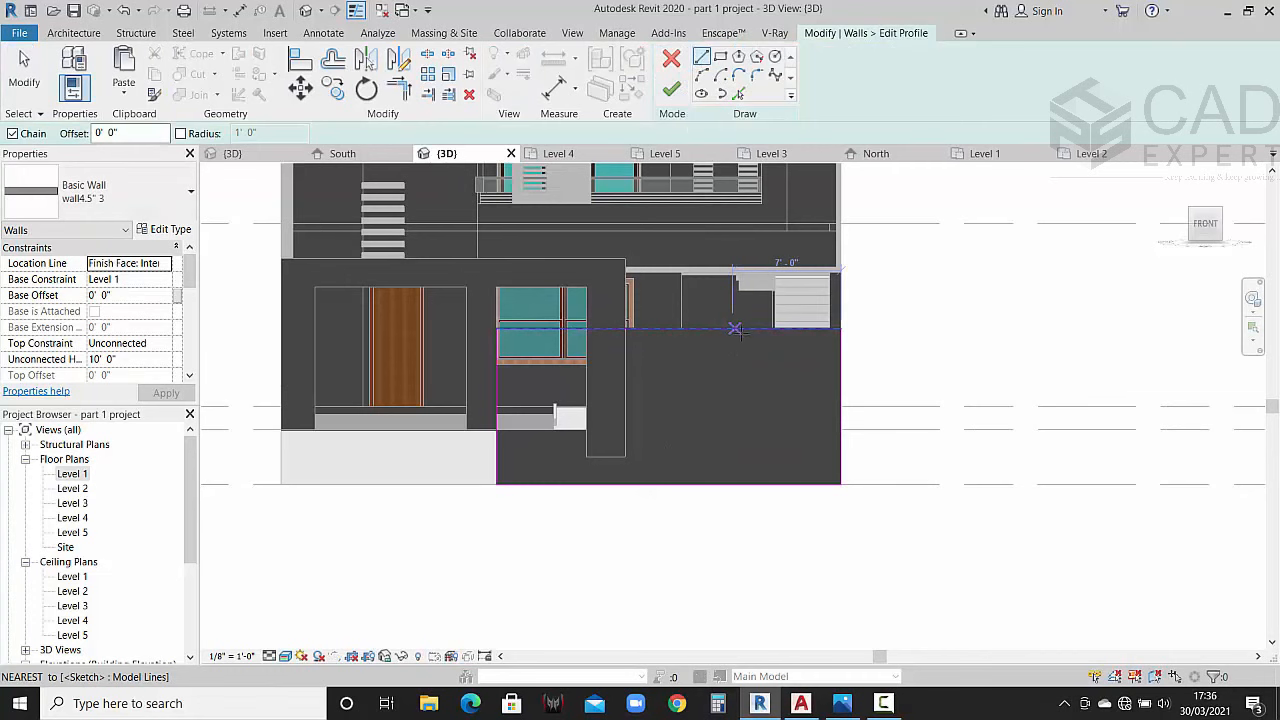
click(844, 703)
click(1222, 13)
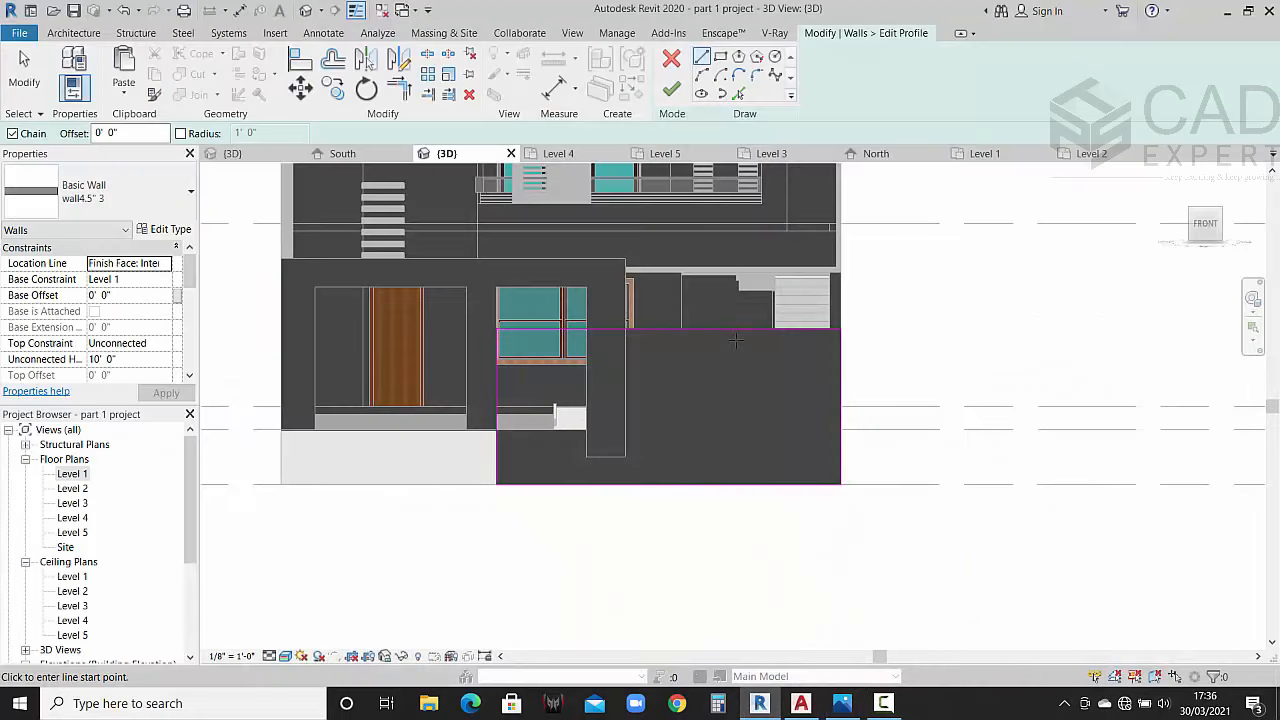
click(734, 327)
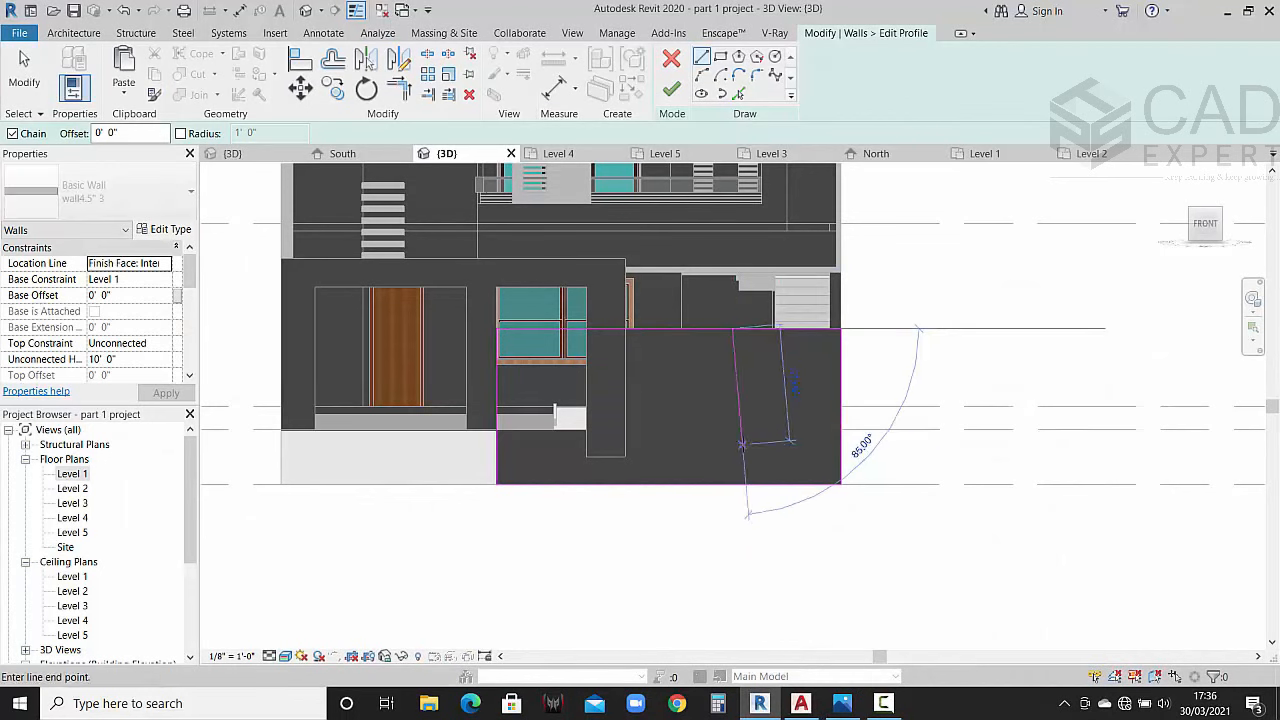
click(732, 460)
key(Escape)
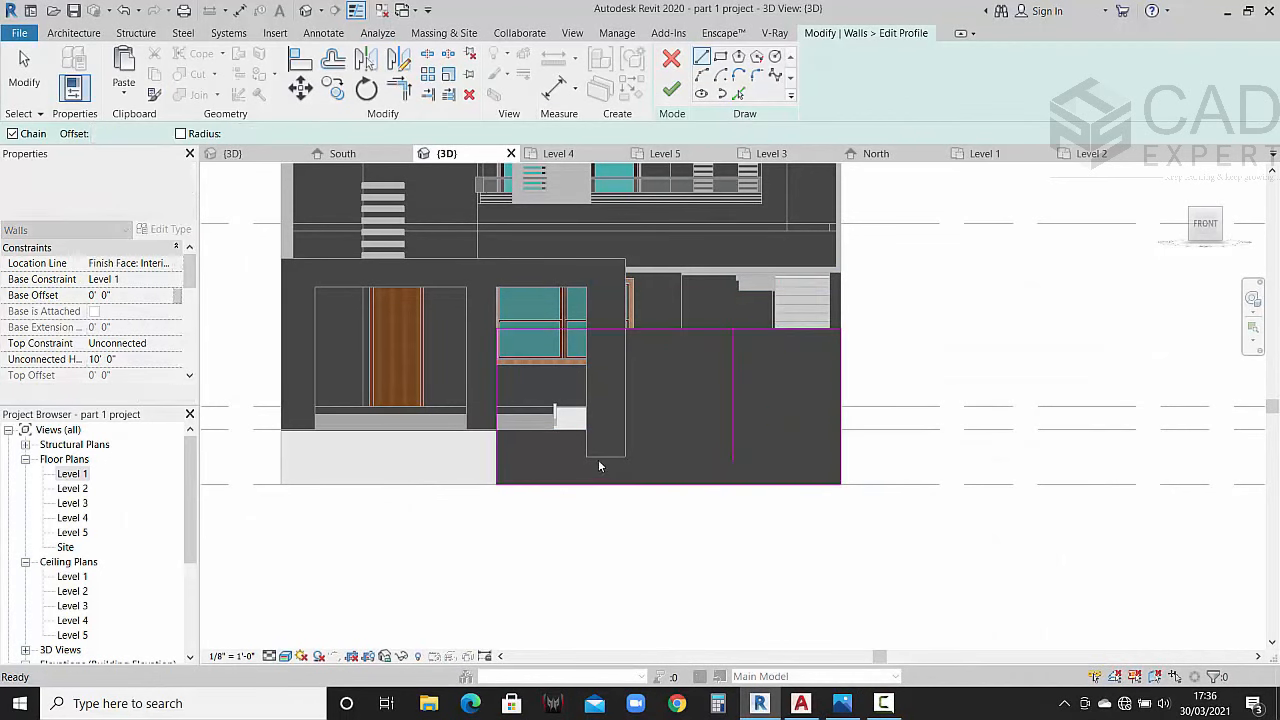
Step: Sketch a horizontal line low across the front wall profile, from the inner vertical line to the wall's left edge
click(586, 457)
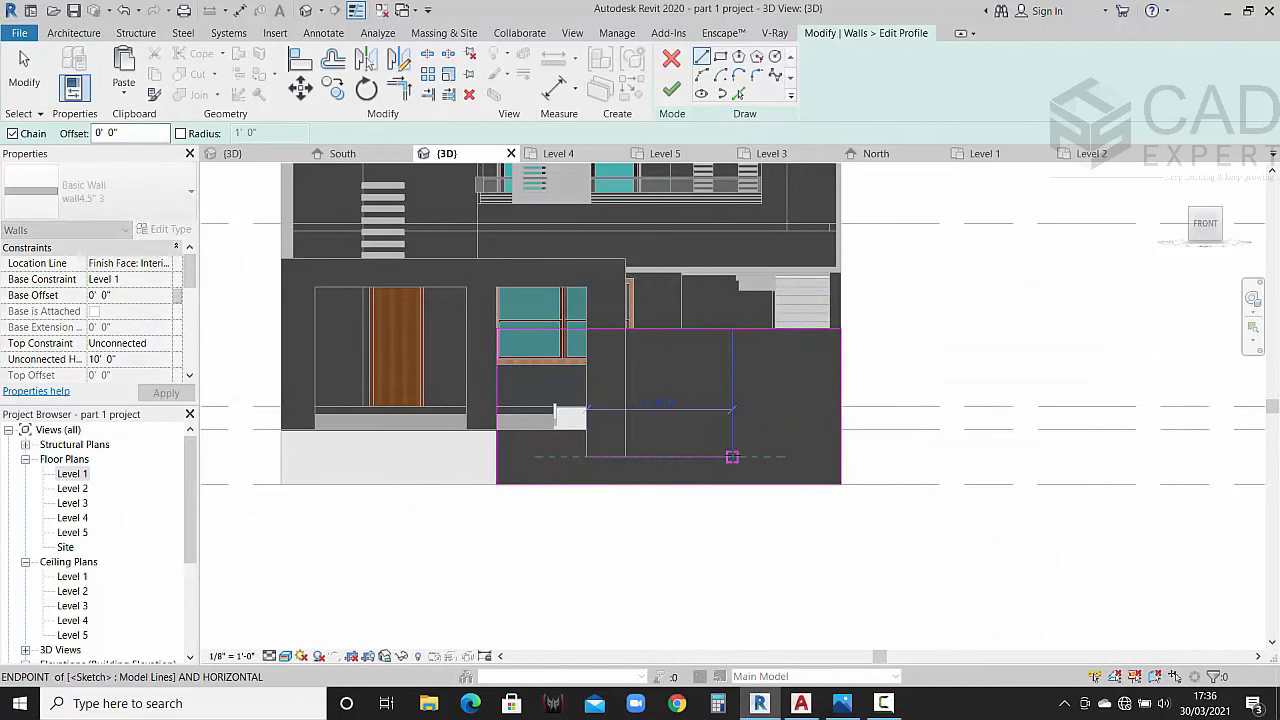
click(732, 457)
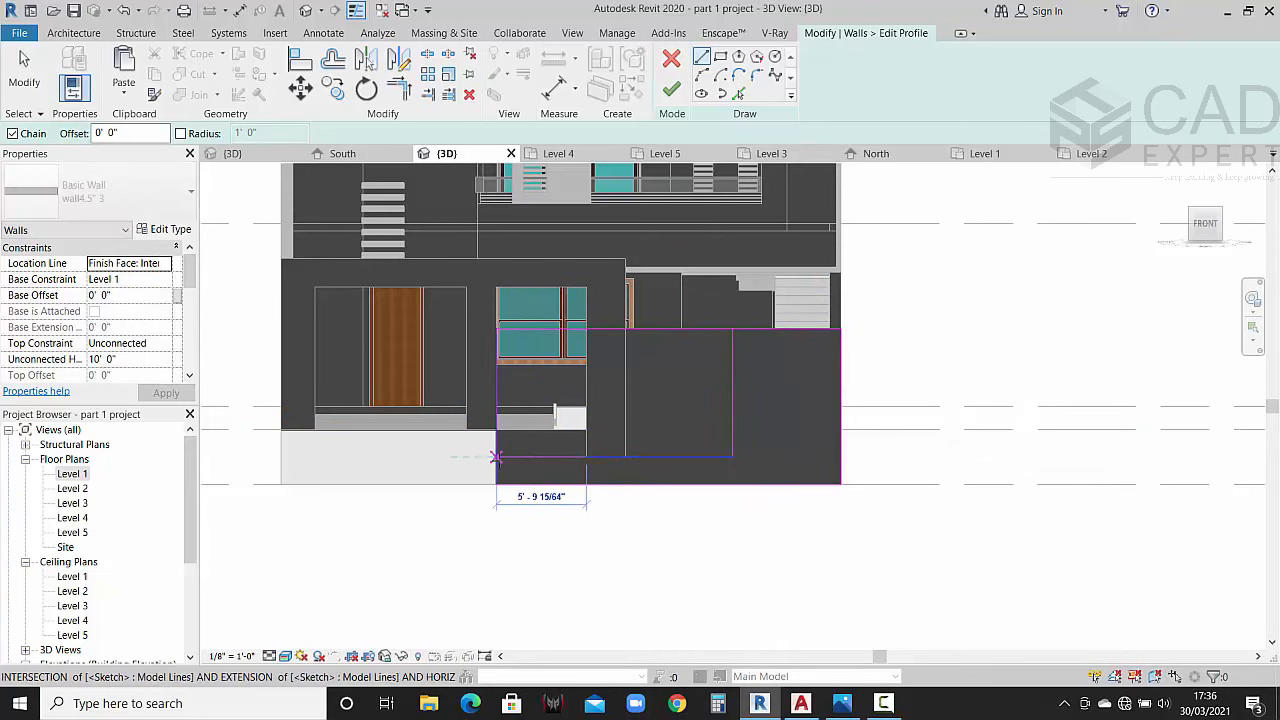
key(Escape)
key(Escape)
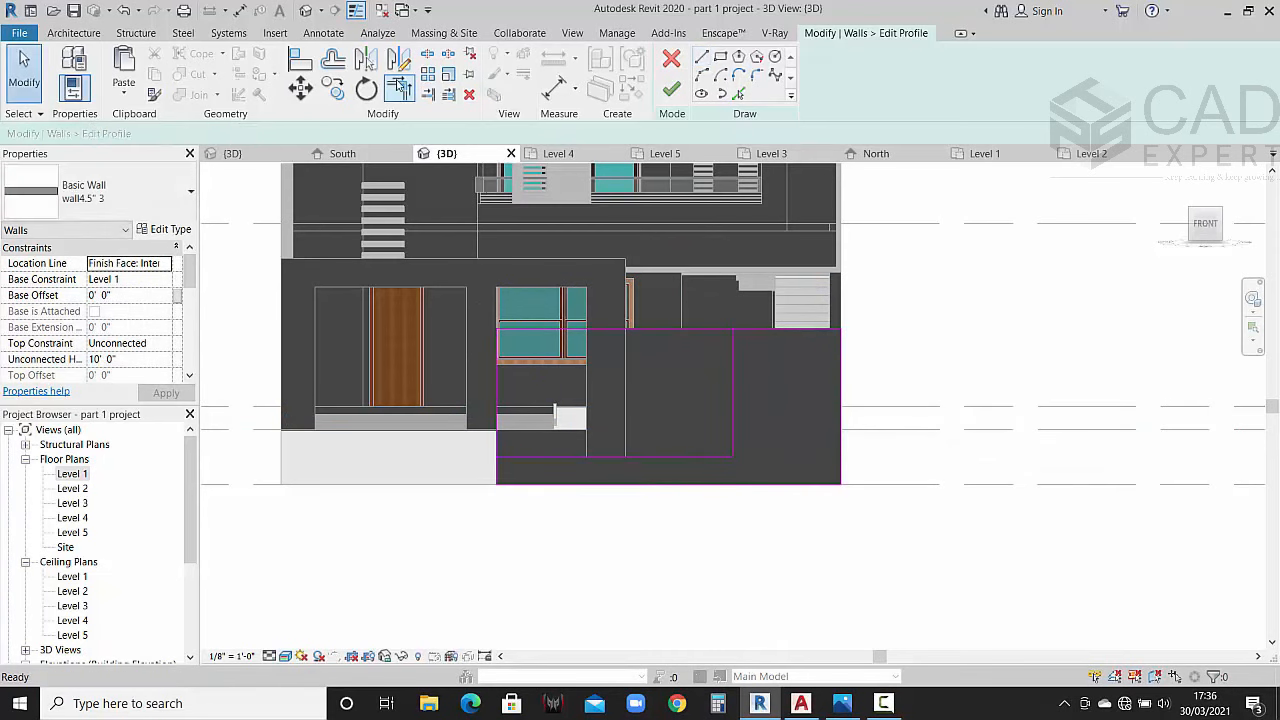
Step: Trim the profile lines into a closed L-shaped outline and finish editing the front wall's profile
click(398, 87)
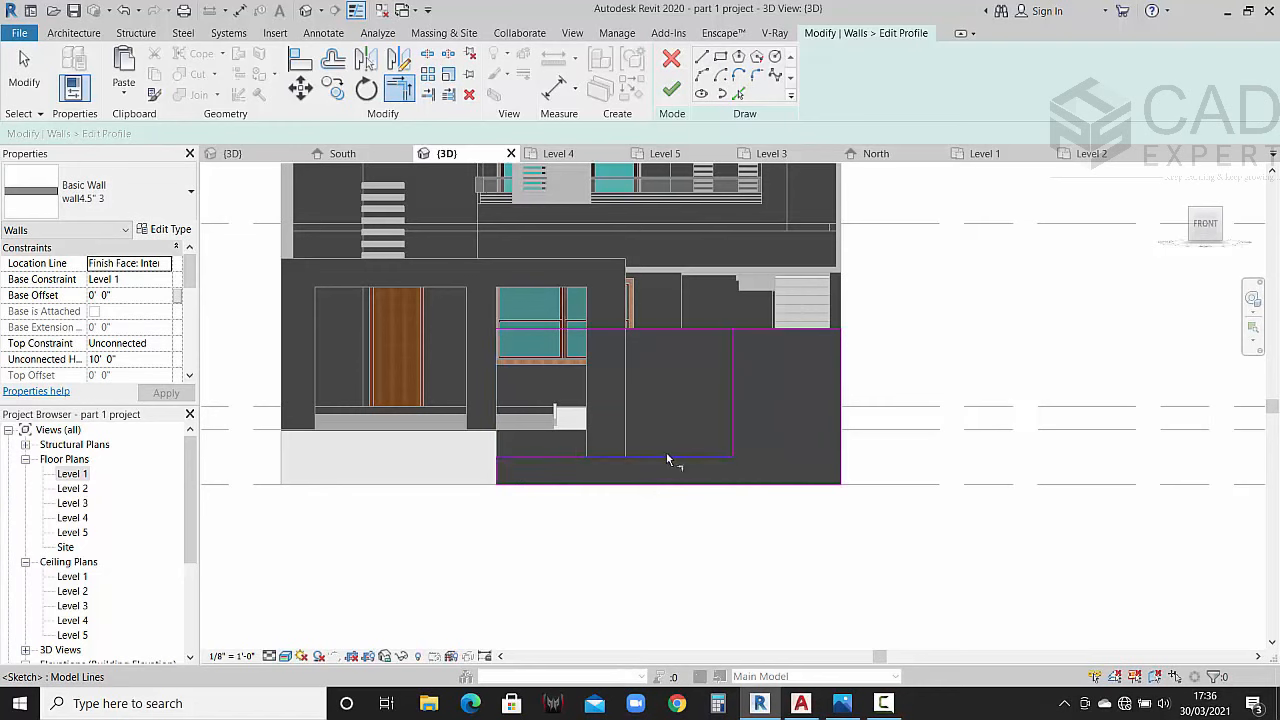
key(Escape)
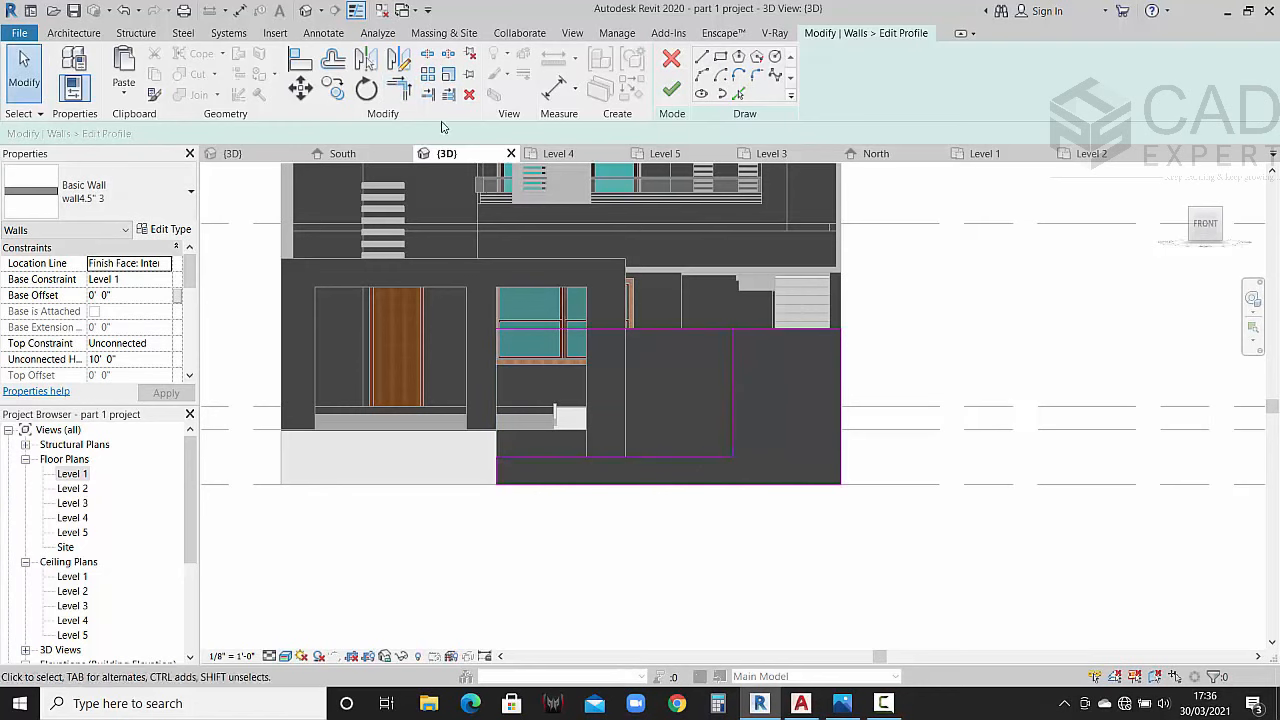
click(400, 89)
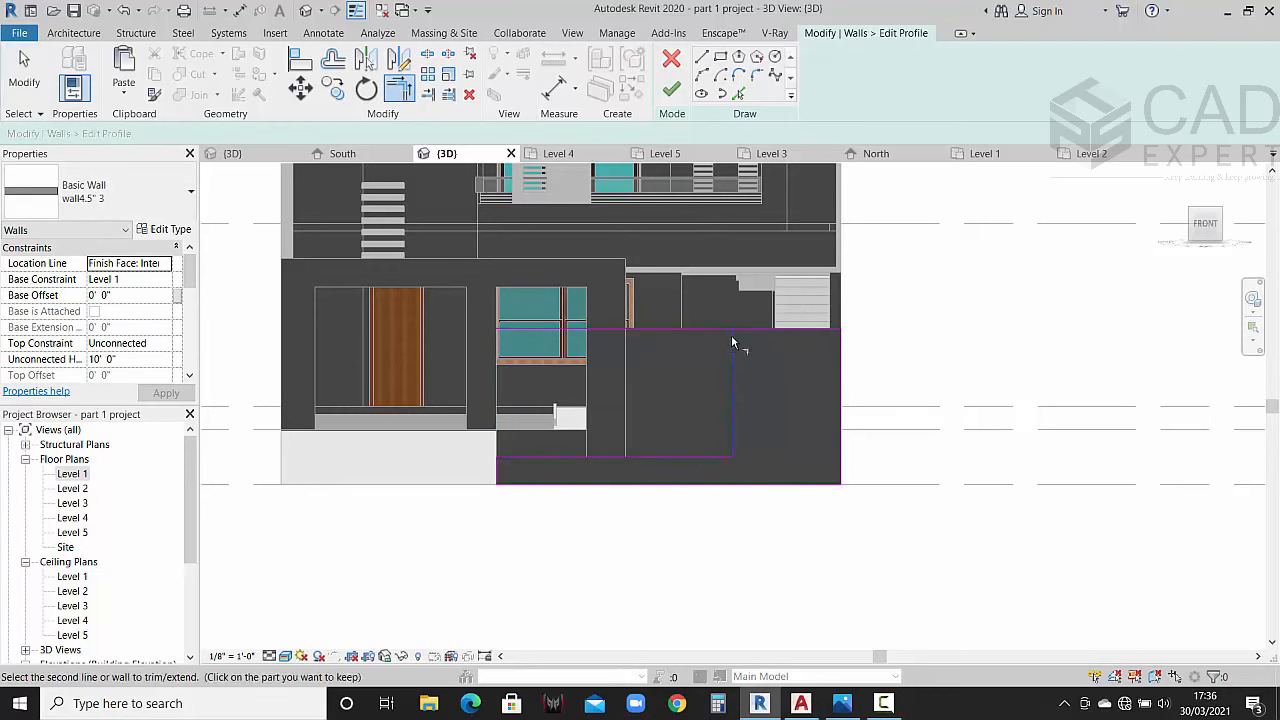
key(Escape)
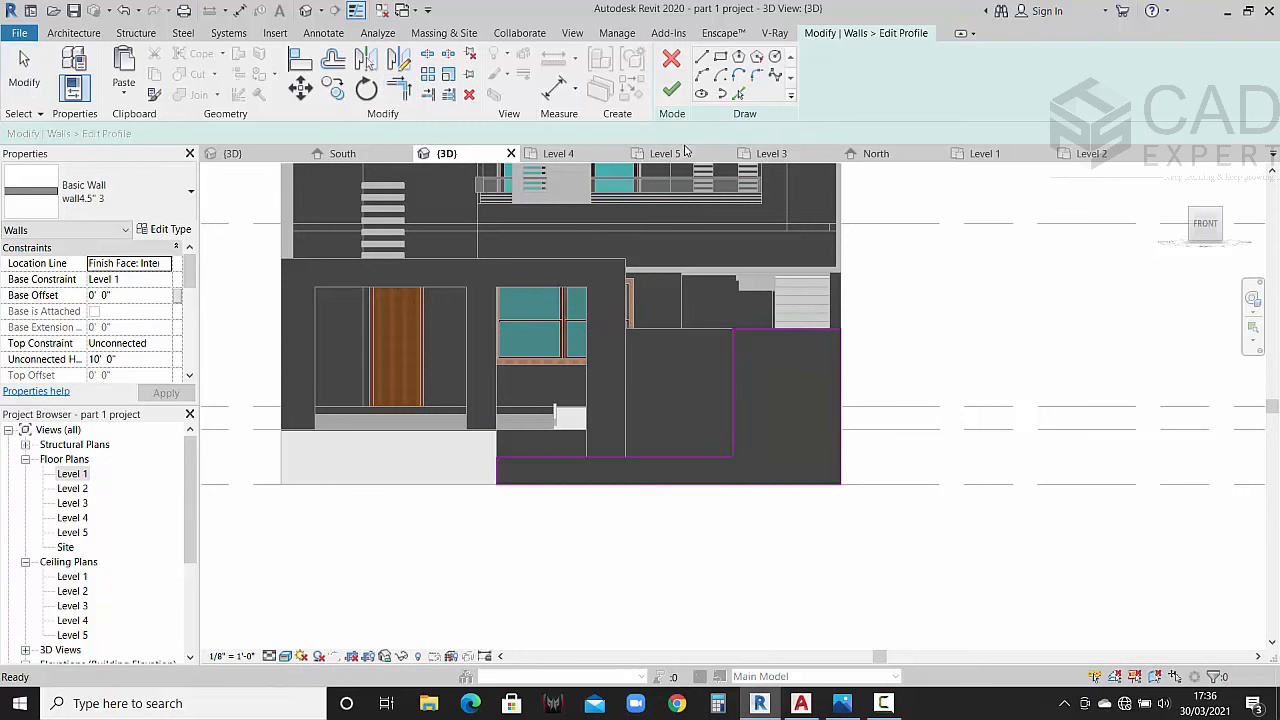
click(671, 90)
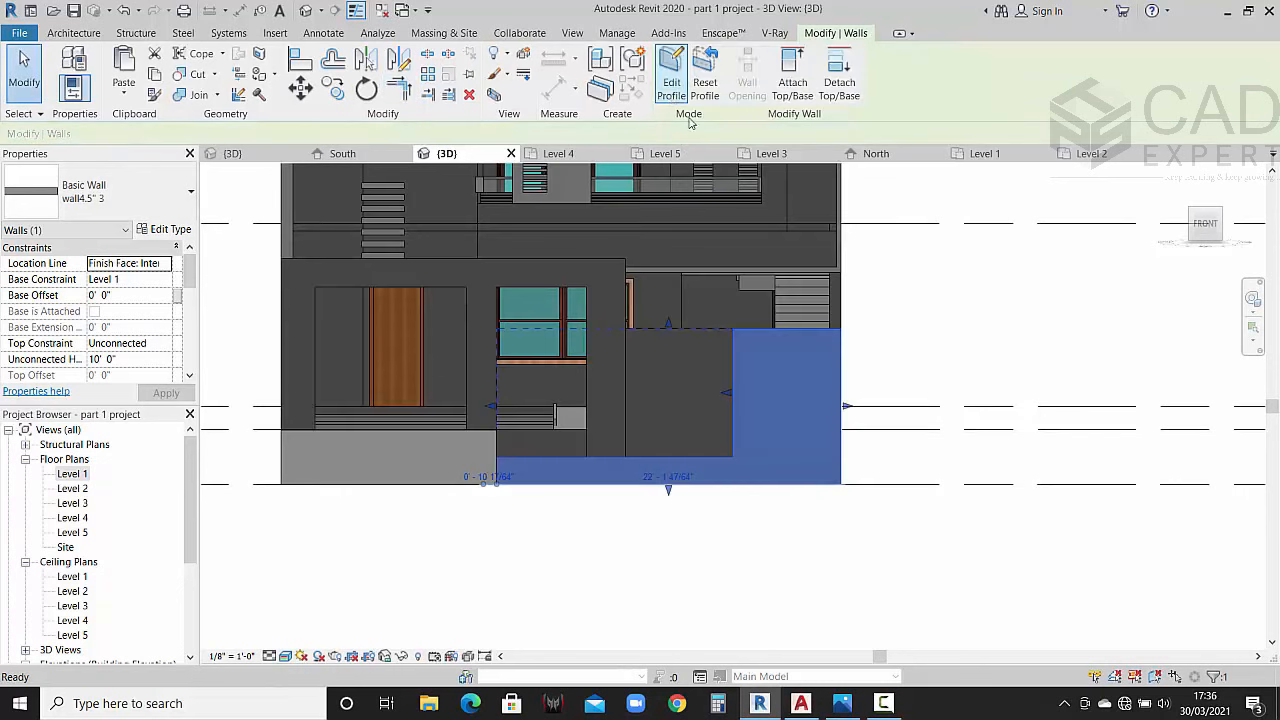
Step: Inspect the reshaped front boundary wall and compare it with the house reference render in Photos
click(960, 328)
shift+middle_drag(971, 323, 957, 531)
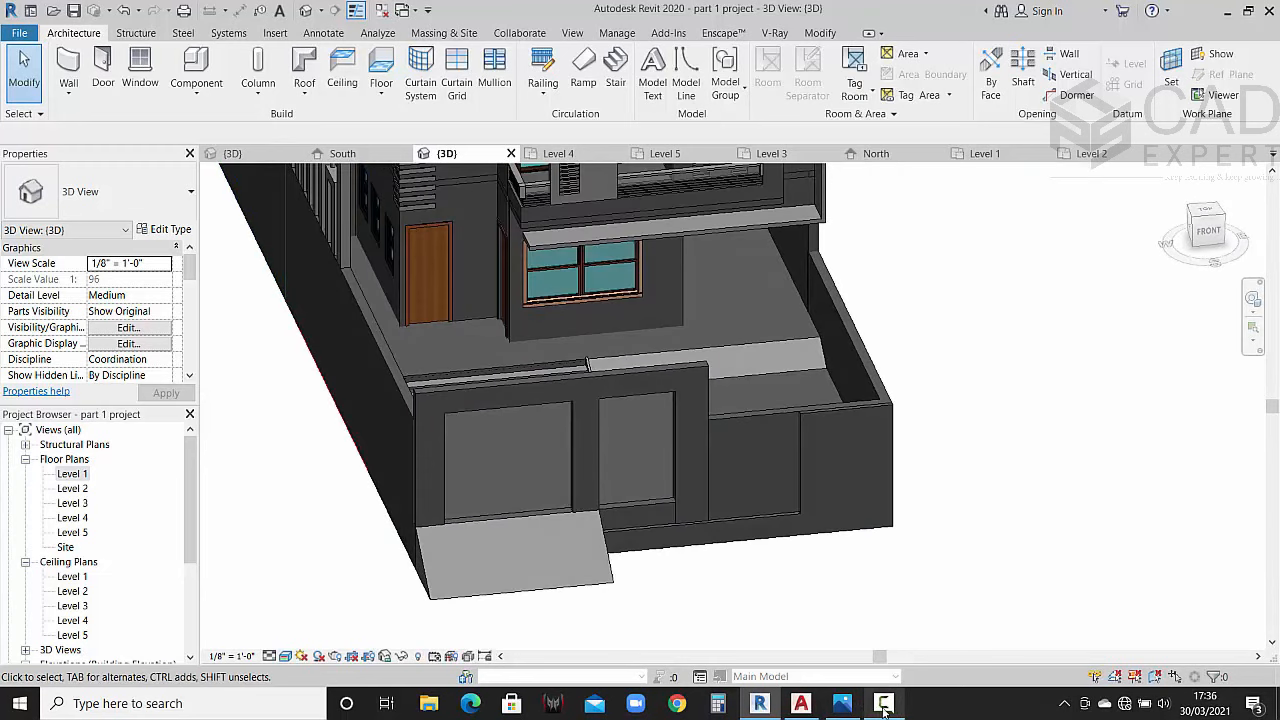
mouse_move(799, 706)
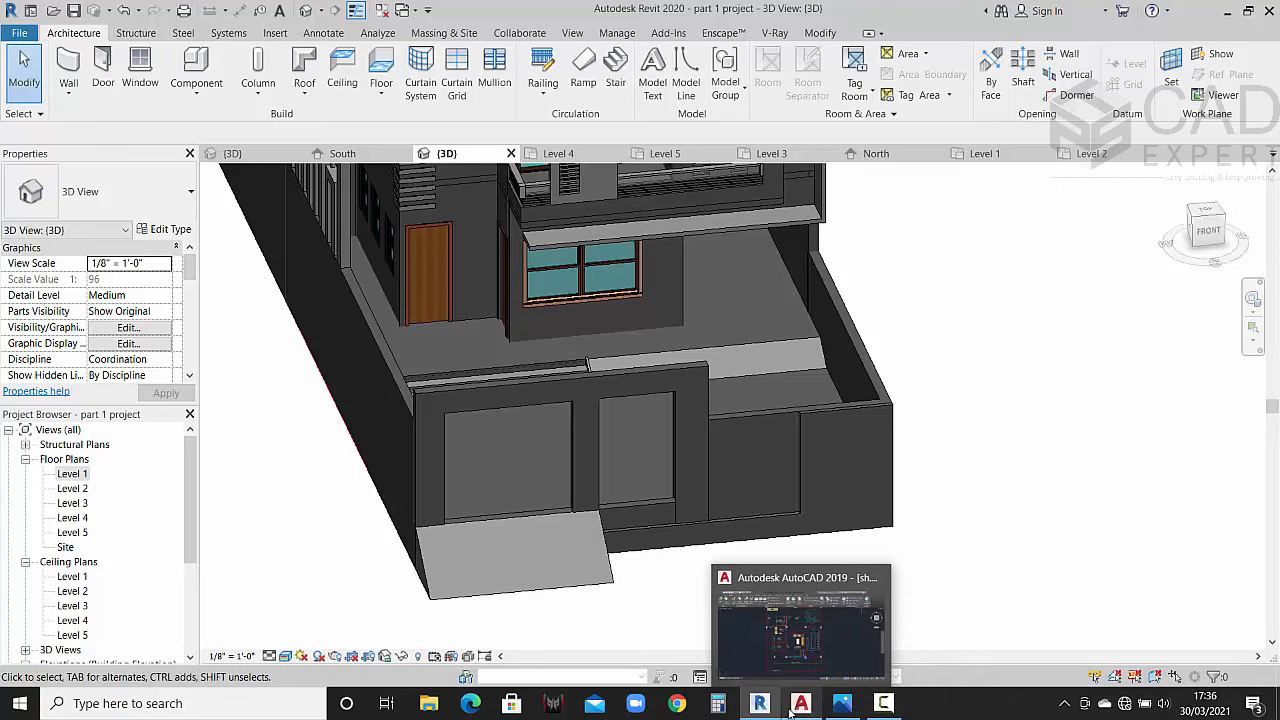
click(842, 703)
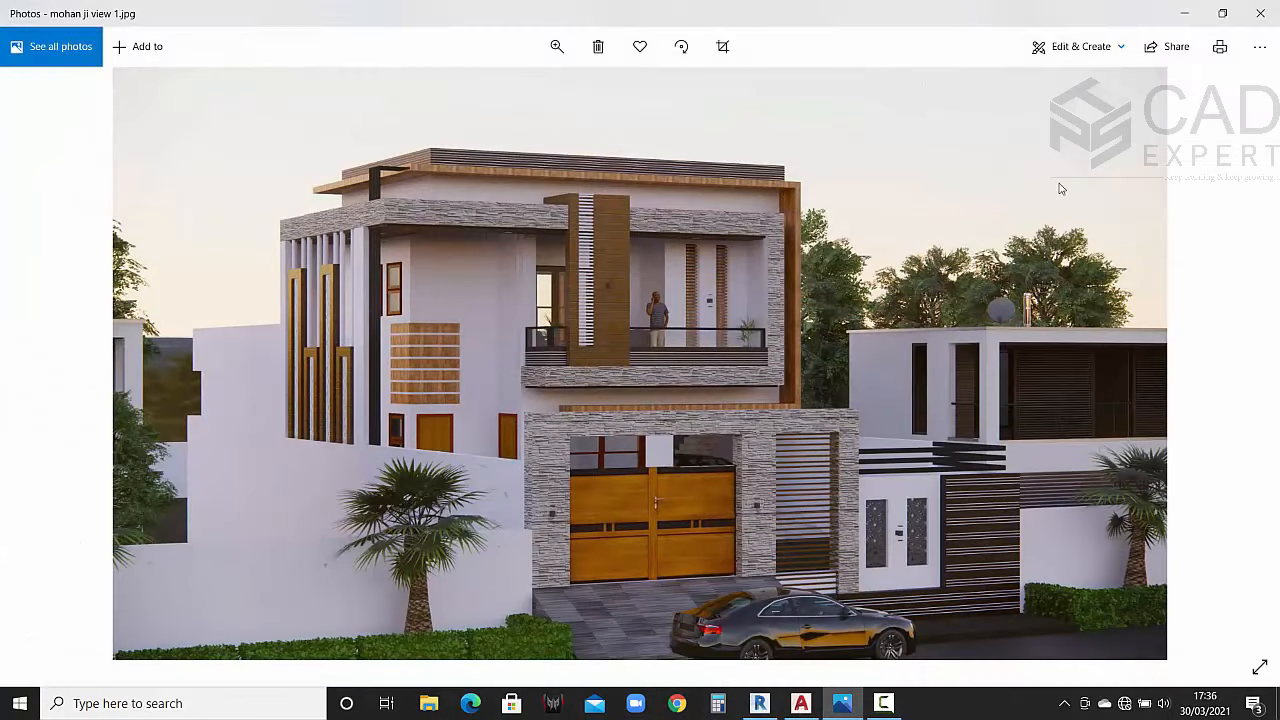
click(1184, 13)
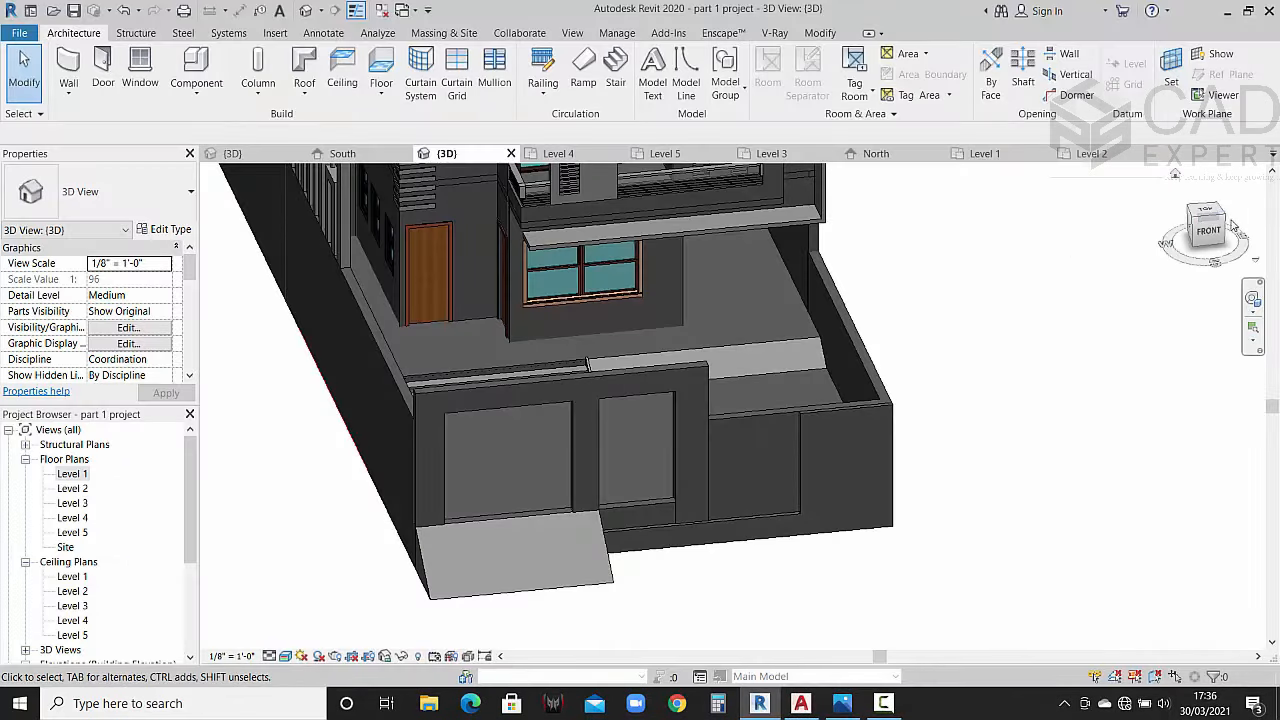
Step: Place a horizontal wall reveal along the base of the front boundary wall, about 2" above Level 1
click(1212, 233)
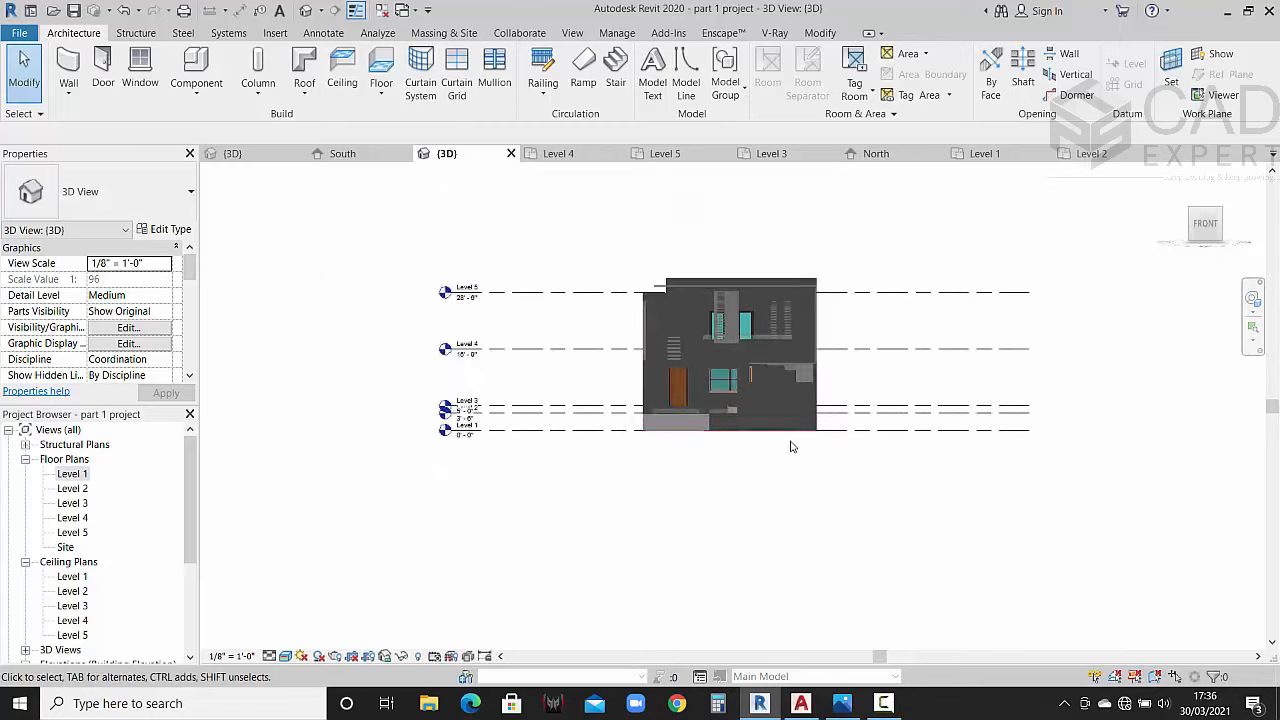
scroll(804, 418, up, 3)
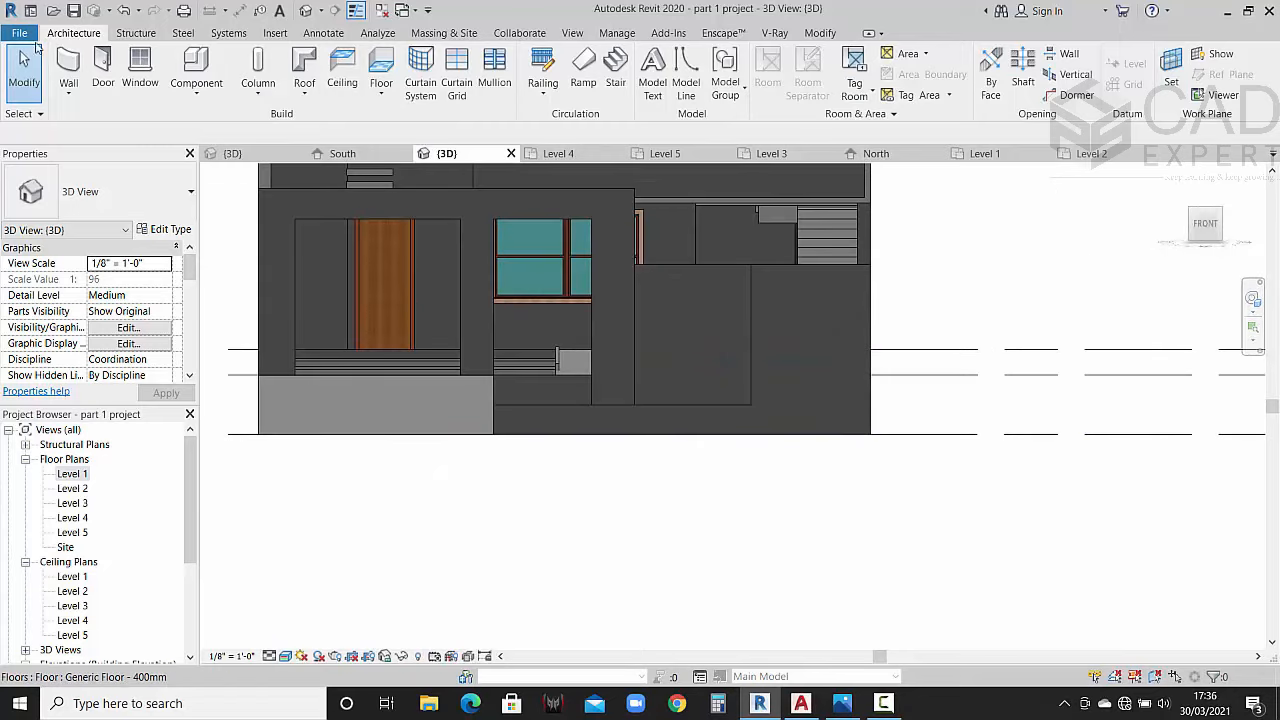
click(68, 88)
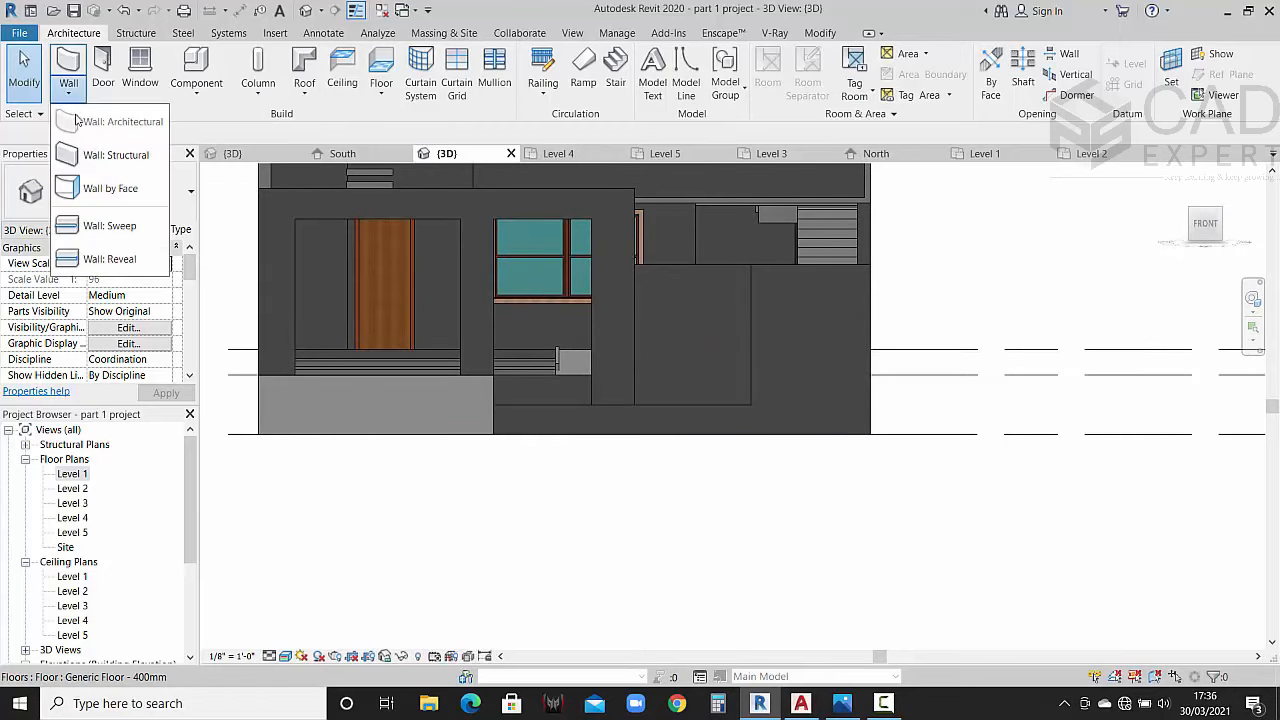
click(593, 488)
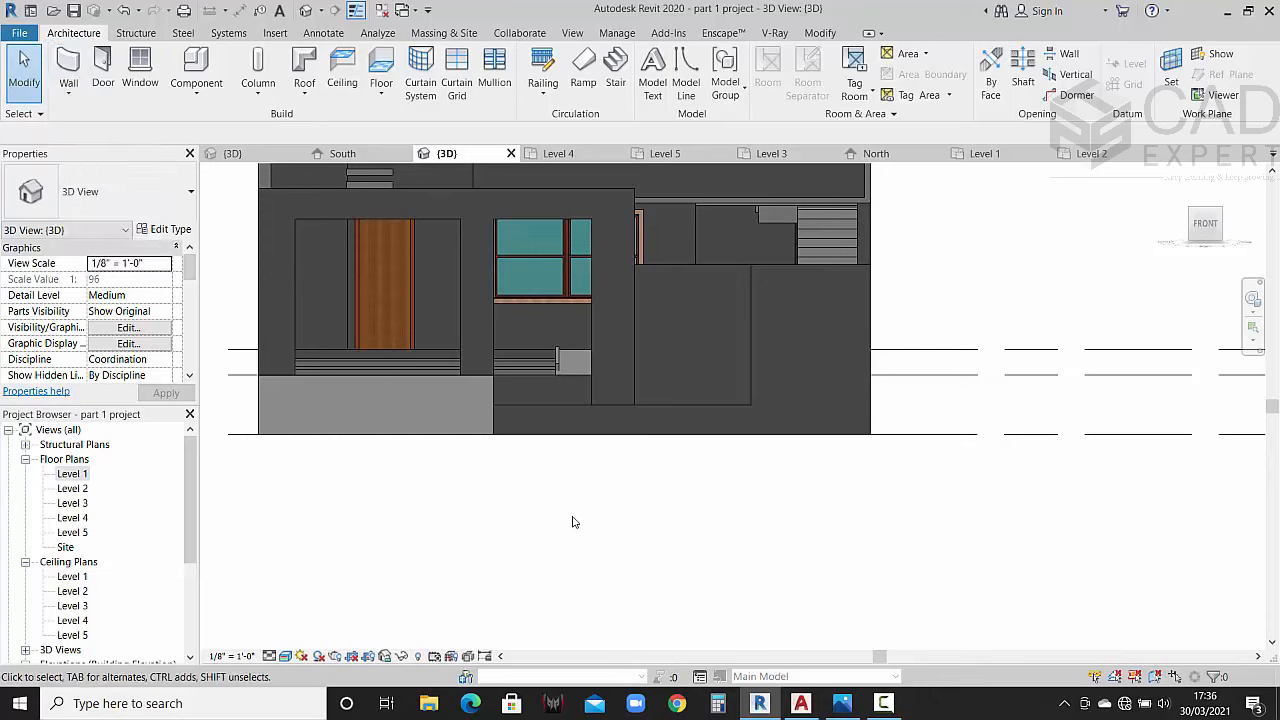
click(75, 99)
click(122, 259)
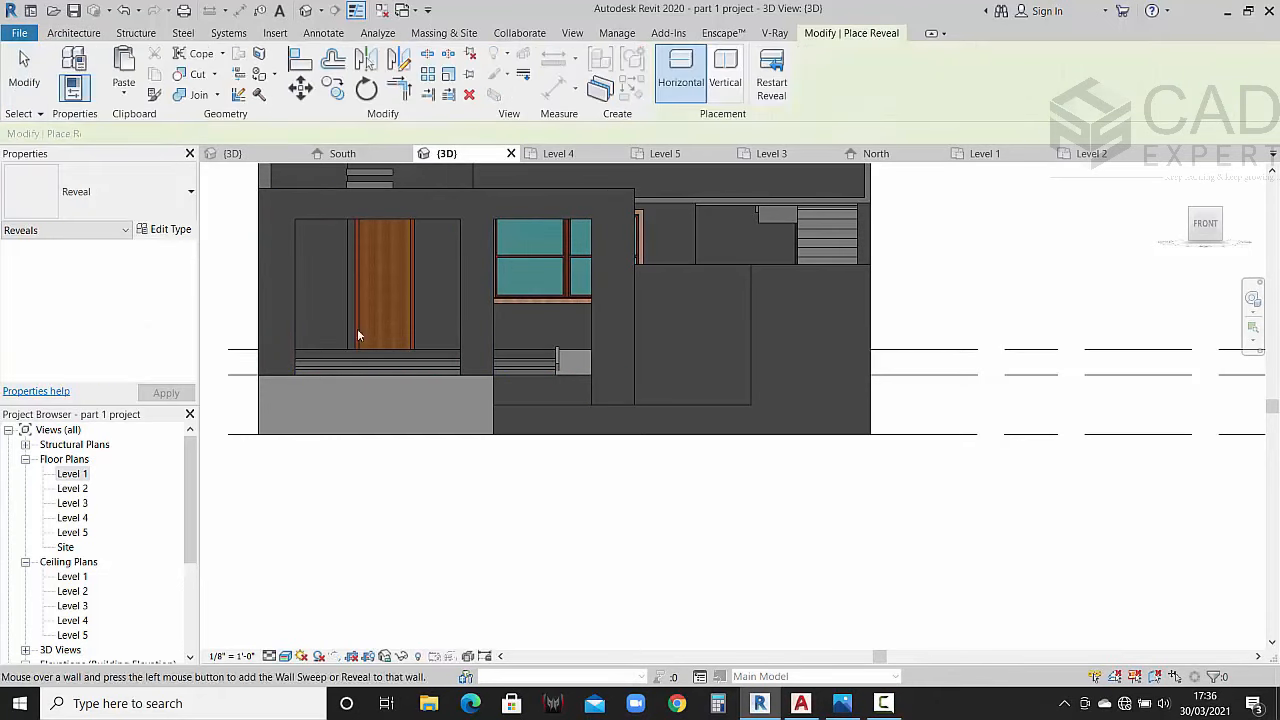
scroll(566, 430, up, 2)
scroll(566, 430, up, 3)
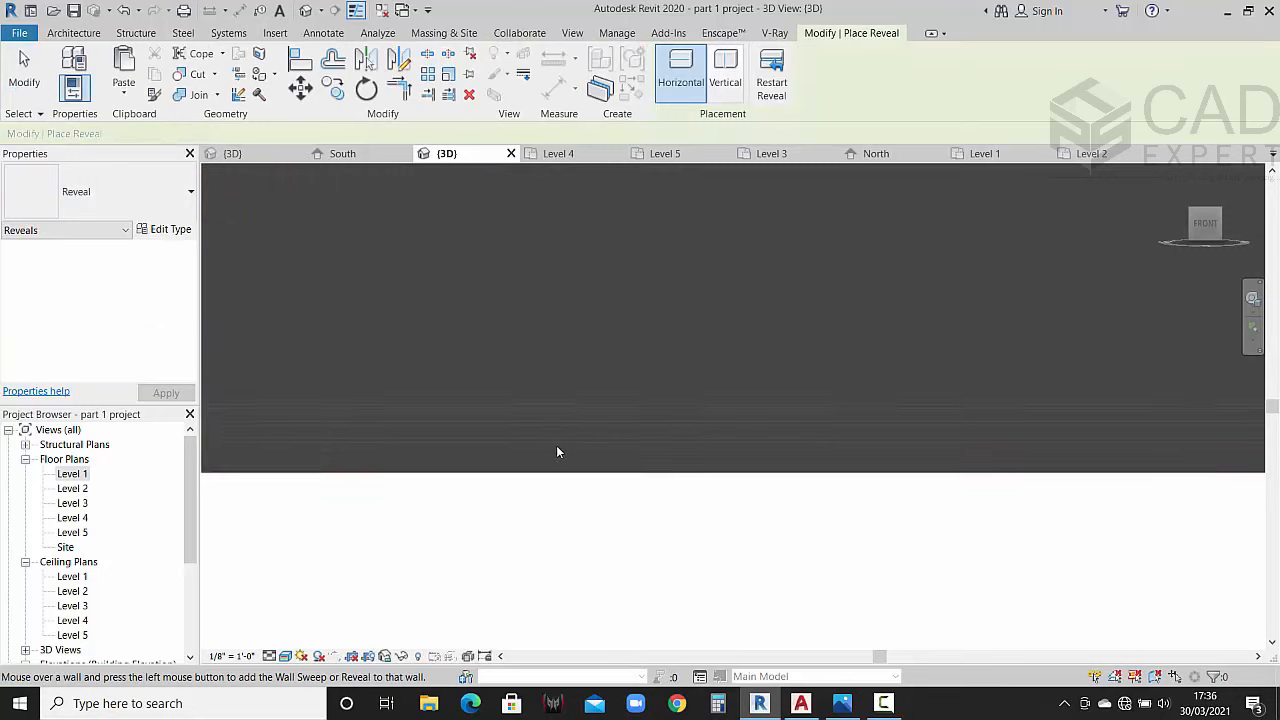
key(Escape)
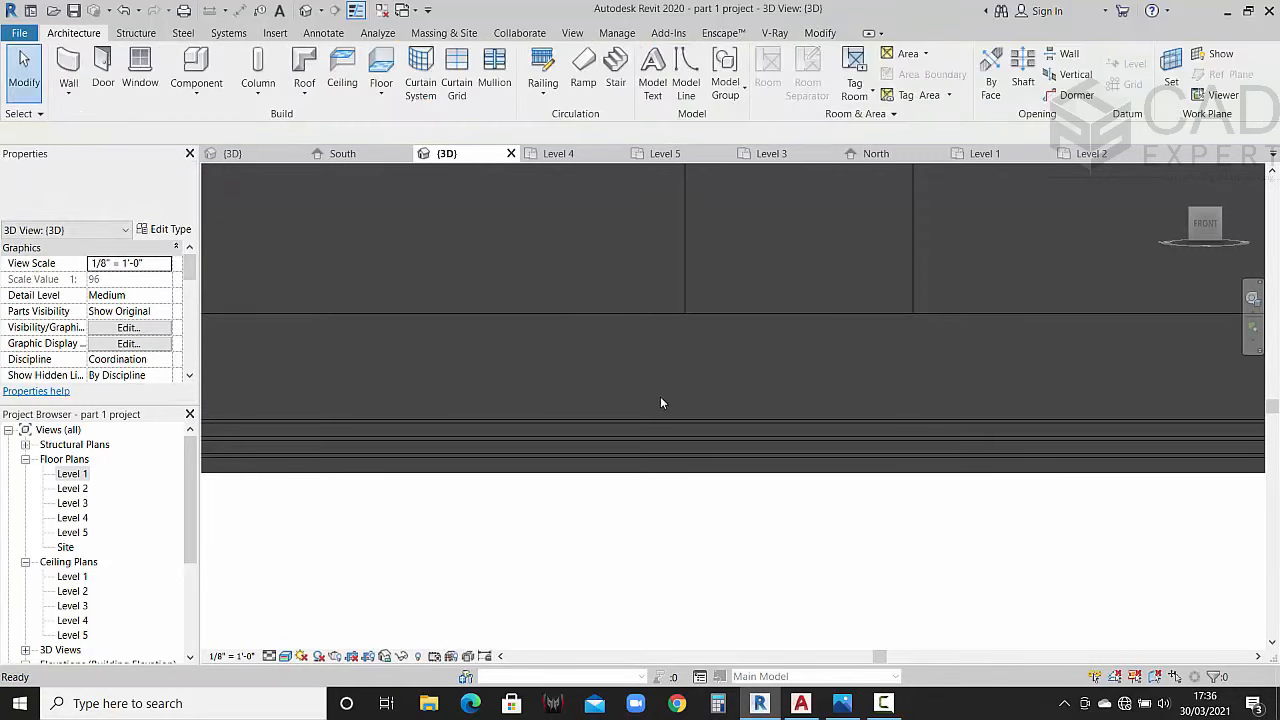
Step: Copy the base reveal upward on the same wall to about 9" above Level 1, with multiple copying enabled
click(657, 422)
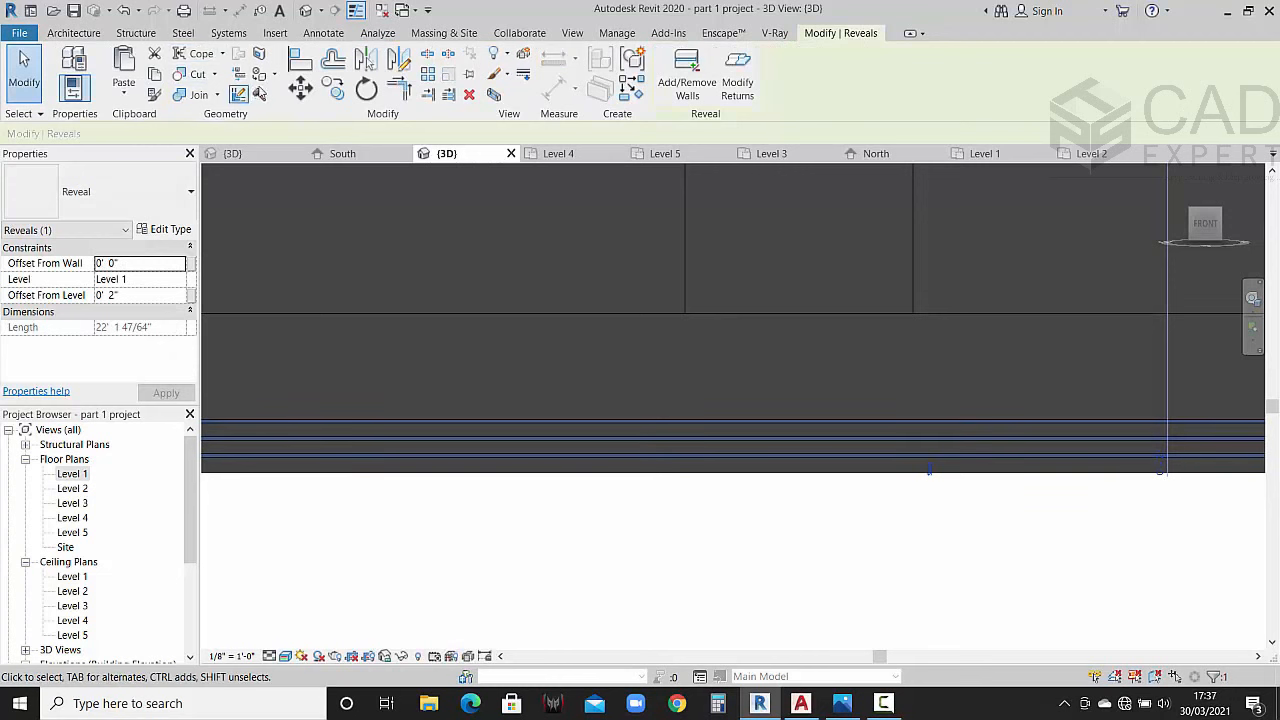
click(335, 90)
scroll(289, 356, down, 2)
right_click(366, 374)
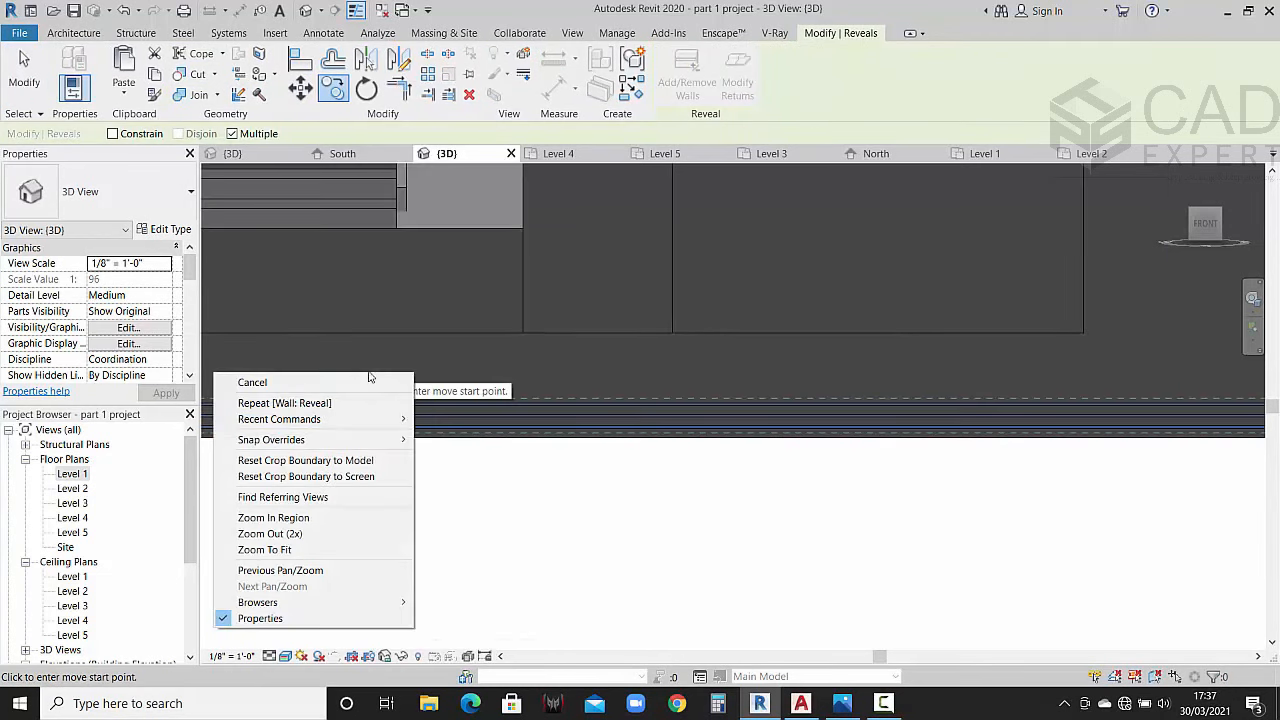
key(Escape)
middle_drag(955, 444, 354, 377)
scroll(400, 370, down, 1)
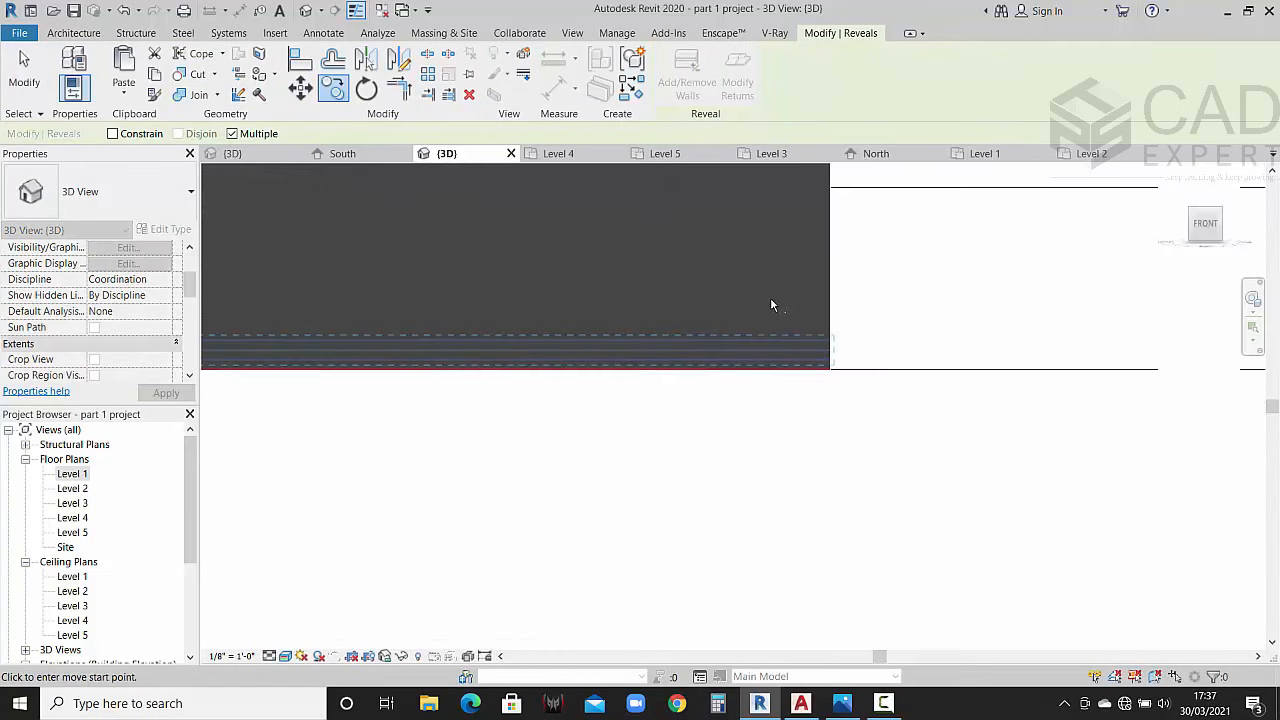
scroll(771, 303, up, 3)
middle_drag(687, 352, 735, 379)
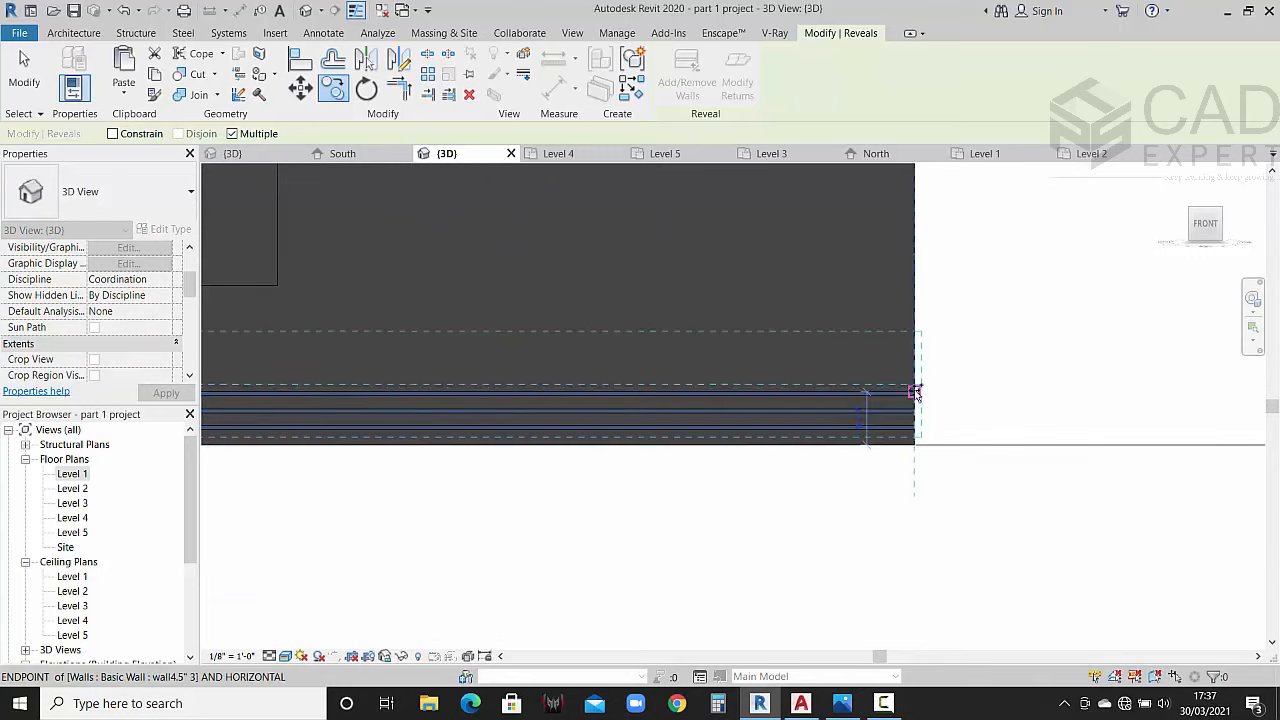
scroll(914, 392, up, 3)
click(916, 393)
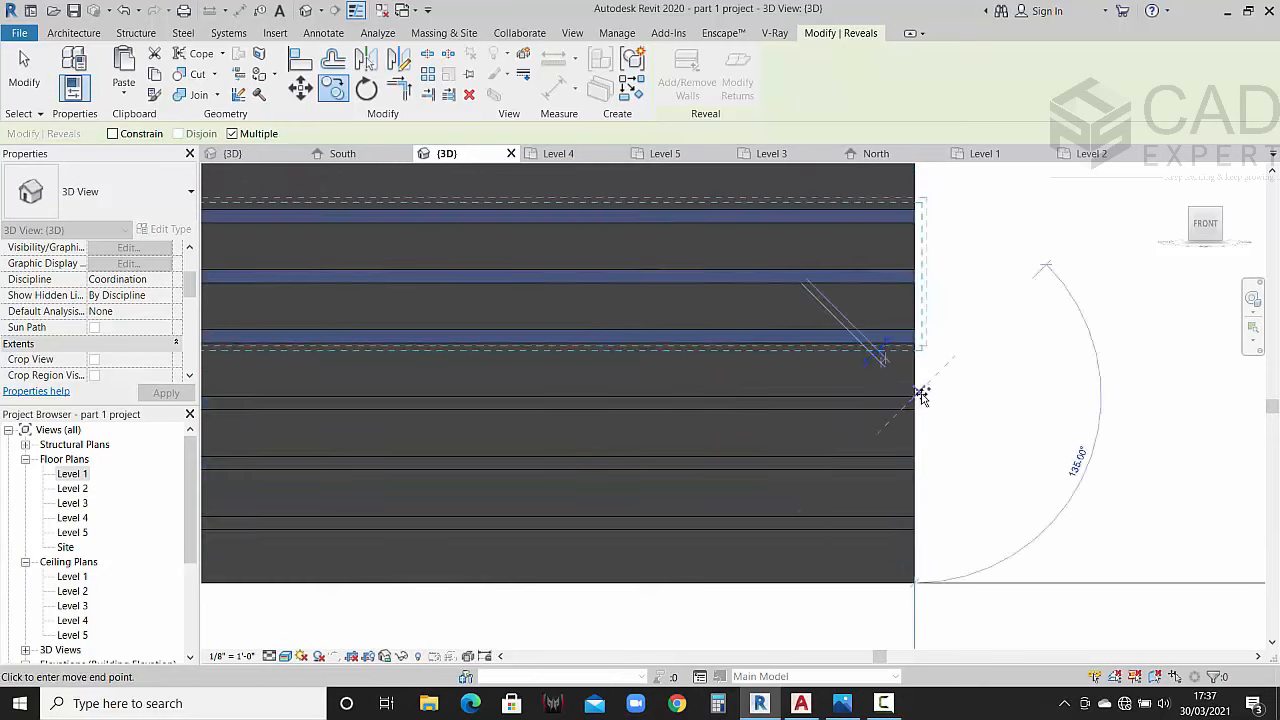
scroll(922, 395, down, 4)
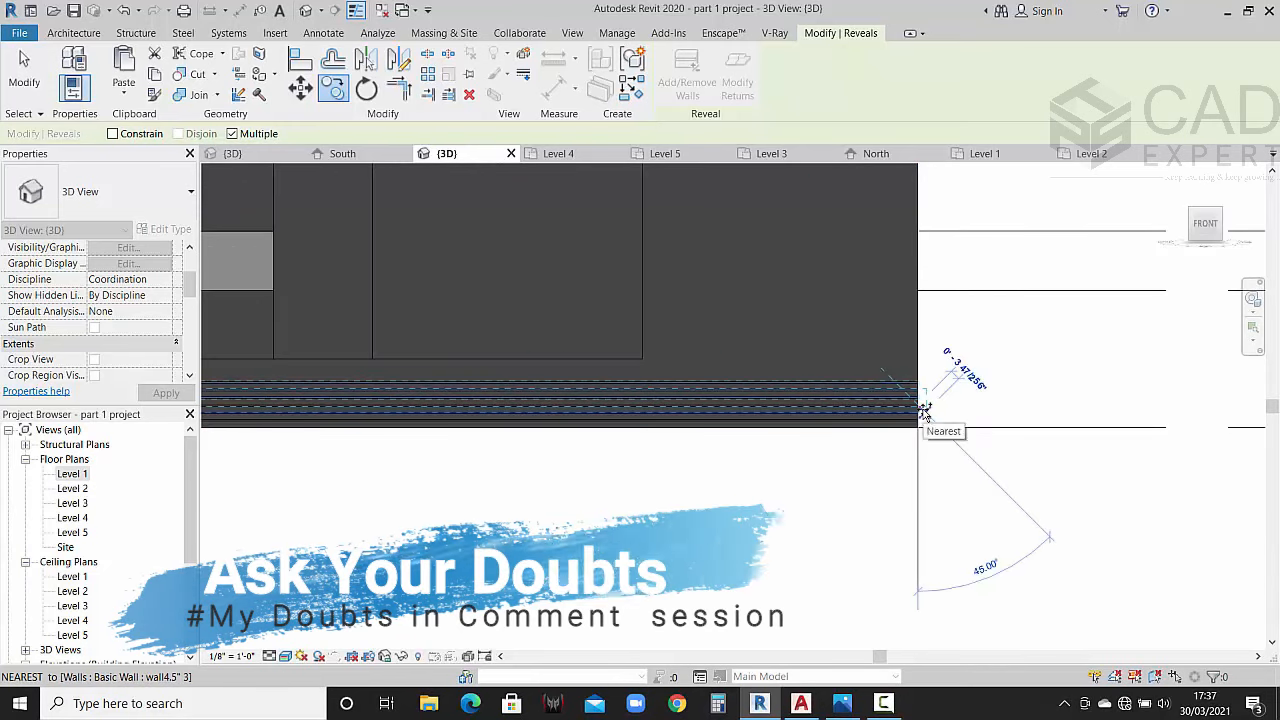
click(782, 263)
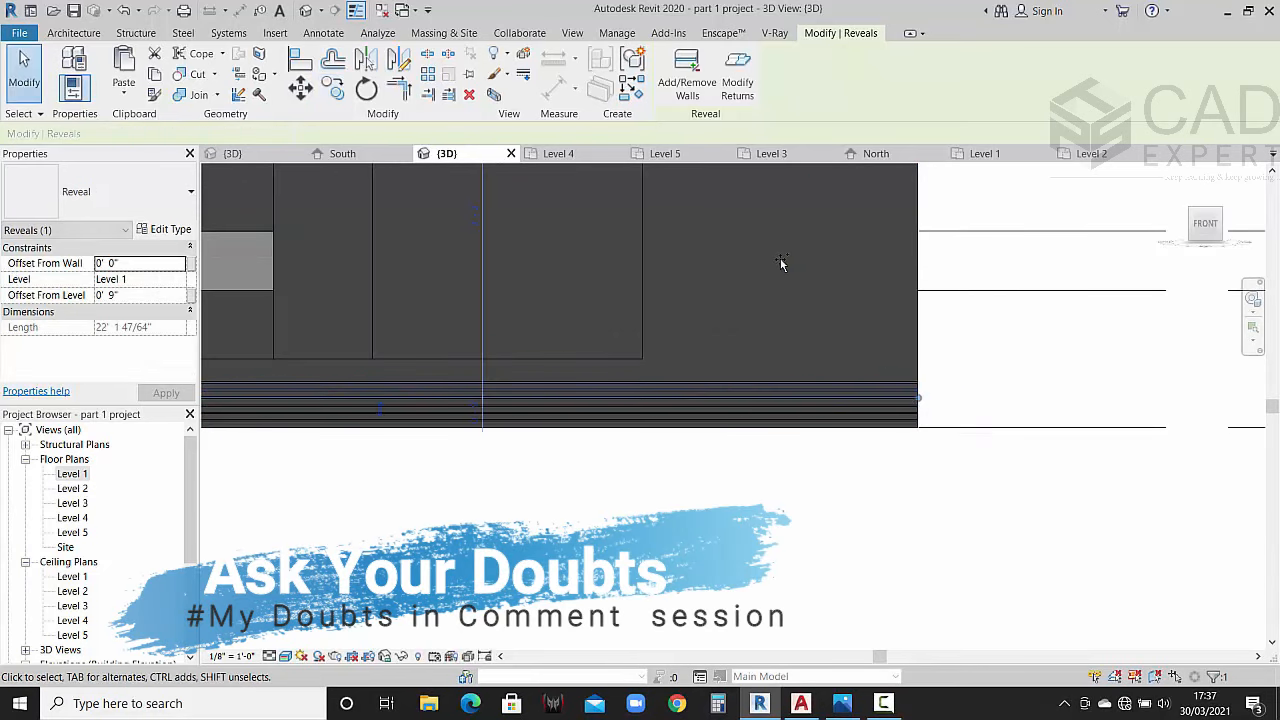
Step: Move the copied reveal farther up the wall to an offset of about 11 3/4" from Level 1
click(298, 90)
scroll(906, 400, up, 4)
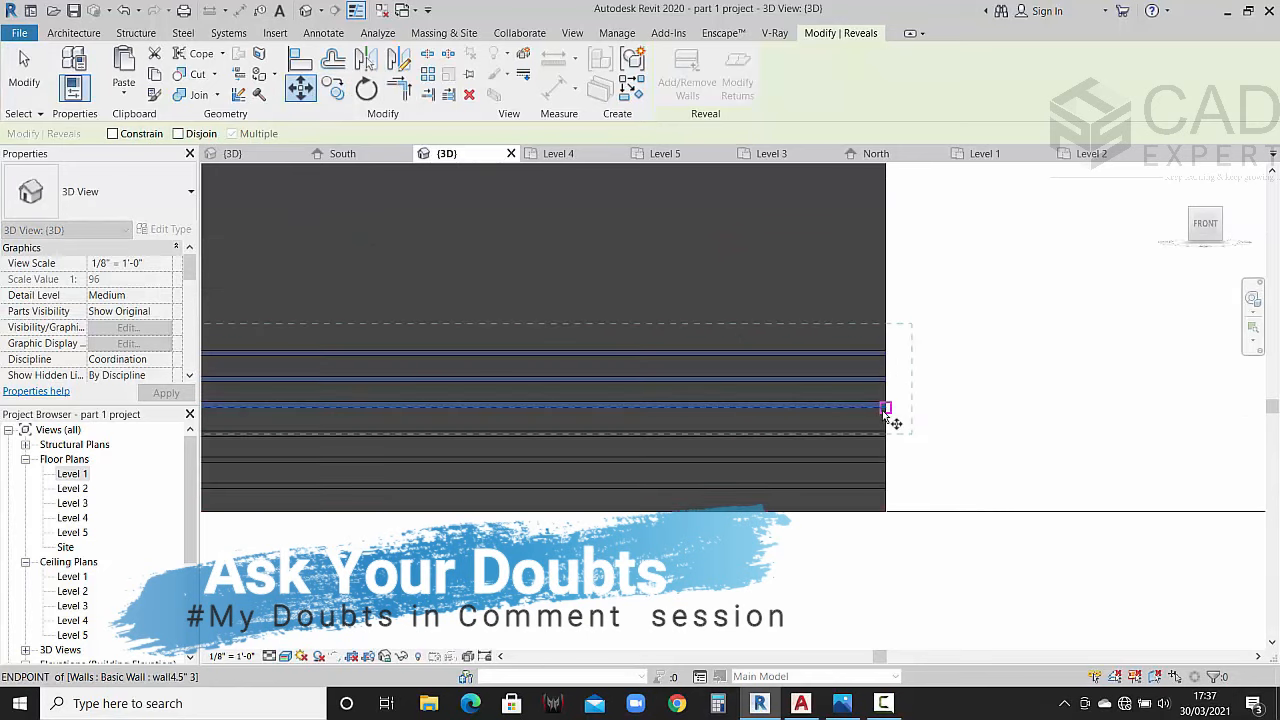
click(886, 409)
click(886, 377)
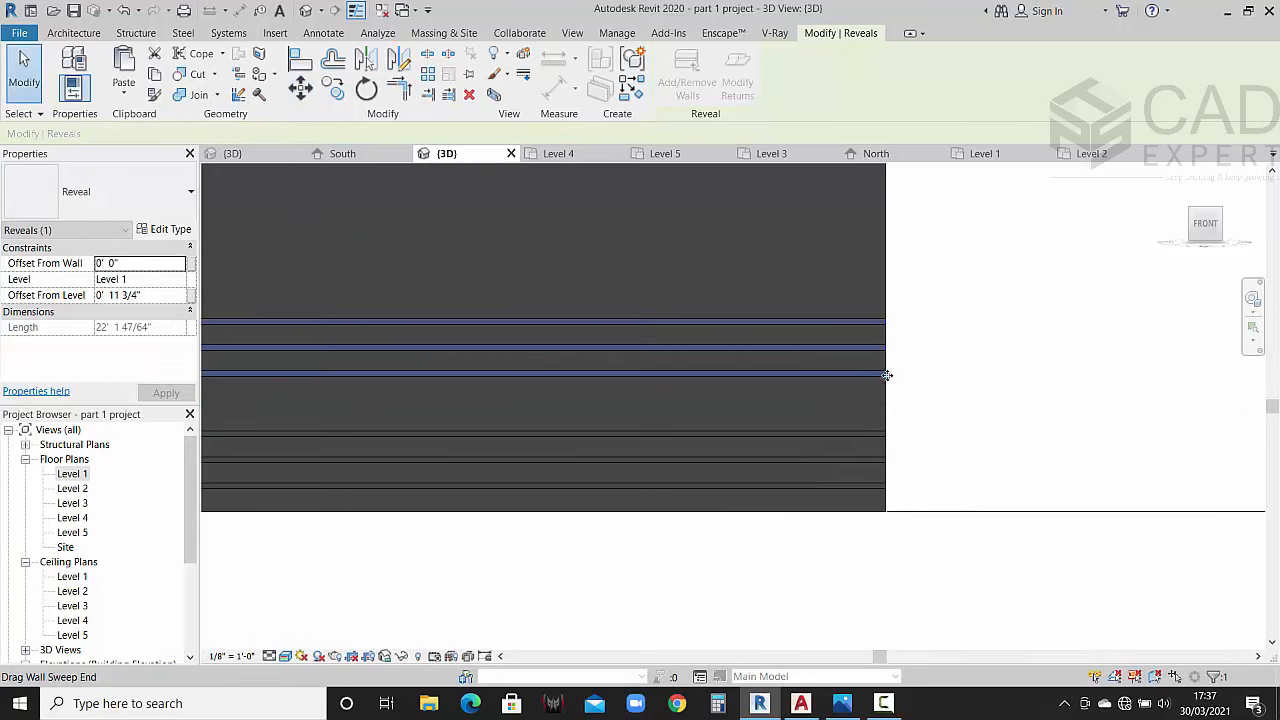
scroll(910, 385, down, 4)
key(Escape)
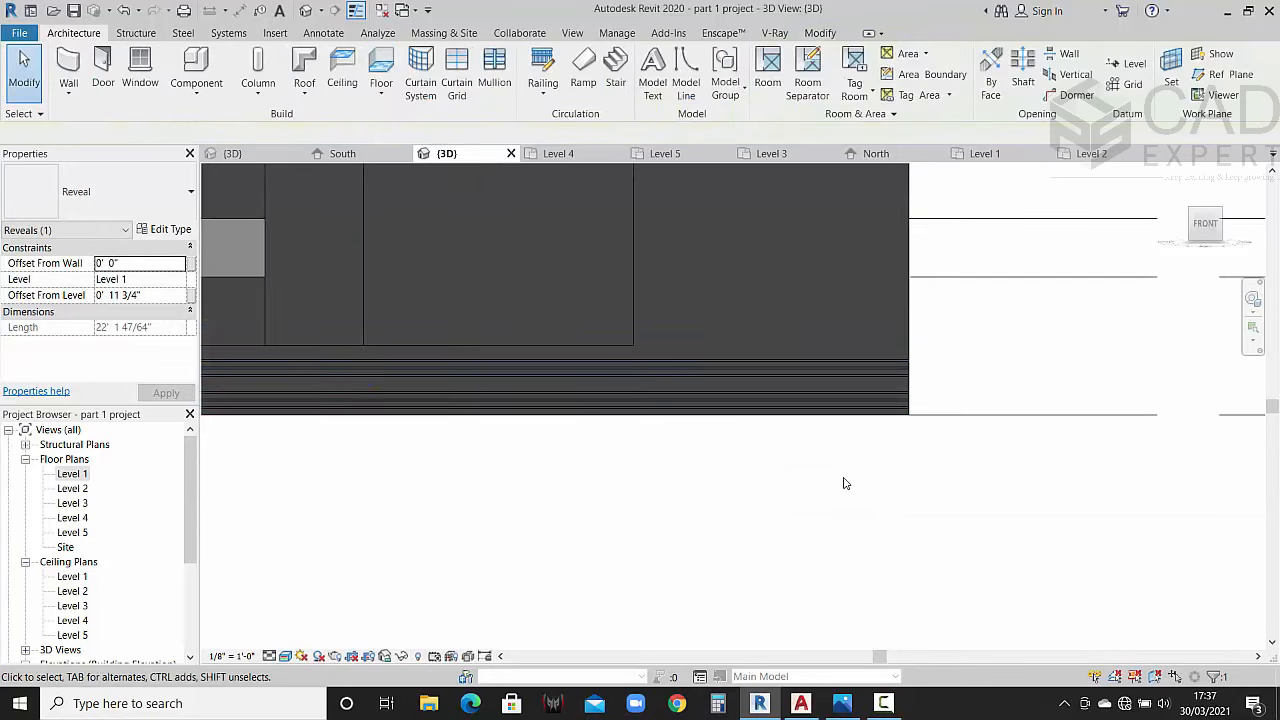
Step: Try to copy the upper base reveal farther up the front boundary wall
scroll(849, 463, down, 3)
scroll(871, 440, up, 4)
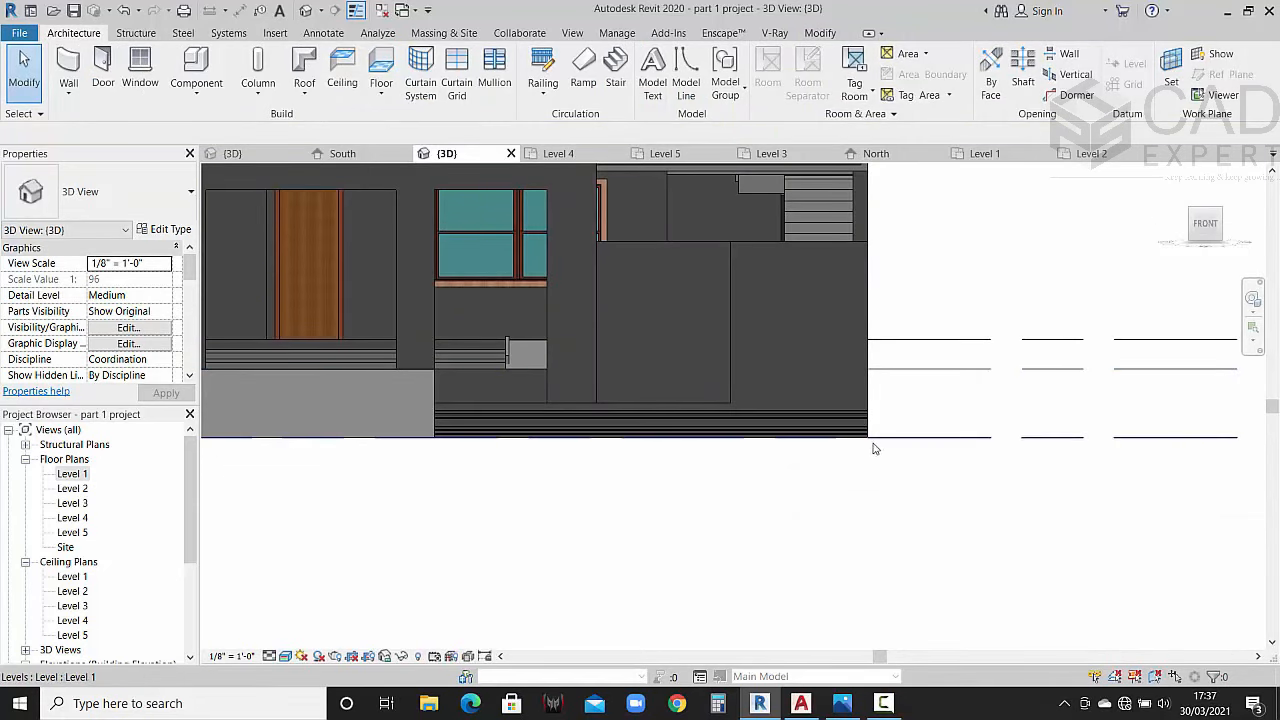
click(789, 395)
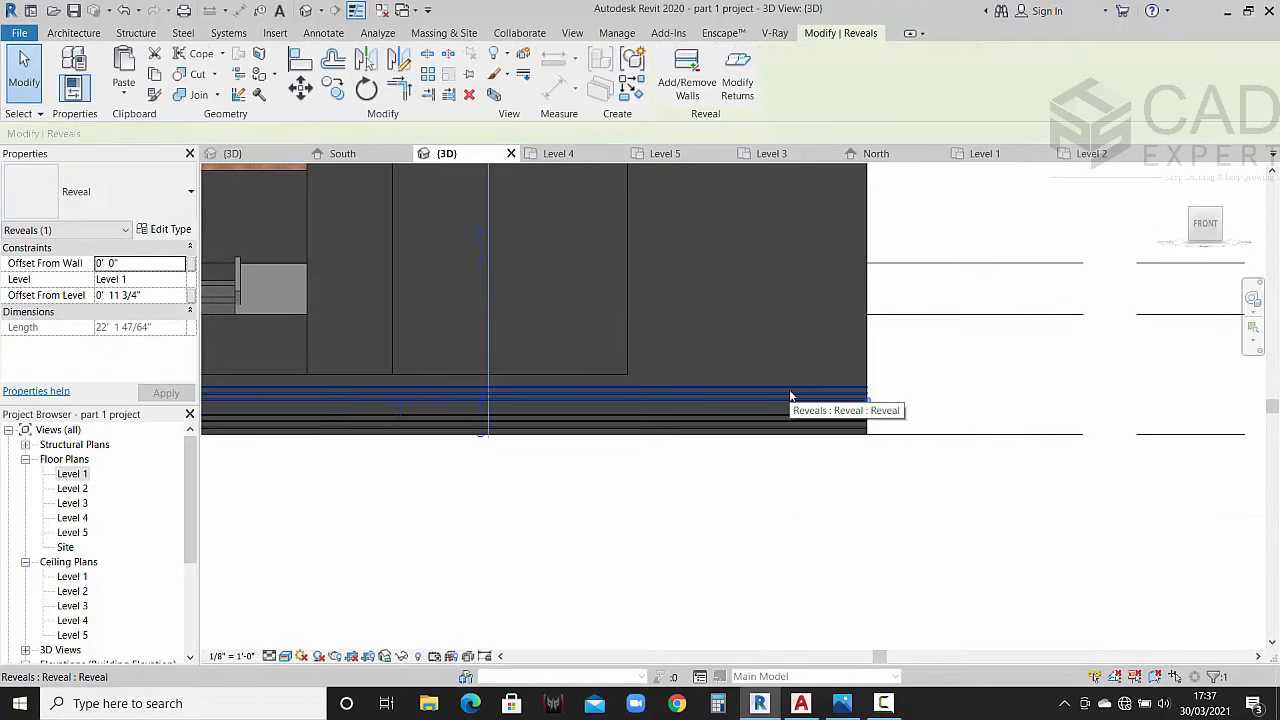
ctrl+click(797, 423)
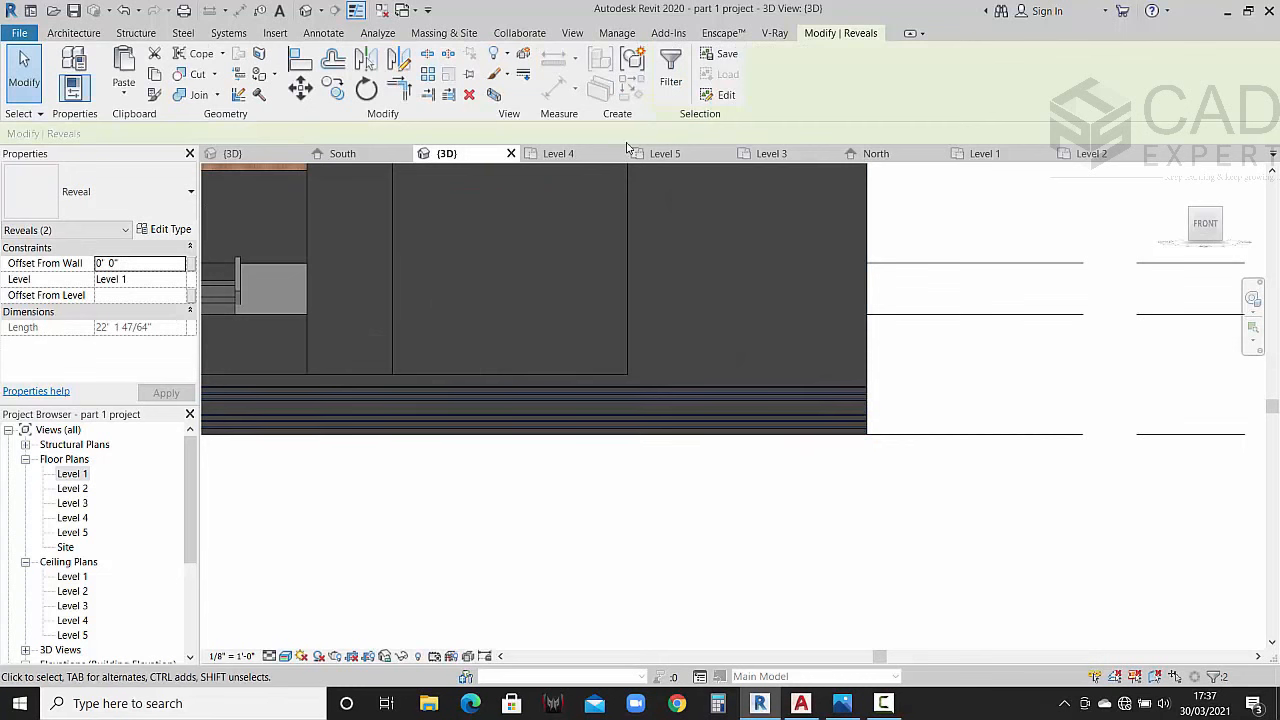
click(900, 377)
click(857, 397)
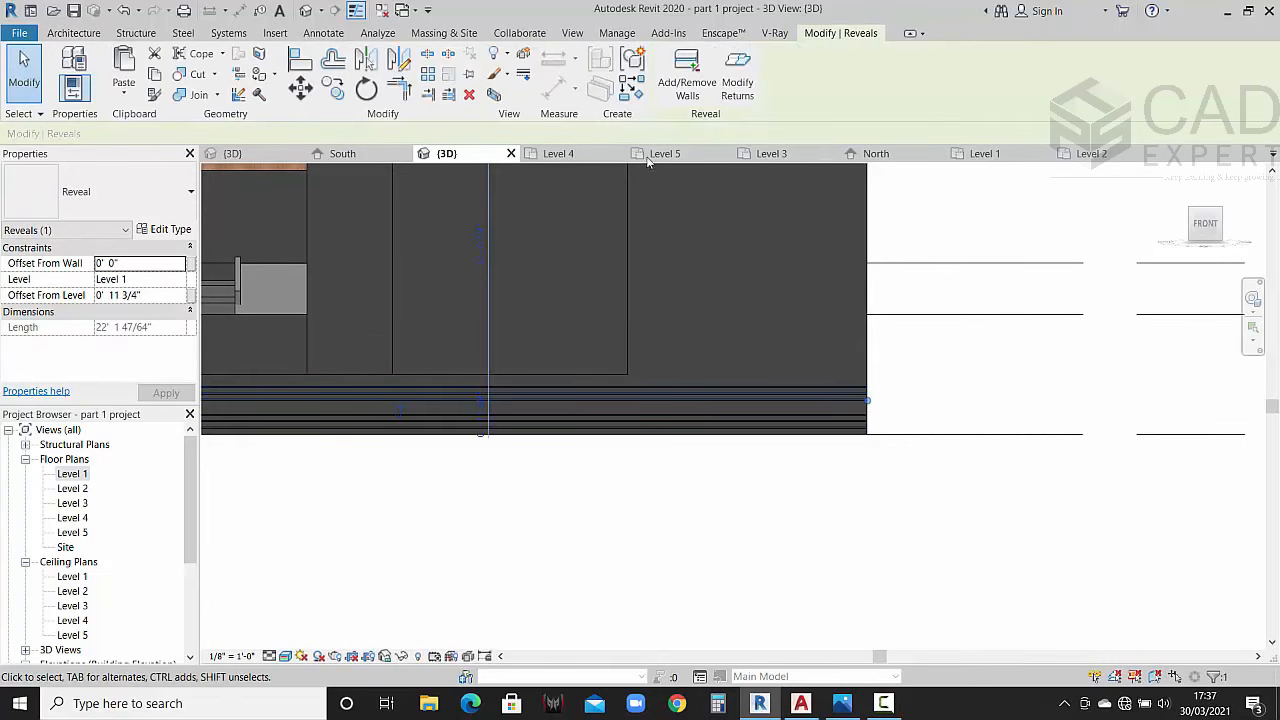
click(338, 92)
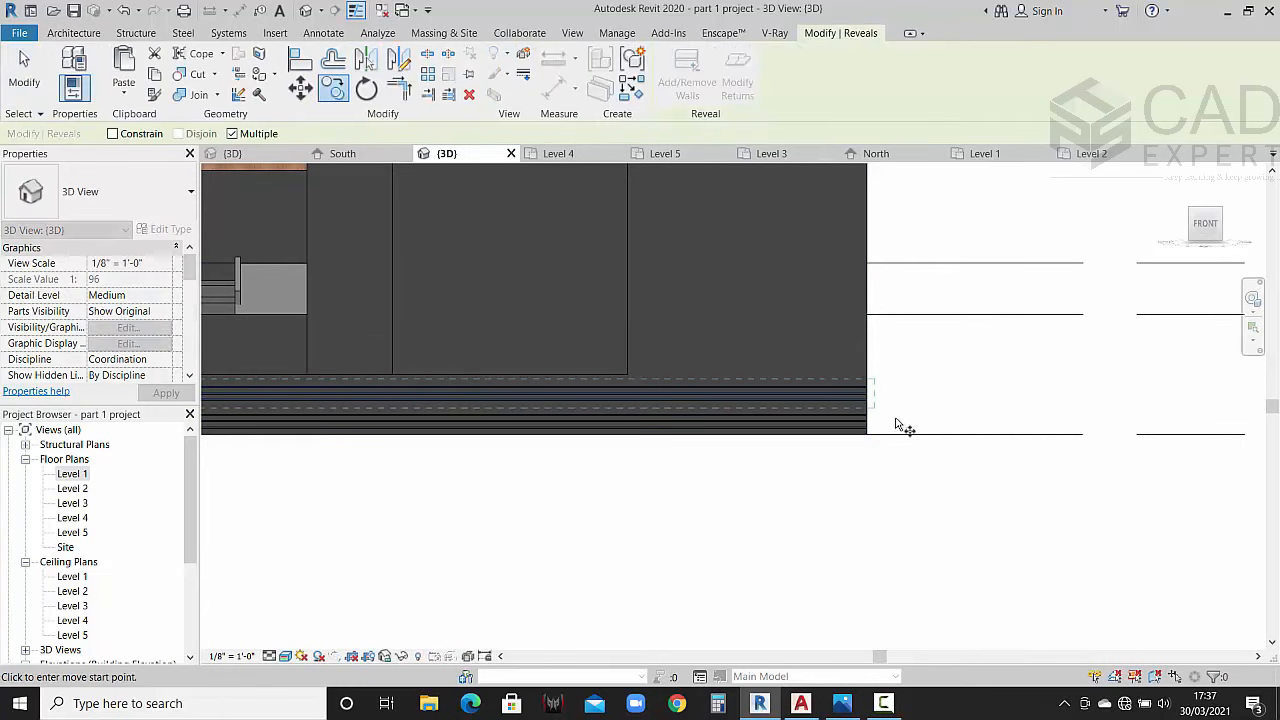
scroll(897, 425, up, 3)
click(838, 415)
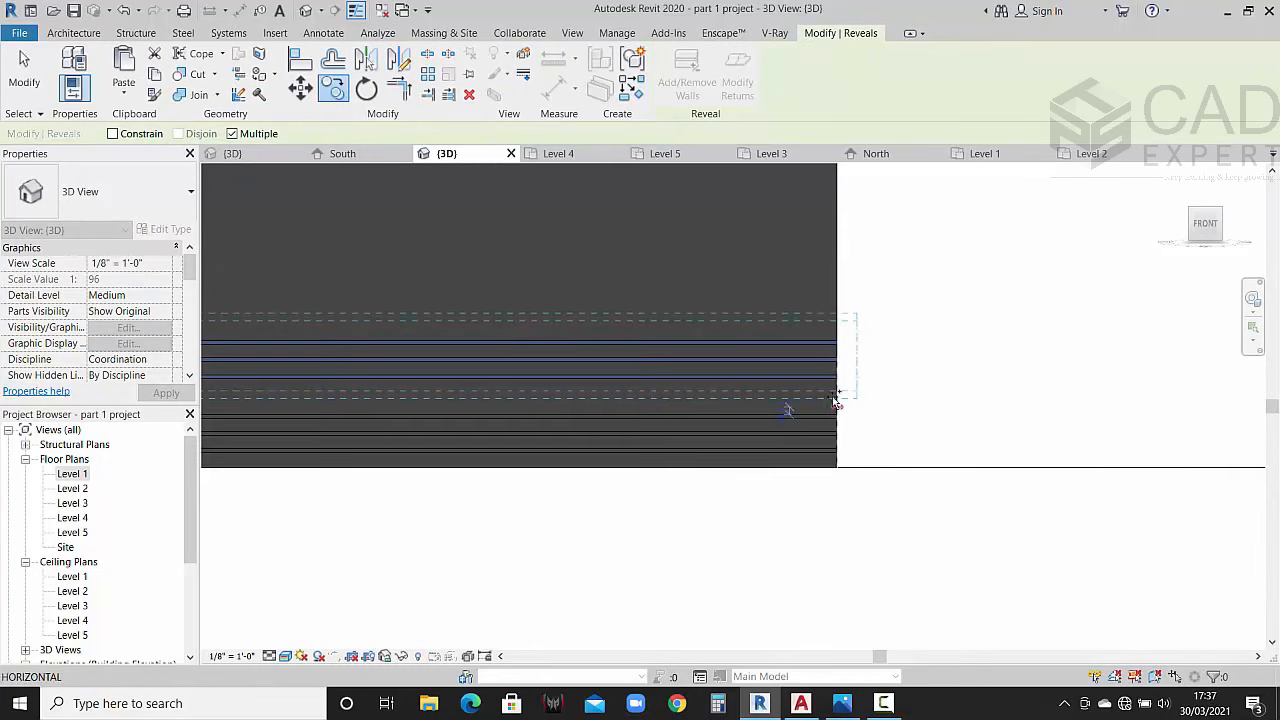
click(838, 342)
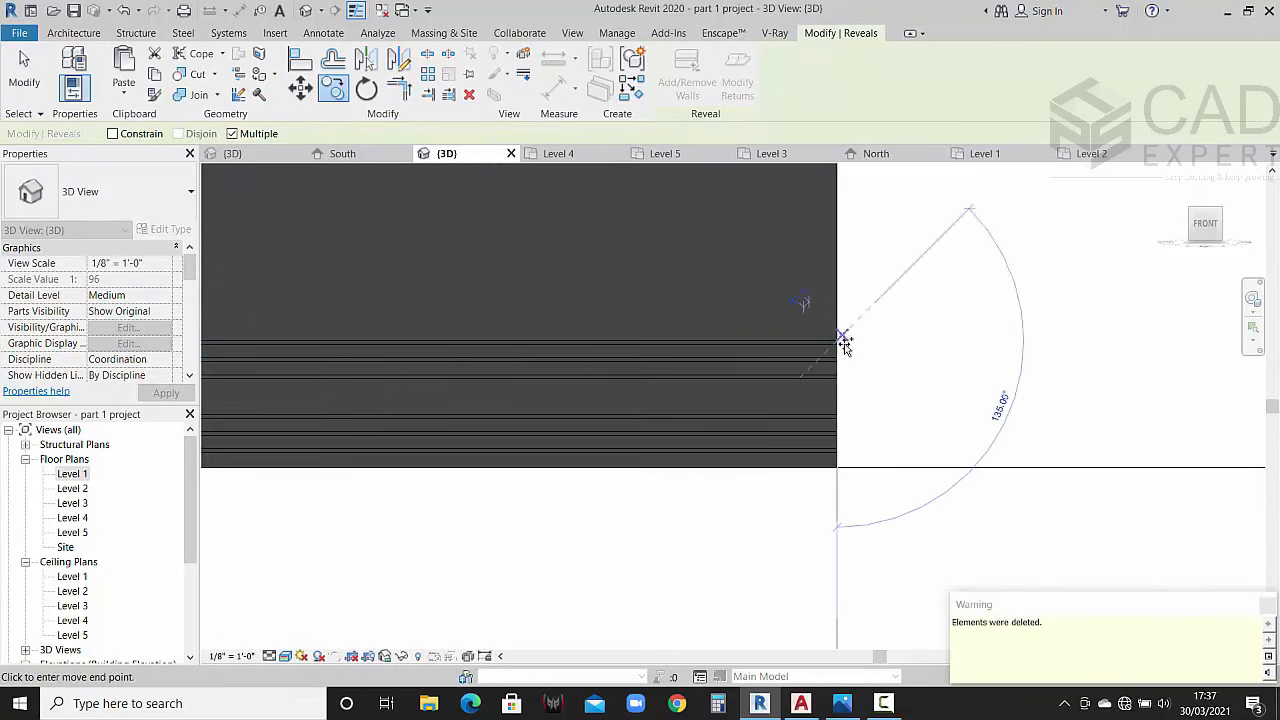
scroll(877, 420, up, 2)
scroll(879, 416, down, 2)
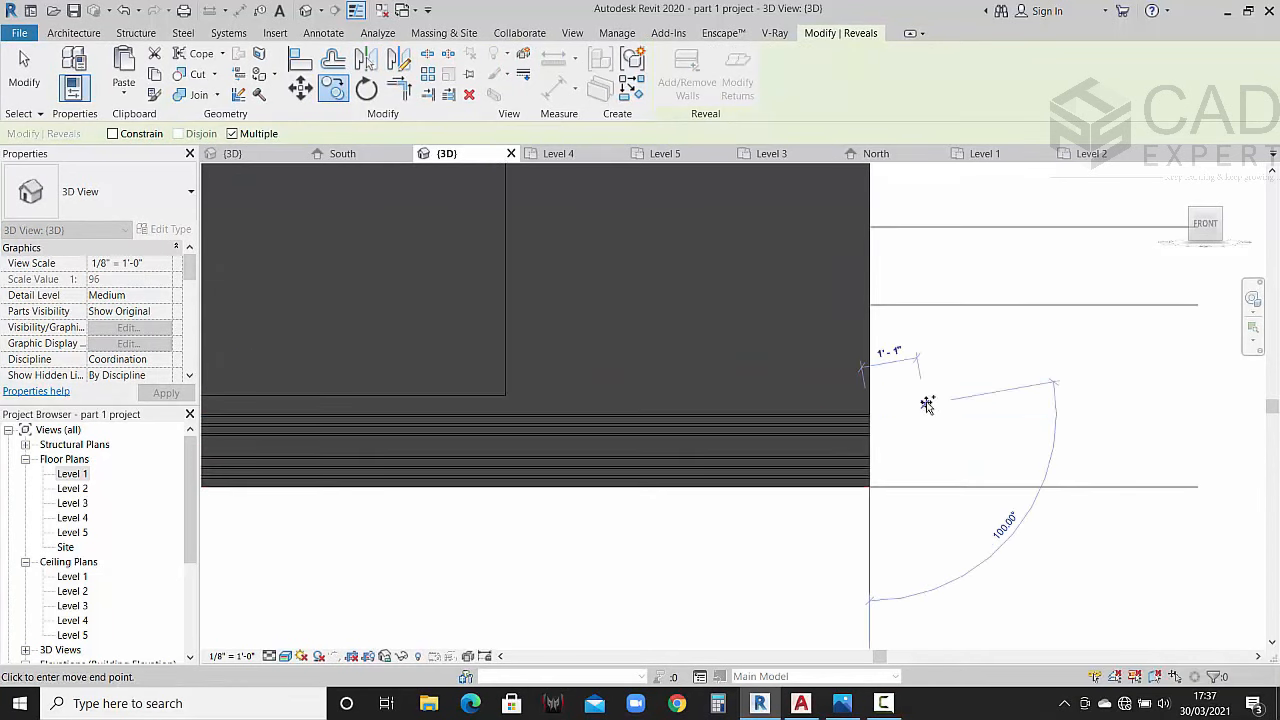
scroll(955, 387, down, 2)
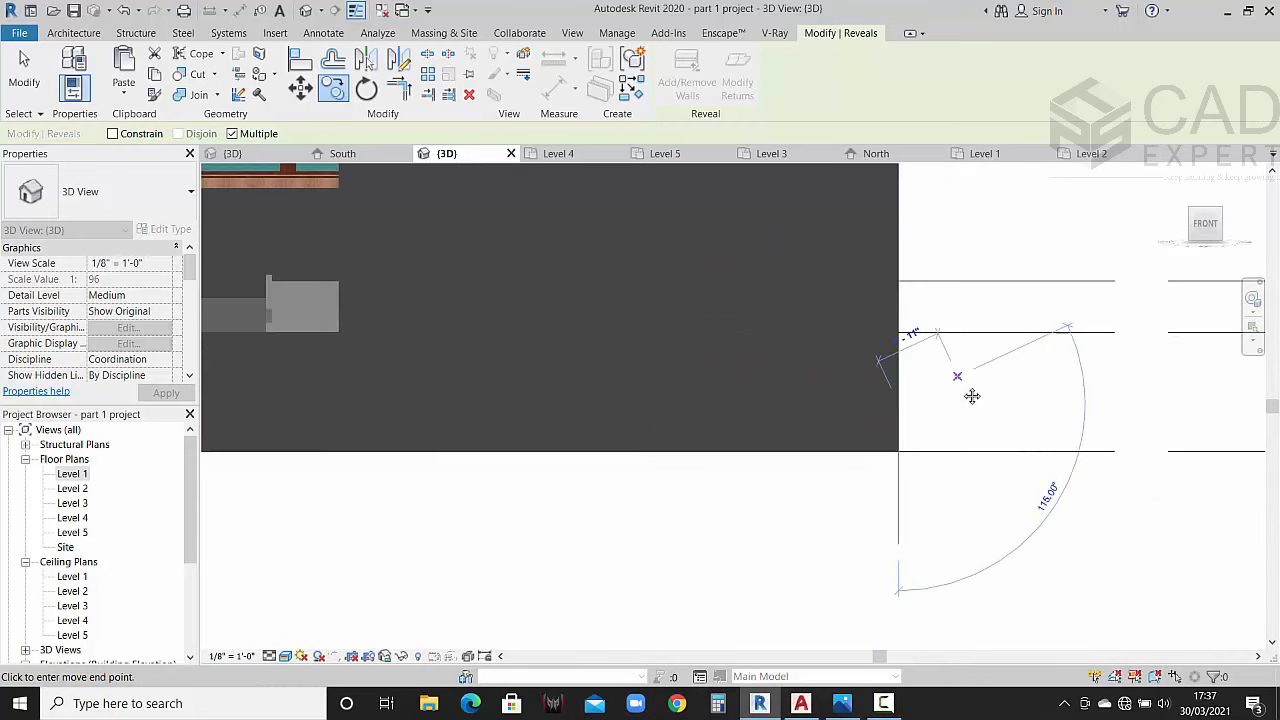
middle_drag(971, 396, 1021, 469)
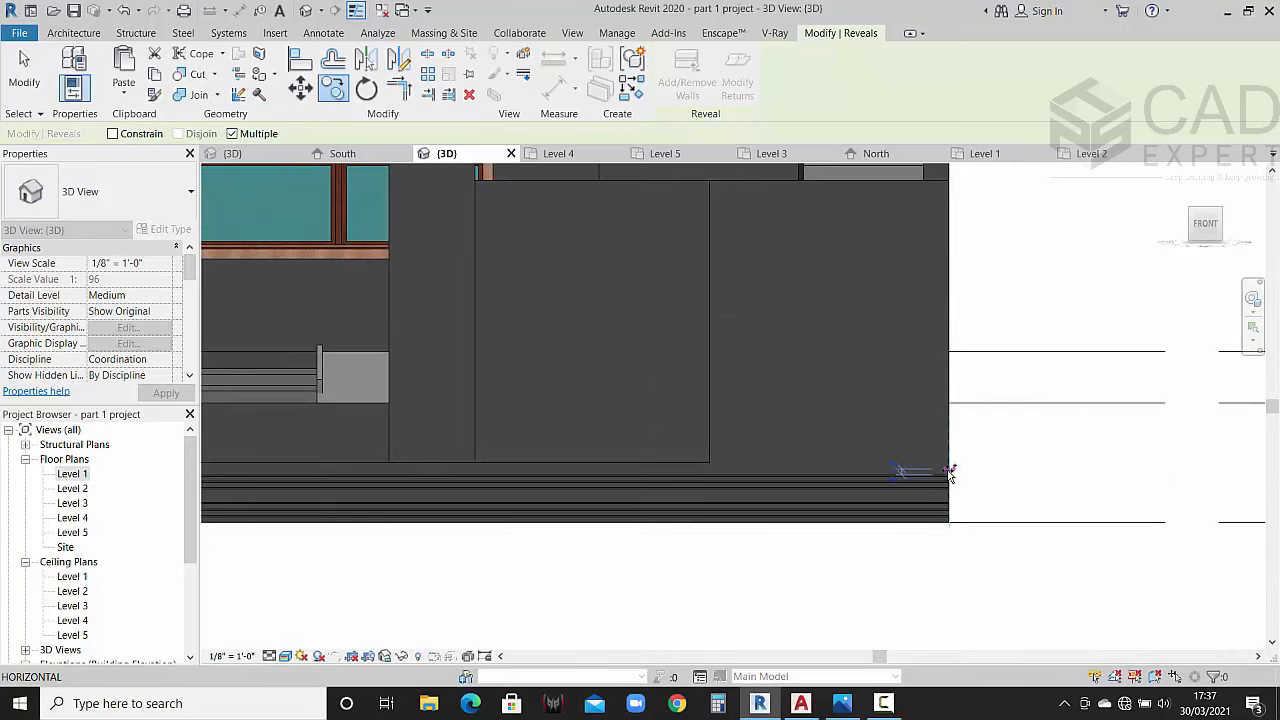
key(Escape)
key(Escape)
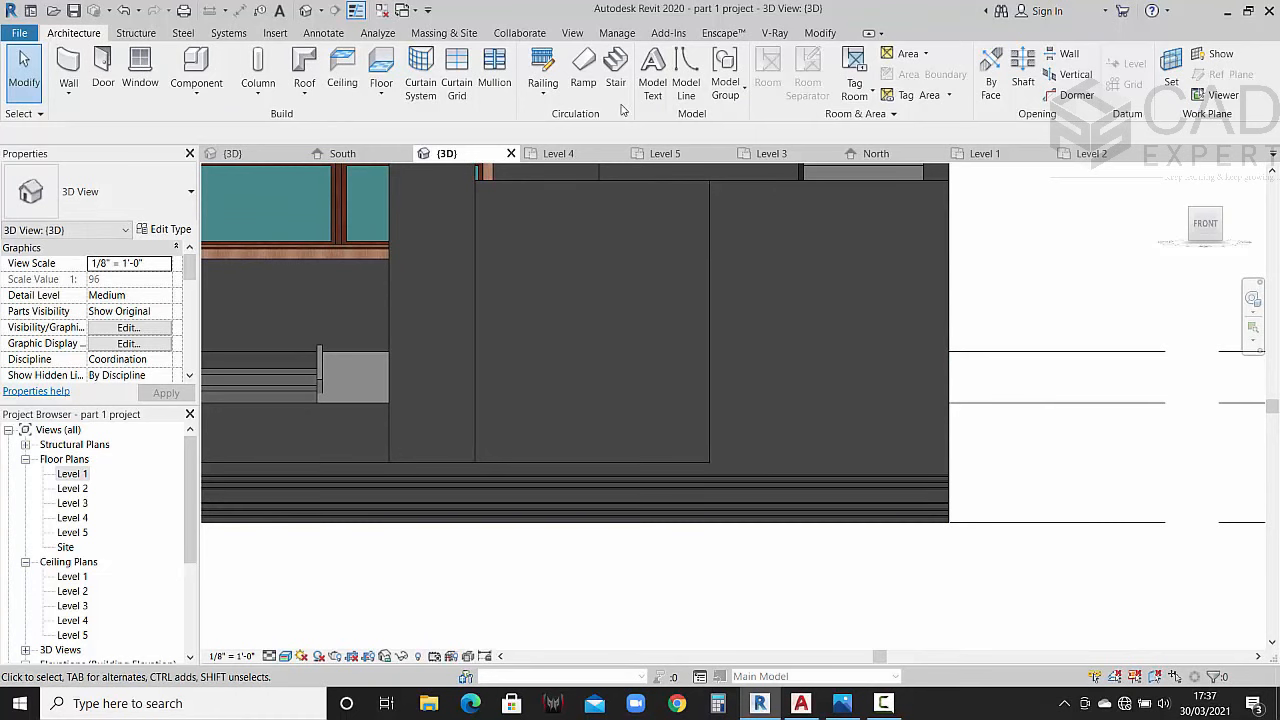
Step: Place a horizontal wall reveal on the right-hand section of the front boundary wall, at about 1' 10" above Level 1
click(66, 100)
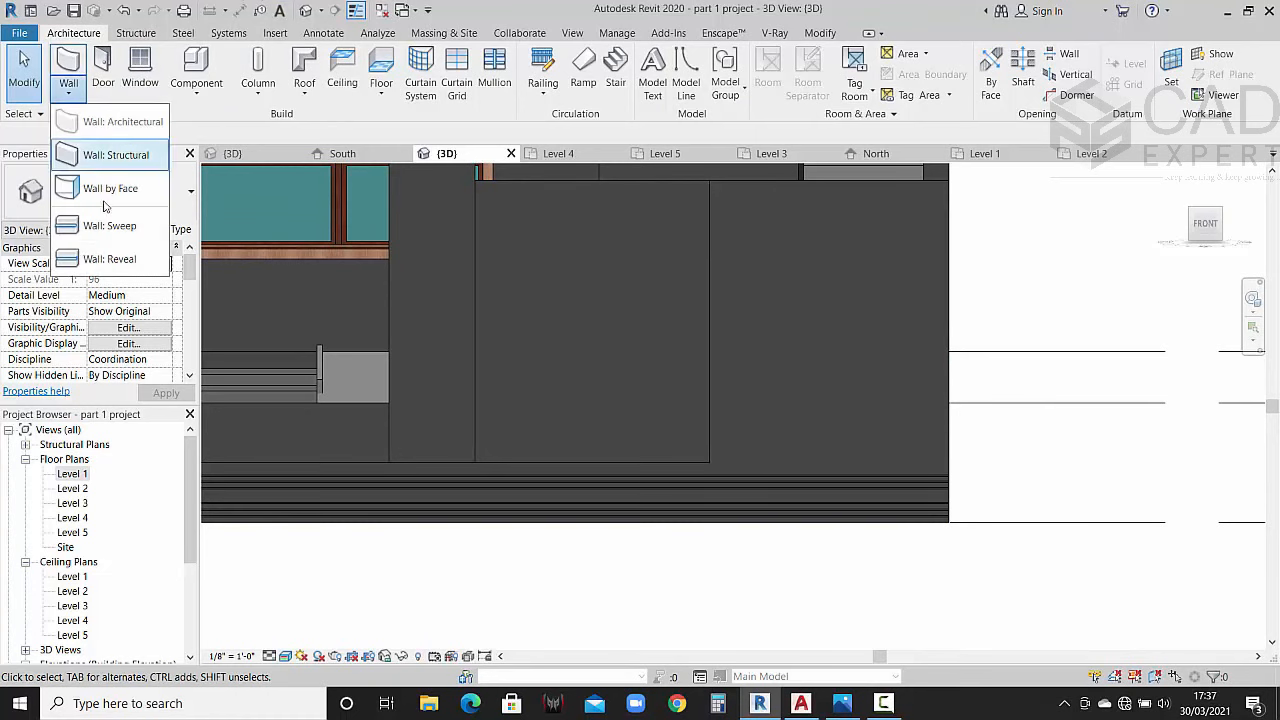
click(110, 260)
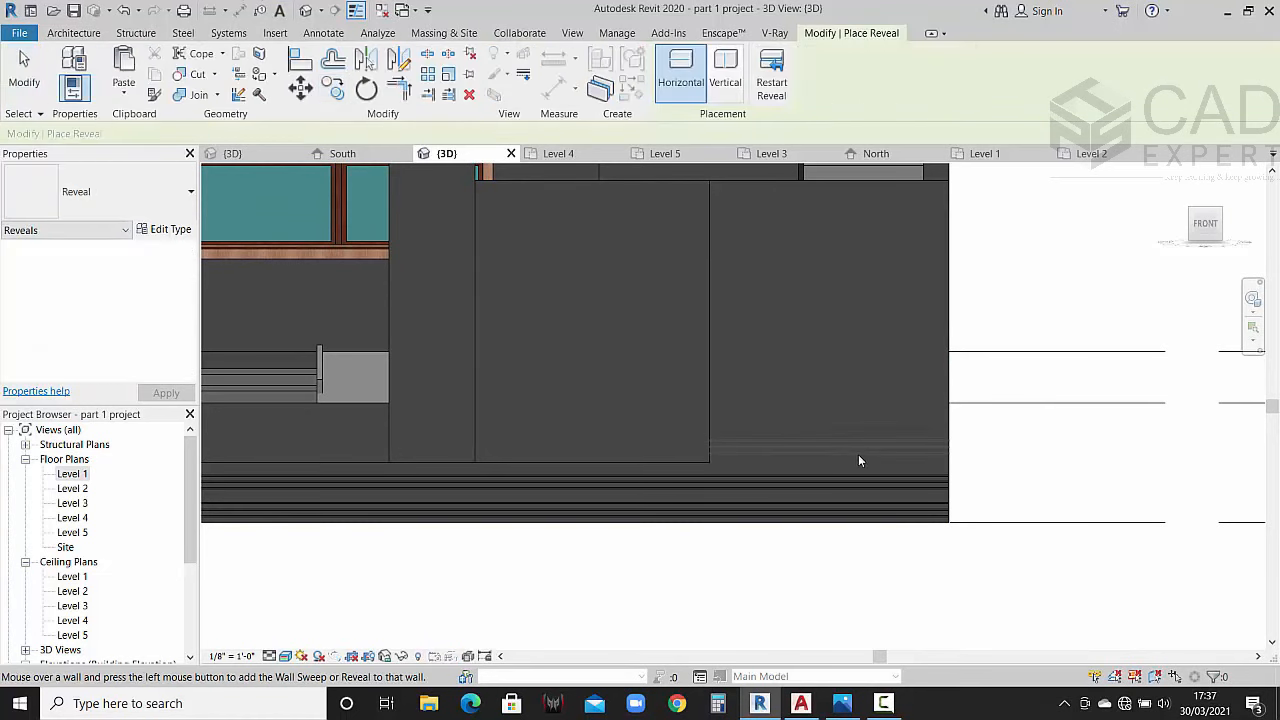
scroll(860, 458, up, 2)
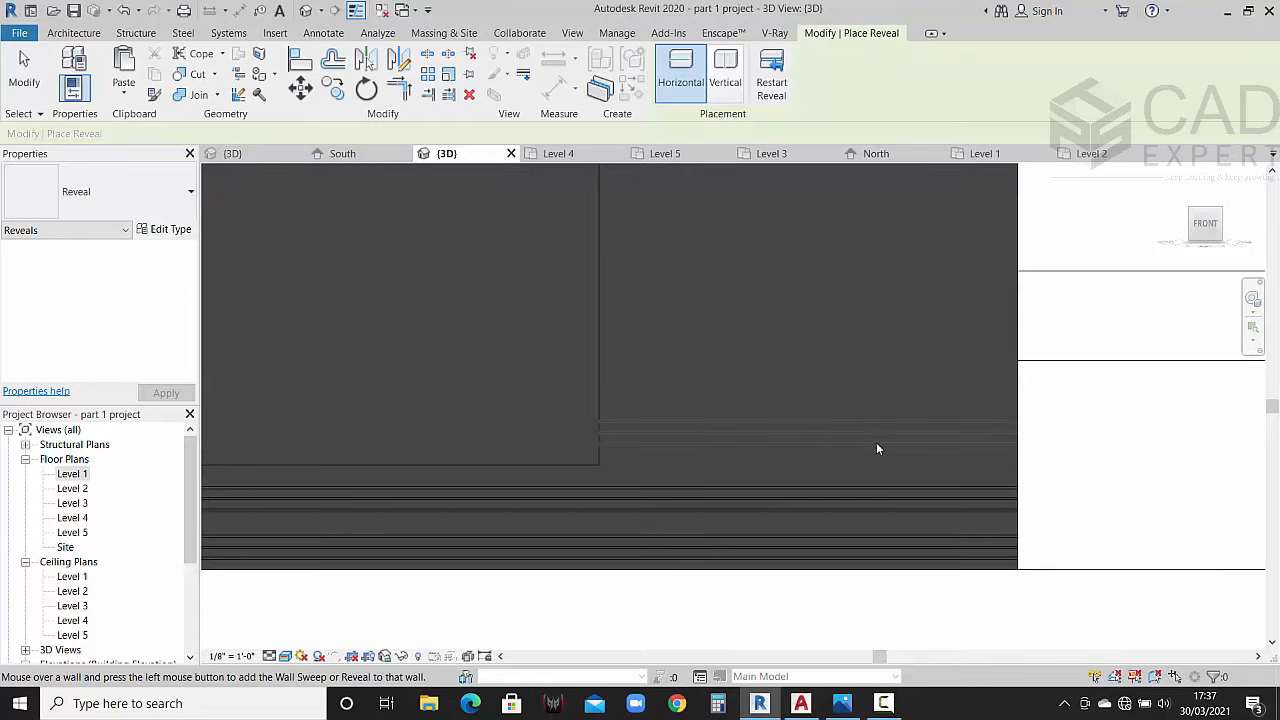
scroll(877, 450, up, 2)
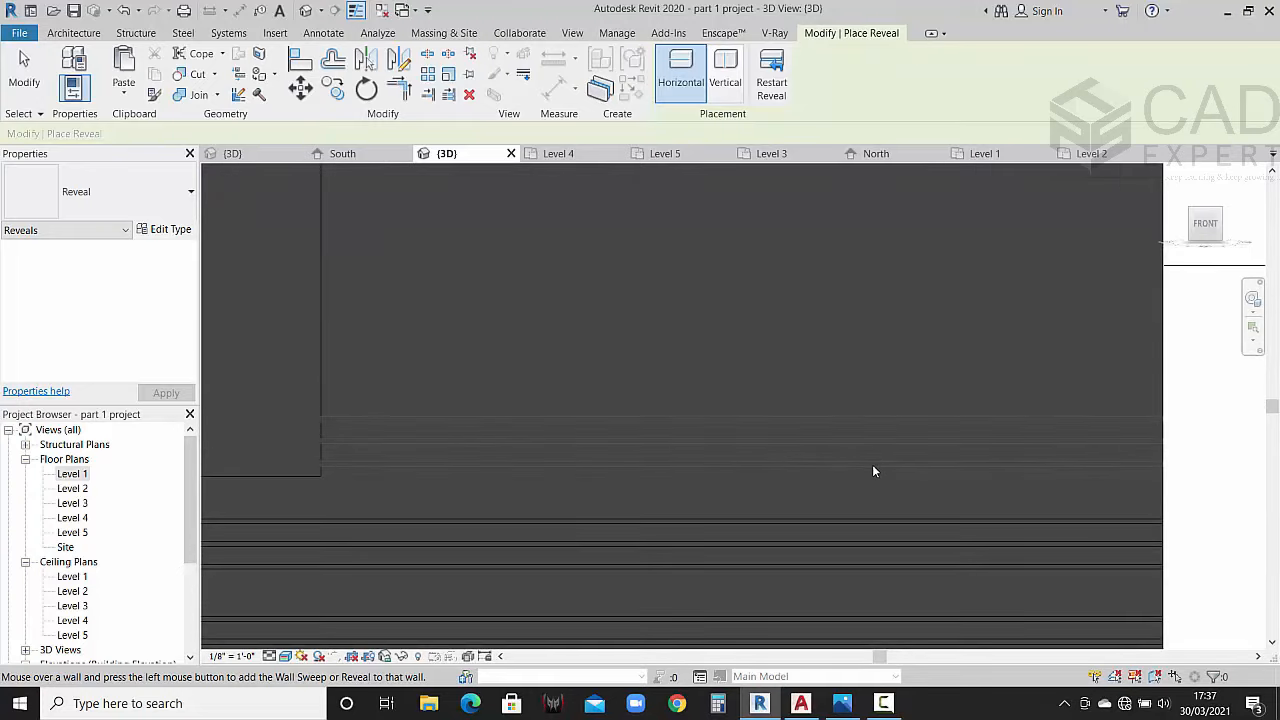
click(873, 470)
click(771, 101)
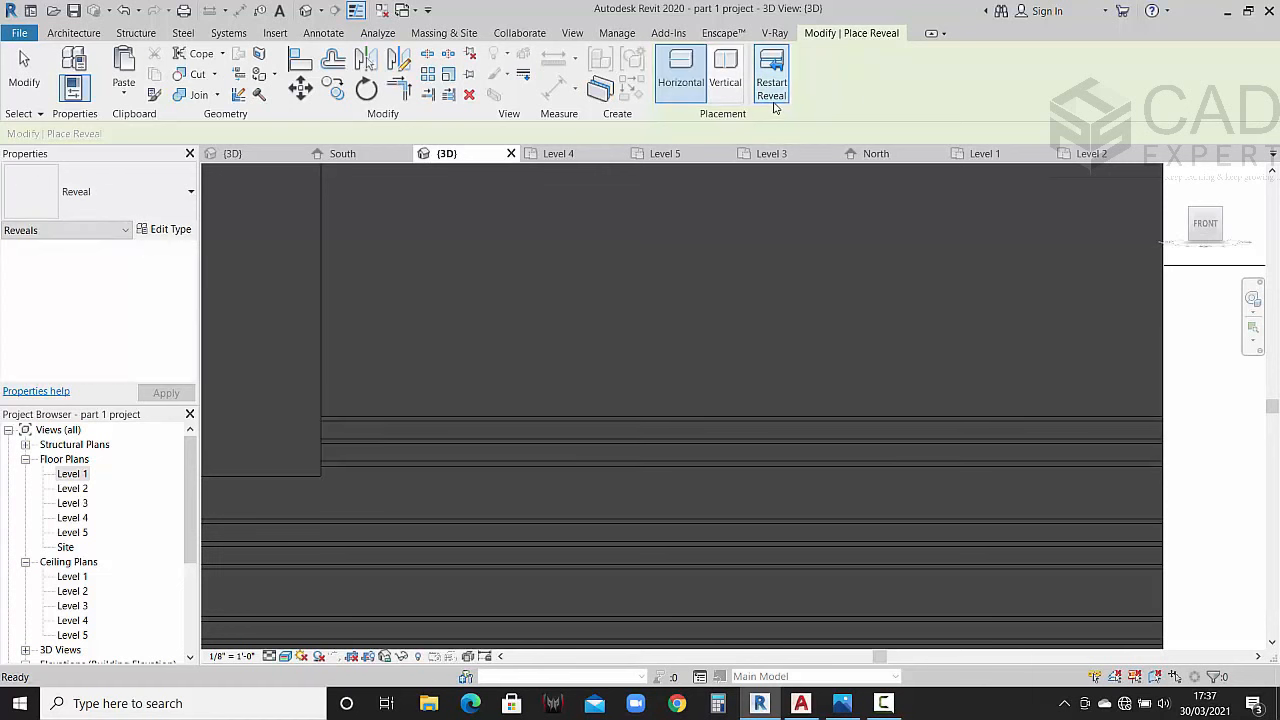
key(Escape)
Step: Copy the short reveal repeatedly upward with multiple copying enabled, filling the right-hand section to the boundary wall's top edge
click(906, 418)
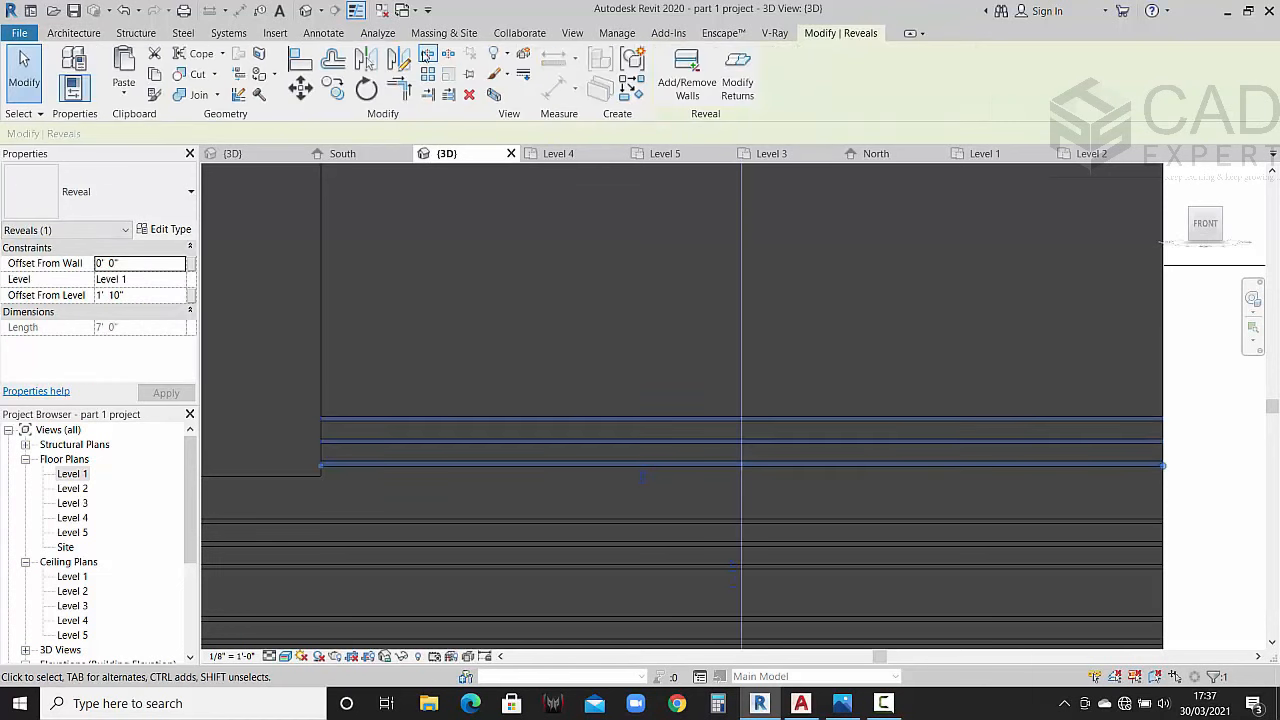
click(334, 89)
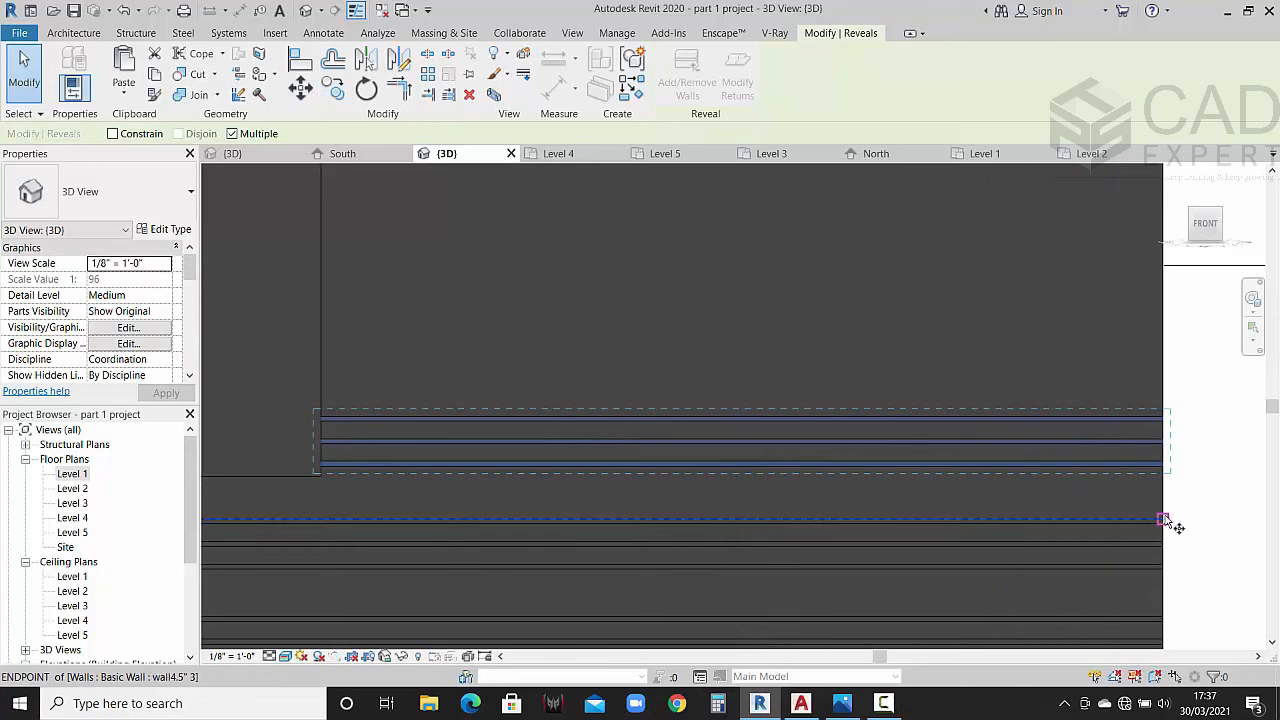
click(1165, 520)
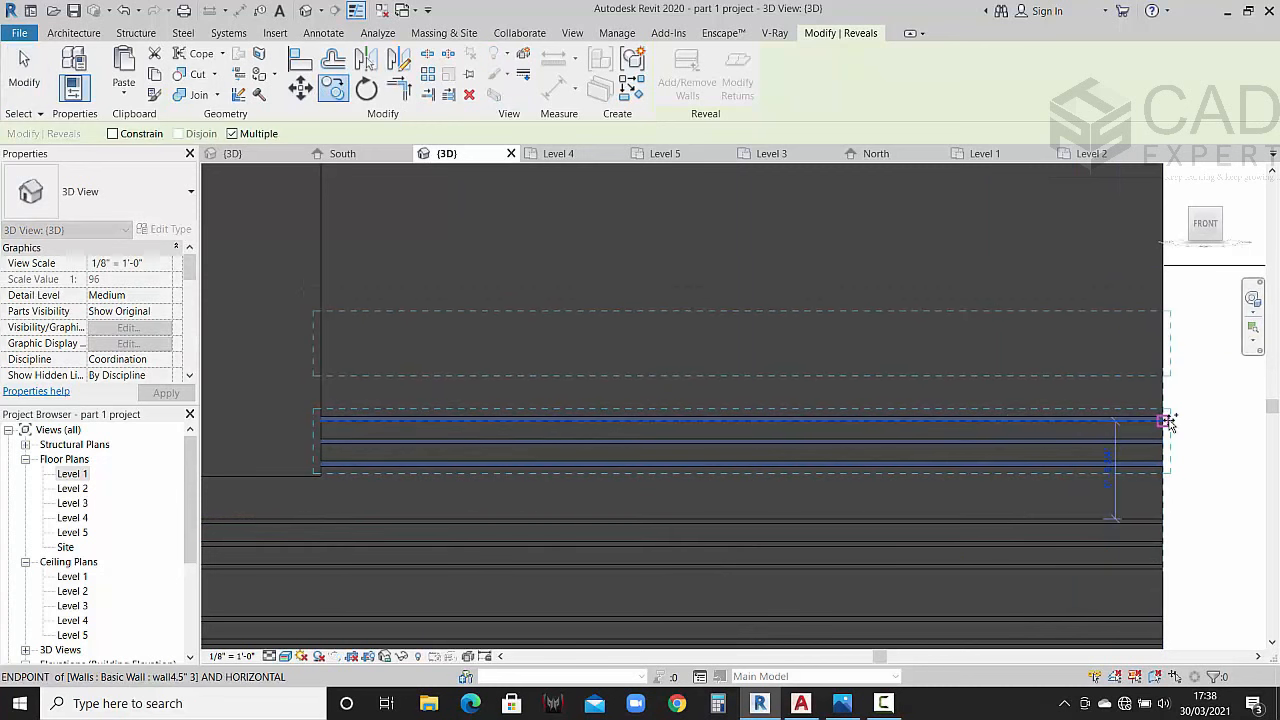
click(1165, 417)
middle_drag(1165, 417, 1171, 588)
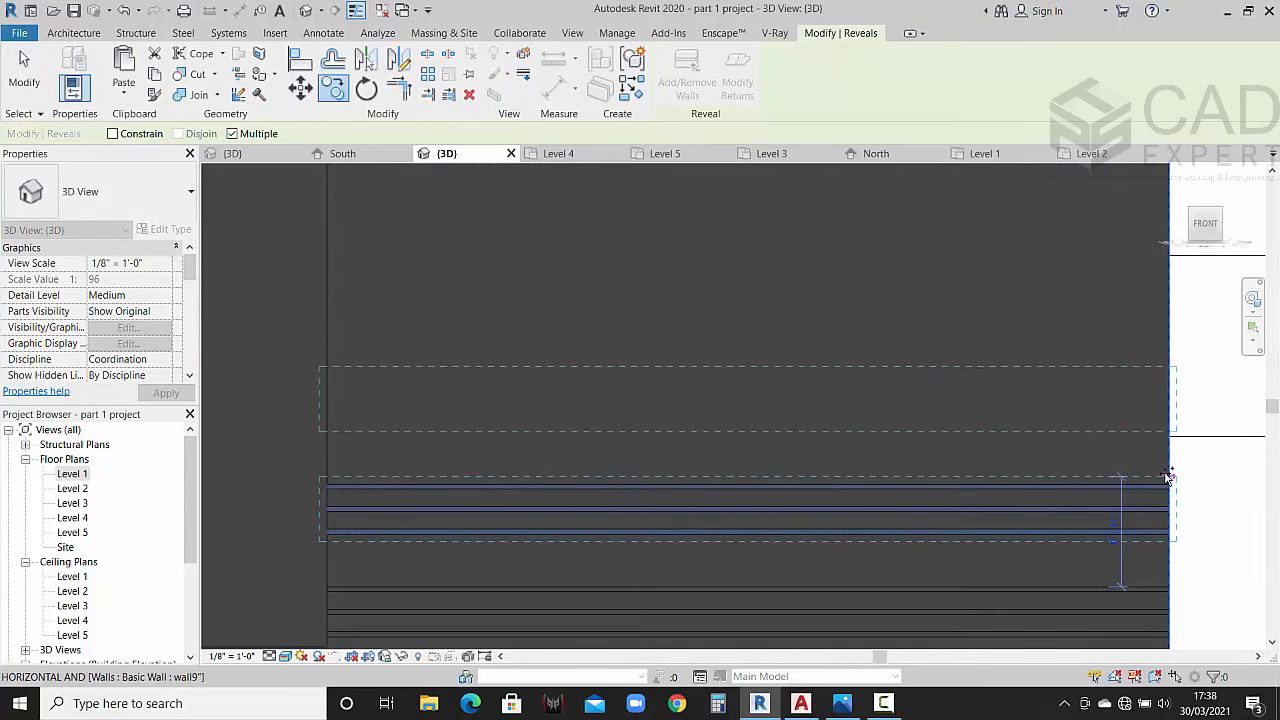
click(1169, 484)
middle_drag(1150, 439, 1168, 592)
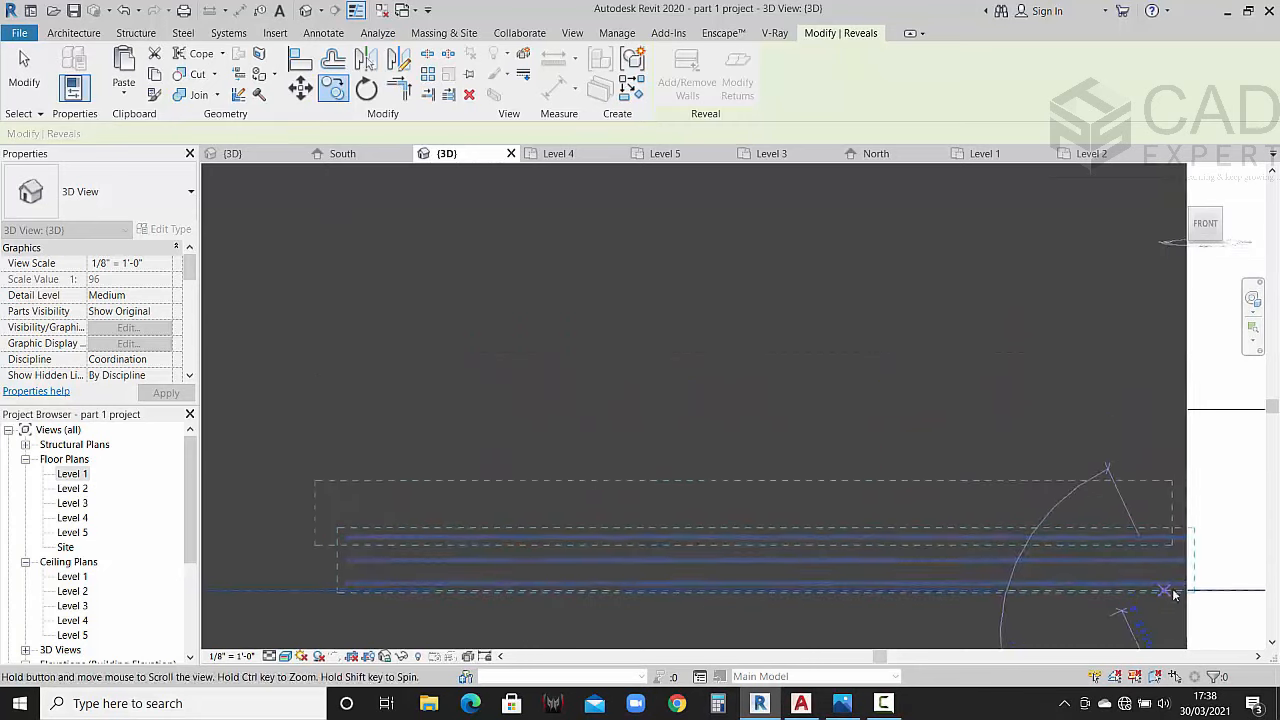
click(1188, 537)
middle_drag(1145, 465, 1189, 600)
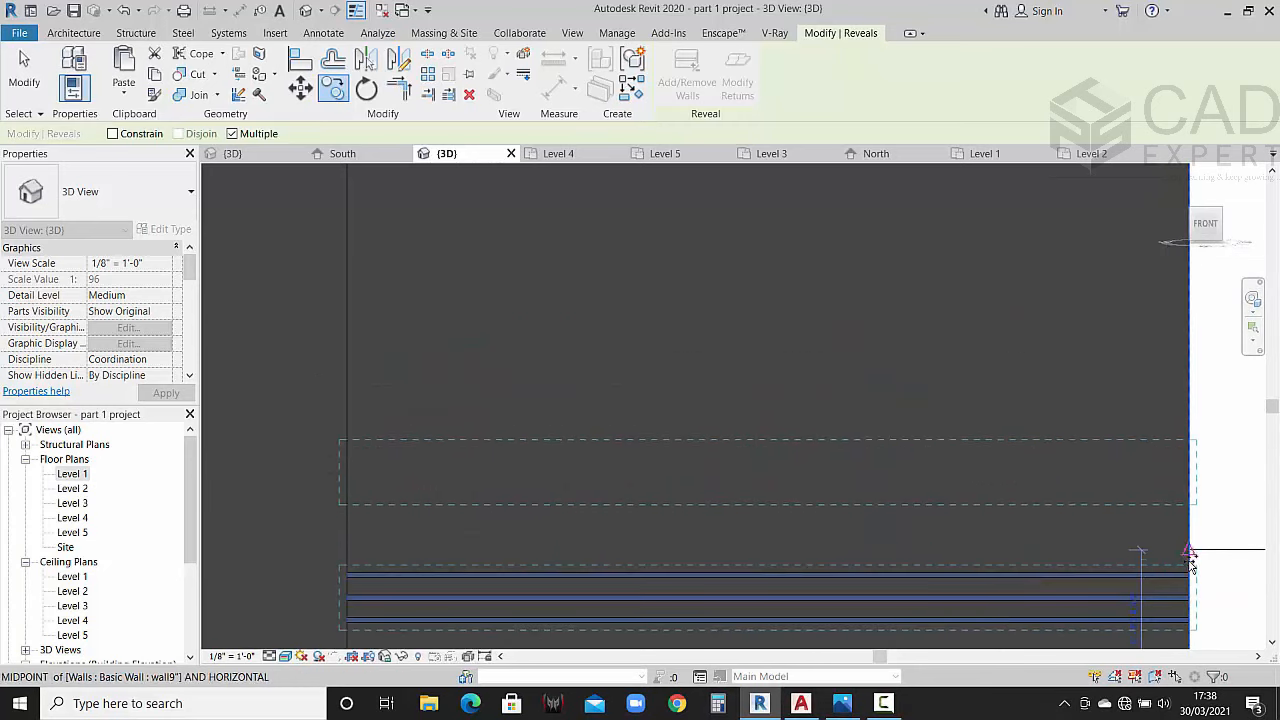
click(1190, 574)
middle_drag(1163, 483, 1162, 624)
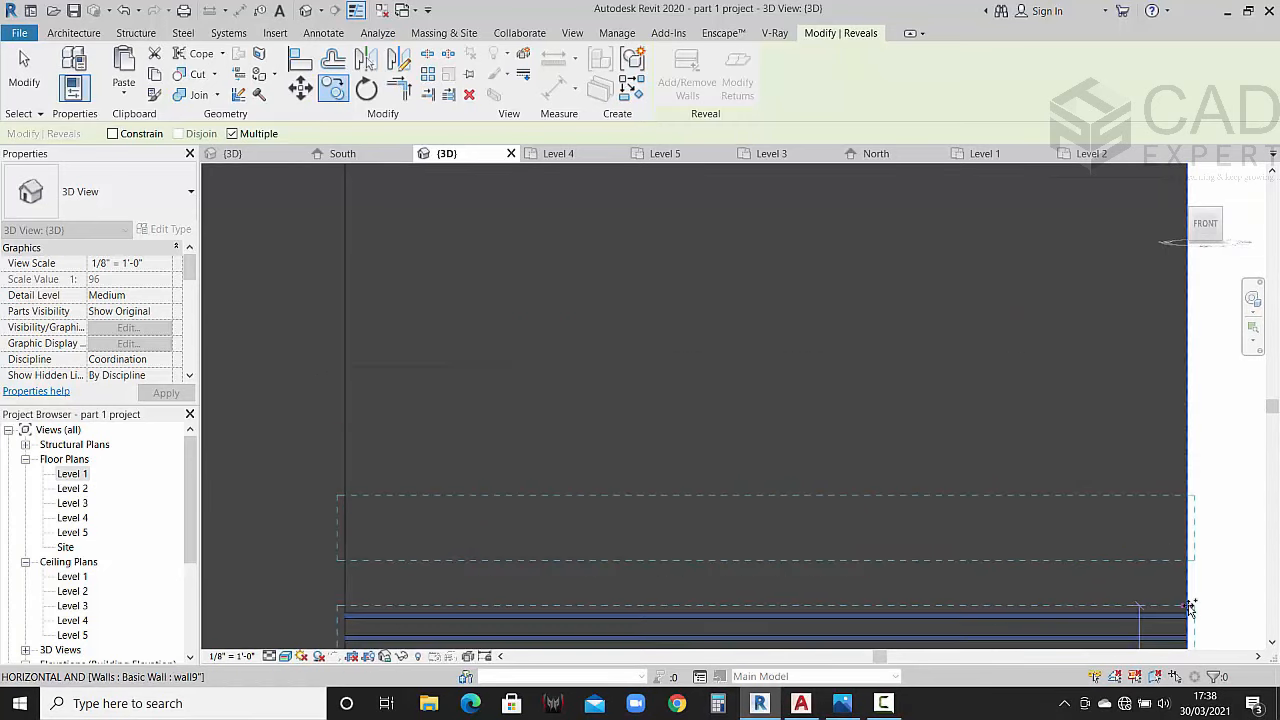
click(1188, 612)
middle_drag(1157, 498, 1165, 544)
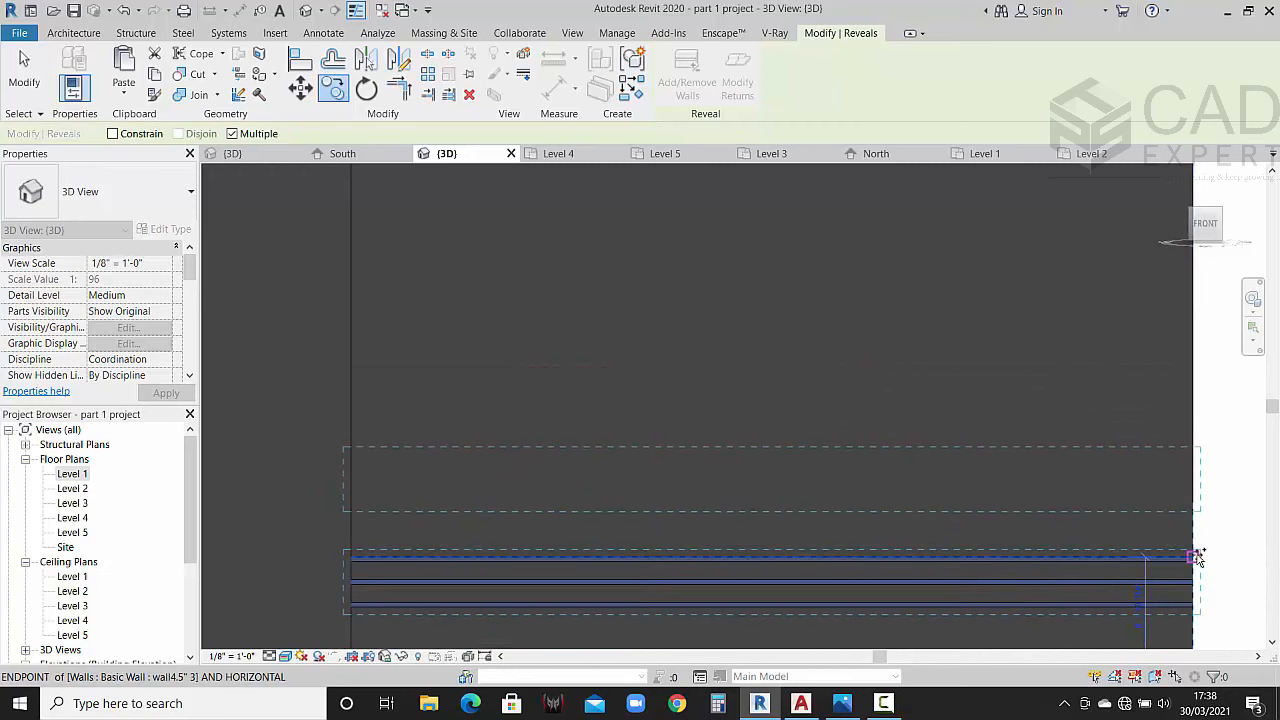
click(1195, 557)
middle_drag(1168, 490, 1171, 543)
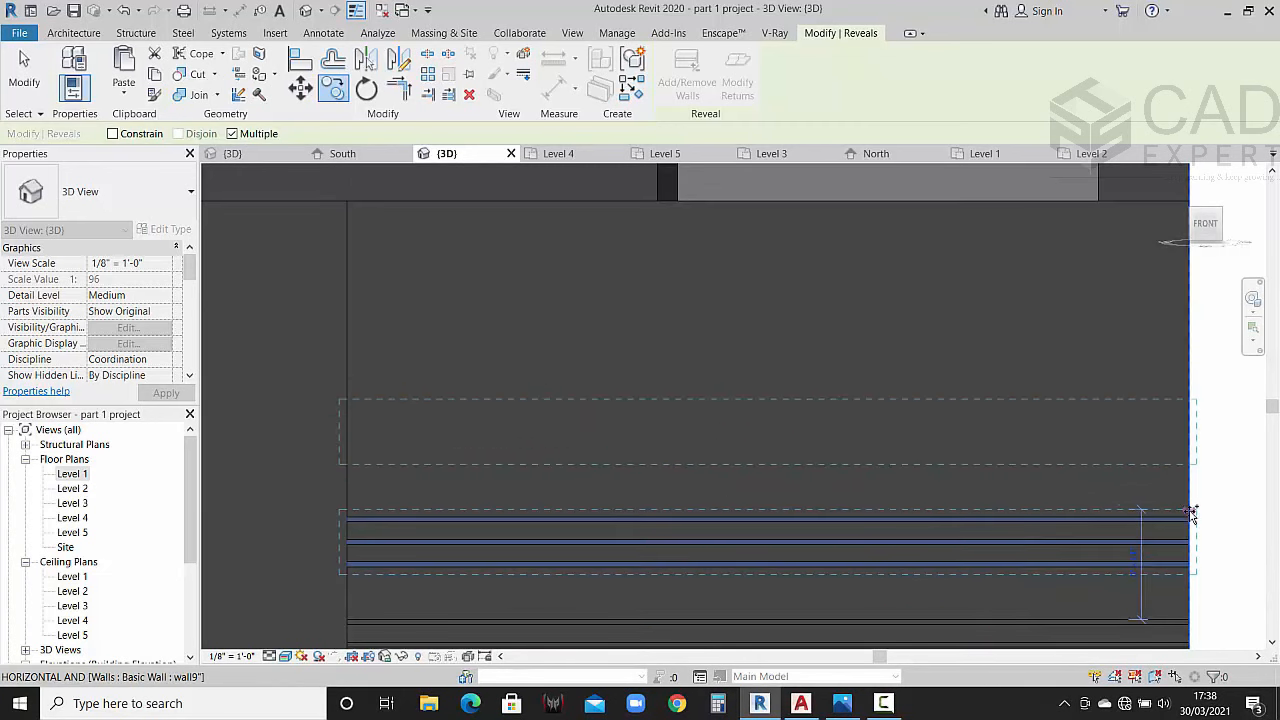
click(1189, 515)
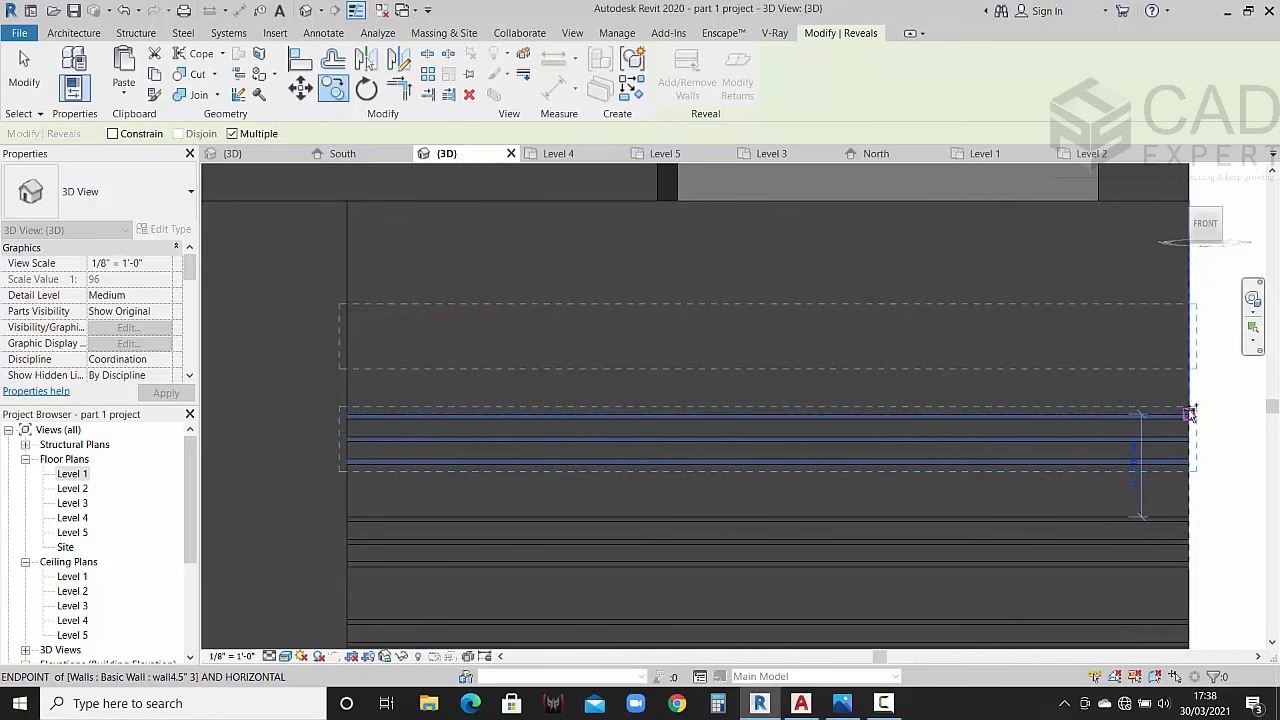
click(1189, 414)
middle_drag(1184, 385, 1195, 463)
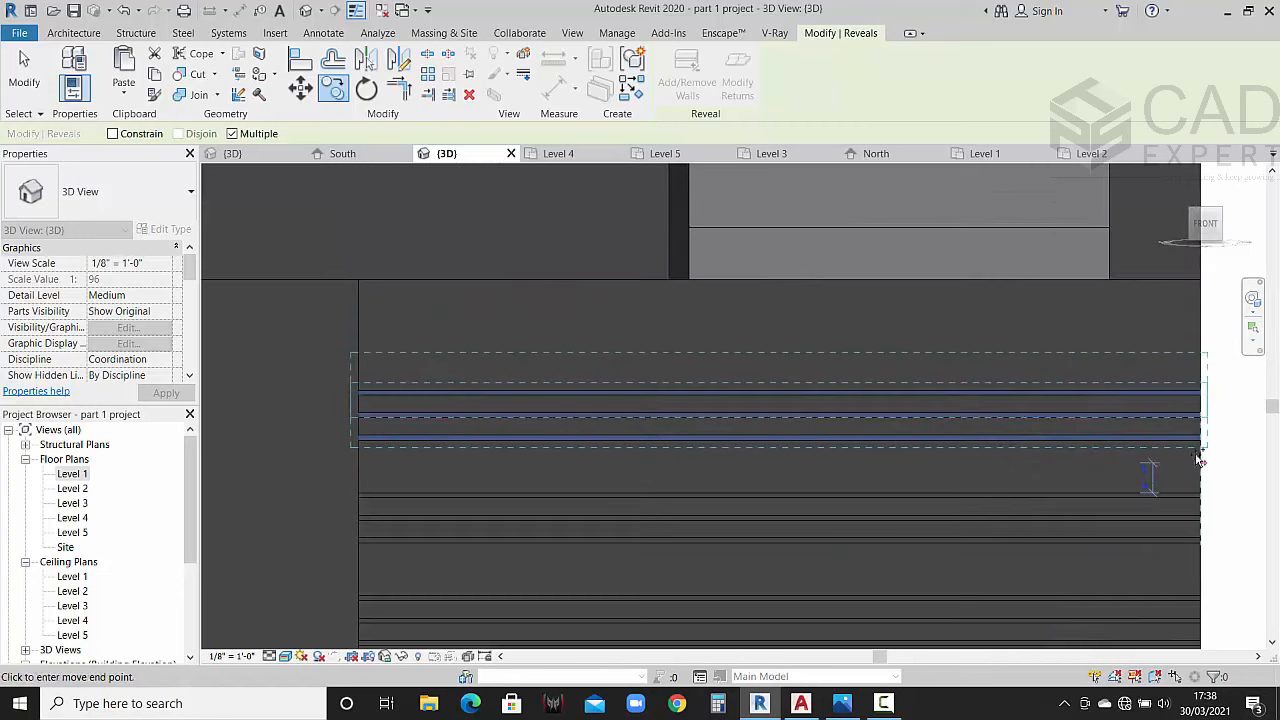
click(1203, 388)
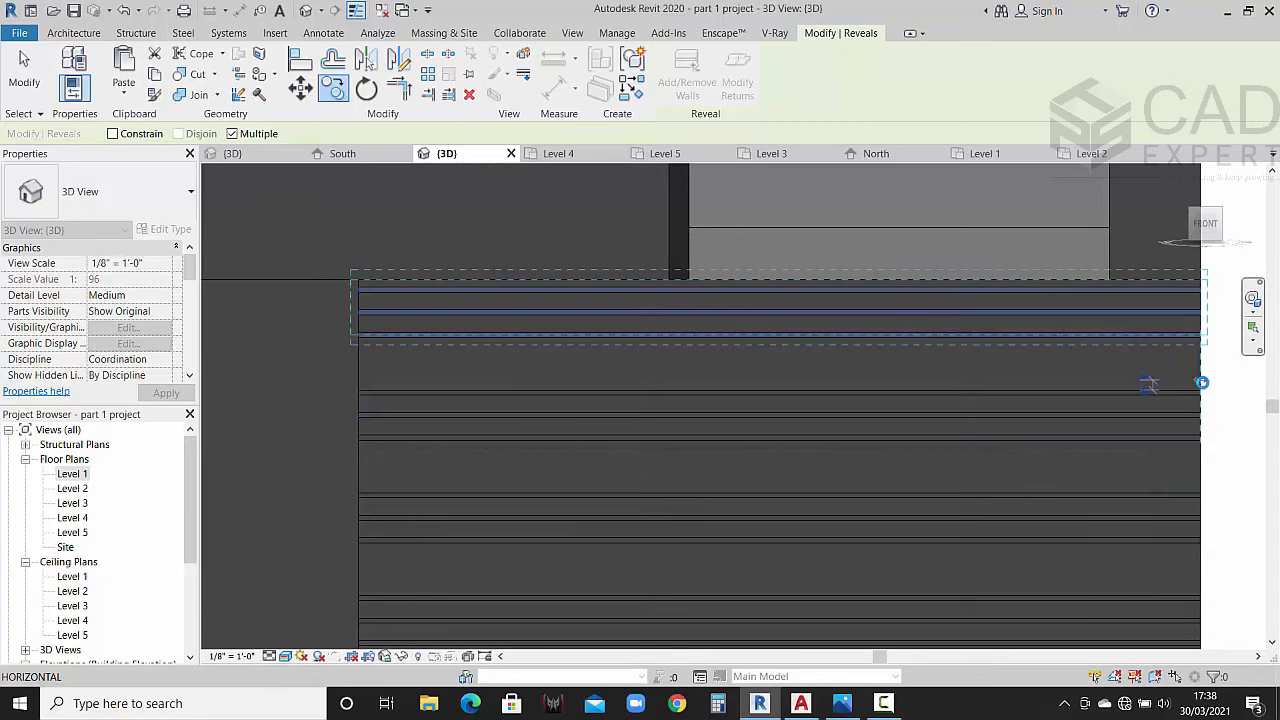
key(Escape)
key(Escape)
Step: Open the profile of the 9" front boundary wall that carries the horizontal grooves for editing in the front view
scroll(923, 454, down, 4)
scroll(856, 442, down, 3)
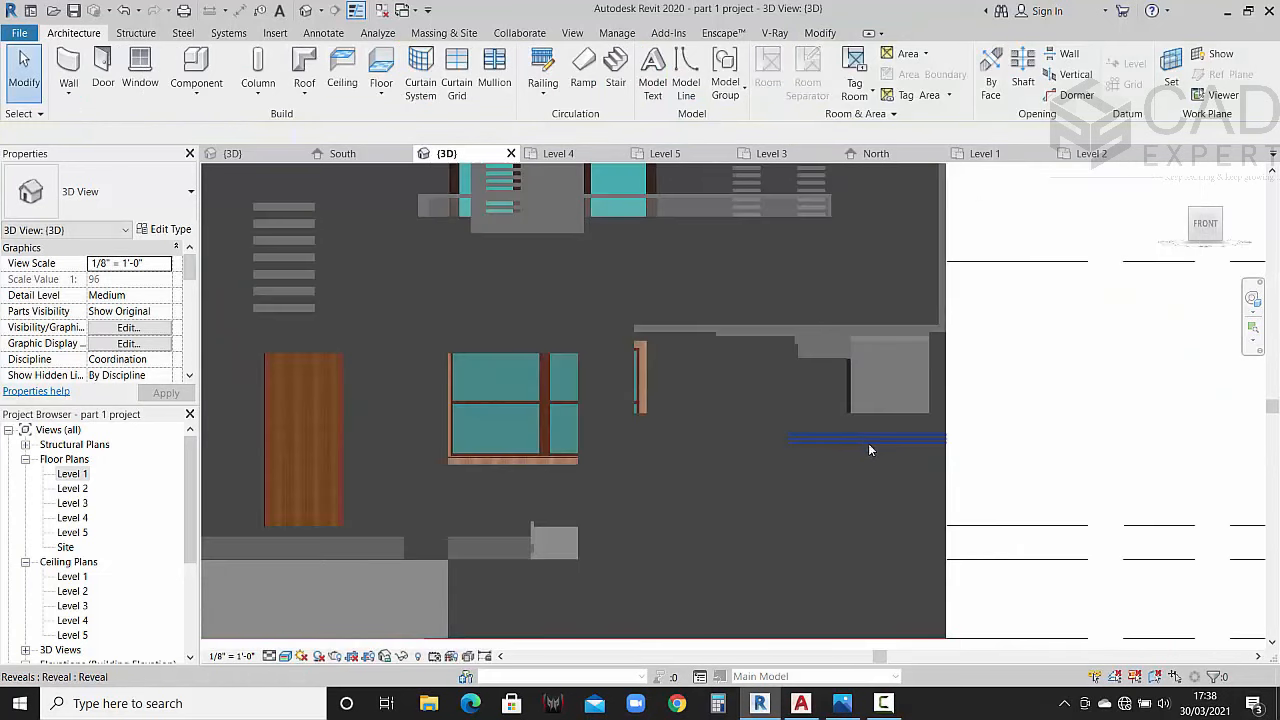
shift+middle_drag(1172, 465, 896, 607)
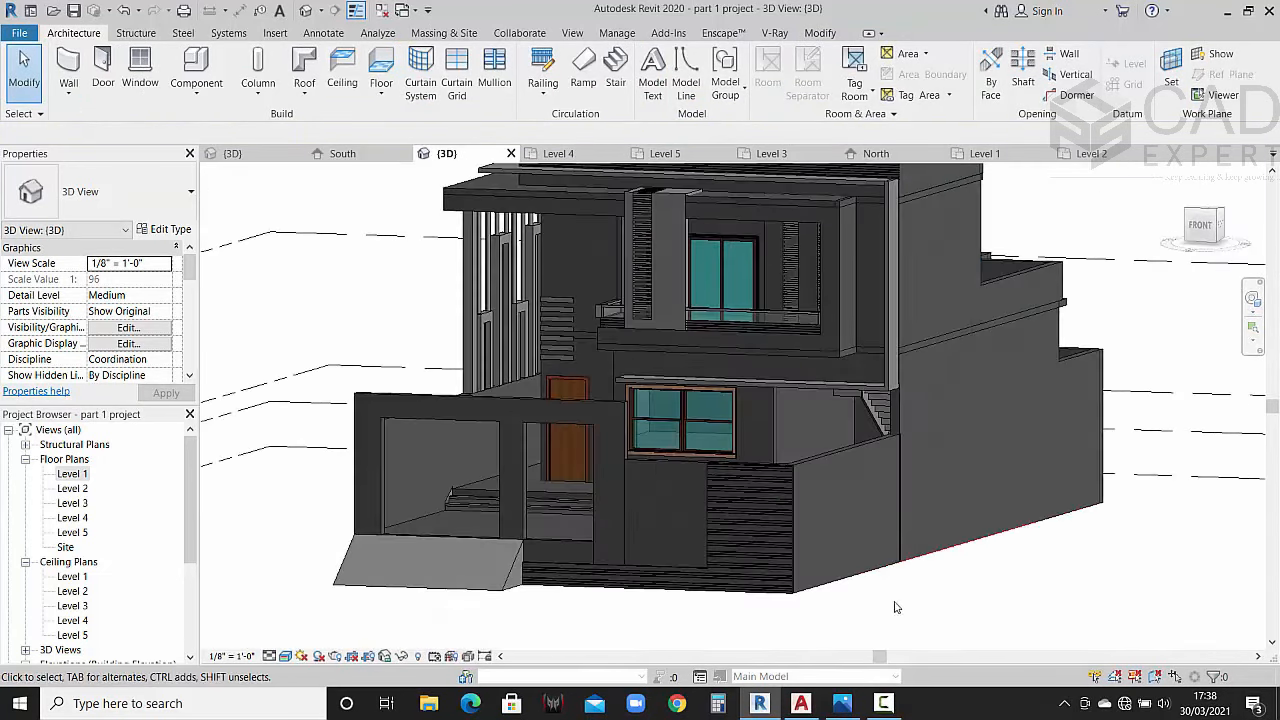
scroll(628, 512, up, 2)
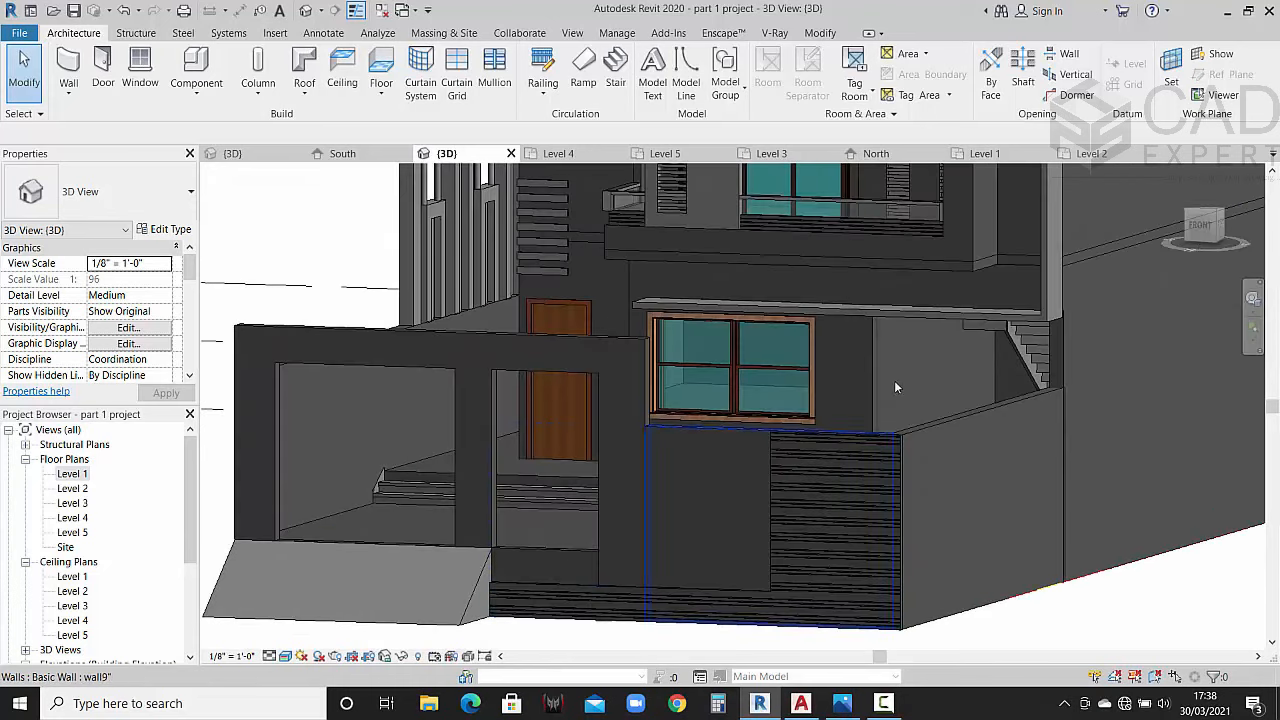
click(1205, 226)
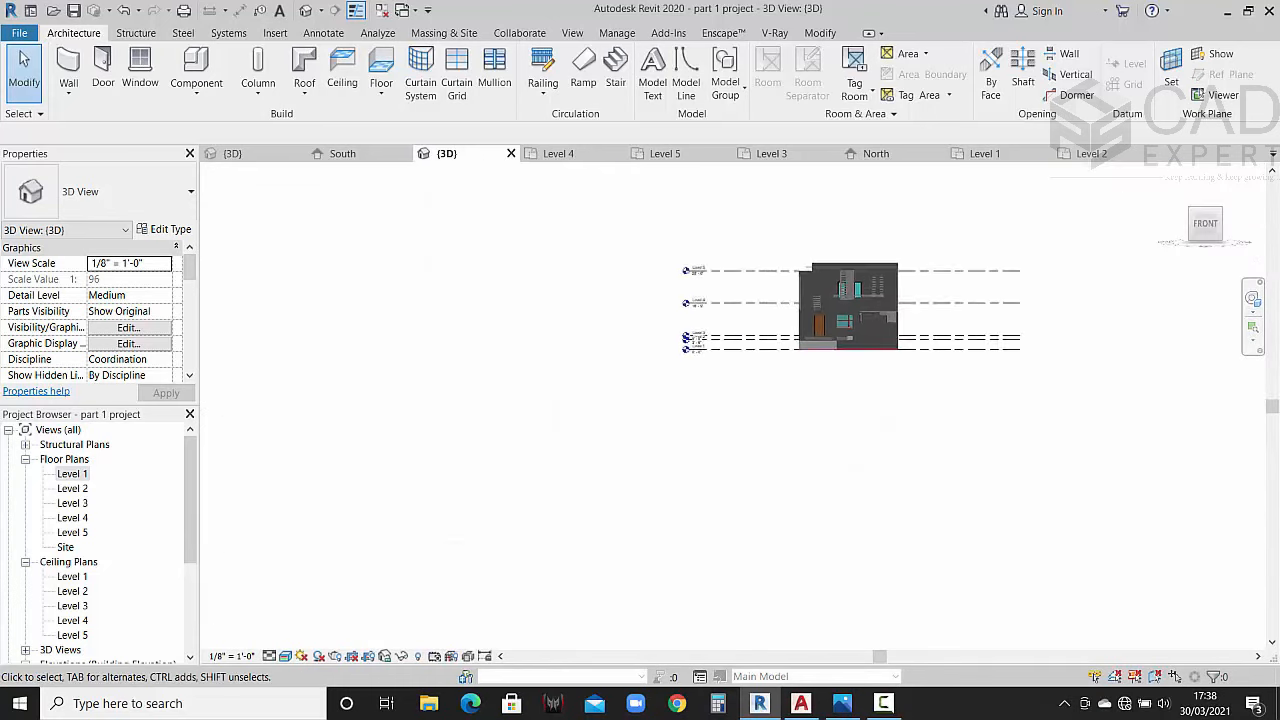
scroll(748, 404, up, 3)
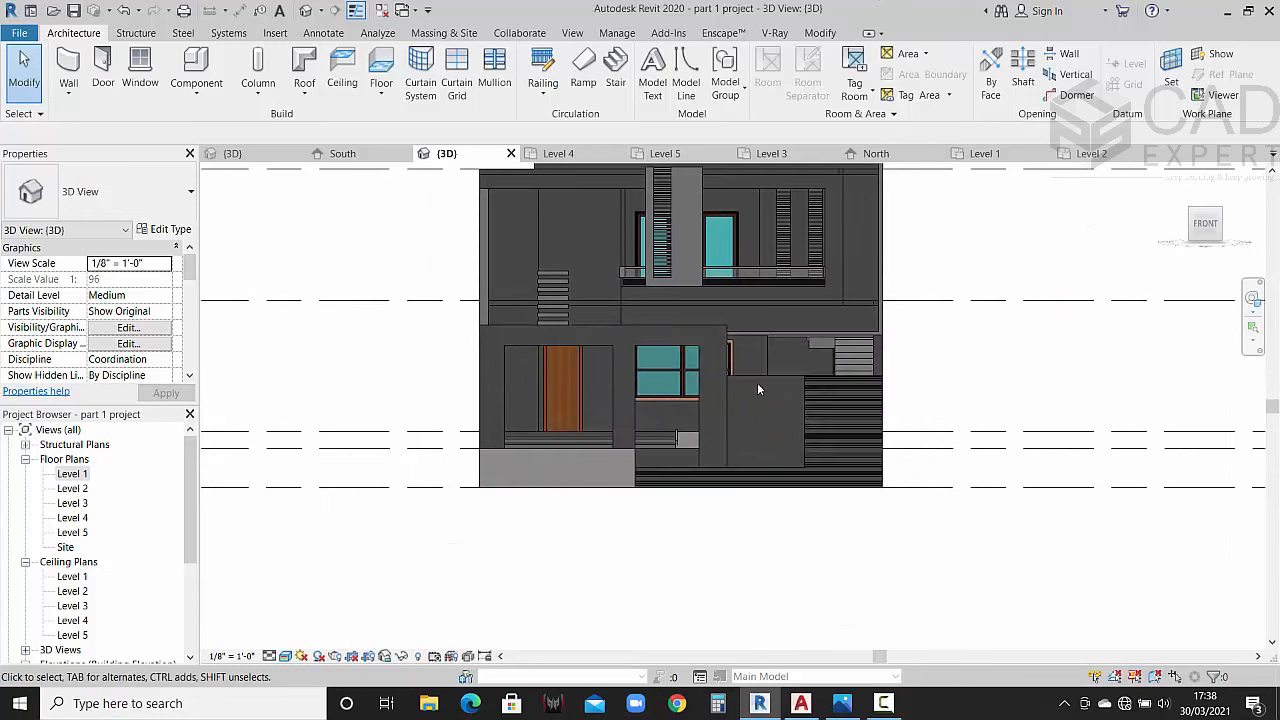
click(758, 376)
key(Escape)
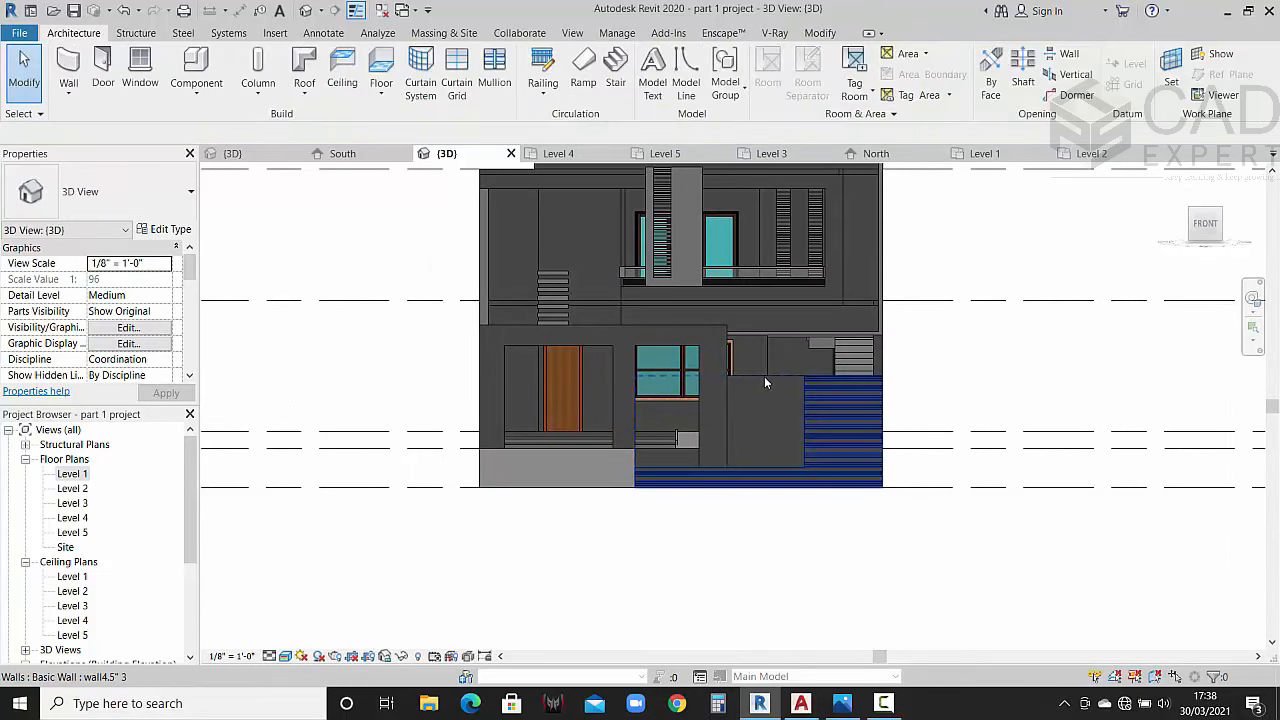
click(764, 376)
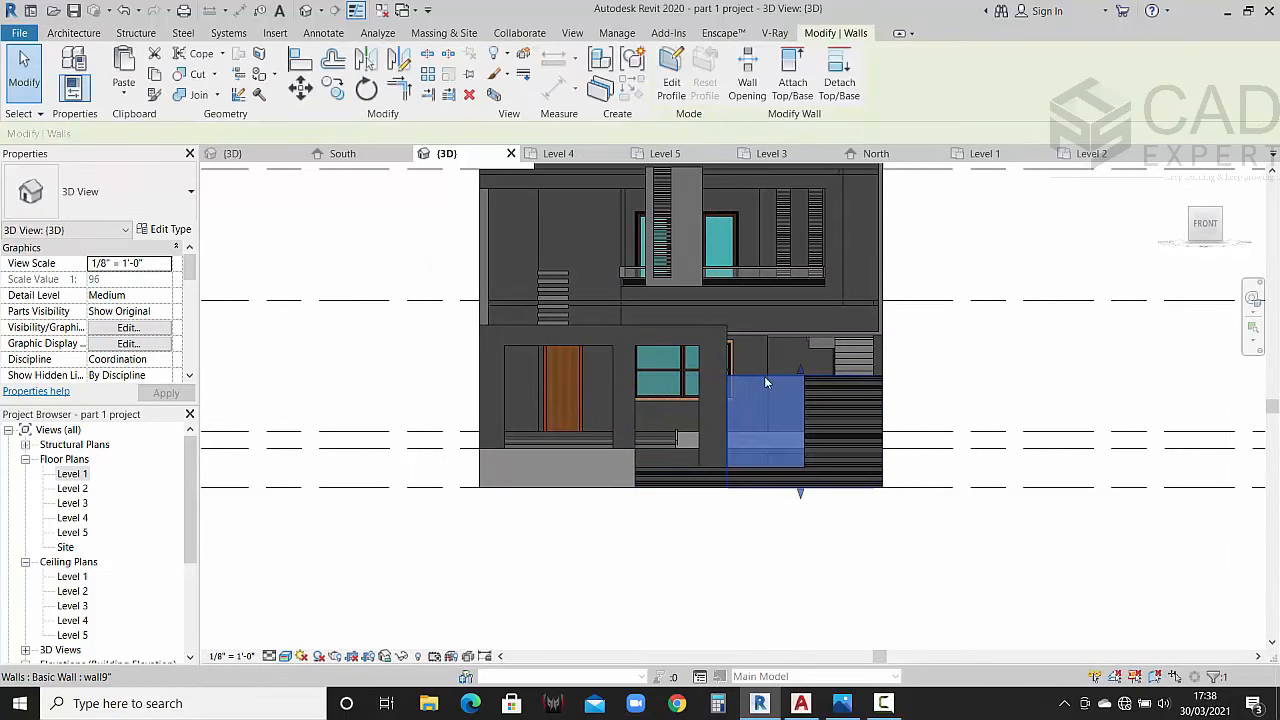
click(670, 90)
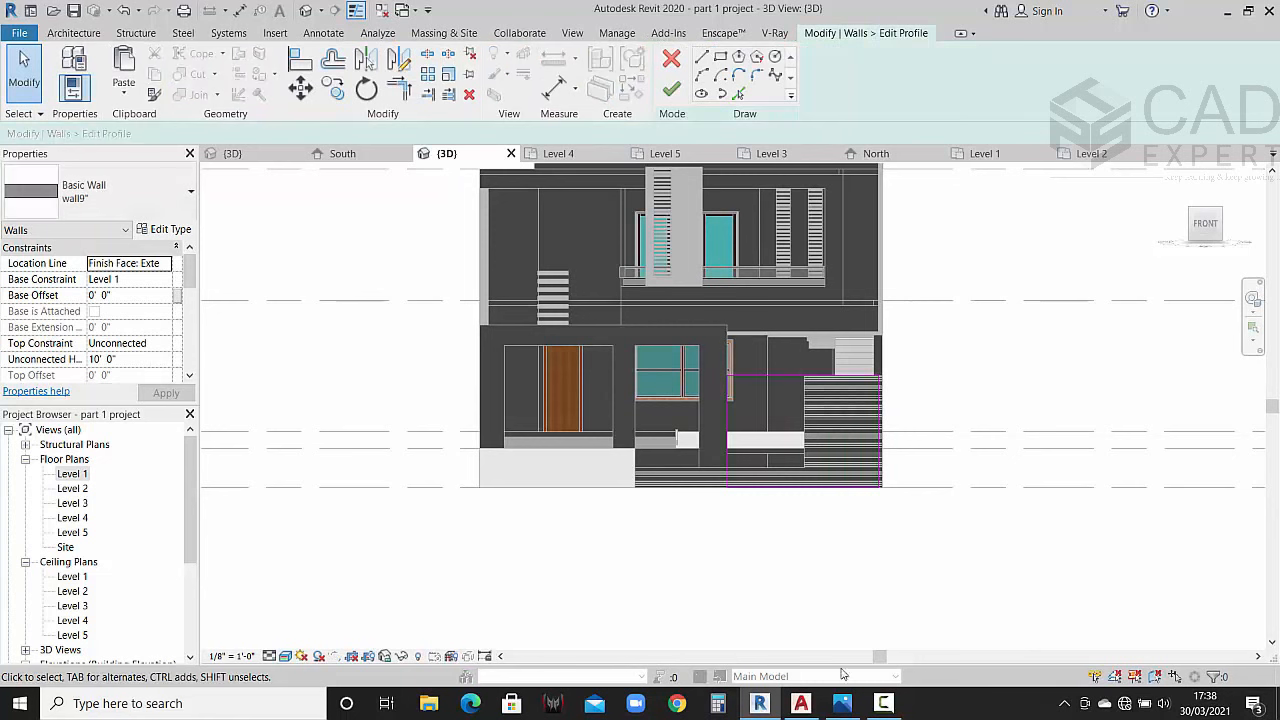
Step: Check the boundary wall design in the reference render, and set the 3D view's visual style to Hidden Line
click(851, 709)
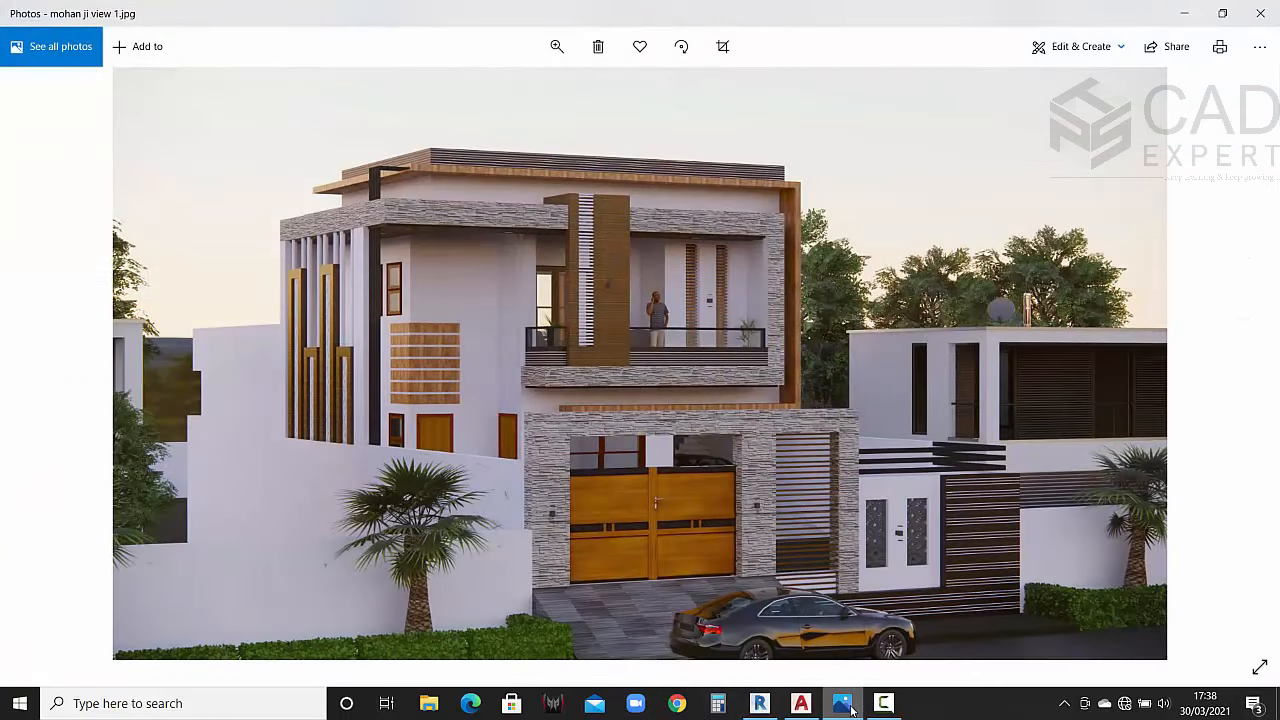
click(851, 709)
scroll(750, 427, up, 2)
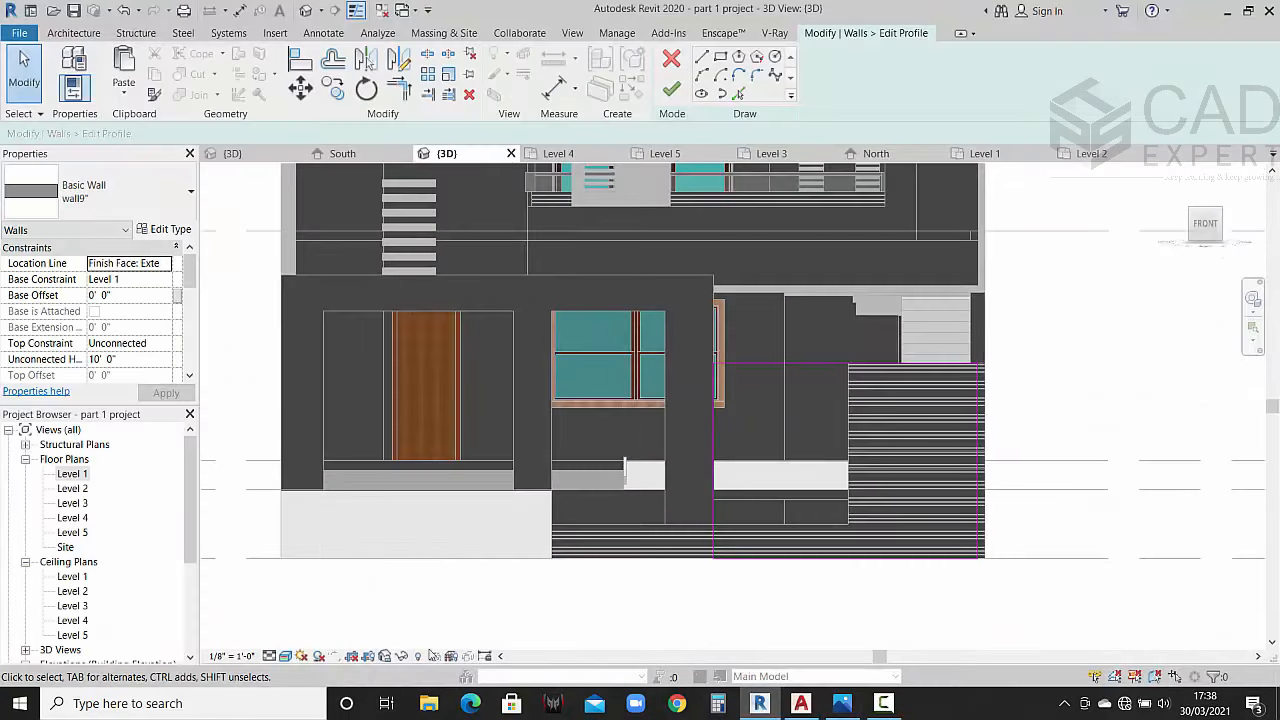
click(285, 656)
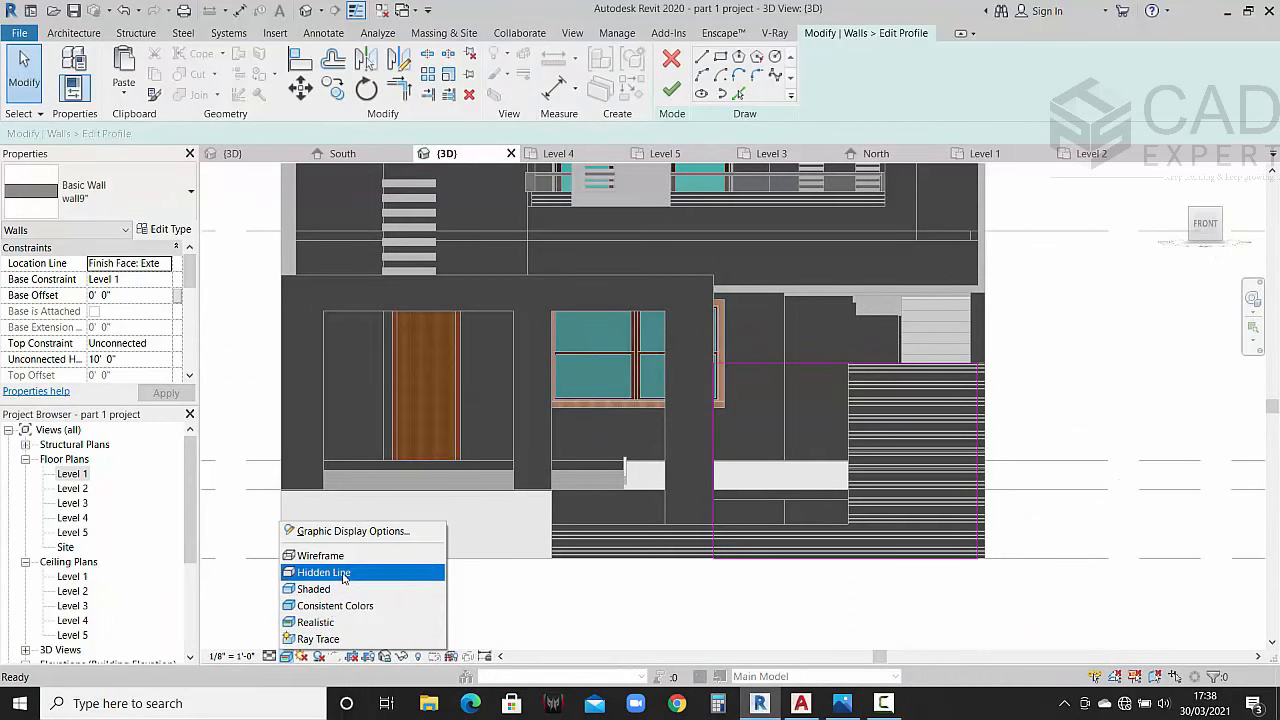
click(312, 571)
Step: Sketch a rectangular opening about 1'-6" wide and 4'-6" high on the wall's plain section, with its base about 3'-0" above Level 1
click(720, 56)
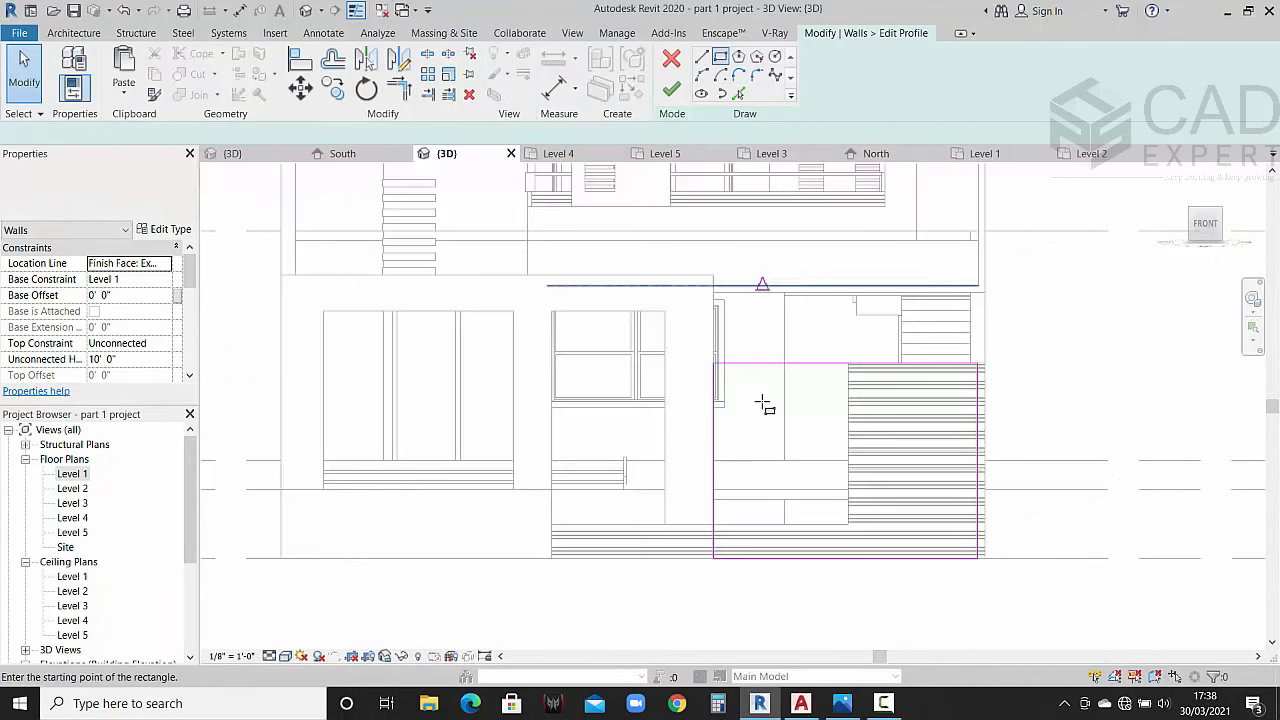
scroll(763, 403, up, 2)
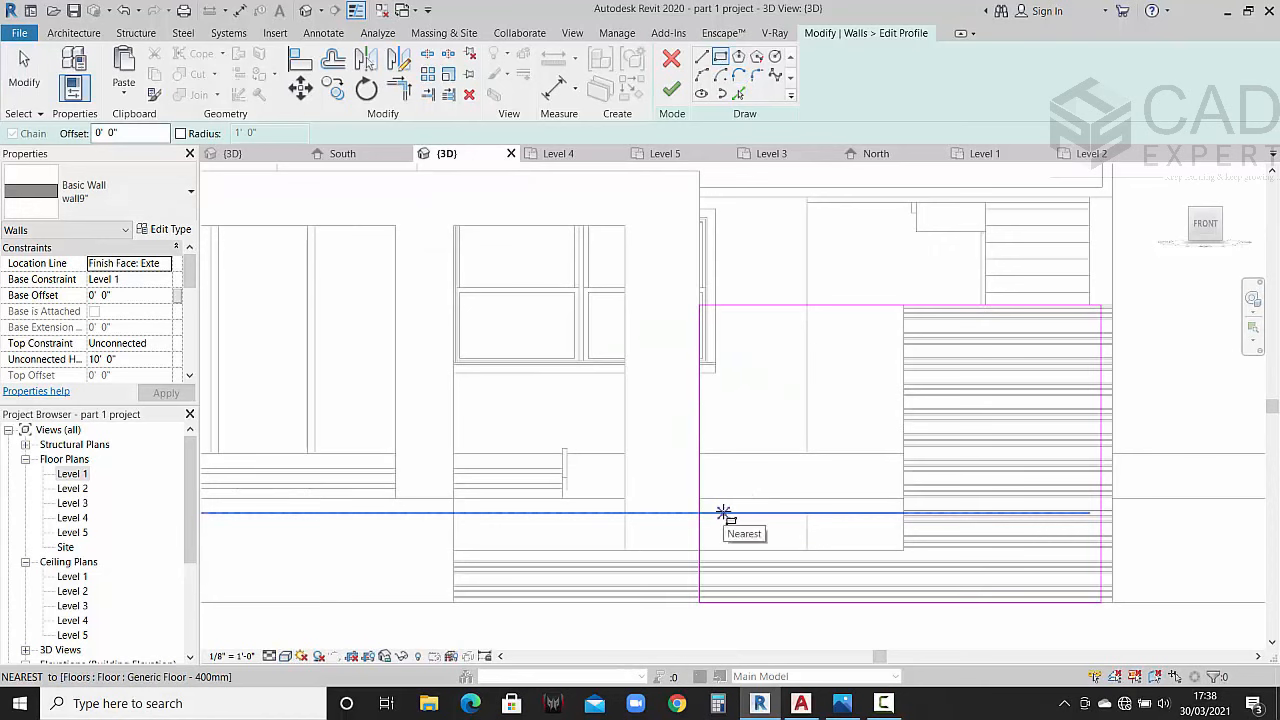
click(723, 513)
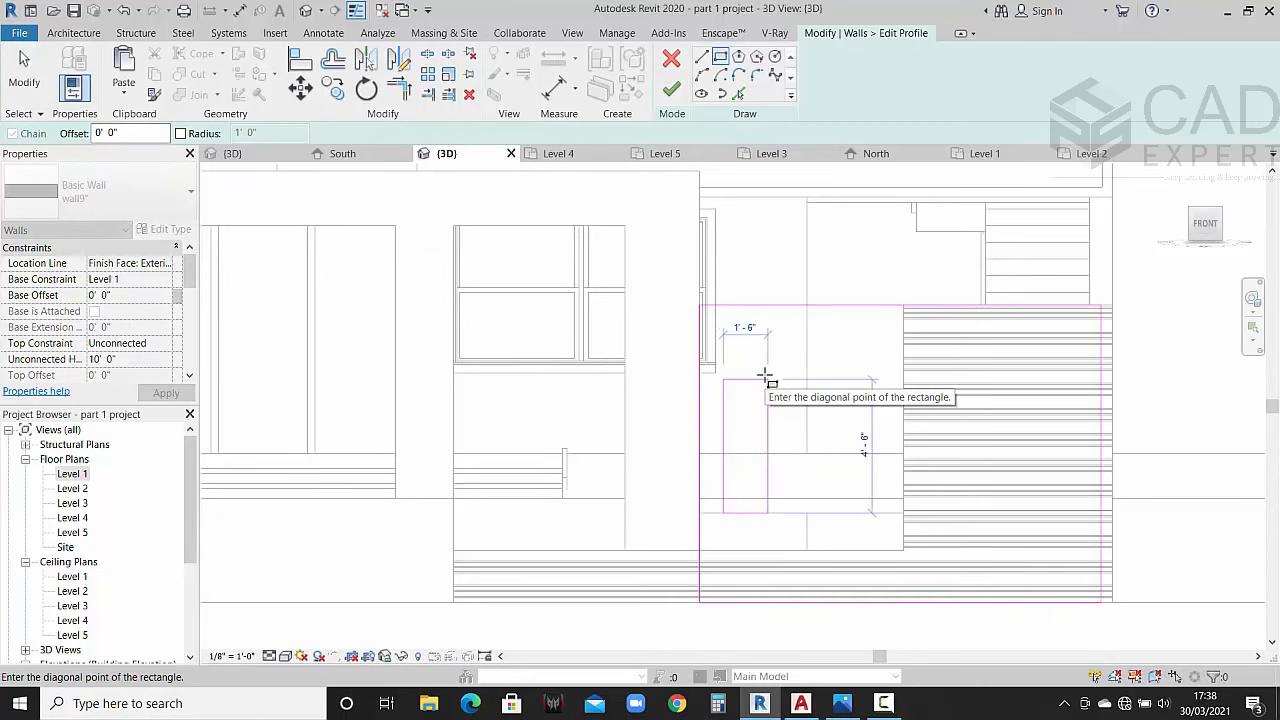
click(766, 378)
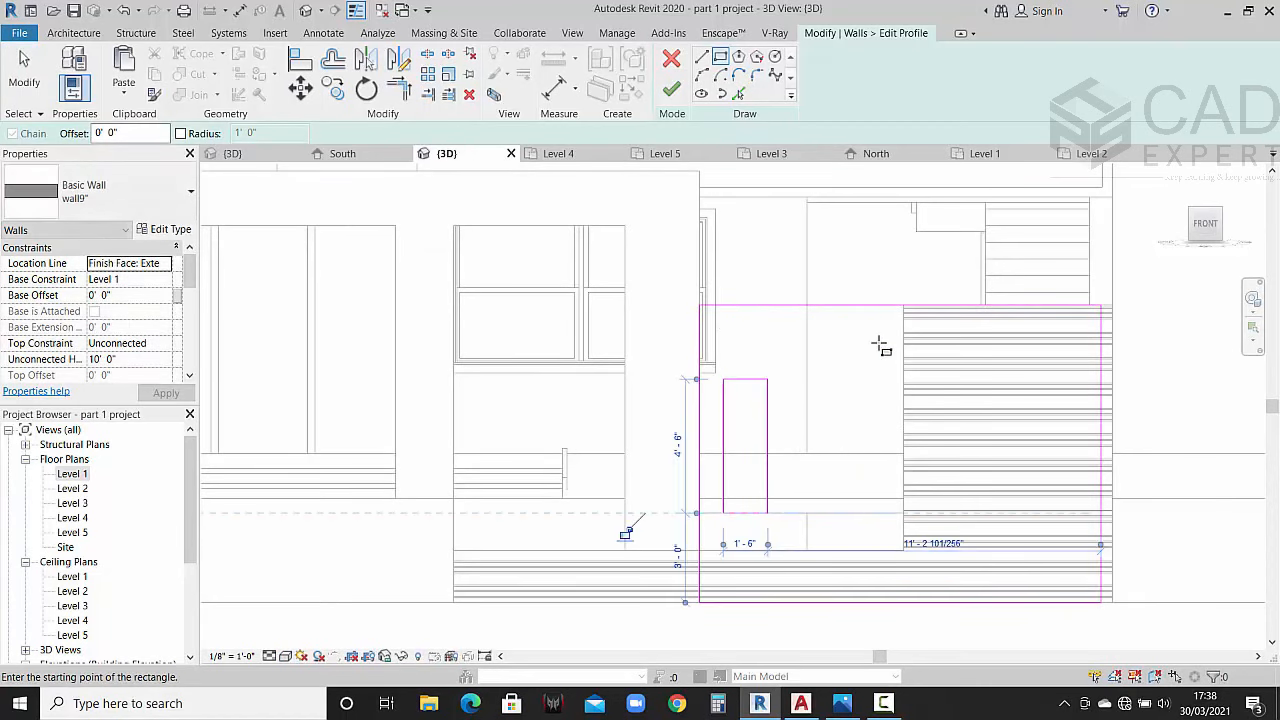
key(Escape)
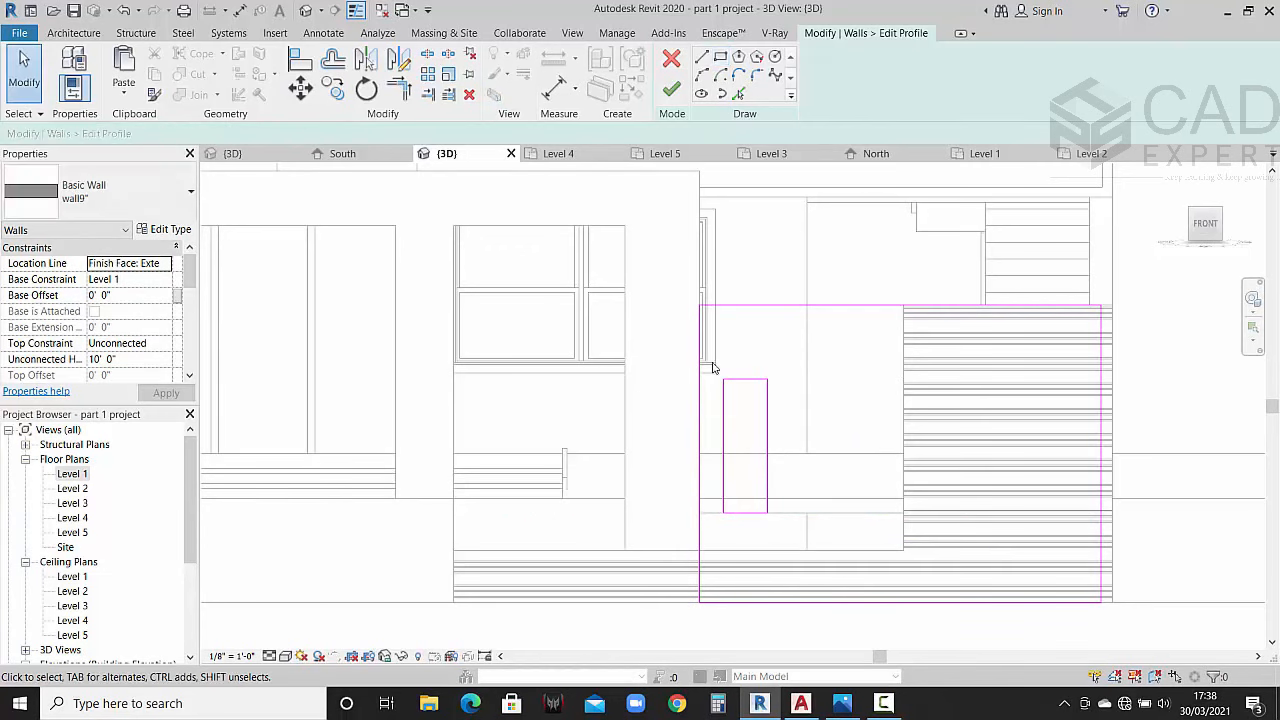
Step: Copy the rectangular opening horizontally so that a second one sits beside the grooved section of the wall
drag(800, 525, 800, 525)
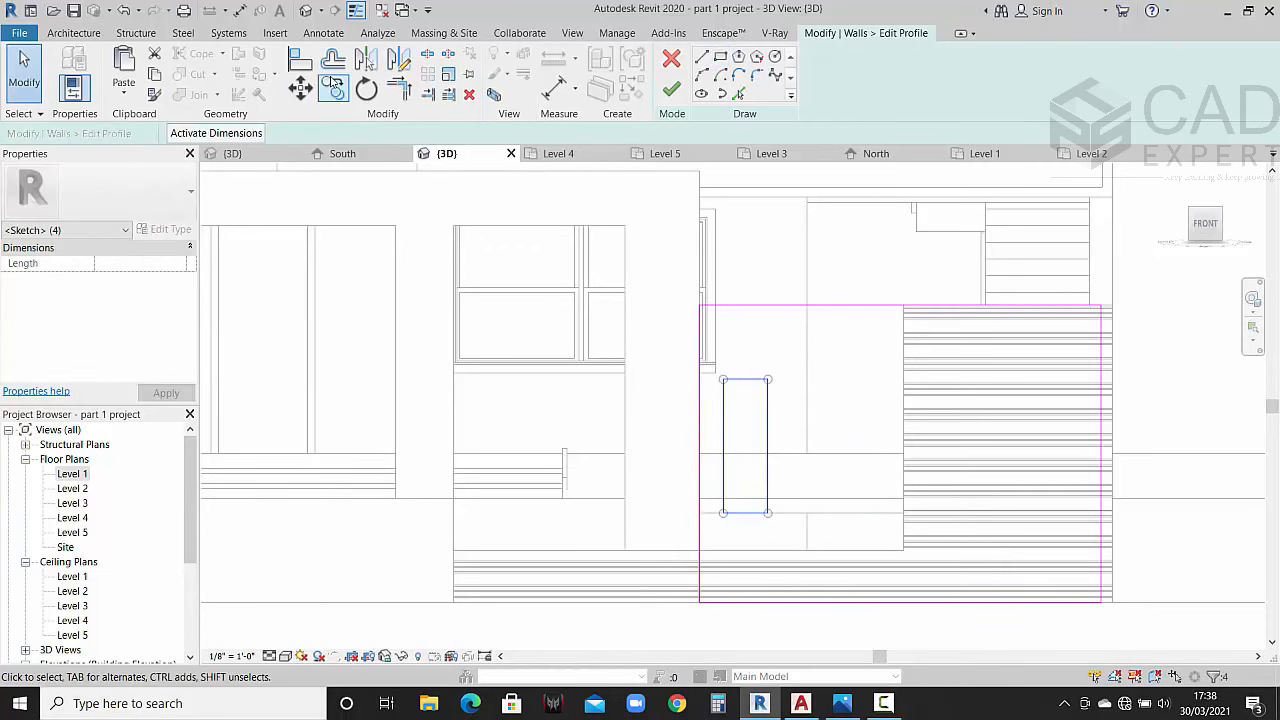
click(333, 88)
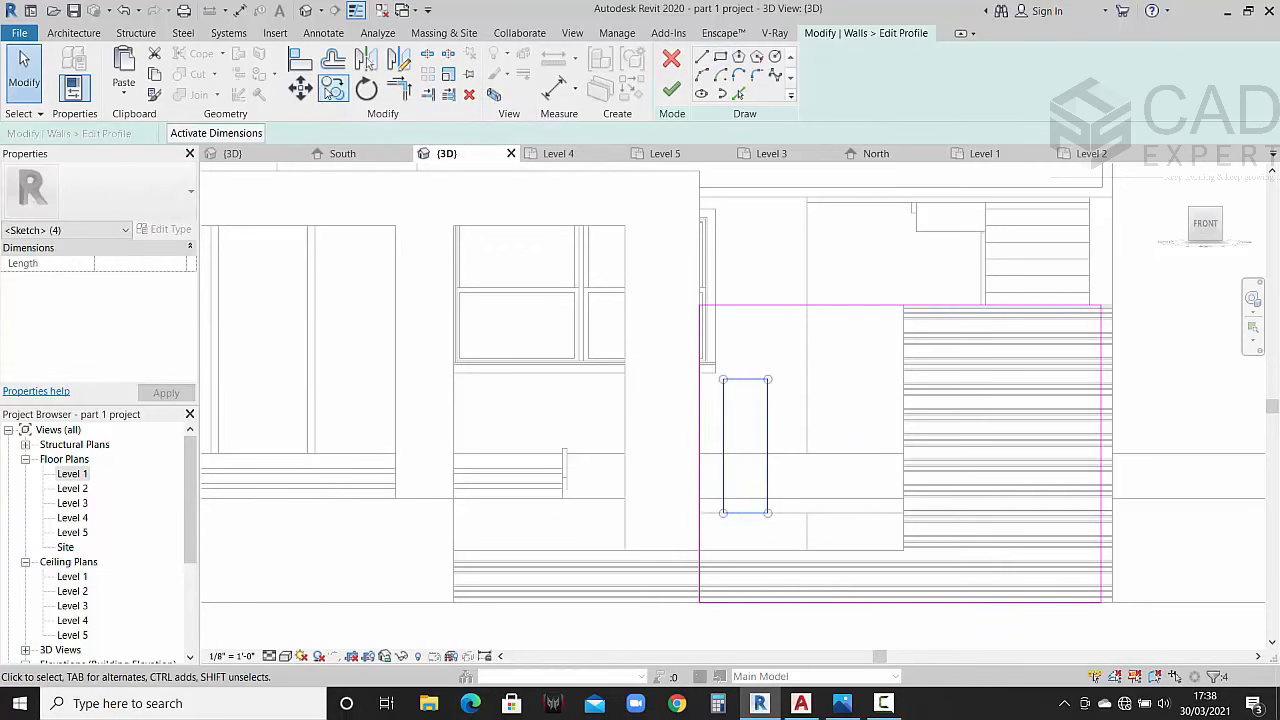
click(723, 514)
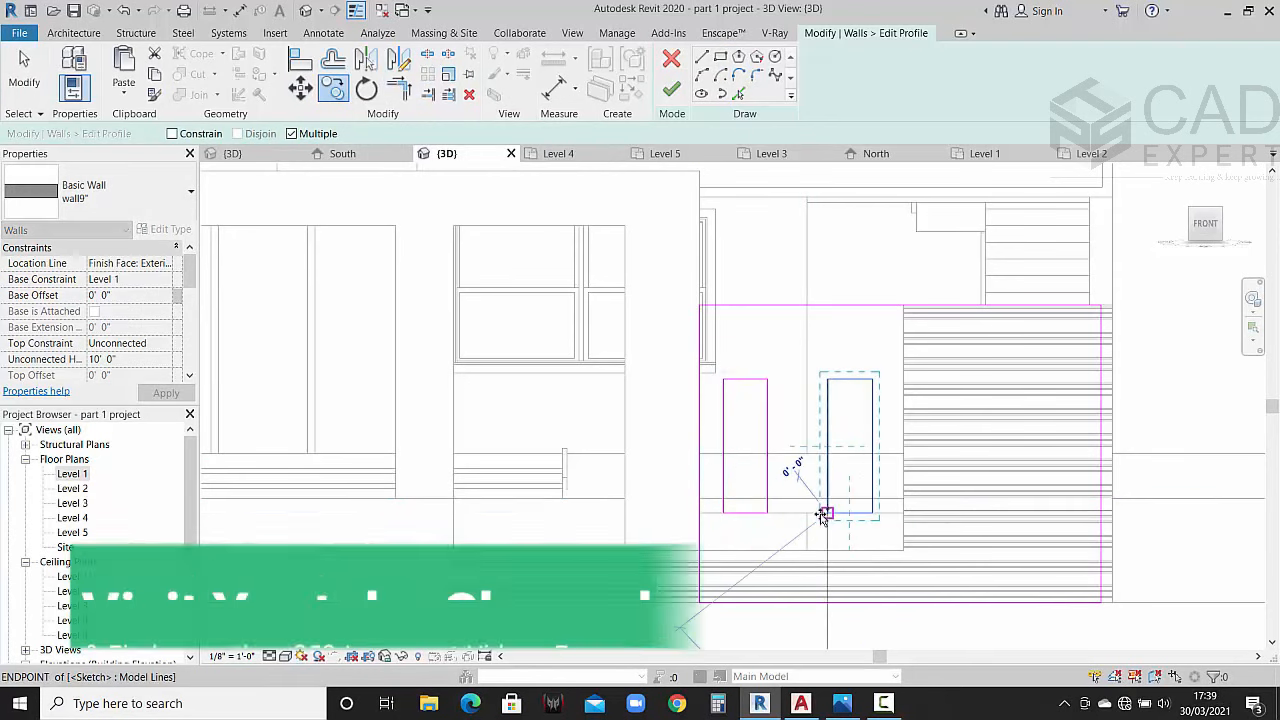
click(828, 514)
key(Escape)
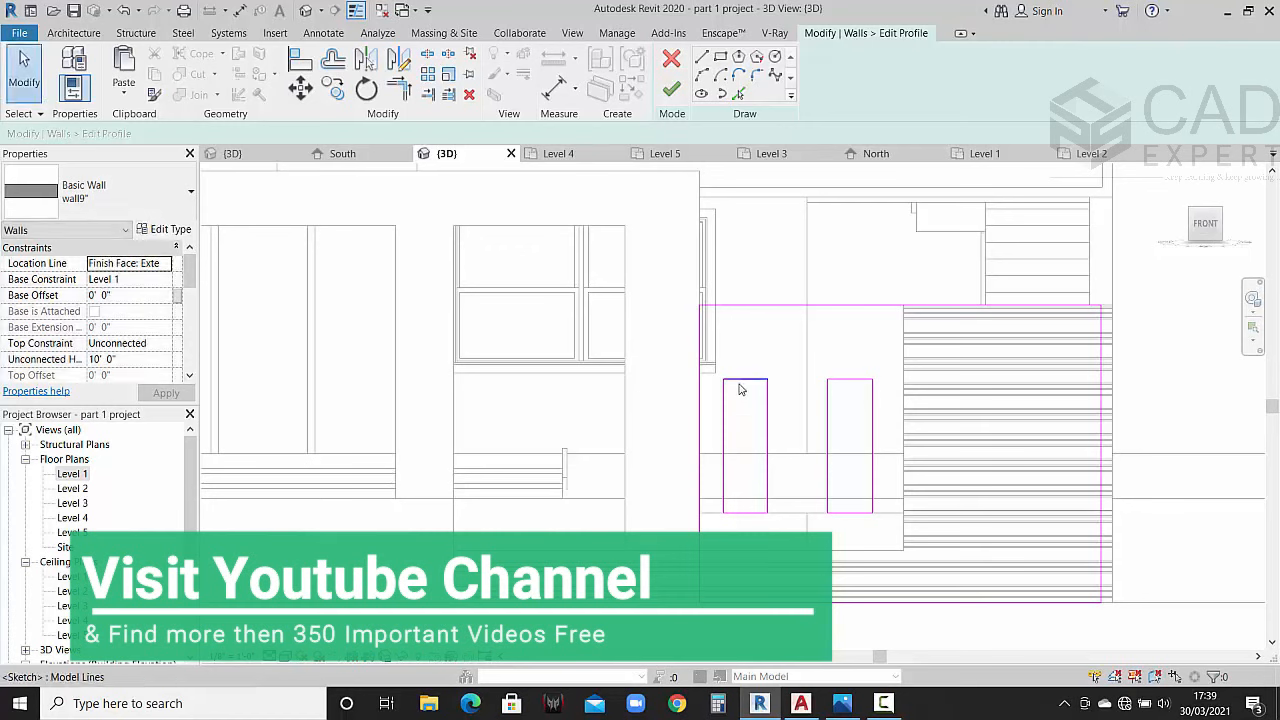
Step: Move the original rectangle slightly toward its copy and finish the wall profile with both openings
drag(716, 360, 797, 531)
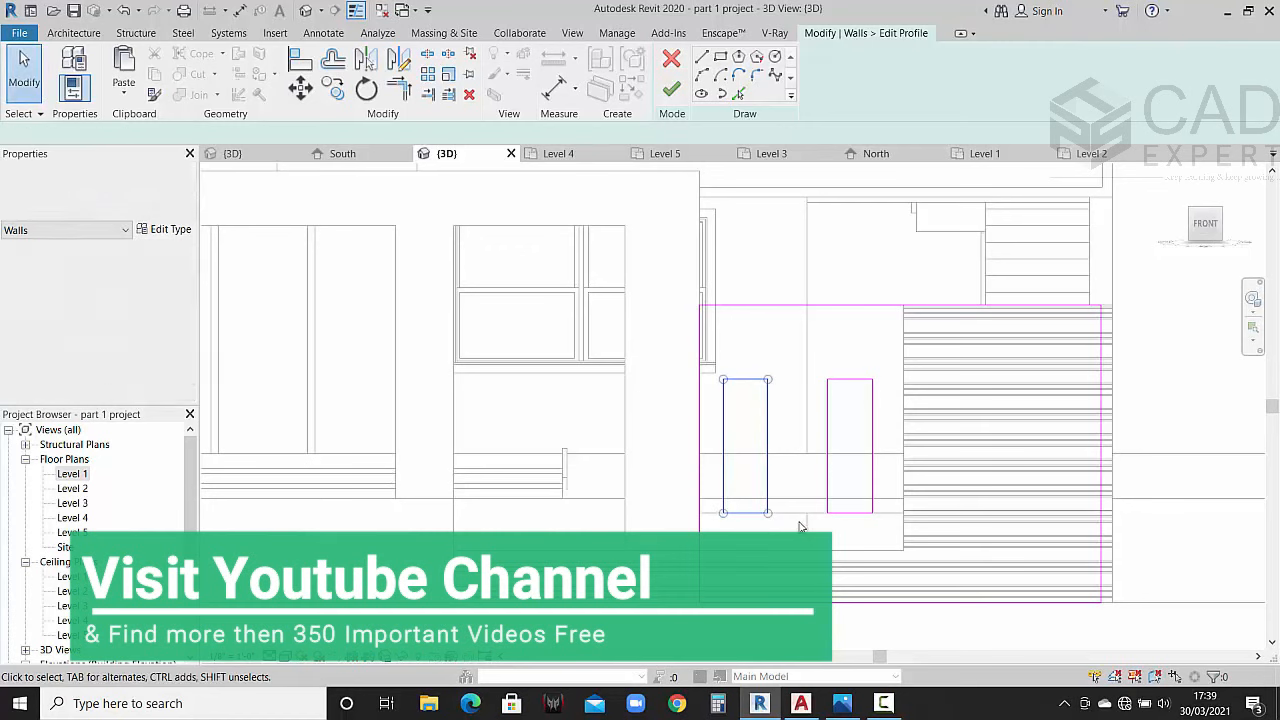
click(301, 99)
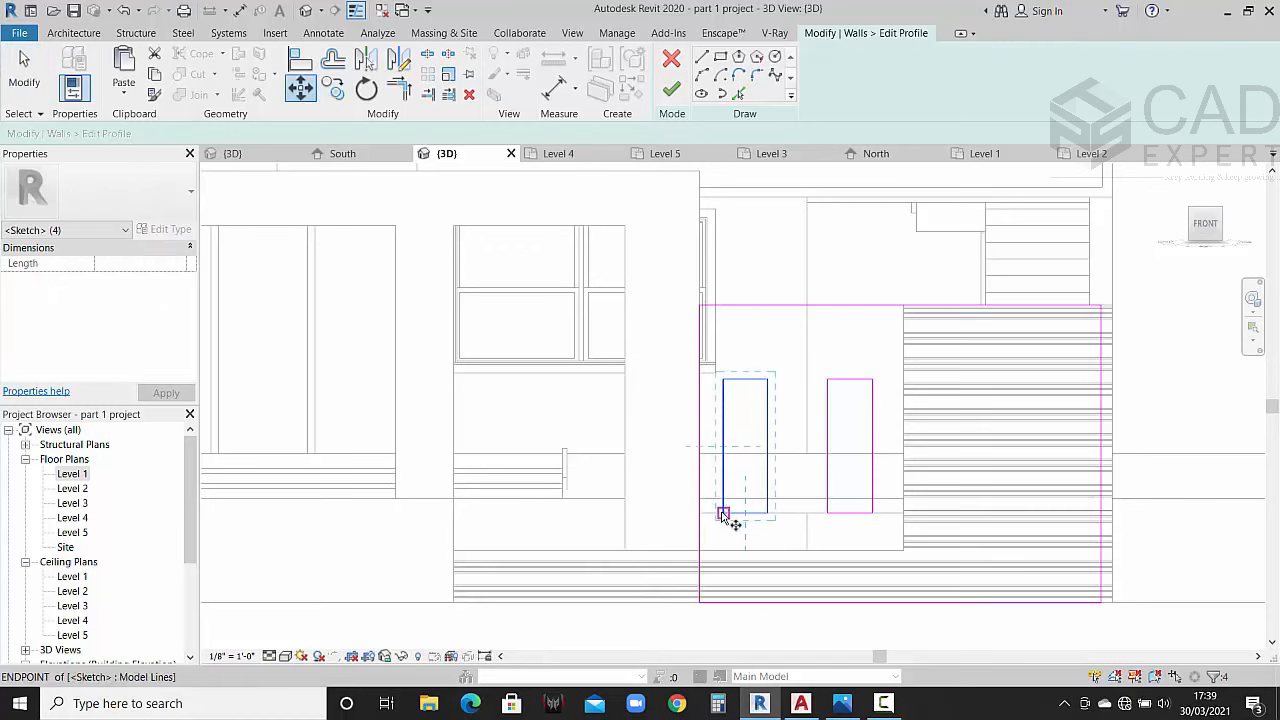
click(724, 514)
click(737, 514)
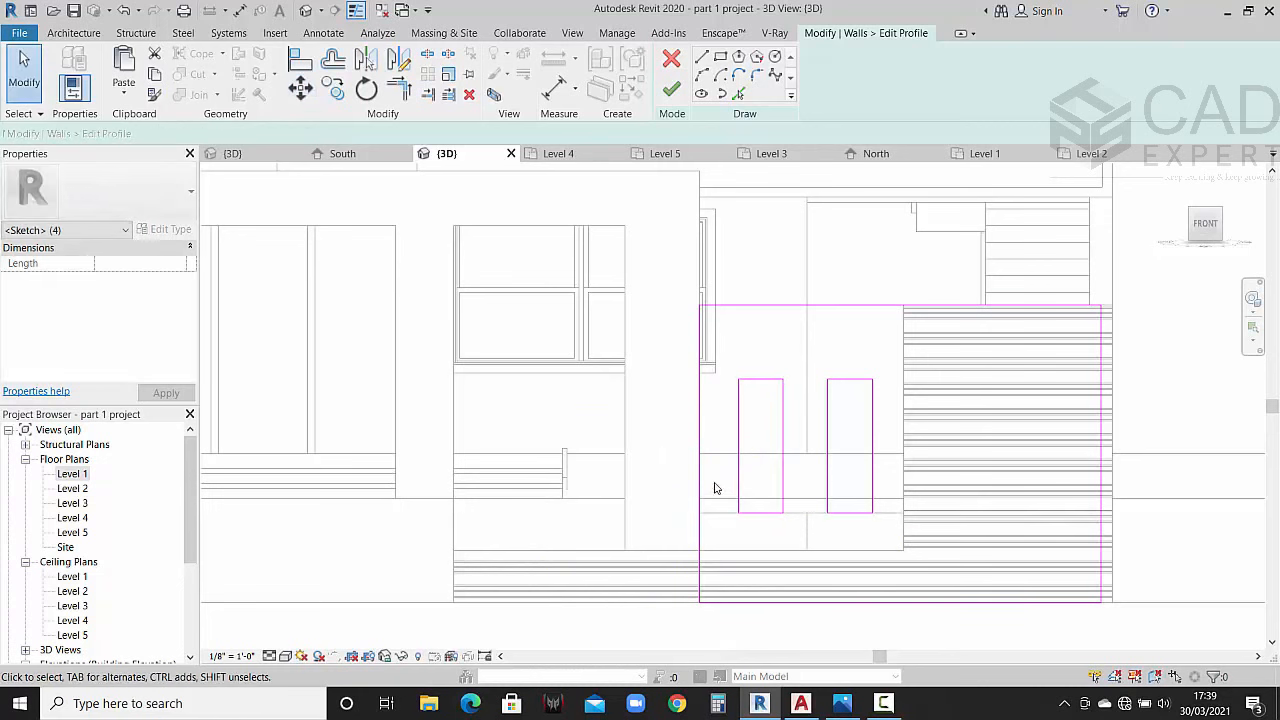
key(Escape)
click(671, 89)
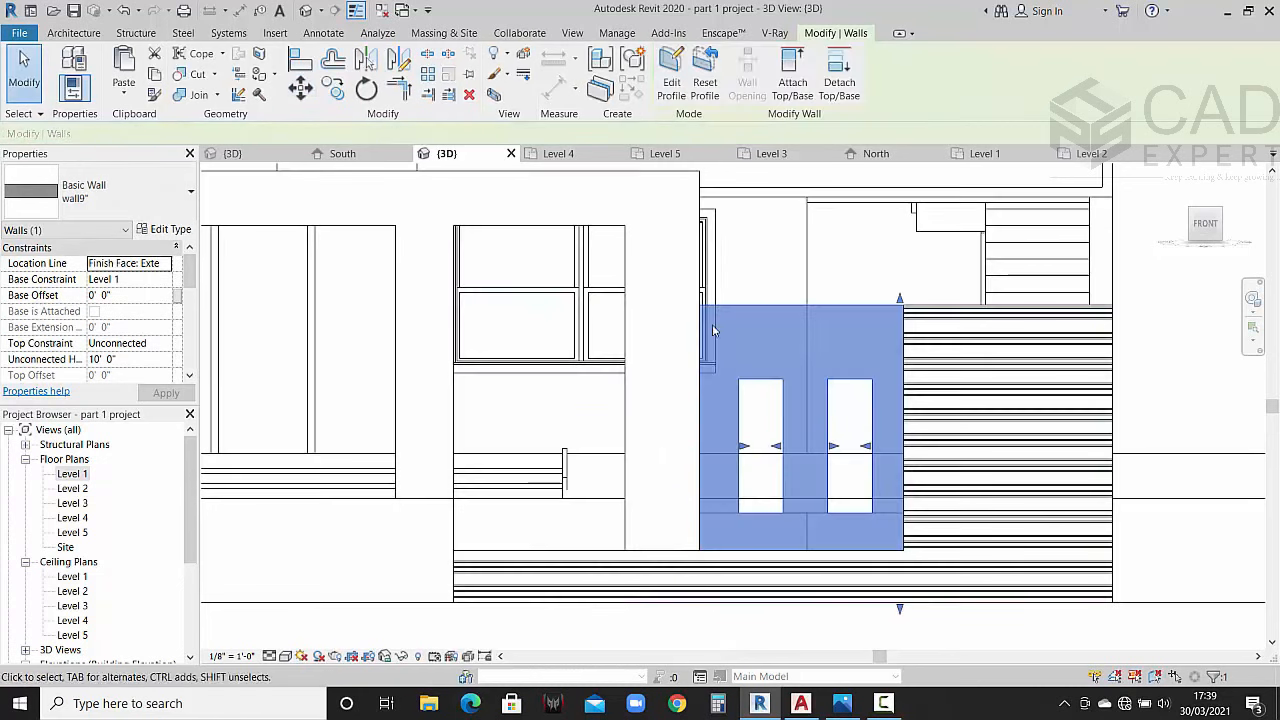
Step: Examine the two new wall openings in perspective and from the front
scroll(712, 324, down, 2)
click(1076, 392)
scroll(1022, 400, down, 2)
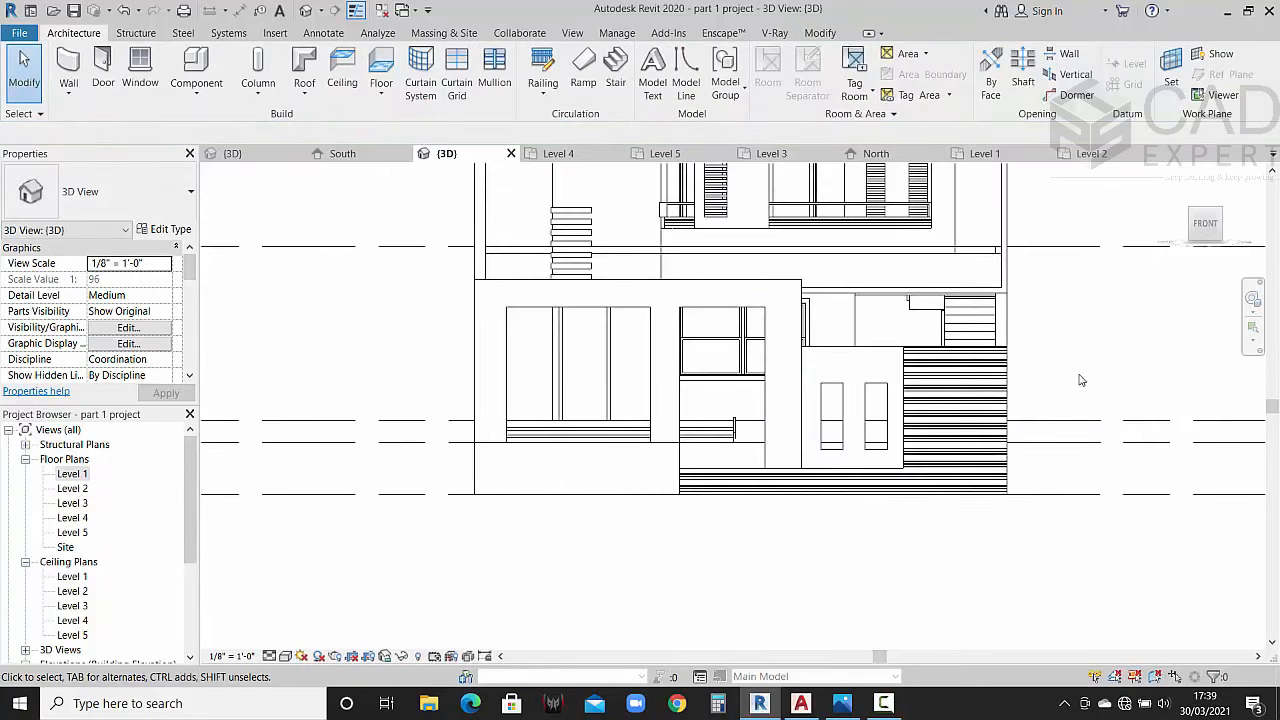
shift+middle_drag(1080, 377, 1018, 346)
shift+middle_drag(843, 457, 890, 429)
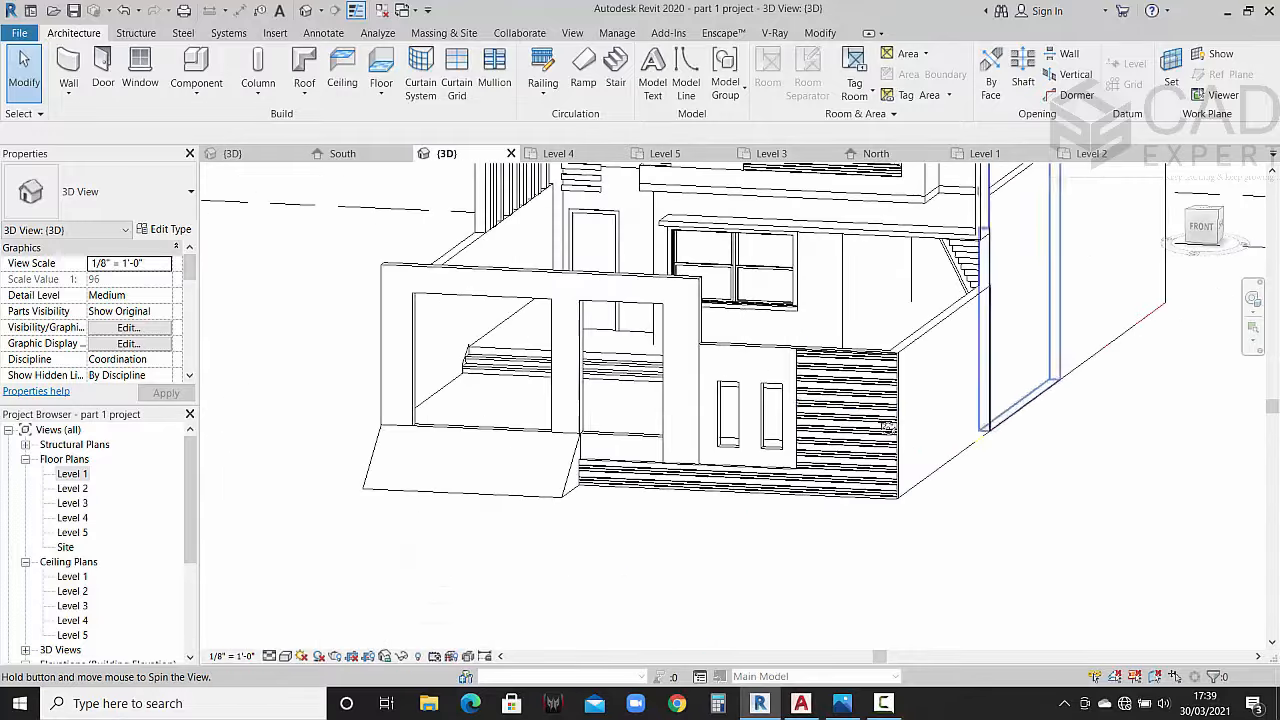
click(1205, 230)
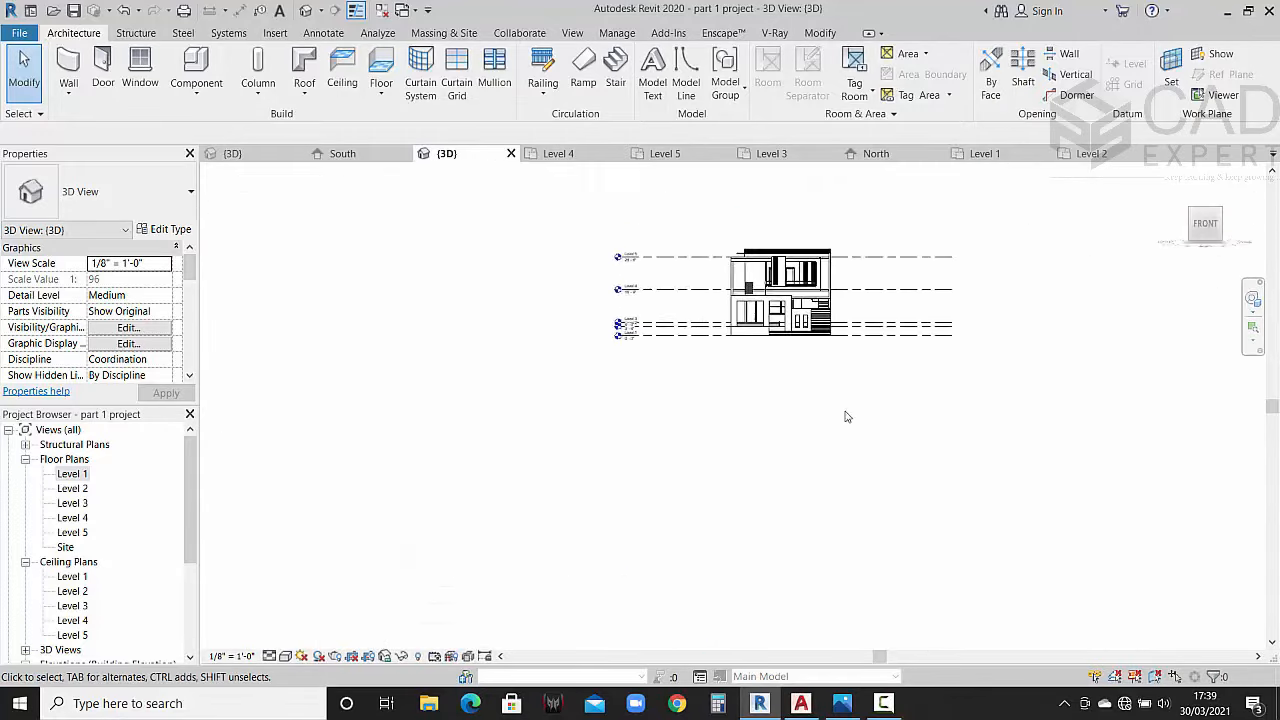
scroll(756, 433, up, 4)
scroll(756, 433, up, 3)
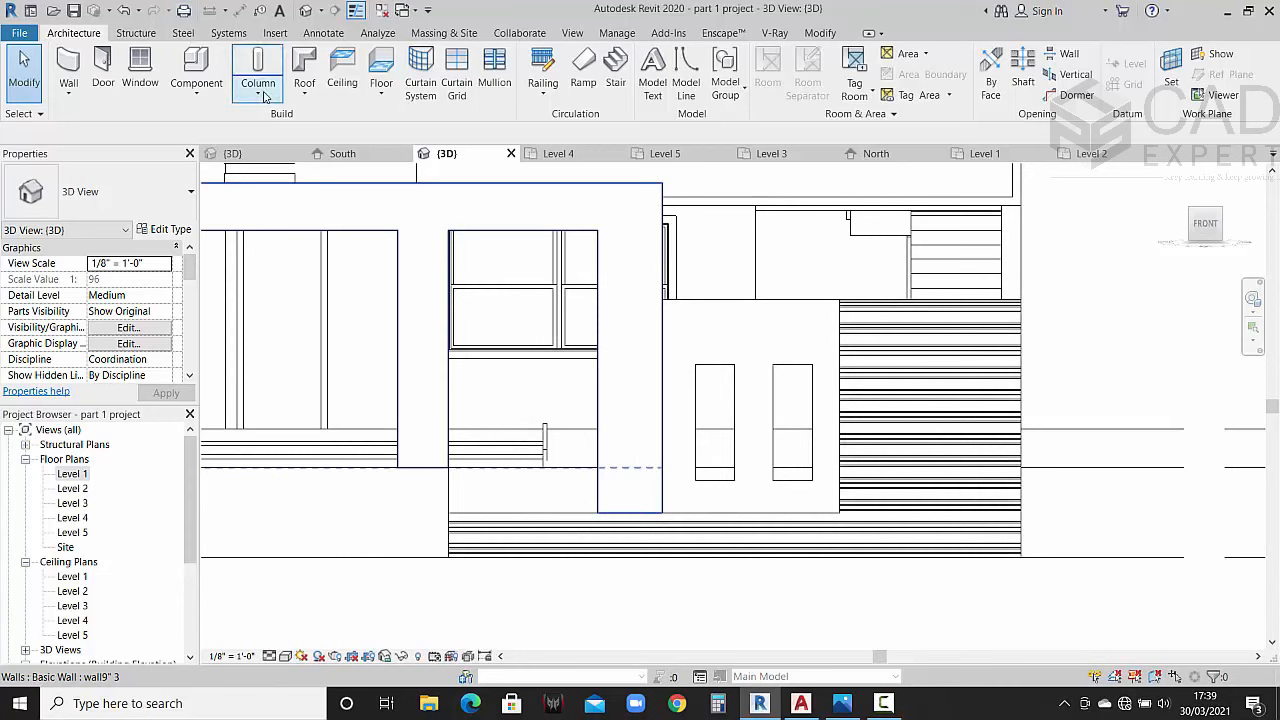
scroll(615, 370, down, 3)
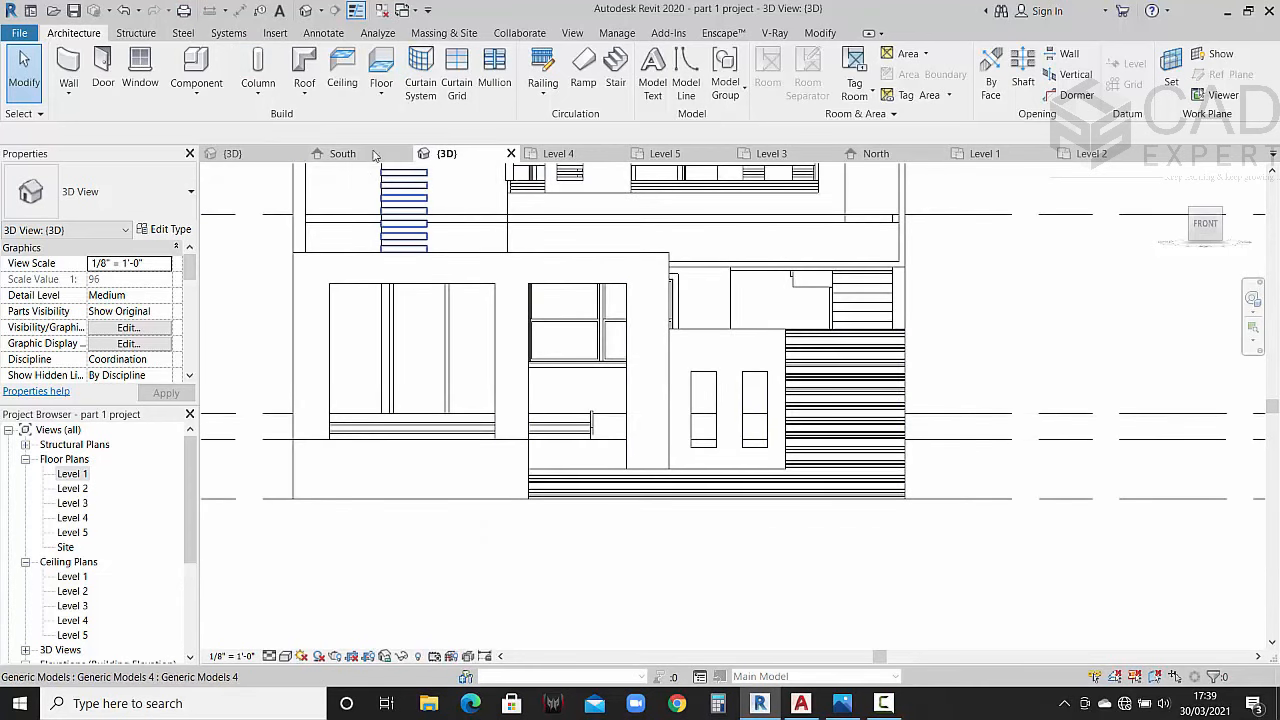
Step: Start modelling an in-place component
click(196, 84)
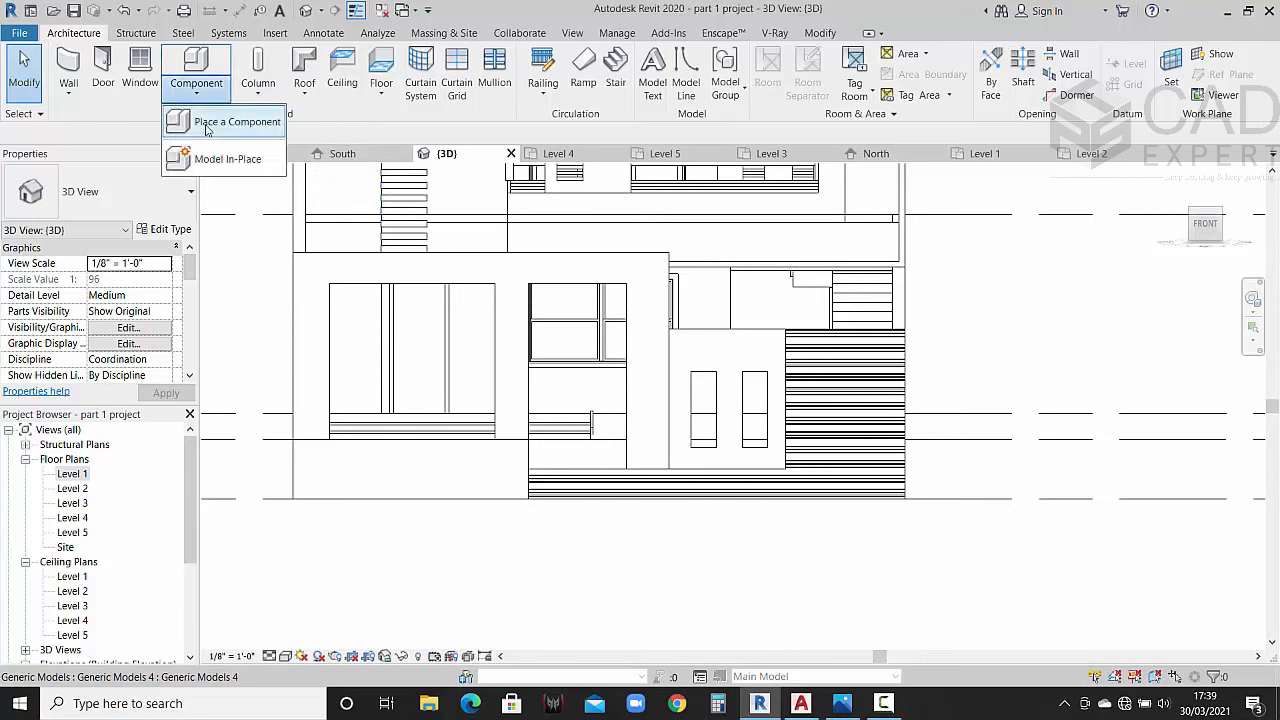
click(225, 157)
scroll(624, 320, down, 2)
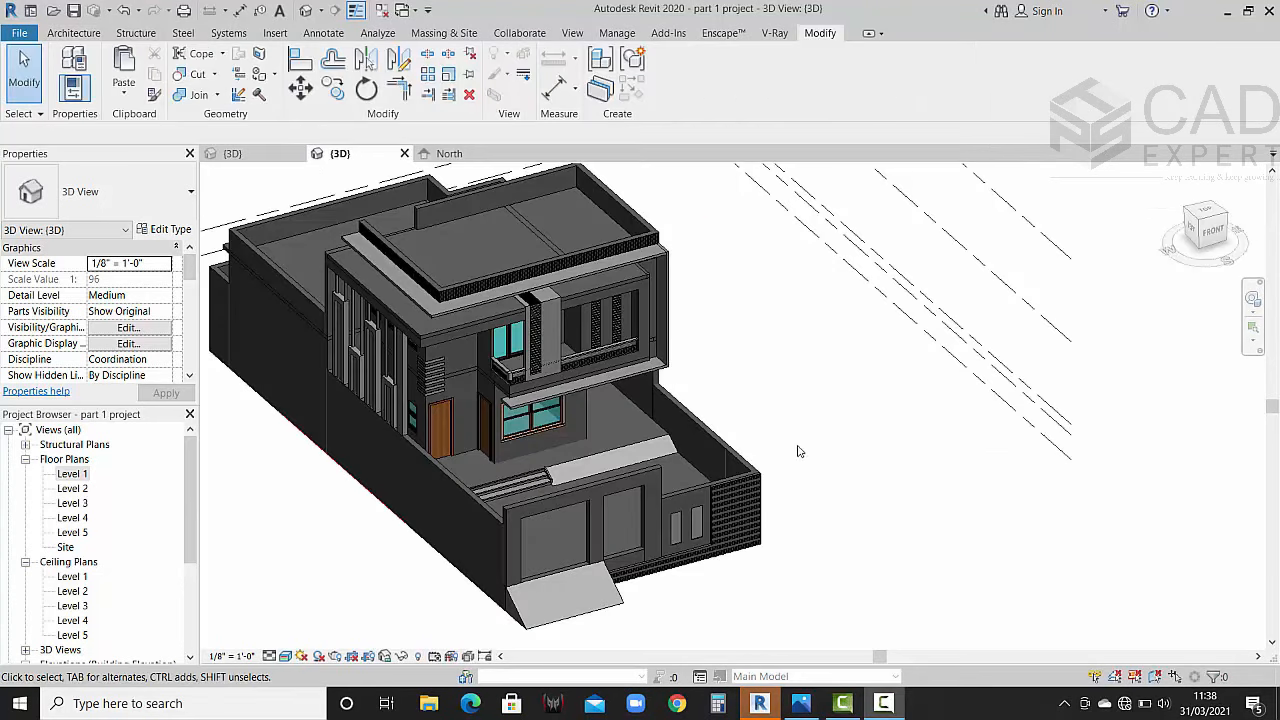
Step: Set the unconnected height of the side boundary wall's longer rear segment to 12'
scroll(640, 510, up, 3)
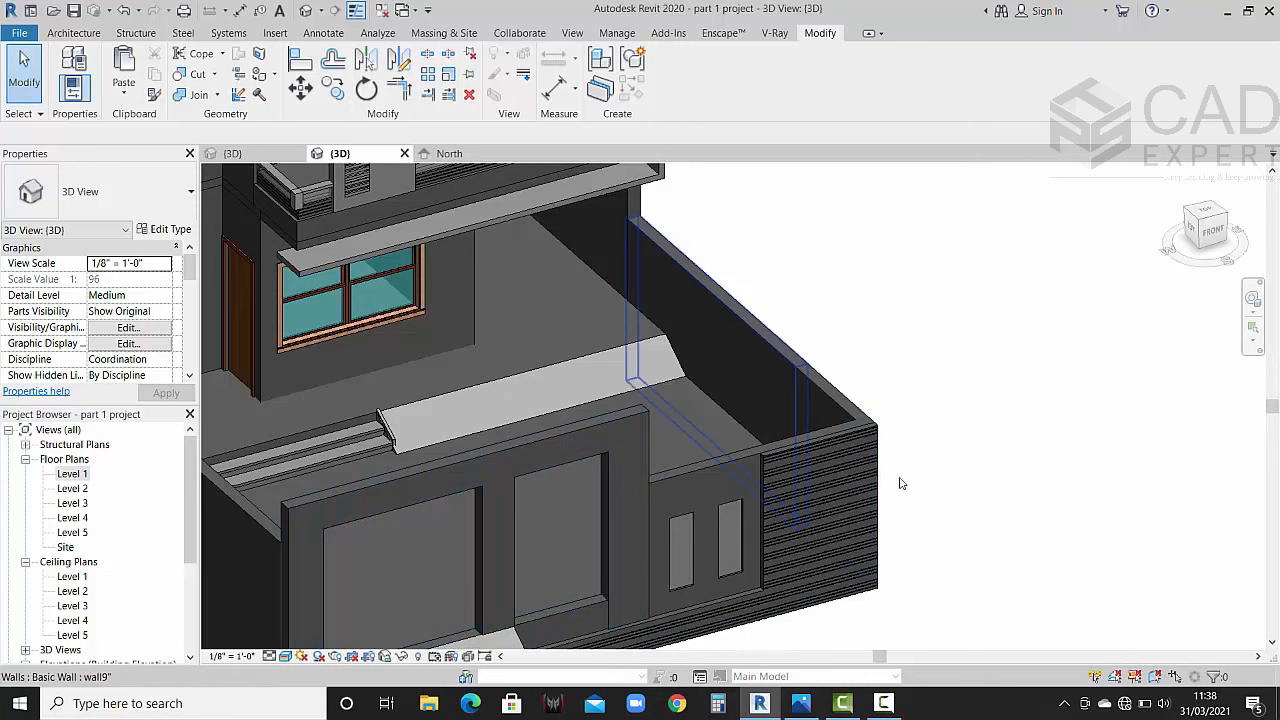
click(779, 342)
click(157, 362)
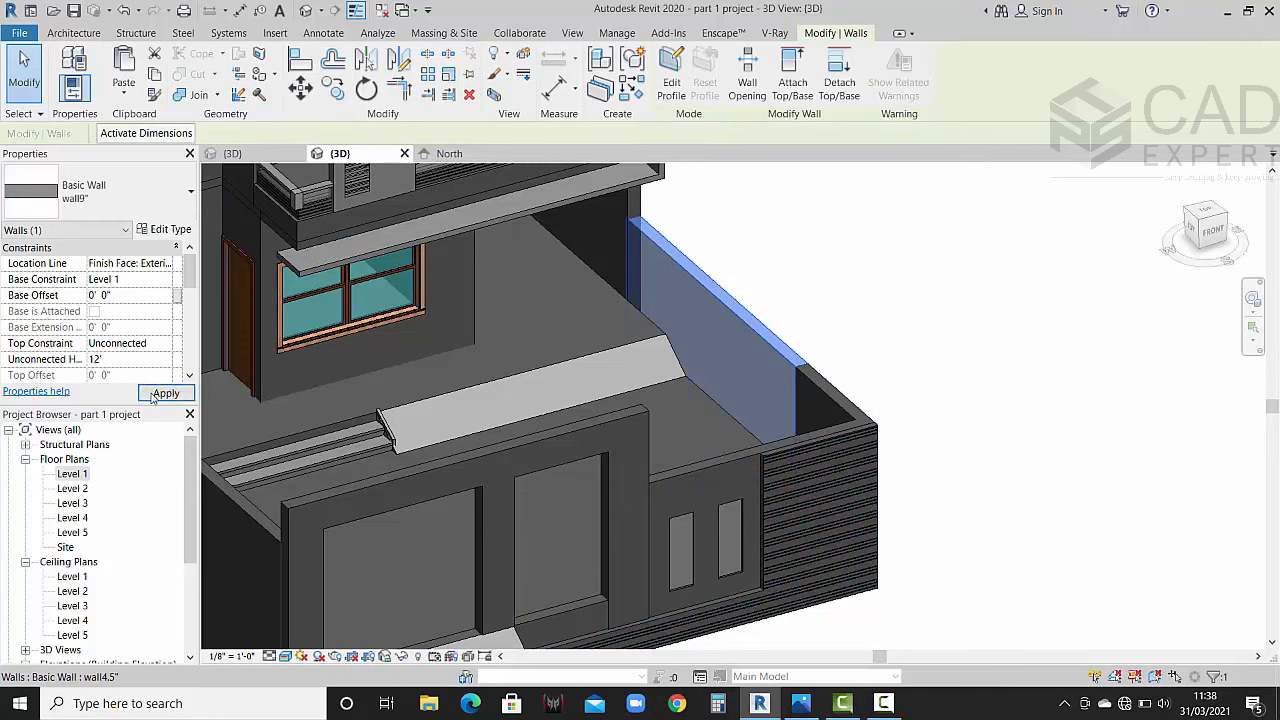
click(157, 395)
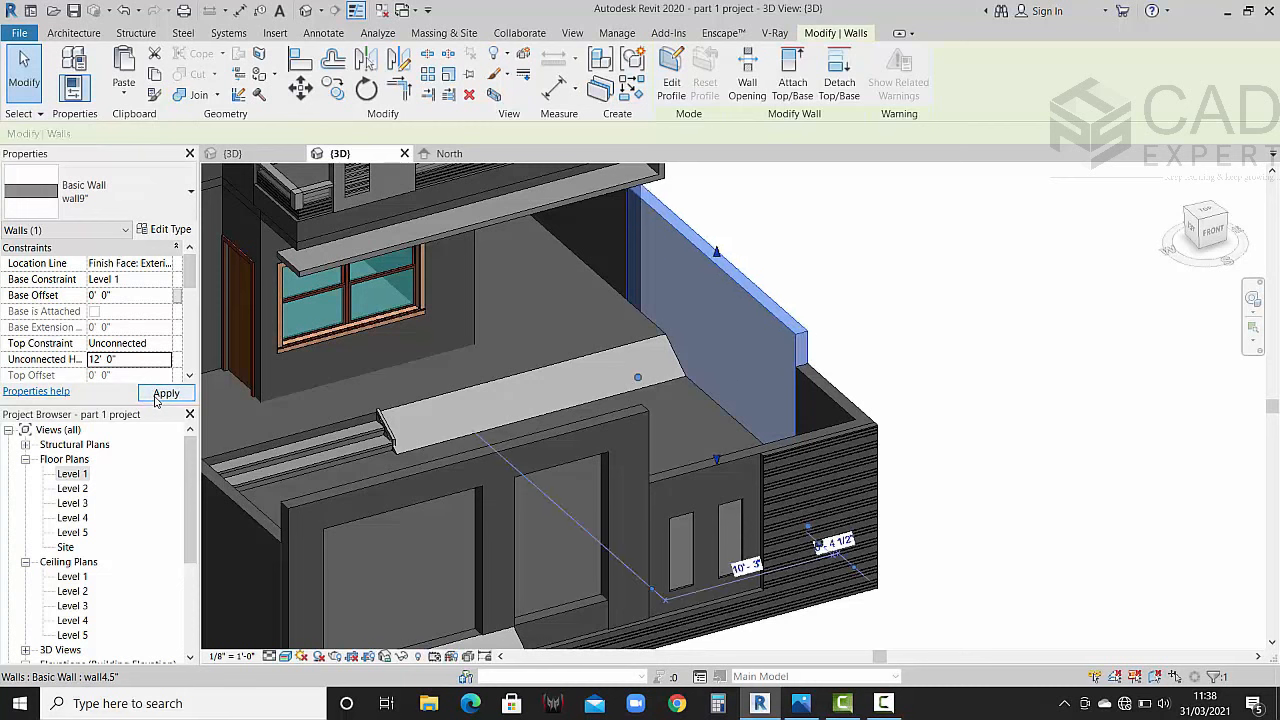
click(925, 348)
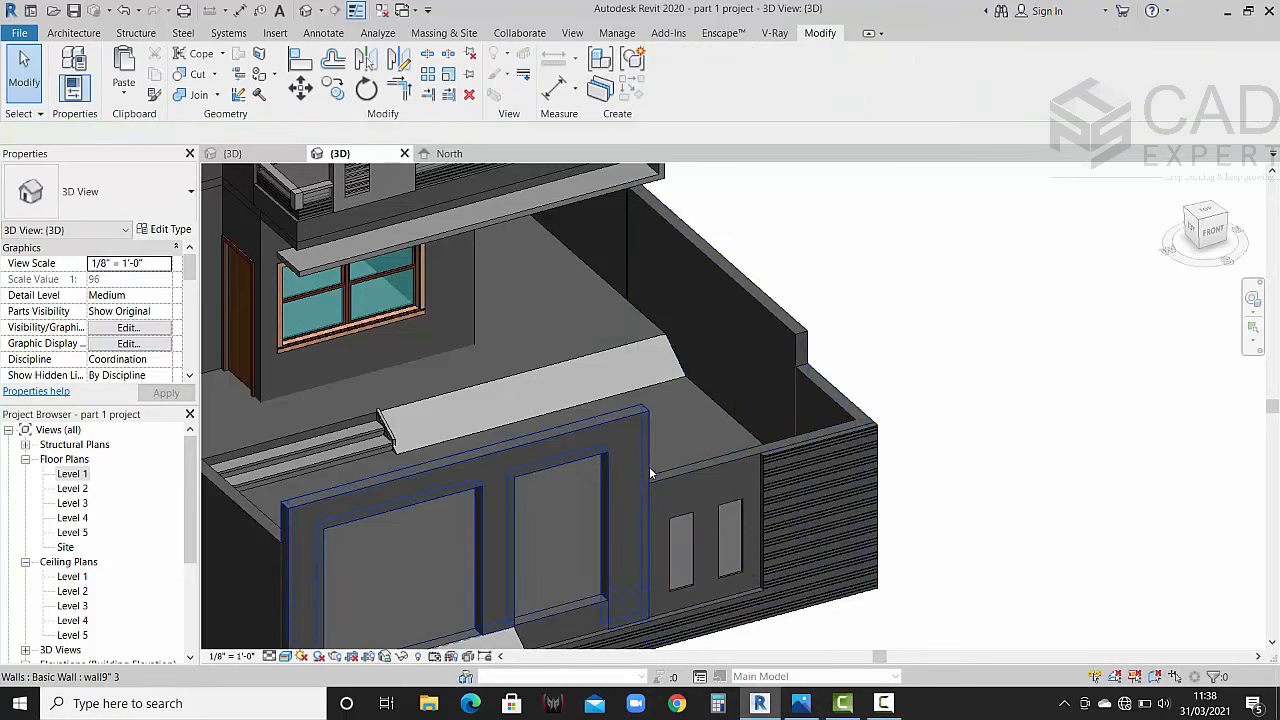
Step: Check the reference render in the photo viewer and display the Revit model from the front in Hidden Line style
click(804, 708)
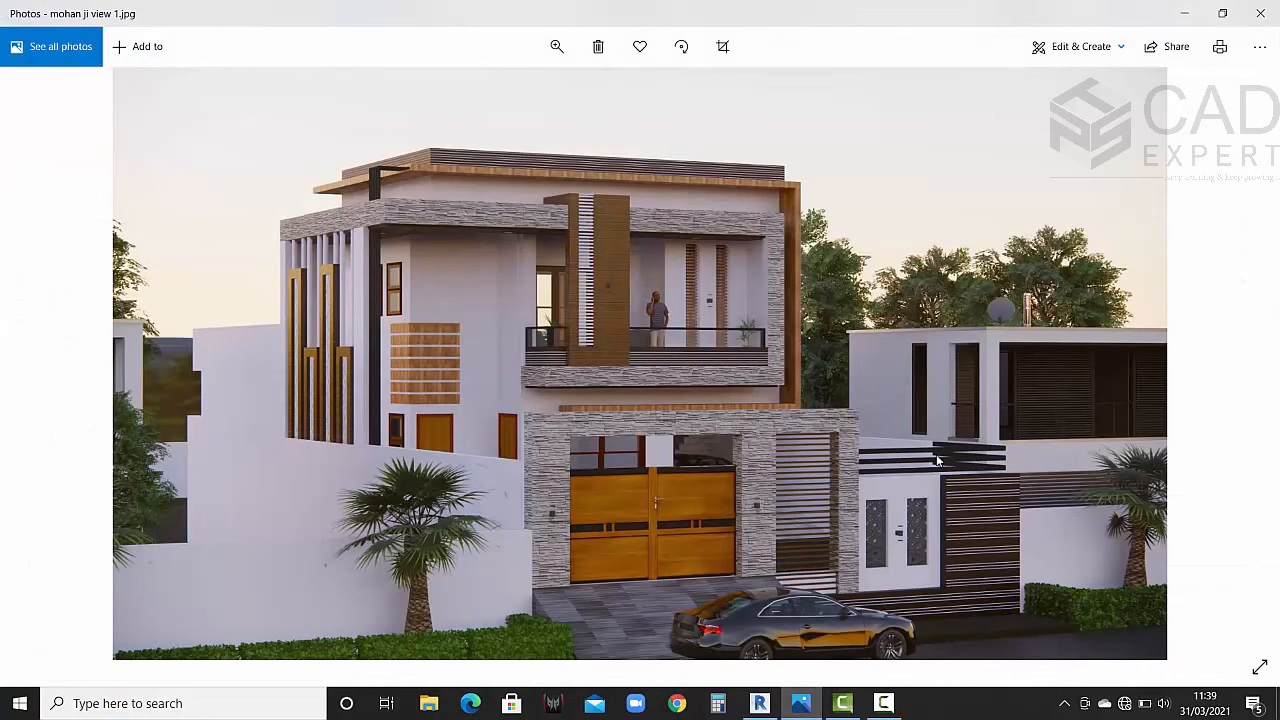
click(1194, 16)
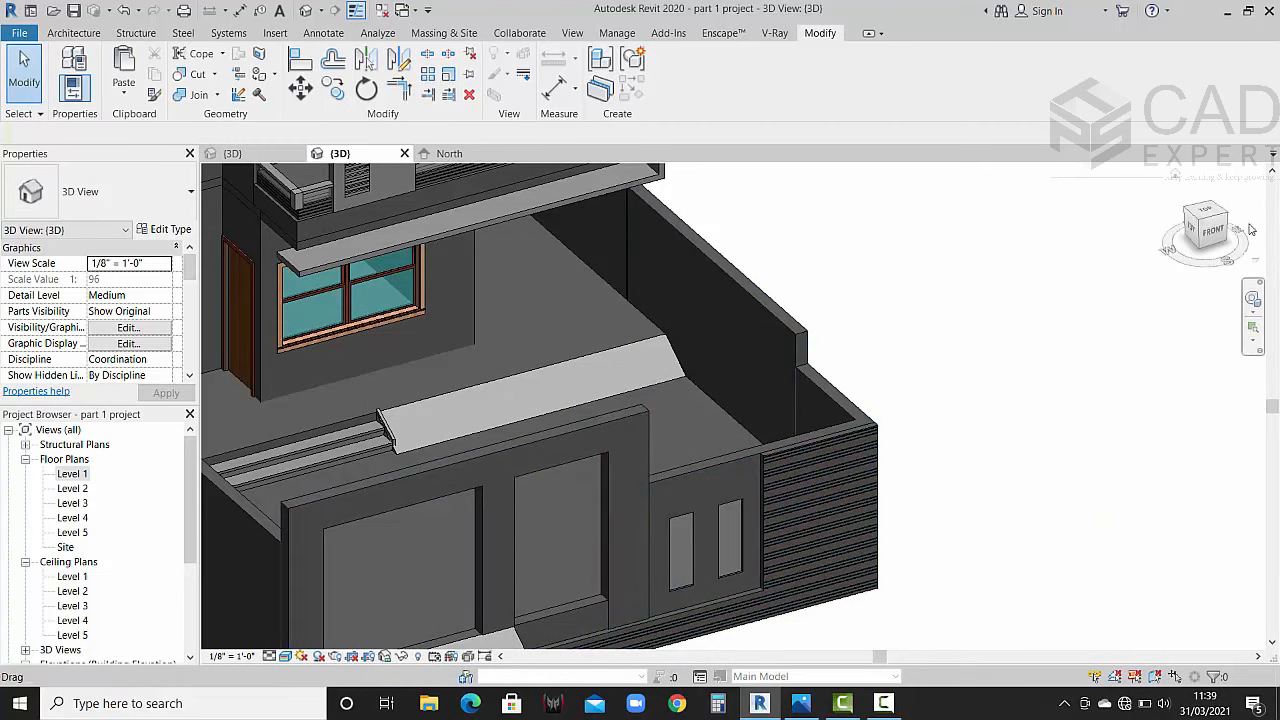
click(1212, 231)
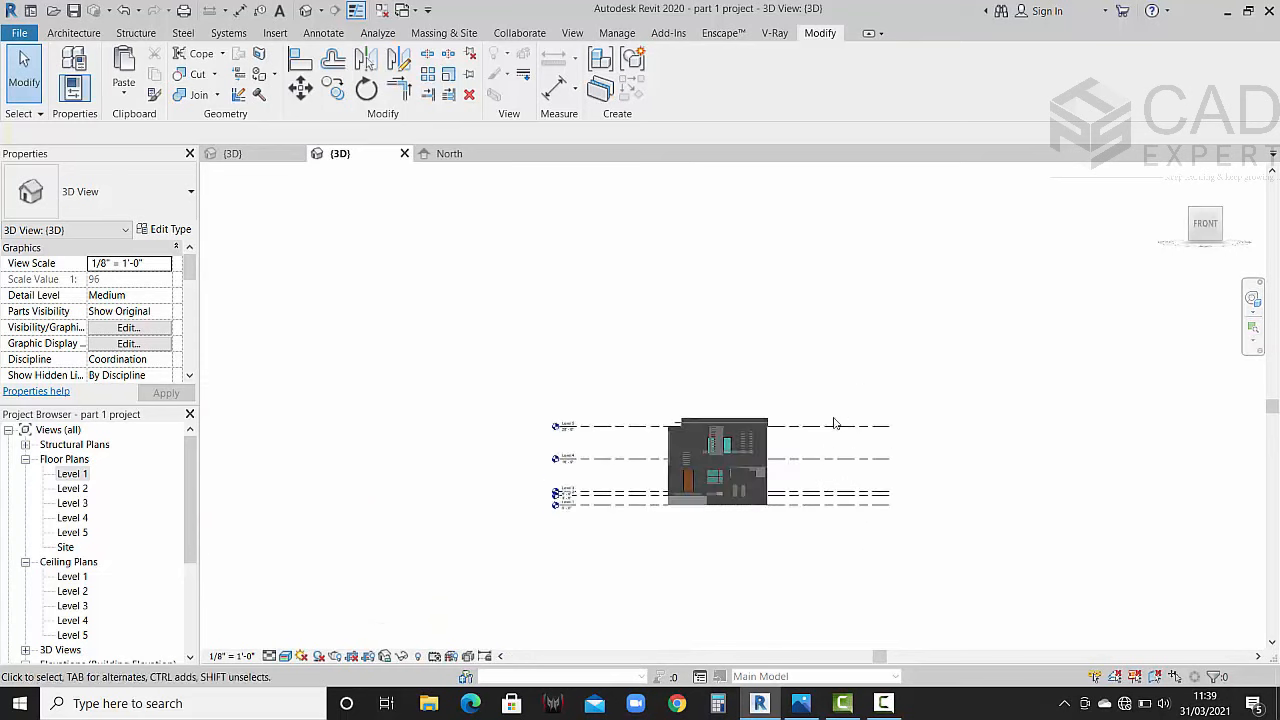
scroll(705, 428, up, 8)
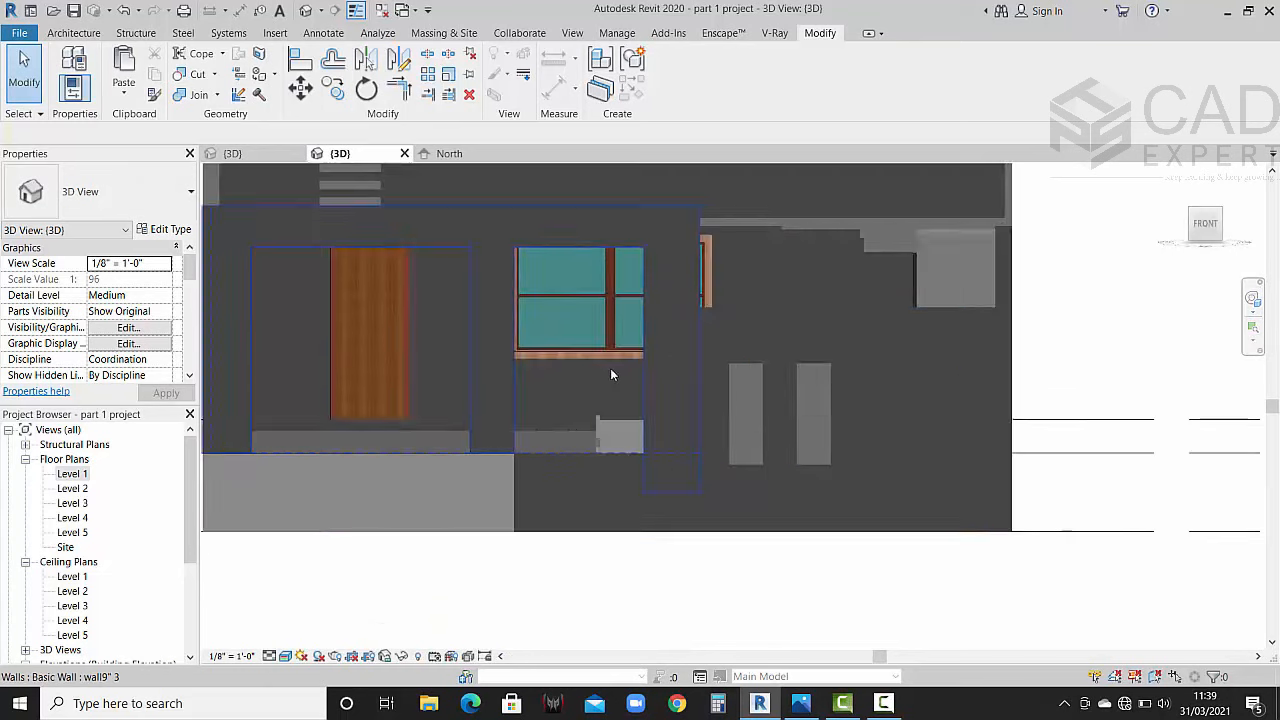
click(285, 657)
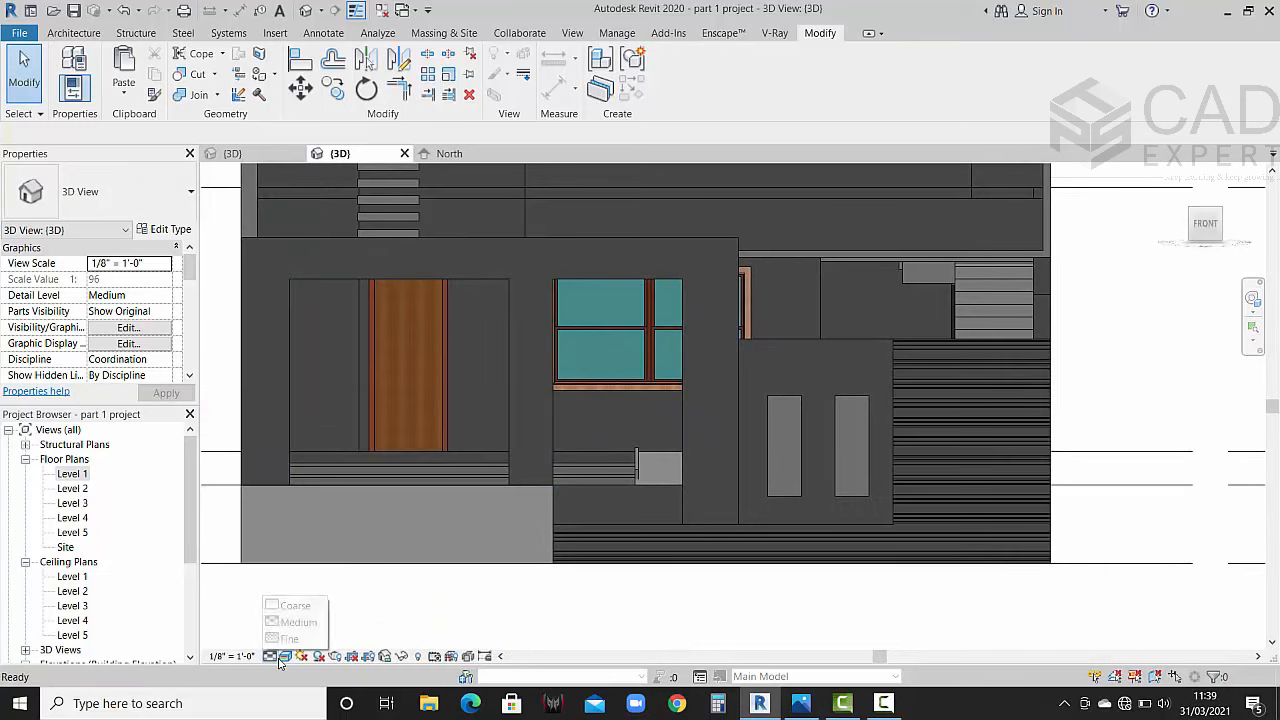
click(301, 656)
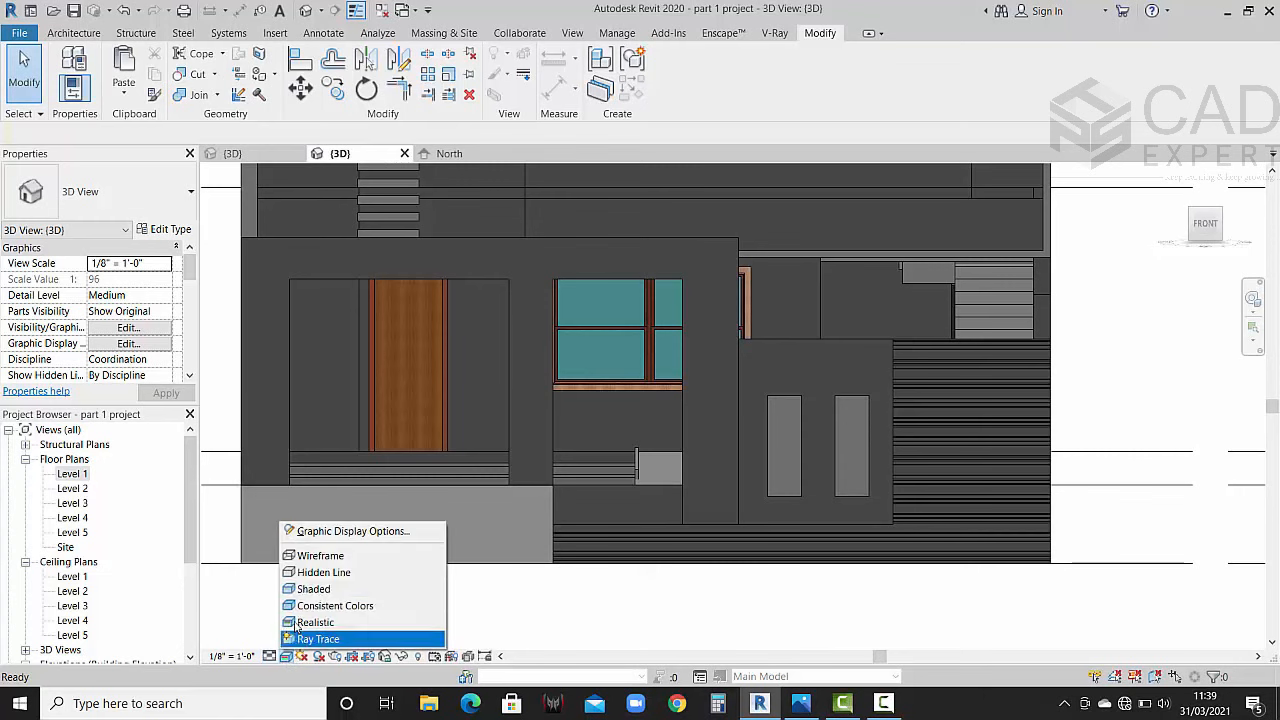
click(320, 572)
middle_drag(656, 333, 649, 348)
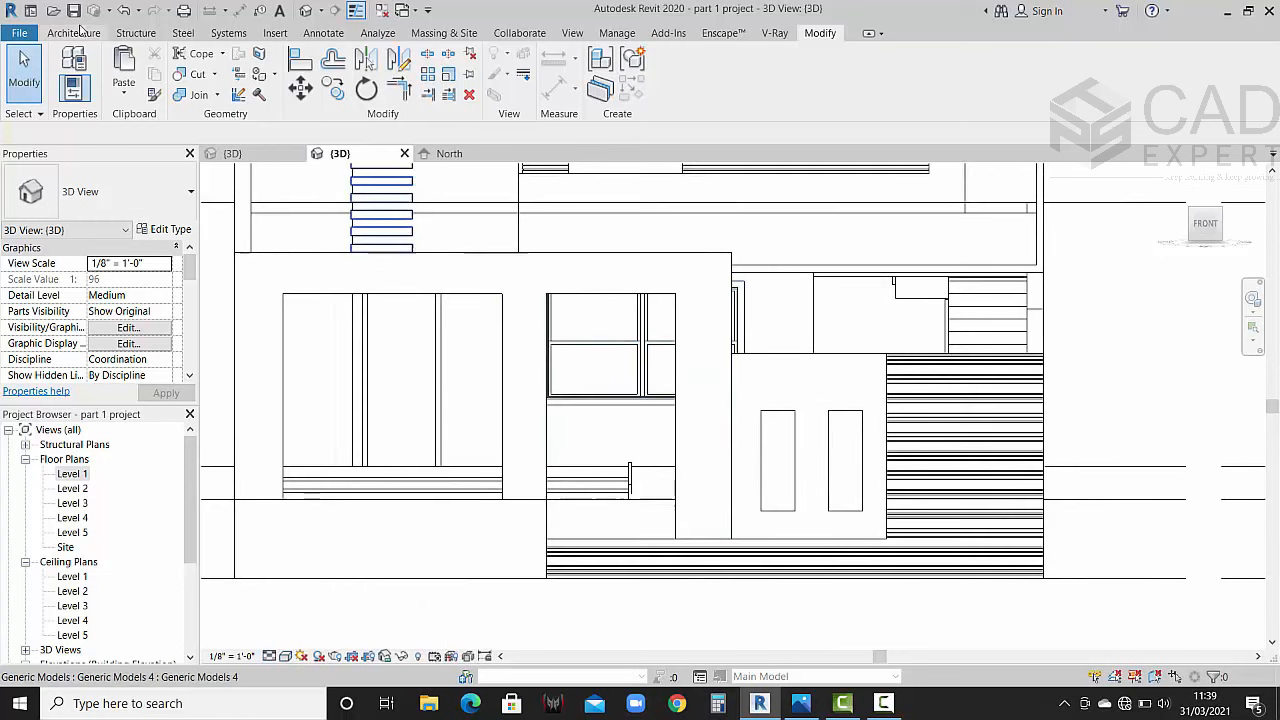
Step: Start an in-place component in the Generic Models category and begin an extrusion
click(75, 35)
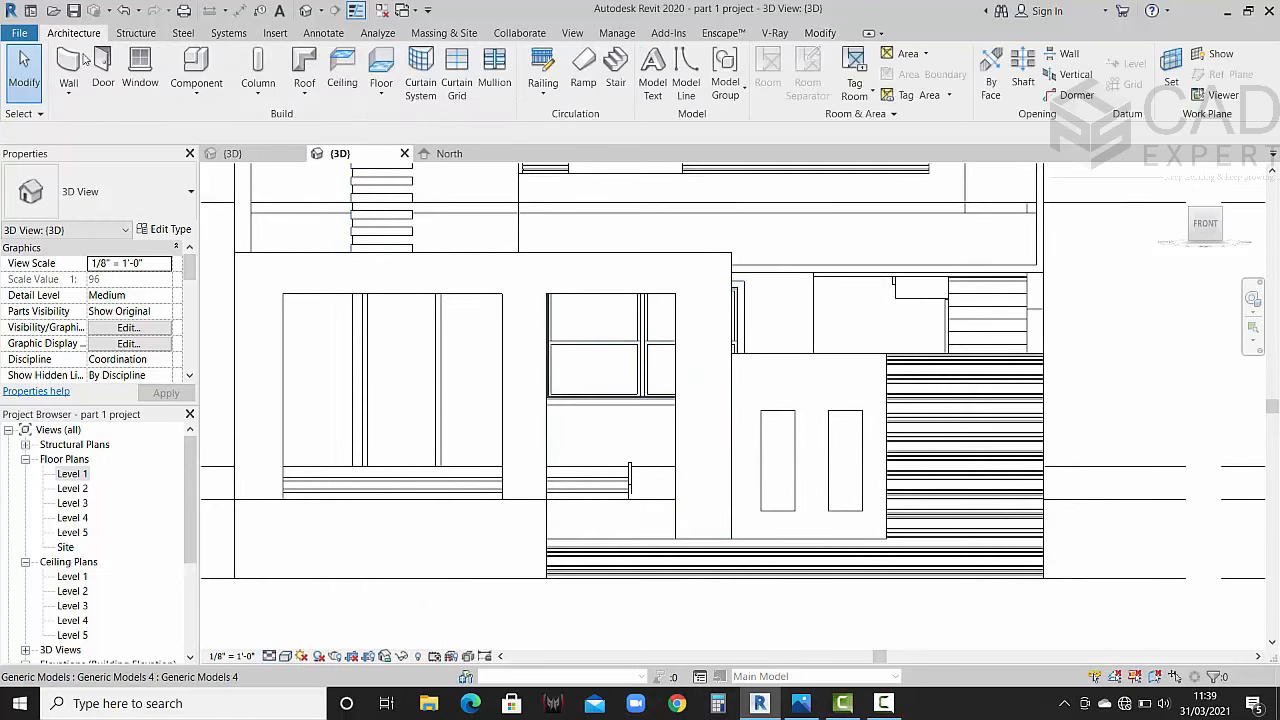
click(196, 92)
click(225, 160)
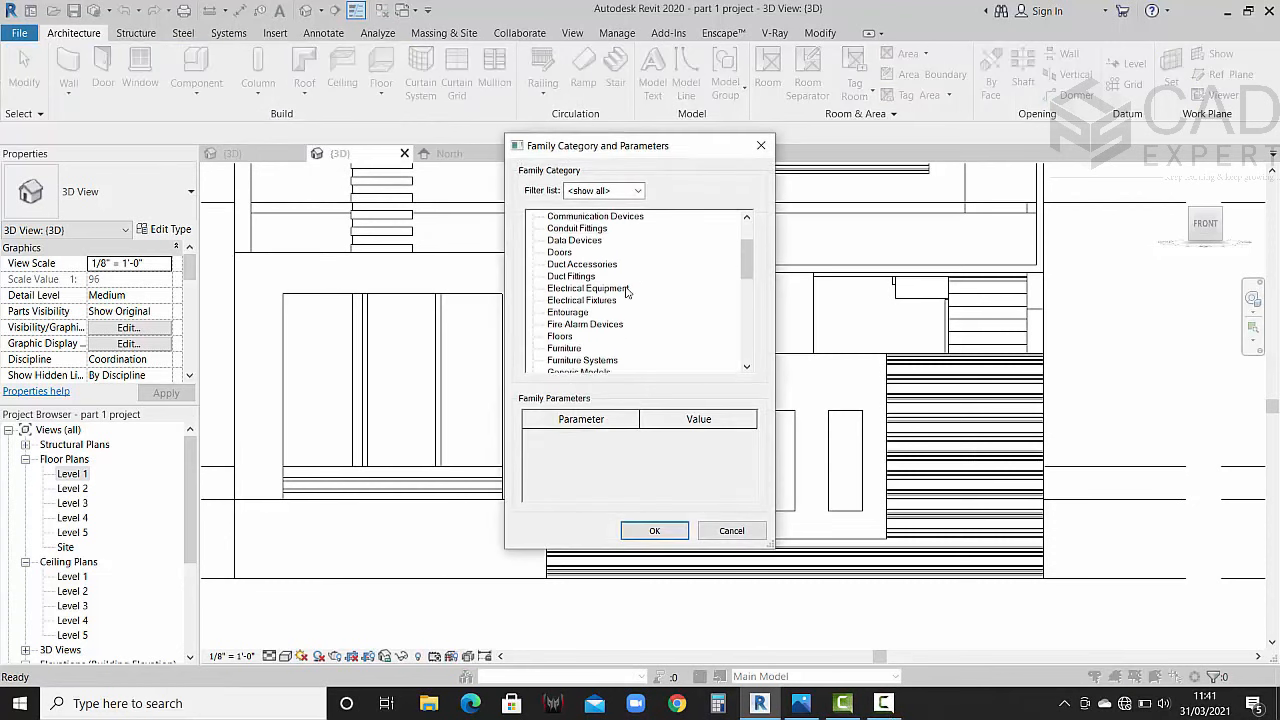
scroll(627, 292, down, 1)
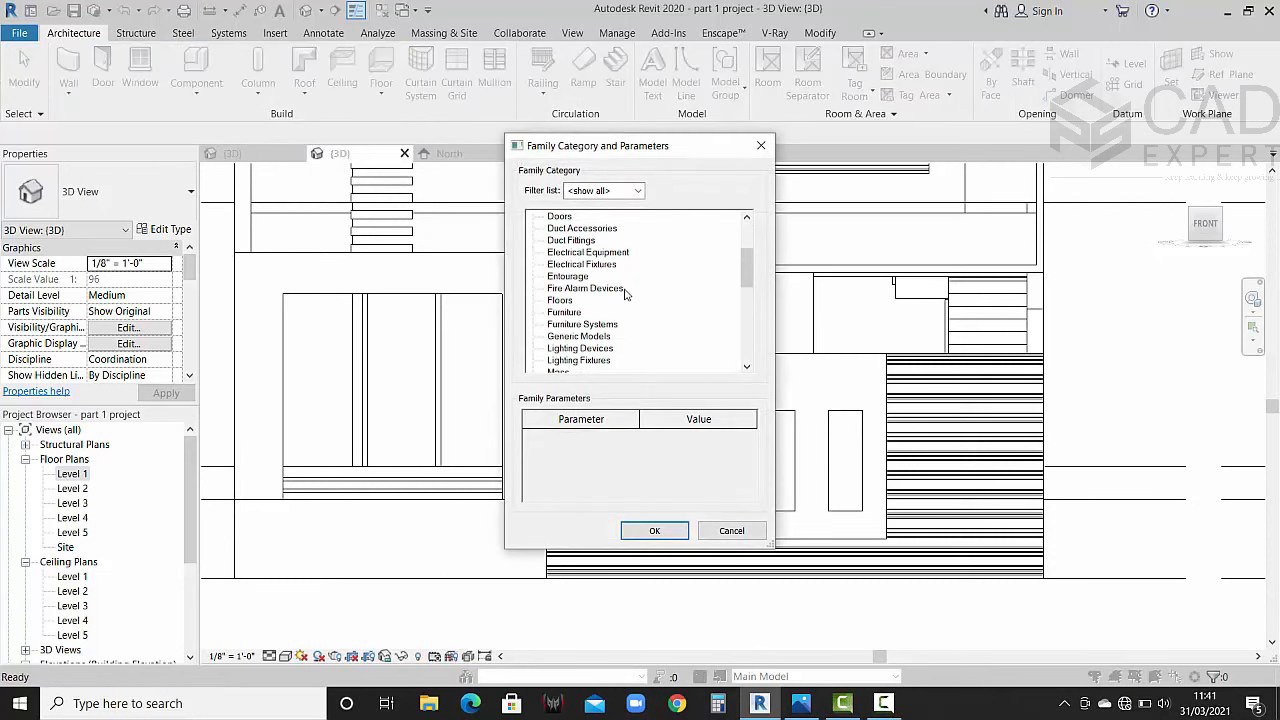
click(654, 531)
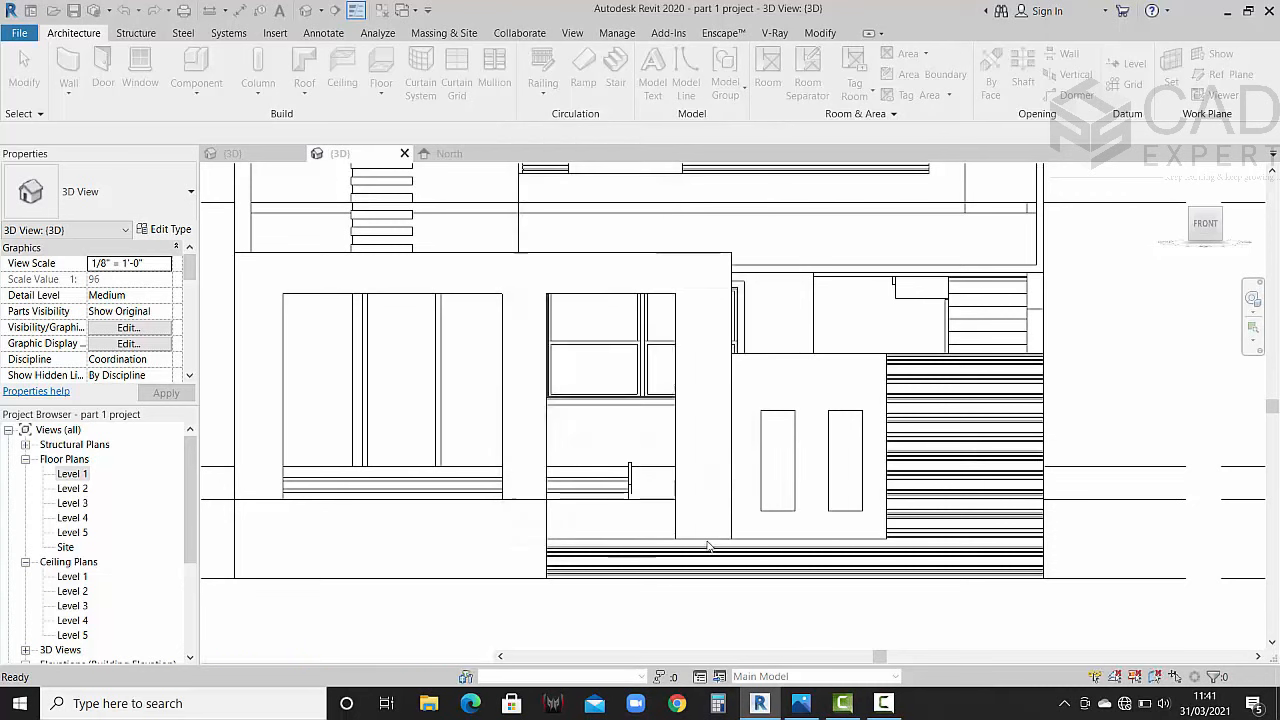
click(641, 381)
click(145, 80)
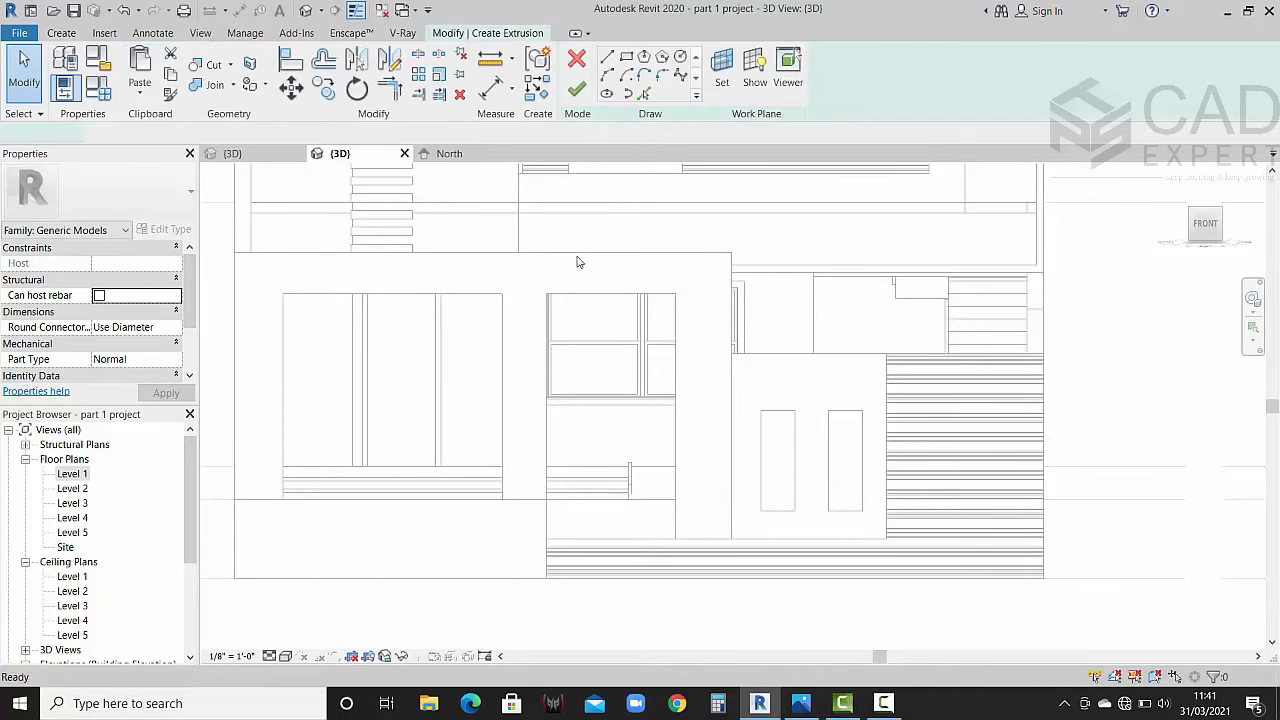
Step: Set the extrusion's work plane by picking the face of the front wall that contains the two large openings
click(723, 85)
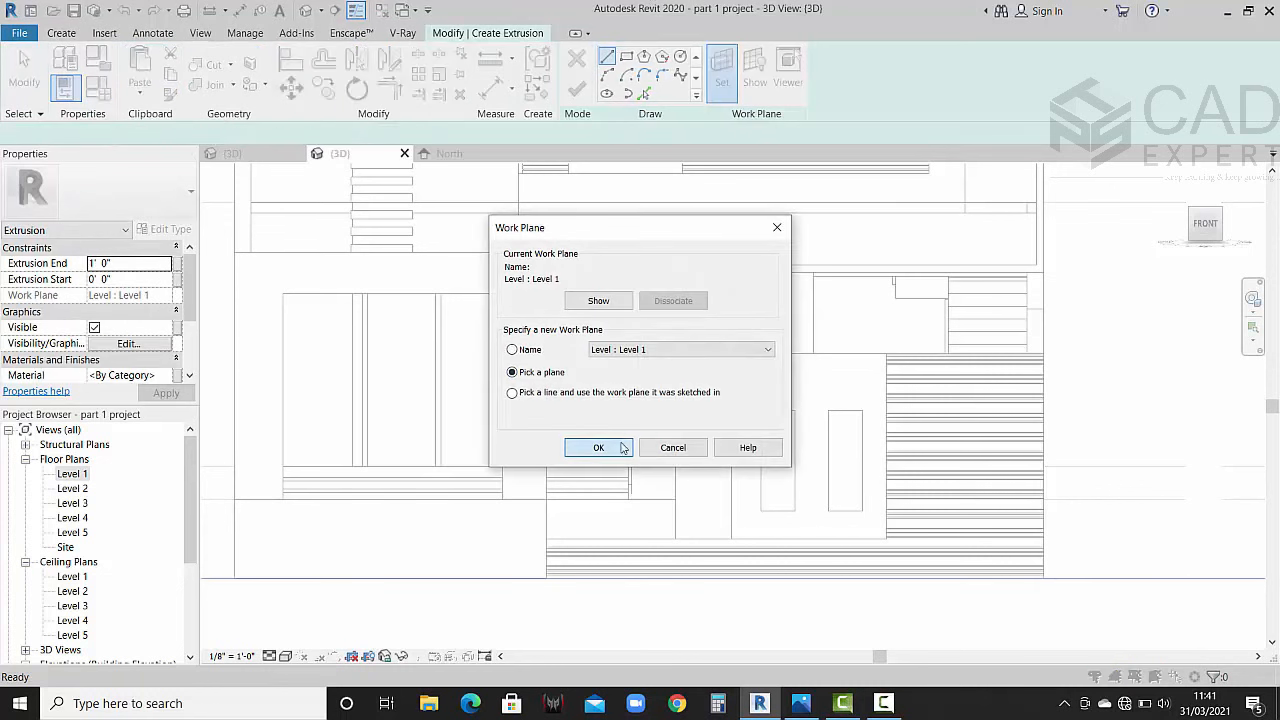
click(598, 447)
click(642, 258)
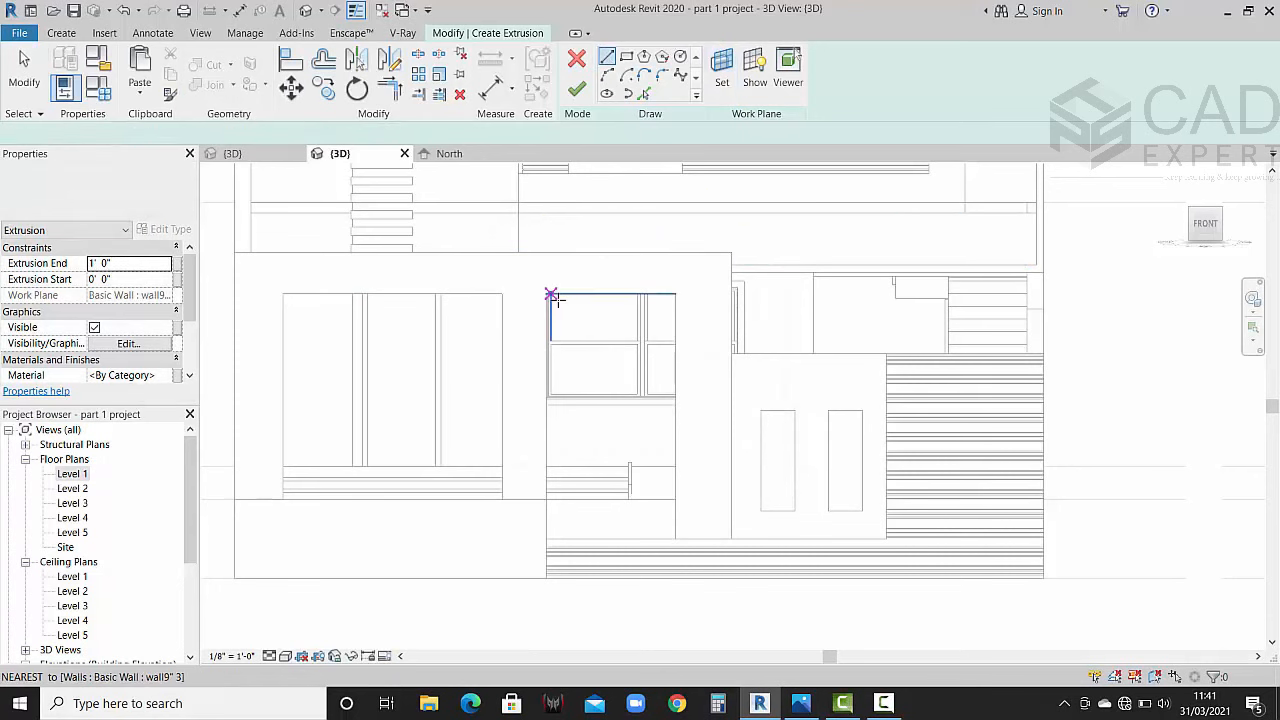
Step: Sketch a rectangle about 5' 9" wide and 4" high across the top of the opening in front of the window
scroll(554, 297, up, 5)
click(510, 260)
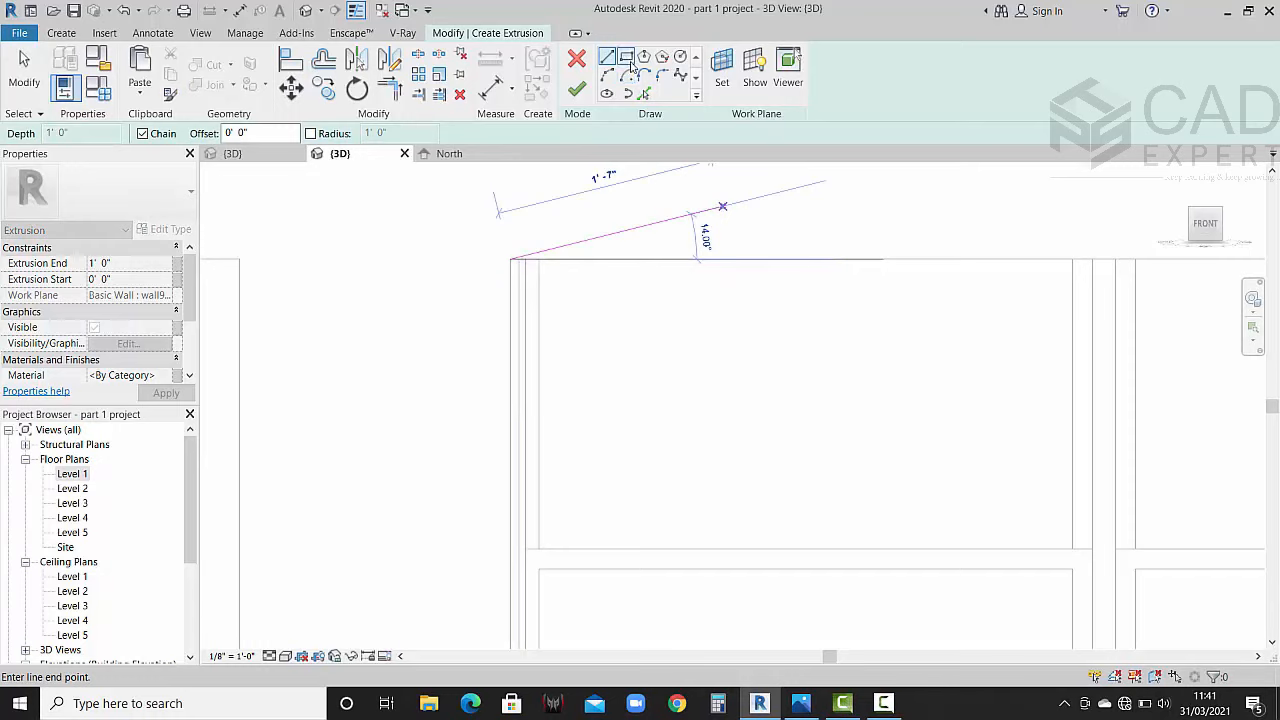
click(626, 57)
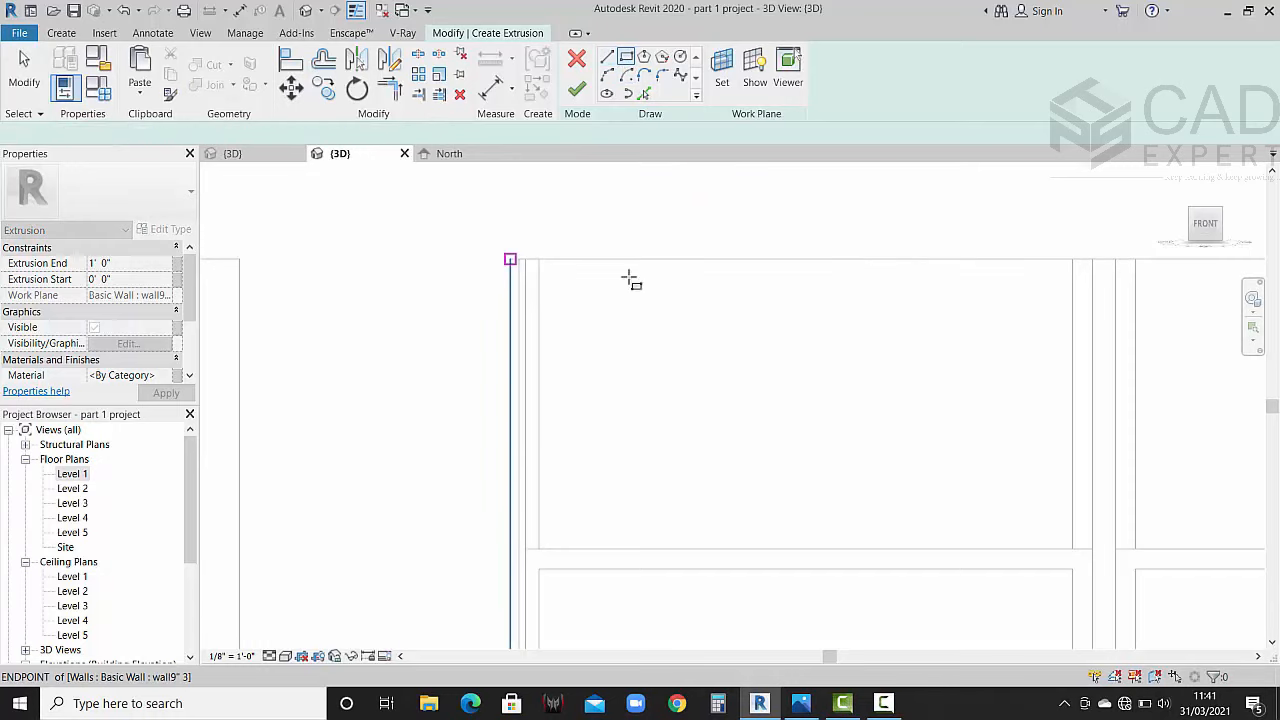
click(510, 260)
scroll(954, 320, down, 3)
scroll(1060, 312, up, 1)
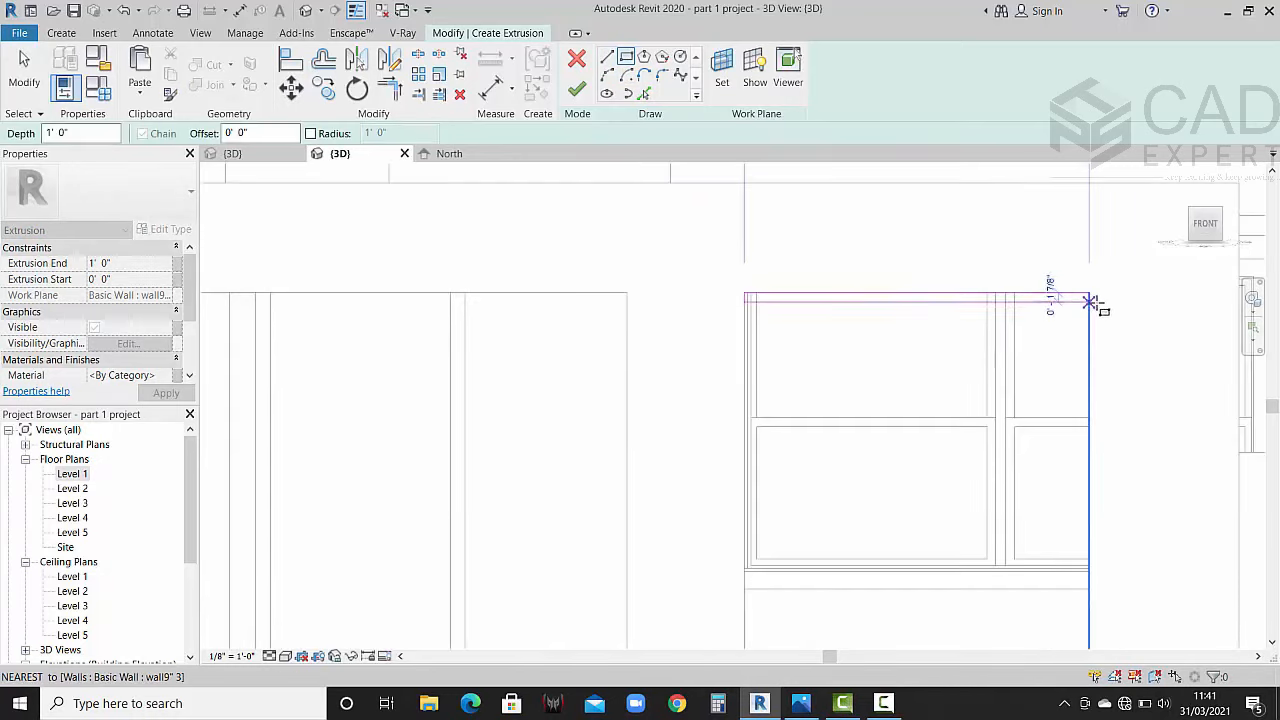
click(1090, 310)
key(Escape)
key(Escape)
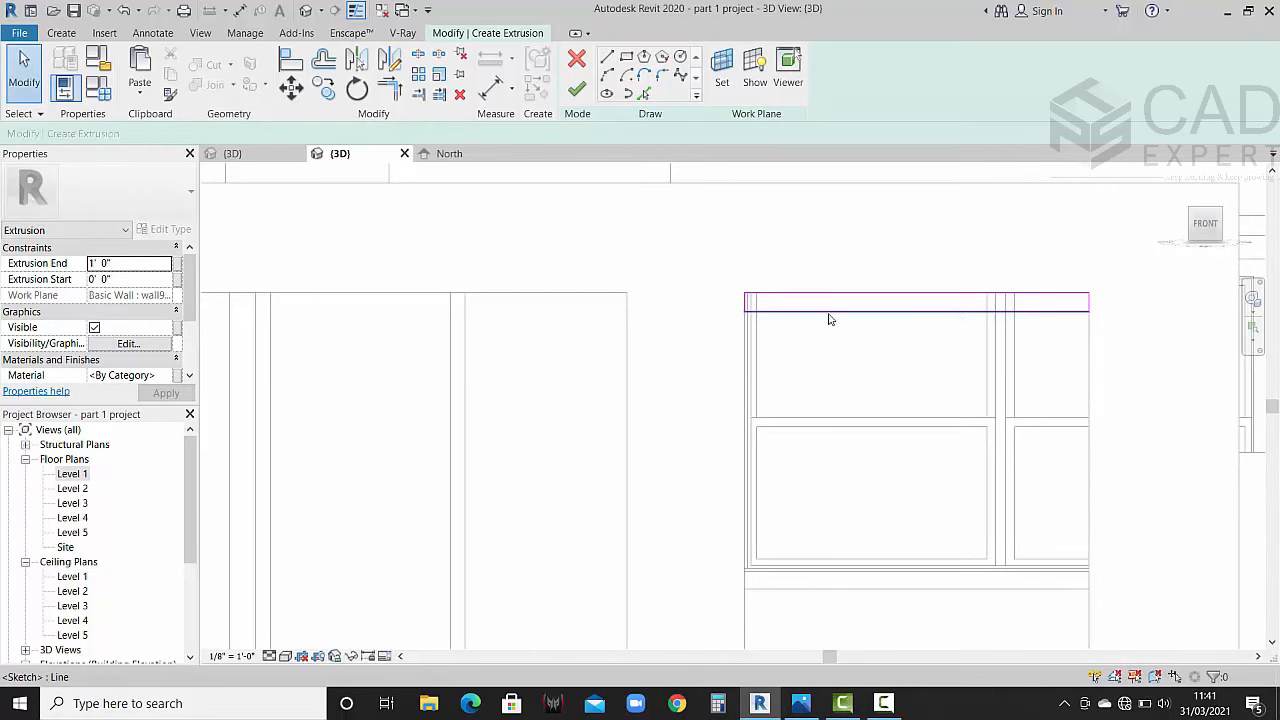
Step: Set the height of the slat rectangle to 2.5"
click(829, 312)
scroll(706, 310, up, 2)
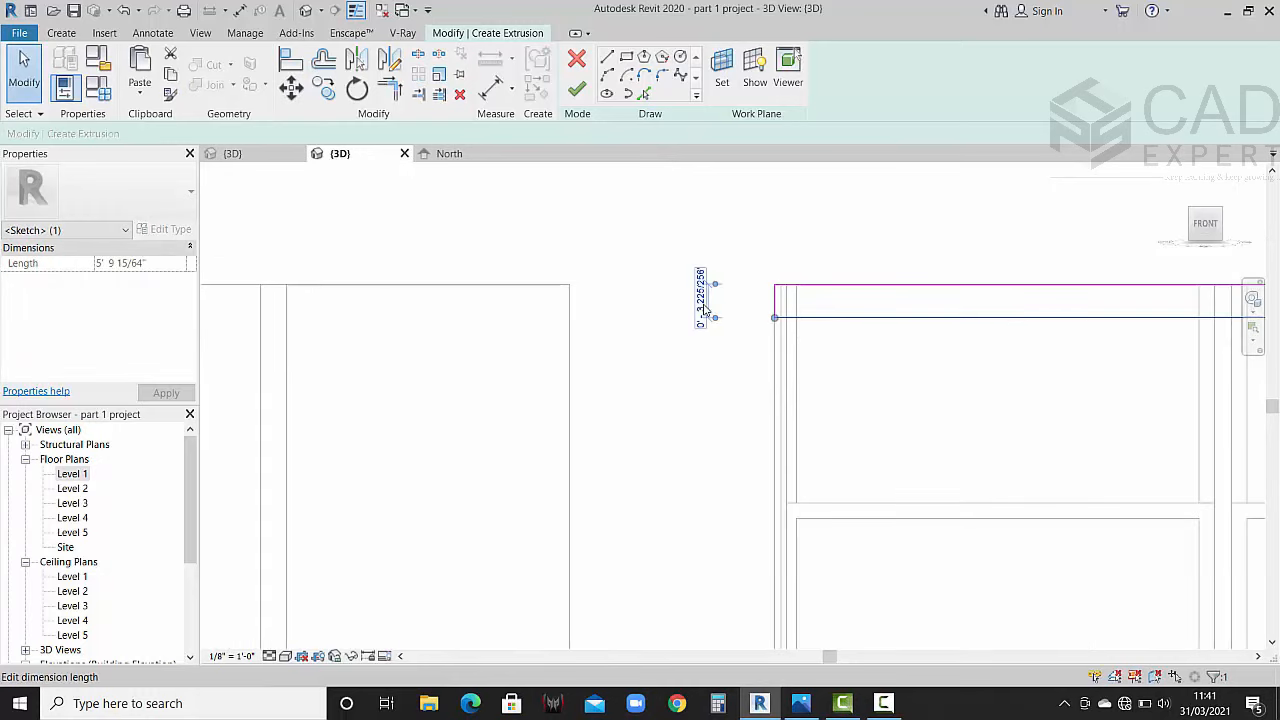
click(702, 308)
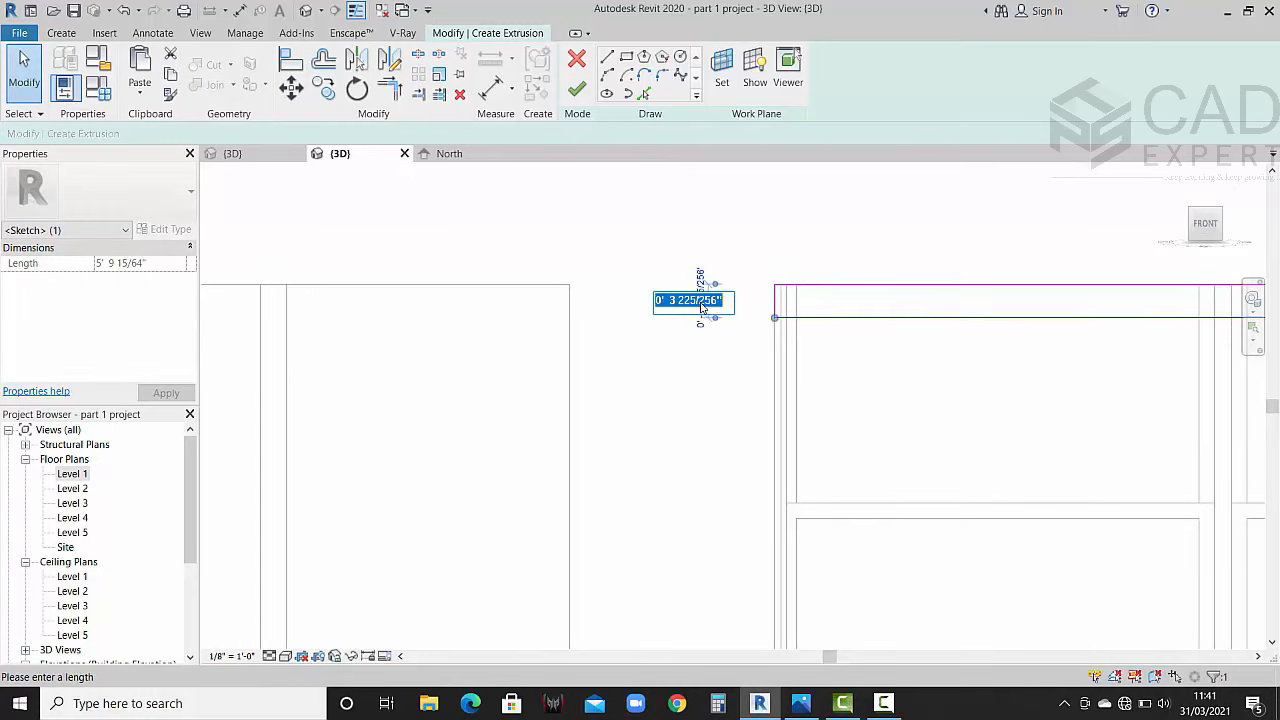
text(2.5")
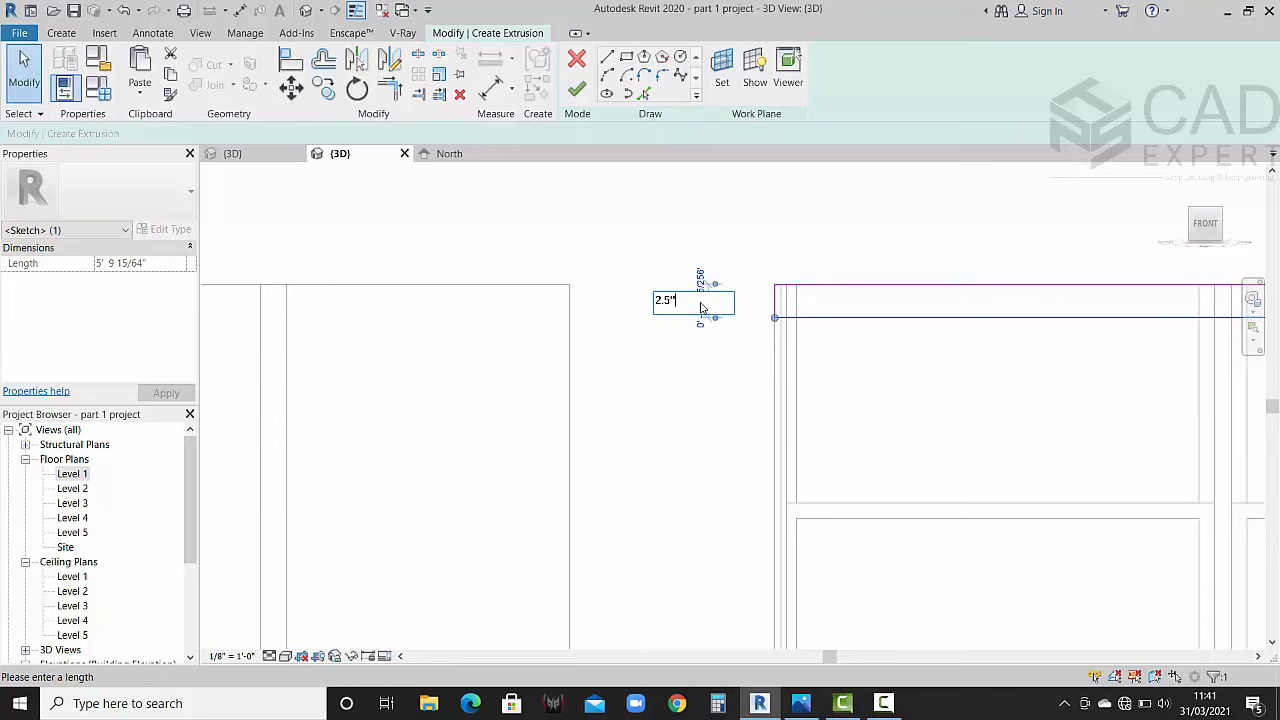
key(Return)
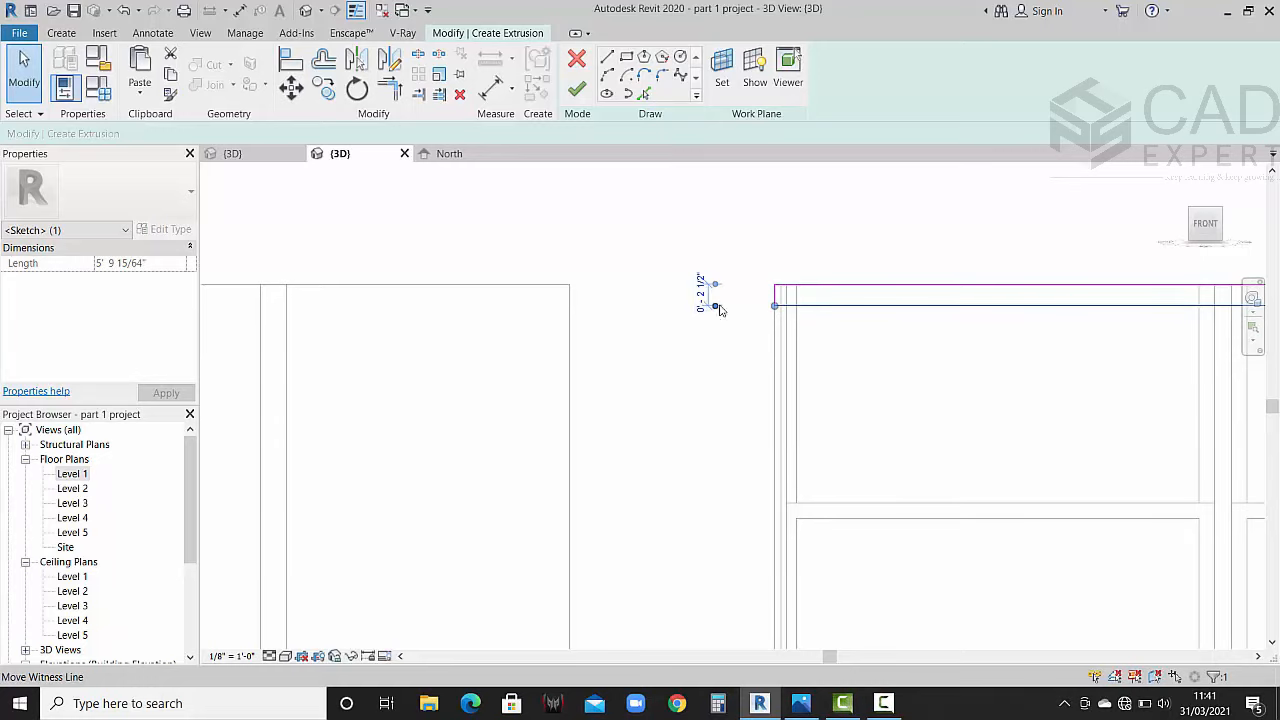
Step: Copy the slat rectangle 5" straight down inside the opening
scroll(705, 310, down, 4)
mouse_move(707, 298)
mouse_down()
mouse_move(885, 367)
mouse_move(941, 370)
mouse_up()
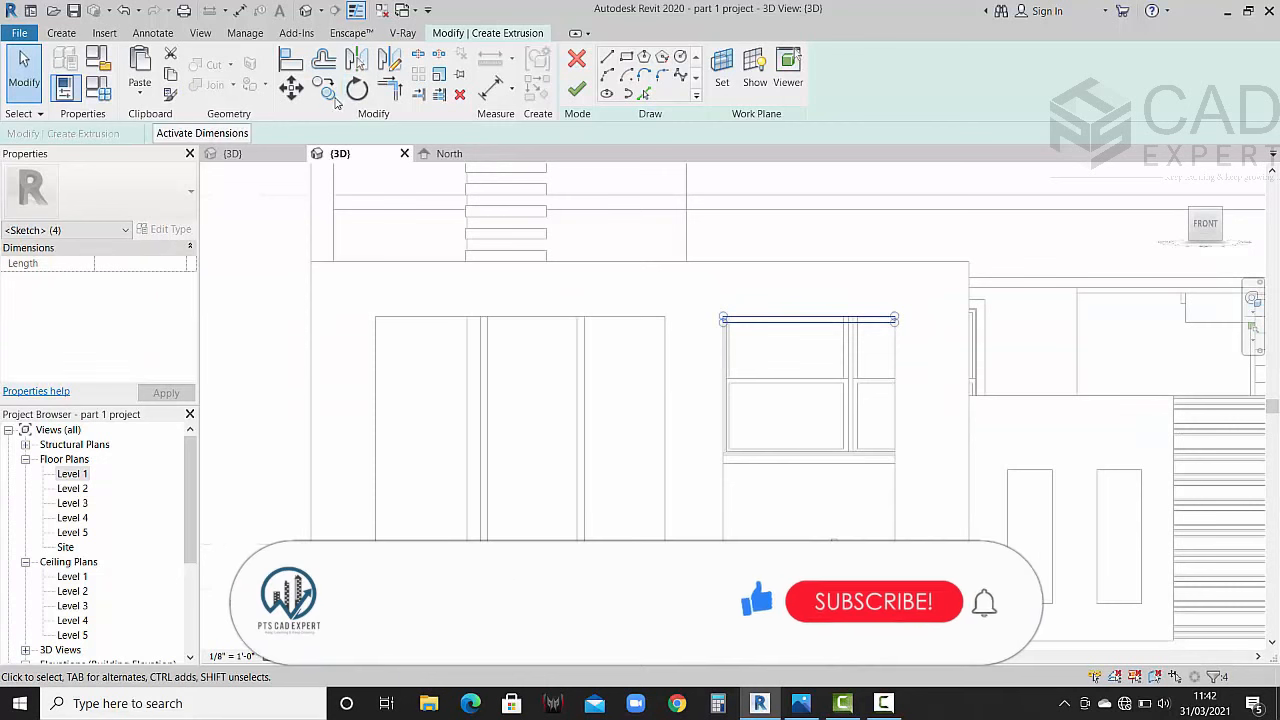
scroll(766, 334, up, 5)
key(m)
key(v)
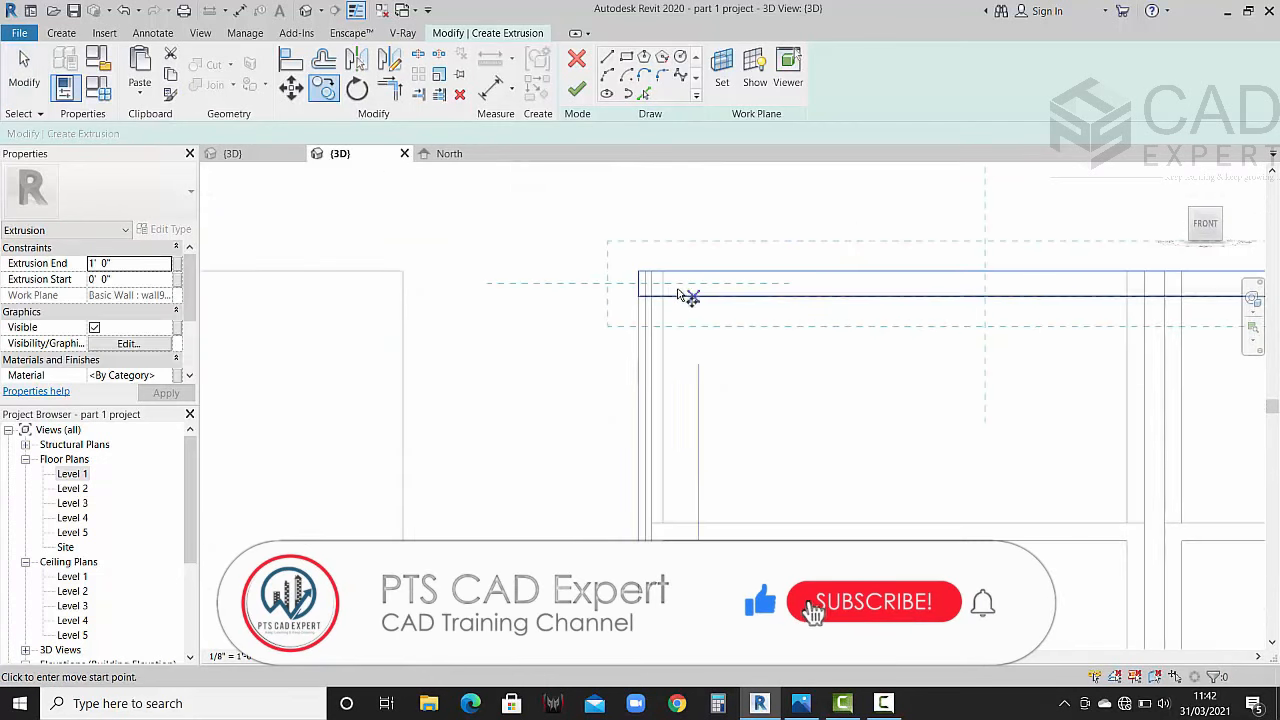
click(640, 272)
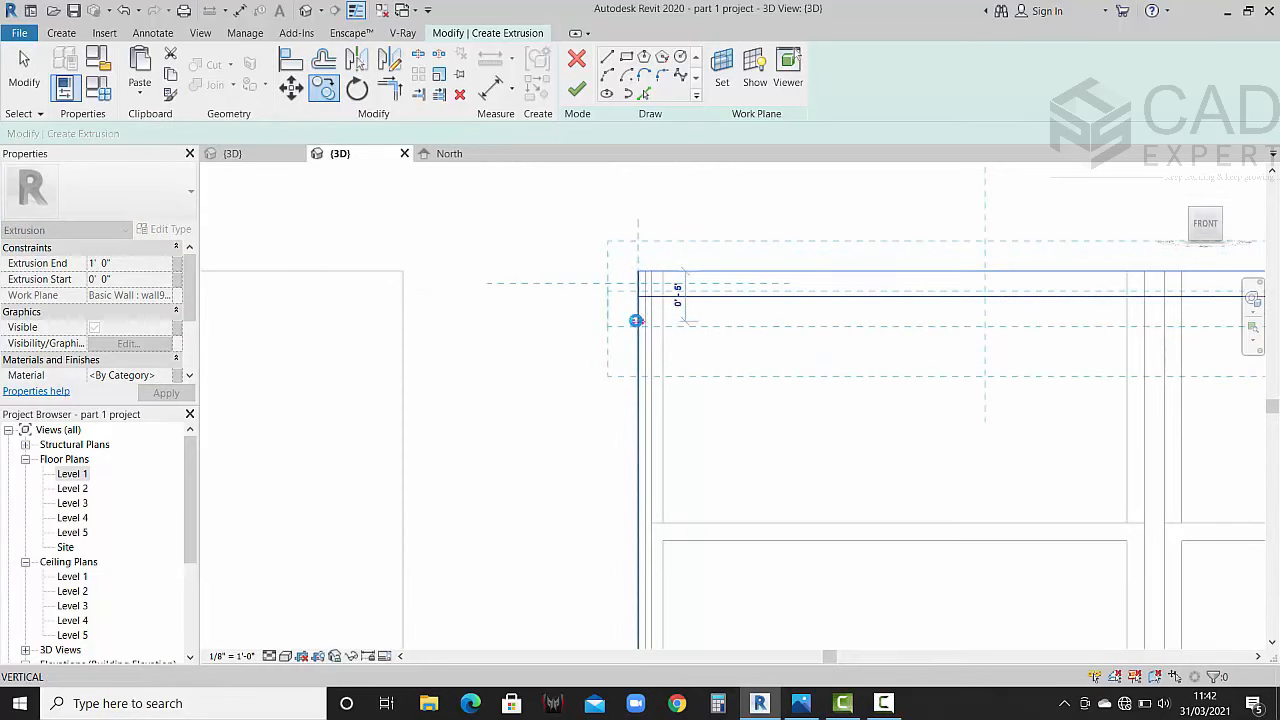
click(638, 322)
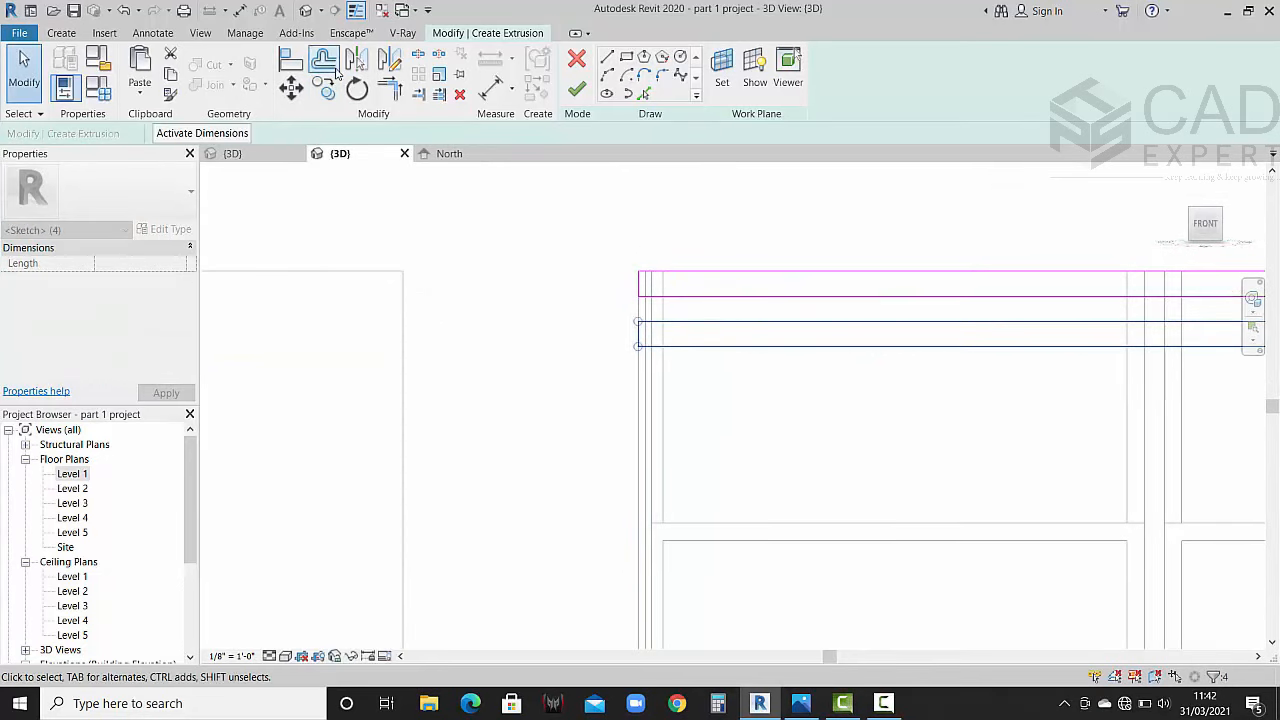
Step: Make five more copies of the slat rectangle straight down at 5" spacing
key(m)
key(v)
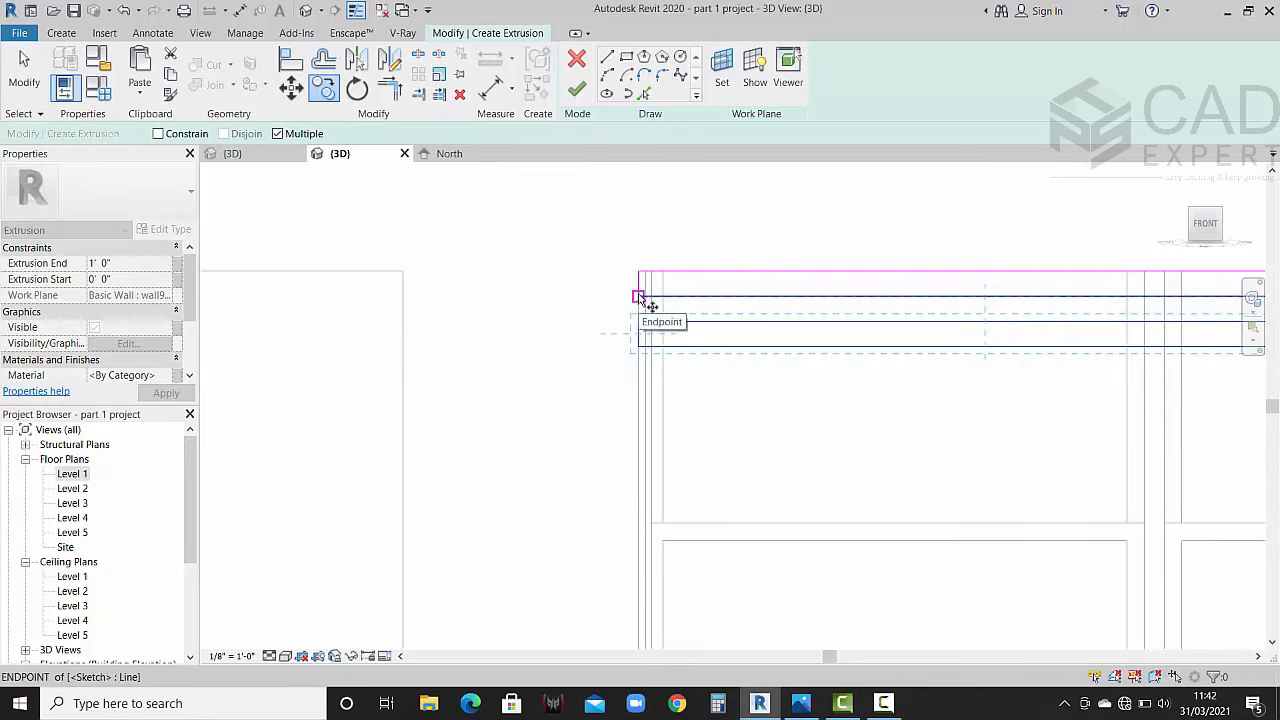
click(639, 298)
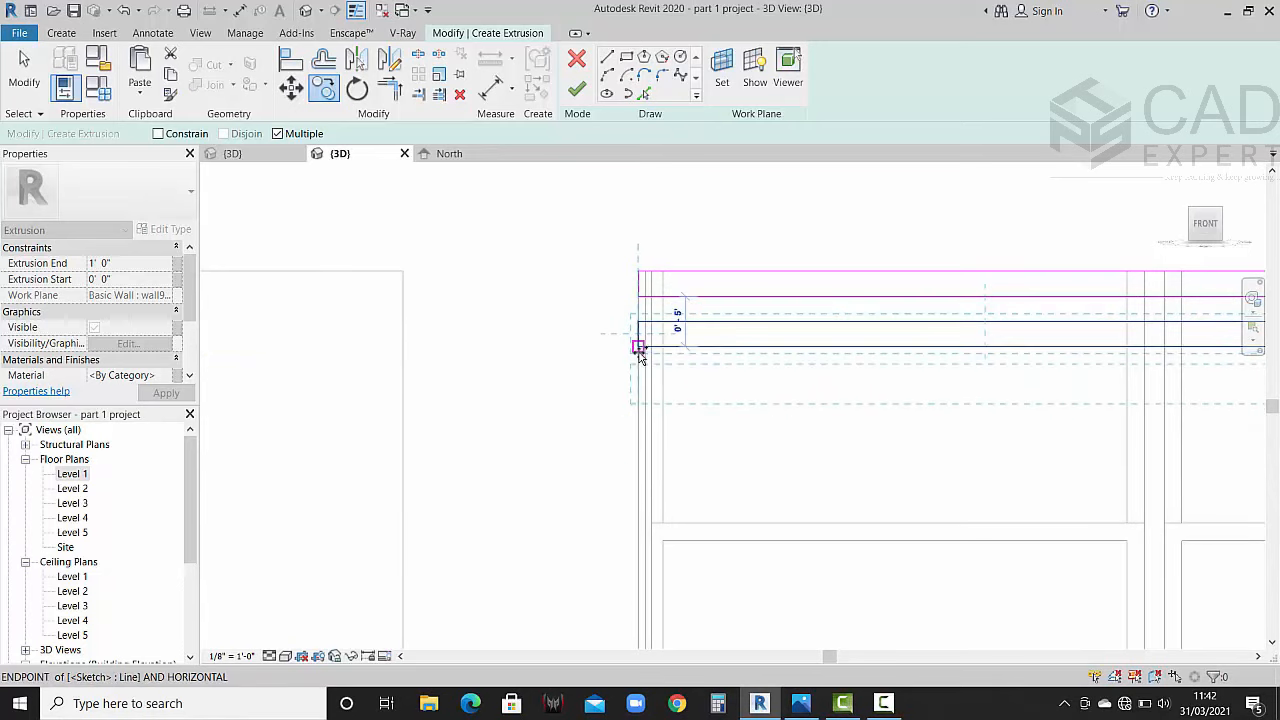
click(640, 350)
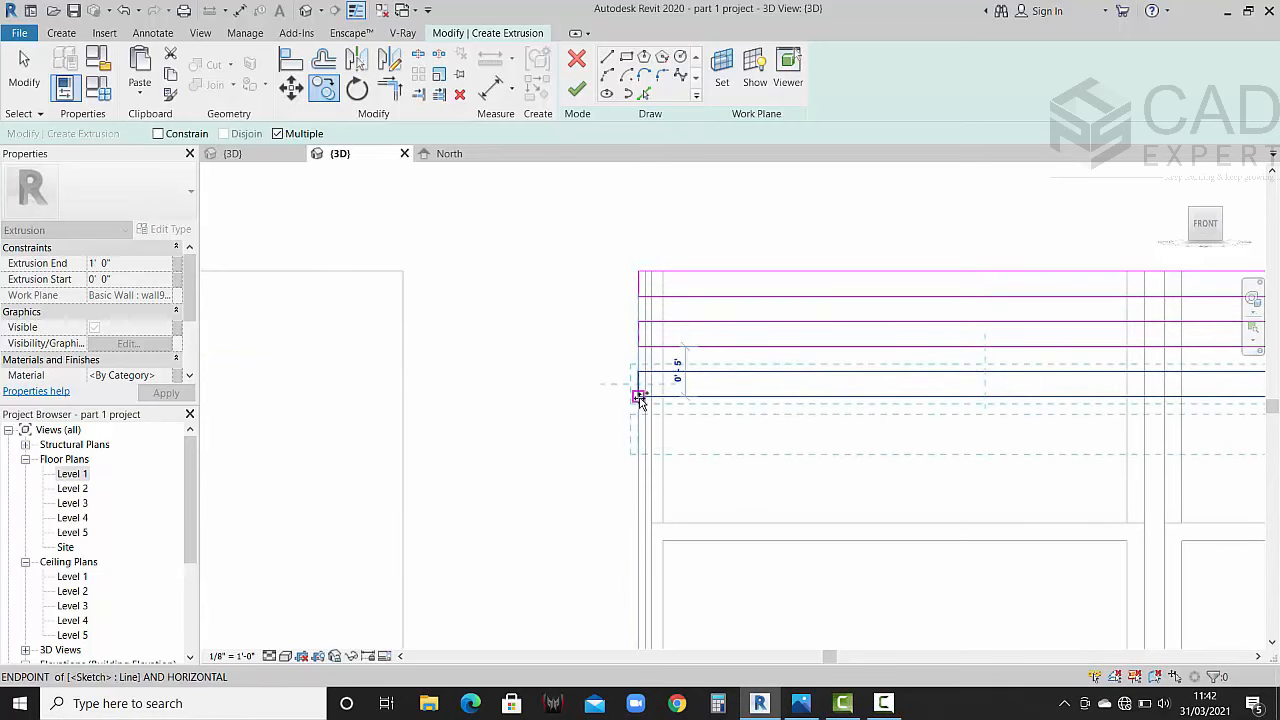
click(640, 399)
click(640, 449)
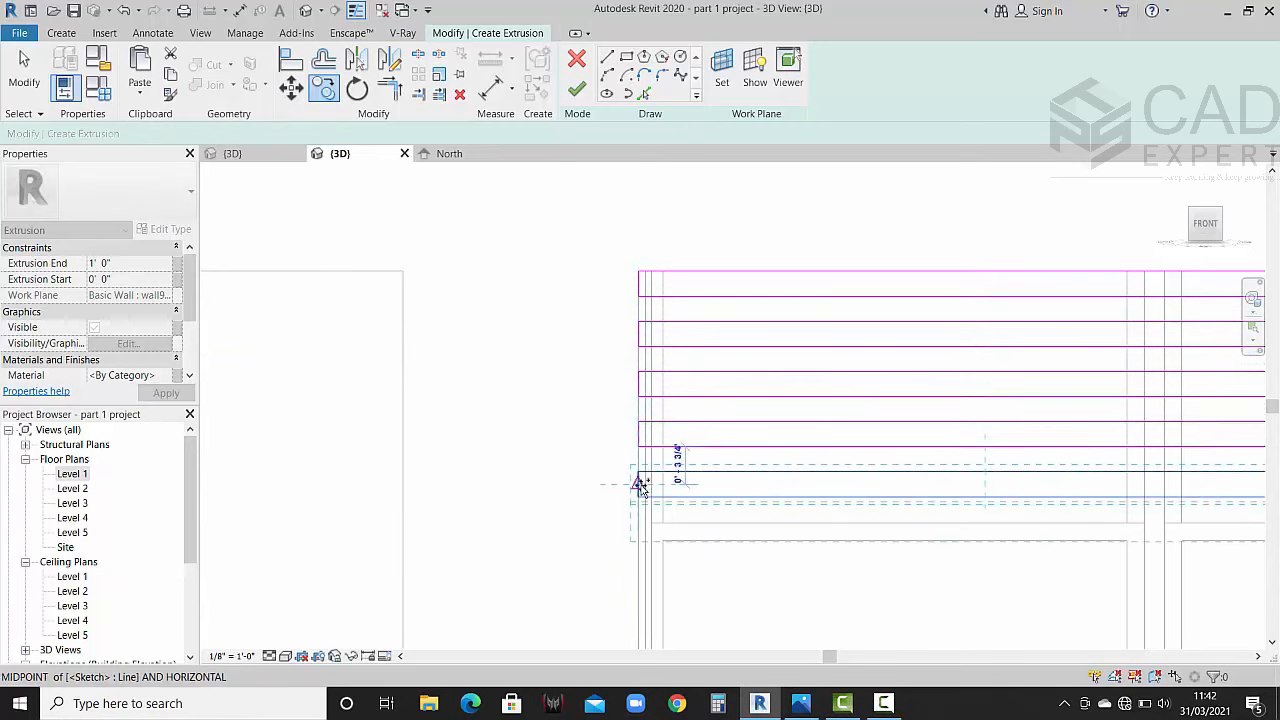
click(640, 496)
middle_drag(648, 510, 623, 420)
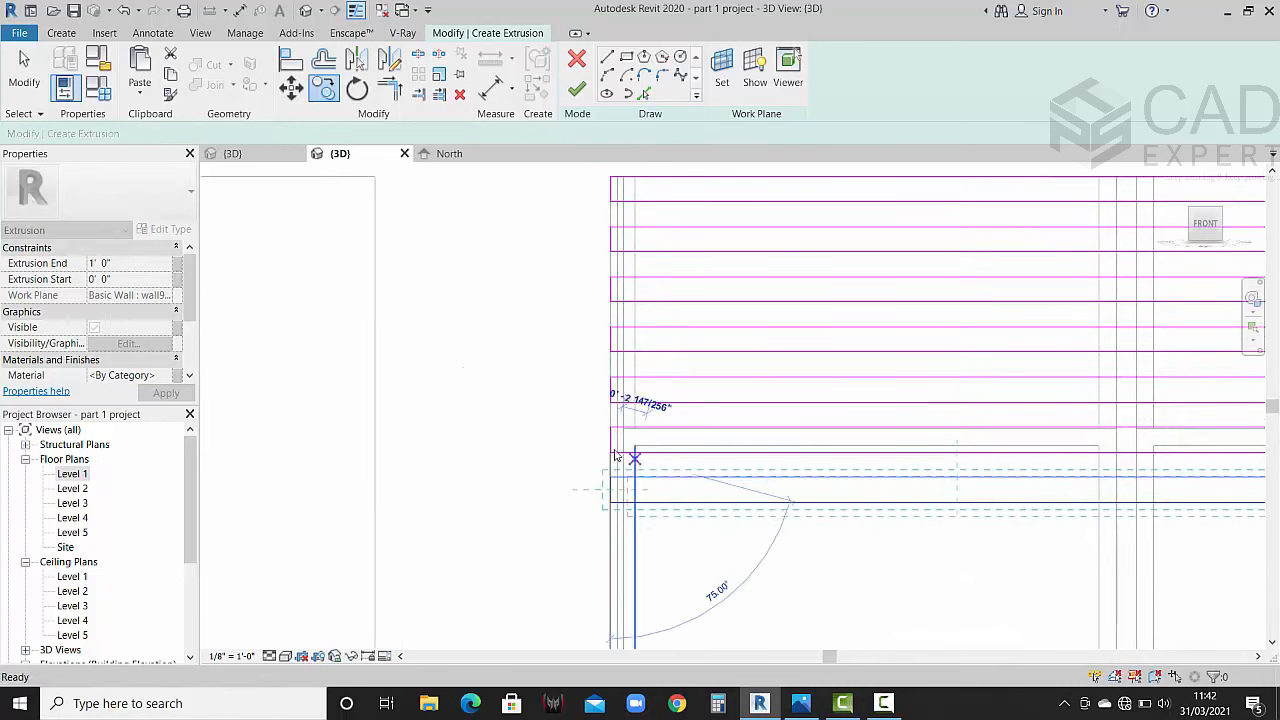
key(Escape)
scroll(549, 434, down, 3)
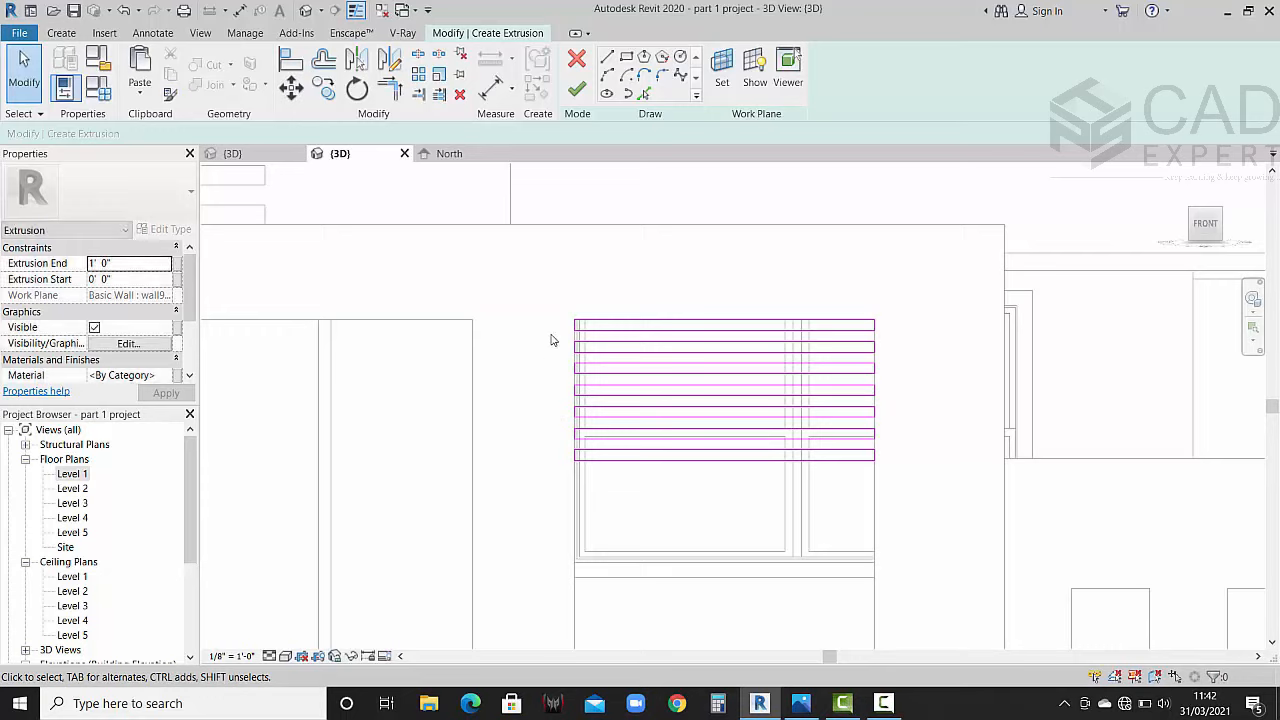
Step: Copy the lower six slat rectangles three times straight down at 2' 6" spacing to continue the slats along the opening
mouse_move(556, 334)
mouse_down()
mouse_move(723, 457)
mouse_move(897, 517)
mouse_up()
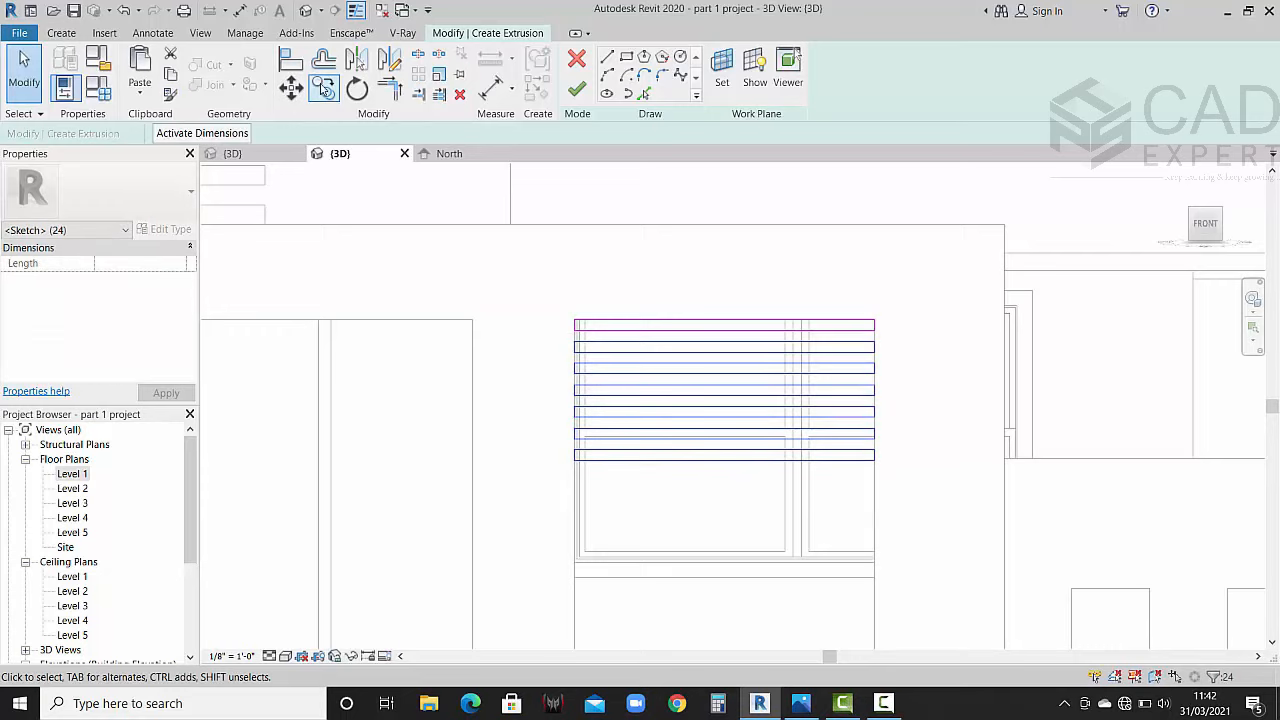
click(323, 88)
click(575, 328)
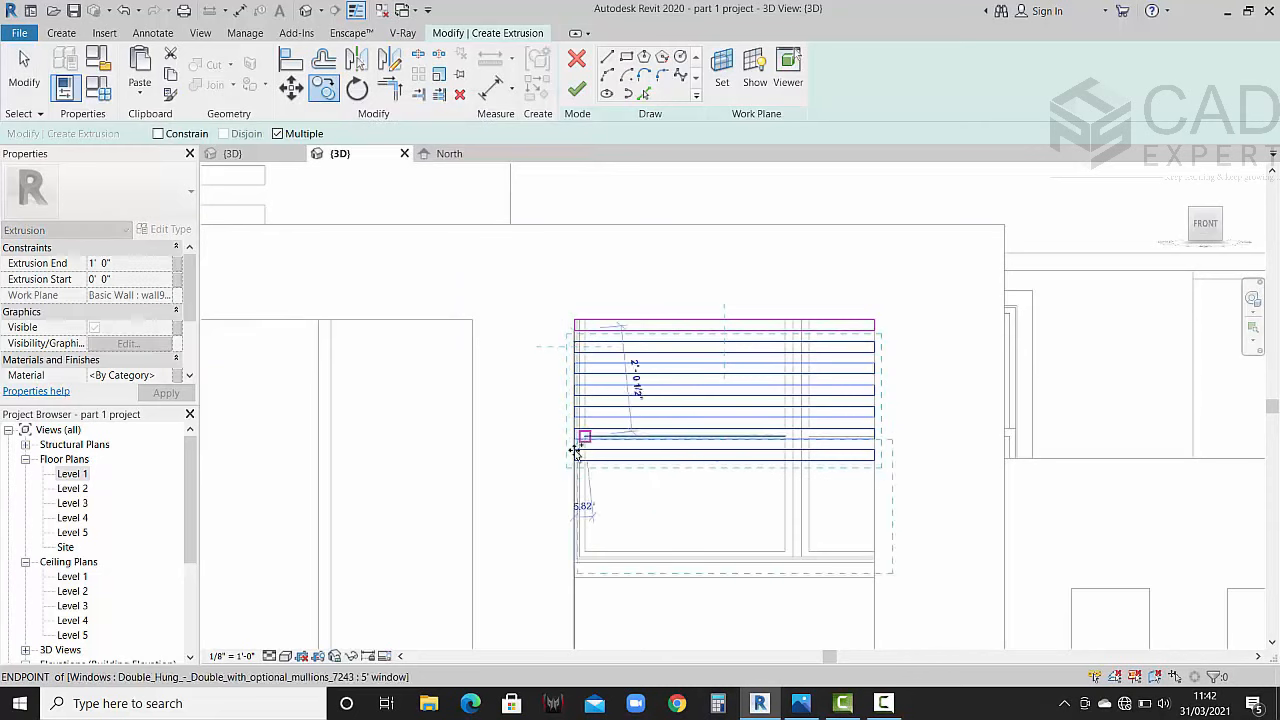
click(573, 462)
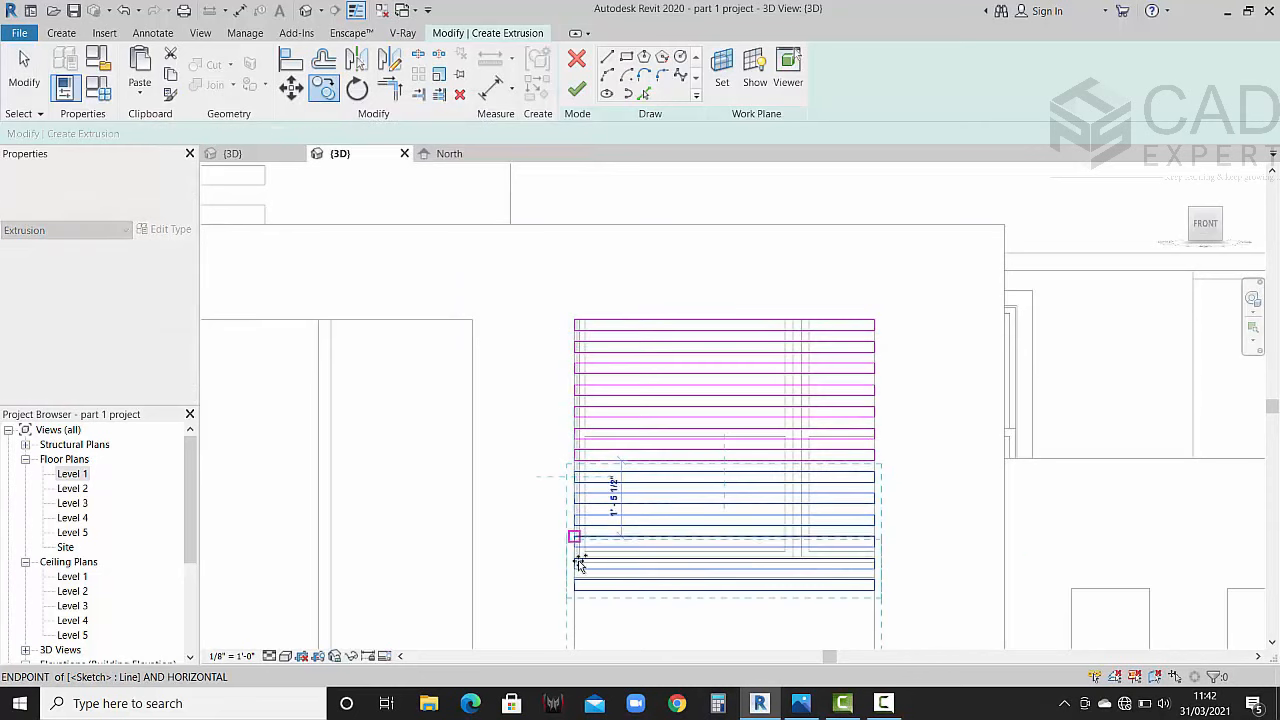
click(576, 593)
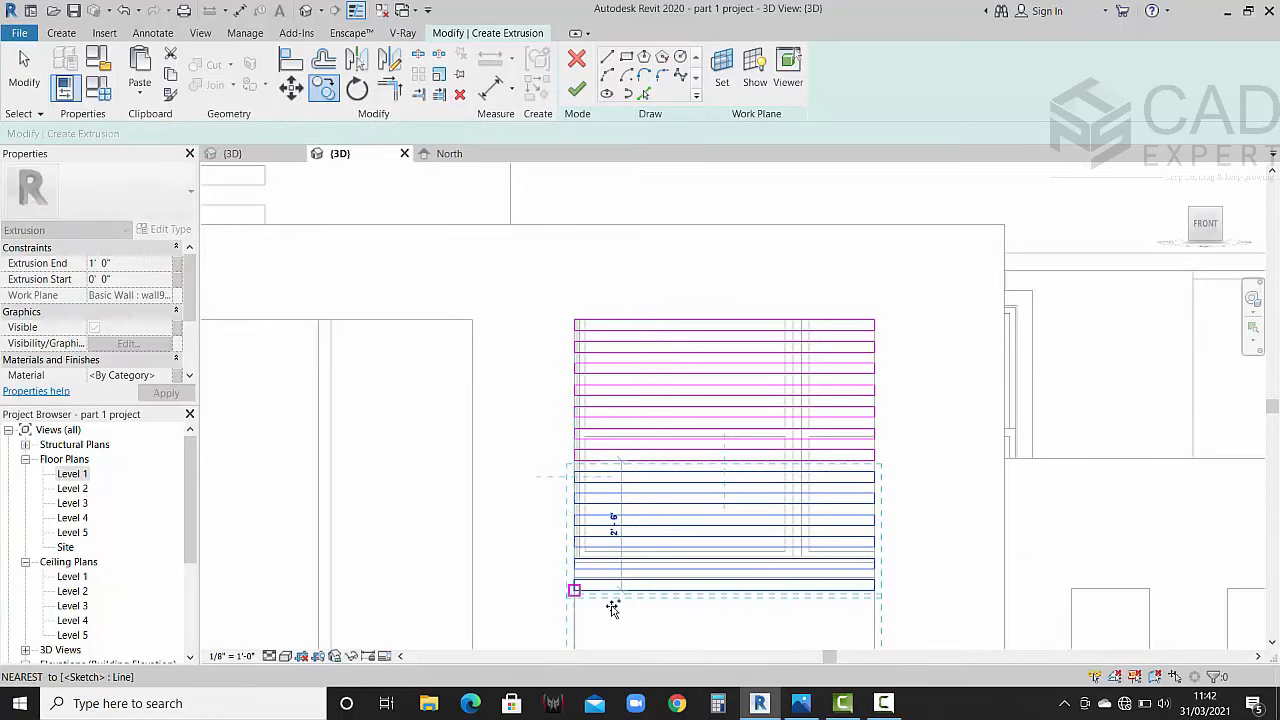
middle_drag(619, 460, 625, 145)
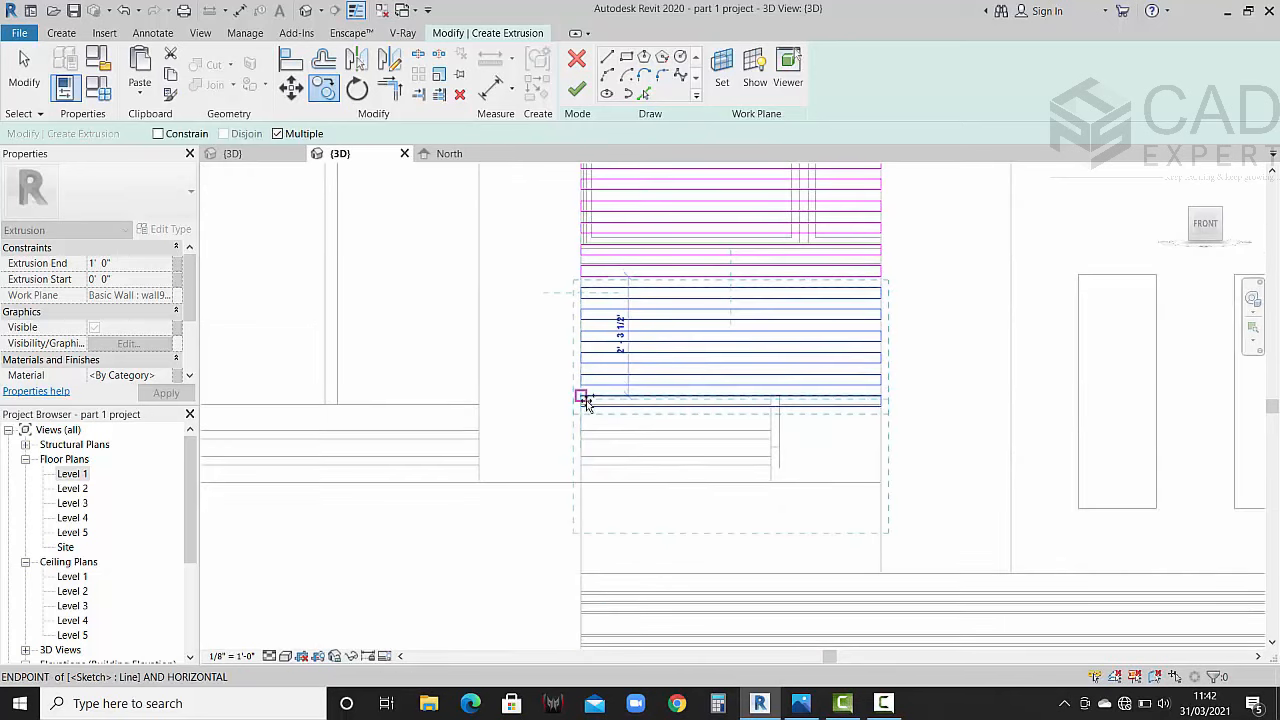
click(585, 406)
middle_drag(603, 470, 594, 356)
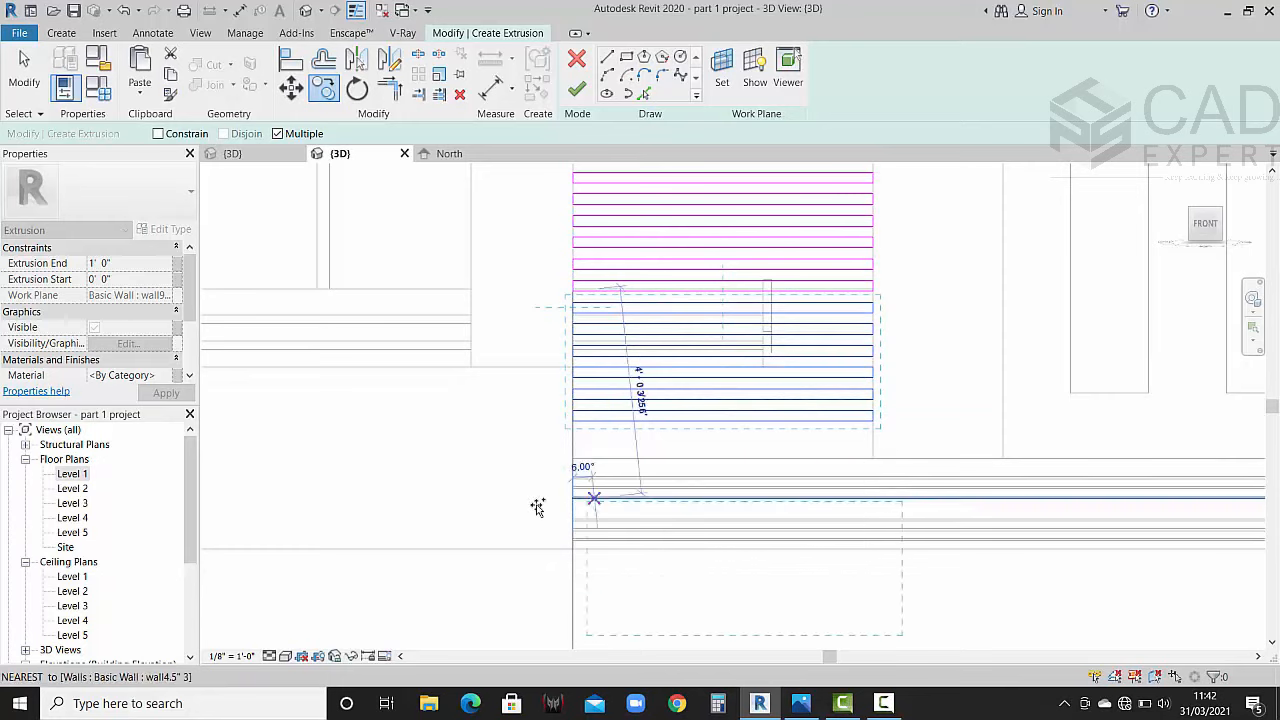
click(586, 441)
key(Escape)
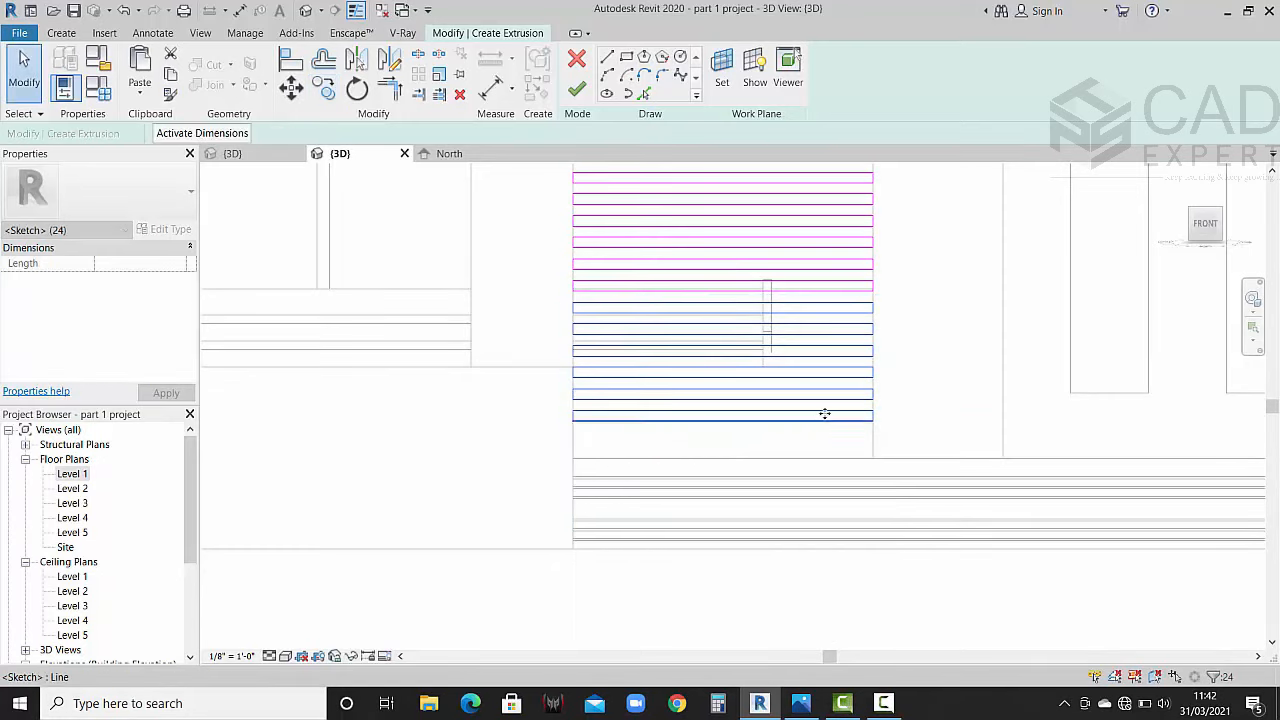
Step: Copy the two lowest slat rectangles 10" straight down to the bottom of the opening
scroll(823, 414, up, 2)
click(933, 414)
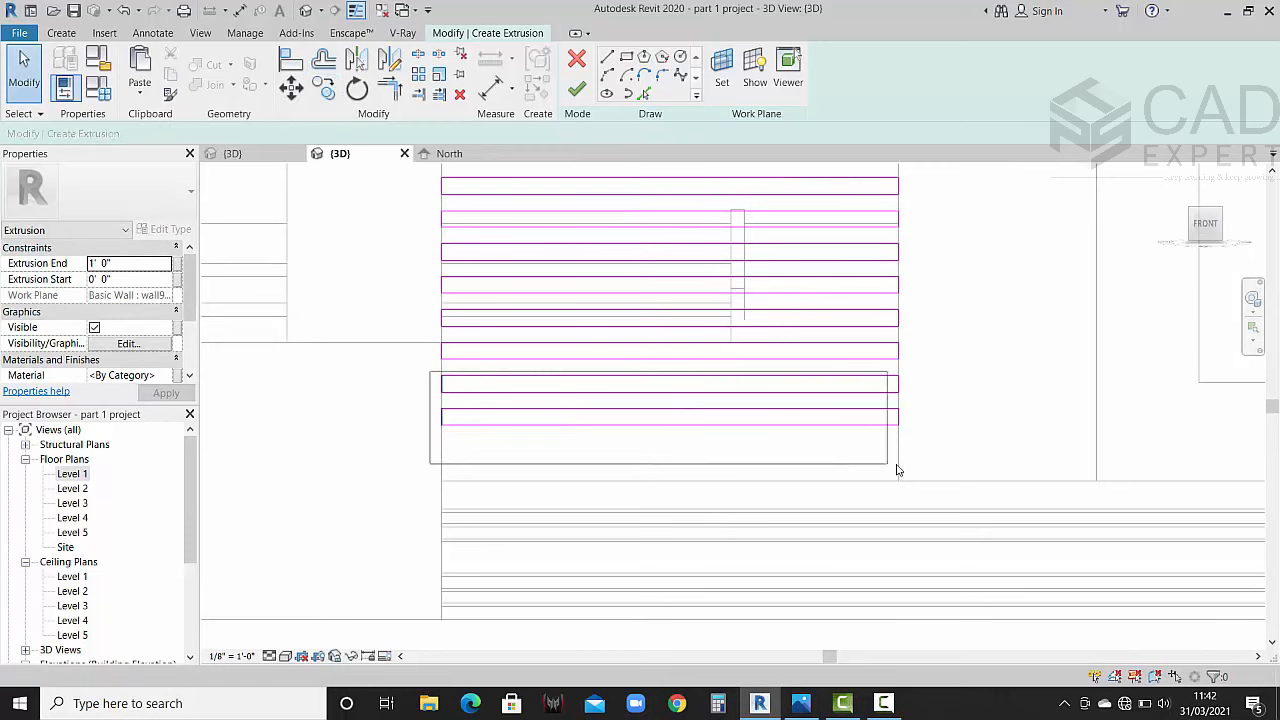
drag(897, 470, 937, 466)
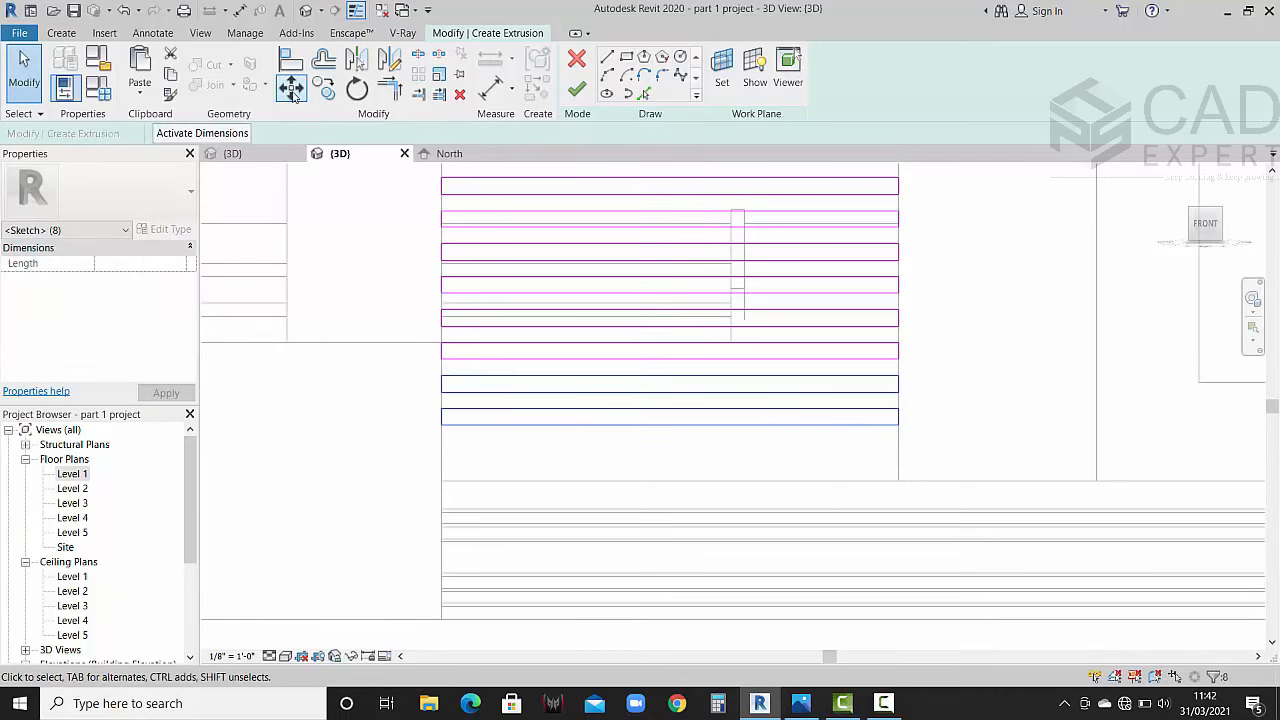
click(292, 90)
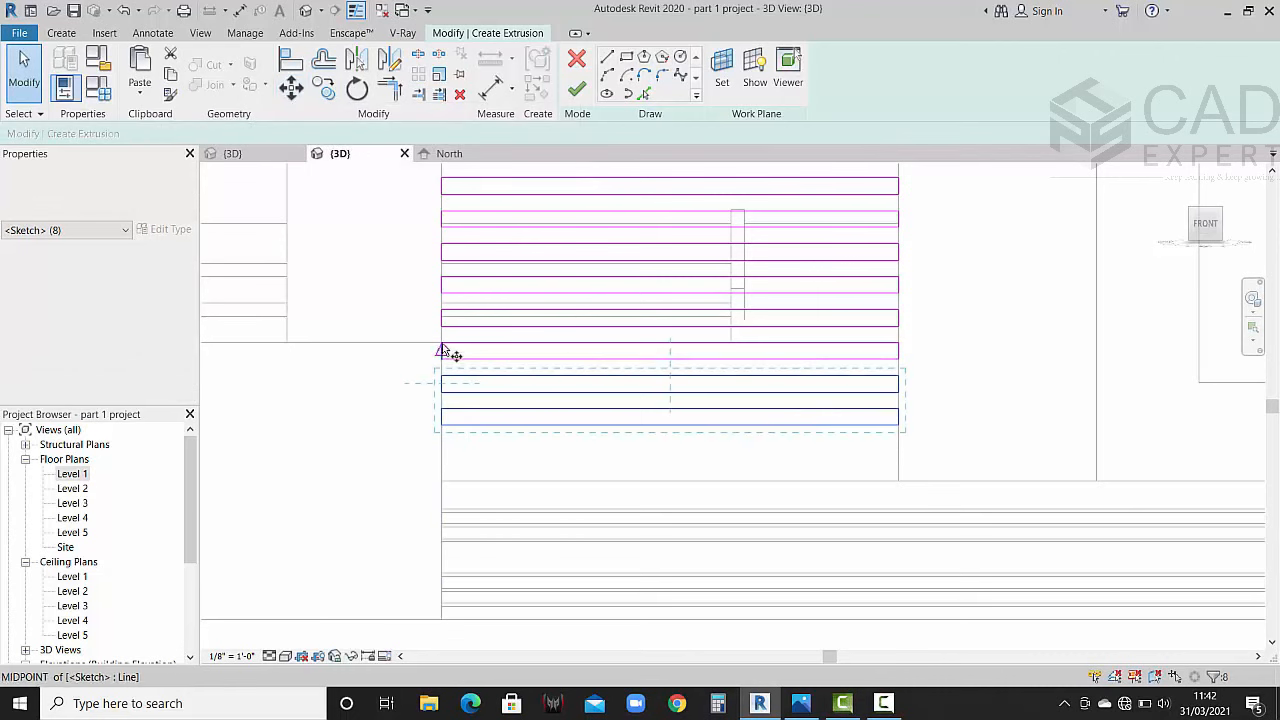
click(442, 359)
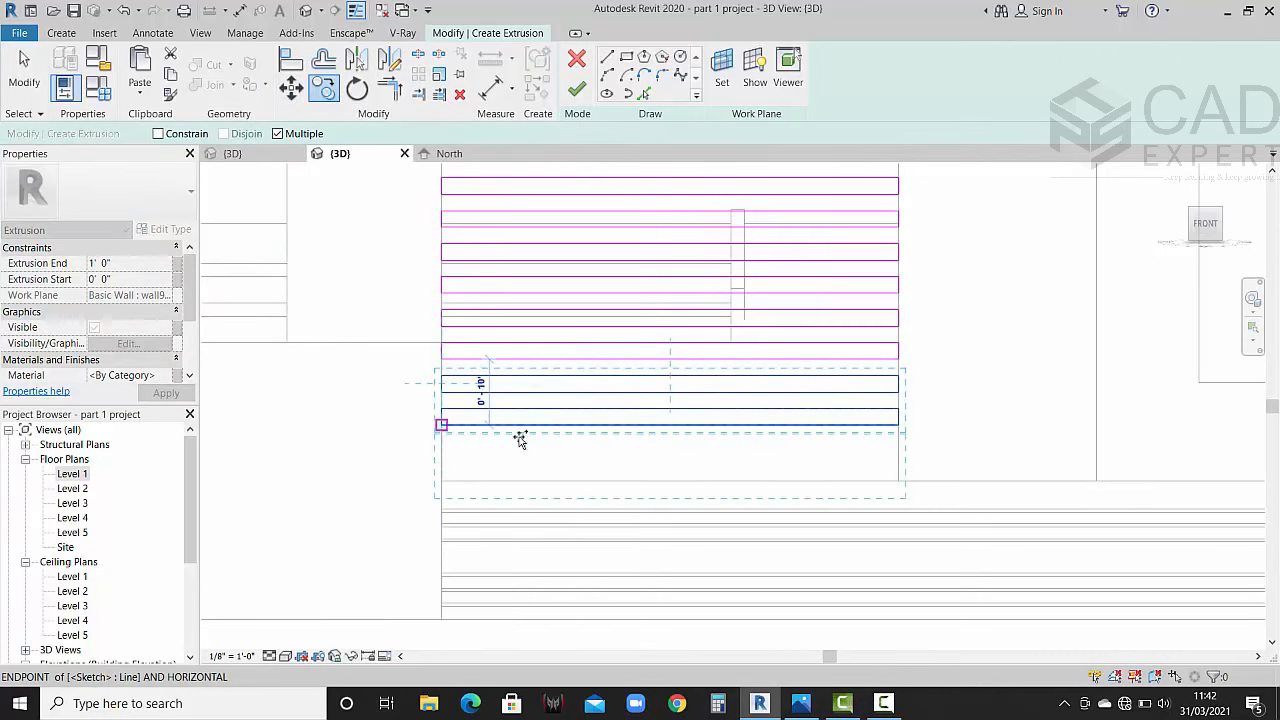
click(519, 437)
key(Escape)
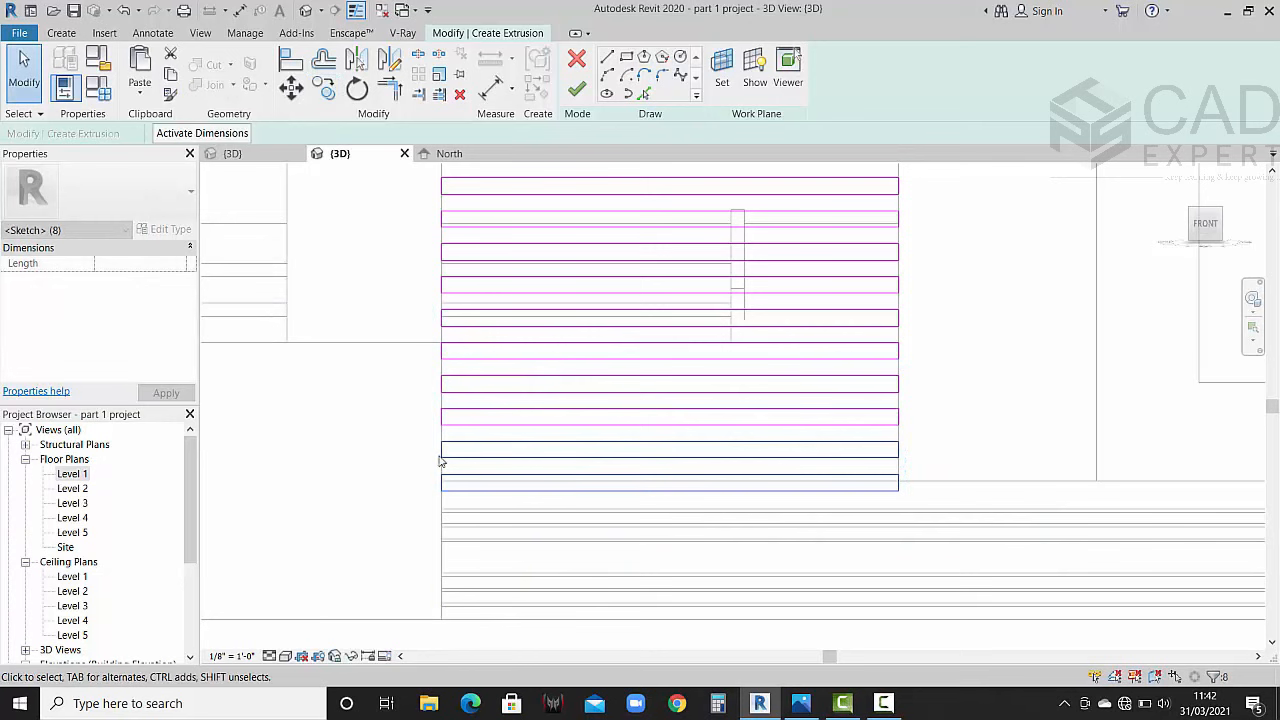
Step: Delete the lowest slat rectangle, which overlaps the opening's bottom edge, and finish the extrusion sketch
scroll(600, 520, up, 1)
mouse_move(399, 460)
mouse_down()
mouse_move(817, 537)
mouse_move(988, 521)
mouse_up()
key(Delete)
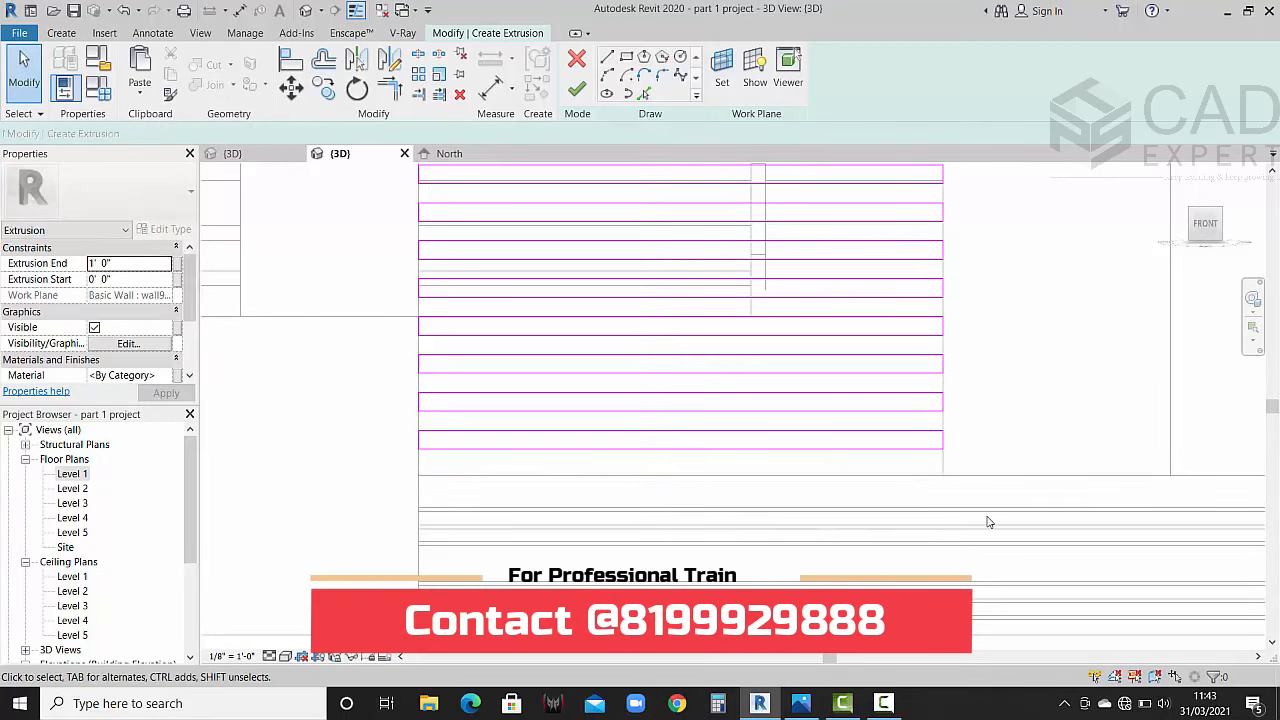
scroll(729, 343, down, 2)
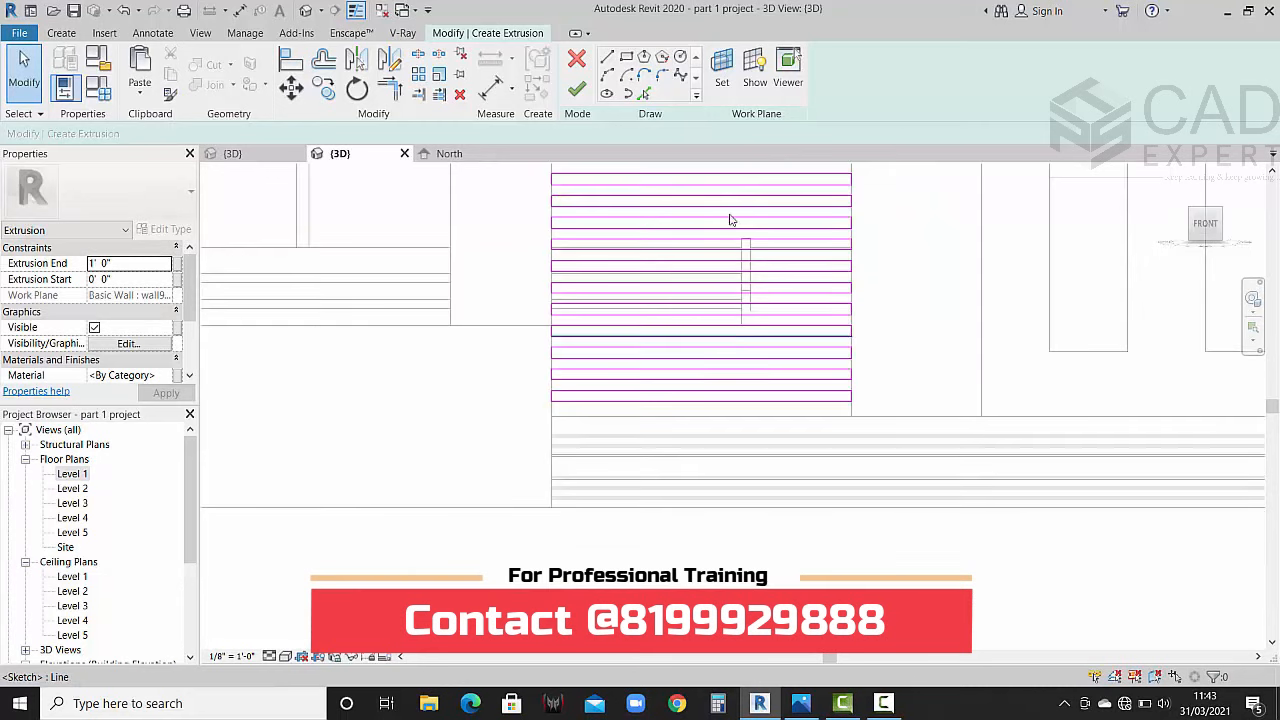
click(577, 86)
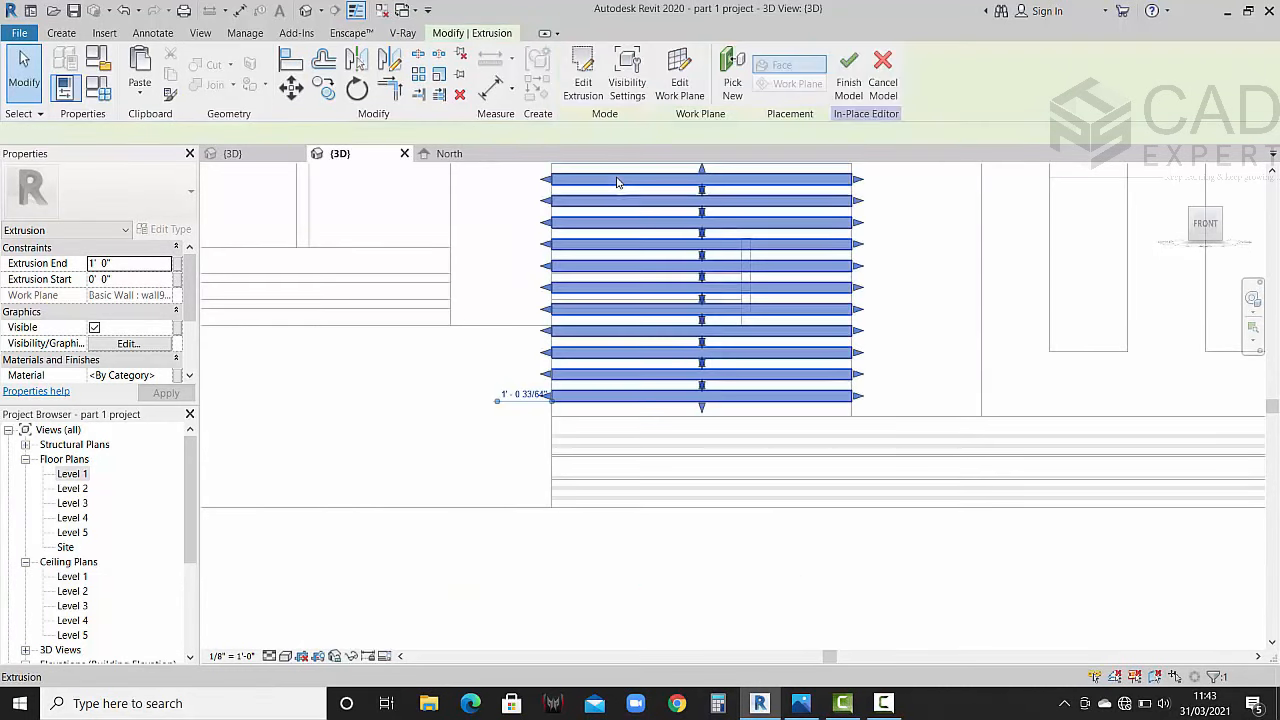
scroll(578, 290, down, 4)
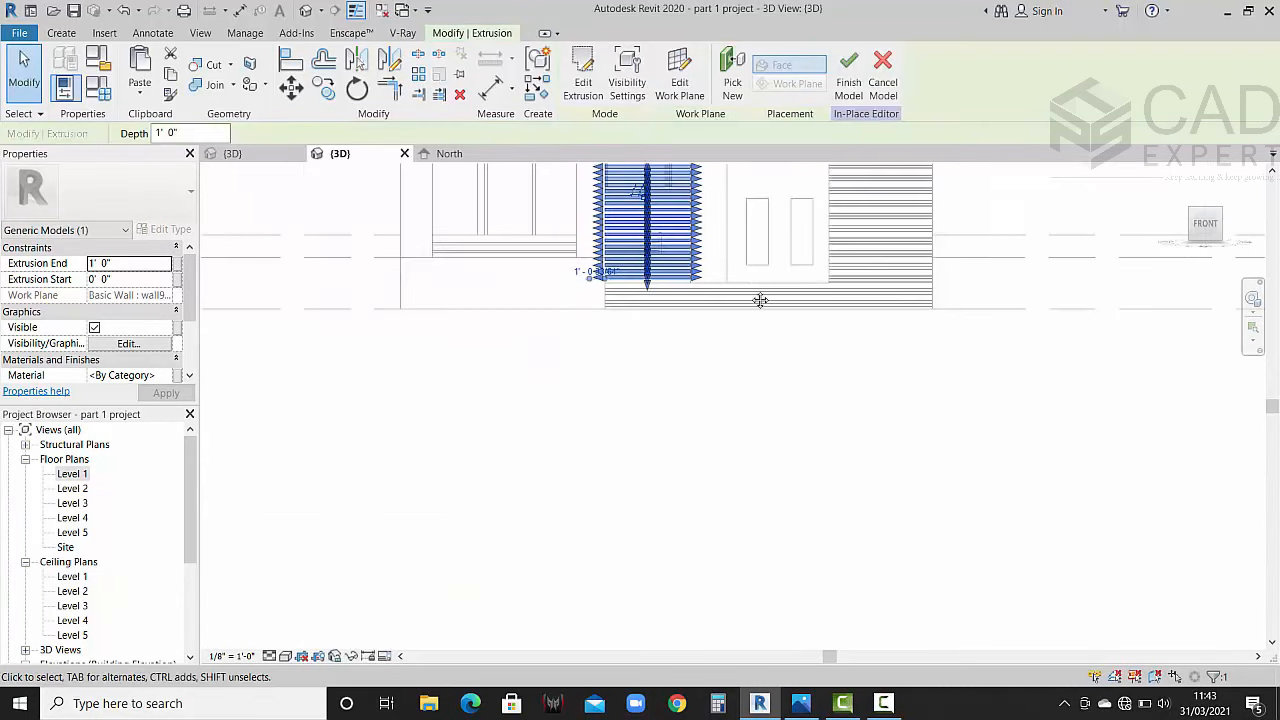
click(955, 278)
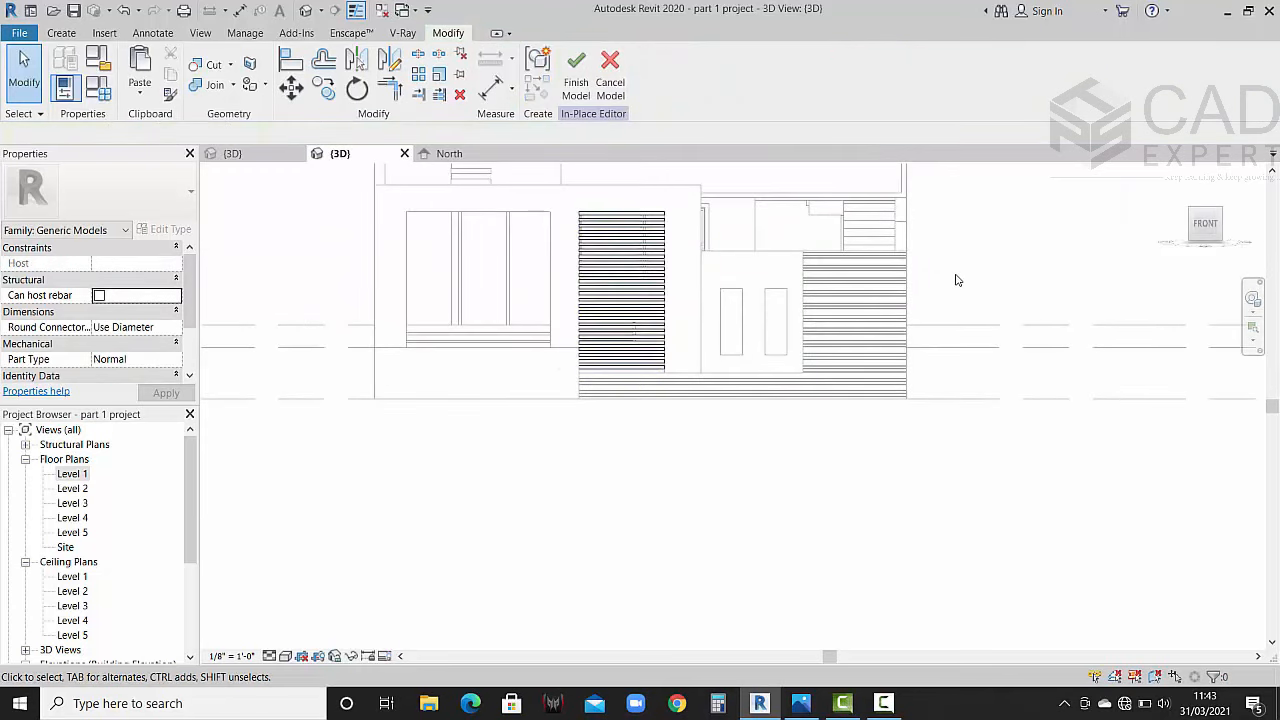
Step: Resize the slat extrusion's depth in a right-side Wireframe view so it runs from 0" to about -1 5/8" inside the wall
shift+middle_drag(955, 286, 557, 327)
click(554, 328)
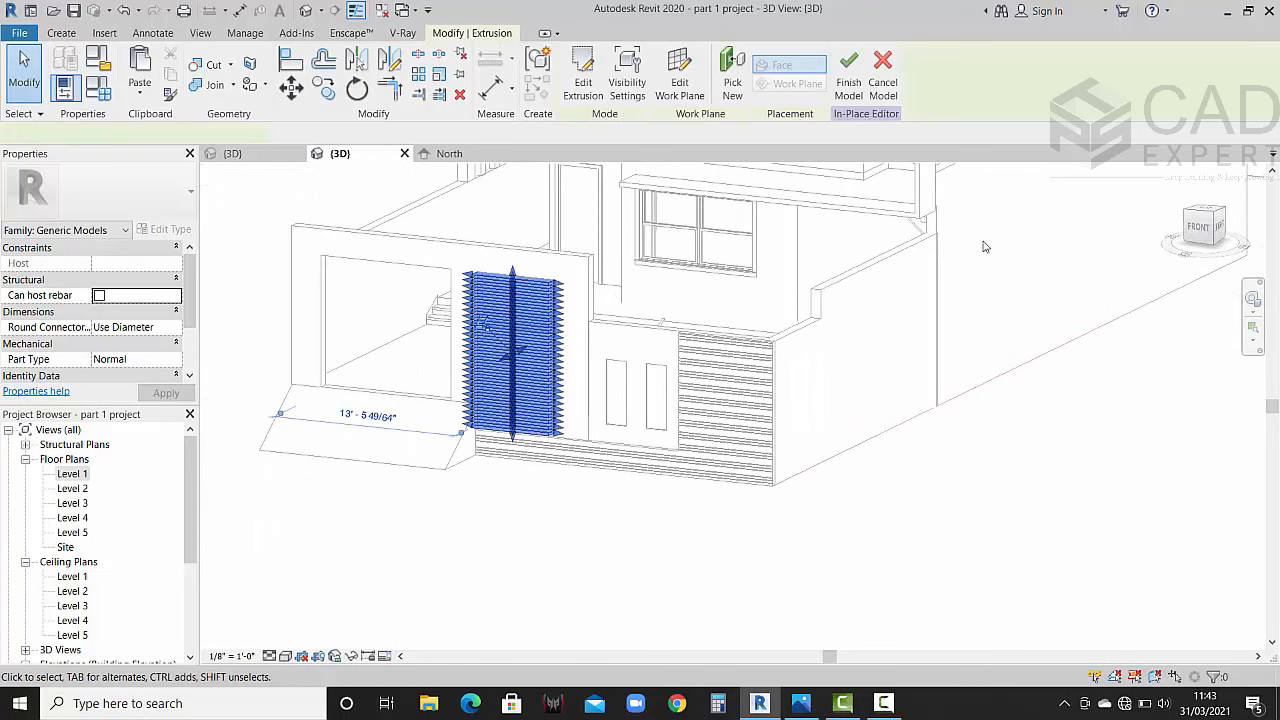
click(1221, 231)
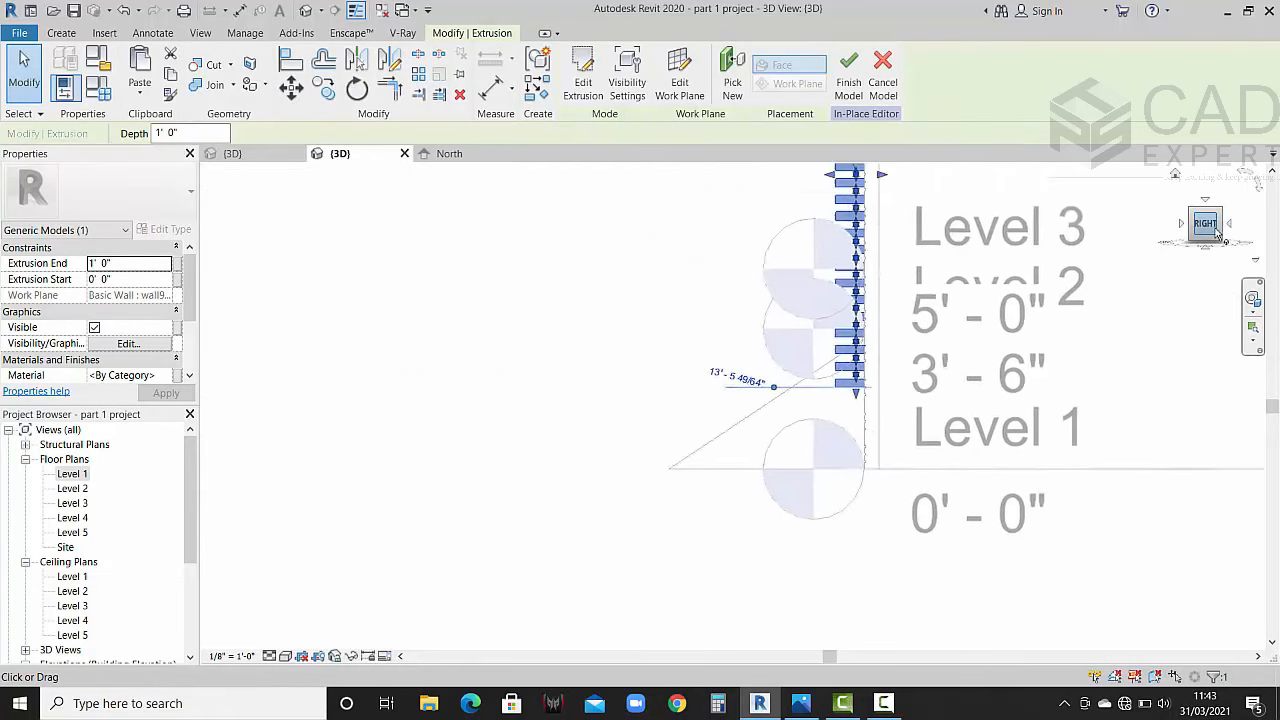
scroll(735, 400, up, 6)
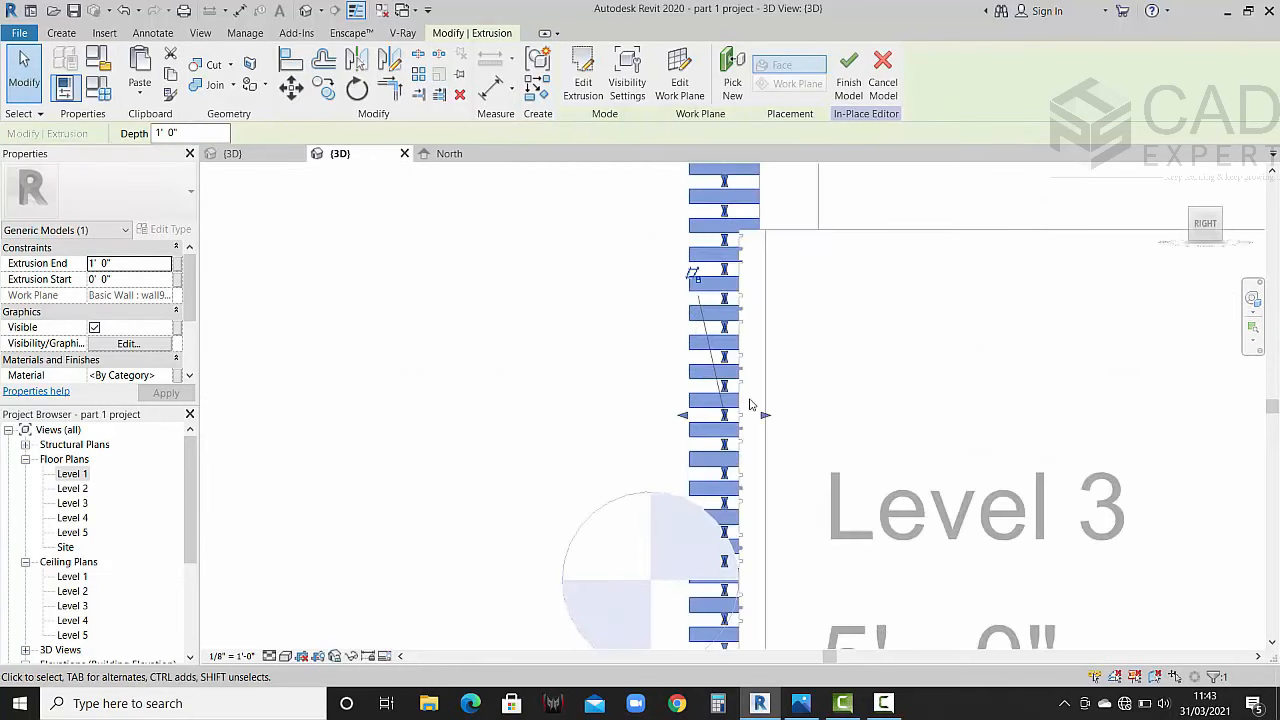
click(287, 658)
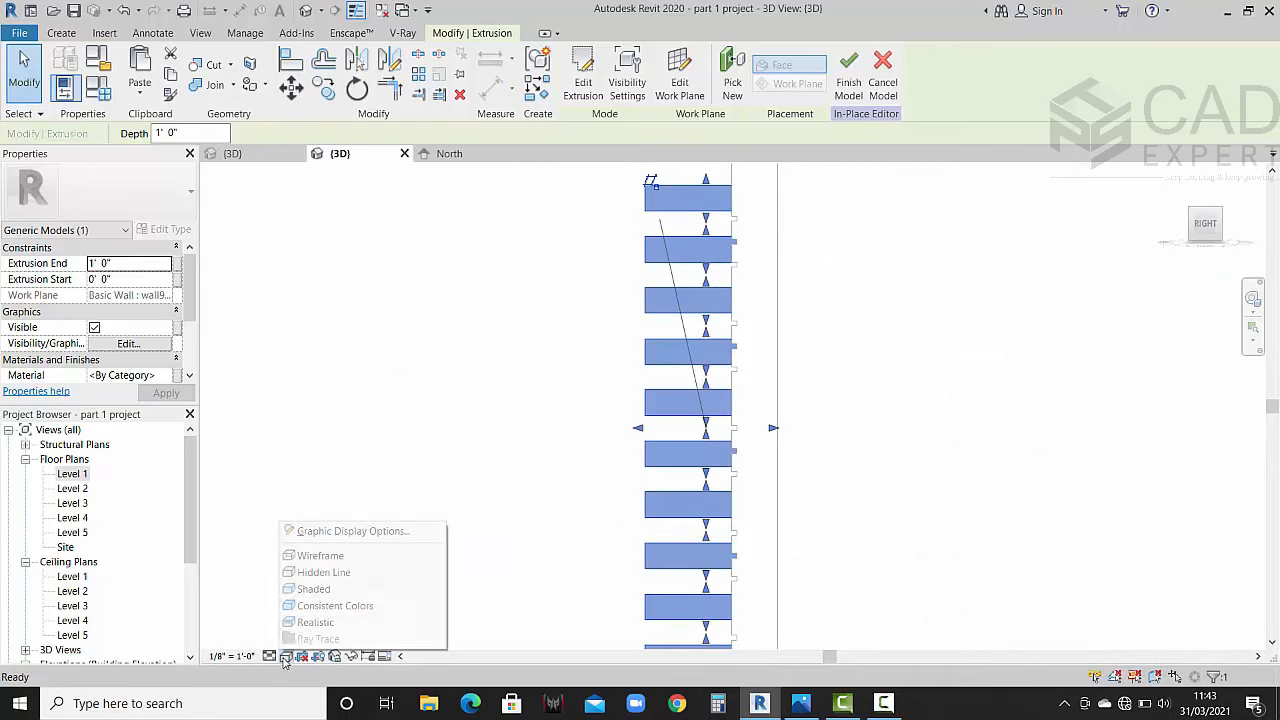
click(321, 556)
scroll(771, 430, up, 2)
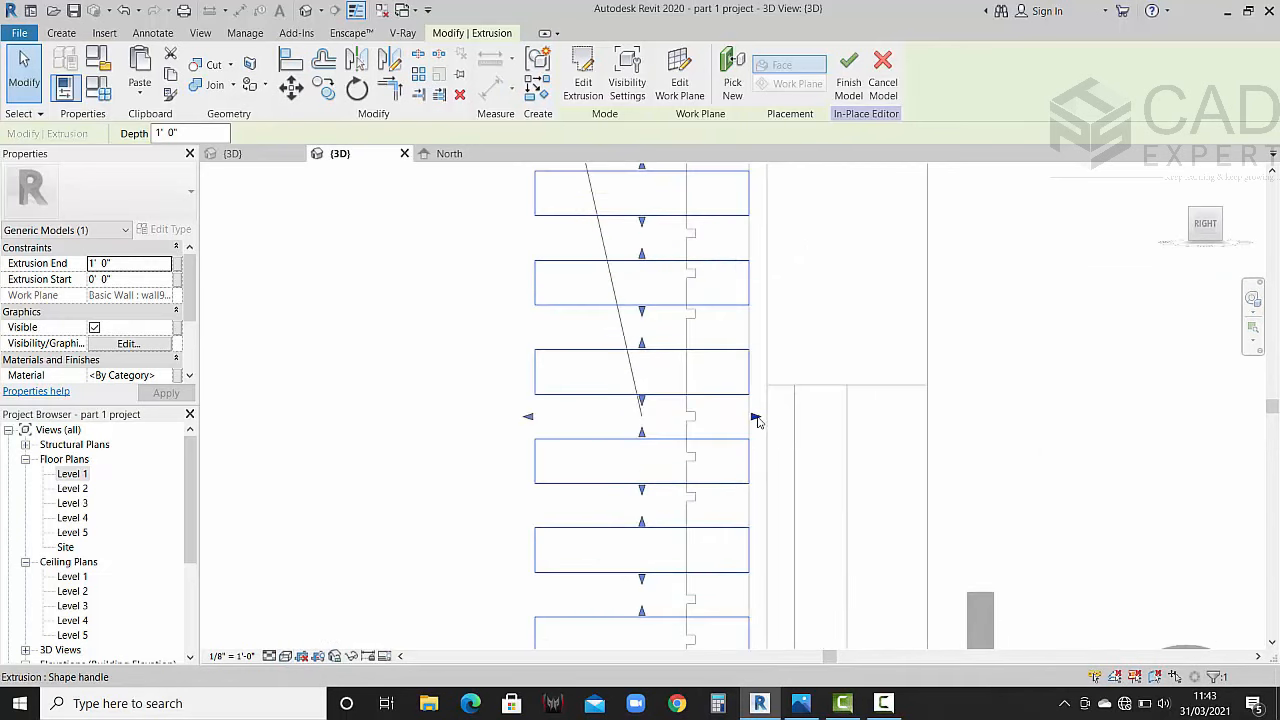
drag(757, 421, 781, 420)
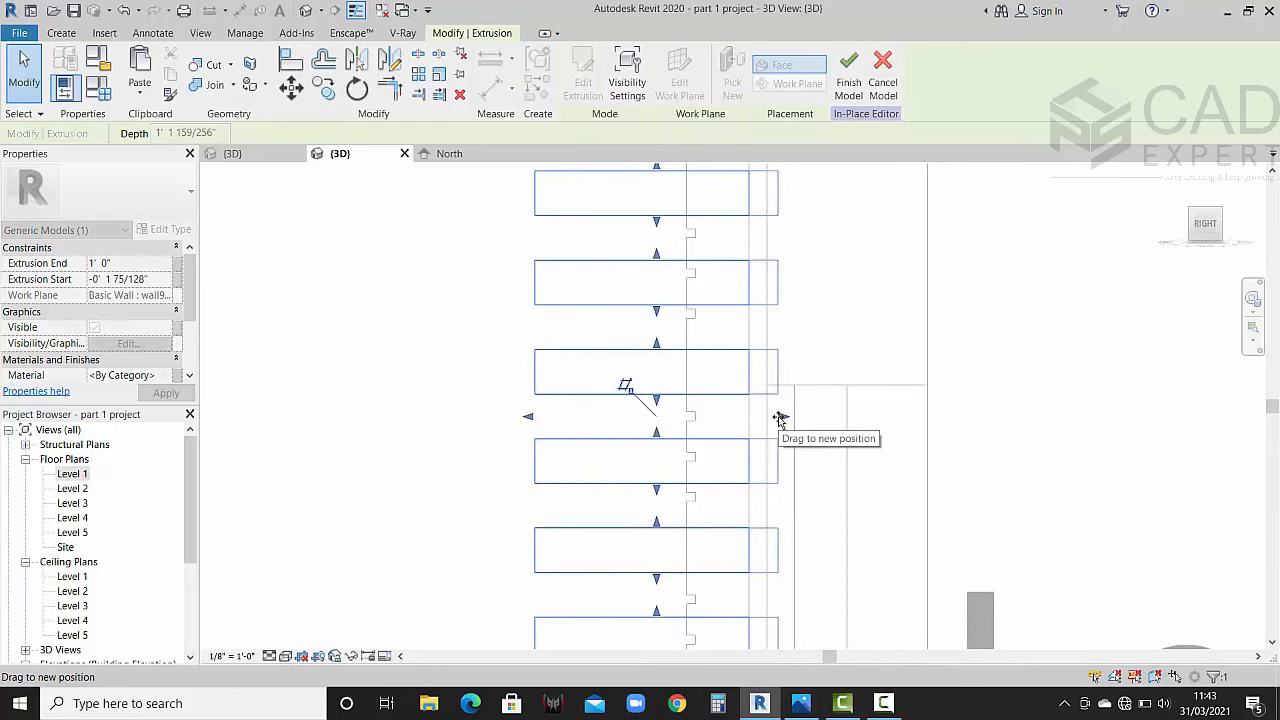
drag(704, 435, 748, 437)
click(523, 416)
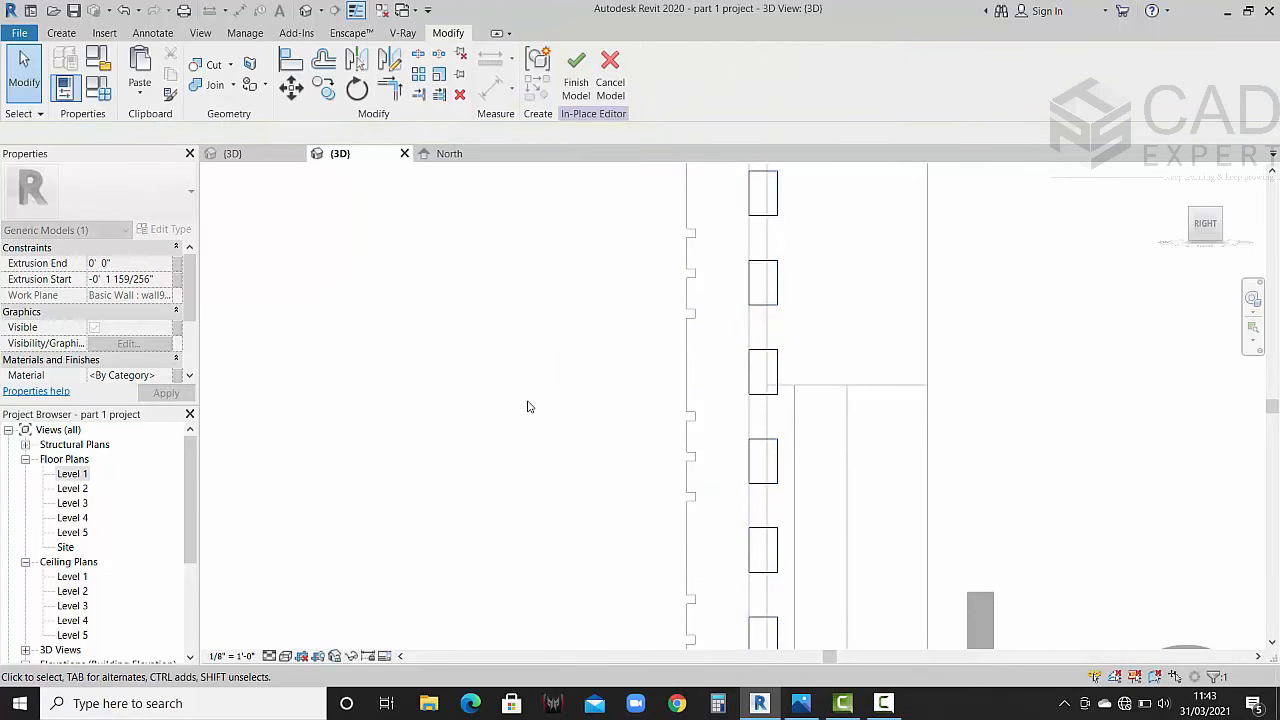
Step: Finish the in-place slat model and set the 3D view's visual style to Realistic
scroll(533, 403, down, 5)
shift+middle_drag(565, 423, 881, 487)
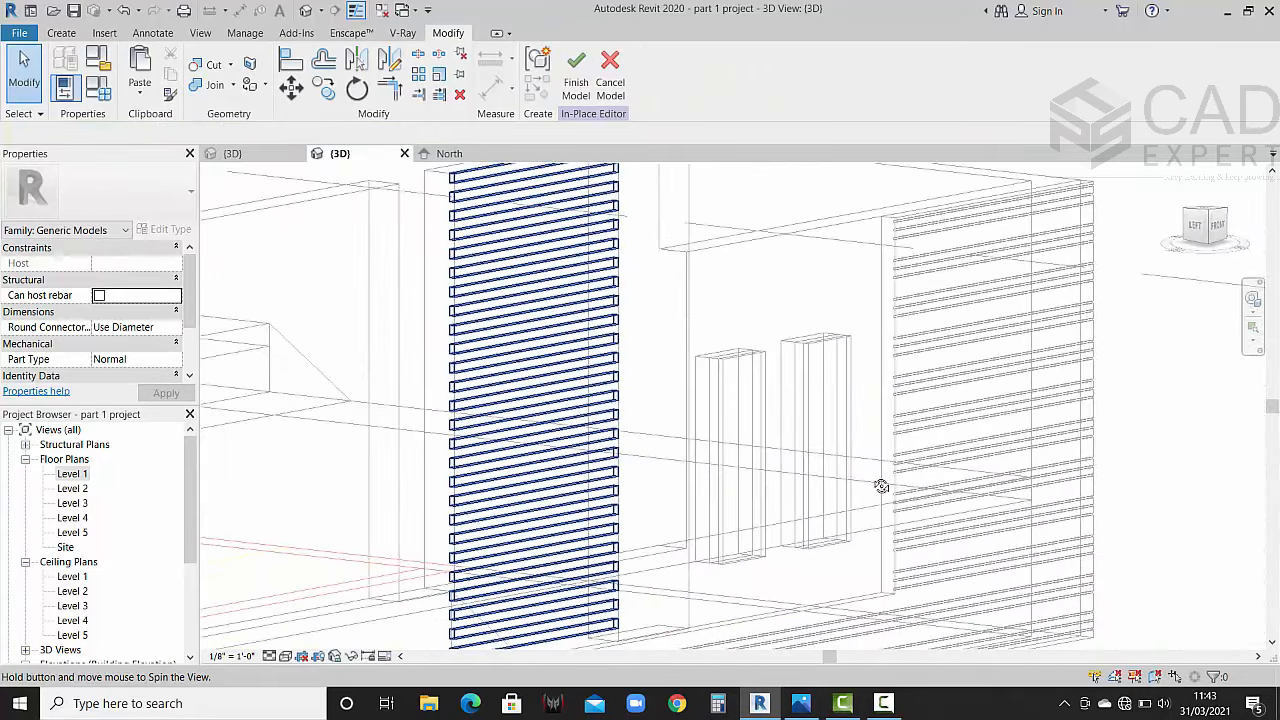
click(580, 88)
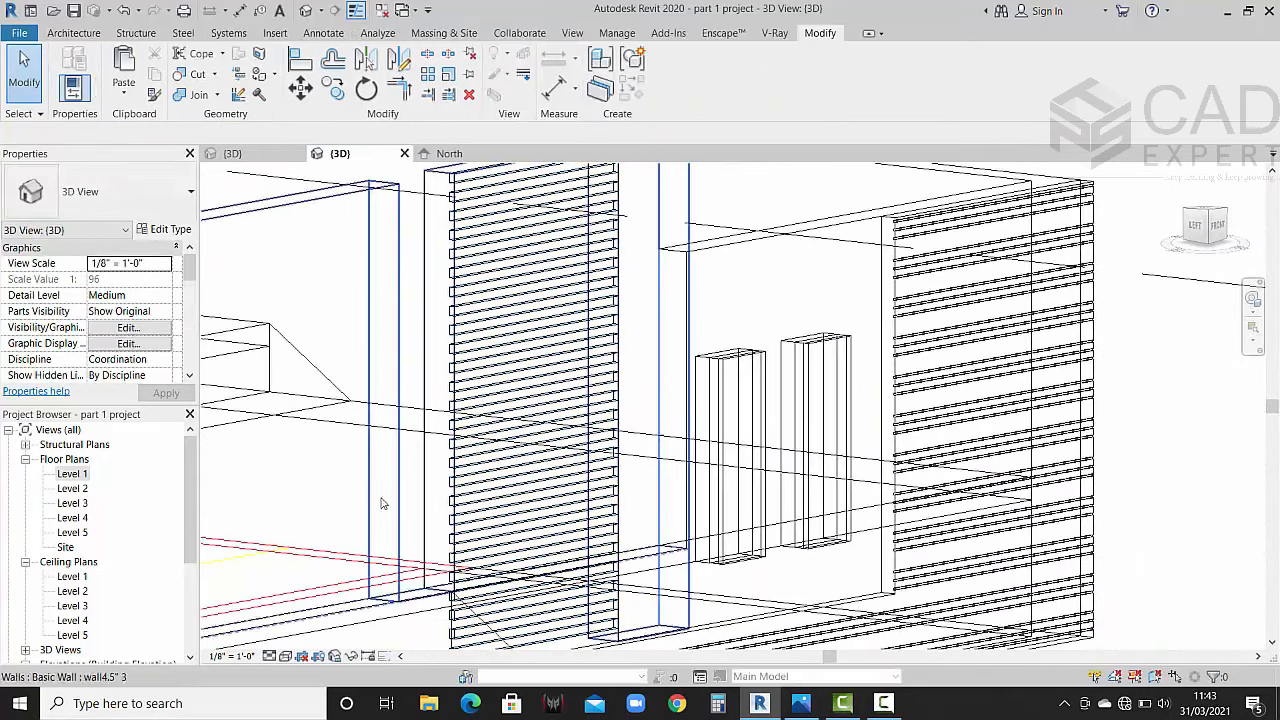
click(285, 656)
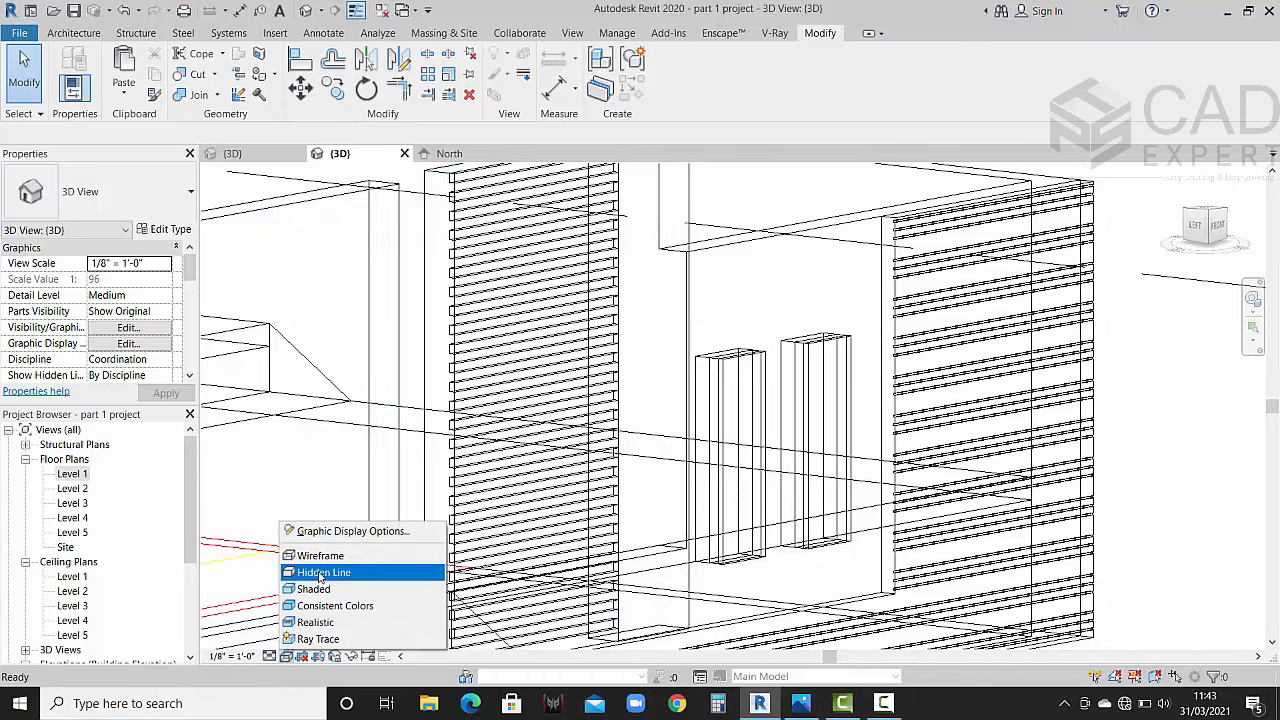
click(320, 624)
scroll(579, 468, down, 5)
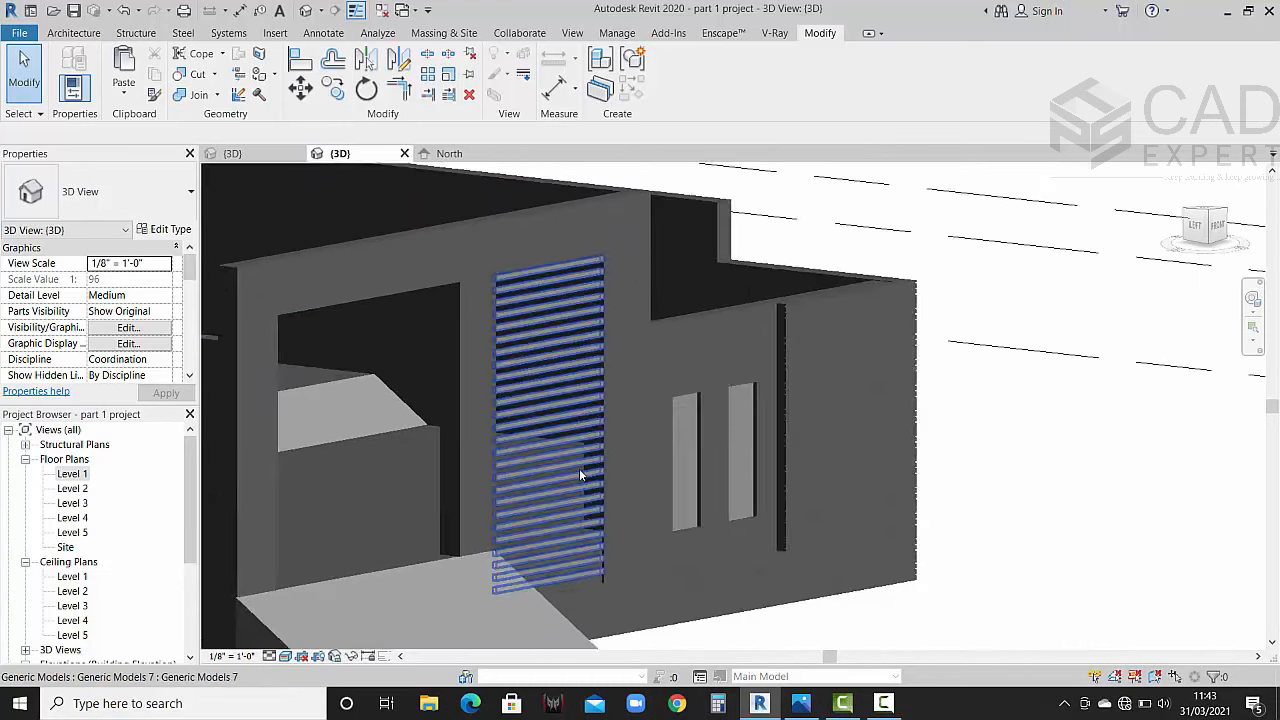
mouse_move(729, 503)
shift+middle_down()
mouse_move(823, 533)
mouse_move(654, 537)
mouse_move(717, 540)
mouse_move(664, 565)
mouse_move(690, 480)
shift+middle_up()
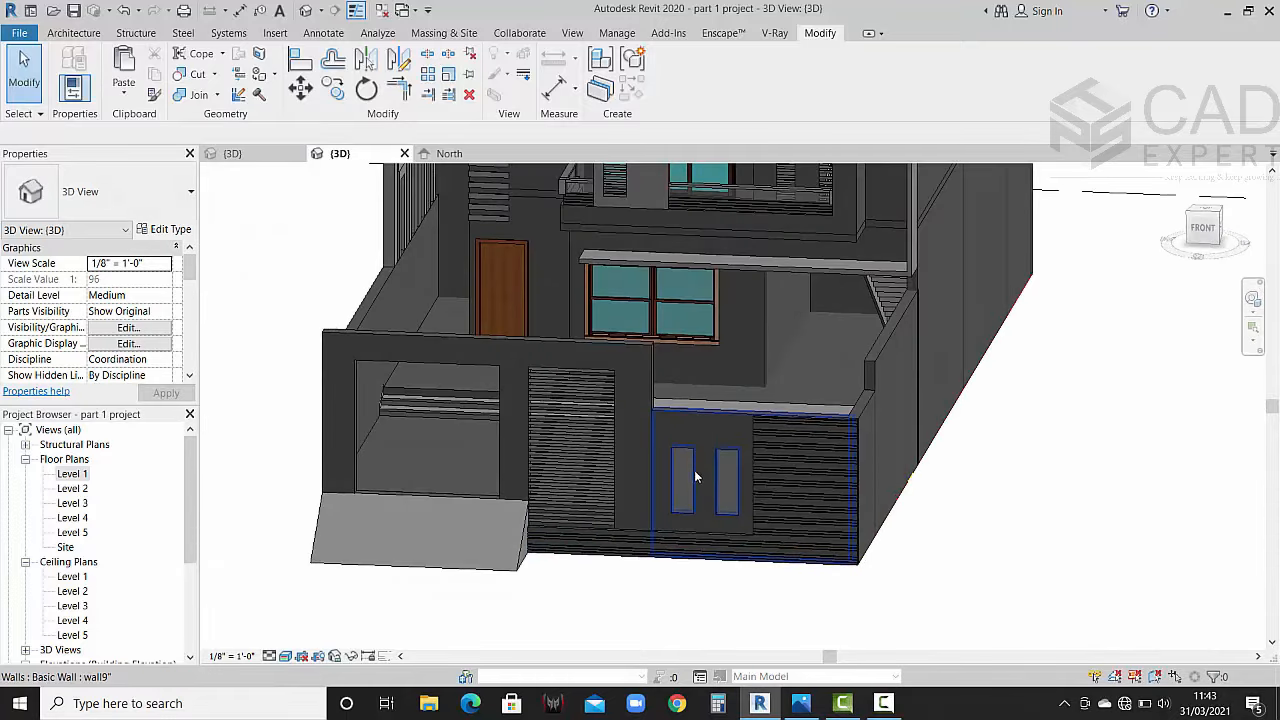
Step: Check the level of the floor behind the front boundary wall and open the Level 3 floor plan
scroll(694, 470, up, 3)
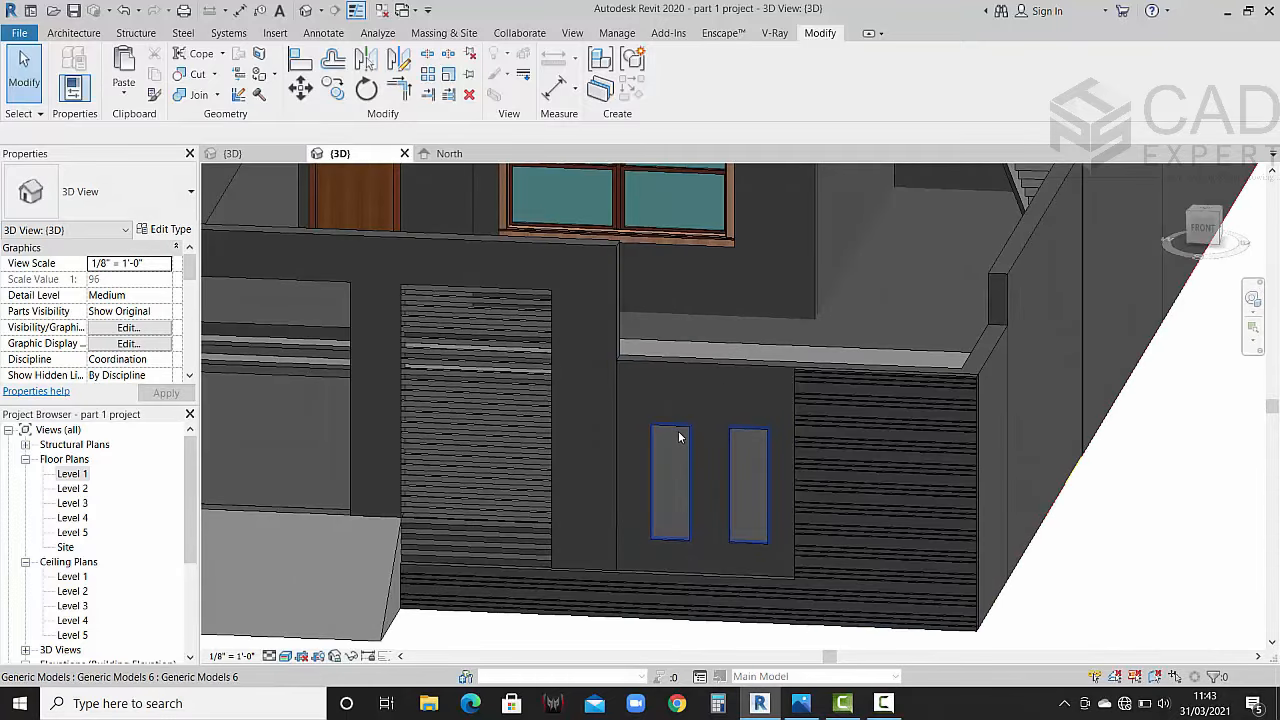
middle_drag(680, 440, 661, 477)
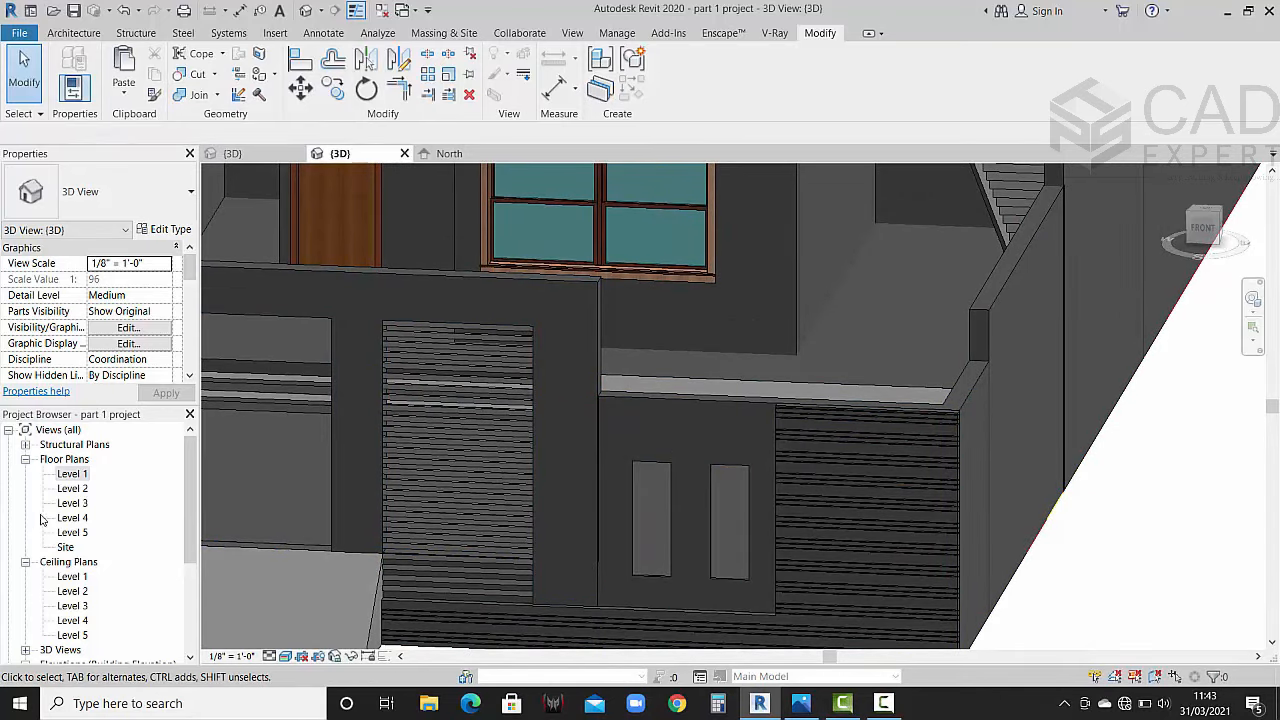
scroll(767, 350, down, 3)
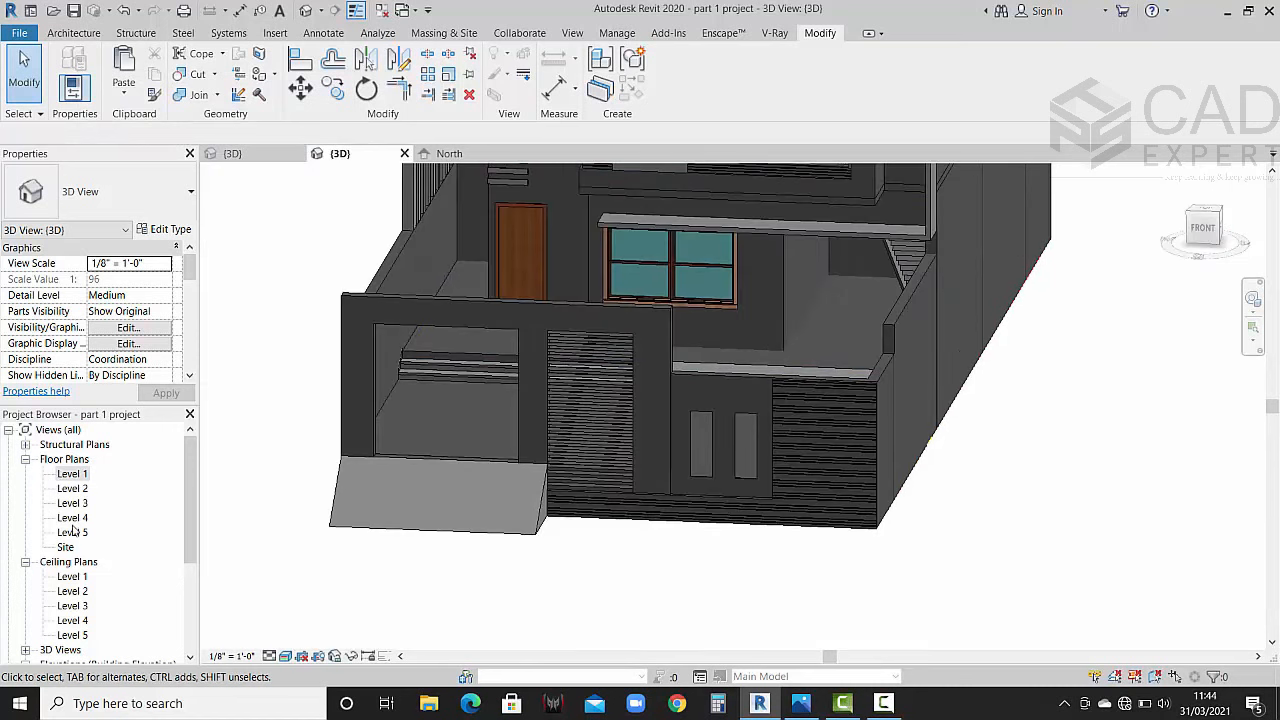
key(Escape)
middle_drag(727, 348, 715, 364)
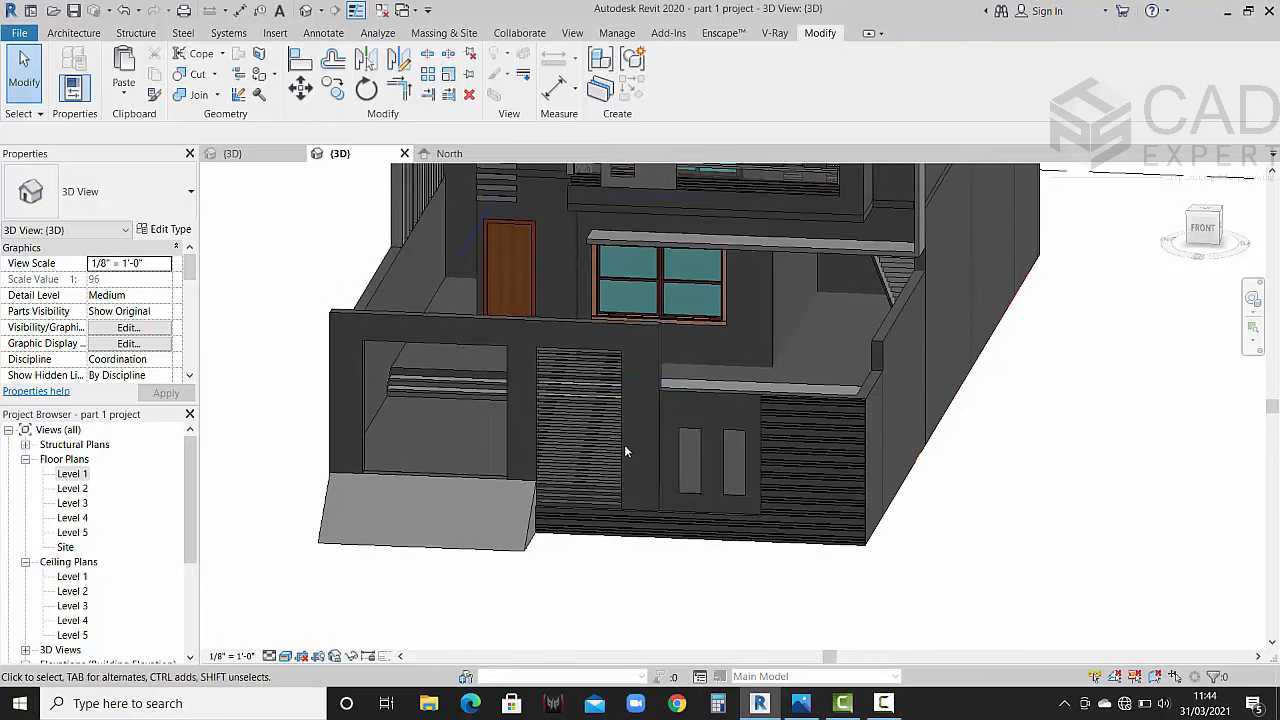
click(479, 373)
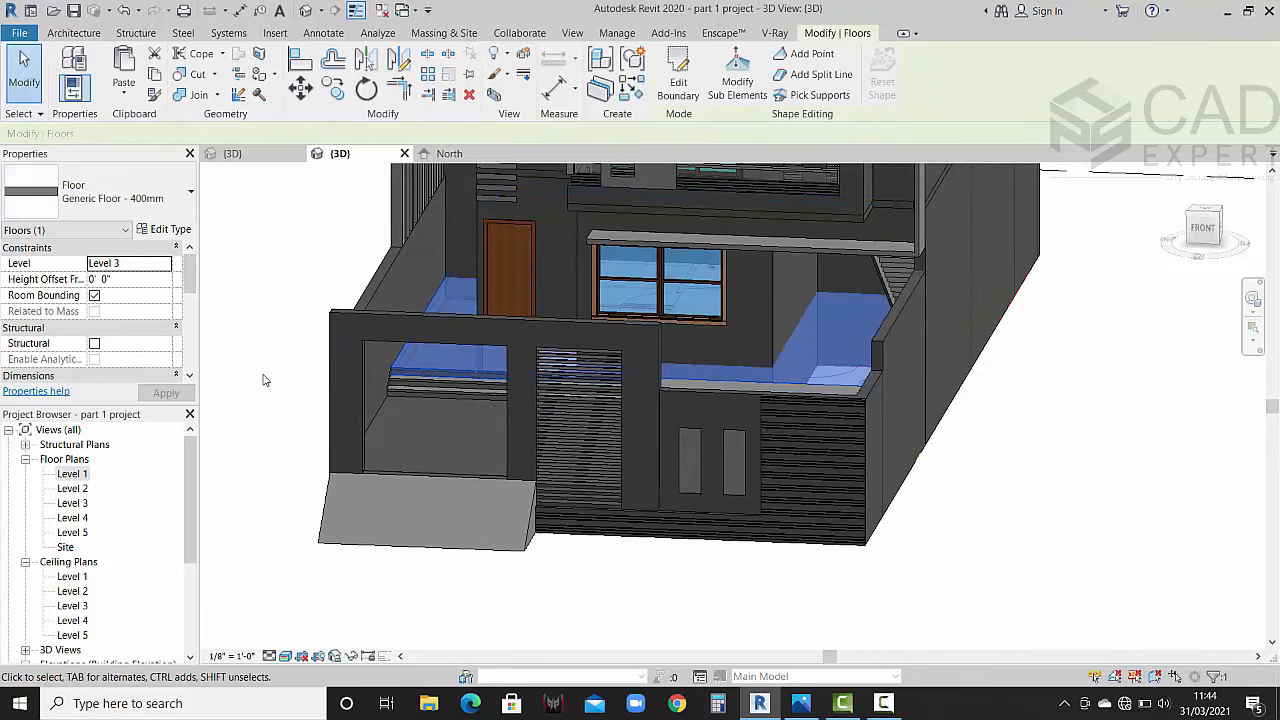
key(Escape)
click(72, 503)
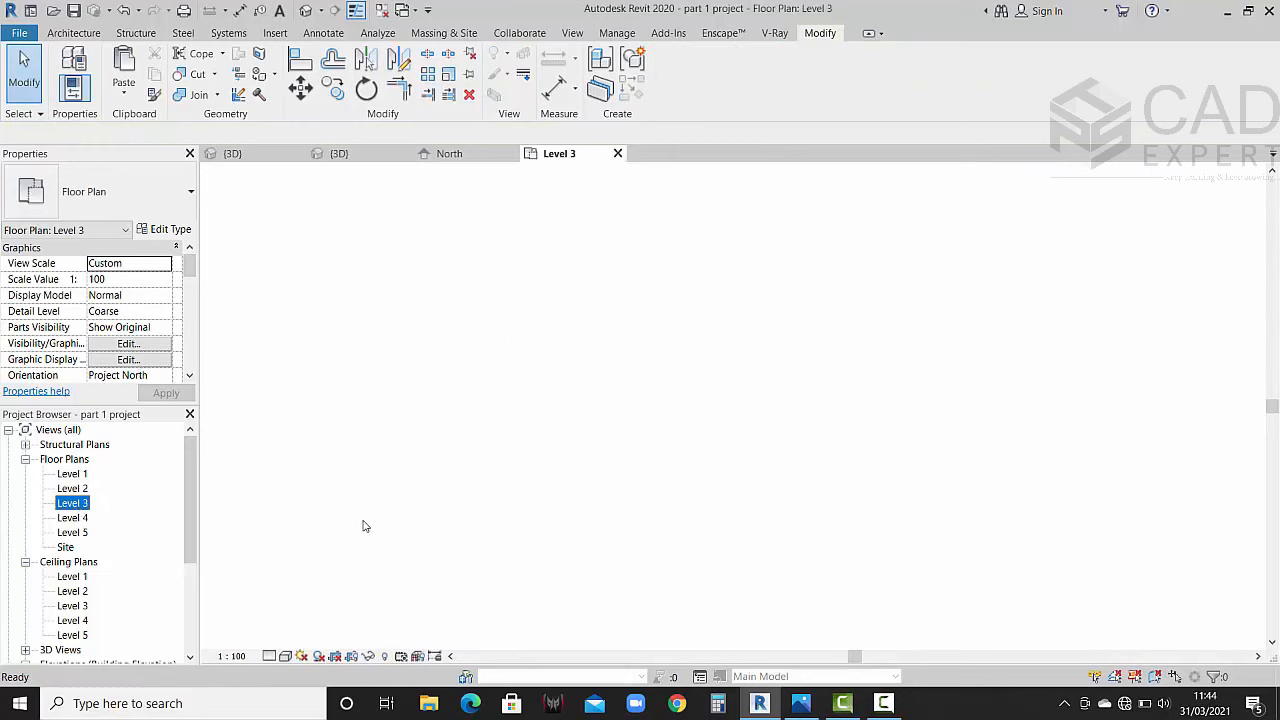
Step: Start a sketched-path railing at the front boundary wall's corner on Level 3 and set the 900mm Pipe type's top rail height to 2' 0"
scroll(788, 540, up, 3)
scroll(790, 549, up, 4)
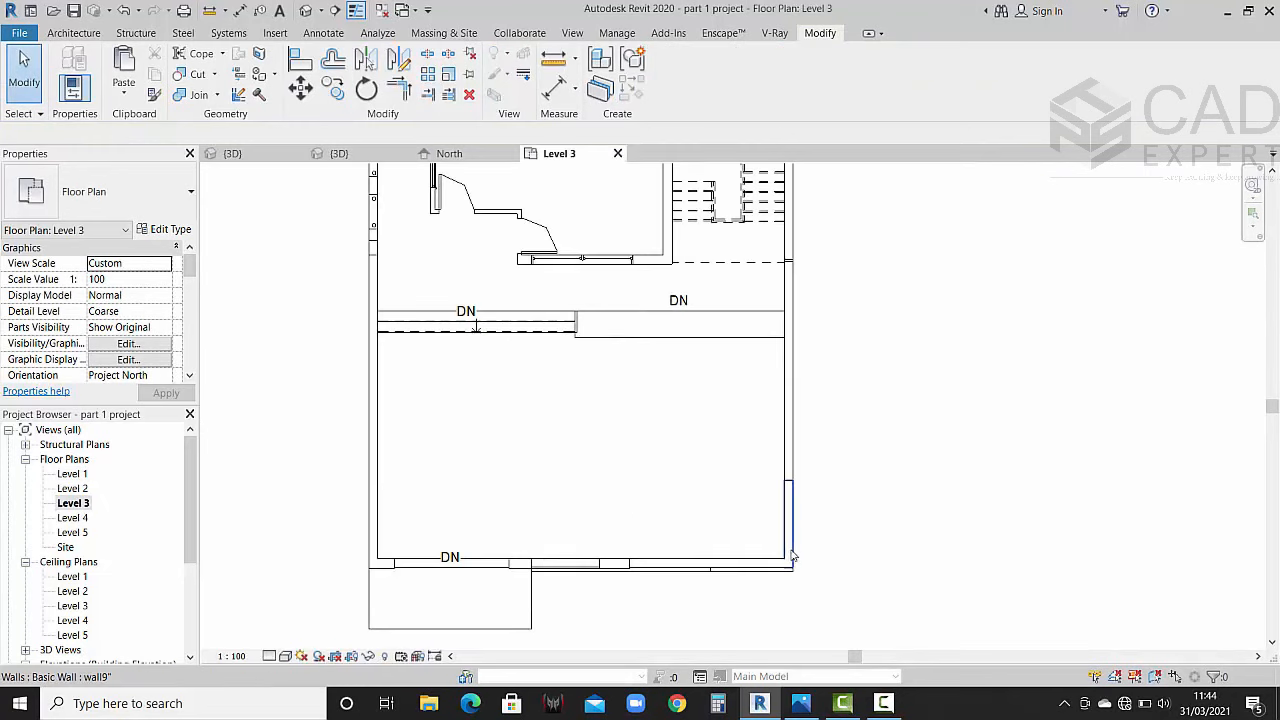
scroll(530, 480, up, 2)
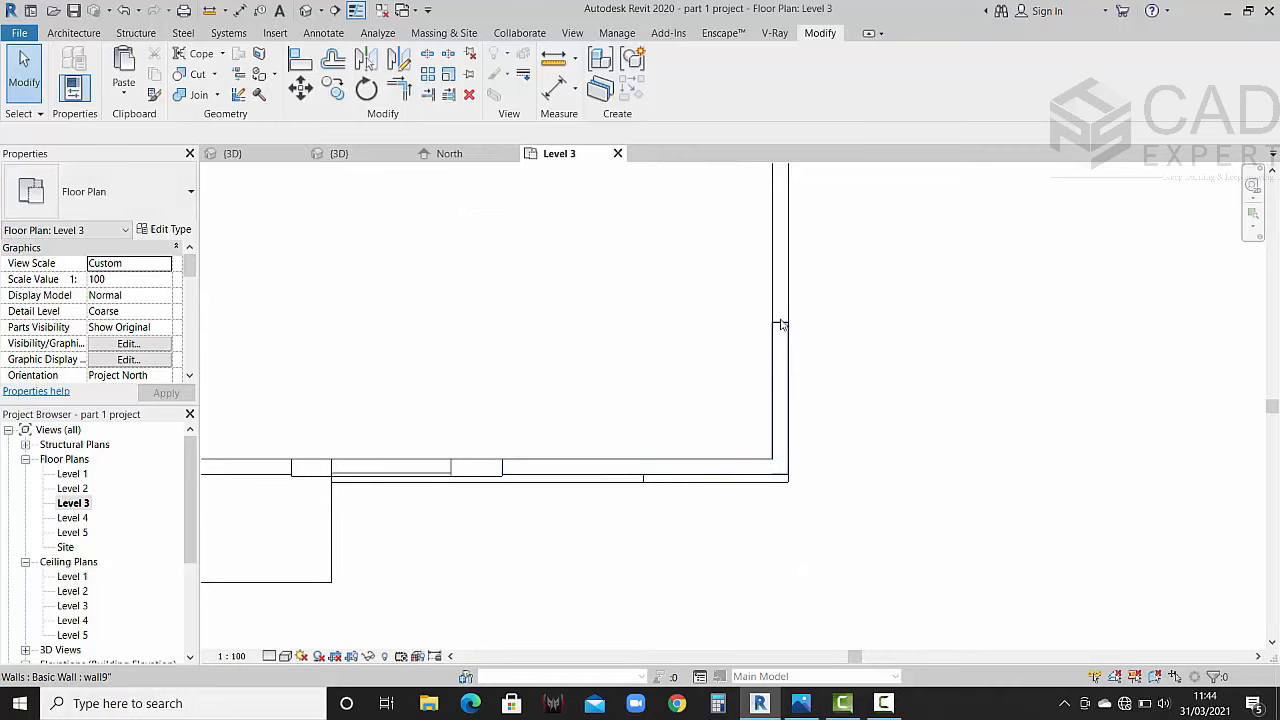
click(73, 33)
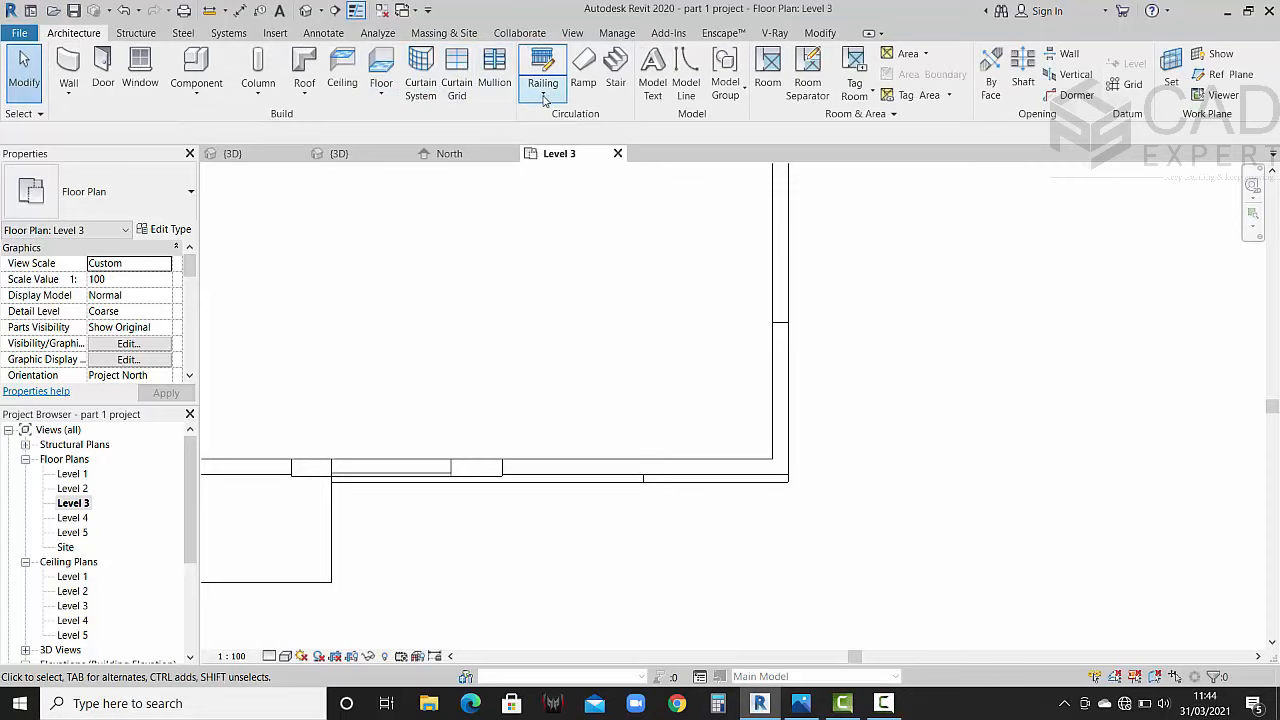
click(544, 97)
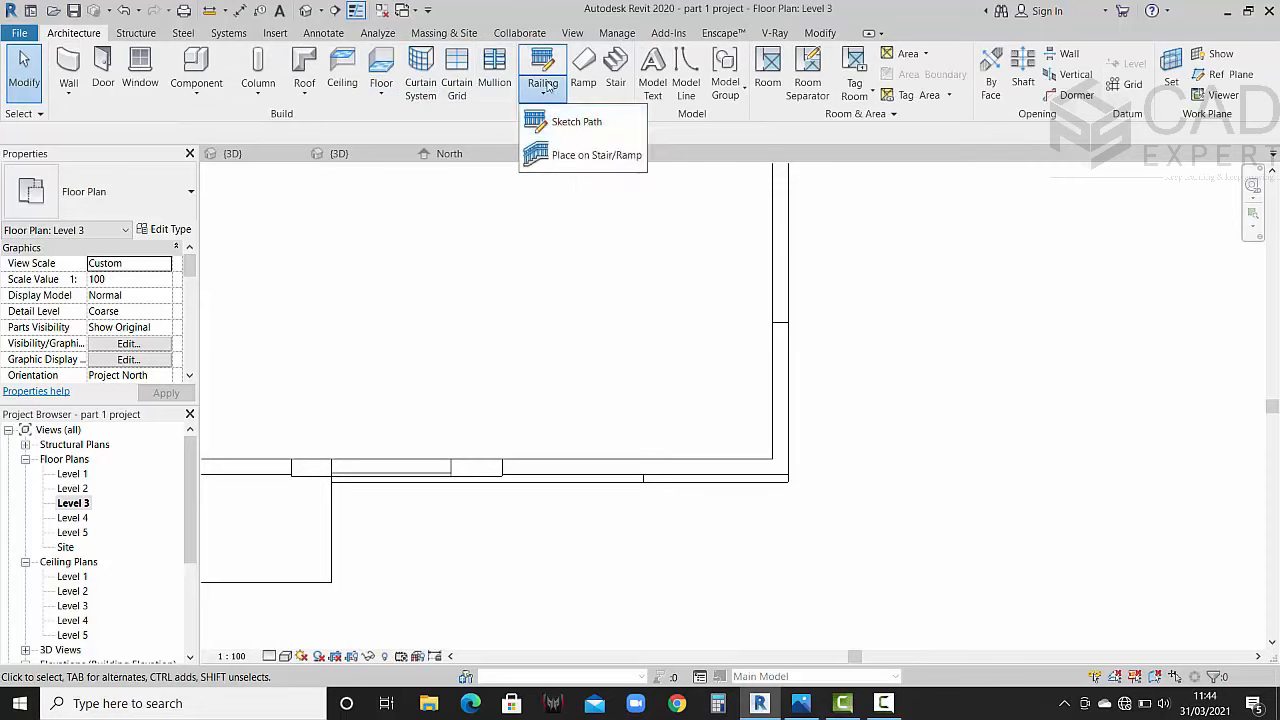
click(563, 127)
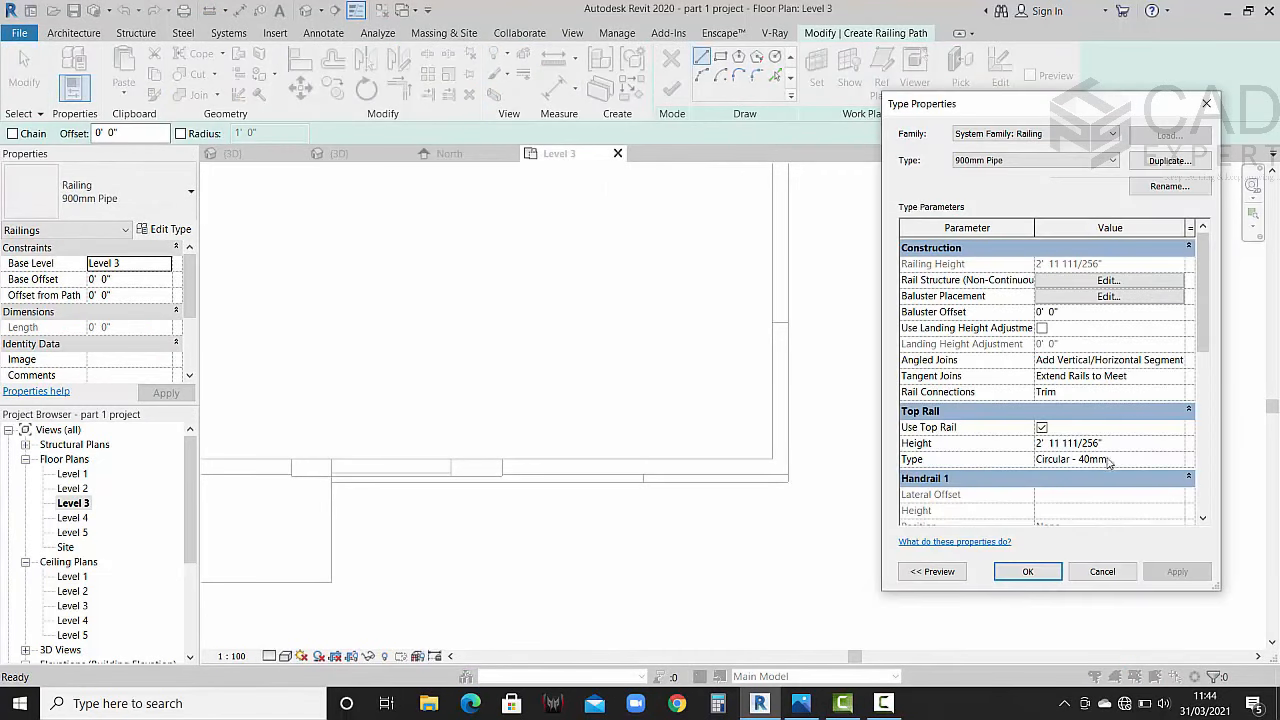
click(1133, 443)
text(2' 0)
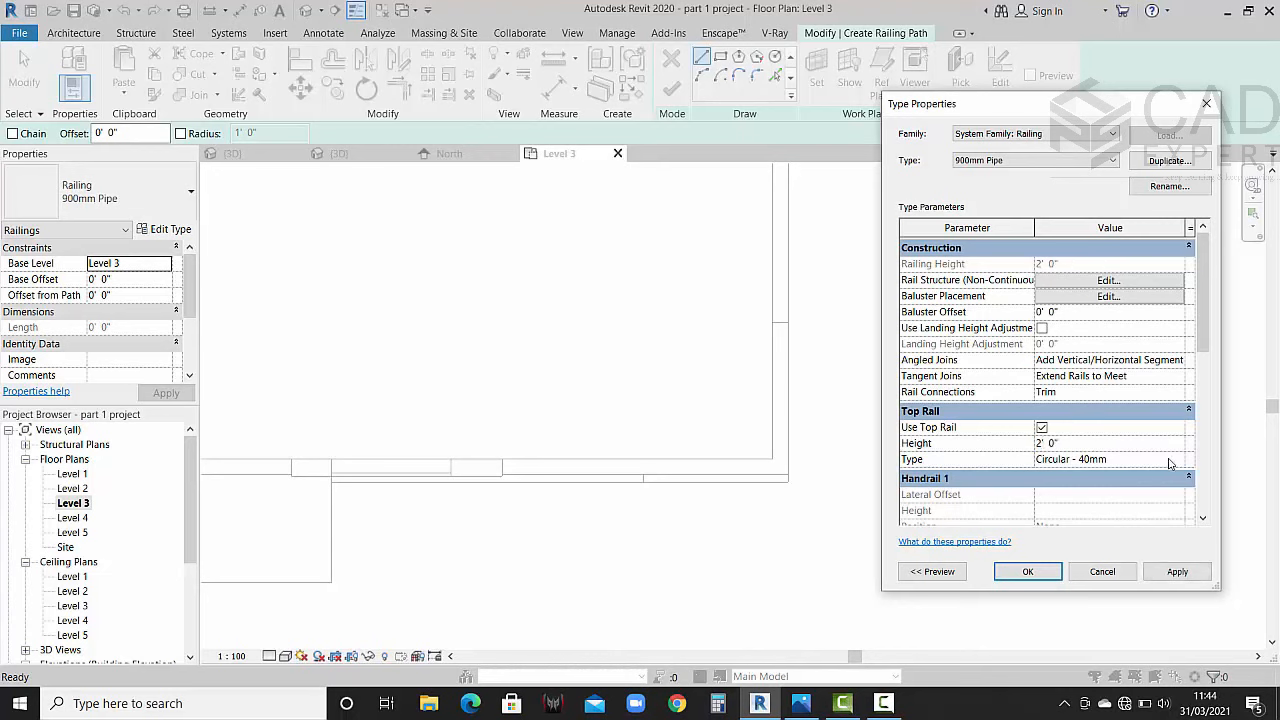
Step: Check the Circular - 40mm top rail type's properties without changes and turn off the top rail in the 900mm Pipe railing type
click(1141, 460)
click(1177, 460)
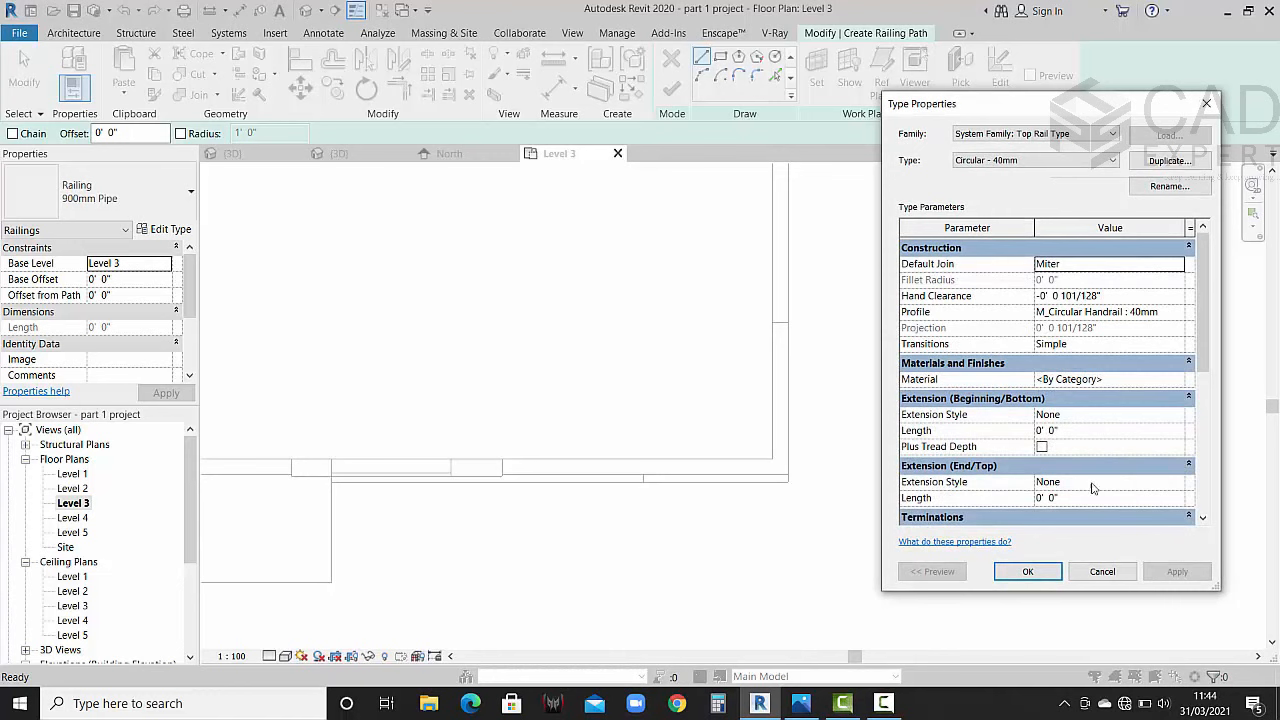
click(1102, 571)
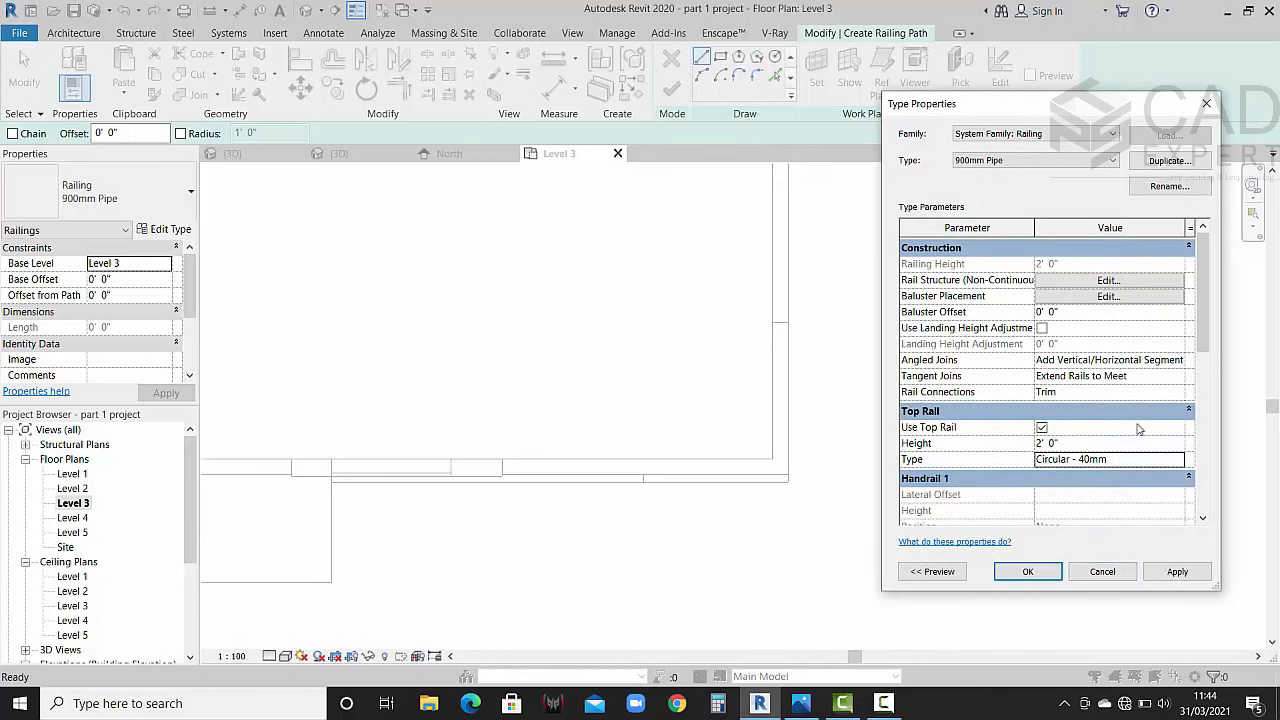
click(1042, 428)
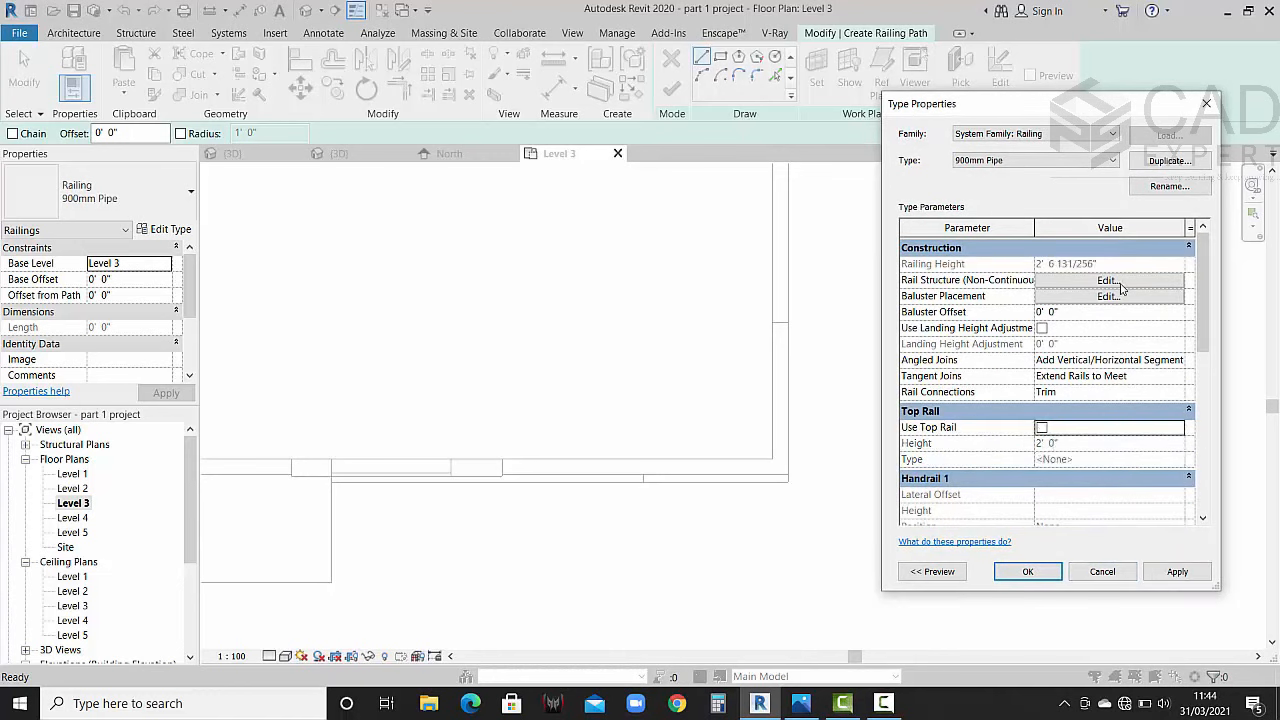
Step: Open the railing type's non-continuous rail structure and delete Rail 6, Rail 5 and Rail 4
click(1077, 281)
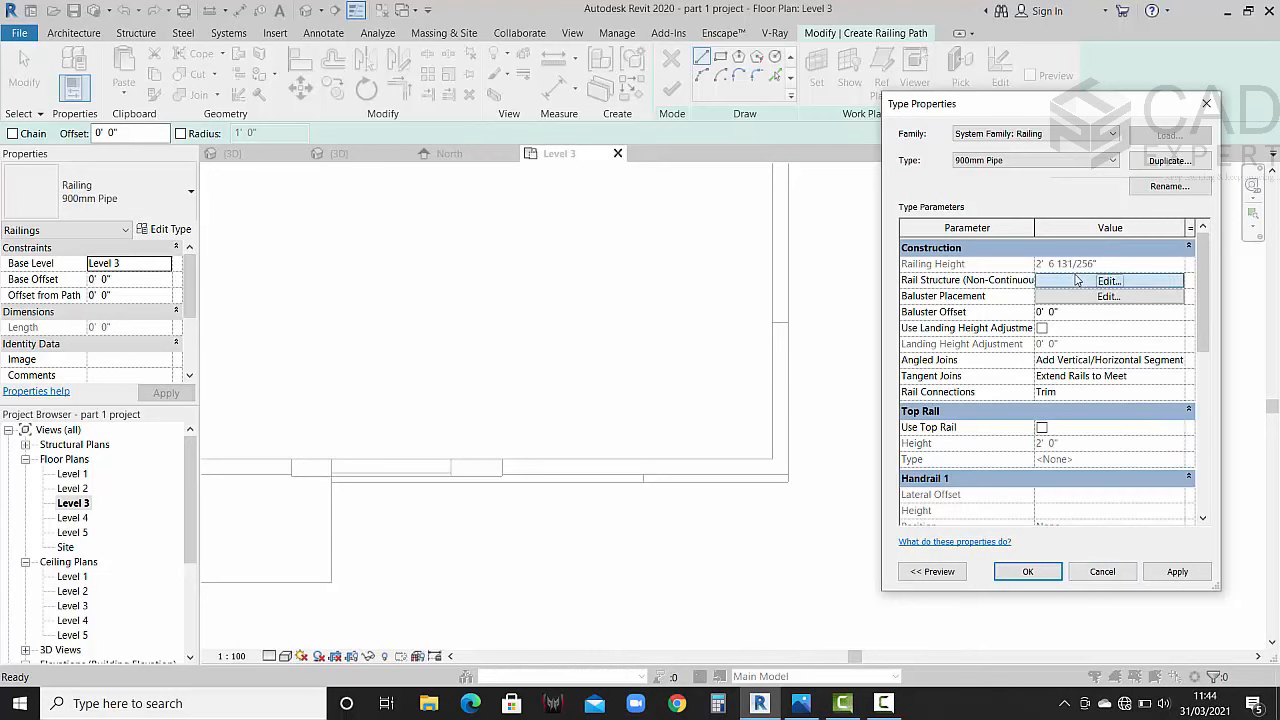
click(1077, 281)
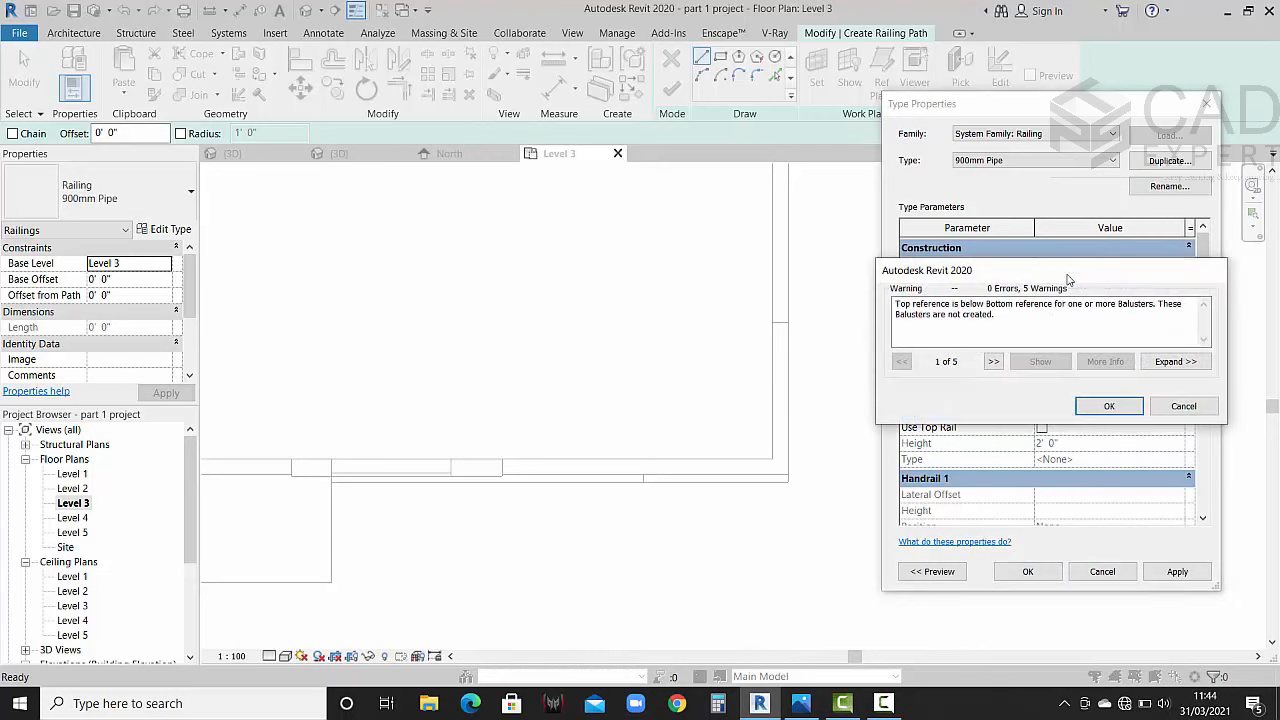
click(1109, 405)
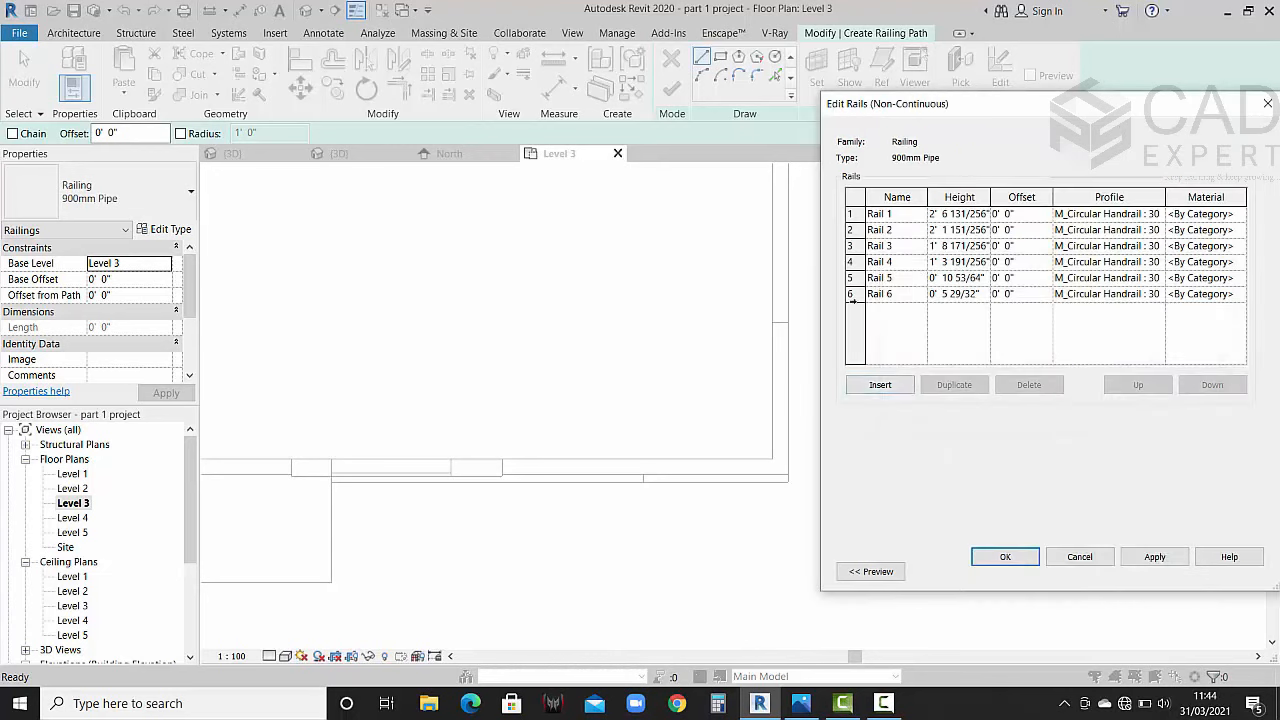
click(857, 293)
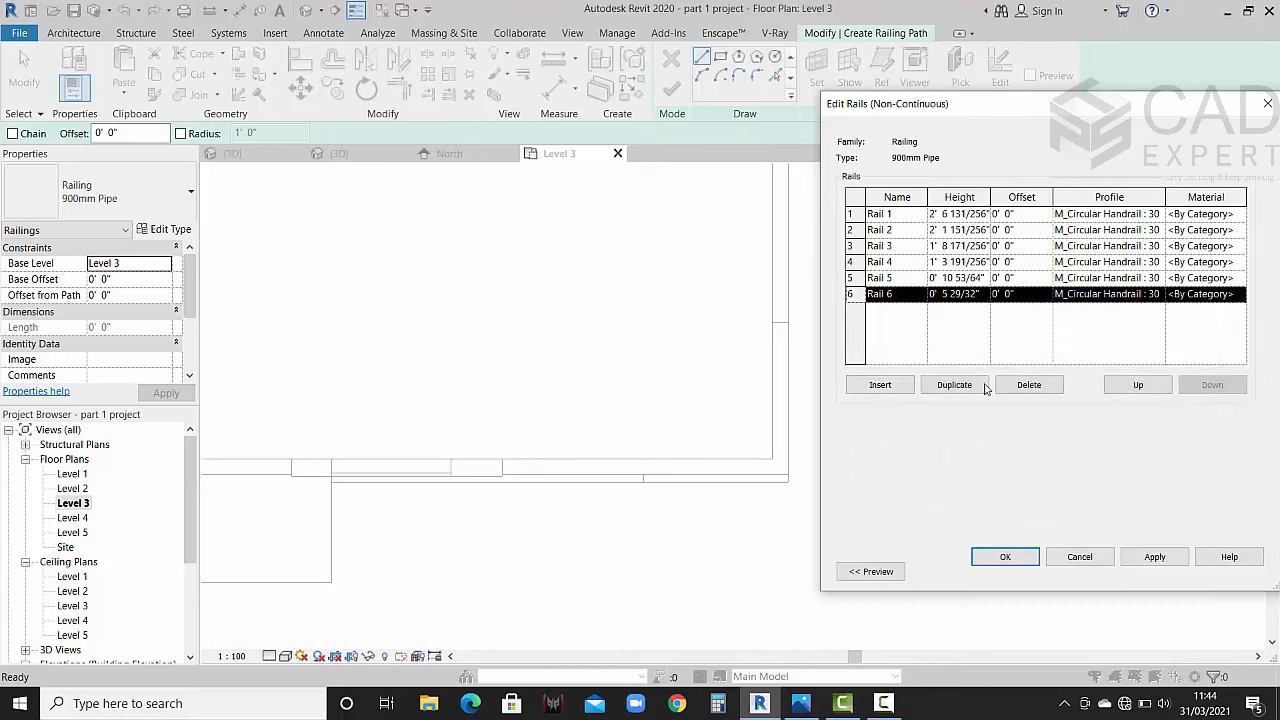
click(1029, 385)
click(1029, 385)
click(1029, 385)
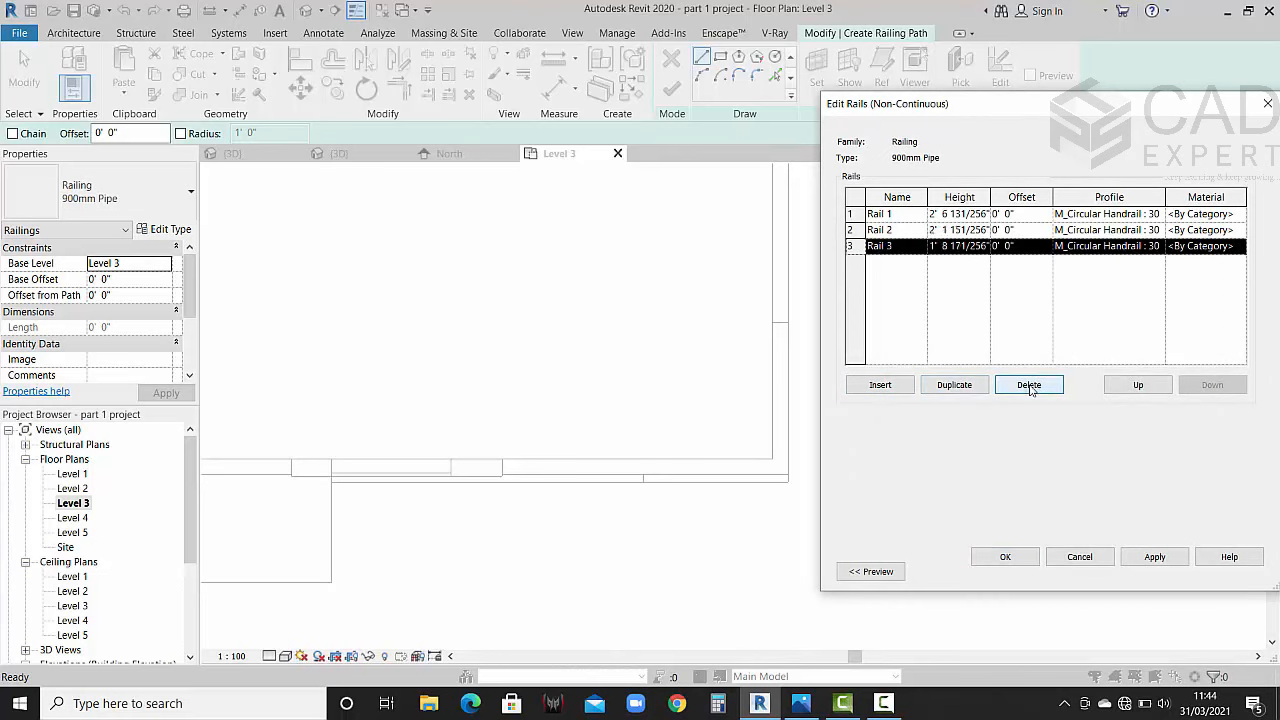
Step: Set the rail heights to 0' 6" for Rail 3, 1' 0" for Rail 2 and 1' 6" for Rail 1
click(935, 246)
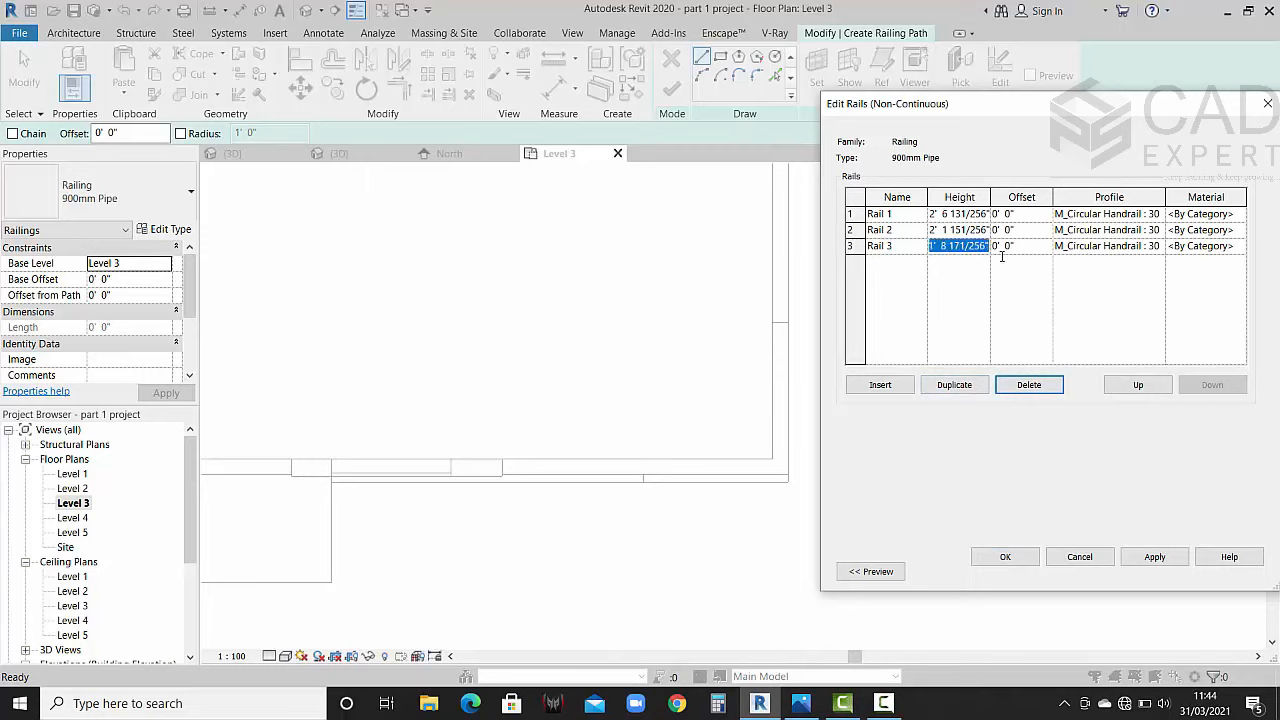
text(6")
key(Return)
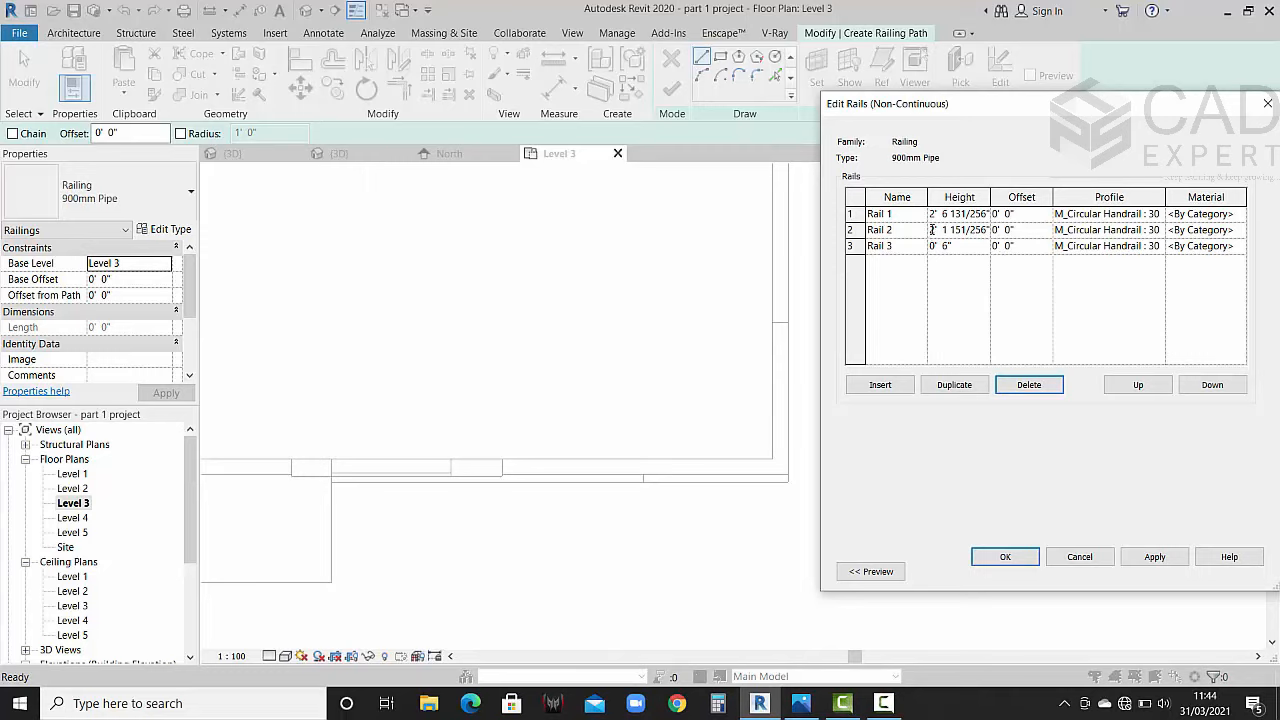
click(931, 229)
text(1)
click(931, 214)
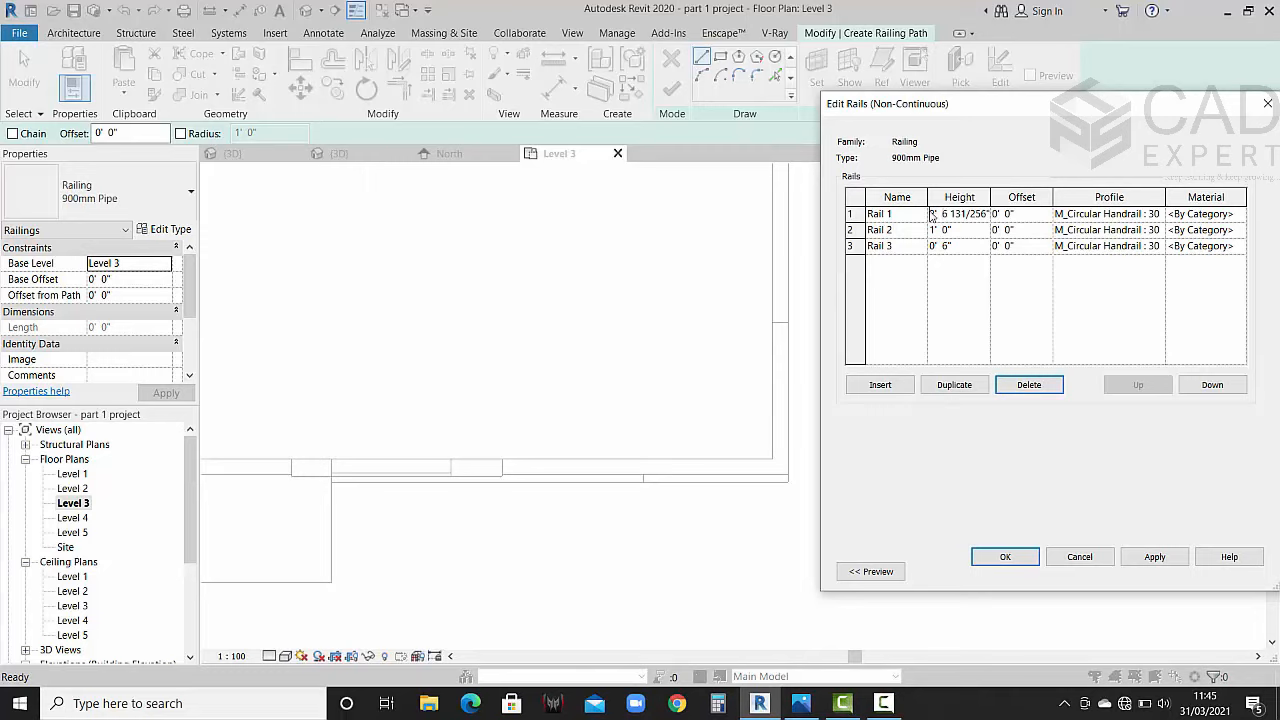
drag(931, 214, 1013, 214)
text(1)
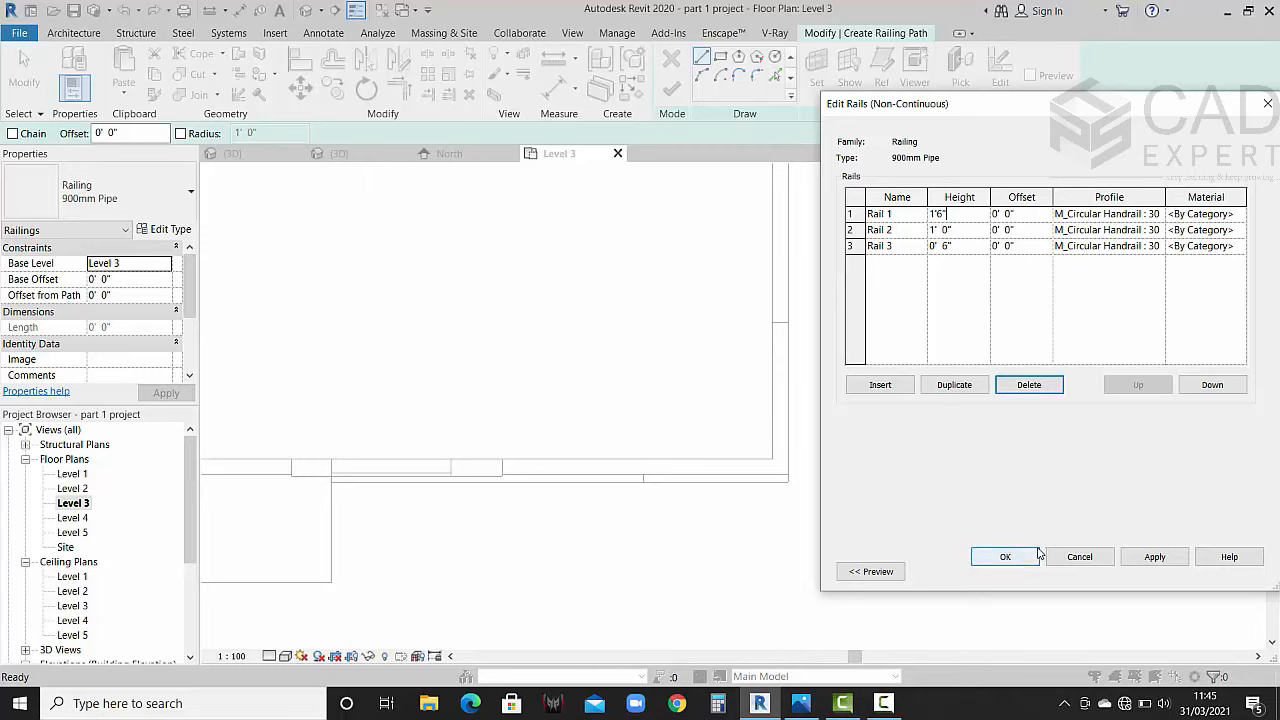
Step: Set the heights of Rail 3 to 0' 9", Rail 2 to 1' 6" and Rail 1 to 2' 0", and apply them
click(957, 248)
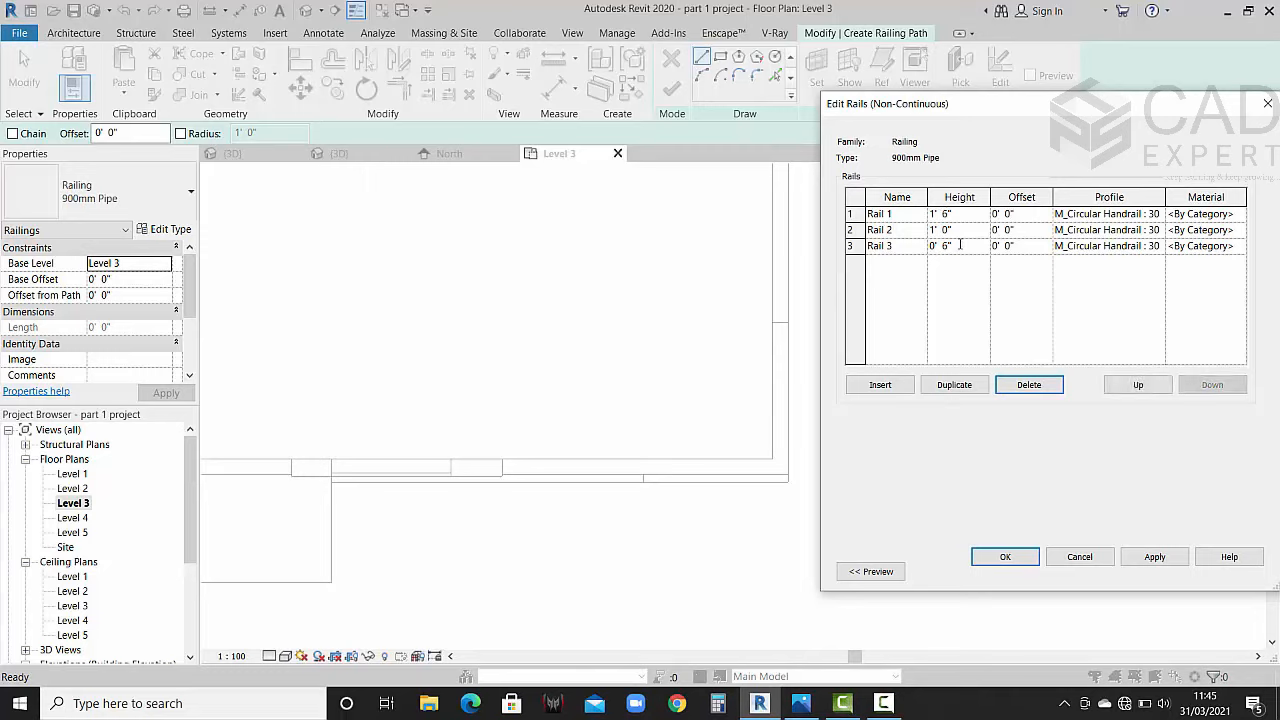
text(9)
click(957, 231)
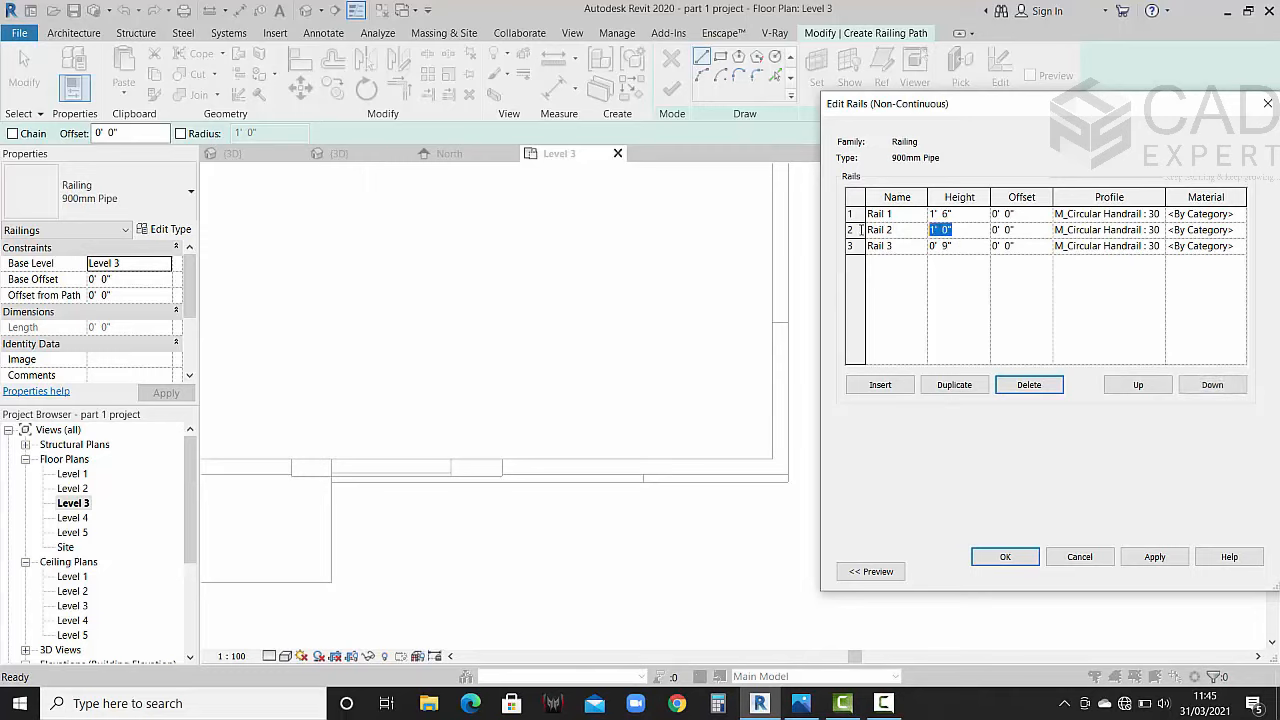
text(18)
click(960, 215)
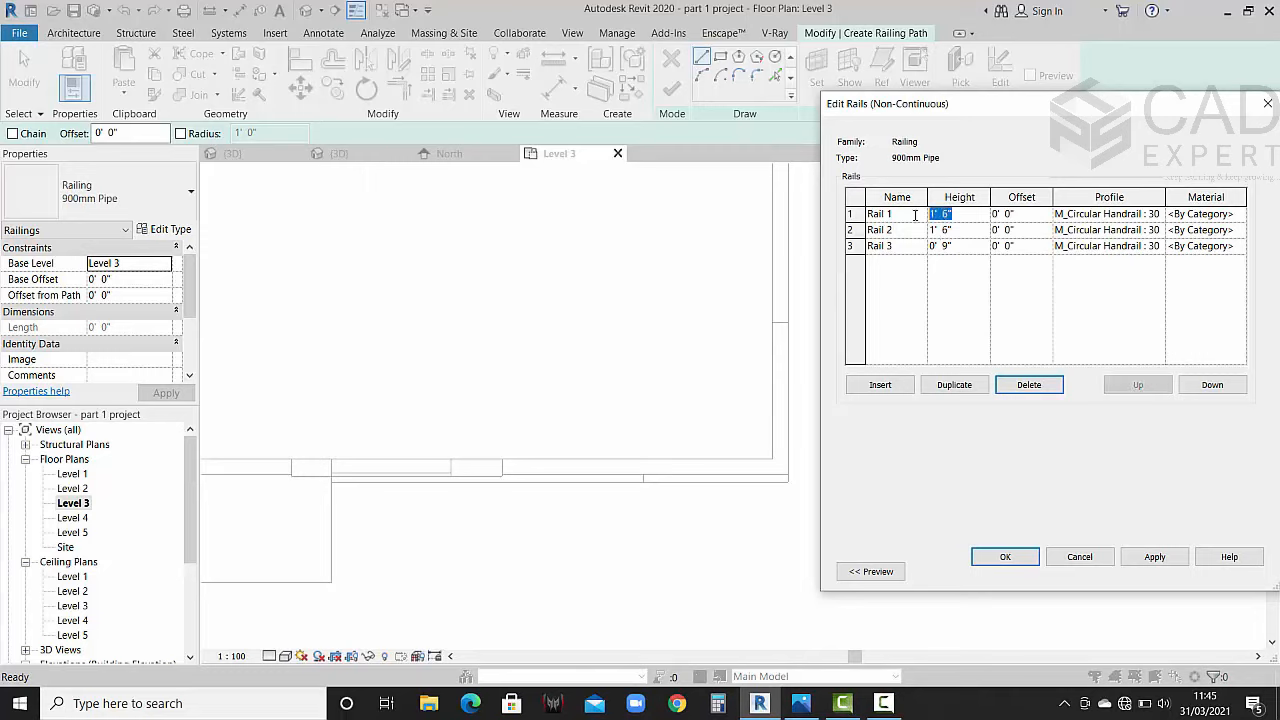
text(27")
click(950, 293)
click(968, 215)
text(2')
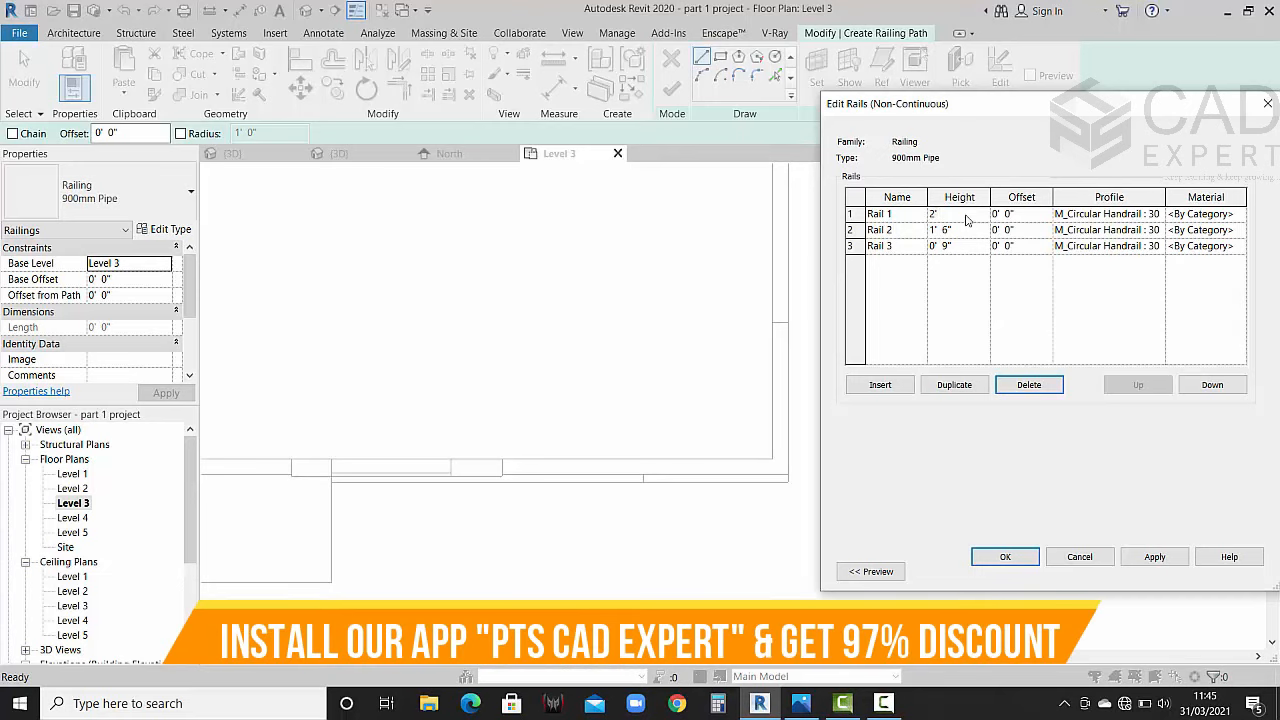
click(1154, 557)
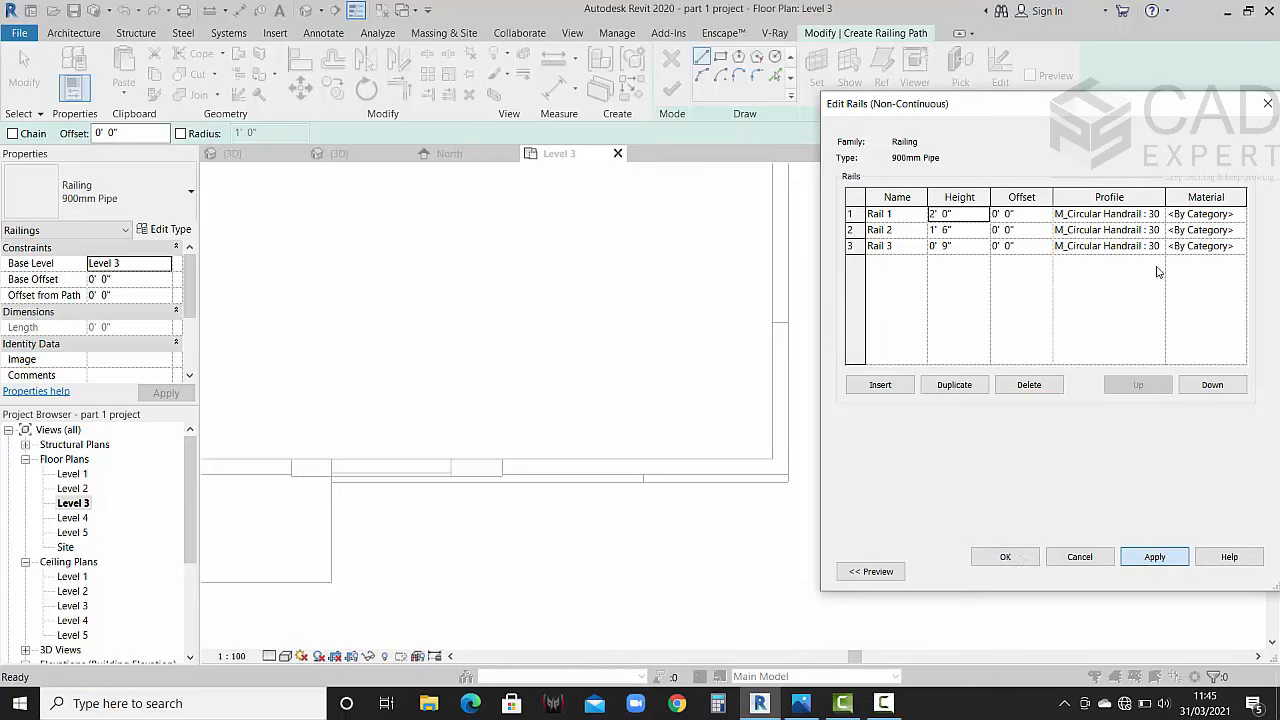
Step: Assign the M_Rectangular Handrail : 50 x 50mm profile to all three rails and accept the railing type's settings
click(1160, 215)
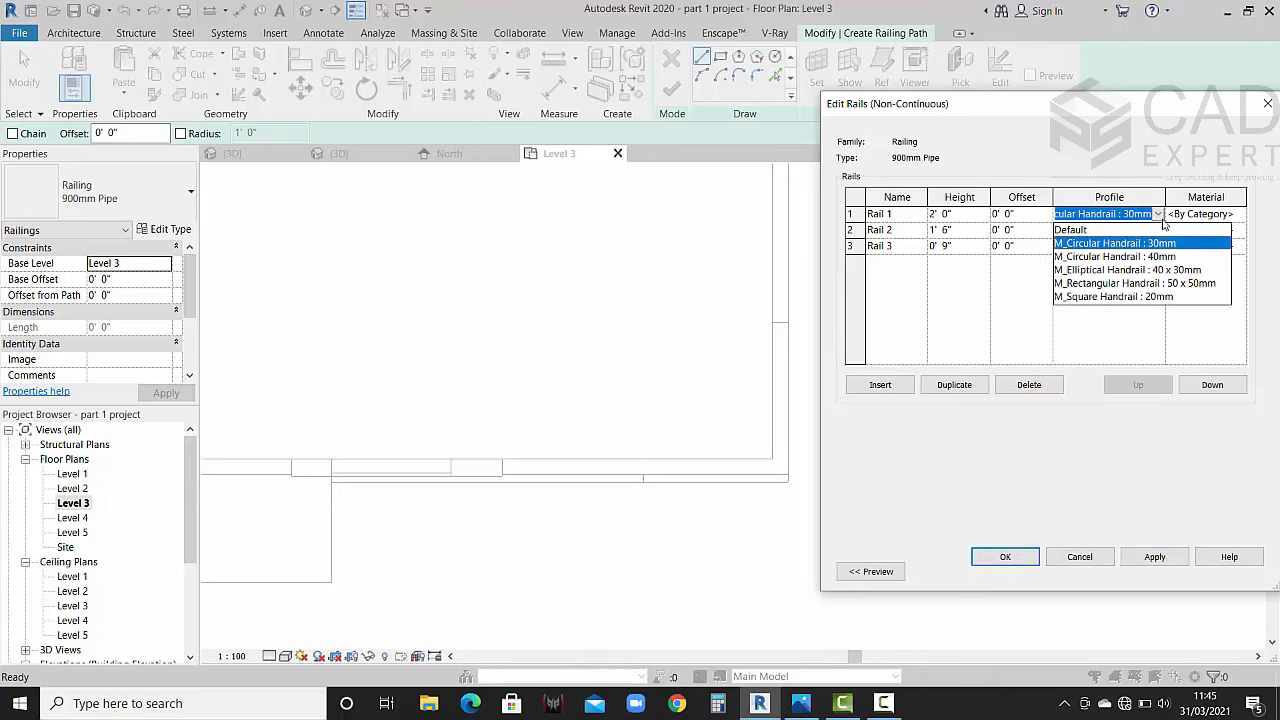
click(1112, 284)
click(1158, 231)
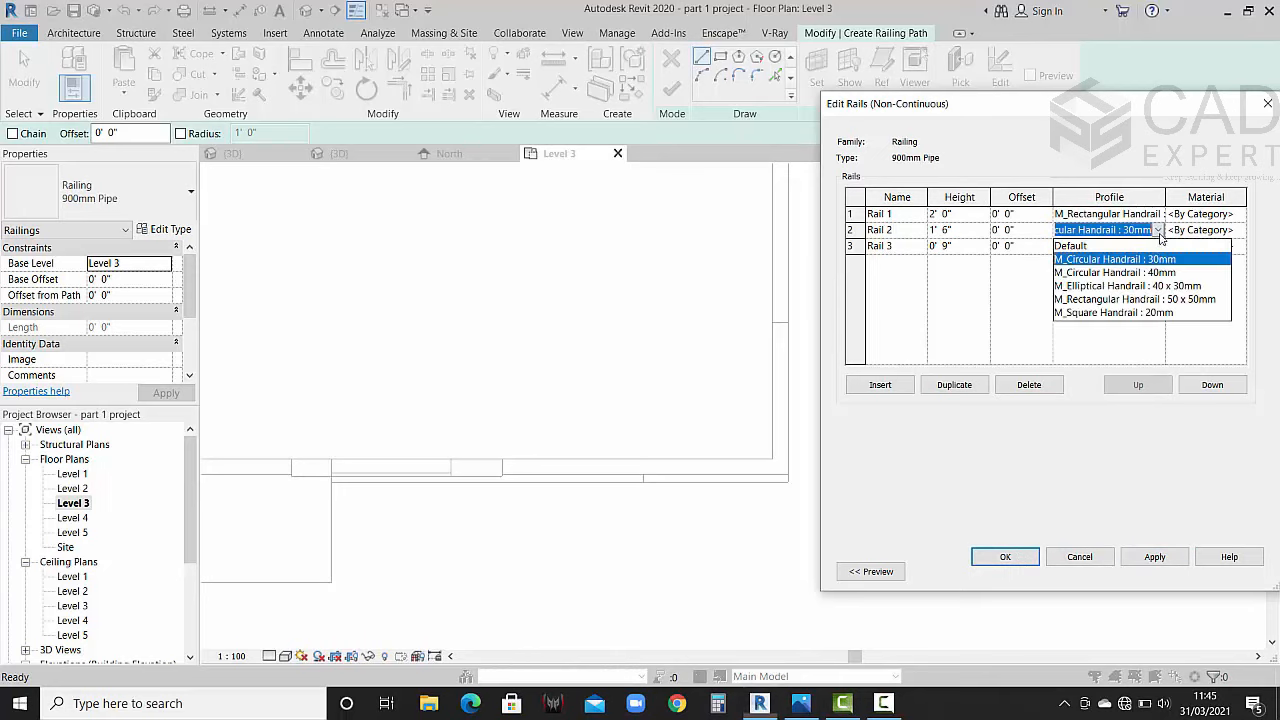
click(1146, 302)
click(1158, 248)
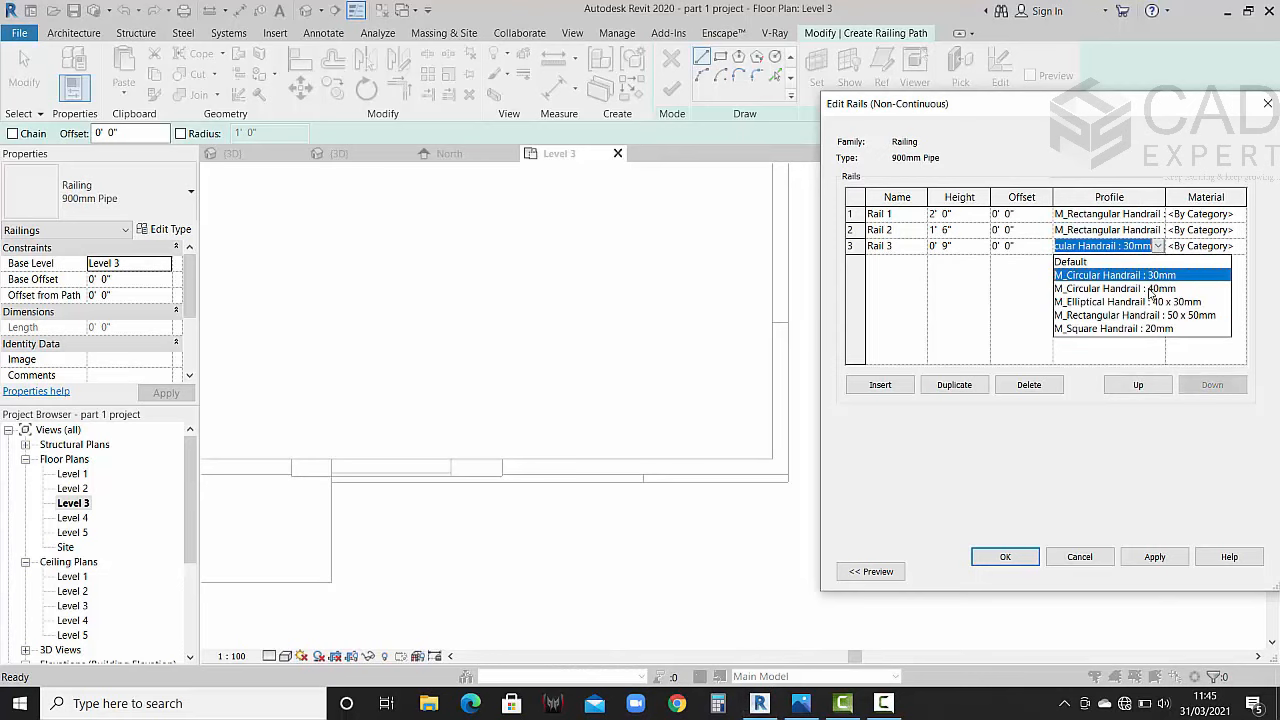
click(1150, 318)
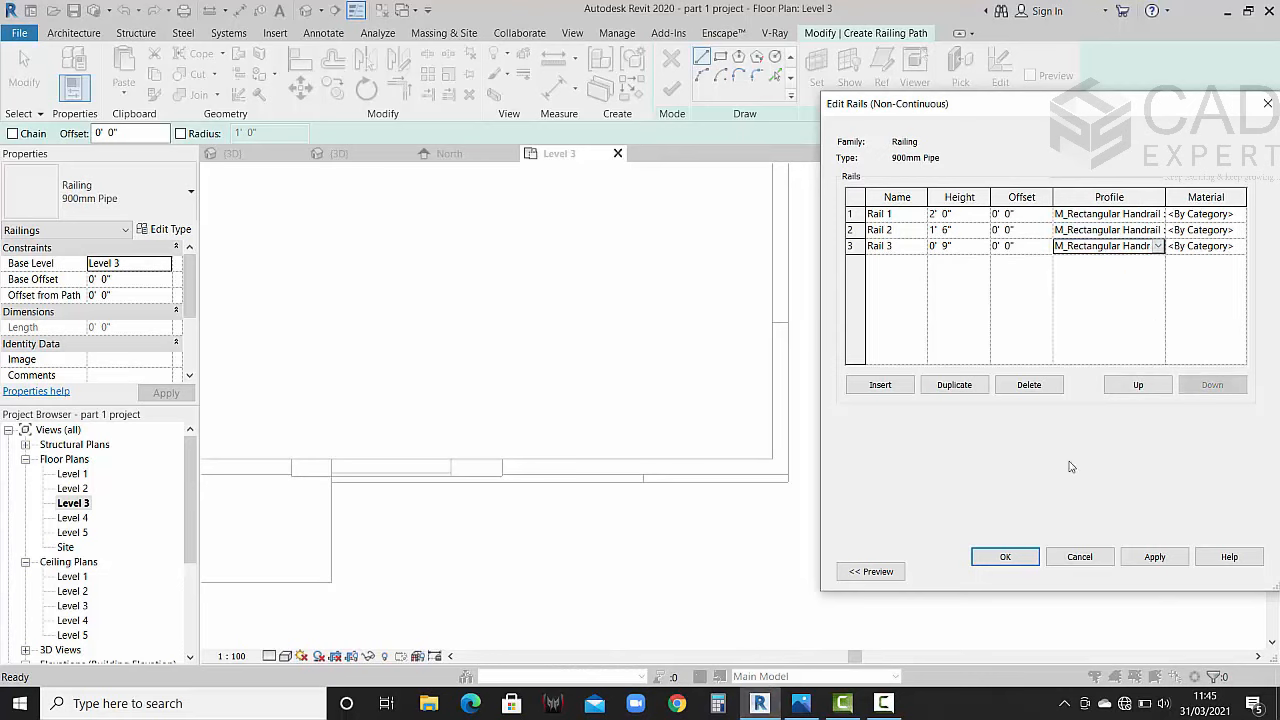
click(1022, 558)
click(1040, 572)
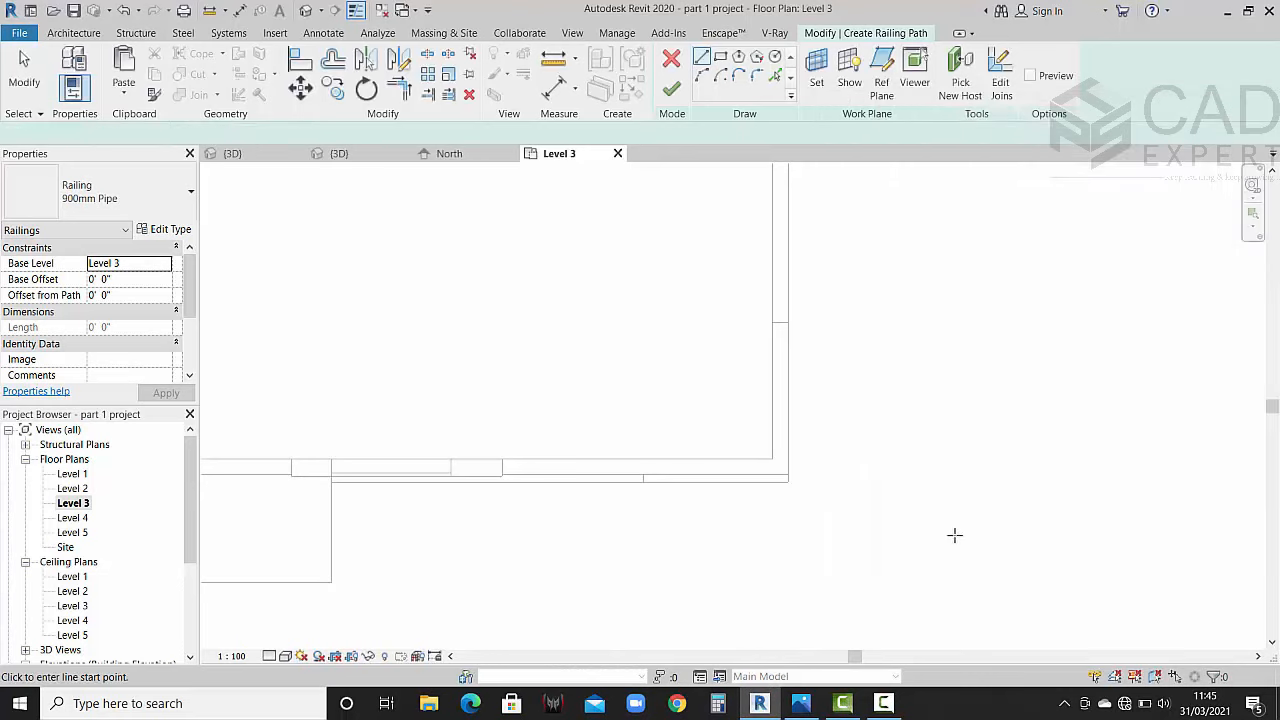
Step: Sketch the railing path along the wall centrelines, 13' 6" along the front wall and 7' 0" along the side wall, and finish the railing
click(502, 465)
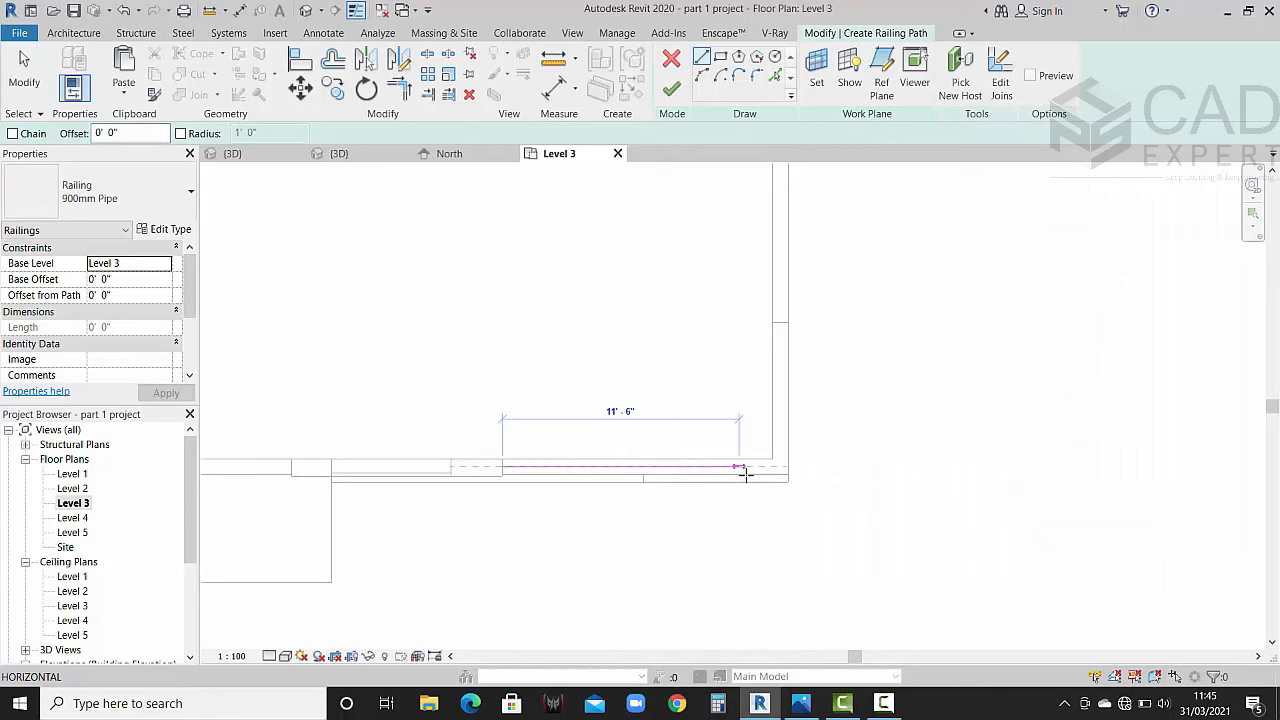
click(780, 466)
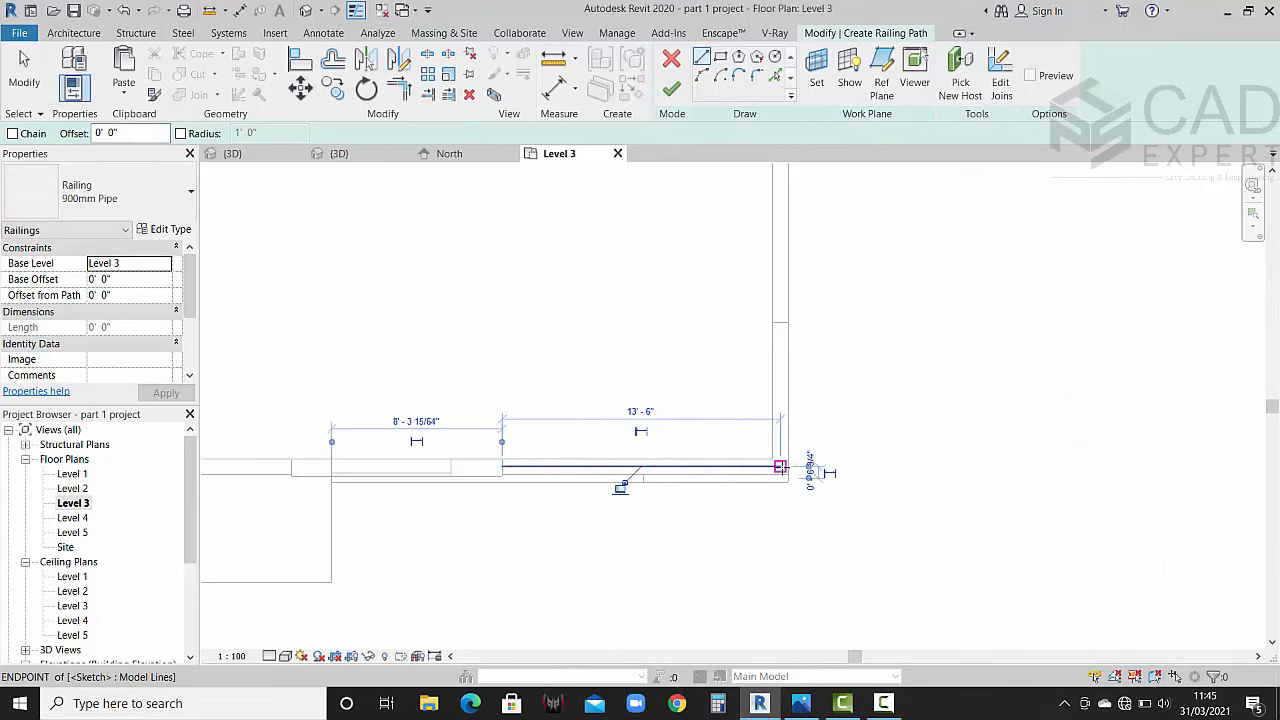
click(780, 322)
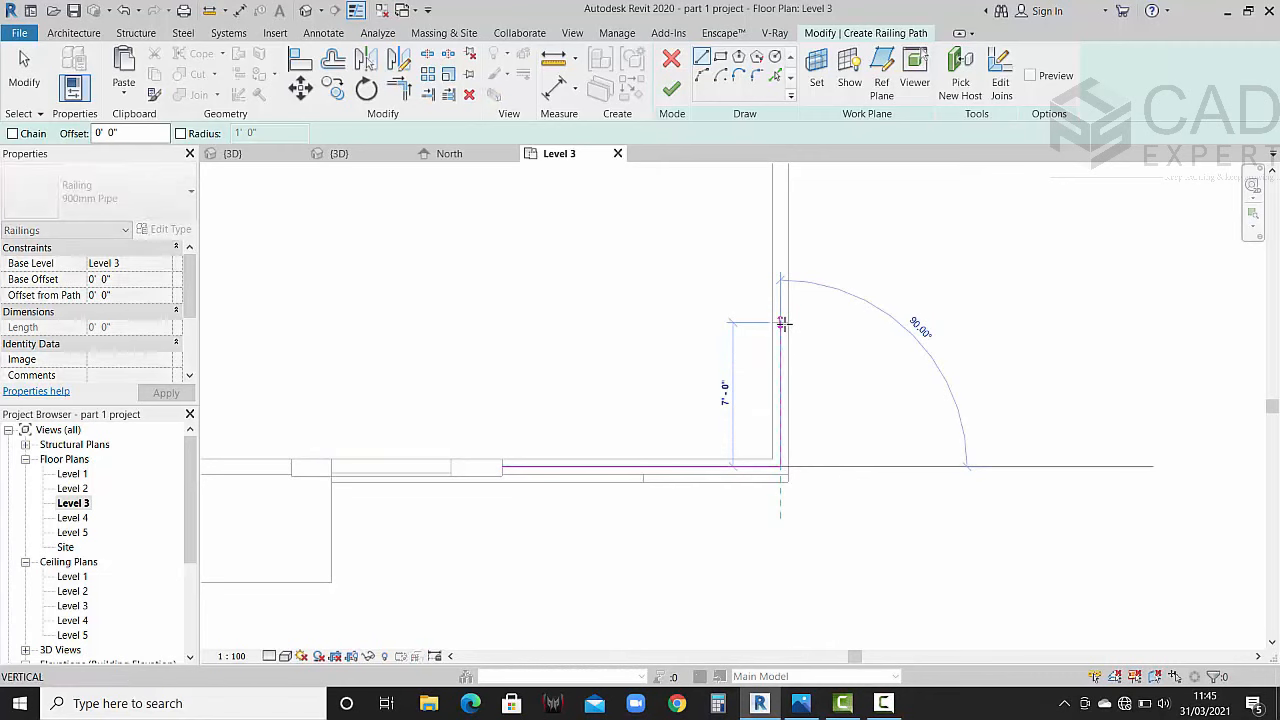
click(671, 89)
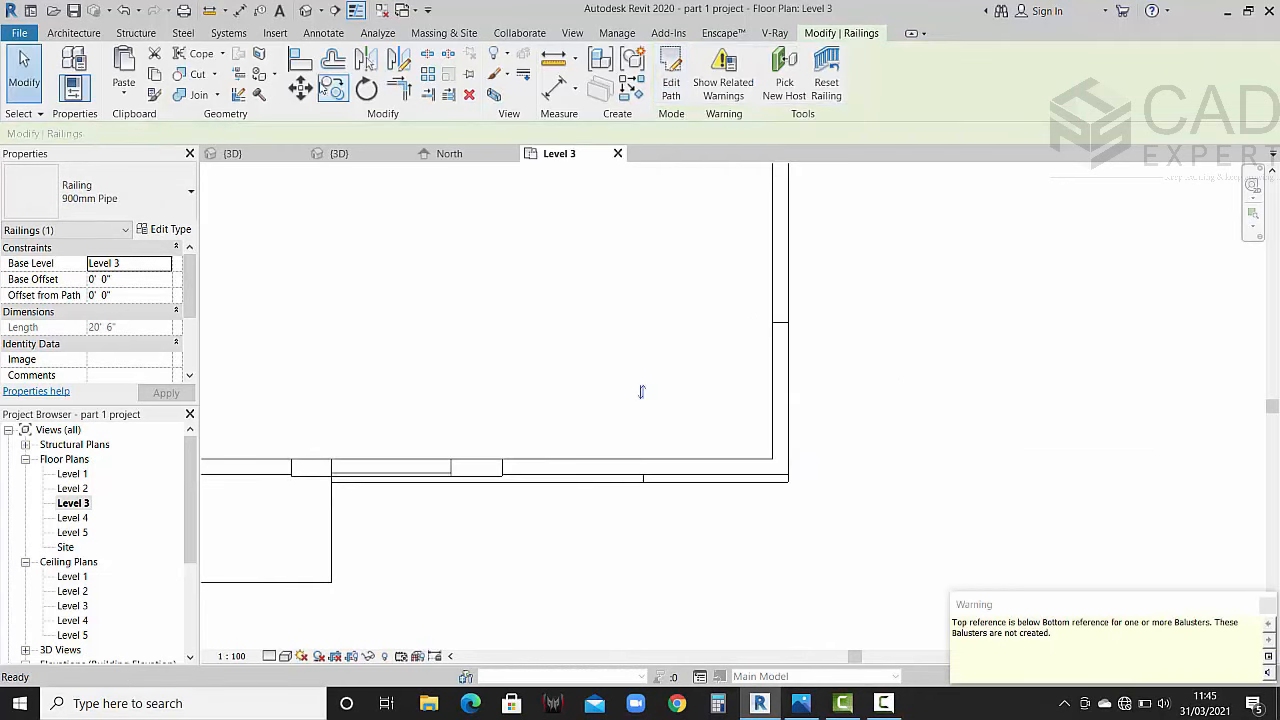
Step: Examine the new railing on the front boundary wall in the 3D view, up close and from the front corner of the house
click(338, 154)
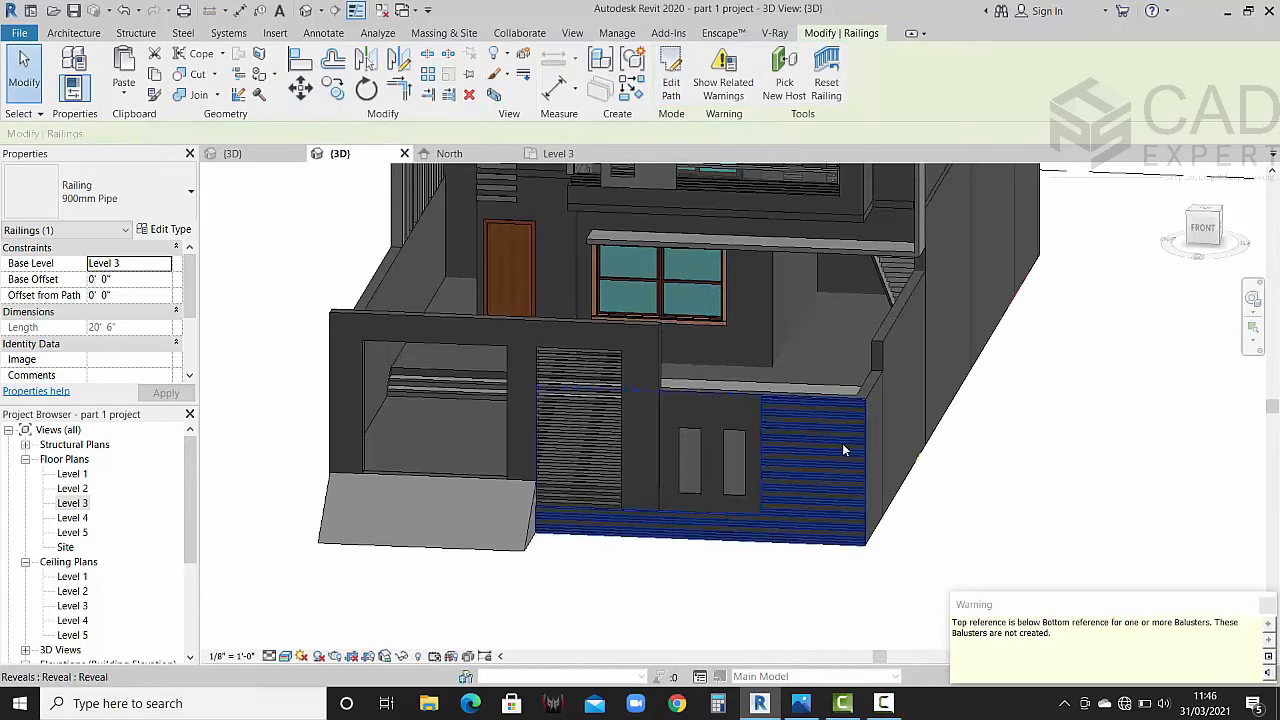
scroll(864, 431, up, 3)
click(1204, 541)
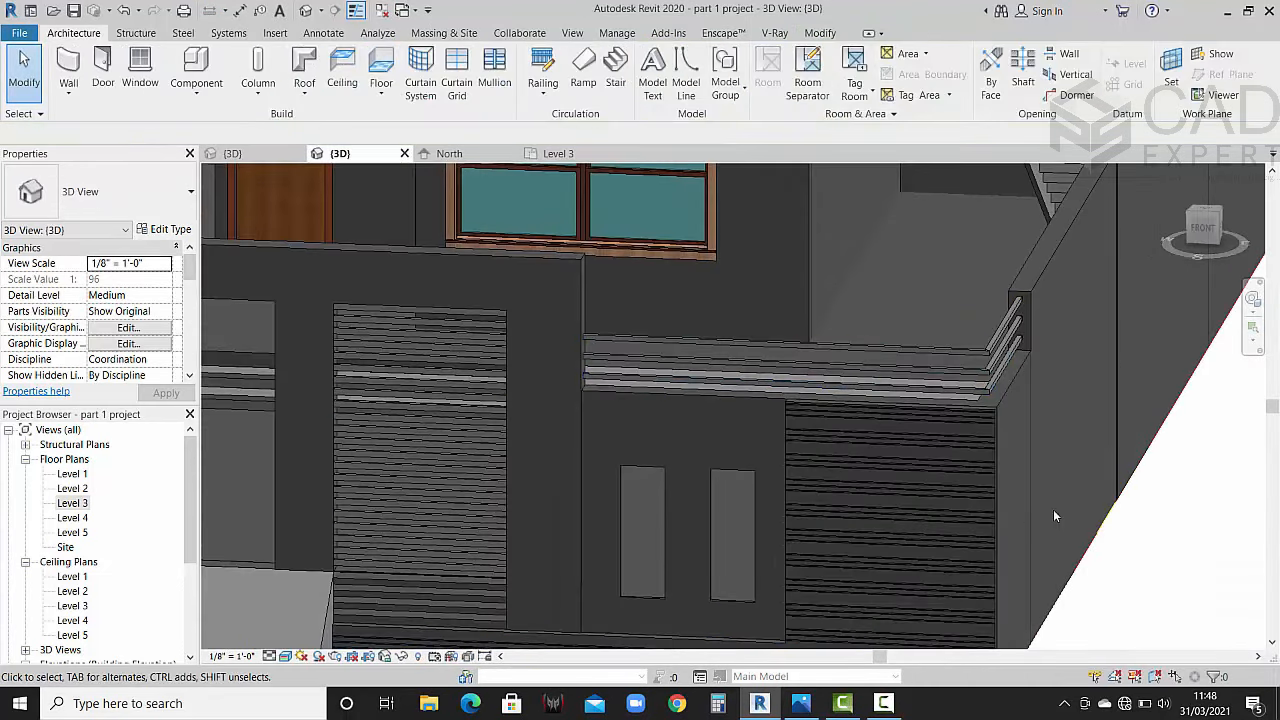
shift+middle_drag(1055, 512, 501, 562)
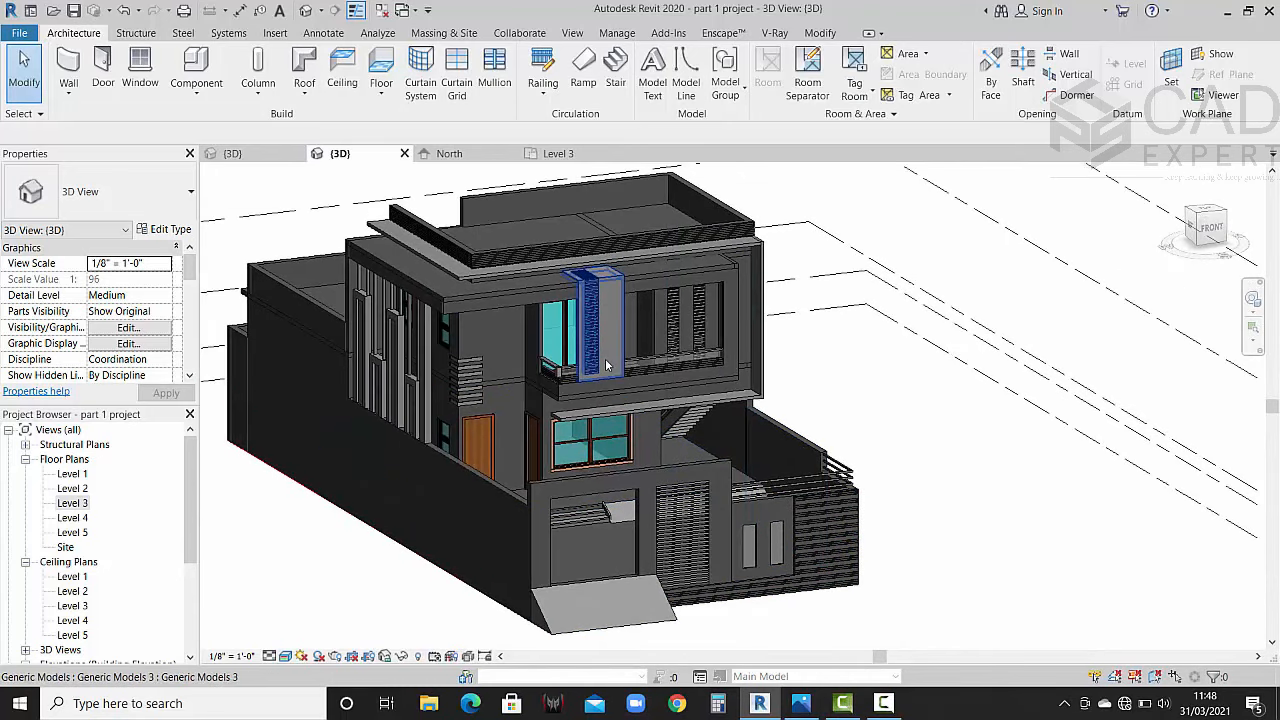
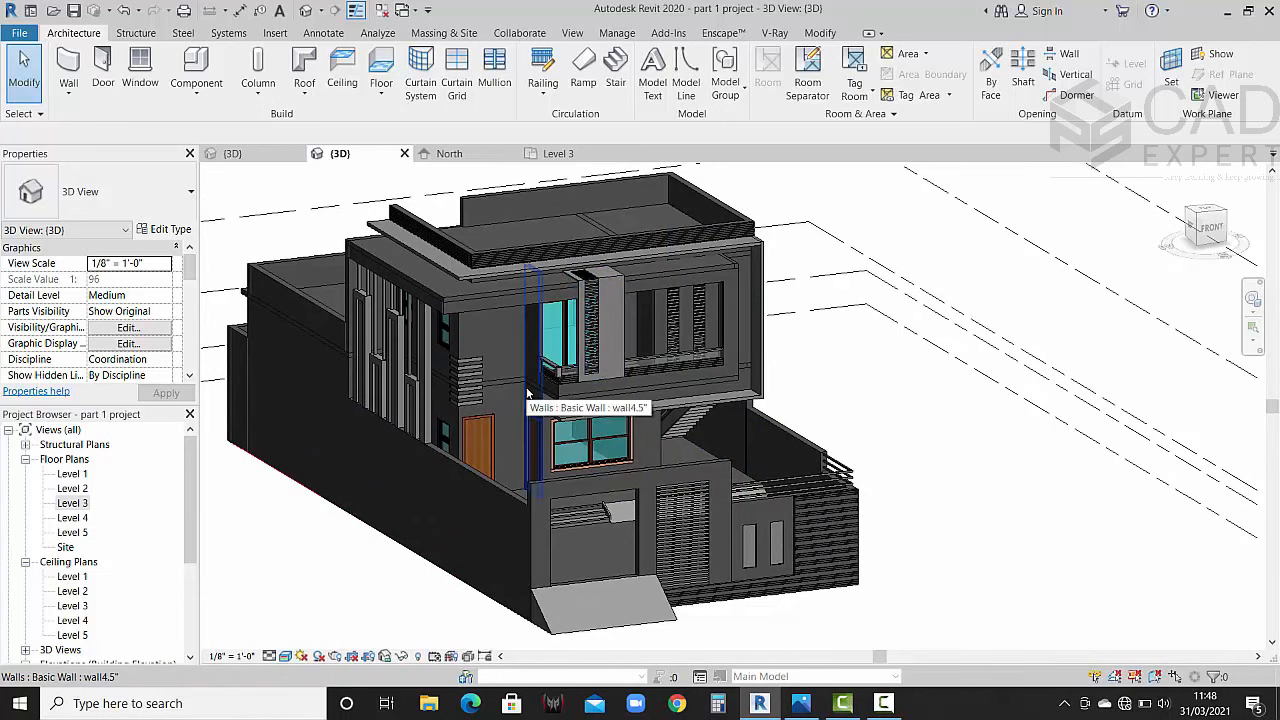
Step: Check the side wall's vertical fins in the reference render and open their in-place generic model for editing
click(803, 705)
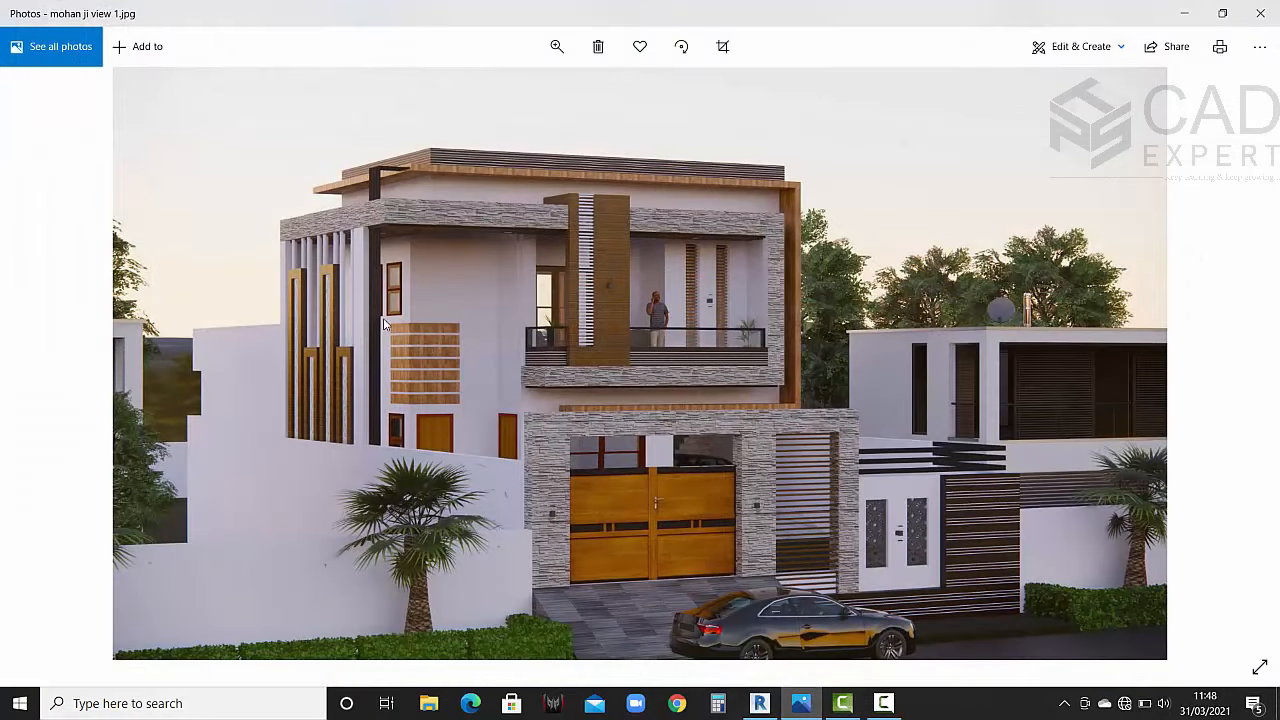
click(1180, 16)
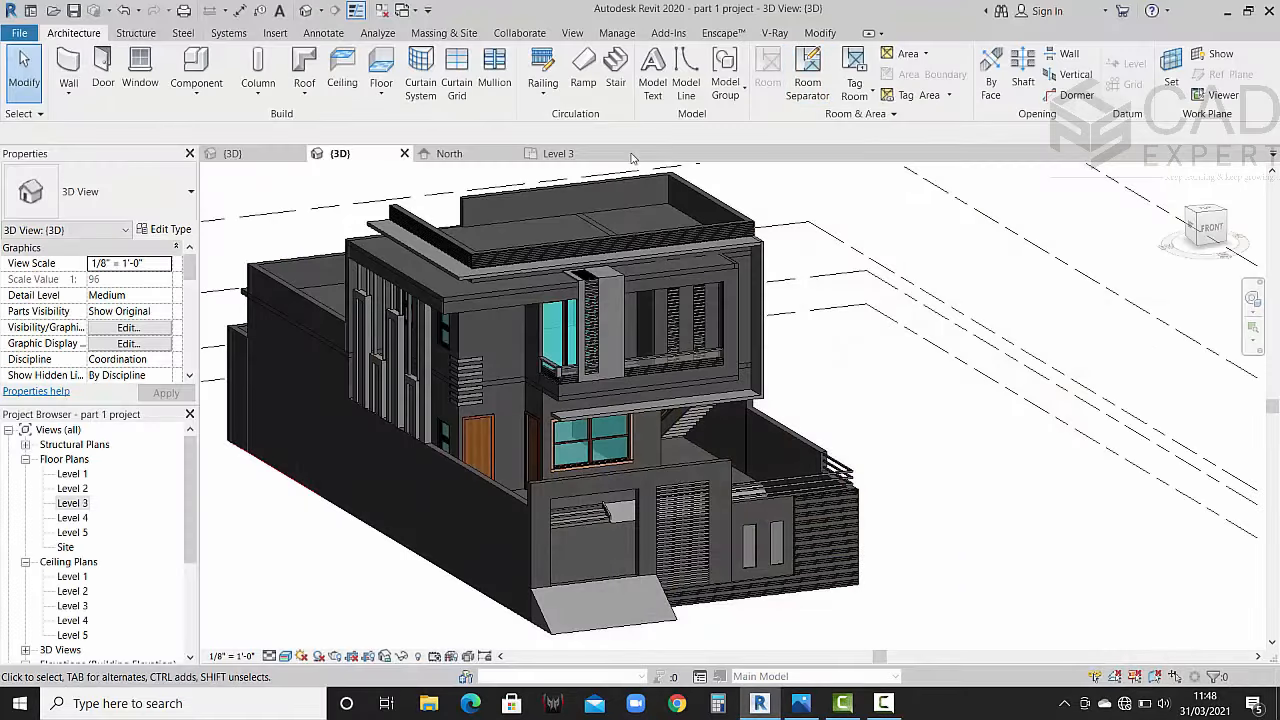
scroll(270, 360, up, 5)
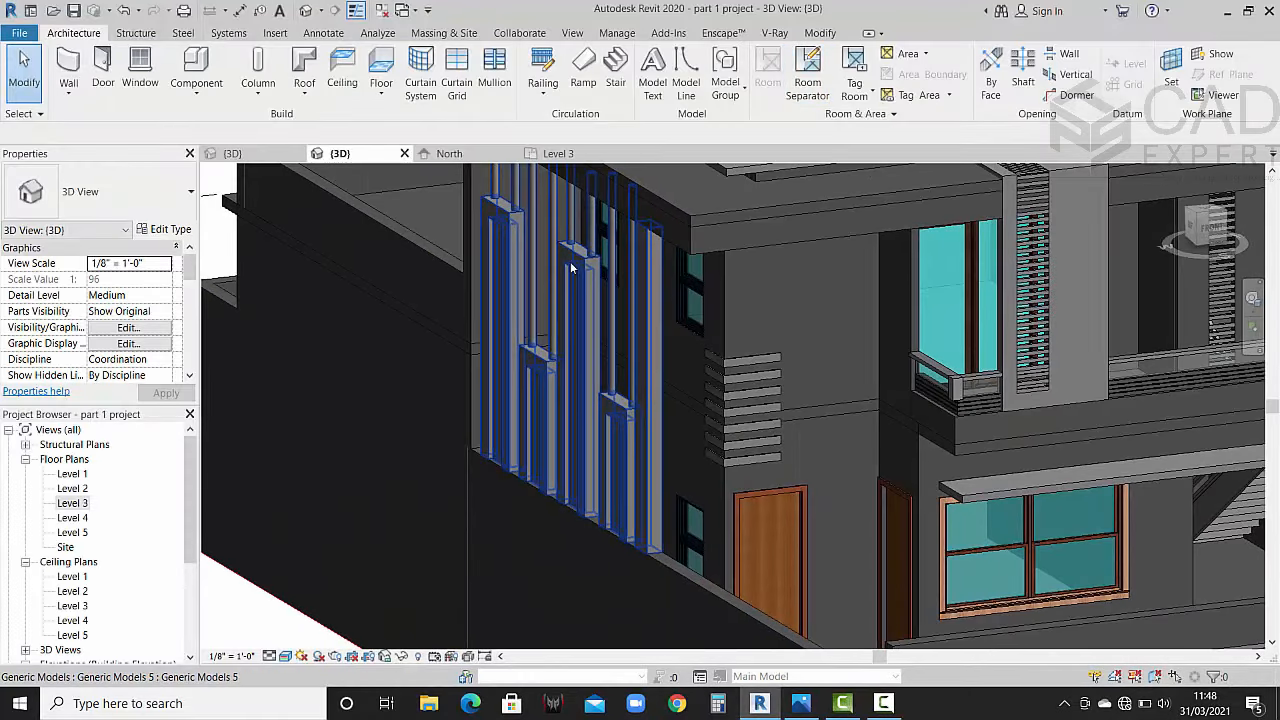
click(576, 266)
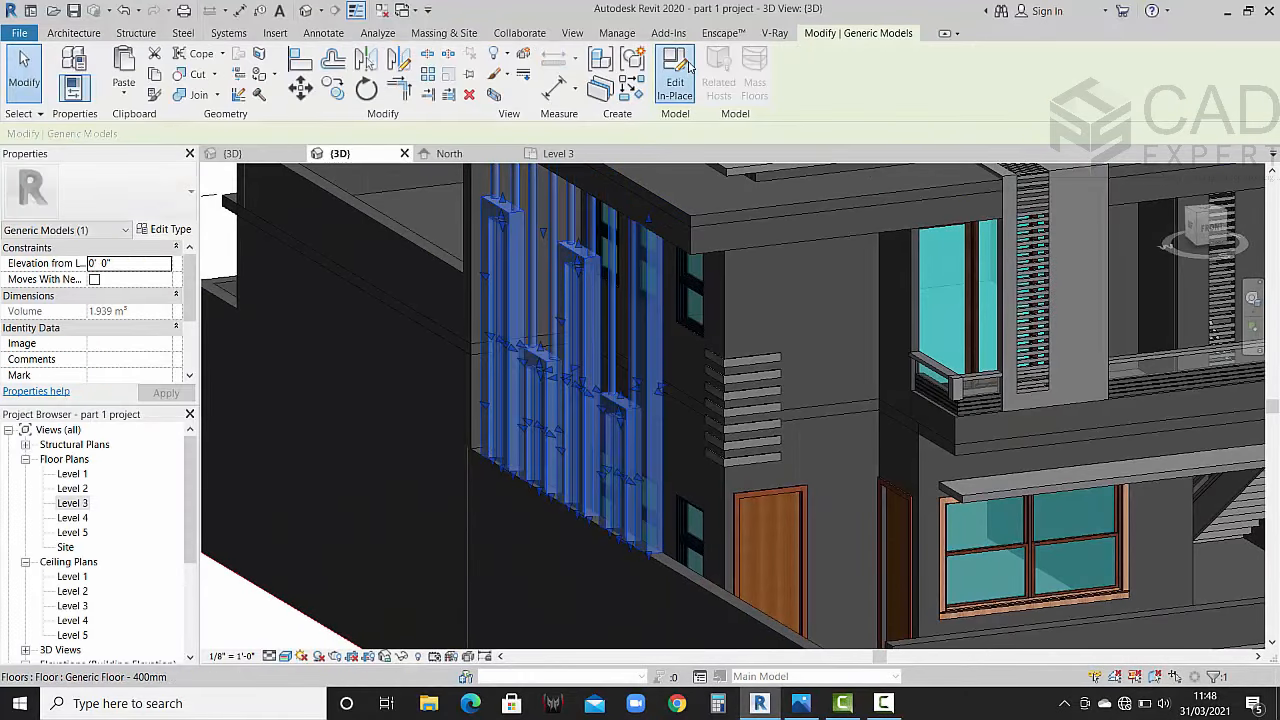
click(688, 64)
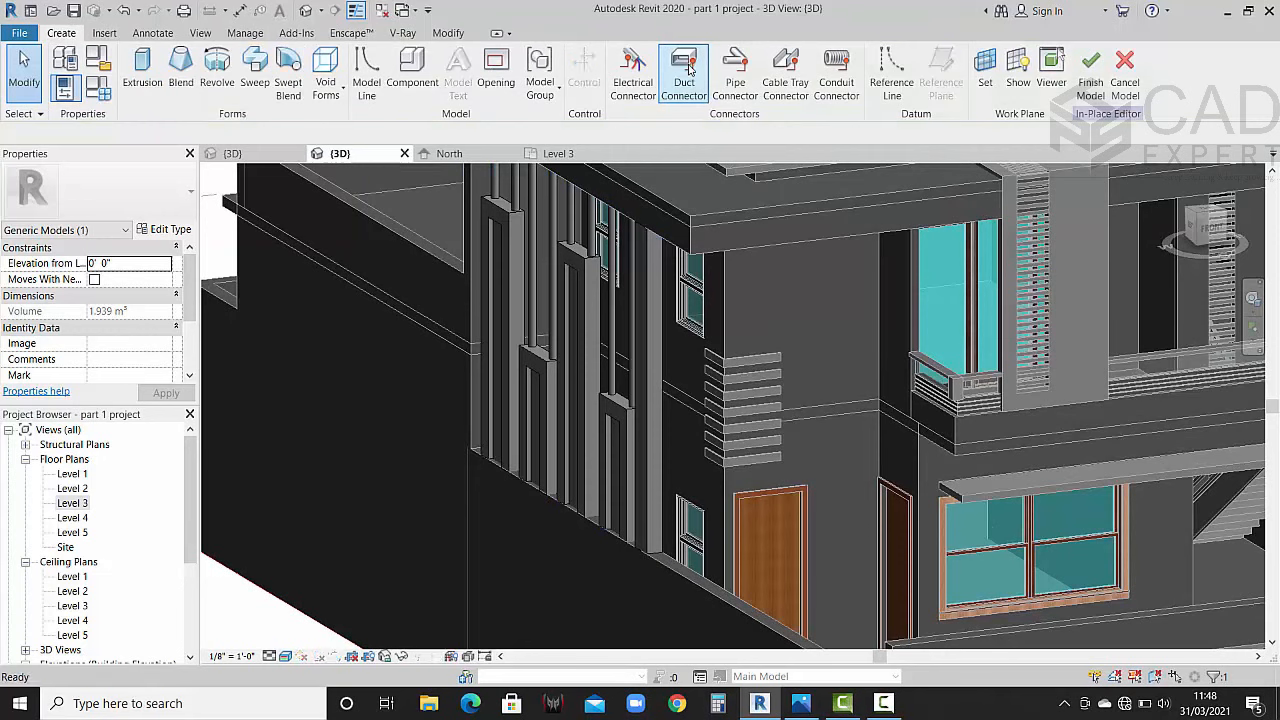
Step: Search the project materials for wood and assign dark wood to the stepped frame extrusion on the side wall
click(565, 275)
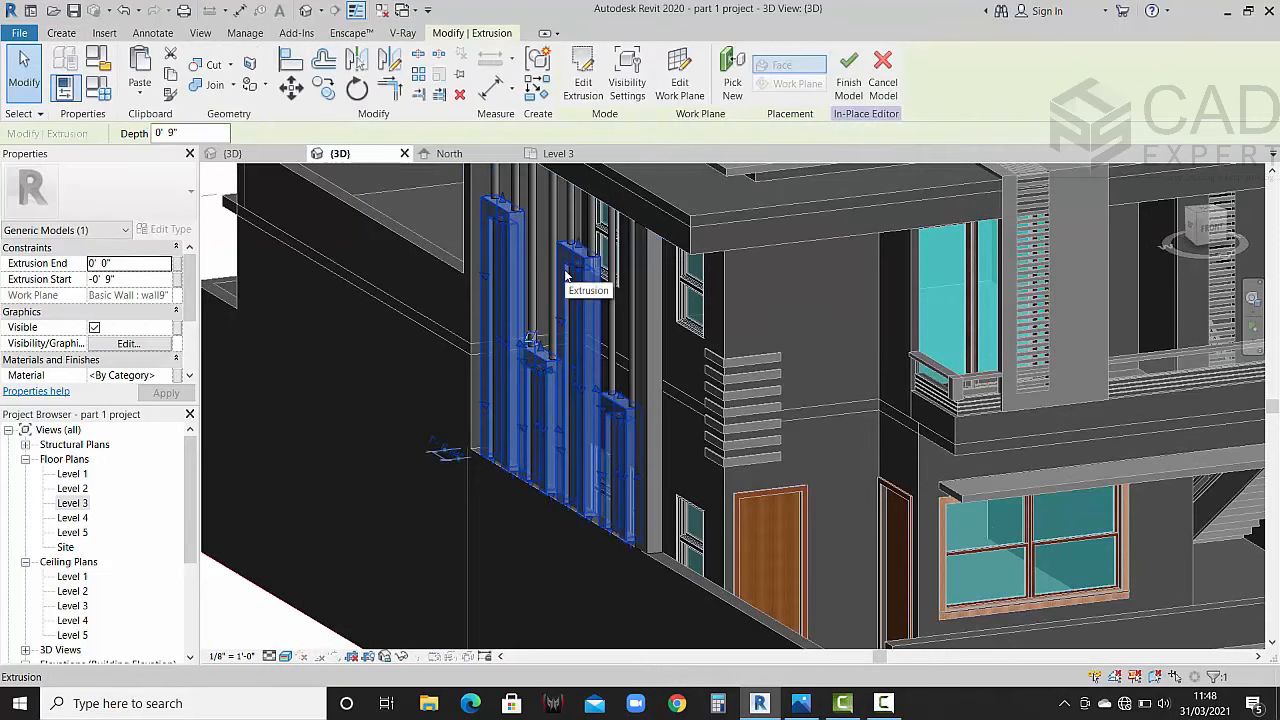
click(165, 376)
click(166, 359)
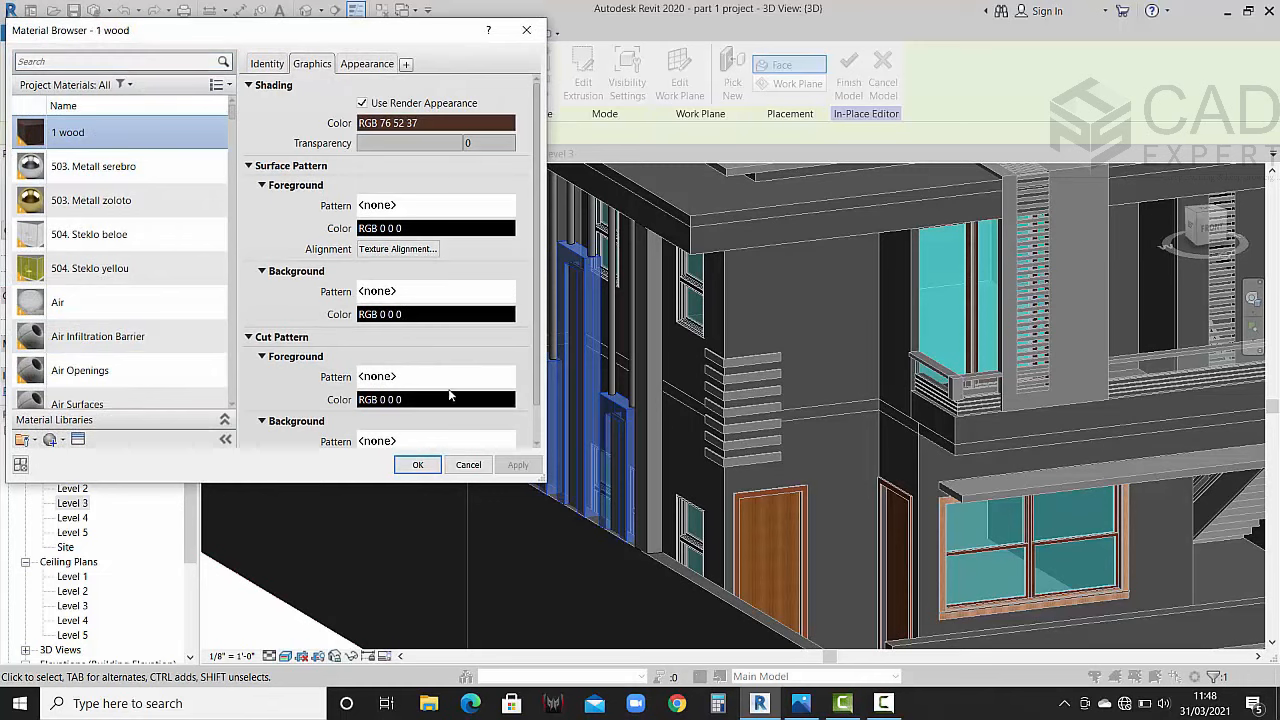
click(78, 63)
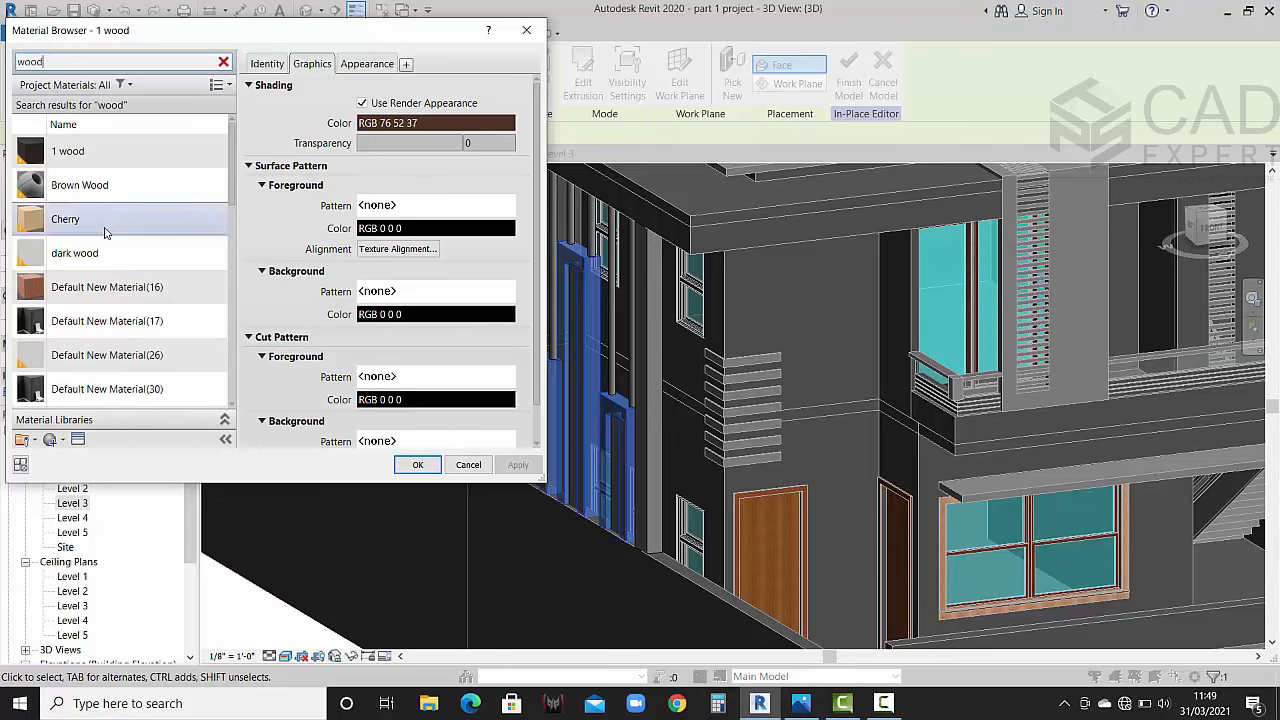
scroll(106, 233, down, 3)
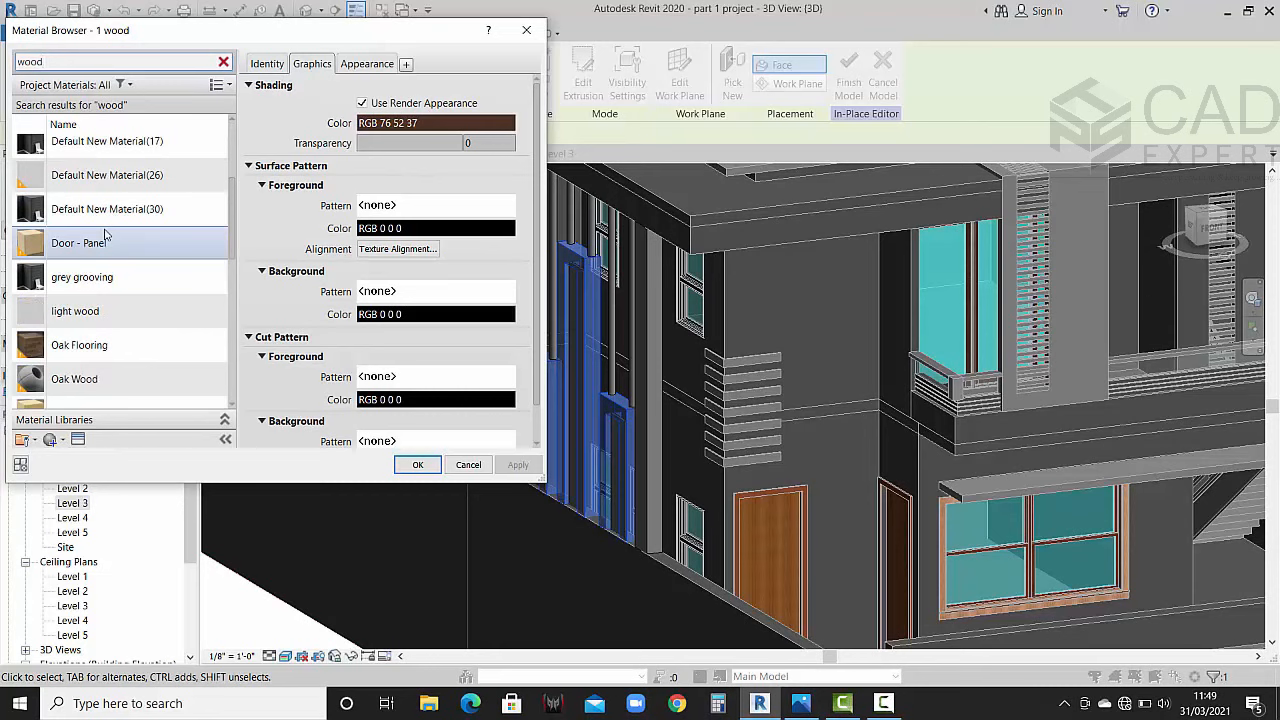
scroll(106, 233, down, 6)
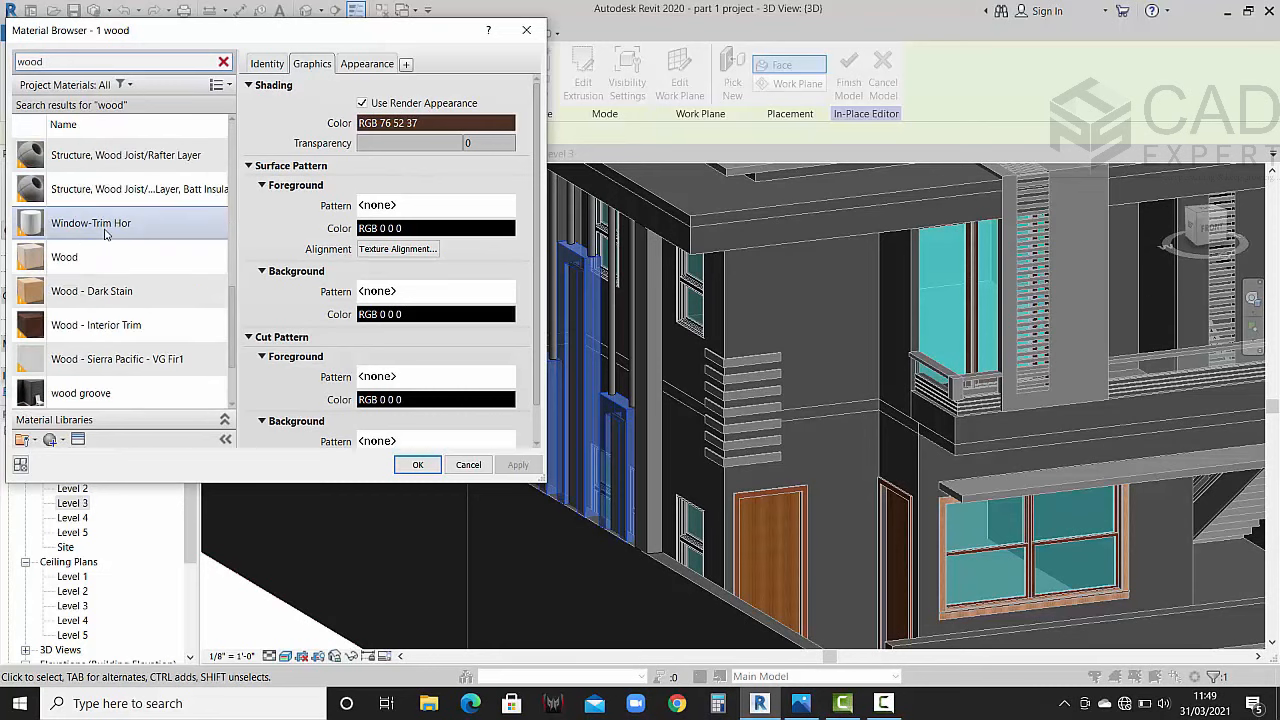
scroll(106, 233, down, 3)
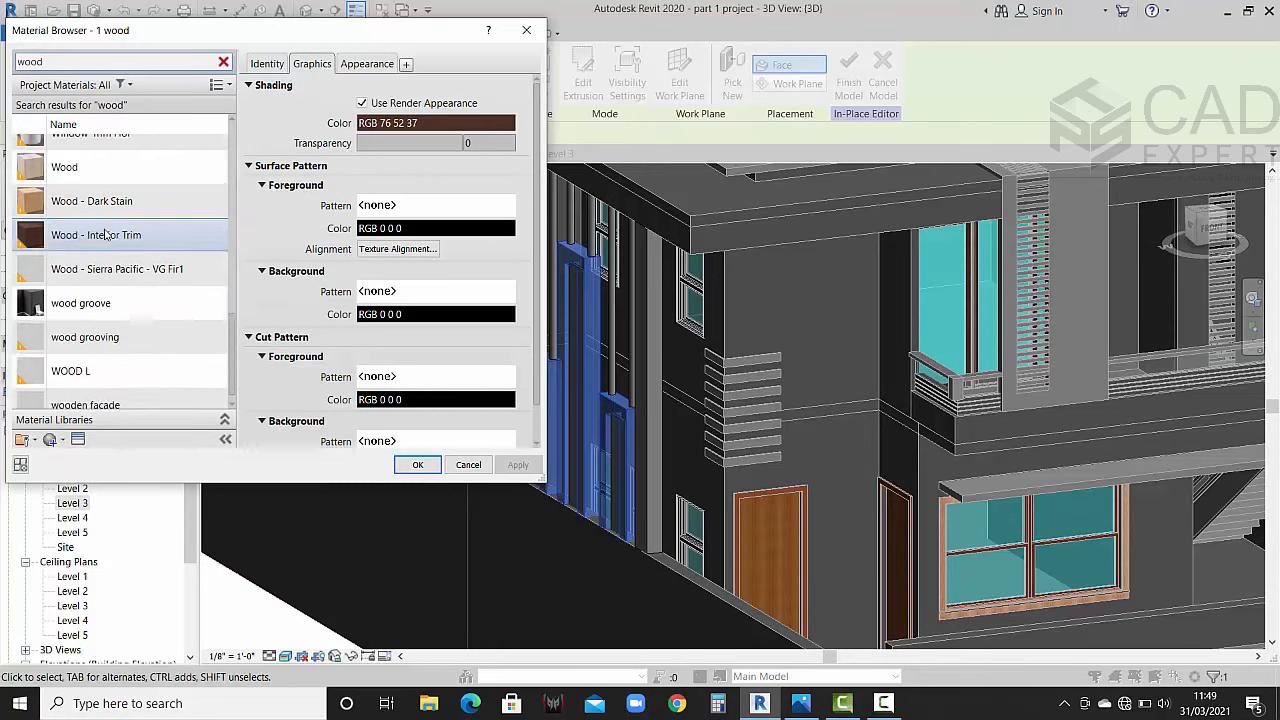
click(64, 358)
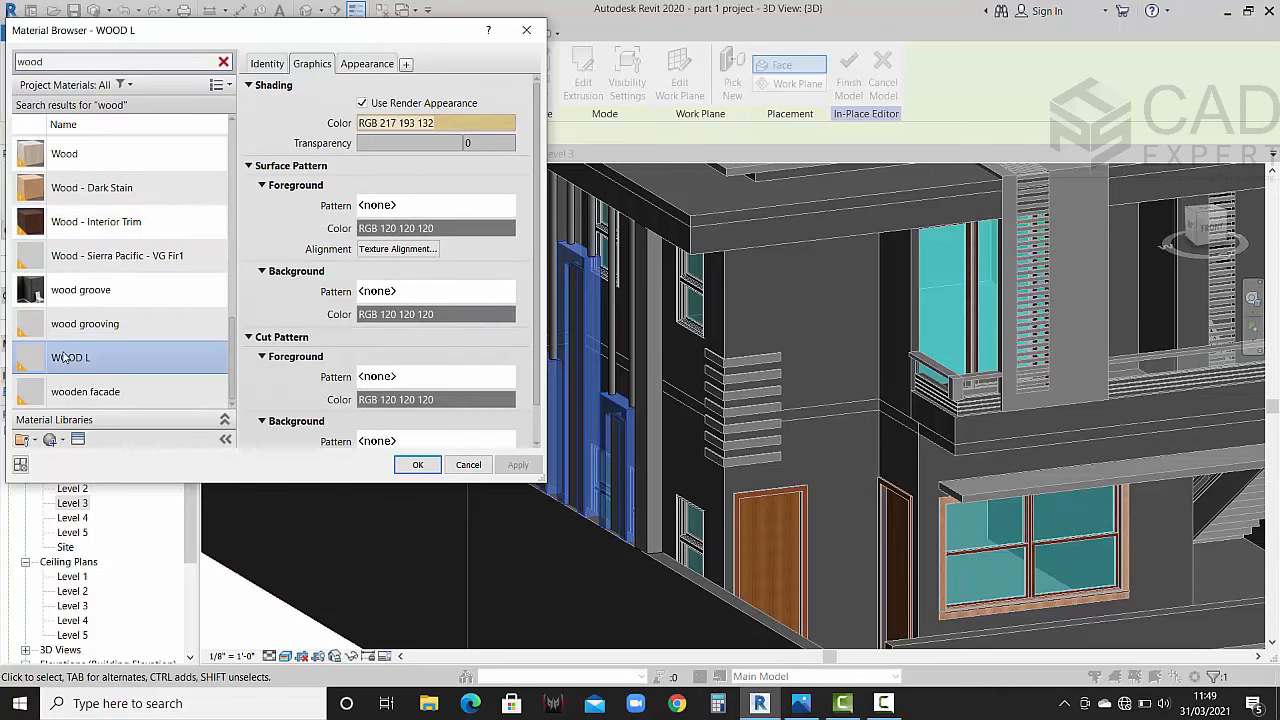
click(352, 68)
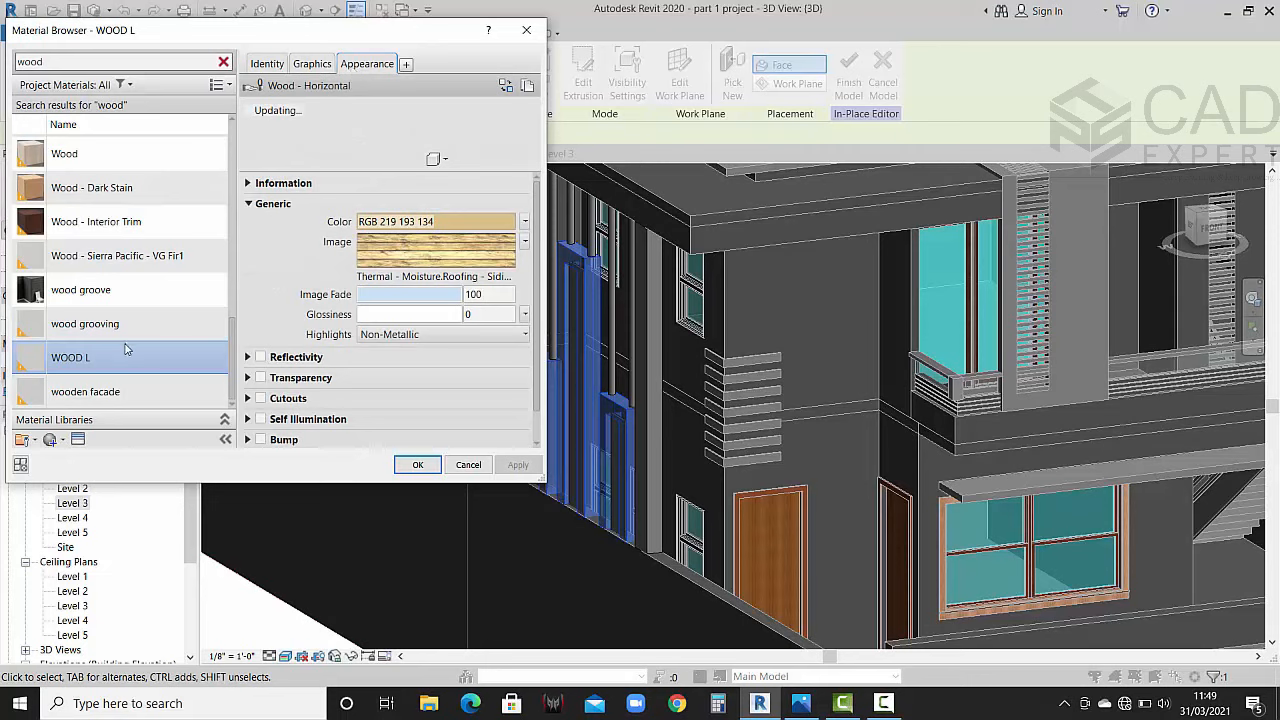
click(107, 392)
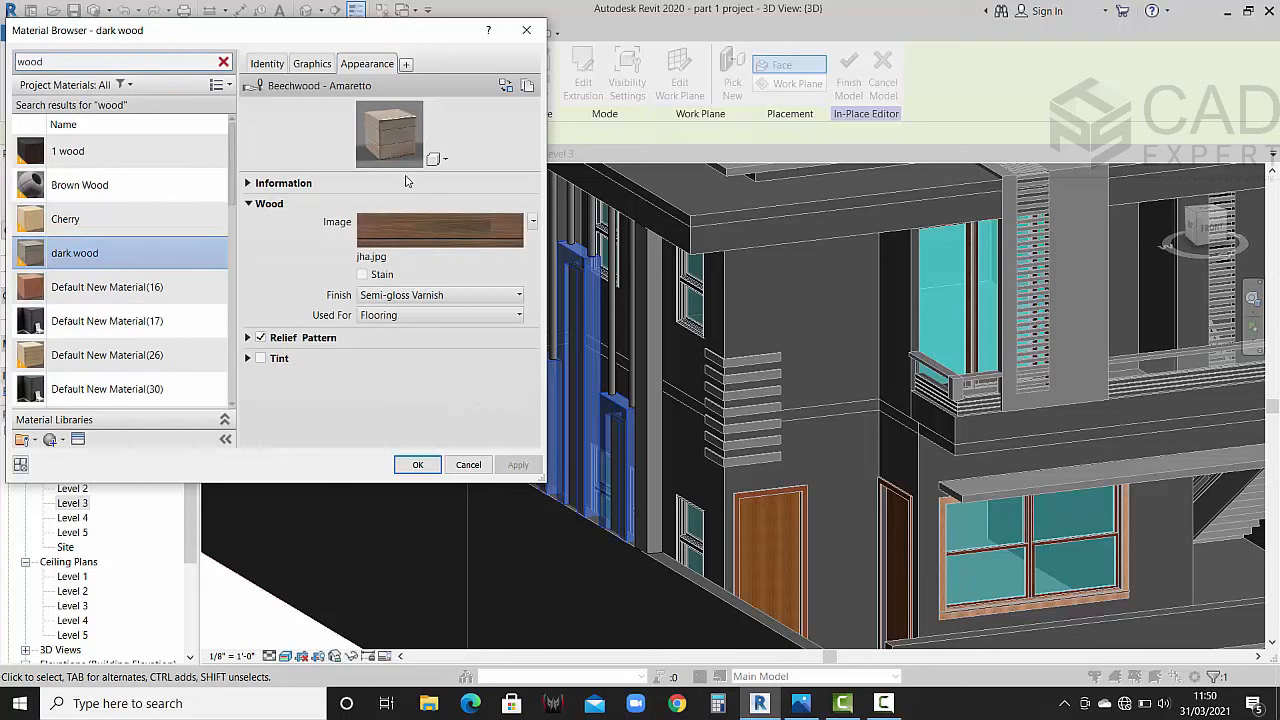
click(418, 465)
click(404, 445)
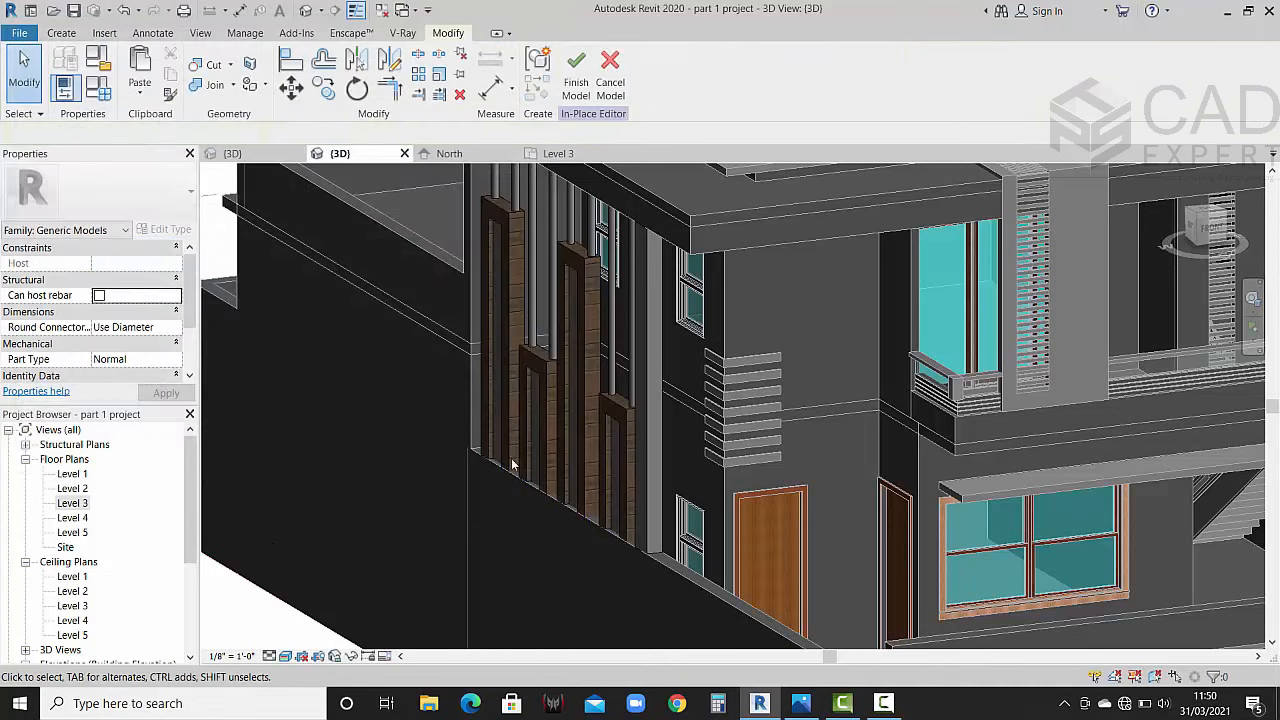
Step: Compare with the reference render and assign the cool white material to the short fins above the two taller frames
scroll(414, 426, down, 3)
middle_drag(548, 498, 502, 470)
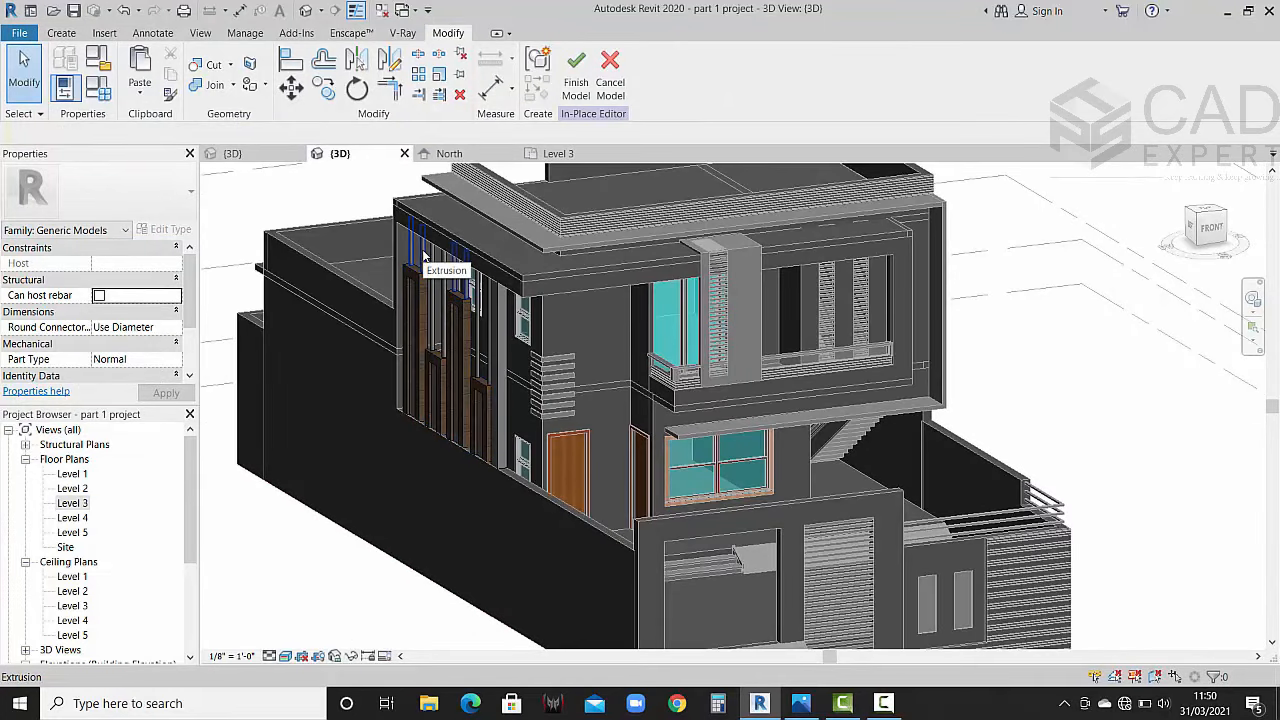
click(424, 258)
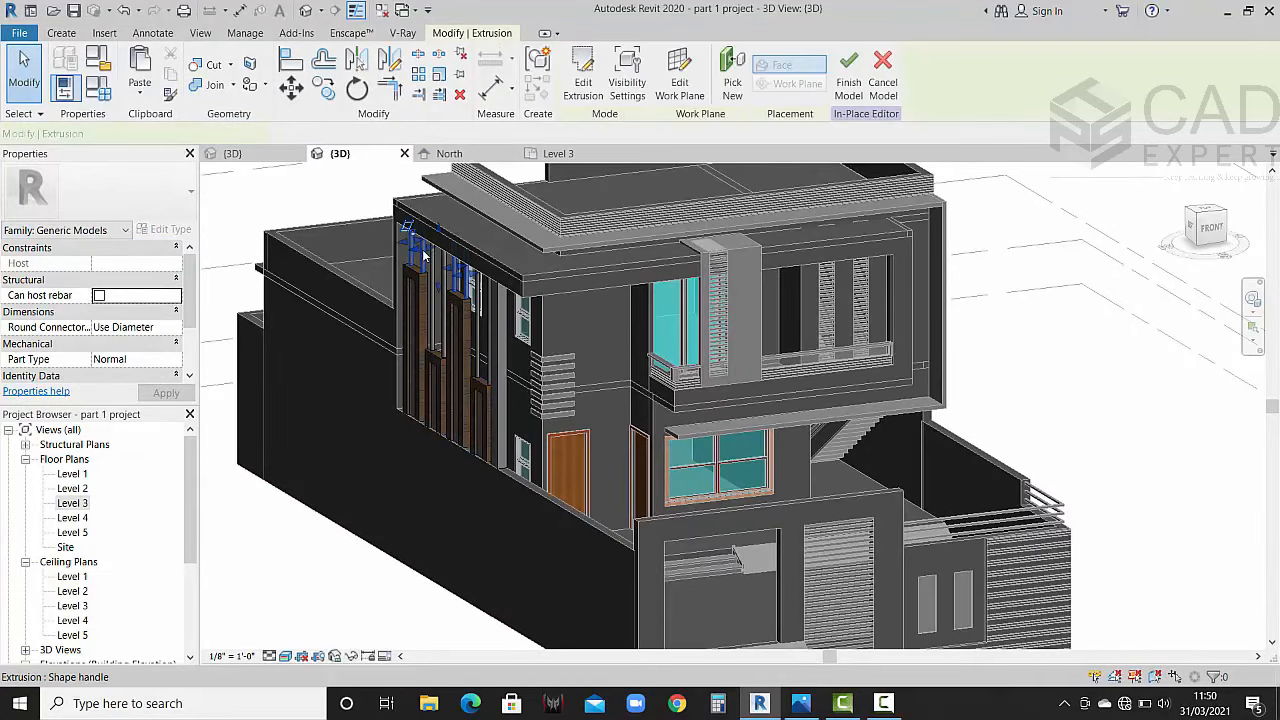
click(800, 705)
click(800, 708)
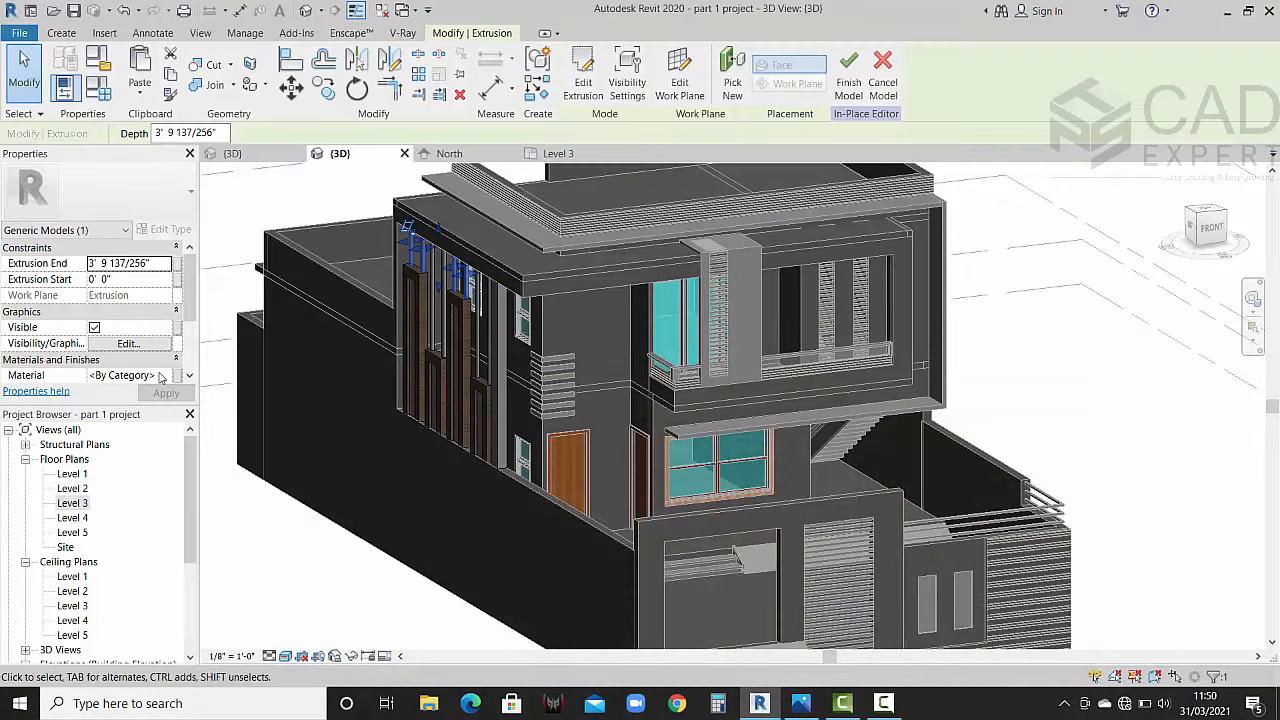
scroll(160, 376, down, 1)
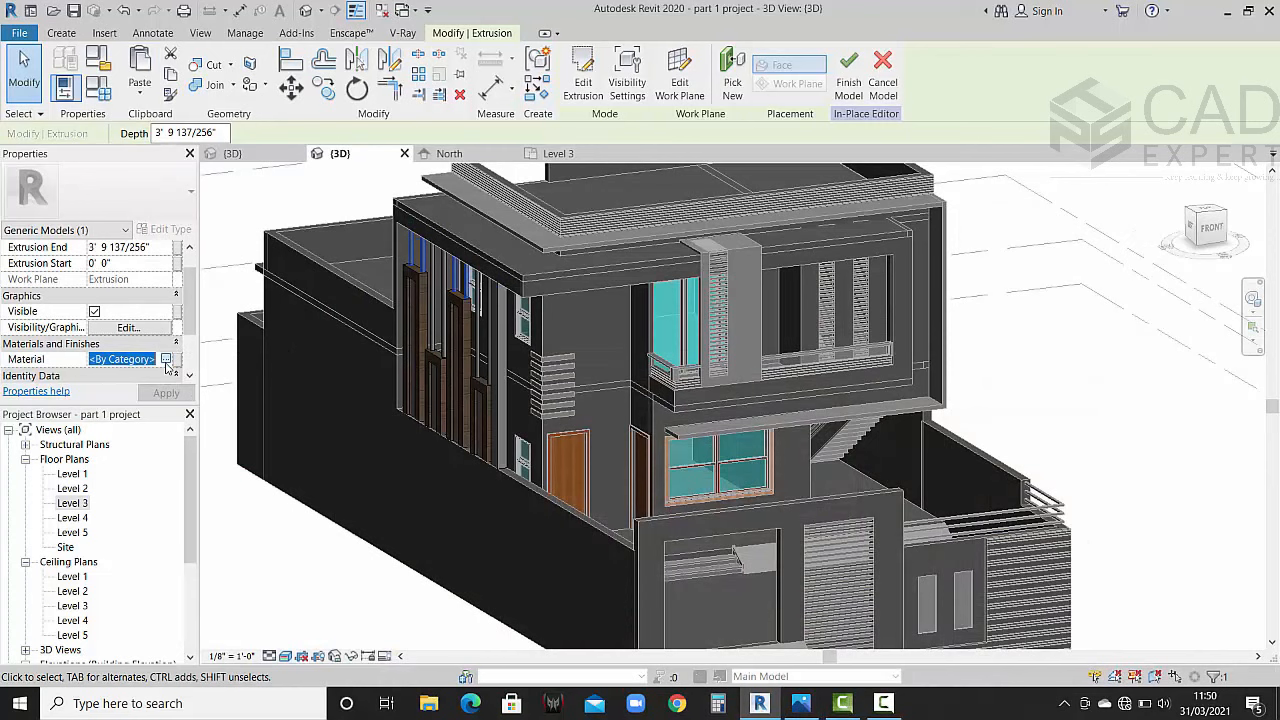
click(166, 360)
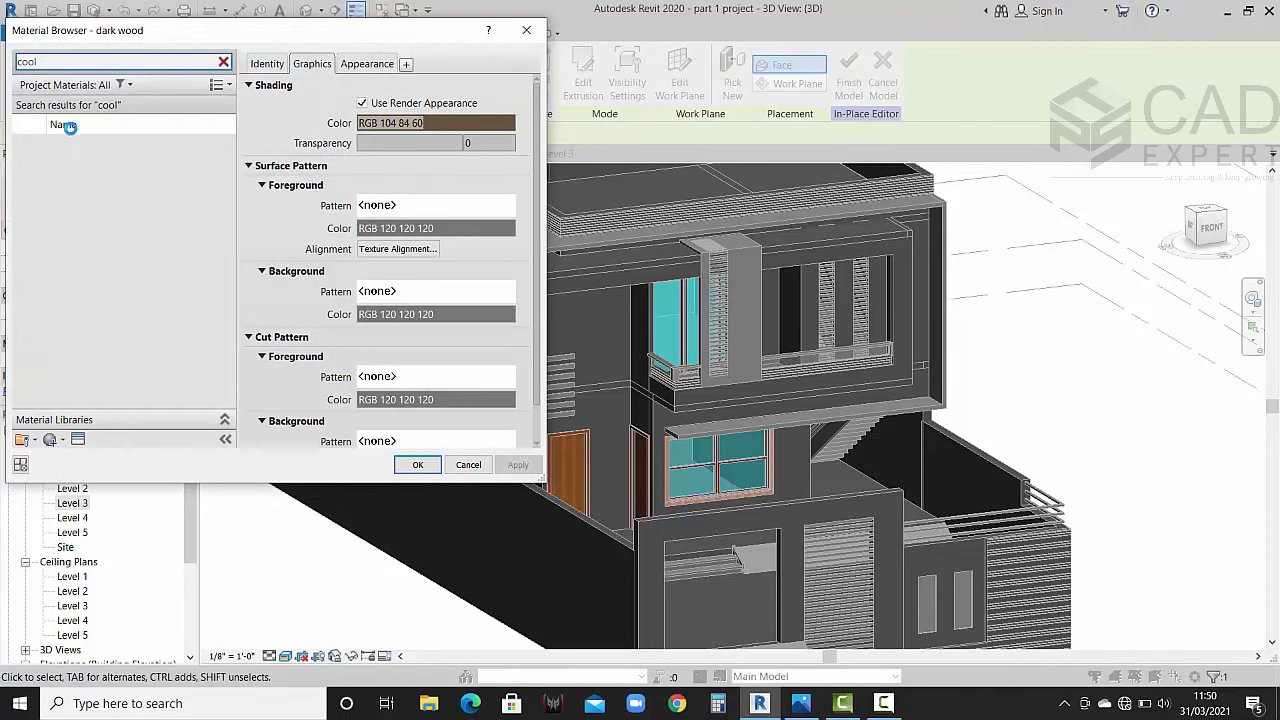
click(80, 155)
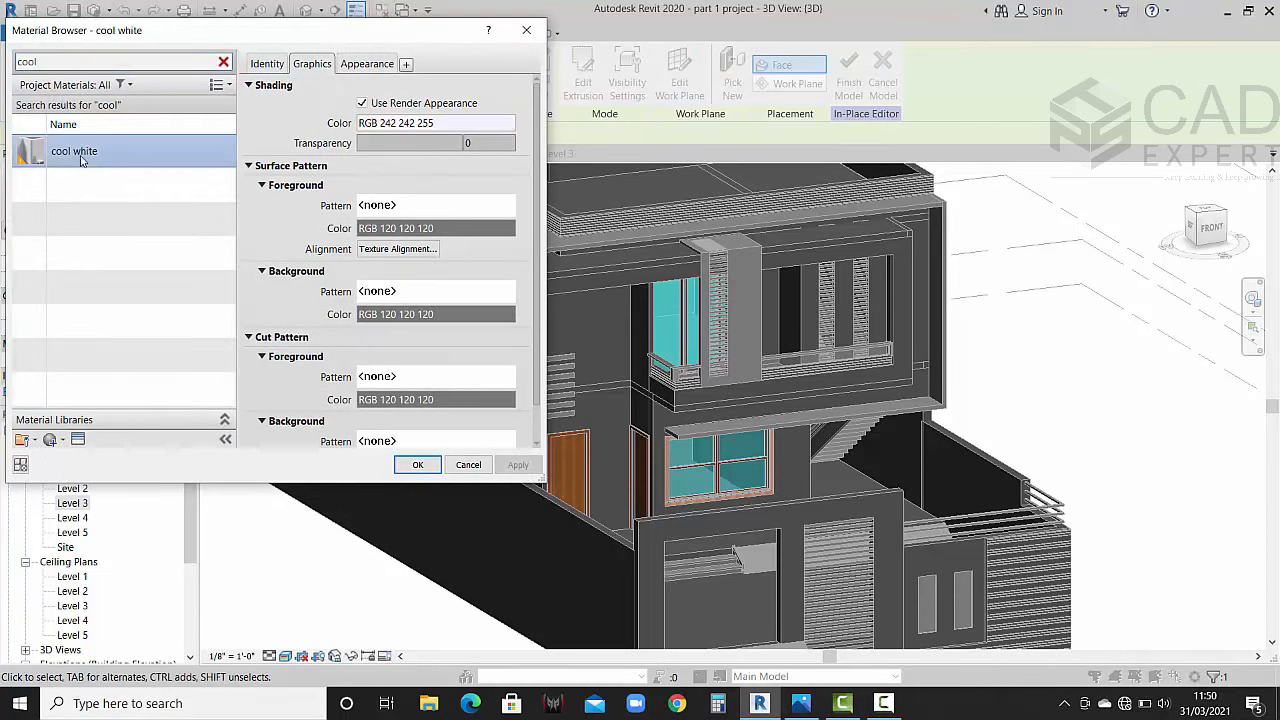
click(416, 465)
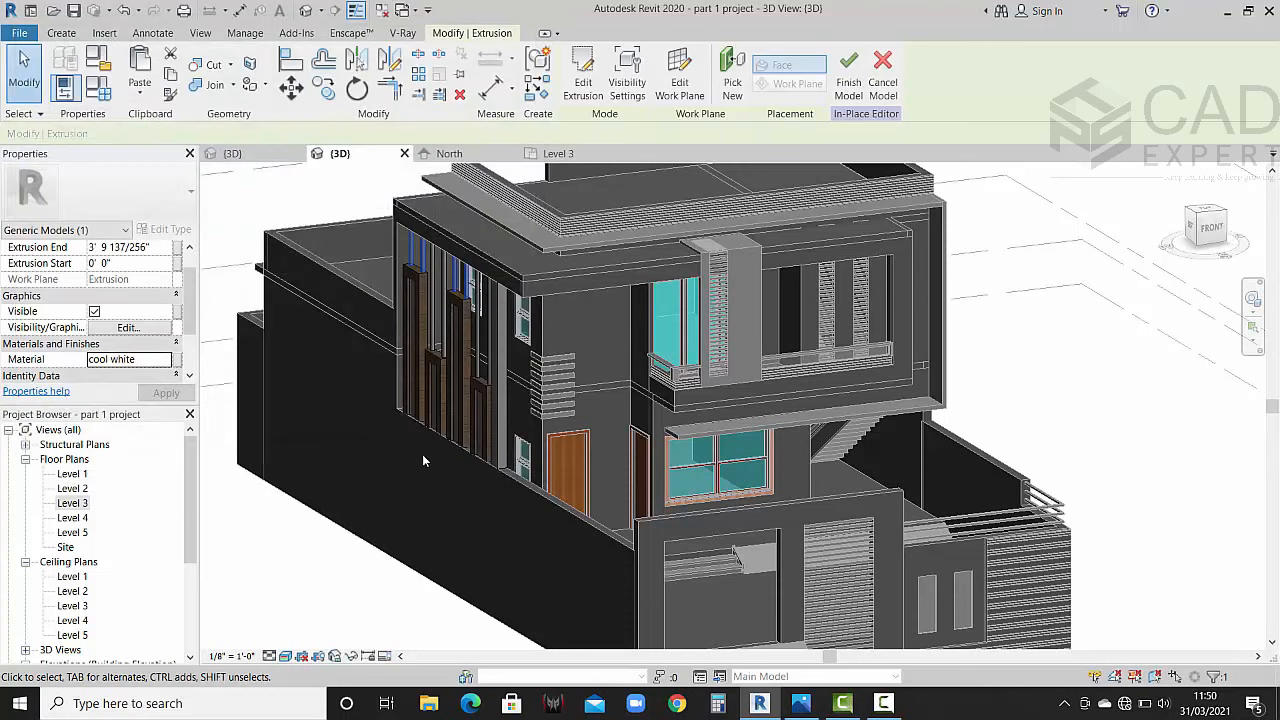
key(Escape)
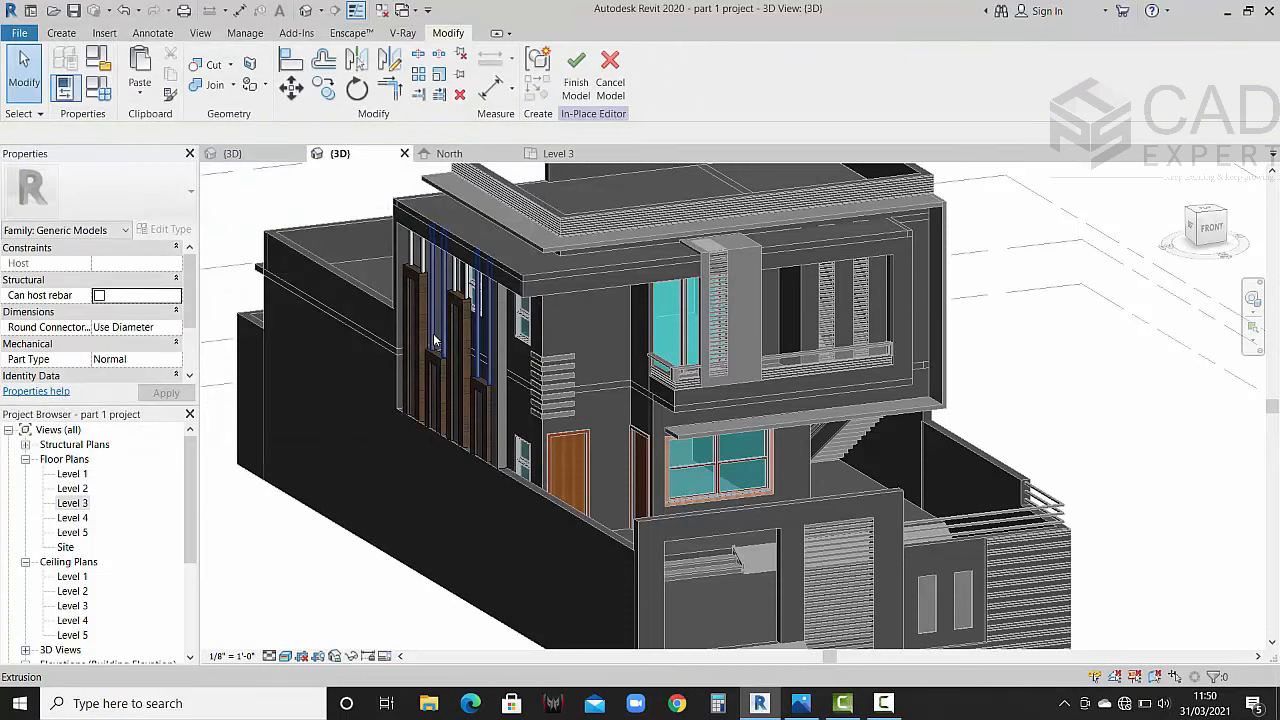
Step: Assign the cool white material to the 10' 0" fin extrusion above the two shorter frames
click(435, 341)
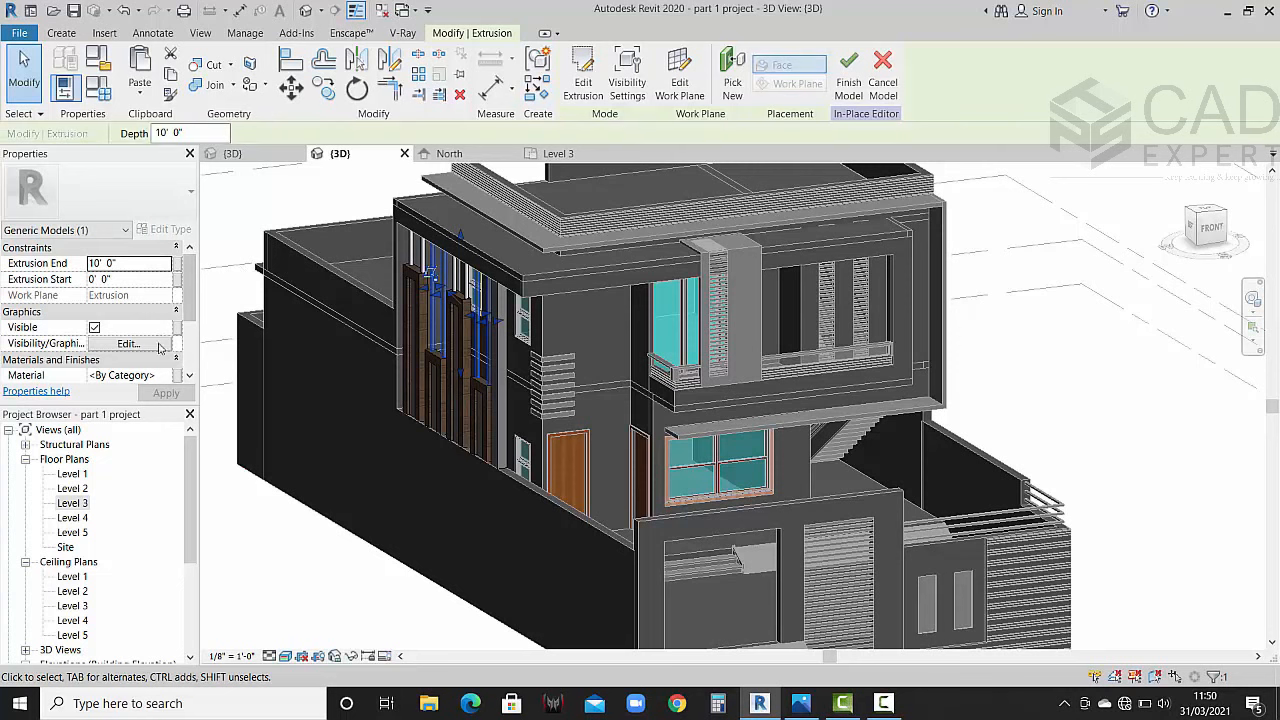
click(170, 377)
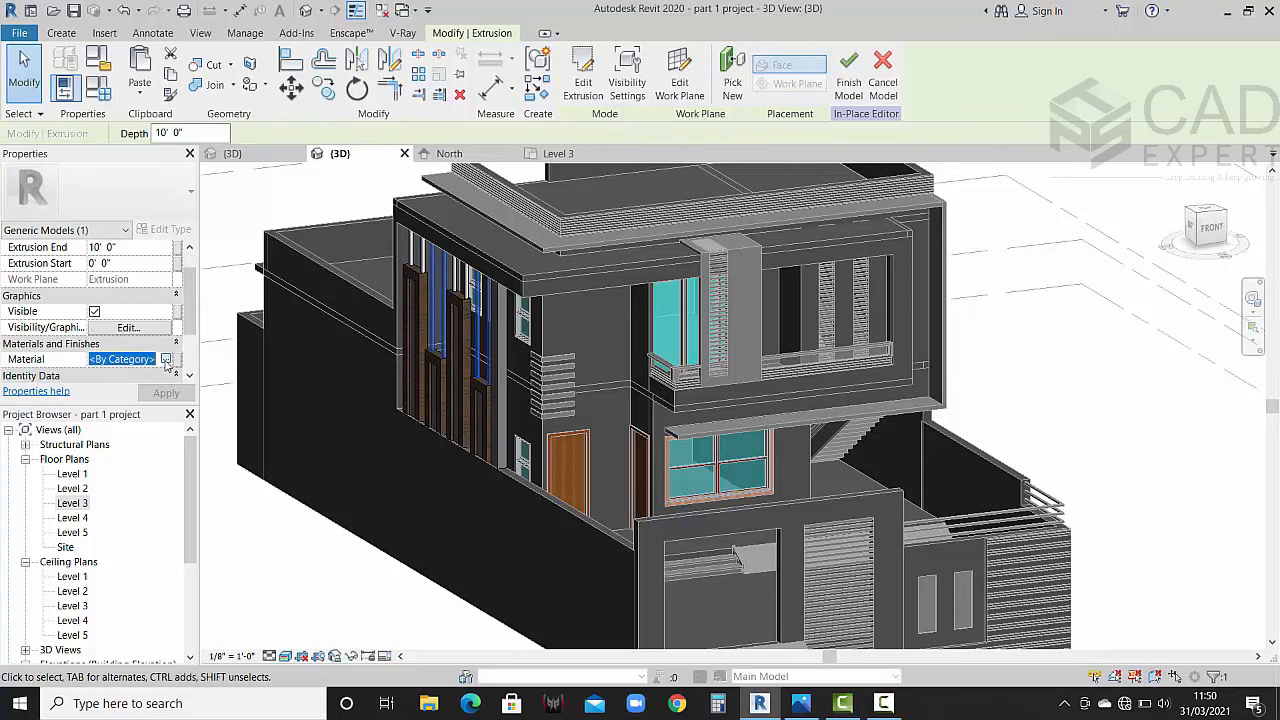
click(166, 359)
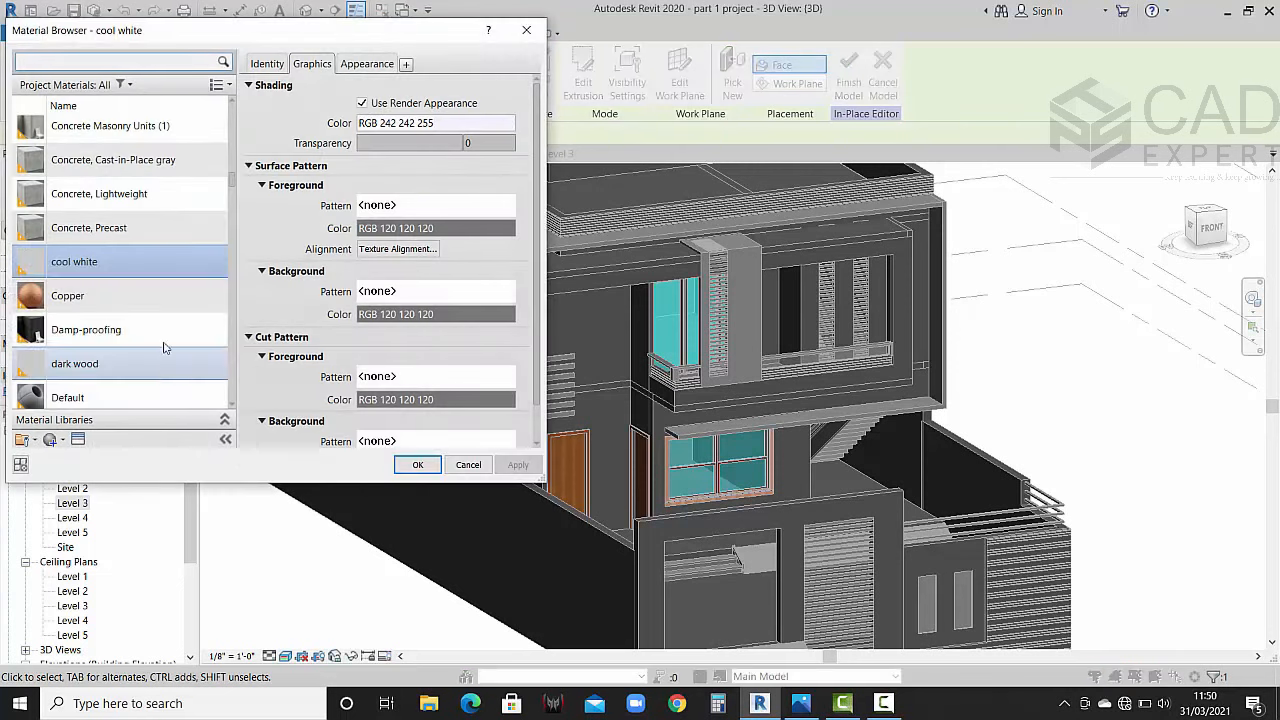
click(410, 464)
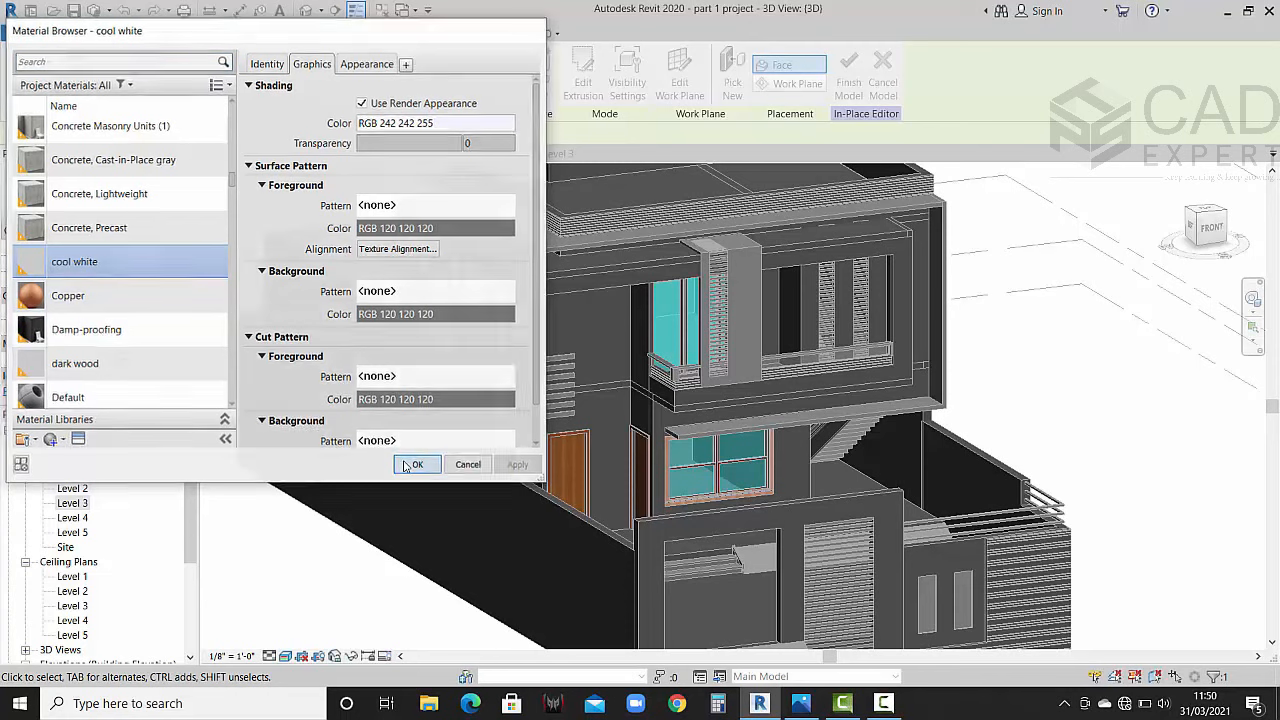
click(392, 492)
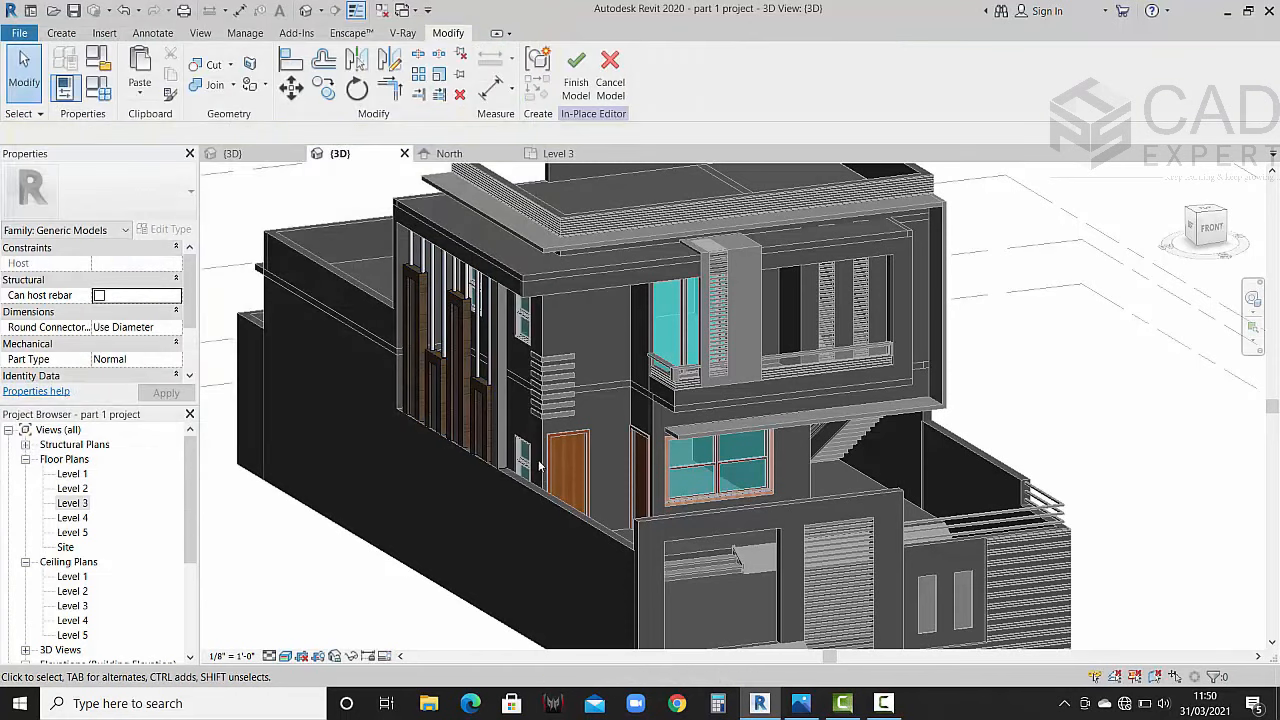
Step: Check the reference render and assign the cool white material to the wide full-height fin beside the side wall's front windows
click(501, 349)
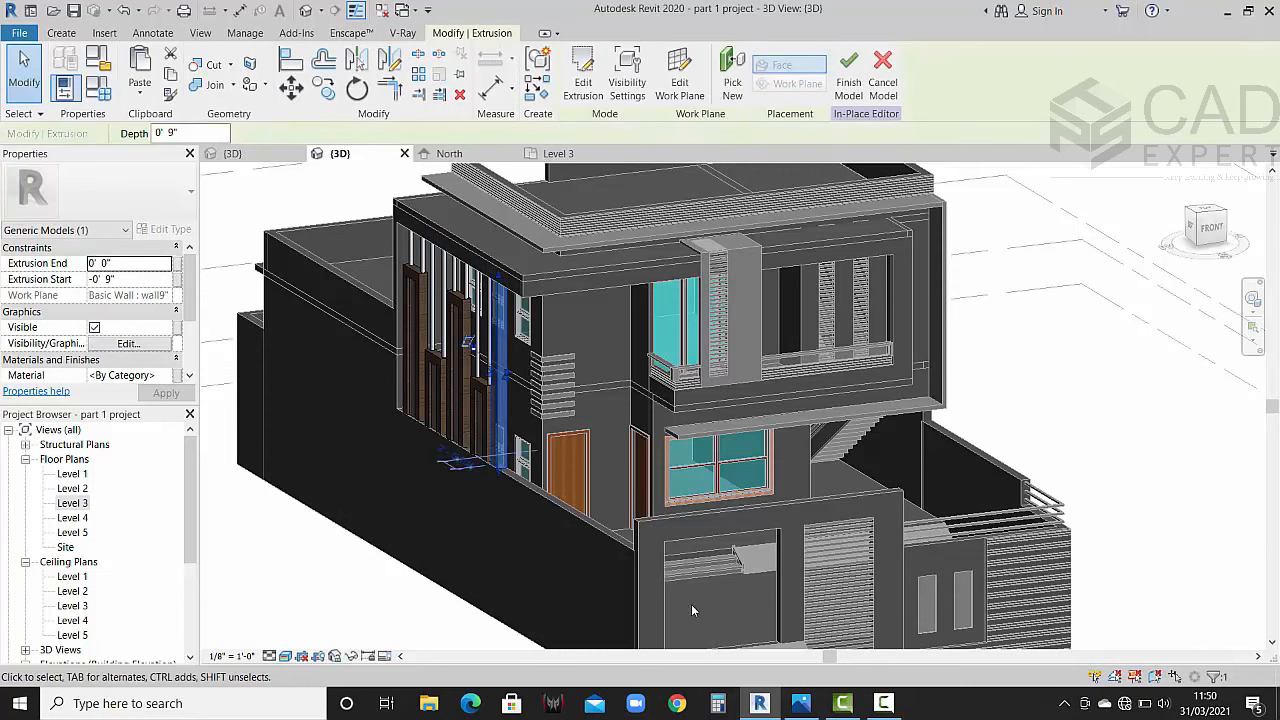
click(801, 703)
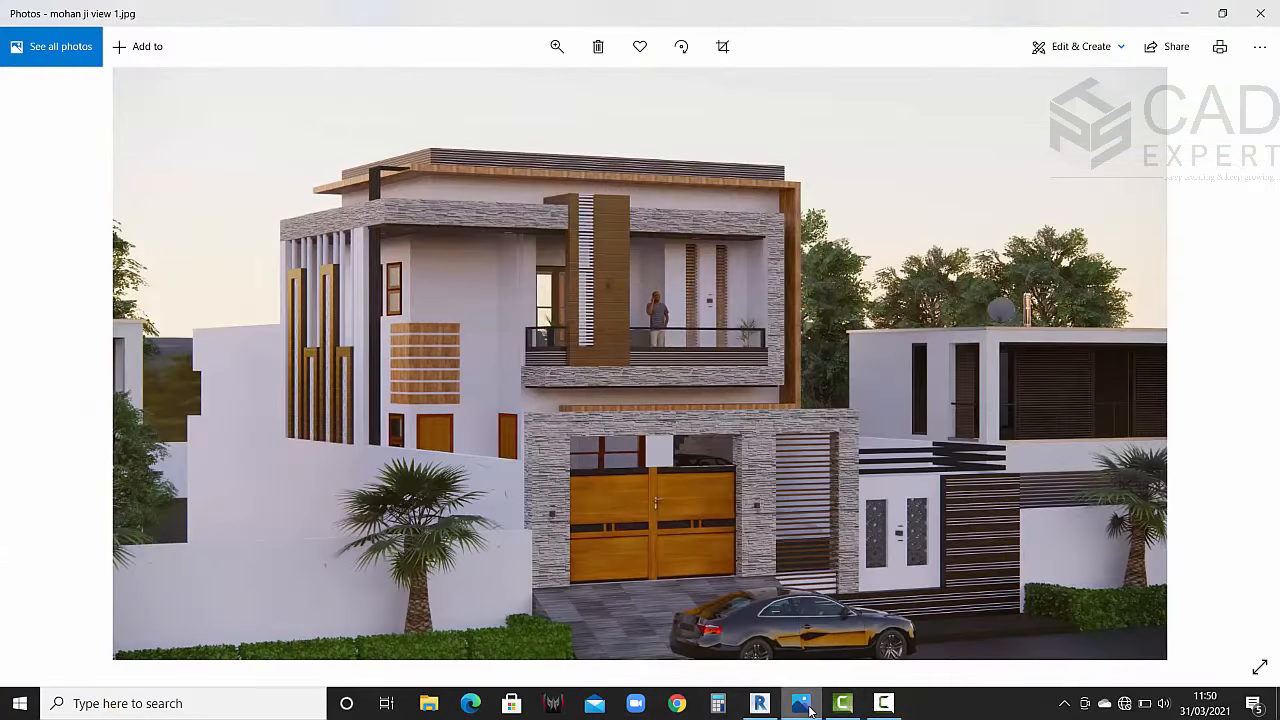
click(803, 704)
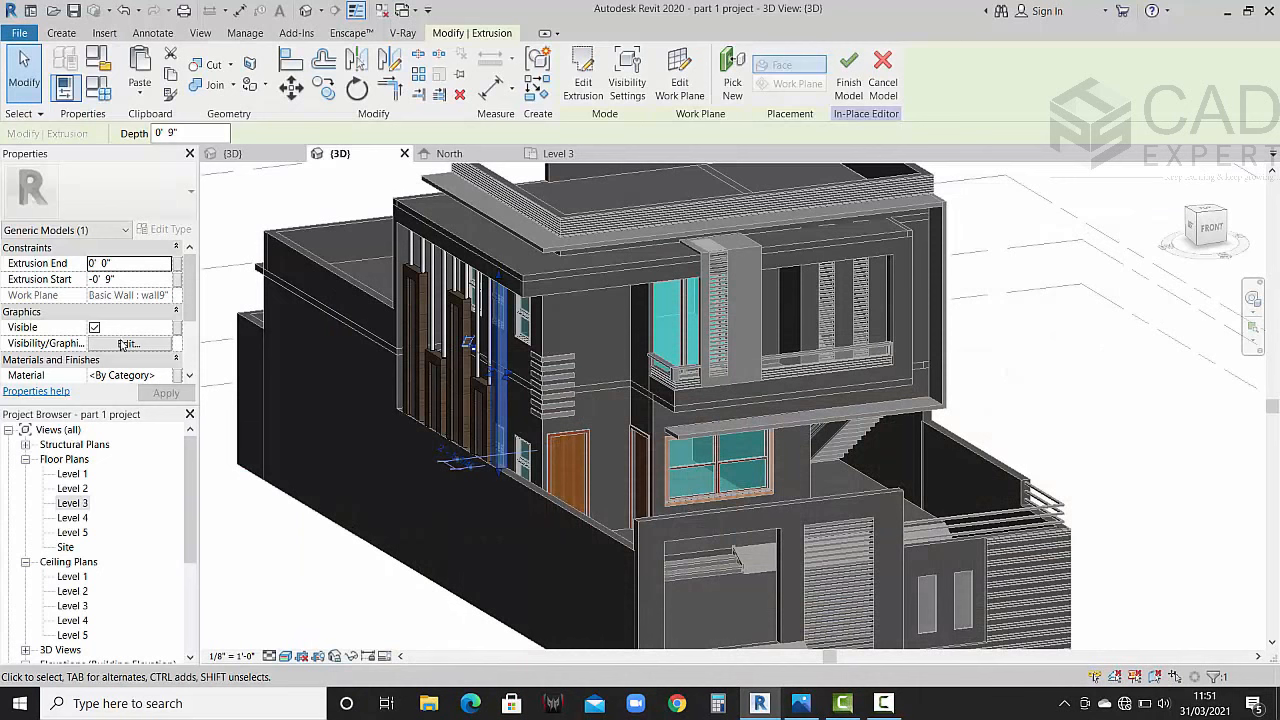
click(160, 374)
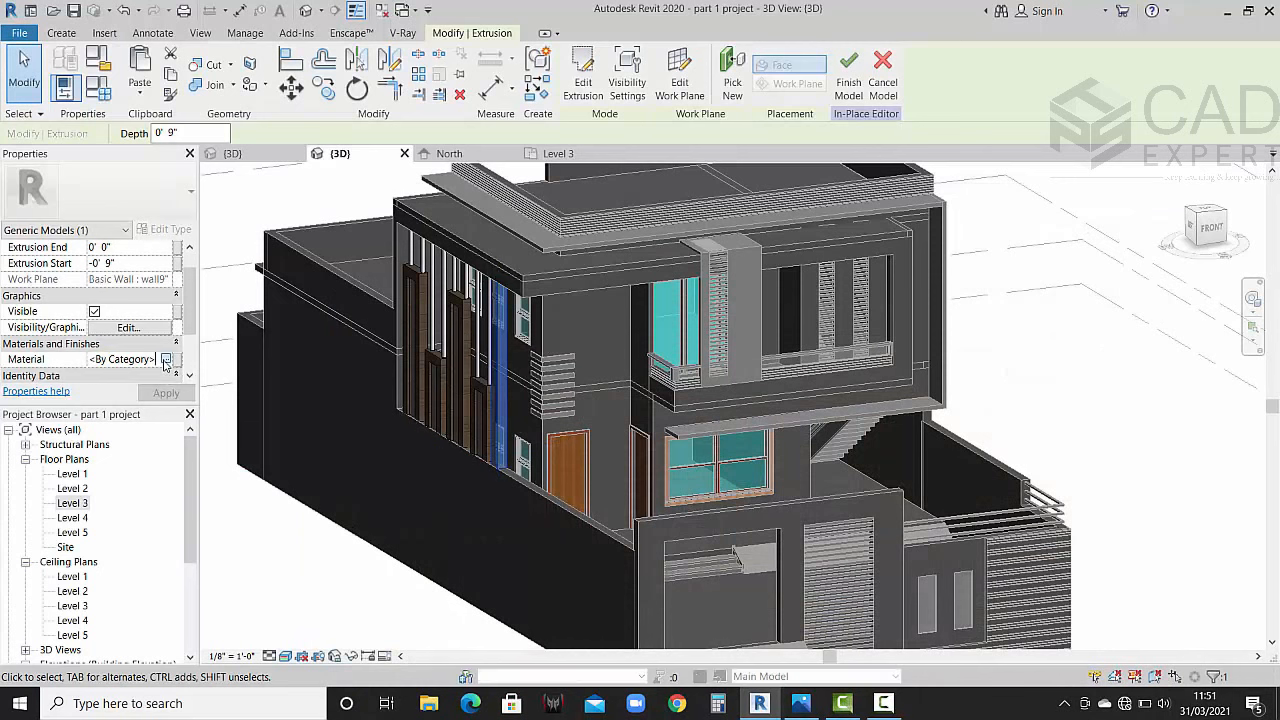
click(166, 359)
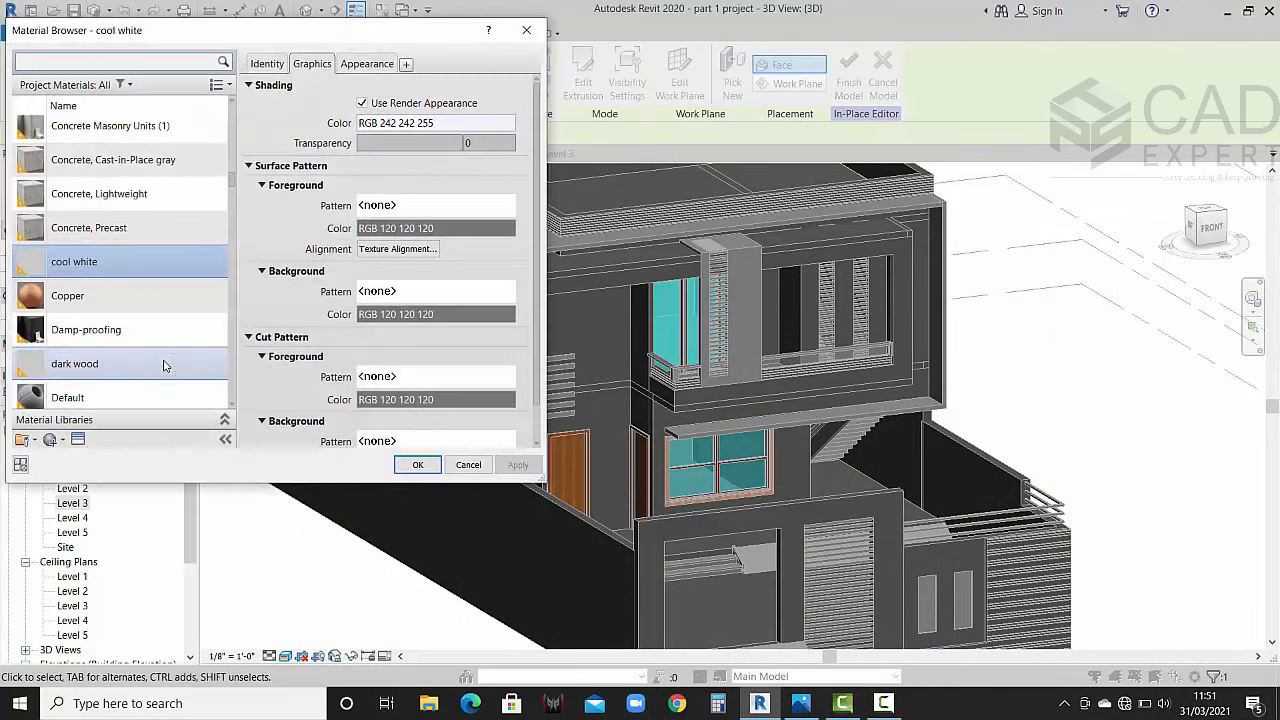
click(416, 466)
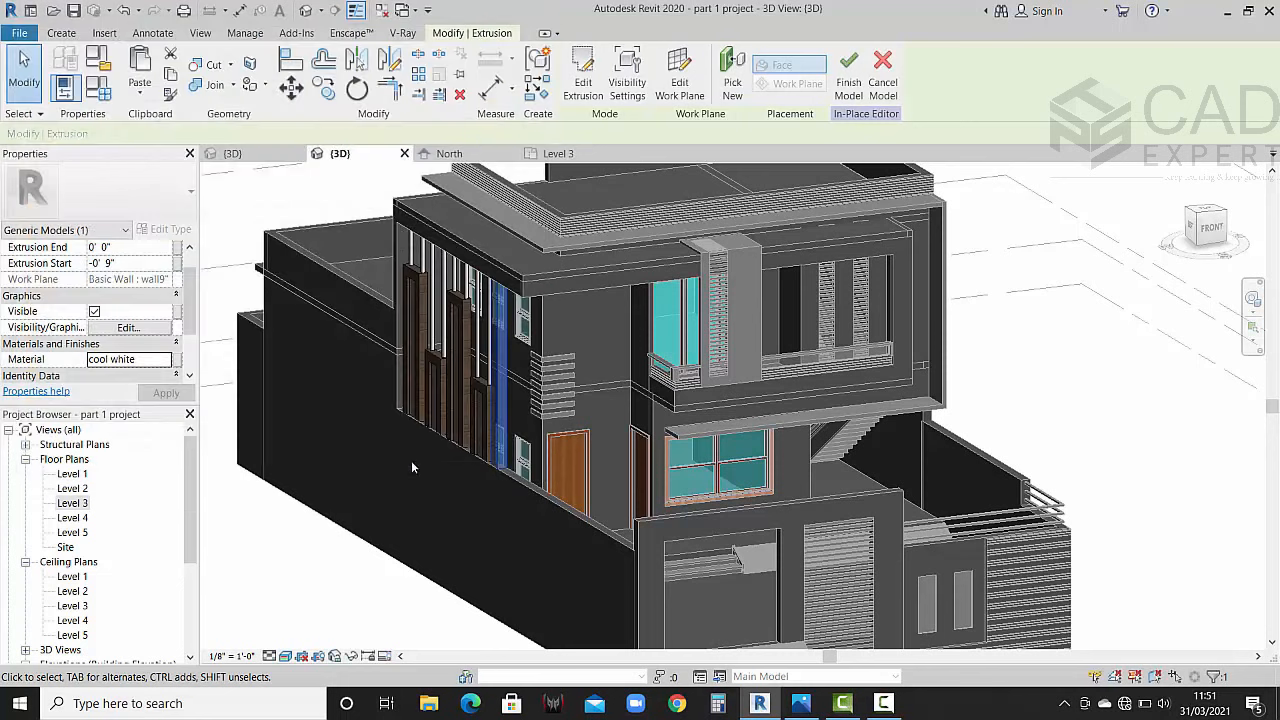
Step: Finish the in-place model, start painting with cool white, and paint the long side wall faces beside and behind the decorative frames
key(Escape)
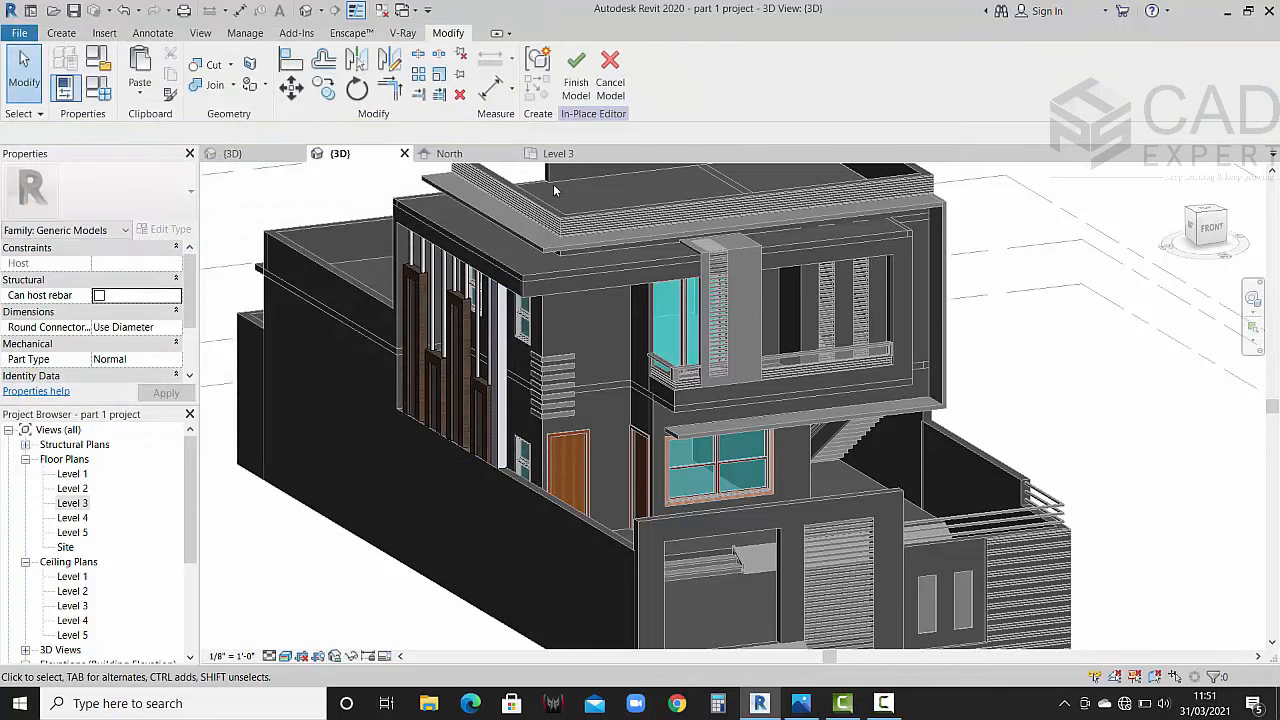
click(576, 70)
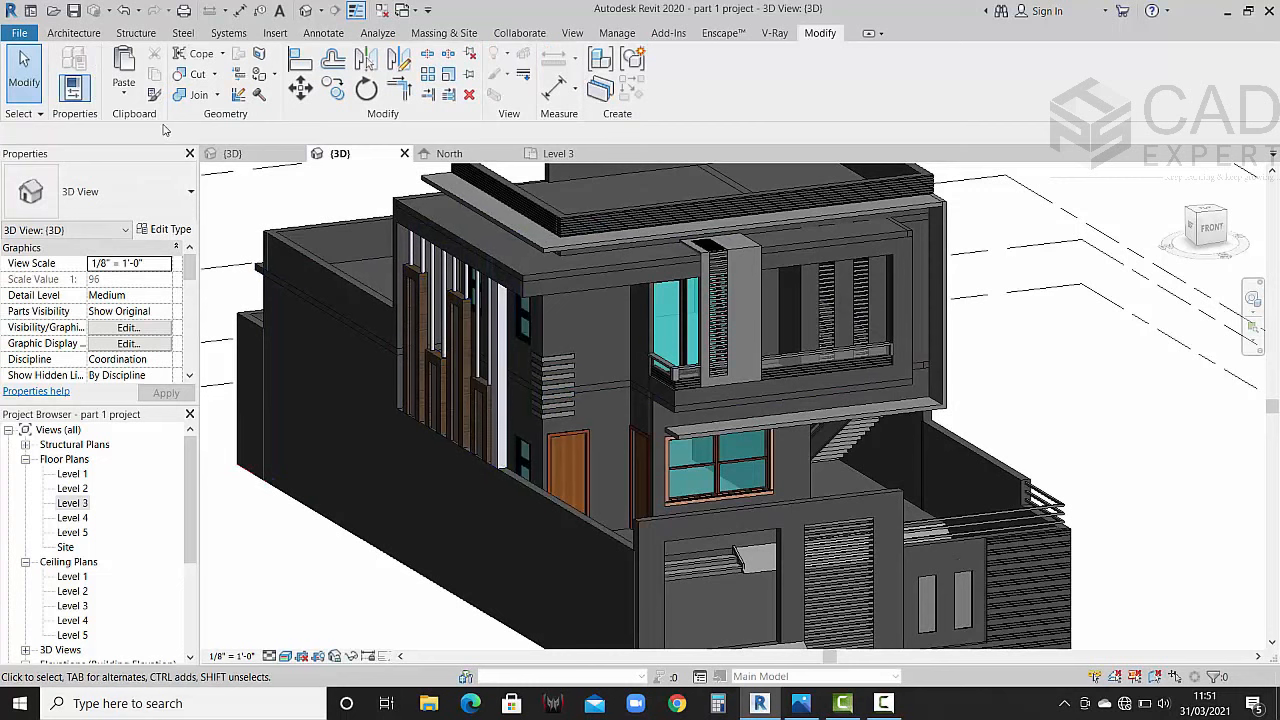
click(276, 77)
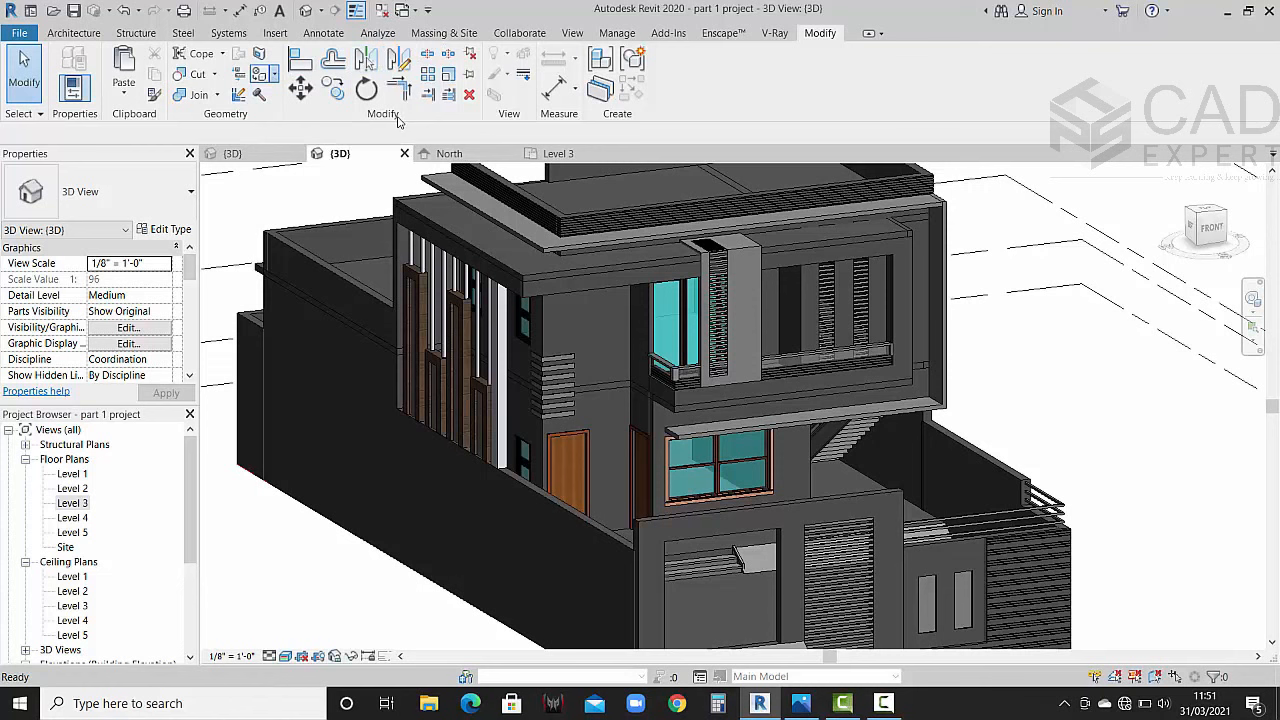
click(260, 74)
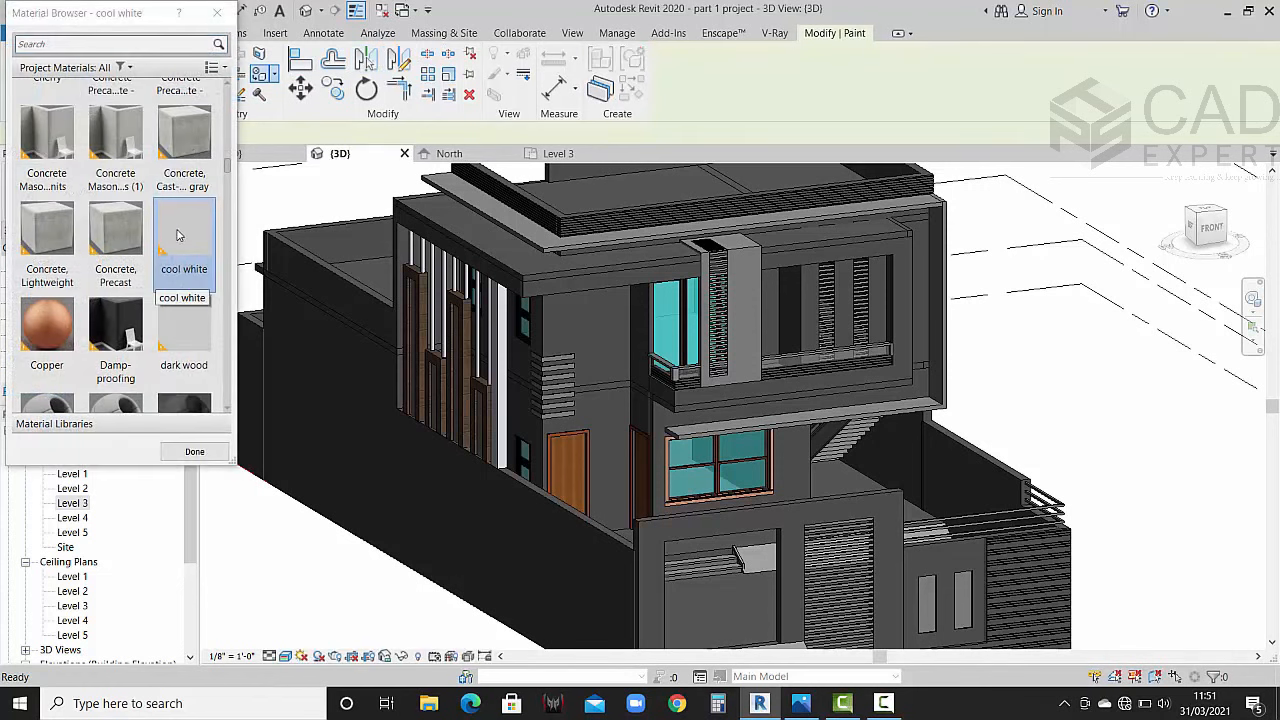
click(428, 491)
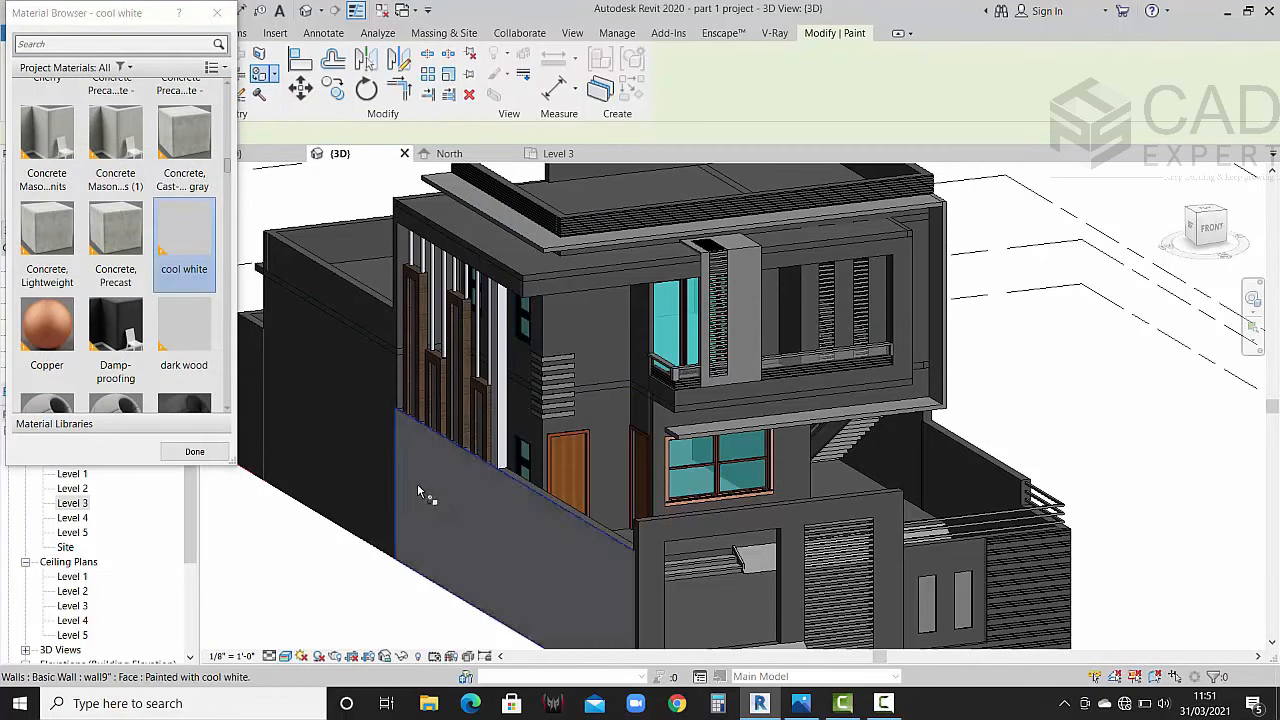
click(352, 398)
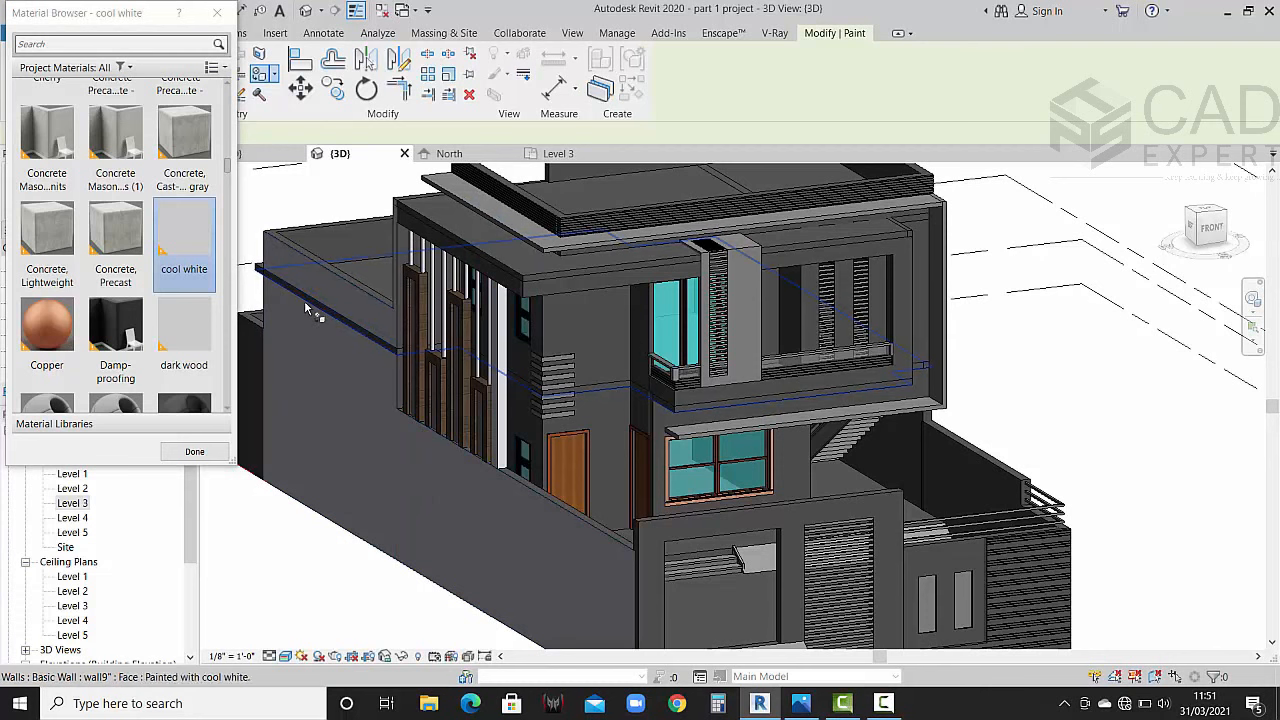
Step: Paint the exposed floor slab edges along the side wall and behind the wooden frames with cool white
scroll(312, 305, up, 5)
scroll(314, 302, up, 2)
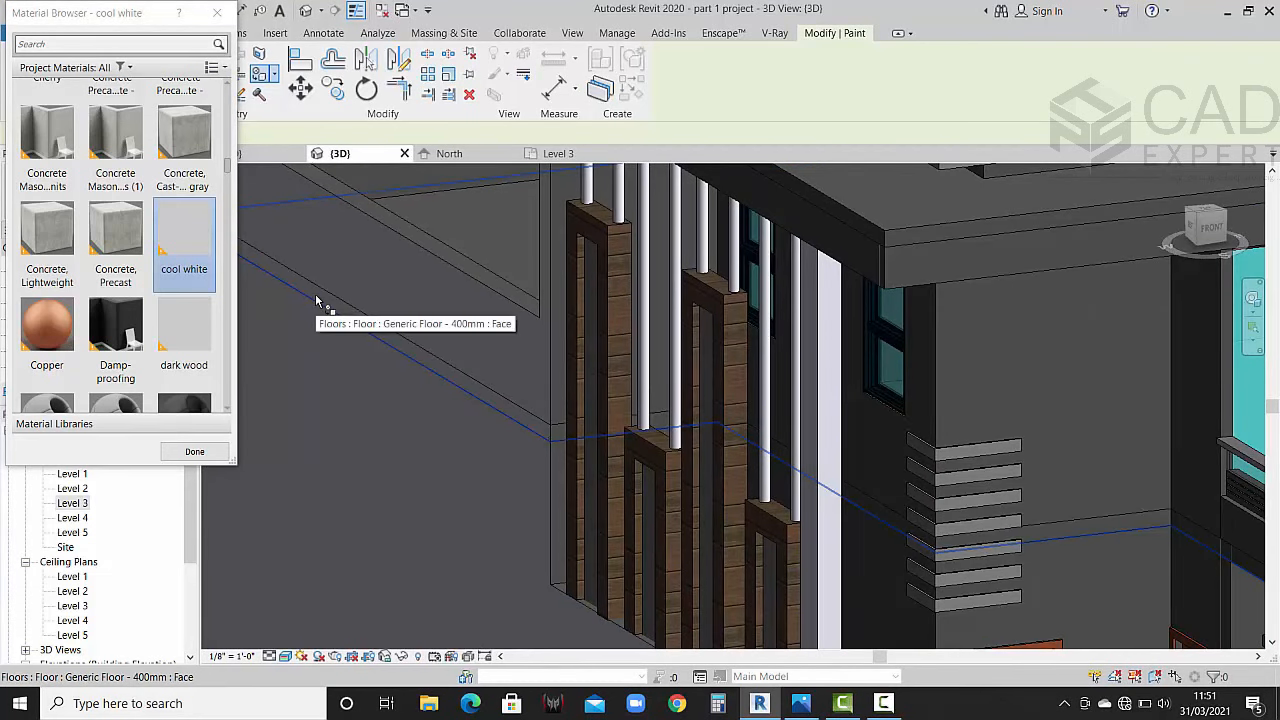
click(318, 298)
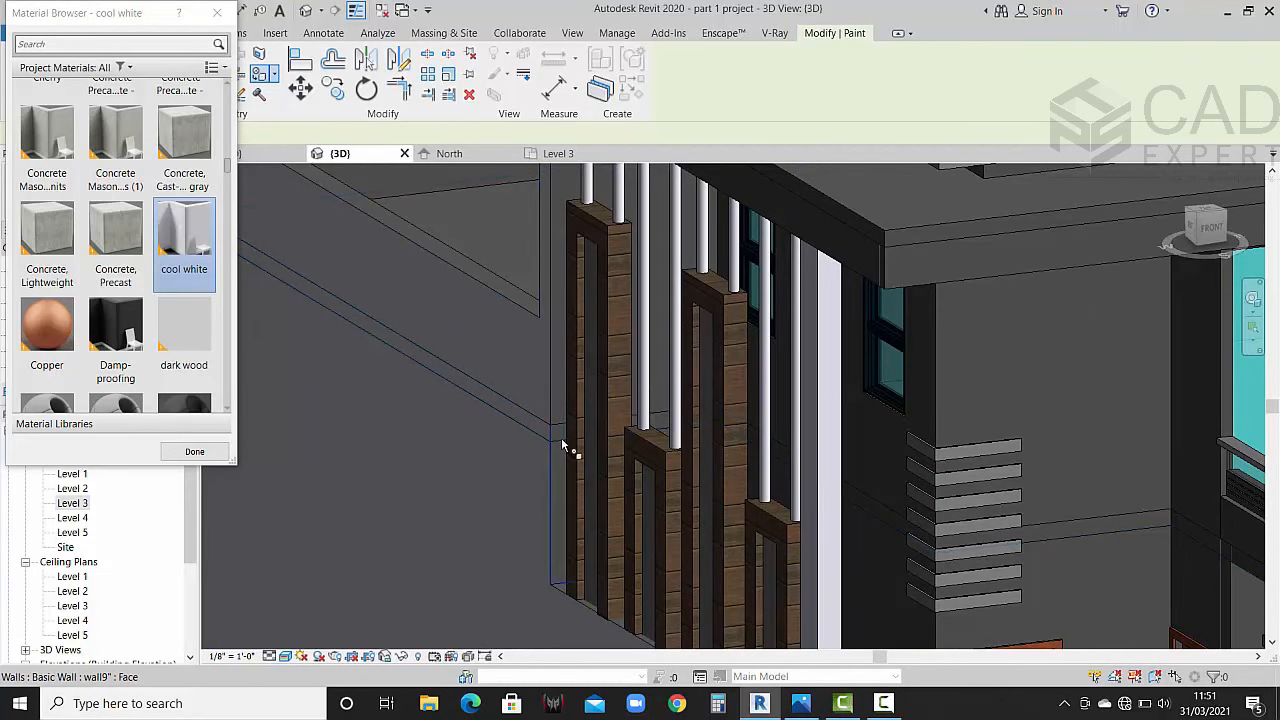
scroll(562, 440, up, 3)
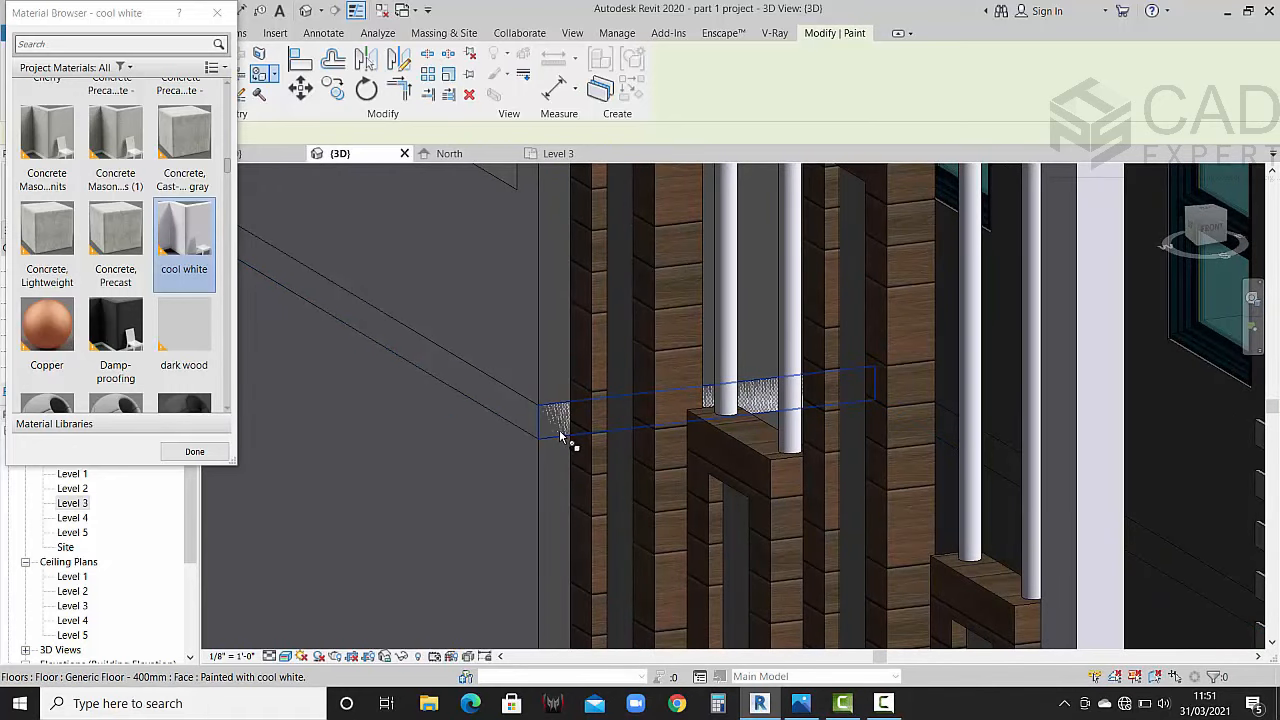
click(560, 437)
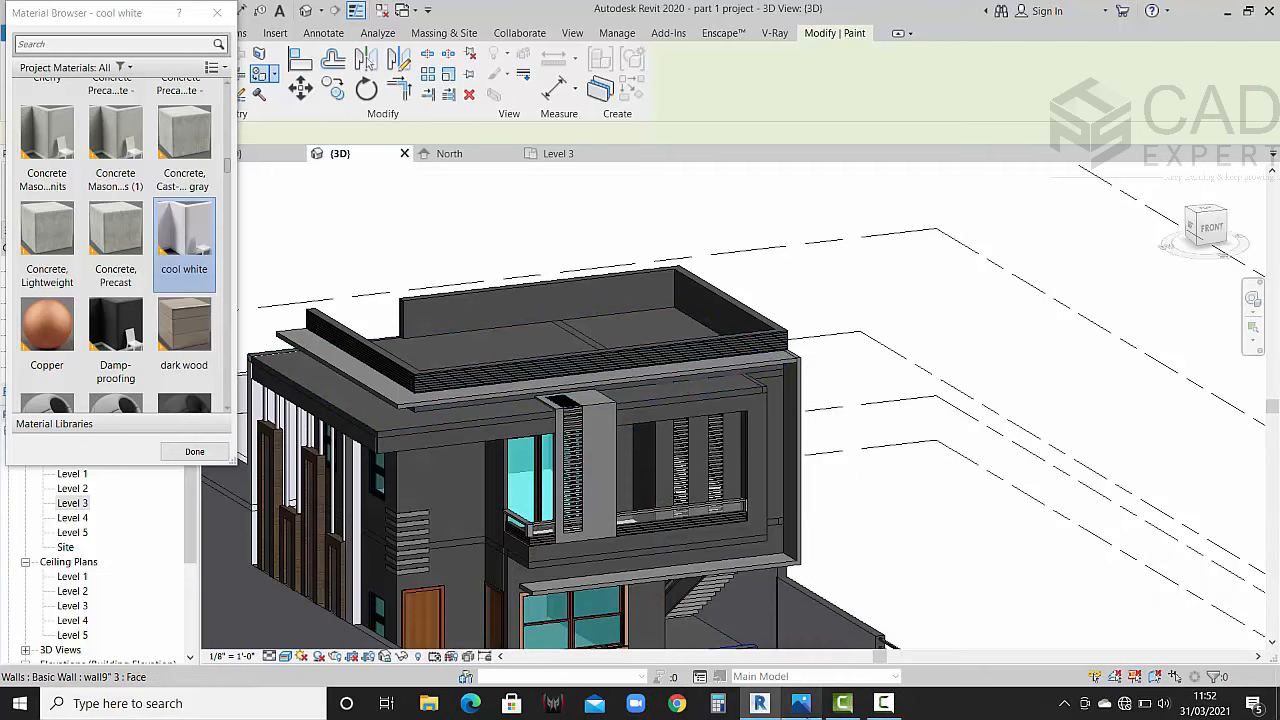
Step: Check the reference render and paint the inner face of the rear roof parapet with cool white
click(810, 708)
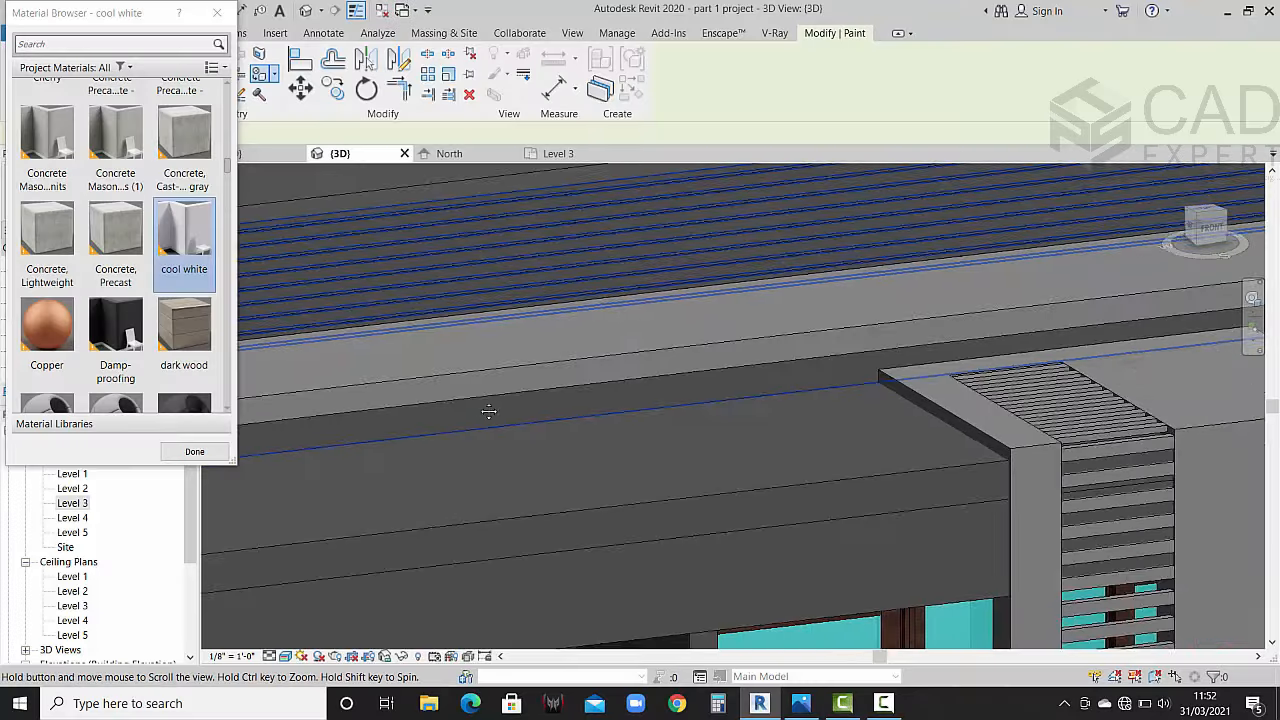
middle_drag(742, 396, 754, 396)
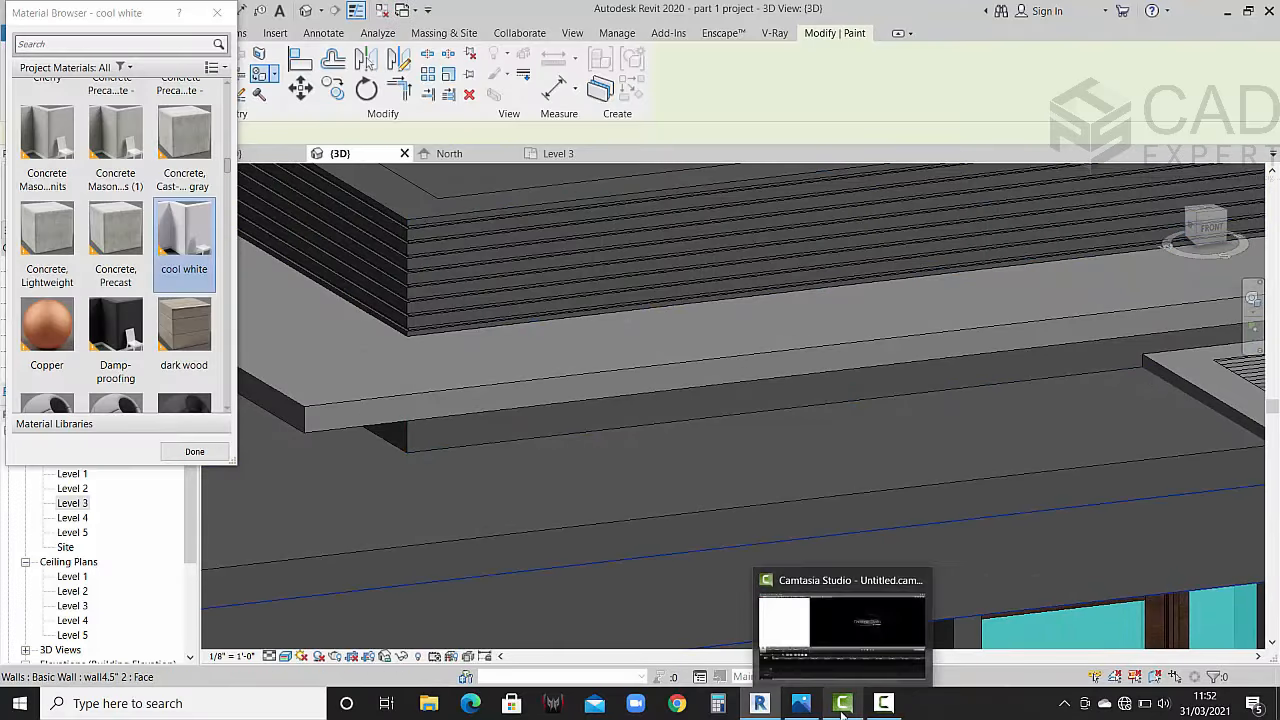
click(803, 706)
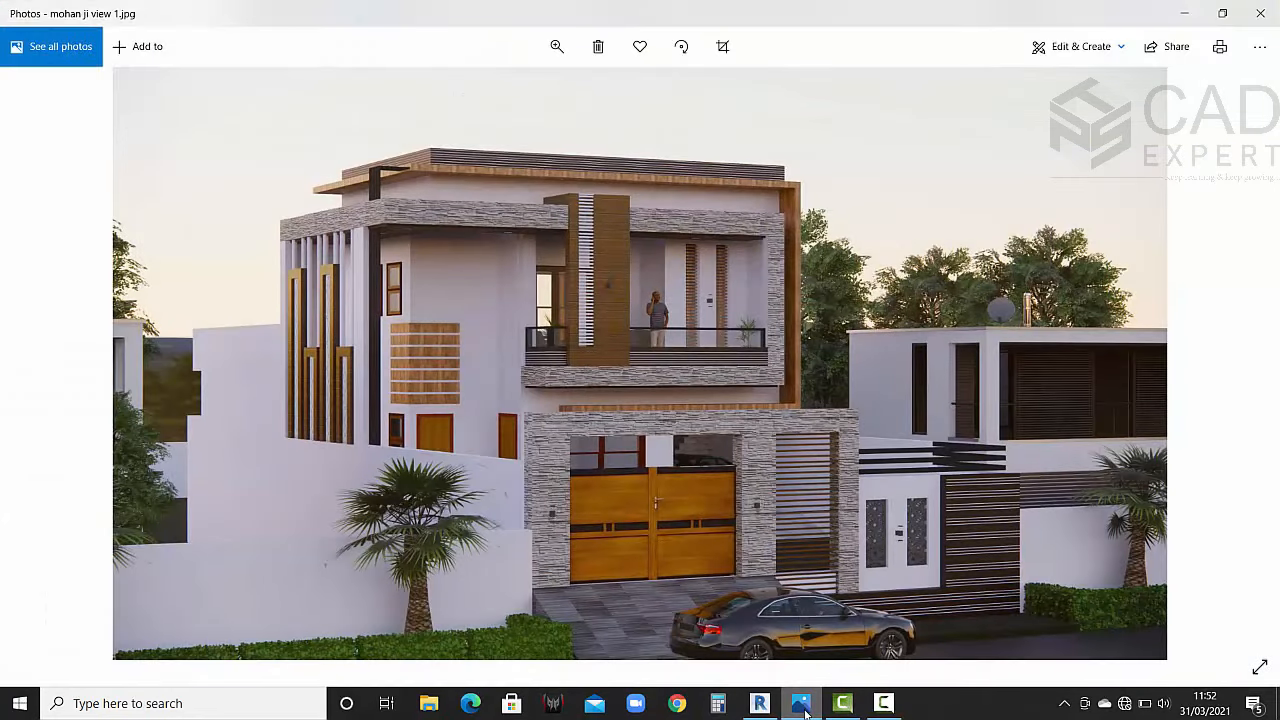
click(803, 706)
mouse_move(797, 499)
shift+middle_down()
mouse_move(768, 455)
mouse_move(713, 443)
mouse_move(760, 512)
mouse_move(786, 366)
mouse_move(972, 326)
shift+middle_up()
click(800, 362)
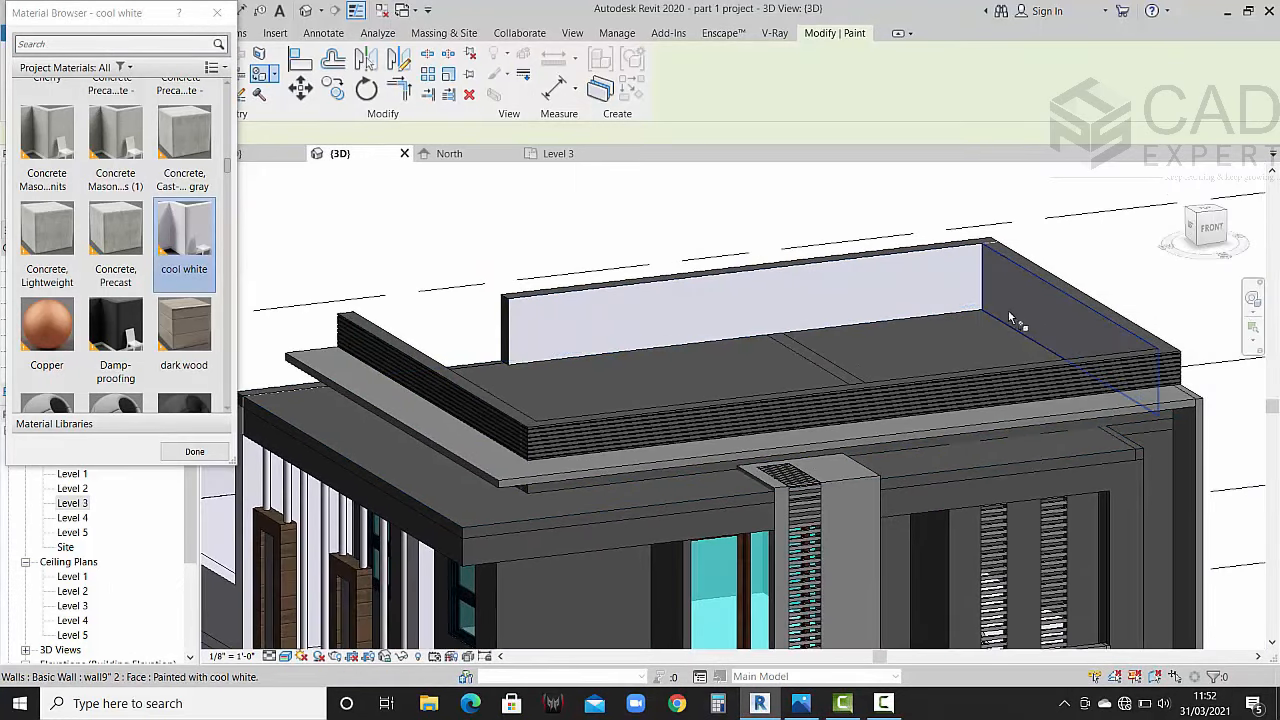
Step: Compare with the reference render and paint the wall faces behind the upper front balcony with cool white
middle_drag(1036, 374, 964, 348)
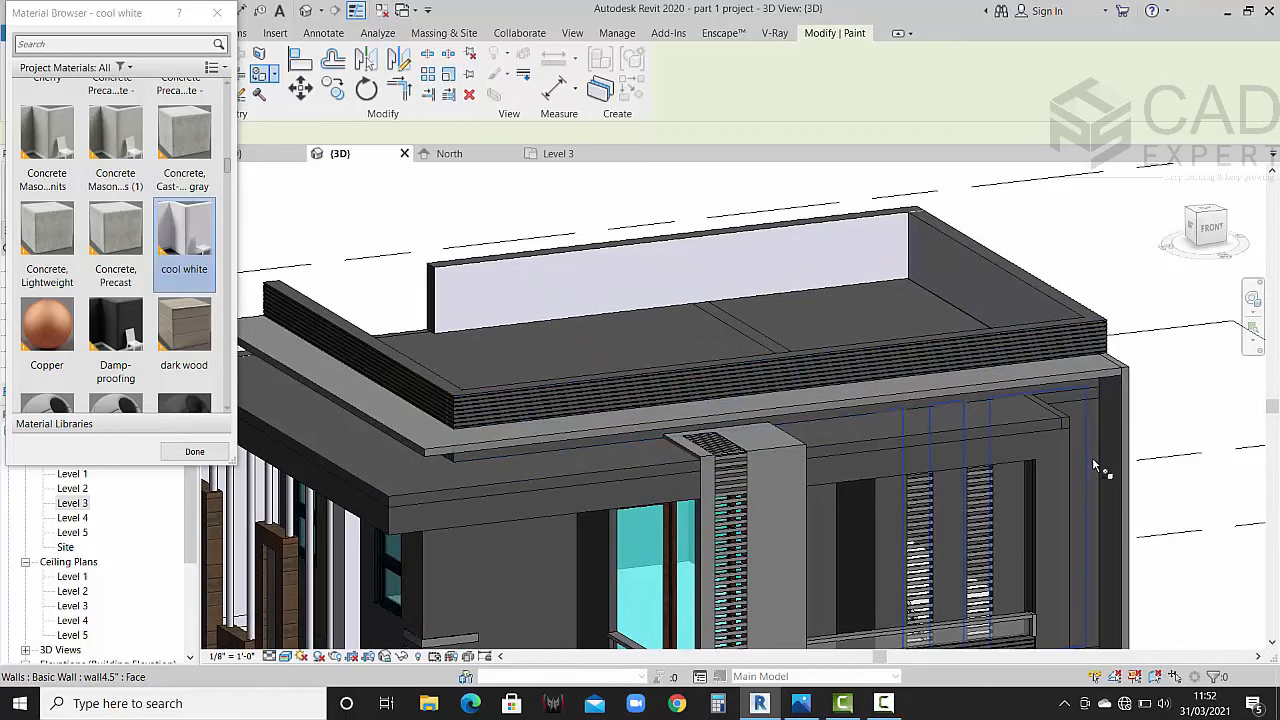
click(801, 703)
click(802, 705)
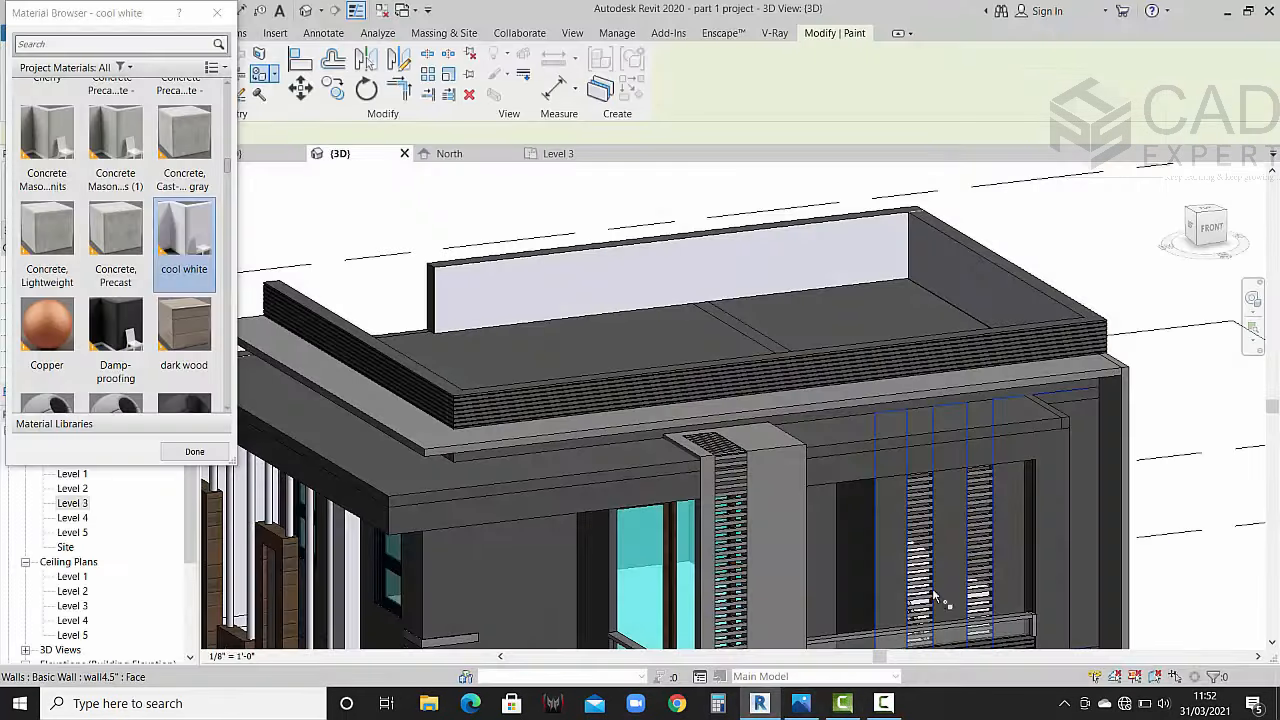
click(1080, 529)
middle_drag(1024, 557, 1014, 446)
click(838, 430)
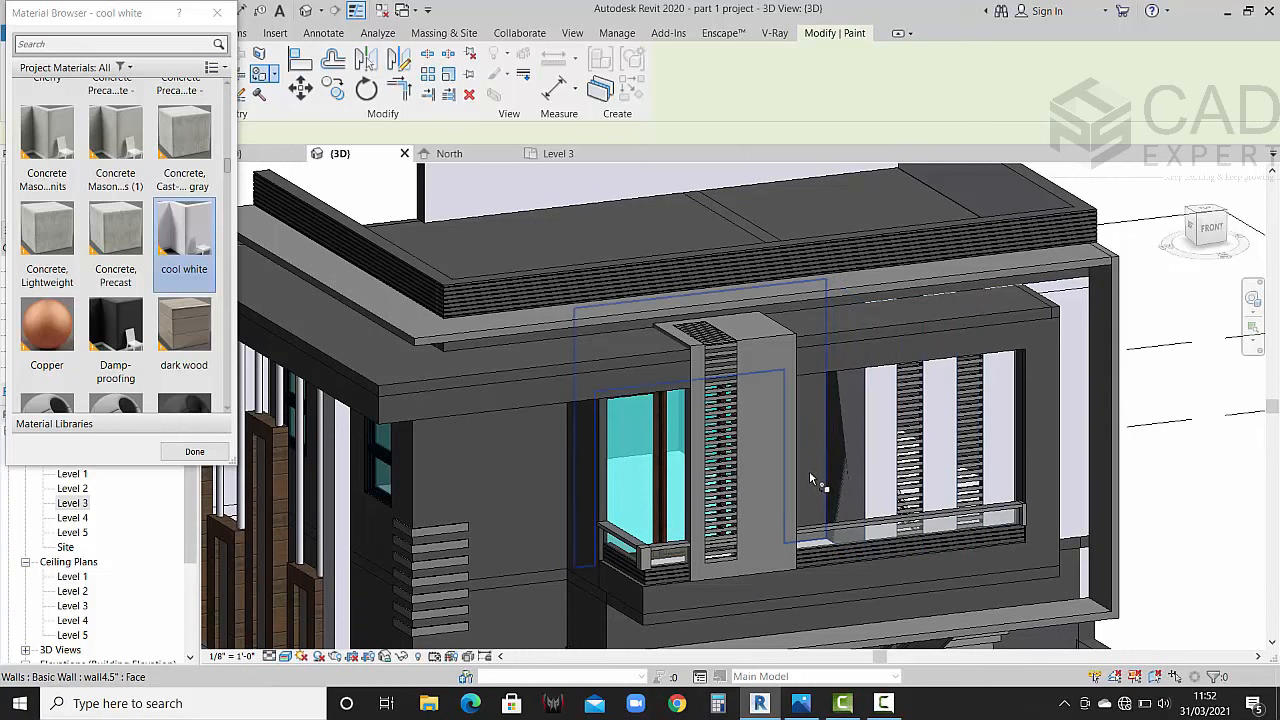
Step: Paint the wall around the ground-floor front window and the front wall beside the wooden door with cool white
scroll(847, 473, down, 2)
middle_drag(928, 541, 961, 512)
middle_drag(920, 578, 884, 534)
click(884, 534)
scroll(880, 530, down, 3)
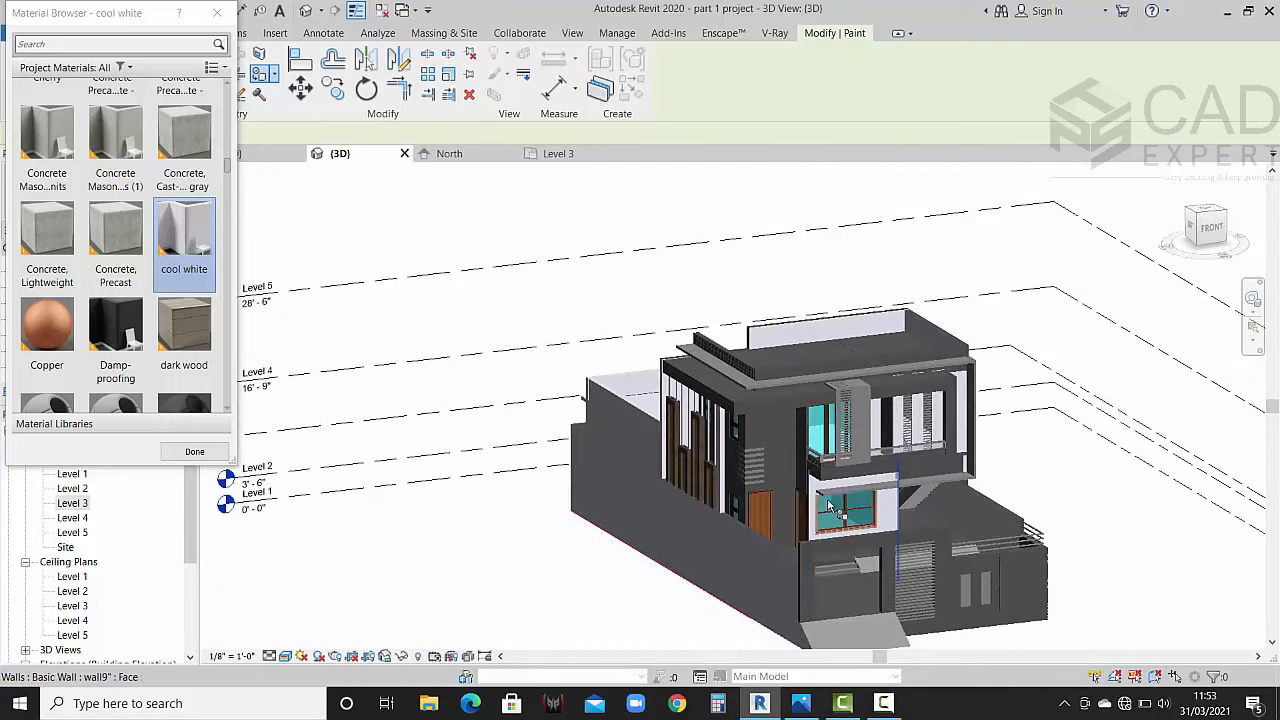
scroll(783, 468, up, 3)
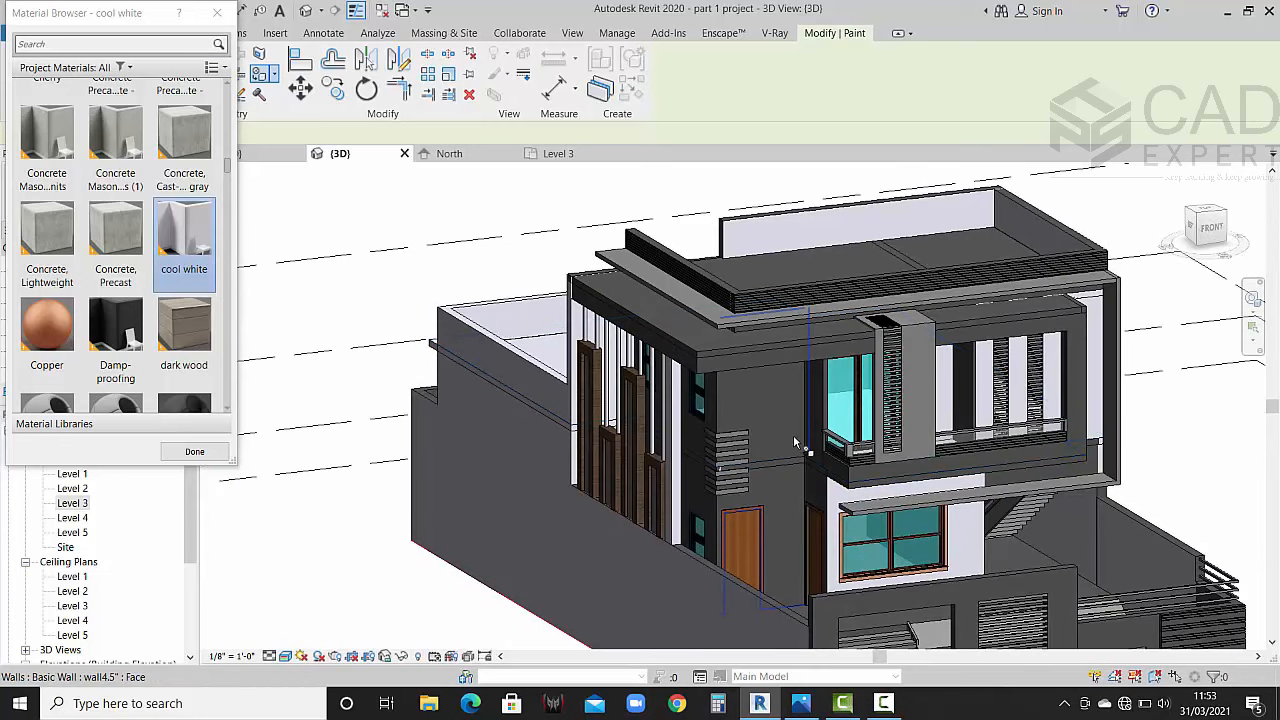
click(794, 437)
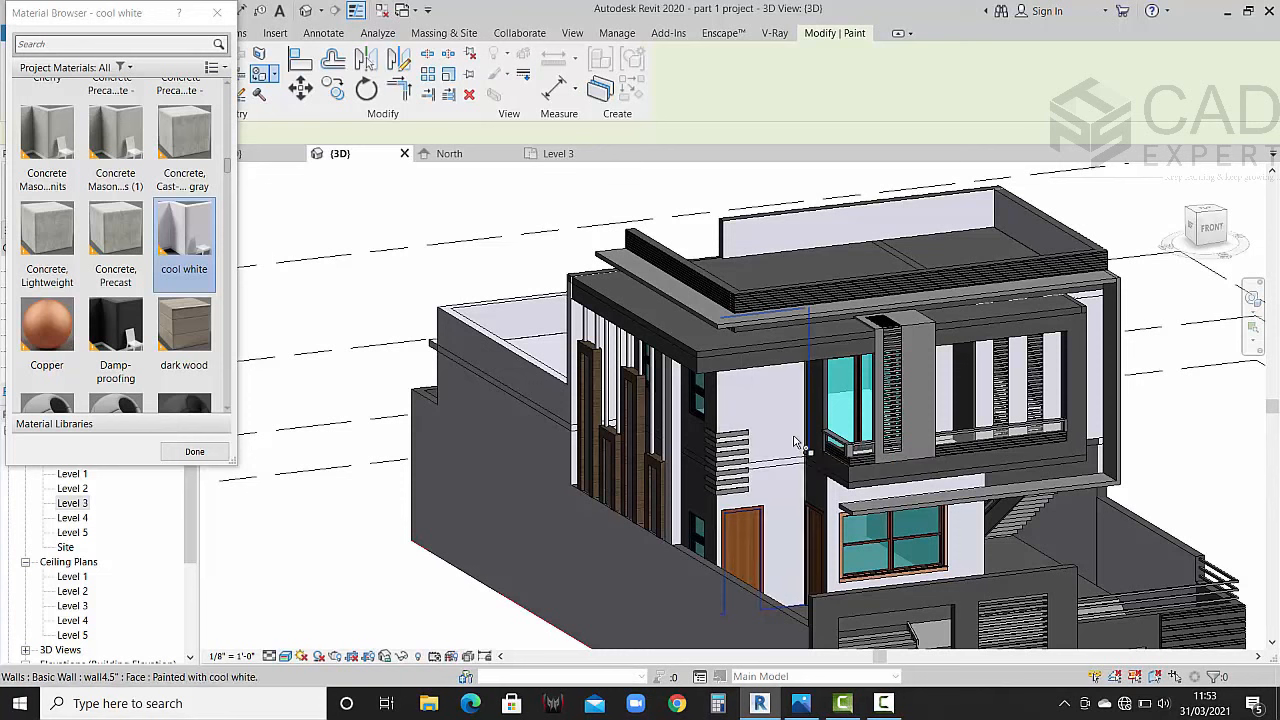
Step: Paint the front section of the house's opposite side wall and the roof parapet face above it with cool white
mouse_move(812, 548)
middle_down()
mouse_move(816, 503)
mouse_move(878, 483)
mouse_move(1028, 478)
middle_up()
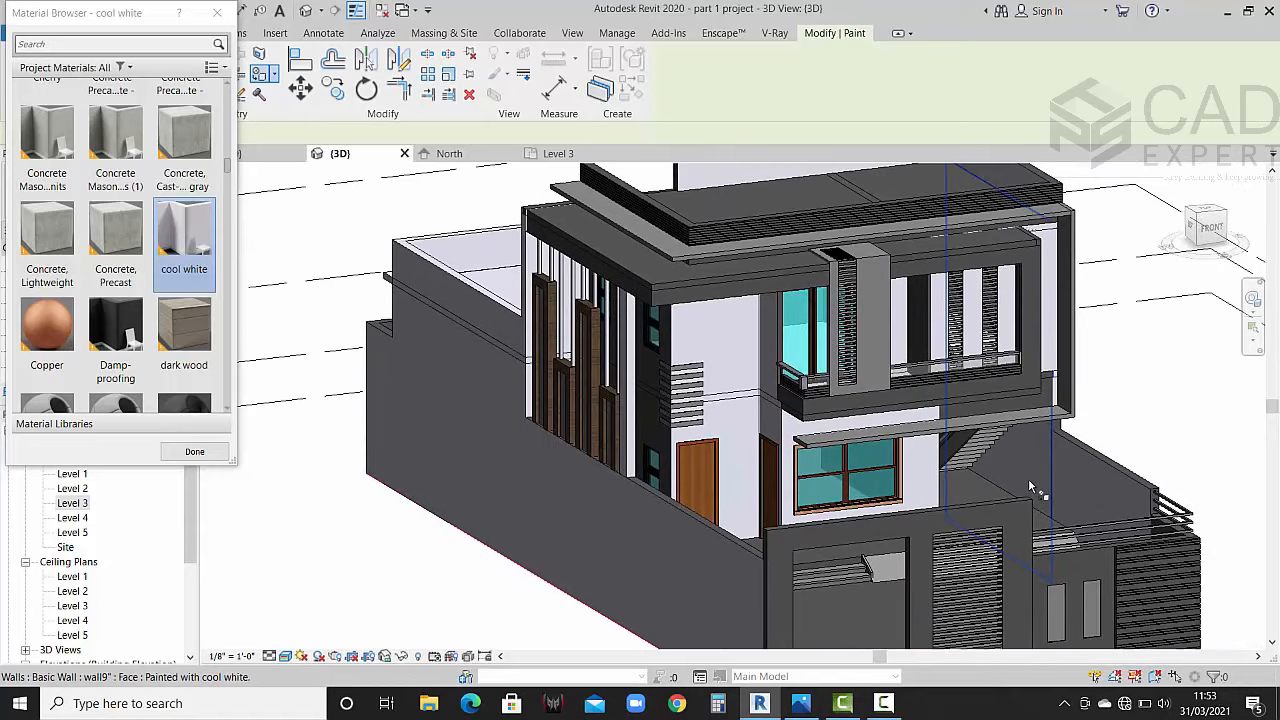
scroll(1028, 478, up, 3)
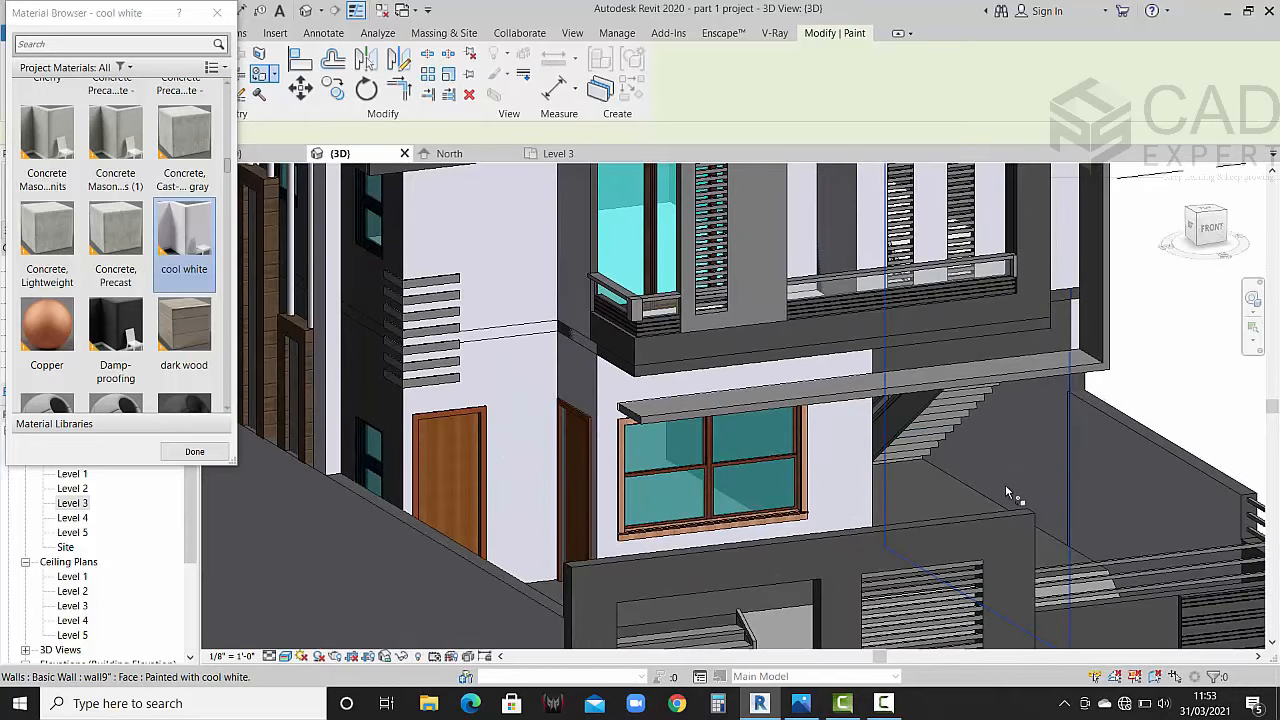
scroll(1005, 484, down, 5)
mouse_move(1008, 496)
shift+middle_down()
mouse_move(971, 519)
mouse_move(948, 490)
mouse_move(964, 464)
shift+middle_up()
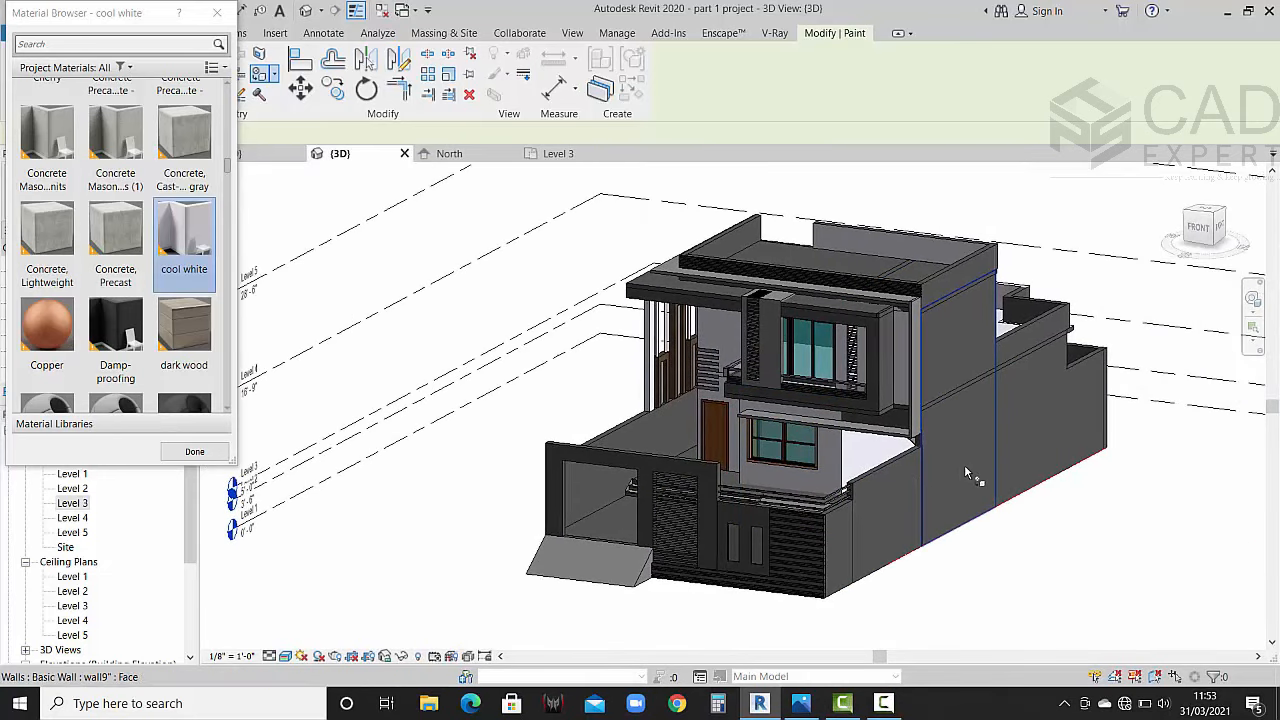
click(980, 452)
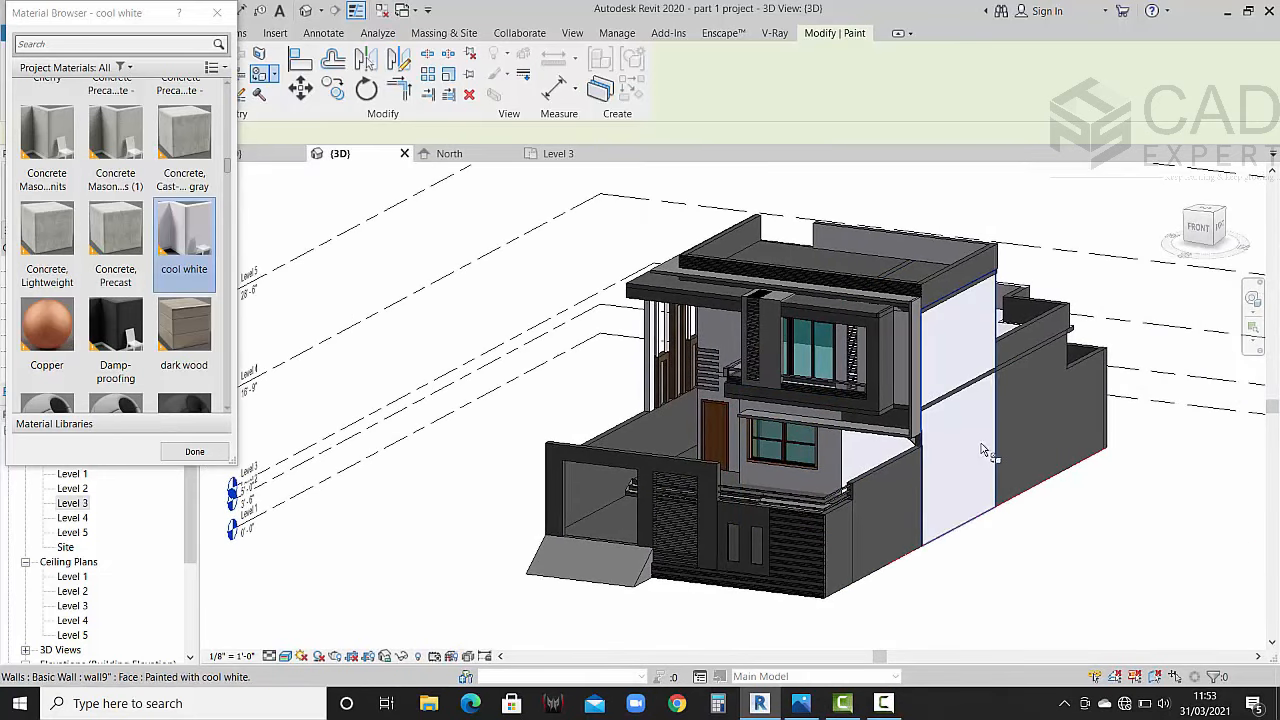
click(978, 265)
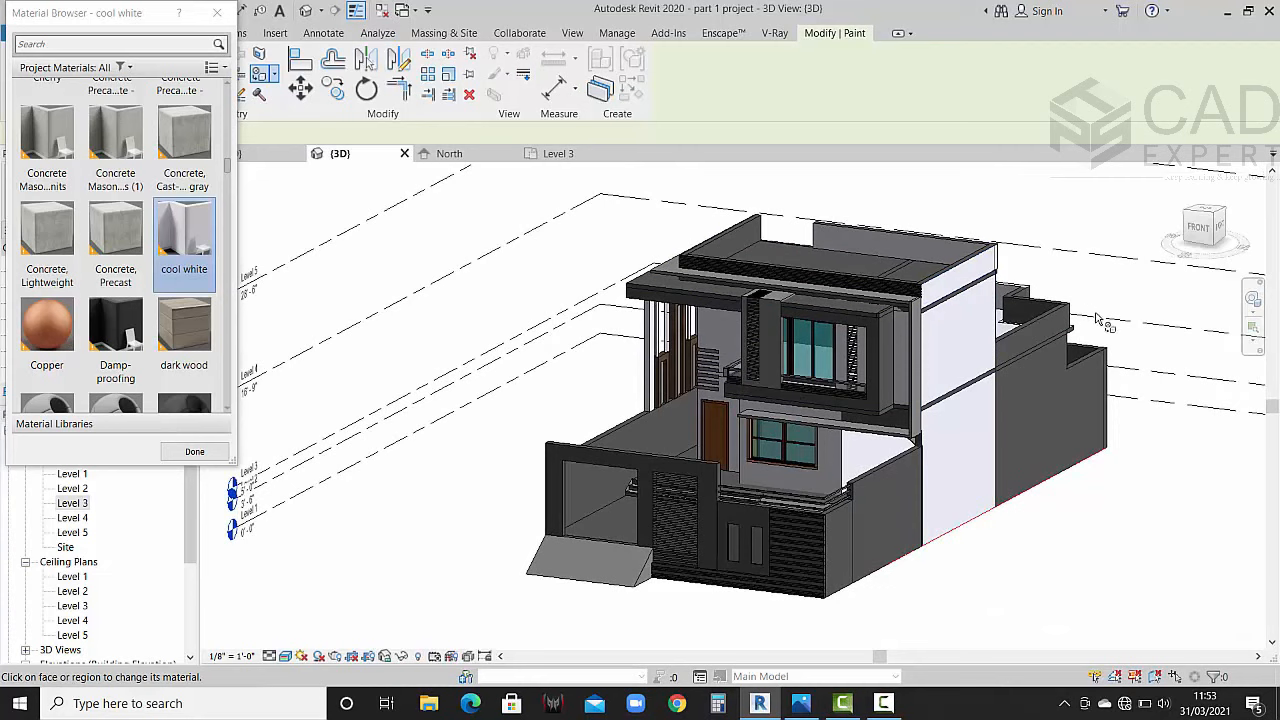
Step: Paint the rear section of the opposite side wall and its exposed floor slab edges with cool white
scroll(955, 405, up, 3)
scroll(955, 405, up, 3)
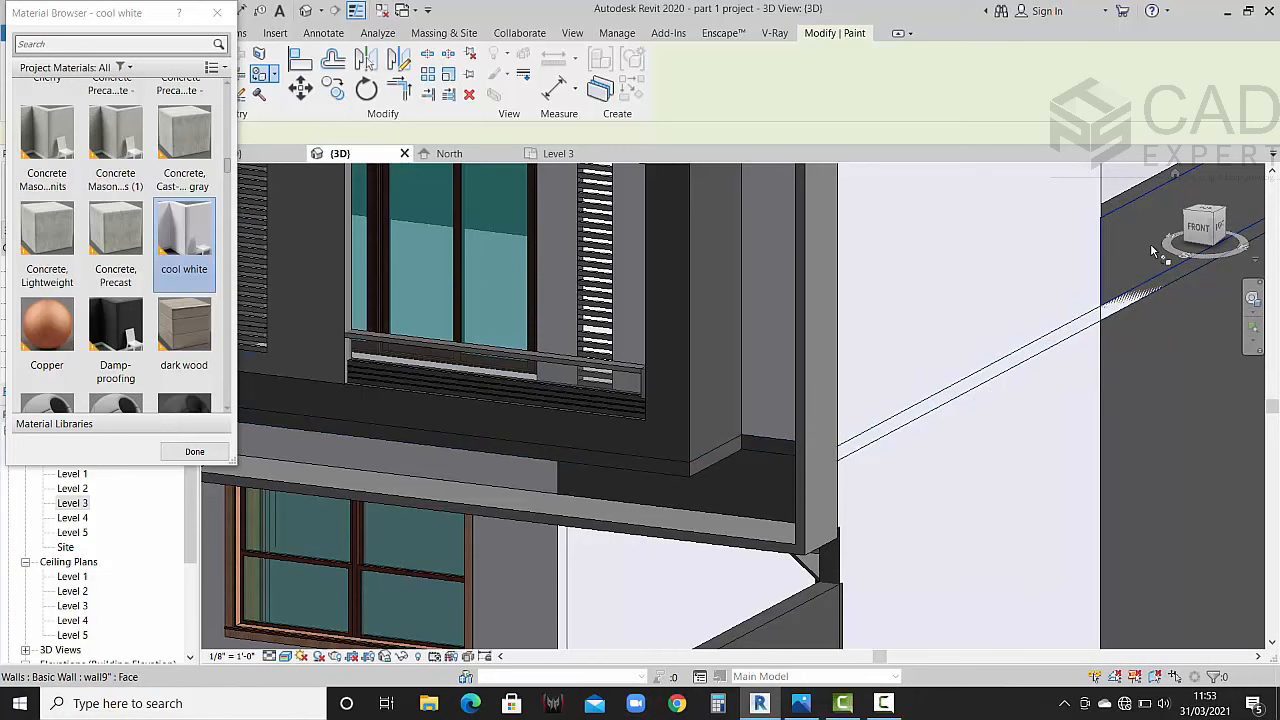
click(1161, 333)
scroll(1159, 326, down, 5)
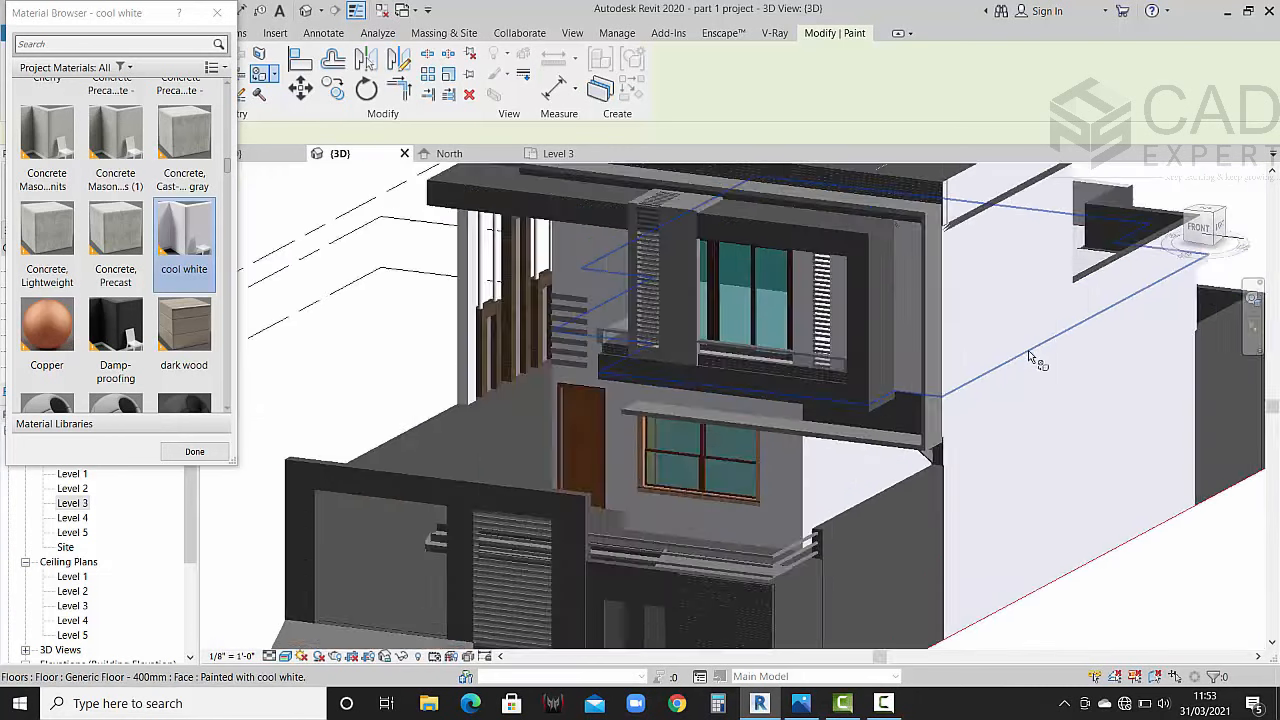
scroll(993, 315, up, 3)
scroll(993, 315, up, 3)
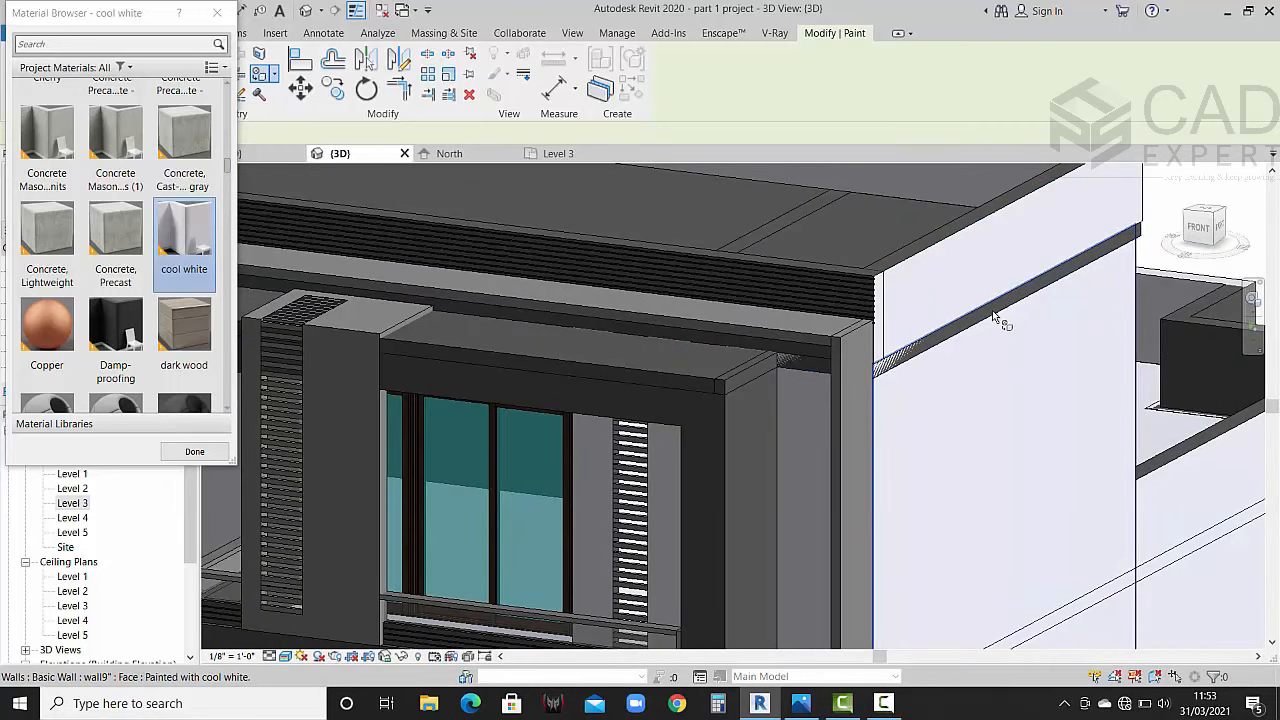
scroll(993, 380, down, 5)
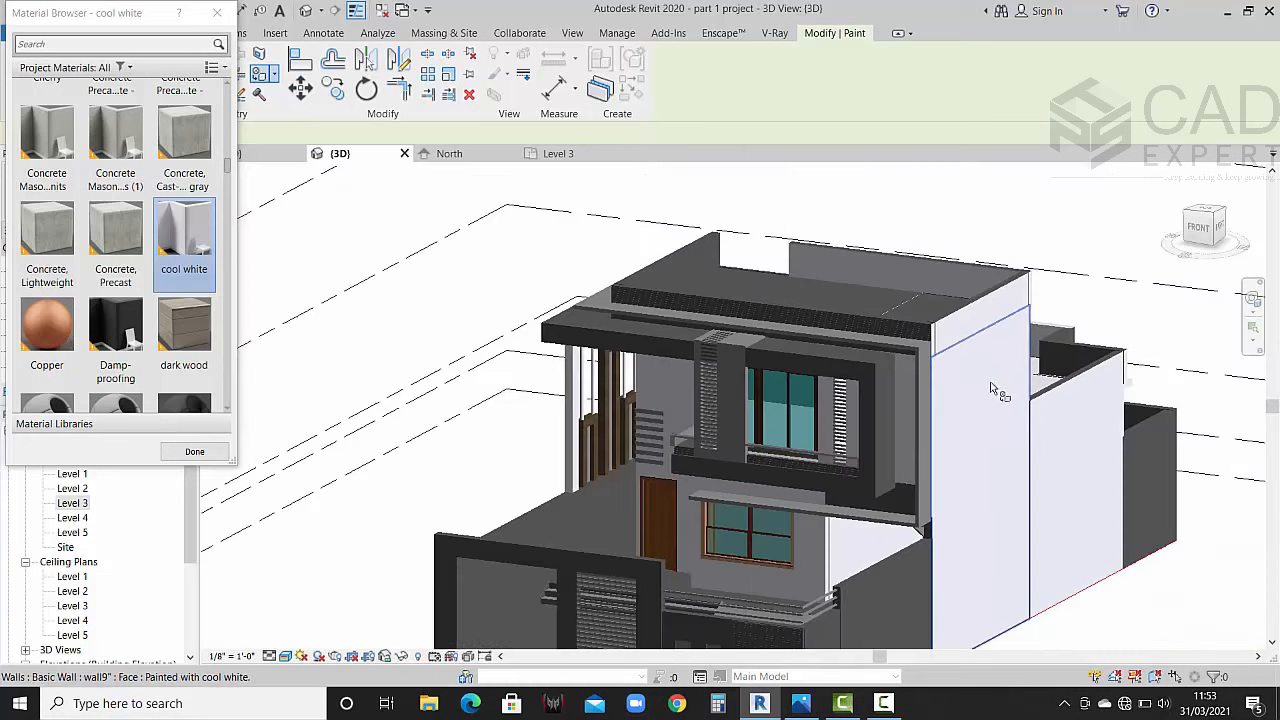
Step: Paint the top face of the roof parapet along the opposite side wall with cool white
scroll(993, 389, up, 5)
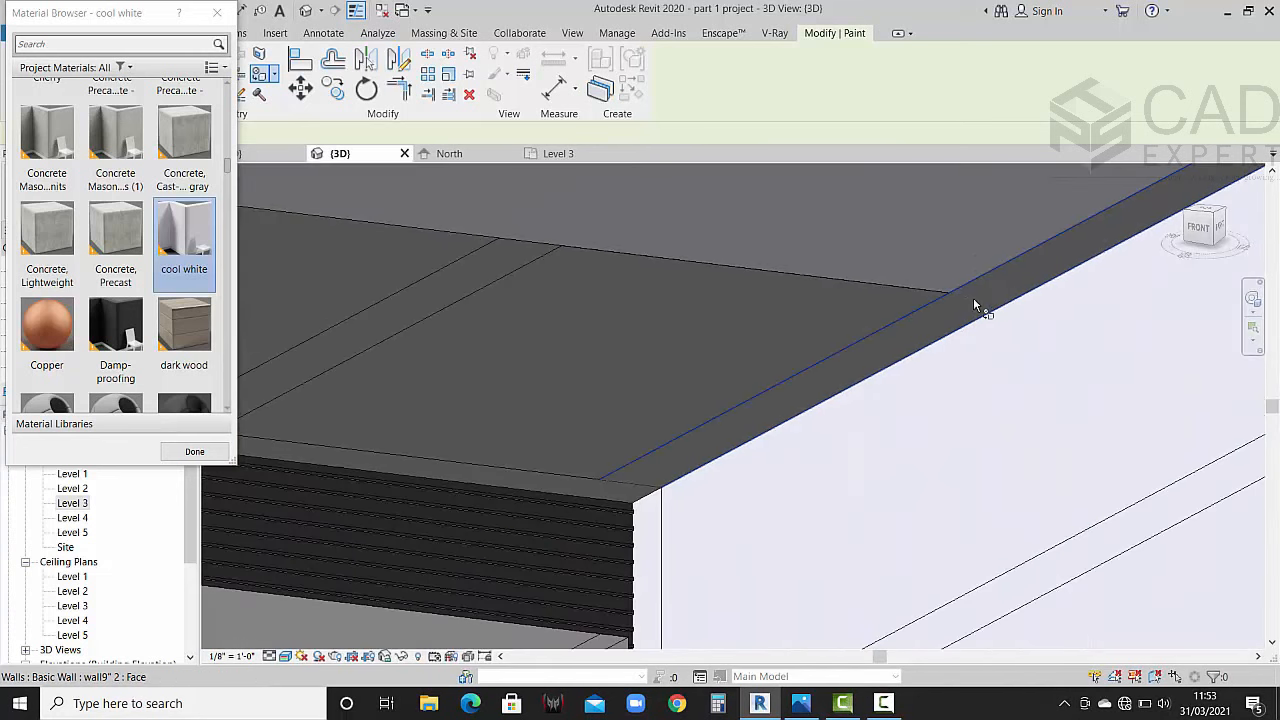
middle_drag(771, 343, 890, 325)
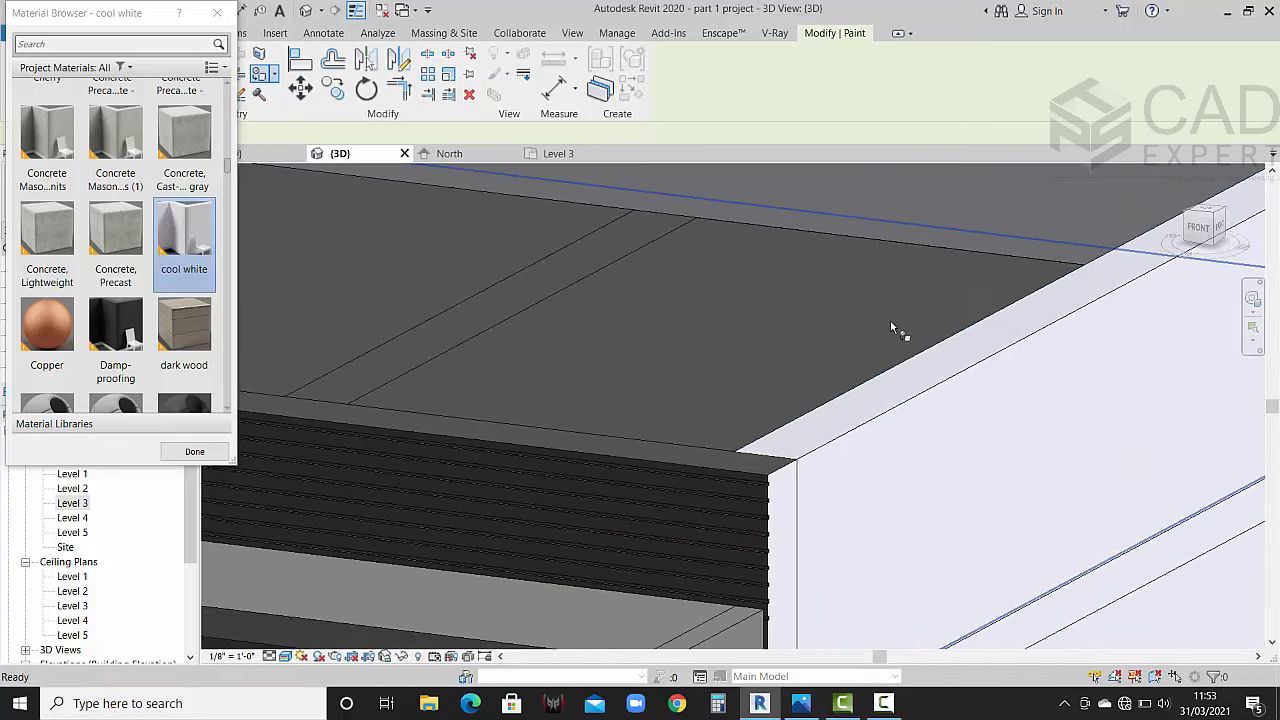
scroll(880, 322, down, 5)
middle_drag(1043, 437, 809, 377)
scroll(815, 375, up, 1)
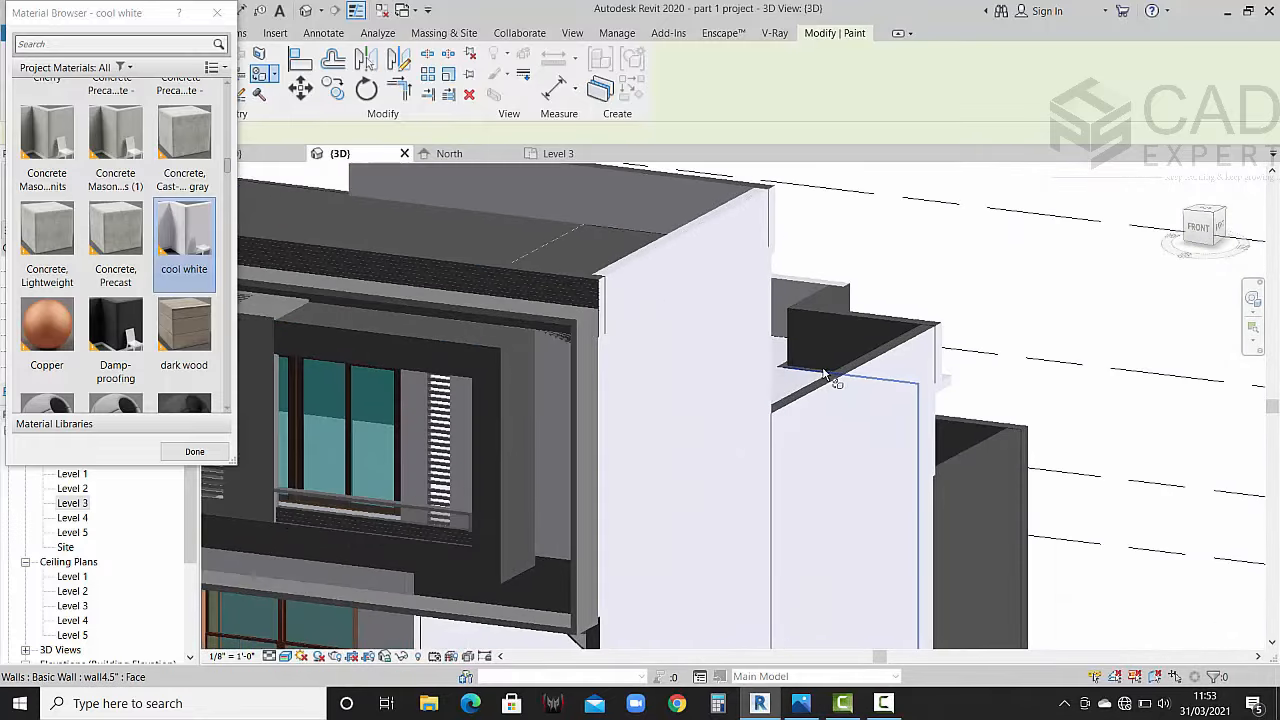
Step: Paint the top faces of the lower rear terrace's side and back parapets with cool white
scroll(826, 376, up, 5)
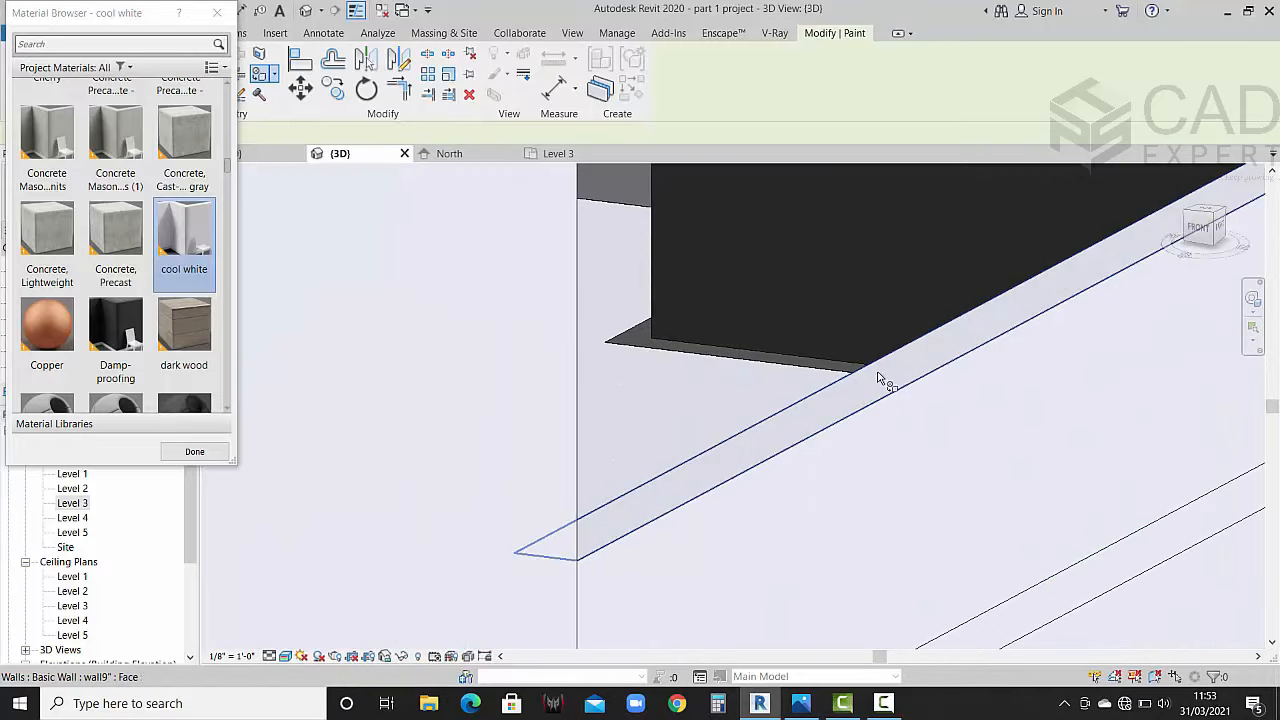
shift+middle_drag(878, 378, 843, 337)
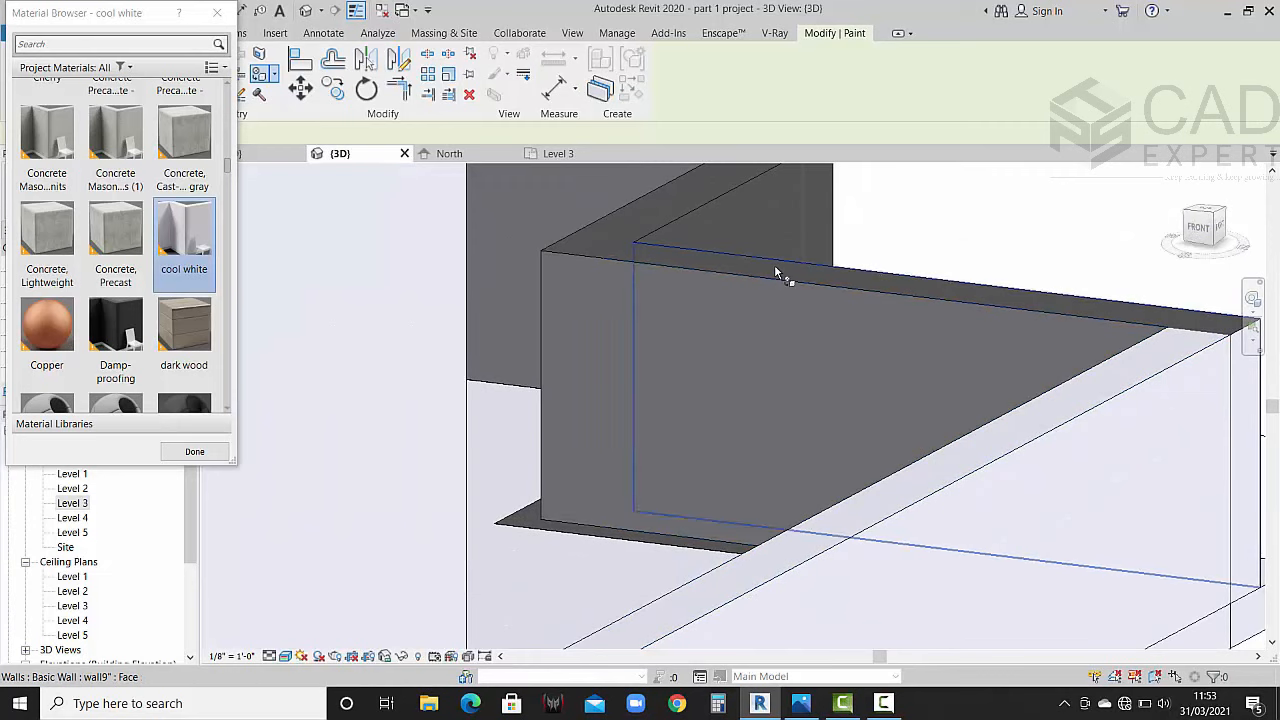
click(777, 272)
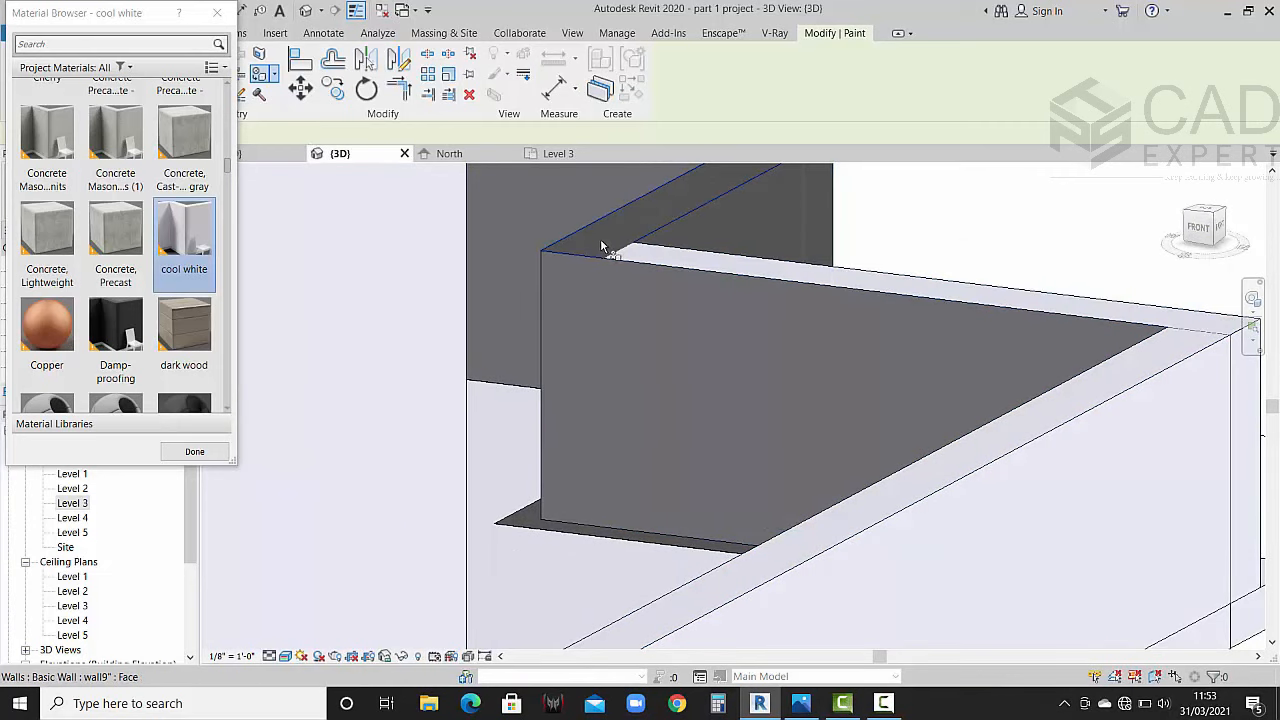
Step: Paint the short return parapet's top face and the lowest rear wall section's outer side and top faces with cool white
scroll(566, 349, down, 1)
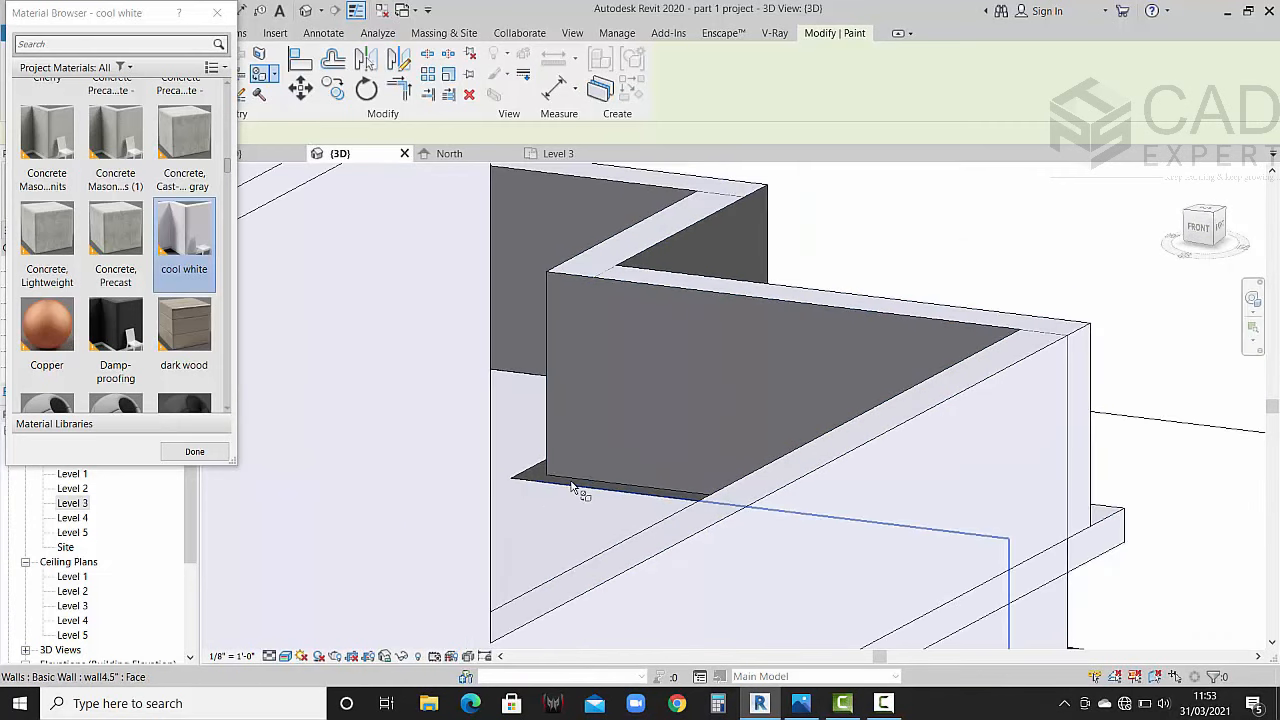
shift+middle_drag(640, 463, 608, 357)
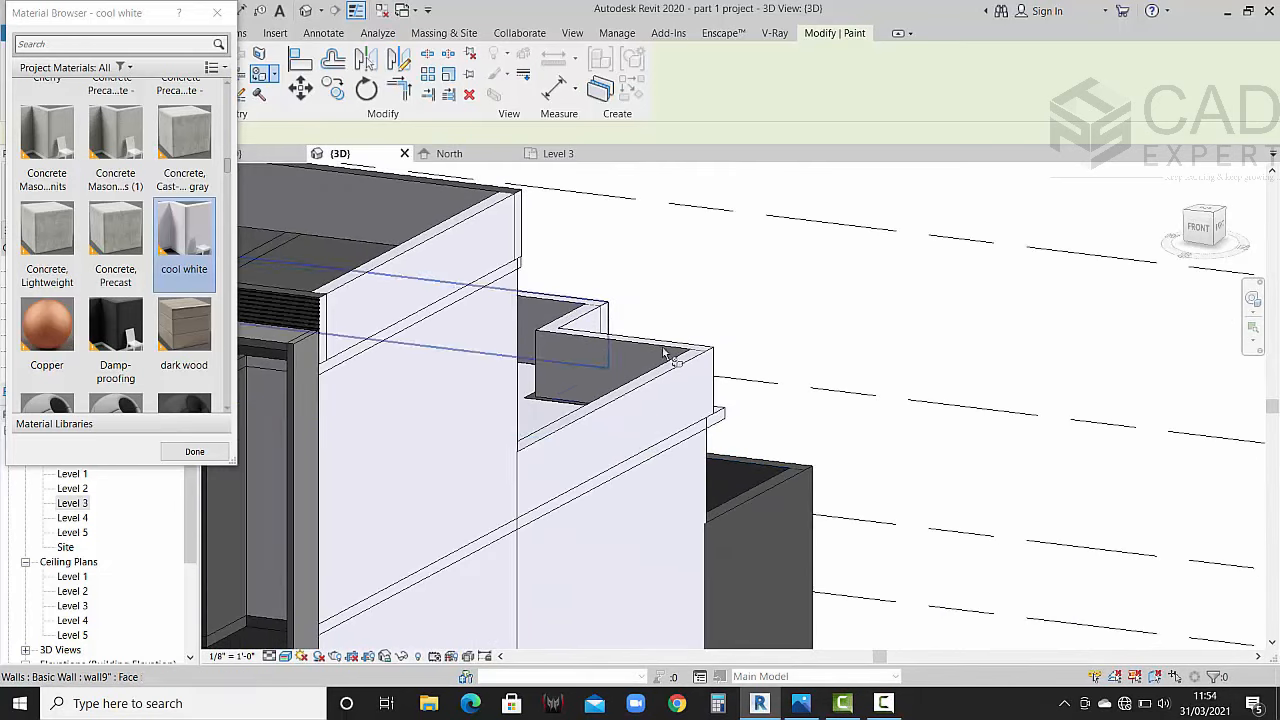
click(767, 492)
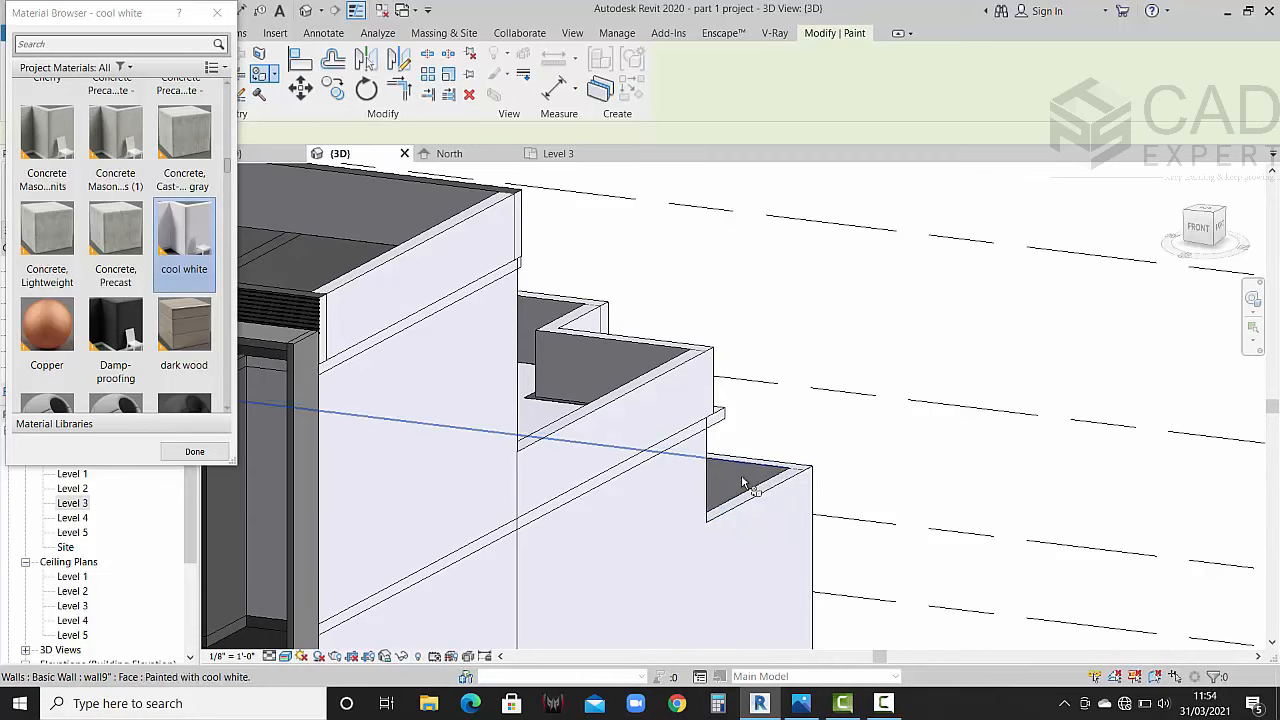
Step: Paint the outer face of the front yard's side boundary wall and the adjoining end face of the front wall with cool white
scroll(750, 480, down, 4)
scroll(752, 514, down, 1)
middle_drag(755, 522, 775, 436)
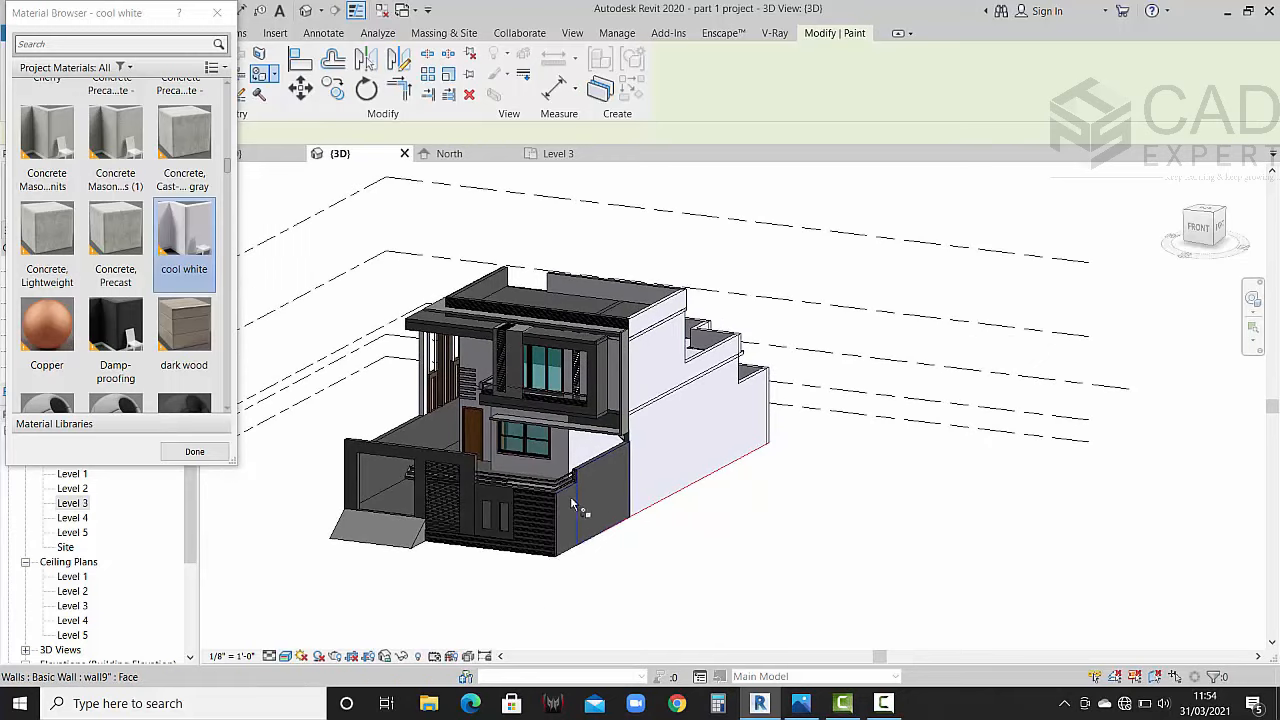
scroll(575, 500, up, 2)
scroll(635, 521, up, 2)
click(646, 478)
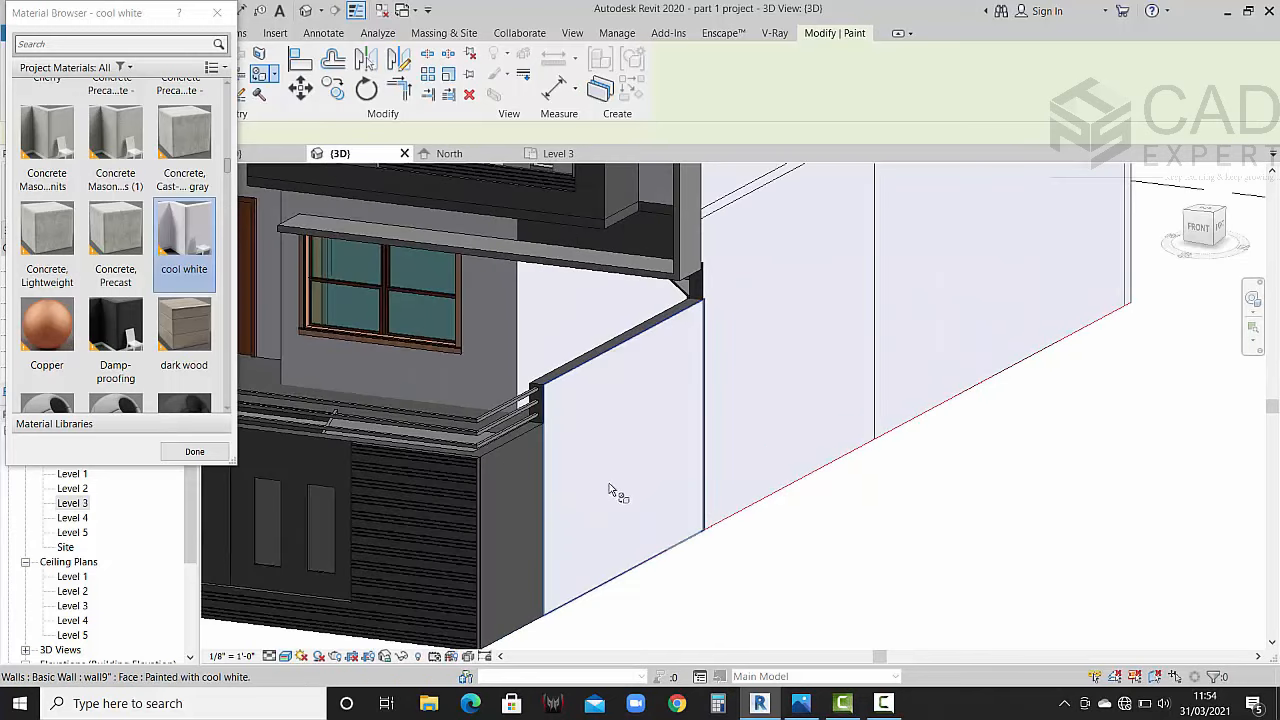
click(533, 521)
scroll(676, 485, down, 4)
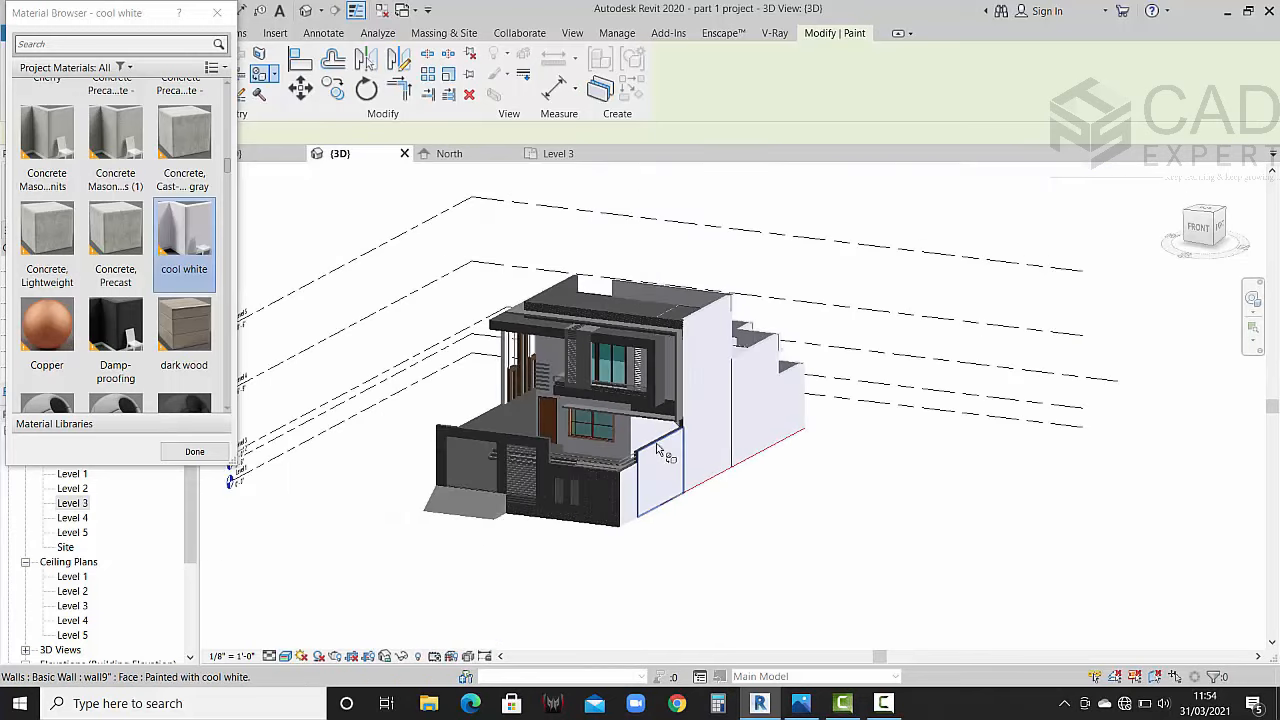
Step: Paint the top face and the front end face of the raised side boundary wall beside the front yard with cool white
scroll(664, 443, up, 5)
click(662, 434)
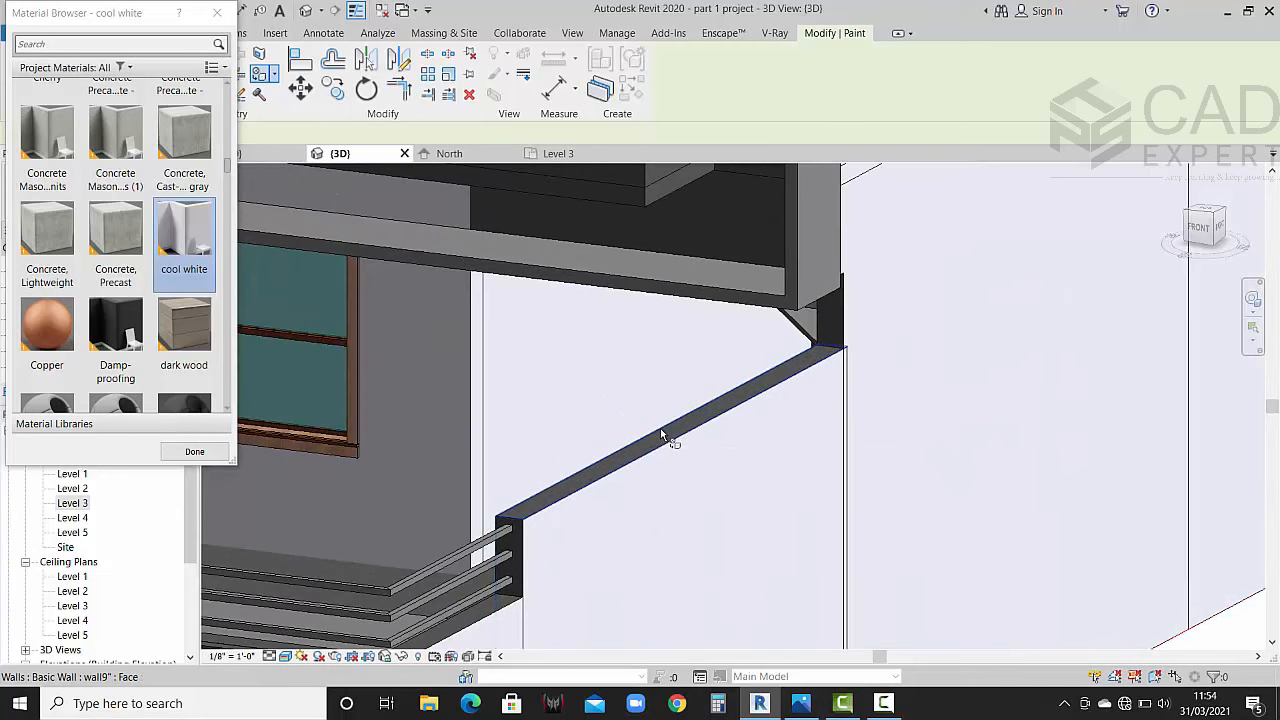
click(528, 534)
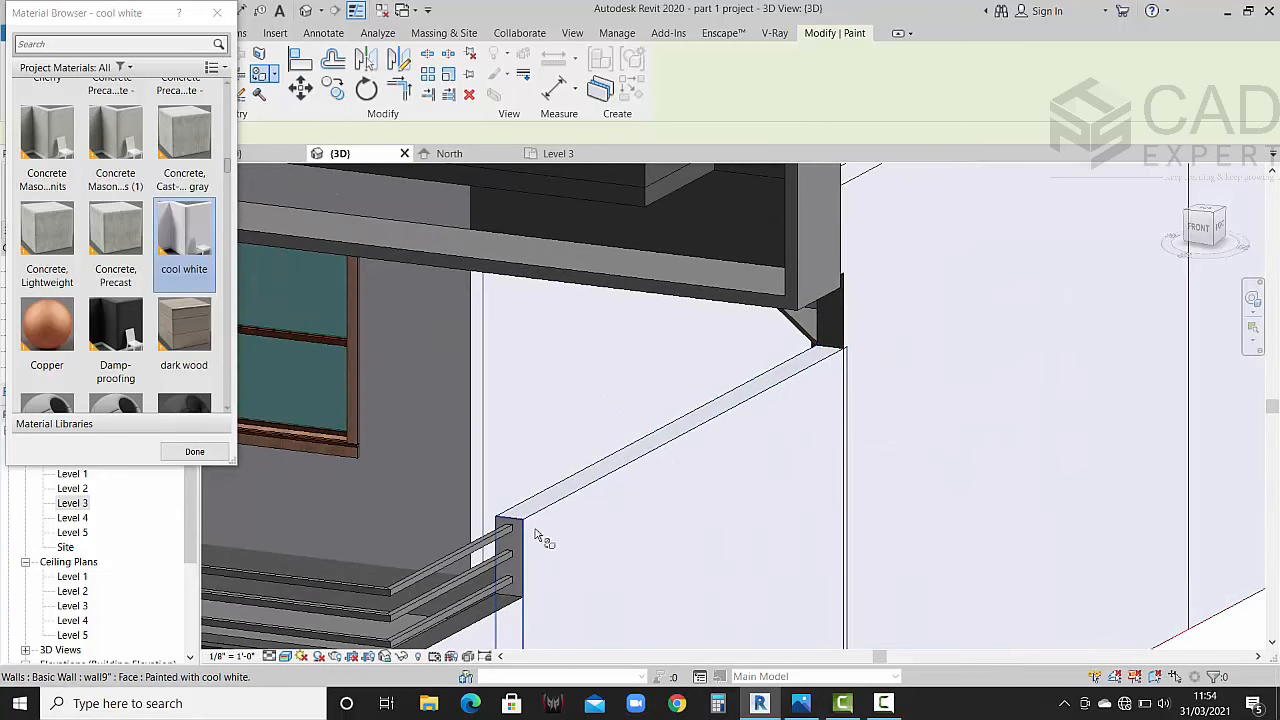
Step: Paint the inner face and top face of the driveway-side boundary wall with cool white
scroll(643, 520, down, 5)
shift+middle_drag(640, 518, 439, 404)
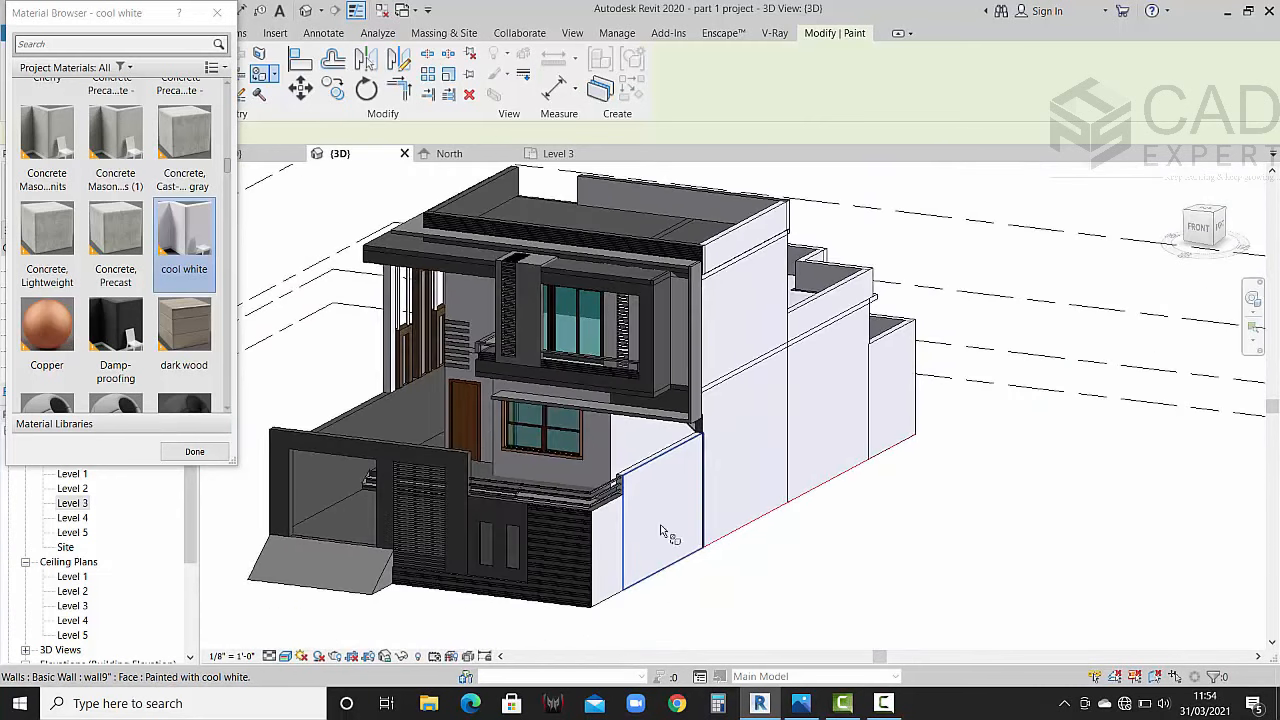
click(425, 404)
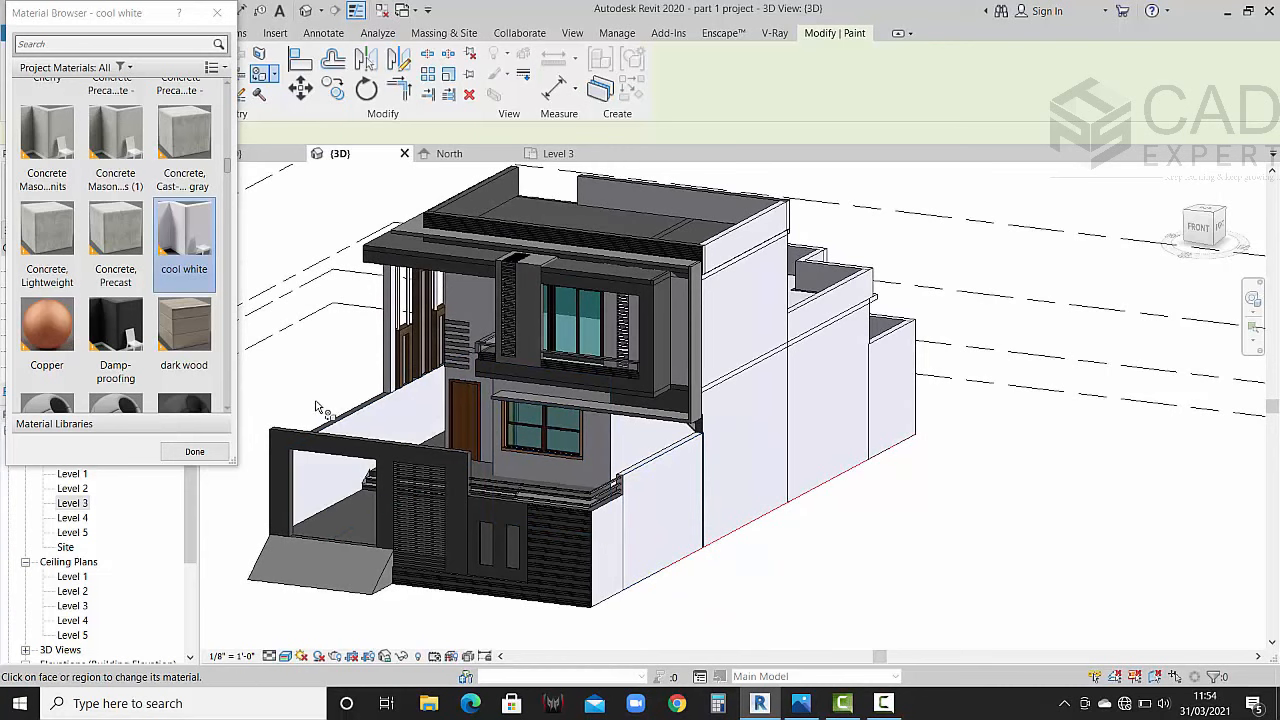
scroll(410, 428, up, 4)
scroll(412, 436, down, 2)
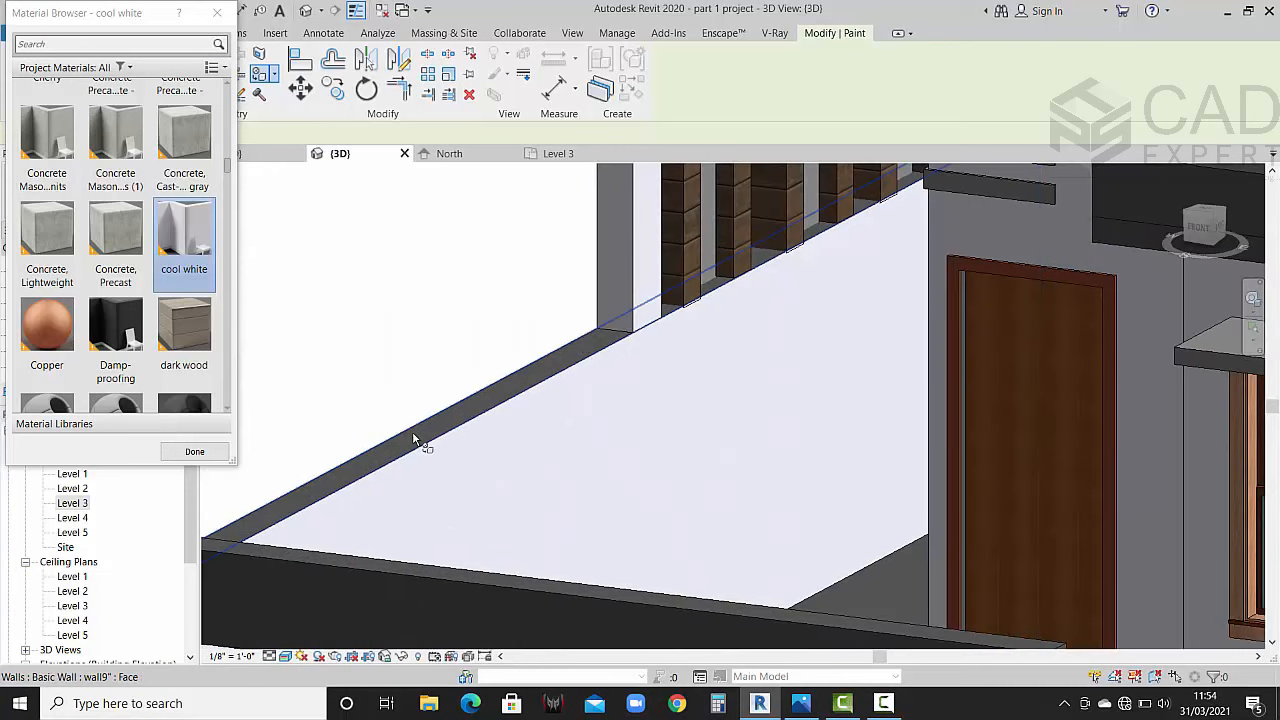
scroll(452, 432, down, 3)
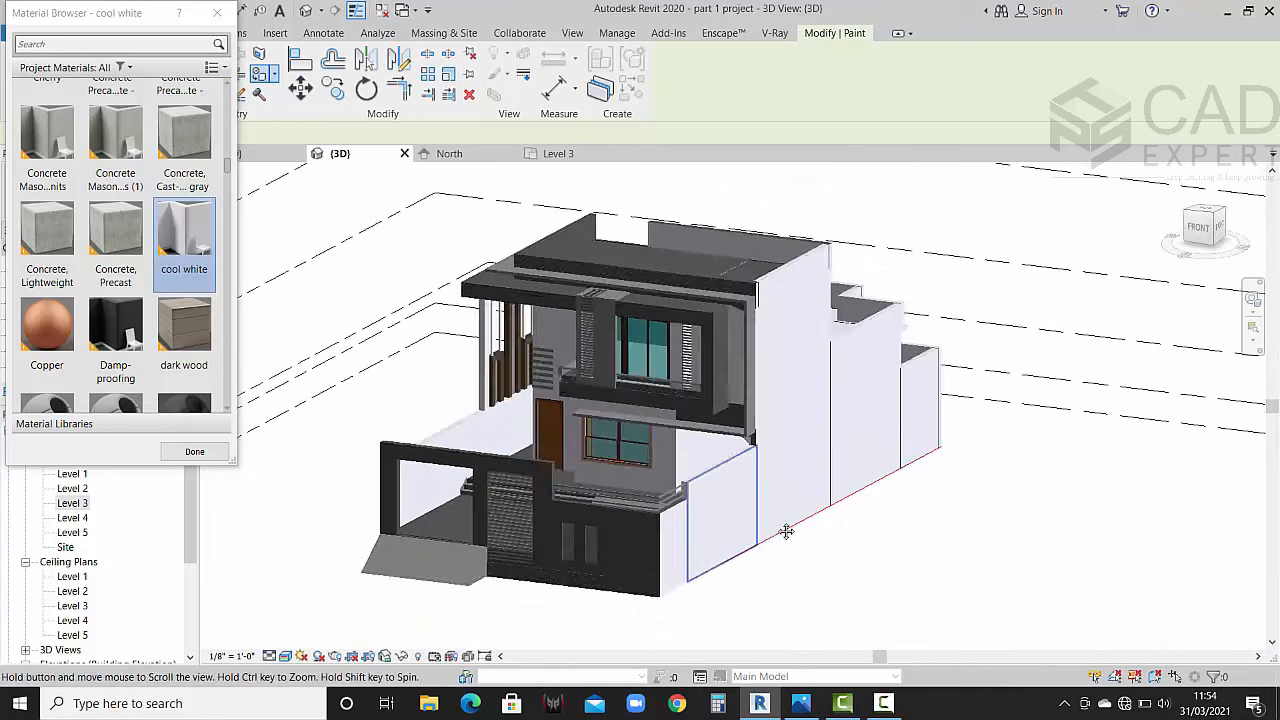
Step: Check the facade materials in the reference render mohan ji view 1.jpg and end the painting command
middle_drag(786, 529, 816, 491)
mouse_move(588, 640)
shift+middle_down()
mouse_move(811, 594)
mouse_move(811, 626)
mouse_move(744, 662)
shift+middle_up()
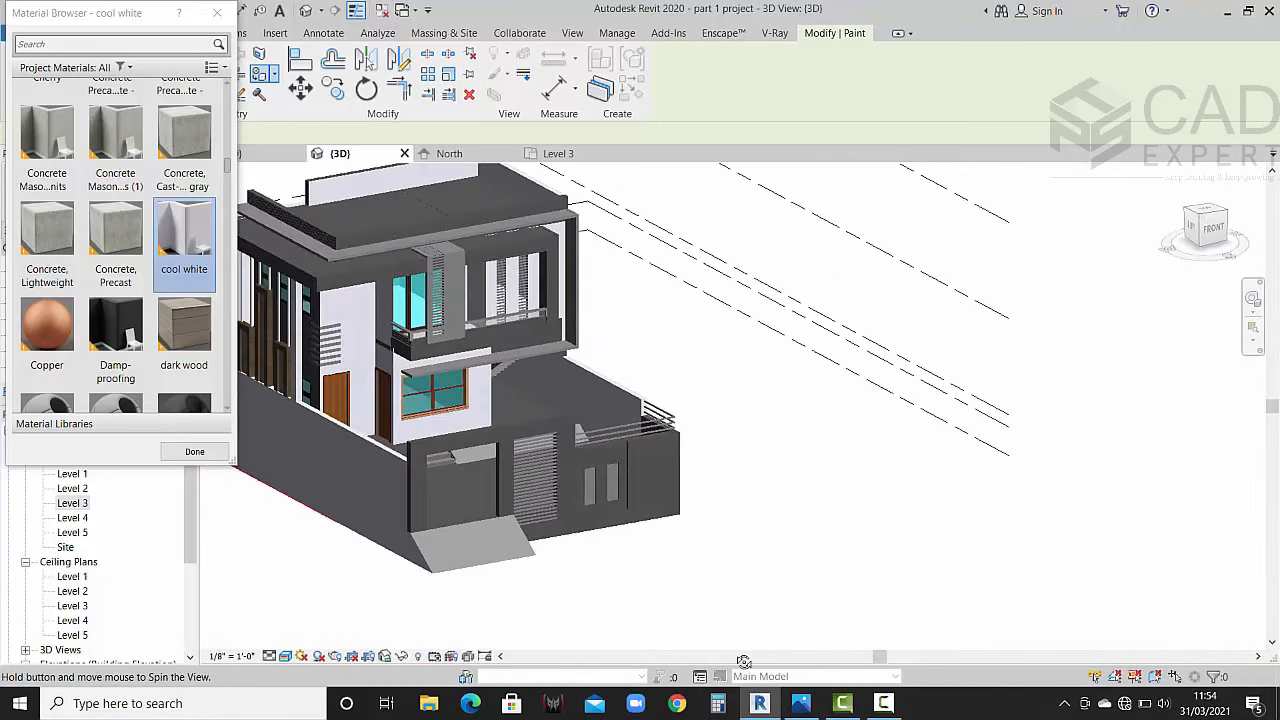
middle_drag(705, 589, 776, 575)
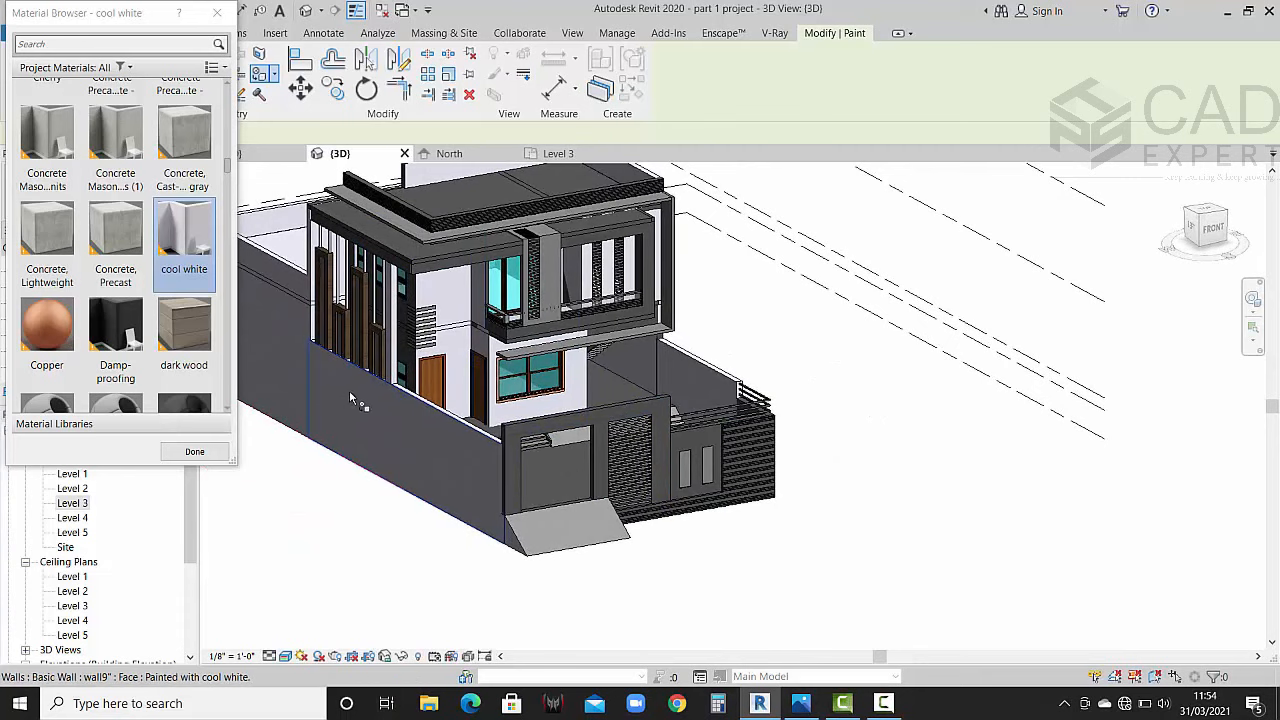
click(803, 705)
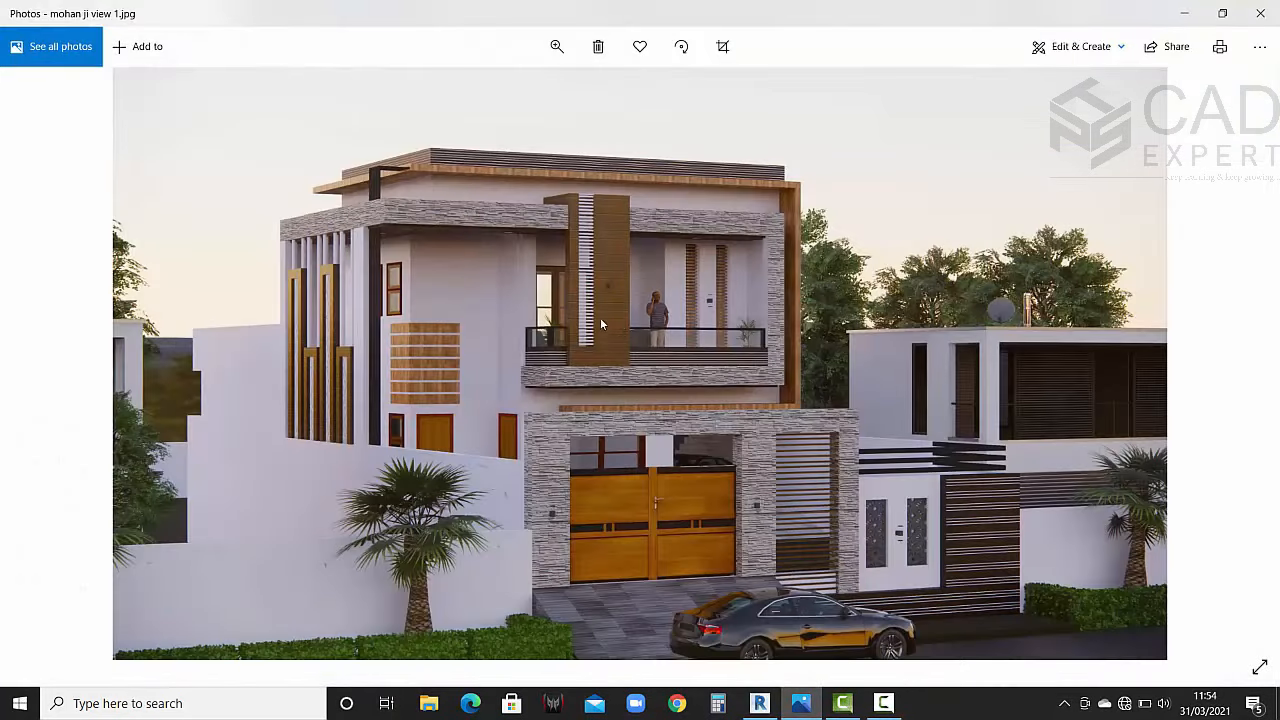
click(1184, 13)
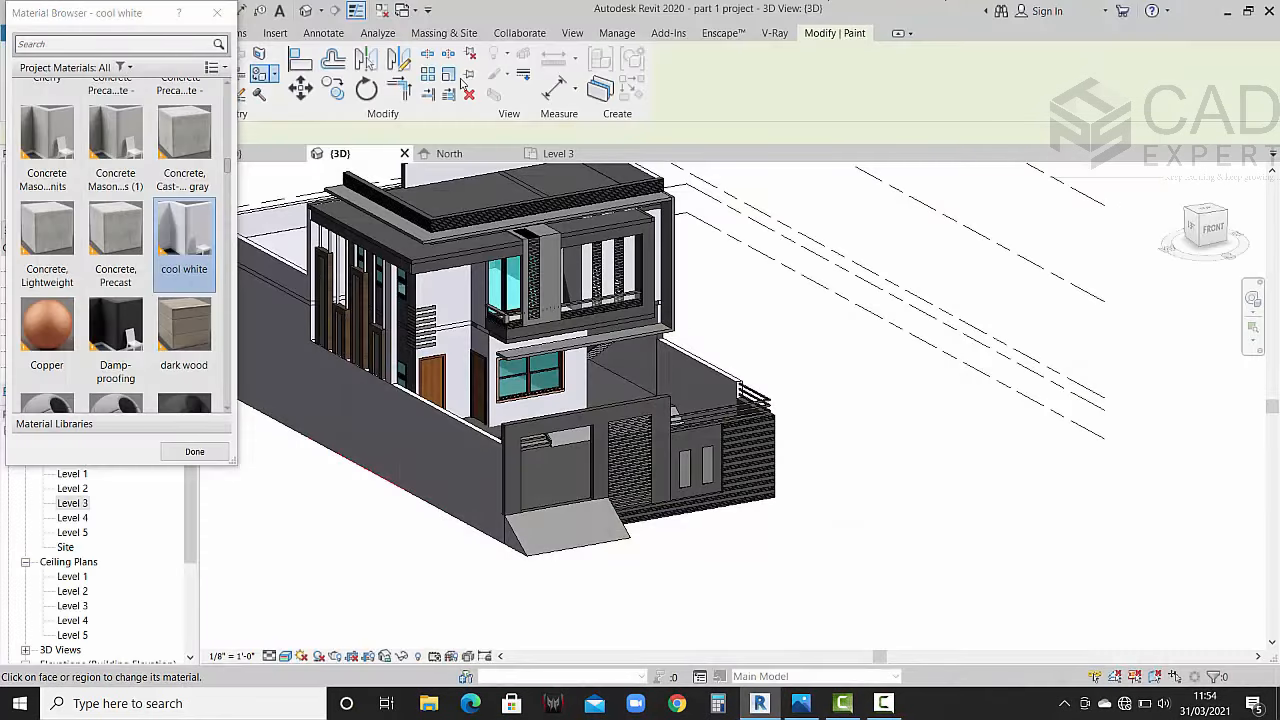
key(Escape)
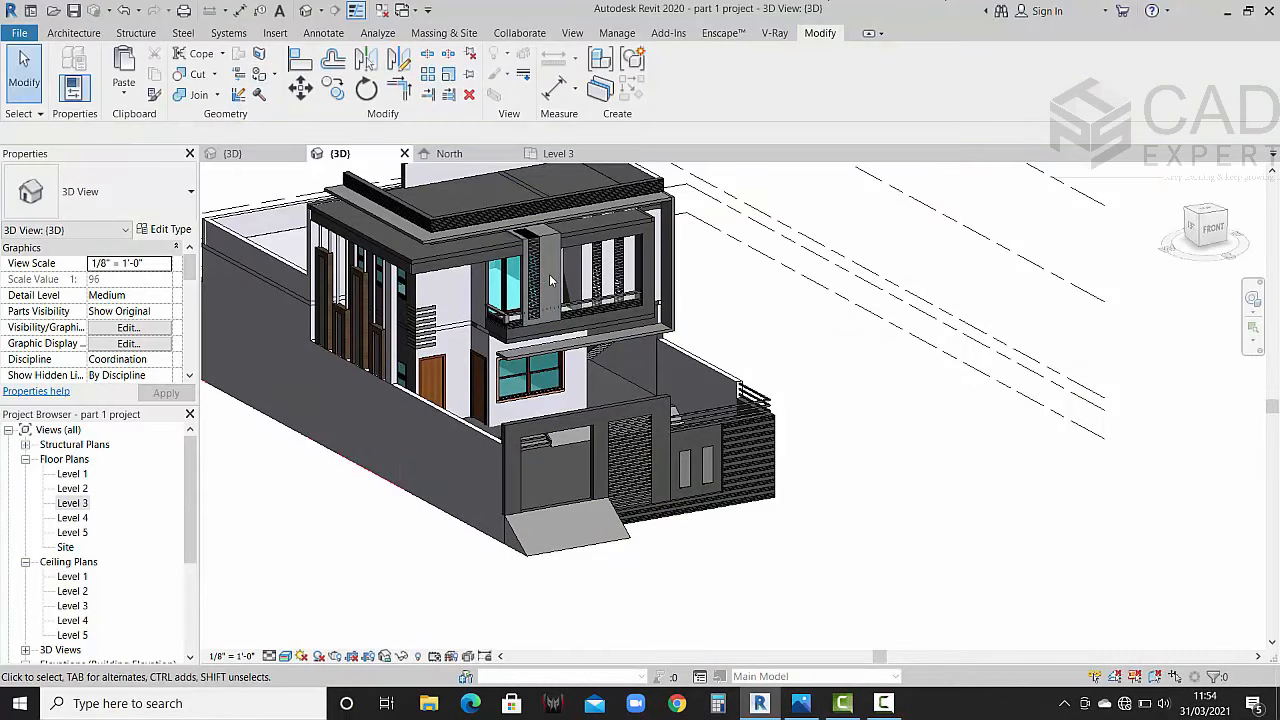
Step: Edit the balcony's vertical panel model in place and assign the dark wood material to its main extrusion
click(545, 268)
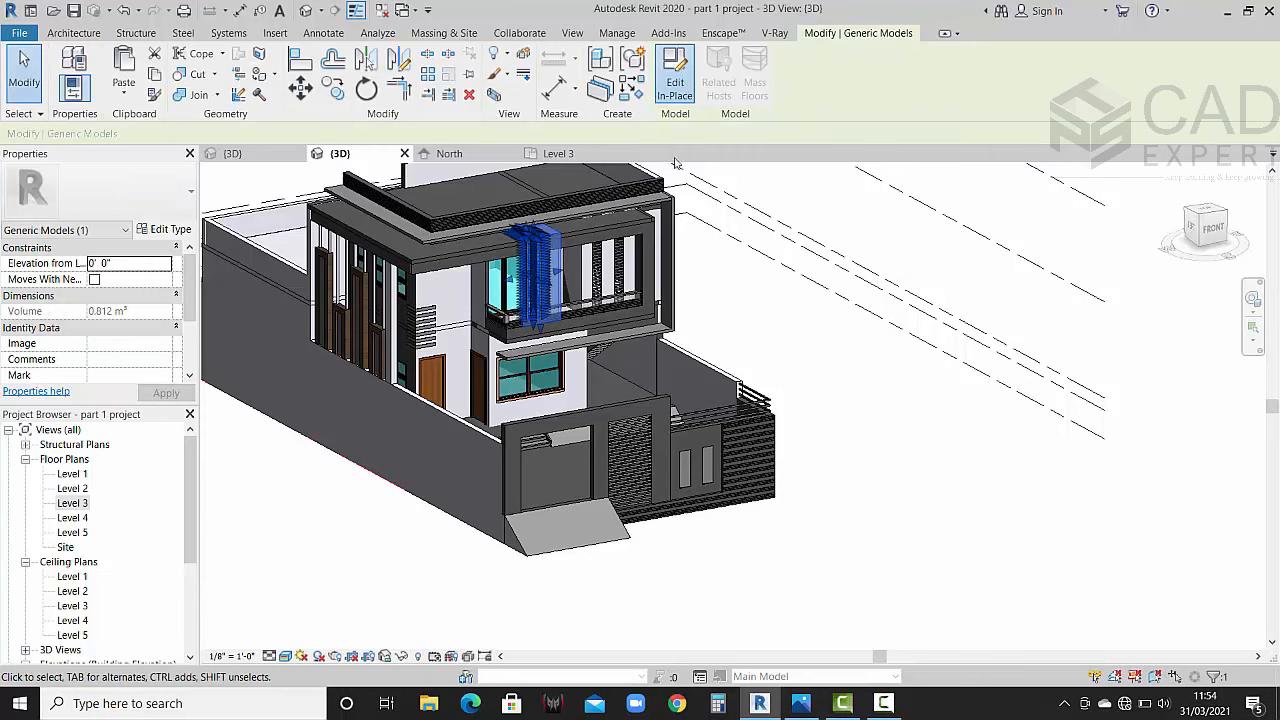
click(674, 75)
click(552, 268)
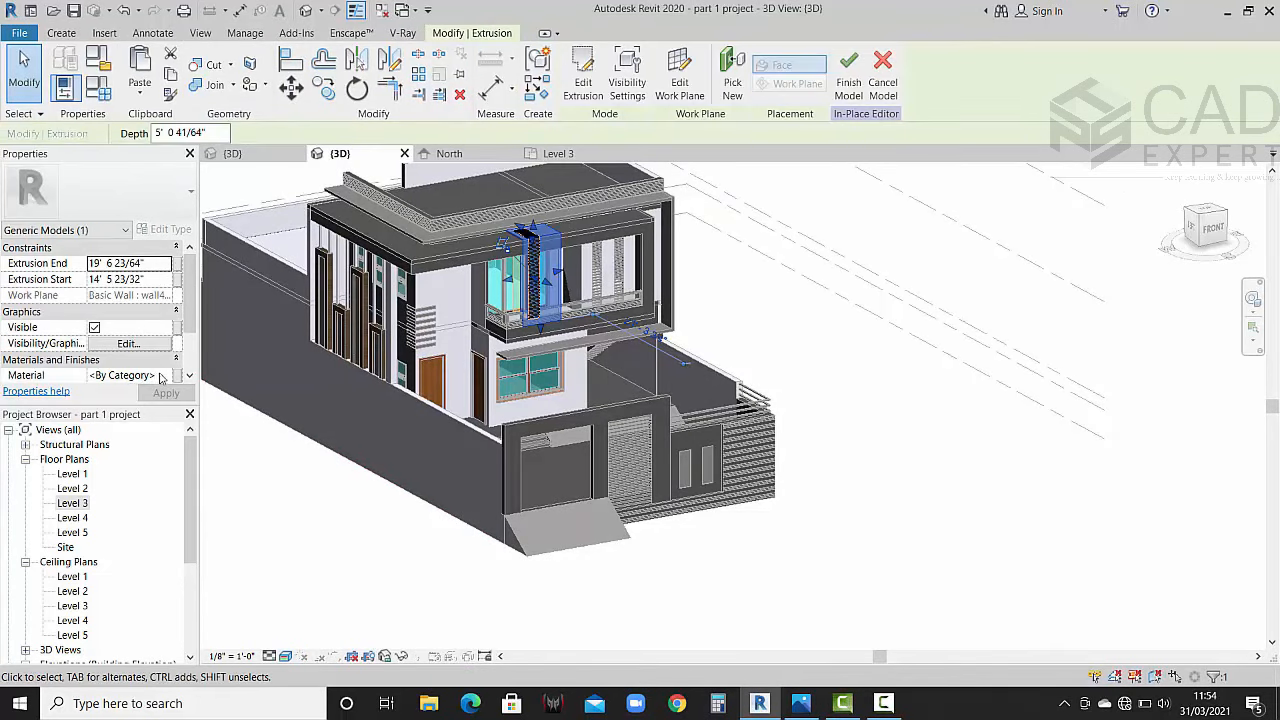
scroll(162, 378, down, 1)
click(169, 366)
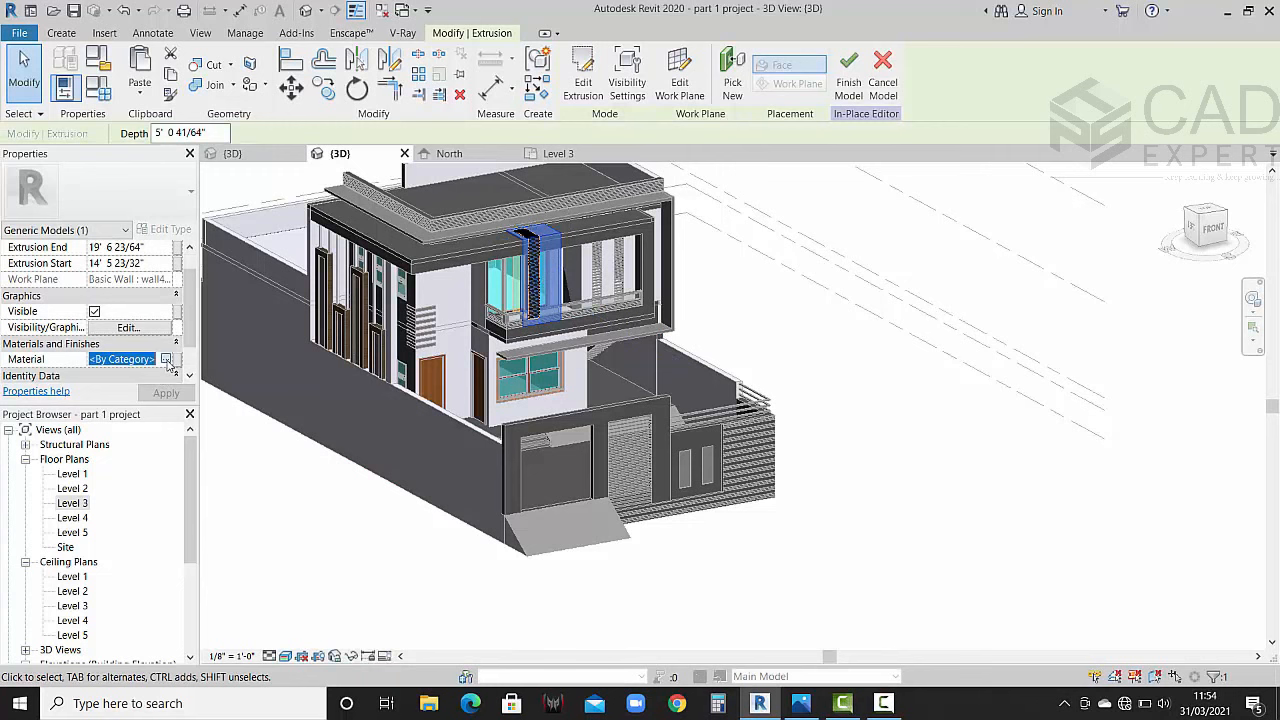
click(167, 360)
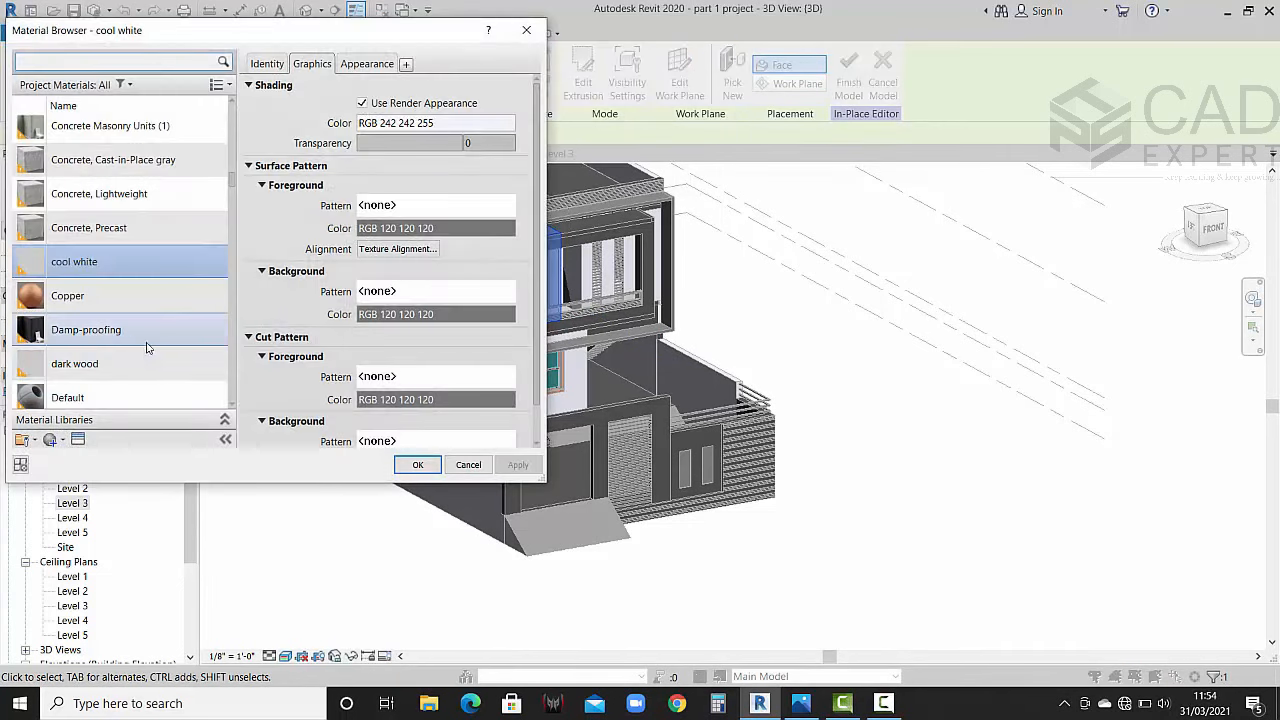
click(127, 369)
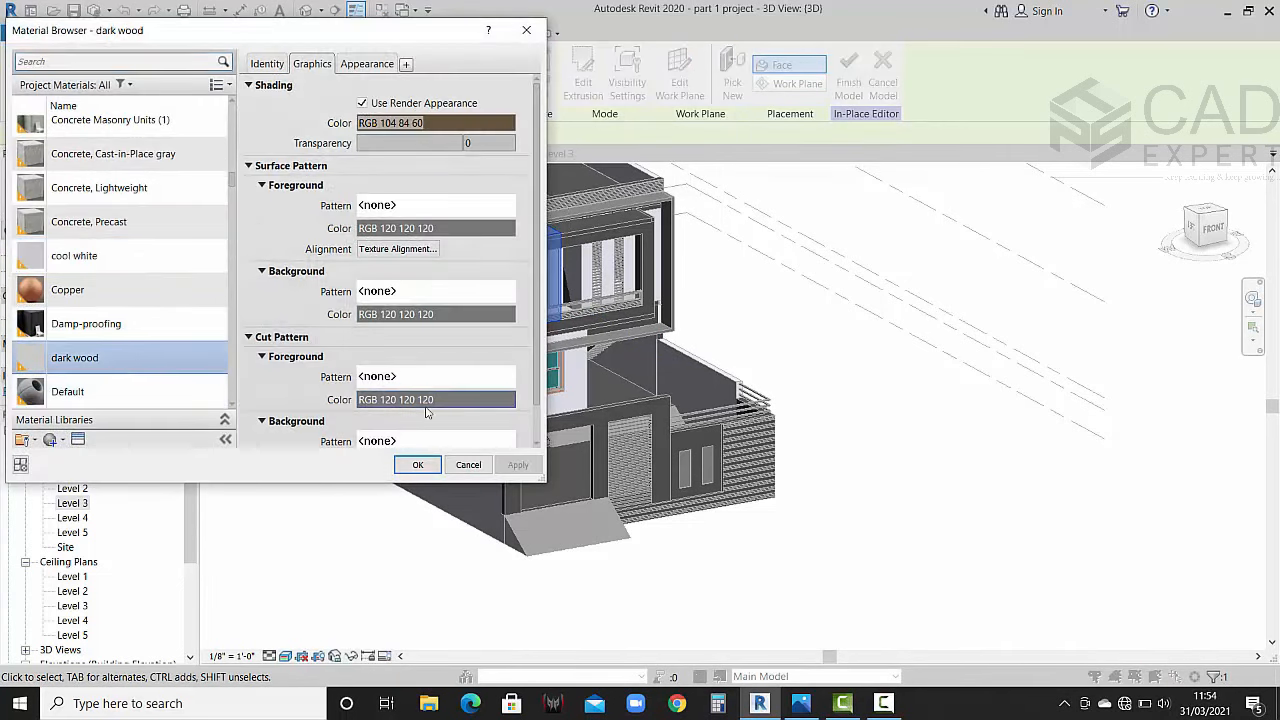
click(366, 64)
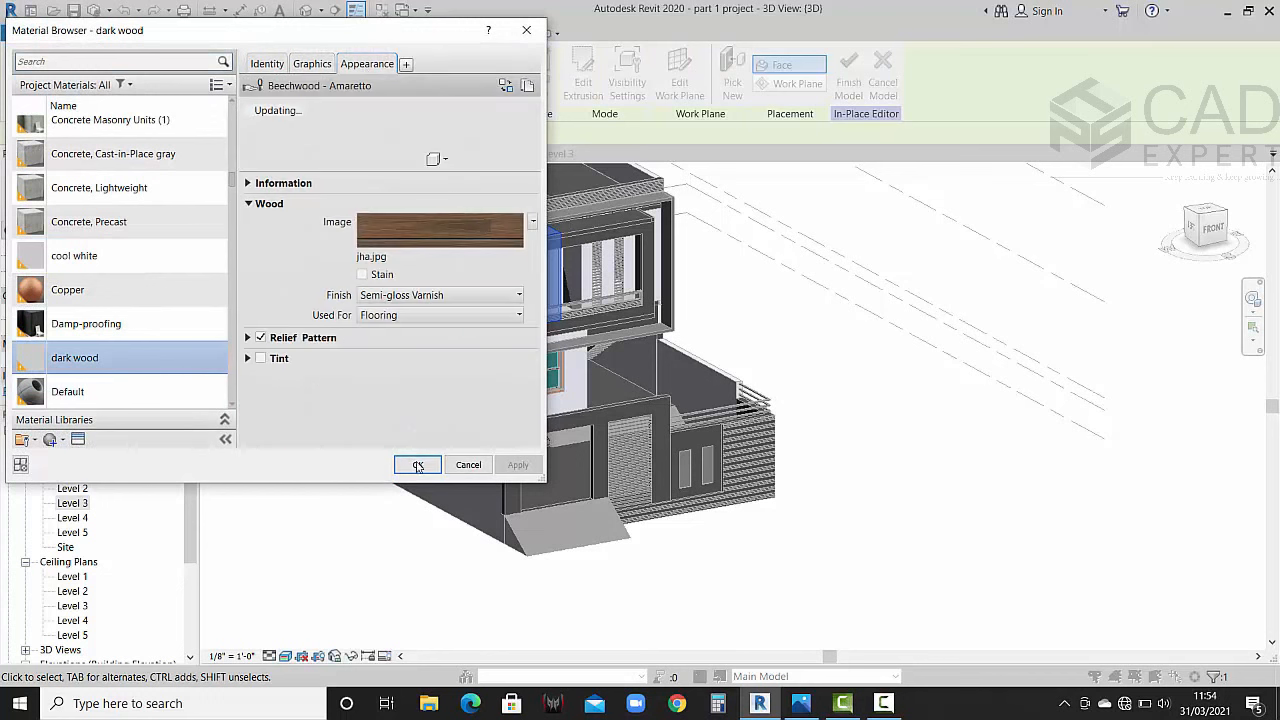
click(418, 464)
key(Escape)
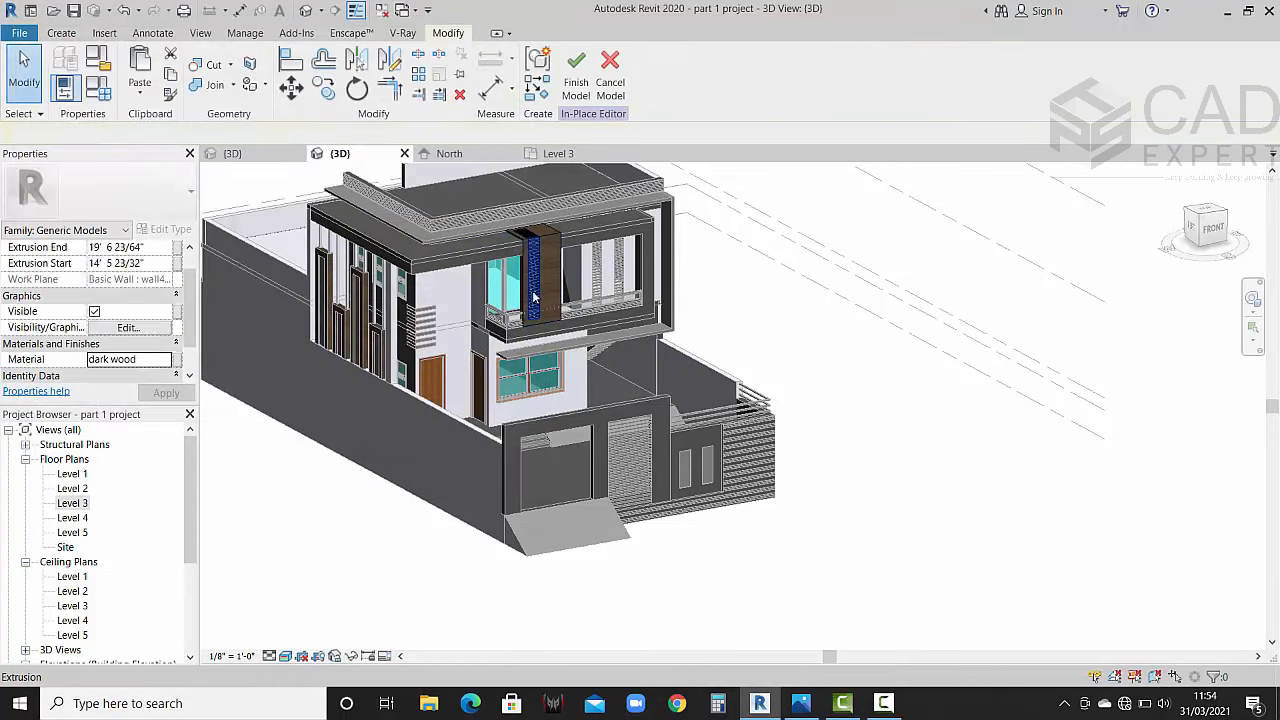
Step: Check the slat colour in the reference render and assign cool white to the panel's vertical run of slats
scroll(540, 275, up, 5)
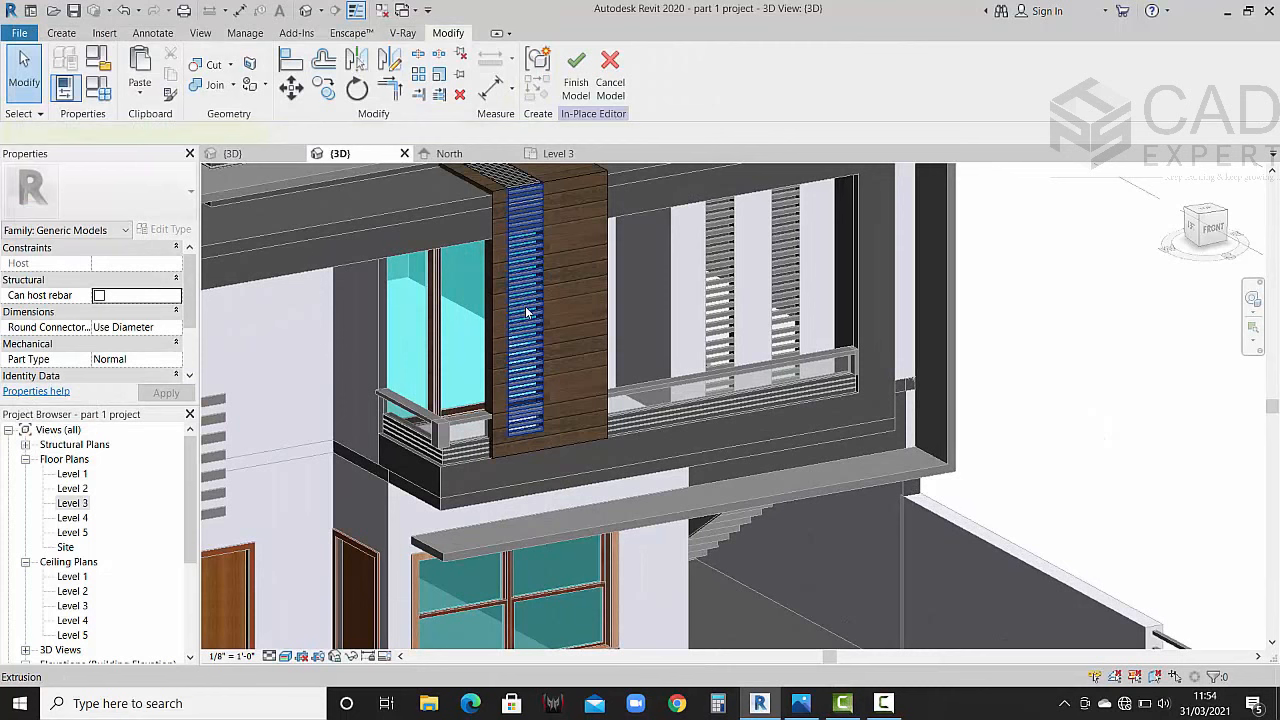
click(527, 312)
click(801, 704)
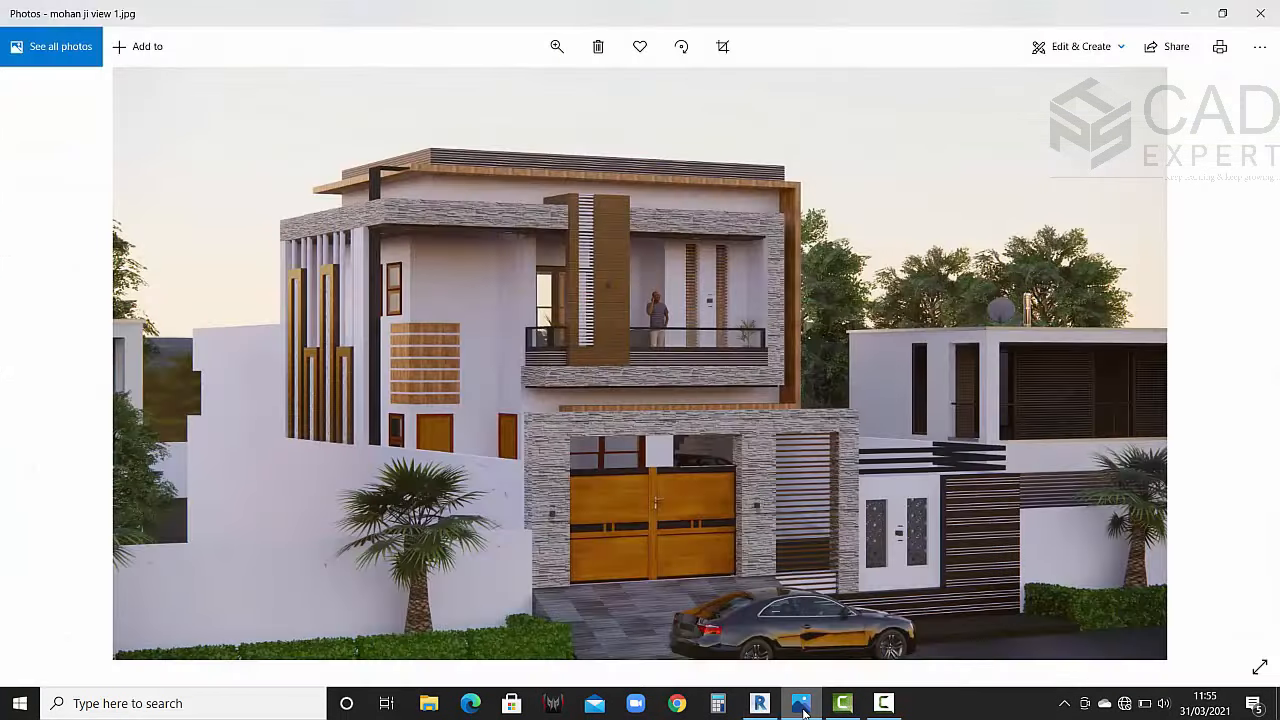
click(802, 706)
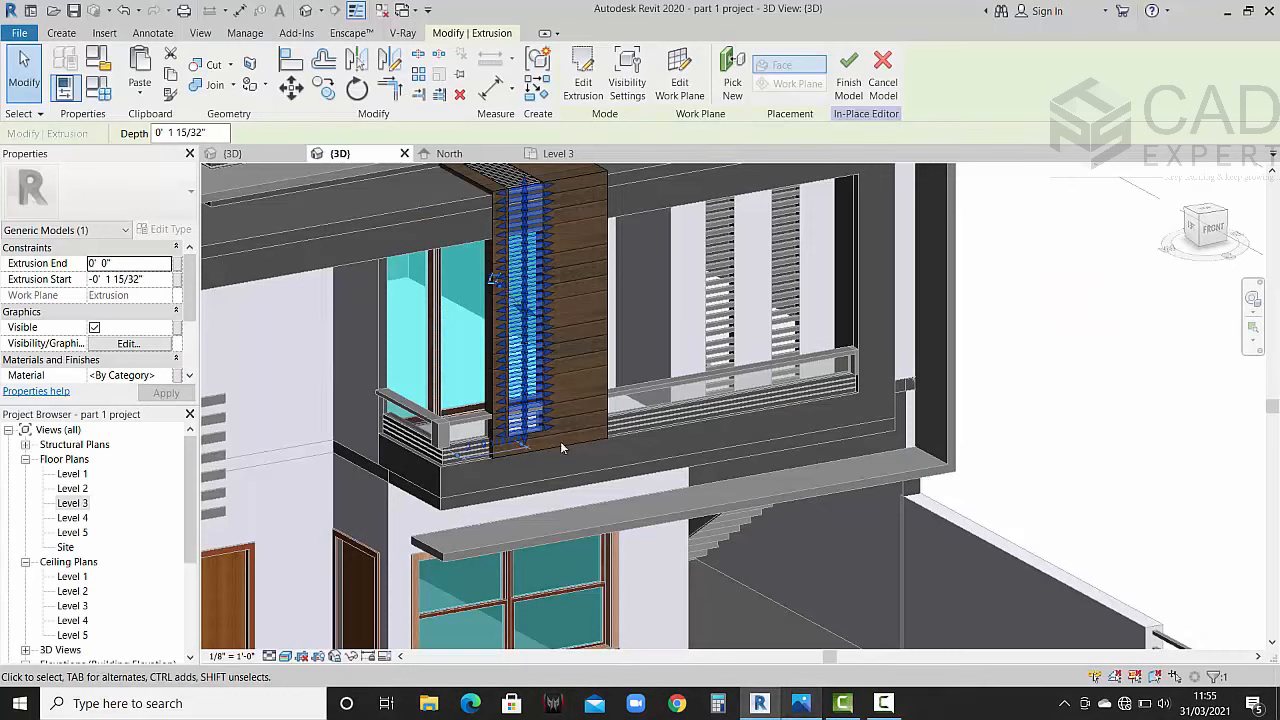
click(165, 376)
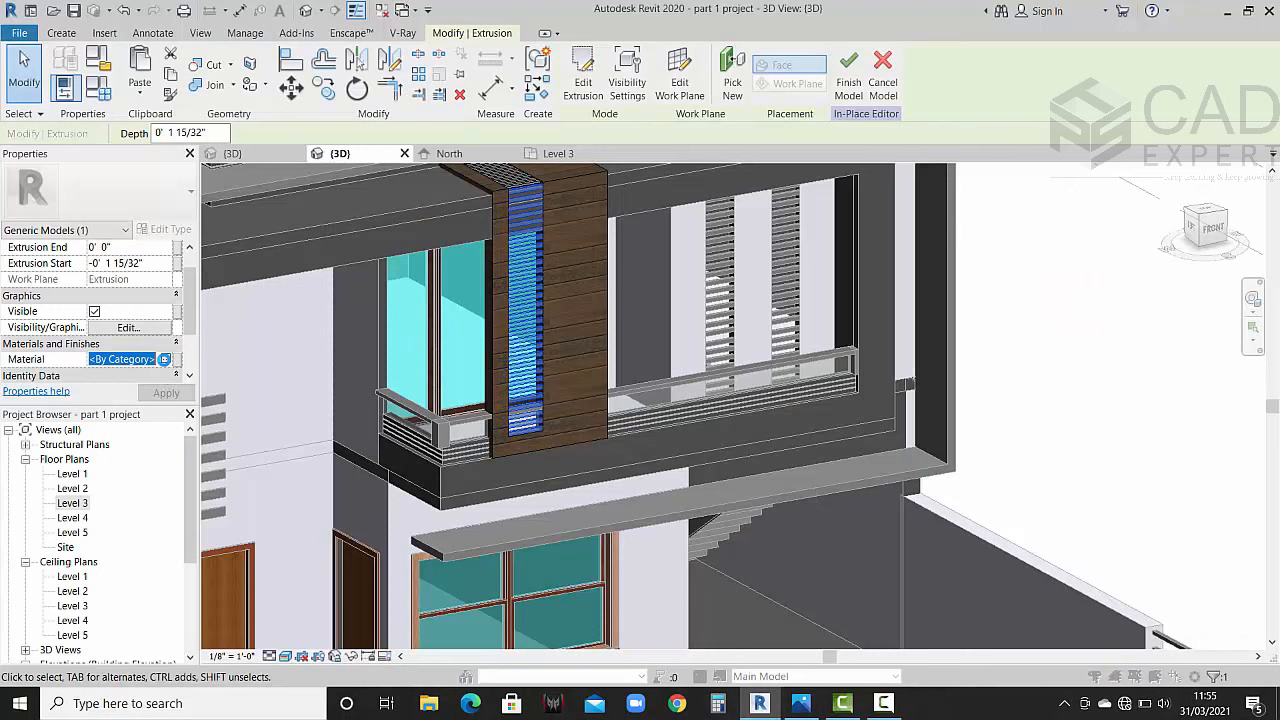
click(164, 359)
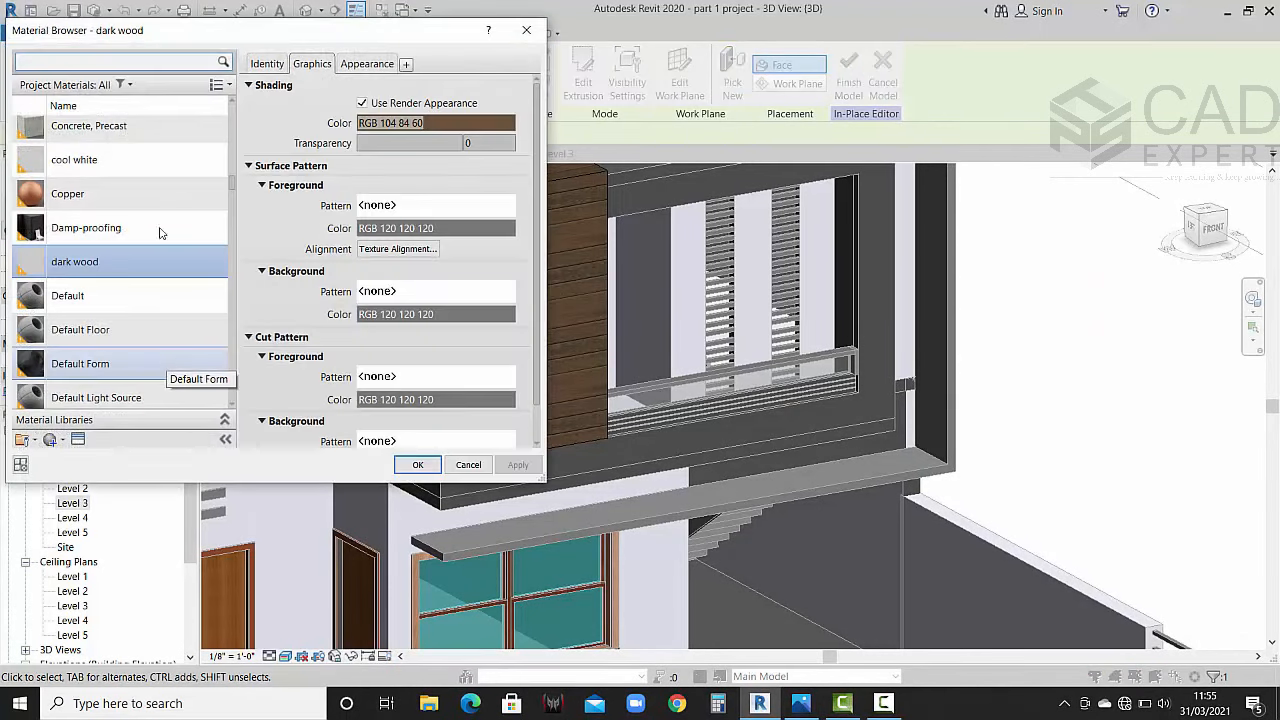
click(120, 160)
key(Return)
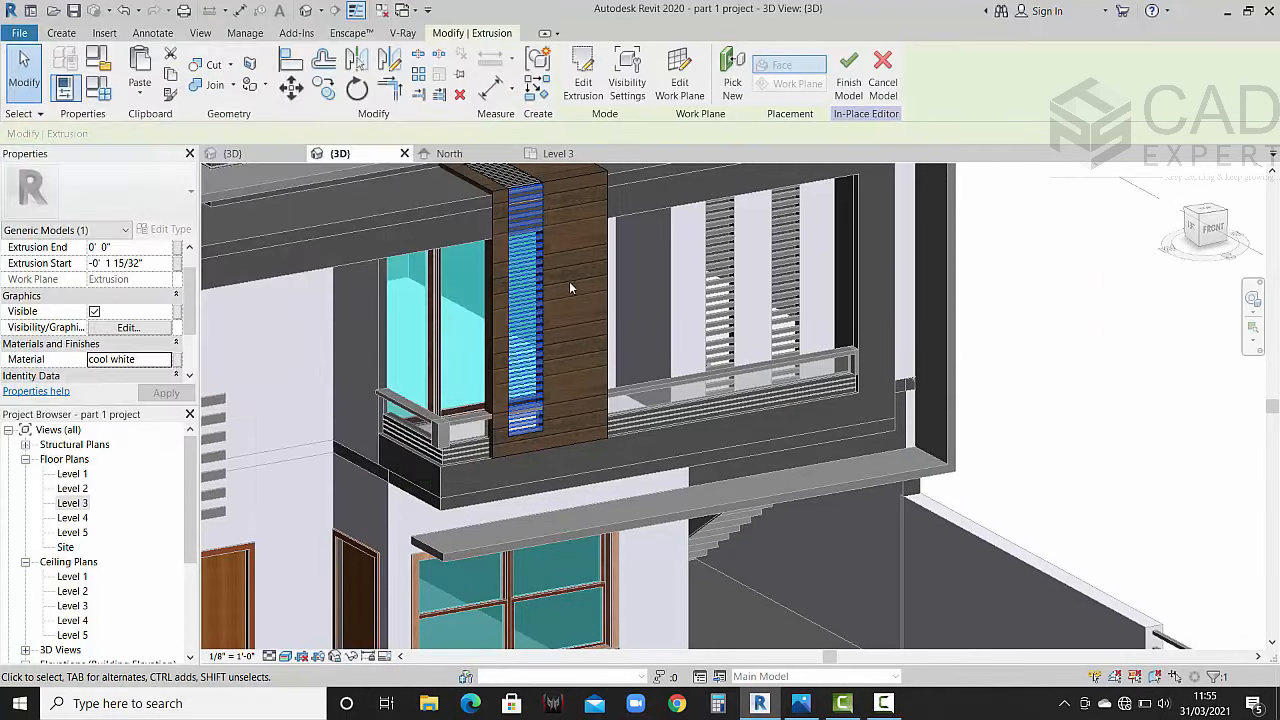
Step: Assign the cool white material to the horizontal slats on top of the balcony's wood panel
middle_drag(577, 288, 587, 376)
click(520, 270)
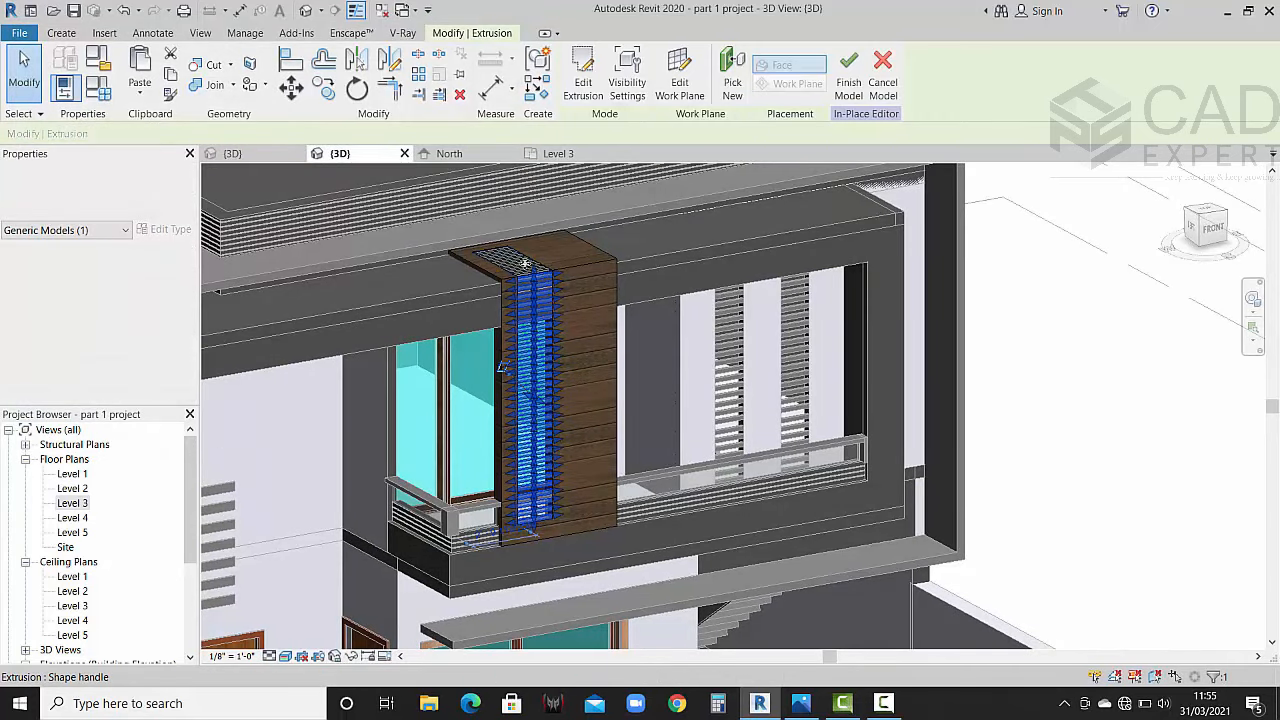
click(515, 262)
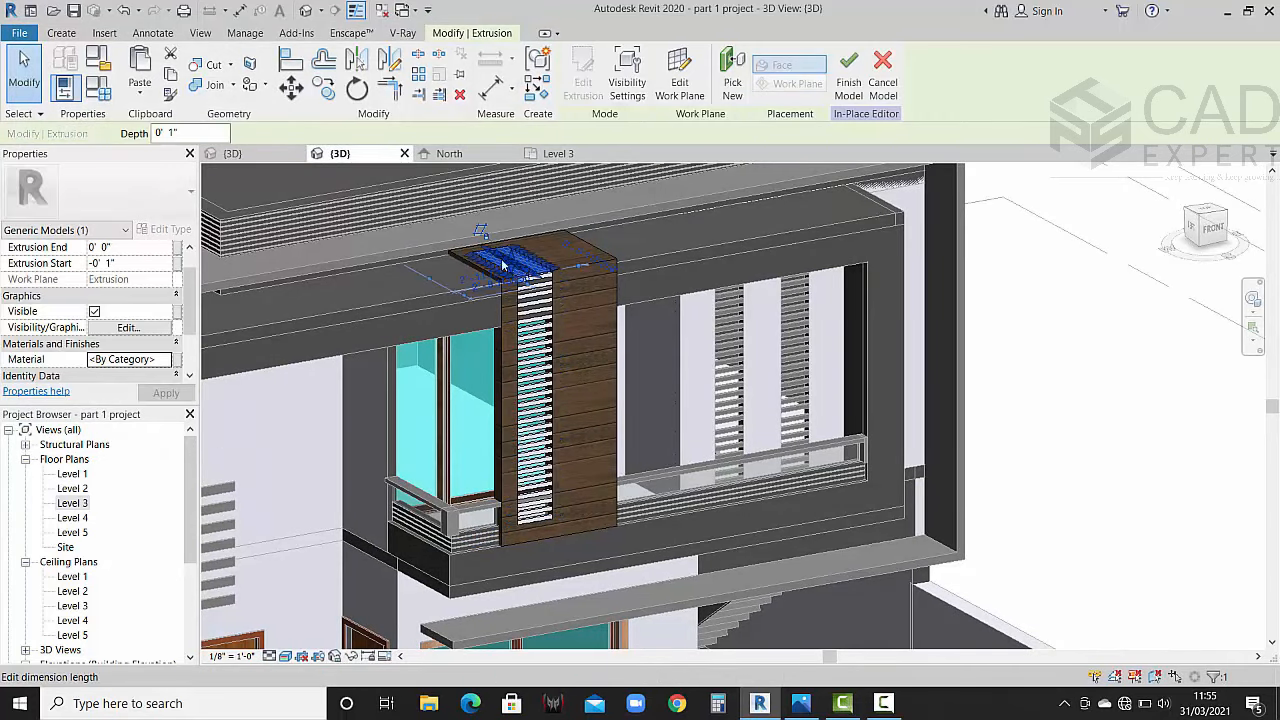
click(165, 360)
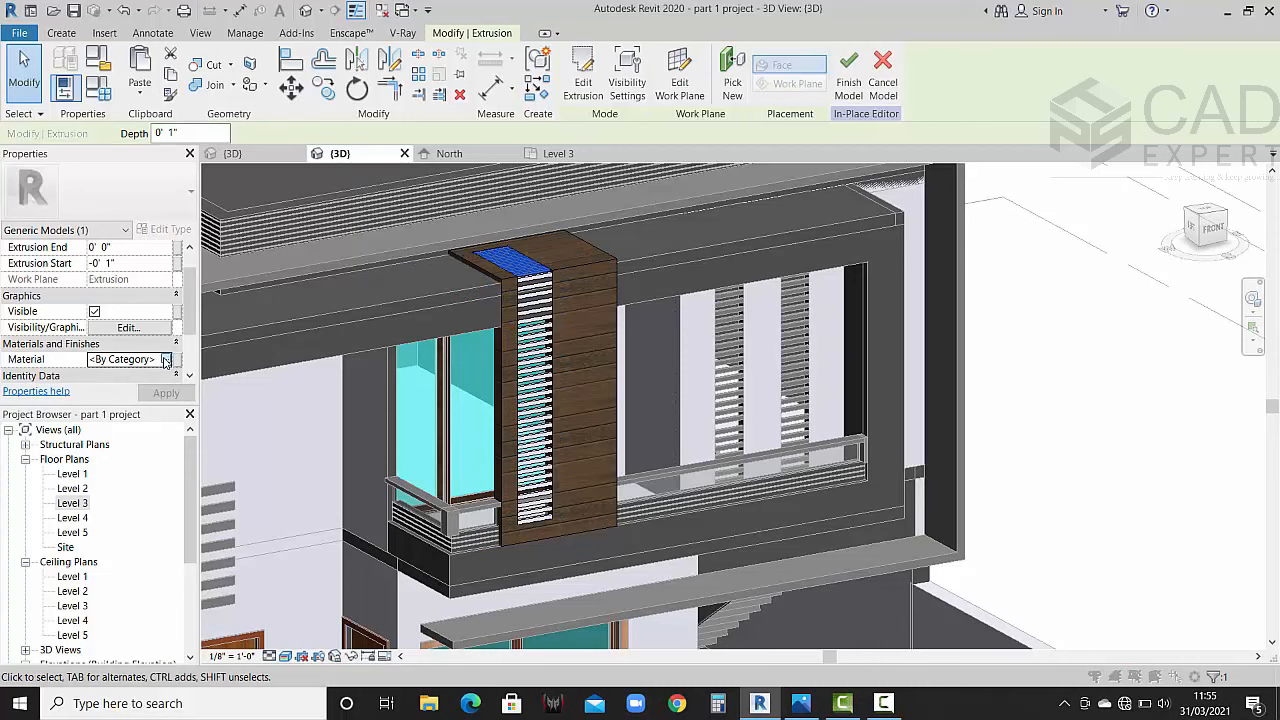
click(417, 465)
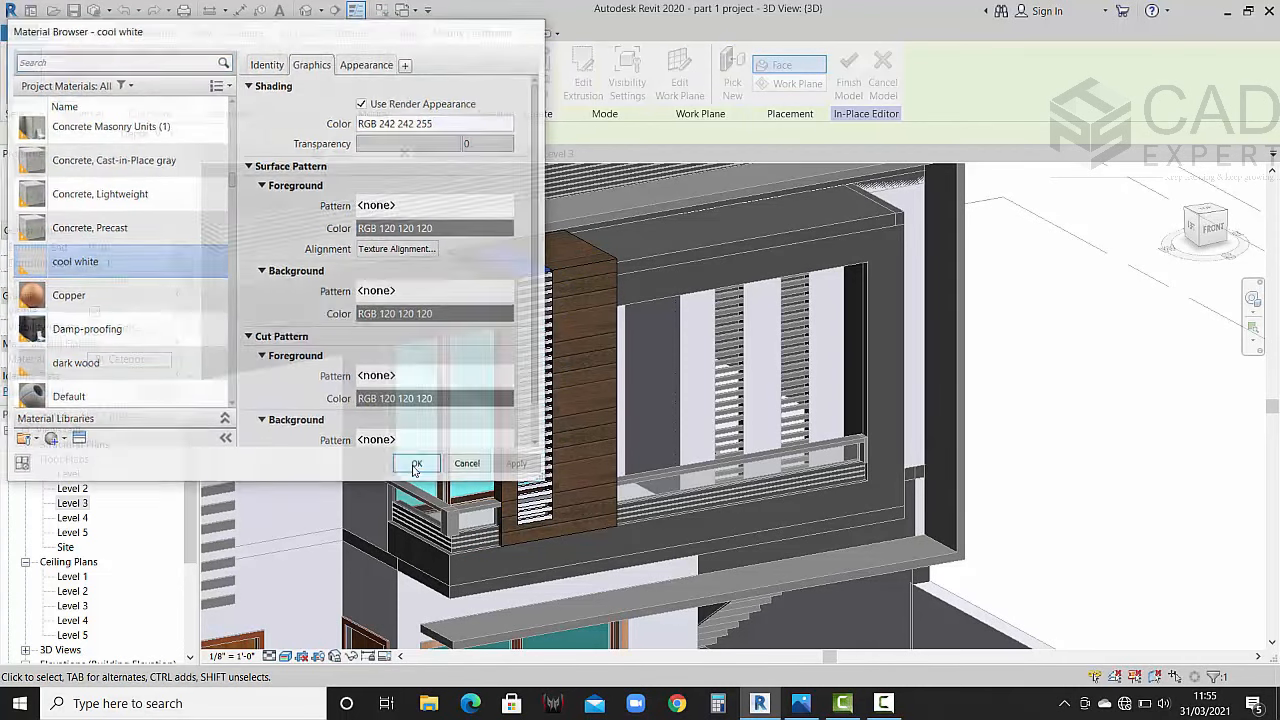
key(Escape)
scroll(780, 343, down, 3)
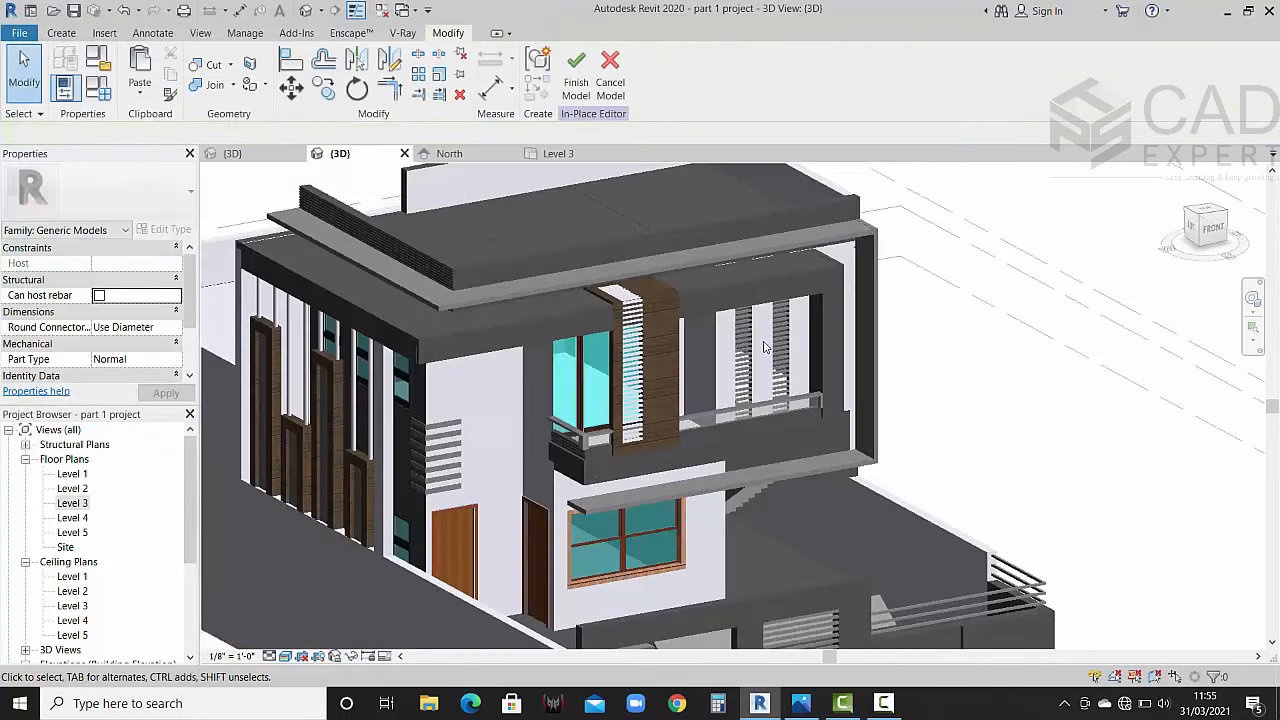
Step: Check the corner slats' material in the reference render mohan ji view 1.jpg and finish the balcony panel's in-place model
scroll(770, 365, up, 2)
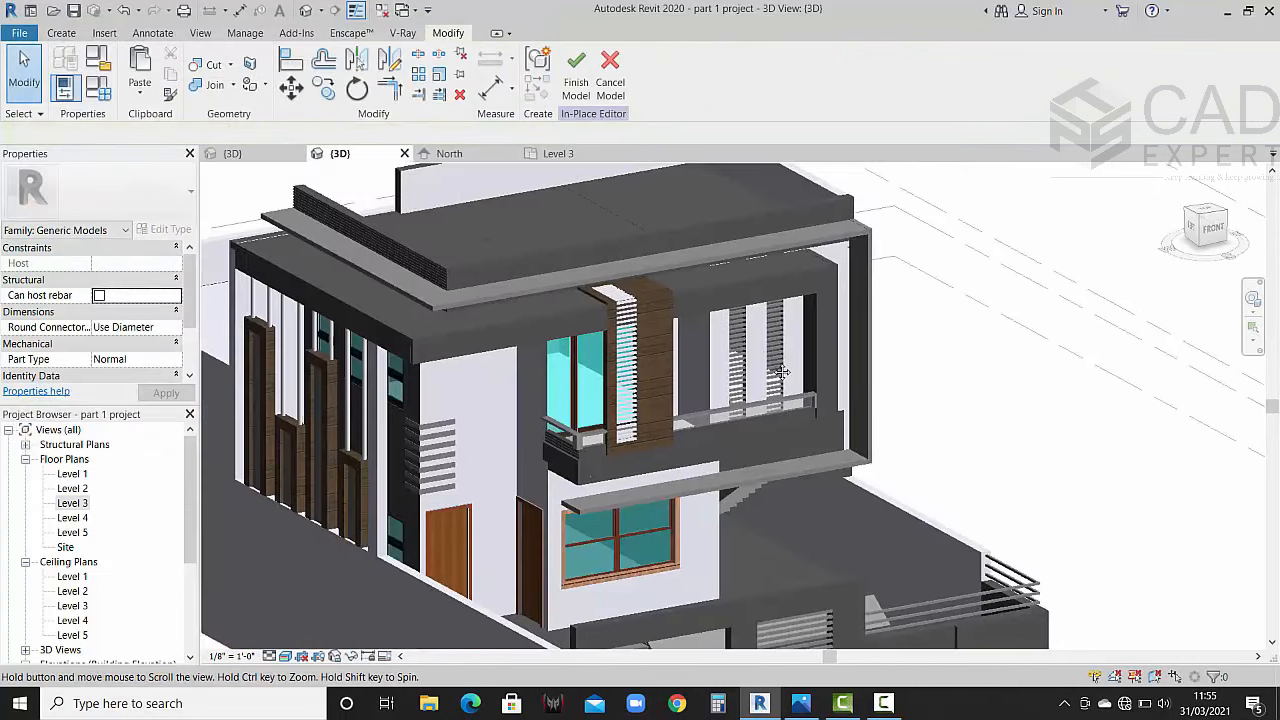
click(803, 701)
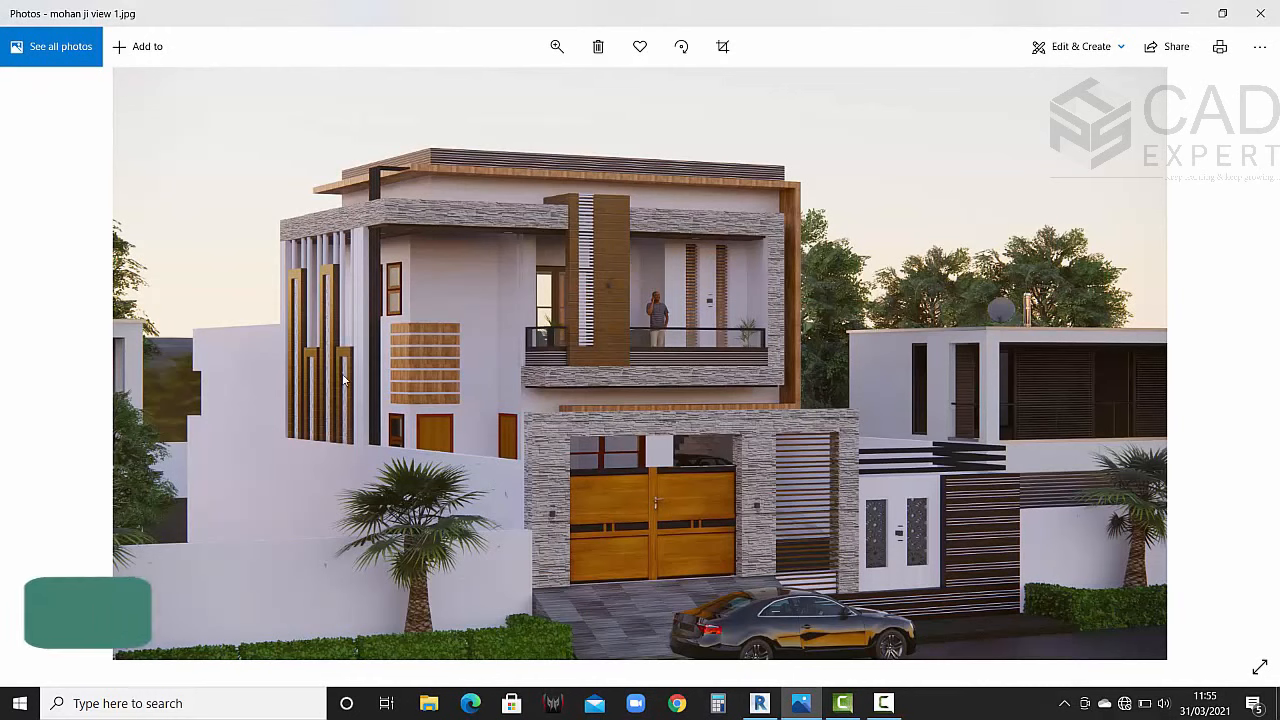
click(1183, 13)
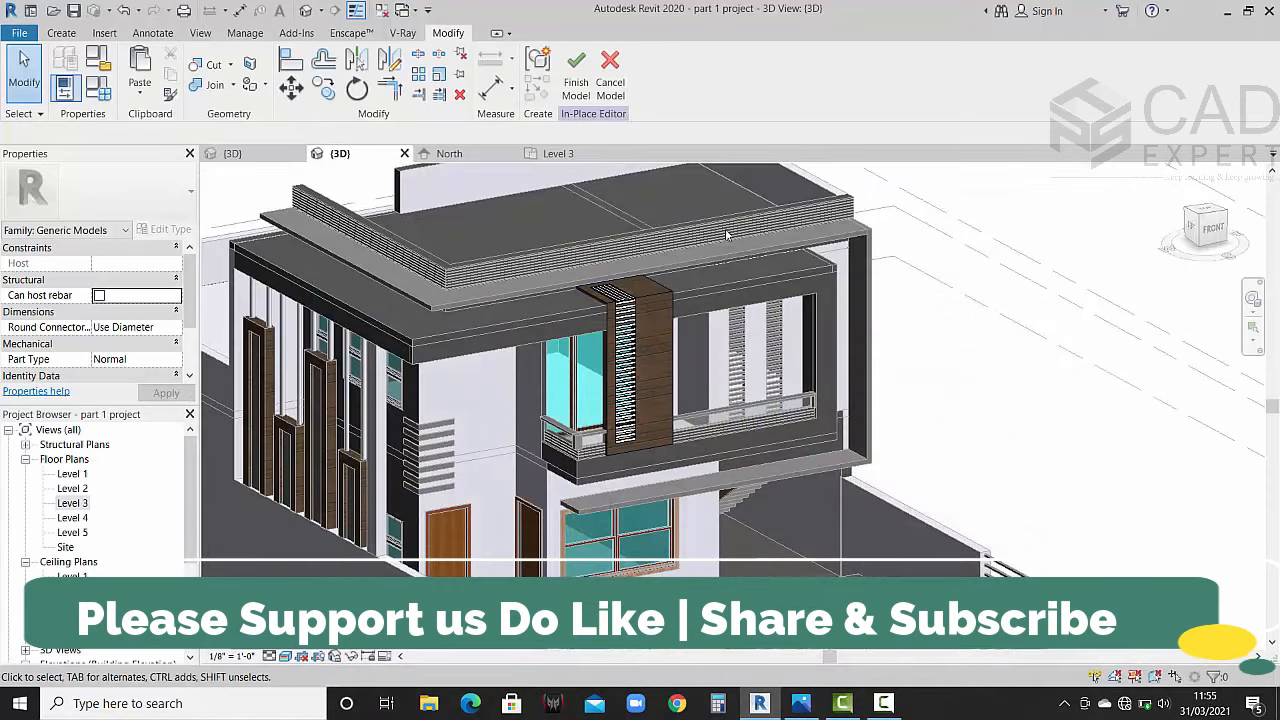
middle_drag(976, 378, 1035, 341)
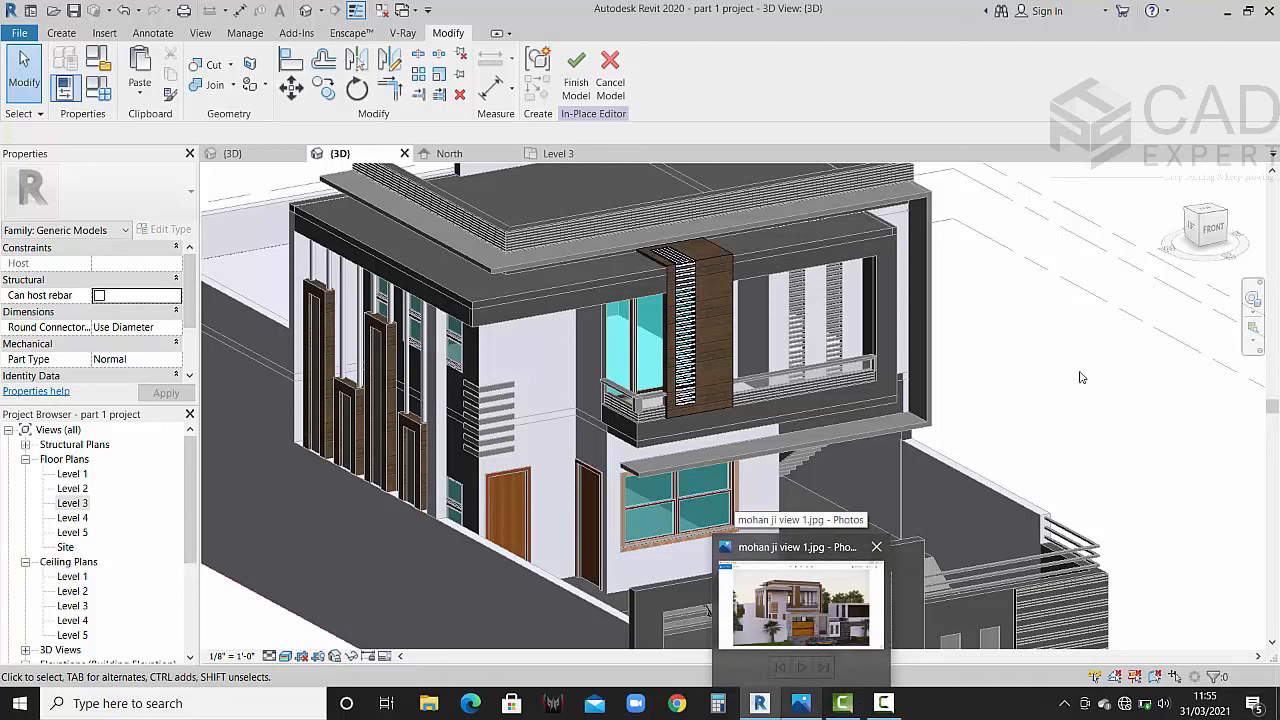
scroll(478, 383, up, 3)
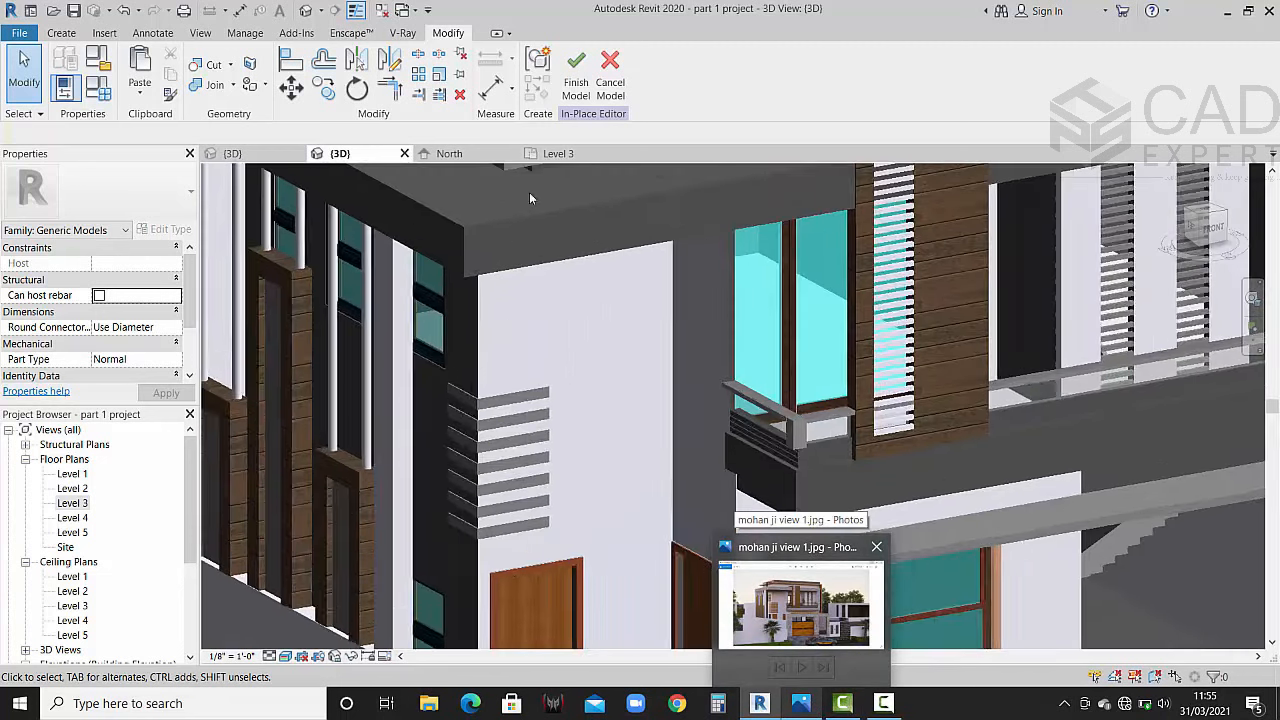
click(573, 92)
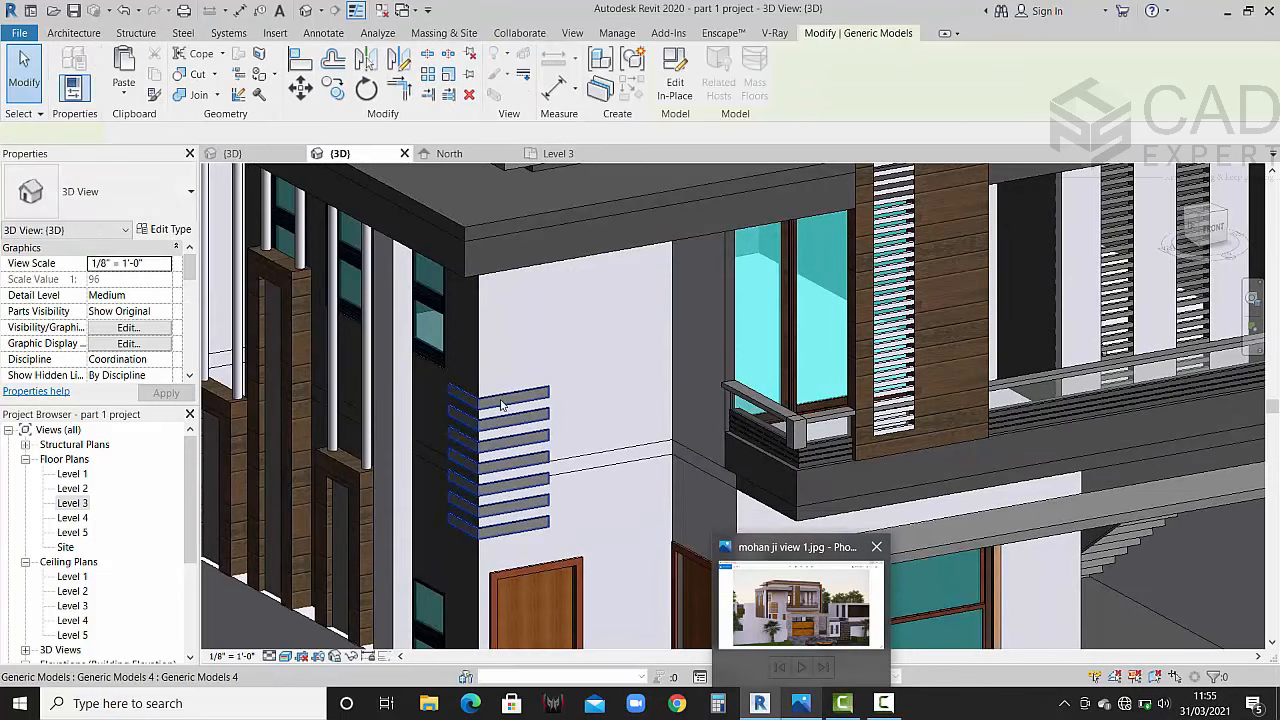
Step: Edit the corner louvre model beside the front wall in place and assign the light wood material to all seven horizontal slats
click(520, 430)
click(675, 82)
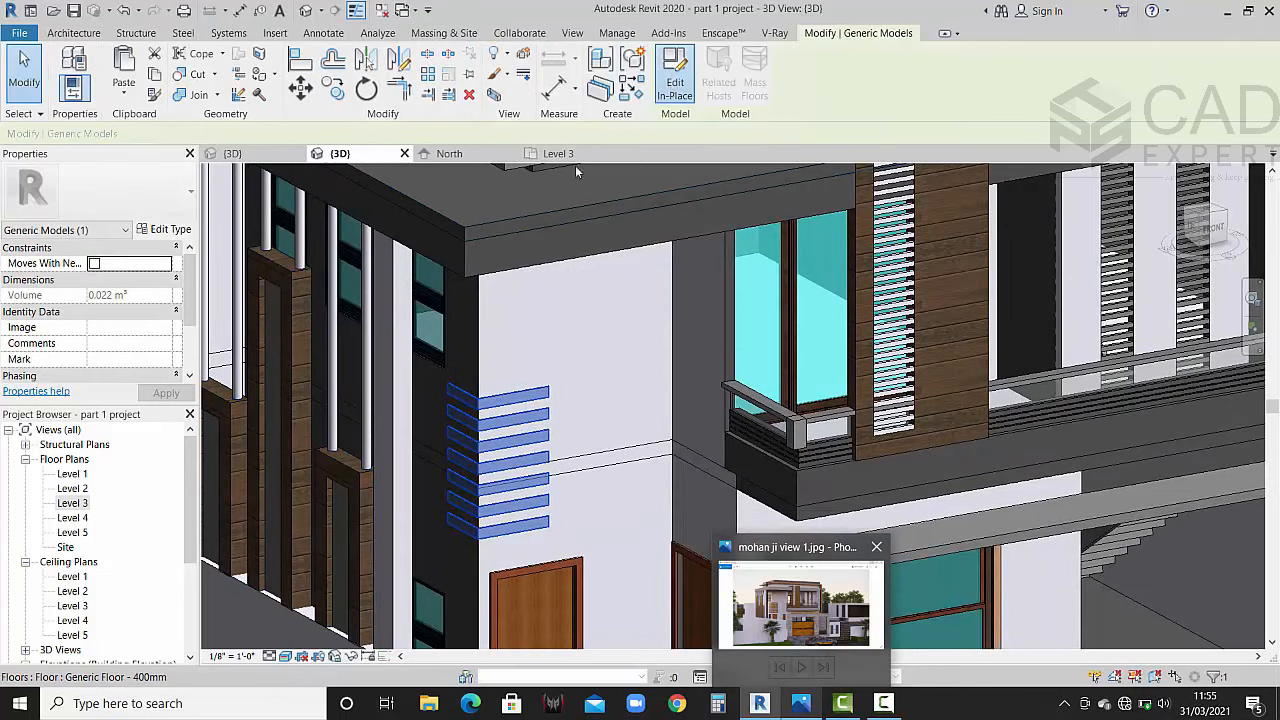
click(503, 404)
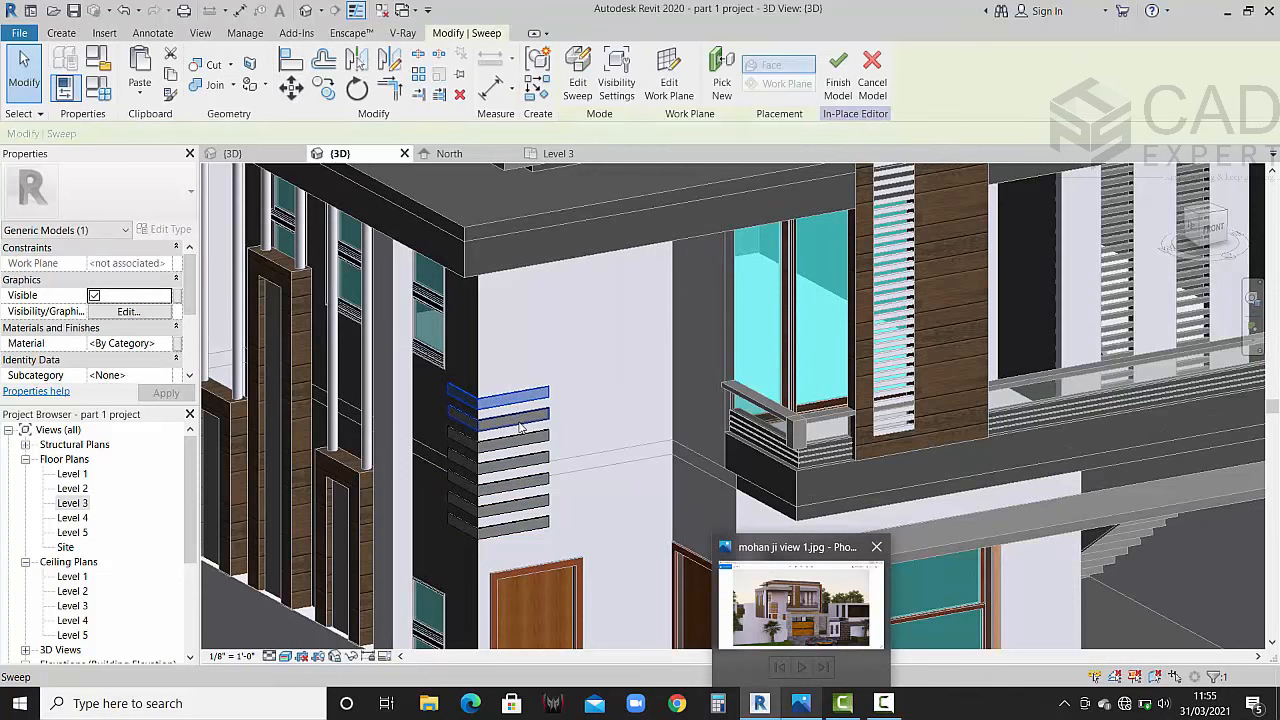
ctrl+click(520, 425)
ctrl+click(526, 443)
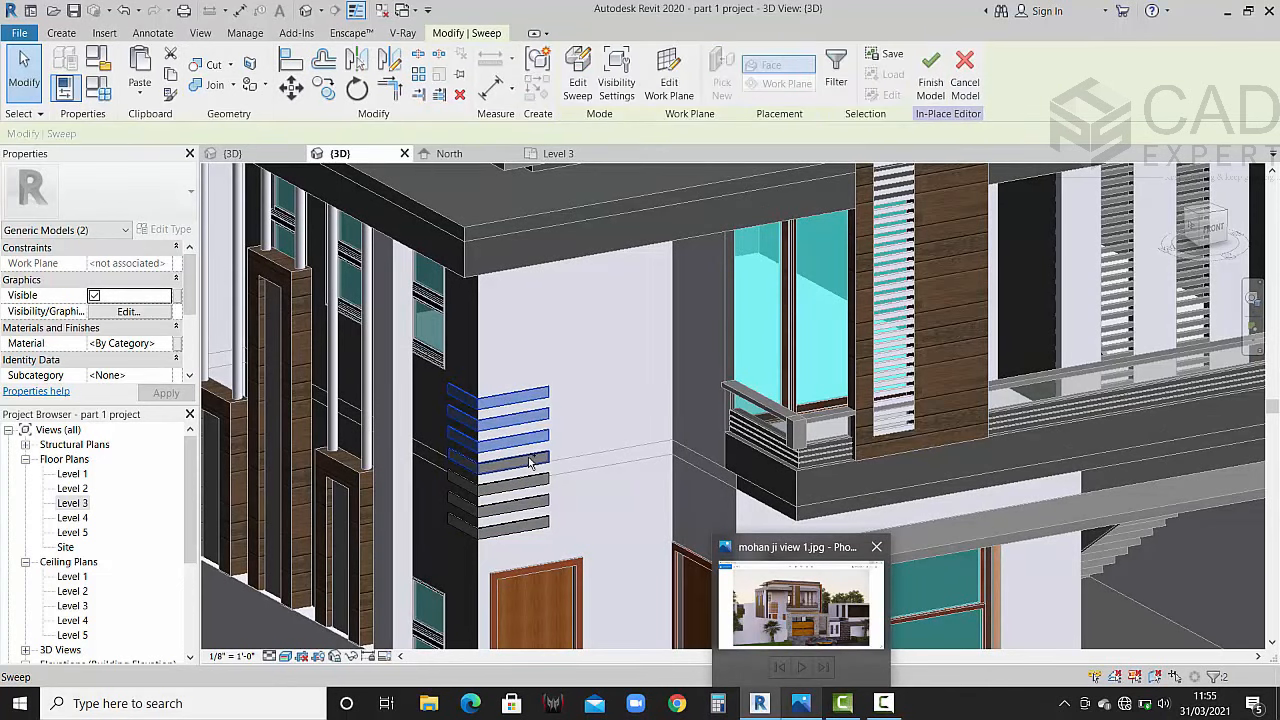
ctrl+click(530, 463)
ctrl+click(535, 485)
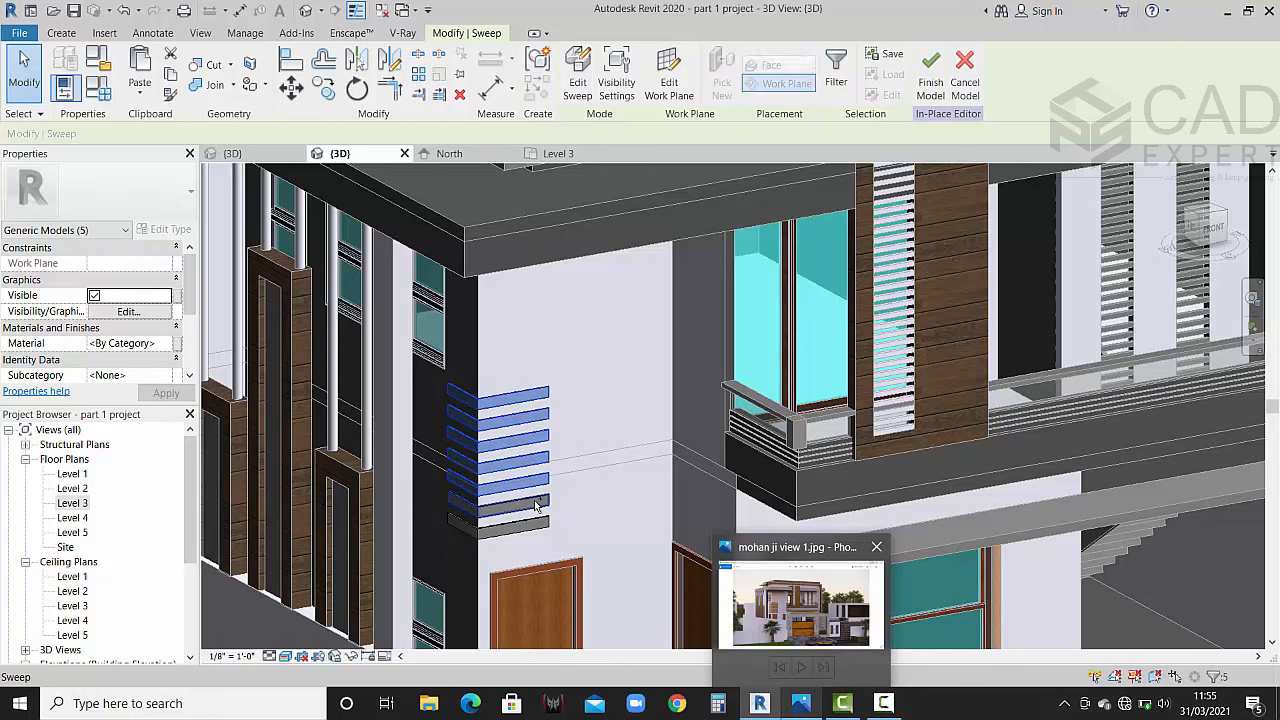
ctrl+click(538, 525)
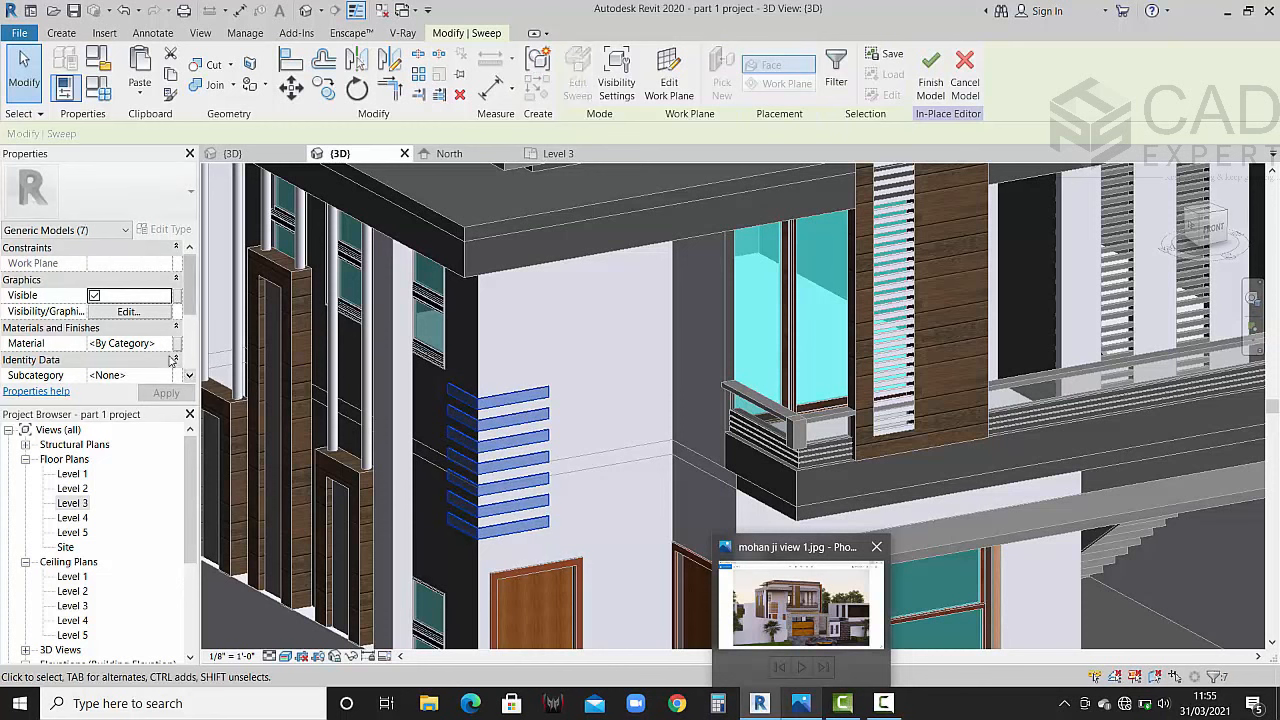
click(166, 345)
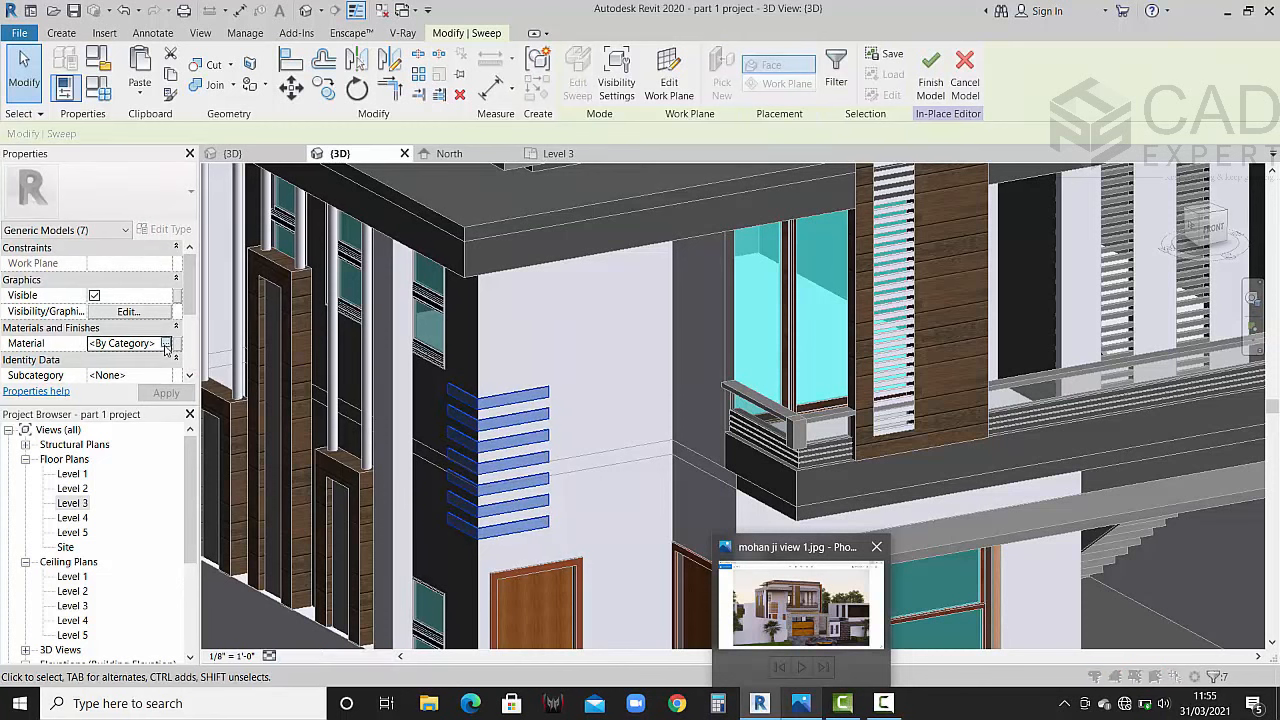
click(166, 345)
scroll(167, 333, down, 1)
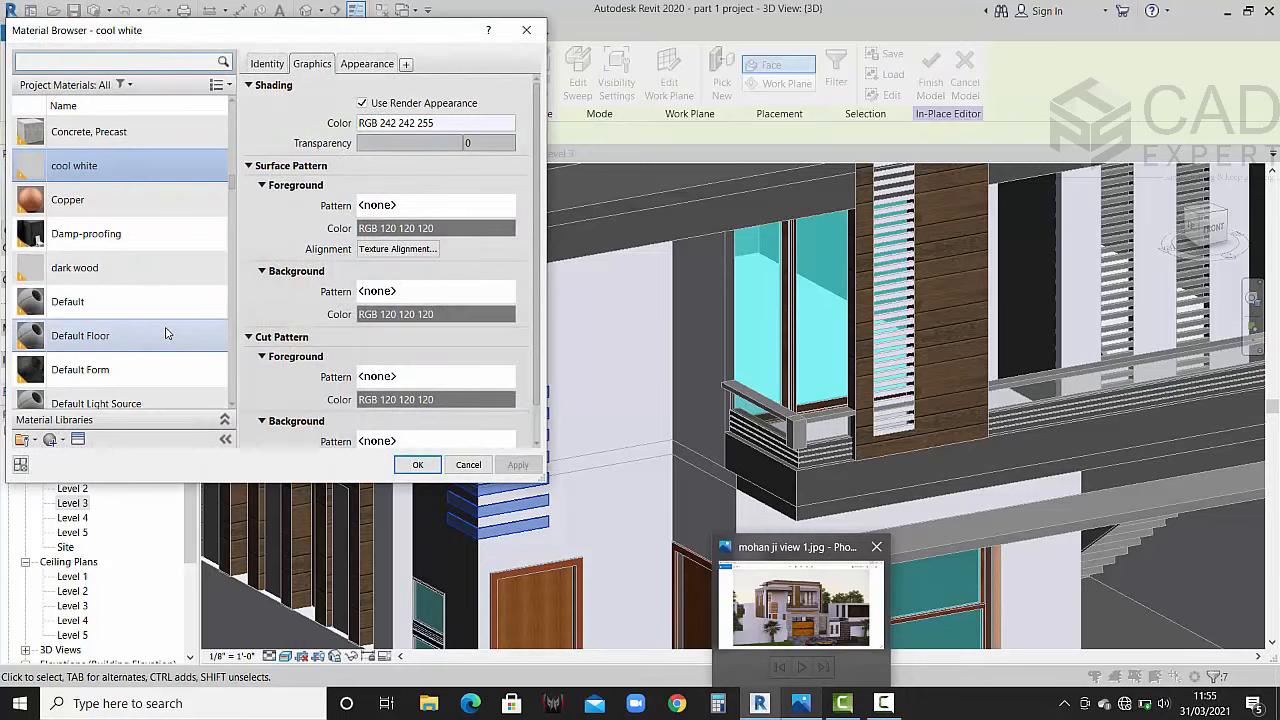
scroll(167, 333, down, 4)
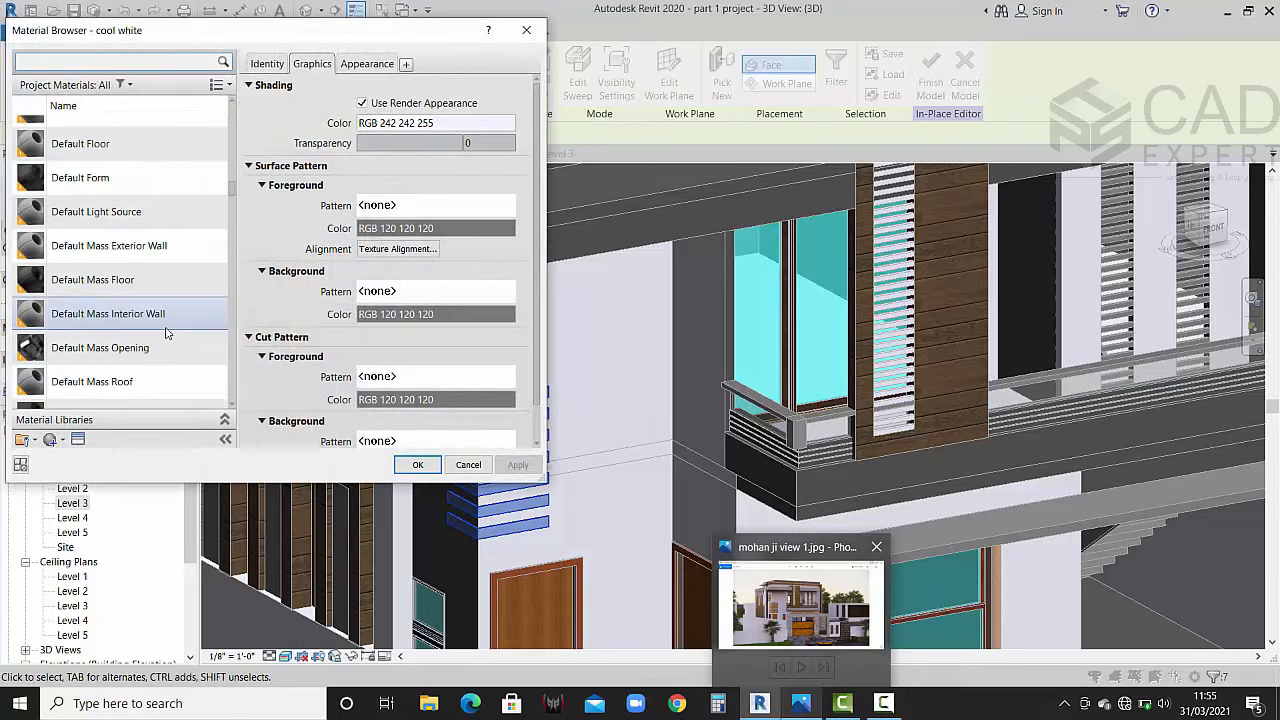
click(102, 61)
text(woo)
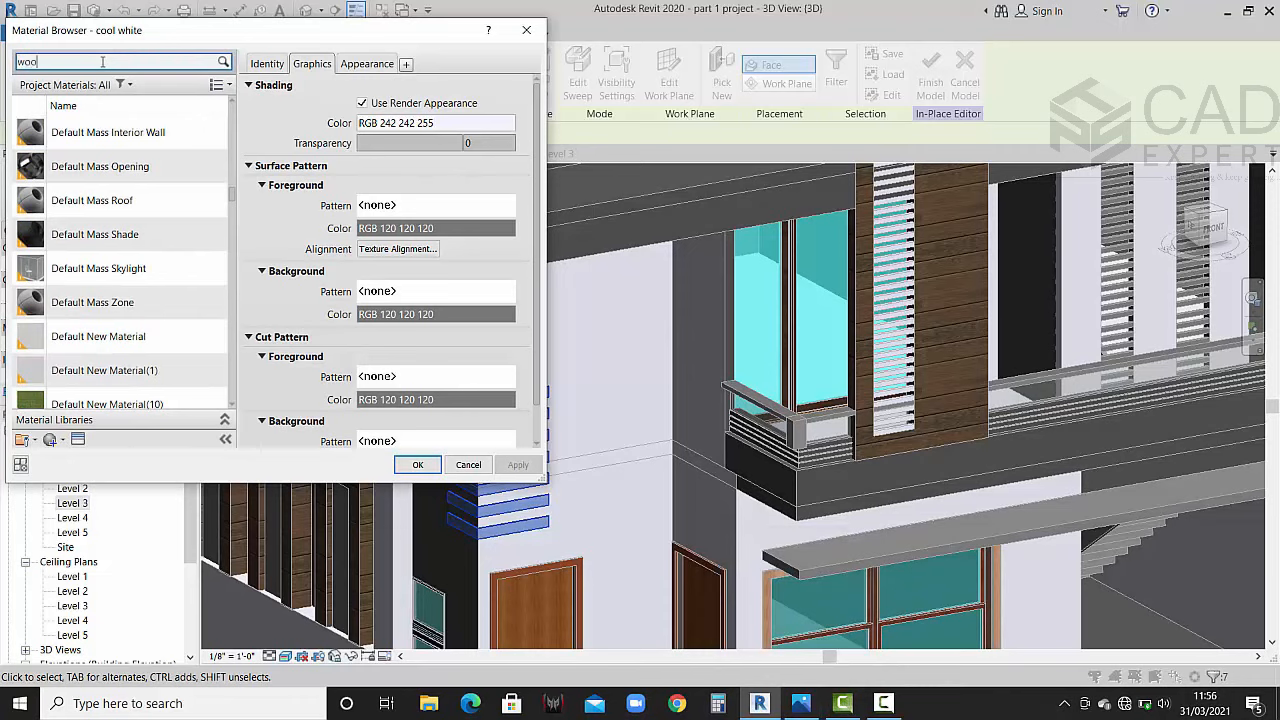
text(d)
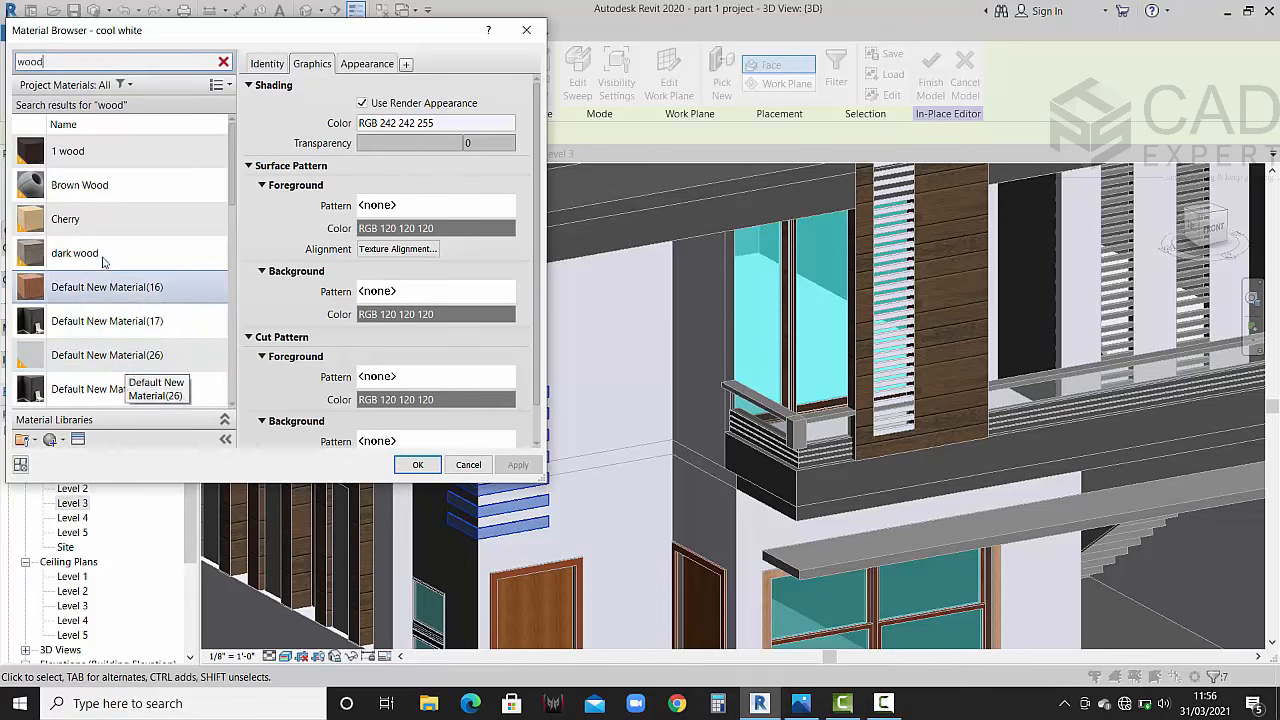
scroll(95, 285, down, 2)
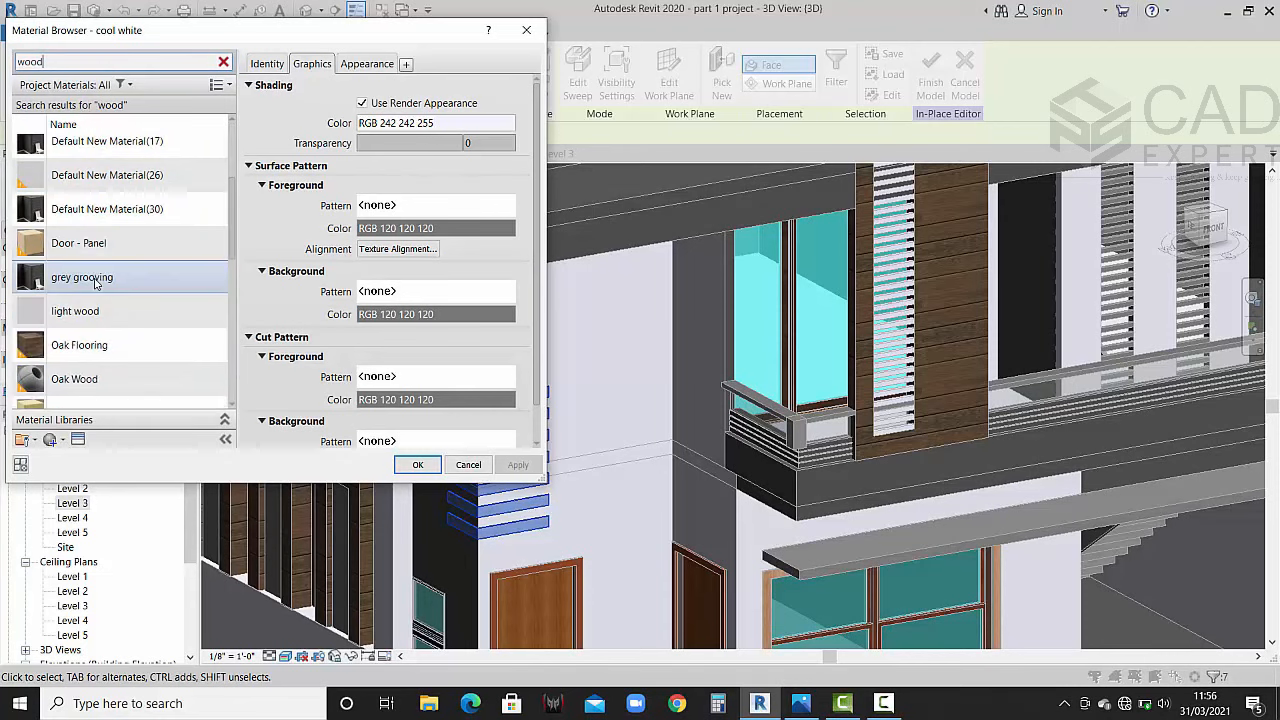
scroll(95, 285, down, 1)
click(95, 221)
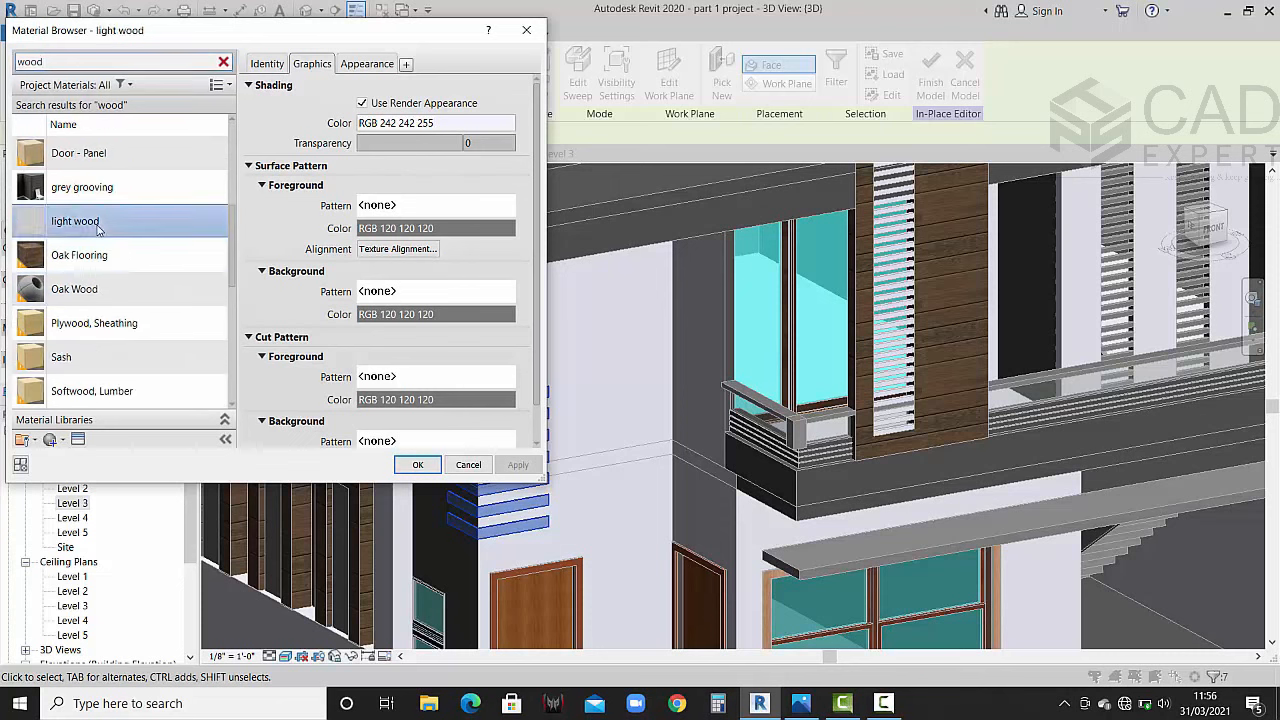
click(366, 64)
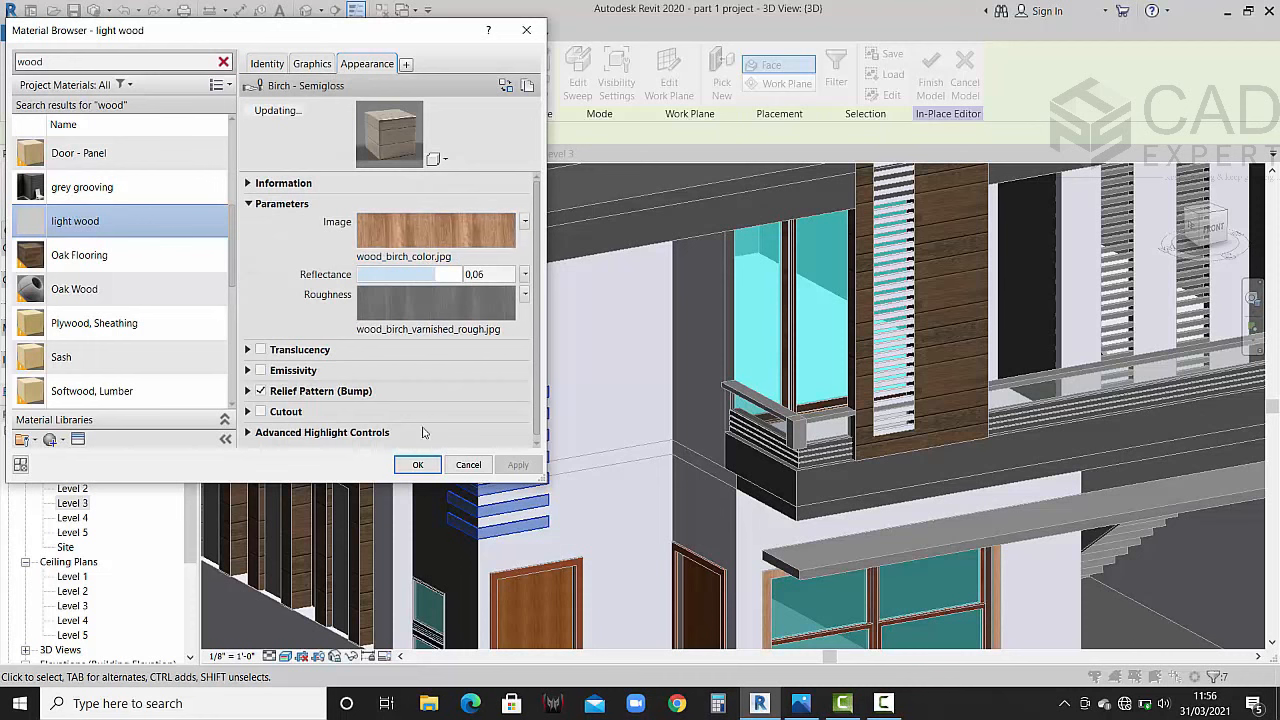
click(418, 465)
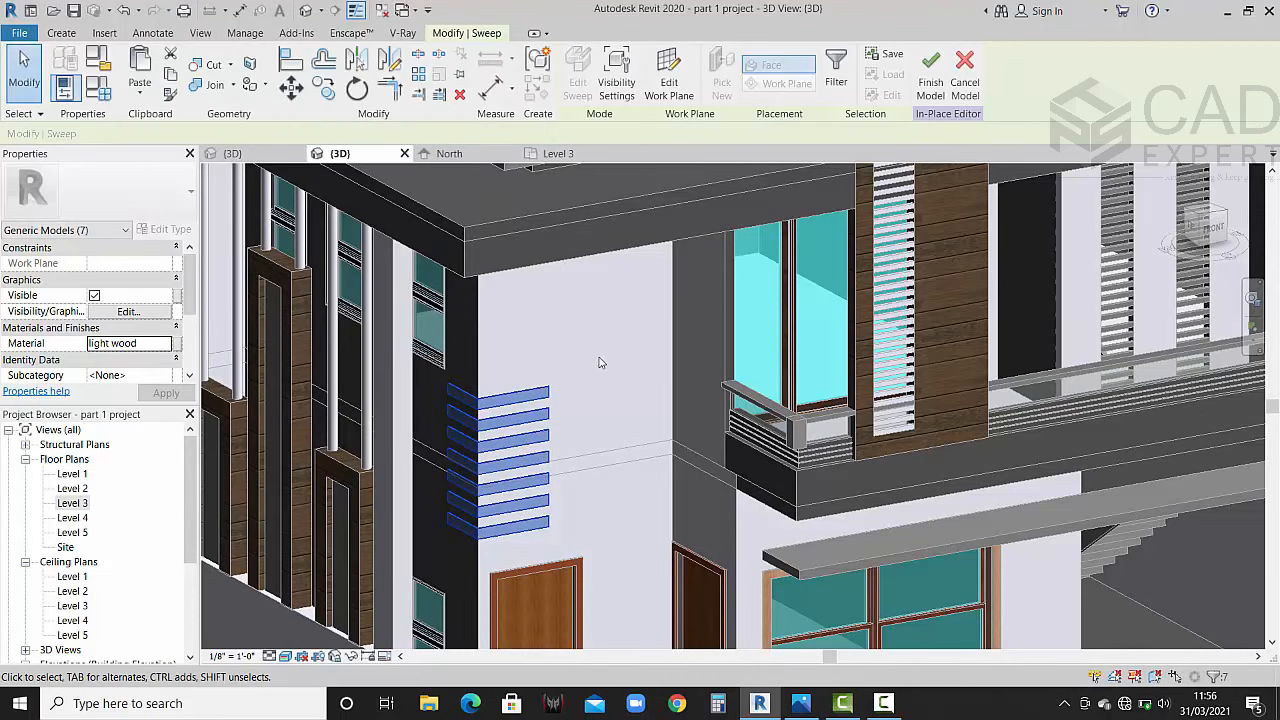
key(Escape)
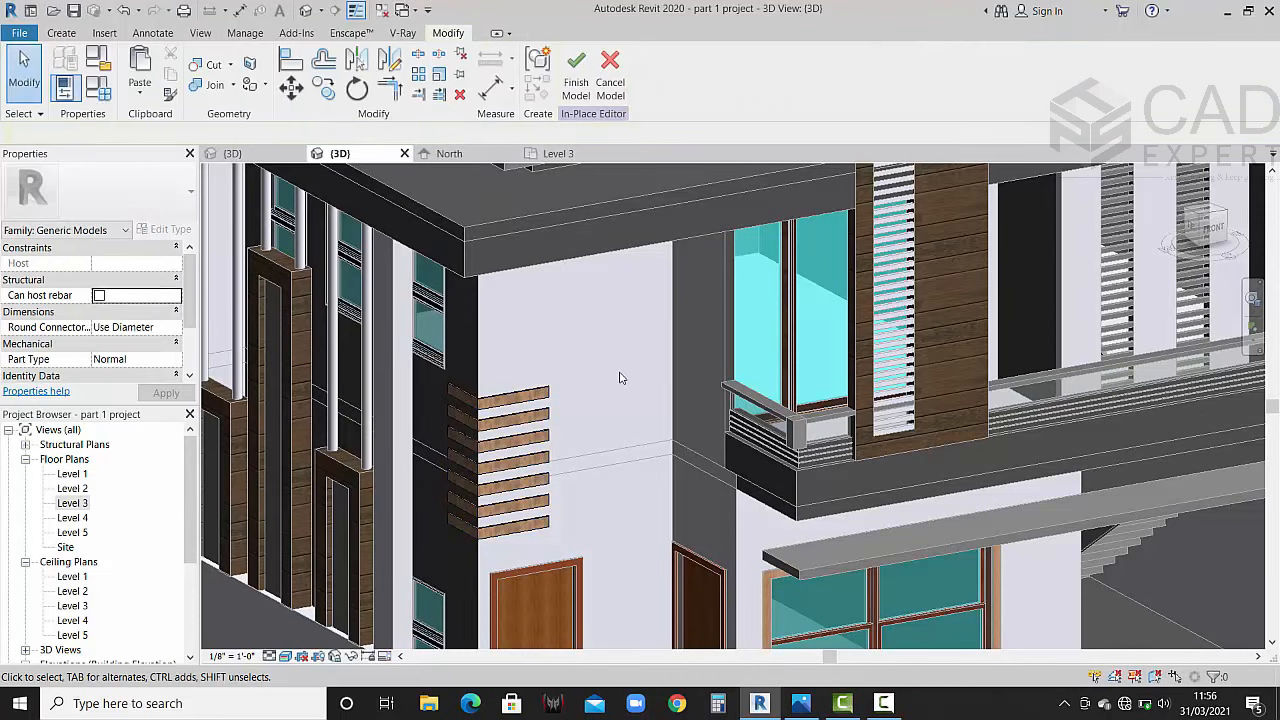
Step: Compare the facade with the reference render and finish the corner louvre's in-place model
scroll(620, 378, down, 6)
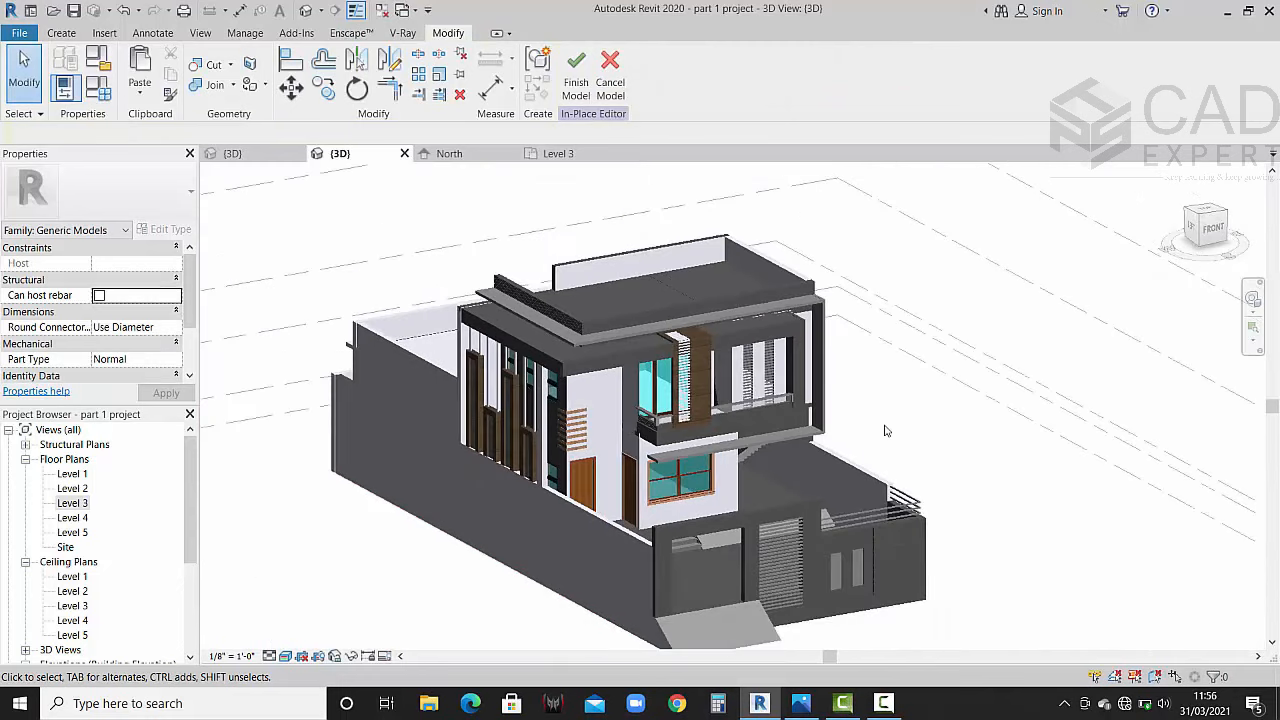
middle_drag(920, 423, 886, 423)
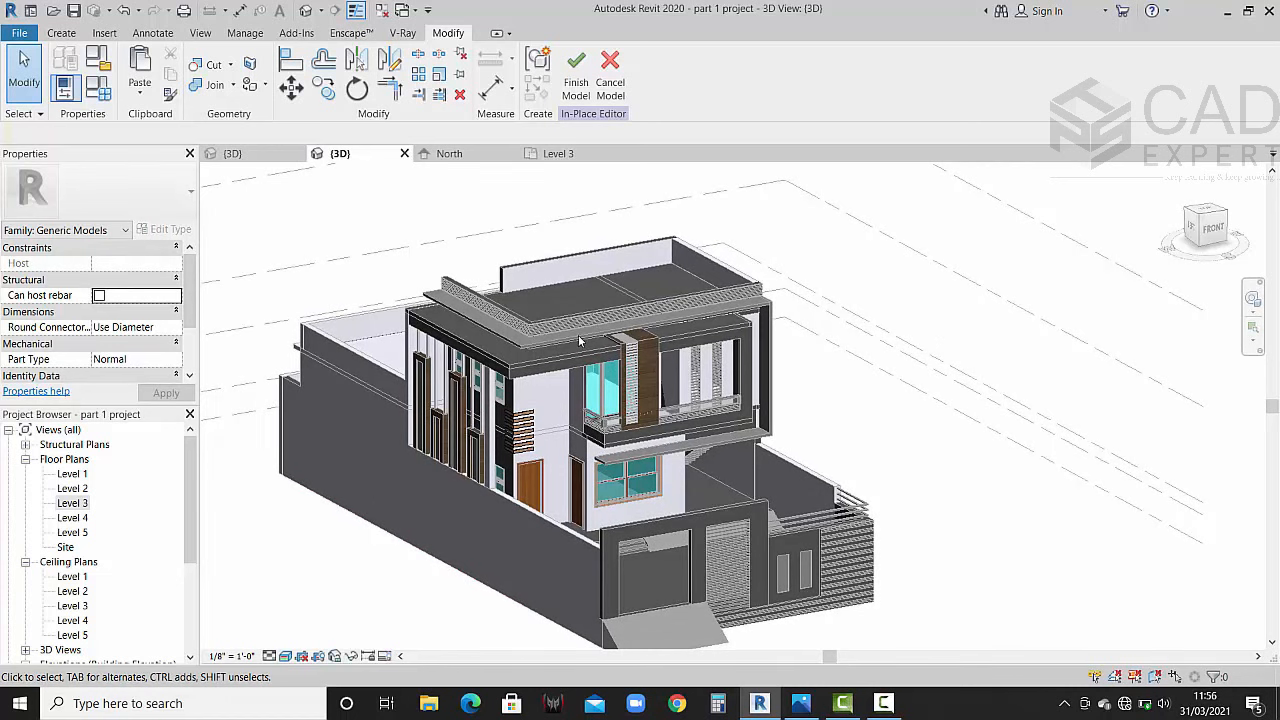
scroll(578, 342, up, 2)
click(800, 703)
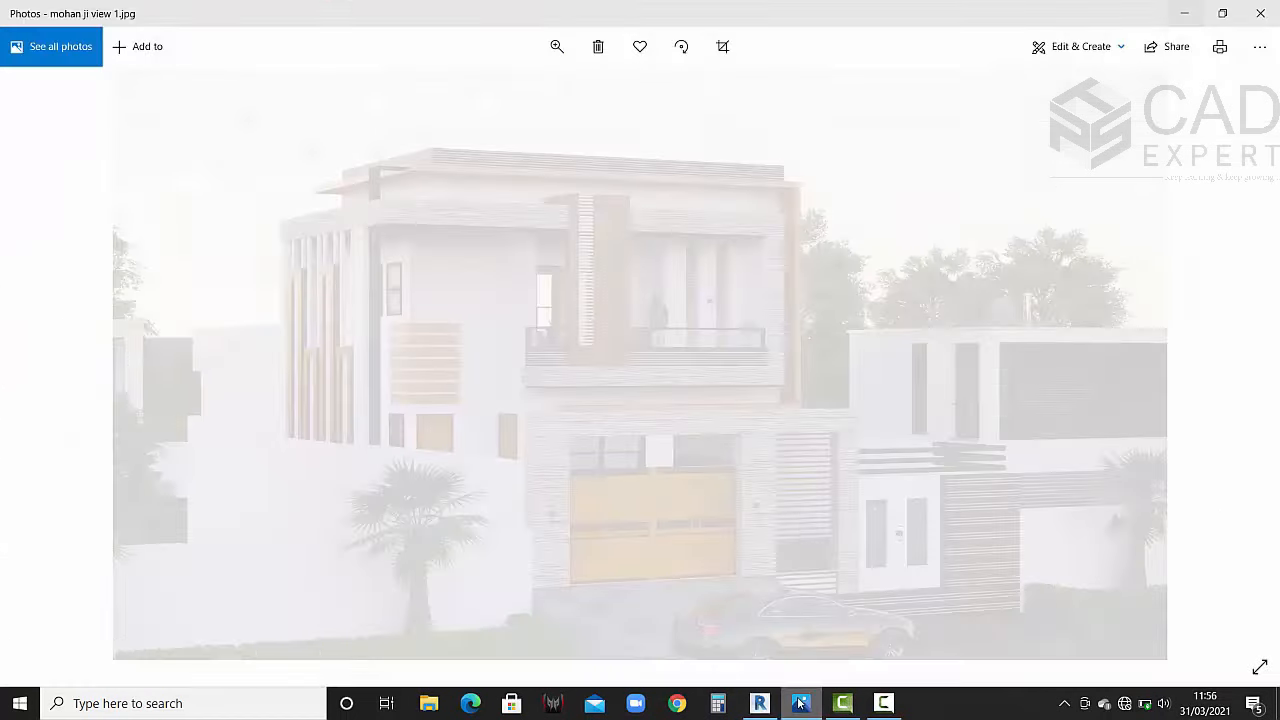
click(759, 703)
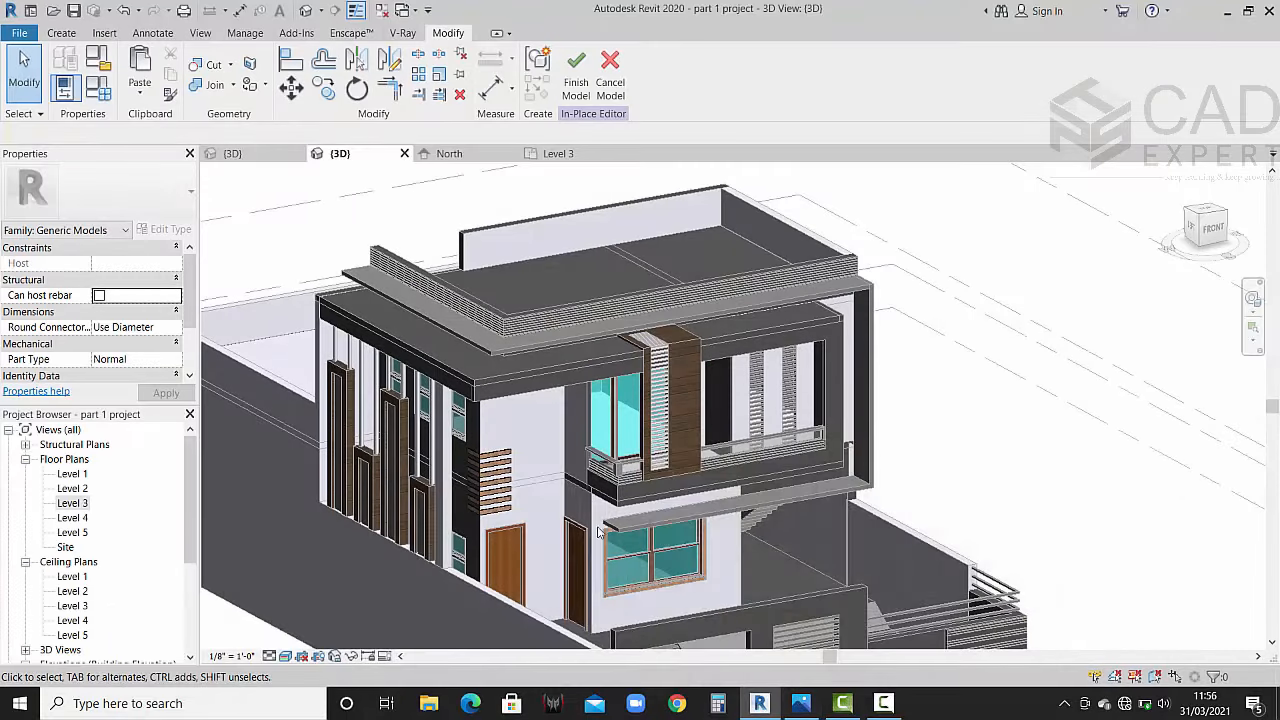
scroll(497, 343, up, 3)
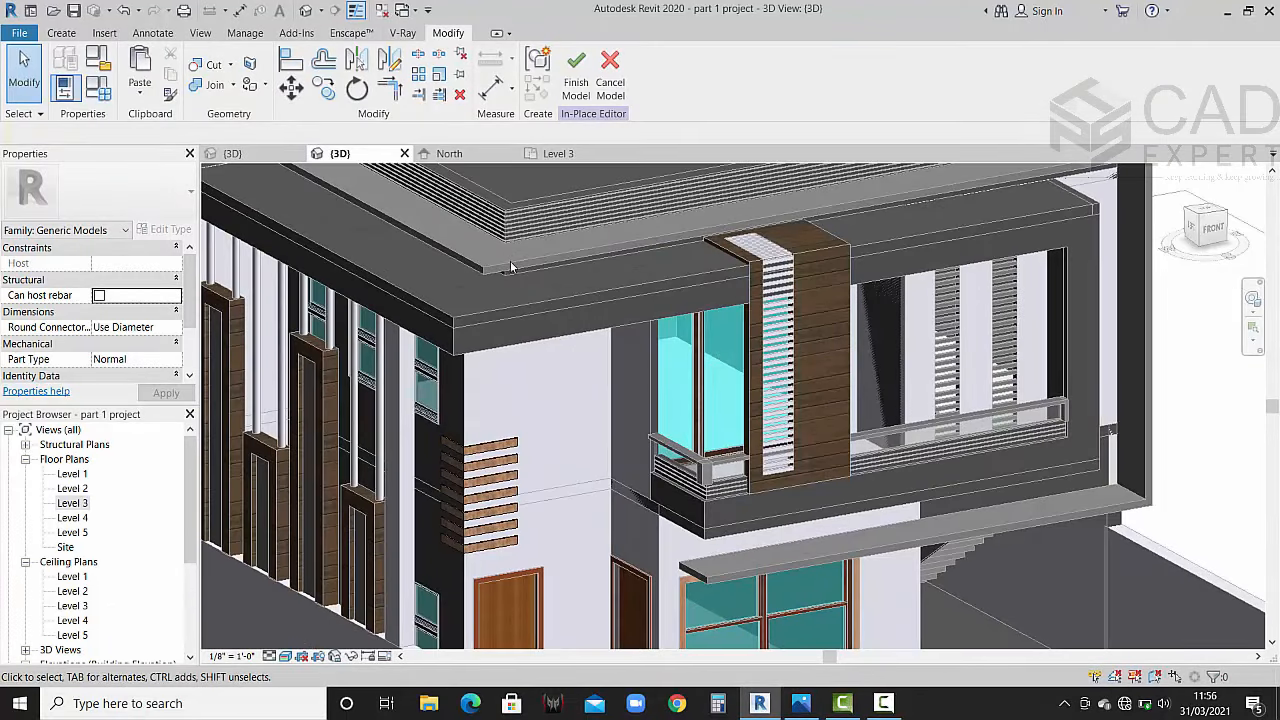
click(576, 72)
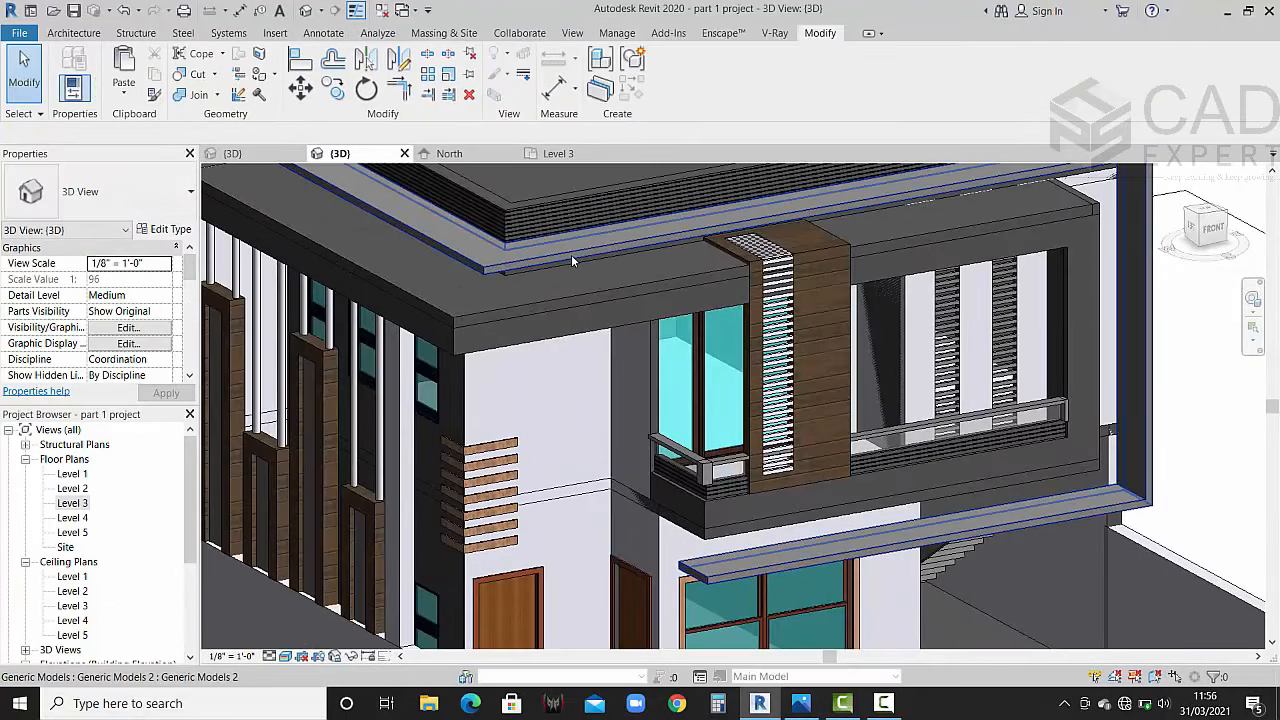
Step: Edit the projecting roof band model in place and assign the light wood material to its horizontal roof-level extrusion
click(571, 258)
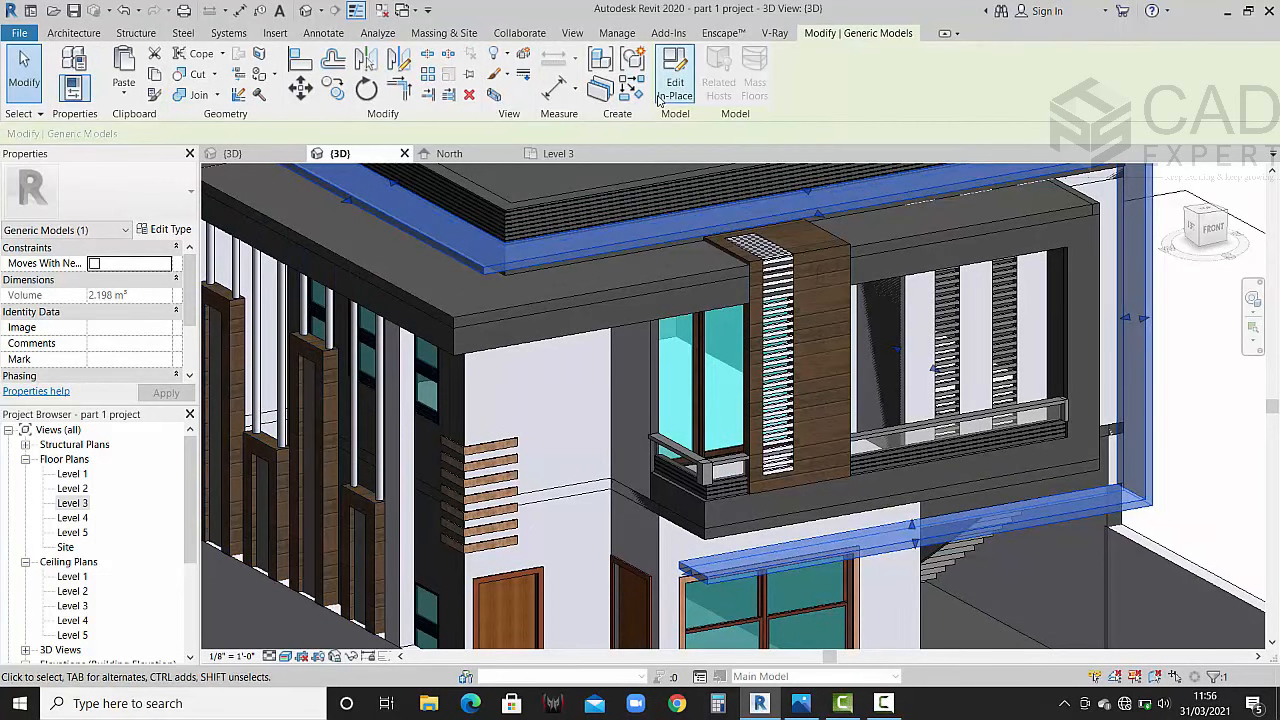
double_click(582, 255)
click(582, 255)
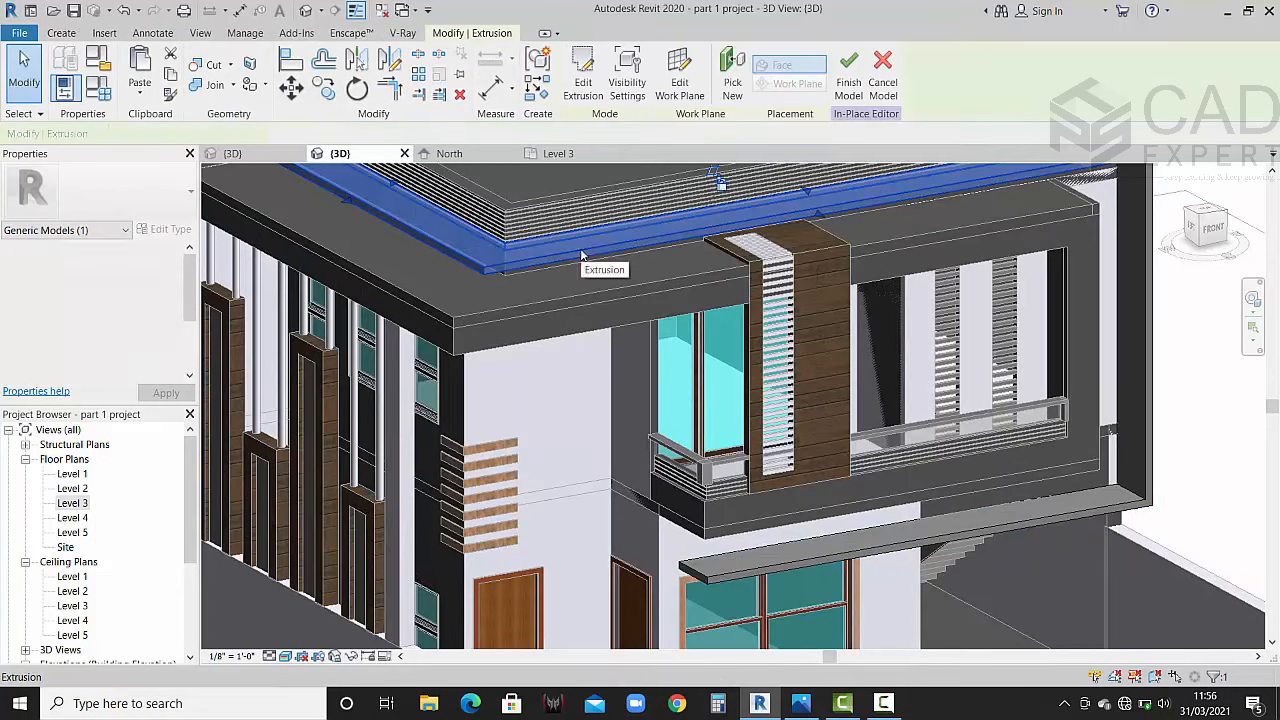
scroll(170, 380, down, 1)
click(166, 361)
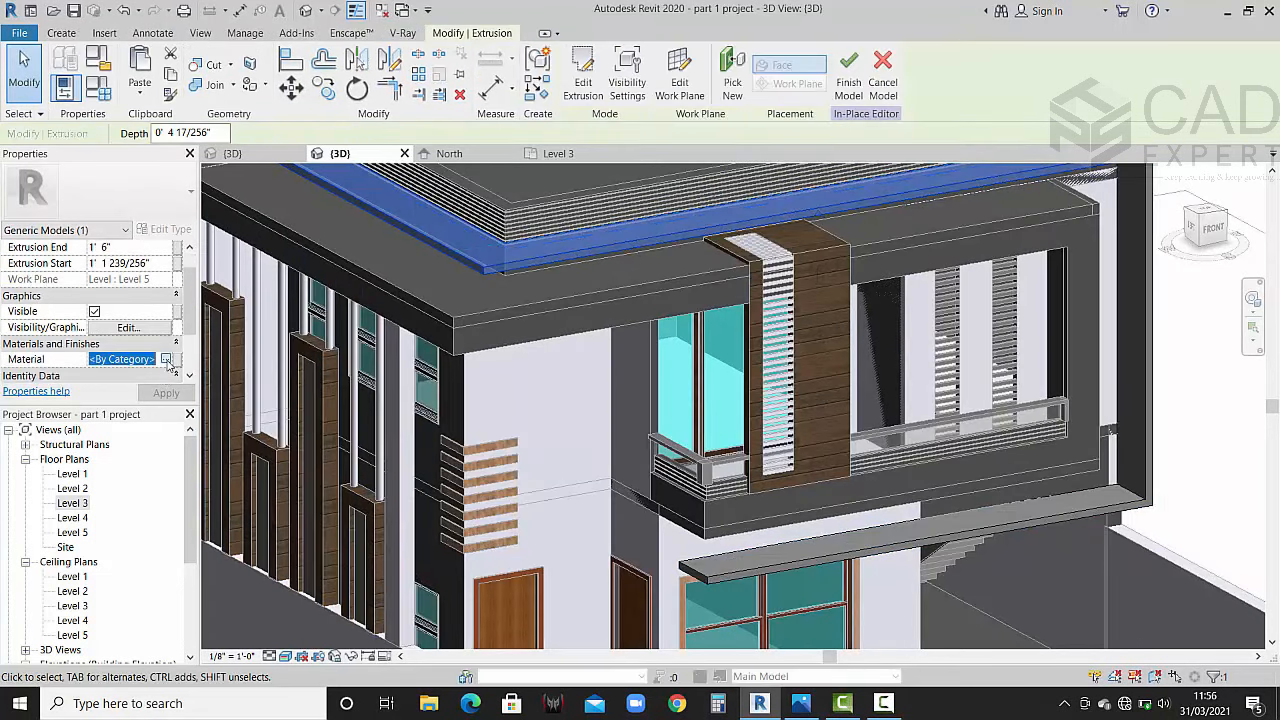
click(166, 360)
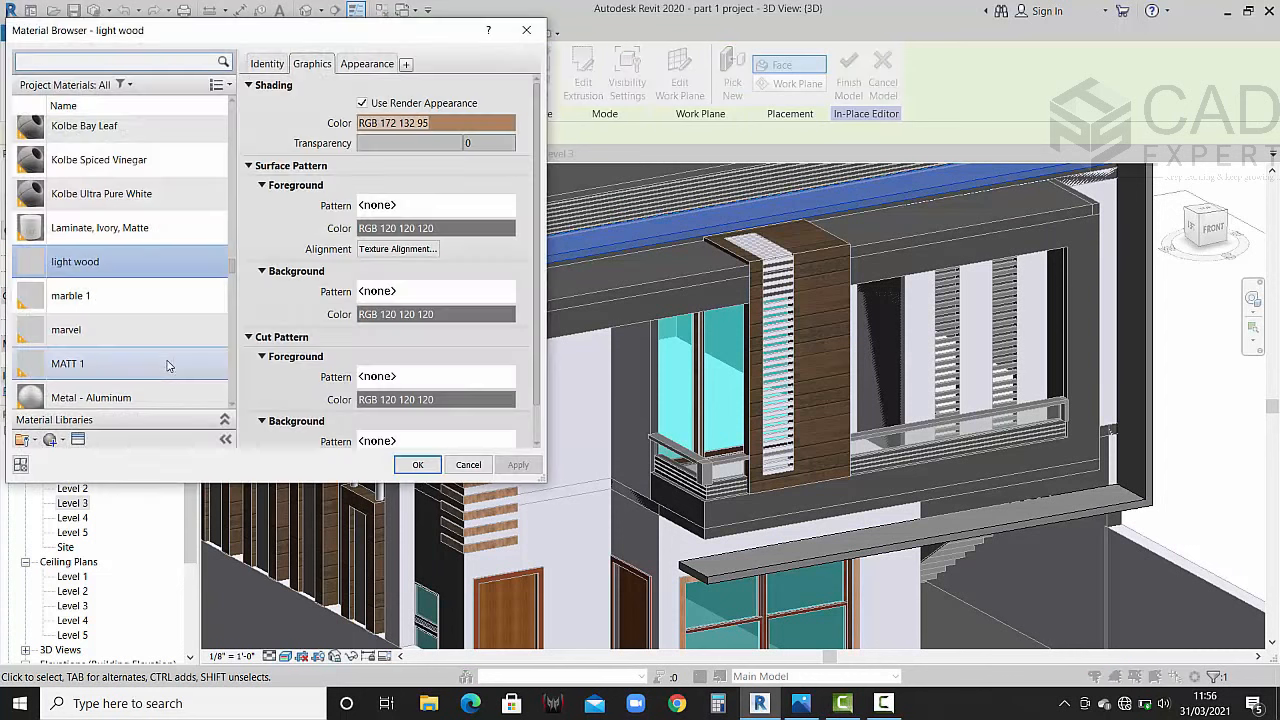
click(418, 464)
key(Escape)
Step: Assign light wood to the band's other extrusion, which runs down the side of the balcony and above the ground-floor window
middle_drag(1117, 278, 943, 355)
click(943, 355)
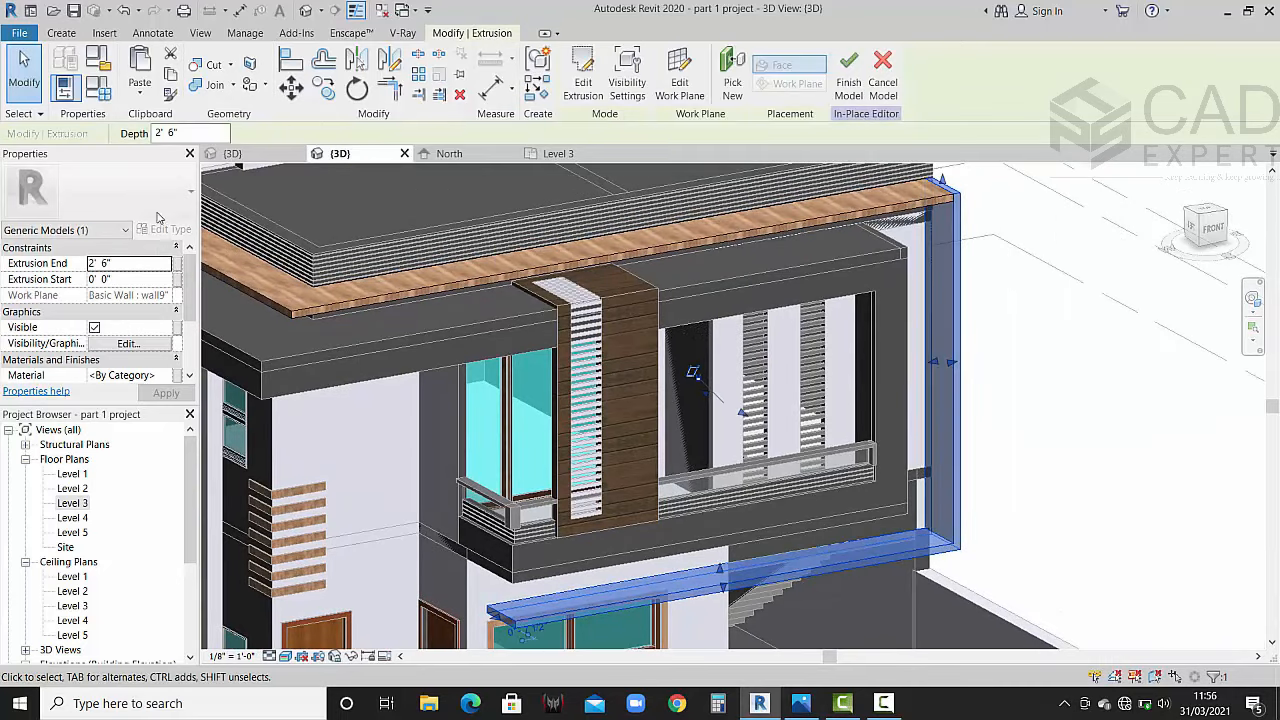
click(170, 375)
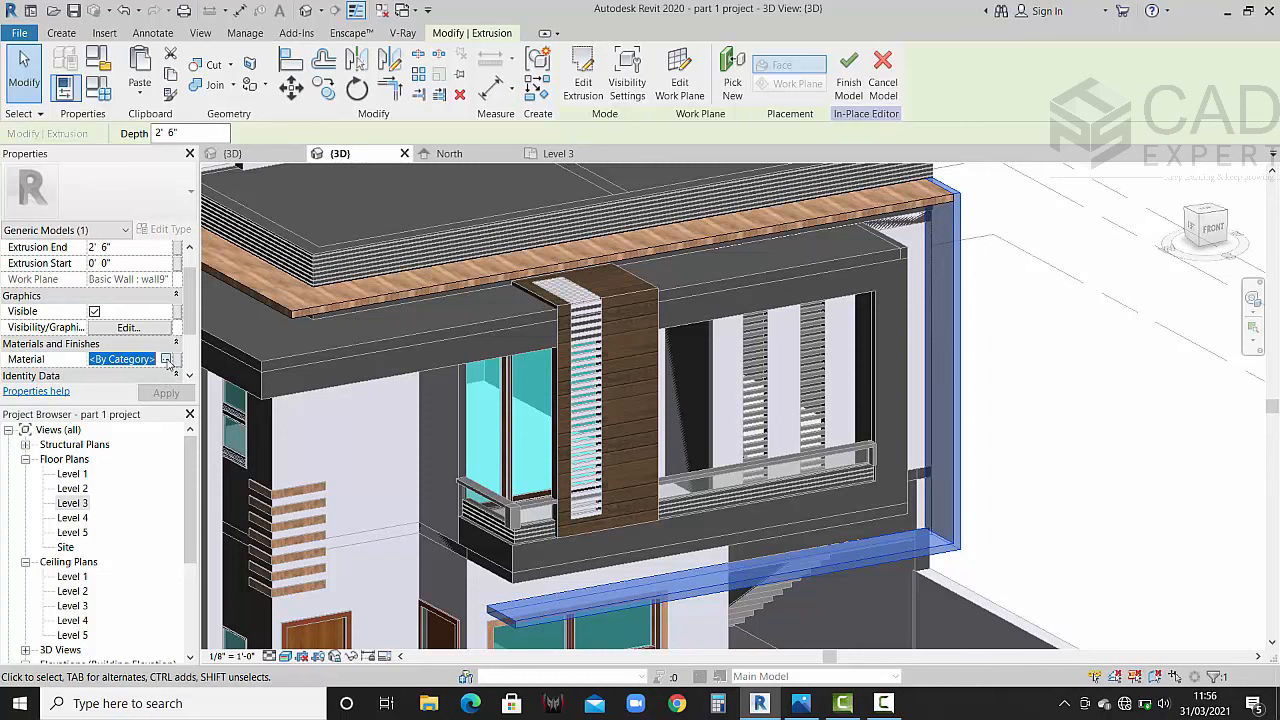
click(167, 358)
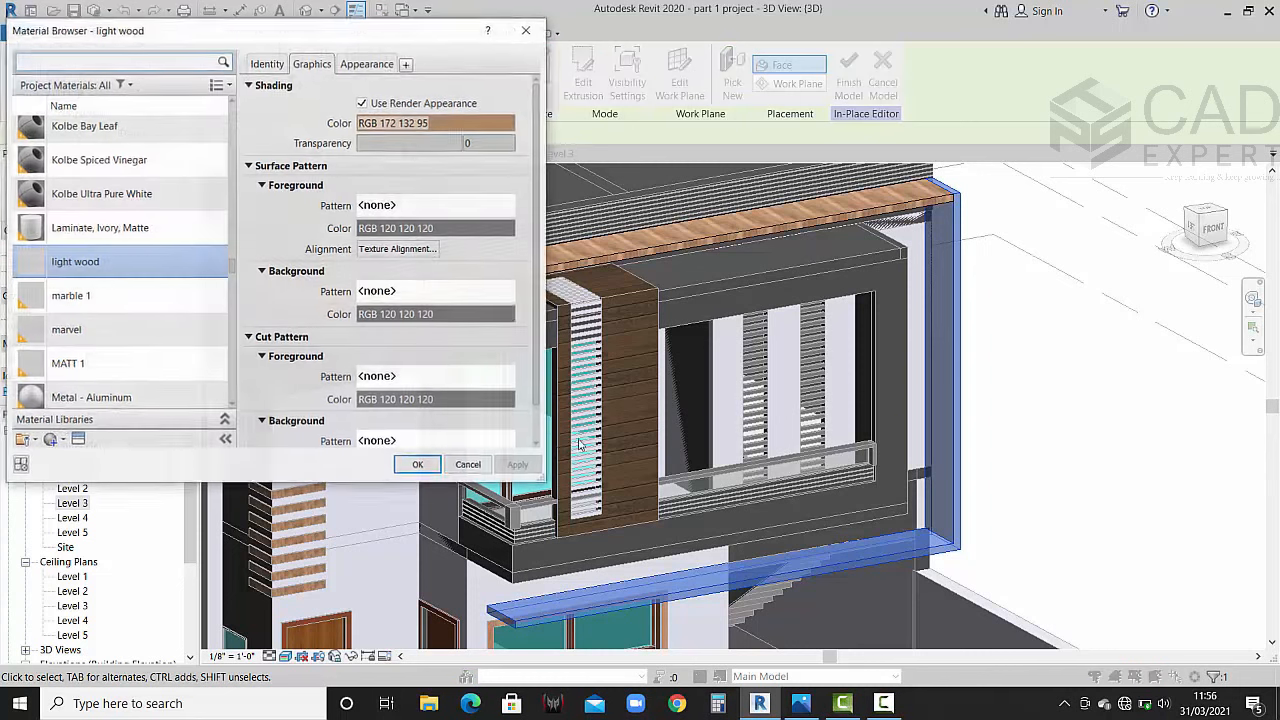
click(416, 464)
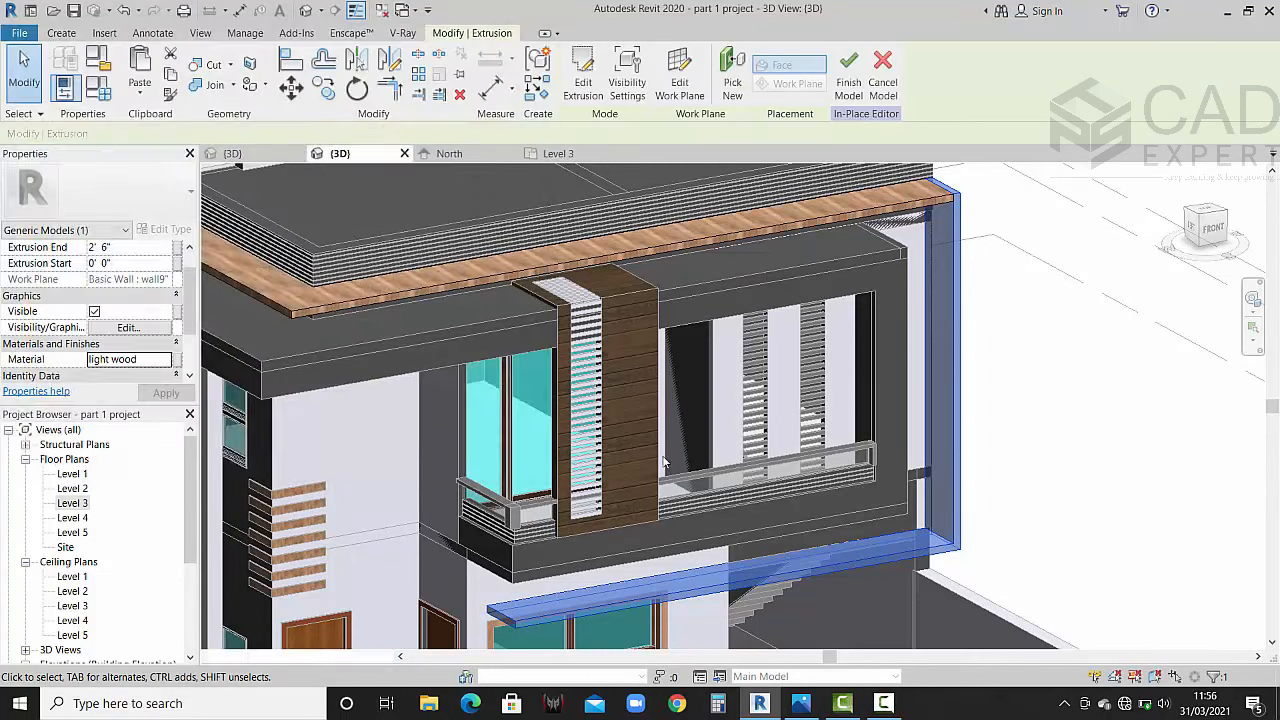
Step: Finish the projecting roof band's in-place model and check the balcony corner against the reference render
click(1047, 459)
middle_drag(1047, 459, 1039, 420)
scroll(795, 503, up, 5)
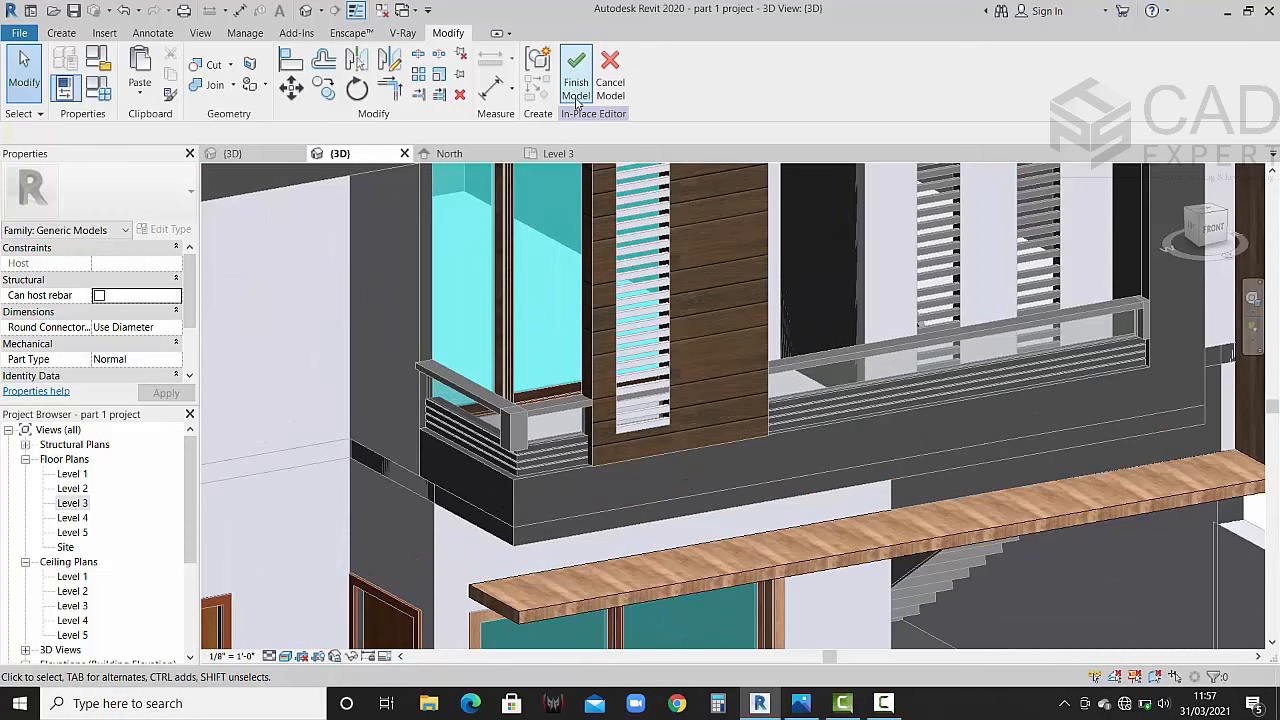
click(576, 90)
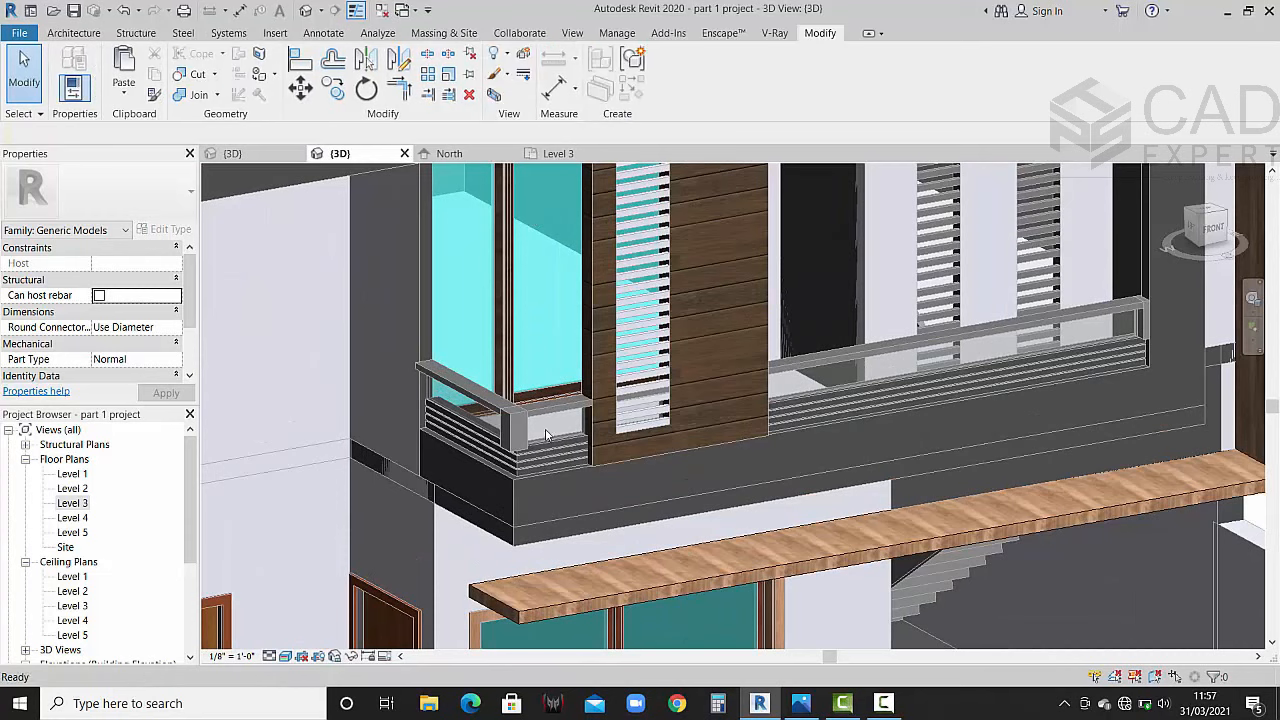
scroll(540, 461, up, 3)
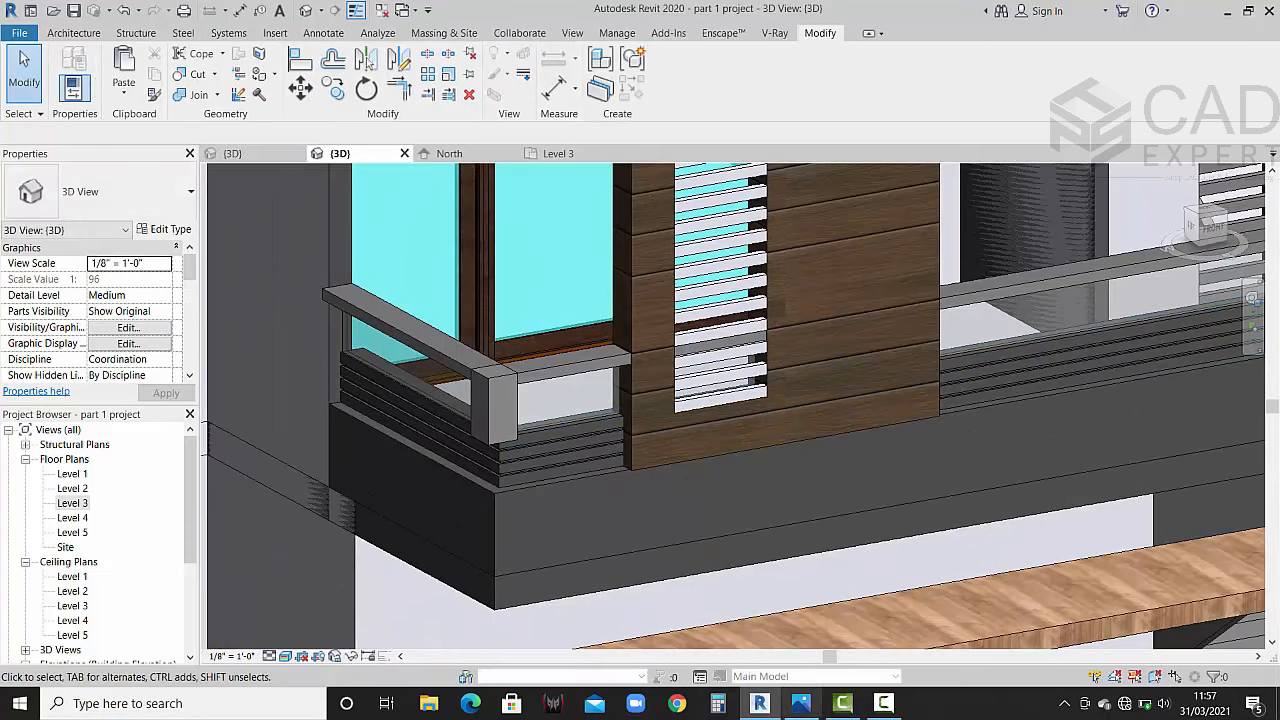
click(800, 703)
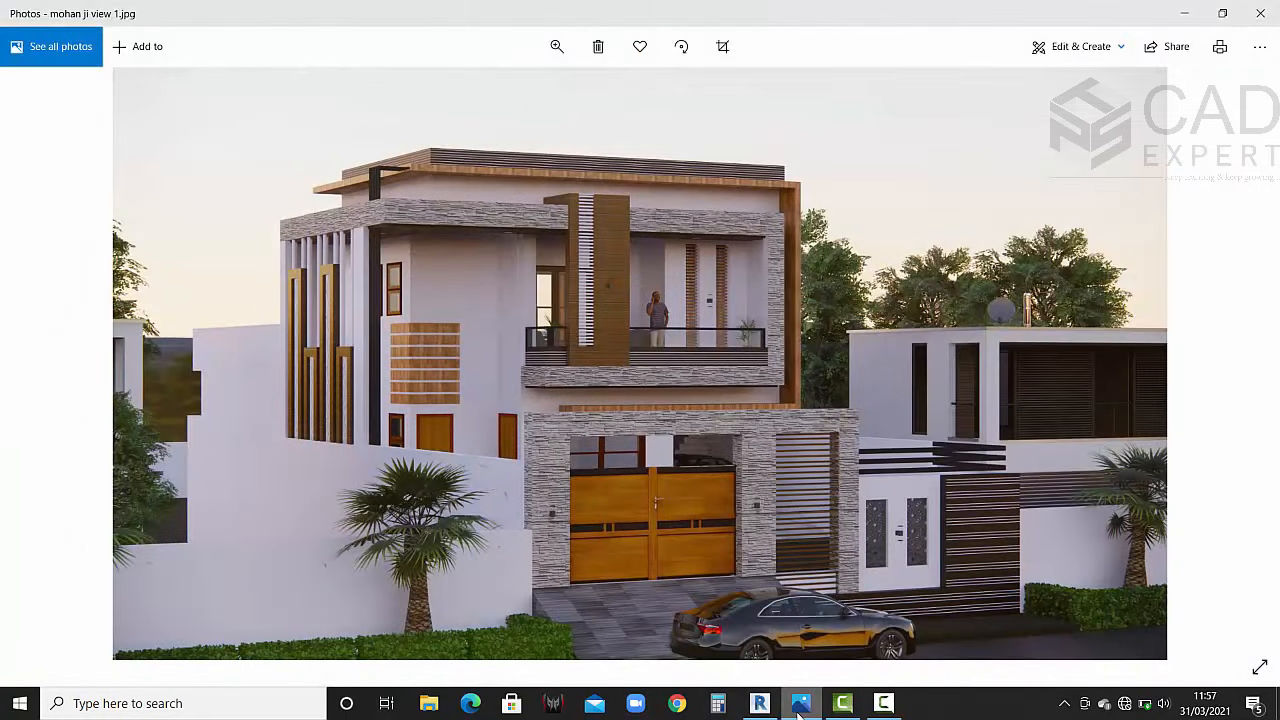
click(800, 703)
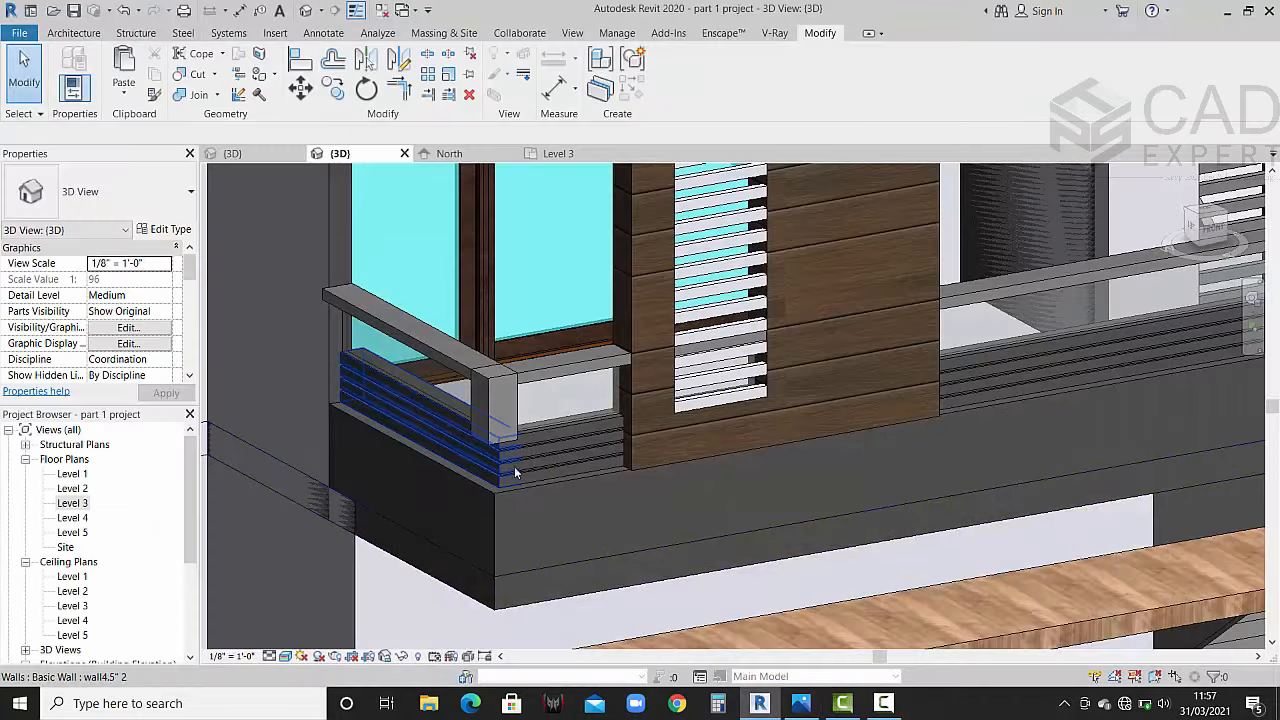
Step: Paint the front faces and ledges of the upper two grooves in the corner balcony parapet with cool white
scroll(516, 449, up, 4)
shift+middle_drag(503, 460, 380, 470)
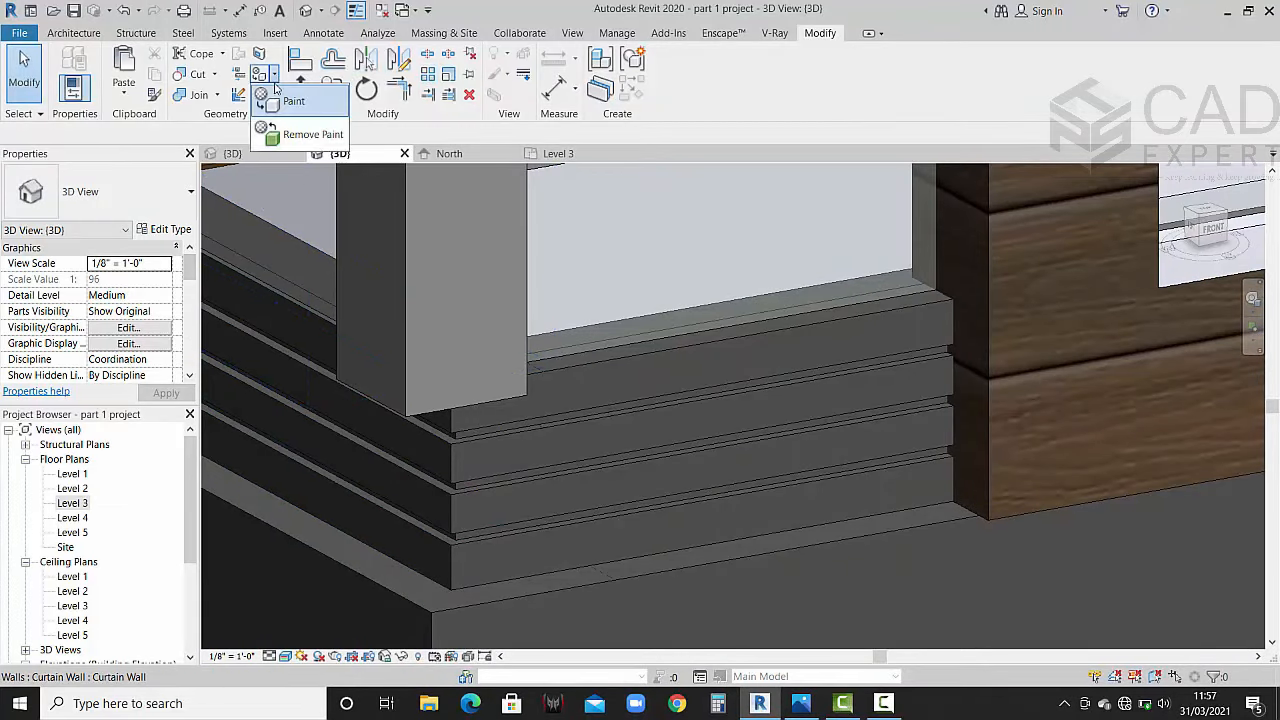
key(p)
key(t)
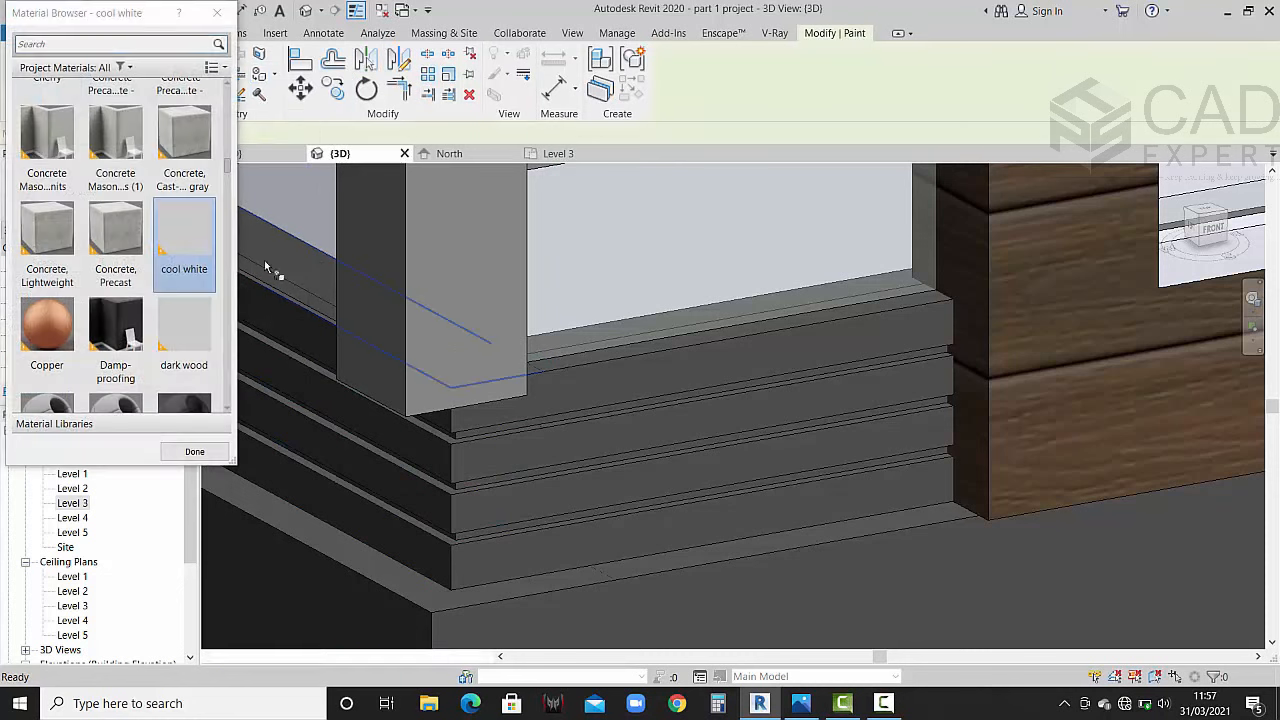
scroll(512, 489, up, 2)
scroll(513, 489, up, 1)
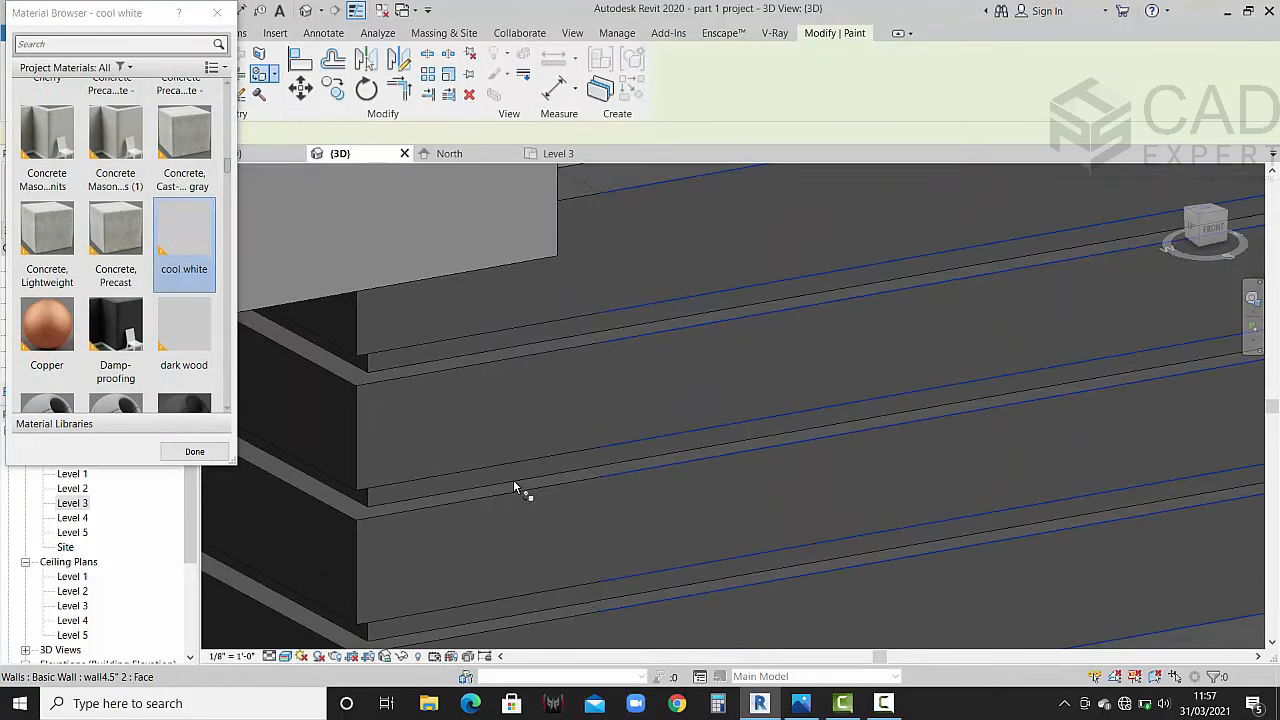
click(515, 487)
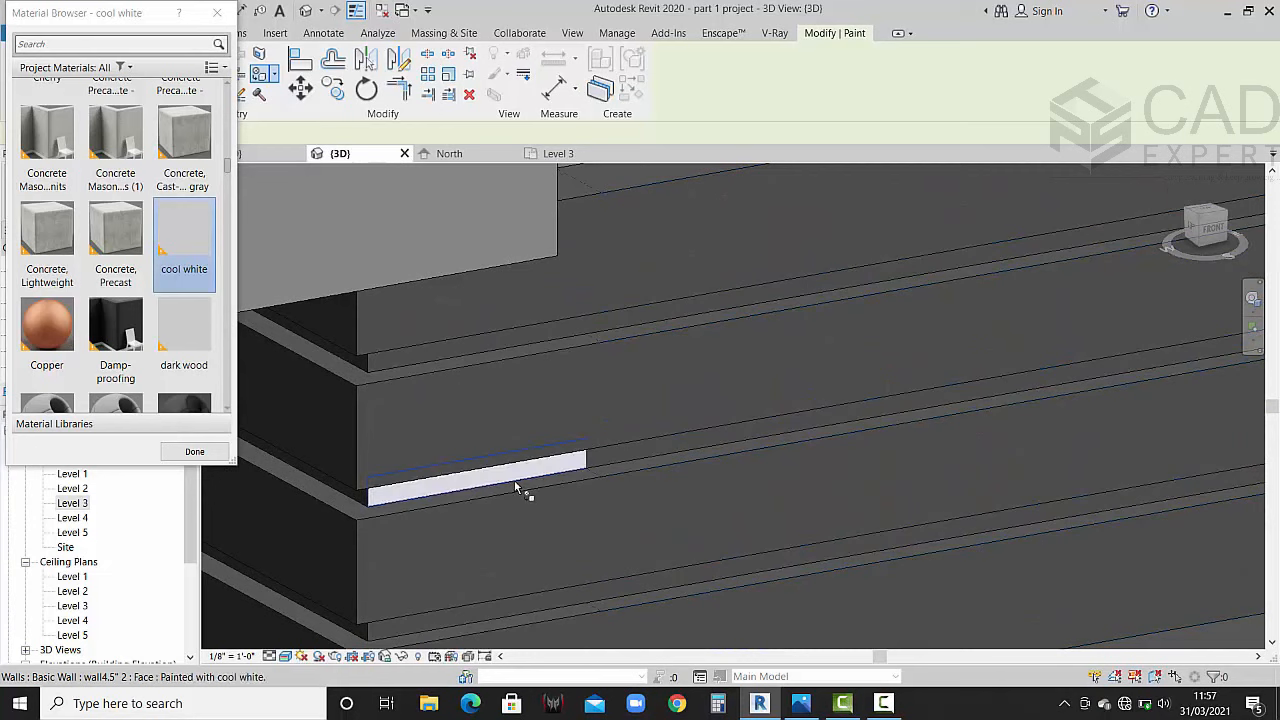
click(611, 461)
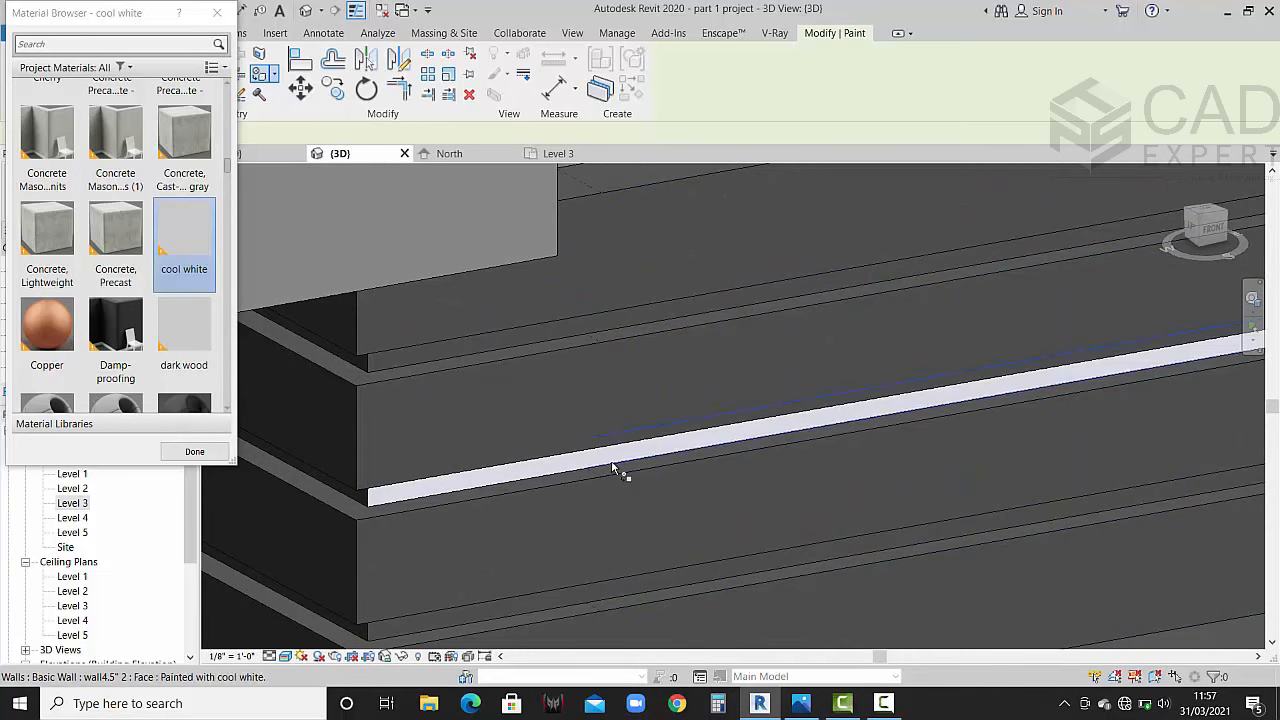
click(641, 316)
click(532, 333)
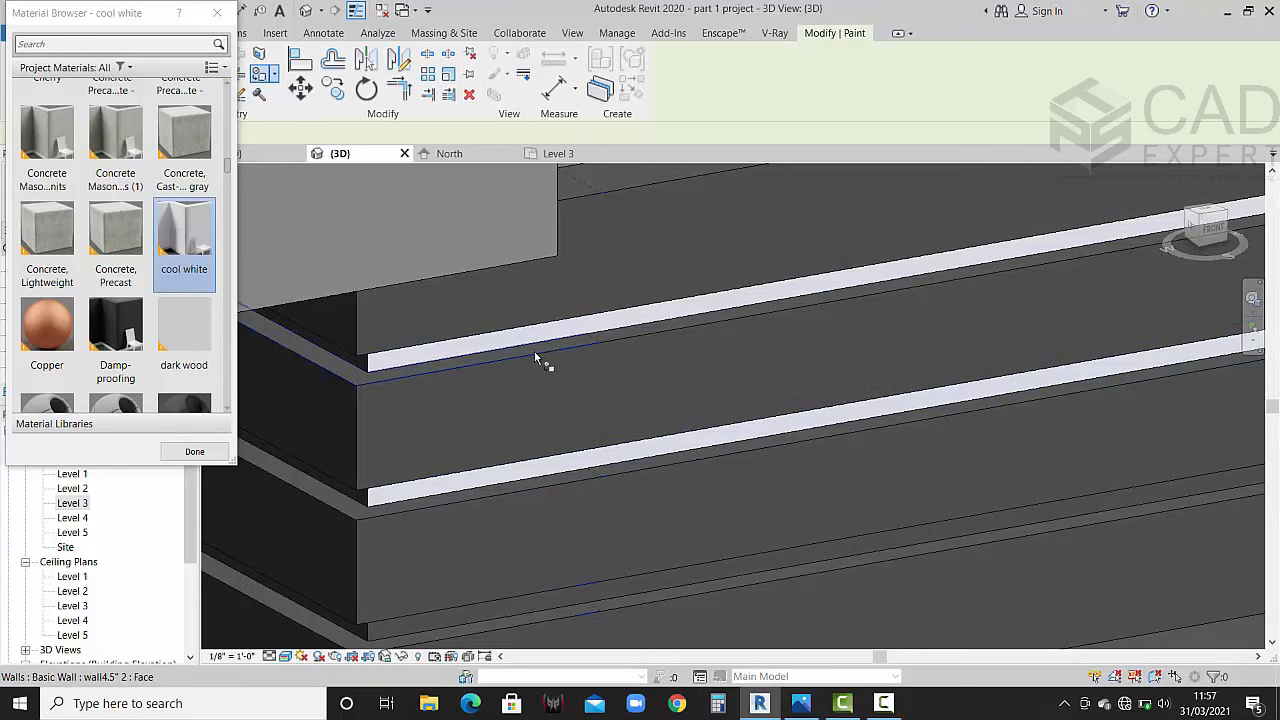
click(543, 361)
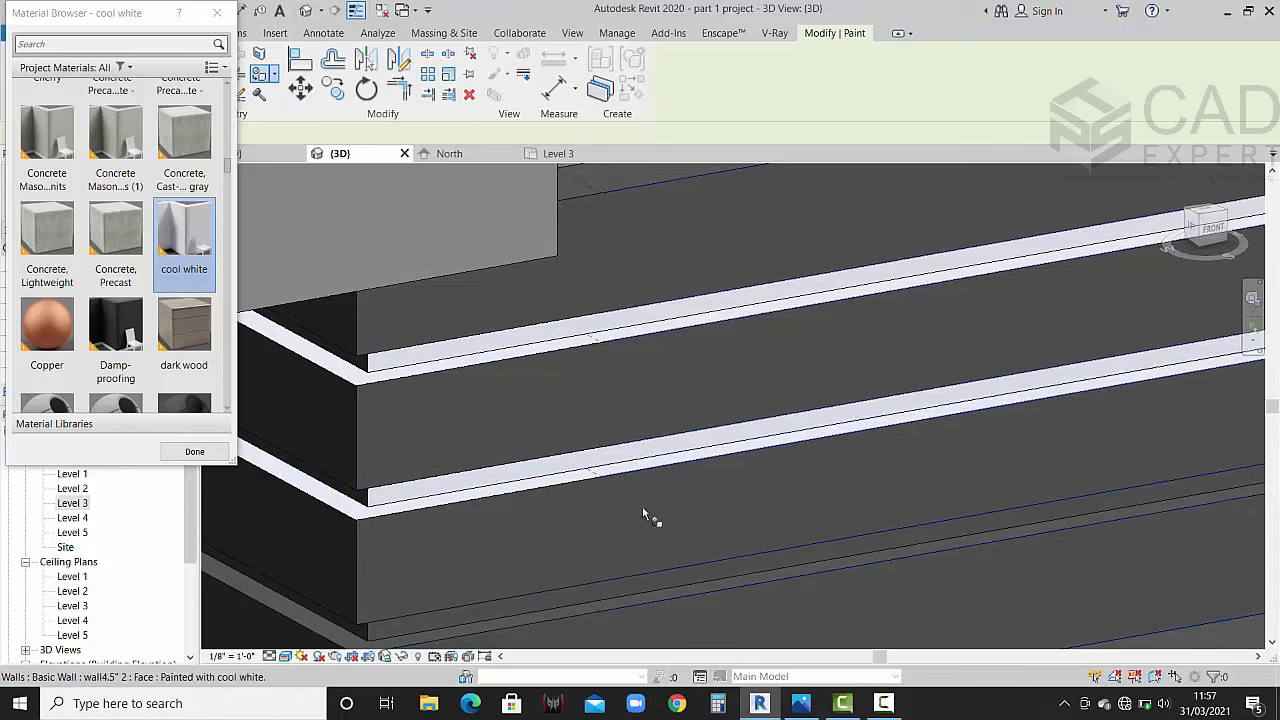
Step: Paint the front faces and ledges of the lowest parapet groove with cool white
middle_drag(646, 517, 640, 429)
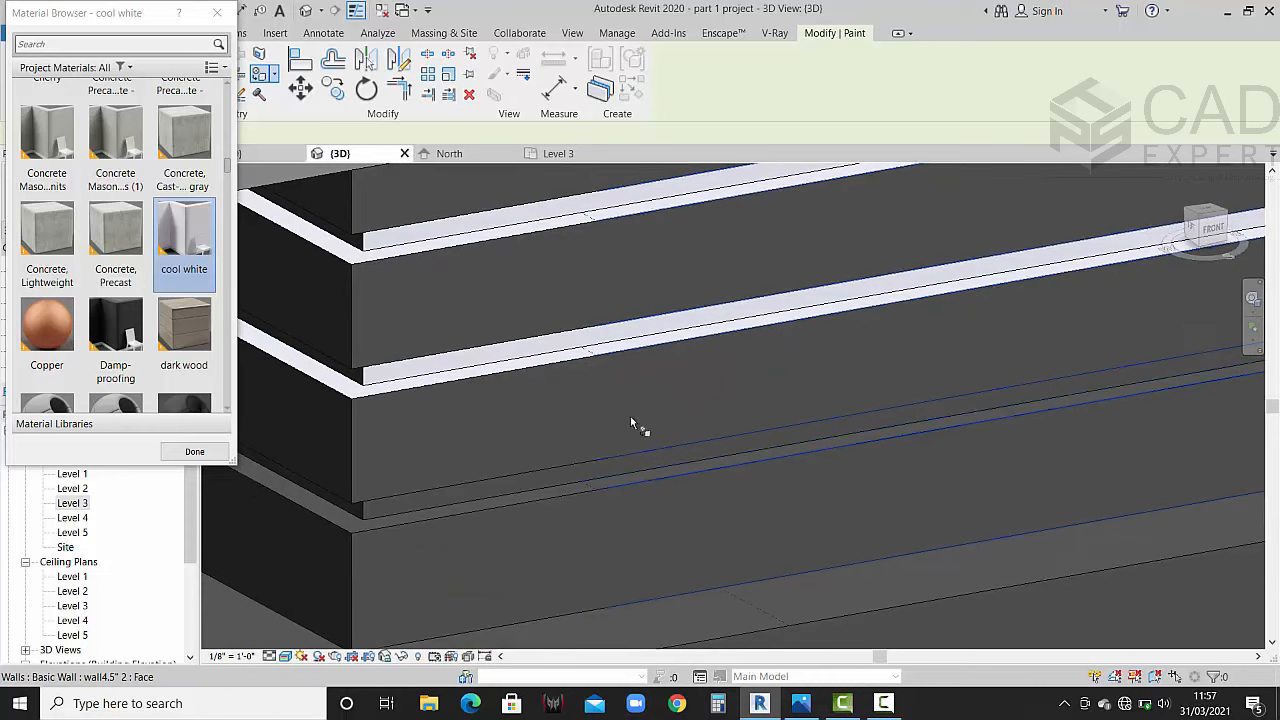
click(641, 475)
click(560, 490)
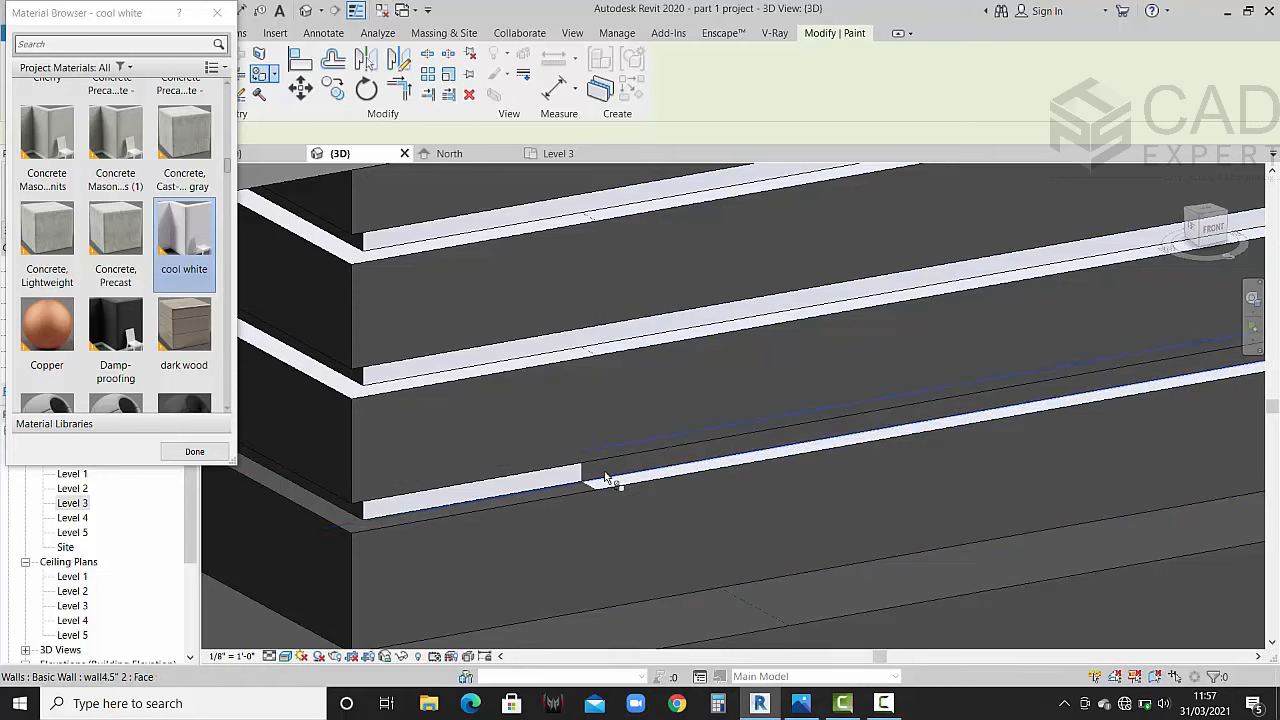
click(600, 482)
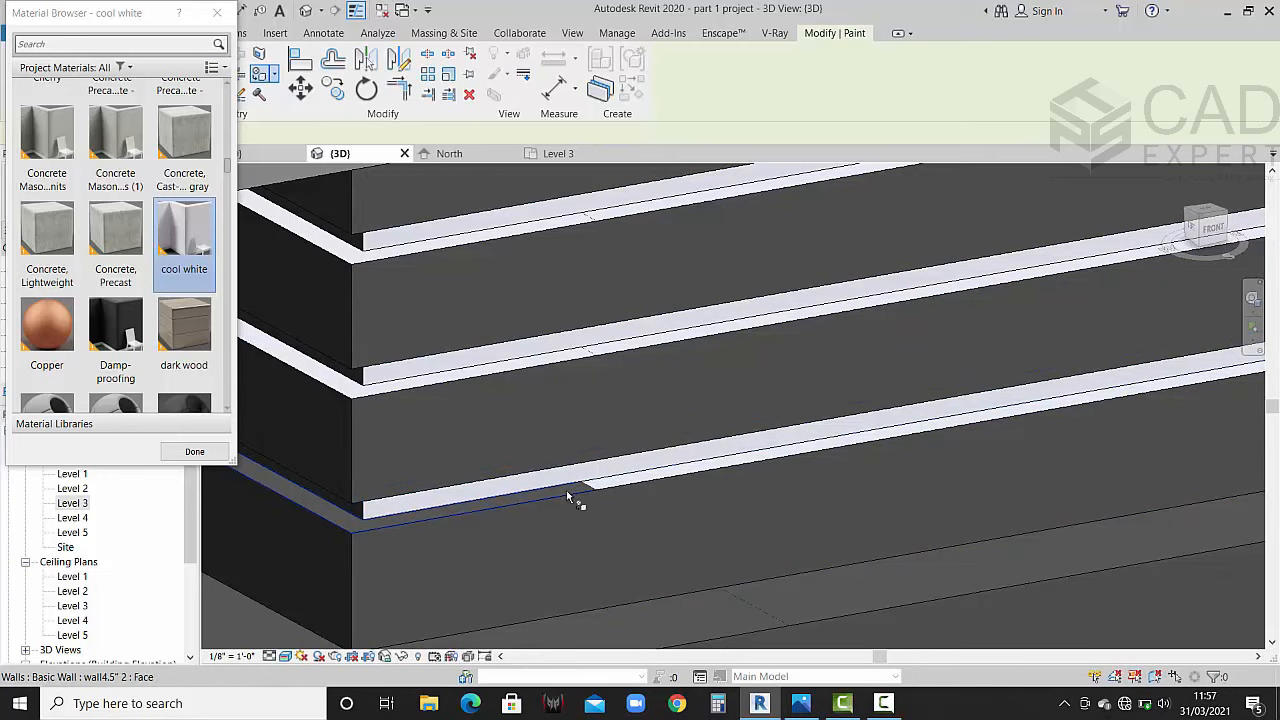
click(567, 492)
scroll(626, 467, down, 3)
middle_drag(618, 502, 692, 427)
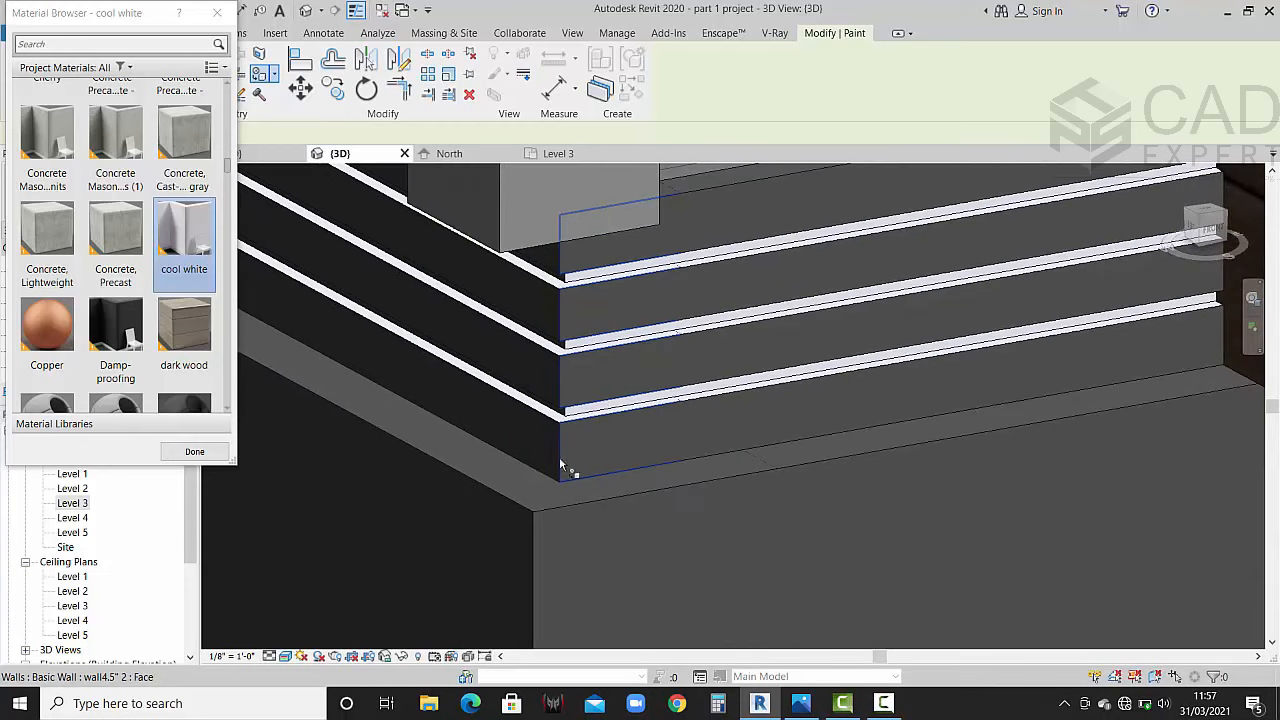
Step: Paint the recessed vertical faces of the lower grooves on the parapet's side return with cool white
scroll(527, 486, up, 2)
scroll(530, 485, down, 1)
scroll(560, 470, down, 2)
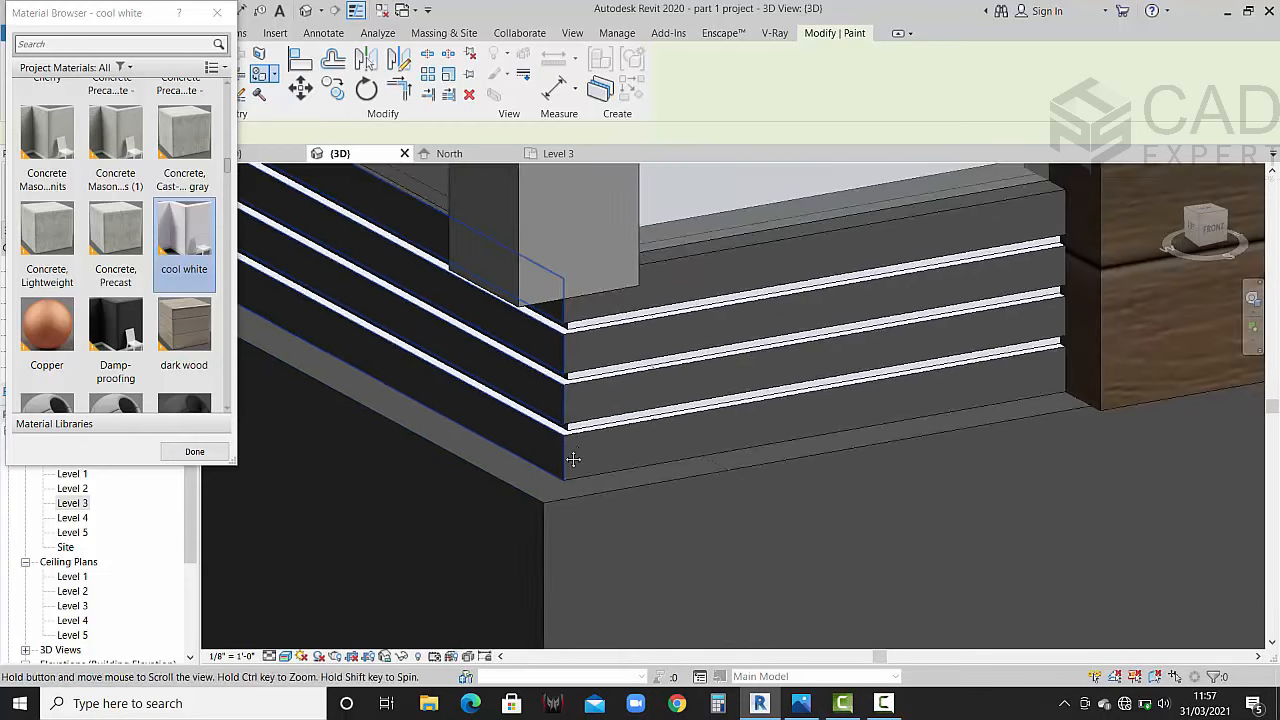
scroll(565, 440, up, 4)
scroll(596, 422, up, 3)
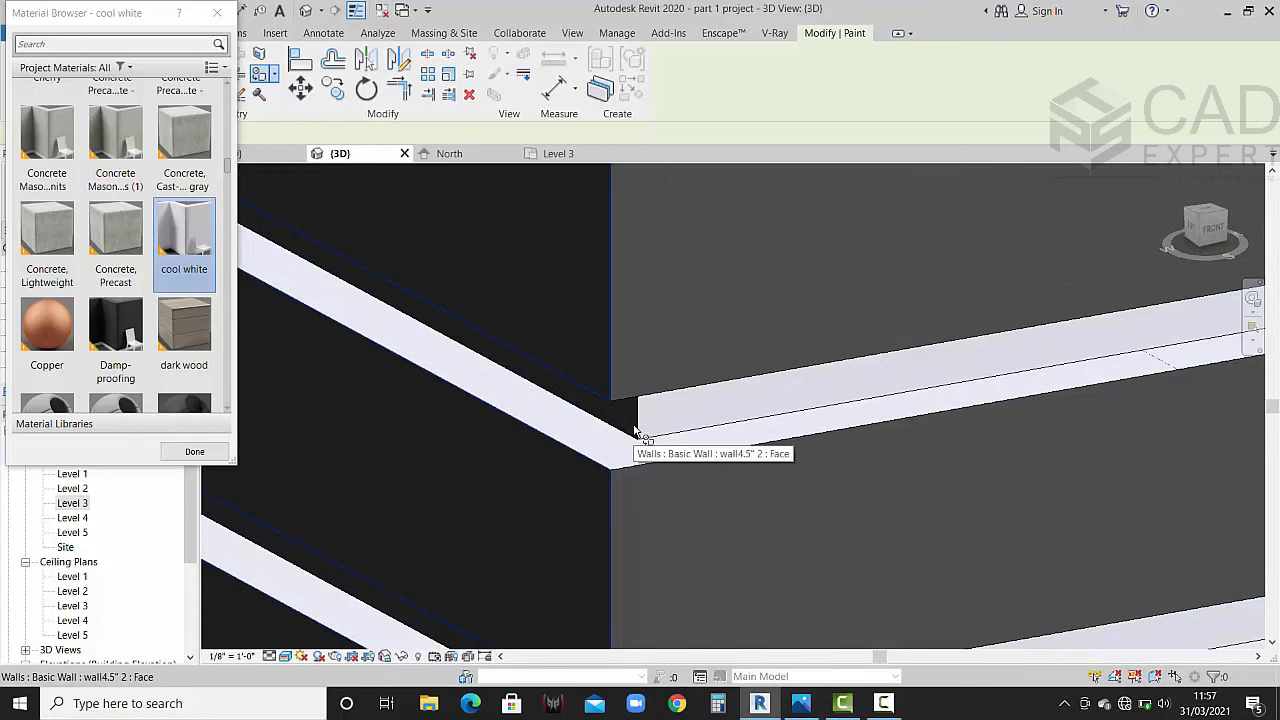
click(636, 429)
middle_drag(601, 347, 609, 486)
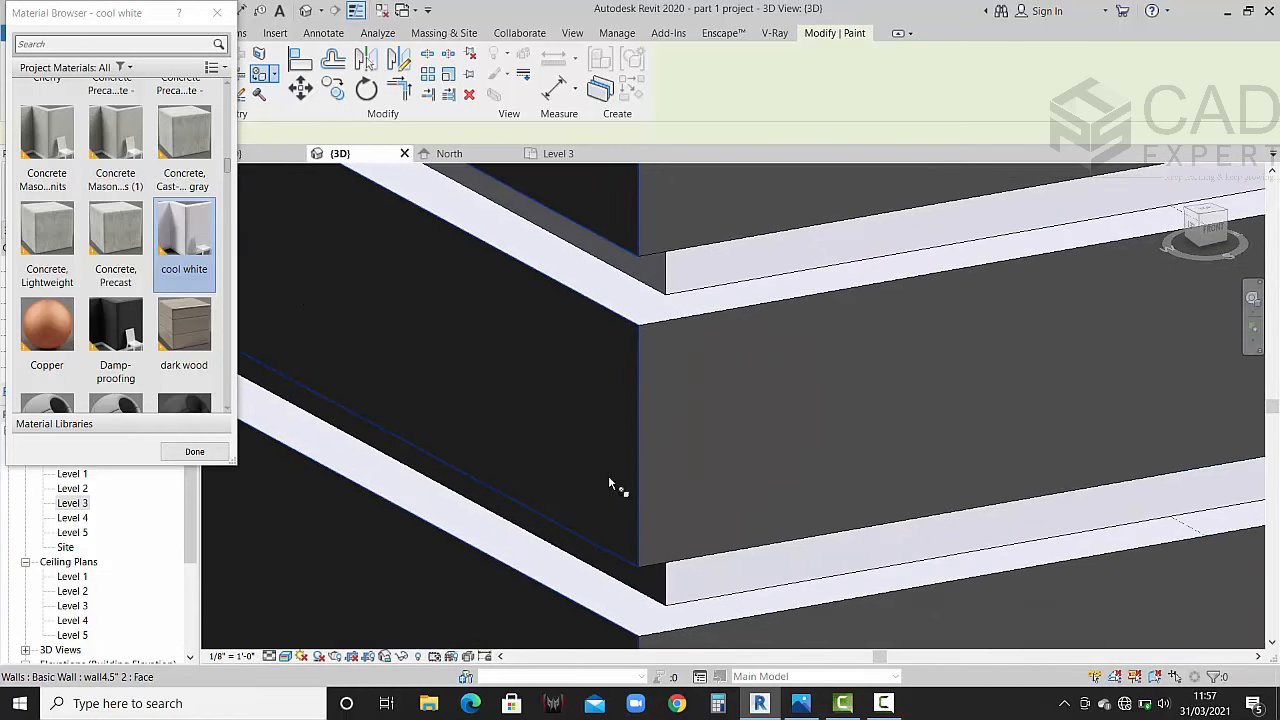
click(664, 598)
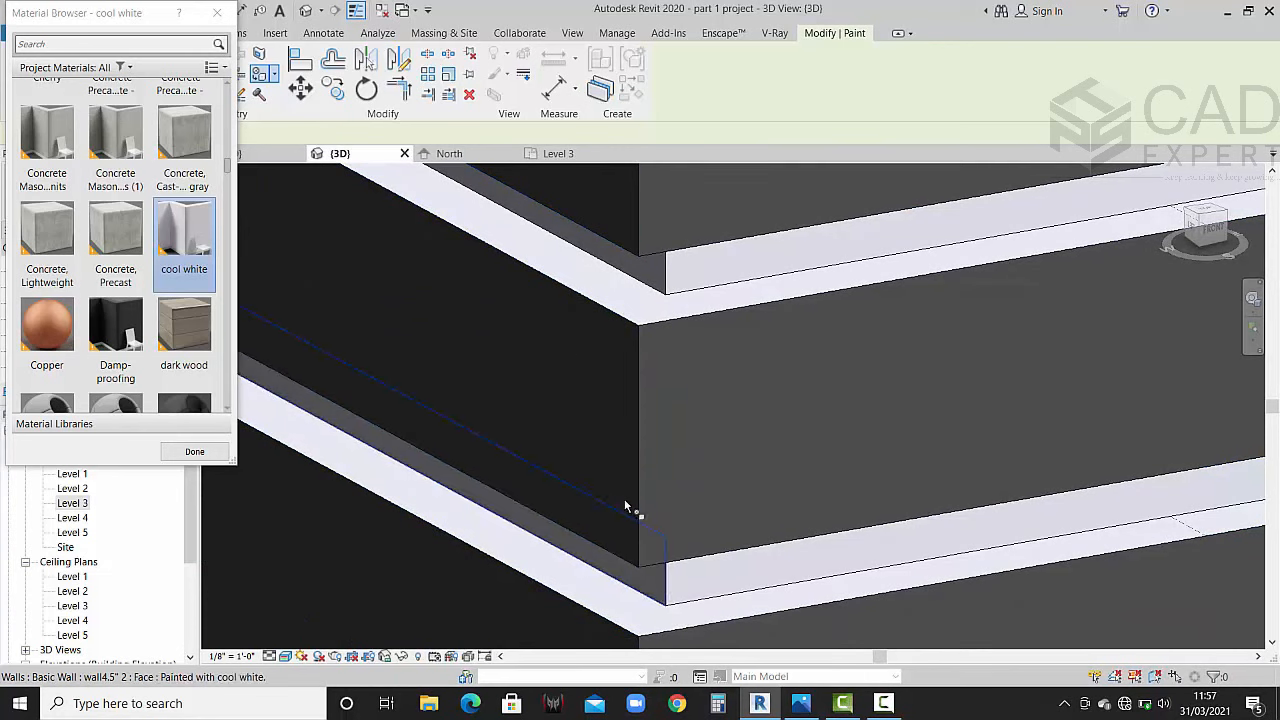
Step: Paint the top groove's recessed face on the side return cool white and restart the Paint tool
scroll(625, 484, down, 3)
middle_drag(643, 336, 640, 435)
scroll(635, 360, up, 3)
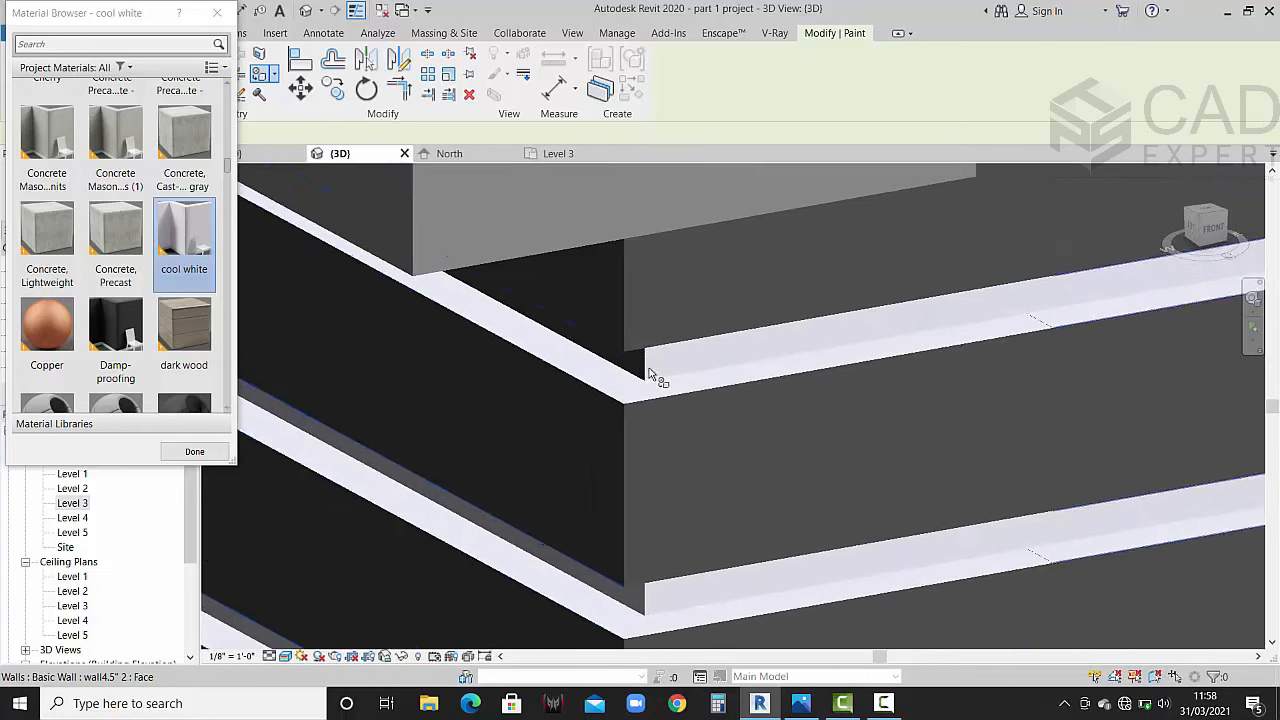
click(652, 378)
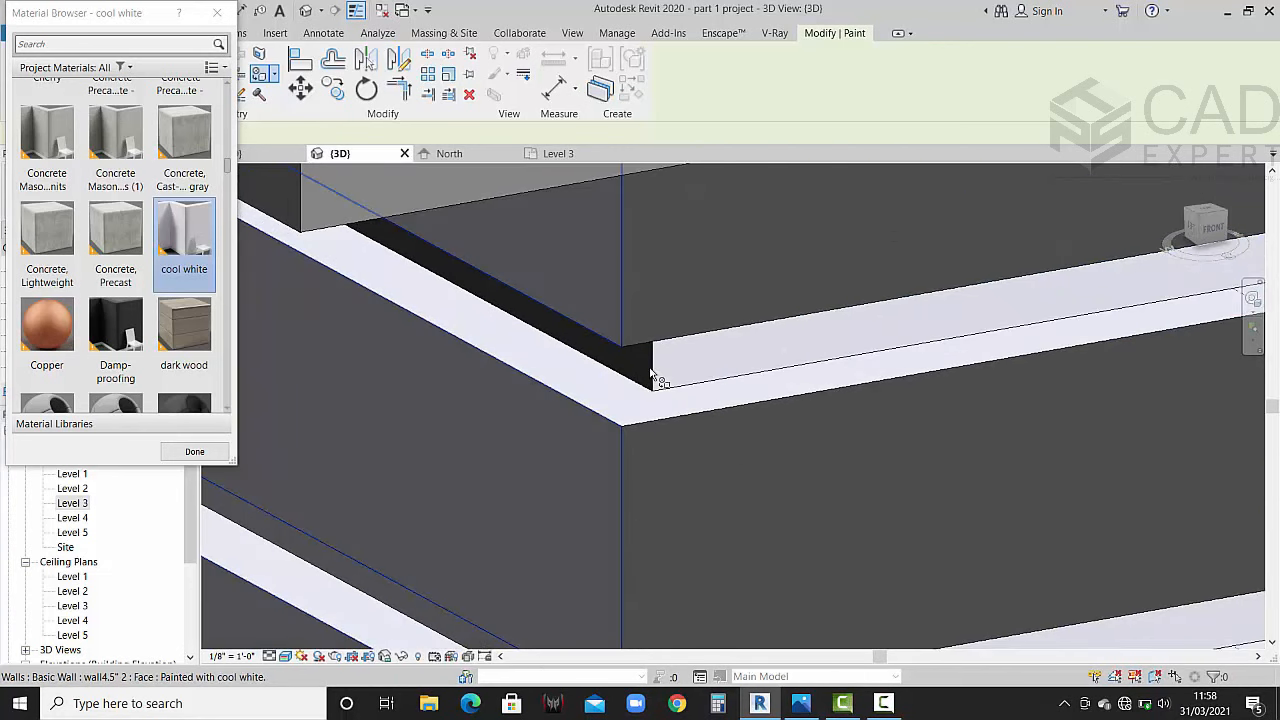
key(Escape)
scroll(658, 406, down, 5)
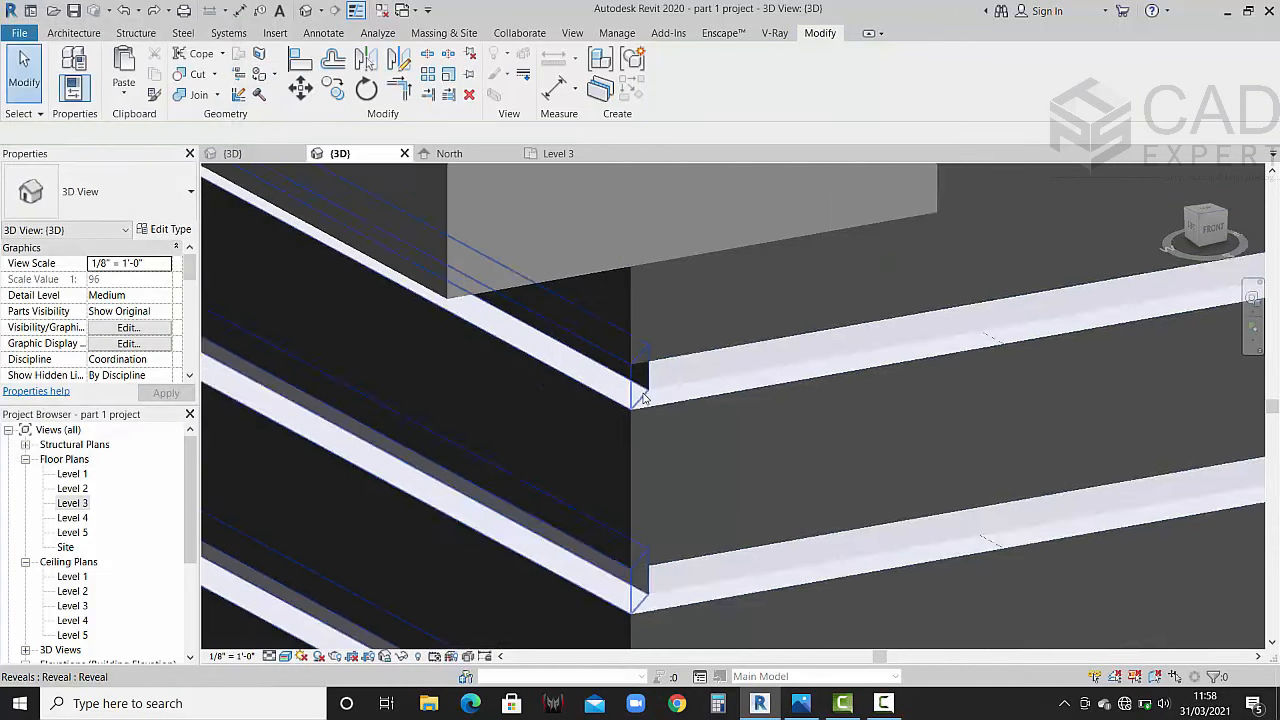
click(277, 75)
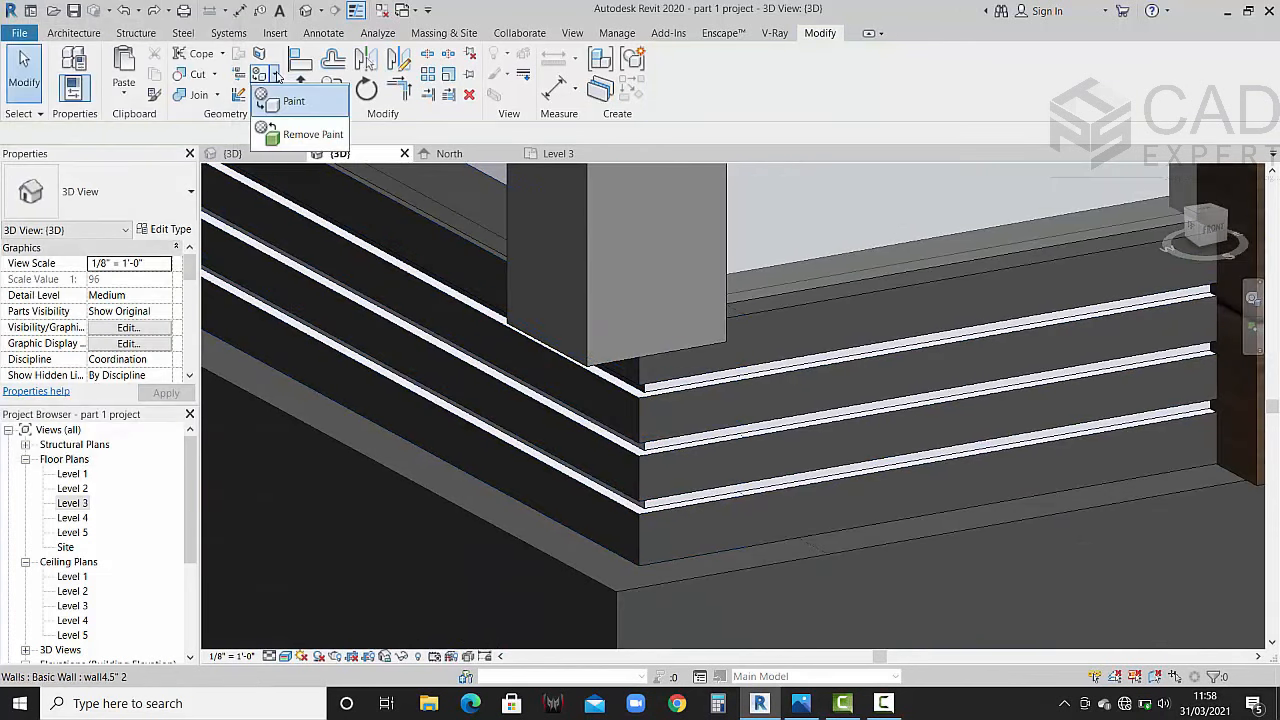
click(283, 98)
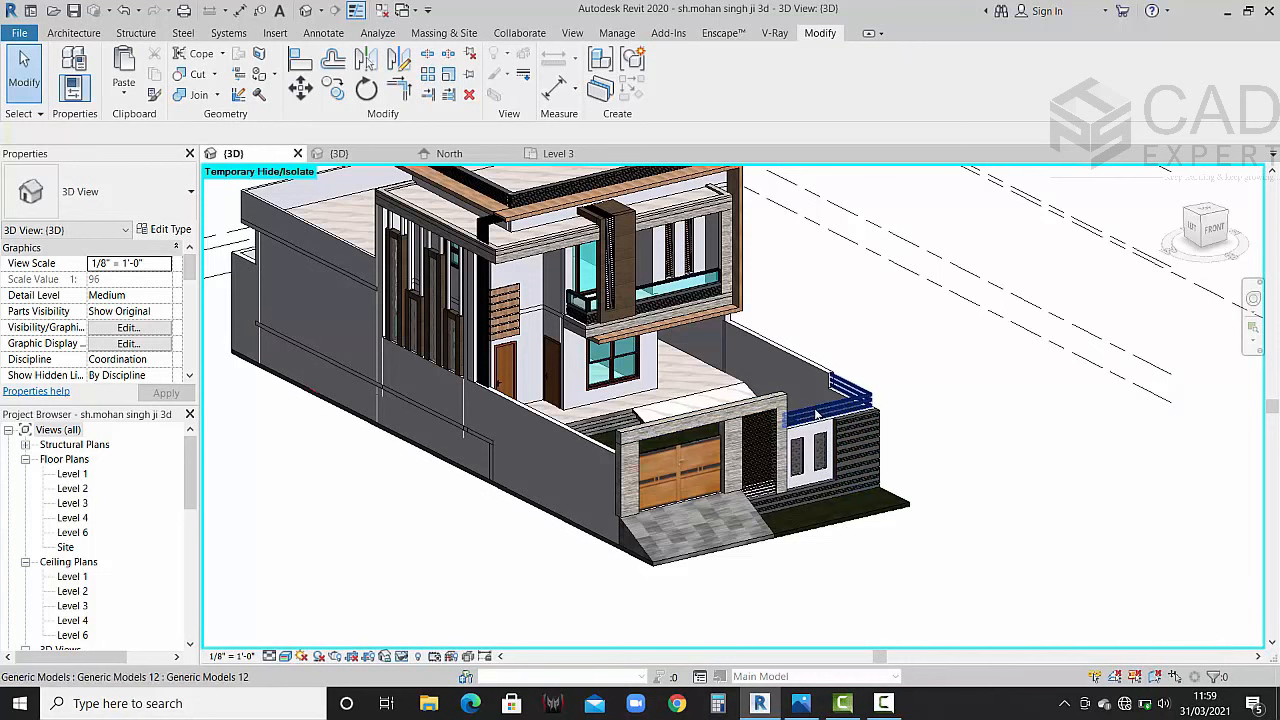
Step: Examine the completed house model's balcony and facade materials and compare them with the reference render
scroll(709, 340, up, 3)
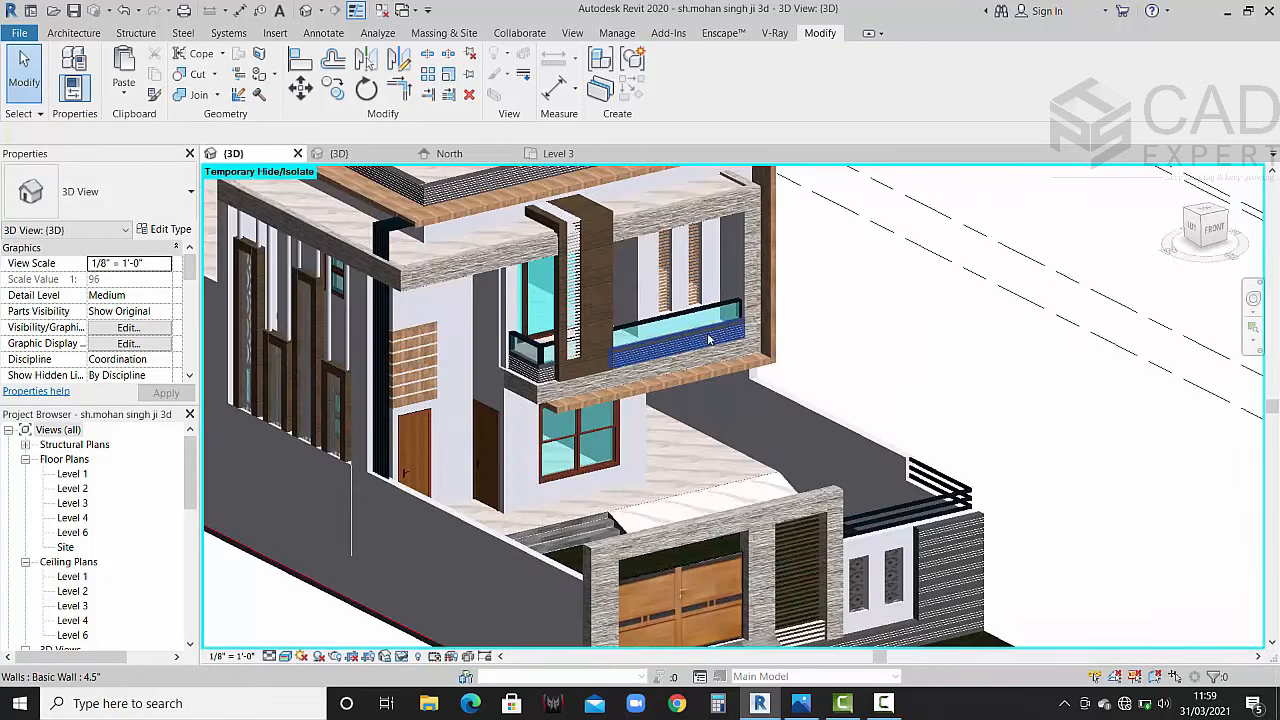
middle_drag(709, 340, 739, 410)
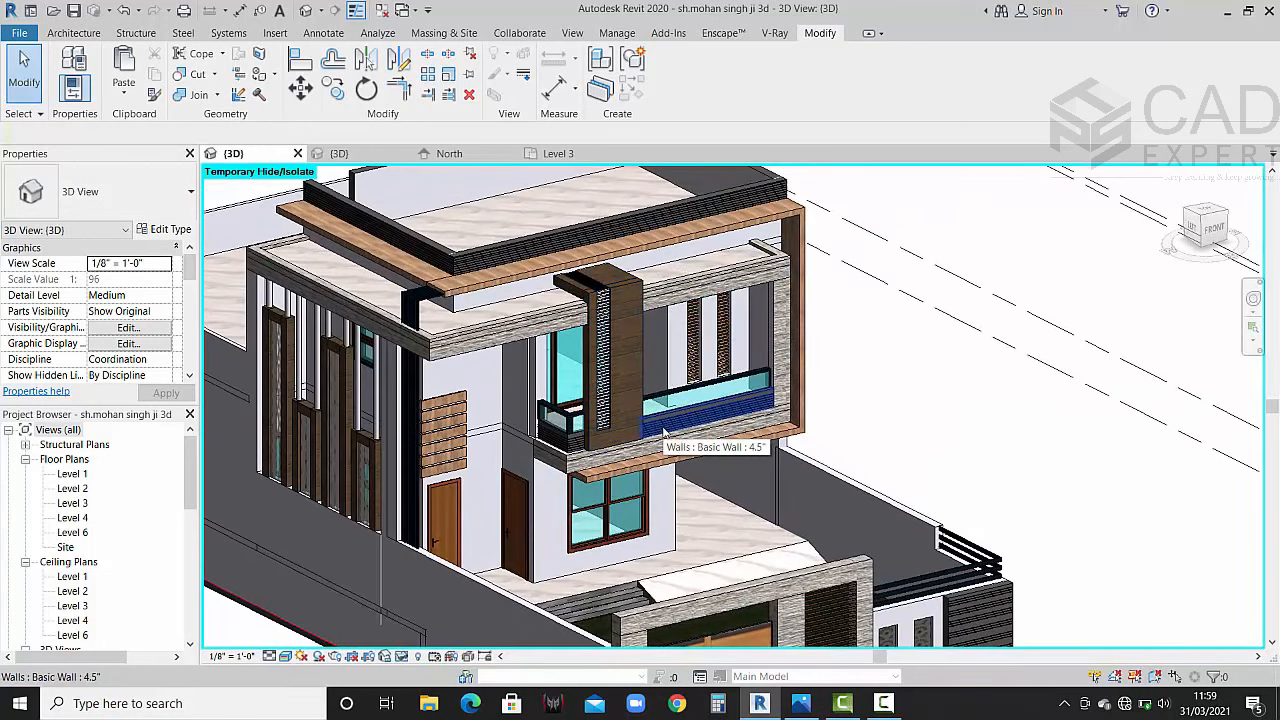
scroll(840, 544, down, 5)
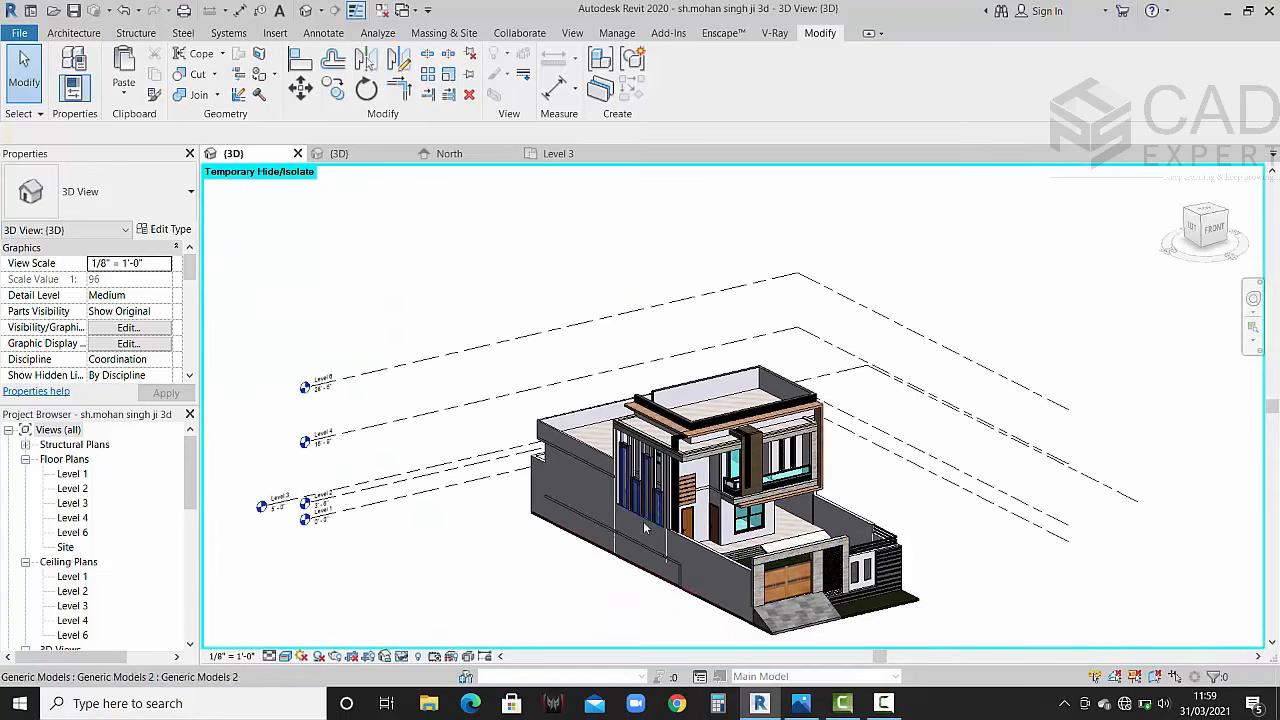
click(812, 706)
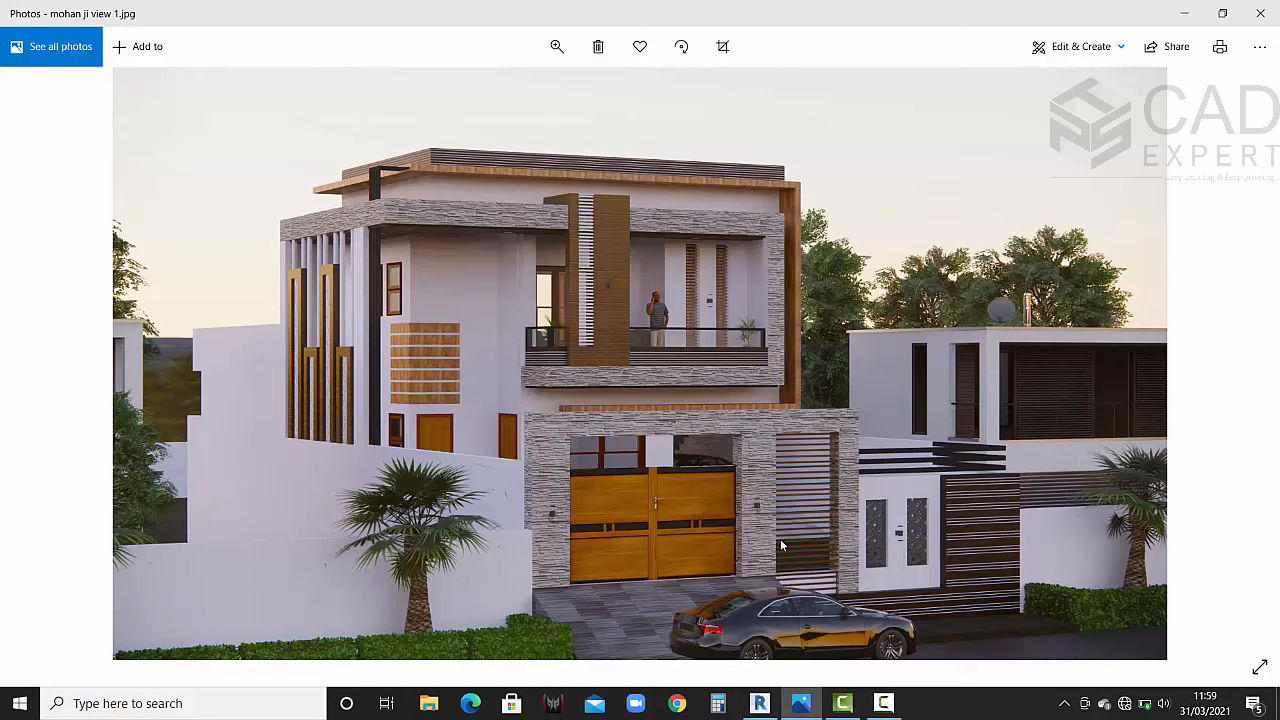
click(1184, 14)
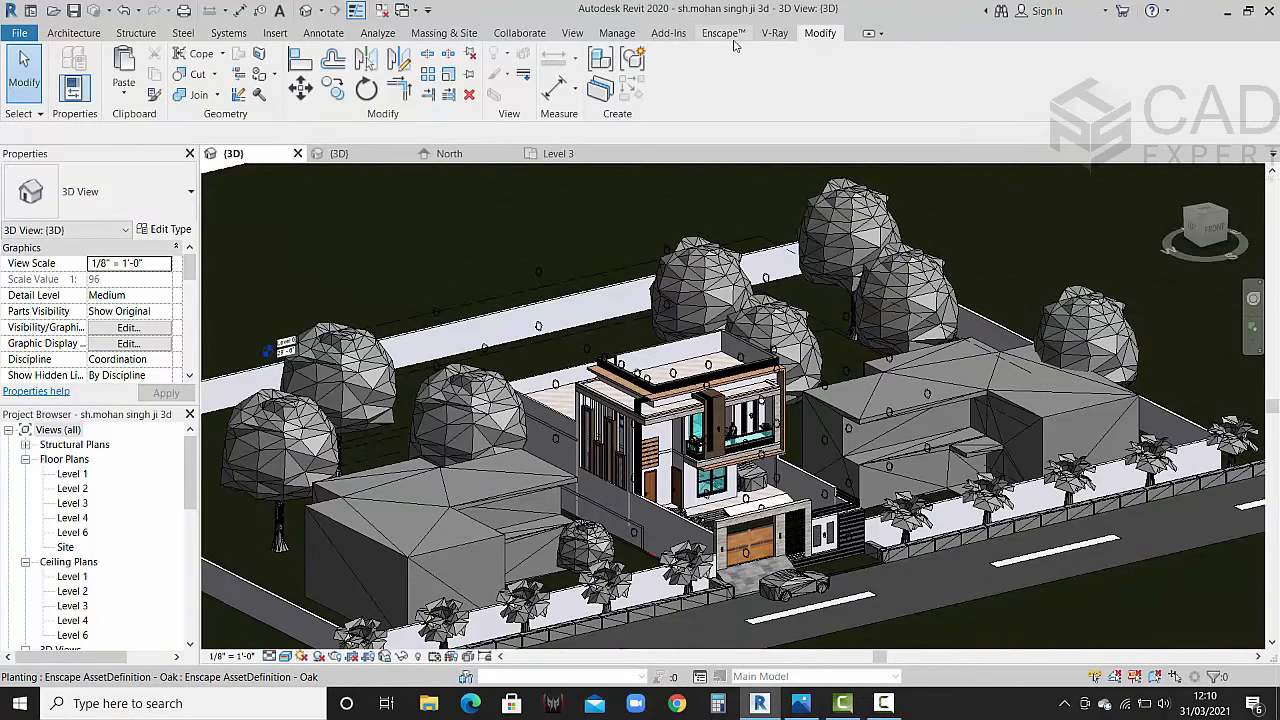
Step: Set 3D View 12 of the completed house project as the Enscape view and start the Enscape renderer
click(728, 35)
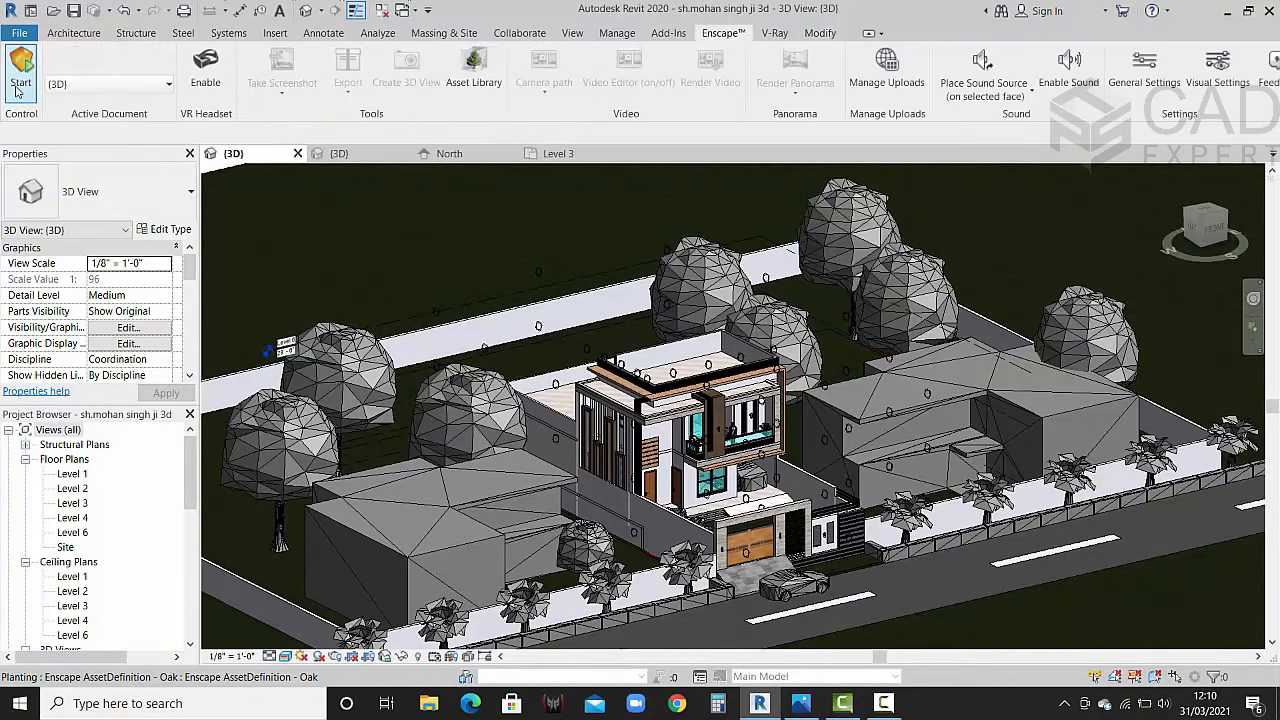
click(166, 86)
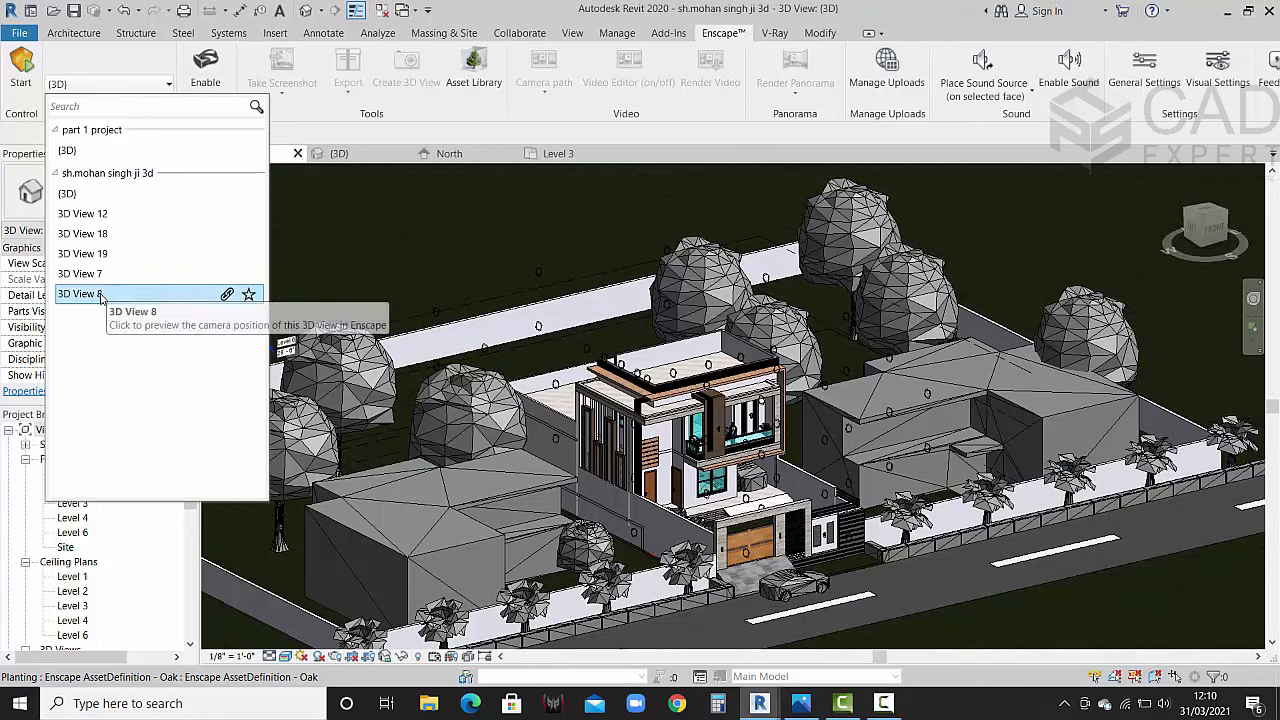
click(103, 215)
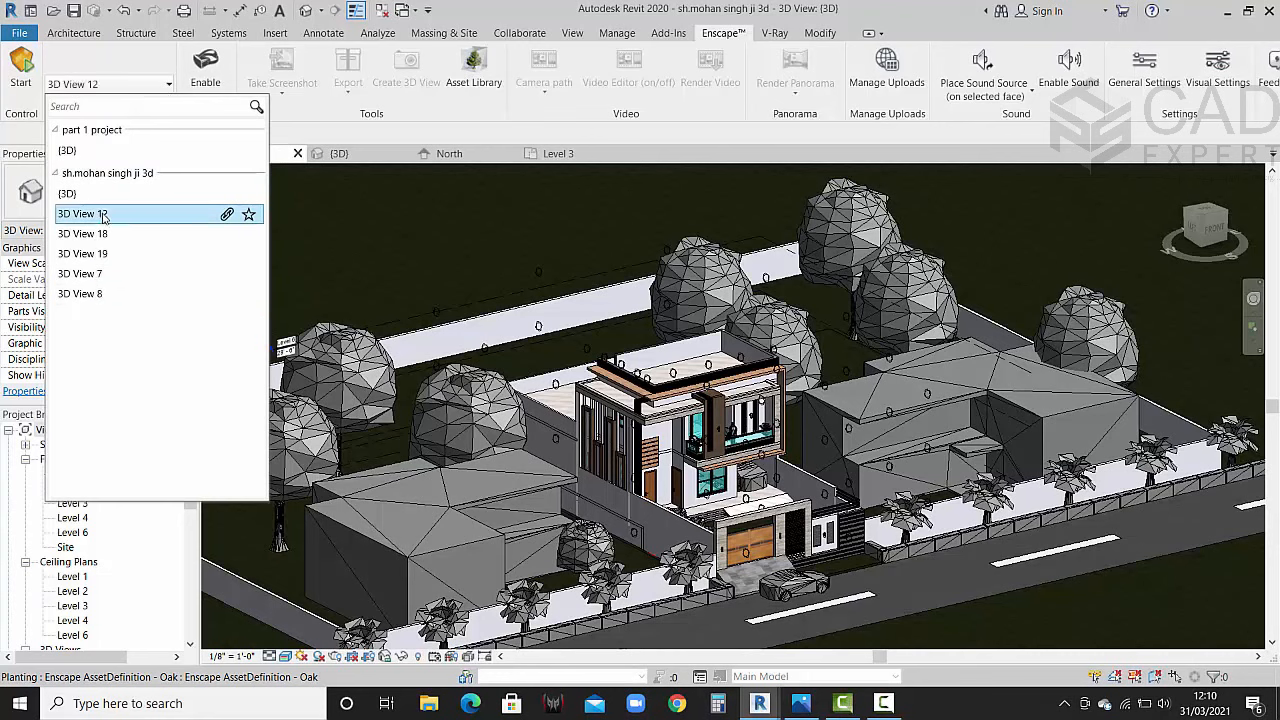
click(312, 207)
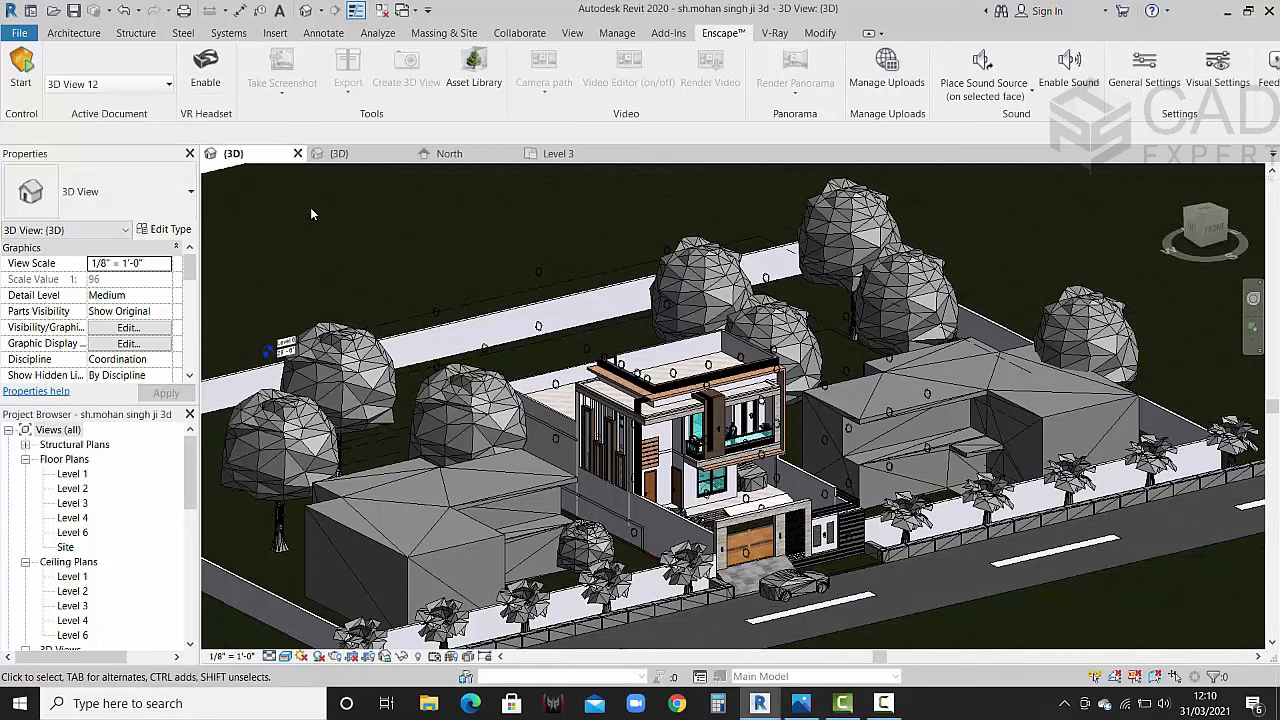
click(28, 83)
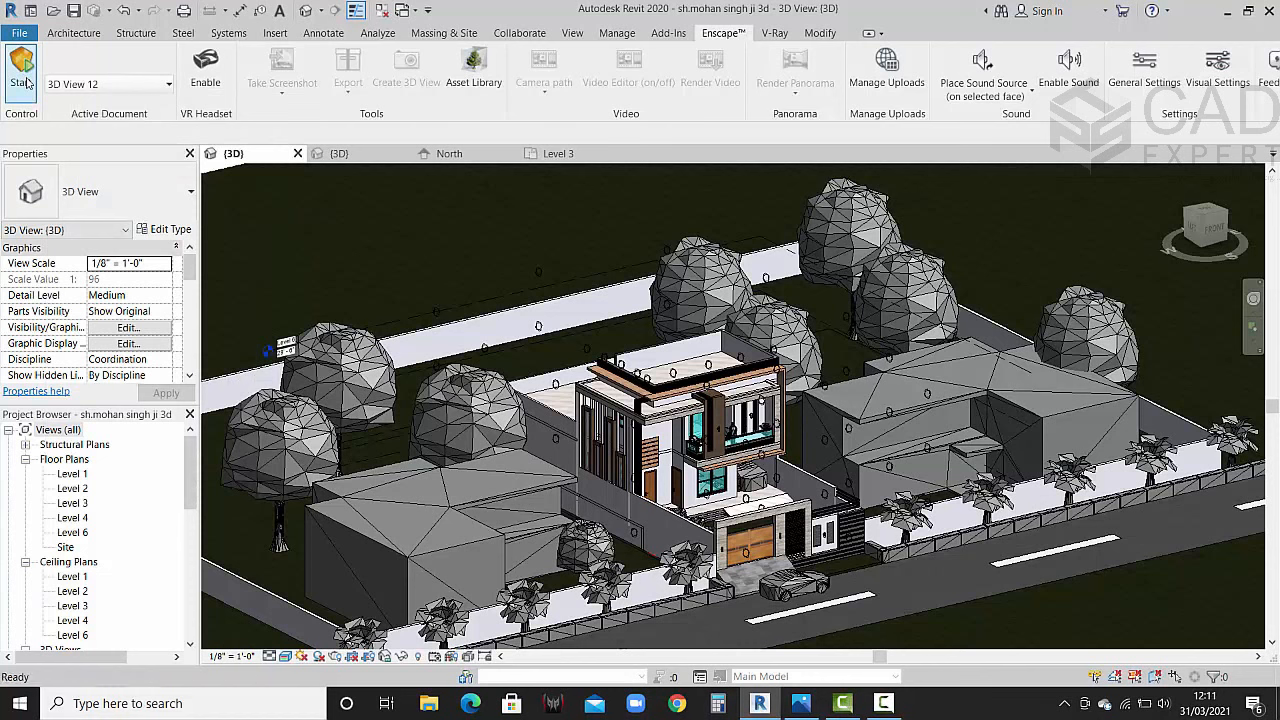
Step: Start the Enscape renderer, close the visual settings, and inspect the completed house in an enlarged render window
click(29, 83)
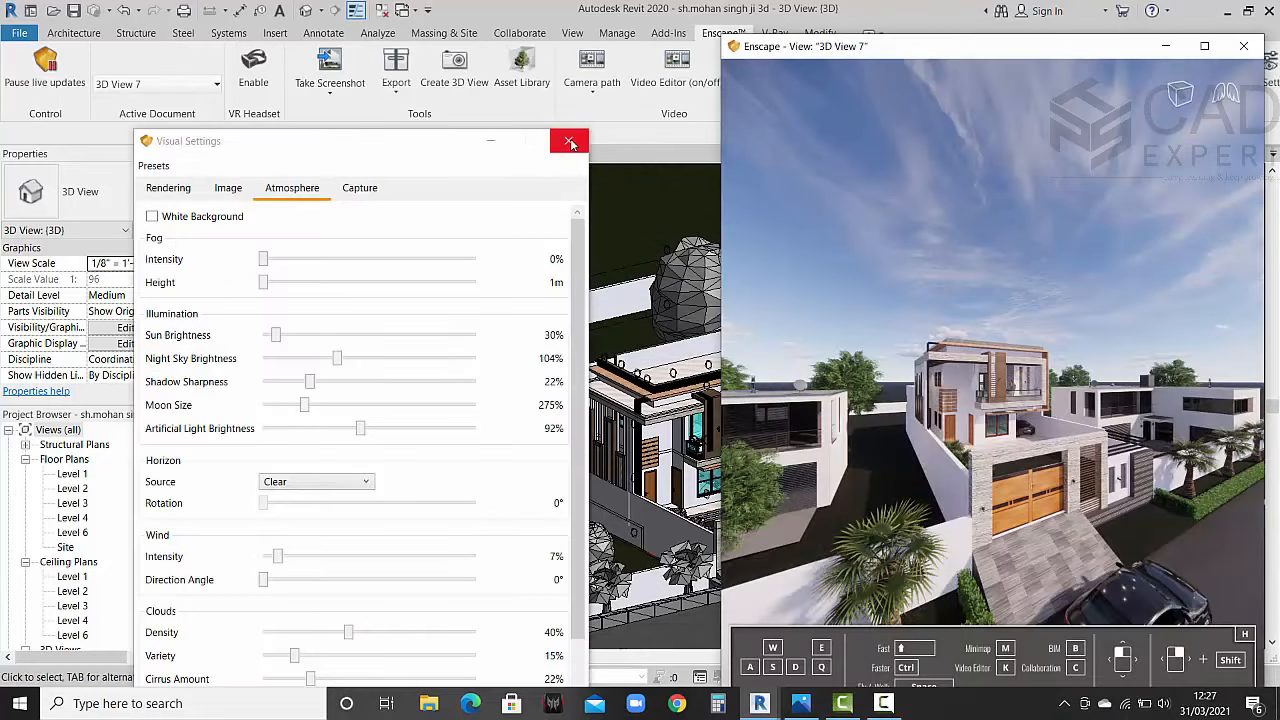
click(570, 143)
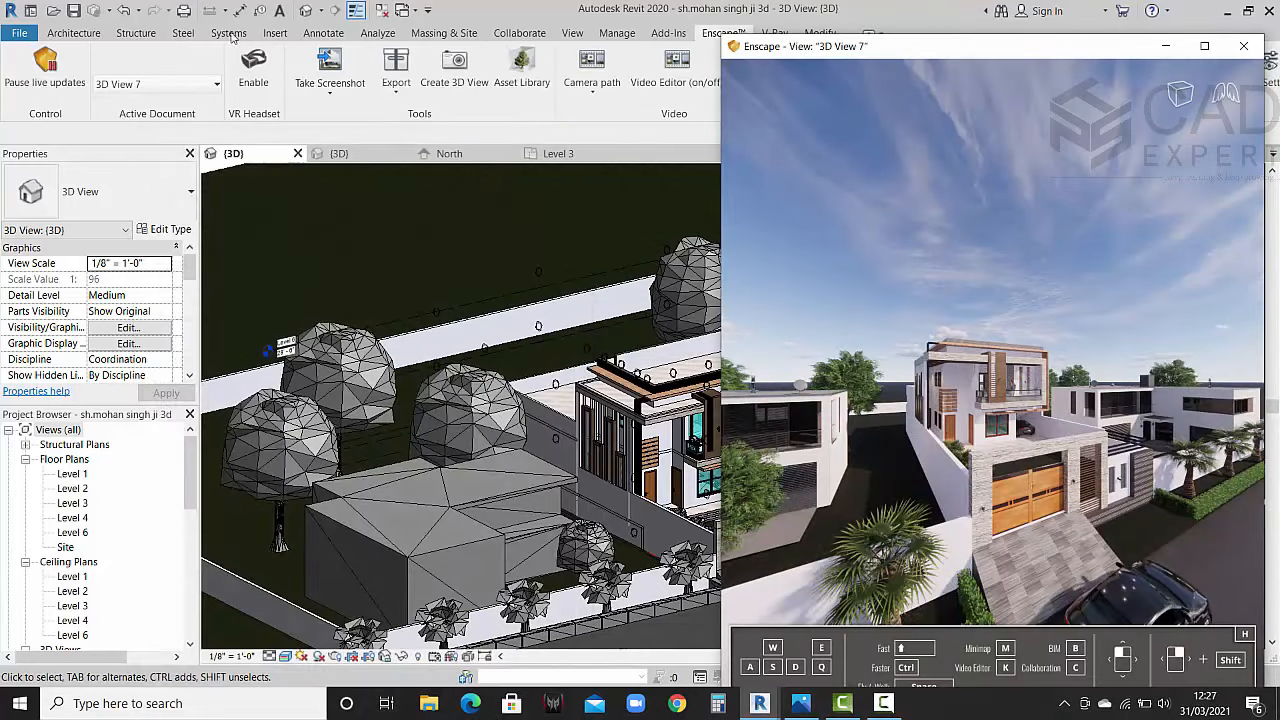
click(1205, 47)
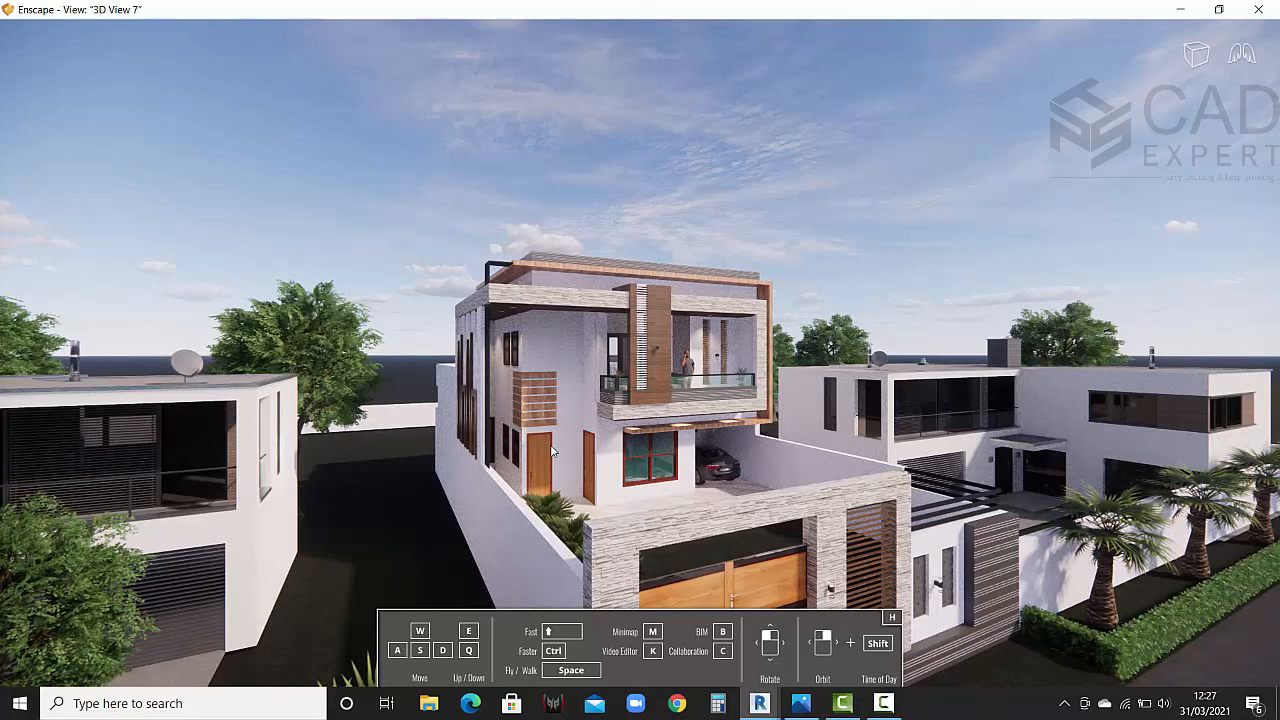
click(1218, 10)
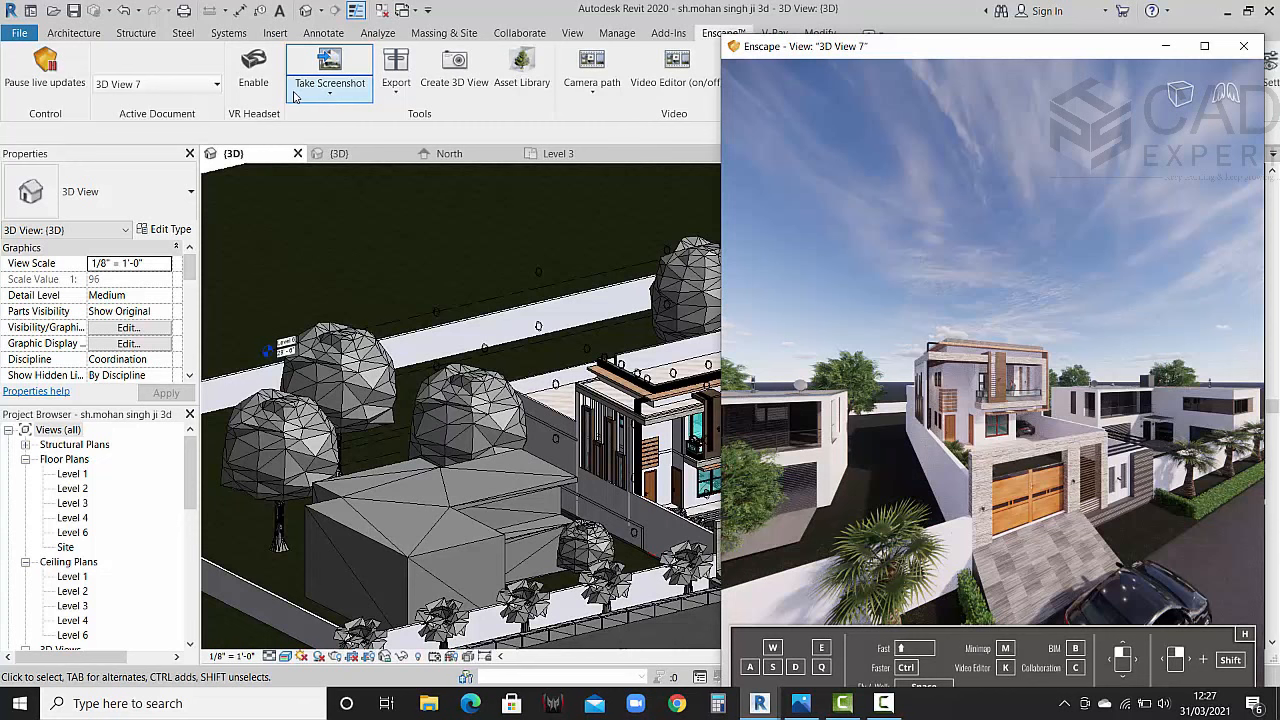
Step: Render the current Enscape image of 3D View 7 into the document and accept the safe frame
click(350, 99)
click(350, 99)
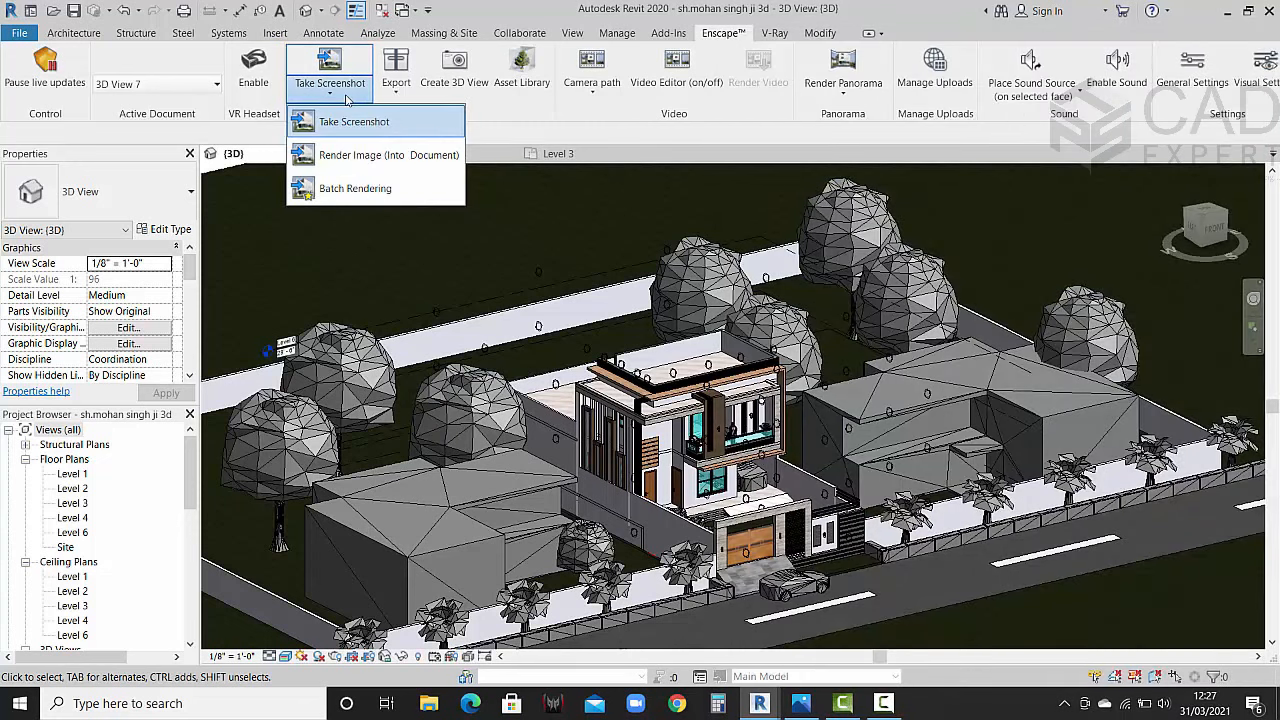
click(356, 157)
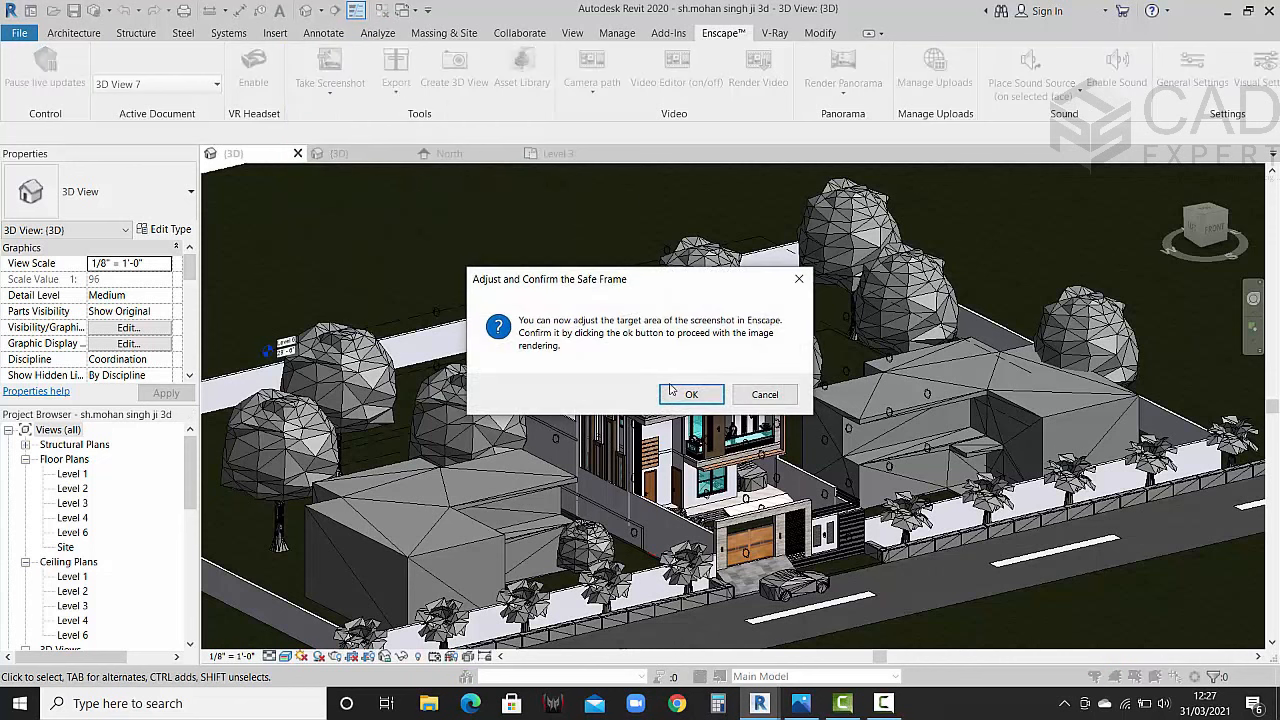
click(692, 395)
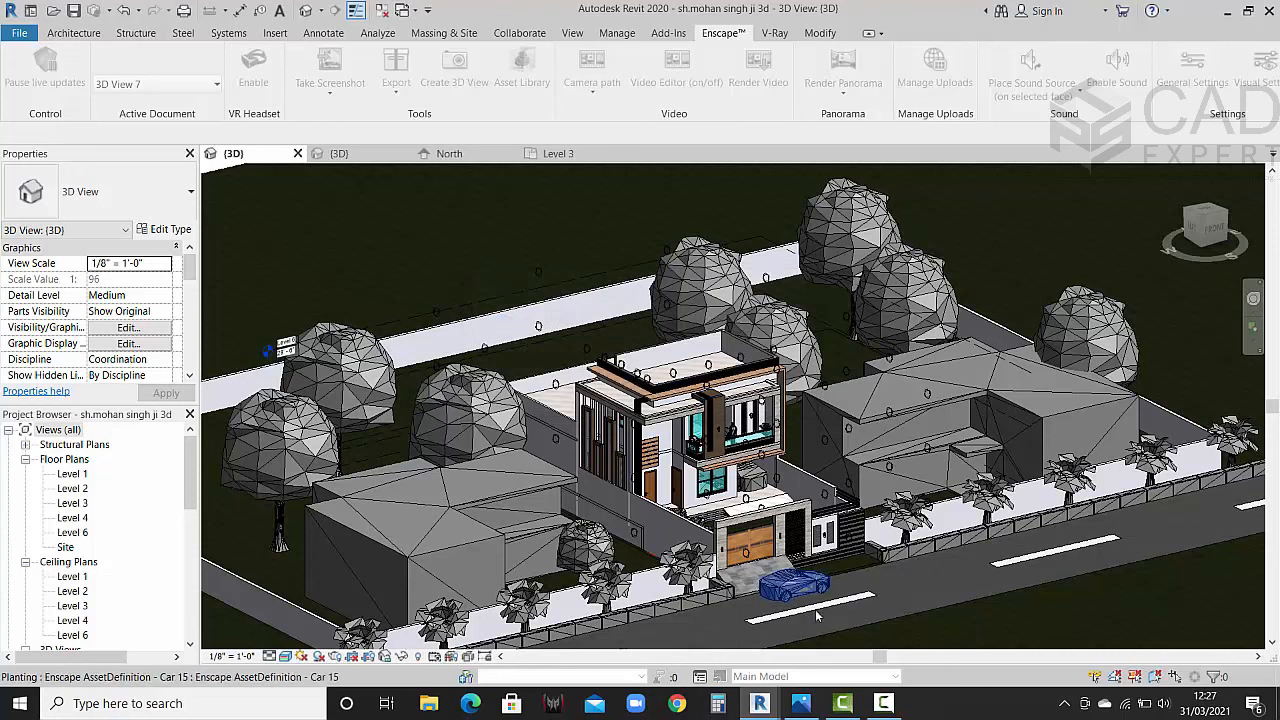
Step: Switch to Photos and examine the finished exterior render of the house in the image "mohan ji view 1.jpg"
mouse_move(869, 708)
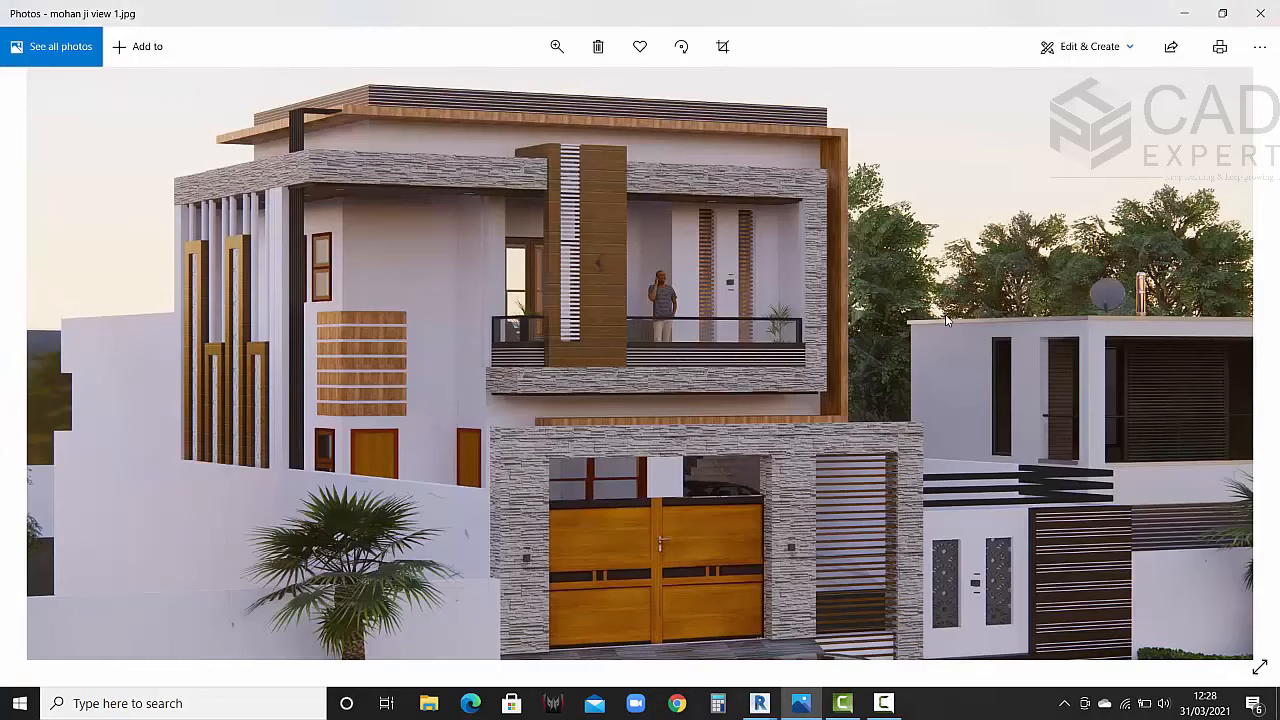
click(1259, 46)
click(1228, 259)
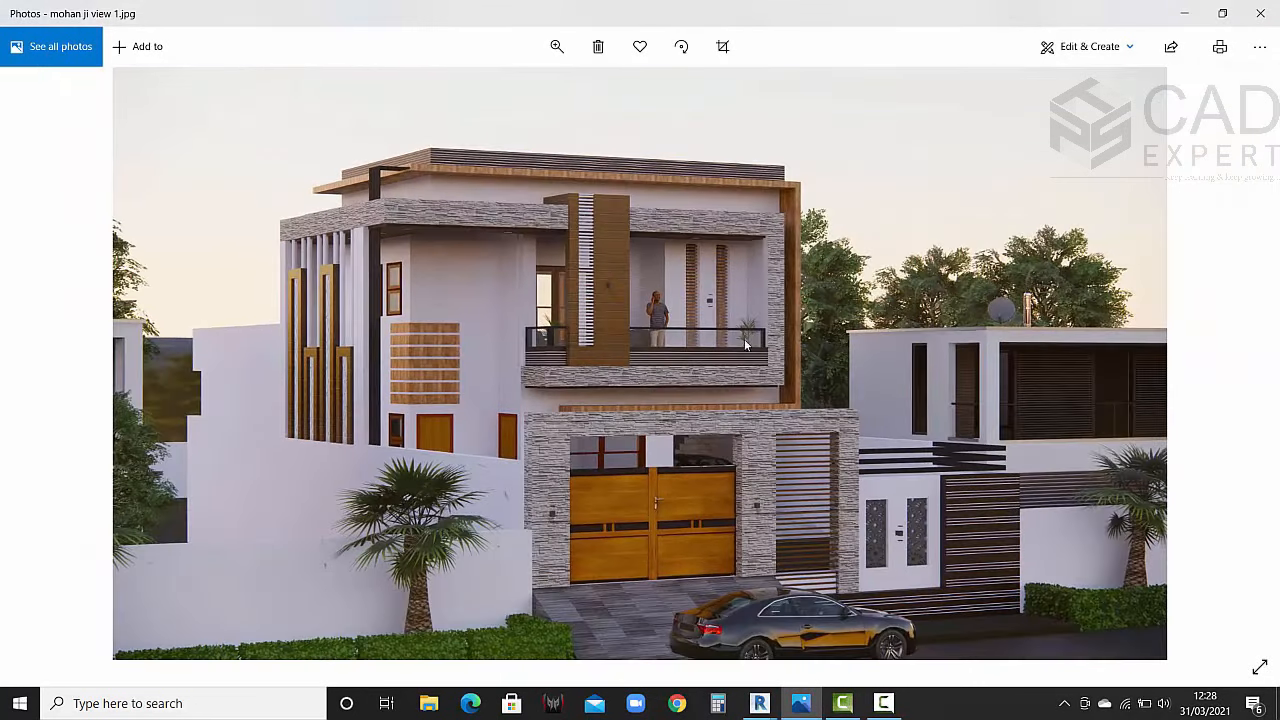